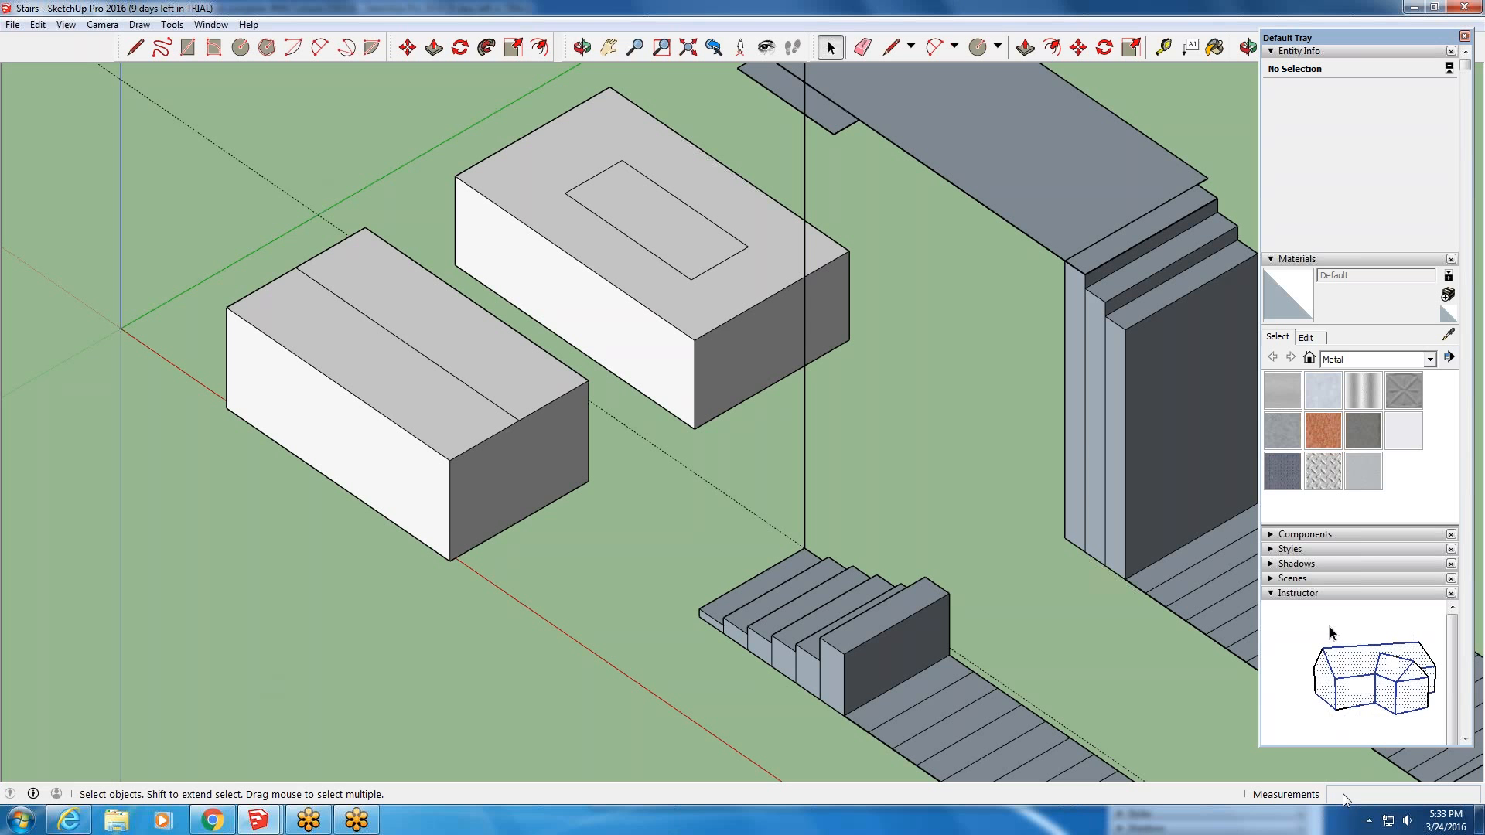
# - Draw a 14" line parallel to the red axis on the ground between the front block and the small stairs
pyautogui.click(134, 47)
pyautogui.scroll(3, 547, 599)
pyautogui.scroll(1, 545, 541)
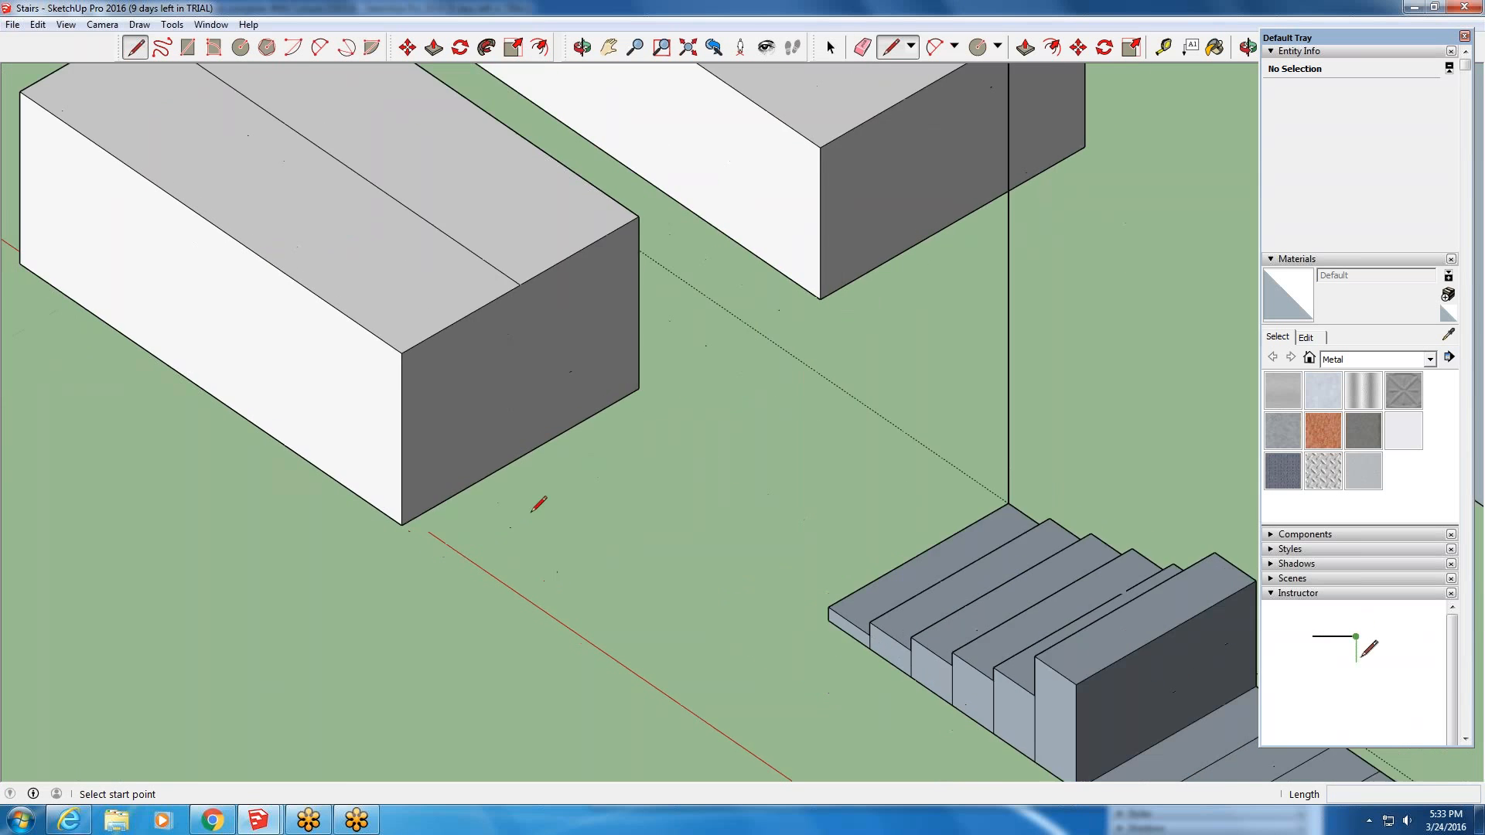
pyautogui.scroll(-2, 722, 676)
pyautogui.scroll(3, 570, 583)
pyautogui.click(549, 531)
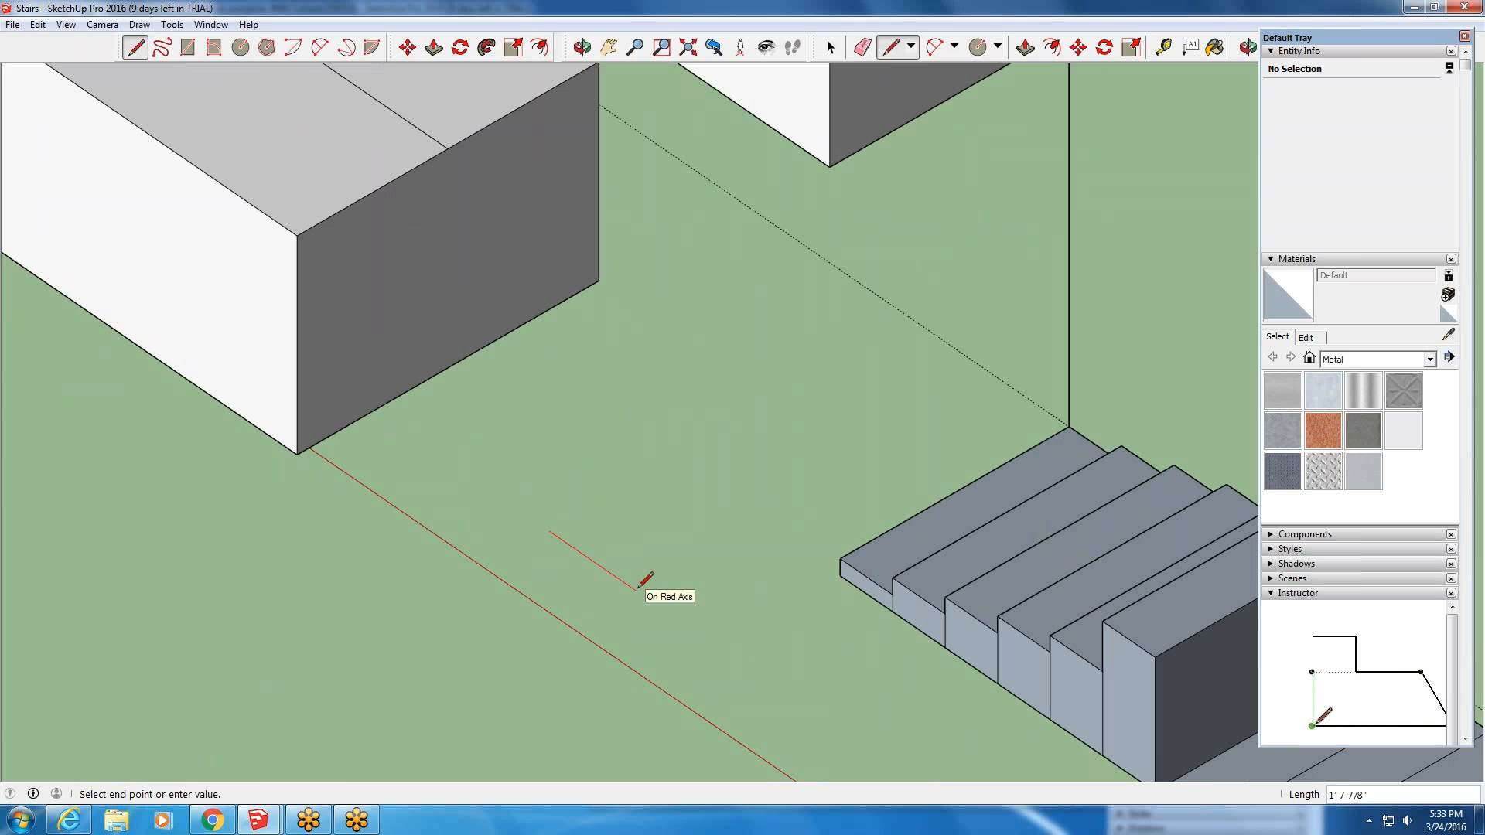
pyautogui.write('14')
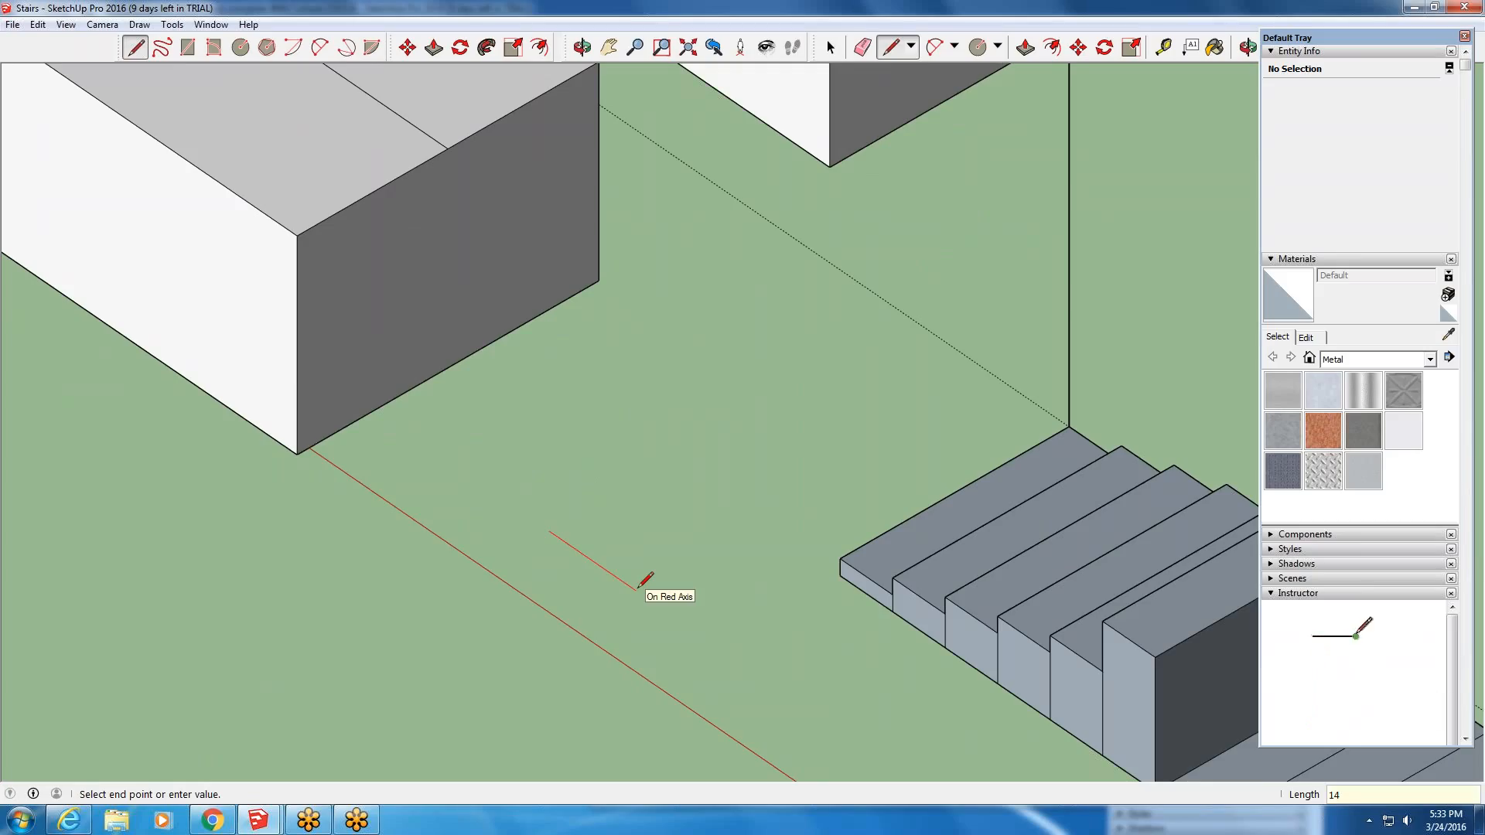
pyautogui.press('Return')
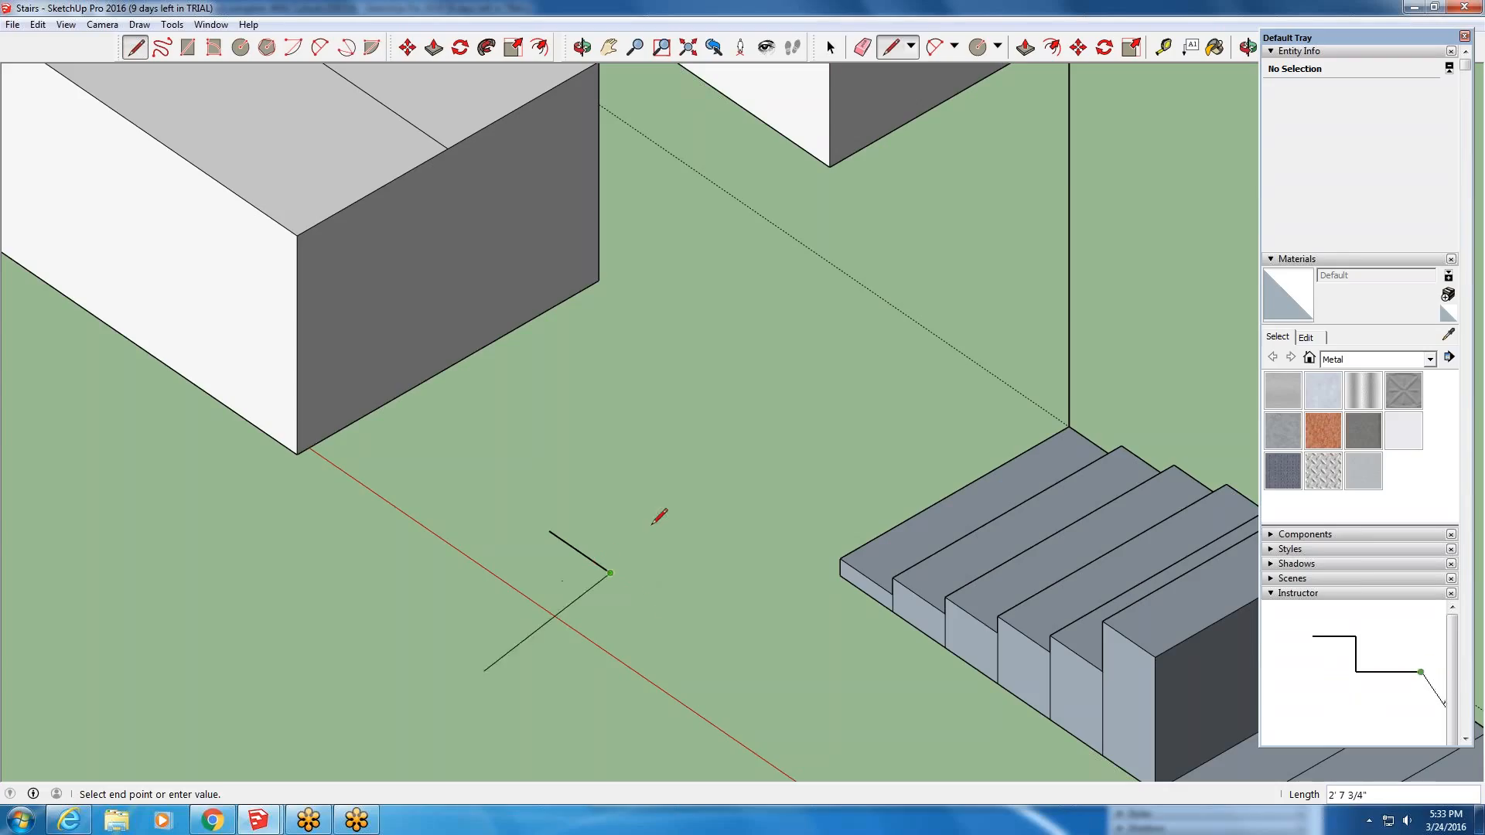
pyautogui.press('Escape')
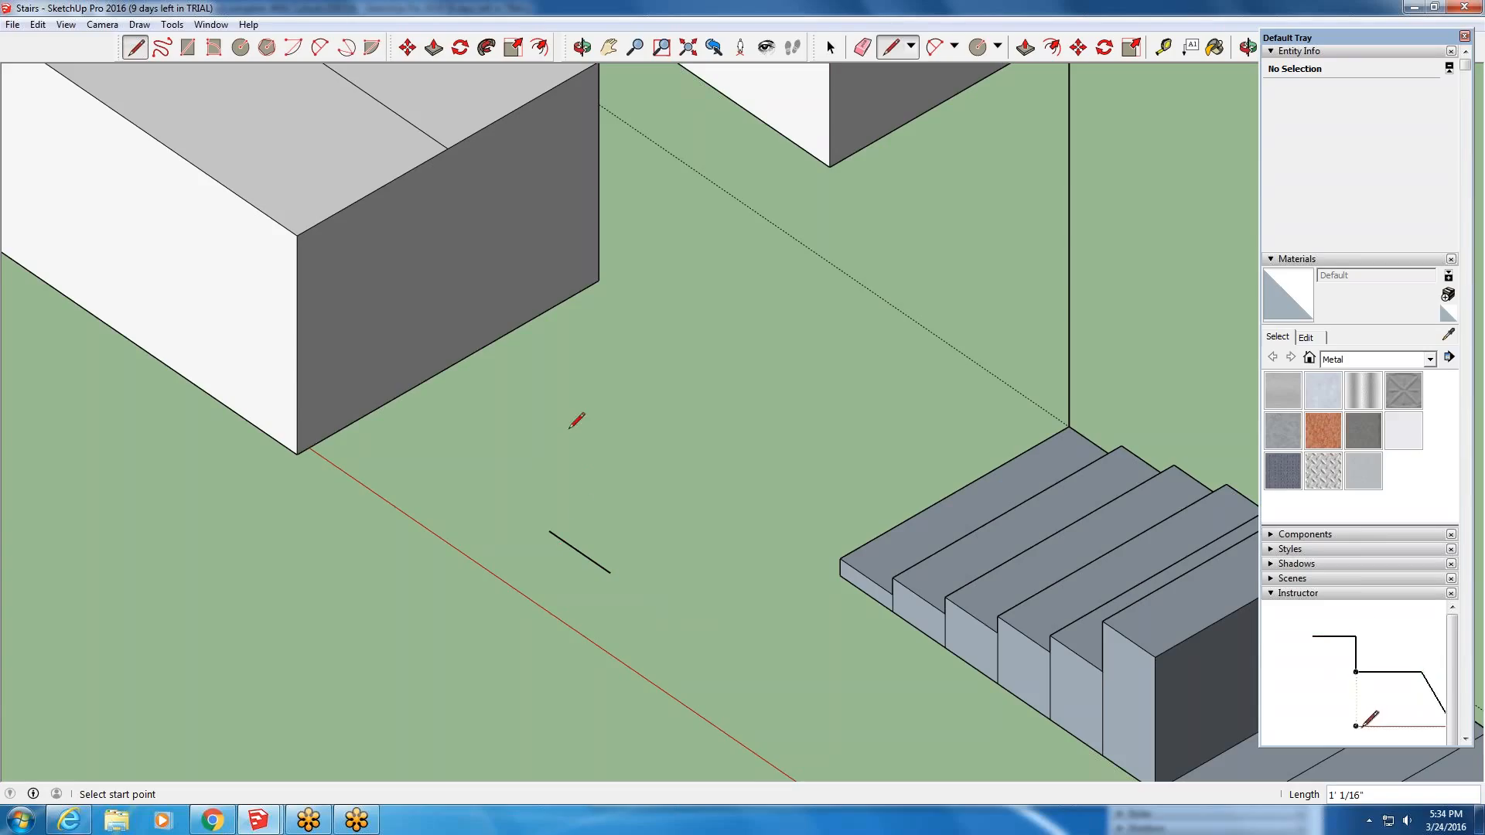
# - Draw a second line parallel to the red axis behind the first, 2' long, and revise its length to 4'
pyautogui.click(572, 466)
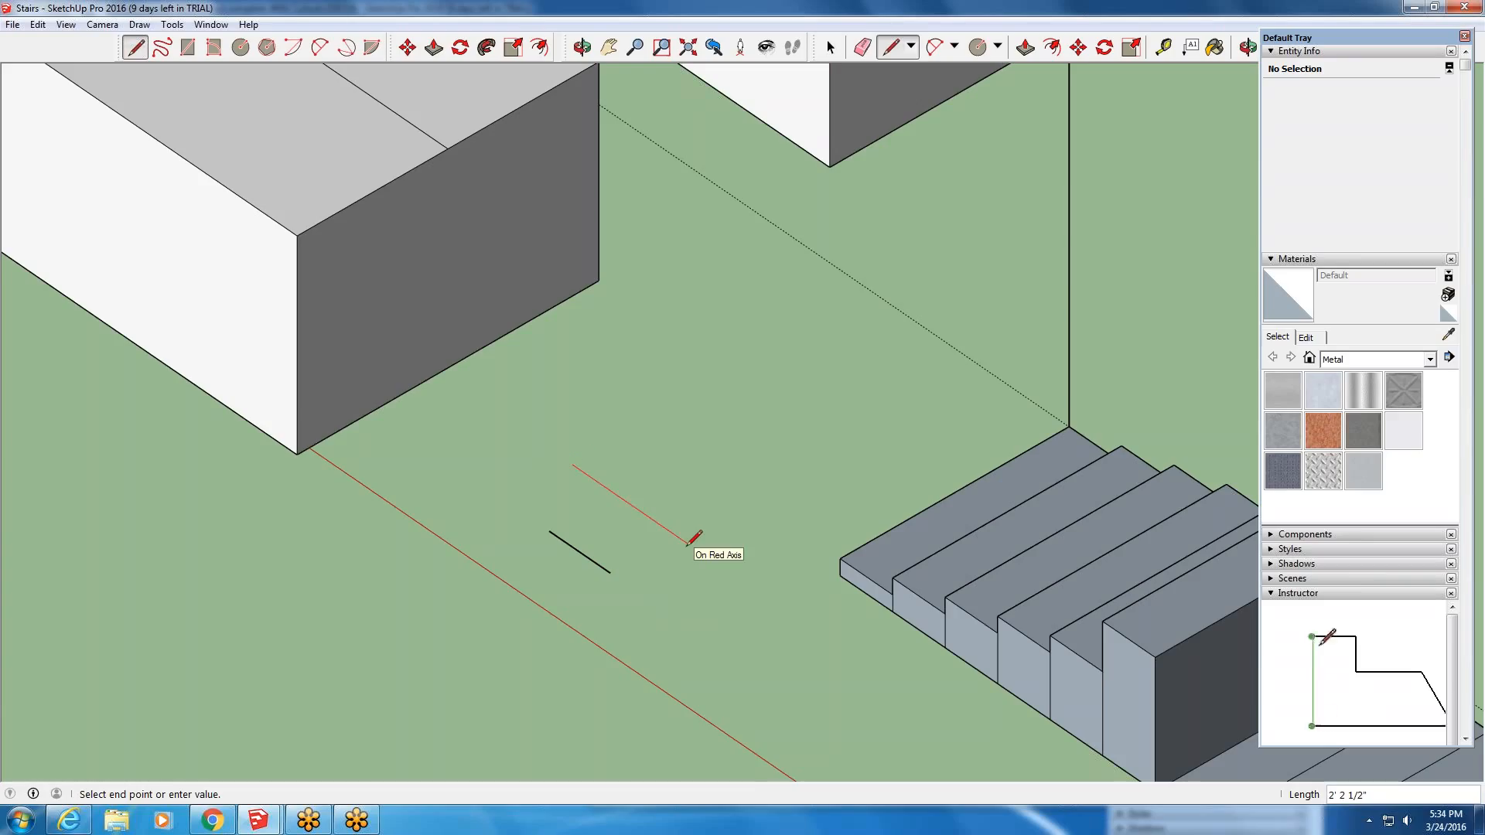
pyautogui.write('2')
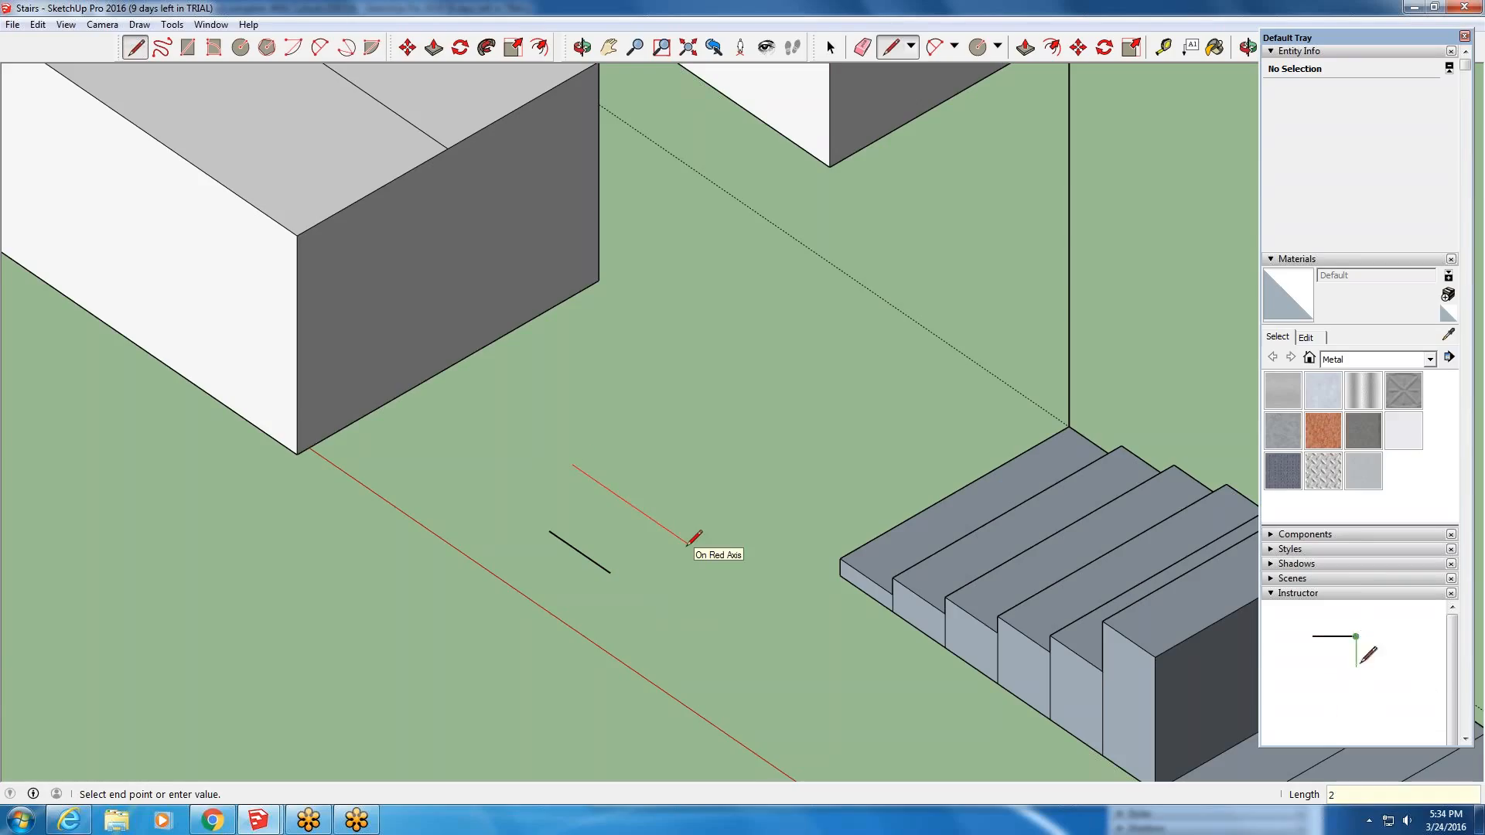
pyautogui.press('Return')
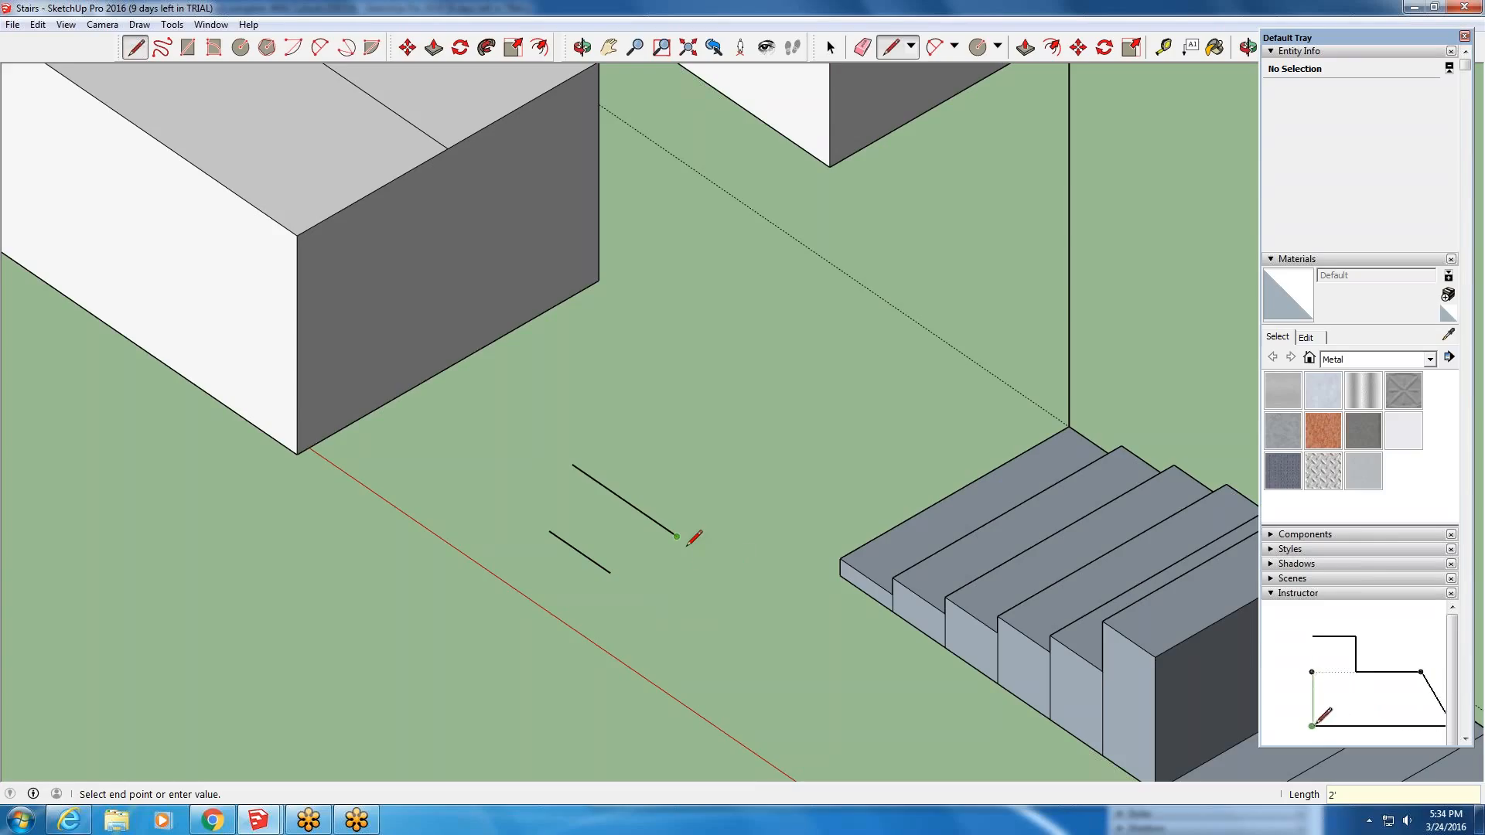
pyautogui.write('4')
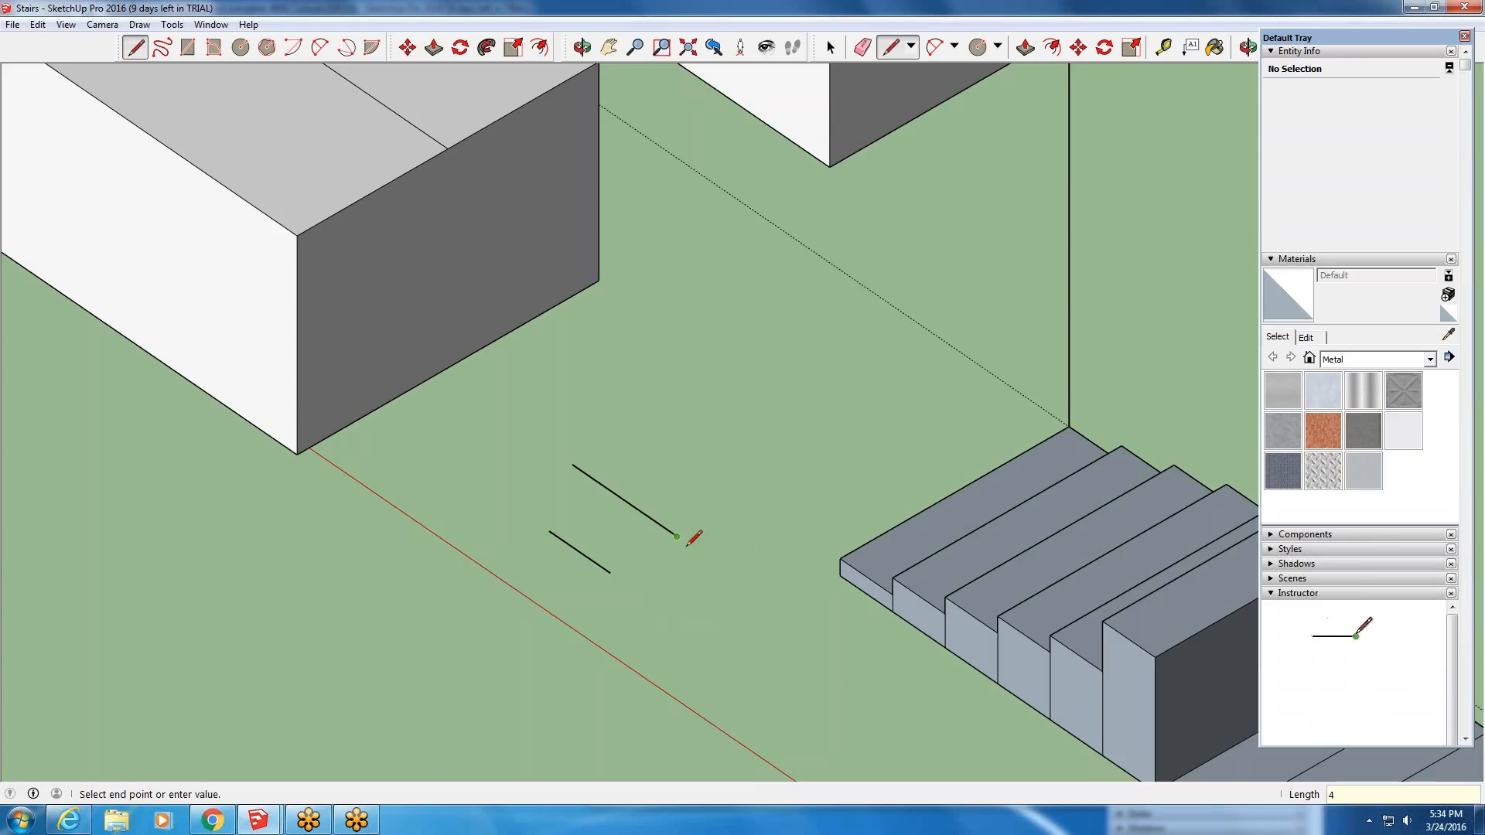
pyautogui.write("'")
pyautogui.press('Return')
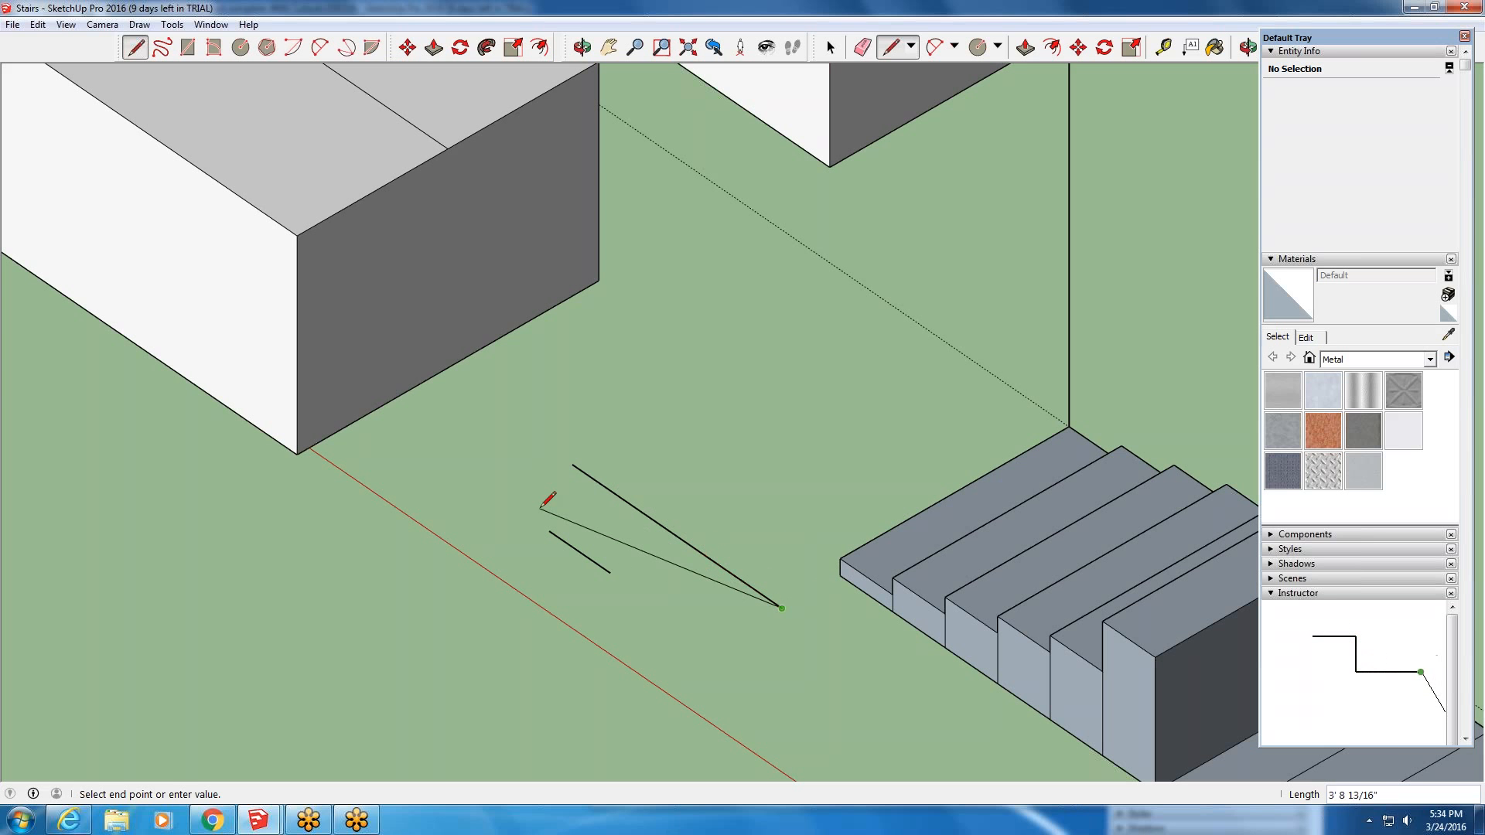
# - Draw a circle with a 6" radius on the ground behind the two lines and revise its radius to 9"
pyautogui.press('c')
pyautogui.click(620, 421)
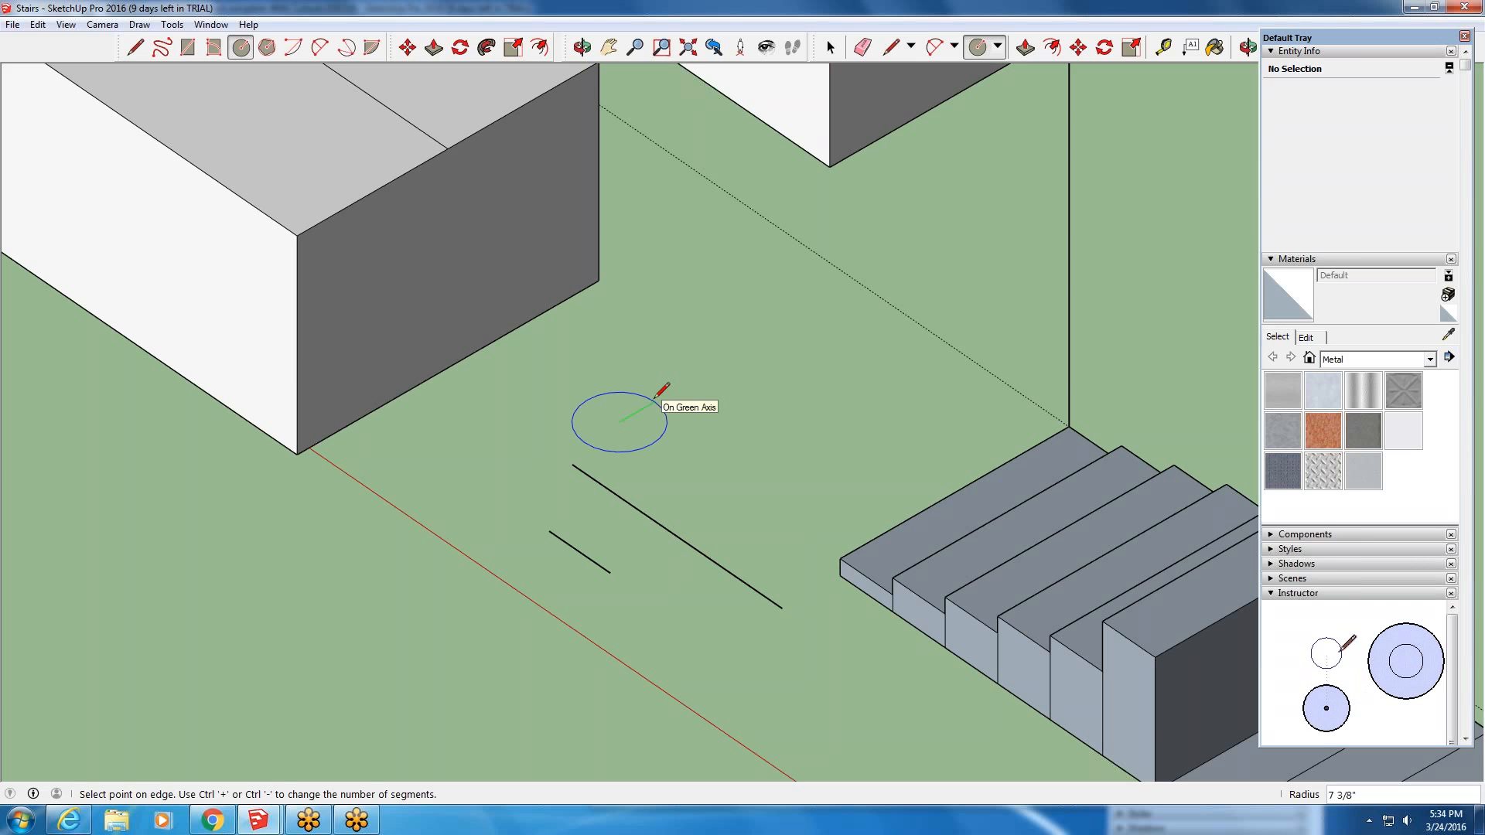
pyautogui.write('6')
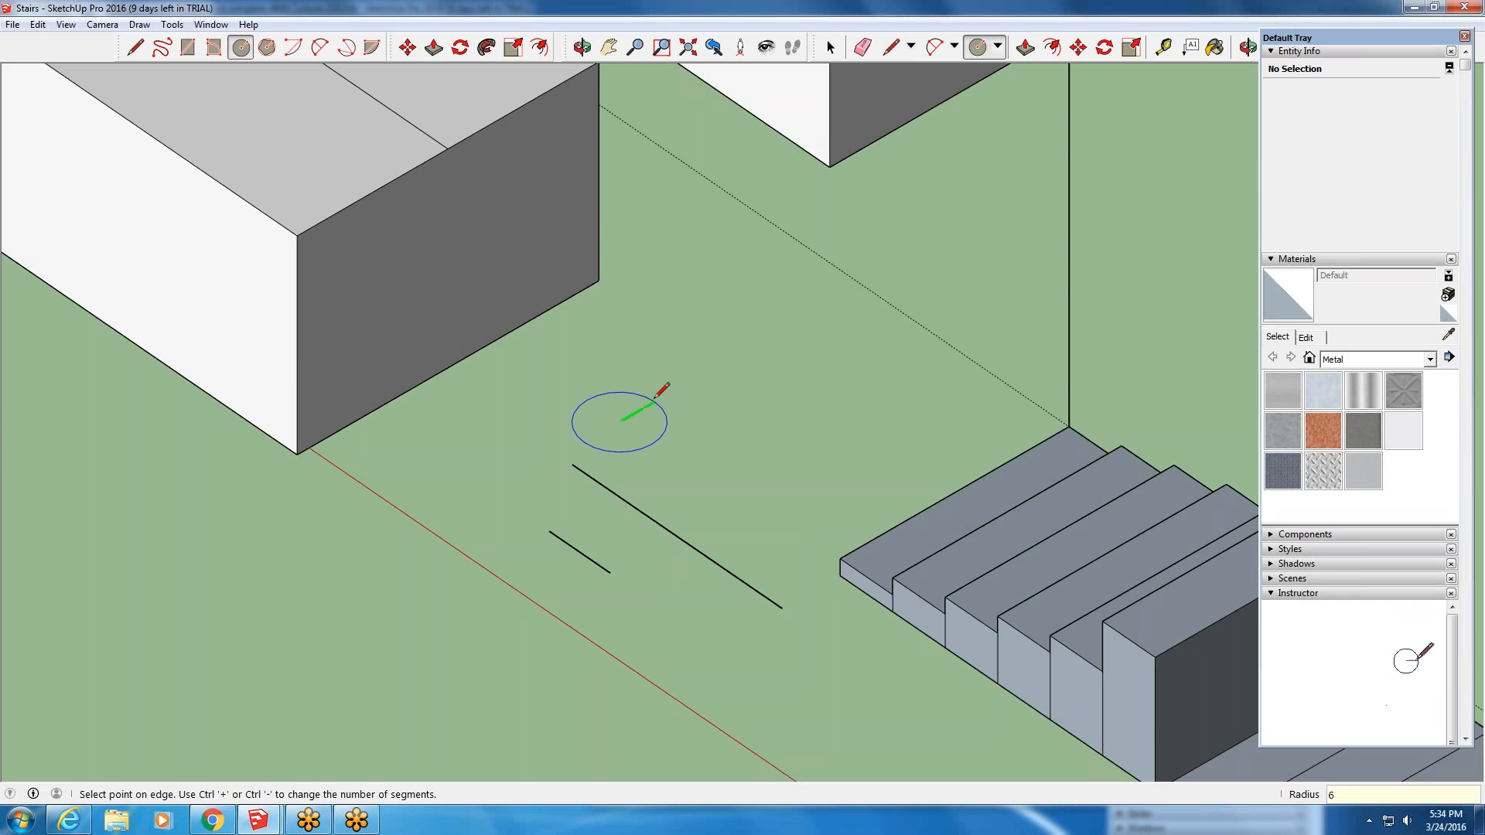
pyautogui.press('Return')
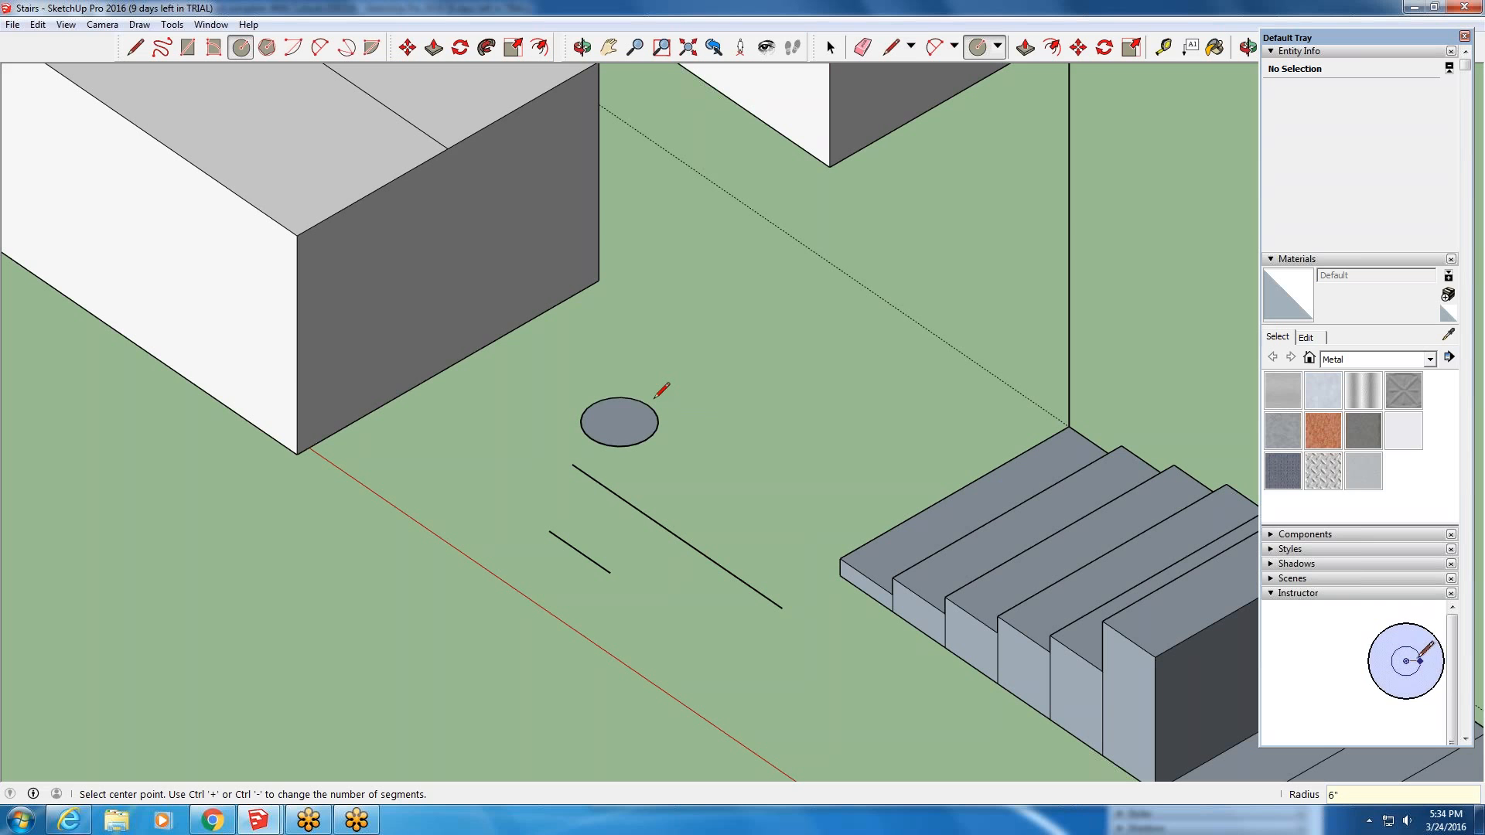
pyautogui.write('9')
pyautogui.press('Return')
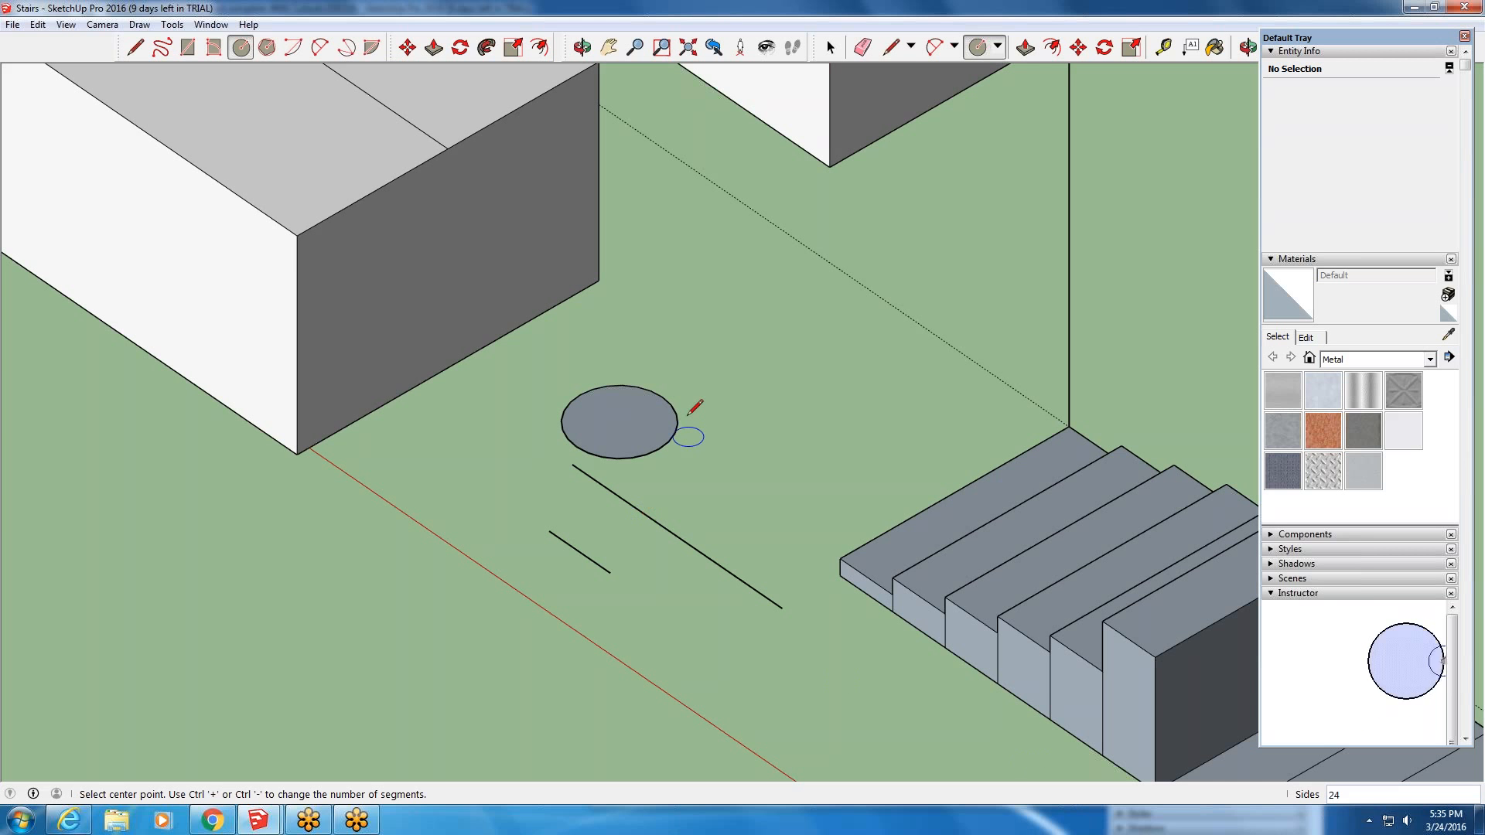
# - Select together the tall stair group, the wall group with the stair profile, and the side face of the block with the inset rectangle
pyautogui.scroll(2, 701, 433)
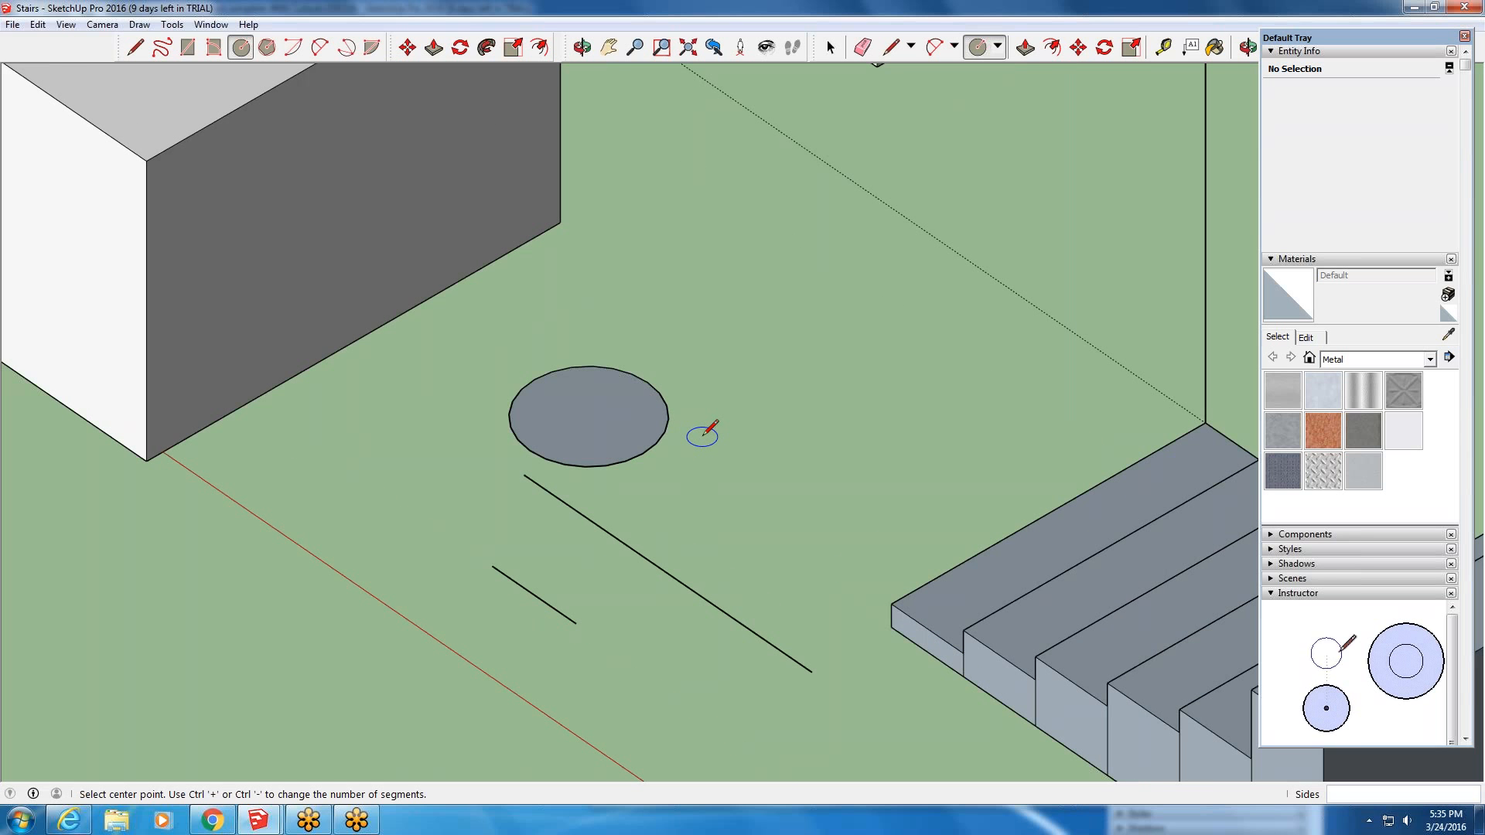
pyautogui.scroll(-2, 701, 436)
pyautogui.moveTo(795, 503); pyautogui.dragTo(97, 538, button='middle')
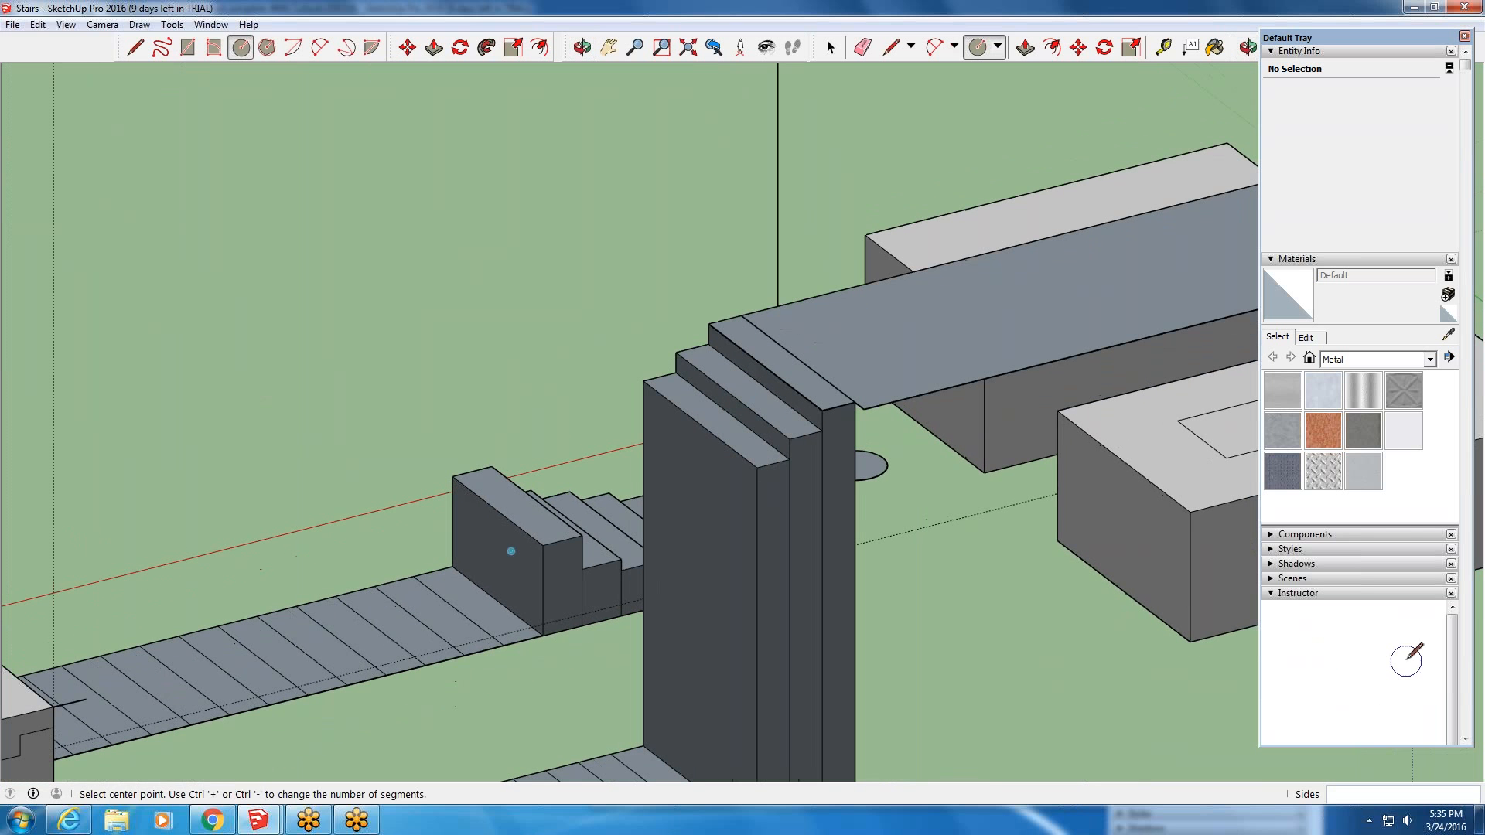
pyautogui.moveTo(510, 549); pyautogui.dragTo(503, 501, button='middle')
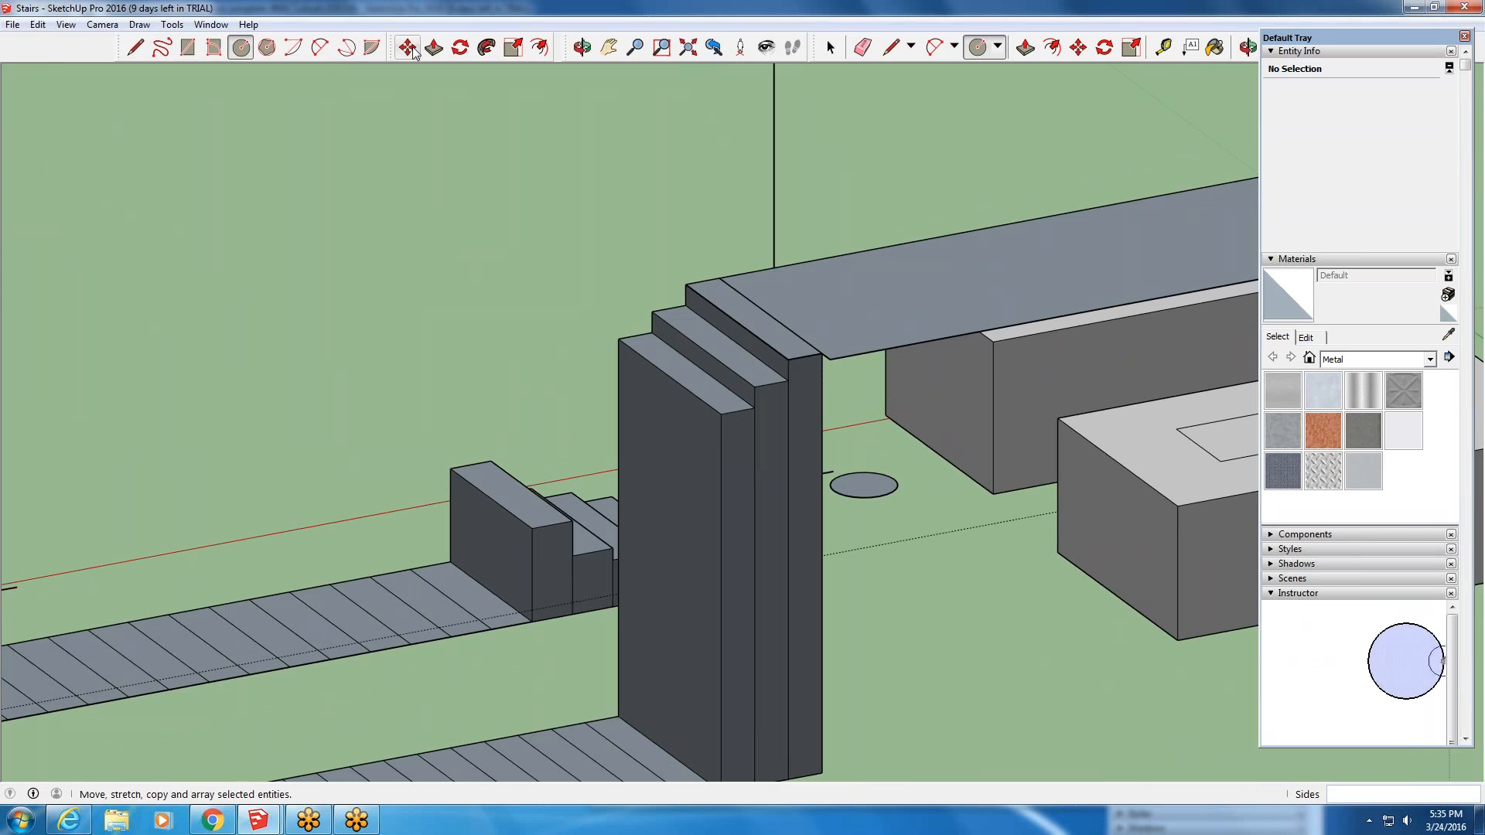
pyautogui.press('space')
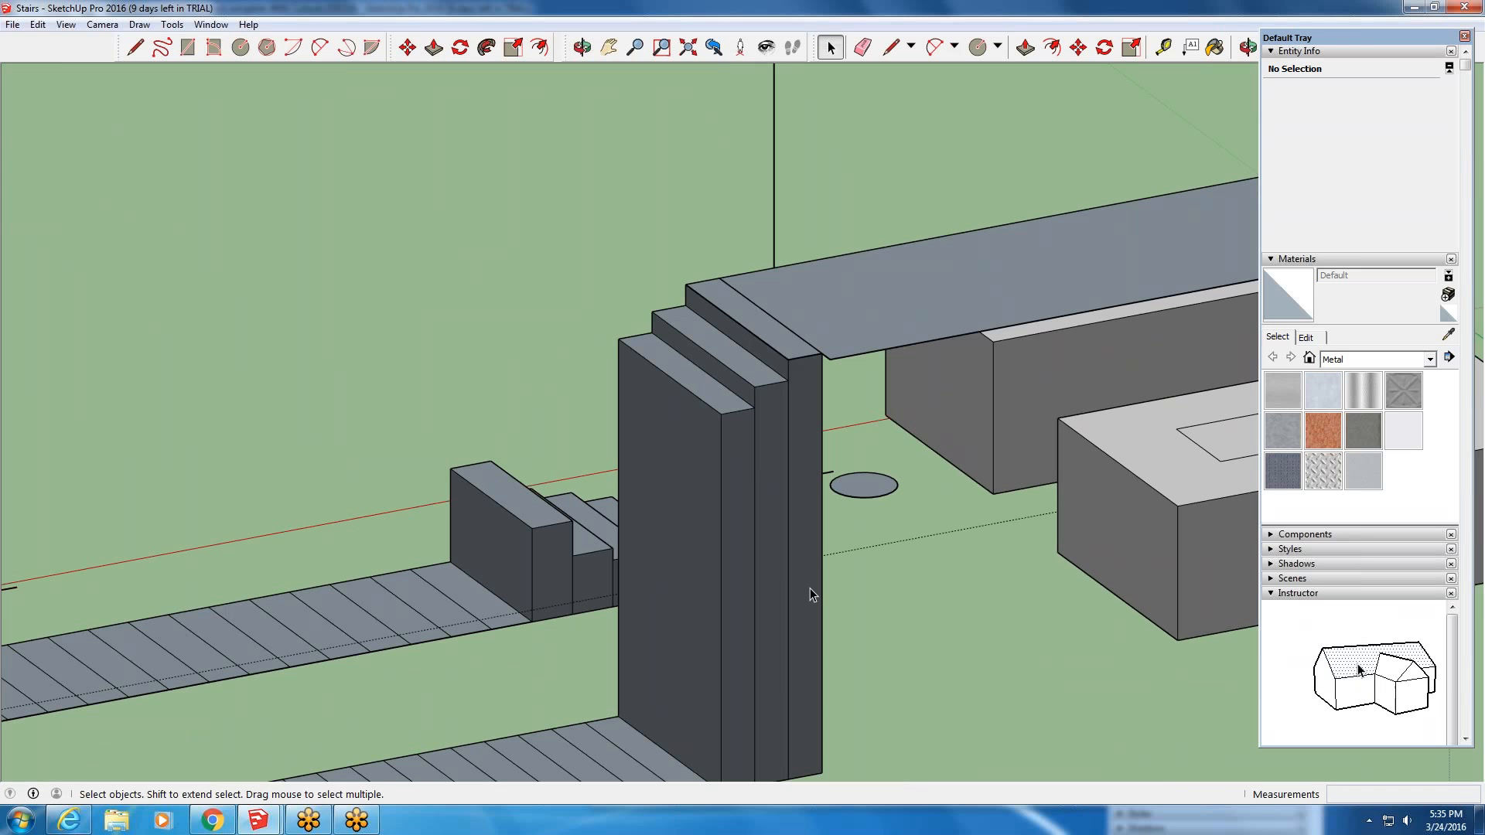
pyautogui.click(738, 473)
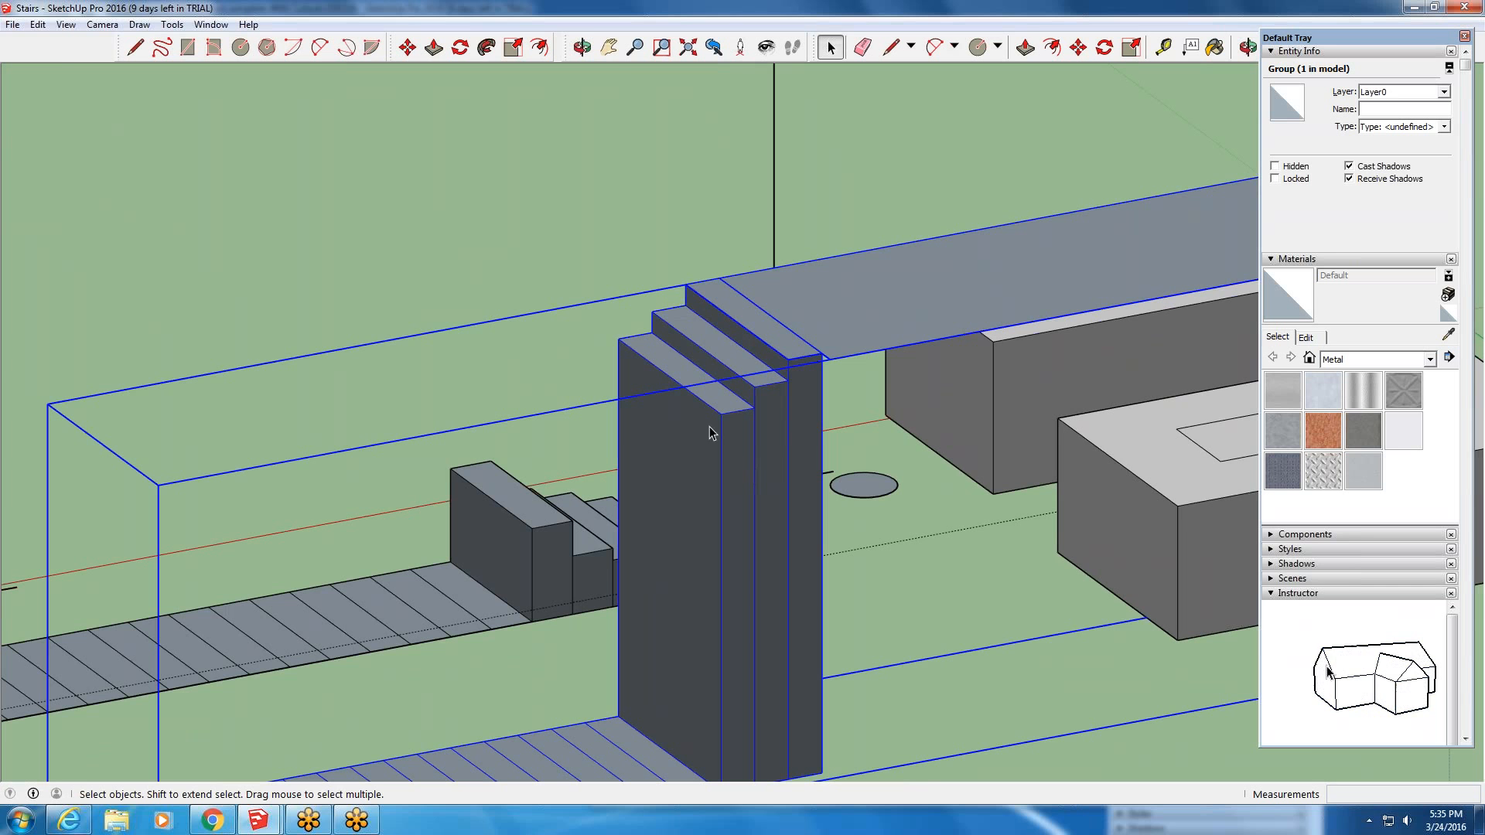
pyautogui.scroll(-5, 686, 381)
pyautogui.moveTo(686, 425); pyautogui.dragTo(674, 431, button='middle')
pyautogui.scroll(-2, 648, 455)
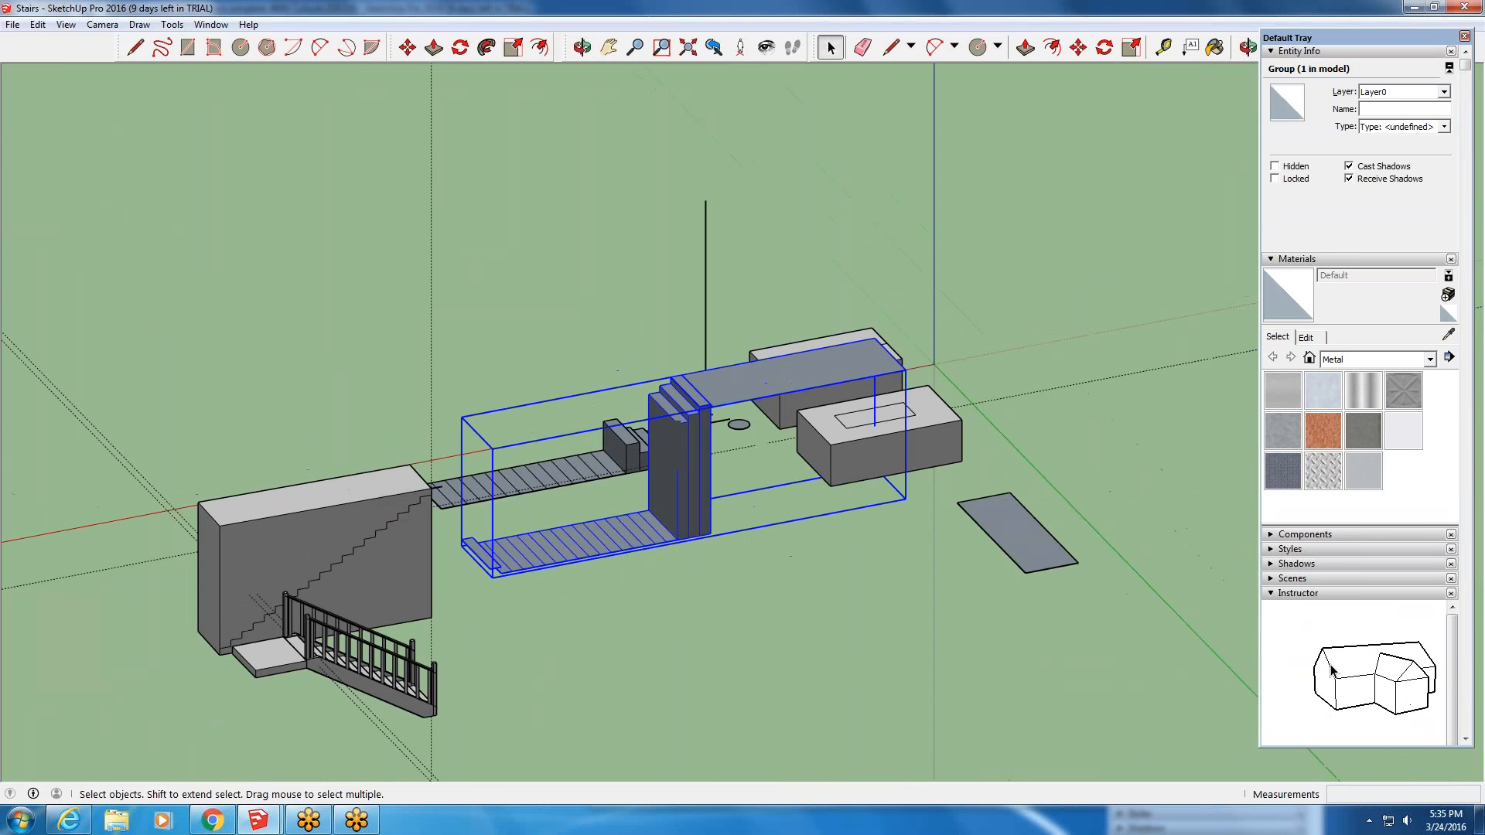
pyautogui.scroll(3, 369, 558)
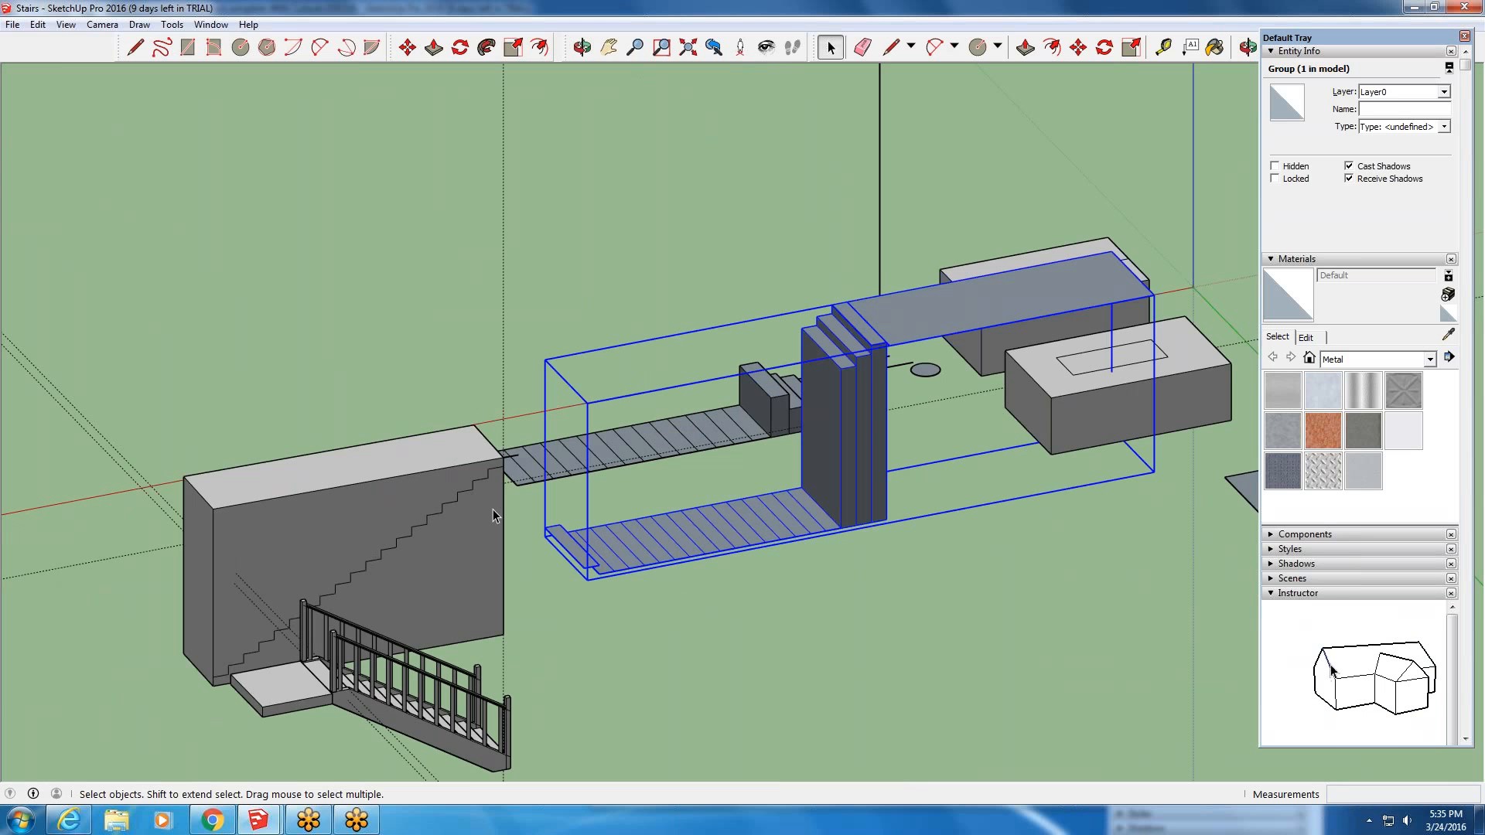
pyautogui.keyDown('ctrl'); pyautogui.click(481, 547); pyautogui.keyUp('ctrl')
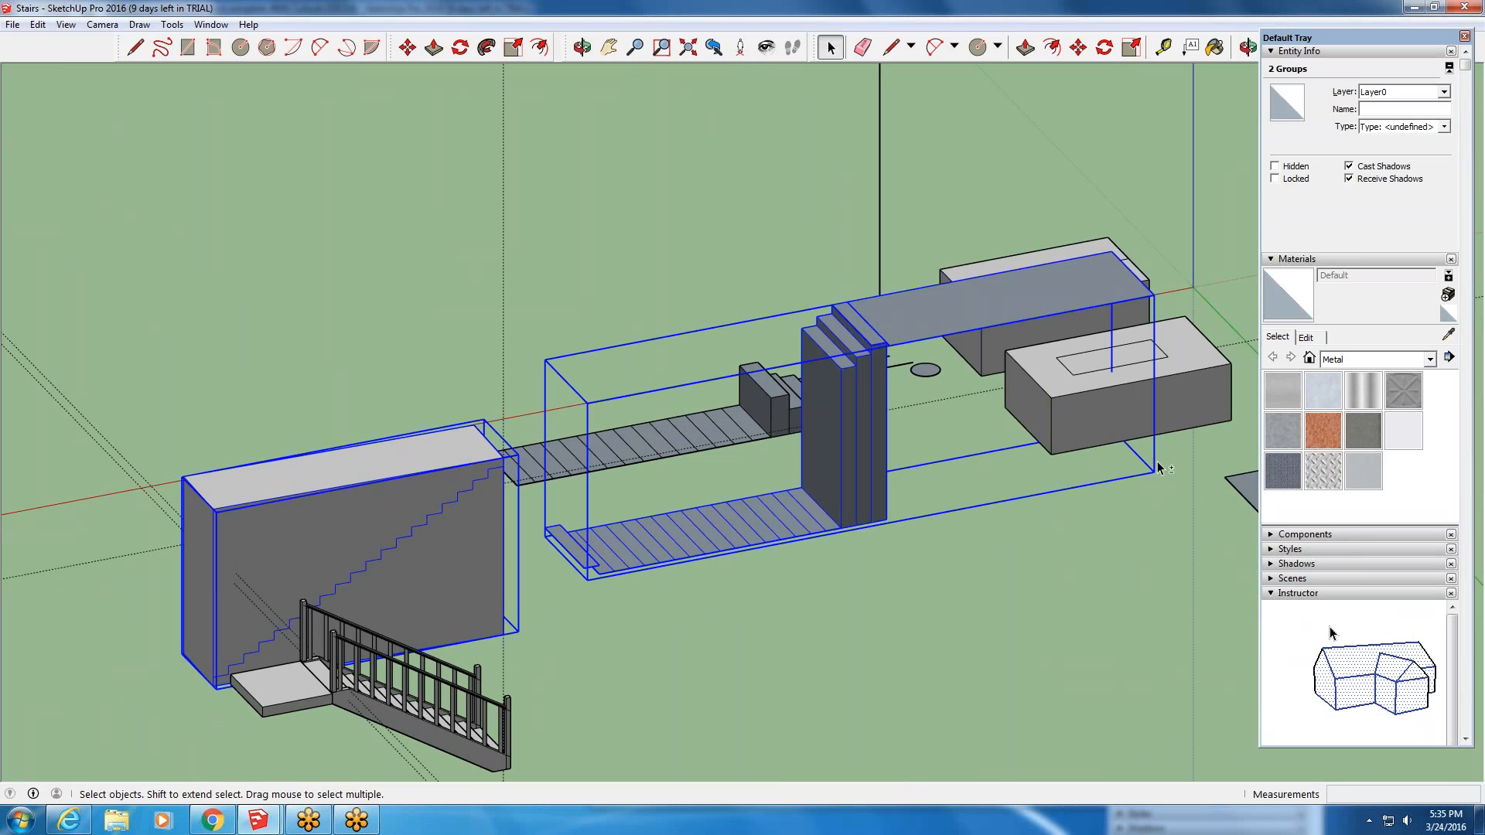
pyautogui.keyDown('shift'); pyautogui.click(1203, 387); pyautogui.keyUp('shift')
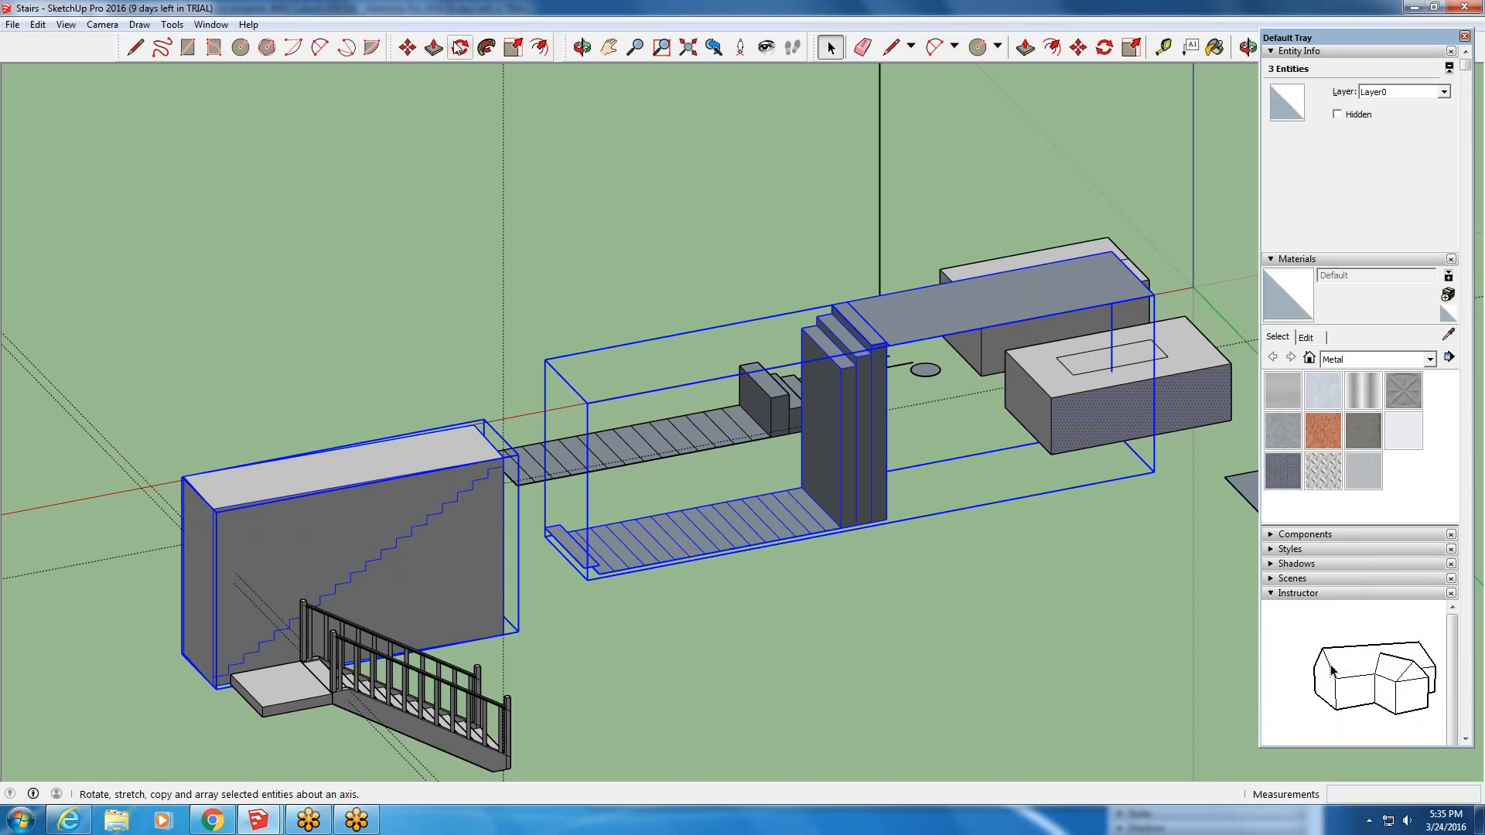
# - Try to move the two selected groups and the block's face together with the Move tool
pyautogui.click(407, 47)
pyautogui.click(737, 376)
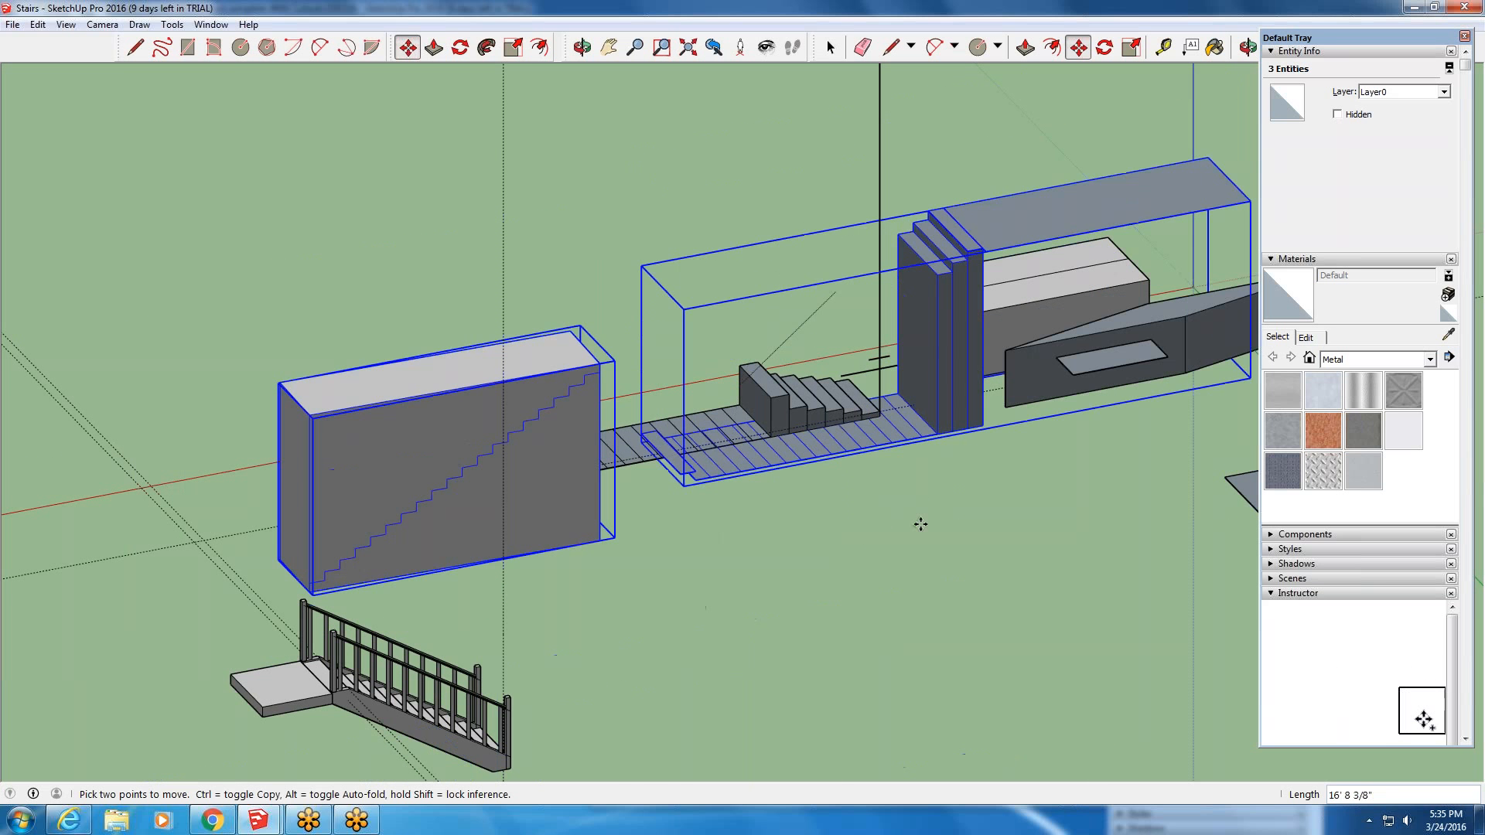
pyautogui.click(865, 362)
pyautogui.scroll(-2, 865, 362)
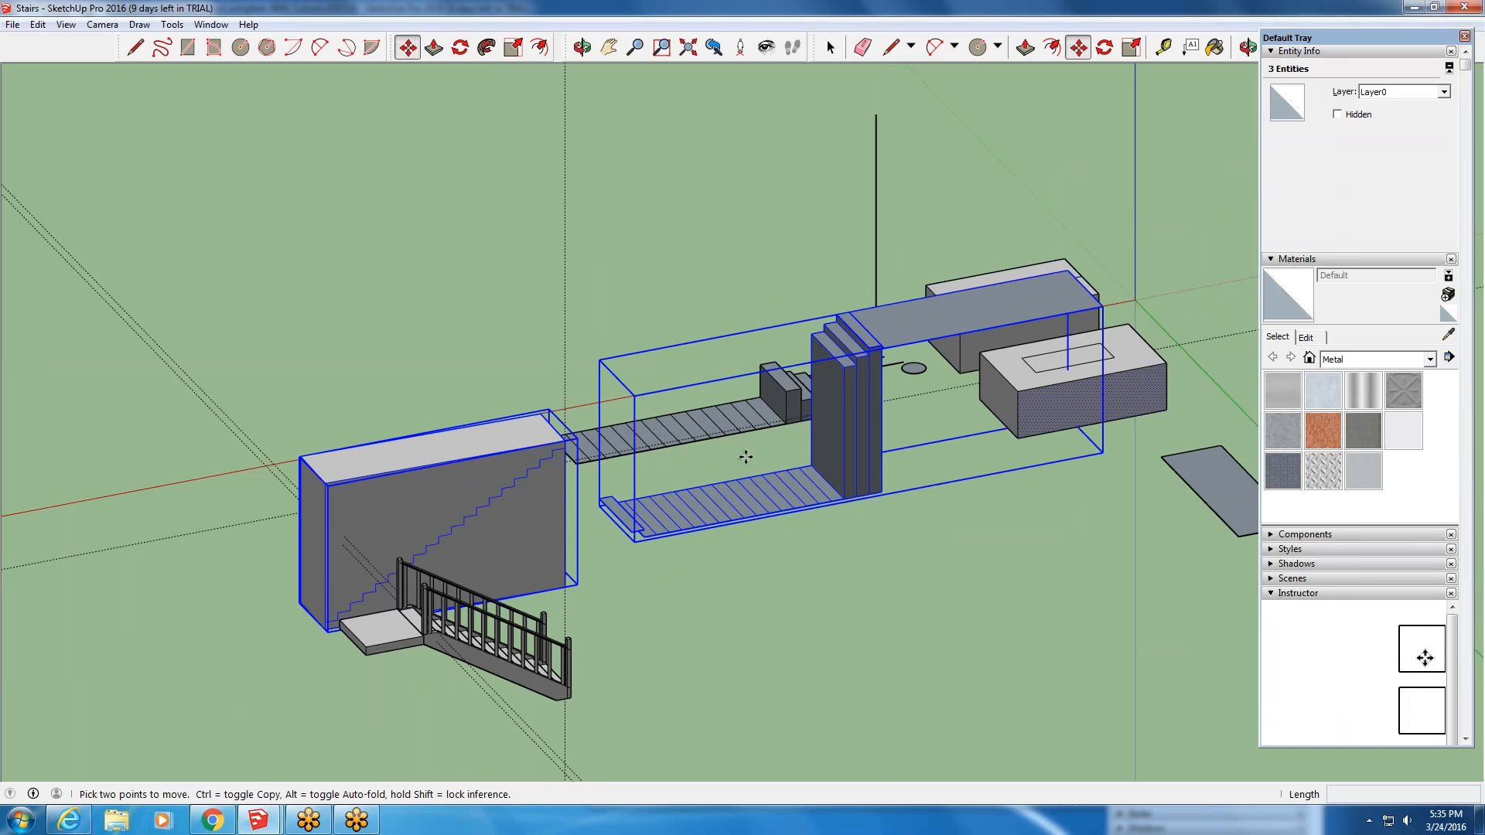
pyautogui.scroll(1, 739, 573)
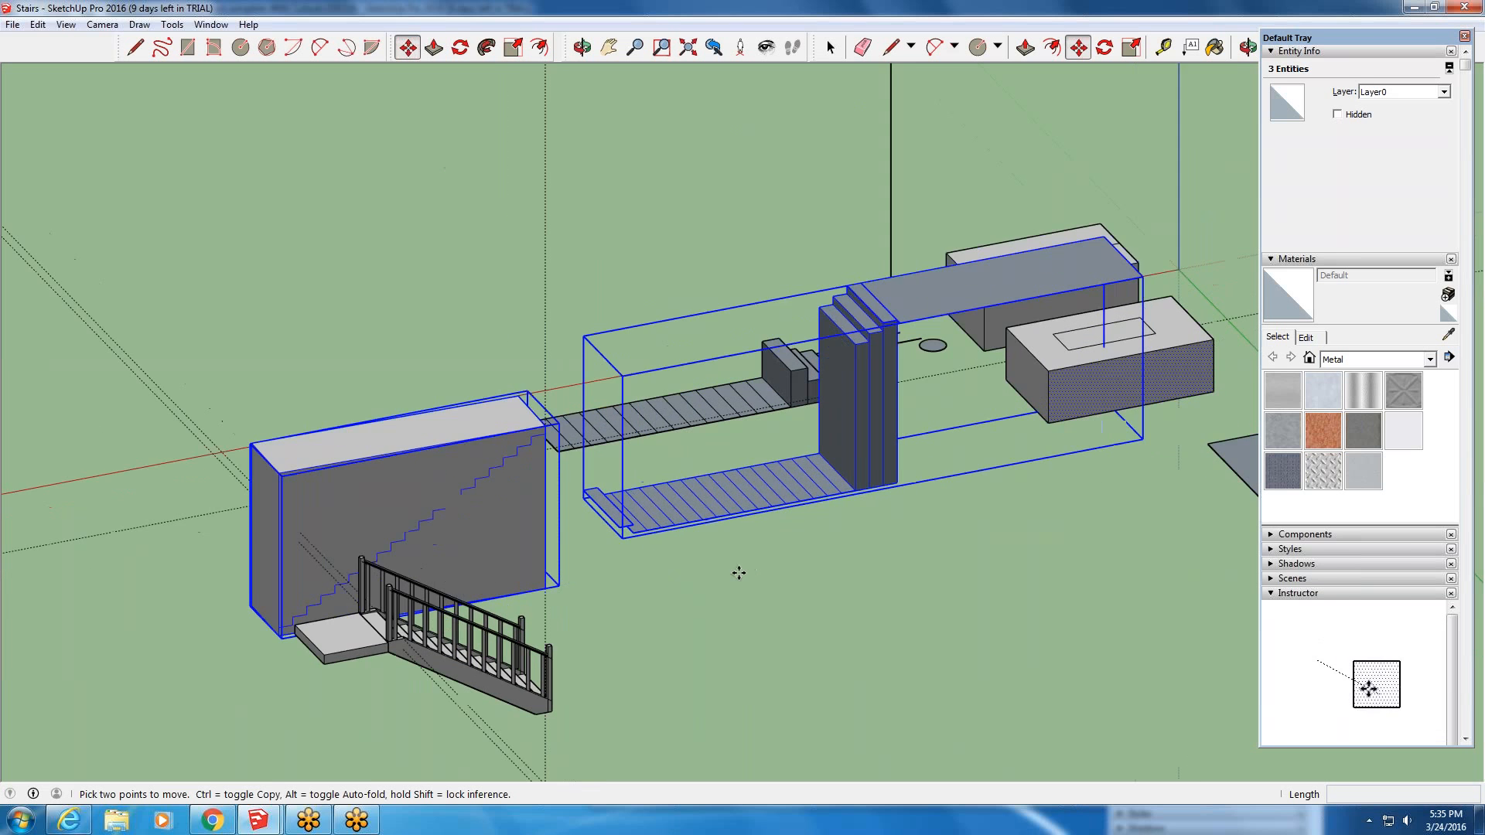
pyautogui.scroll(2, 738, 572)
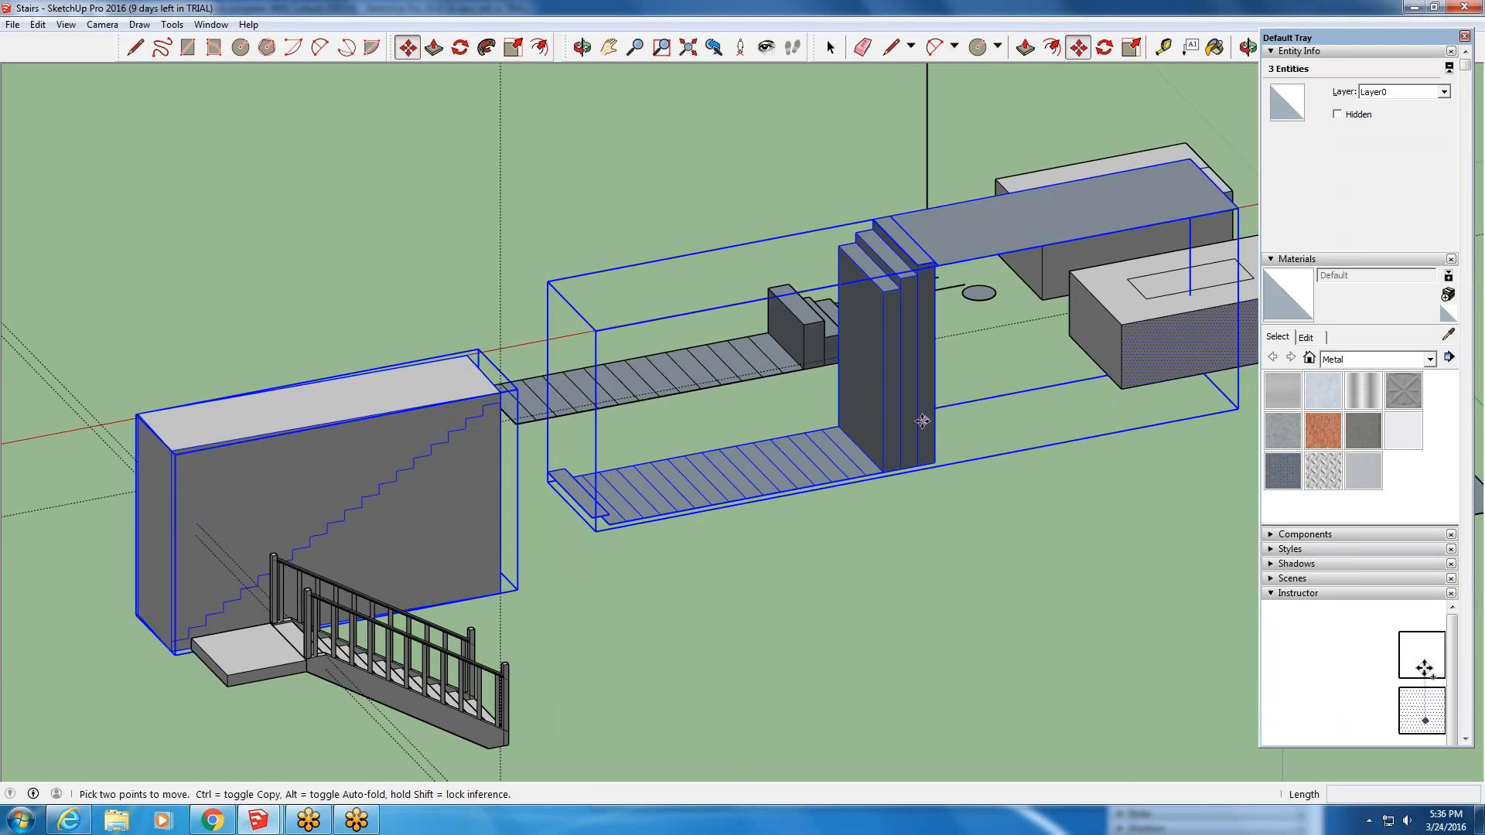
pyautogui.scroll(-1, 534, 440)
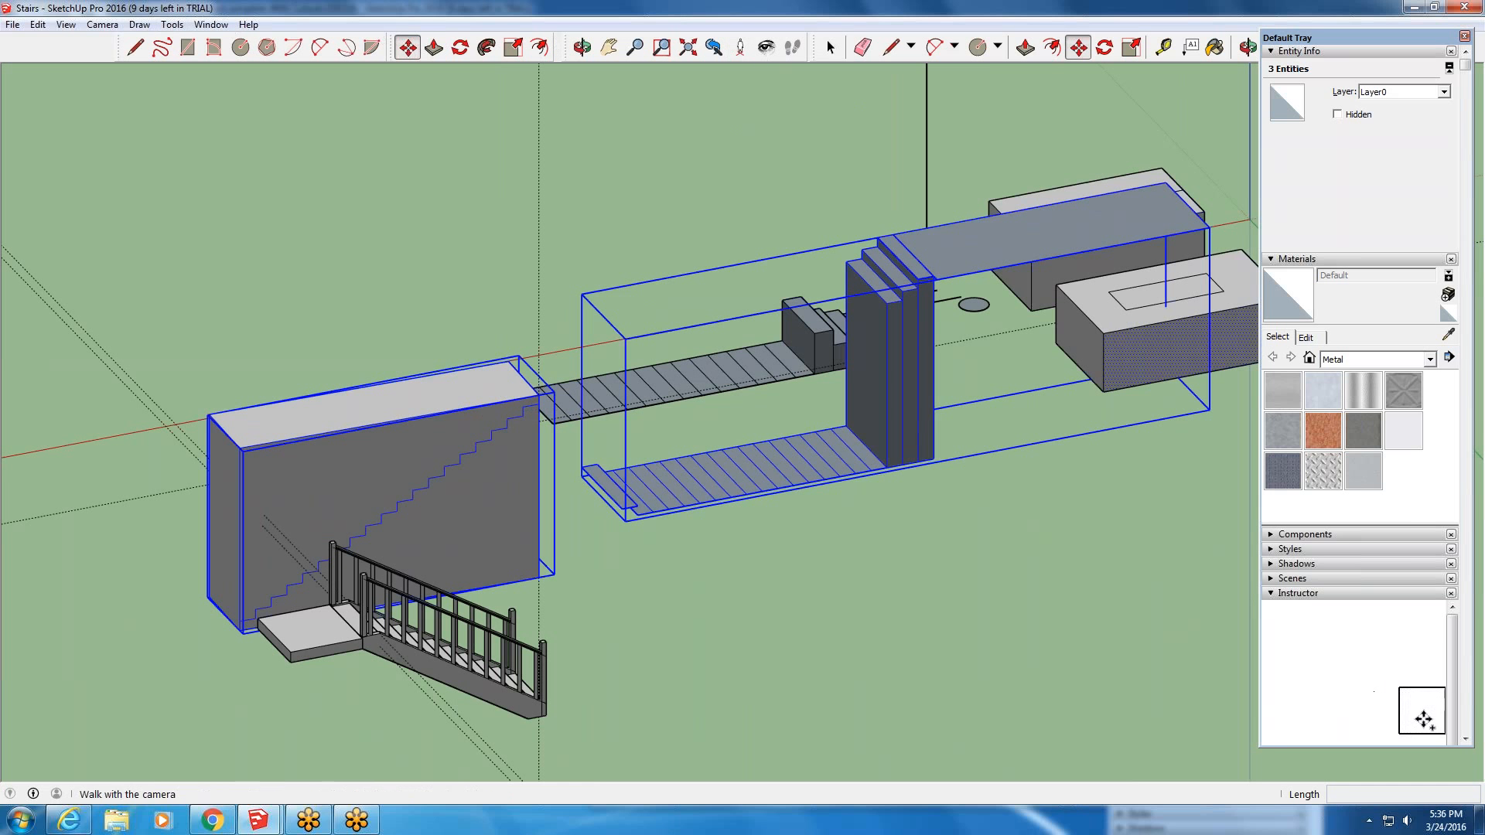
# - Remove the wall group and the block's side face from the selection, keeping only the tall stair group selected
pyautogui.click(831, 47)
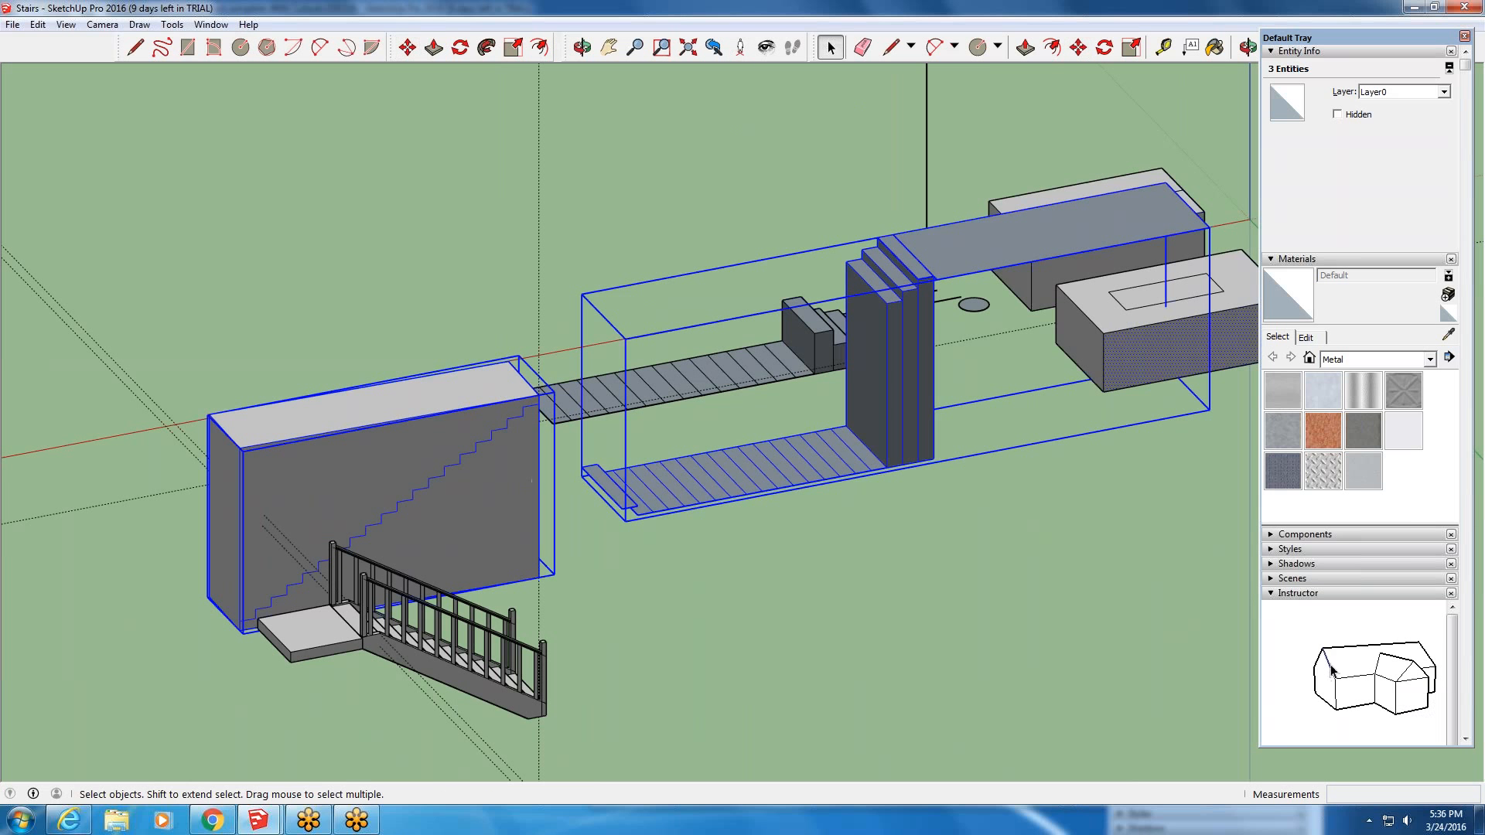
pyautogui.keyDown('shift'); pyautogui.click(498, 473); pyautogui.keyUp('shift')
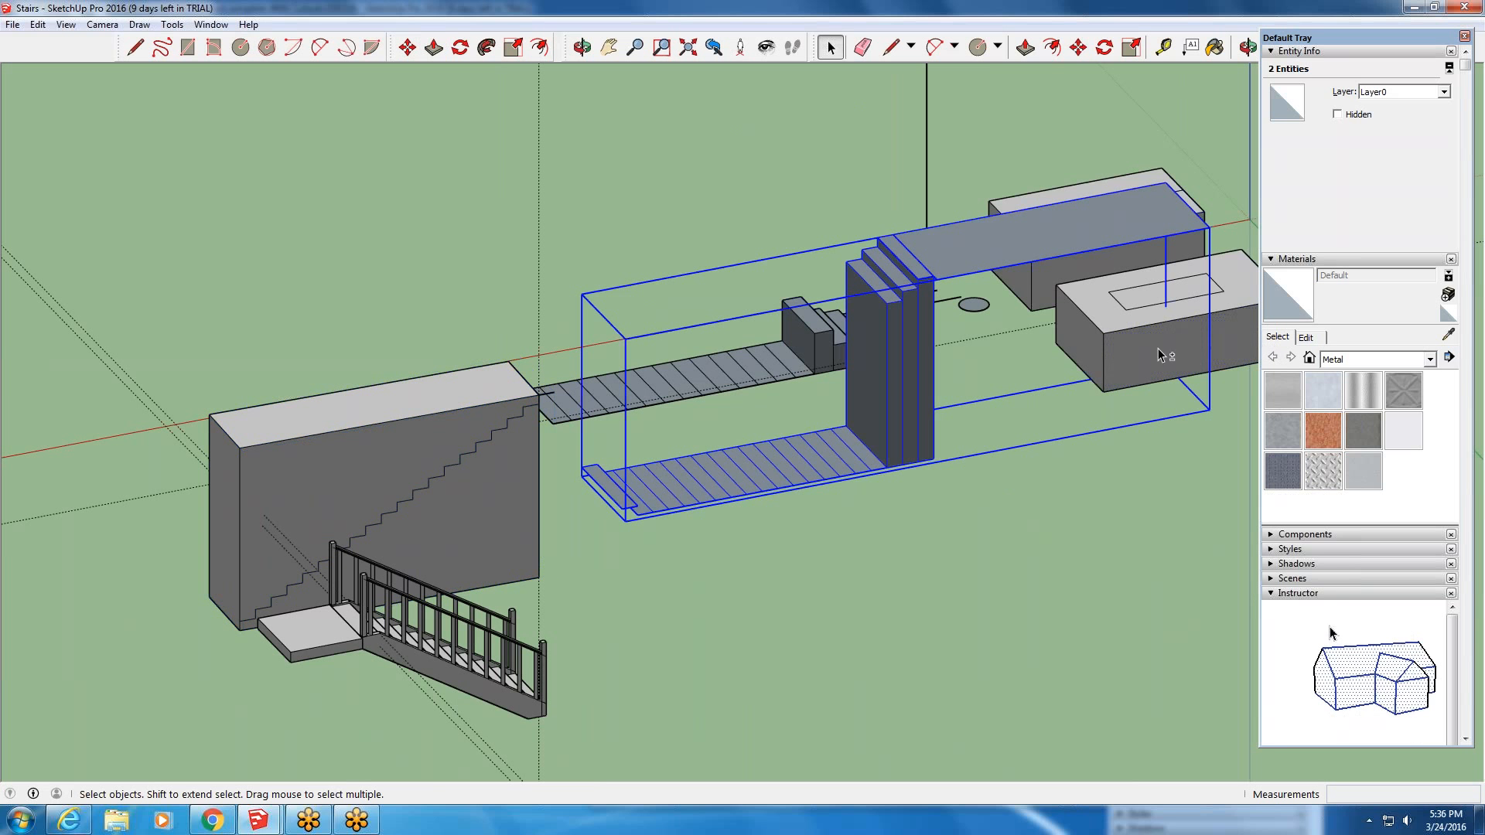
pyautogui.keyDown('shift'); pyautogui.click(1191, 352); pyautogui.keyUp('shift')
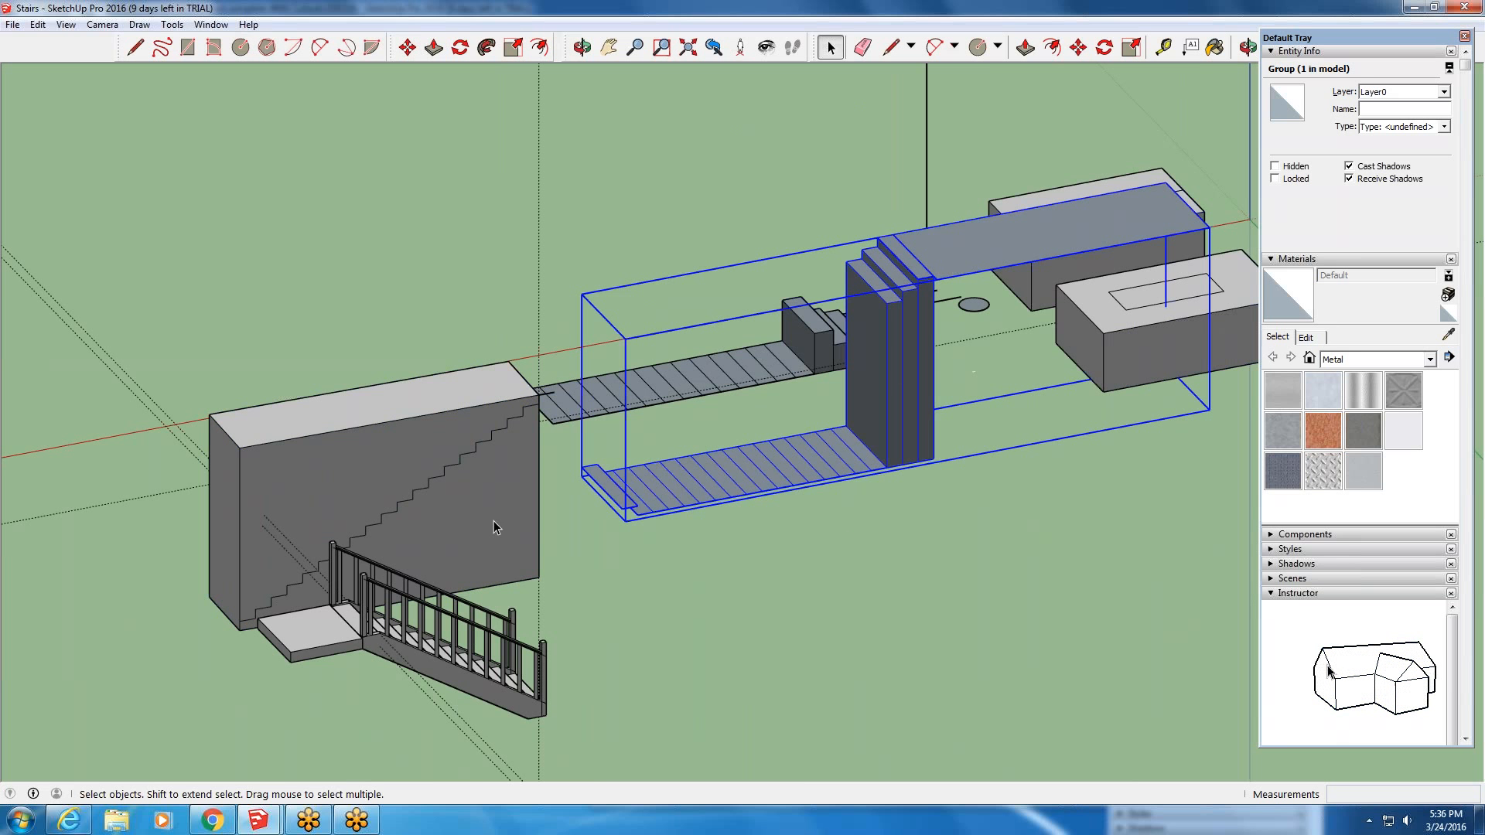
# - Open the tall stair group for editing and select its three narrow side faces, large front face and lowest upper tread
pyautogui.scroll(5, 1037, 248)
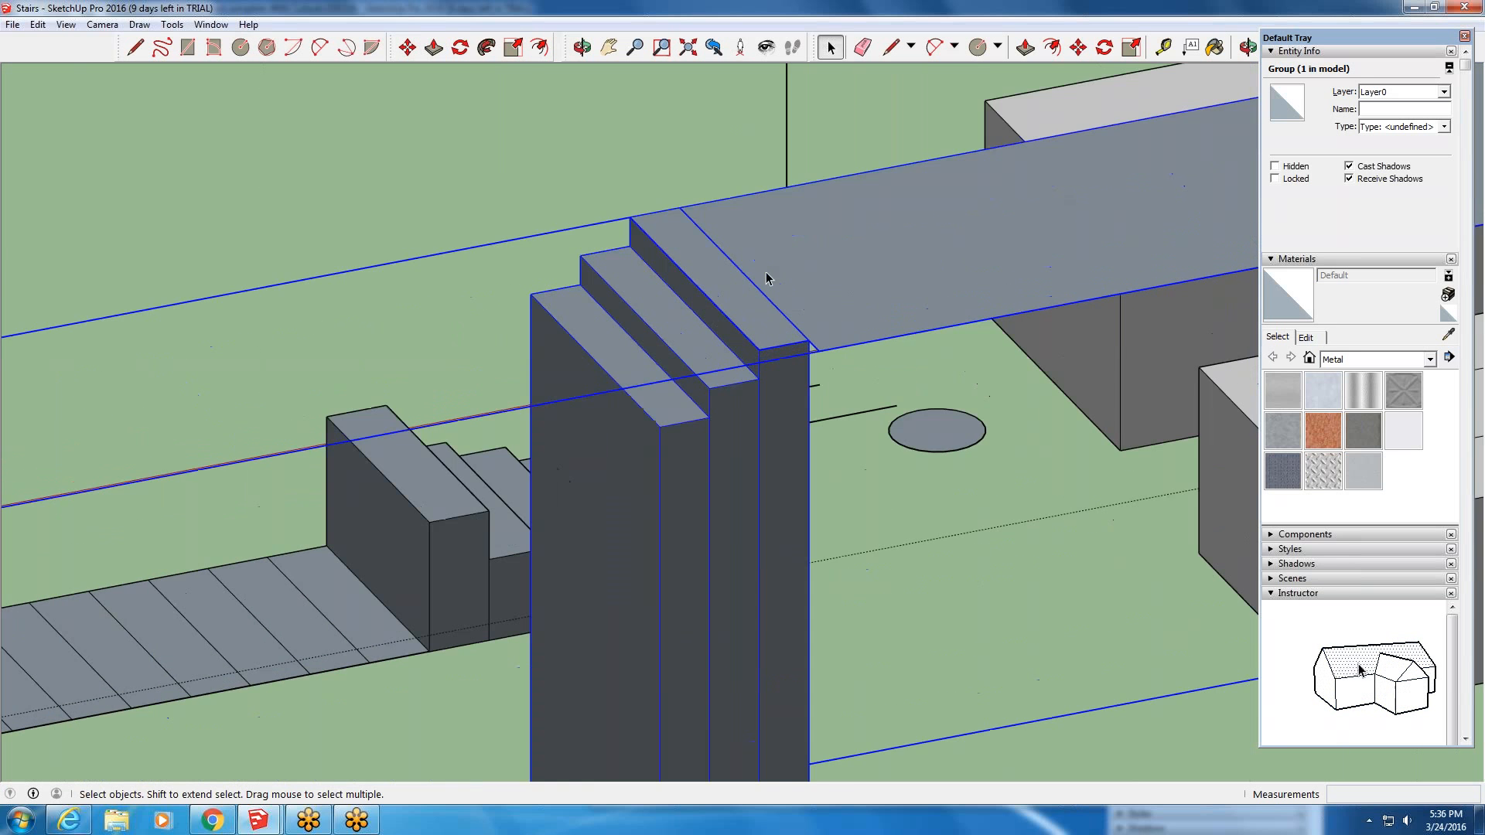
pyautogui.doubleClick(772, 272)
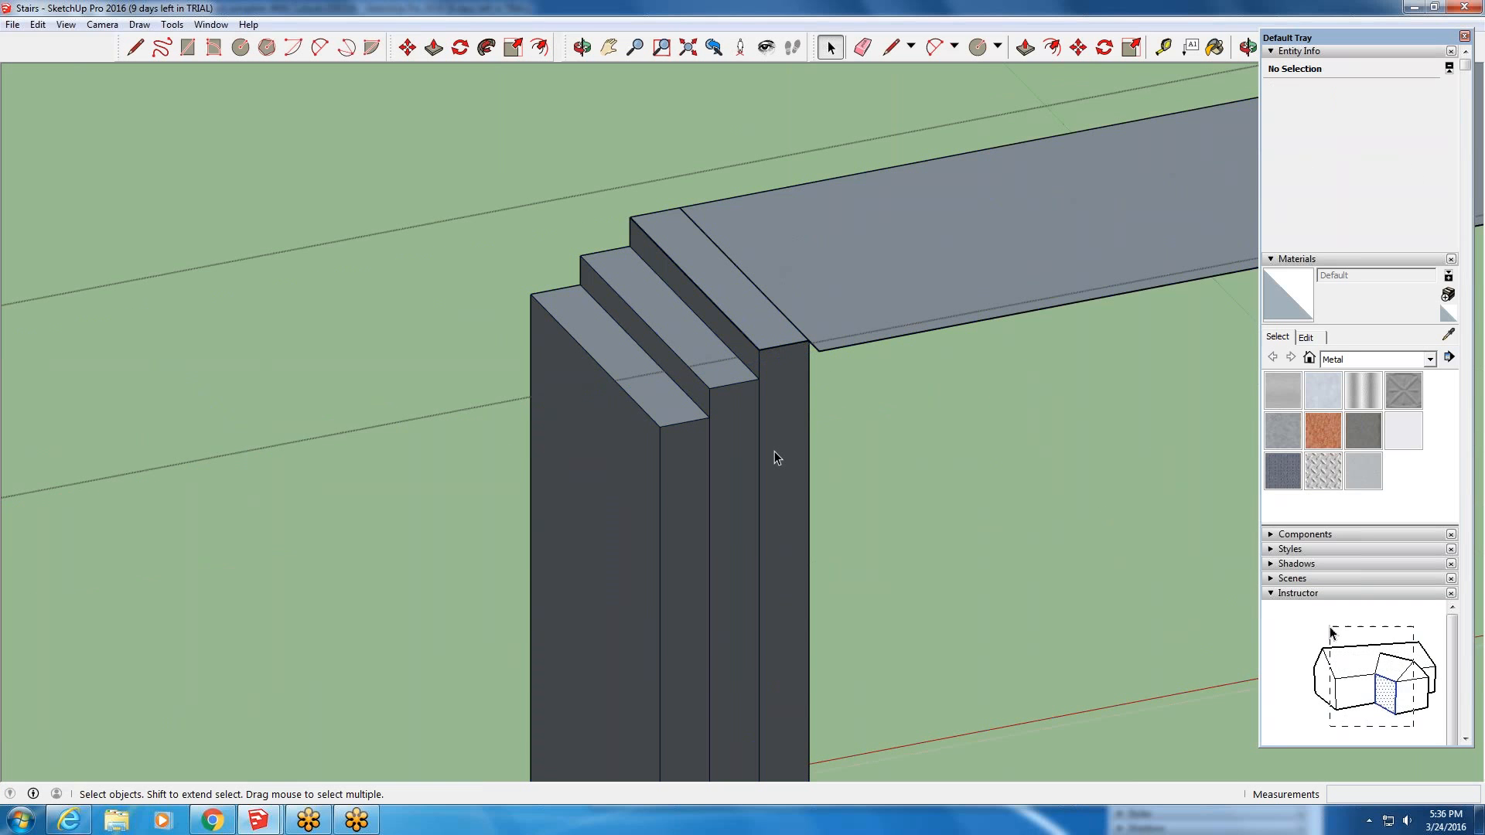
pyautogui.keyDown('shift'); pyautogui.click(790, 426); pyautogui.keyUp('shift')
pyautogui.keyDown('shift'); pyautogui.click(744, 452); pyautogui.keyUp('shift')
pyautogui.keyDown('shift'); pyautogui.click(686, 501); pyautogui.keyUp('shift')
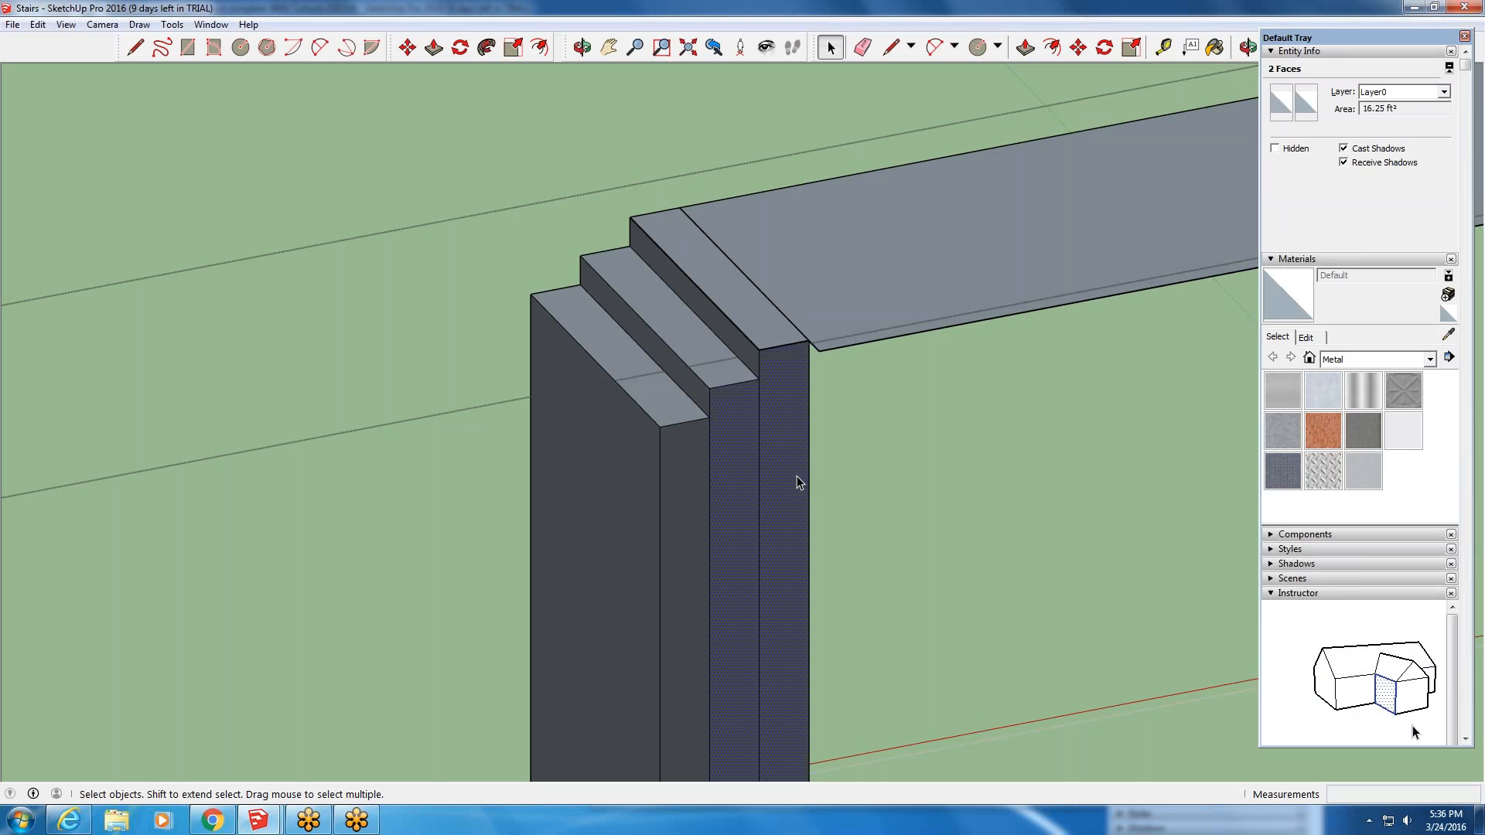
pyautogui.keyDown('shift'); pyautogui.click(679, 485); pyautogui.keyUp('shift')
pyautogui.keyDown('shift'); pyautogui.click(672, 411); pyautogui.keyUp('shift')
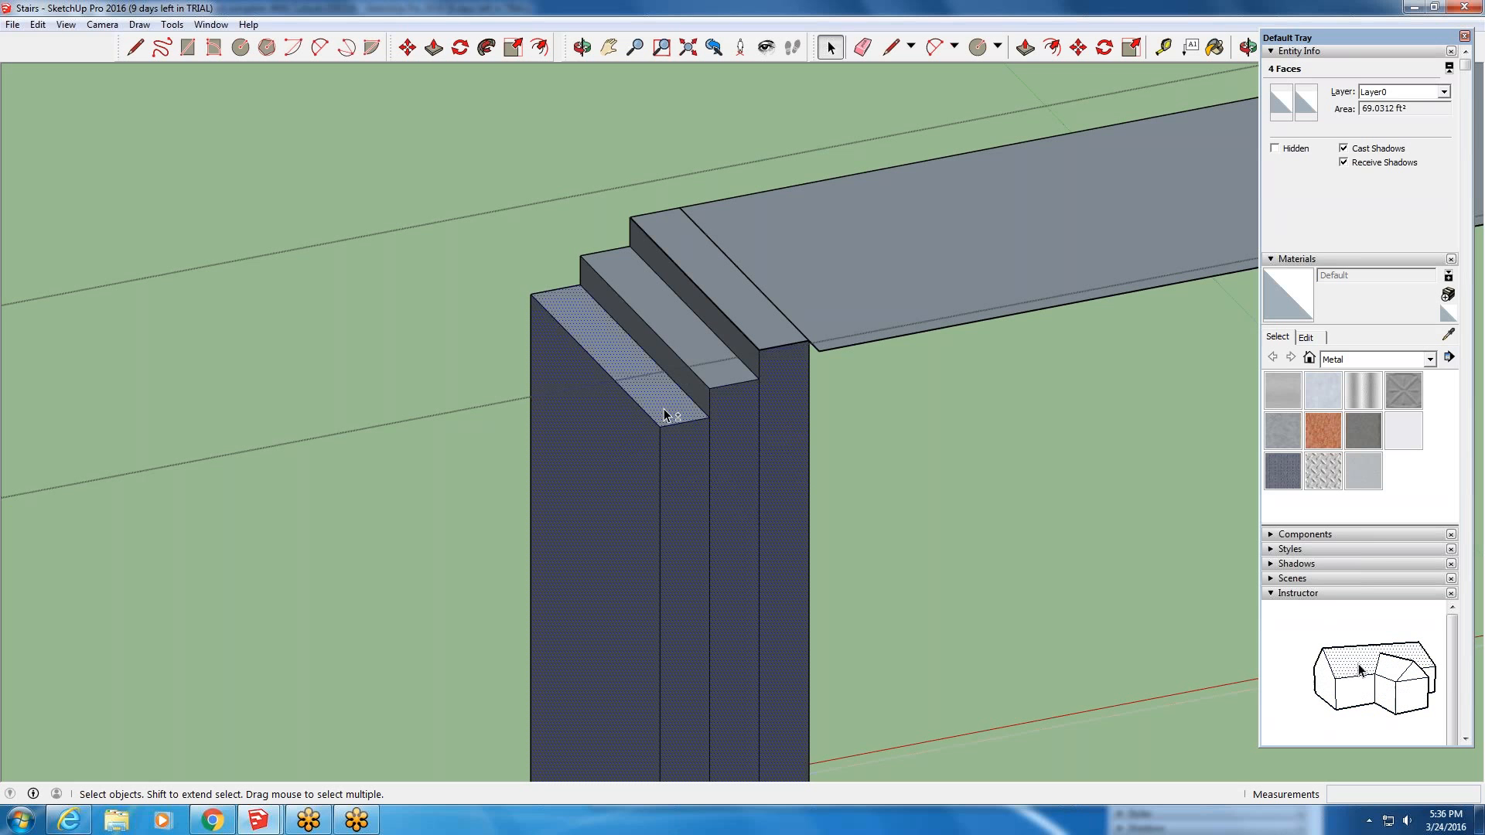
# - Add the second upper tread and the vertical edges between the narrow side faces to the selection, and leave the group with nothing selected
pyautogui.keyDown('shift'); pyautogui.click(719, 379); pyautogui.keyUp('shift')
pyautogui.keyDown('shift'); pyautogui.click(723, 382); pyautogui.keyUp('shift')
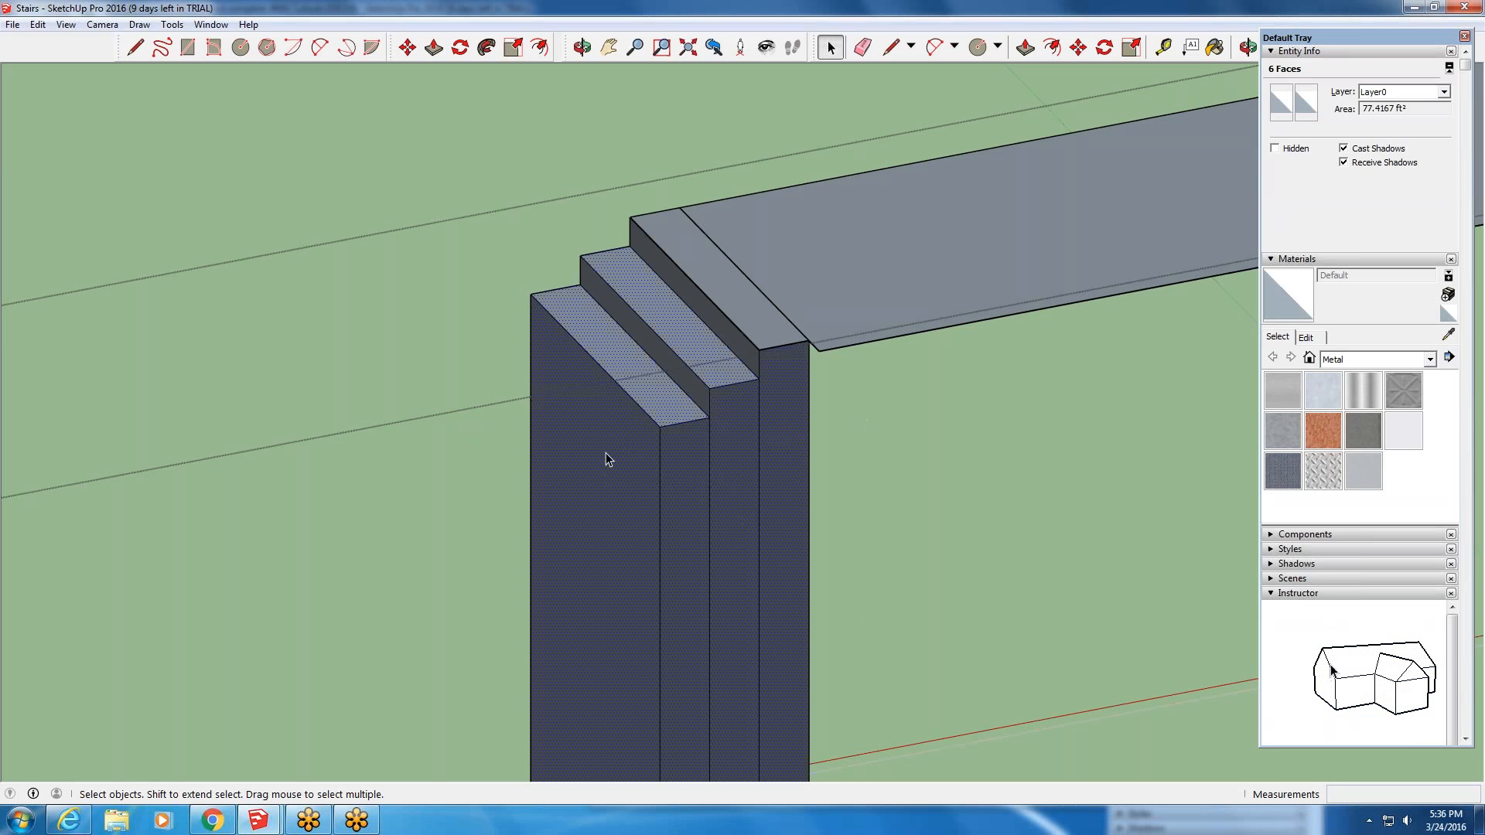
pyautogui.keyDown('shift'); pyautogui.click(661, 474); pyautogui.keyUp('shift')
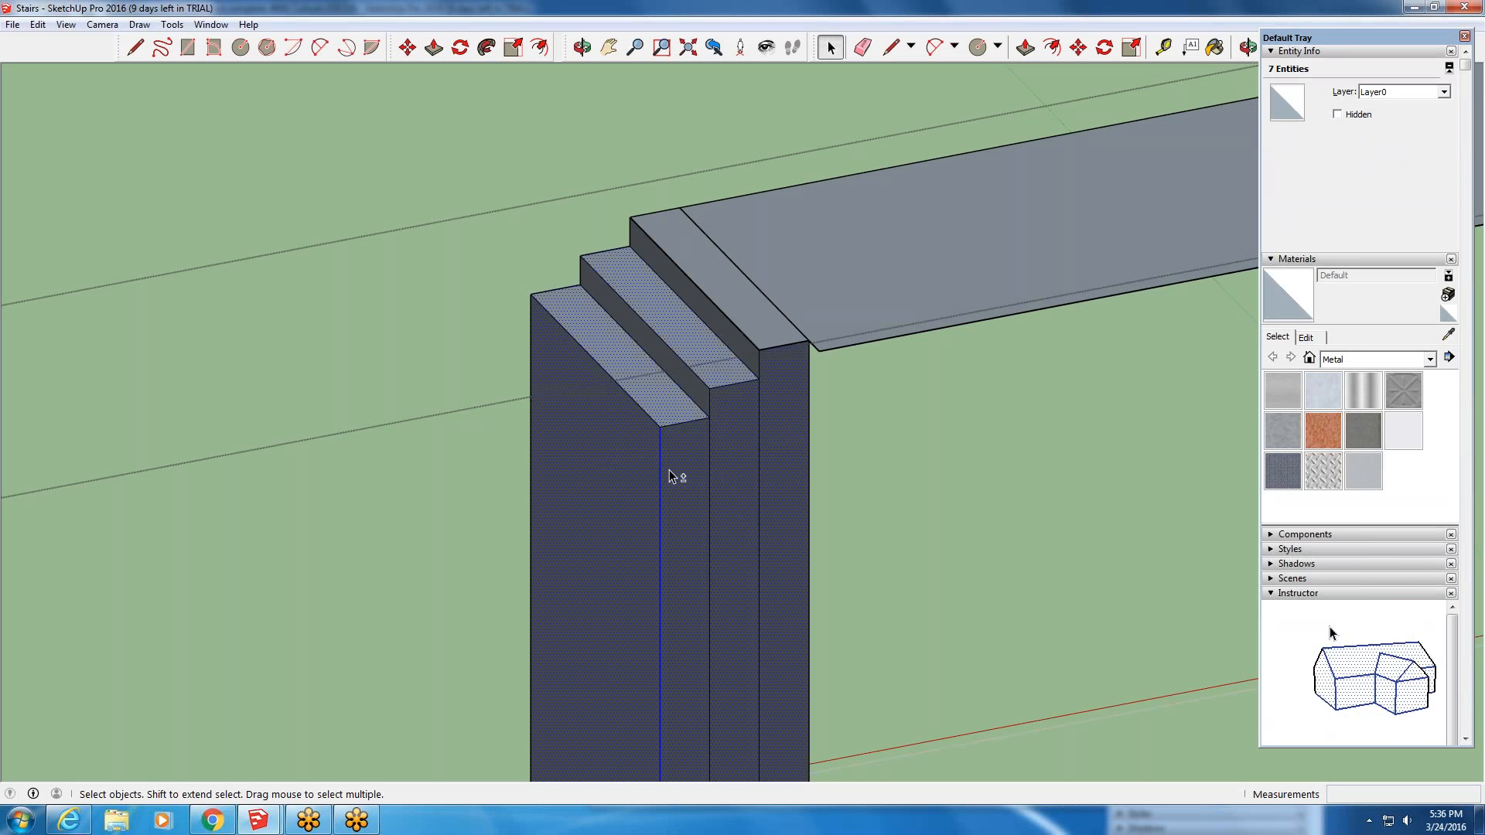
pyautogui.keyDown('shift'); pyautogui.click(709, 450); pyautogui.keyUp('shift')
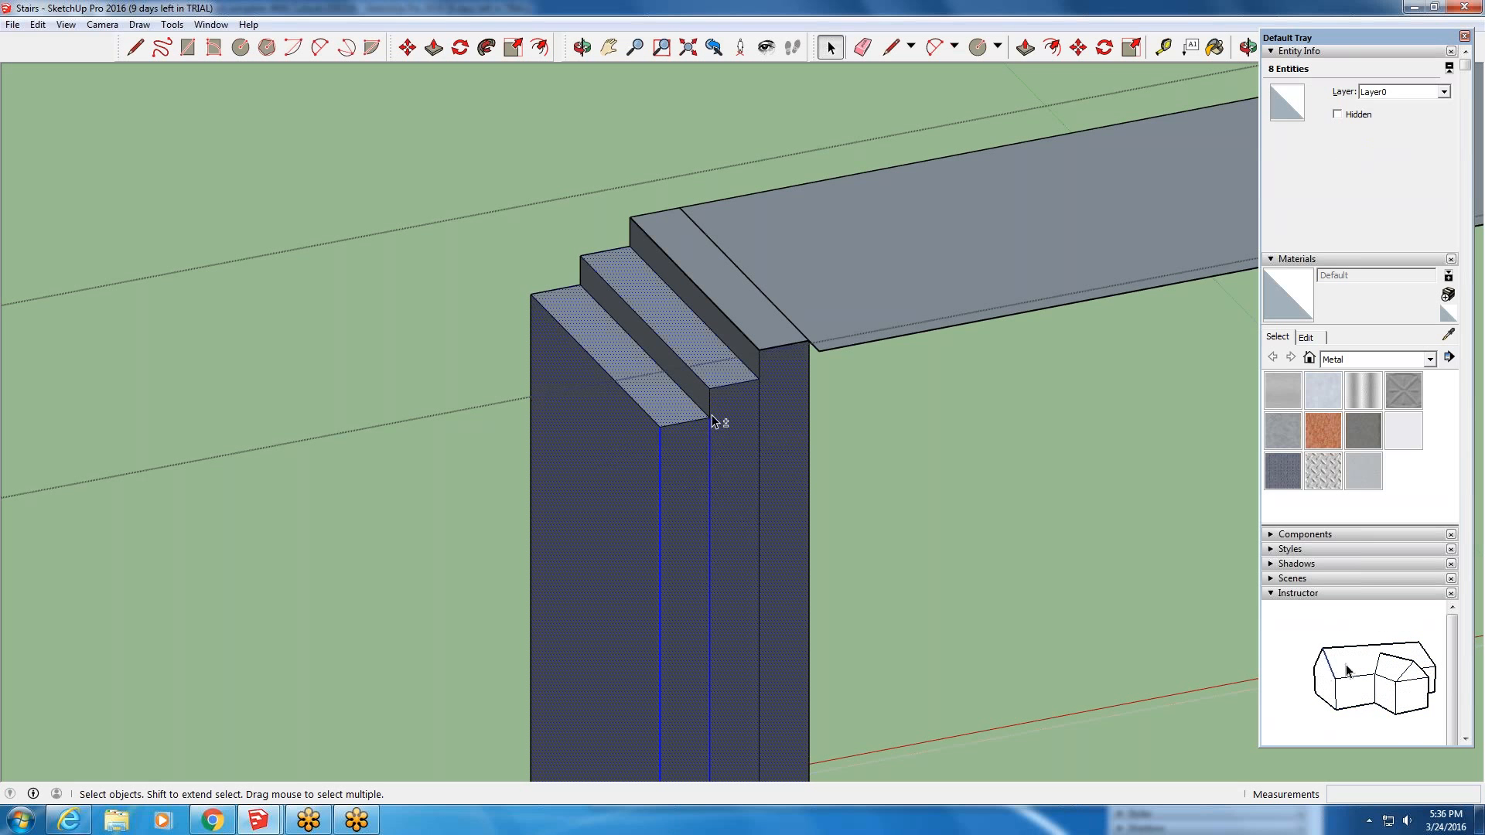
pyautogui.keyDown('shift'); pyautogui.click(760, 400); pyautogui.keyUp('shift')
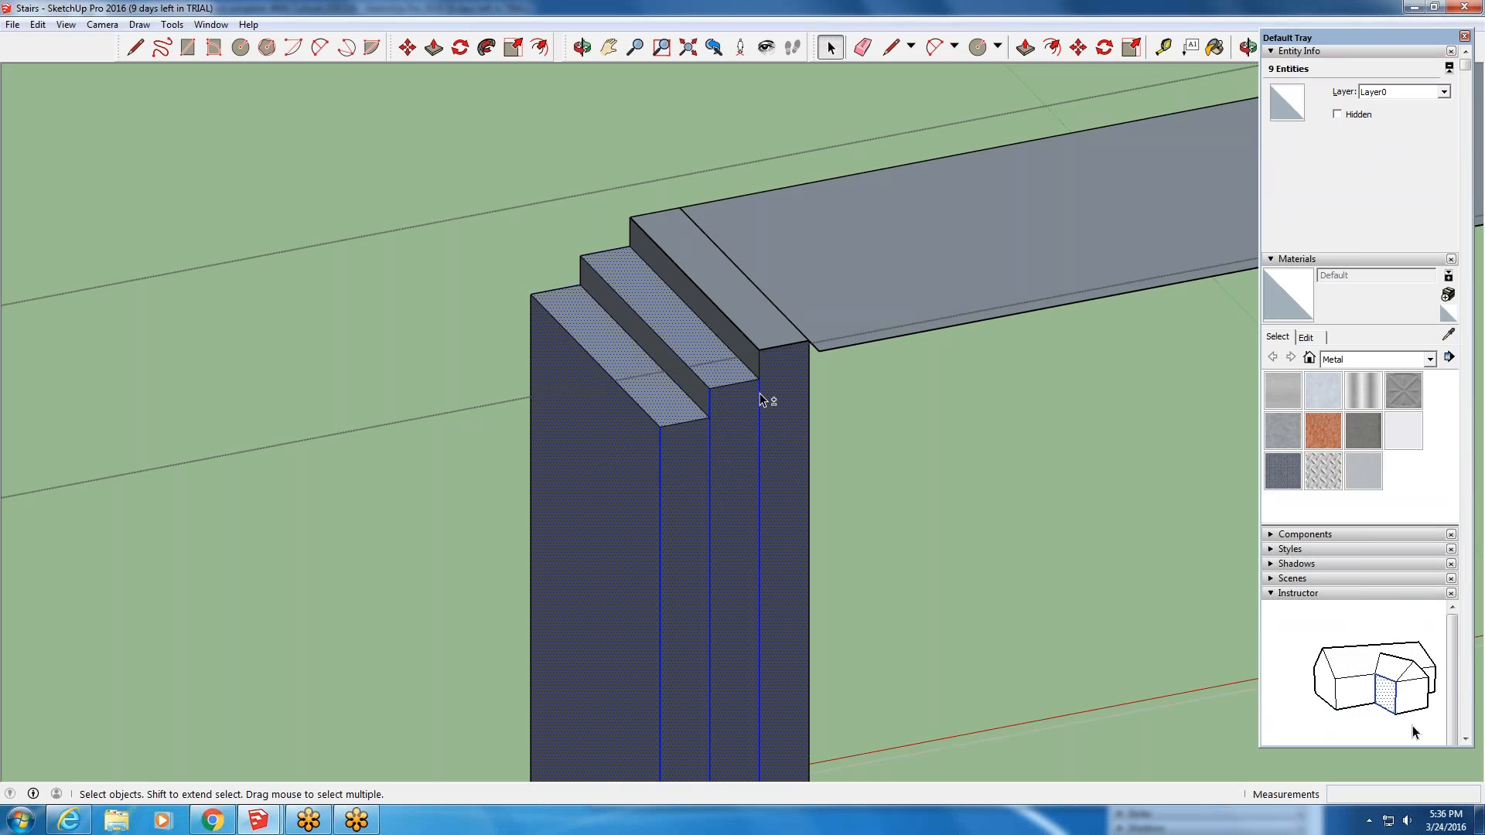
pyautogui.keyDown('shift'); pyautogui.click(760, 399); pyautogui.keyUp('shift')
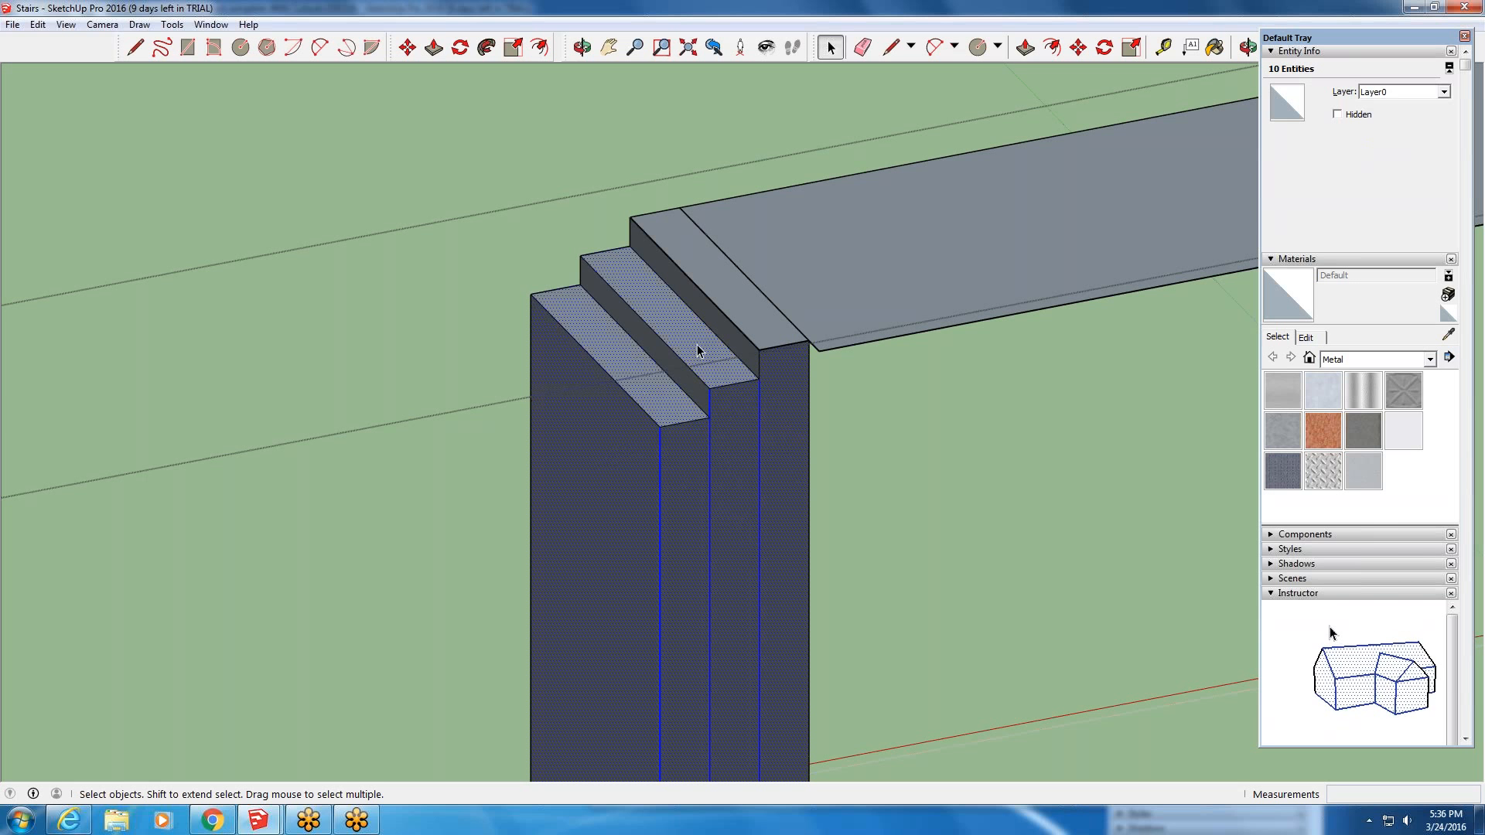
pyautogui.scroll(-3, 670, 345)
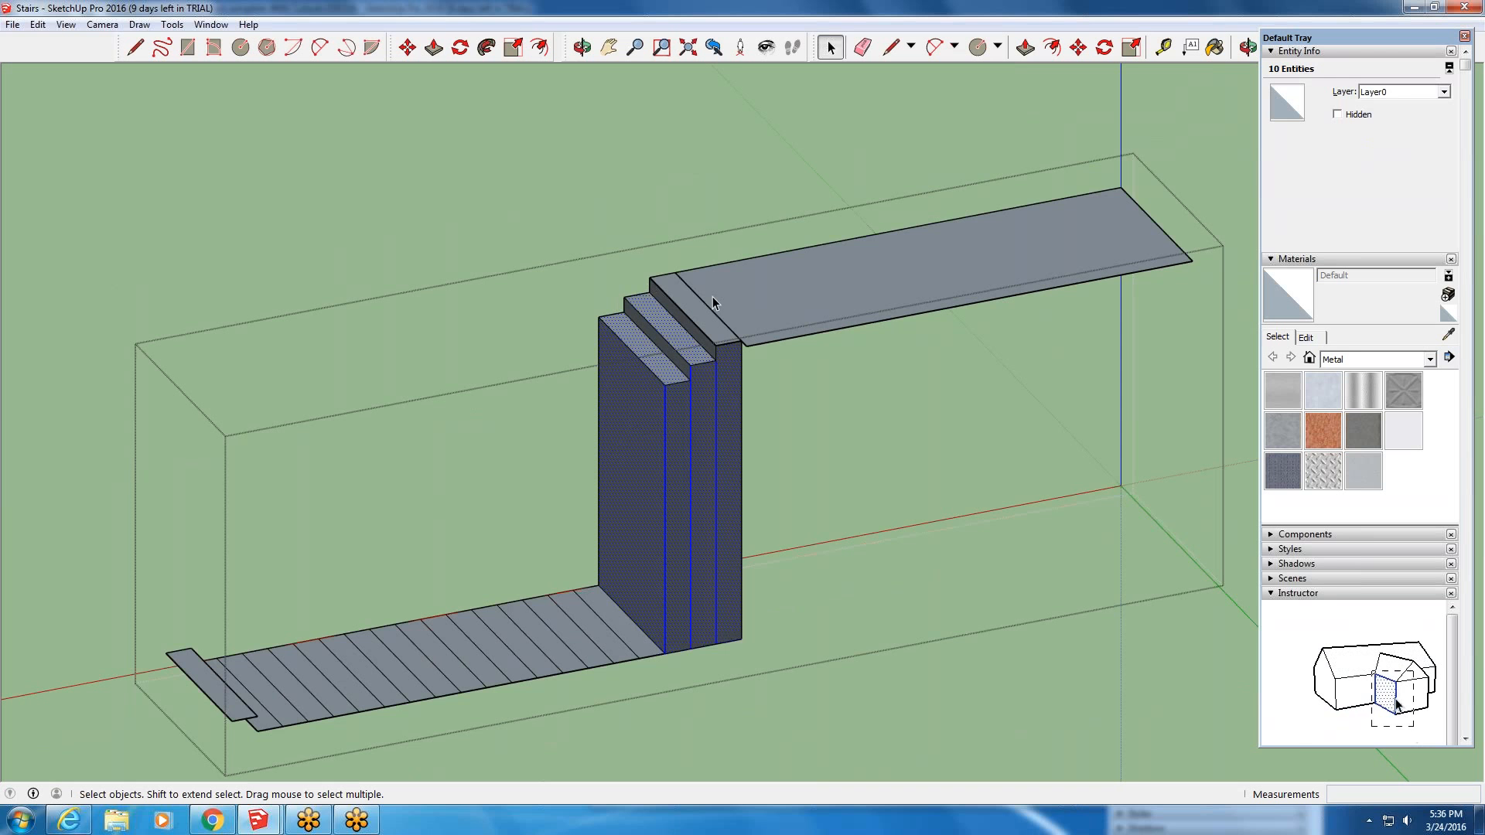
pyautogui.scroll(-2, 727, 348)
pyautogui.click(620, 216)
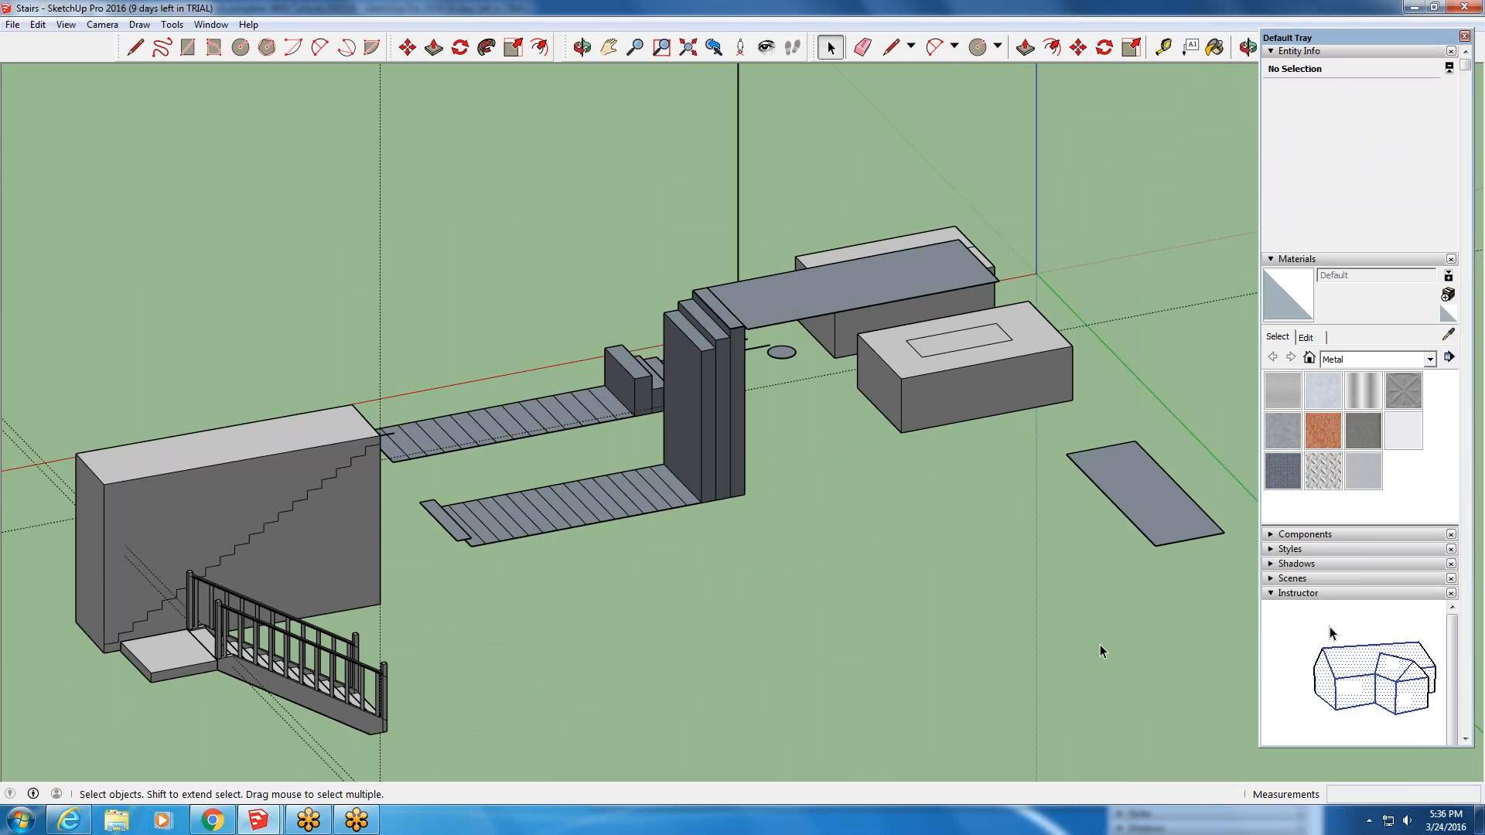
# - Select the face and all edges of the flat rectangle on the ground with a selection window enclosing it completely
pyautogui.scroll(2, 1198, 542)
pyautogui.moveTo(1186, 572); pyautogui.dragTo(1021, 647, button='middle')
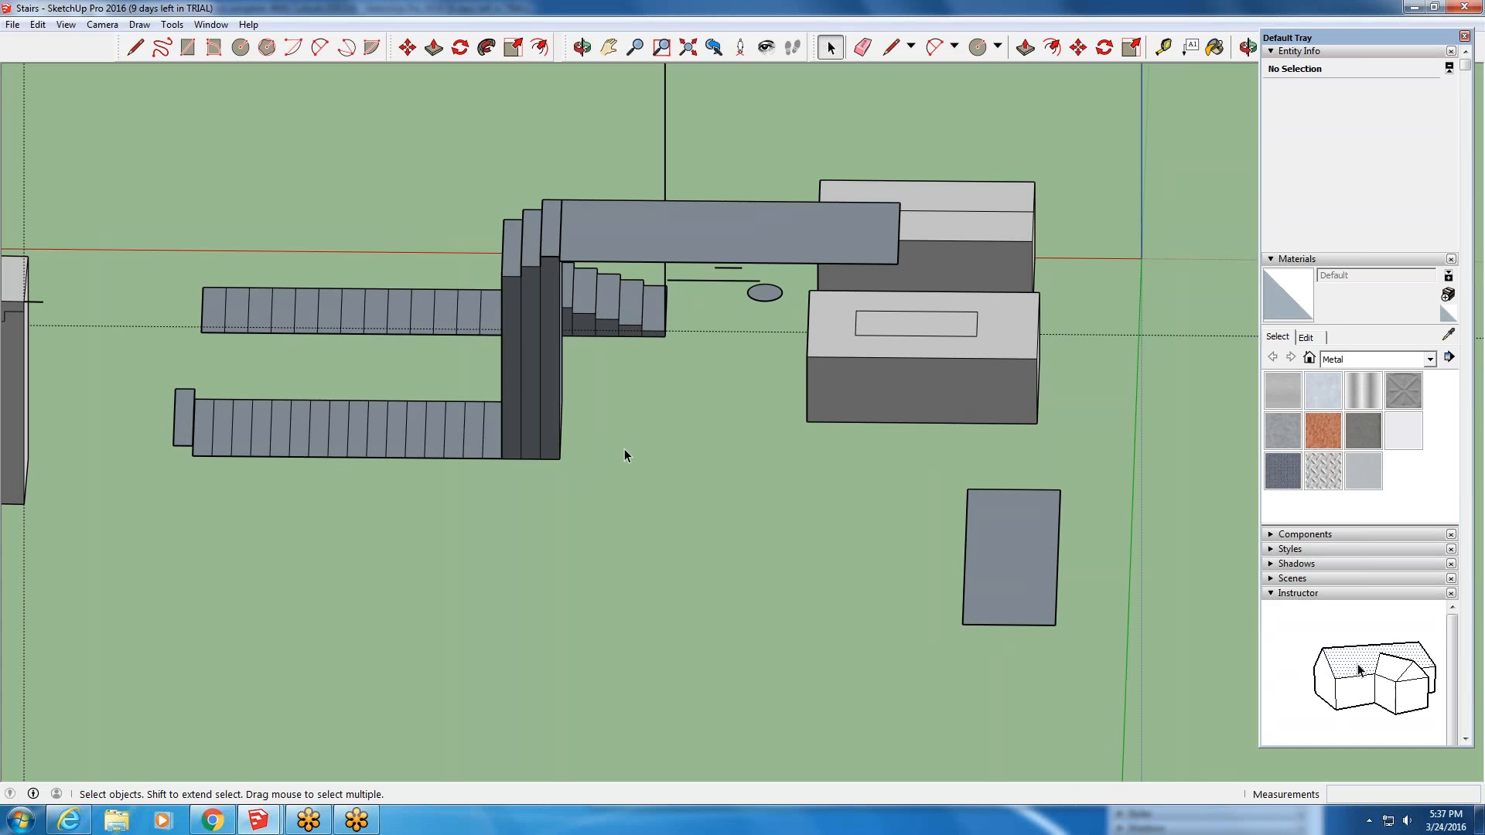
pyautogui.scroll(2, 1144, 503)
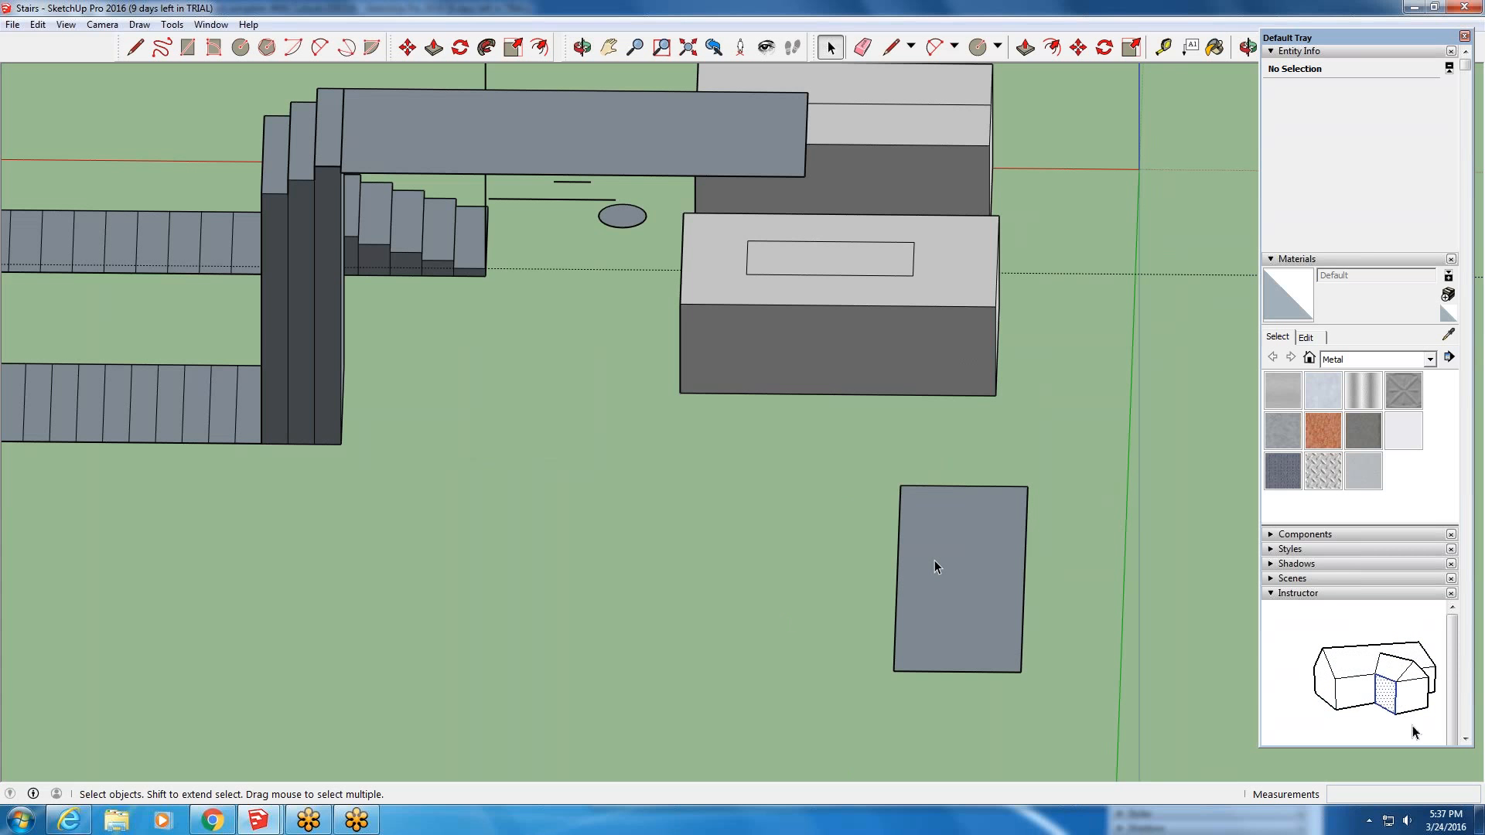
pyautogui.moveTo(824, 461); pyautogui.dragTo(1085, 708)
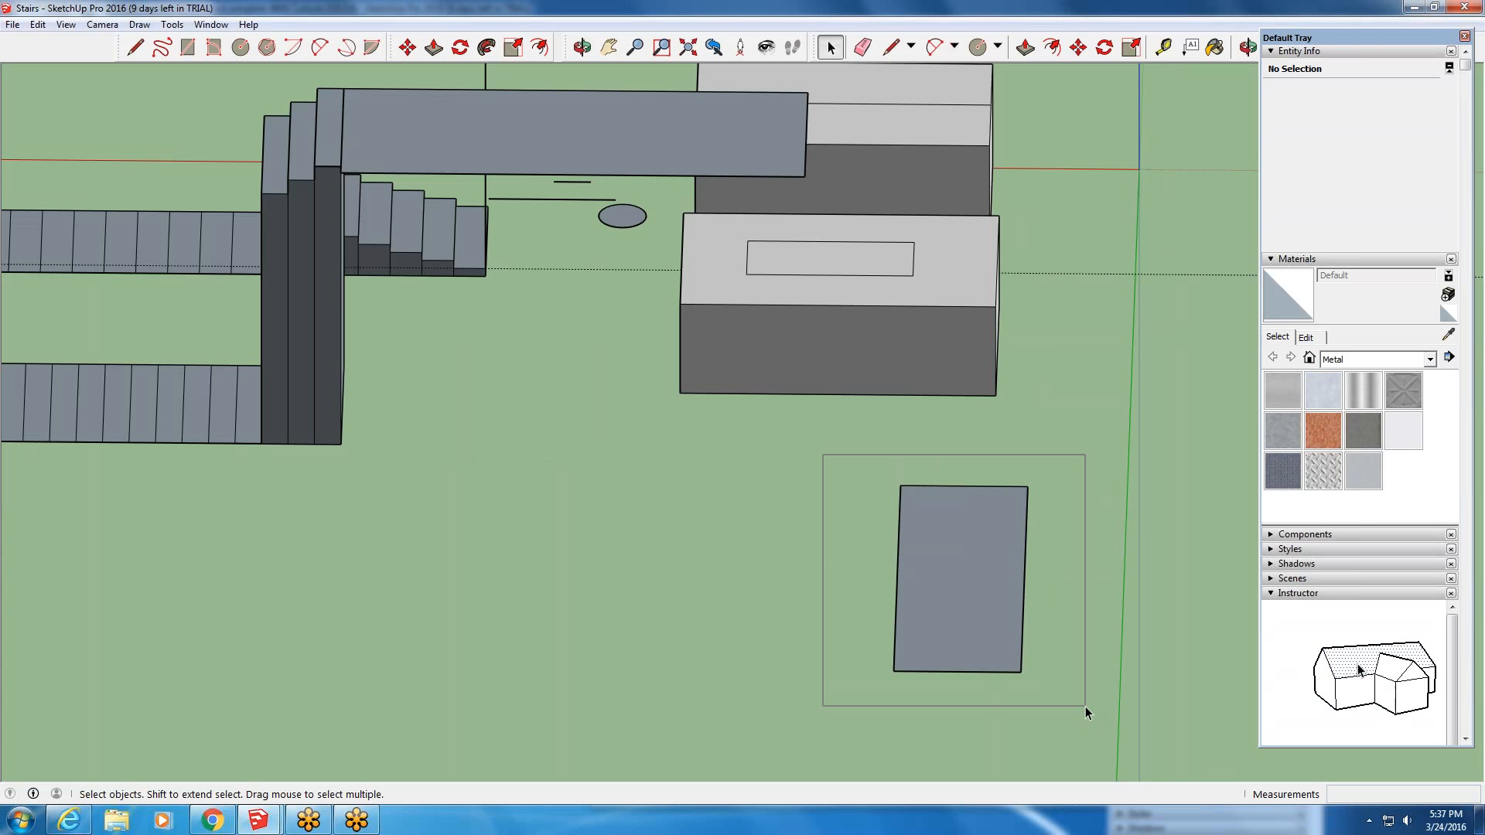
pyautogui.moveTo(1084, 706); pyautogui.dragTo(1068, 711)
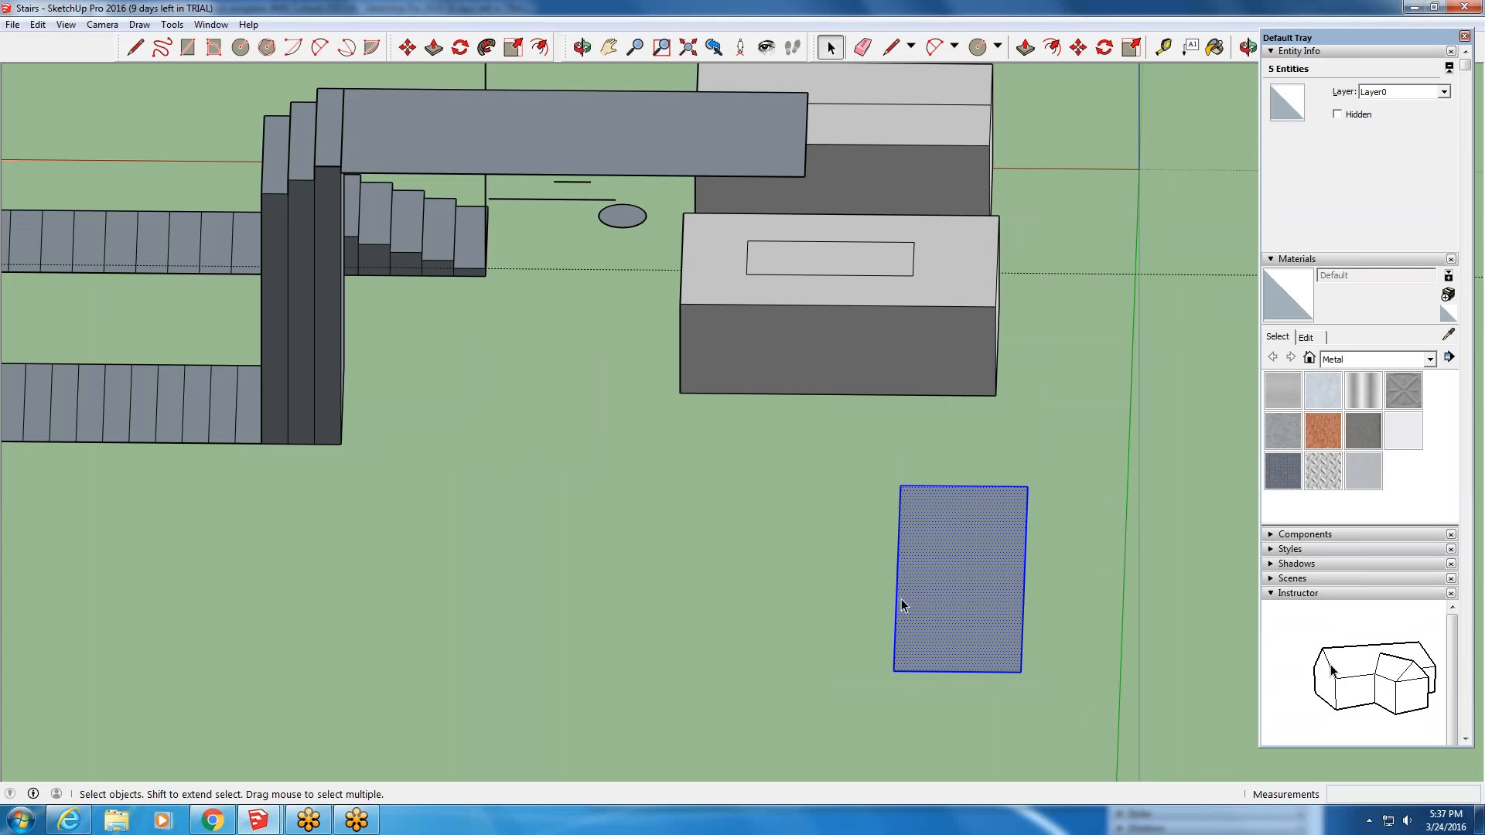
# - Window-select only the flat rectangle's long edge farther from the green axis, and window-select the whole rectangle again before clearing the selection
pyautogui.moveTo(816, 437); pyautogui.dragTo(971, 707)
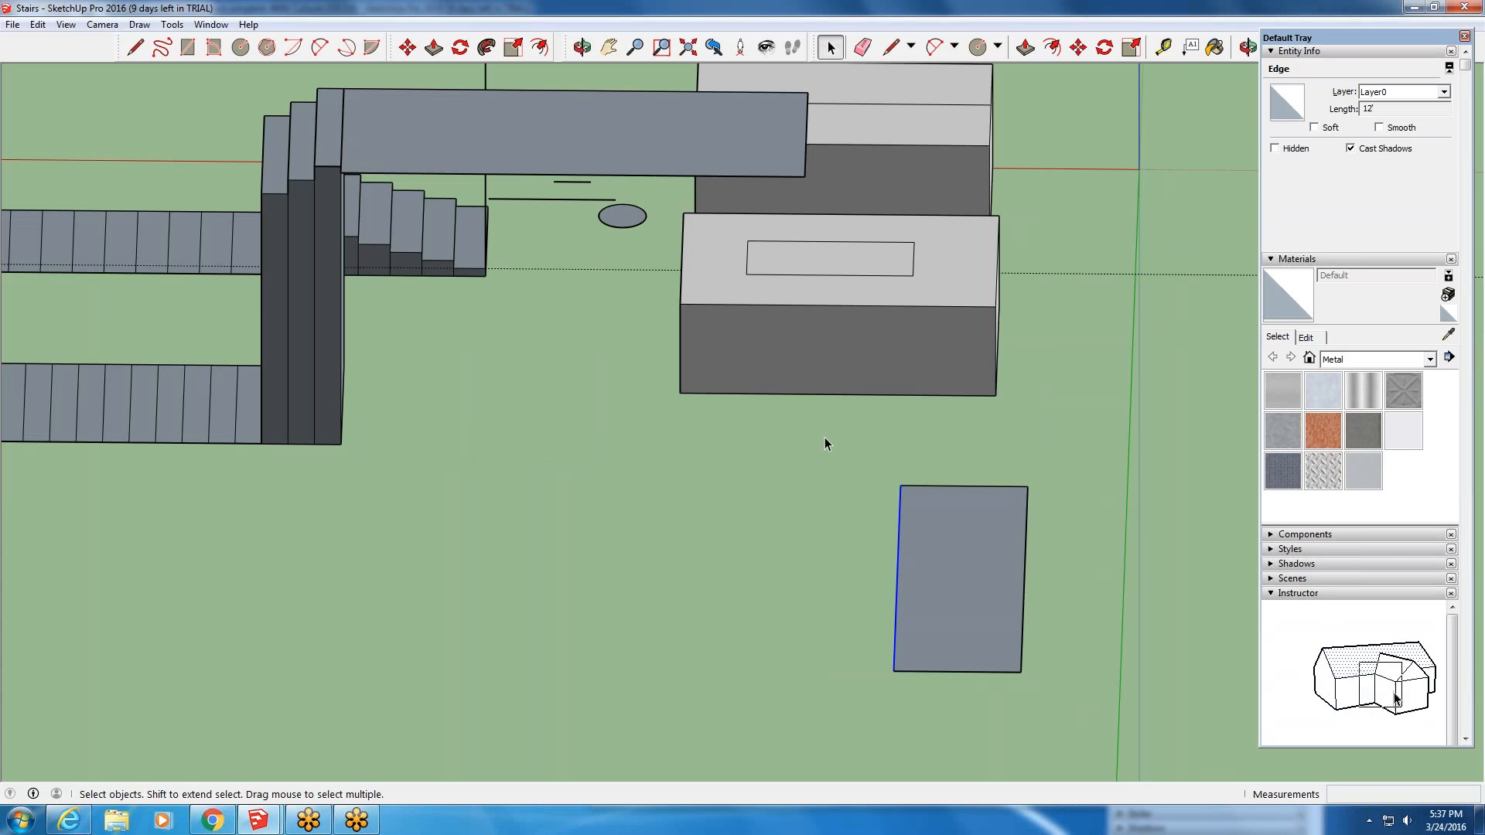
pyautogui.moveTo(775, 421); pyautogui.dragTo(1092, 755)
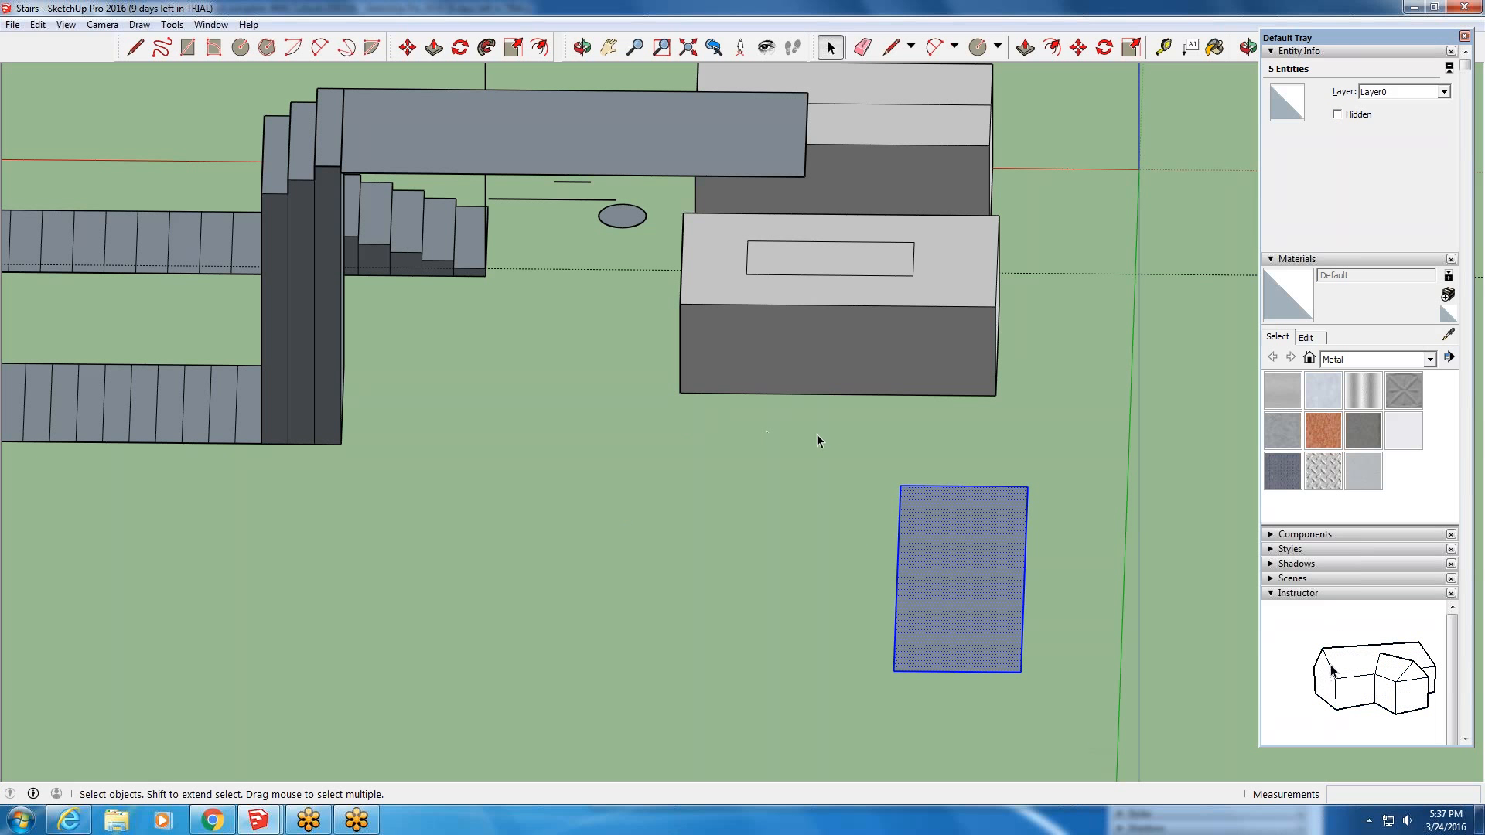
pyautogui.moveTo(817, 433)
pyautogui.mouseDown()
pyautogui.moveTo(904, 617)
pyautogui.moveTo(1083, 723)
pyautogui.mouseUp()
pyautogui.click(1066, 480)
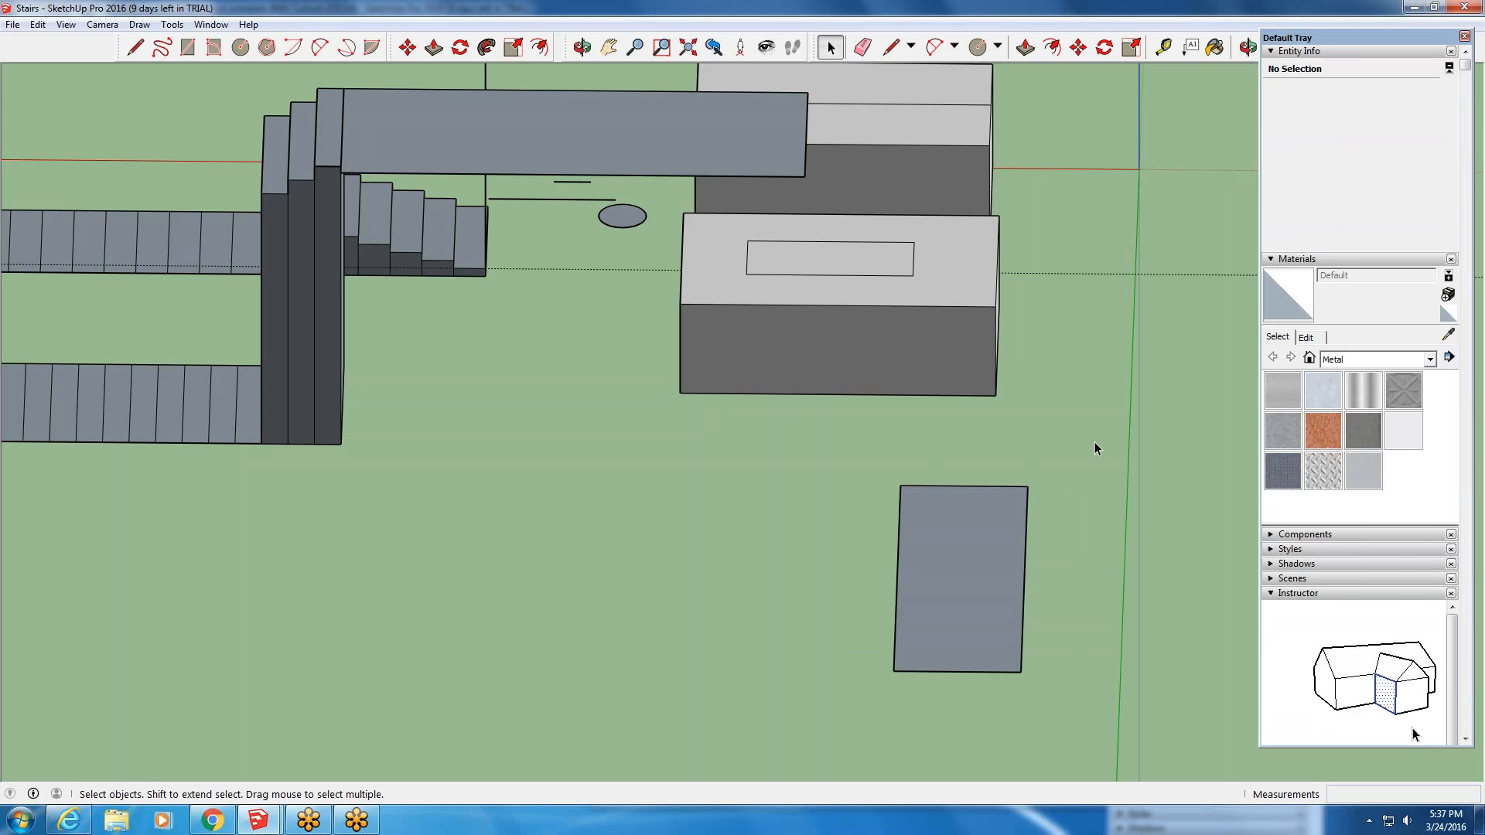
# - Select the entire flat rectangle with a crossing selection made from right to left, and clear the selection
pyautogui.moveTo(1094, 443); pyautogui.dragTo(957, 571)
pyautogui.moveTo(886, 621); pyautogui.dragTo(805, 708)
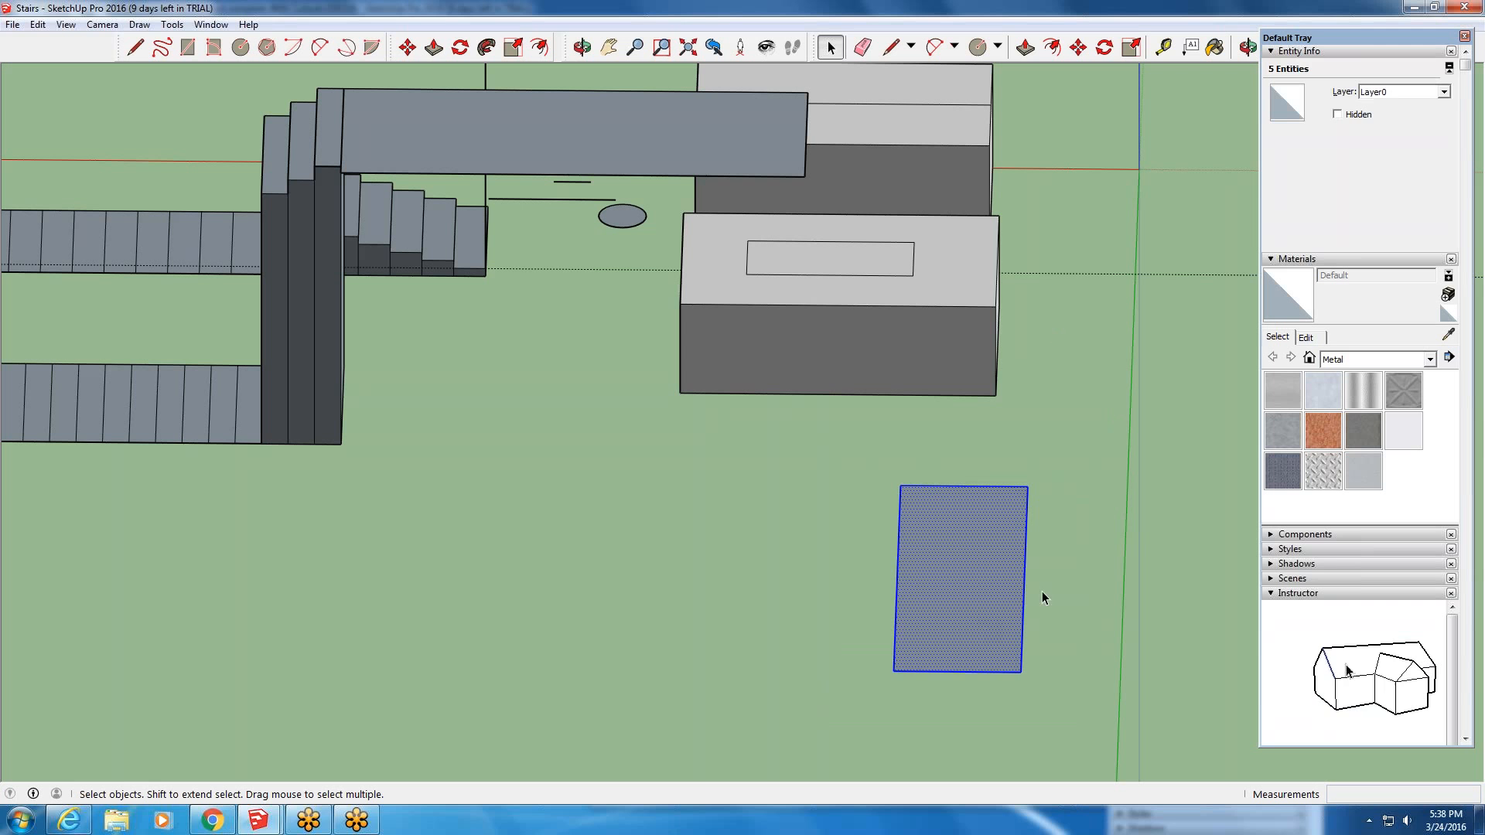
pyautogui.click(1065, 527)
# - Crossing-select the flat rectangle without its far long edge, and add the top and front faces of the block with the inset rectangle
pyautogui.moveTo(1082, 442); pyautogui.dragTo(926, 745)
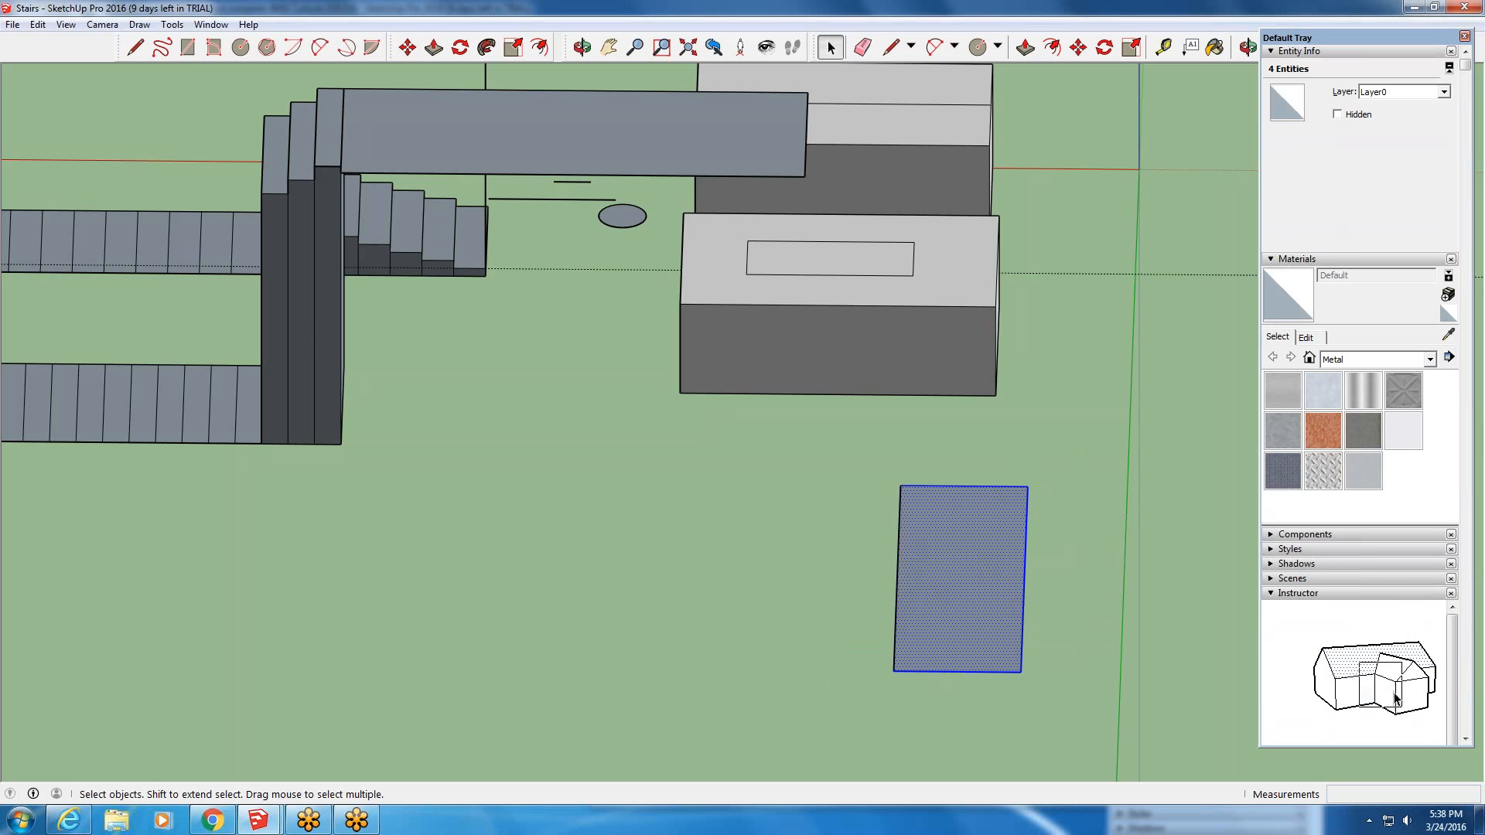
pyautogui.keyDown('shift'); pyautogui.click(944, 280); pyautogui.keyUp('shift')
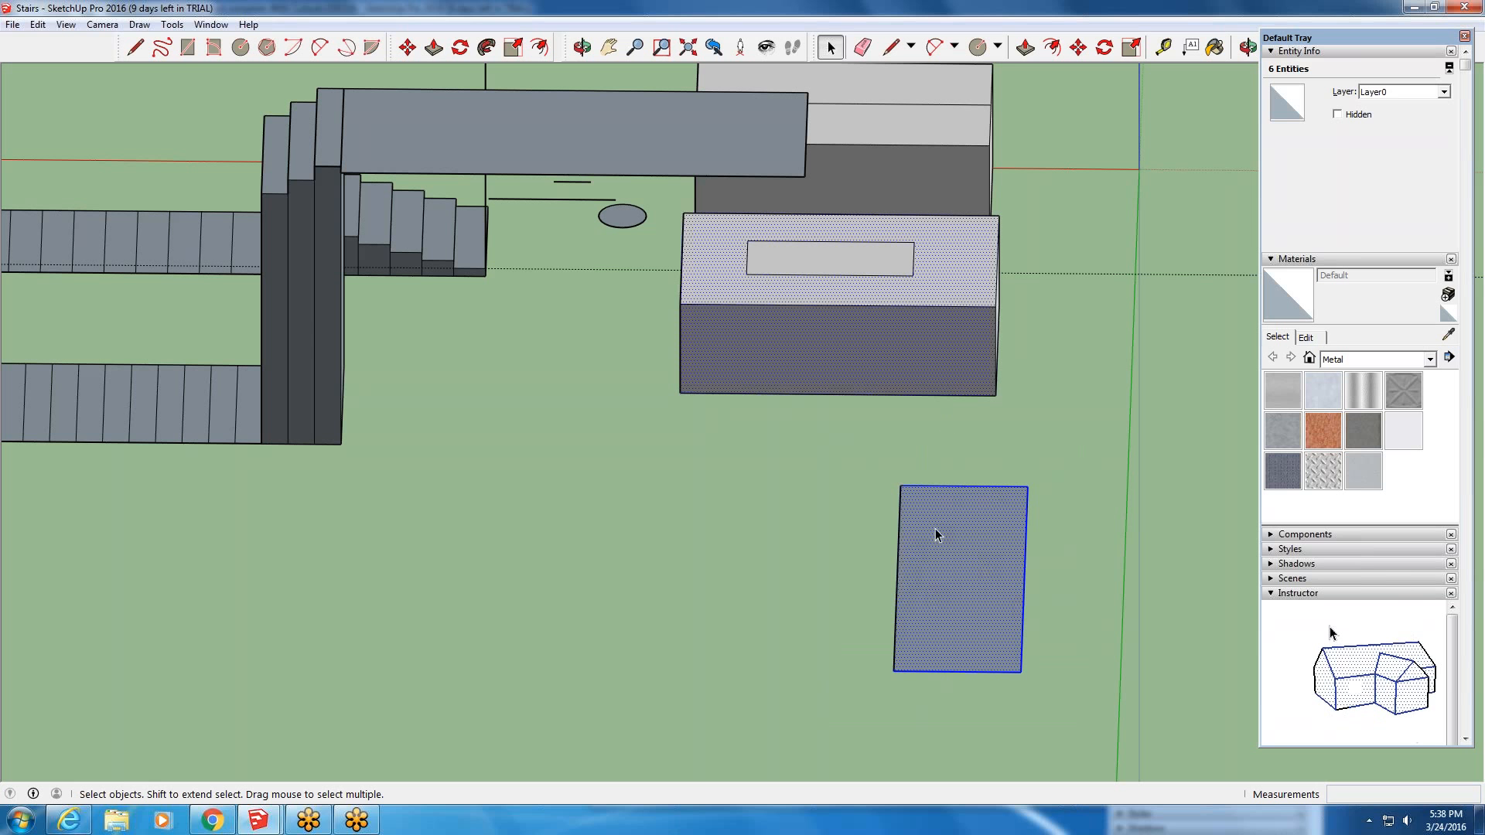
pyautogui.scroll(-3, 935, 527)
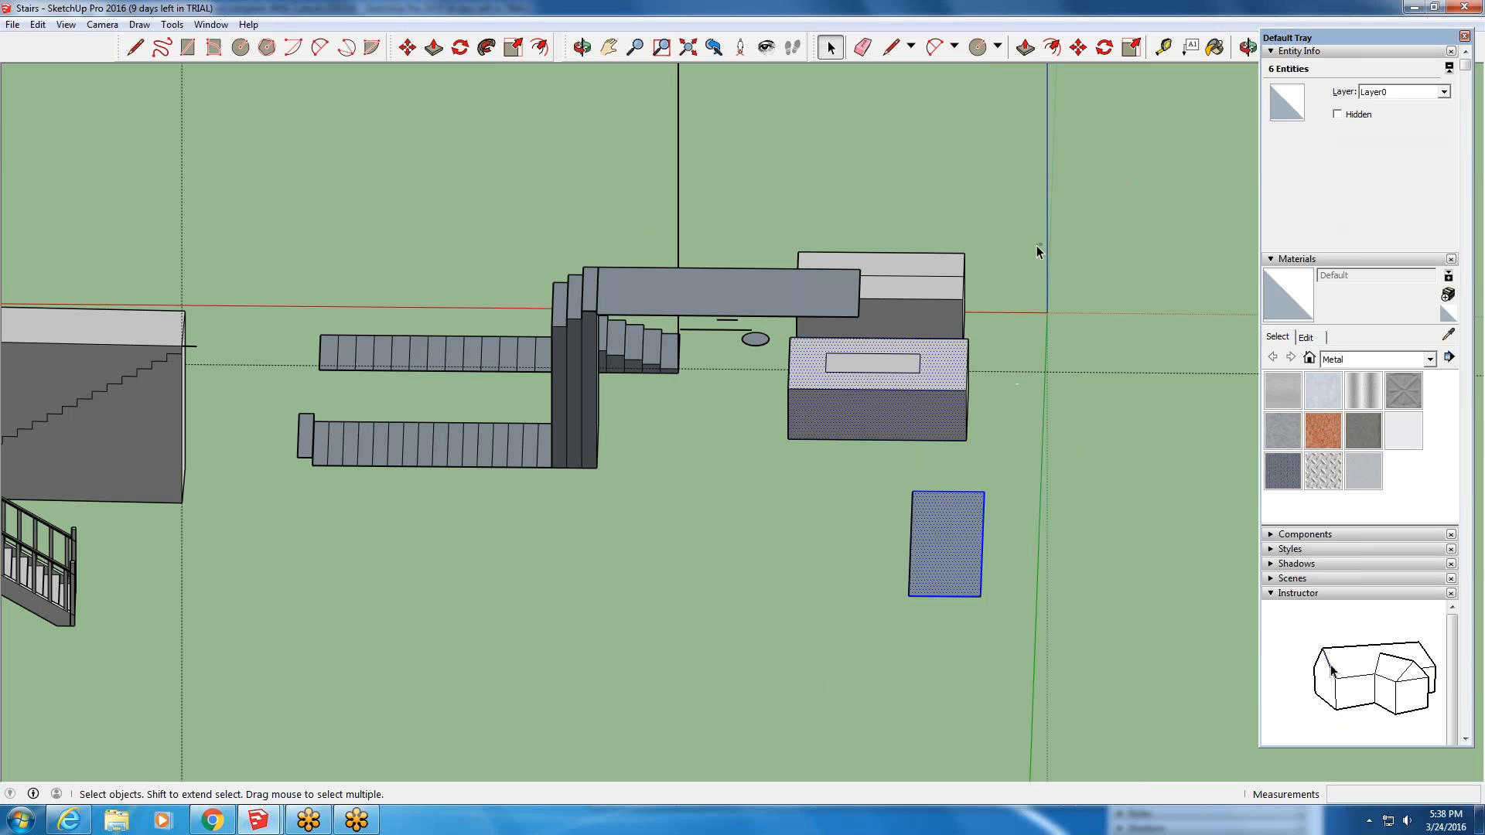
# - Crossing-select the stairs, blocks and flat rectangle together, and window-select only the stairs with their nearby lines and circle before clearing the selection
pyautogui.moveTo(637, 665); pyautogui.dragTo(637, 665)
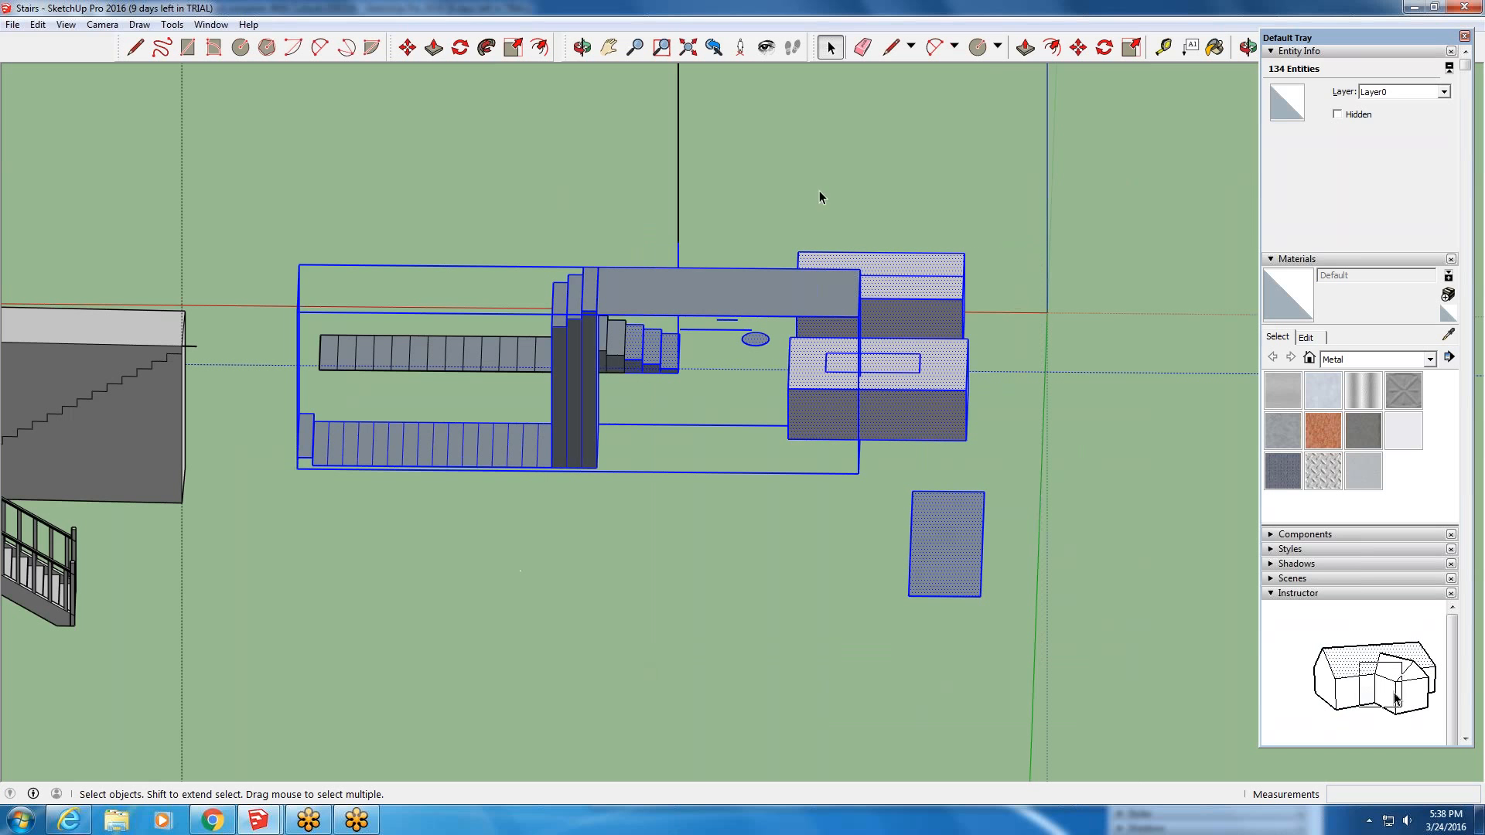
pyautogui.click(820, 714)
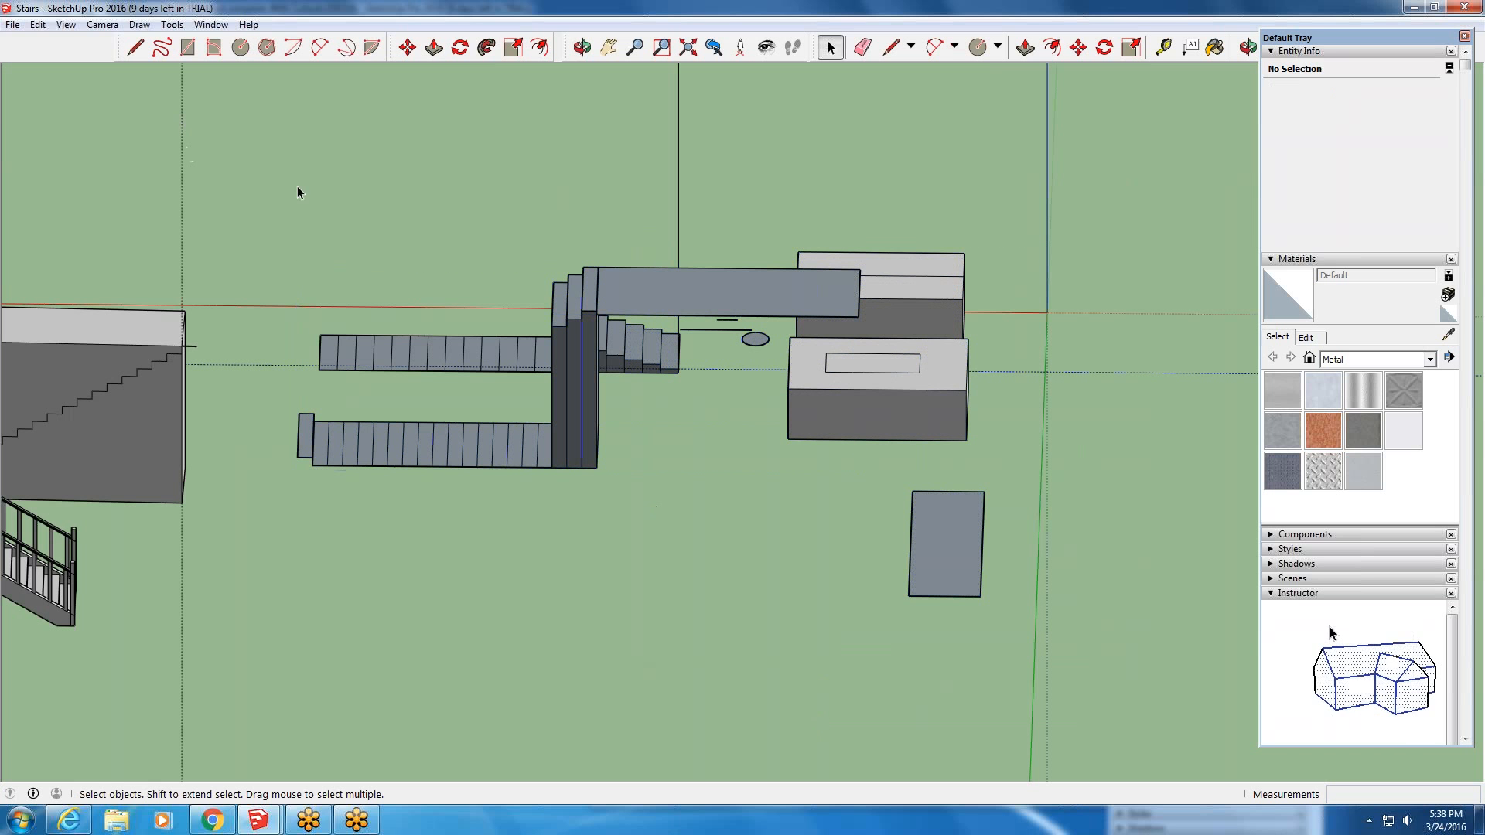
pyautogui.moveTo(287, 169); pyautogui.dragTo(882, 491)
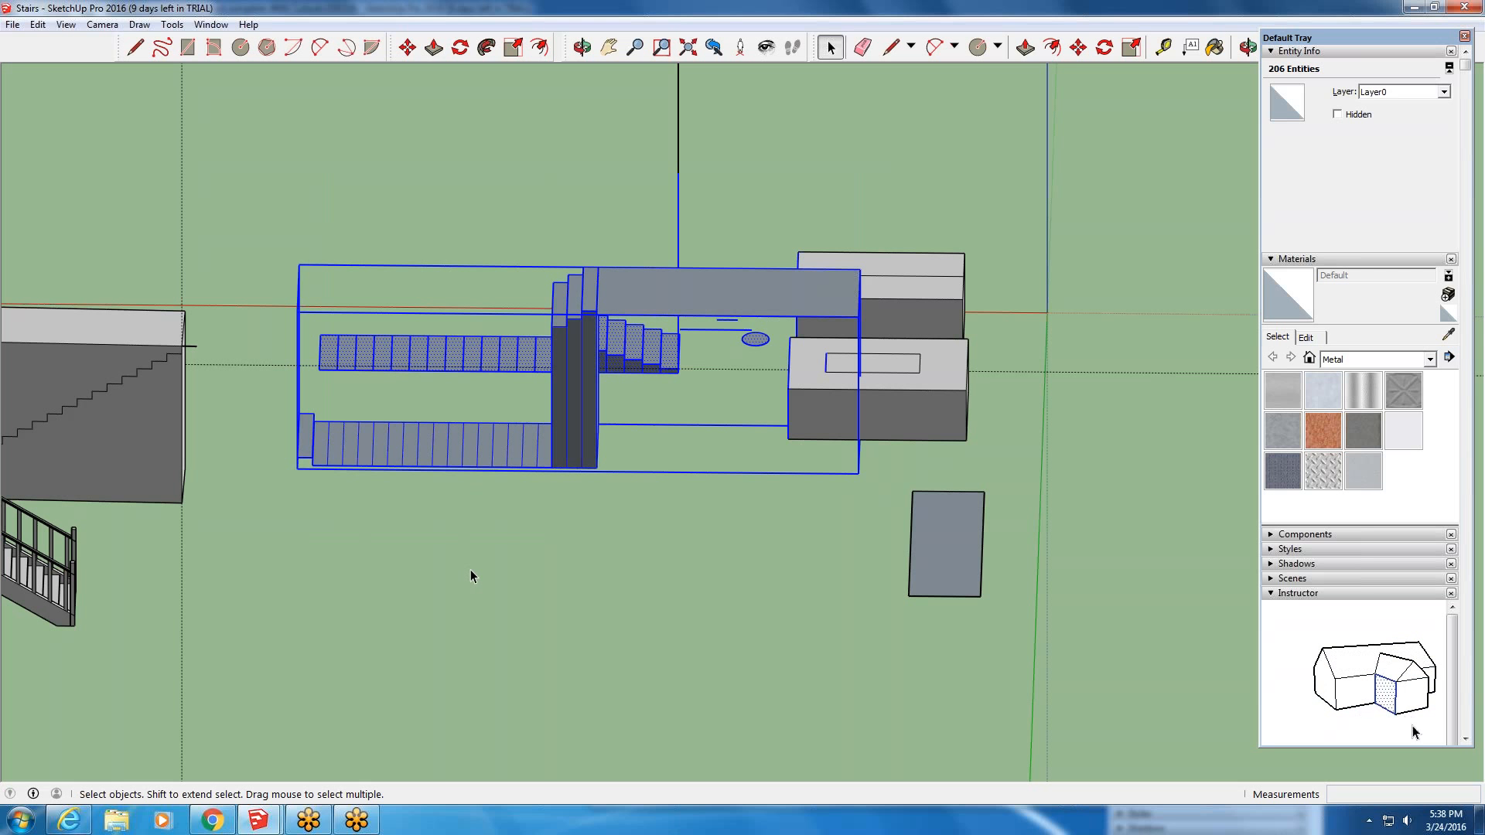
pyautogui.click(618, 552)
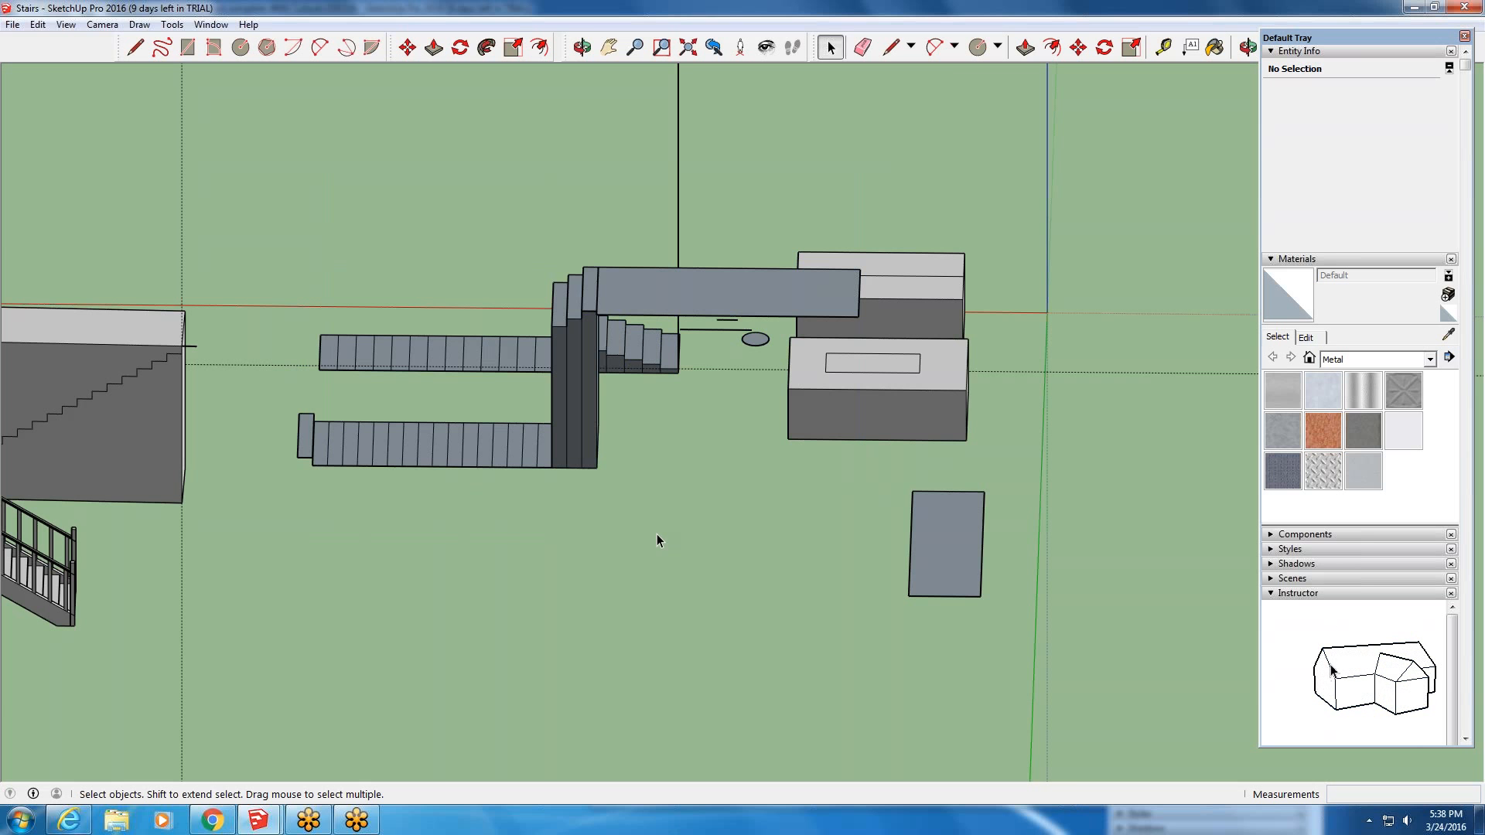
# - Examine the two blocks and the tall stair group from another angle, bringing the stair group into the middle with the Pan tool
pyautogui.scroll(2, 974, 539)
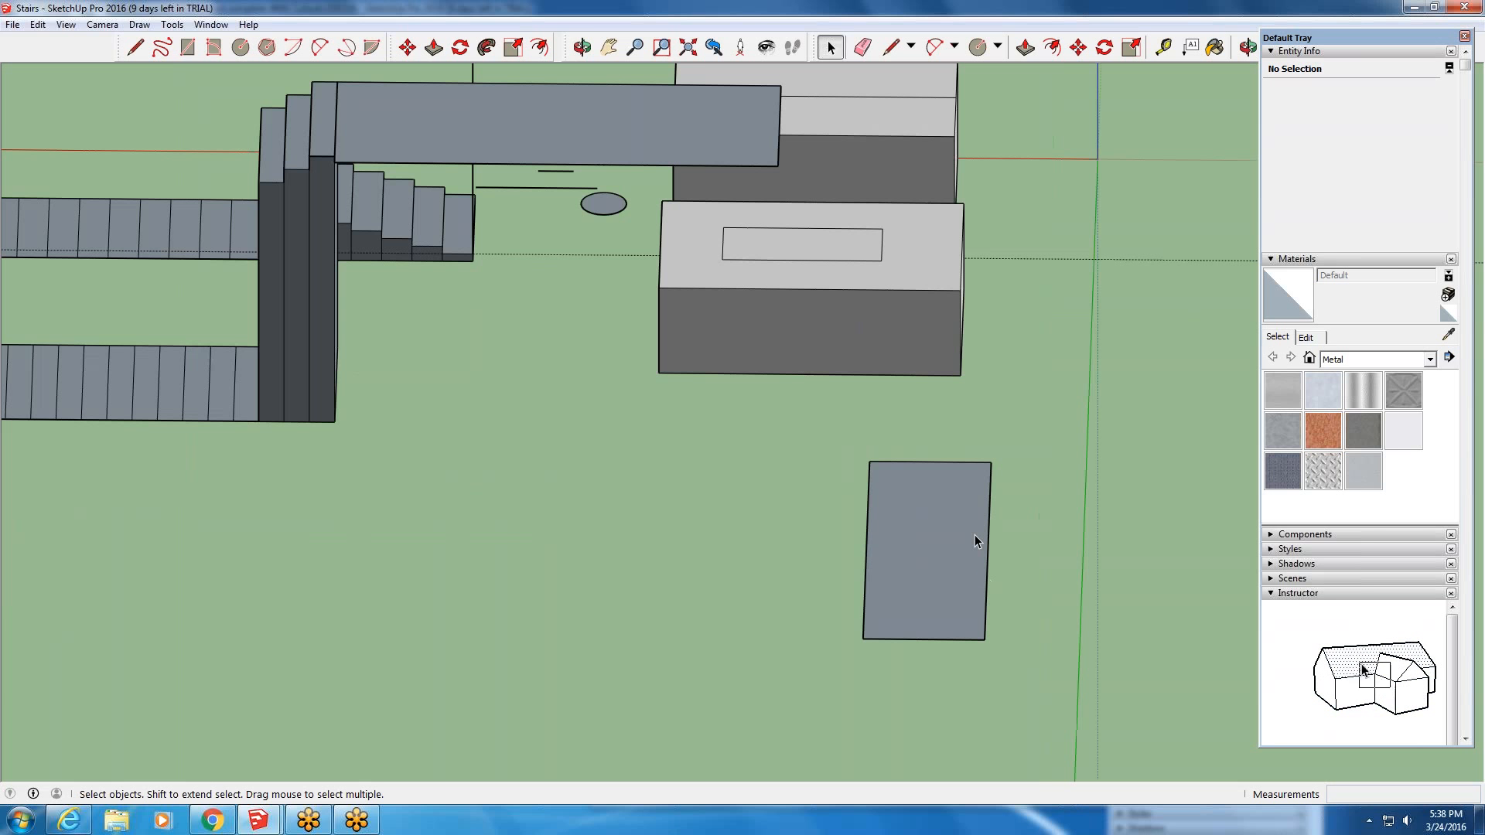
pyautogui.moveTo(963, 535); pyautogui.dragTo(827, 41, button='middle')
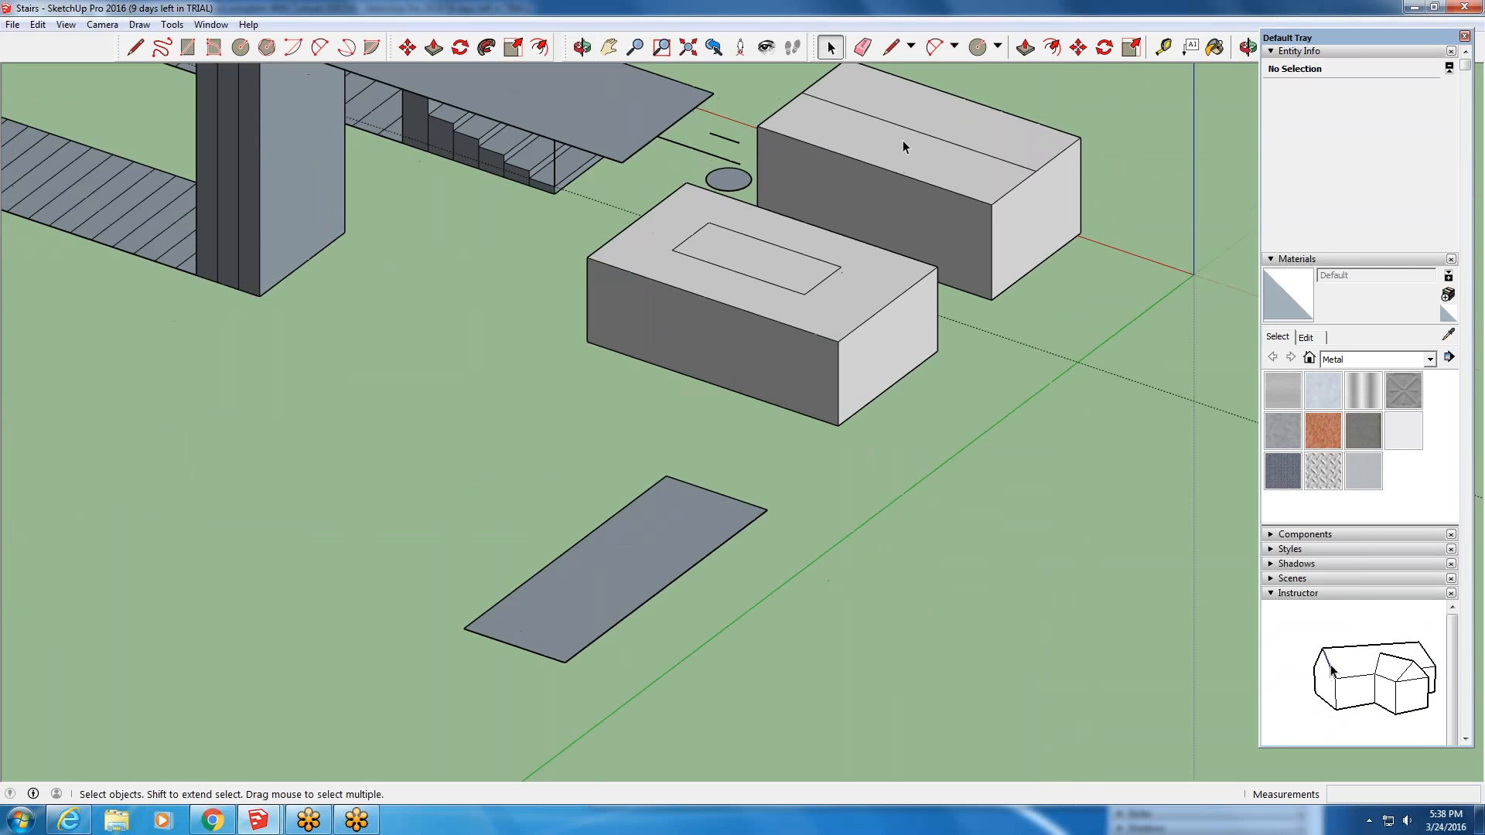
pyautogui.scroll(2, 679, 227)
pyautogui.moveTo(815, 425); pyautogui.dragTo(709, 447, button='middle')
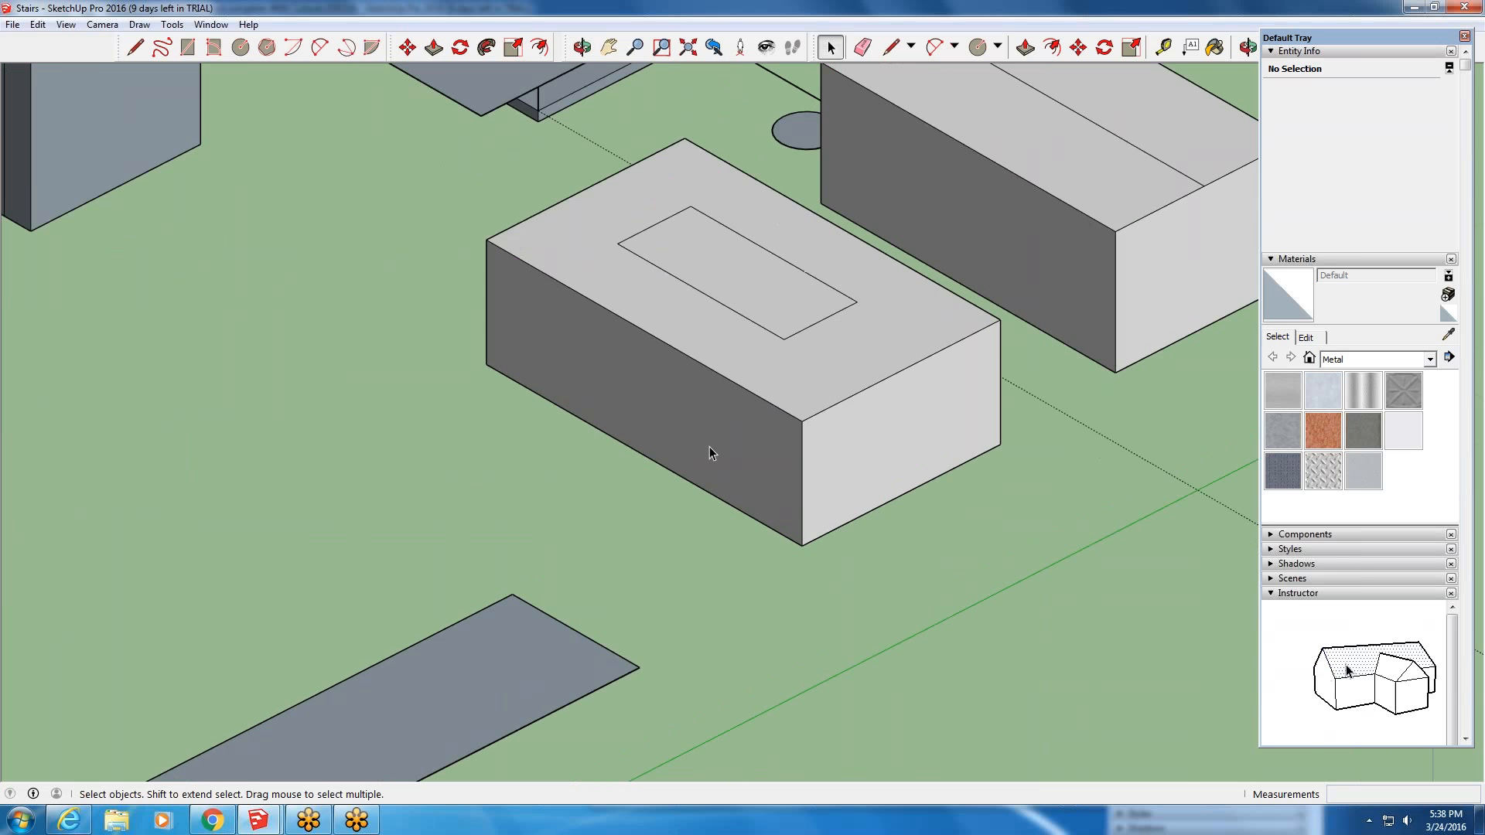
pyautogui.scroll(-3, 708, 447)
pyautogui.scroll(-3, 588, 371)
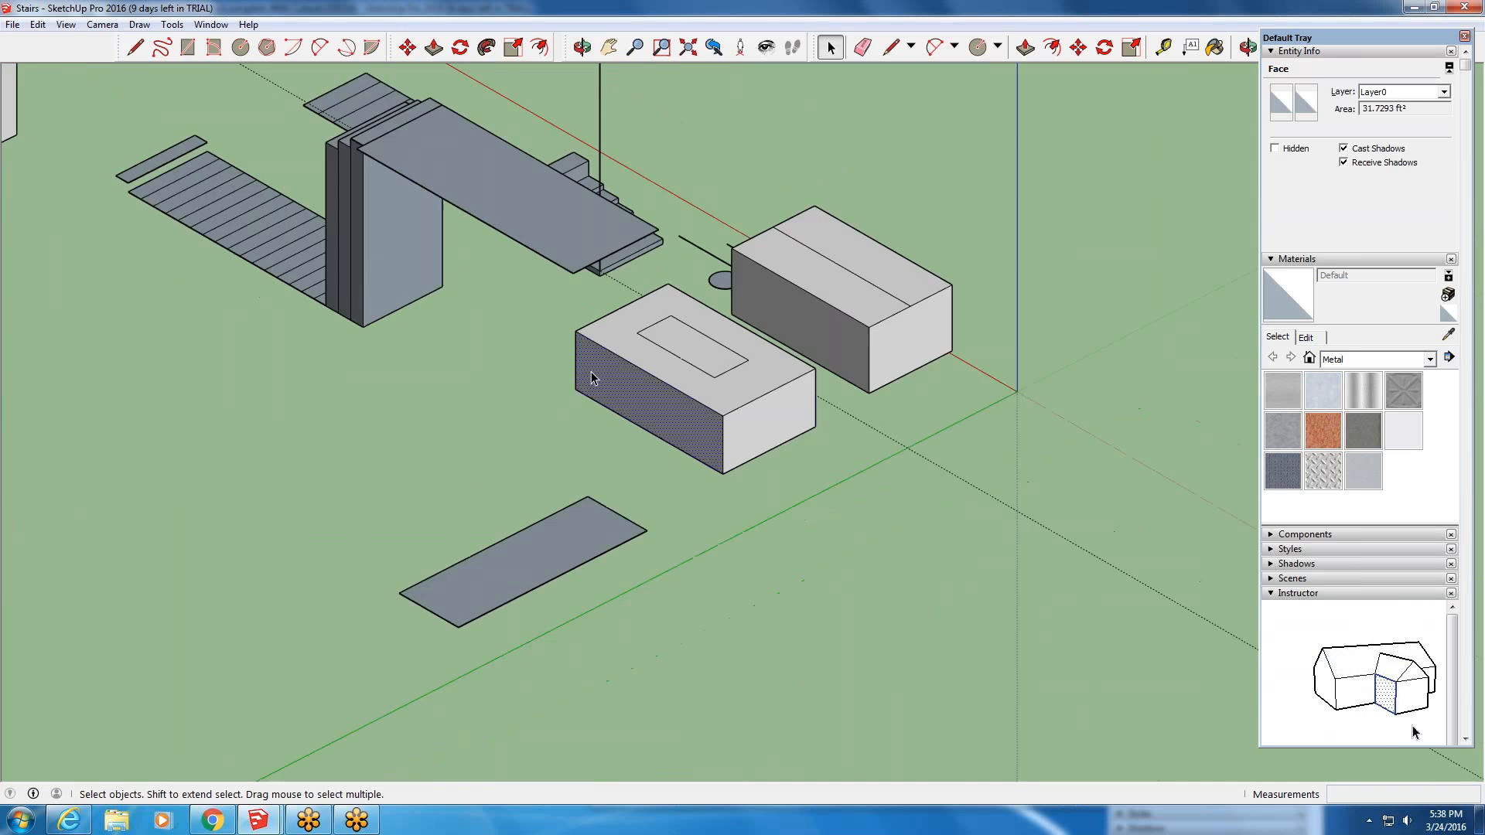
pyautogui.click(614, 50)
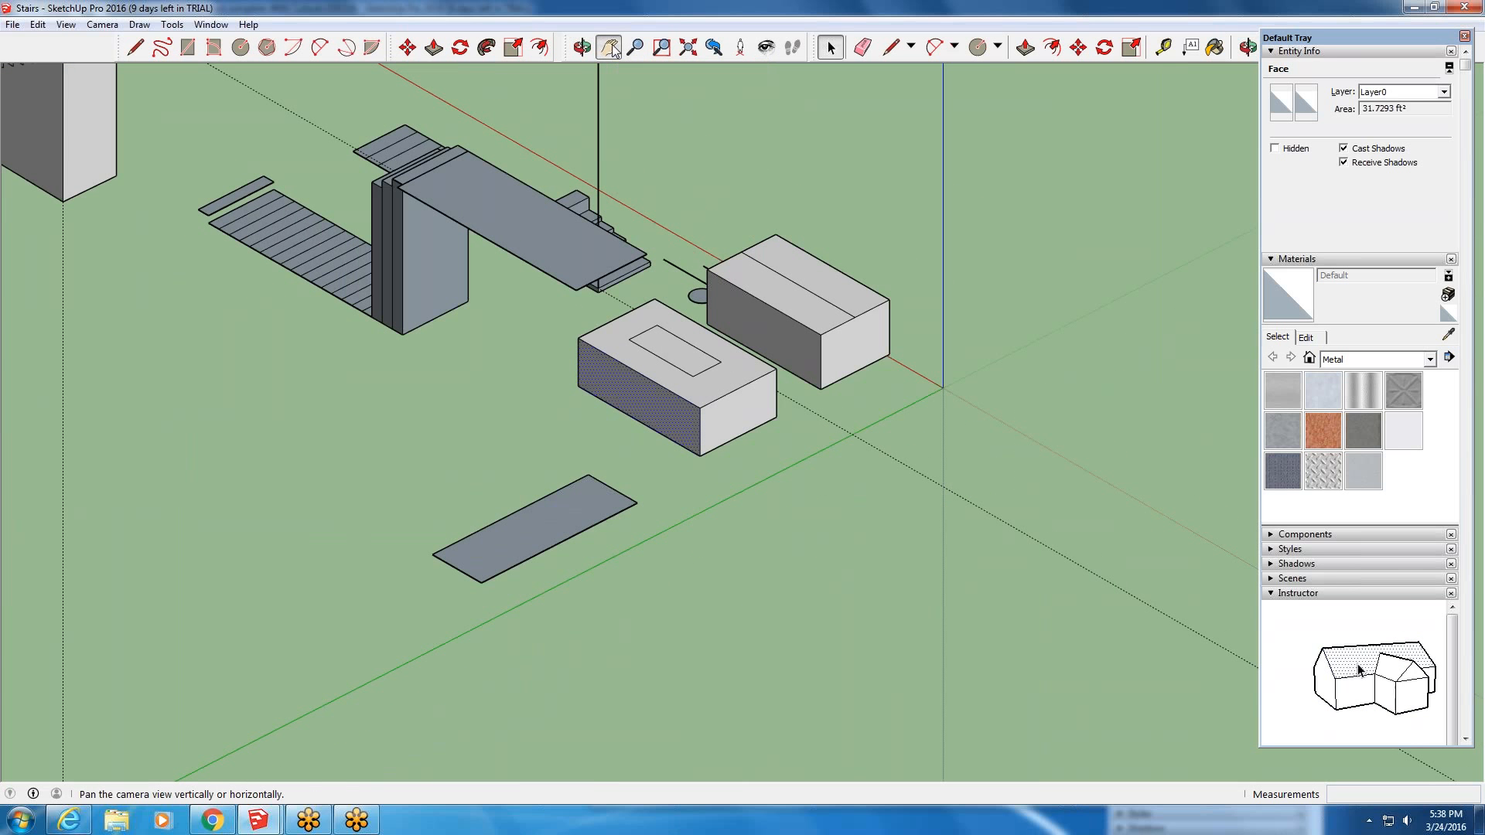
pyautogui.moveTo(457, 323); pyautogui.dragTo(656, 401)
pyautogui.moveTo(656, 401); pyautogui.dragTo(709, 336, button='middle')
pyautogui.scroll(4, 556, 341)
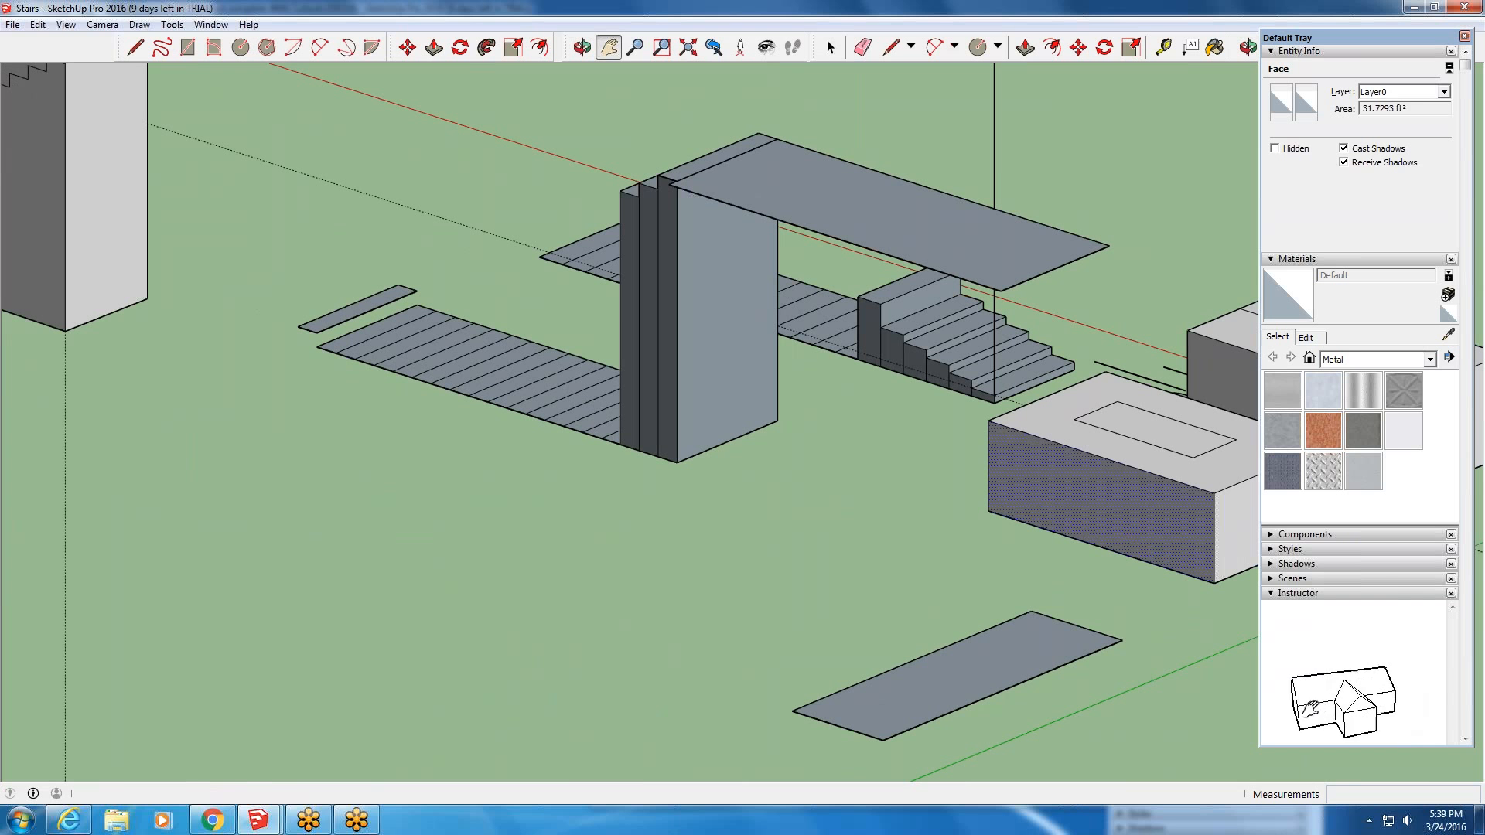
# - Select the tall stair group and try moving it about 7' 8" along the green axis with the Move tool
pyautogui.press('space')
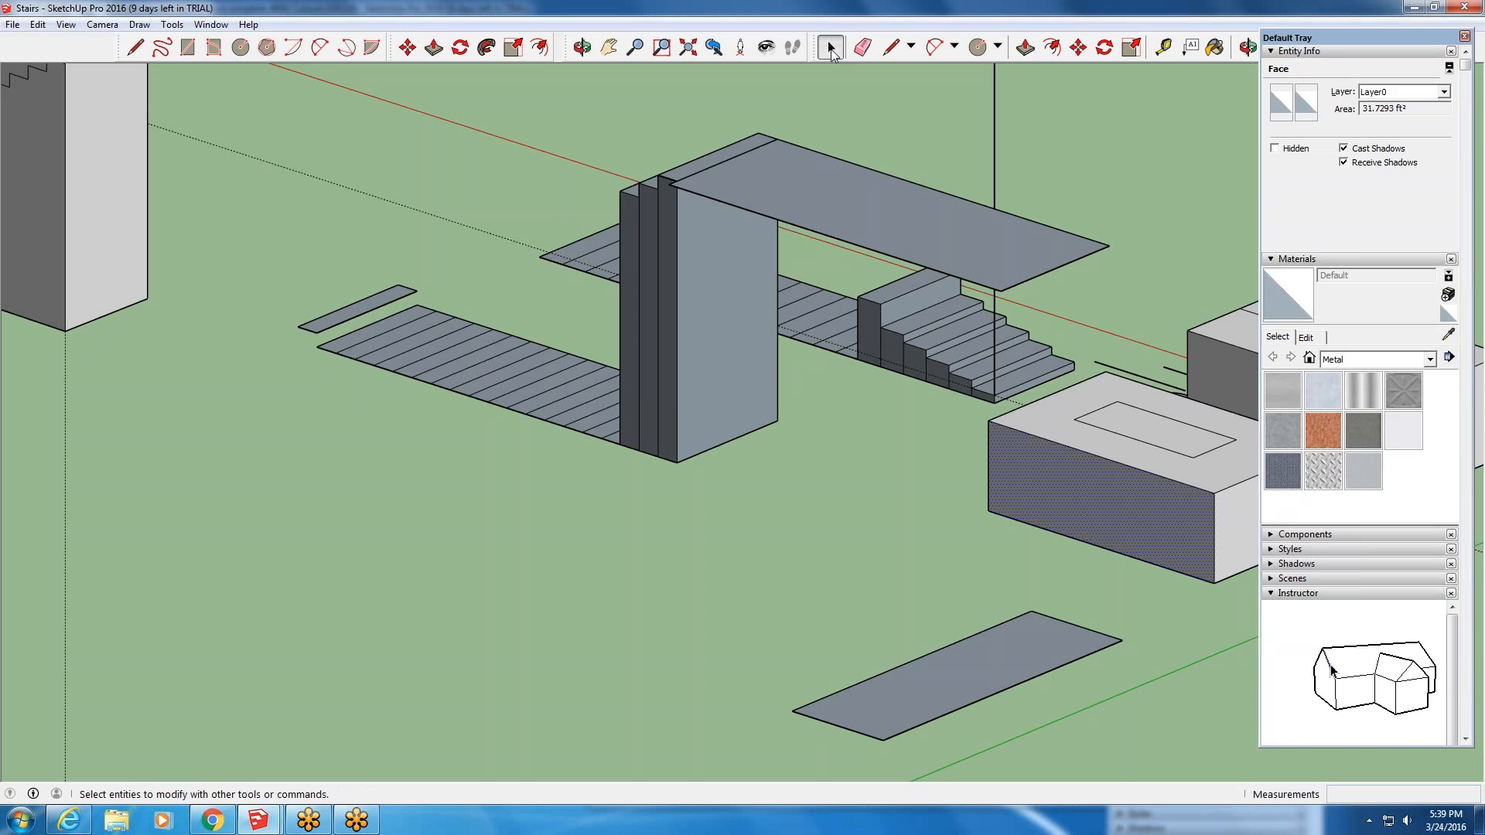
pyautogui.click(707, 420)
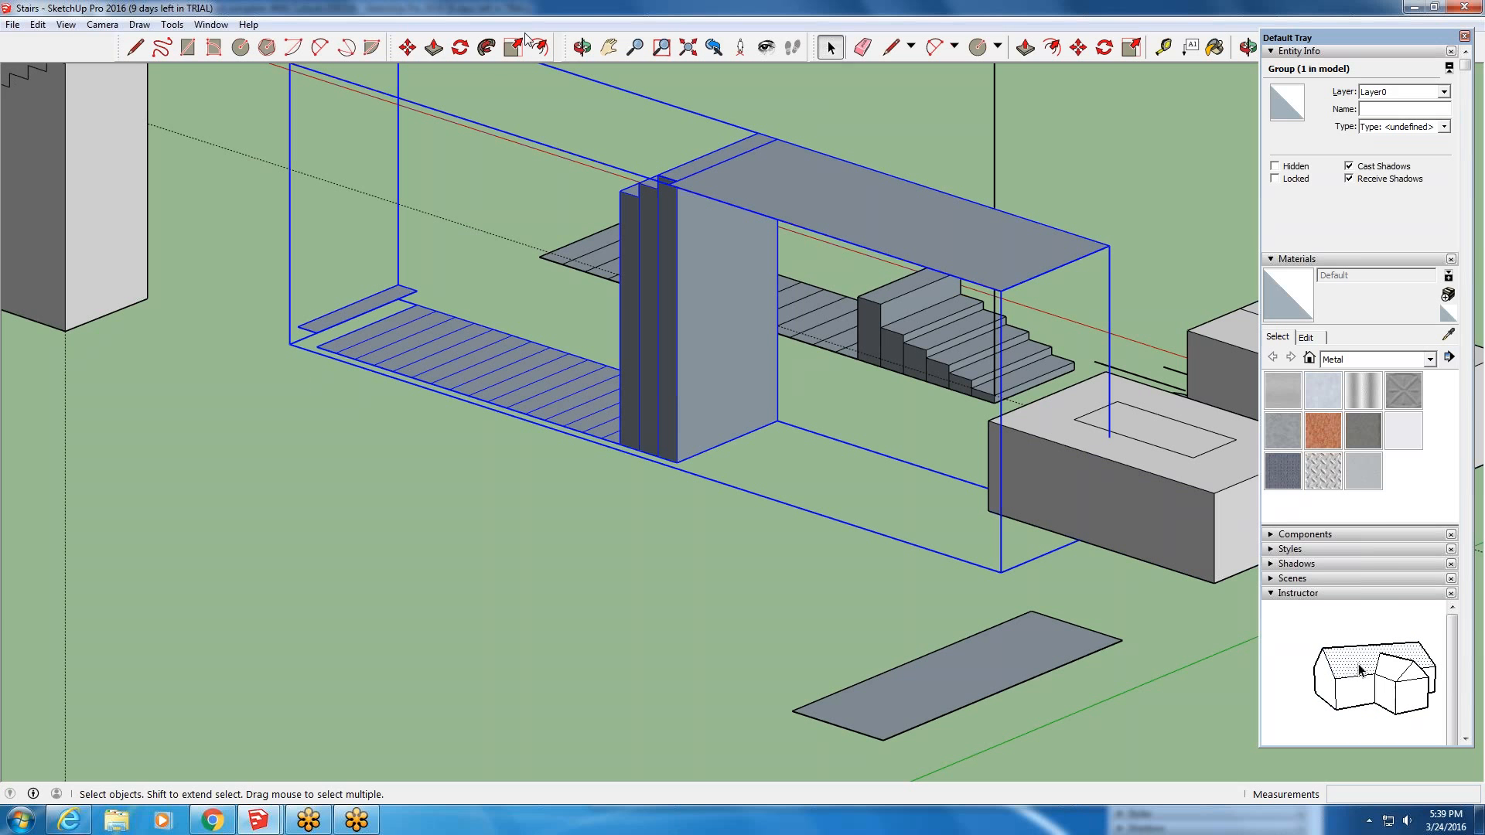
pyautogui.click(414, 57)
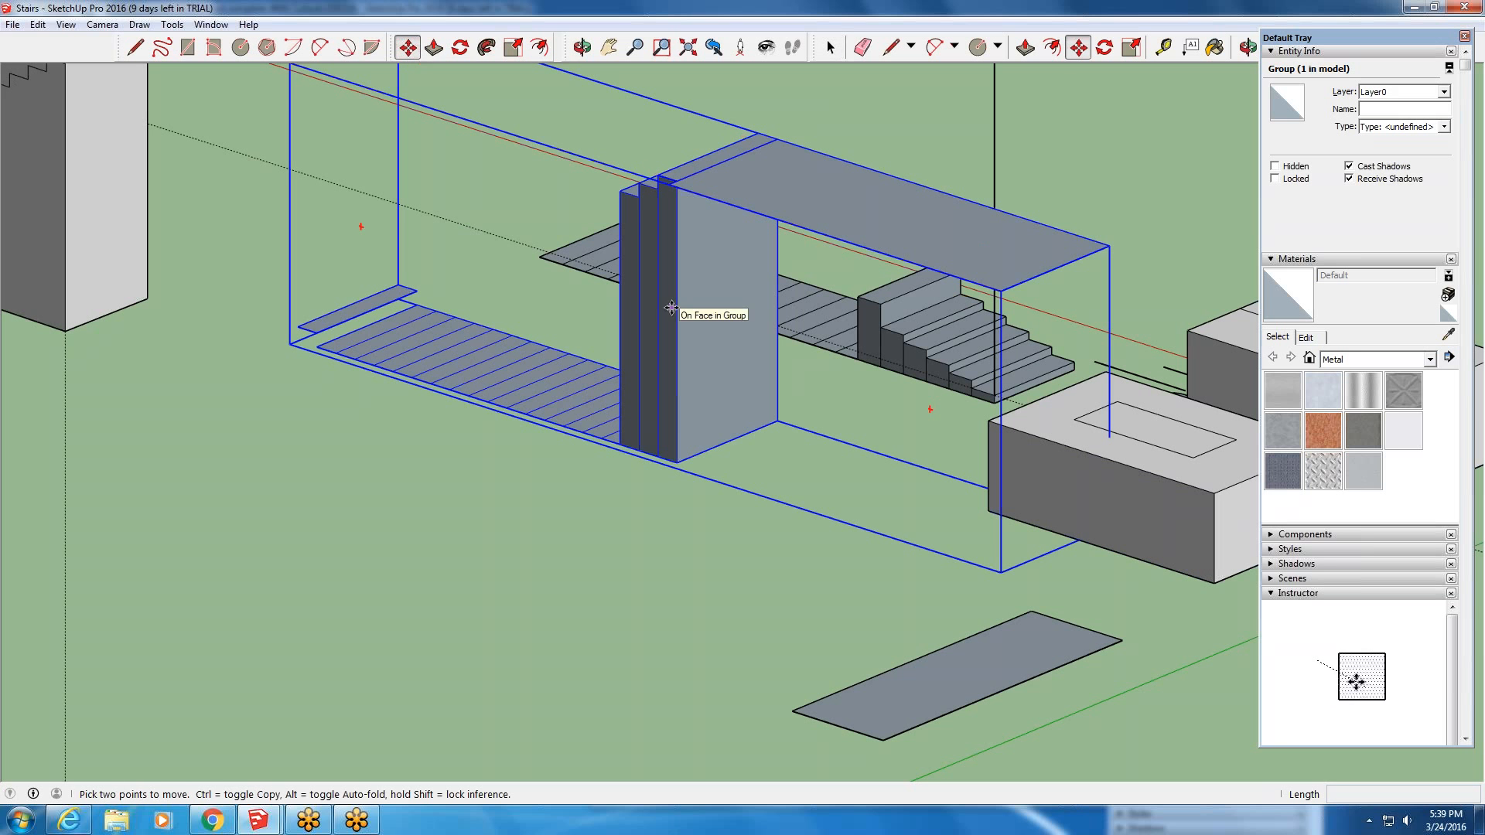
pyautogui.click(694, 315)
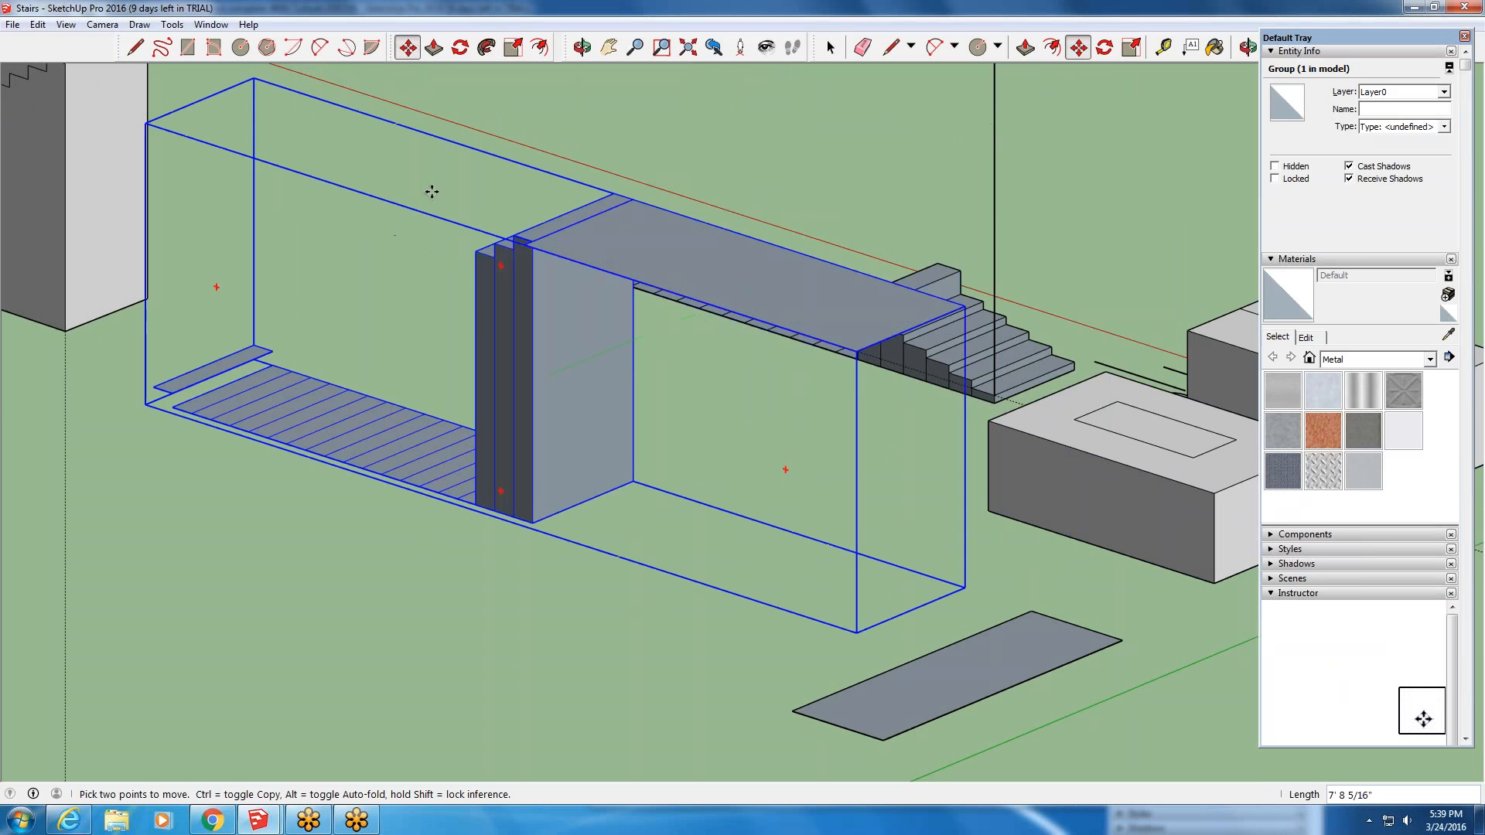
pyautogui.click(923, 396)
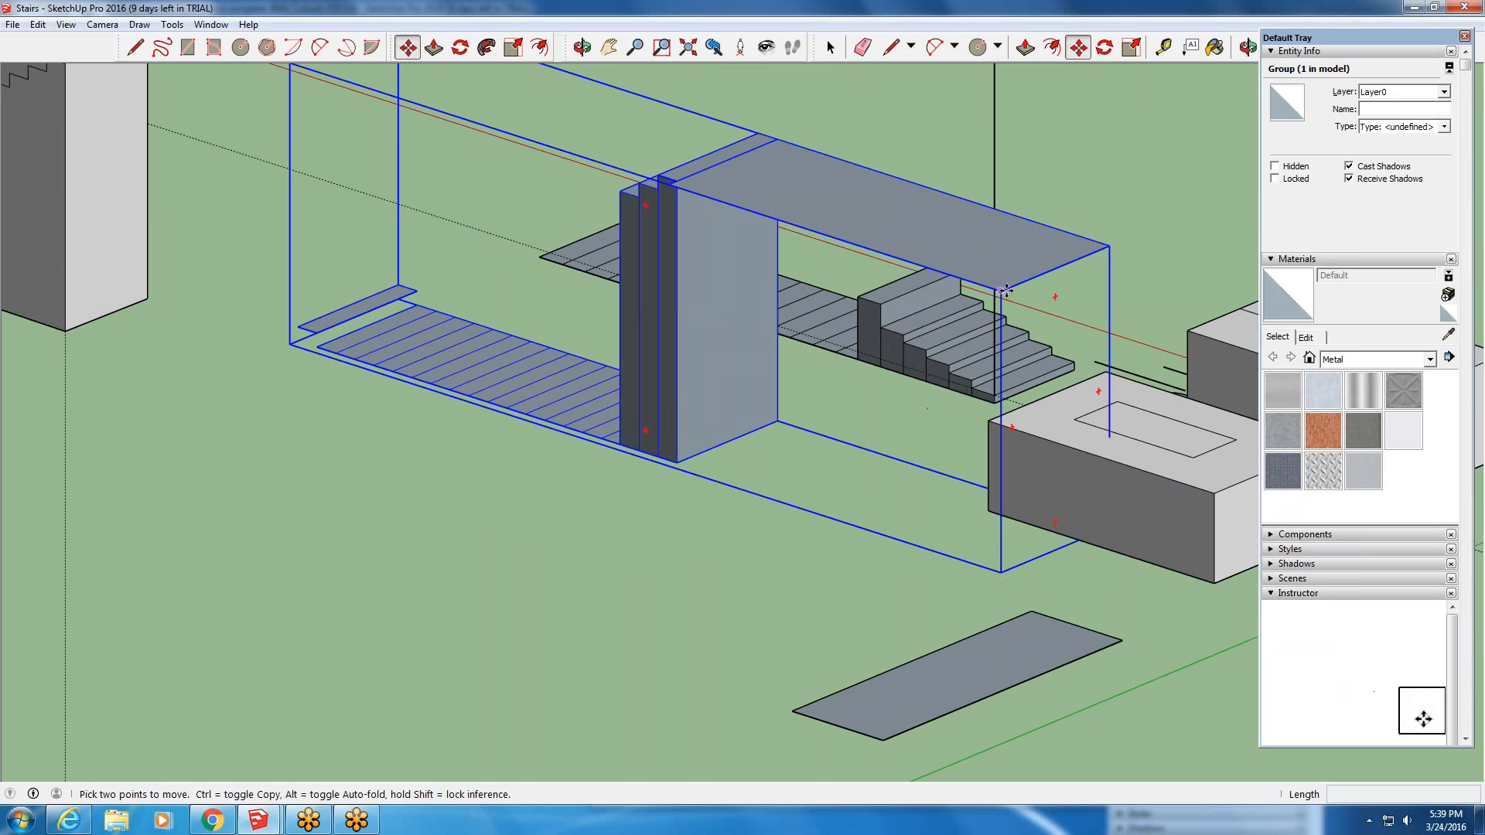
# - Try moving the tall stair group up about 5' 11 1/2" and freely across the model with the Move tool
pyautogui.click(1006, 290)
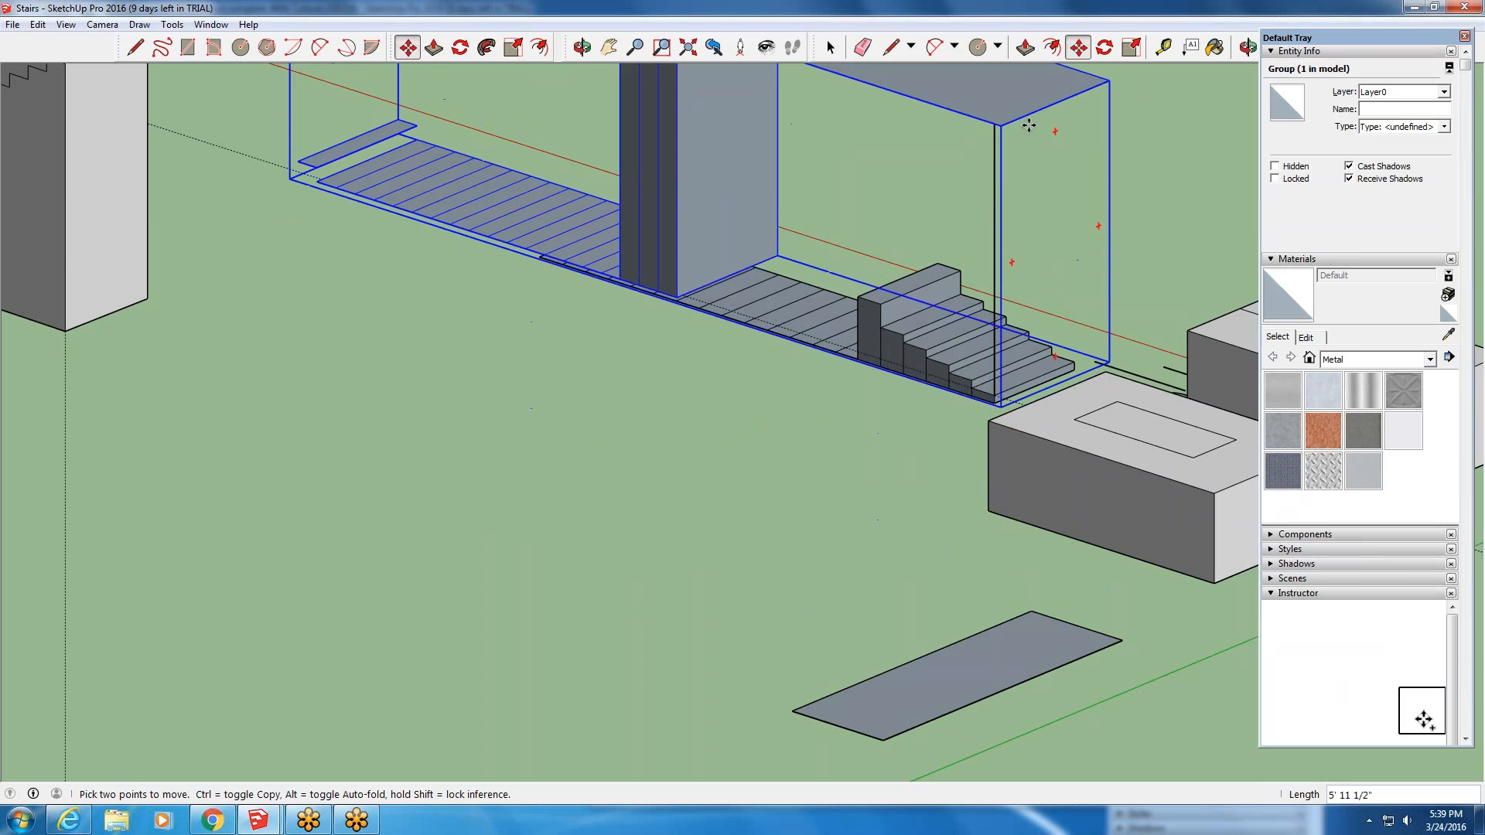
pyautogui.click(1007, 191)
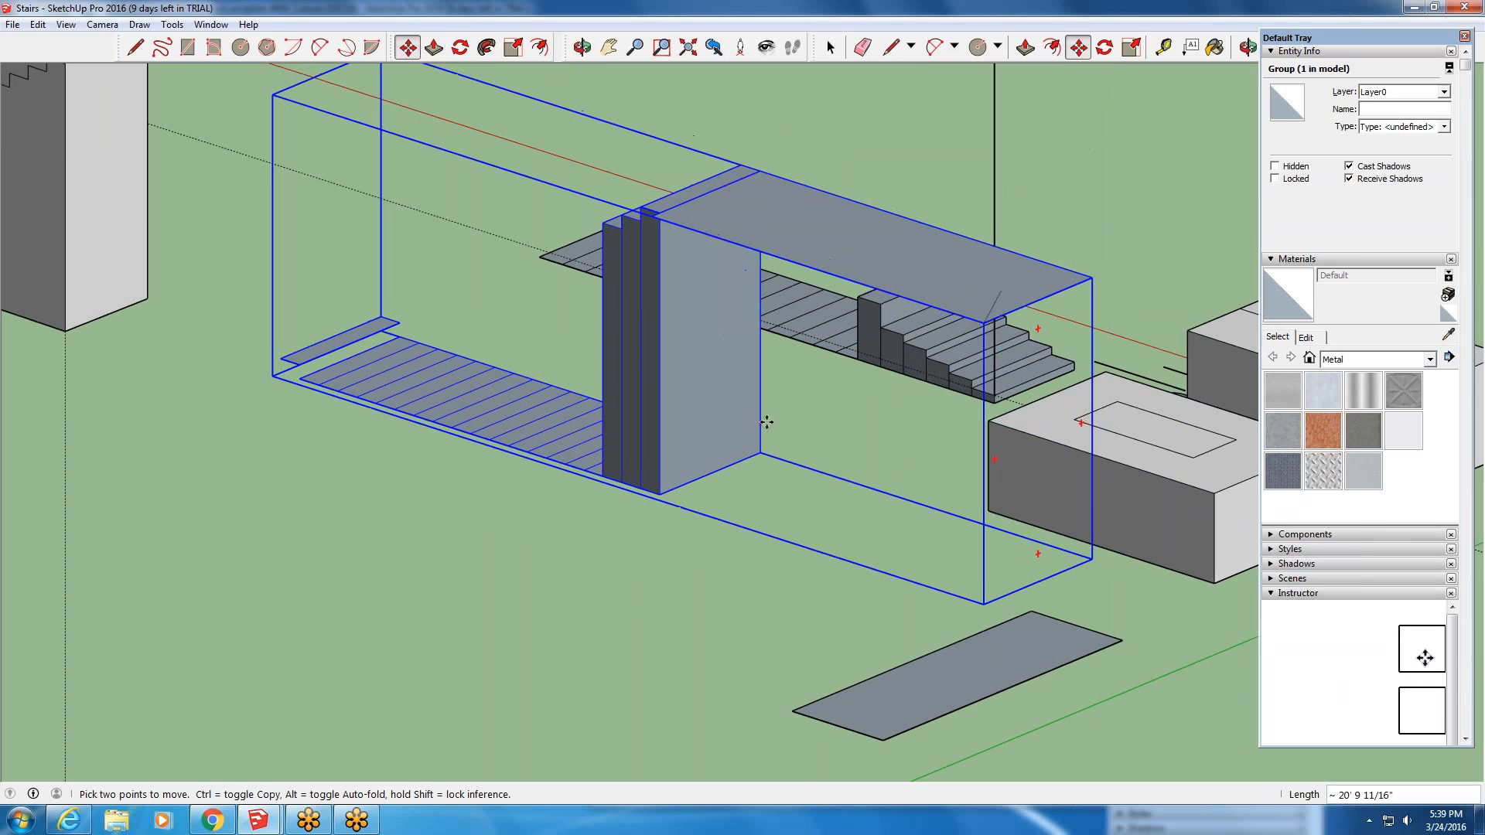
pyautogui.scroll(-1, 594, 417)
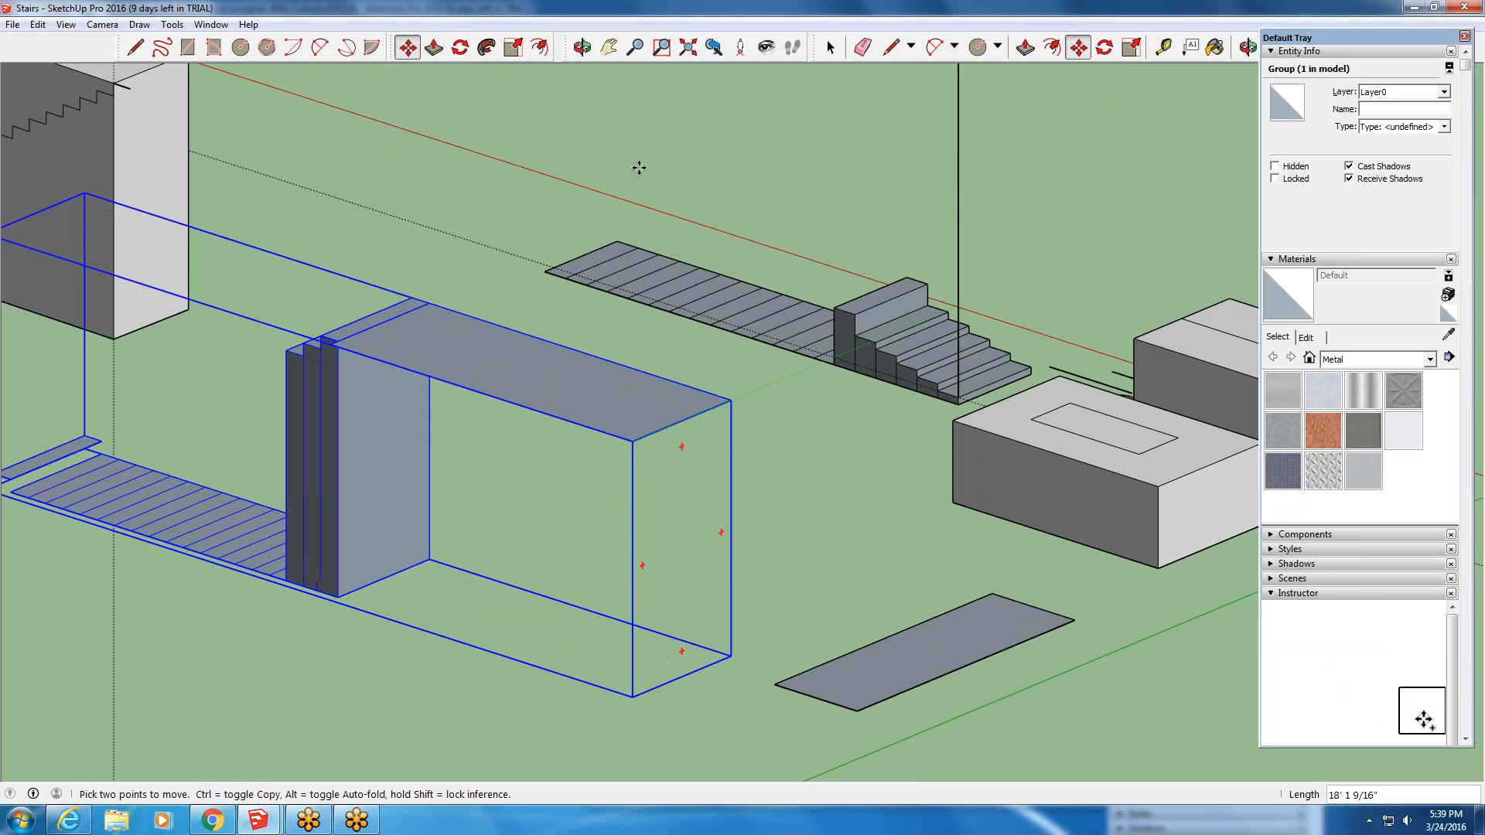
pyautogui.scroll(-1, 907, 283)
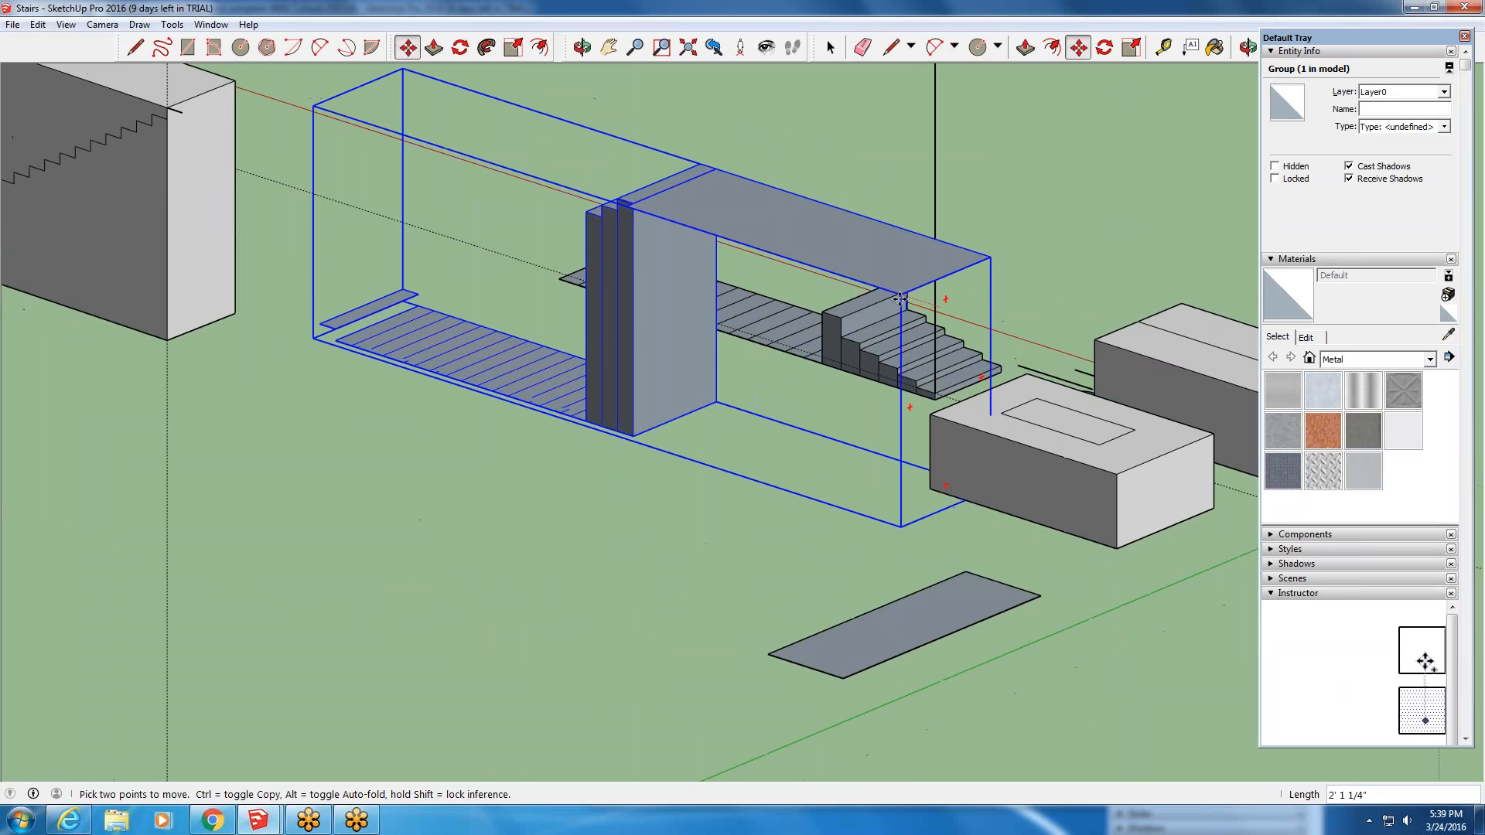
pyautogui.press('Escape')
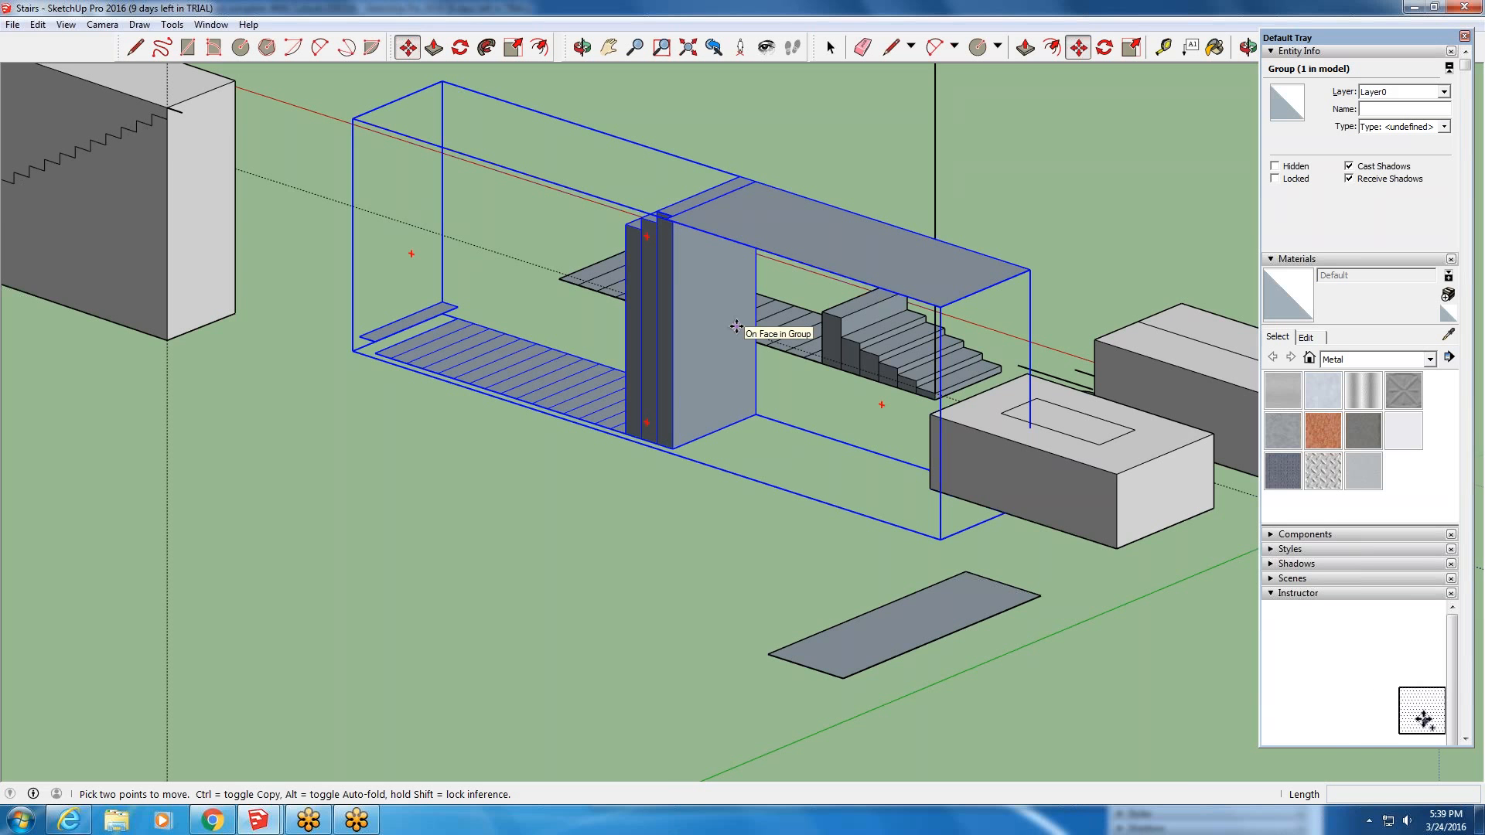
pyautogui.scroll(-1, 721, 593)
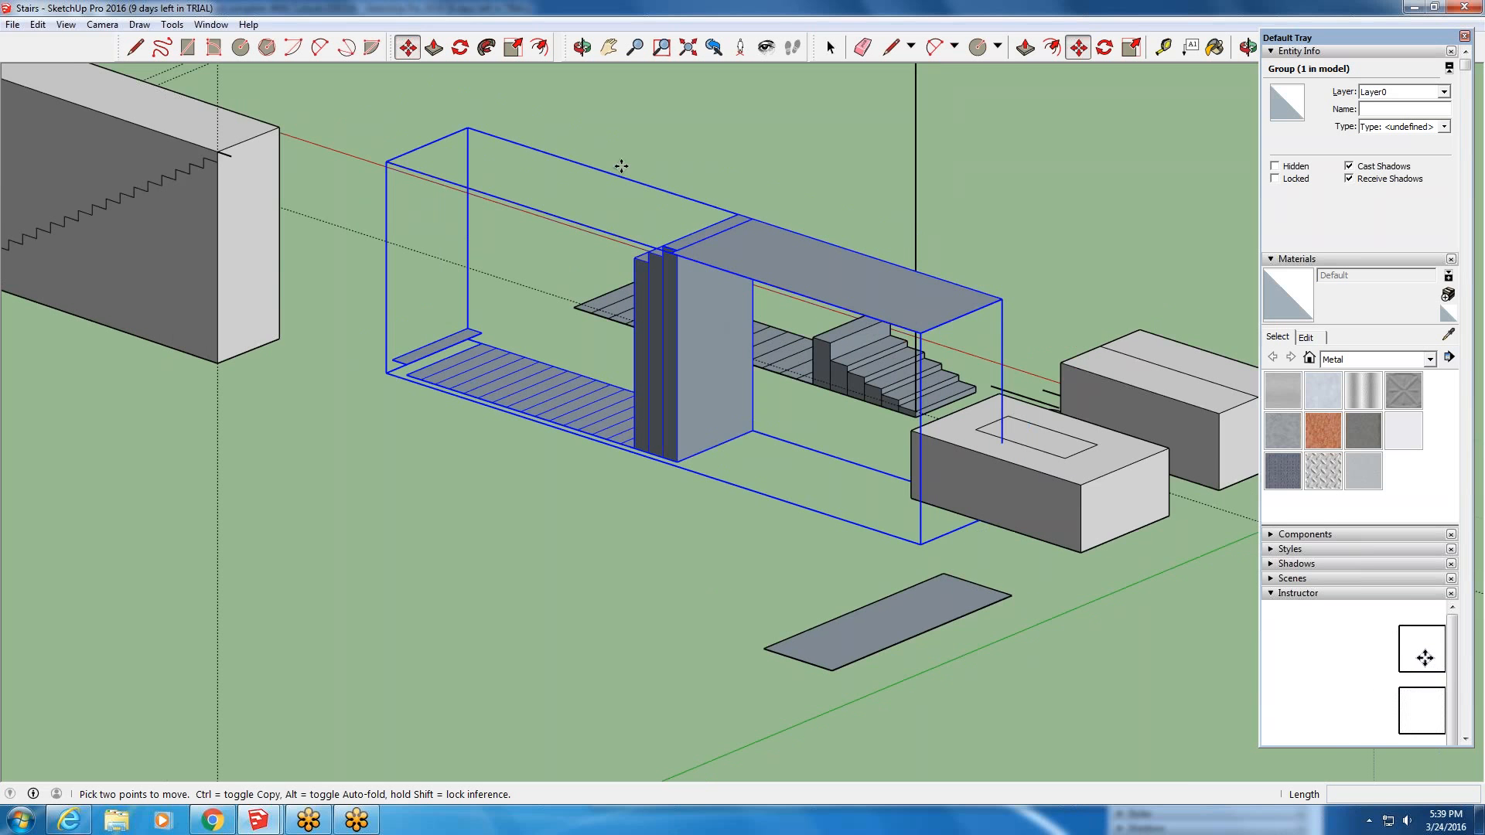
# - Try rotating the tall stair group about 32° in the horizontal plane with the Rotate tool, pivoting on its low slatted strip
pyautogui.scroll(1, 620, 161)
pyautogui.scroll(2, 679, 288)
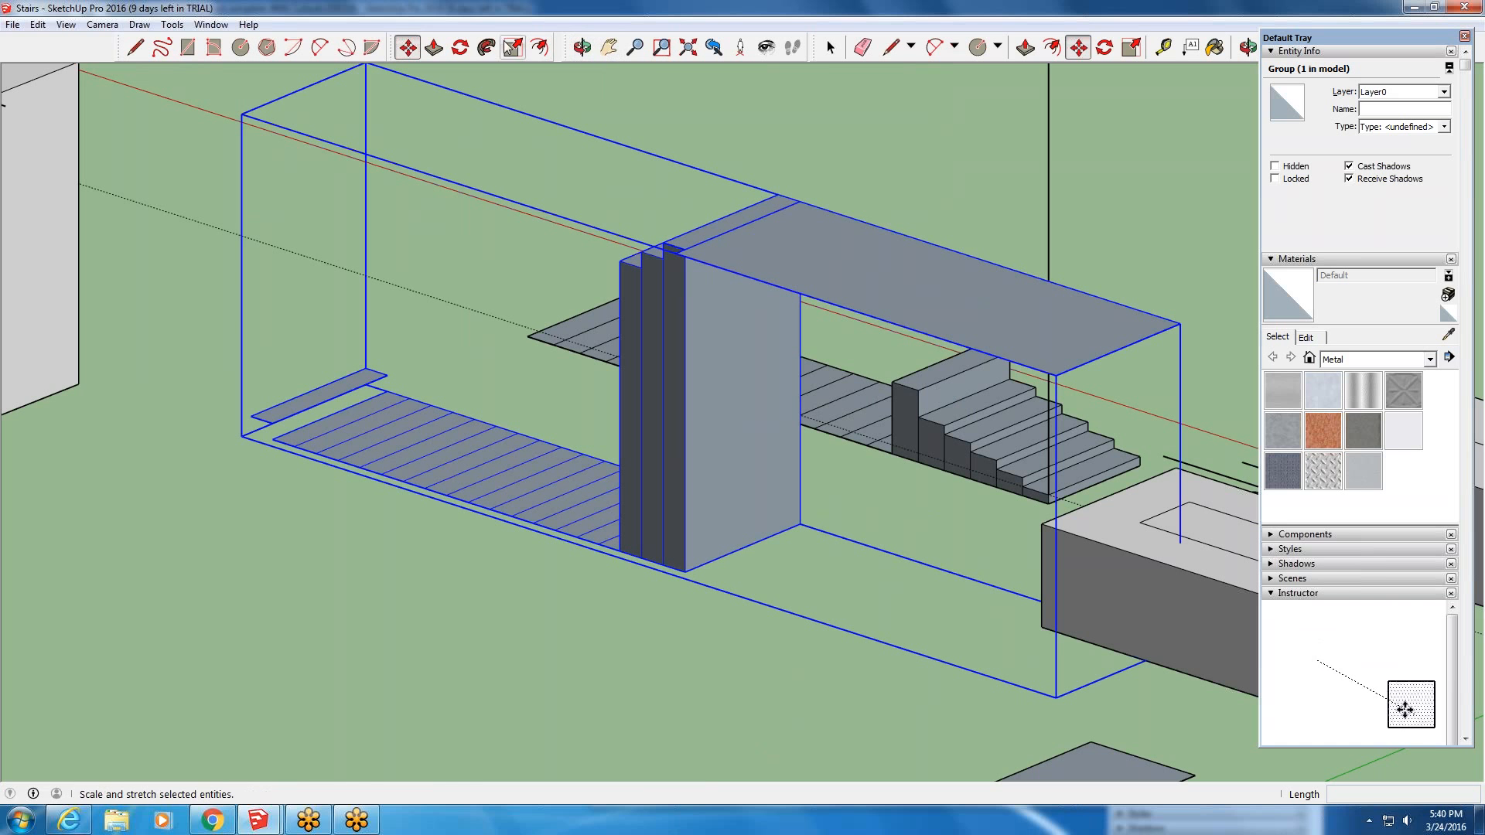
pyautogui.click(460, 48)
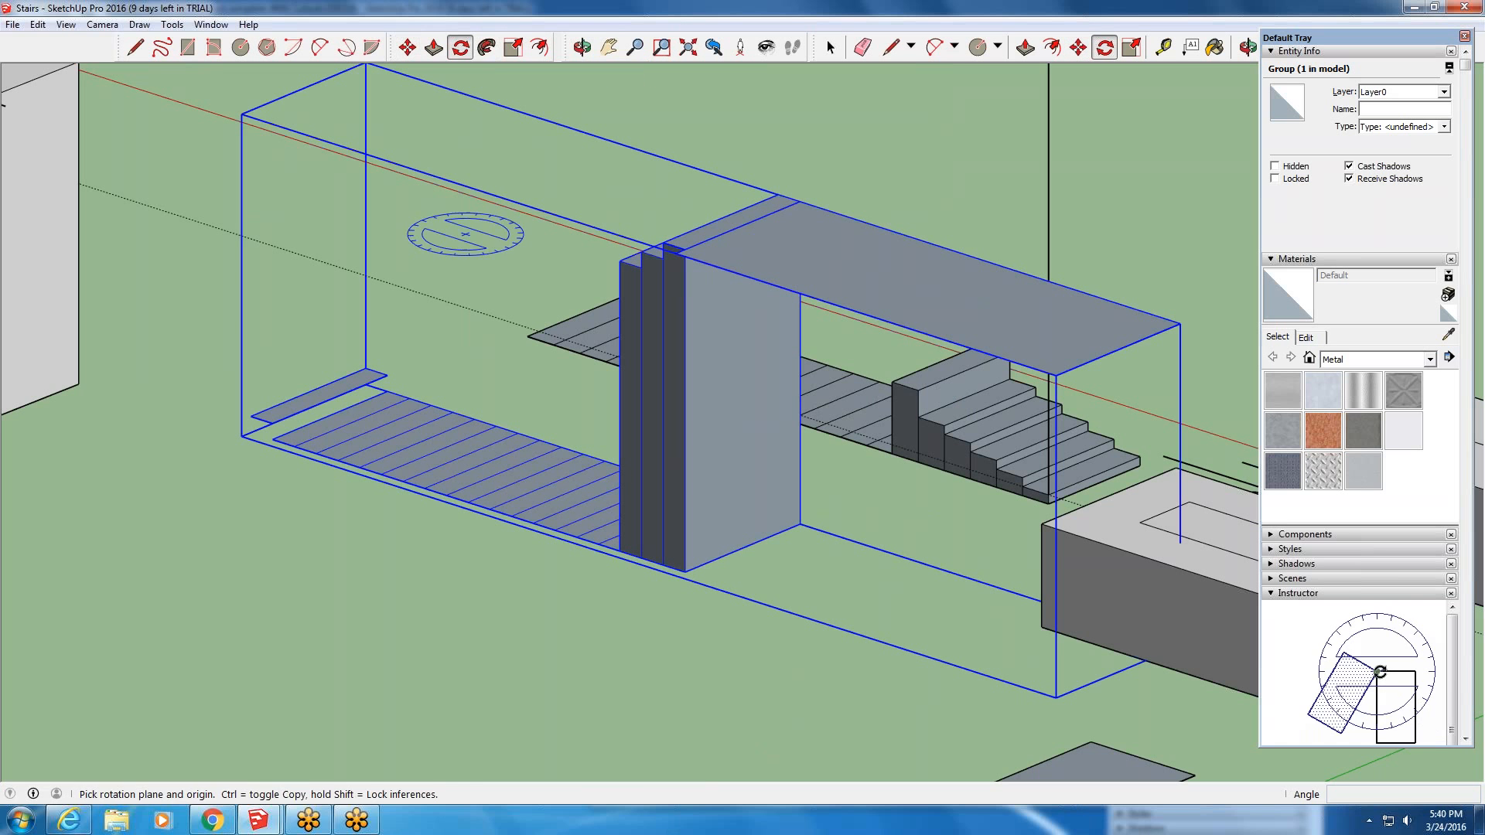
pyautogui.click(546, 485)
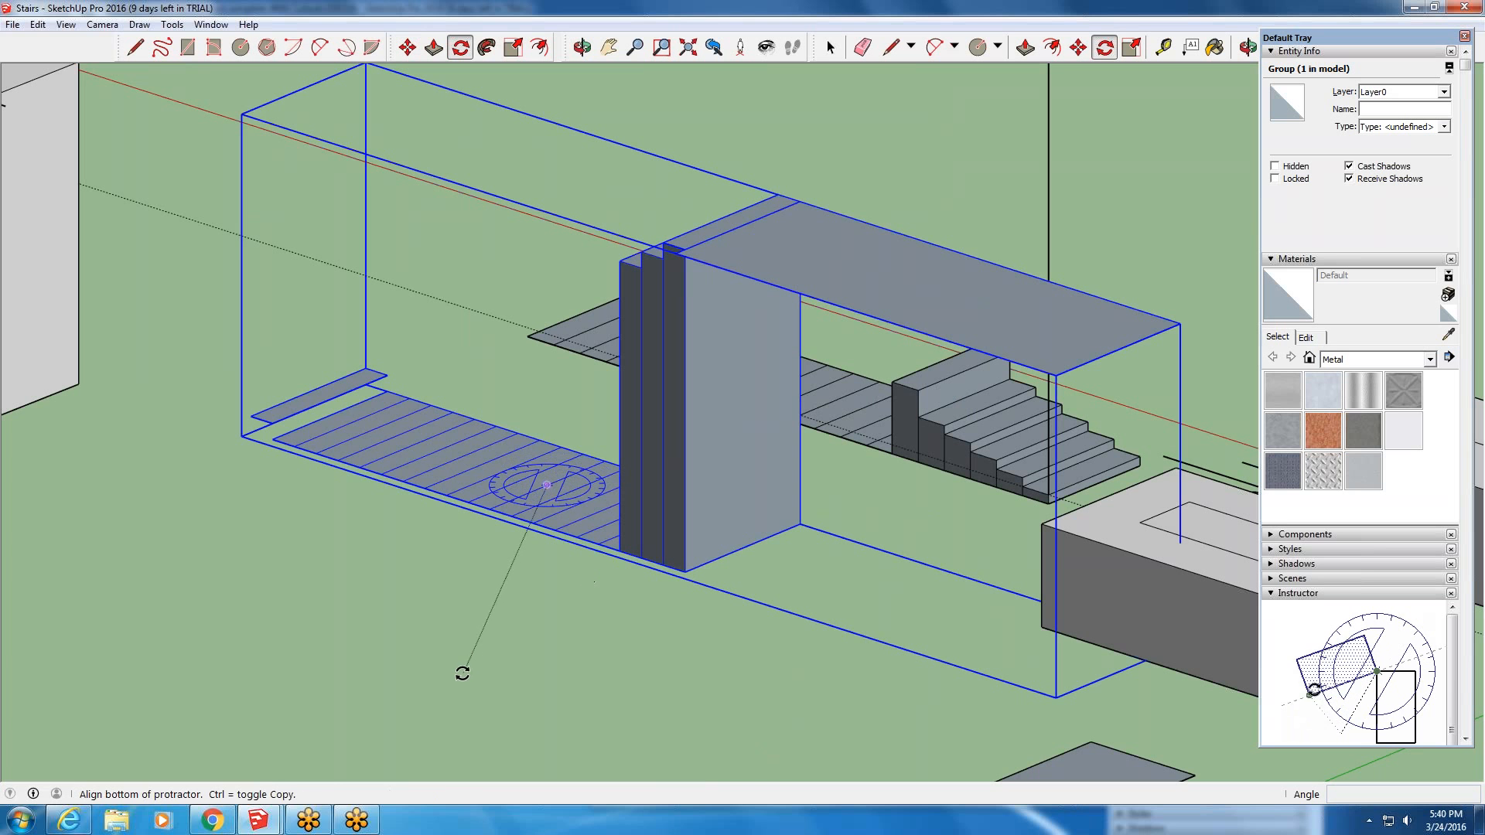
pyautogui.click(462, 673)
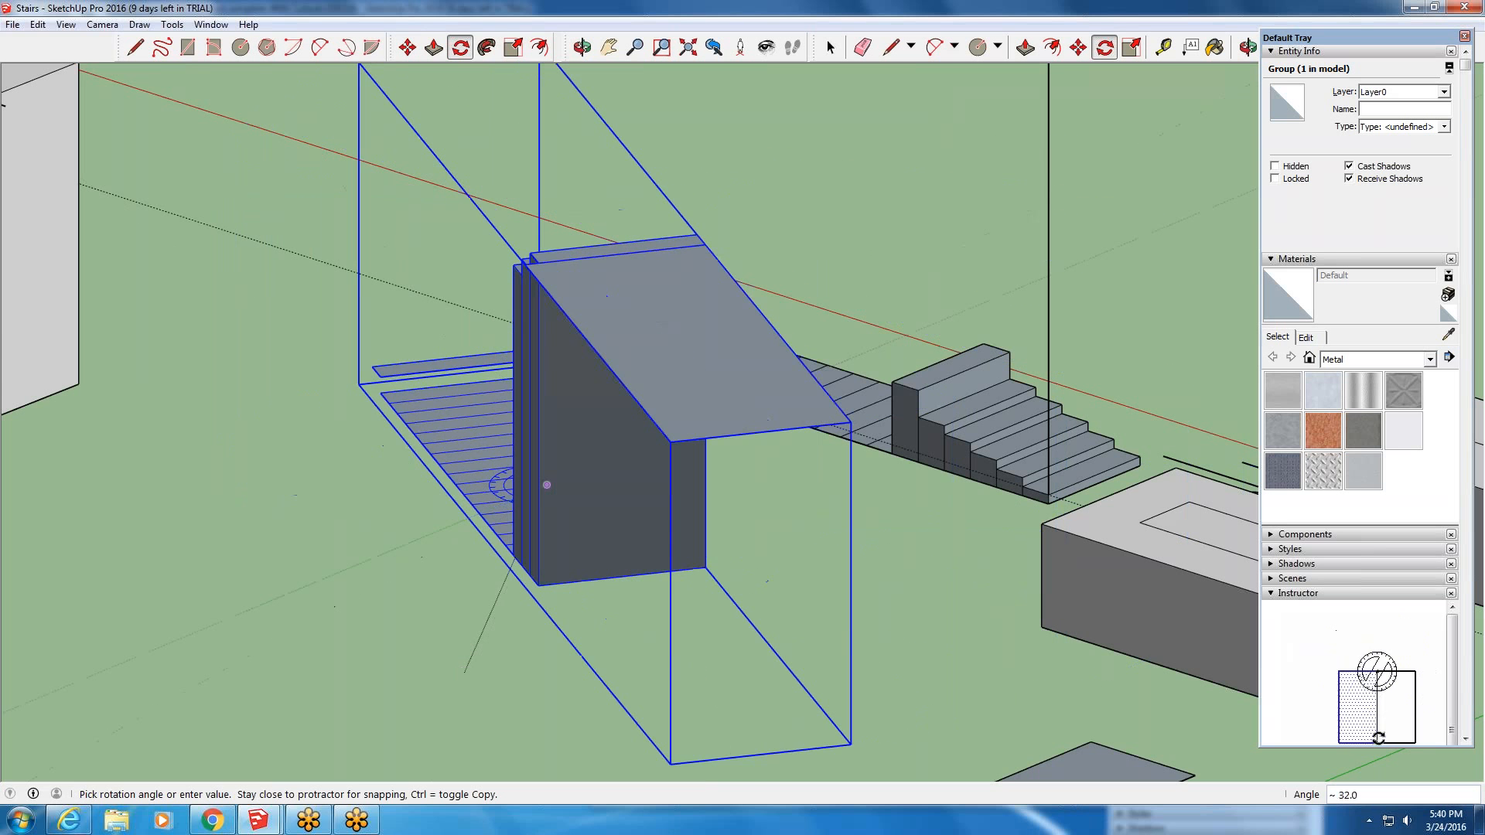
pyautogui.click(424, 671)
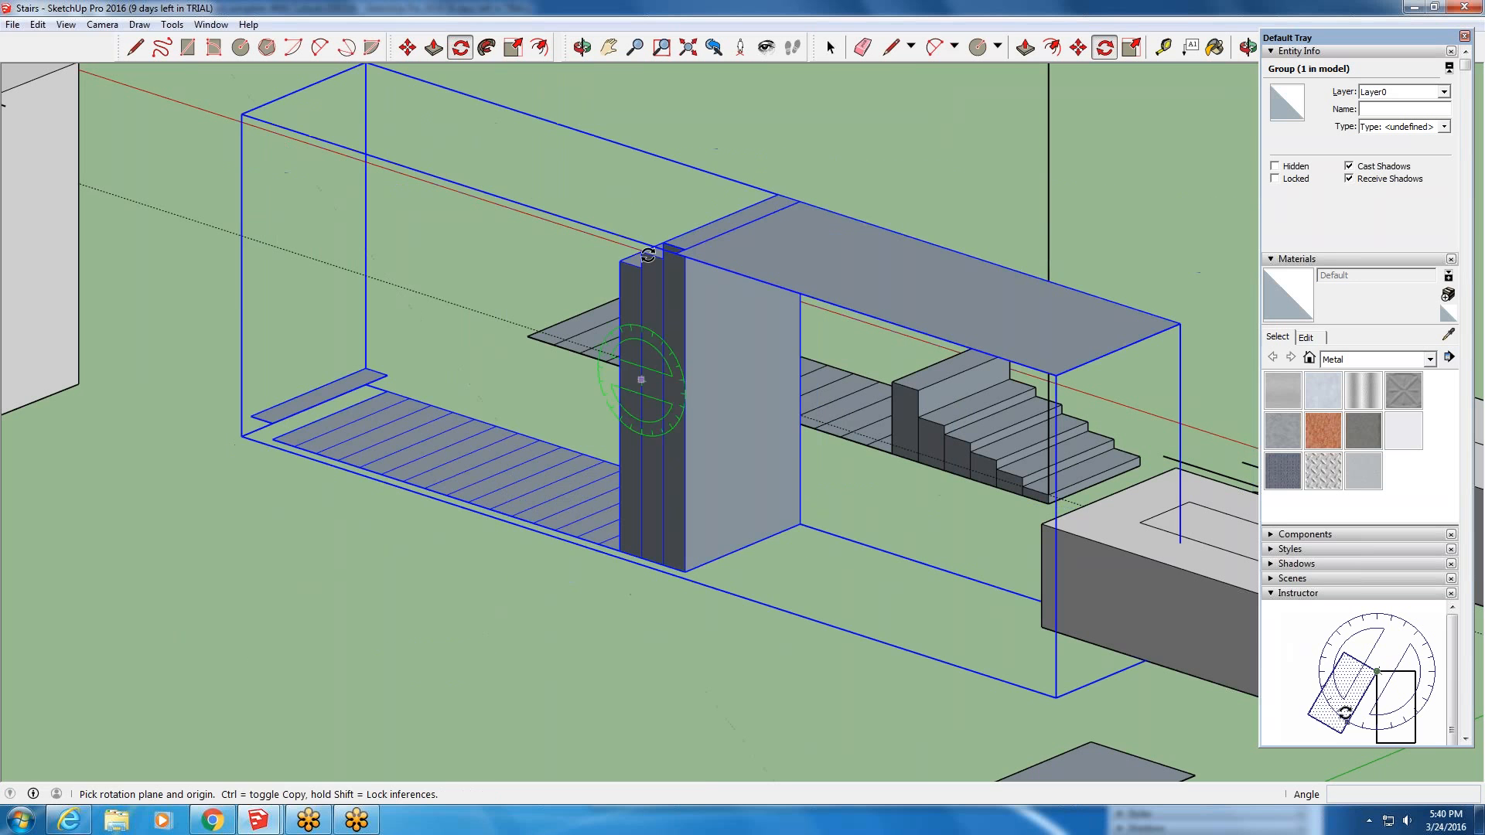
# - Try rotating the tall stair group about 111.3° around the green axis, pivoting on the front face of the tall steps
pyautogui.click(663, 315)
pyautogui.click(489, 259)
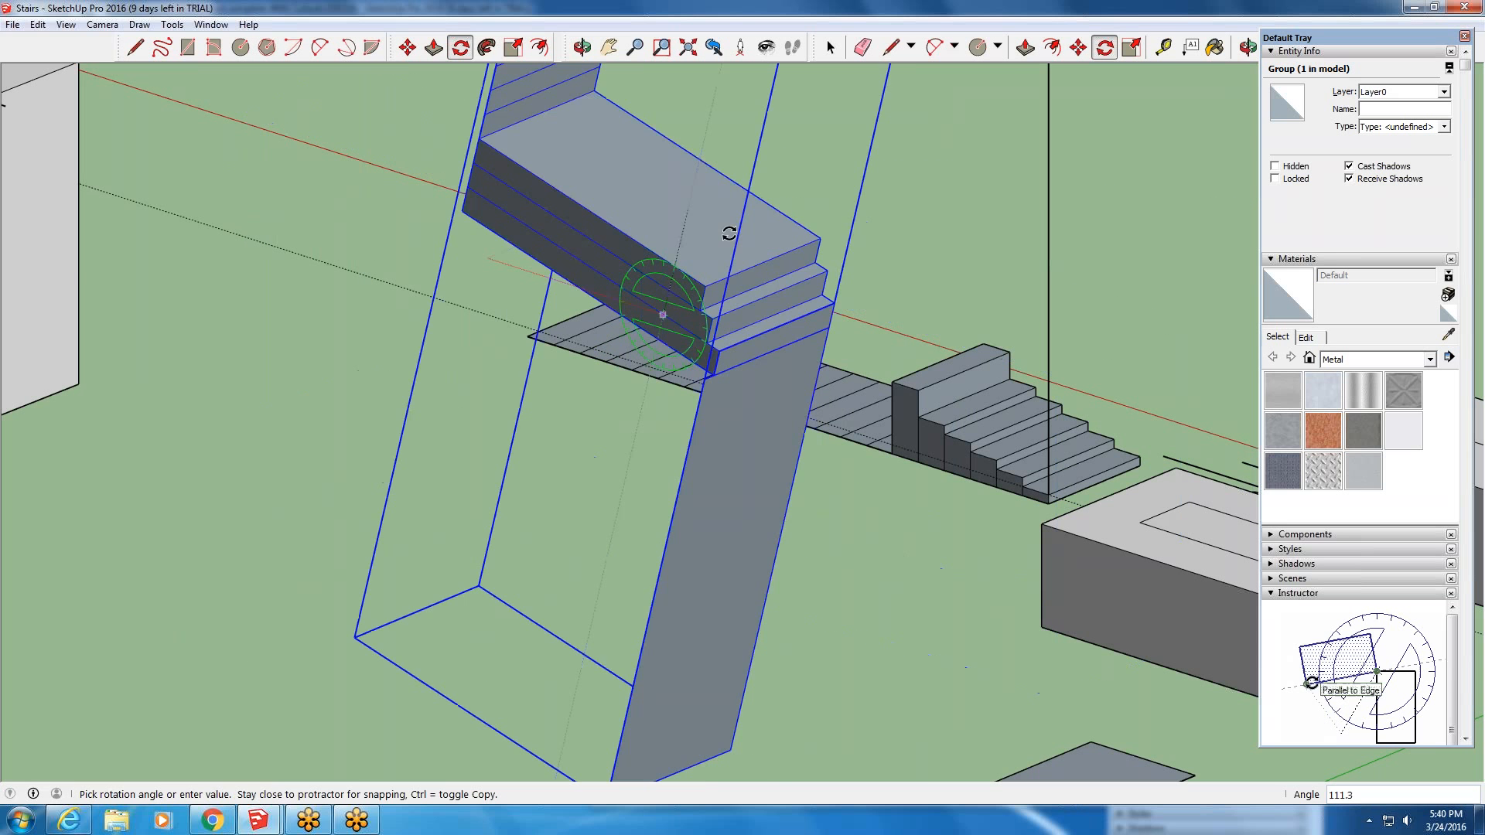
pyautogui.click(550, 255)
# - Try rotating the tall stair group about 10.9° in the horizontal plane around a point beside the tall steps
pyautogui.scroll(-3, 729, 326)
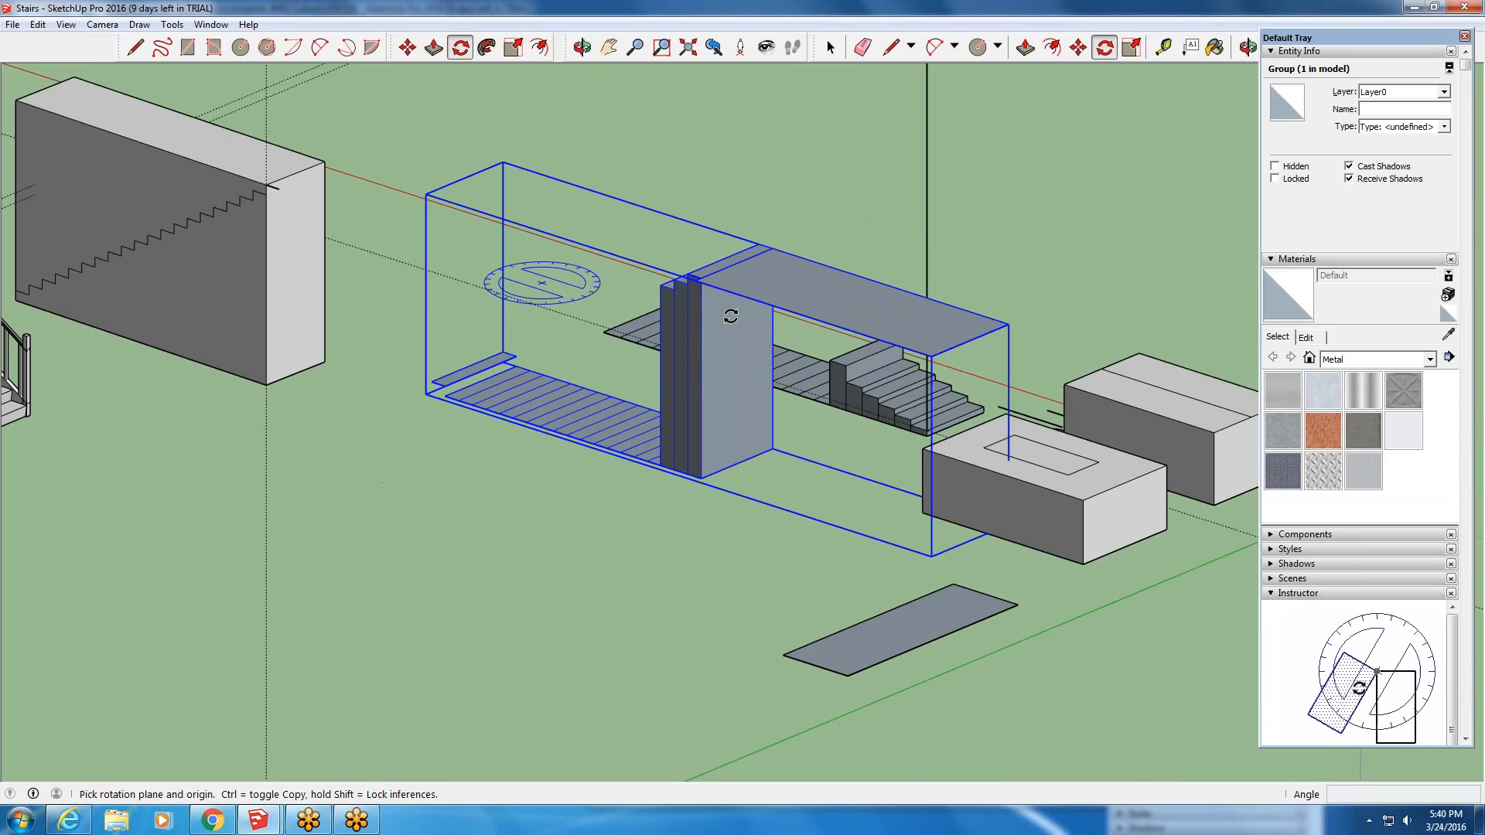
pyautogui.click(575, 311)
pyautogui.click(523, 308)
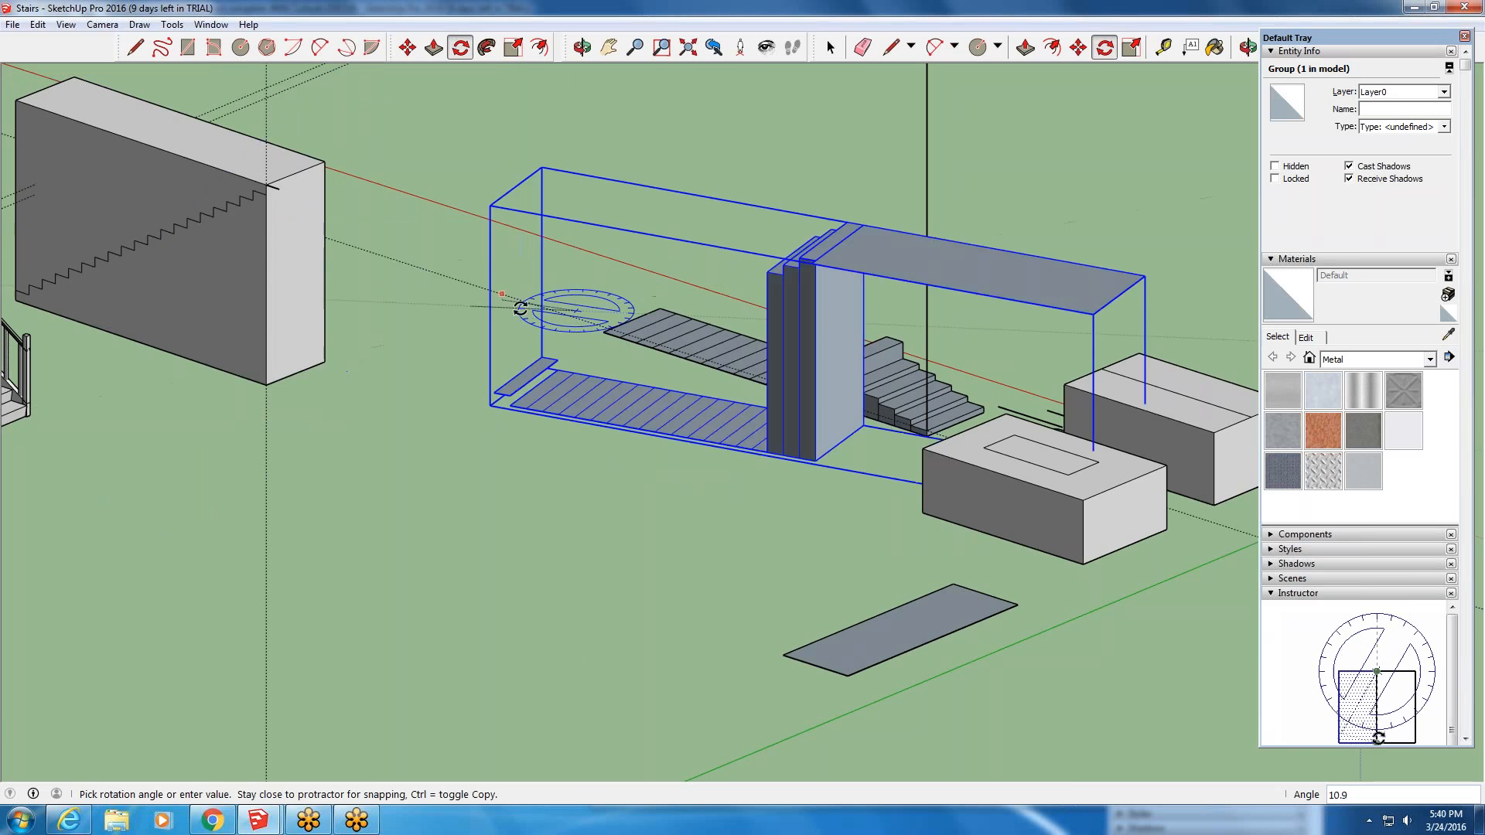
pyautogui.press('Escape')
pyautogui.scroll(3, 736, 332)
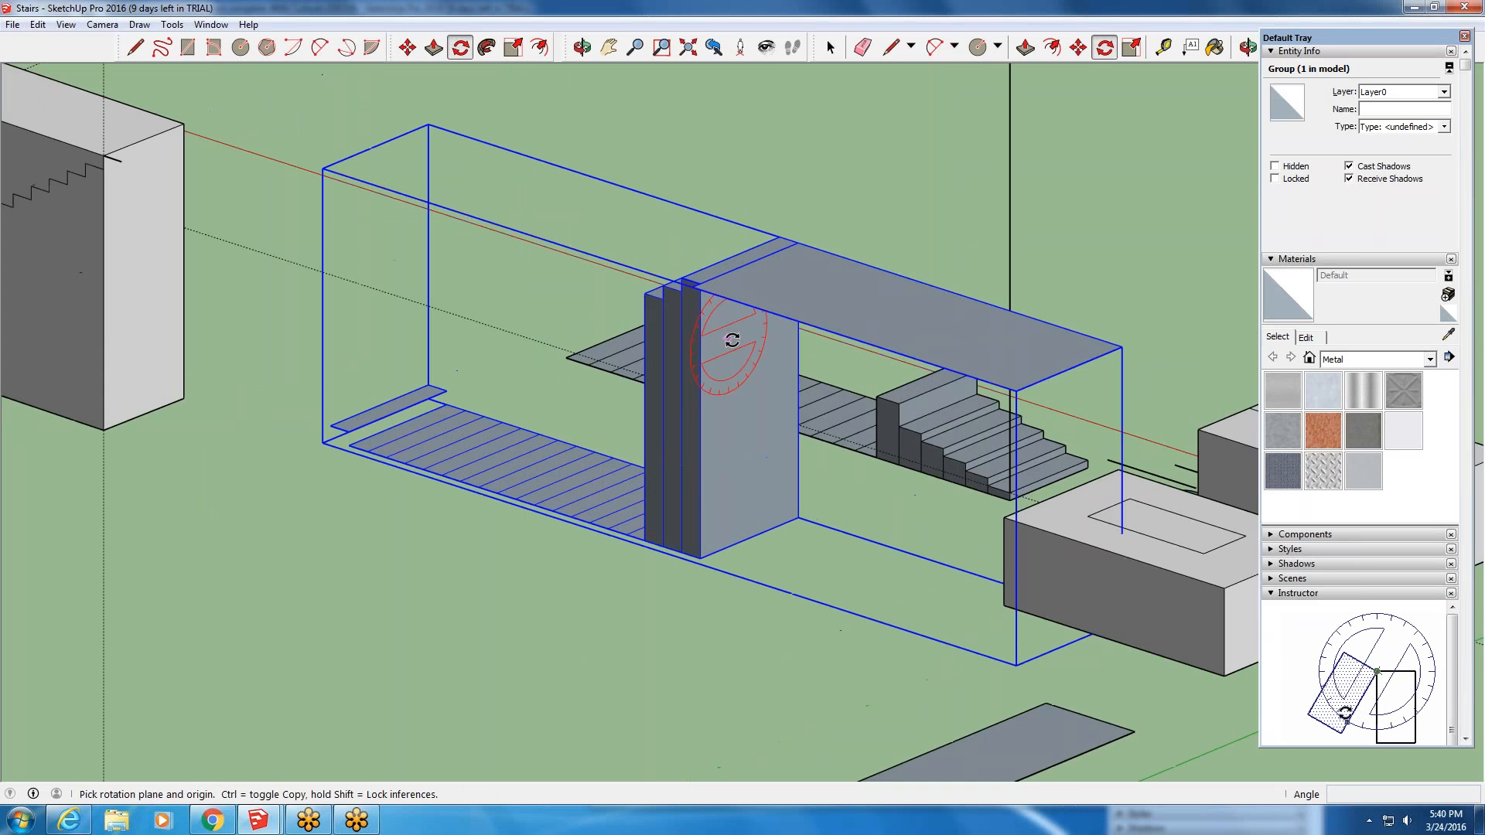
pyautogui.scroll(-1, 652, 418)
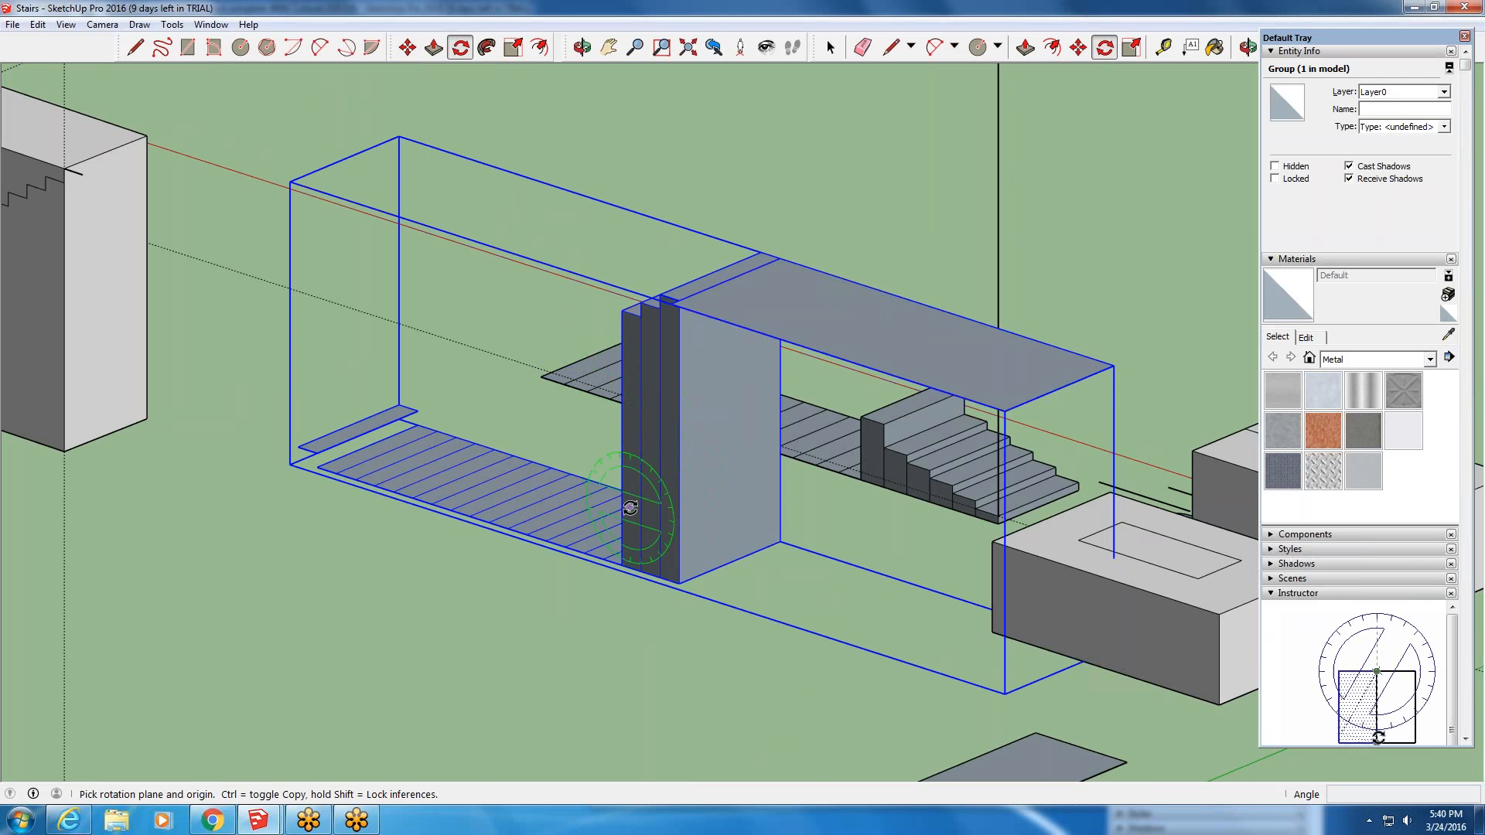
# - Try rotating the tall stair group around the green axis with the Move tool's rotation grip on its front side
pyautogui.click(409, 48)
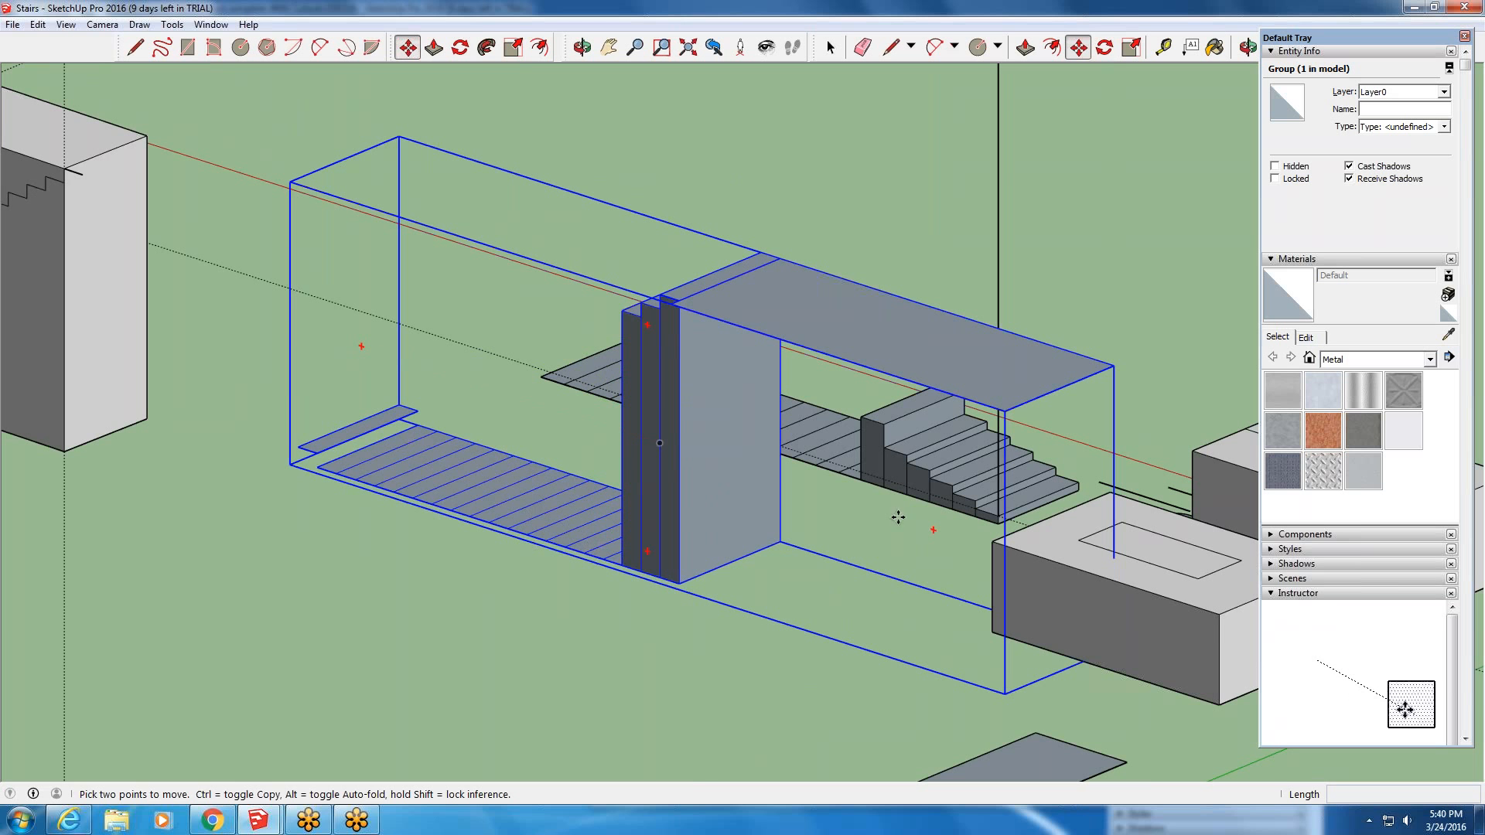
pyautogui.press('q')
pyautogui.press('m')
pyautogui.press('q')
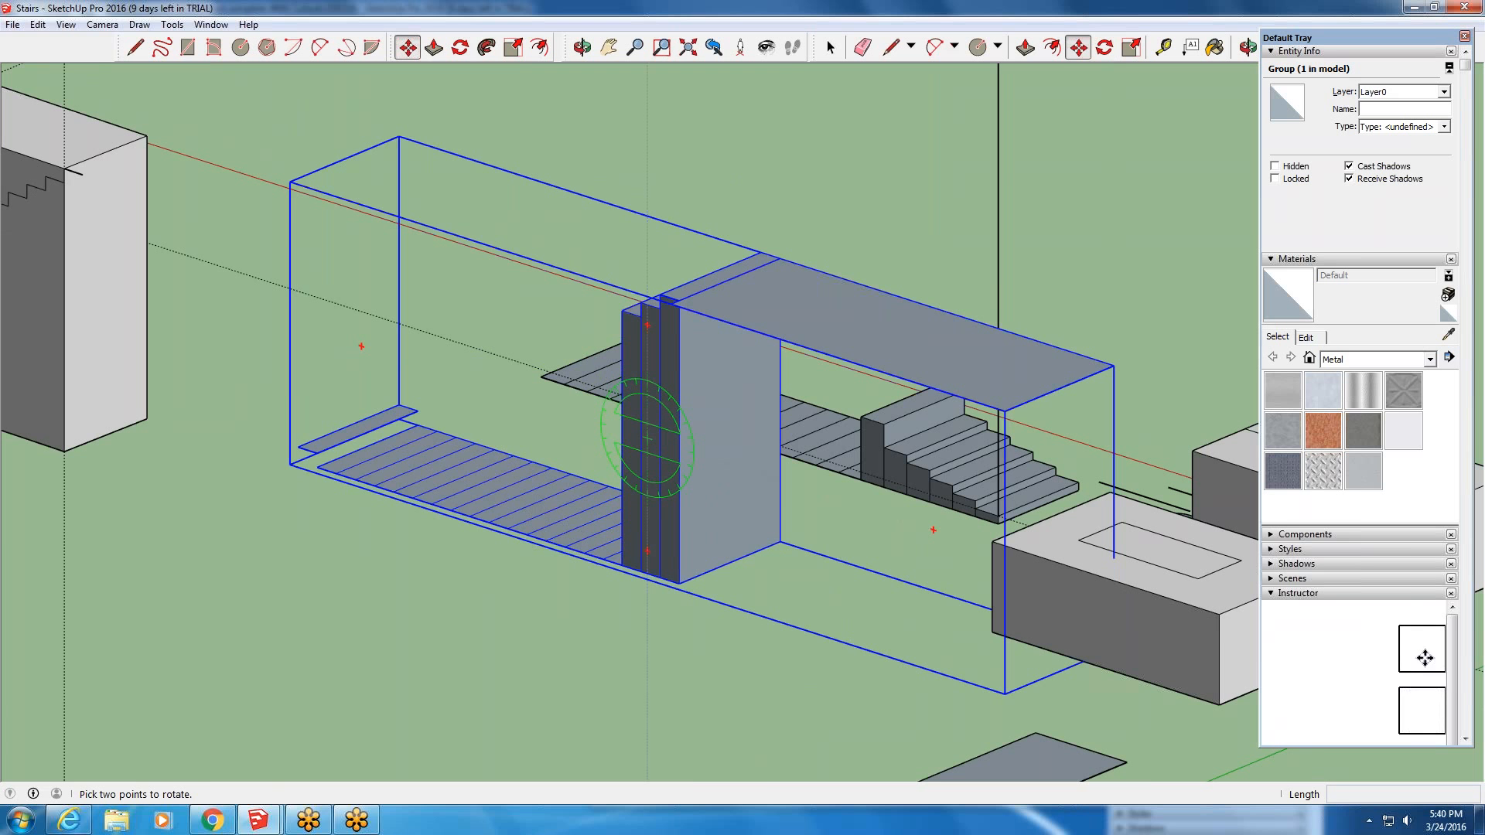
pyautogui.click(648, 326)
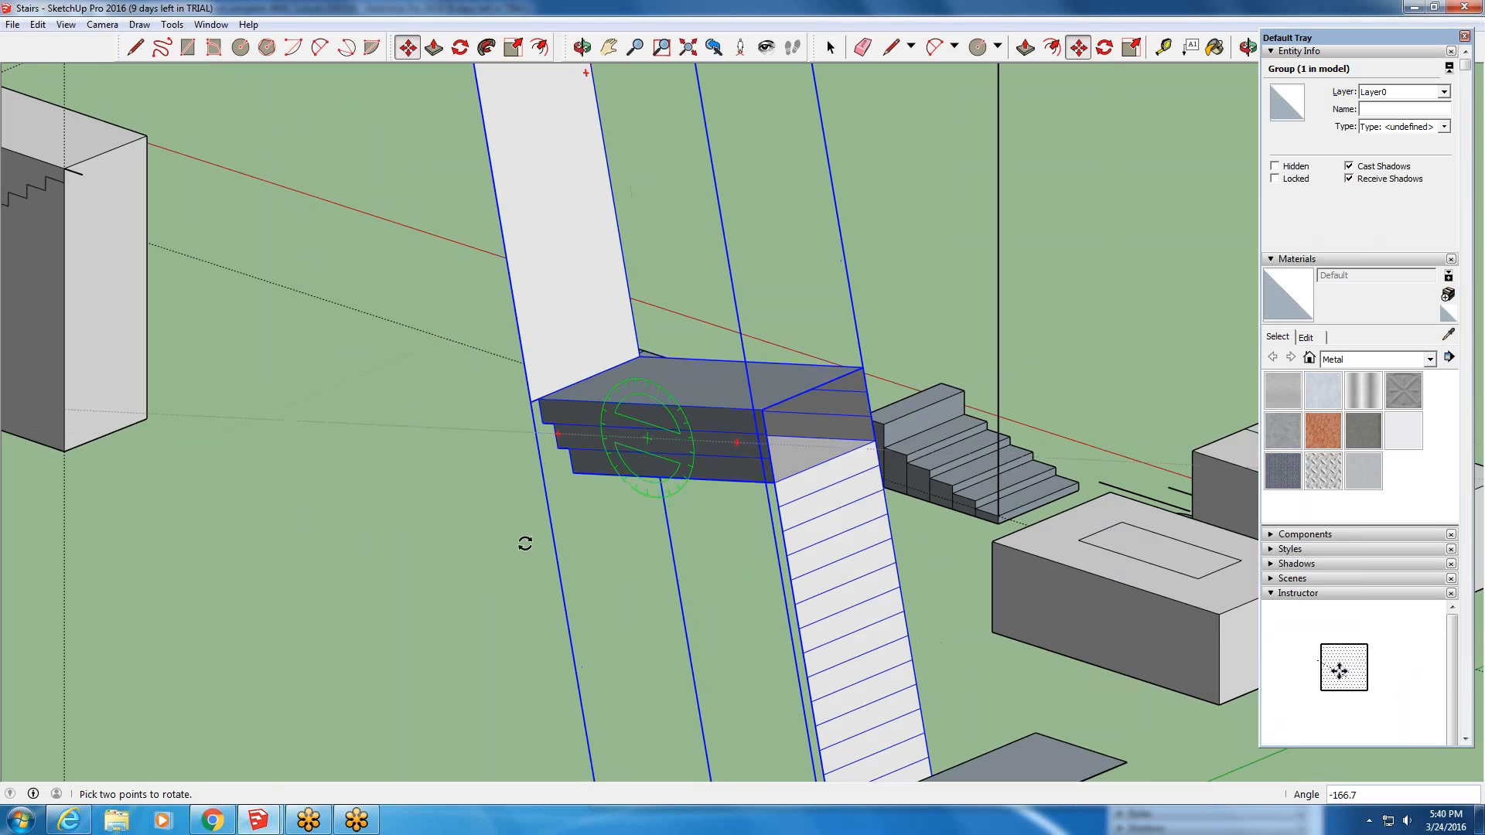
pyautogui.press('Escape')
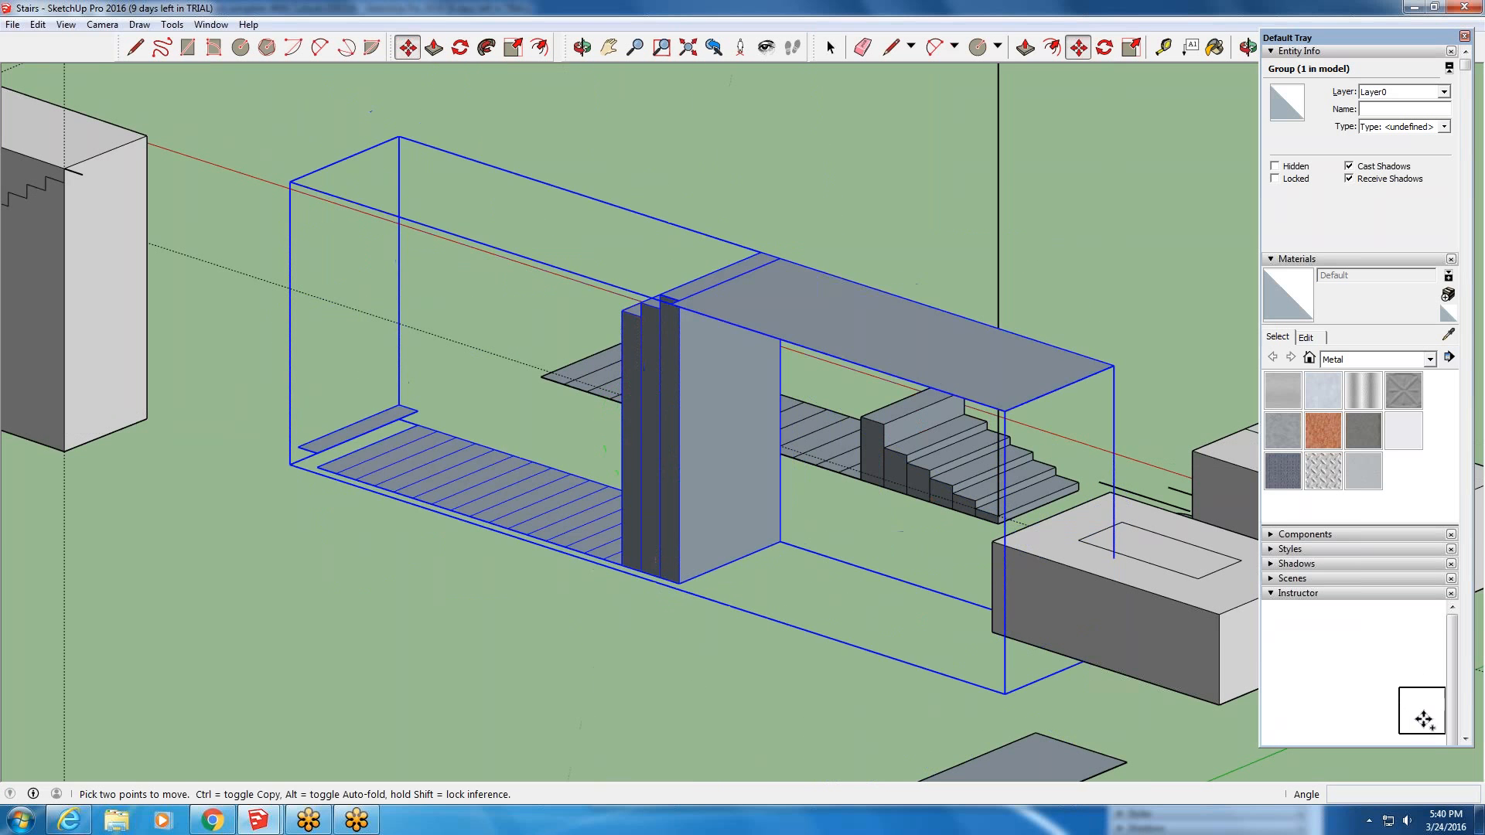
# - Undo the last two operations on the tall stair group
pyautogui.click(37, 24)
pyautogui.click(54, 41)
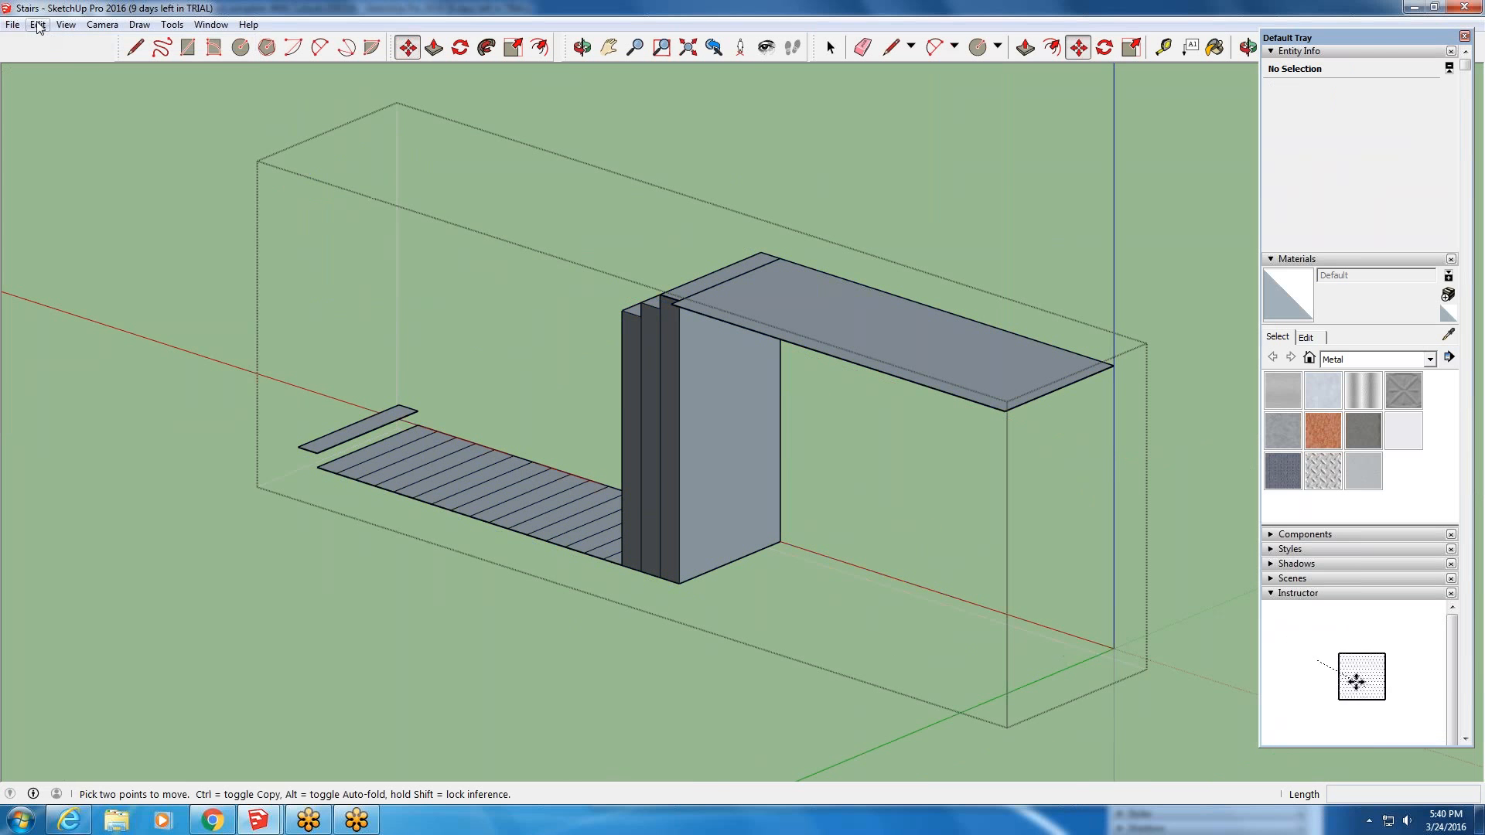
pyautogui.click(37, 24)
pyautogui.click(52, 43)
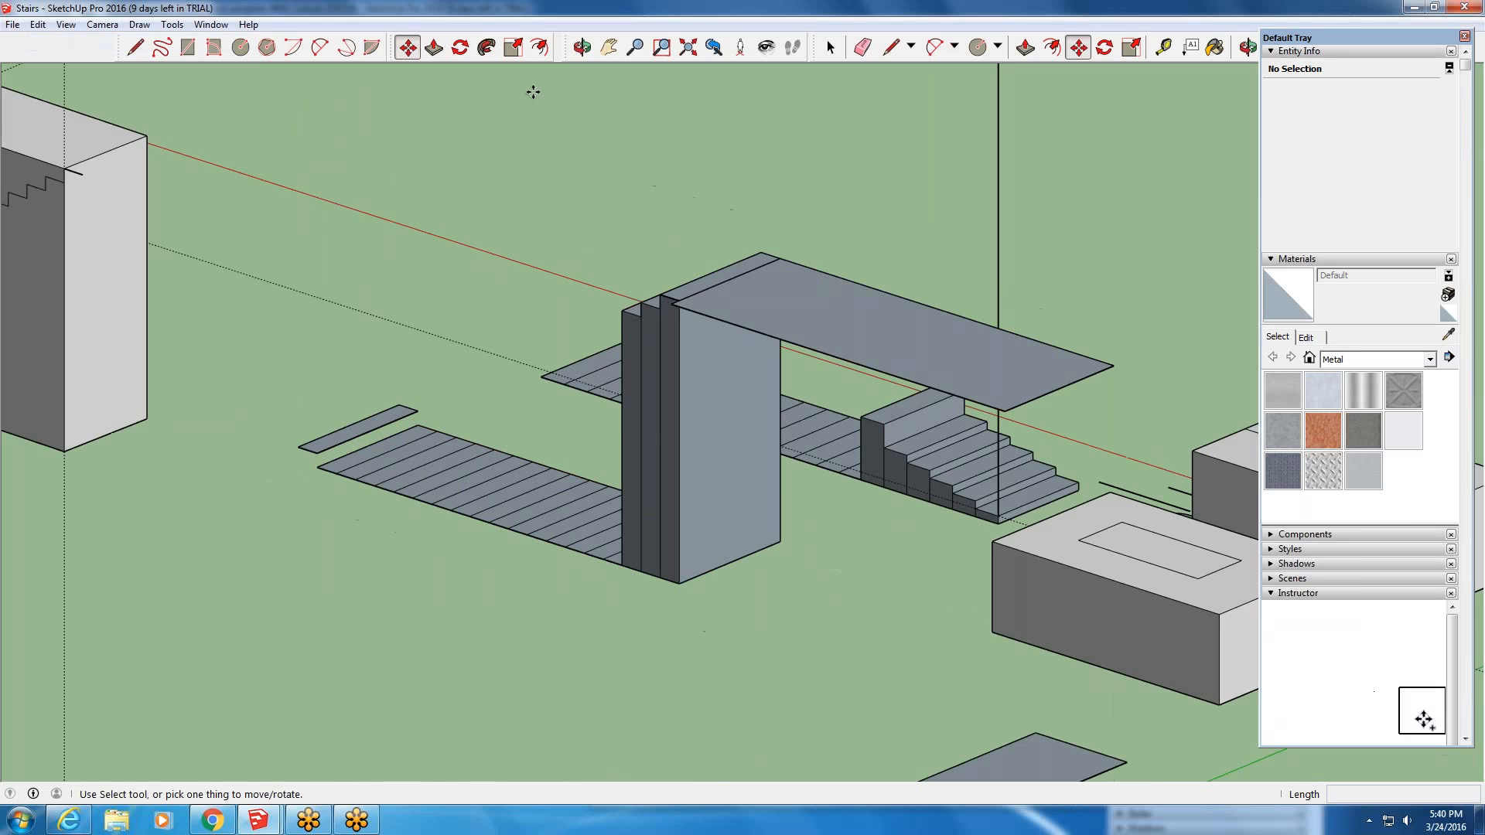
# - Try rotating the tall stair group about 116.3° around the vertical axis with the Move tool's rotation grip on its top
pyautogui.scroll(-3, 537, 358)
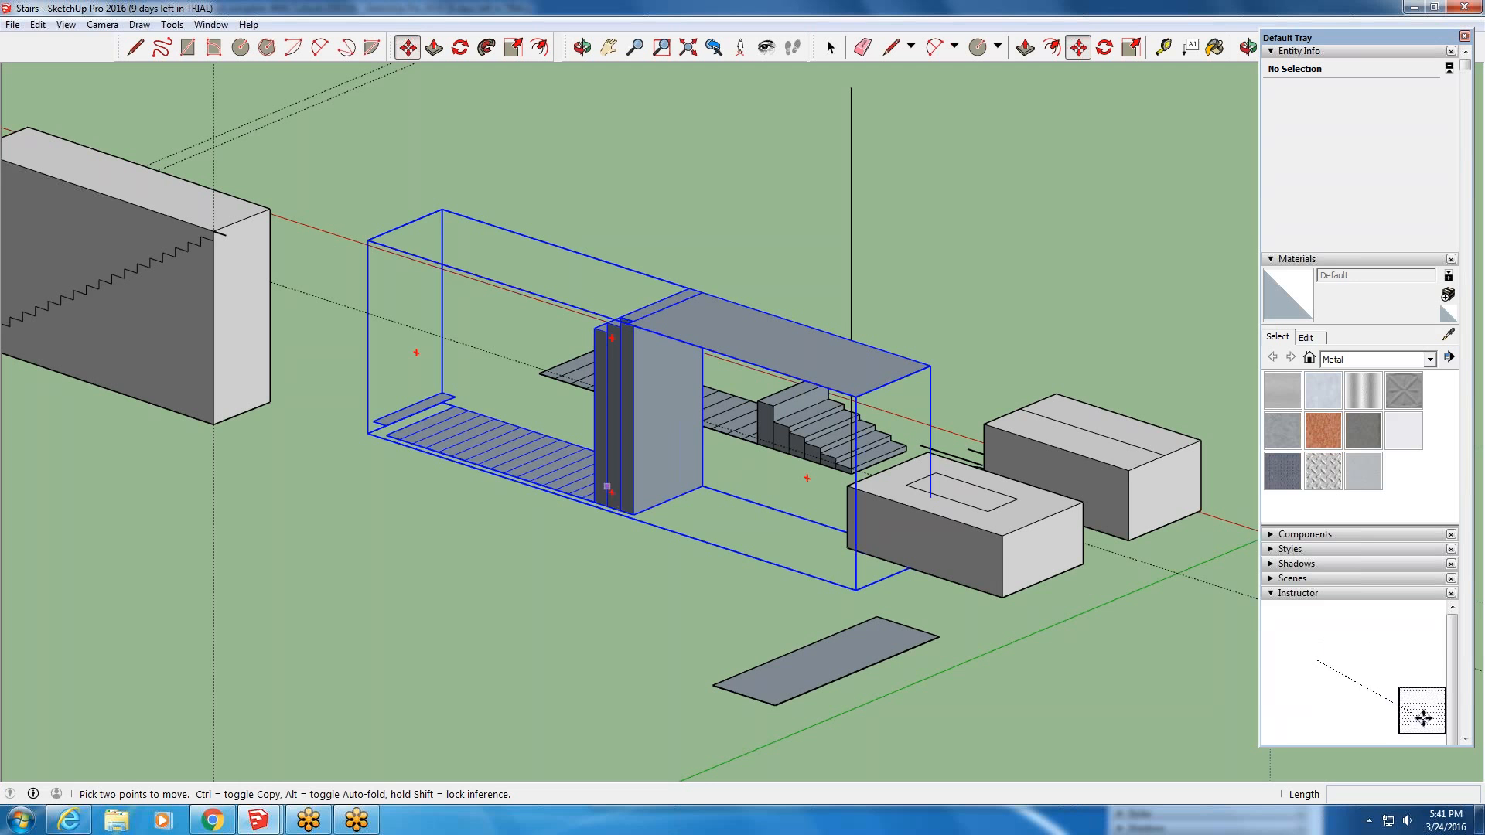
pyautogui.press('q')
pyautogui.press('m')
pyautogui.scroll(-1, 685, 507)
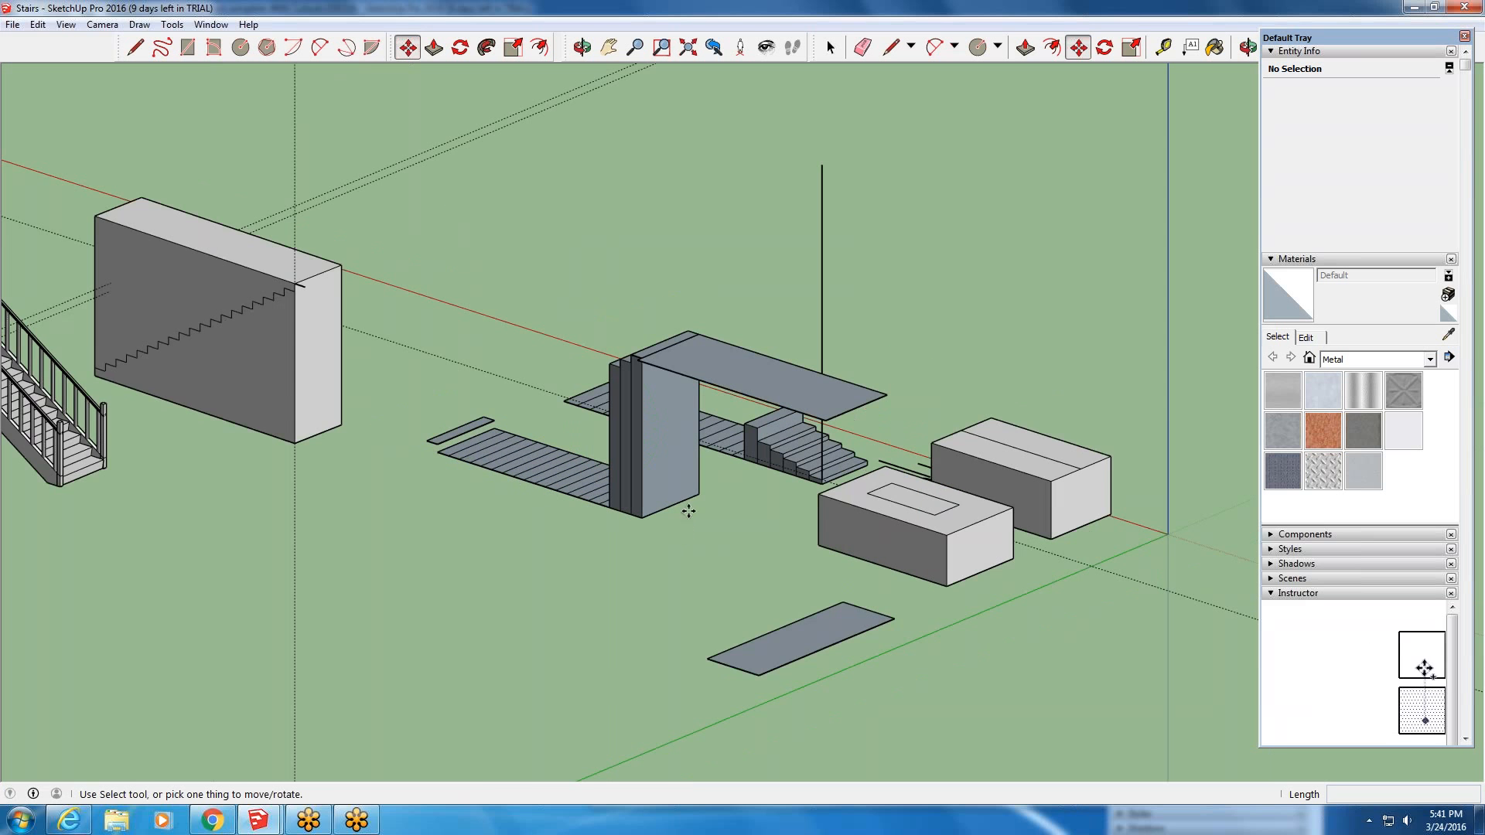
pyautogui.scroll(1, 709, 423)
pyautogui.scroll(2, 709, 424)
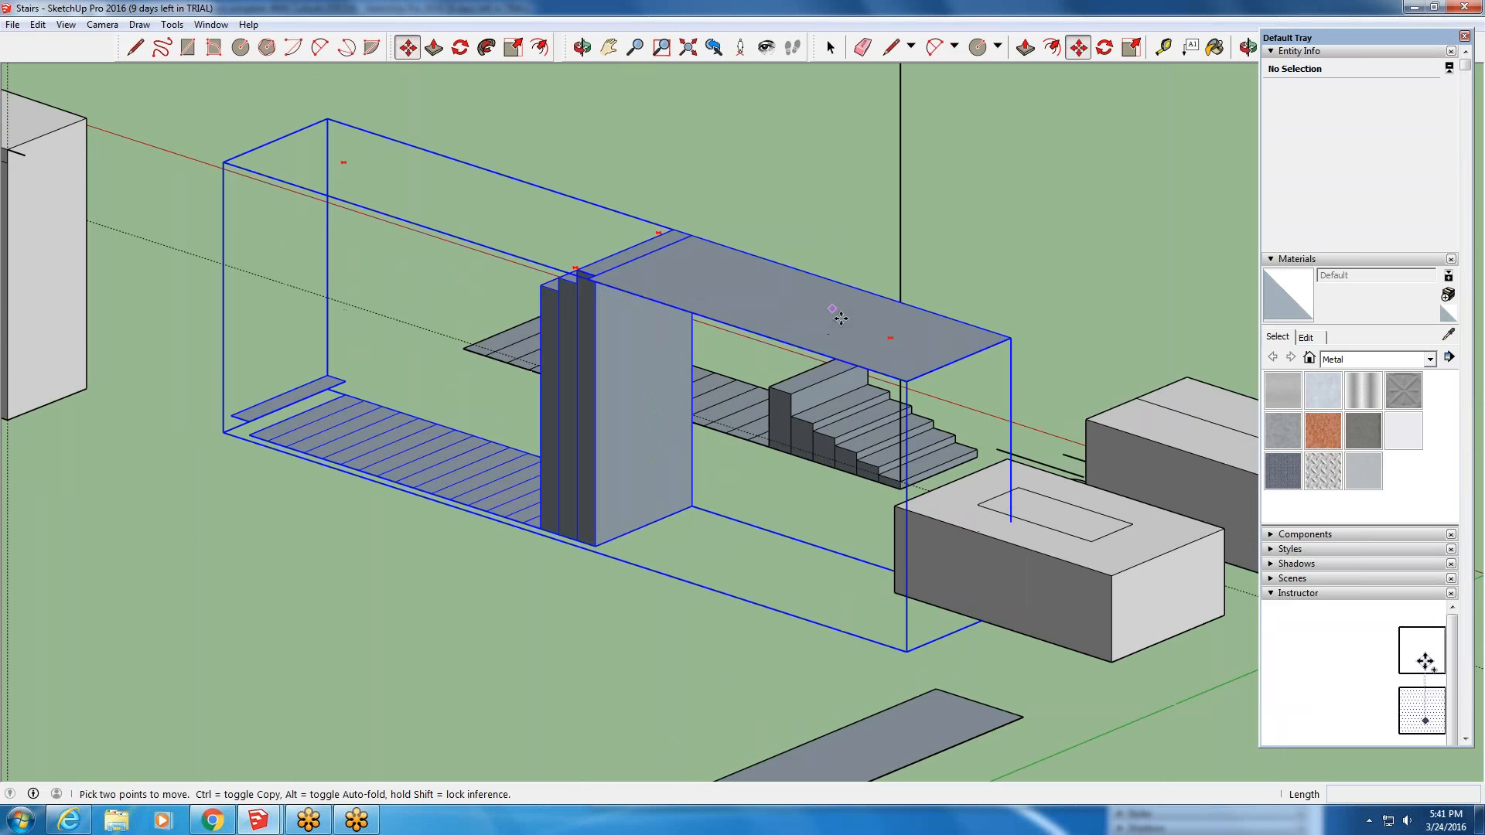
pyautogui.click(894, 346)
pyautogui.press('q')
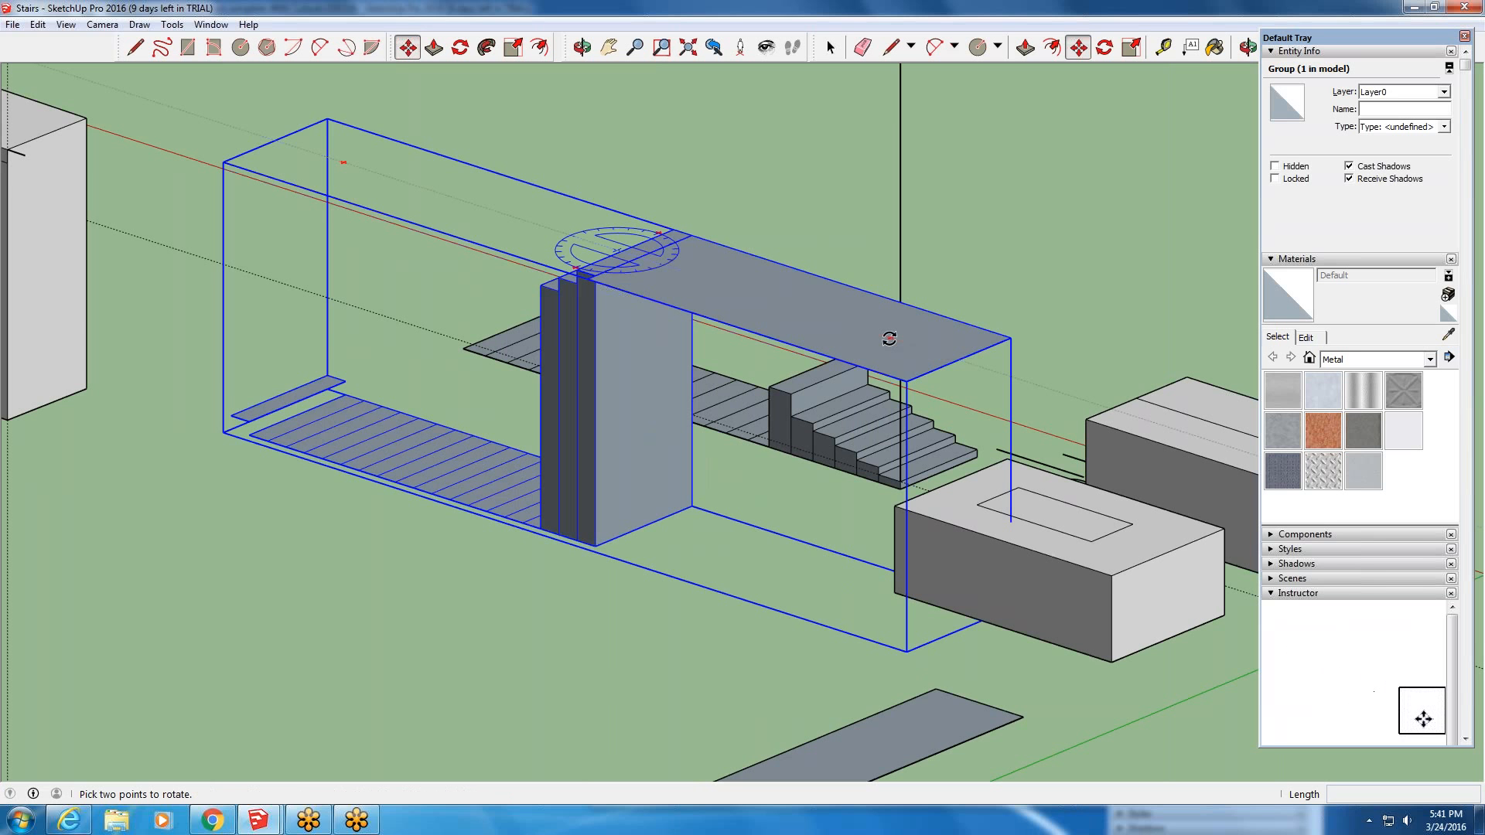
pyautogui.click(889, 338)
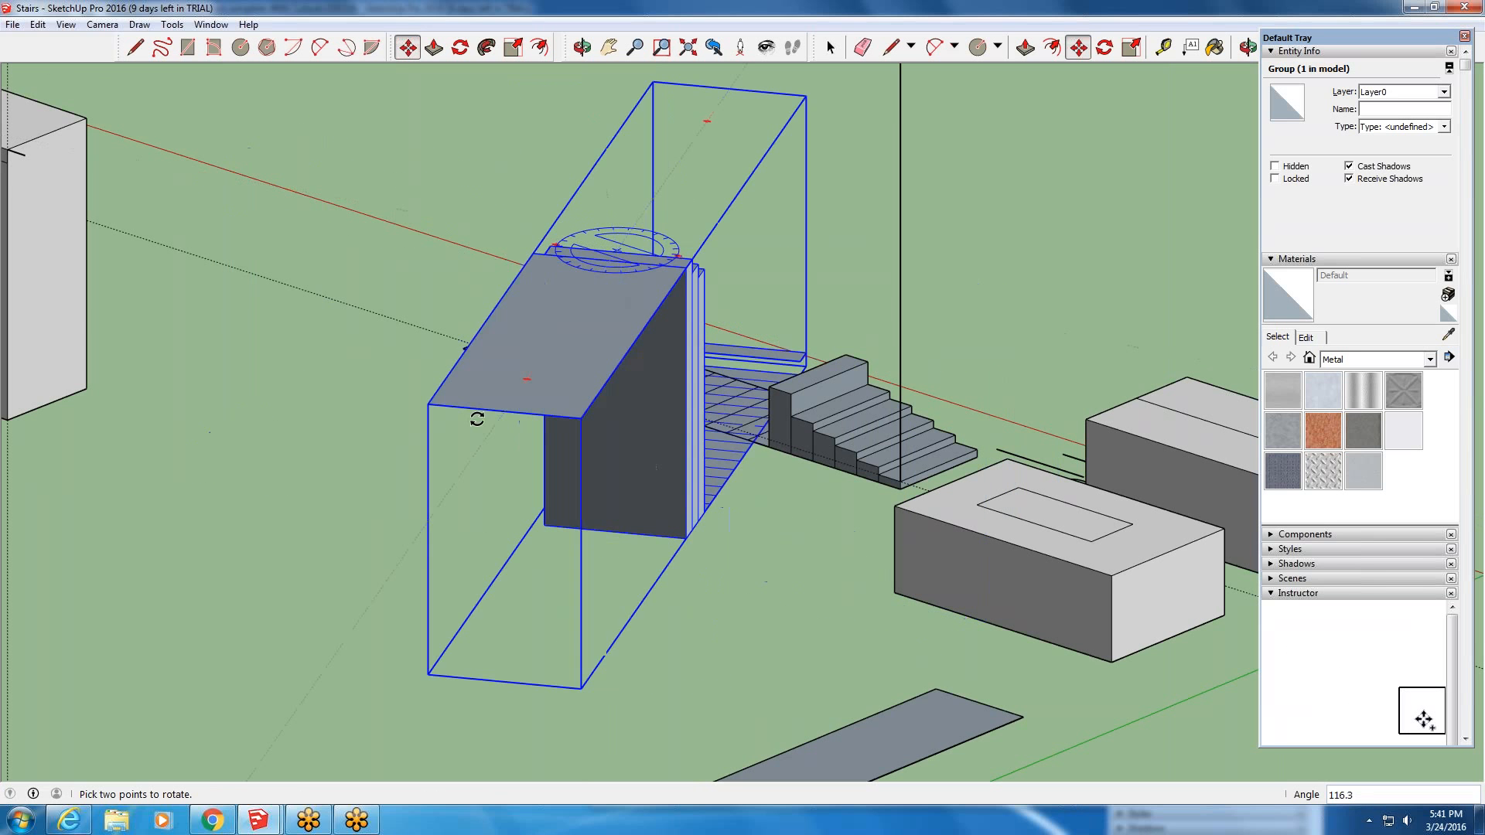
pyautogui.click(1027, 393)
# - Compare the Rotate tool's protractor orientation over the tall stair group's top and the side of the small stairs
pyautogui.click(459, 50)
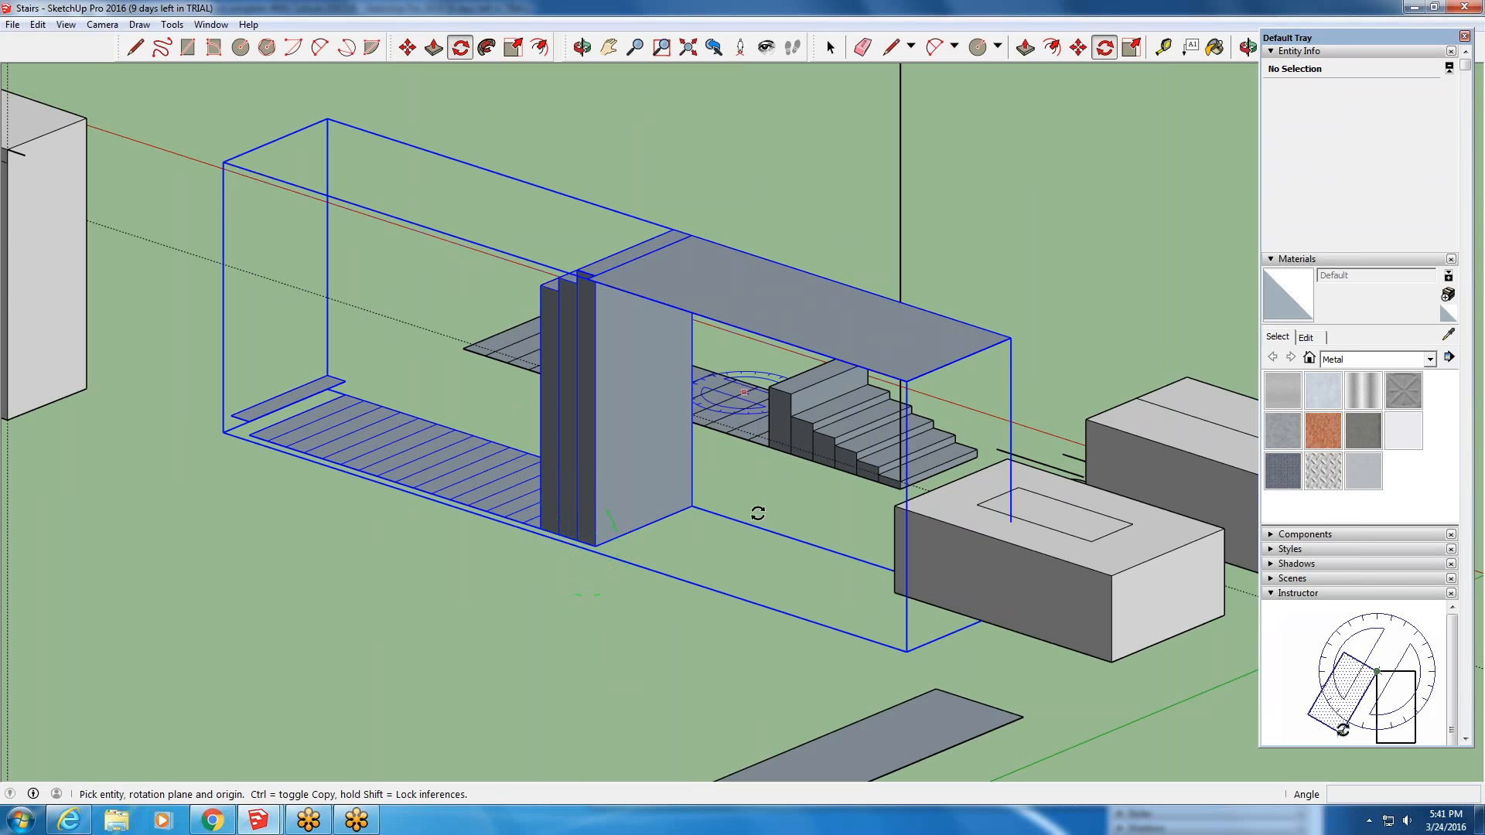
pyautogui.click(835, 467)
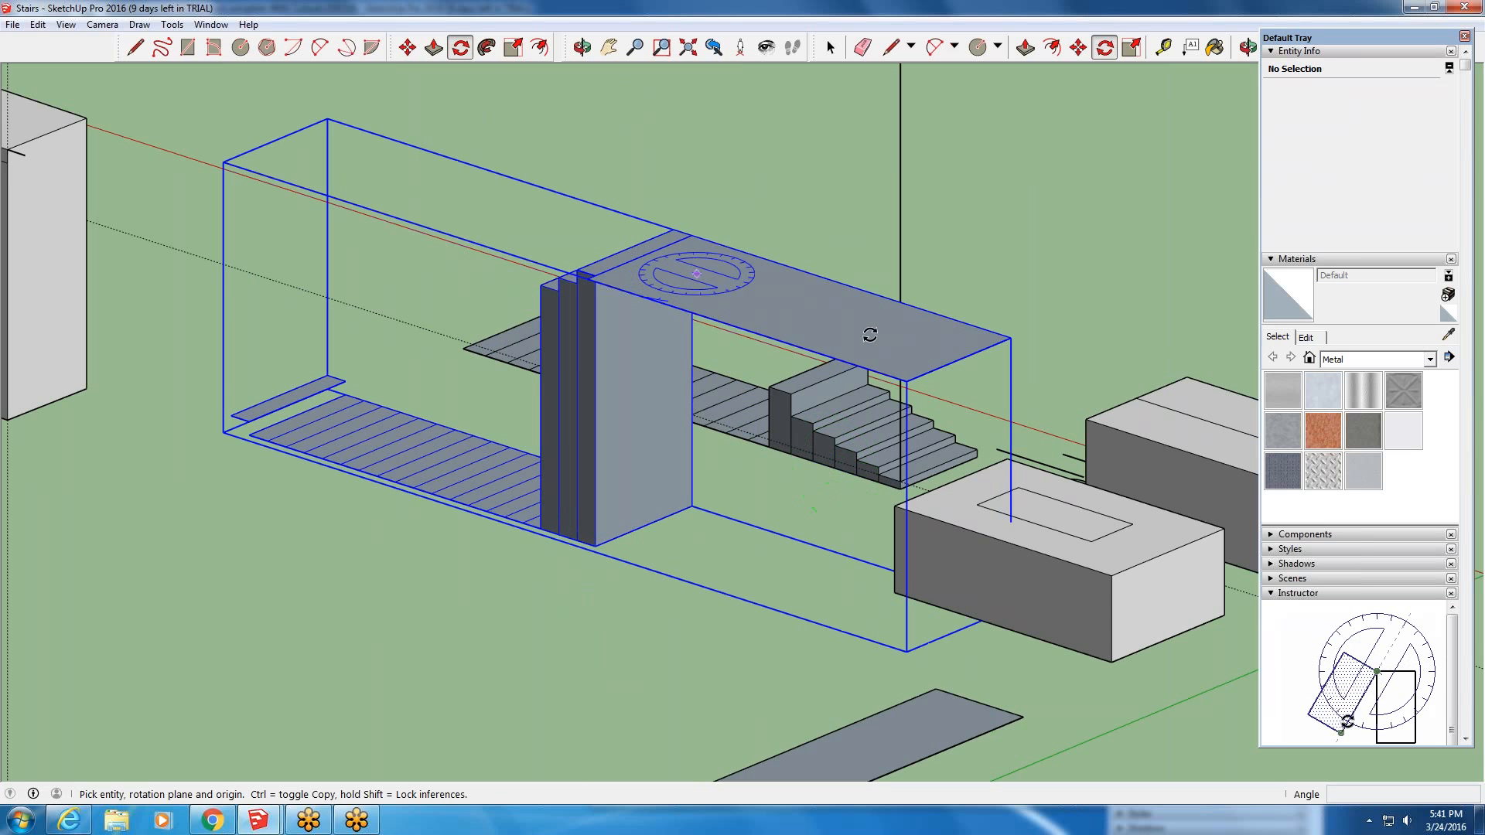
pyautogui.scroll(-2, 858, 475)
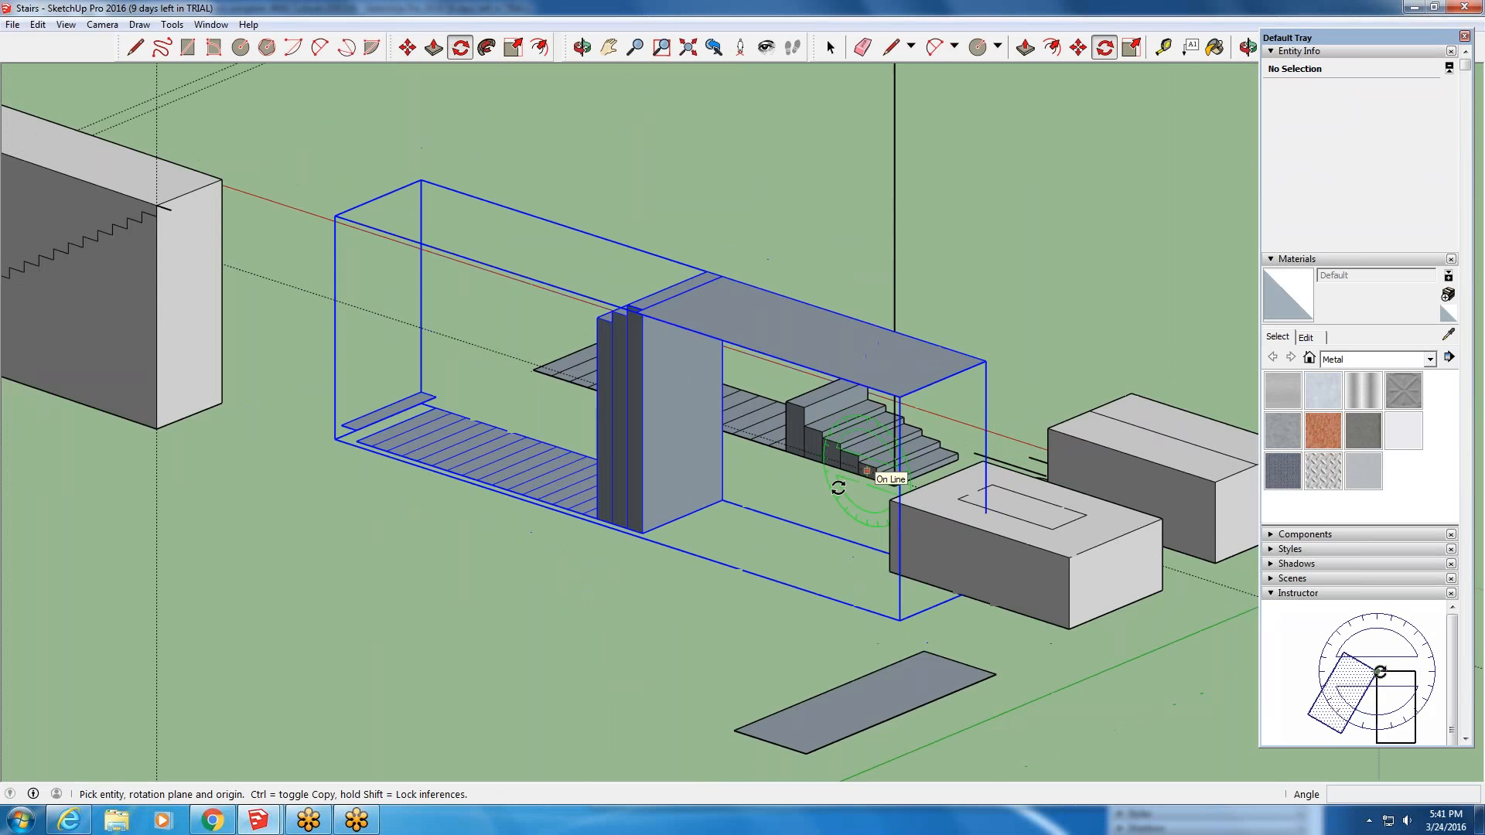
pyautogui.scroll(-2, 837, 487)
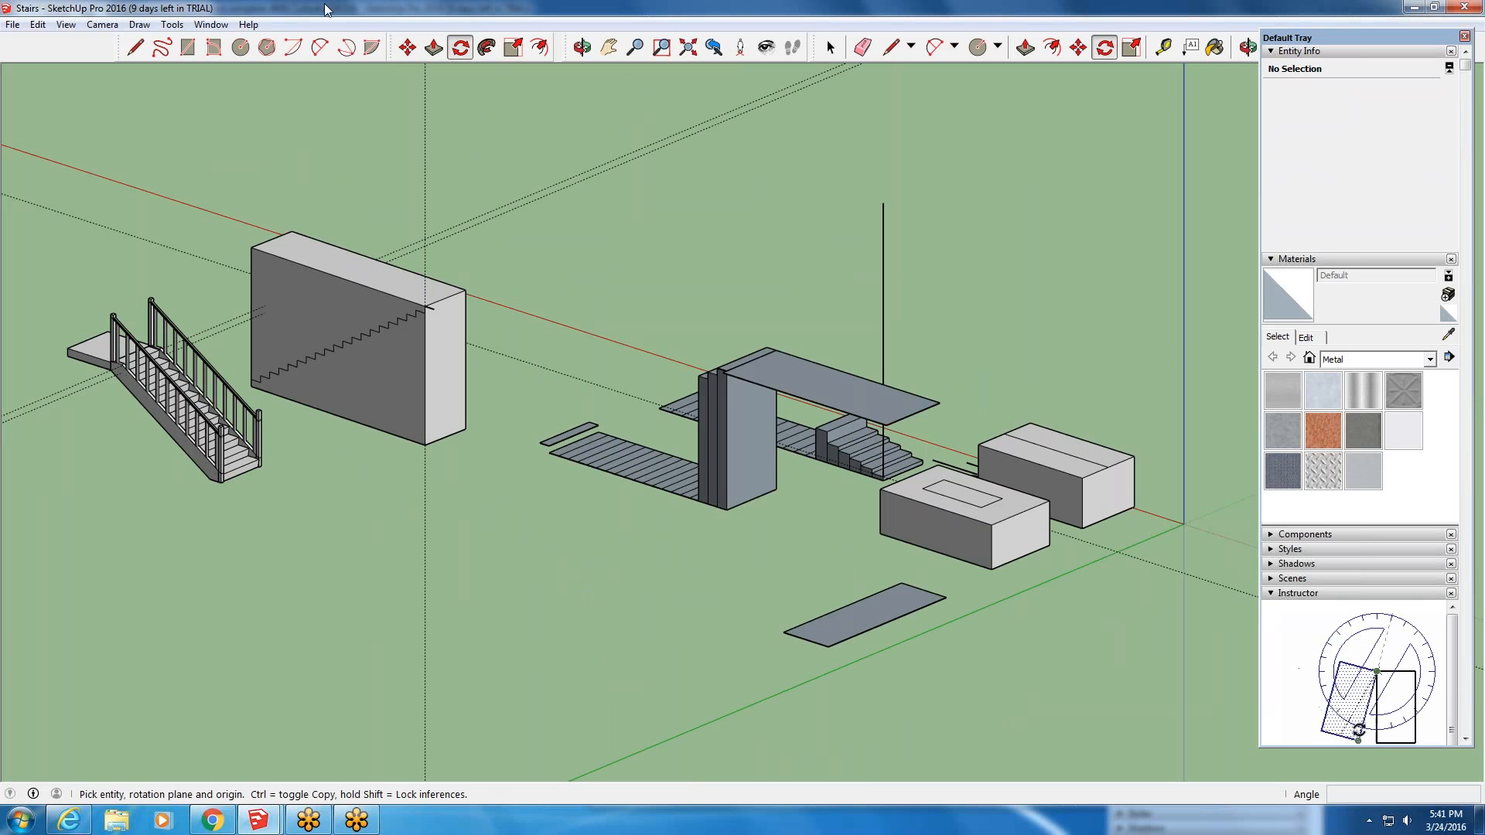
# - Rotate the tall stair group upside down around the green axis, using the Move tool's rotation grip on its front side
pyautogui.press('m')
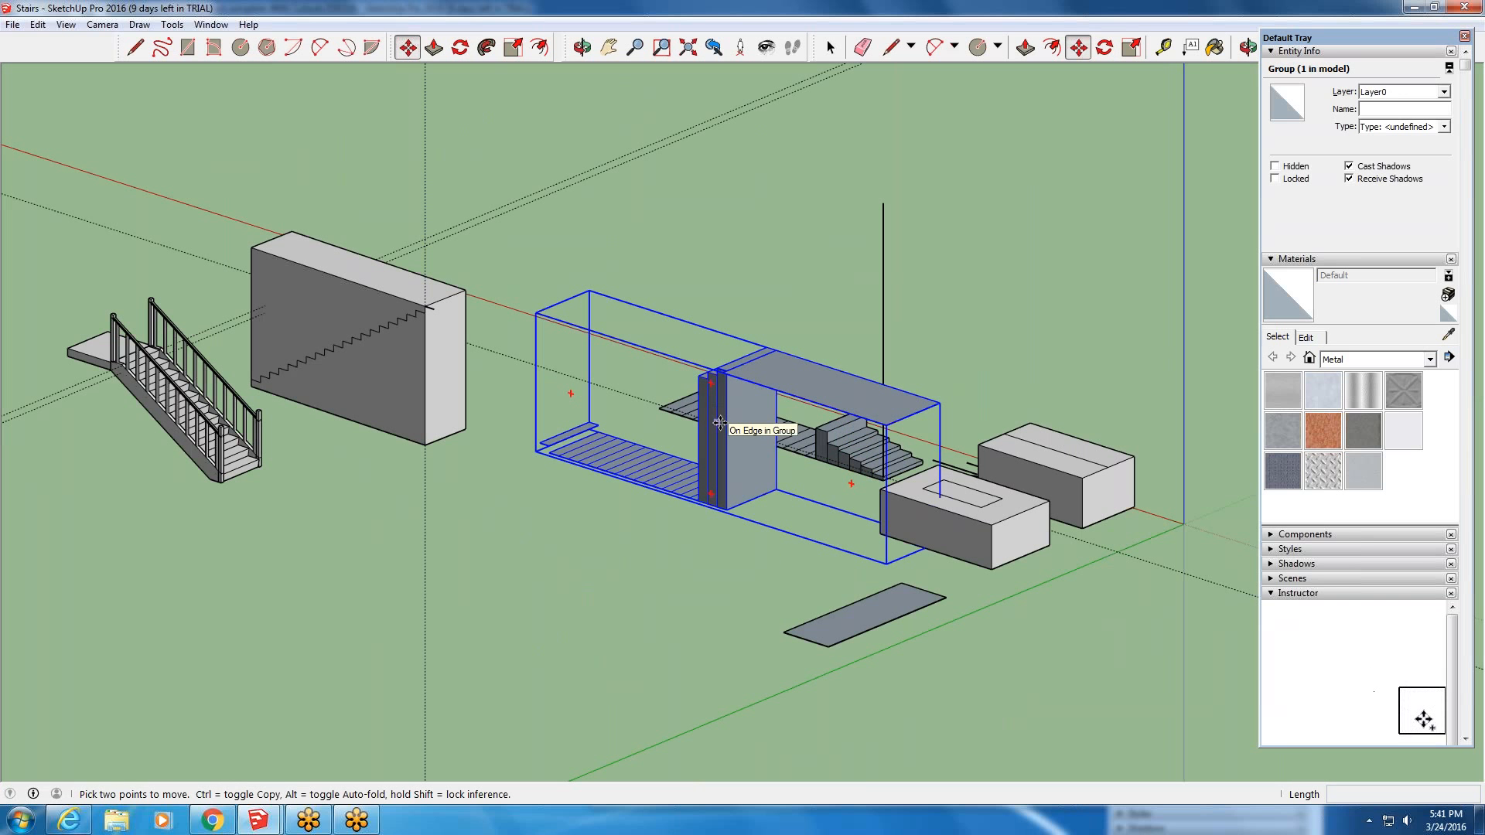
pyautogui.press('q')
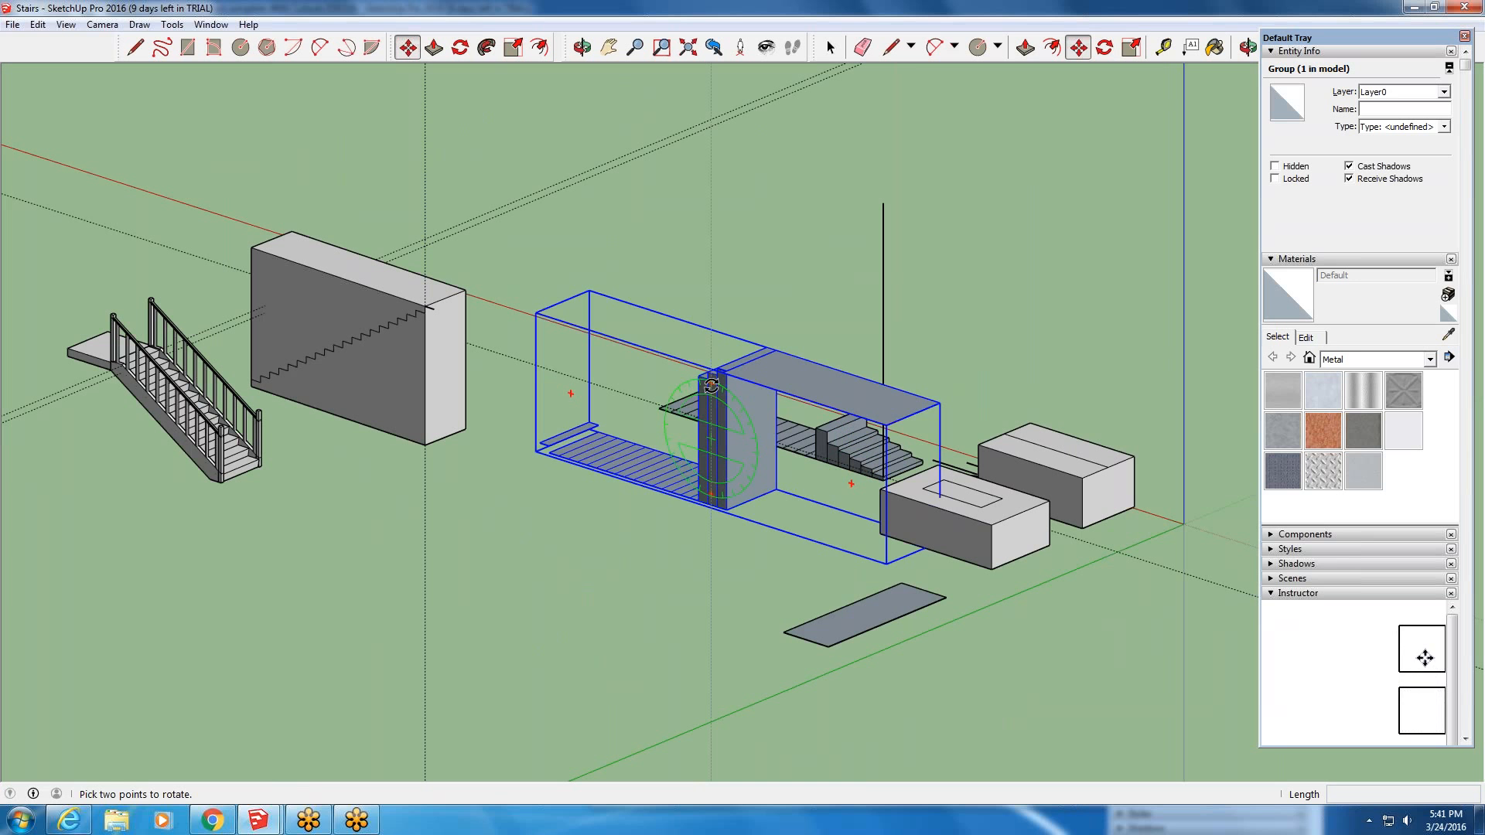
pyautogui.click(707, 382)
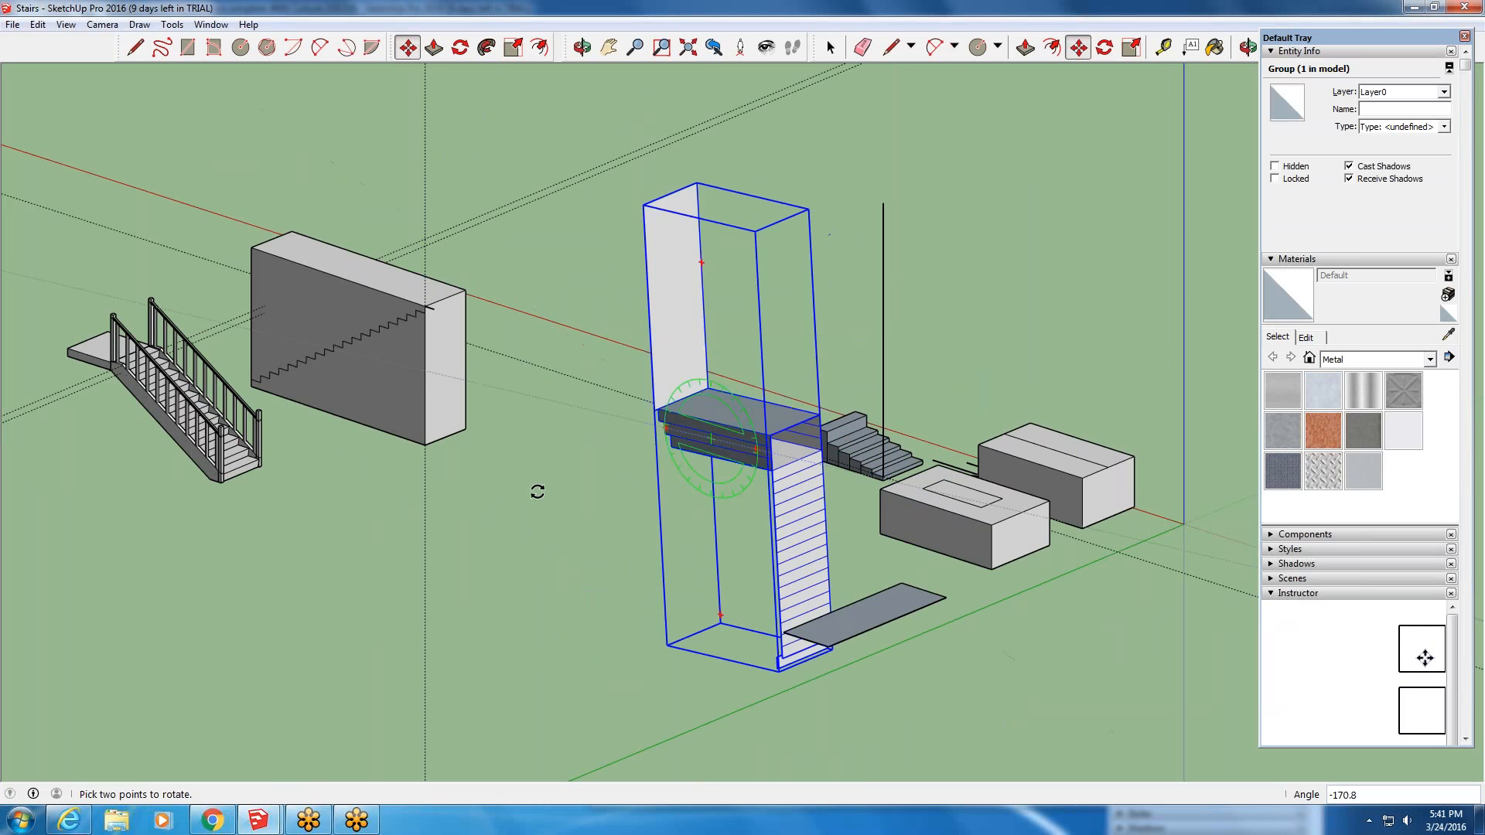
pyautogui.click(704, 624)
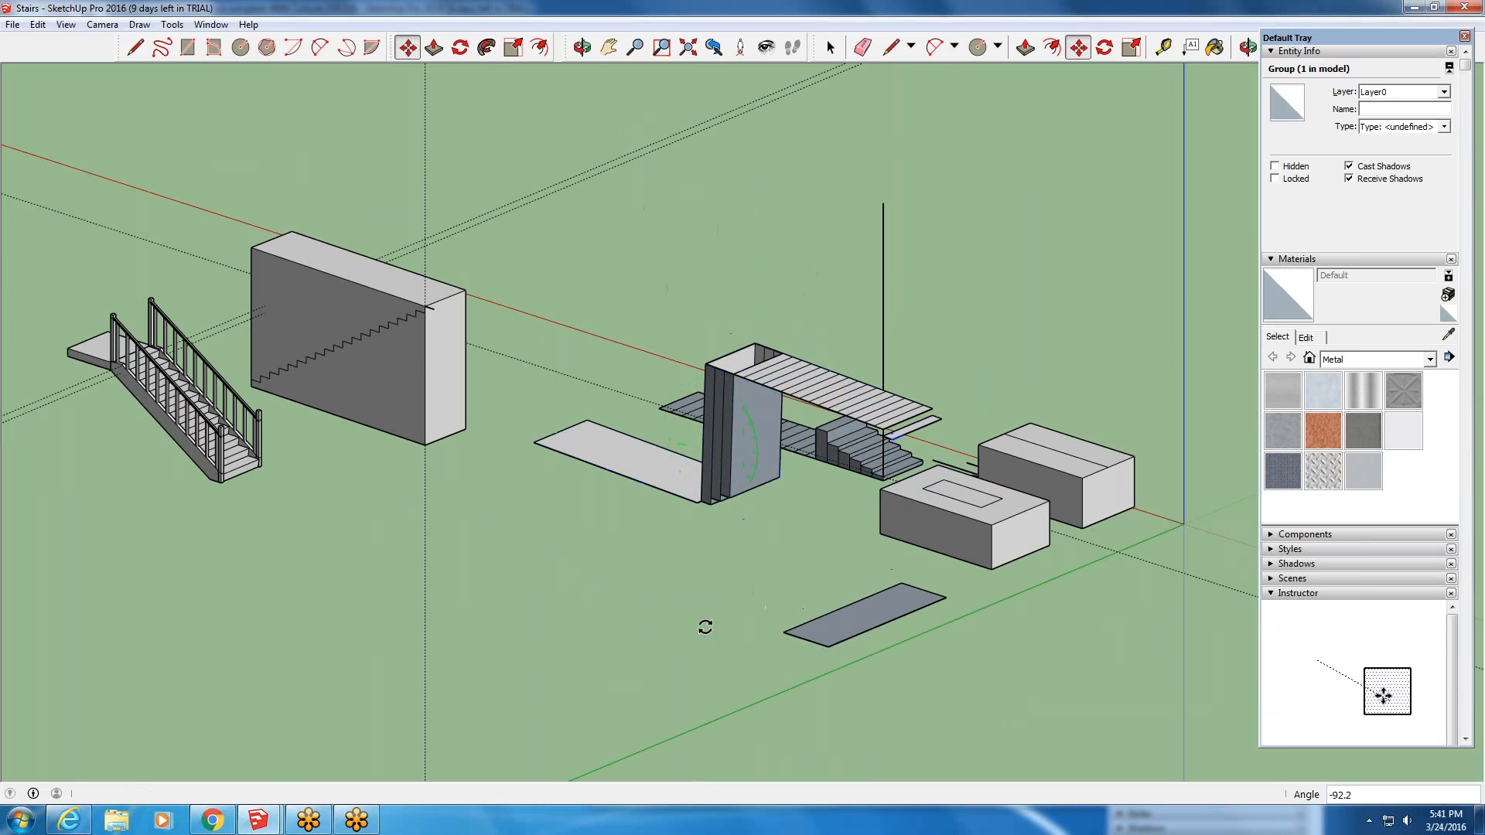
# - Undo the last rotation of the tall stair group
pyautogui.click(39, 24)
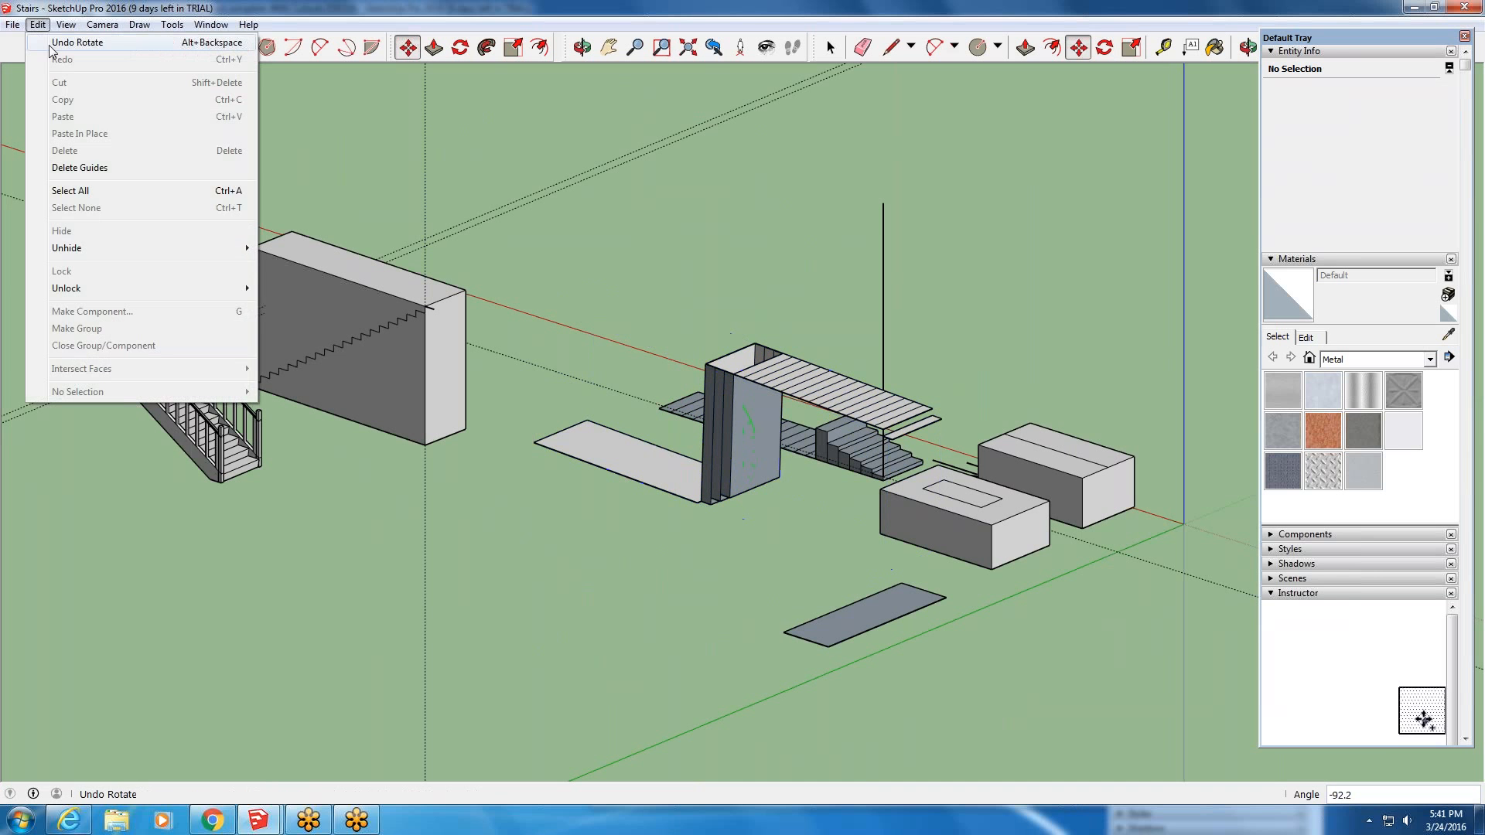
pyautogui.click(54, 36)
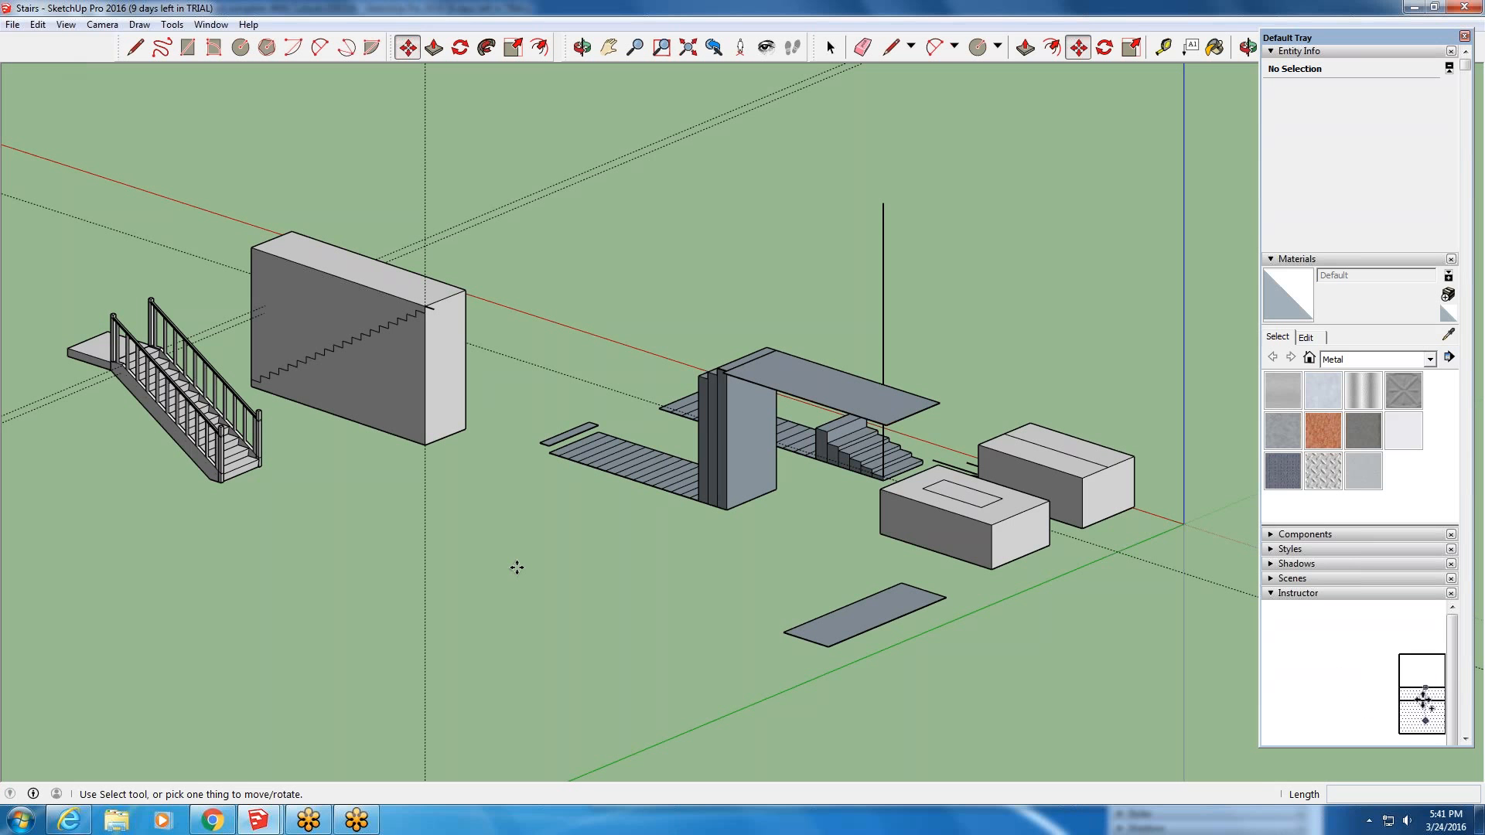
# - Try to raise one half of the split box's top face along the blue axis with the Move tool
pyautogui.scroll(-3, 568, 445)
pyautogui.moveTo(580, 445); pyautogui.dragTo(6, 564, button='middle')
pyautogui.scroll(6, 762, 556)
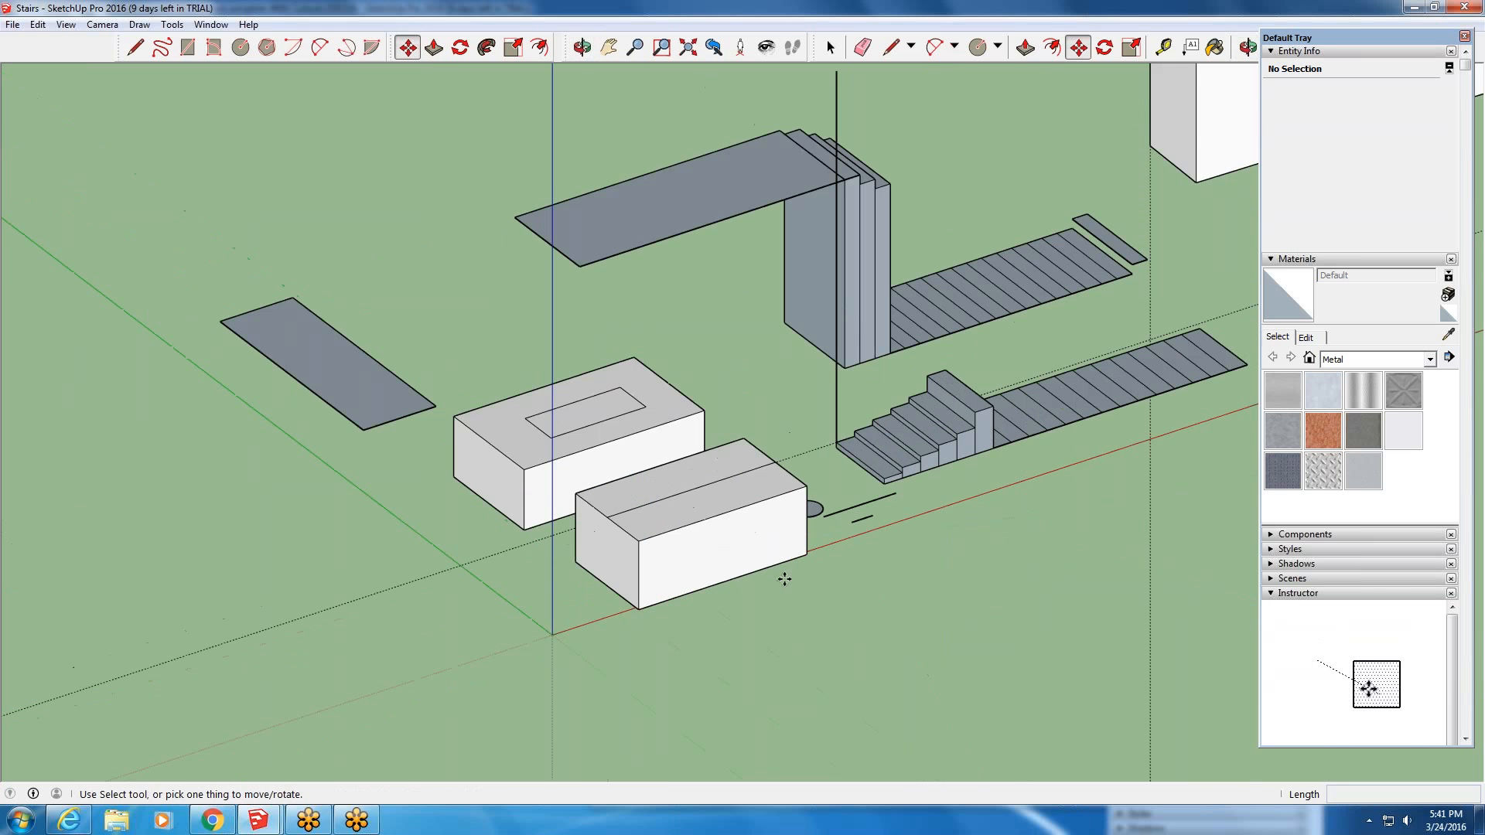
pyautogui.moveTo(765, 507); pyautogui.dragTo(644, 517, button='middle')
pyautogui.scroll(2, 624, 472)
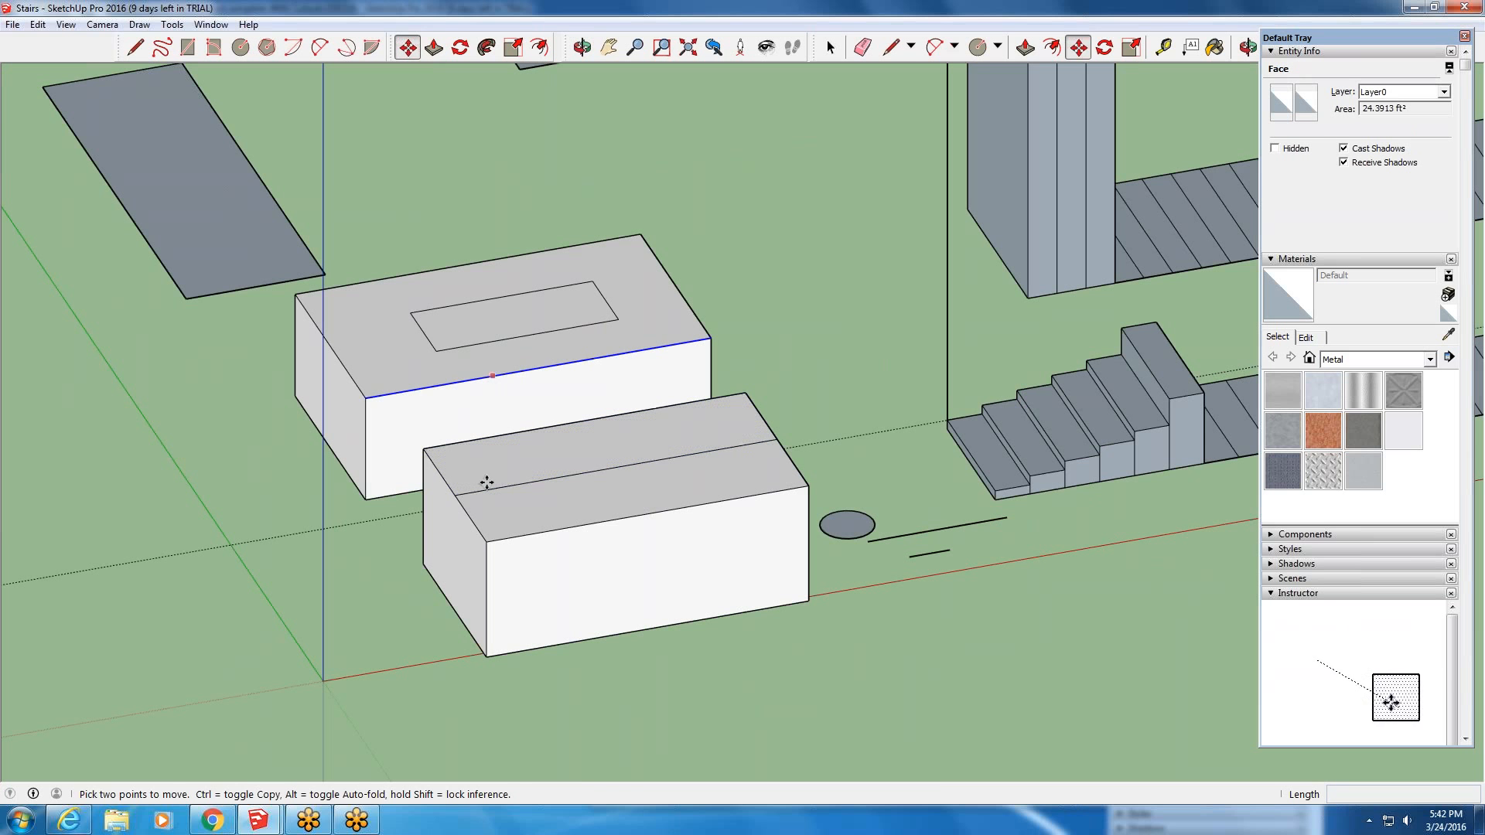
pyautogui.click(528, 510)
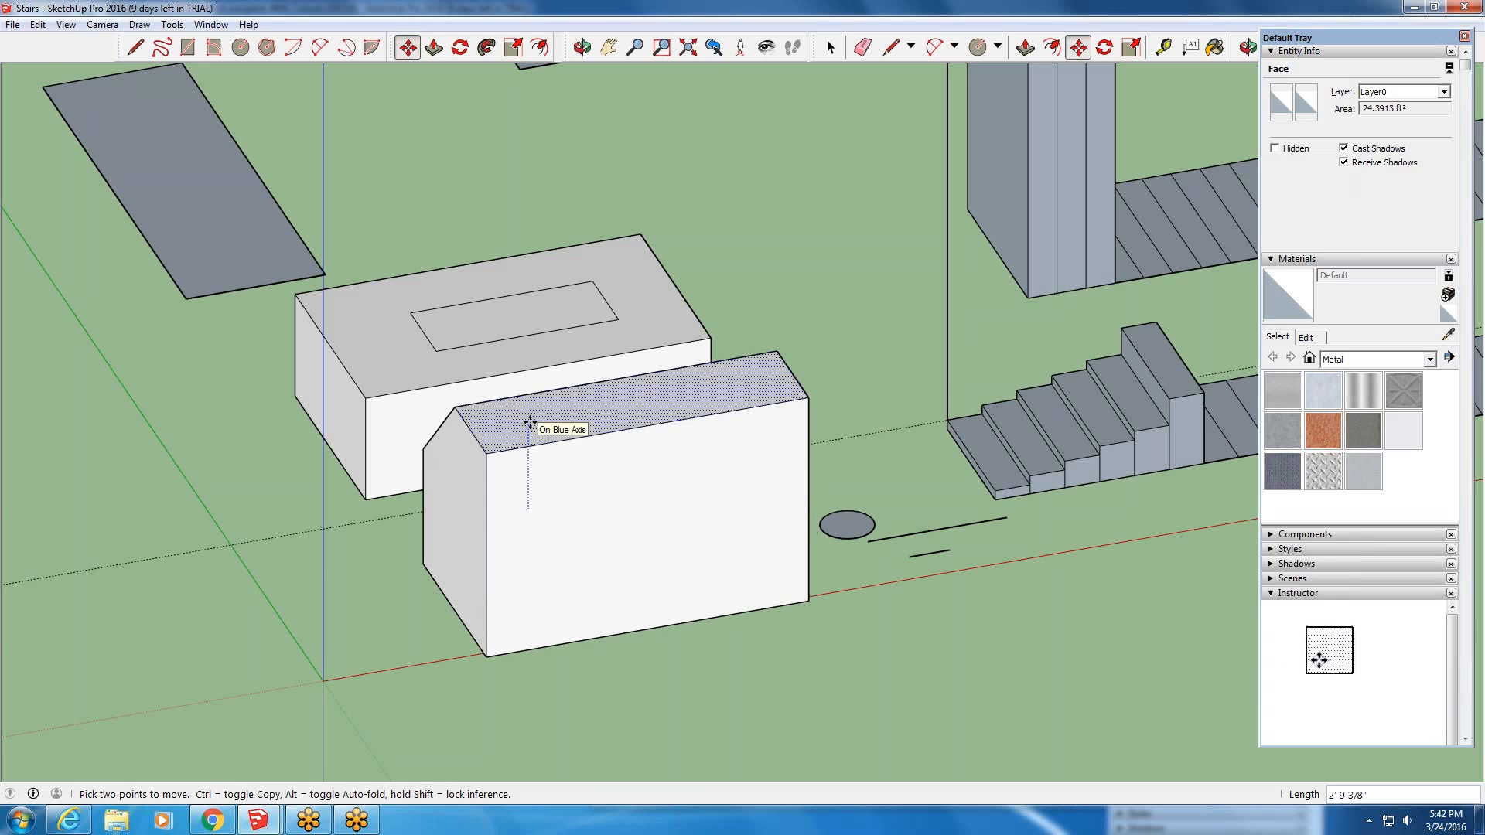
pyautogui.moveTo(530, 425); pyautogui.dragTo(1038, 432, button='middle')
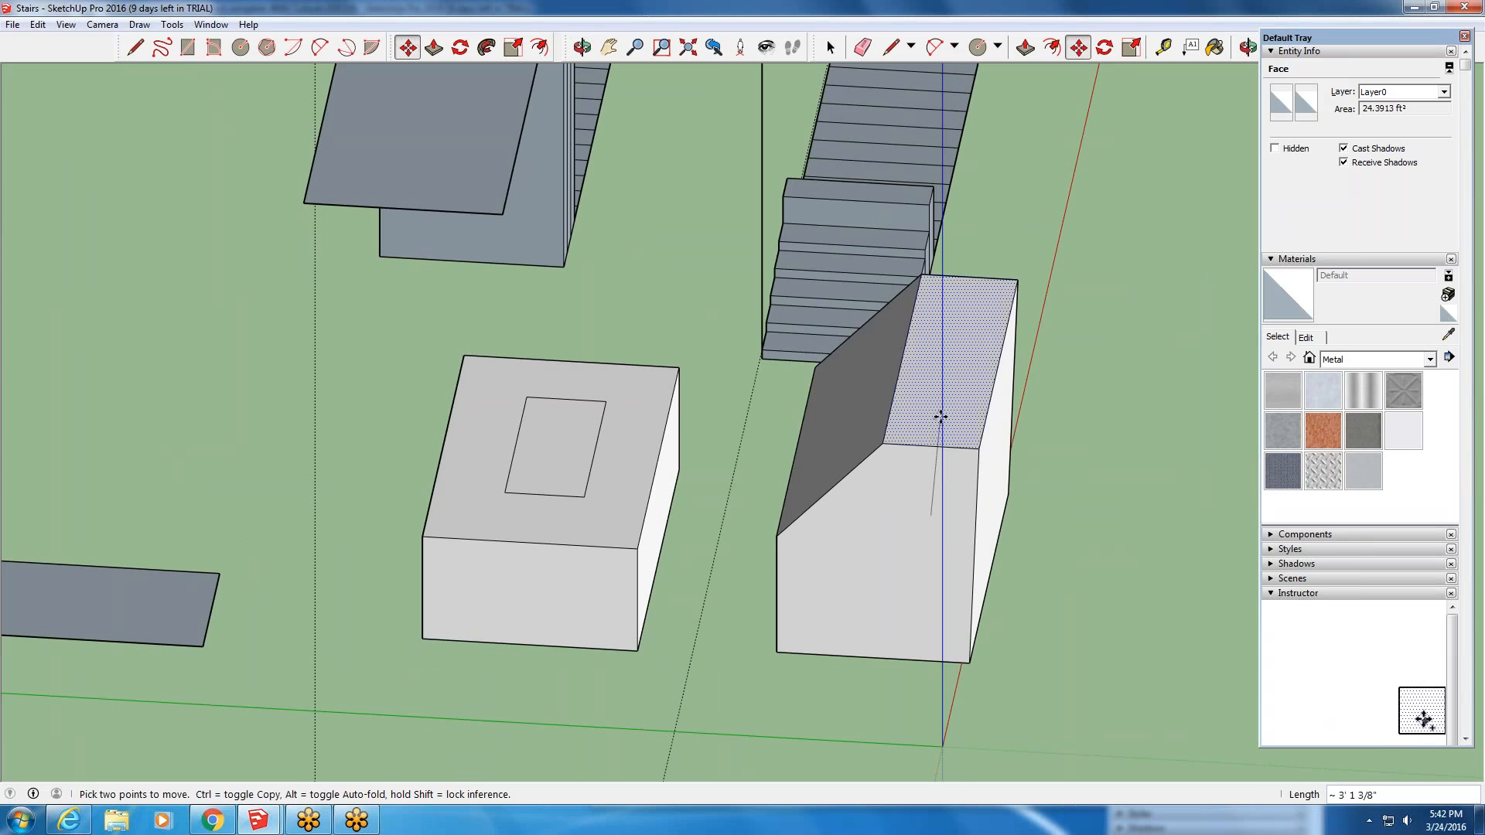
pyautogui.press('Escape')
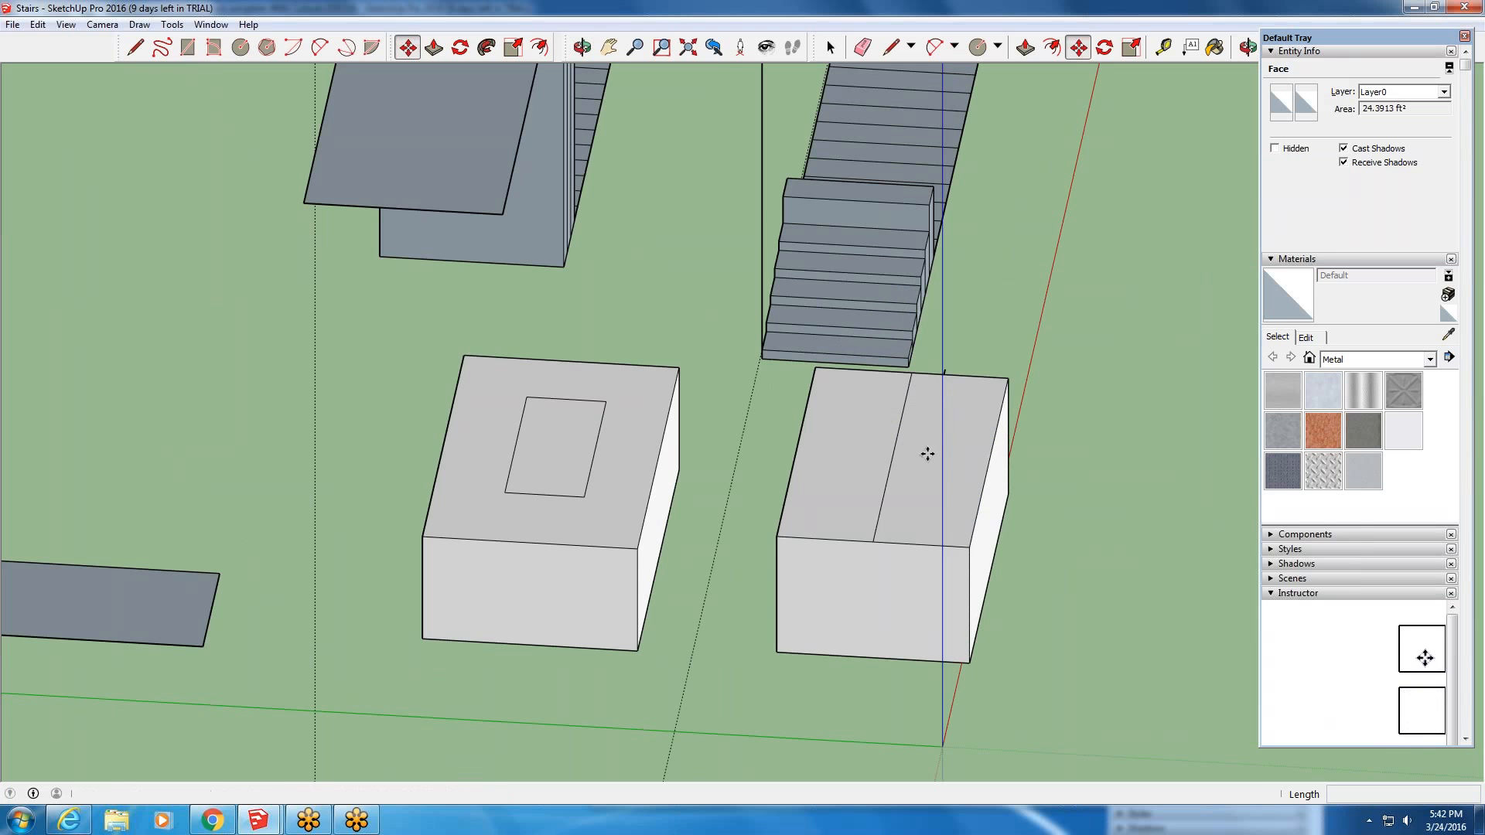
# - Try to move the dividing edge on the split box's top, locking the move to the green axis and to the blue axis
pyautogui.moveTo(937, 461); pyautogui.dragTo(698, 520, button='middle')
pyautogui.scroll(3, 700, 520)
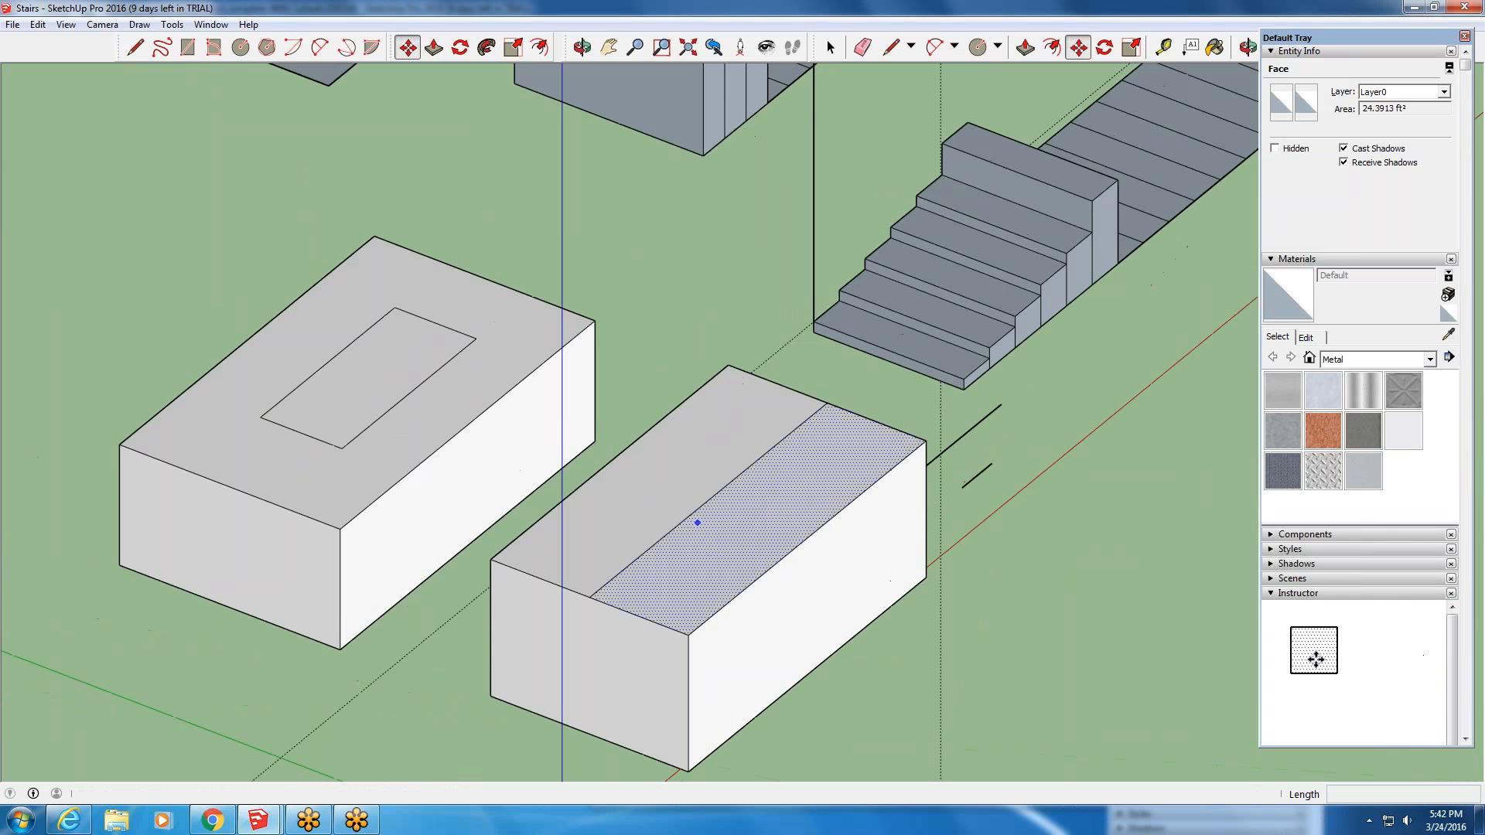
pyautogui.click(687, 519)
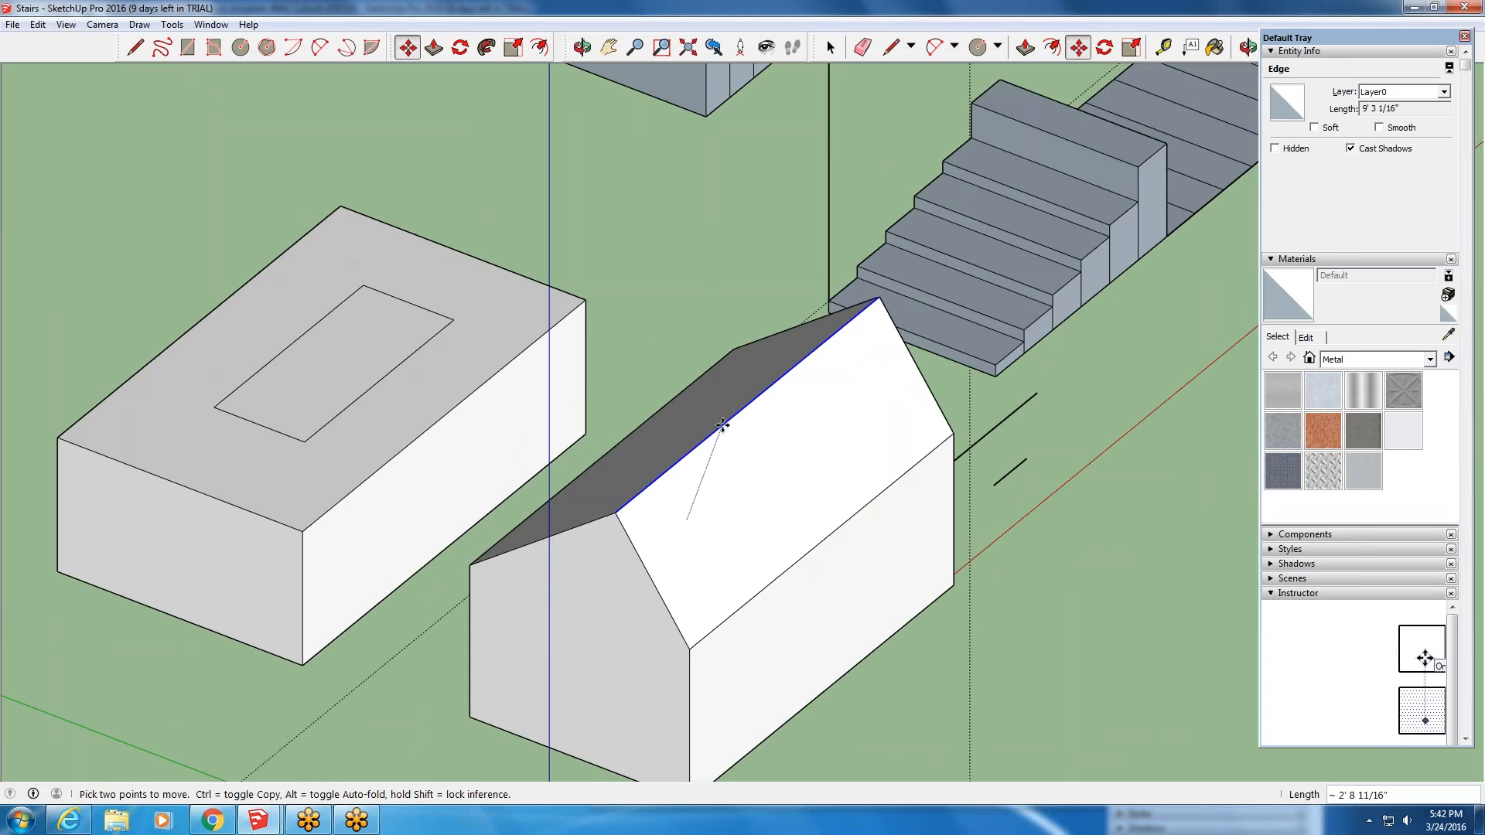
pyautogui.press('Left')
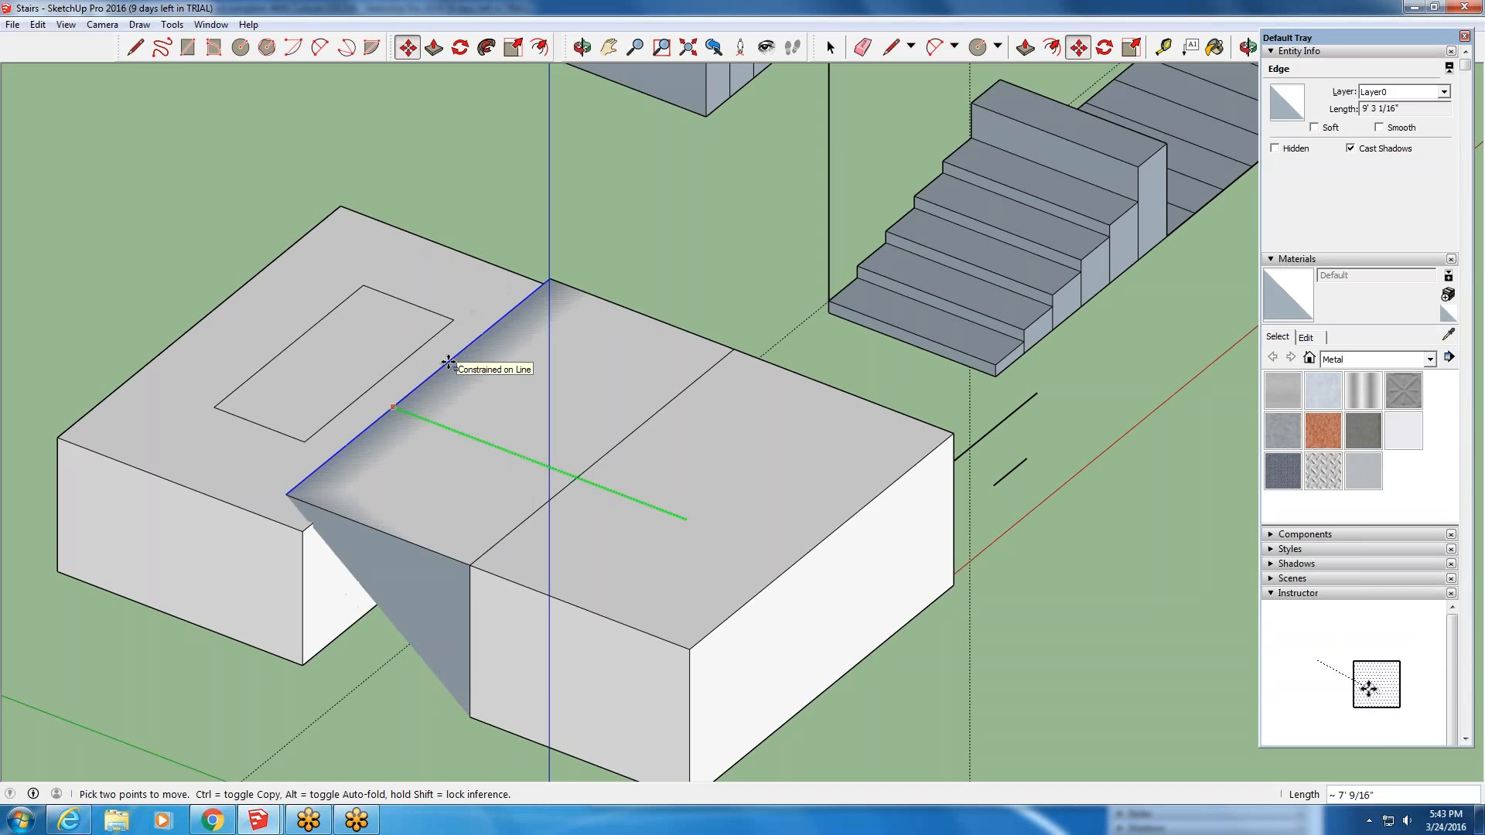
pyautogui.press('Right')
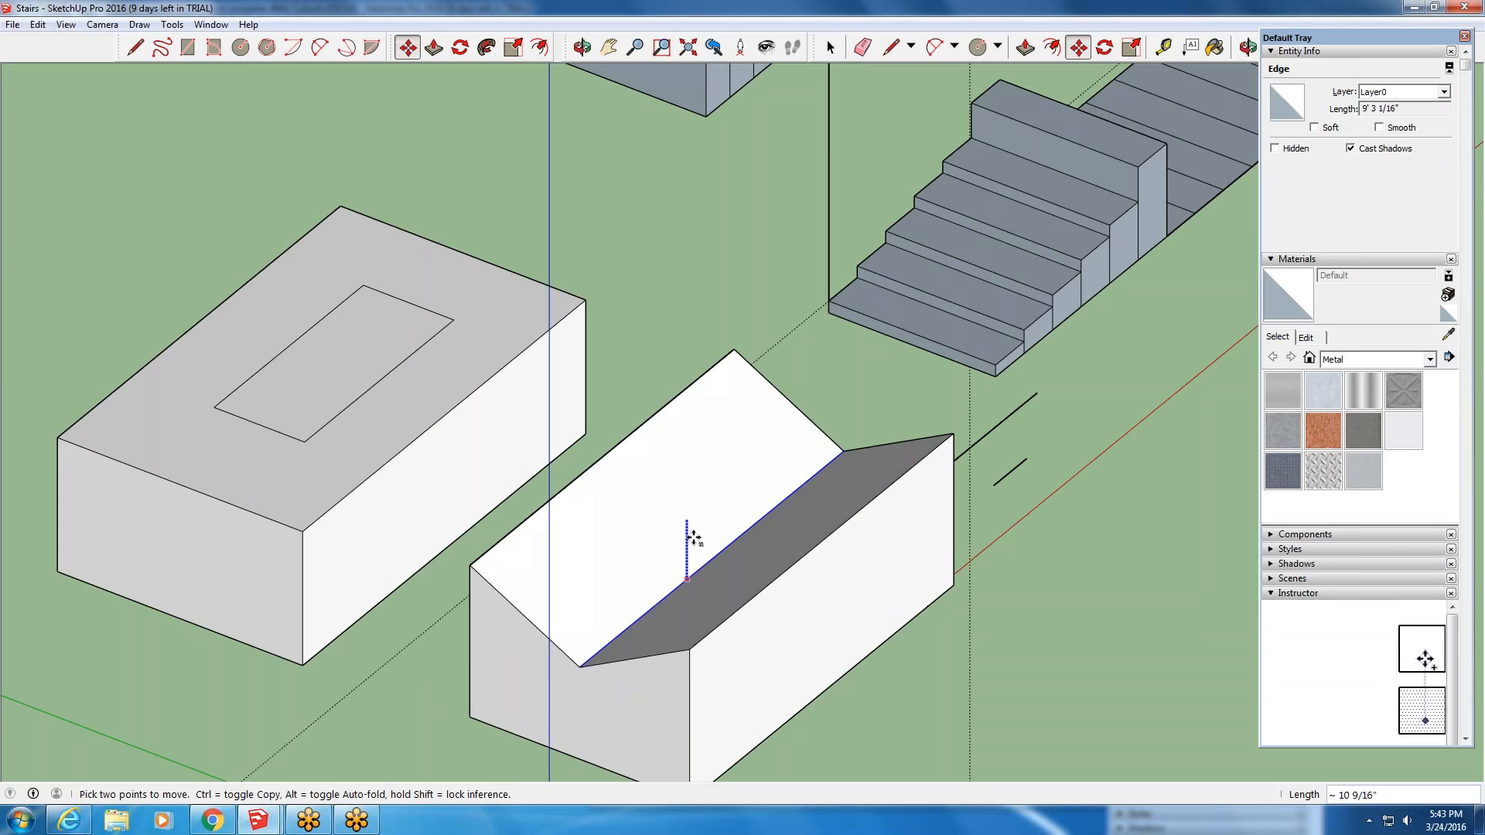
pyautogui.scroll(-4, 684, 690)
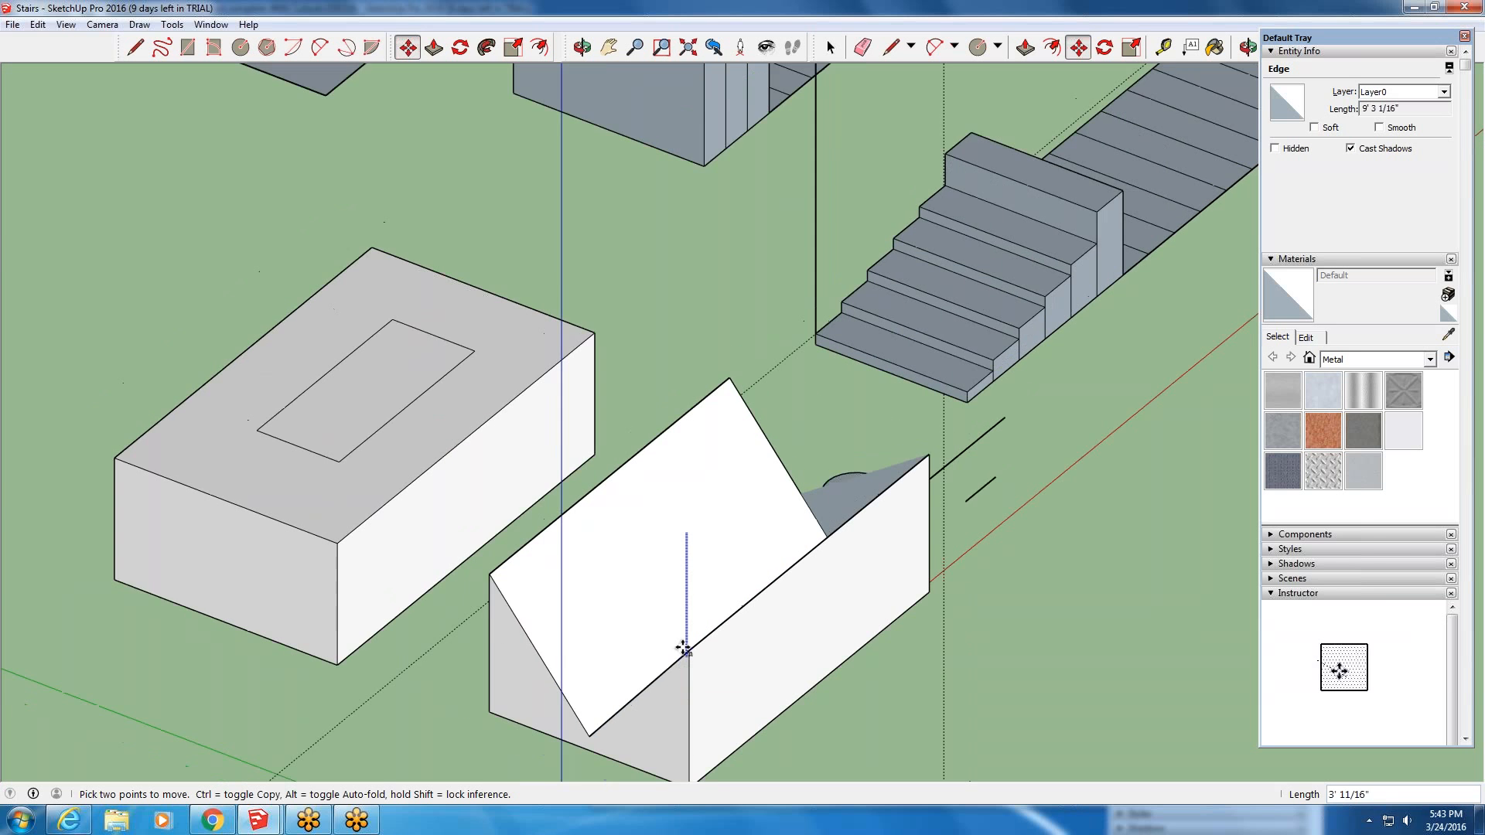
pyautogui.scroll(3, 684, 486)
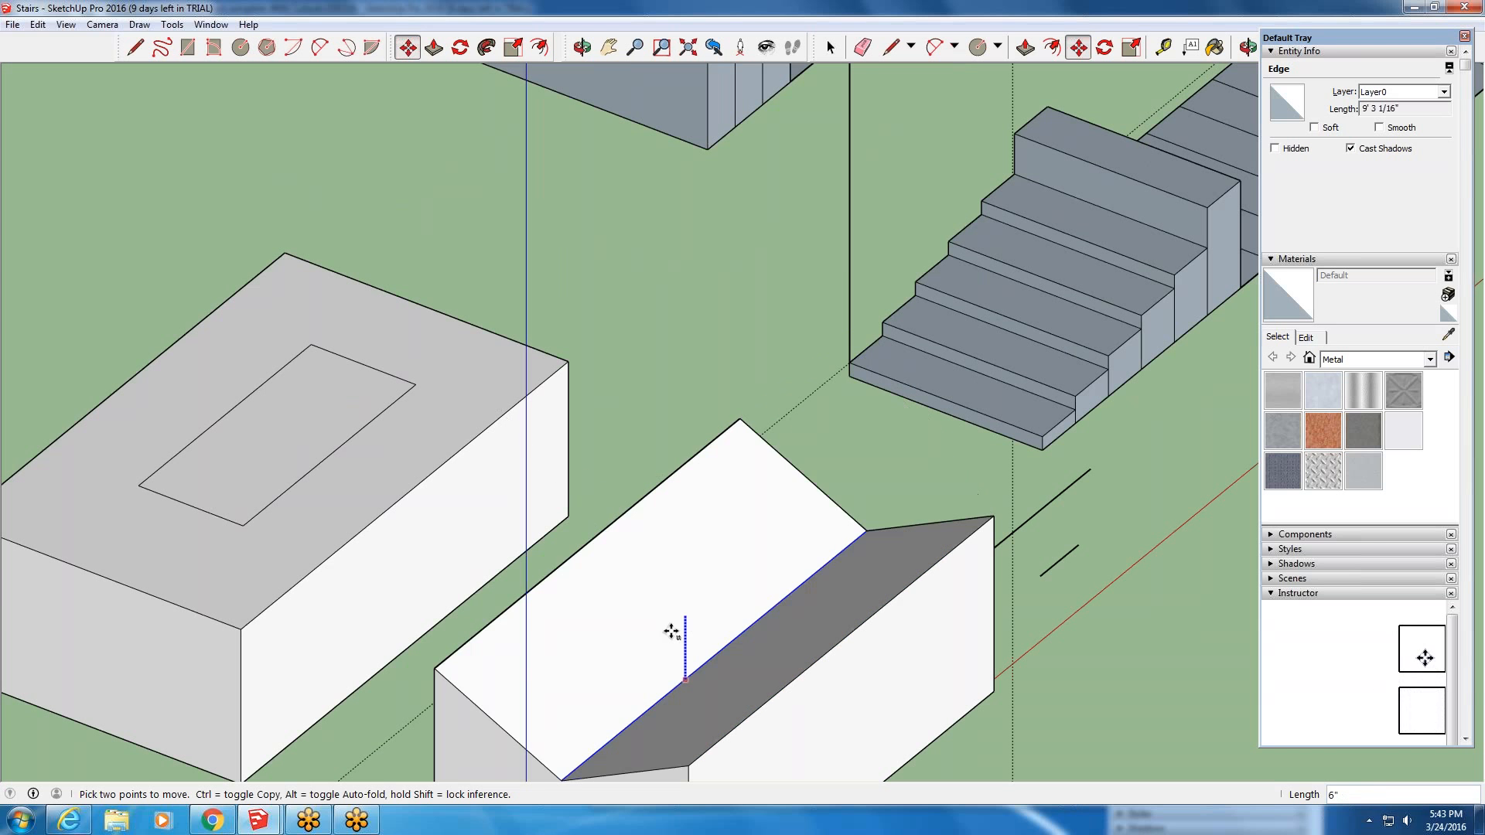
pyautogui.press('Escape')
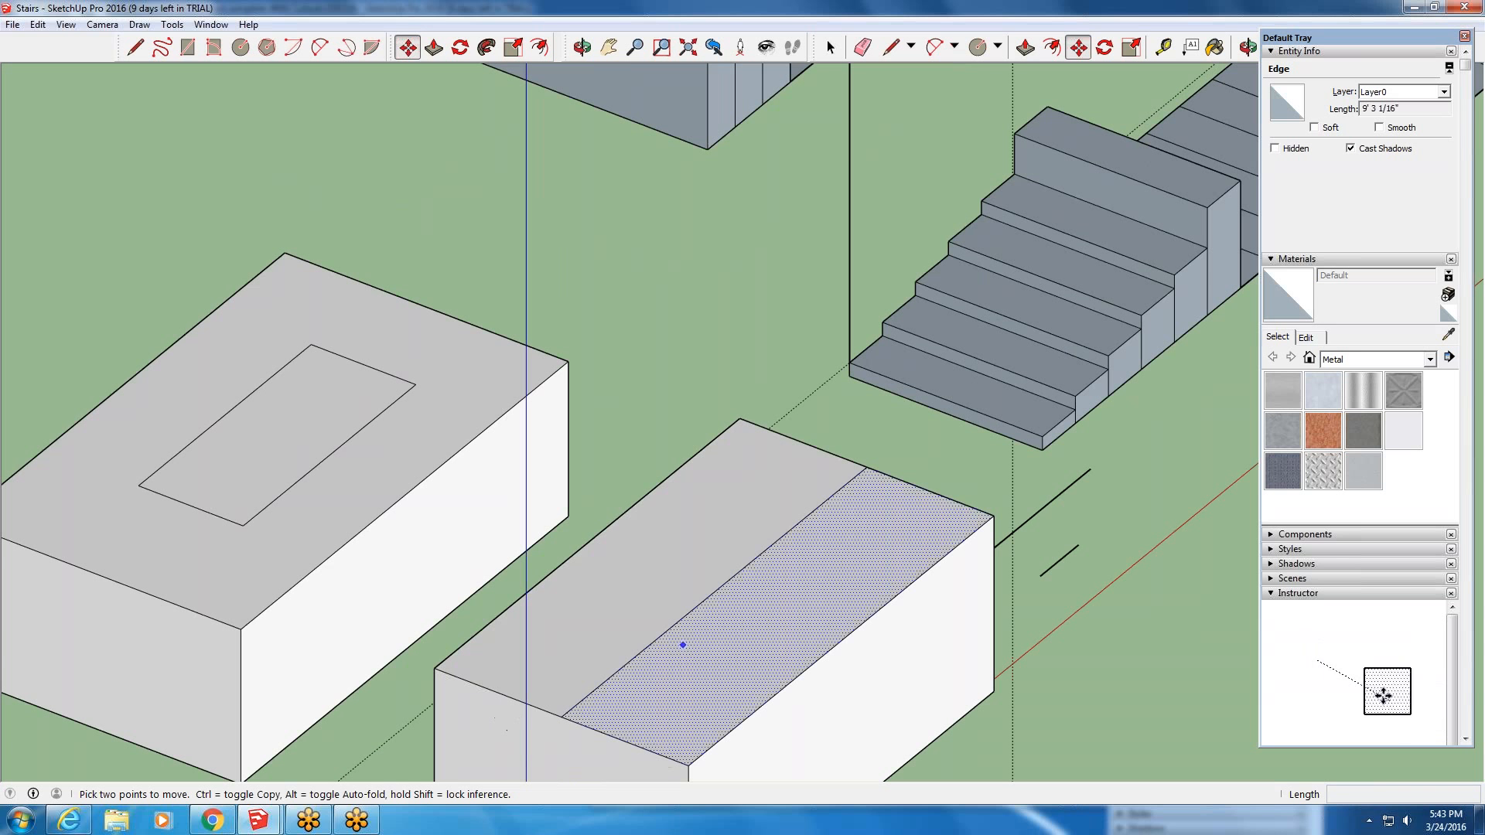
# - Try to move the dividing edge freely without an axis lock, and undo the move
pyautogui.click(712, 595)
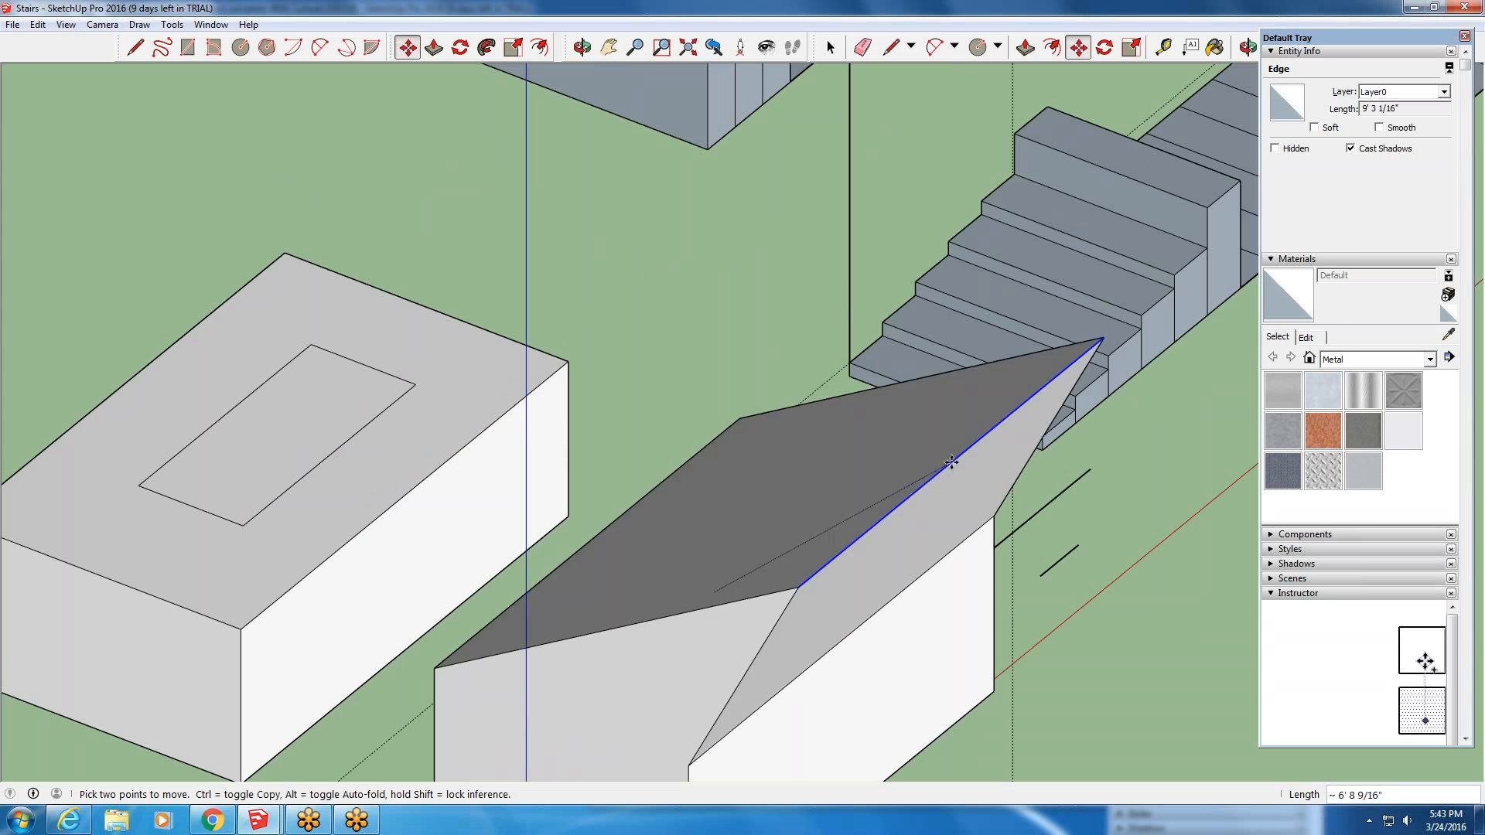
pyautogui.click(662, 480)
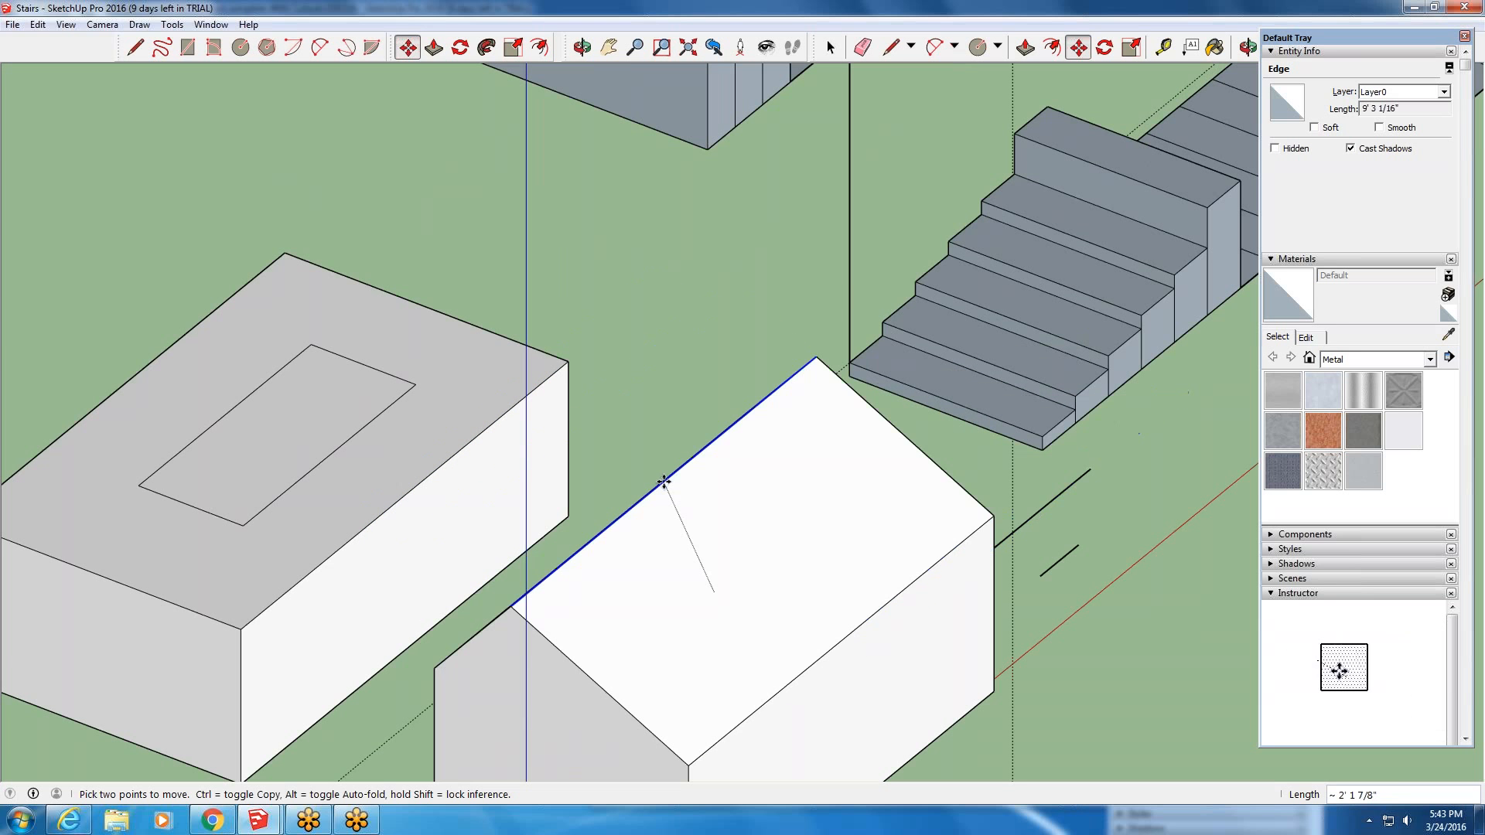
pyautogui.scroll(-4, 663, 480)
pyautogui.hotkey('ctrl', 'z')
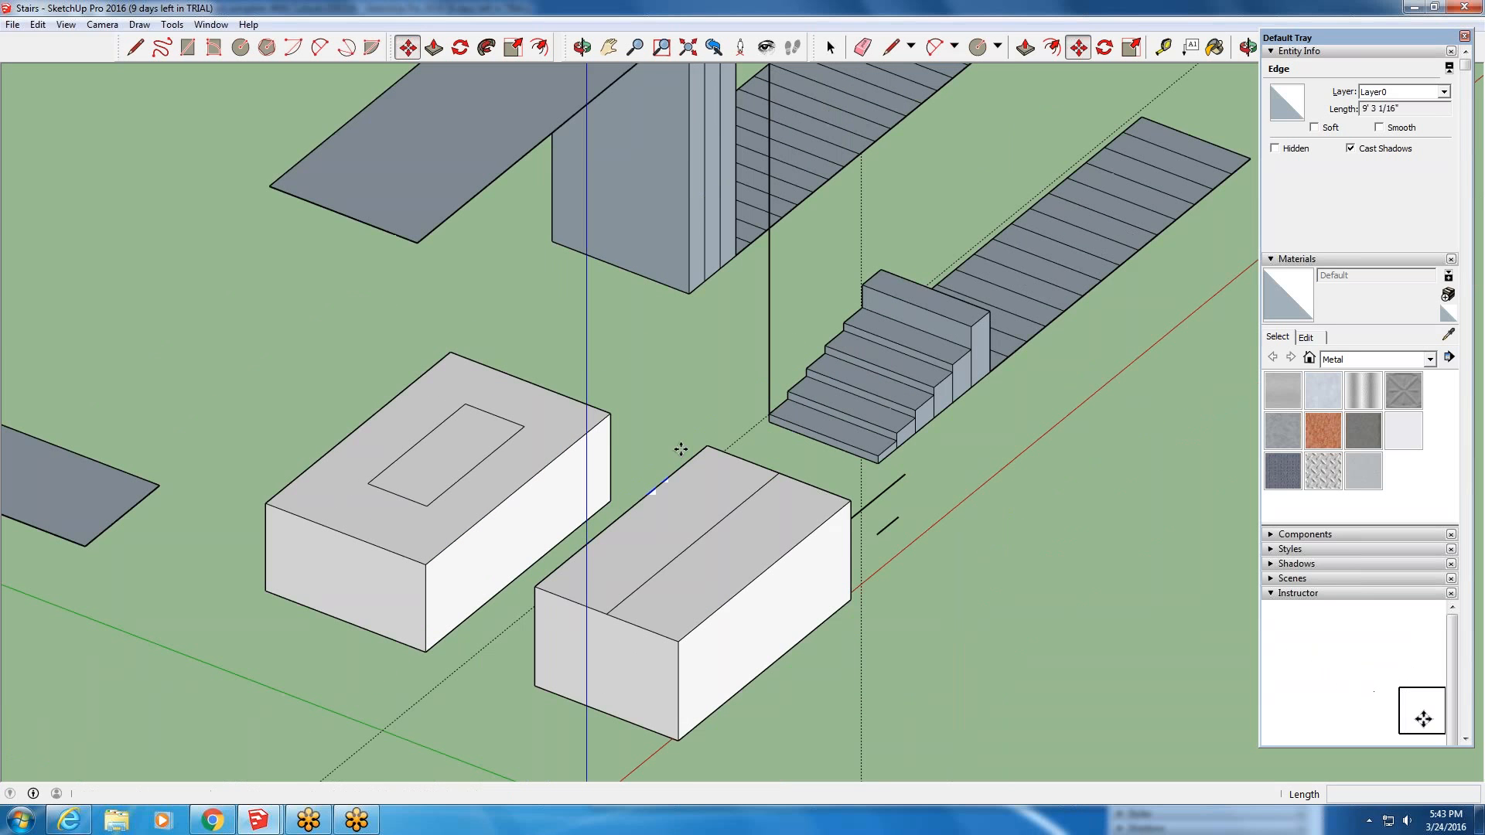
# - Try to push/pull the inner rectangle on the other box's top upward by about 1' 10", and cancel it
pyautogui.scroll(3, 714, 580)
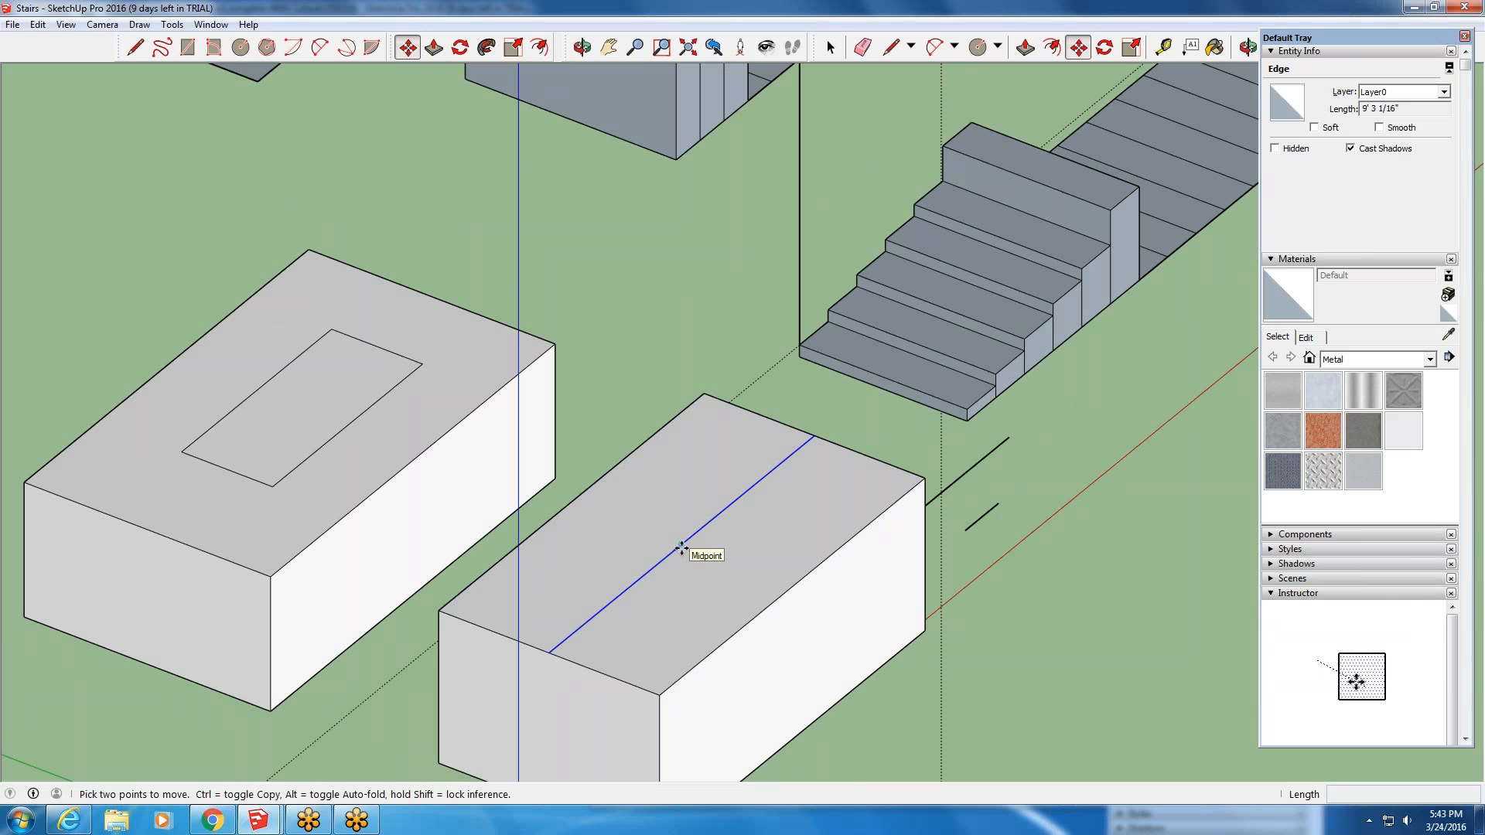
pyautogui.scroll(-4, 682, 549)
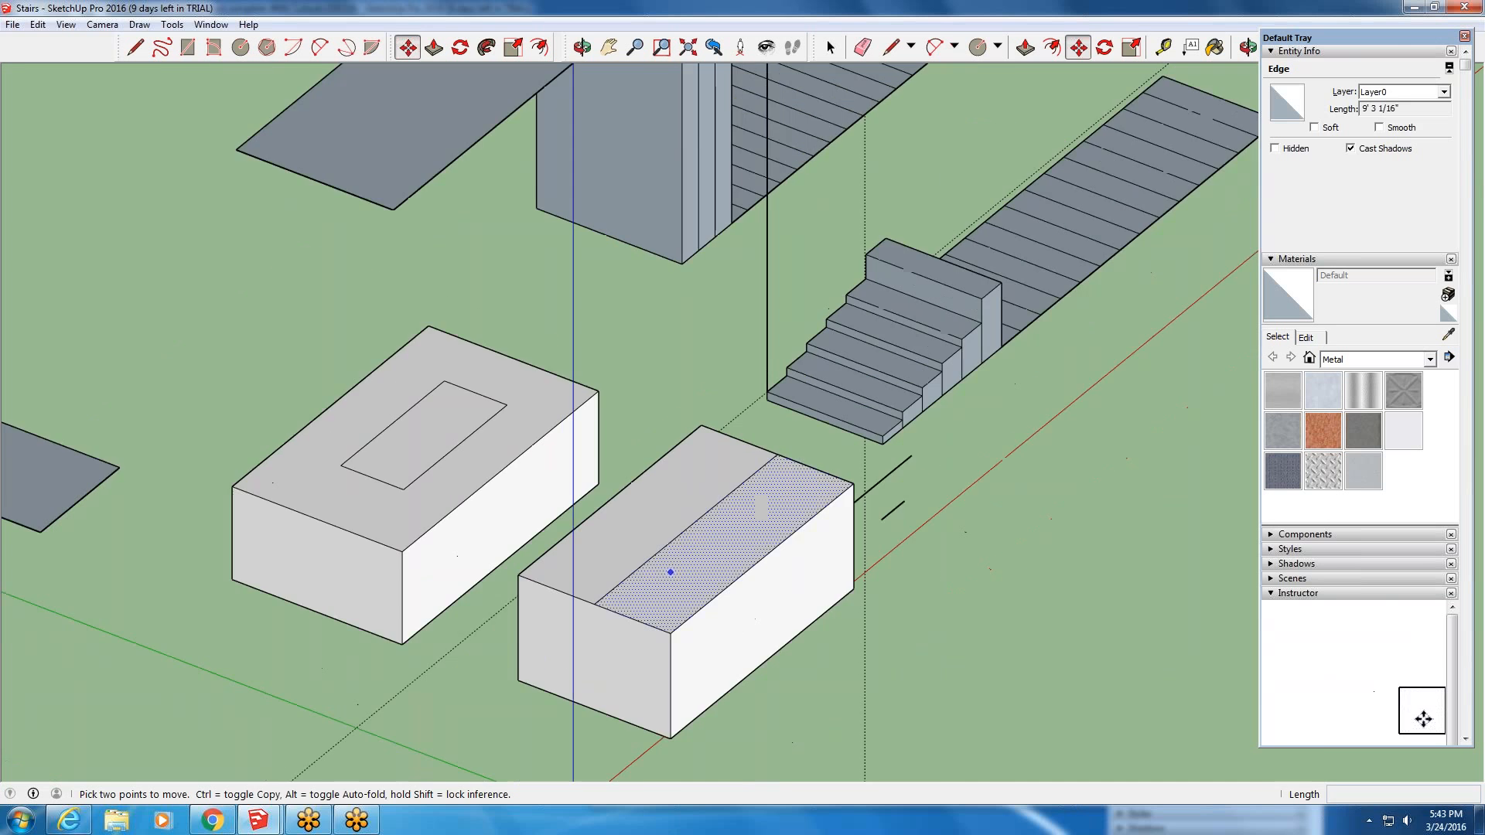
pyautogui.moveTo(665, 570); pyautogui.dragTo(848, 699, button='middle')
pyautogui.scroll(5, 533, 545)
pyautogui.scroll(2, 534, 545)
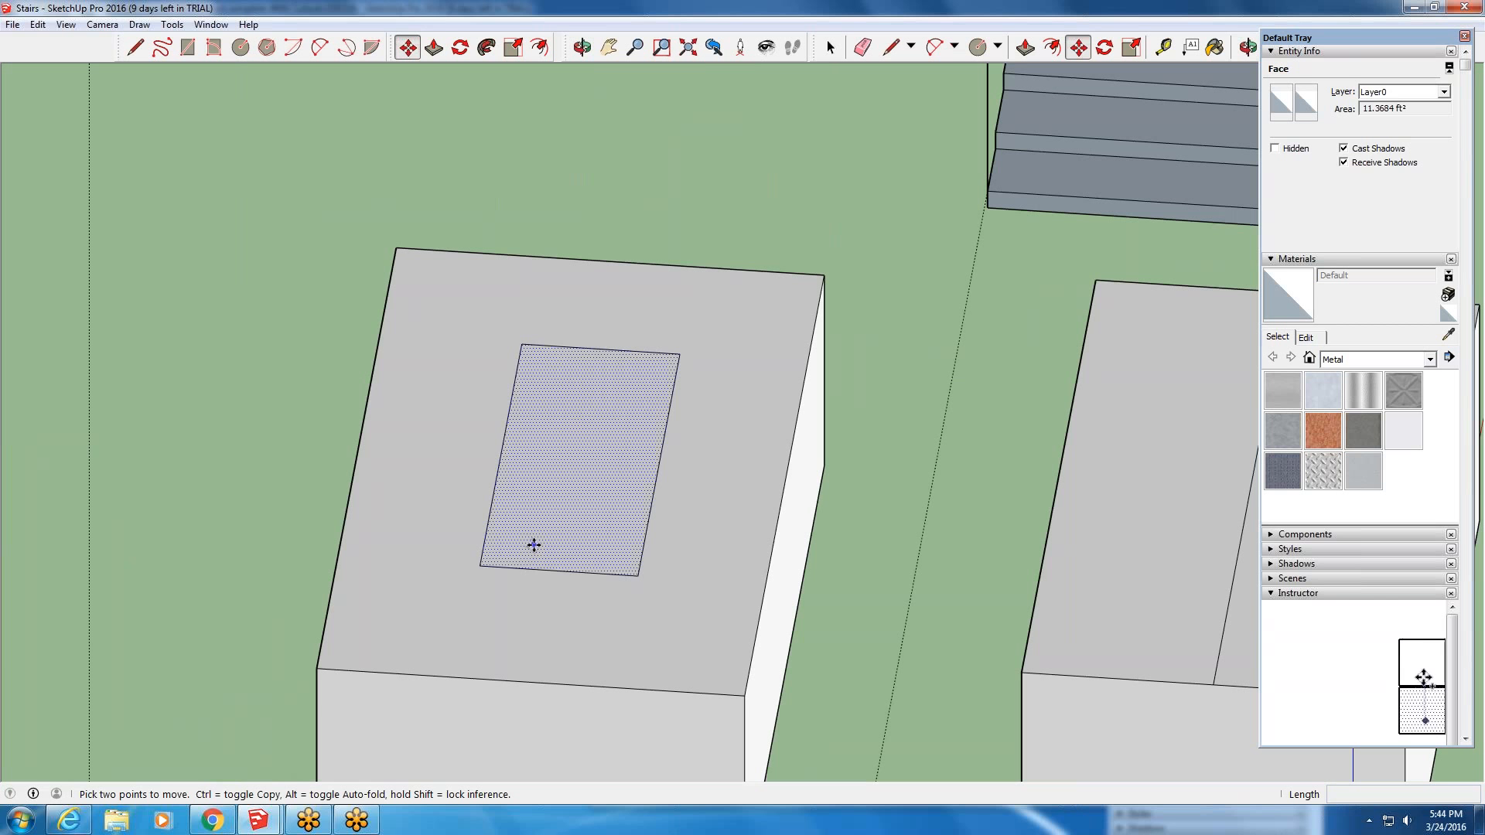
pyautogui.click(434, 47)
pyautogui.click(564, 525)
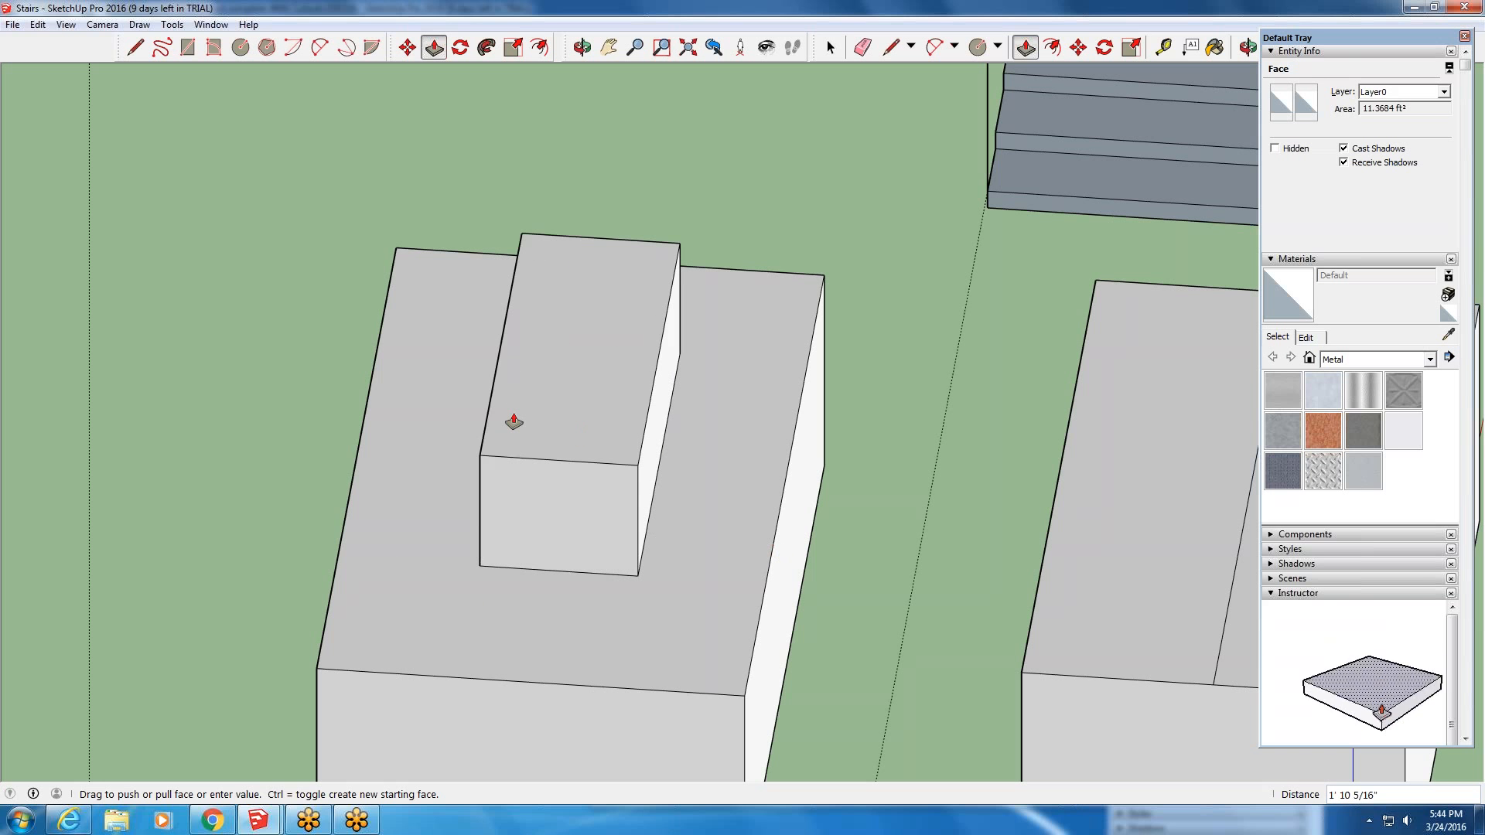
pyautogui.press('Escape')
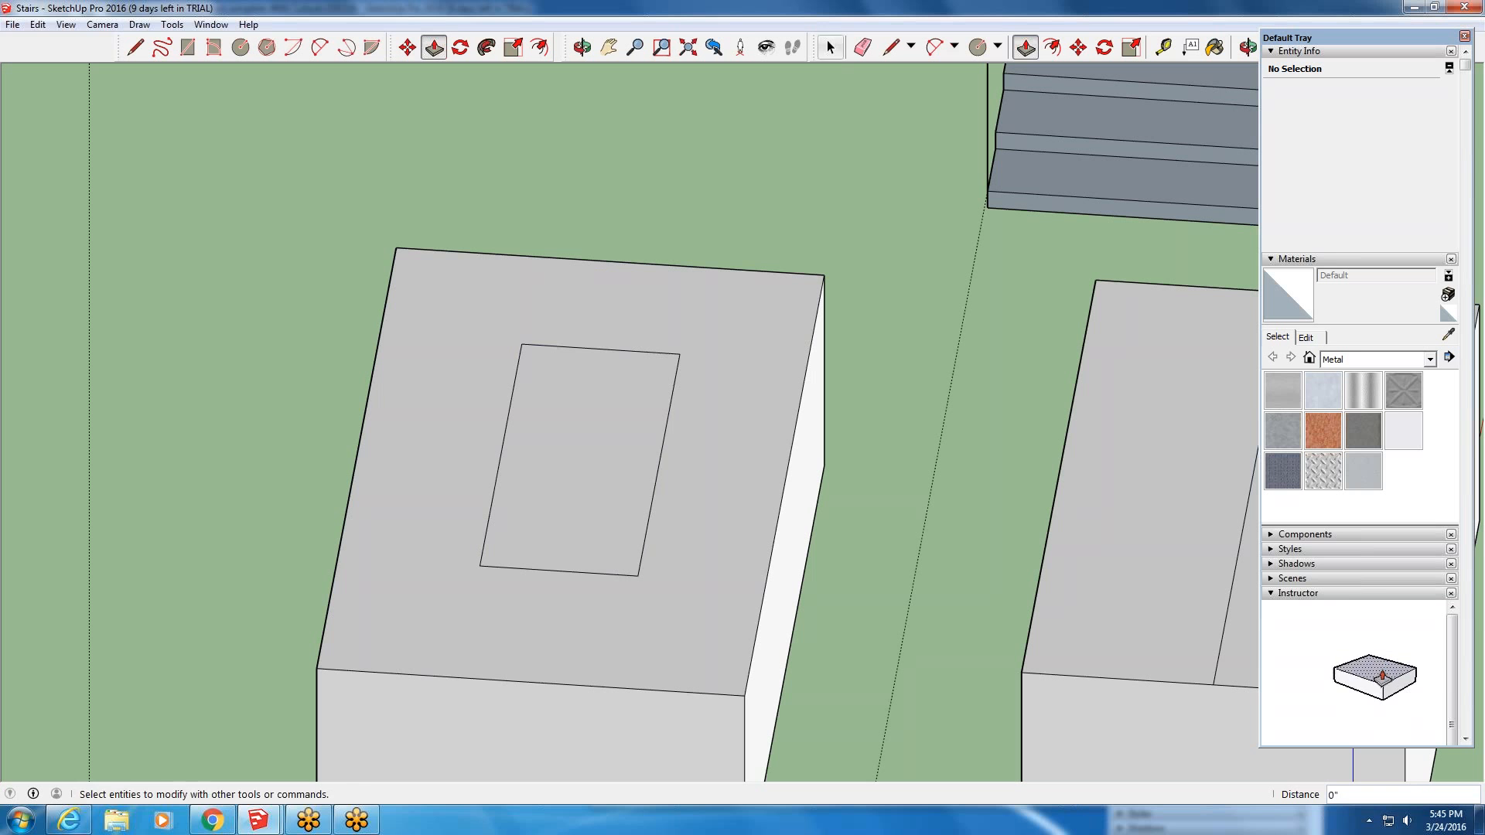
# - Try to move the inner rectangle face around within the plane of the box's top, and cancel the move
pyautogui.click(408, 48)
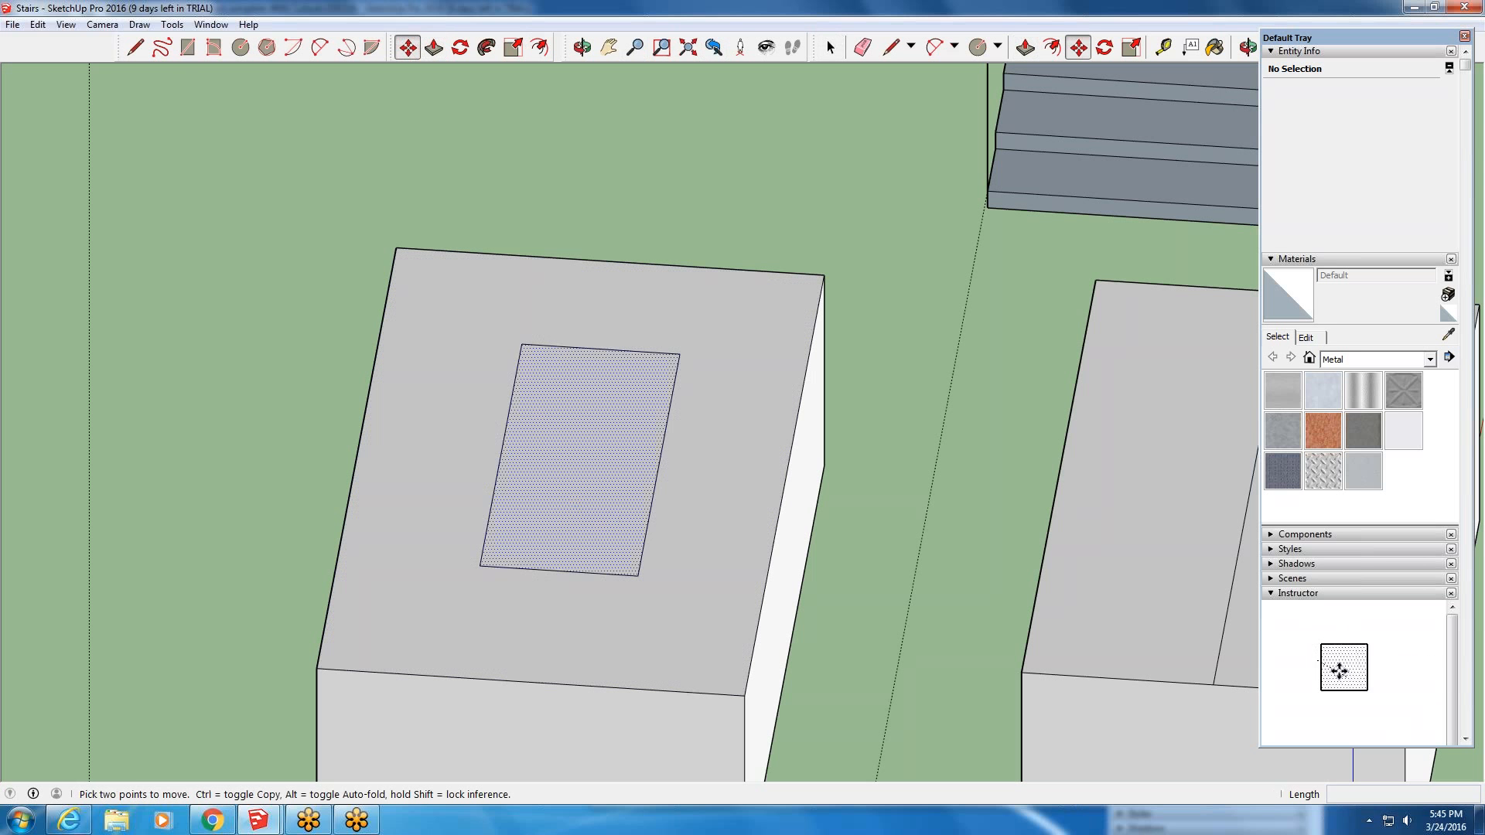
pyautogui.click(576, 508)
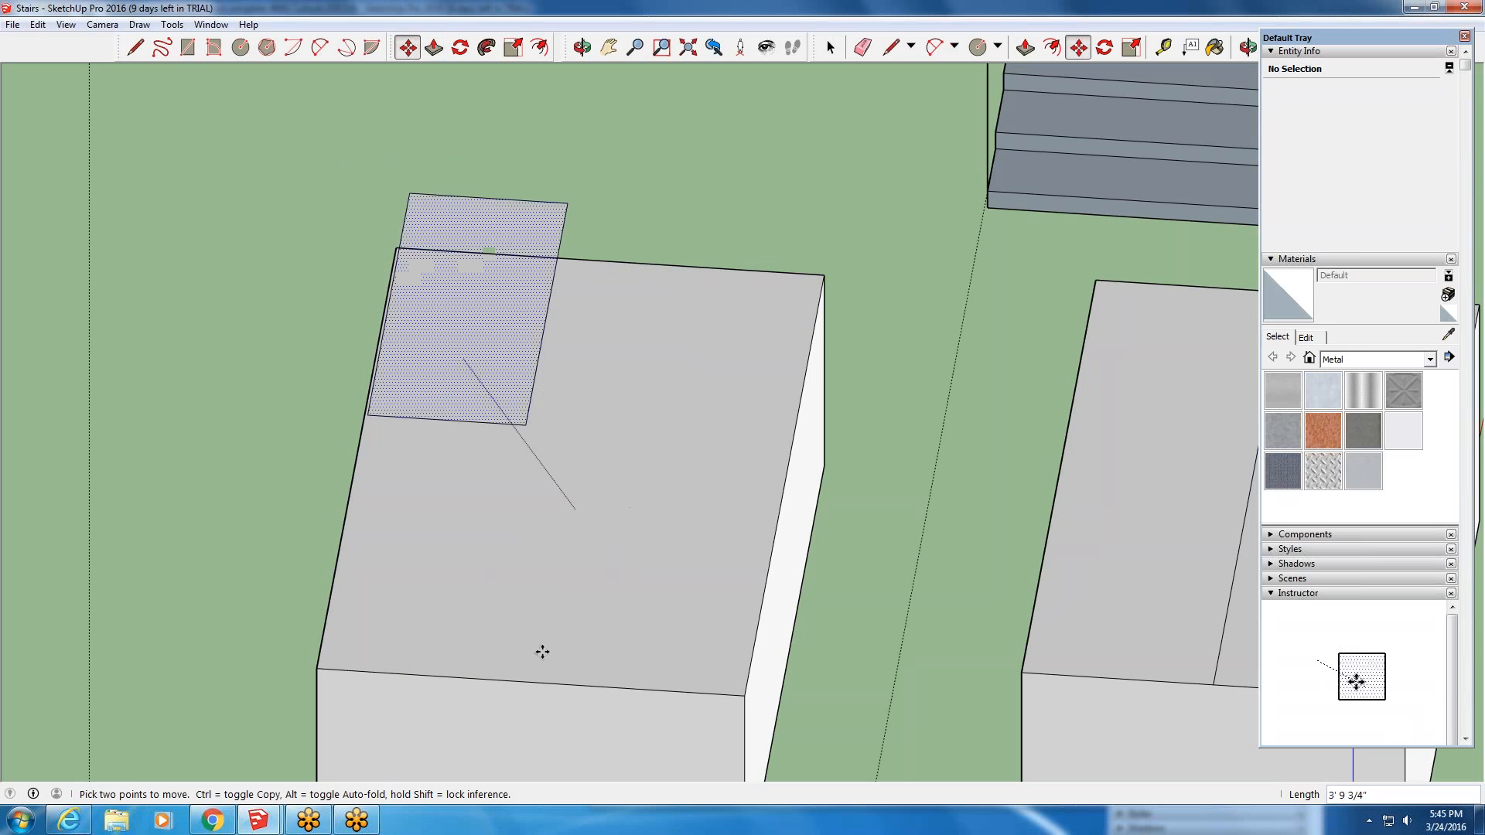
pyautogui.click(645, 509)
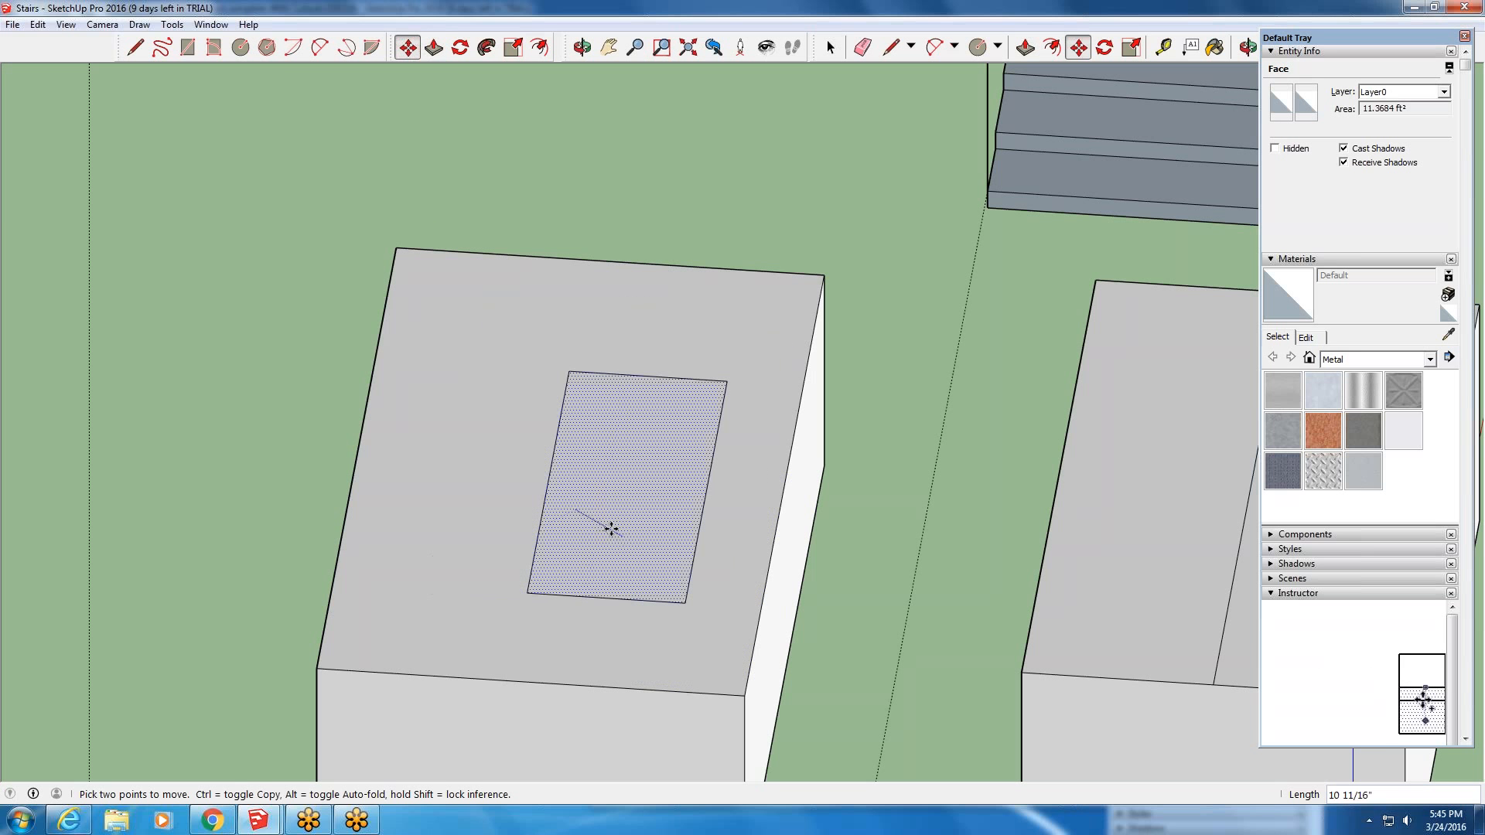
pyautogui.press('Escape')
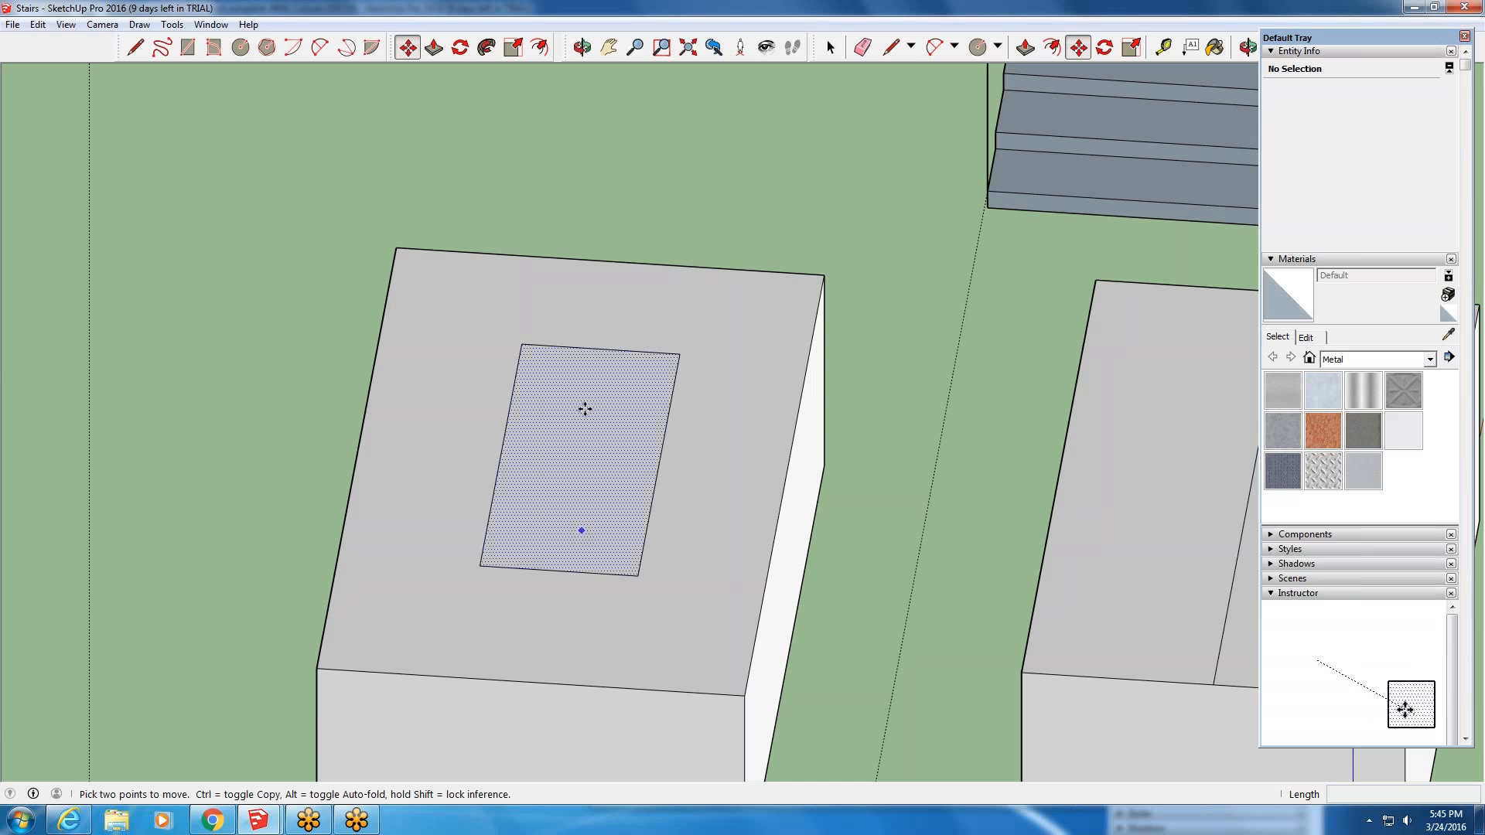
# - Try to move the inner rectangle face out of the box top's plane, up and down, with Auto-fold
pyautogui.click(578, 483)
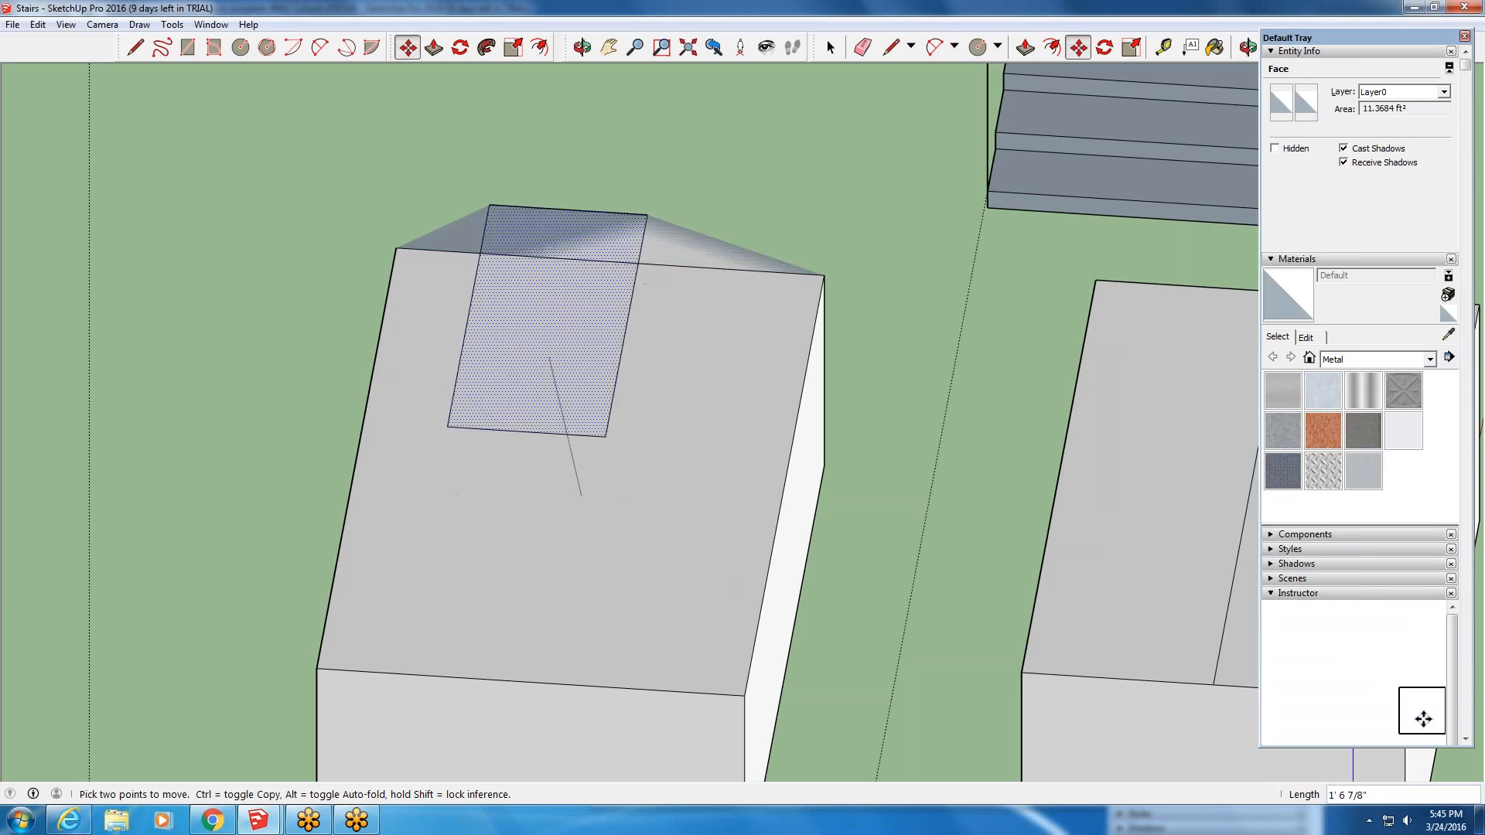
pyautogui.moveTo(592, 507); pyautogui.dragTo(617, 418, button='middle')
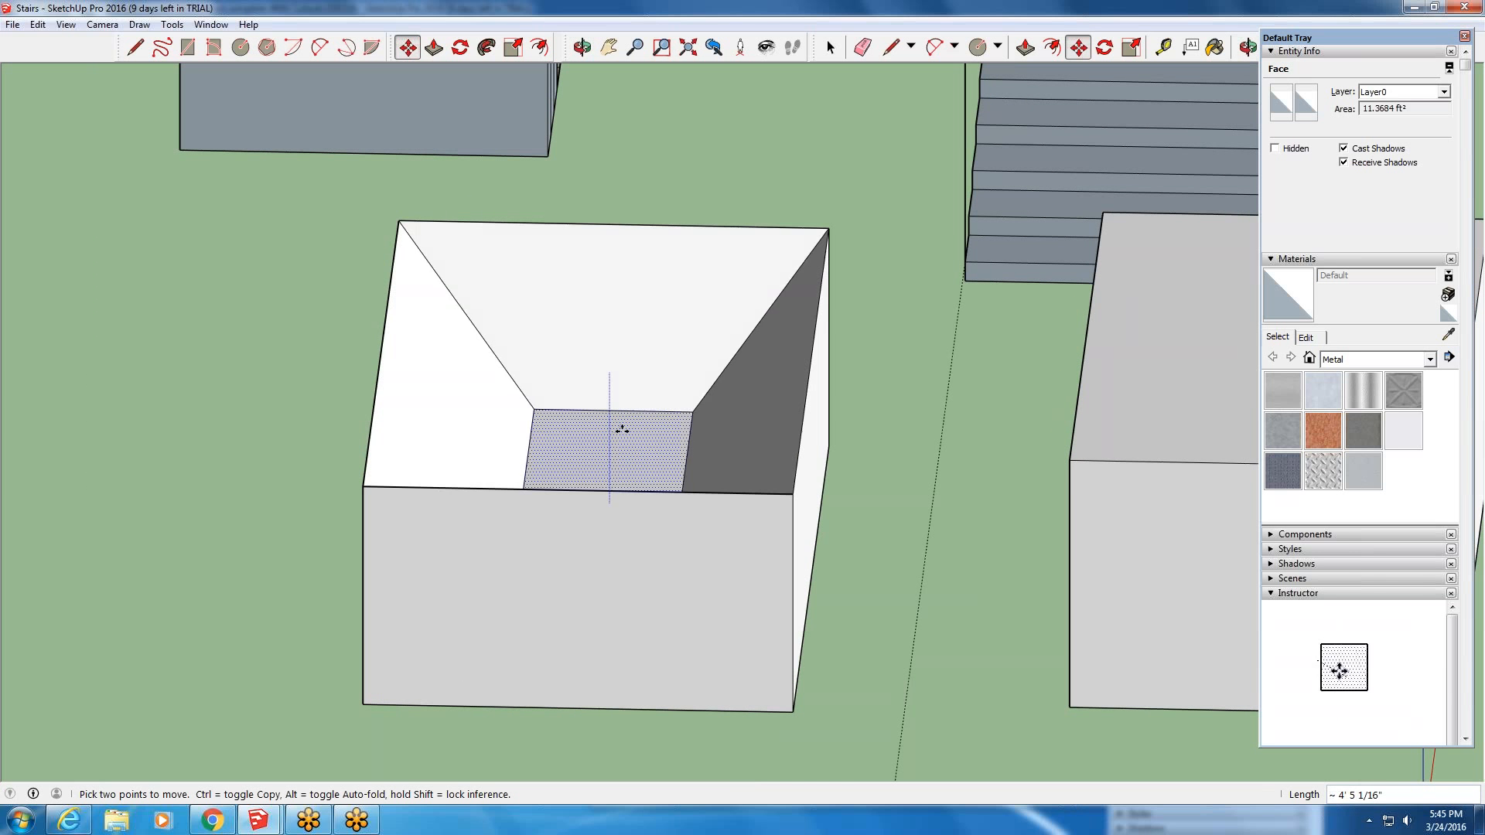
pyautogui.scroll(-2, 606, 123)
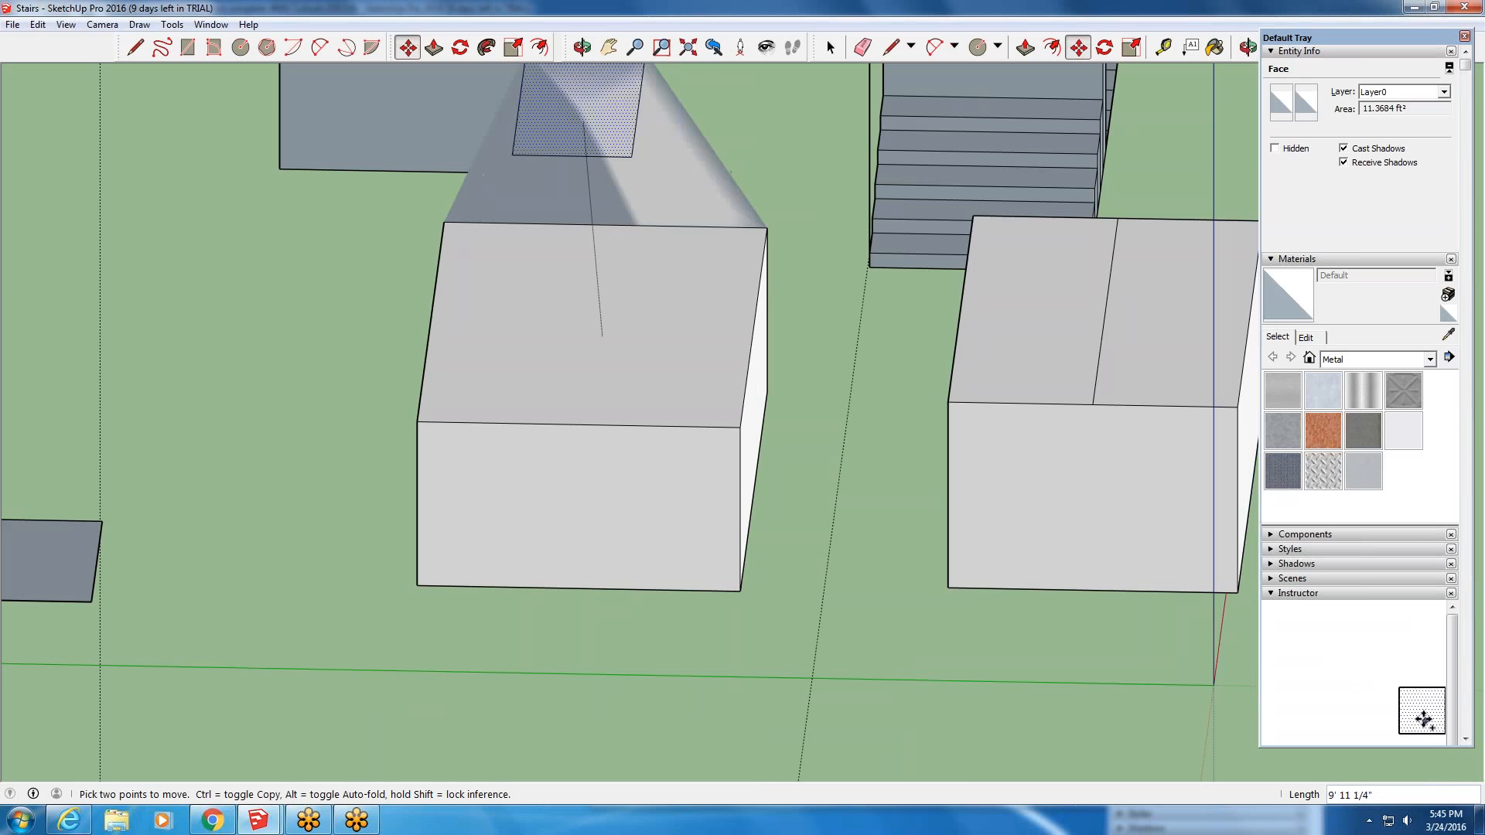
# - Move the inner rectangle so it overhangs the far corner of the box's top, and check its placement from above
pyautogui.moveTo(563, 78); pyautogui.dragTo(379, 92, button='middle')
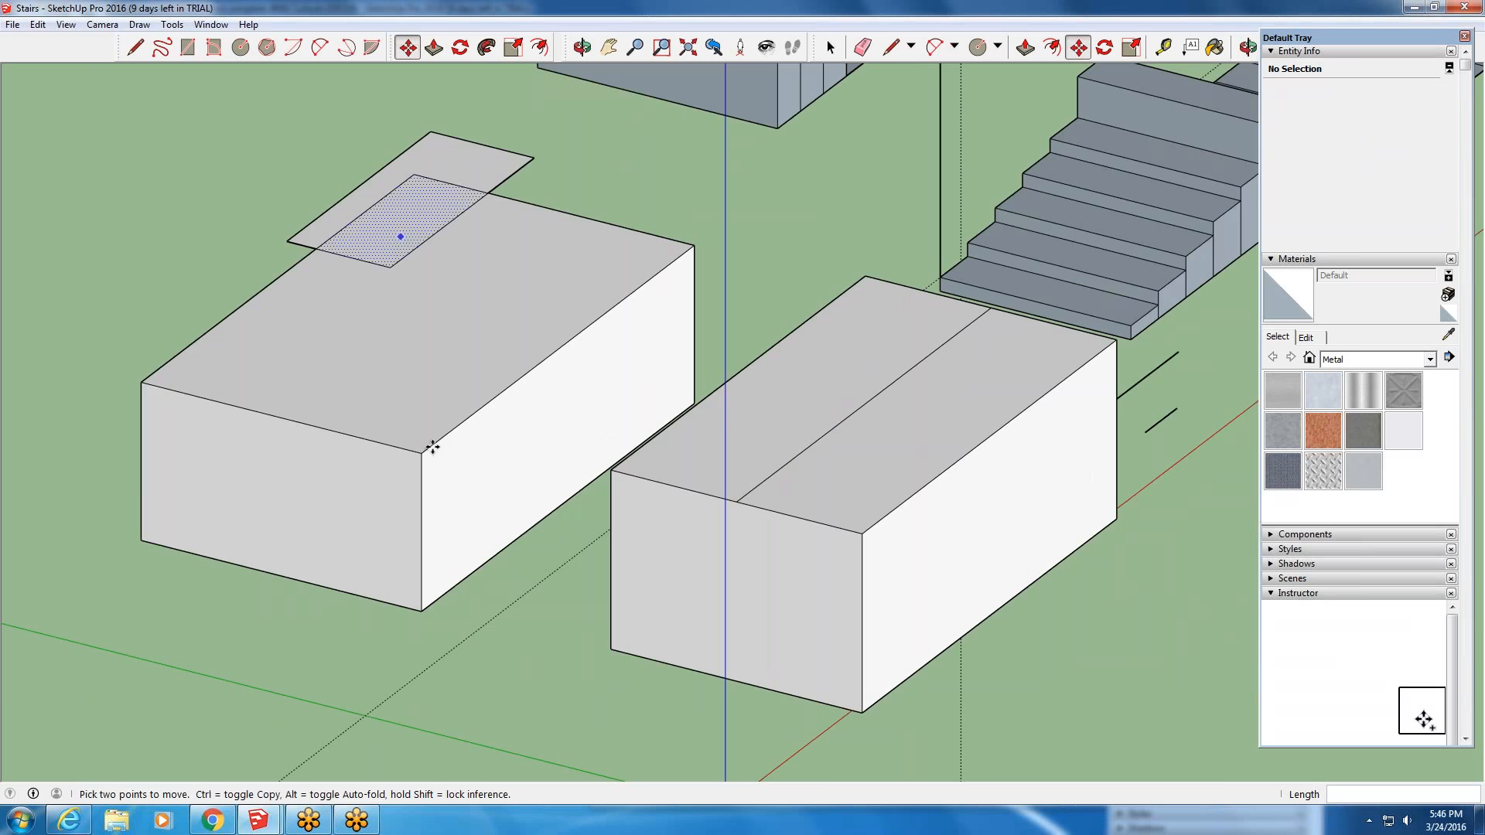
pyautogui.moveTo(586, 441); pyautogui.dragTo(696, 672, button='middle')
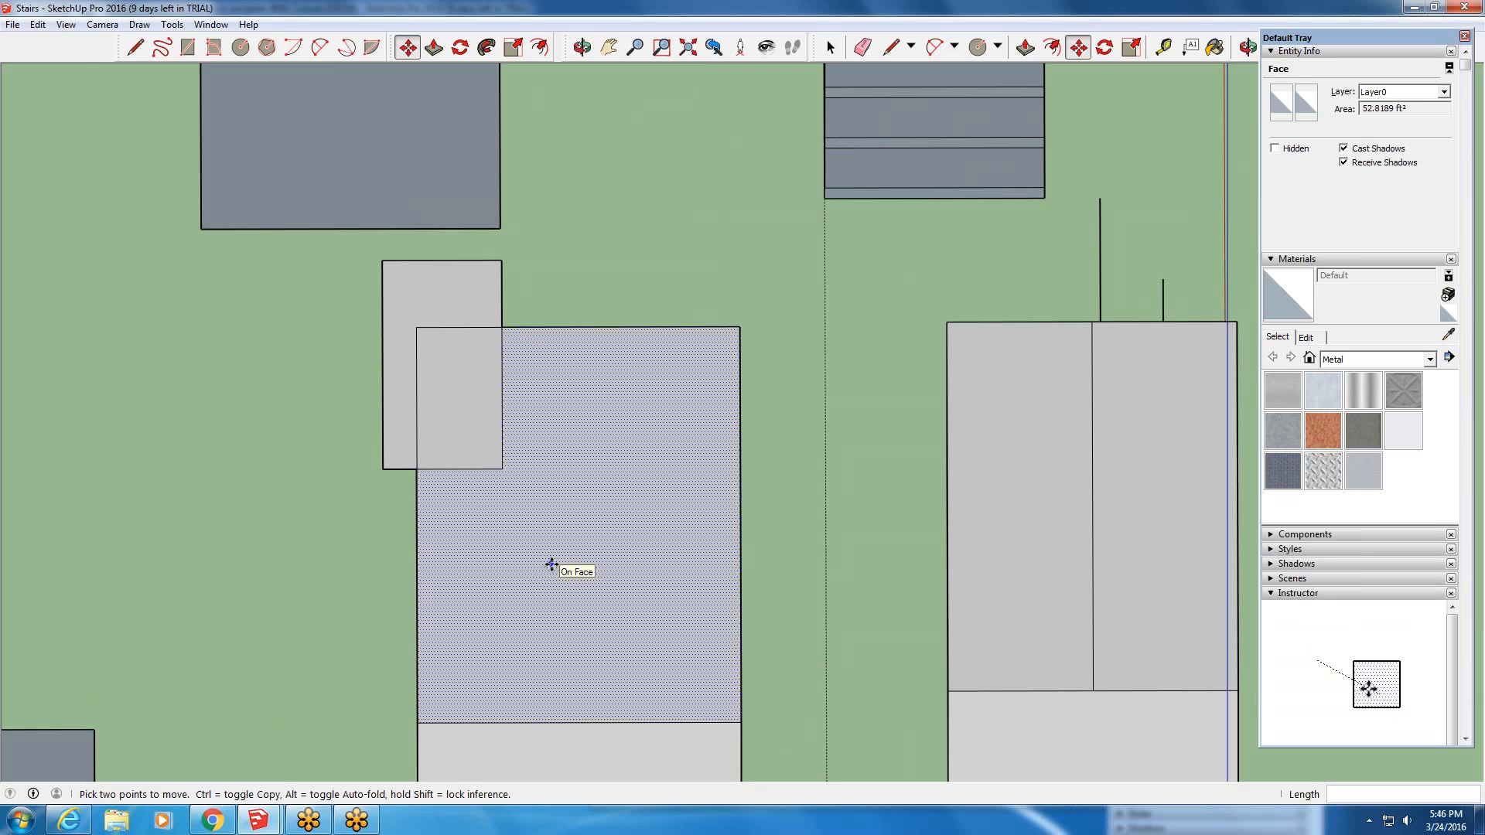
pyautogui.scroll(-3, 506, 382)
pyautogui.moveTo(579, 549); pyautogui.dragTo(345, 413, button='middle')
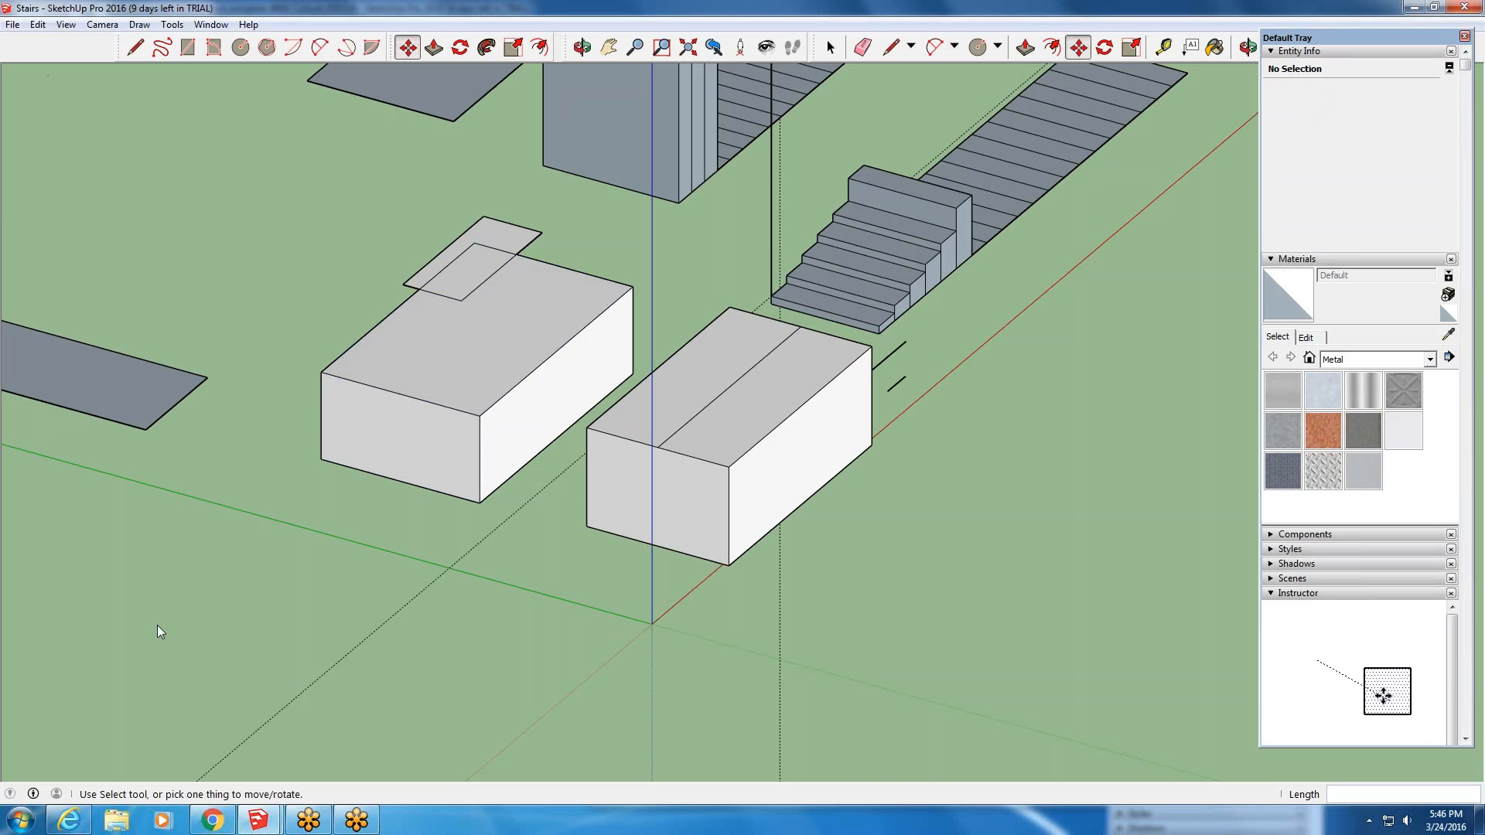
# - Switch to the Chrome window showing the BOATHOUSE SketchUp model in Google Drive, and minimize the IvyNews login window
pyautogui.click(69, 819)
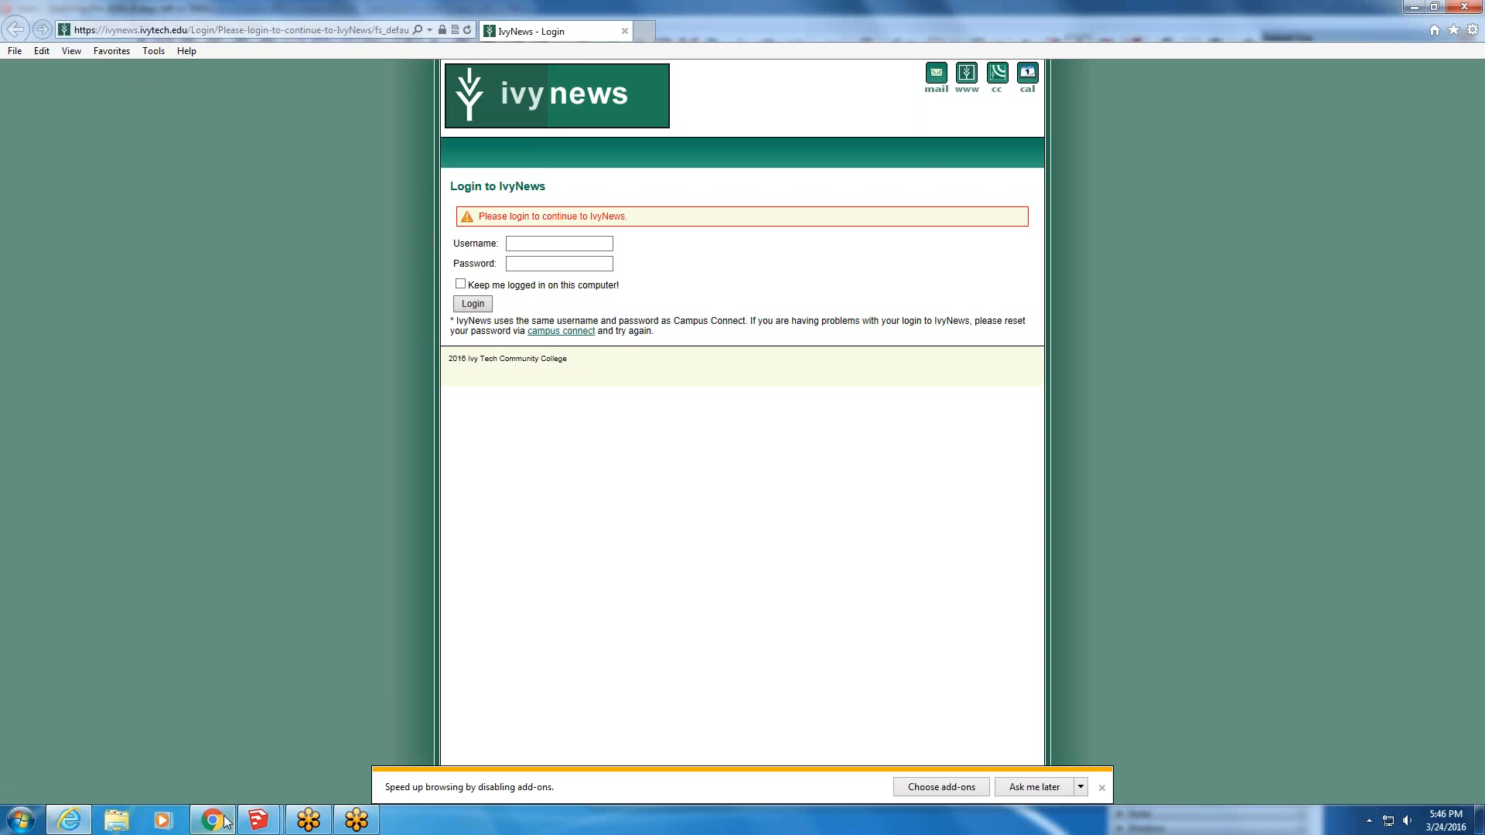
pyautogui.click(224, 821)
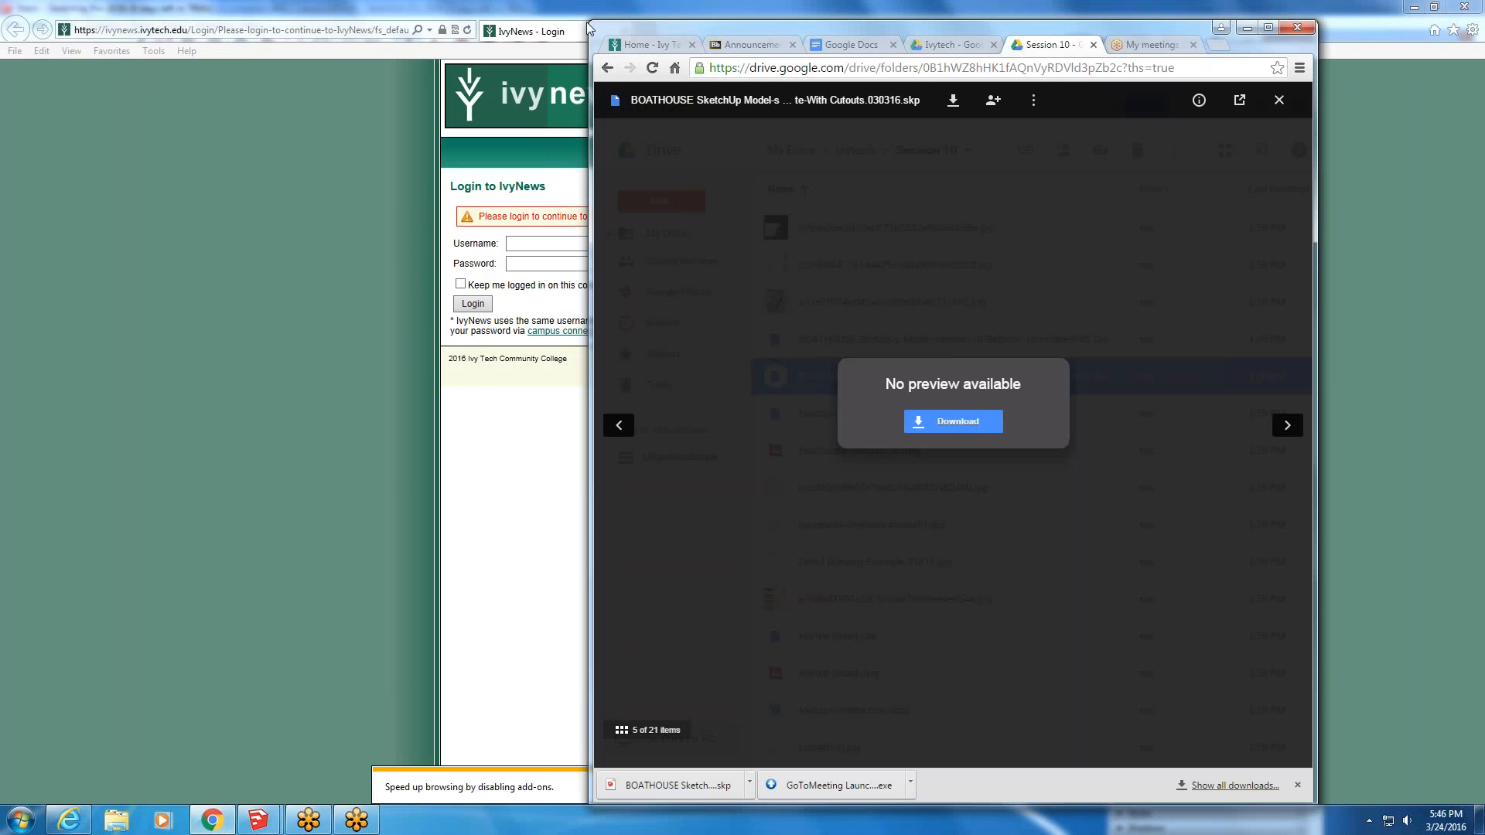
pyautogui.click(1411, 9)
pyautogui.click(1411, 10)
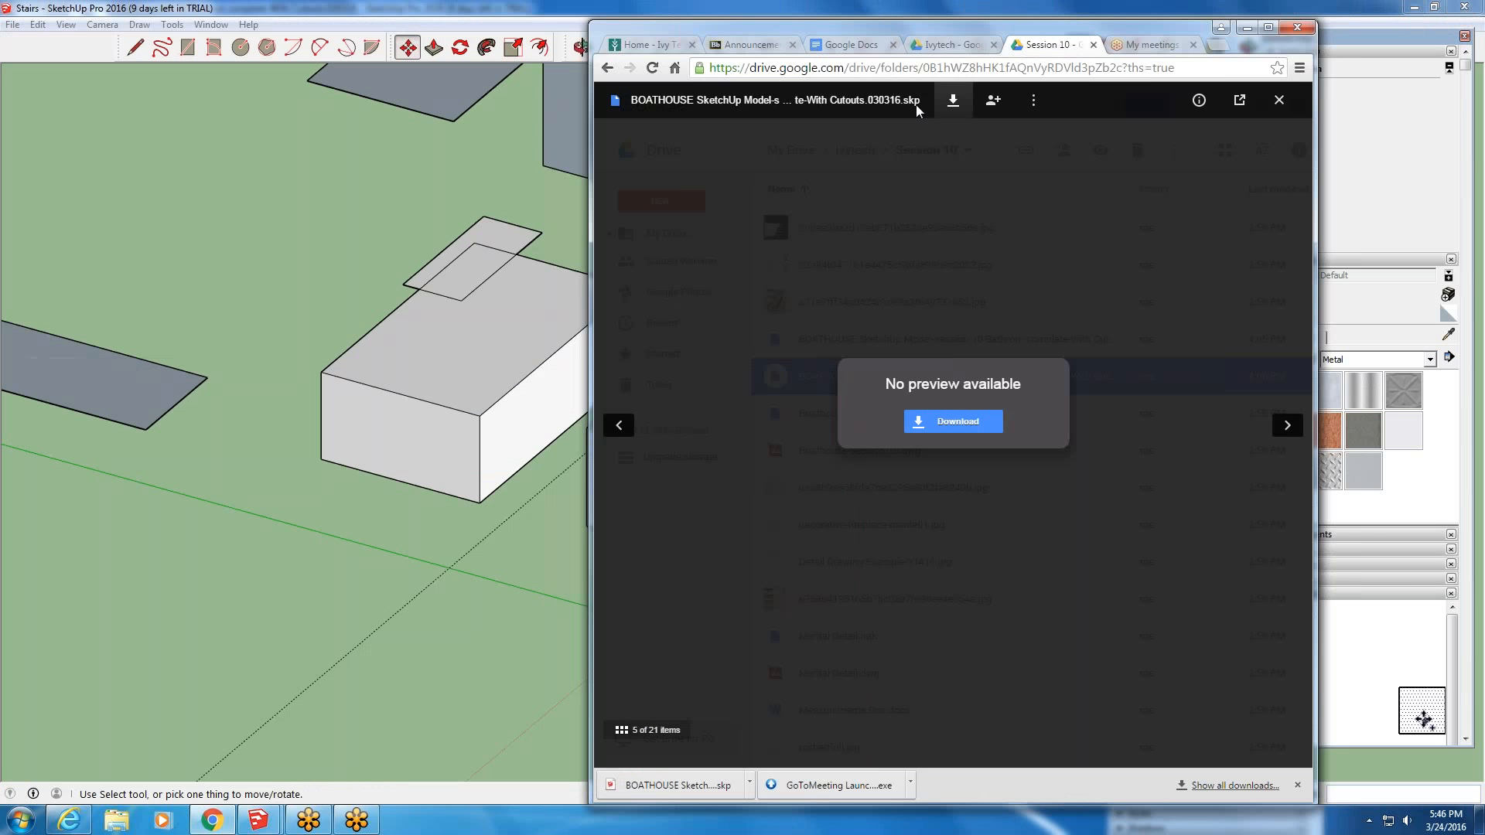
# - Open the Spring 2016 Basic CAD for Environ Design course from the Blackboard course list in a maximized browser window
pyautogui.click(663, 46)
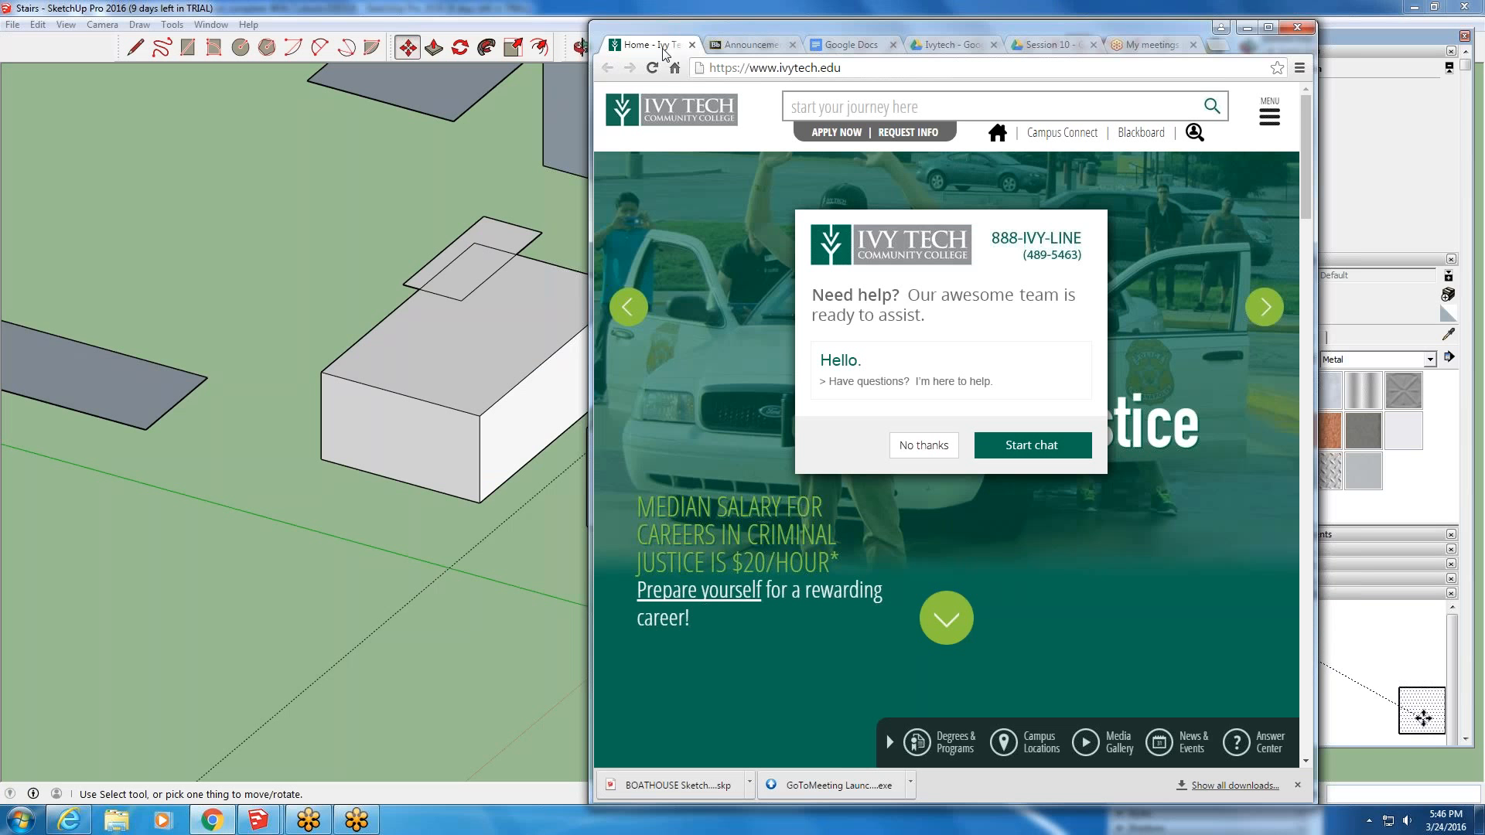
pyautogui.click(733, 46)
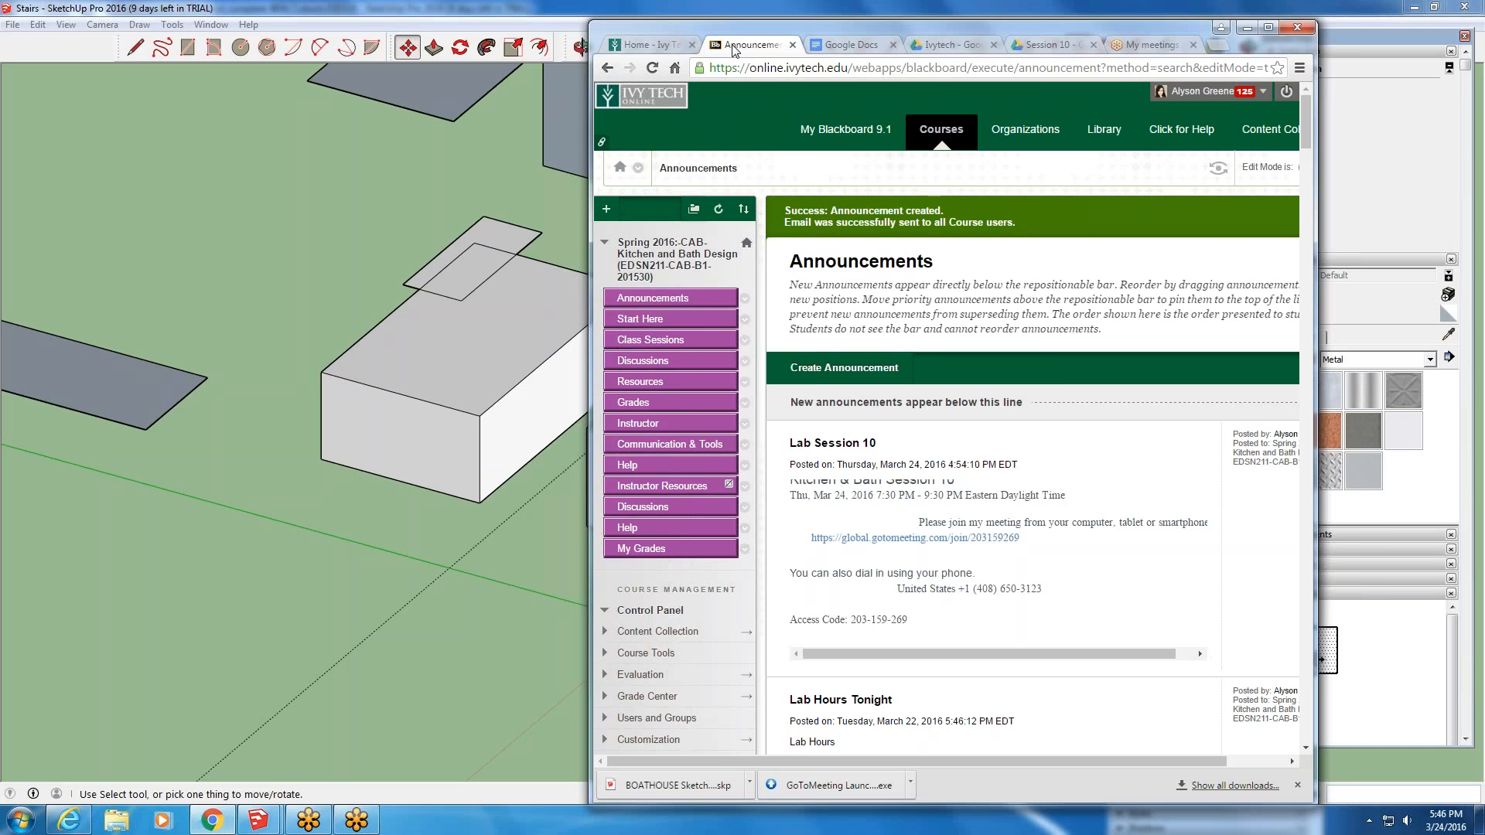
pyautogui.click(966, 140)
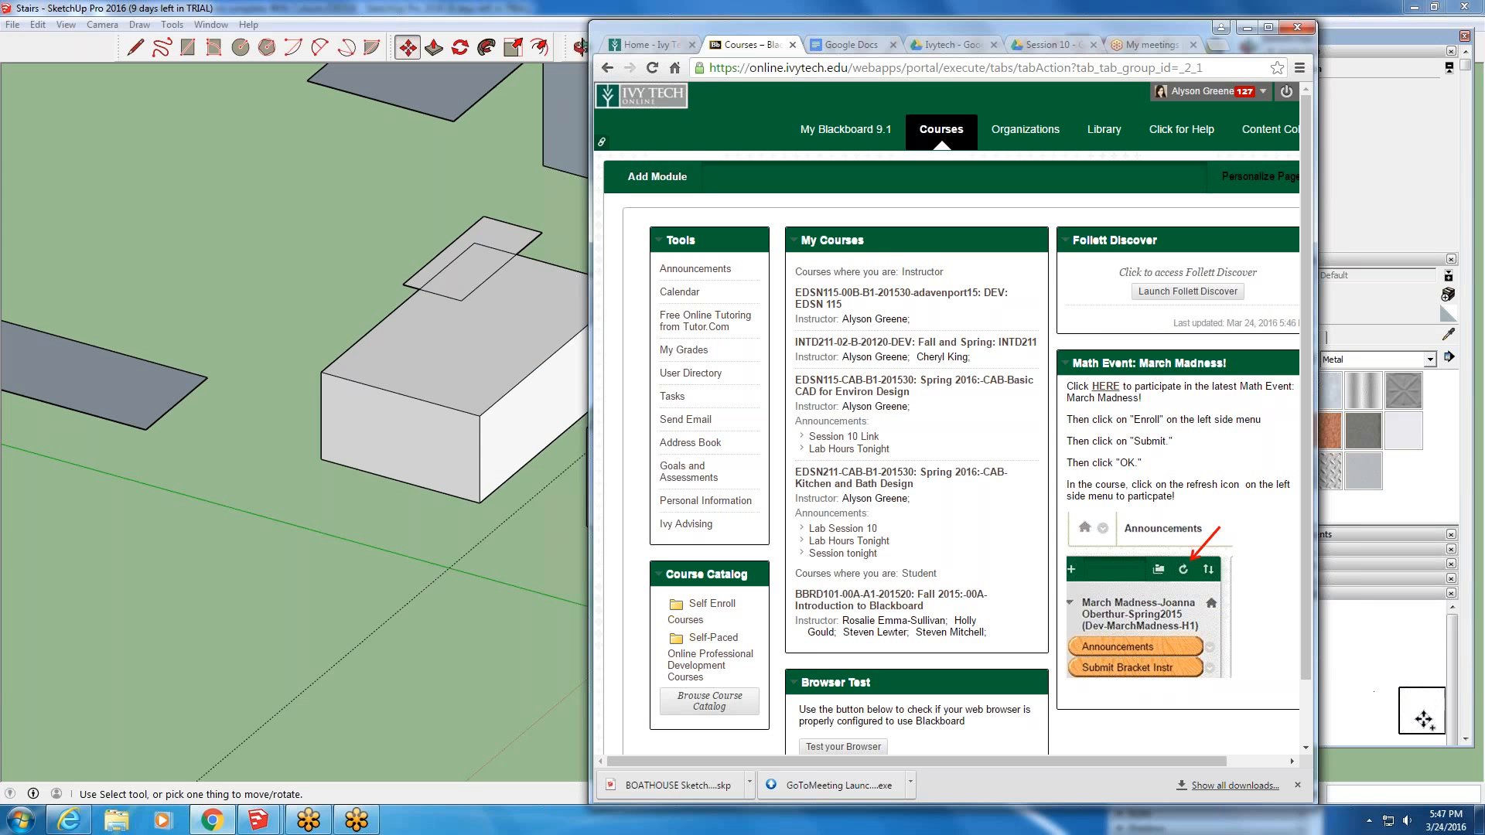
pyautogui.click(1269, 28)
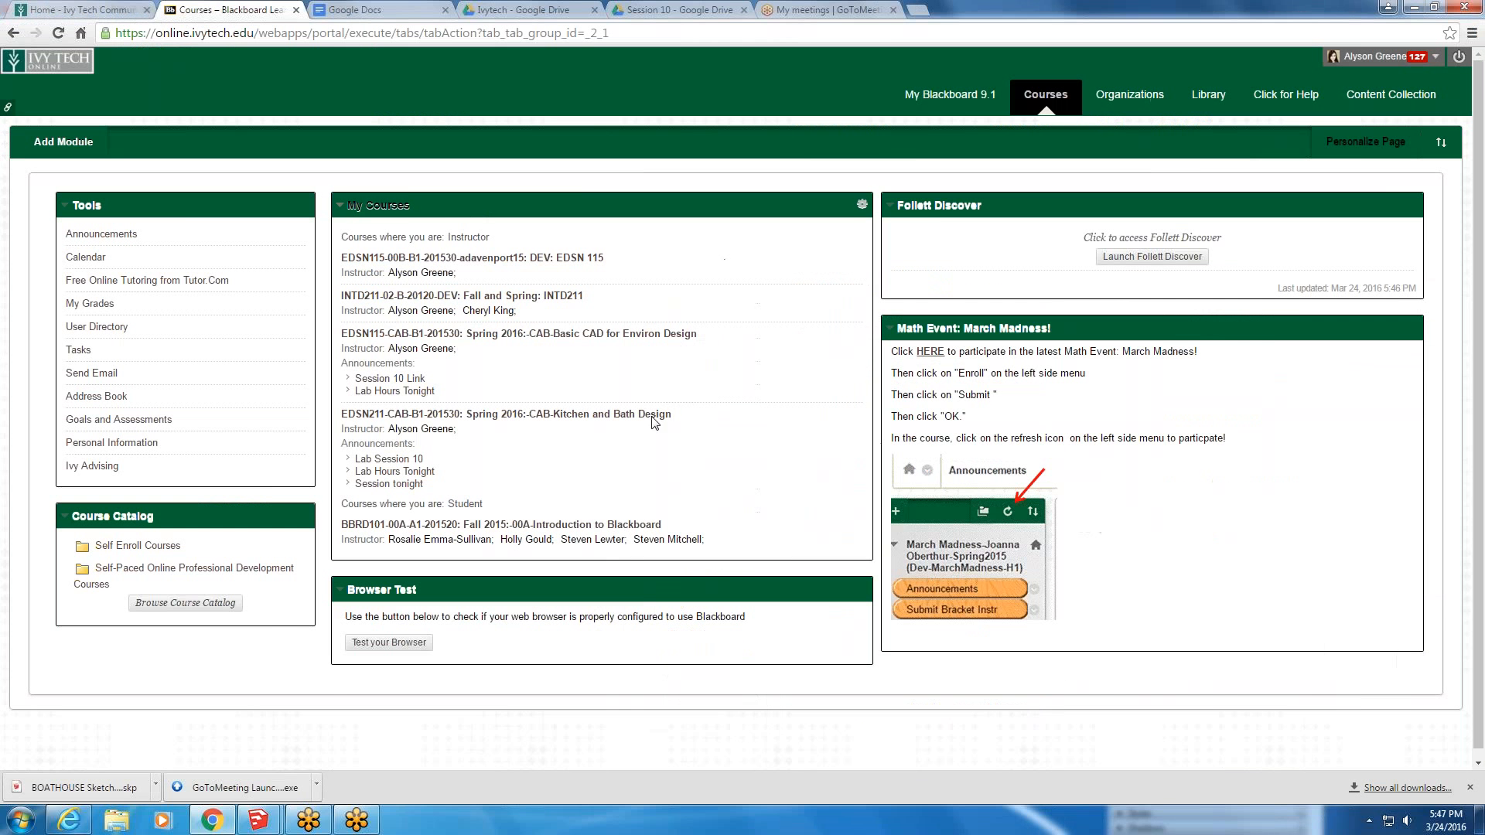
pyautogui.click(501, 336)
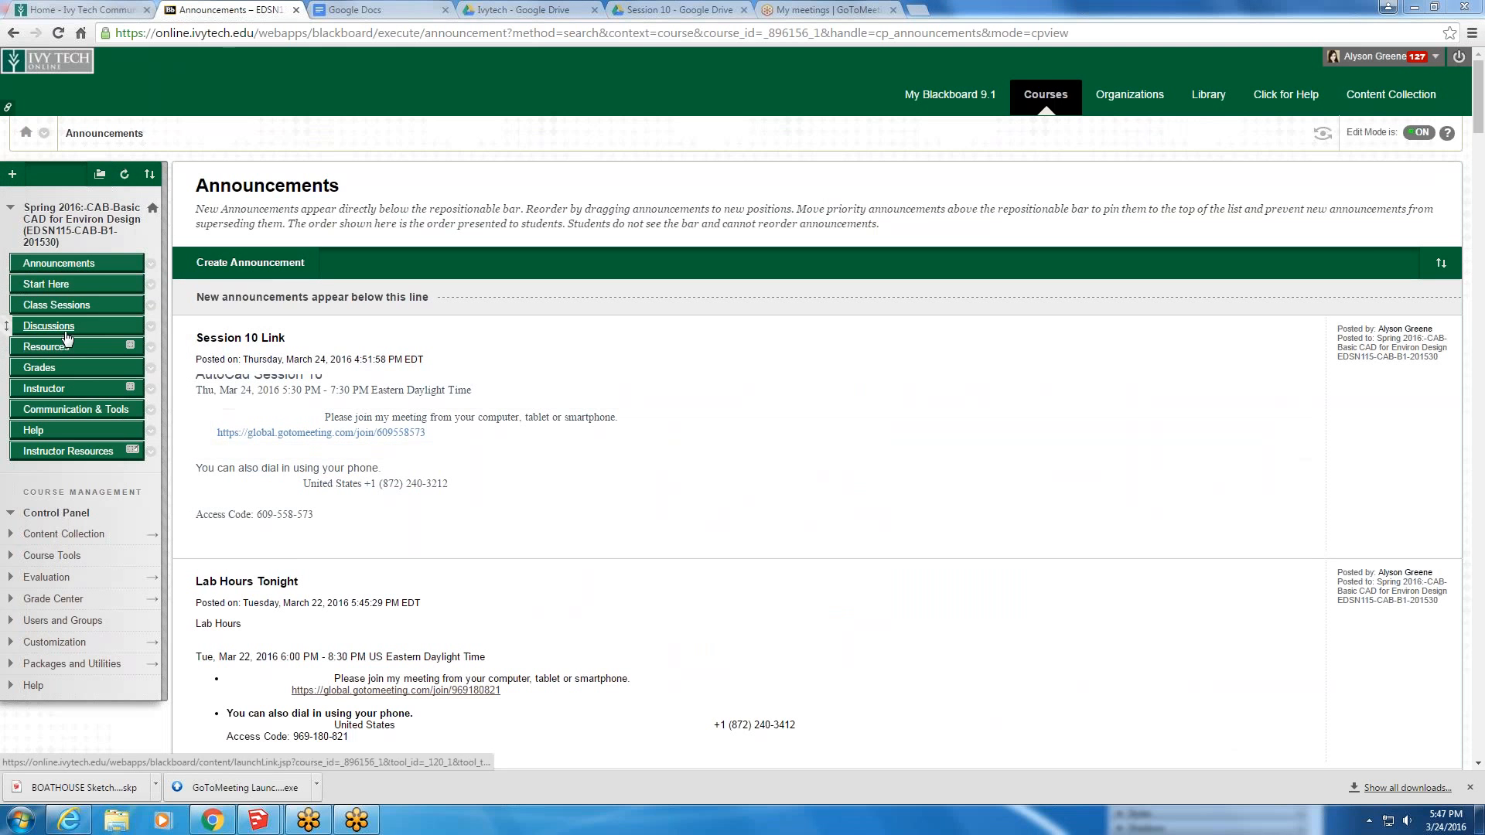
# - Open the Extra Videos folder of Session 10: Stairs/ Components within the course's Class Sessions, and look through its links
pyautogui.click(6, 305)
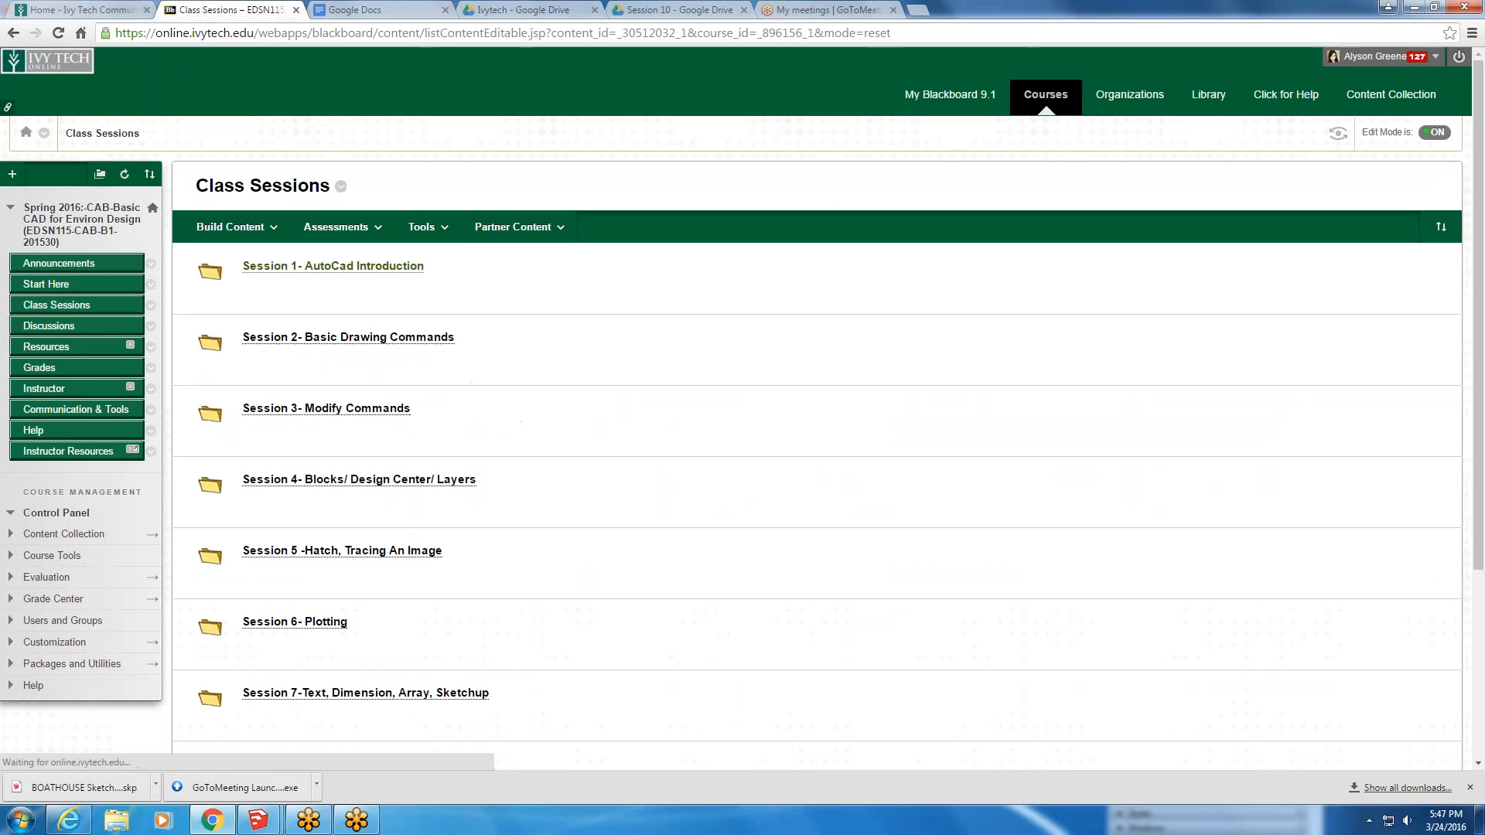
pyautogui.scroll(-3, 485, 695)
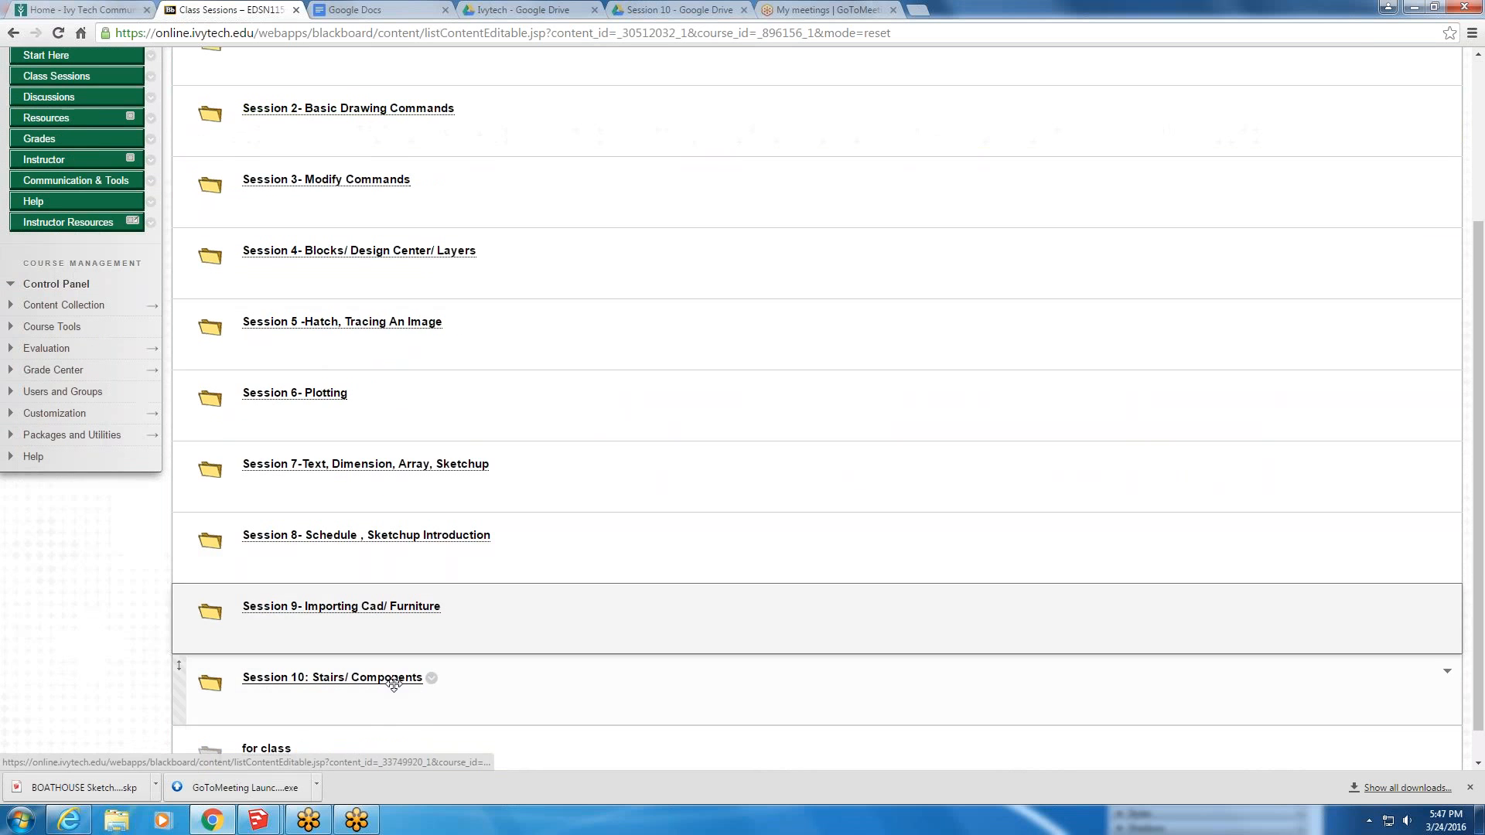
pyautogui.click(371, 674)
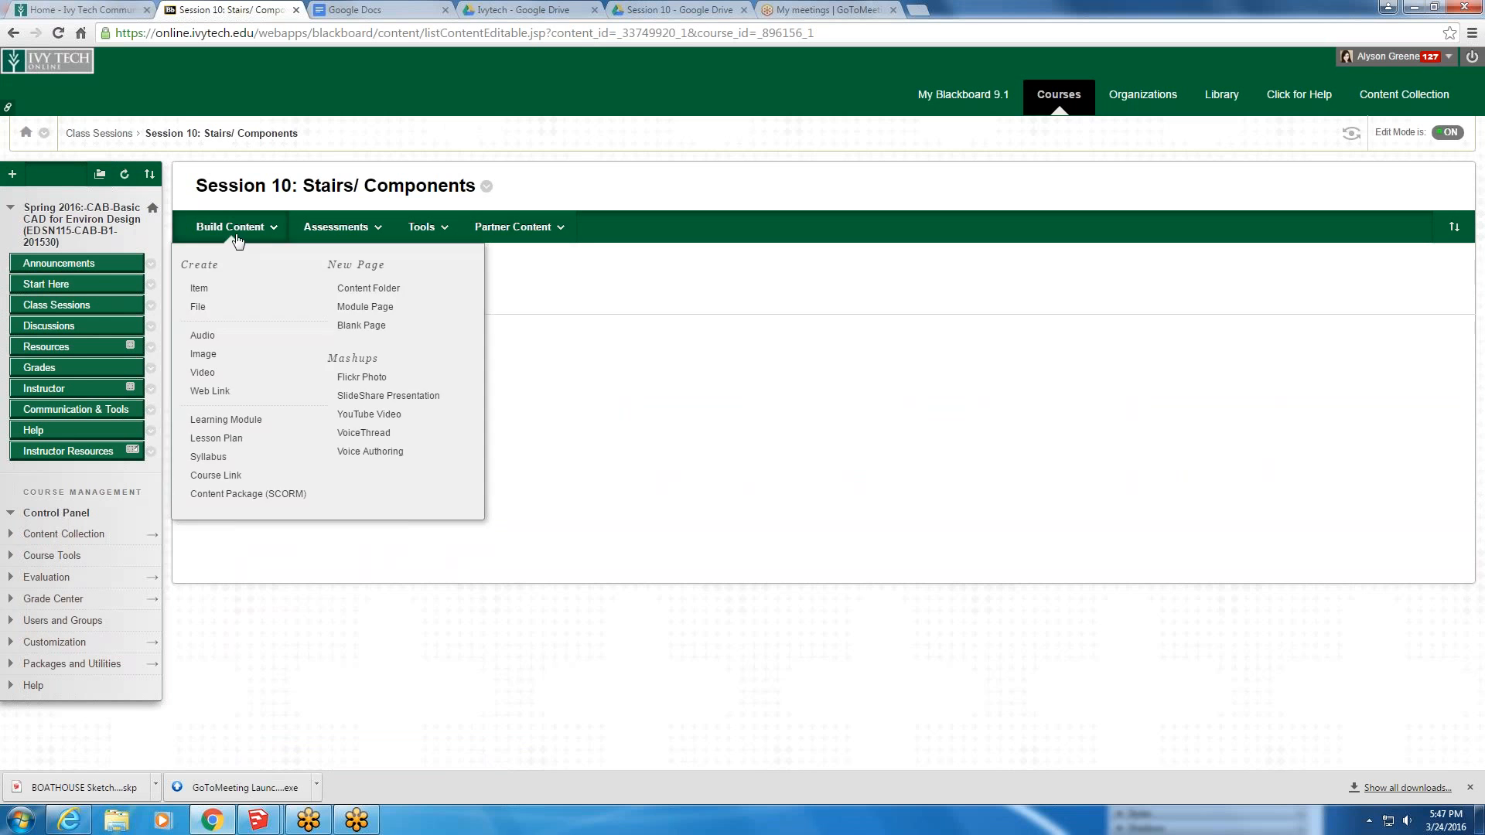
pyautogui.click(292, 268)
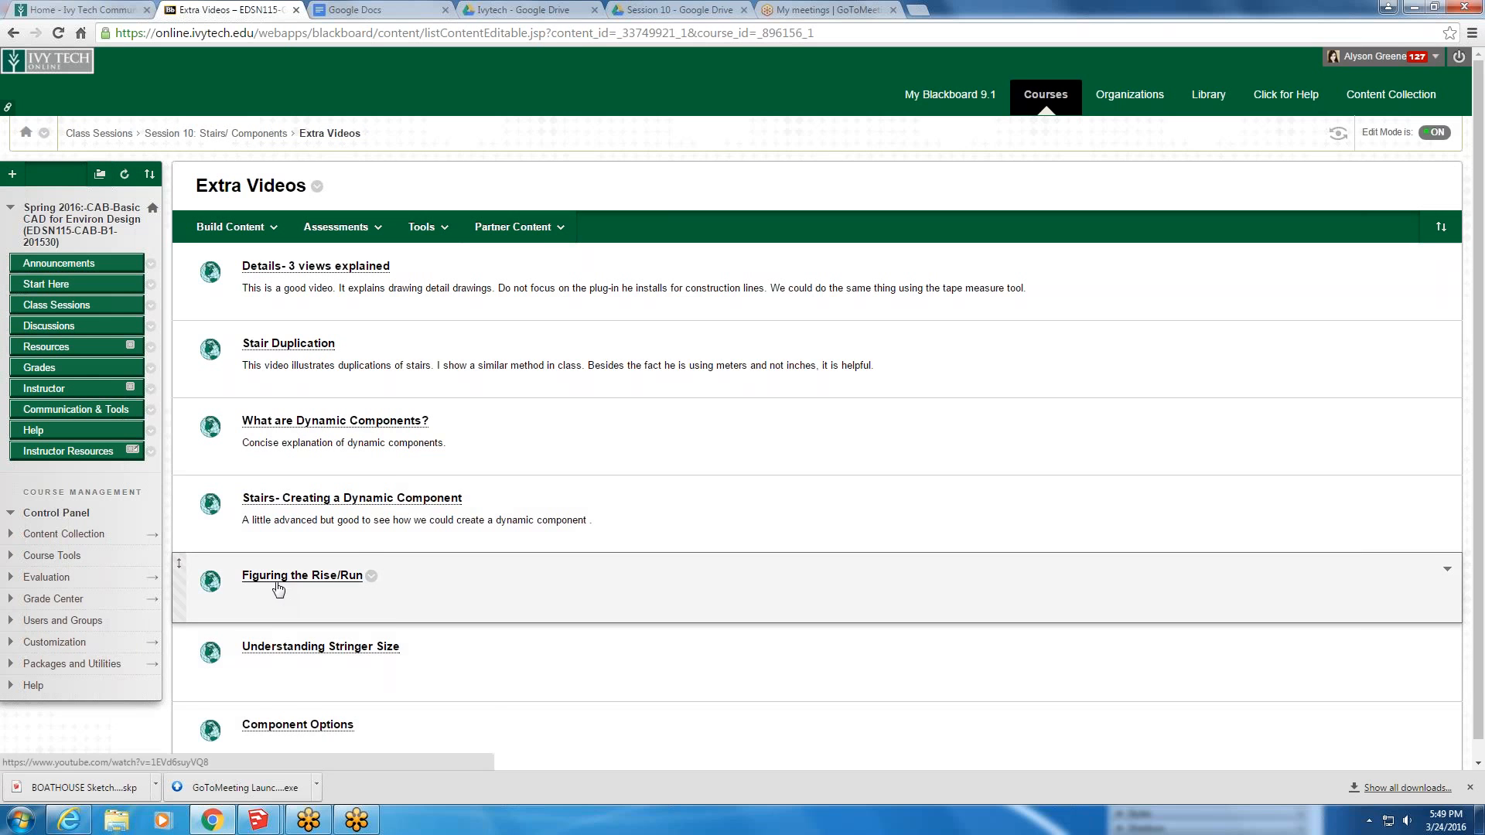
pyautogui.scroll(-1, 282, 595)
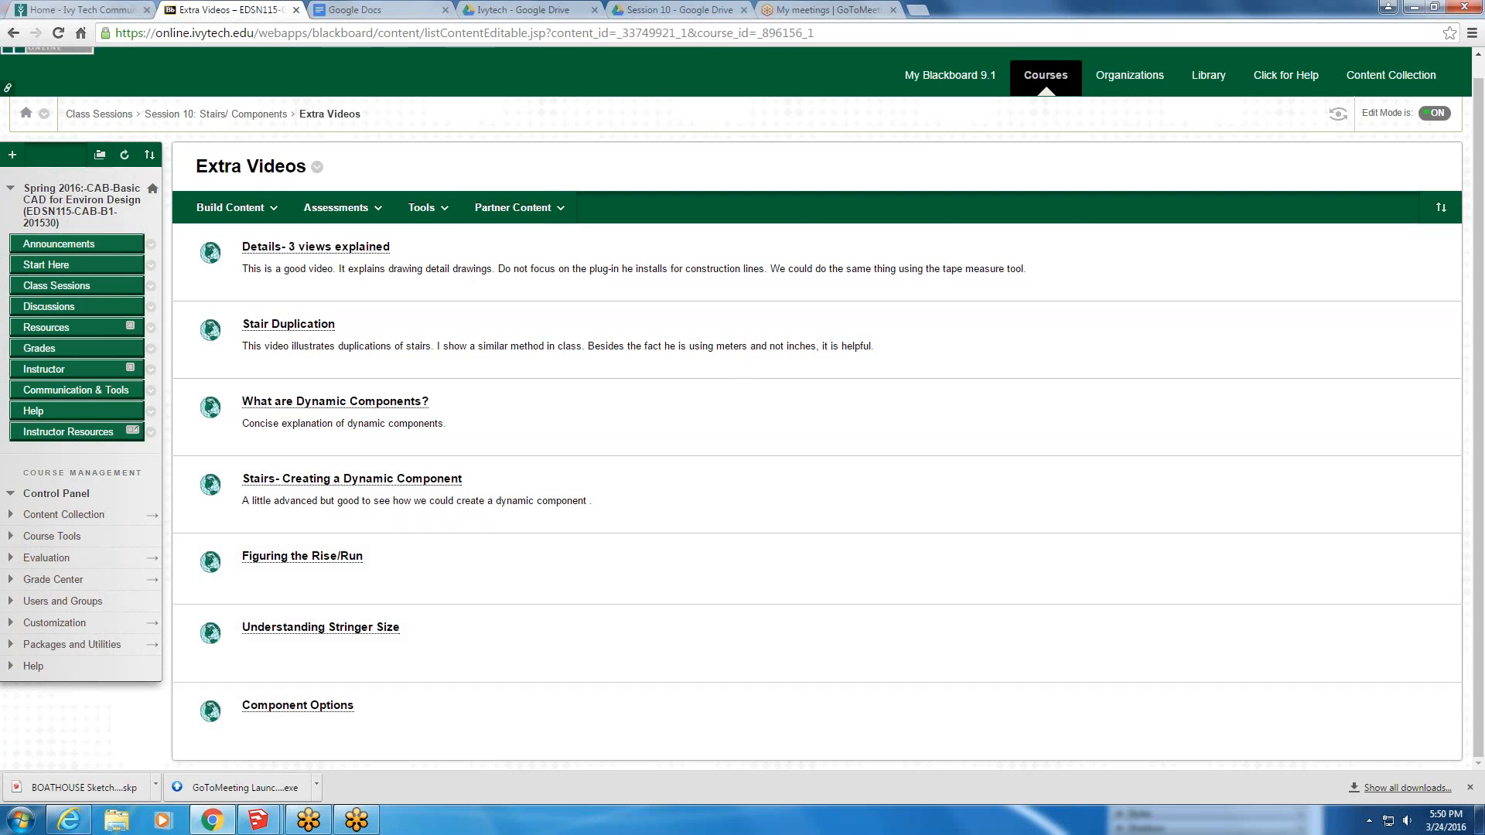
# - Return to the Stairs model in SketchUp and examine the stepped treads and risers of the partly raised front staircase
pyautogui.click(1415, 9)
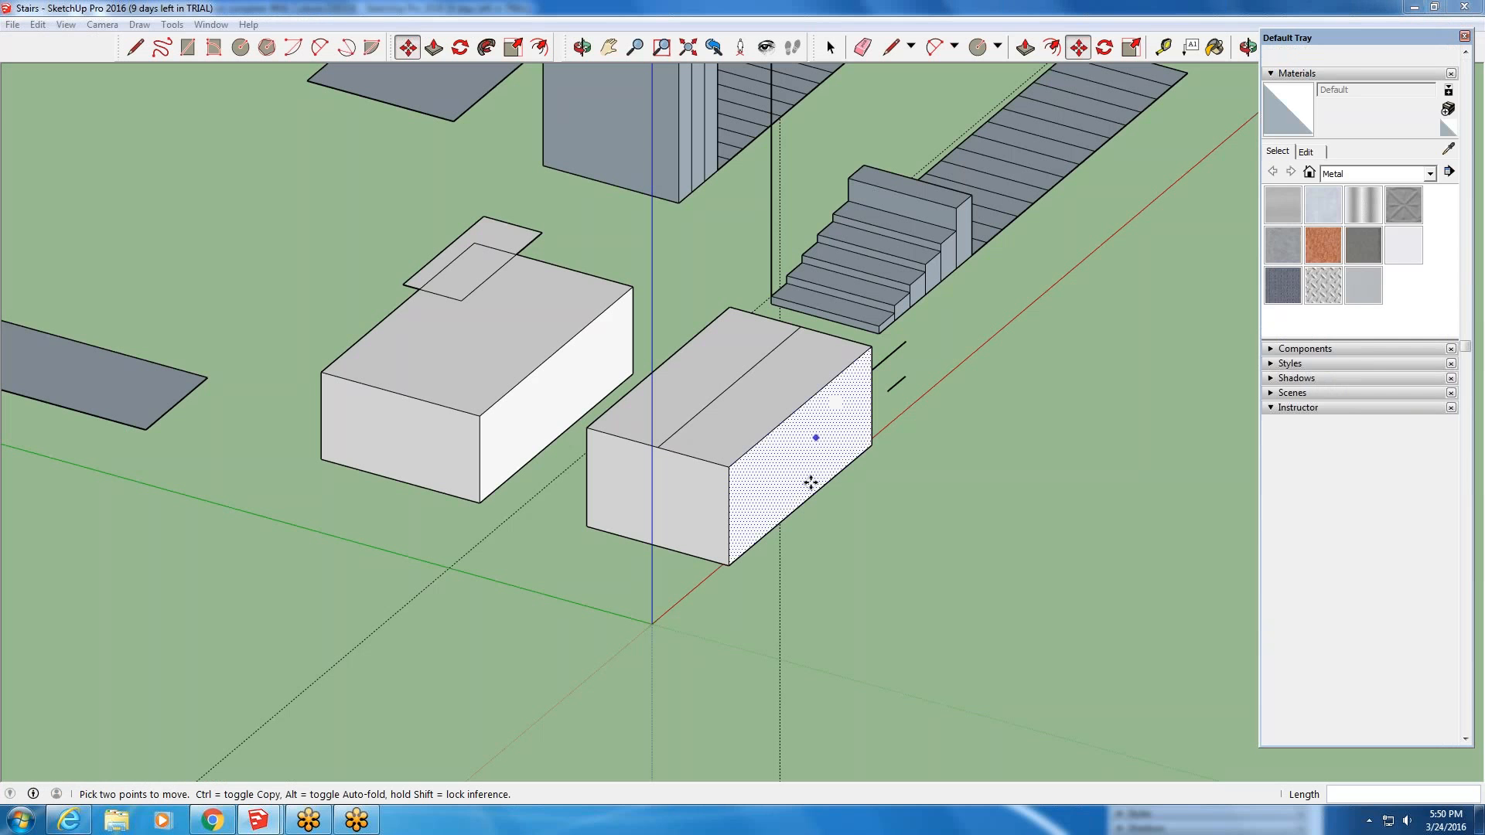
pyautogui.moveTo(811, 482); pyautogui.dragTo(701, 410, button='middle')
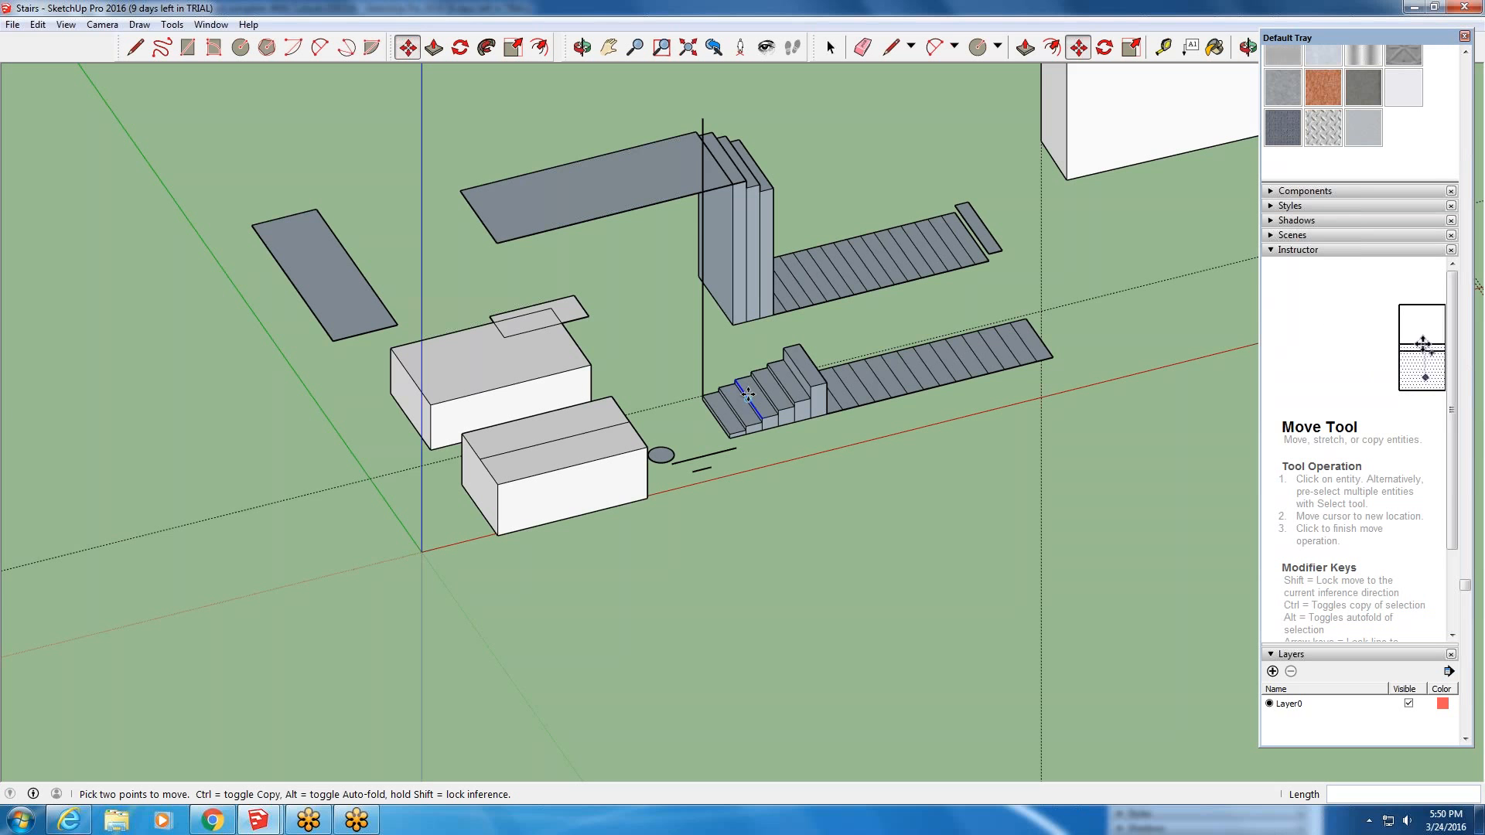
pyautogui.scroll(1, 879, 492)
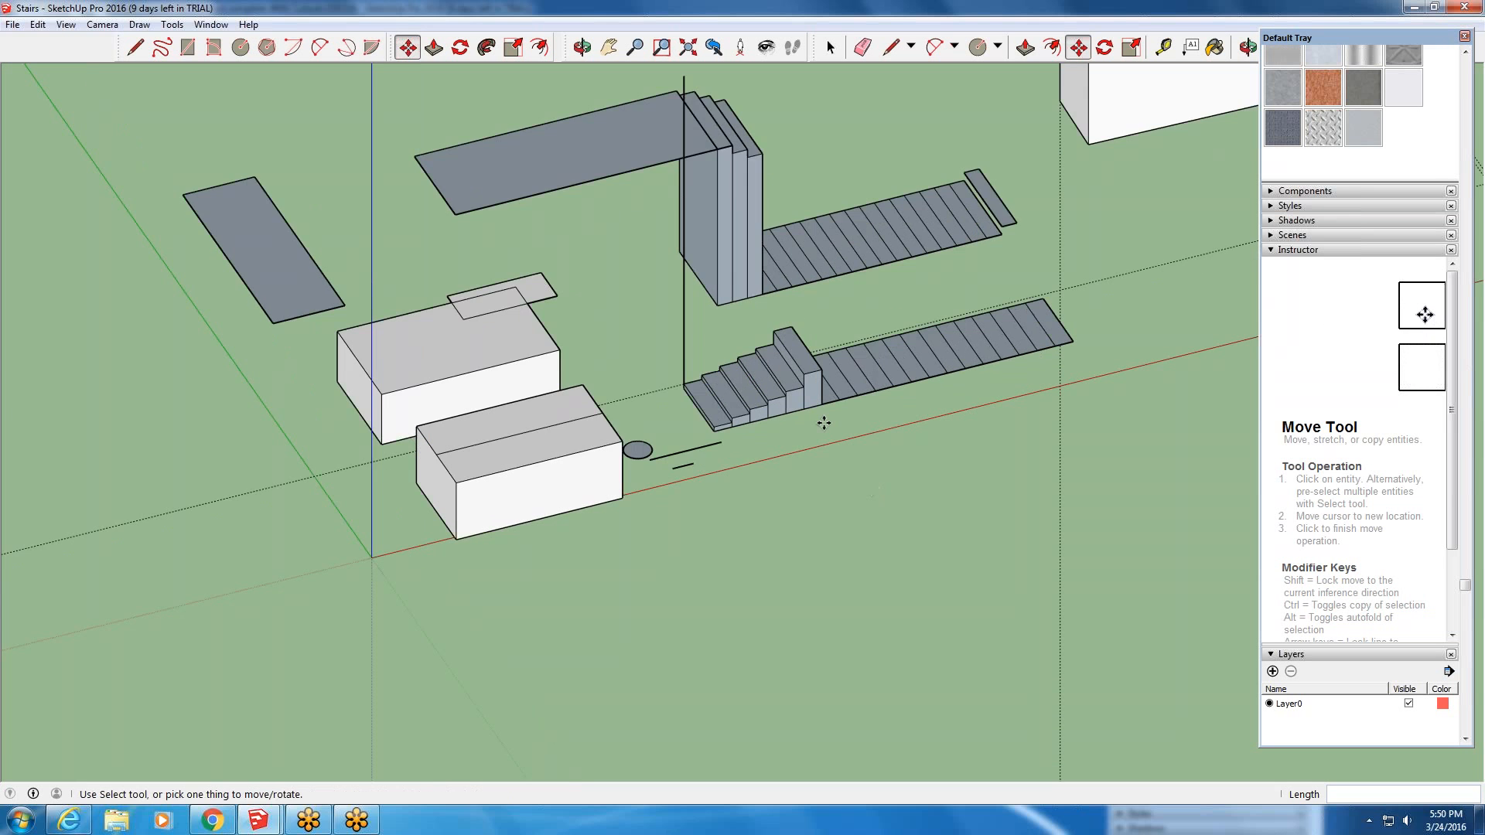
pyautogui.scroll(7, 771, 395)
pyautogui.moveTo(770, 395); pyautogui.dragTo(696, 364, button='middle')
pyautogui.scroll(2, 678, 298)
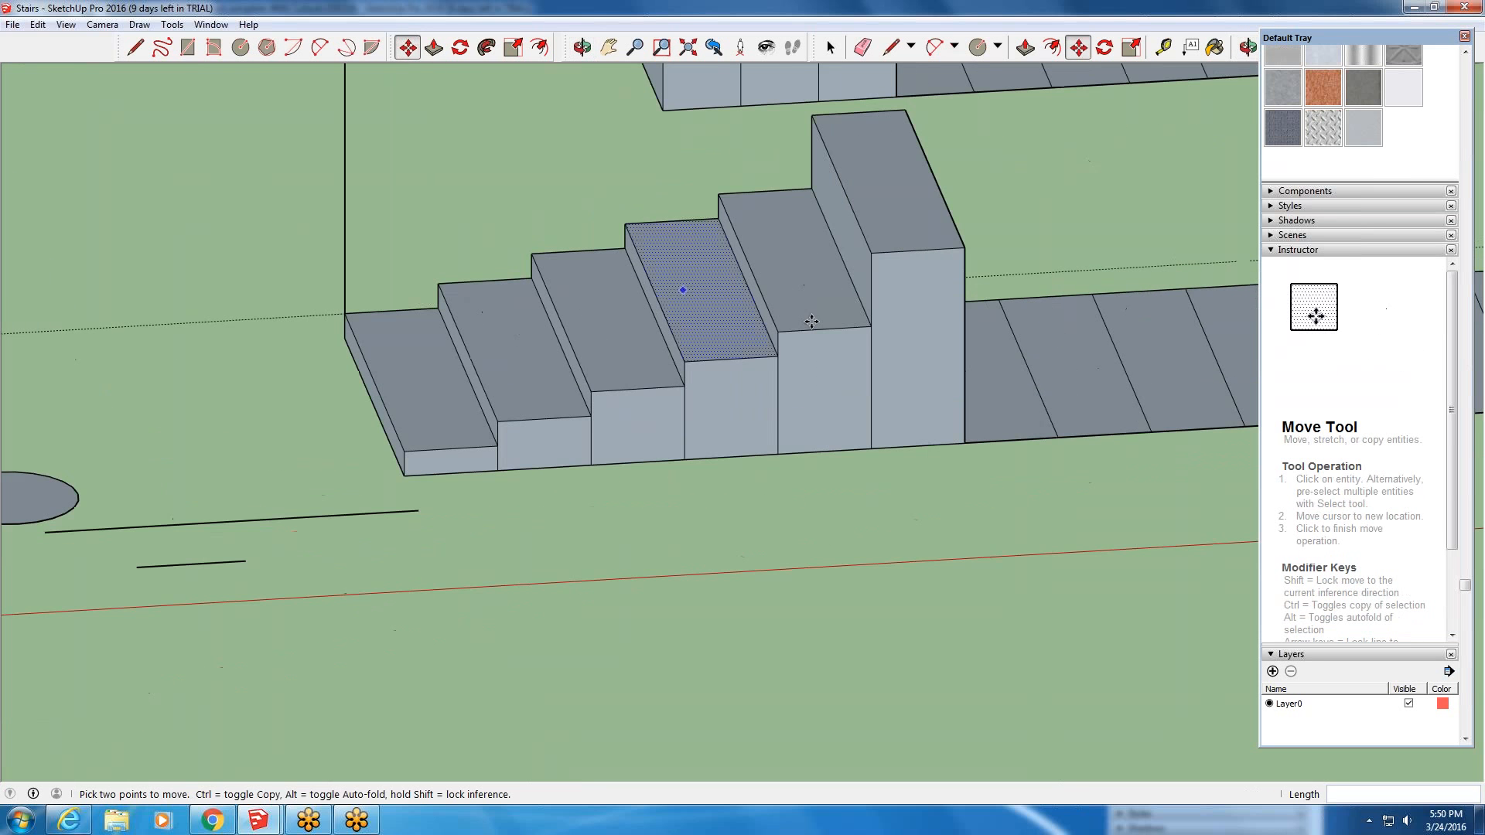
pyautogui.scroll(2, 779, 403)
pyautogui.moveTo(739, 437); pyautogui.dragTo(725, 416, button='middle')
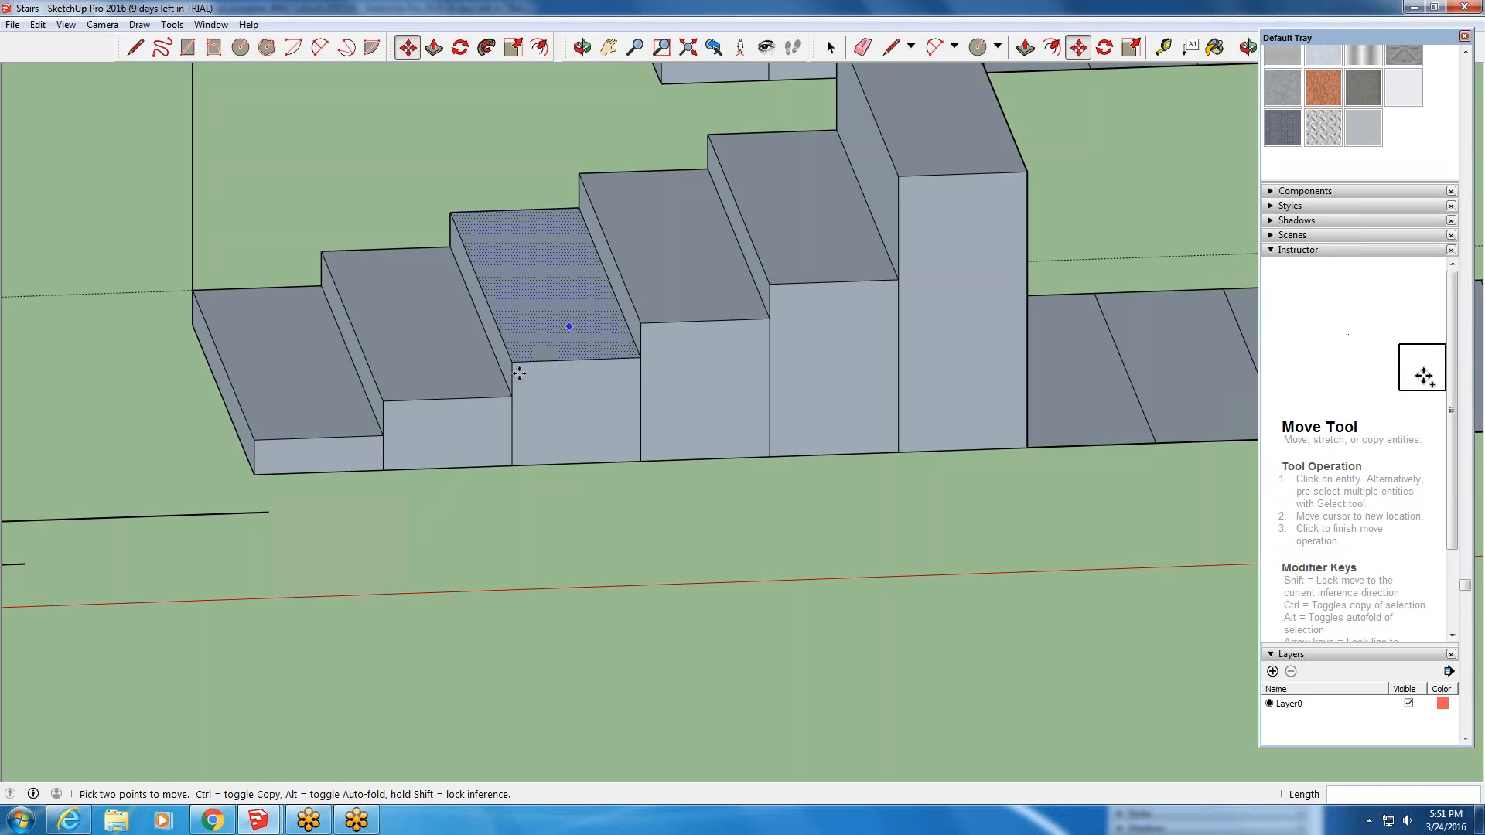
# - Examine the finished staircase with railings from its open side, including its landing, upper treads, balusters and stringer
pyautogui.scroll(-4, 500, 445)
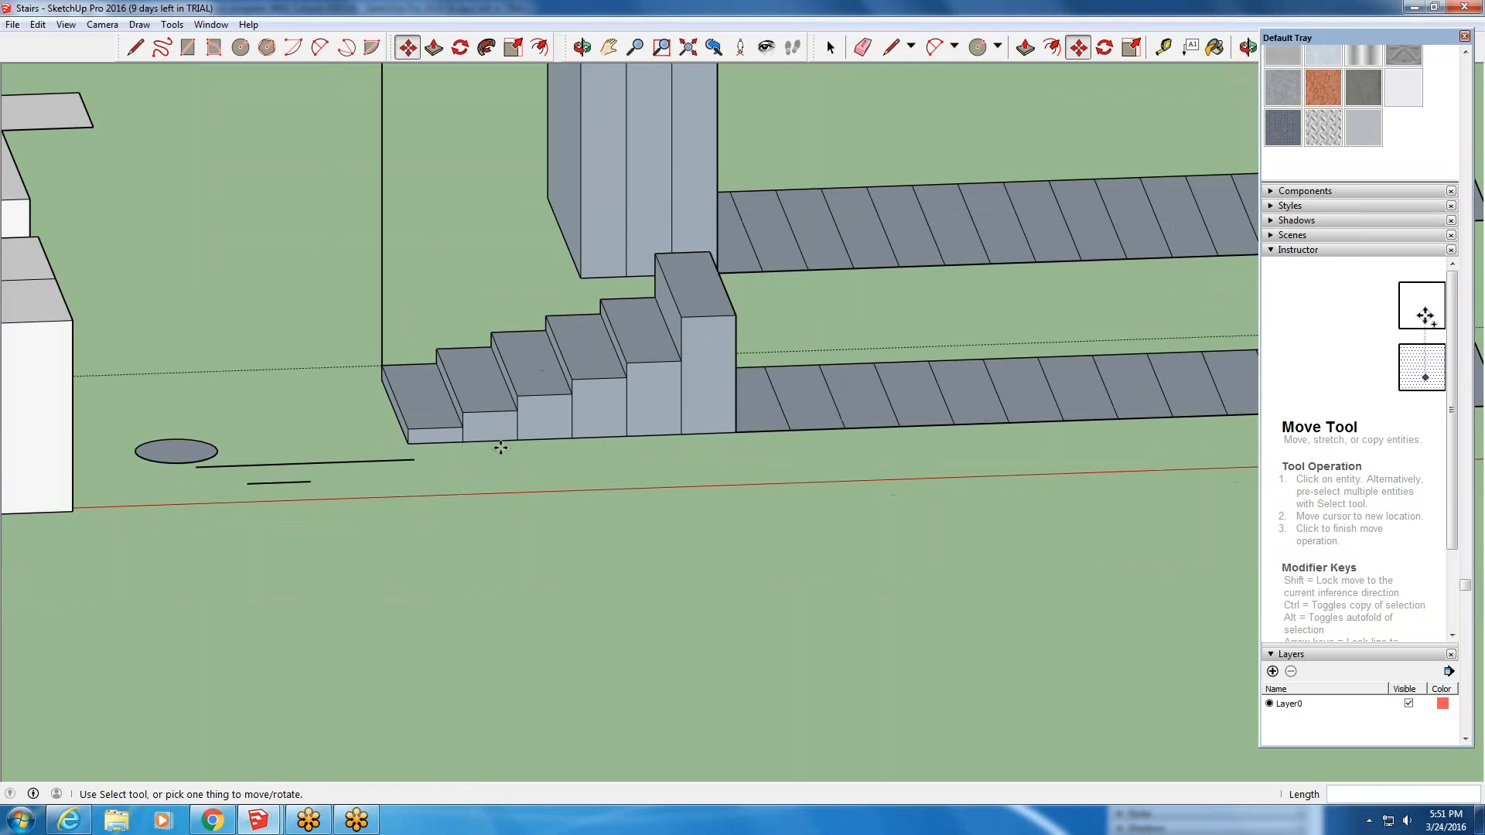
pyautogui.scroll(-5, 500, 446)
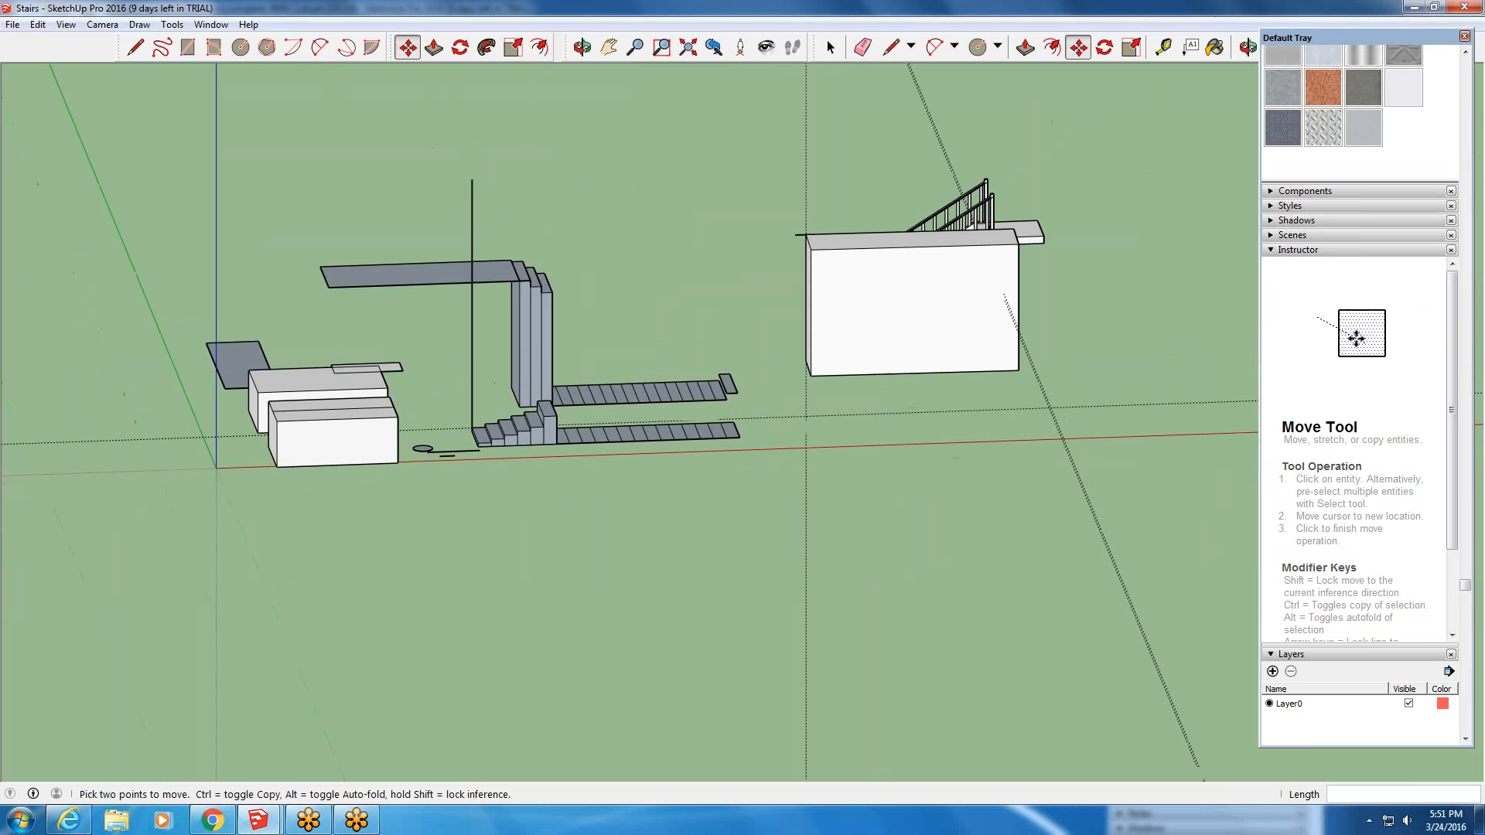
pyautogui.moveTo(500, 447); pyautogui.dragTo(967, 460, button='middle')
pyautogui.moveTo(773, 463); pyautogui.dragTo(858, 456, button='middle')
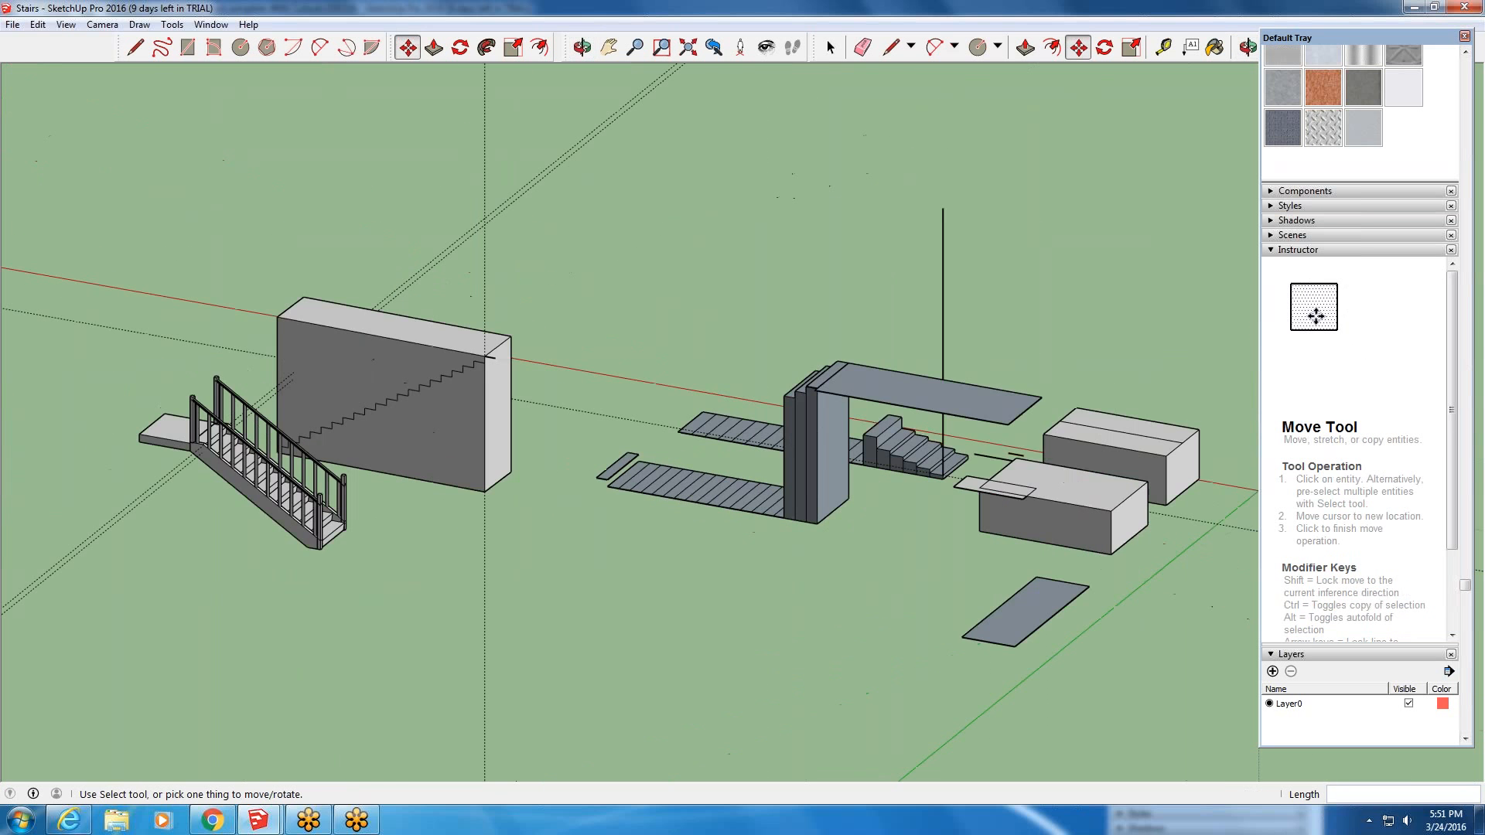
pyautogui.scroll(1, 36, 461)
pyautogui.scroll(5, 92, 510)
pyautogui.moveTo(596, 567); pyautogui.dragTo(623, 550, button='middle')
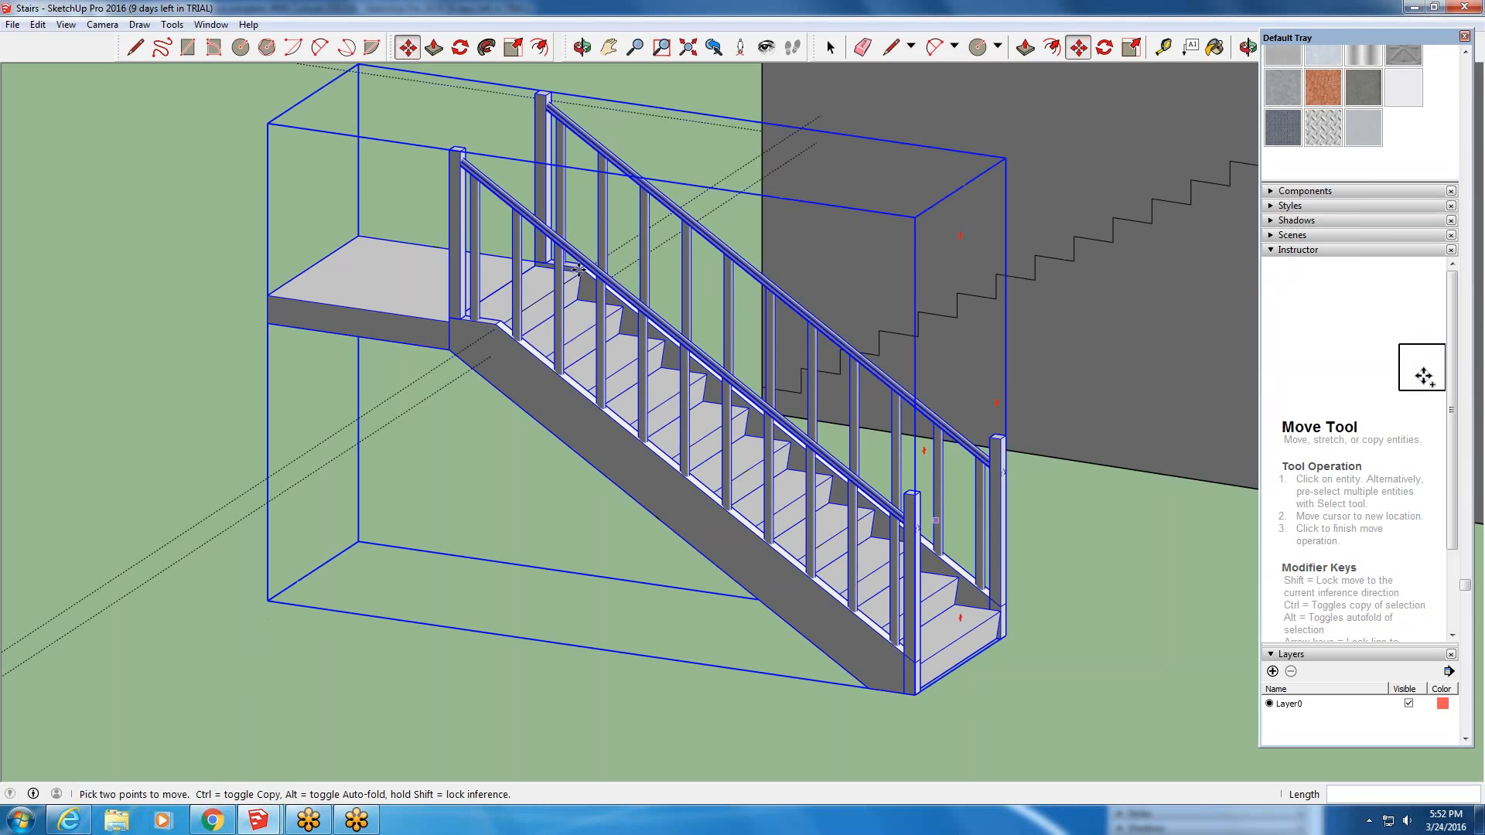
pyautogui.scroll(3, 563, 352)
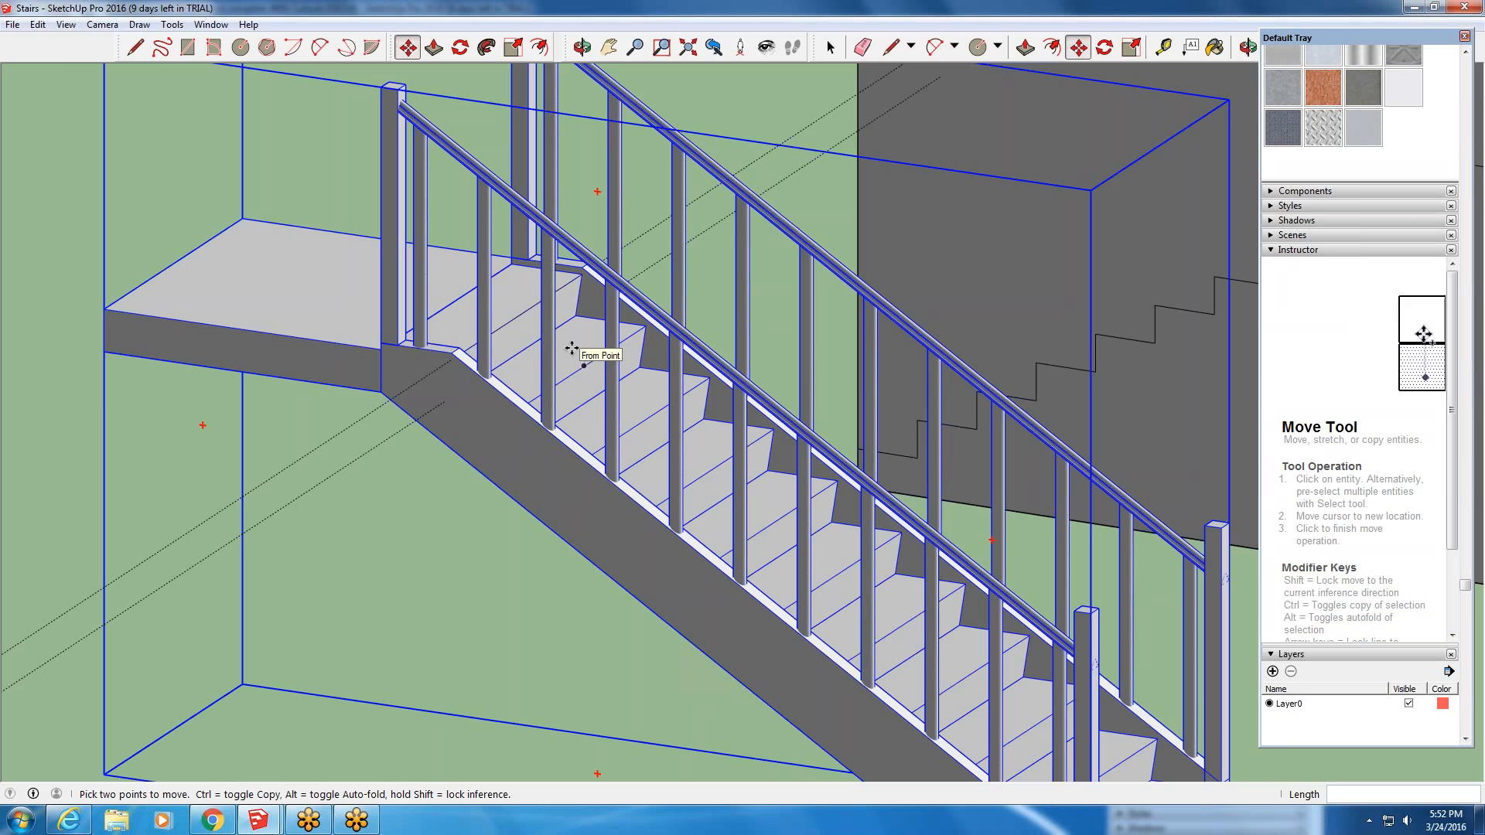
pyautogui.scroll(-3, 571, 349)
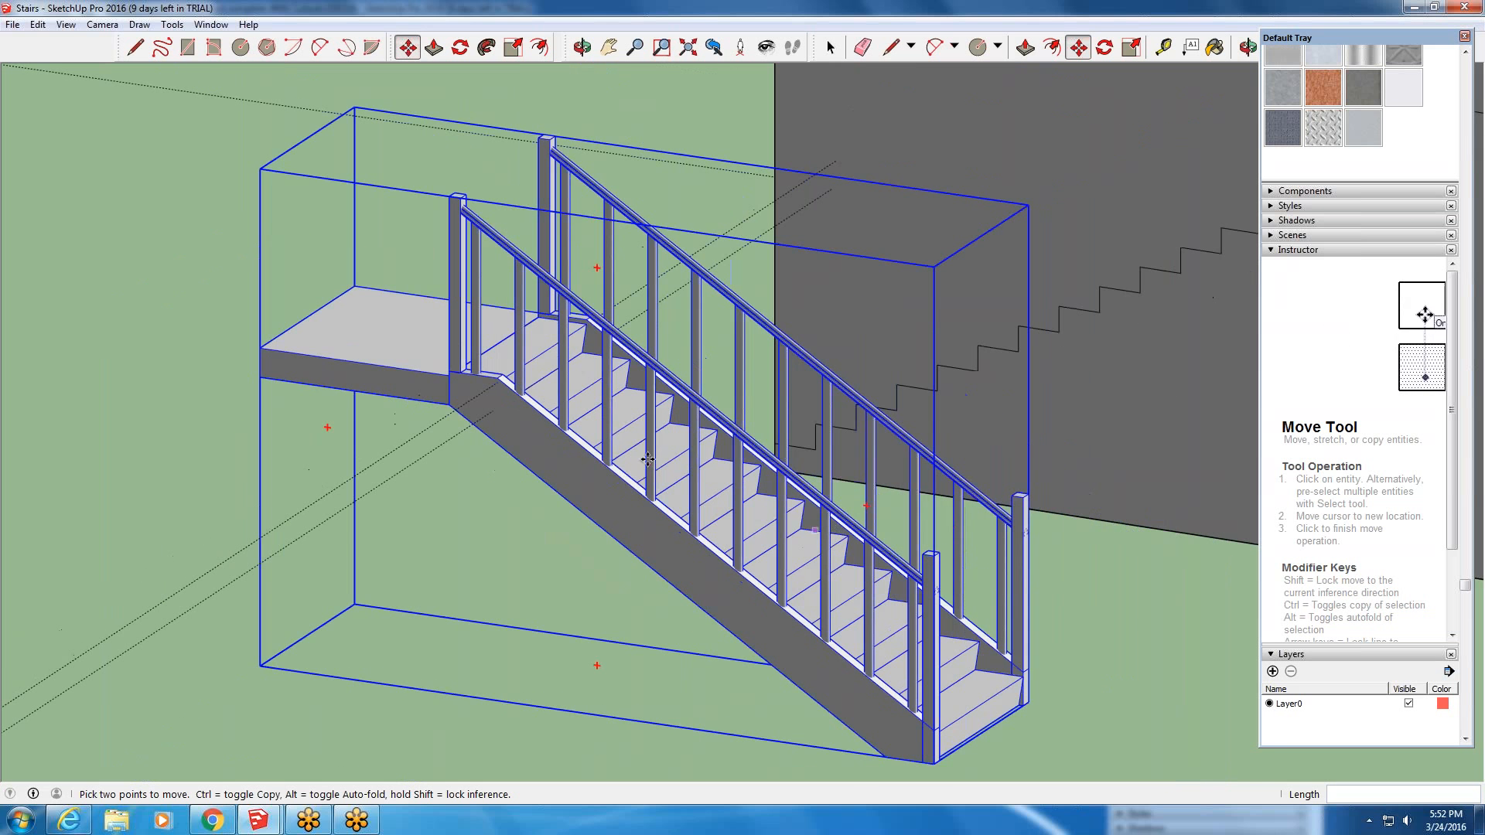
pyautogui.scroll(1, 605, 446)
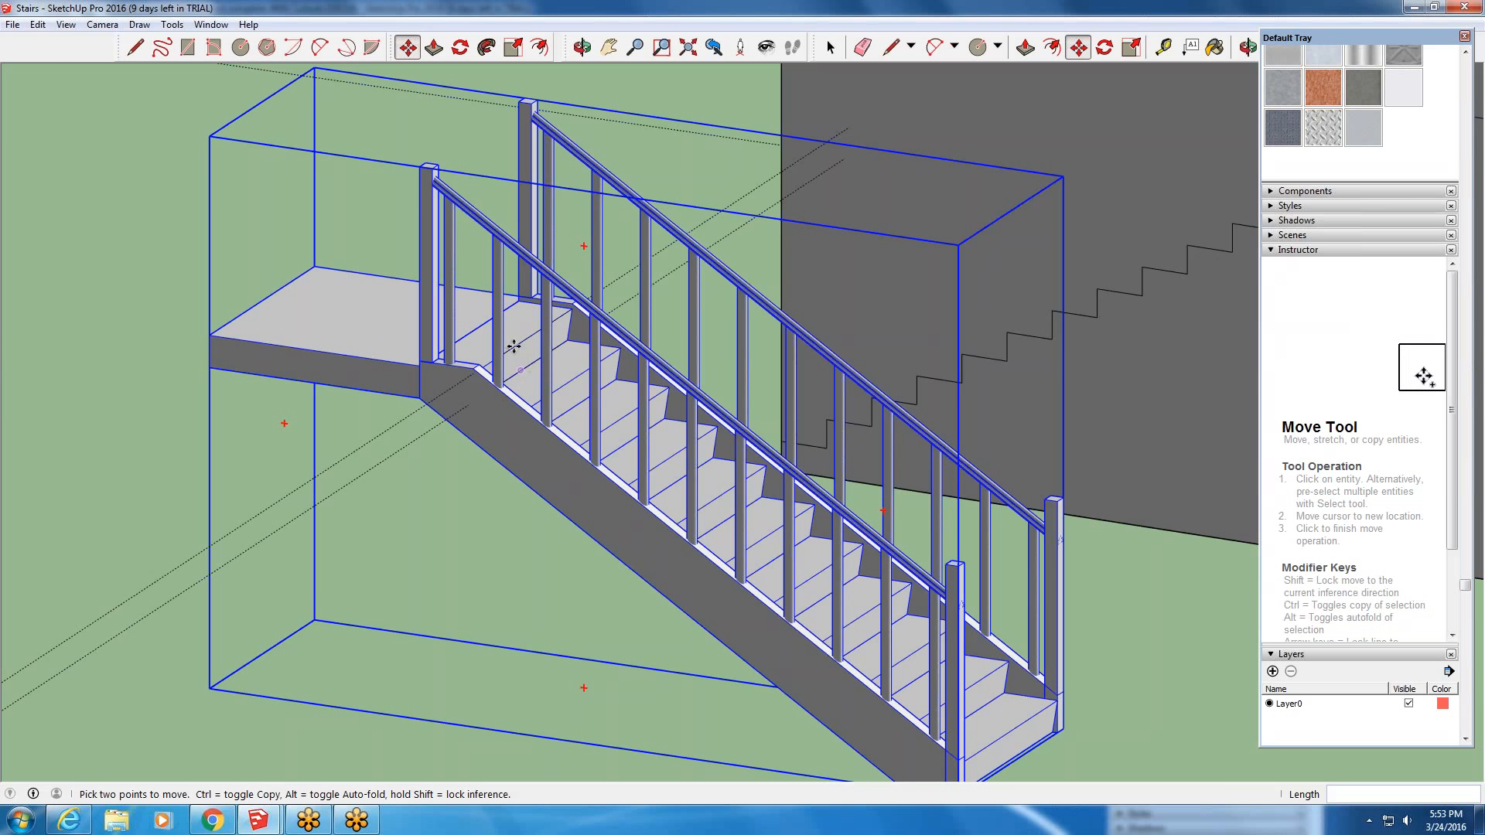
pyautogui.scroll(5, 526, 362)
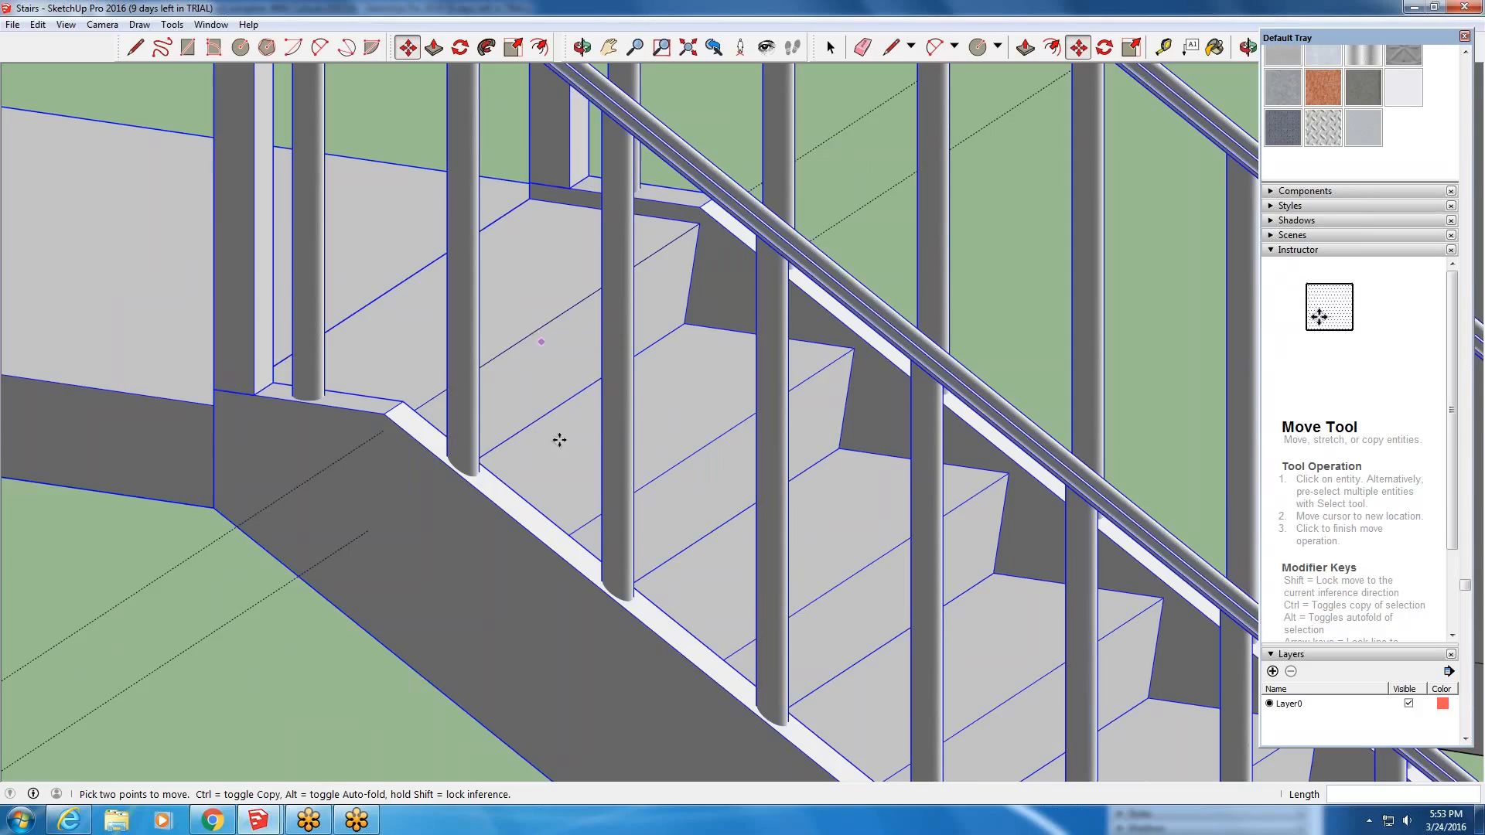
pyautogui.scroll(-2, 557, 439)
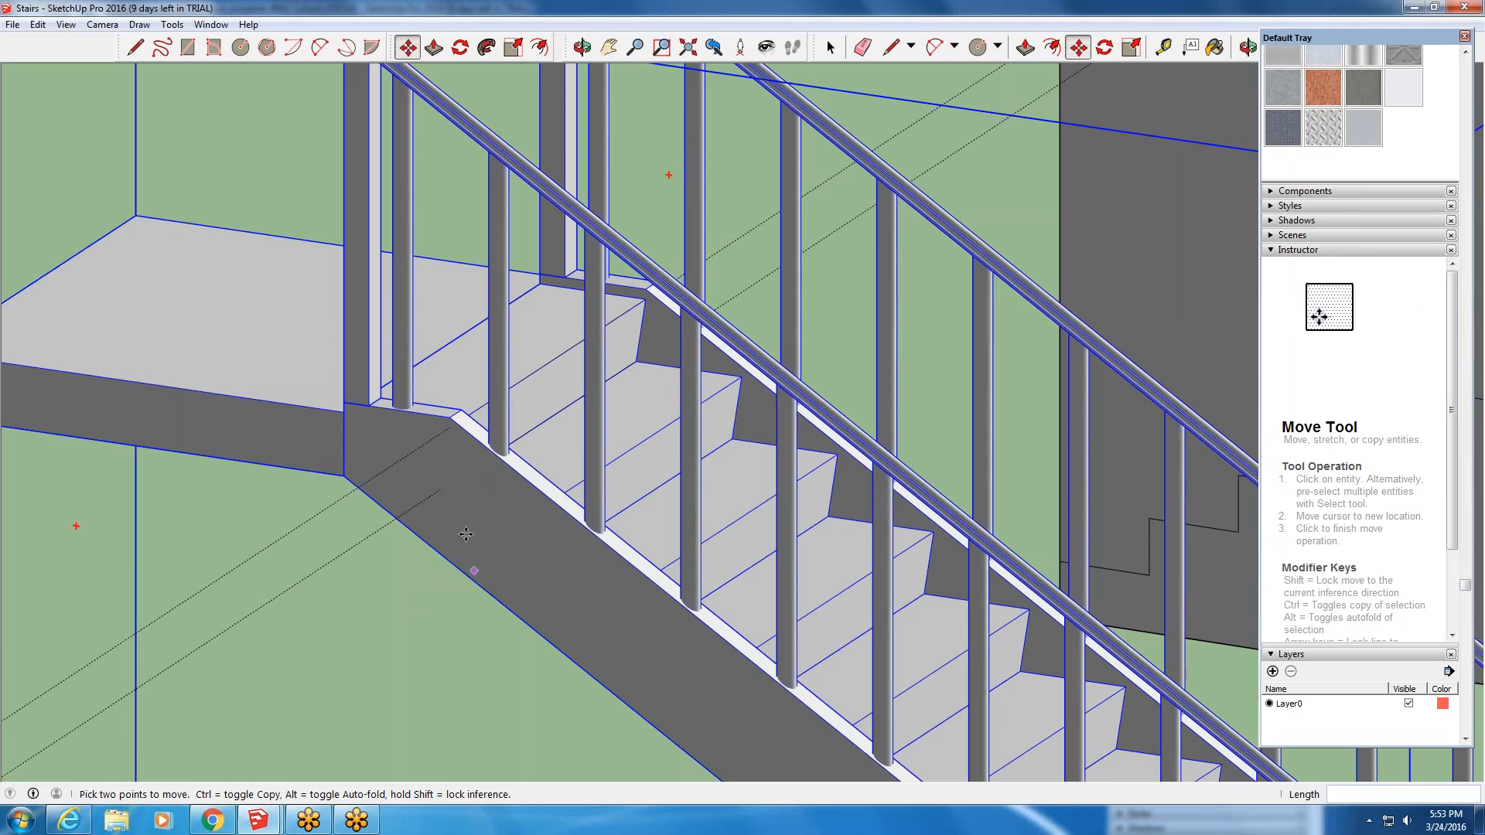
pyautogui.scroll(-3, 729, 658)
pyautogui.scroll(-1, 729, 657)
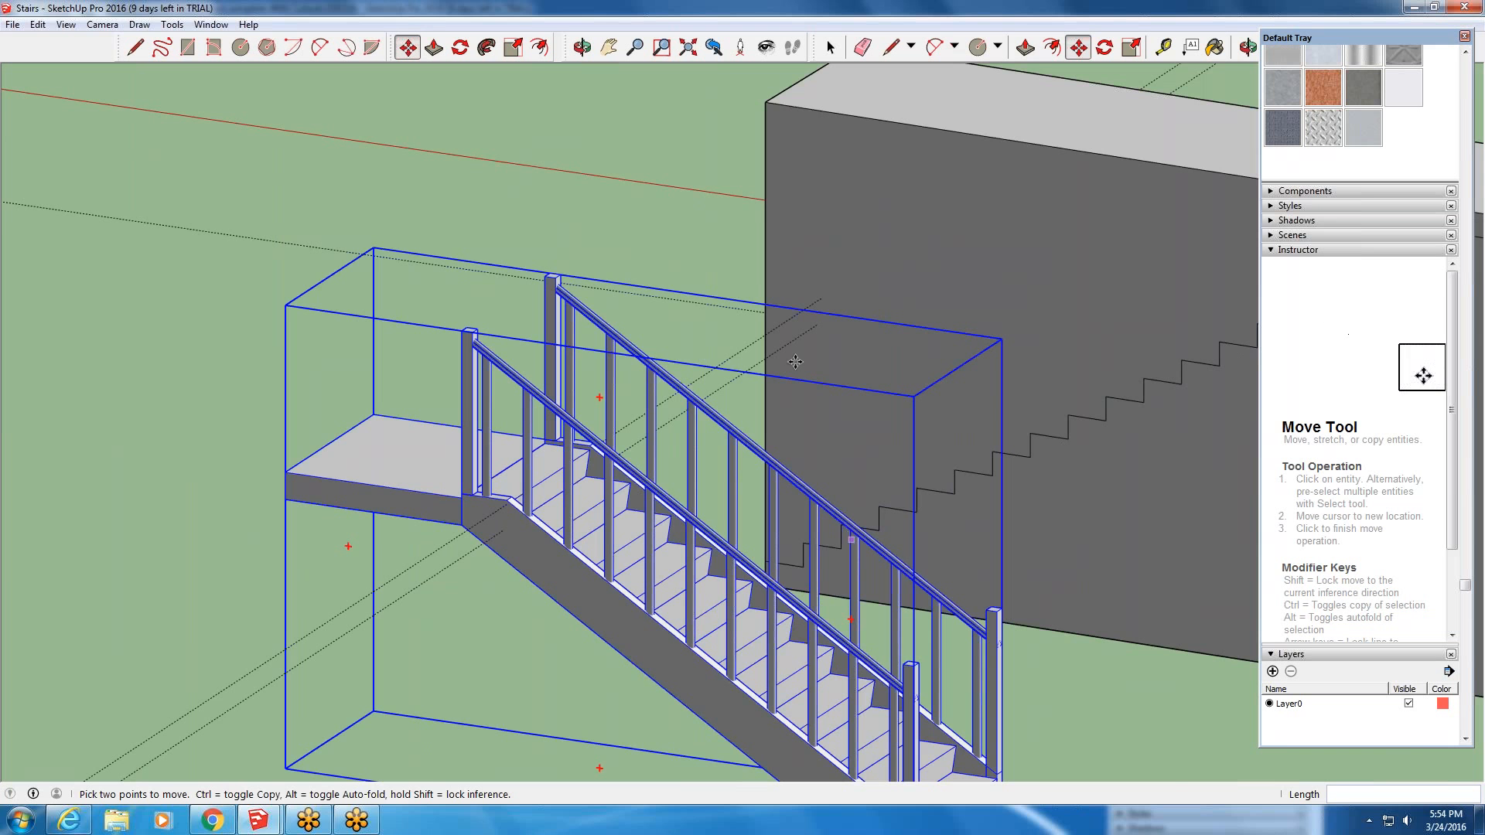
# - Review the whole Stairs model with Pan and orbit, and finish with a closer look at the two partly raised stair flights
pyautogui.scroll(-5, 797, 364)
pyautogui.hotkey('ctrl', 't')
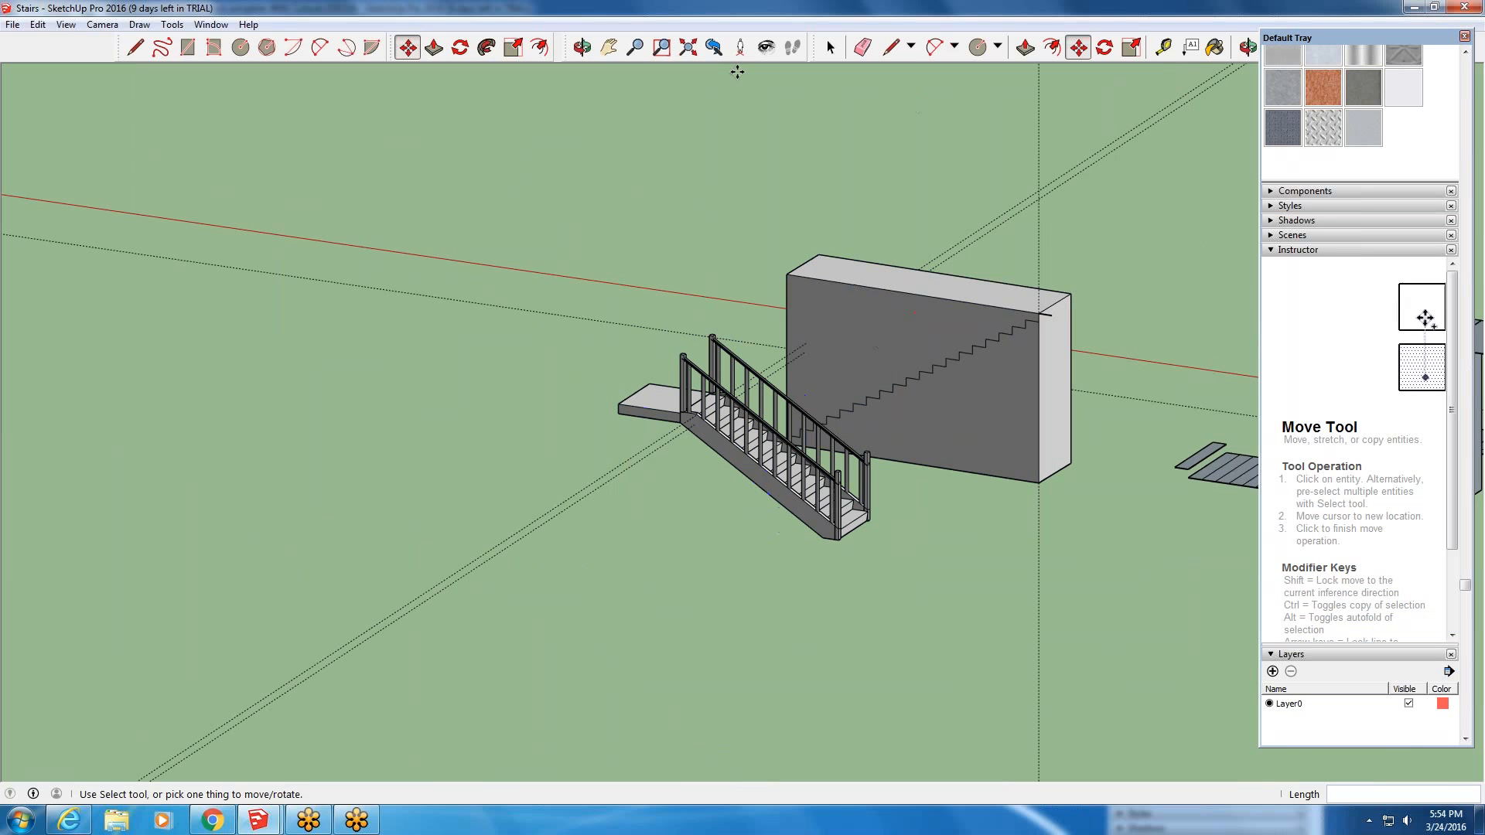
pyautogui.click(609, 47)
pyautogui.moveTo(796, 344); pyautogui.dragTo(376, 332)
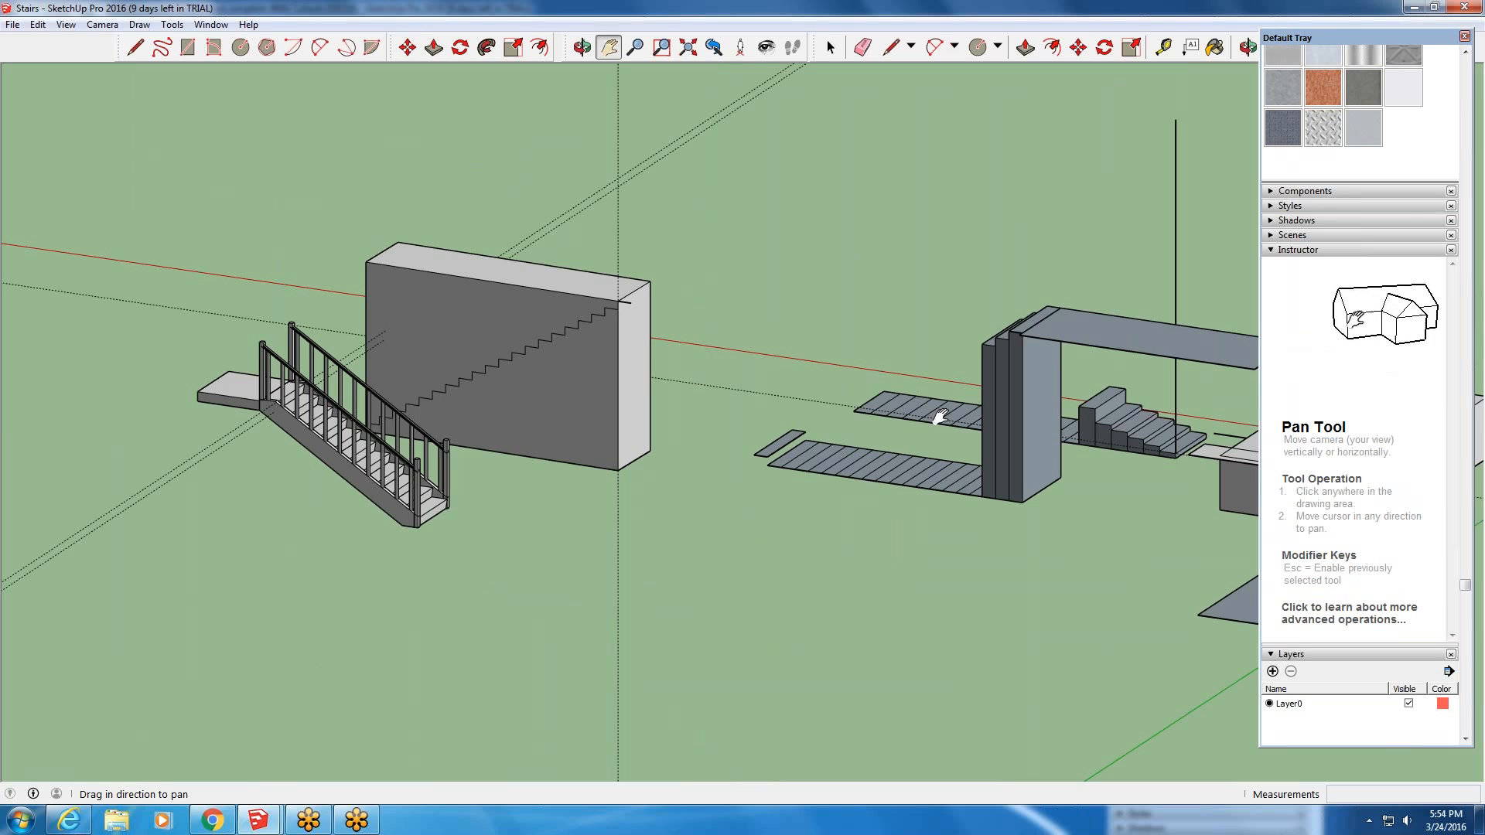
pyautogui.moveTo(793, 482); pyautogui.dragTo(719, 402, button='middle')
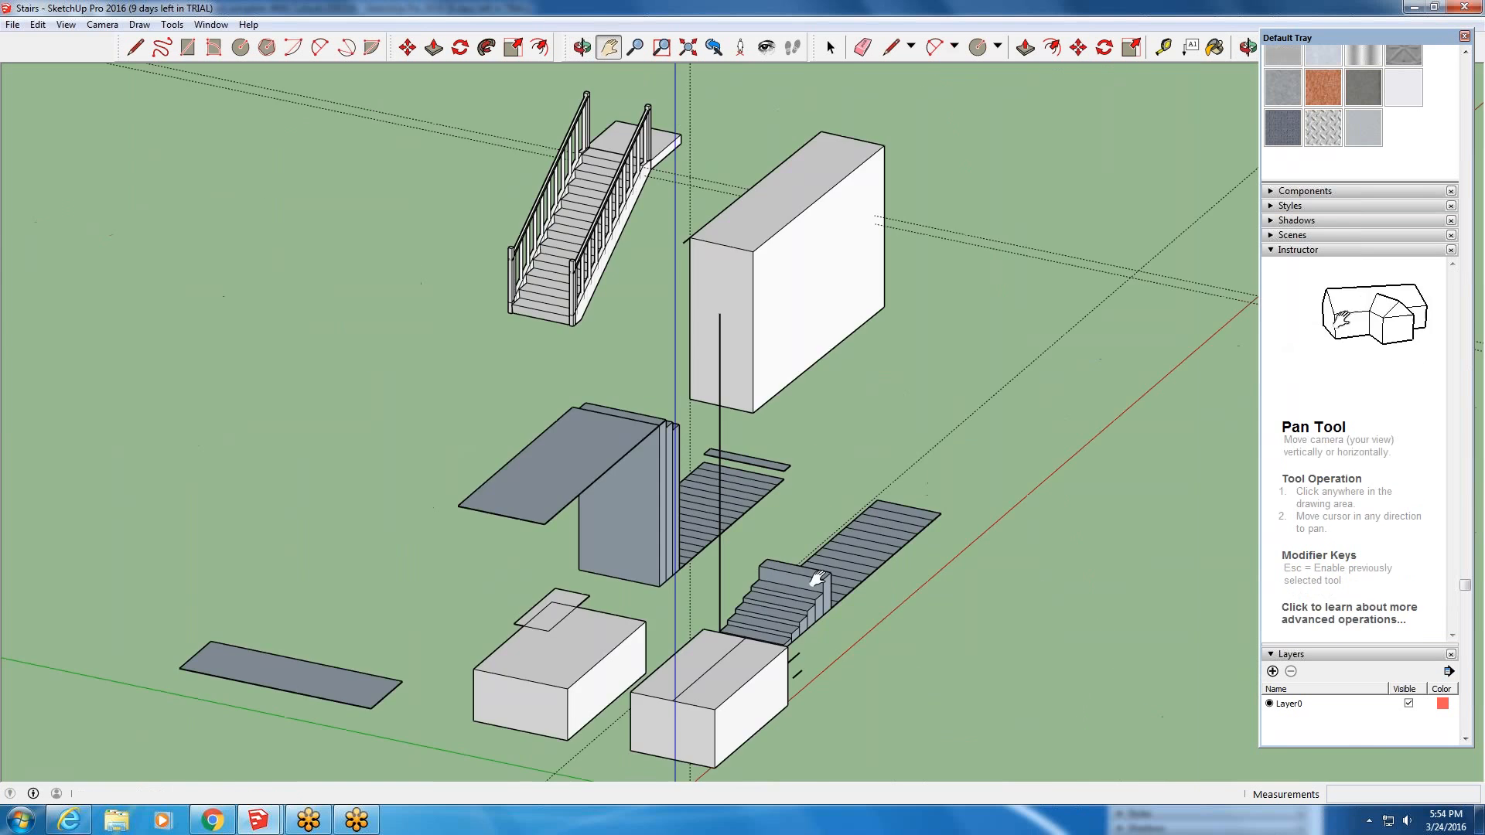
pyautogui.moveTo(817, 577); pyautogui.dragTo(147, 615, button='middle')
pyautogui.scroll(-2, 438, 455)
pyautogui.scroll(-2, 747, 491)
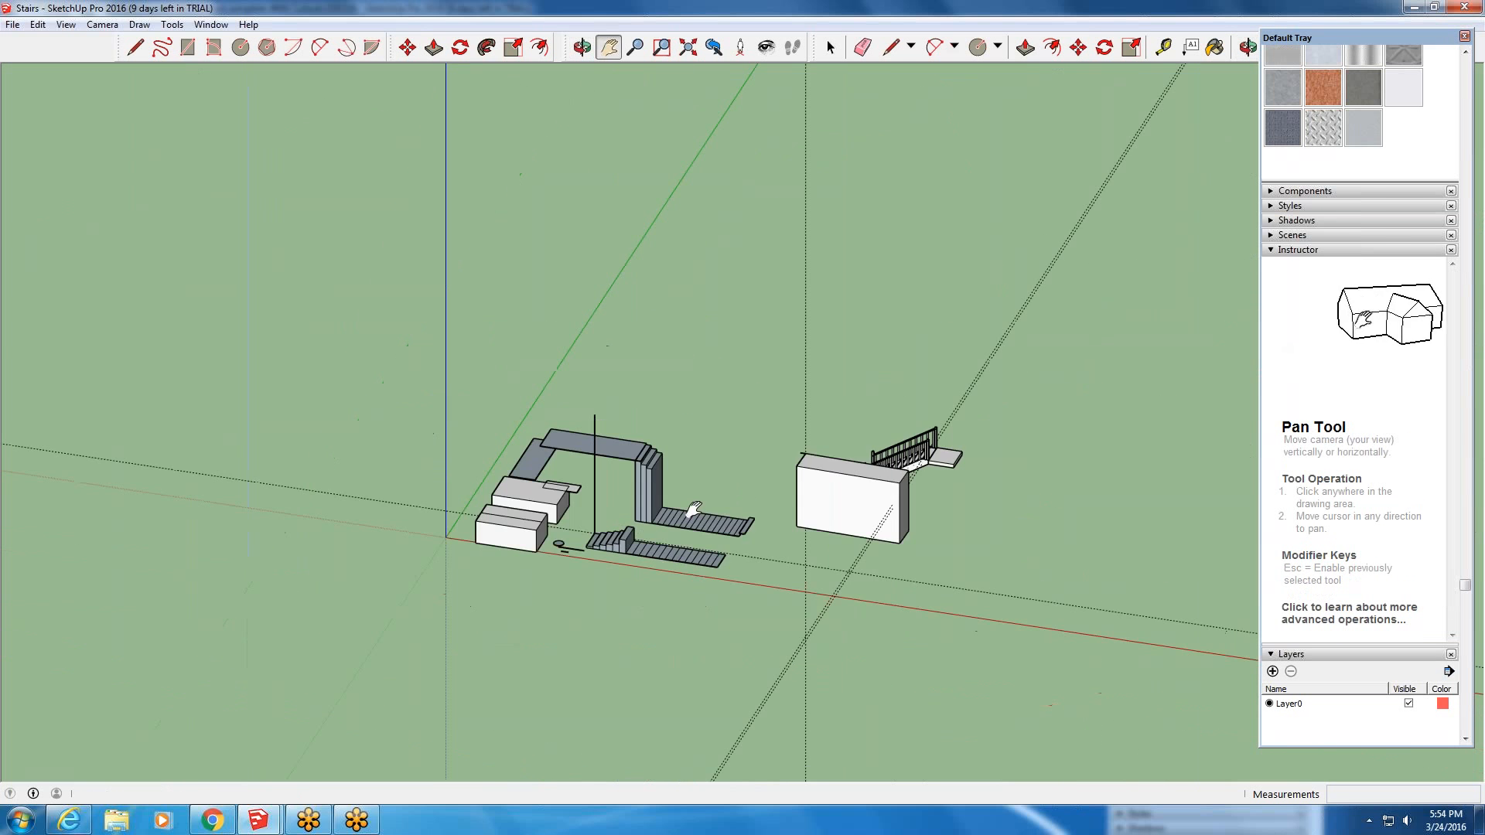
pyautogui.scroll(6, 694, 511)
pyautogui.moveTo(546, 394)
pyautogui.mouseDown(button='middle')
pyautogui.moveTo(527, 428)
pyautogui.moveTo(546, 414)
pyautogui.mouseUp(button='middle')
pyautogui.scroll(1, 516, 510)
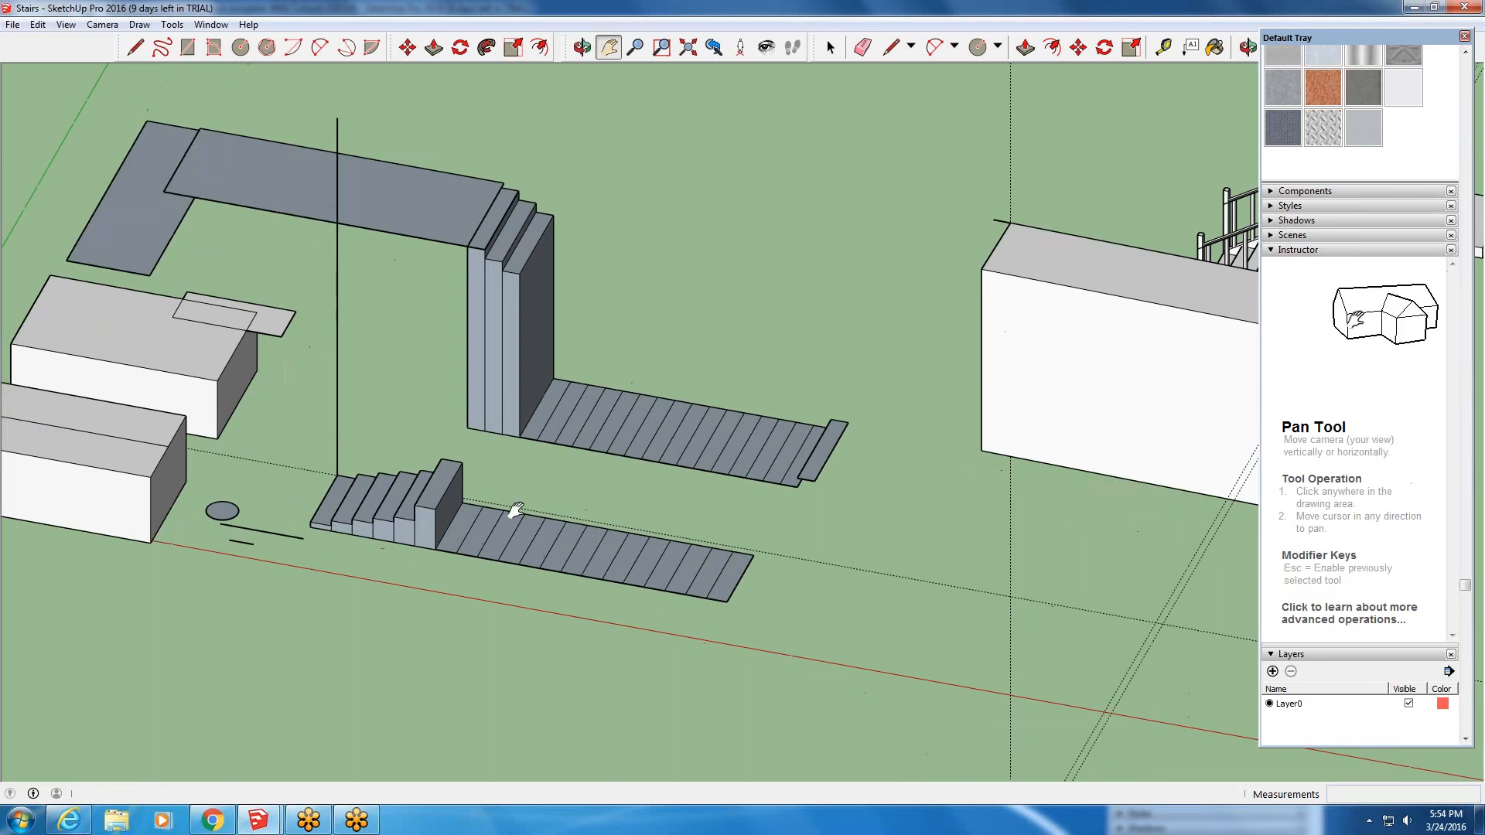
pyautogui.scroll(2, 516, 511)
pyautogui.moveTo(516, 510); pyautogui.dragTo(381, 535, button='middle')
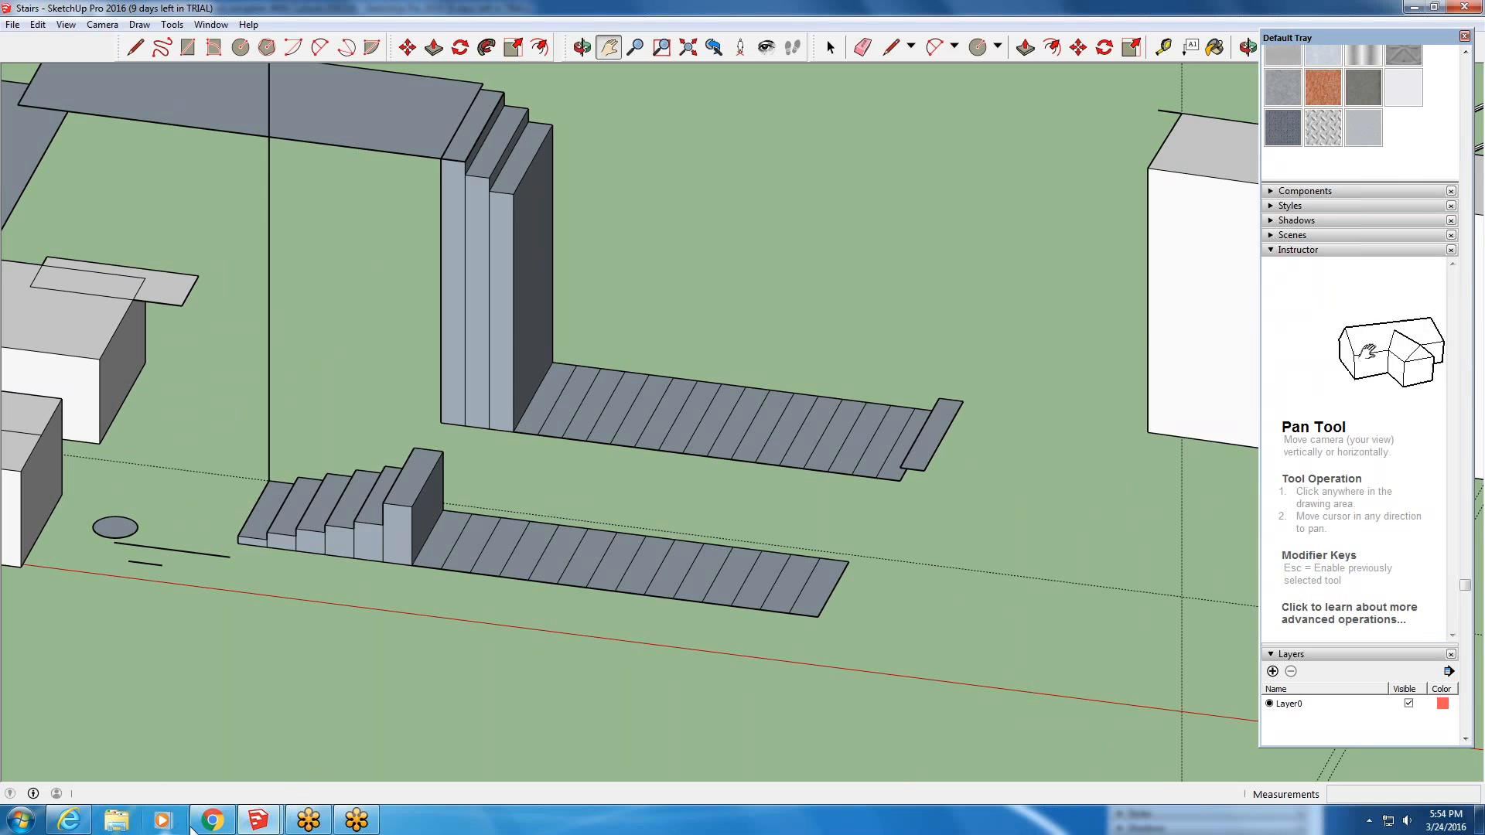
# - Switch to Chrome and bring up the Google Docs file list
pyautogui.moveTo(209, 810)
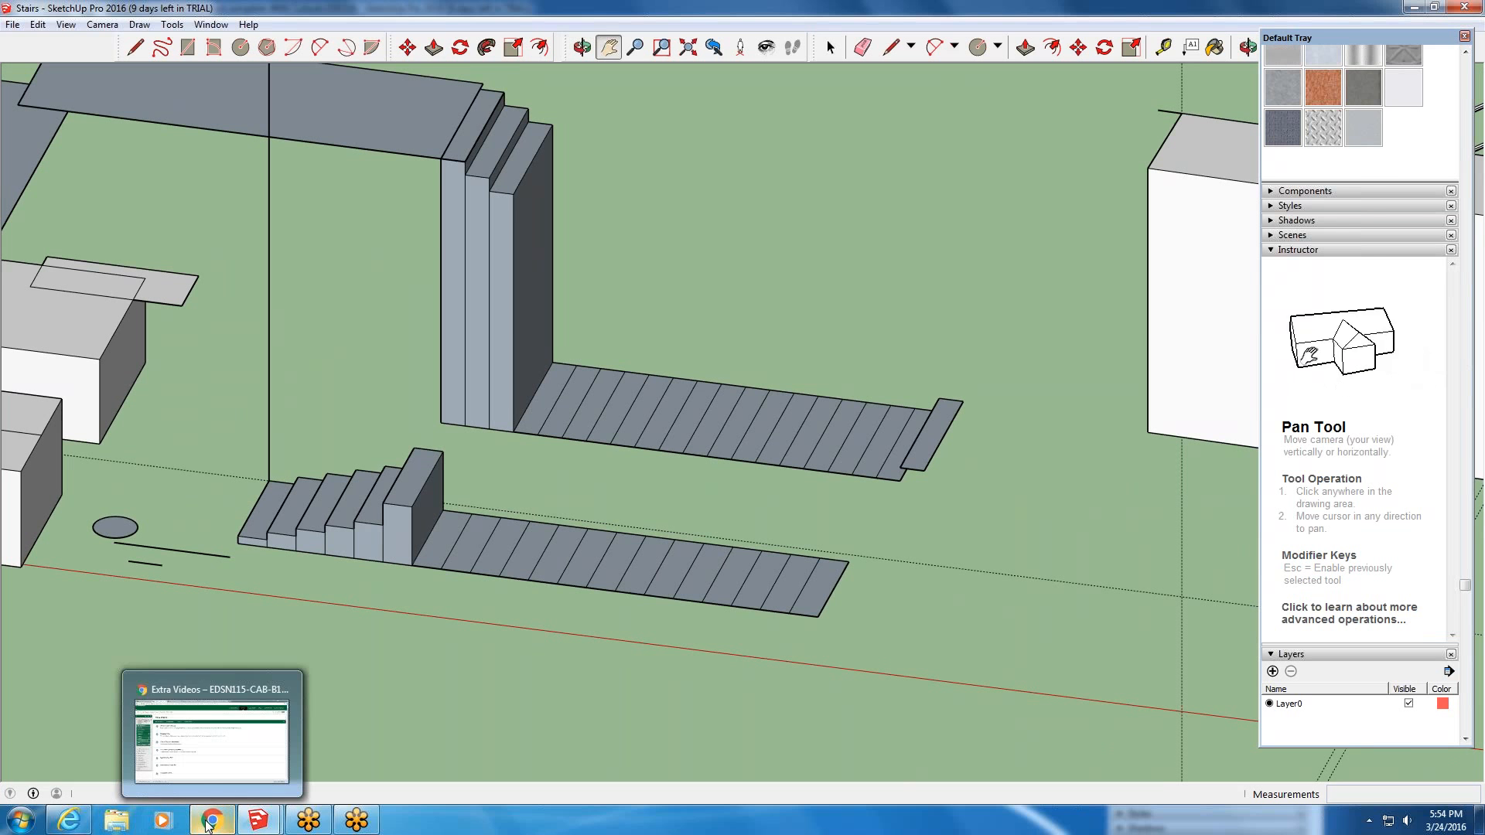
pyautogui.click(210, 738)
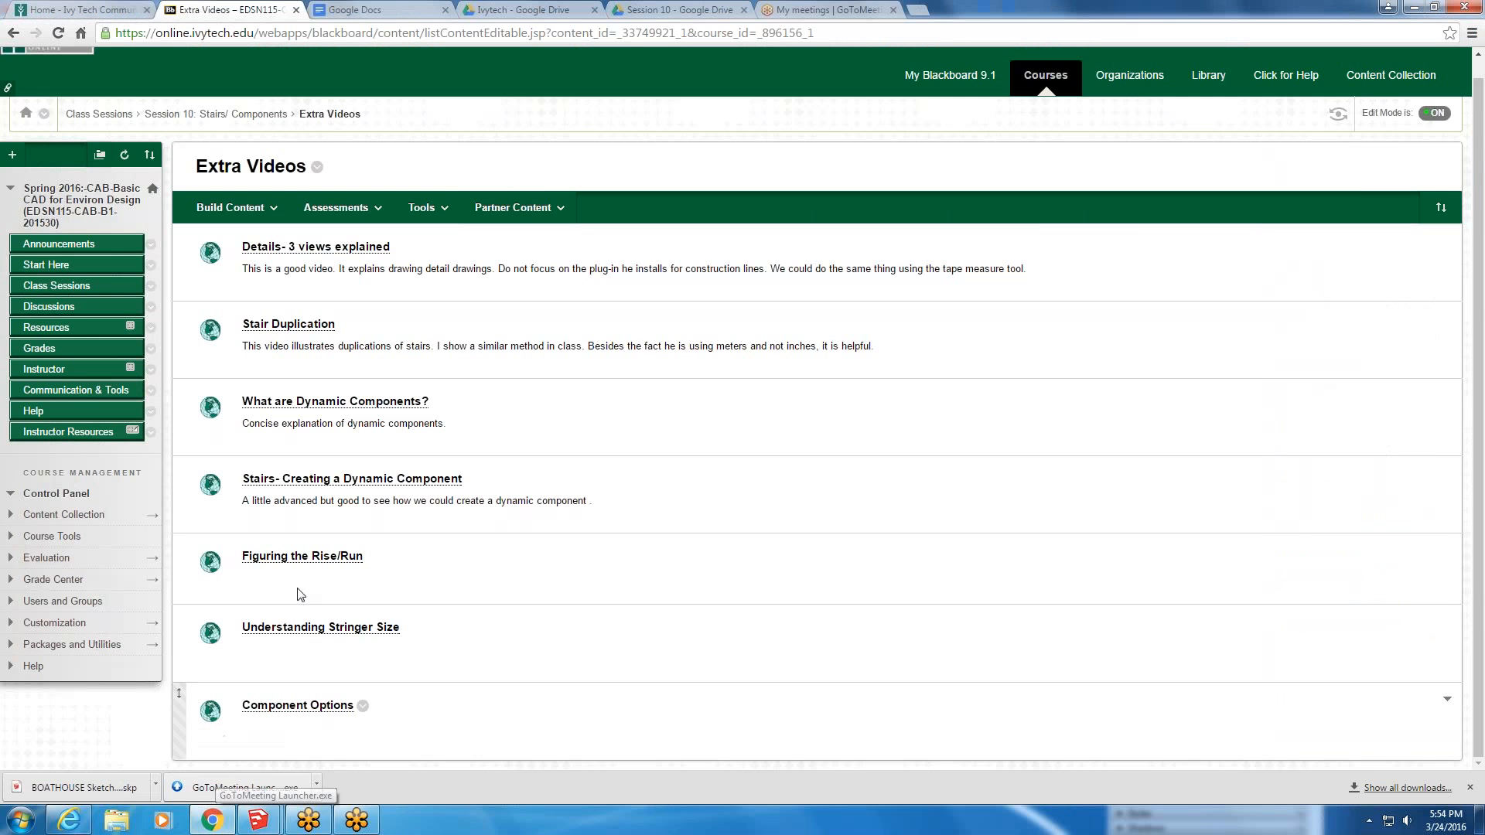
pyautogui.click(412, 10)
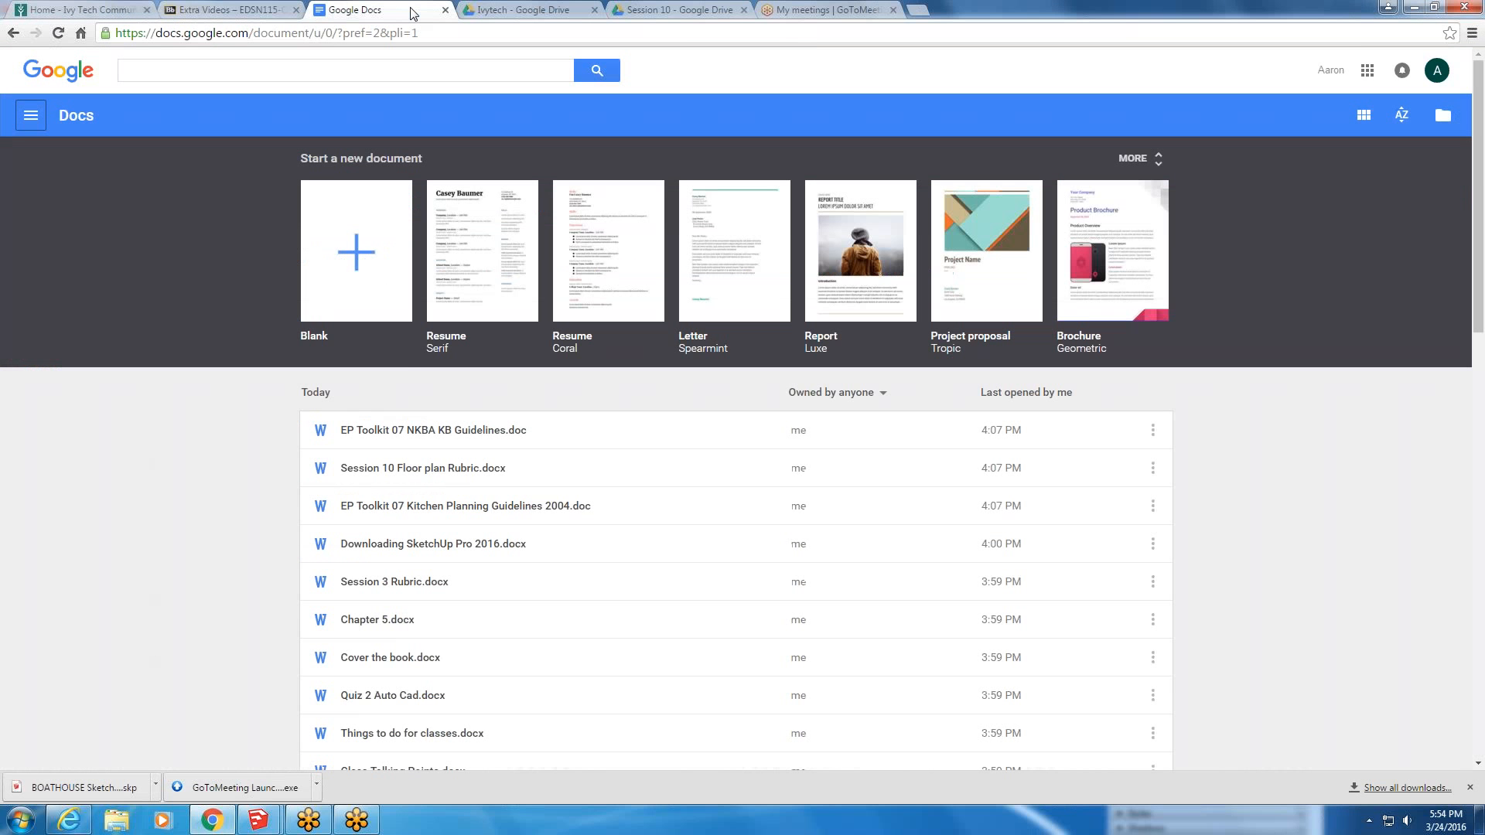
pyautogui.click(430, 467)
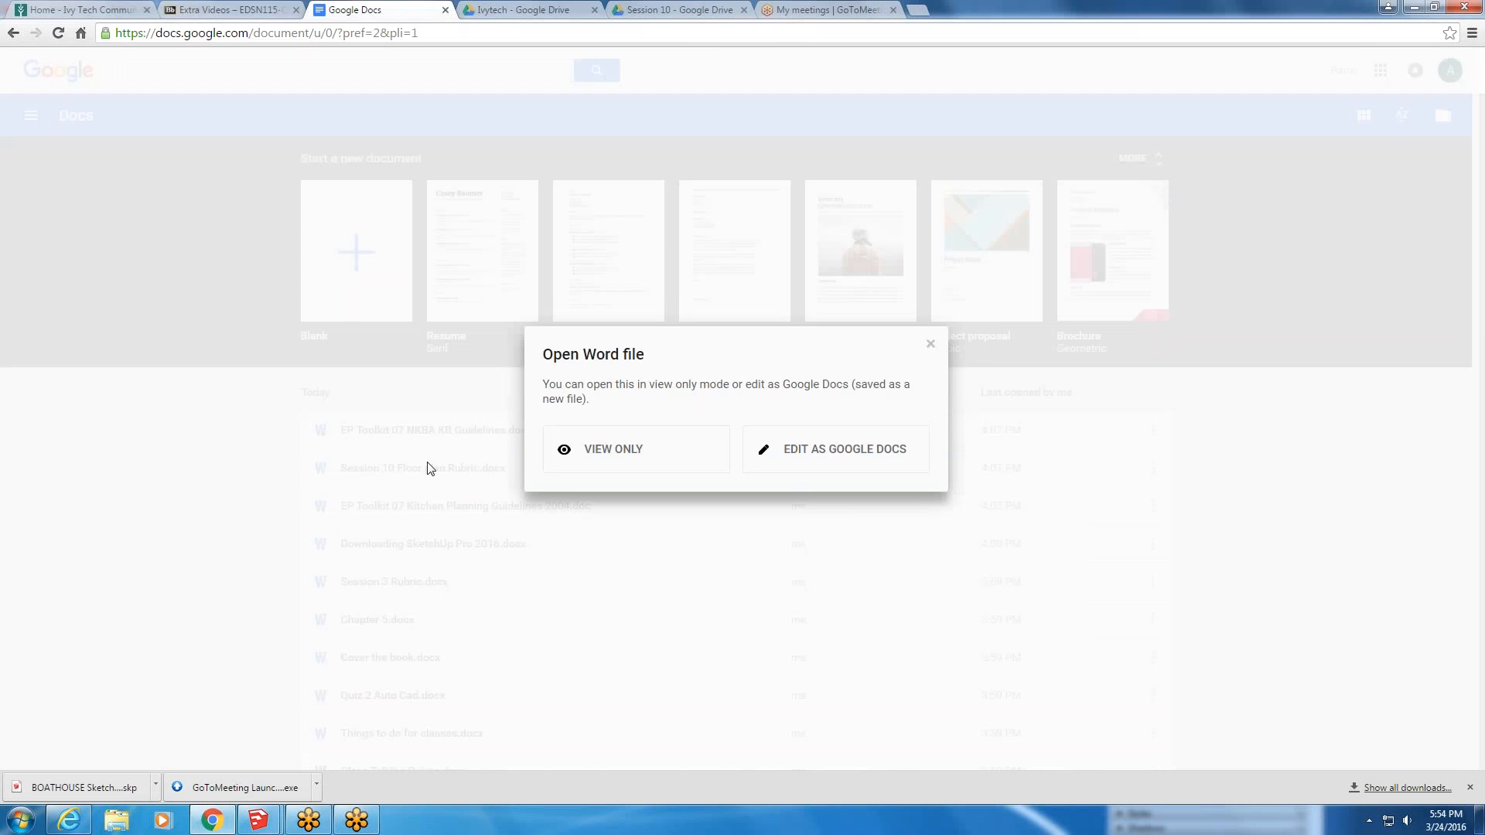
pyautogui.click(930, 343)
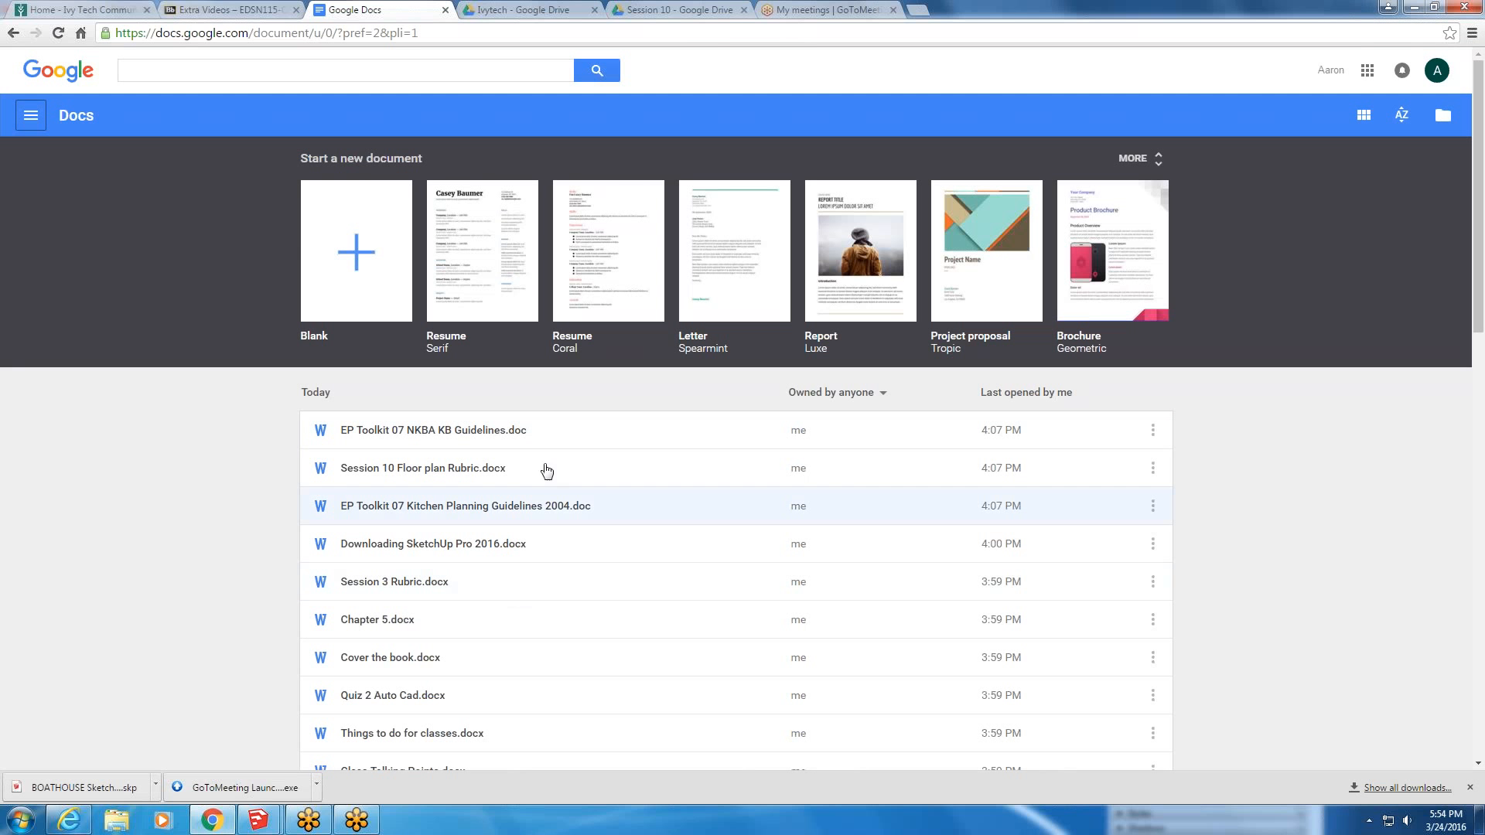
pyautogui.click(31, 115)
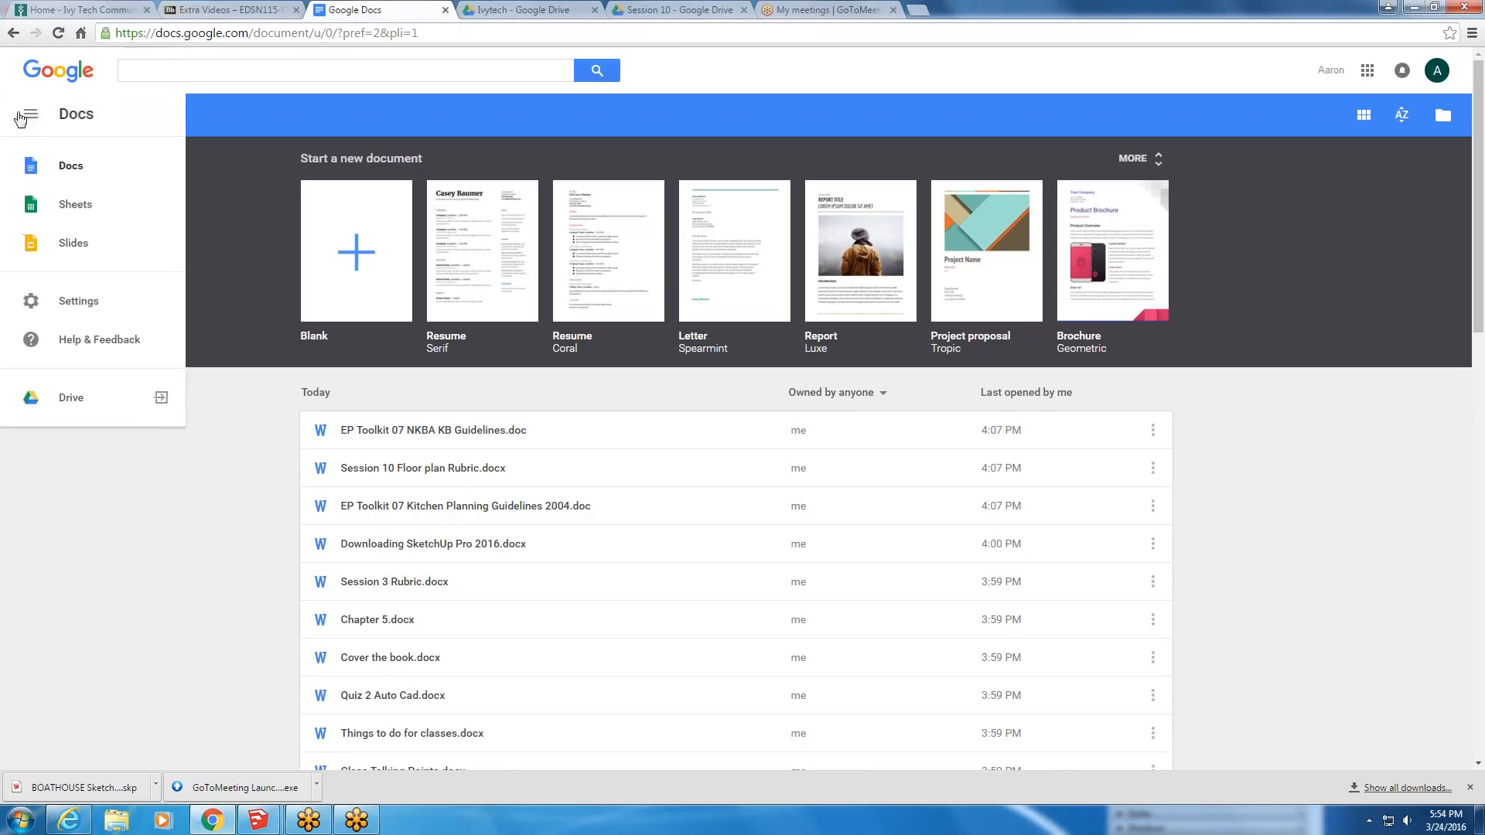
pyautogui.click(91, 127)
pyautogui.click(86, 127)
pyautogui.click(81, 128)
pyautogui.click(59, 119)
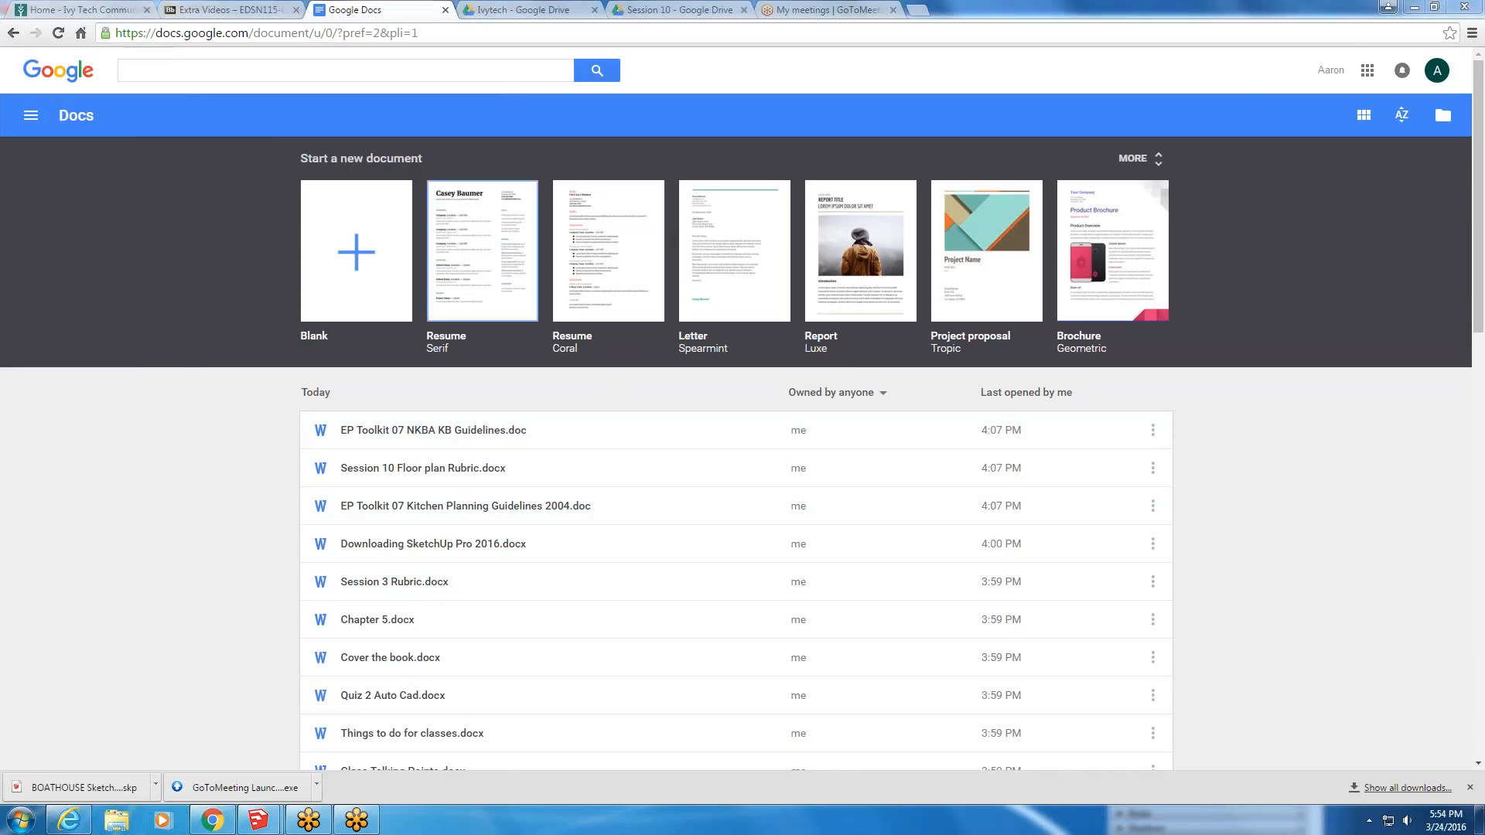
# - Open Session 10 Rubric.docx from the Docs list in view-only mode and read its stair assignment instructions
pyautogui.scroll(-5, 1262, 464)
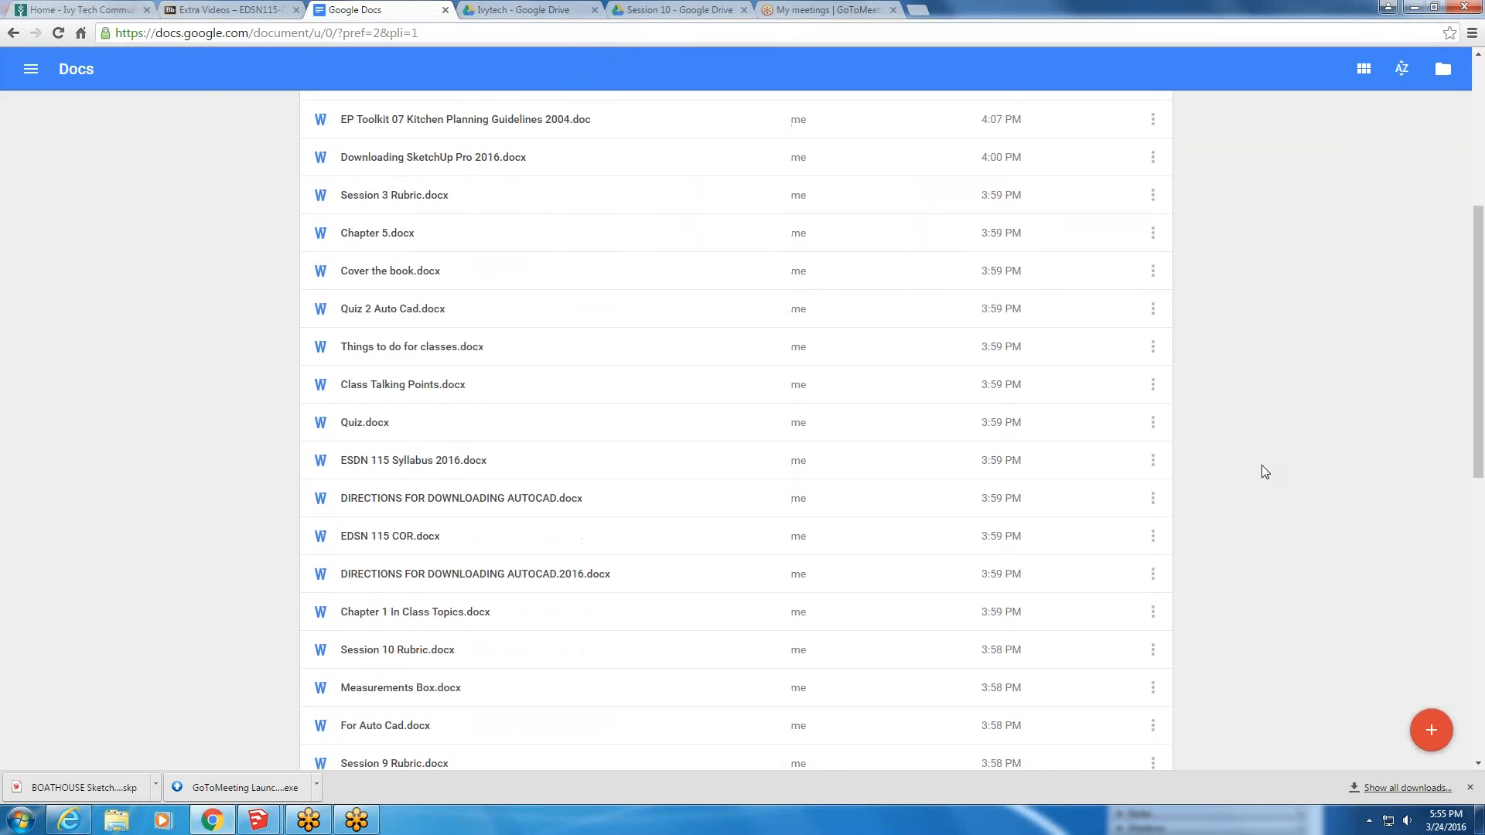
pyautogui.scroll(-2, 424, 490)
pyautogui.click(417, 493)
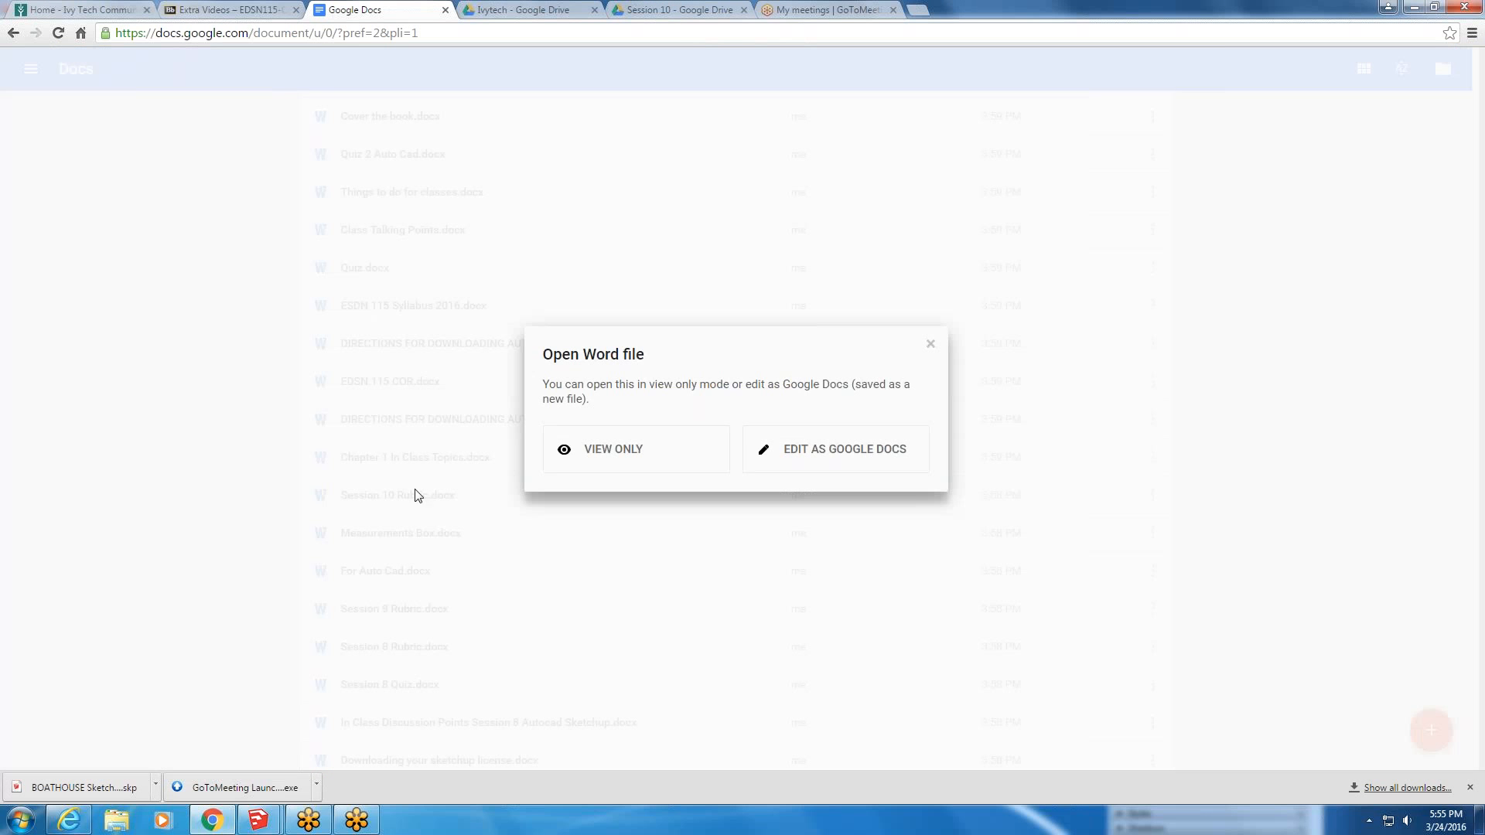
pyautogui.click(650, 459)
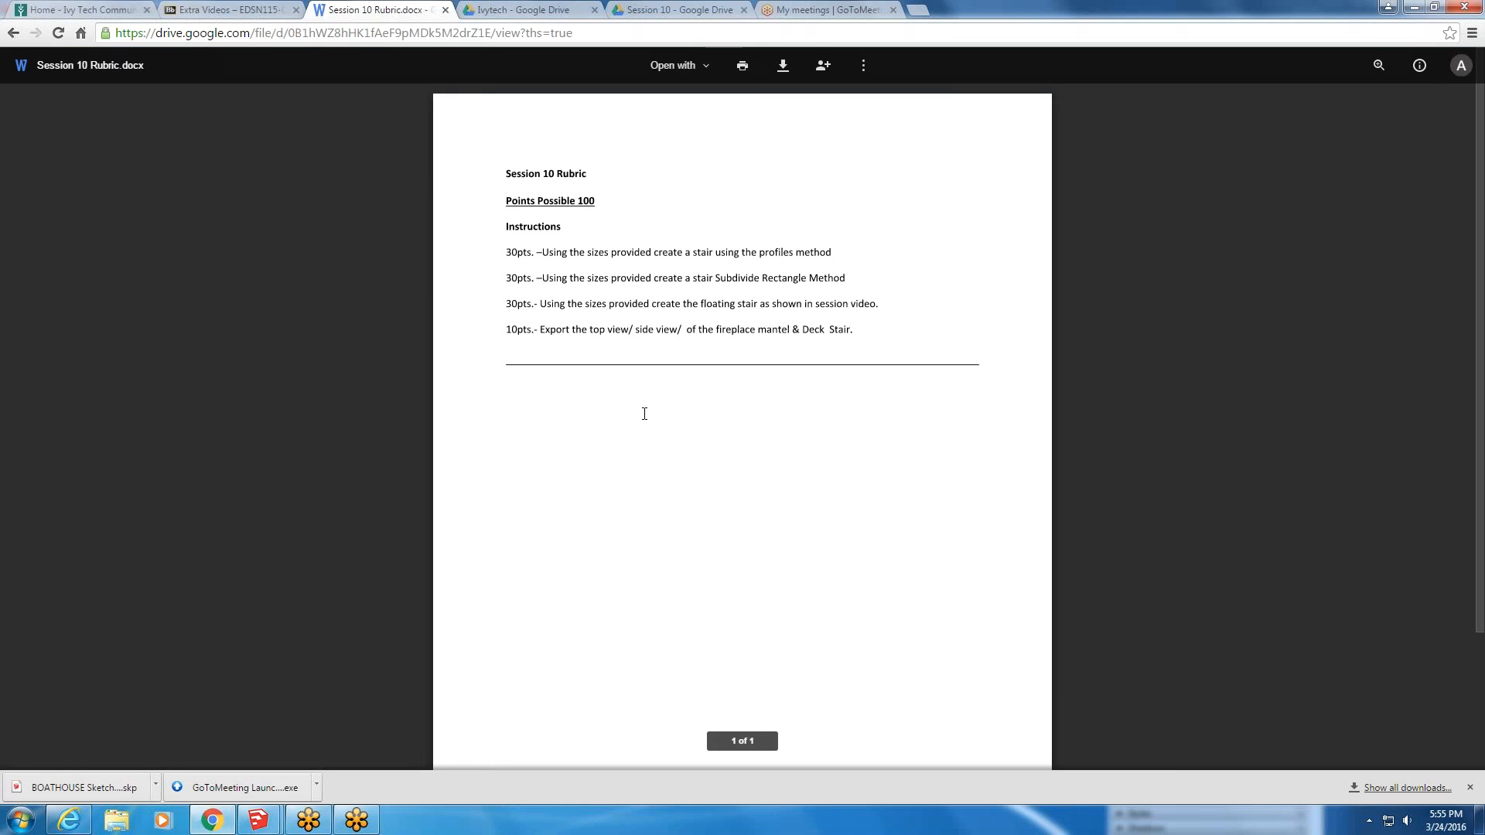
pyautogui.scroll(-3, 645, 414)
pyautogui.scroll(3, 644, 414)
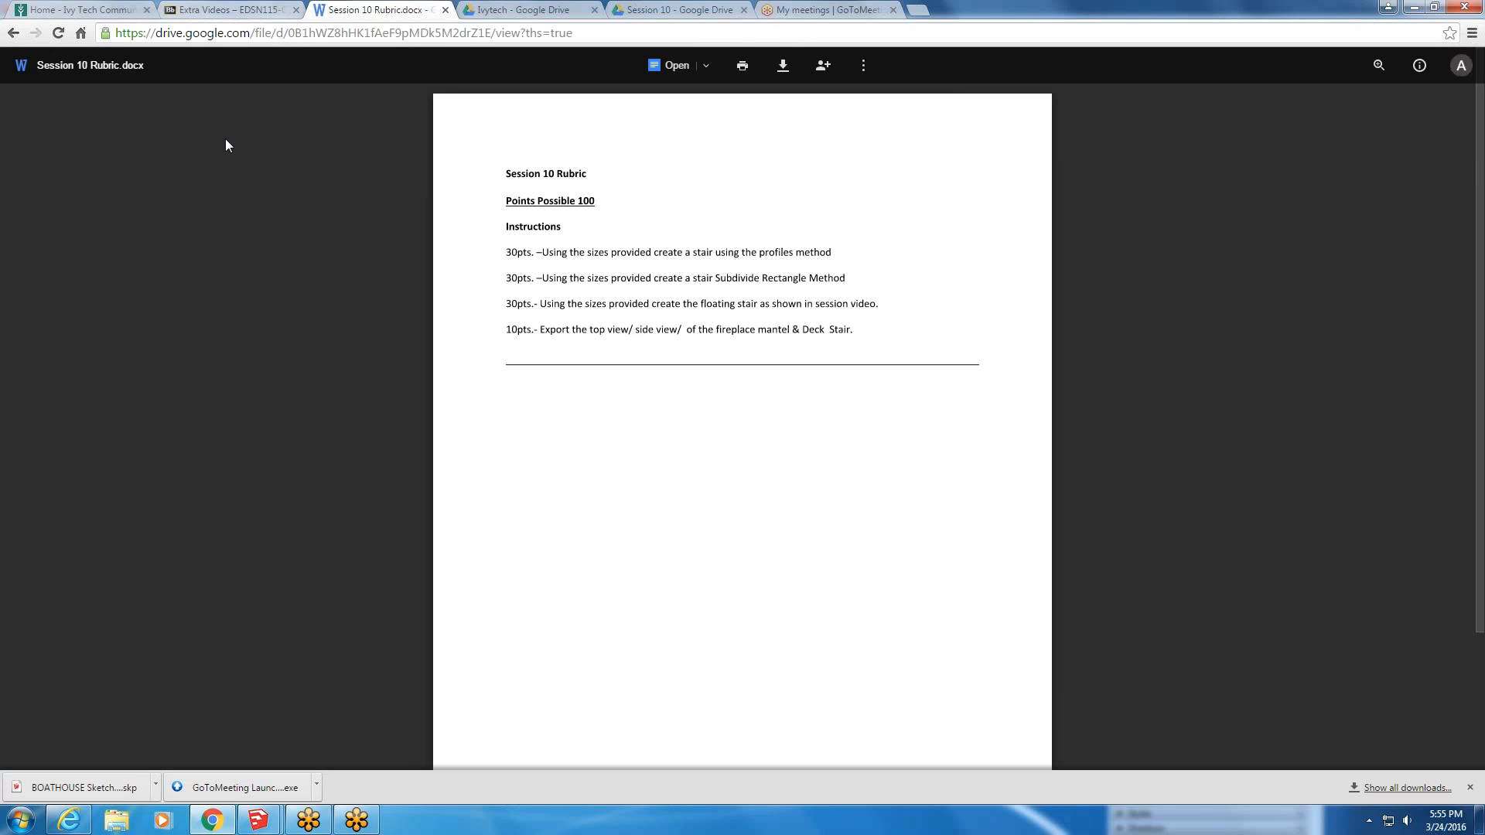
# - Return to the Docs list, open Measurements Box.docx in view-only mode, and read down to its stair calculator notes
pyautogui.click(12, 34)
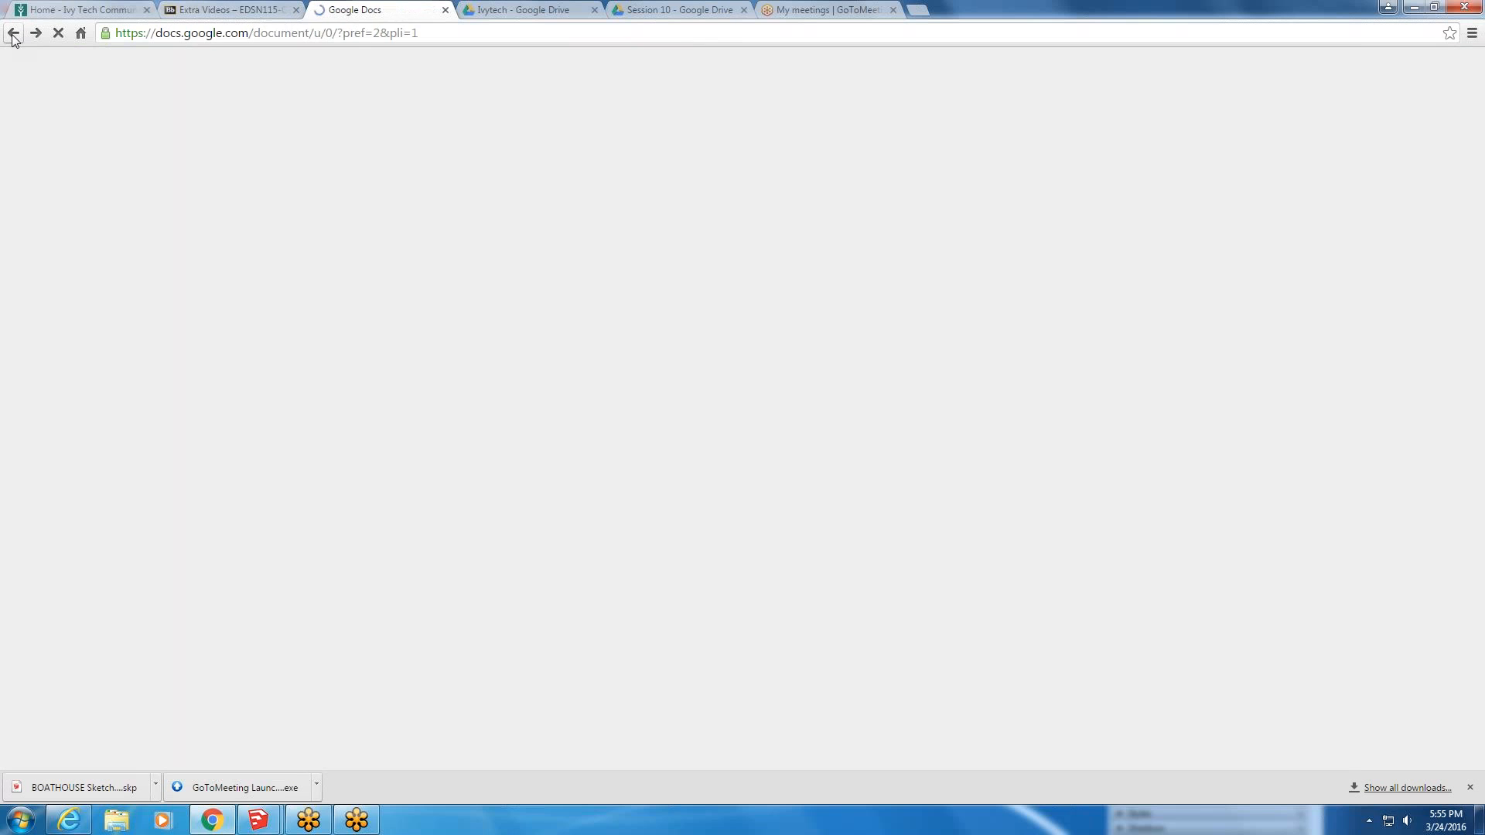
pyautogui.scroll(-8, 600, 646)
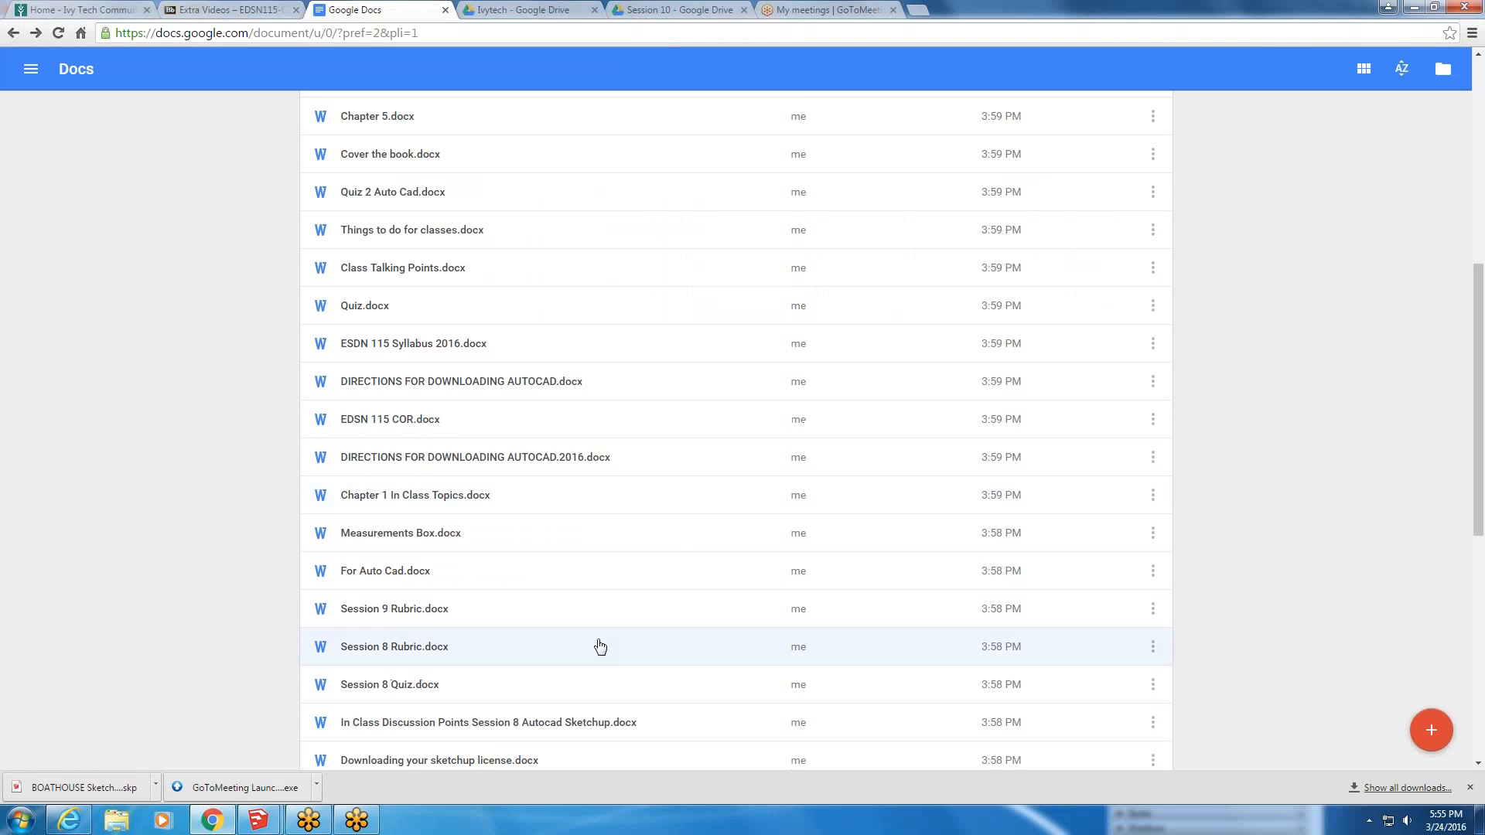
pyautogui.scroll(-3, 600, 646)
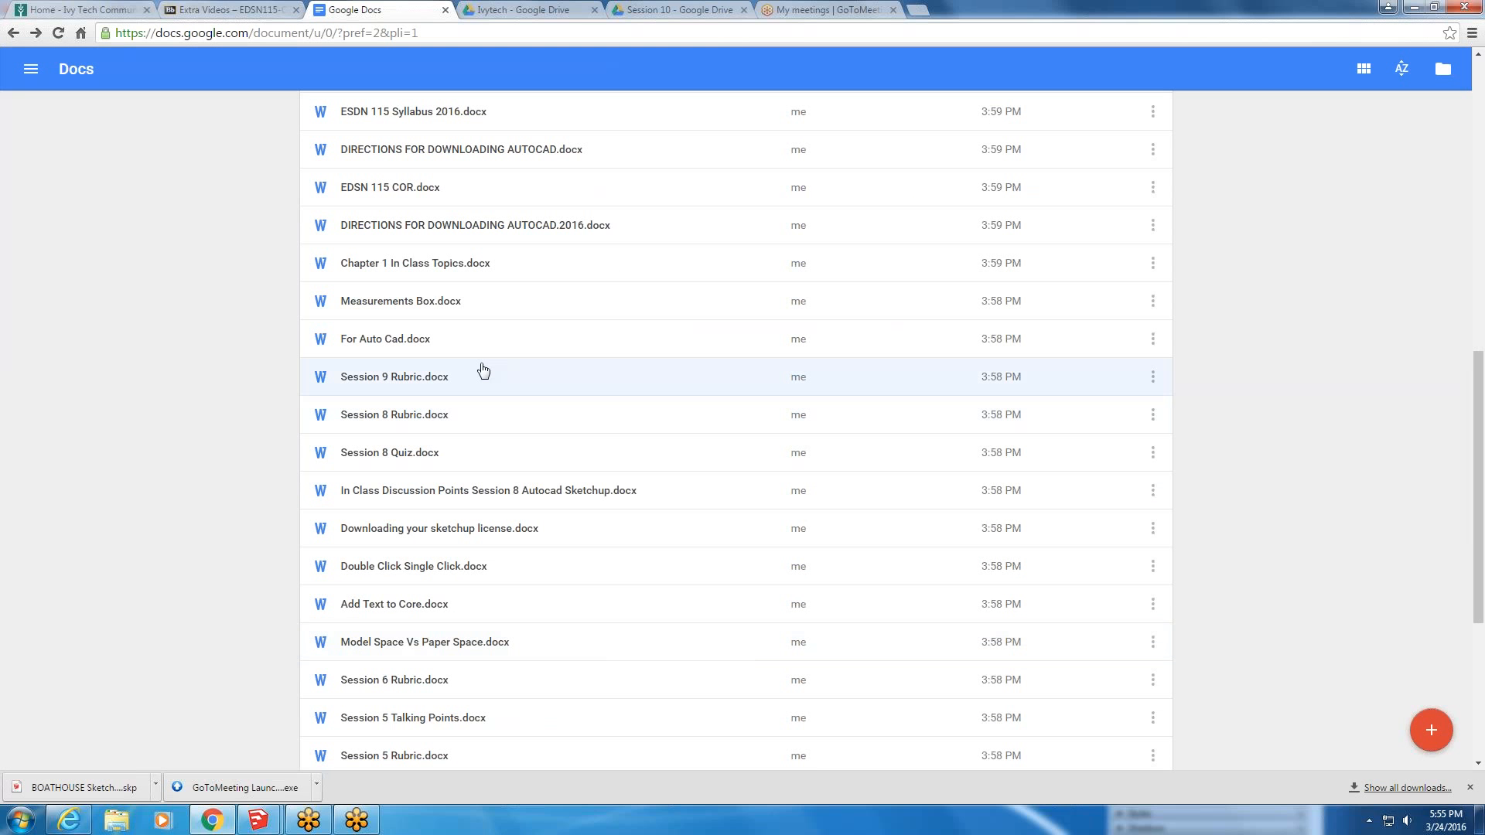
pyautogui.click(409, 309)
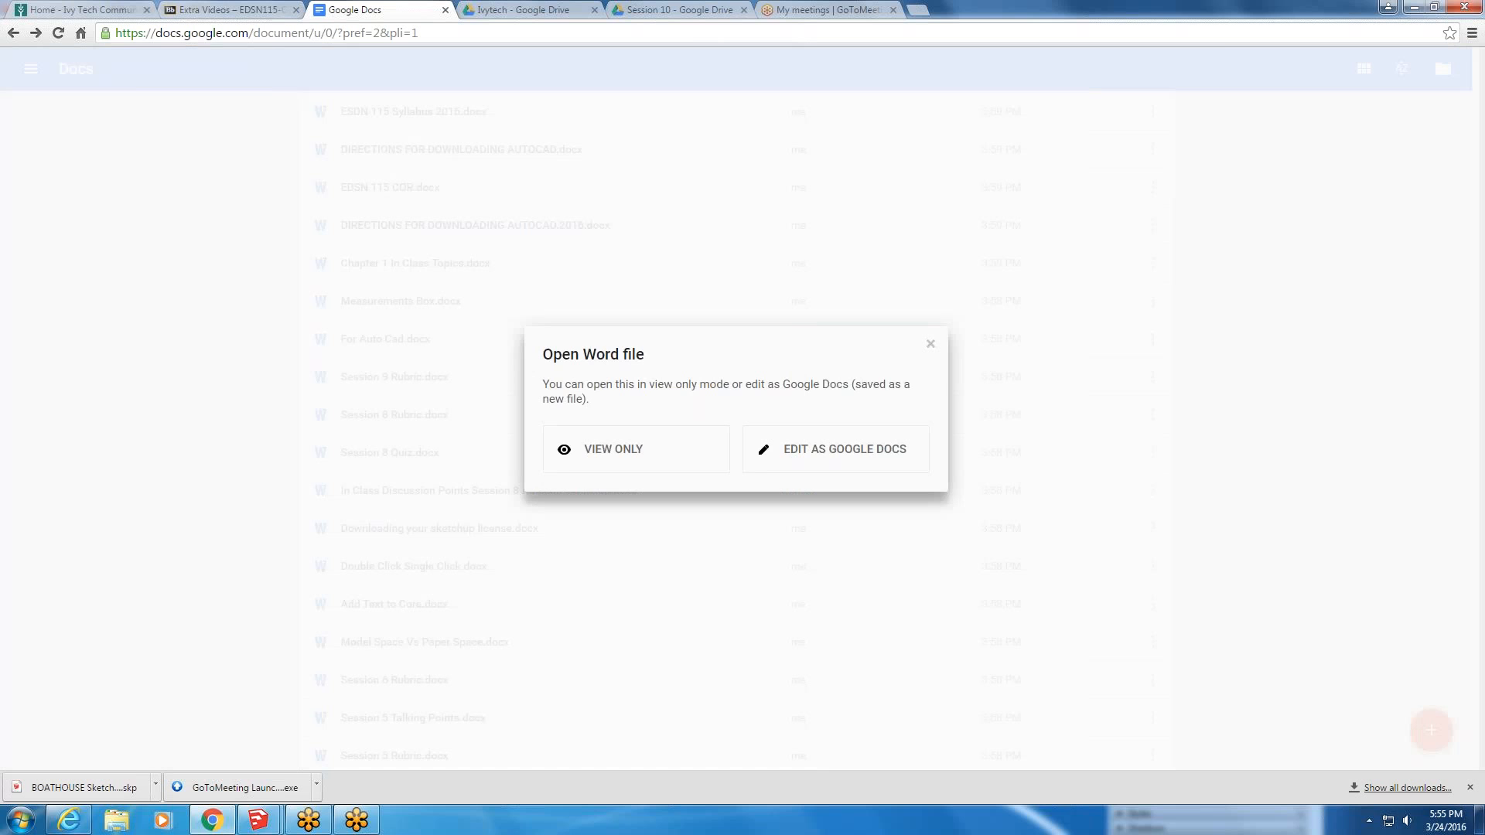
pyautogui.click(604, 465)
pyautogui.scroll(-7, 742, 417)
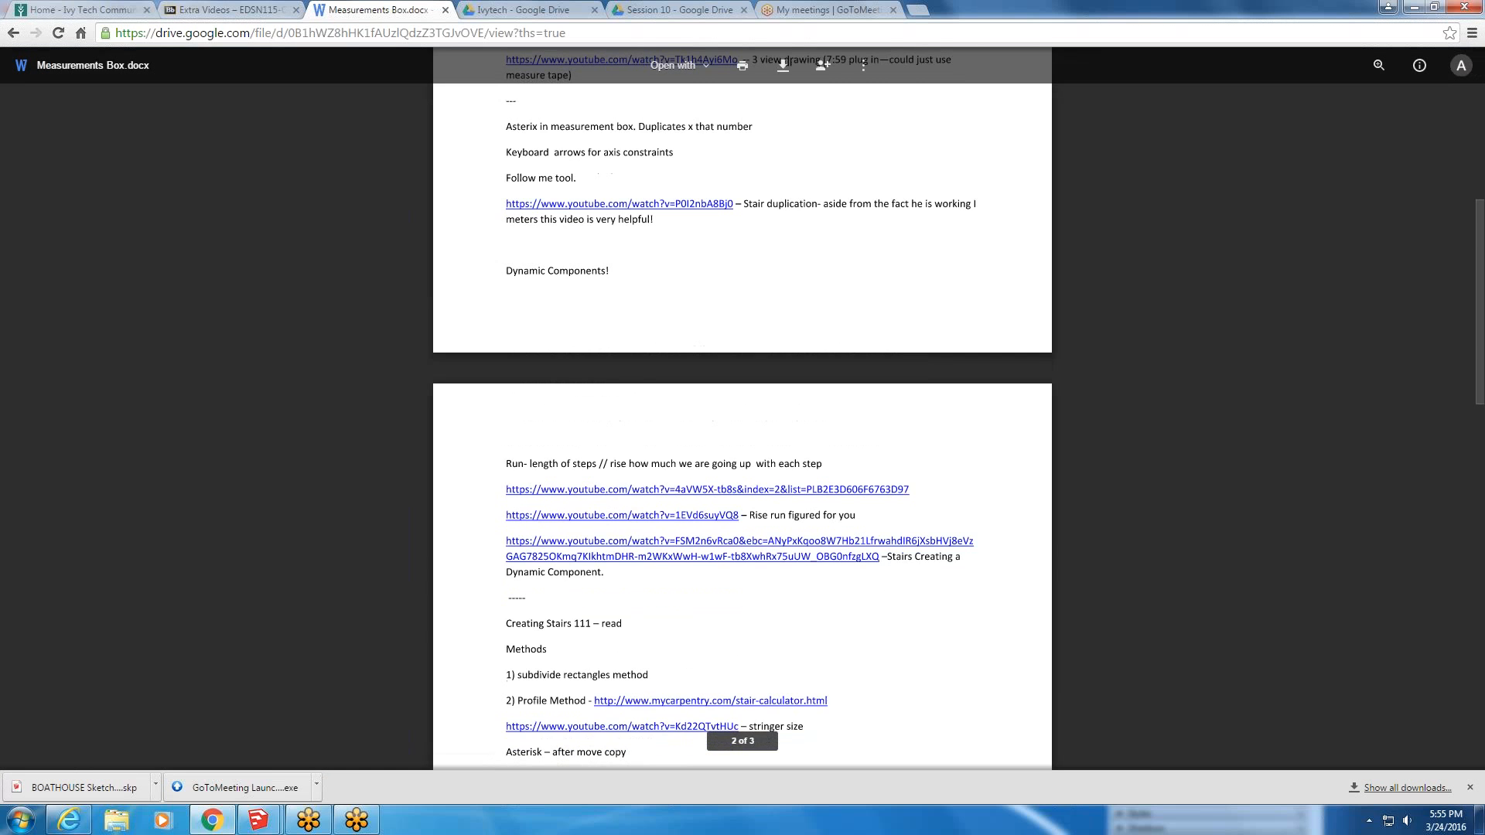
pyautogui.scroll(-6, 742, 417)
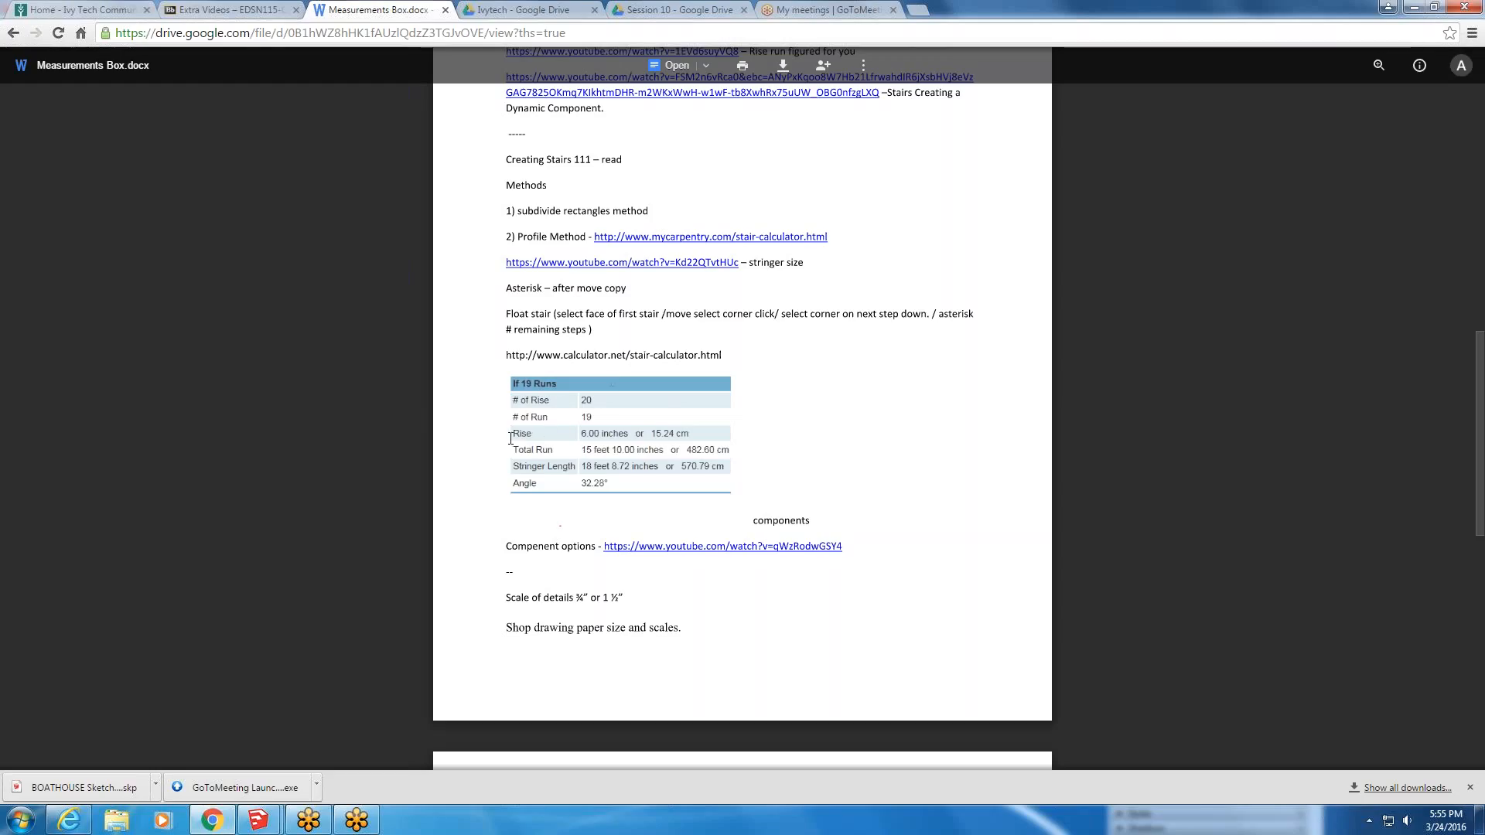
# - Copy the calculator.net/stair-calculator.html address from the notes and load it in place of the GoToMeeting page
pyautogui.moveTo(725, 359); pyautogui.dragTo(551, 356)
pyautogui.hotkey('ctrl', 'c')
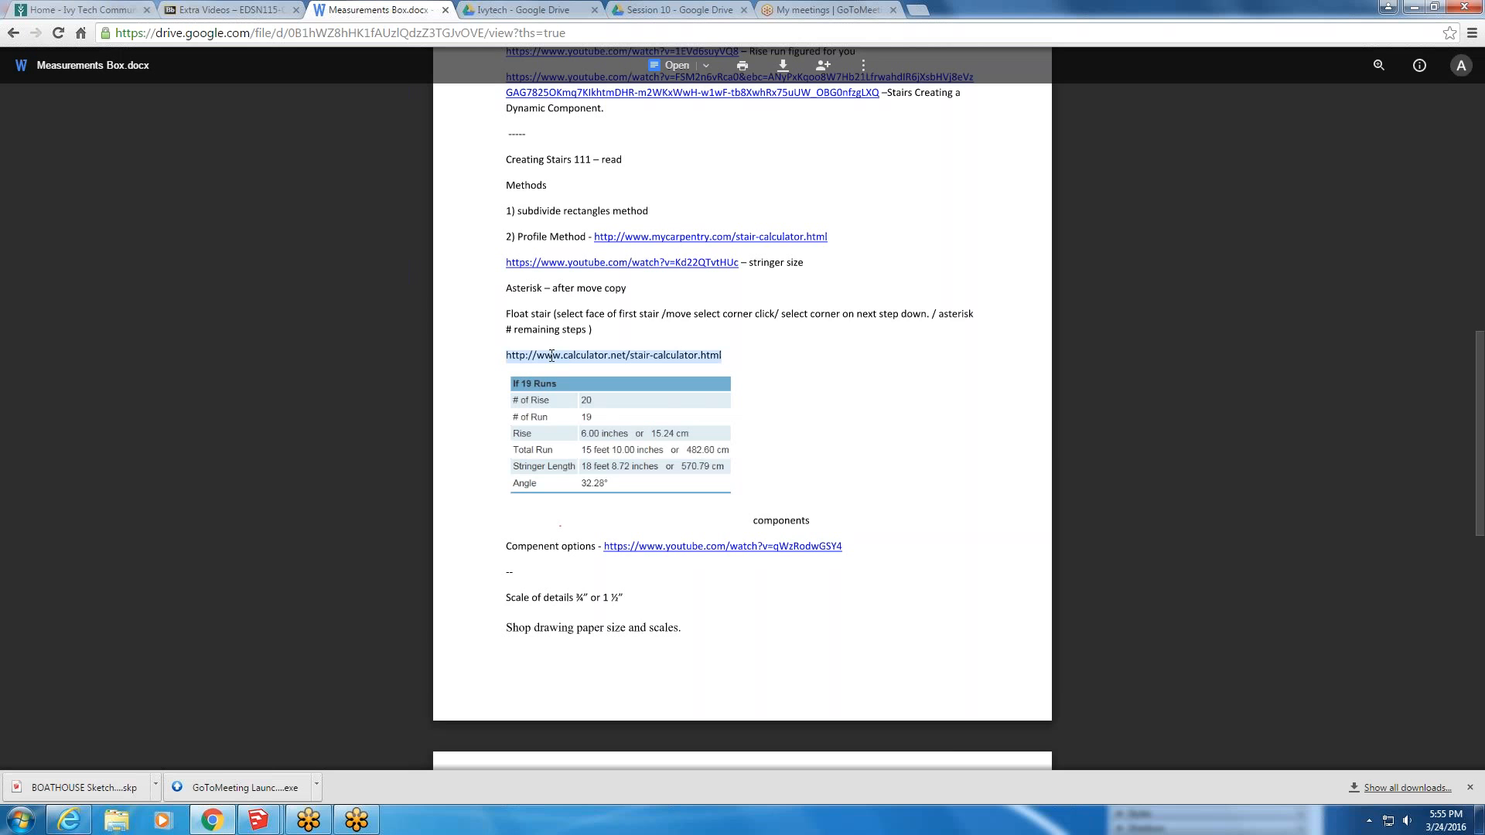
pyautogui.click(553, 16)
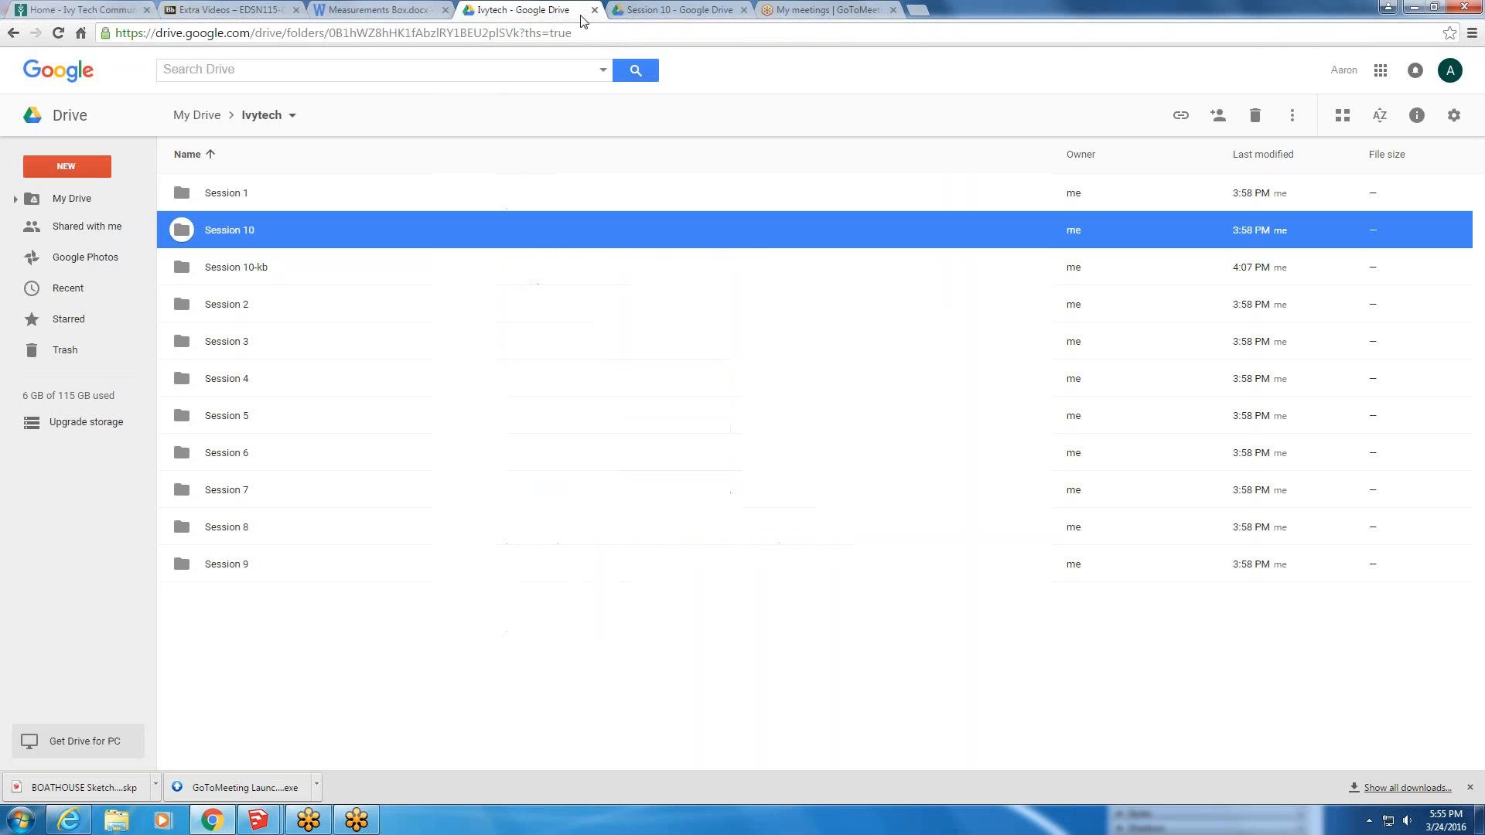
pyautogui.click(854, 11)
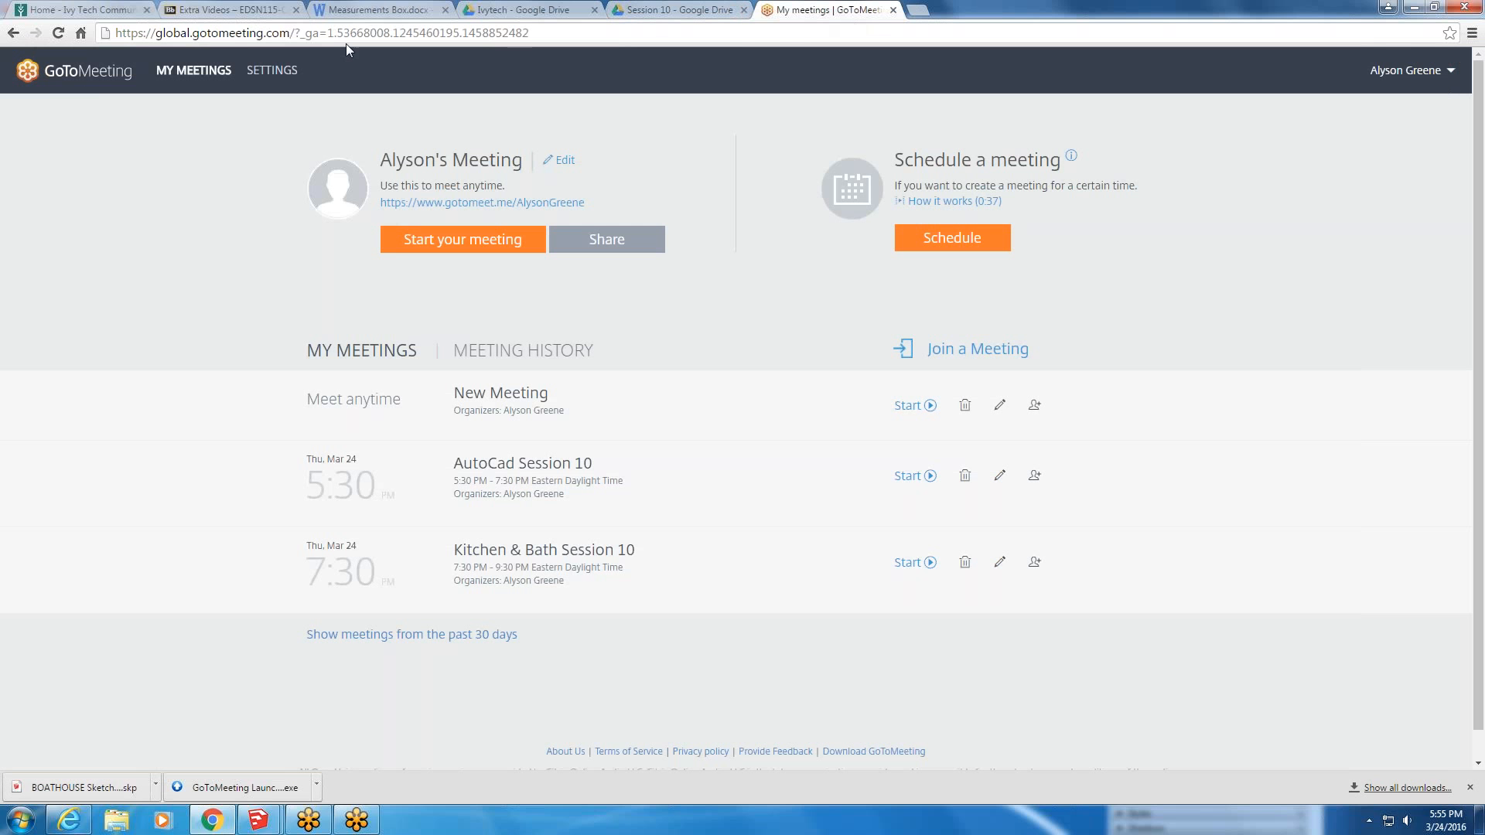
pyautogui.click(355, 34)
pyautogui.press('BackSpace')
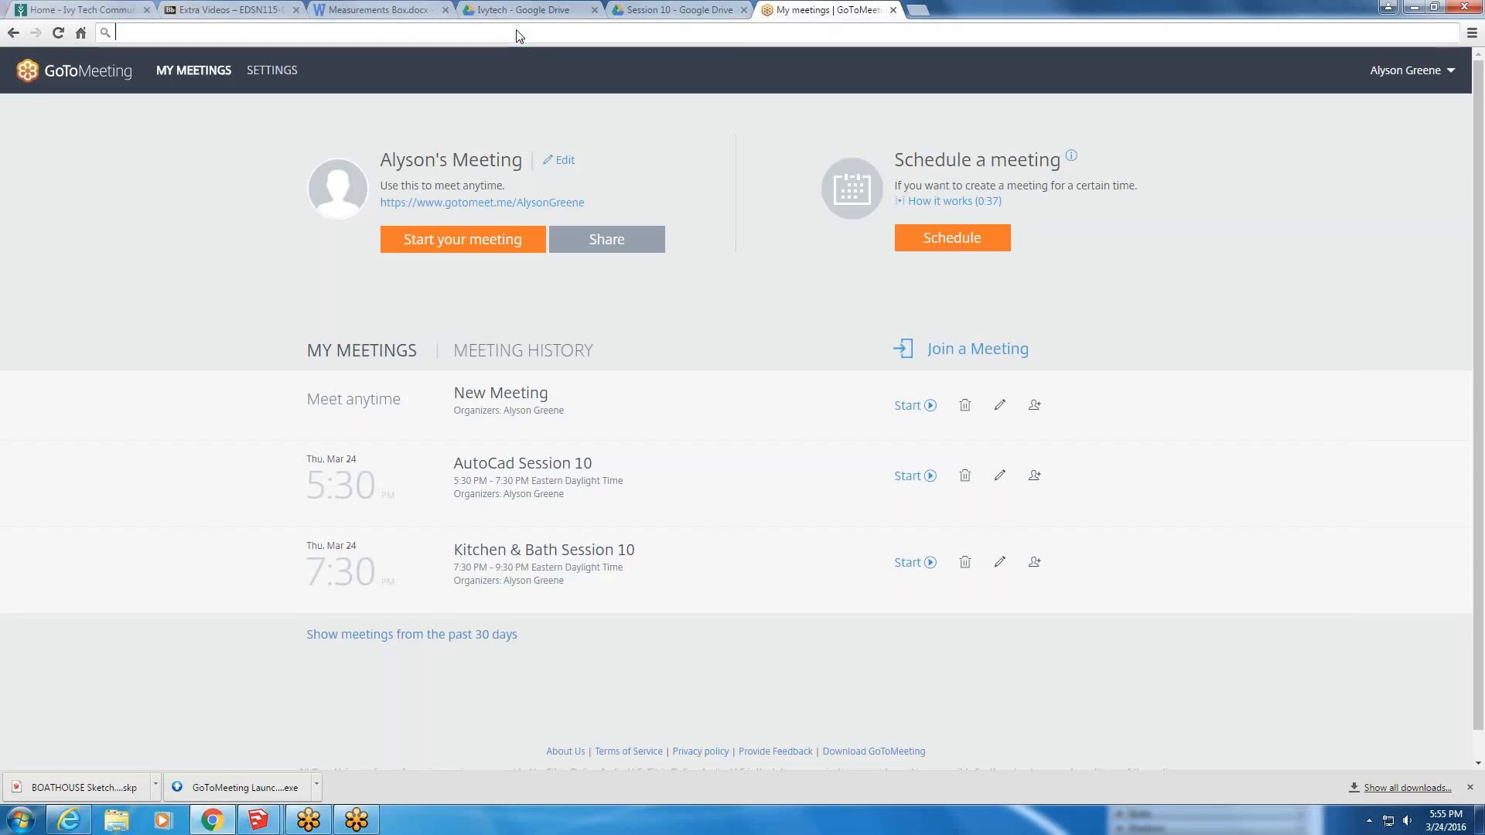
pyautogui.hotkey('ctrl', 'v')
pyautogui.press('Return')
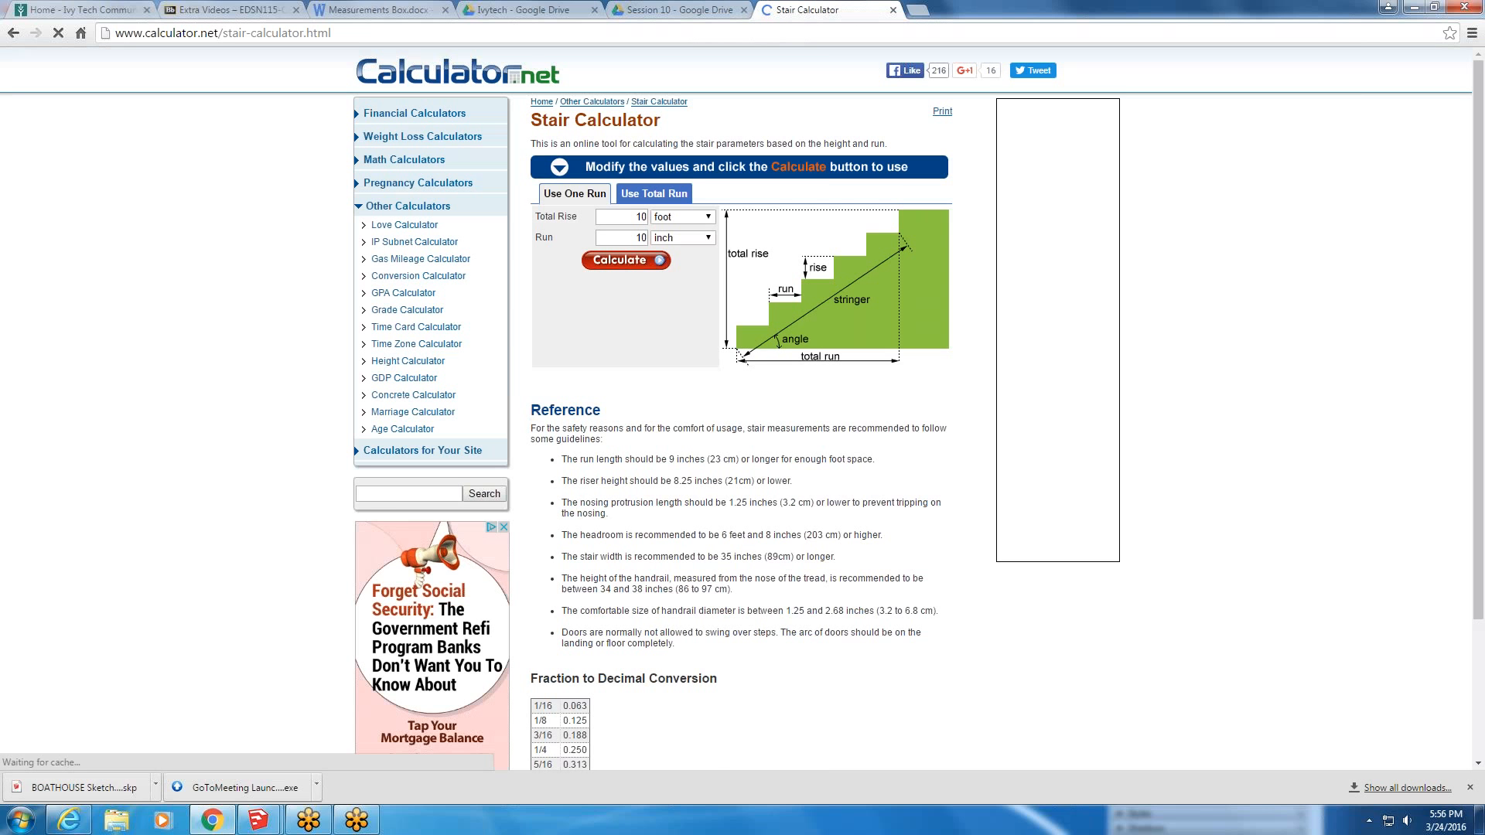
# - Enlarge the Stair Calculator page and examine its total rise and run inputs and labelled stair diagram
pyautogui.scroll(-2, 743, 409)
pyautogui.scroll(2, 743, 408)
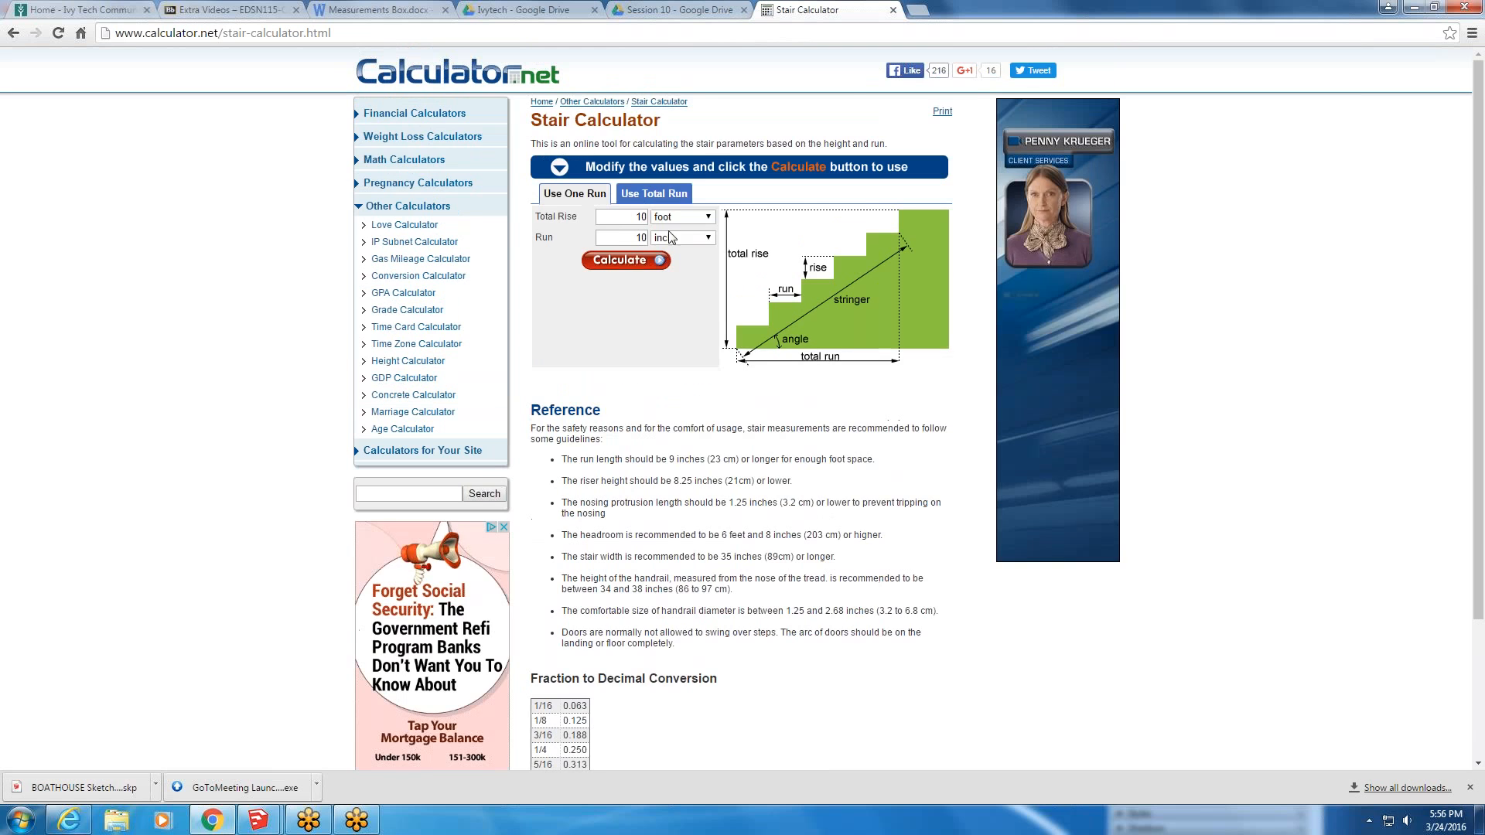
pyautogui.keyDown('ctrl'); pyautogui.scroll(1, 673, 218); pyautogui.keyUp('ctrl')
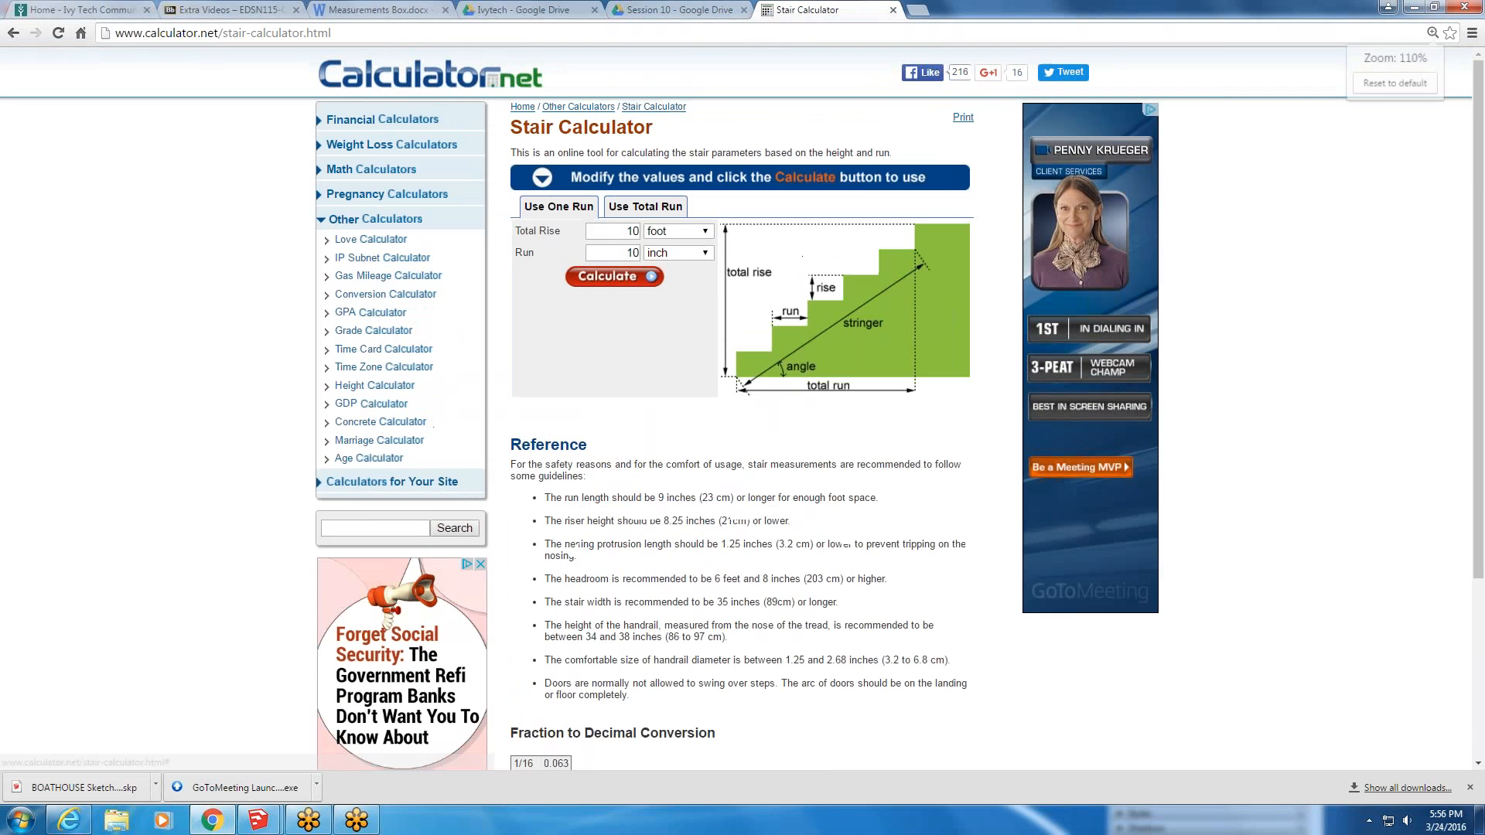
pyautogui.keyDown('ctrl'); pyautogui.scroll(1, 669, 218); pyautogui.keyUp('ctrl')
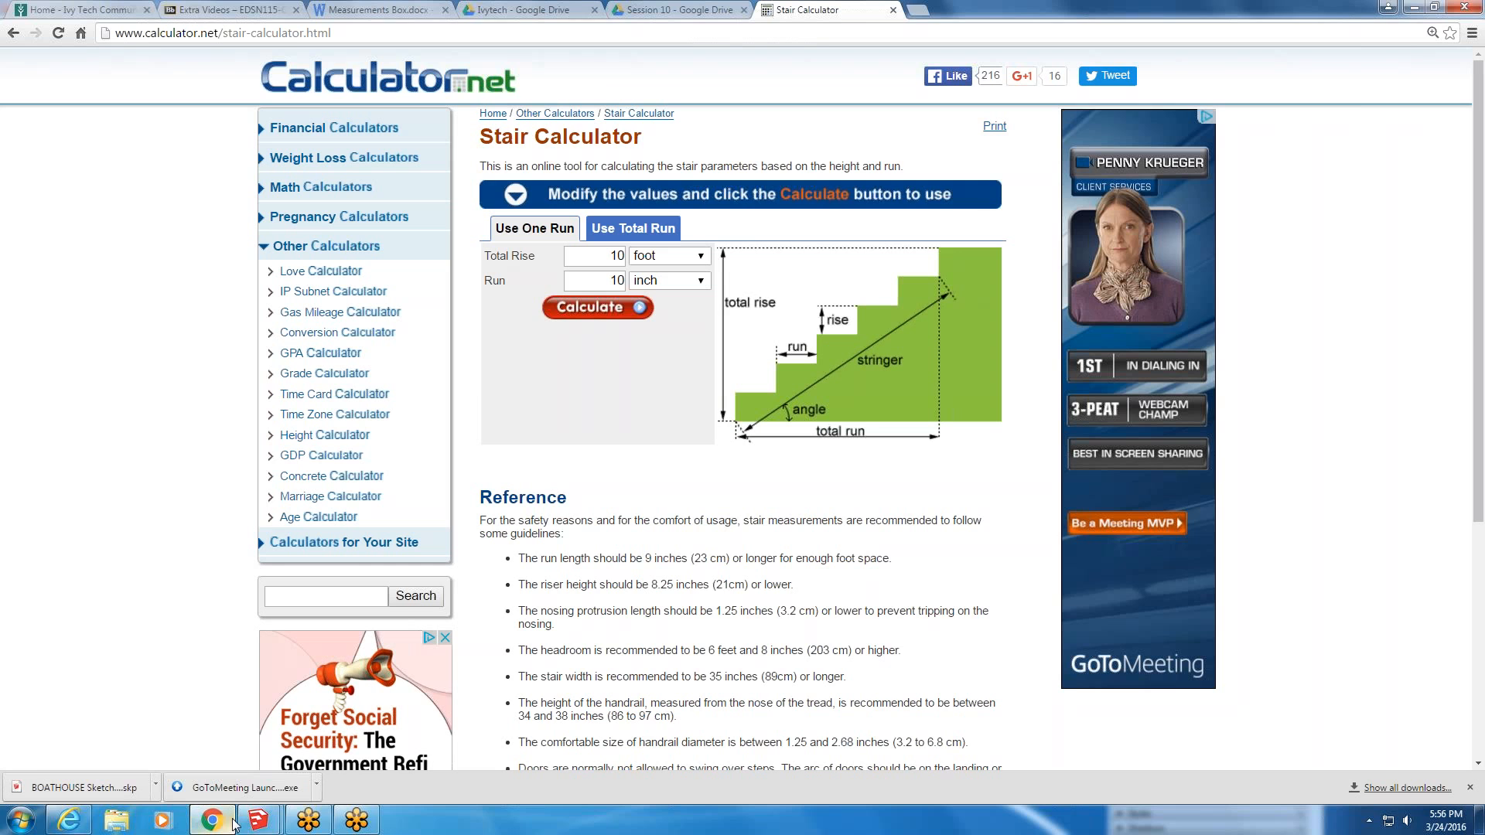
# - Return to the Stairs model in SketchUp and examine the railed staircase beside the wall with the stepped profile
pyautogui.moveTo(258, 820)
pyautogui.click(176, 735)
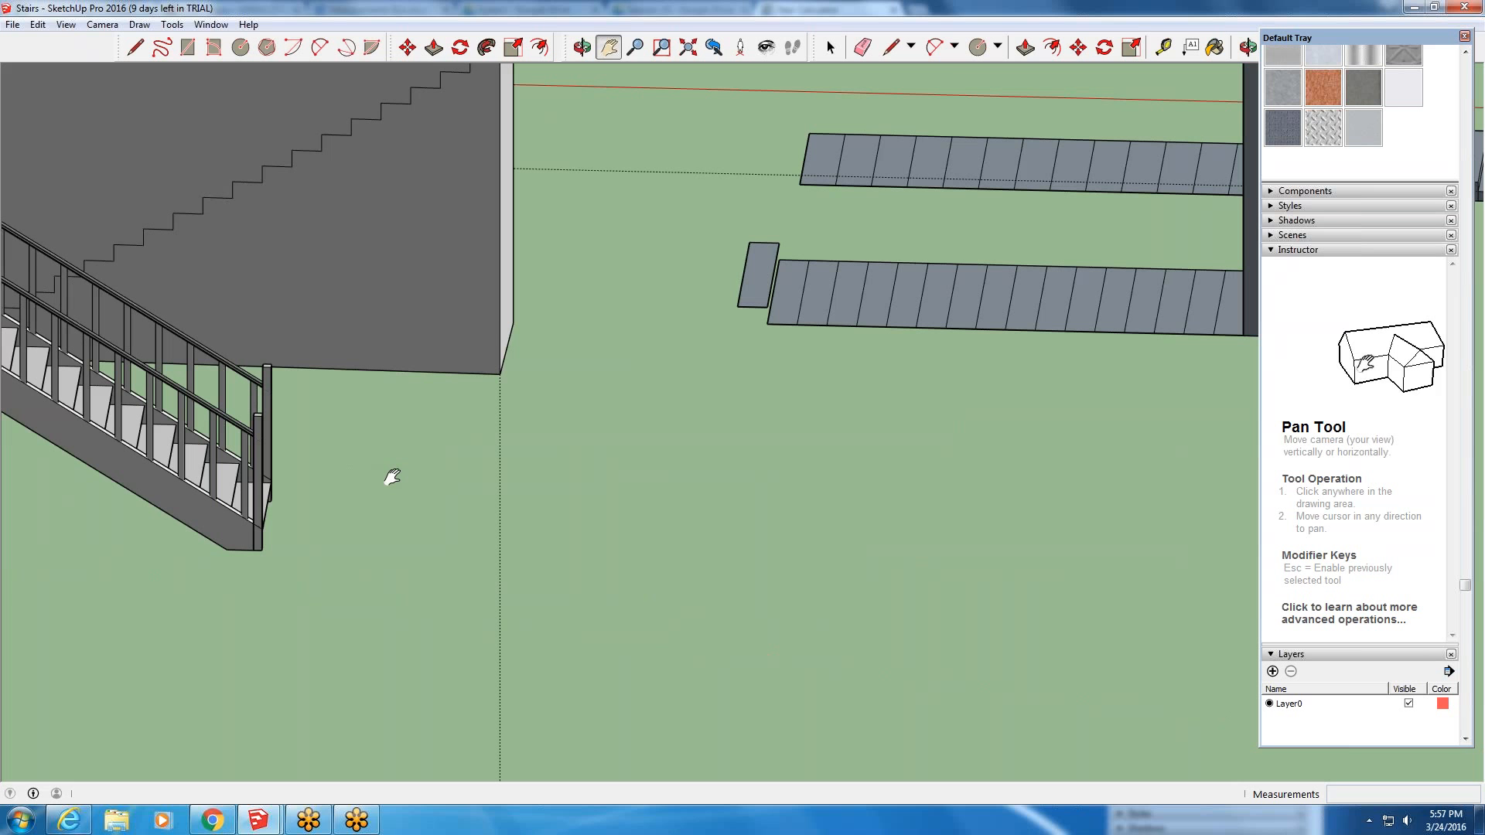
pyautogui.moveTo(392, 477); pyautogui.dragTo(580, 507)
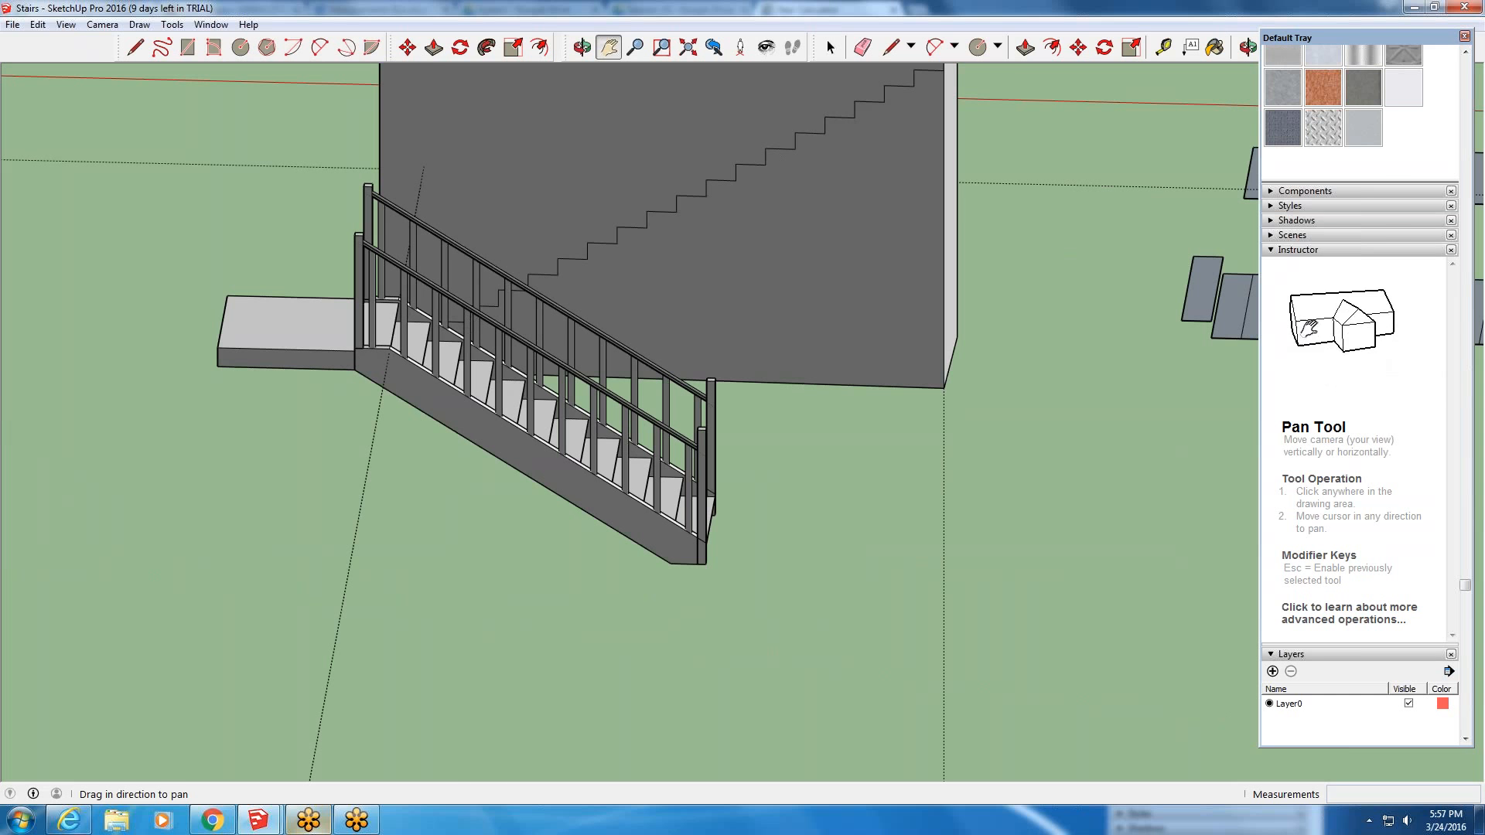
pyautogui.moveTo(68, 821)
pyautogui.click(159, 681)
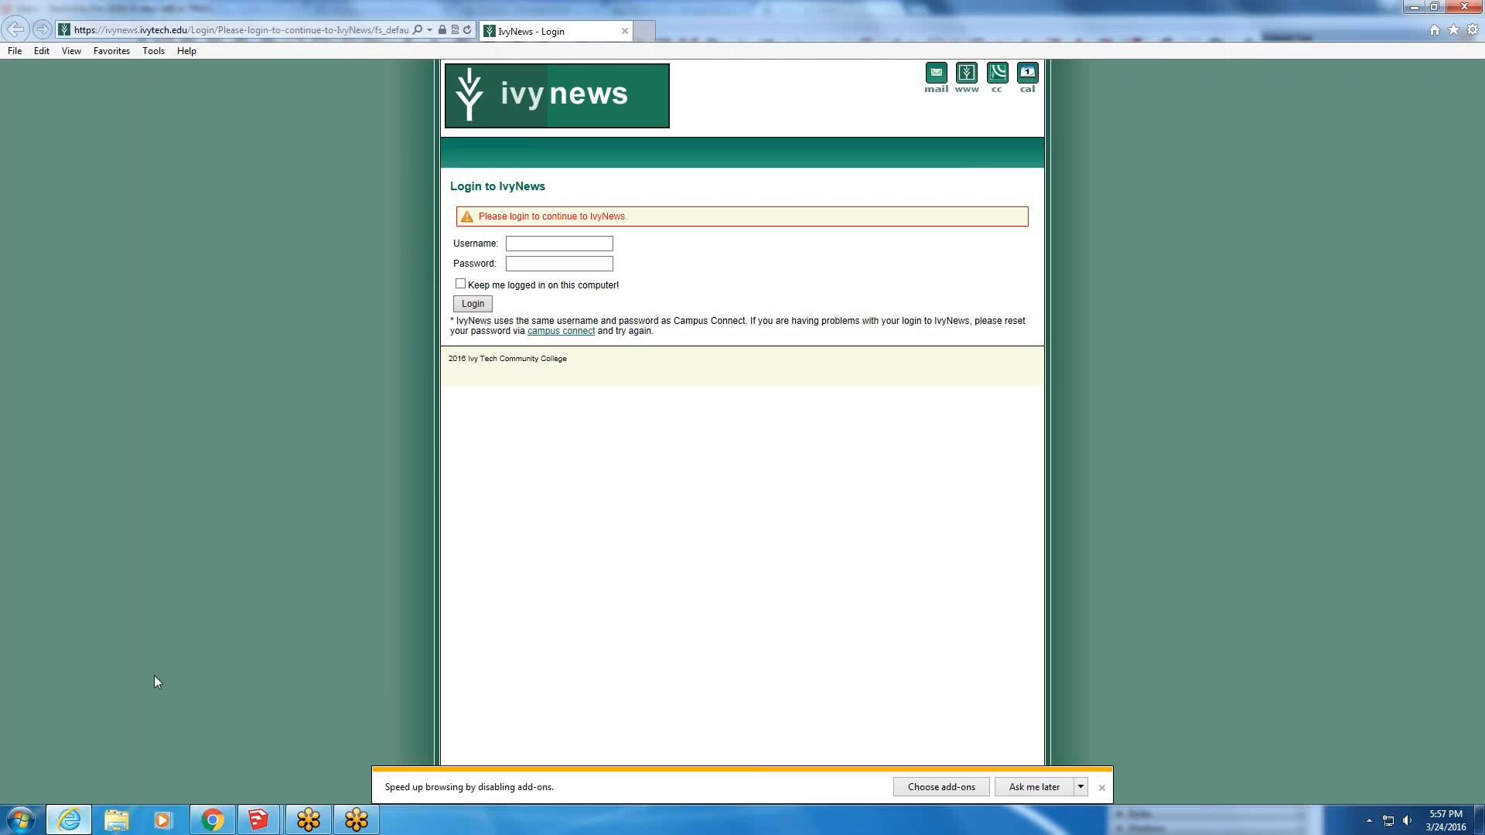
pyautogui.click(1464, 8)
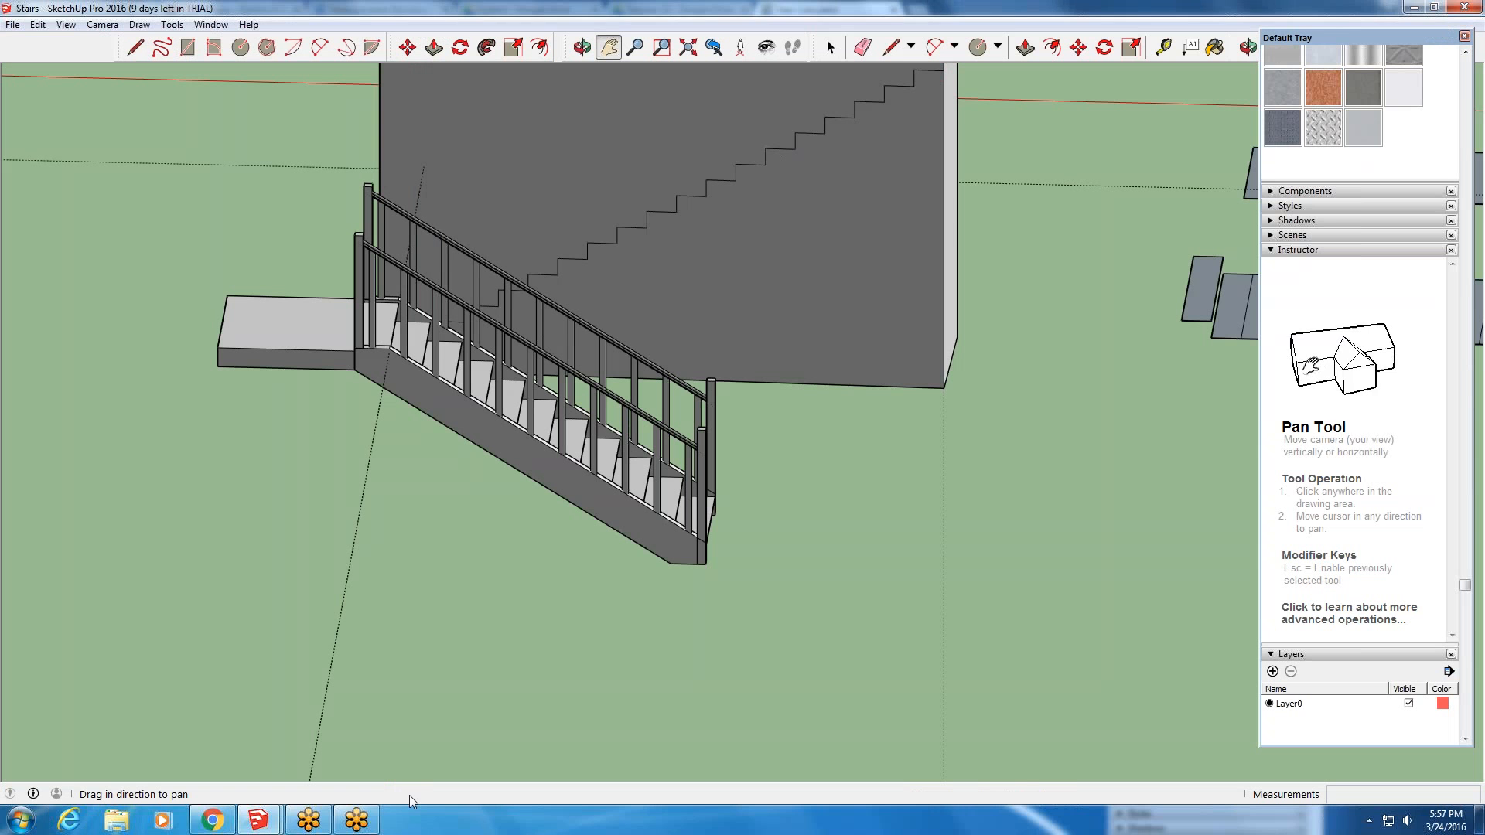
# - Switch back to the Stair Calculator in Chrome, calculate for a 10-foot total rise and 10-inch run, and review the stair options
pyautogui.click(212, 819)
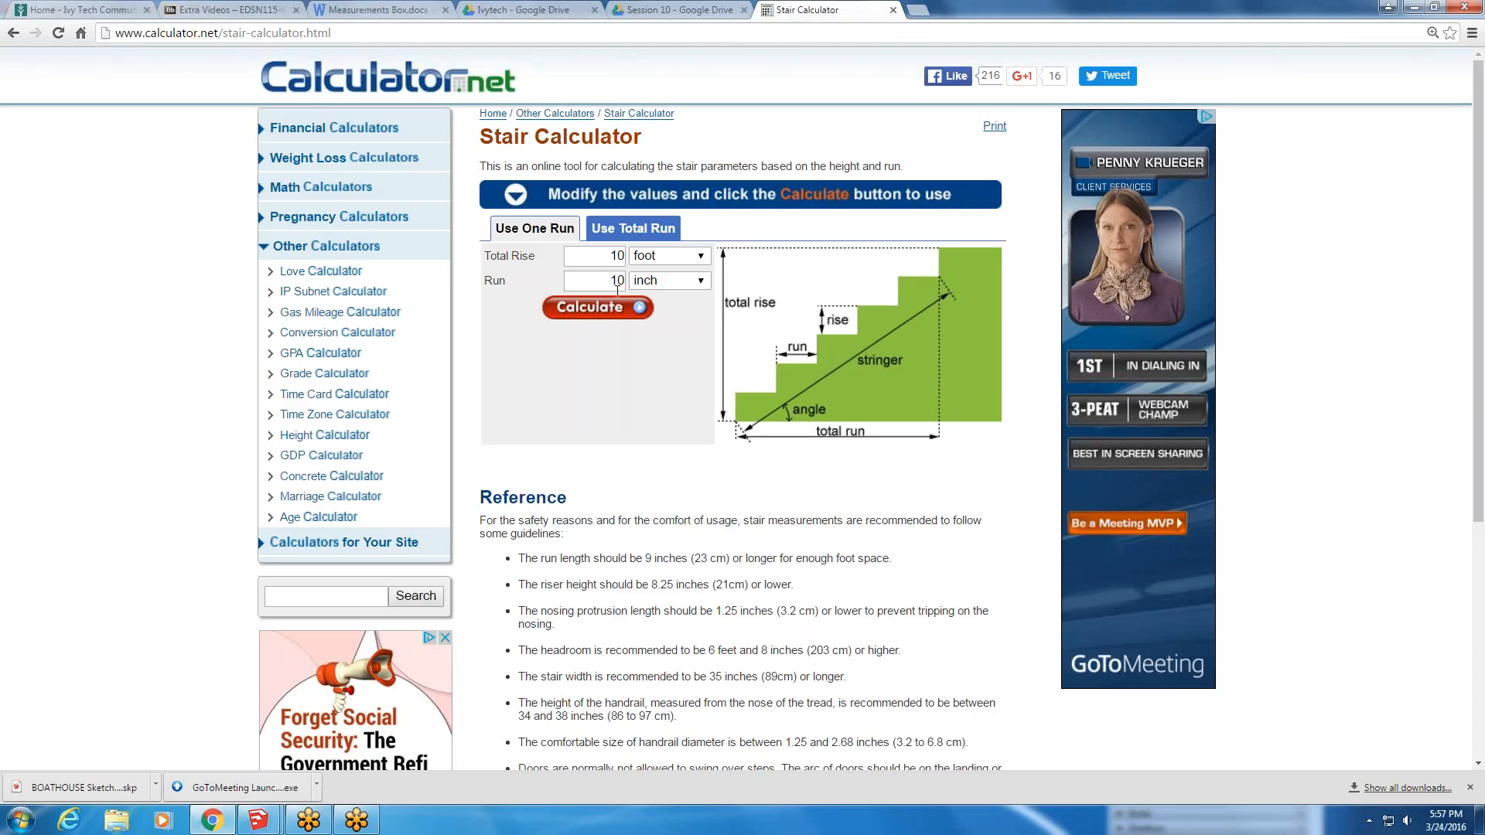
pyautogui.click(595, 308)
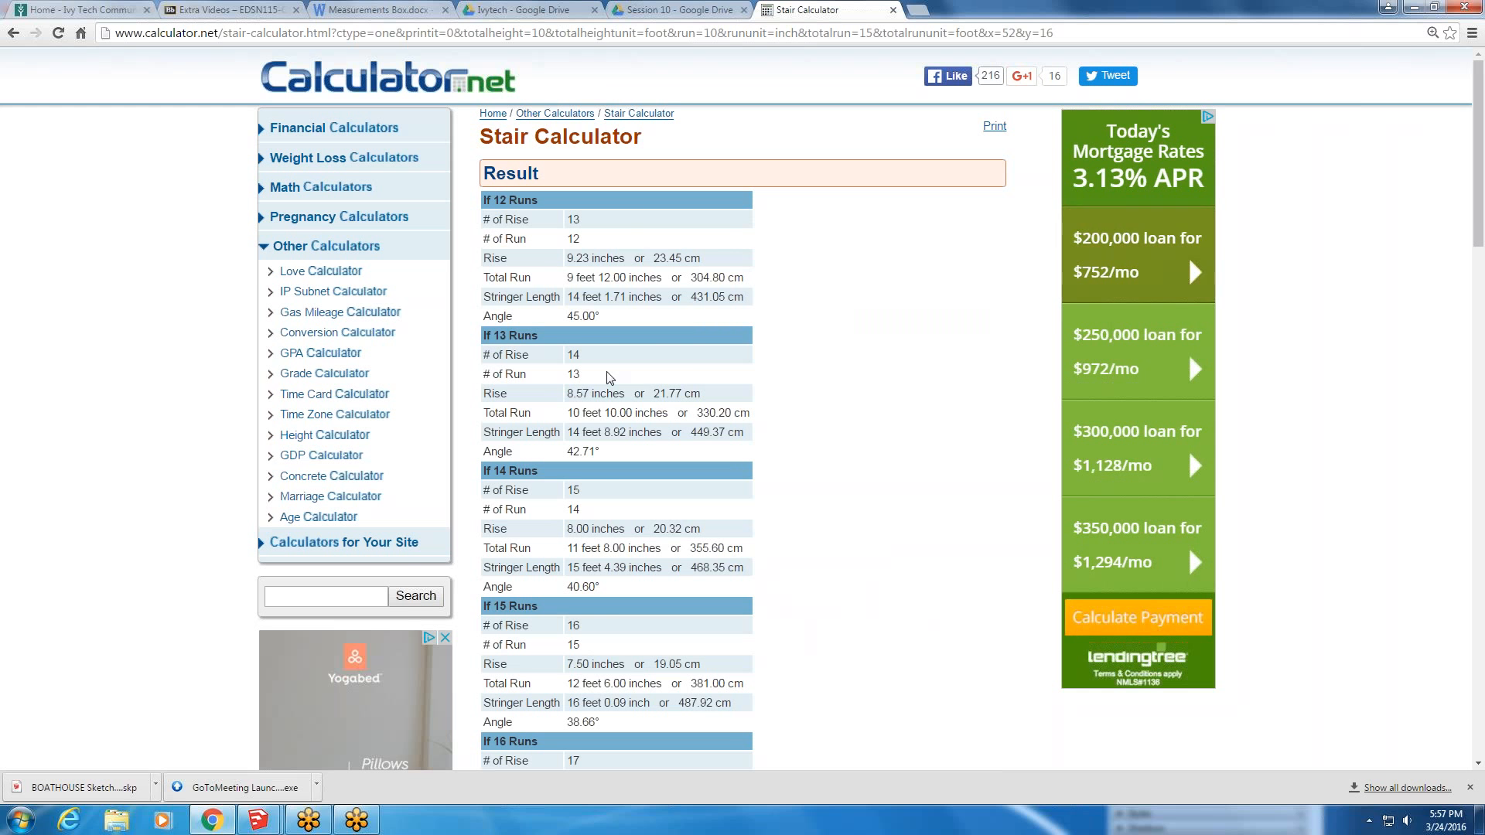
pyautogui.scroll(-3, 599, 487)
pyautogui.scroll(3, 427, 188)
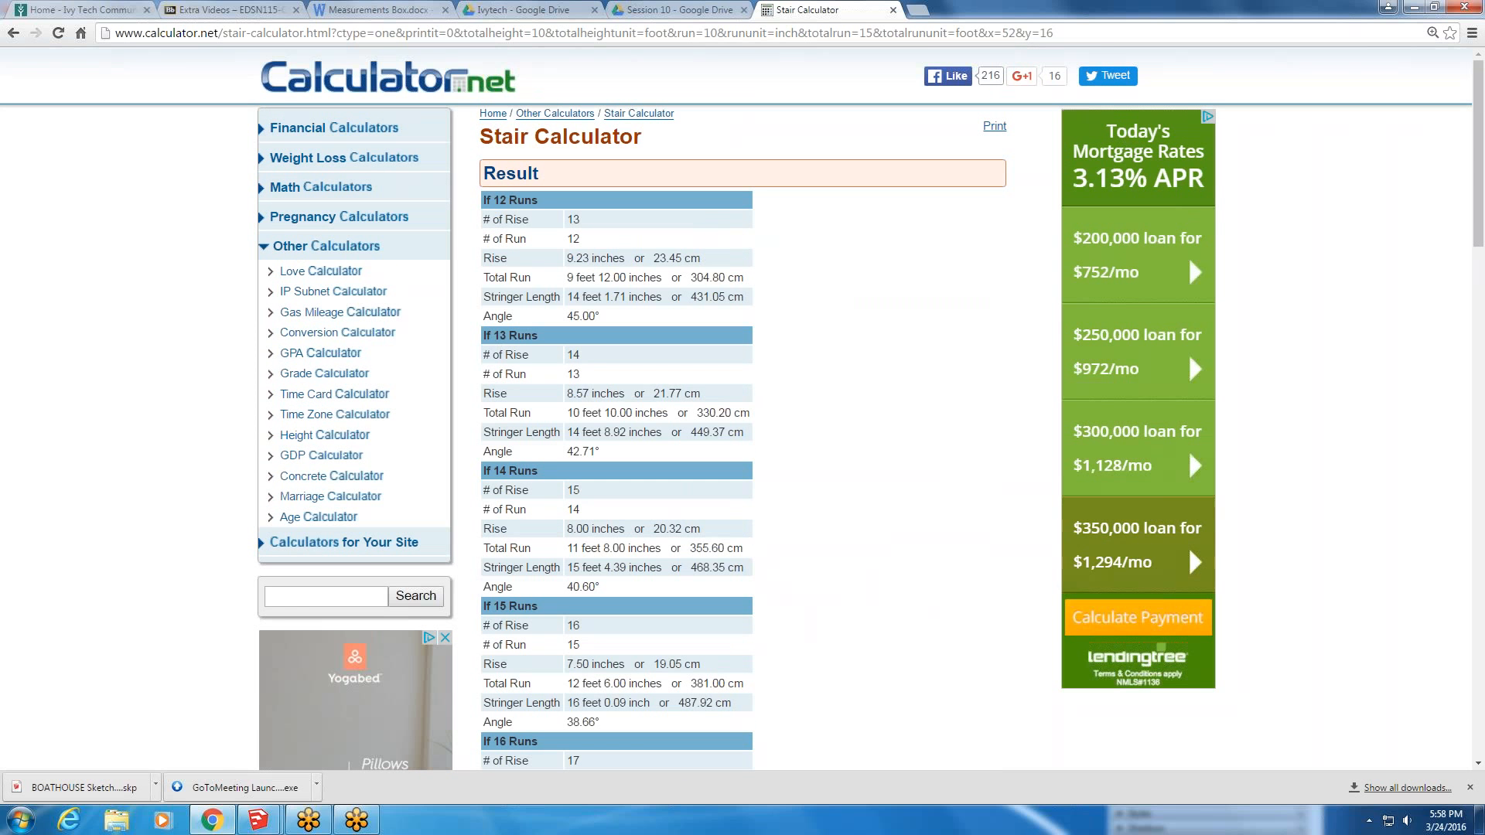
pyautogui.scroll(-2, 1188, 256)
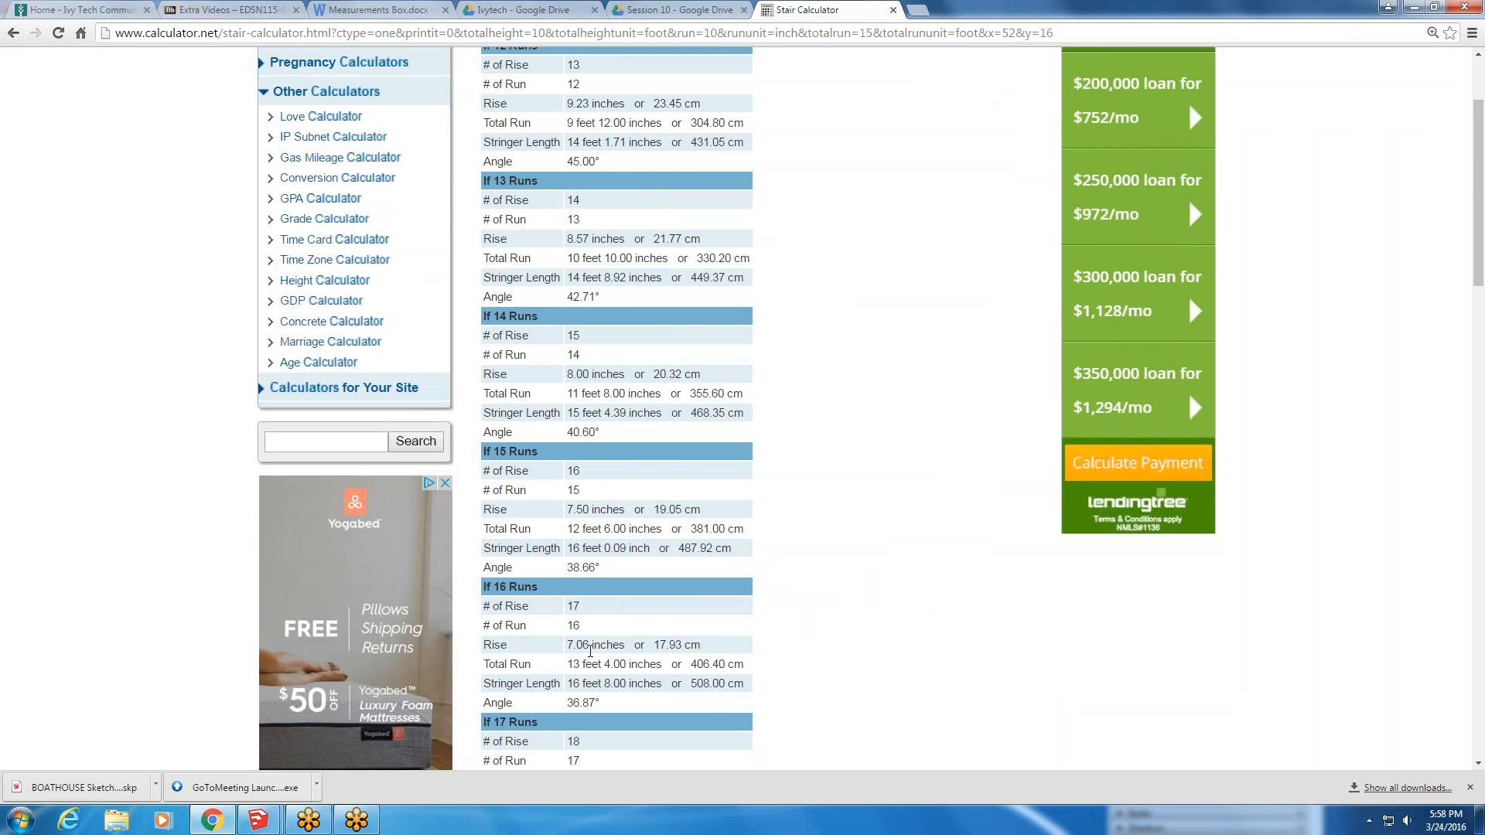
pyautogui.scroll(-4, 589, 645)
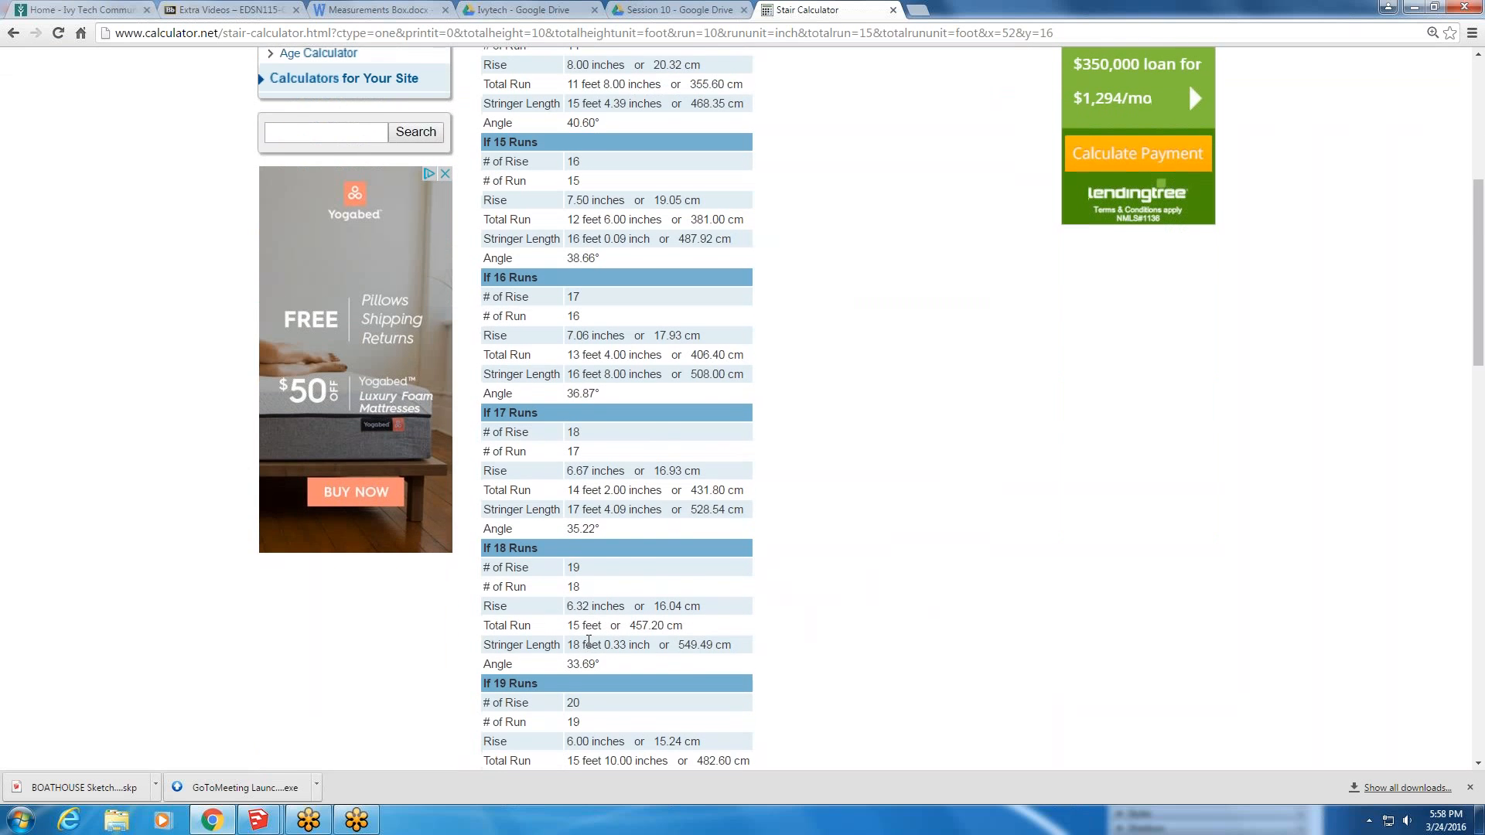
pyautogui.scroll(-4, 588, 642)
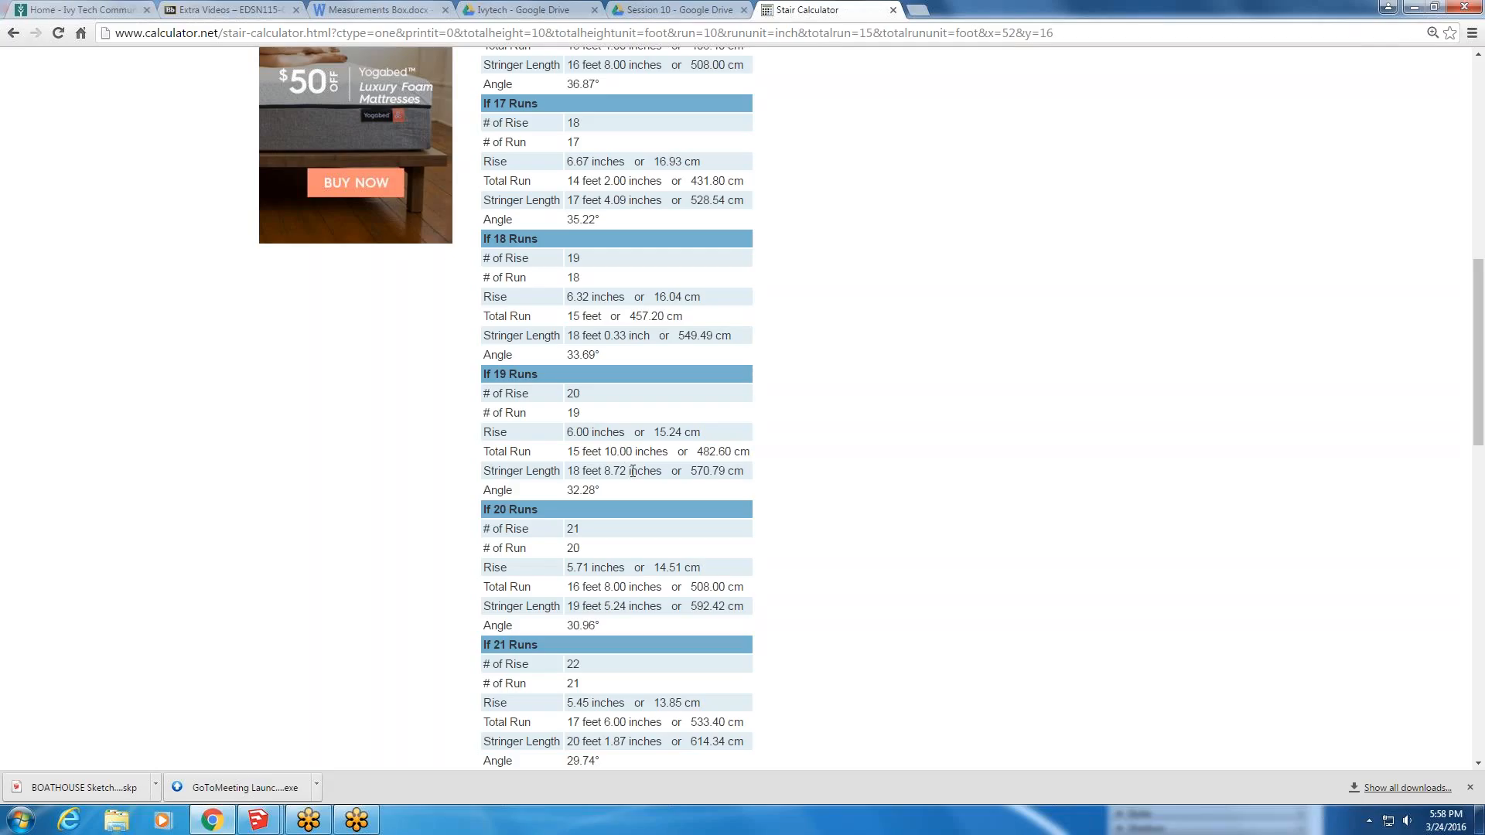
# - Review the stair options from 12 to 22 runs, and shift the restored browser window aside to uncover the SketchUp model
pyautogui.scroll(5, 1143, 458)
pyautogui.scroll(5, 1144, 459)
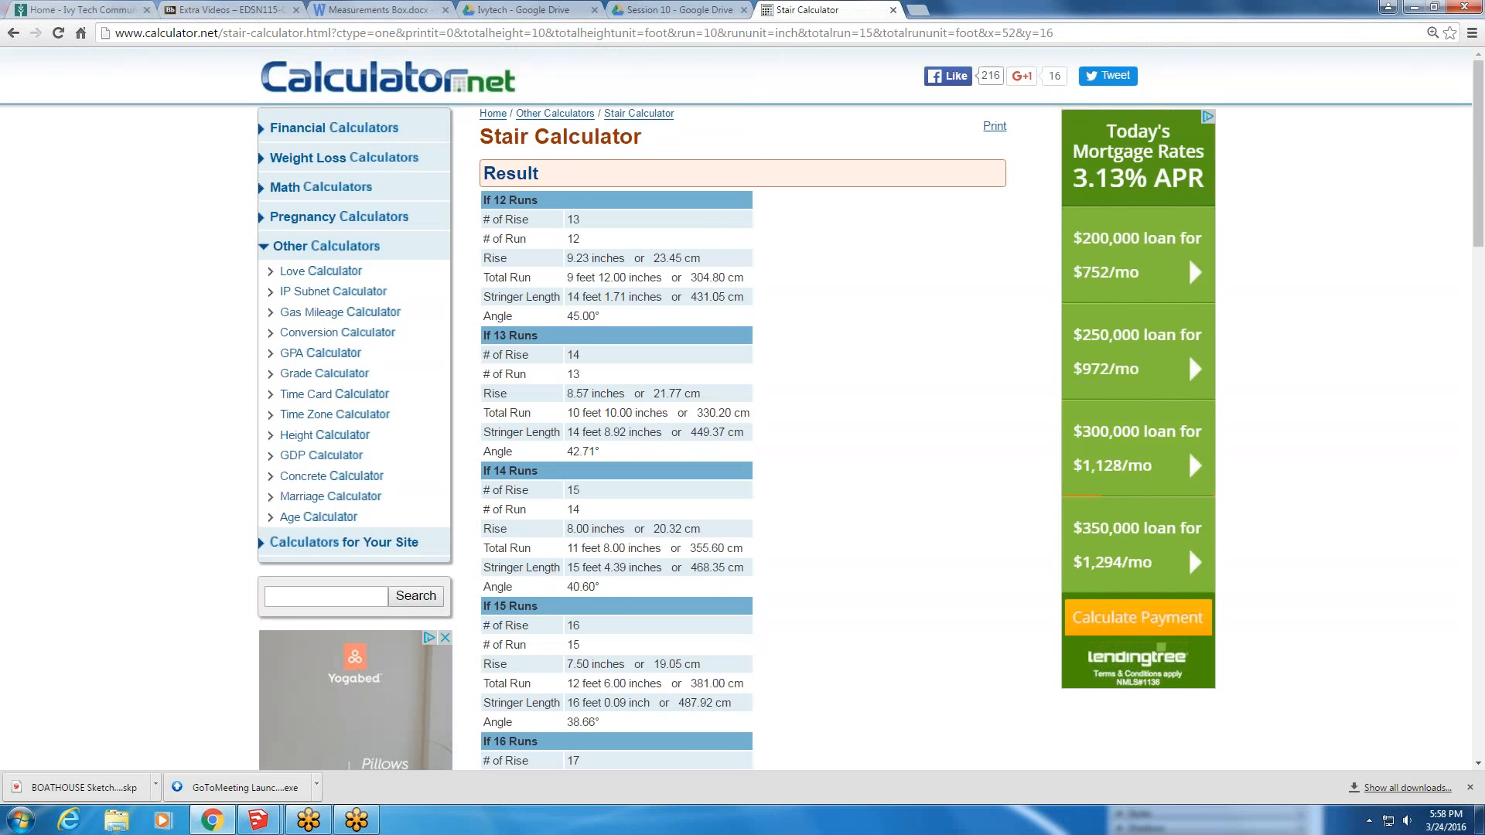
pyautogui.scroll(-1, 1011, 422)
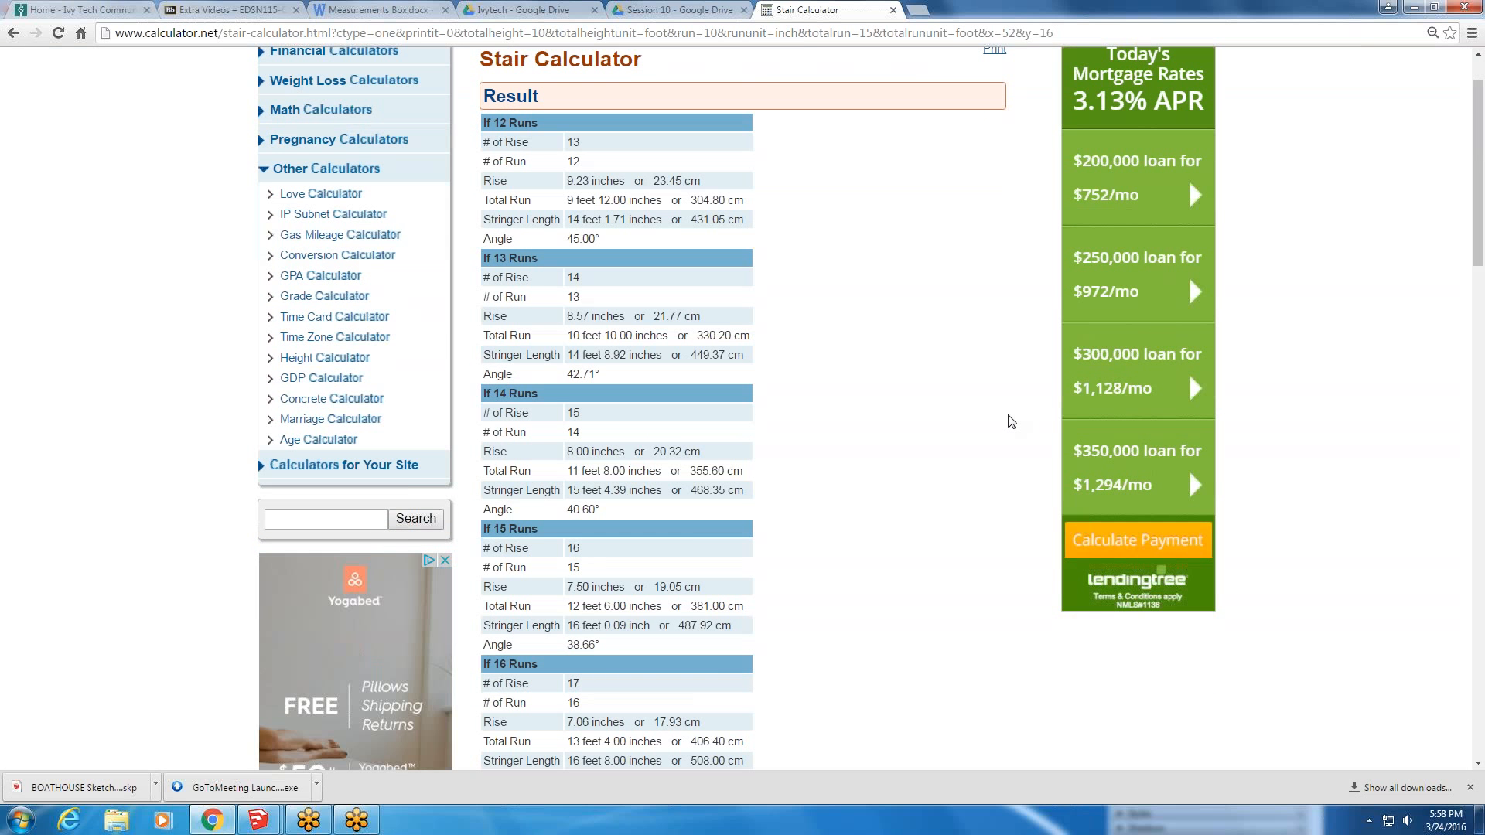
pyautogui.scroll(-6, 1011, 421)
pyautogui.scroll(-4, 1011, 422)
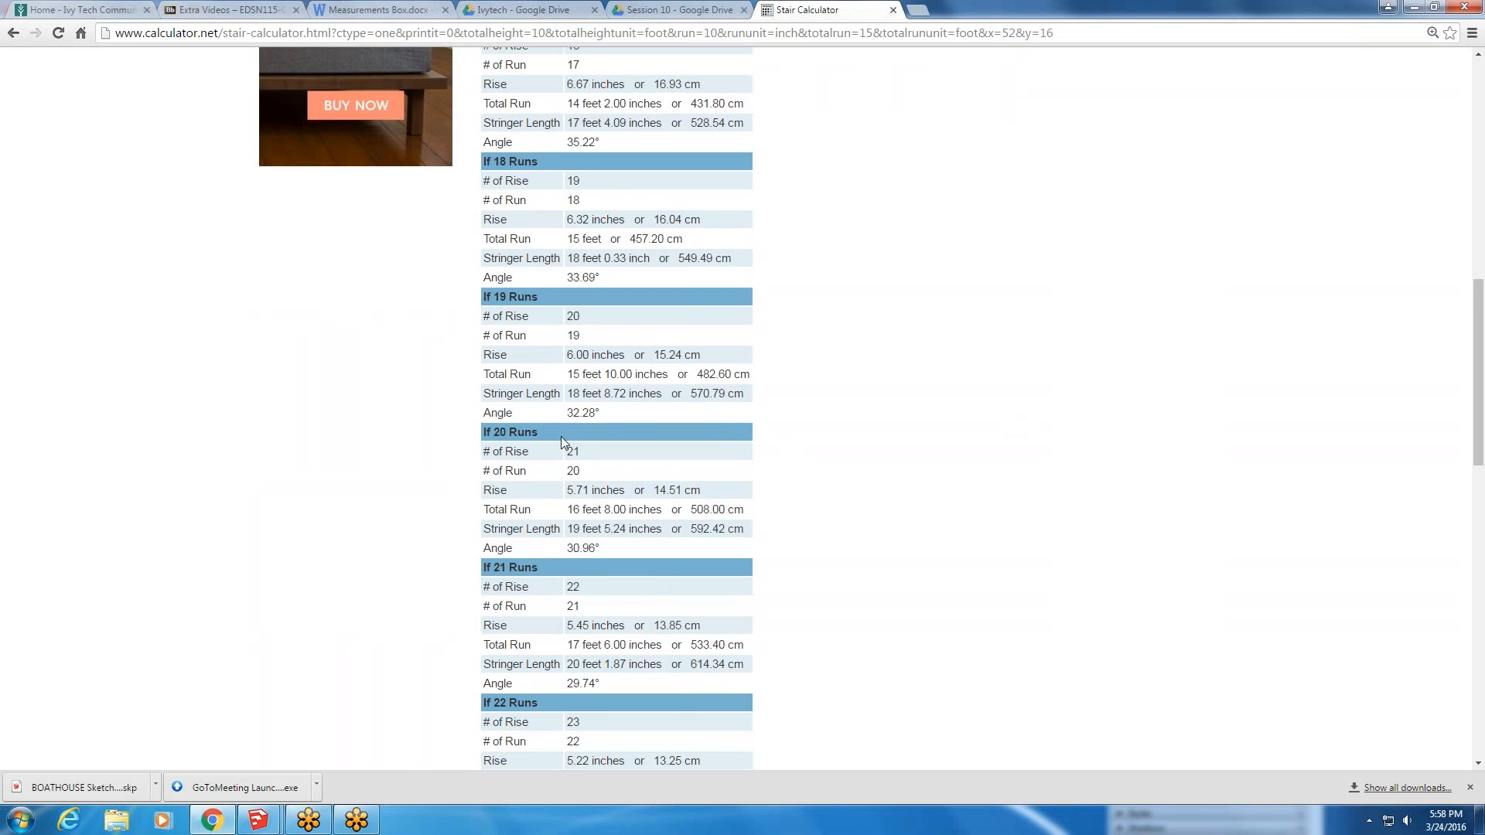
pyautogui.moveTo(1045, 20)
pyautogui.mouseDown()
pyautogui.moveTo(1061, 71)
pyautogui.moveTo(1176, 69)
pyautogui.moveTo(1186, 31)
pyautogui.moveTo(1106, 280)
pyautogui.moveTo(1084, 288)
pyautogui.mouseUp()
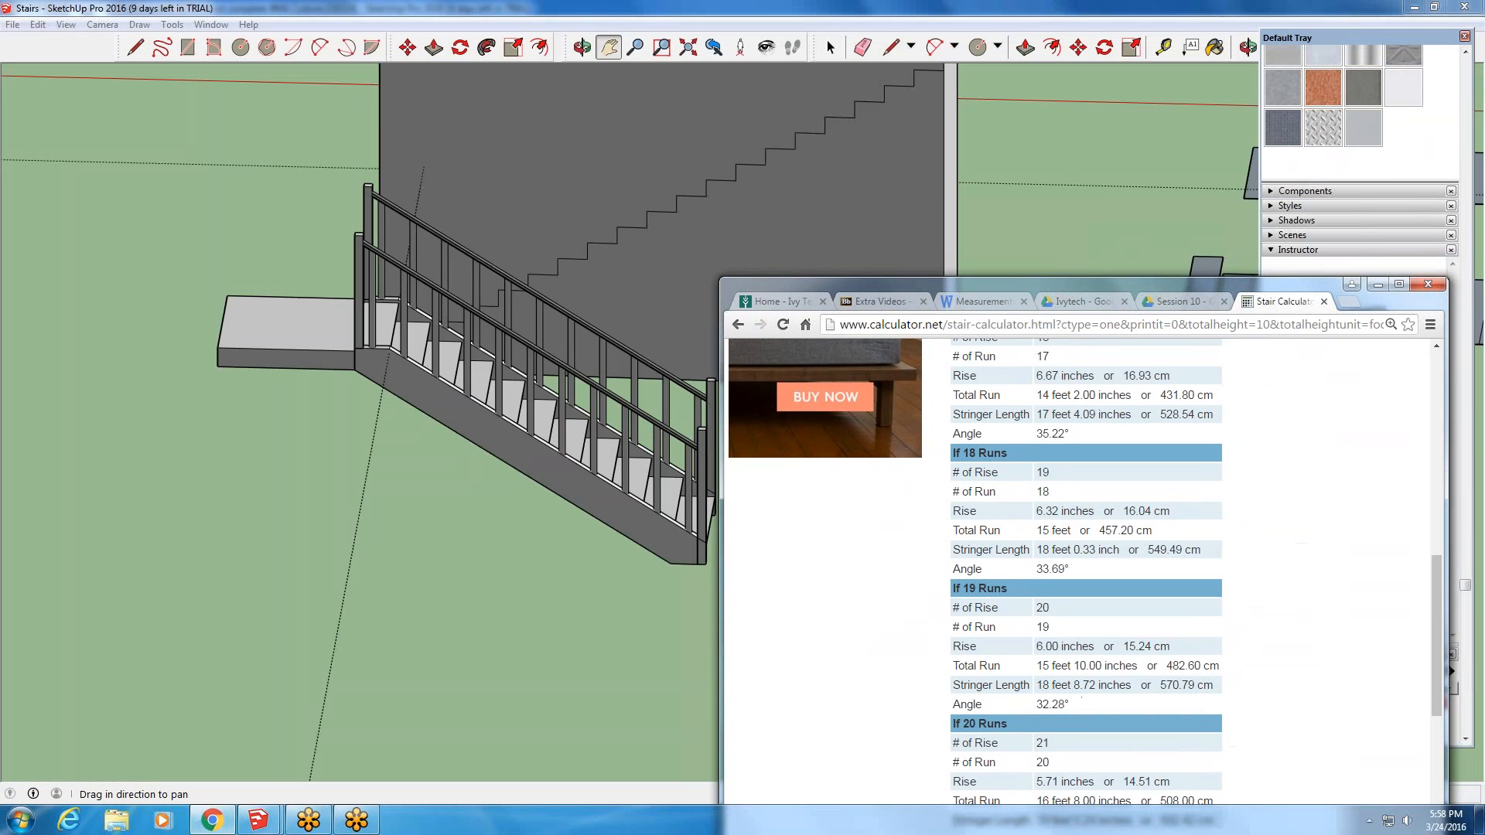
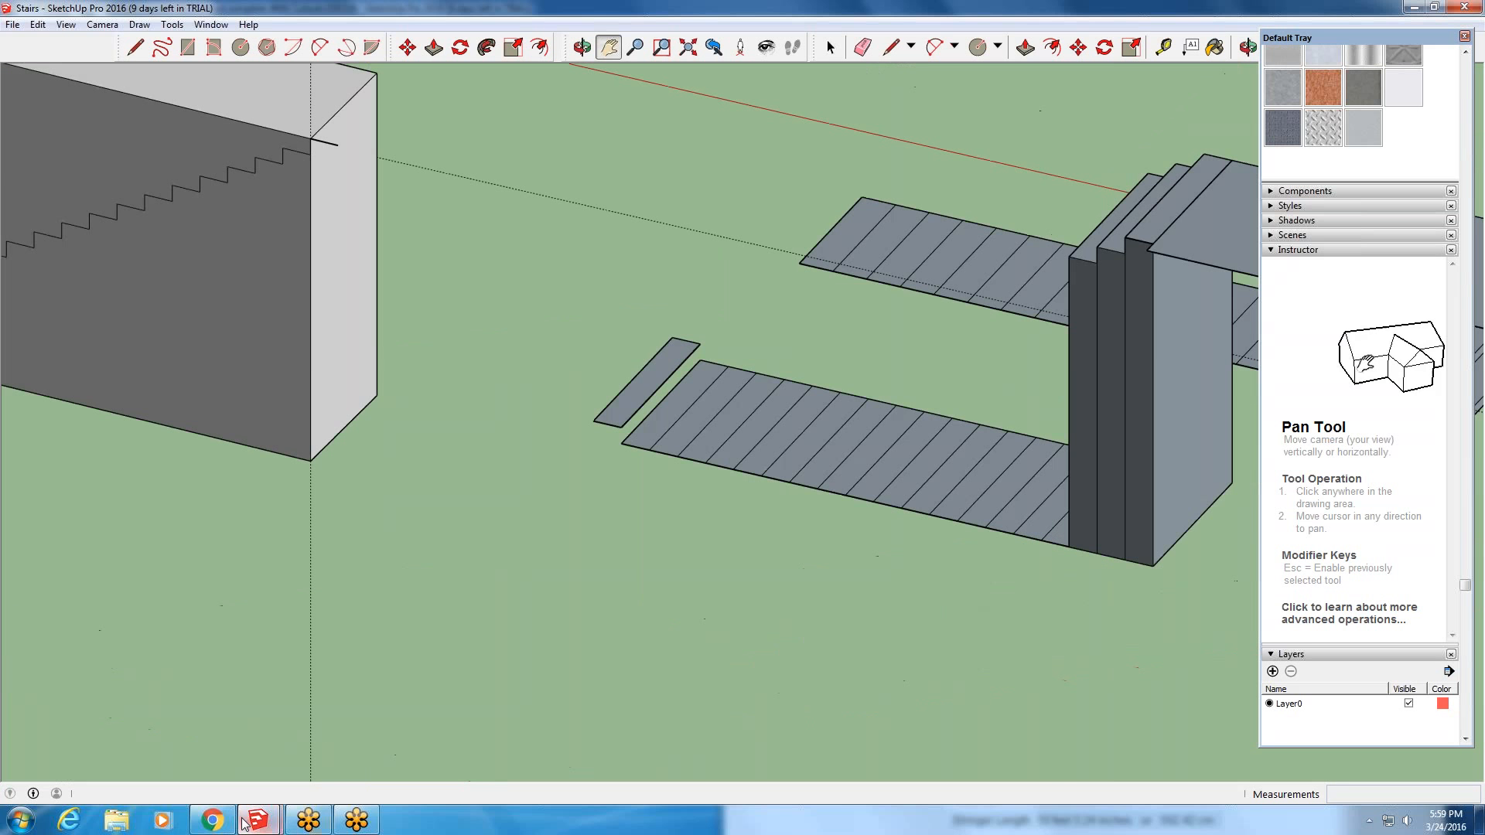
# - Switch back to Chrome, find the Stair Calculator results among the open pages, and move the window clear of the SketchUp model
pyautogui.click(212, 820)
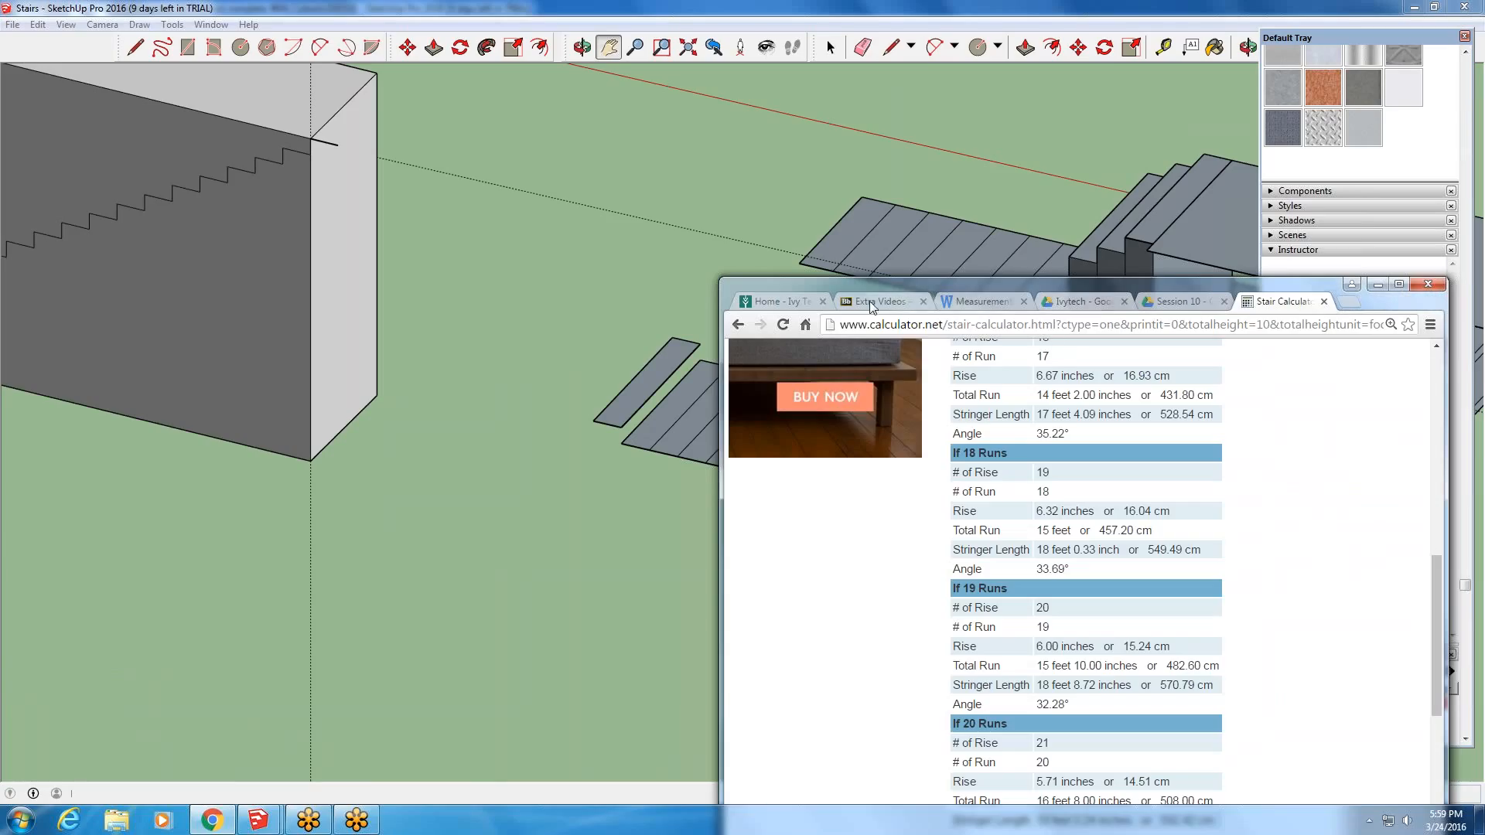
pyautogui.click(994, 302)
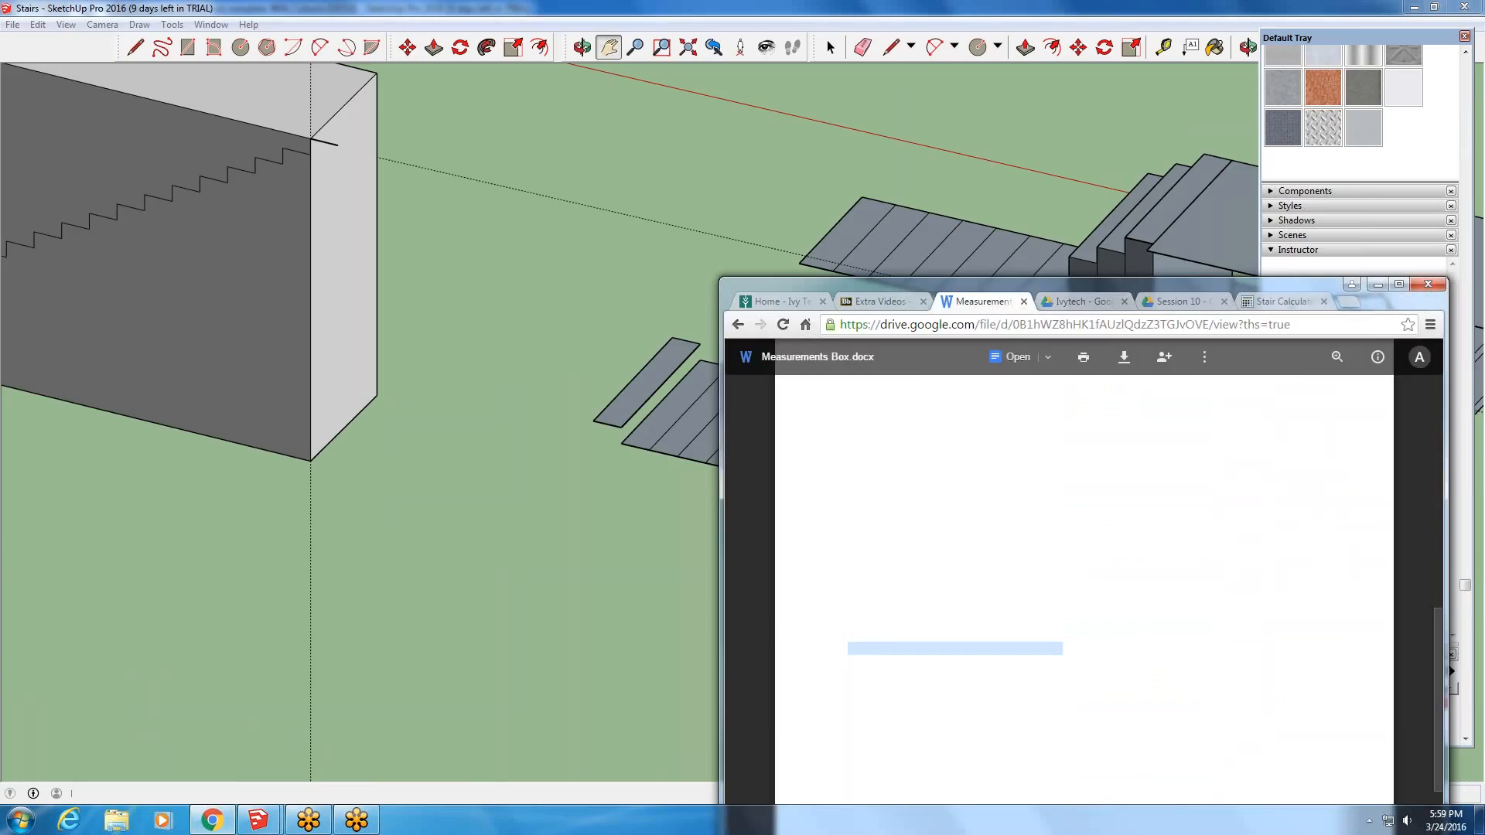
pyautogui.click(1081, 302)
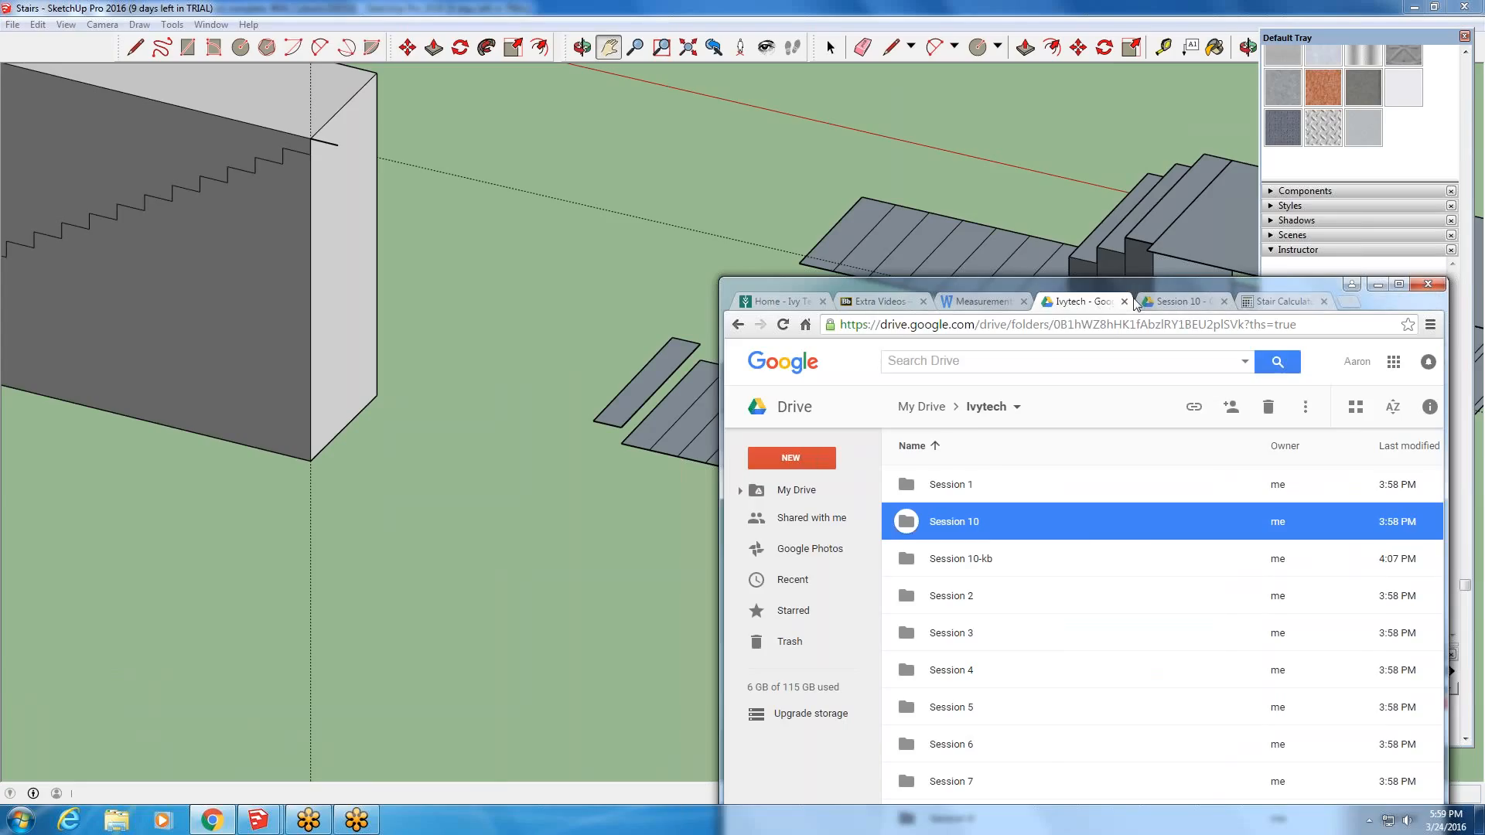
pyautogui.click(1282, 302)
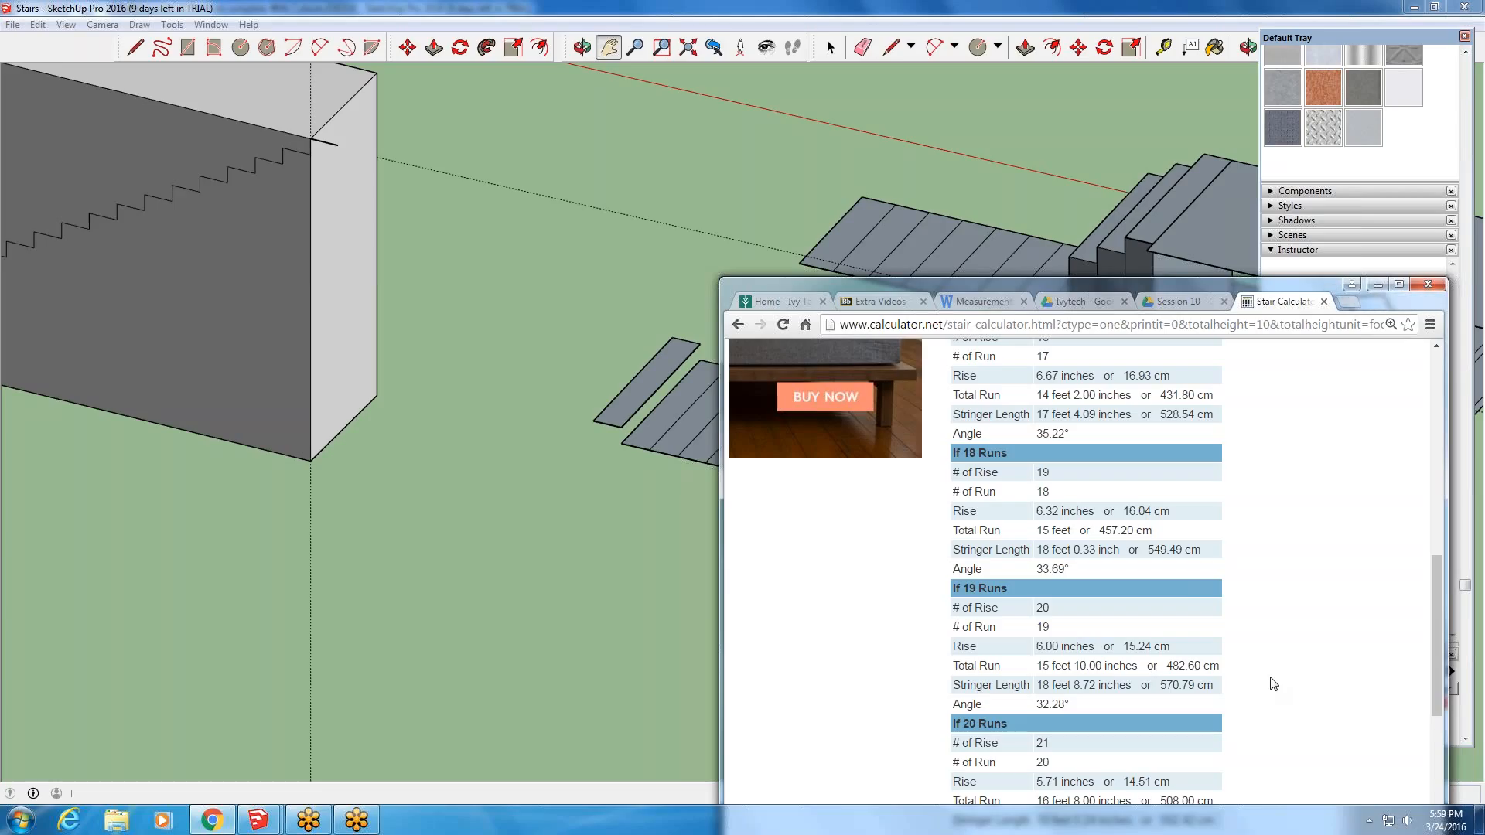
pyautogui.moveTo(1205, 287); pyautogui.dragTo(848, 760)
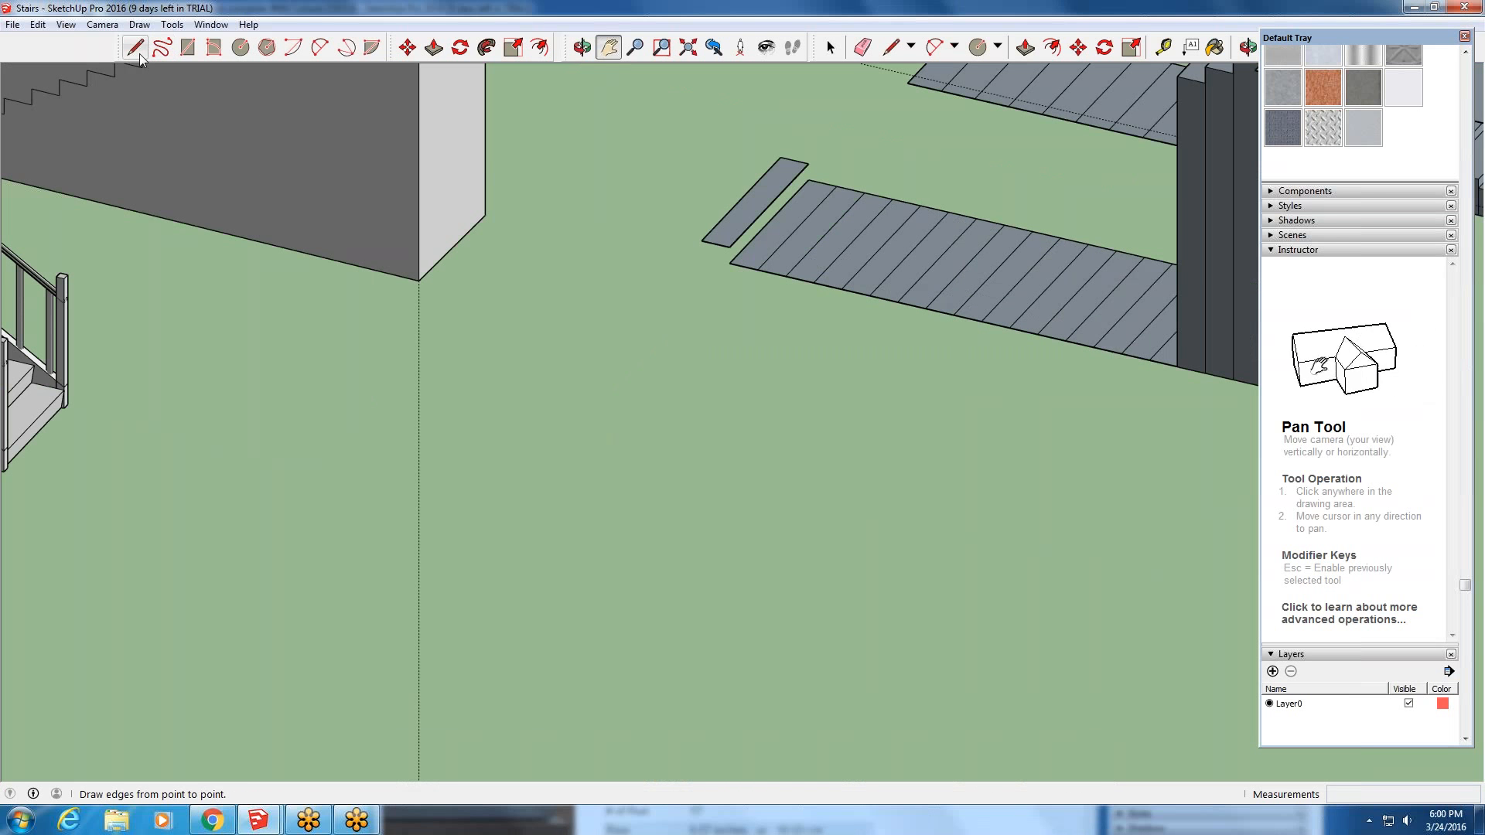
# - Draw a 15'10" by 36" rectangle on the open ground in front of the row of divided treads
pyautogui.click(140, 57)
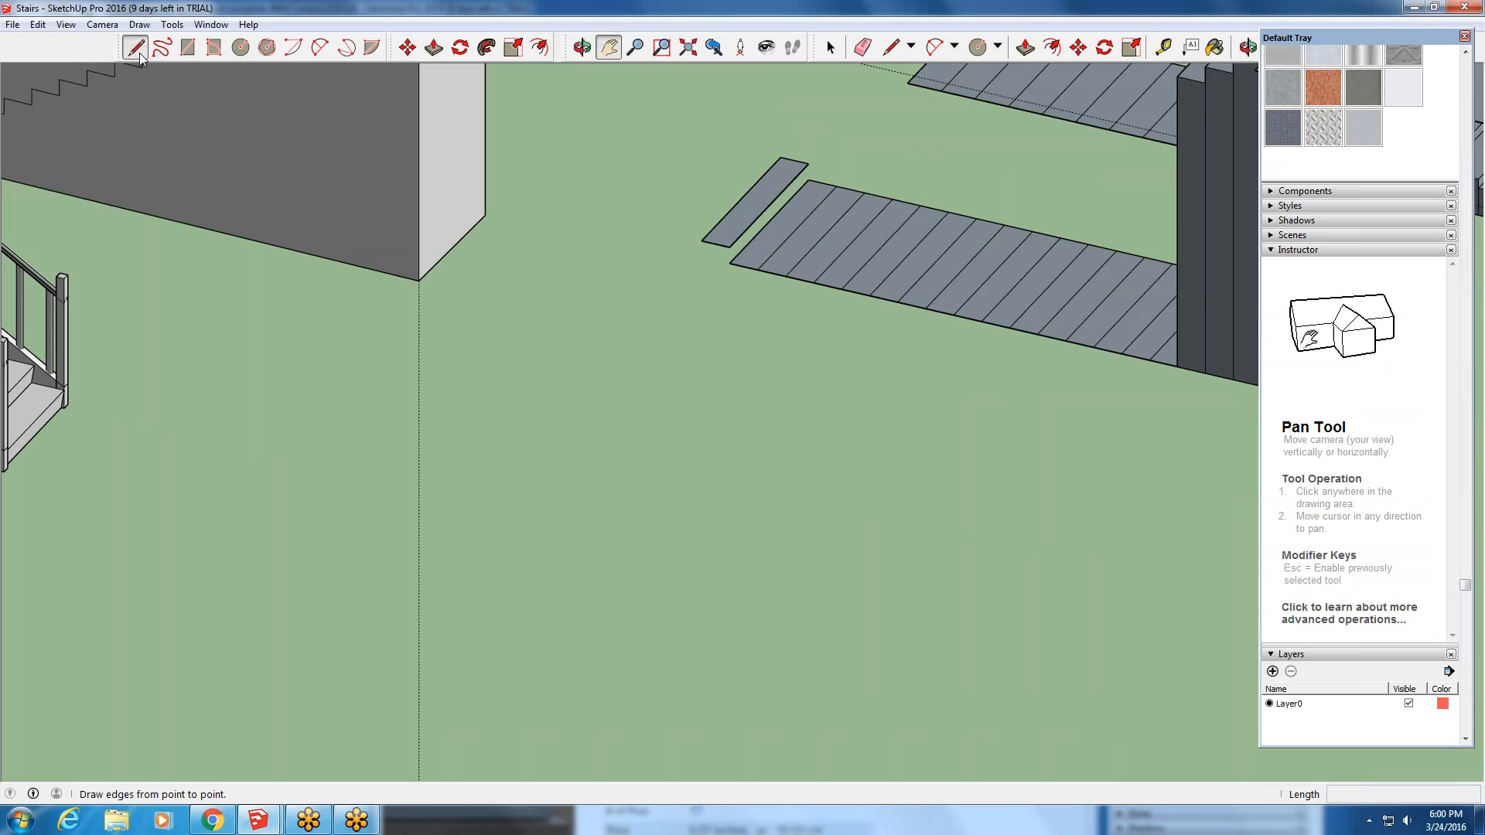
pyautogui.click(190, 51)
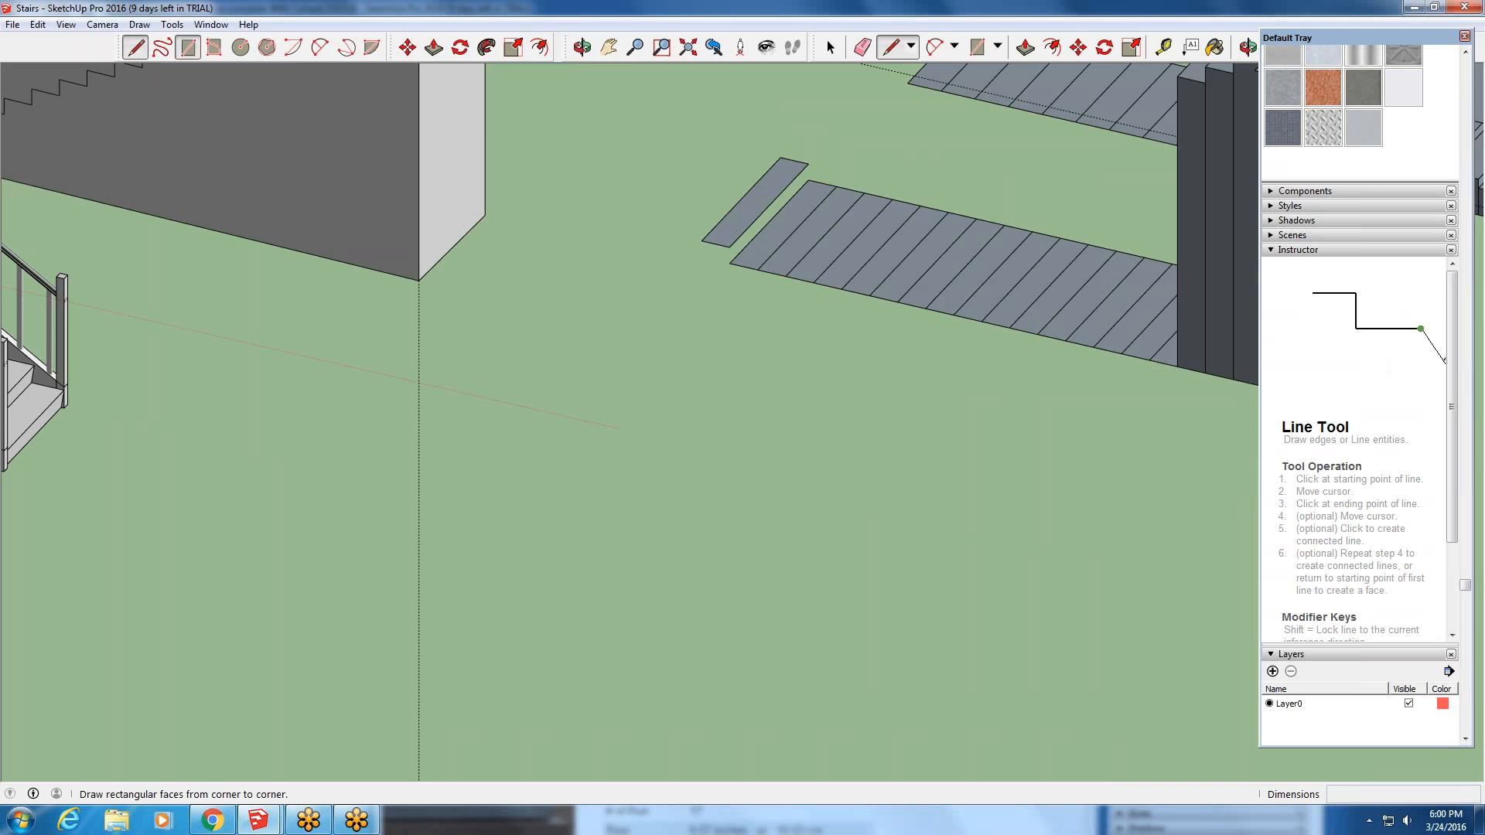
pyautogui.click(620, 457)
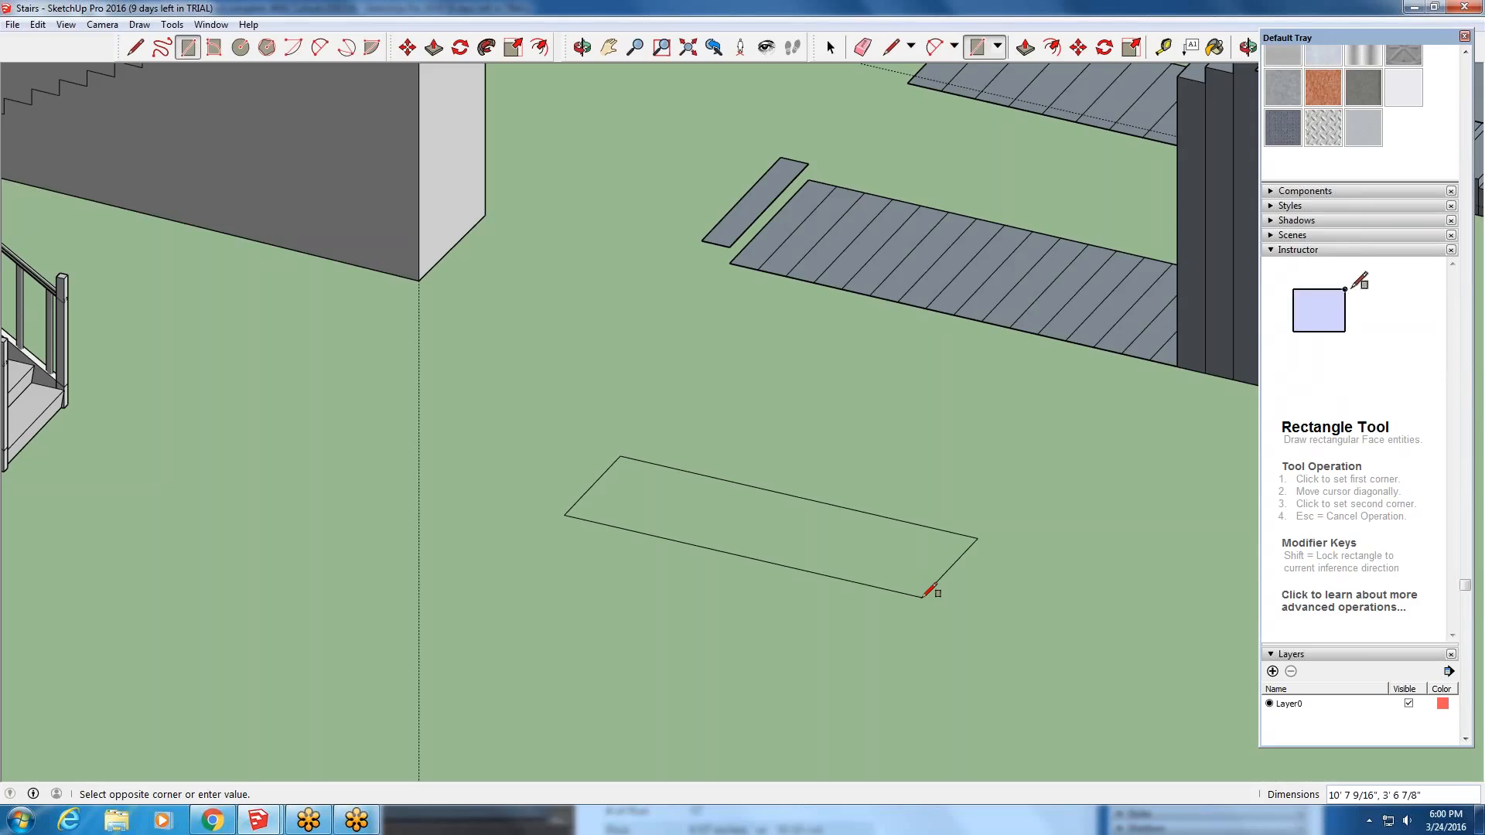
pyautogui.write('1')
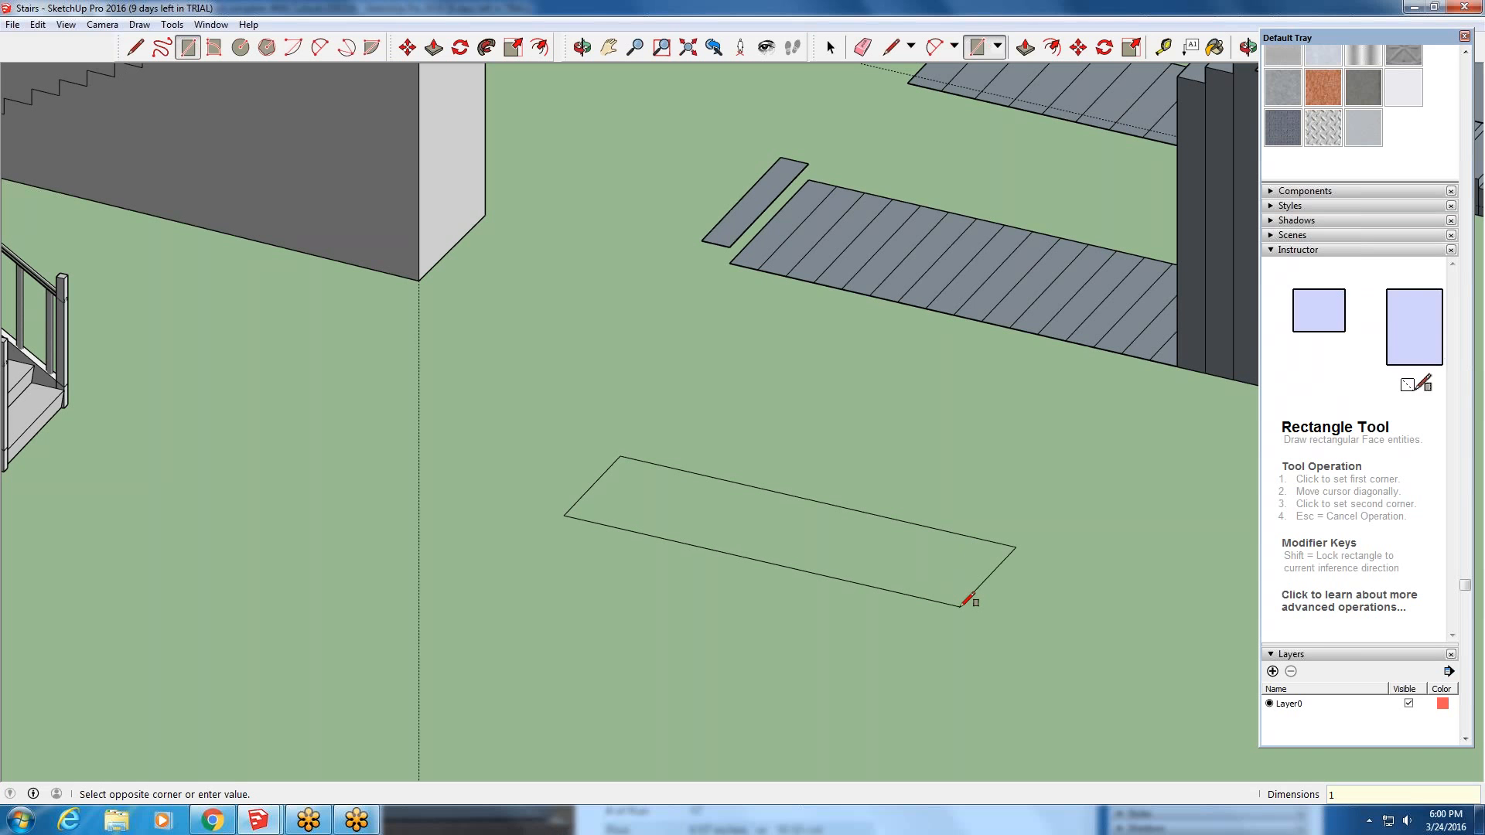
pyautogui.write('5\'10",')
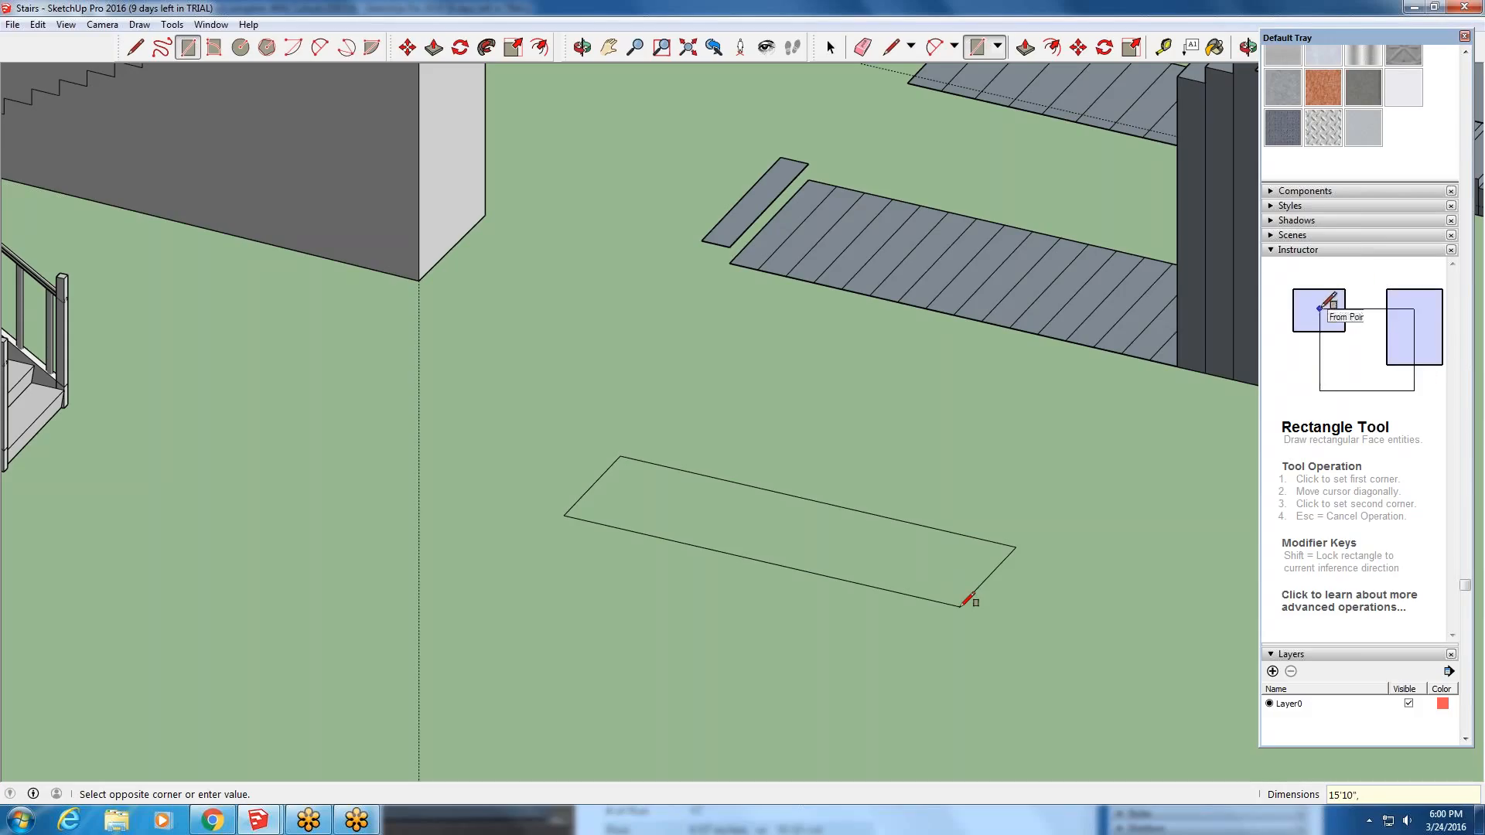
pyautogui.write('36";')
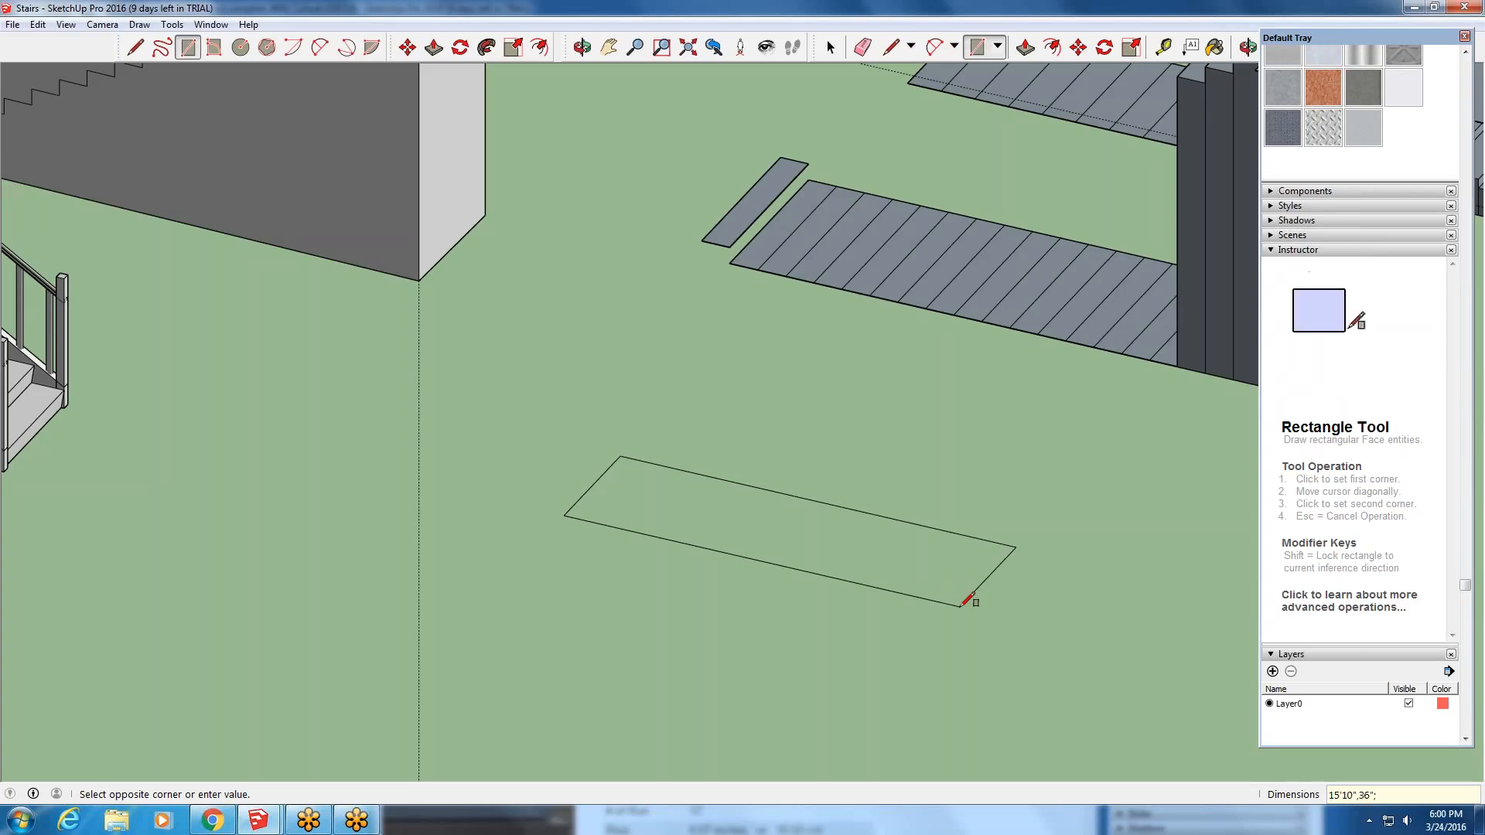
pyautogui.press('BackSpace')
pyautogui.press('Return')
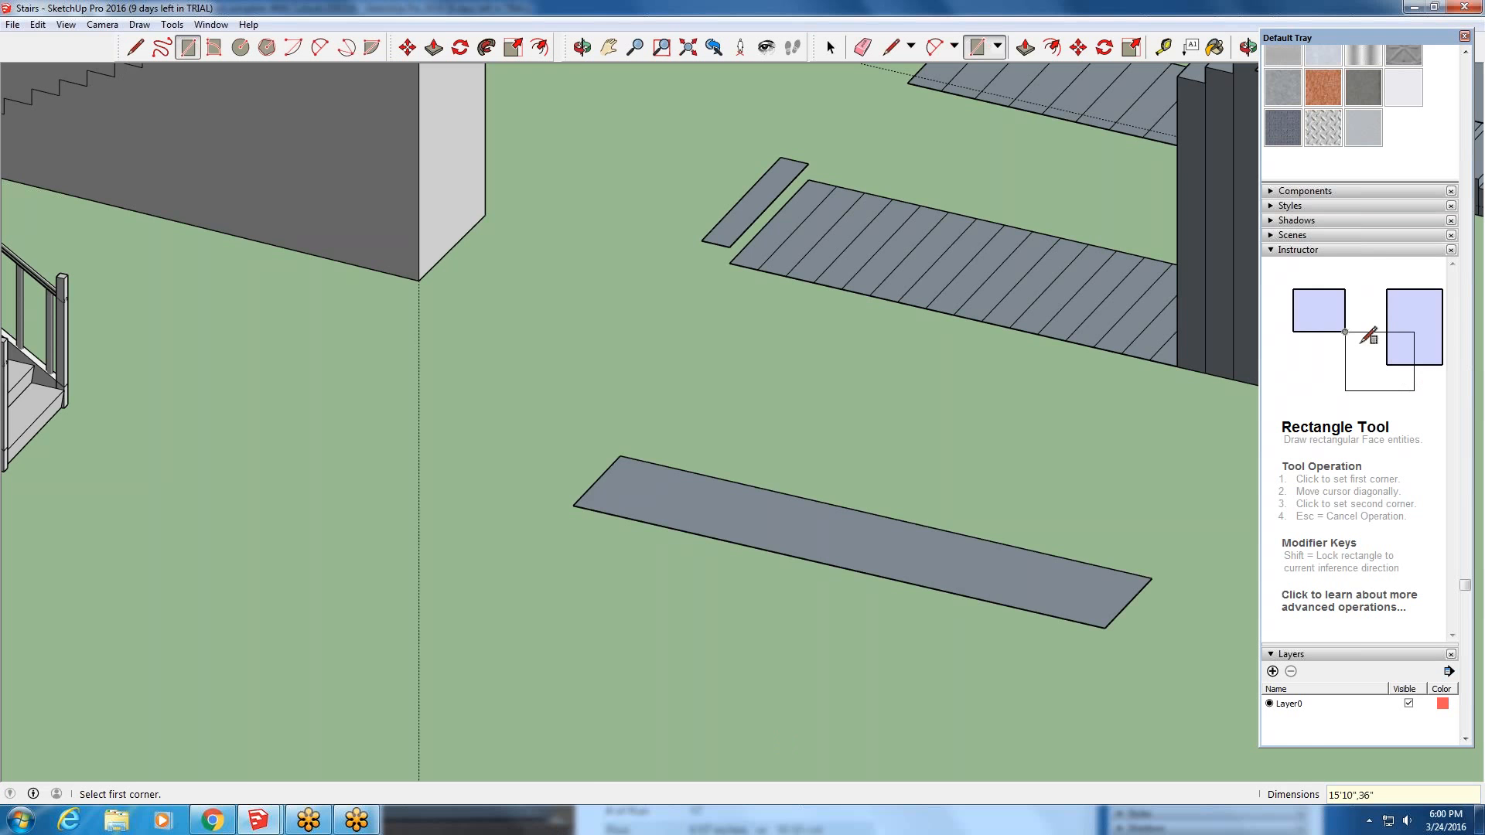
# - Draw a 10' vertical line up from the new rectangle's front corner at the end nearest the tall steps
pyautogui.moveTo(783, 739); pyautogui.dragTo(1005, 514, button='middle')
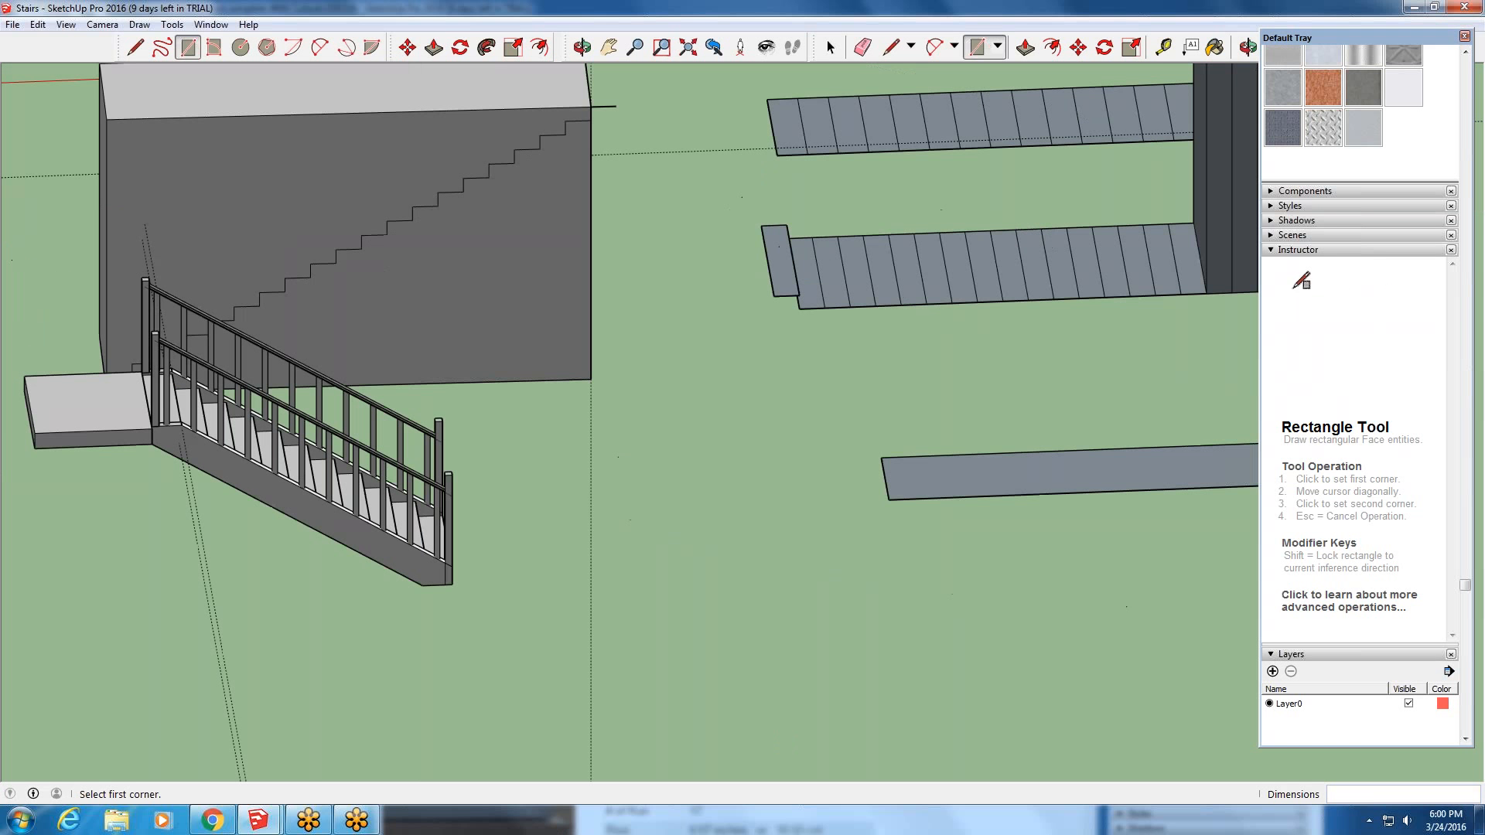
pyautogui.click(609, 48)
pyautogui.moveTo(580, 504); pyautogui.dragTo(427, 534)
pyautogui.scroll(1, 795, 590)
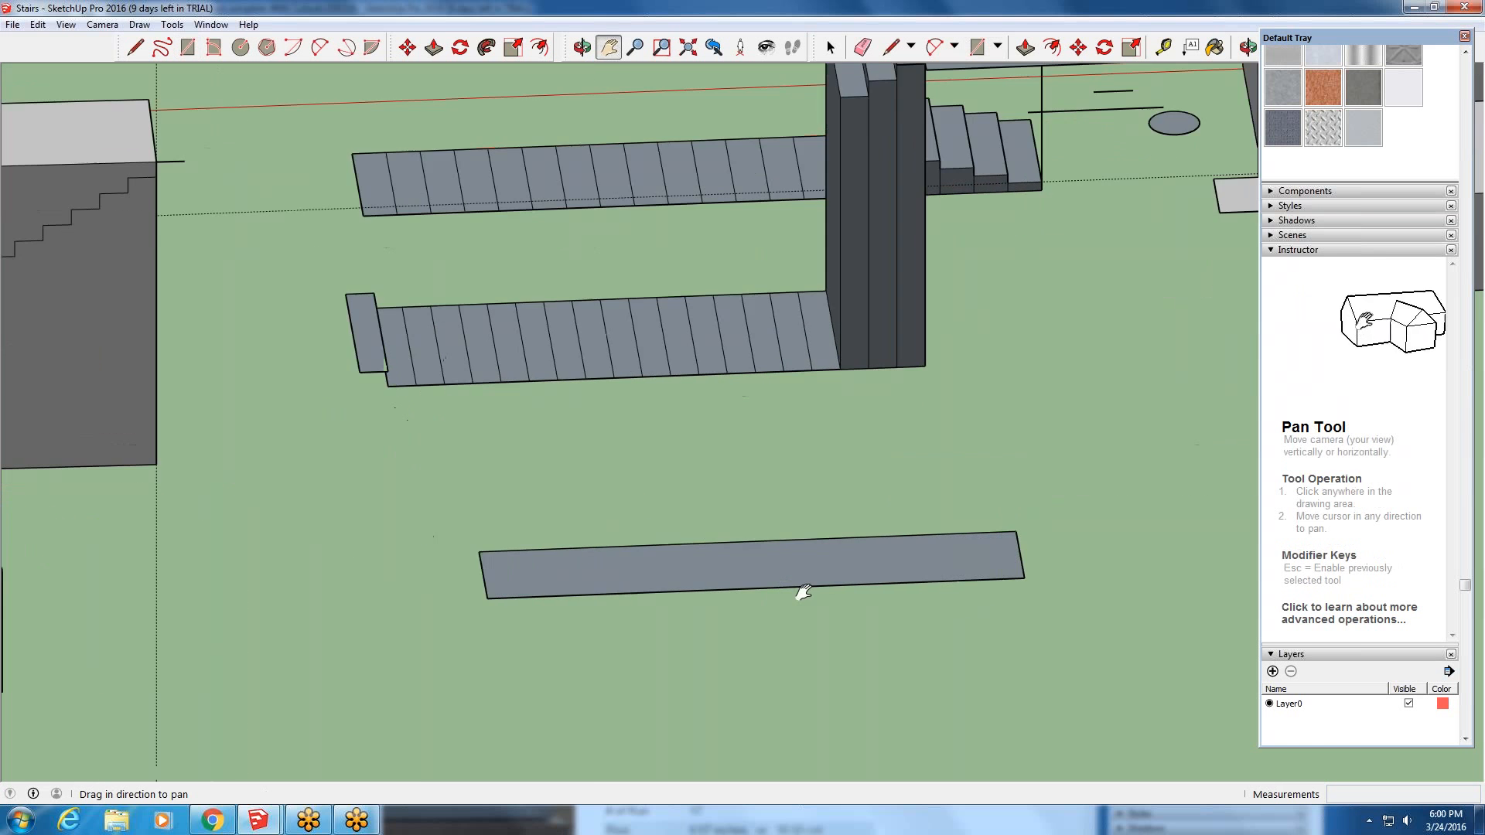
pyautogui.scroll(2, 809, 590)
pyautogui.moveTo(809, 590); pyautogui.dragTo(882, 639, button='middle')
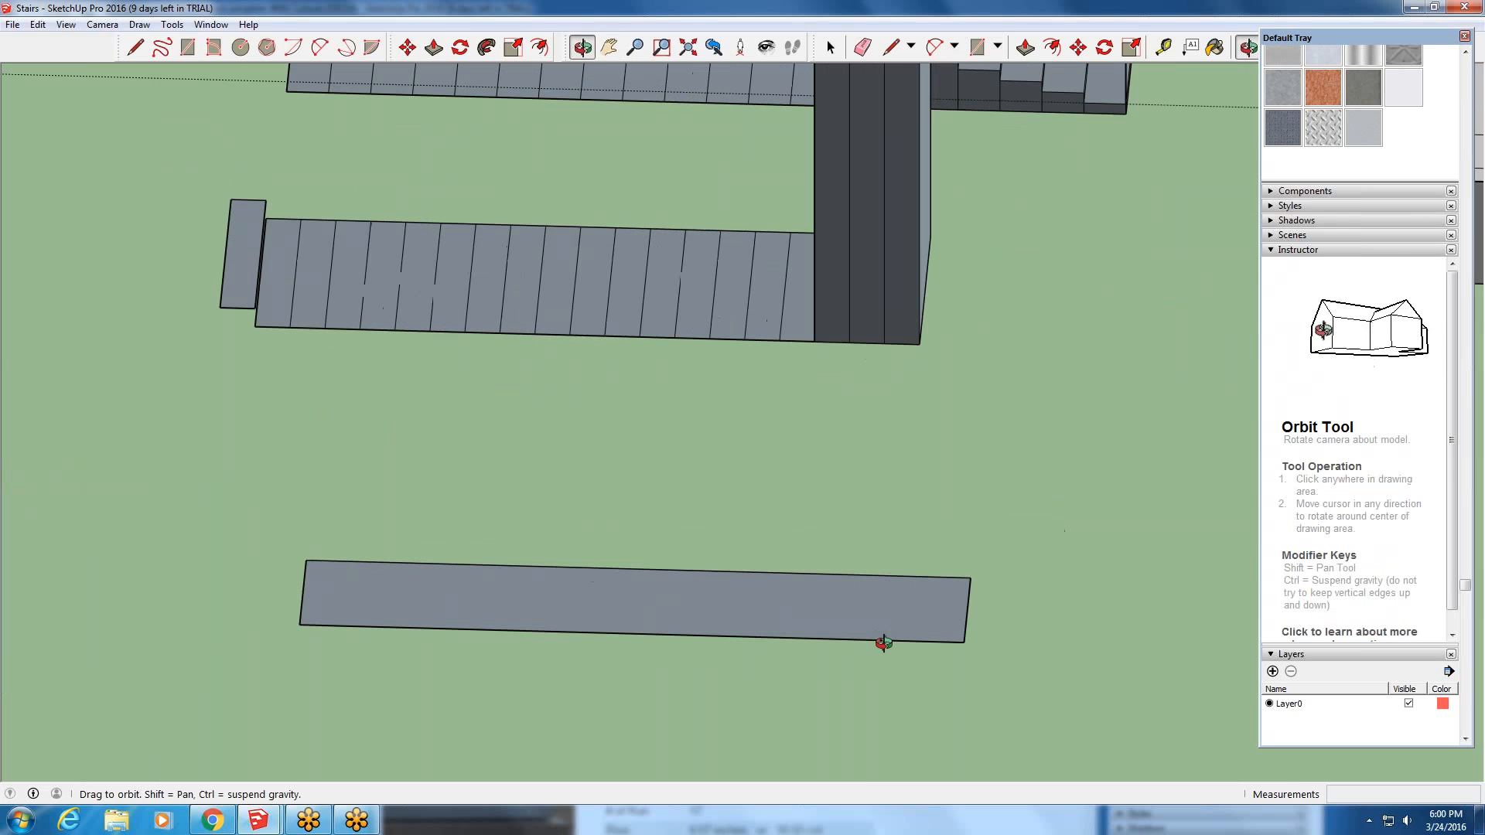
pyautogui.click(135, 47)
pyautogui.click(965, 641)
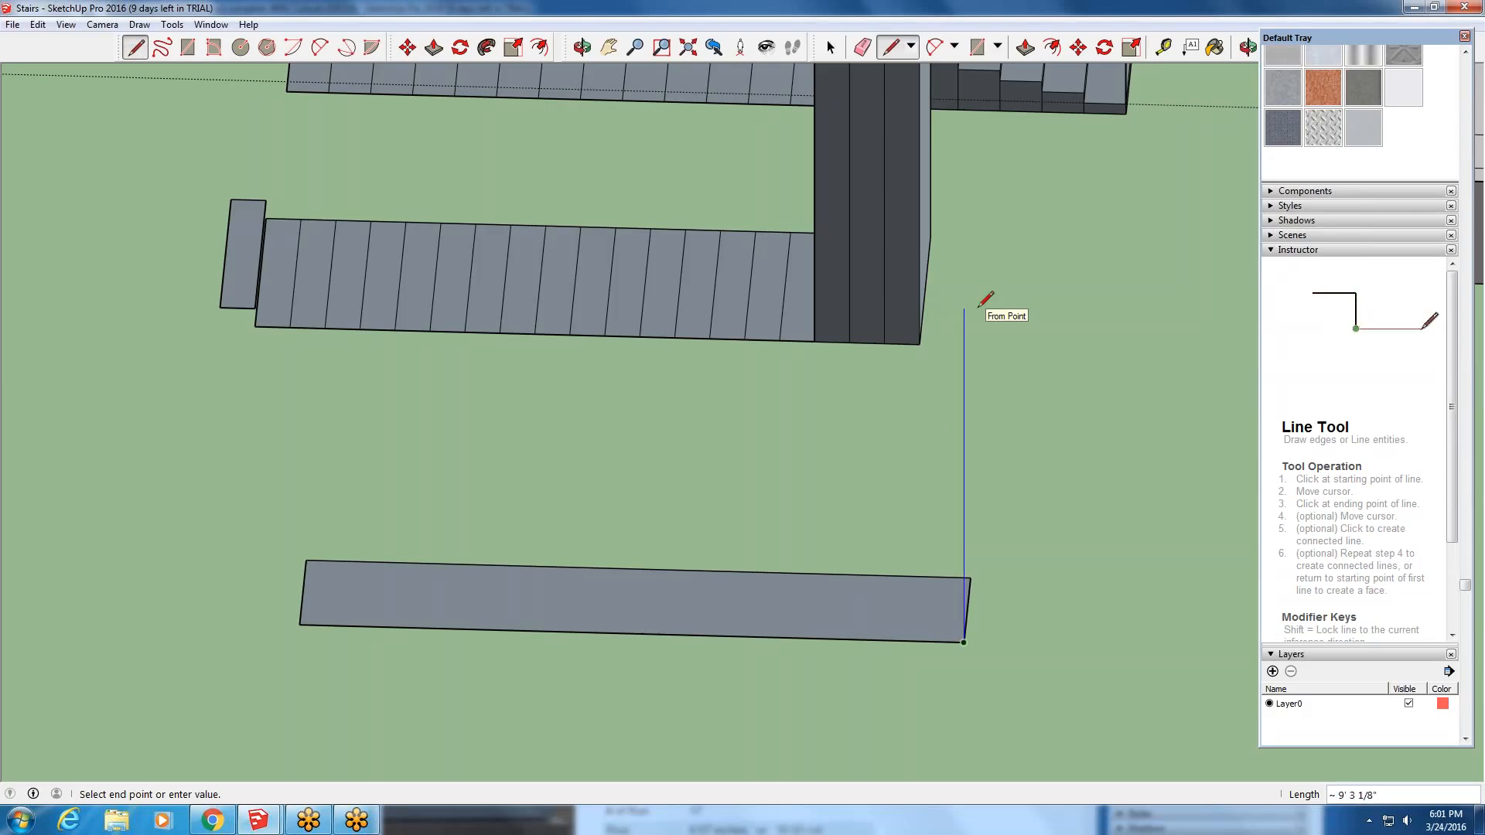
pyautogui.write('10')
pyautogui.press('Return')
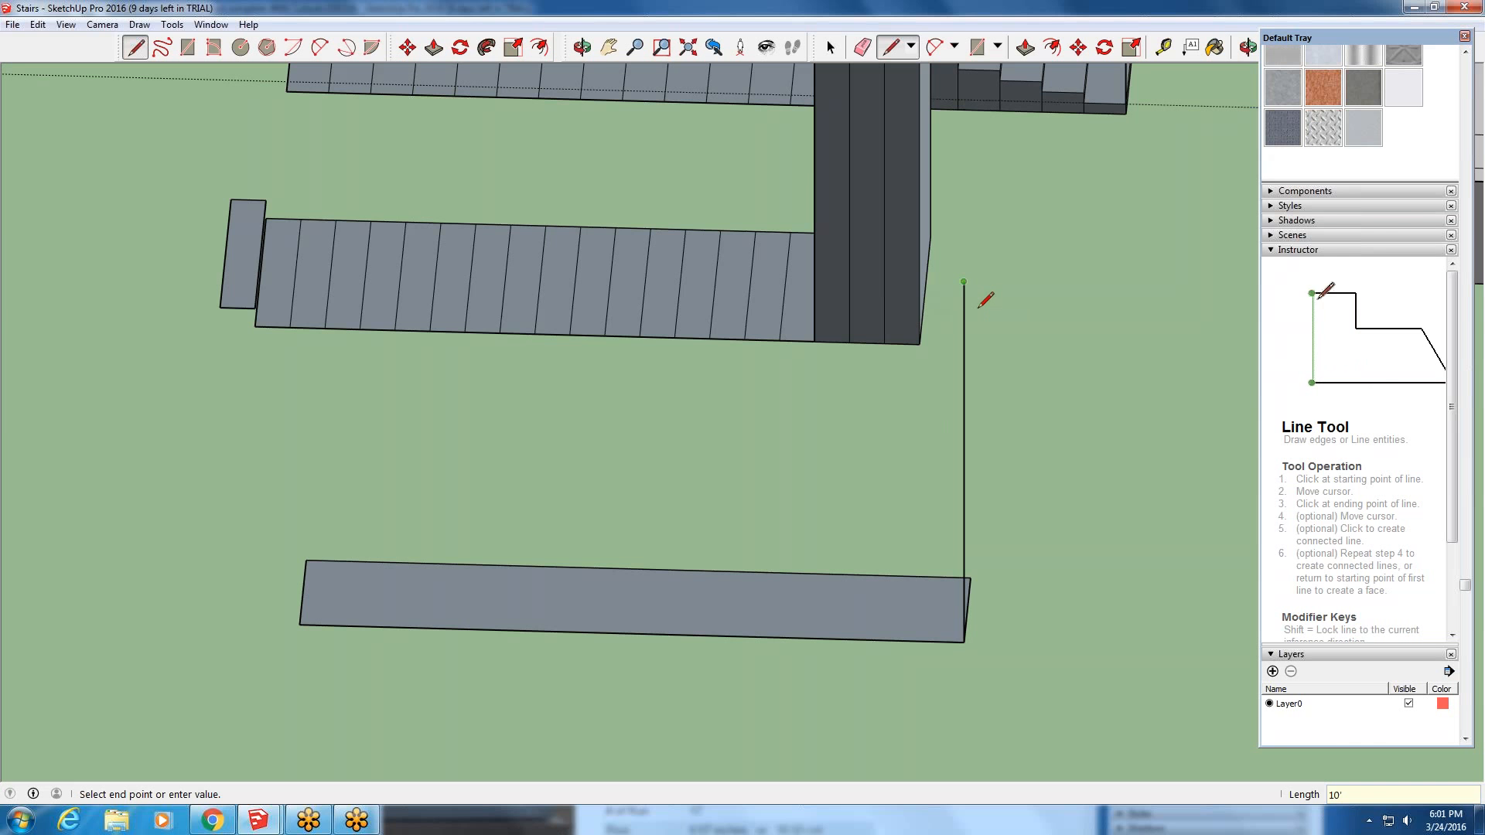
pyautogui.scroll(-3, 966, 572)
pyautogui.press('Escape')
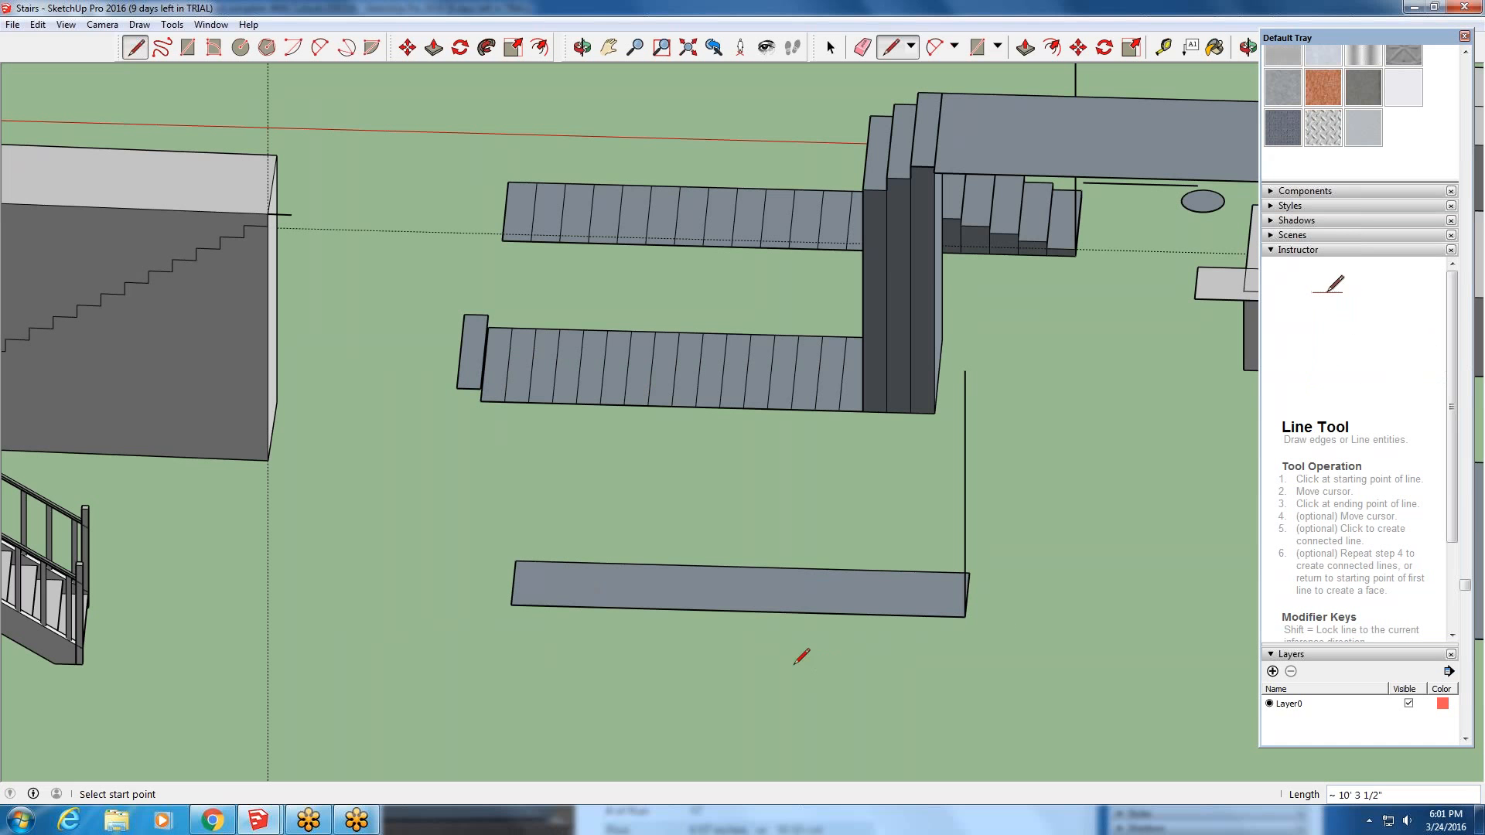
# - Select the new rectangle's long front edge and start dividing it into equal segments
pyautogui.scroll(5, 613, 616)
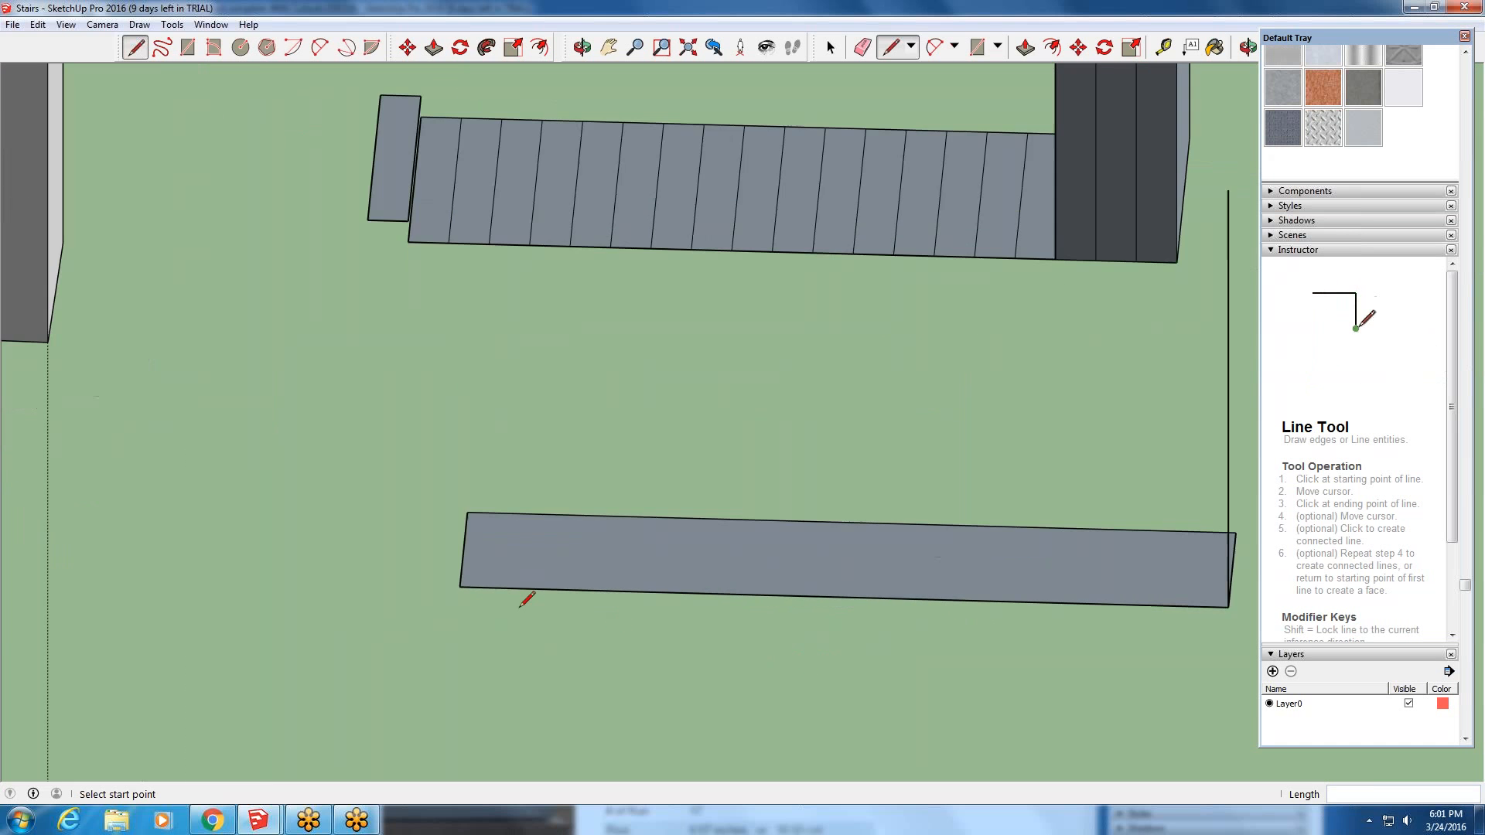
pyautogui.scroll(3, 464, 581)
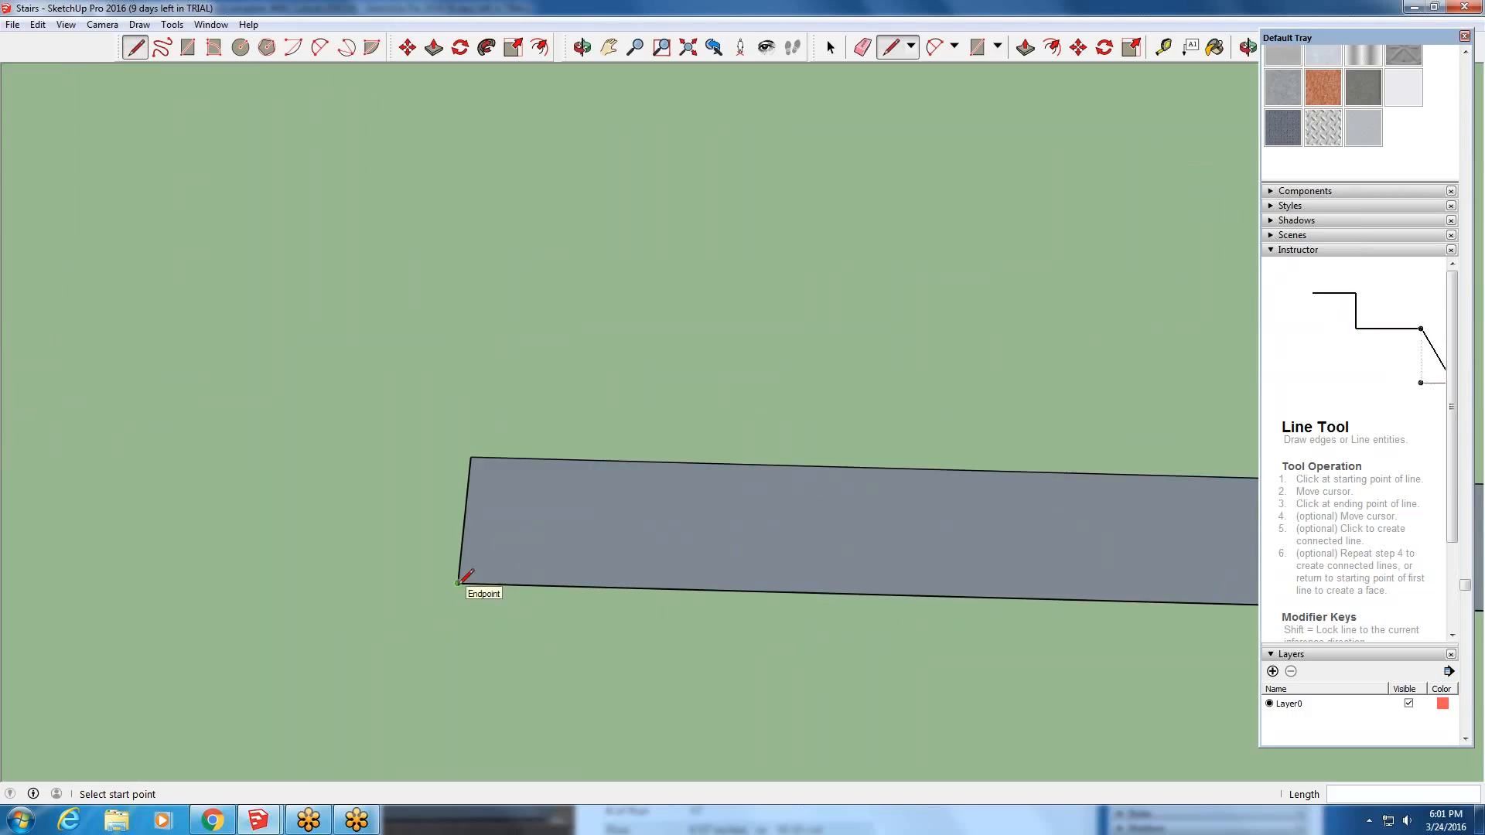
pyautogui.scroll(2, 458, 583)
pyautogui.scroll(2, 457, 579)
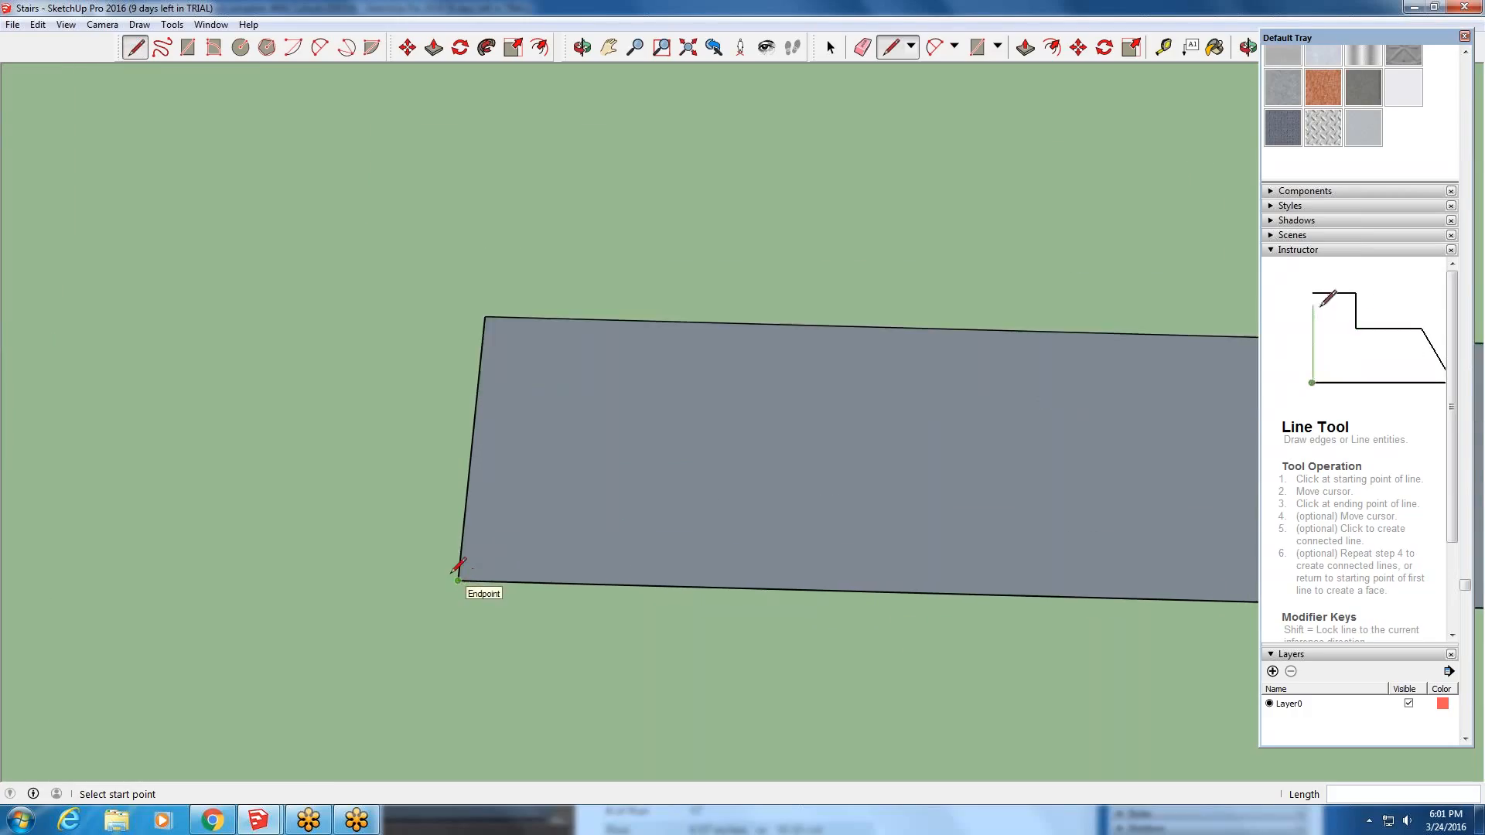
pyautogui.scroll(-3, 458, 576)
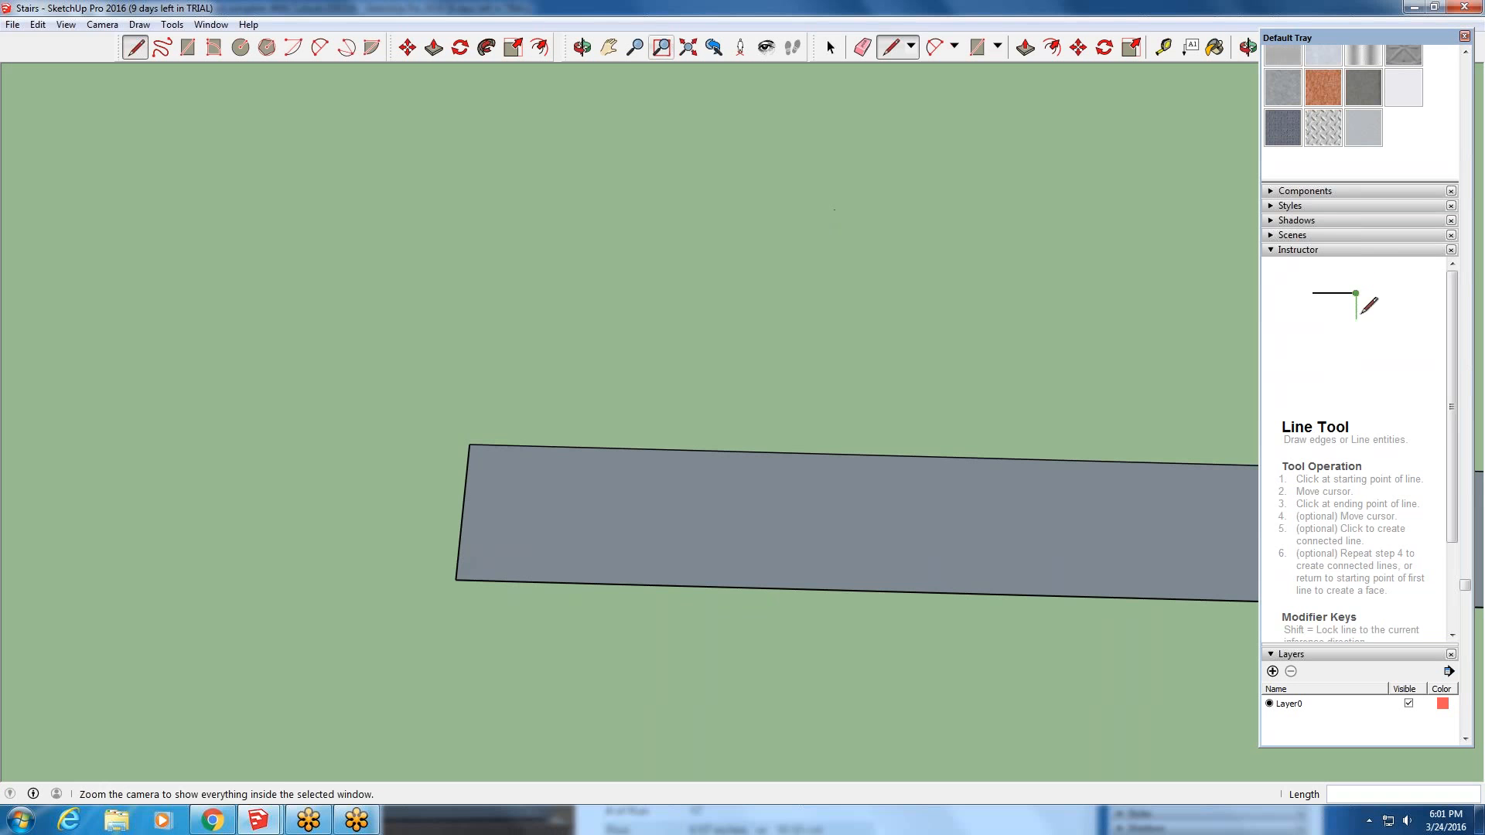
pyautogui.click(608, 47)
pyautogui.moveTo(773, 301); pyautogui.dragTo(501, 242)
pyautogui.scroll(-1, 501, 242)
pyautogui.scroll(-1, 501, 242)
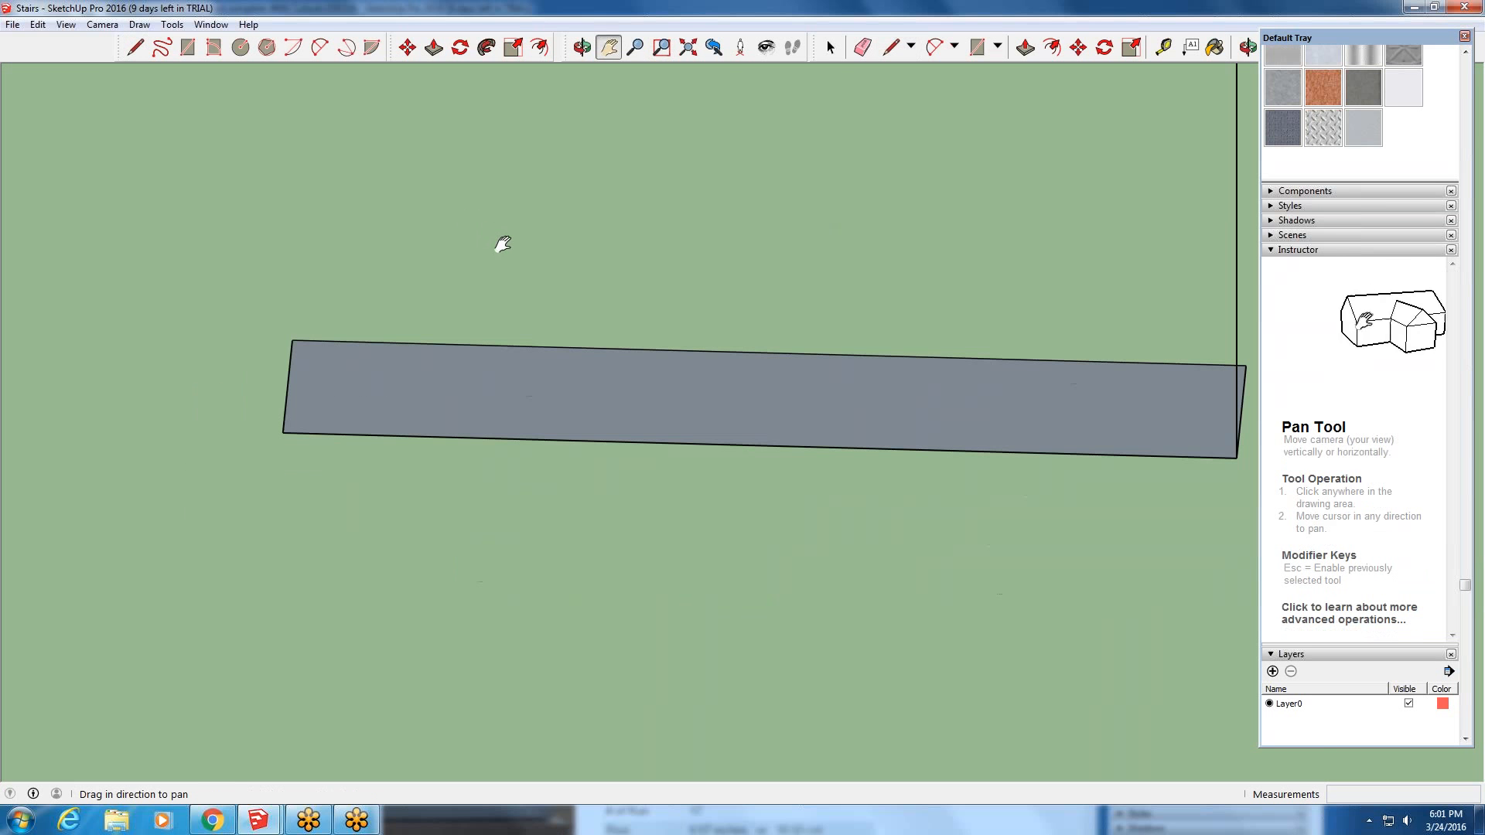
pyautogui.click(830, 47)
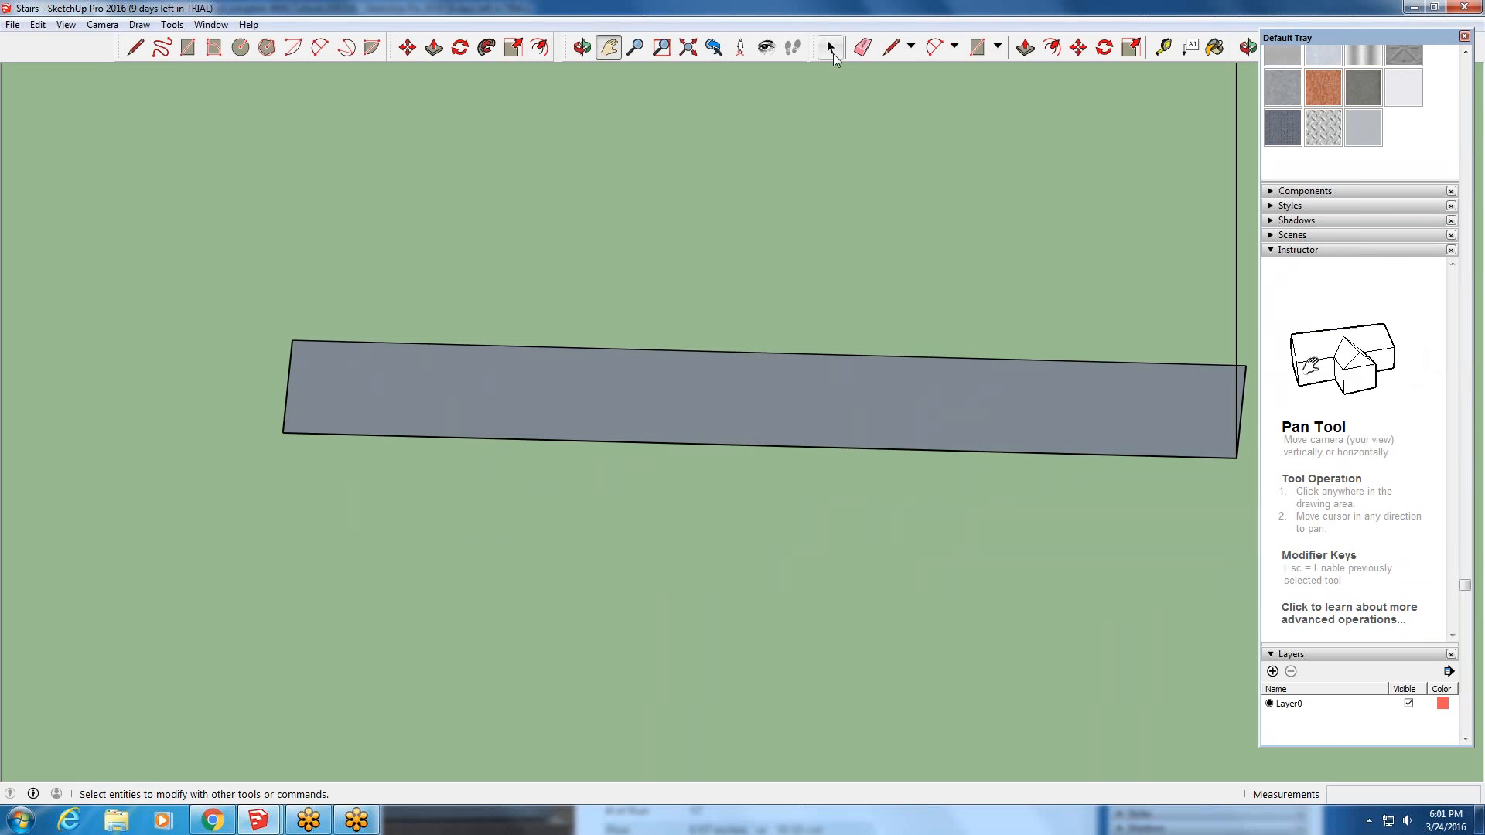
pyautogui.click(711, 446)
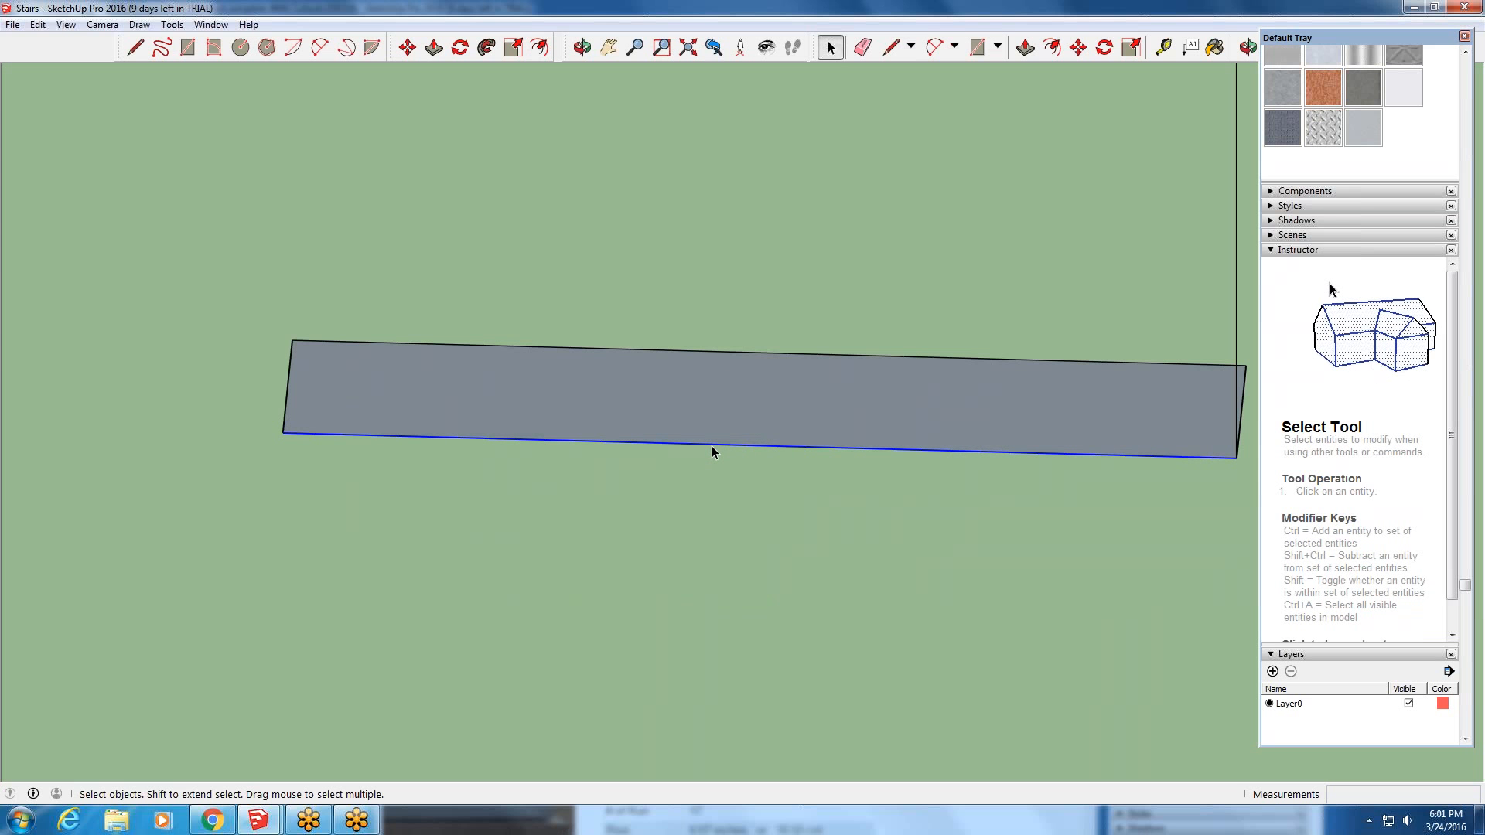
pyautogui.rightClick(712, 446)
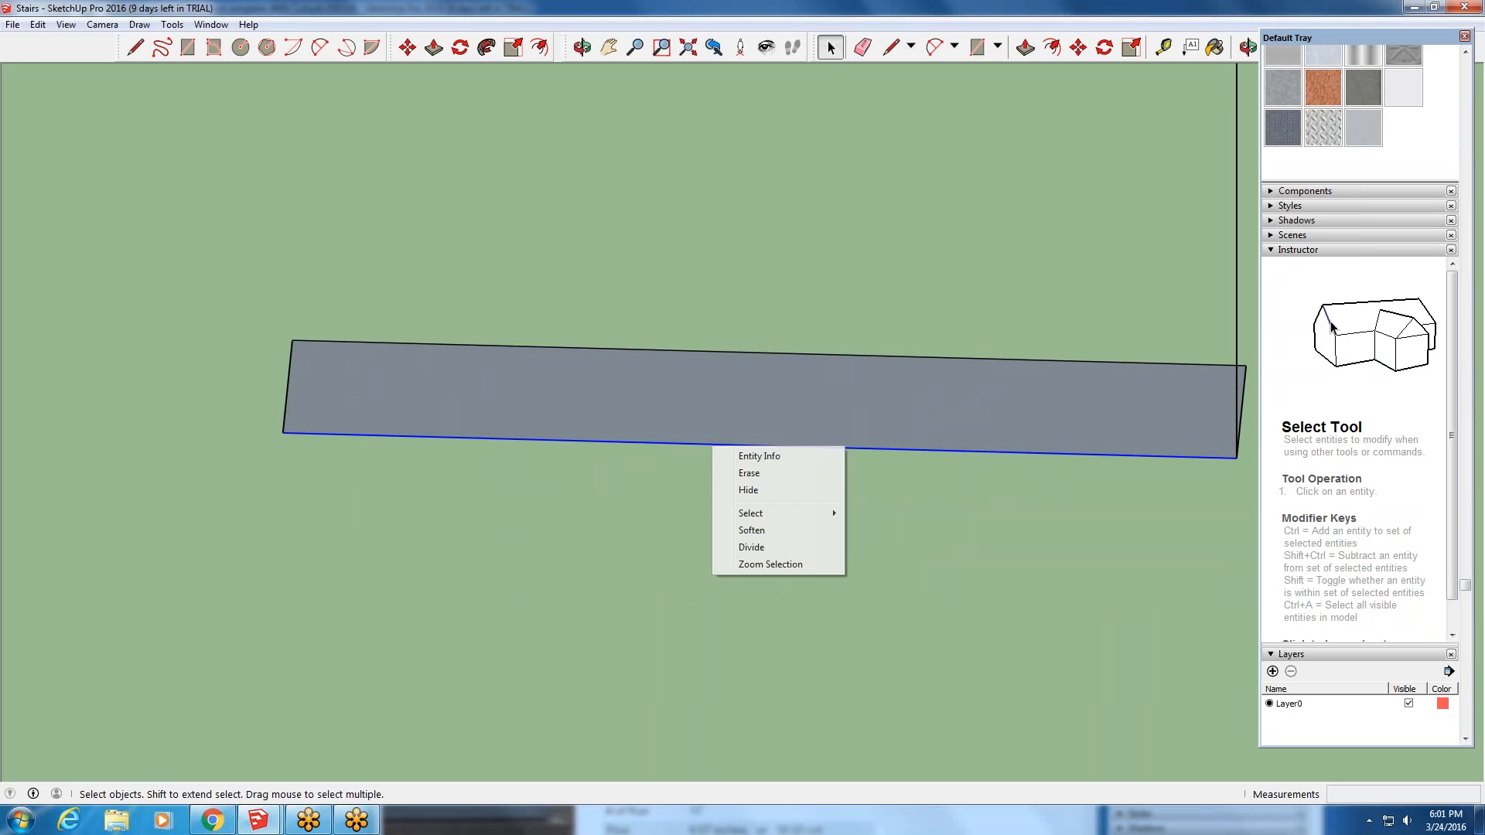
pyautogui.click(763, 549)
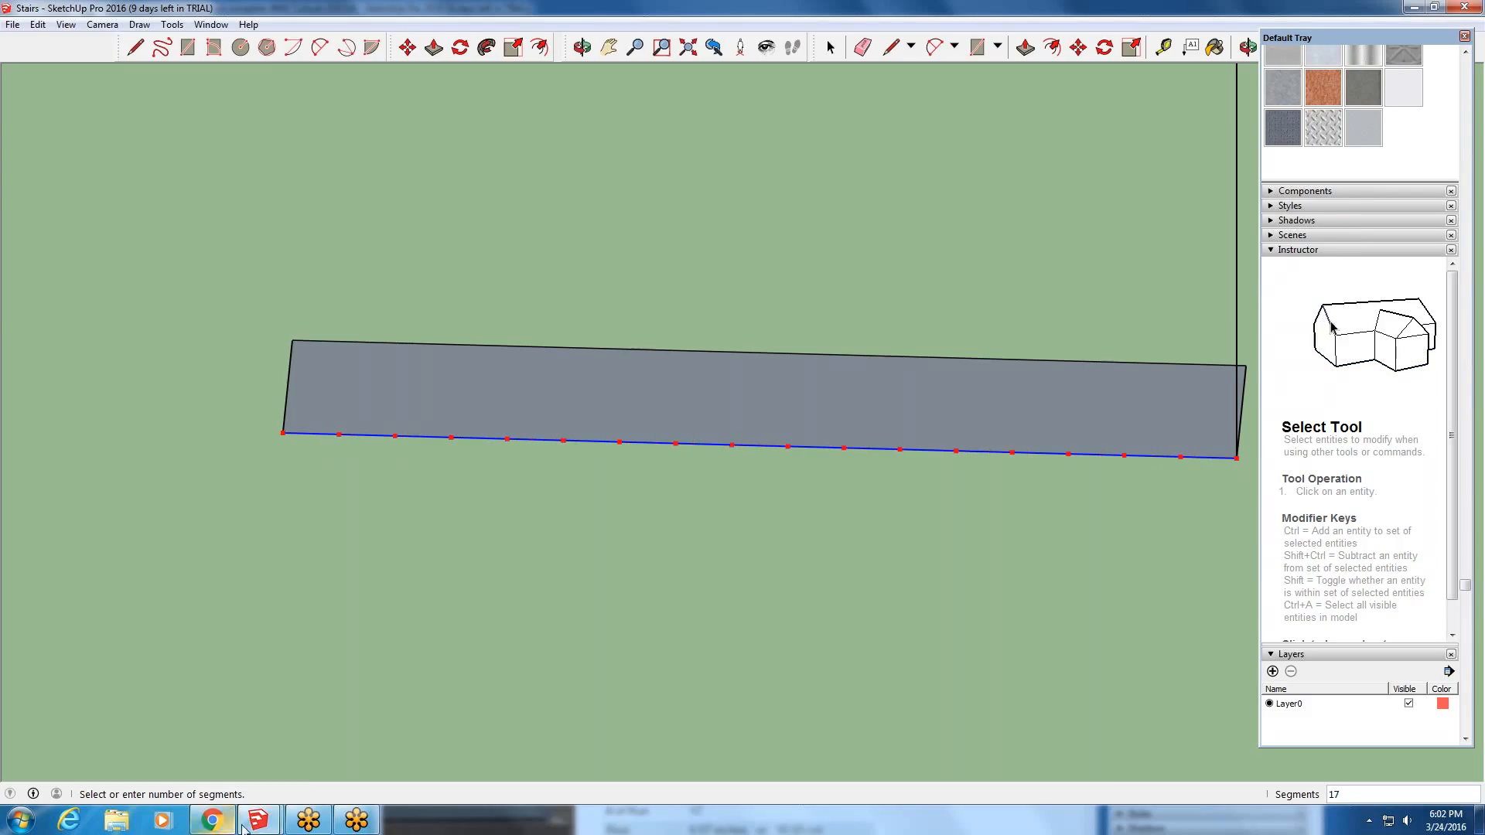
# - Bring the Stair Calculator results over the model and look up the number of runs for the 15'10" total run
pyautogui.click(211, 820)
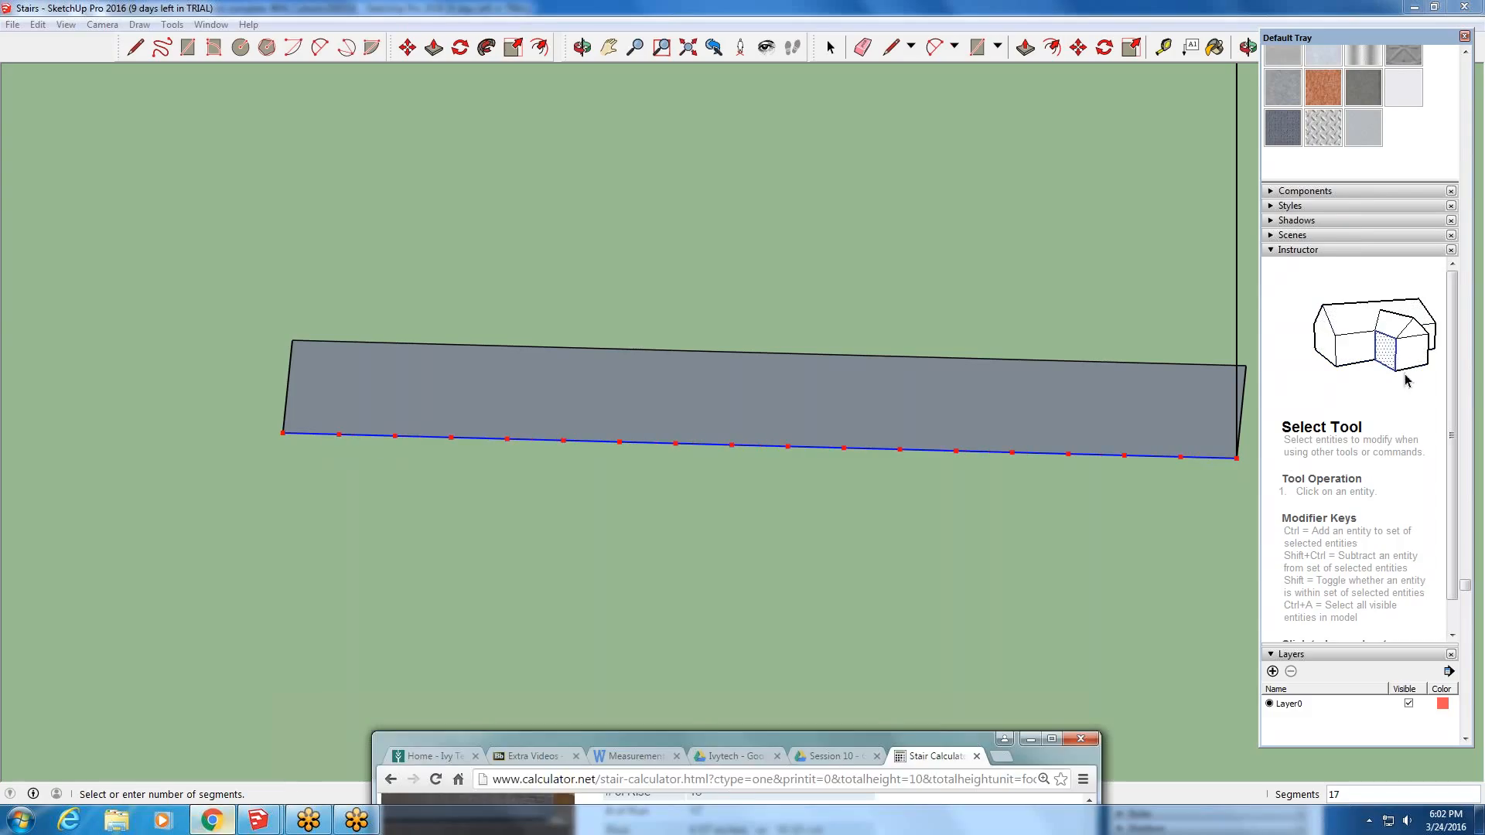
pyautogui.moveTo(735, 740); pyautogui.dragTo(735, 678)
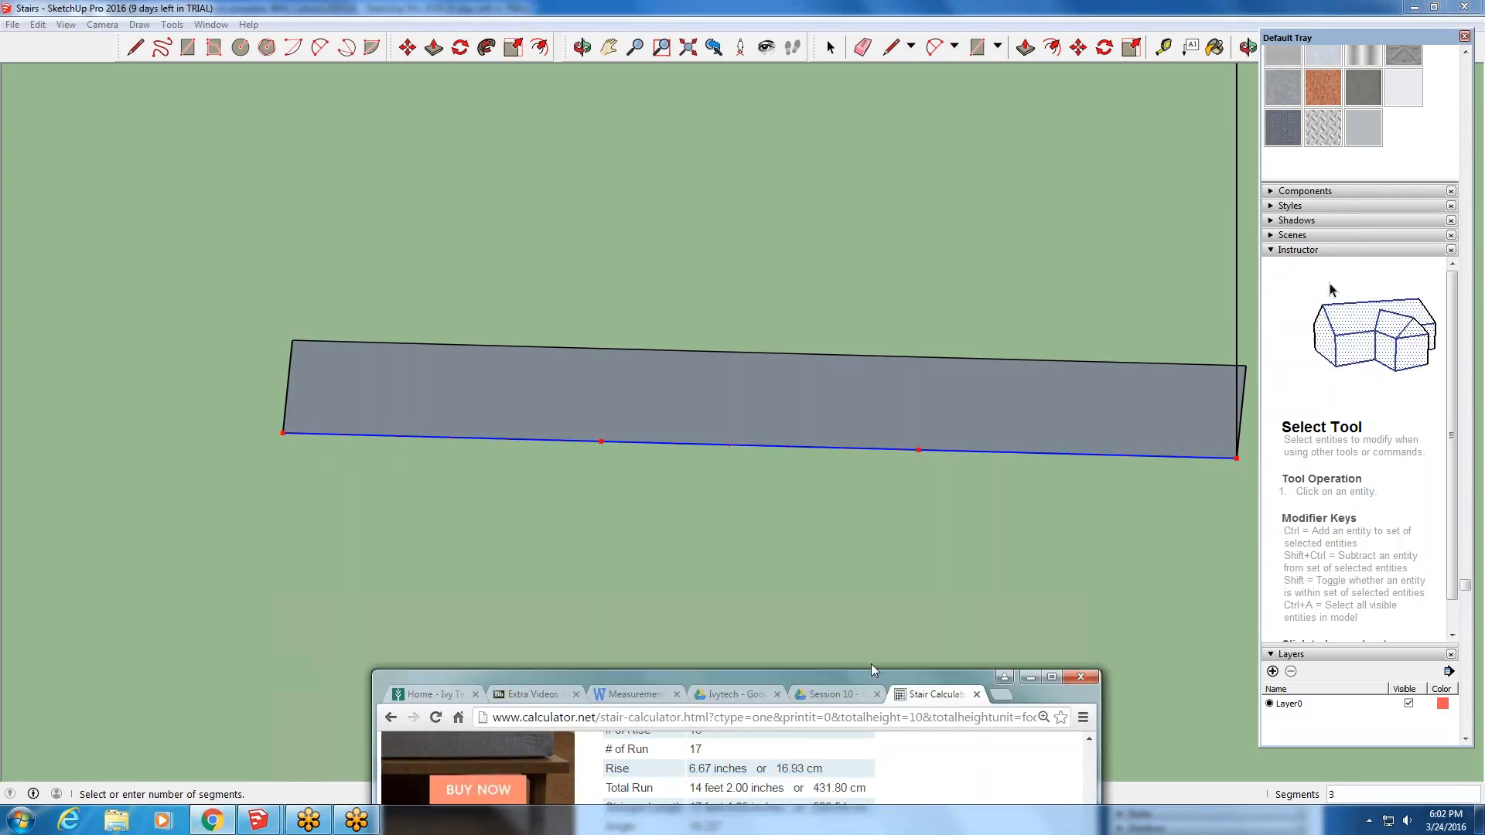
pyautogui.moveTo(871, 672); pyautogui.dragTo(1015, 221)
pyautogui.scroll(2, 1107, 517)
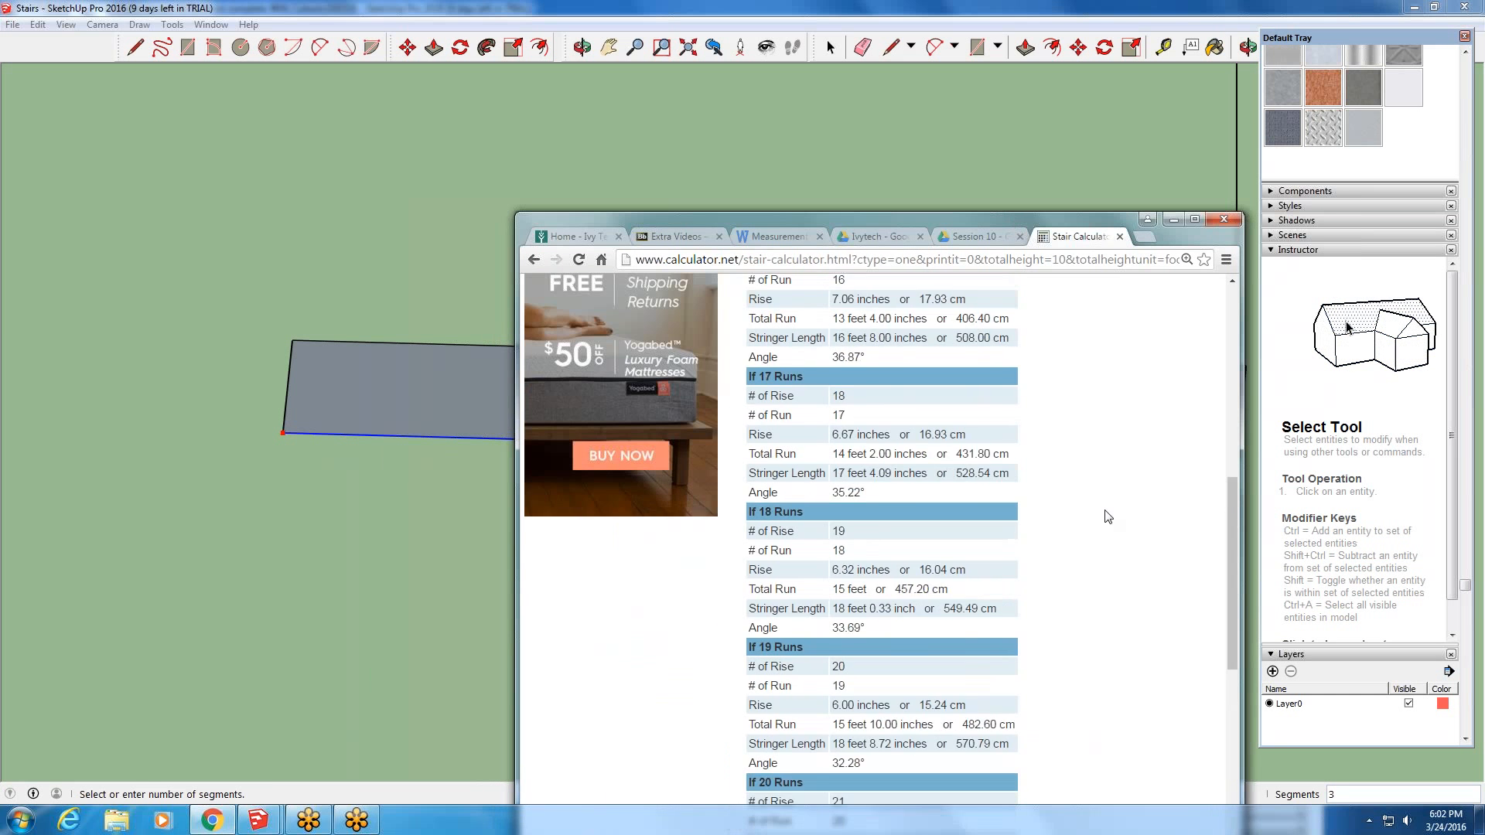
# - Check the calculator's run count for the 15'10" total run and divide the rectangle's front edge into 19 equal segments
pyautogui.scroll(4, 998, 516)
pyautogui.scroll(-5, 998, 517)
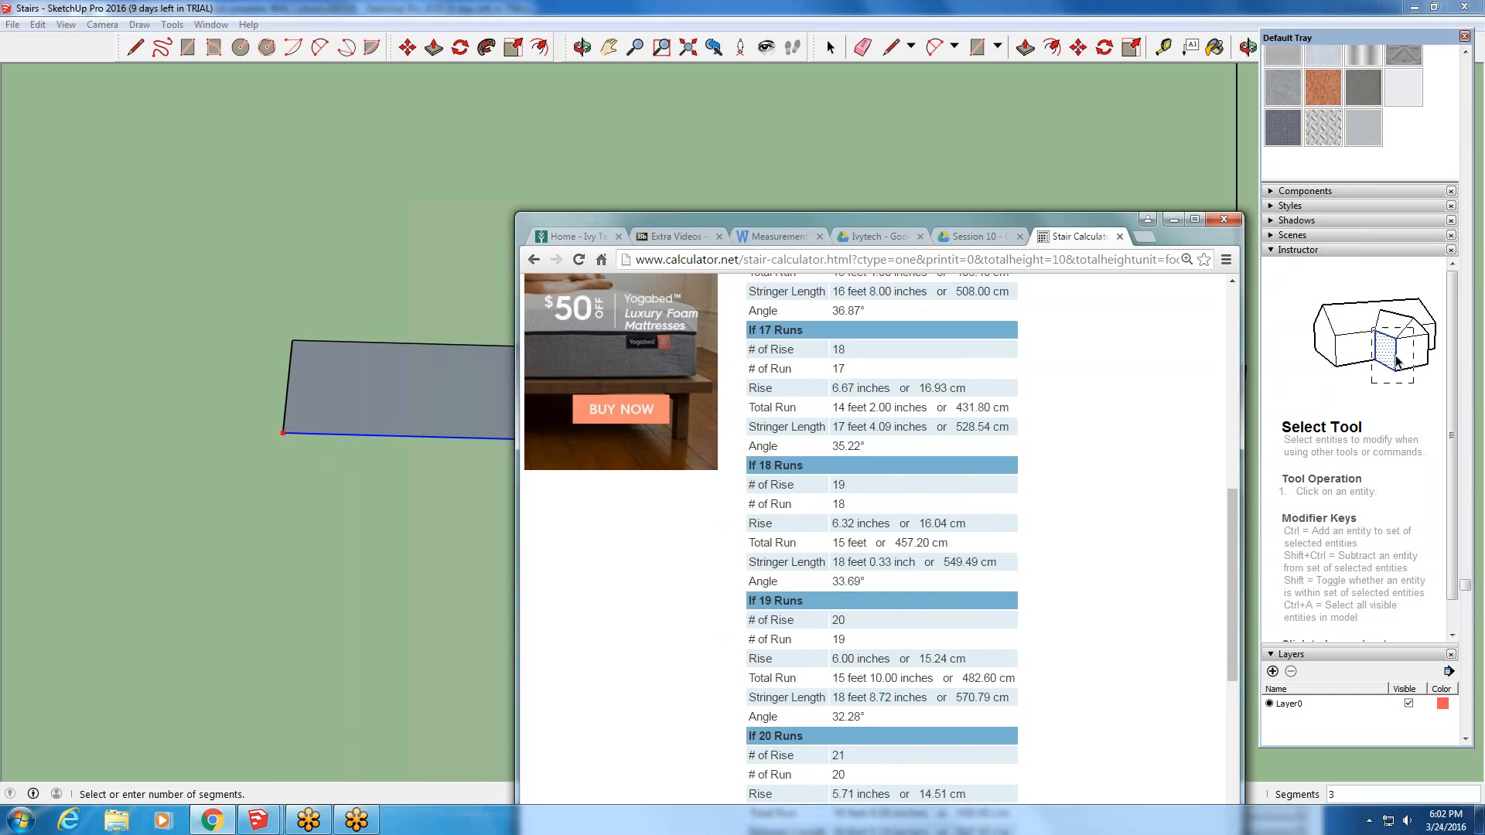
pyautogui.scroll(-2, 877, 538)
pyautogui.scroll(1, 878, 537)
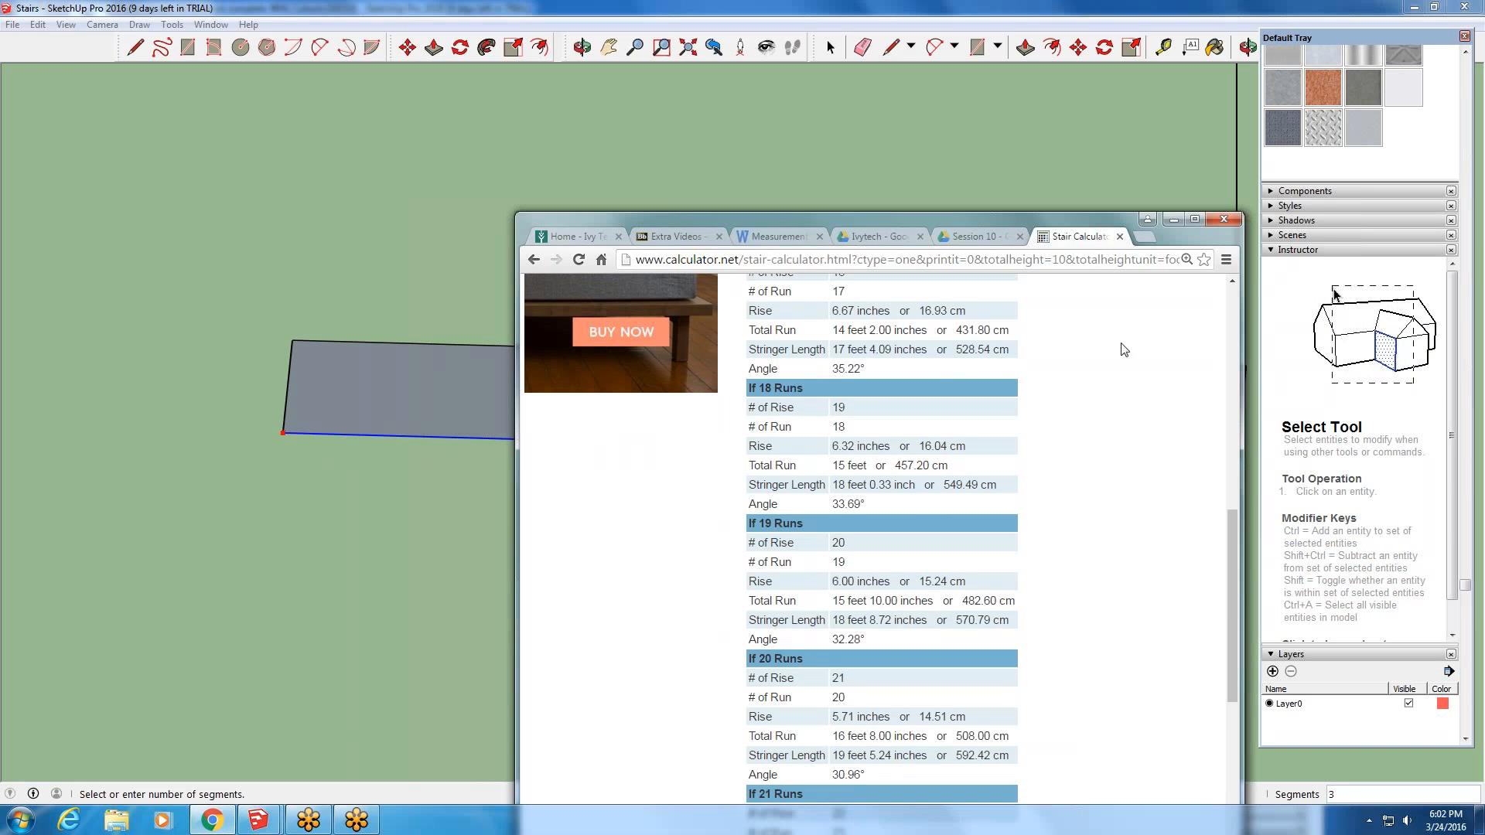
pyautogui.click(1169, 220)
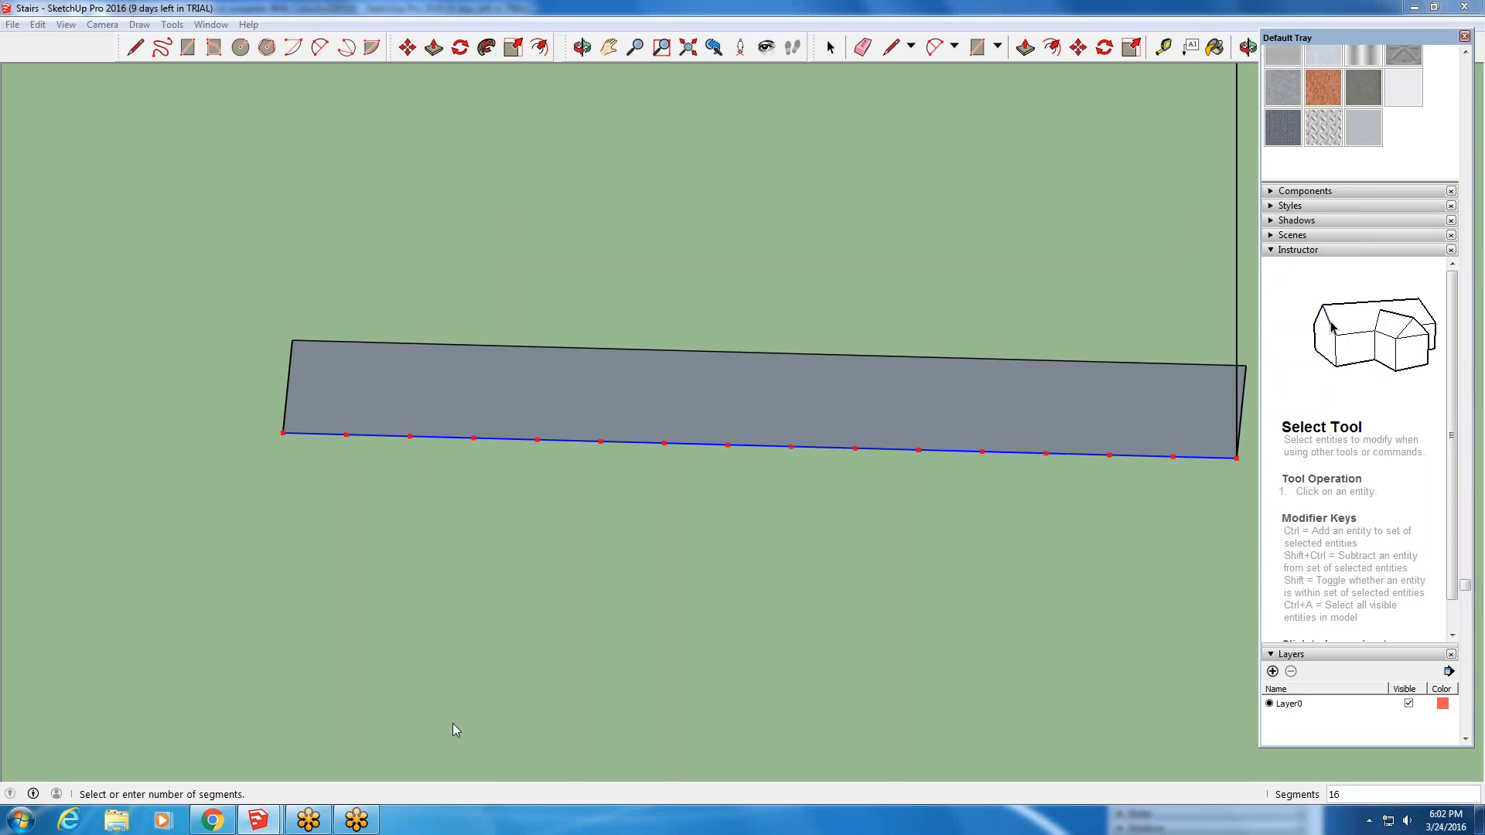
pyautogui.write('5')
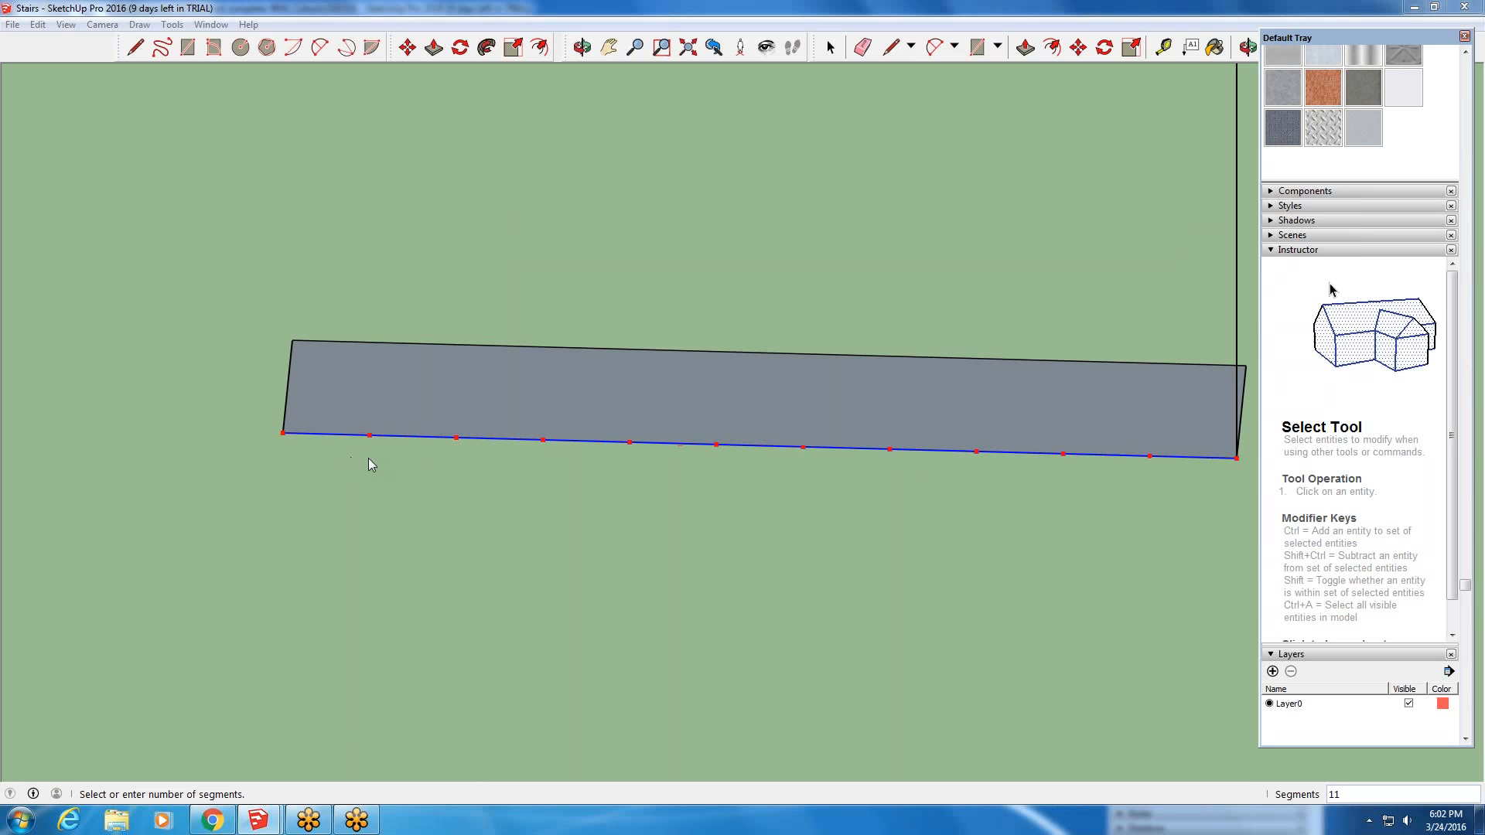
pyautogui.click(334, 440)
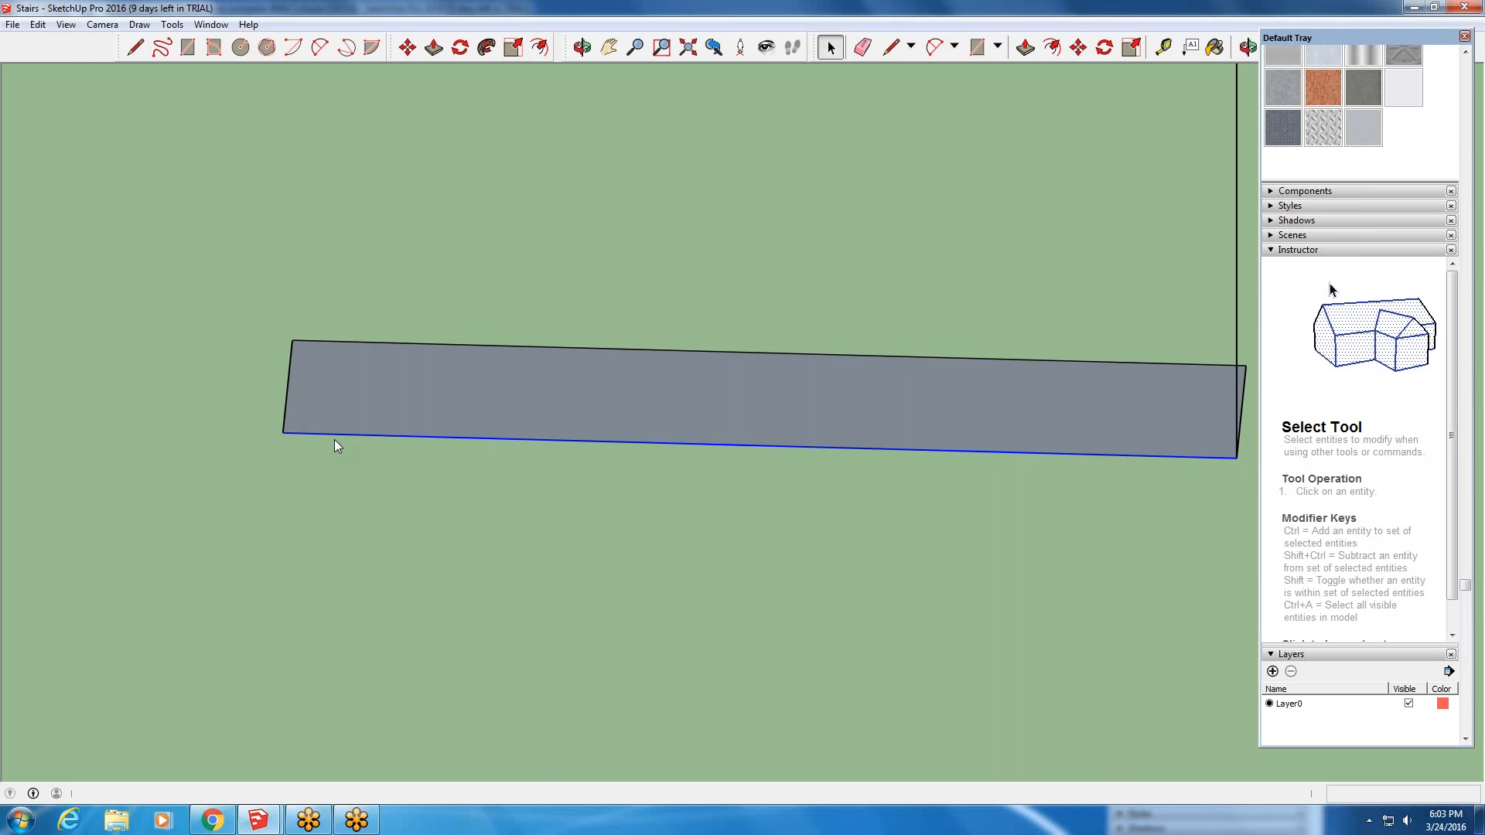
pyautogui.click(725, 447)
pyautogui.click(656, 454)
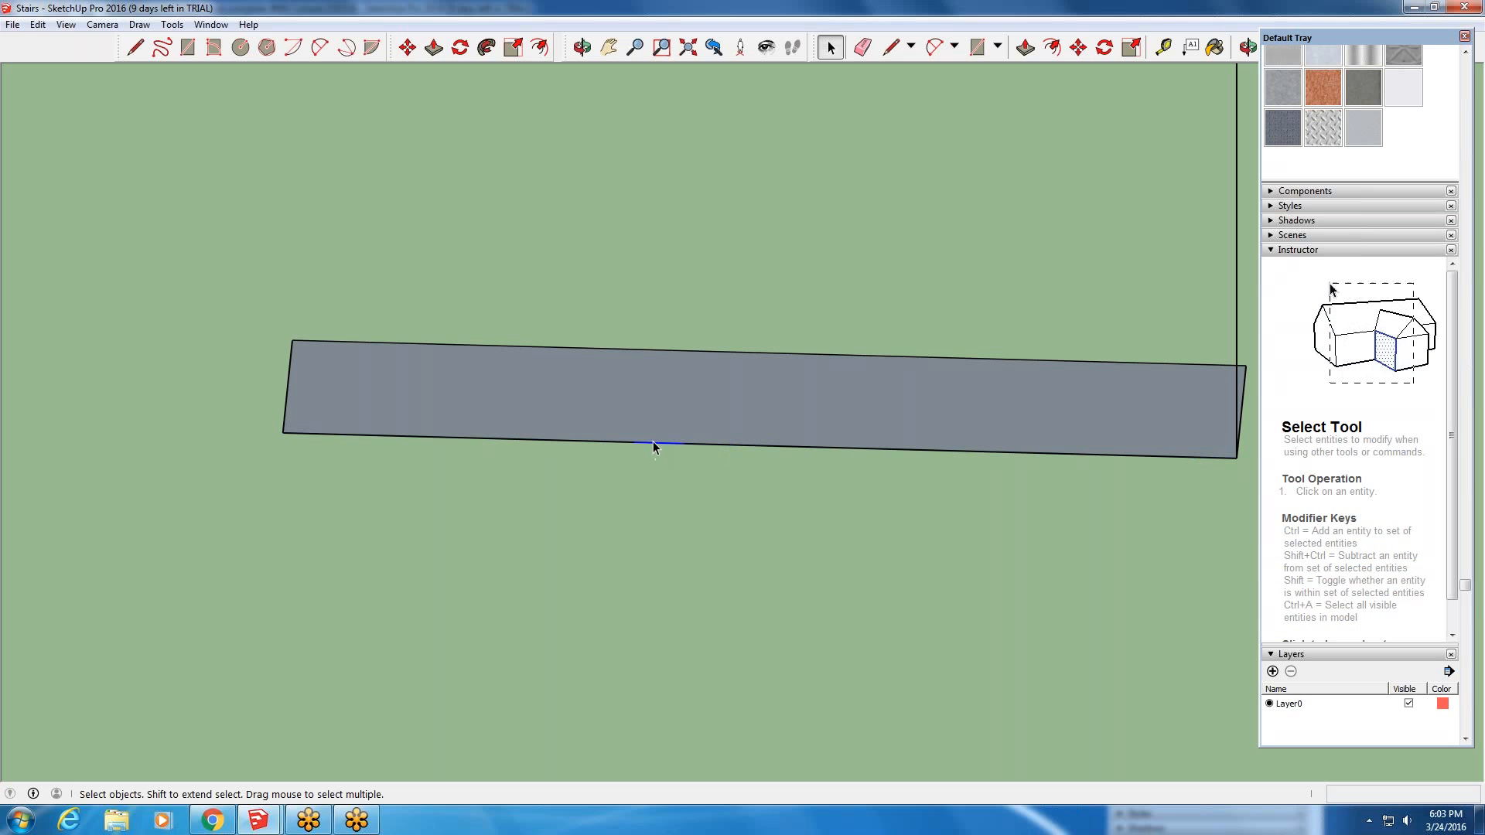
# - Draw a line about 3' long across the rectangle from the front edge's first division point to the back edge
pyautogui.click(134, 47)
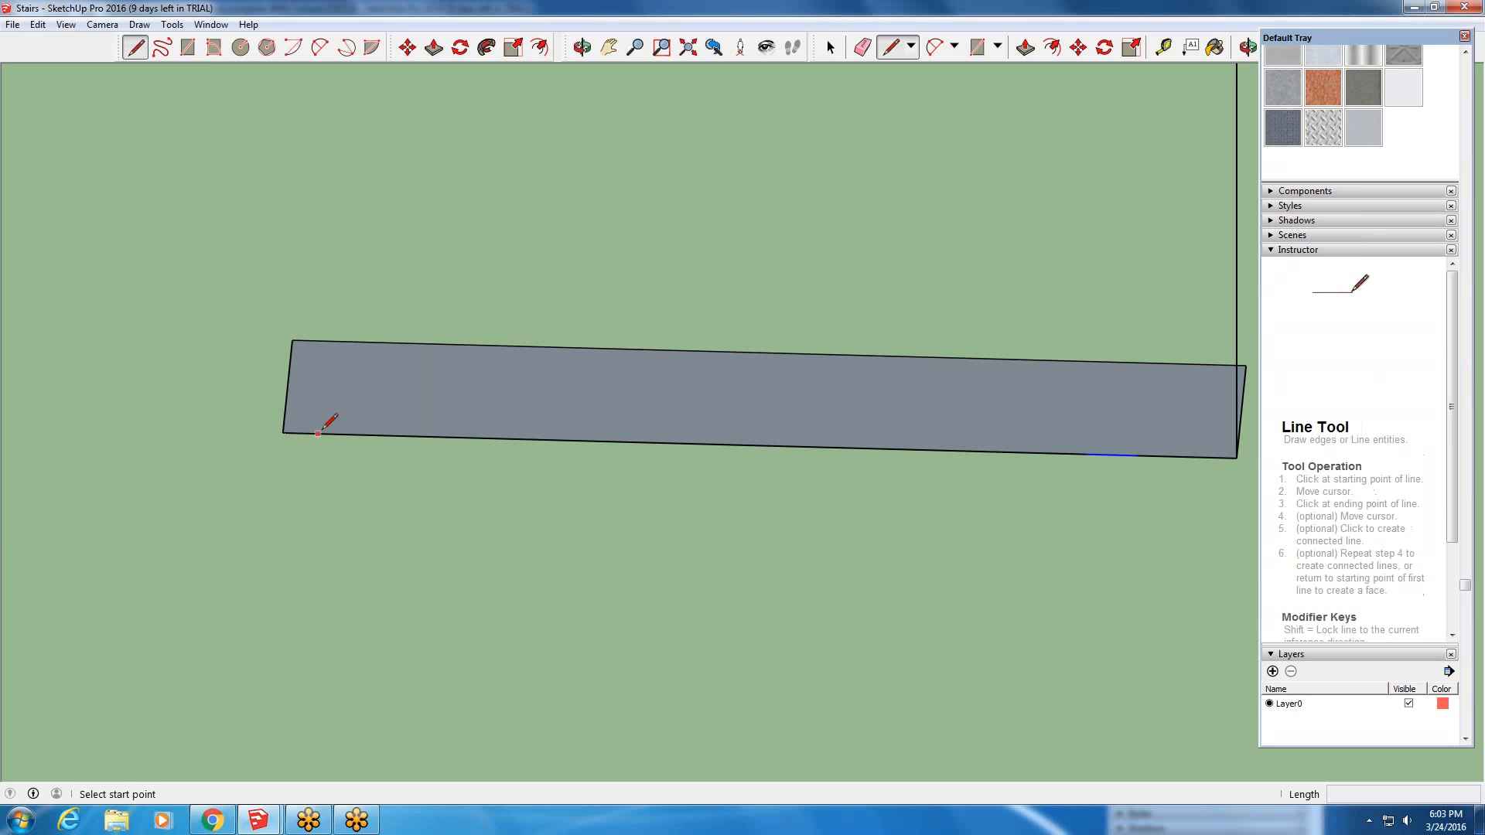
pyautogui.scroll(4, 285, 429)
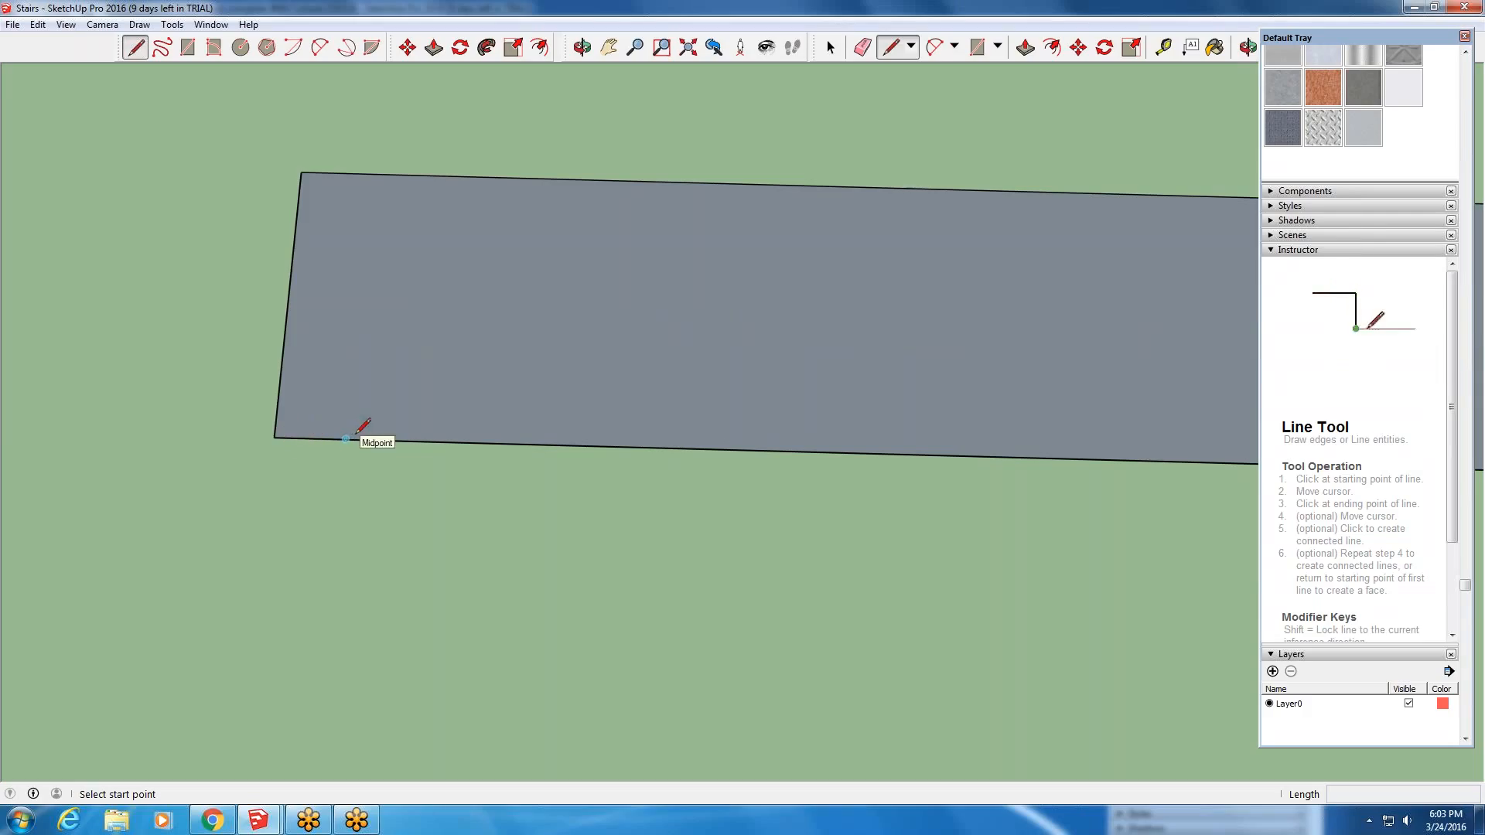
pyautogui.click(418, 442)
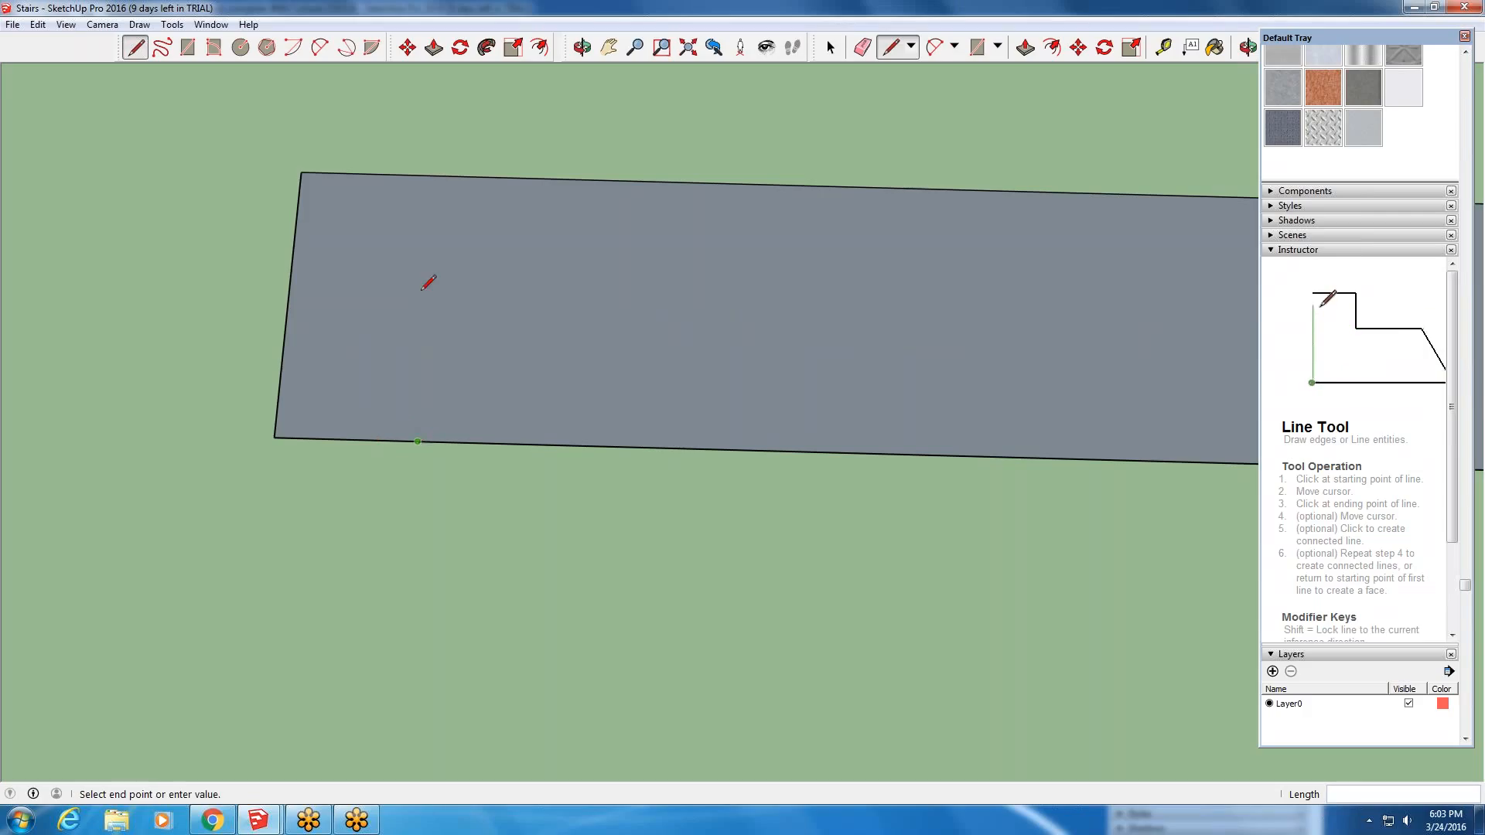
pyautogui.click(420, 175)
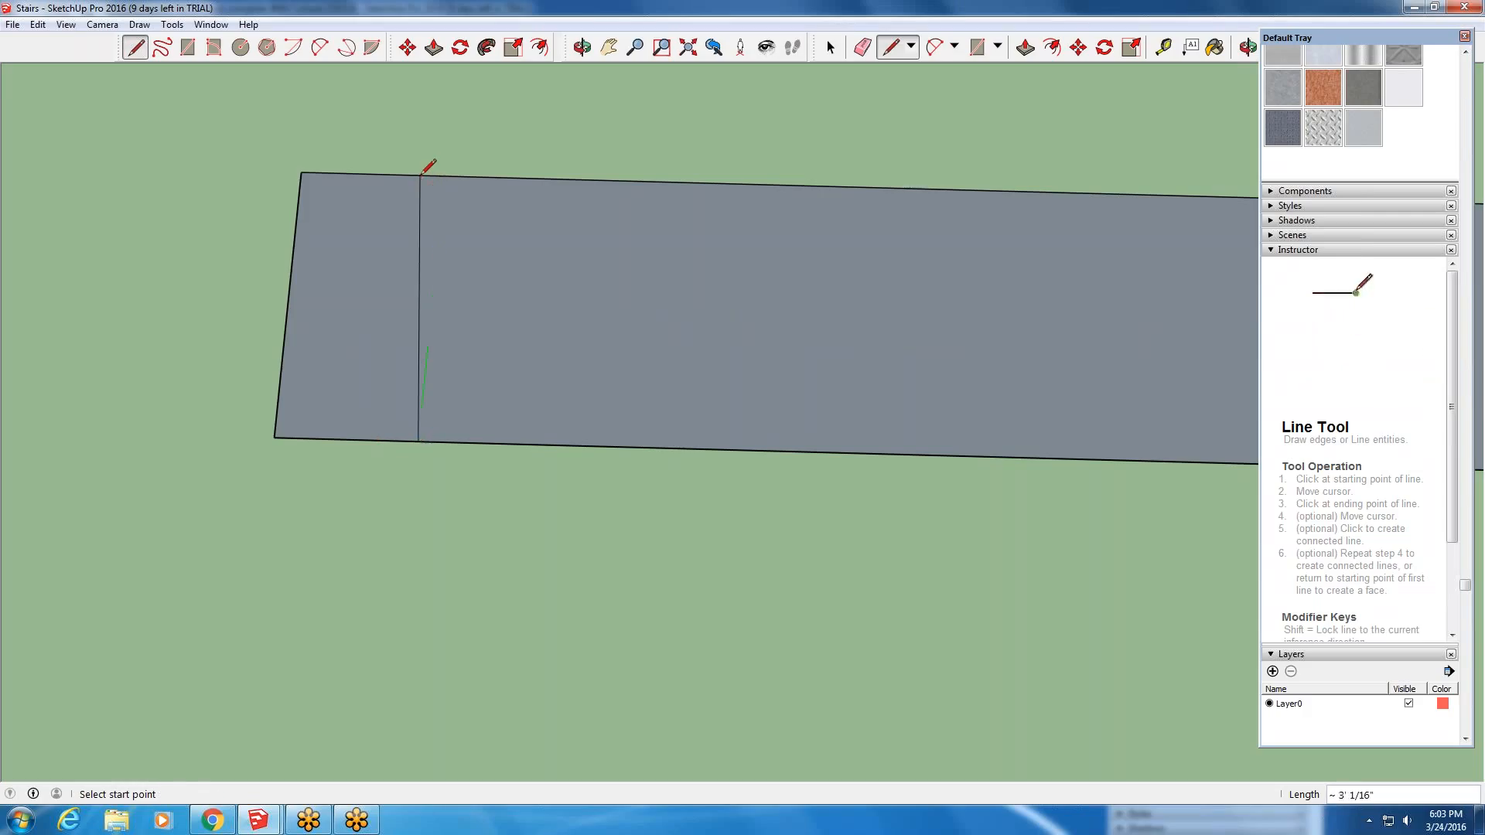
# - Try to draw a second tread line from the front edge's second division point, extending it past the rectangle's back edge
pyautogui.scroll(-2, 398, 341)
pyautogui.scroll(3, 427, 402)
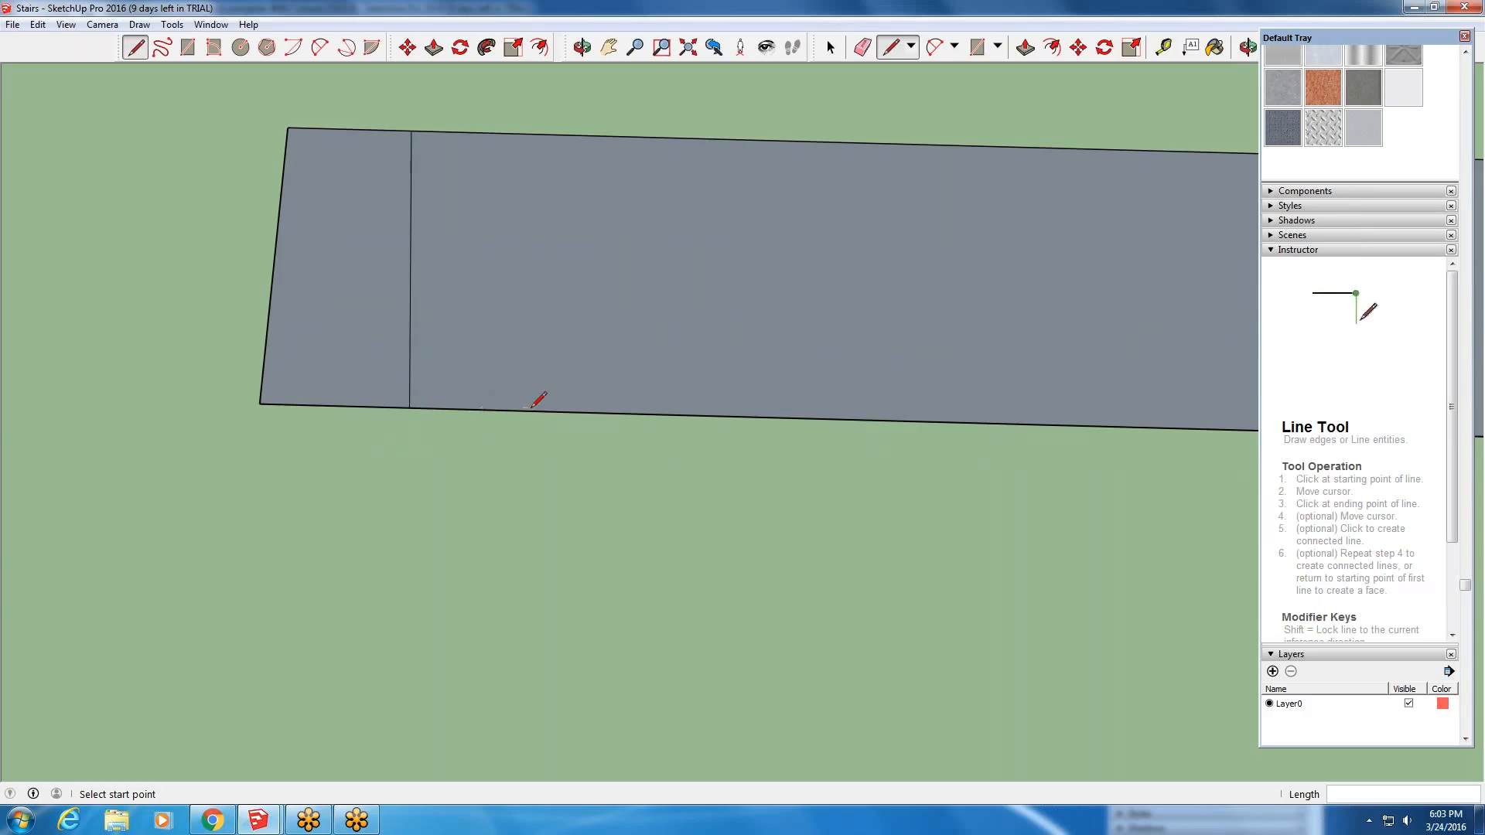
pyautogui.click(560, 411)
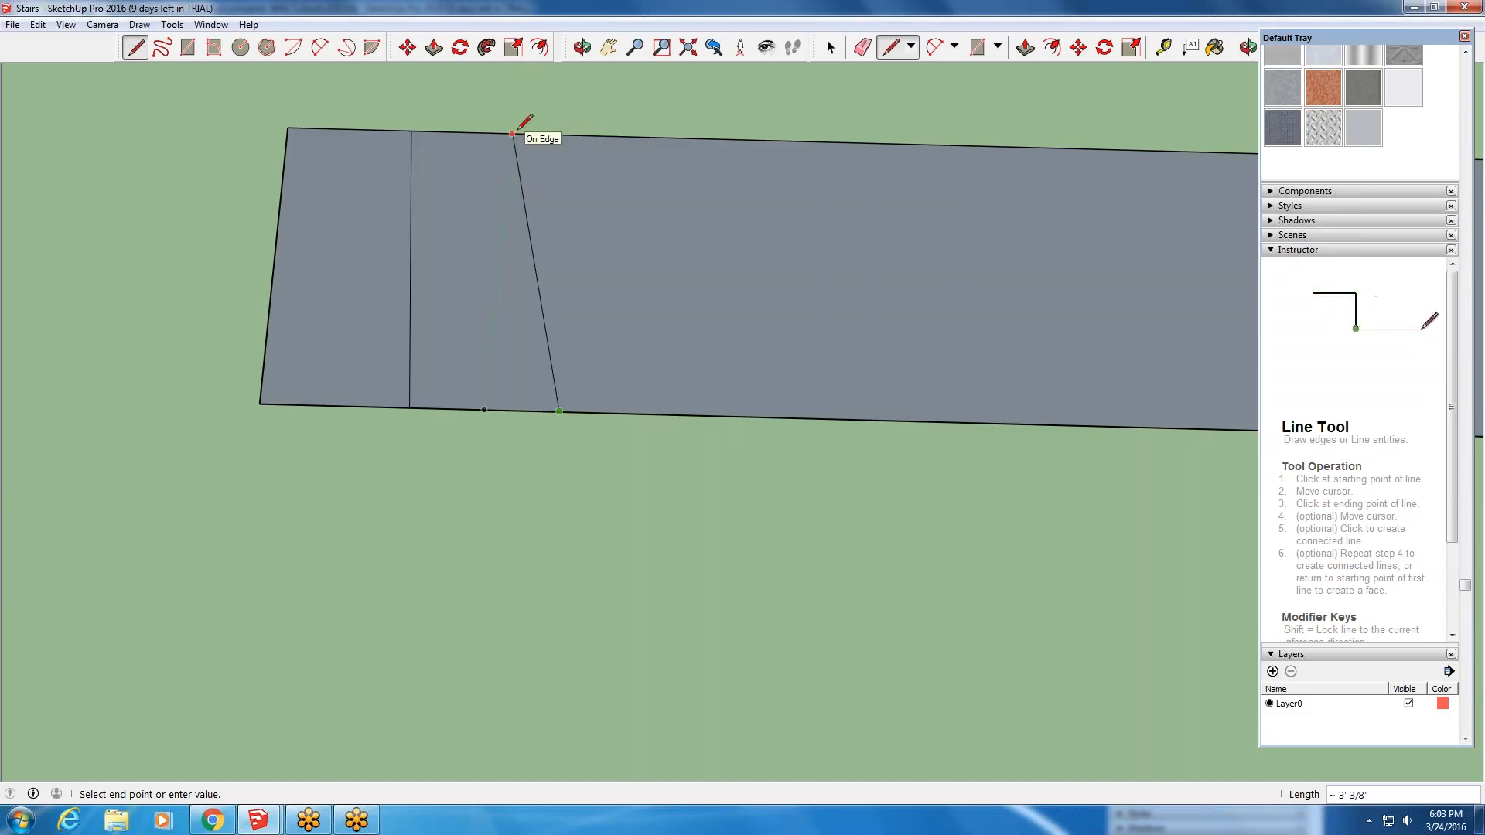
pyautogui.scroll(-3, 526, 145)
pyautogui.scroll(2, 518, 141)
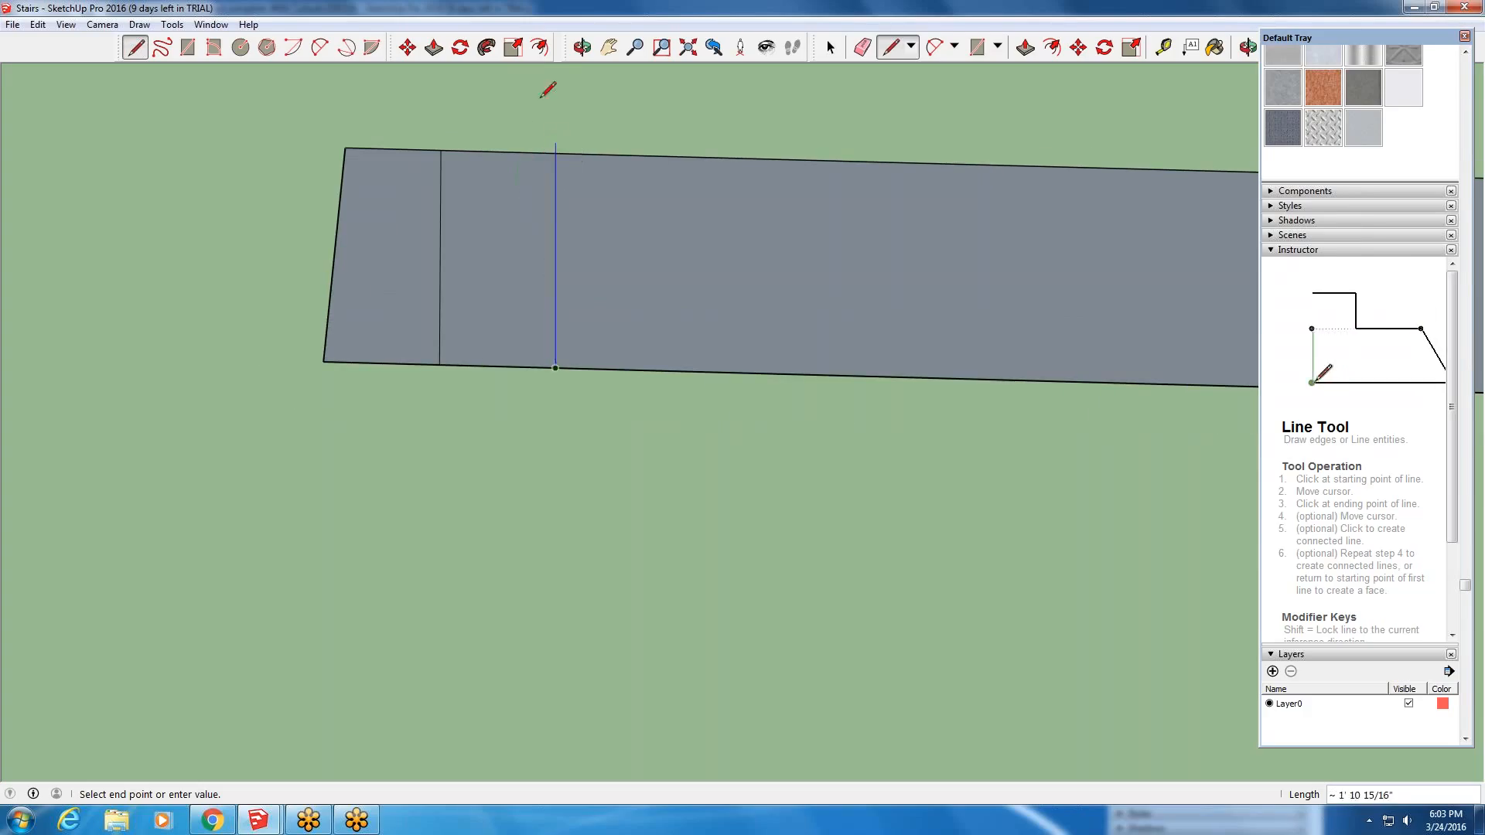
pyautogui.moveTo(555, 85)
pyautogui.mouseDown(button='middle')
pyautogui.moveTo(702, 170)
pyautogui.moveTo(332, 155)
pyautogui.mouseUp(button='middle')
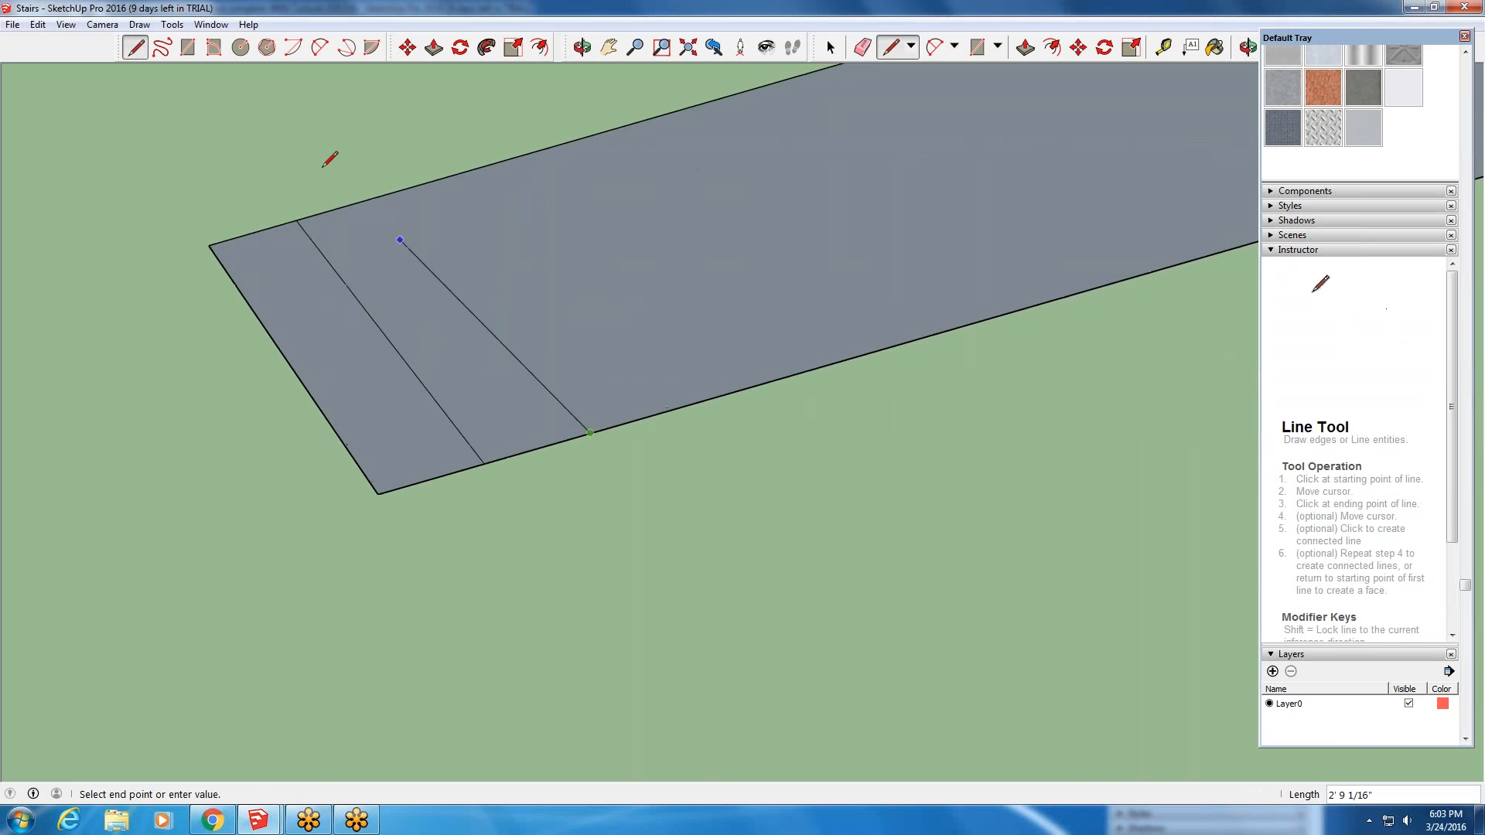
pyautogui.click(371, 112)
pyautogui.scroll(-1, 528, 363)
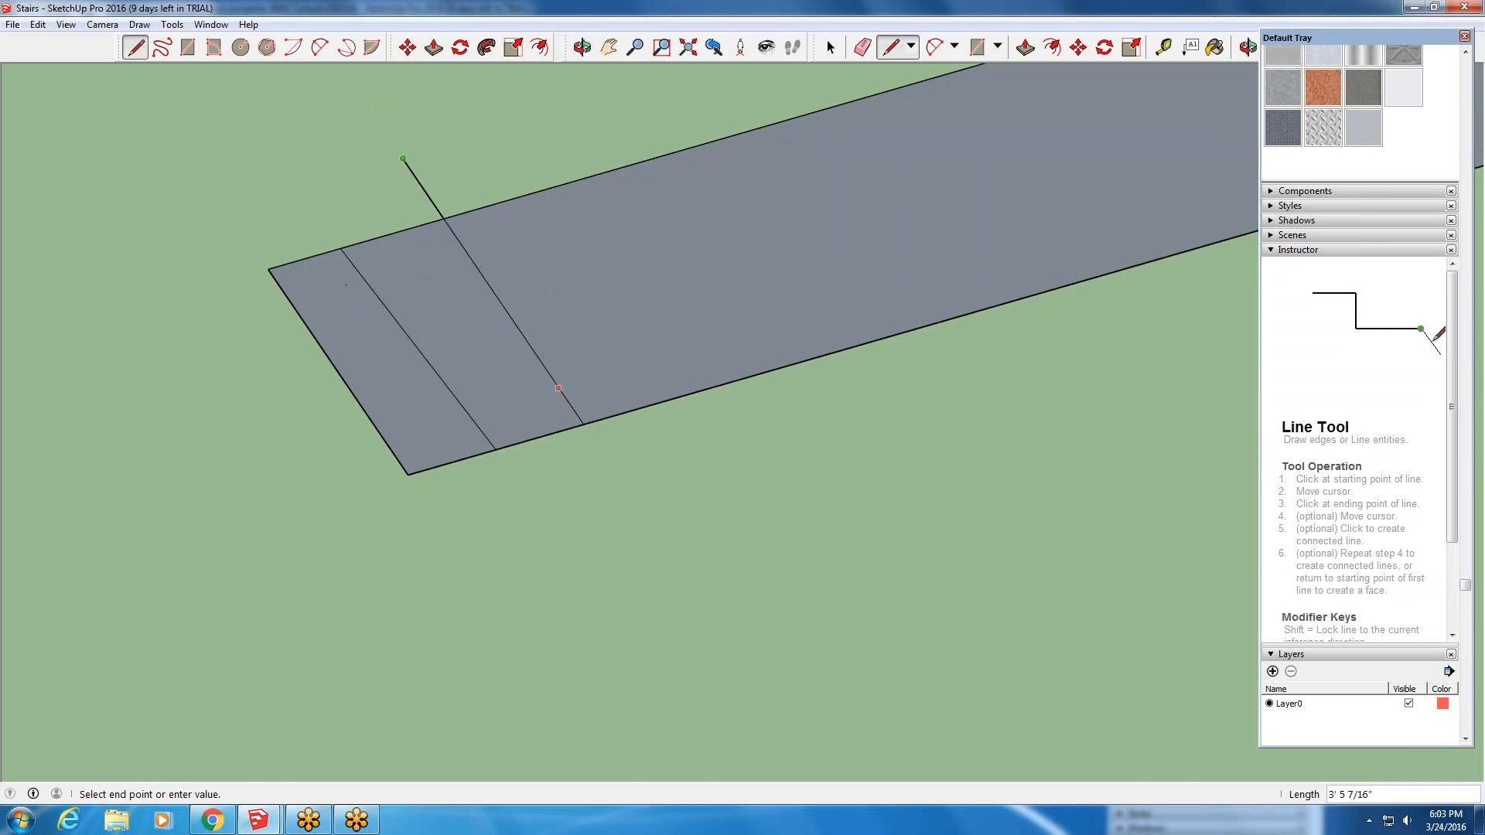
pyautogui.moveTo(529, 365); pyautogui.dragTo(846, 447, button='middle')
pyautogui.moveTo(704, 577)
pyautogui.mouseDown(button='middle')
pyautogui.moveTo(697, 787)
pyautogui.moveTo(598, 703)
pyautogui.mouseUp(button='middle')
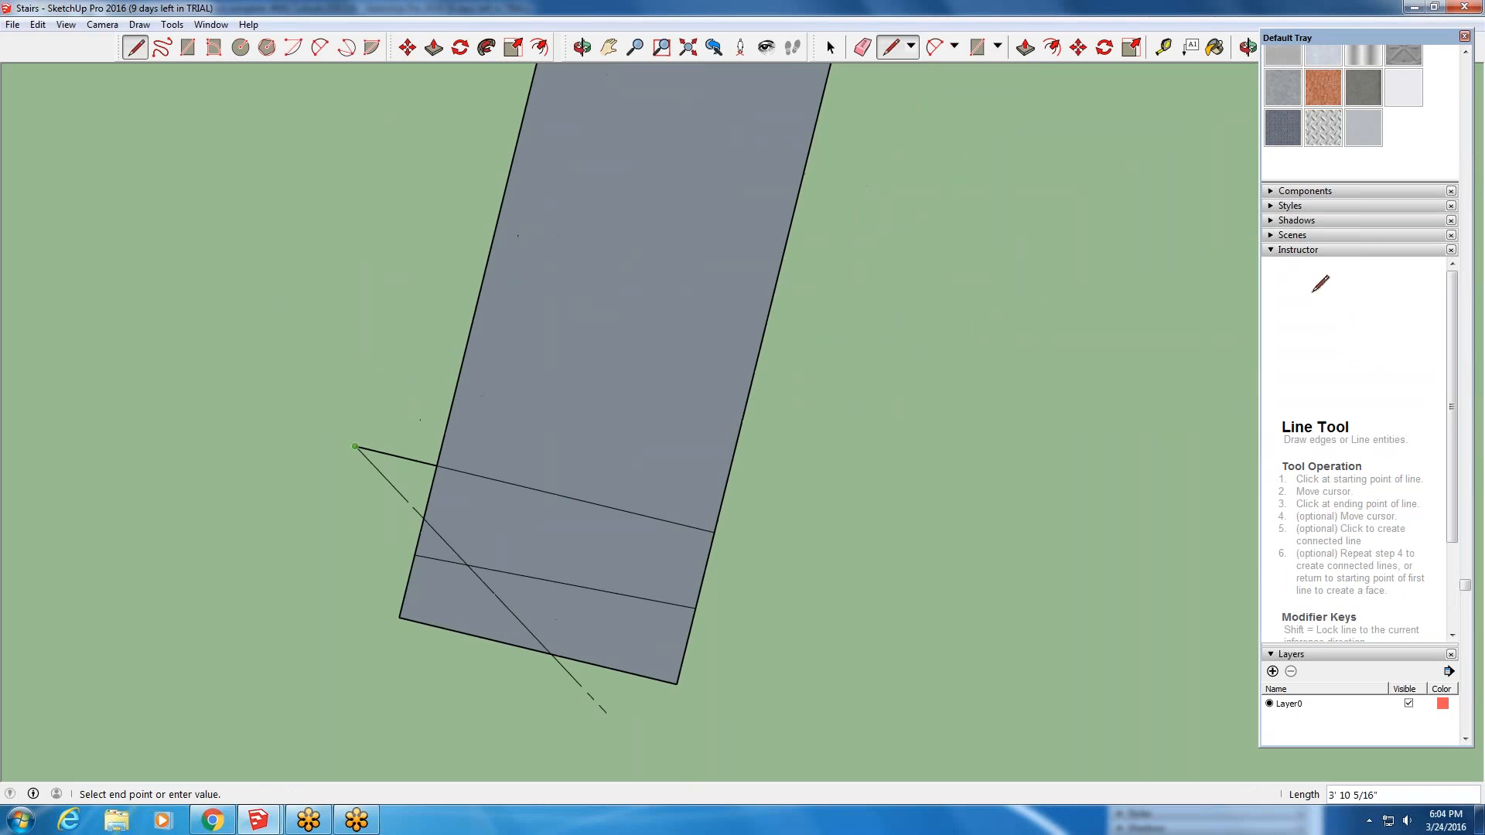
pyautogui.press('Escape')
# - Undo both tread lines drawn across the end of the rectangle
pyautogui.scroll(3, 598, 704)
pyautogui.scroll(-2, 529, 537)
pyautogui.moveTo(532, 534); pyautogui.dragTo(679, 307, button='middle')
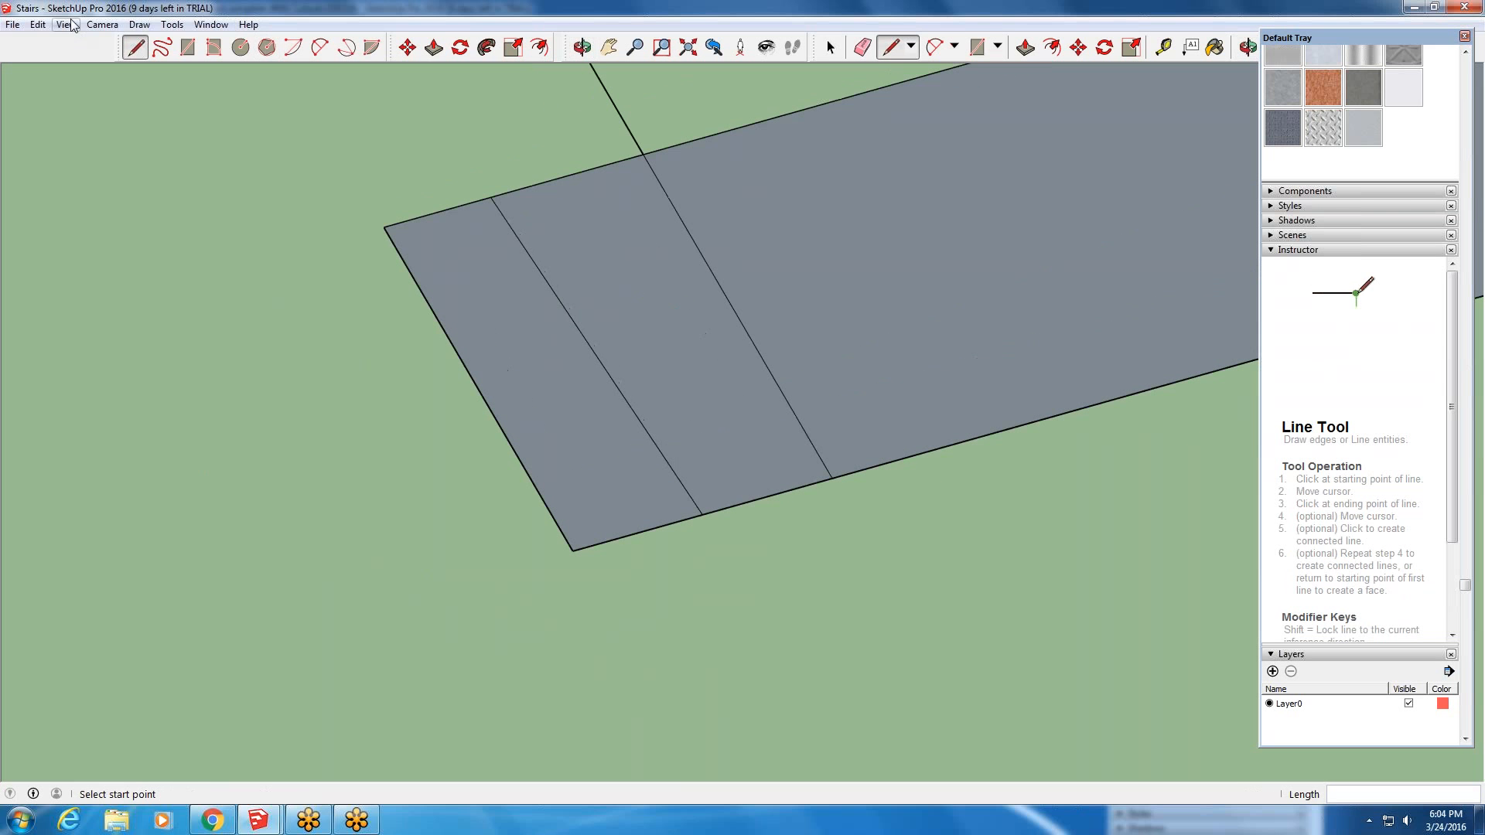
pyautogui.click(37, 24)
pyautogui.click(54, 41)
pyautogui.click(37, 24)
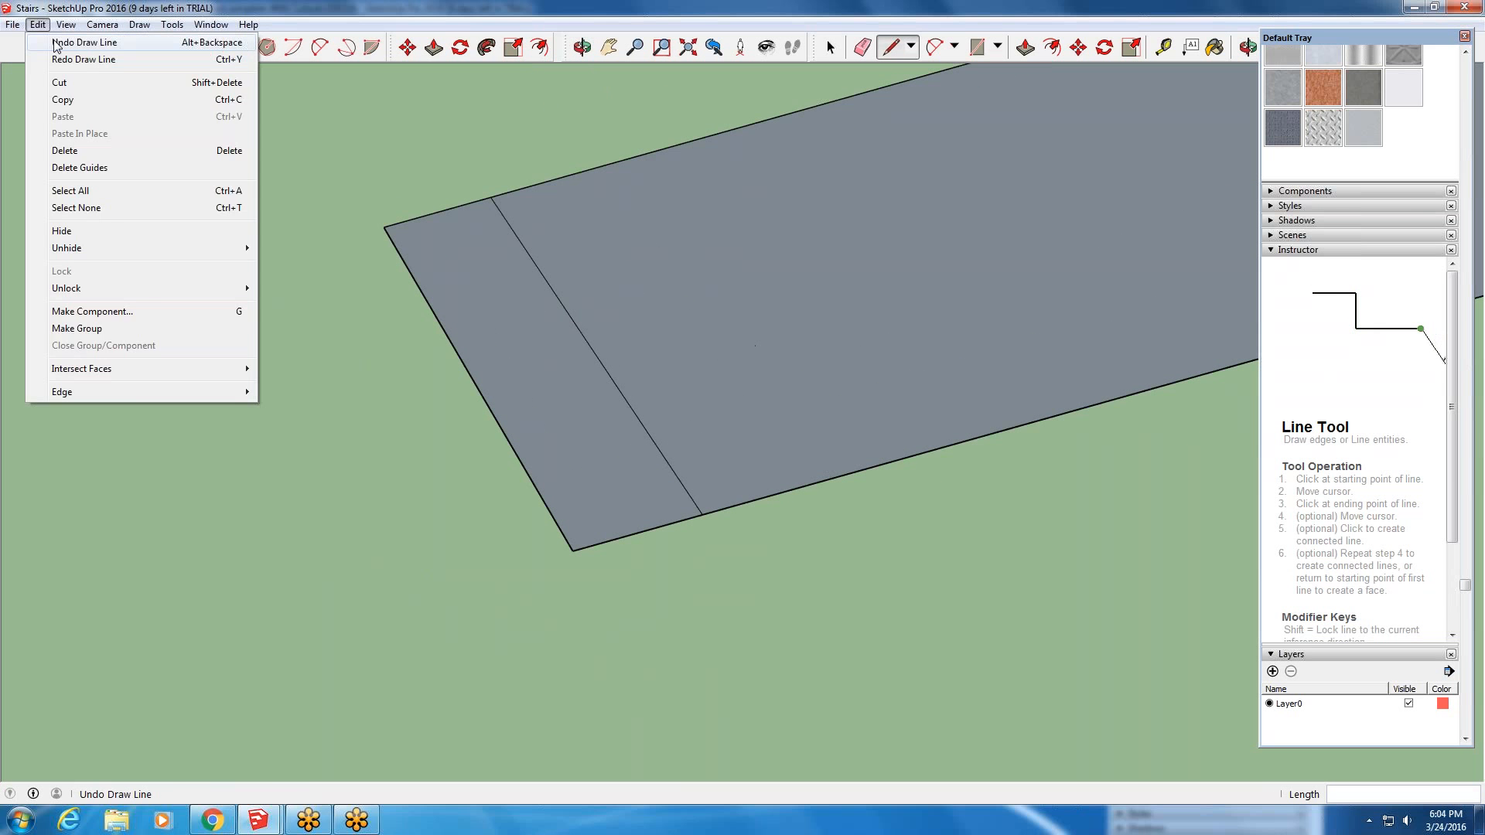
pyautogui.click(54, 33)
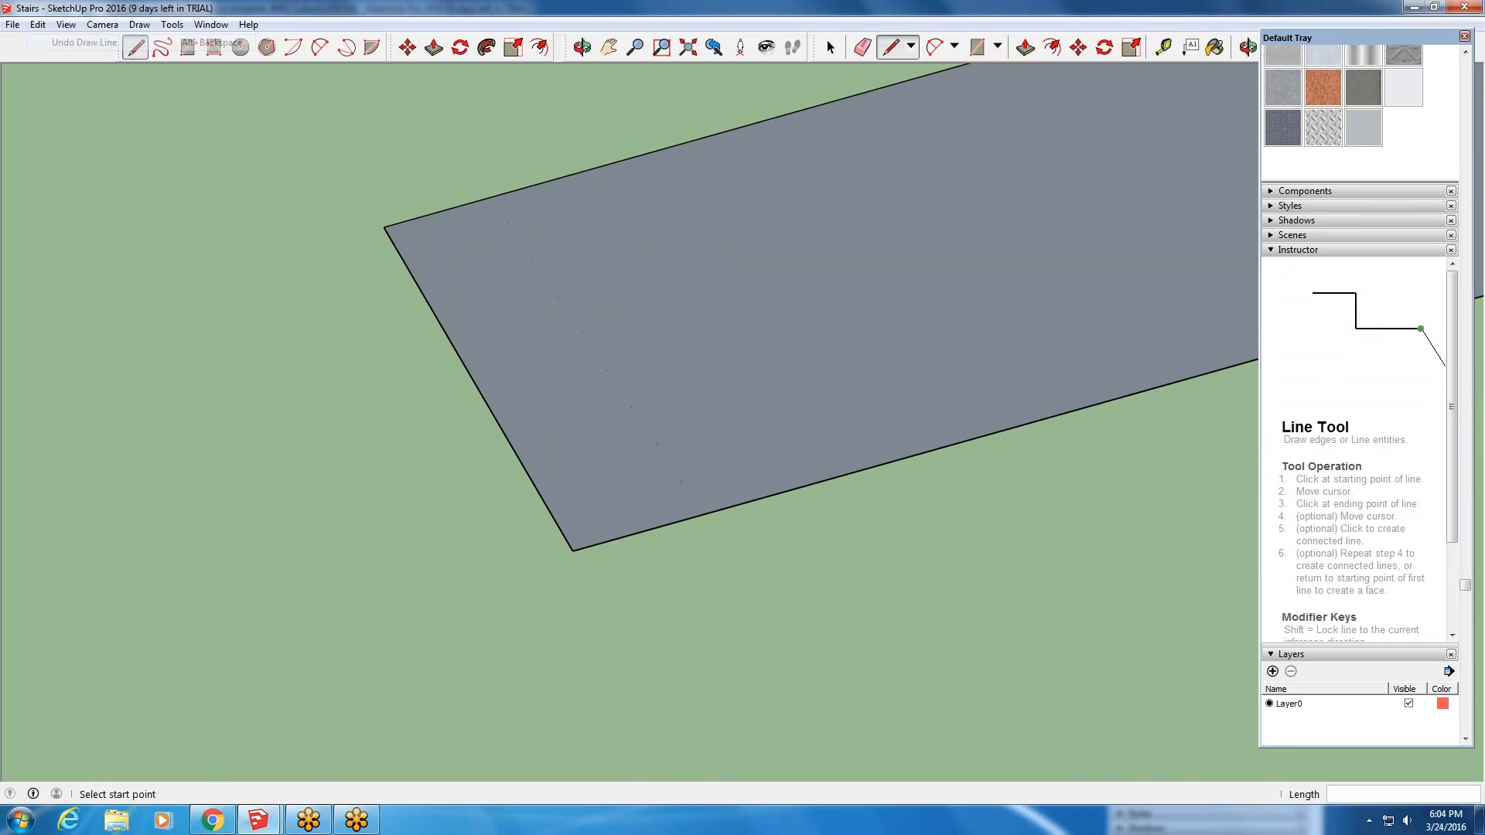
# - Draw two parallel tread lines from the front edge's first and second division points straight across to the back edge
pyautogui.click(701, 514)
pyautogui.click(514, 191)
pyautogui.moveTo(528, 177); pyautogui.dragTo(325, 448, button='middle')
pyautogui.scroll(4, 722, 448)
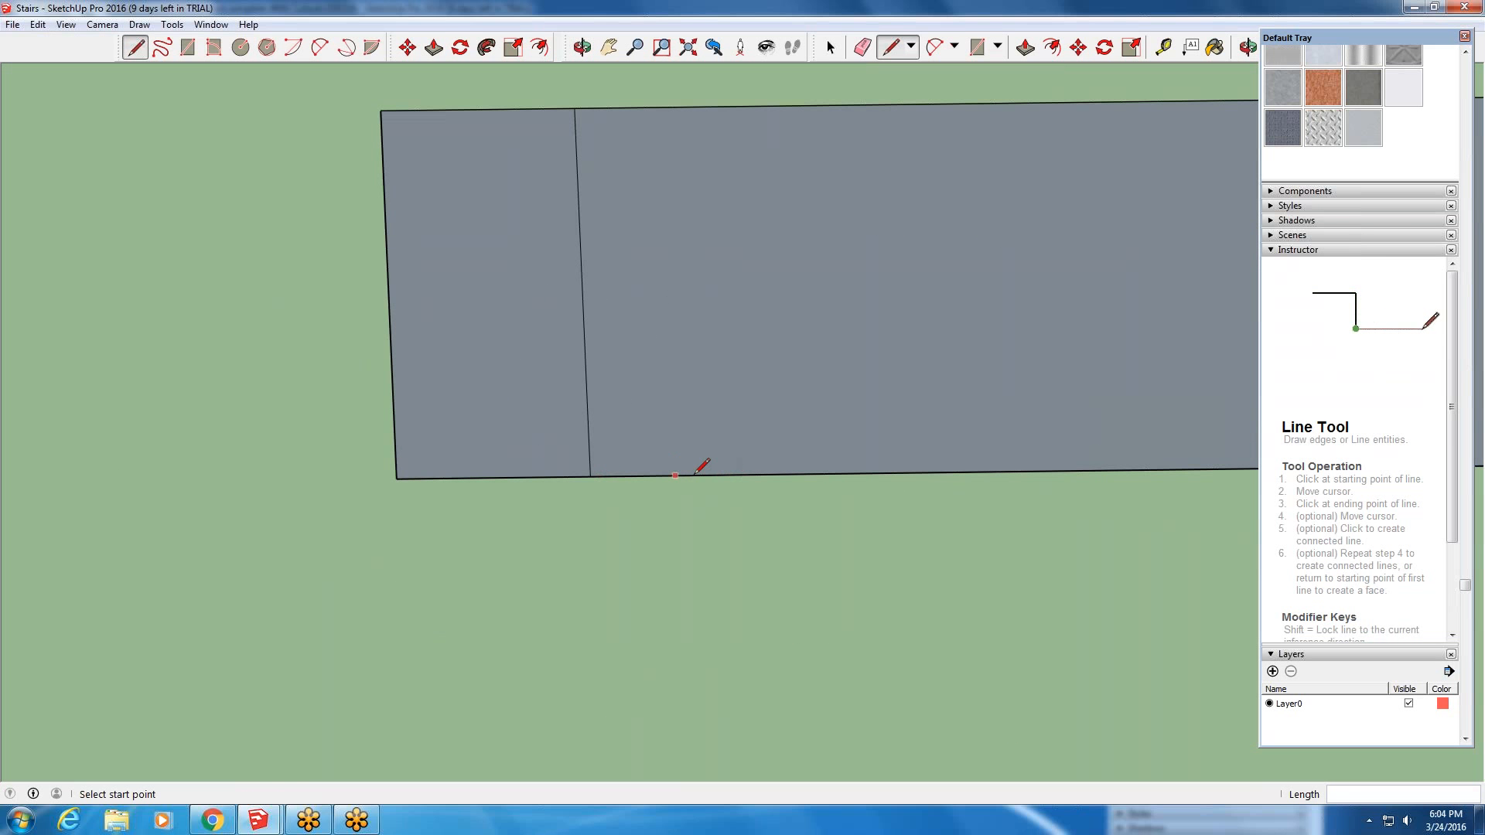
pyautogui.click(784, 473)
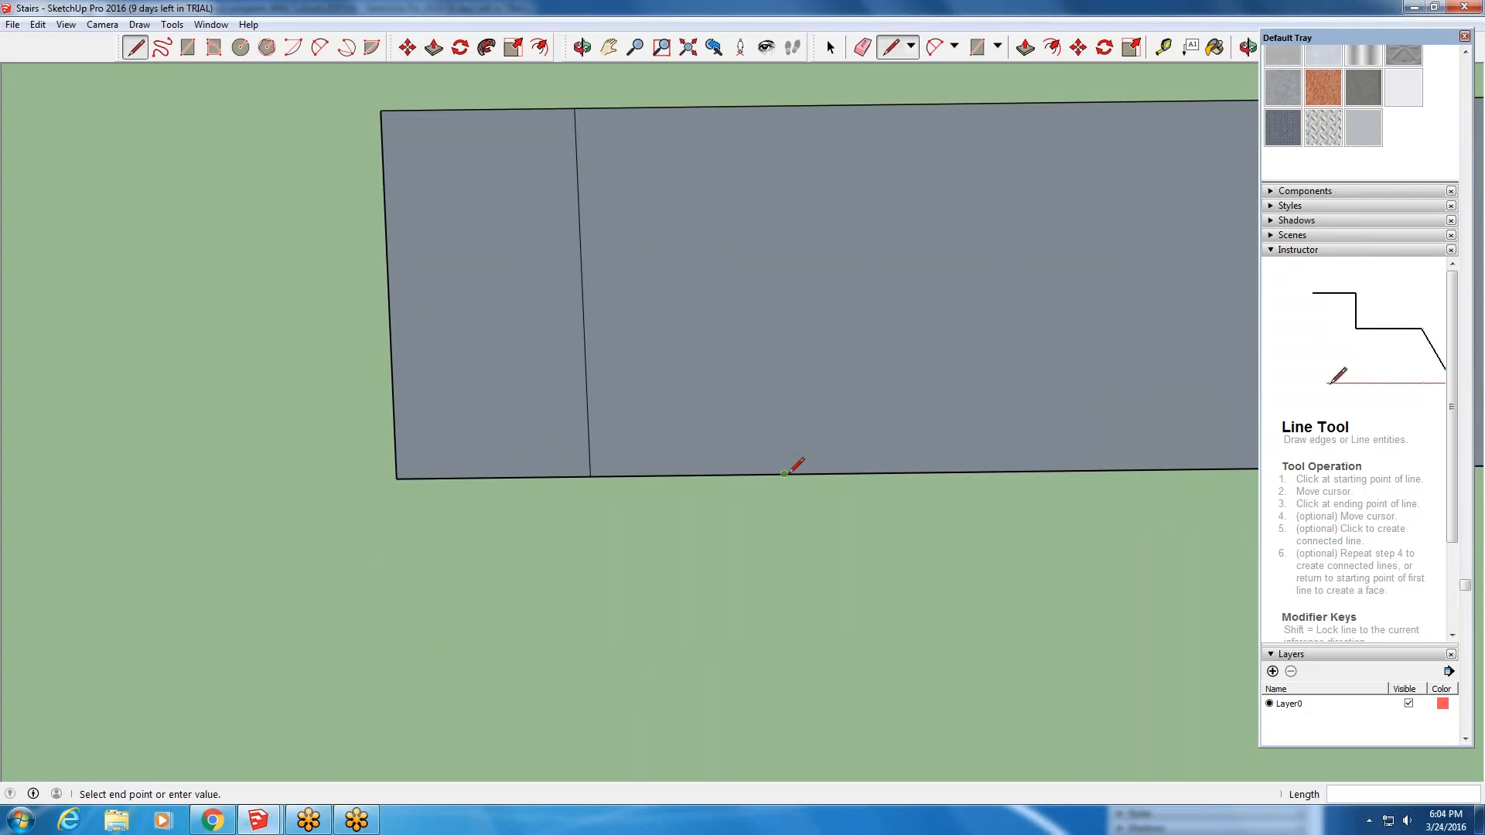
pyautogui.click(768, 106)
# - Examine the two tread divisions at the end of the rectangle from several angles
pyautogui.scroll(-5, 510, 557)
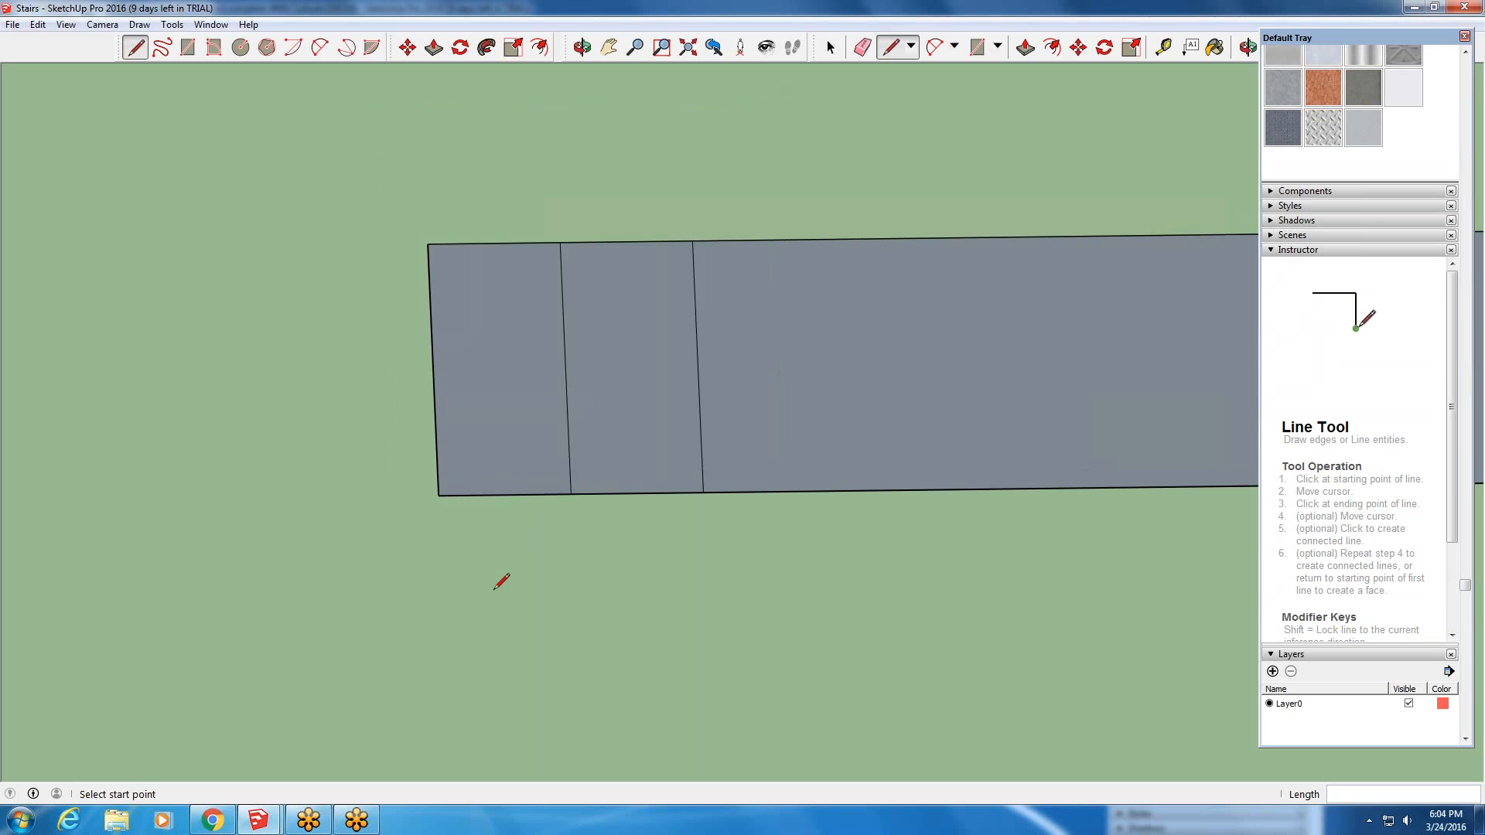
pyautogui.moveTo(486, 606); pyautogui.dragTo(593, 493, button='middle')
pyautogui.moveTo(775, 492); pyautogui.dragTo(773, 588, button='middle')
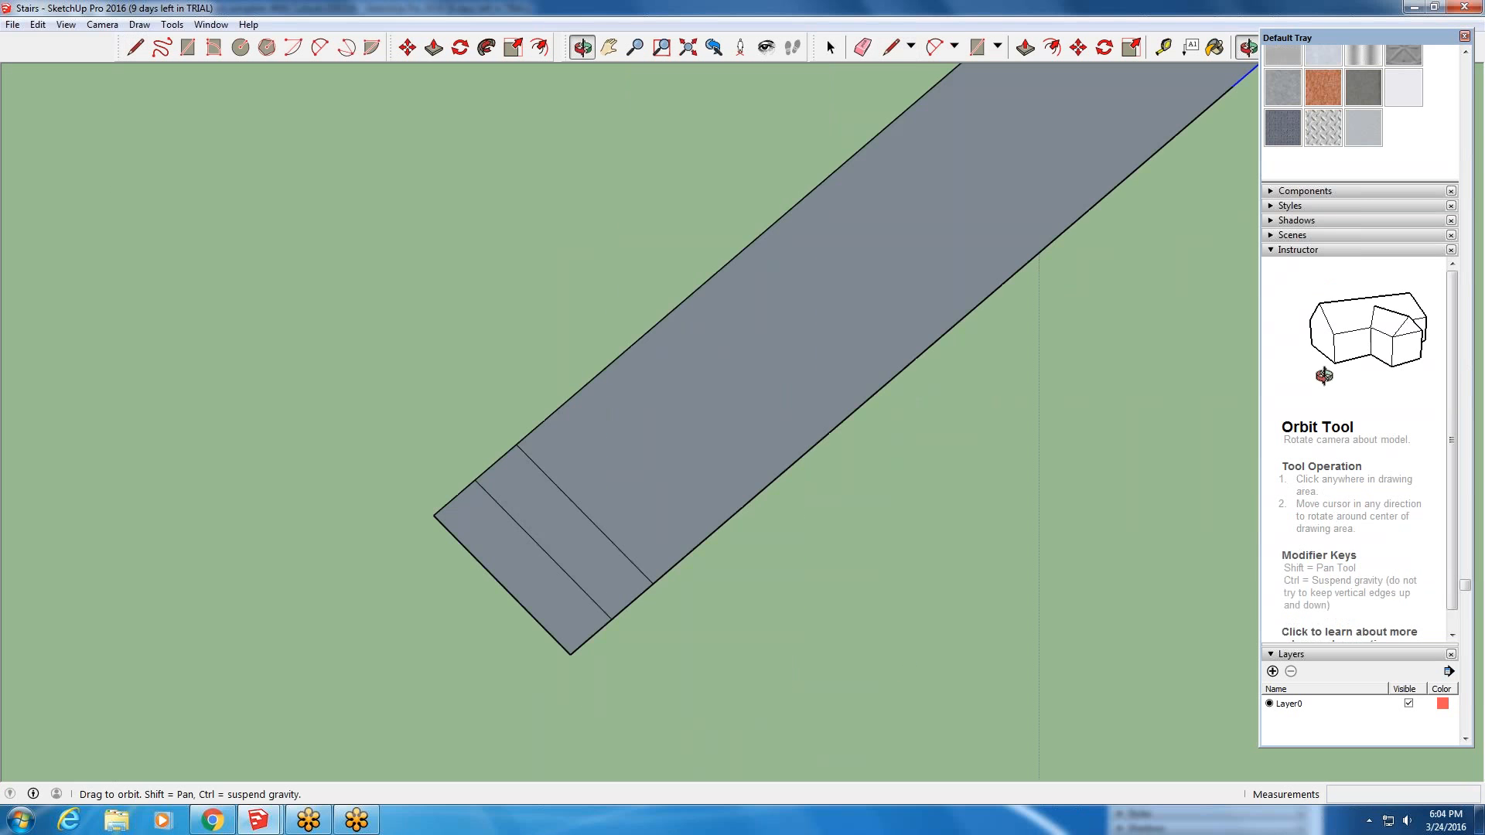
pyautogui.moveTo(695, 502); pyautogui.dragTo(514, 383, button='middle')
pyautogui.scroll(5, 508, 382)
pyautogui.scroll(-3, 776, 550)
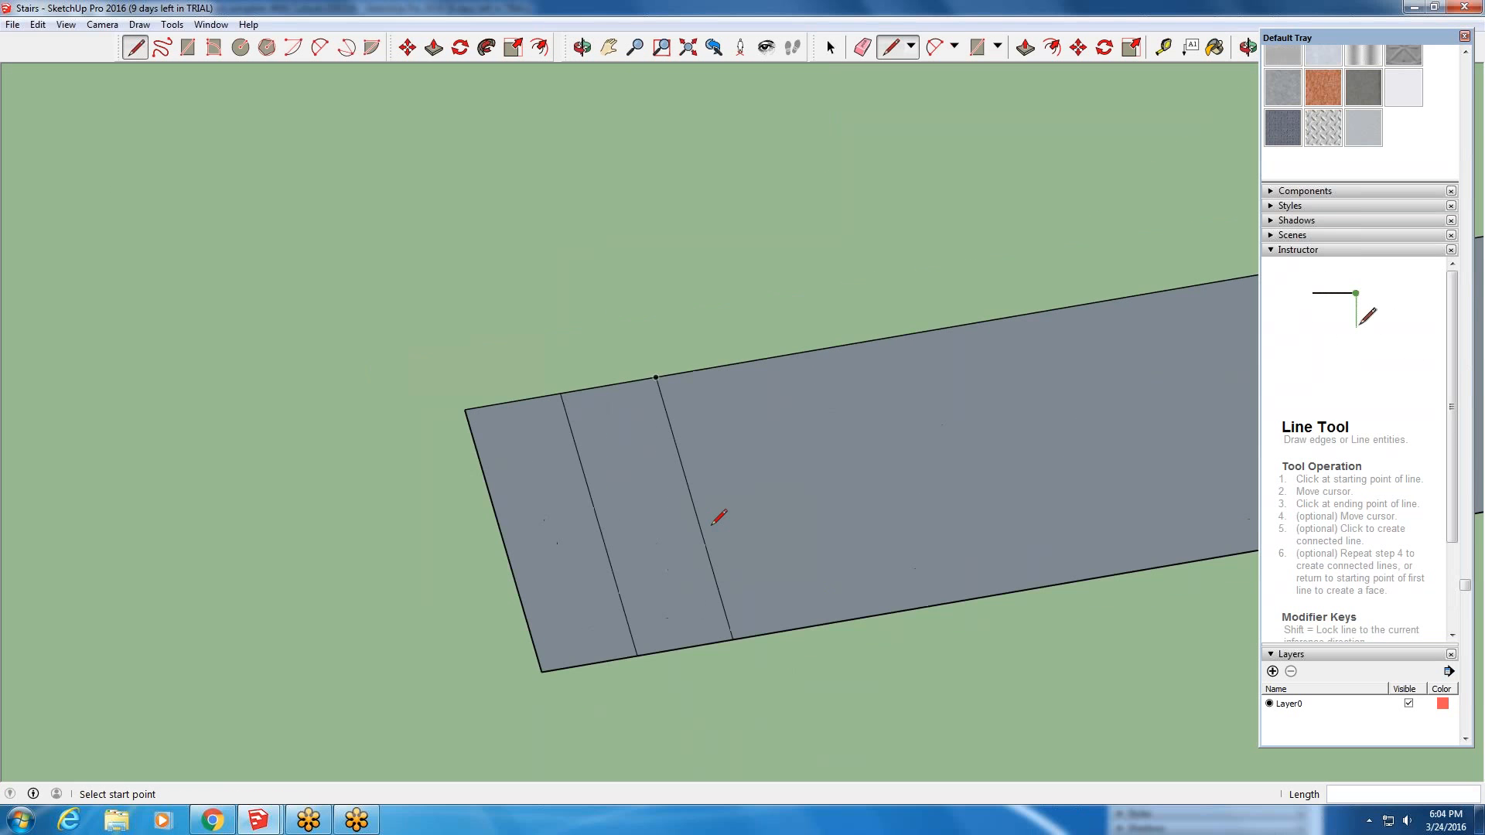
pyautogui.moveTo(718, 520); pyautogui.dragTo(556, 464, button='middle')
pyautogui.scroll(-1, 550, 462)
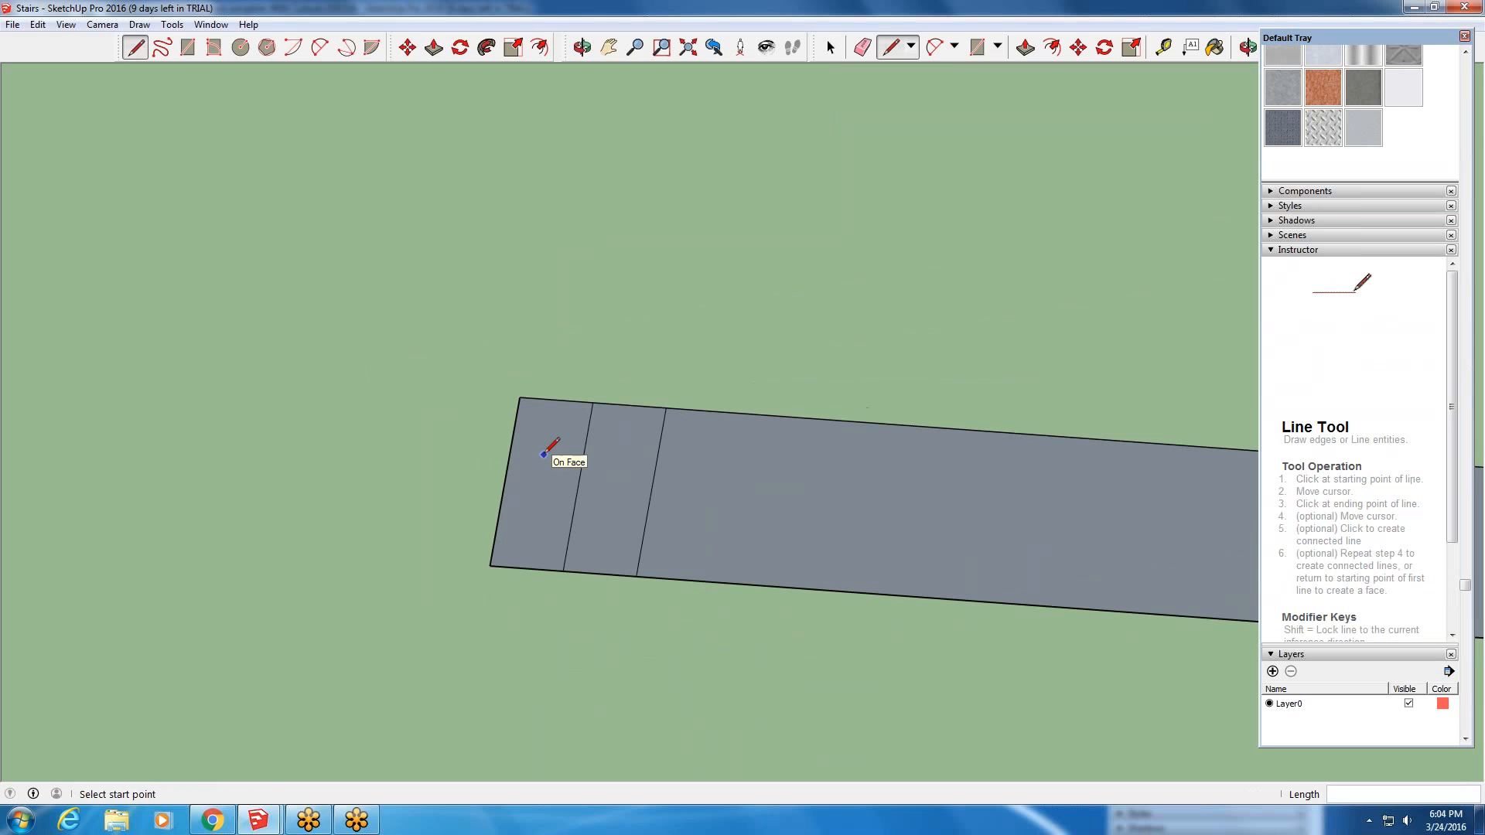
pyautogui.scroll(-1, 611, 414)
pyautogui.moveTo(662, 609); pyautogui.dragTo(695, 595, button='middle')
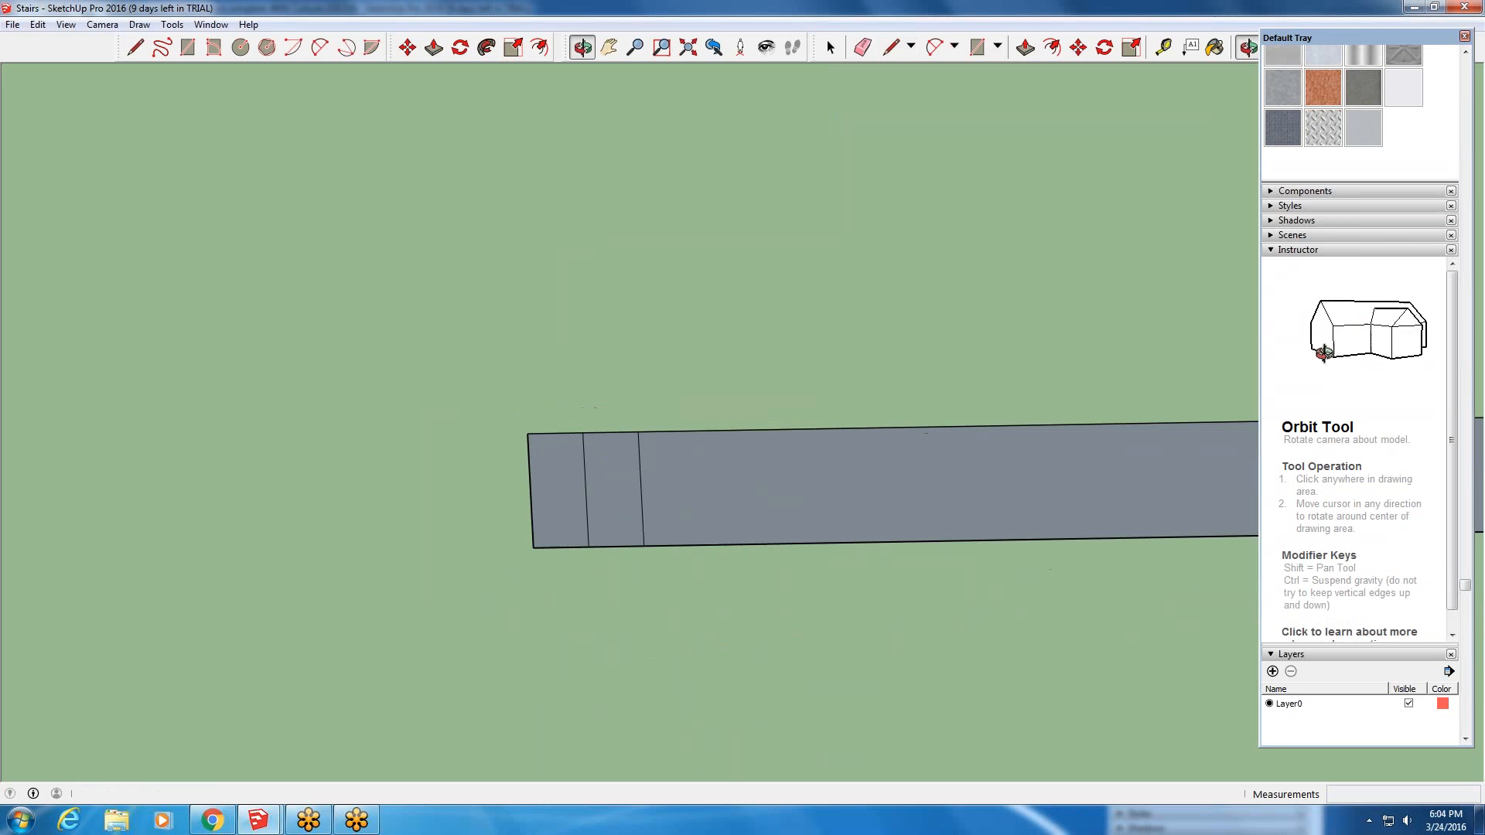
pyautogui.scroll(2, 738, 507)
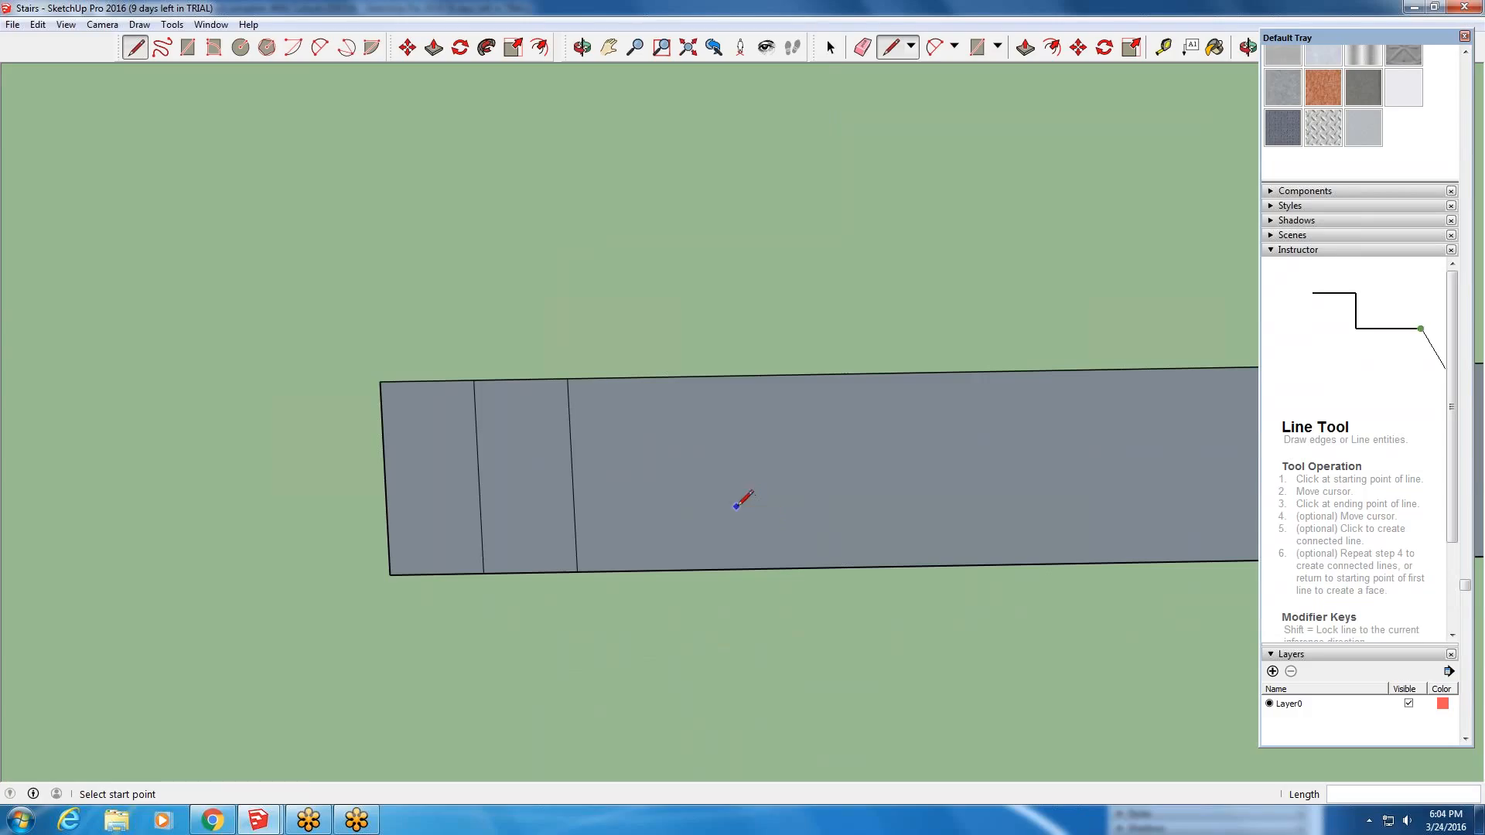
pyautogui.moveTo(225, 831)
pyautogui.moveTo(421, 504); pyautogui.dragTo(410, 503, button='middle')
pyautogui.scroll(2, 656, 471)
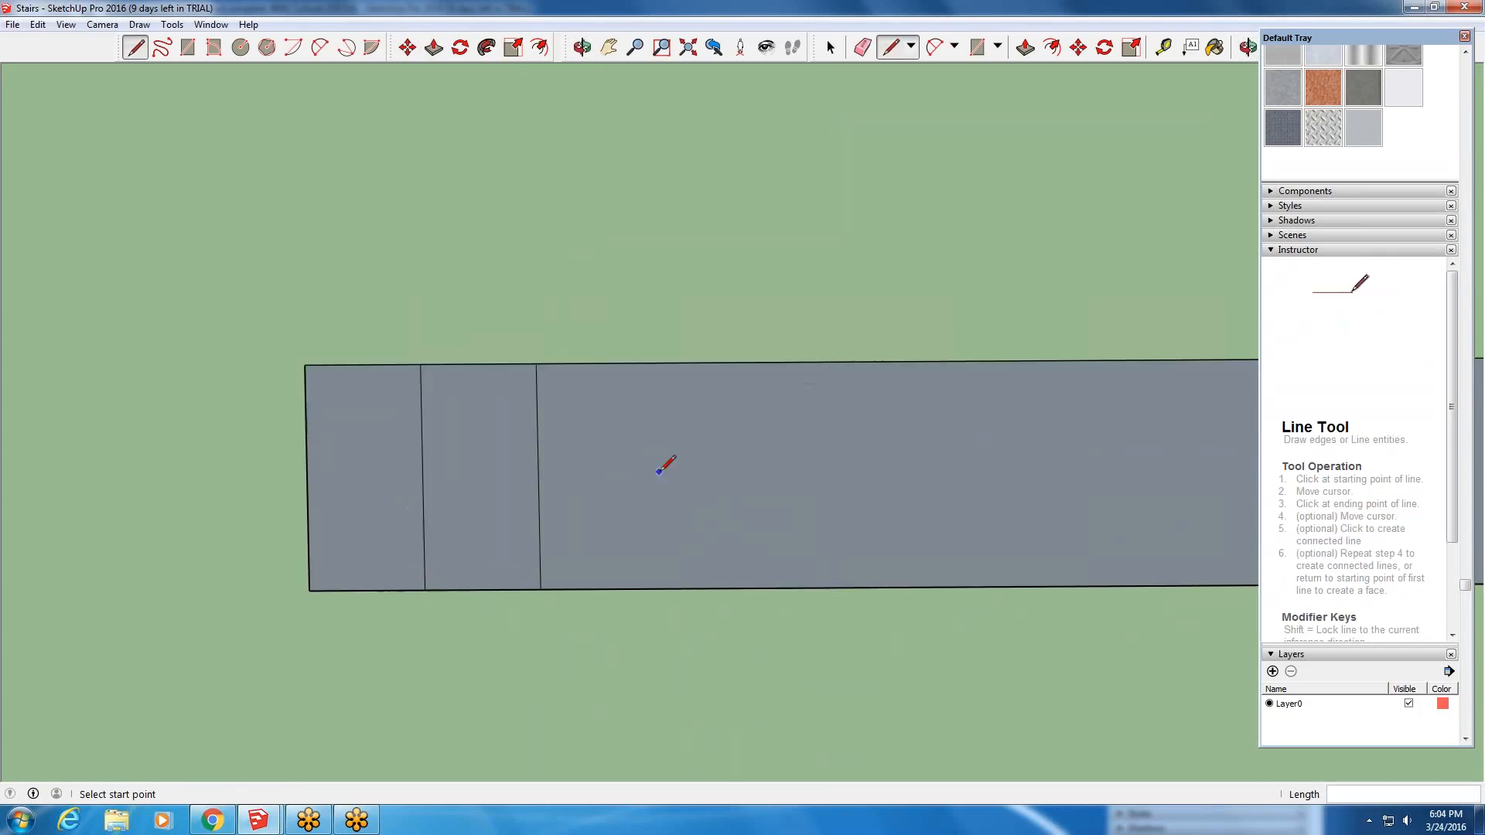
pyautogui.scroll(-1, 652, 465)
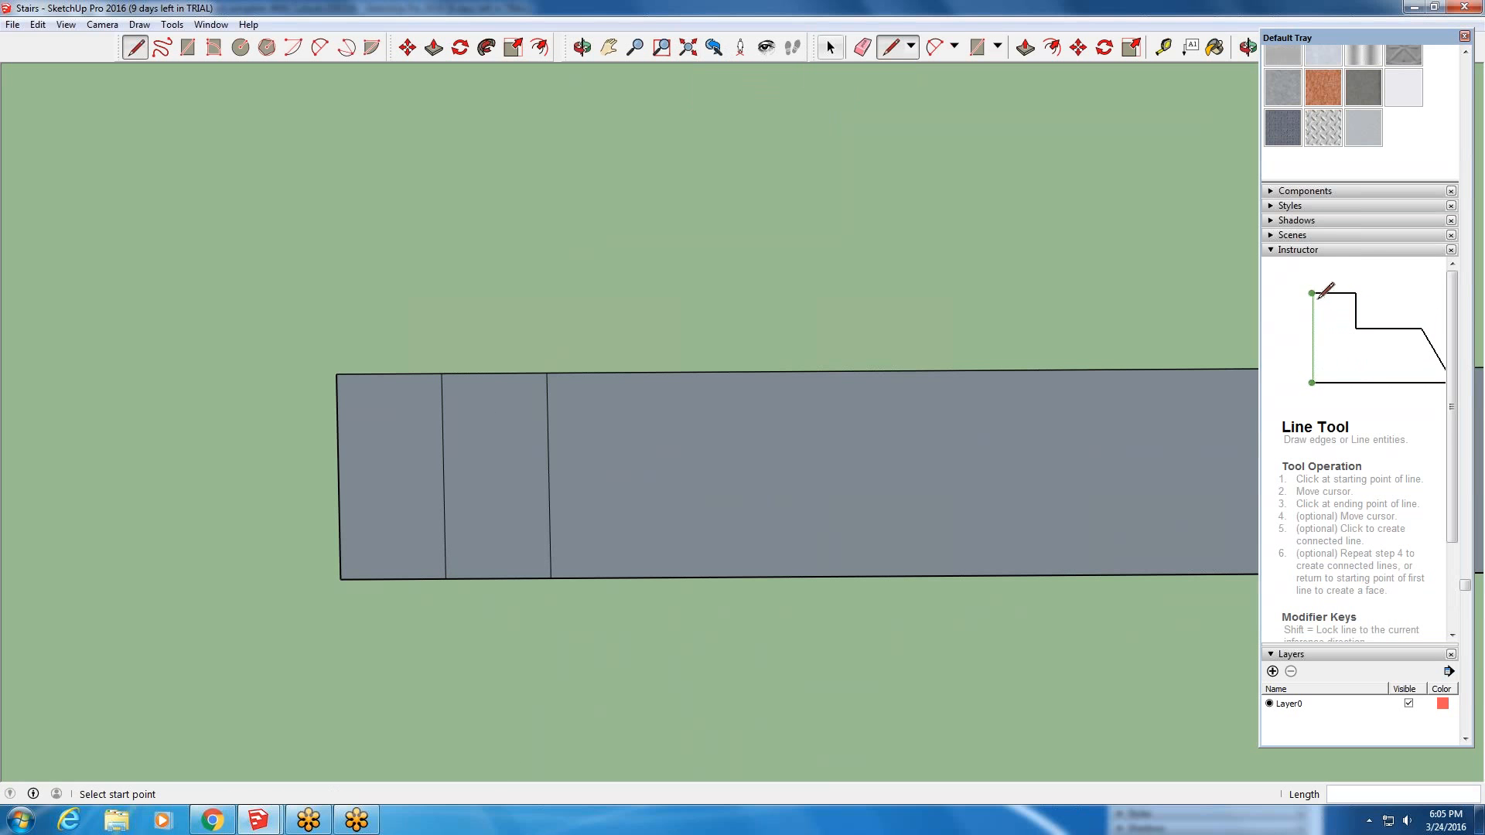
# - Try to copy the second tread line 10" along the base to the next division point on the front edge
pyautogui.click(831, 47)
pyautogui.scroll(3, 463, 541)
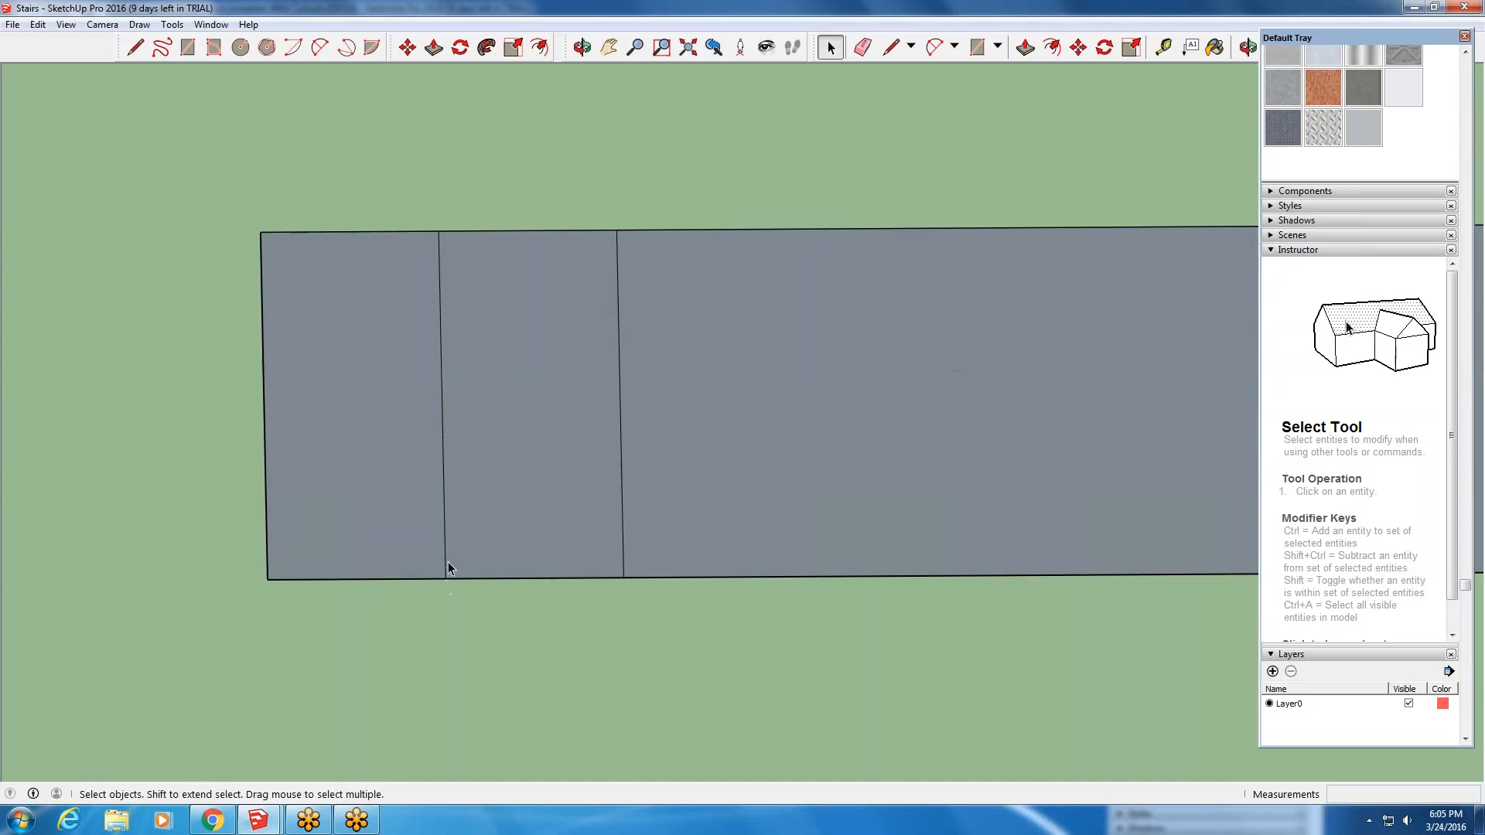
pyautogui.click(444, 546)
pyautogui.scroll(-2, 445, 552)
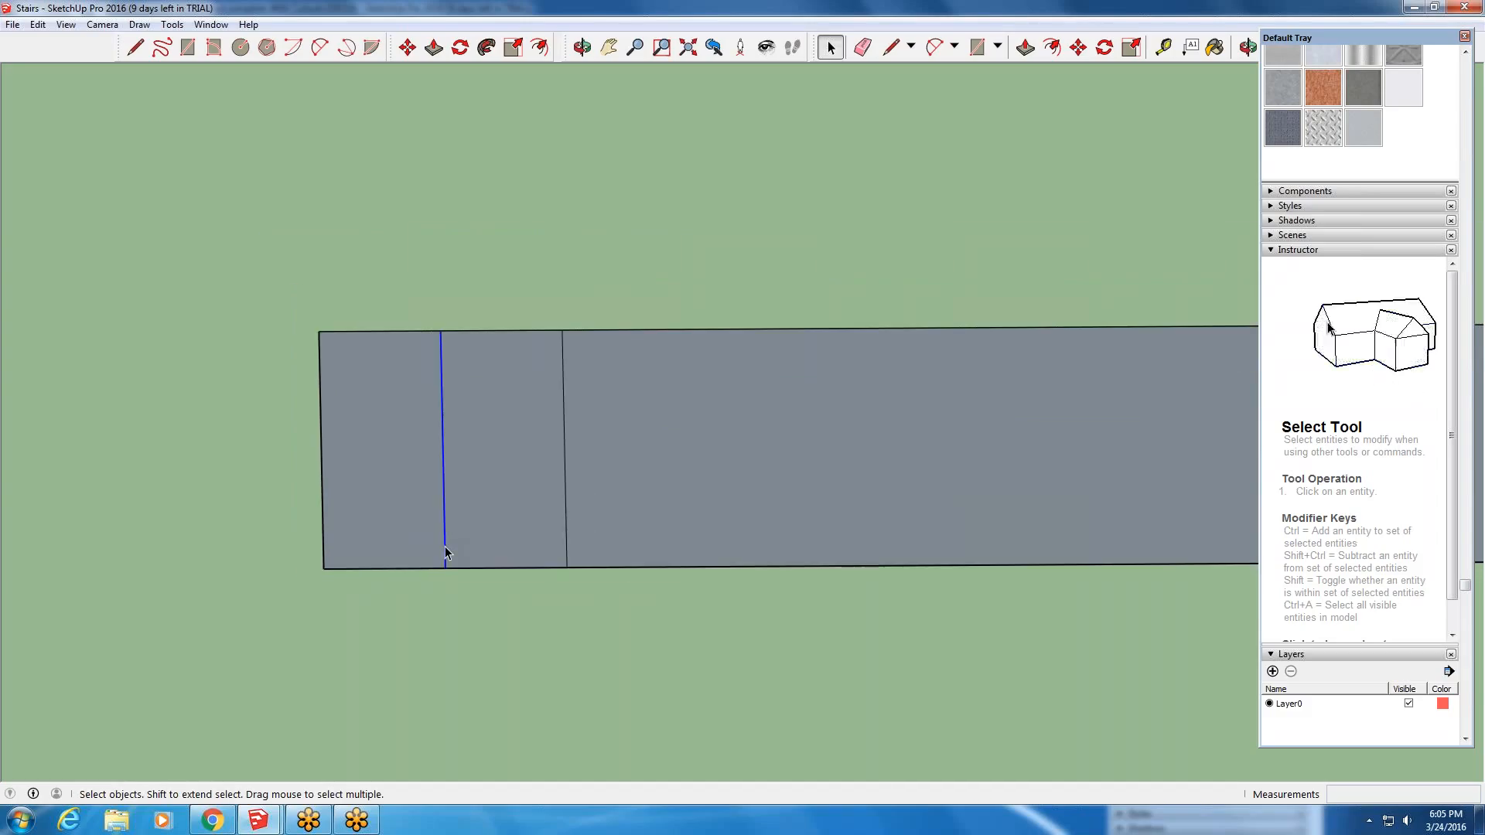
pyautogui.click(563, 473)
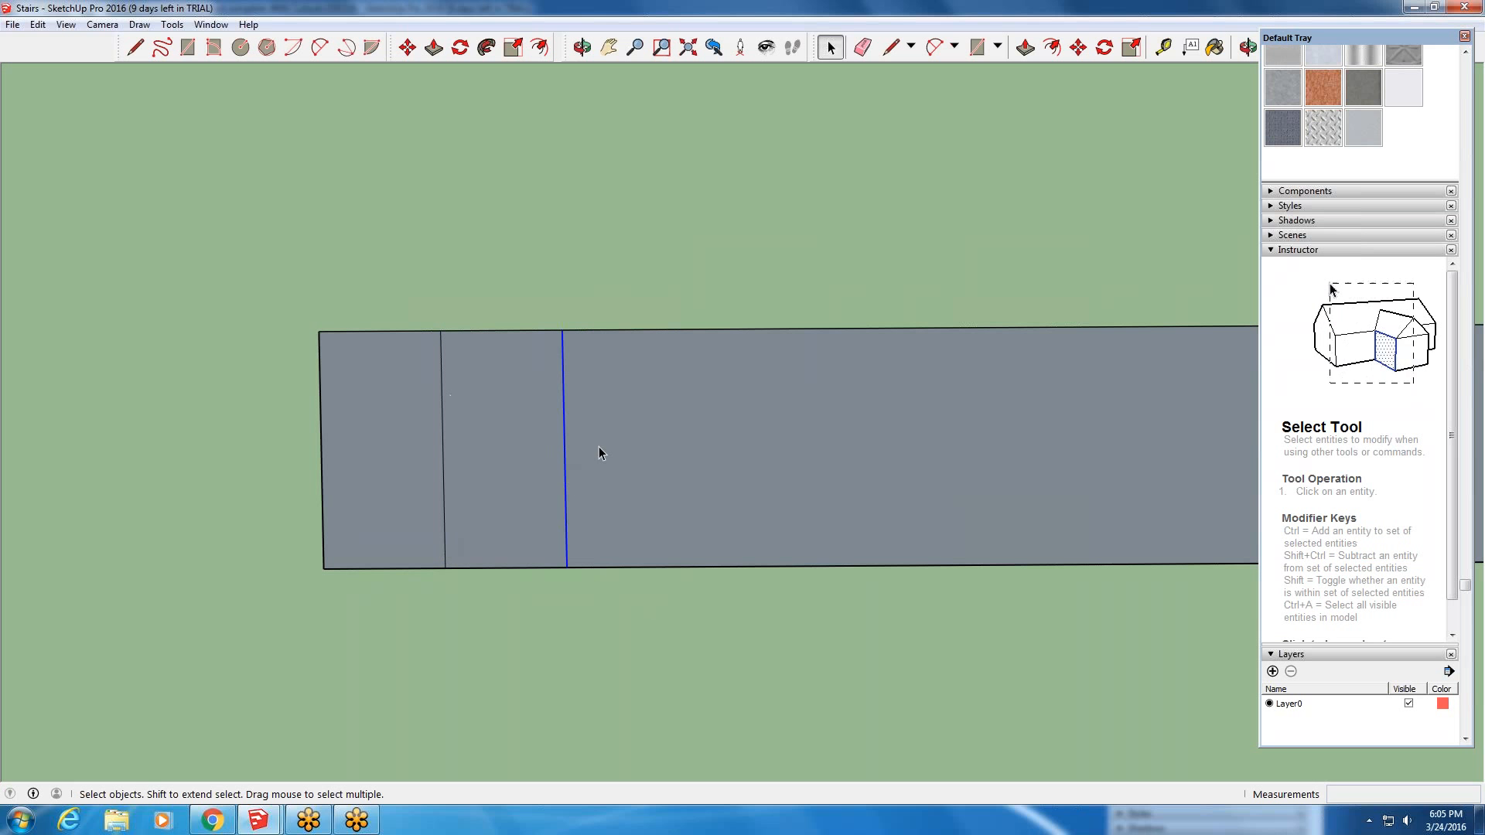
pyautogui.scroll(2, 688, 535)
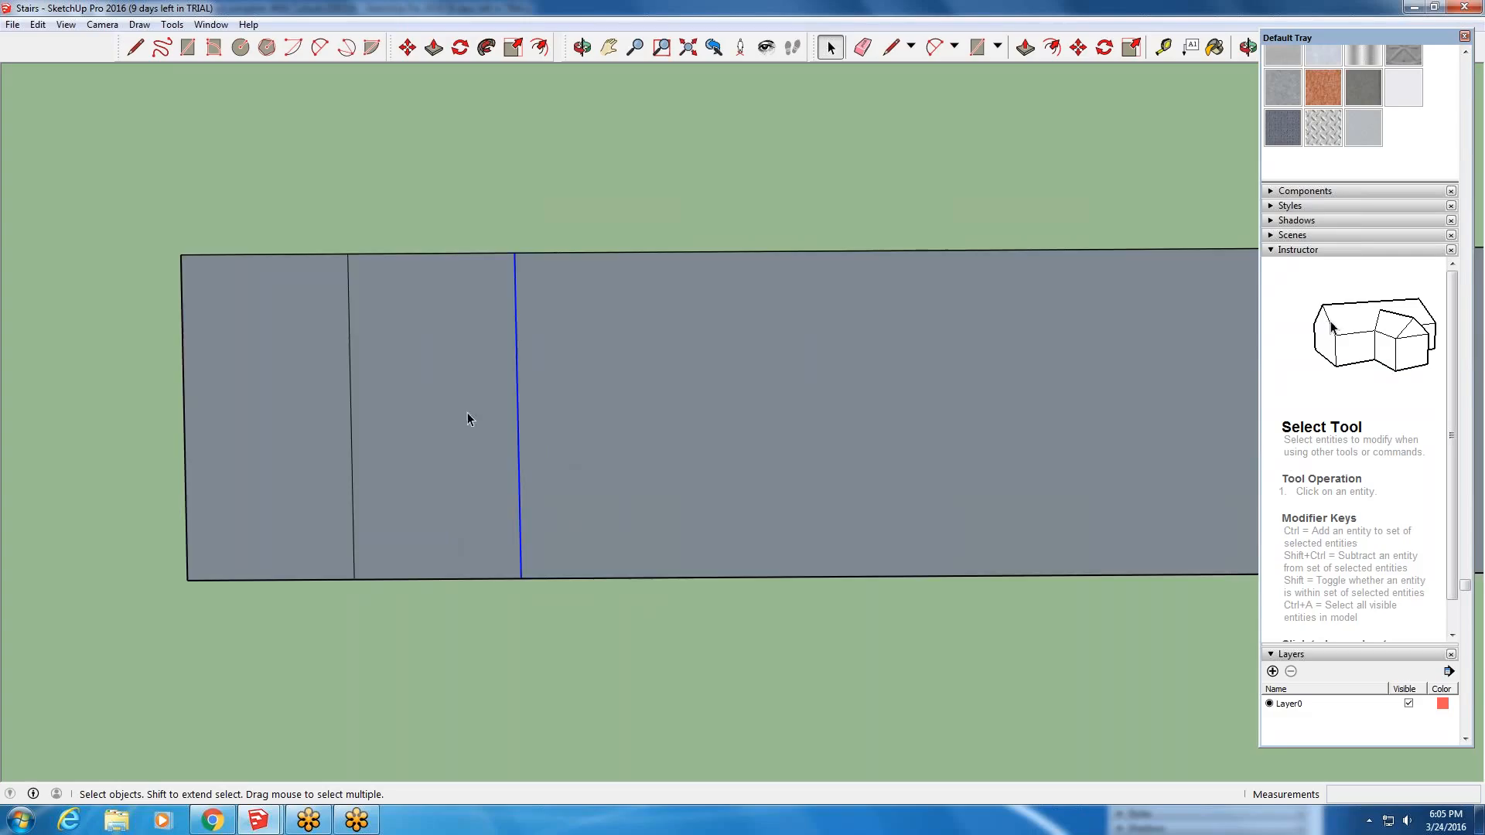
pyautogui.scroll(-2, 467, 413)
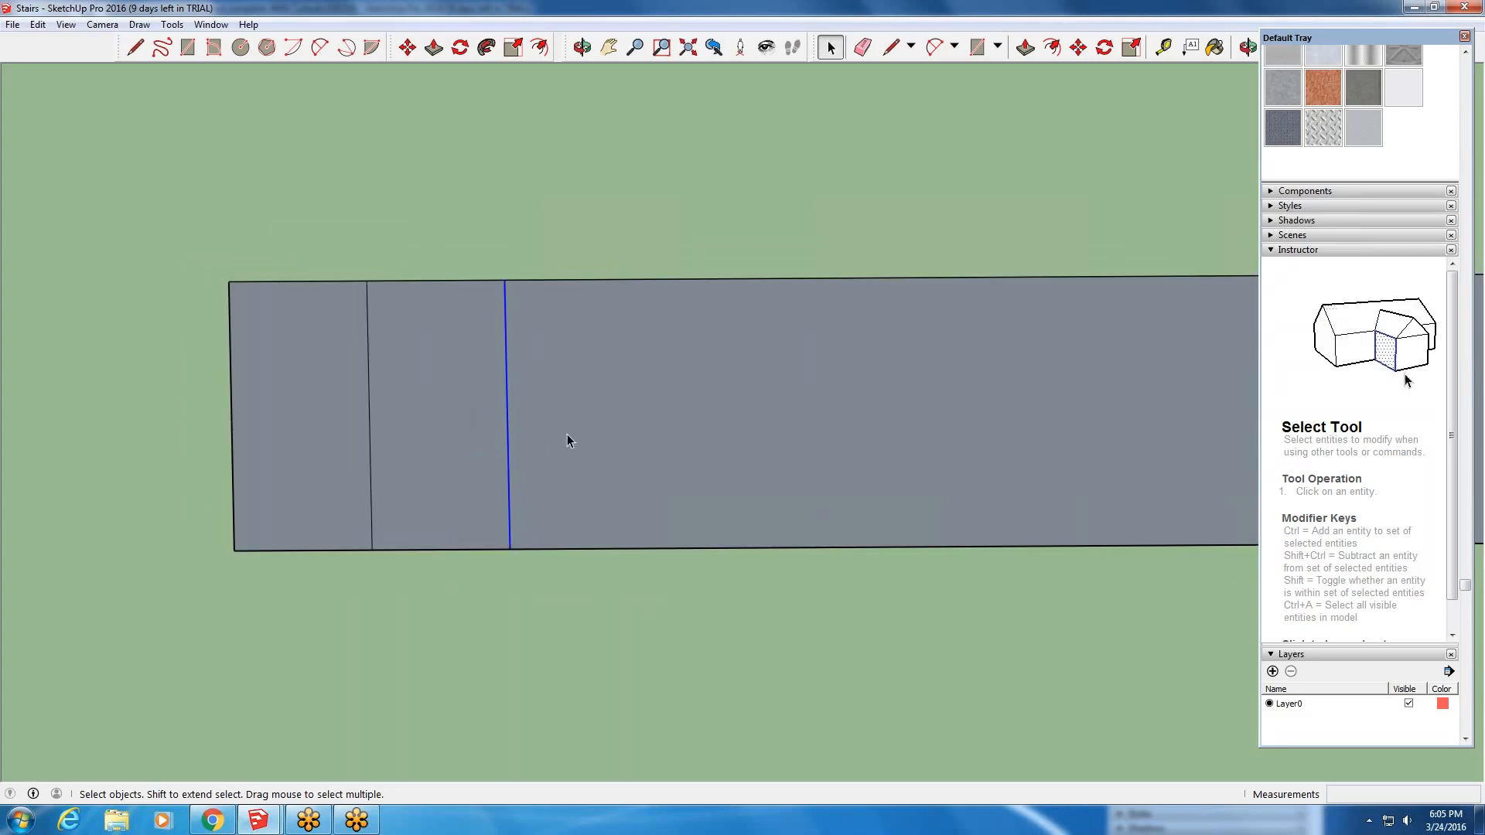
pyautogui.scroll(1, 522, 574)
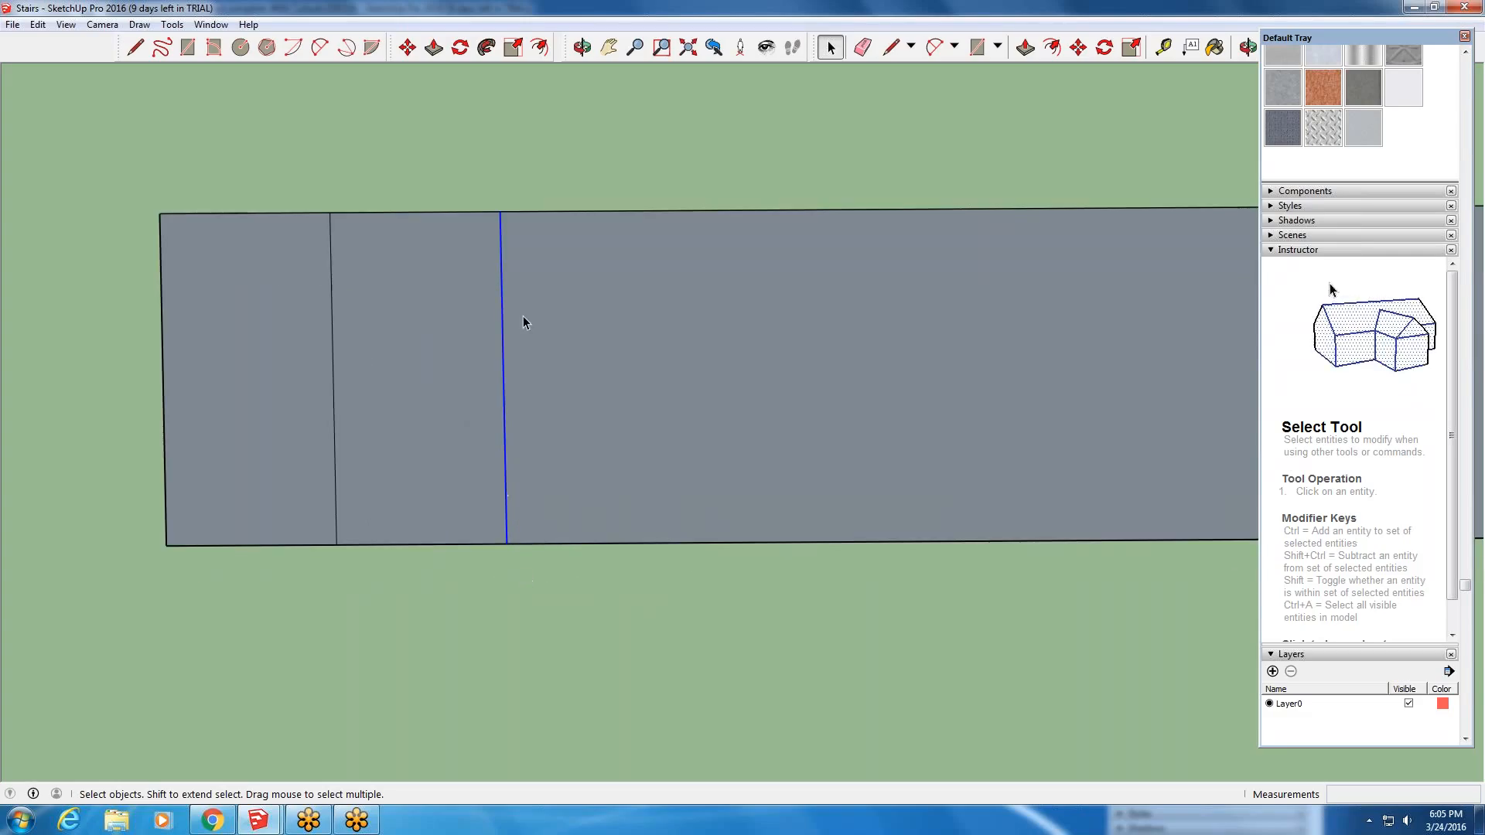
pyautogui.click(407, 48)
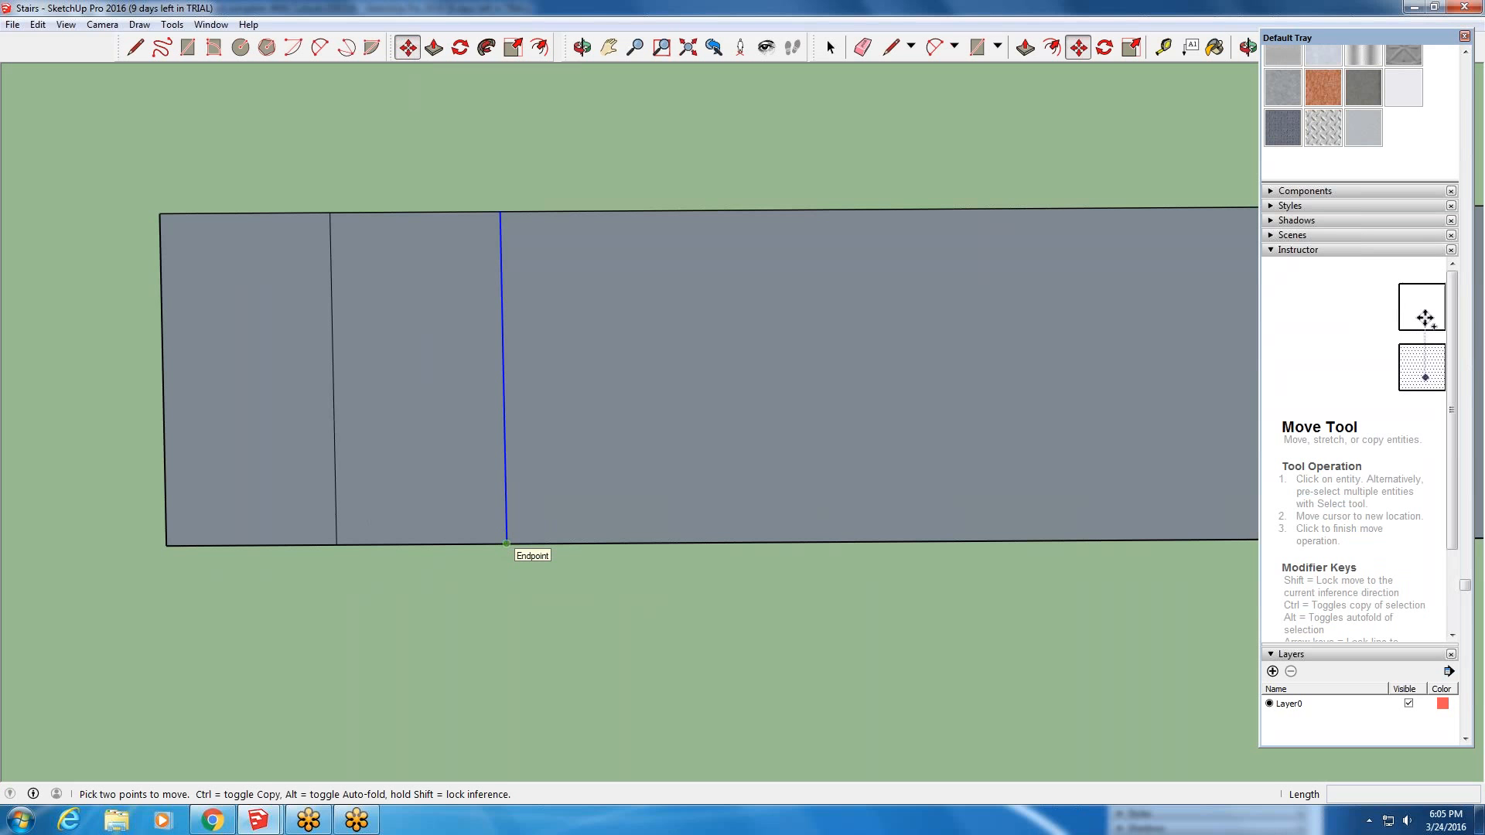
pyautogui.click(507, 543)
pyautogui.press('ctrl')
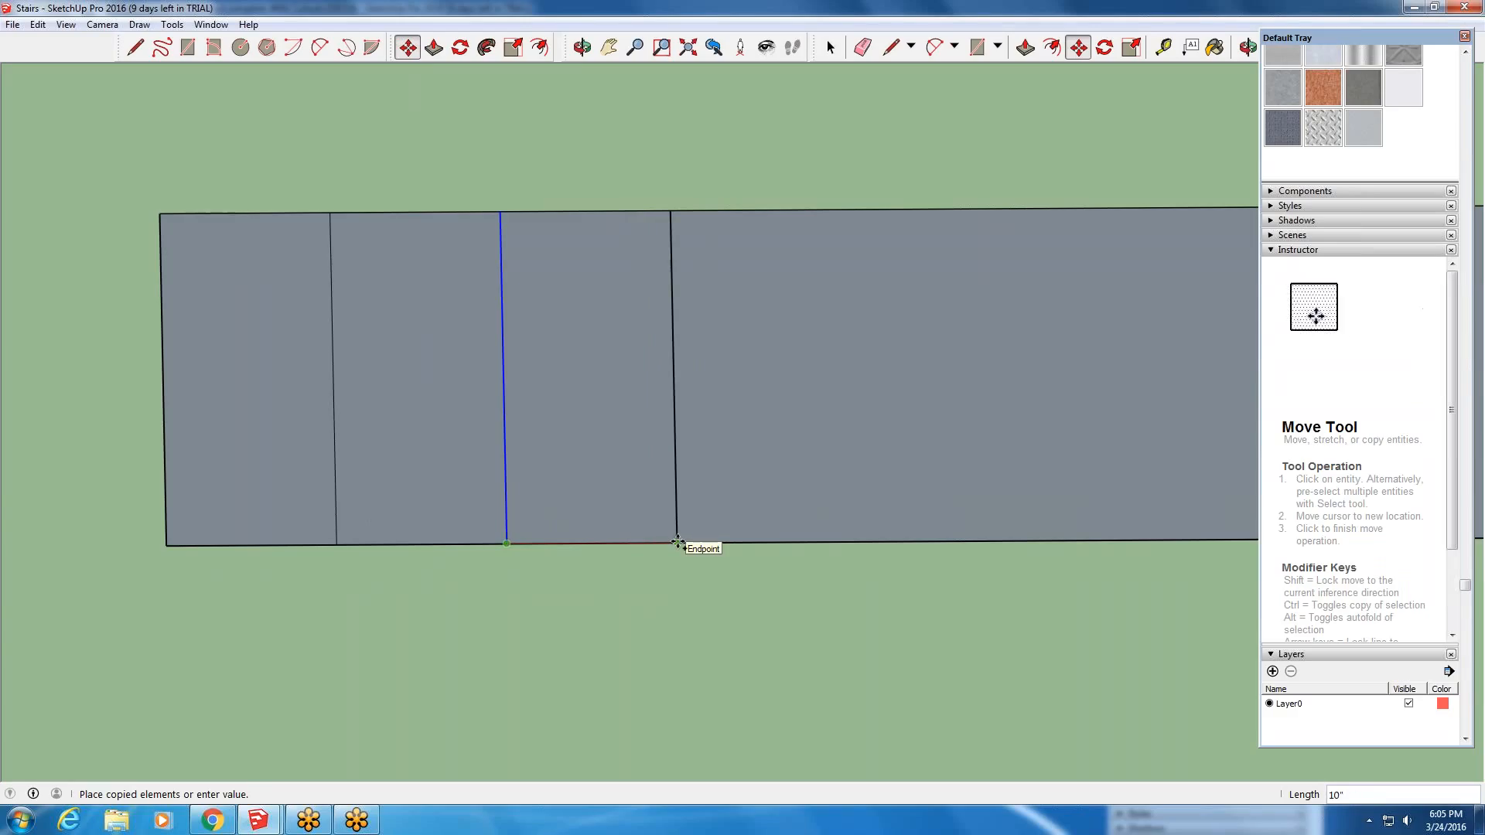
pyautogui.click(677, 543)
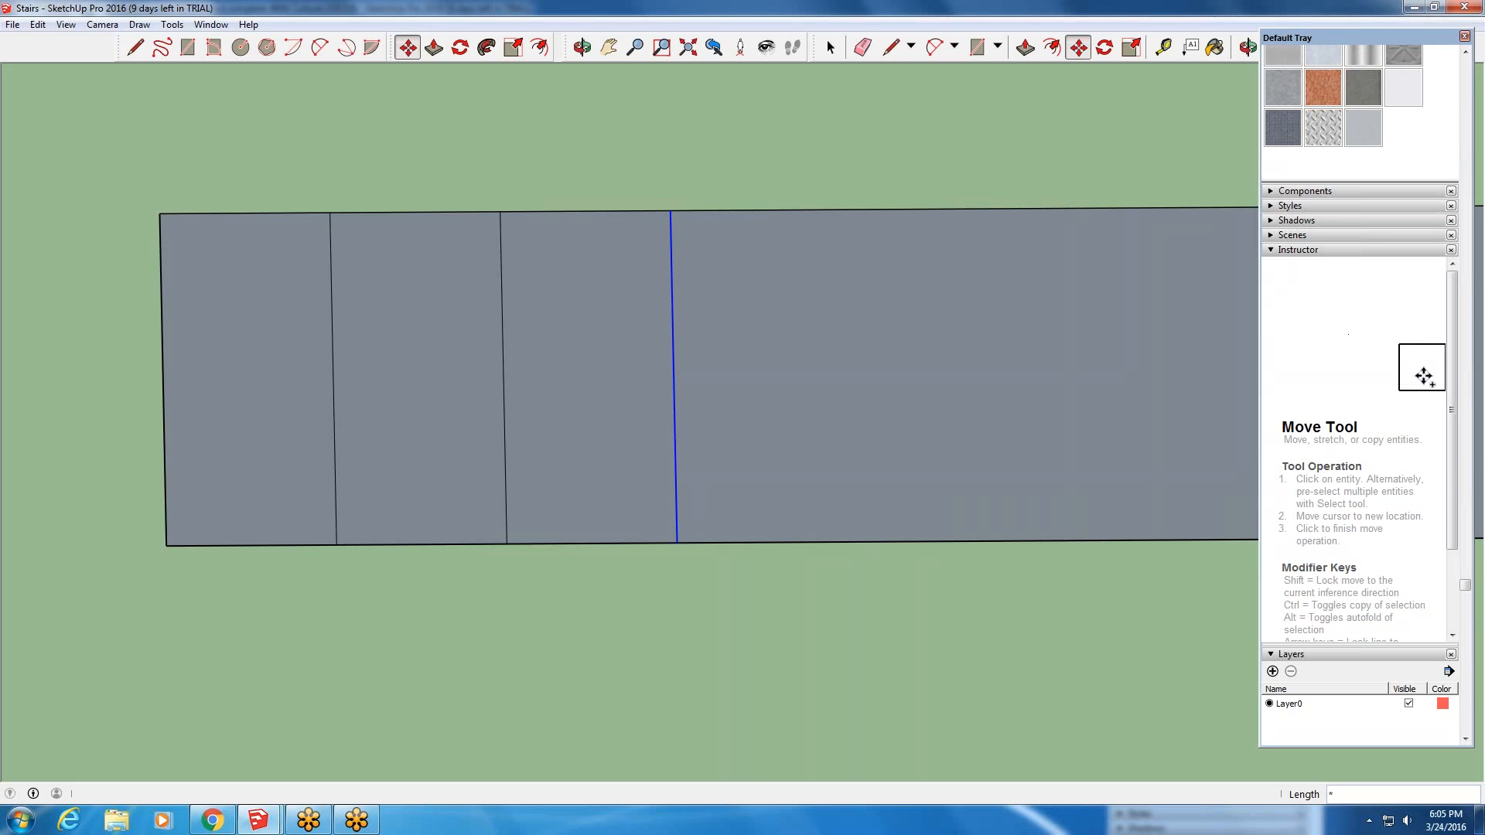
# - Try to repeat the copied tread line as a *17 array along the rest of the base
pyautogui.write('17')
pyautogui.press('Return')
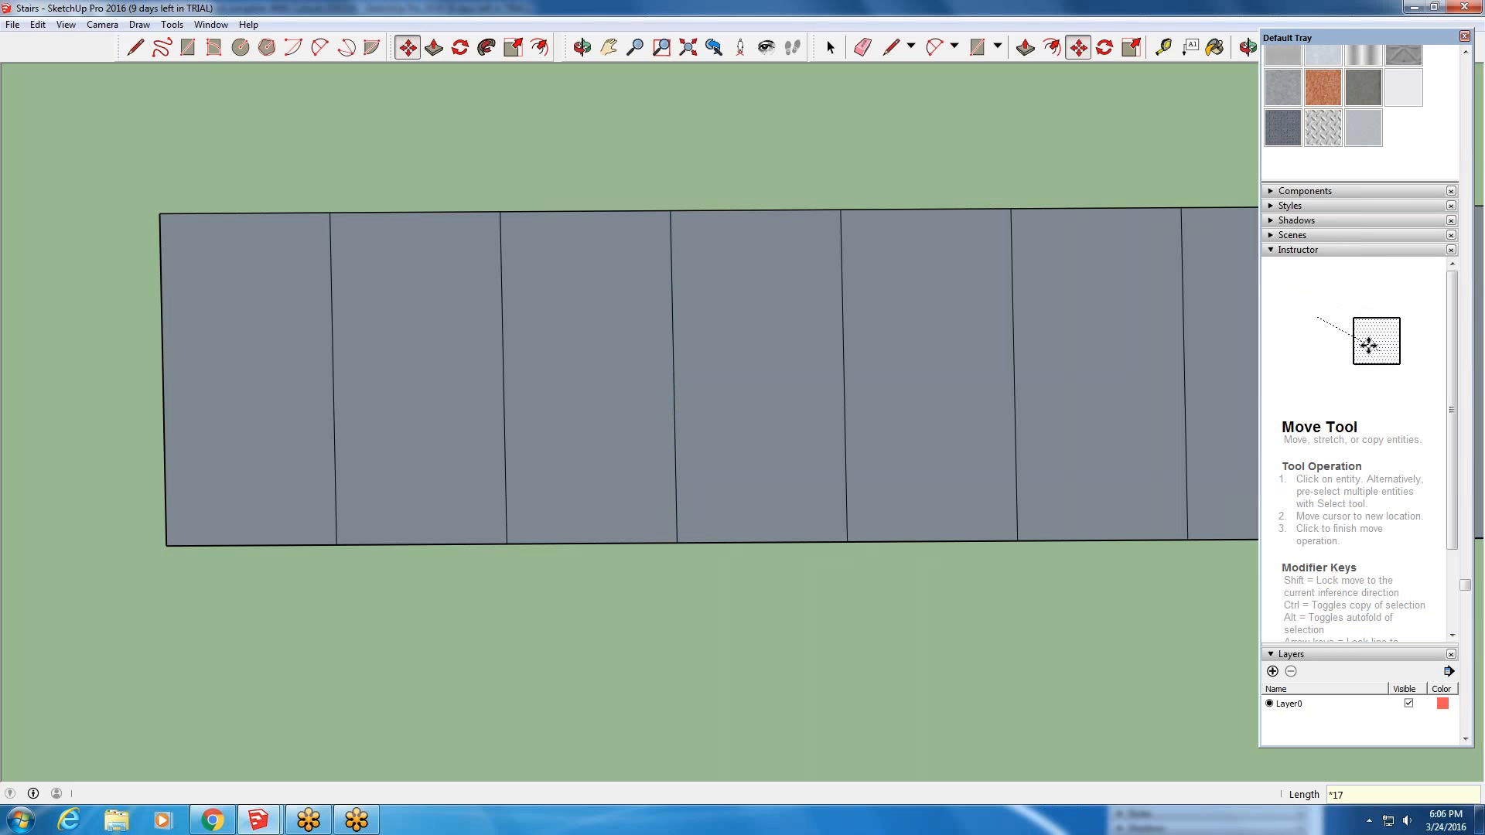
pyautogui.scroll(-5, 630, 493)
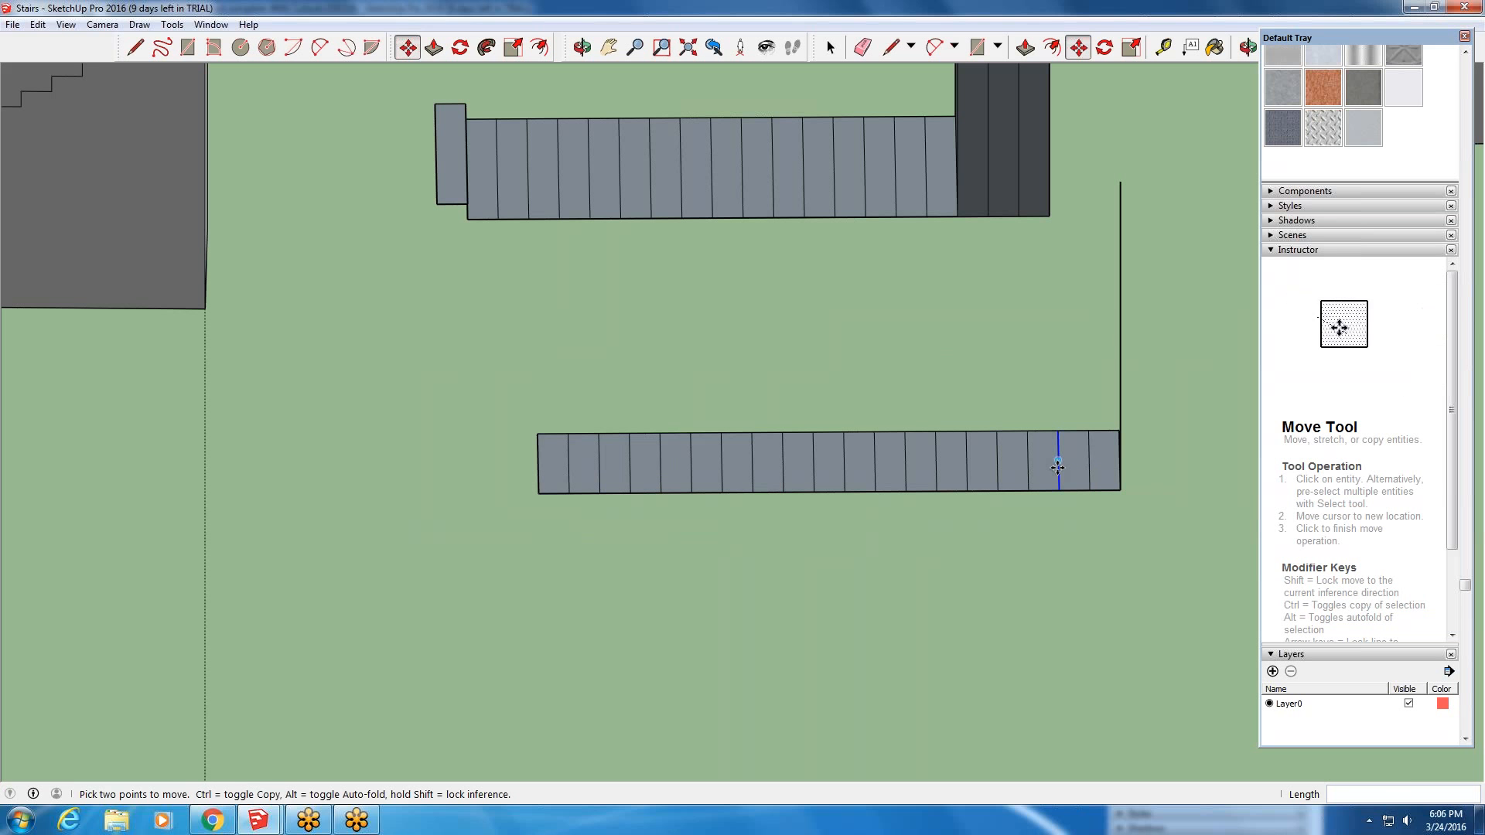
# - Undo the array of copied tread lines on the base
pyautogui.click(37, 24)
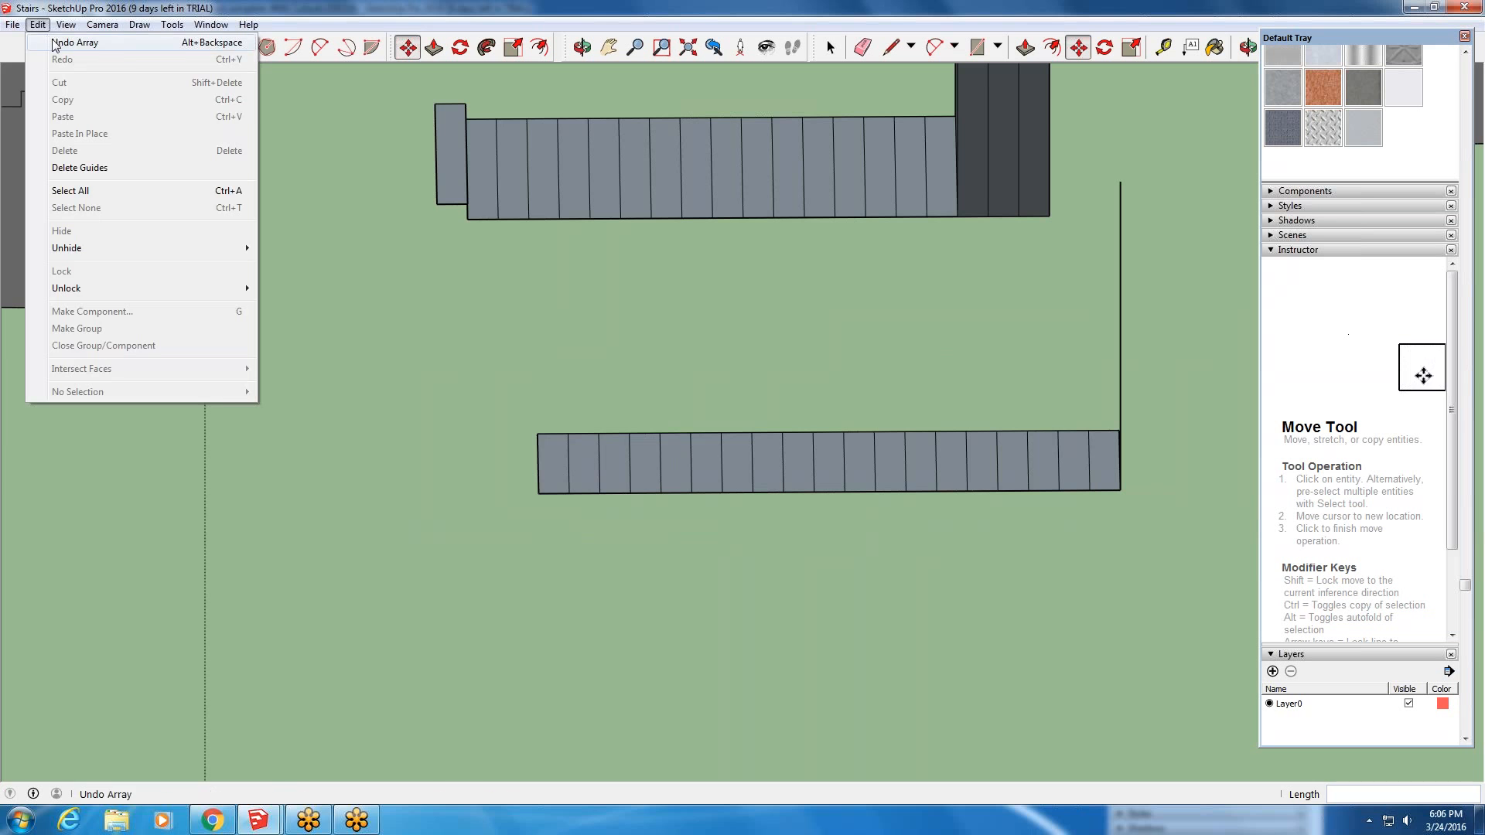
pyautogui.click(54, 43)
pyautogui.scroll(3, 532, 473)
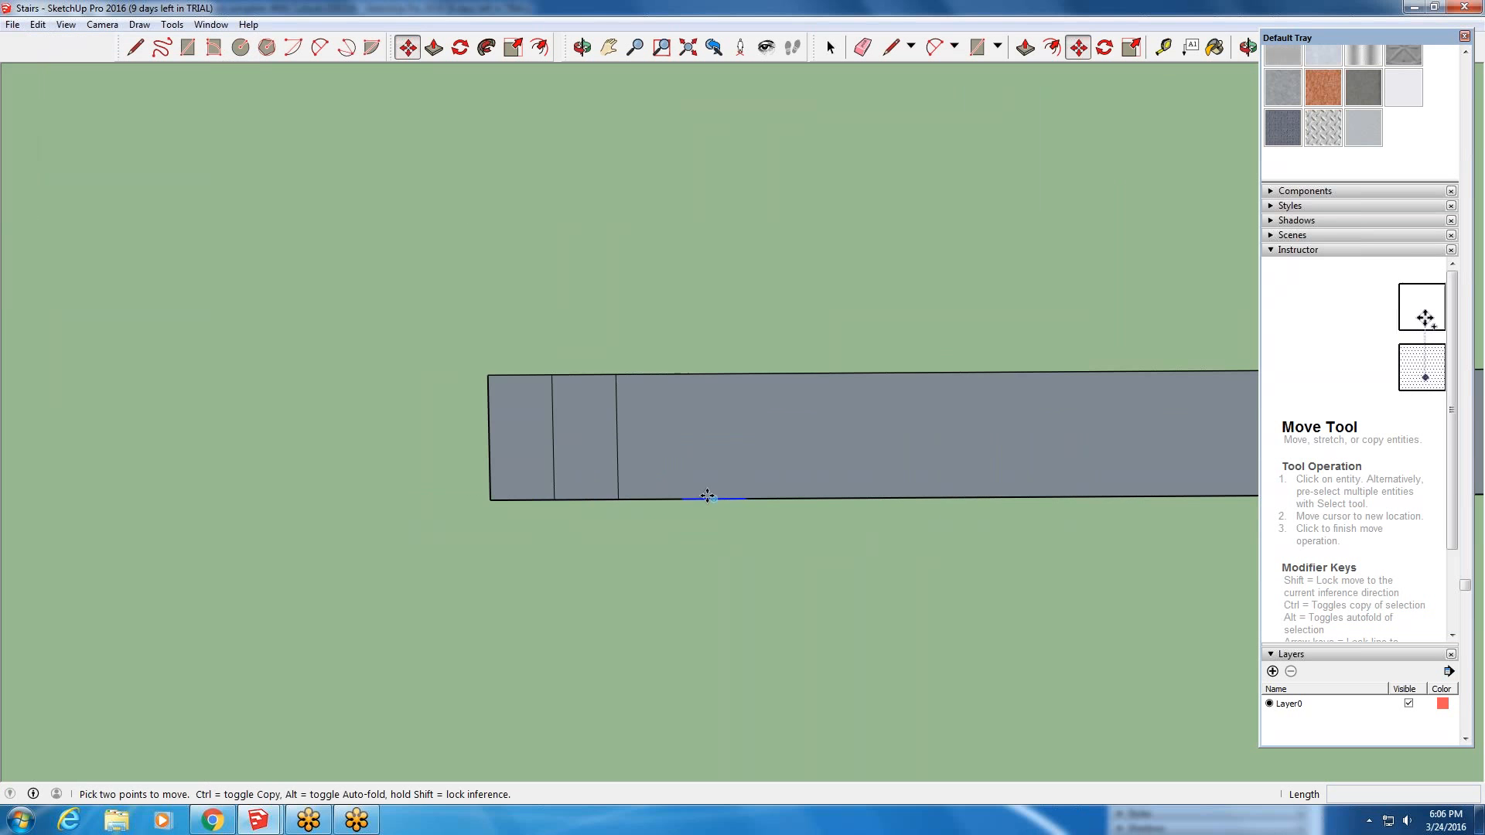
pyautogui.scroll(-1, 696, 491)
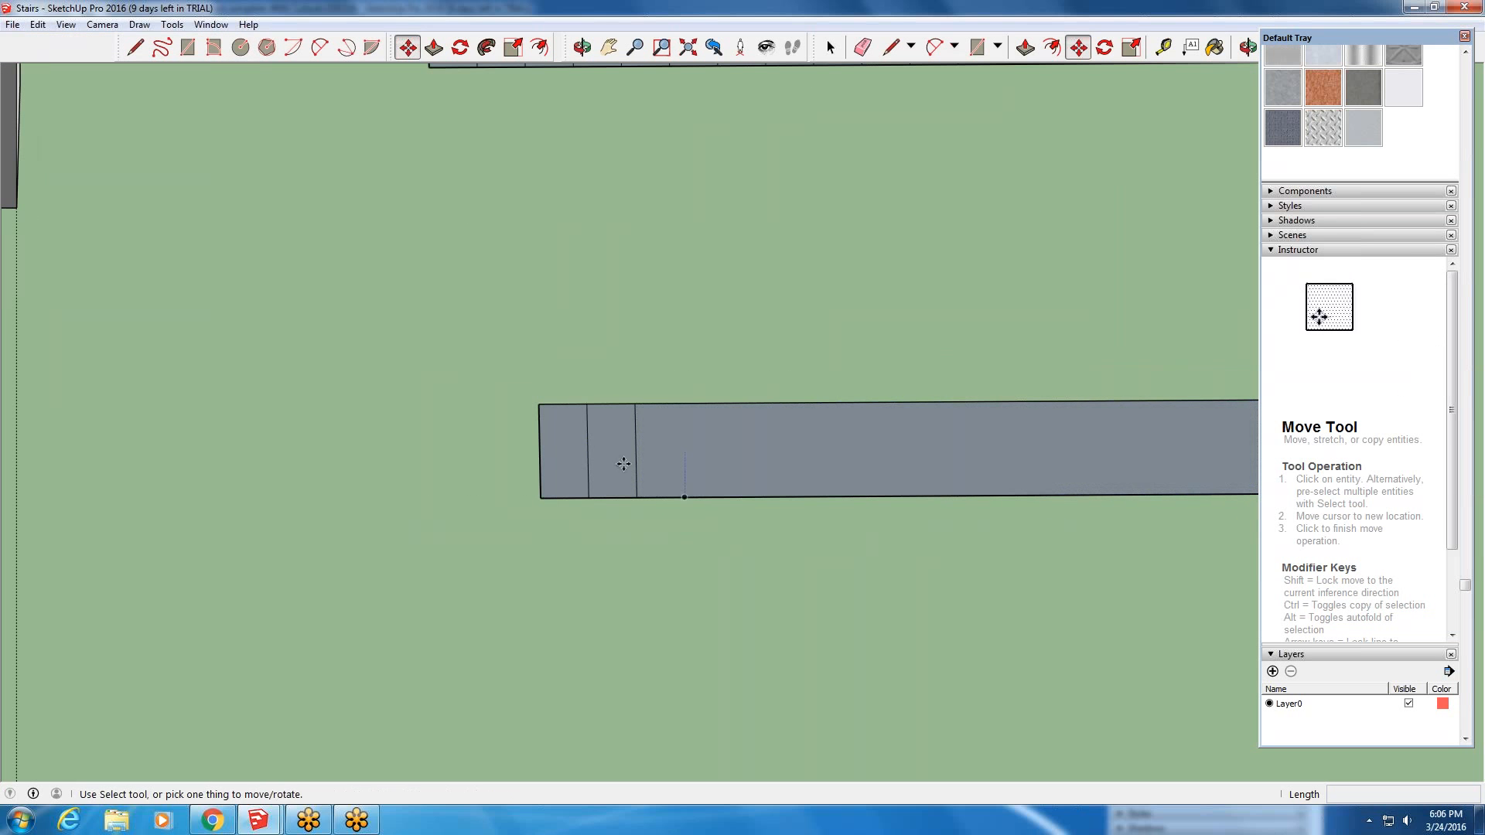
pyautogui.scroll(3, 606, 474)
pyautogui.scroll(1, 604, 487)
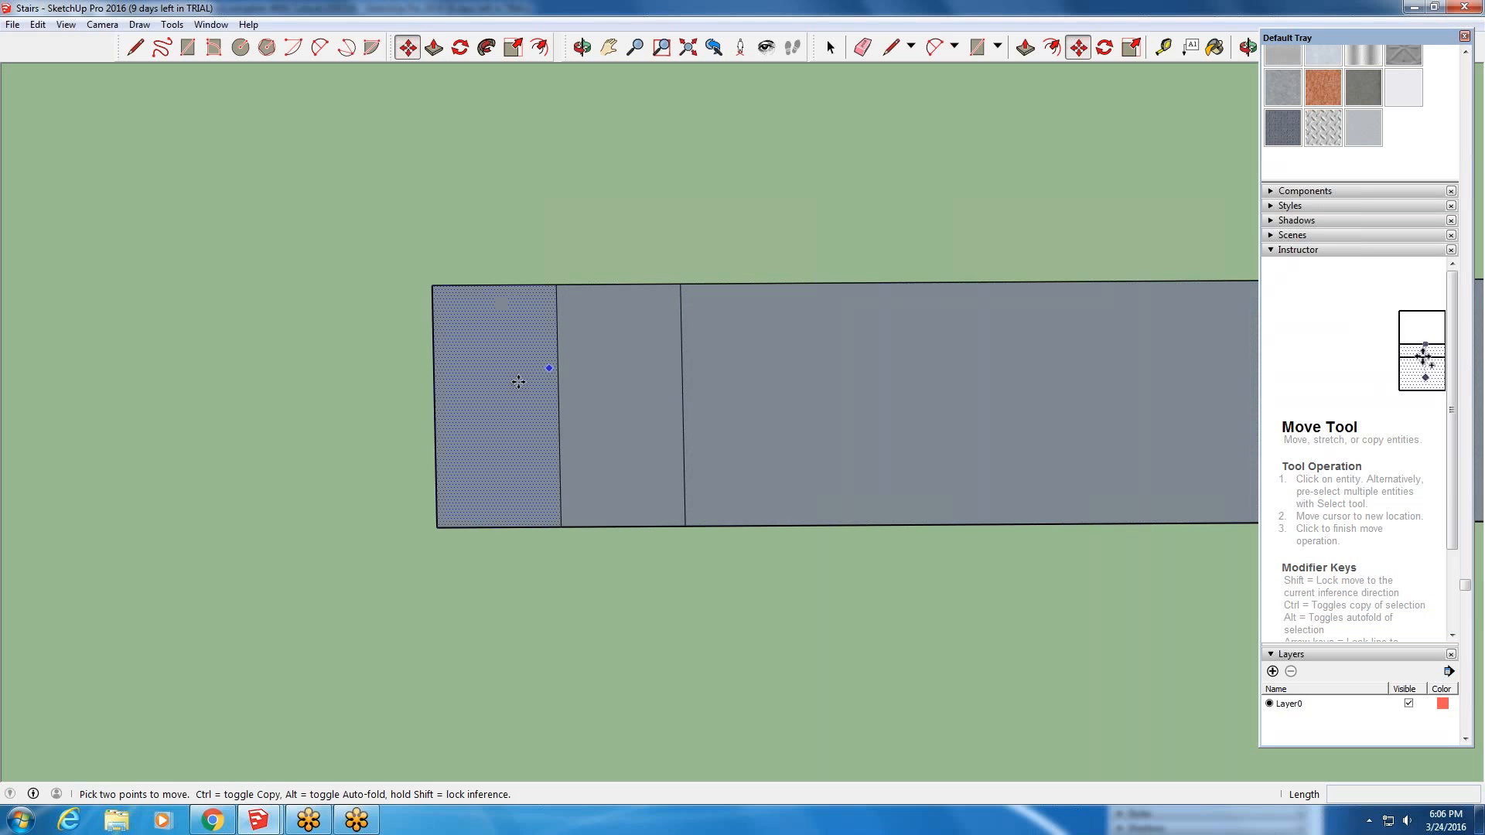
pyautogui.scroll(-1, 518, 381)
pyautogui.scroll(-2, 518, 381)
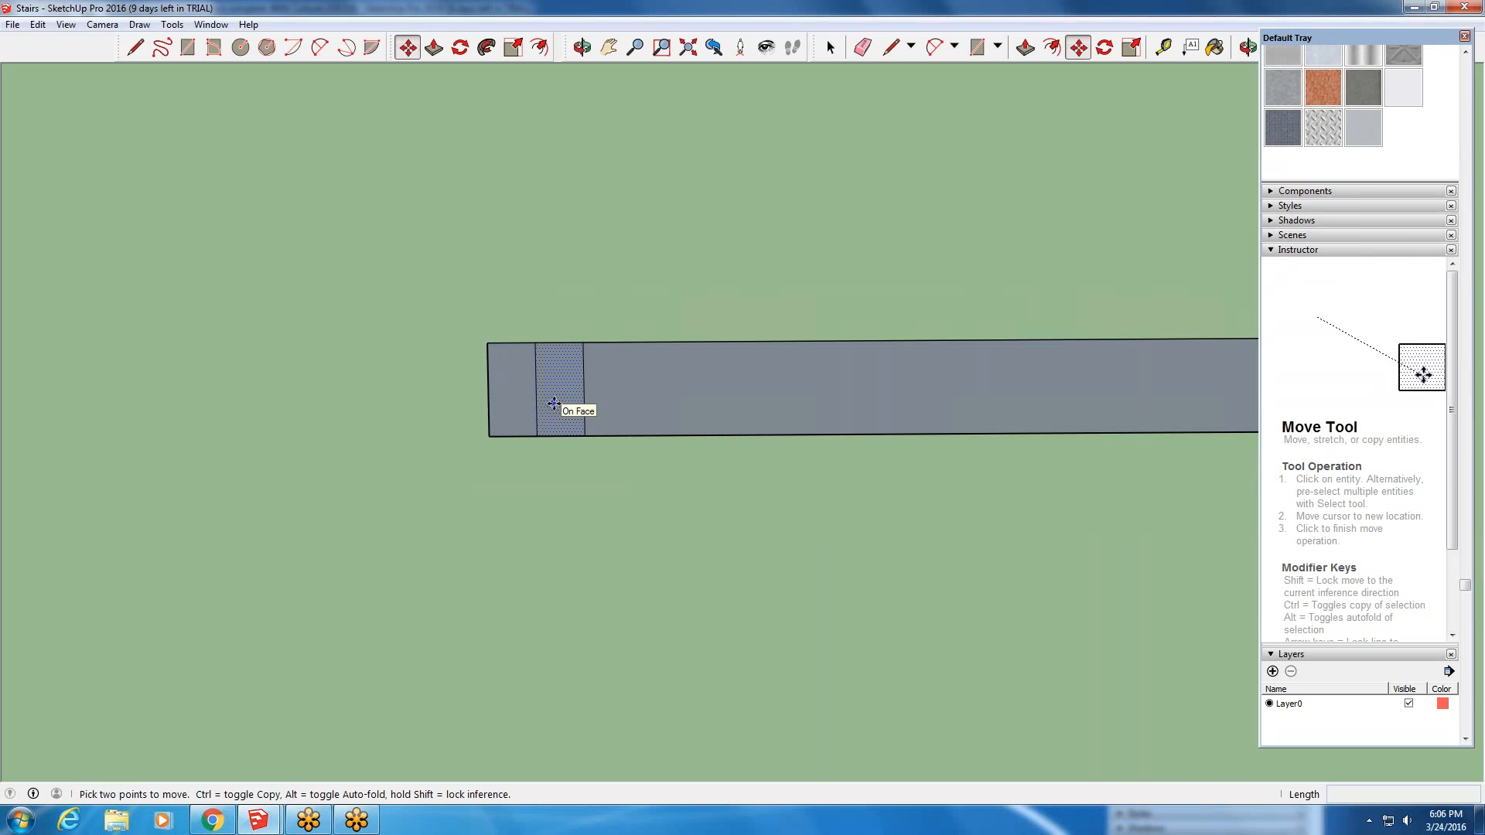
pyautogui.scroll(5, 553, 408)
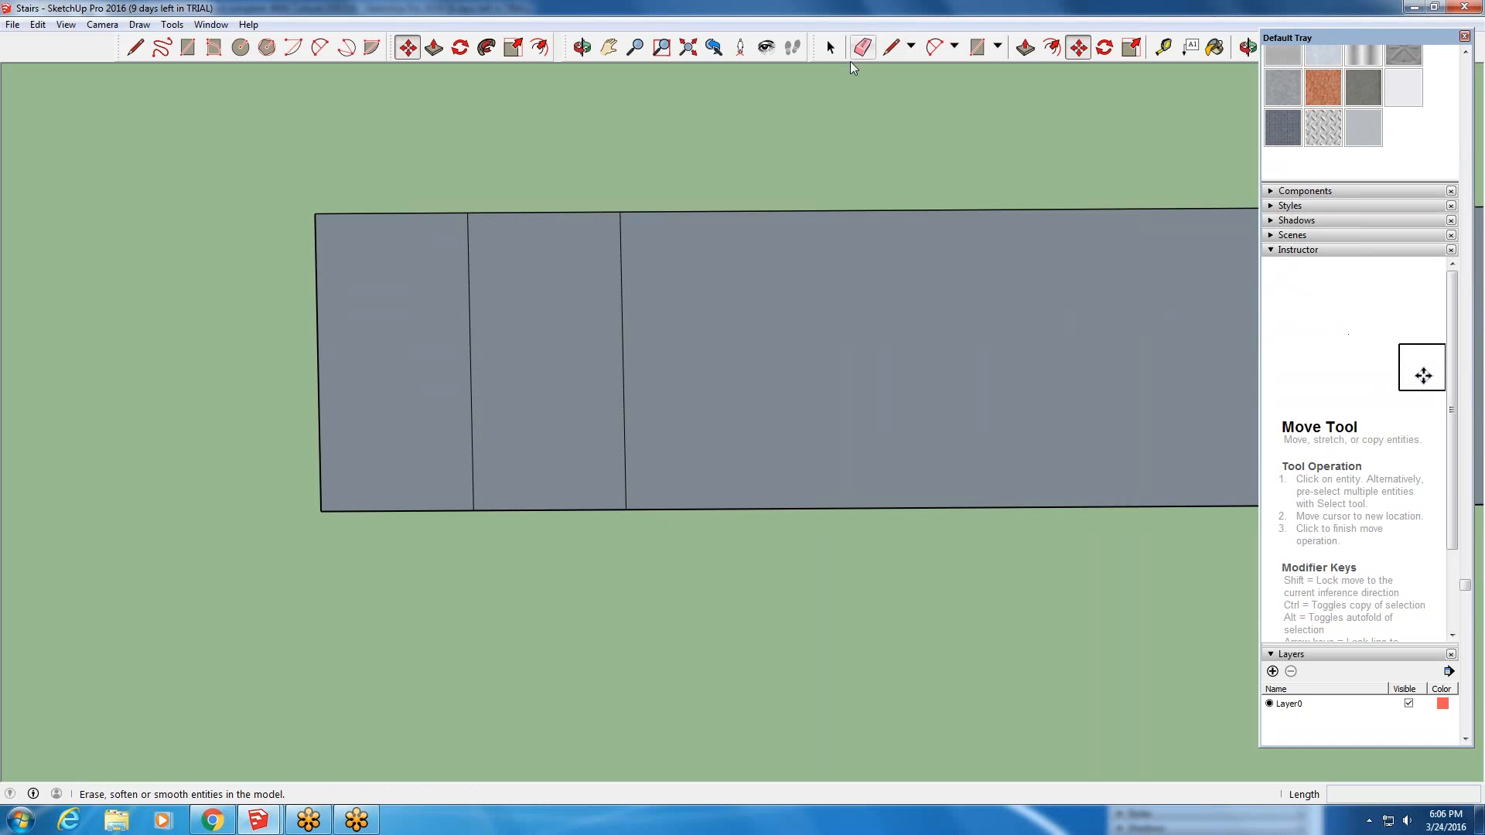
# - Copy the second tread line 10" to the next front-edge division point and array that copy *17 along the base
pyautogui.click(830, 47)
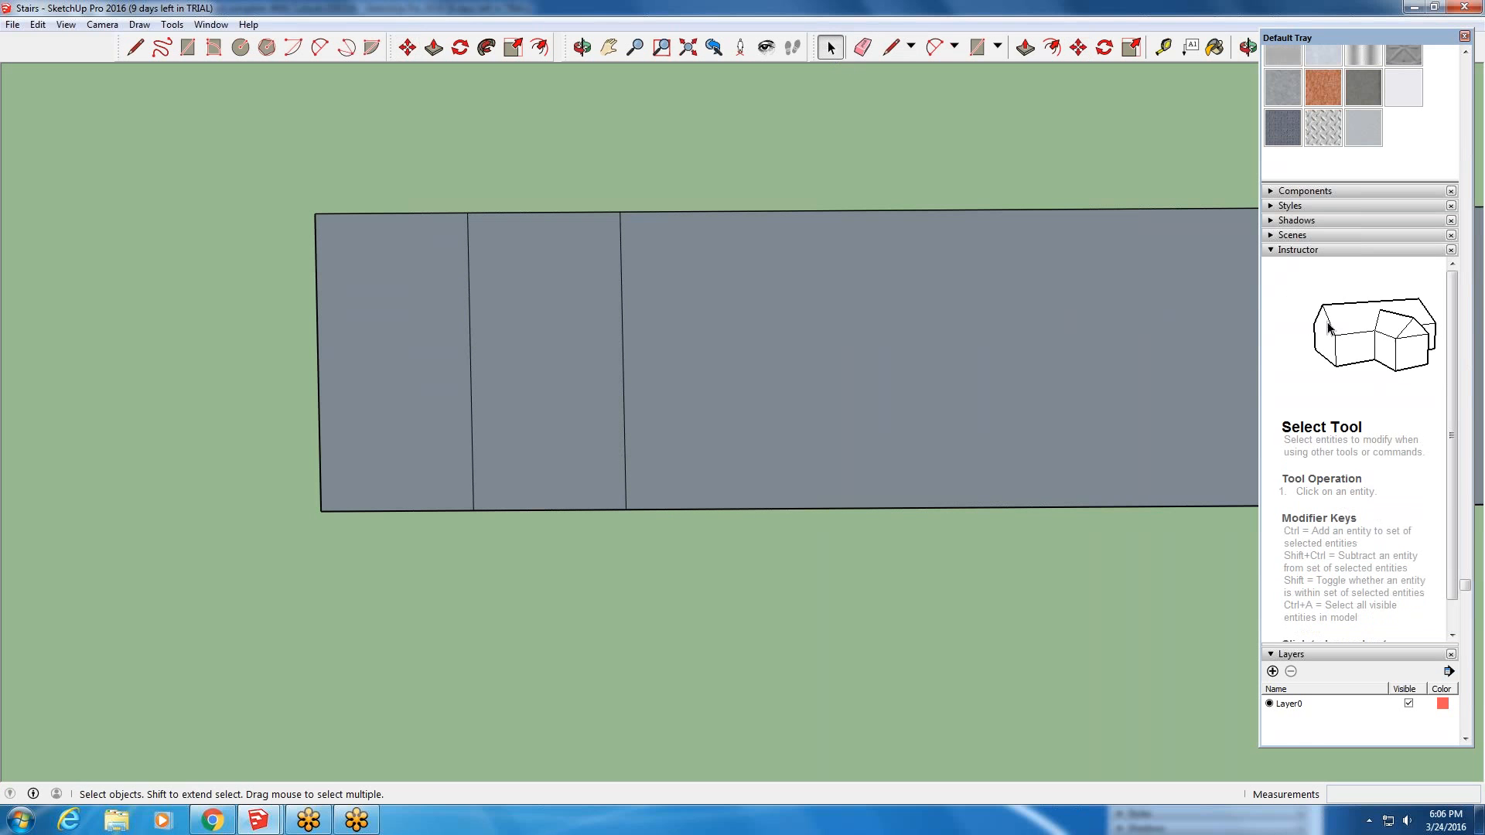
pyautogui.click(624, 379)
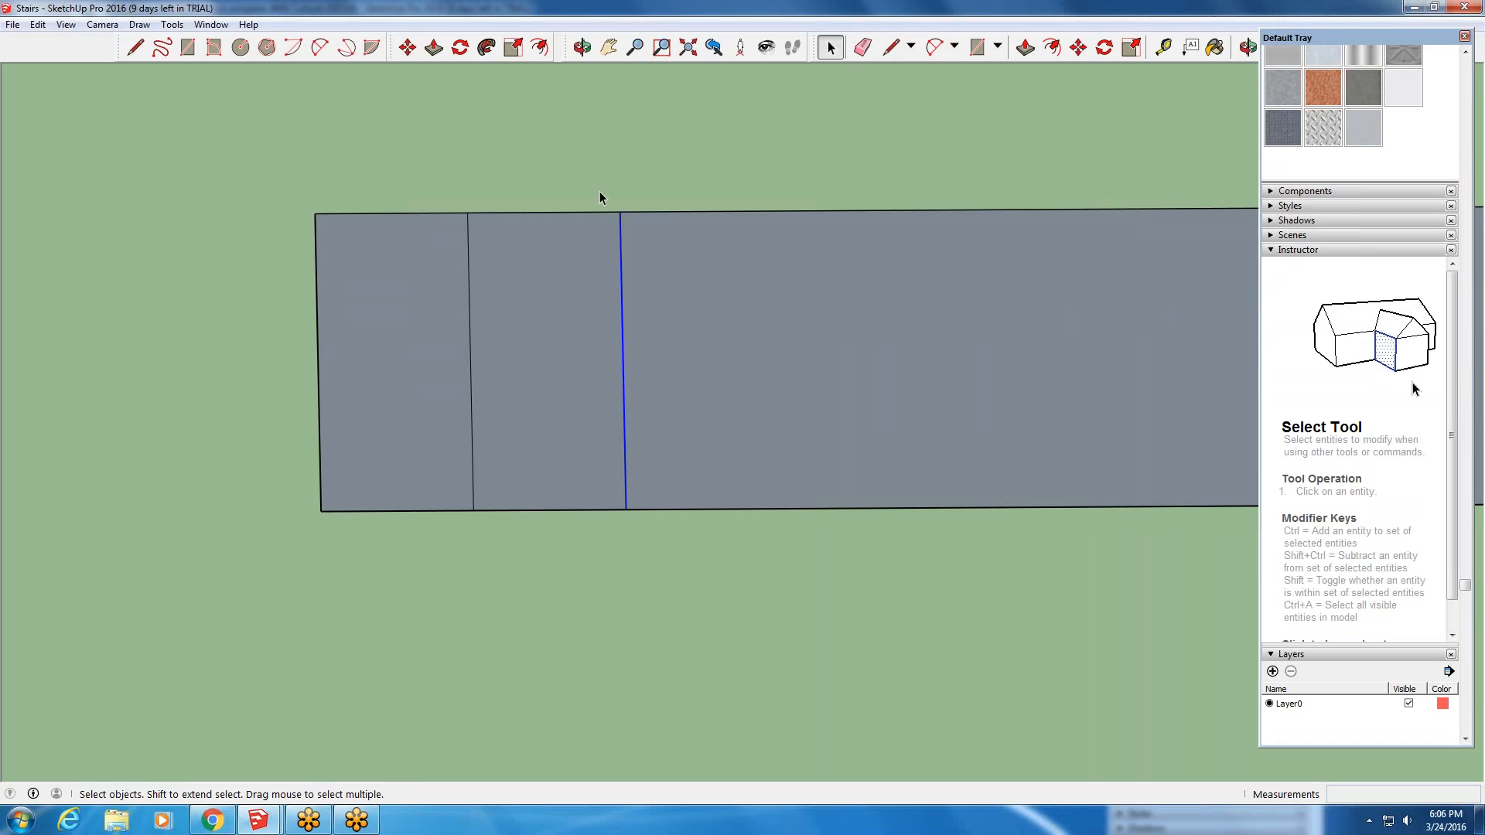
pyautogui.click(408, 48)
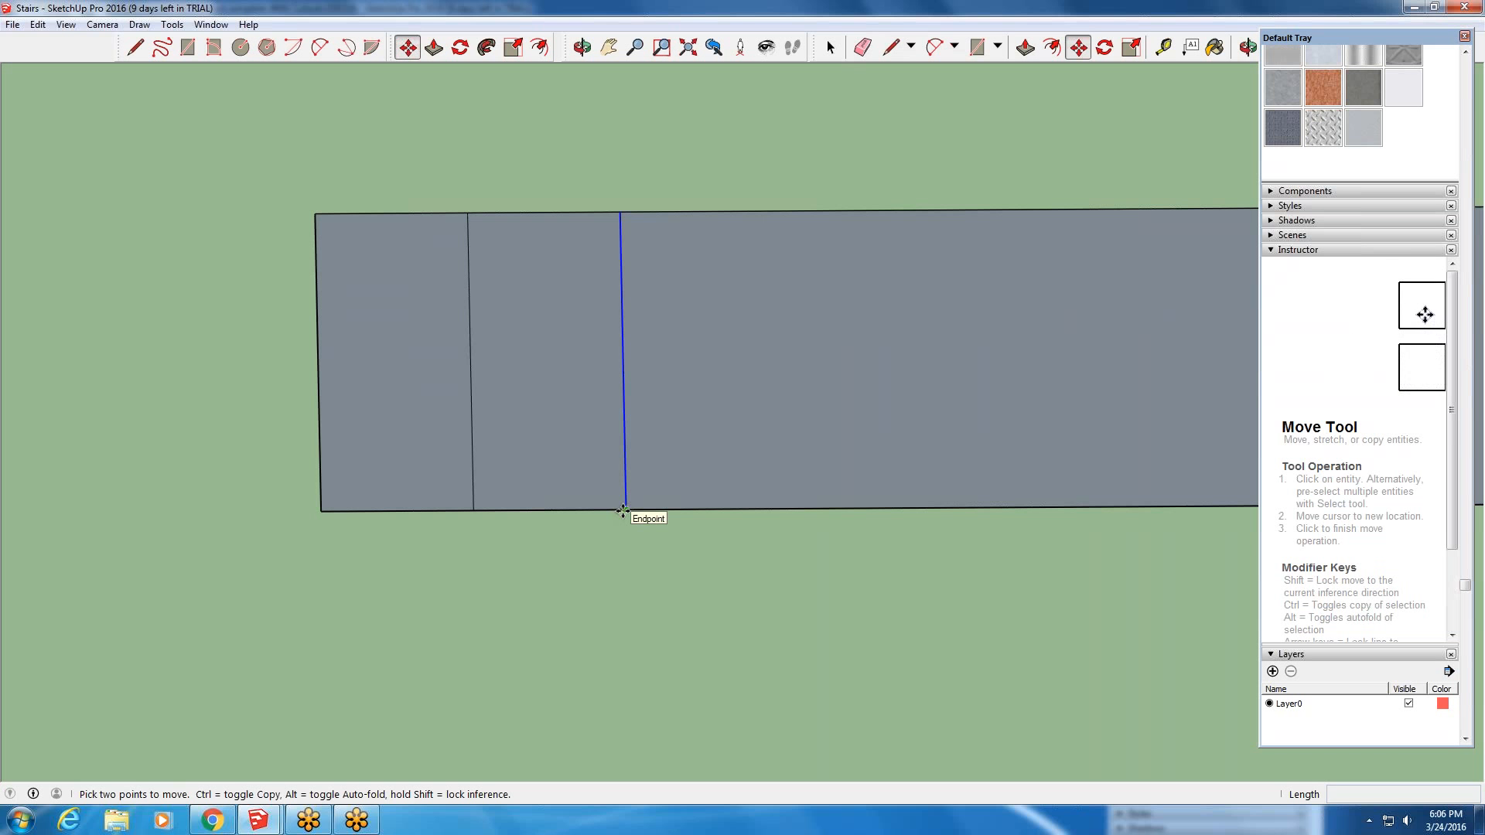
pyautogui.click(623, 510)
pyautogui.press('ctrl')
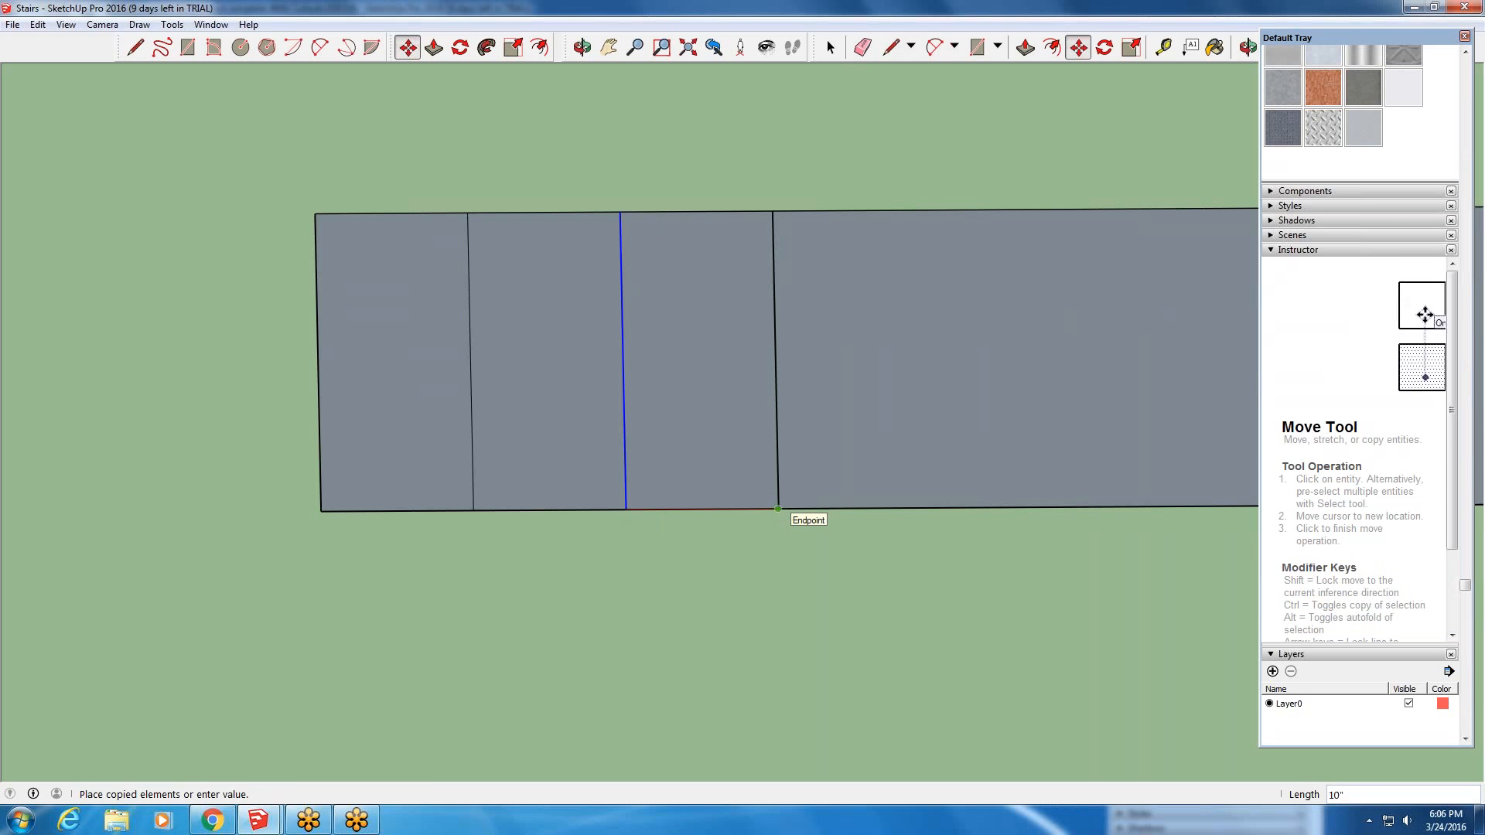
pyautogui.click(777, 508)
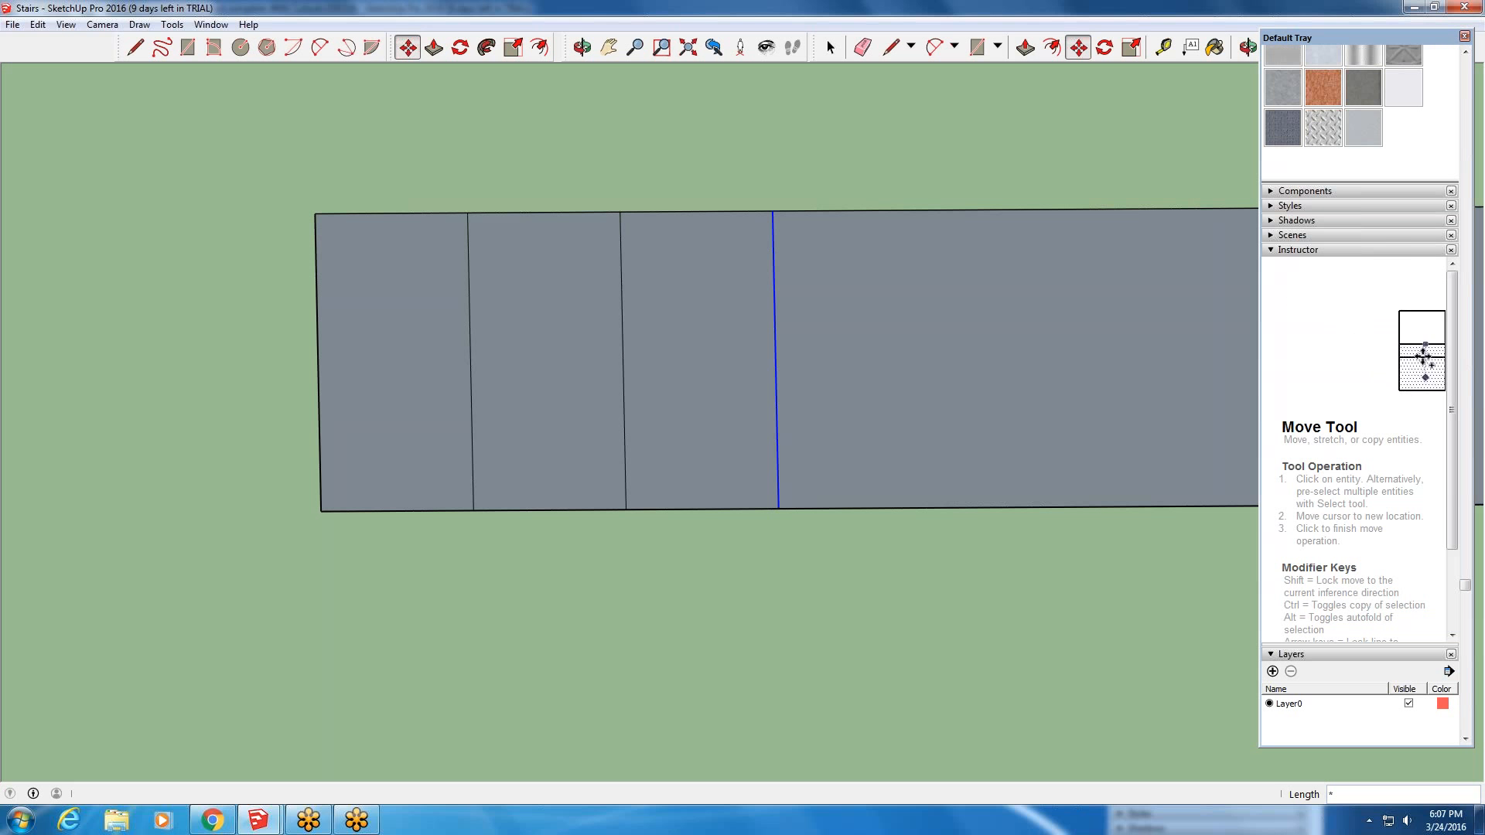
pyautogui.write('17')
pyautogui.press('Return')
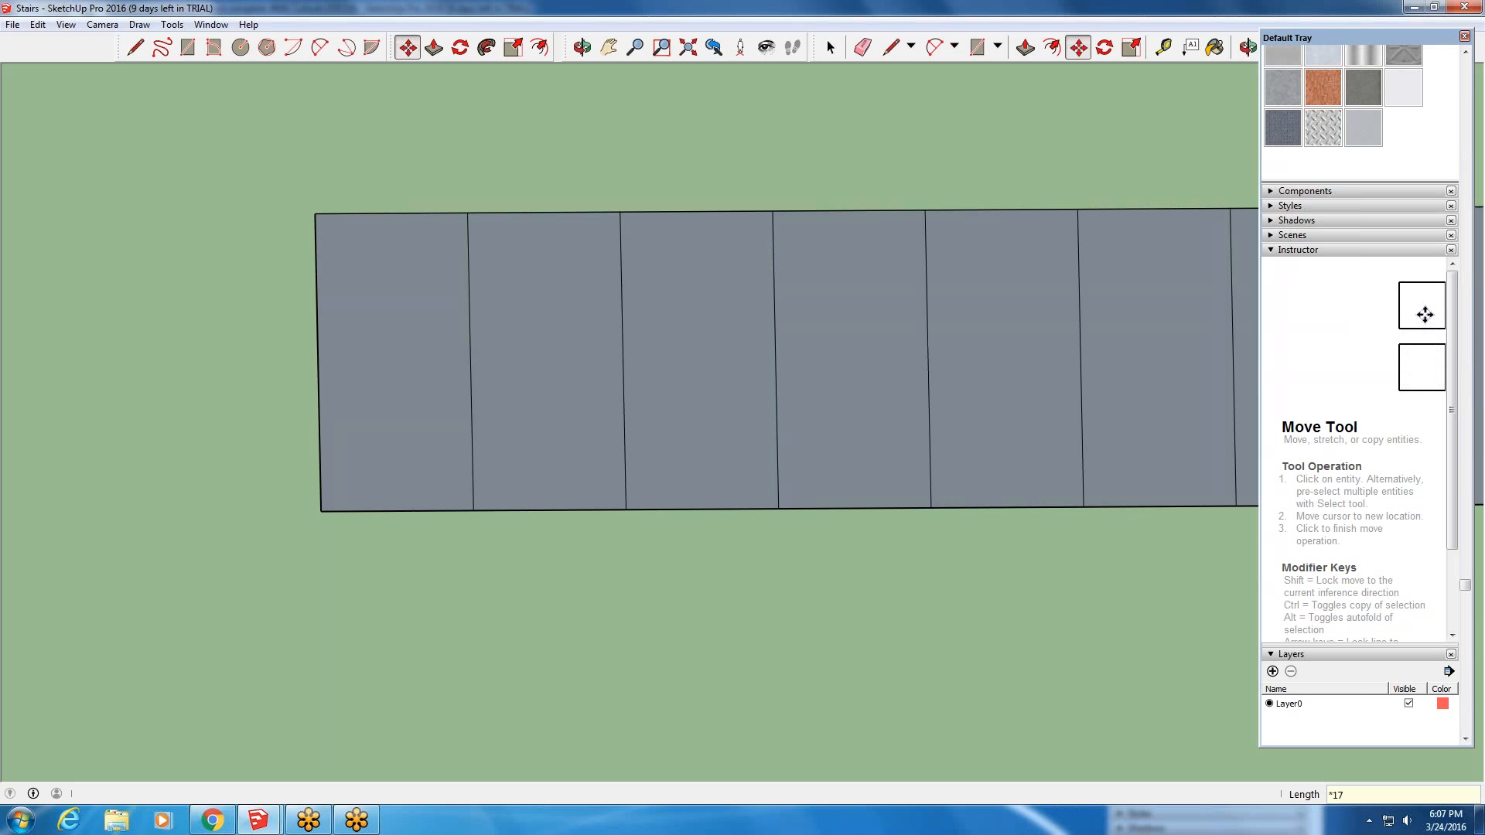
# - Examine the base's tread divisions and the vertical rise line from above and from an angled view
pyautogui.scroll(-3, 576, 530)
pyautogui.scroll(-4, 576, 529)
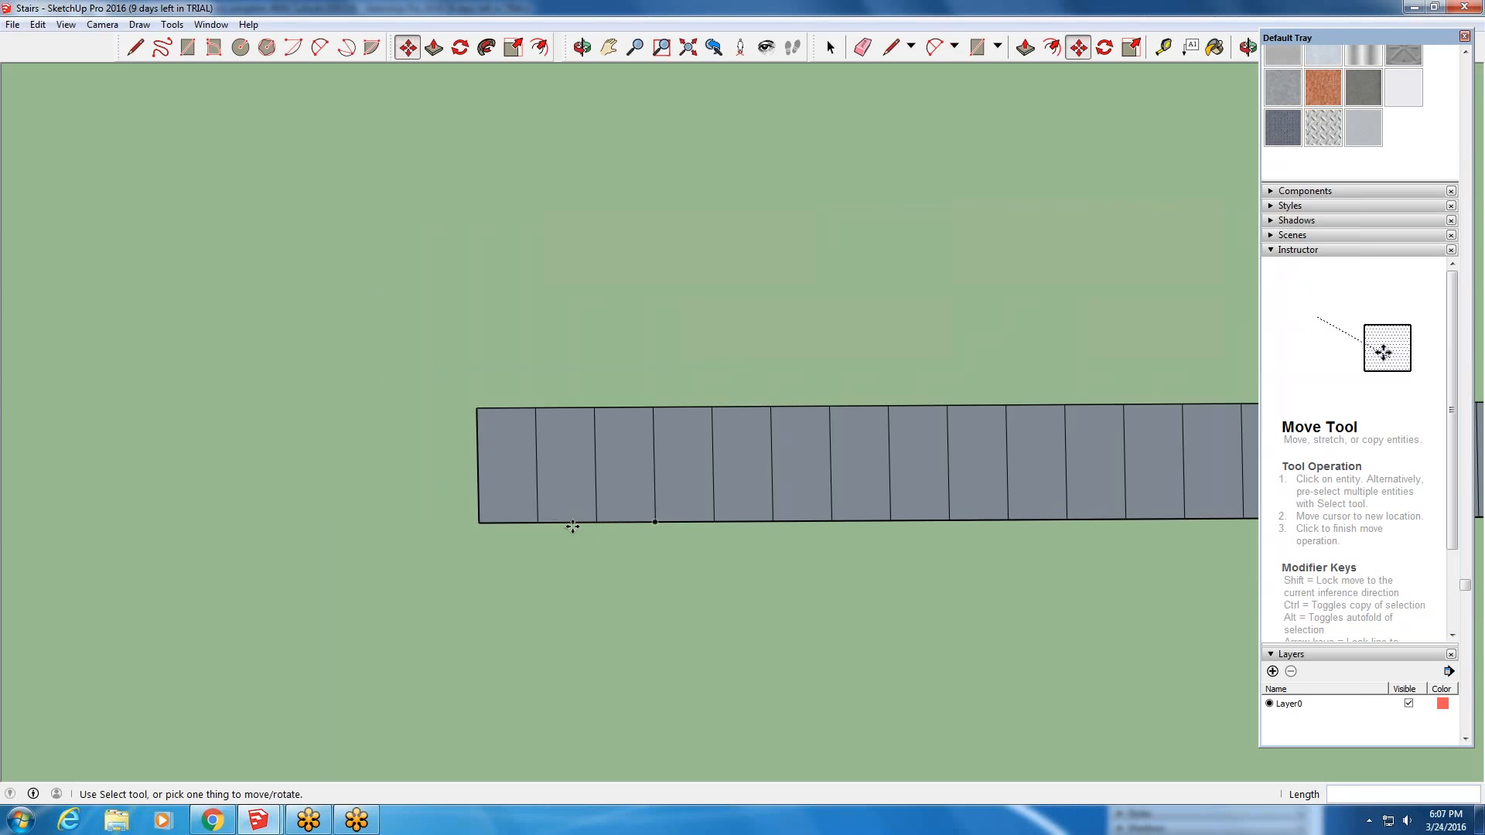
pyautogui.scroll(1, 802, 580)
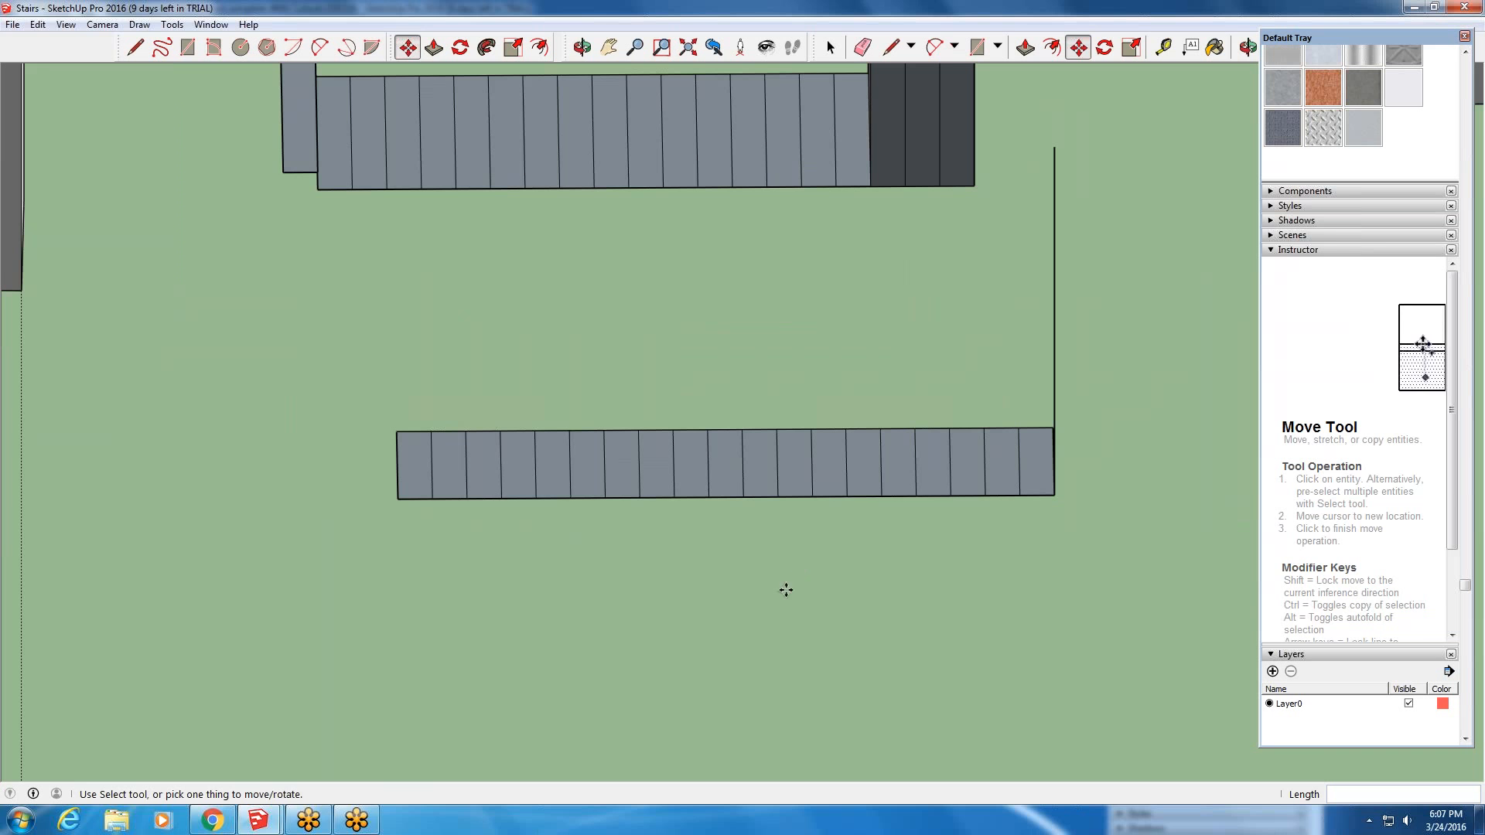
pyautogui.moveTo(786, 590); pyautogui.dragTo(823, 422, button='middle')
pyautogui.scroll(-2, 719, 538)
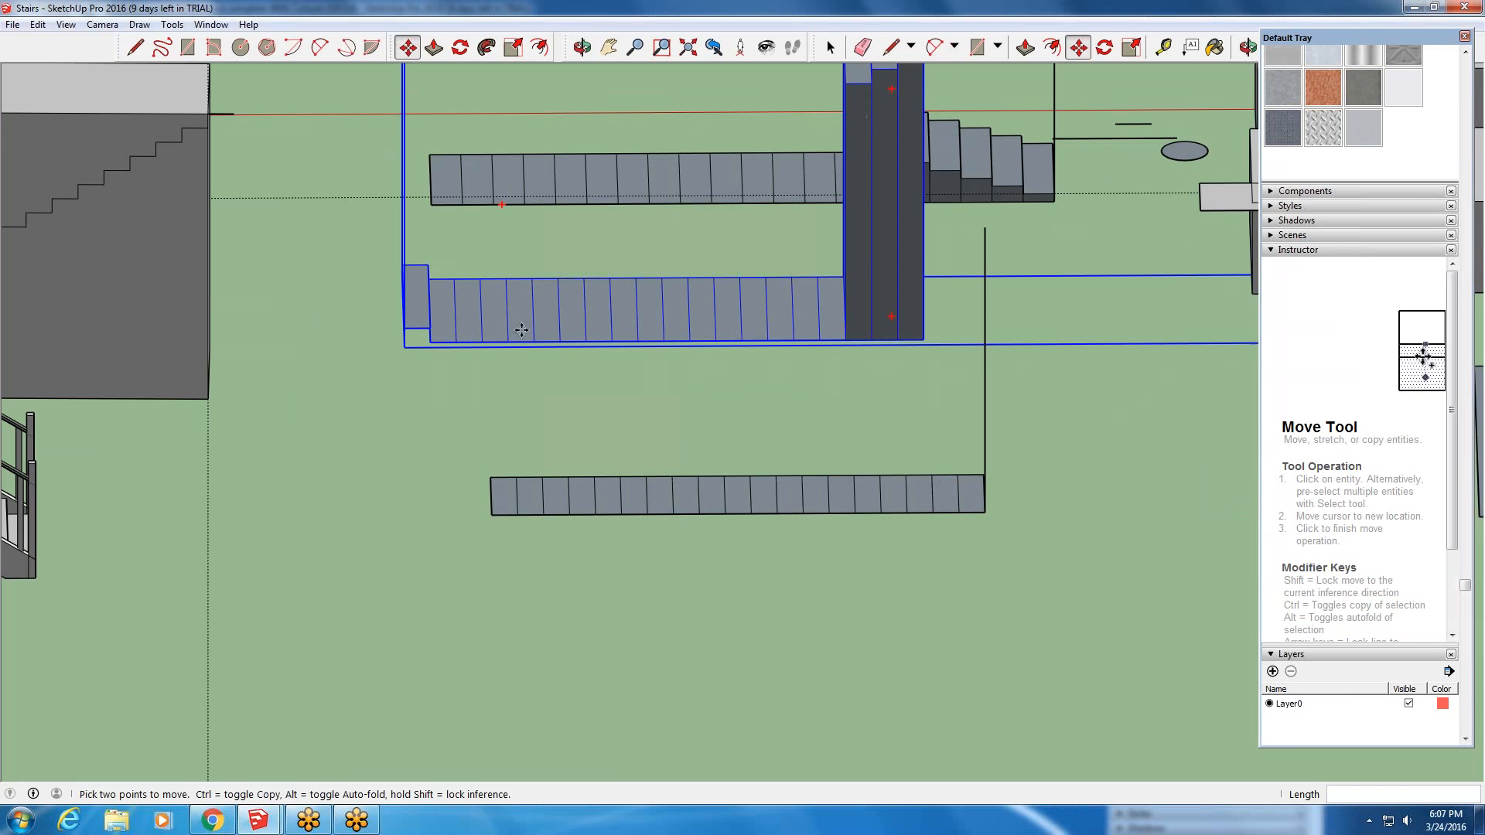
pyautogui.scroll(3, 1047, 361)
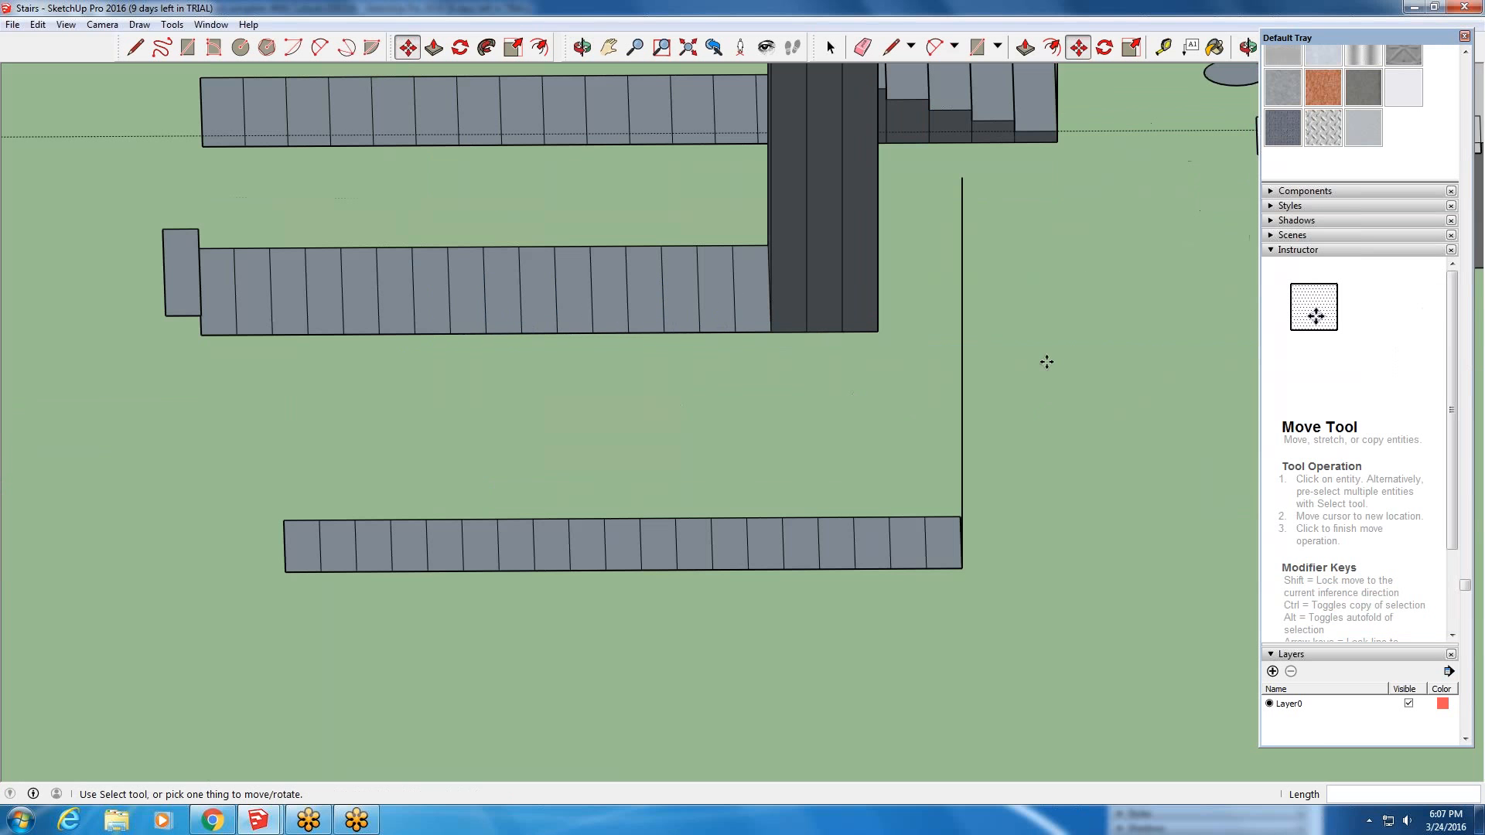
pyautogui.moveTo(1034, 384); pyautogui.dragTo(952, 240, button='middle')
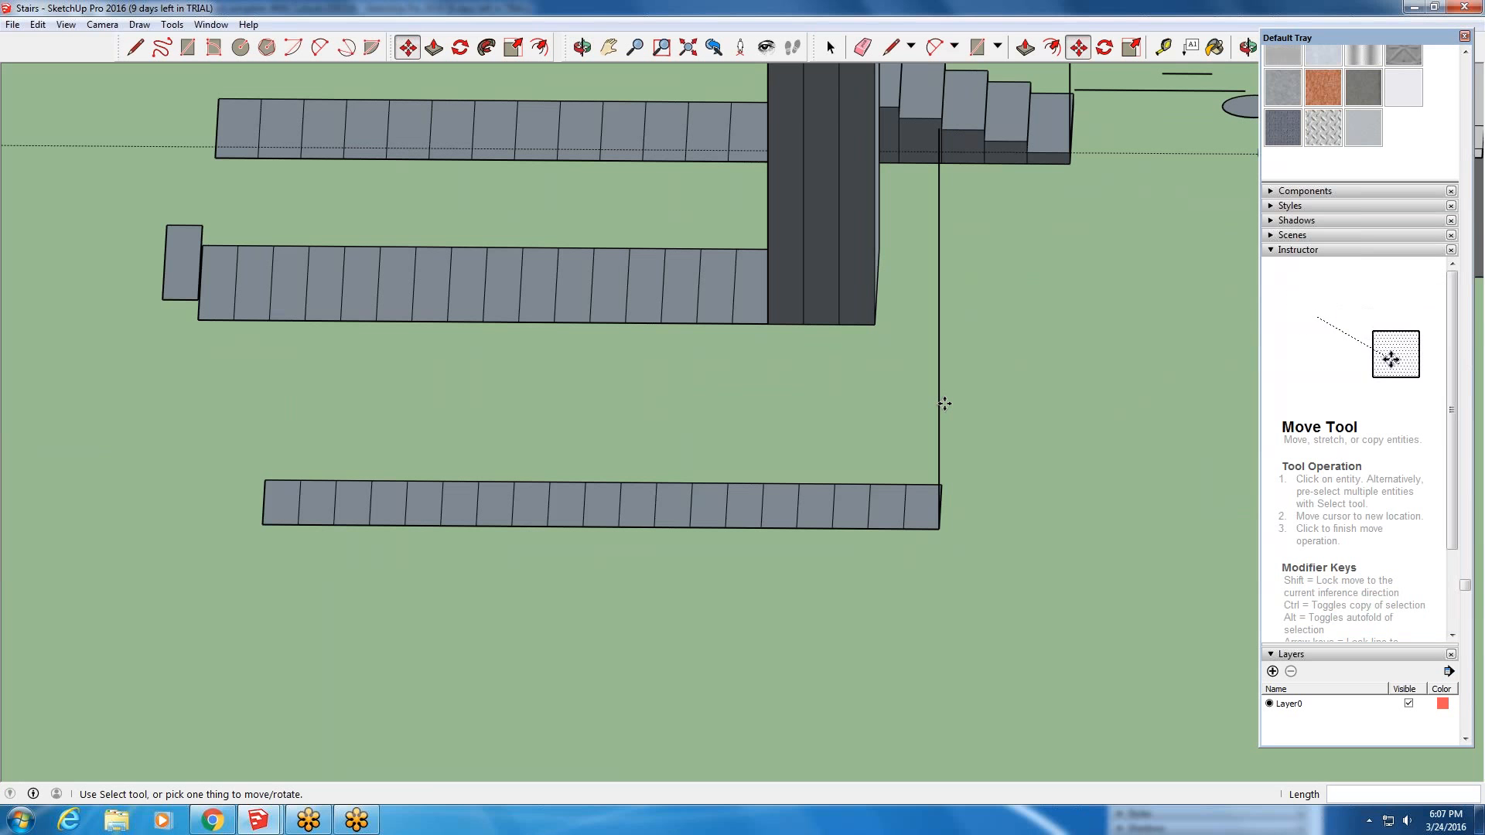
pyautogui.moveTo(943, 404); pyautogui.dragTo(706, 512, button='middle')
pyautogui.scroll(-2, 826, 426)
pyautogui.scroll(2, 707, 511)
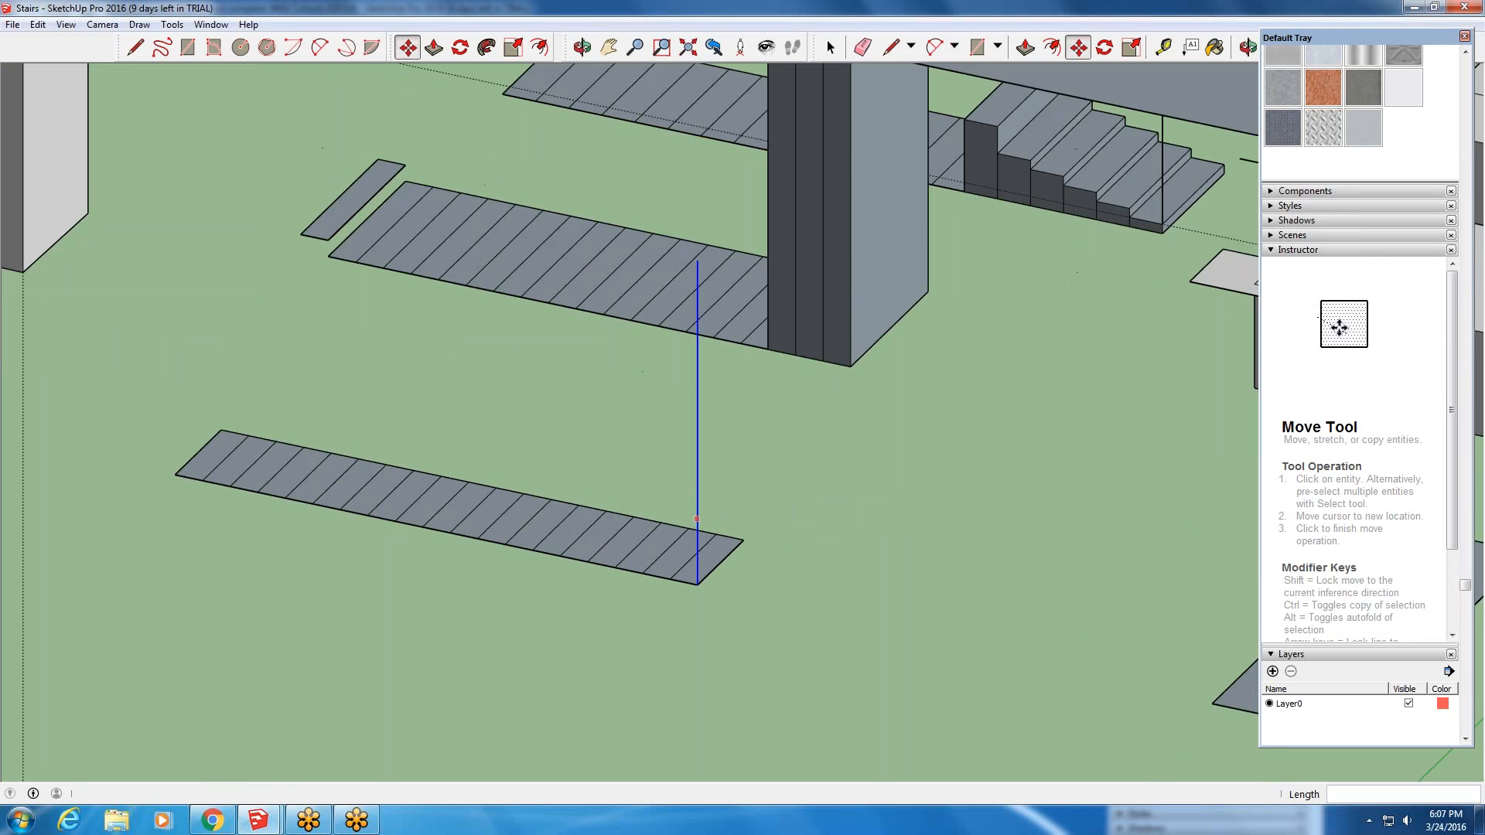
# - Try to divide the vertical rise line at the end of the base into equal segments
pyautogui.press('space')
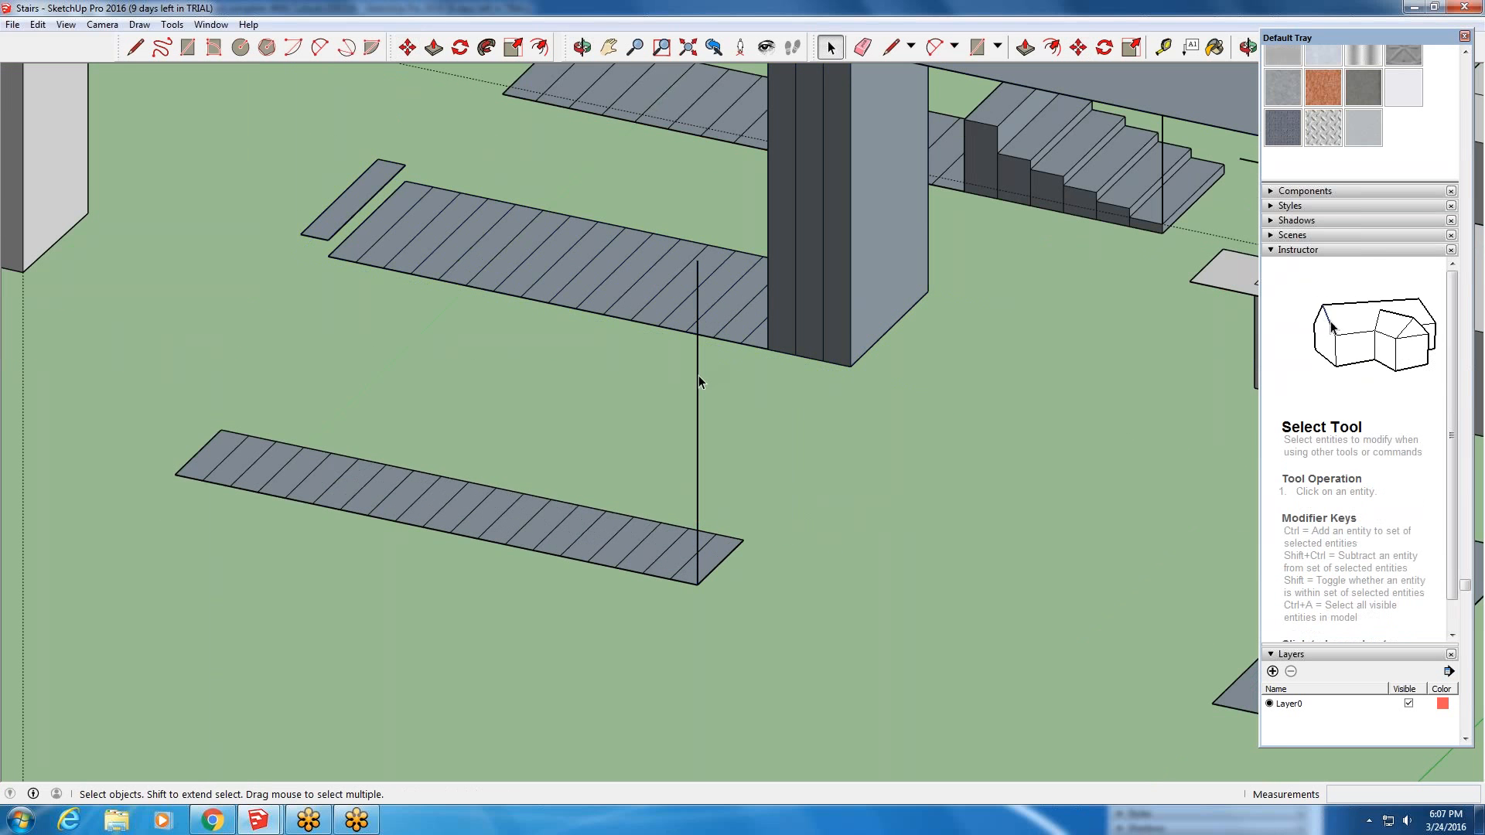
pyautogui.click(697, 375)
pyautogui.rightClick(699, 375)
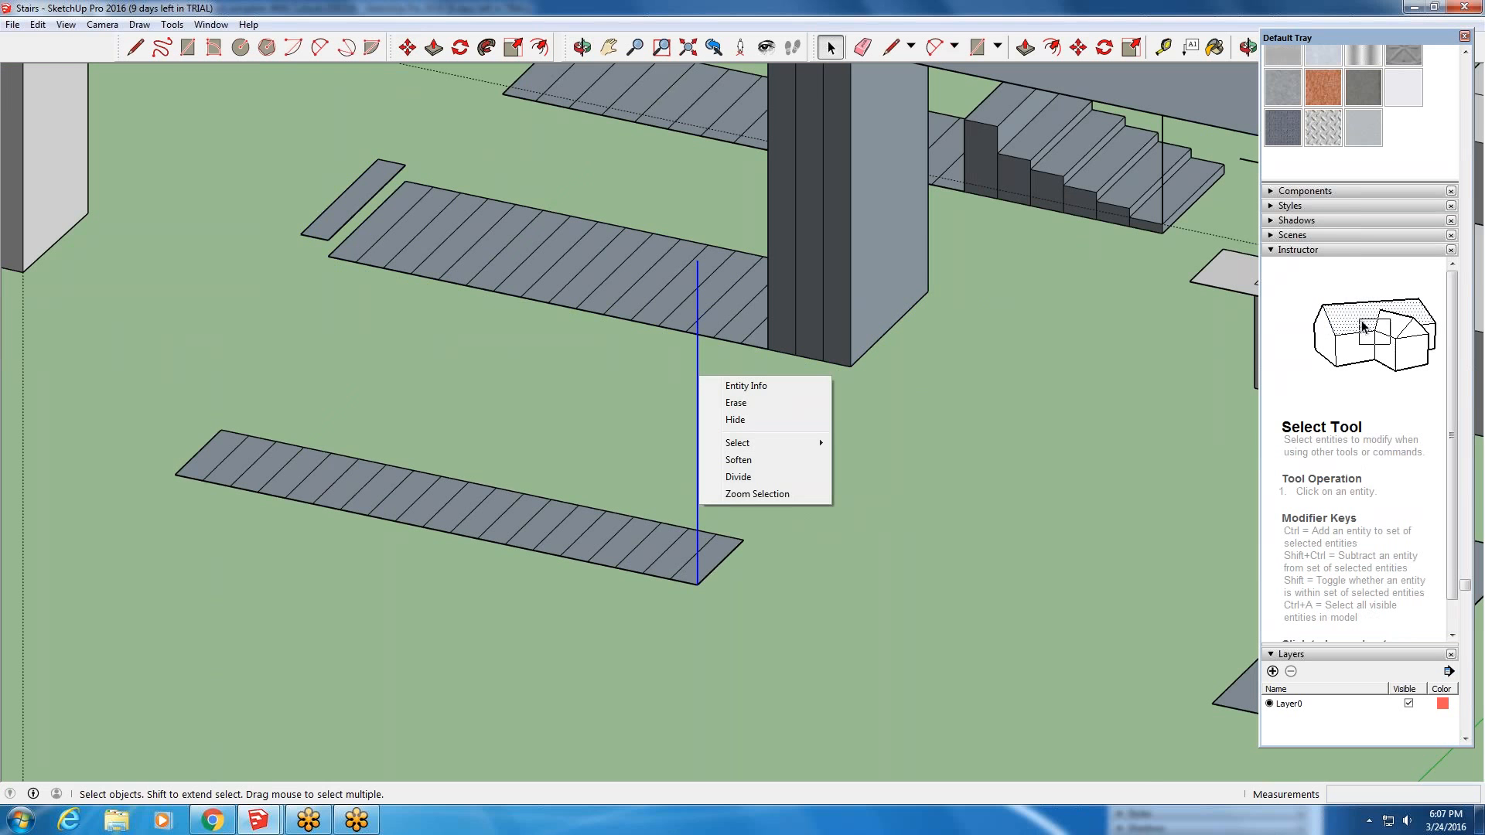
pyautogui.click(749, 477)
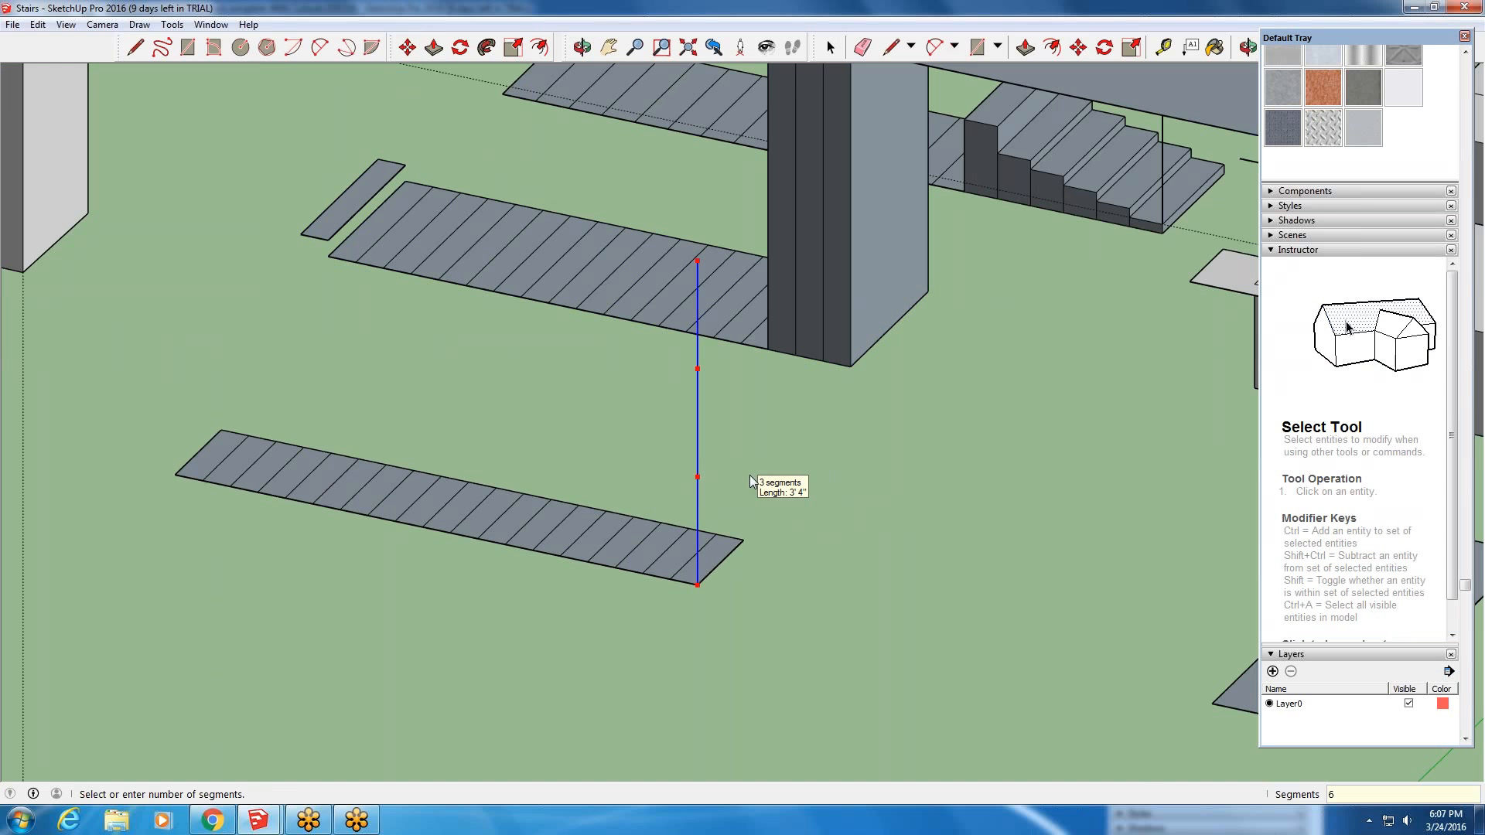
pyautogui.write('6')
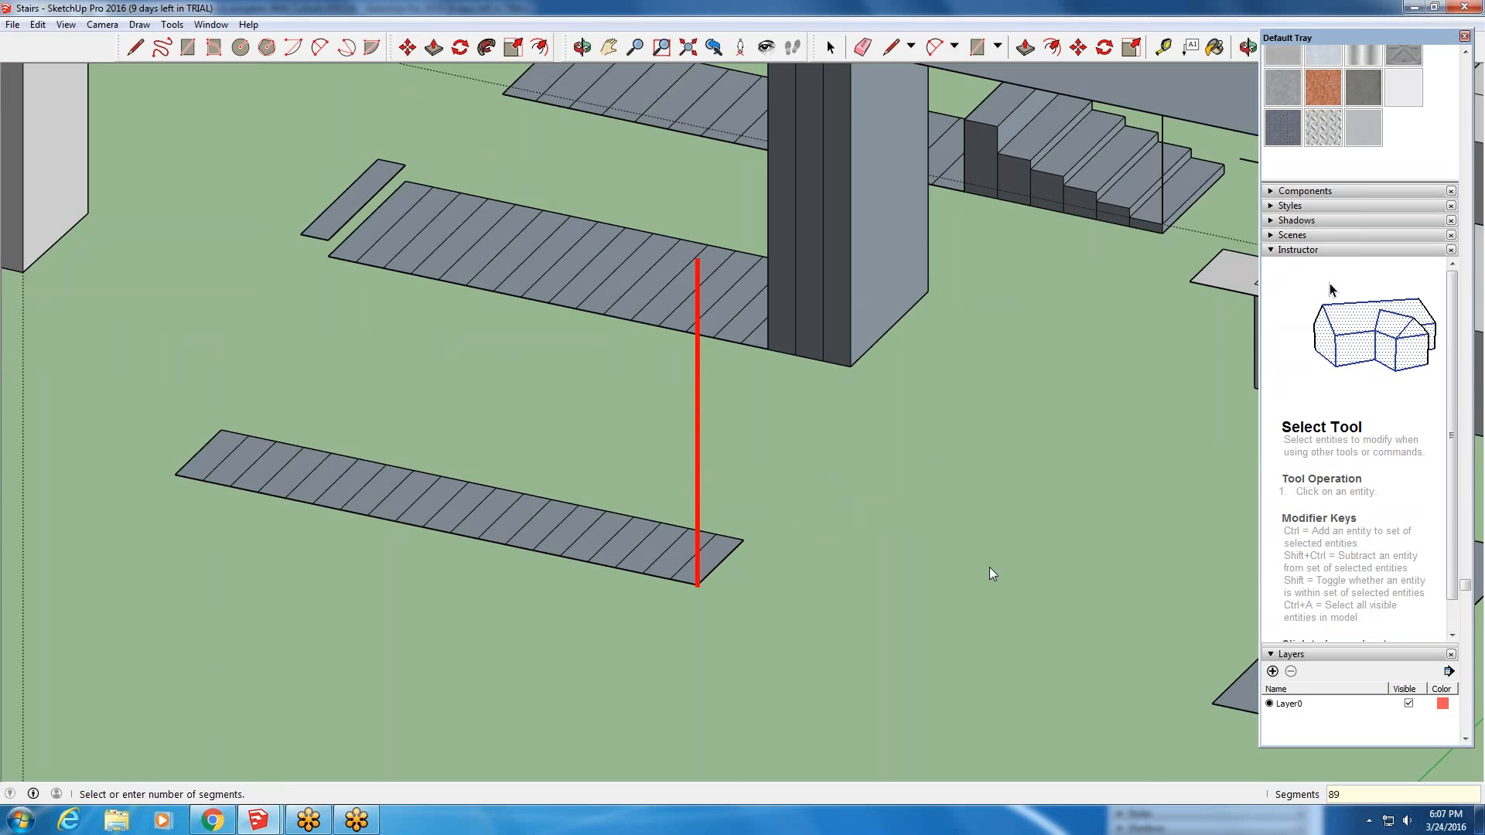
pyautogui.click(697, 569)
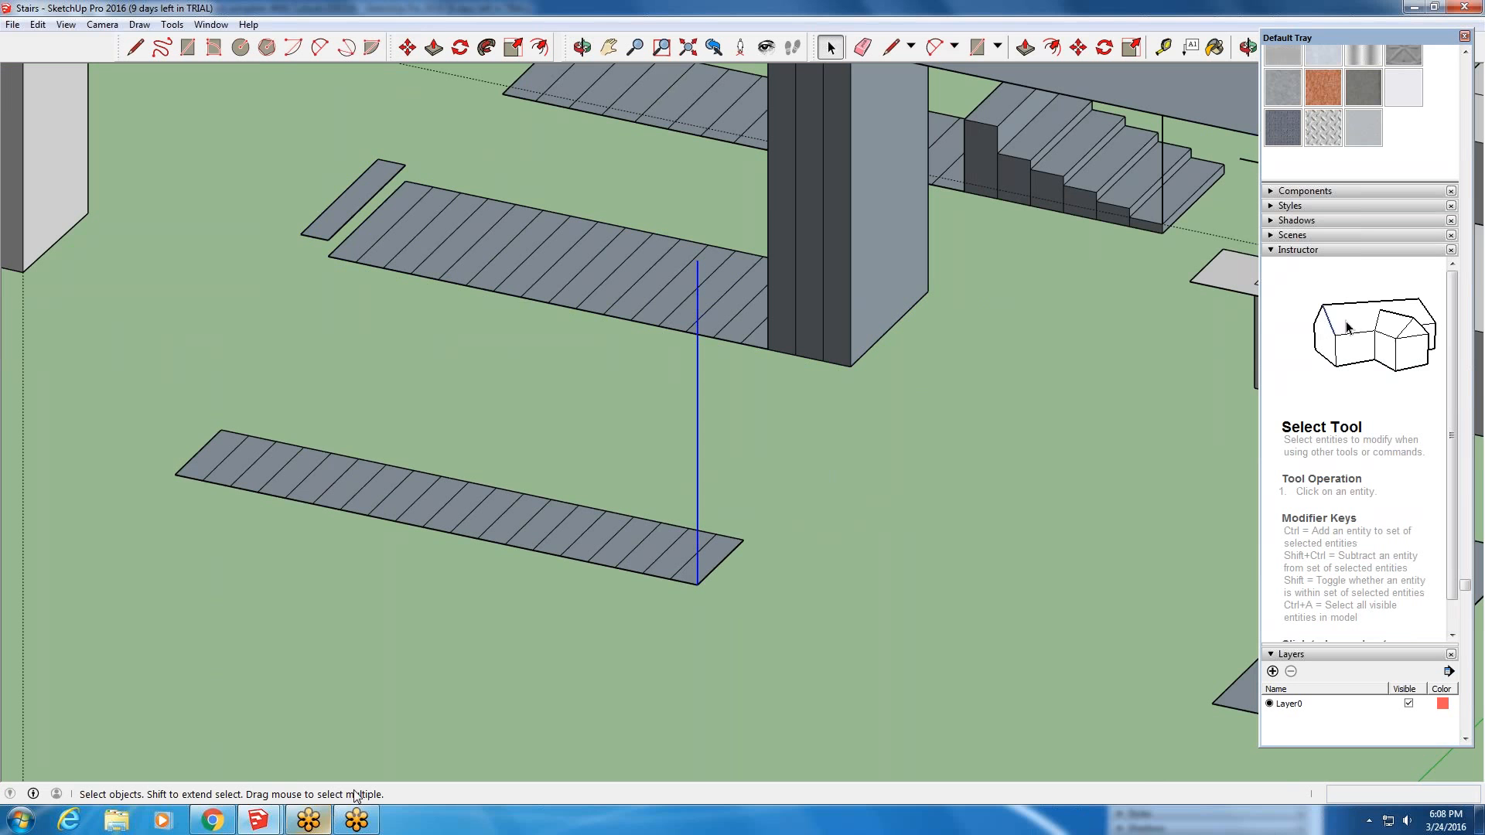
# - Check the riser figures in the stair calculator and divide the vertical rise line into 19 equal segments
pyautogui.click(212, 820)
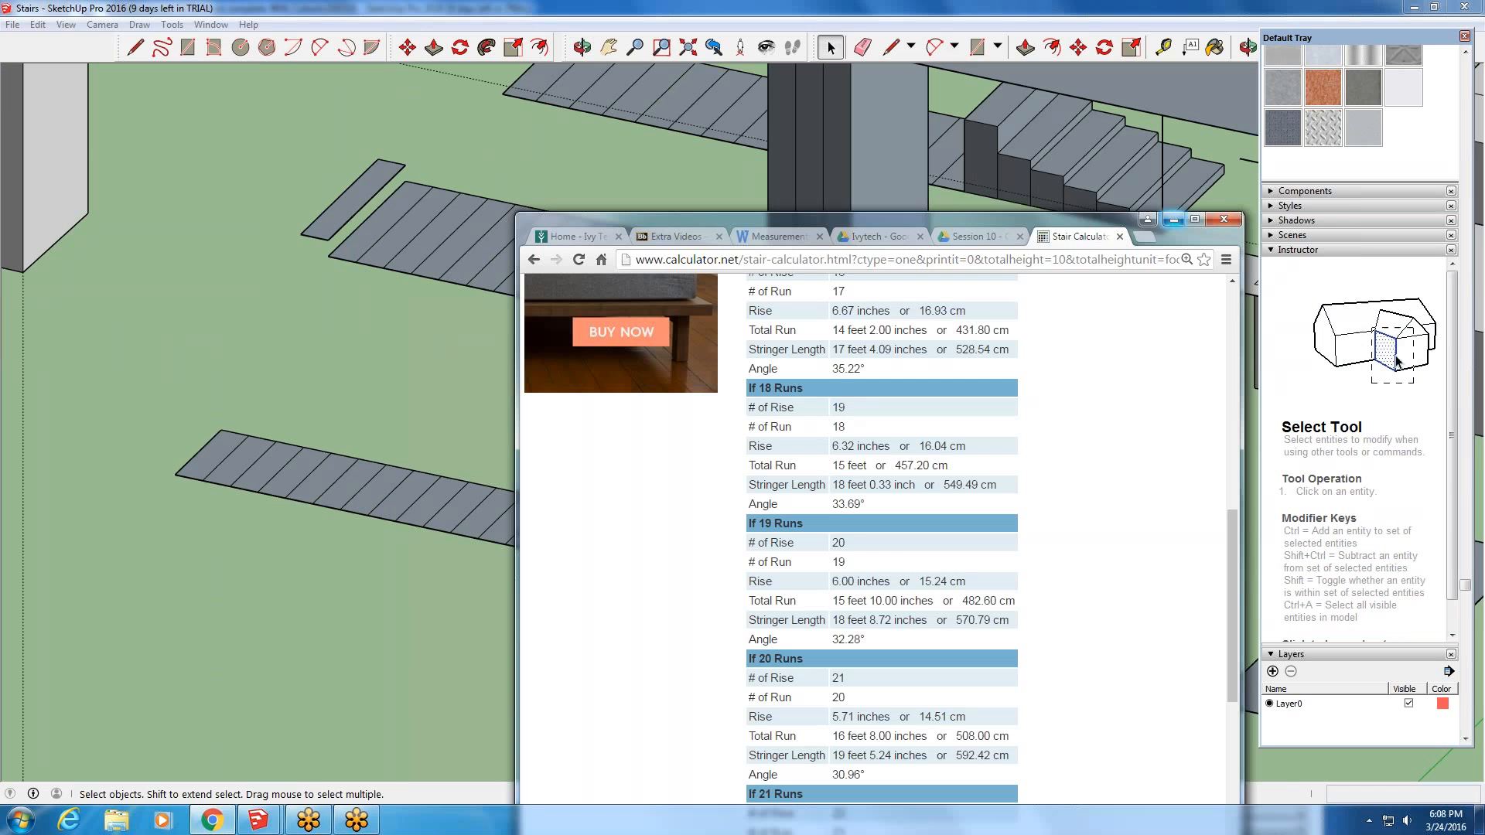
pyautogui.click(1173, 220)
pyautogui.rightClick(697, 393)
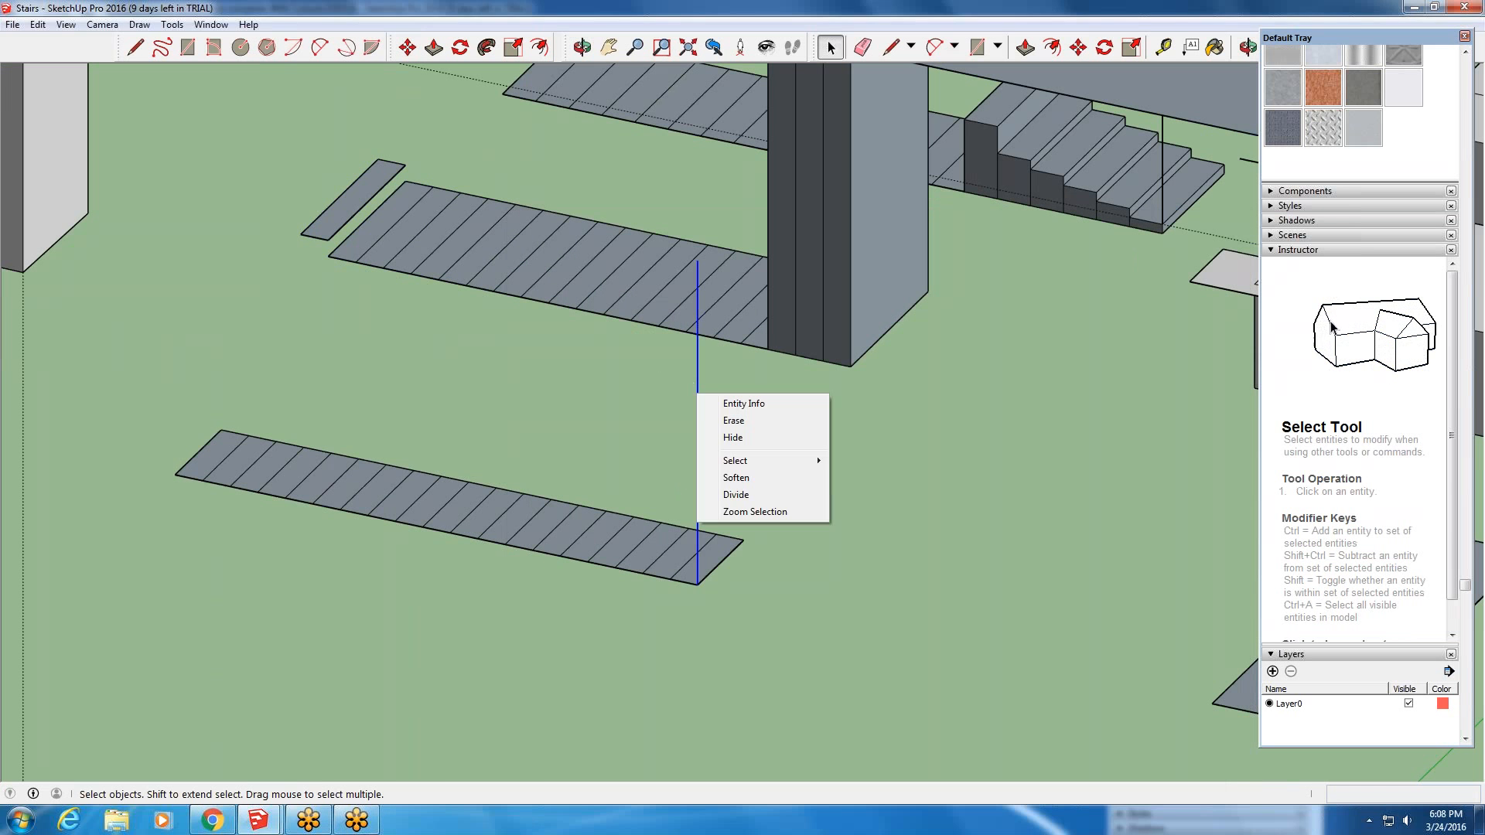
pyautogui.click(735, 495)
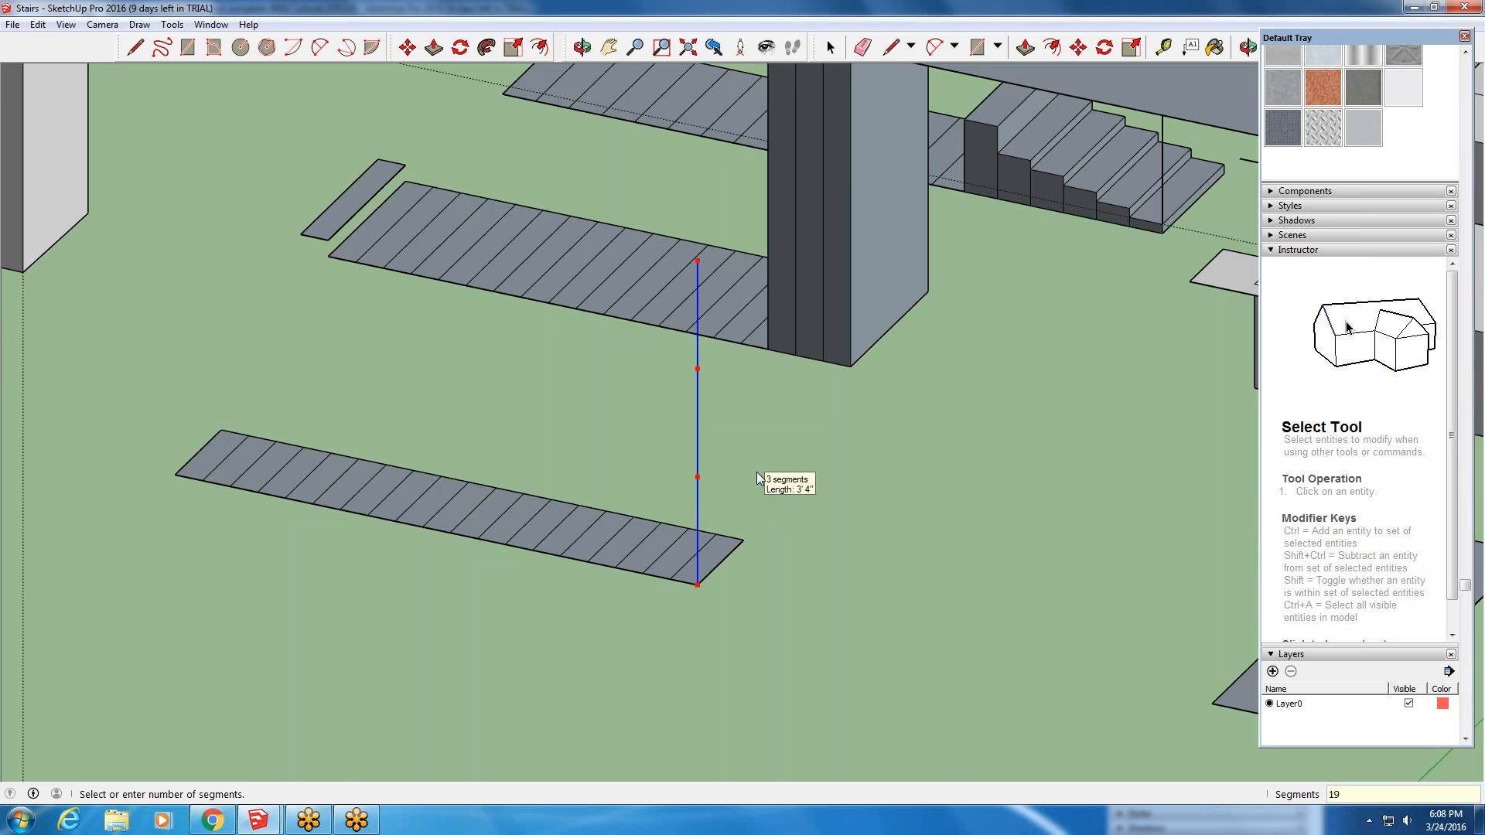
pyautogui.click(757, 477)
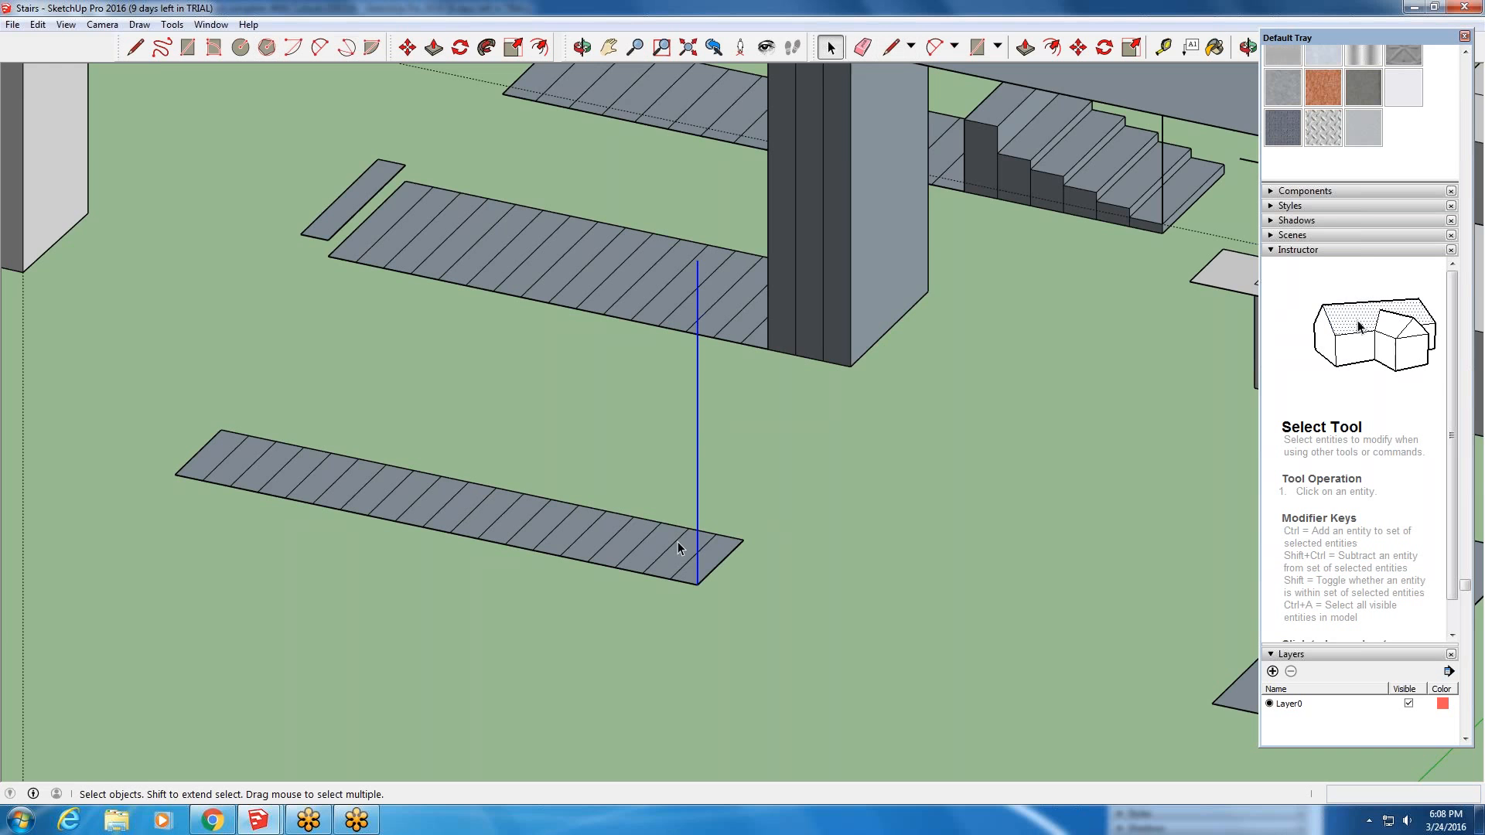
pyautogui.scroll(3, 681, 540)
pyautogui.click(706, 518)
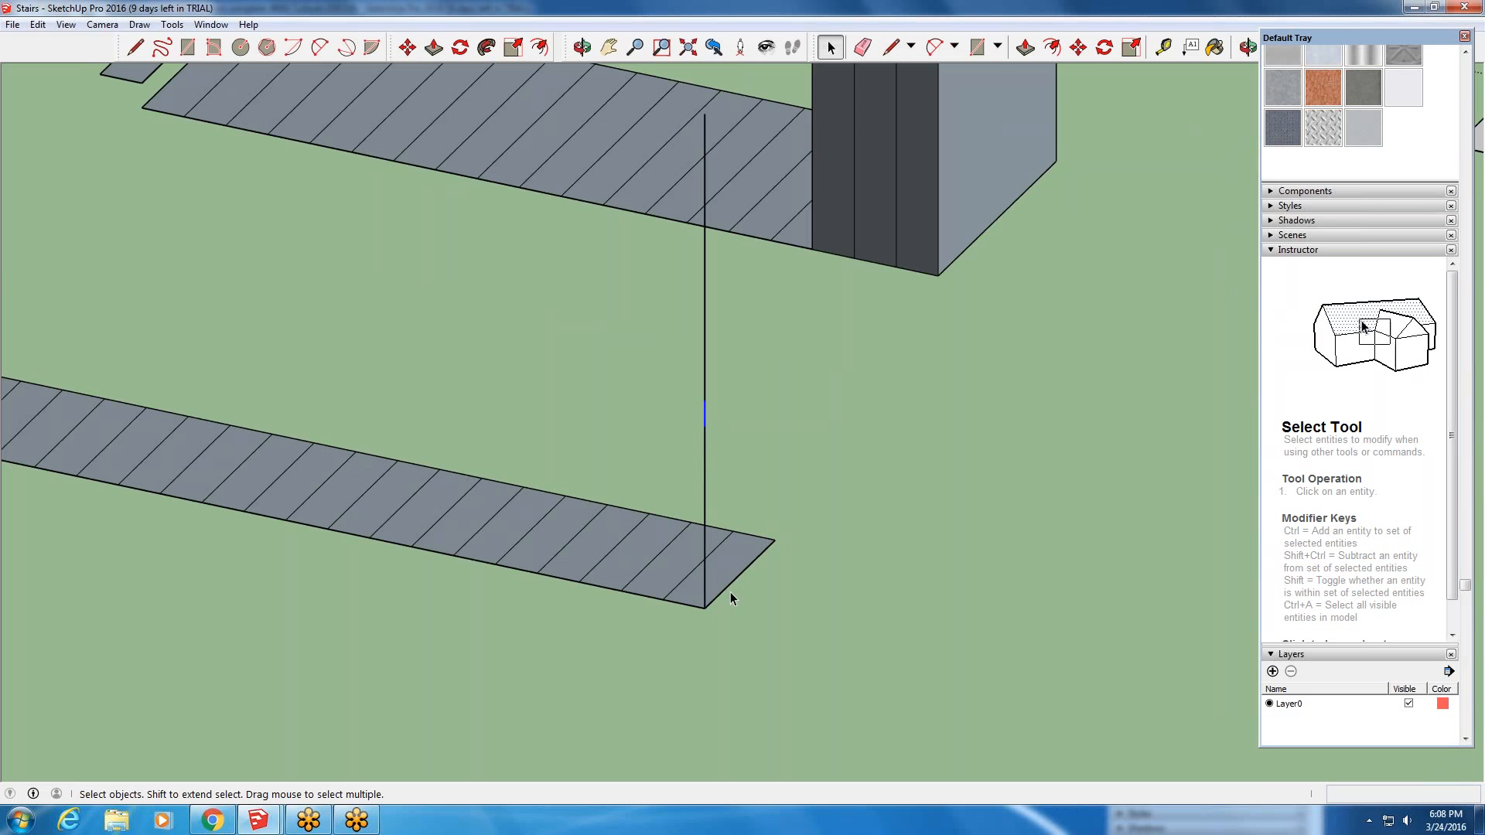
# - Push/Pull the end tread beside the rise line up 10' to the line's top endpoint
pyautogui.moveTo(727, 603); pyautogui.dragTo(945, 572, button='middle')
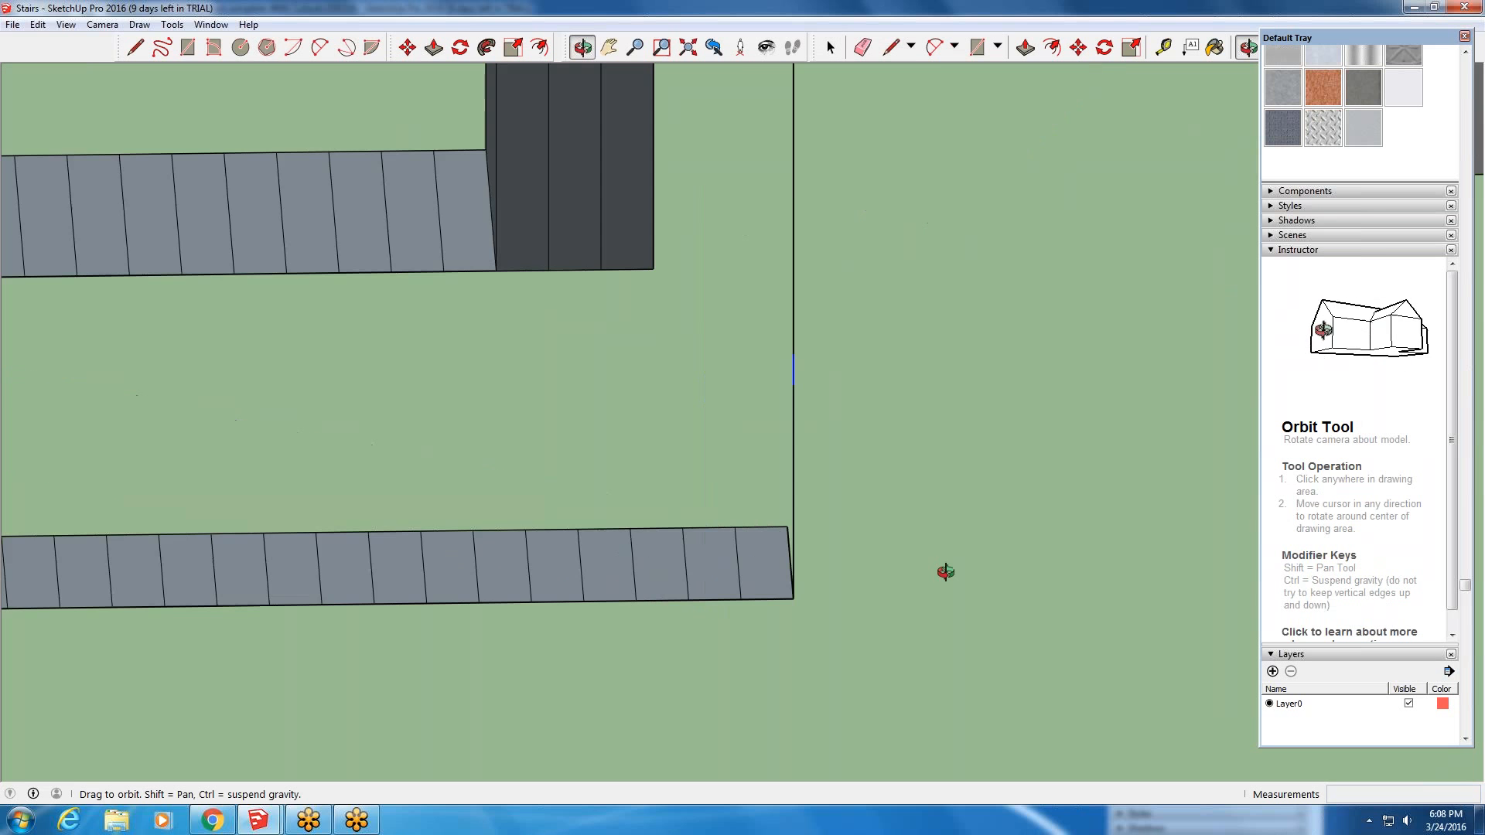
pyautogui.scroll(-5, 945, 572)
pyautogui.scroll(3, 713, 568)
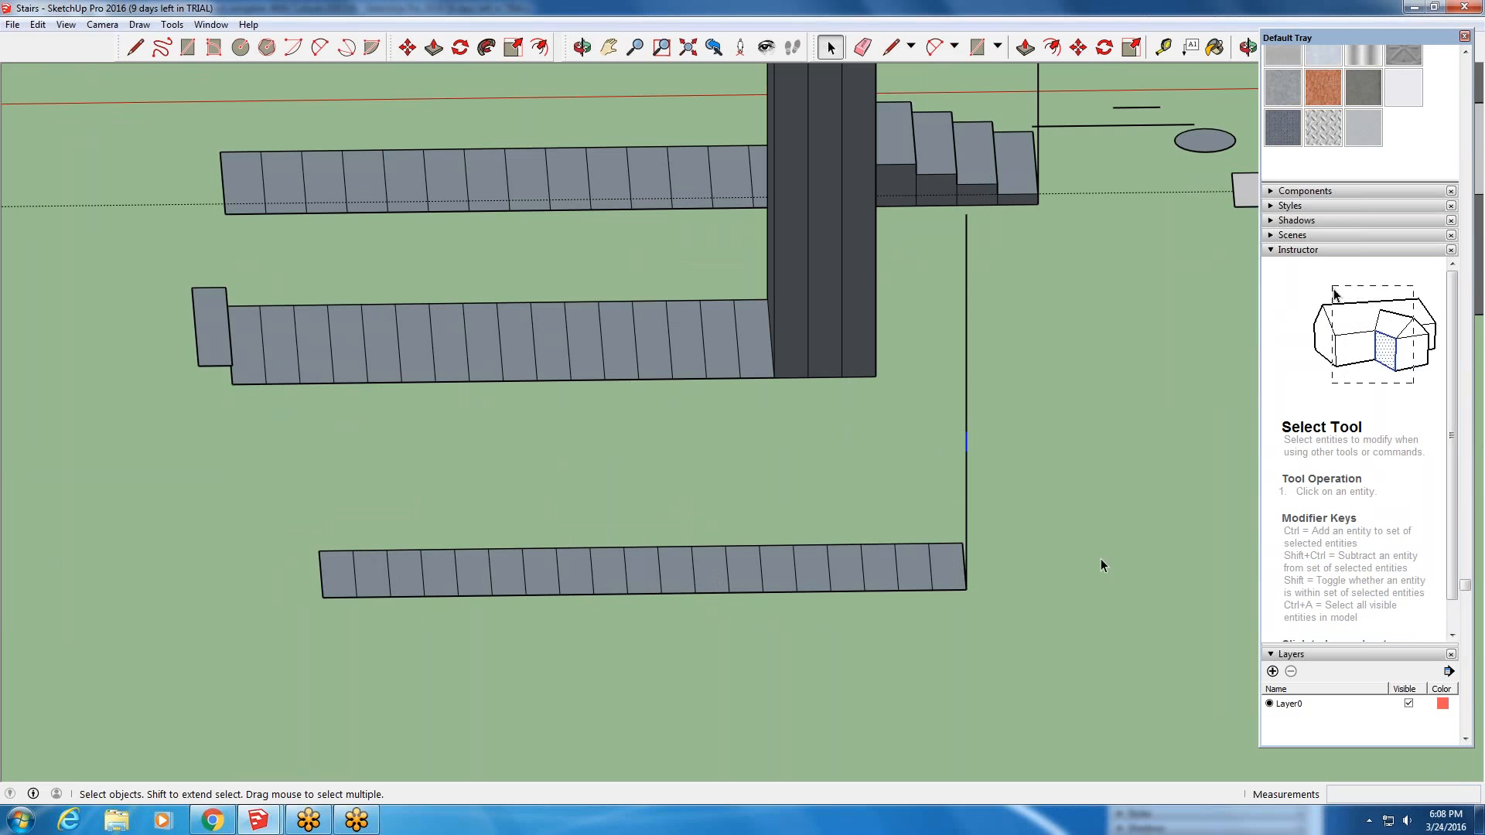
pyautogui.scroll(2, 1052, 442)
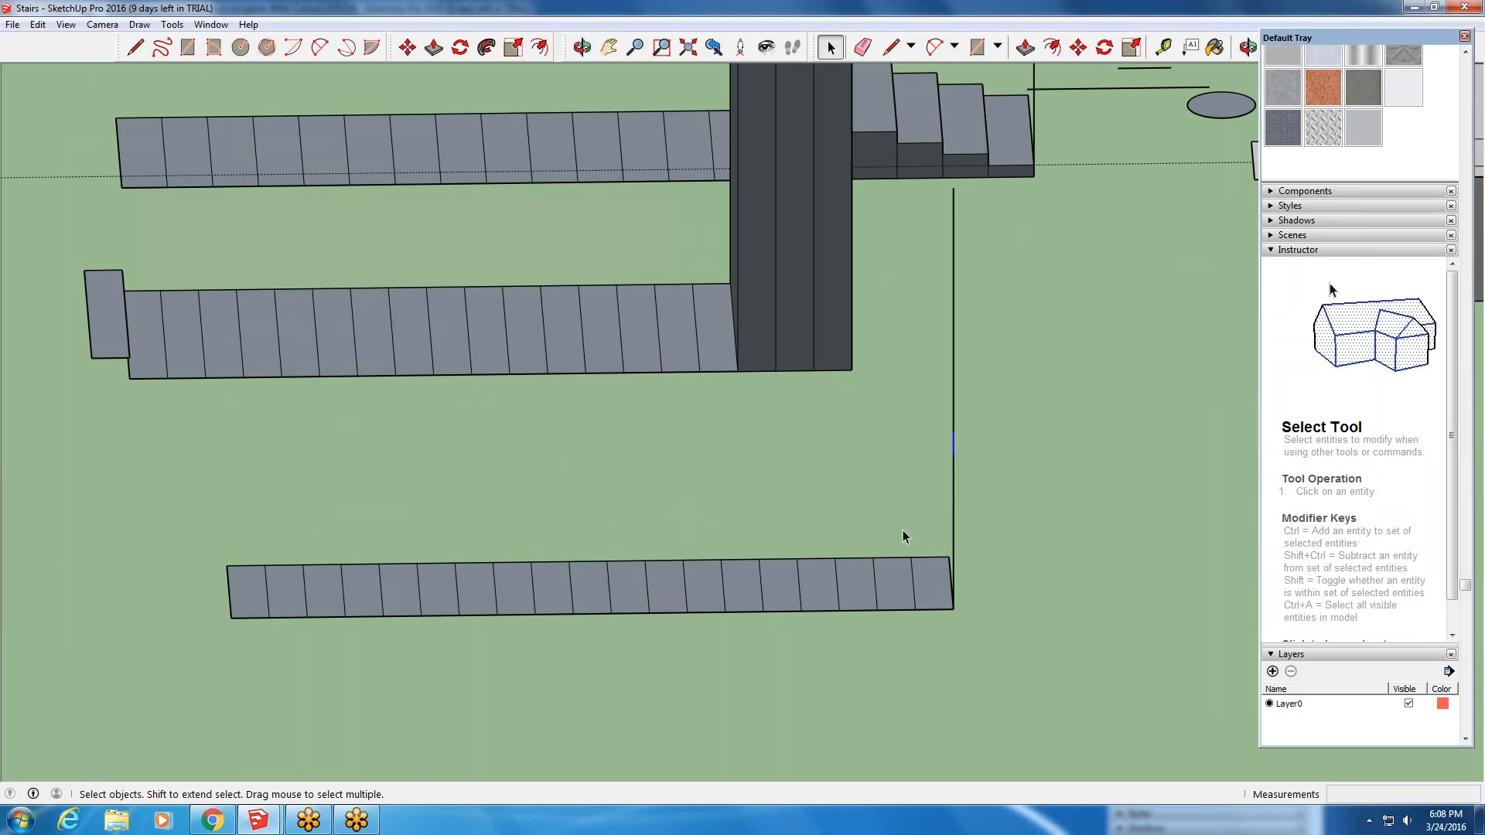
pyautogui.click(434, 48)
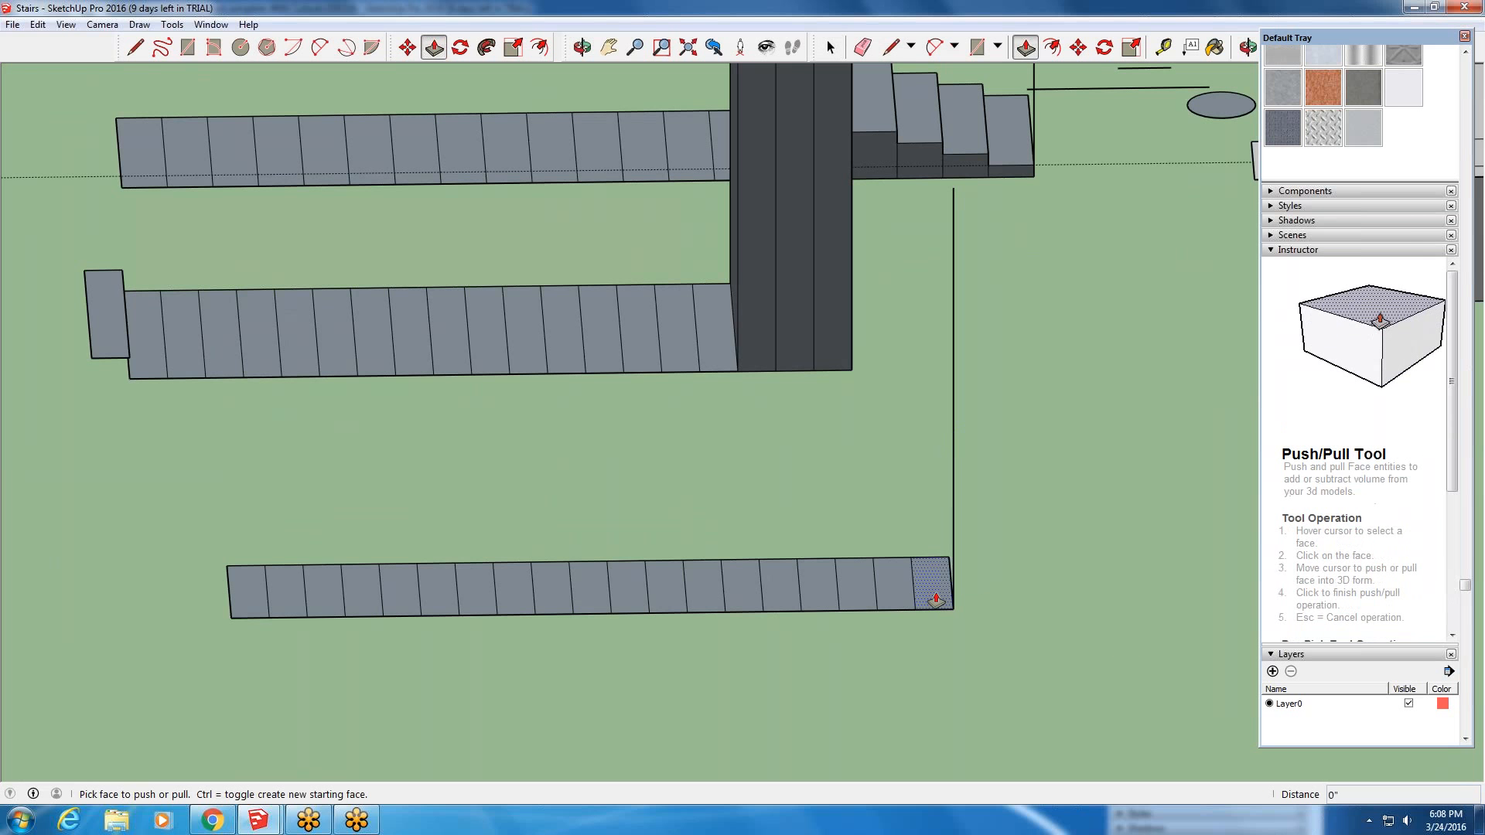
pyautogui.click(936, 599)
pyautogui.scroll(1, 950, 225)
pyautogui.scroll(1, 950, 206)
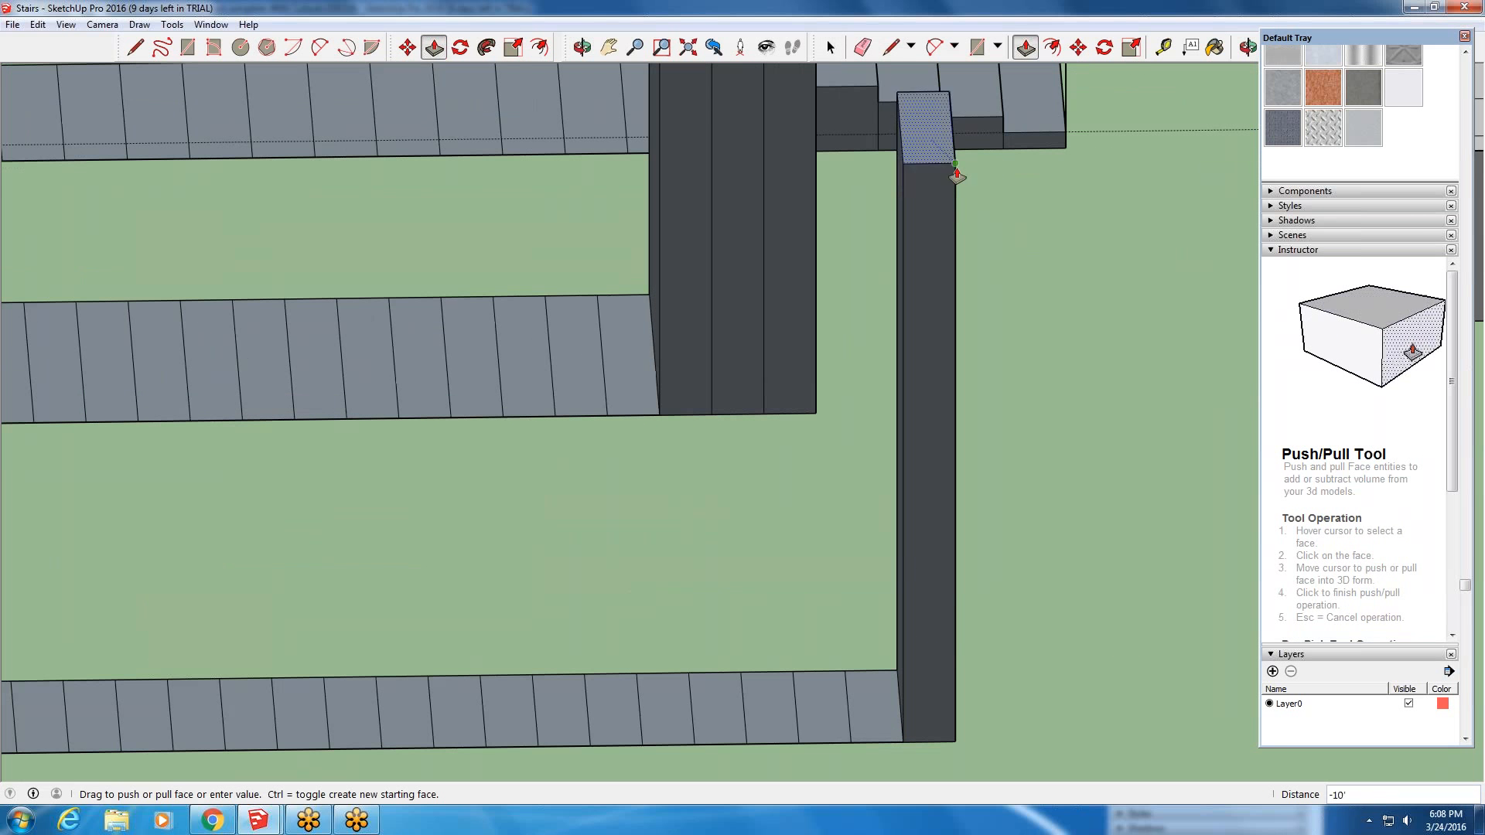
pyautogui.click(957, 169)
# - Push/Pull the second tread from the tall end up about 9' 5 11/16" to the first division point below the top
pyautogui.scroll(-1, 989, 191)
pyautogui.moveTo(935, 371); pyautogui.dragTo(1173, 314, button='middle')
pyautogui.scroll(1, 1160, 251)
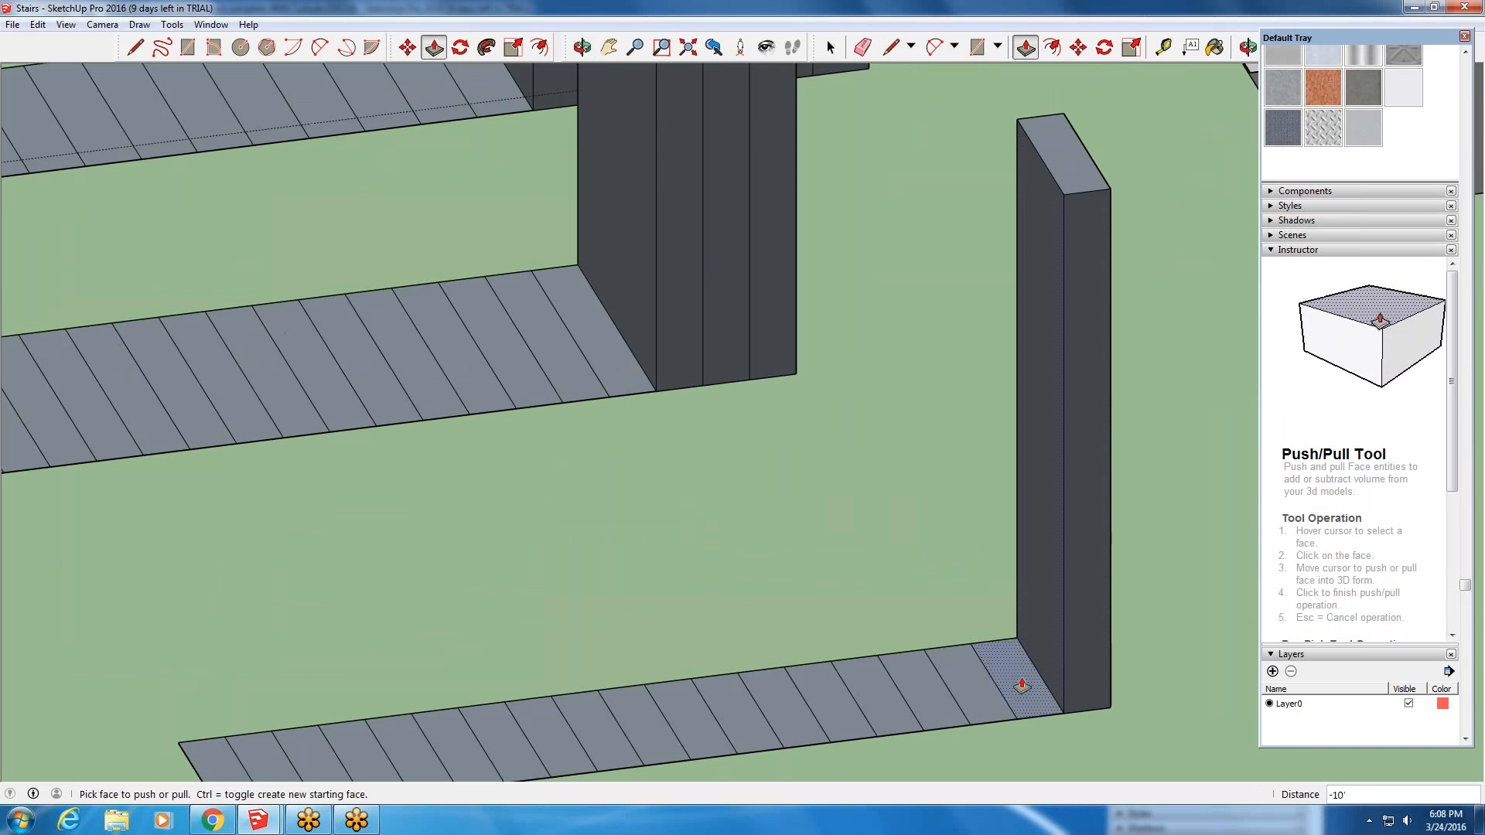
pyautogui.click(1022, 685)
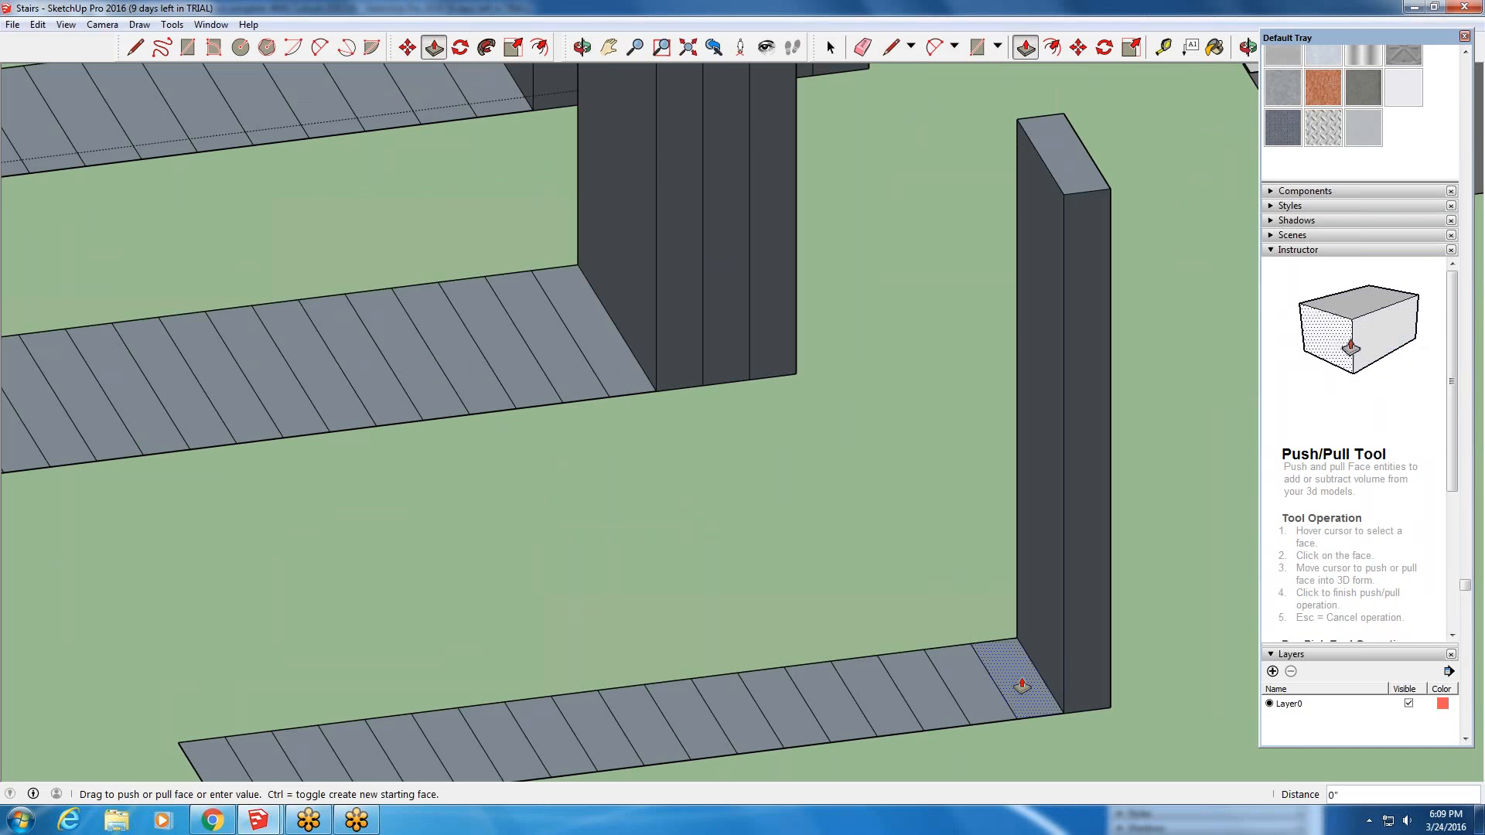
pyautogui.scroll(2, 1114, 193)
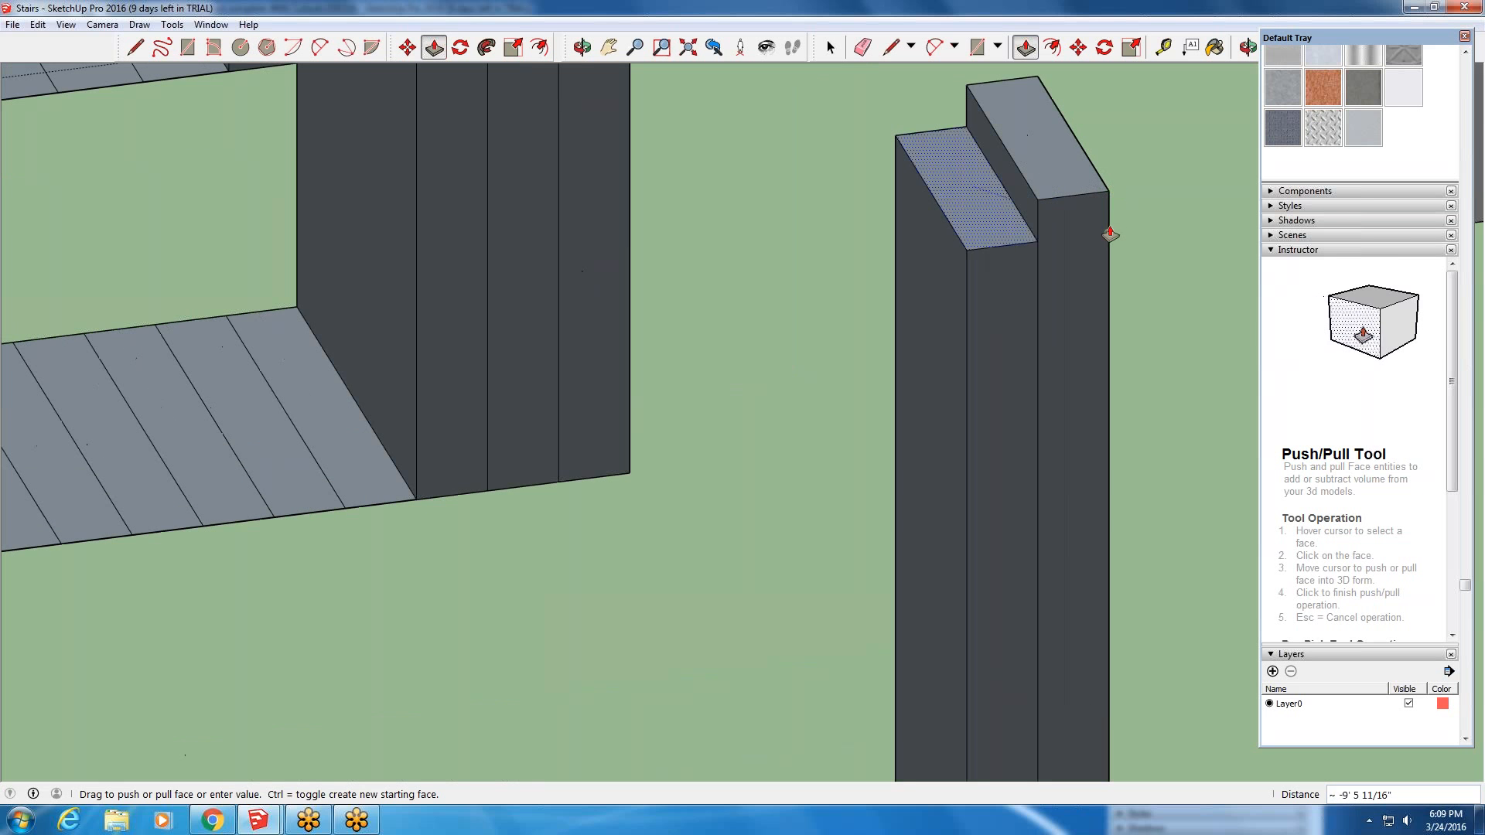
pyautogui.scroll(2, 1108, 222)
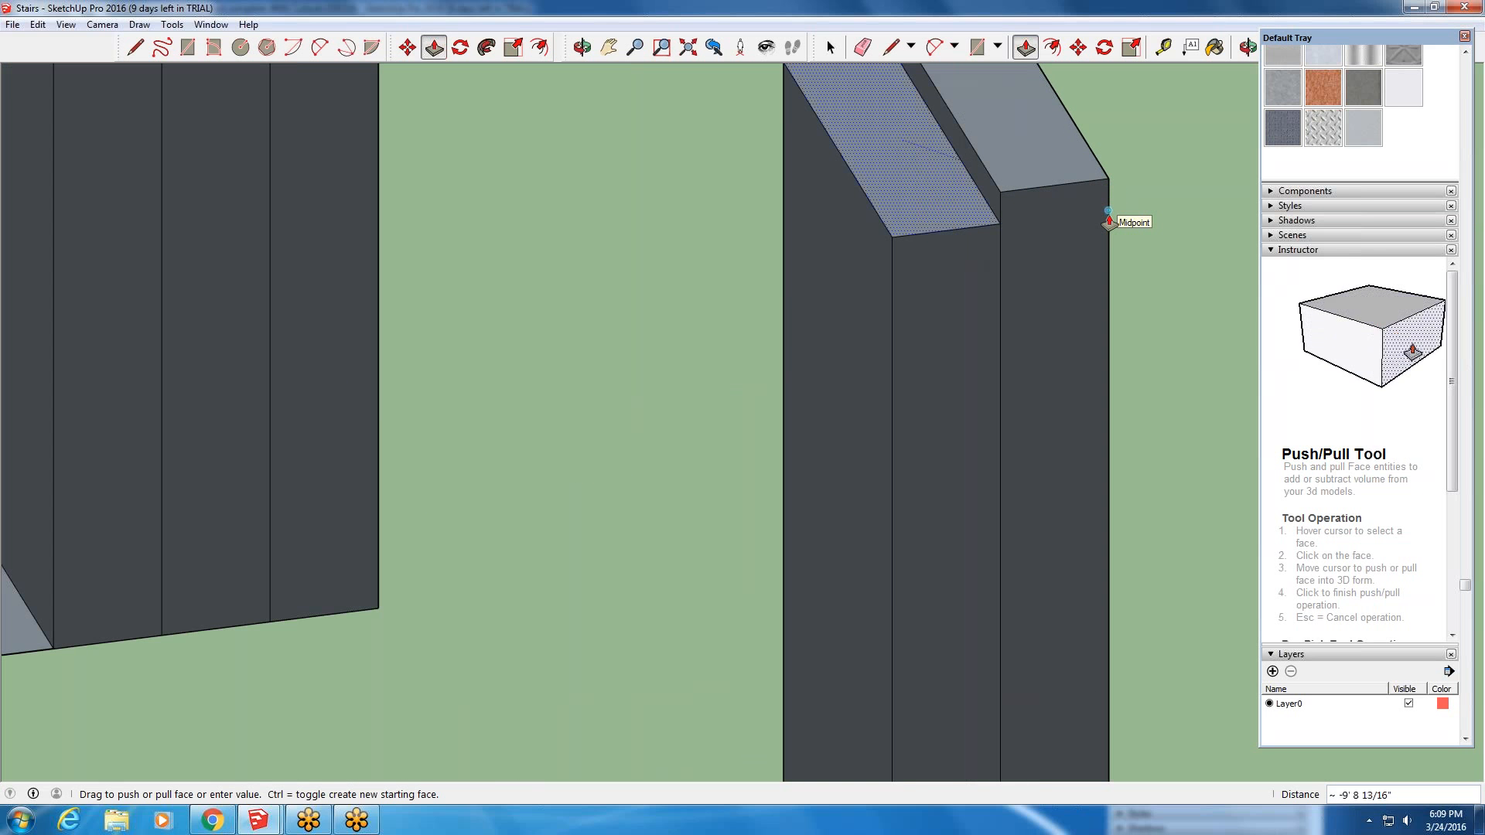
pyautogui.click(1108, 249)
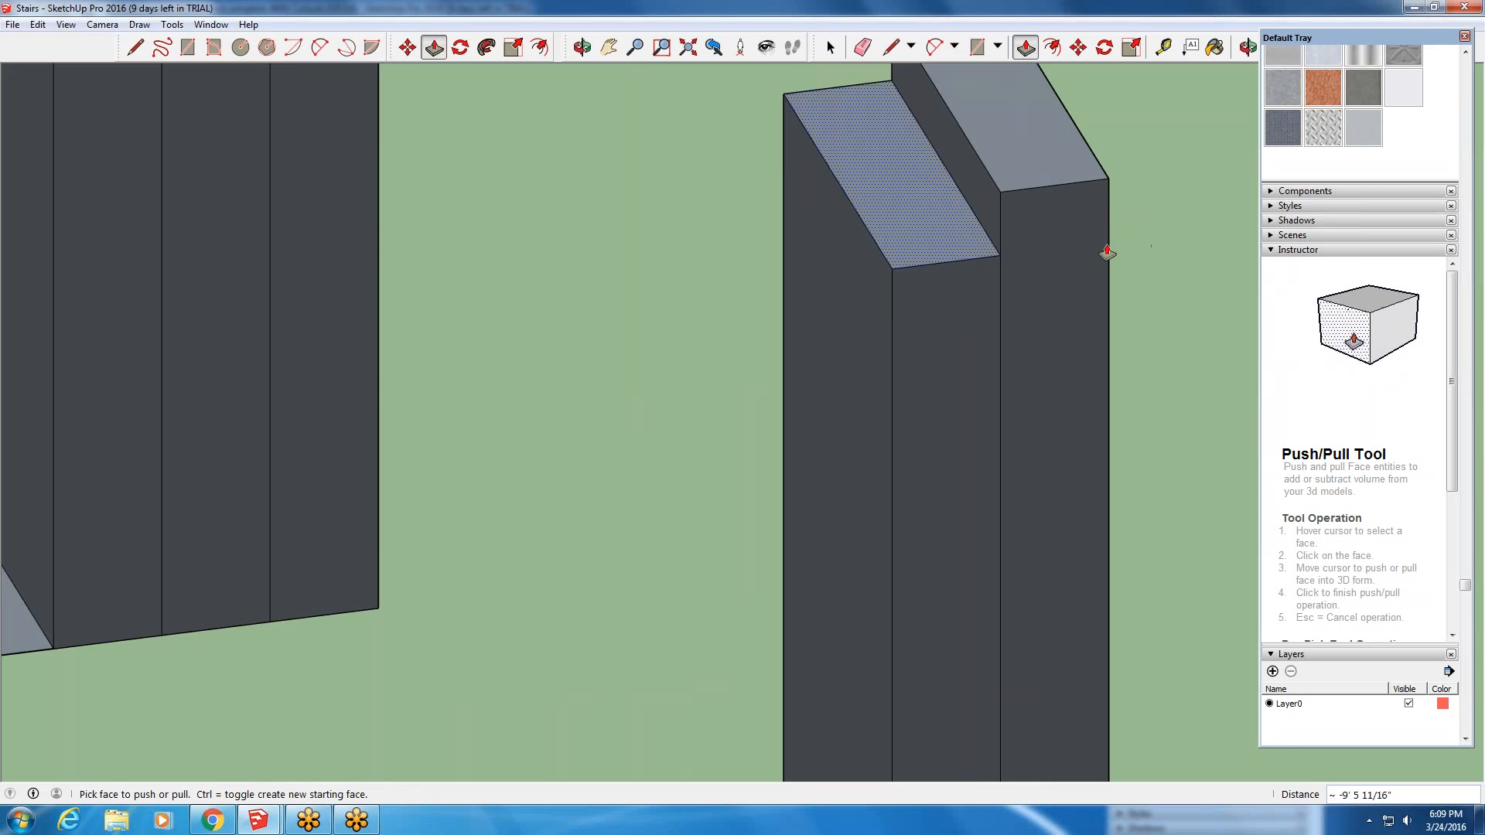
pyautogui.scroll(-2, 1106, 250)
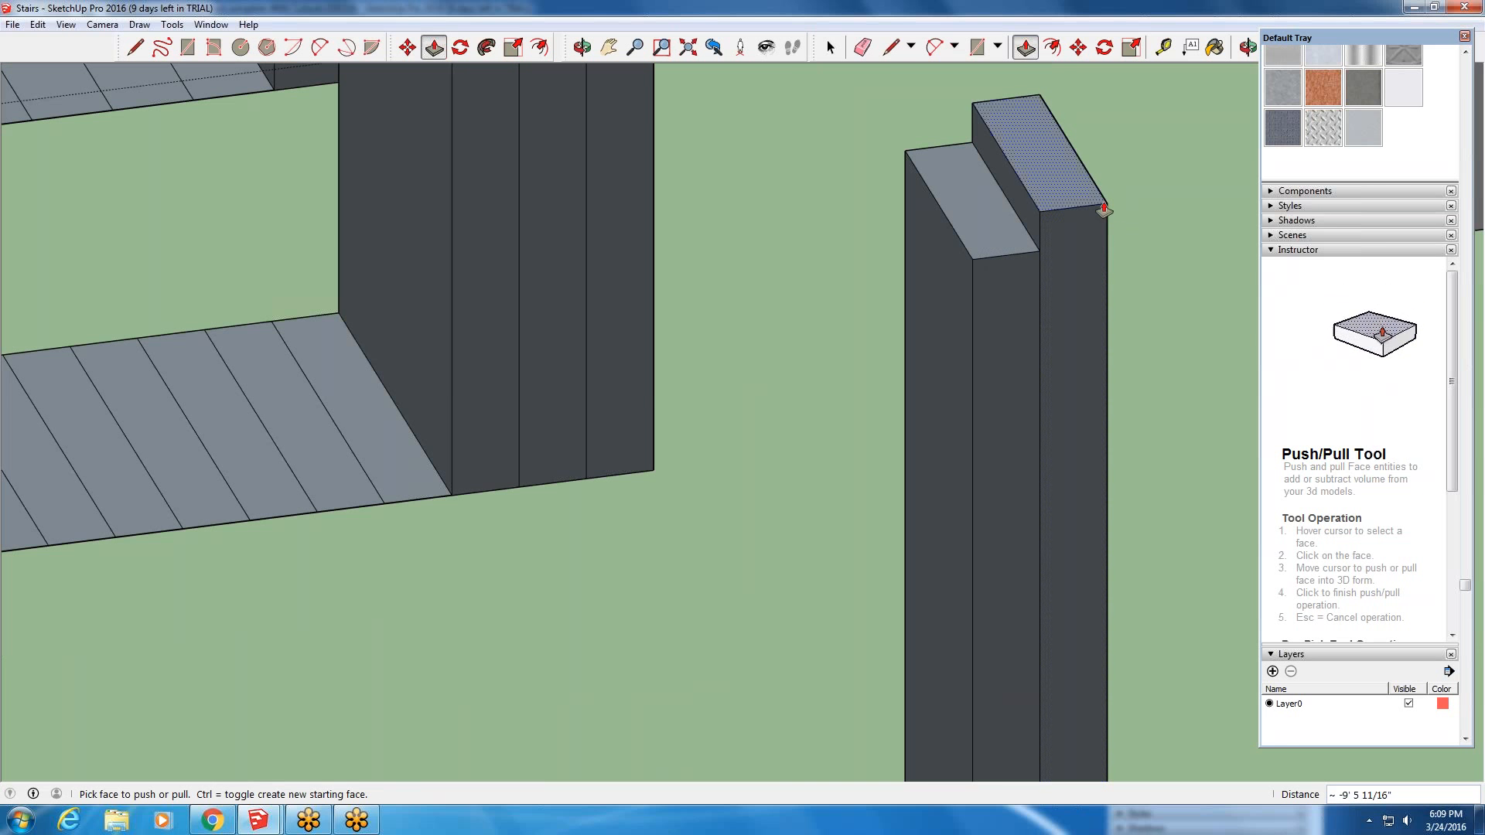
# - Push/pull the third strip of the front staircase upward about 8' 11 3/8", one riser below the neighbouring step
pyautogui.scroll(-3, 1028, 259)
pyautogui.click(965, 626)
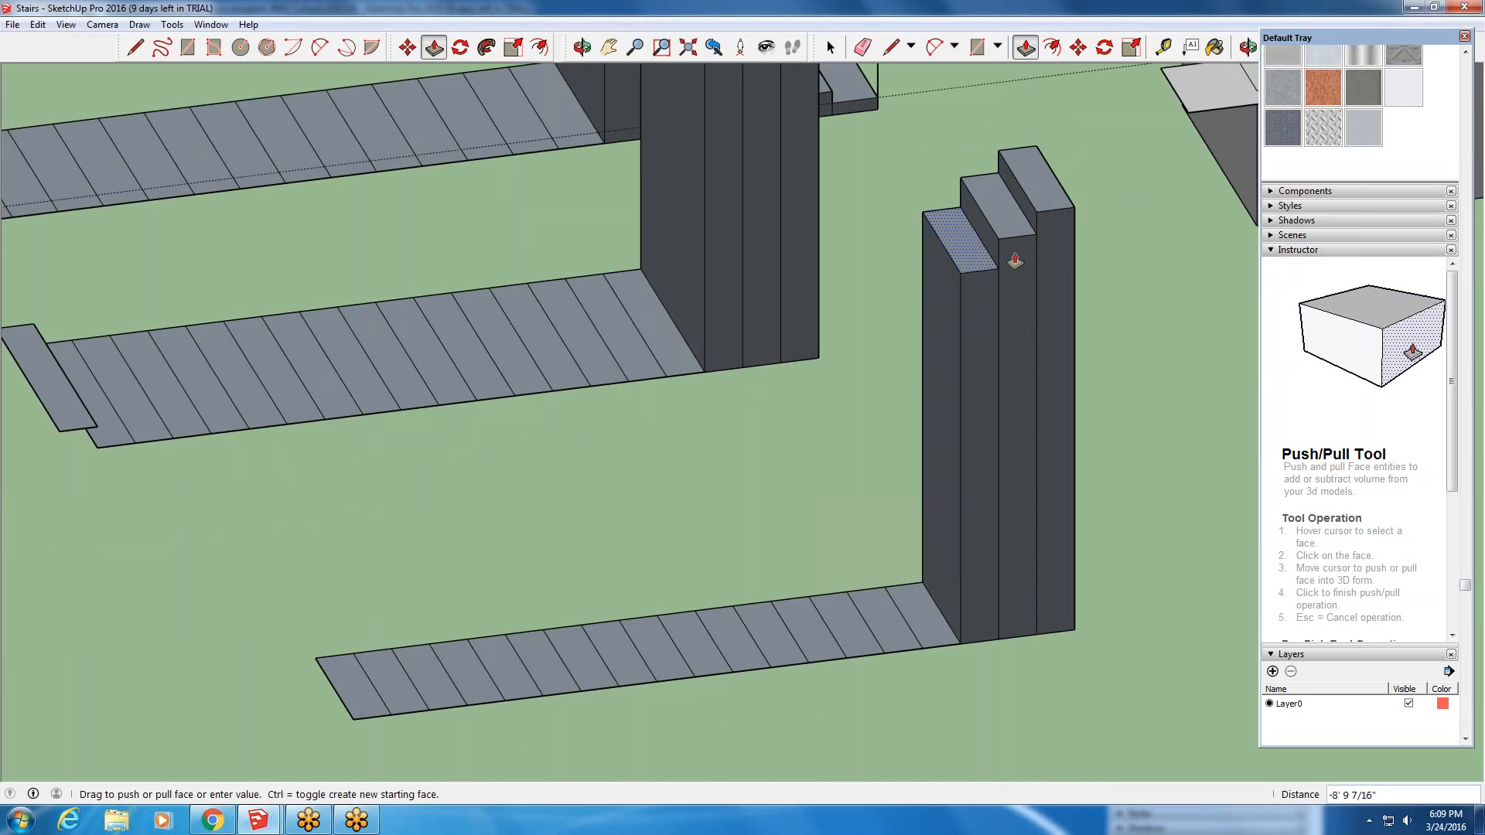
pyautogui.scroll(4, 1073, 241)
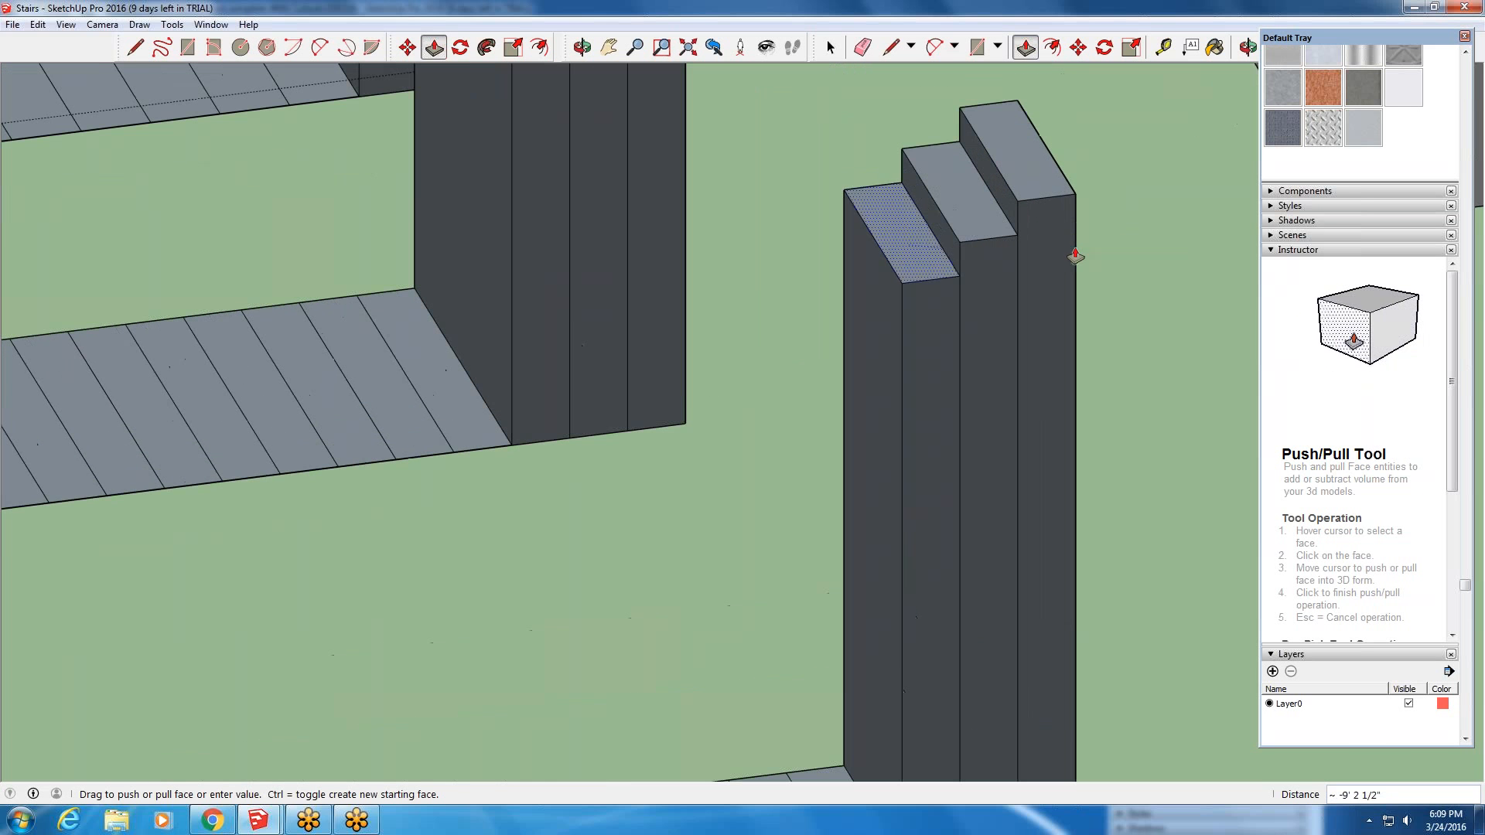
pyautogui.click(1075, 269)
# - Examine the three raised steps from several distances and angles, comparing them with the remaining flat strips and the neighbouring staircase
pyautogui.scroll(-5, 1031, 251)
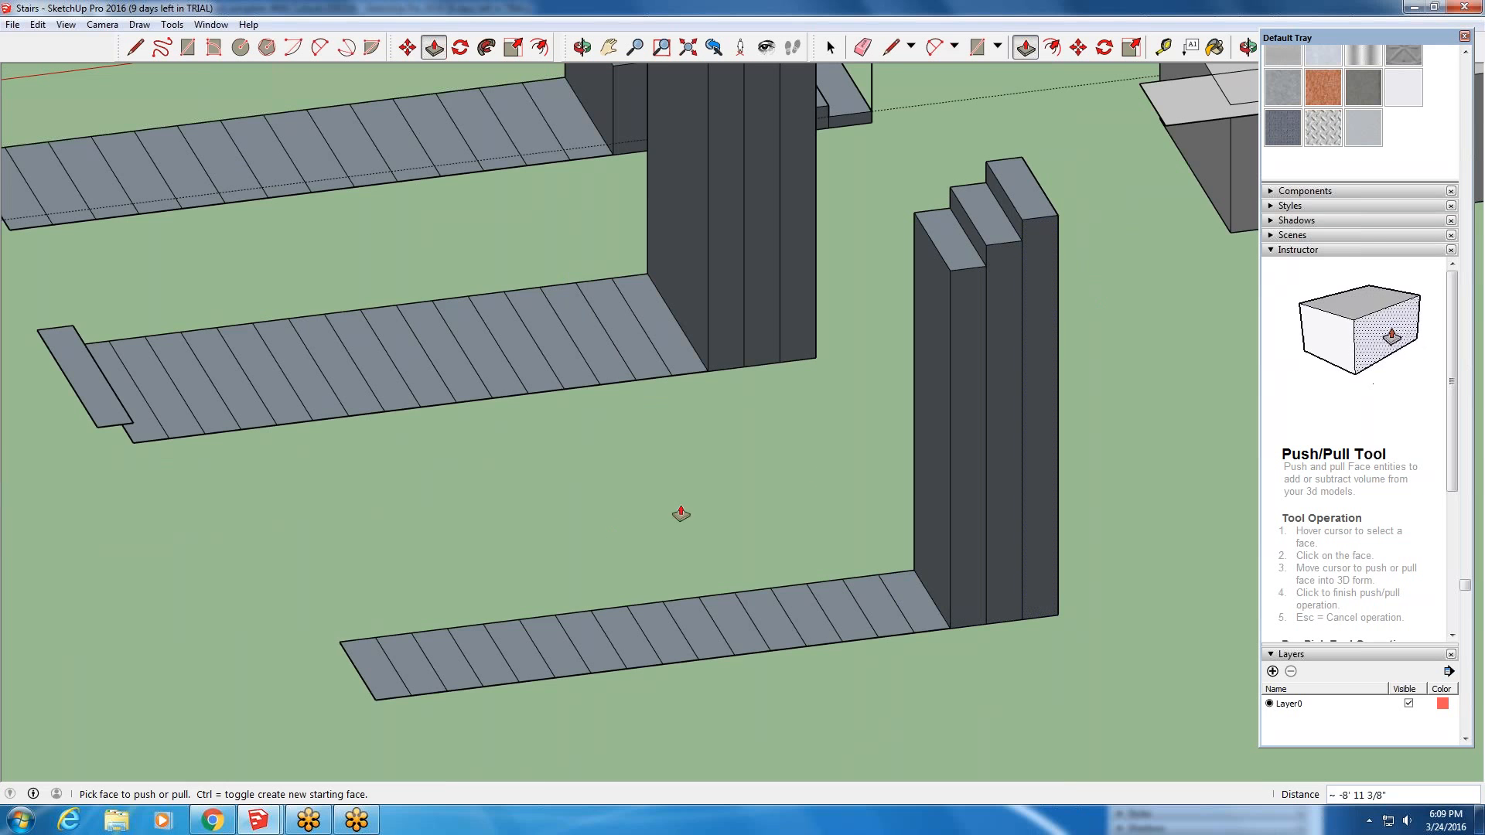
pyautogui.scroll(4, 1058, 325)
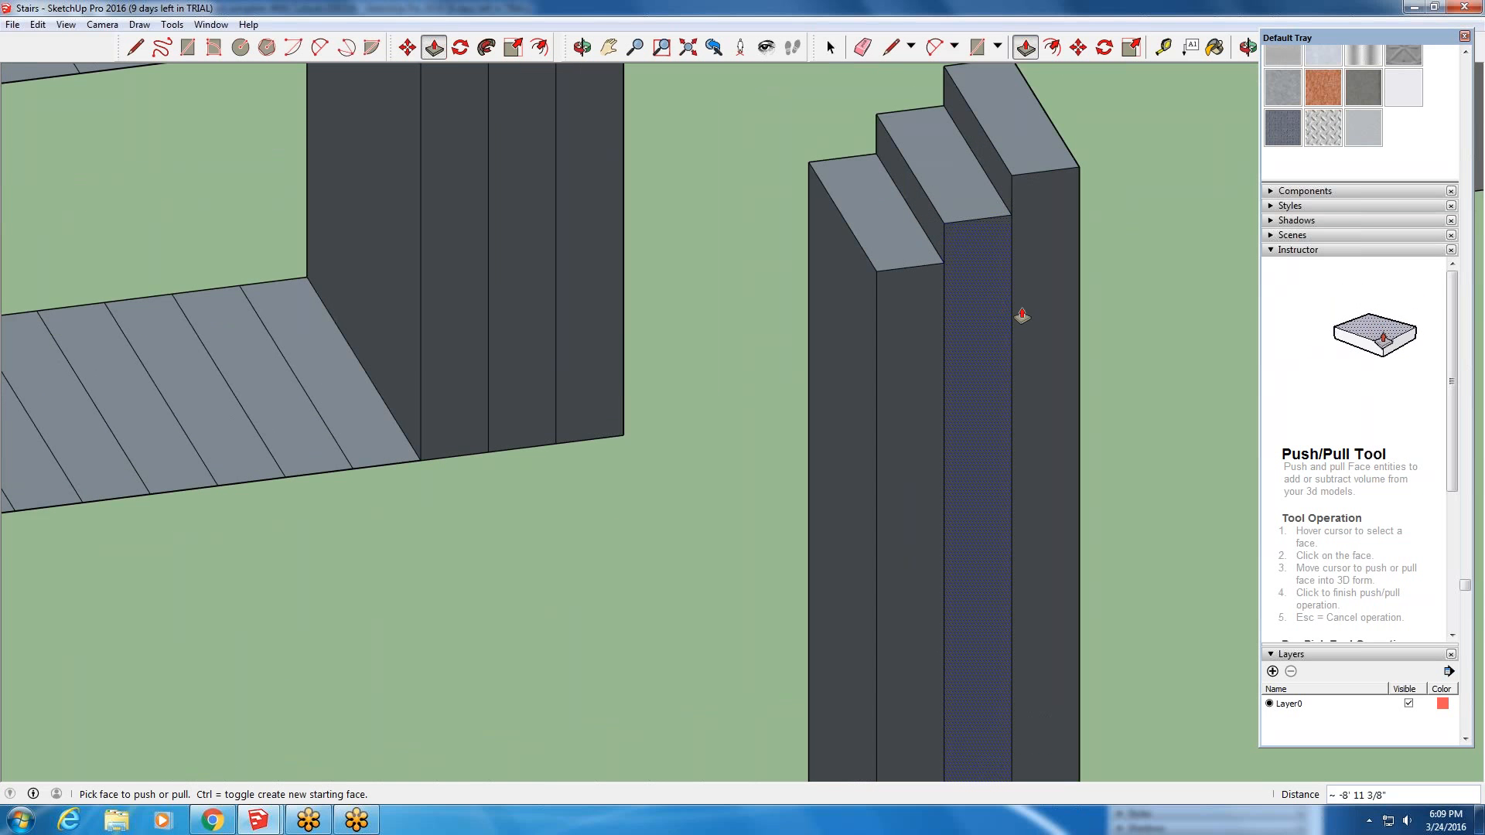
pyautogui.scroll(-4, 1130, 328)
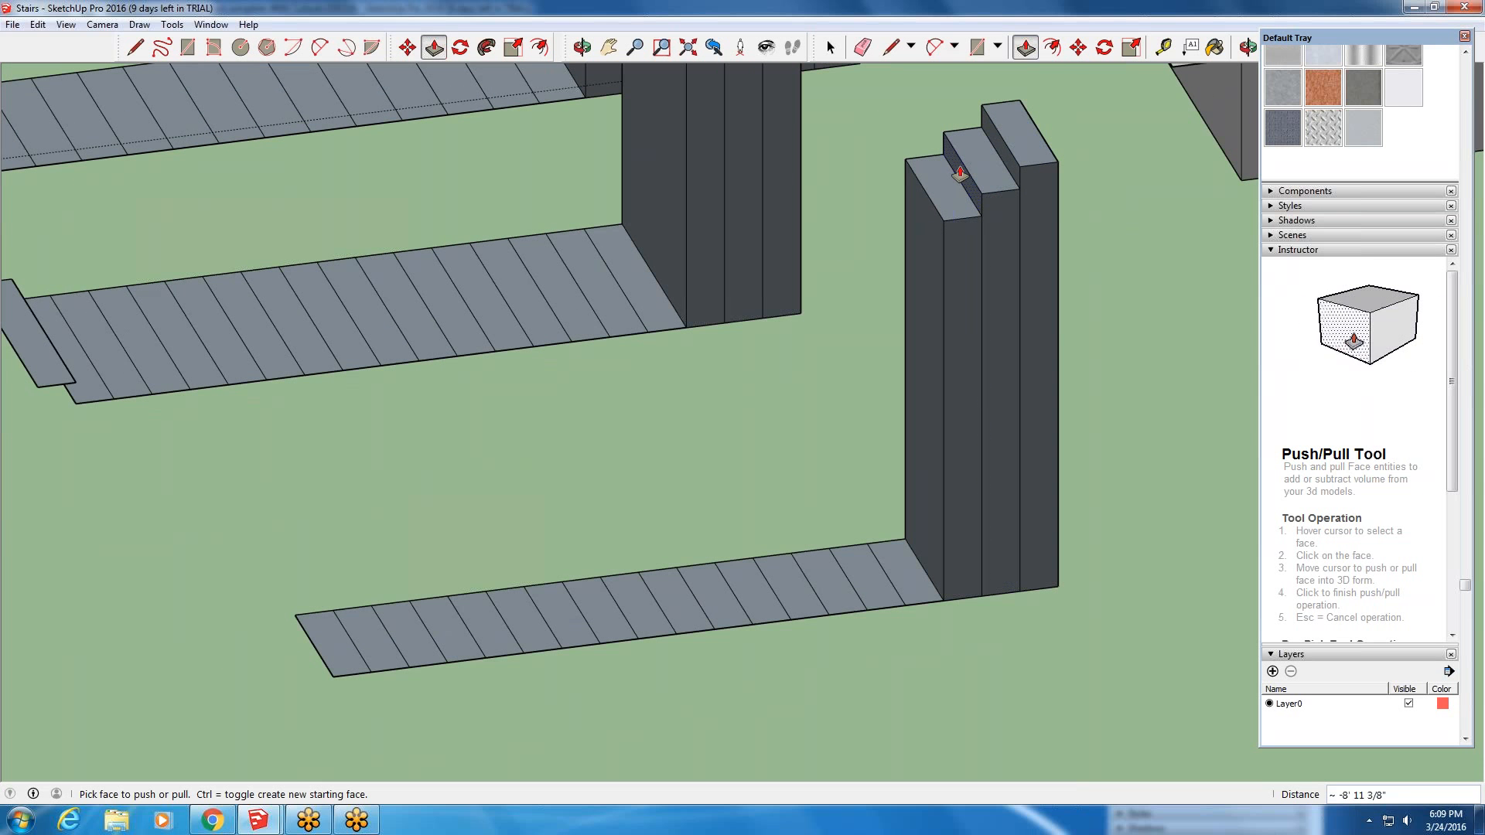
pyautogui.scroll(-3, 933, 462)
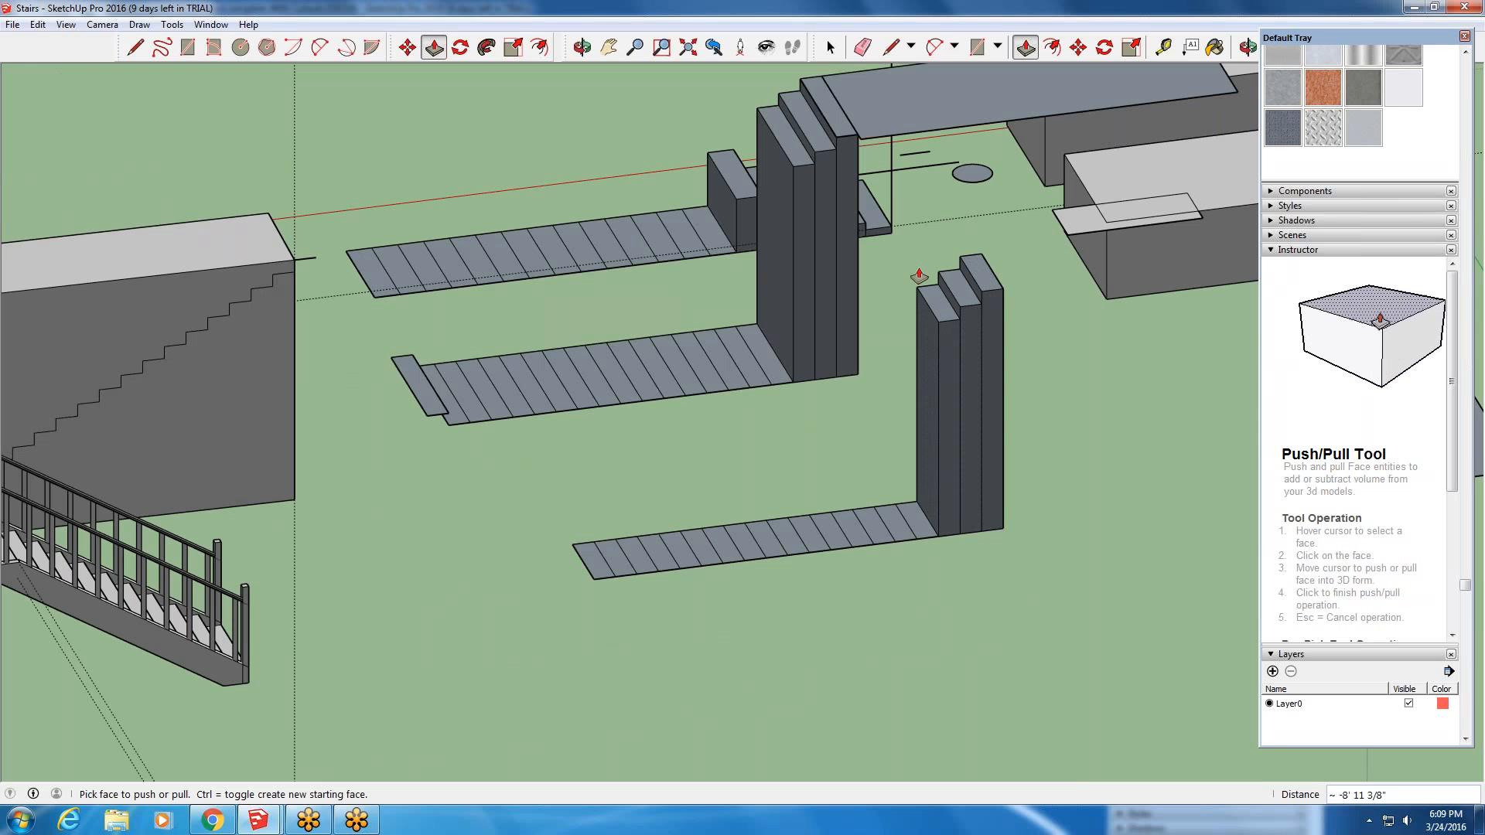
pyautogui.scroll(5, 924, 286)
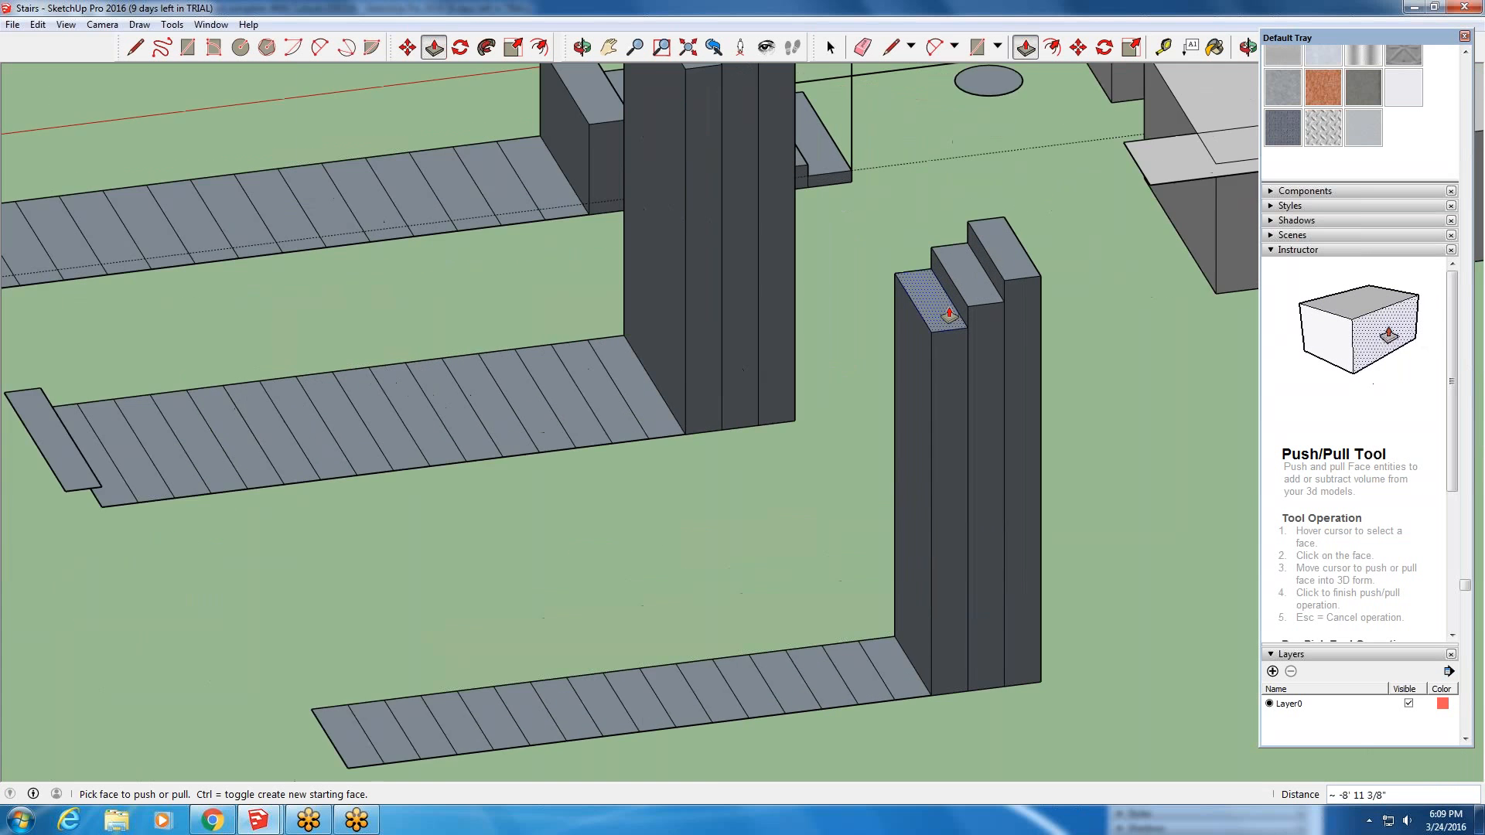
pyautogui.scroll(1, 1005, 360)
pyautogui.moveTo(937, 464); pyautogui.dragTo(920, 465, button='middle')
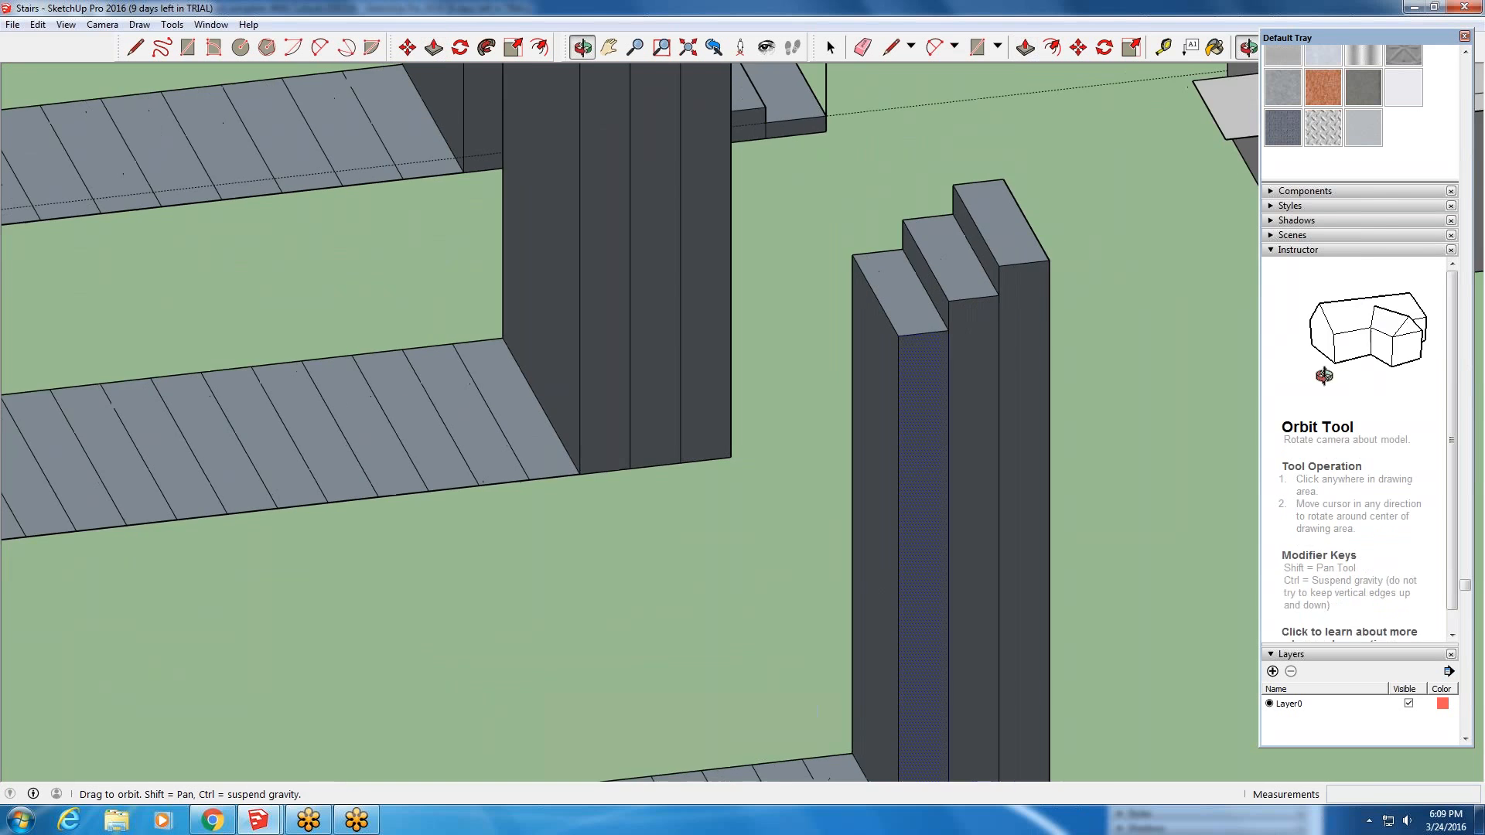
pyautogui.moveTo(920, 367); pyautogui.dragTo(945, 381, button='middle')
pyautogui.scroll(-3, 945, 380)
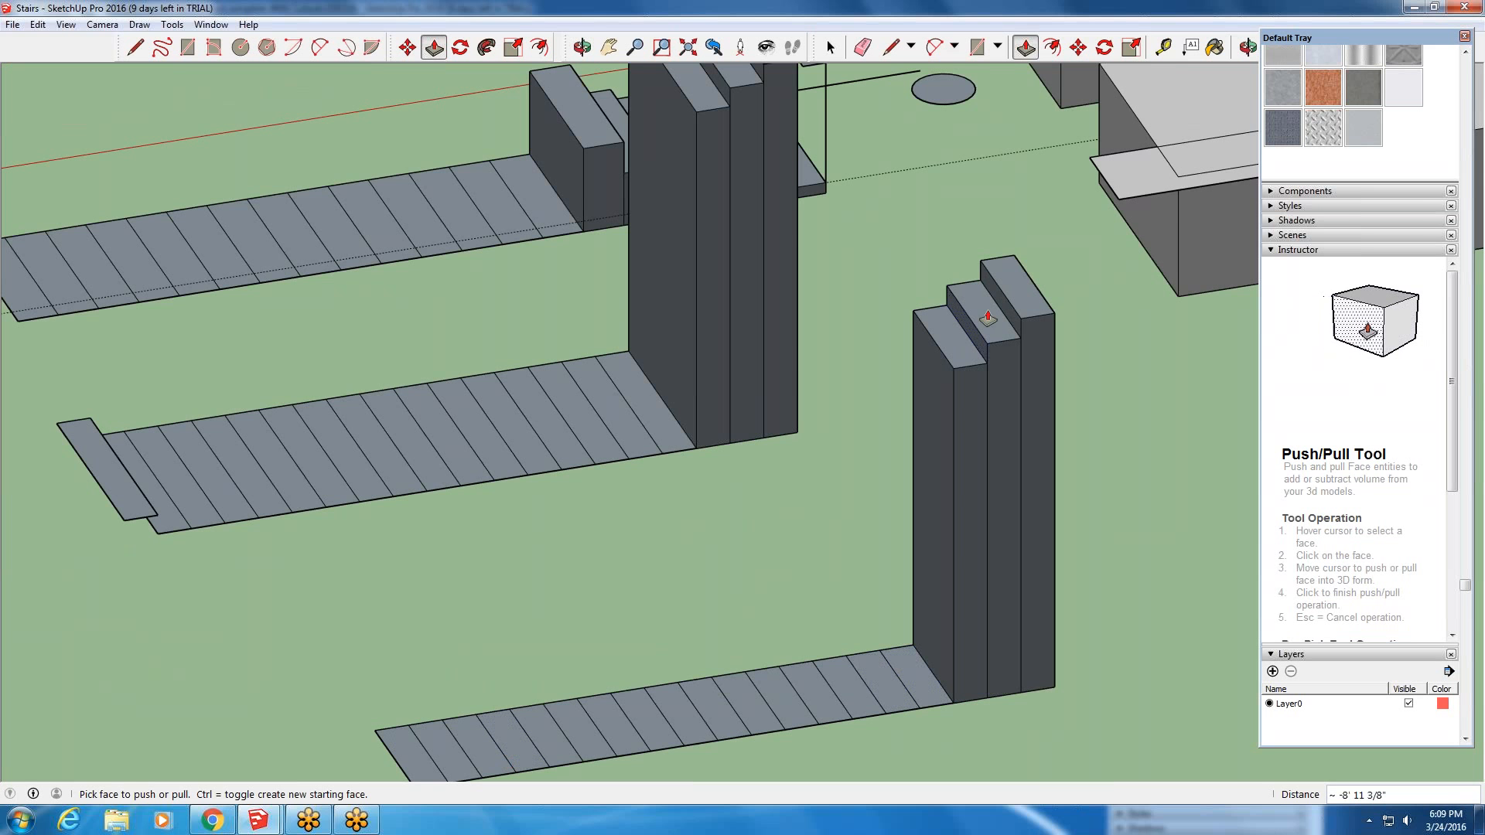
pyautogui.scroll(3, 1067, 289)
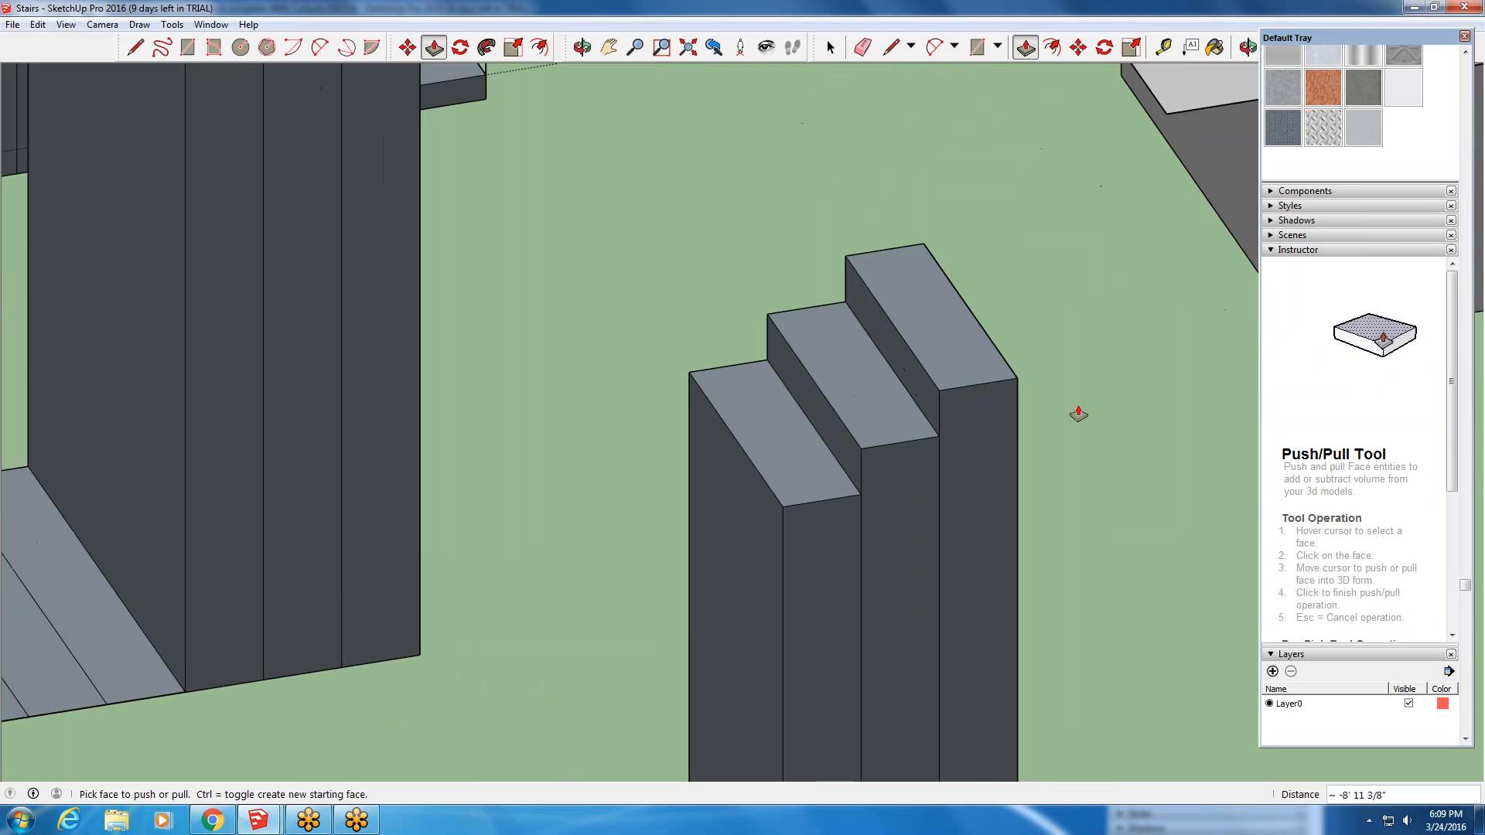
pyautogui.moveTo(984, 469); pyautogui.dragTo(959, 402, button='middle')
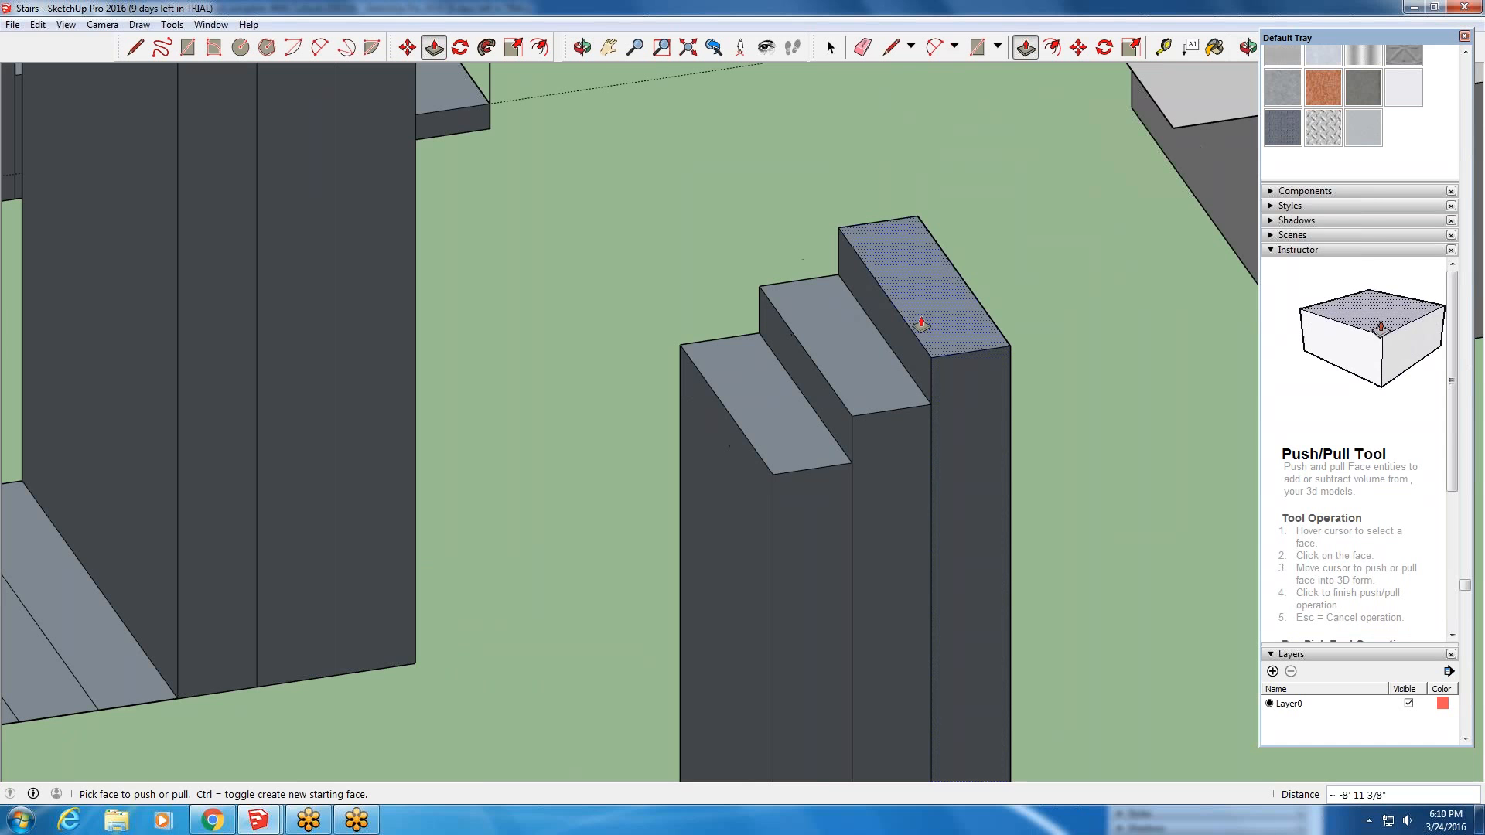
pyautogui.scroll(-5, 706, 420)
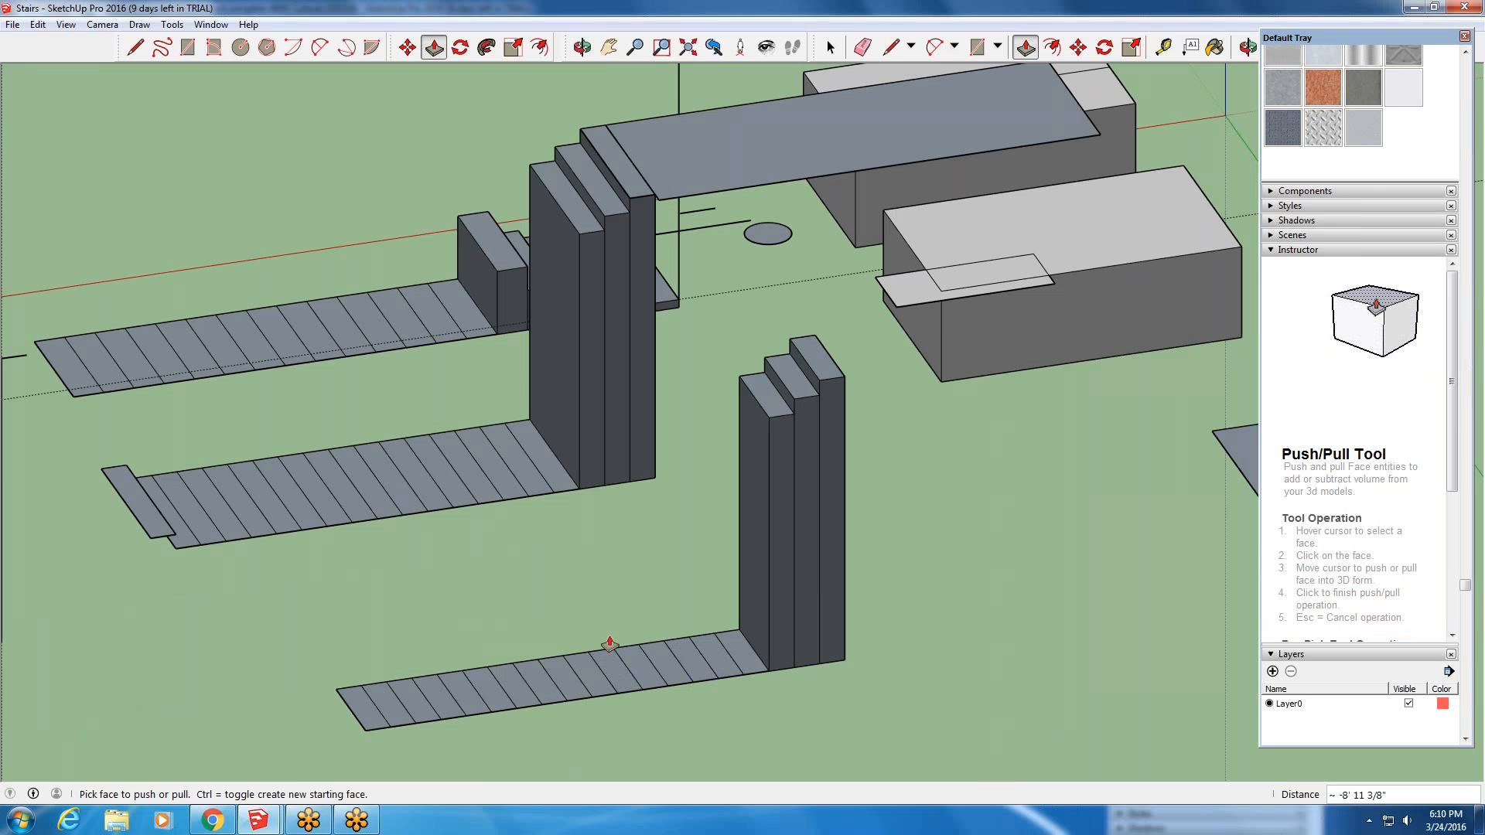
pyautogui.scroll(2, 540, 511)
pyautogui.scroll(3, 843, 391)
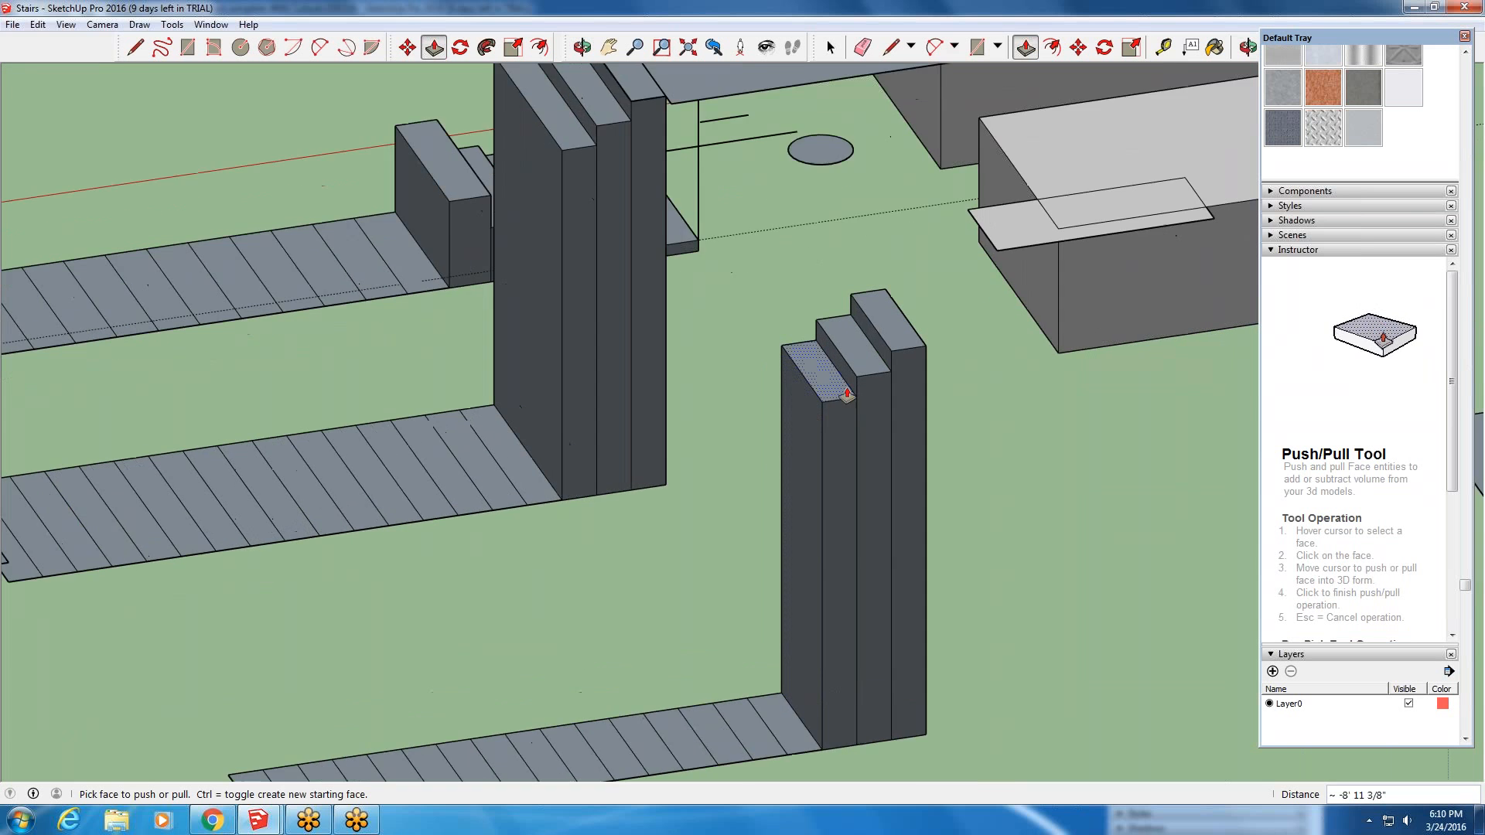
pyautogui.scroll(-3, 806, 419)
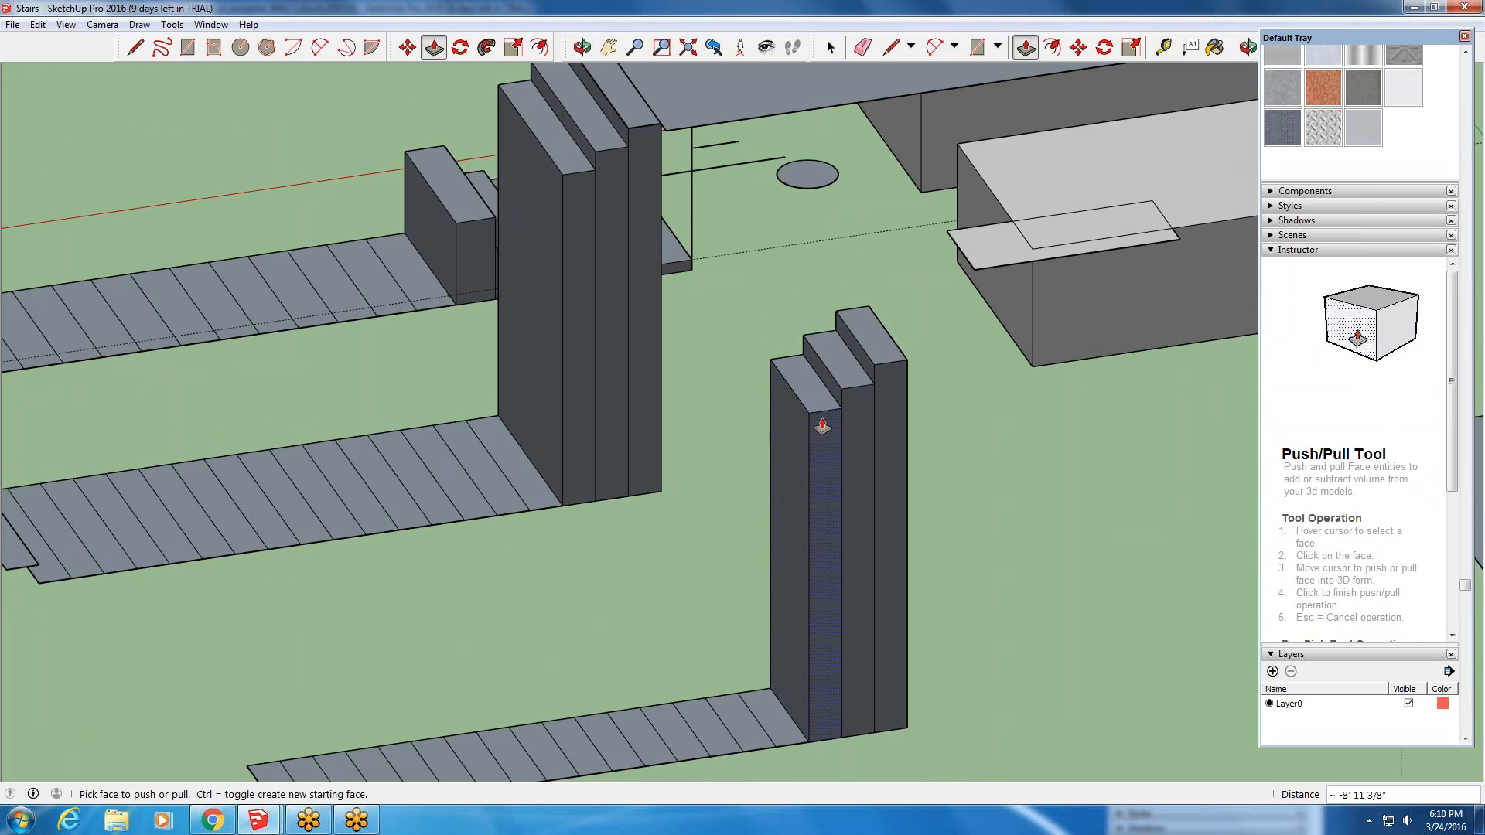
pyautogui.scroll(3, 820, 418)
pyautogui.scroll(1, 794, 418)
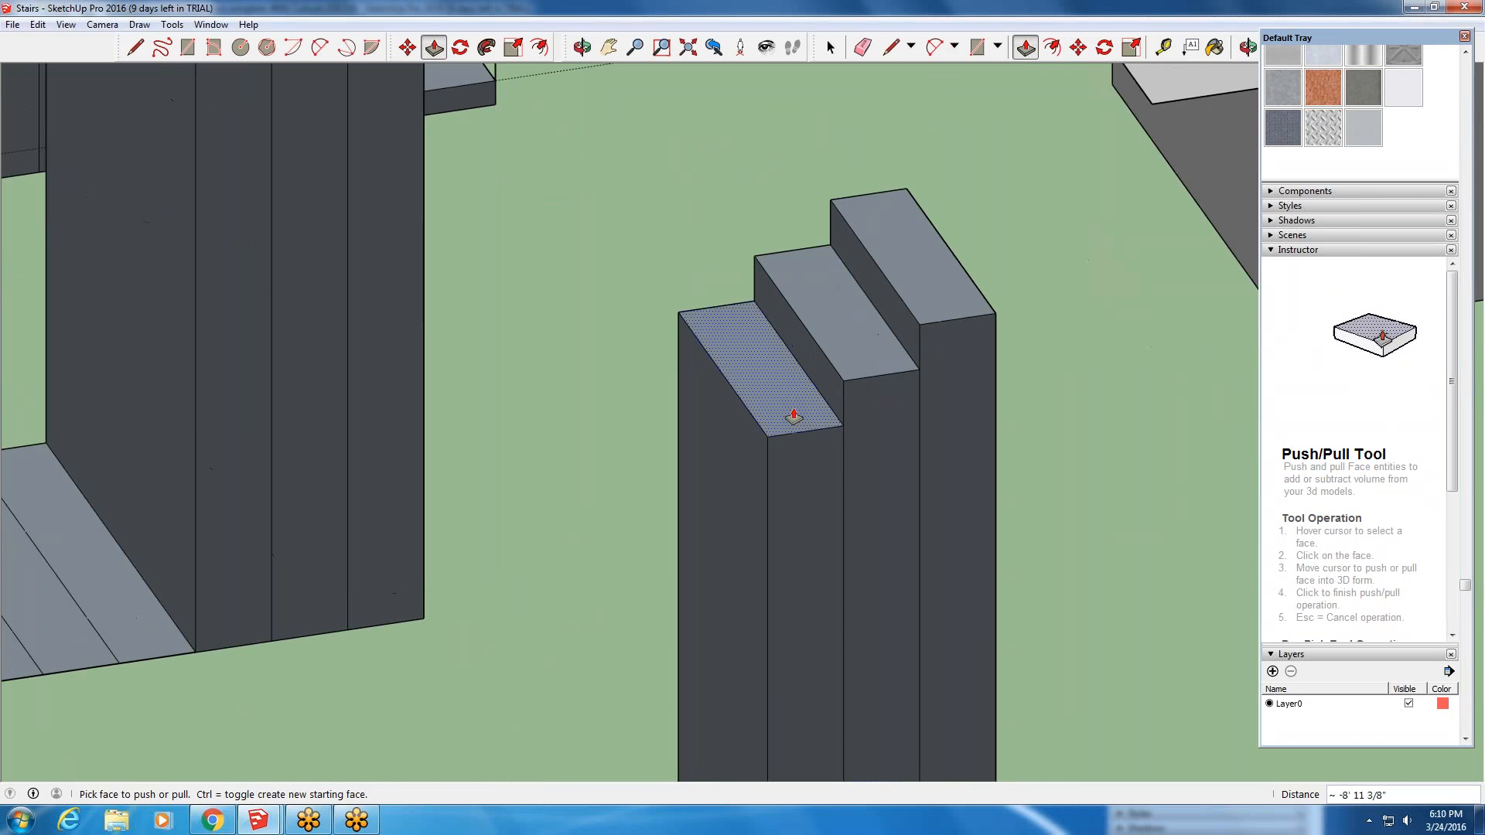
pyautogui.moveTo(776, 440); pyautogui.dragTo(807, 400, button='middle')
pyautogui.scroll(-1, 756, 405)
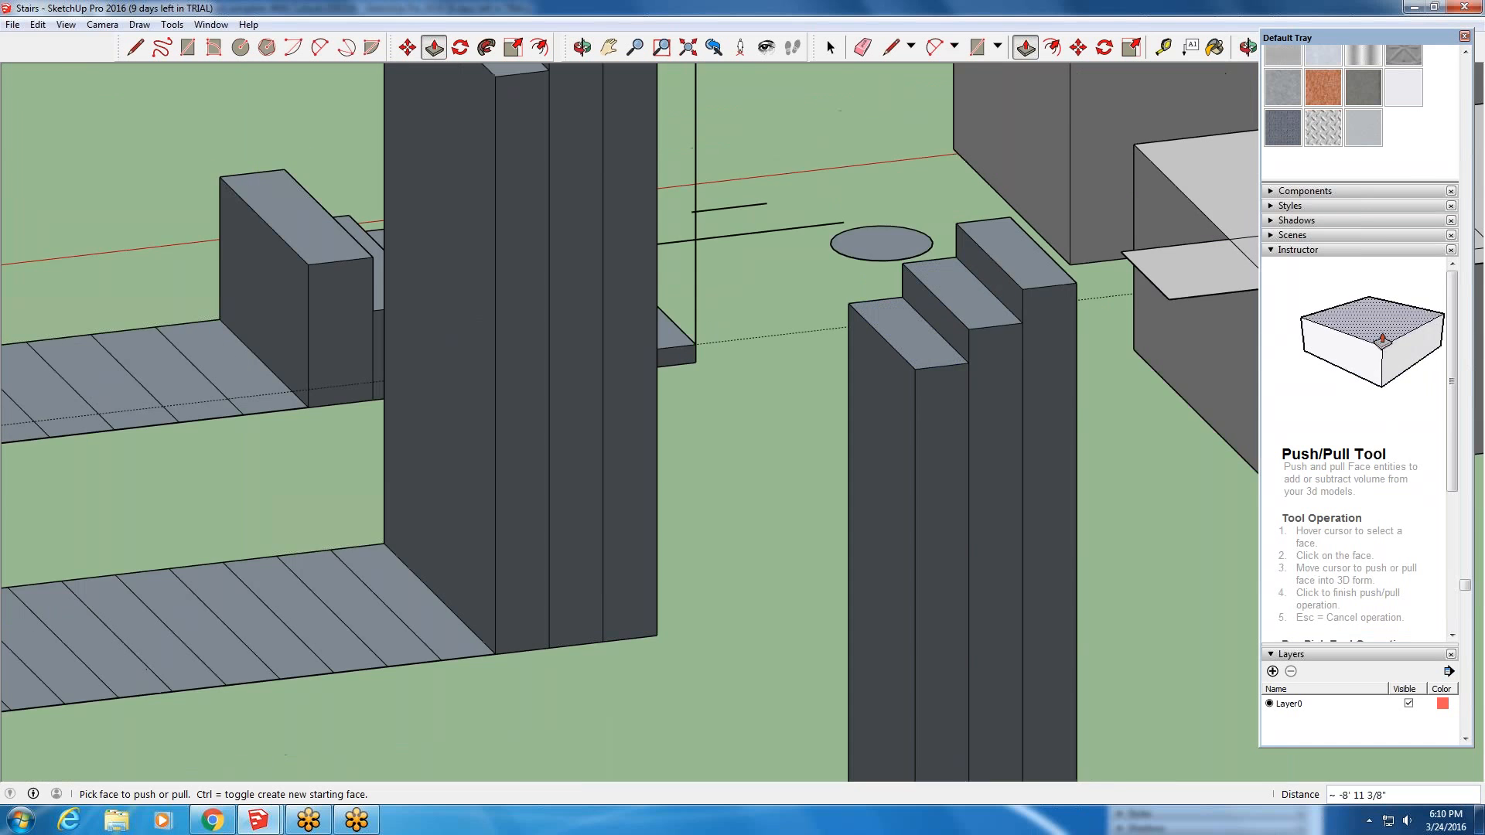
pyautogui.scroll(-3, 821, 325)
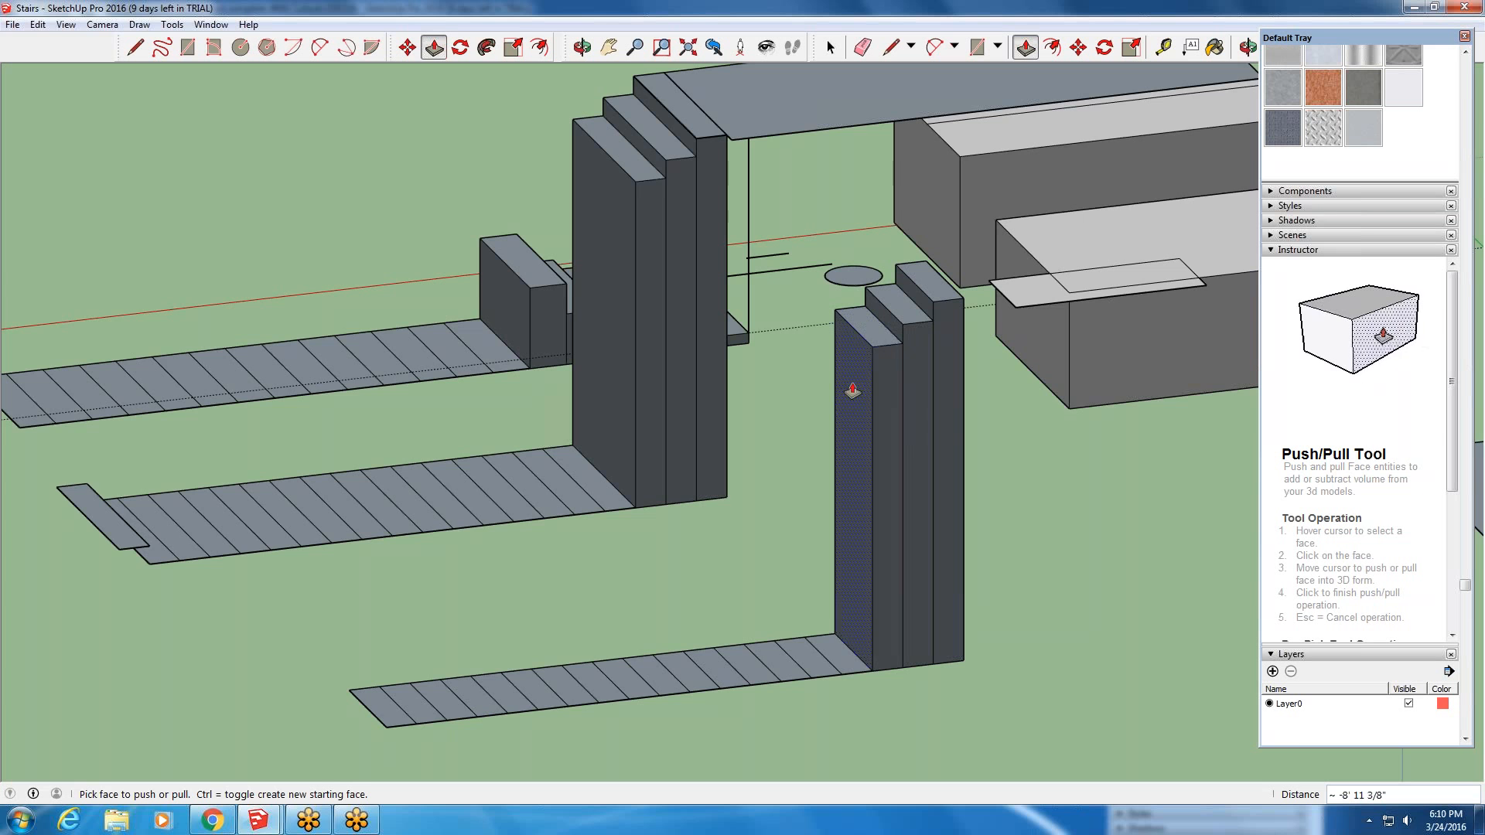
pyautogui.scroll(5, 1023, 264)
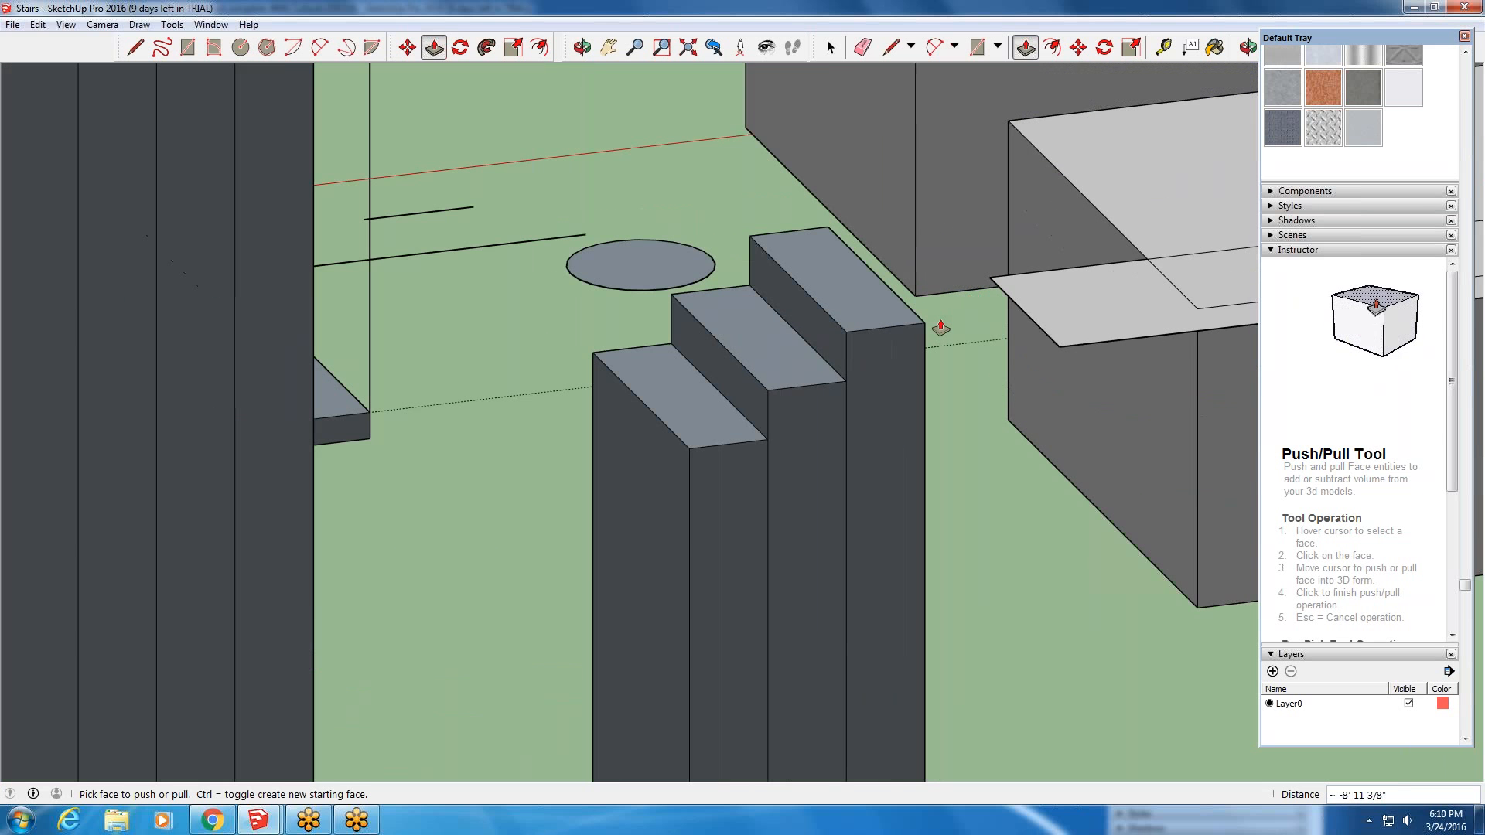
pyautogui.scroll(-3, 940, 328)
pyautogui.scroll(-4, 944, 274)
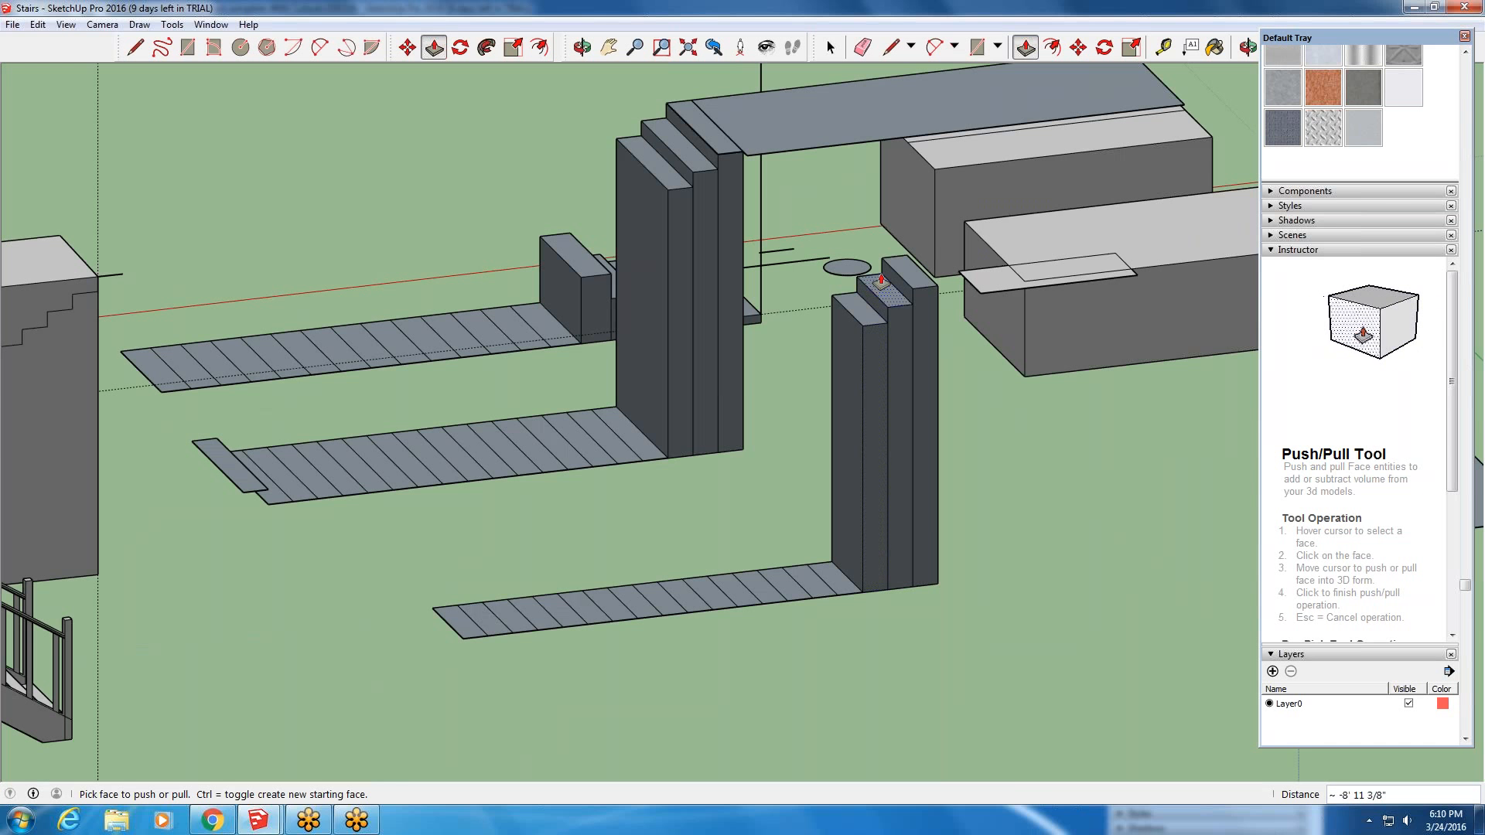
# - Select the top face of the tallest step together with its edges and make it a group
pyautogui.scroll(5, 872, 286)
pyautogui.scroll(2, 897, 319)
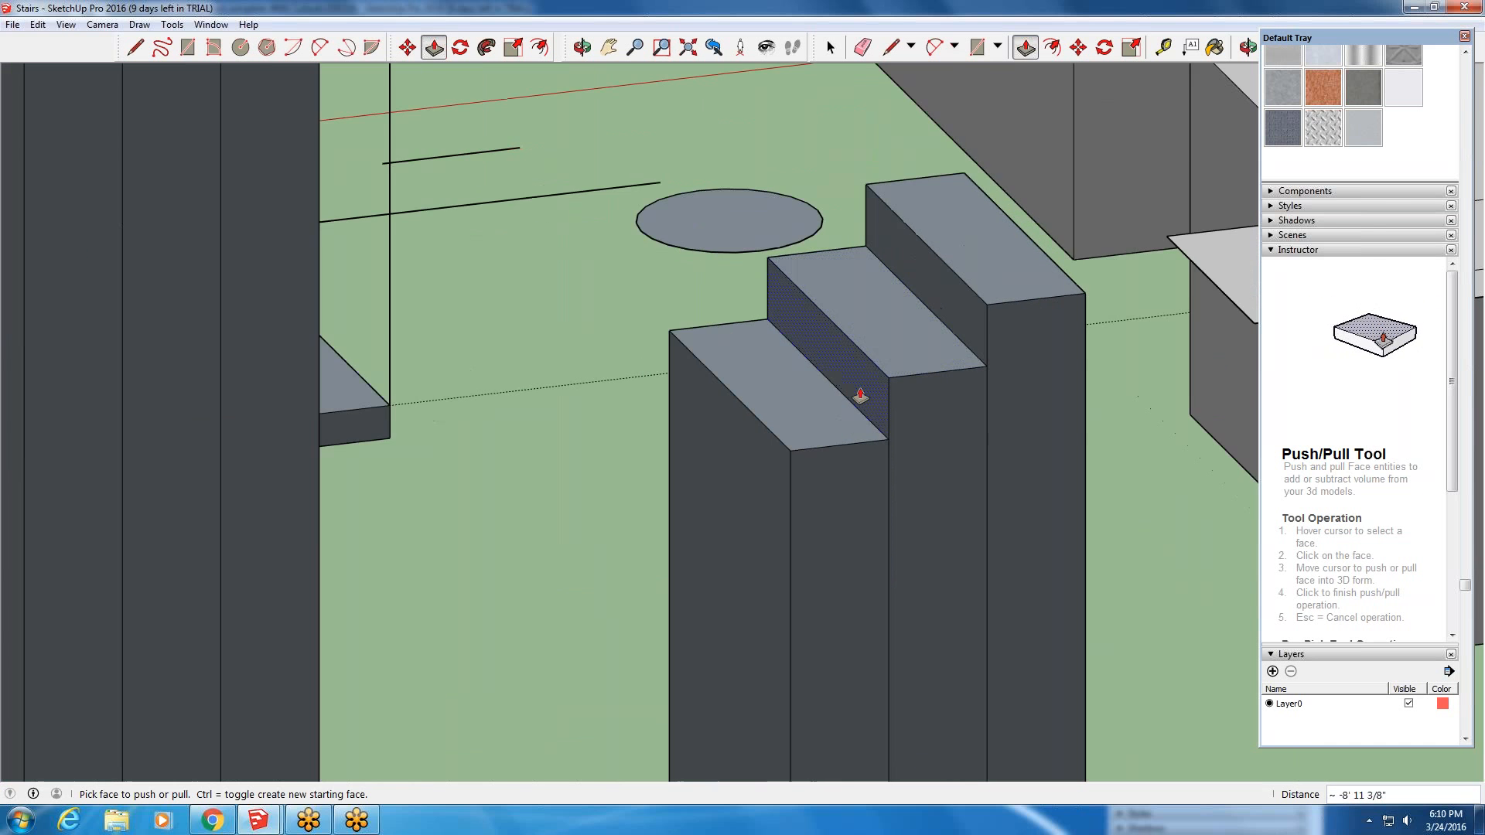
pyautogui.click(828, 51)
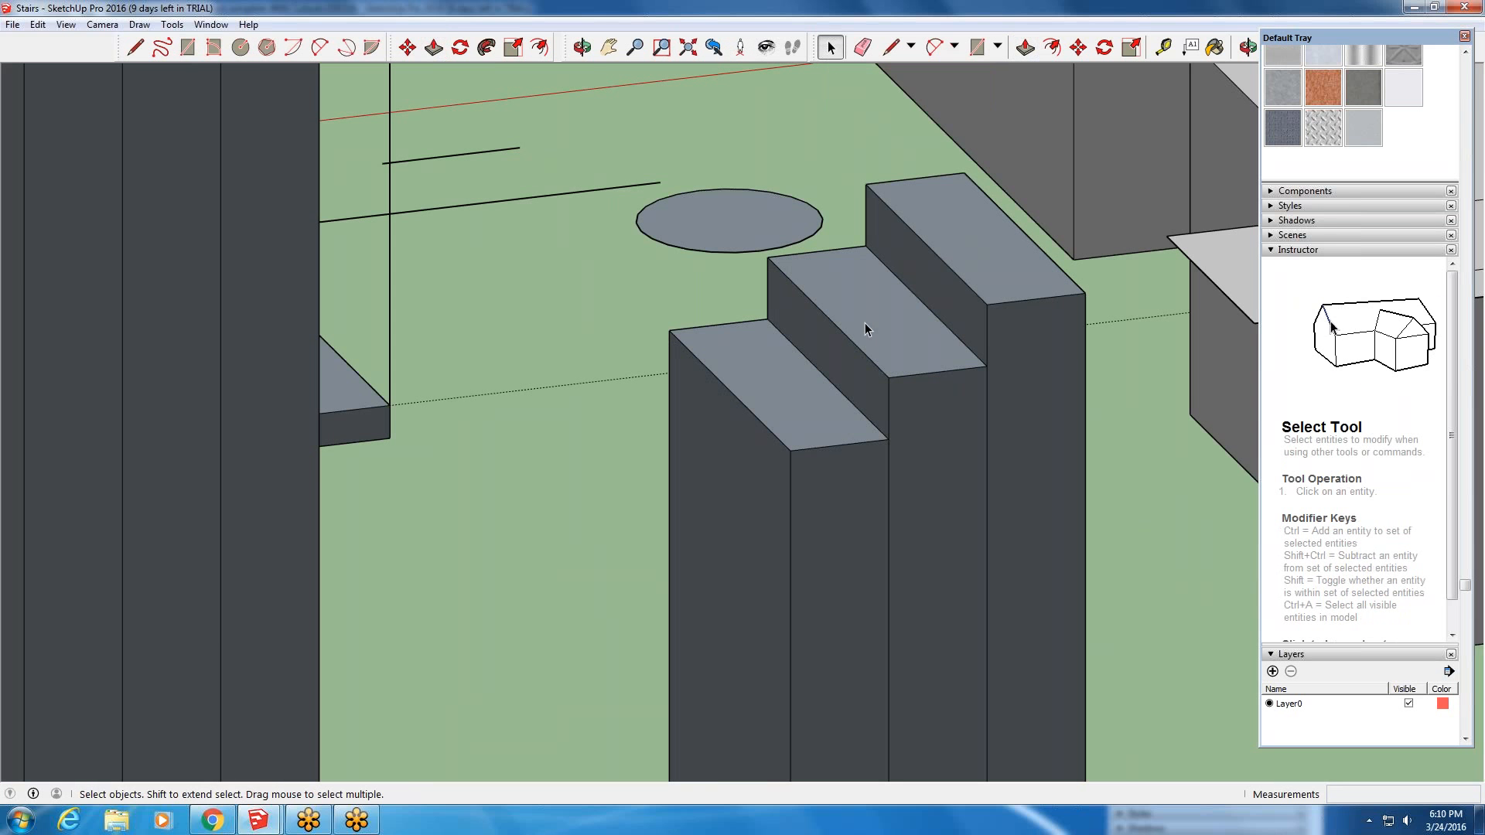
pyautogui.scroll(1, 1009, 281)
pyautogui.click(1012, 288)
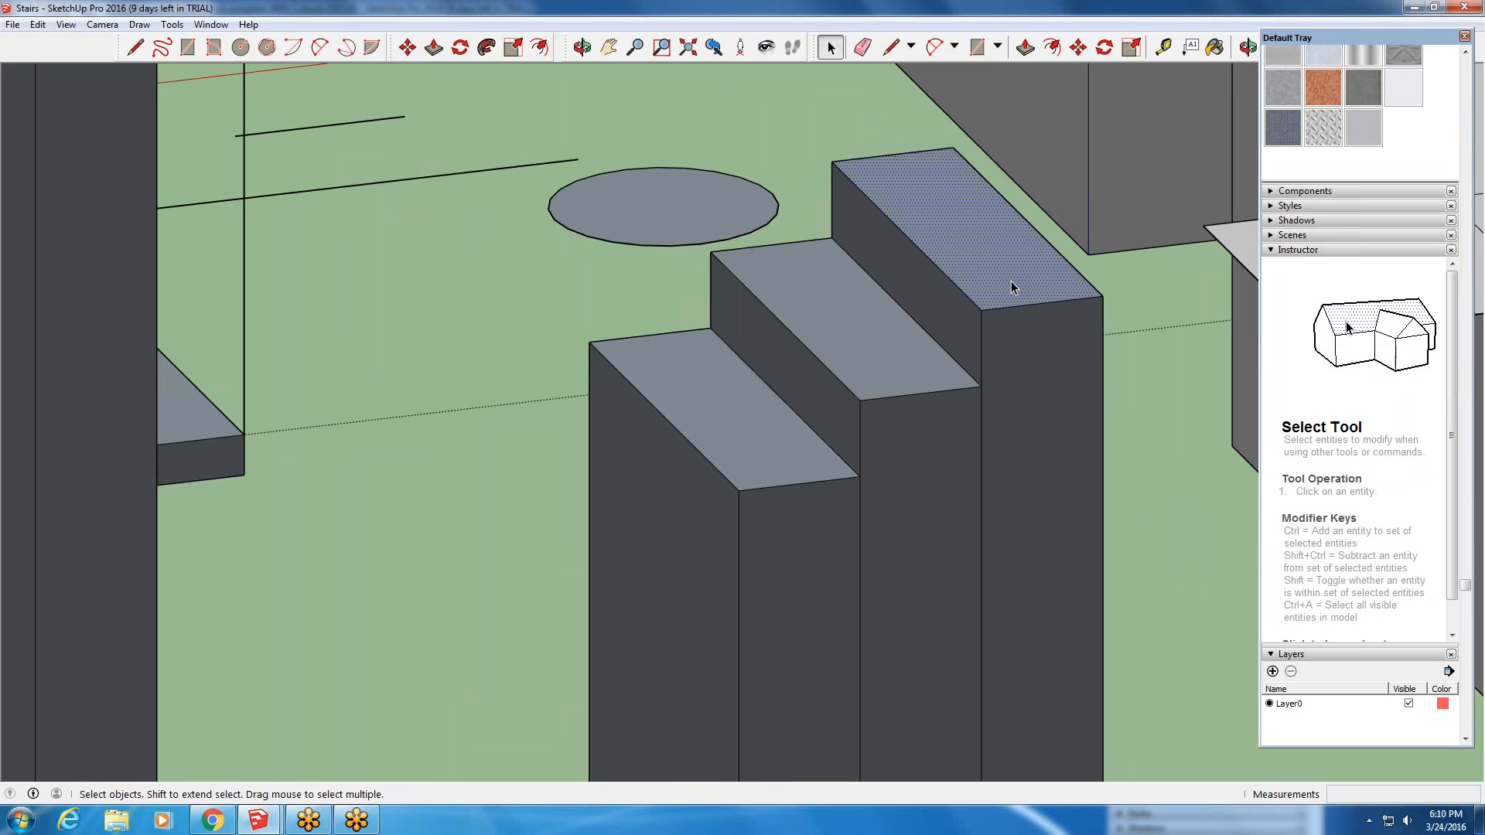
pyautogui.doubleClick(1011, 283)
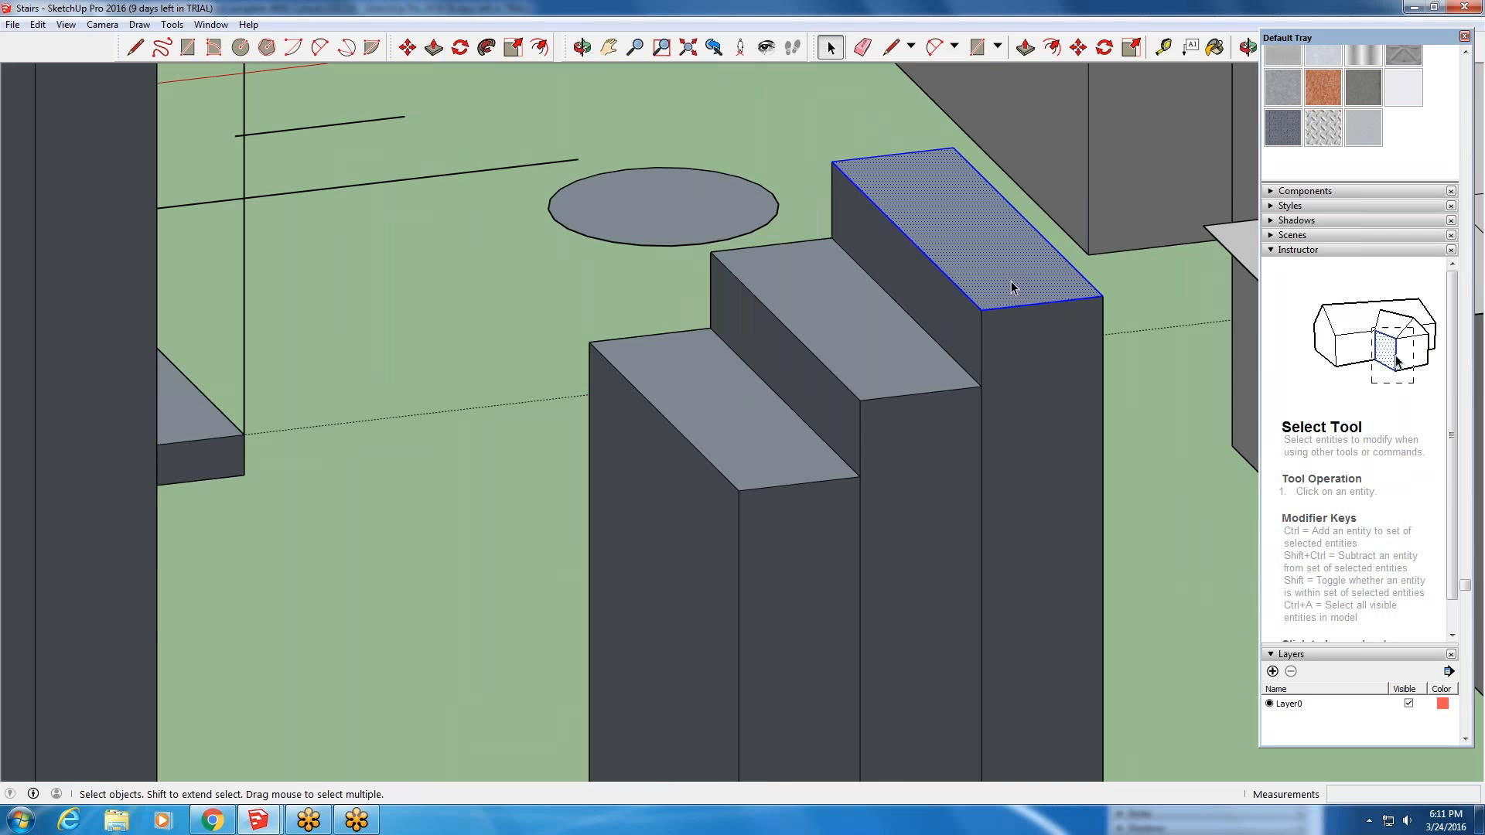
pyautogui.rightClick(1011, 285)
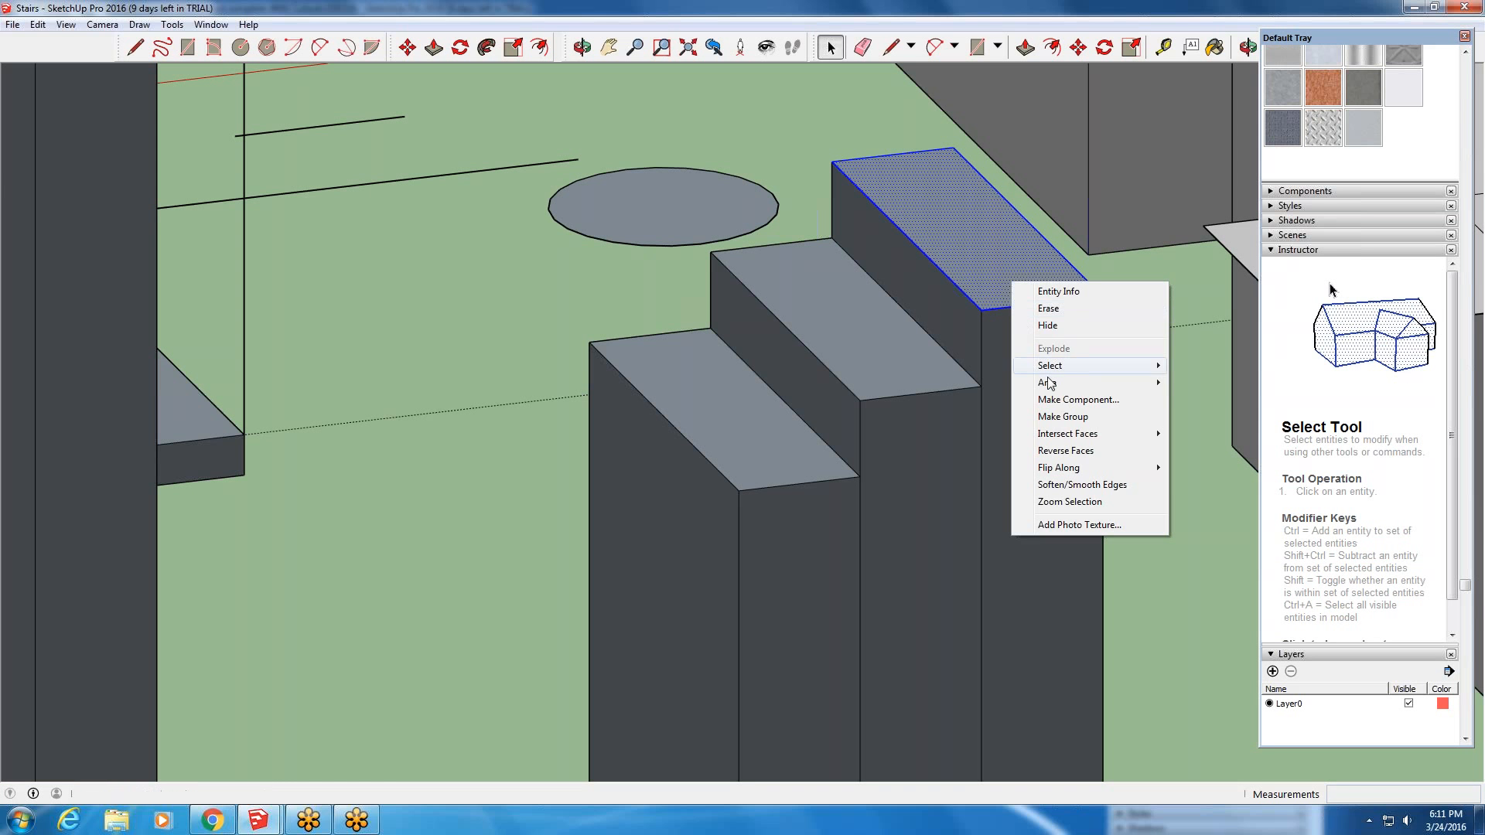
pyautogui.click(1063, 417)
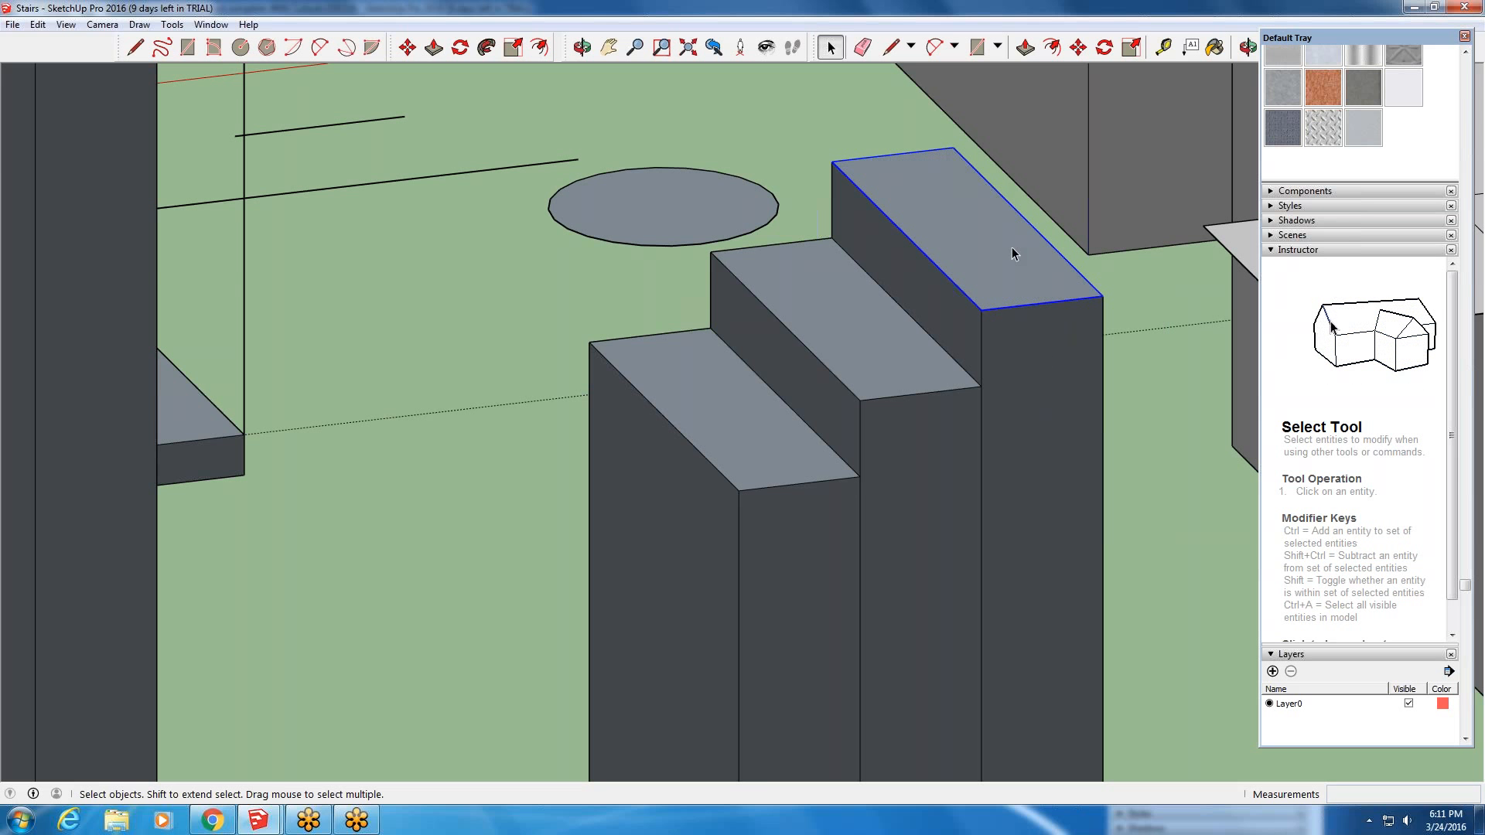
# - Copy the grouped tread from the tallest step's front corner to the matching corner of the next lower step with Move
pyautogui.scroll(-5, 1012, 249)
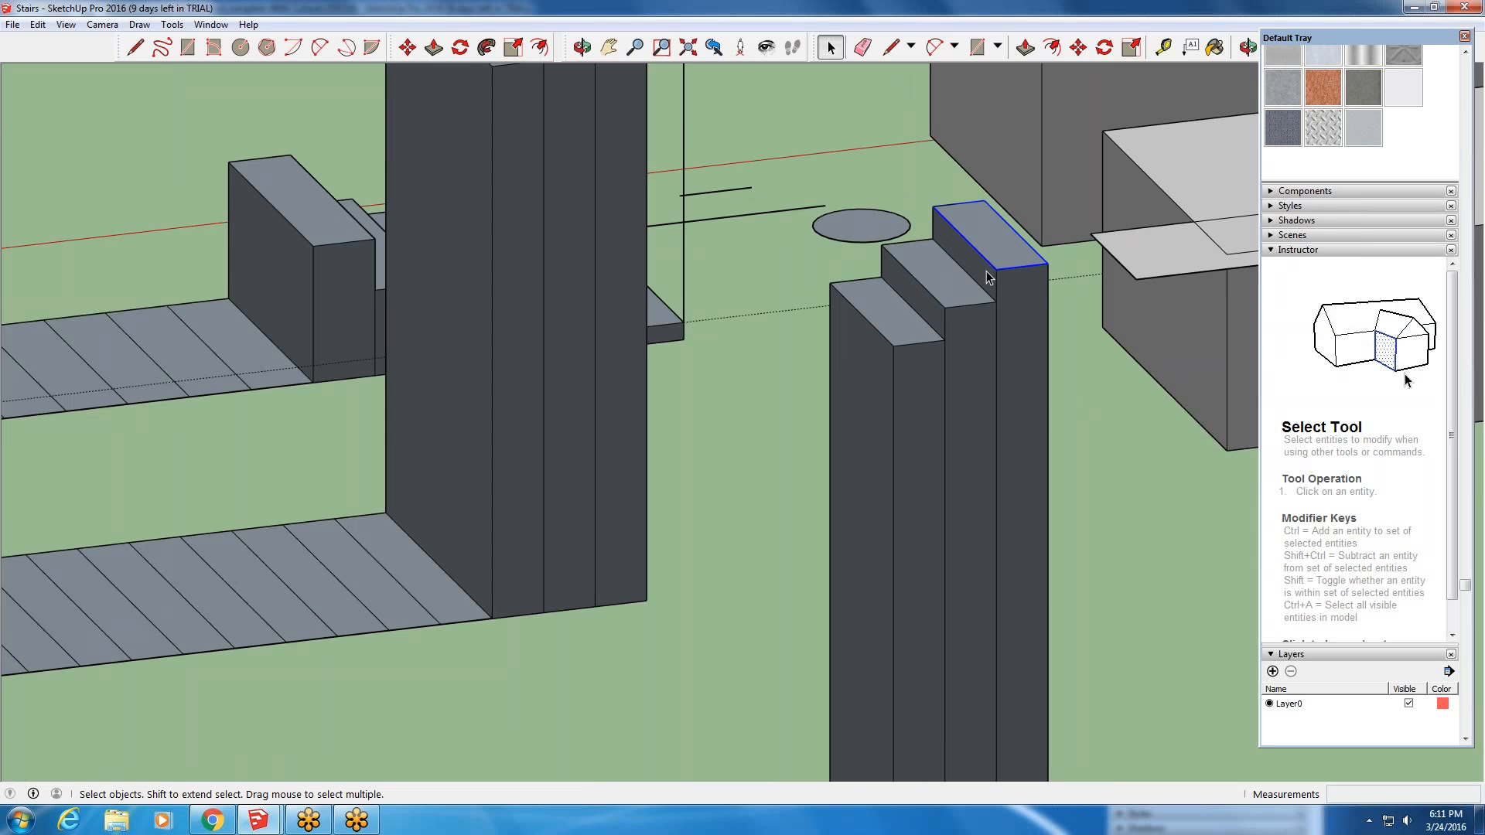
pyautogui.scroll(4, 984, 276)
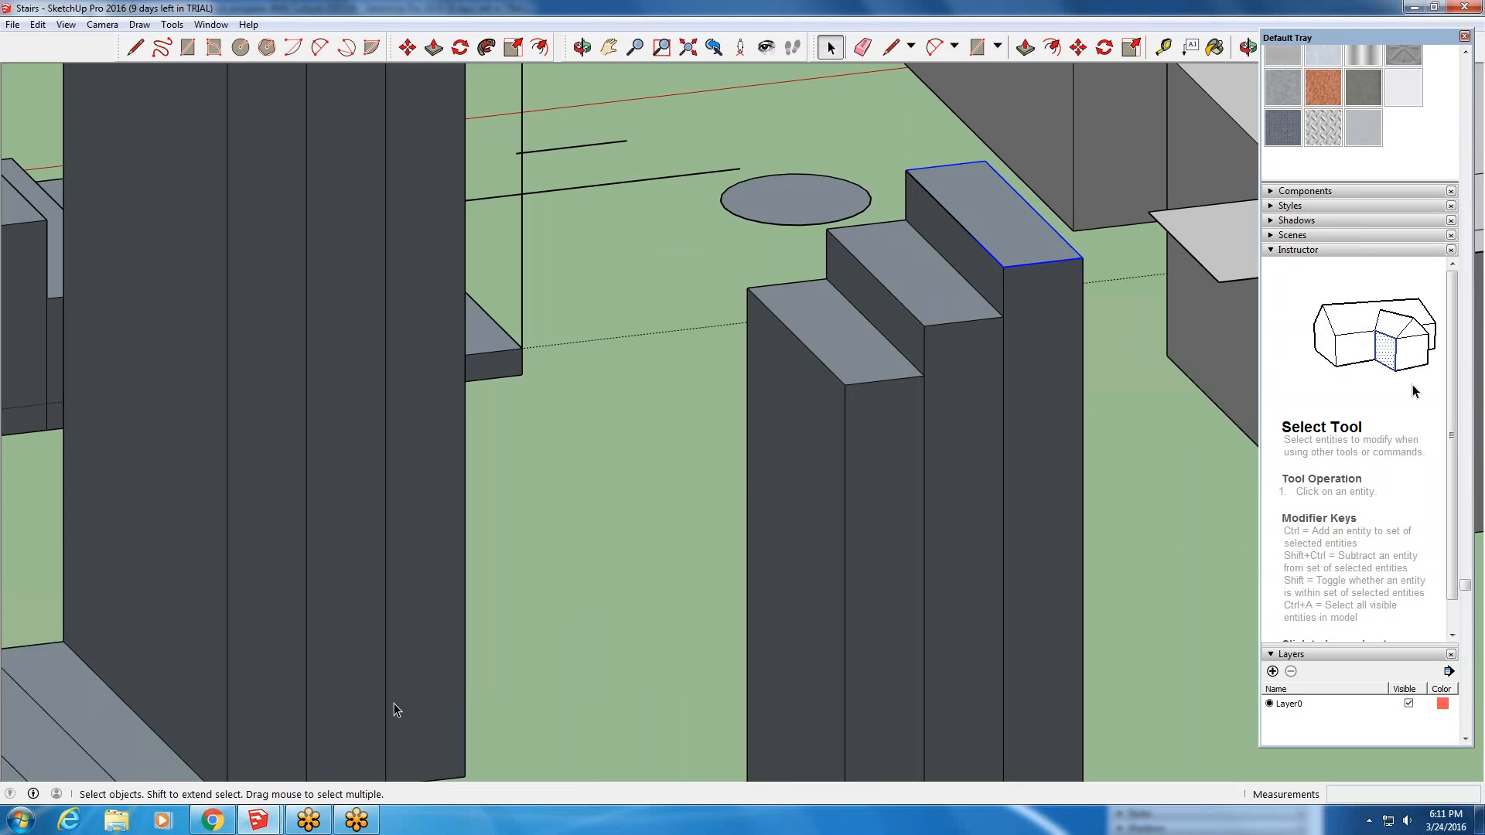
pyautogui.scroll(2, 1060, 221)
pyautogui.scroll(1, 1059, 220)
pyautogui.scroll(2, 986, 278)
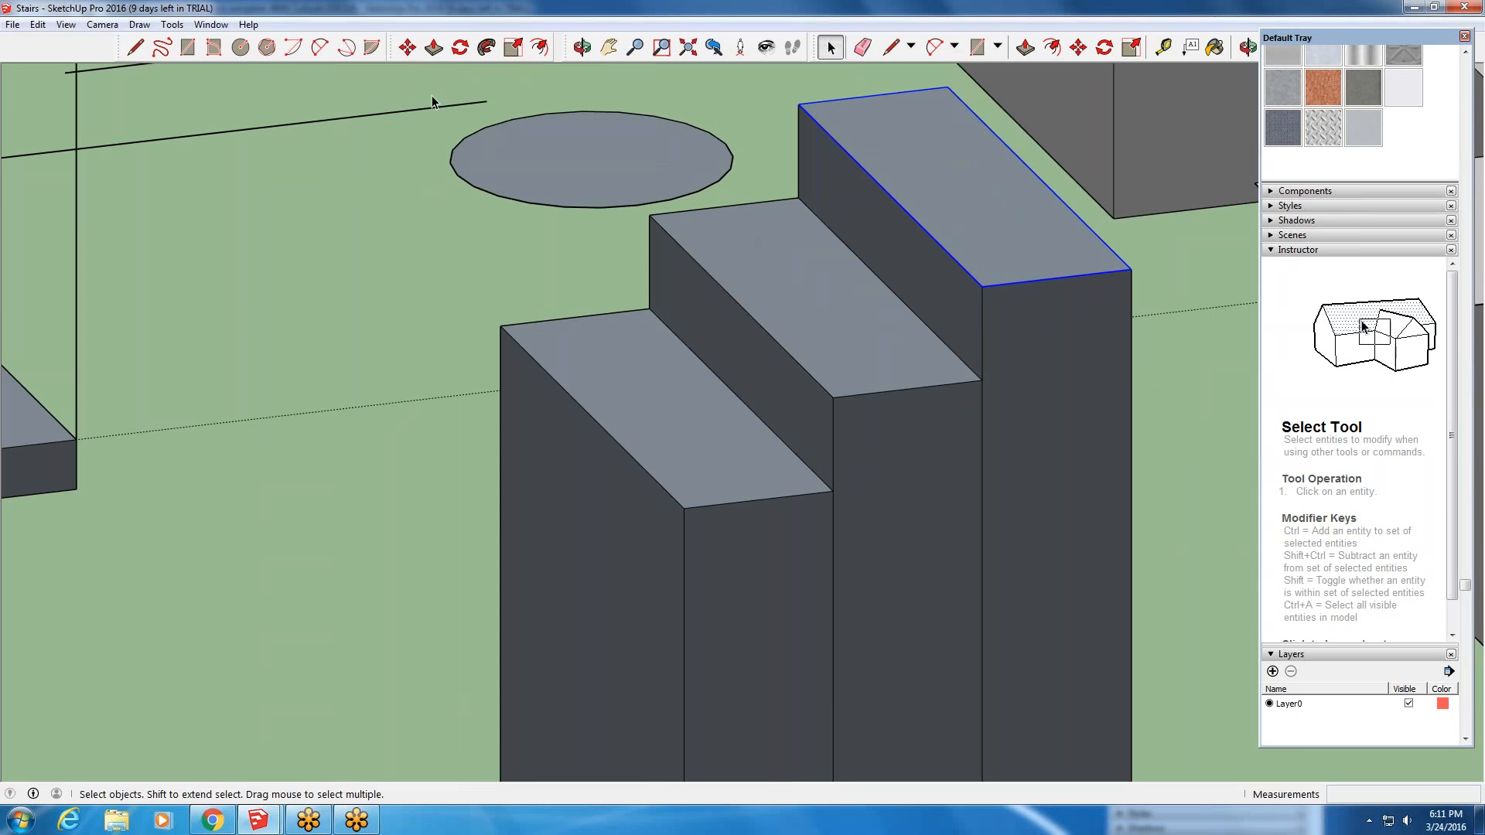
pyautogui.click(407, 49)
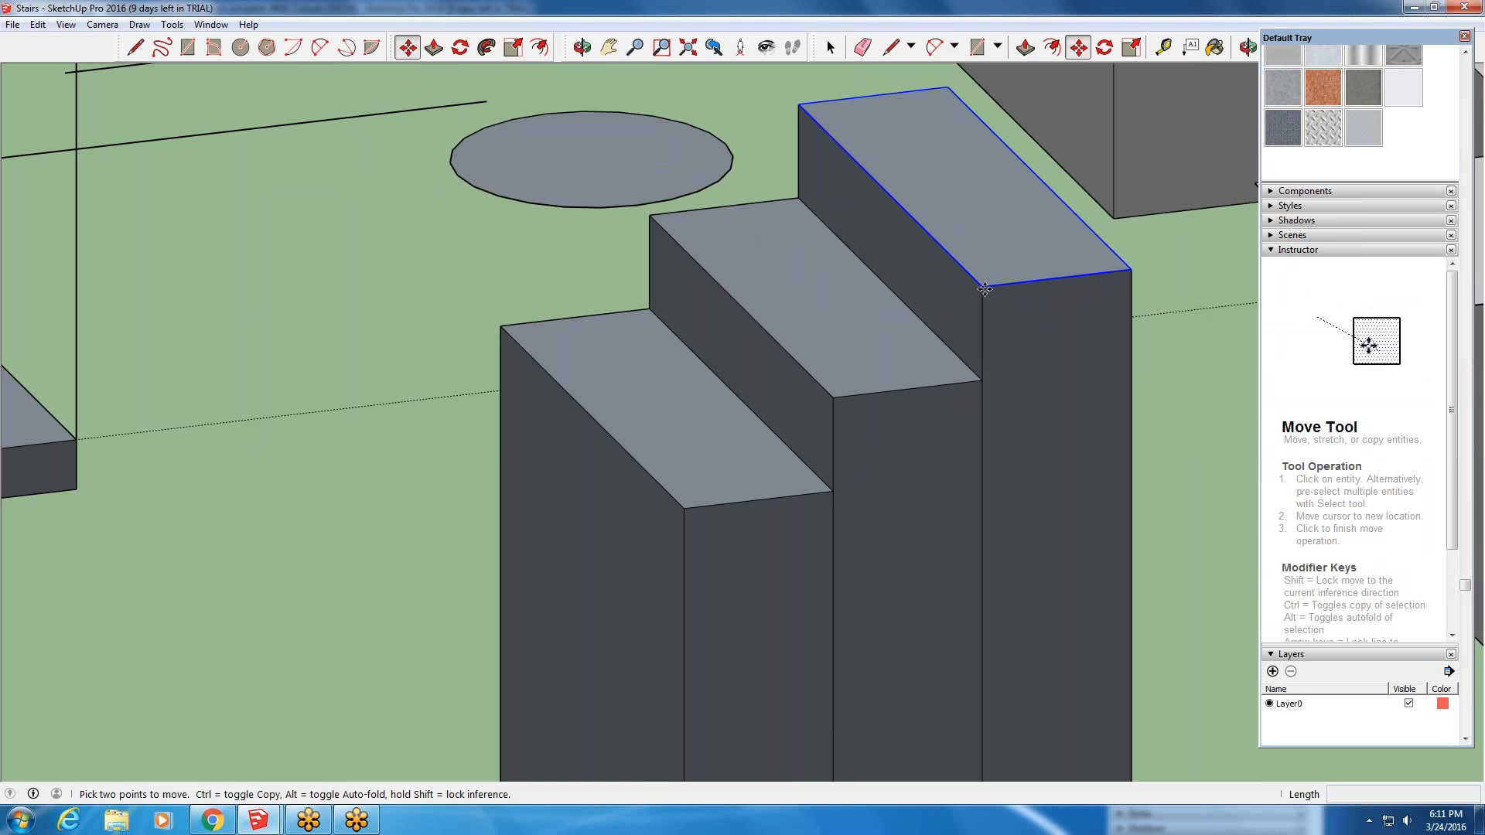
pyautogui.click(984, 288)
pyautogui.press('ctrl')
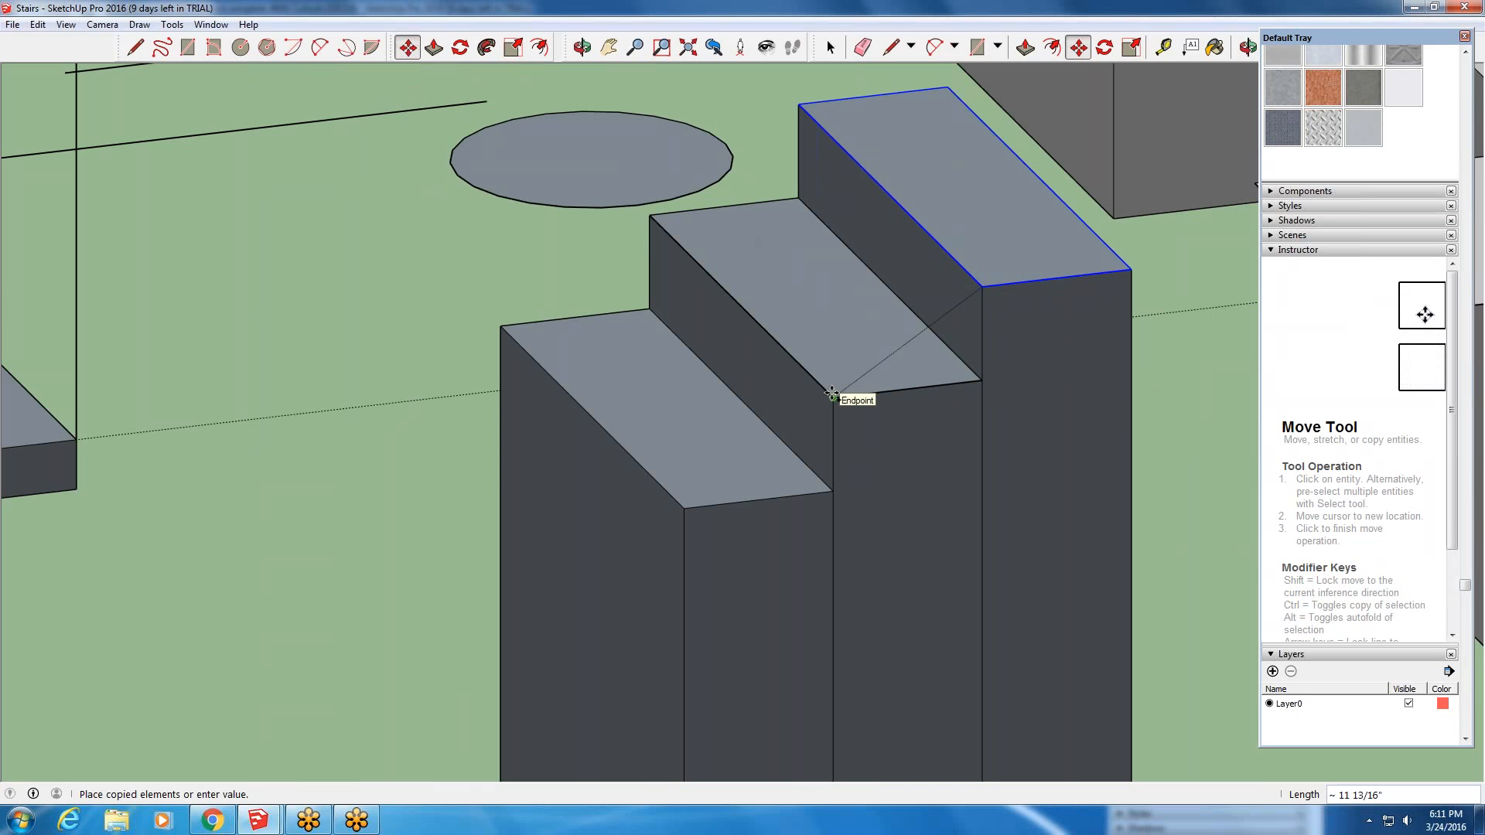
pyautogui.press('ctrl')
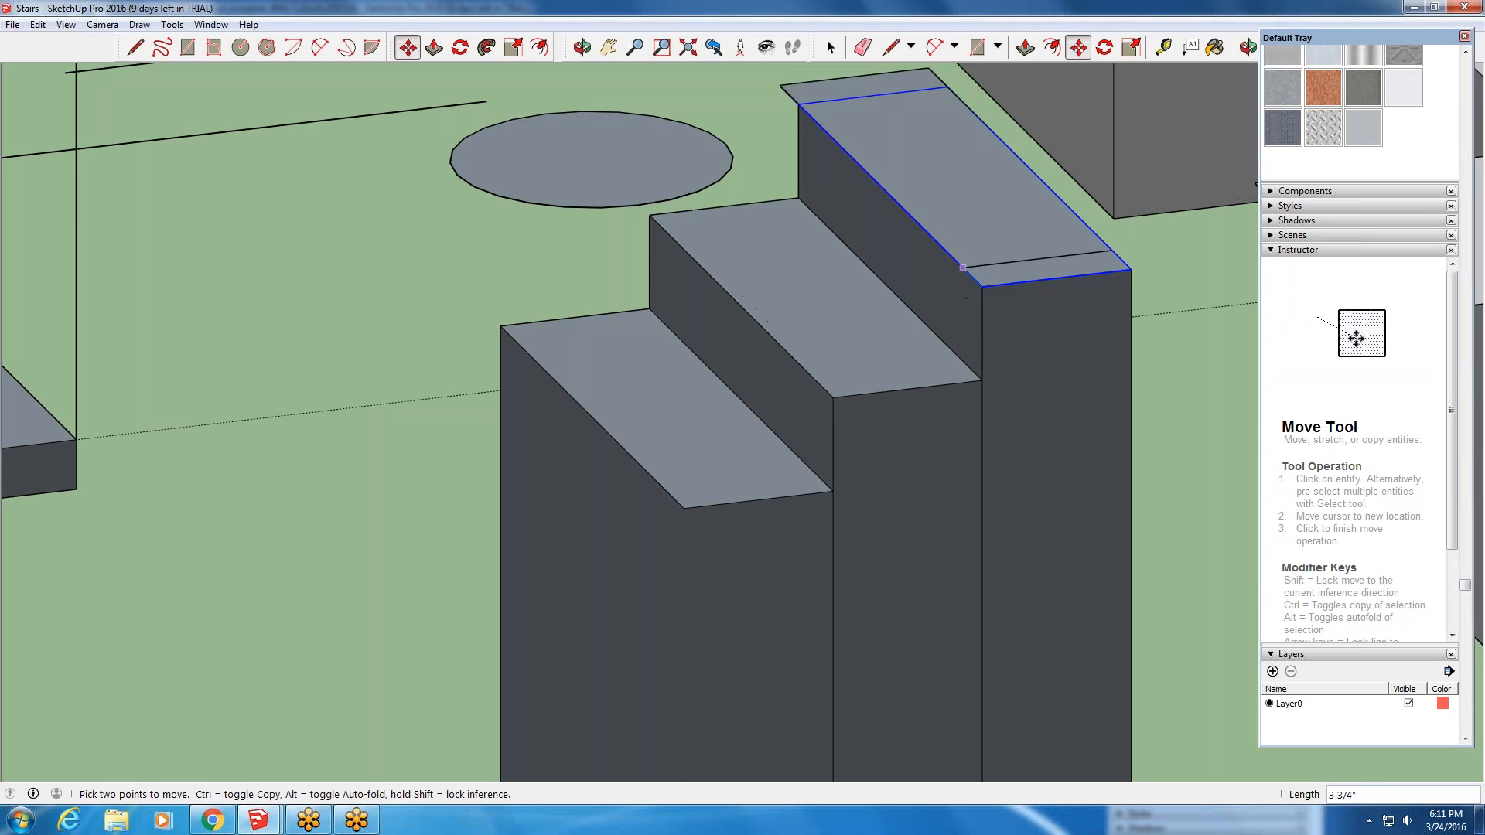
pyautogui.press('ctrl')
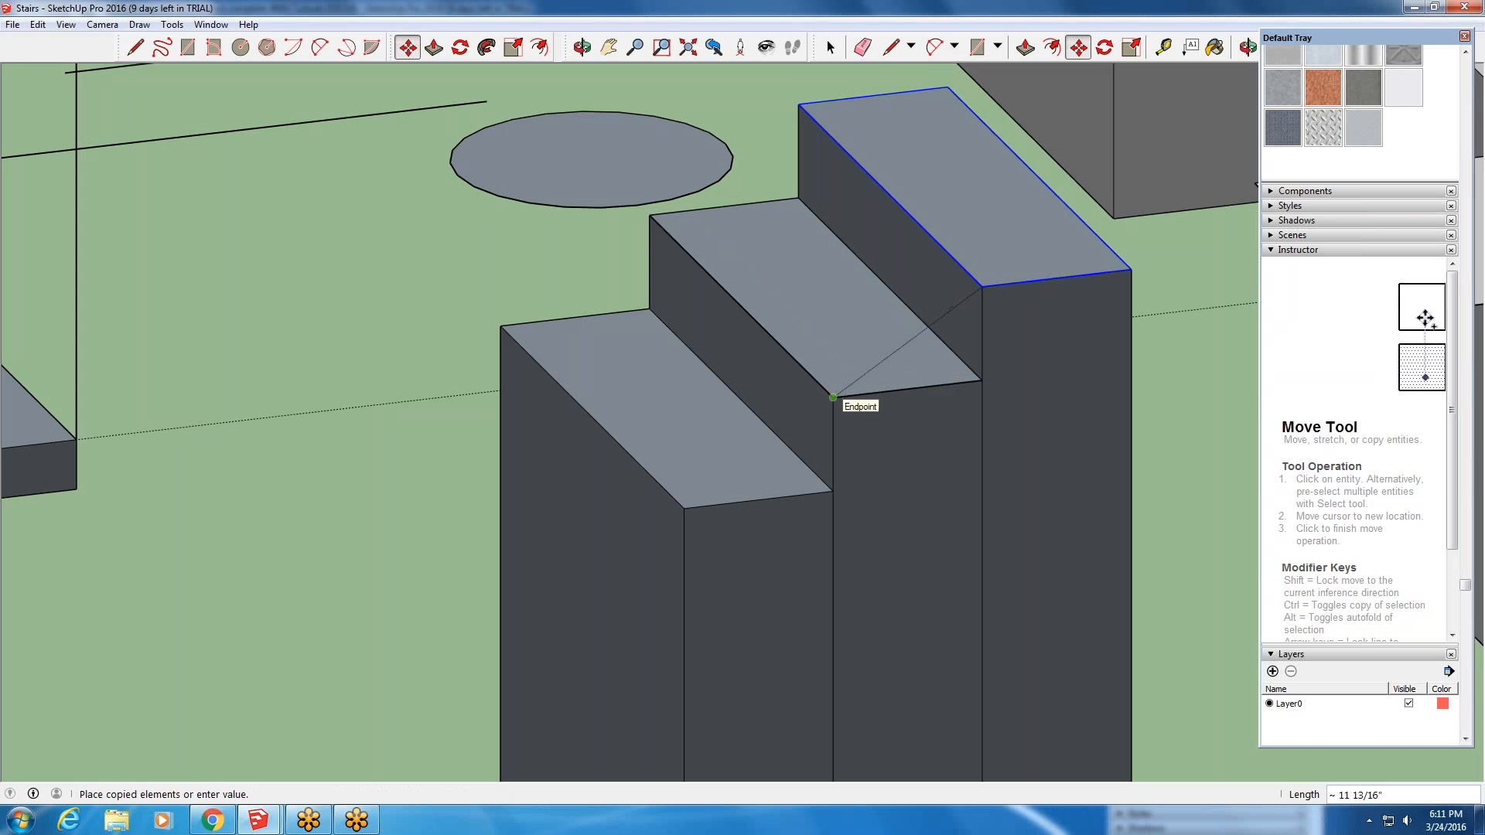
pyautogui.click(829, 395)
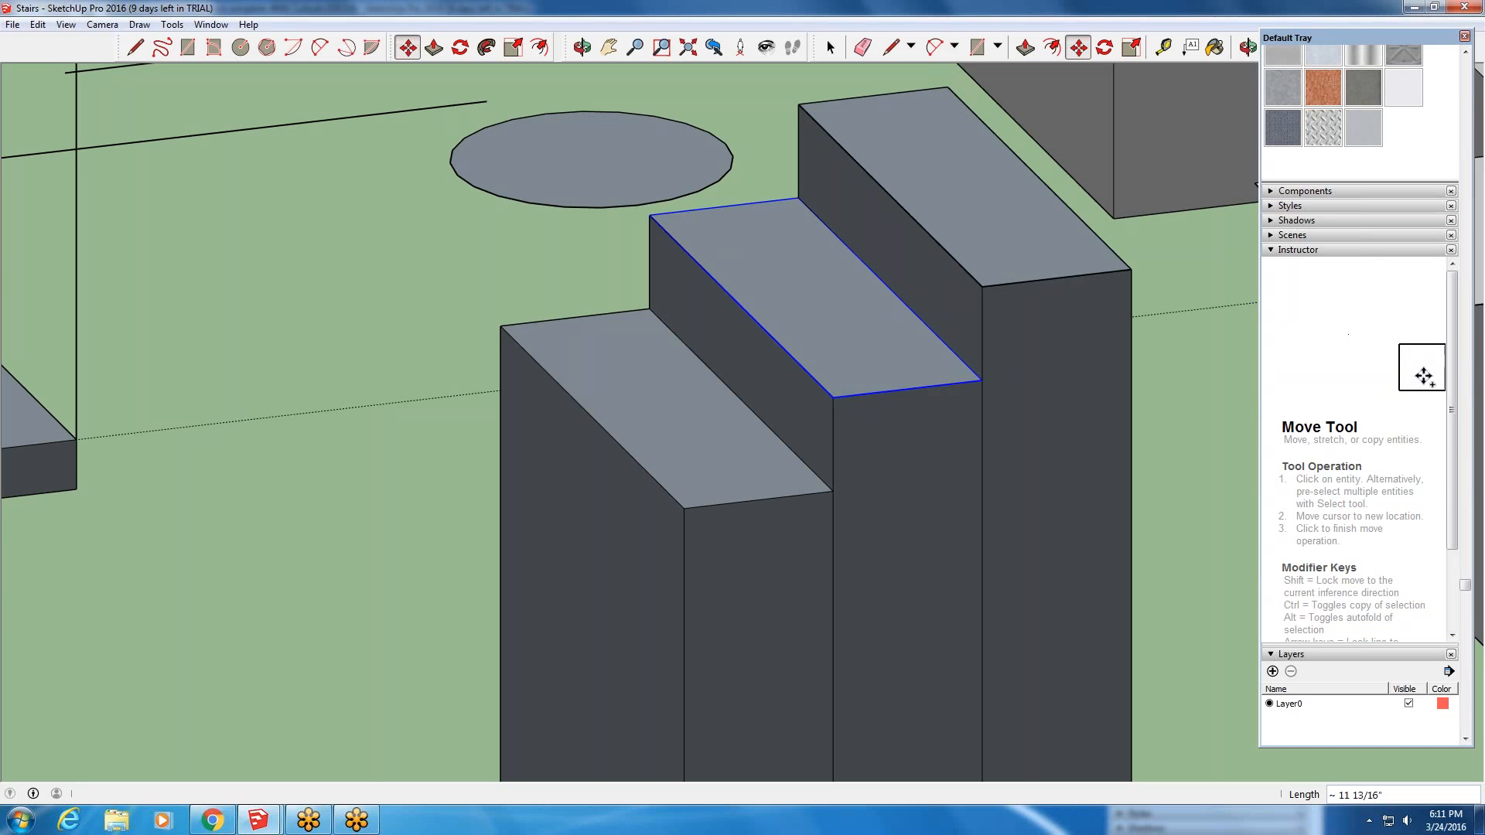
# - Array the tread copy with *19 to repeat it down the flight at the same spacing
pyautogui.write('*')
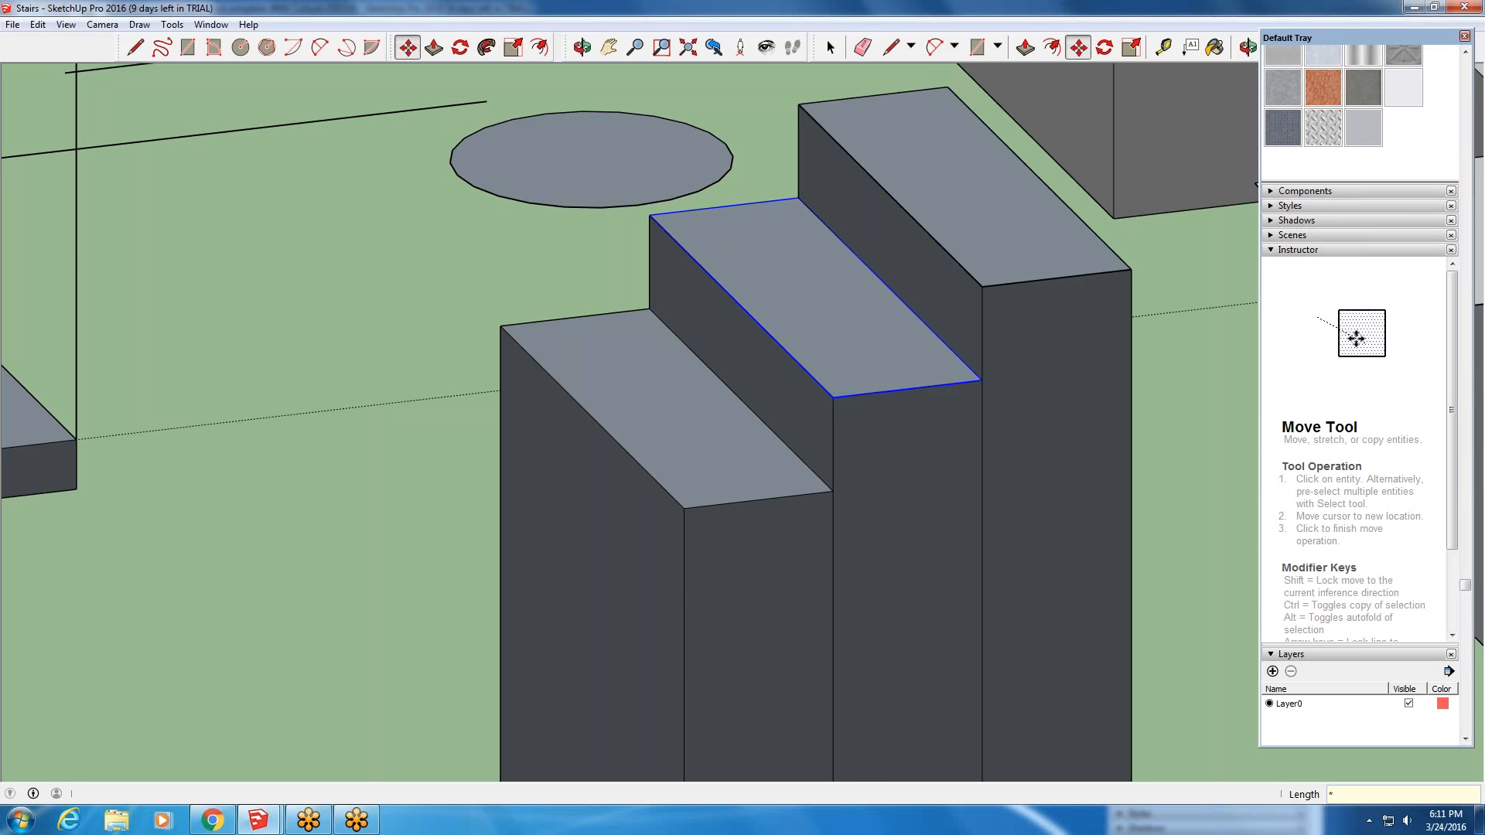
pyautogui.write('19')
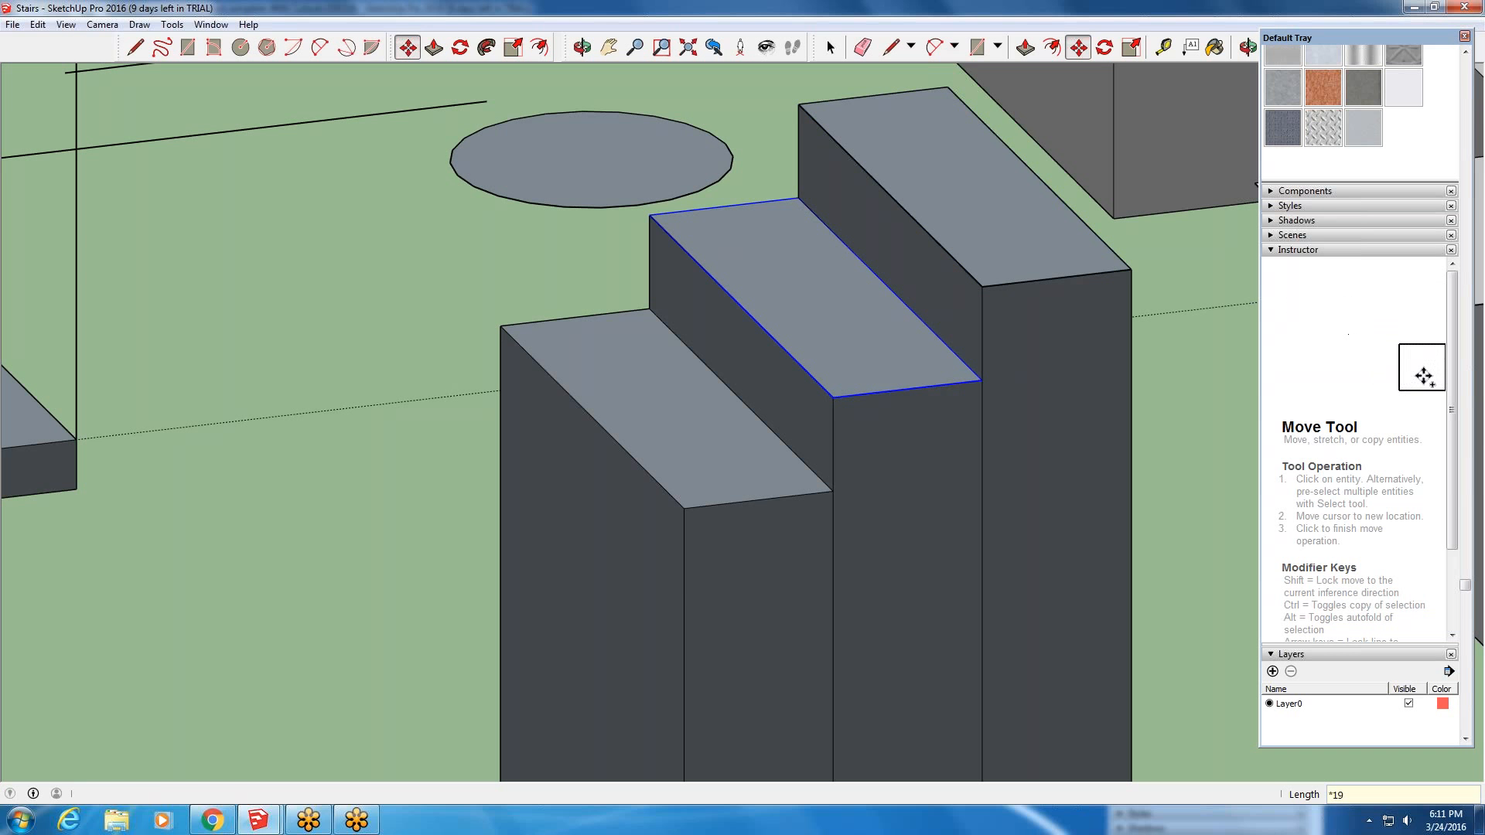
pyautogui.press('Return')
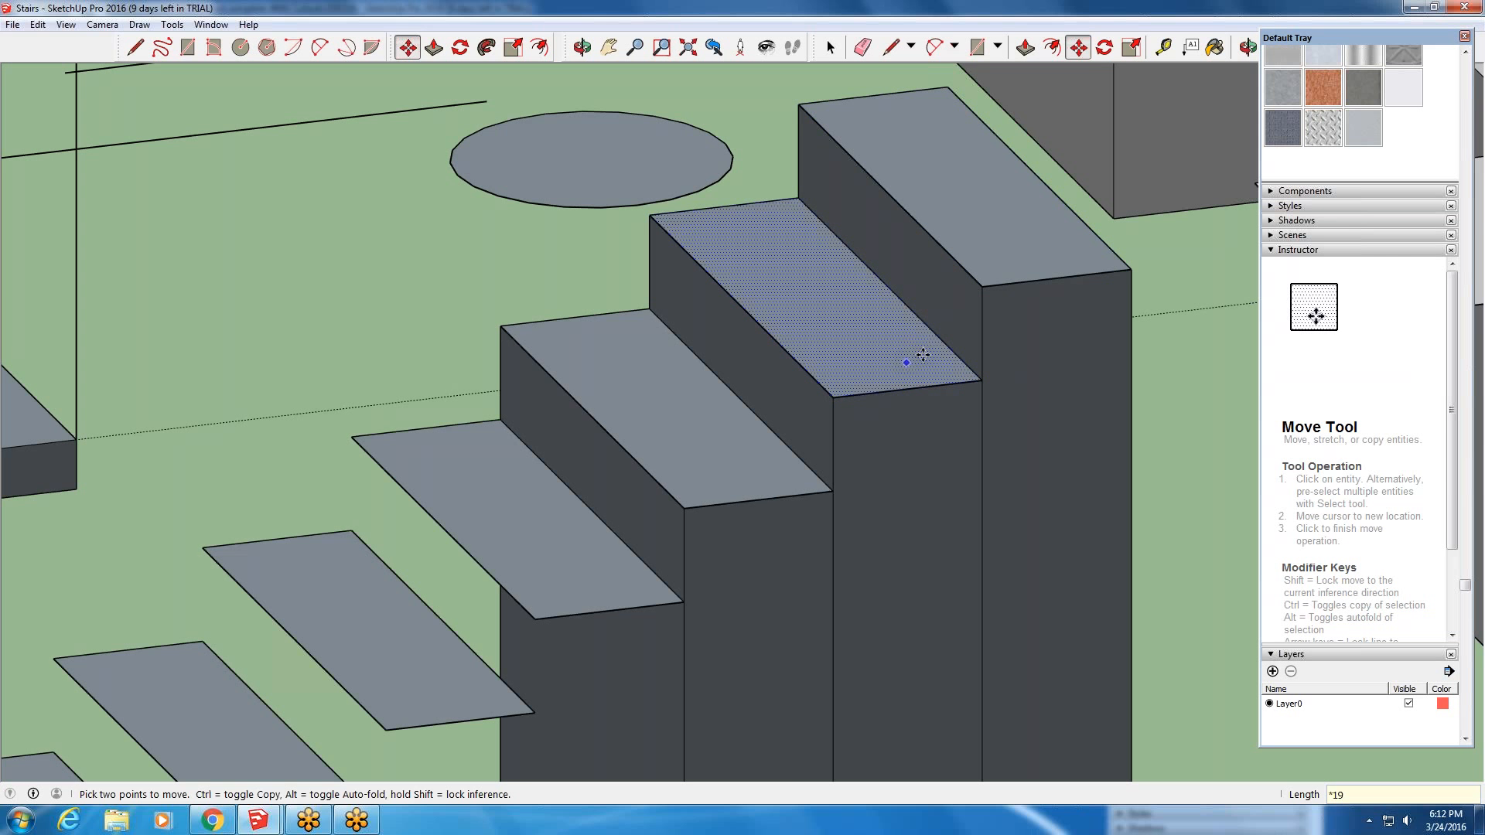
# - Examine the row of arrayed treads from several distances, comparing them with the raised steps and the flat strips below
pyautogui.scroll(-5, 932, 351)
pyautogui.scroll(-3, 934, 350)
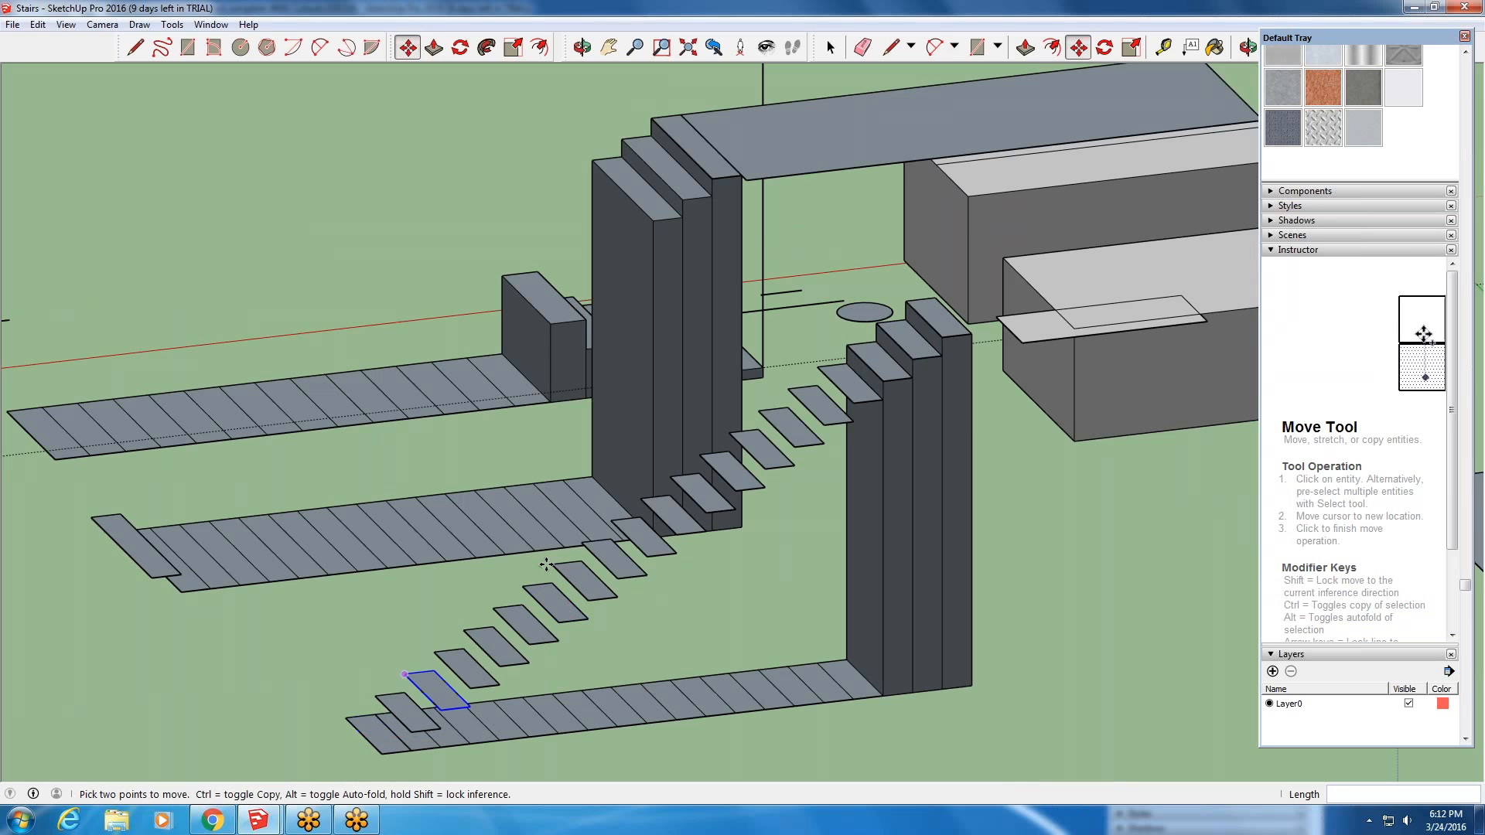
pyautogui.scroll(2, 712, 481)
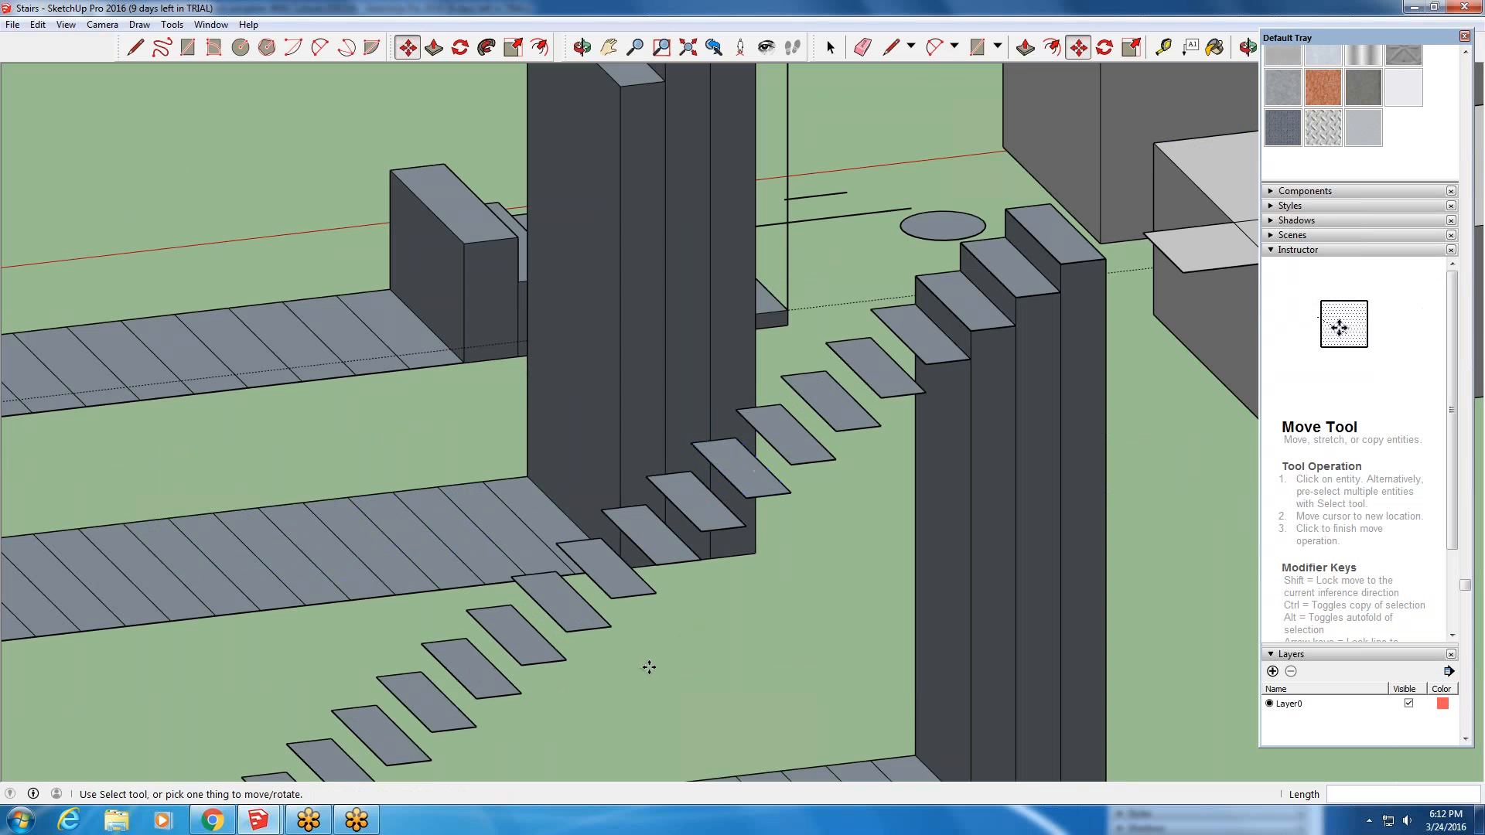
pyautogui.scroll(1, 970, 326)
pyautogui.scroll(2, 969, 327)
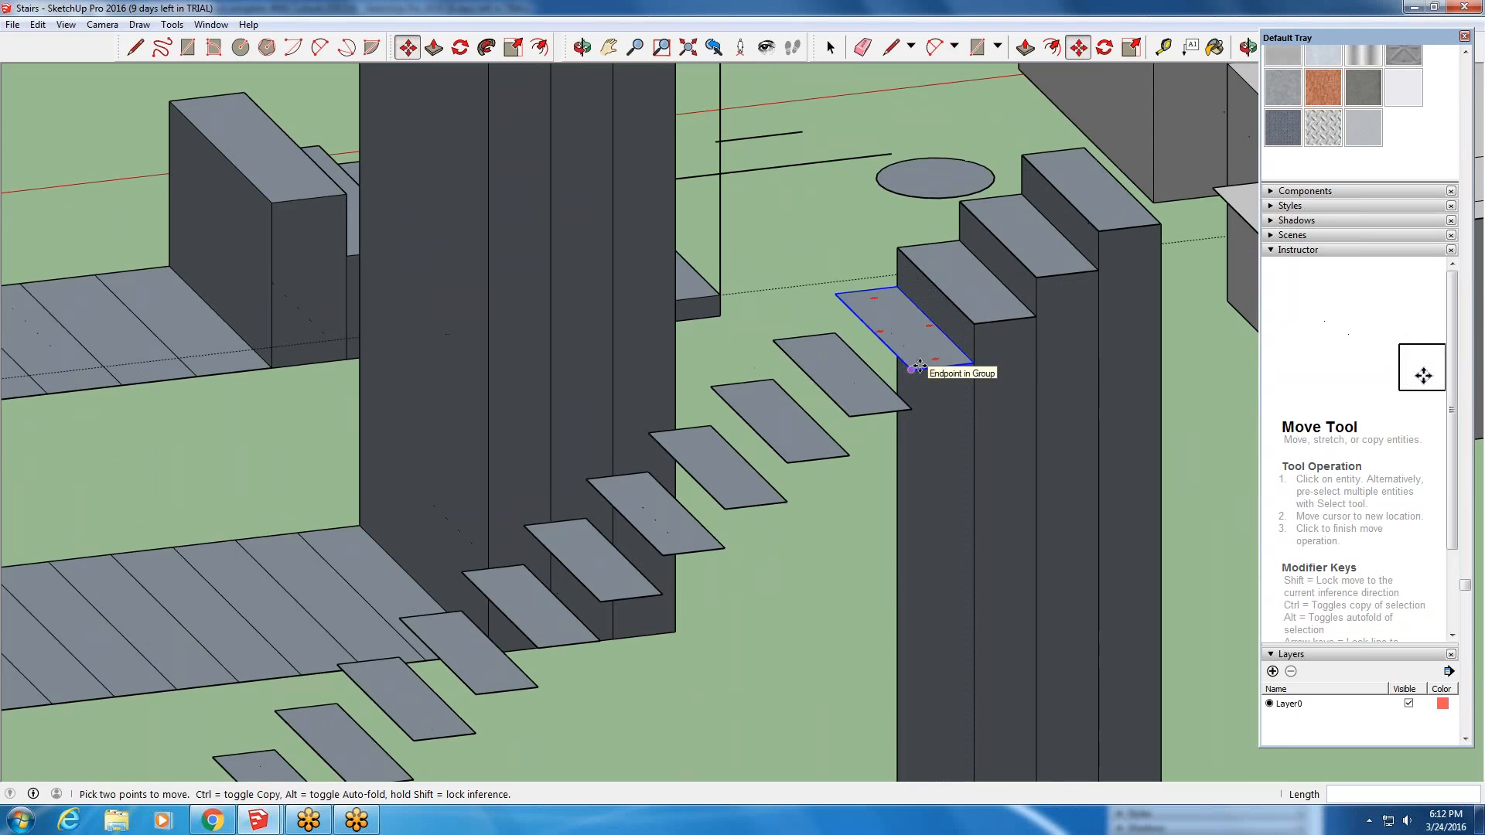
pyautogui.click(911, 370)
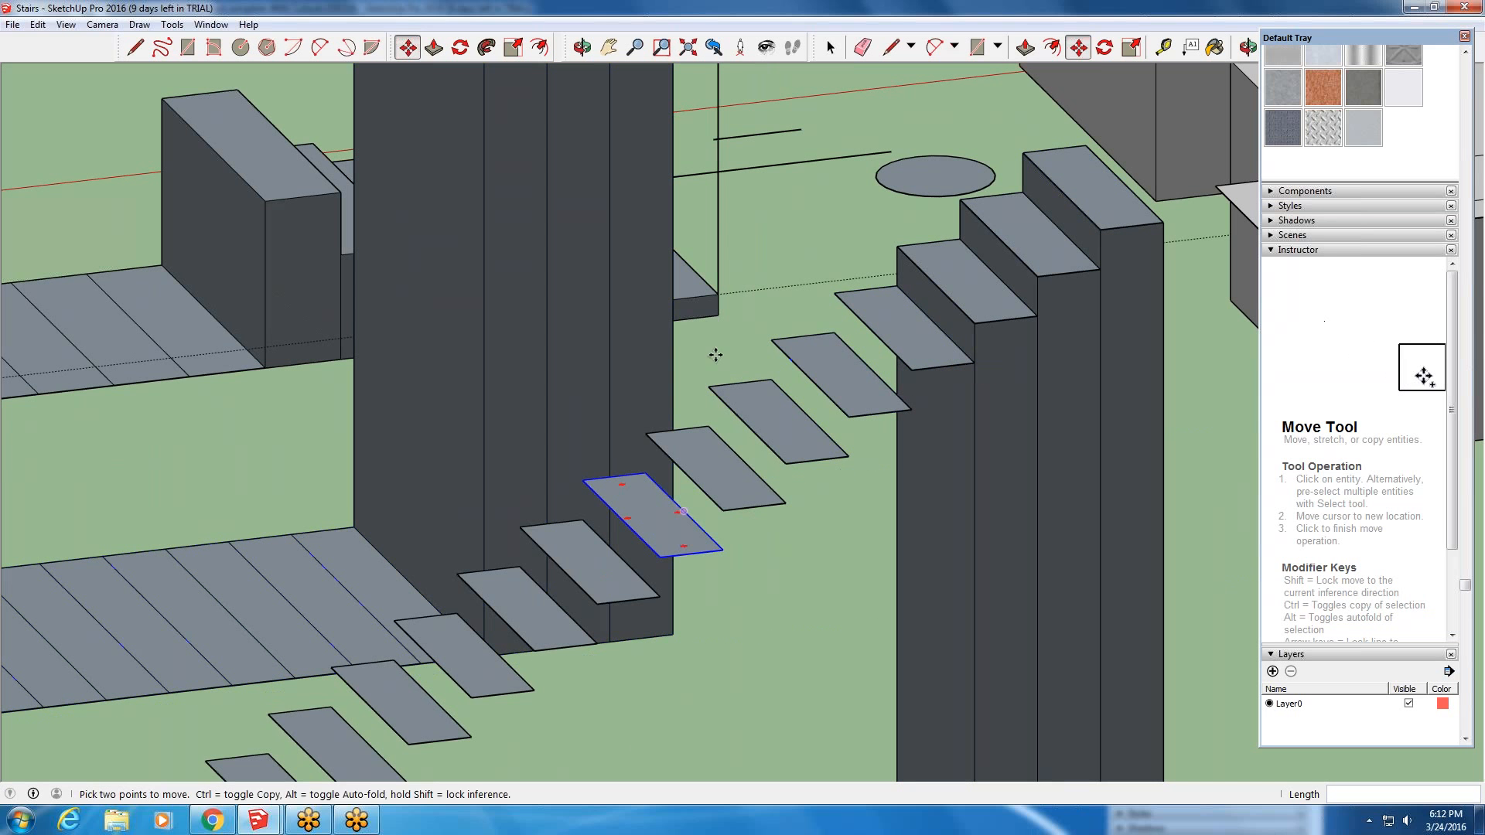
pyautogui.scroll(-5, 785, 404)
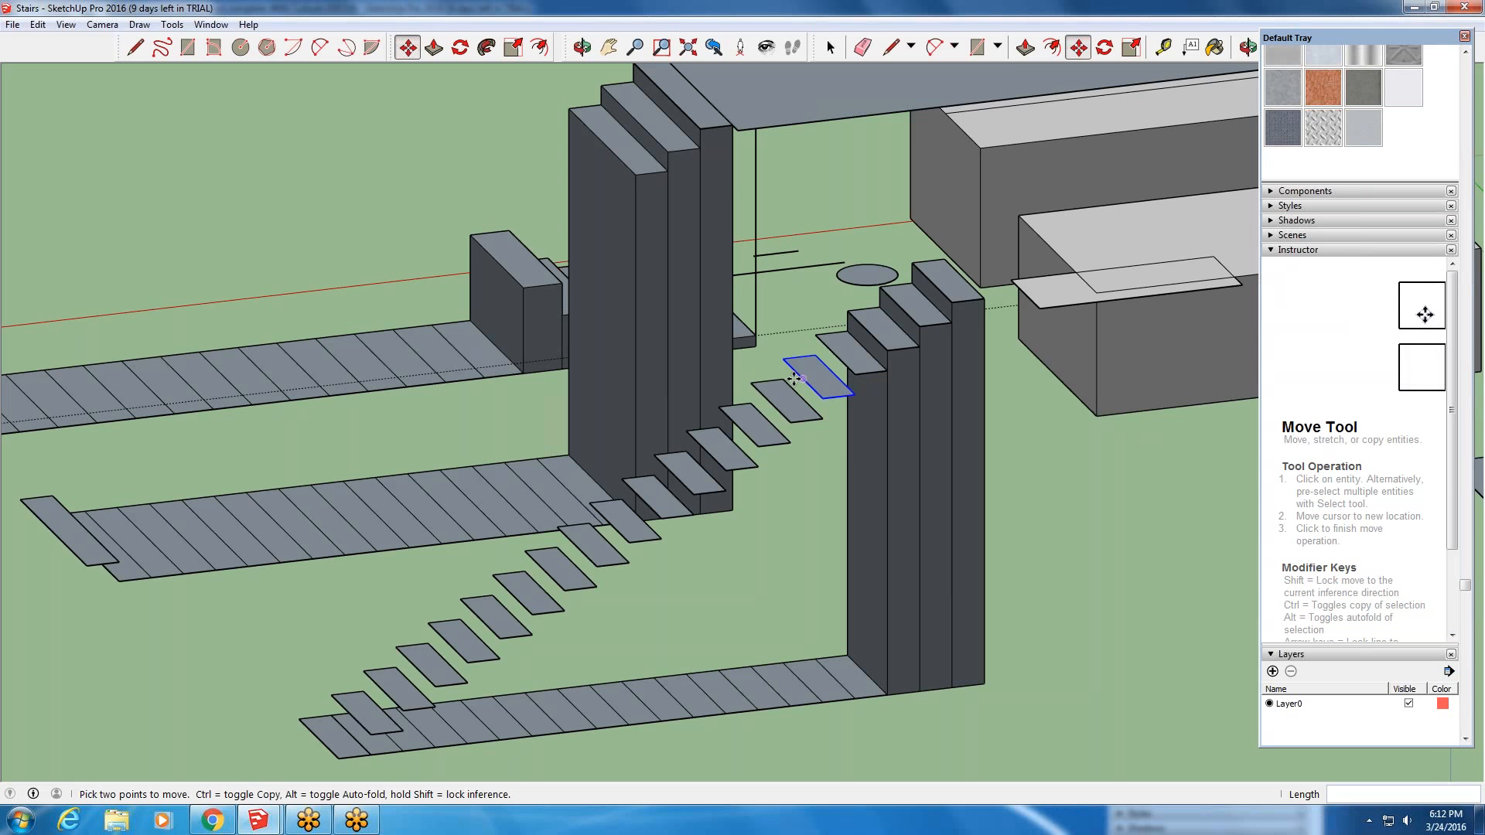
pyautogui.scroll(6, 794, 378)
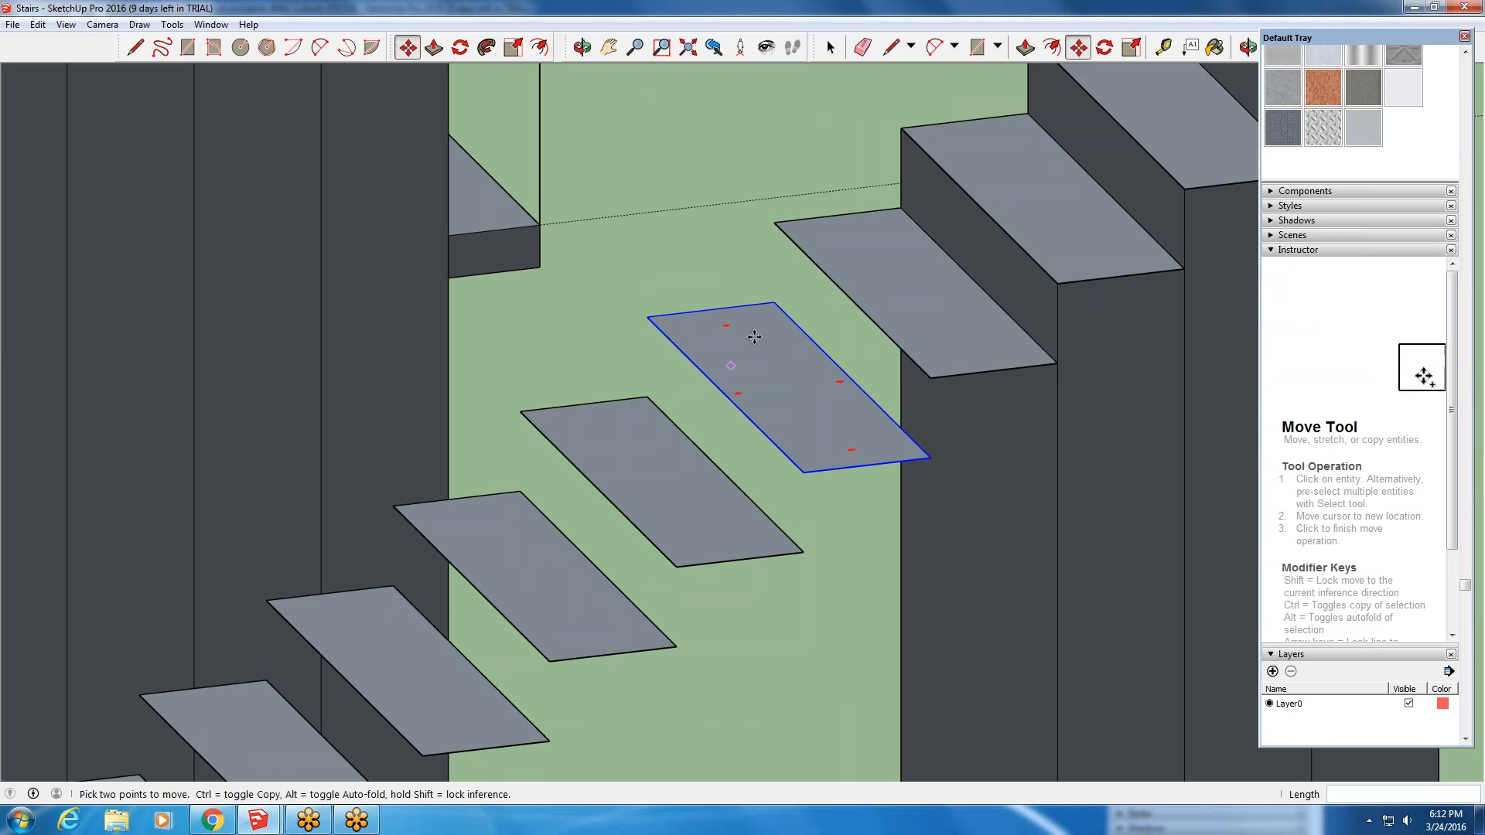
pyautogui.scroll(-3, 742, 355)
pyautogui.scroll(4, 754, 364)
pyautogui.scroll(-5, 768, 392)
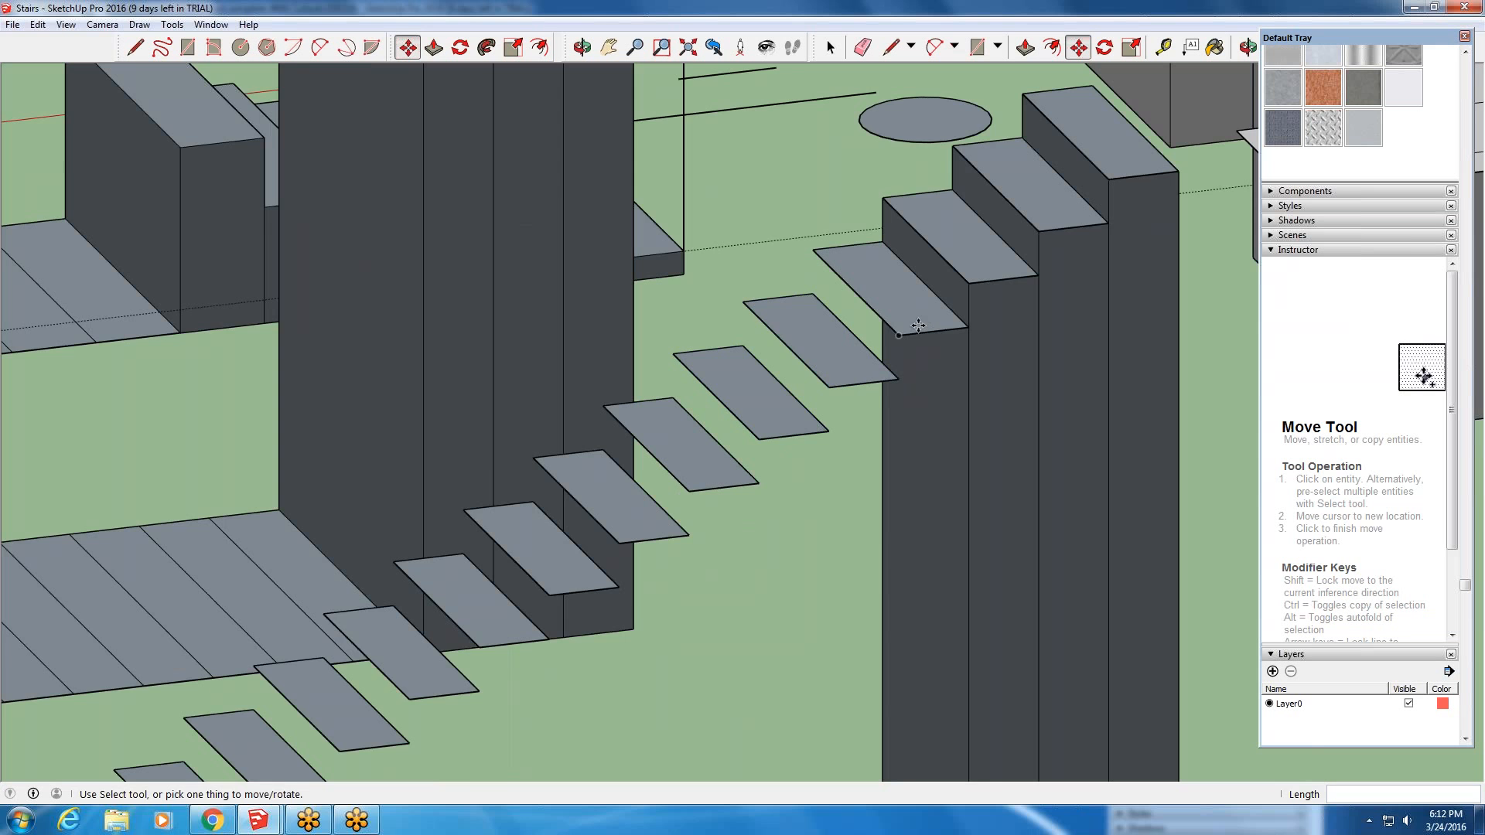
# - Open one of the arrayed tread groups, push/pull its face 6" downward and leave the group
pyautogui.scroll(2, 901, 350)
pyautogui.click(829, 57)
pyautogui.doubleClick(749, 350)
pyautogui.click(768, 330)
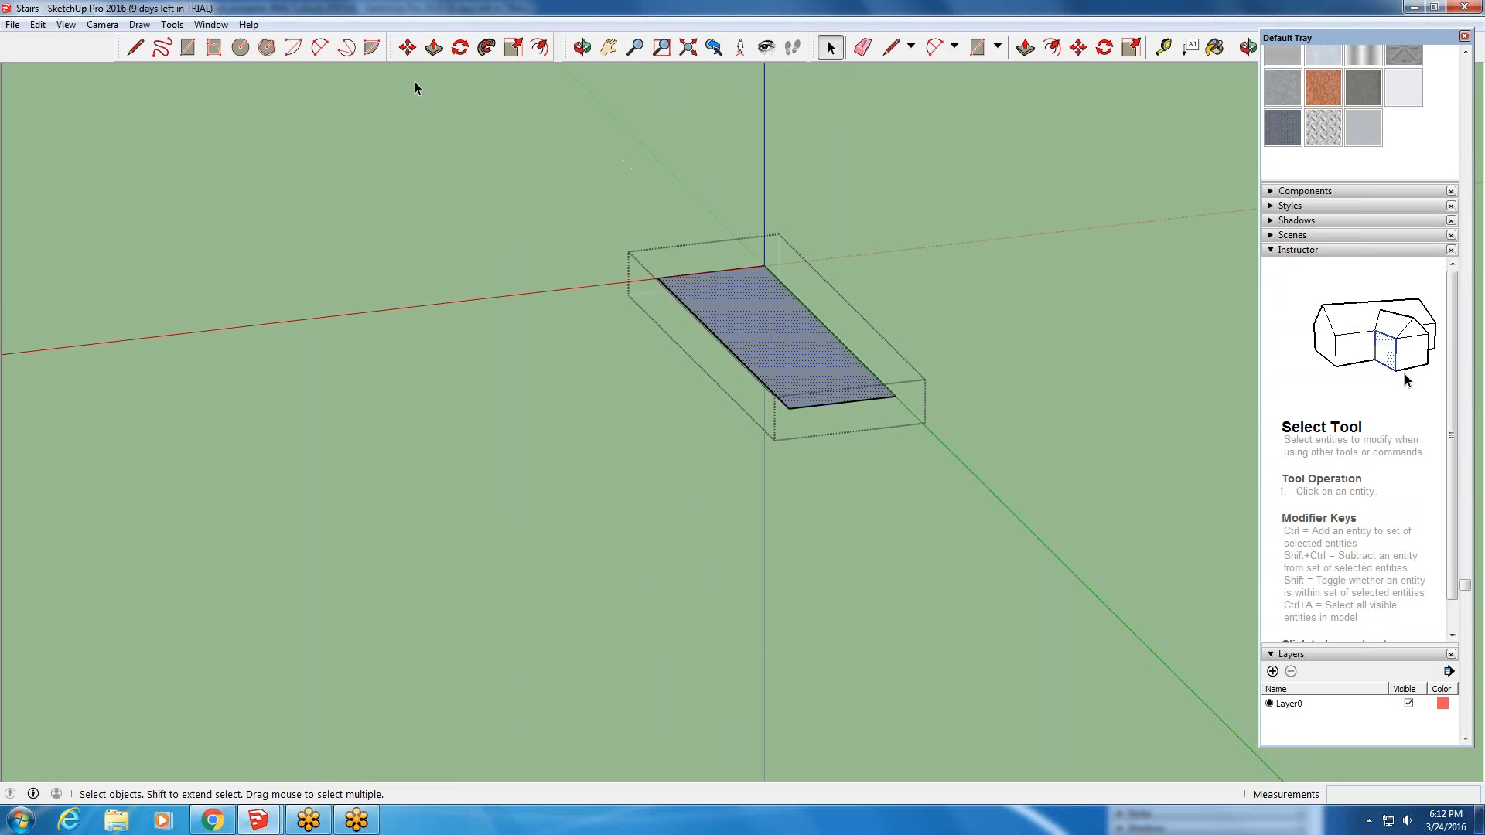
pyautogui.click(433, 48)
pyautogui.moveTo(758, 354); pyautogui.dragTo(754, 406)
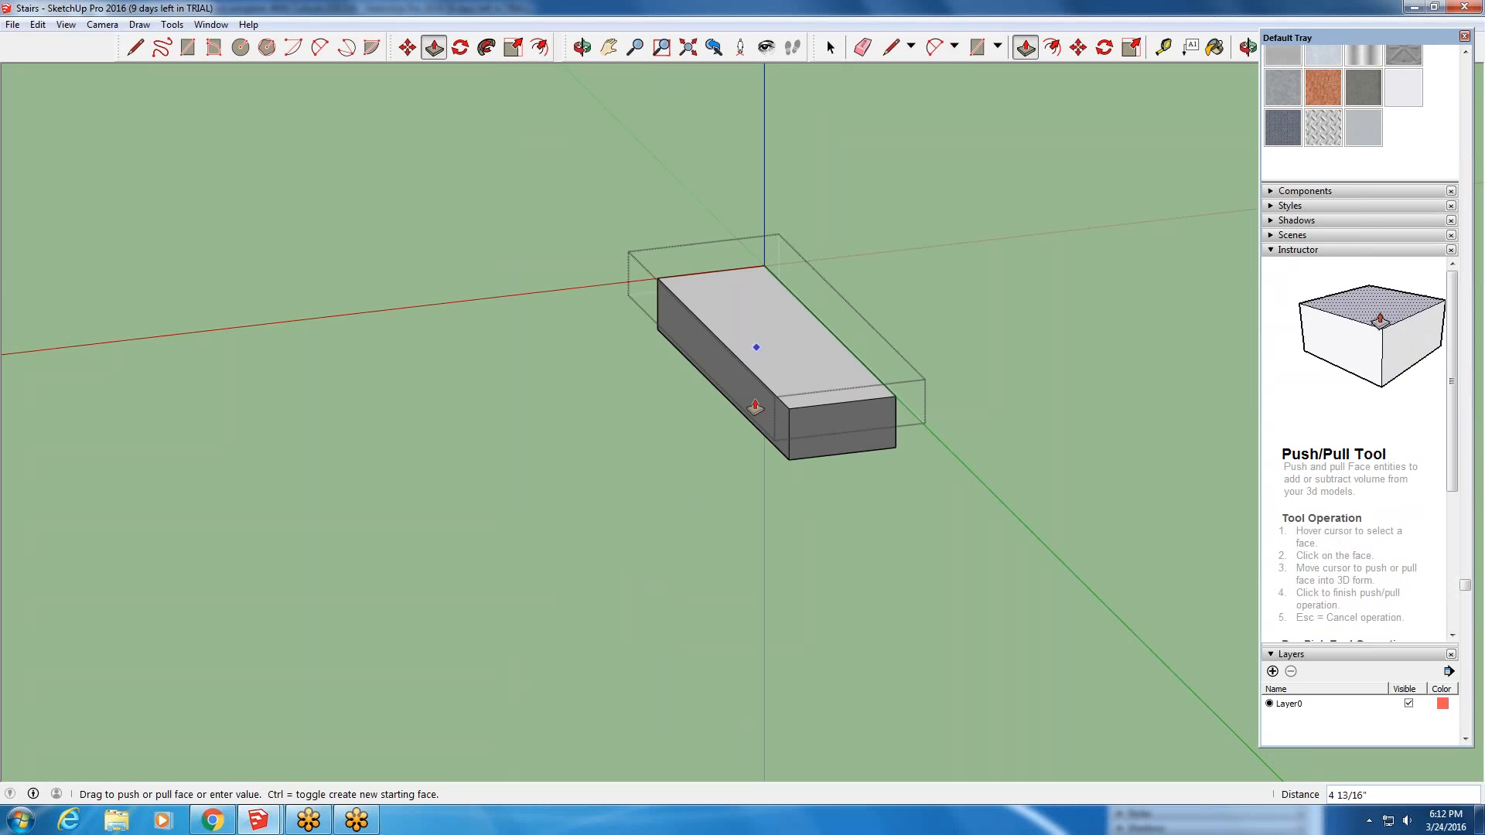
pyautogui.write('6')
pyautogui.press('Return')
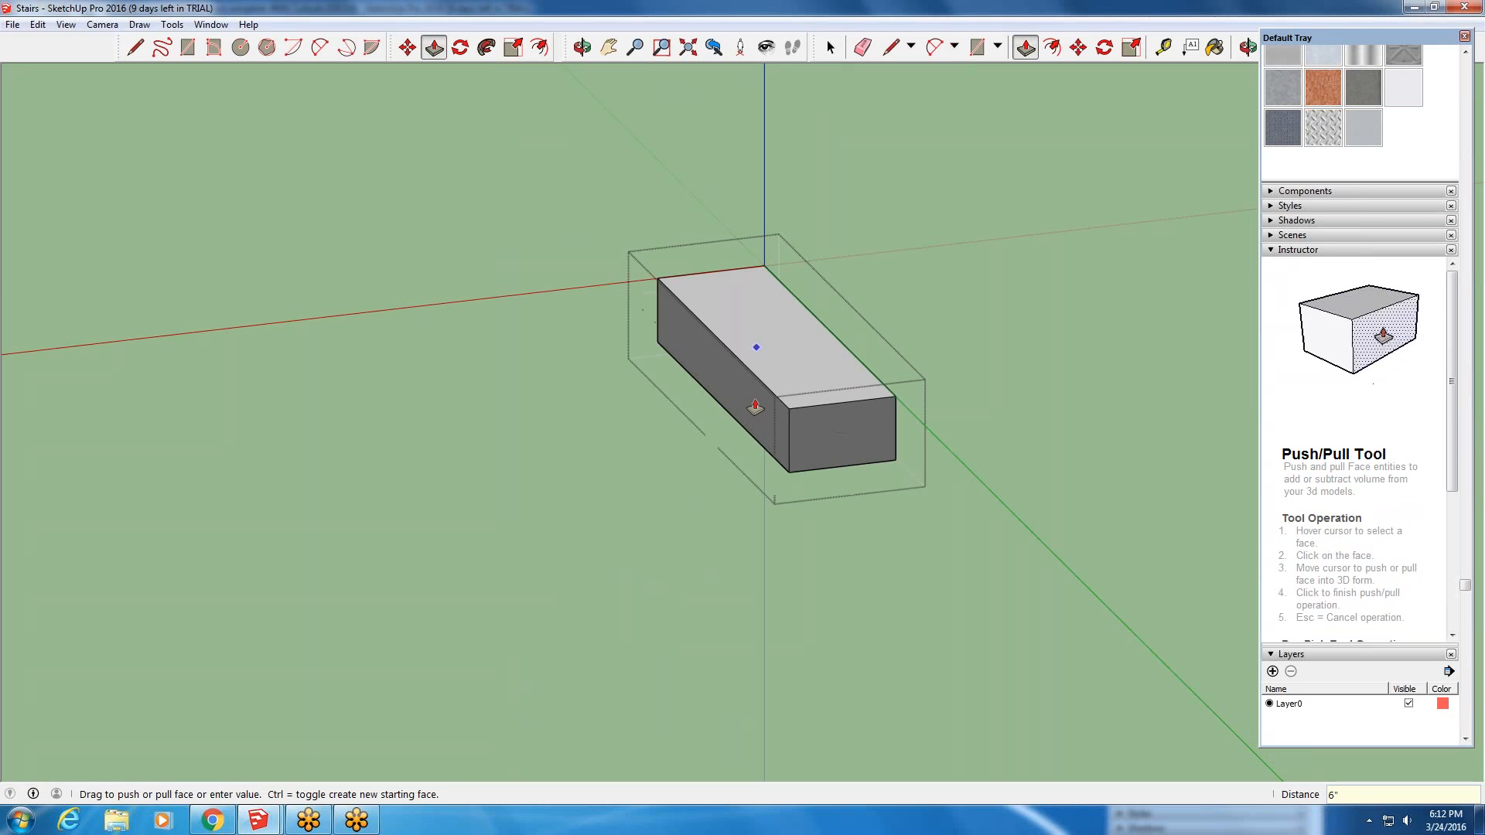
pyautogui.scroll(-1, 738, 414)
pyautogui.scroll(-2, 739, 413)
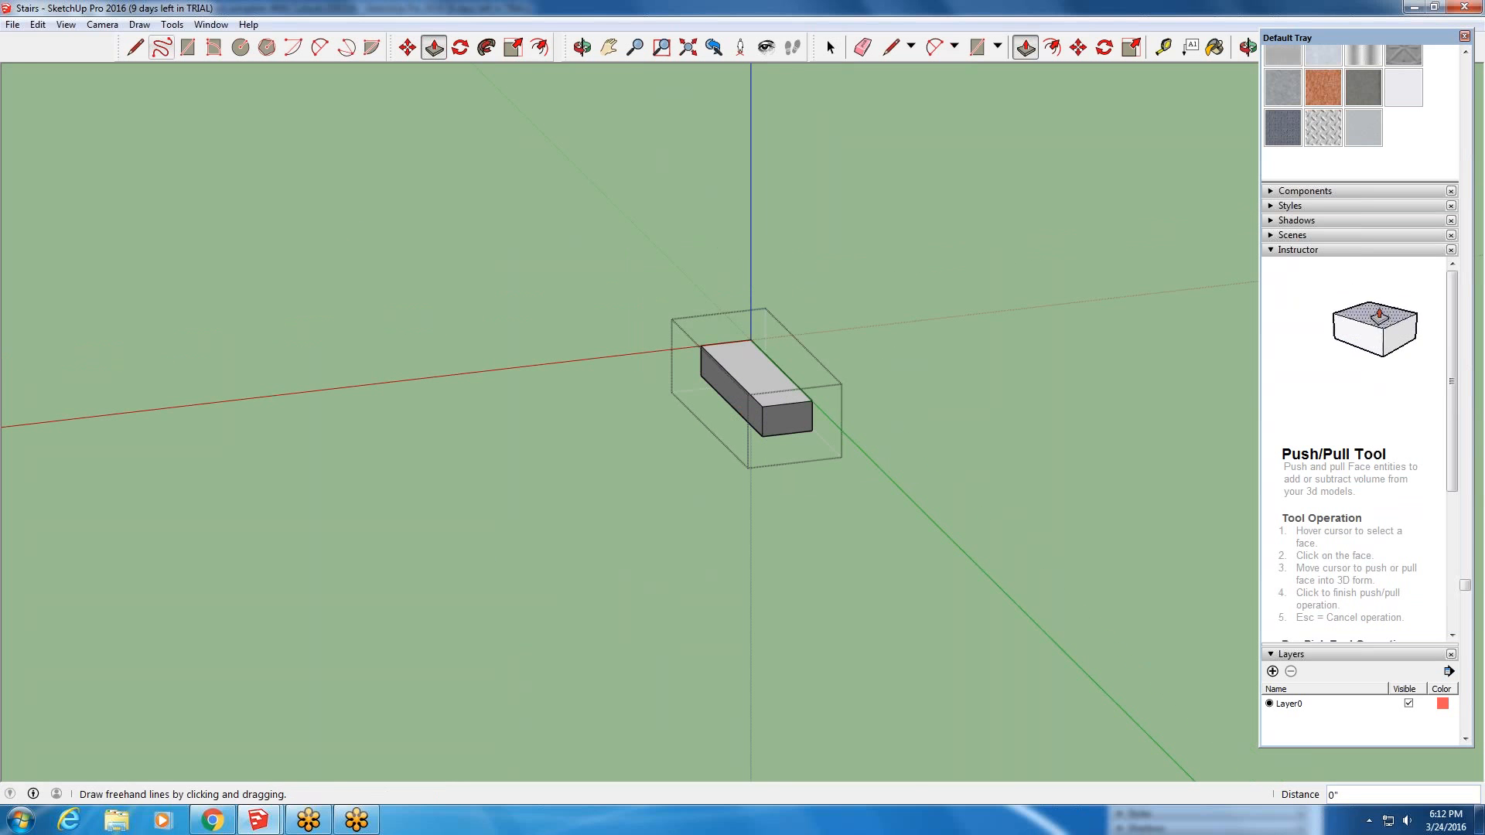
pyautogui.click(831, 47)
pyautogui.press('Escape')
# - Undo the group edit with its 6" push/pull and the array of tread copies
pyautogui.scroll(-3, 692, 395)
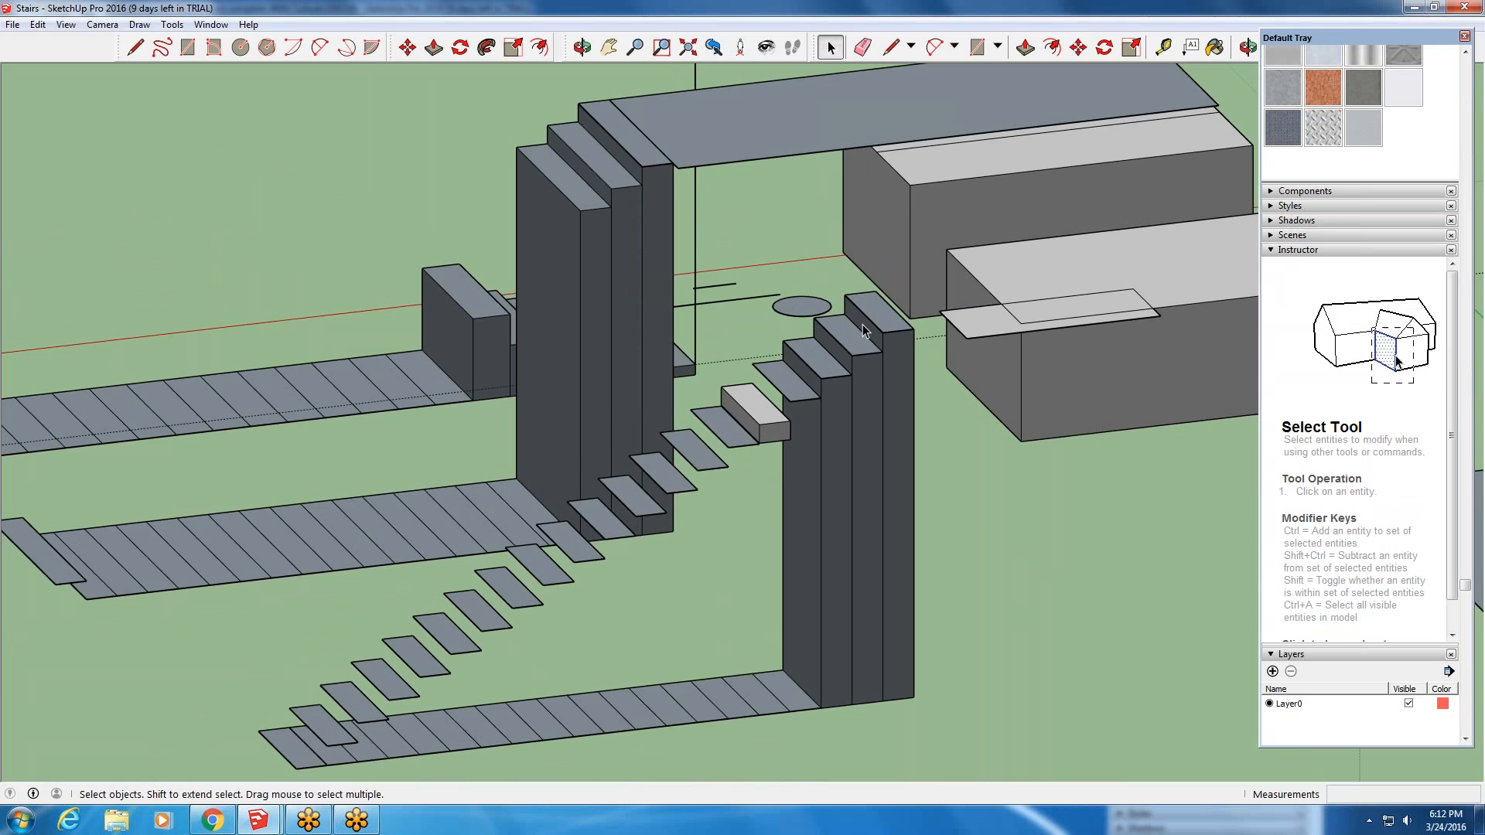
pyautogui.scroll(2, 784, 525)
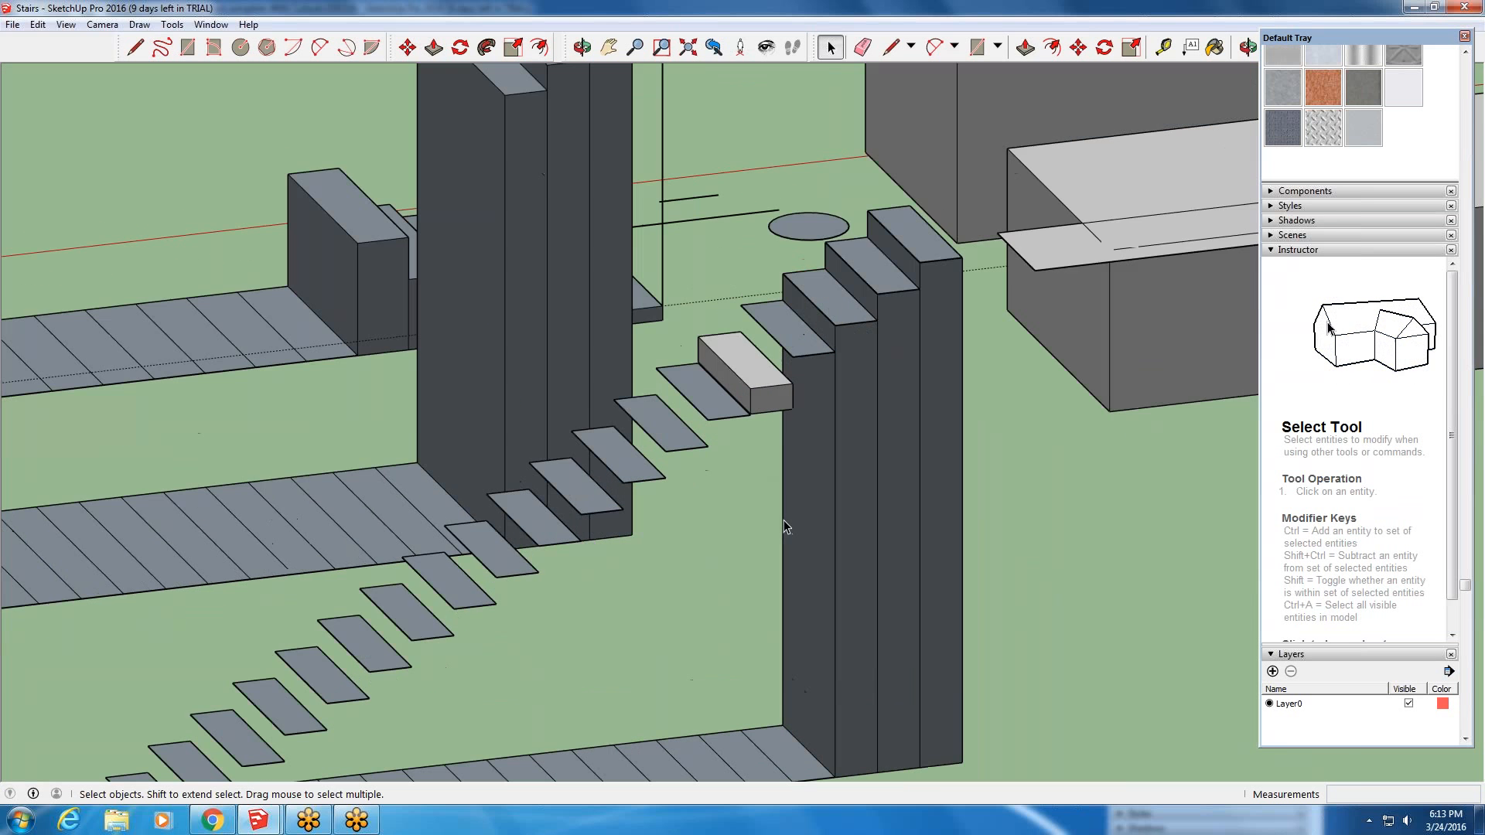
pyautogui.scroll(-2, 685, 411)
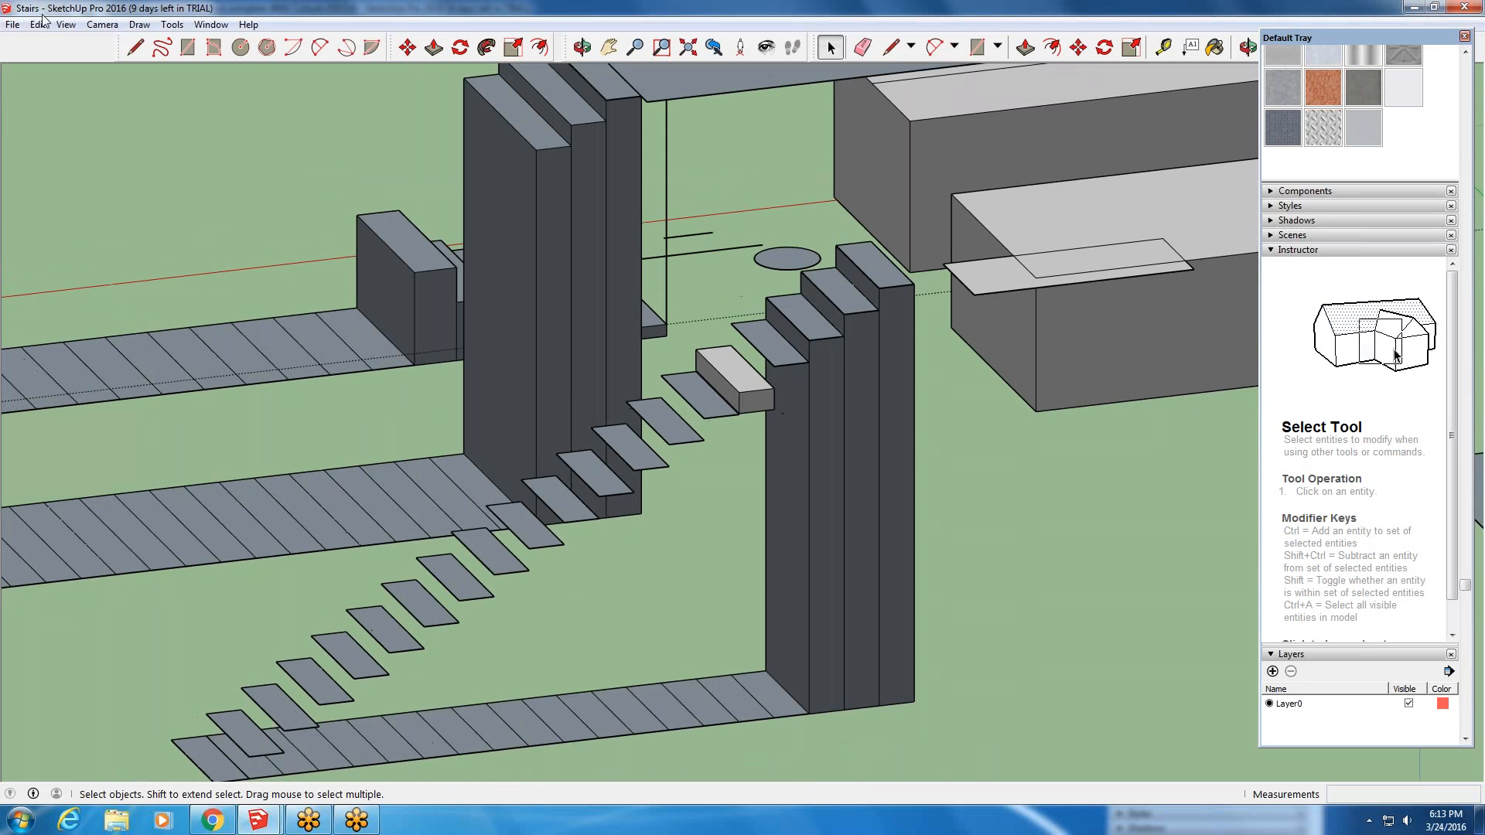
pyautogui.click(34, 23)
pyautogui.click(46, 42)
pyautogui.click(37, 24)
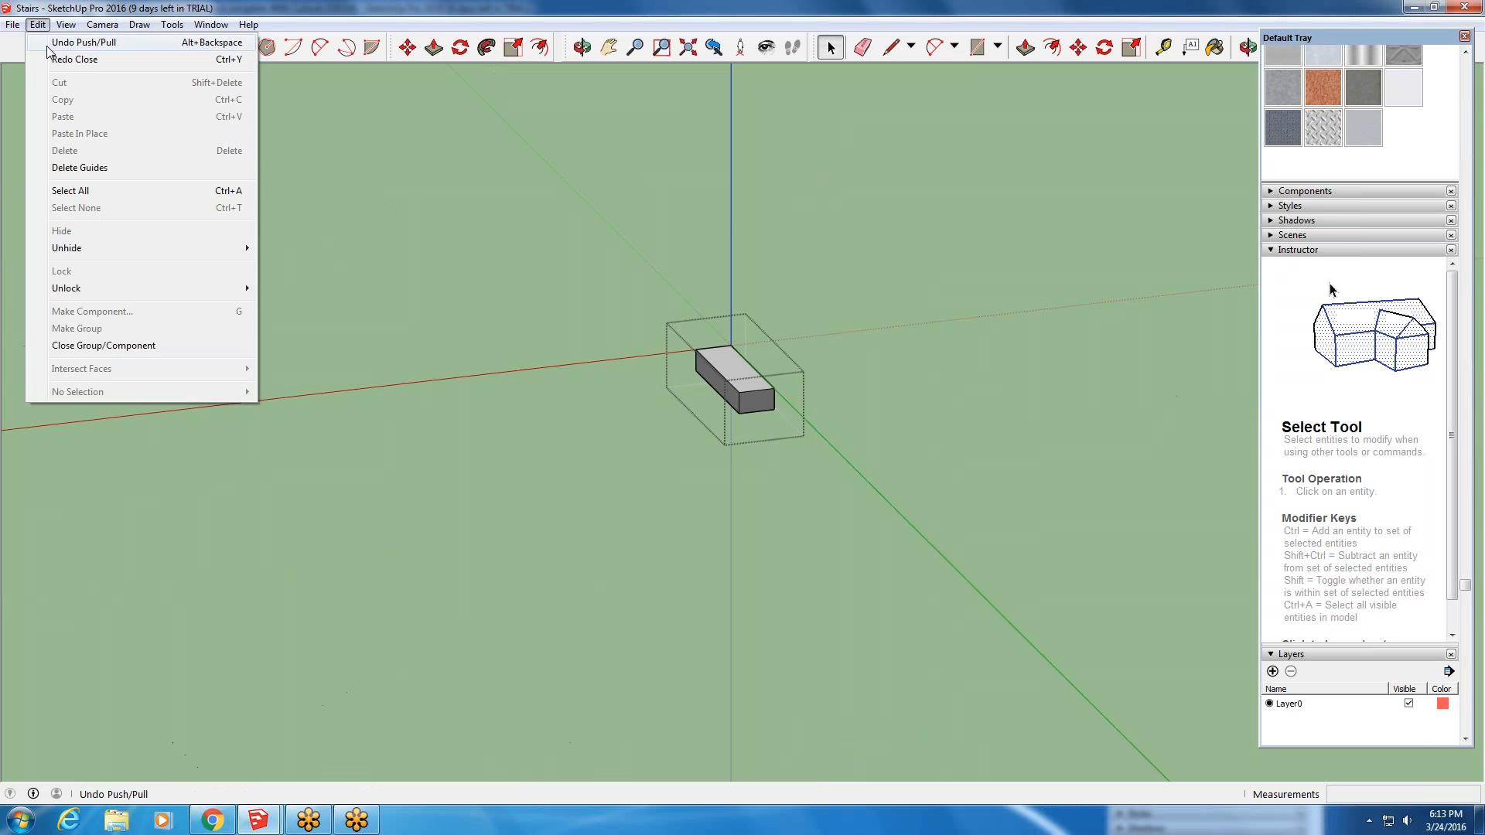
pyautogui.click(39, 41)
pyautogui.click(37, 24)
pyautogui.click(39, 42)
pyautogui.click(38, 24)
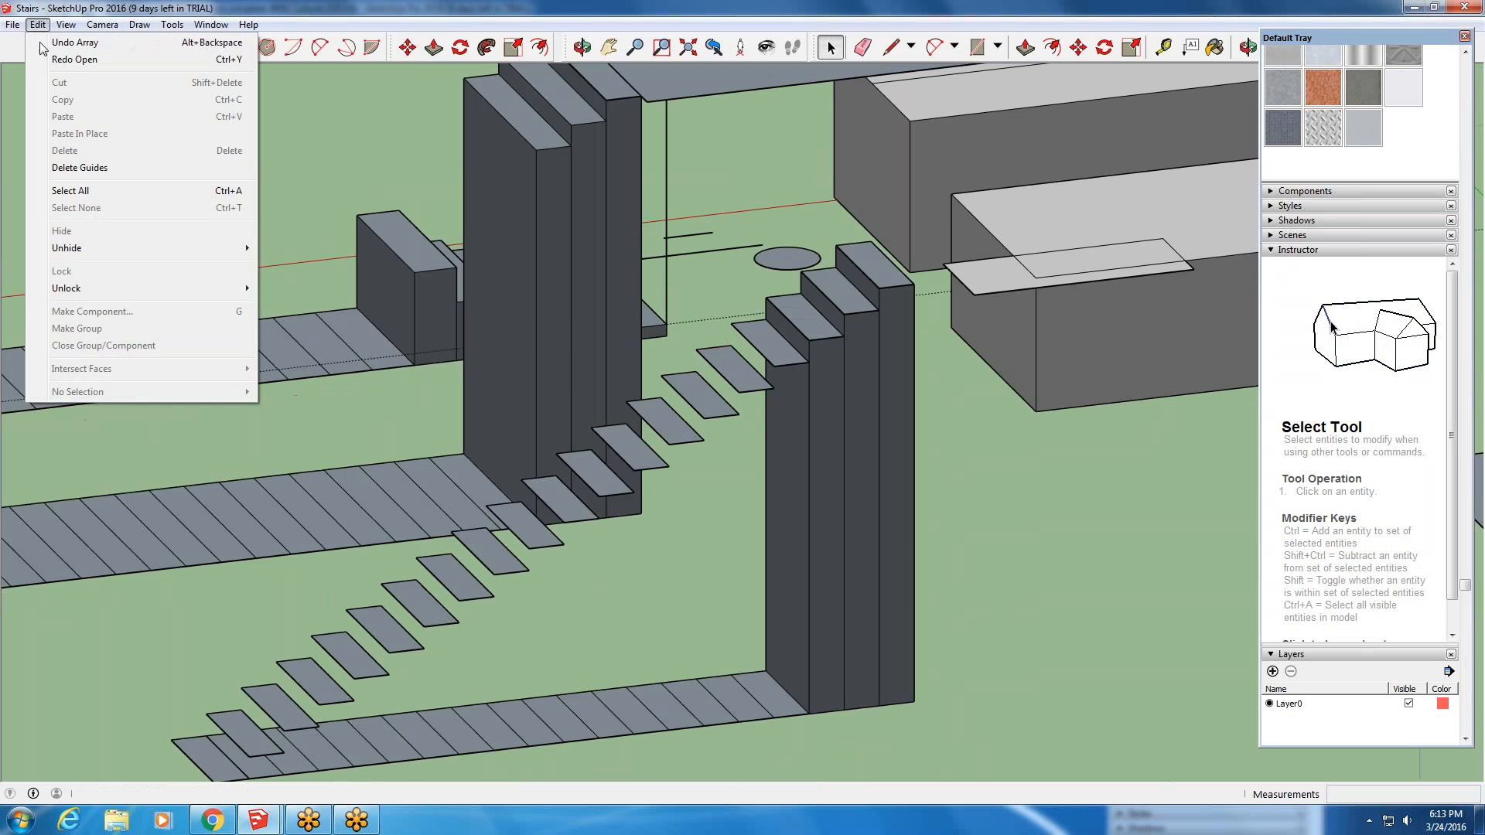
pyautogui.click(42, 45)
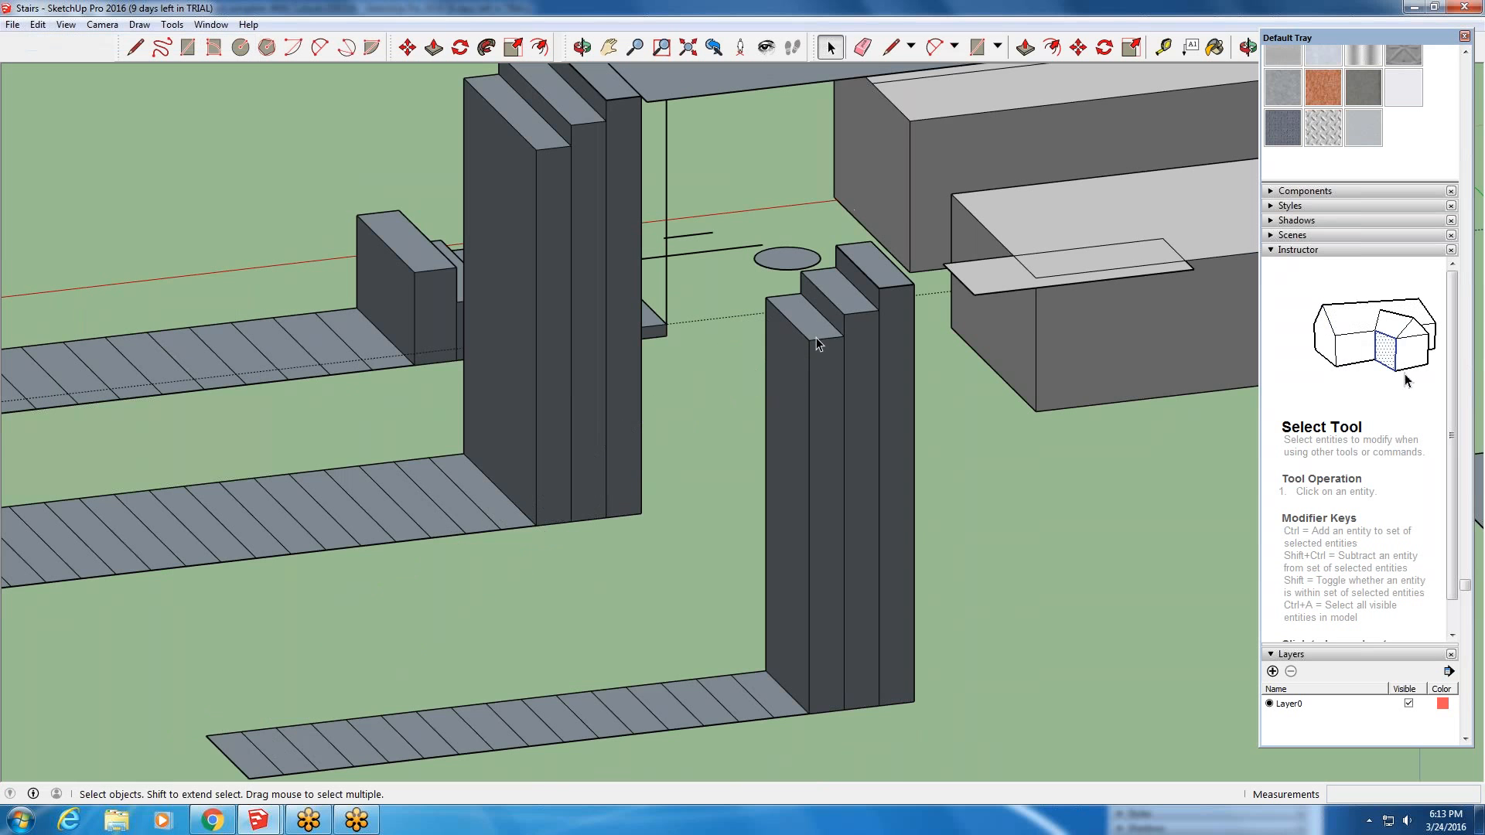
# - Select the top face of the lowest raised step together with its edges and make it a group
pyautogui.scroll(2, 815, 388)
pyautogui.scroll(2, 825, 334)
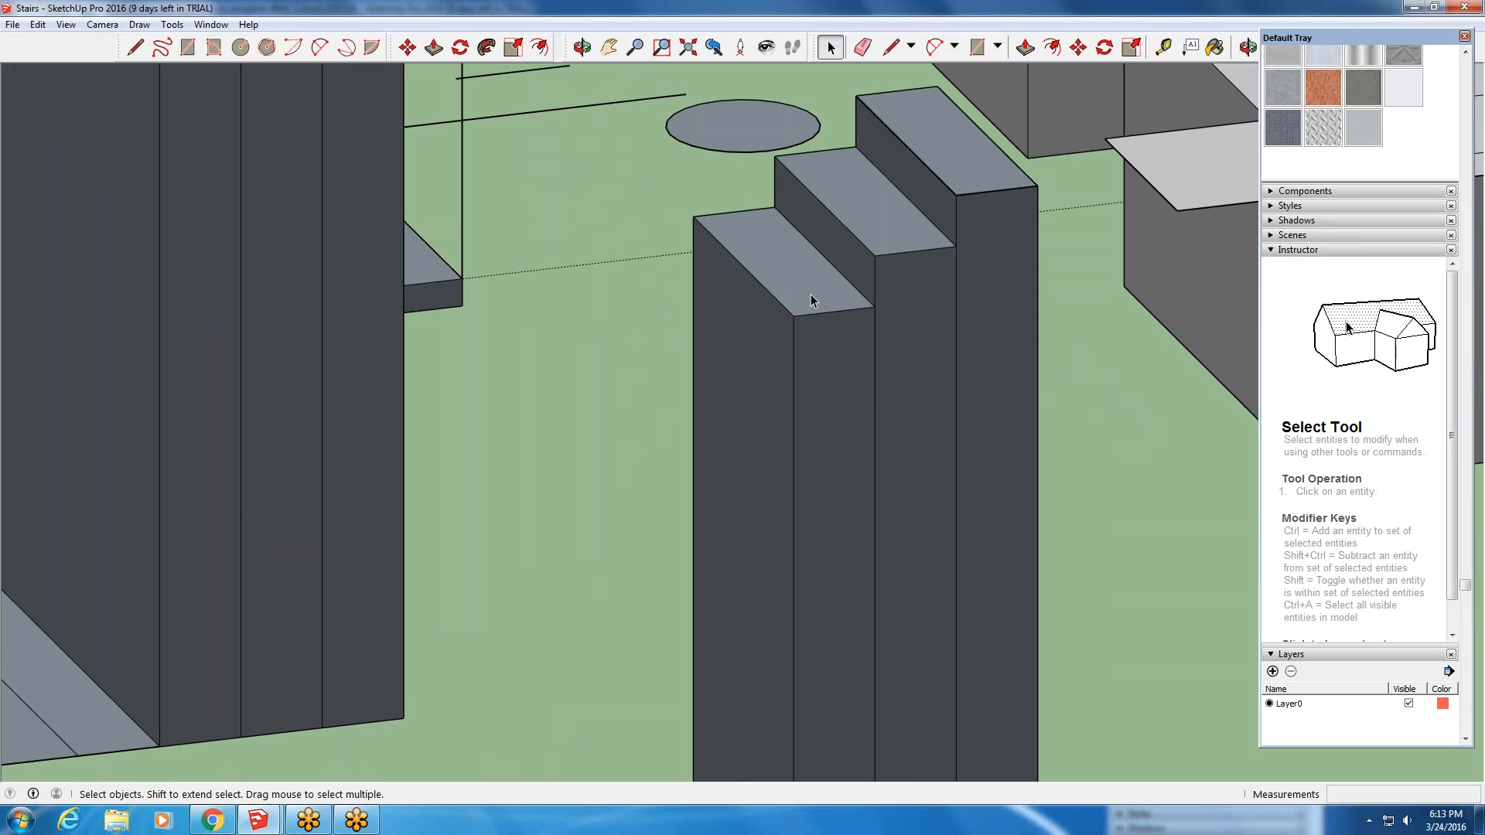
pyautogui.click(821, 276)
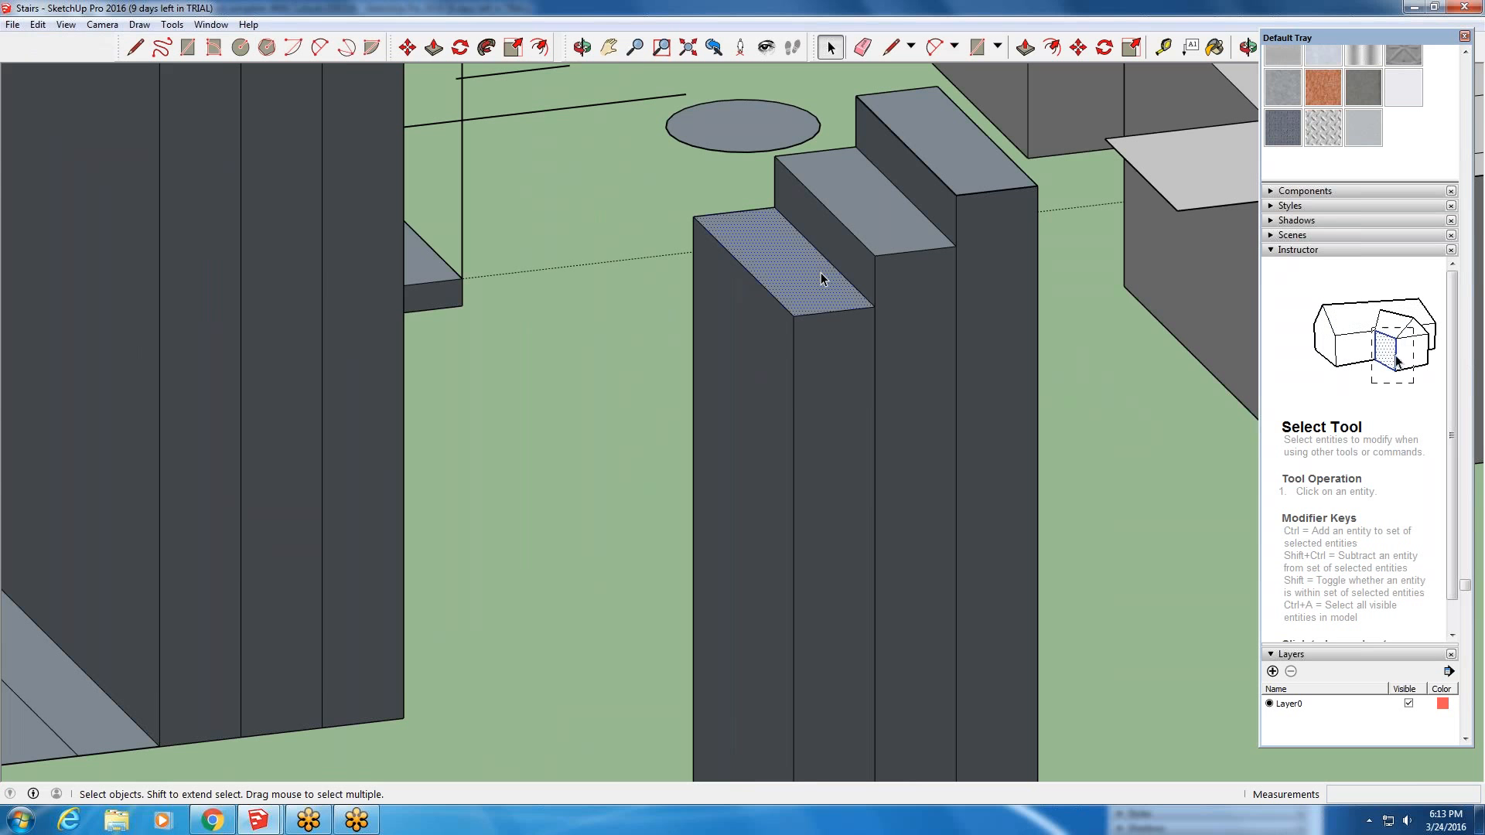
pyautogui.doubleClick(818, 289)
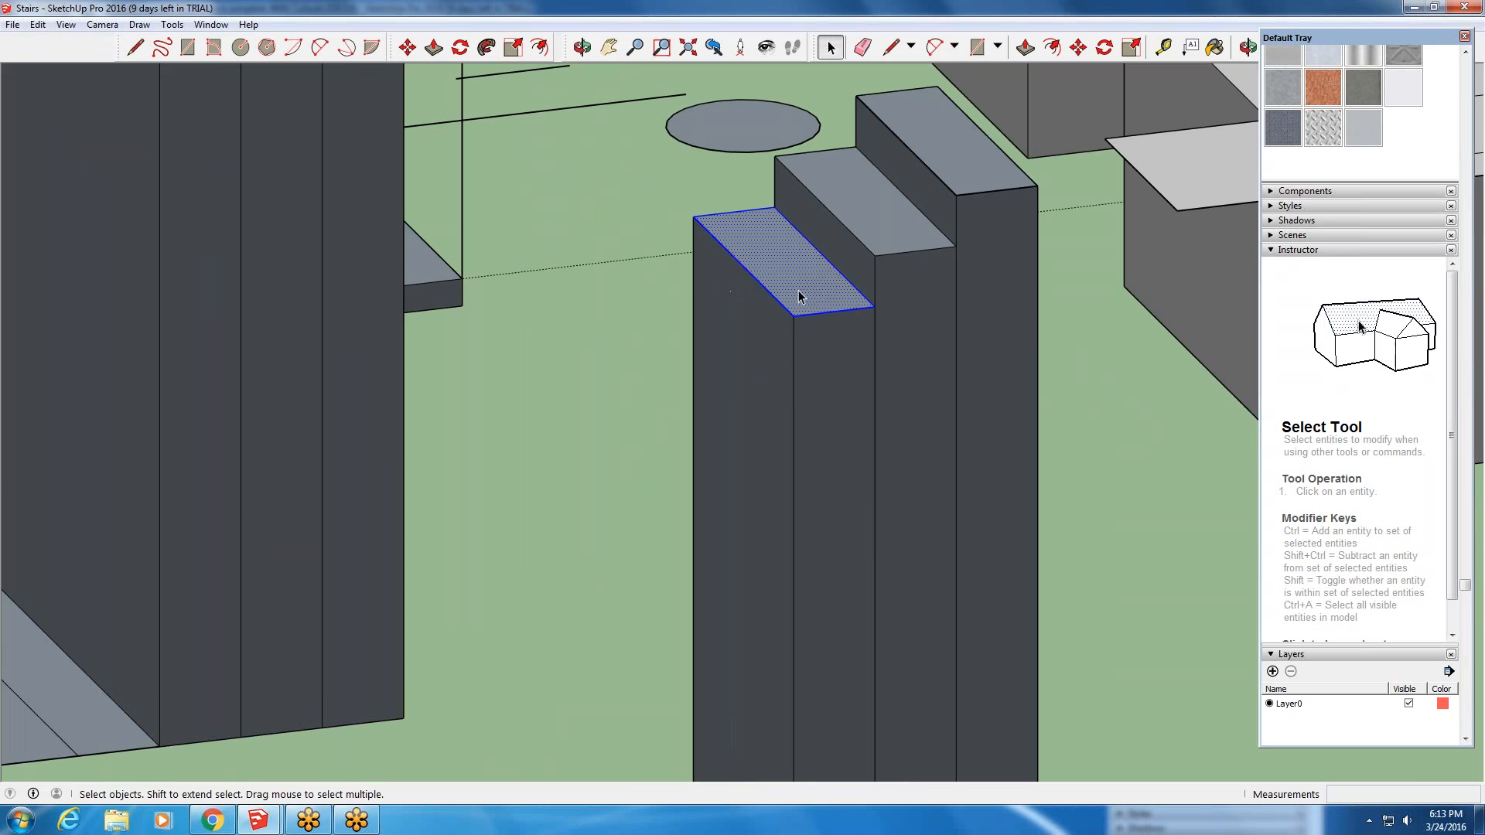
pyautogui.rightClick(799, 293)
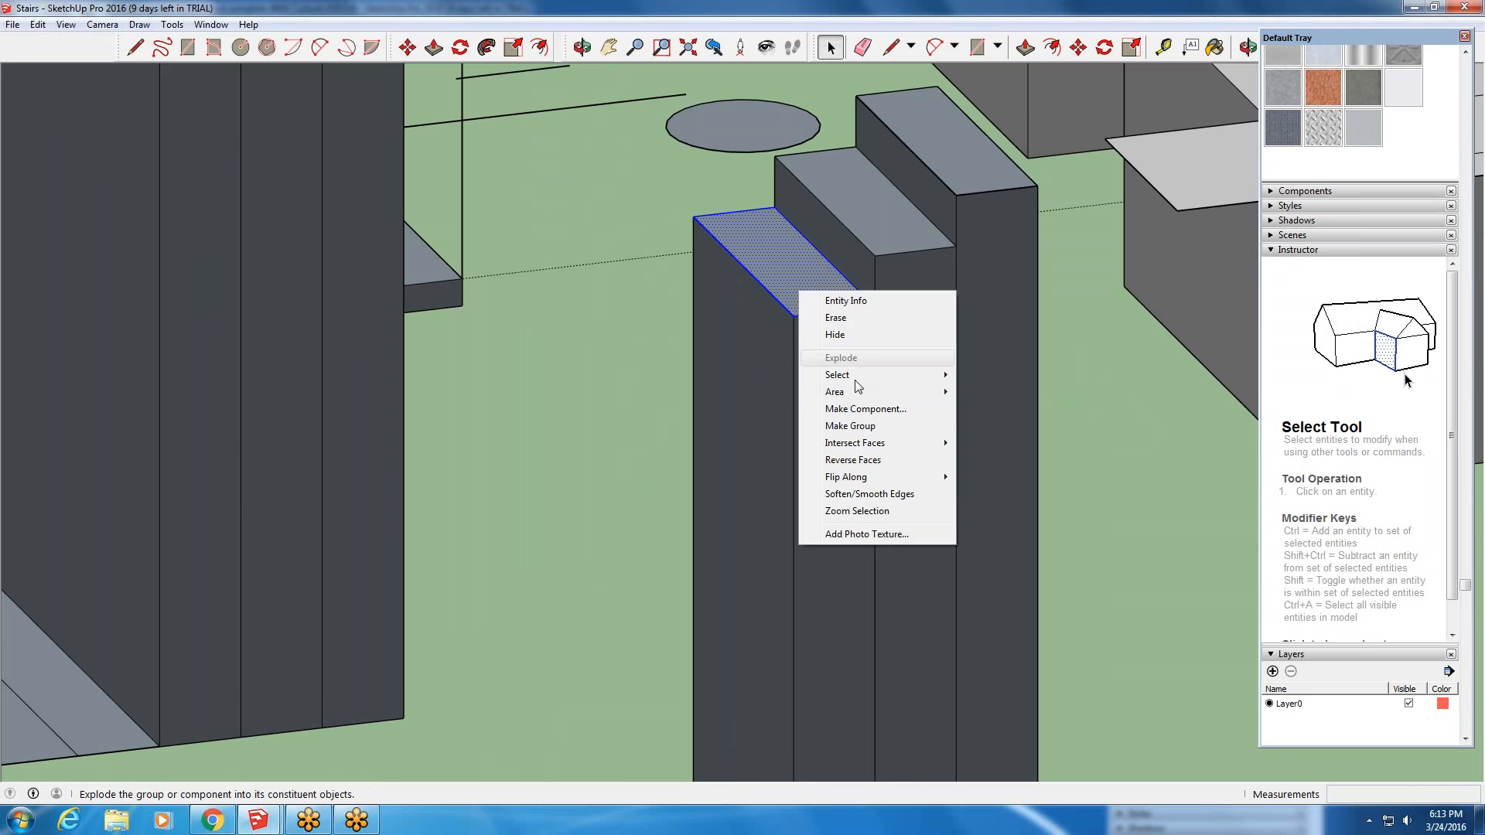
pyautogui.click(876, 425)
# - Convert the grouped tread on the lowest raised step into a component
pyautogui.rightClick(833, 303)
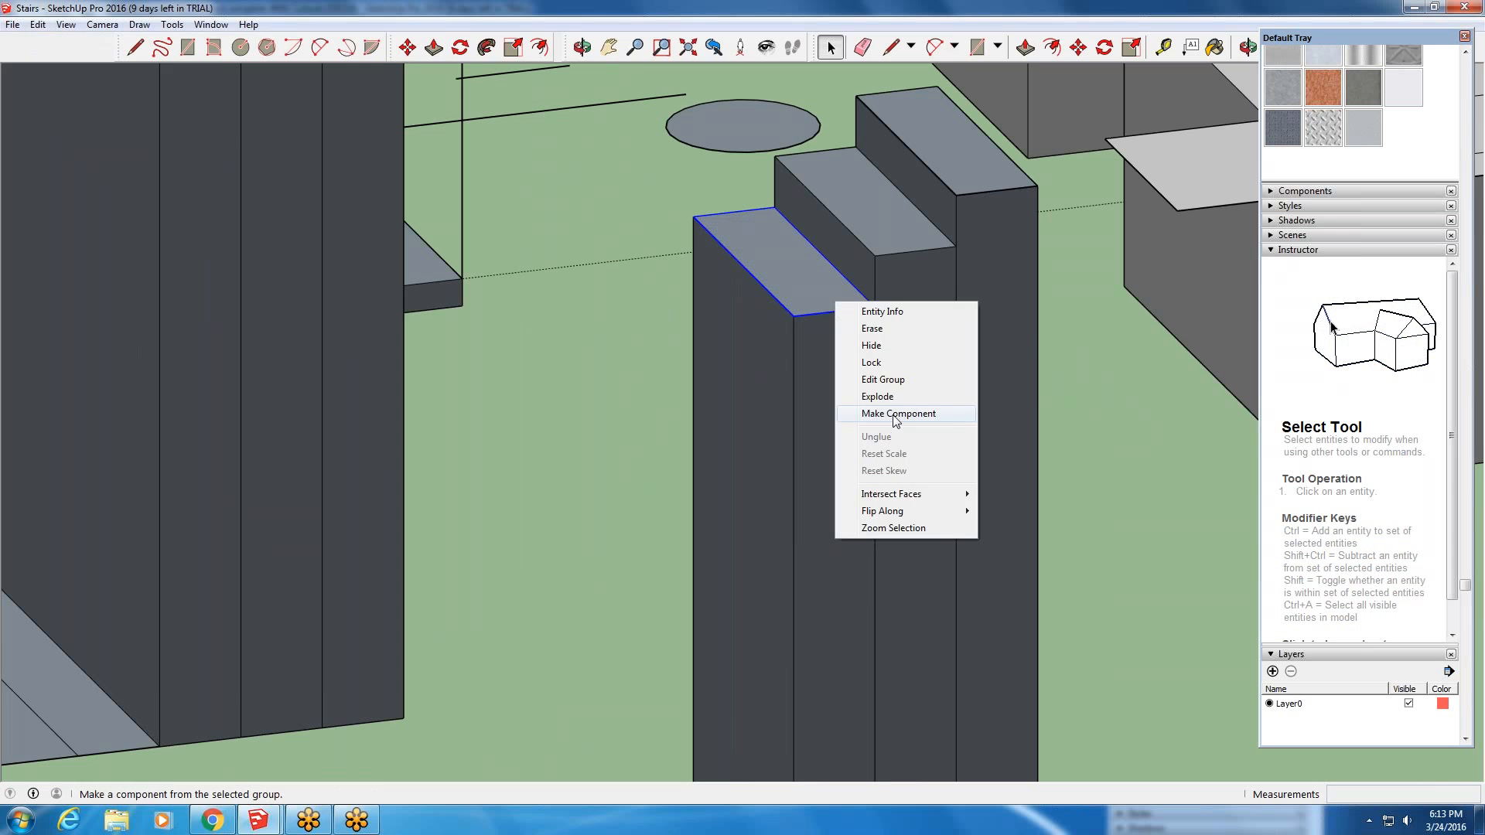
pyautogui.click(895, 415)
pyautogui.click(757, 264)
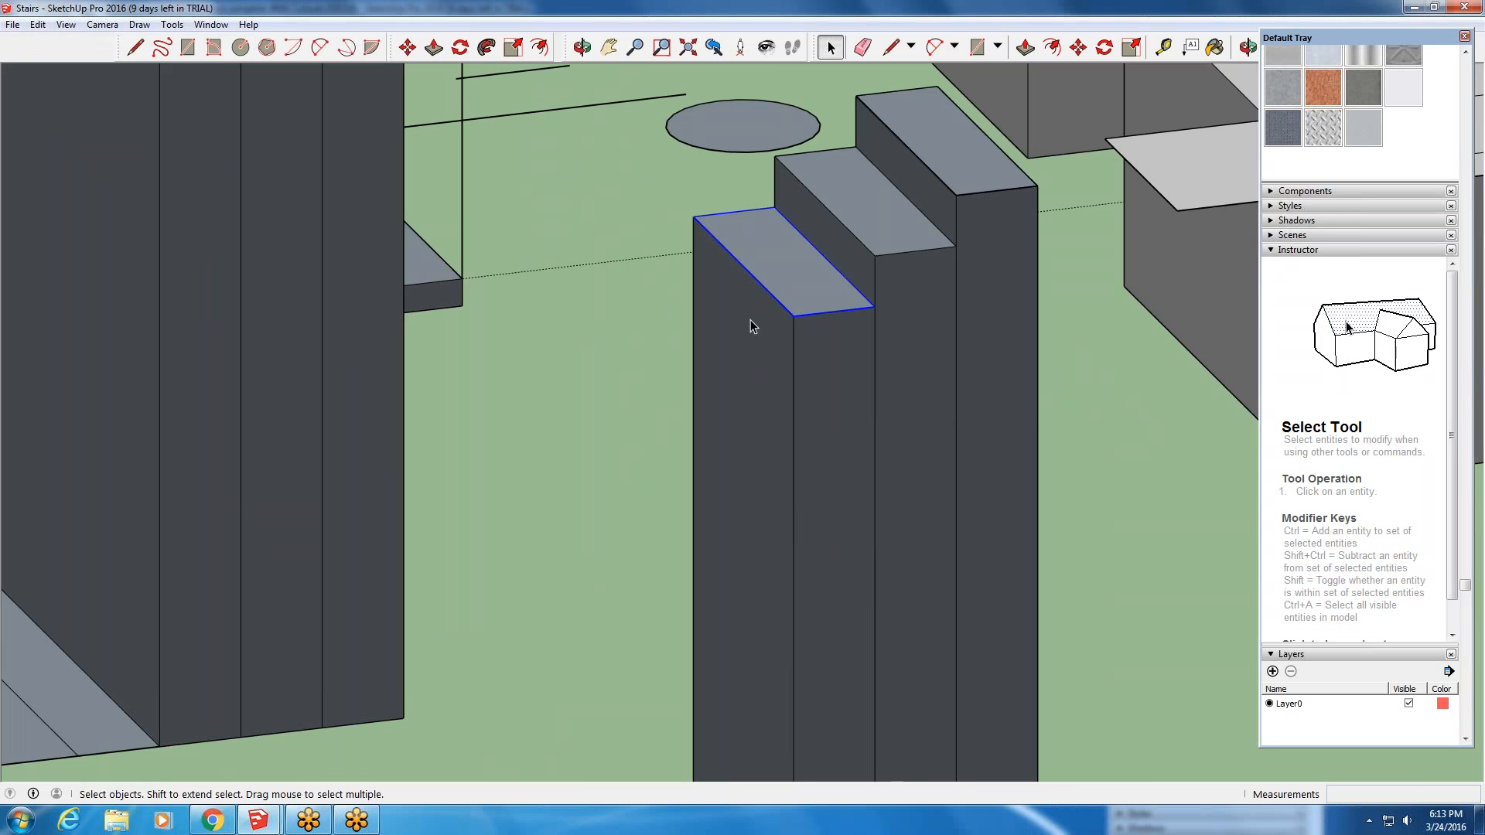
pyautogui.scroll(4, 869, 267)
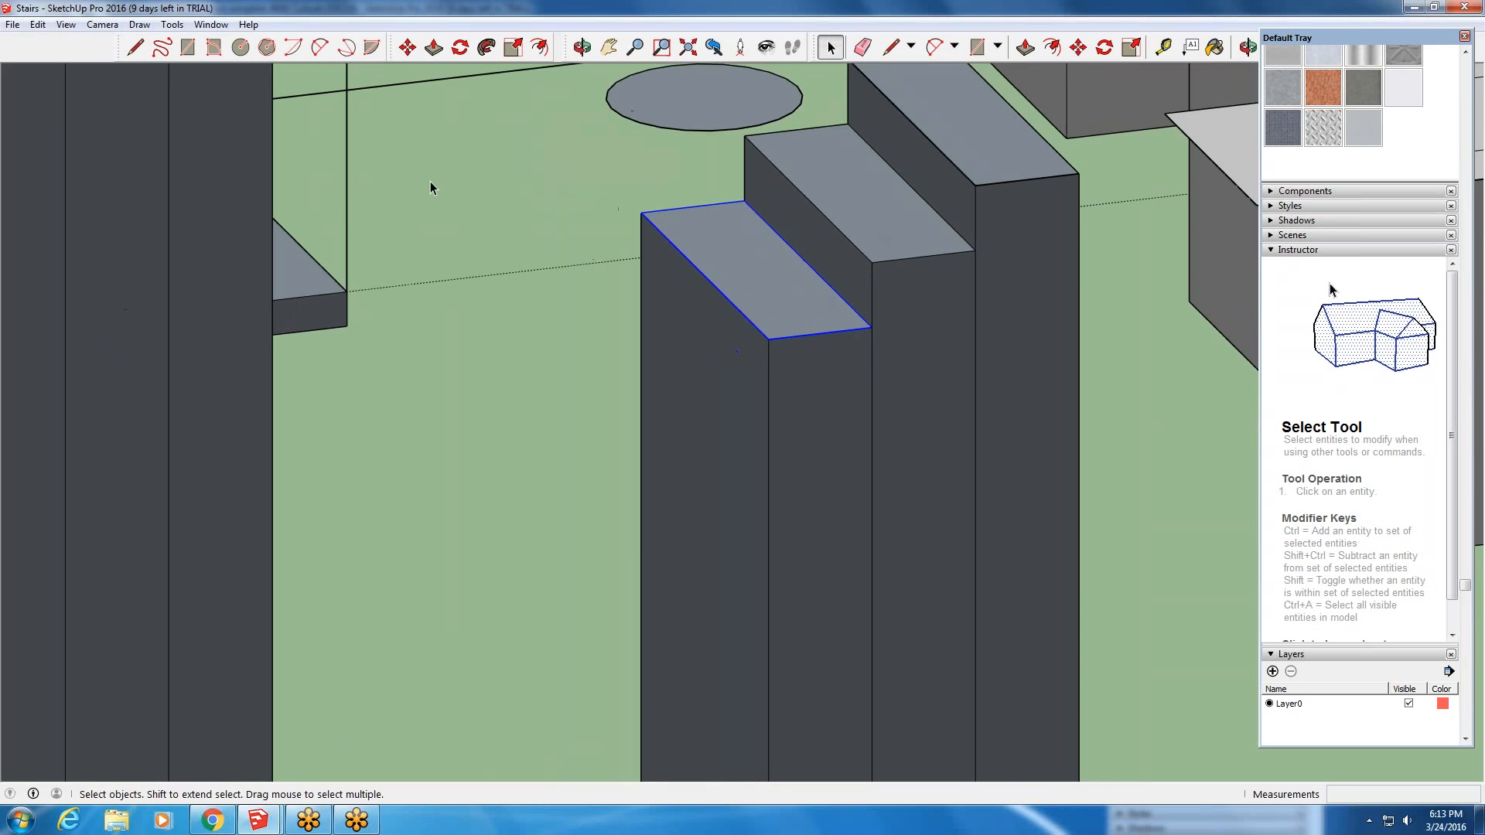
# - Push/pull the flat strip beside the lowest raised step up to about 8' 5", forming the next step down
pyautogui.scroll(-5, 758, 192)
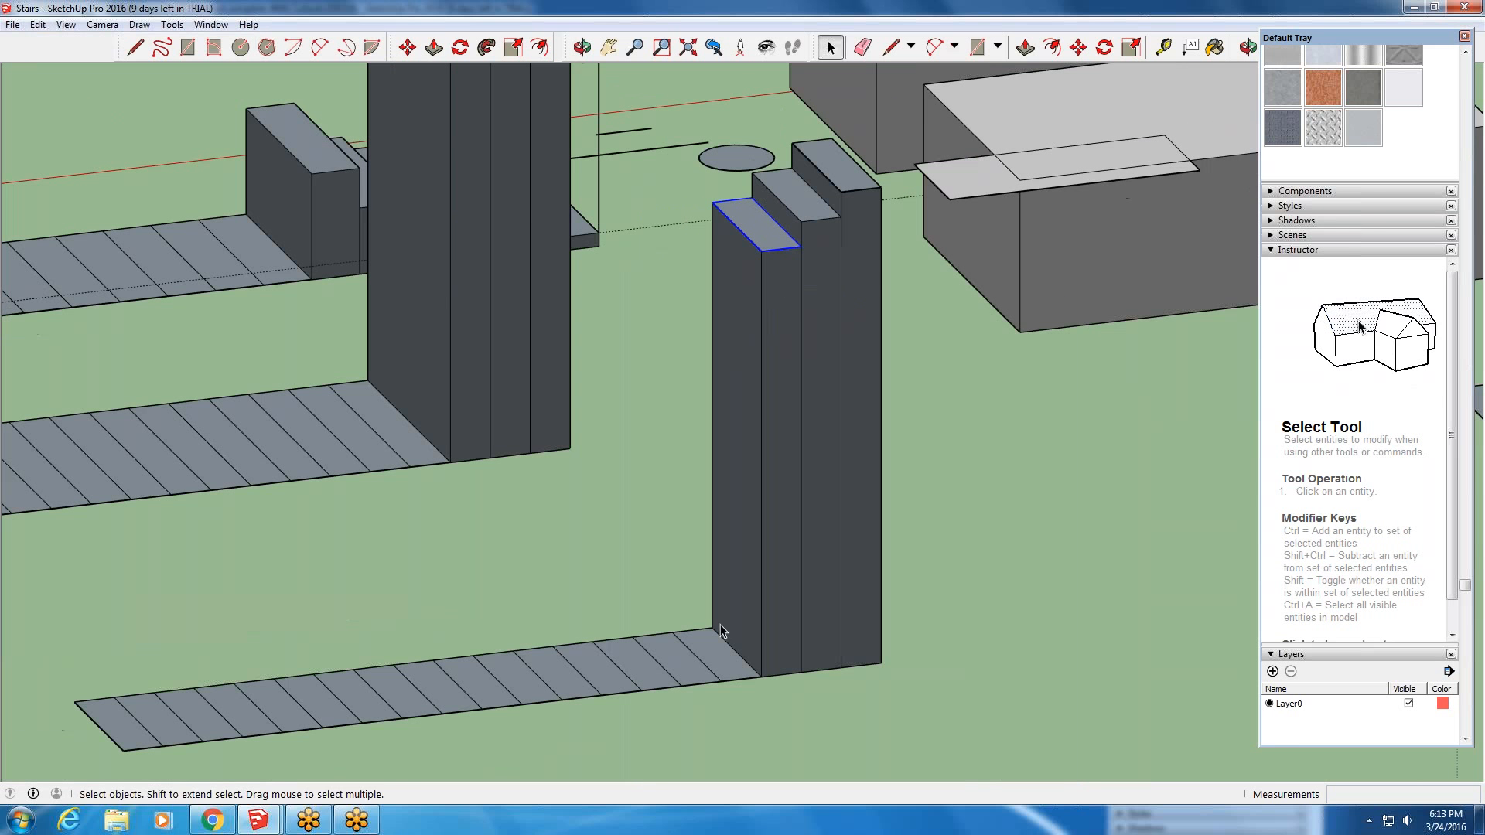
pyautogui.click(434, 47)
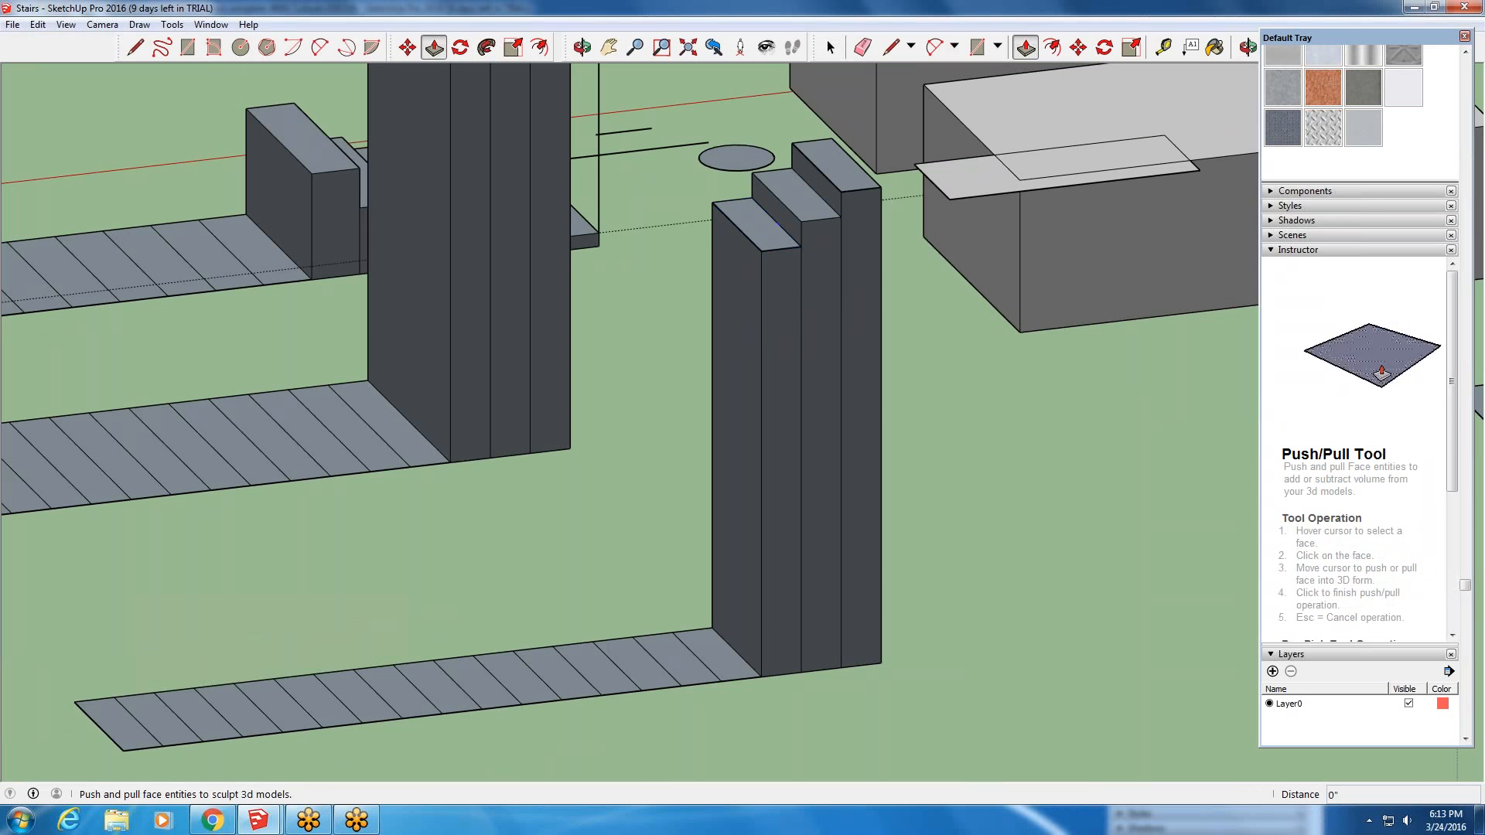
pyautogui.click(719, 658)
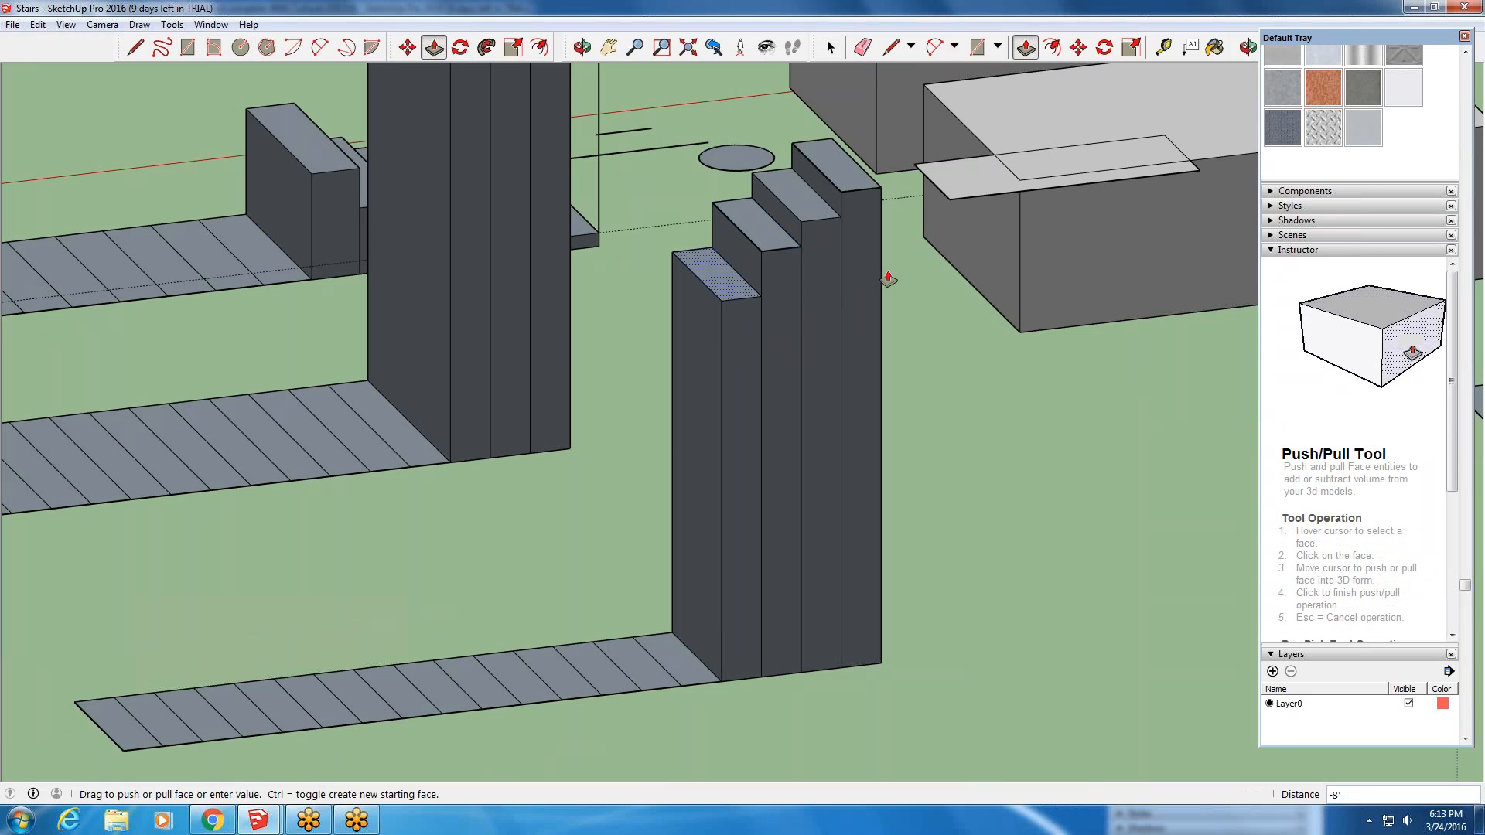
pyautogui.scroll(4, 887, 279)
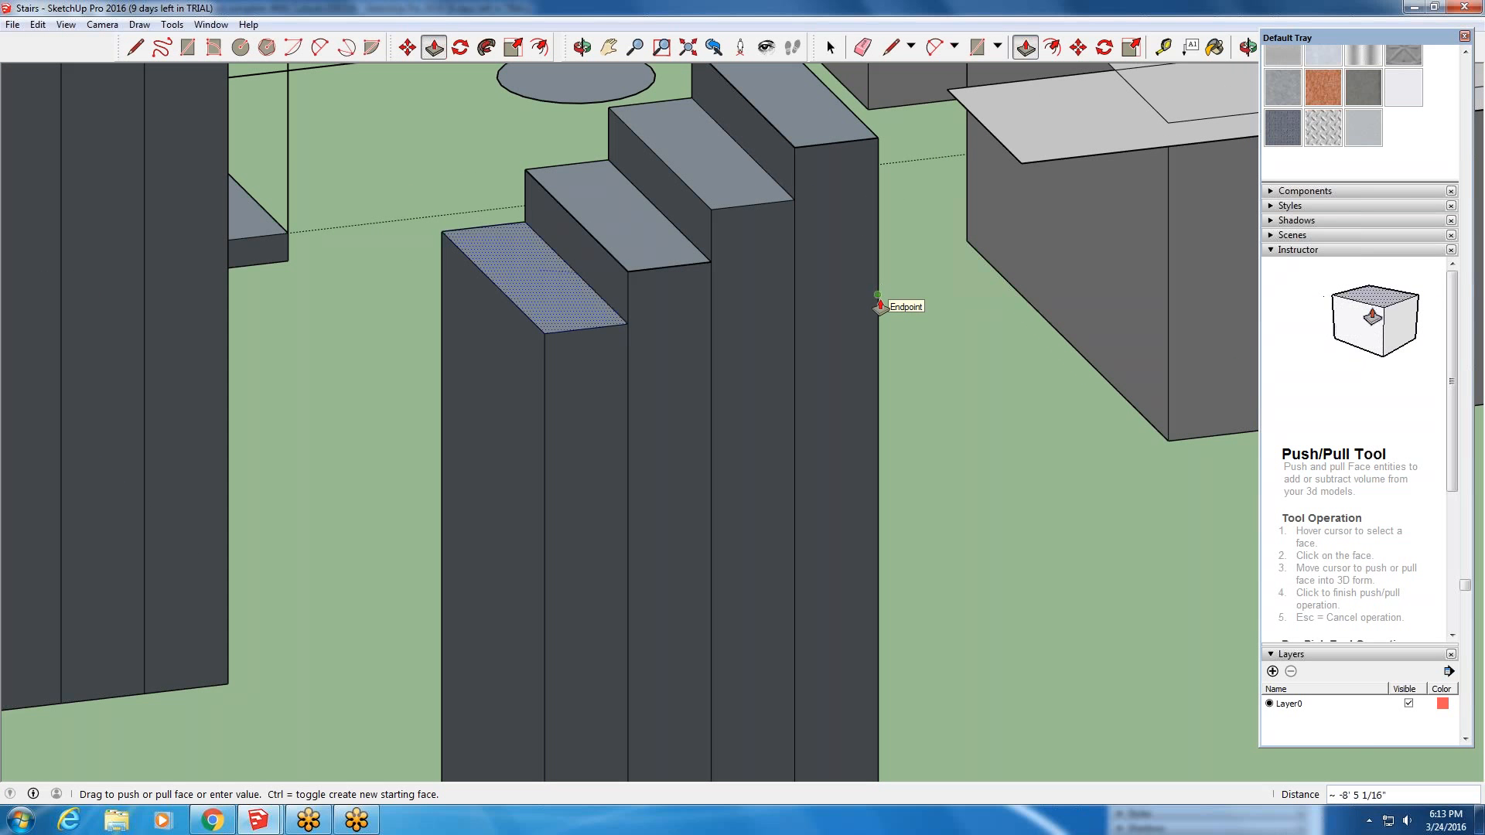
pyautogui.click(880, 302)
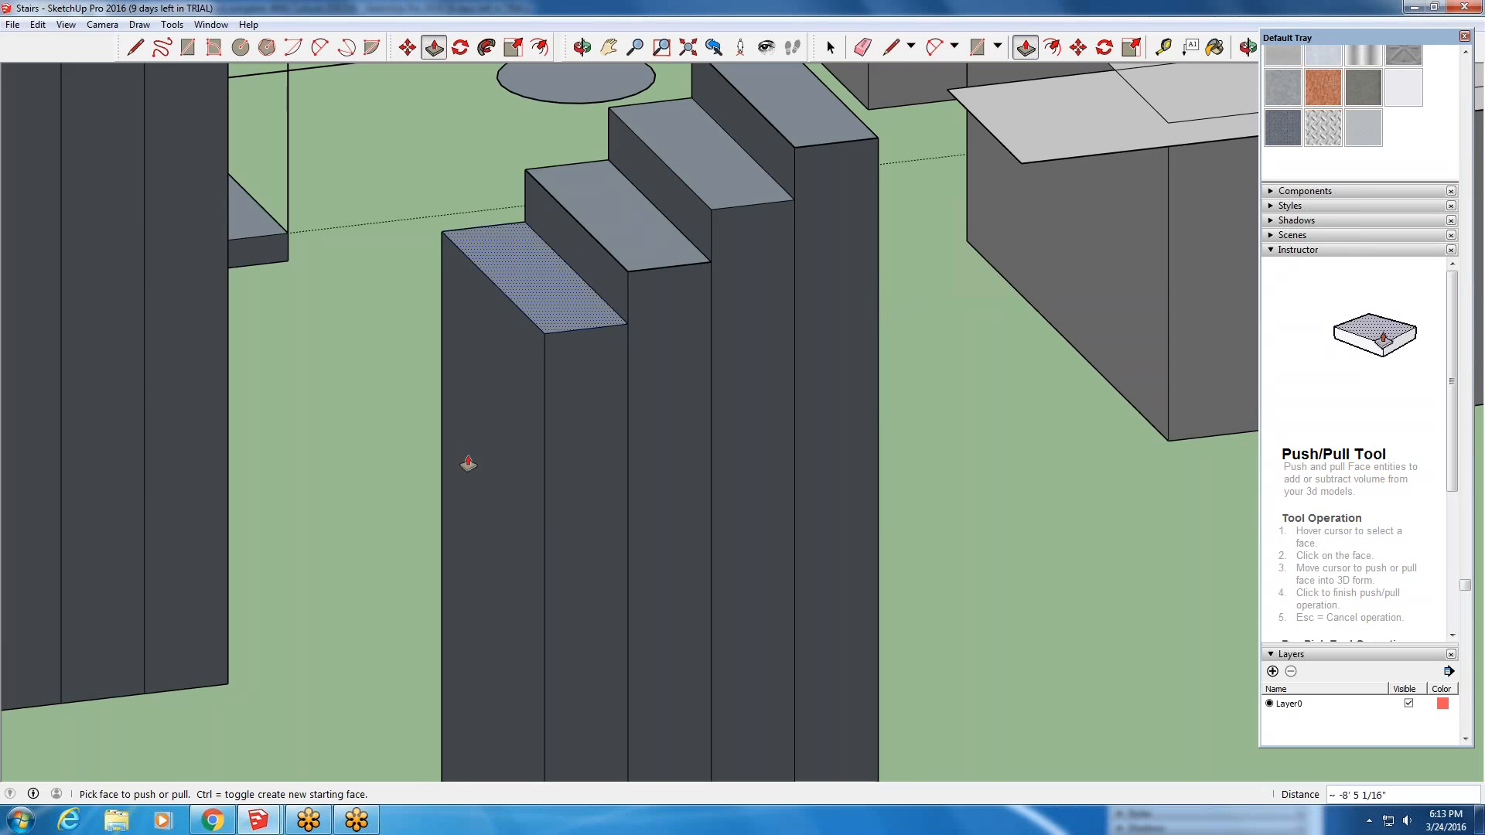
# - Inspect the raised steps, switch to Chrome to check the stair calculator's table of runs and rises, and return to SketchUp
pyautogui.scroll(-3, 509, 417)
pyautogui.scroll(3, 498, 349)
pyautogui.scroll(1, 499, 348)
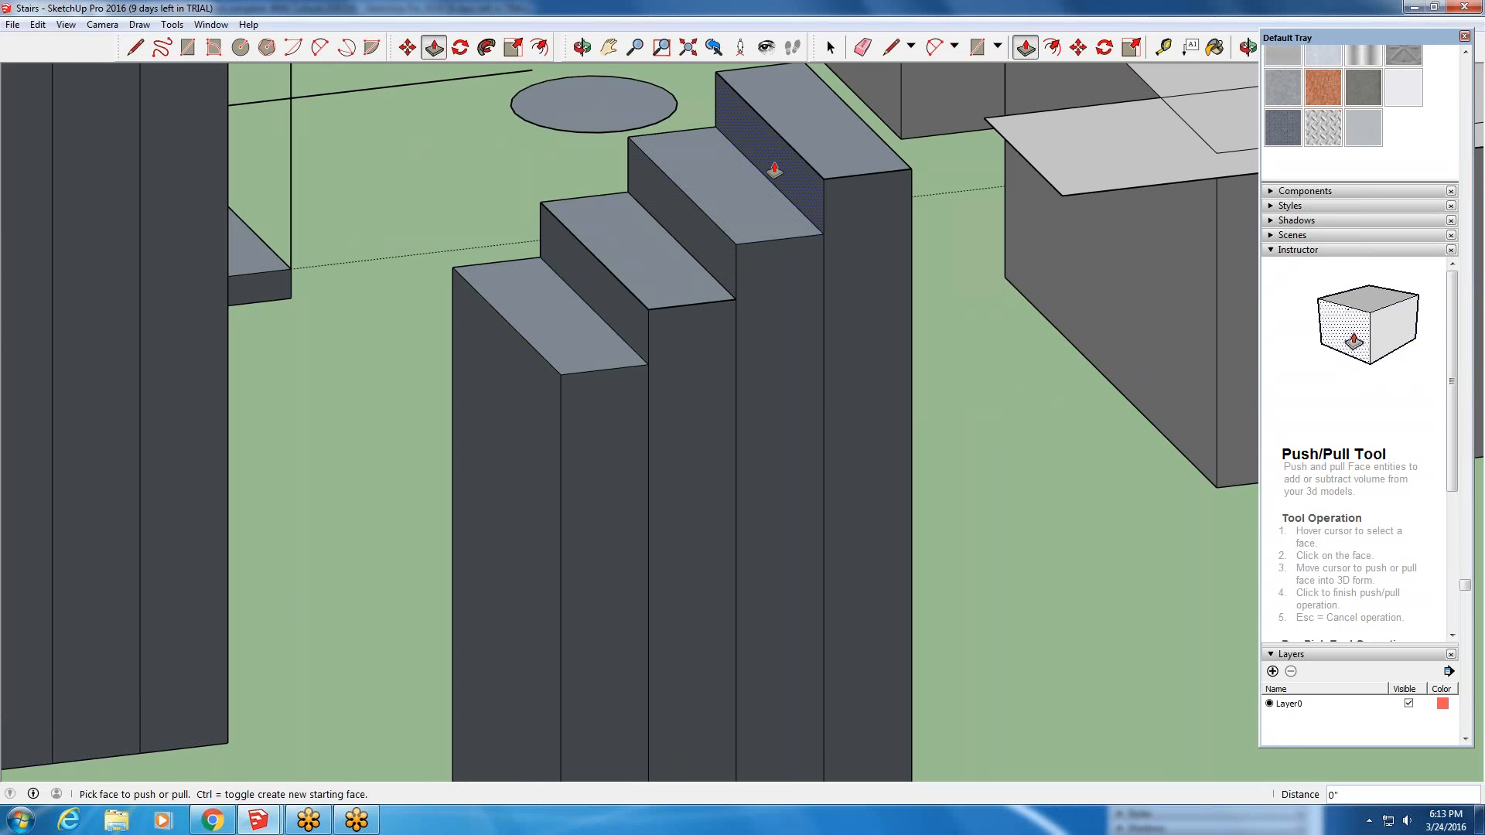
pyautogui.scroll(-3, 721, 255)
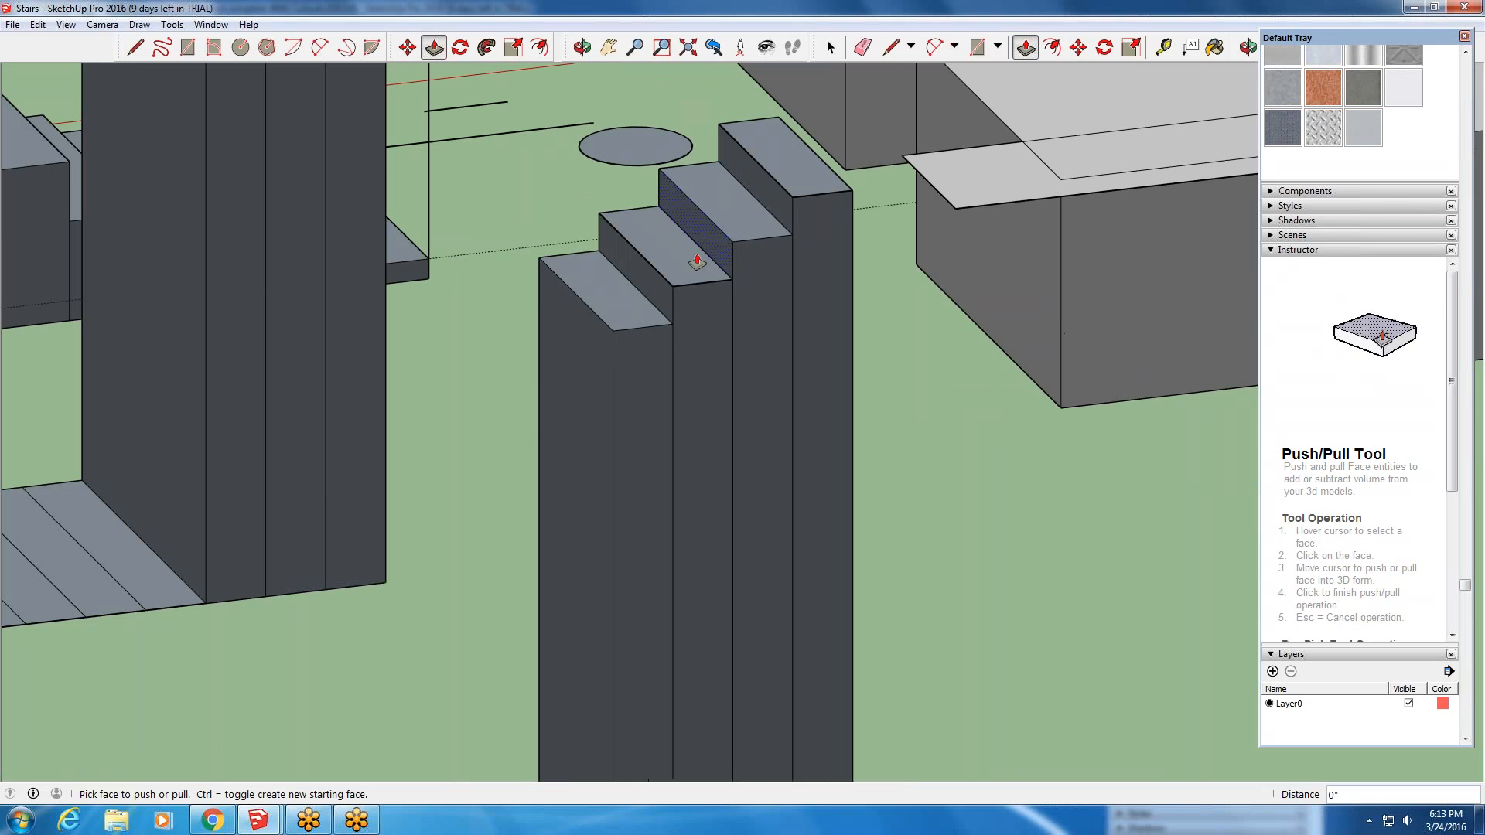
pyautogui.click(210, 821)
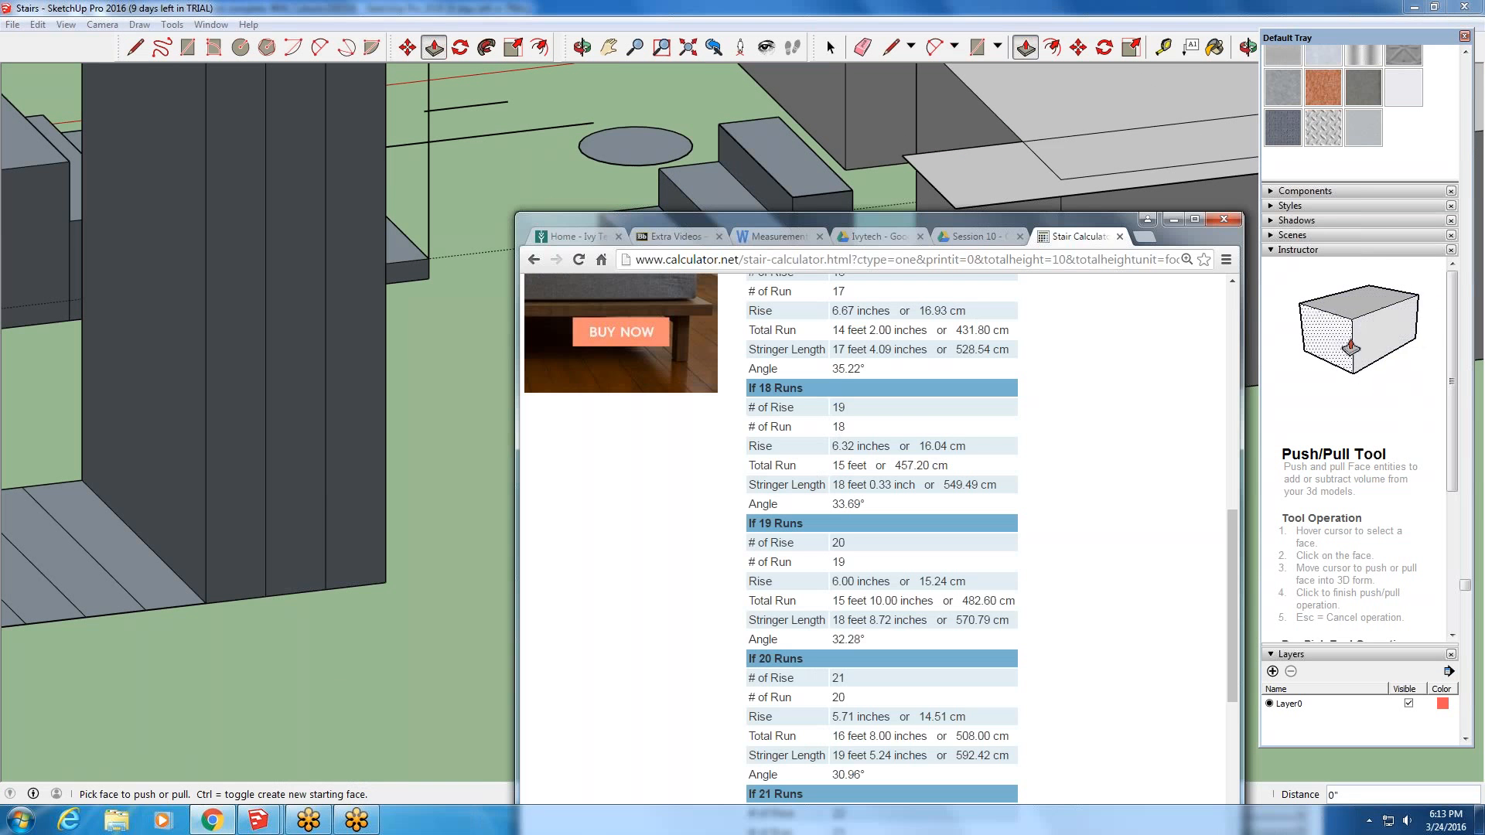
pyautogui.click(1173, 220)
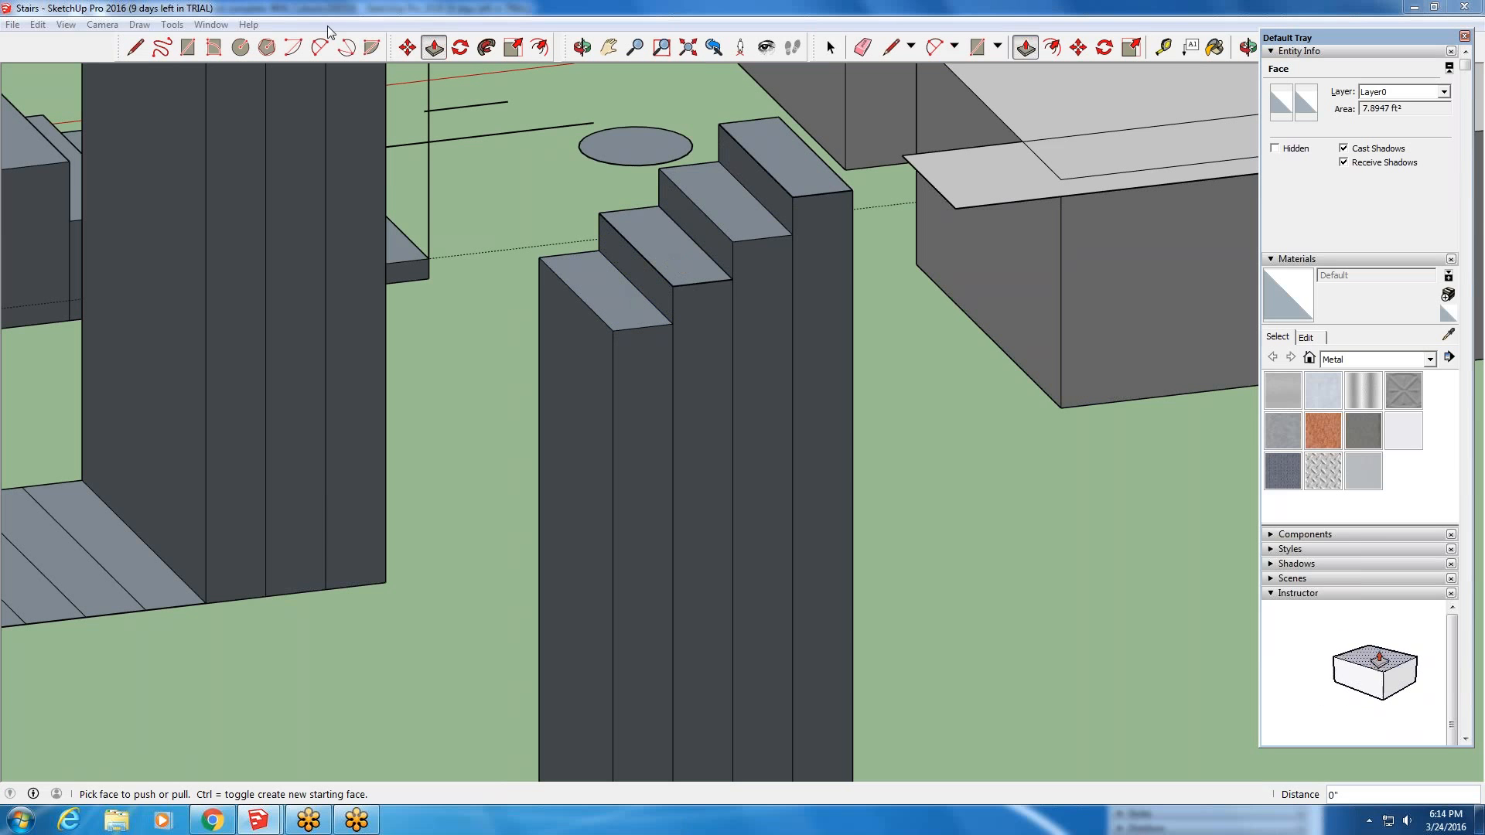
# - Select the tread component and copy it from its front corner to the matching corner of the adjacent lower step
pyautogui.click(828, 44)
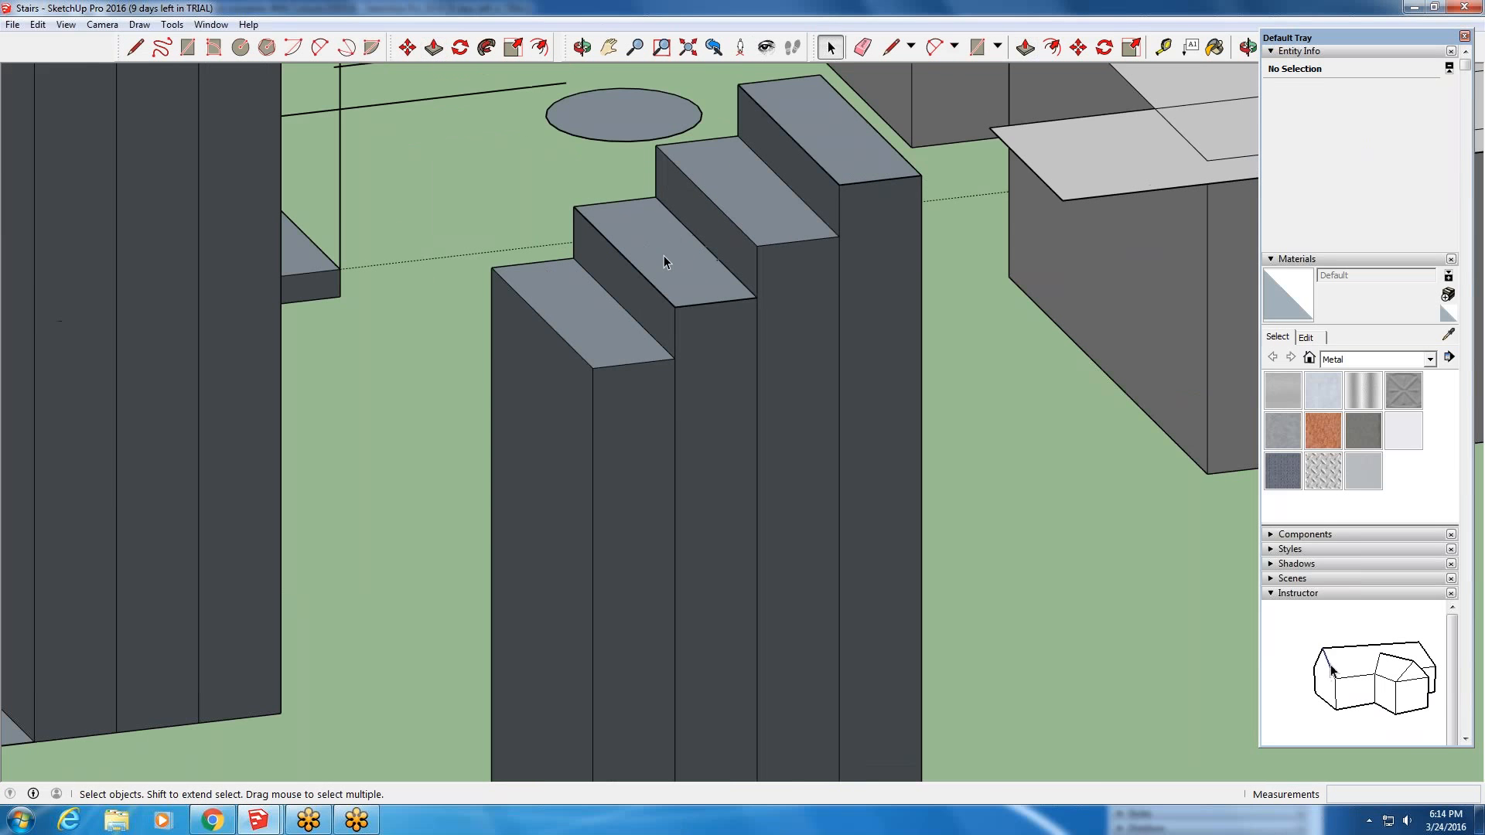
pyautogui.click(662, 263)
pyautogui.scroll(3, 660, 270)
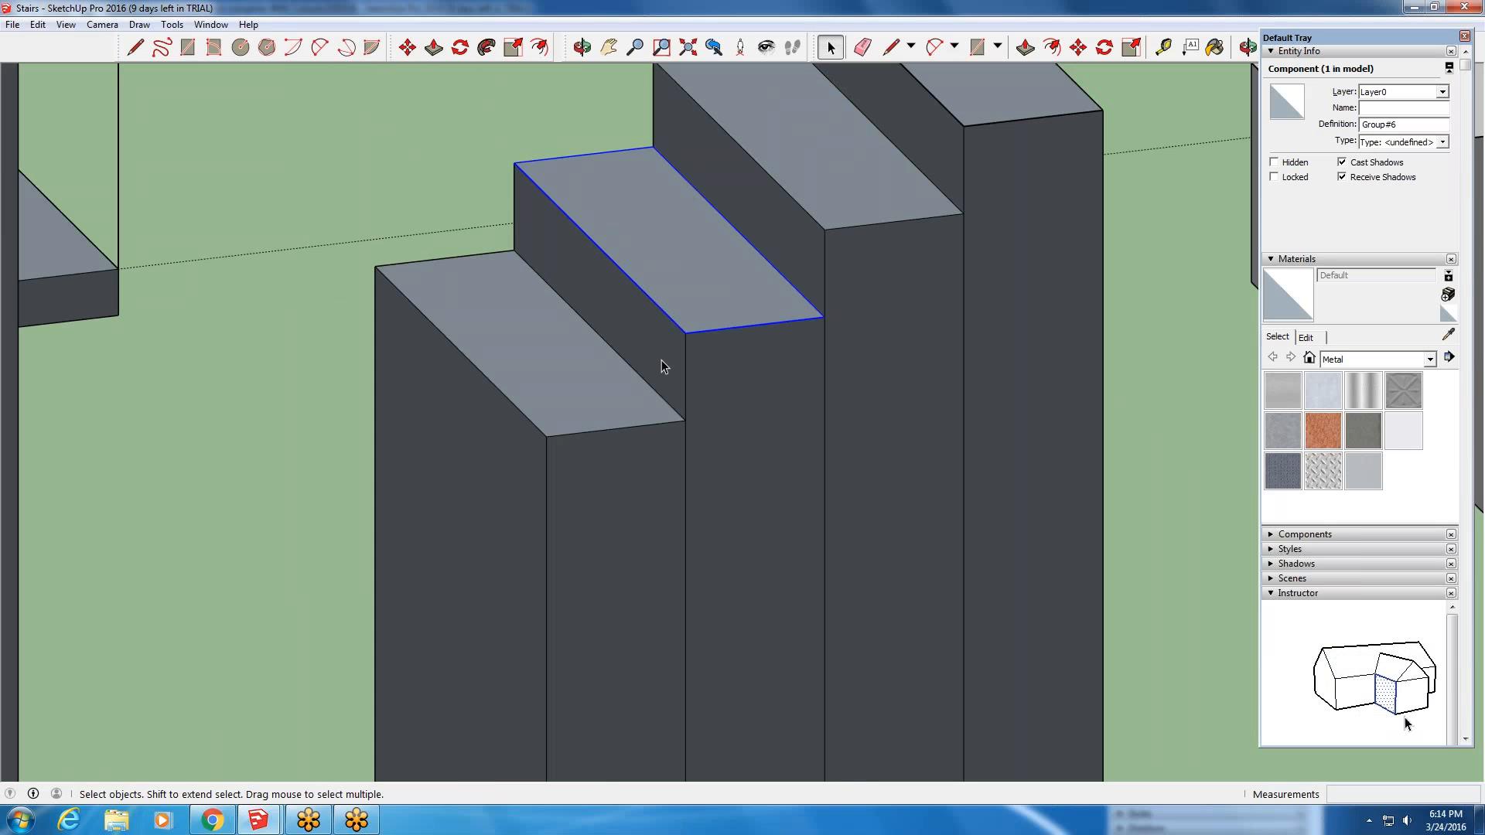
pyautogui.scroll(-2, 709, 315)
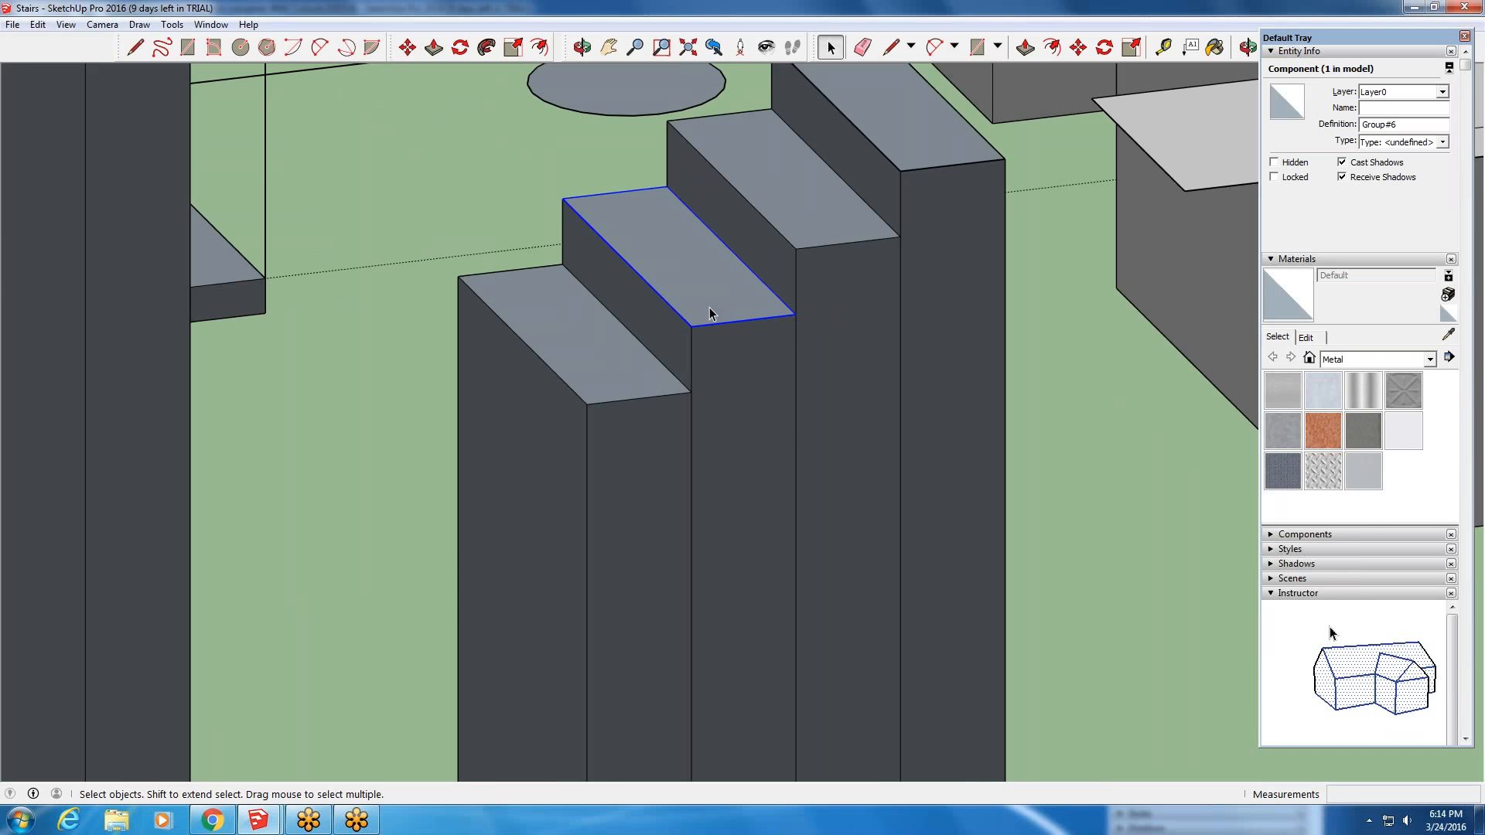
pyautogui.click(408, 49)
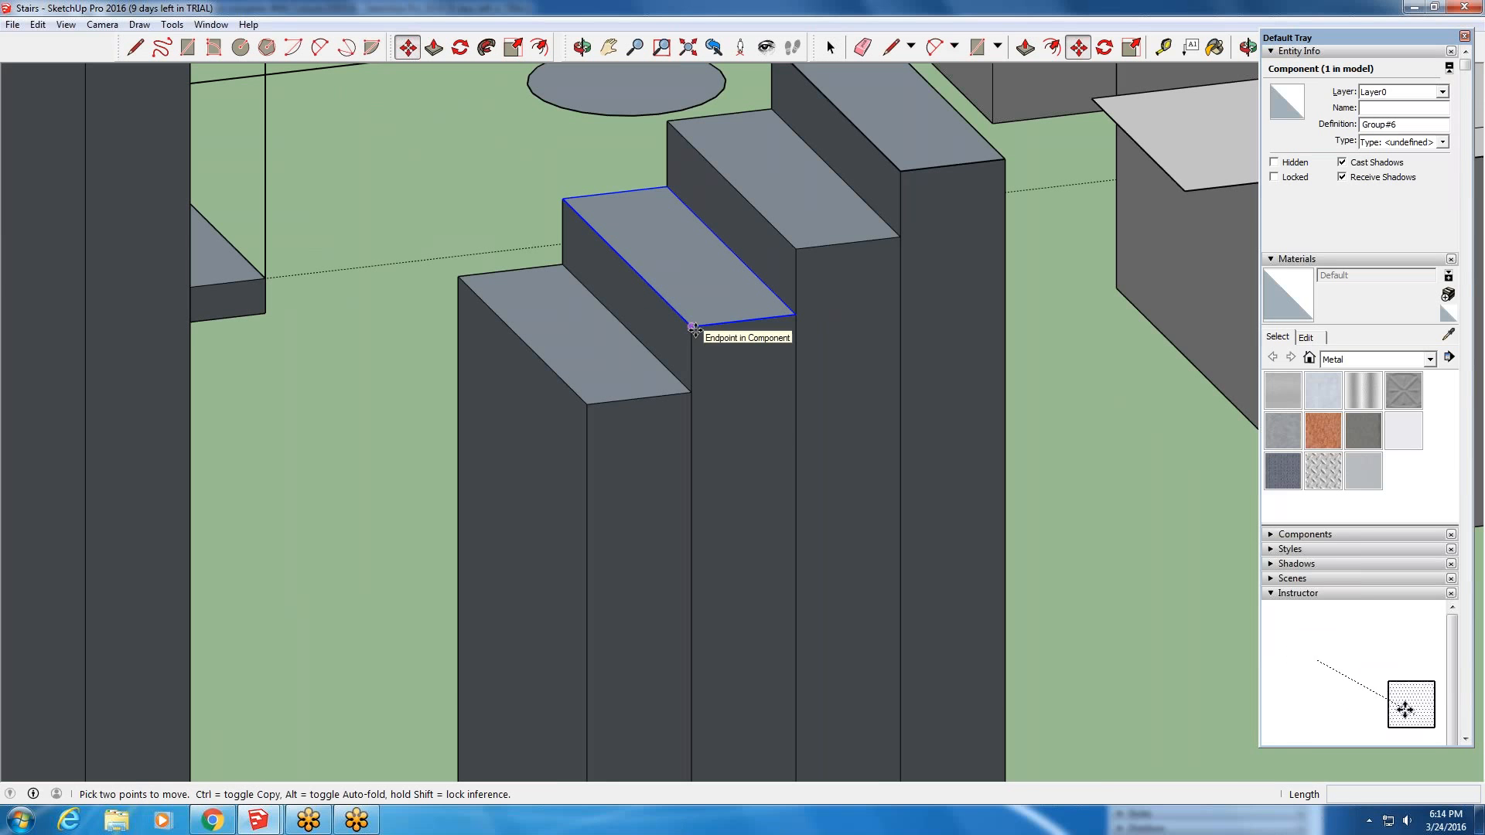
pyautogui.press('ctrl')
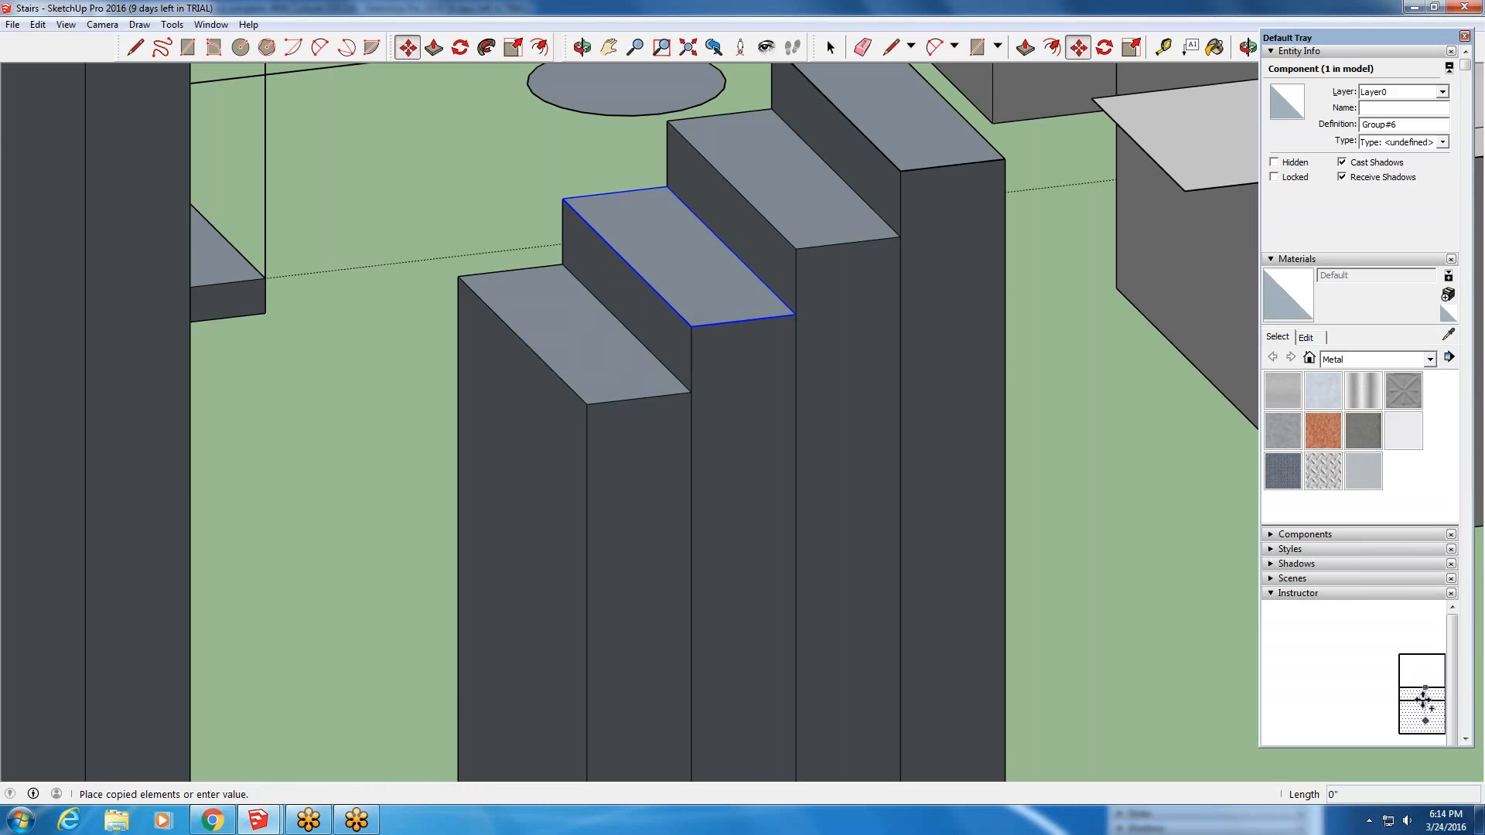
pyautogui.click(695, 330)
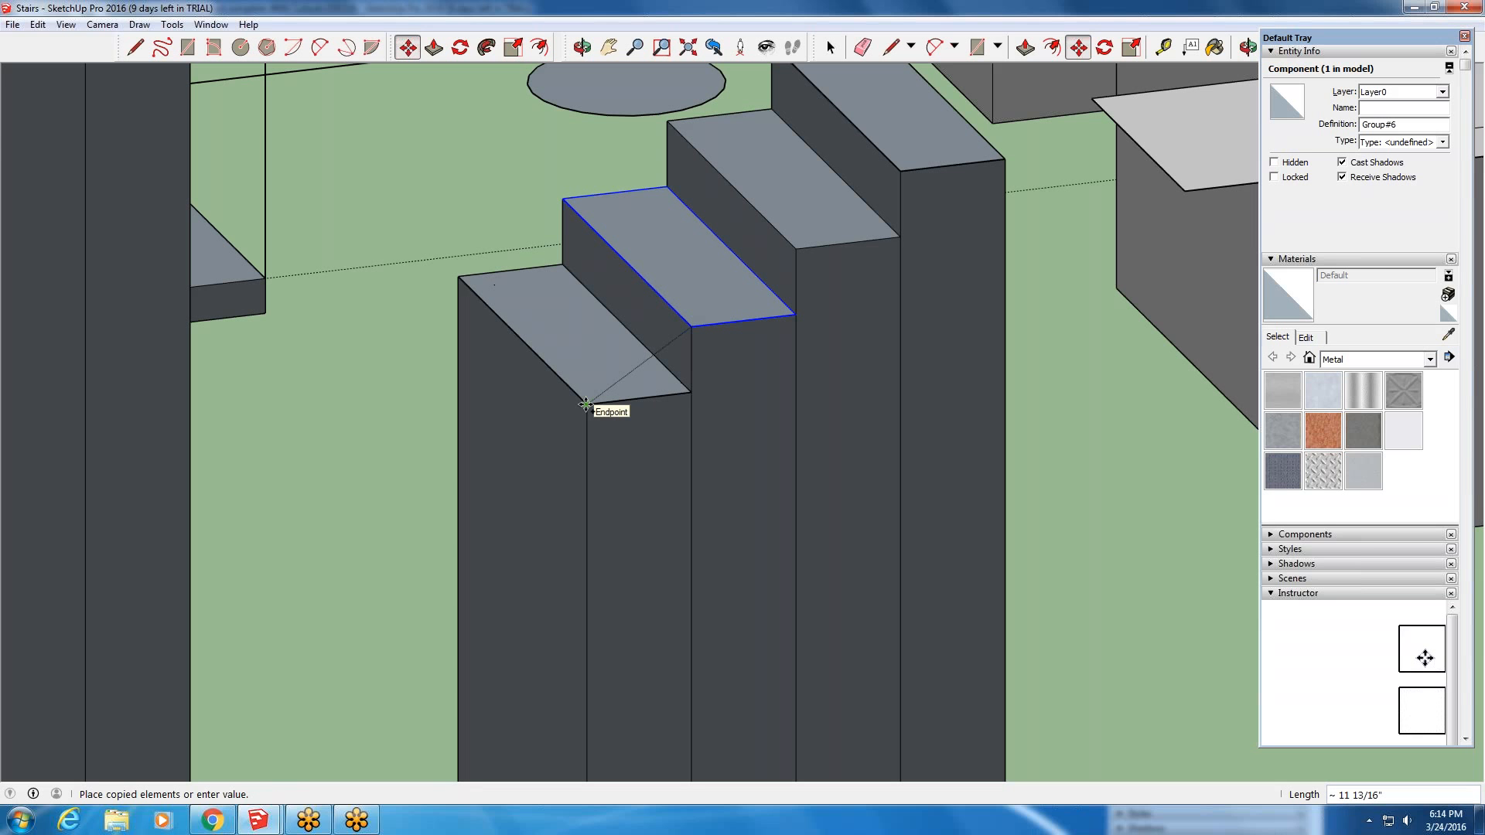
pyautogui.click(585, 404)
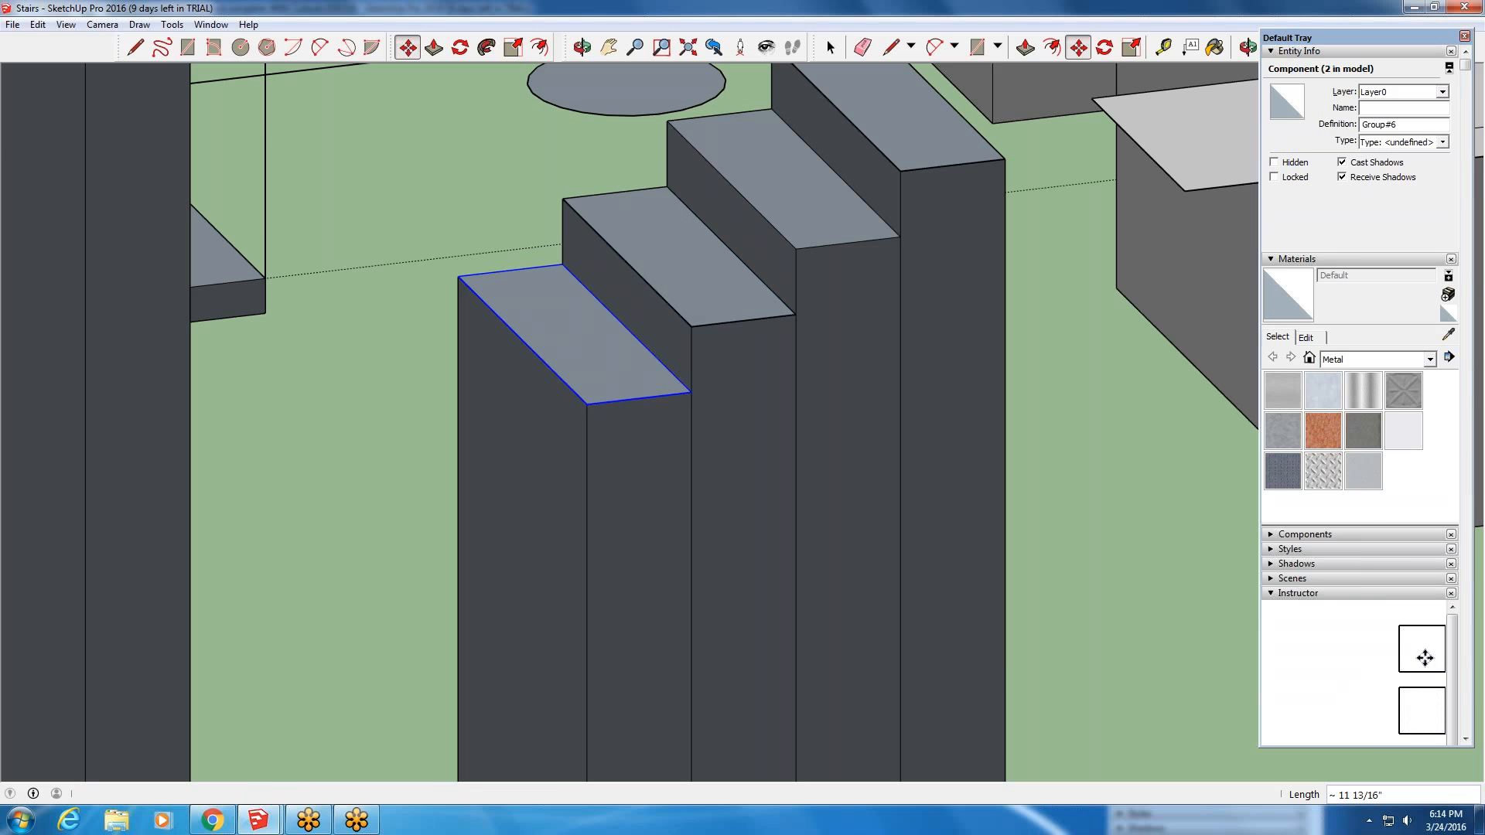
# - Array the copied tread component 17 times down the flight
pyautogui.write('*')
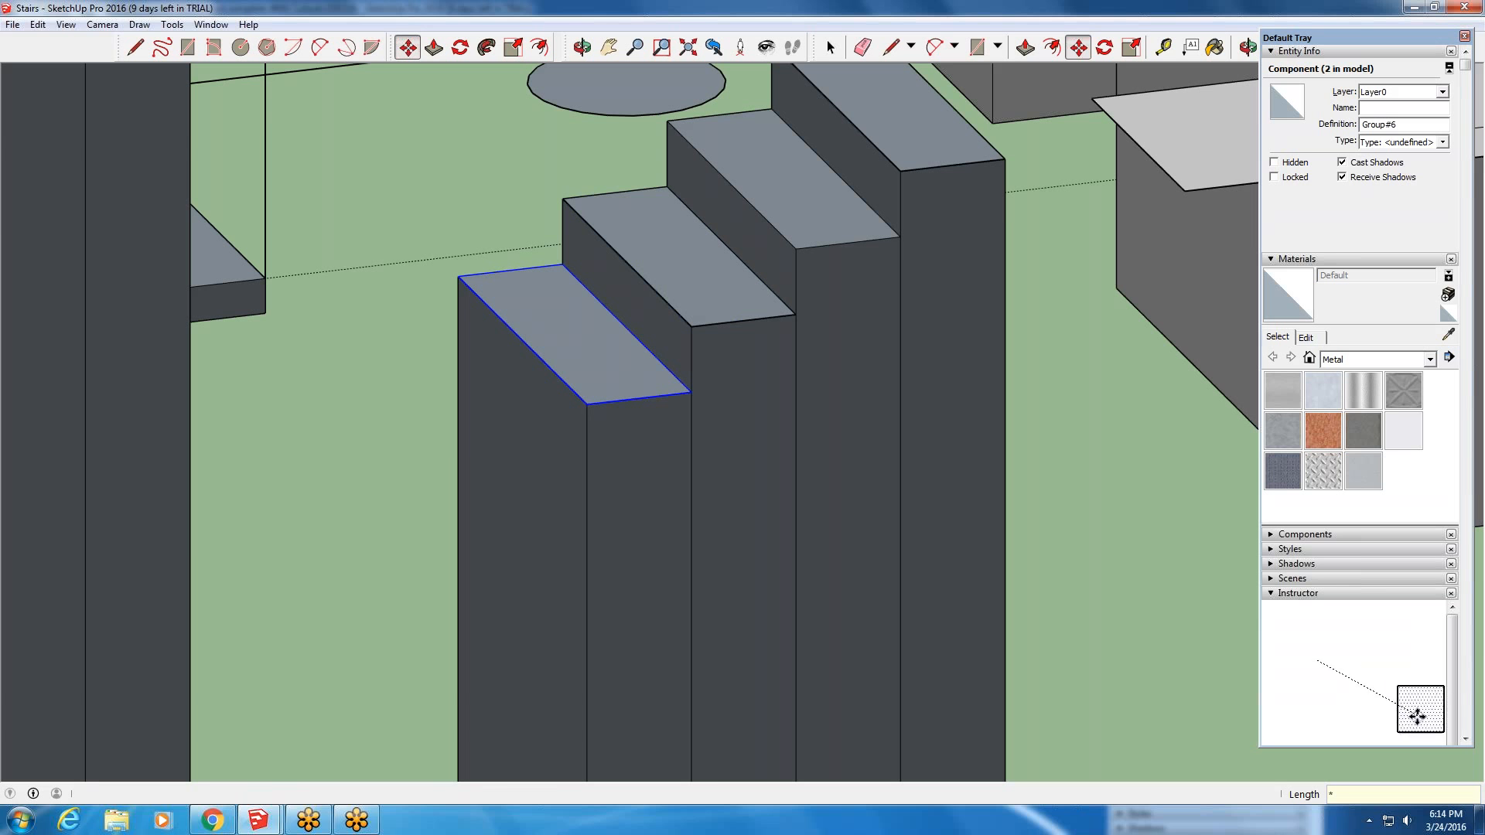
pyautogui.write('17')
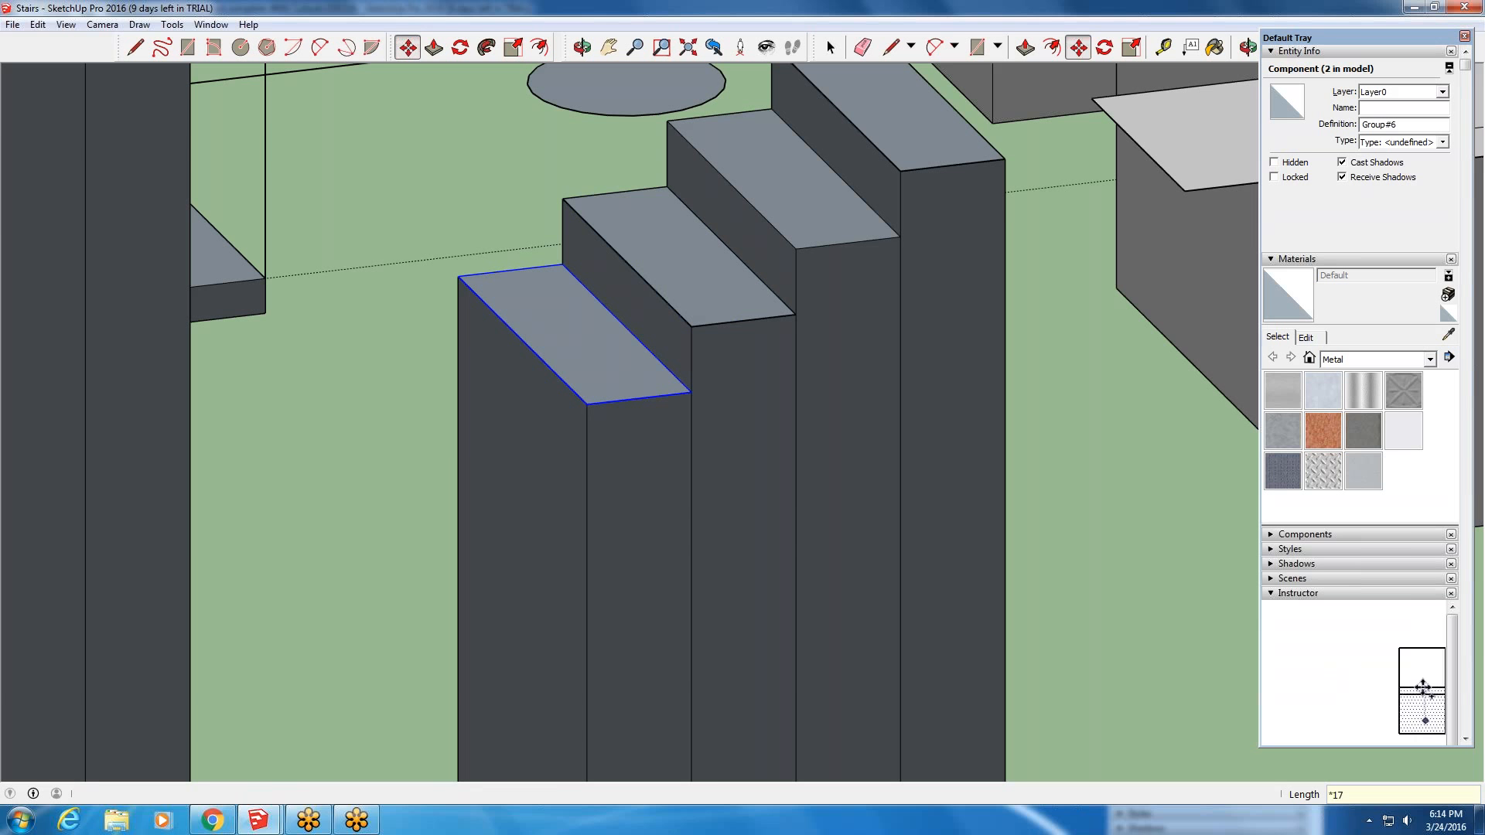
pyautogui.press('Return')
pyautogui.scroll(-3, 619, 392)
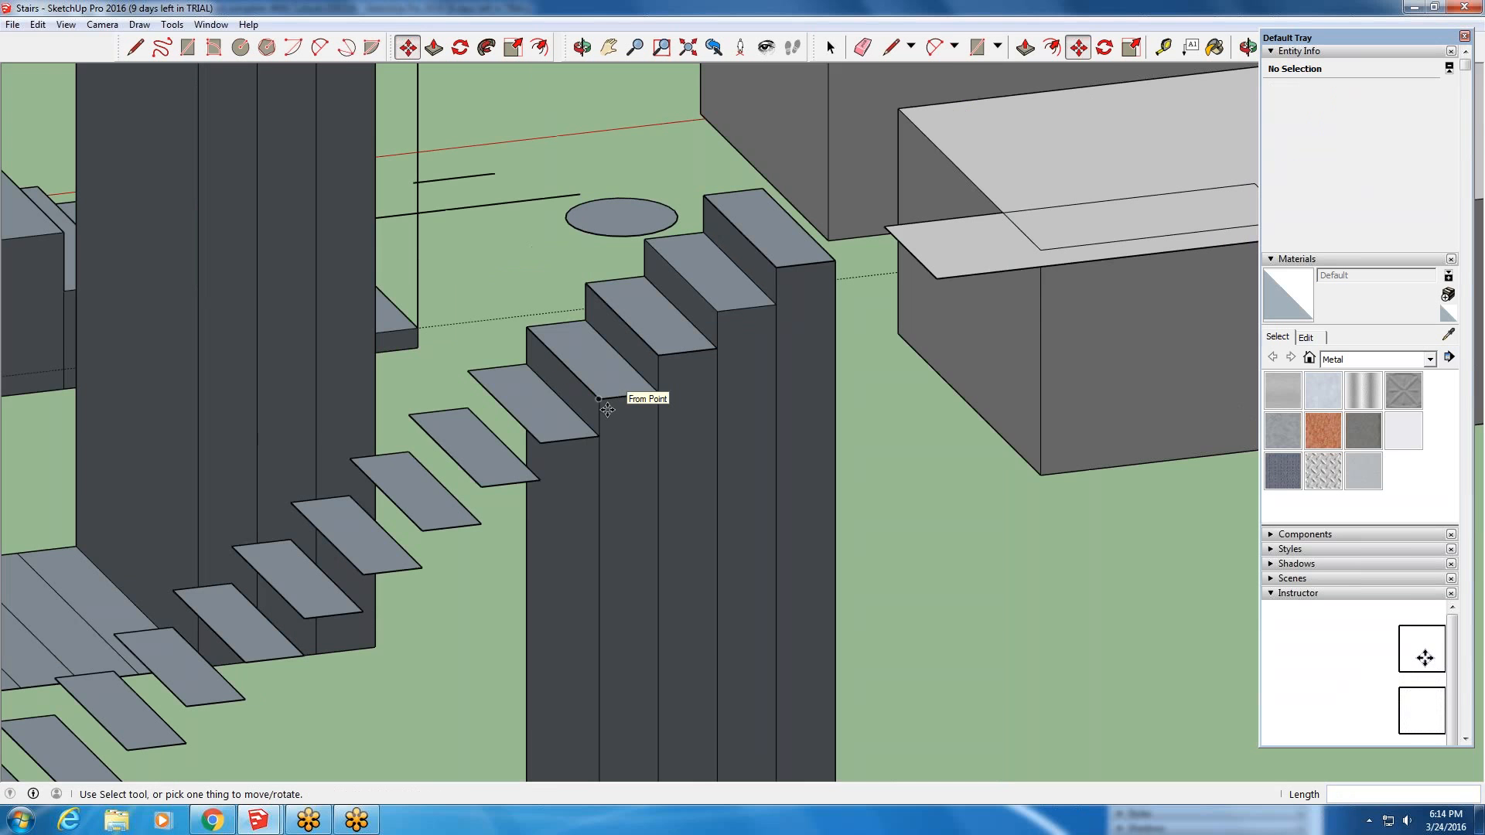
pyautogui.scroll(-4, 607, 410)
# - Open one of the arrayed tread components below the raised steps for editing
pyautogui.scroll(5, 591, 363)
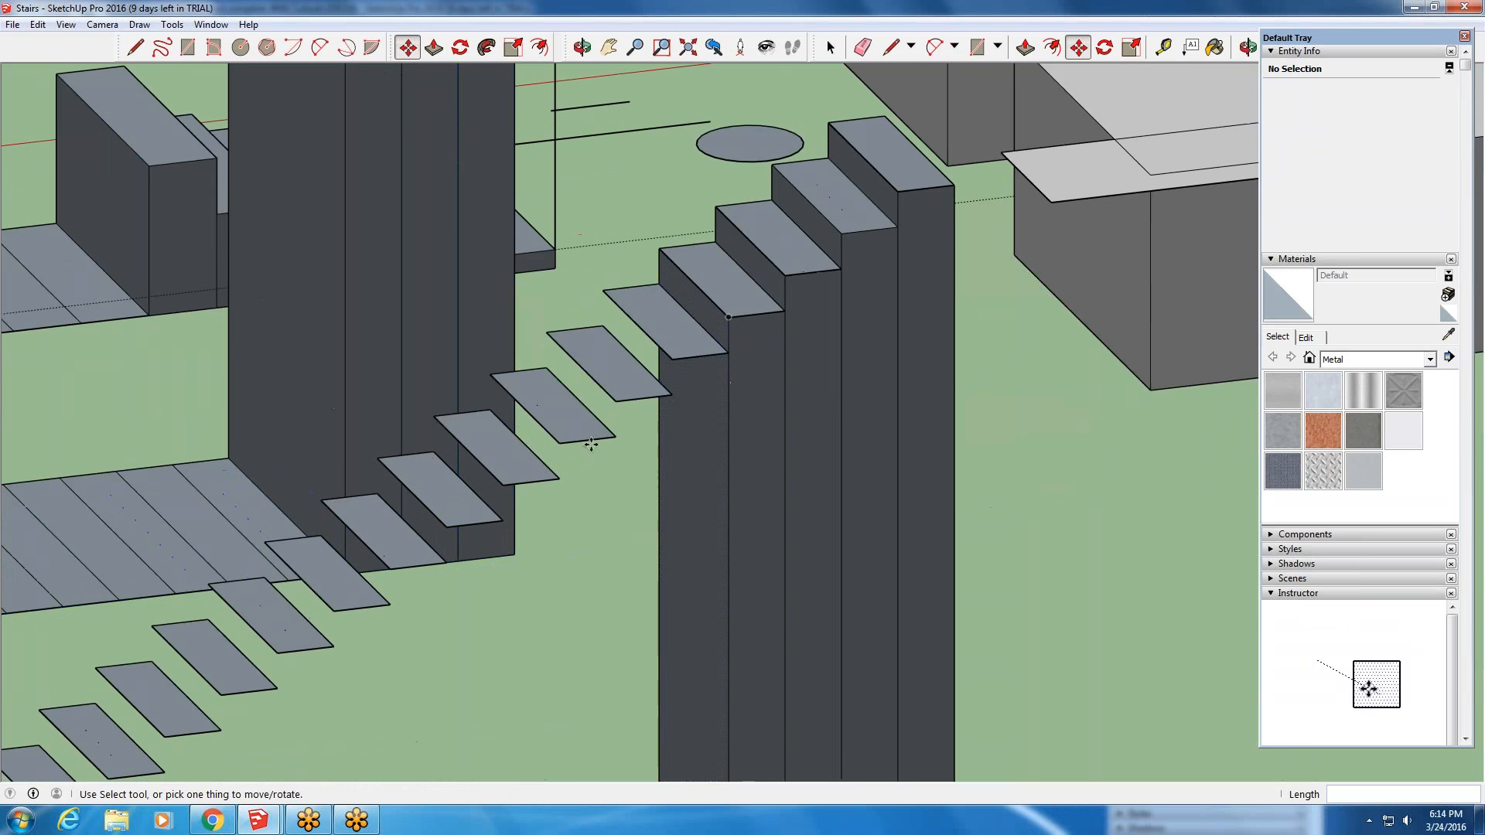
pyautogui.scroll(2, 591, 363)
pyautogui.click(591, 362)
pyautogui.scroll(2, 591, 363)
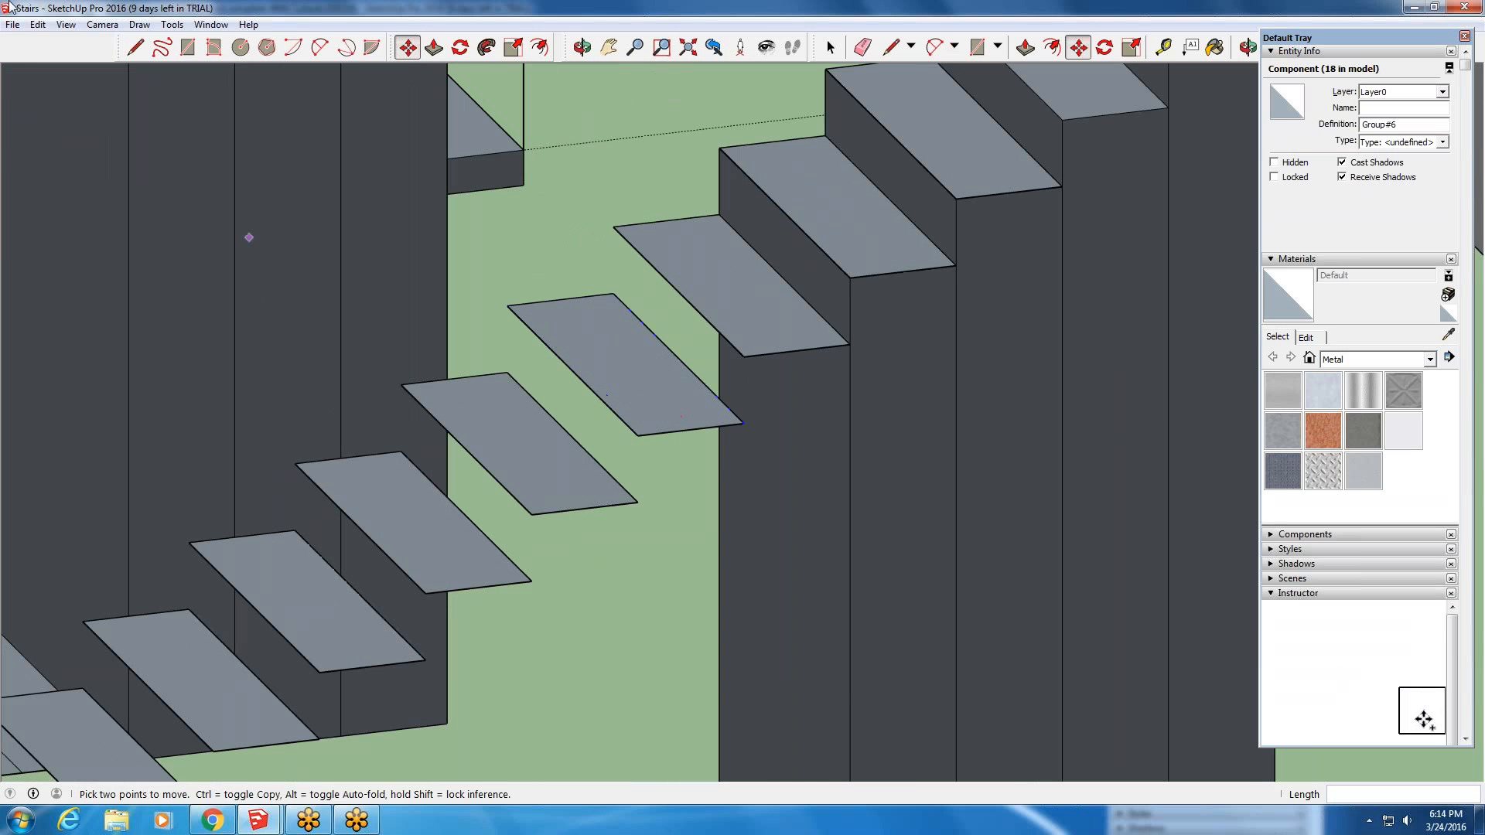
pyautogui.click(828, 45)
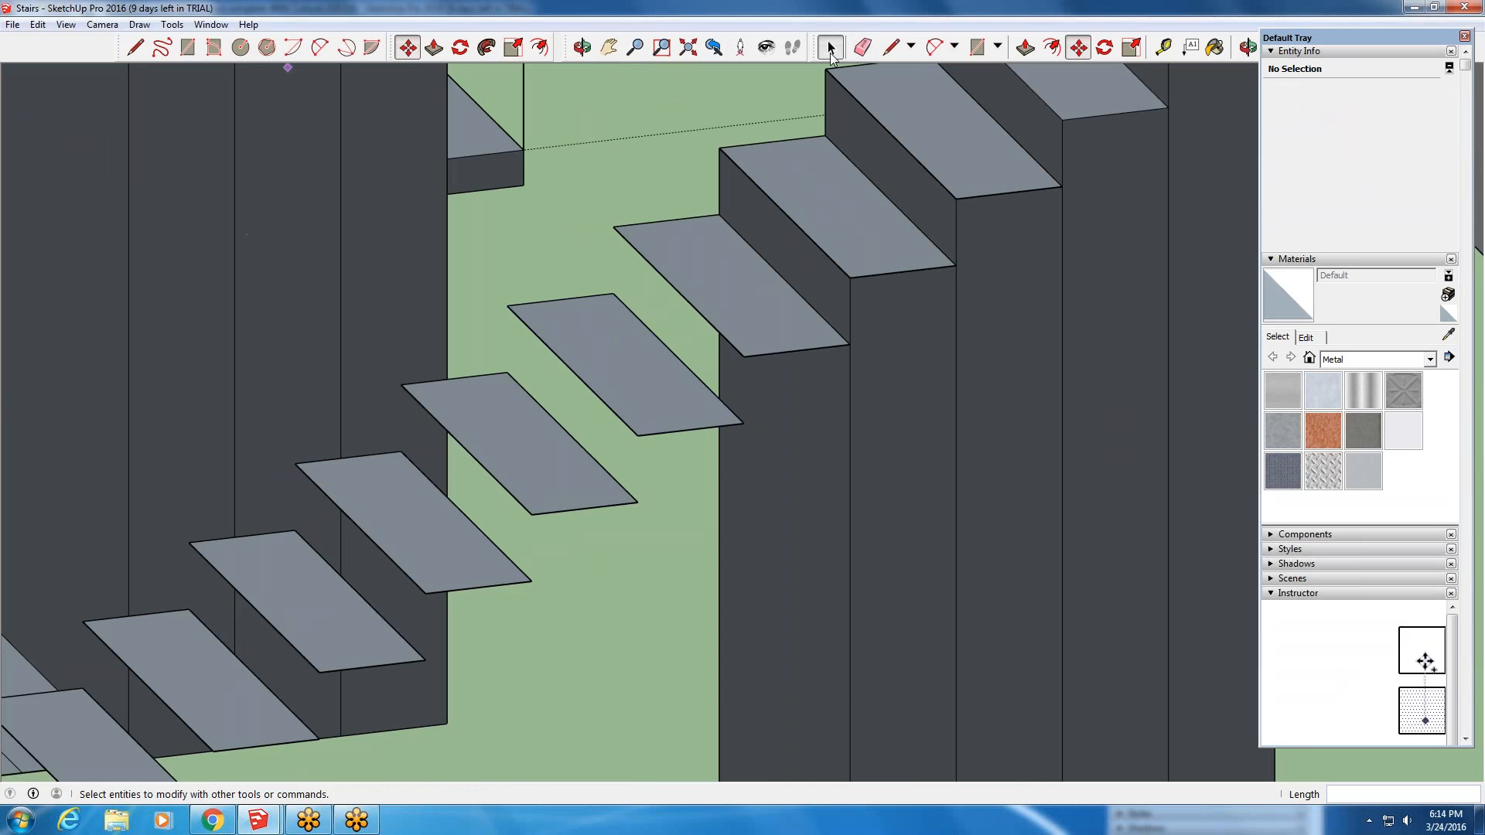
pyautogui.click(637, 387)
pyautogui.doubleClick(624, 382)
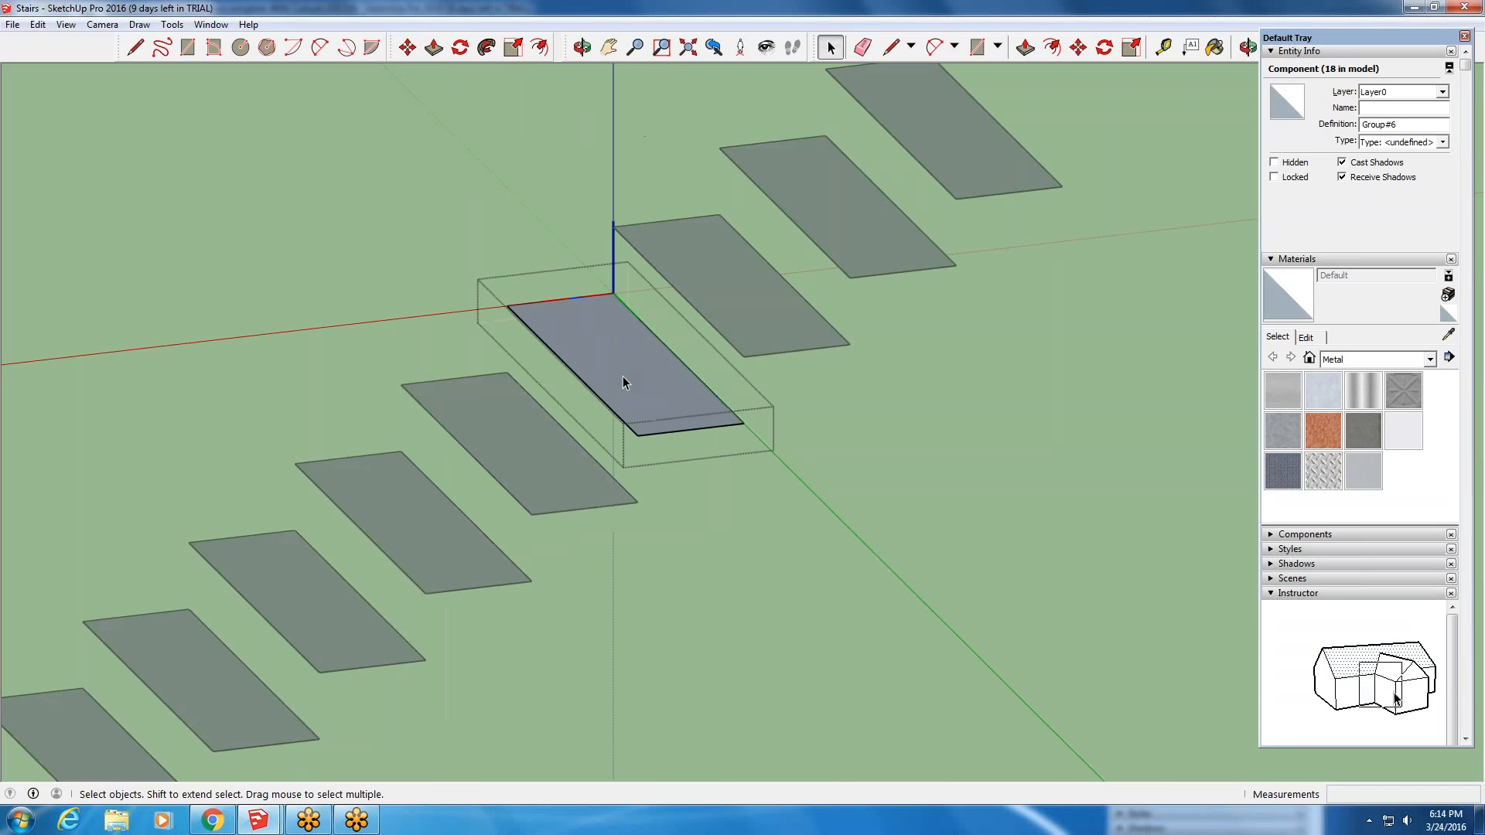
# - Push/pull the tread component's face 6" downward and leave the component
pyautogui.click(433, 47)
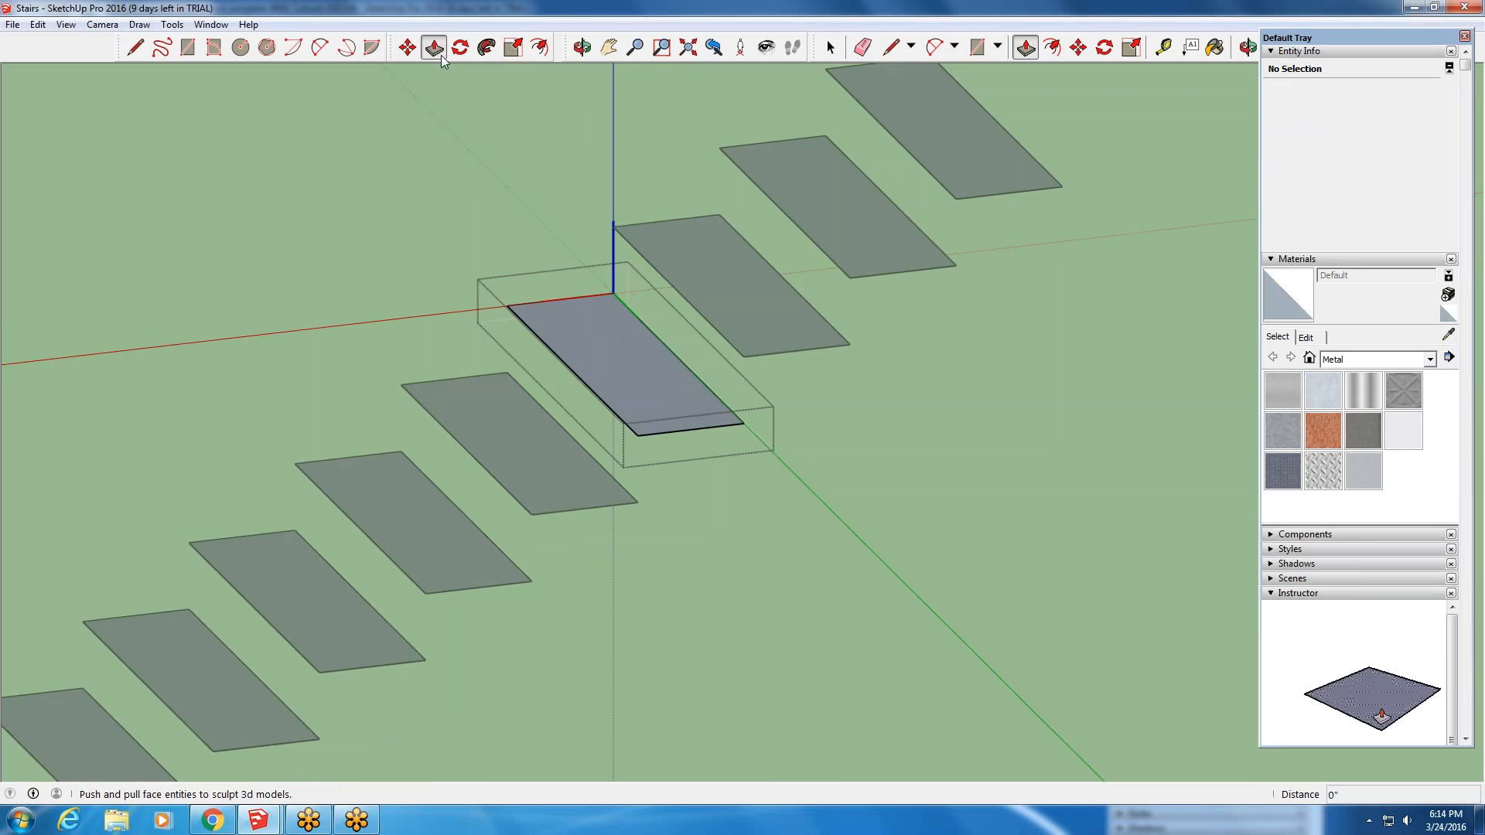
pyautogui.moveTo(636, 440)
pyautogui.mouseDown()
pyautogui.moveTo(652, 384)
pyautogui.moveTo(655, 449)
pyautogui.mouseUp()
pyautogui.write('6')
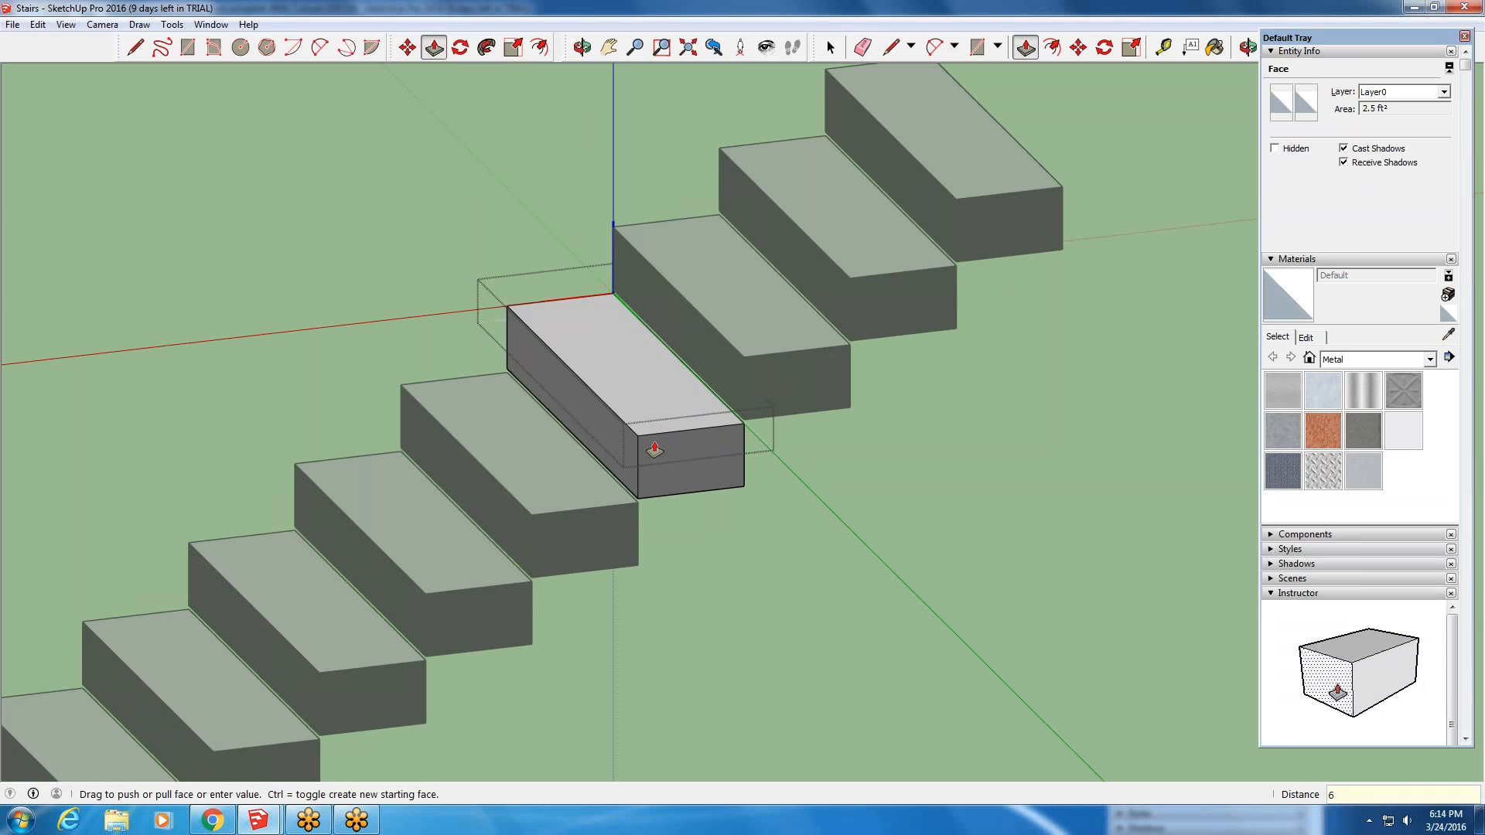
pyautogui.press('Return')
pyautogui.scroll(-8, 654, 448)
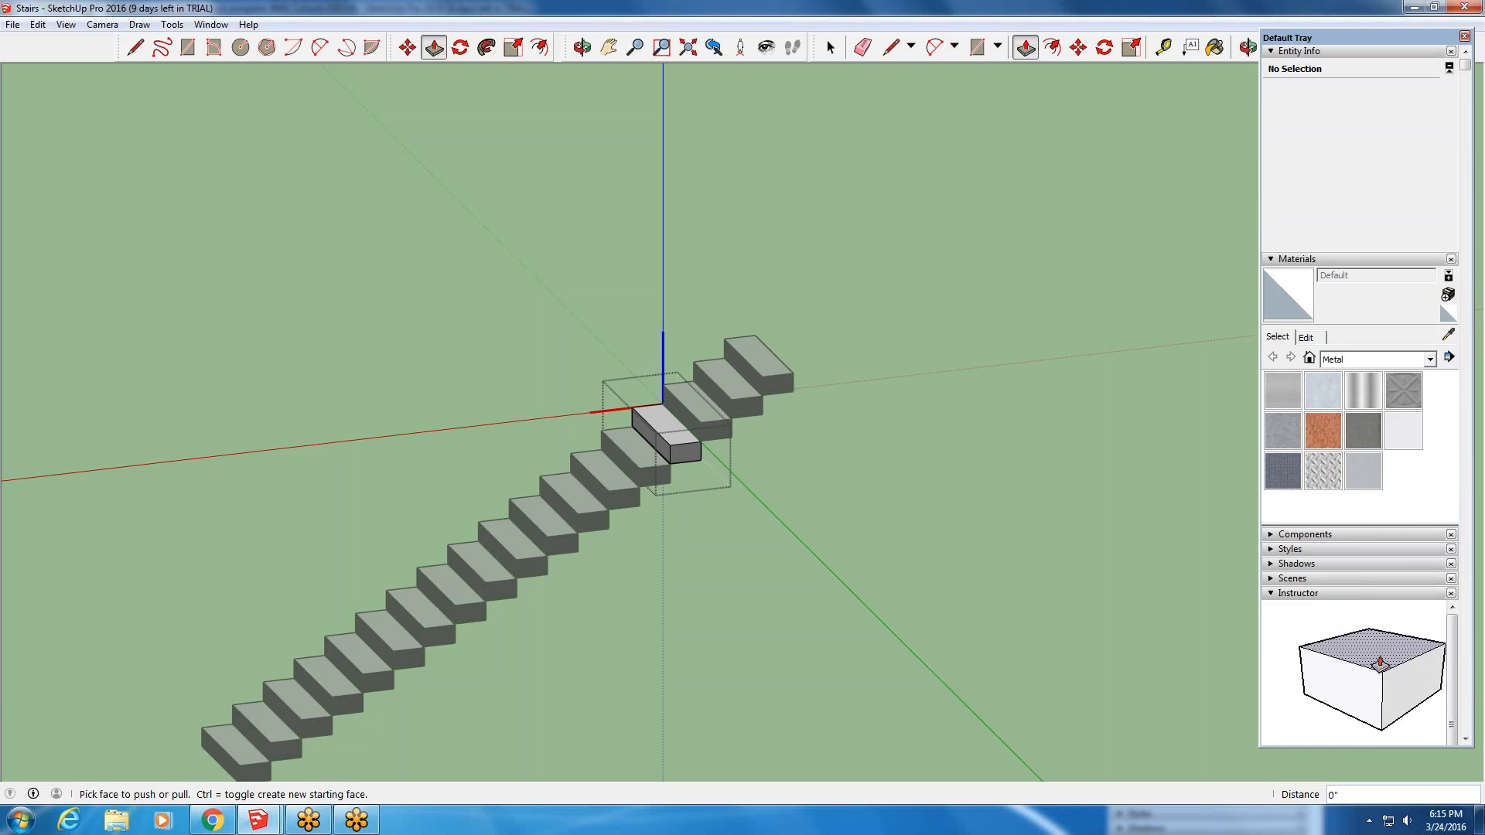
pyautogui.click(831, 47)
pyautogui.click(540, 280)
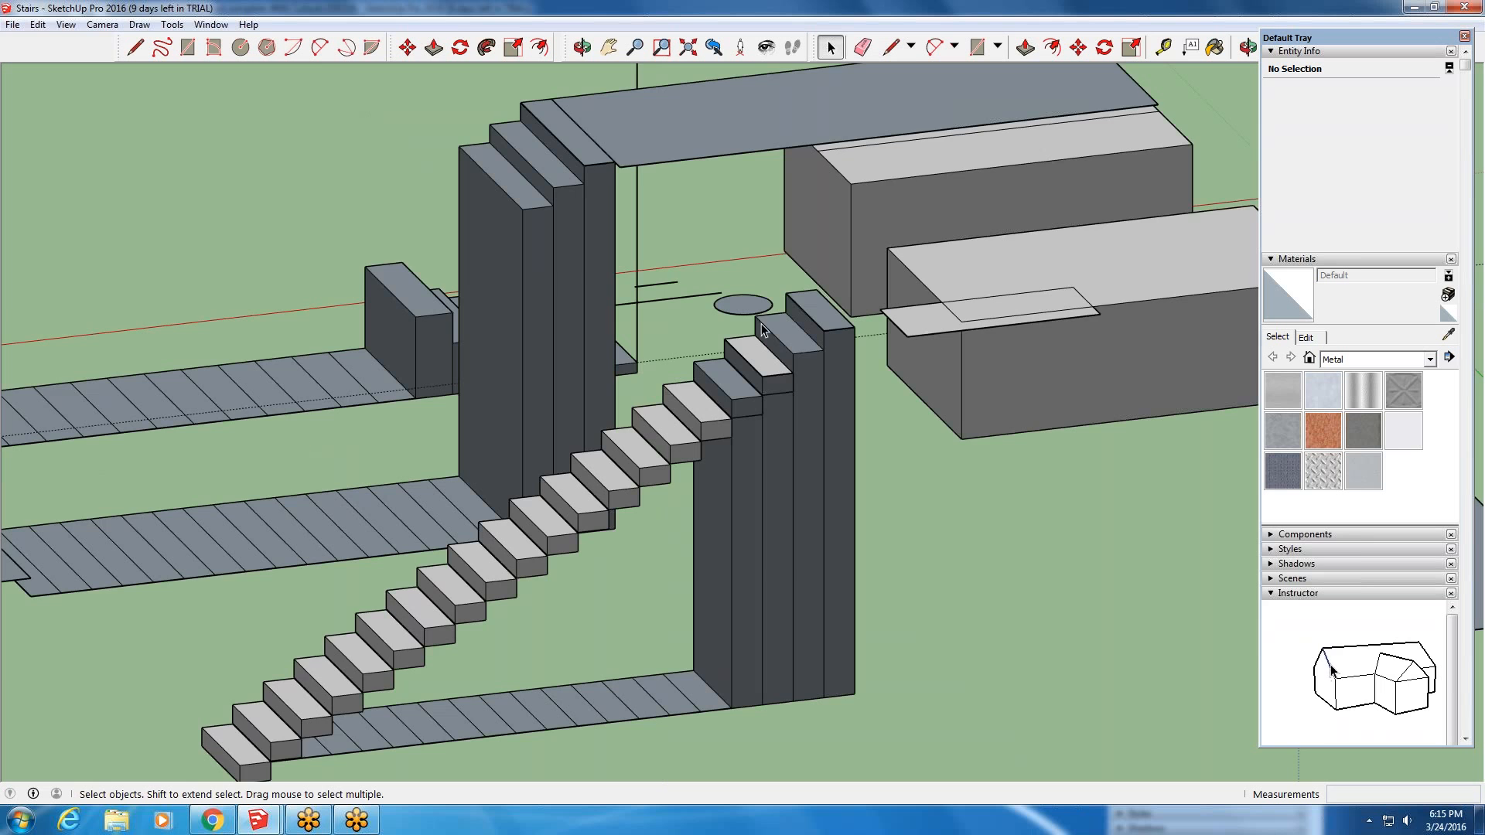
# - Examine the arrayed treads from several angles, from the lowest tread up to the raised steps and the surrounding models
pyautogui.scroll(-3, 761, 329)
pyautogui.scroll(2, 528, 592)
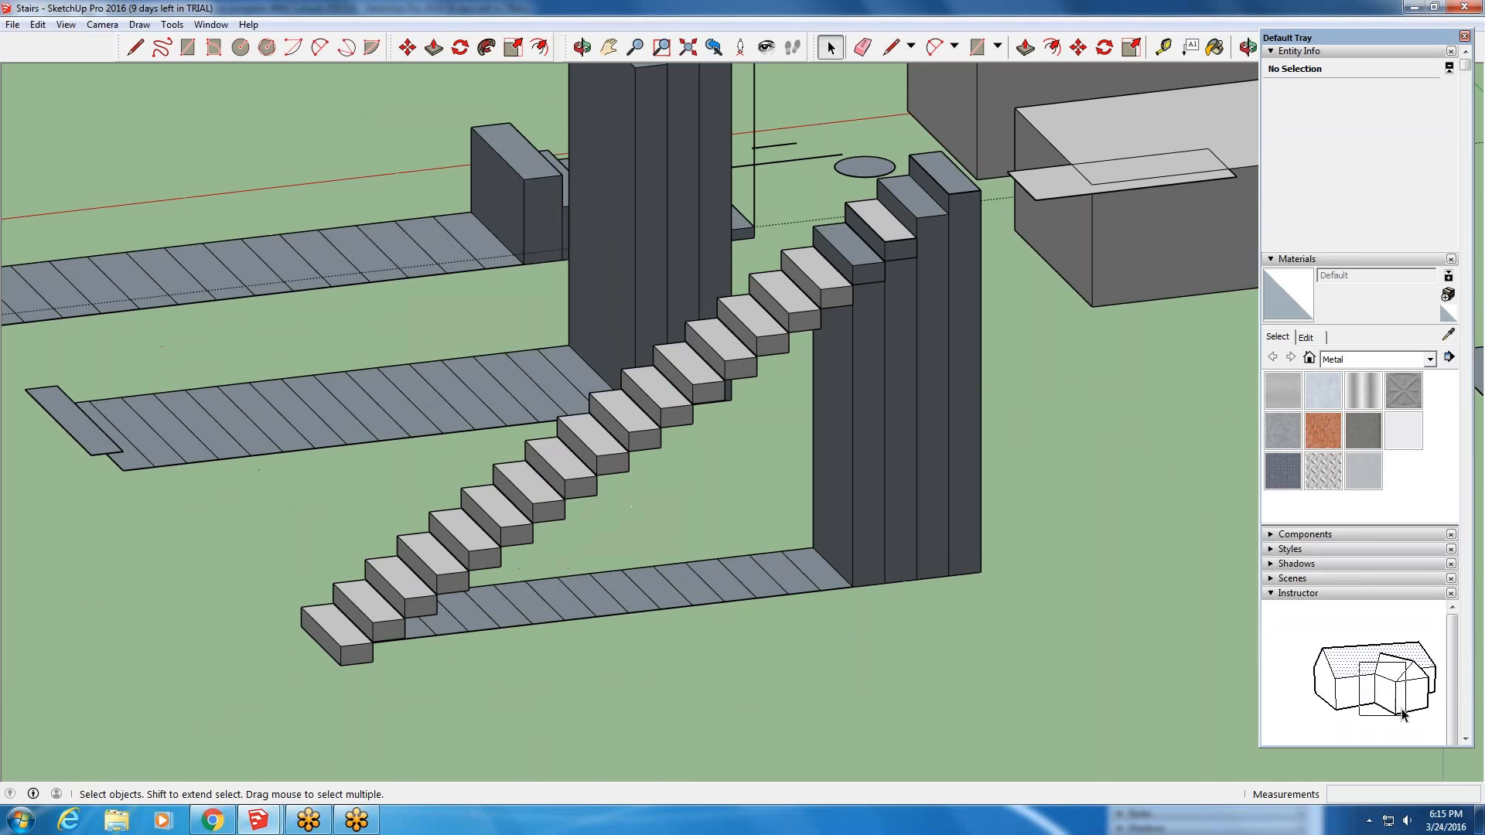
pyautogui.scroll(3, 298, 461)
pyautogui.scroll(1, 293, 541)
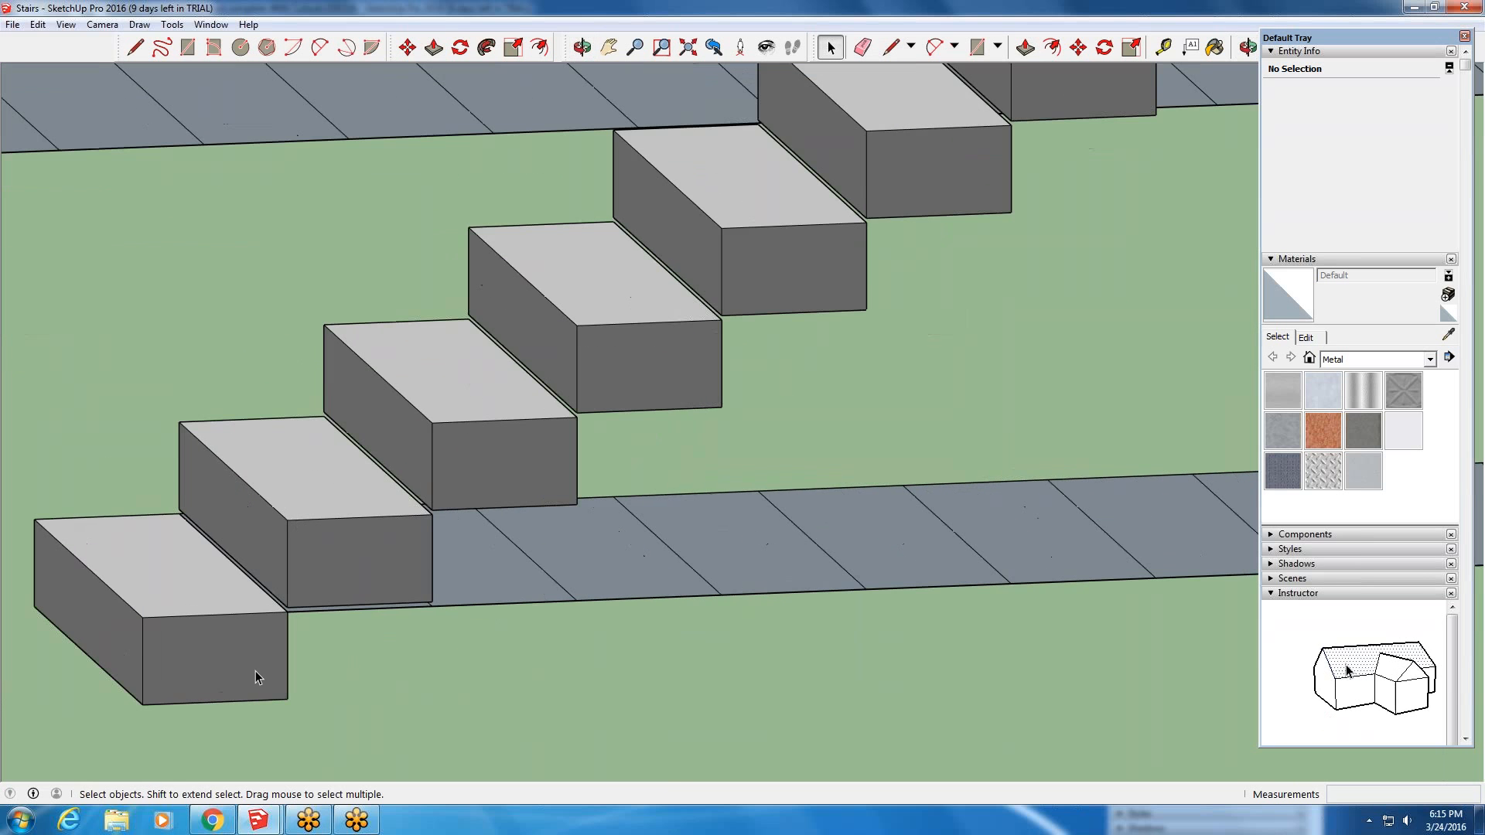
pyautogui.scroll(-5, 322, 685)
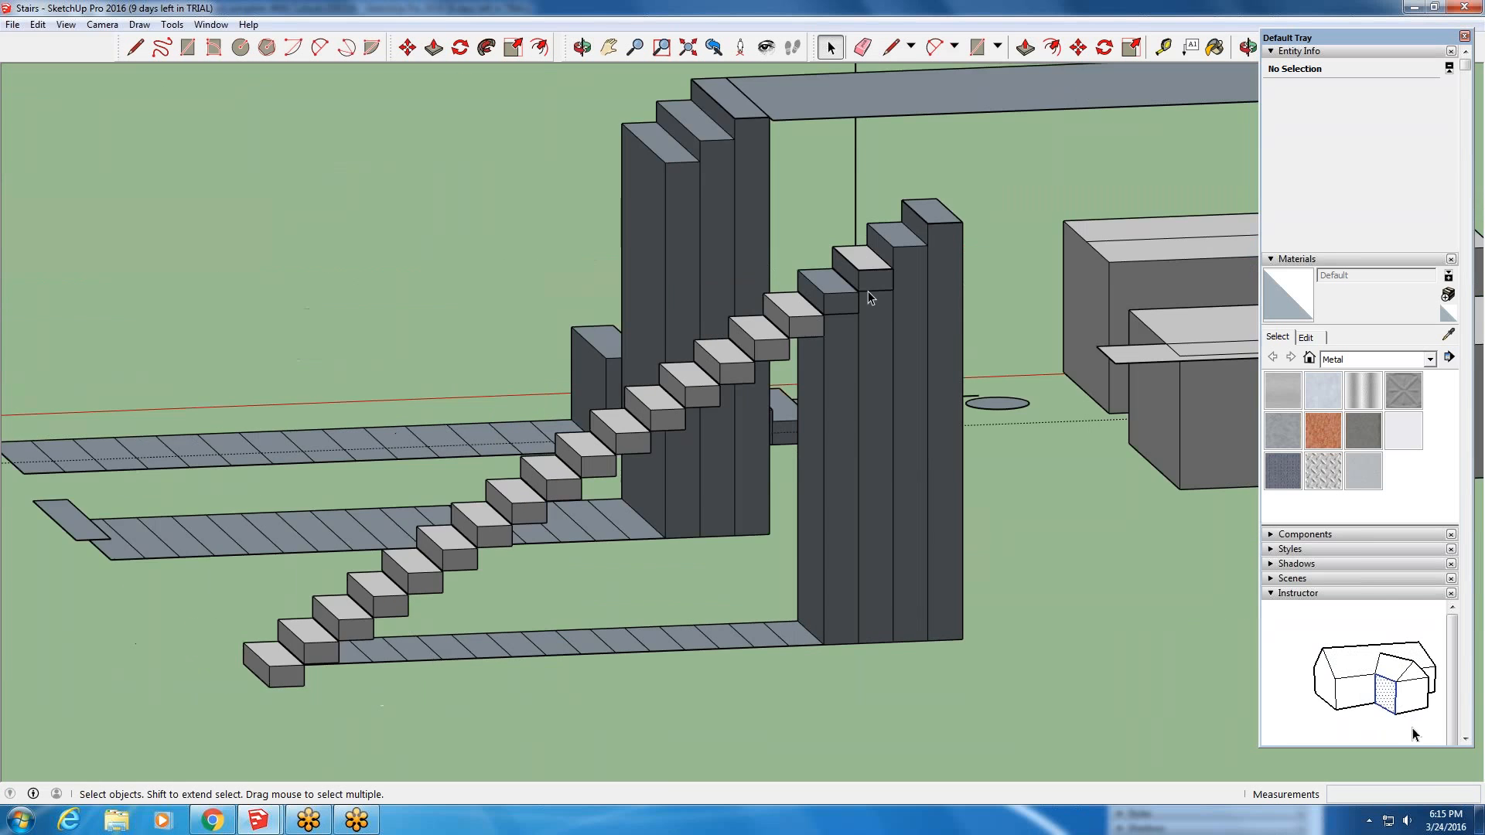
pyautogui.scroll(-2, 794, 325)
pyautogui.moveTo(798, 300); pyautogui.dragTo(998, 359, button='middle')
pyautogui.scroll(2, 899, 411)
pyautogui.scroll(2, 899, 411)
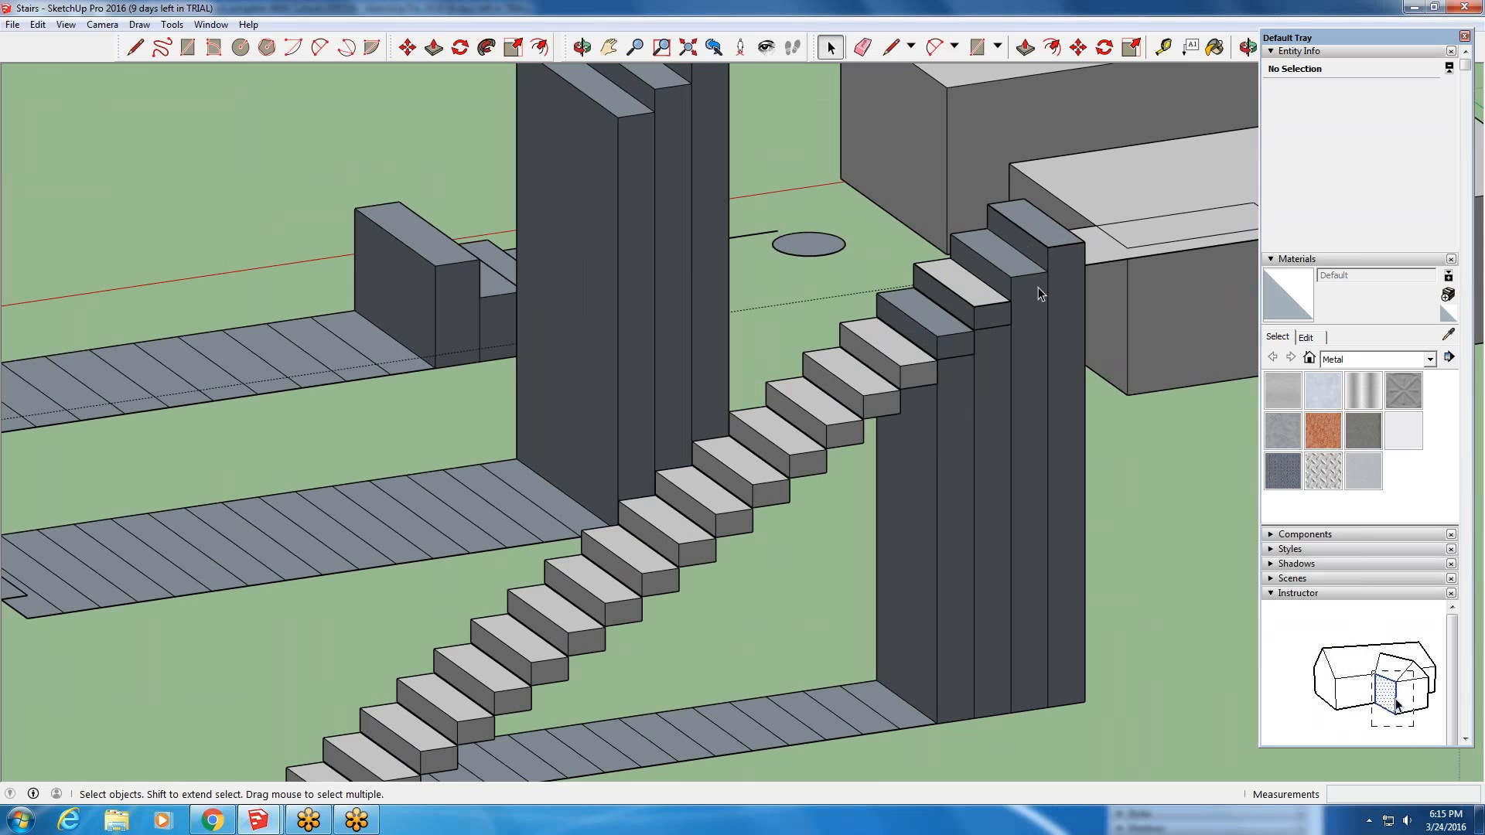
pyautogui.scroll(-3, 980, 305)
pyautogui.moveTo(981, 305); pyautogui.dragTo(699, 467, button='middle')
pyautogui.scroll(-4, 698, 461)
pyautogui.moveTo(676, 572)
pyautogui.mouseDown(button='middle')
pyautogui.moveTo(1282, 573)
pyautogui.moveTo(1156, 420)
pyautogui.moveTo(945, 617)
pyautogui.moveTo(182, 514)
pyautogui.moveTo(657, 578)
pyautogui.mouseUp(button='middle')
pyautogui.scroll(3, 657, 578)
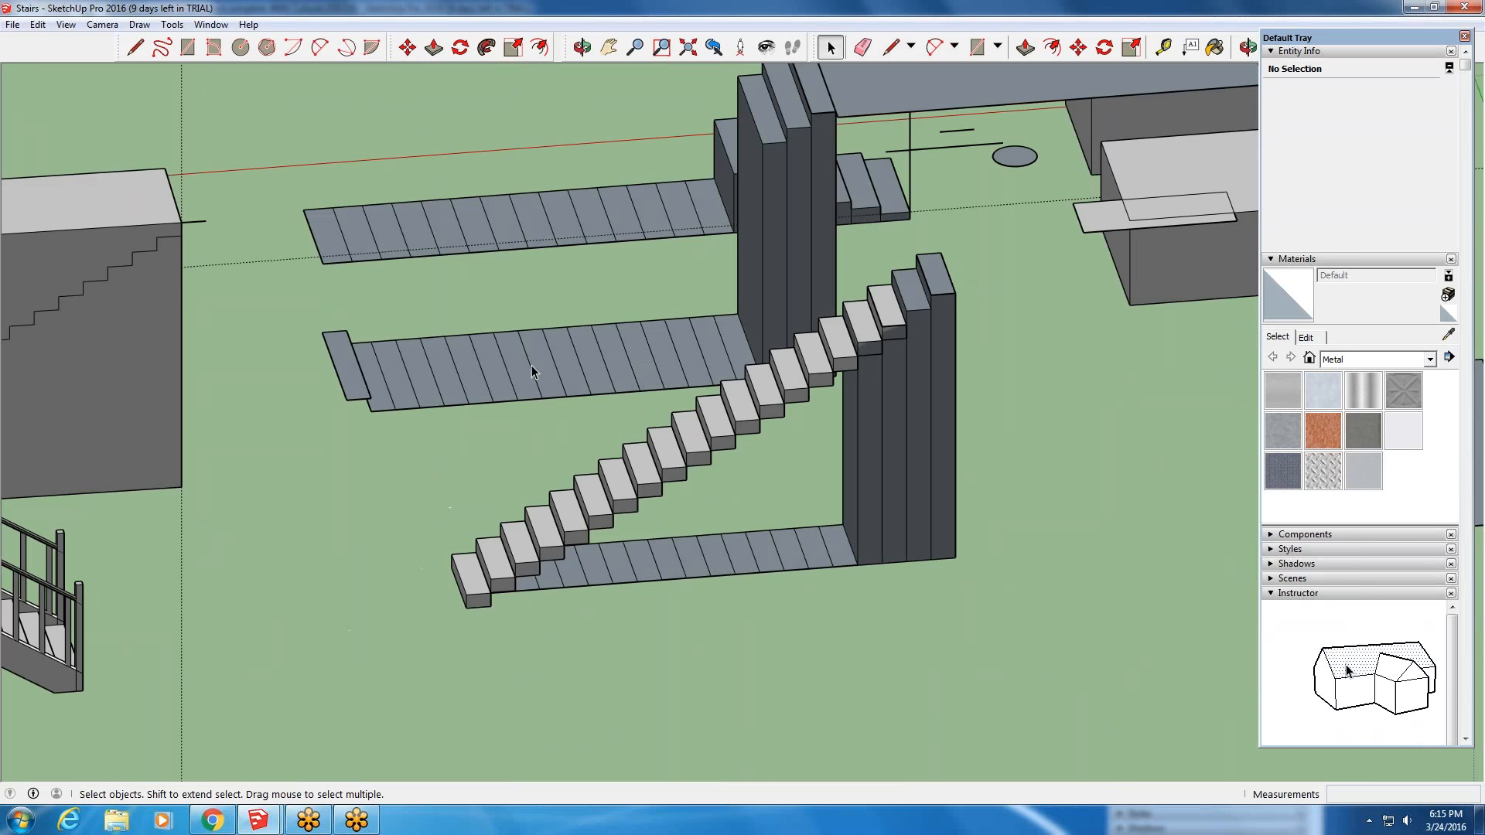
pyautogui.scroll(-3, 549, 352)
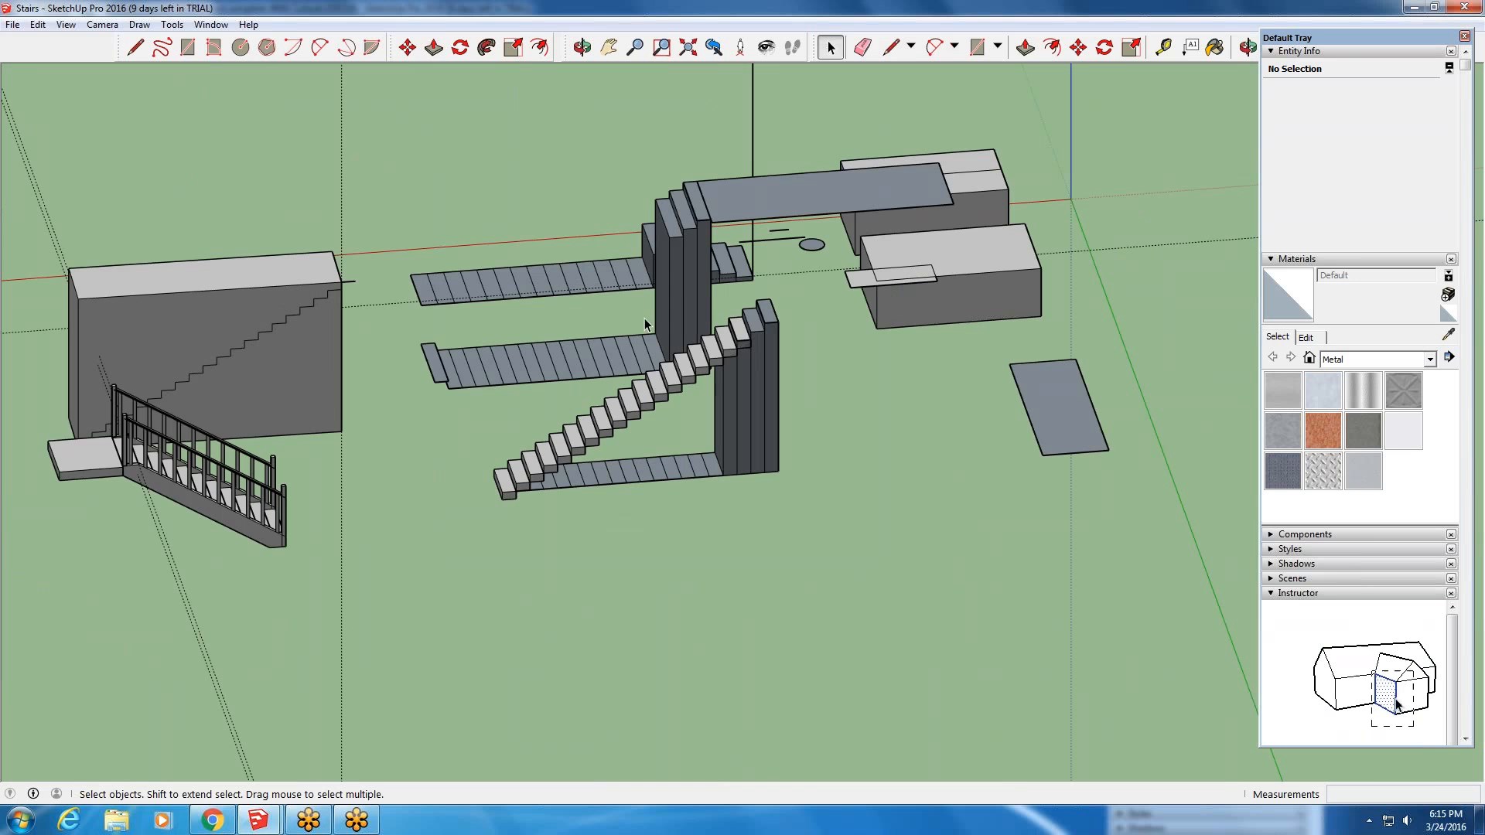
pyautogui.scroll(5, 547, 408)
pyautogui.scroll(3, 526, 626)
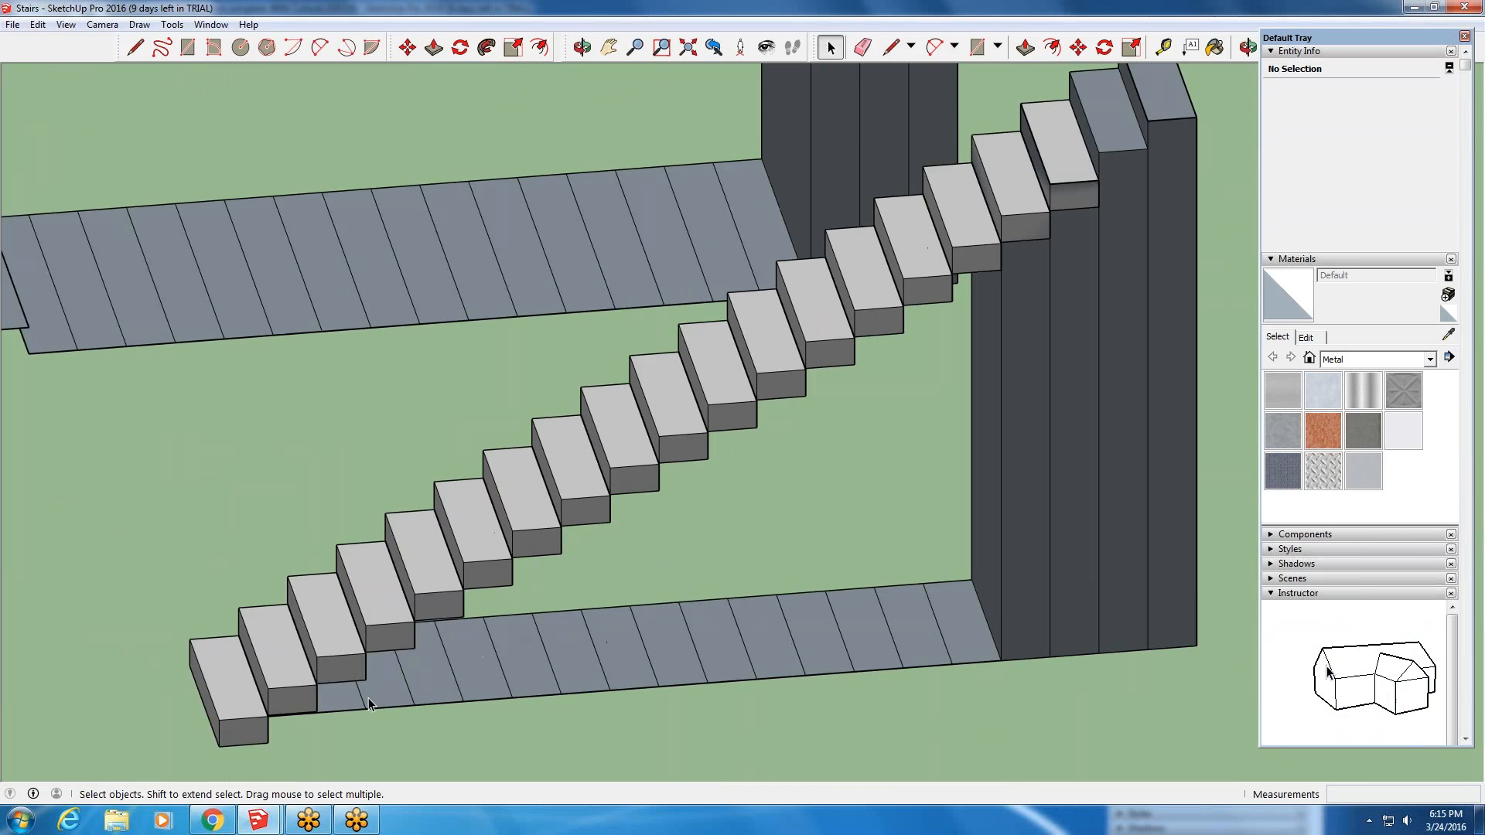
pyautogui.moveTo(348, 690); pyautogui.dragTo(379, 673, button='middle')
pyautogui.scroll(-3, 379, 672)
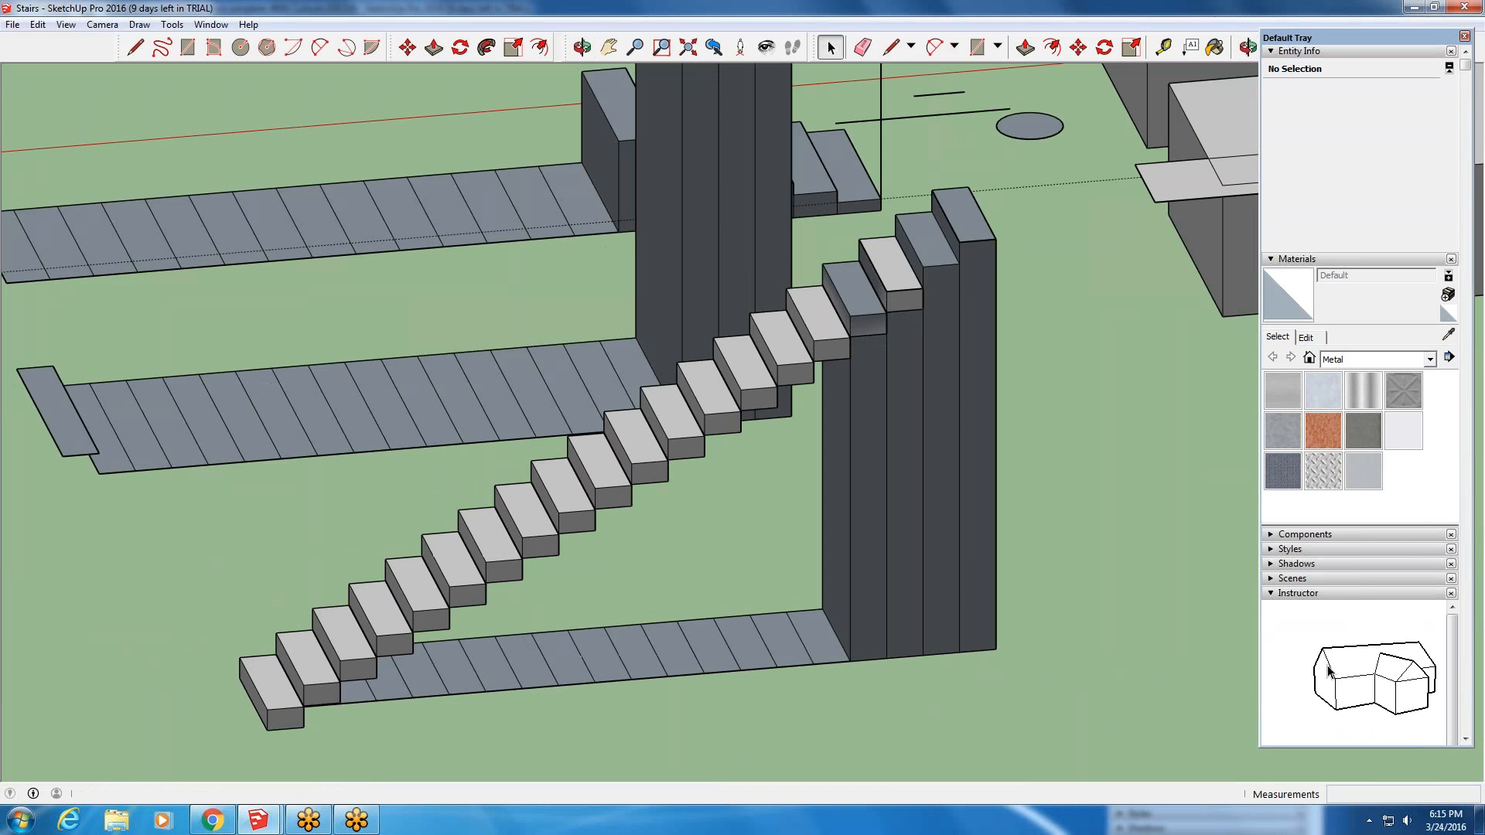
# - Delete the lowest tread of the arrayed flight and measure the tallest raised step's height along its outer vertical edge
pyautogui.click(281, 706)
pyautogui.press('Delete')
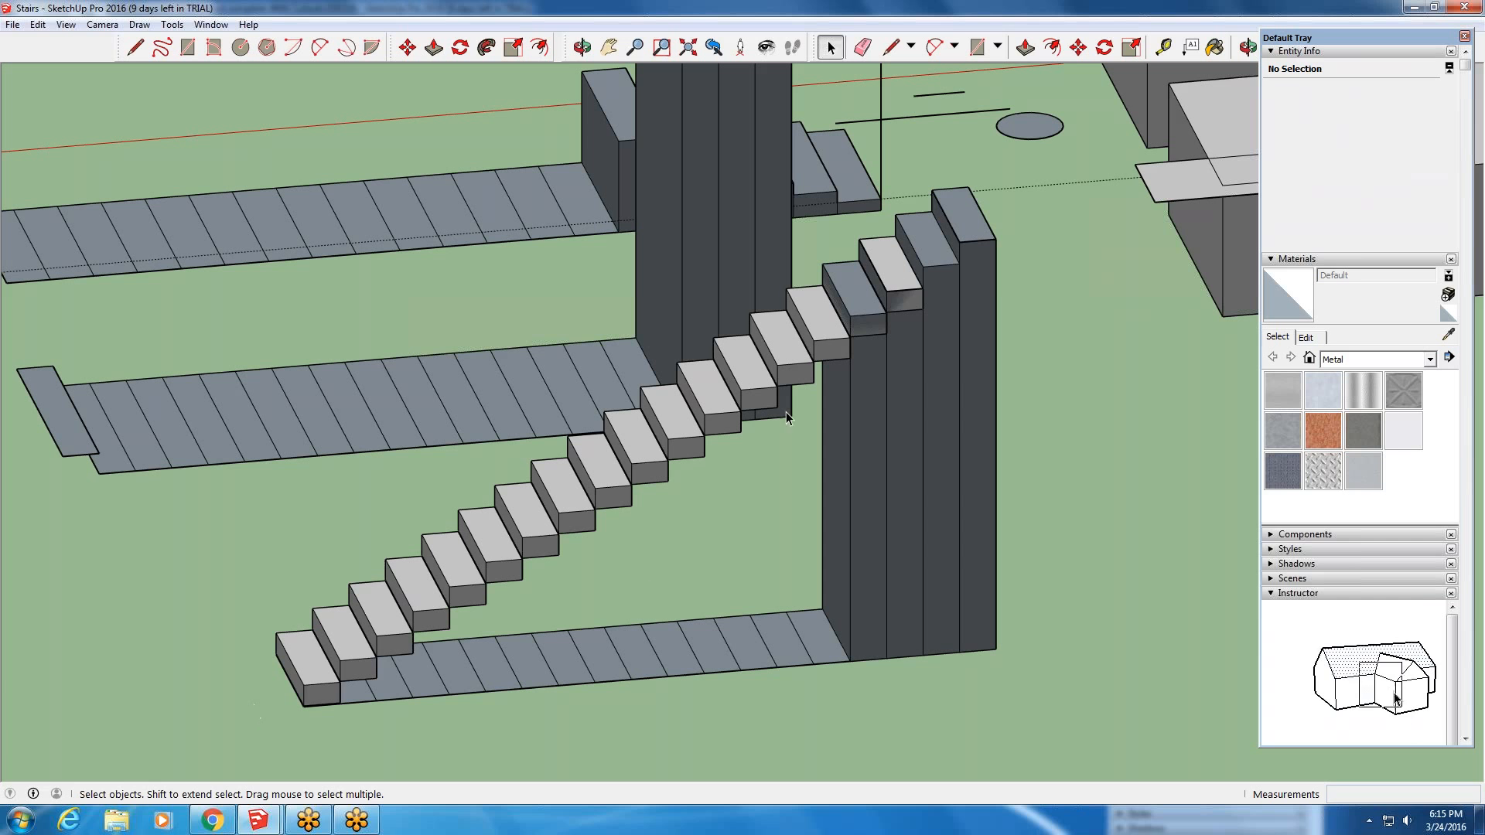
pyautogui.press('t')
pyautogui.click(995, 239)
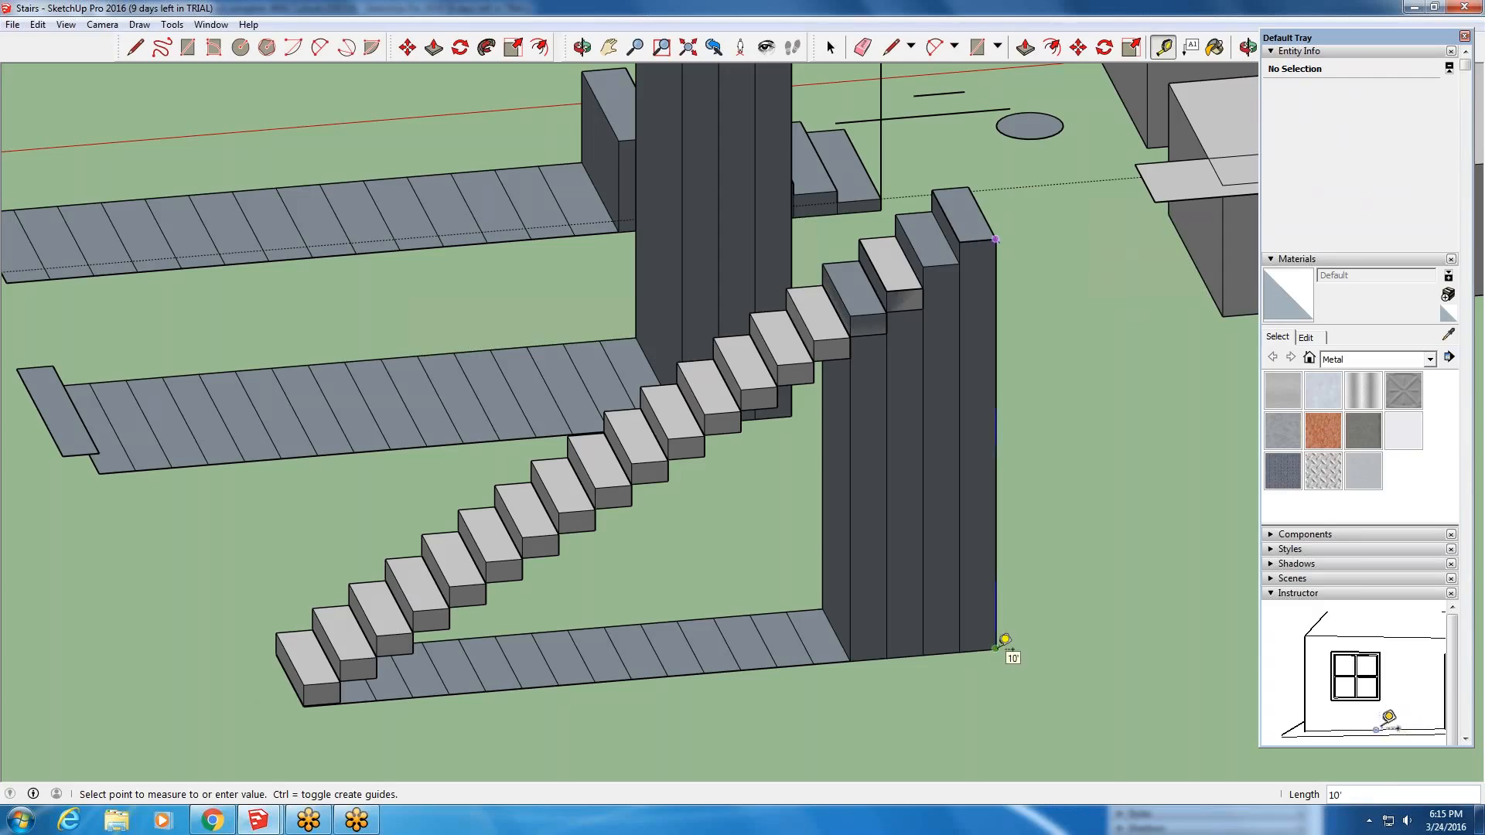
pyautogui.click(996, 647)
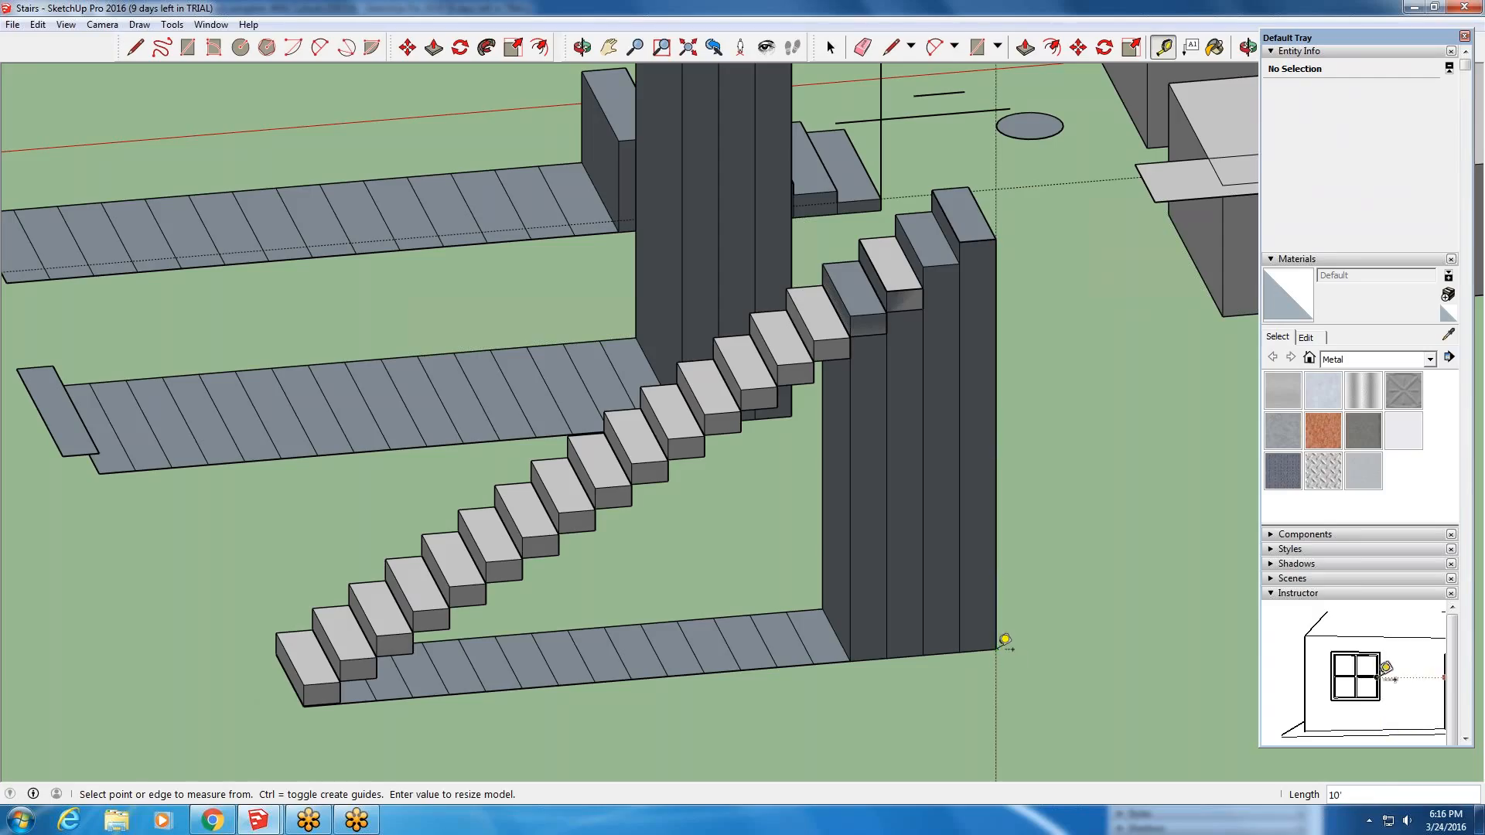
pyautogui.click(996, 648)
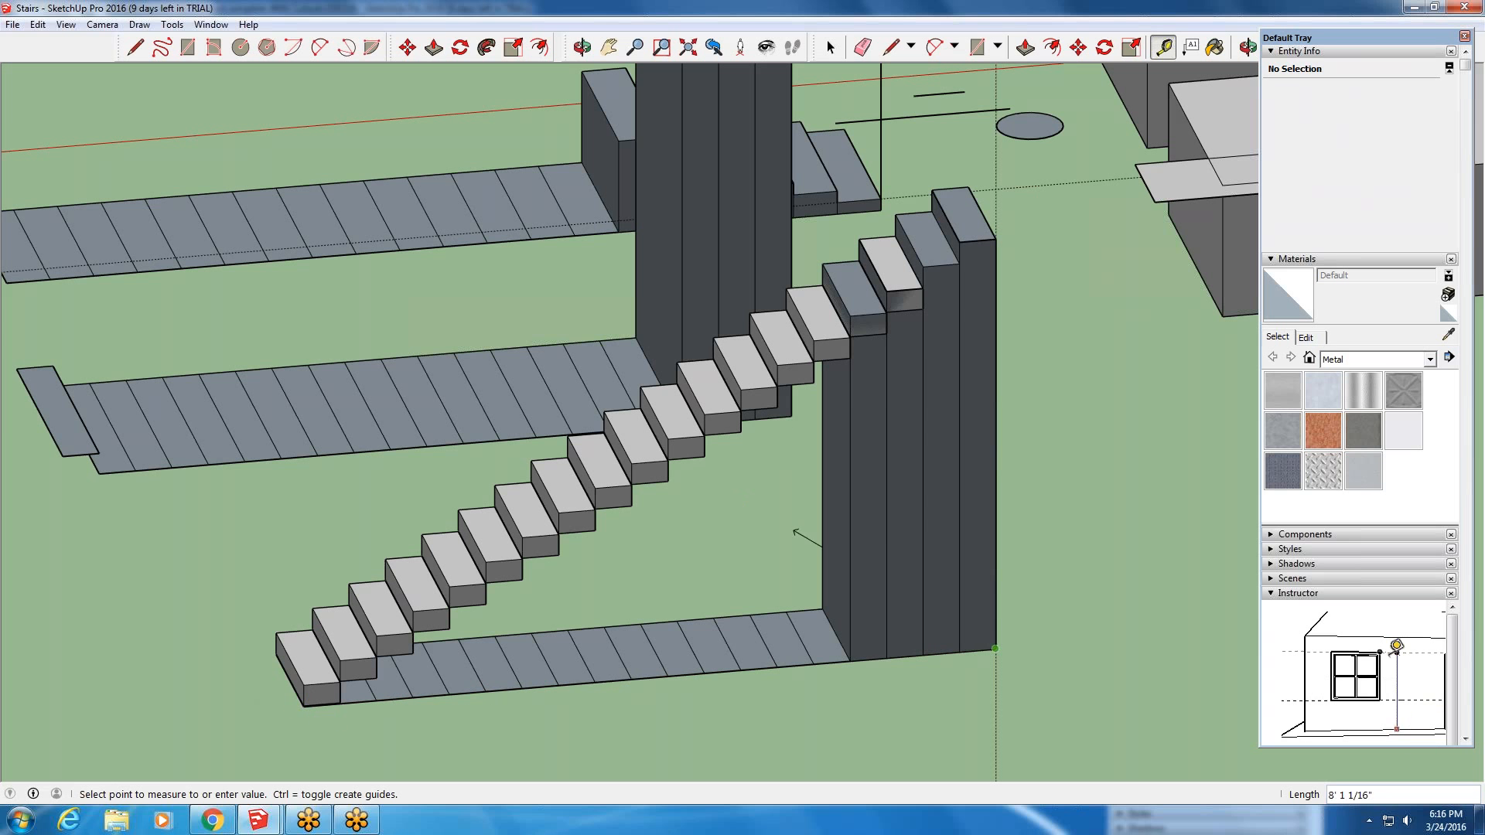
# - Measure the vertical distance between two neighbouring treads halfway down the flight
pyautogui.click(487, 534)
pyautogui.scroll(2, 494, 538)
pyautogui.scroll(3, 487, 535)
pyautogui.click(477, 545)
pyautogui.click(581, 537)
pyautogui.scroll(3, 696, 421)
pyautogui.click(686, 398)
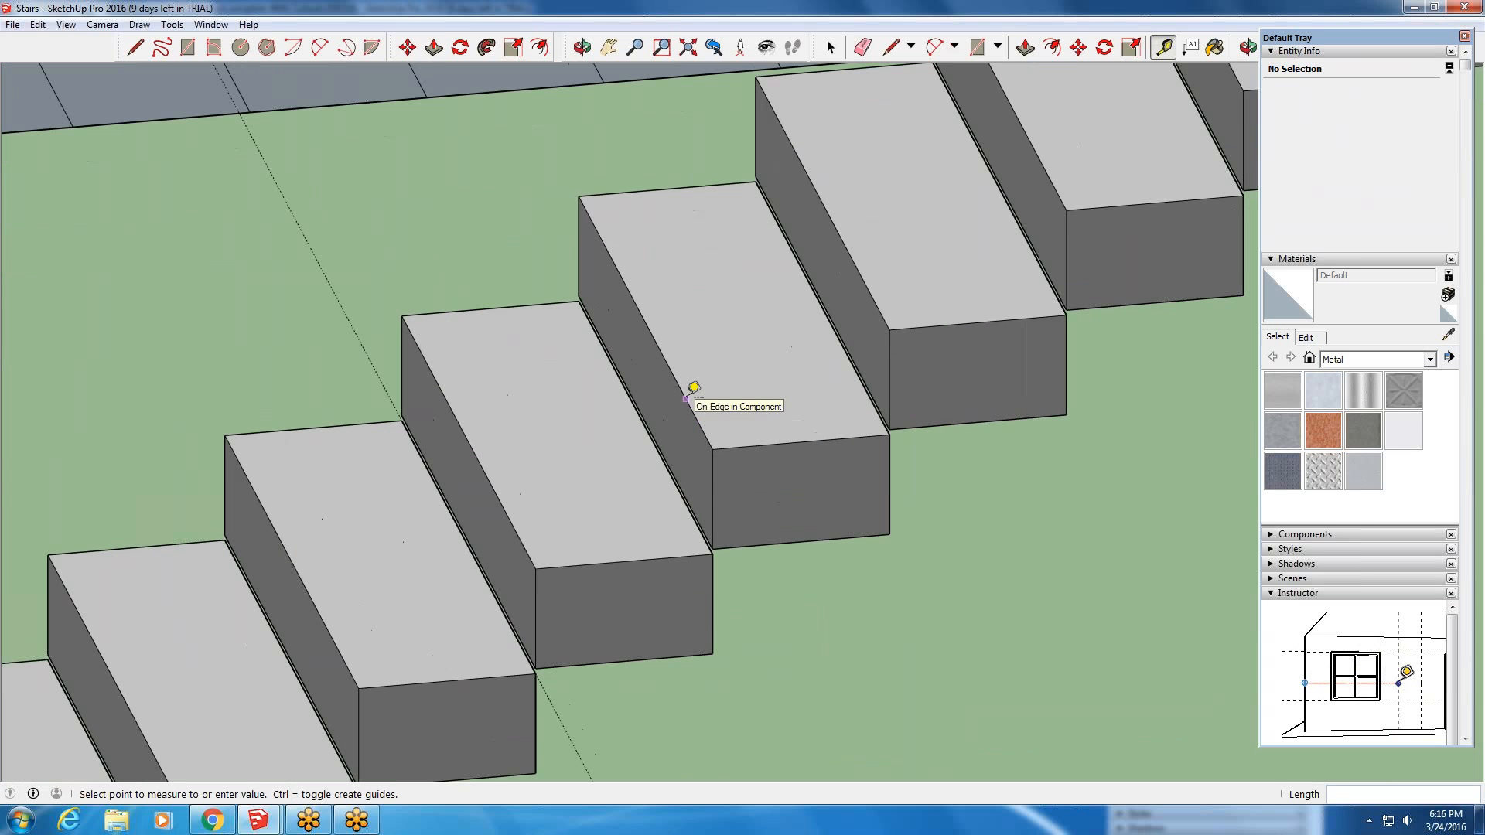
pyautogui.scroll(1, 689, 494)
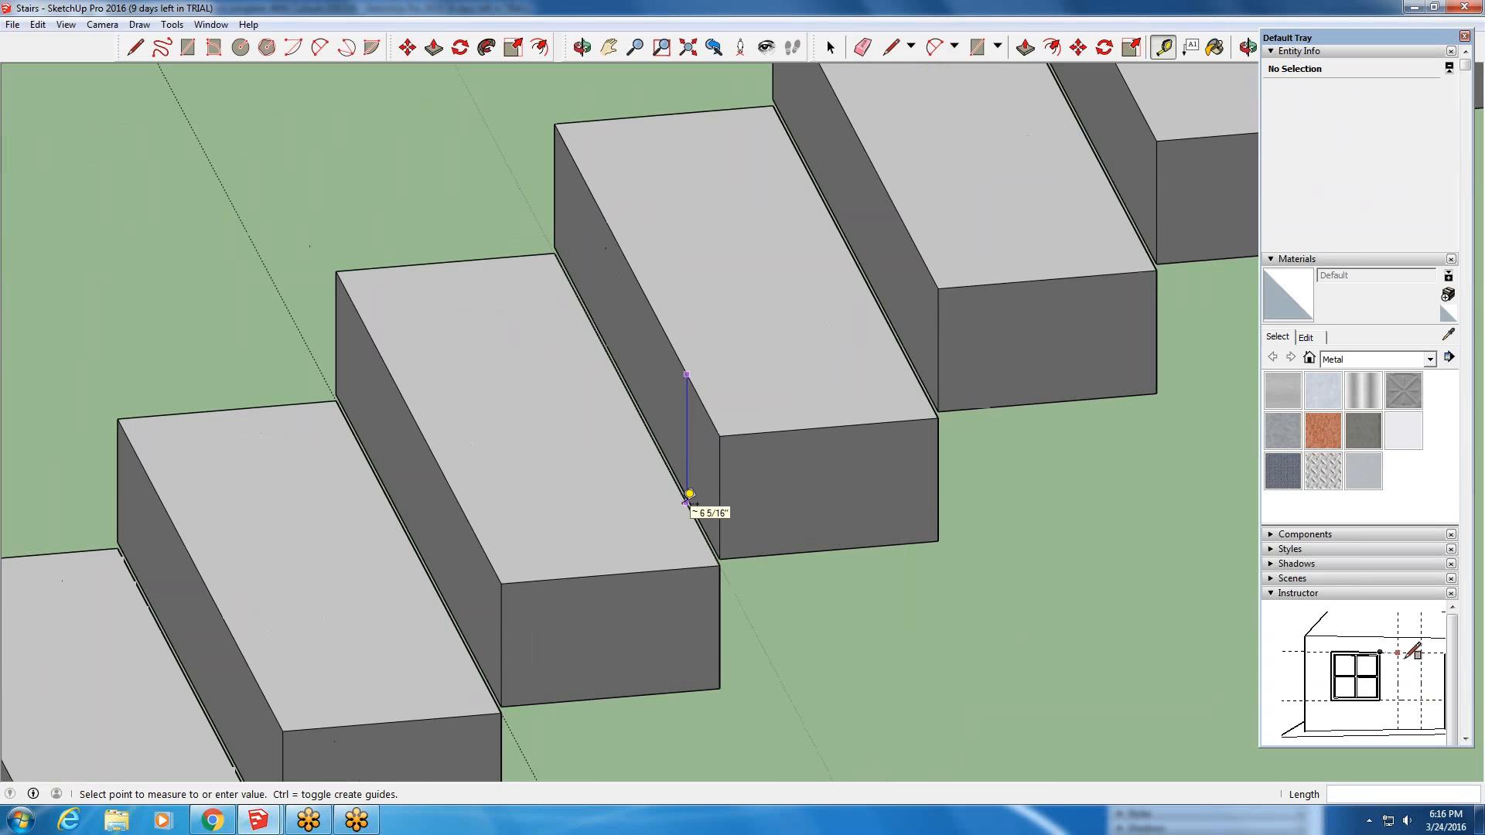
pyautogui.scroll(3, 692, 495)
pyautogui.scroll(-9, 669, 597)
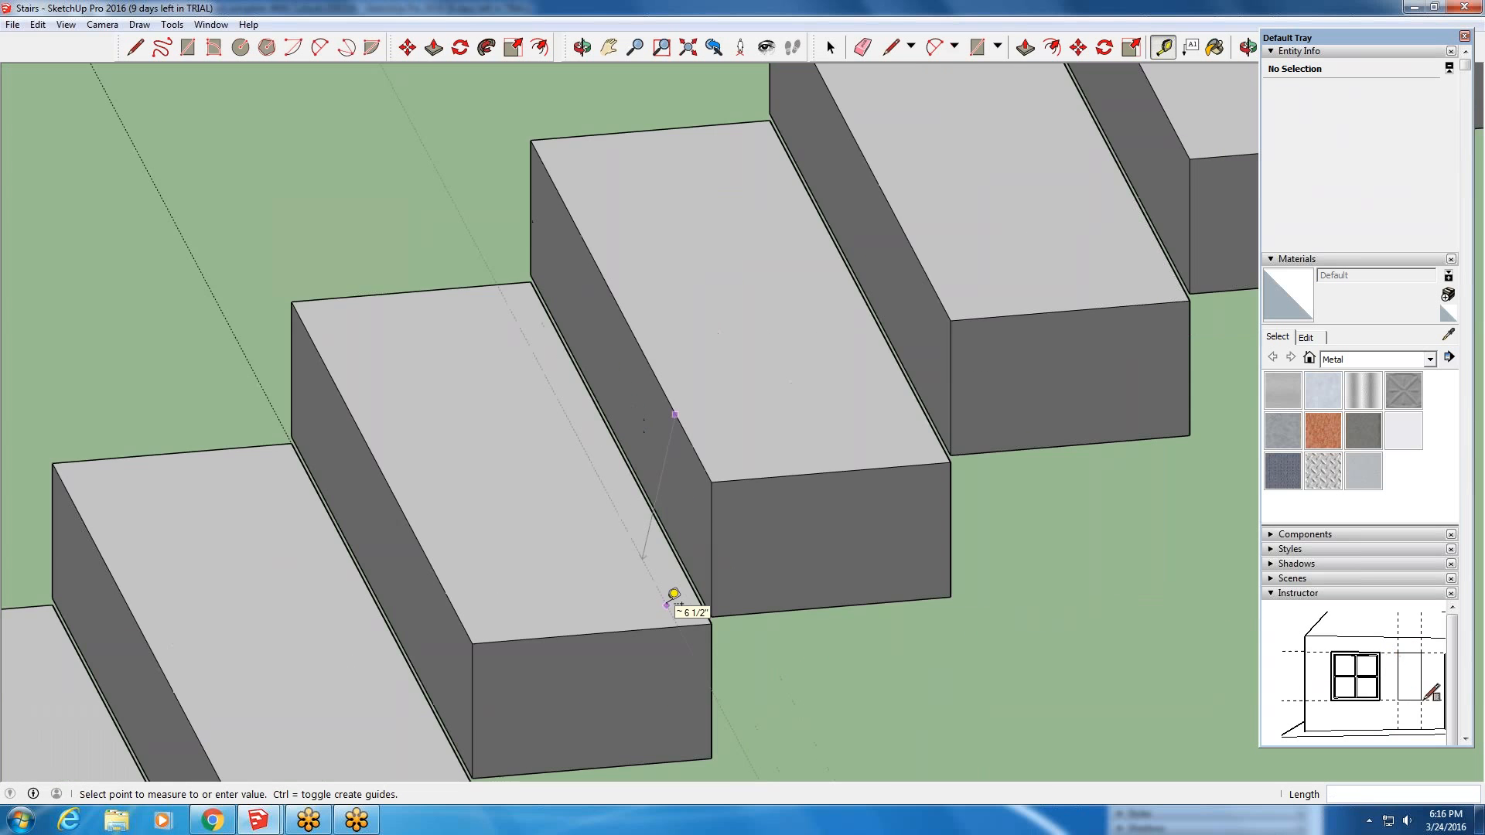
pyautogui.press('Escape')
pyautogui.scroll(-2, 667, 595)
pyautogui.scroll(-3, 665, 596)
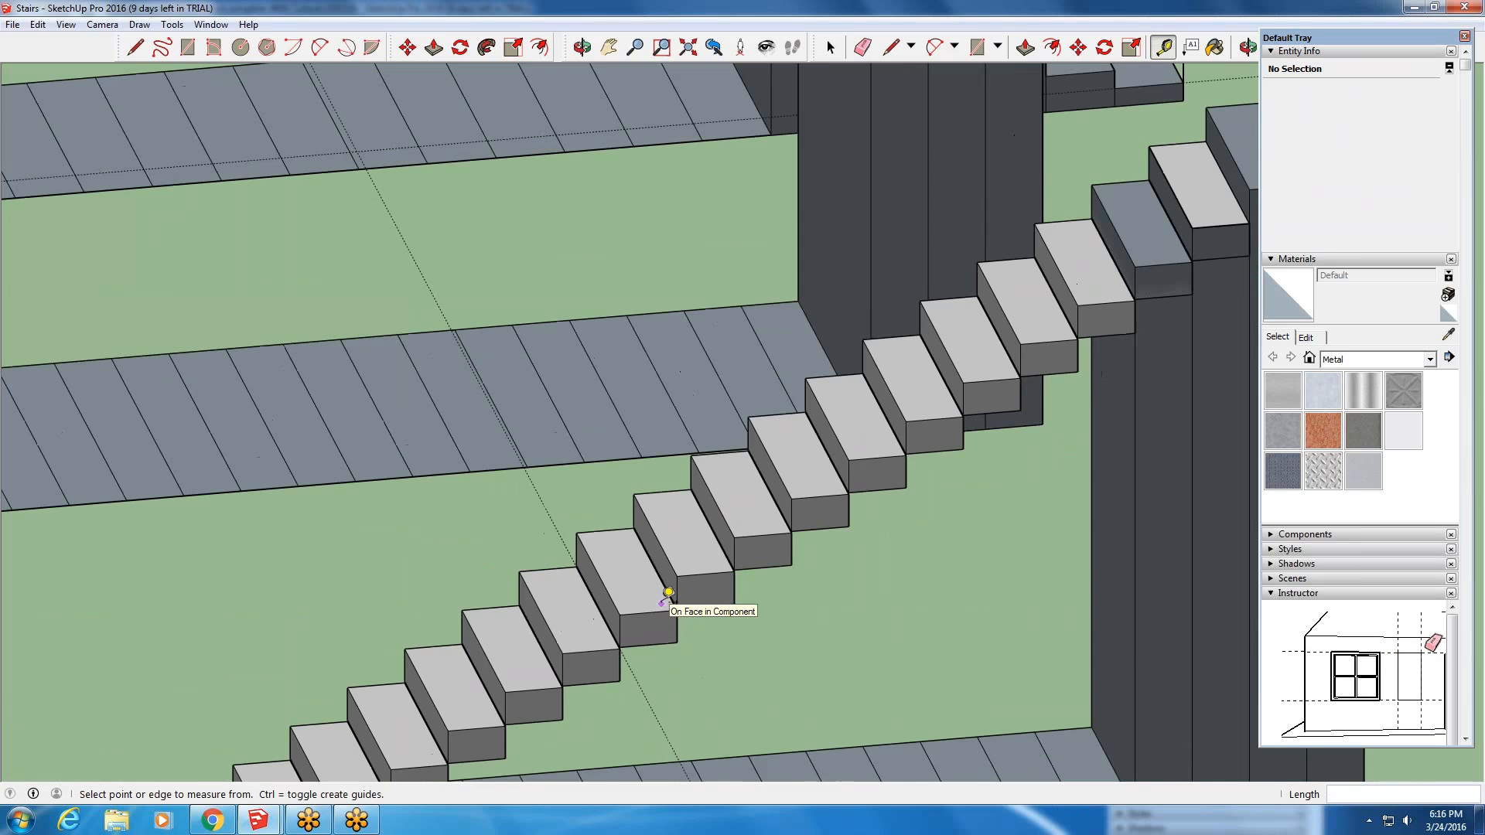
# - Examine the junction of the upper treads with the raised steps and the whole staircase from opposite sides
pyautogui.scroll(4, 995, 375)
pyautogui.scroll(6, 1109, 375)
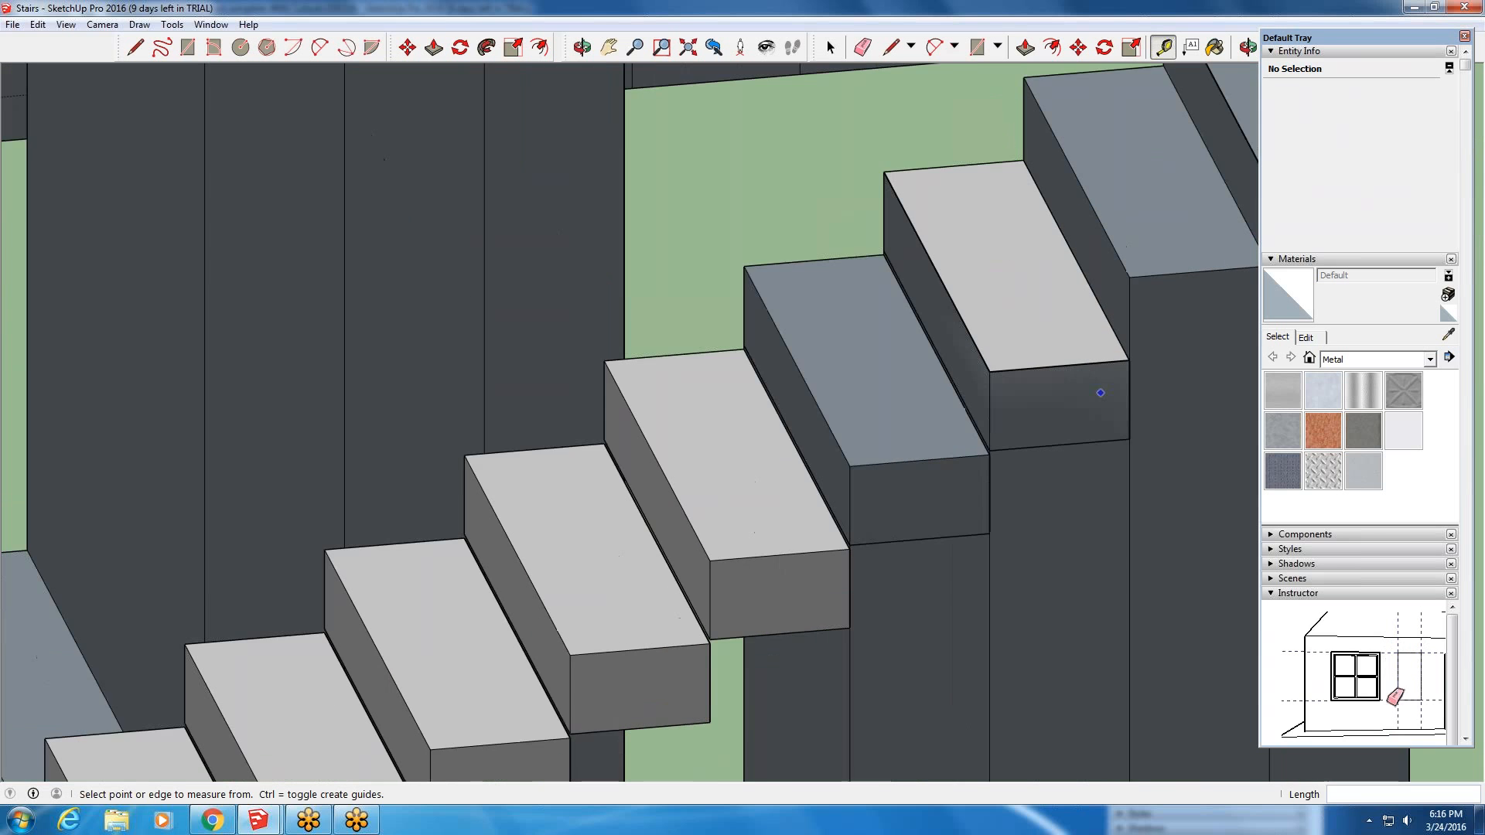
pyautogui.scroll(-5, 790, 565)
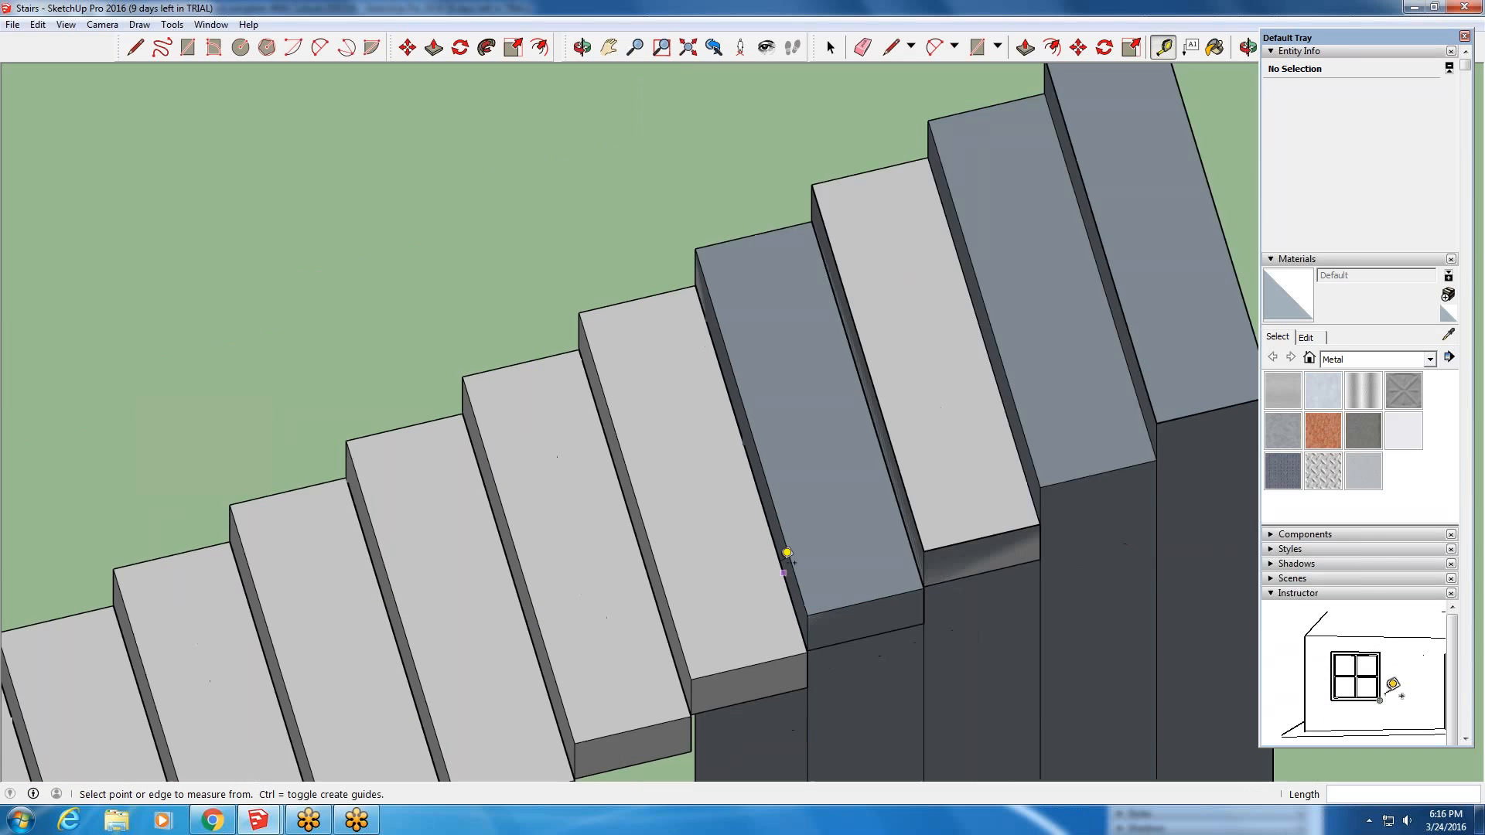
pyautogui.moveTo(1097, 480); pyautogui.dragTo(855, 366, button='middle')
pyautogui.scroll(-4, 855, 367)
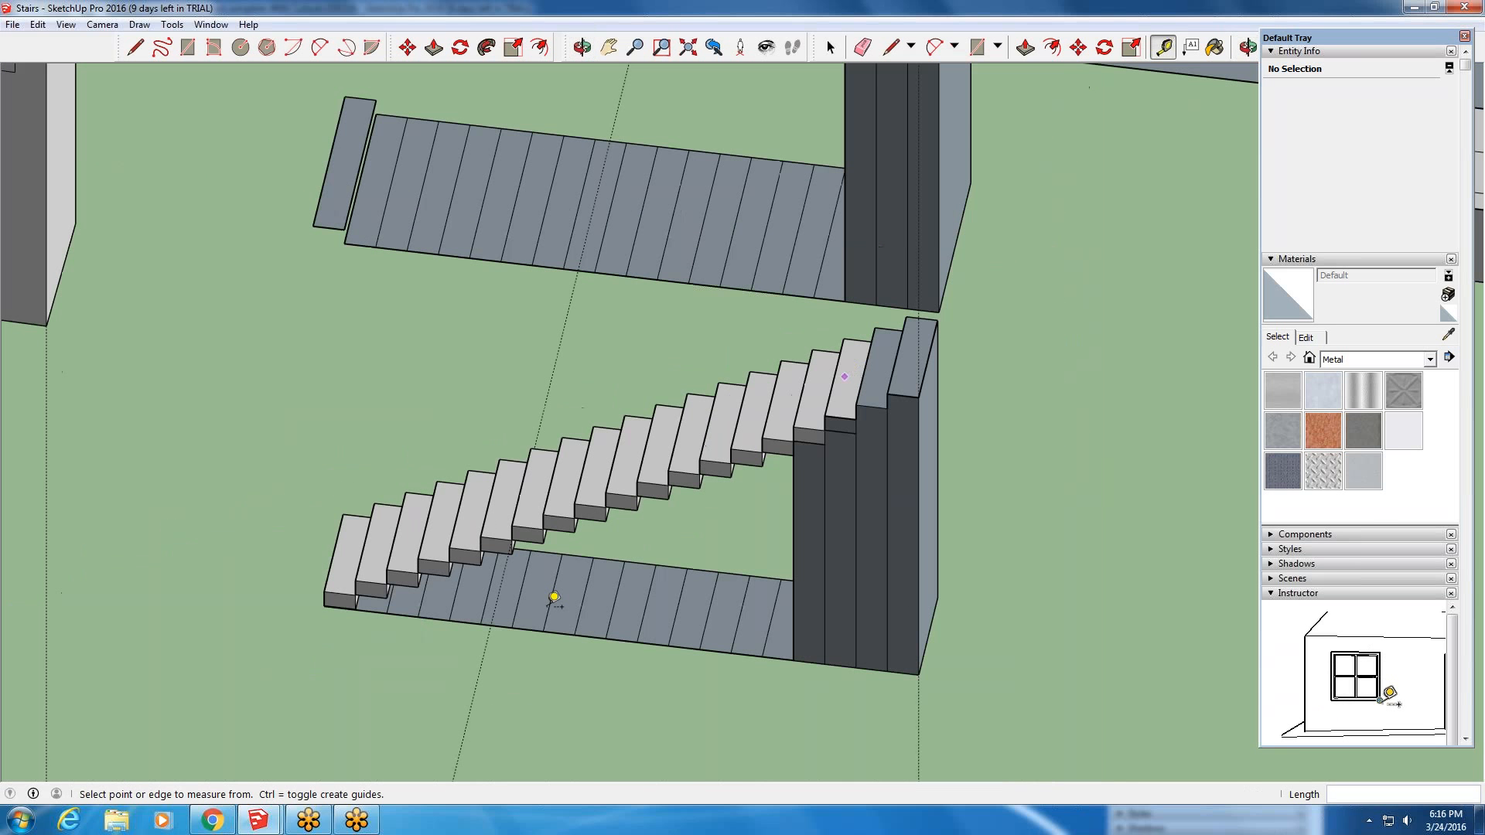
pyautogui.moveTo(344, 646); pyautogui.dragTo(991, 411, button='middle')
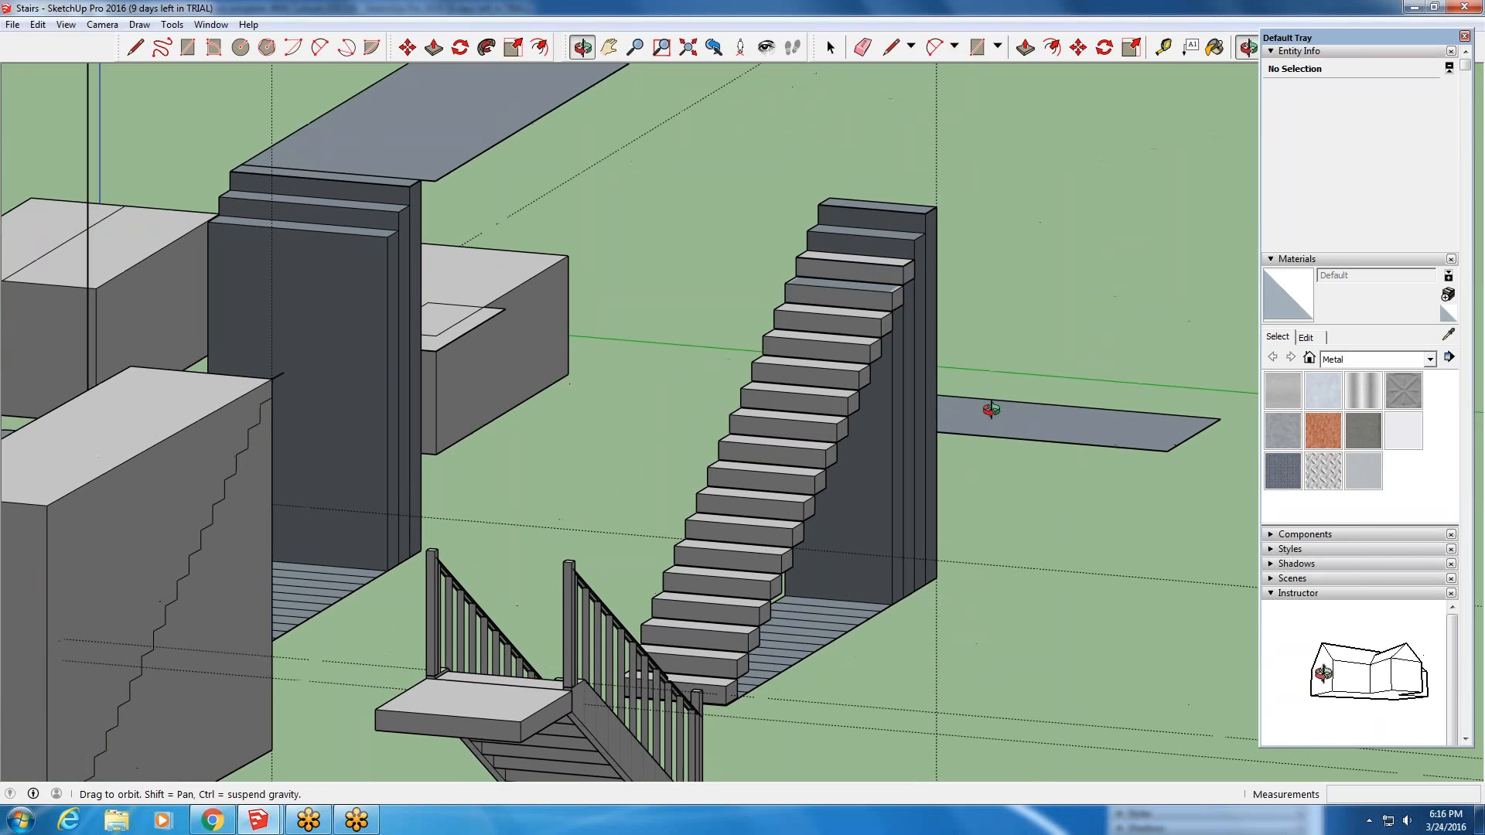
pyautogui.scroll(-3, 520, 543)
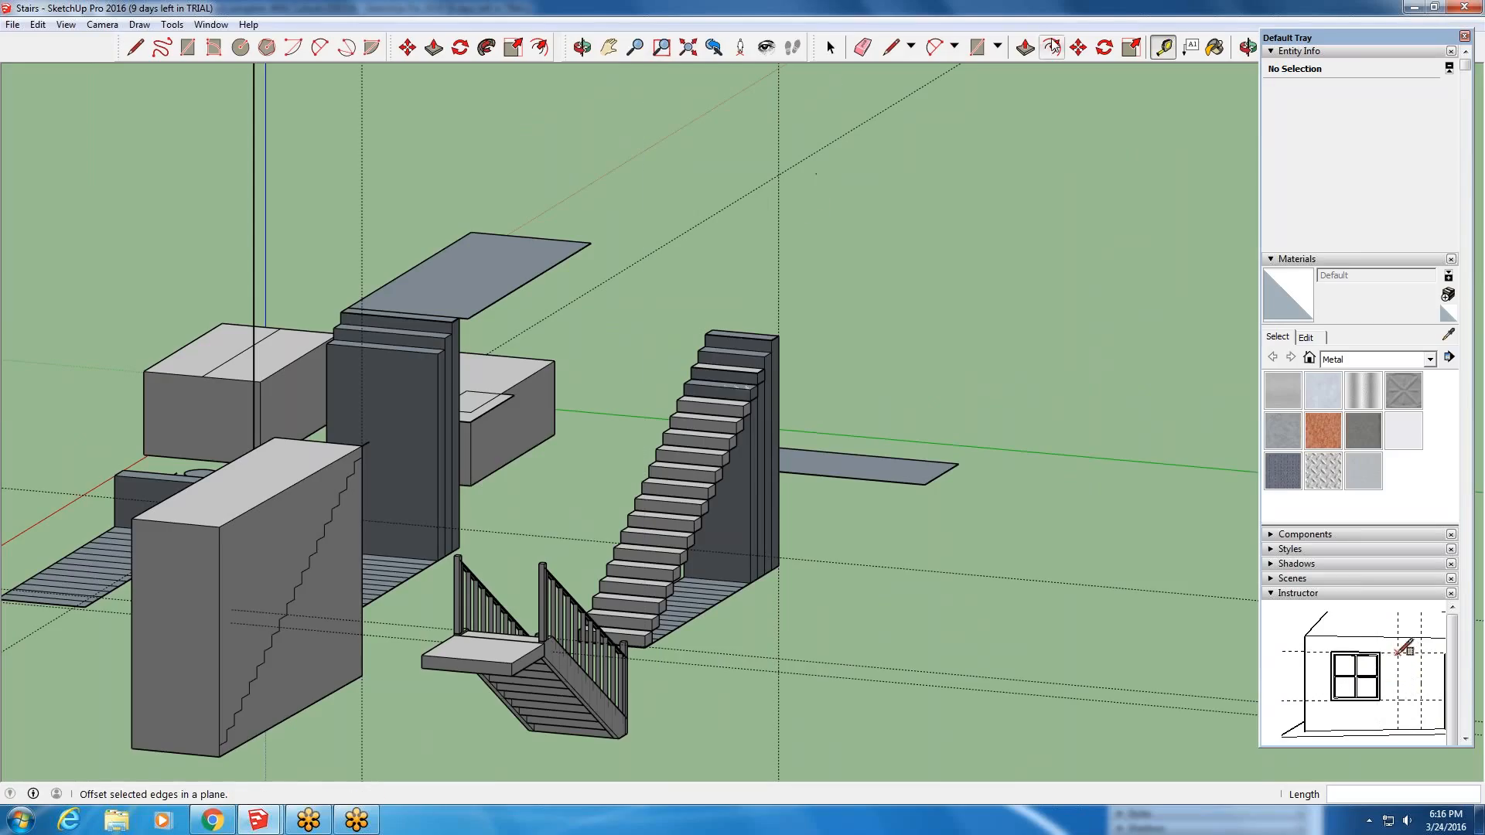
# - Measure the solid block with the stair profile from its lower front corner along the base and diagonally to the opposite upper corner
pyautogui.click(608, 47)
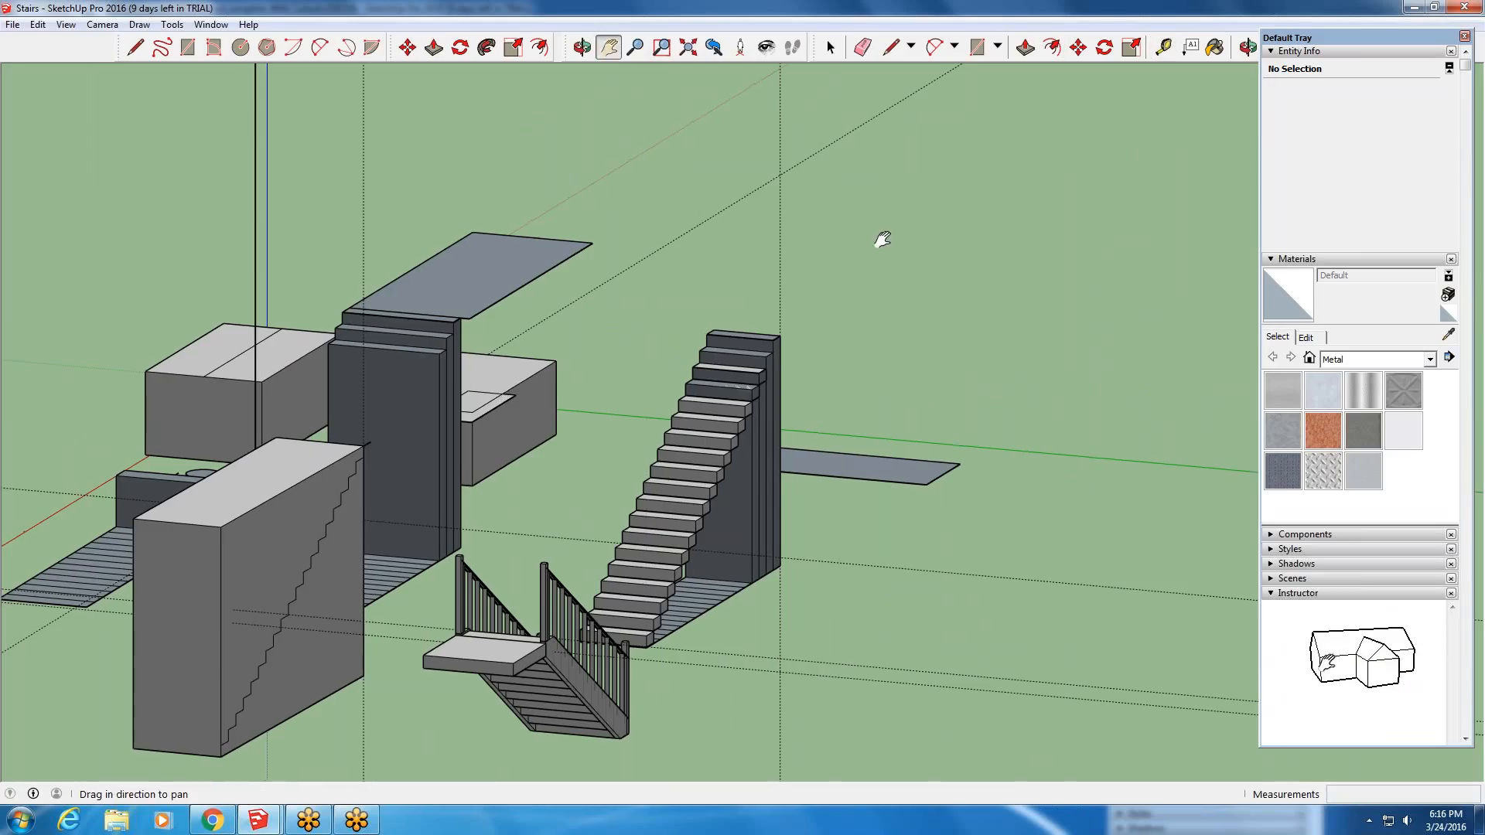
pyautogui.moveTo(394, 571); pyautogui.dragTo(792, 404)
pyautogui.moveTo(781, 405); pyautogui.dragTo(343, 402, button='middle')
pyautogui.moveTo(343, 410); pyautogui.dragTo(735, 282)
pyautogui.moveTo(735, 282); pyautogui.dragTo(568, 313, button='middle')
pyautogui.scroll(6, 994, 149)
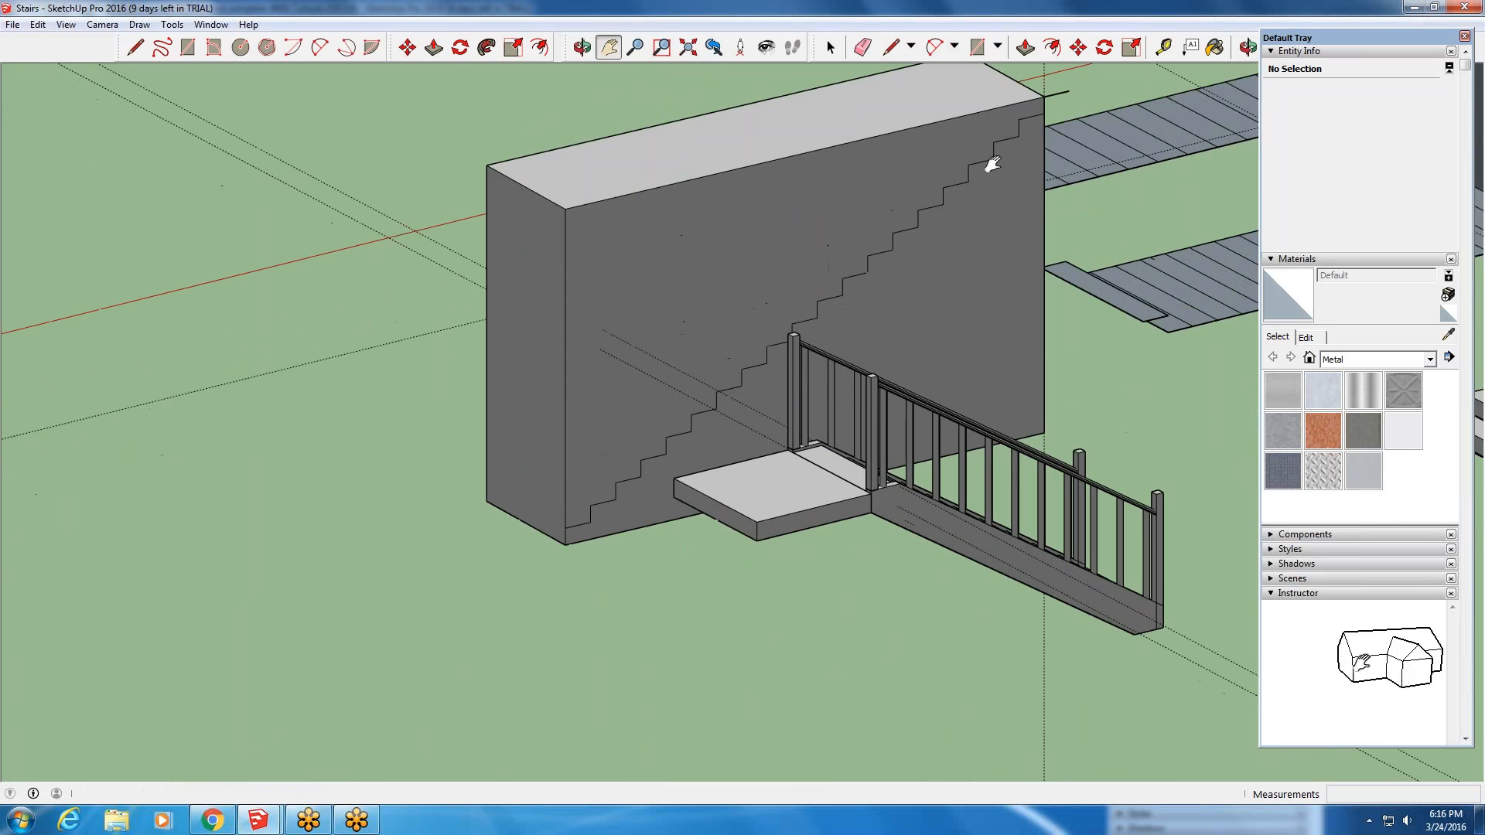
pyautogui.scroll(-2, 585, 468)
pyautogui.scroll(4, 456, 726)
pyautogui.scroll(-3, 380, 696)
pyautogui.moveTo(379, 681); pyautogui.dragTo(356, 681, button='middle')
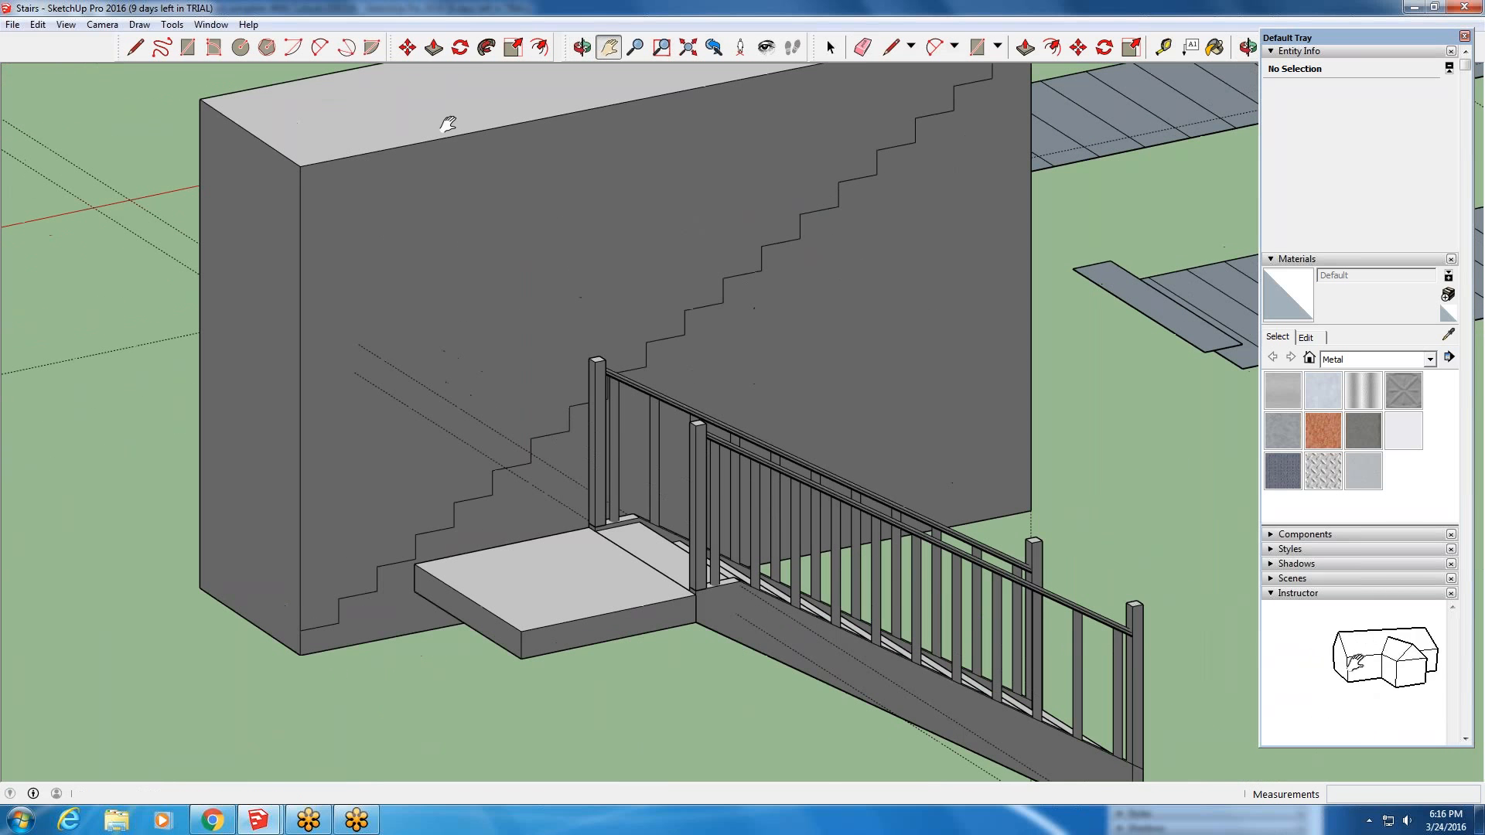
pyautogui.click(1162, 47)
pyautogui.click(301, 653)
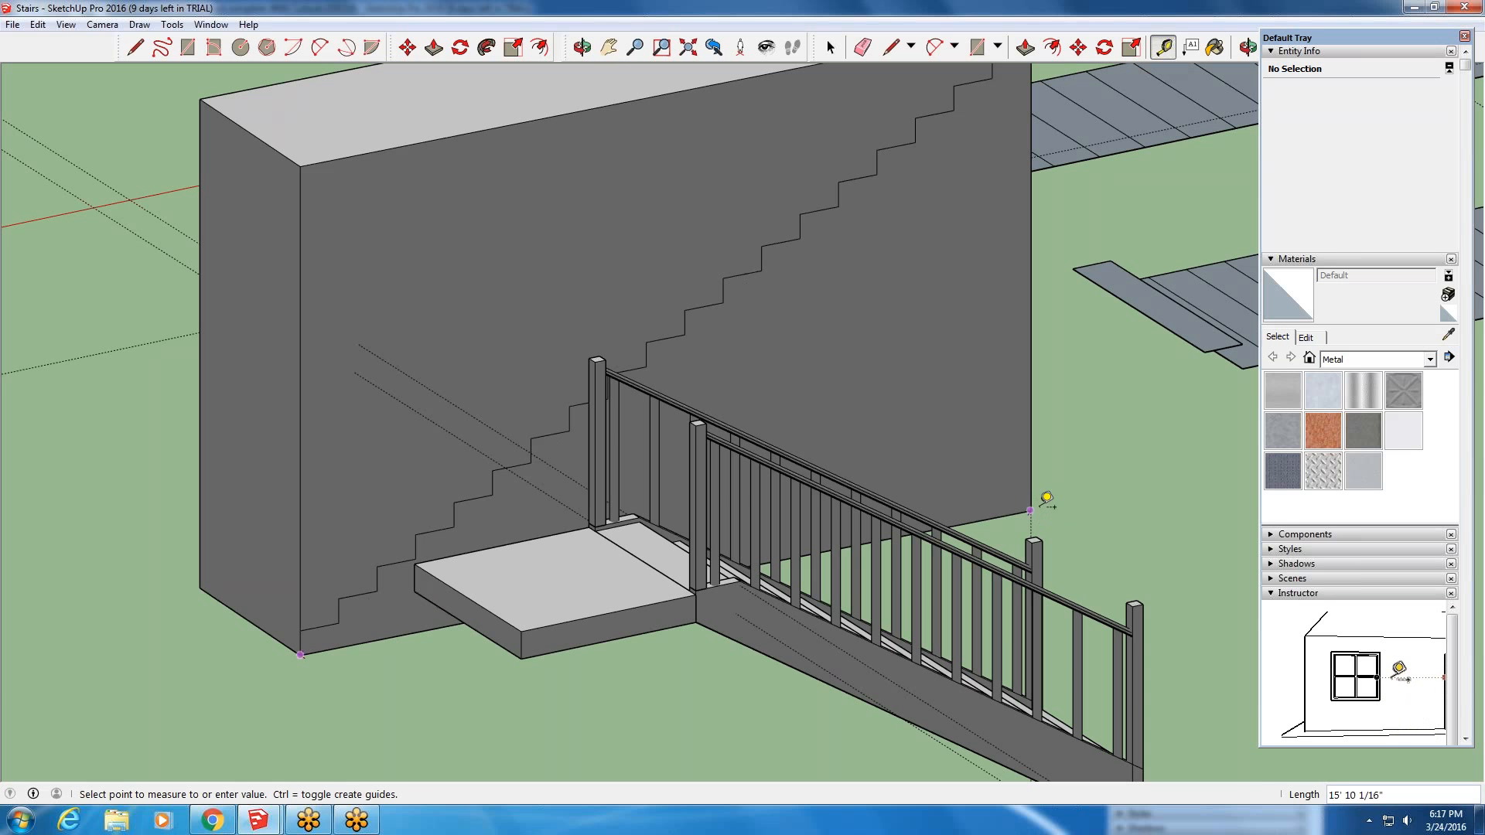
pyautogui.scroll(-1, 1017, 412)
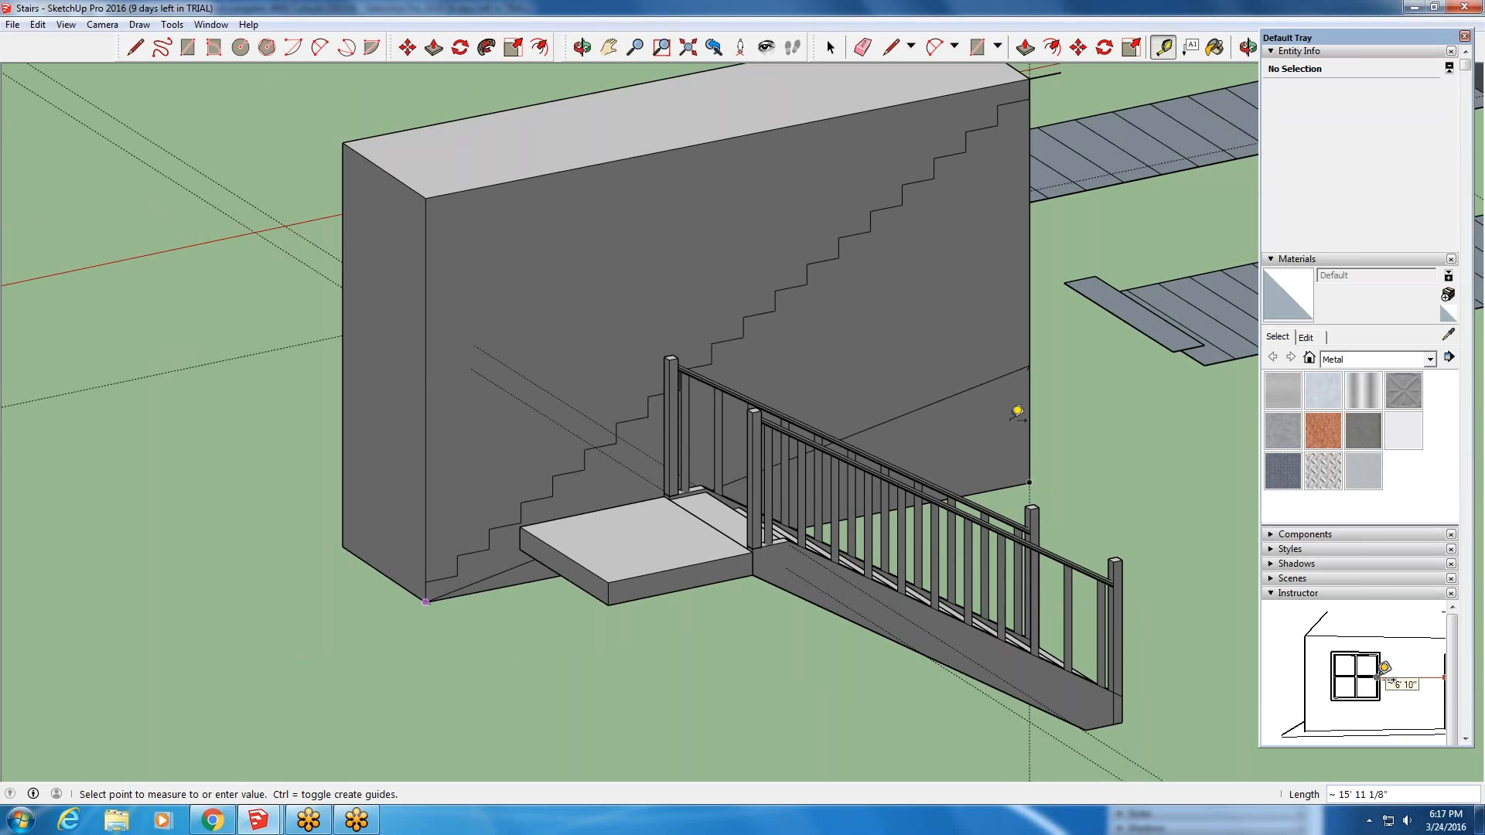
pyautogui.scroll(-1, 1017, 411)
pyautogui.scroll(2, 1016, 158)
pyautogui.click(1017, 159)
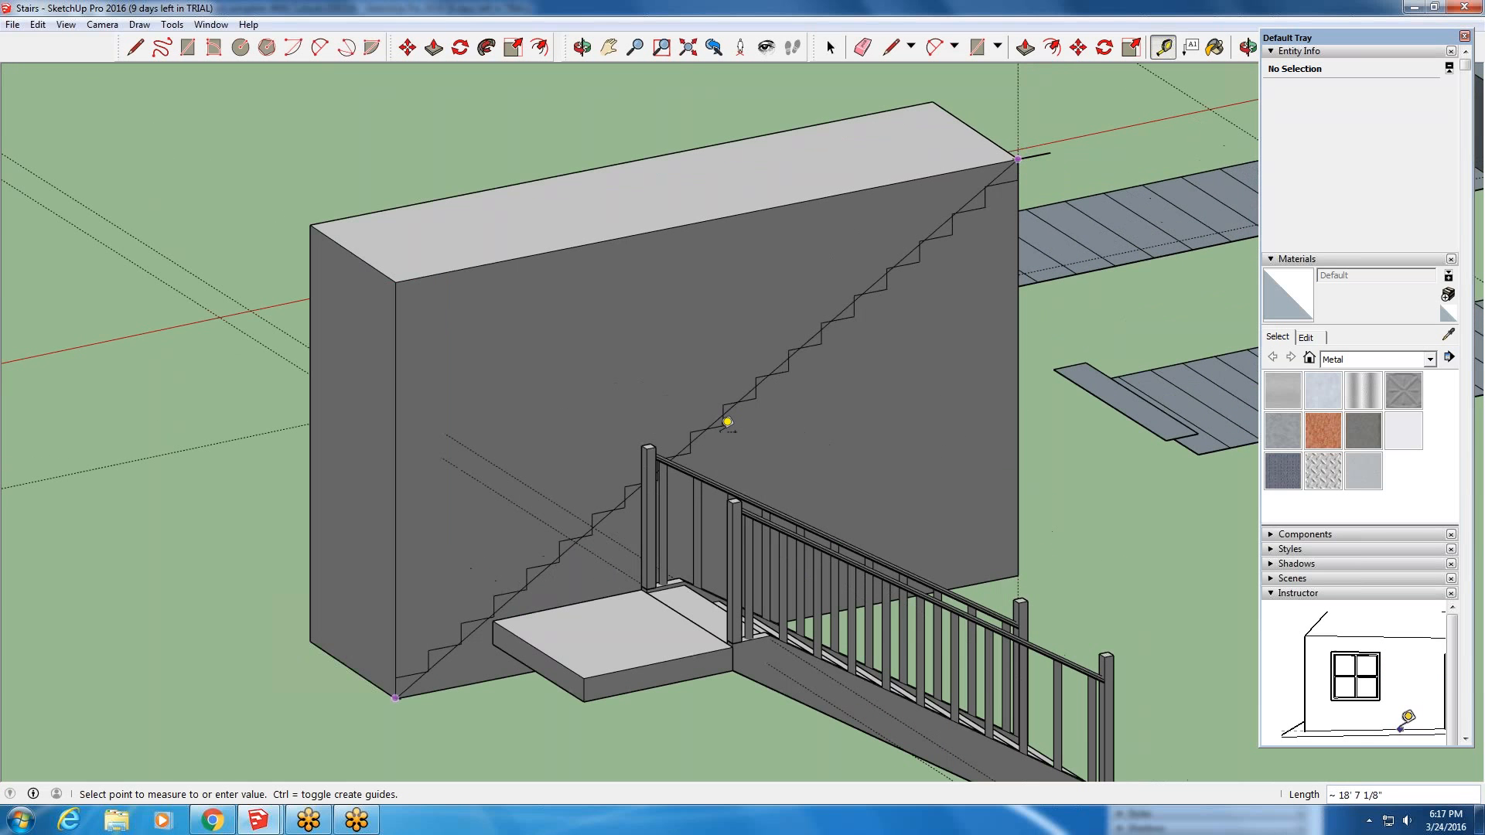
pyautogui.press('Escape')
# - Measure the first riser's height in the stair profile drawn on the block, starting at the block's lower corner
pyautogui.scroll(1, 361, 689)
pyautogui.scroll(3, 470, 696)
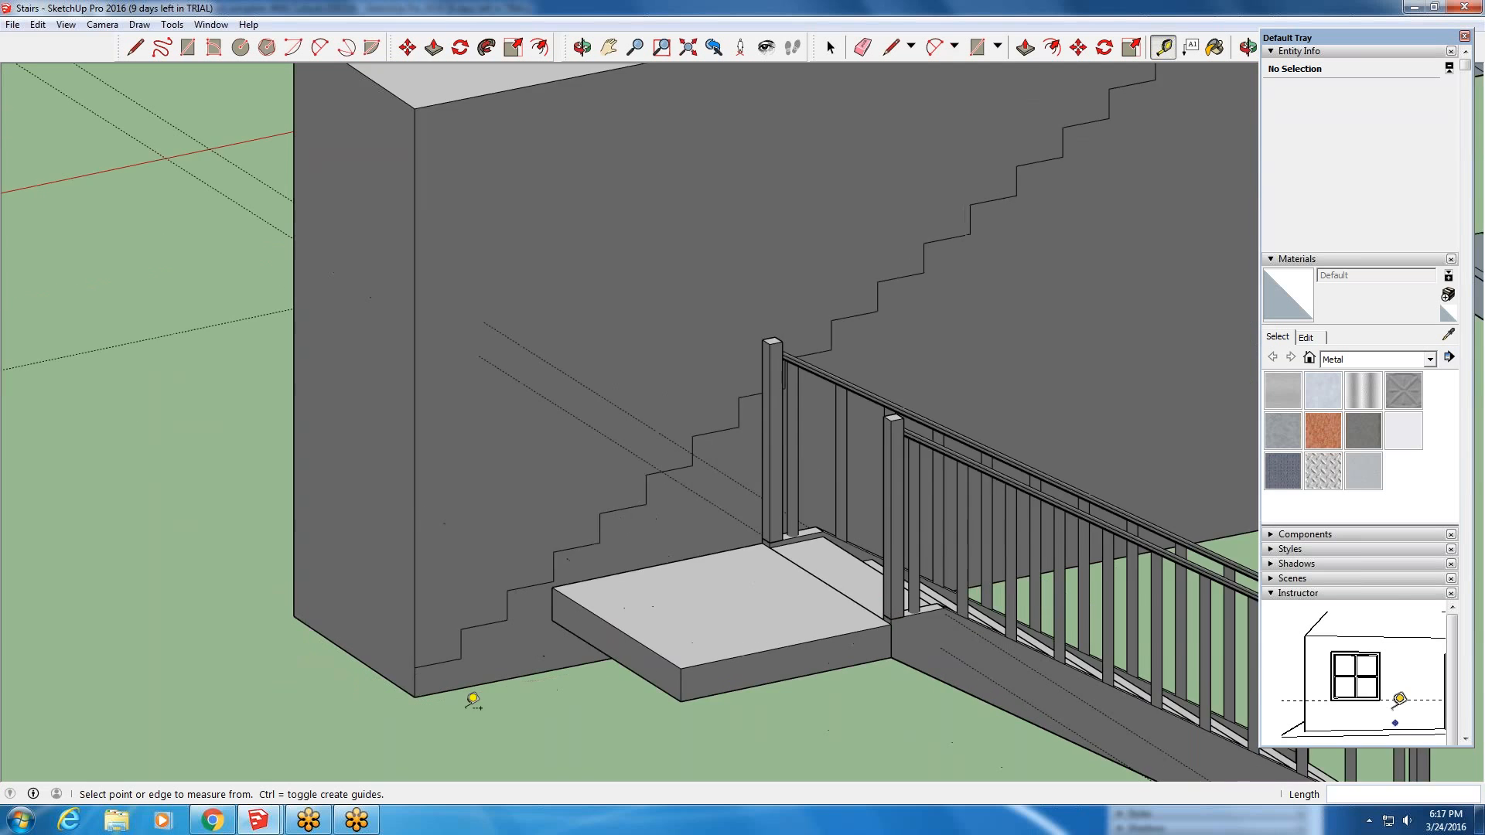
pyautogui.scroll(-4, 411, 557)
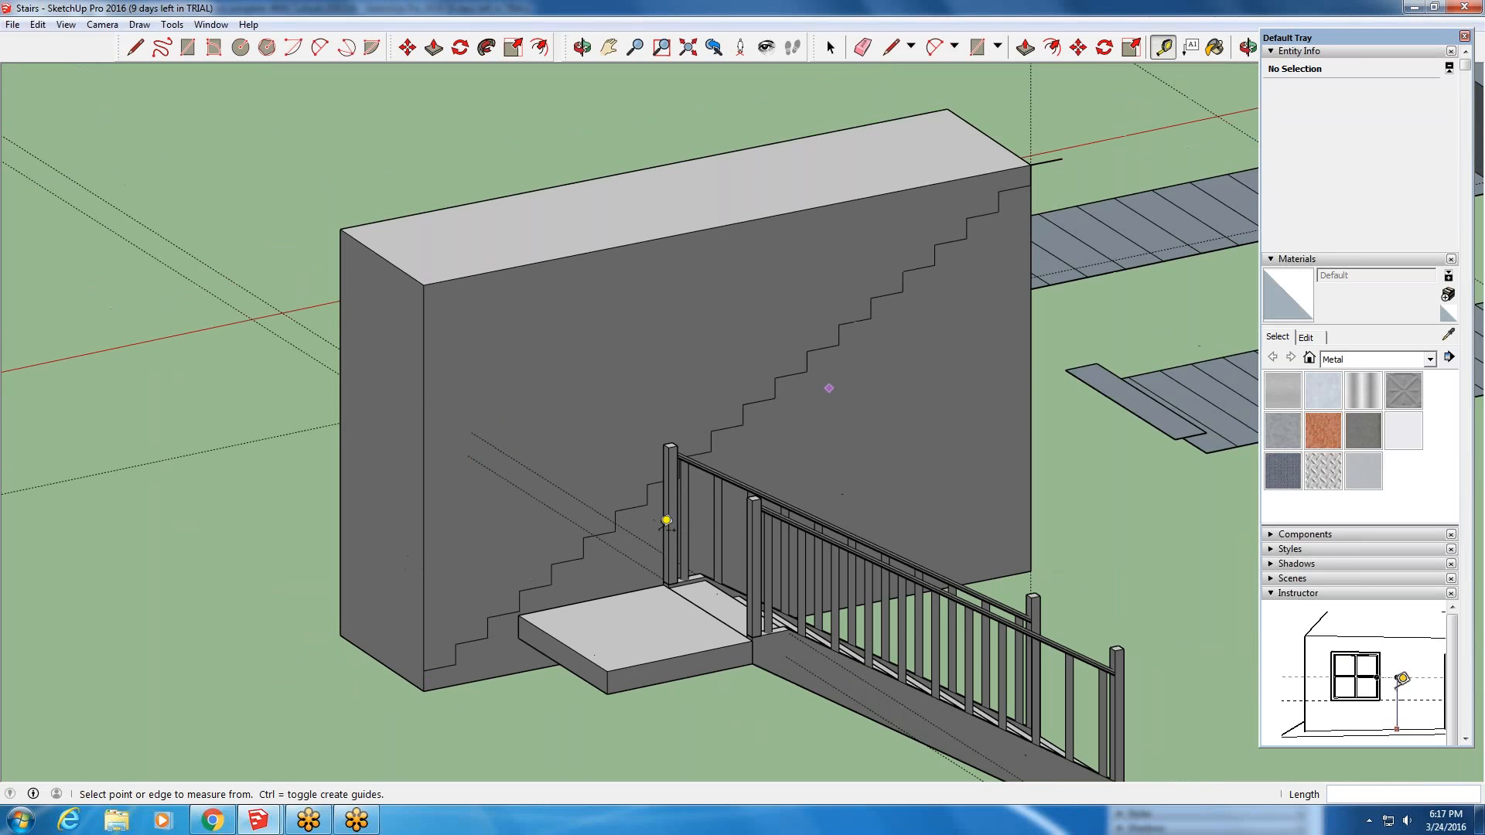
pyautogui.scroll(3, 450, 669)
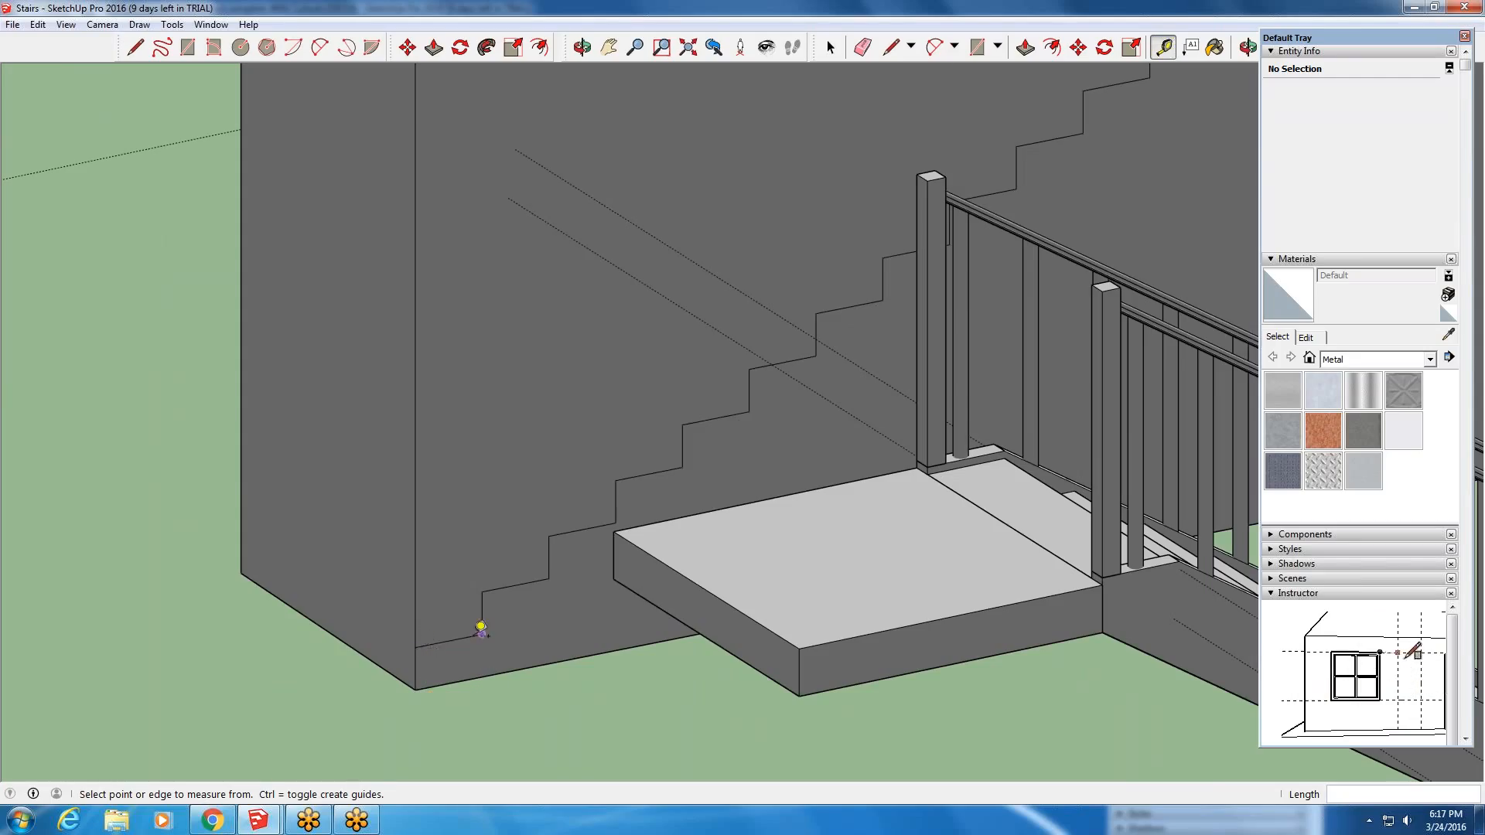
pyautogui.click(416, 687)
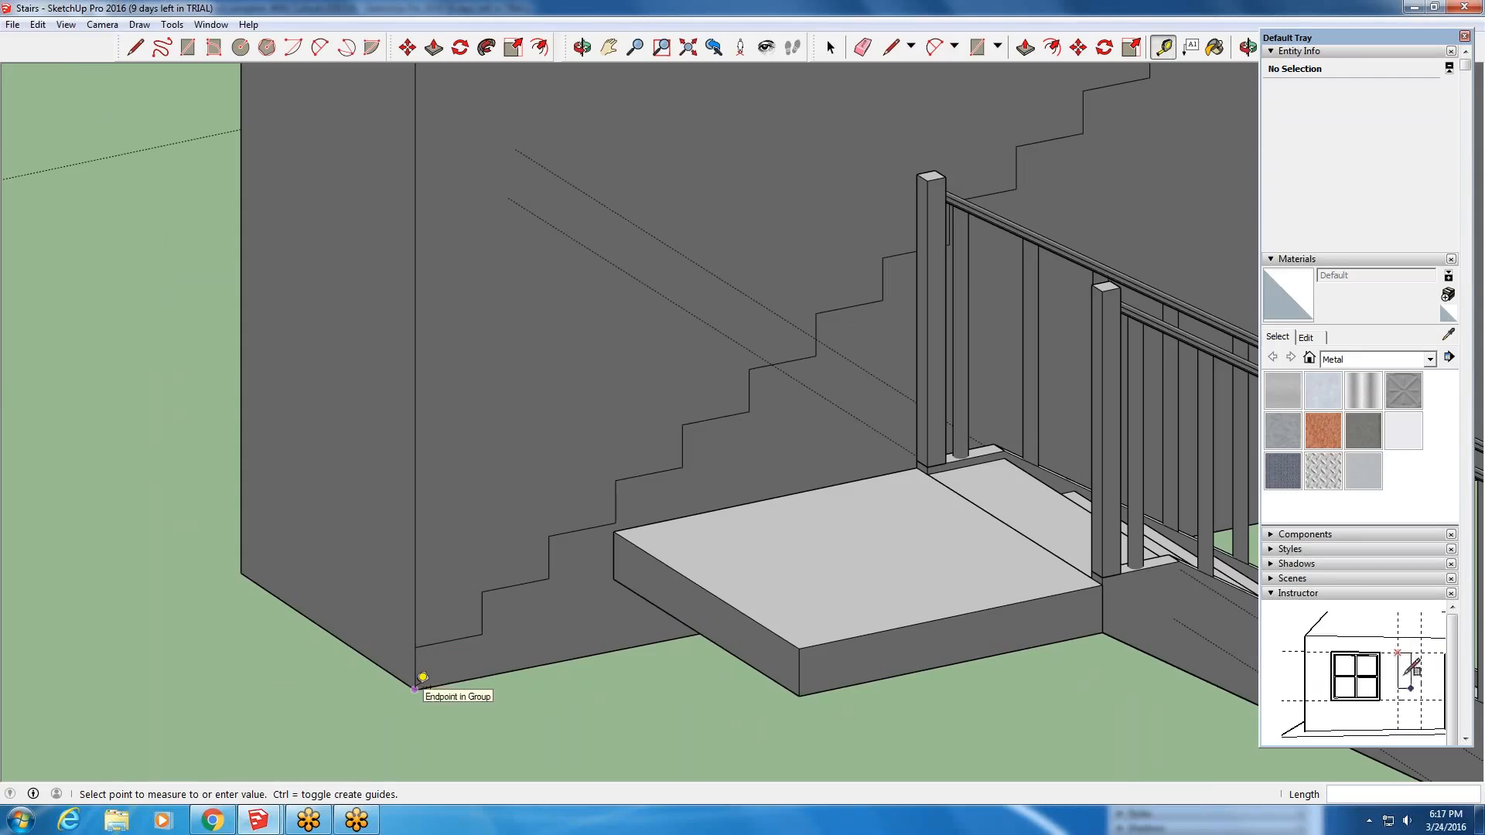
pyautogui.click(415, 647)
pyautogui.click(415, 647)
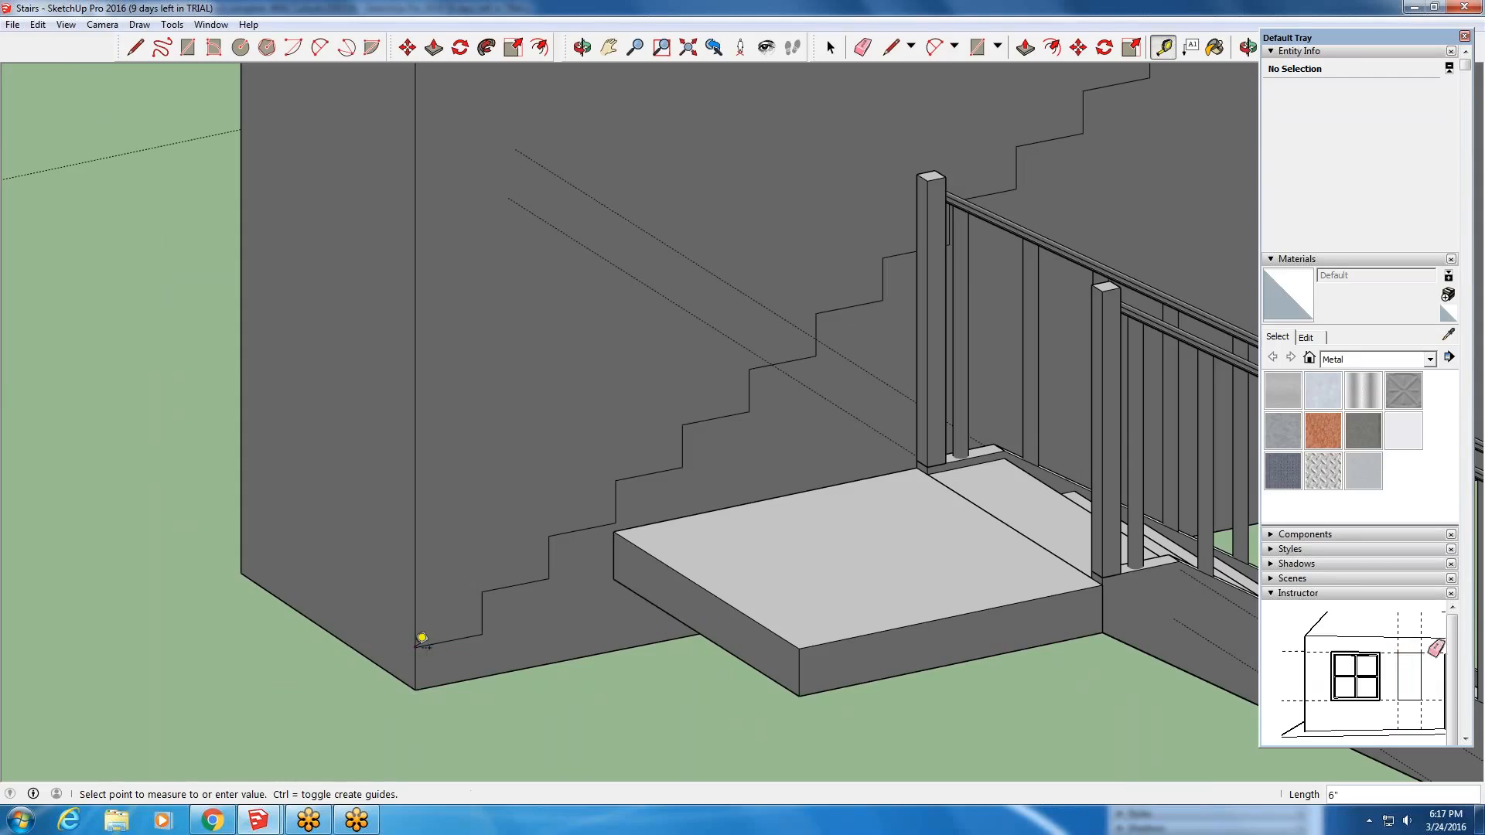
pyautogui.click(491, 622)
pyautogui.scroll(-2, 508, 634)
pyautogui.scroll(-2, 508, 634)
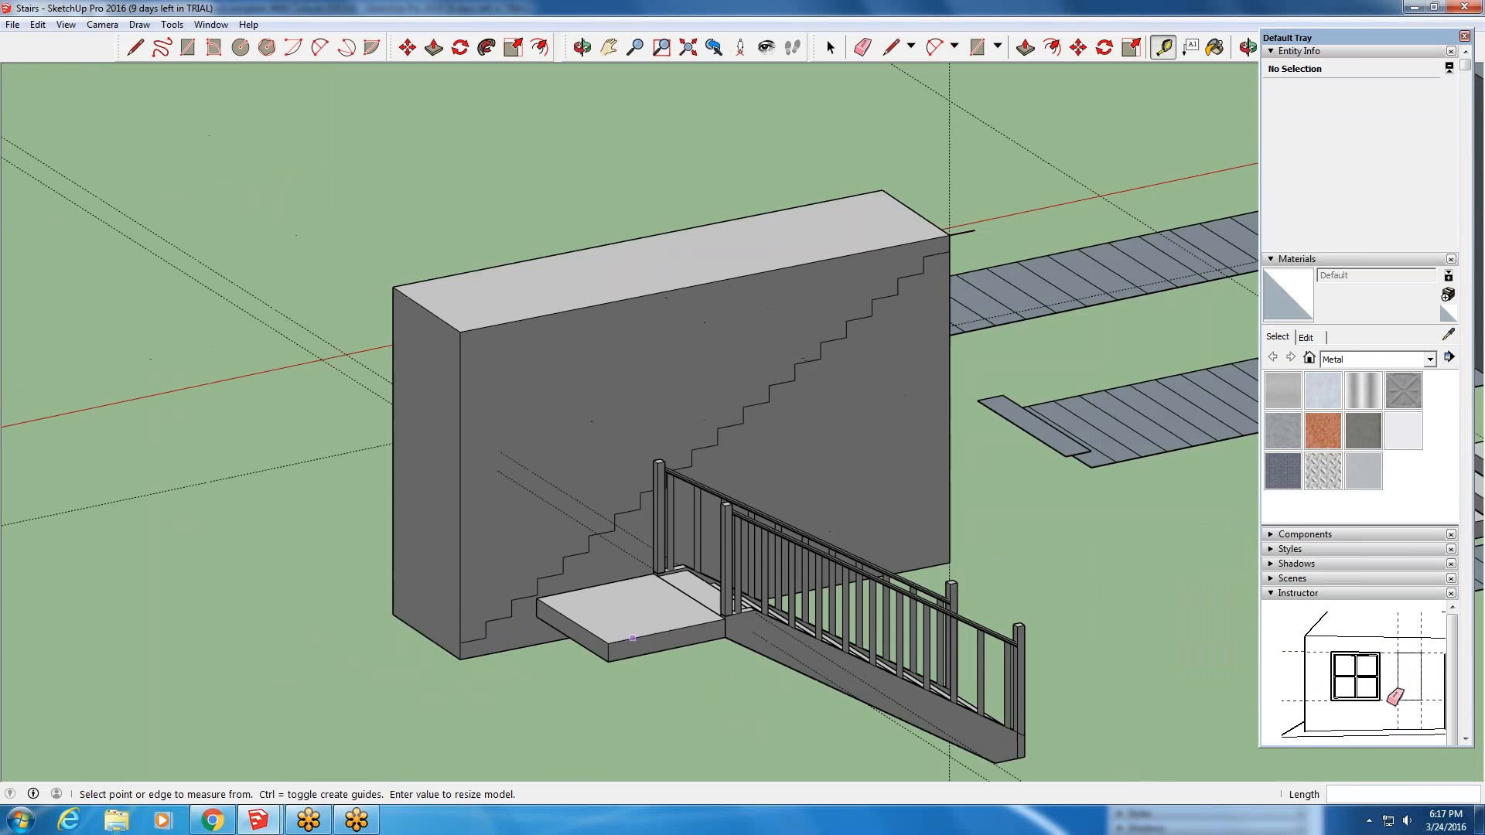
# - Inspect the blank side of the solid block opposite the stair profile in a straight-on view
pyautogui.moveTo(649, 592); pyautogui.dragTo(1028, 588, button='middle')
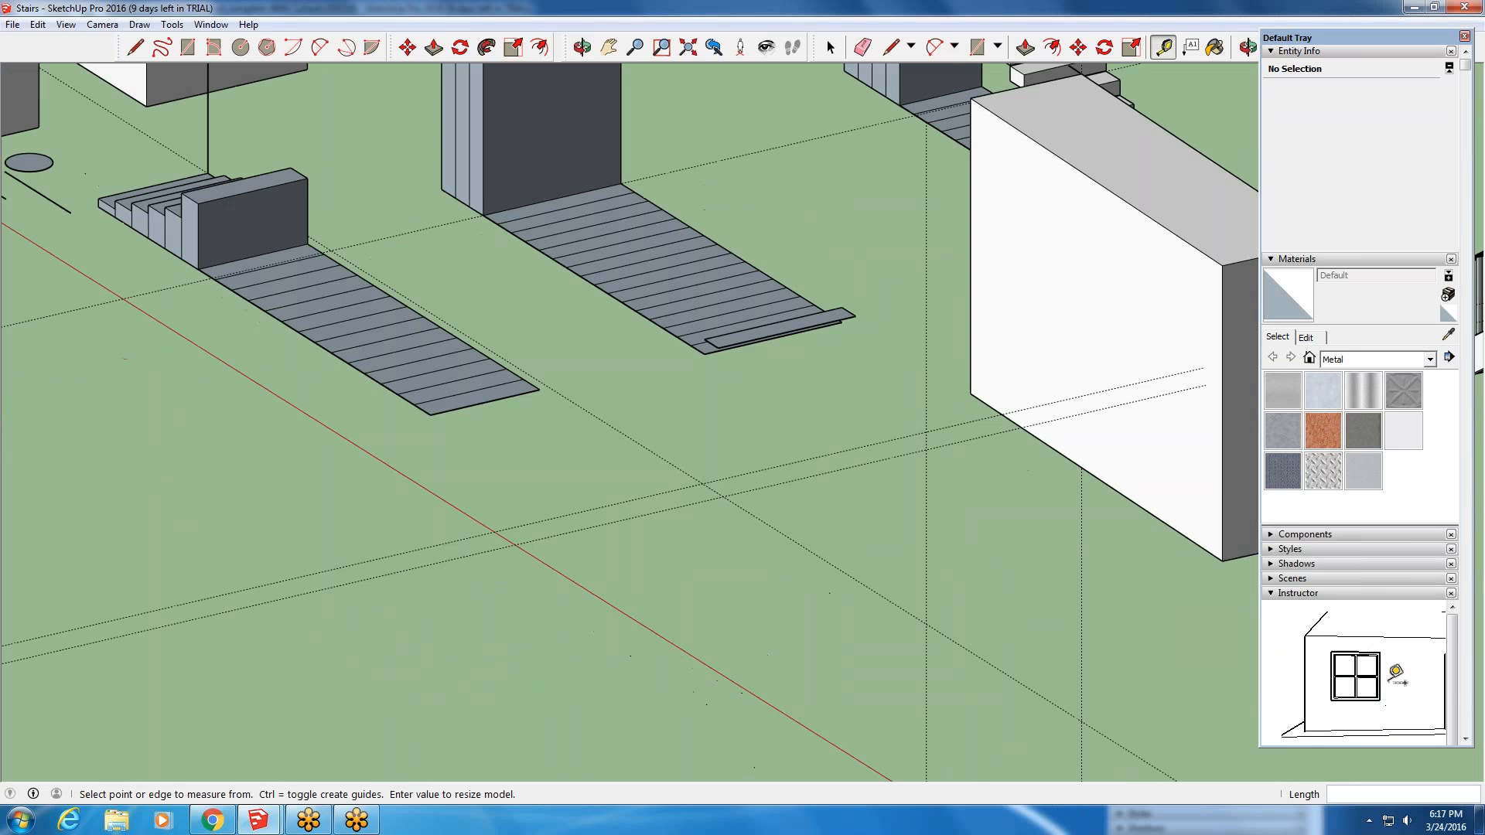
pyautogui.click(604, 68)
pyautogui.click(609, 47)
pyautogui.moveTo(854, 353); pyautogui.dragTo(332, 372)
pyautogui.moveTo(333, 372); pyautogui.dragTo(794, 186, button='middle')
pyautogui.moveTo(794, 186); pyautogui.dragTo(586, 364)
pyautogui.moveTo(585, 381); pyautogui.dragTo(586, 332, button='middle')
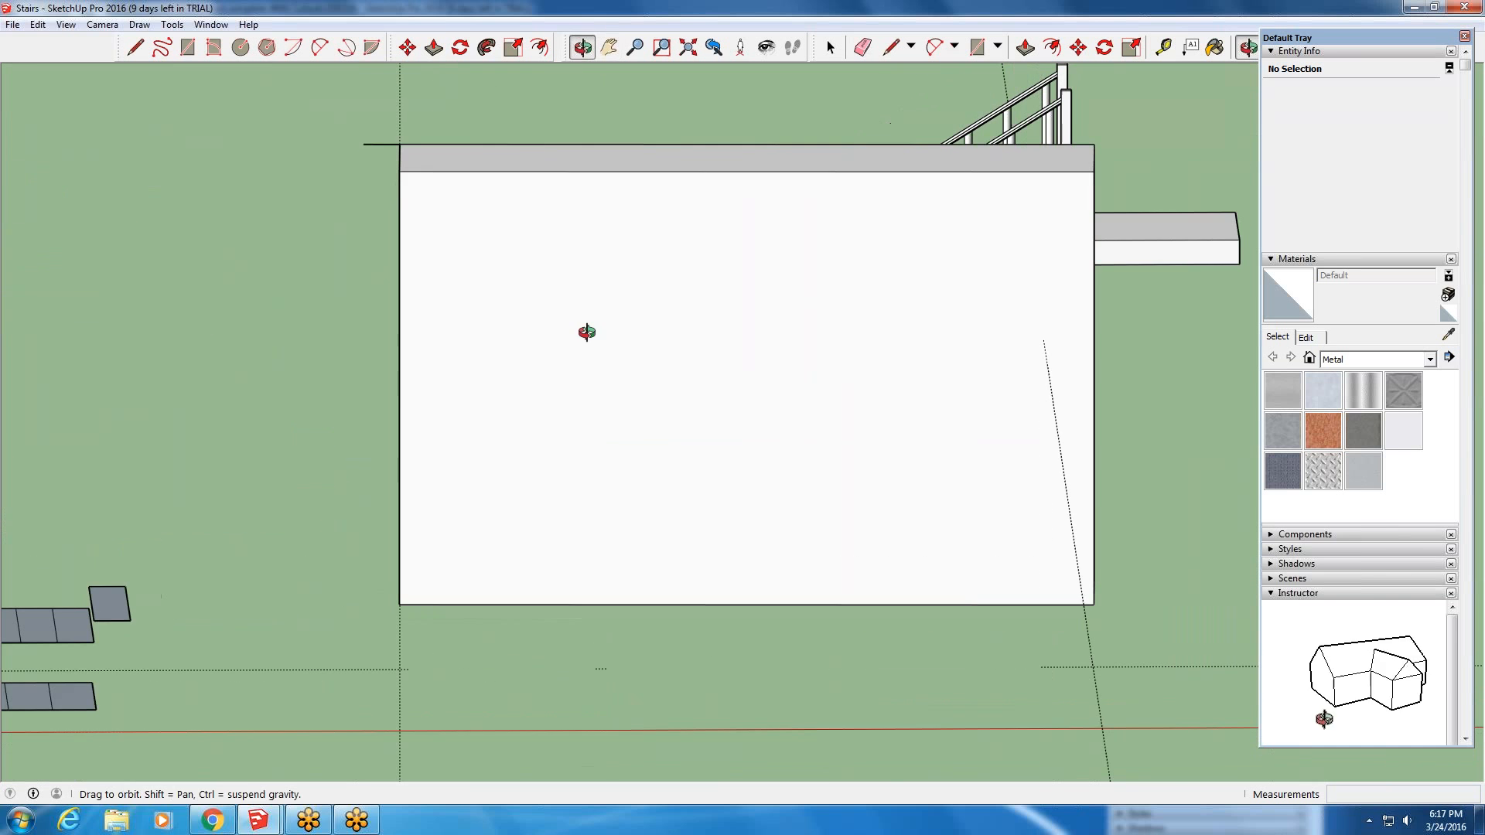
pyautogui.scroll(2, 489, 414)
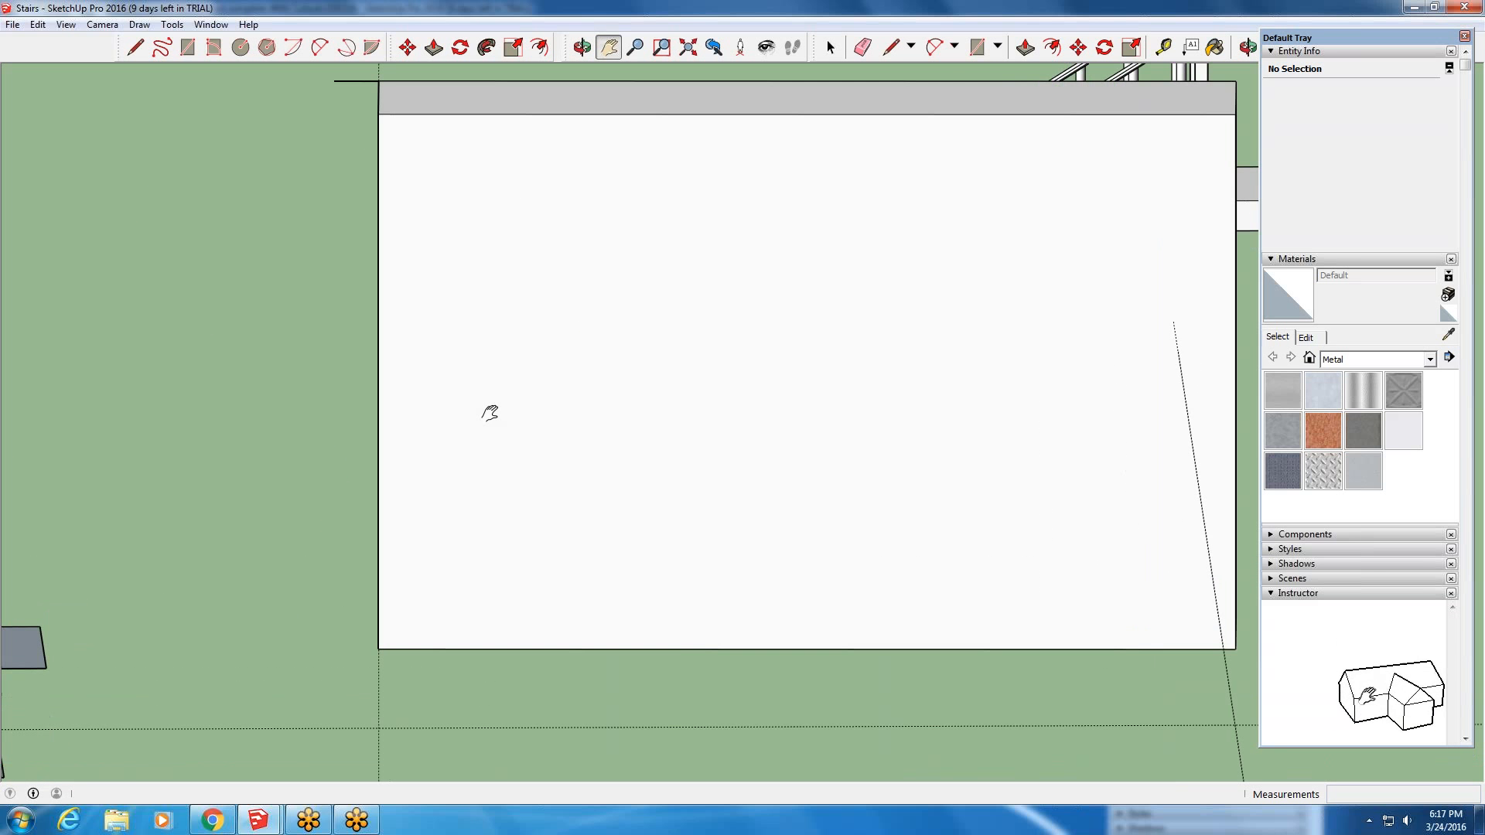
pyautogui.moveTo(490, 413); pyautogui.dragTo(495, 336, button='middle')
pyautogui.scroll(-4, 408, 396)
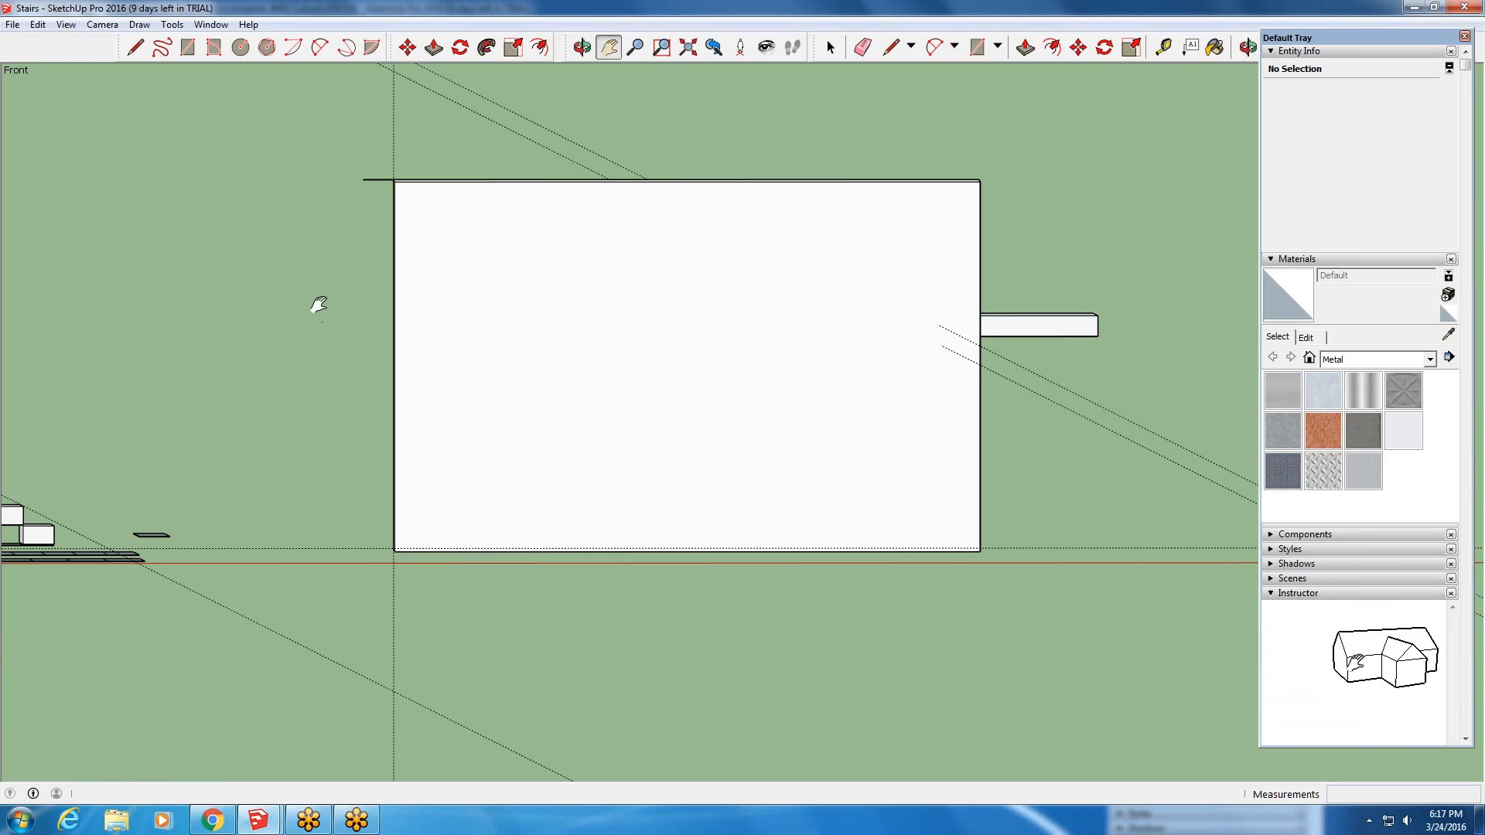
pyautogui.scroll(1, 318, 305)
pyautogui.scroll(1, 319, 304)
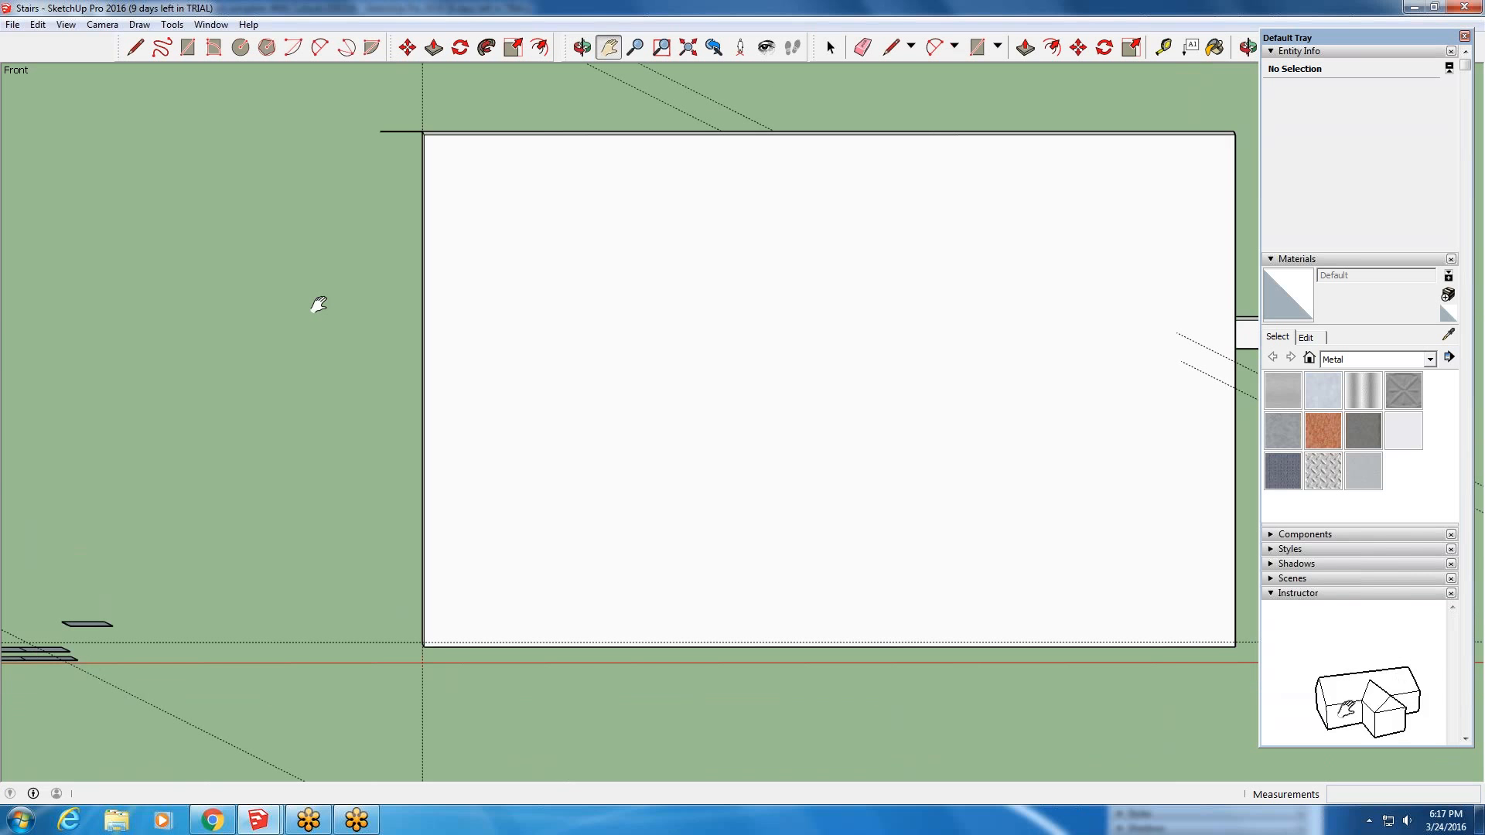
pyautogui.moveTo(944, 292); pyautogui.dragTo(859, 347)
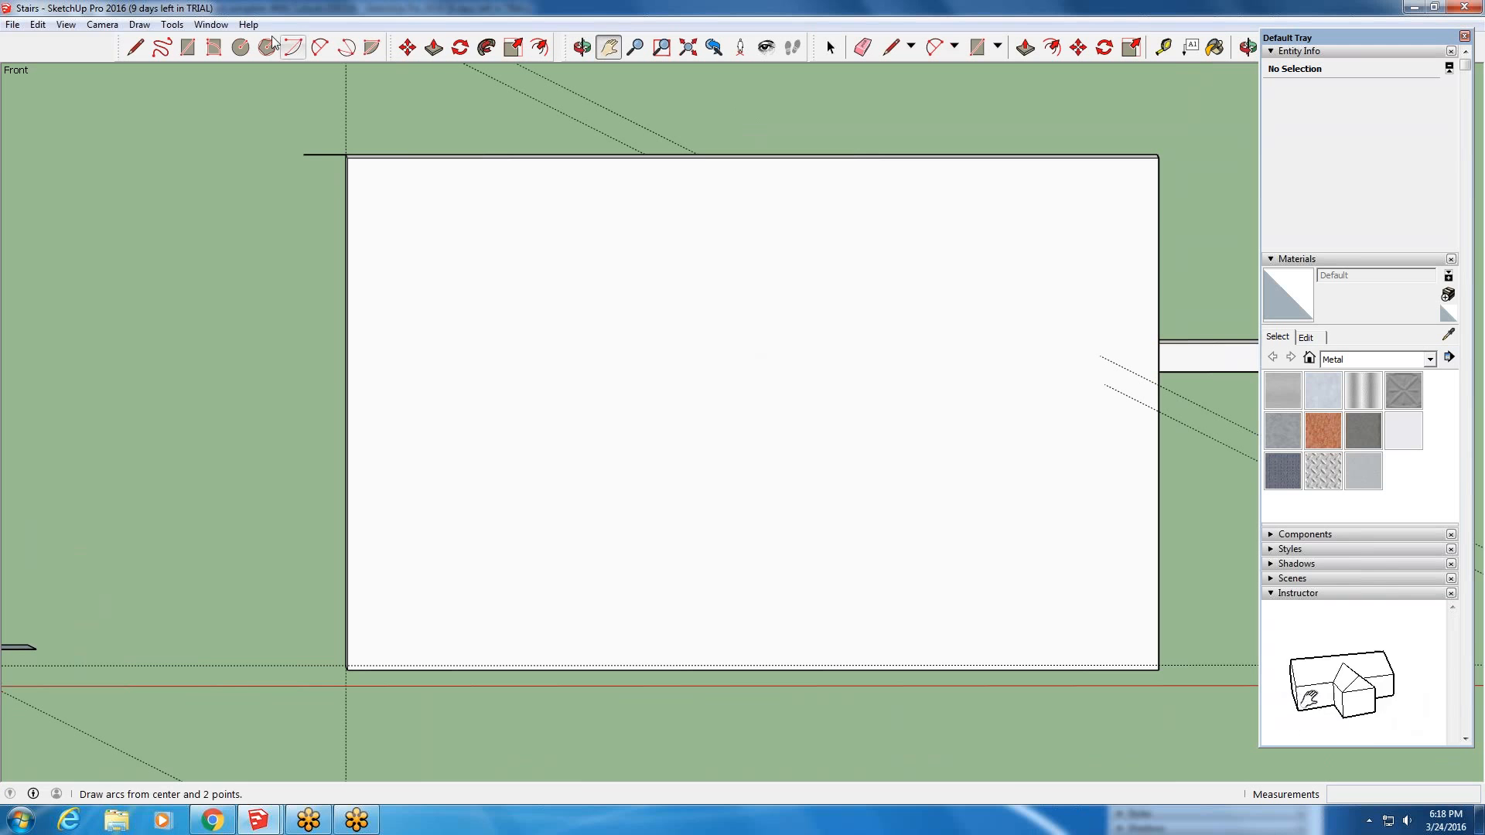
# - Switch the camera to the standard front view, facing the blank side of the solid block
pyautogui.click(102, 24)
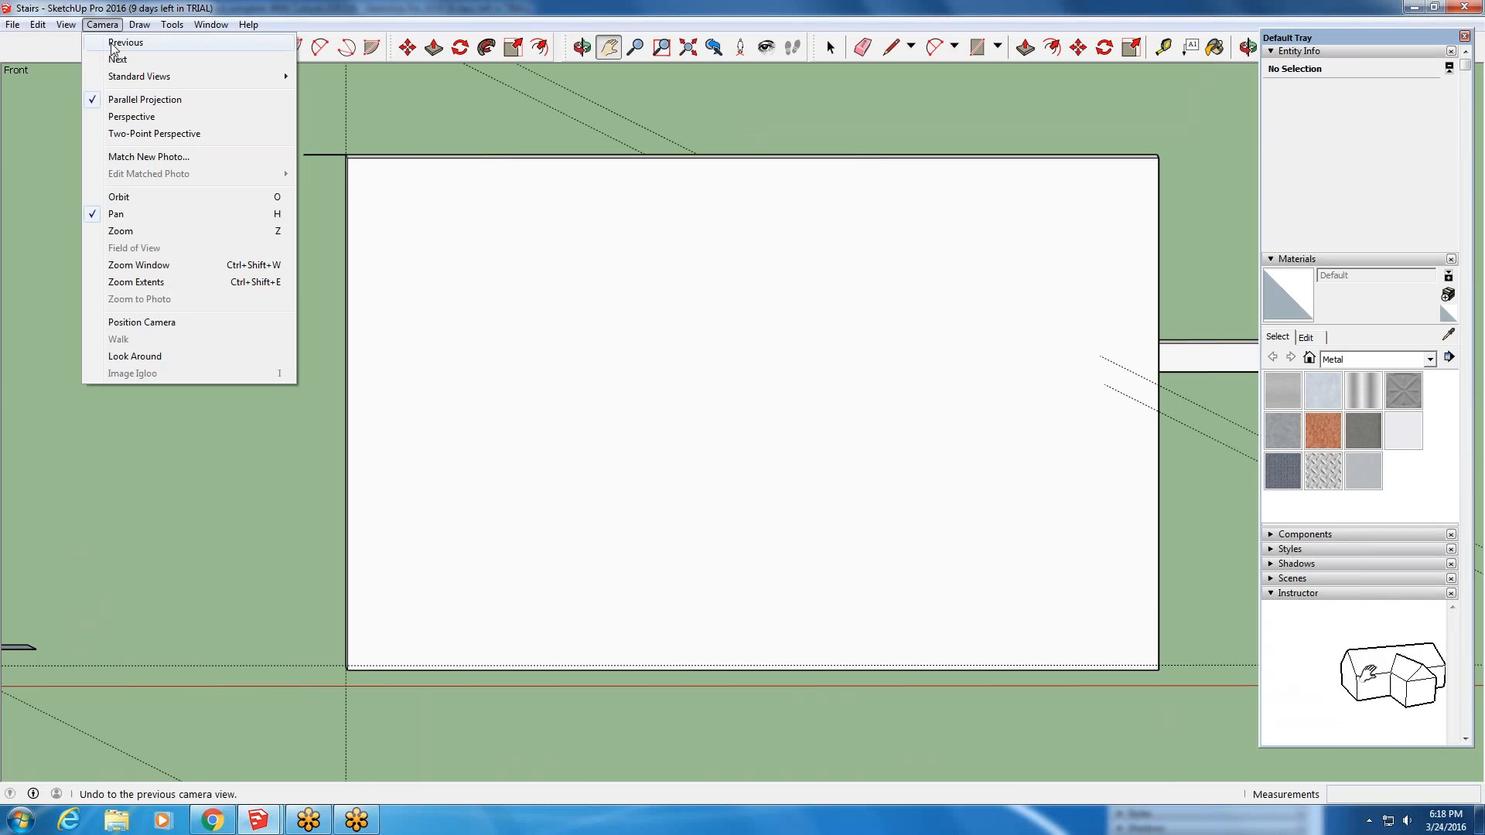
pyautogui.moveTo(142, 77)
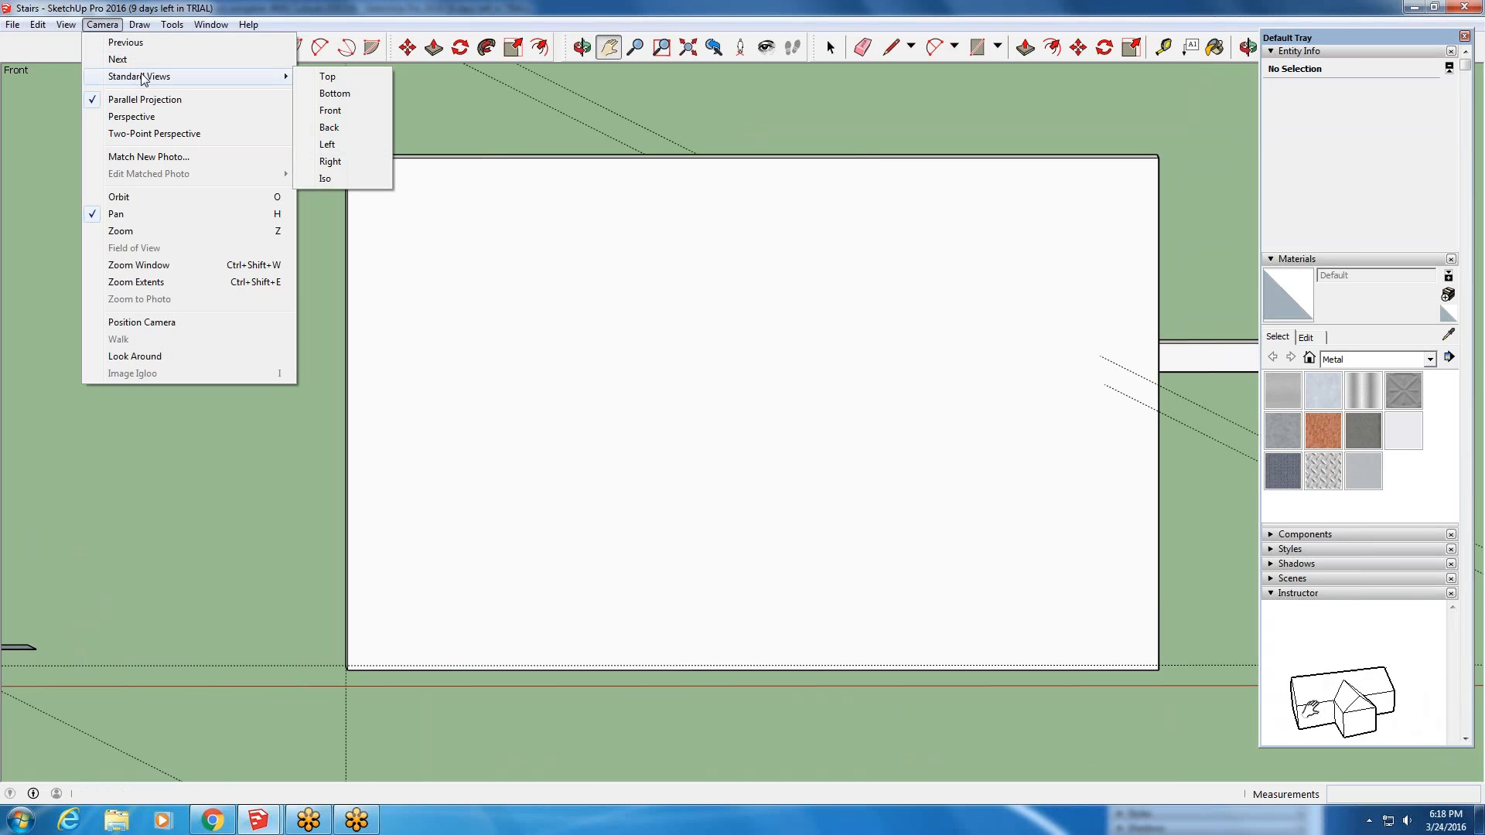
pyautogui.click(333, 110)
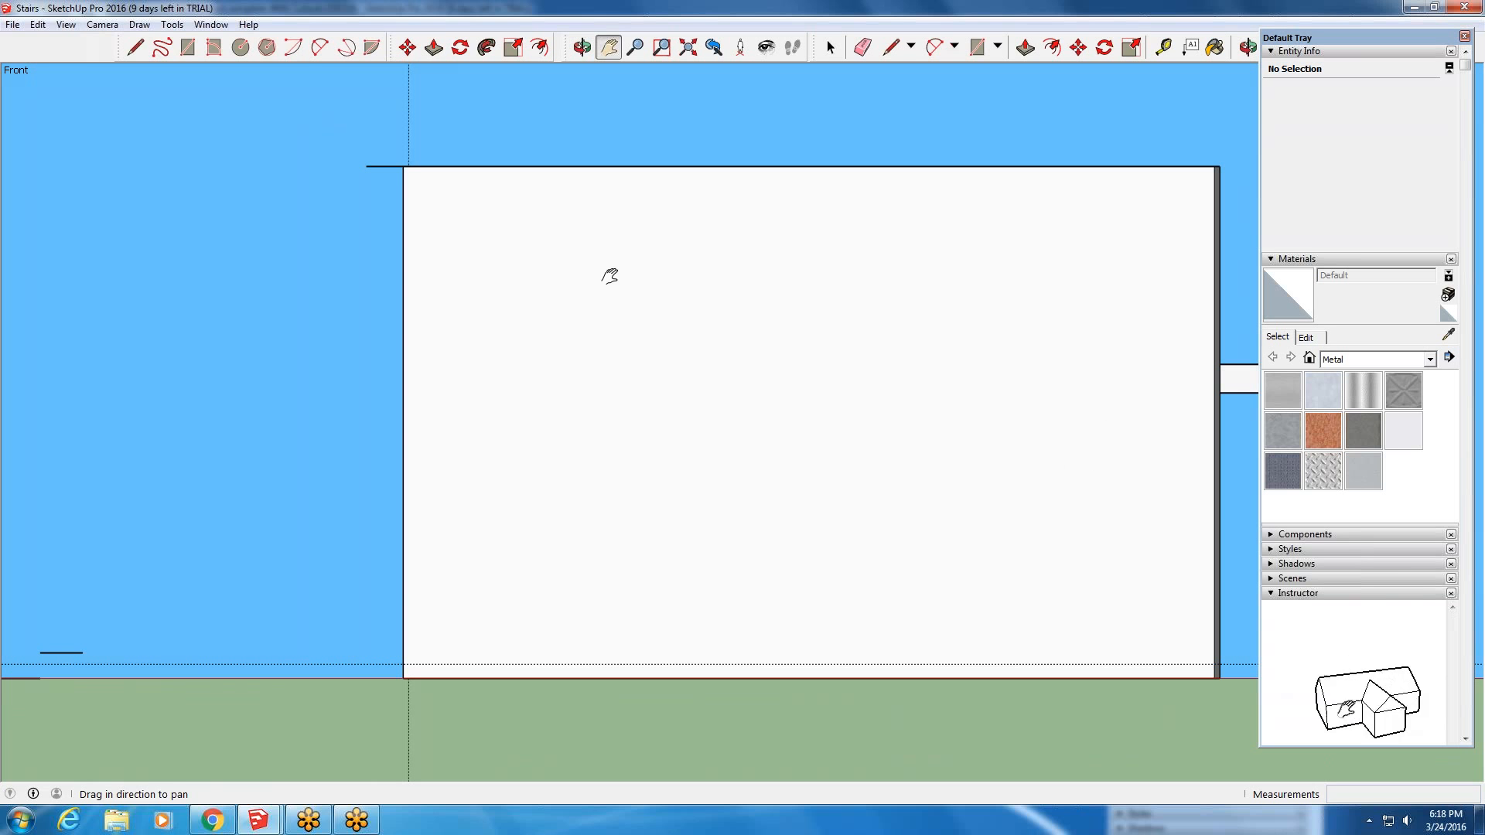
pyautogui.click(102, 24)
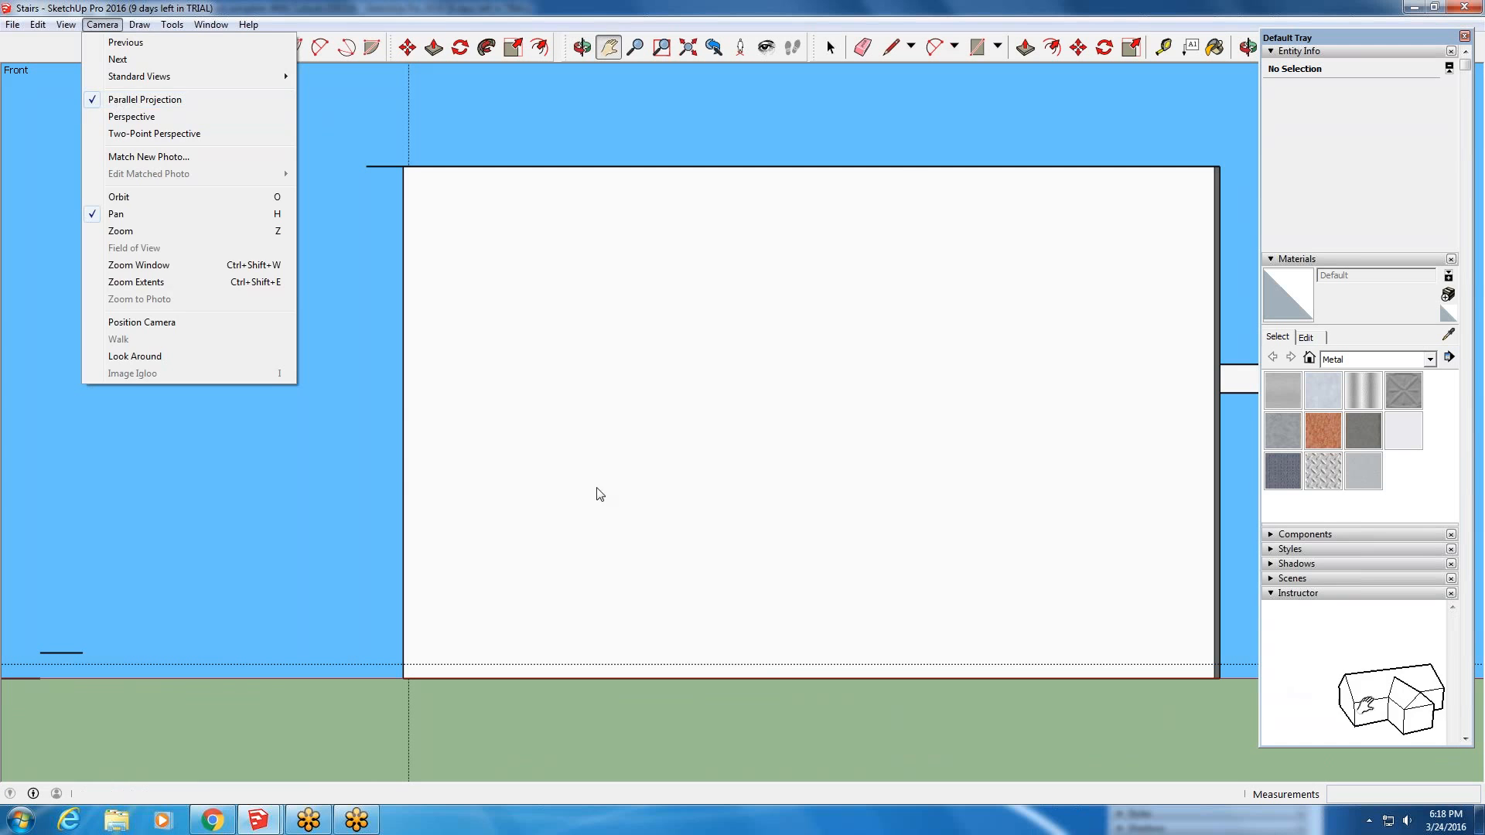
pyautogui.click(644, 647)
# - Draw connected lines from the block's lower corner: a 6-inch riser up the edge, a 10-inch horizontal tread and a second 6-inch riser
pyautogui.moveTo(915, 635); pyautogui.dragTo(850, 633)
pyautogui.scroll(6, 355, 679)
pyautogui.scroll(3, 410, 650)
pyautogui.scroll(1, 412, 647)
pyautogui.click(135, 47)
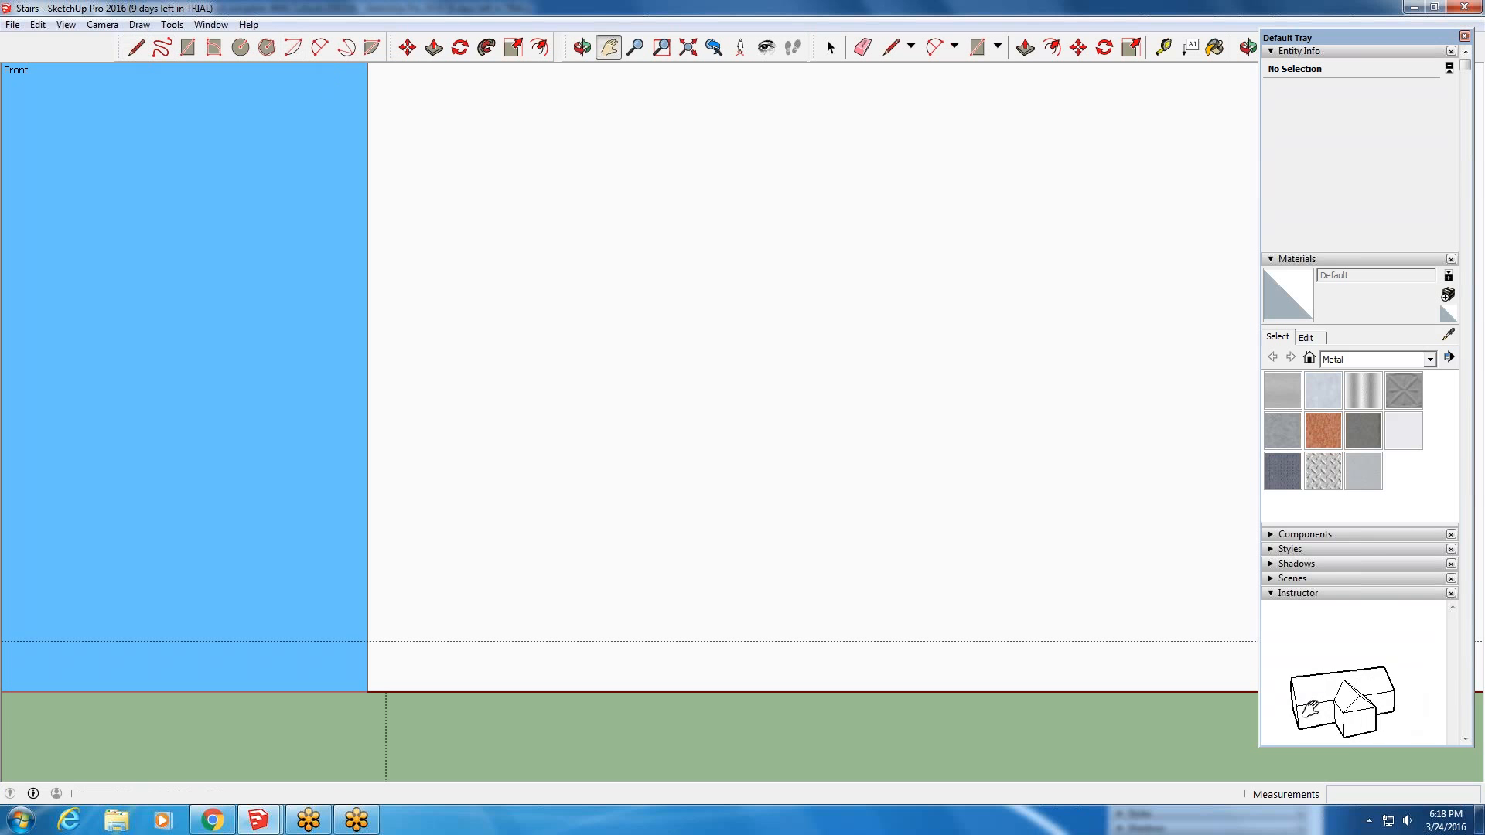
pyautogui.click(367, 691)
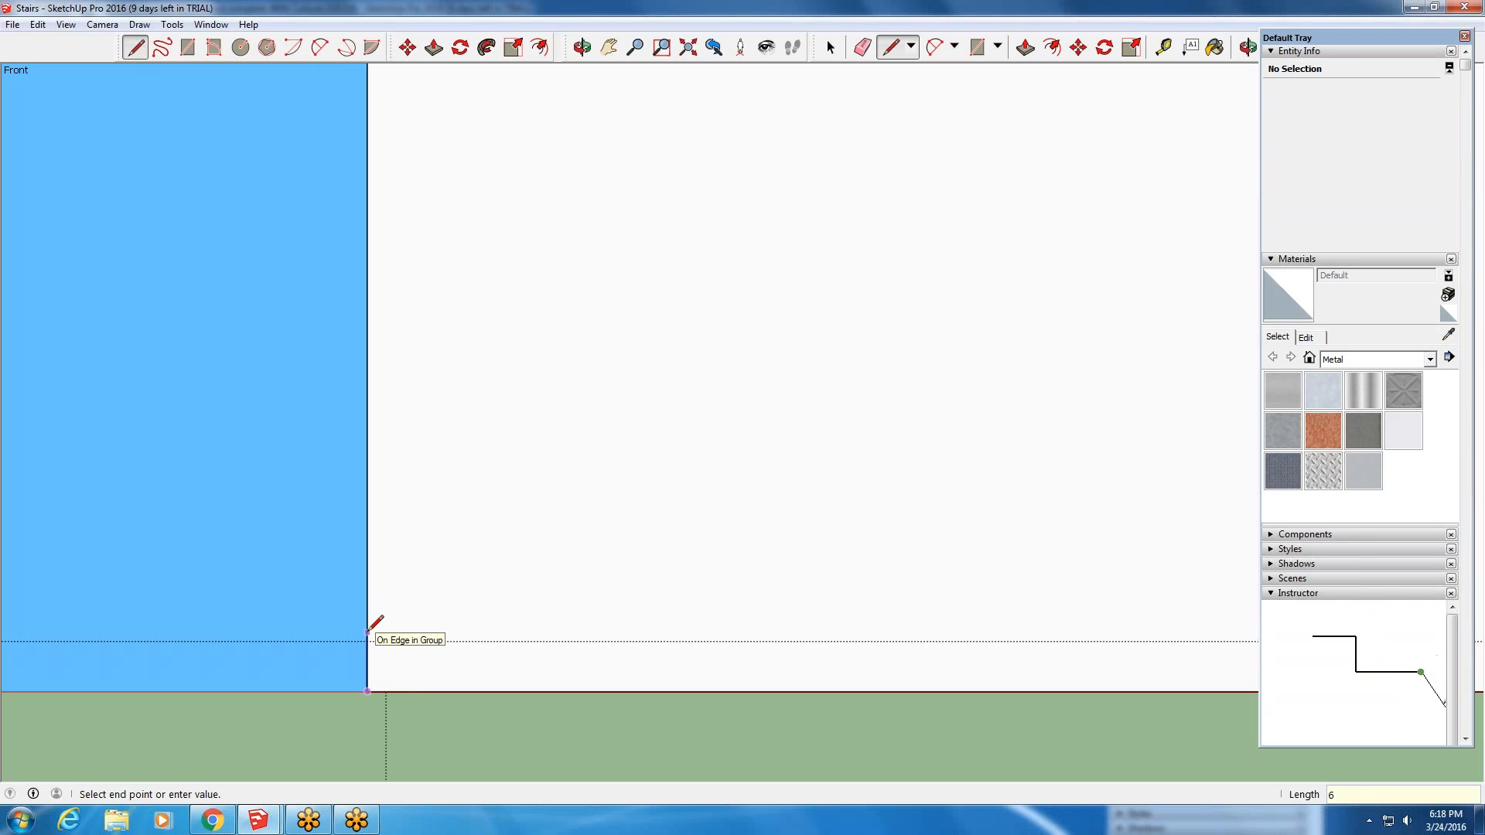
pyautogui.click(368, 600)
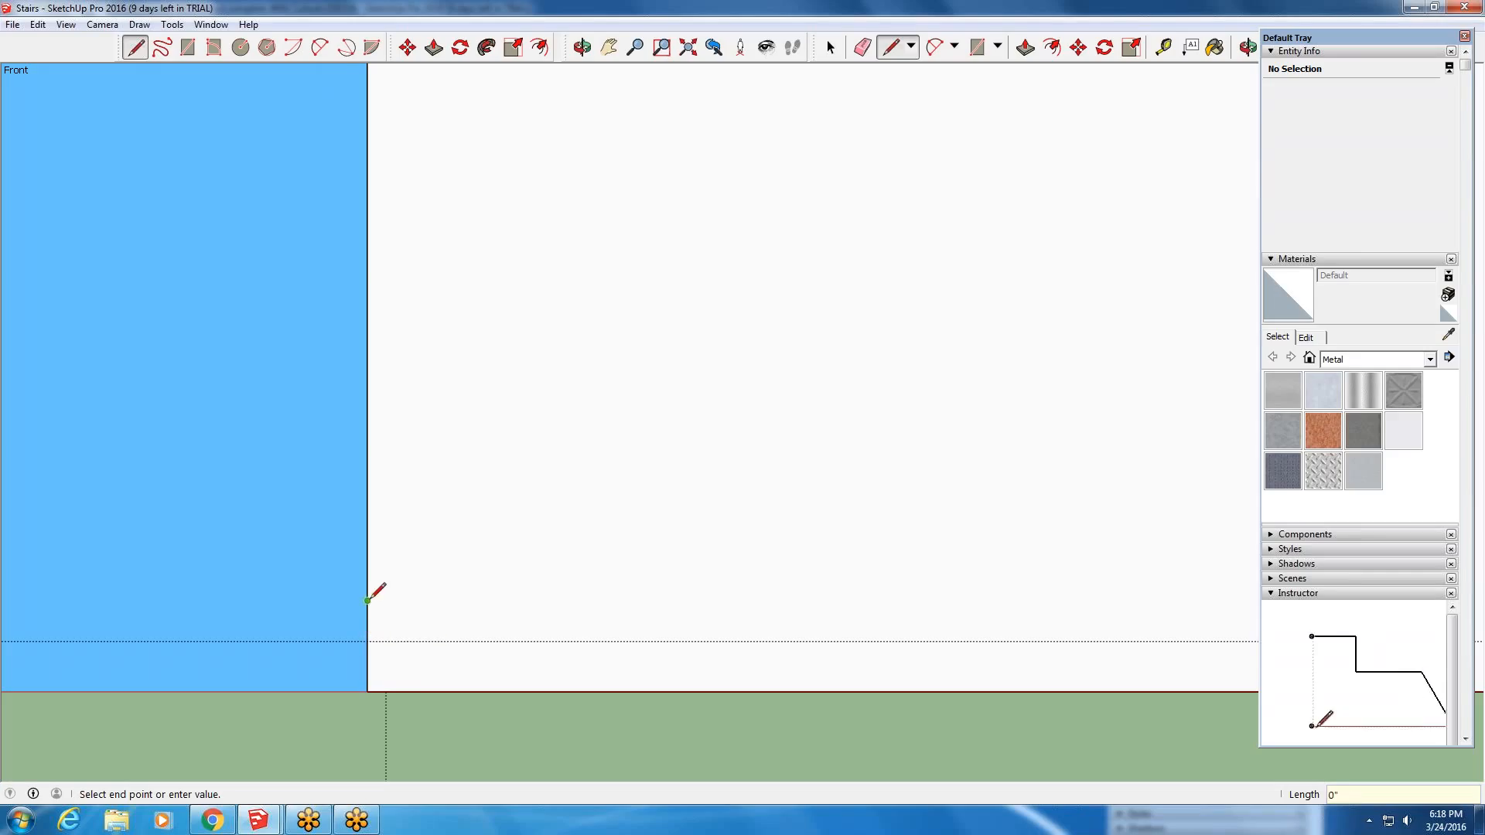
pyautogui.write('1')
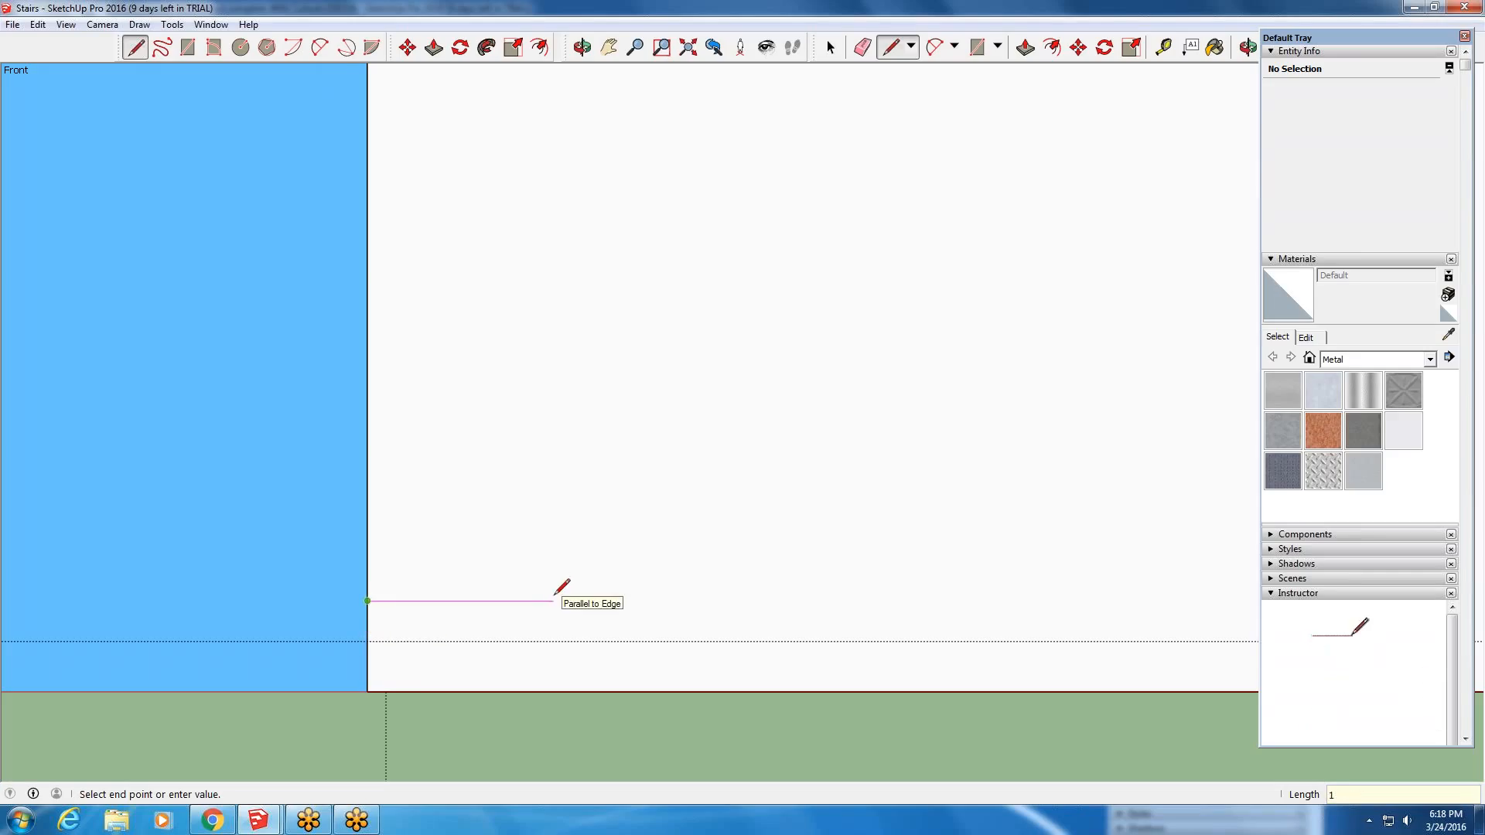
pyautogui.write('0')
pyautogui.press('Return')
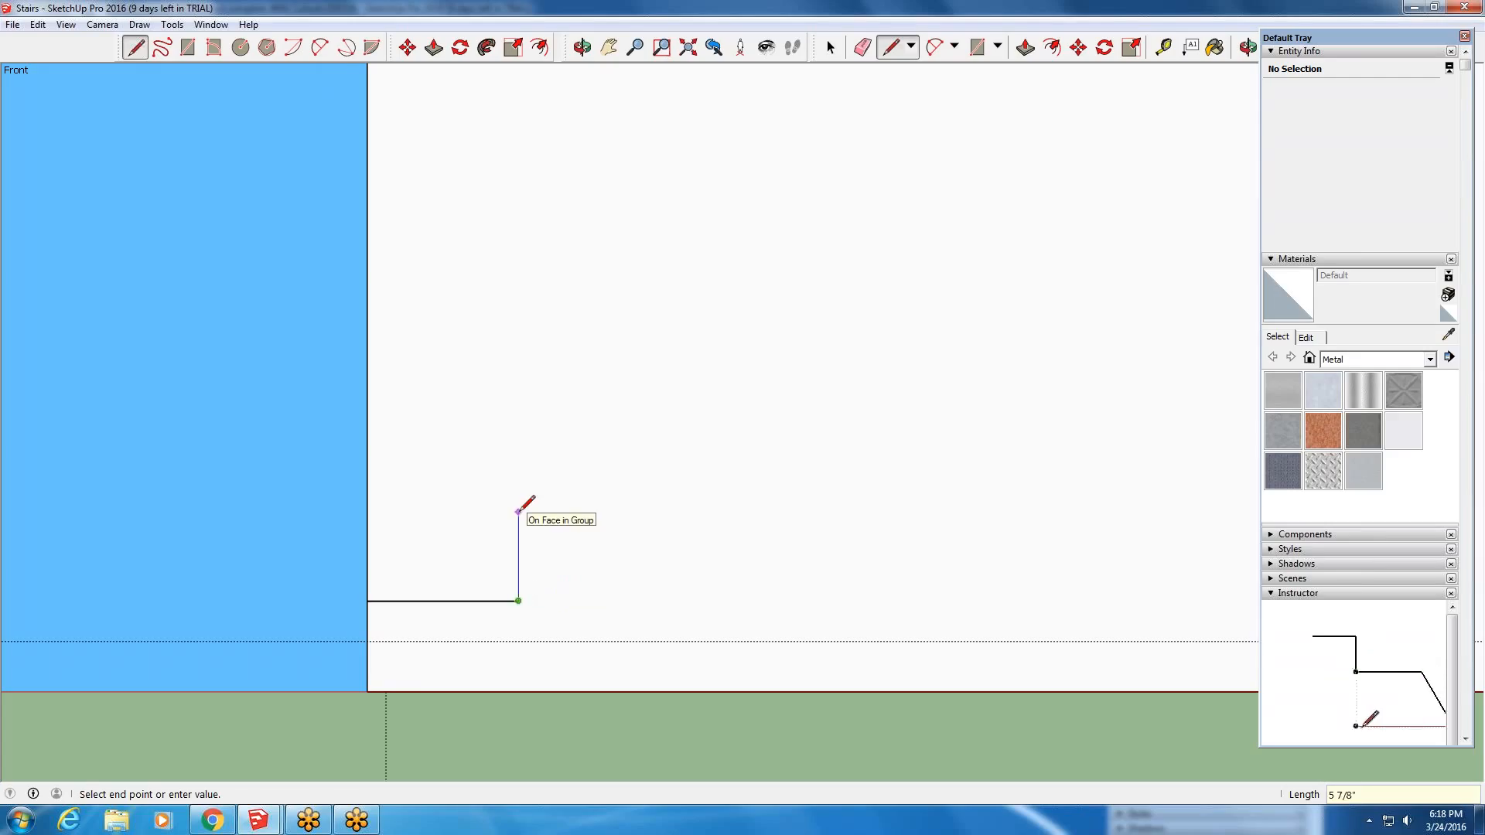
pyautogui.write('6')
pyautogui.press('Return')
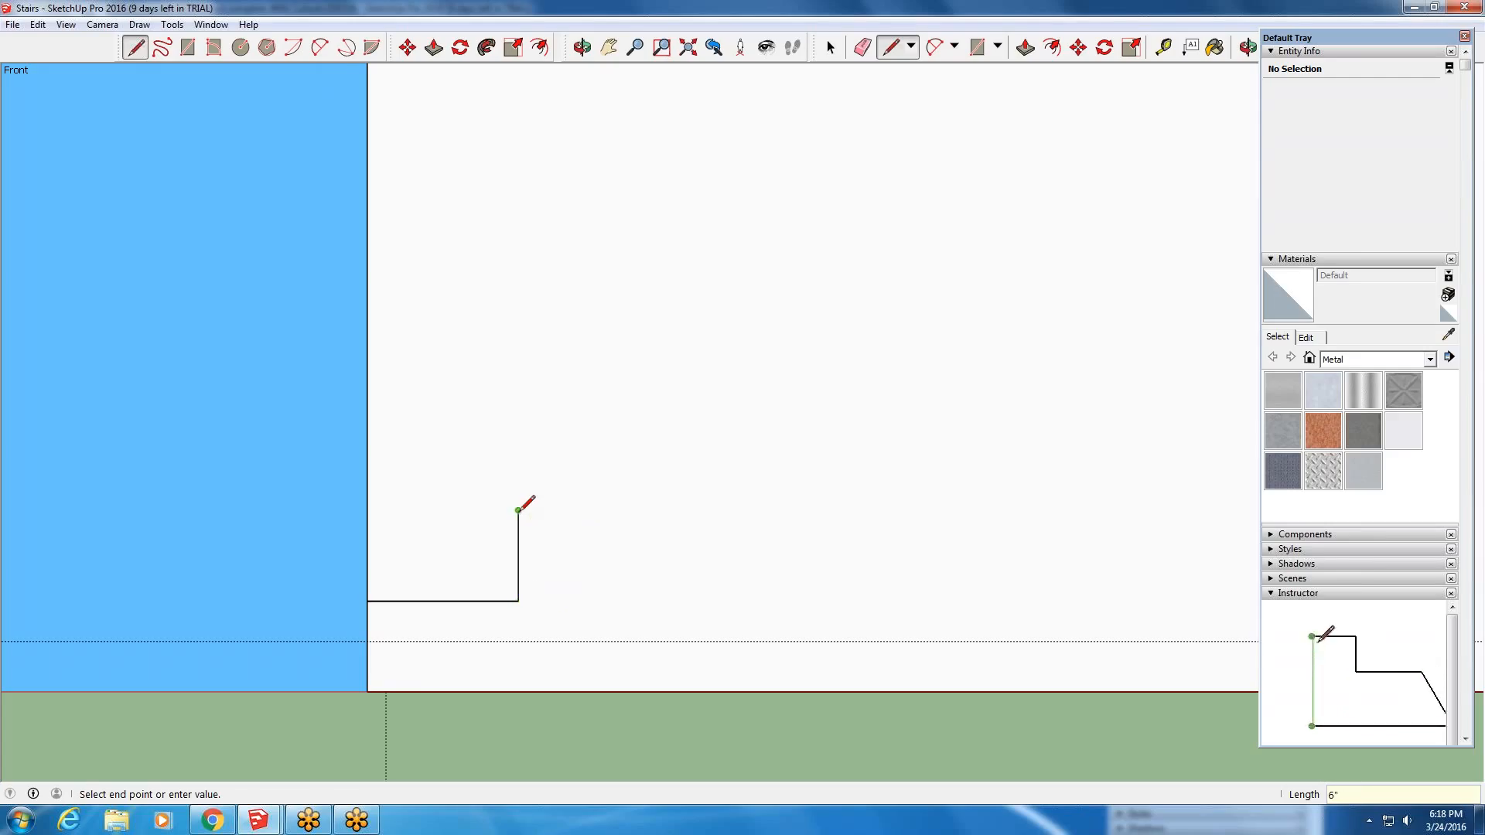
pyautogui.write('1')
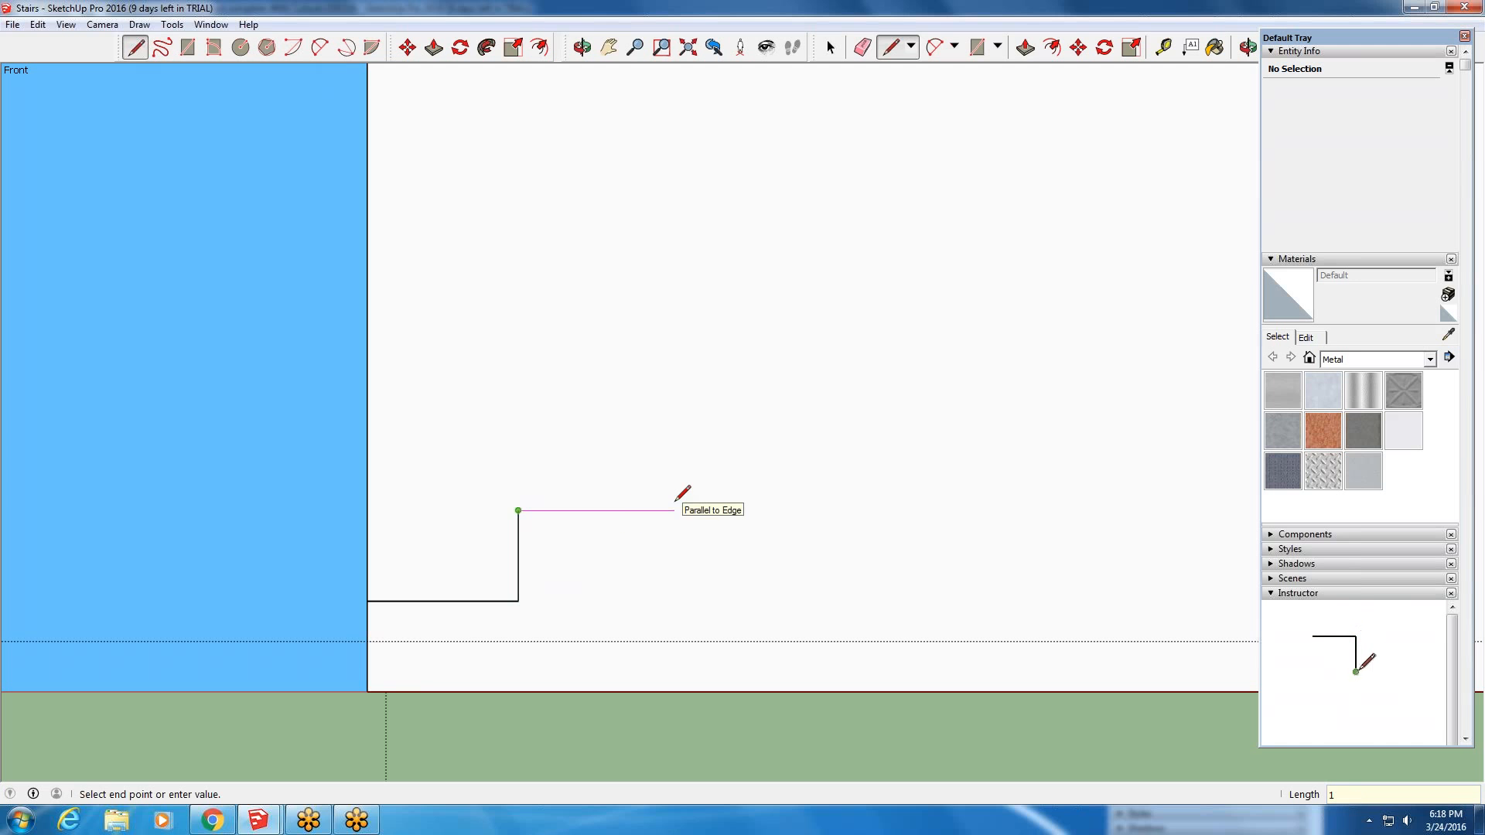
pyautogui.write("0'")
pyautogui.press('Return')
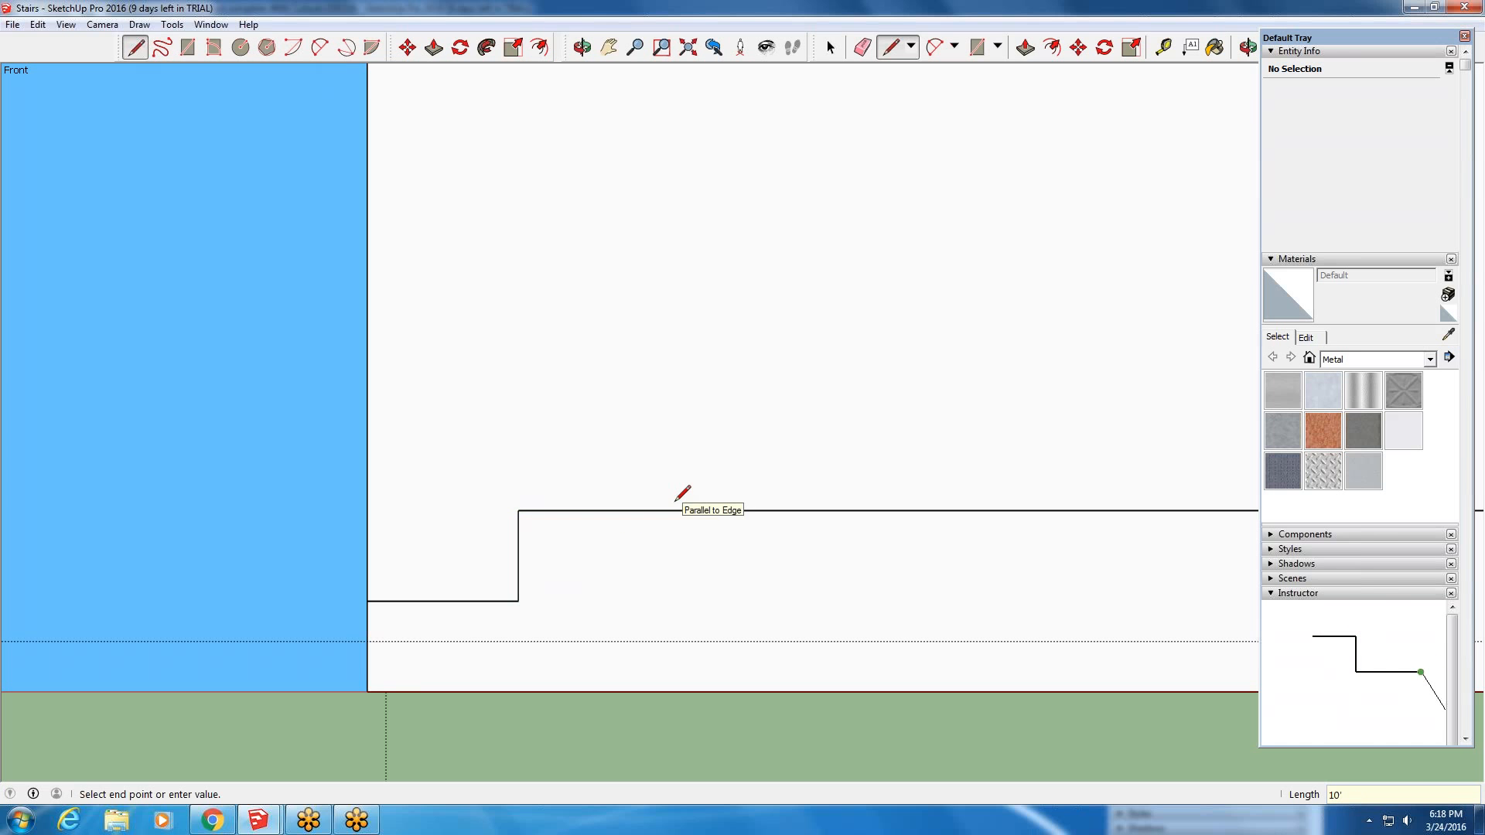
pyautogui.click(38, 24)
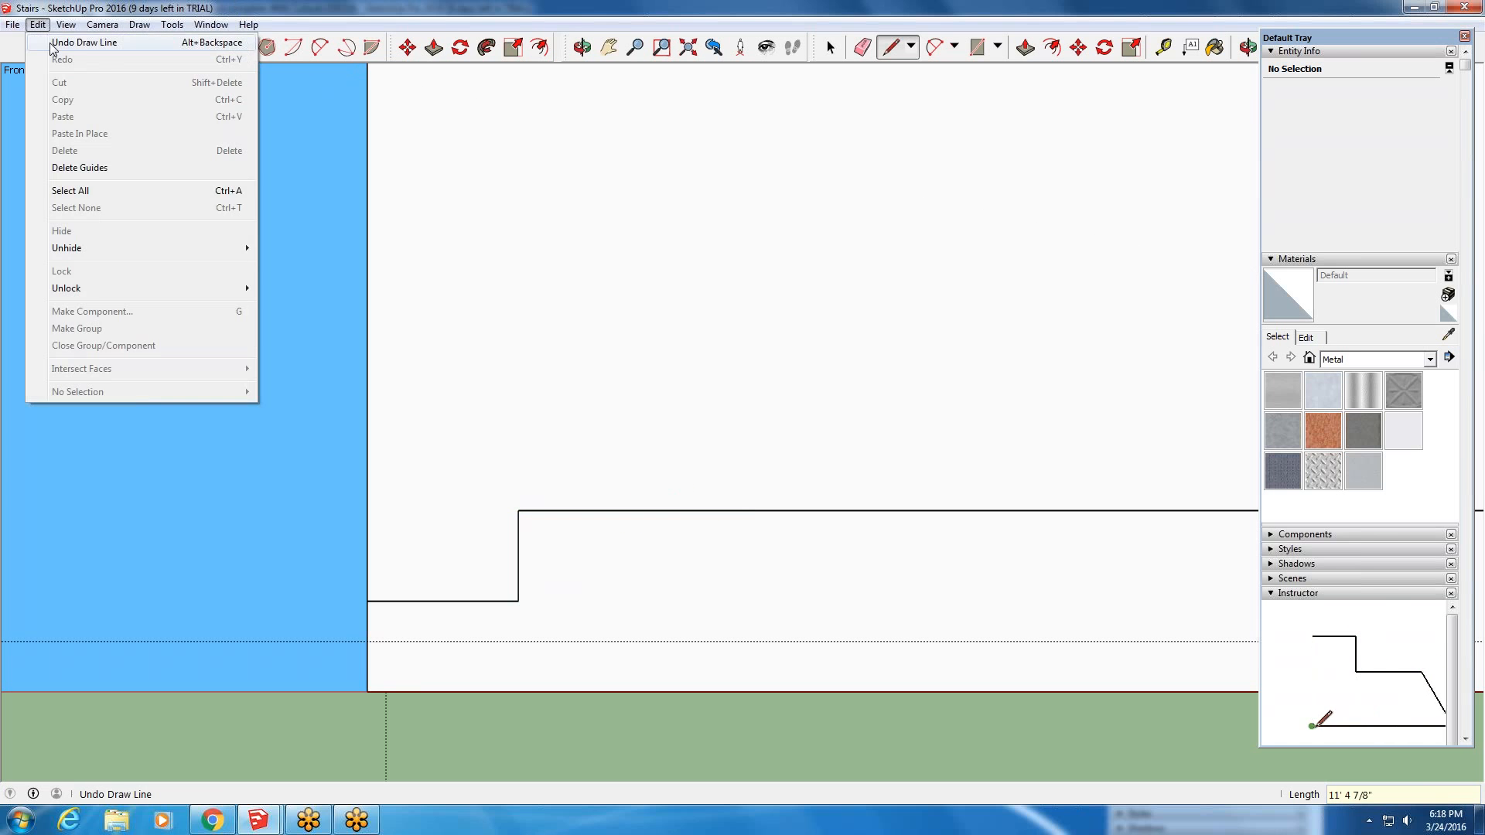
pyautogui.click(51, 44)
# - Draw a 10-inch horizontal tread from the upper end of the second riser and end the line there
pyautogui.click(518, 511)
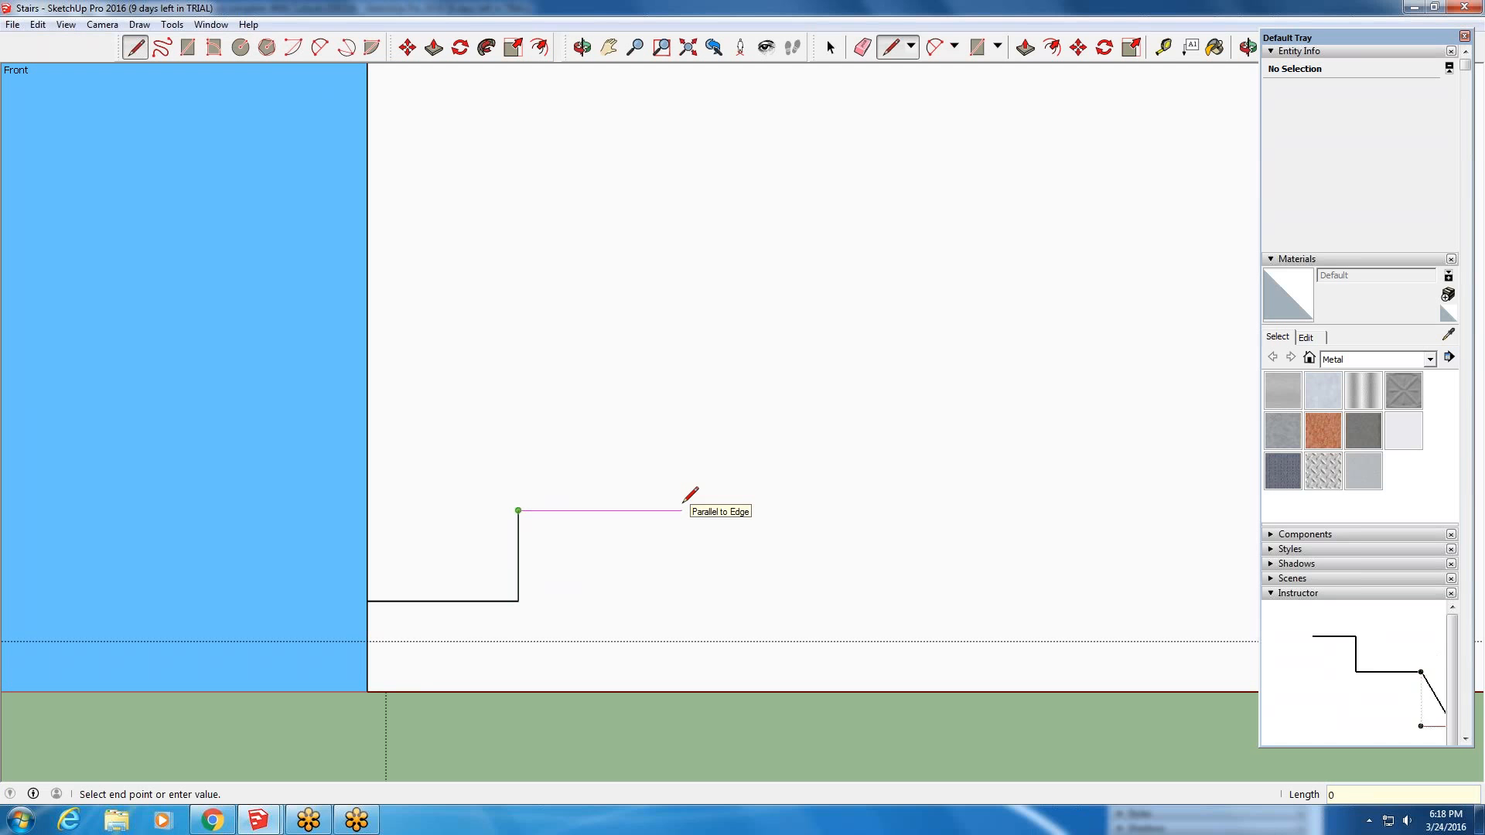
pyautogui.write('0')
pyautogui.write('10')
pyautogui.press('BackSpace')
pyautogui.press('BackSpace')
pyautogui.write('10')
pyautogui.press('Return')
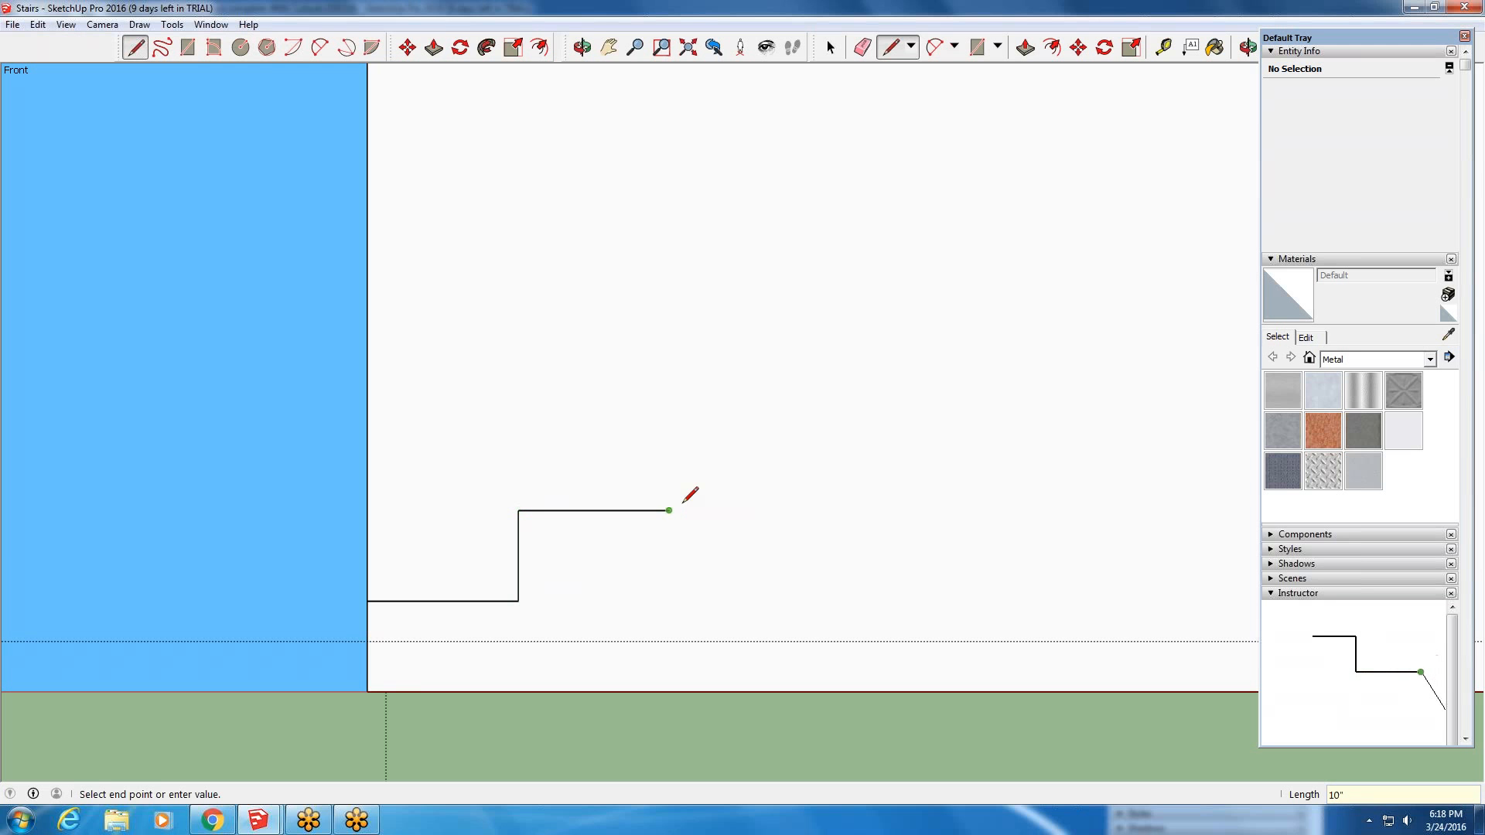
pyautogui.press('Escape')
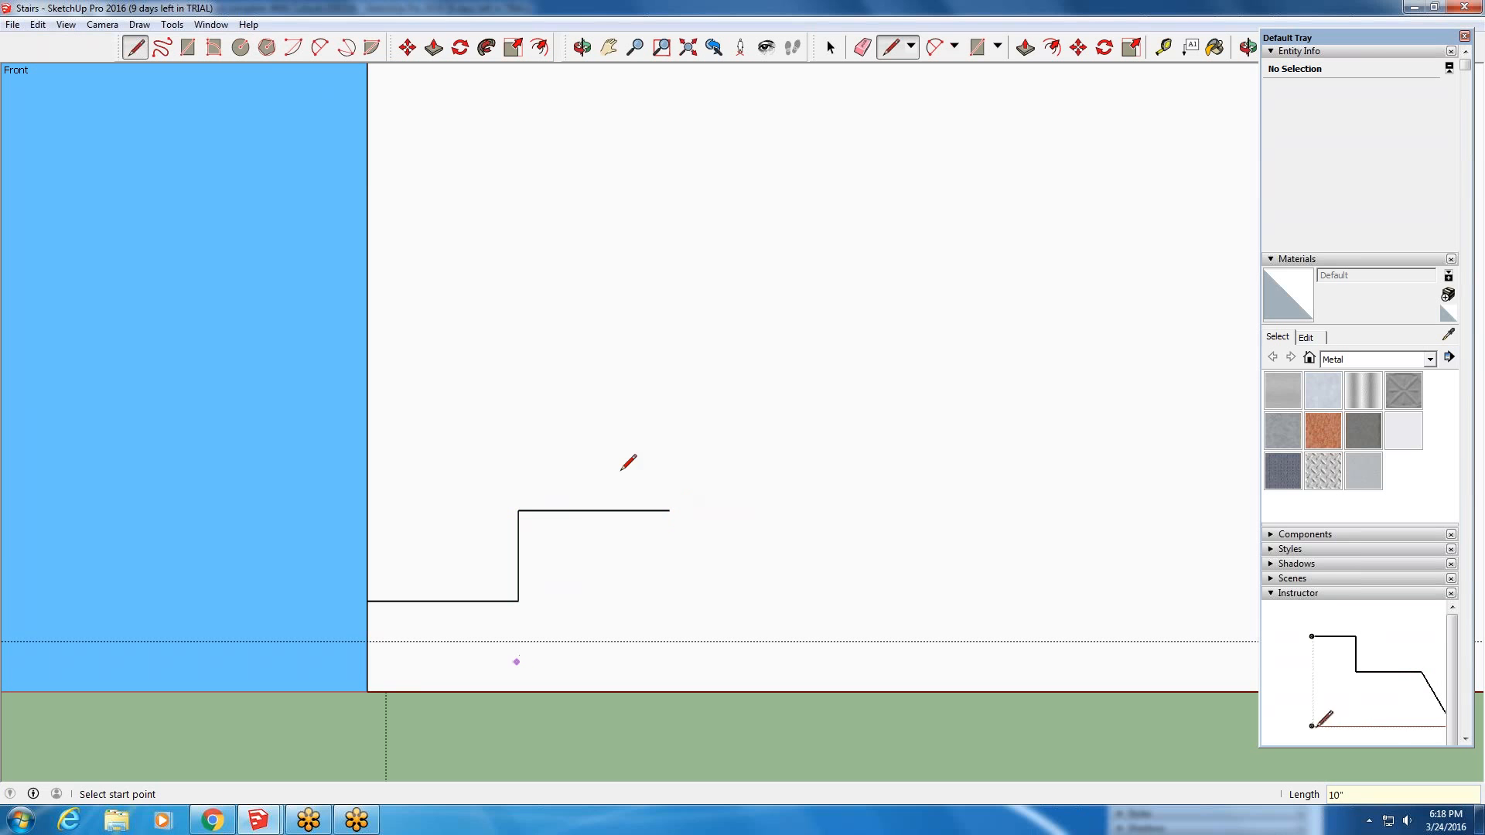
pyautogui.scroll(-6, 570, 589)
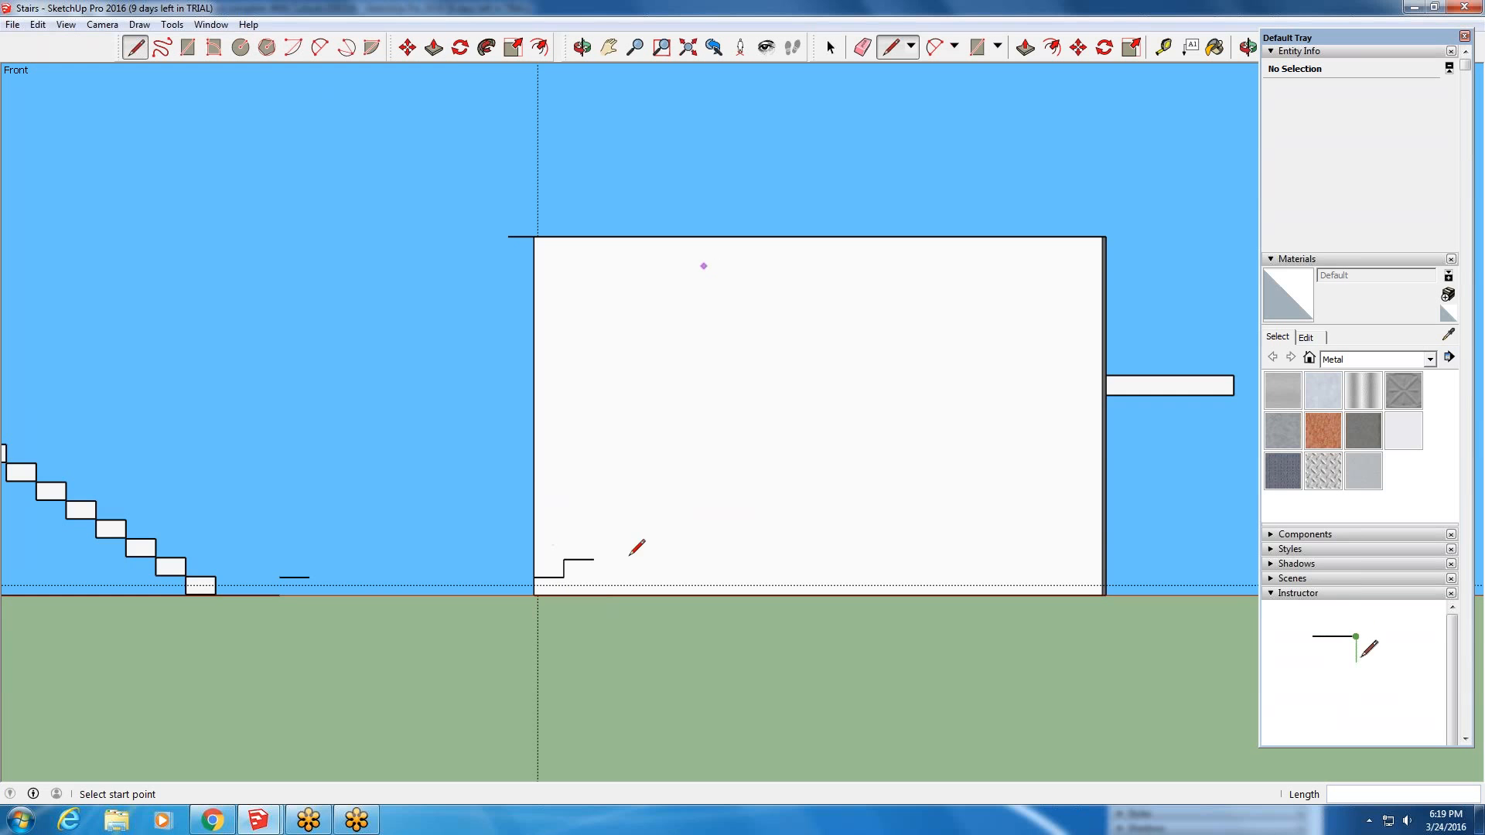
pyautogui.scroll(3, 572, 580)
pyautogui.scroll(-1, 1005, 479)
pyautogui.scroll(1, 974, 523)
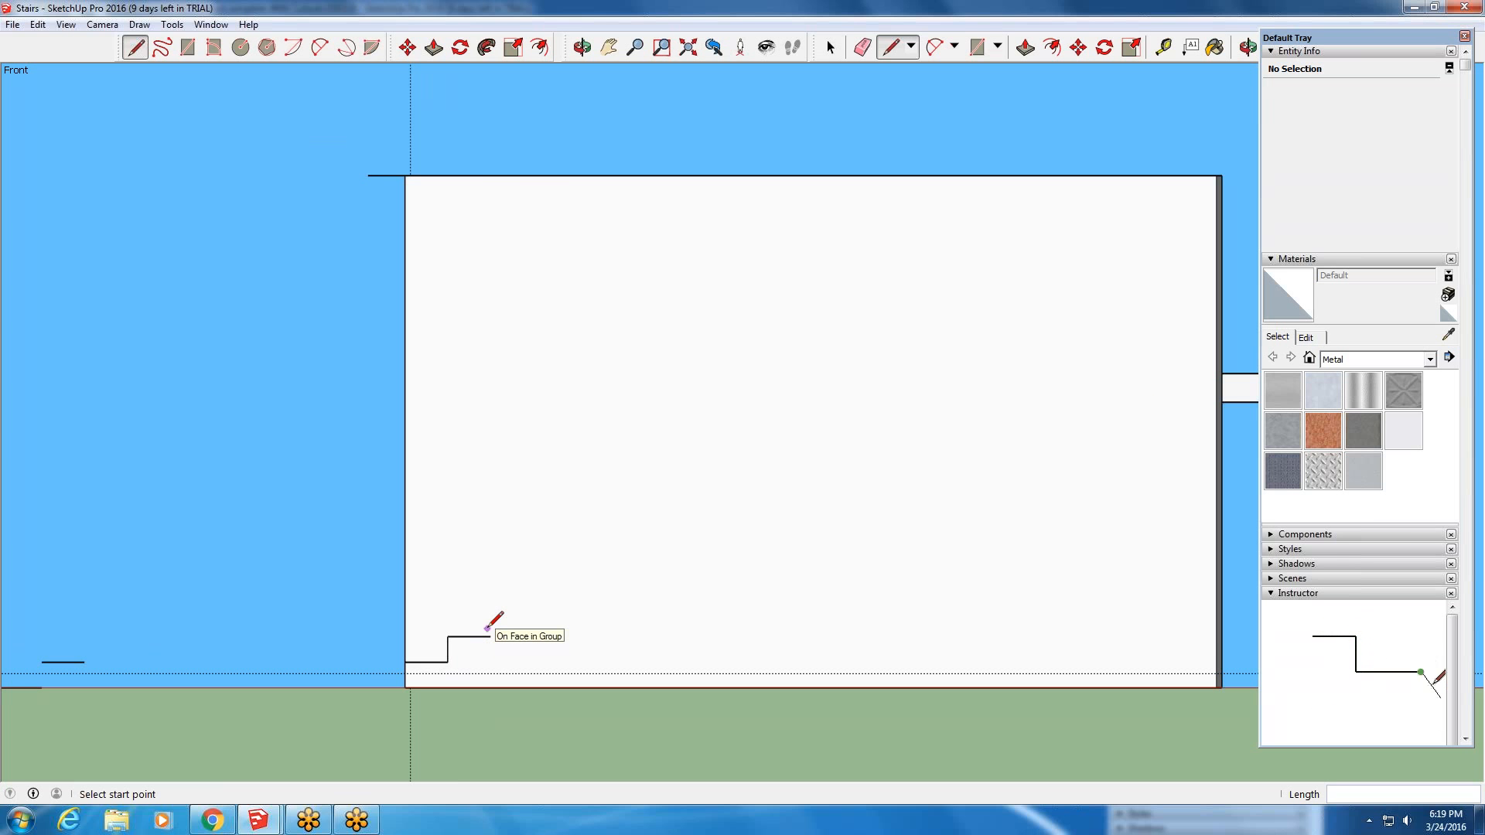
pyautogui.scroll(1, 437, 686)
pyautogui.scroll(-1, 437, 686)
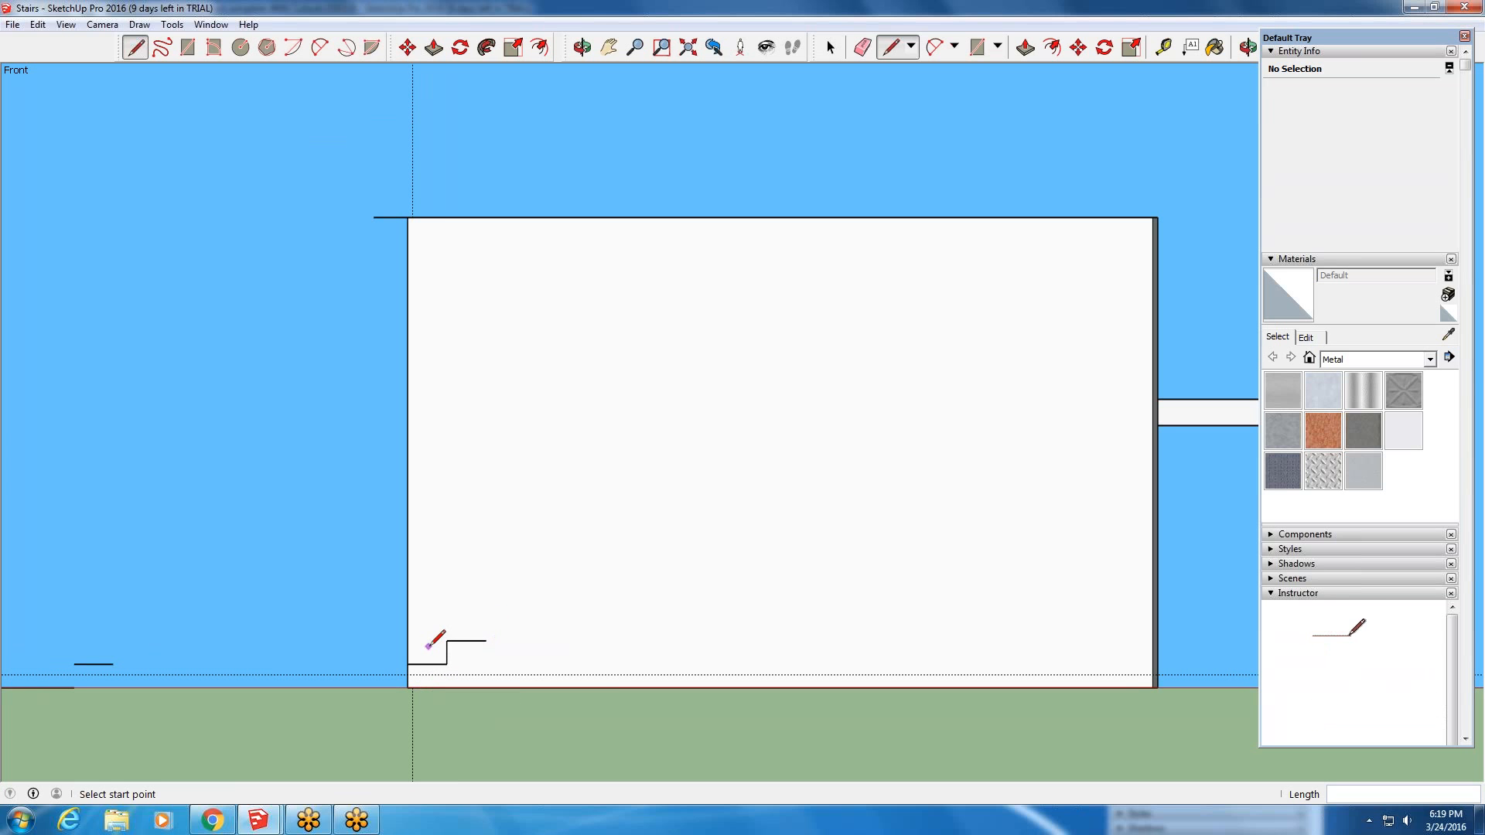
# - Copy the second riser and its tread from the riser's base to the tread's end and array the copy 17 times up the block
pyautogui.scroll(2, 450, 666)
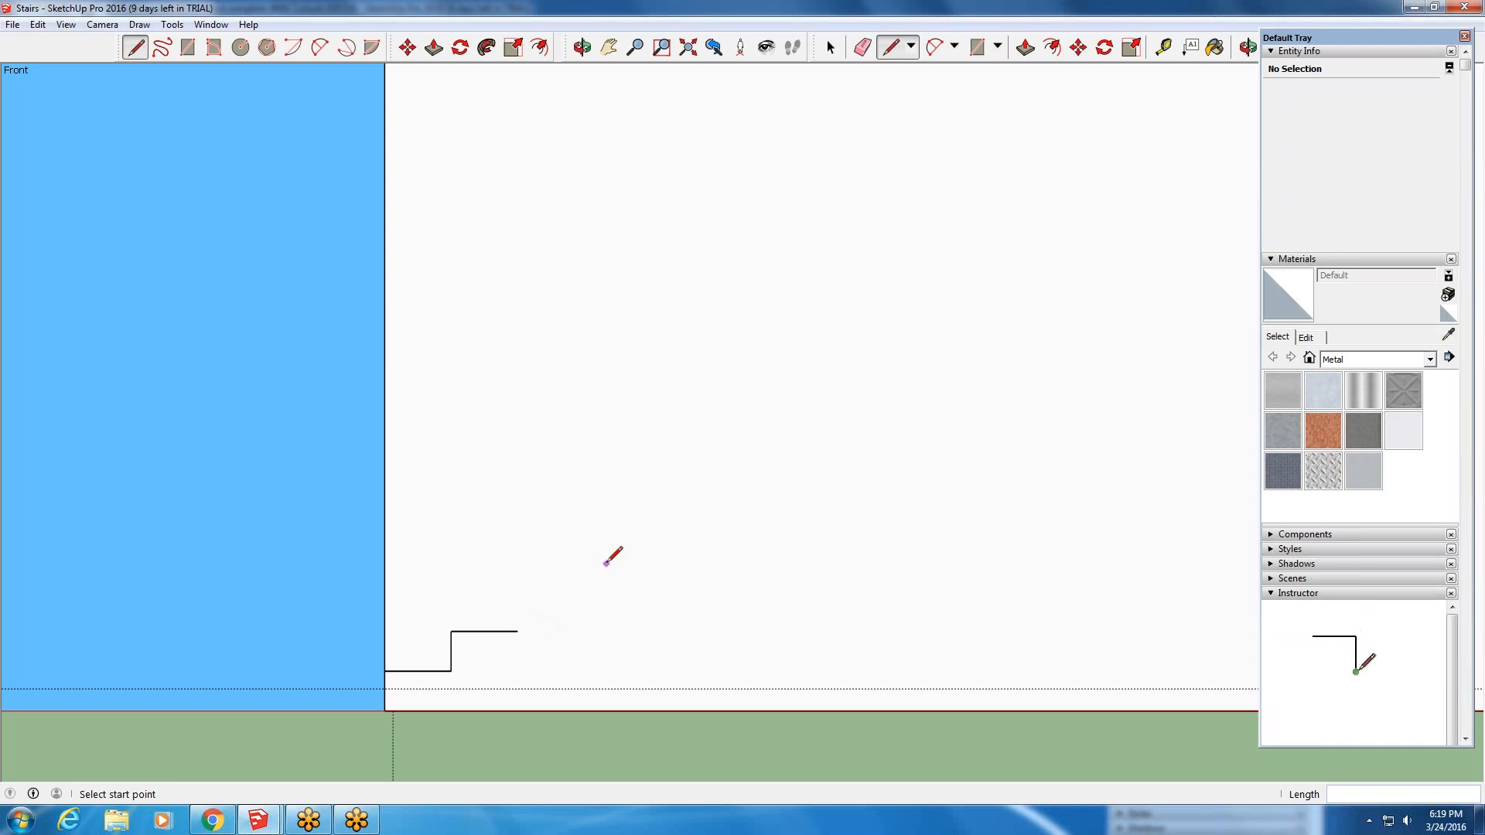
pyautogui.click(827, 50)
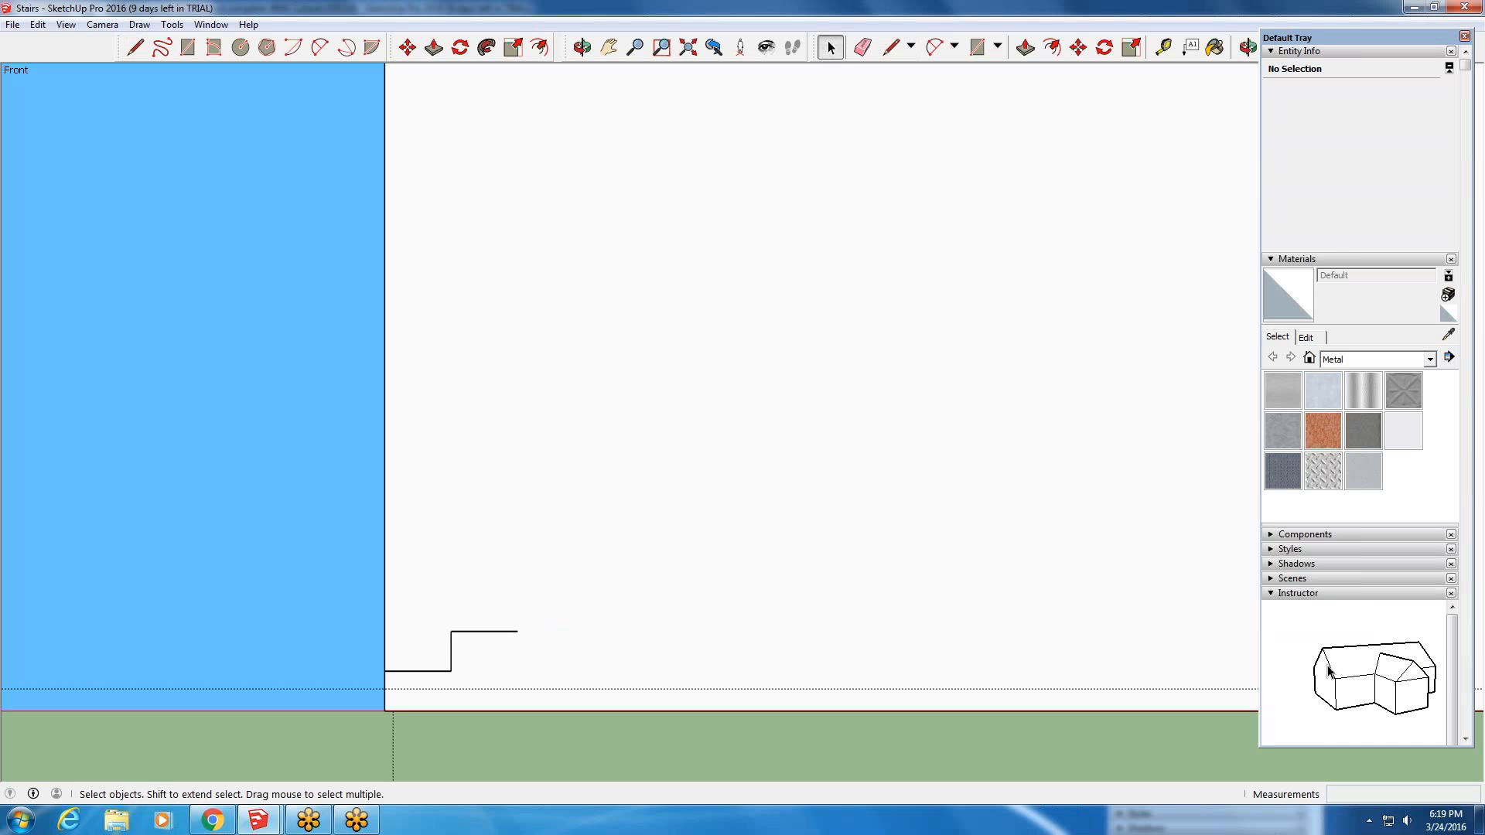
pyautogui.click(452, 650)
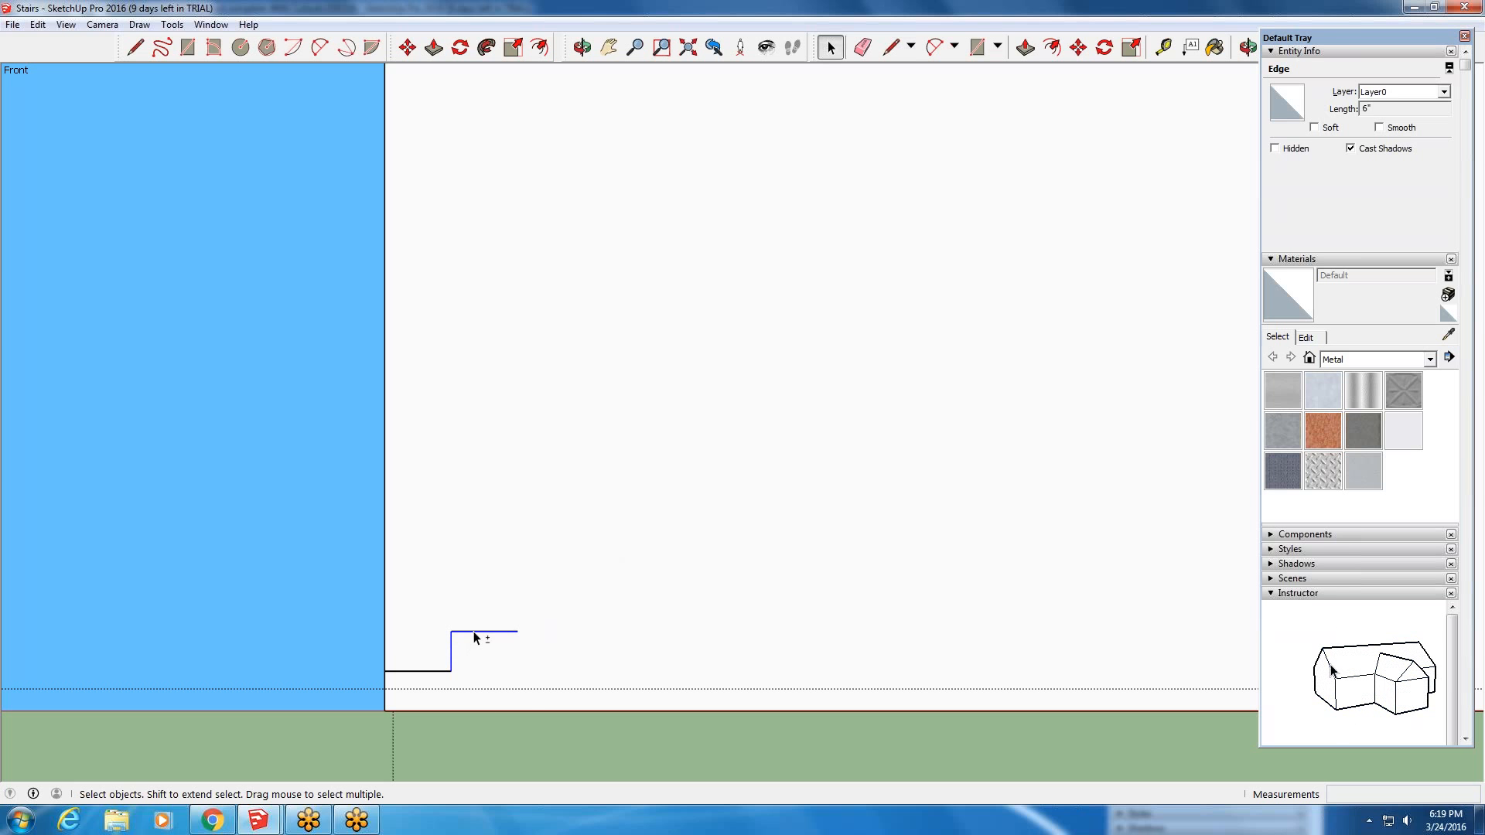
pyautogui.keyDown('shift'); pyautogui.click(475, 632); pyautogui.keyUp('shift')
pyautogui.click(409, 48)
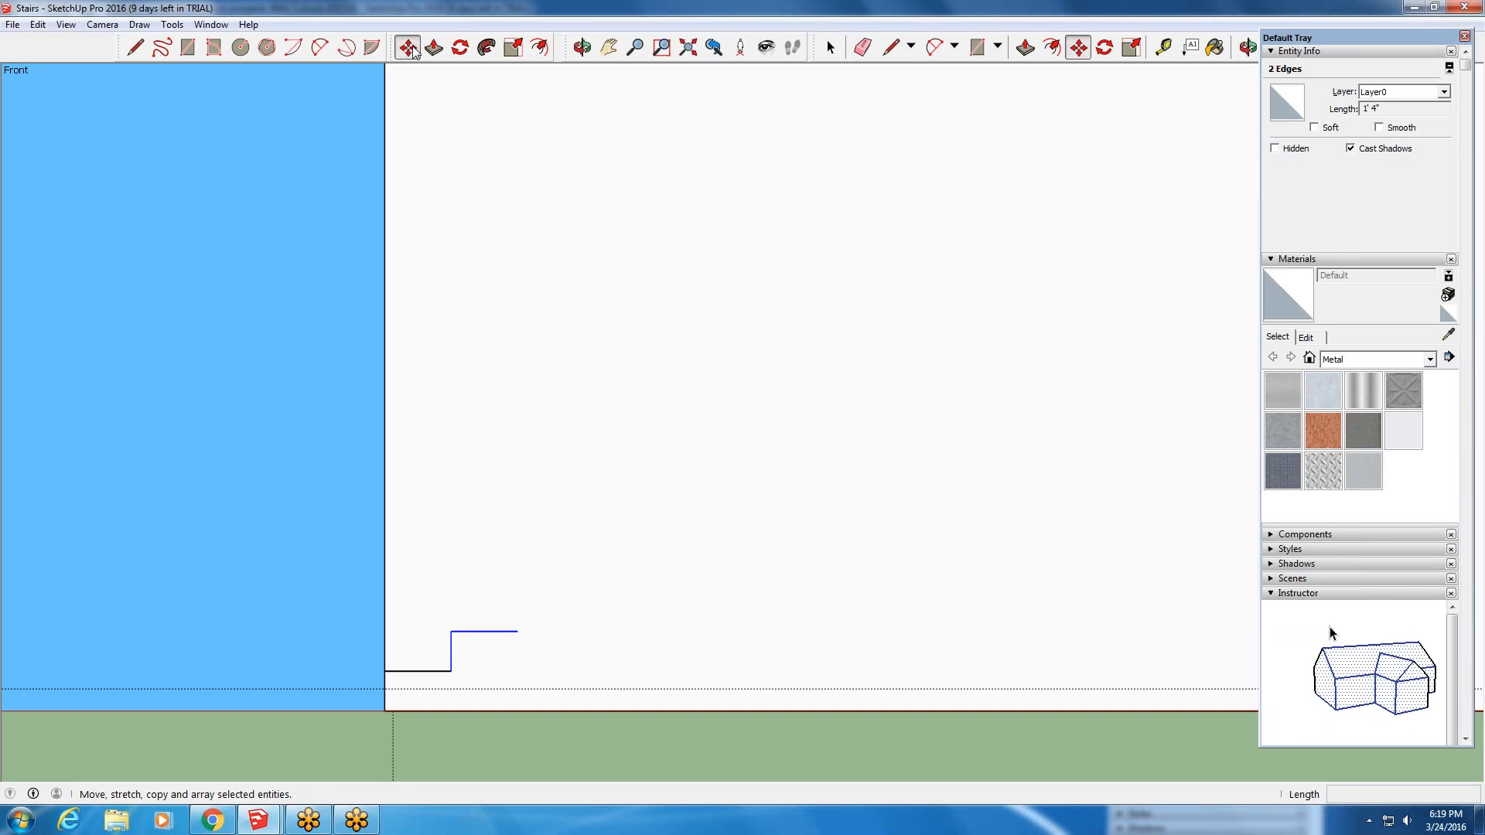
pyautogui.click(453, 669)
pyautogui.press('ctrl')
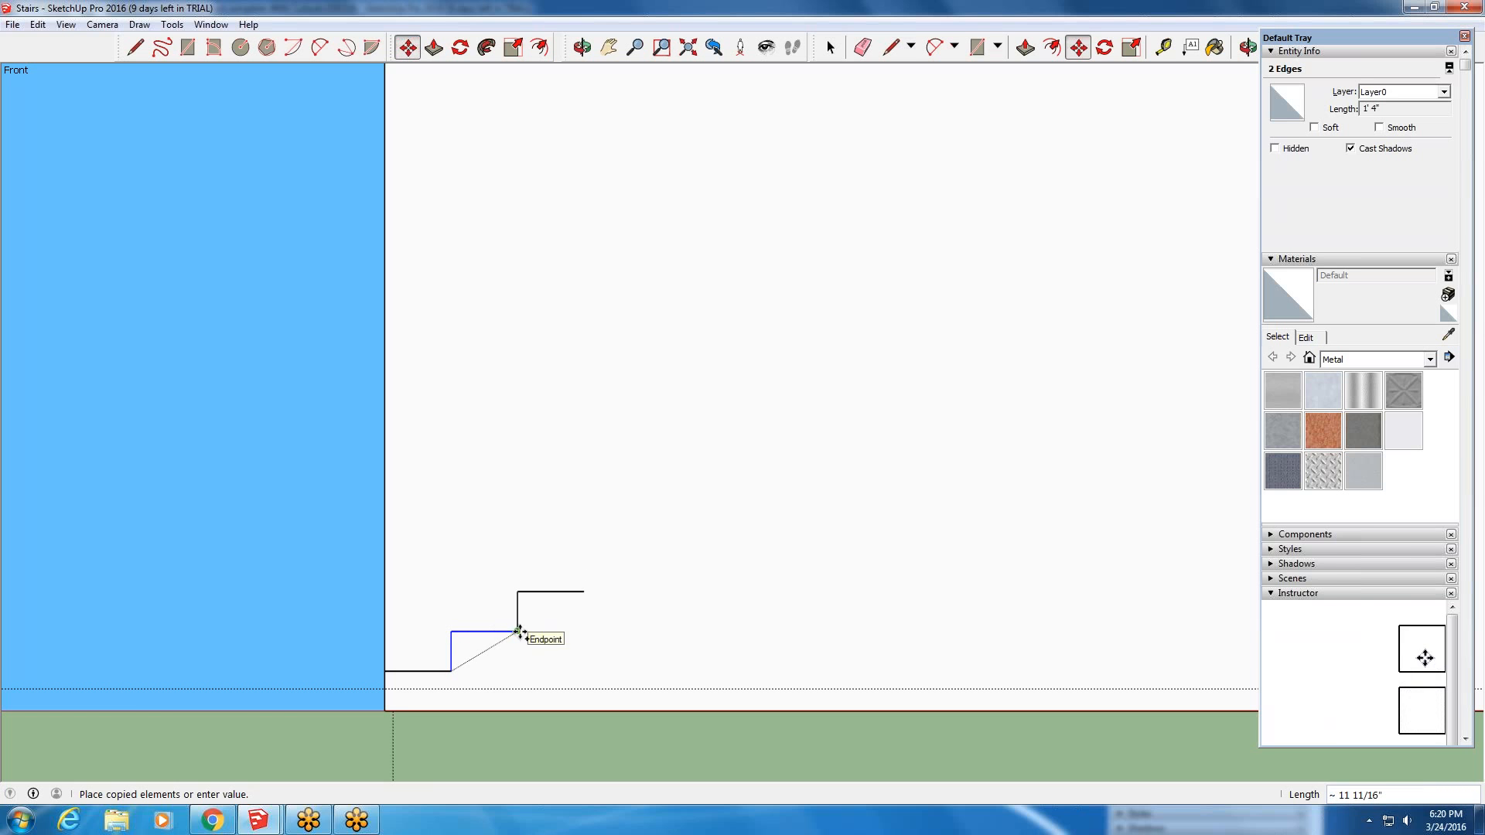
pyautogui.click(517, 631)
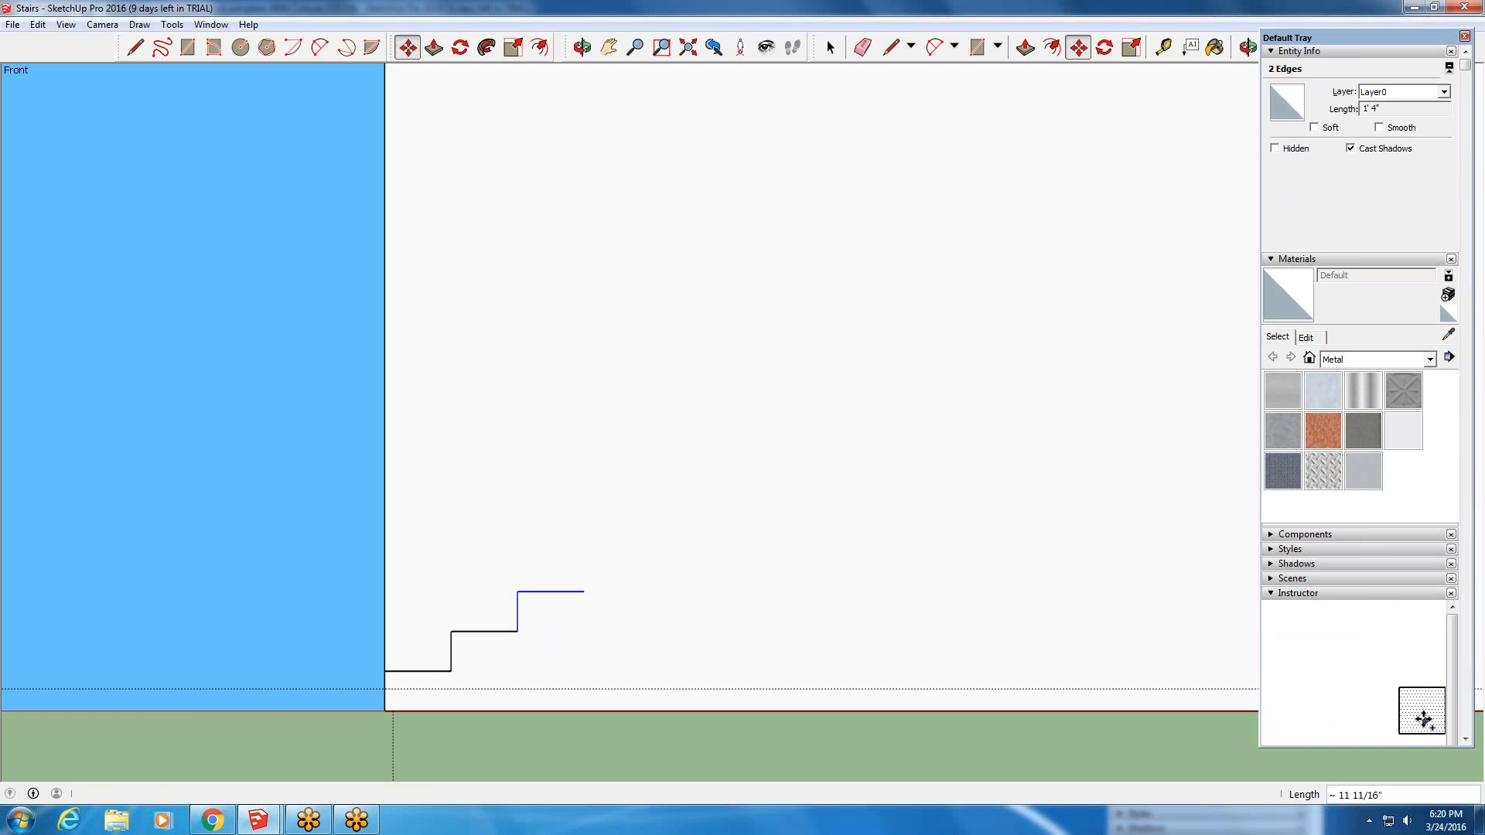
pyautogui.write('*')
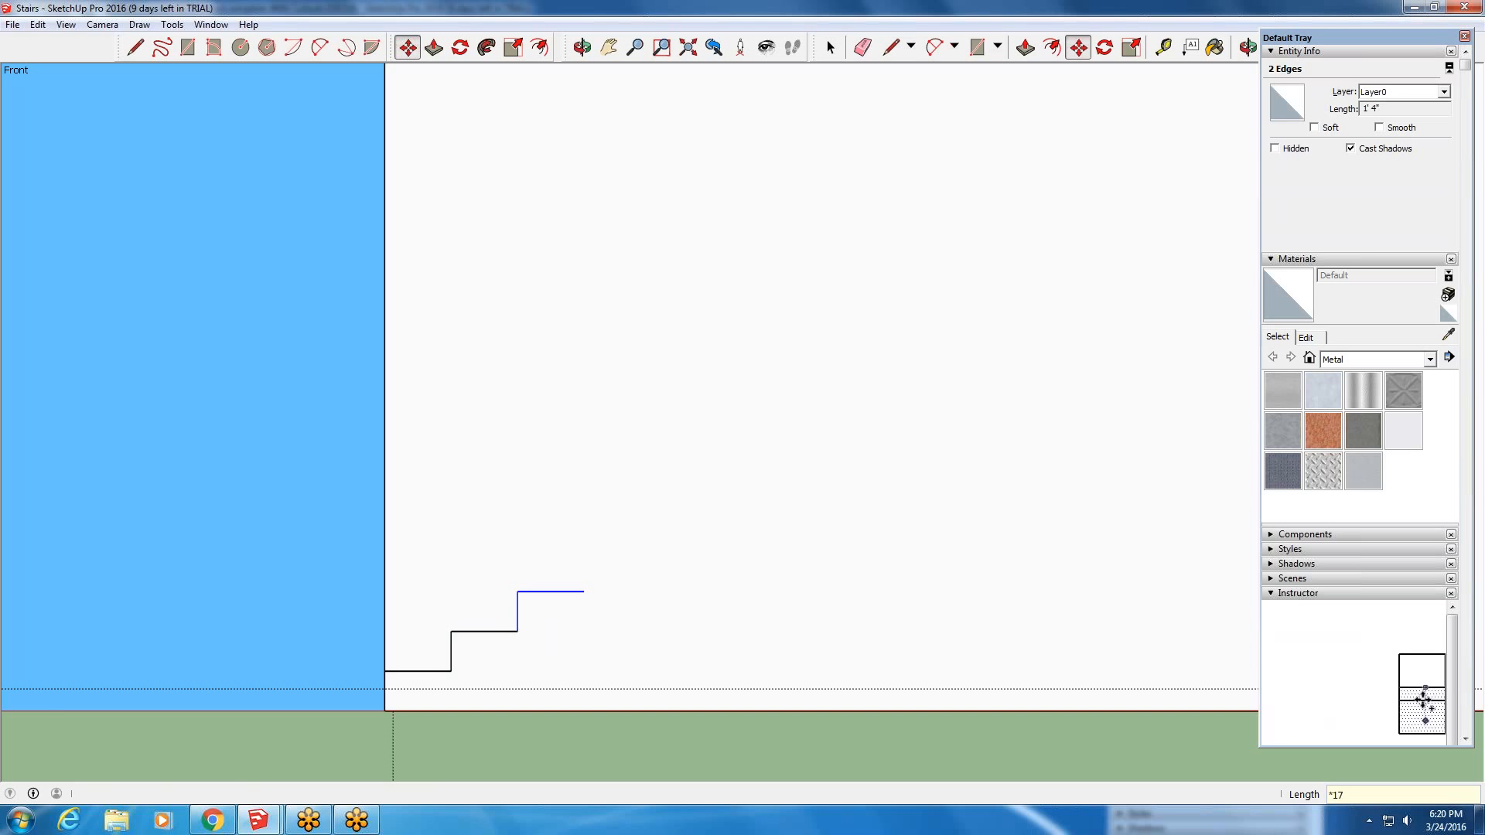
pyautogui.write('17')
pyautogui.press('Return')
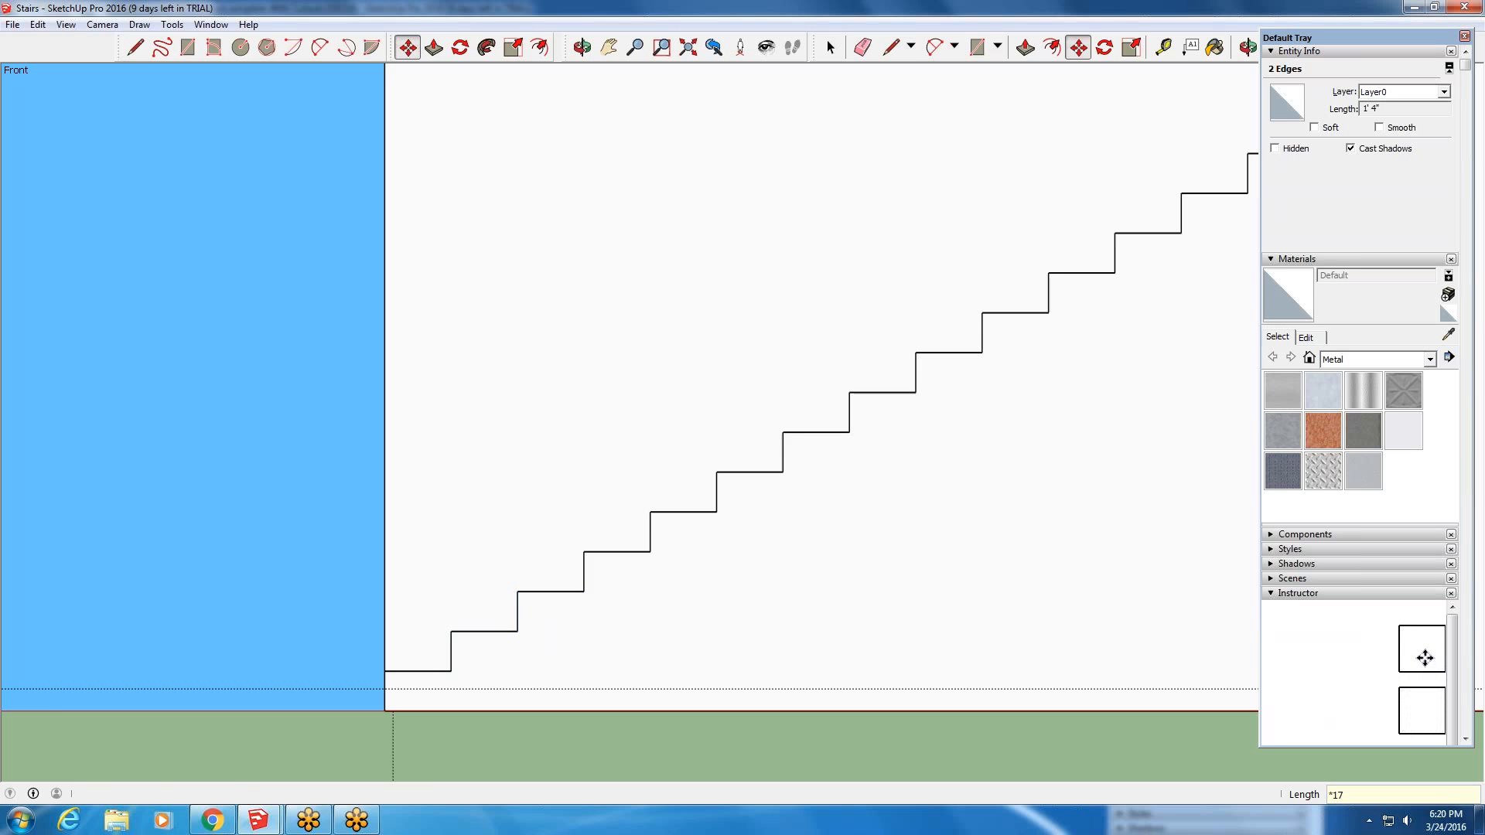
# - Examine how the stair profile's last tread meets the block's side edge and upper corner in the front view
pyautogui.scroll(-2, 666, 418)
pyautogui.scroll(-1, 666, 418)
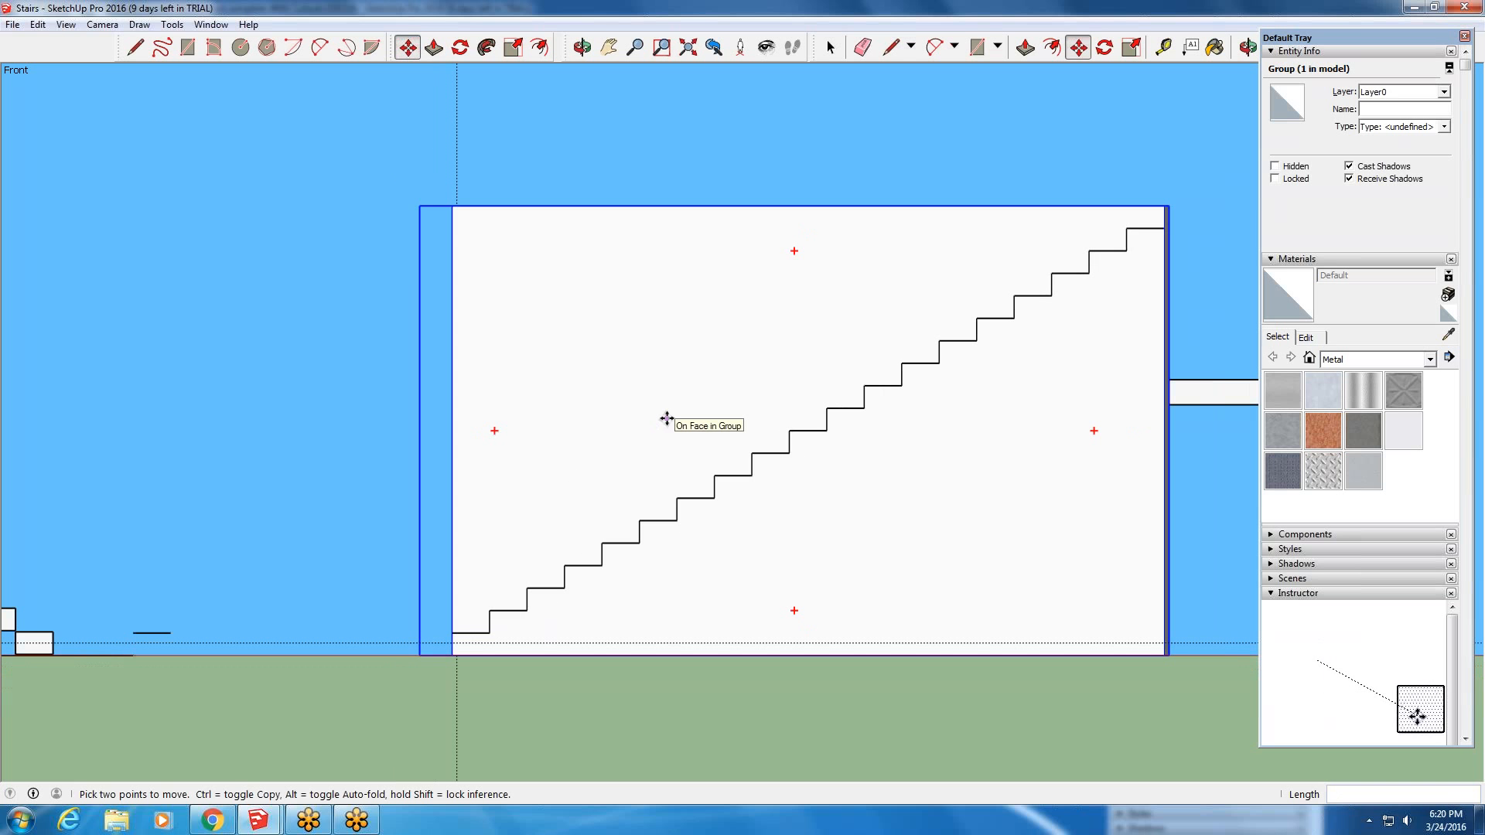
pyautogui.scroll(3, 1166, 207)
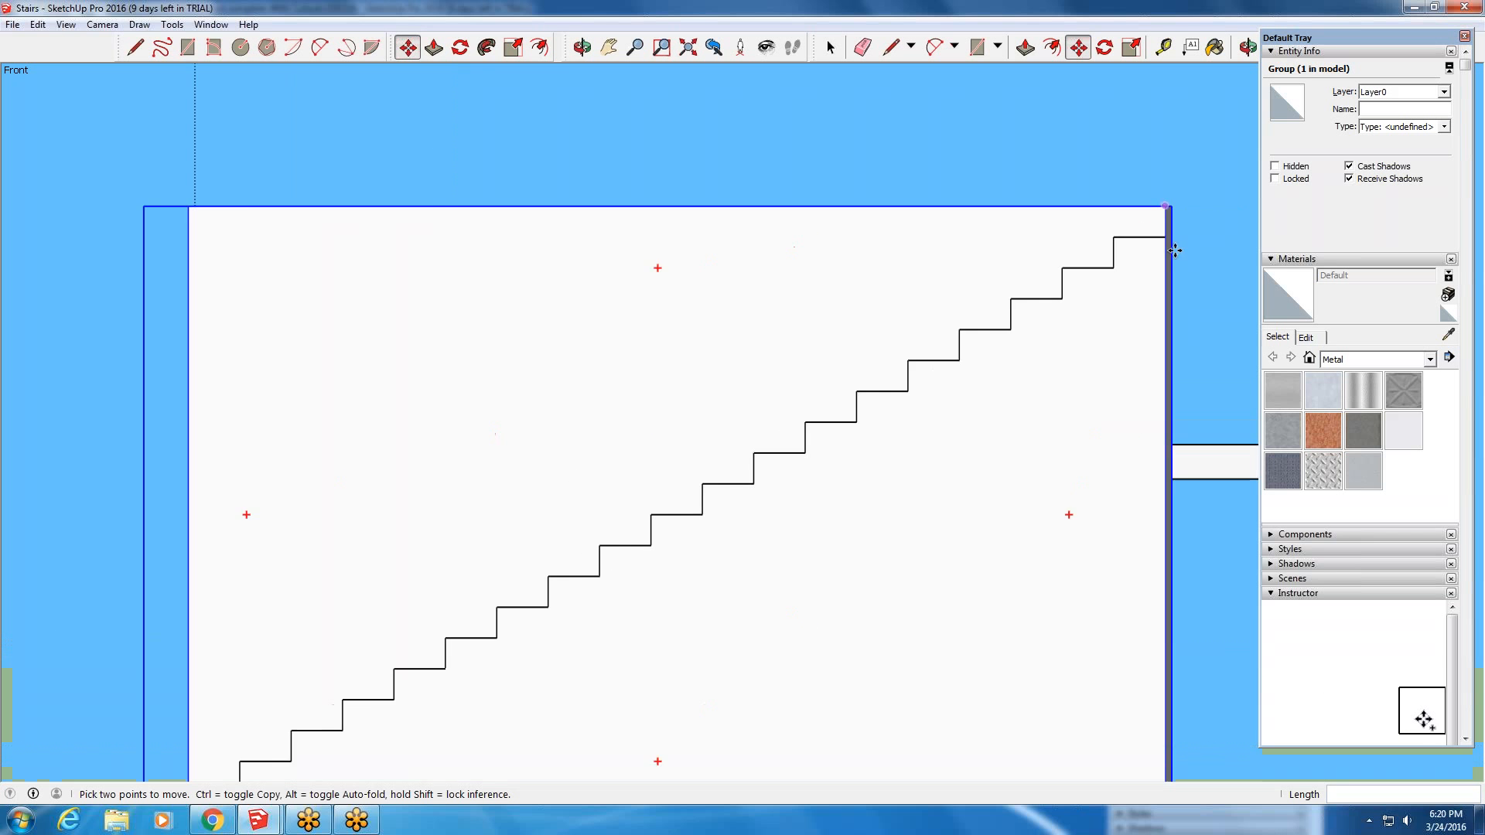
pyautogui.scroll(-3, 1174, 224)
pyautogui.scroll(3, 1173, 225)
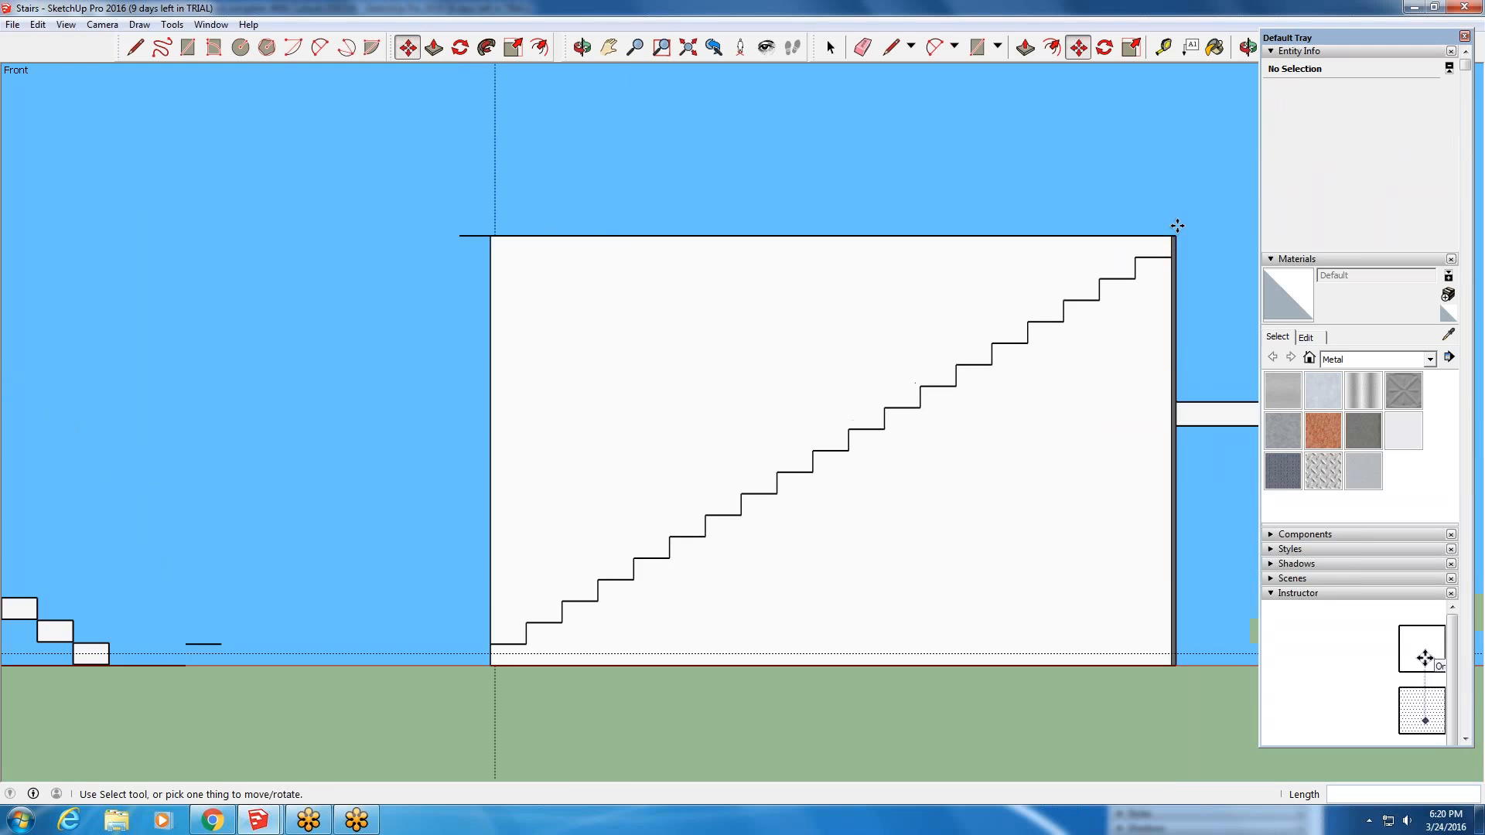
pyautogui.scroll(-2, 1152, 300)
pyautogui.scroll(-1, 1152, 300)
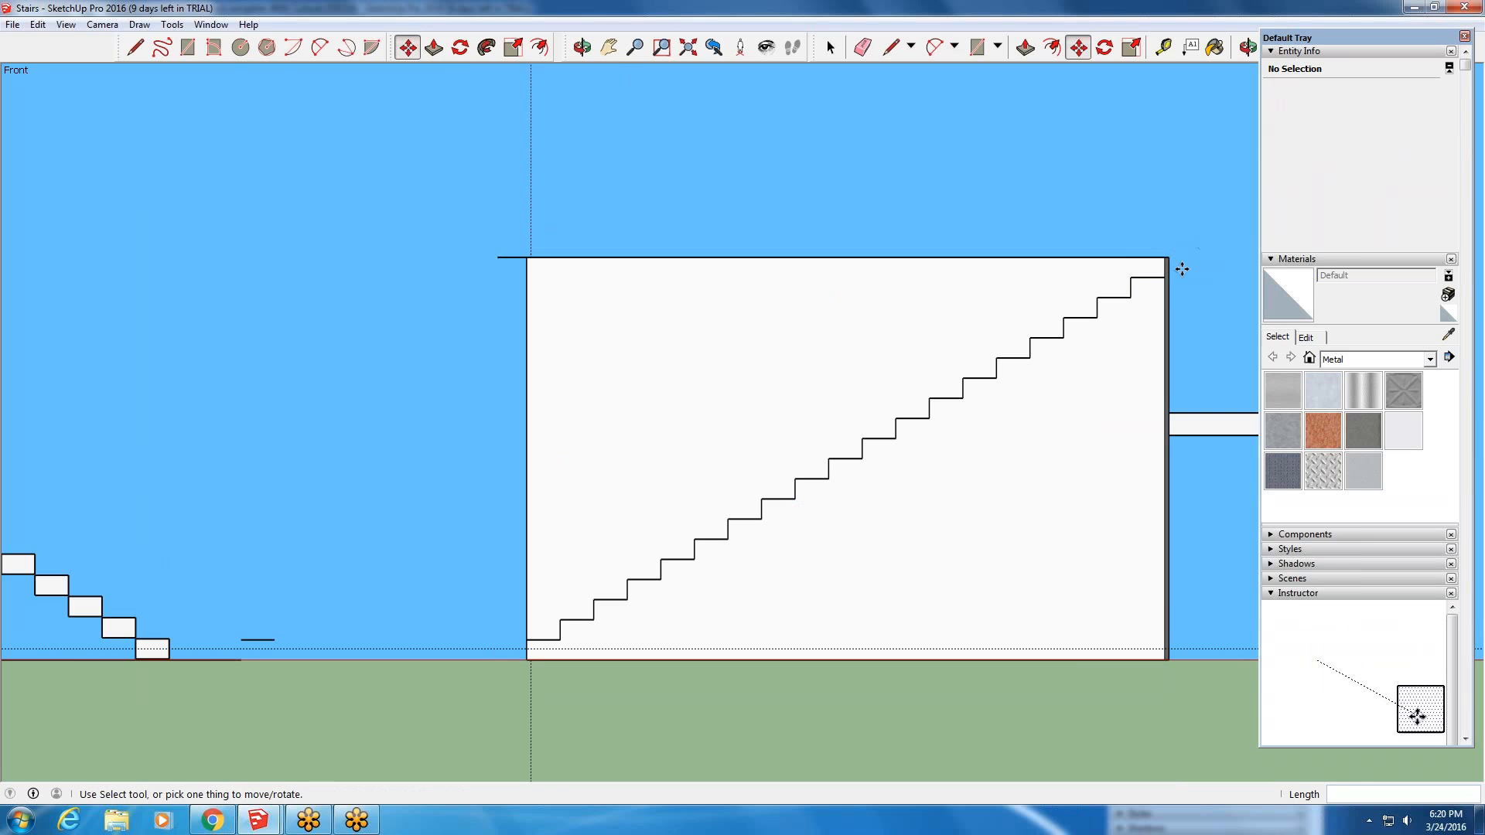
pyautogui.scroll(-2, 1054, 441)
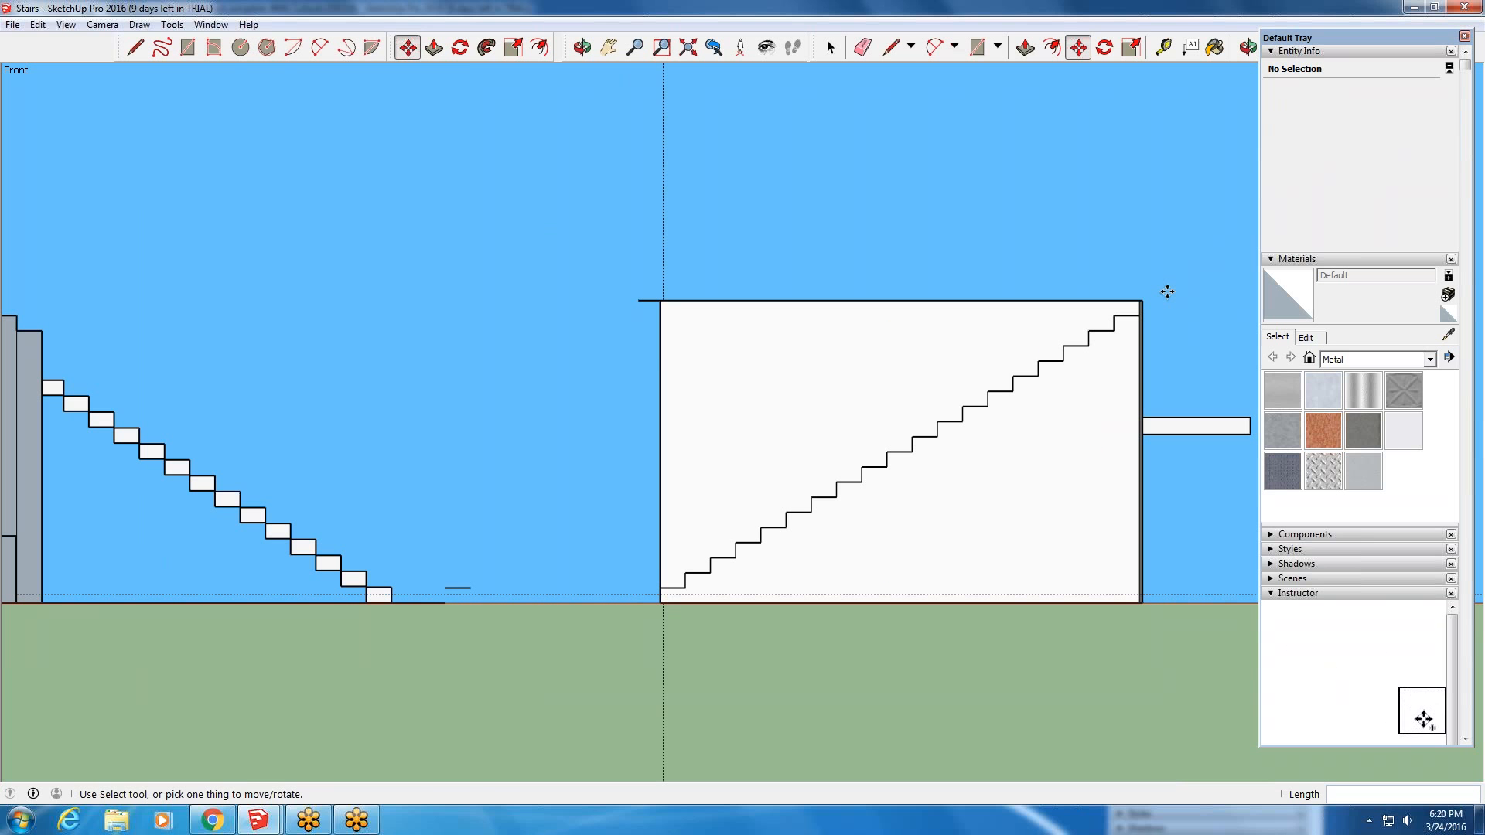
# - Inspect the block with its new stair profile in three dimensions from both ends
pyautogui.moveTo(639, 613); pyautogui.dragTo(783, 688, button='middle')
pyautogui.scroll(2, 941, 458)
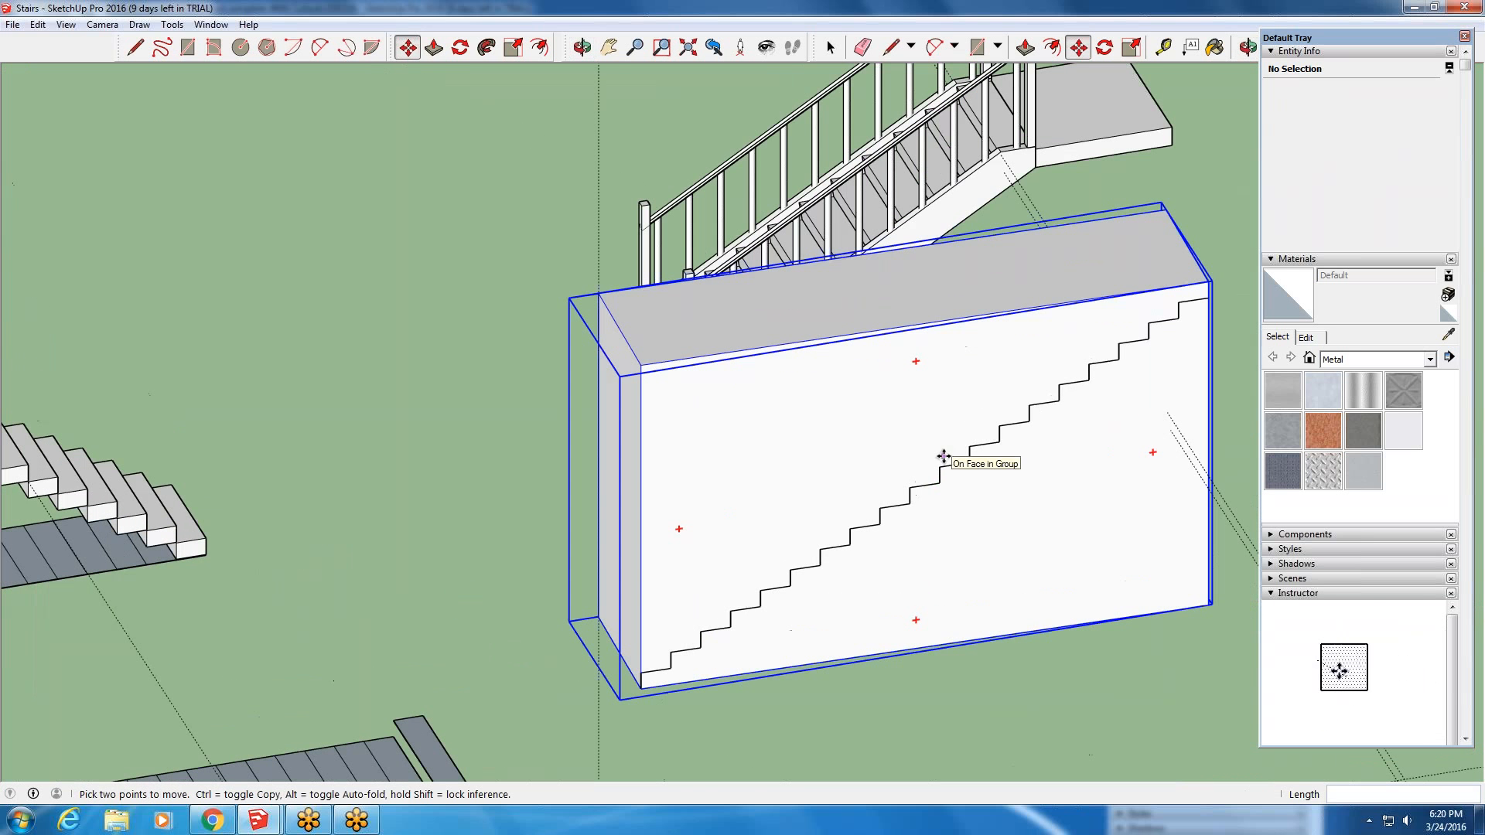
pyautogui.moveTo(696, 565); pyautogui.dragTo(1005, 495, button='middle')
pyautogui.moveTo(944, 547); pyautogui.dragTo(955, 503, button='middle')
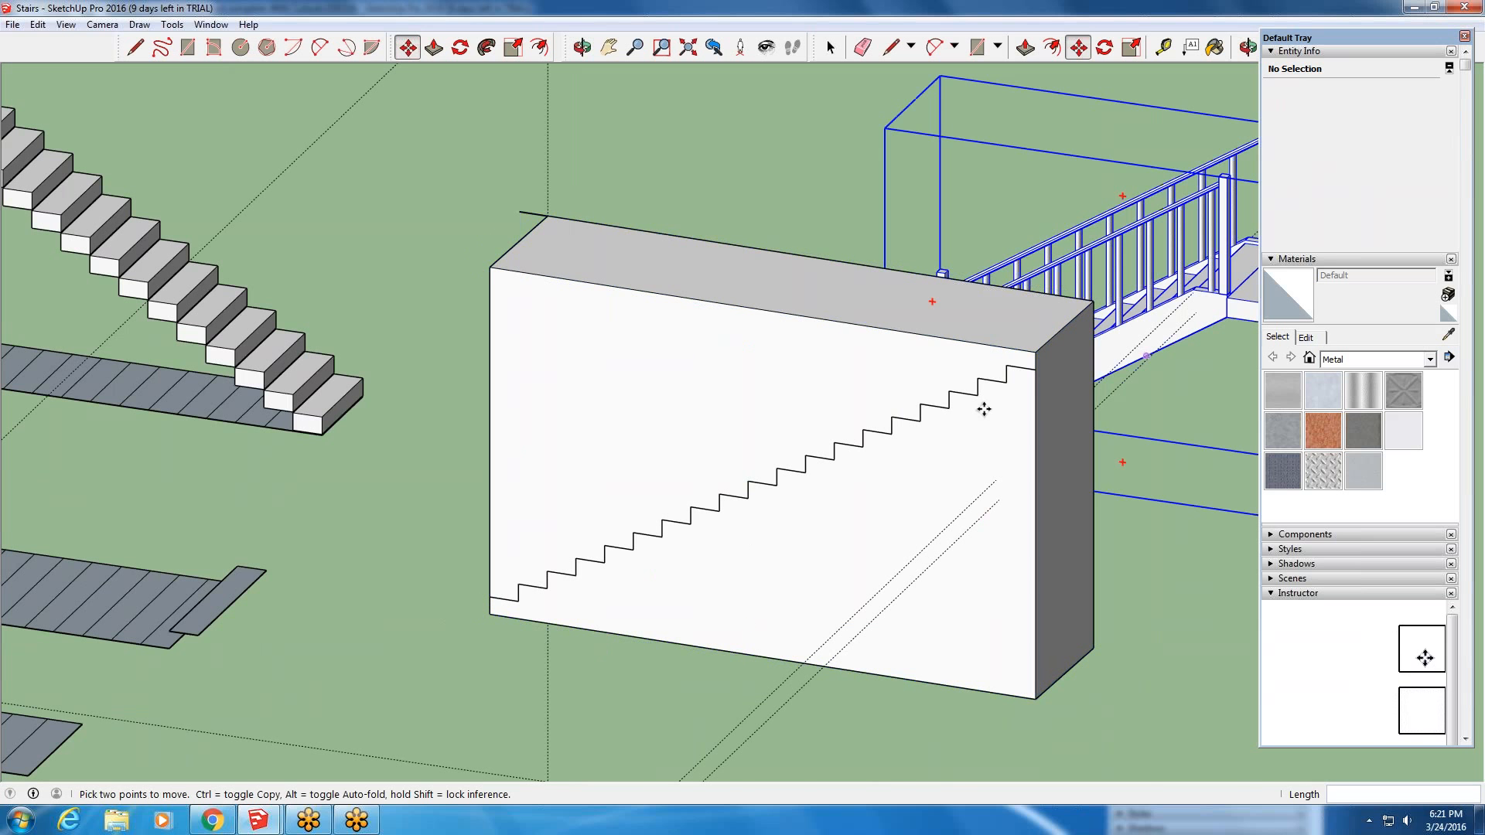
pyautogui.click(735, 637)
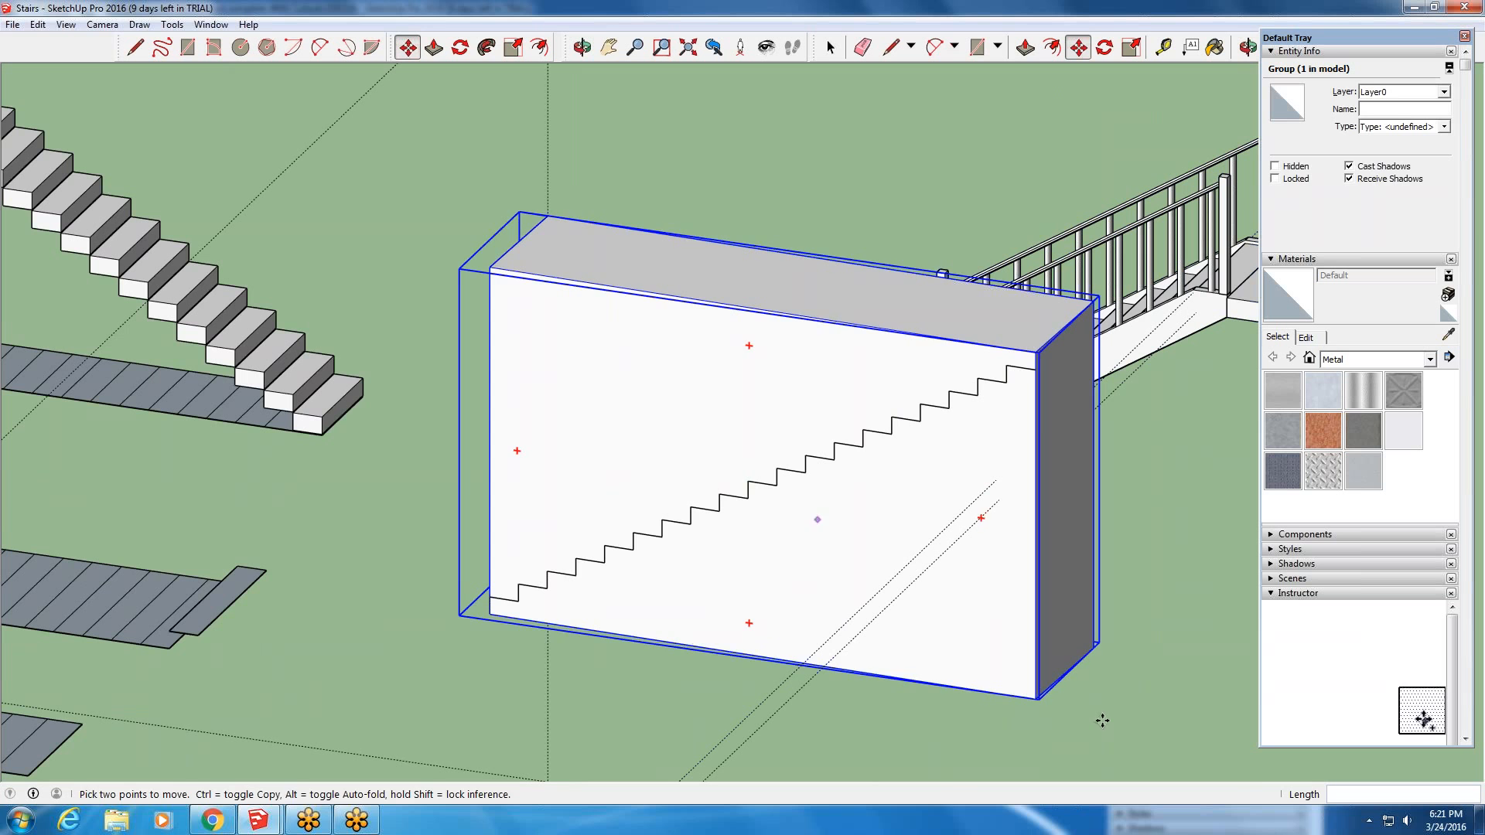
# - Lock the solid block's group so it stays fixed while working on the stair profile
pyautogui.moveTo(1013, 492); pyautogui.dragTo(789, 600, button='middle')
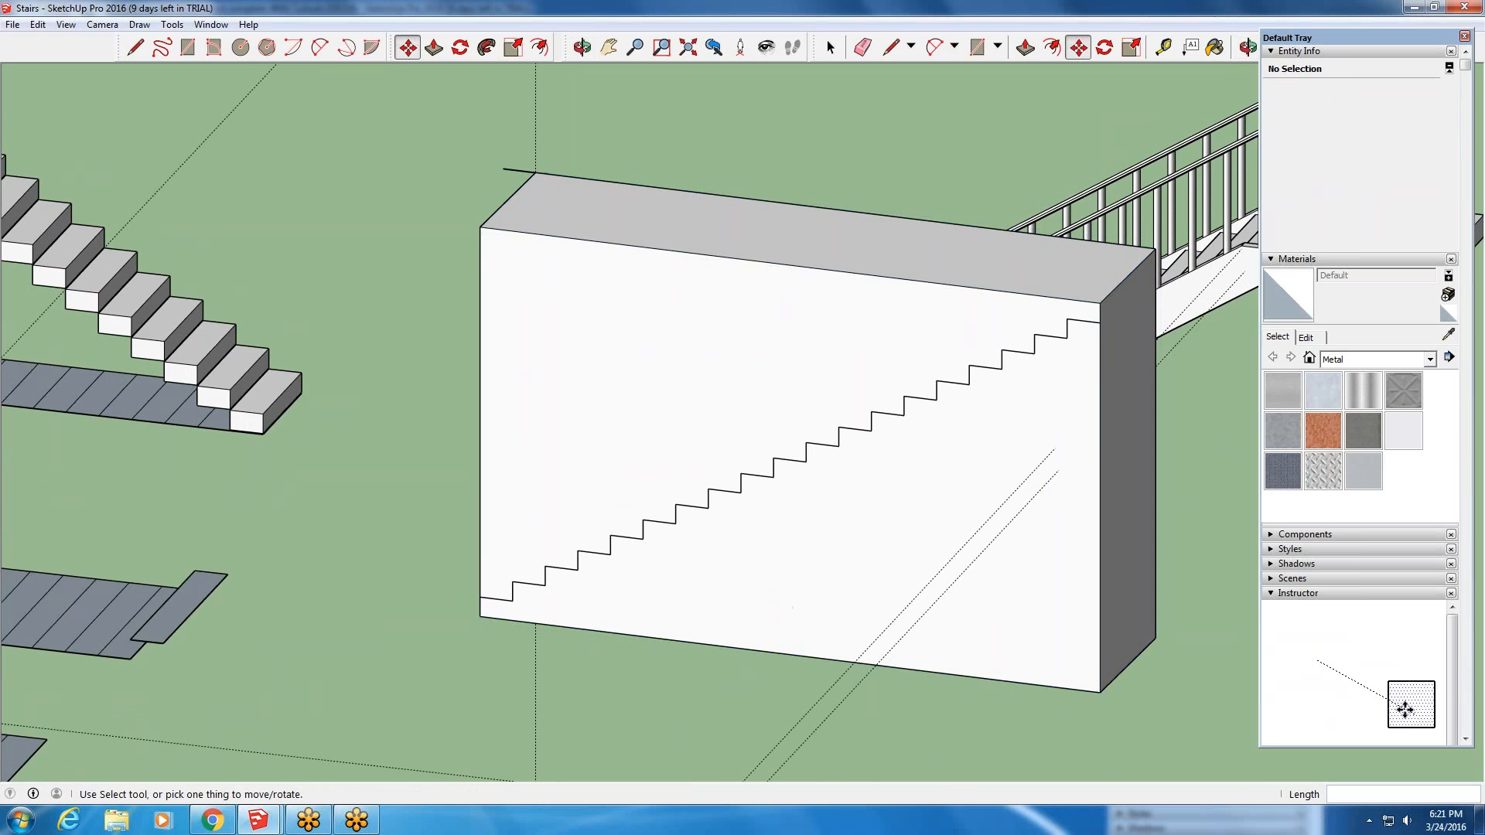
pyautogui.click(830, 48)
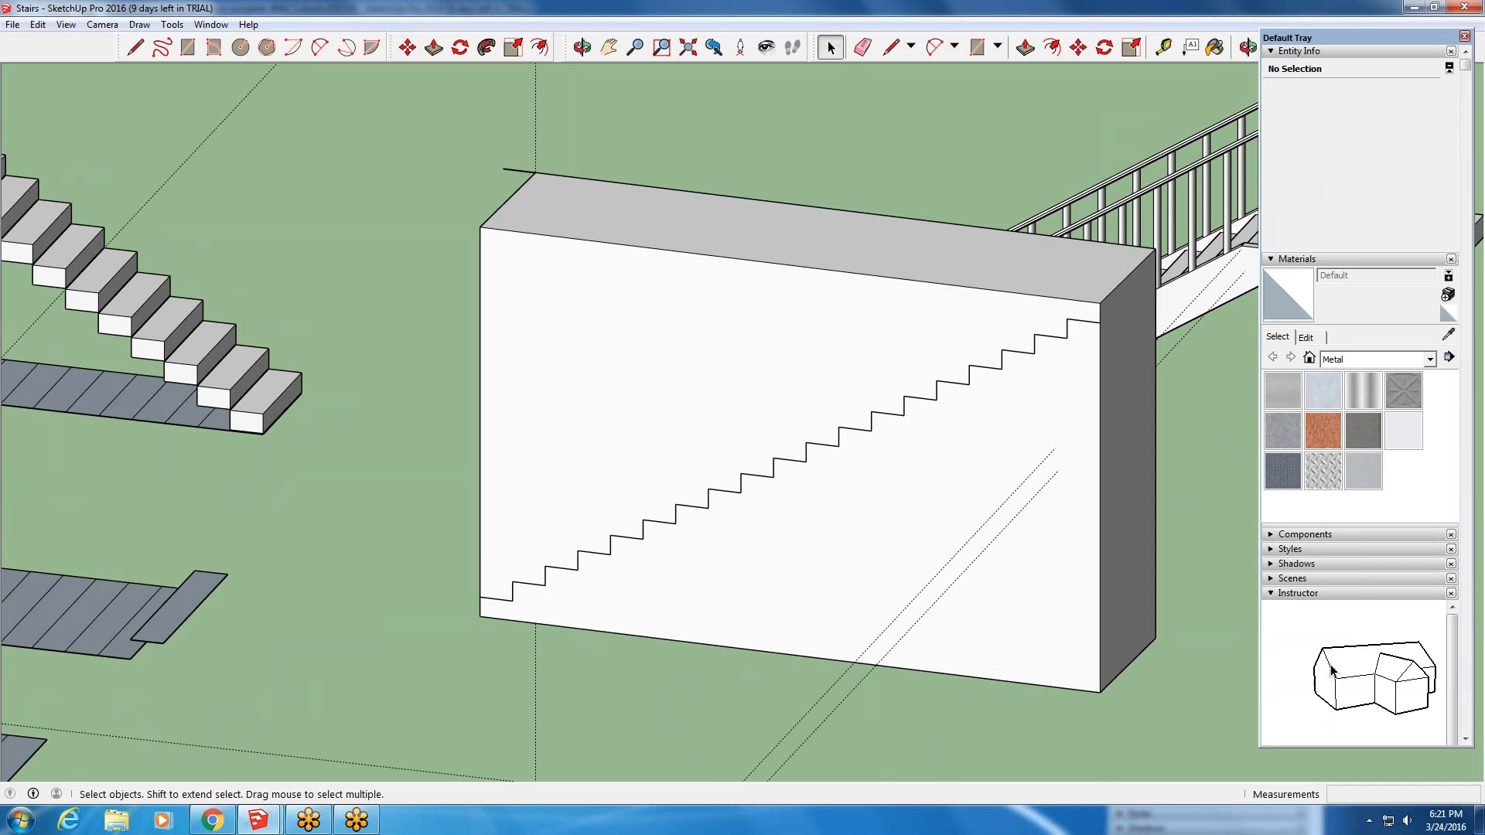
pyautogui.click(740, 395)
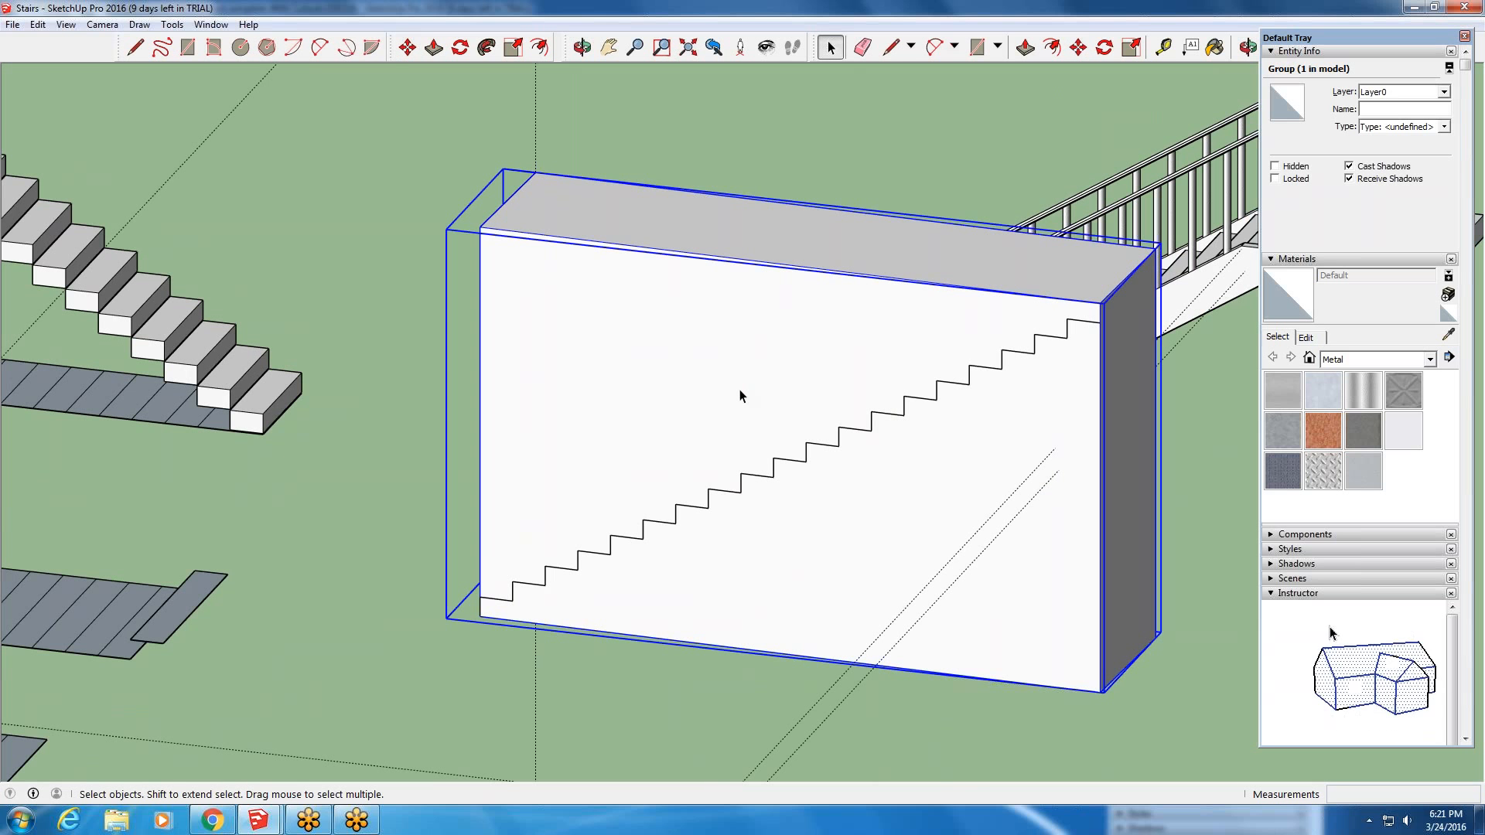
pyautogui.rightClick(740, 396)
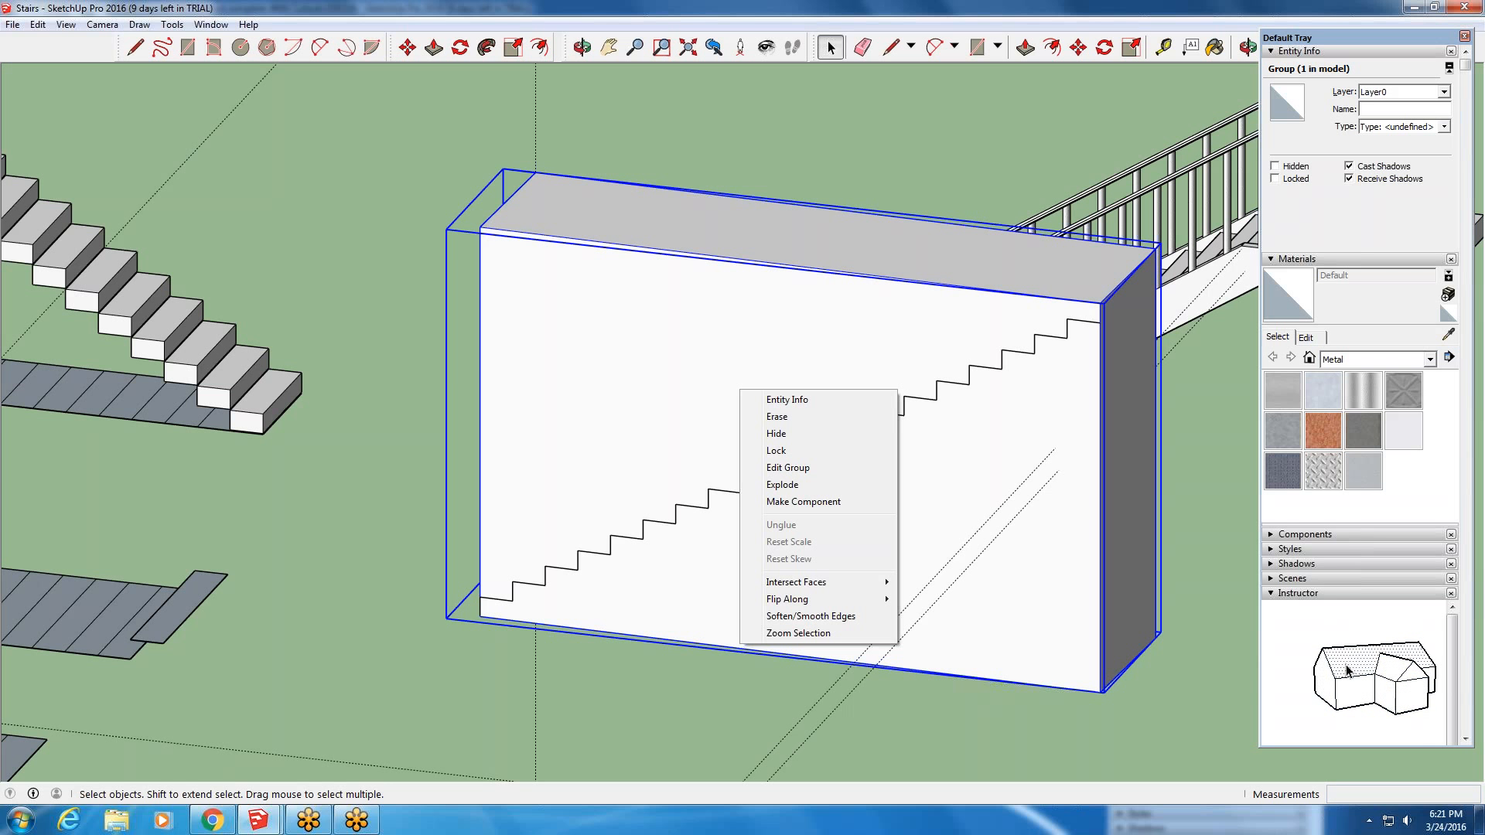
pyautogui.click(787, 450)
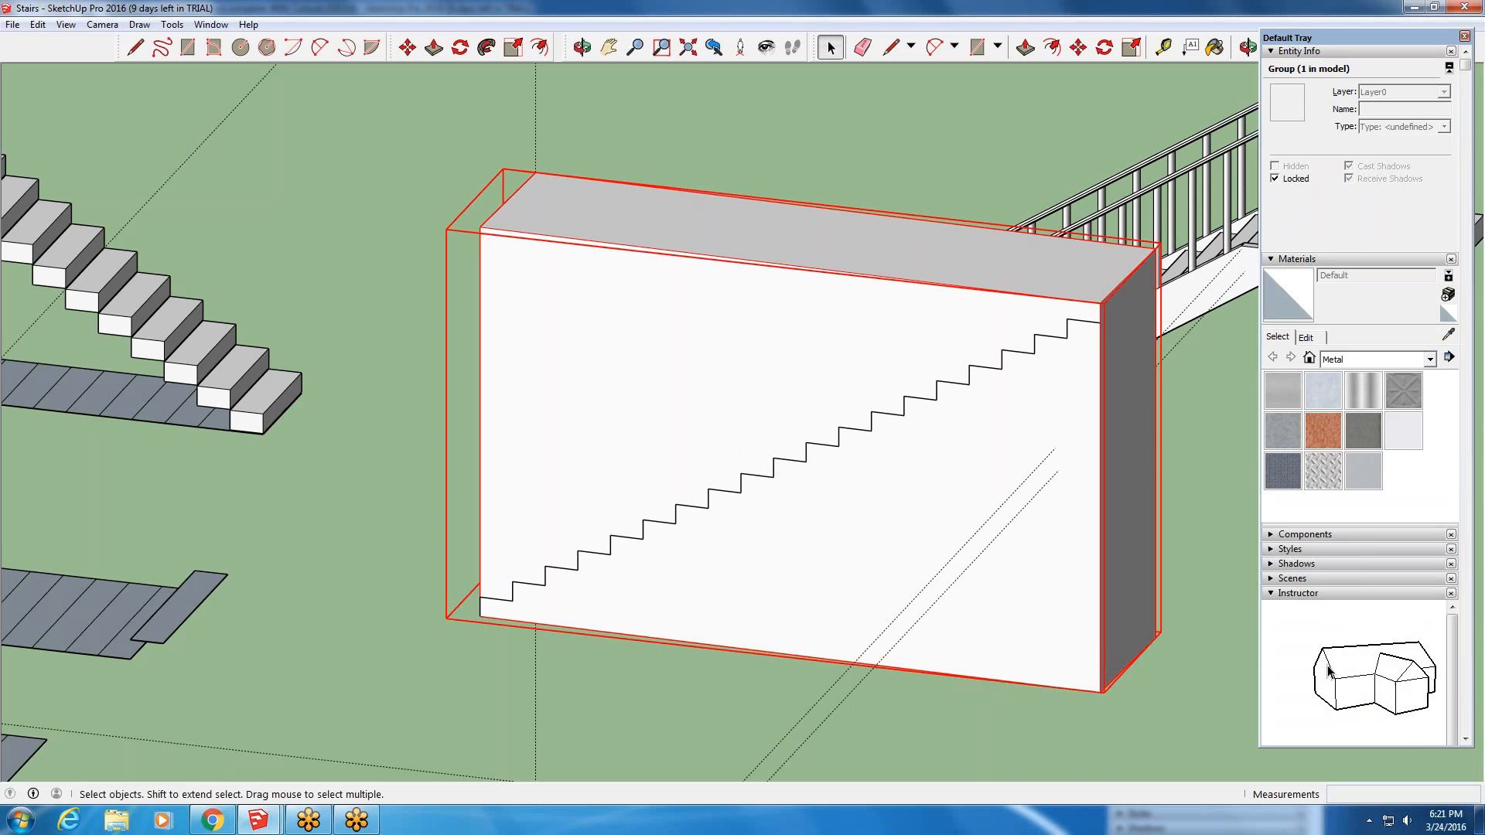
pyautogui.rightClick(682, 317)
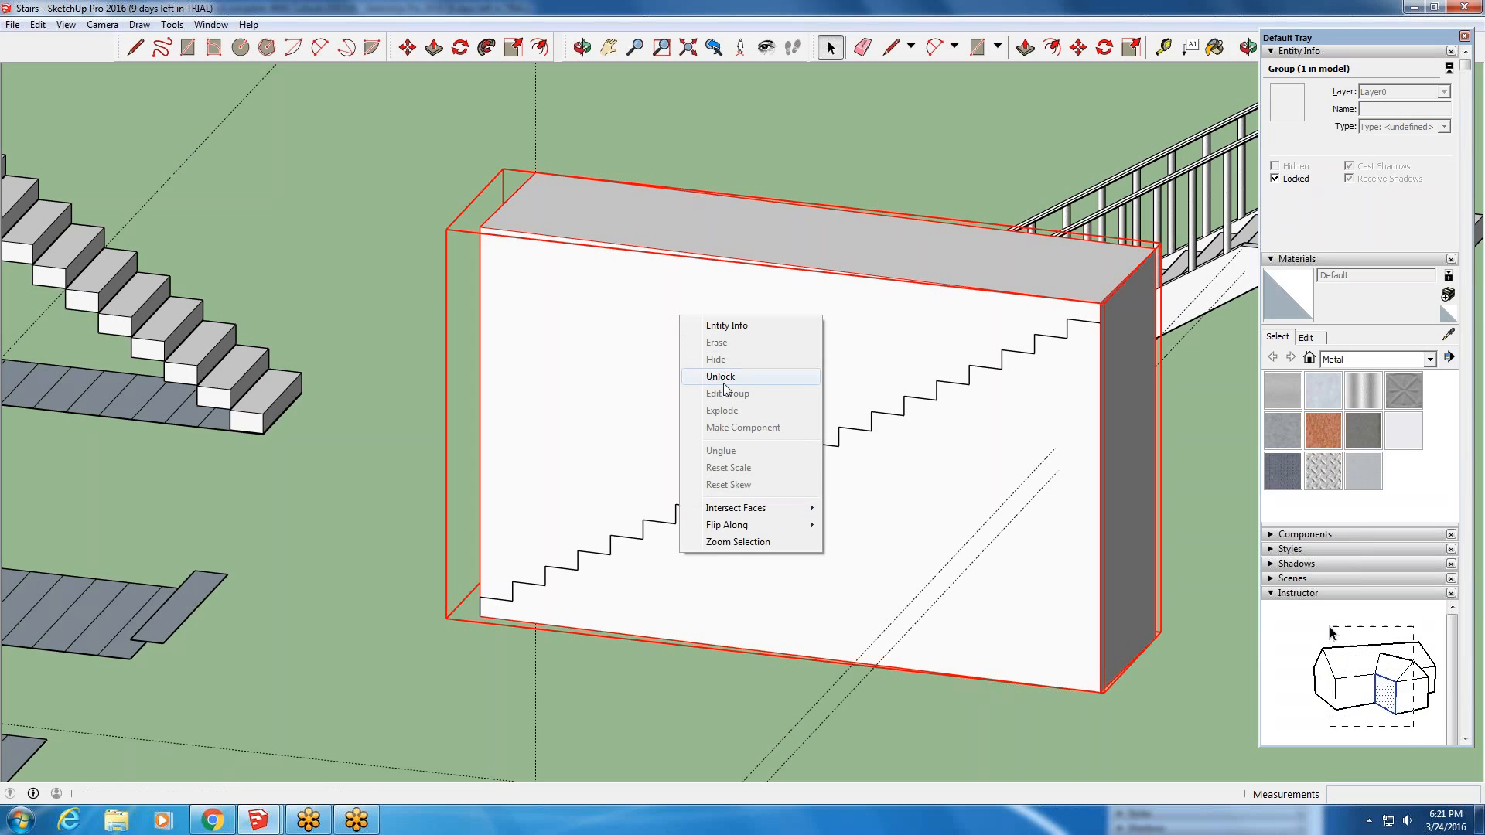
pyautogui.click(229, 277)
pyautogui.click(585, 245)
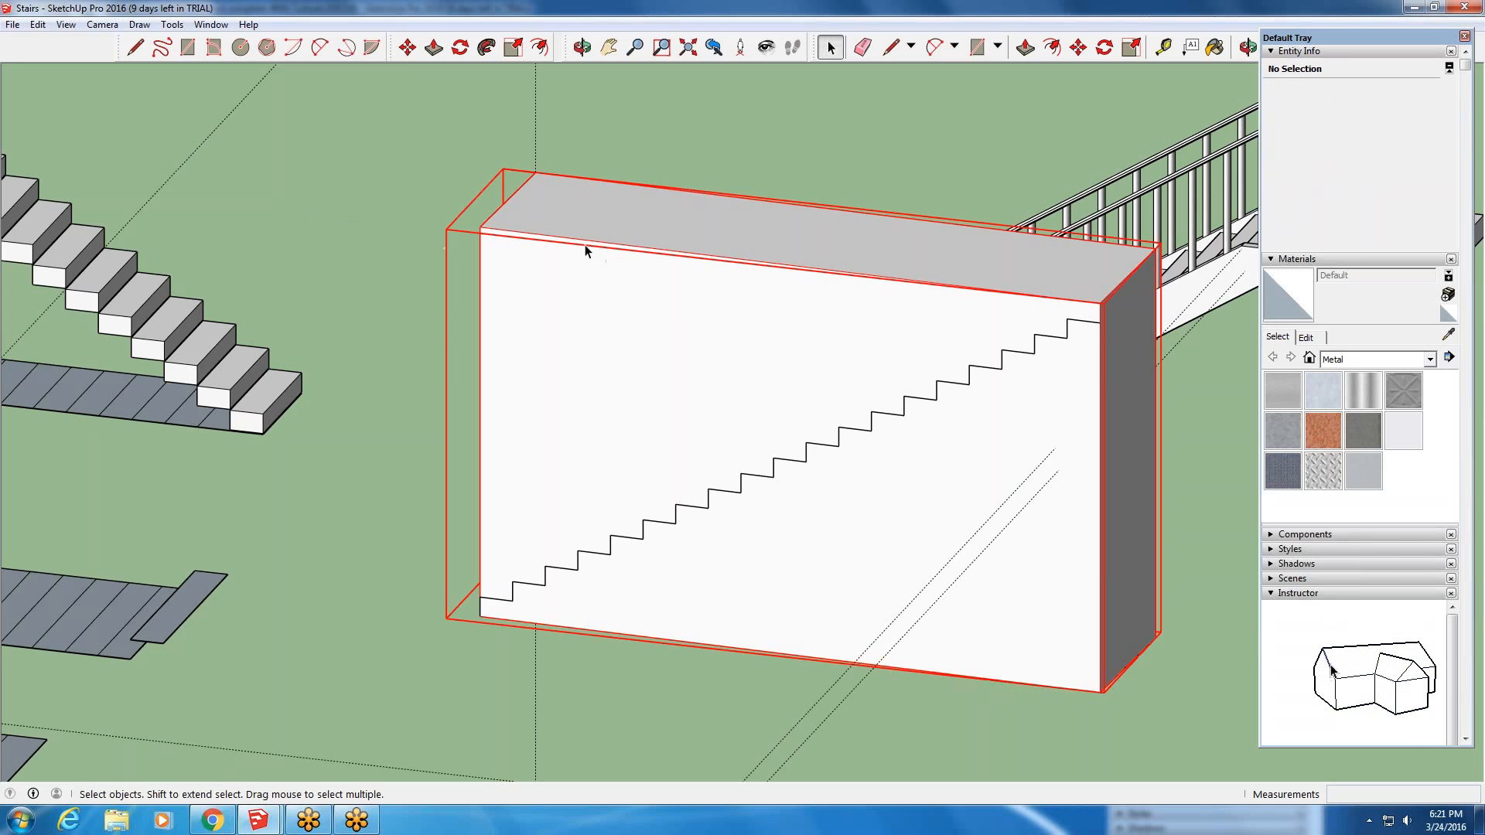
pyautogui.click(408, 47)
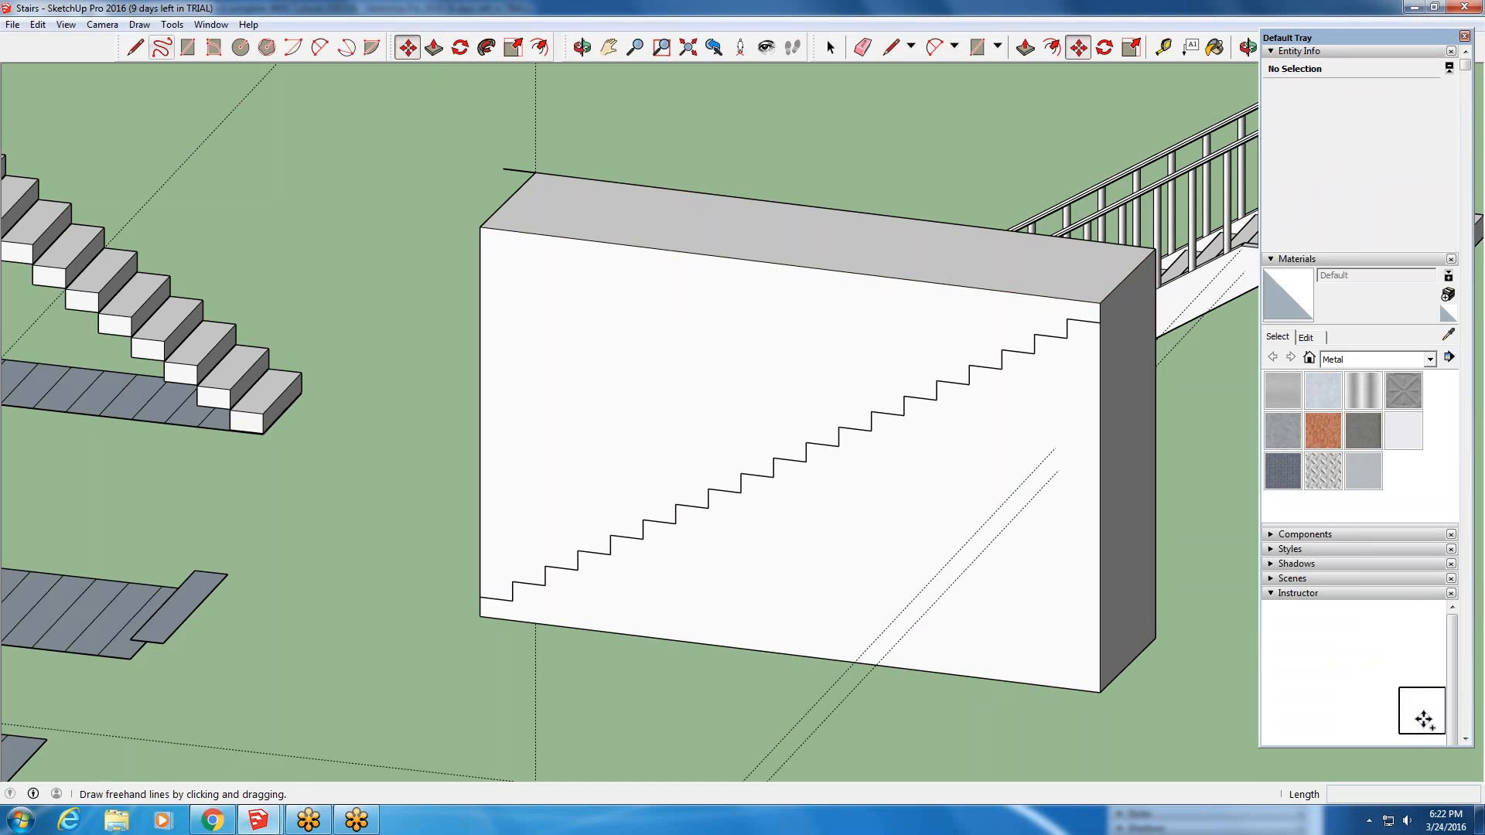
# - Select the whole stair profile with its guide lines, leave the block out of the selection, and cut them
pyautogui.click(830, 47)
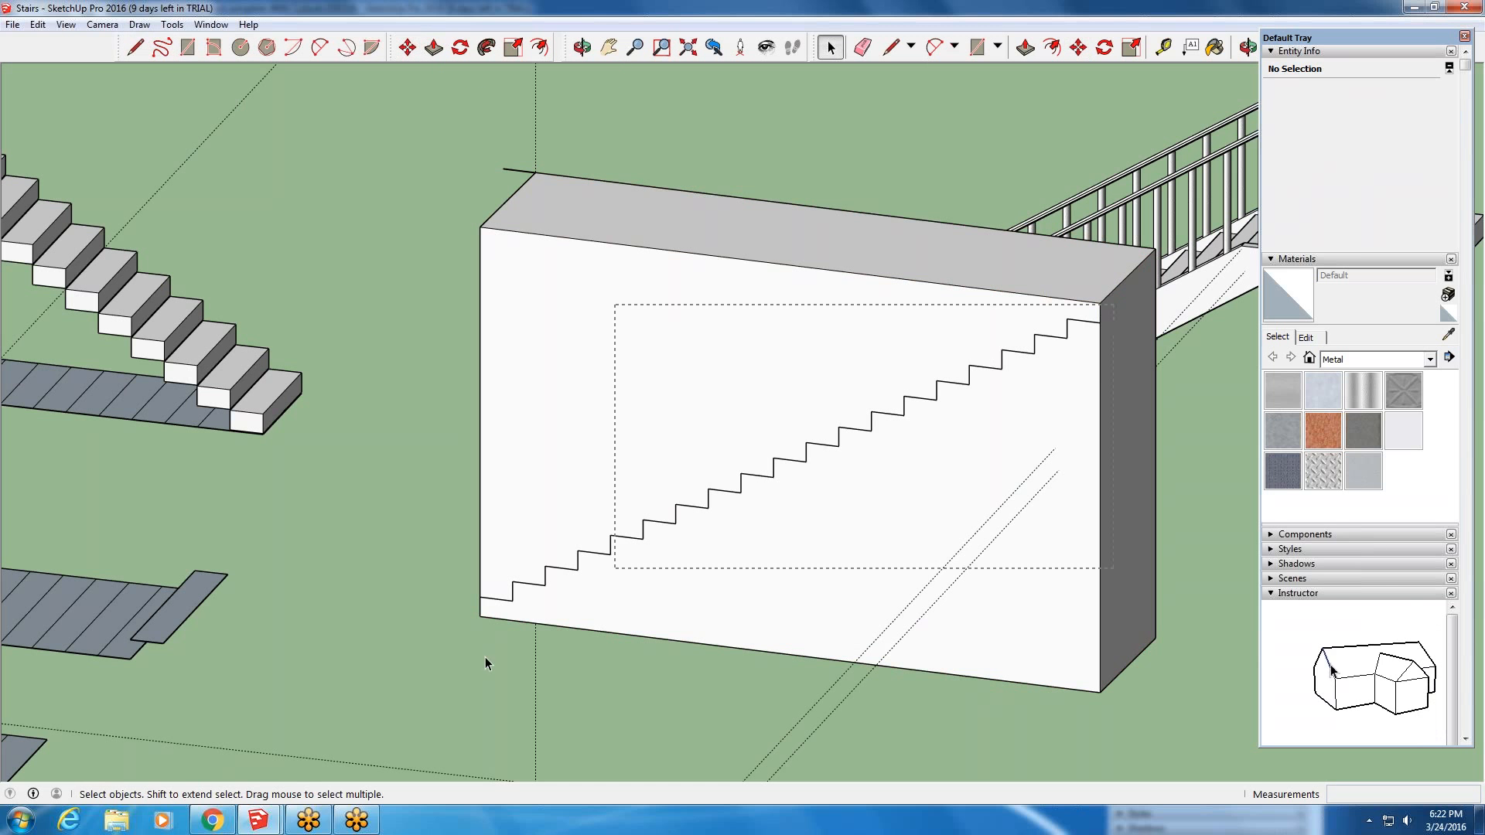
pyautogui.moveTo(485, 663); pyautogui.dragTo(458, 670)
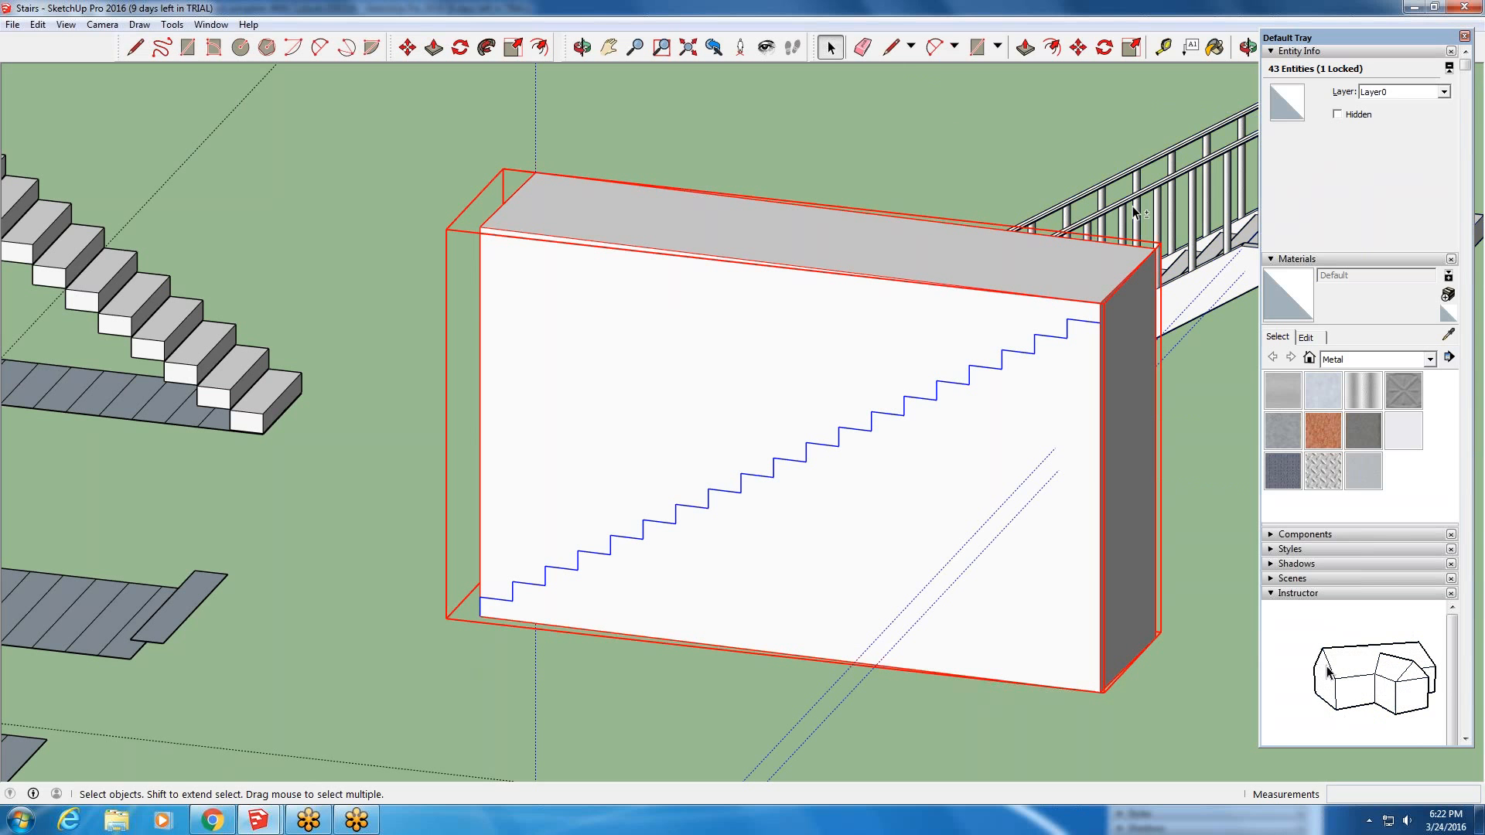
pyautogui.keyDown('shift'); pyautogui.click(616, 300); pyautogui.keyUp('shift')
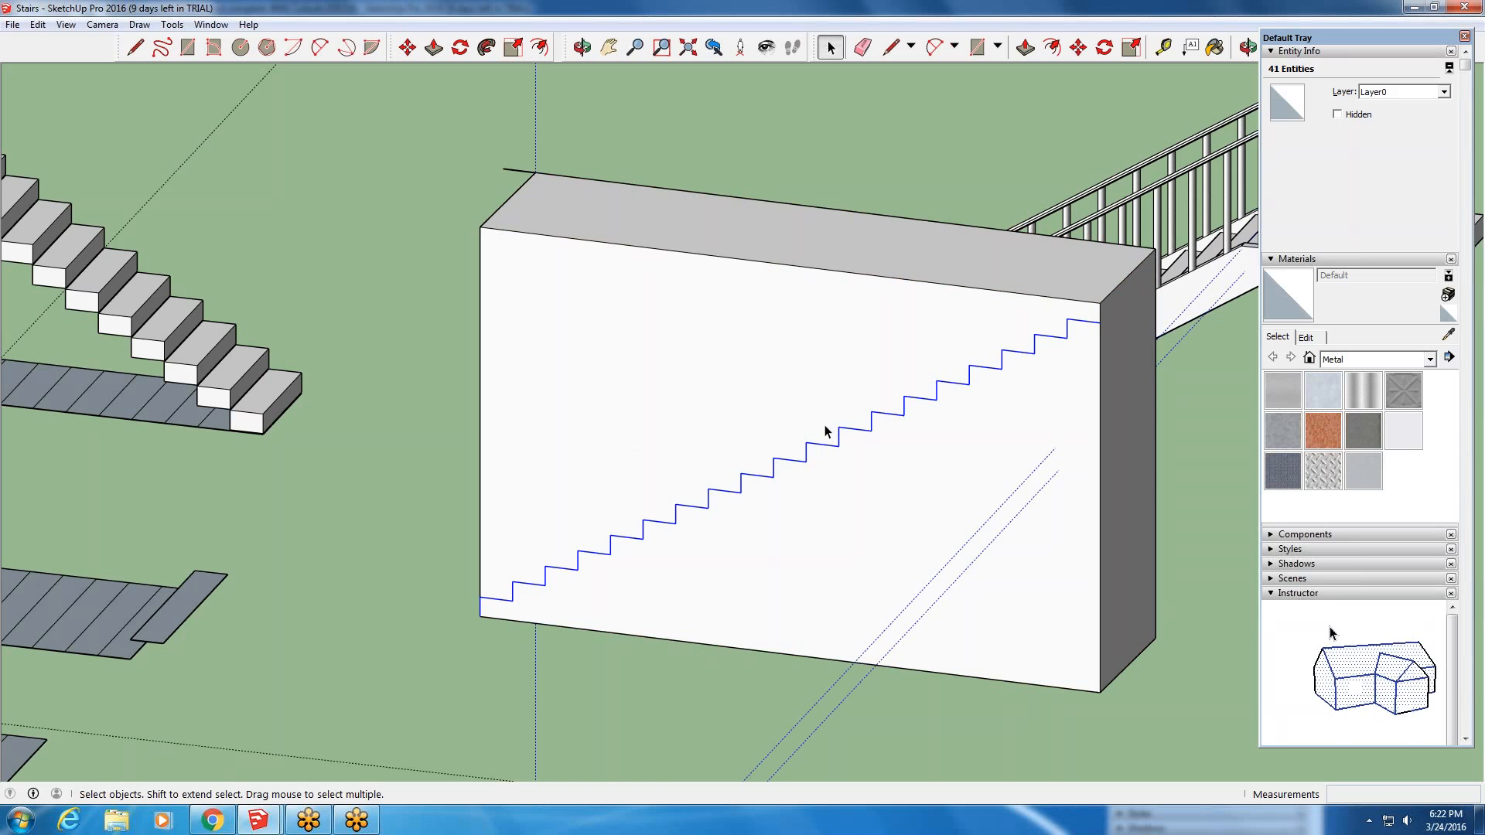
pyautogui.press('Delete')
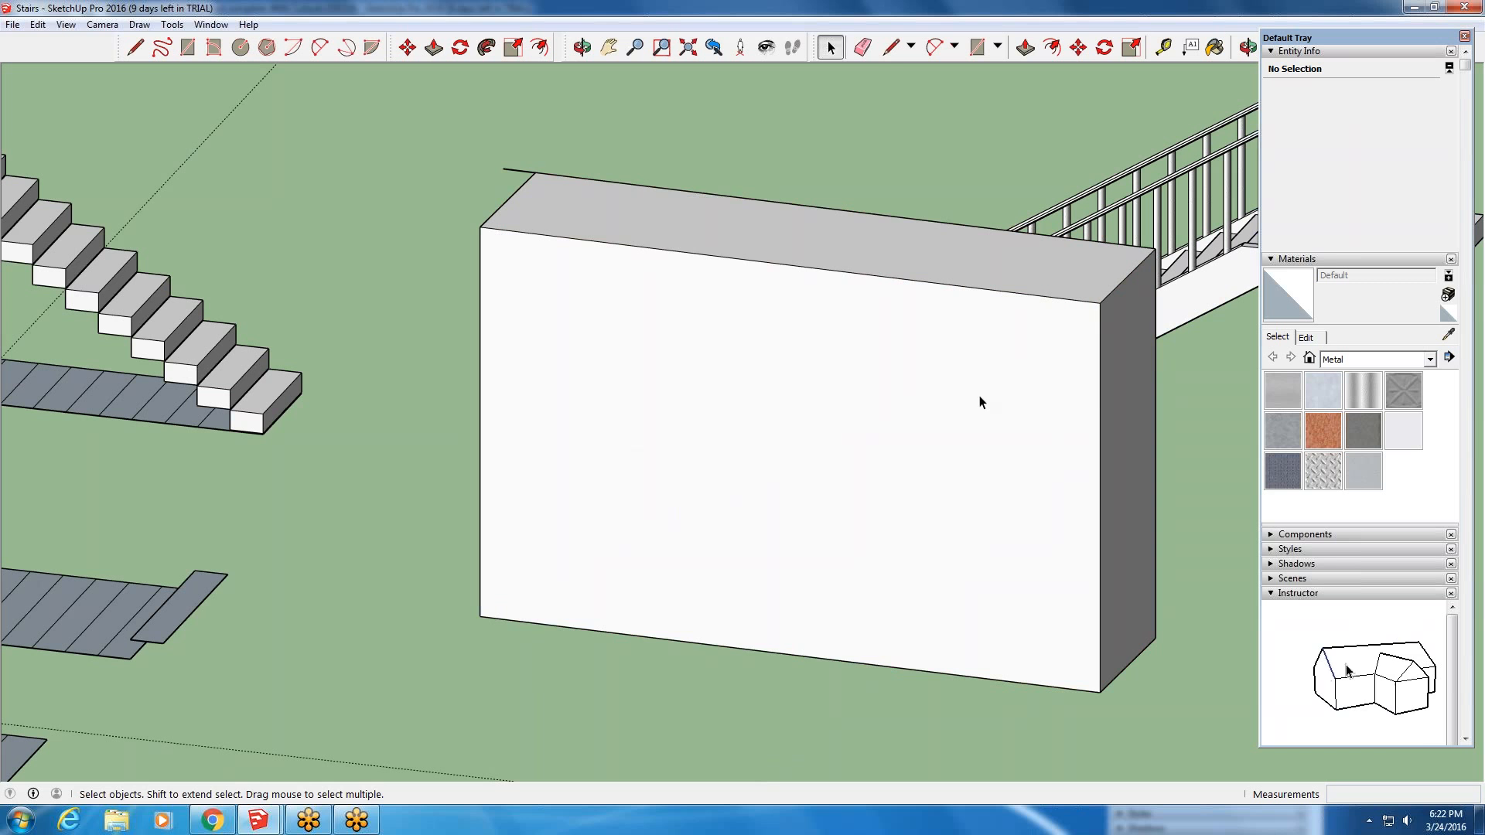
# - Unlock the block's group and open it for editing
pyautogui.rightClick(978, 401)
pyautogui.click(1030, 456)
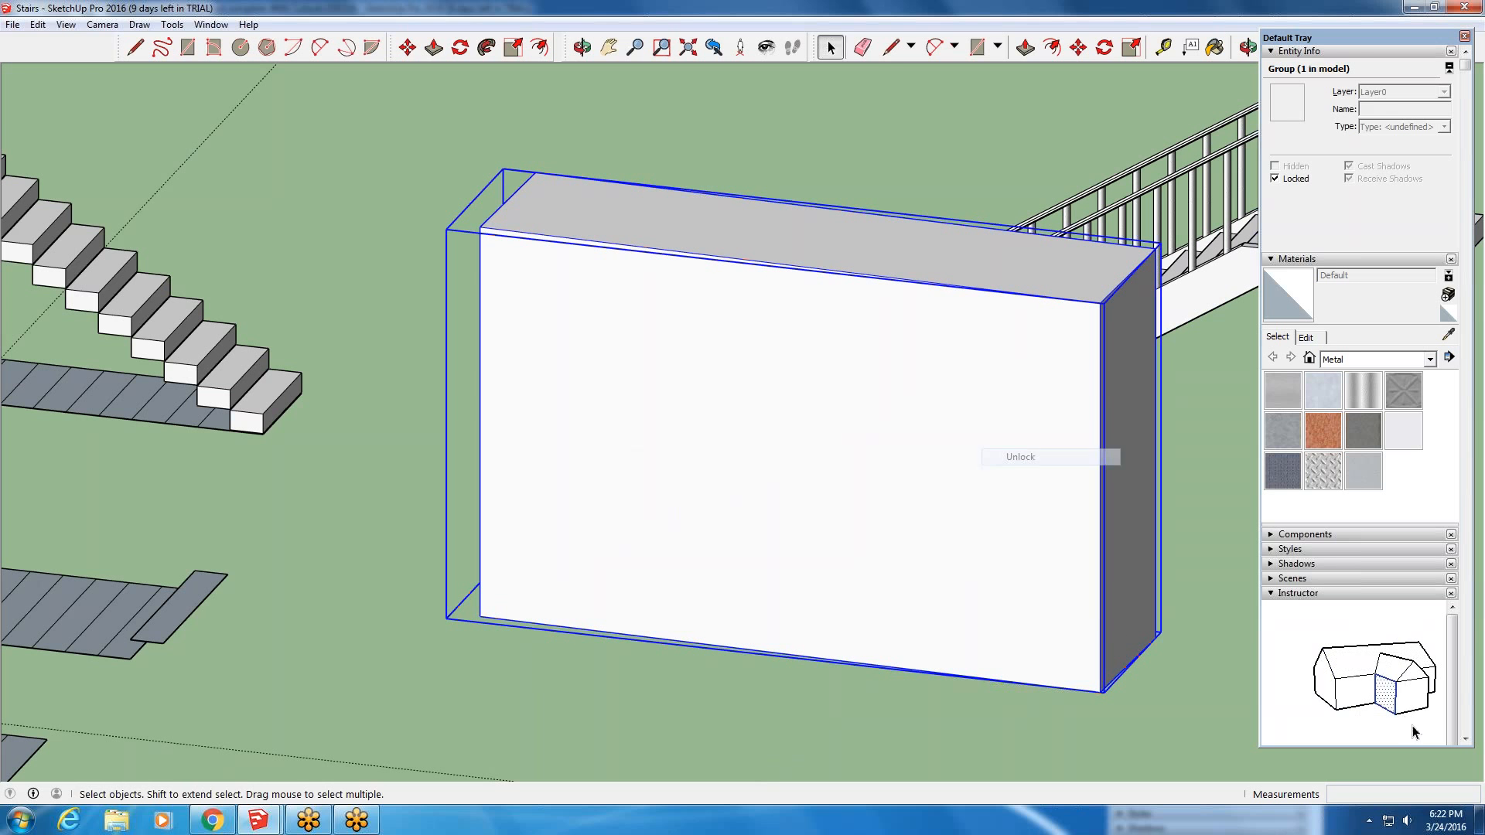
pyautogui.doubleClick(907, 452)
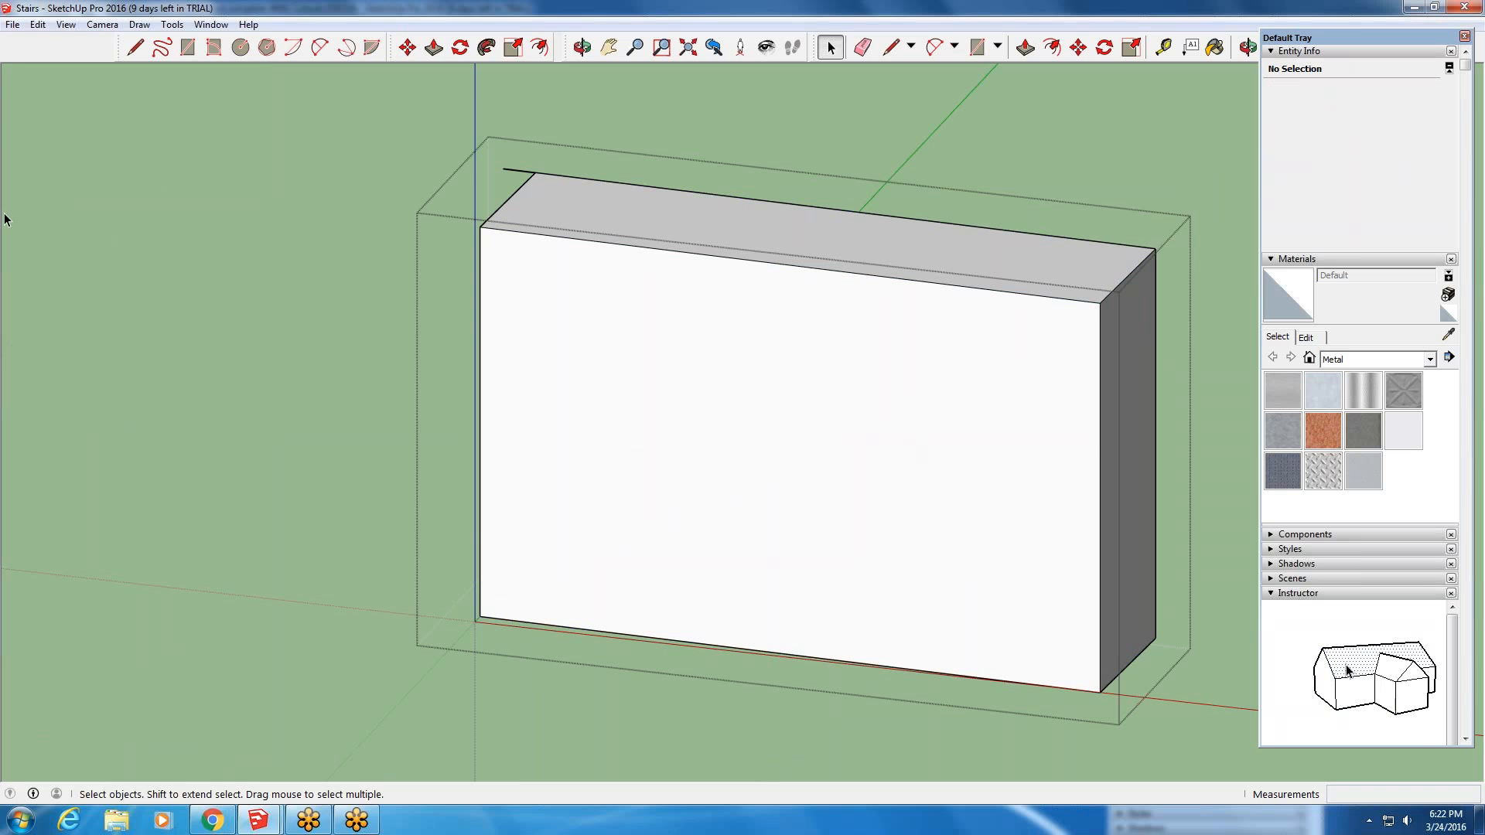
# - Paste the cut stair profile and guides inside the group, with the first riser's base on the block face's lower corner
pyautogui.click(36, 25)
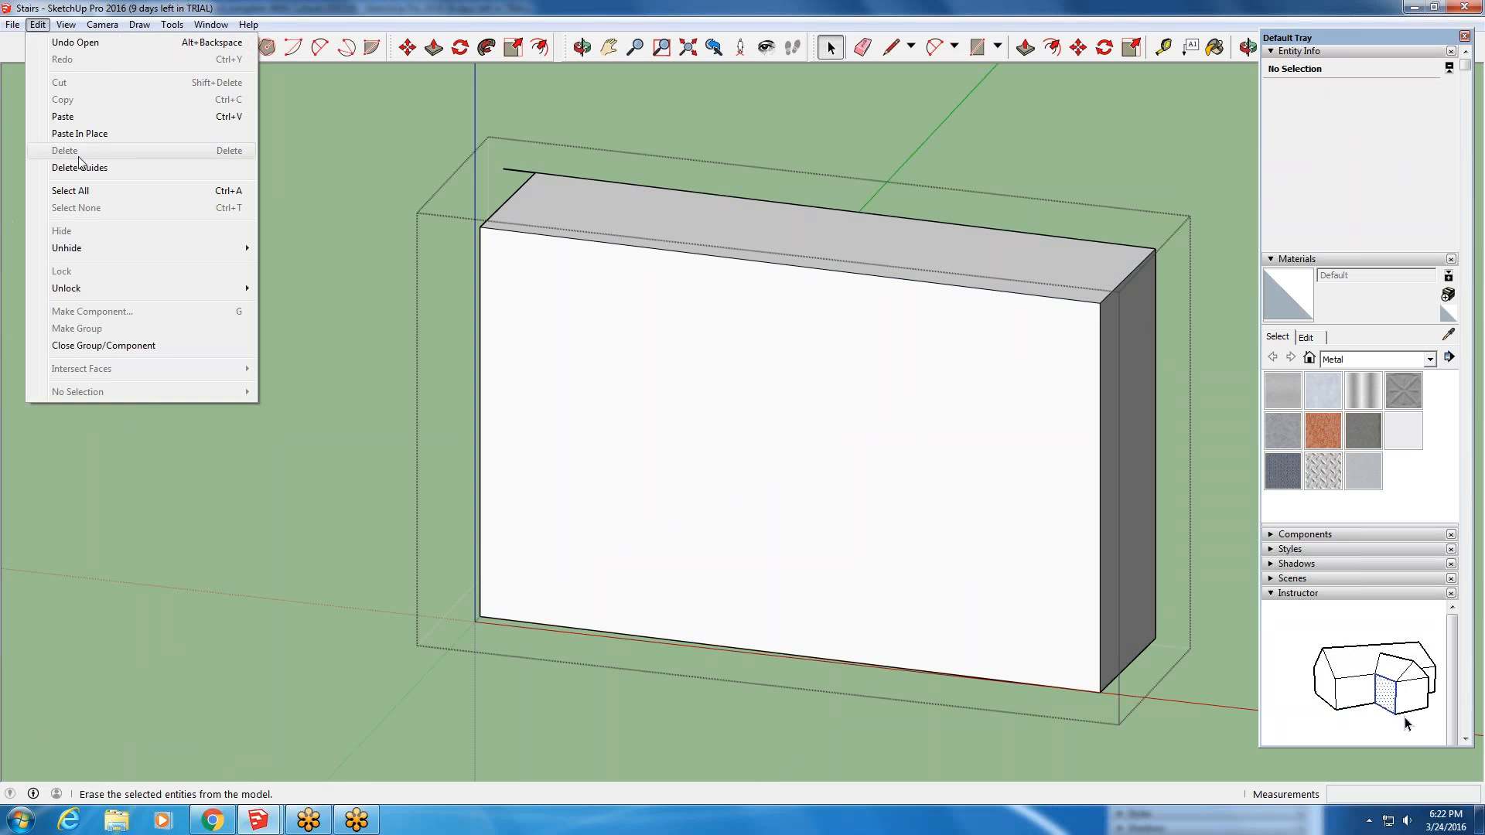
pyautogui.click(69, 116)
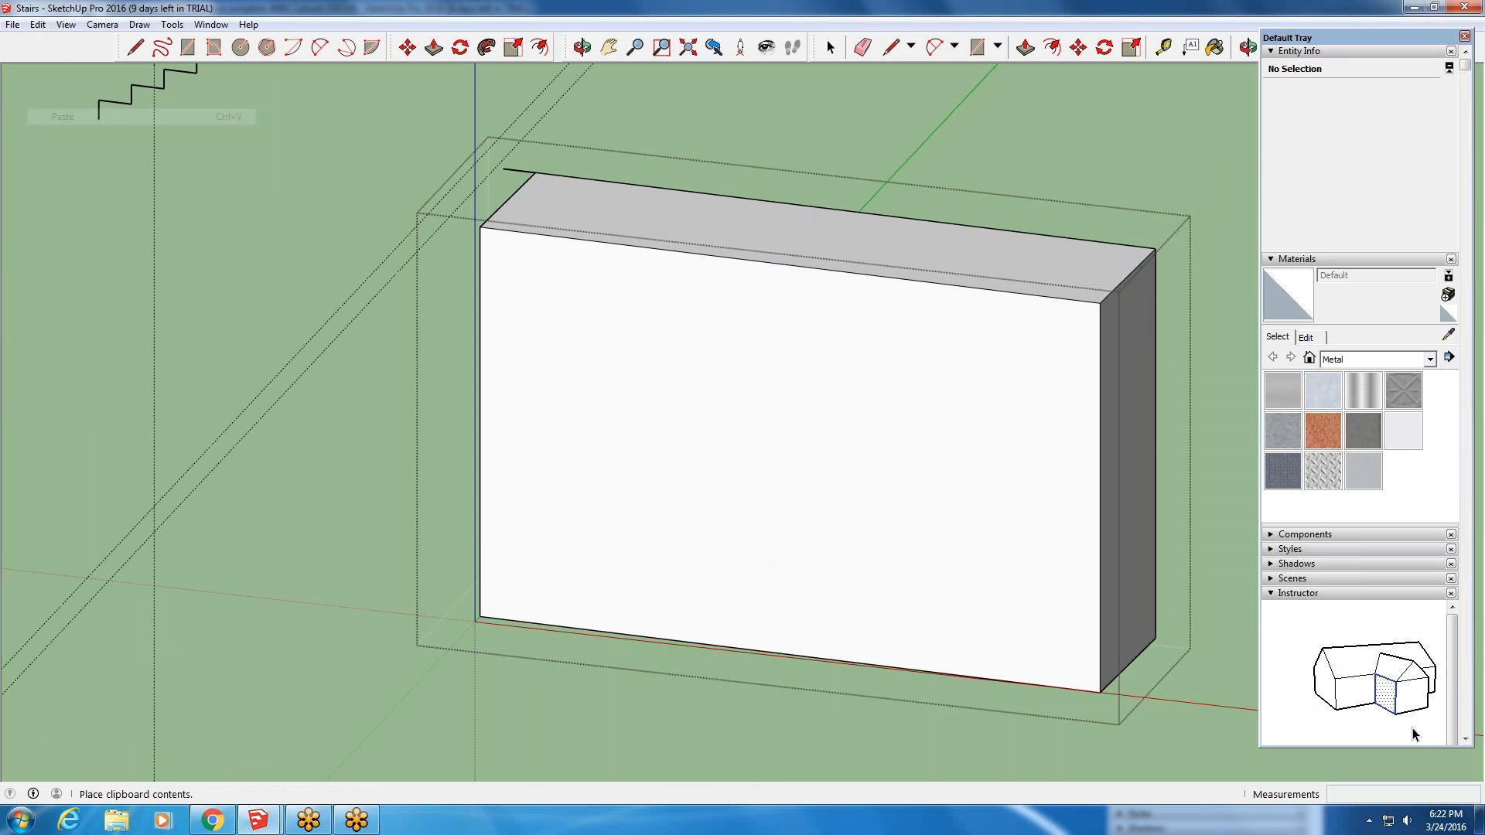
pyautogui.click(478, 622)
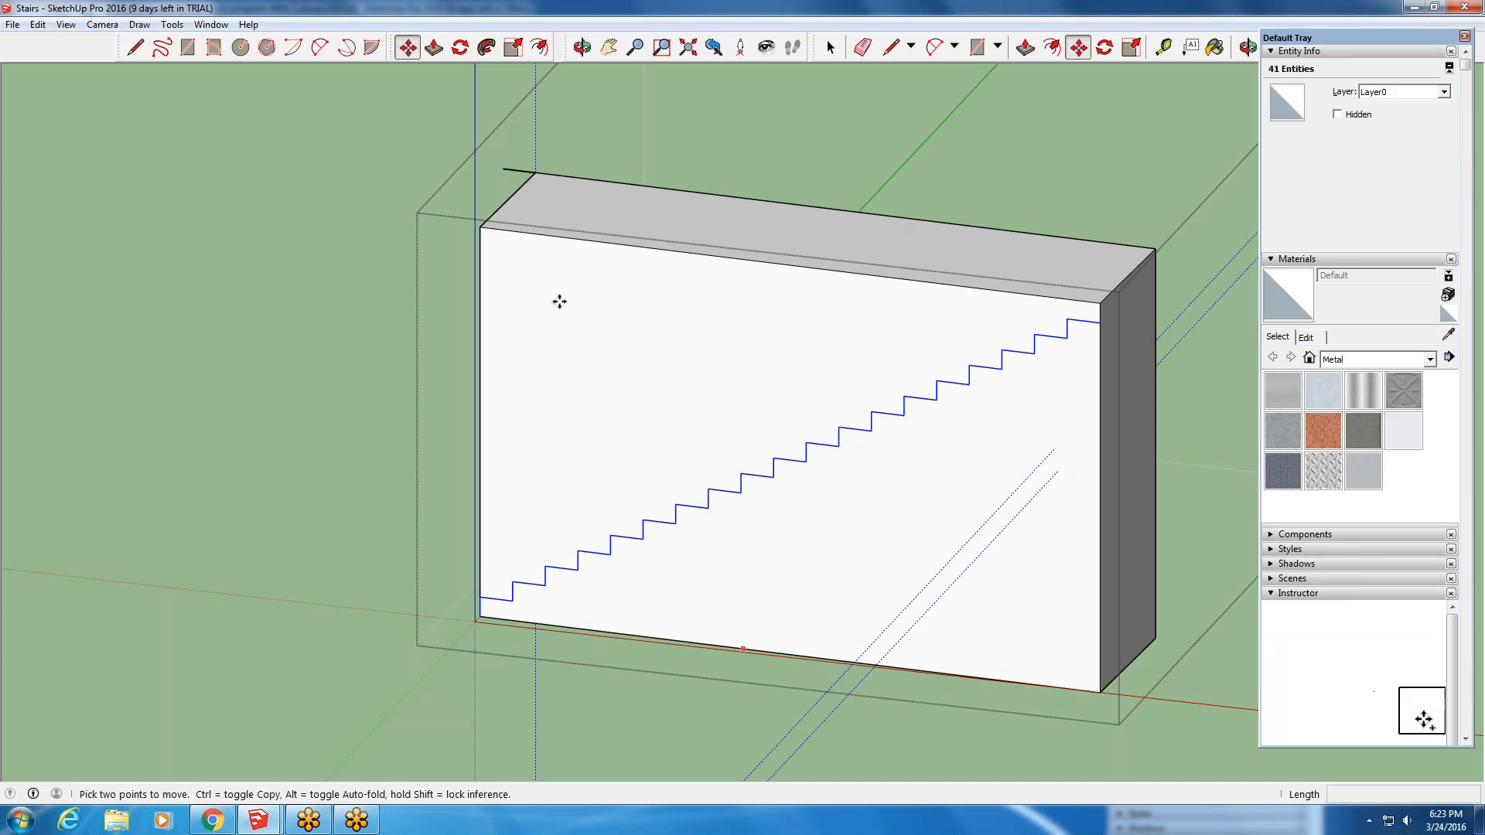
# - Draw a line about 1/16 inch long from the last tread's end to the block's side edge and leave the group
pyautogui.click(434, 49)
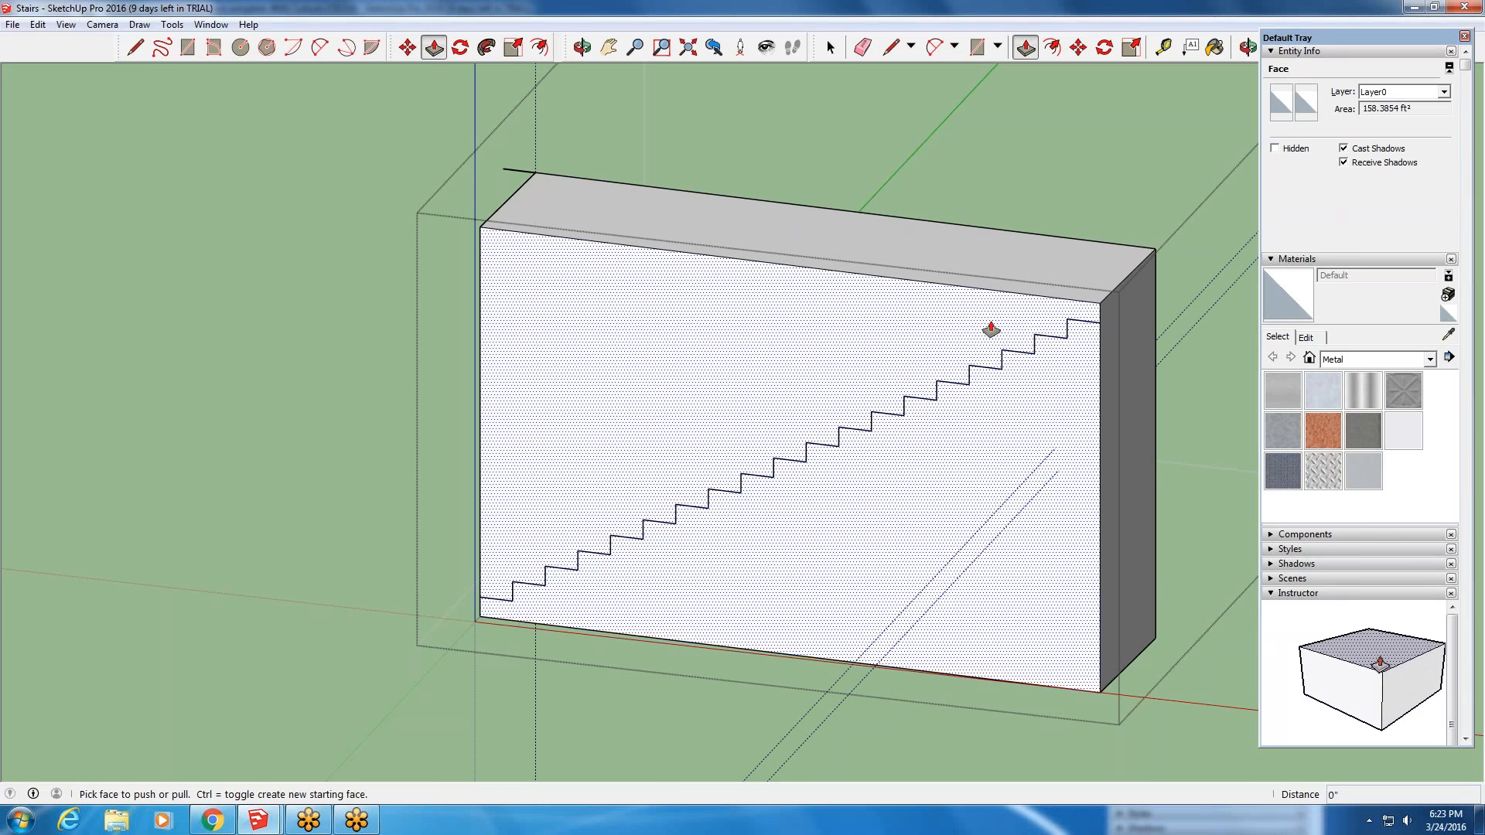
pyautogui.scroll(5, 1101, 317)
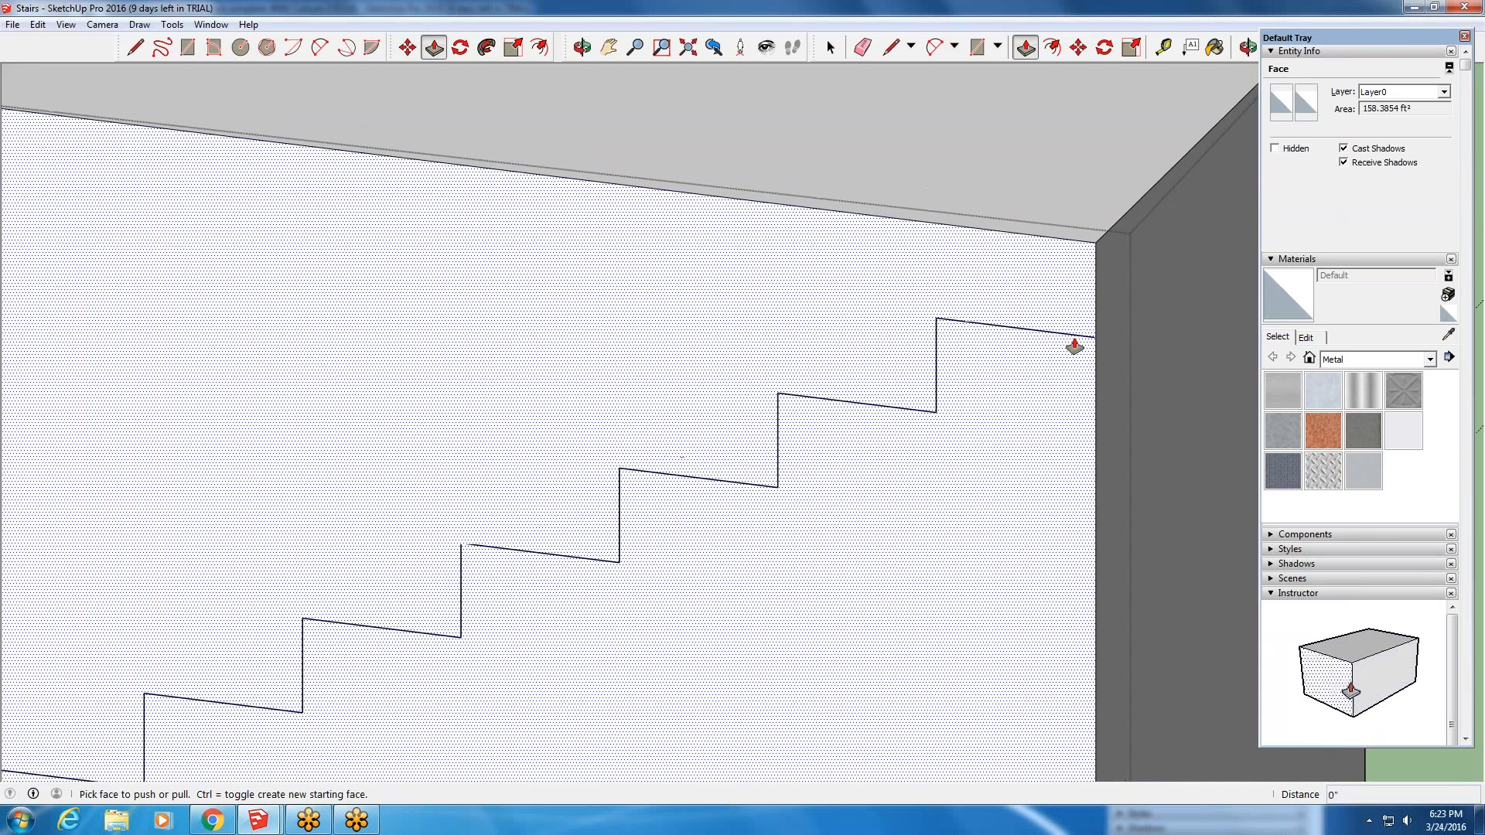
pyautogui.scroll(3, 1095, 338)
pyautogui.moveTo(1096, 341)
pyautogui.mouseDown(button='middle')
pyautogui.moveTo(1120, 385)
pyautogui.moveTo(1098, 345)
pyautogui.mouseUp(button='middle')
pyautogui.scroll(4, 1096, 342)
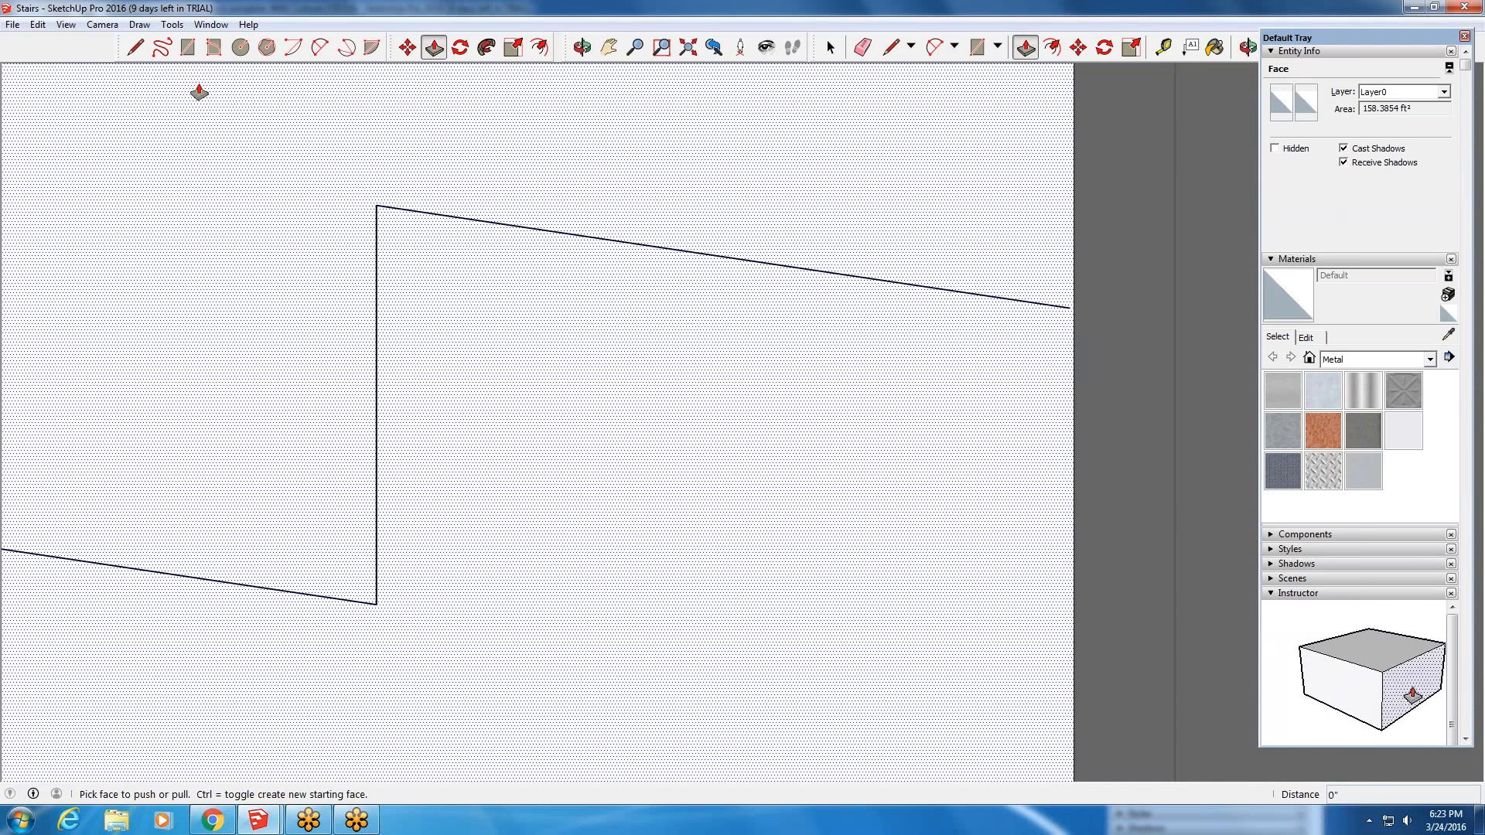
pyautogui.click(135, 48)
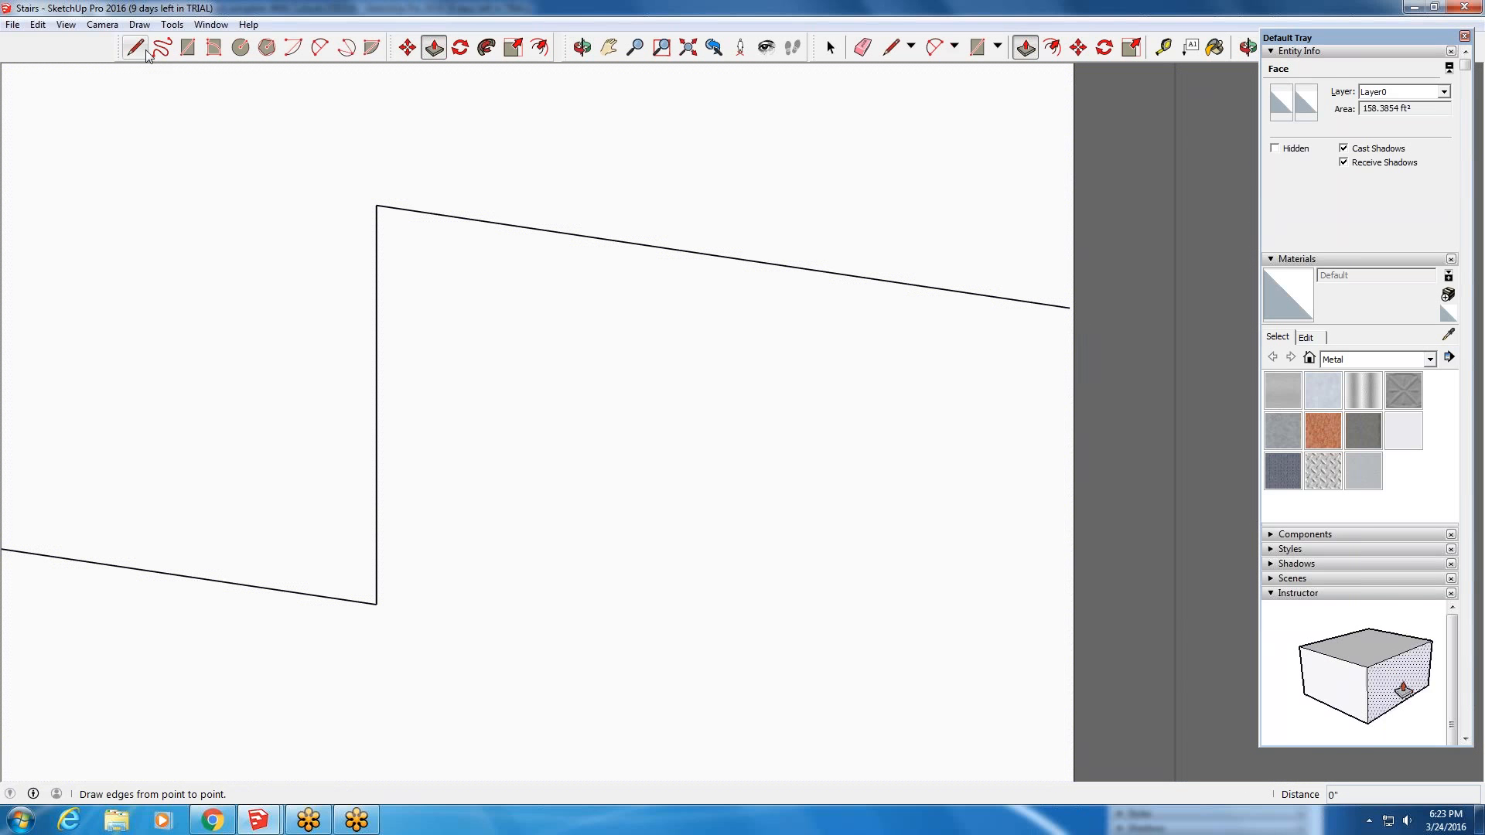
pyautogui.scroll(5, 1073, 313)
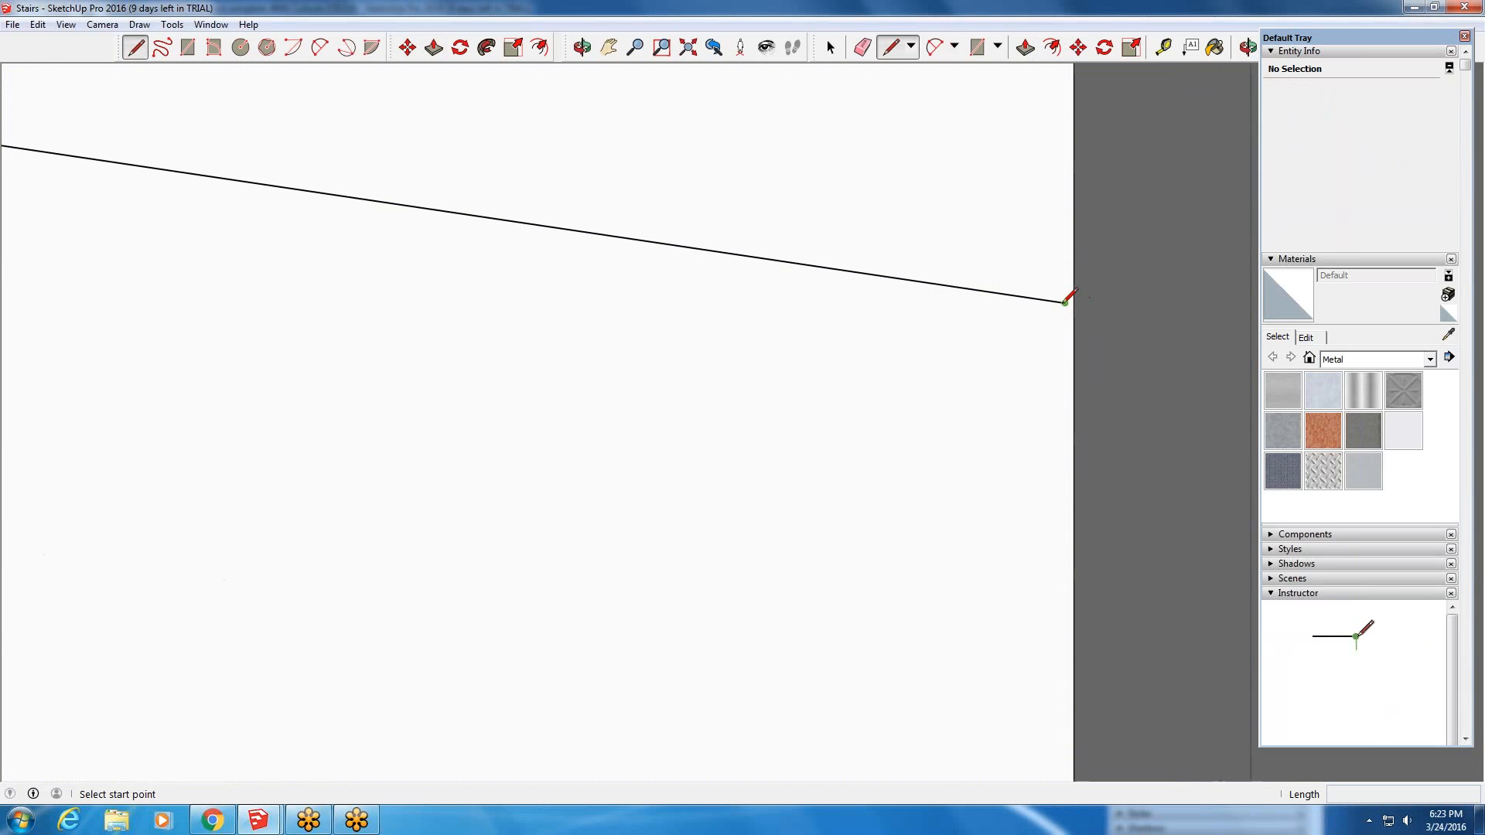
pyautogui.click(1064, 303)
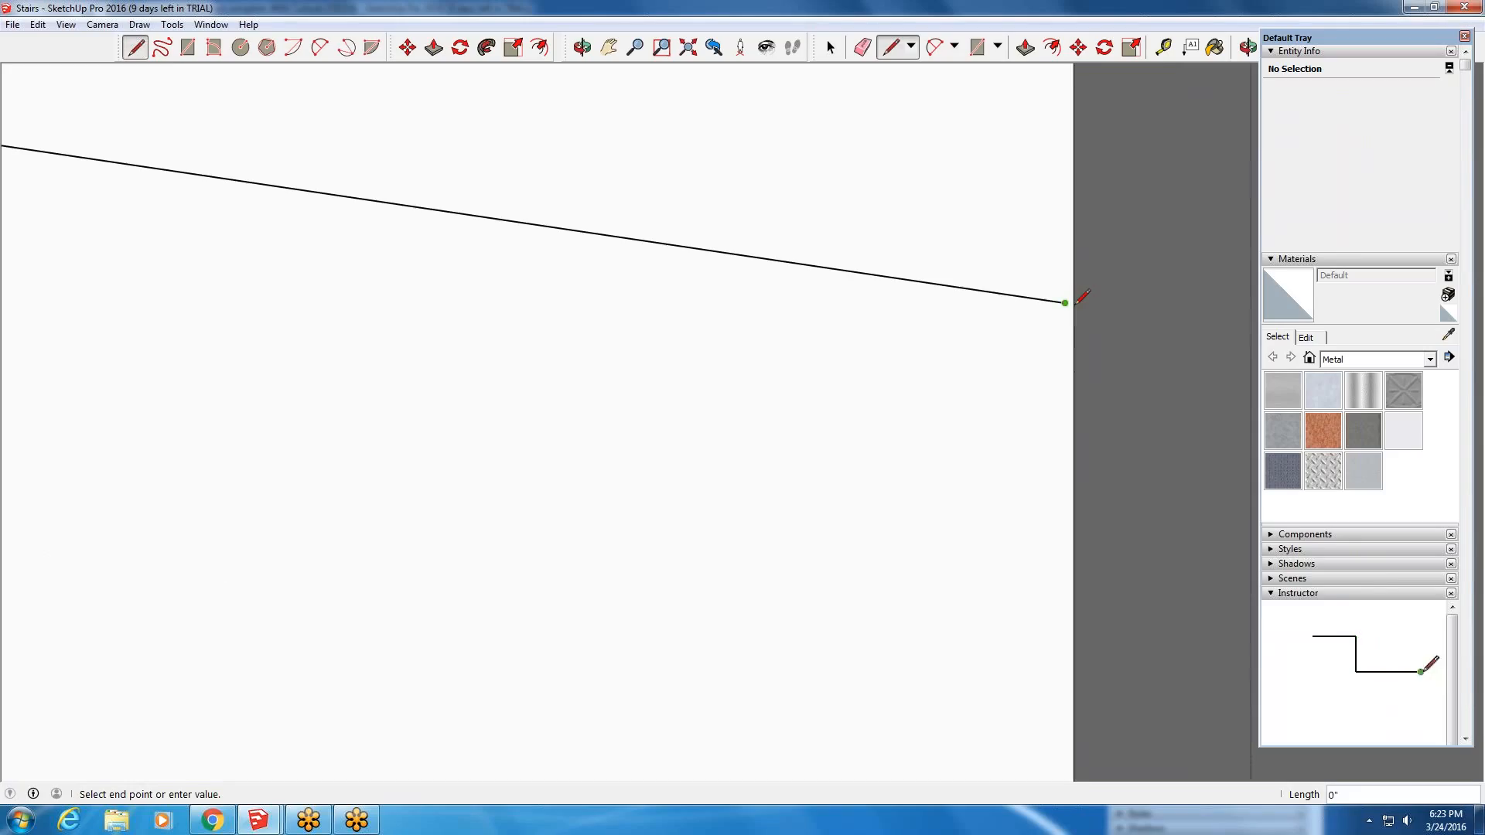
pyautogui.scroll(7, 1073, 305)
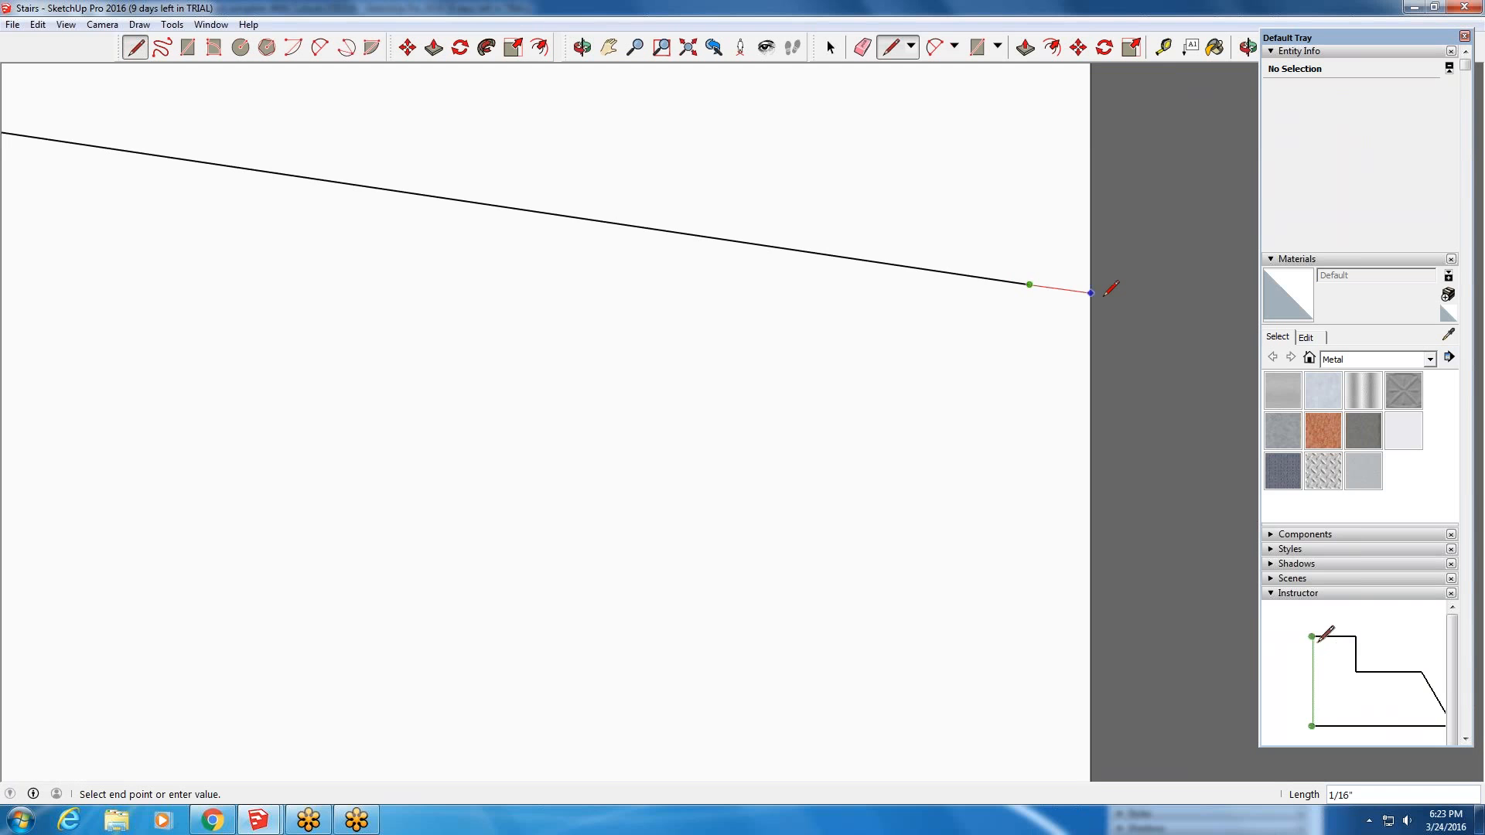
pyautogui.scroll(-5, 1156, 362)
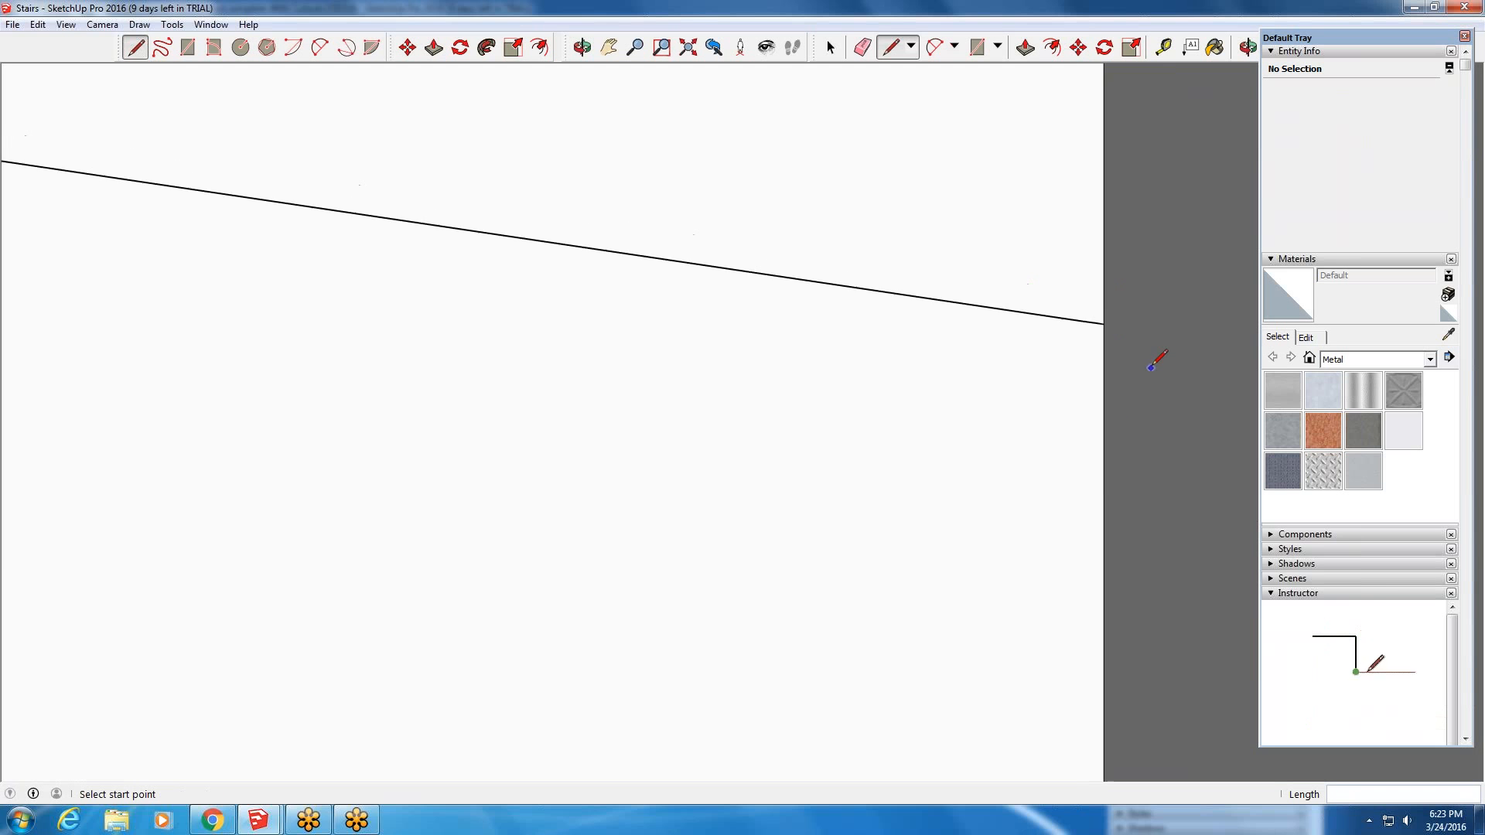
pyautogui.scroll(-8, 1177, 342)
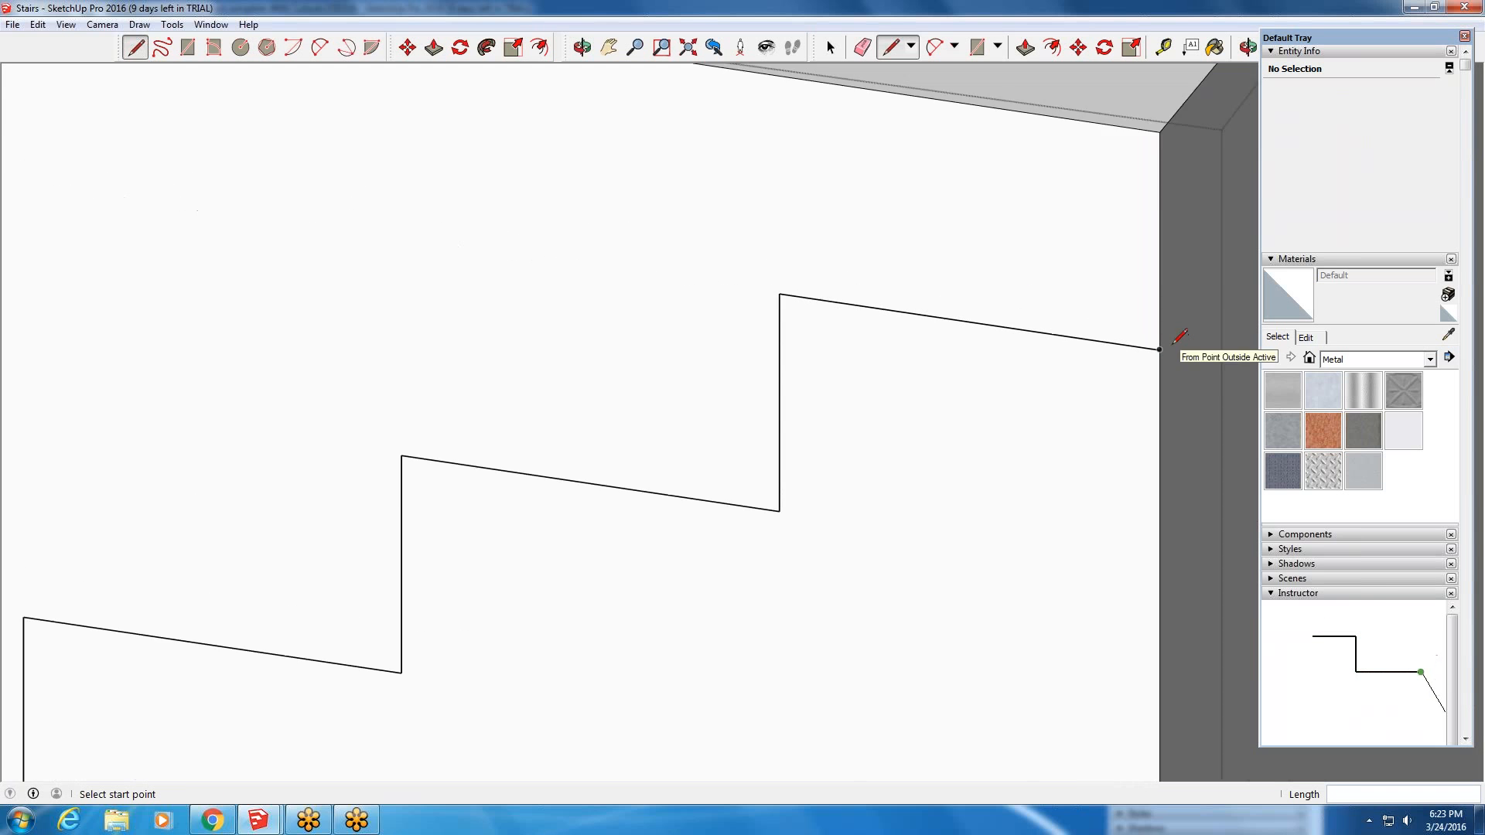
pyautogui.scroll(-6, 1170, 326)
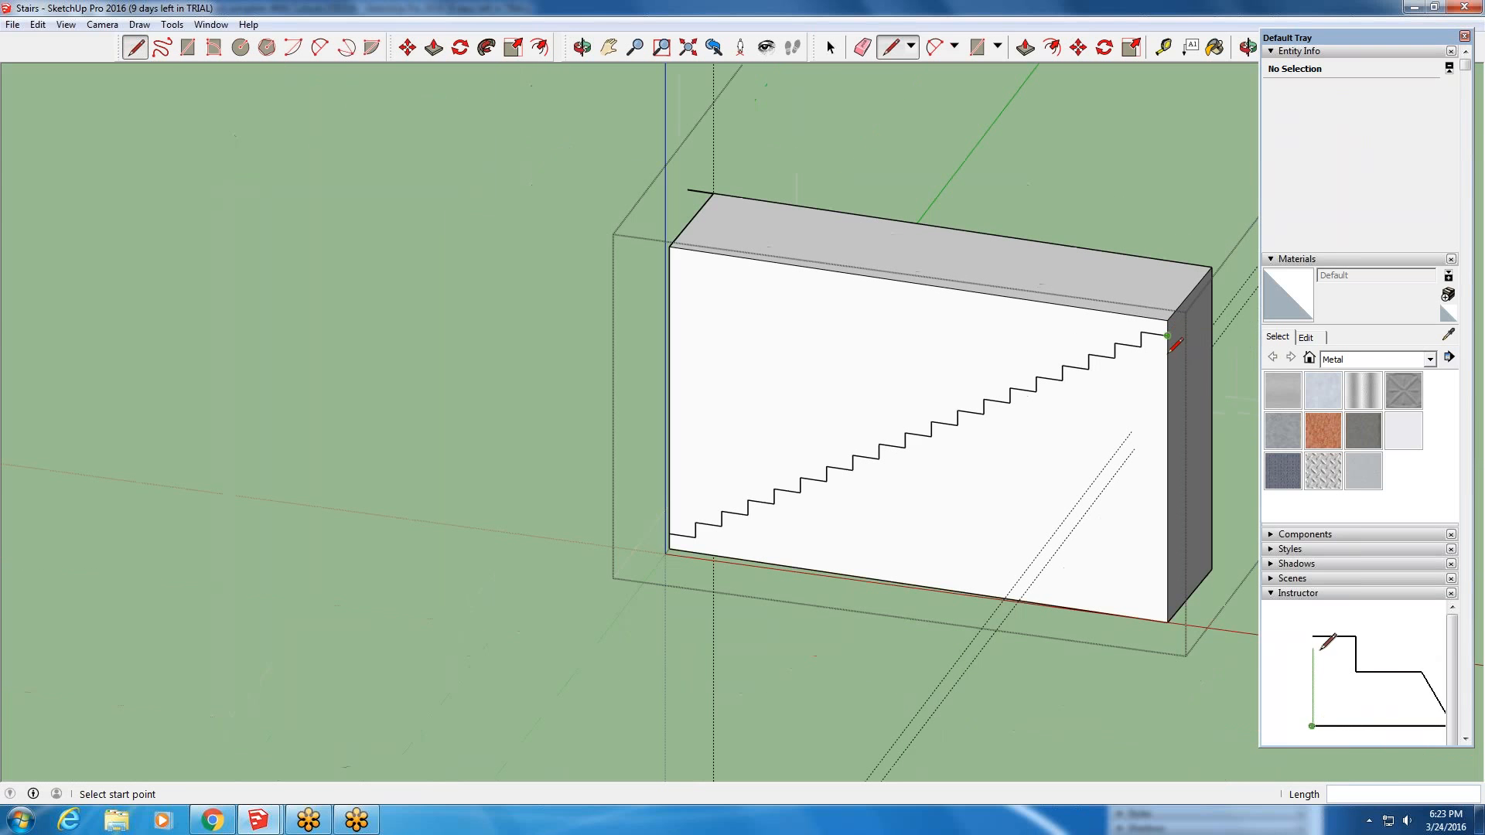
pyautogui.press('space')
pyautogui.click(989, 456)
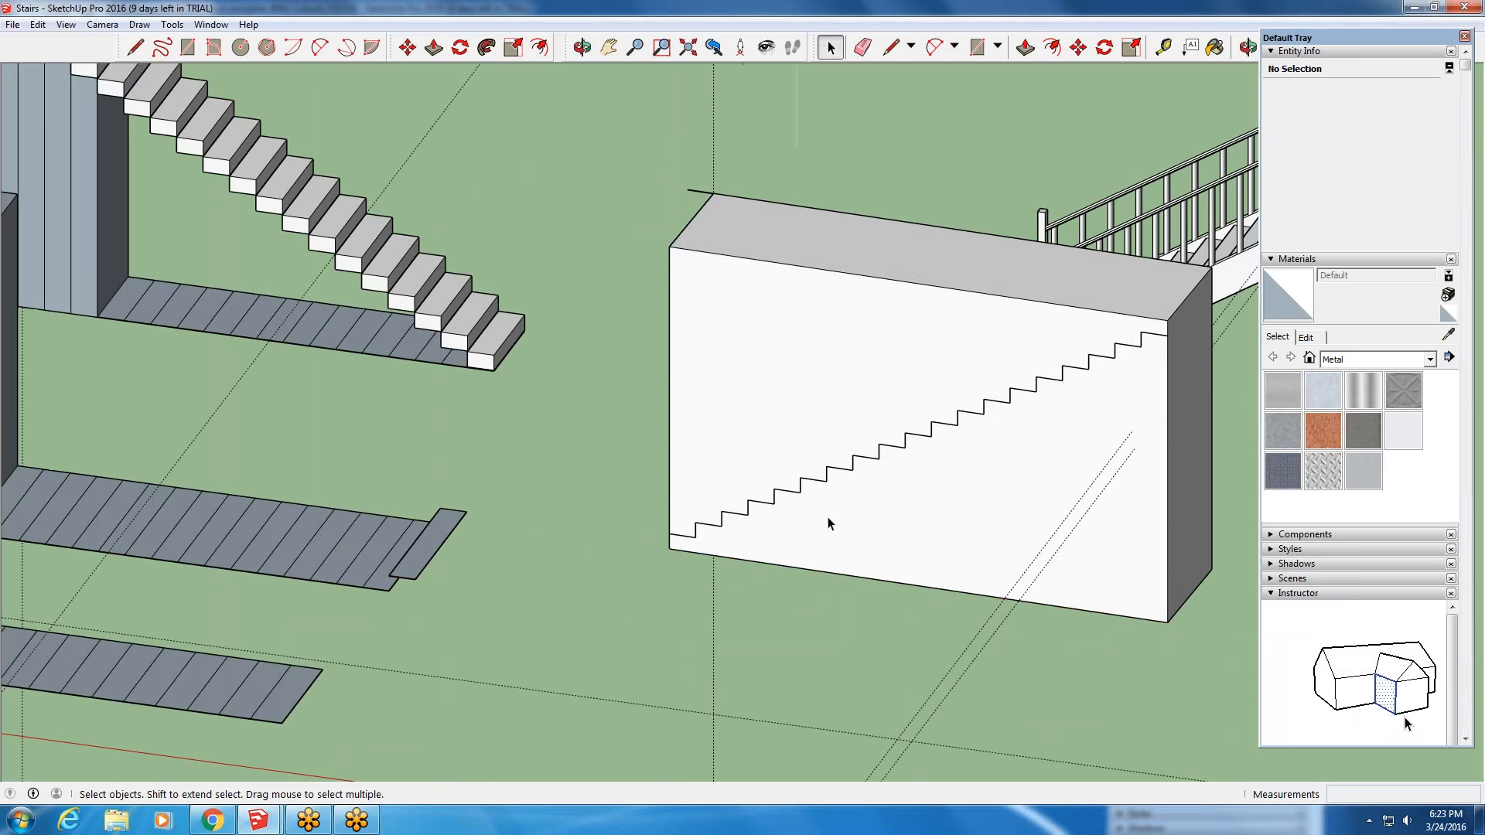
# - Examine up close how the stair profile's first riser and lowest tread meet the block's vertical edge at the start
pyautogui.scroll(10, 828, 520)
pyautogui.scroll(3, 602, 554)
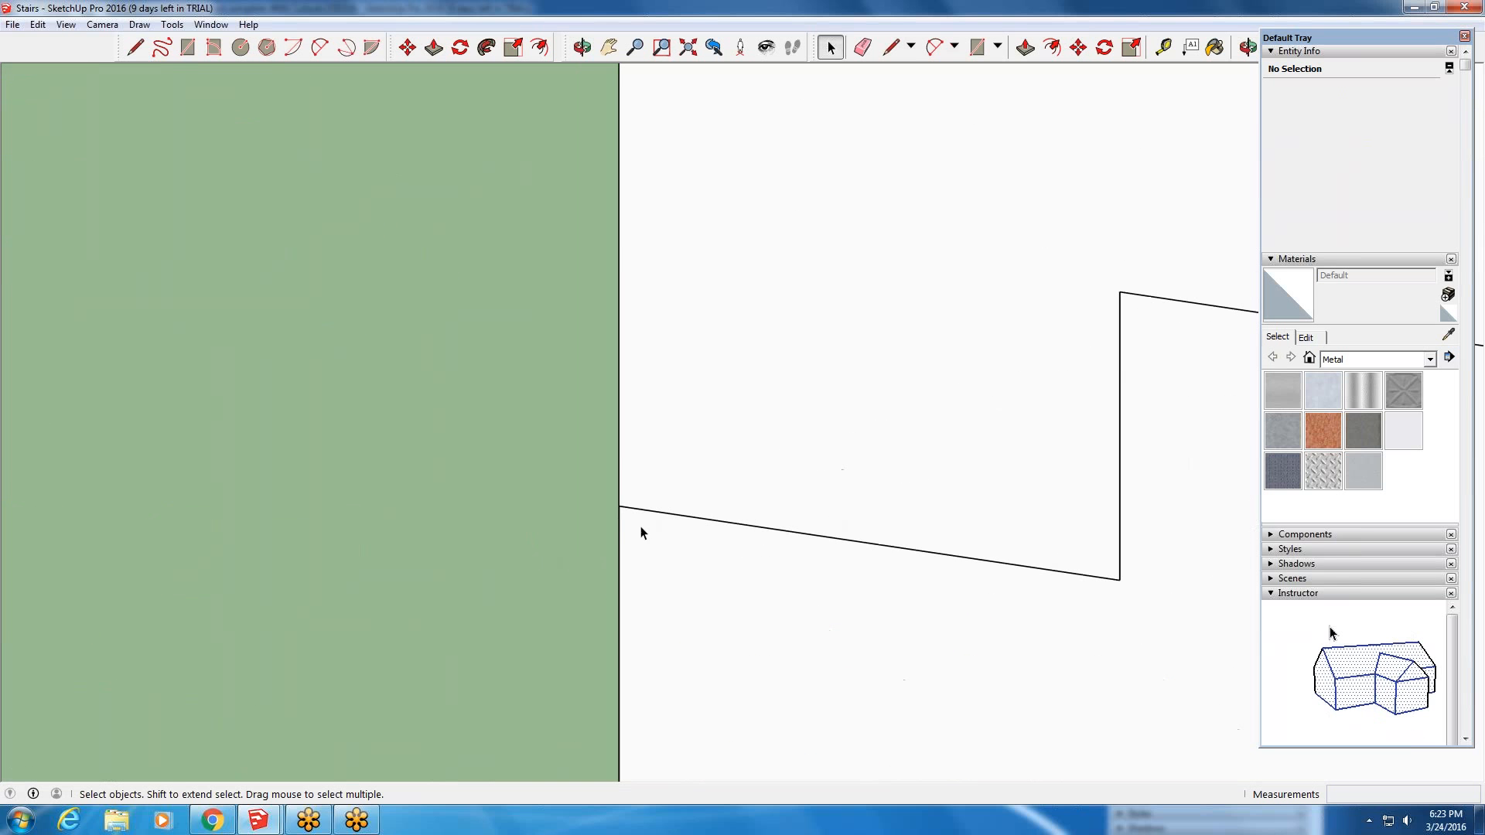
pyautogui.click(651, 515)
pyautogui.moveTo(651, 515); pyautogui.dragTo(1012, 553, button='middle')
pyautogui.scroll(1, 753, 599)
pyautogui.scroll(5, 669, 508)
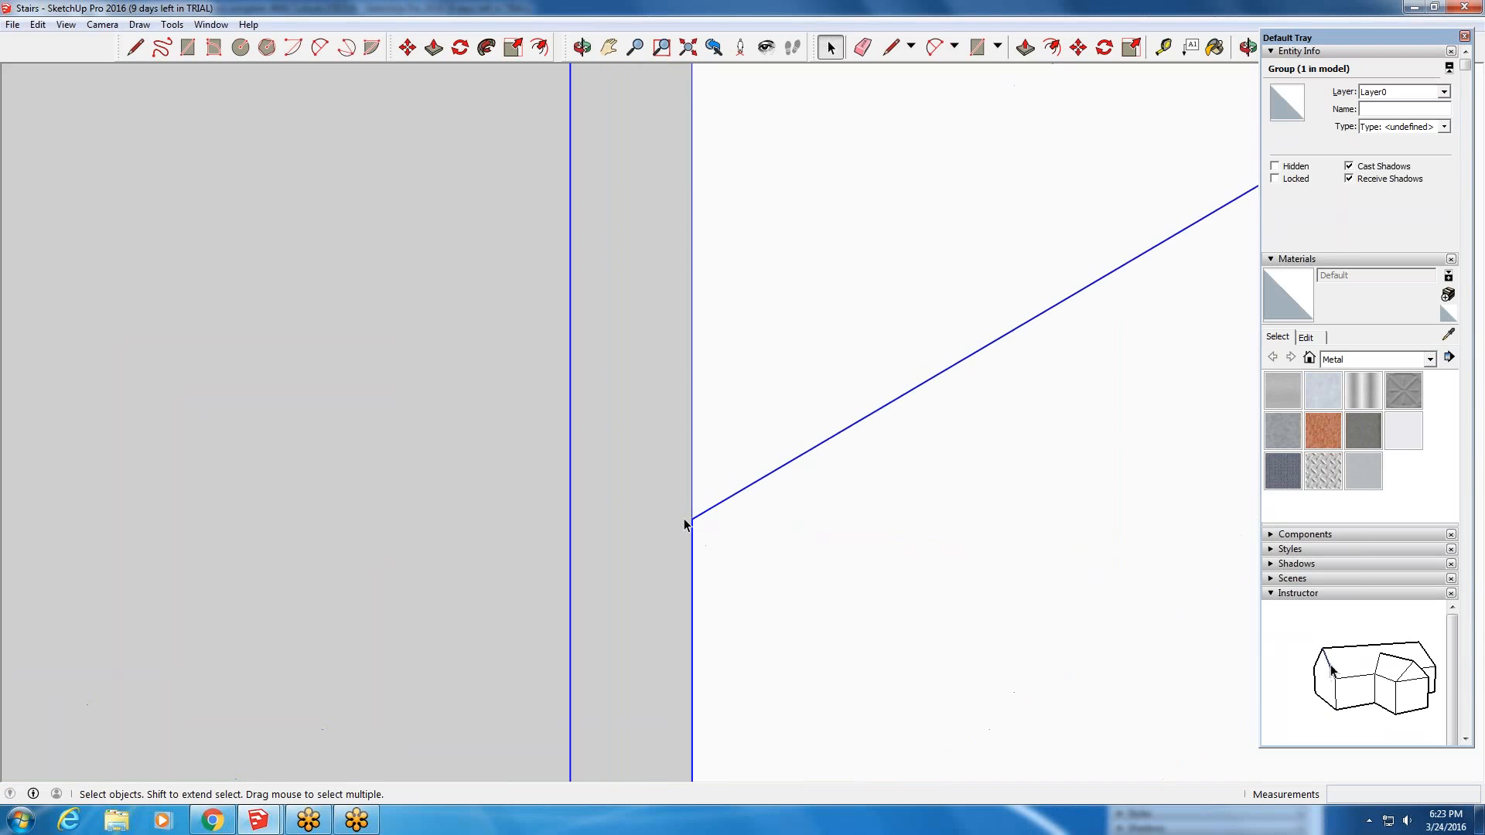
pyautogui.moveTo(736, 534); pyautogui.dragTo(964, 599, button='middle')
pyautogui.scroll(1, 607, 546)
pyautogui.scroll(1, 606, 546)
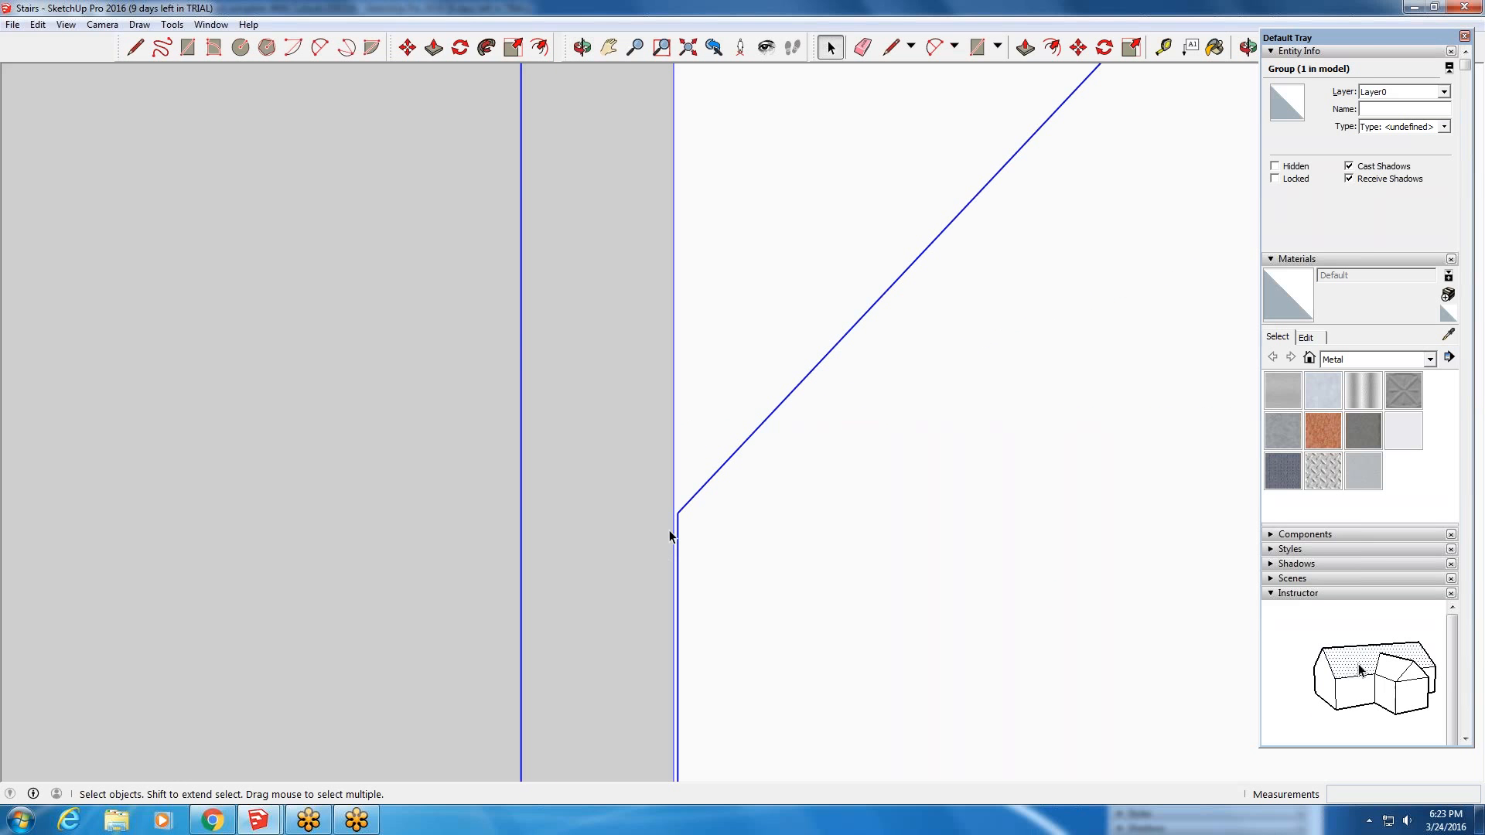
pyautogui.scroll(2, 669, 533)
pyautogui.scroll(1, 672, 532)
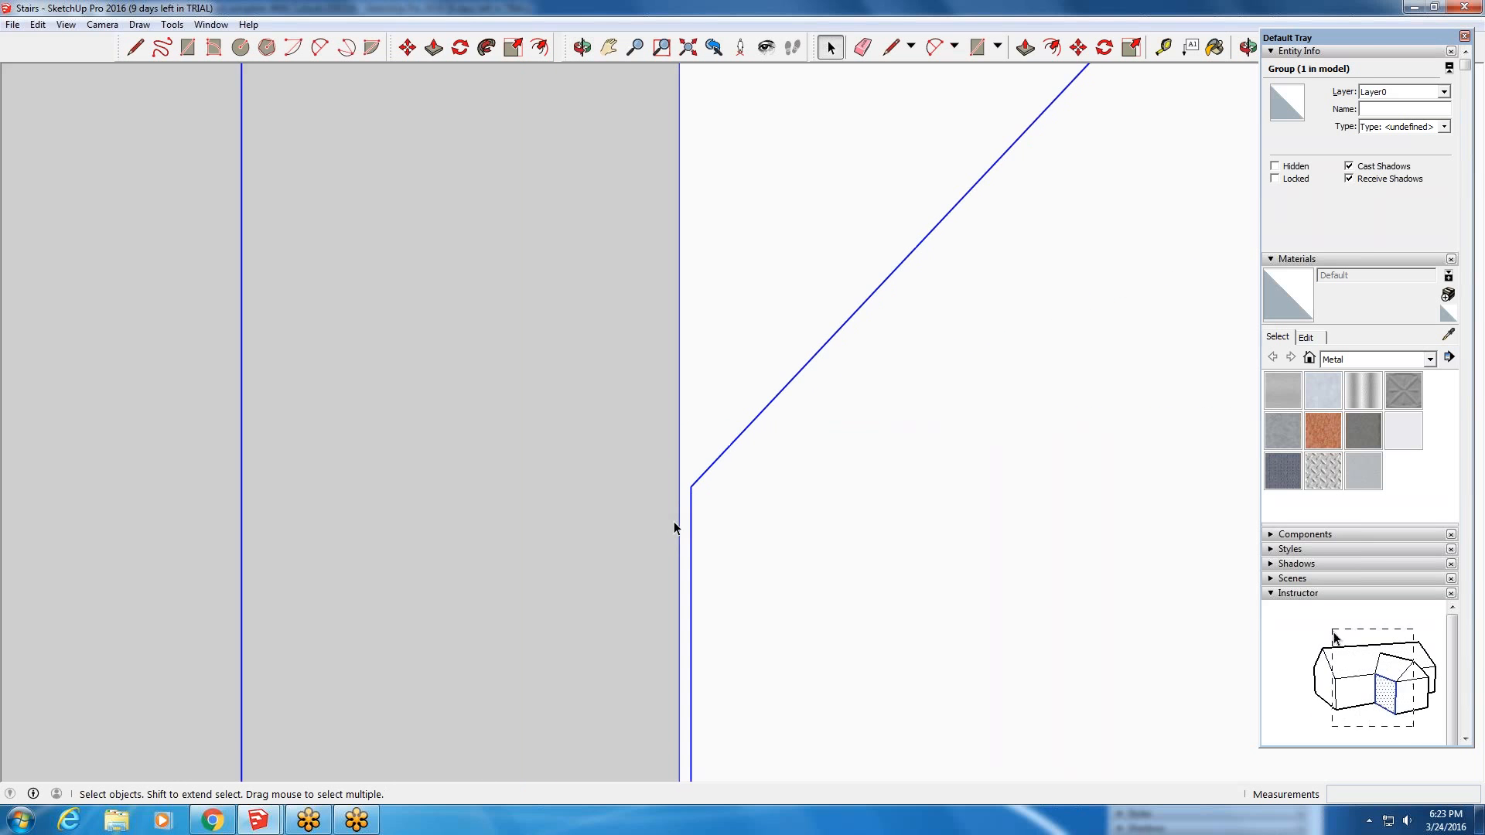
pyautogui.scroll(1, 674, 523)
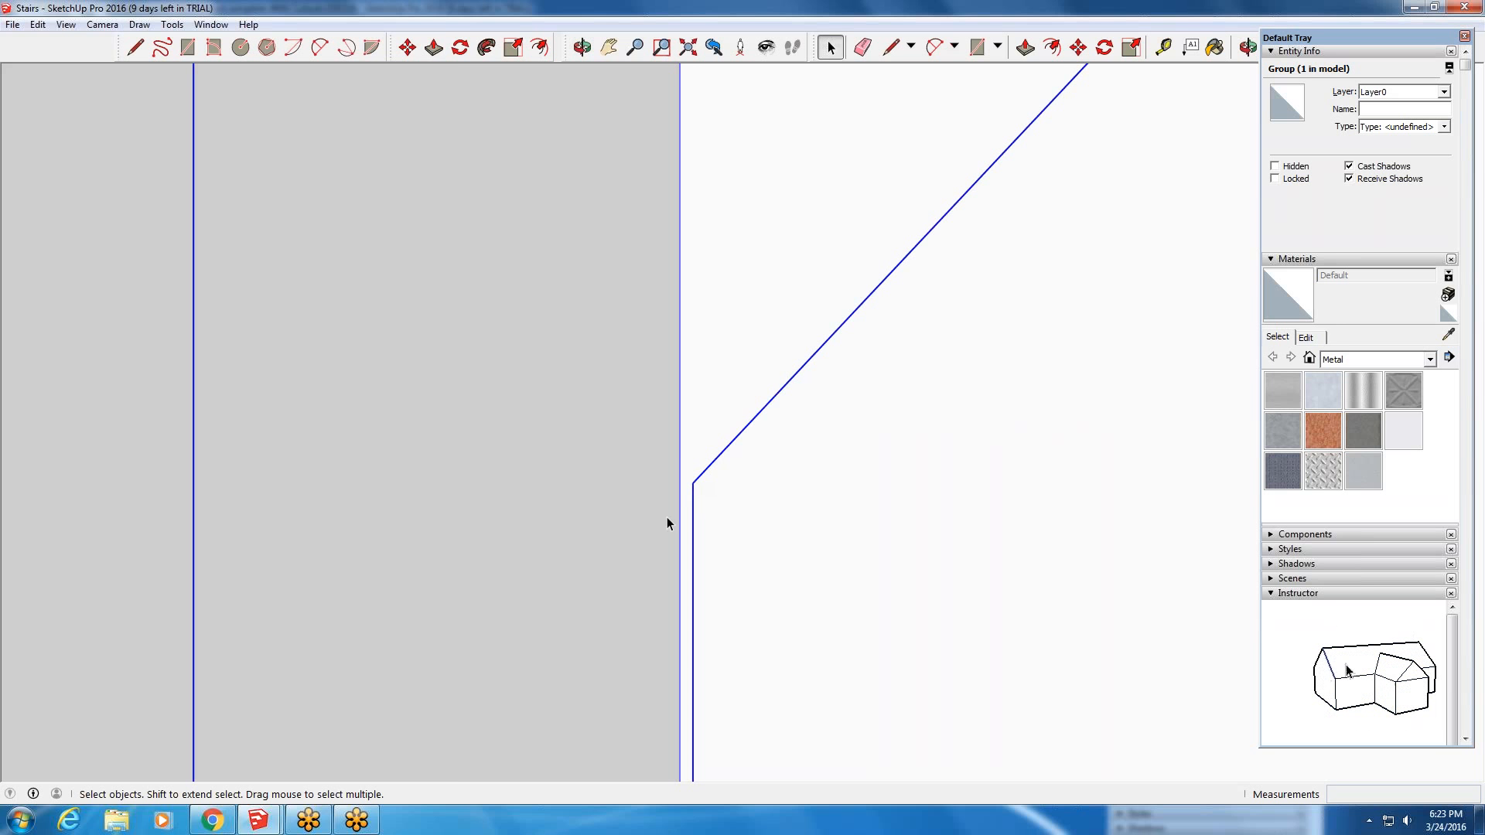
pyautogui.scroll(-9, 675, 494)
pyautogui.scroll(-5, 675, 499)
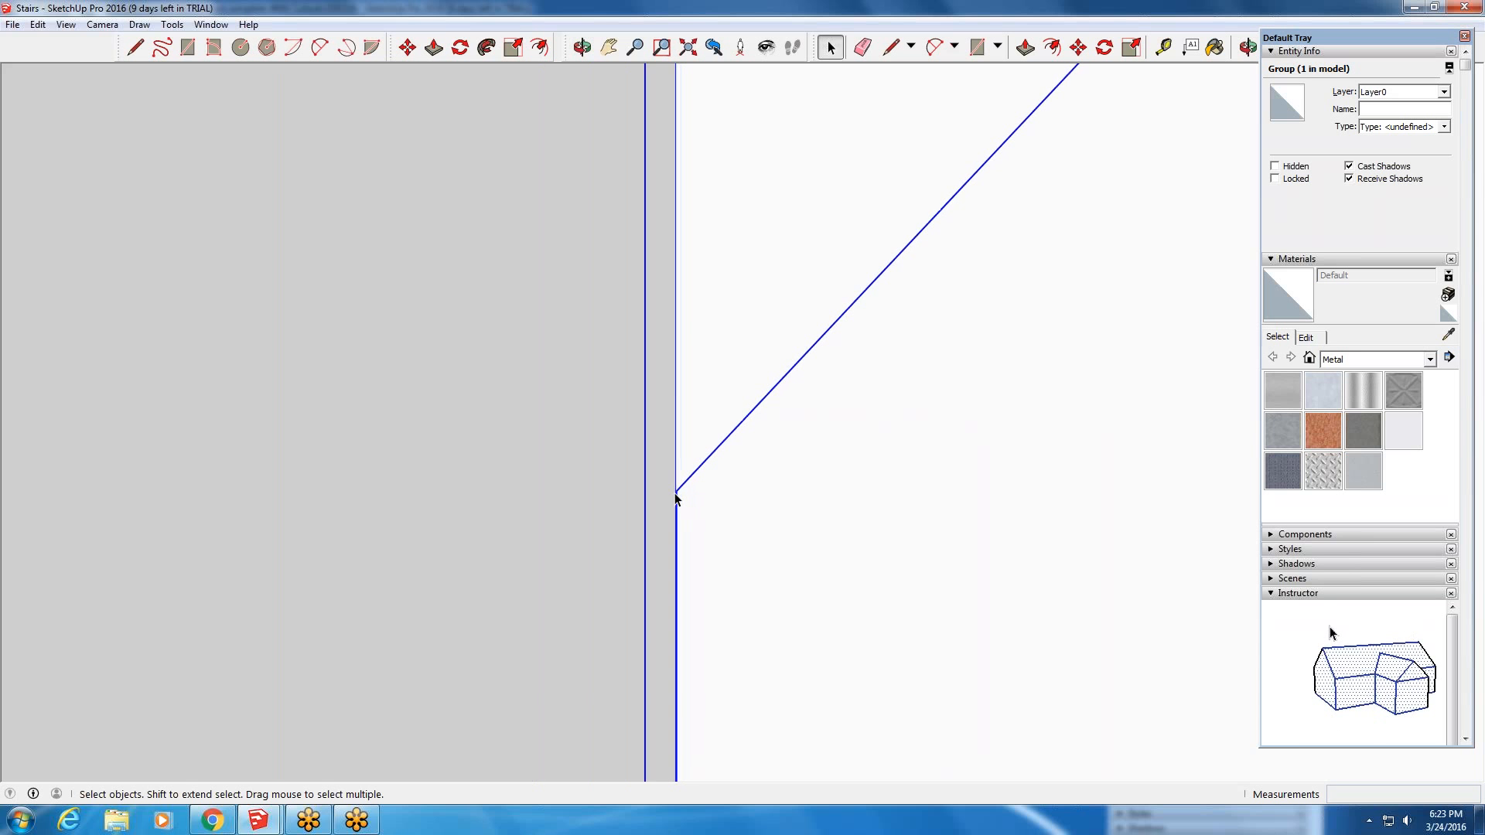
pyautogui.scroll(-8, 675, 499)
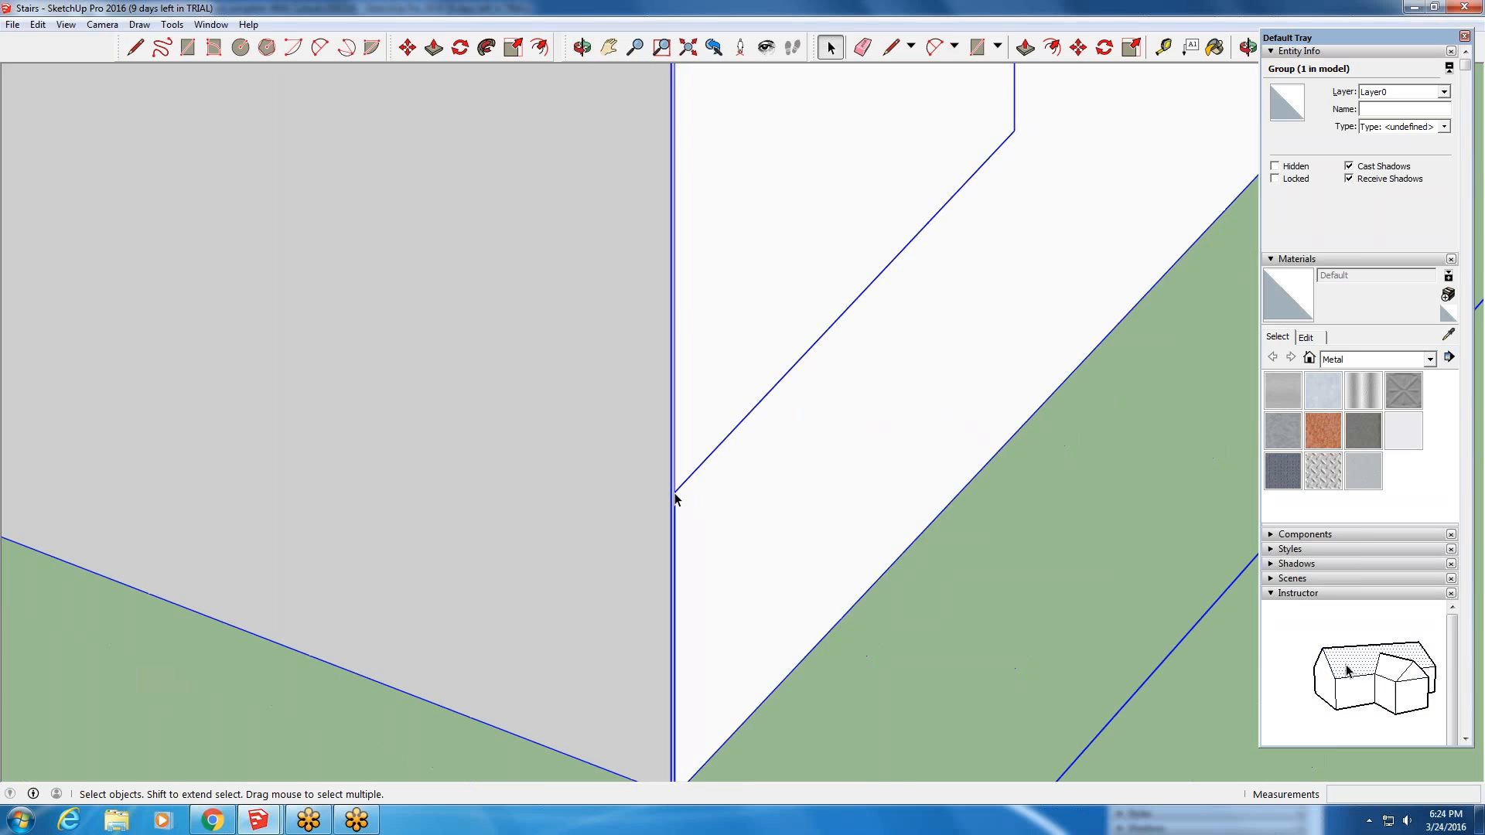
# - Undo the short closing line and the placement of the stair profile, back to the plain block face inside its group
pyautogui.scroll(-8, 675, 499)
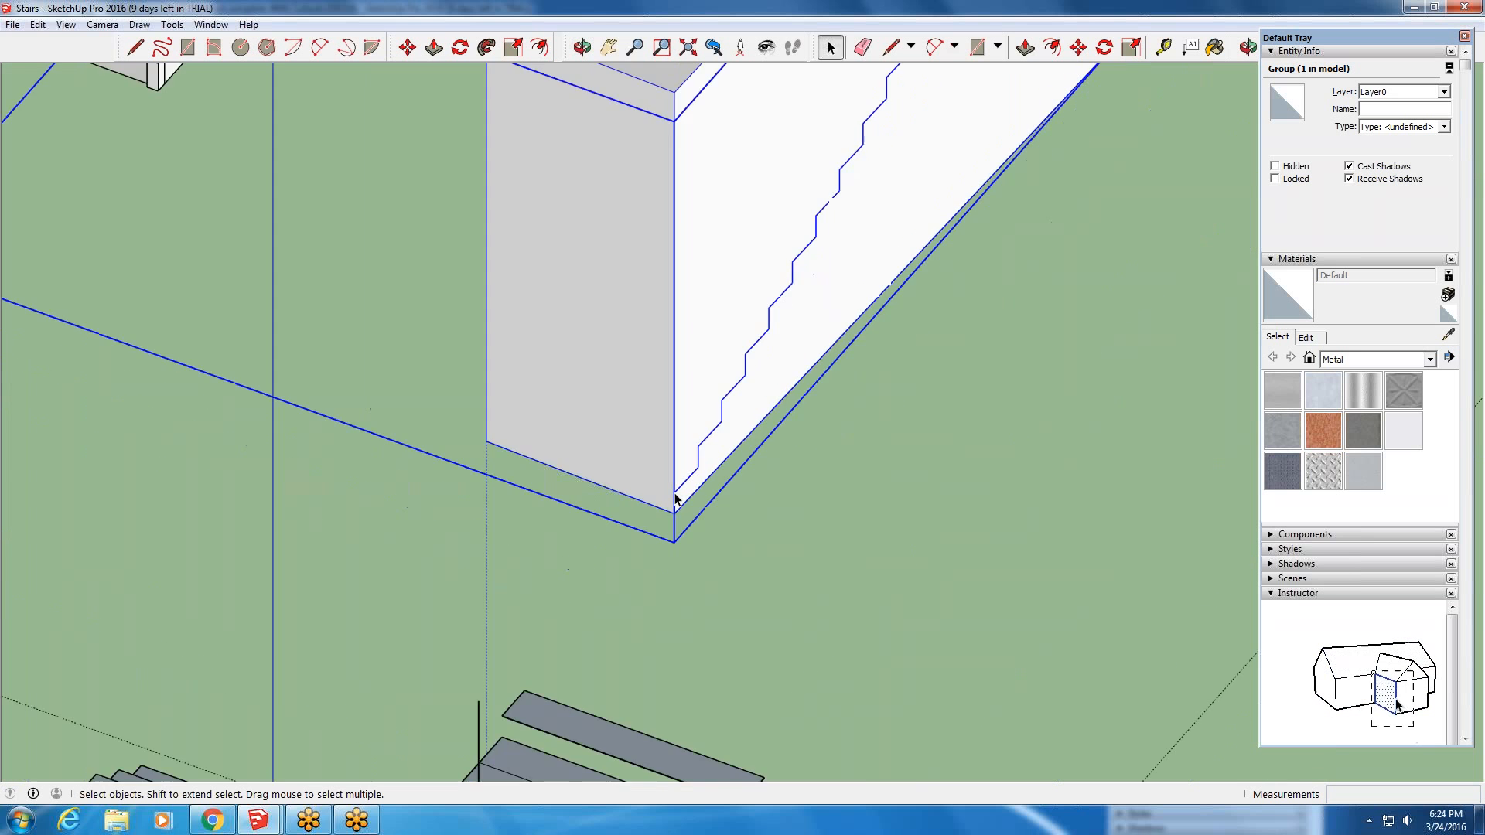
pyautogui.moveTo(876, 150); pyautogui.dragTo(765, 178, button='middle')
pyautogui.moveTo(1324, 38); pyautogui.dragTo(1359, 138)
pyautogui.click(1285, 54)
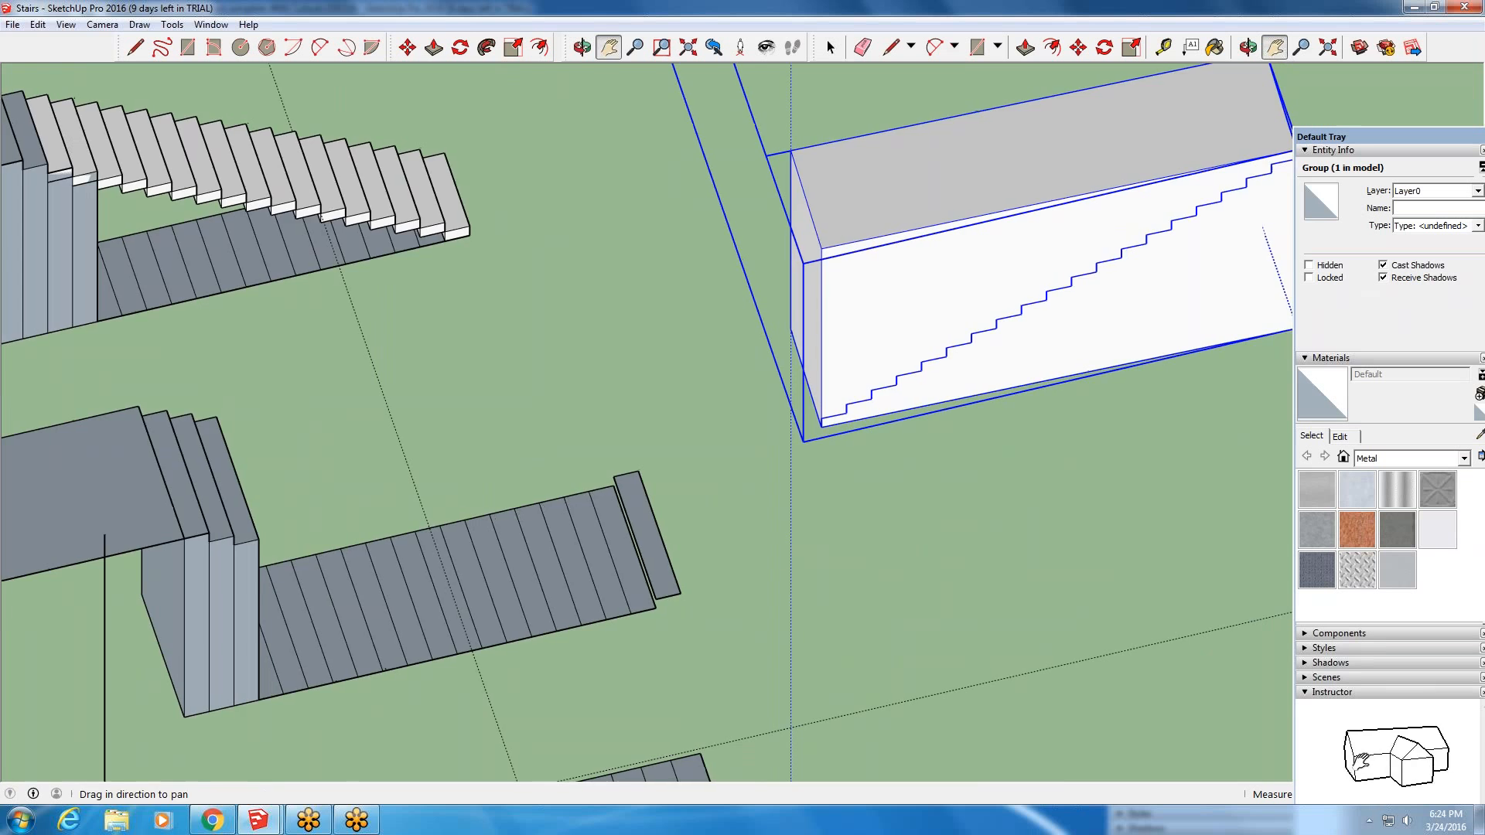
pyautogui.moveTo(1260, 111); pyautogui.dragTo(921, 276)
pyautogui.moveTo(921, 275); pyautogui.dragTo(917, 224, button='middle')
pyautogui.scroll(3, 599, 219)
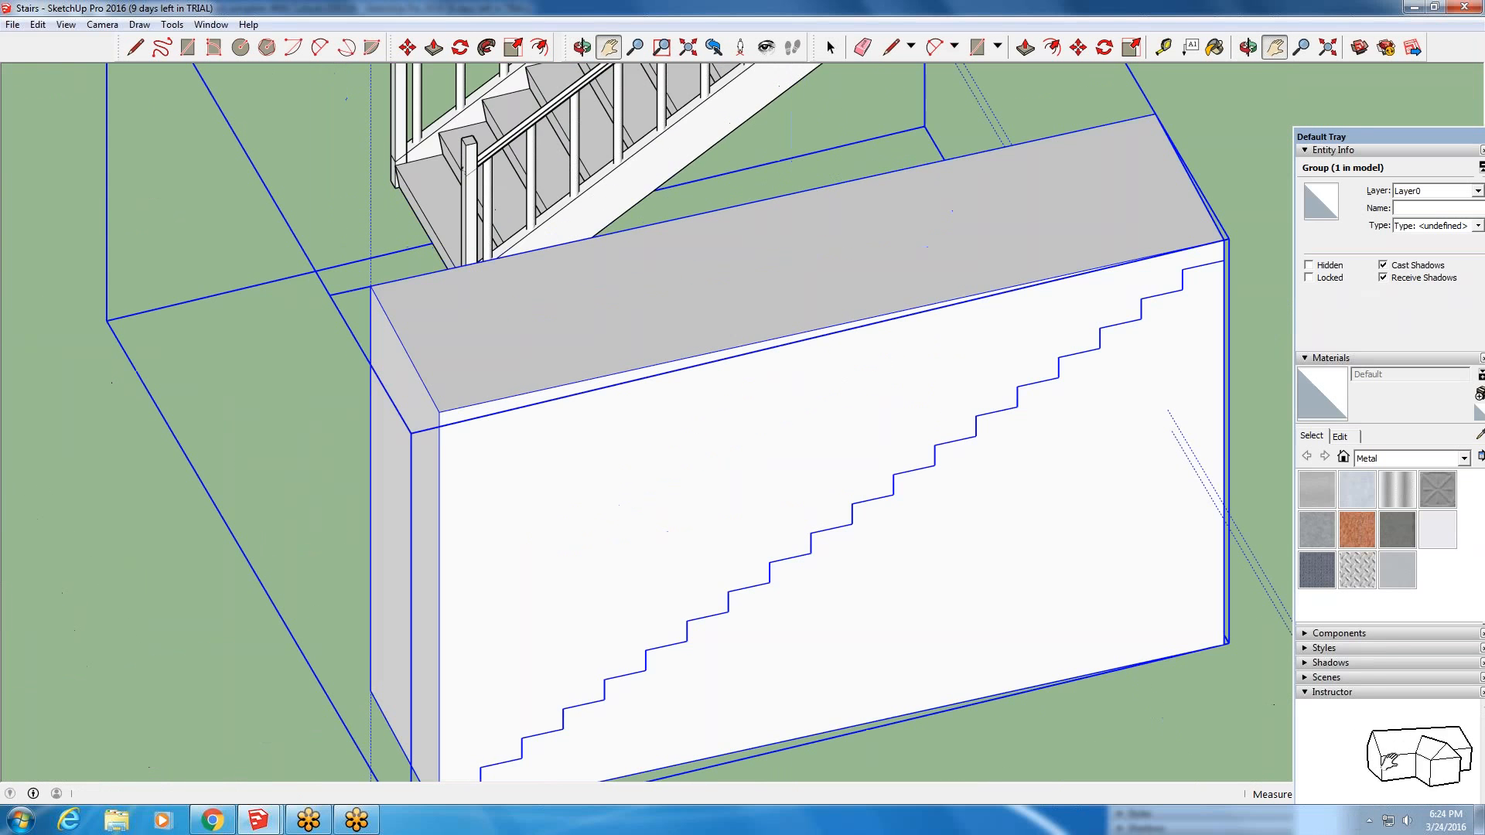
pyautogui.scroll(-3, 872, 623)
pyautogui.click(37, 24)
pyautogui.click(75, 42)
pyautogui.click(37, 24)
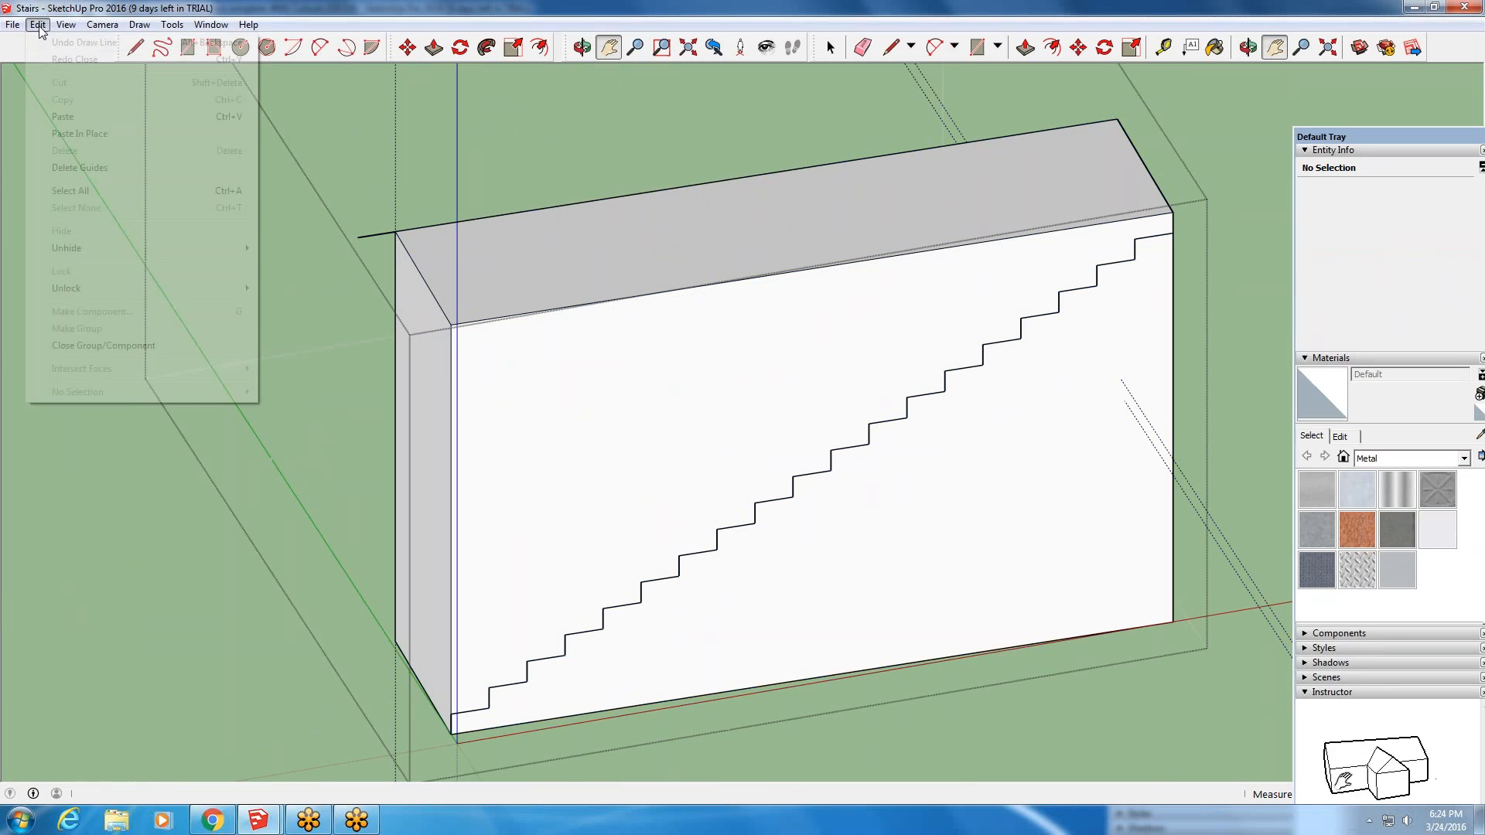
pyautogui.click(77, 42)
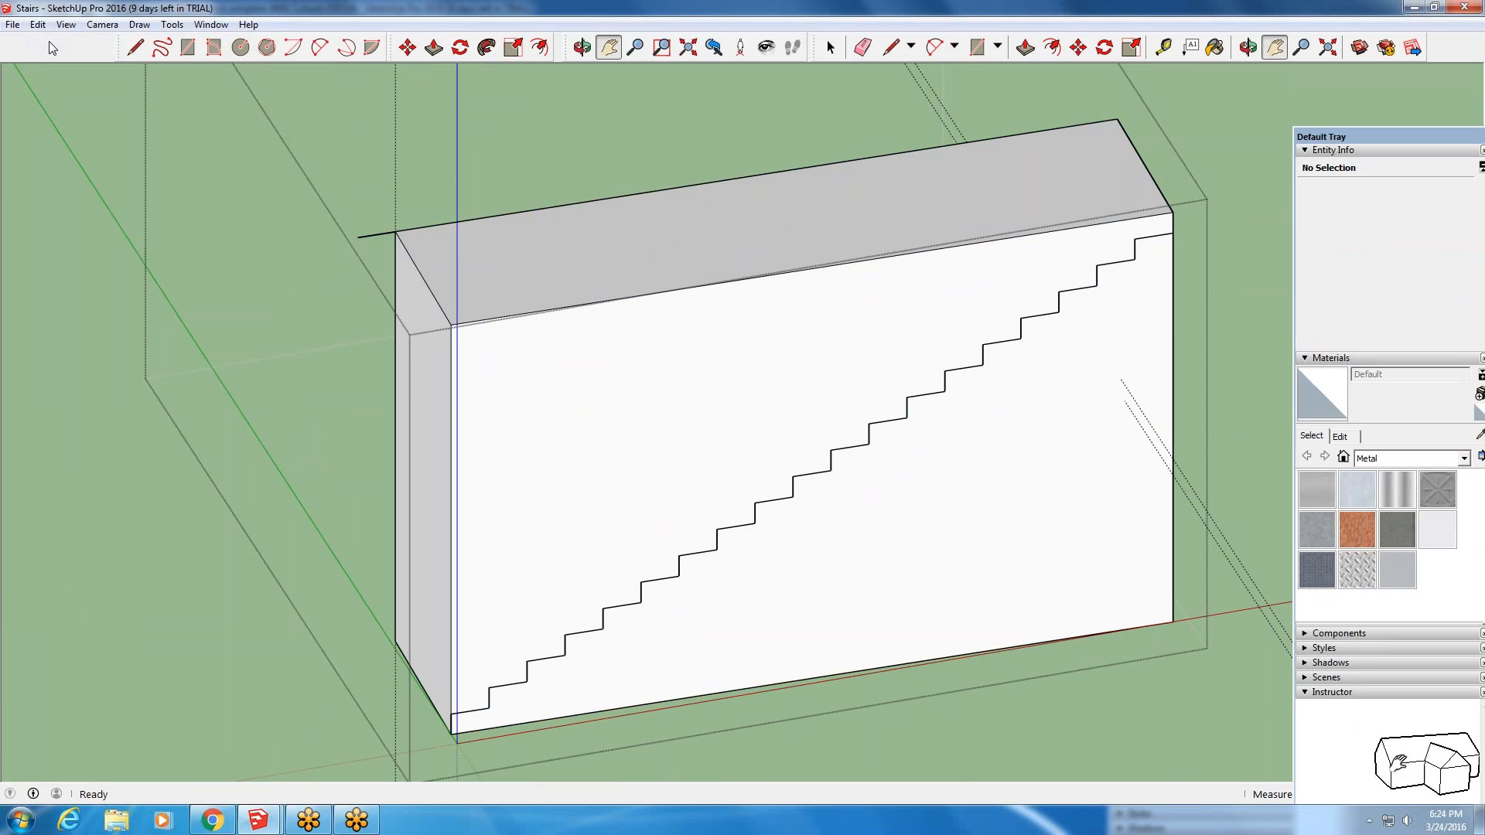
pyautogui.click(37, 24)
pyautogui.click(48, 43)
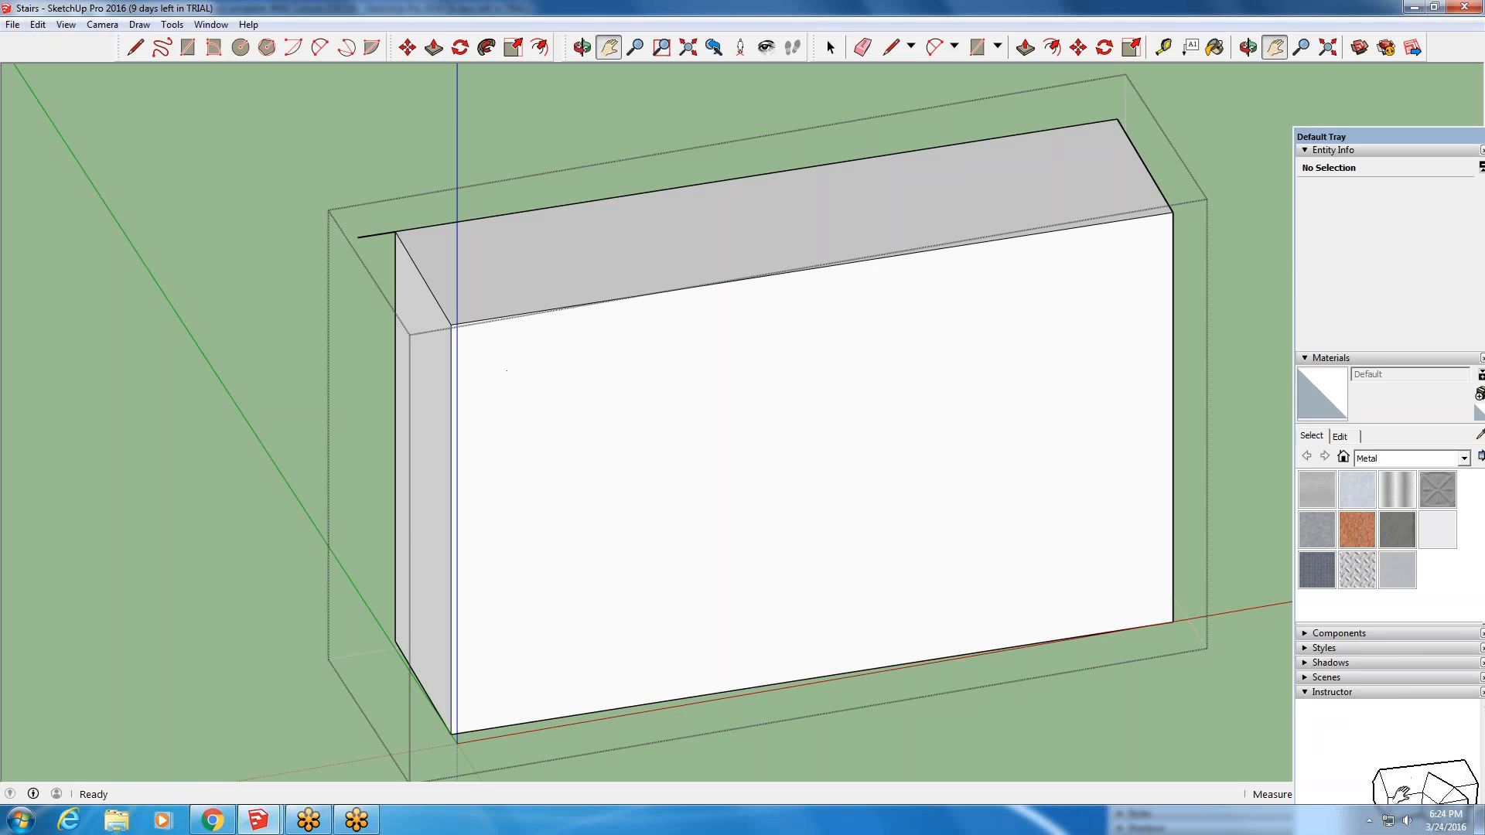
# - Paste the stair profile and guides inside the block's group, near the origin by the face's lower corner
pyautogui.hotkey('ctrl', 'v')
pyautogui.scroll(6, 430, 739)
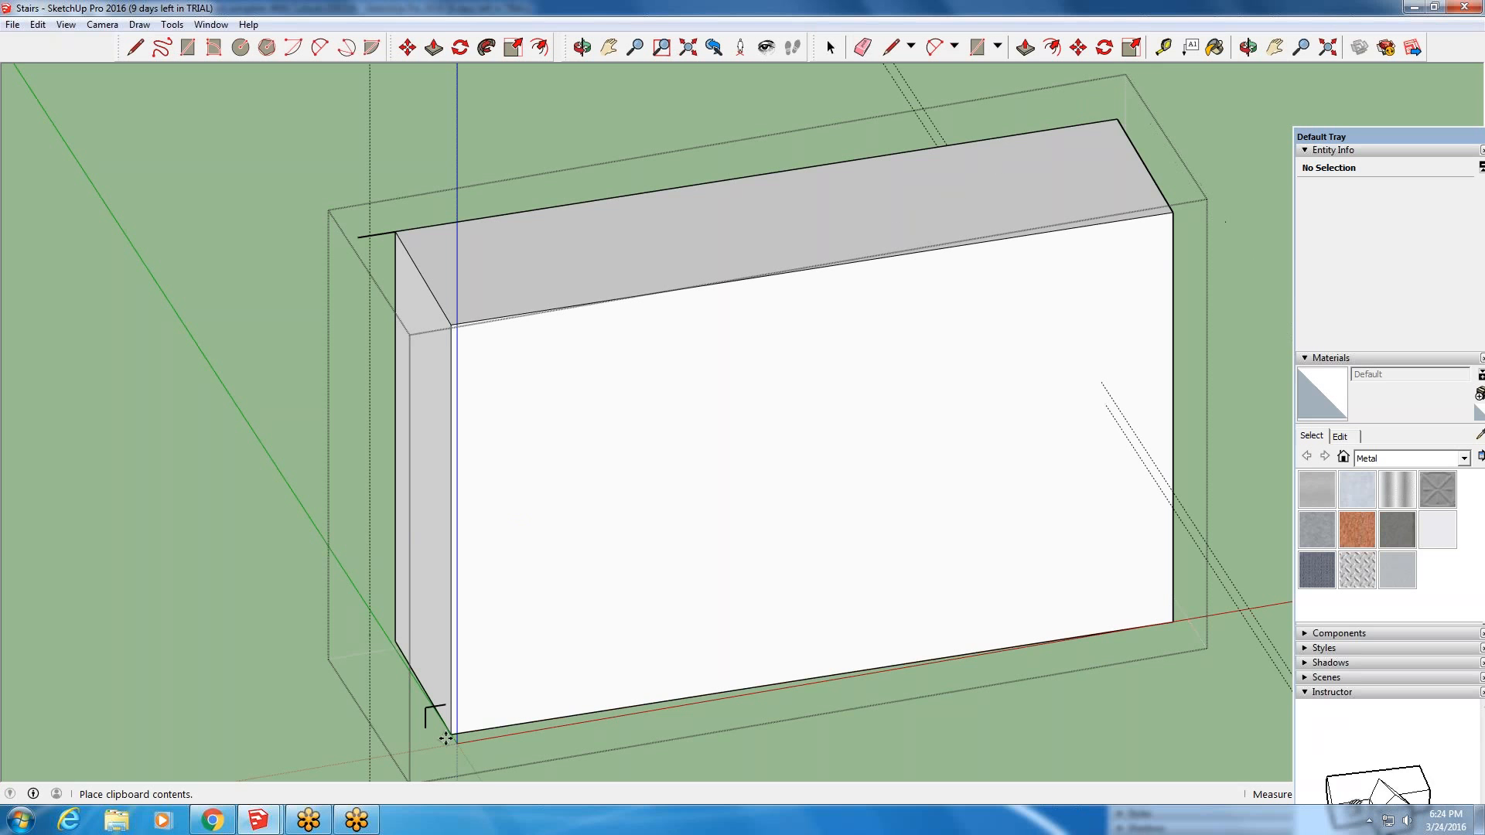
pyautogui.scroll(3, 464, 729)
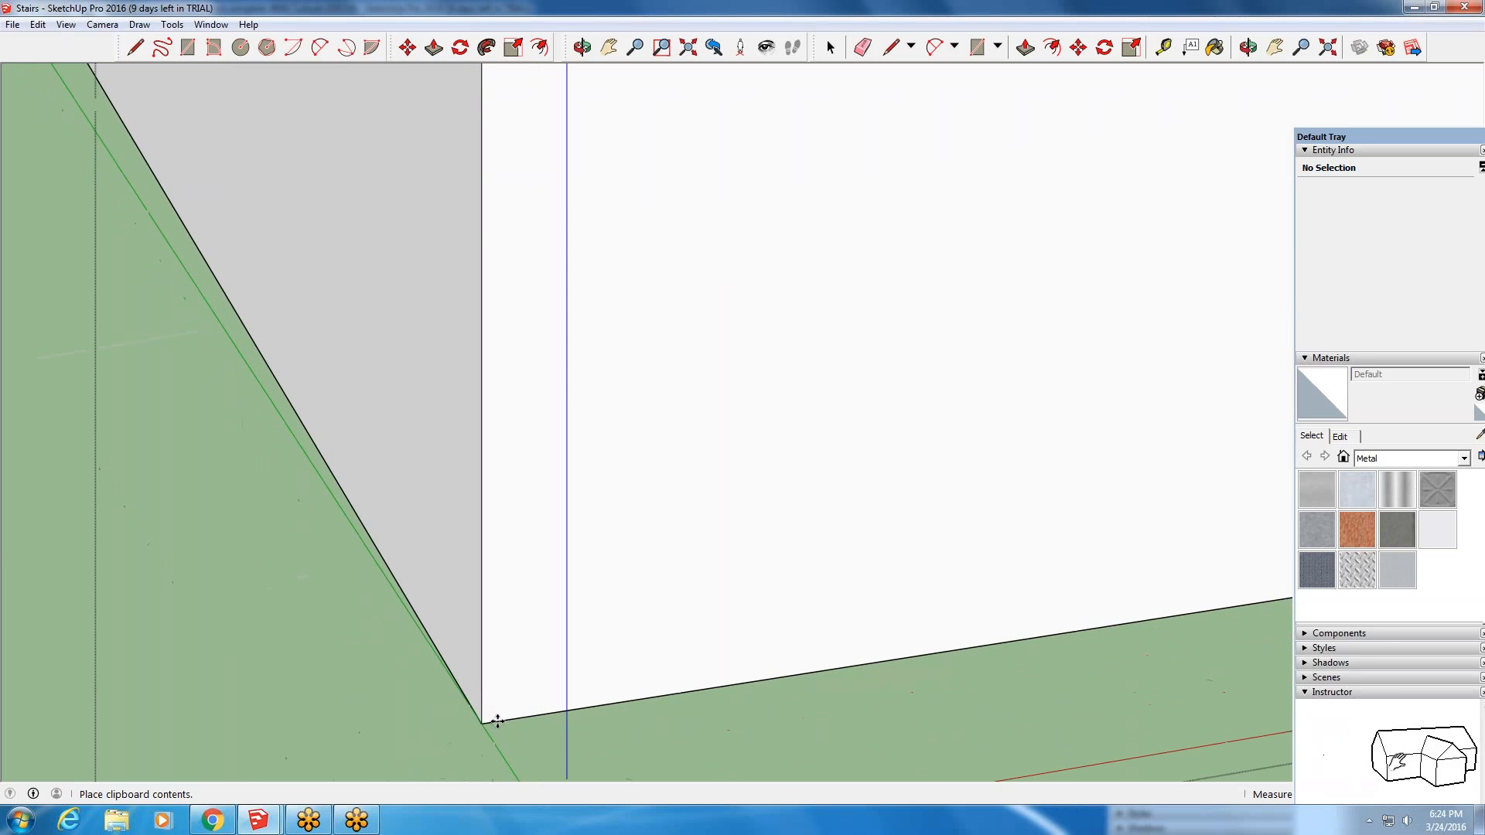
pyautogui.scroll(2, 497, 721)
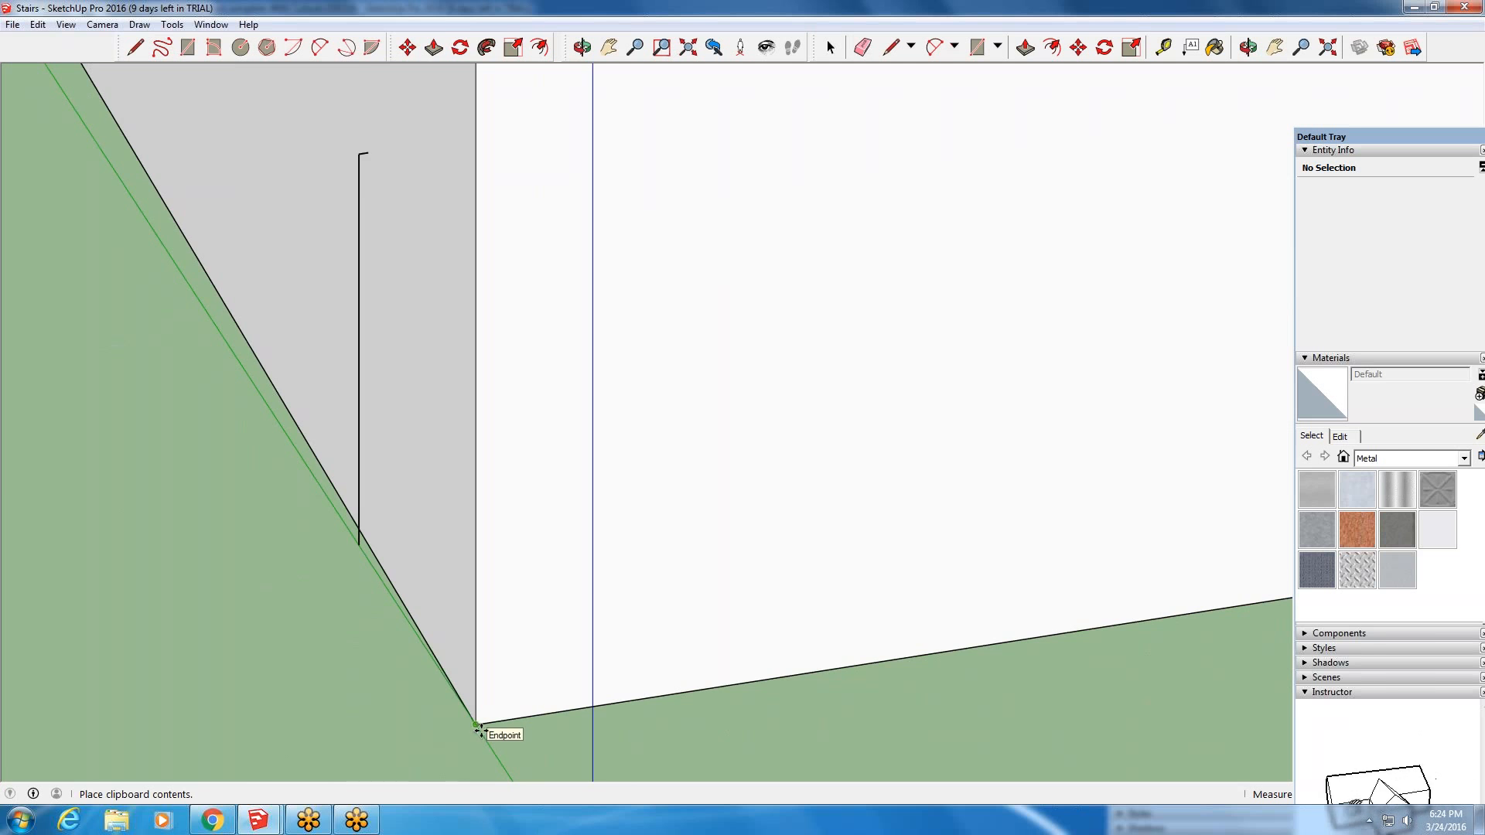
pyautogui.moveTo(488, 756); pyautogui.dragTo(660, 626, button='middle')
pyautogui.scroll(-5, 658, 625)
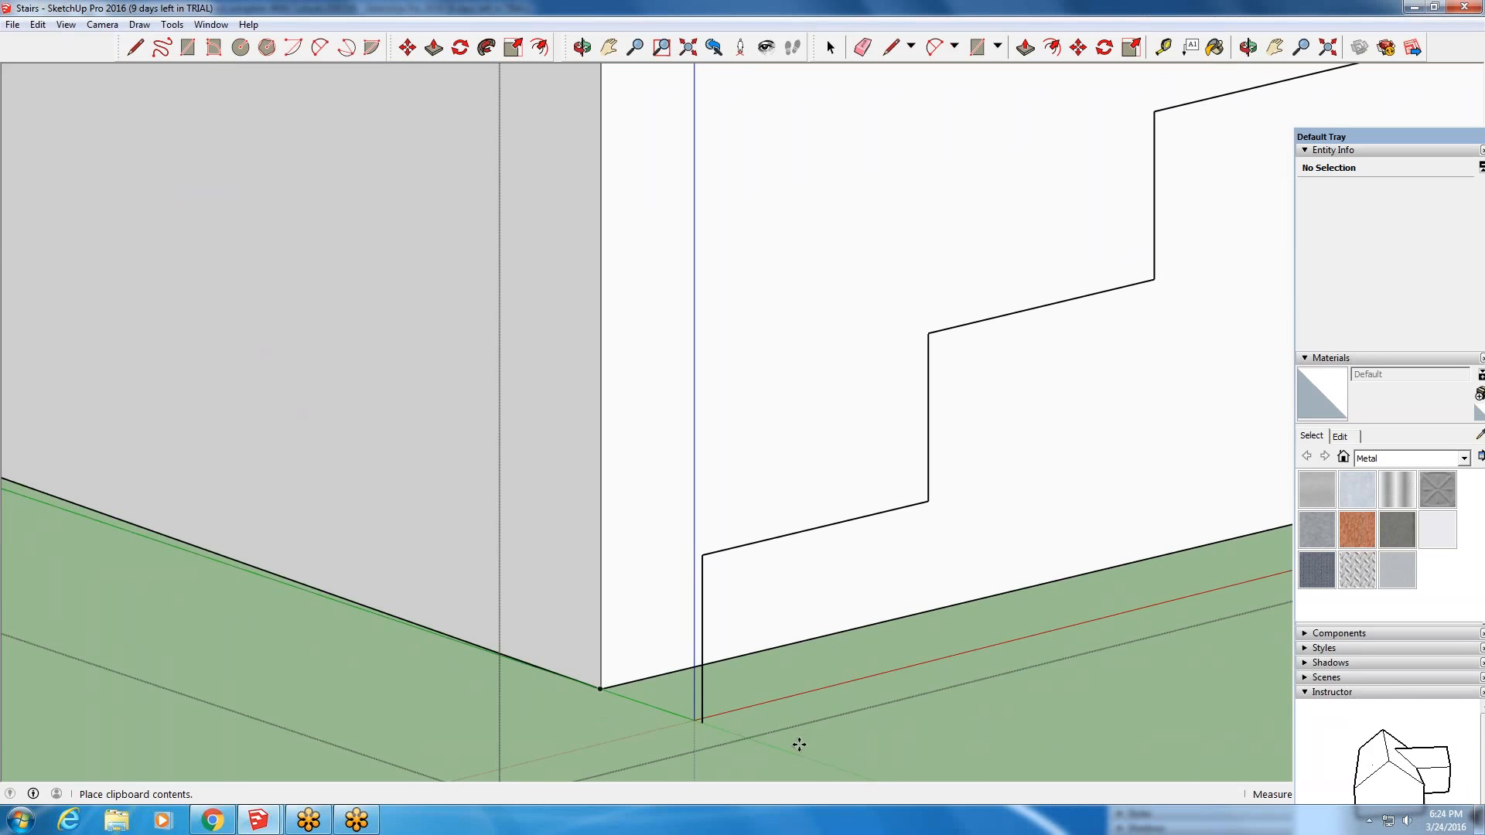
pyautogui.click(701, 719)
# - Move the pasted stair profile by its first riser's base onto the lower corner of the block face
pyautogui.scroll(3, 711, 715)
pyautogui.scroll(1, 718, 716)
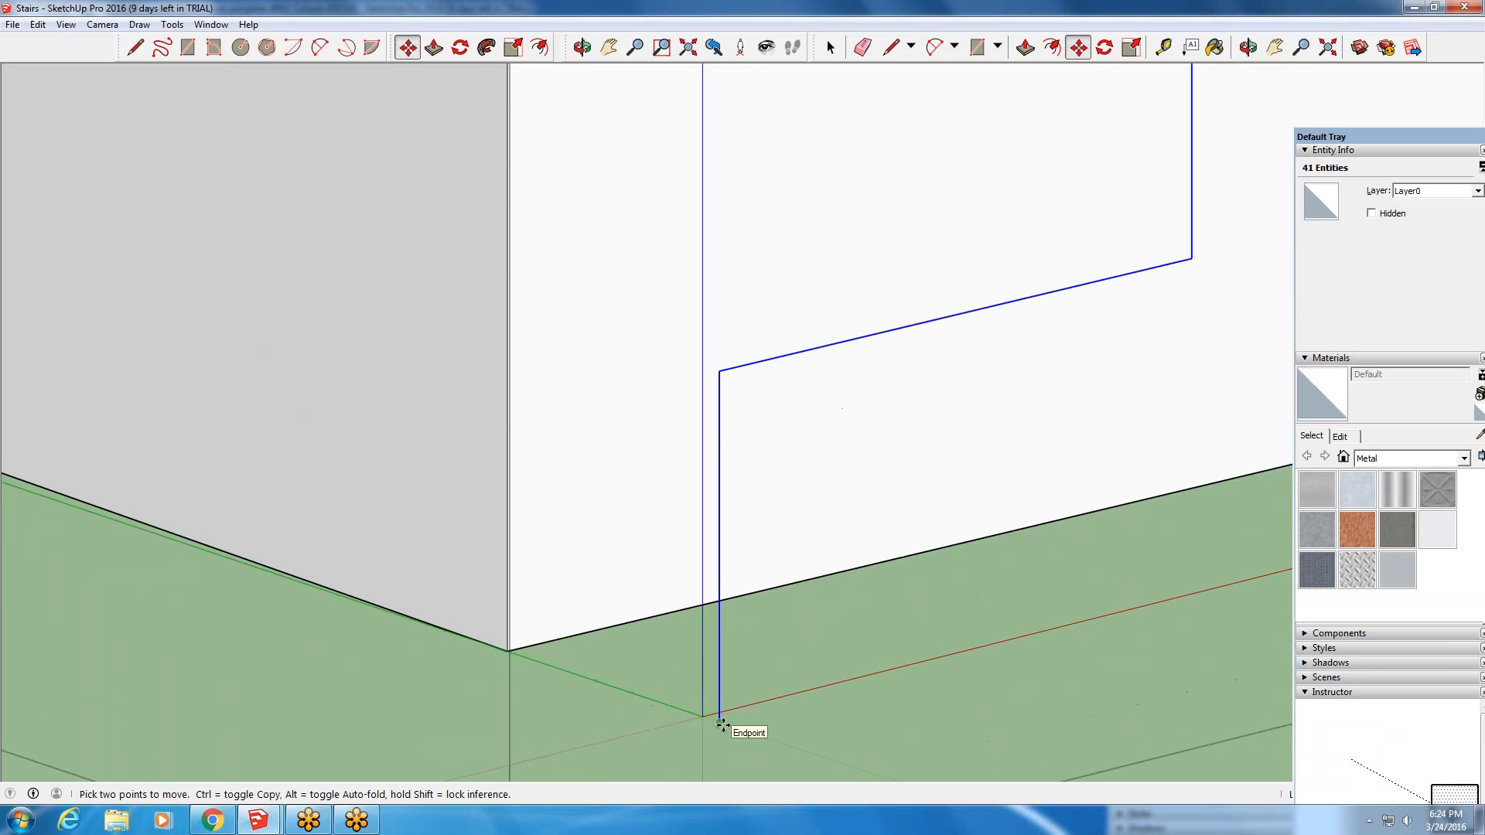
pyautogui.click(720, 723)
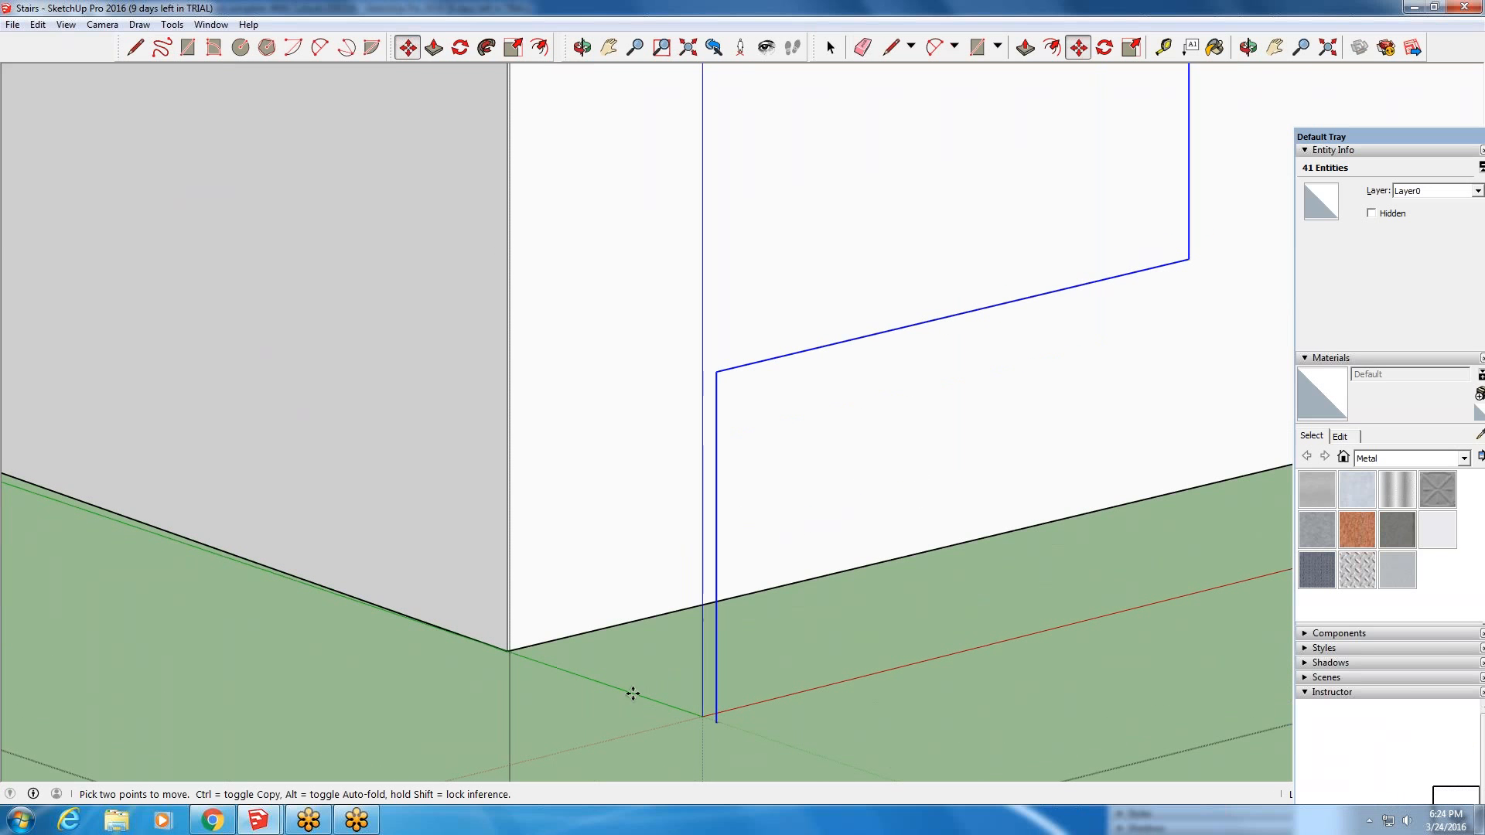
pyautogui.click(497, 658)
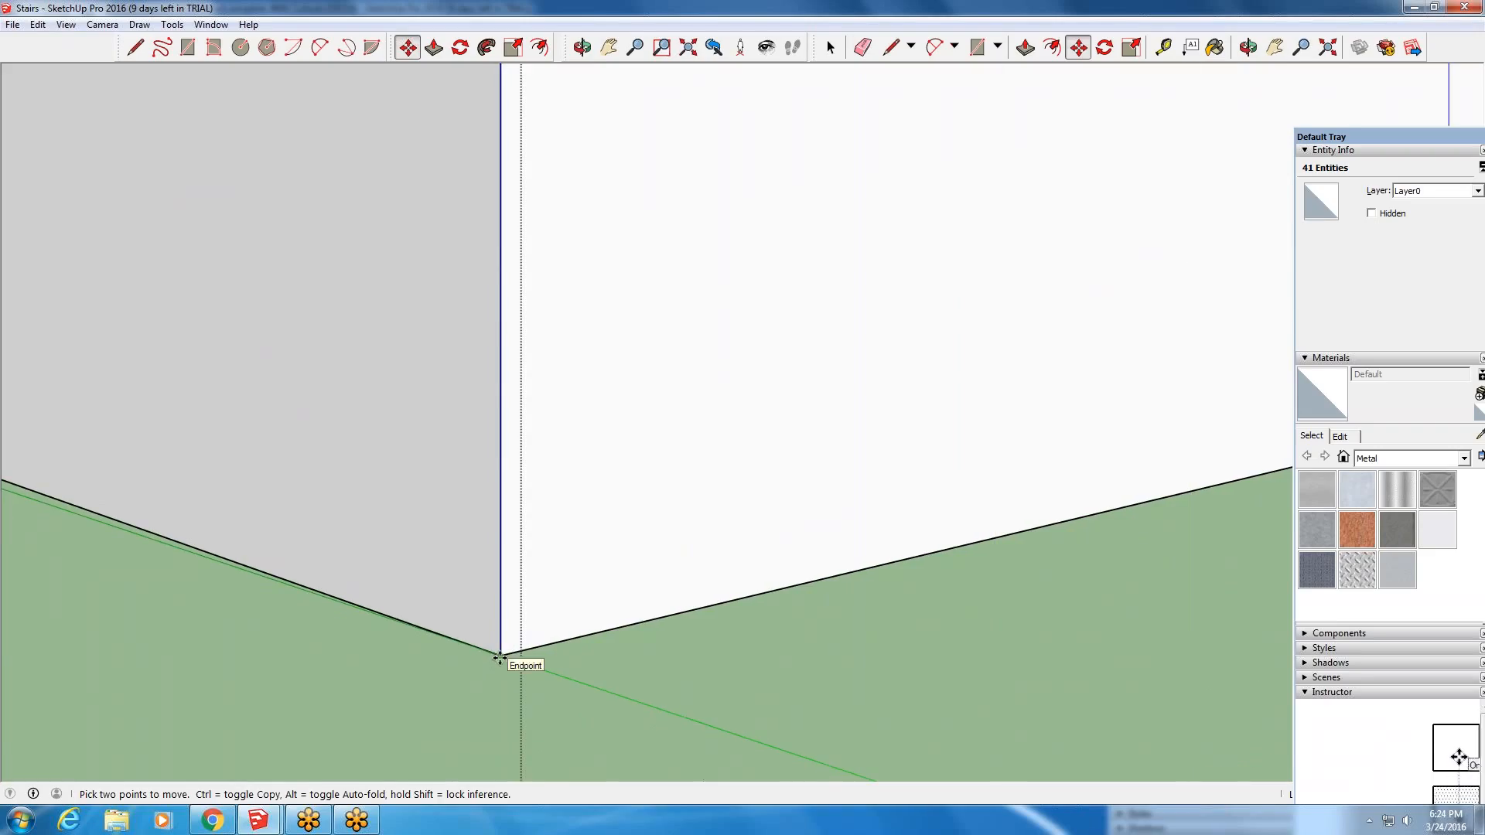
pyautogui.click(501, 655)
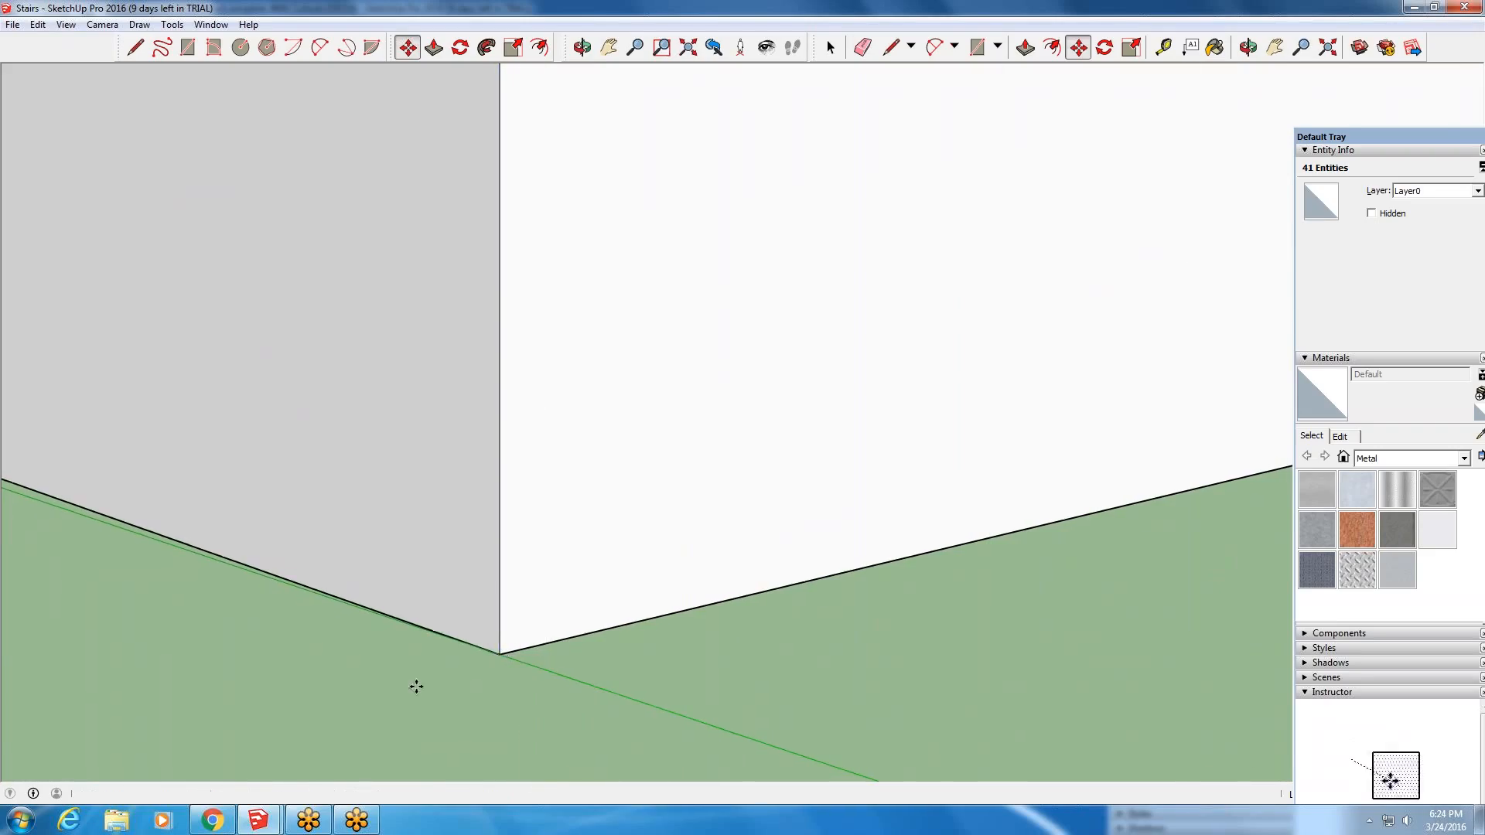
pyautogui.scroll(-4, 452, 670)
pyautogui.scroll(-6, 543, 519)
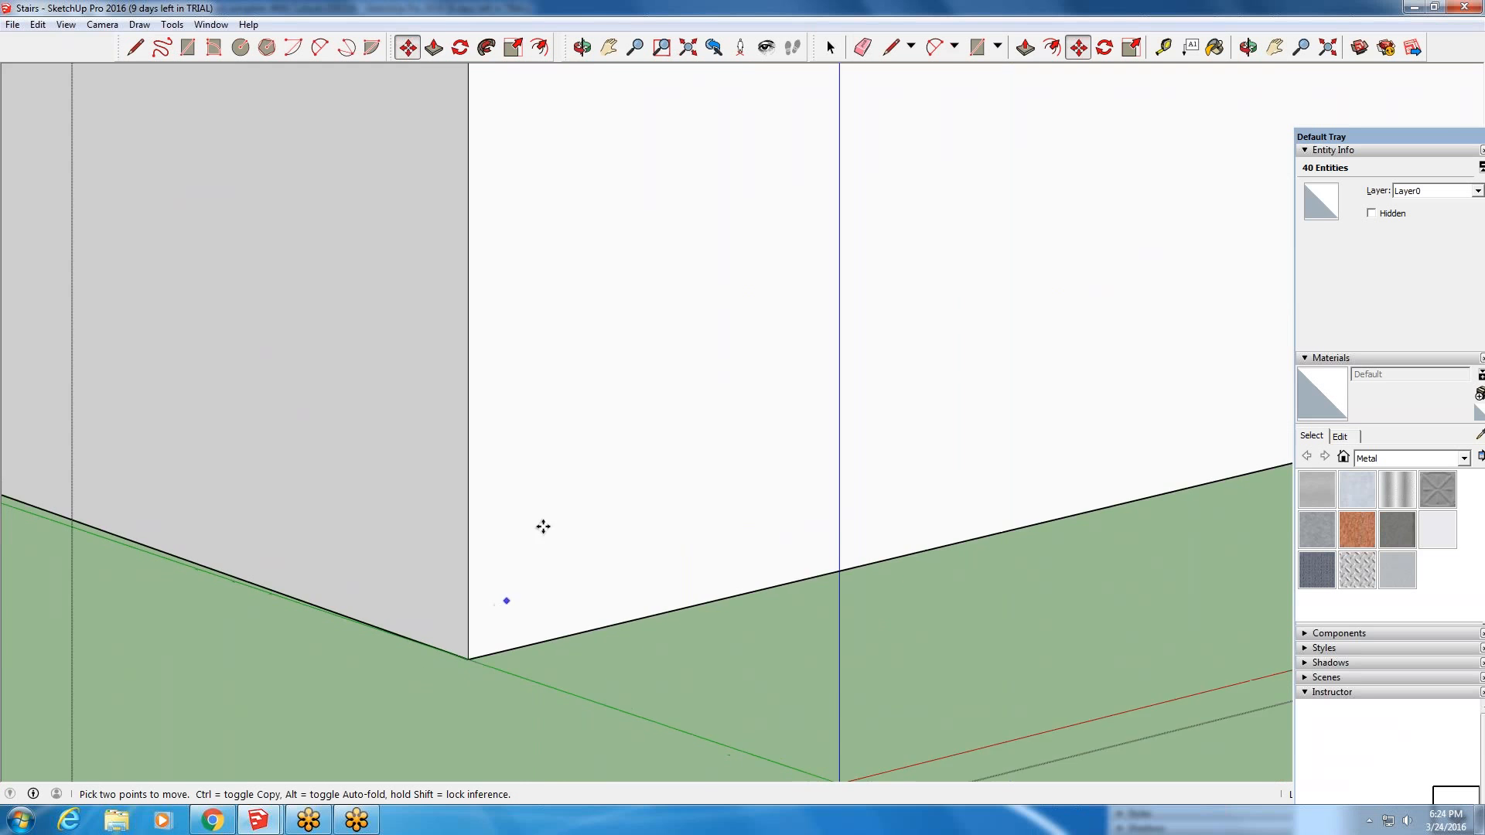
pyautogui.scroll(-8, 546, 514)
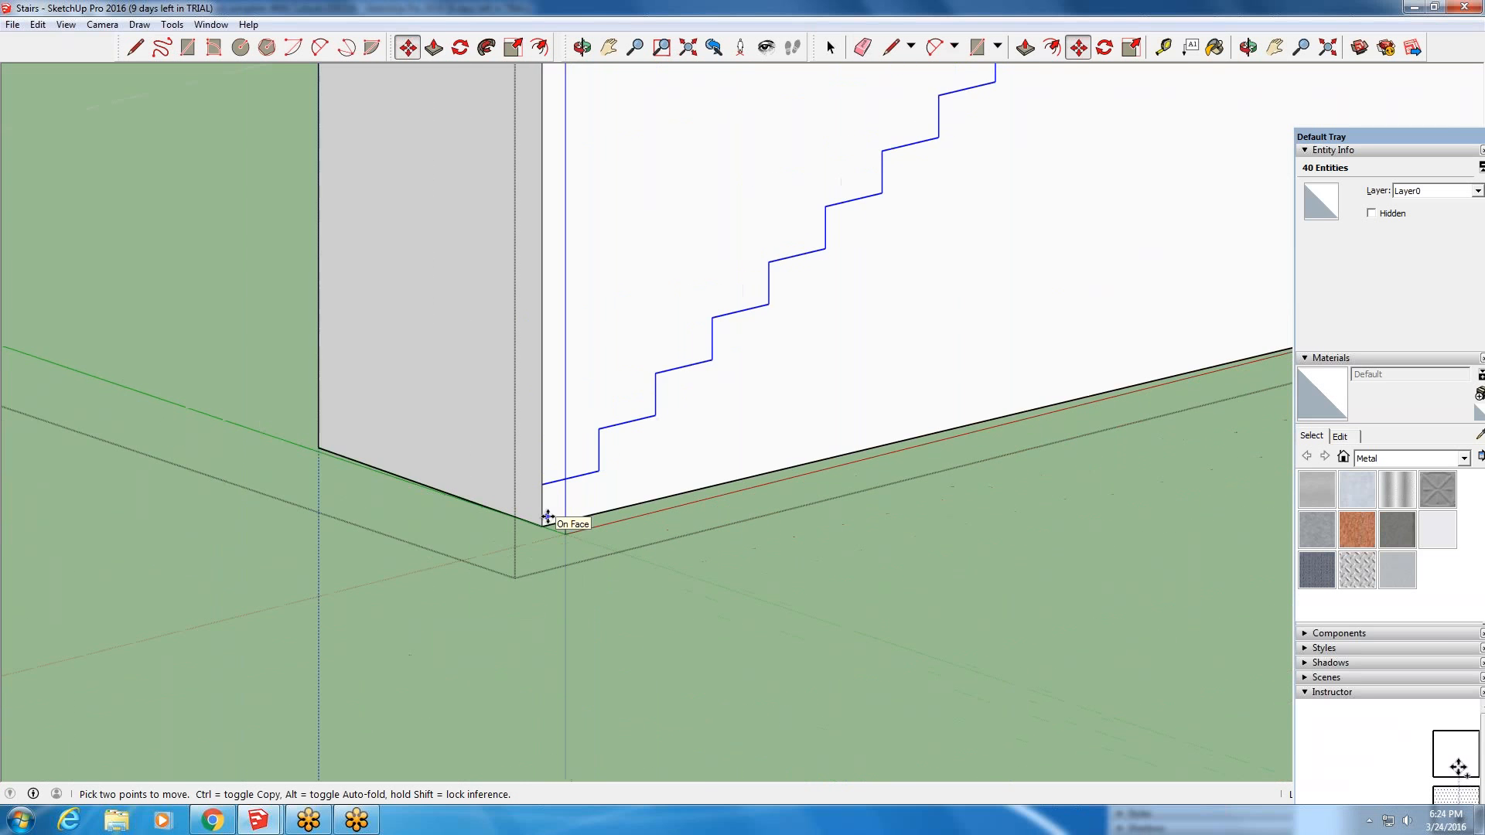
# - Select the block's large face to check whether the stair profile divides it
pyautogui.click(1274, 47)
pyautogui.moveTo(1135, 228); pyautogui.dragTo(1096, 335)
pyautogui.moveTo(1096, 335); pyautogui.dragTo(912, 403, button='middle')
pyautogui.scroll(4, 913, 402)
pyautogui.scroll(1, 819, 464)
pyautogui.moveTo(819, 464); pyautogui.dragTo(829, 439, button='middle')
pyautogui.click(407, 47)
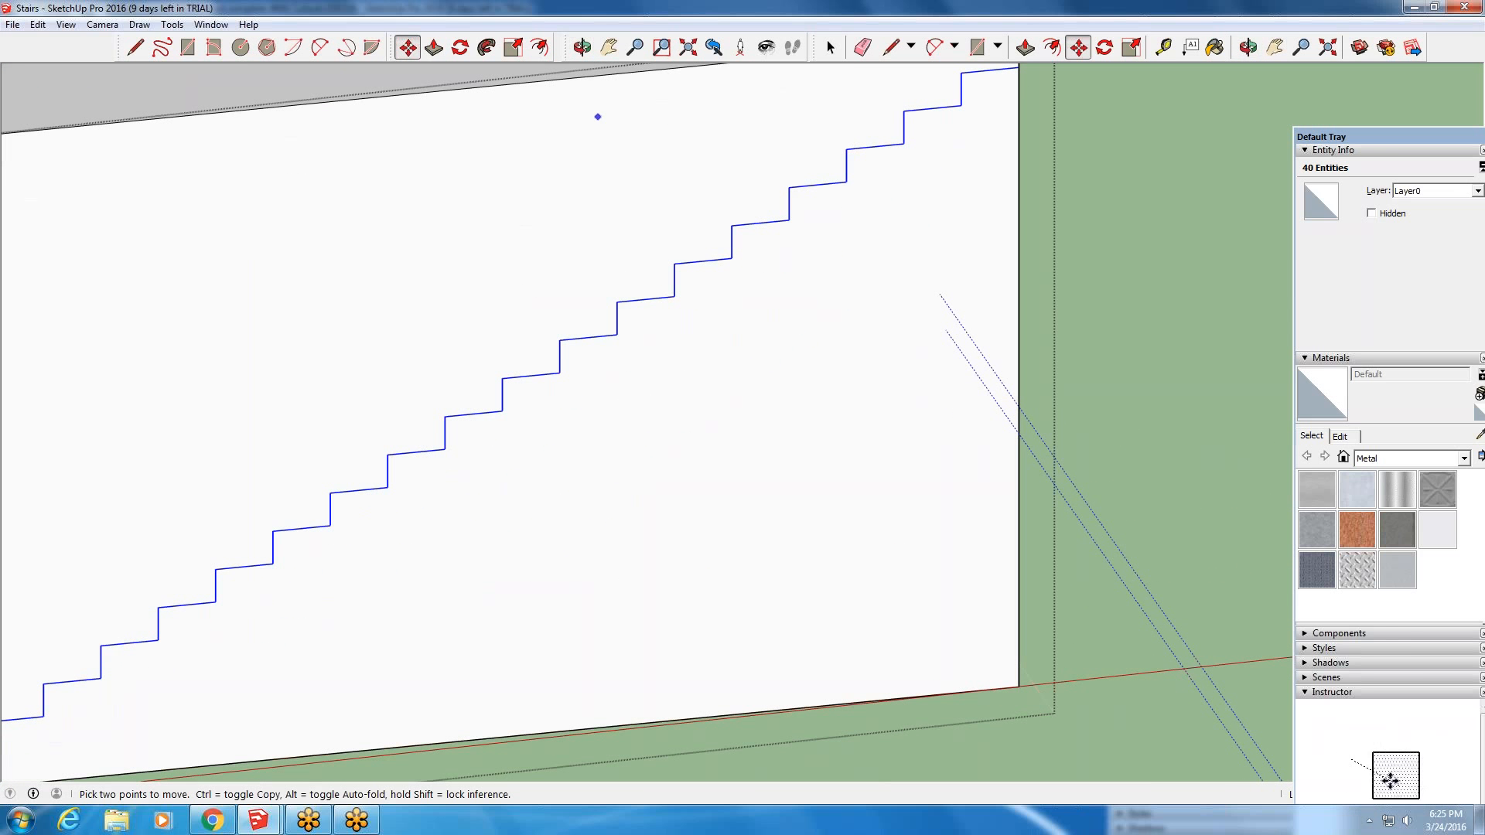
pyautogui.press('space')
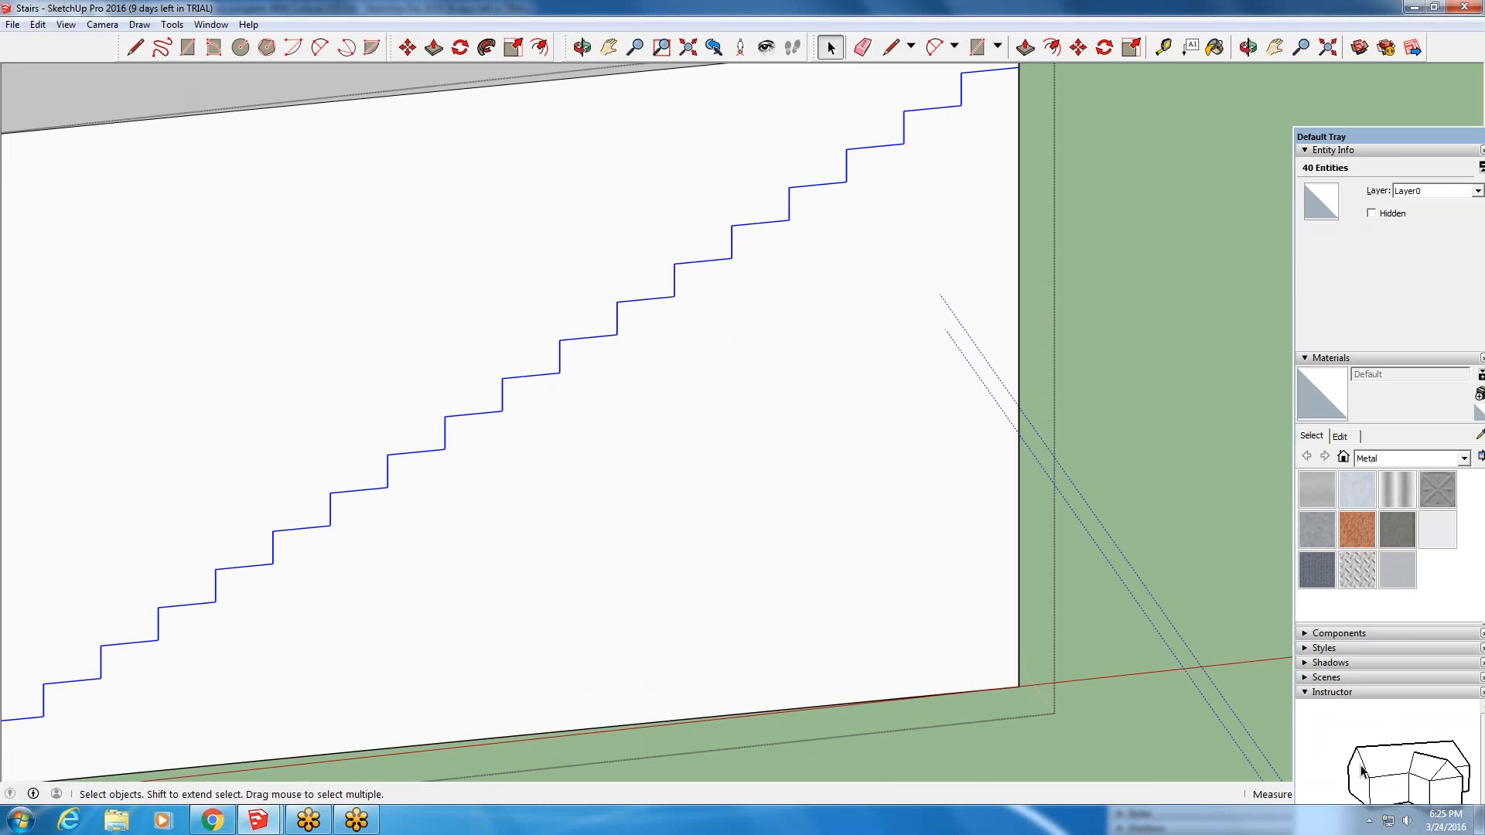
pyautogui.click(866, 306)
pyautogui.scroll(1, 1007, 77)
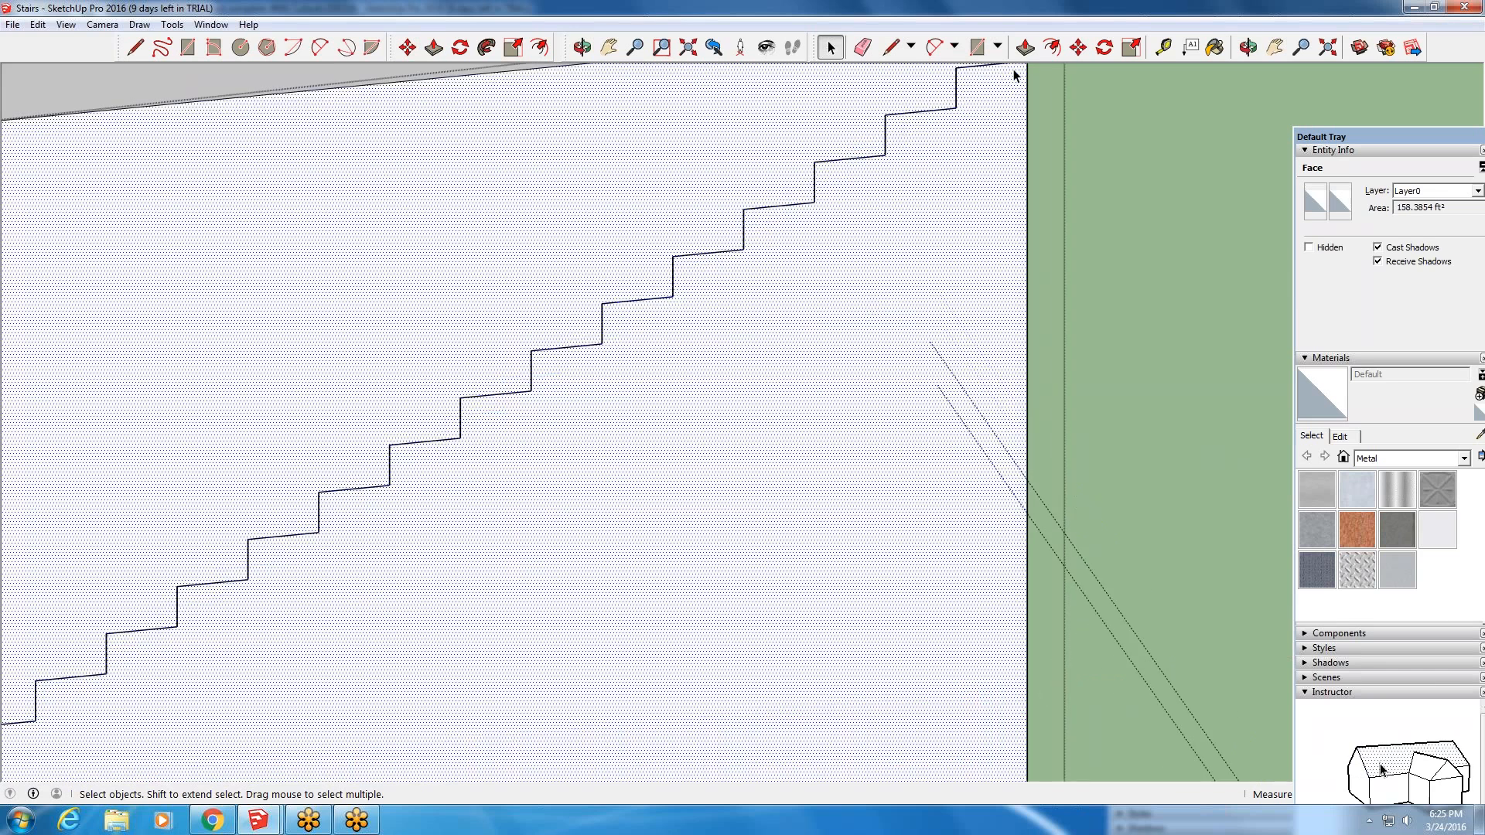
# - Draw a short line from the end of the last tread to the block's vertical side edge
pyautogui.moveTo(1016, 73); pyautogui.dragTo(634, 498, button='middle')
pyautogui.scroll(2, 630, 503)
pyautogui.scroll(4, 607, 600)
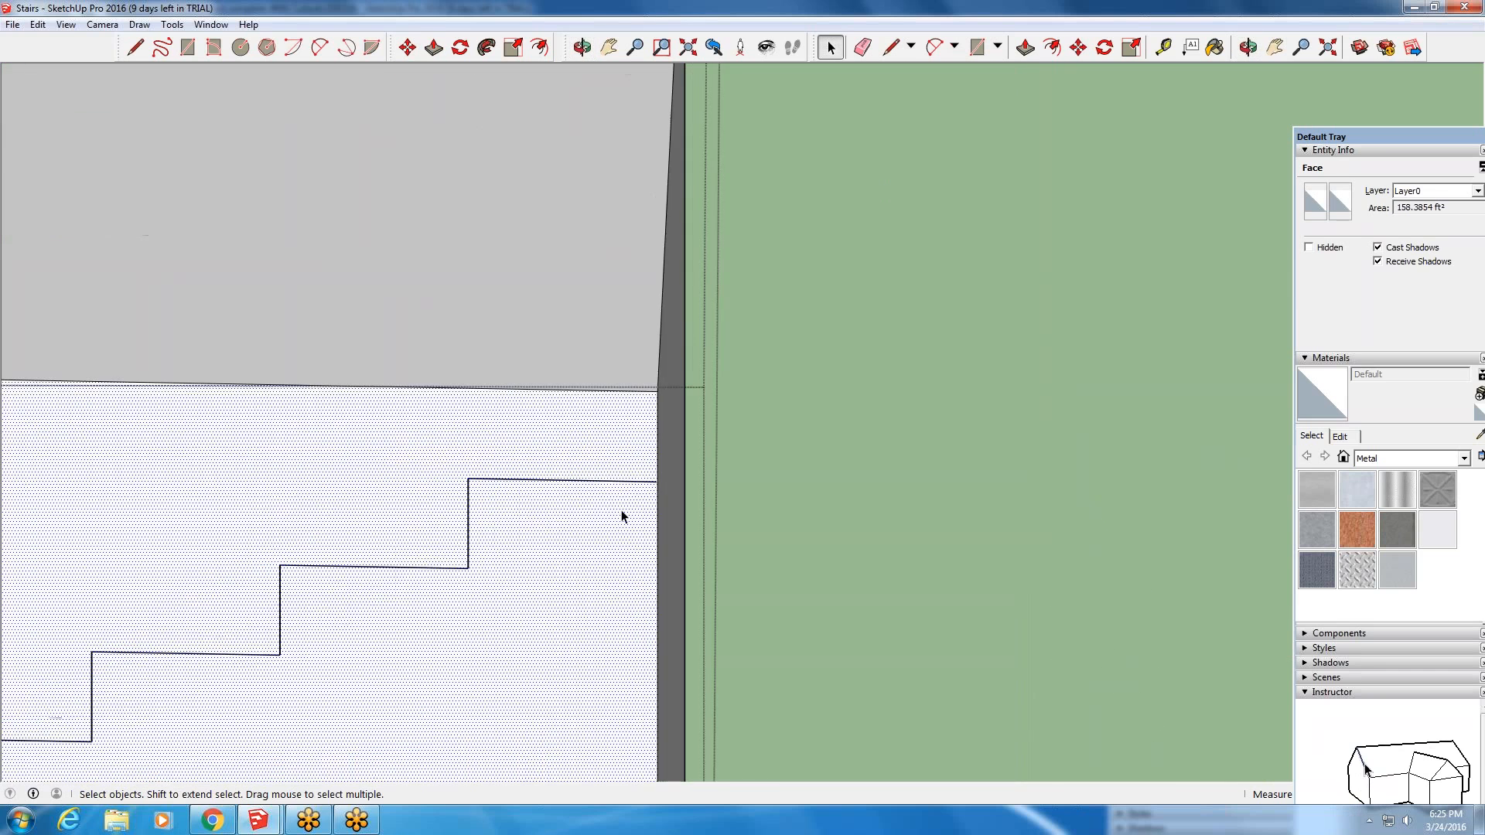
pyautogui.moveTo(700, 460); pyautogui.dragTo(683, 498, button='middle')
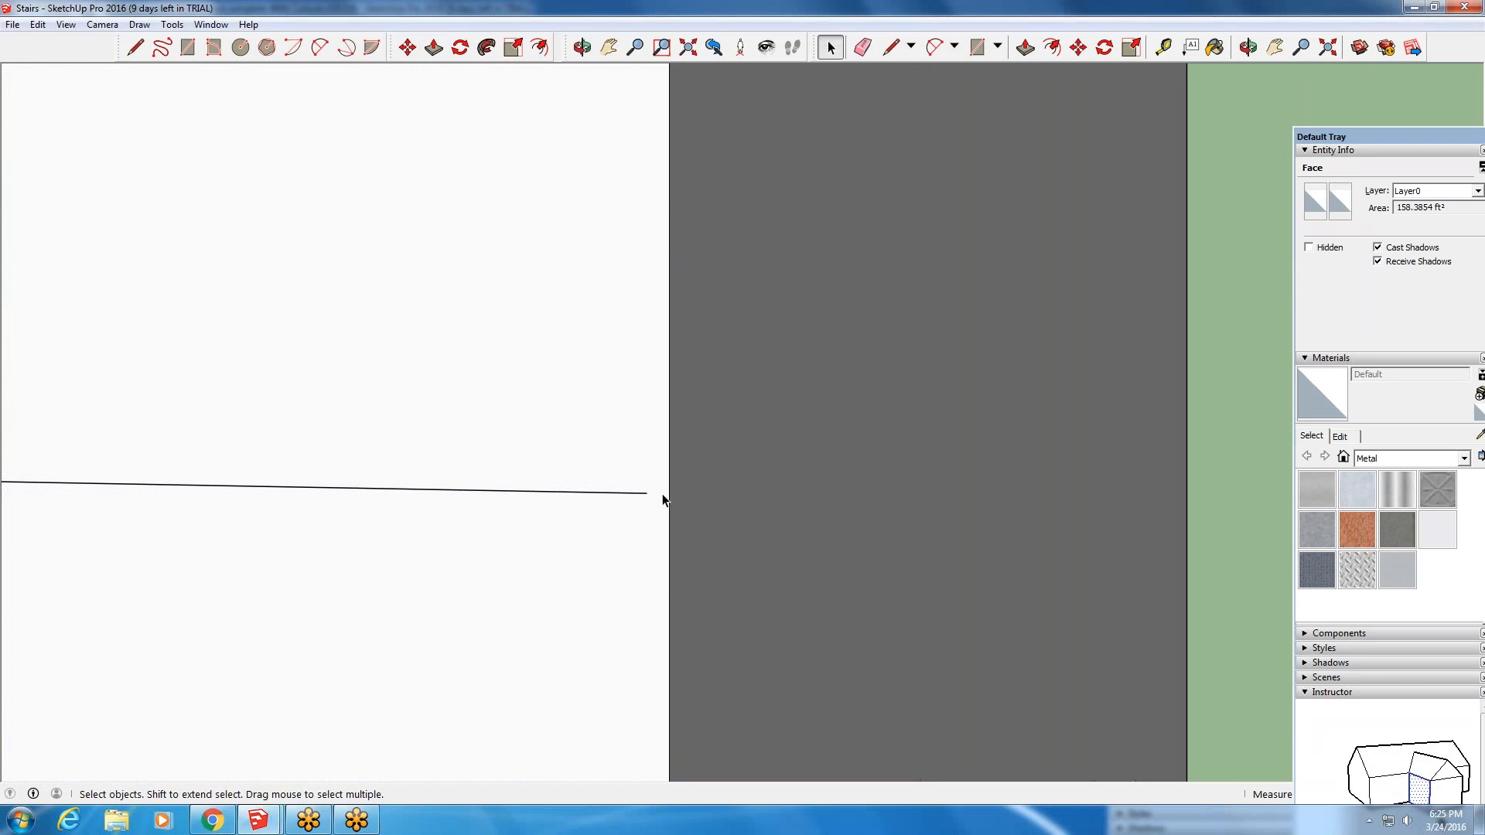
pyautogui.click(136, 49)
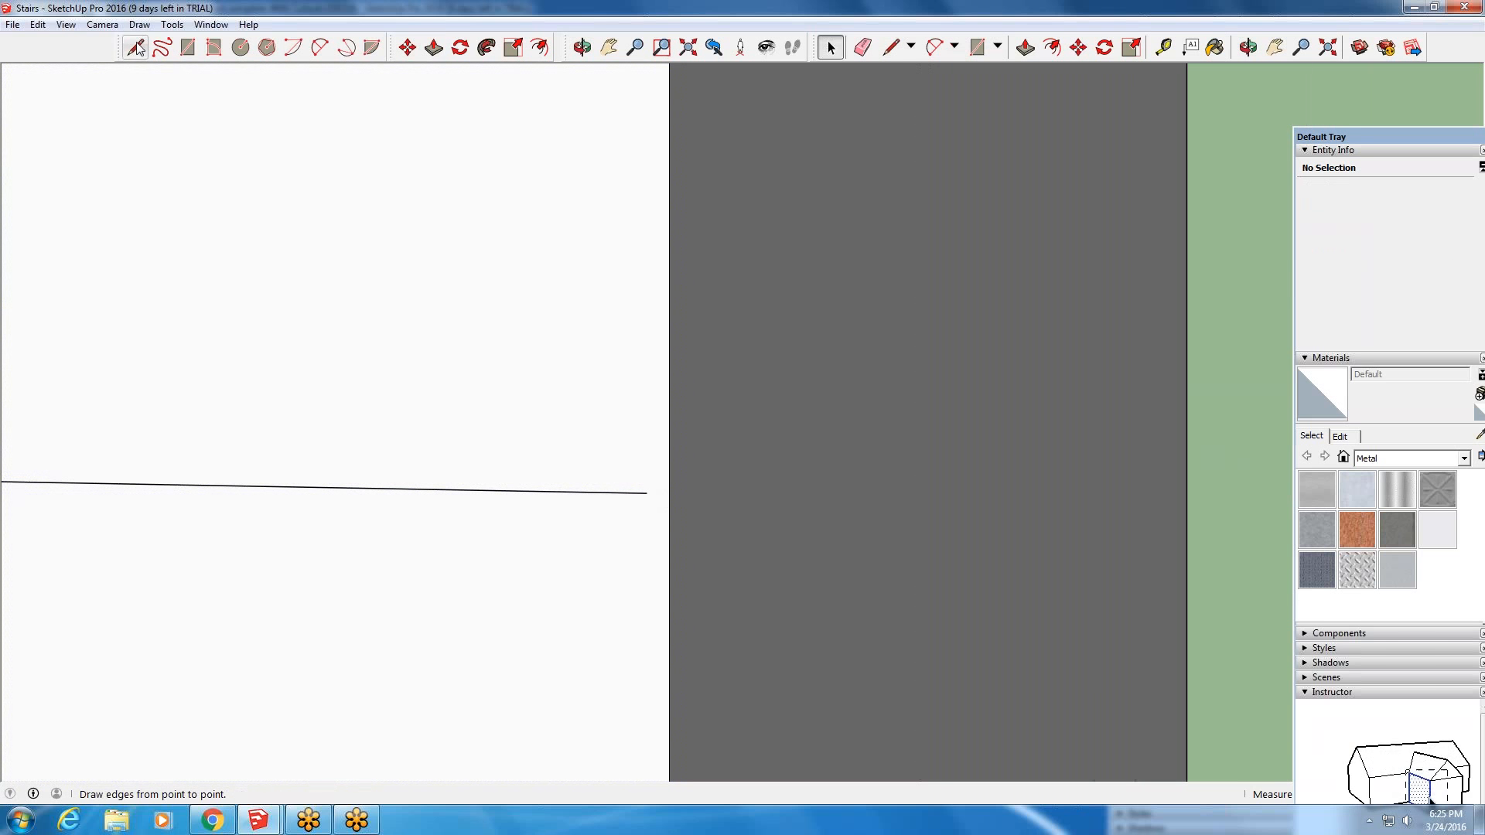
pyautogui.click(647, 493)
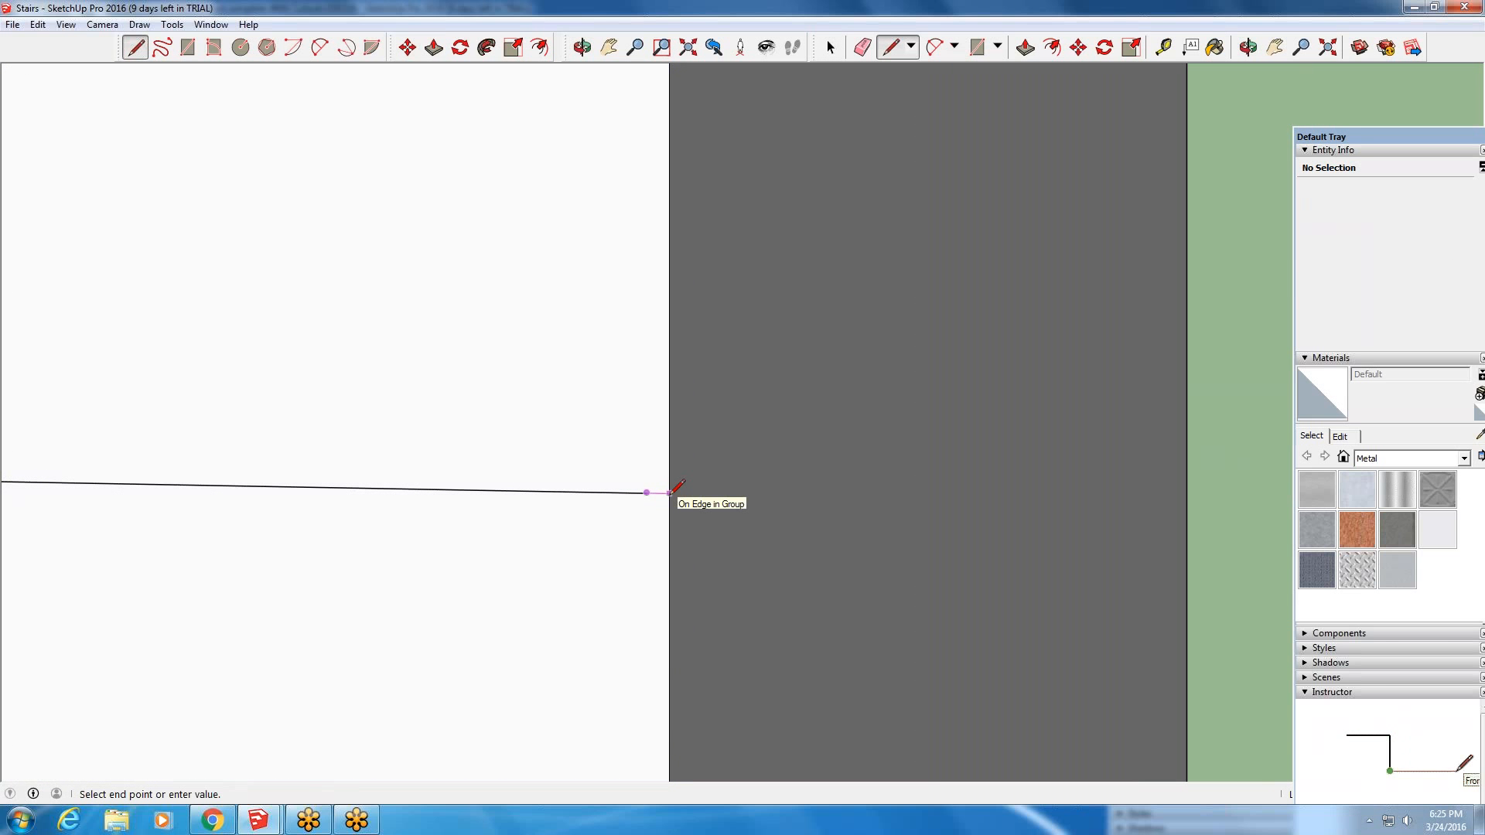
pyautogui.click(670, 493)
pyautogui.scroll(-6, 928, 375)
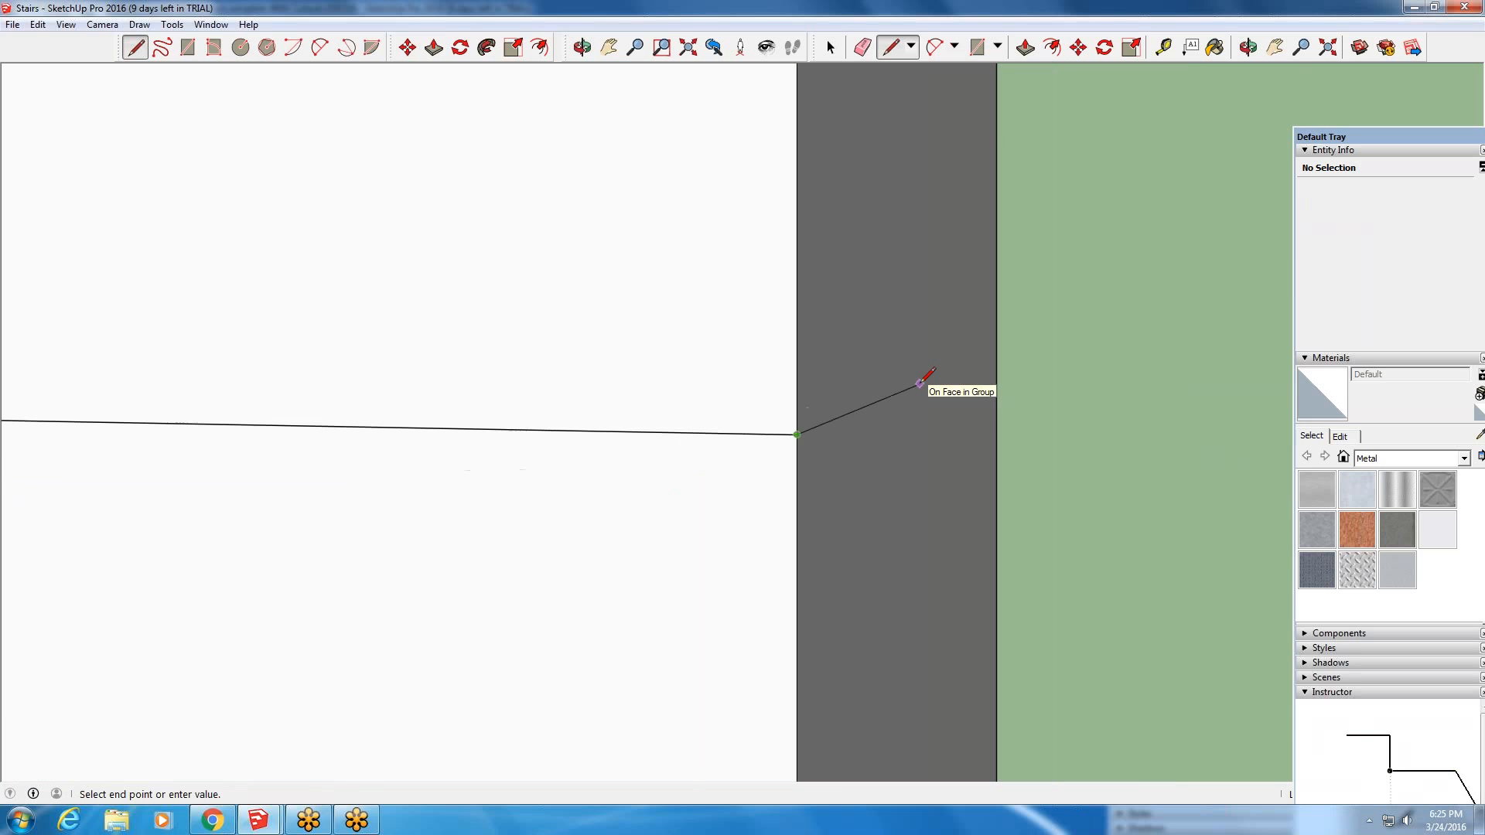
pyautogui.scroll(-5, 928, 378)
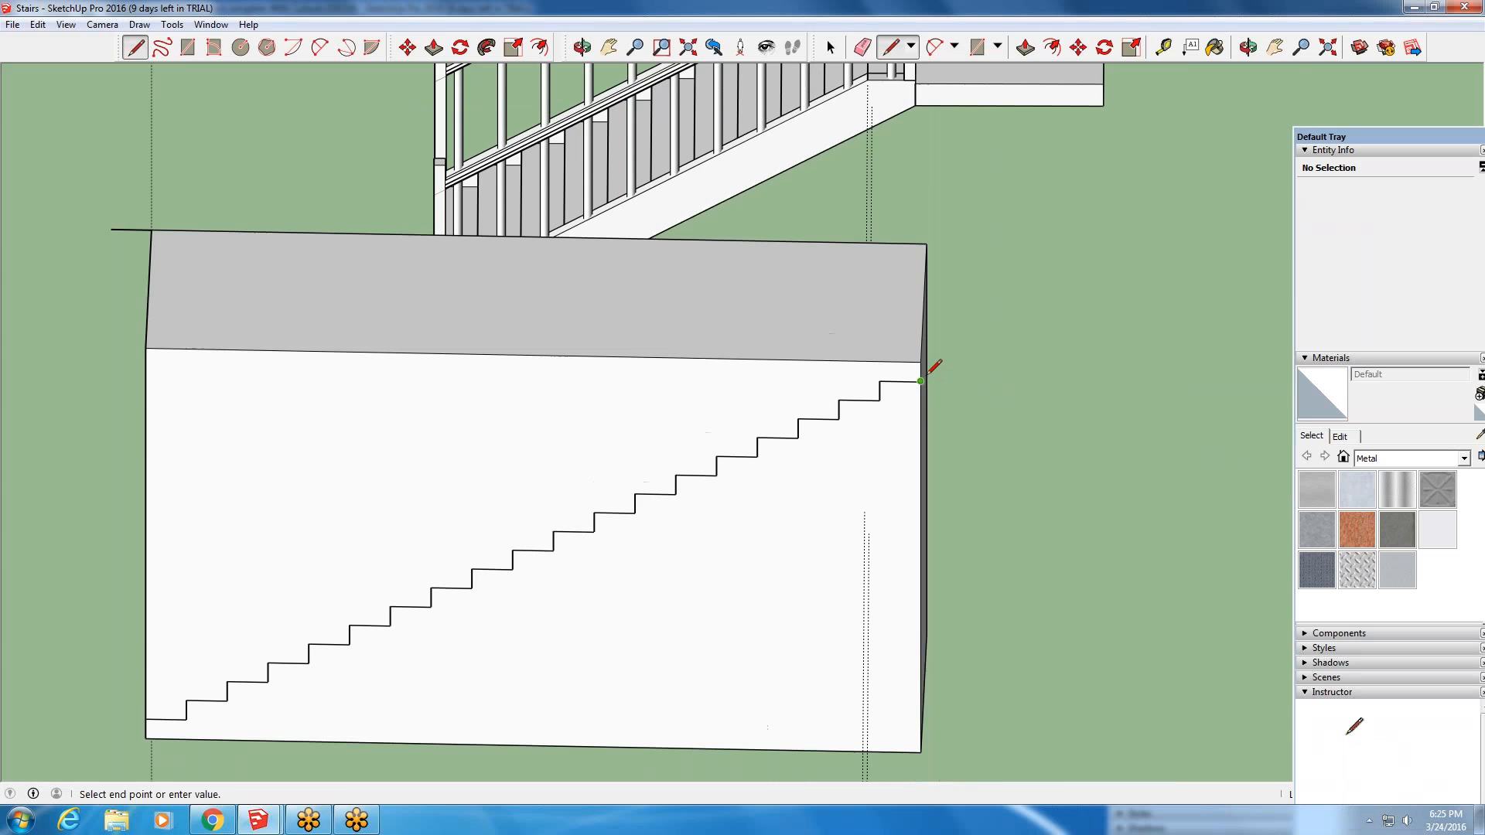
pyautogui.scroll(3, 861, 498)
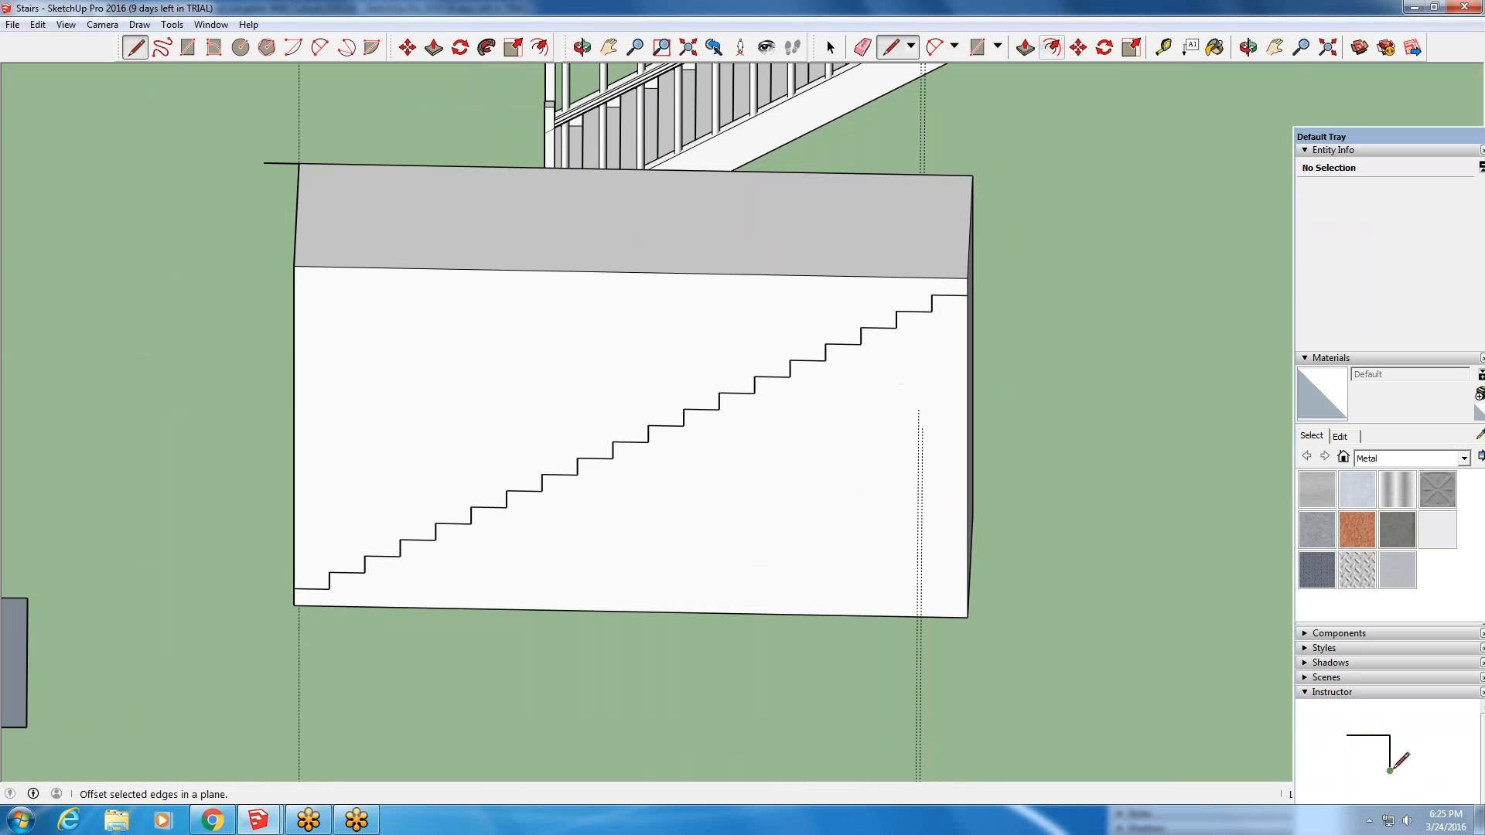
# - Reopen the block's group and select the face below the stair profile to check whether it is split
pyautogui.click(831, 48)
pyautogui.click(843, 402)
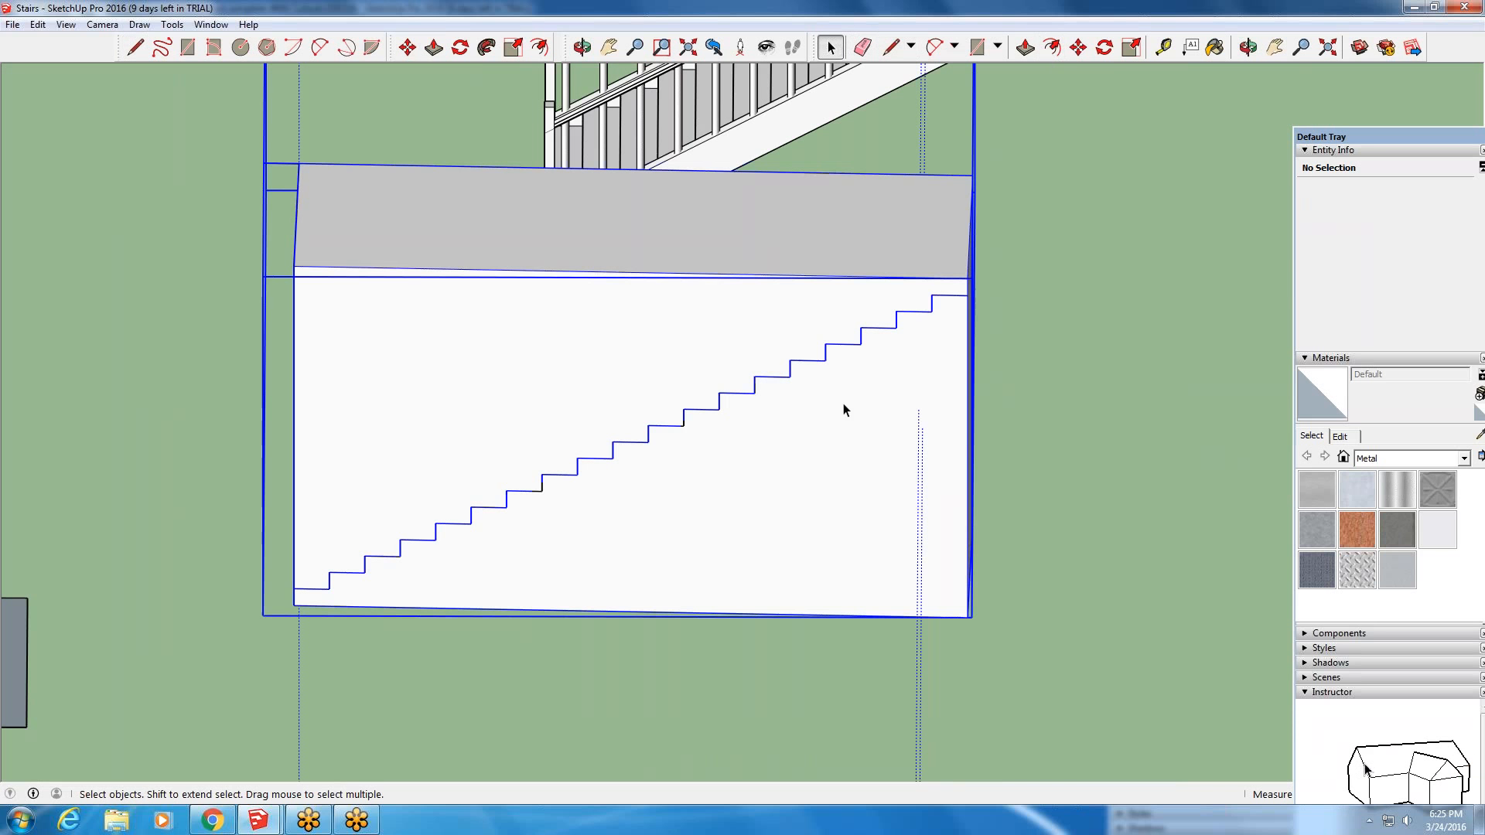
pyautogui.doubleClick(843, 422)
pyautogui.tripleClick(843, 422)
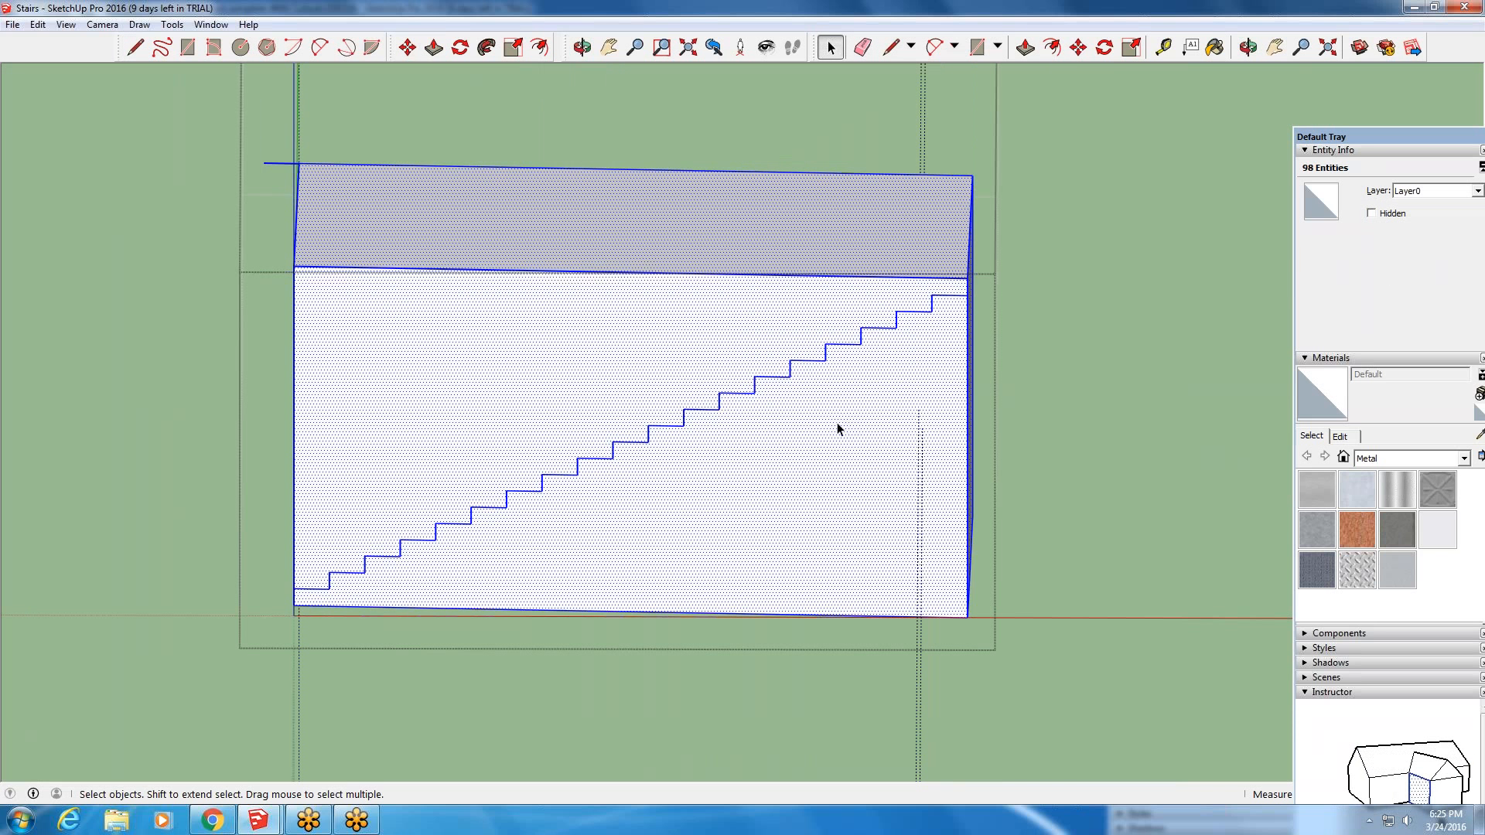
pyautogui.press('Escape')
pyautogui.click(800, 416)
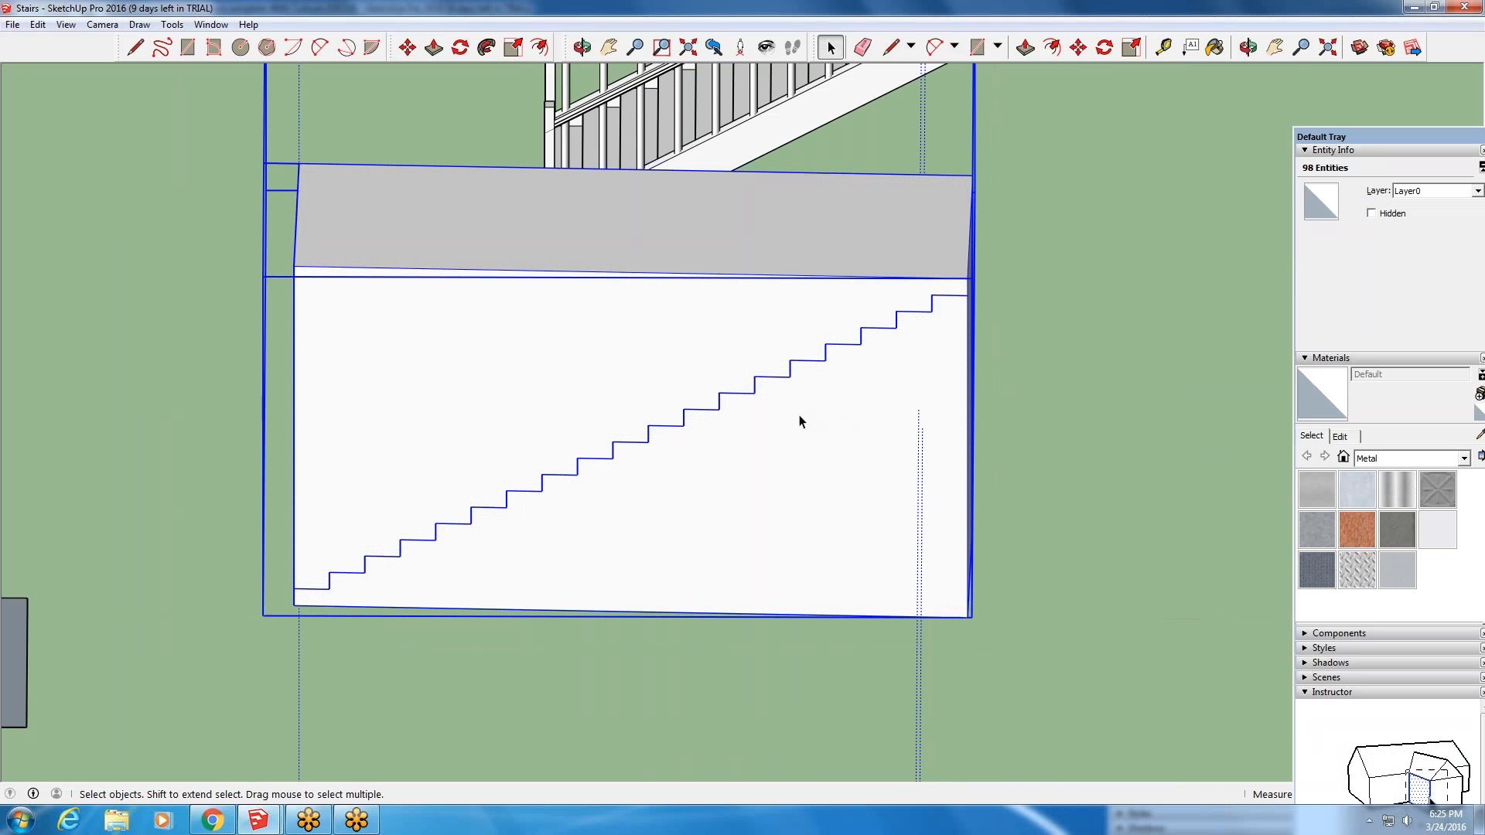
pyautogui.doubleClick(760, 392)
pyautogui.click(762, 386)
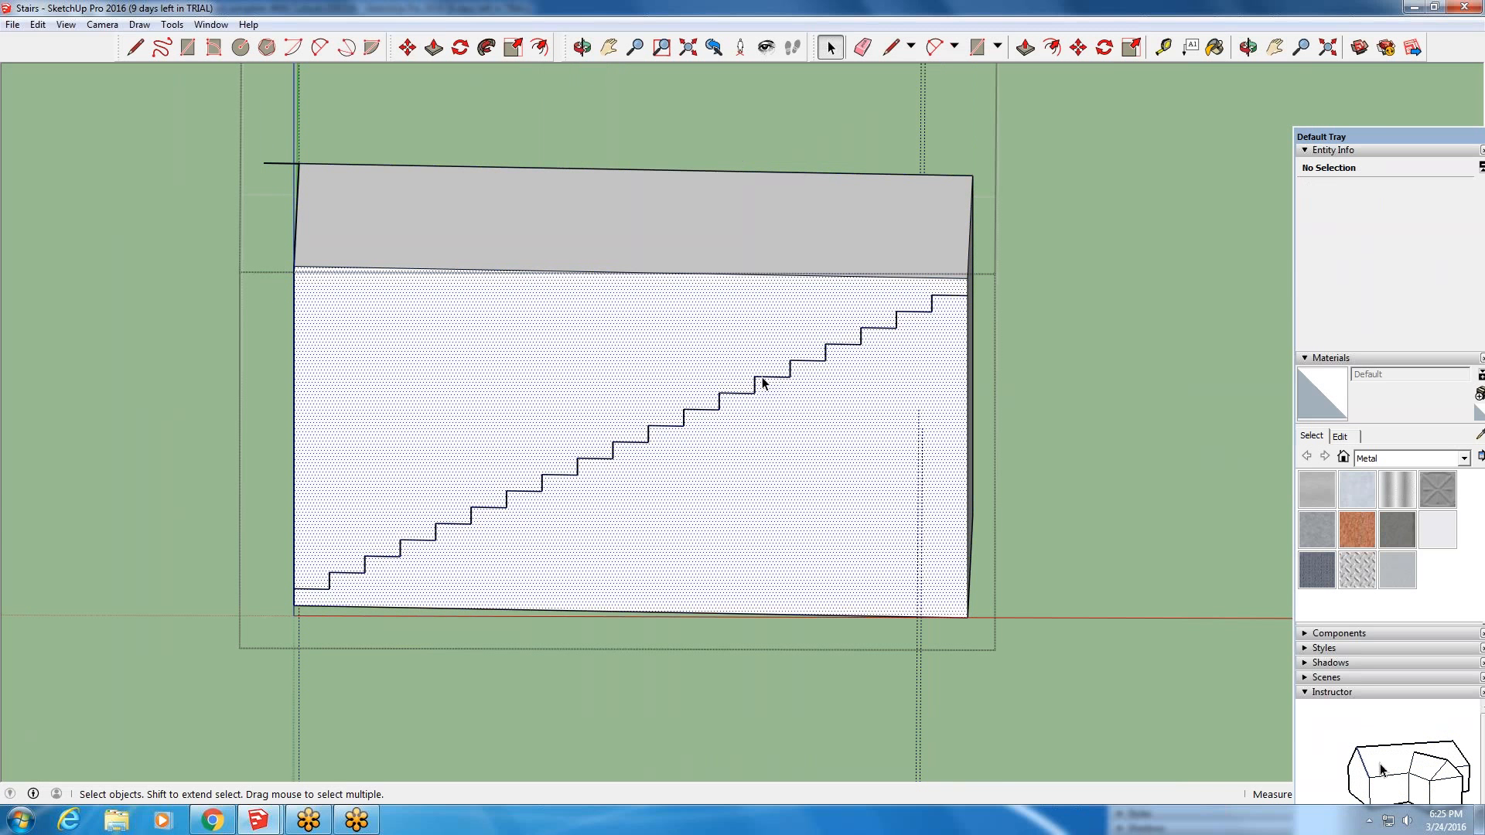
pyautogui.click(762, 378)
pyautogui.click(777, 441)
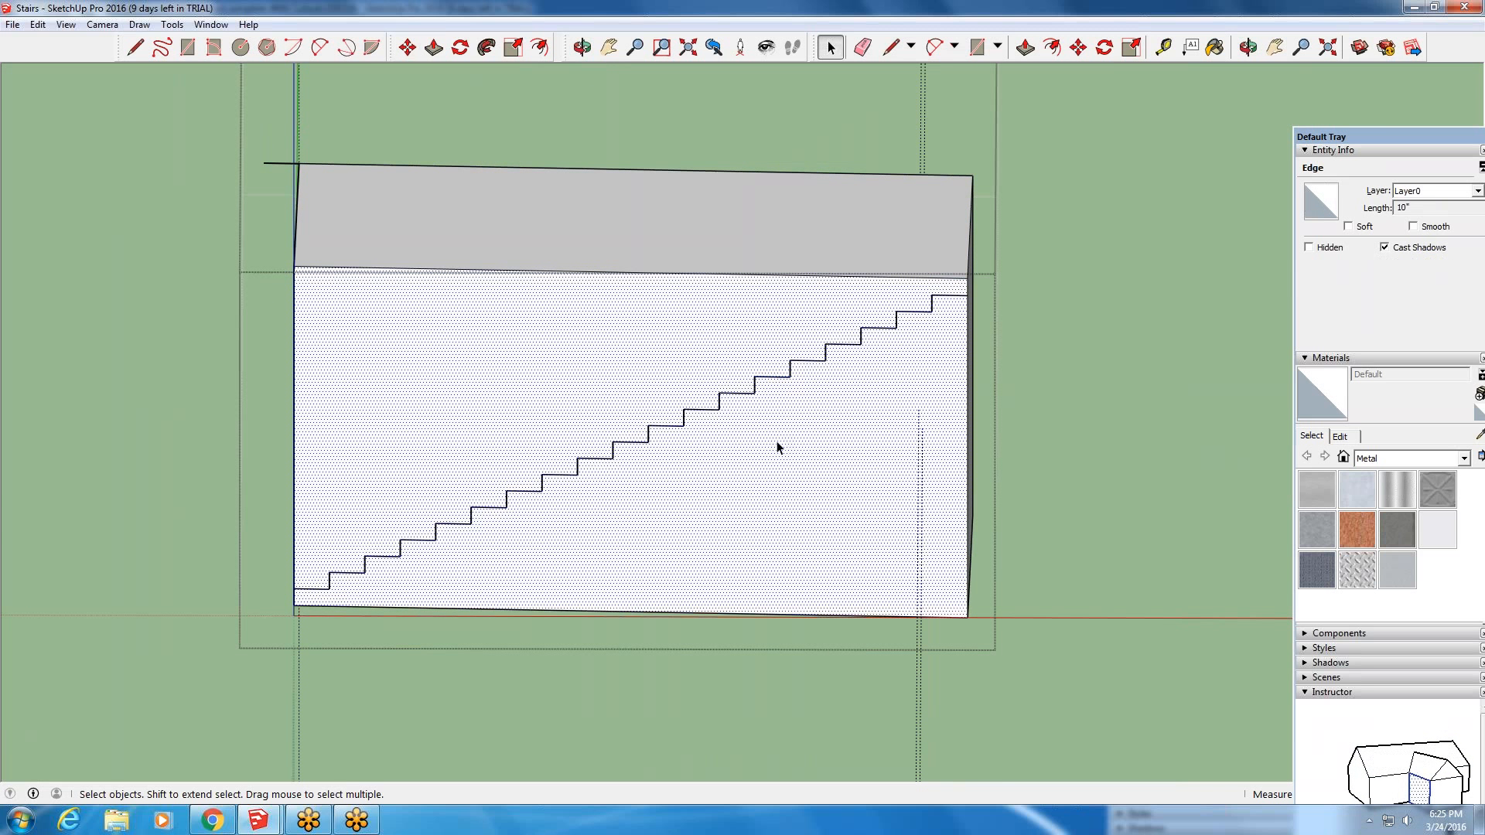
# - Select the lowest tread line and examine up close where it meets the block's vertical edge
pyautogui.moveTo(691, 461); pyautogui.dragTo(434, 640, button='middle')
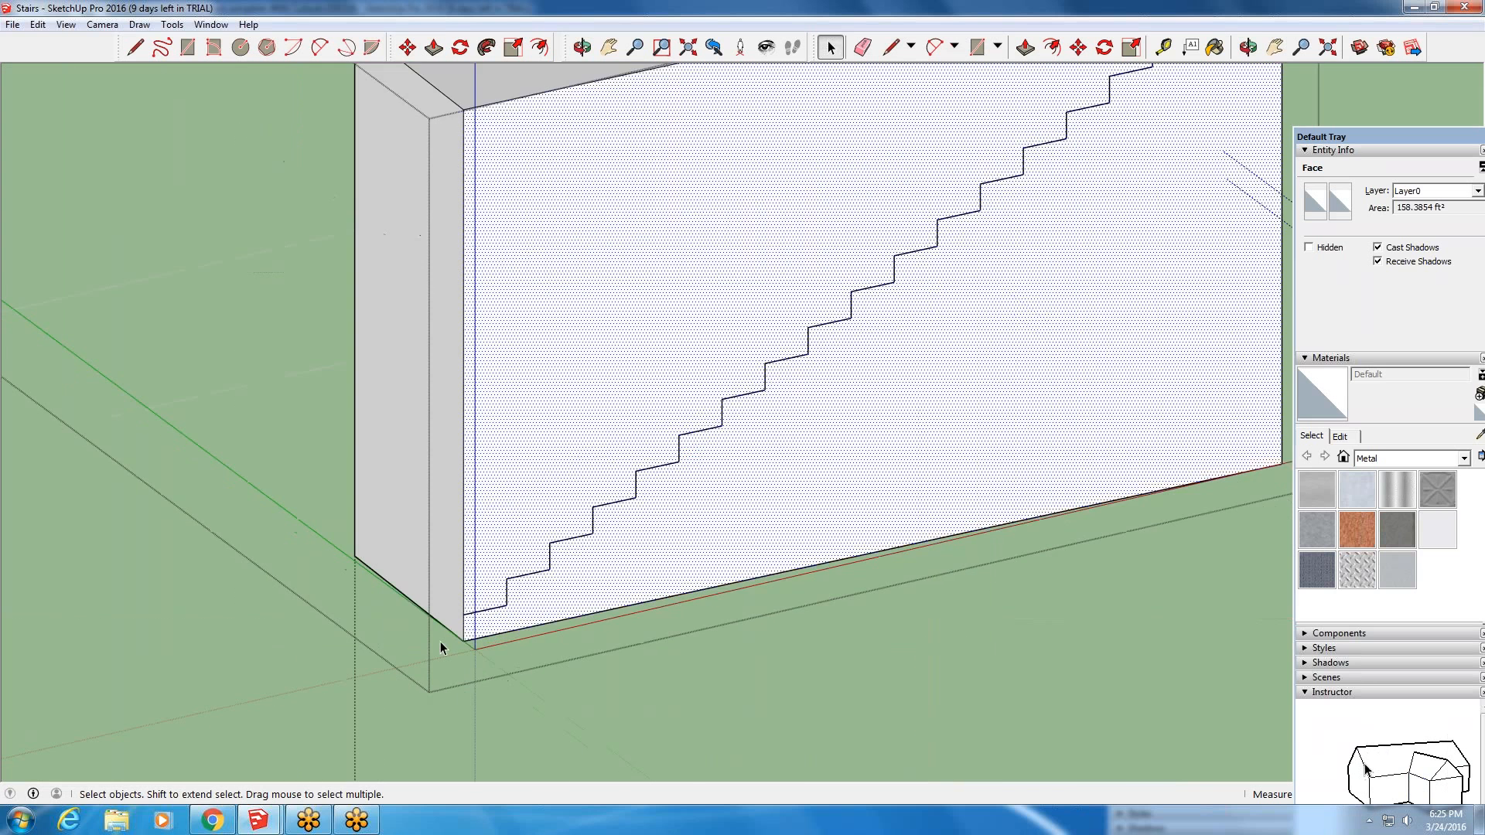
pyautogui.scroll(3, 441, 640)
pyautogui.scroll(6, 517, 563)
pyautogui.scroll(2, 522, 565)
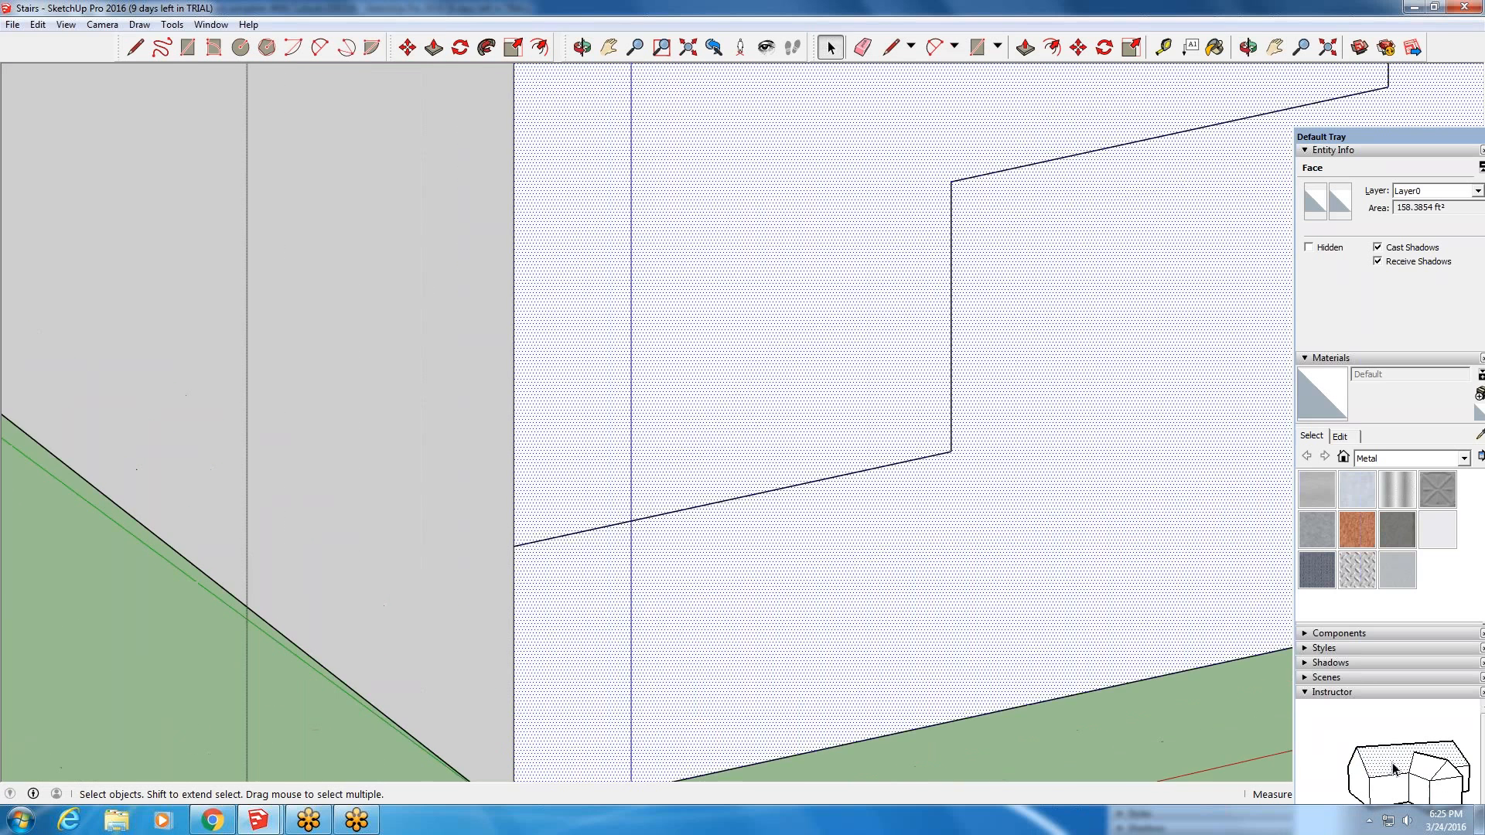
pyautogui.moveTo(522, 565); pyautogui.dragTo(632, 522, button='middle')
pyautogui.click(635, 525)
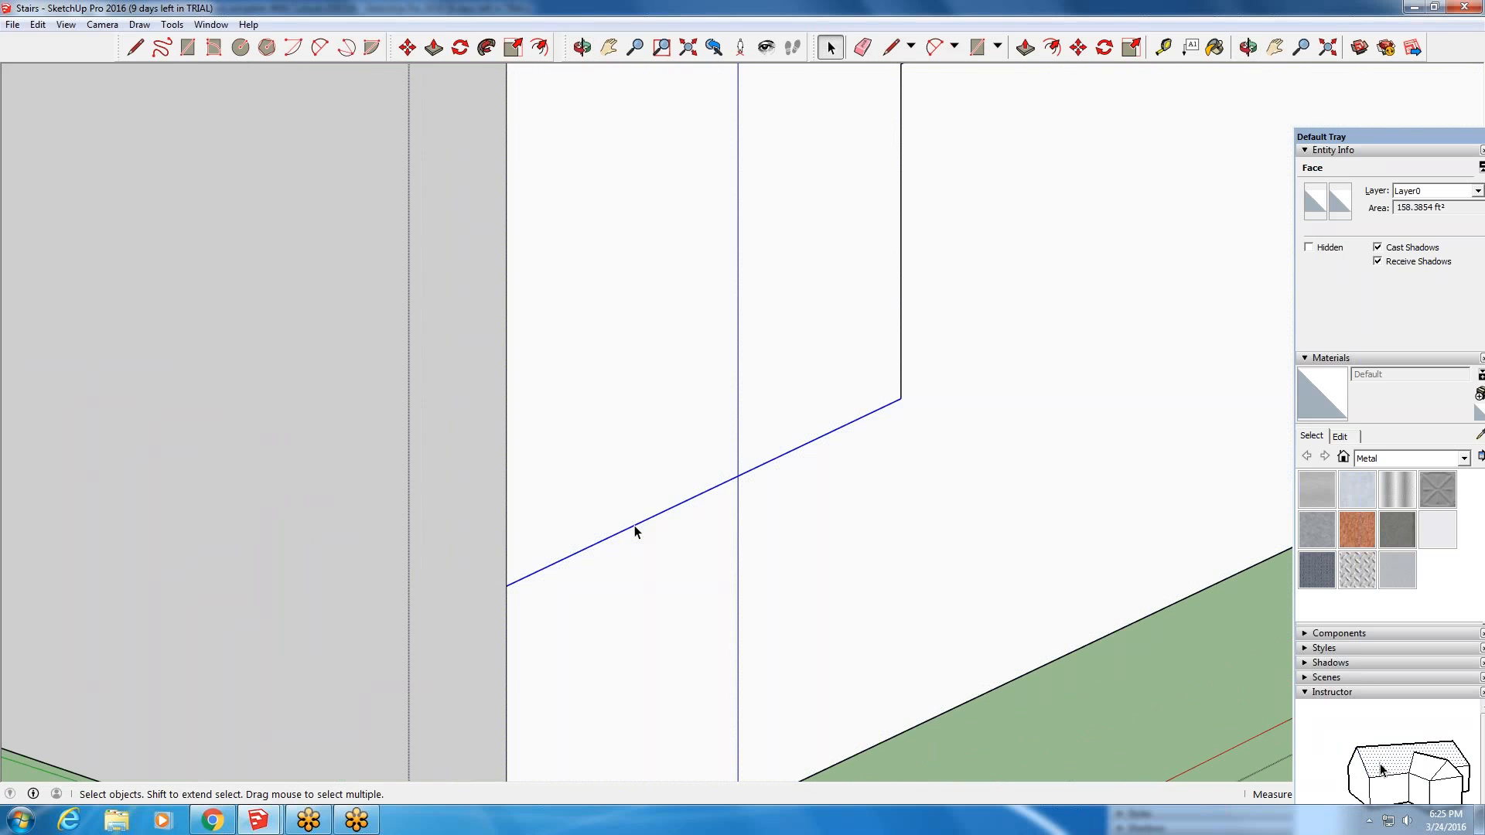
pyautogui.scroll(2, 533, 587)
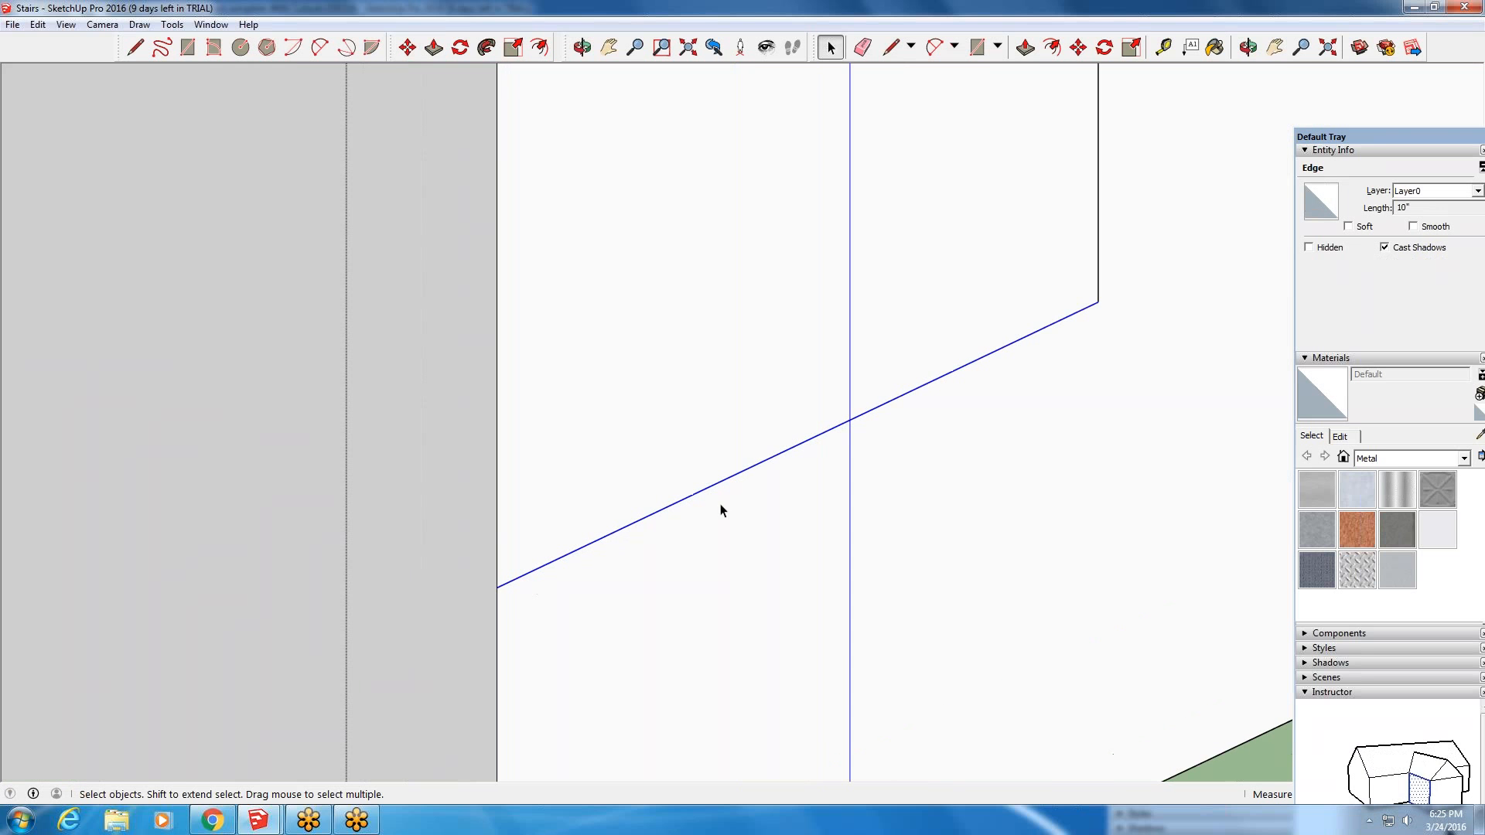
# - Examine the lowest tread's end up close and the whole block, reopening its group to check whether the profile splits the face
pyautogui.moveTo(720, 510); pyautogui.dragTo(1063, 467, button='middle')
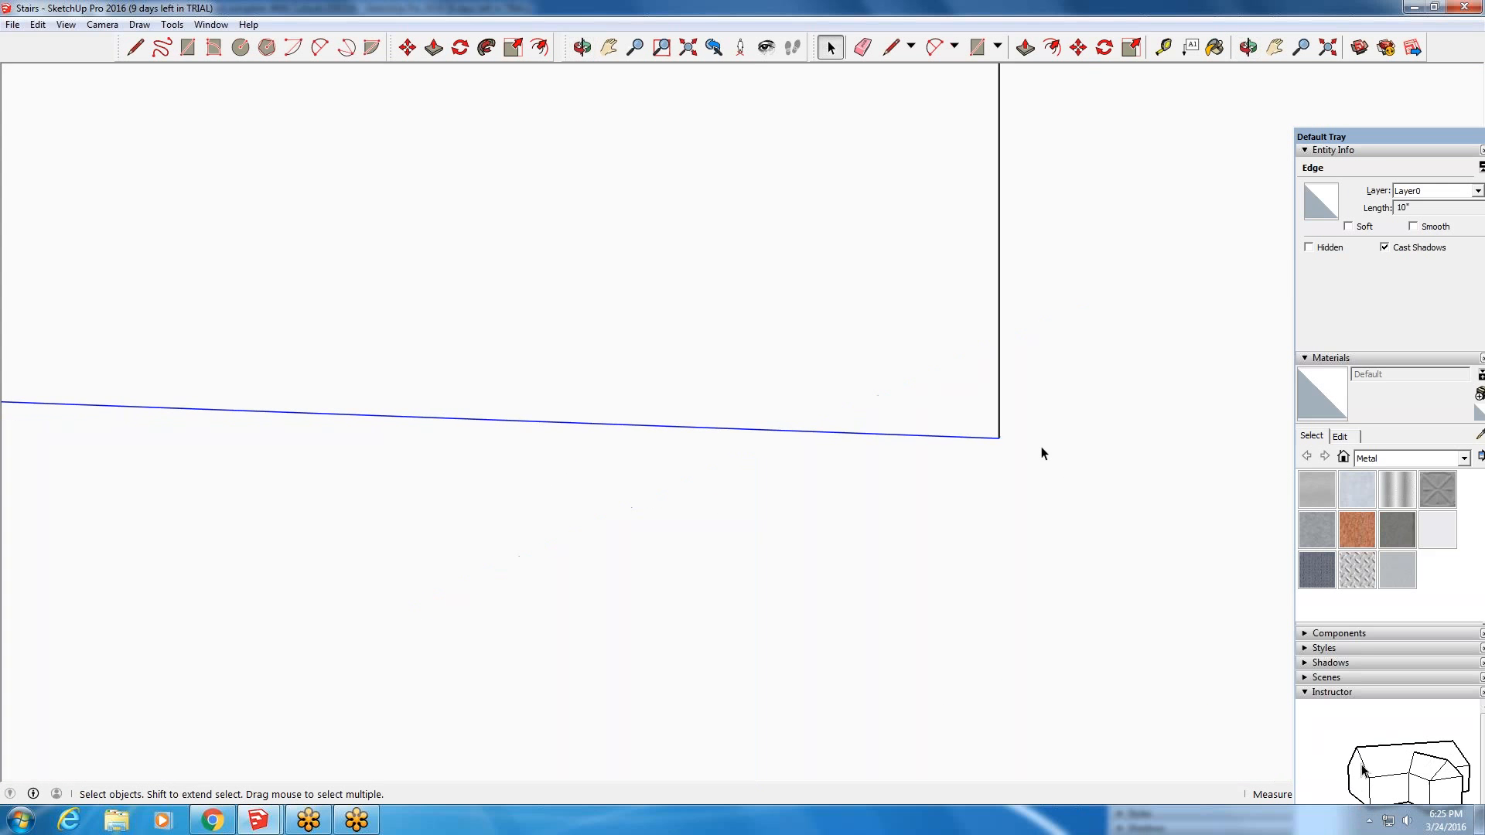
pyautogui.scroll(-3, 996, 437)
pyautogui.scroll(-5, 755, 457)
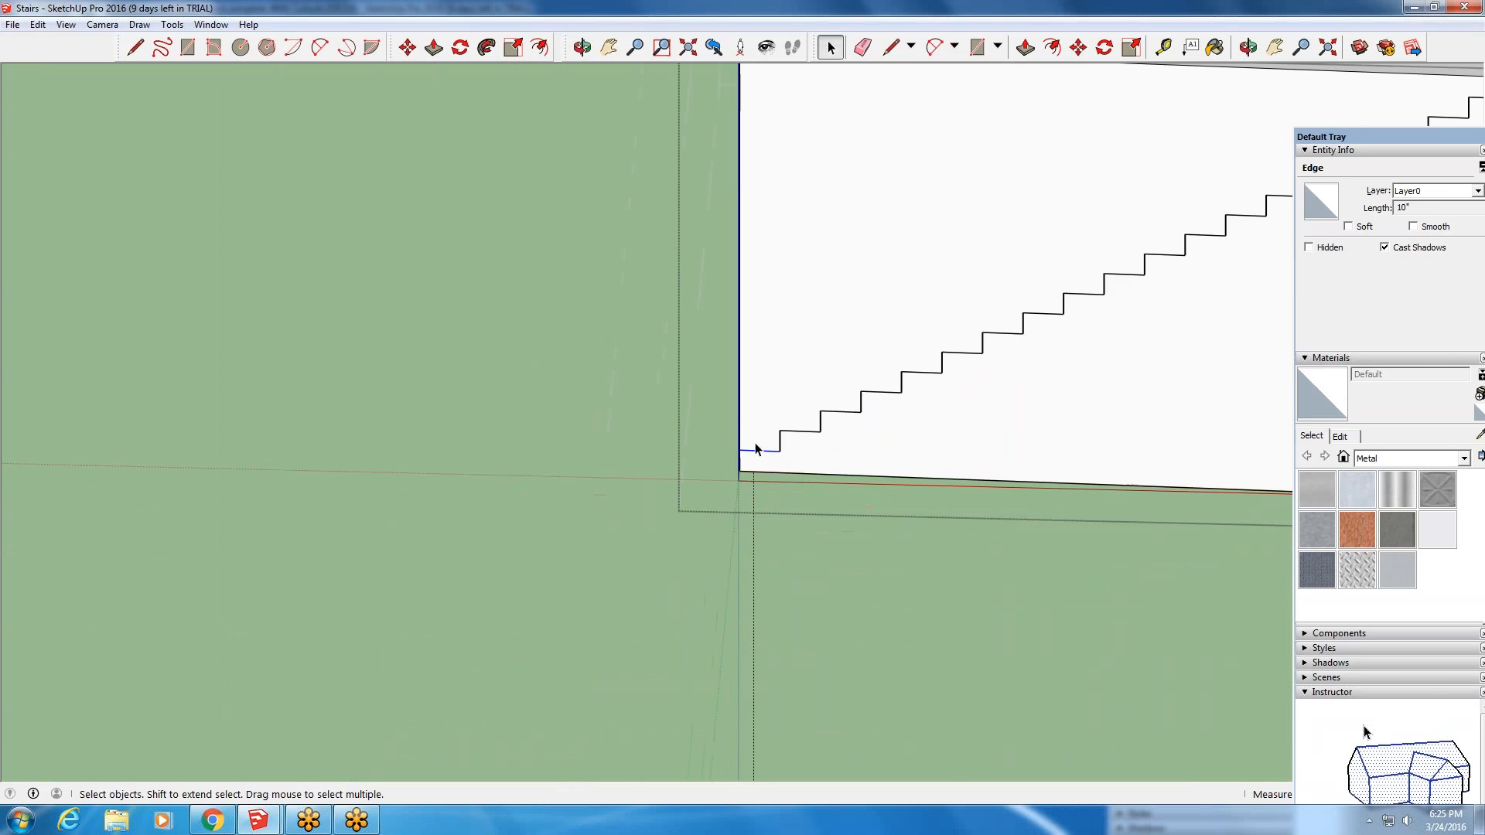
pyautogui.scroll(-3, 755, 459)
pyautogui.scroll(5, 1050, 434)
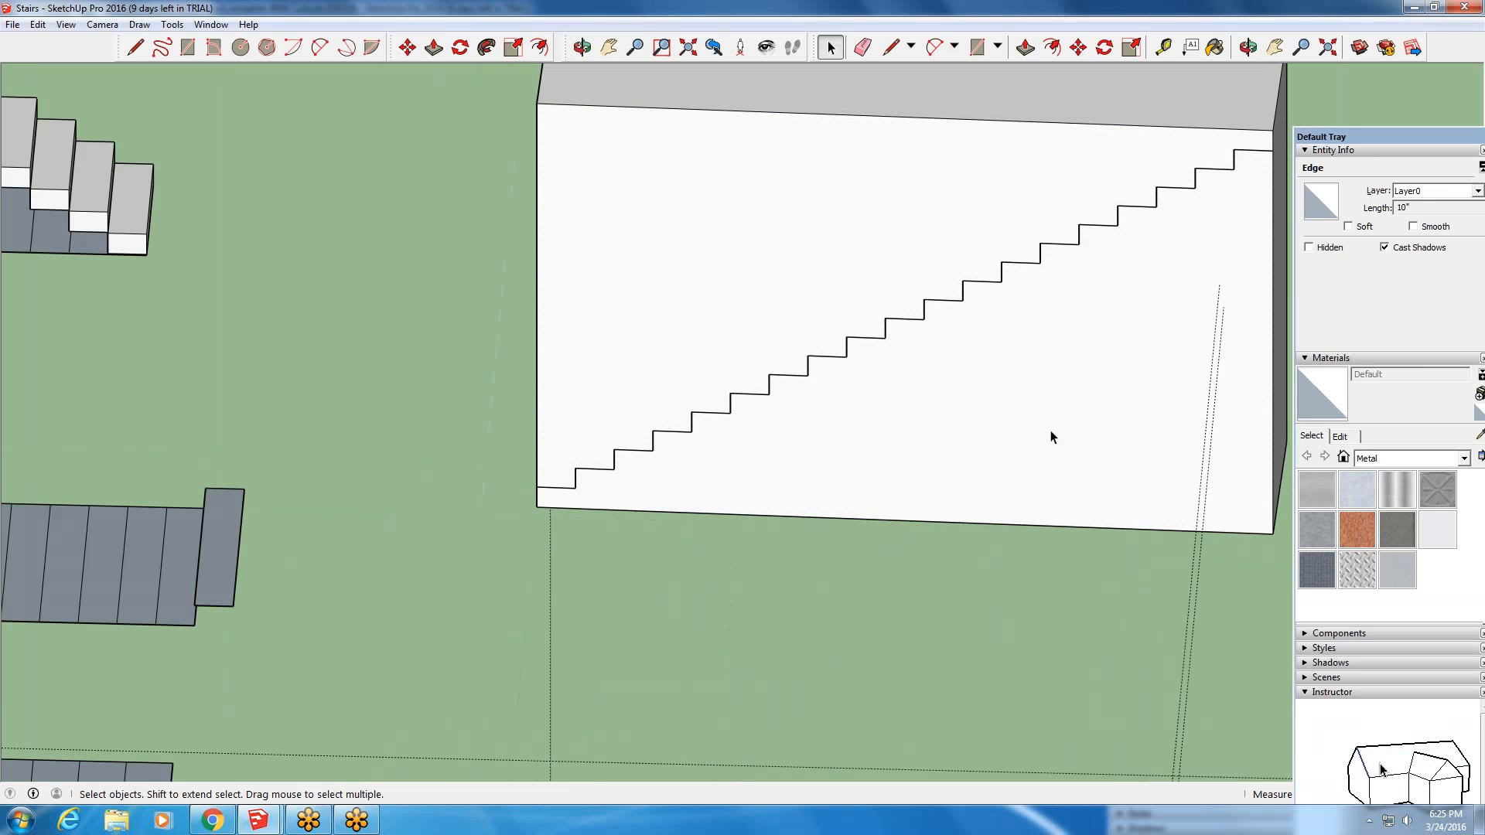
pyautogui.click(1053, 410)
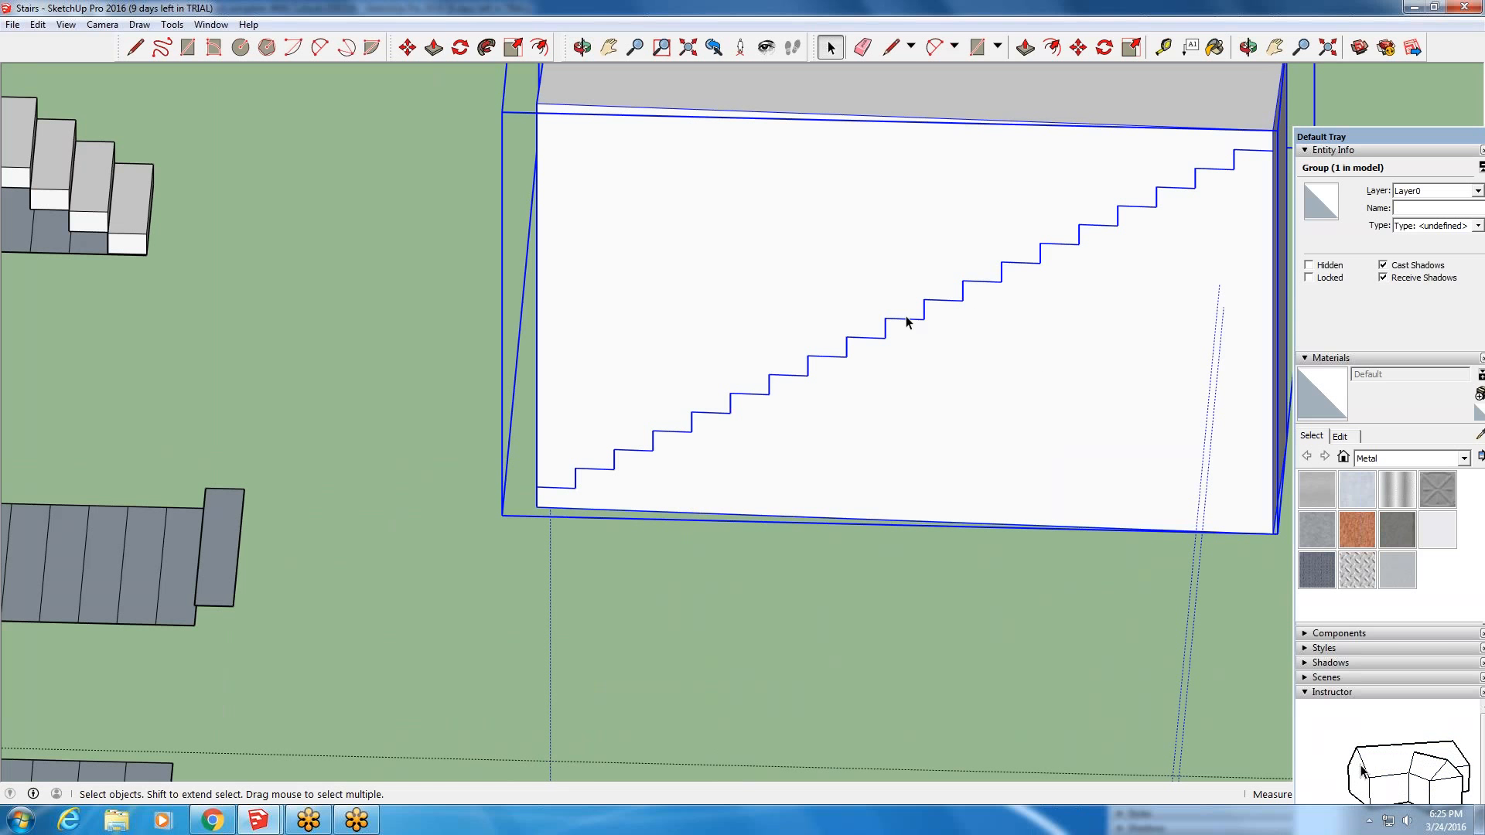
pyautogui.keyDown('shift'); pyautogui.click(957, 439); pyautogui.keyUp('shift')
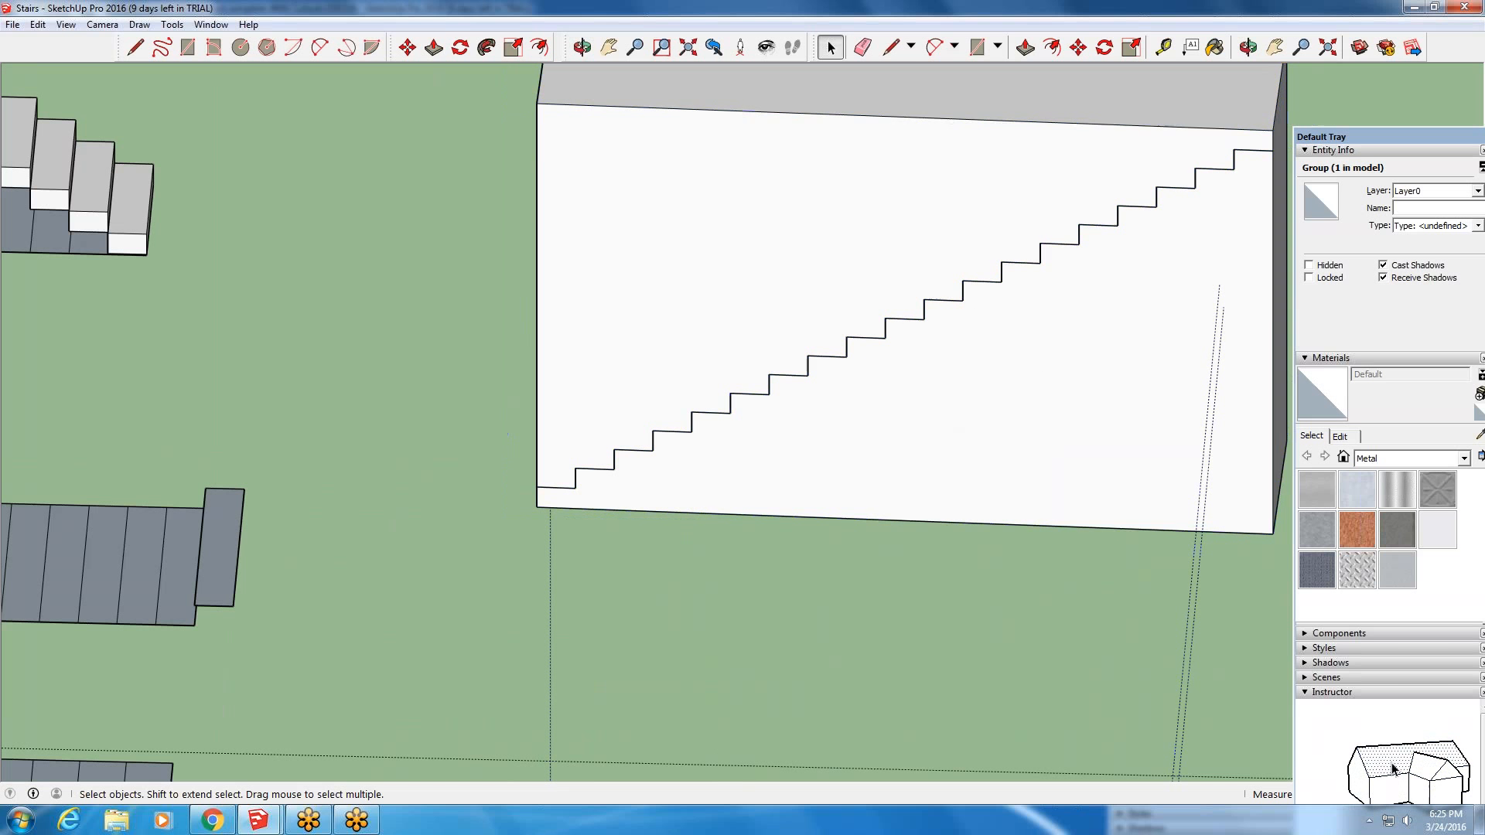
pyautogui.keyDown('shift'); pyautogui.click(957, 439); pyautogui.keyUp('shift')
pyautogui.keyDown('shift'); pyautogui.doubleClick(958, 439); pyautogui.keyUp('shift')
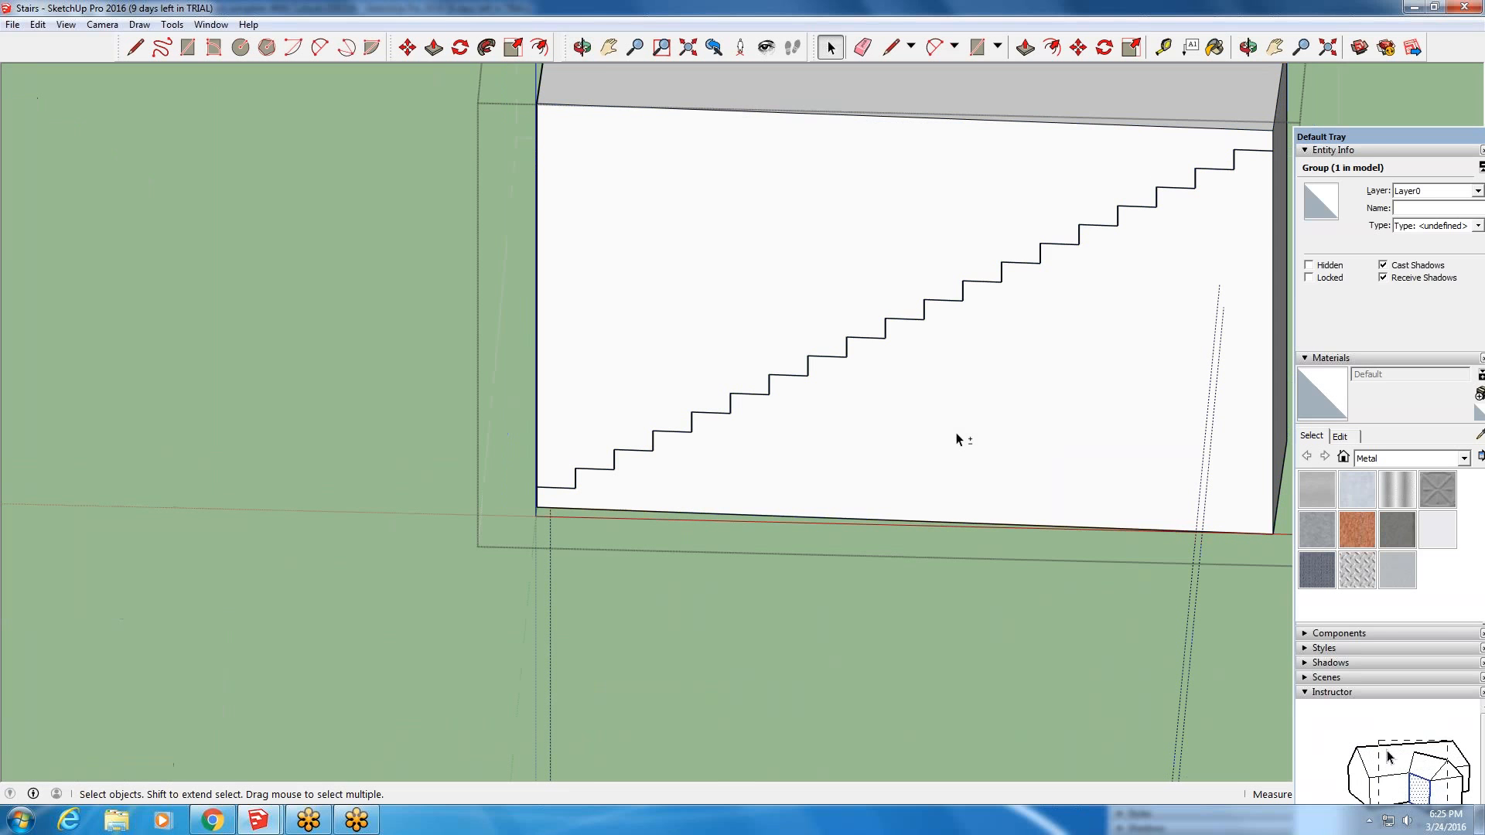
pyautogui.tripleClick(957, 439)
pyautogui.press('Escape')
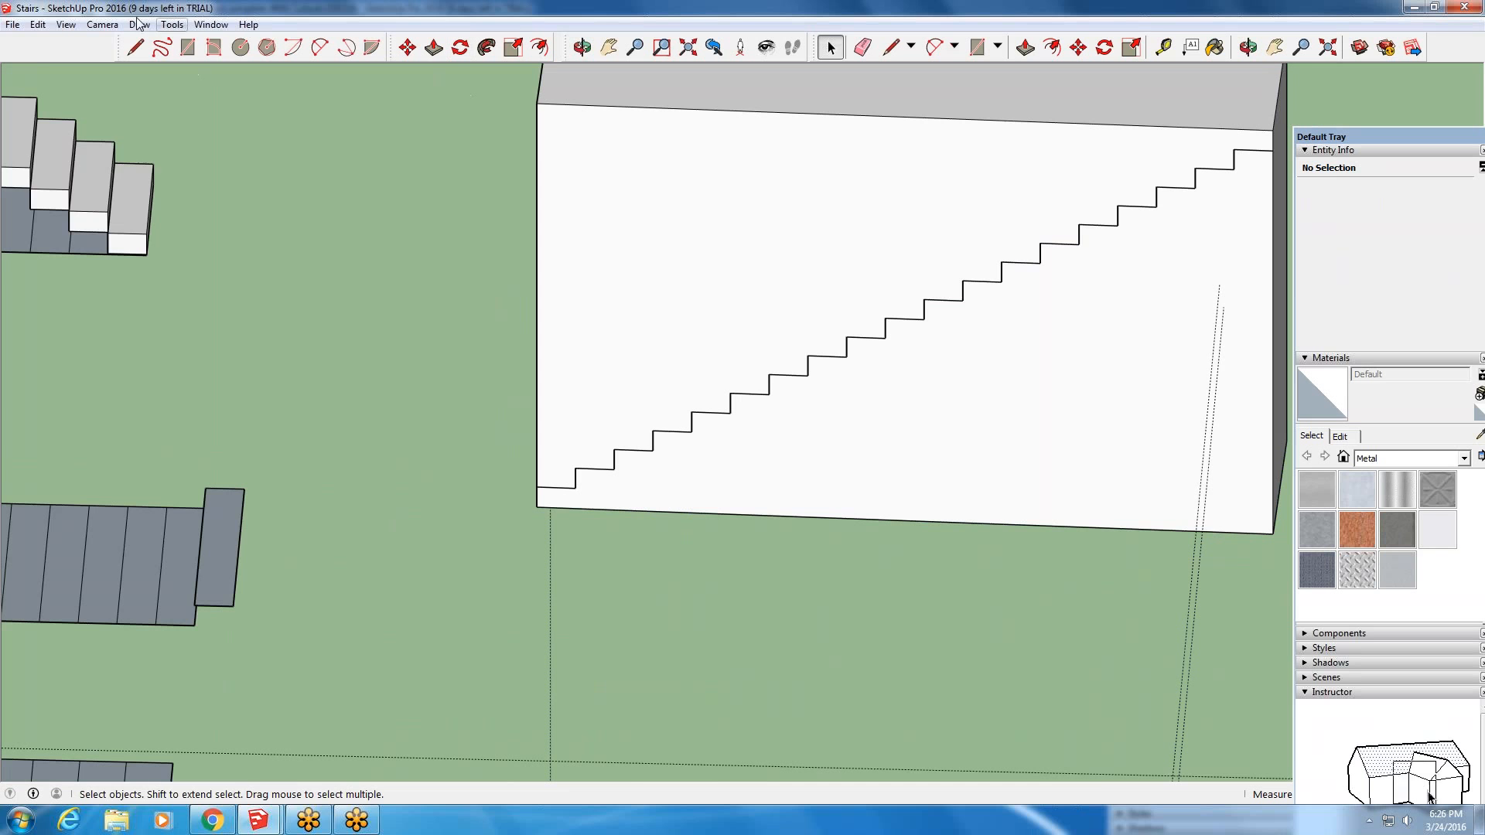
# - Undo back through the group openings and closings, including the short line drawn from the last tread to the block's edge
pyautogui.click(37, 24)
pyautogui.click(45, 44)
pyautogui.click(37, 24)
pyautogui.click(46, 42)
pyautogui.click(37, 24)
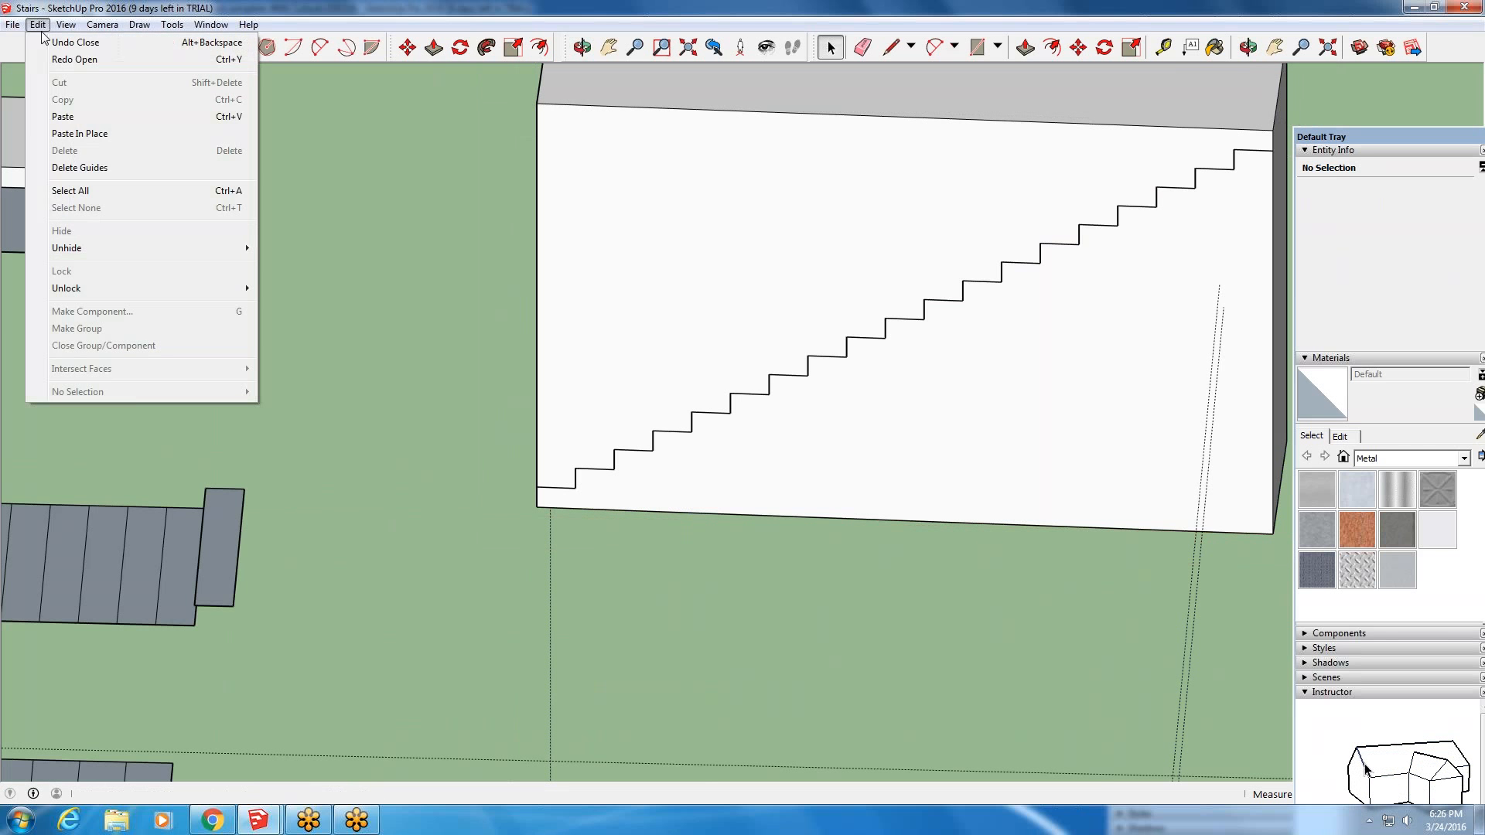
pyautogui.click(47, 59)
pyautogui.click(37, 24)
pyautogui.click(48, 43)
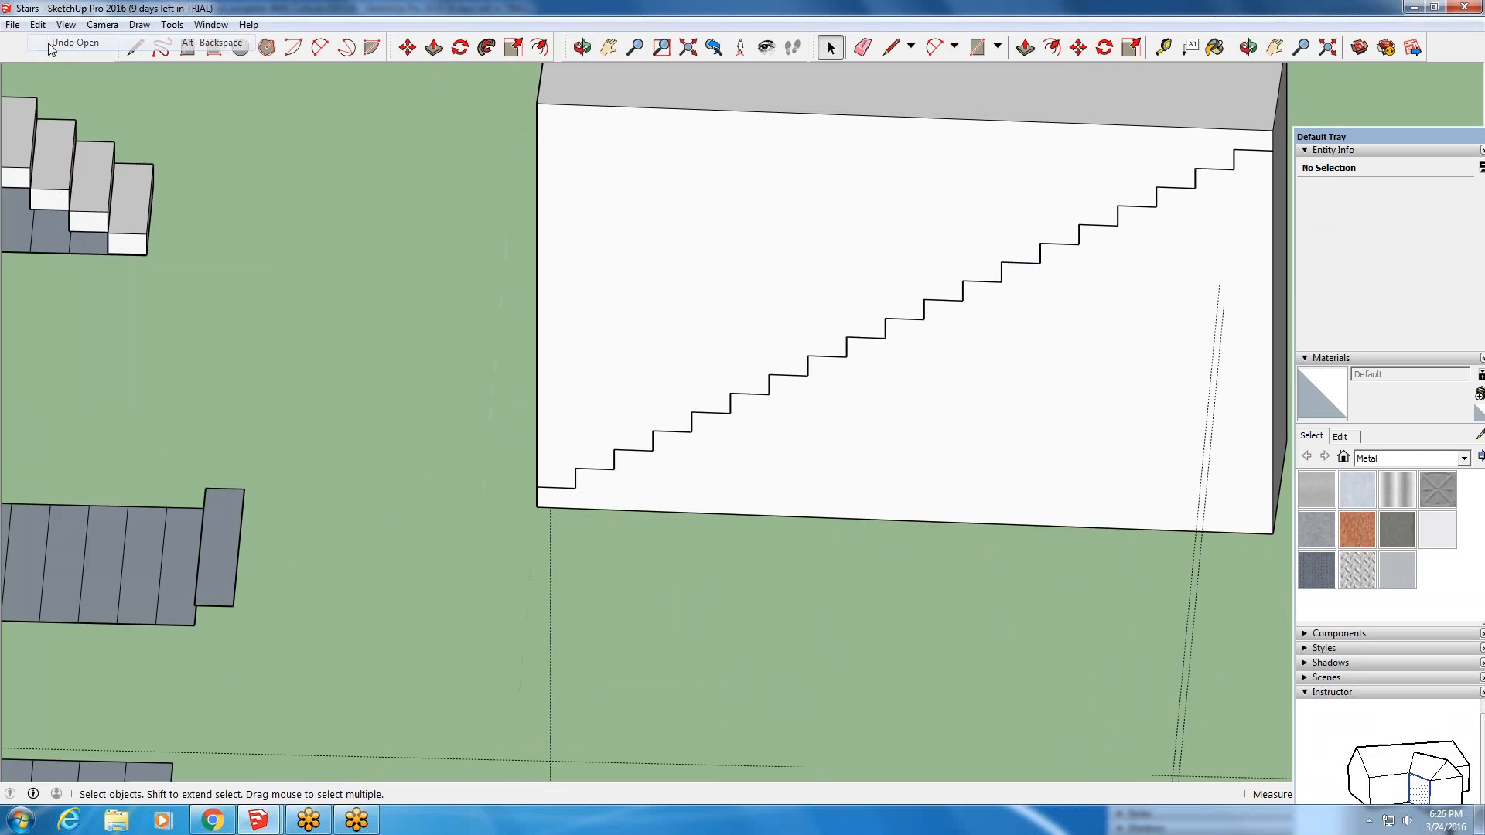
pyautogui.click(38, 24)
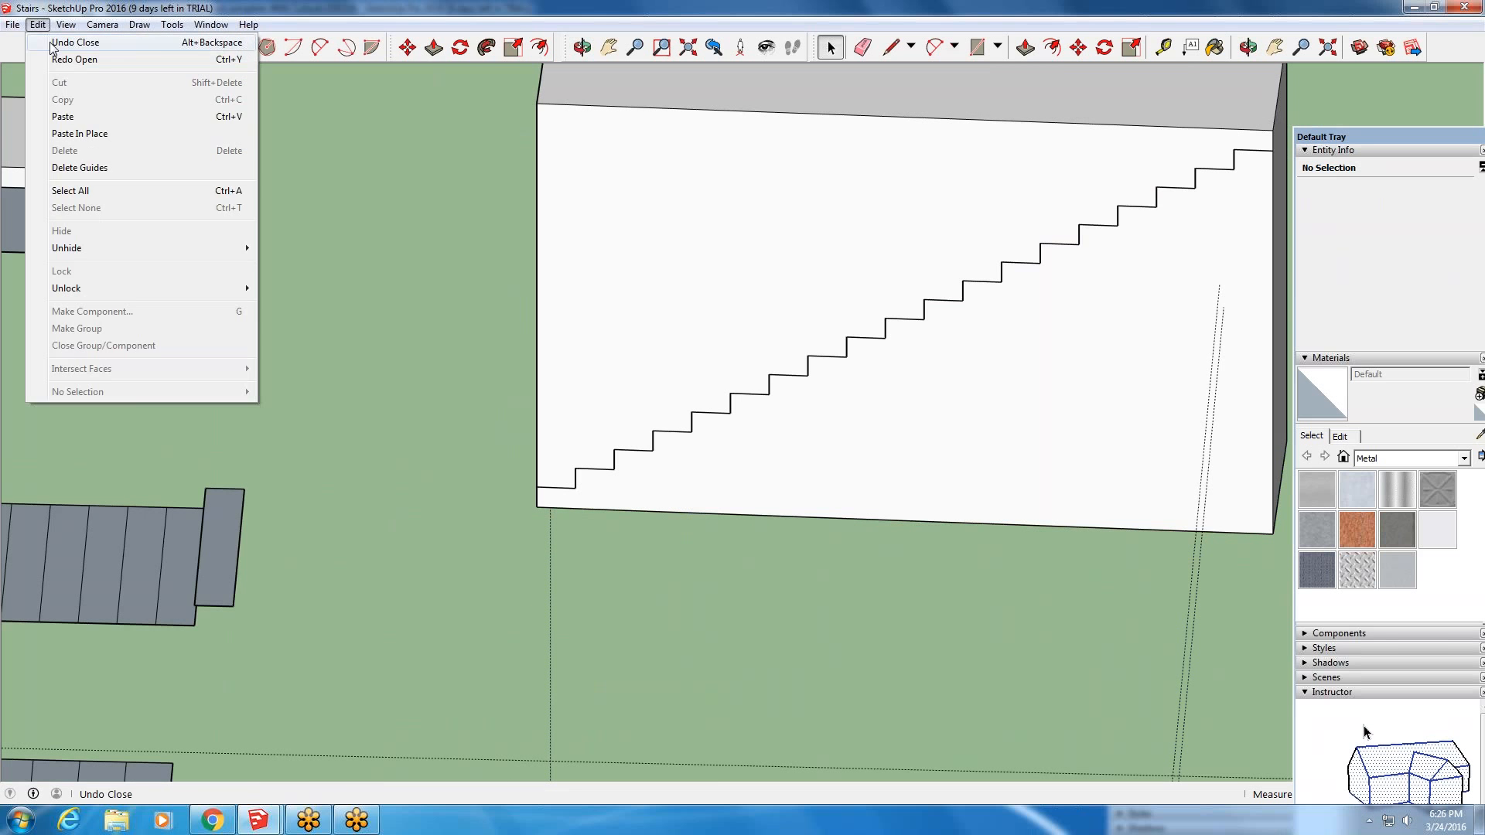
pyautogui.click(51, 44)
pyautogui.click(37, 24)
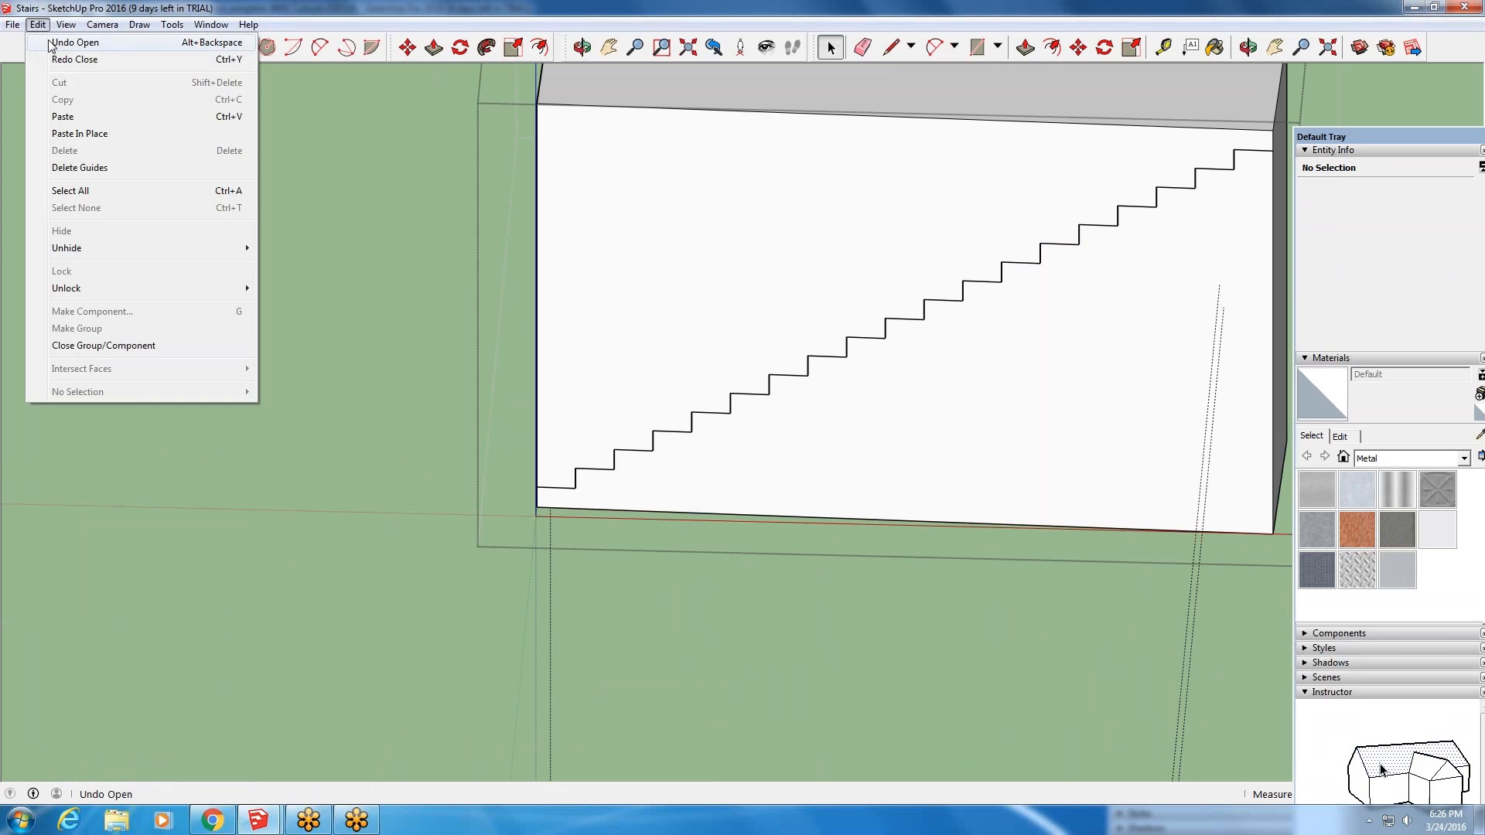
pyautogui.click(48, 42)
pyautogui.click(39, 26)
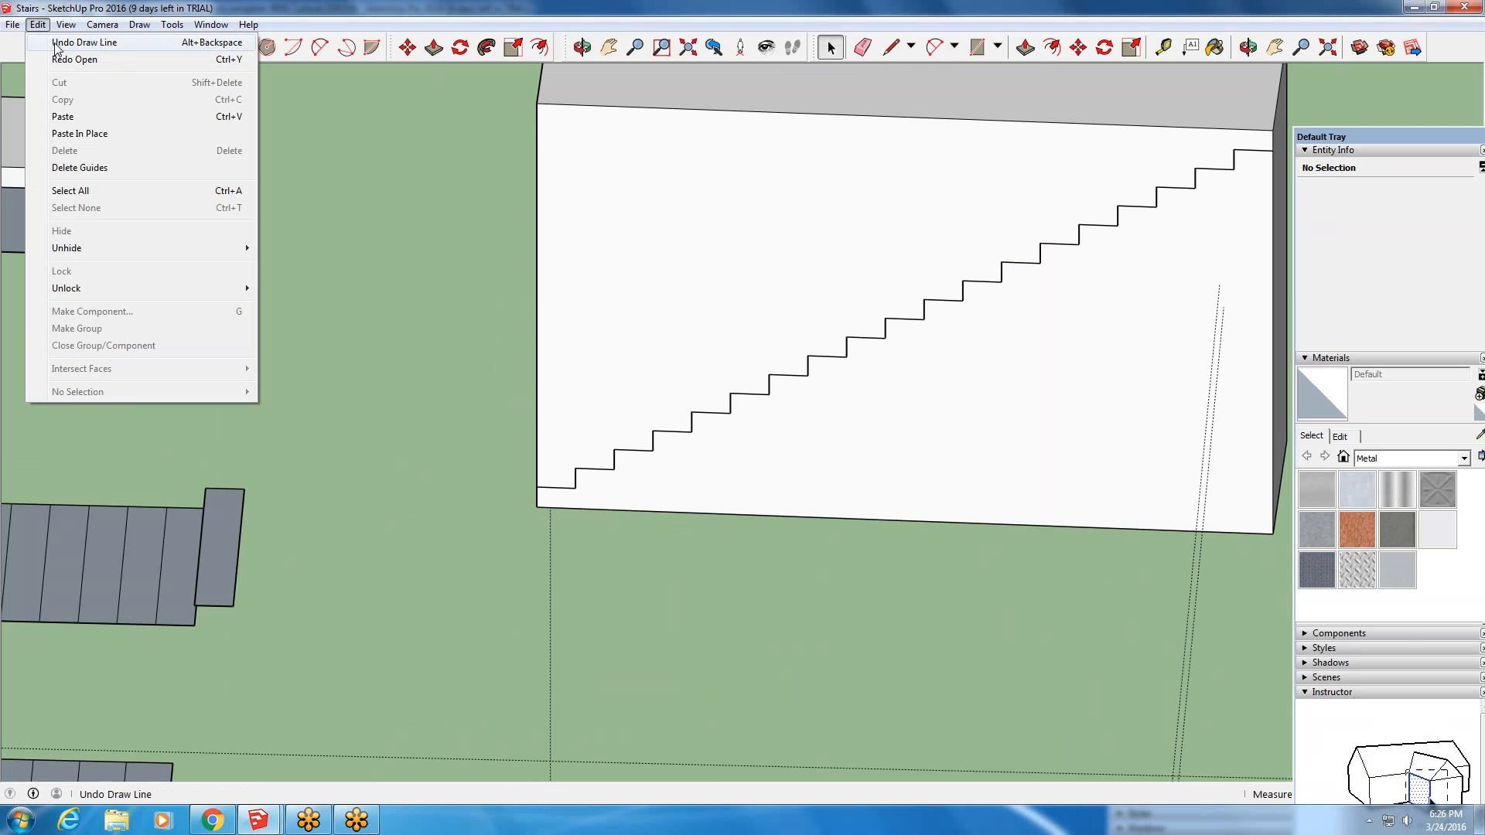
pyautogui.click(41, 24)
# - Undo the move and the paste of the stair profile inside the block's group, leaving the large face blank
pyautogui.click(40, 26)
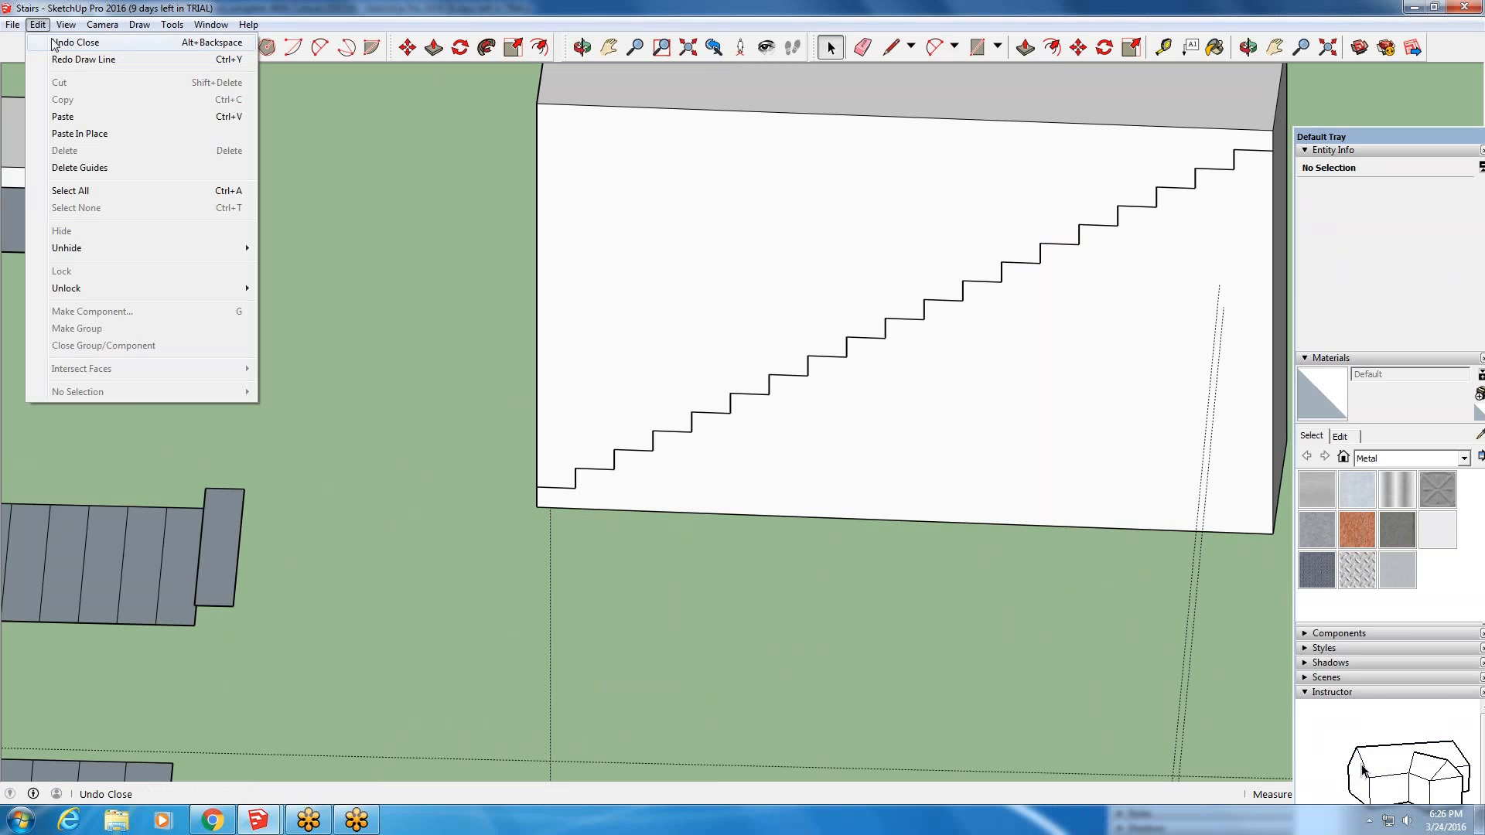
pyautogui.click(54, 44)
pyautogui.click(36, 31)
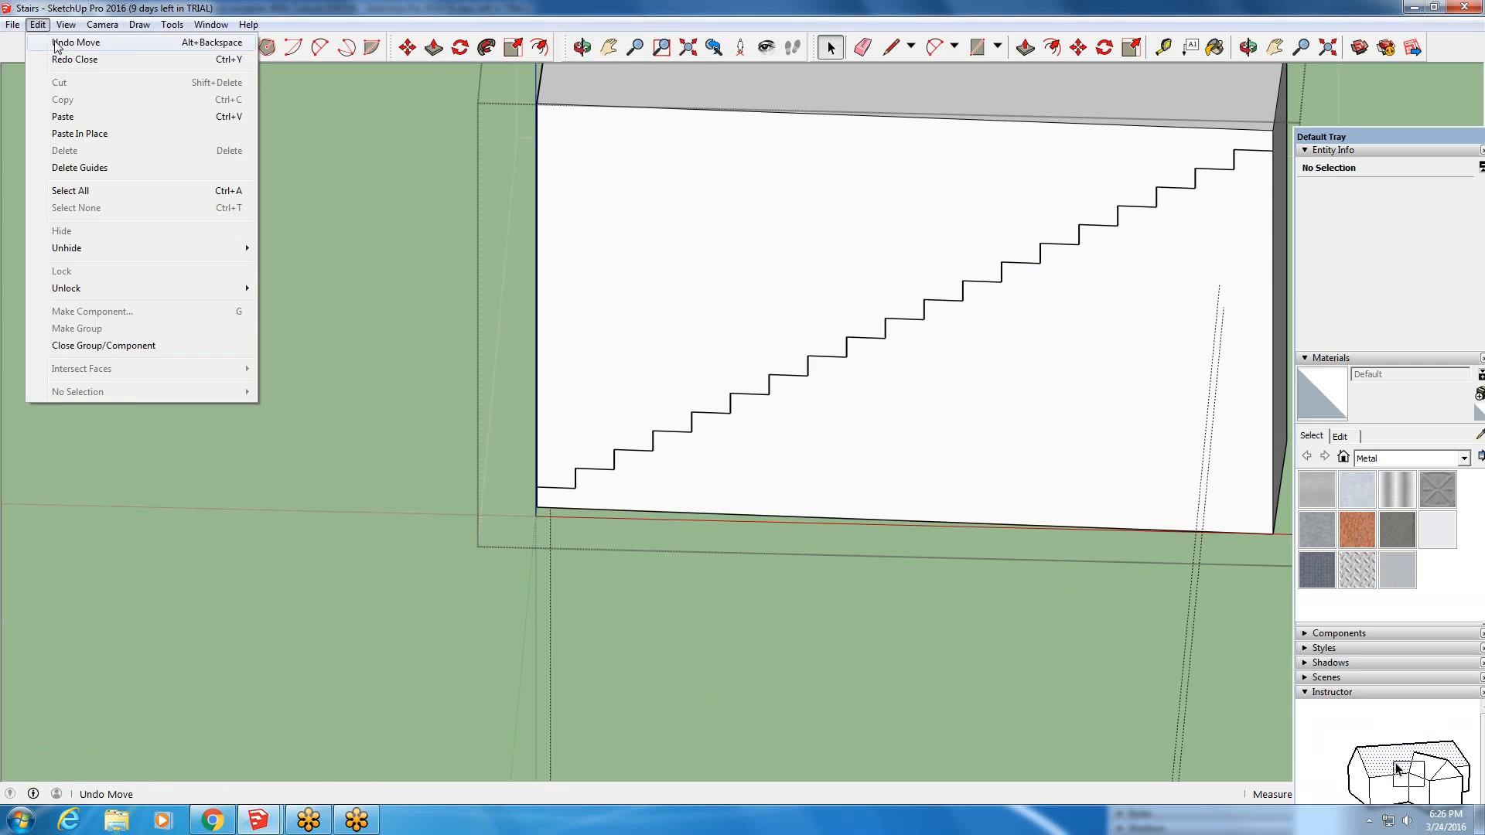
pyautogui.click(56, 41)
pyautogui.click(37, 25)
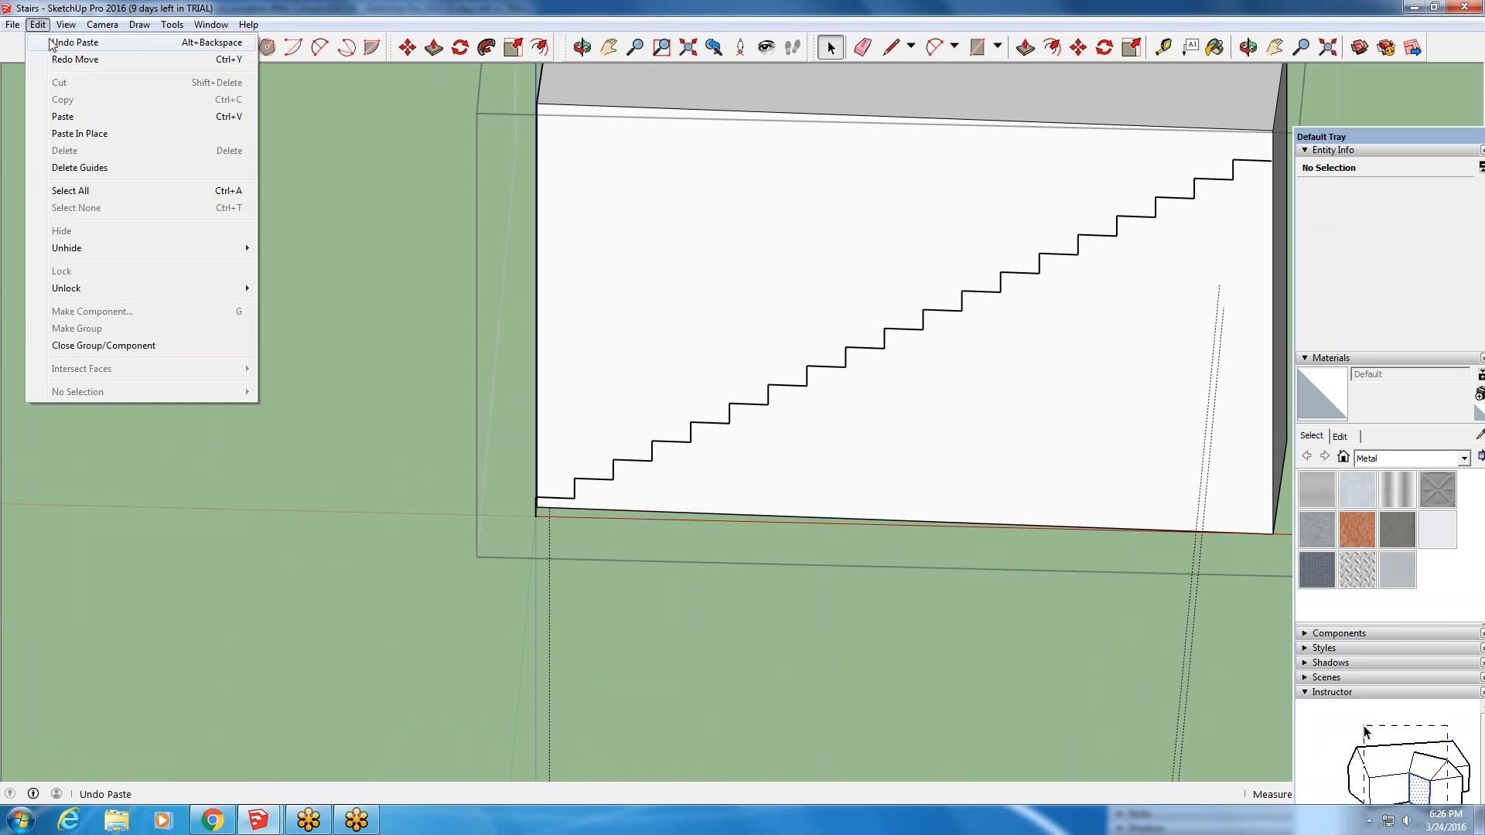
pyautogui.click(51, 44)
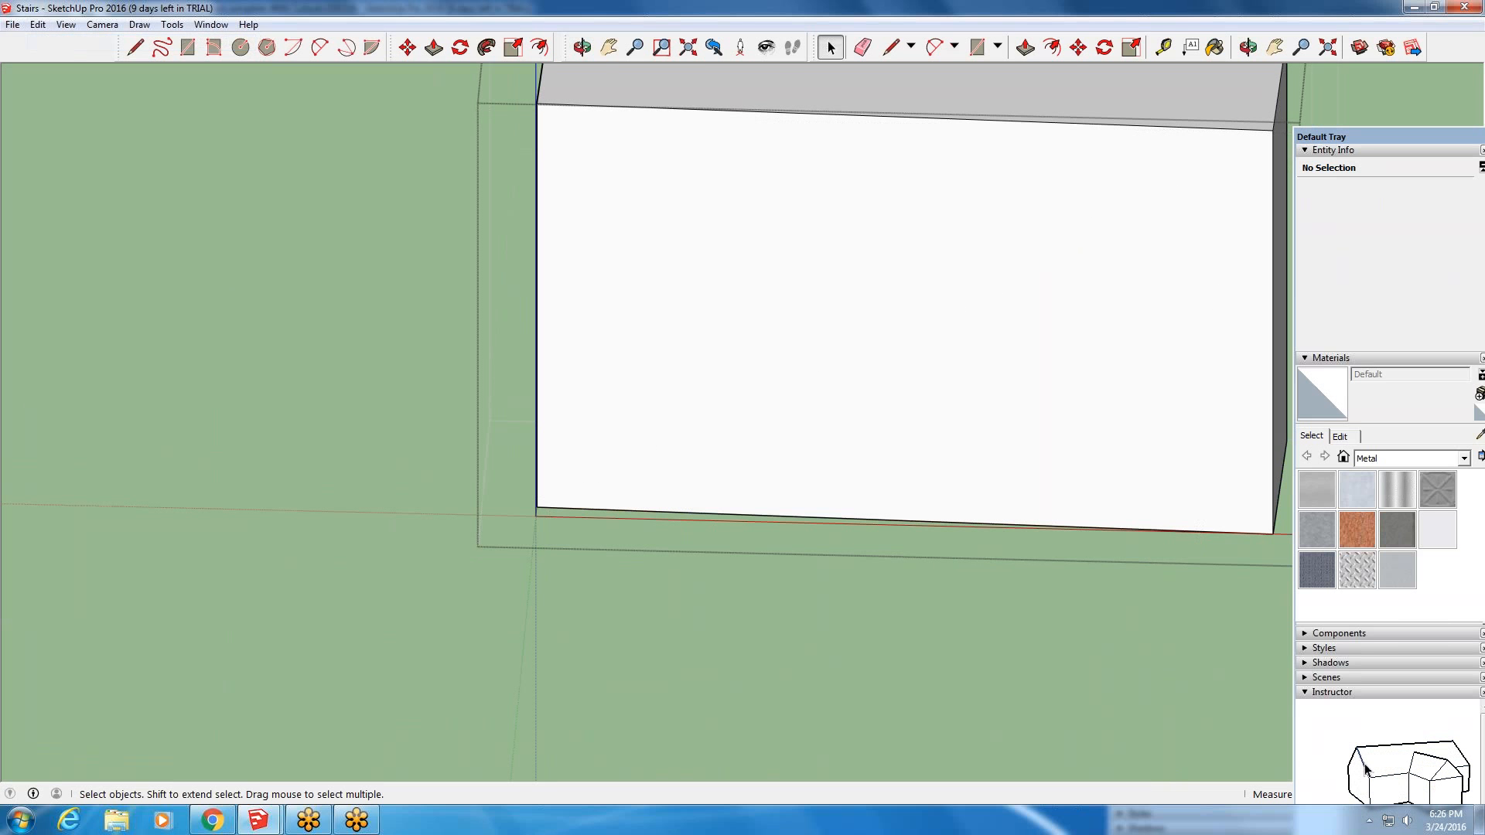
pyautogui.scroll(2, 634, 464)
pyautogui.doubleClick(633, 464)
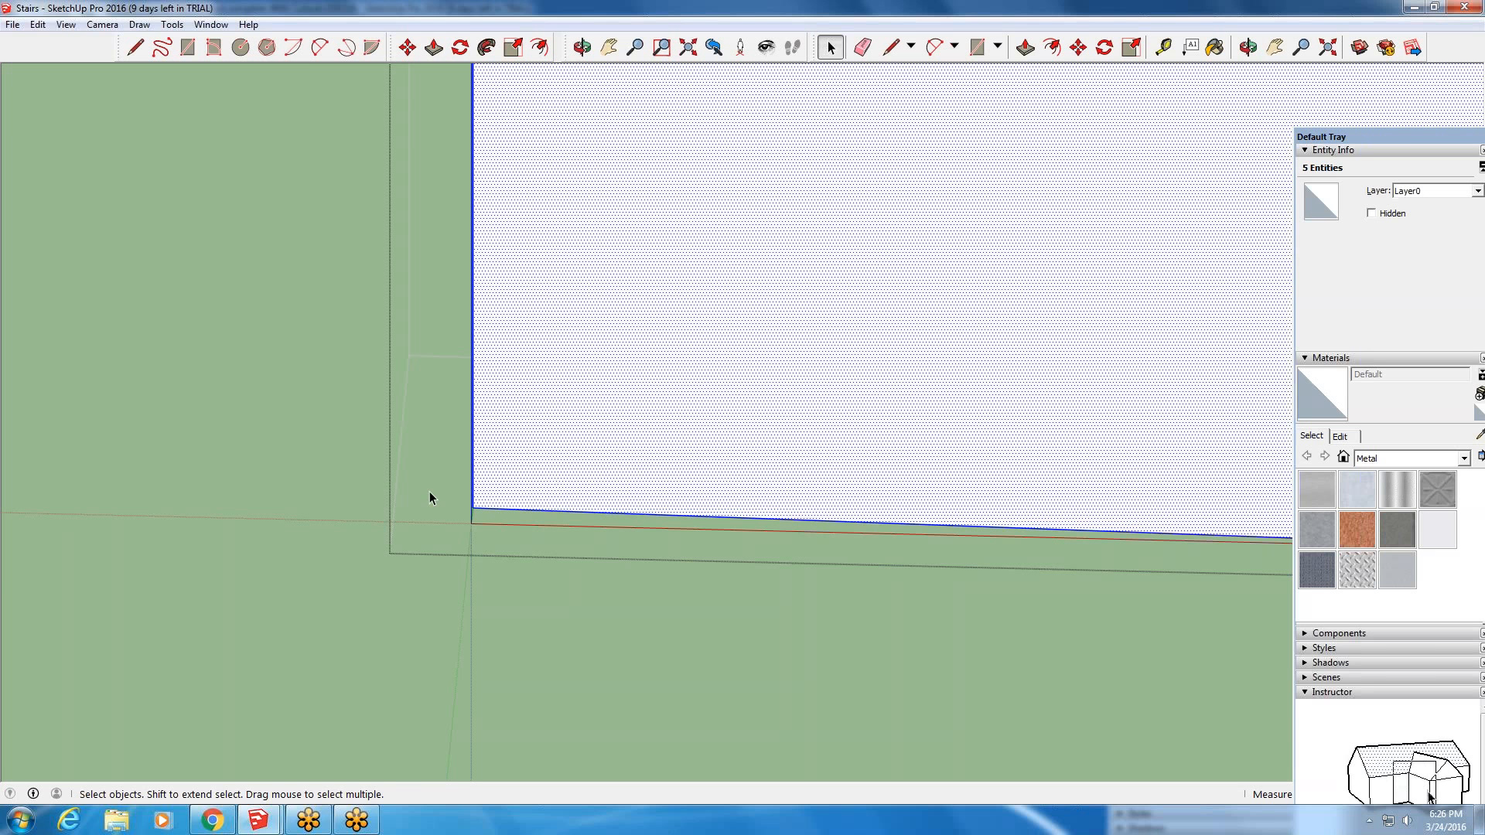
pyautogui.scroll(3, 429, 494)
pyautogui.click(141, 47)
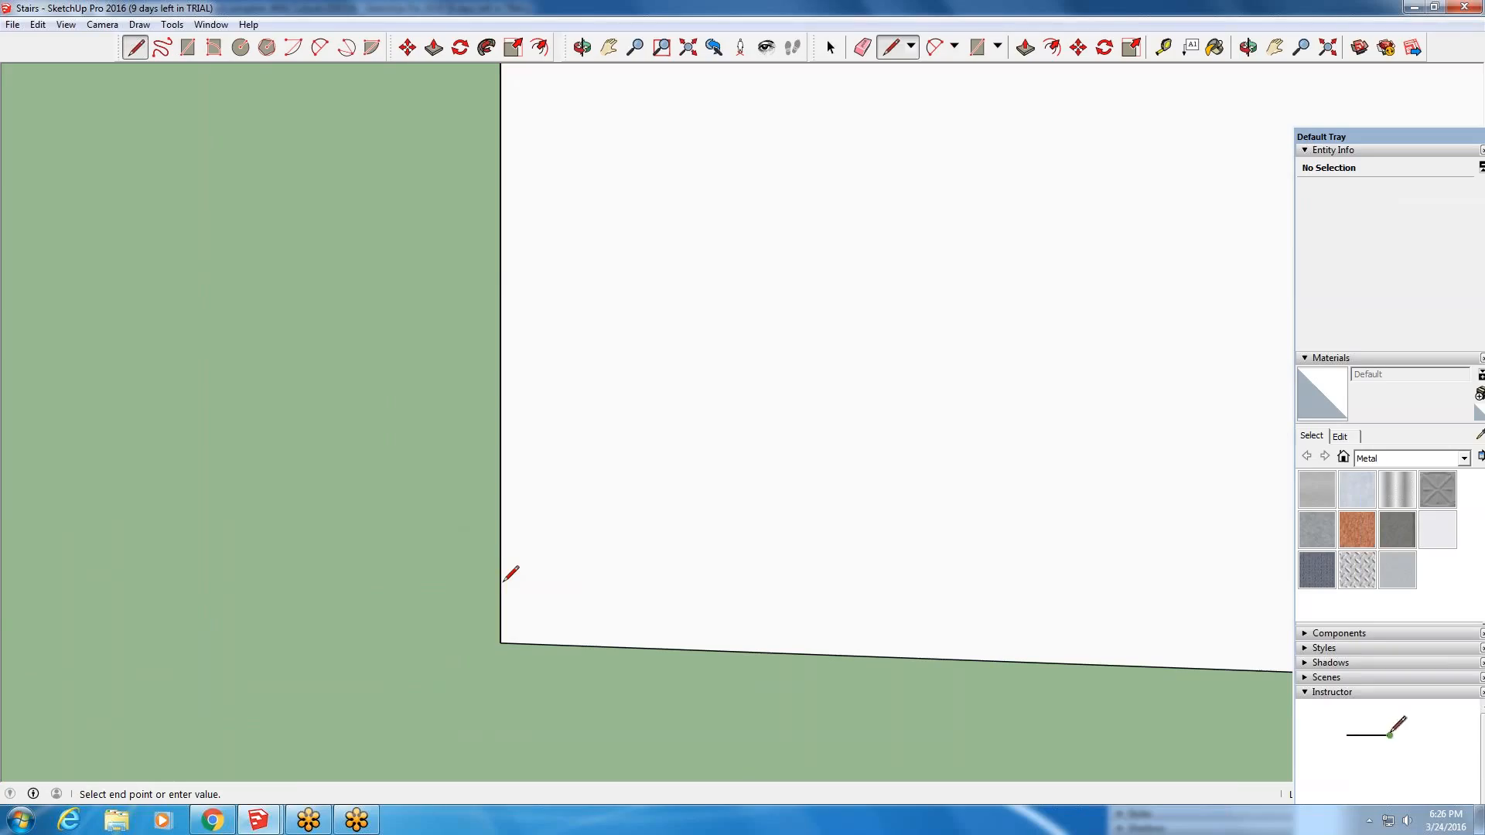
pyautogui.click(500, 591)
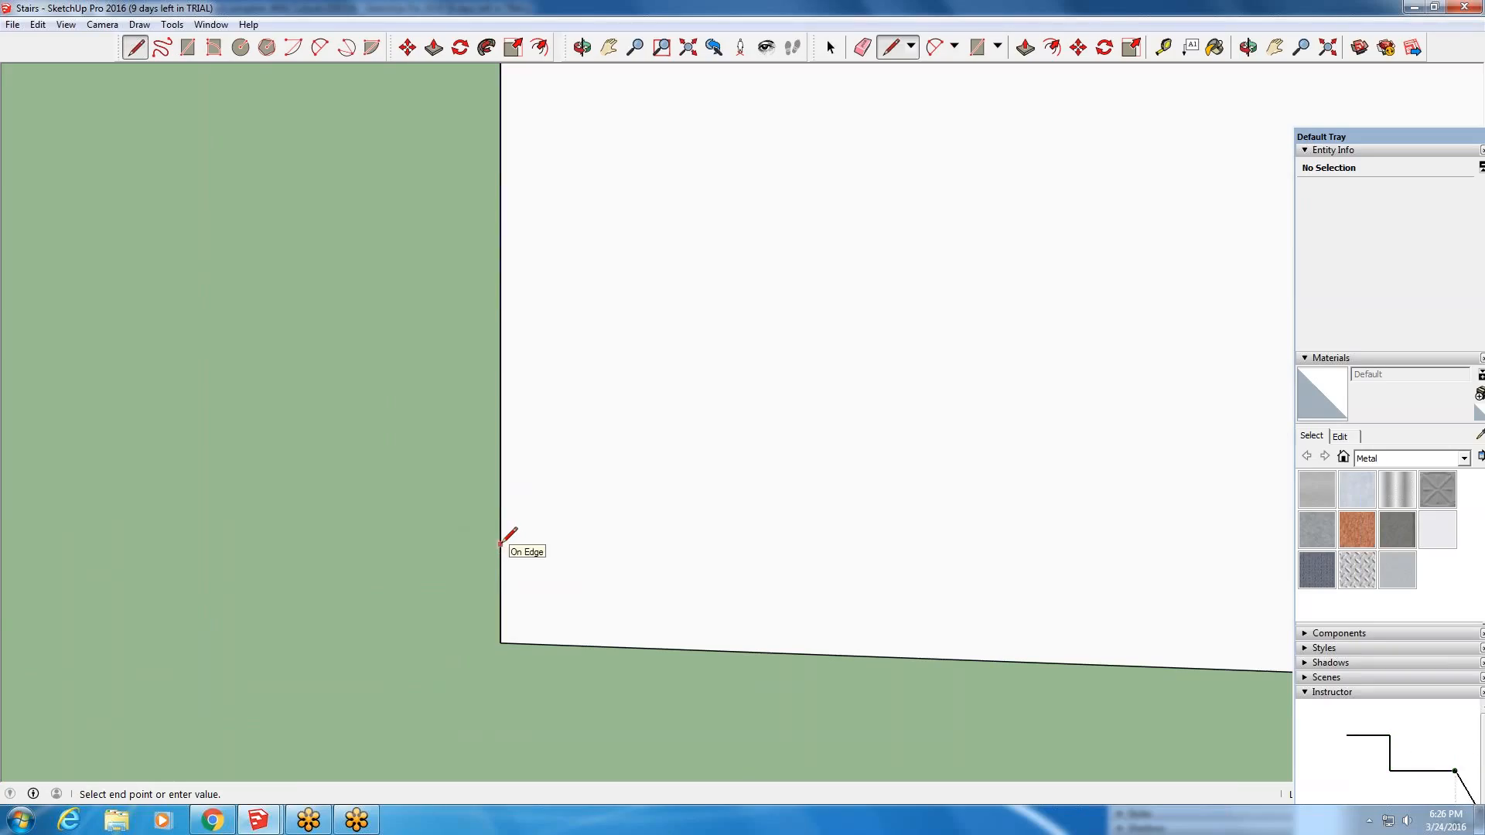
pyautogui.click(501, 642)
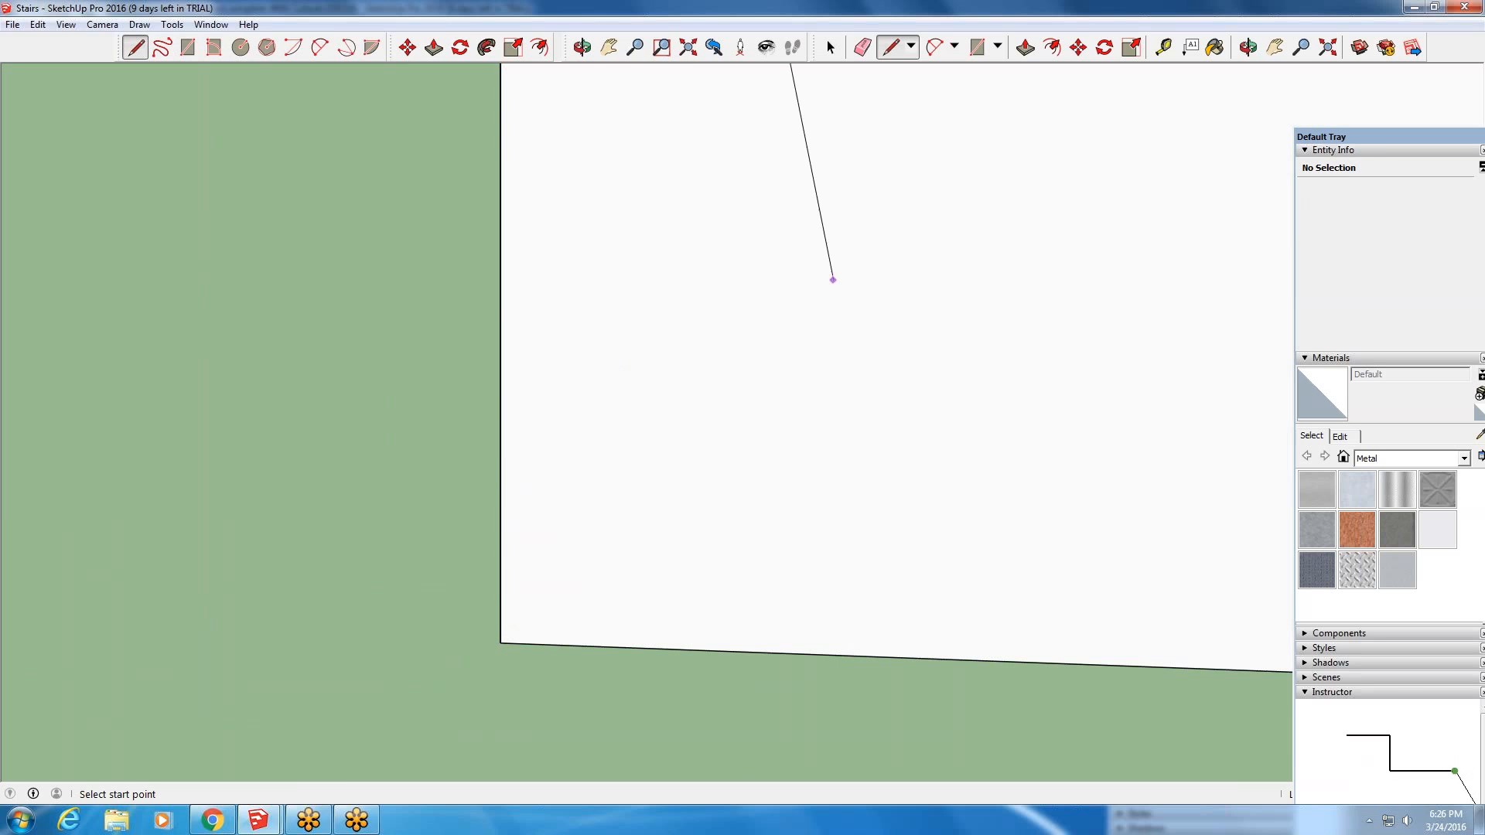
# - Move the Default Tray off the length readout and close it to free the drawing area
pyautogui.moveTo(1385, 142); pyautogui.dragTo(380, 123)
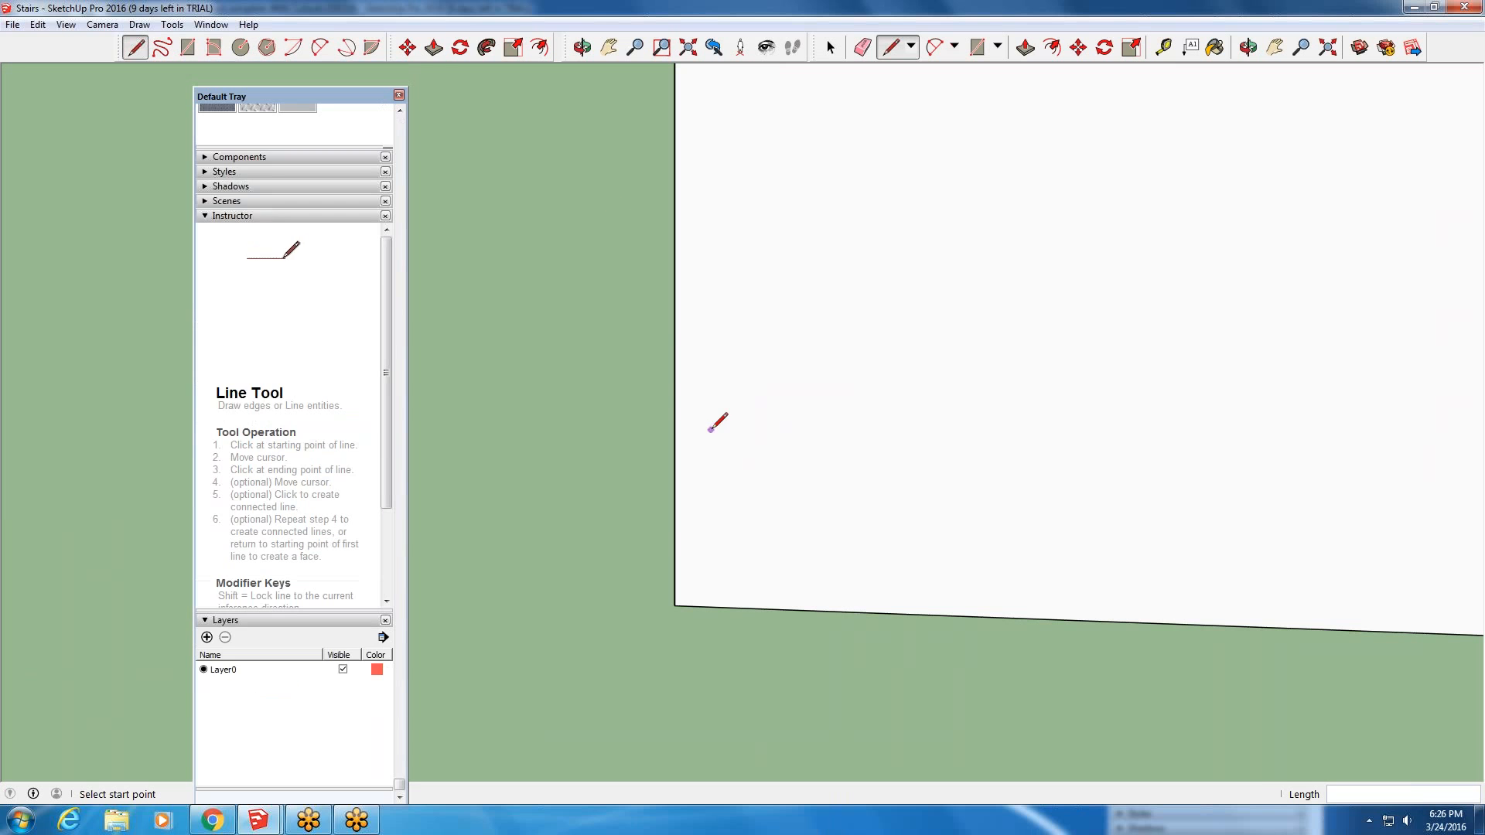
pyautogui.click(399, 93)
pyautogui.scroll(-1, 773, 422)
# - Draw a 6" riser line from the bottom corner of the block's large face up along its vertical edge
pyautogui.click(1274, 47)
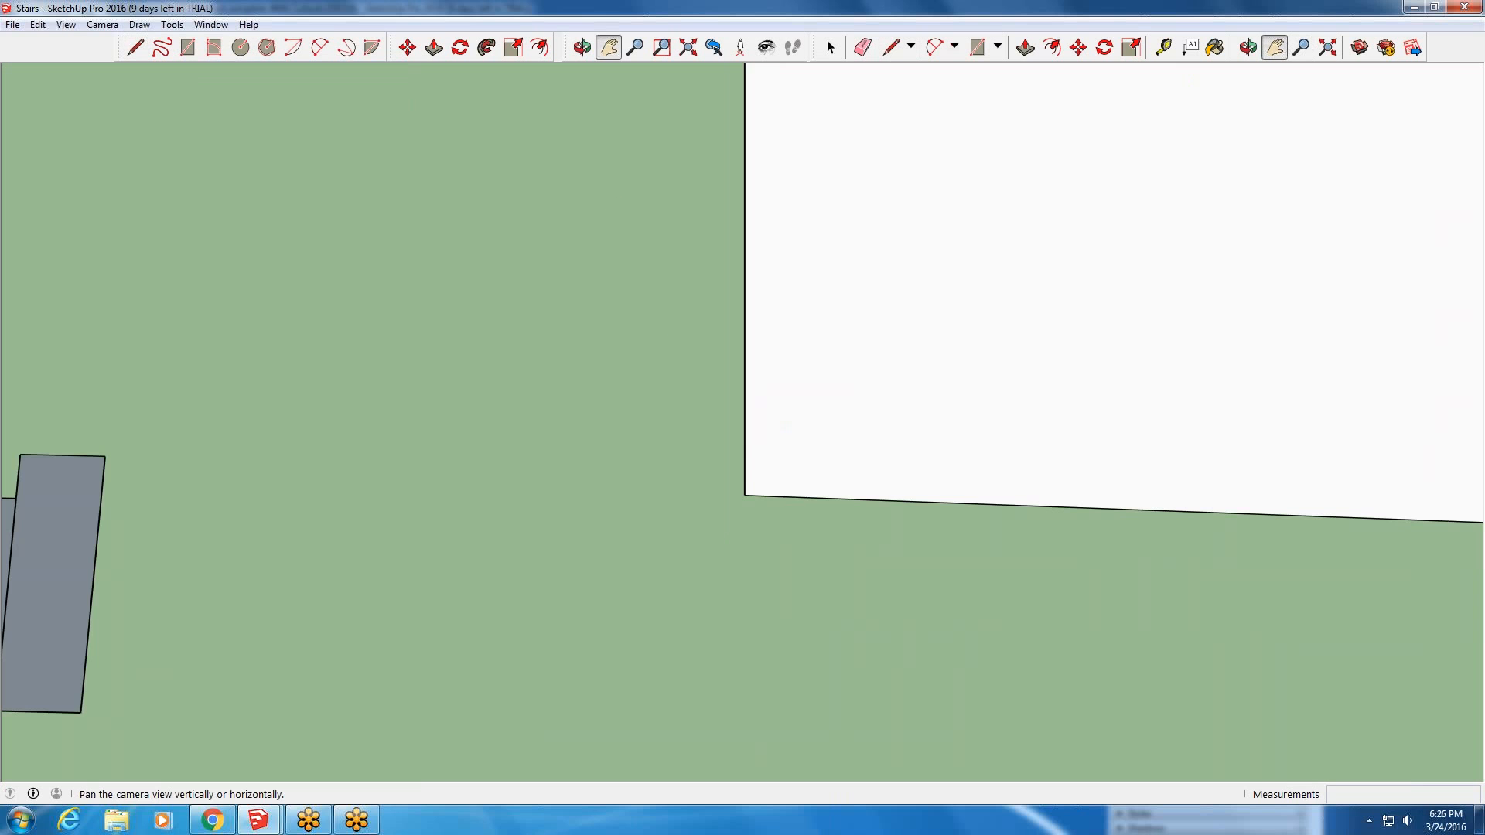
pyautogui.moveTo(1227, 249); pyautogui.dragTo(818, 422)
pyautogui.moveTo(817, 422); pyautogui.dragTo(881, 406, button='middle')
pyautogui.scroll(2, 388, 700)
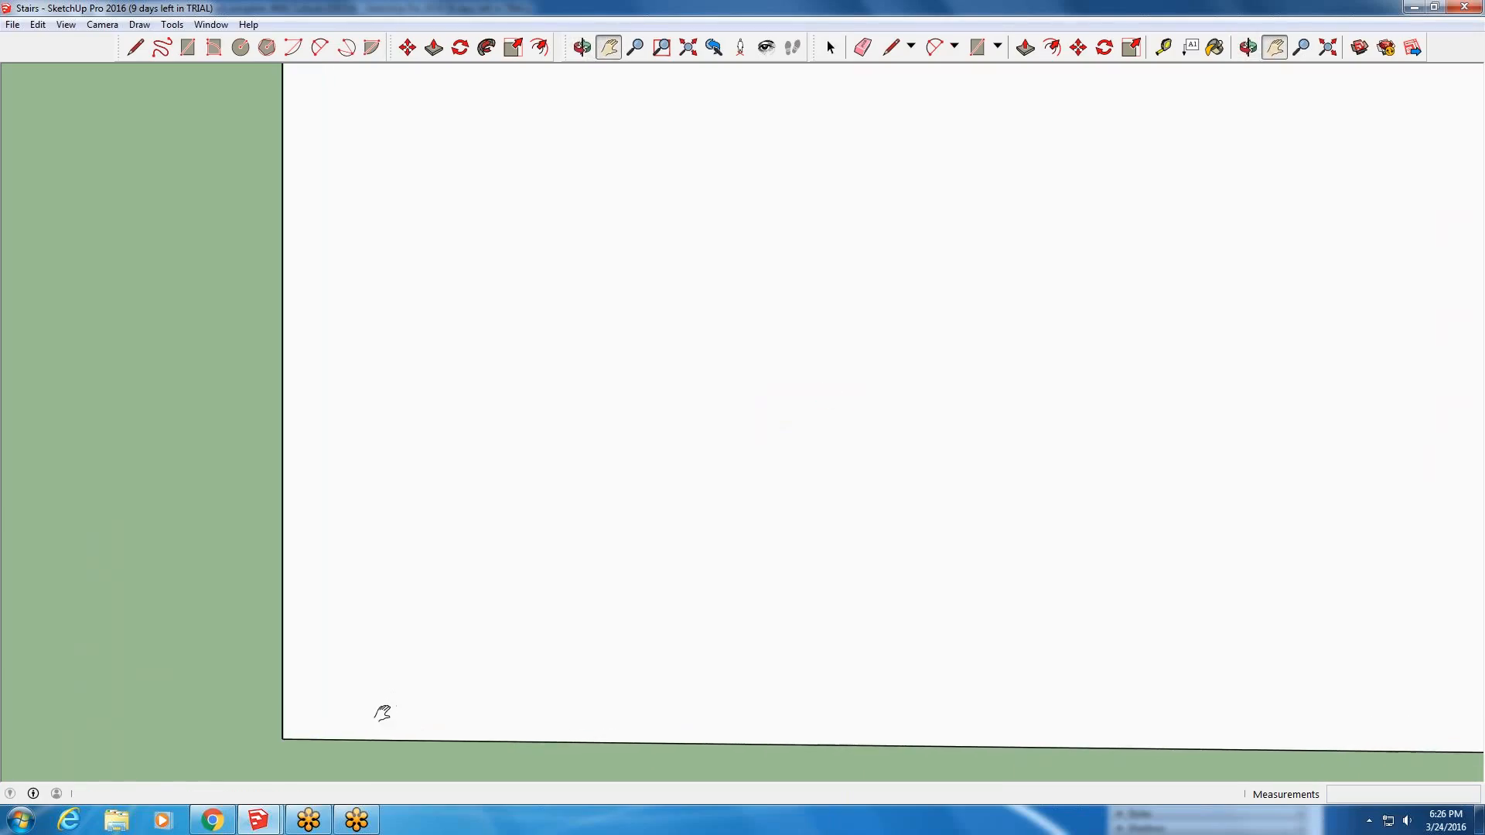
pyautogui.moveTo(383, 712); pyautogui.dragTo(291, 683, button='middle')
pyautogui.scroll(2, 290, 682)
pyautogui.press('l')
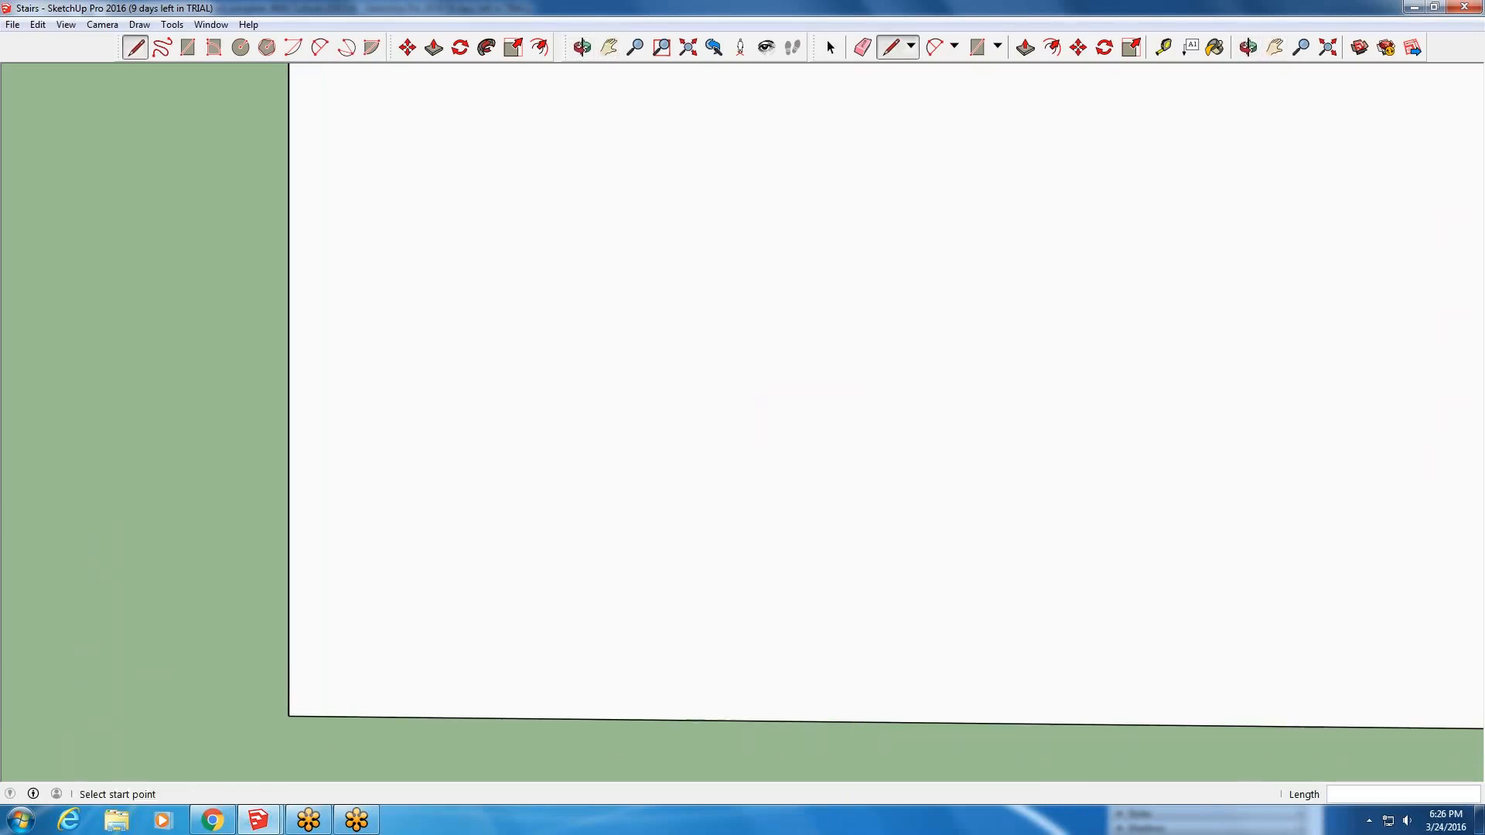
pyautogui.click(288, 716)
pyautogui.write('6"')
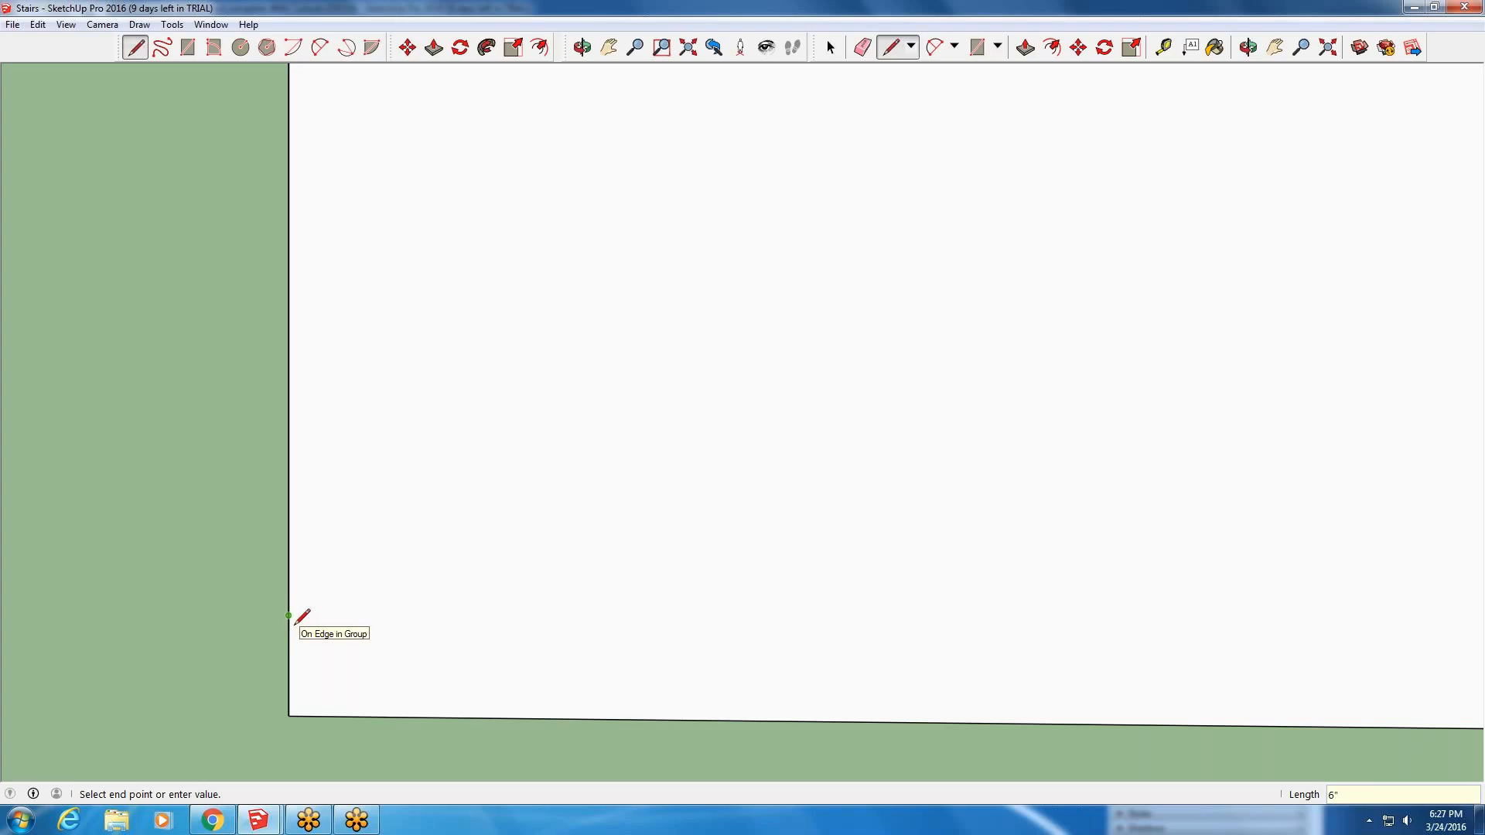
pyautogui.press('Return')
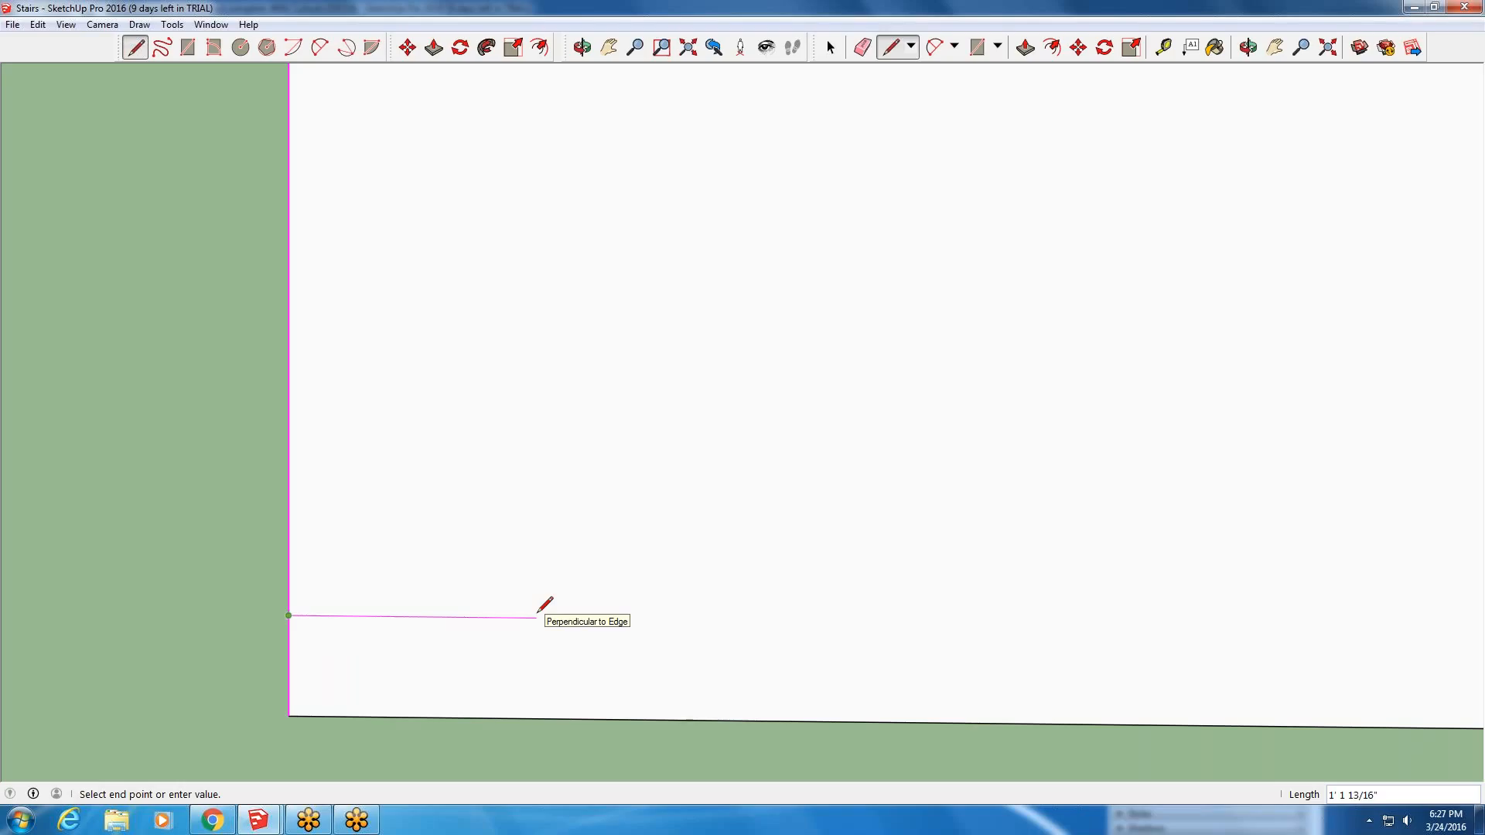
# - Draw a 10" tread line from the top of the riser across the face, perpendicular to the vertical edge
pyautogui.write('10"')
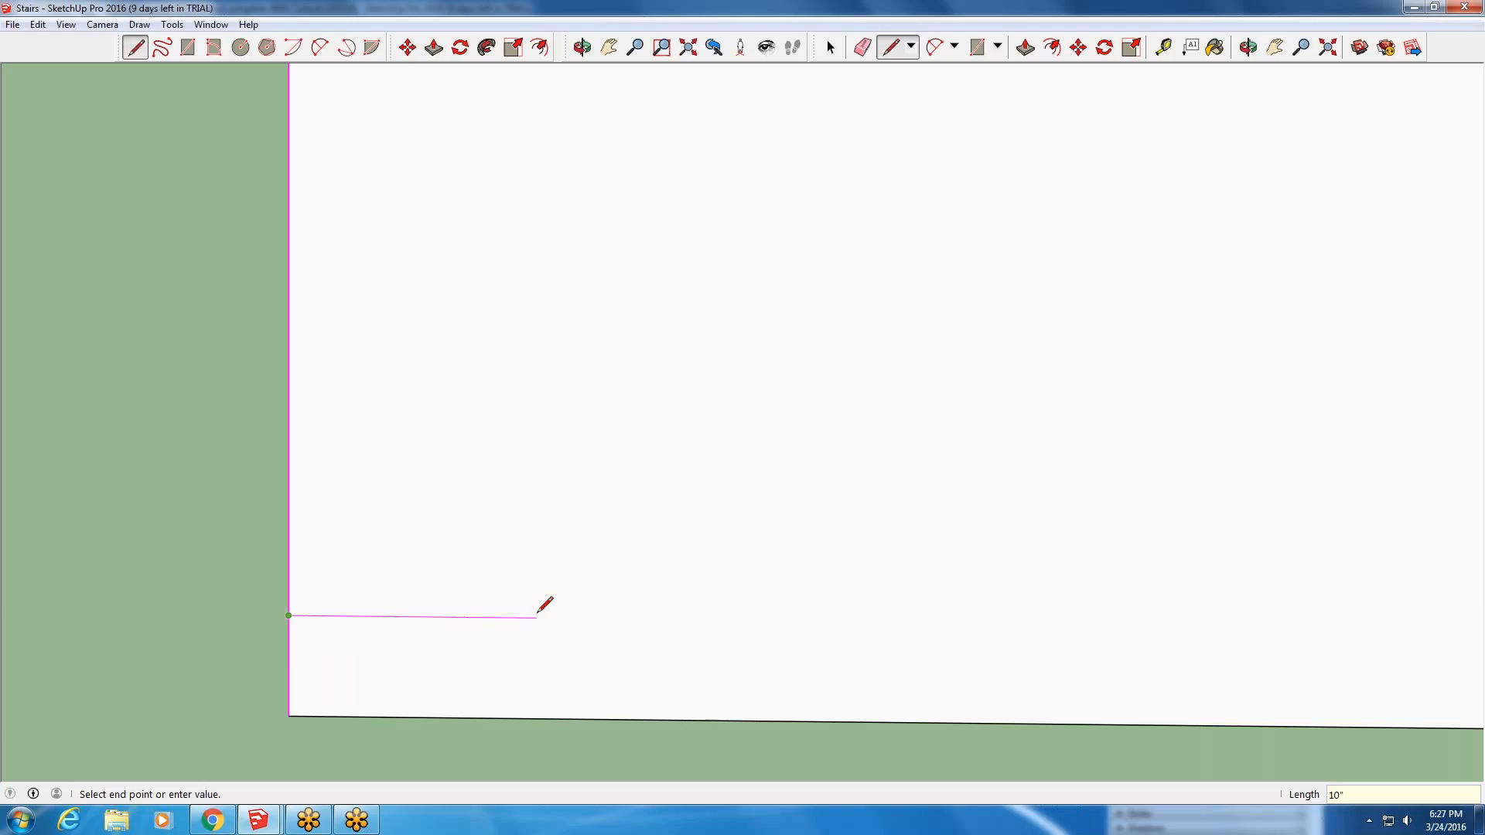
pyautogui.press('Return')
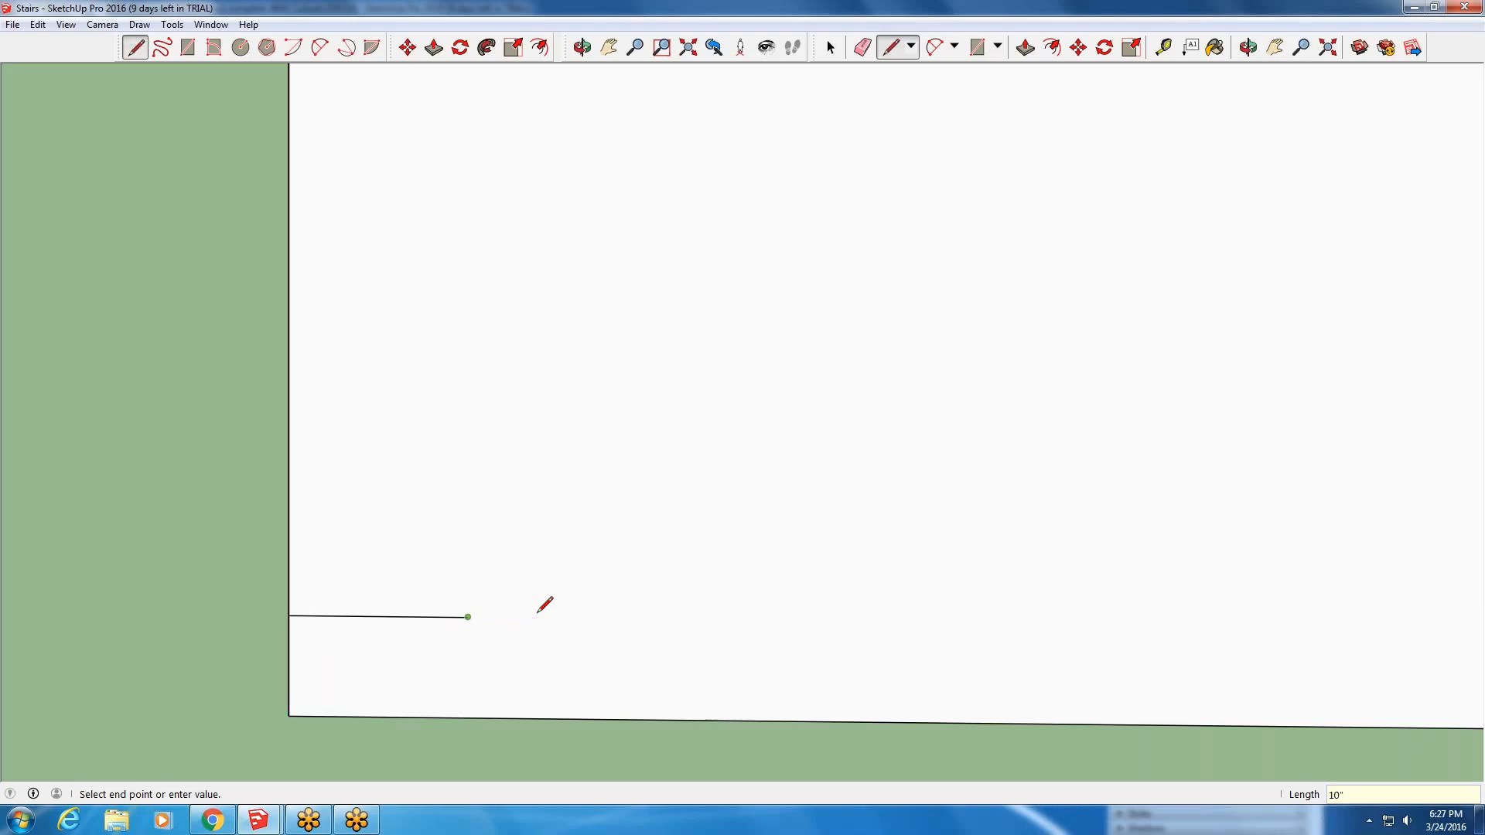
pyautogui.click(457, 618)
# - Select the riser and tread lines and copy them from the block's bottom corner to the free end of the tread
pyautogui.click(830, 48)
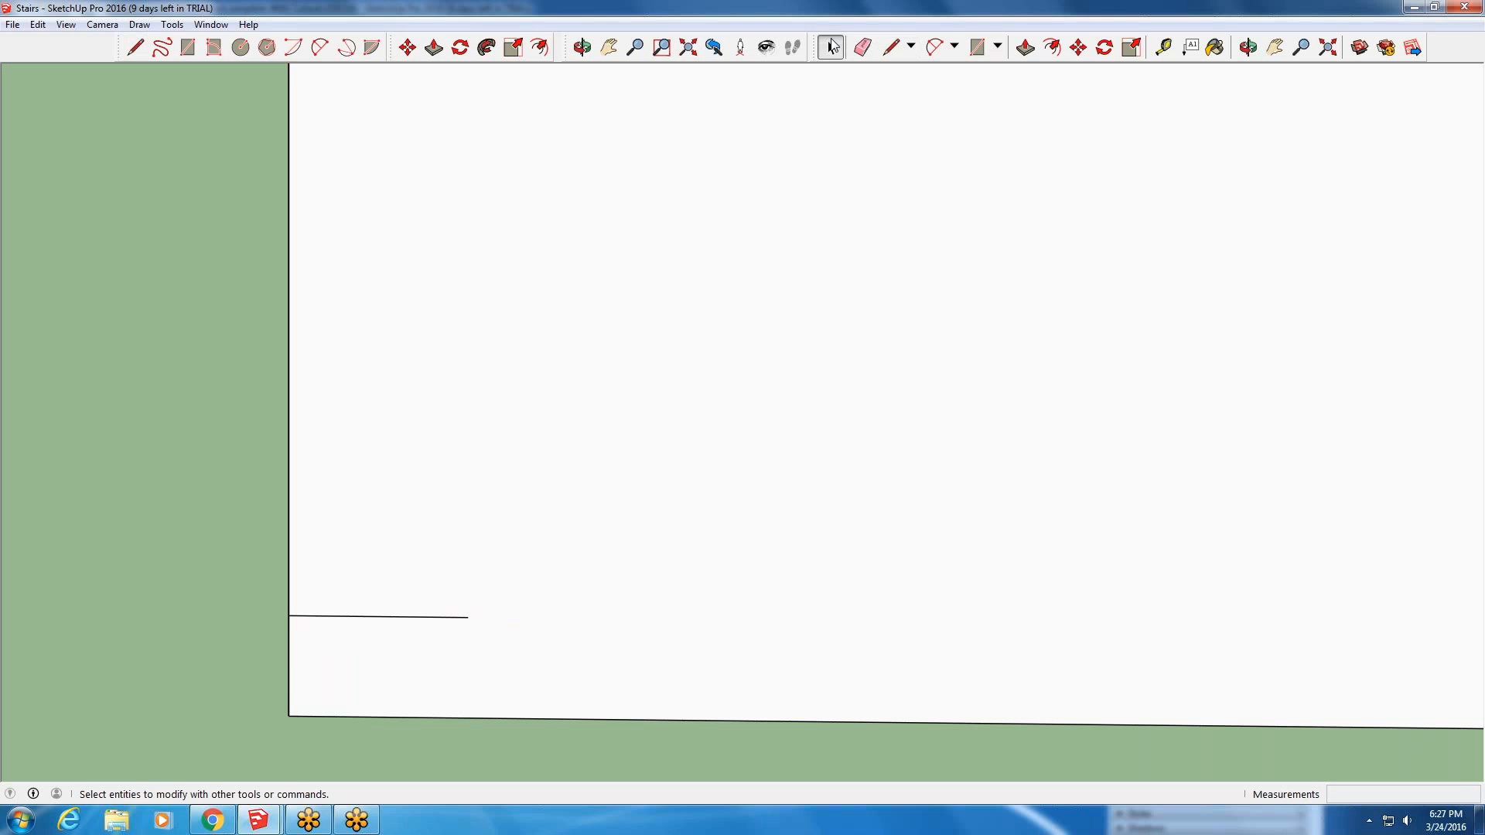
pyautogui.click(289, 658)
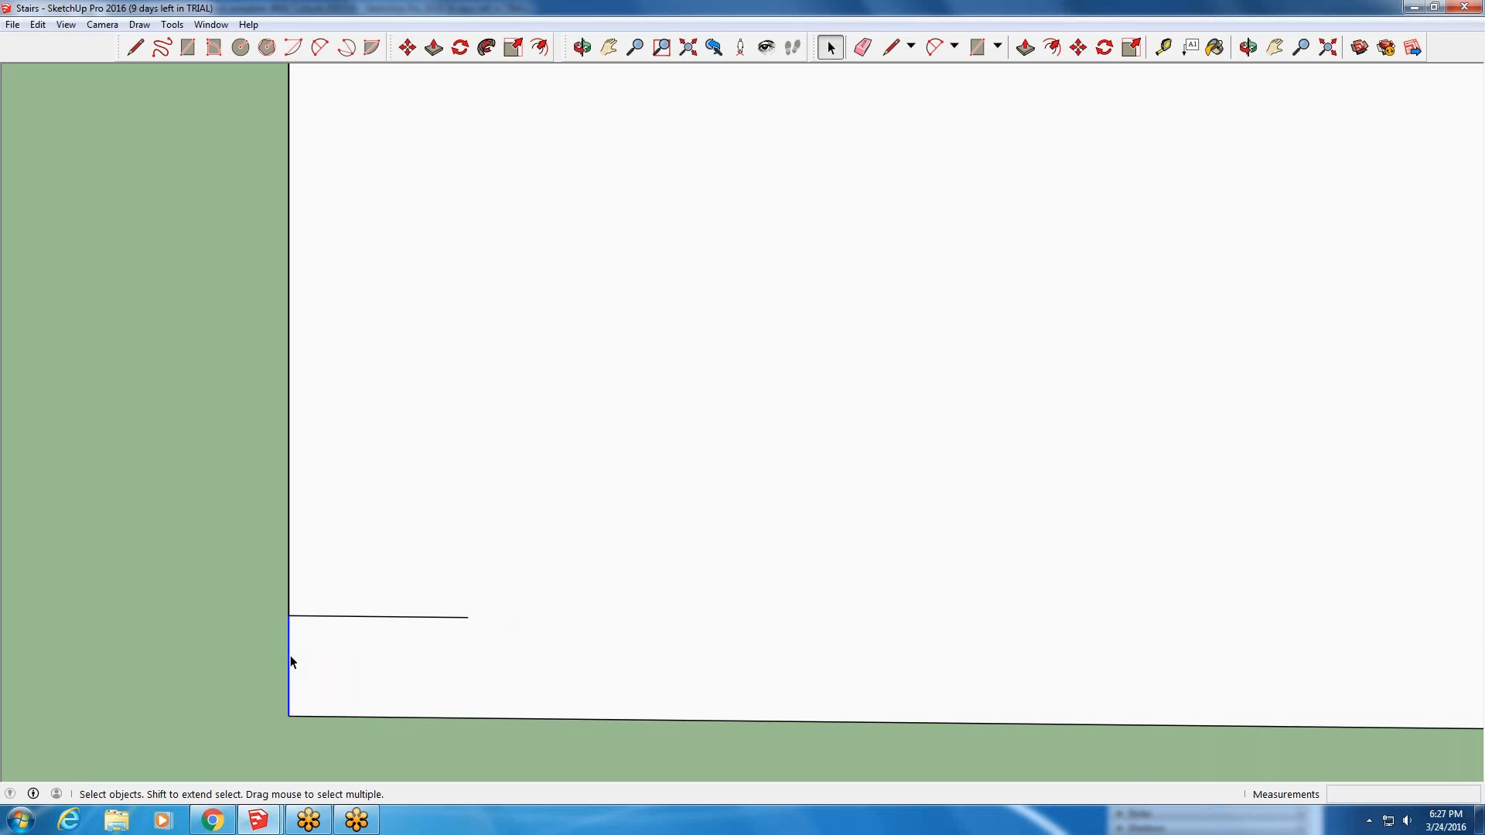
pyautogui.click(339, 617)
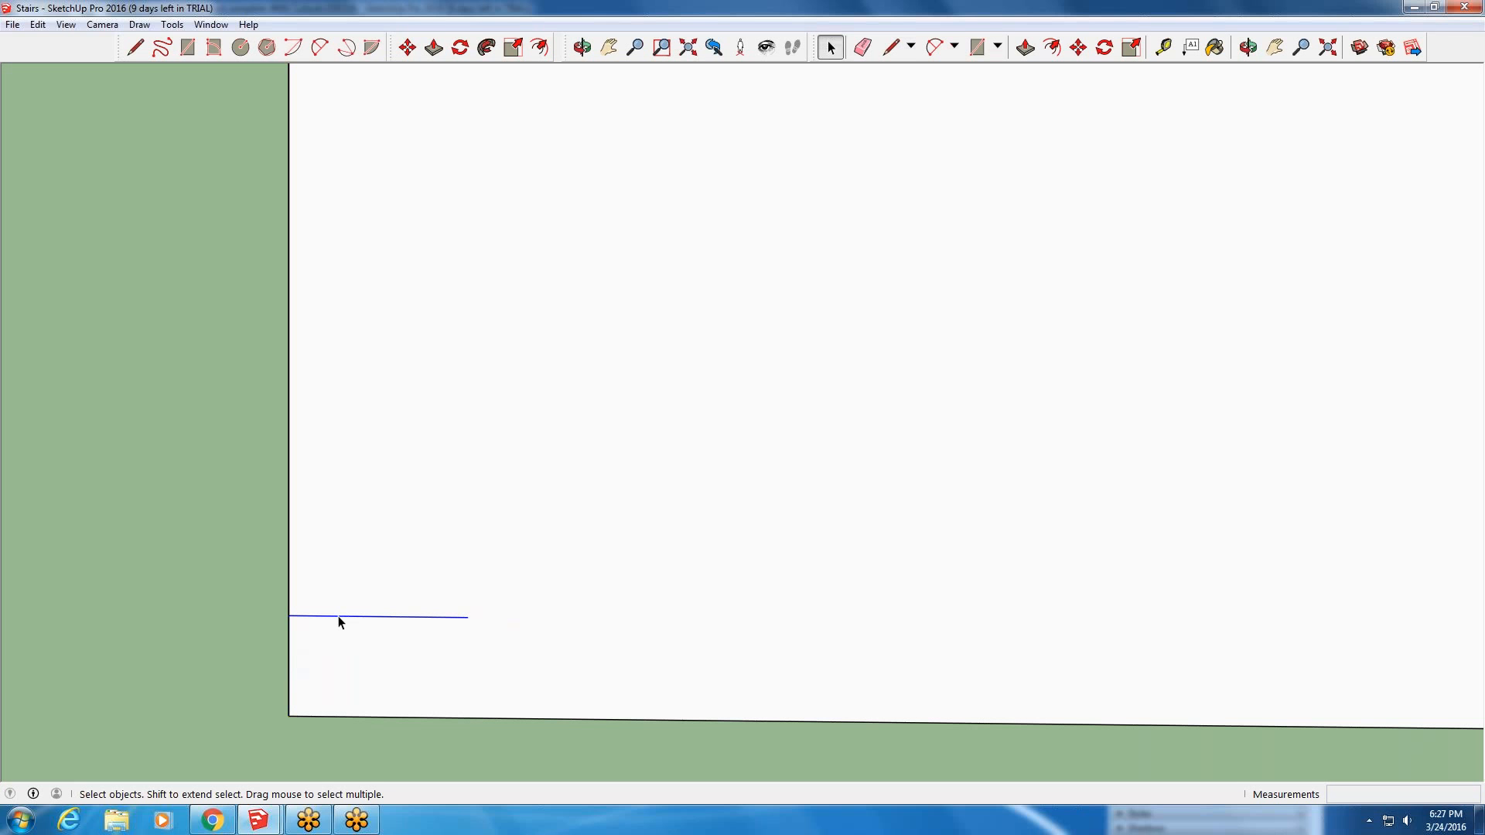
pyautogui.keyDown('shift'); pyautogui.click(289, 653); pyautogui.keyUp('shift')
pyautogui.click(411, 48)
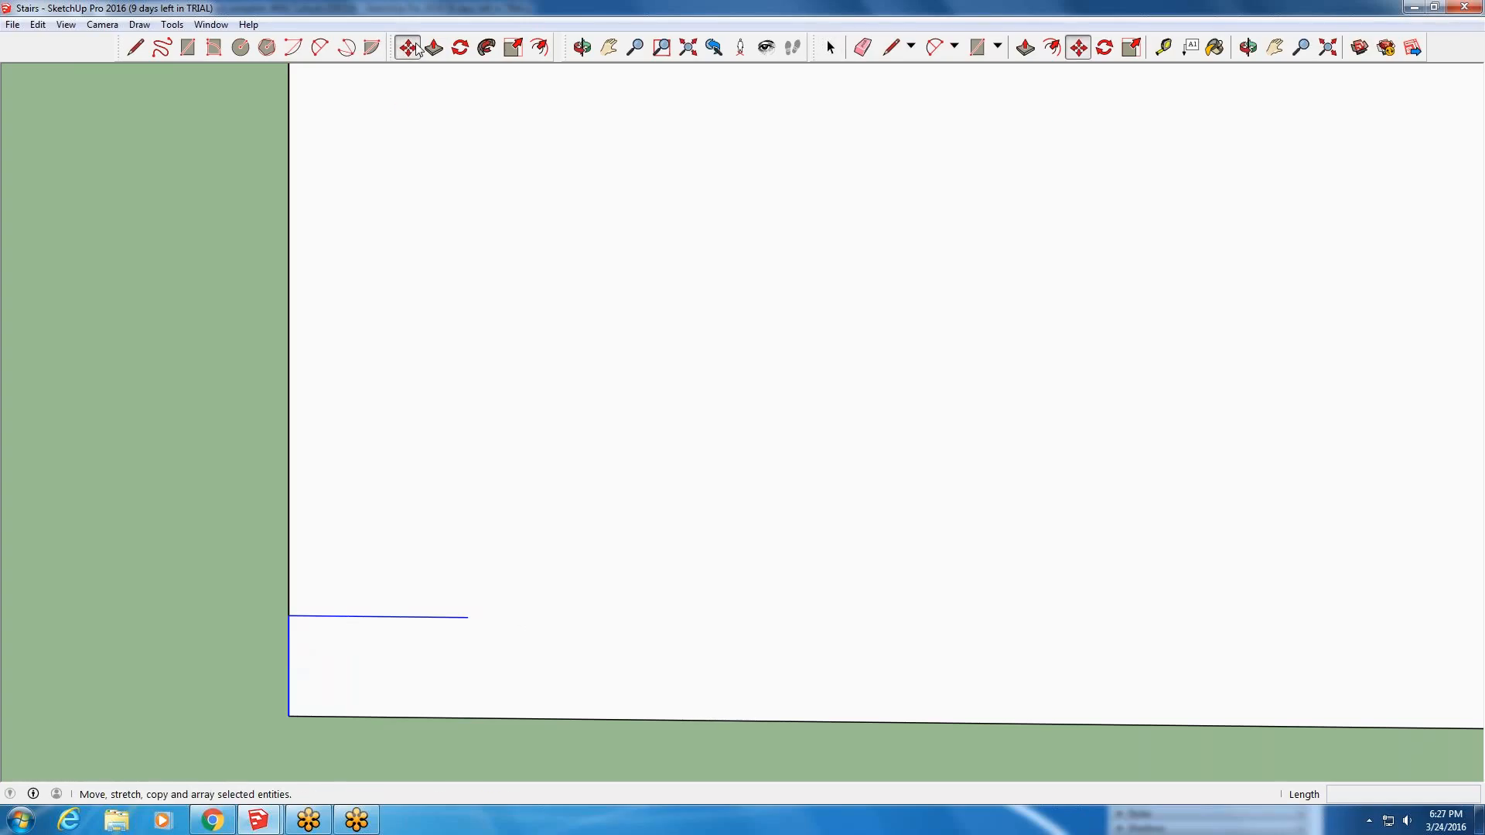
pyautogui.click(292, 716)
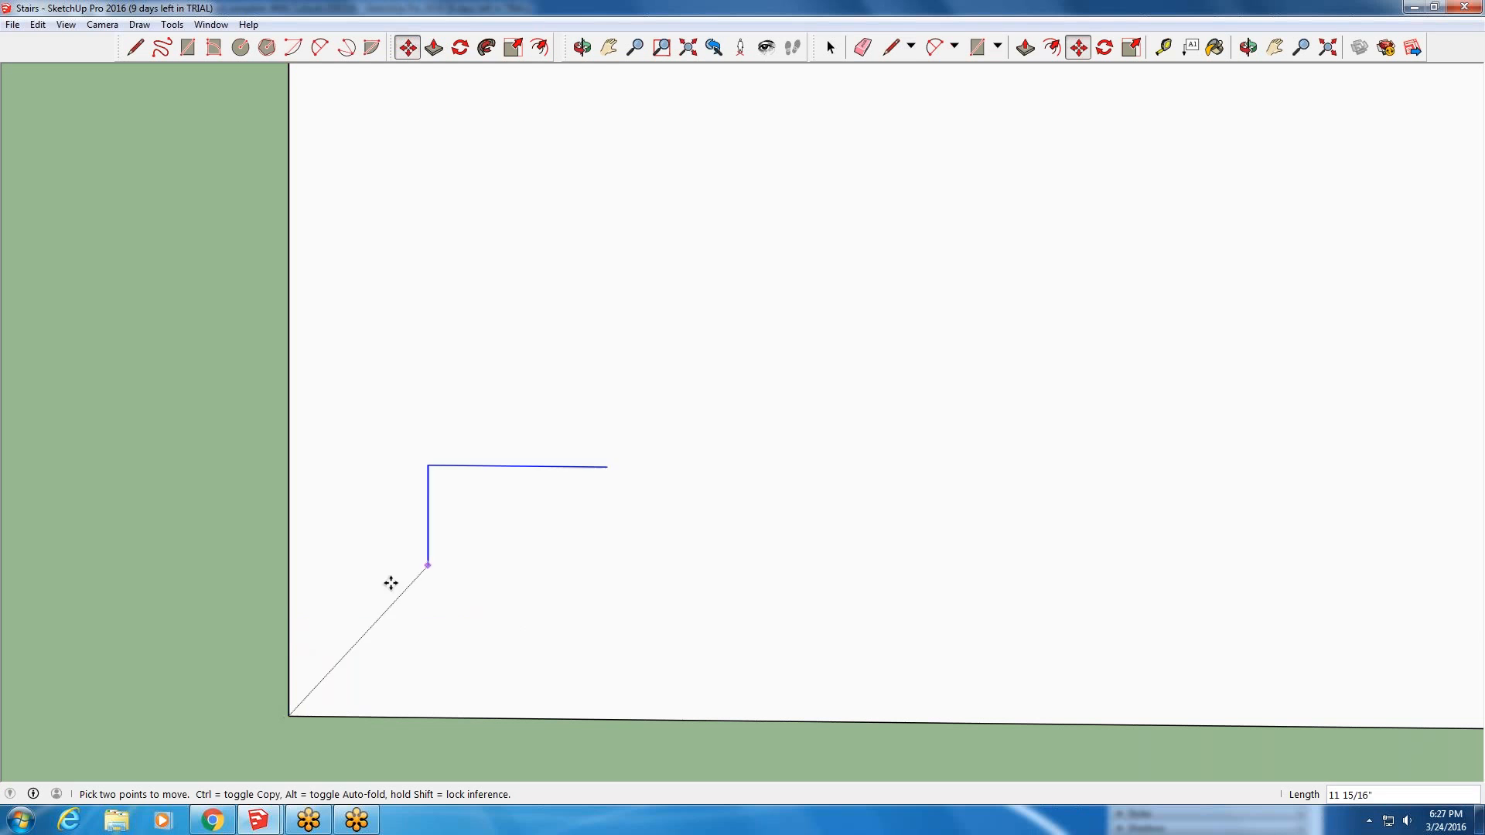
pyautogui.press('ctrl')
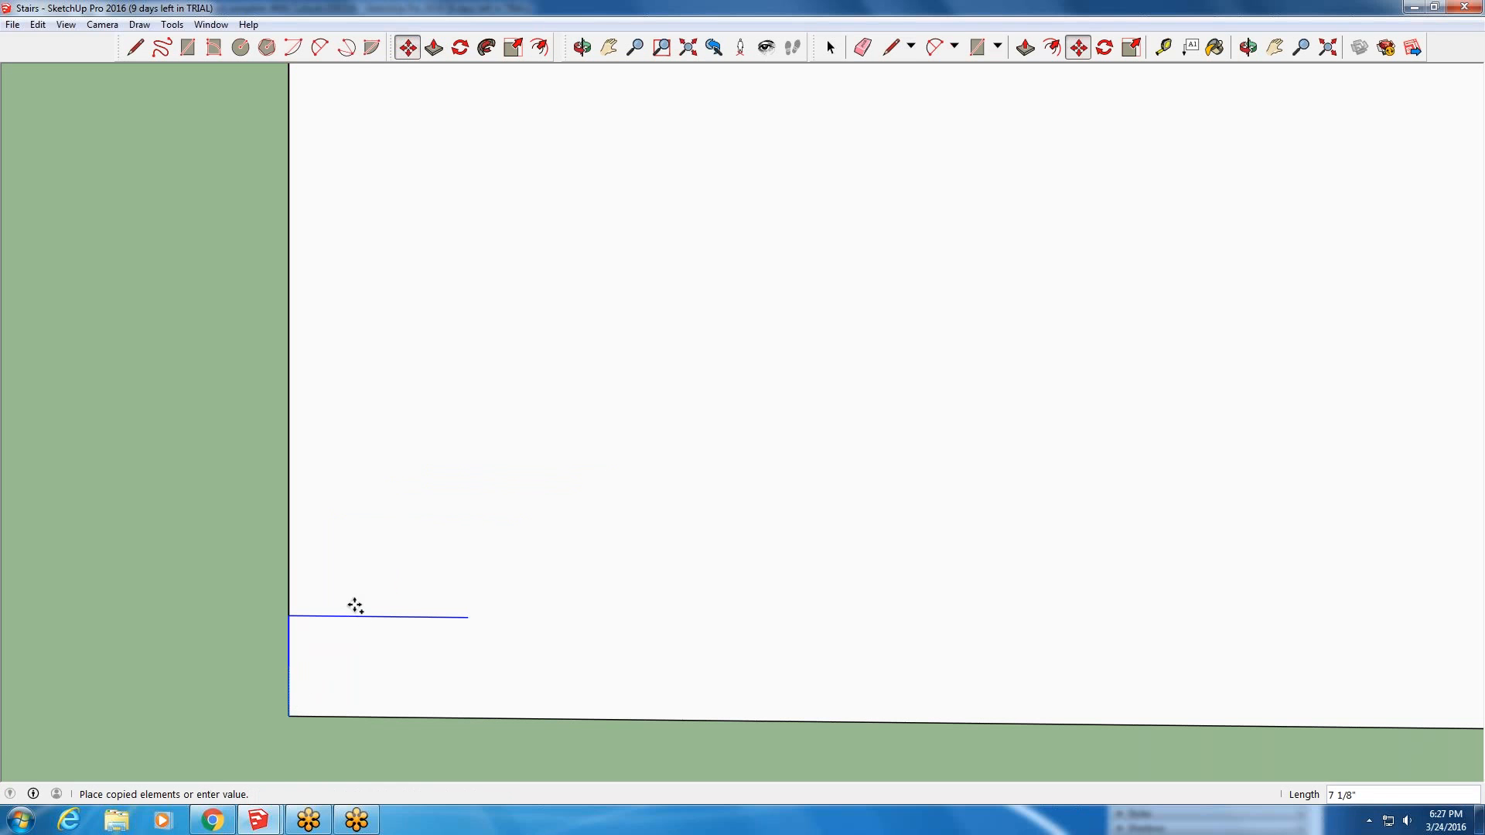
pyautogui.click(470, 617)
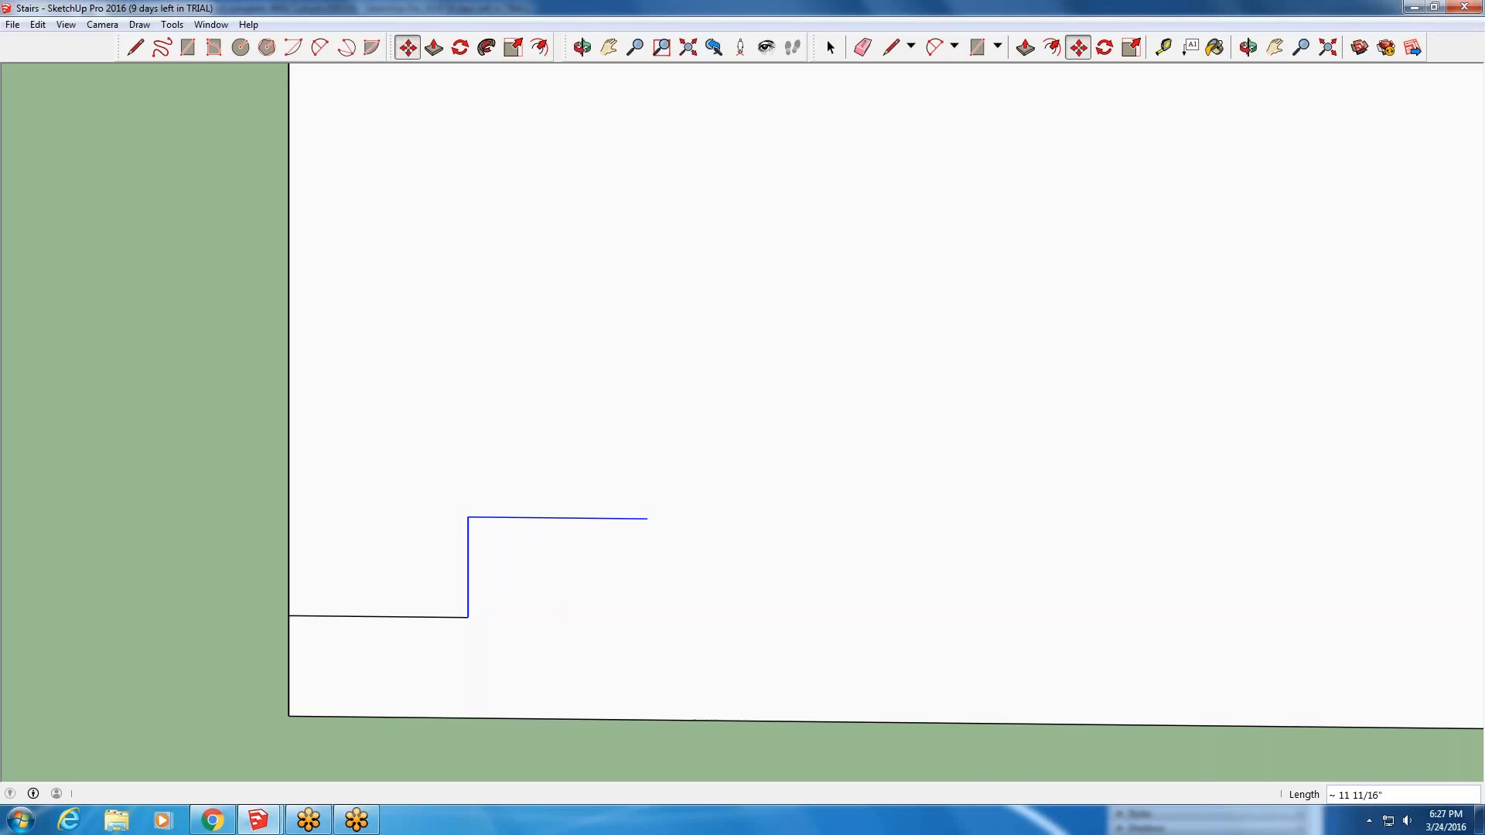
# - Repeat the copied riser and tread 18 times with *18 to carry the stair profile up the face
pyautogui.write('*')
pyautogui.press('Return')
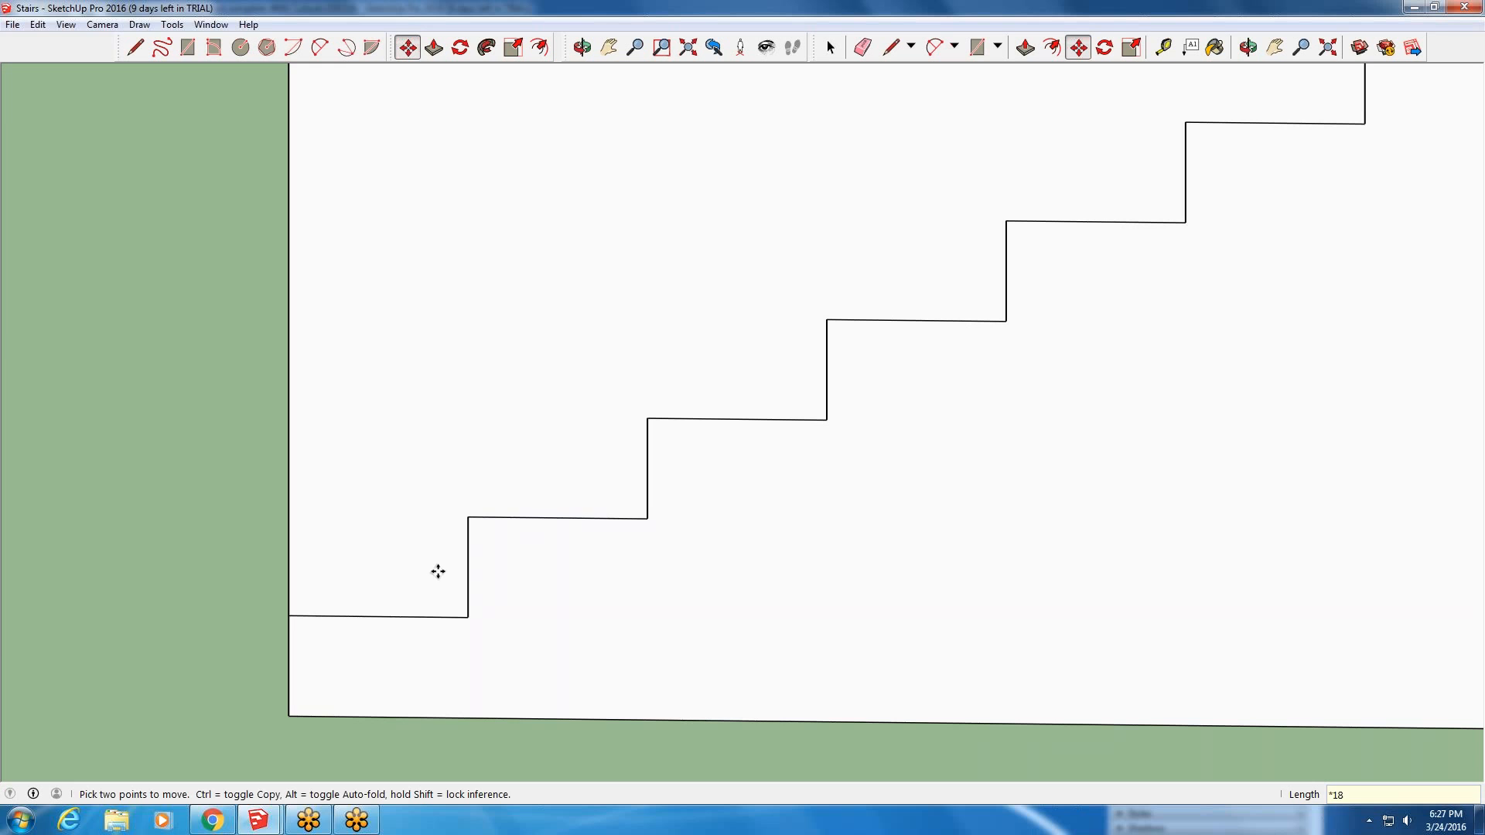
pyautogui.scroll(-2, 434, 570)
pyautogui.scroll(-3, 593, 434)
pyautogui.scroll(-2, 1220, 80)
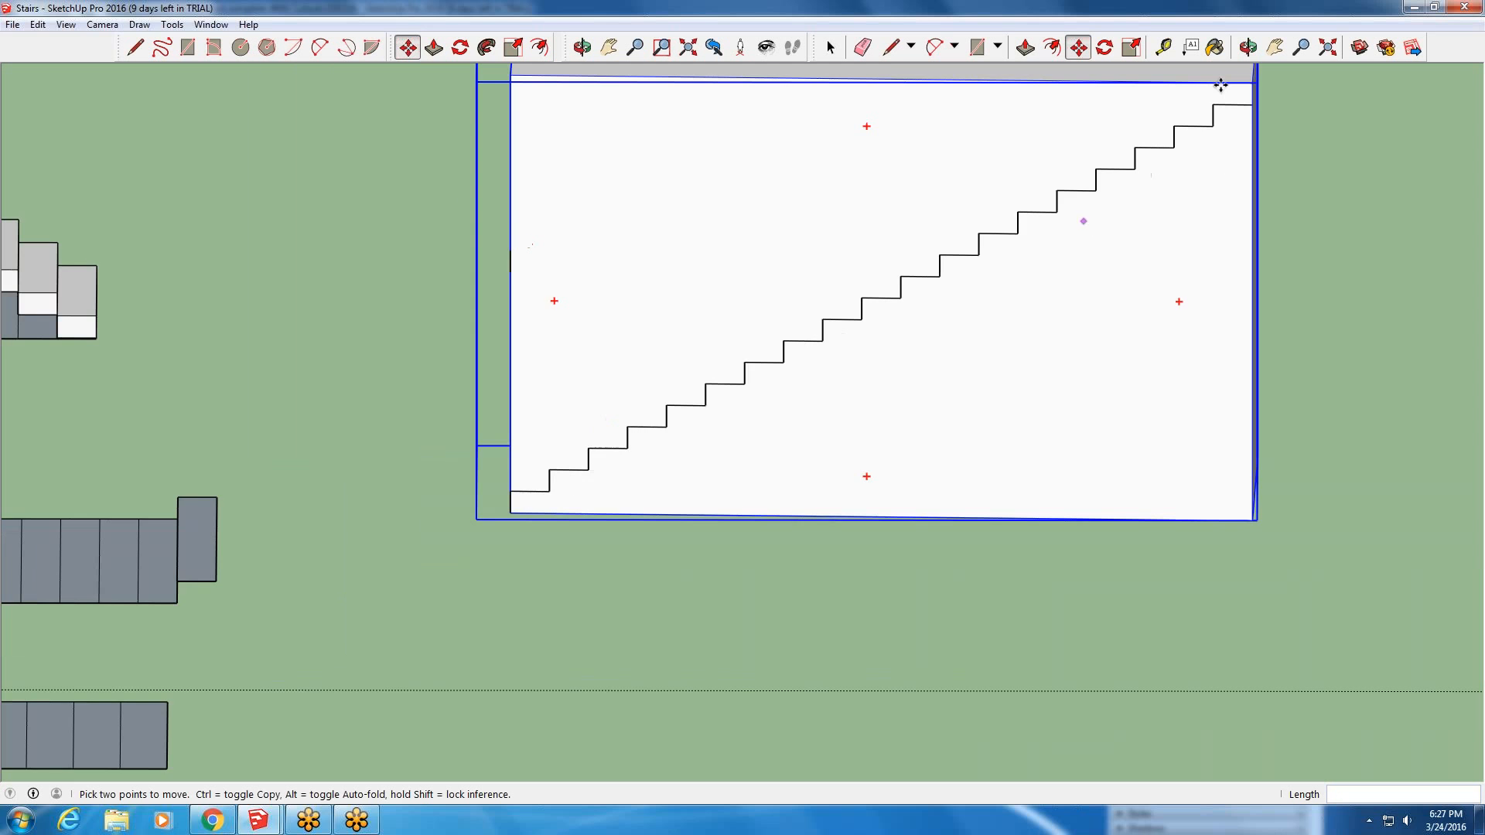
# - Examine where the top tread ends against the block's far vertical edge
pyautogui.scroll(6, 1278, 68)
pyautogui.scroll(5, 1248, 115)
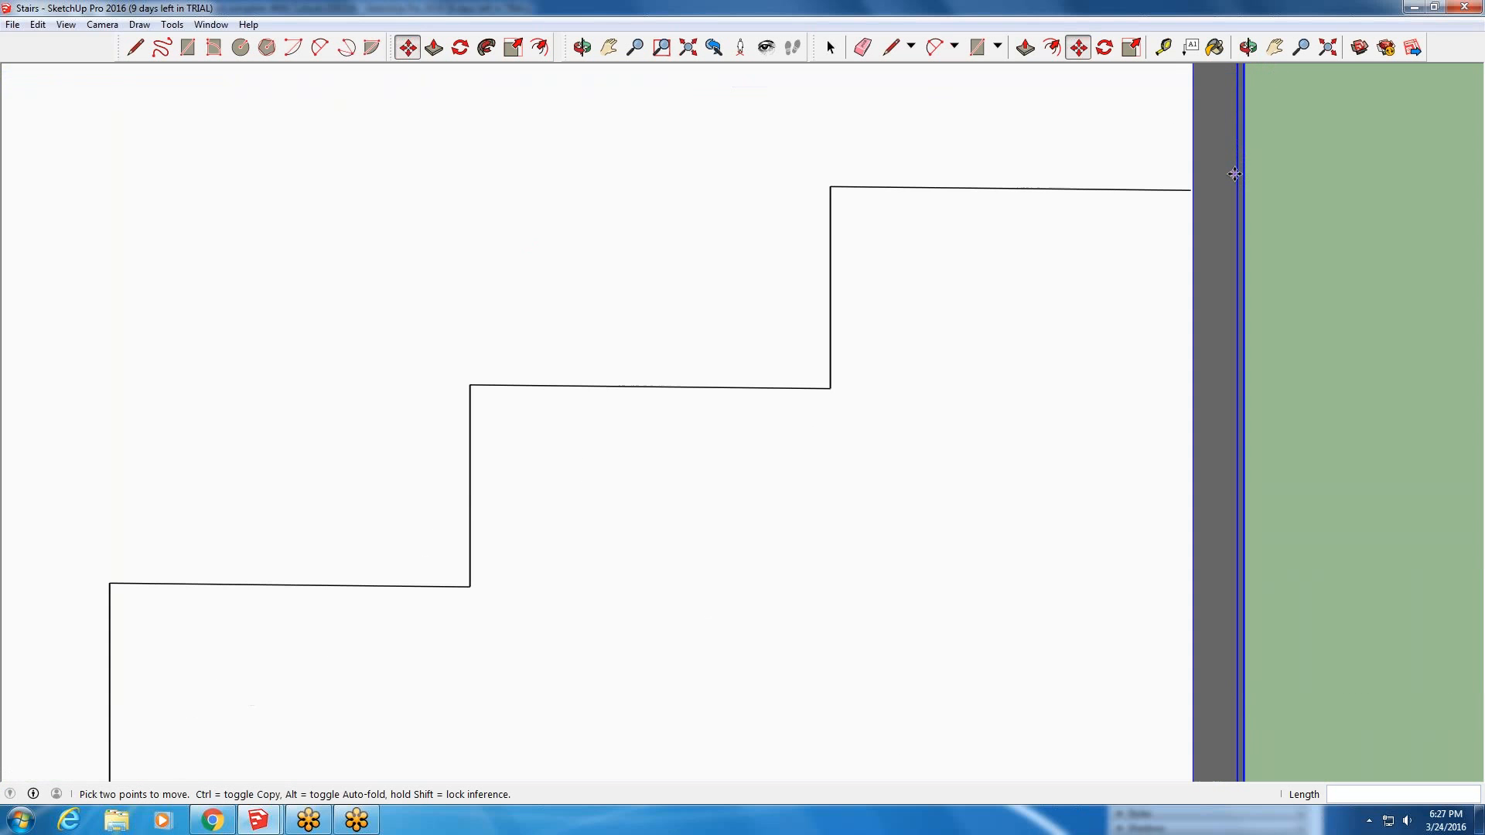
pyautogui.scroll(-1, 1234, 174)
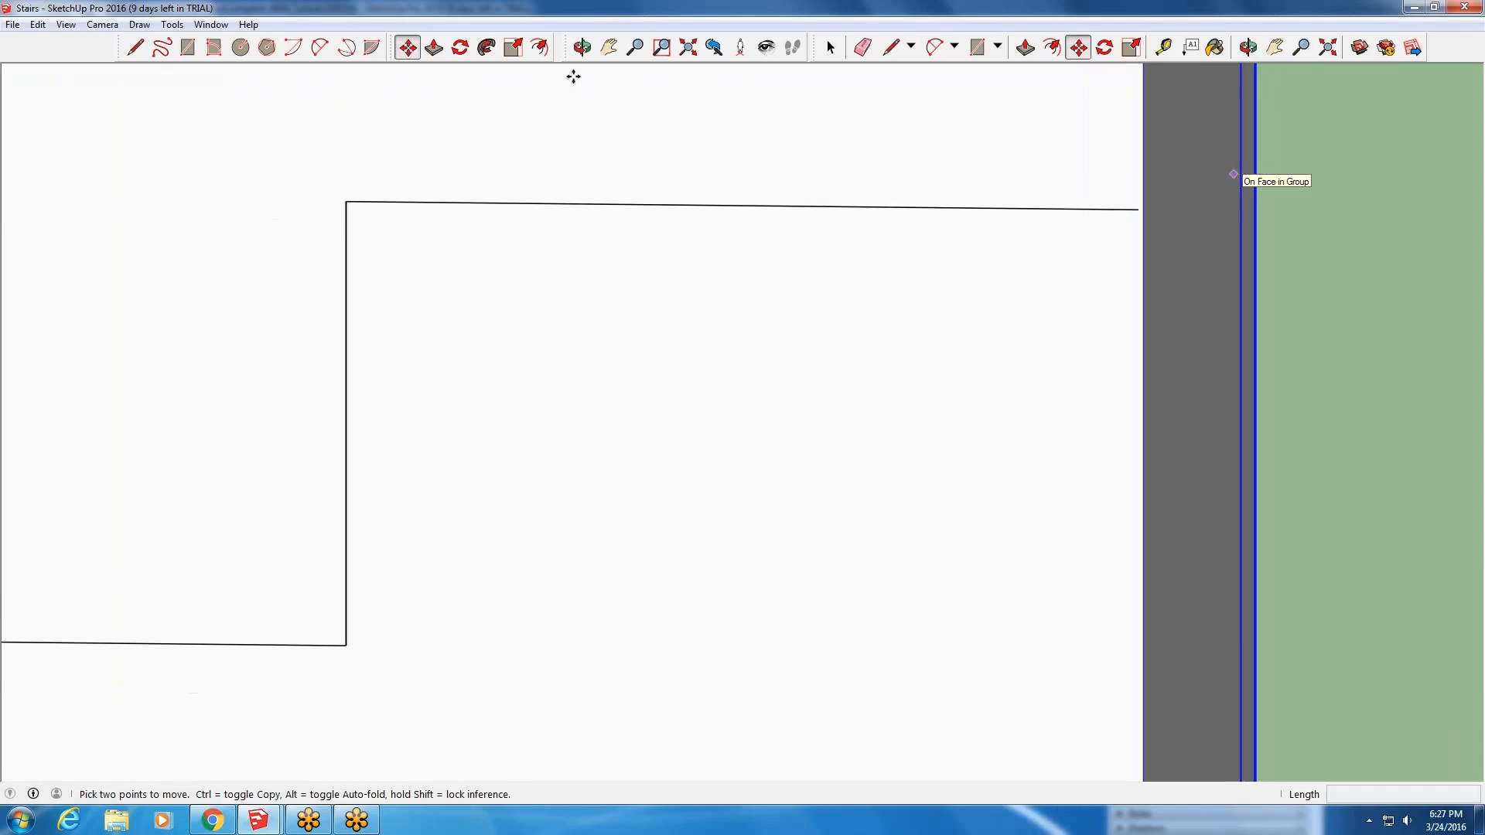
pyautogui.click(135, 47)
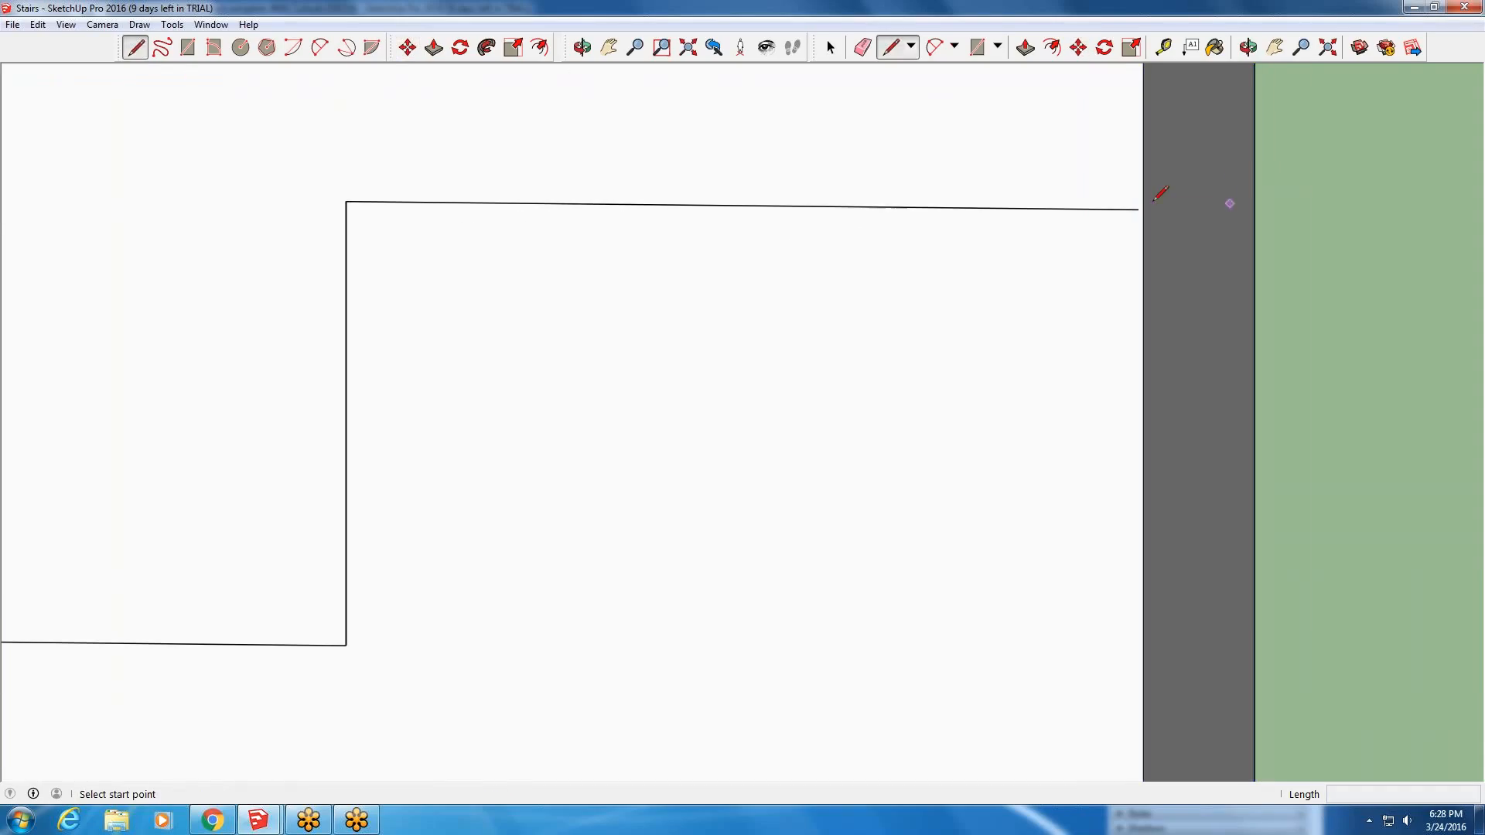
pyautogui.scroll(1, 1156, 197)
pyautogui.scroll(1, 1152, 203)
pyautogui.click(1130, 219)
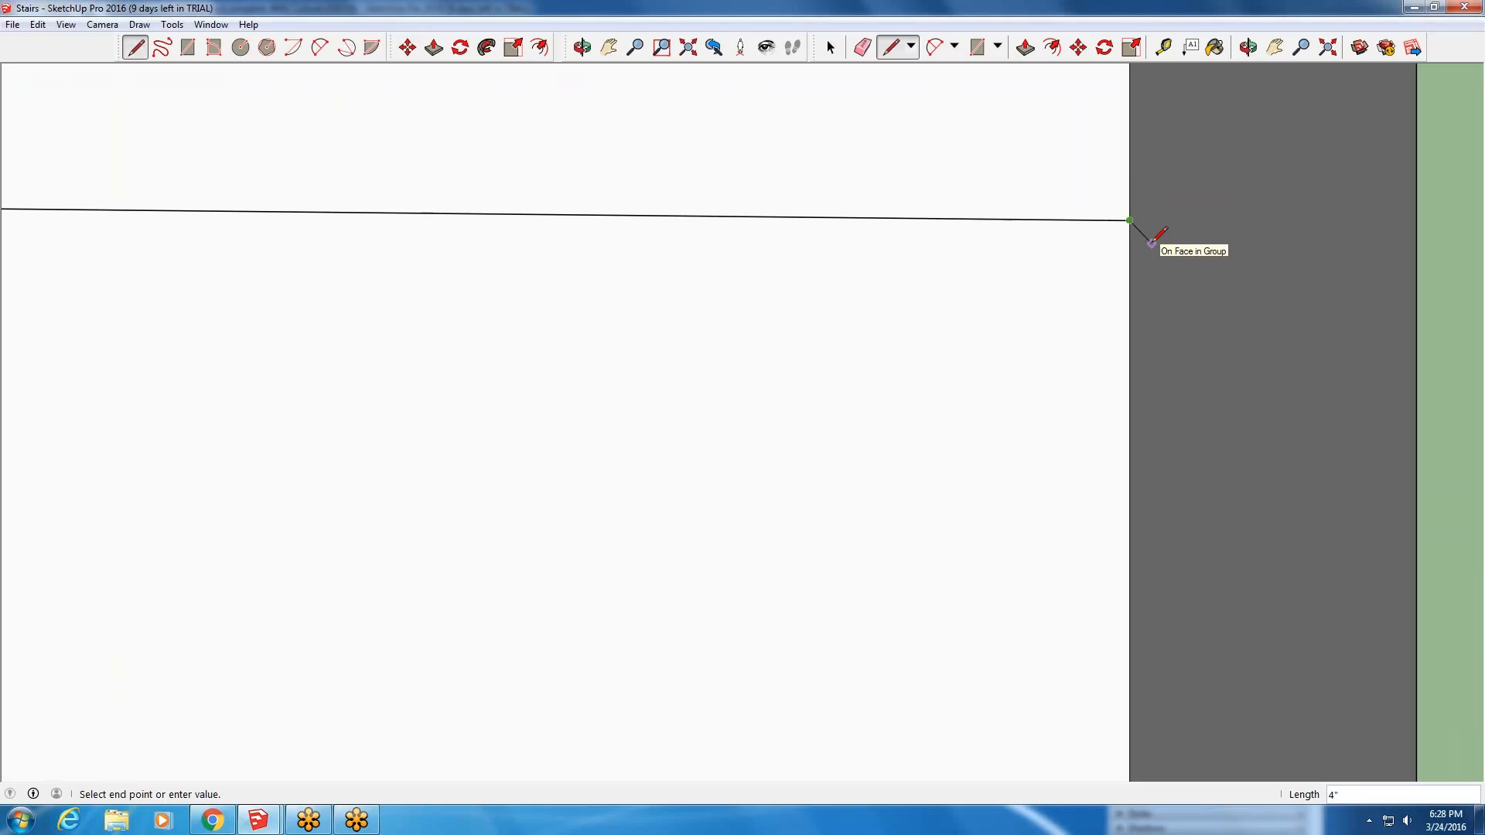
pyautogui.press('Escape')
pyautogui.scroll(-3, 1147, 194)
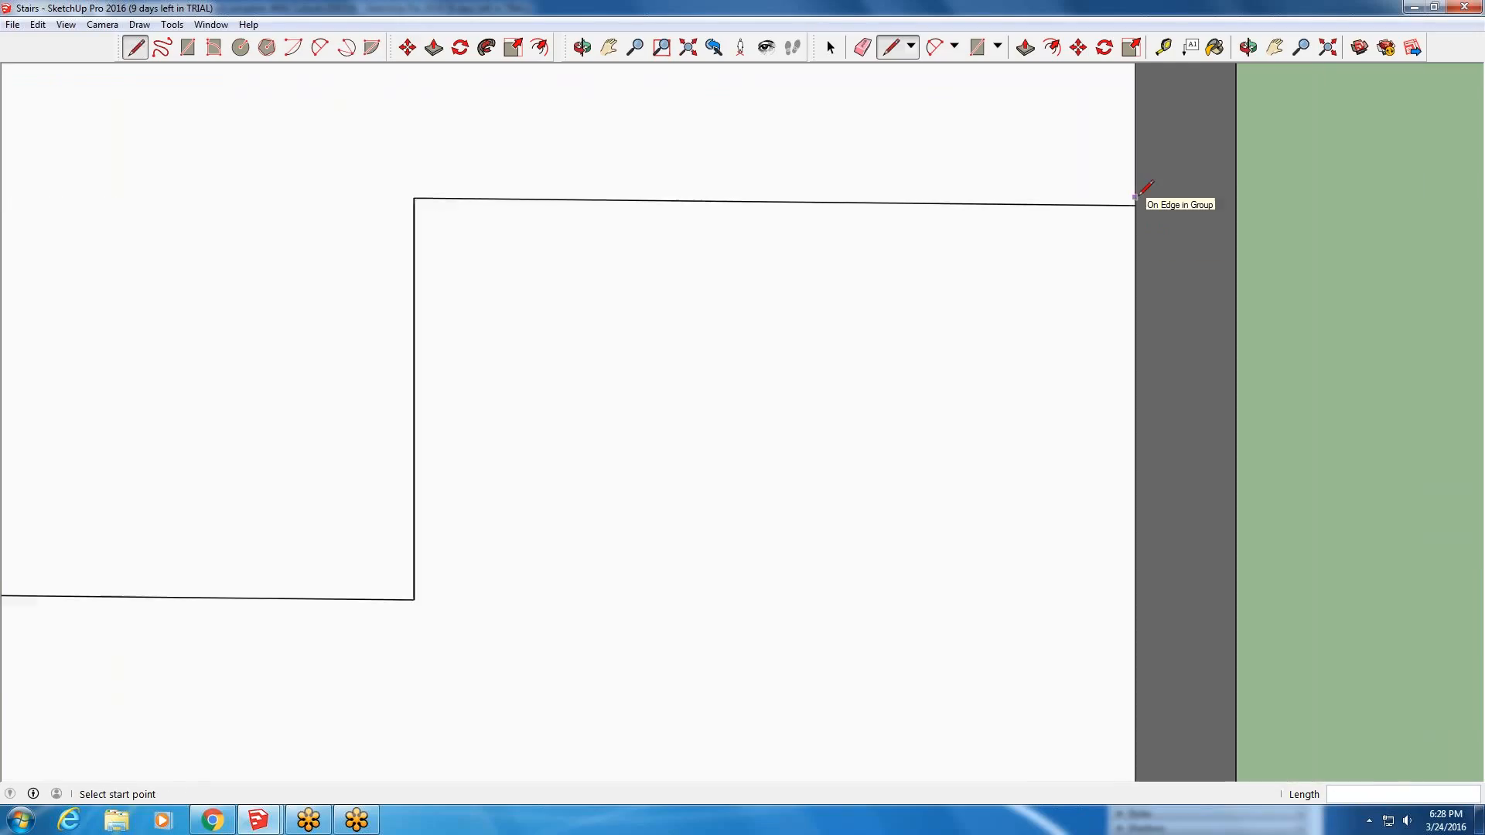
pyautogui.scroll(-3, 1139, 195)
pyautogui.scroll(-6, 1139, 196)
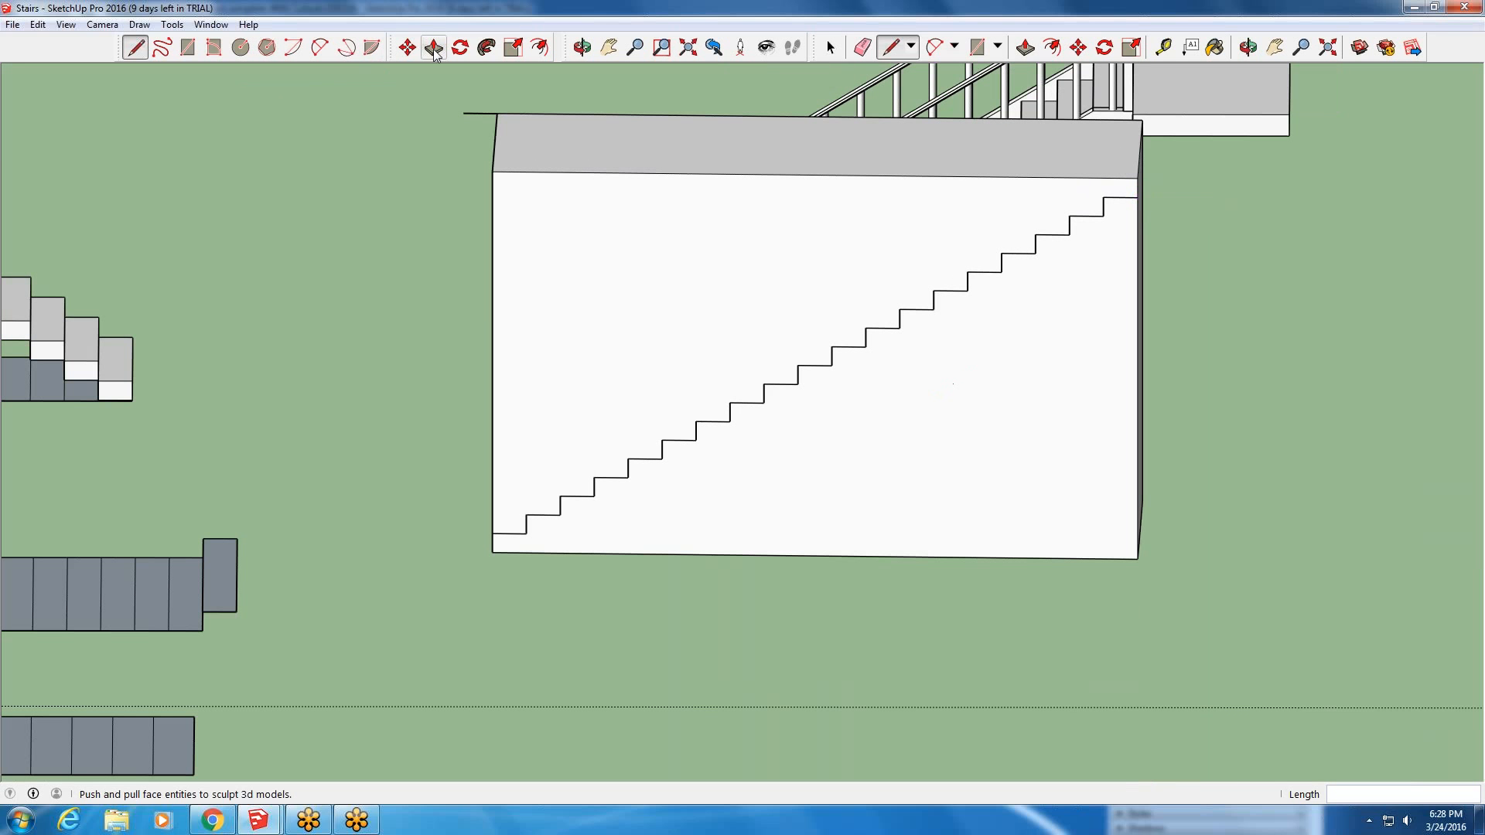
pyautogui.click(830, 48)
pyautogui.click(861, 402)
pyautogui.doubleClick(862, 402)
pyautogui.click(863, 404)
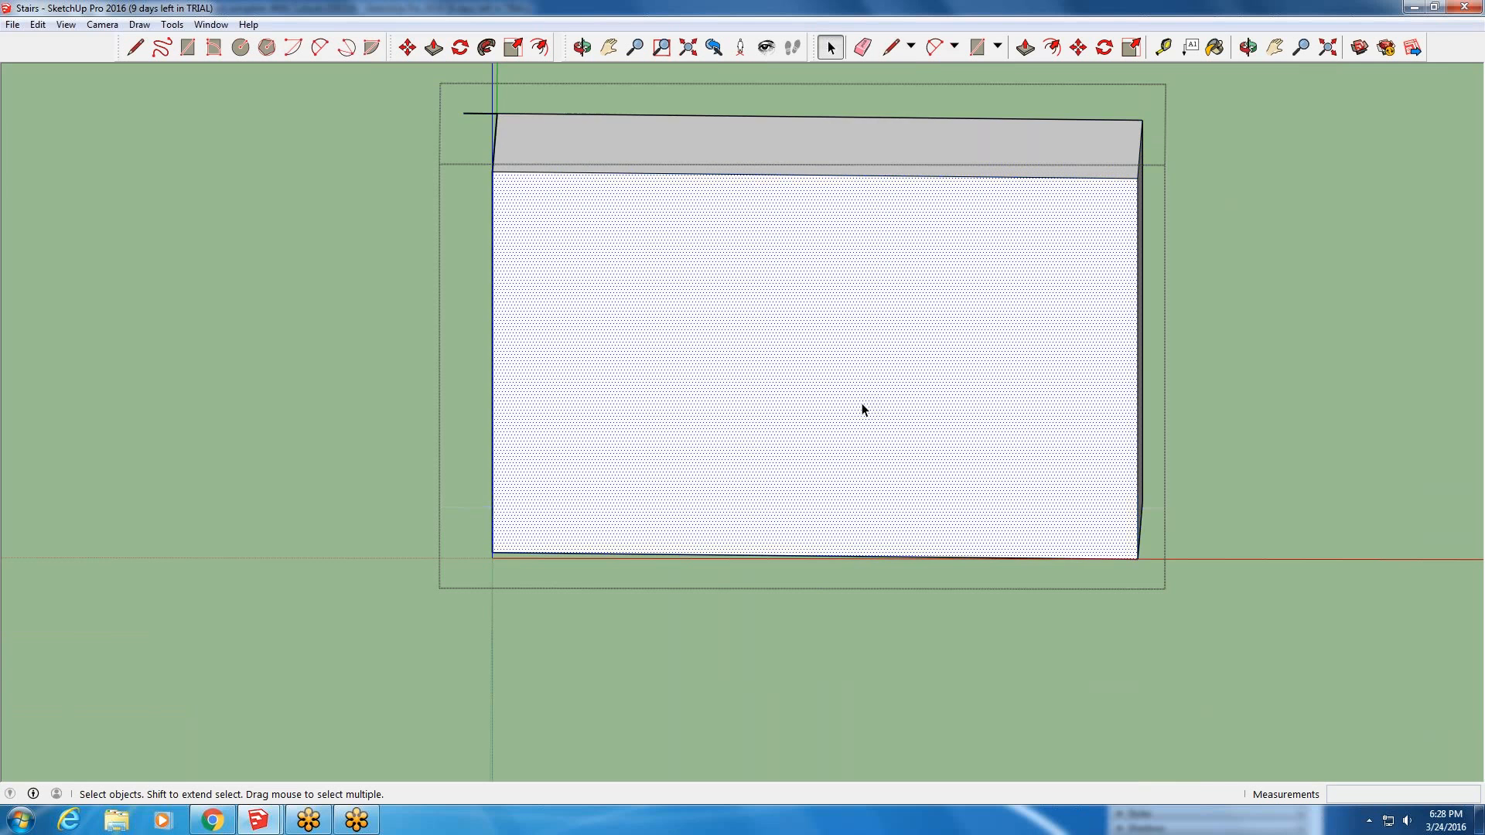
pyautogui.scroll(-3, 735, 441)
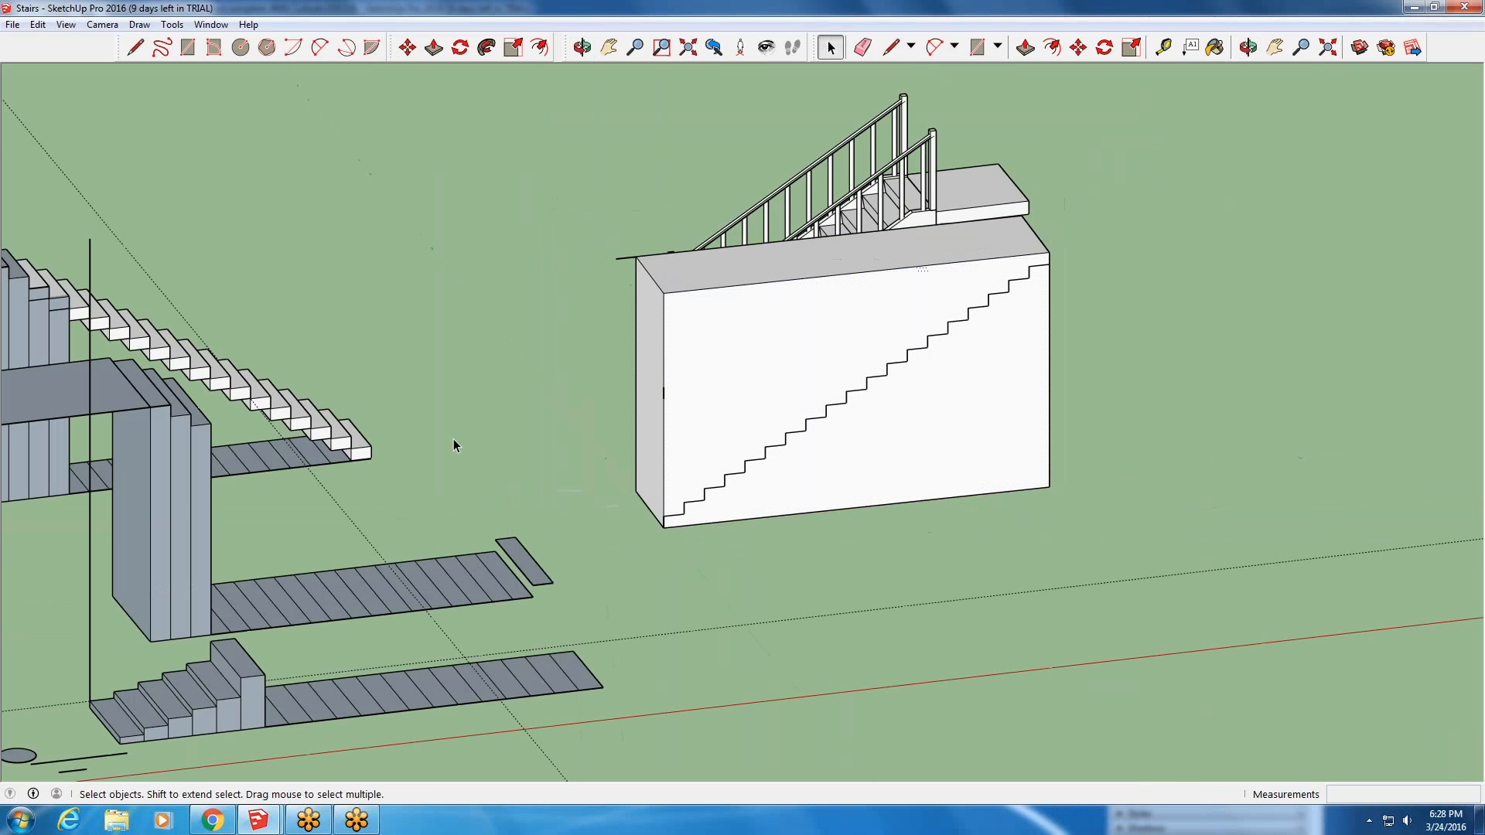
# - Open the block group from its opposite side and select the face area below the stair profile there
pyautogui.click(849, 394)
pyautogui.moveTo(663, 477); pyautogui.dragTo(1043, 504, button='middle')
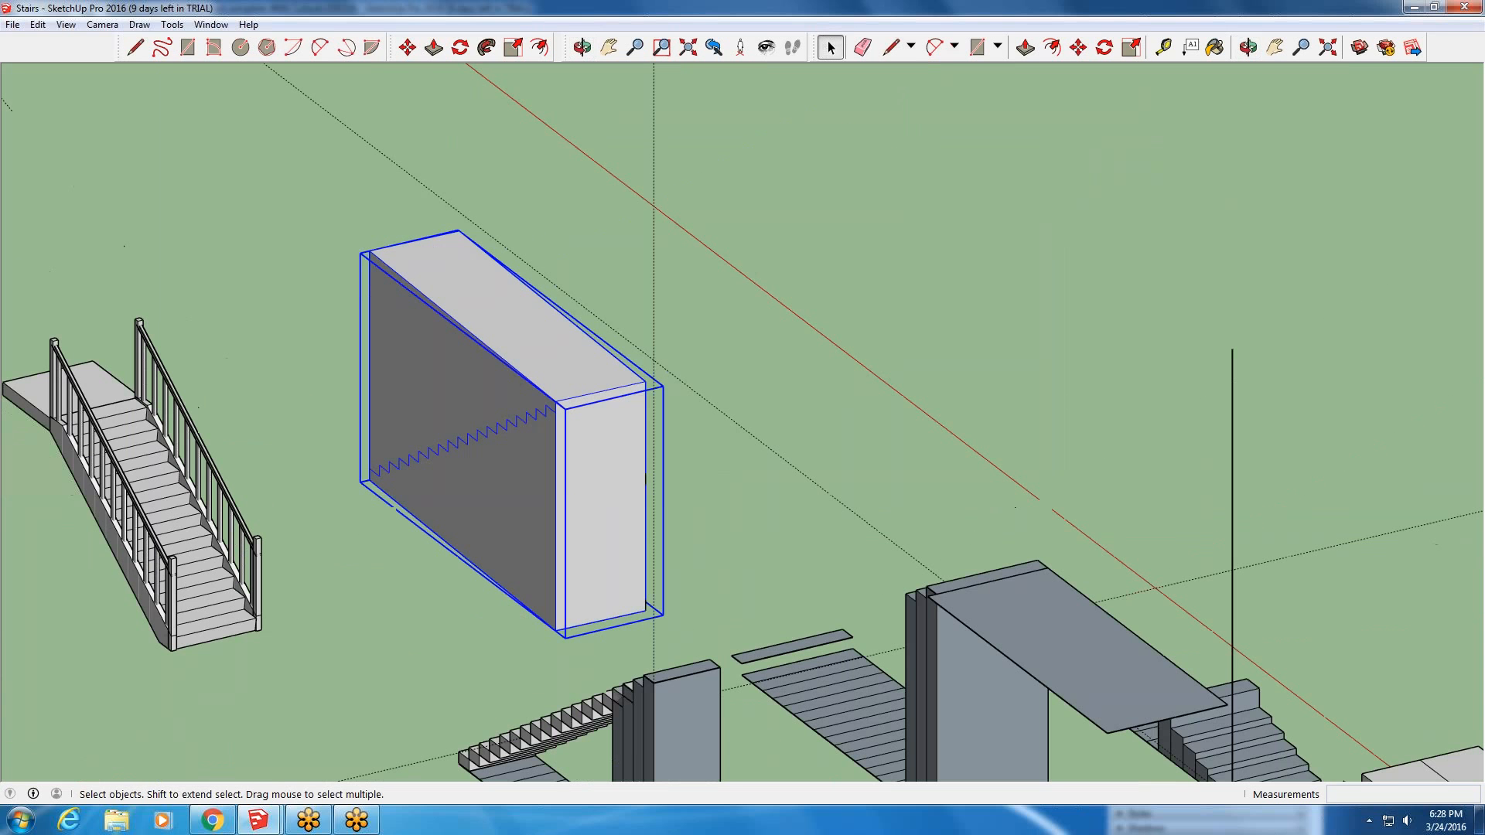
pyautogui.moveTo(837, 503); pyautogui.dragTo(414, 602, button='middle')
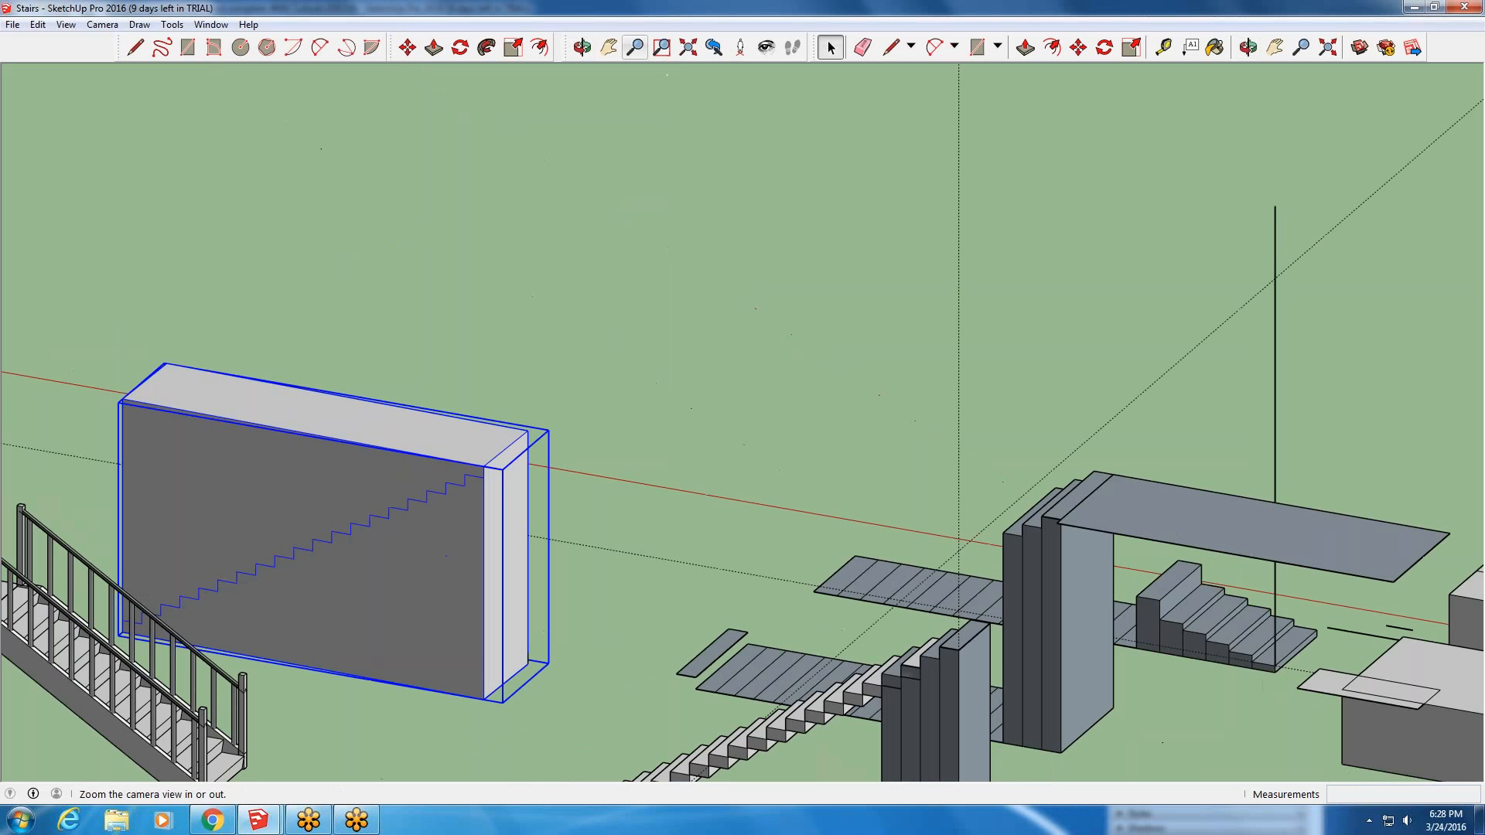
pyautogui.click(609, 47)
pyautogui.moveTo(893, 243); pyautogui.dragTo(1290, 98)
pyautogui.moveTo(871, 325); pyautogui.dragTo(781, 372, button='middle')
pyautogui.scroll(5, 778, 378)
pyautogui.press('space')
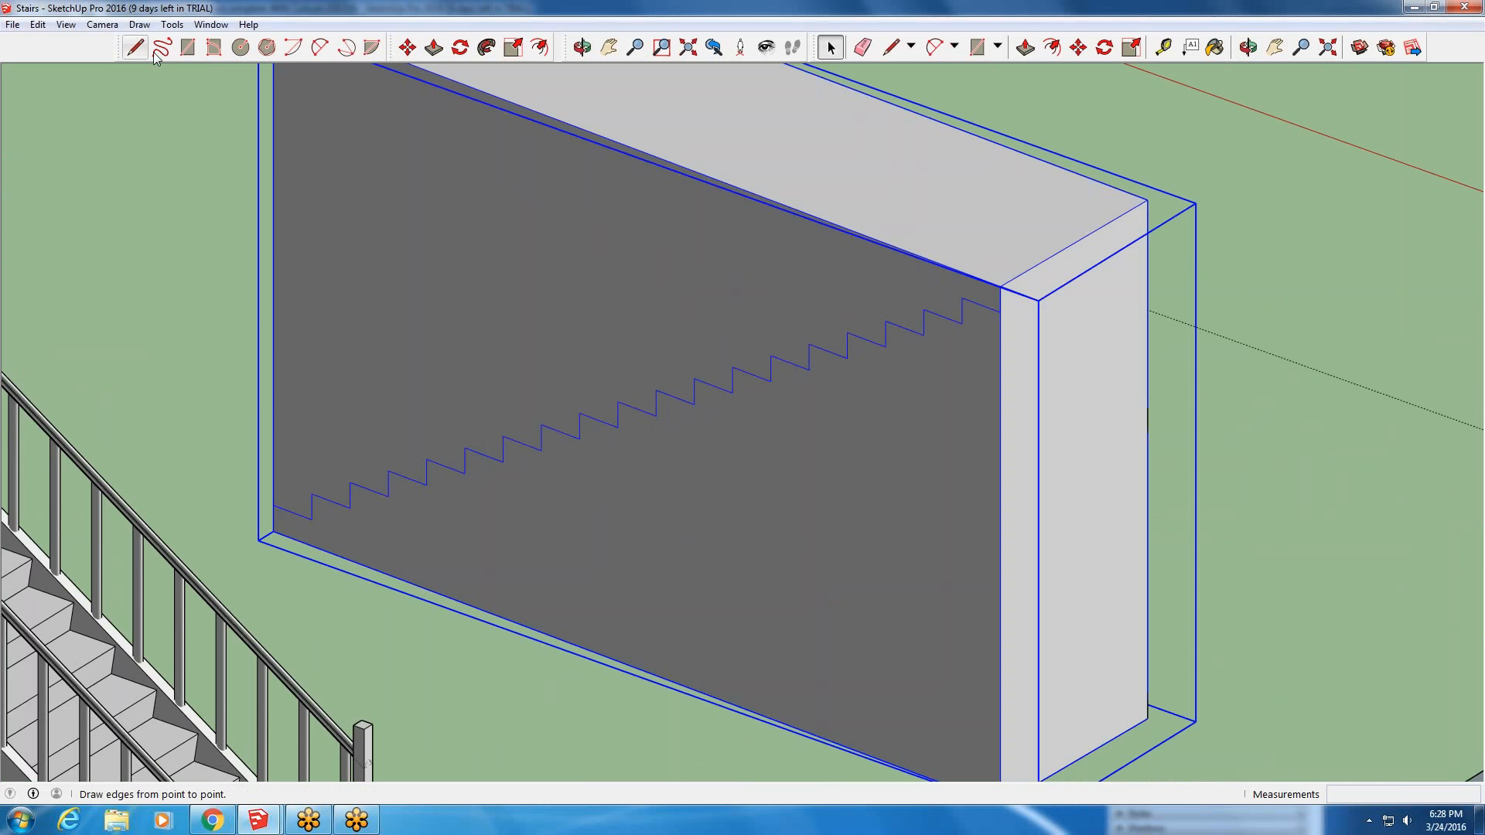
pyautogui.doubleClick(815, 444)
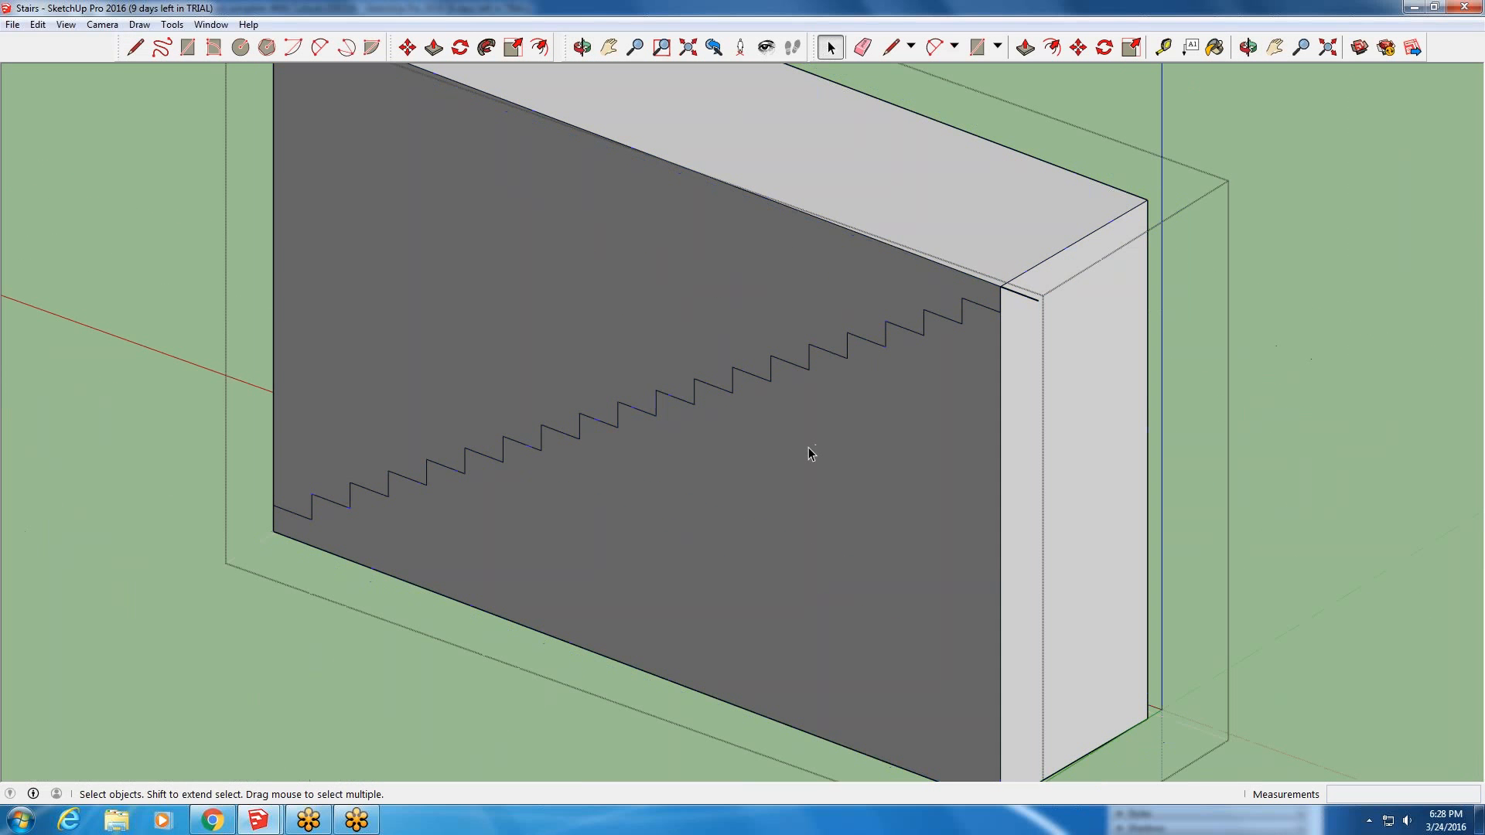
pyautogui.click(807, 446)
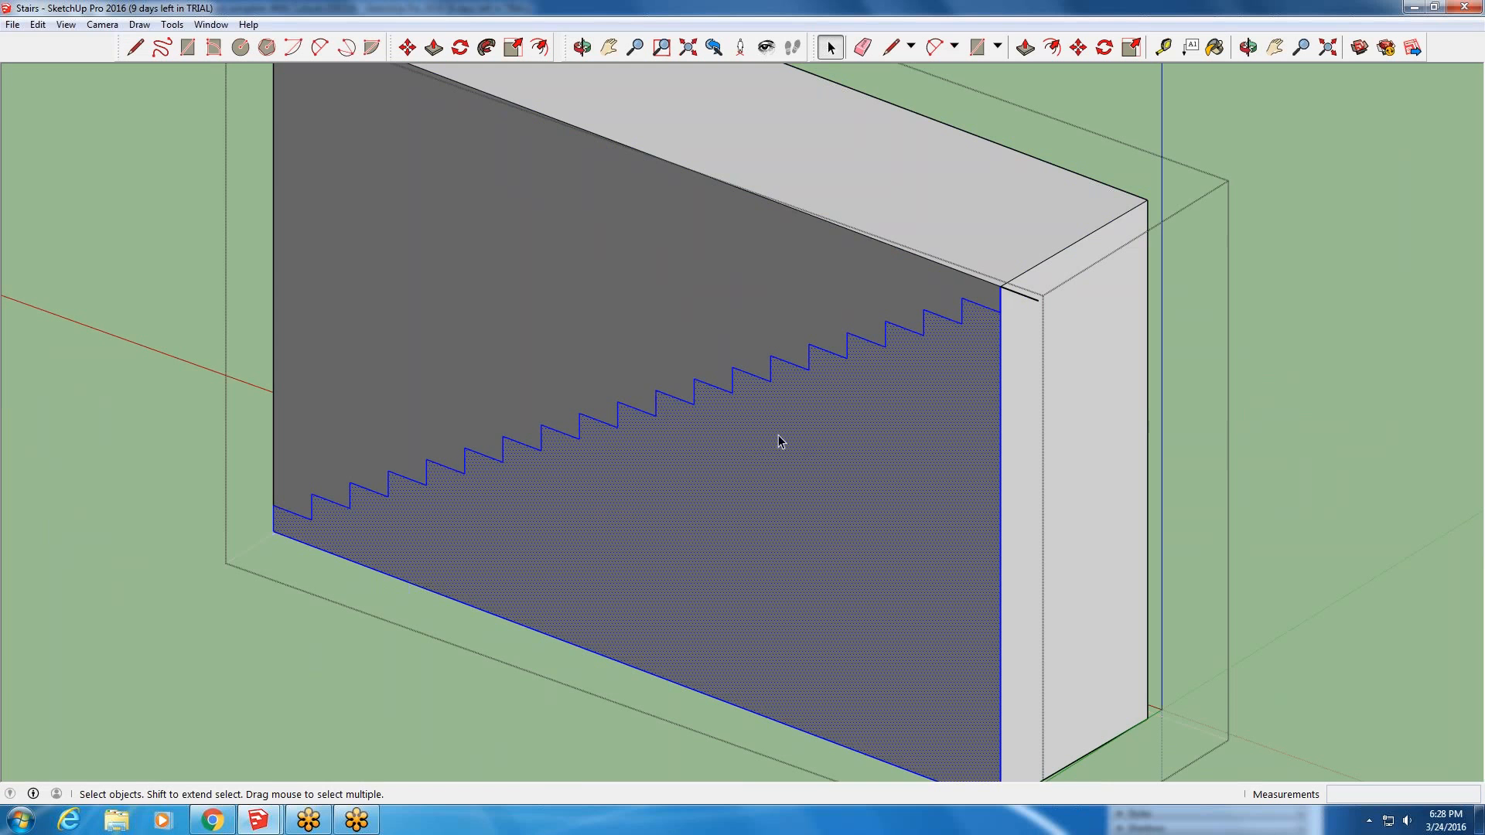
# - Examine the stair profile on the block's opposite face from its lowest step up to the top corner
pyautogui.press('o')
pyautogui.moveTo(1191, 393); pyautogui.dragTo(533, 356)
pyautogui.moveTo(791, 494); pyautogui.dragTo(1237, 456)
pyautogui.press('space')
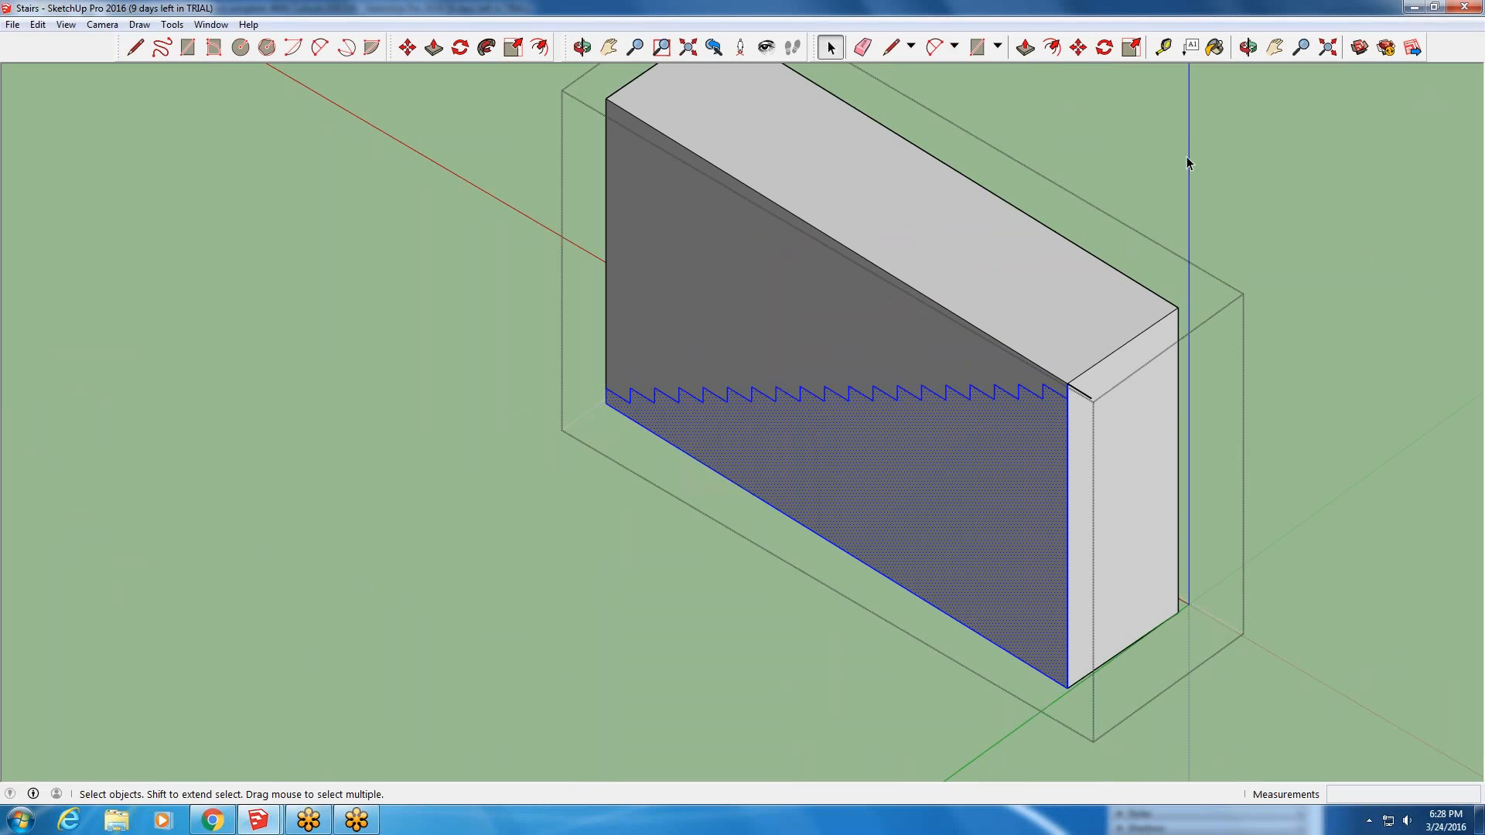
pyautogui.scroll(3, 1011, 579)
pyautogui.moveTo(1014, 580); pyautogui.dragTo(967, 550, button='middle')
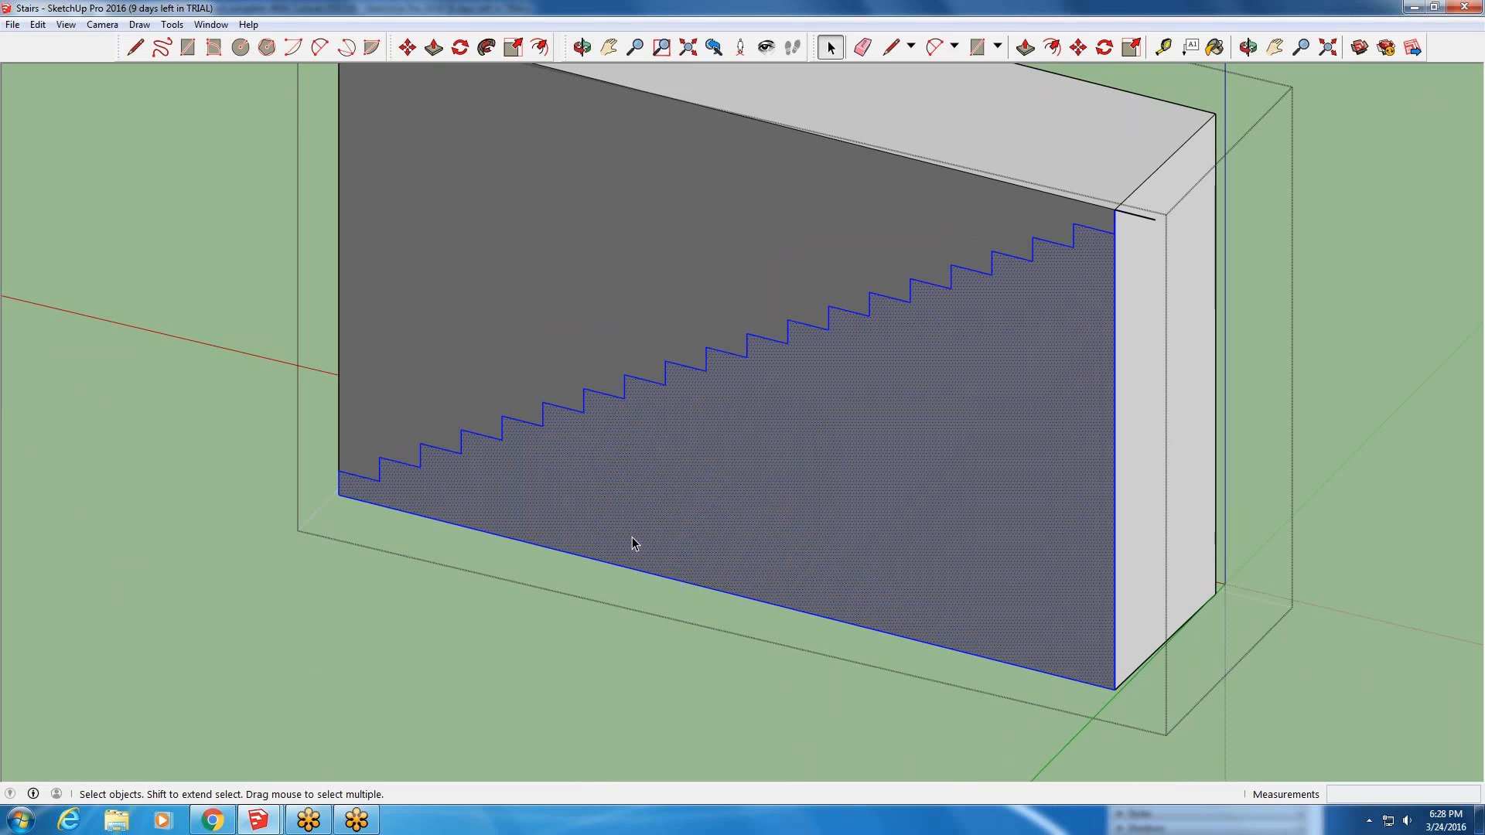
pyautogui.moveTo(766, 419); pyautogui.dragTo(1121, 178, button='middle')
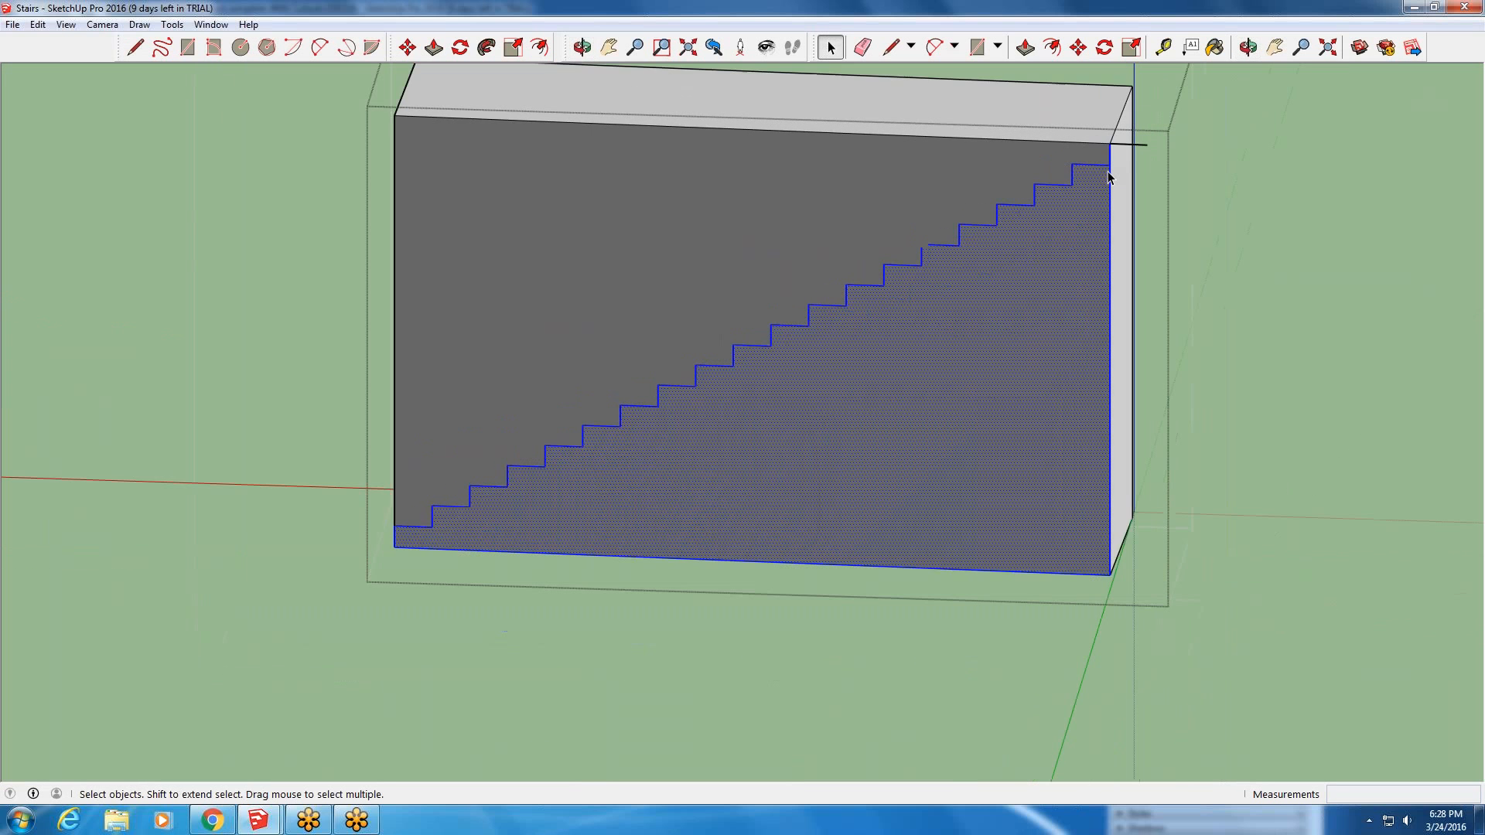
pyautogui.scroll(-1, 1107, 177)
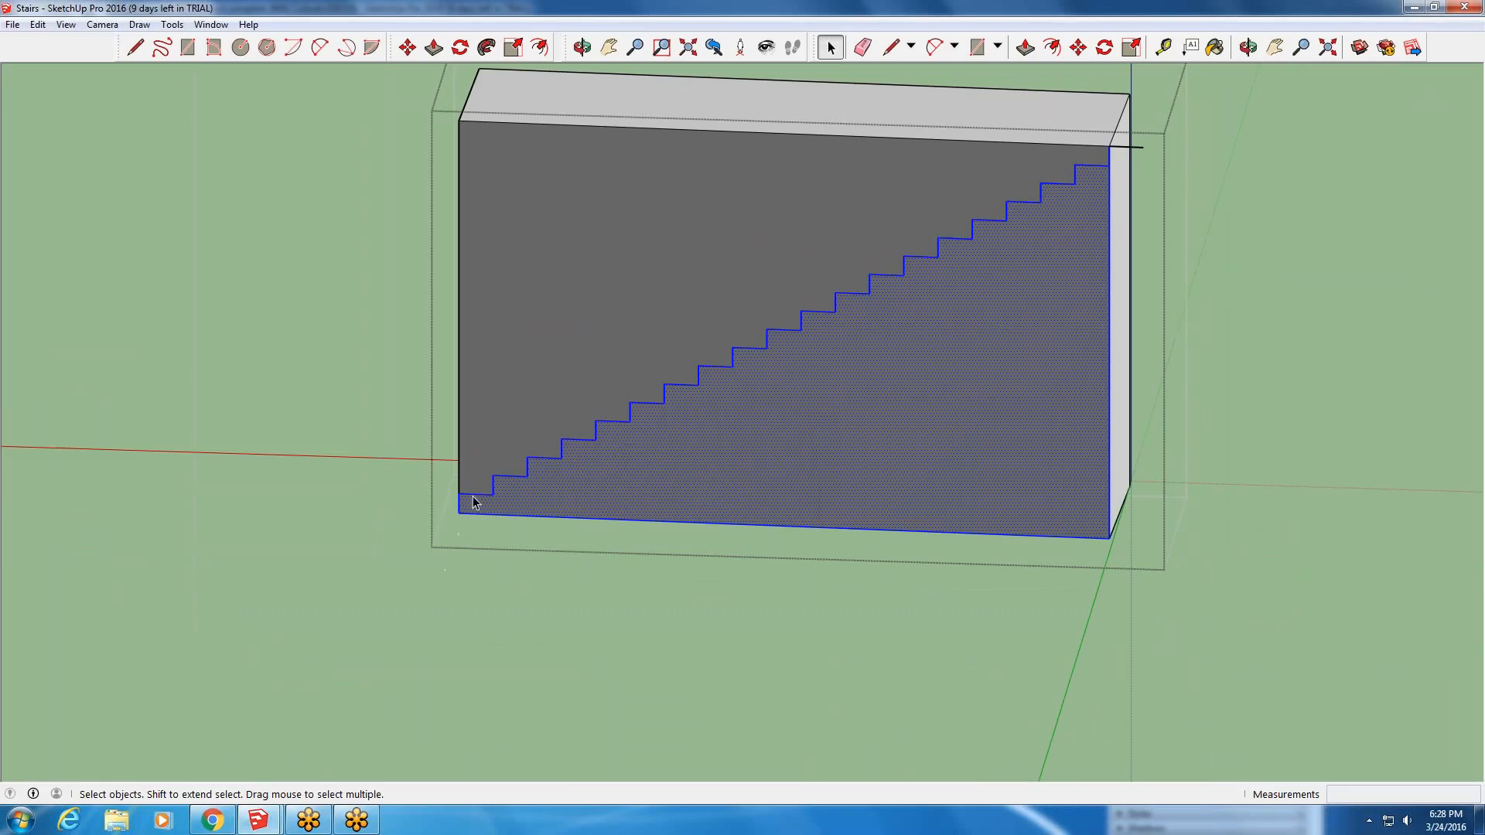
pyautogui.scroll(2, 1120, 155)
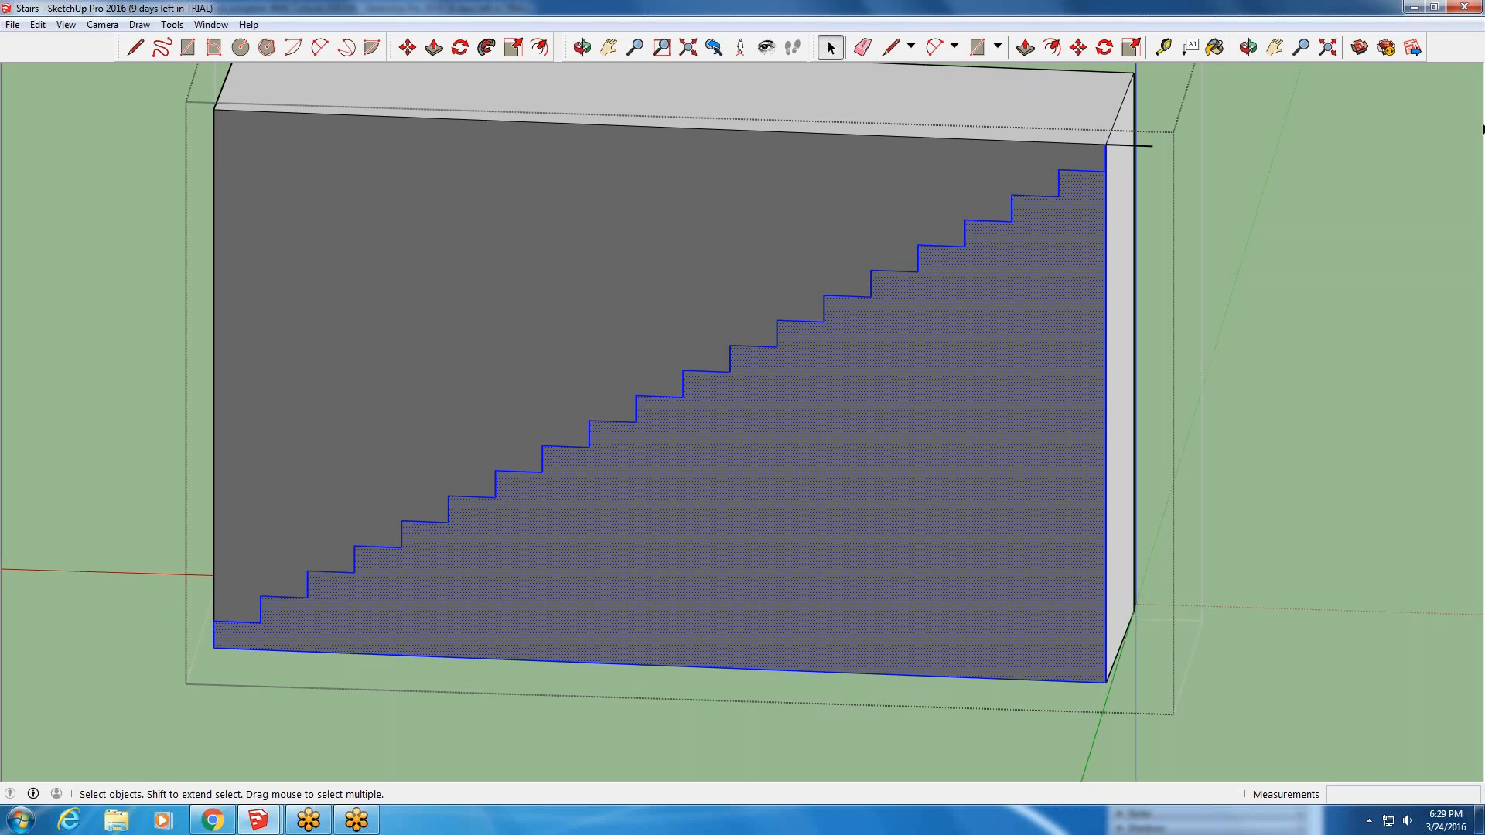
pyautogui.scroll(5, 1112, 155)
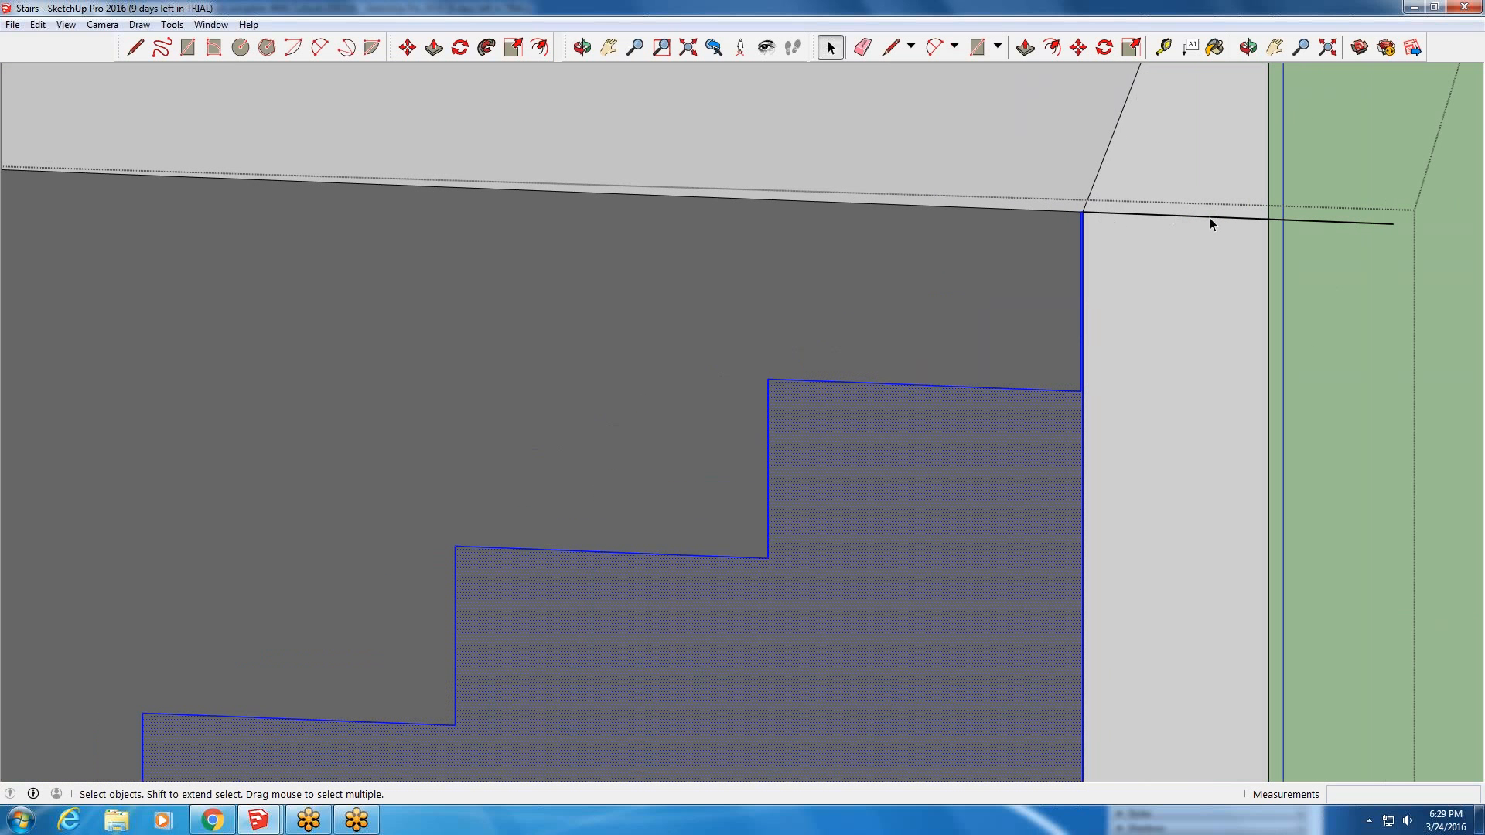
pyautogui.scroll(-7, 1211, 223)
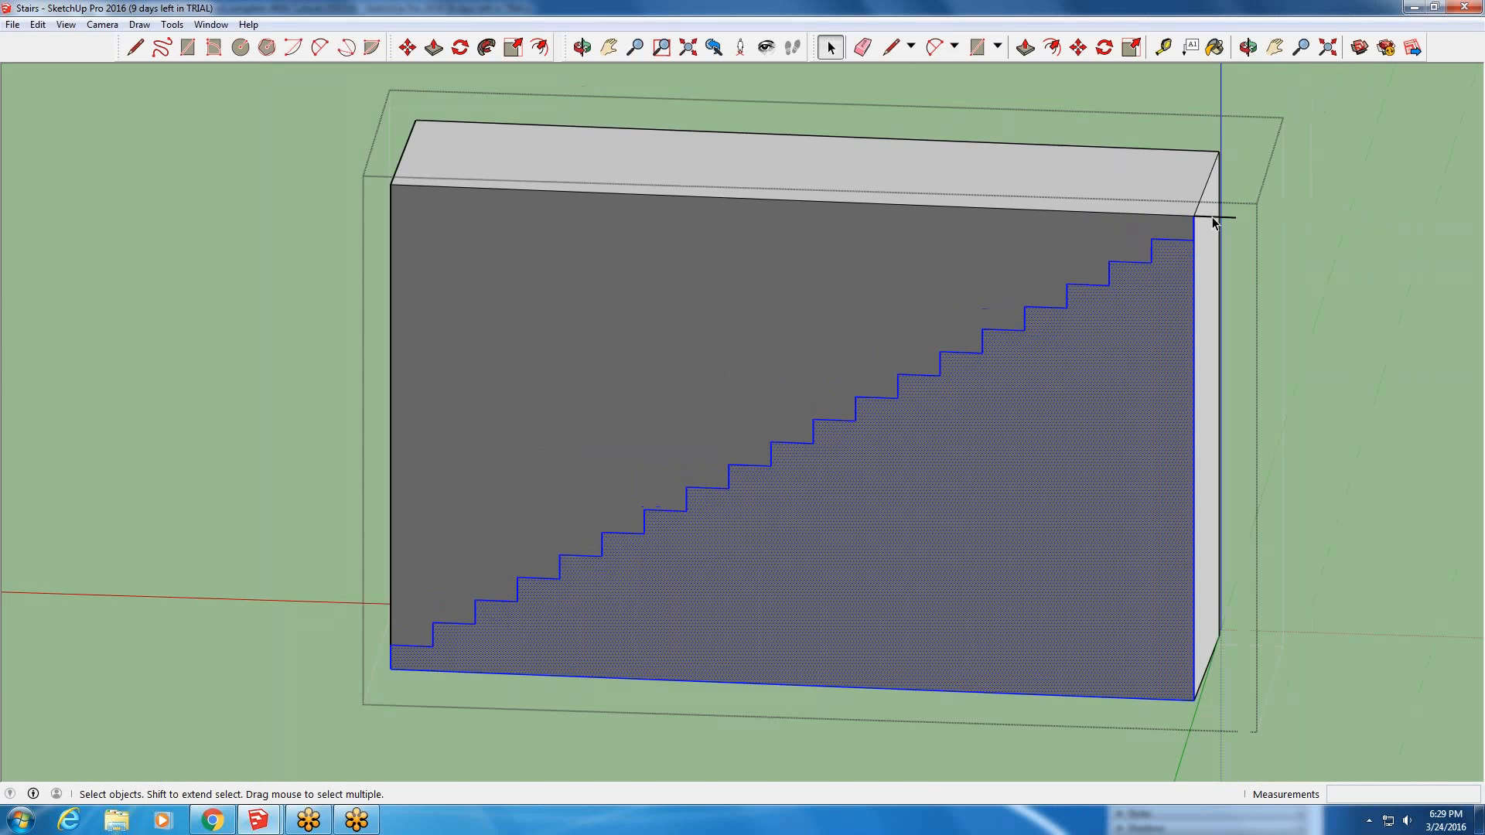
pyautogui.scroll(-3, 1212, 223)
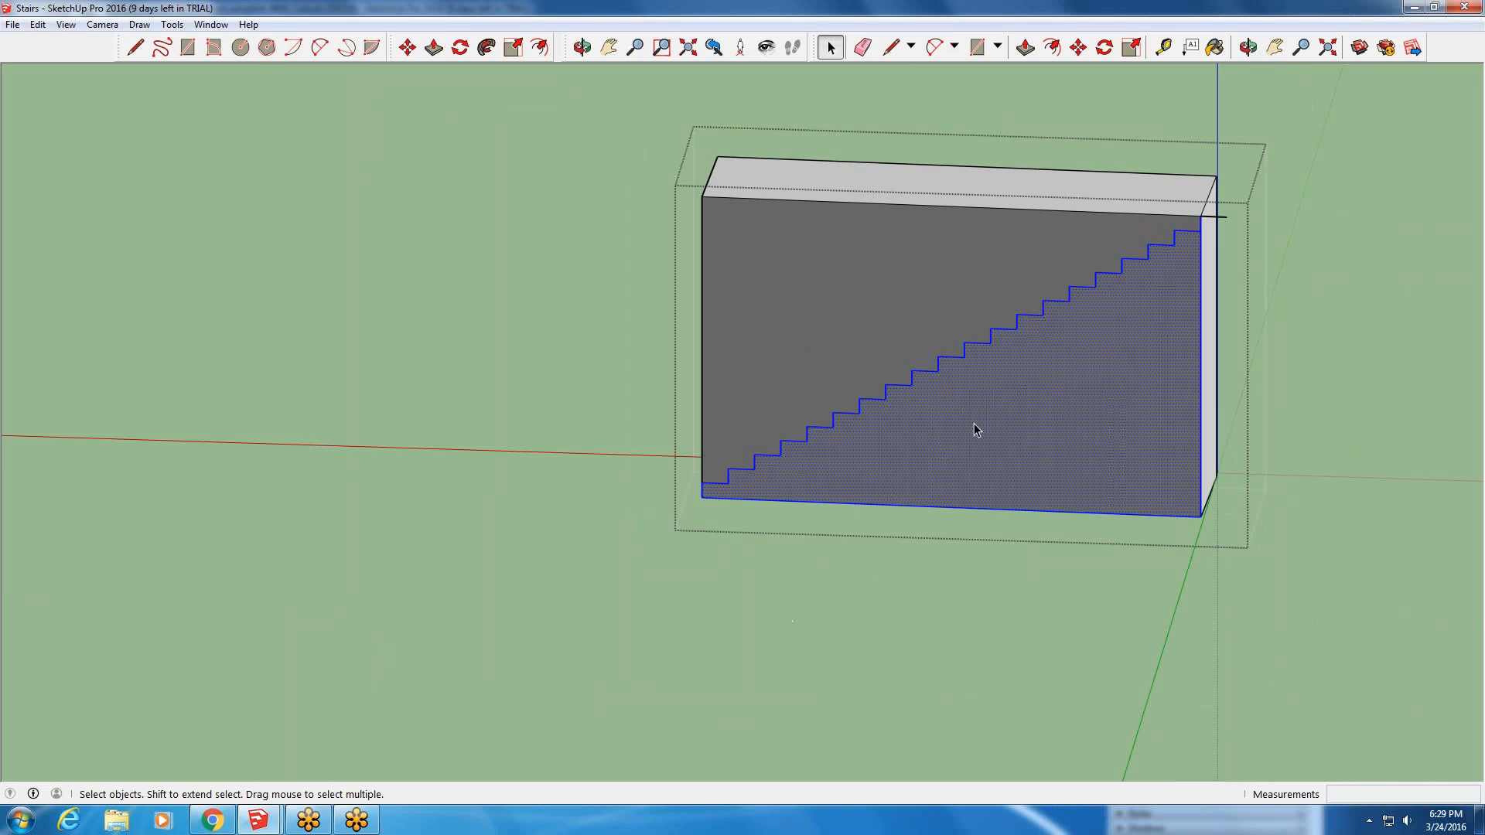
pyautogui.scroll(2, 745, 498)
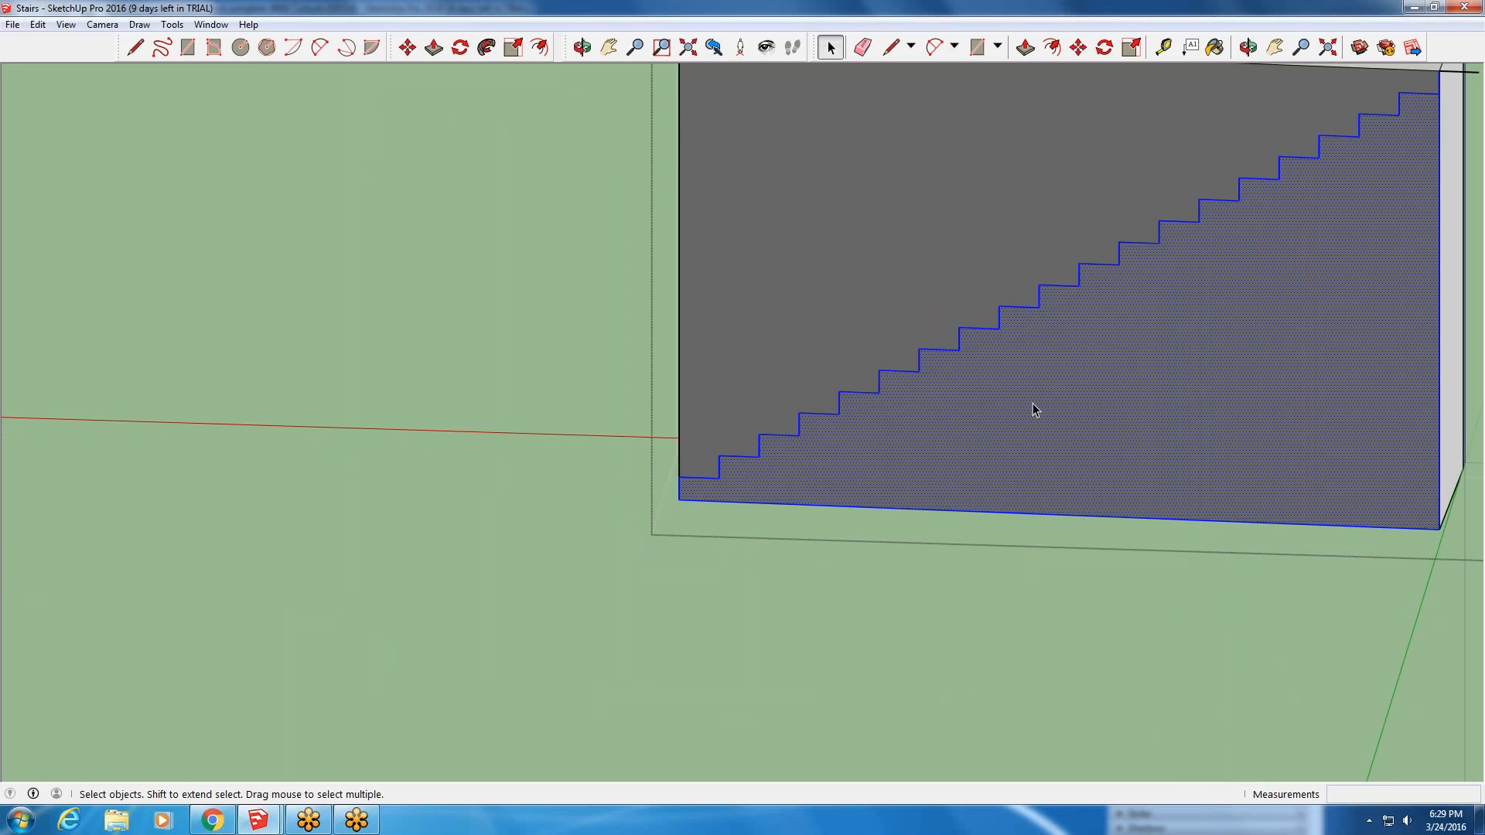
pyautogui.scroll(-2, 850, 361)
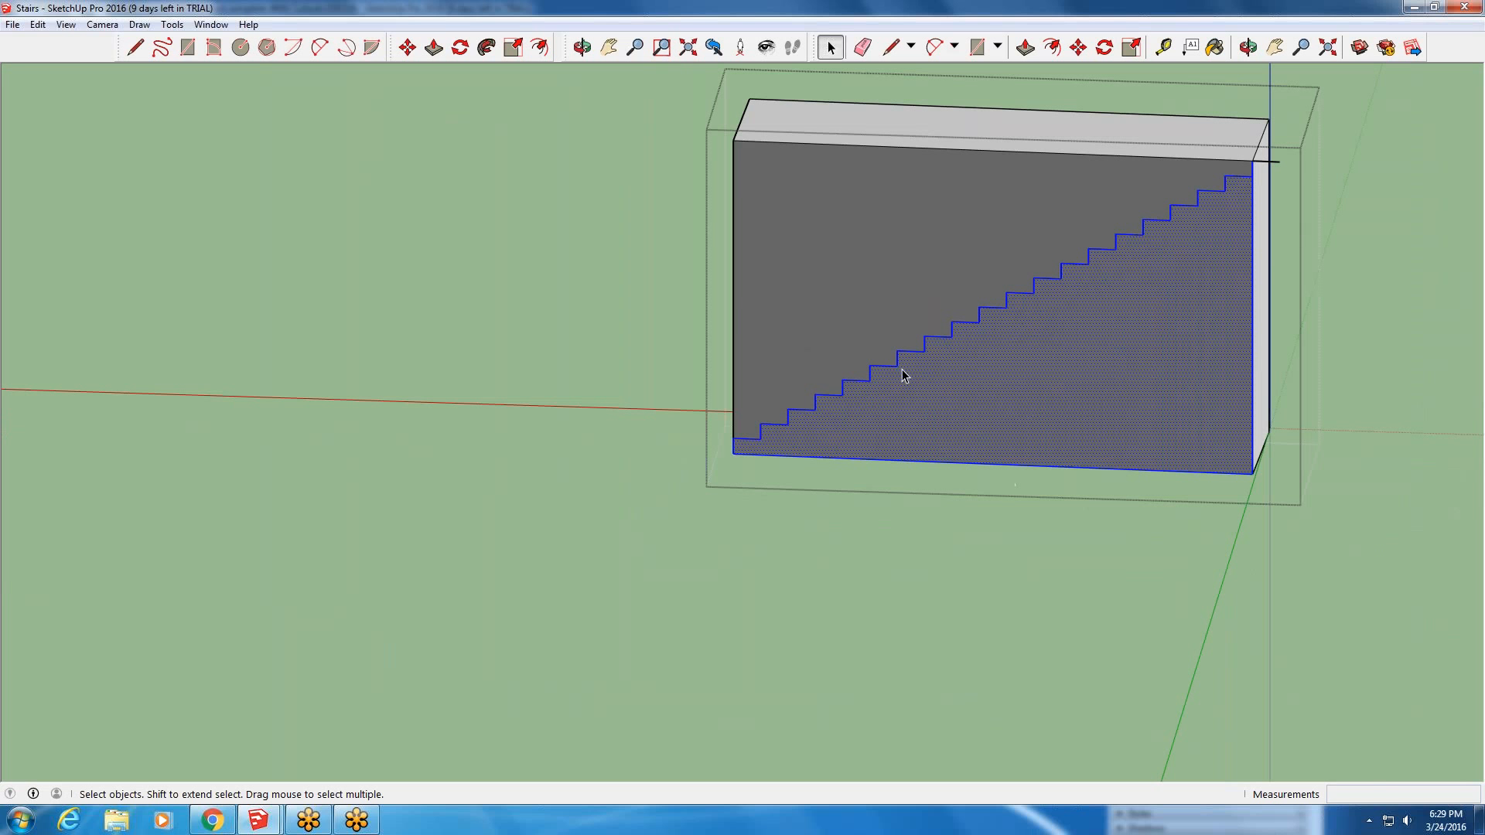
pyautogui.scroll(2, 758, 449)
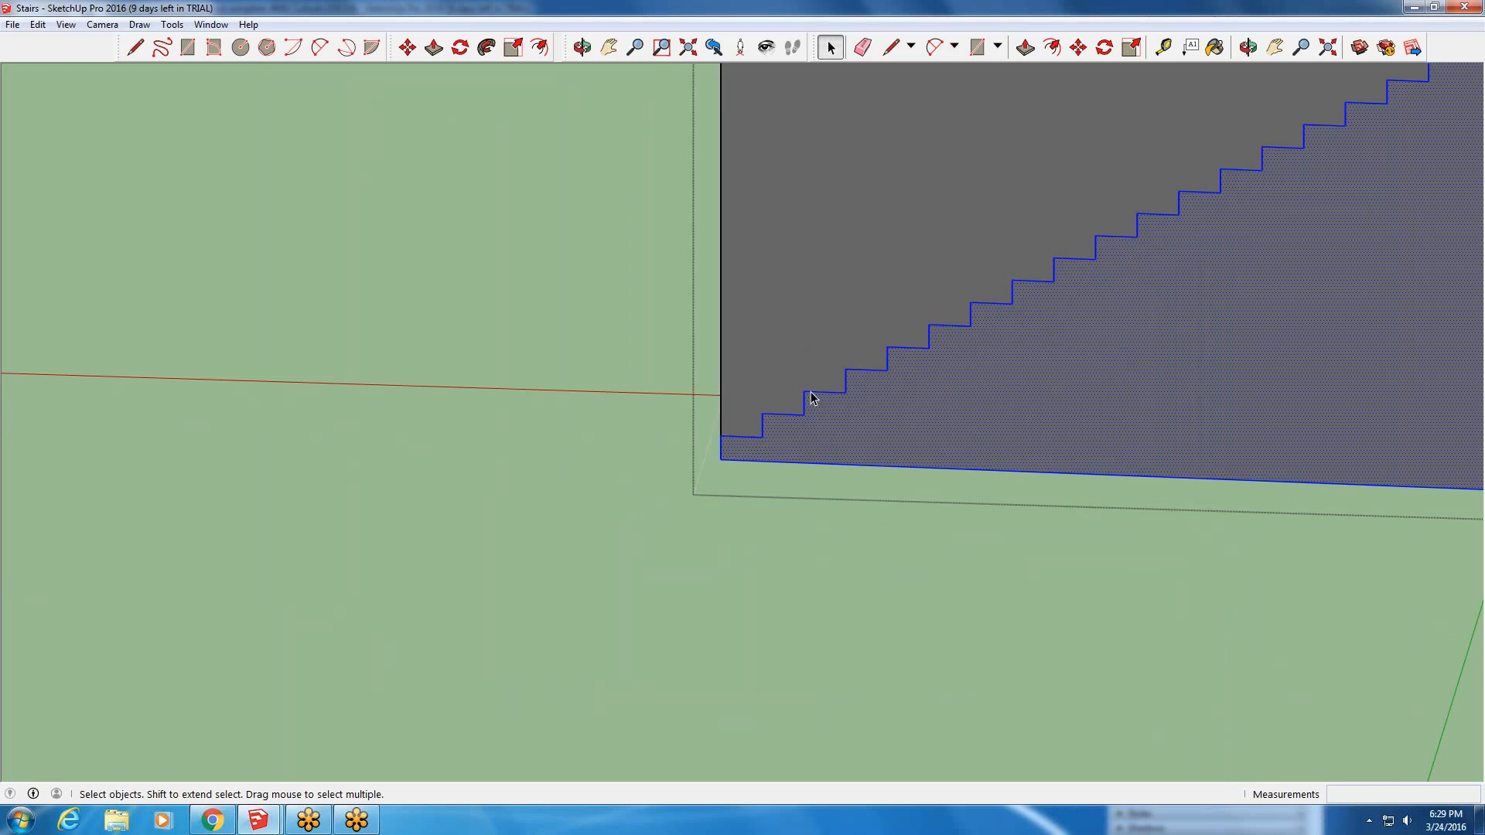
pyautogui.scroll(-3, 805, 397)
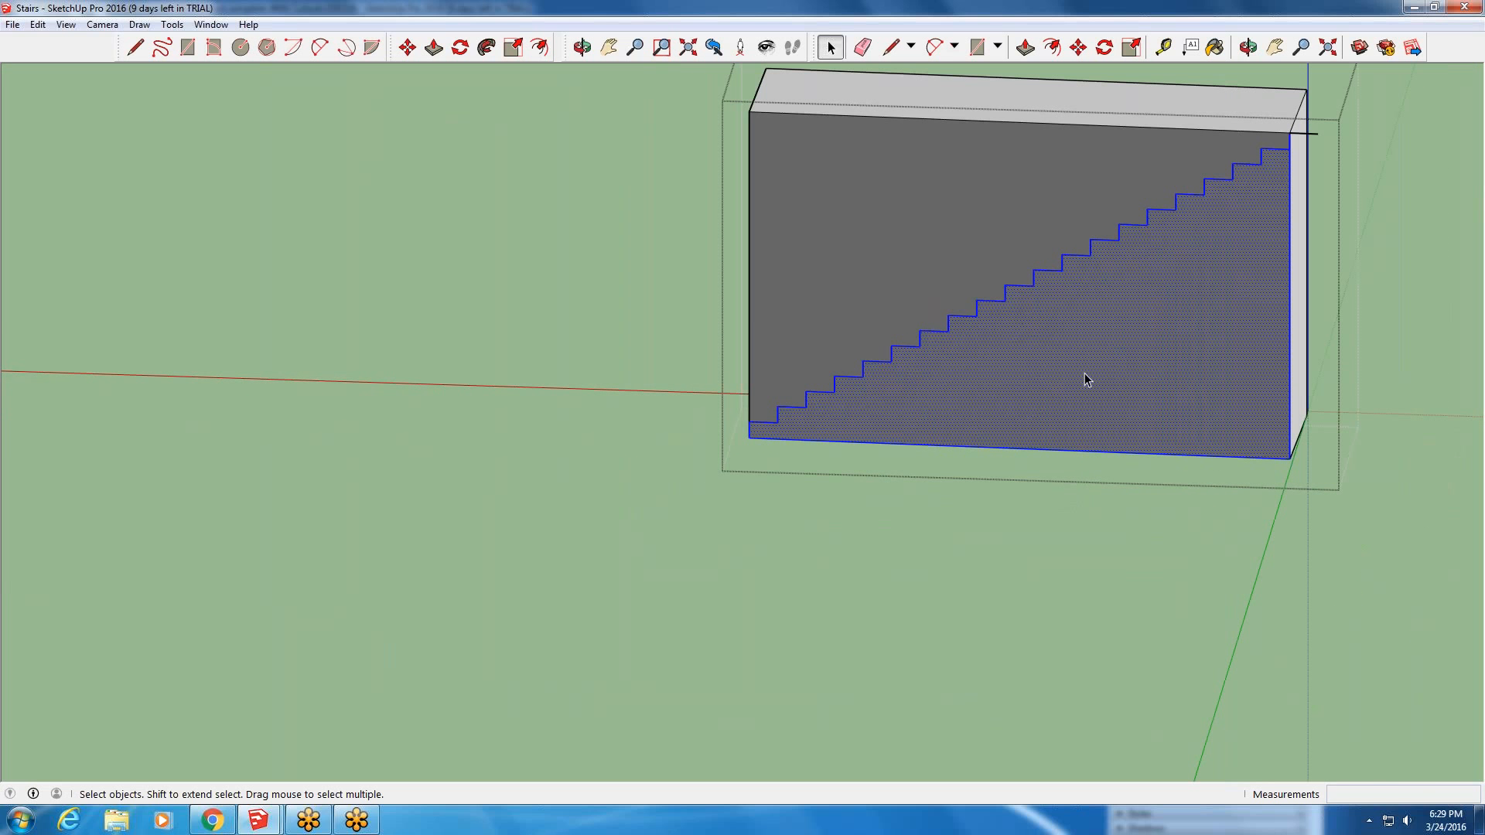
pyautogui.moveTo(1084, 373); pyautogui.dragTo(1035, 394, button='middle')
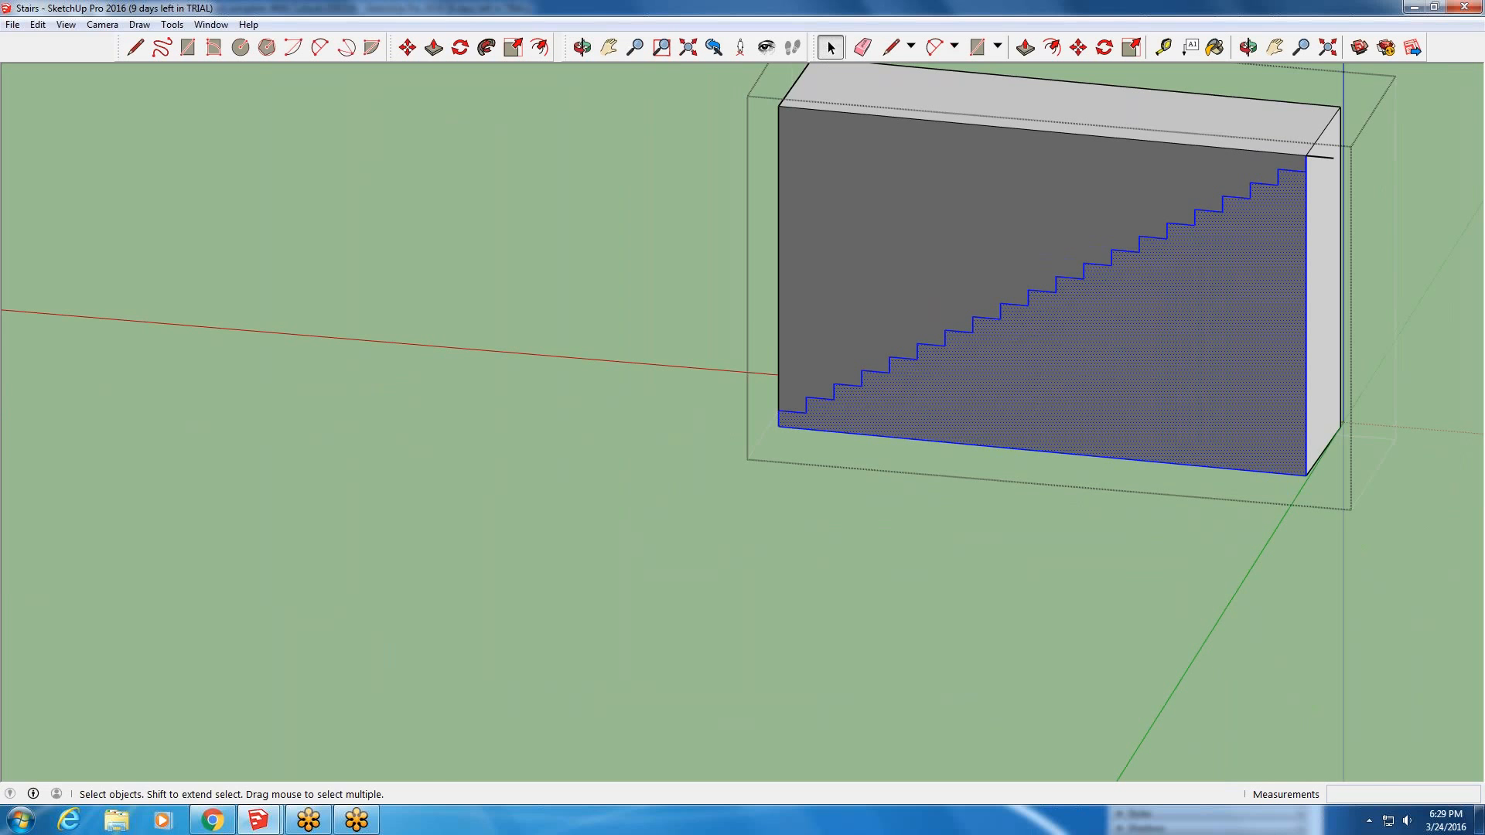
pyautogui.scroll(2, 1475, 231)
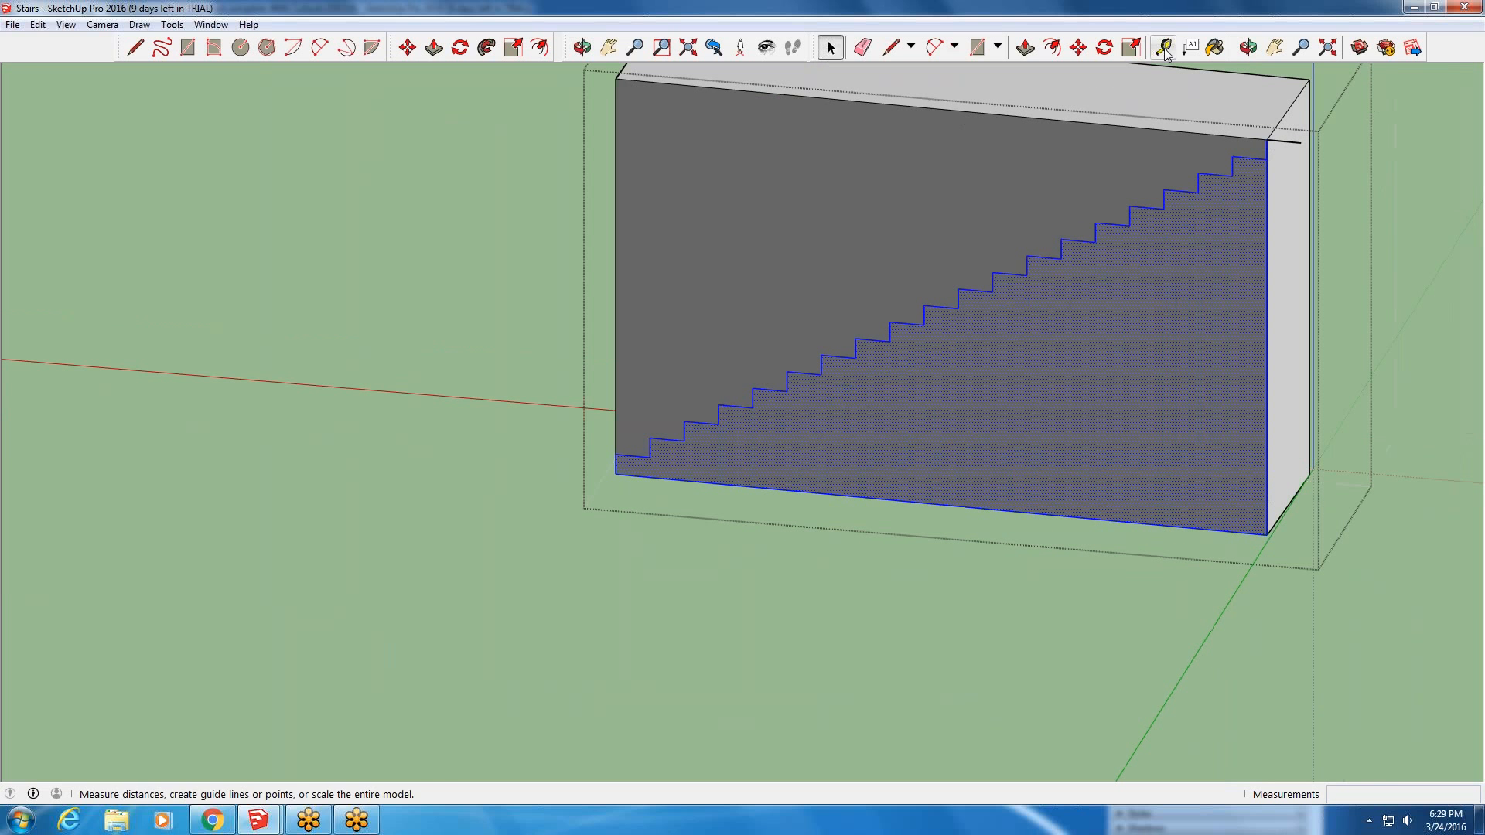
pyautogui.click(1274, 47)
pyautogui.moveTo(997, 341); pyautogui.dragTo(832, 441)
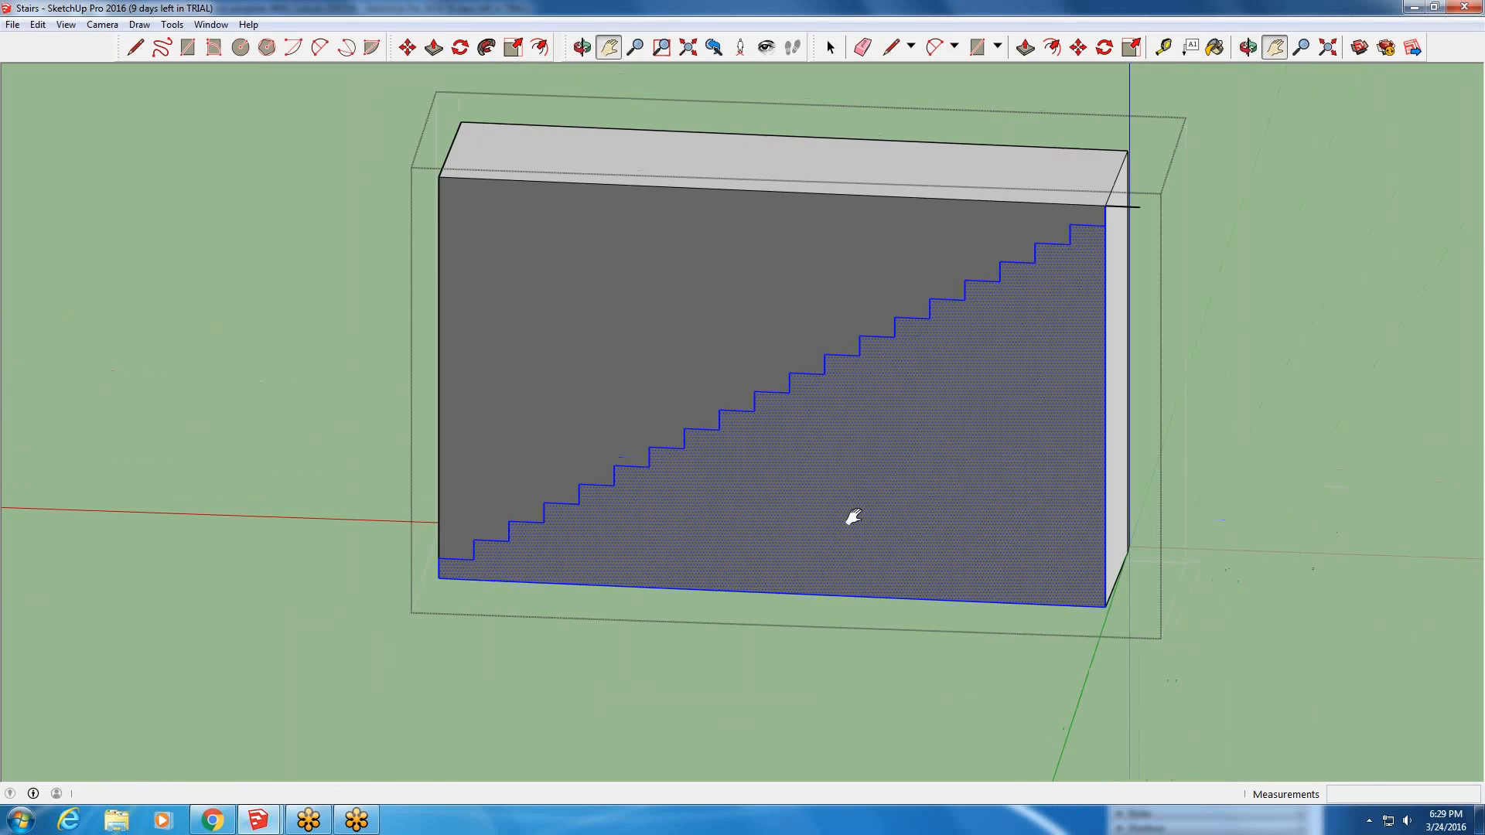
pyautogui.scroll(2, 820, 550)
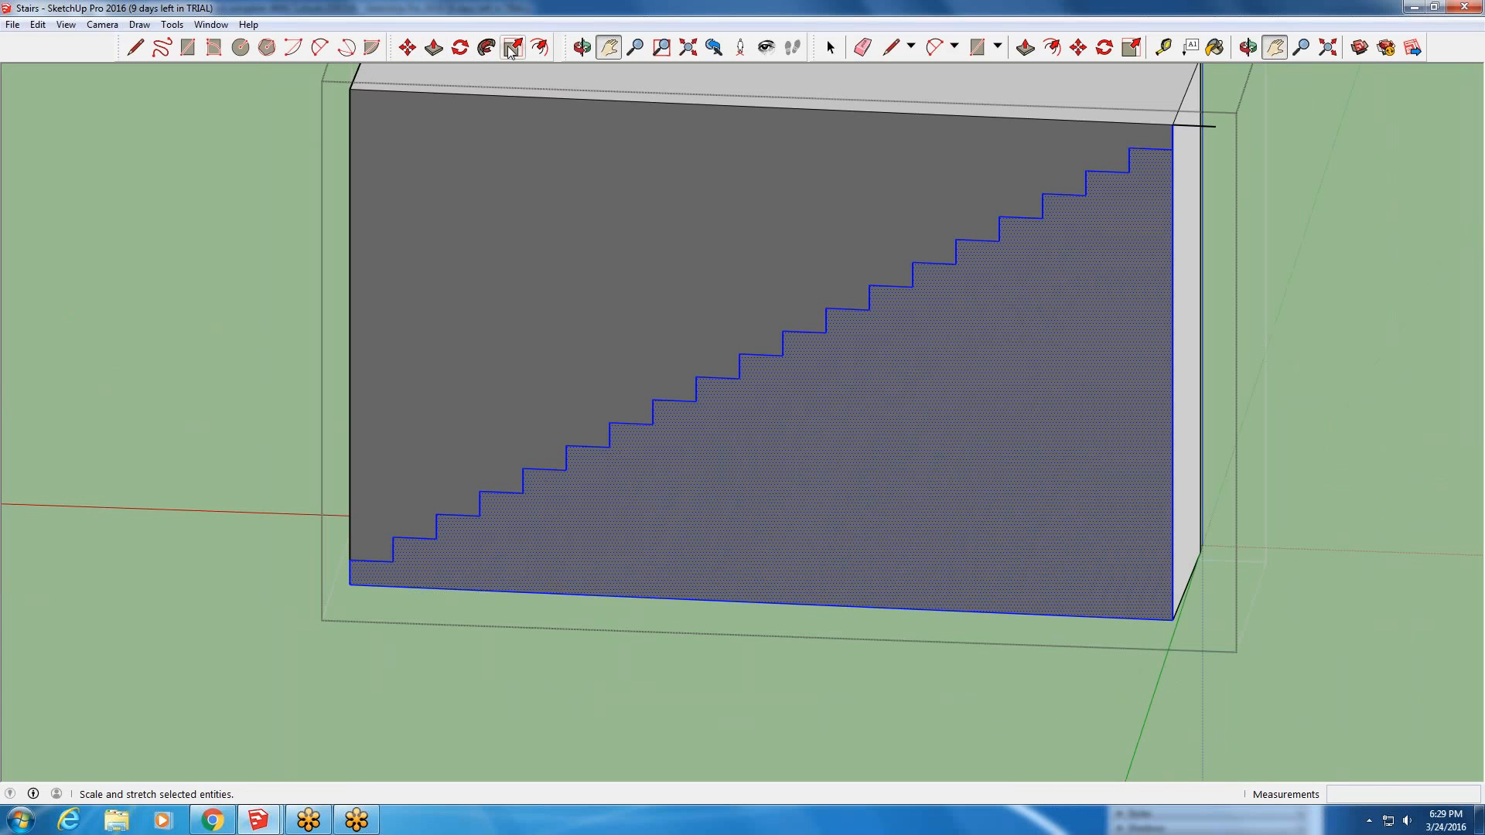
pyautogui.press('l')
# - Select the block face above the stair profile and push it 4' through the block's full depth to cut the steps
pyautogui.click(831, 48)
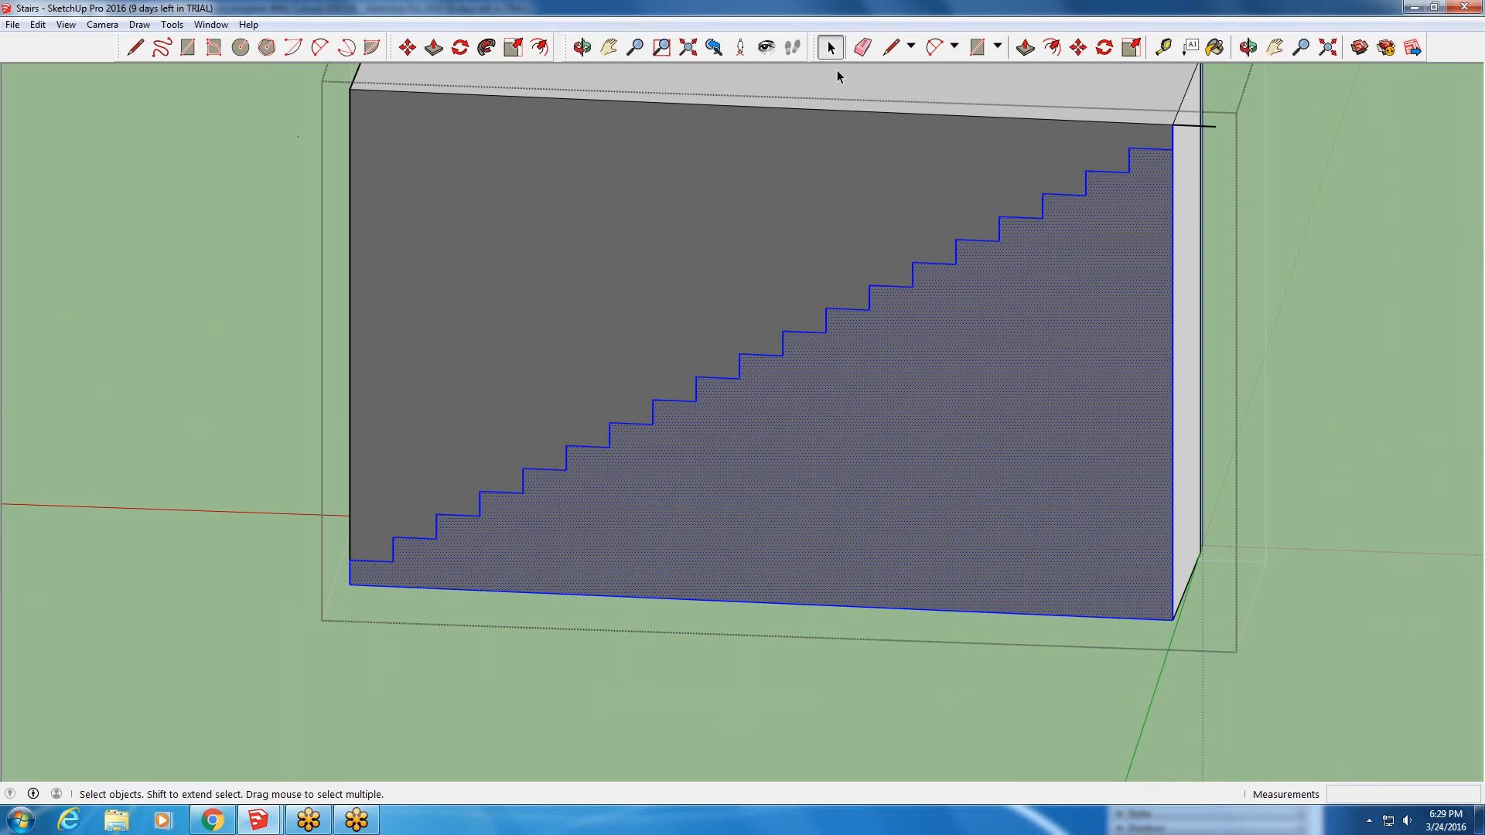
pyautogui.click(705, 218)
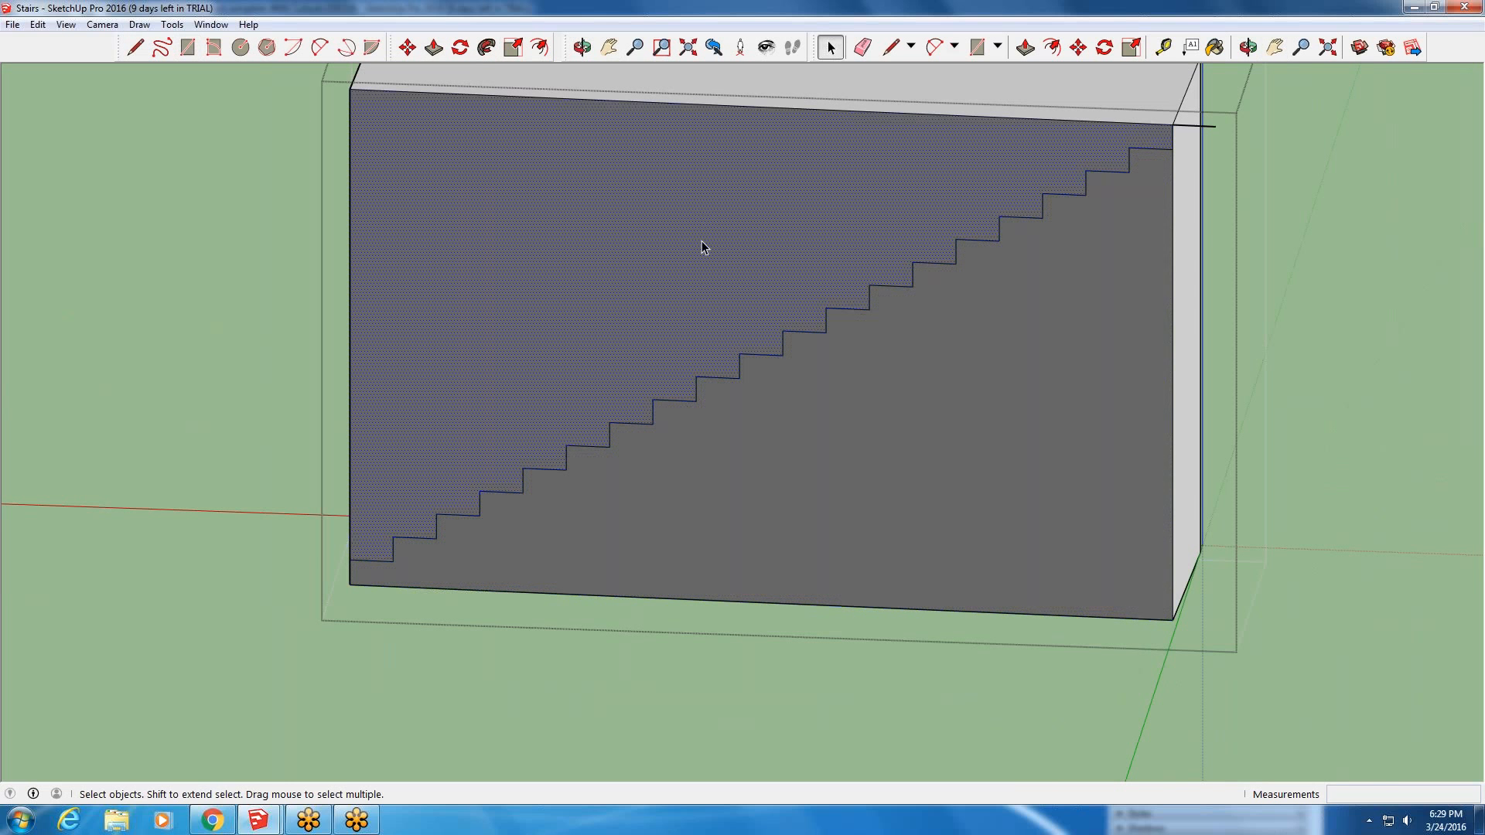
pyautogui.moveTo(696, 322); pyautogui.dragTo(1079, 313, button='middle')
pyautogui.scroll(-2, 1078, 313)
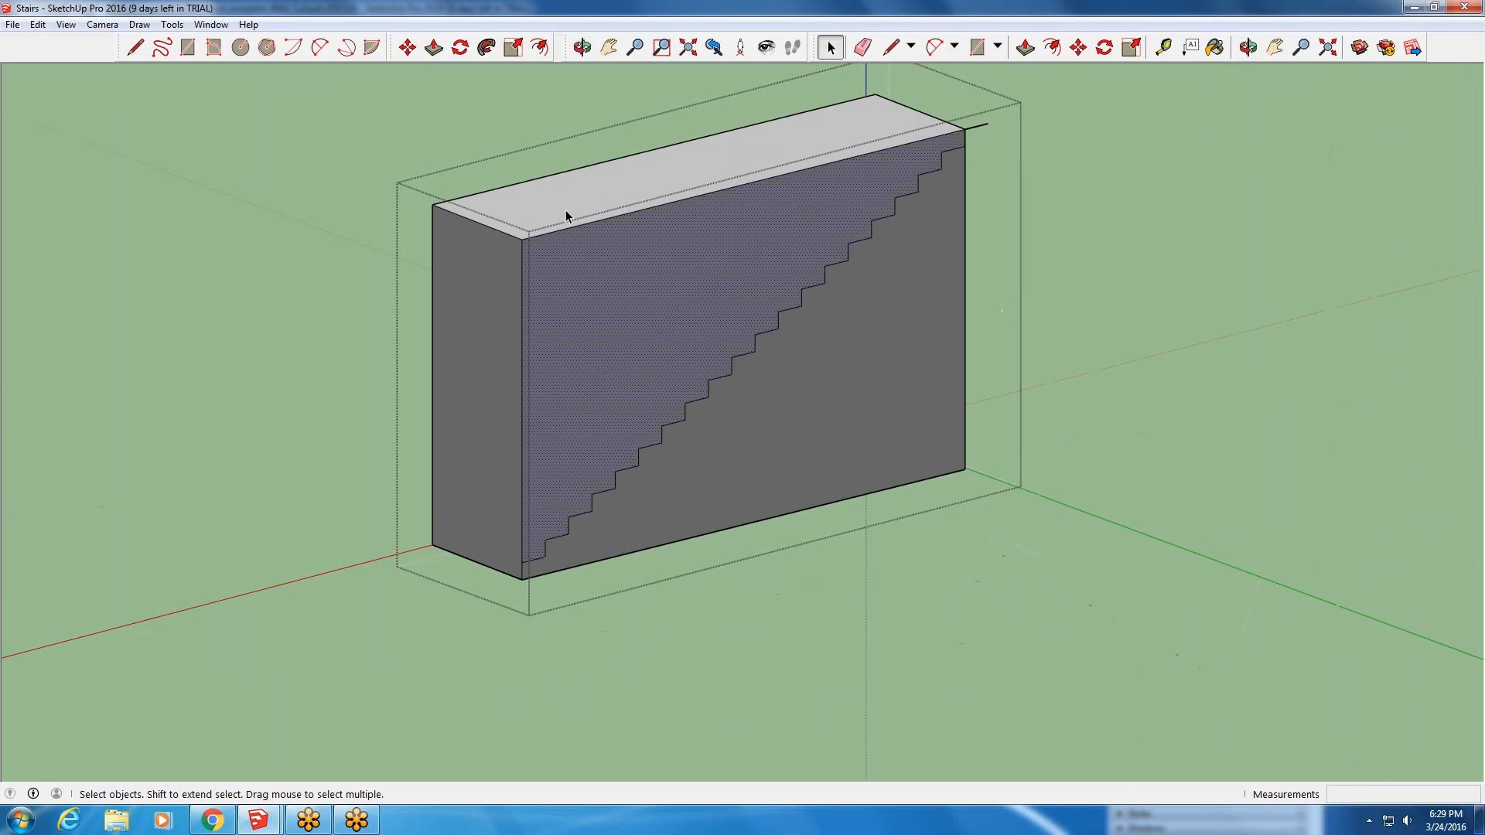
pyautogui.scroll(1, 559, 210)
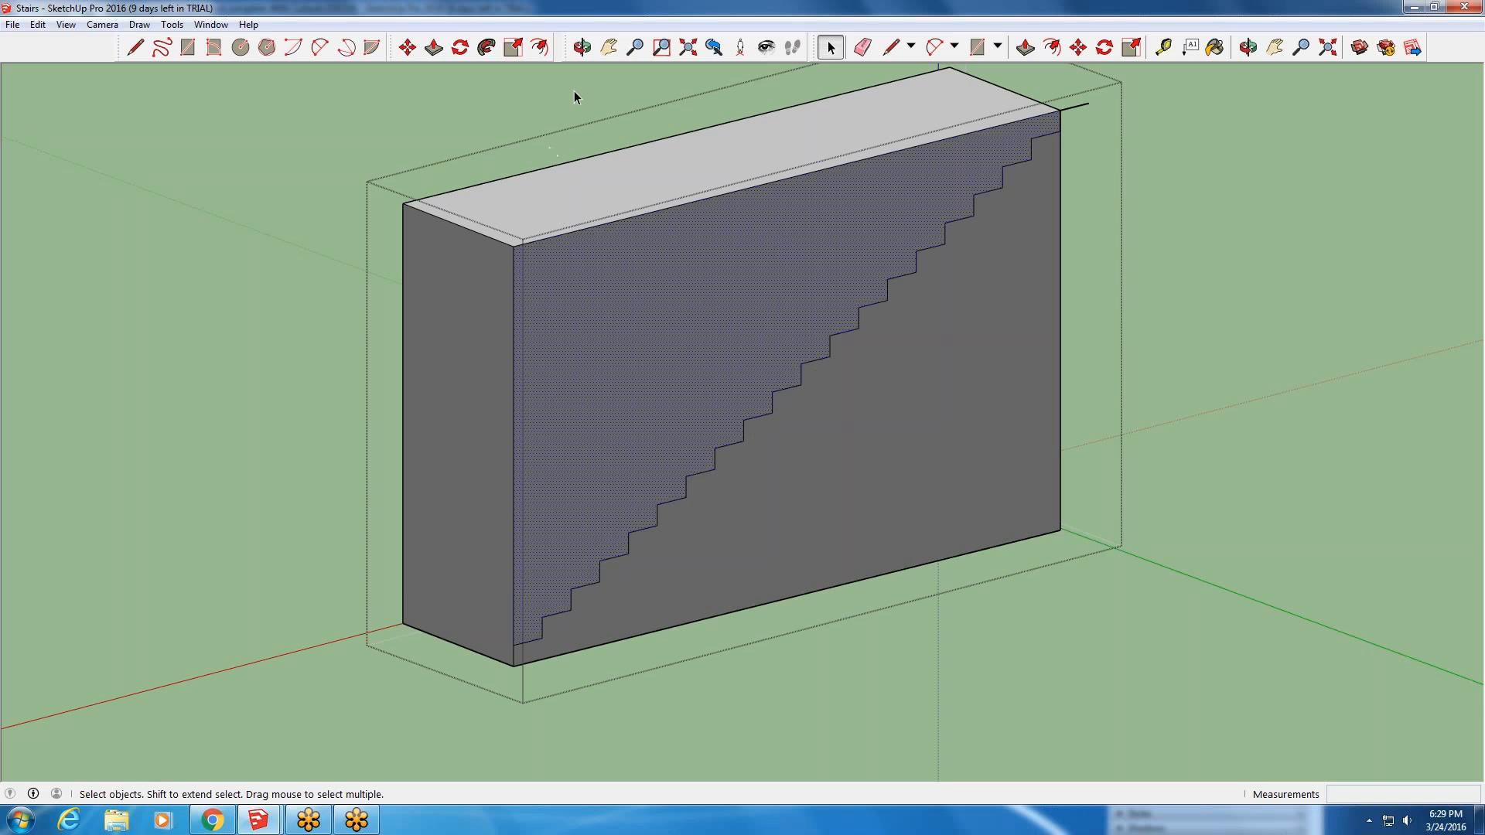
pyautogui.click(434, 48)
pyautogui.moveTo(626, 417); pyautogui.dragTo(475, 379)
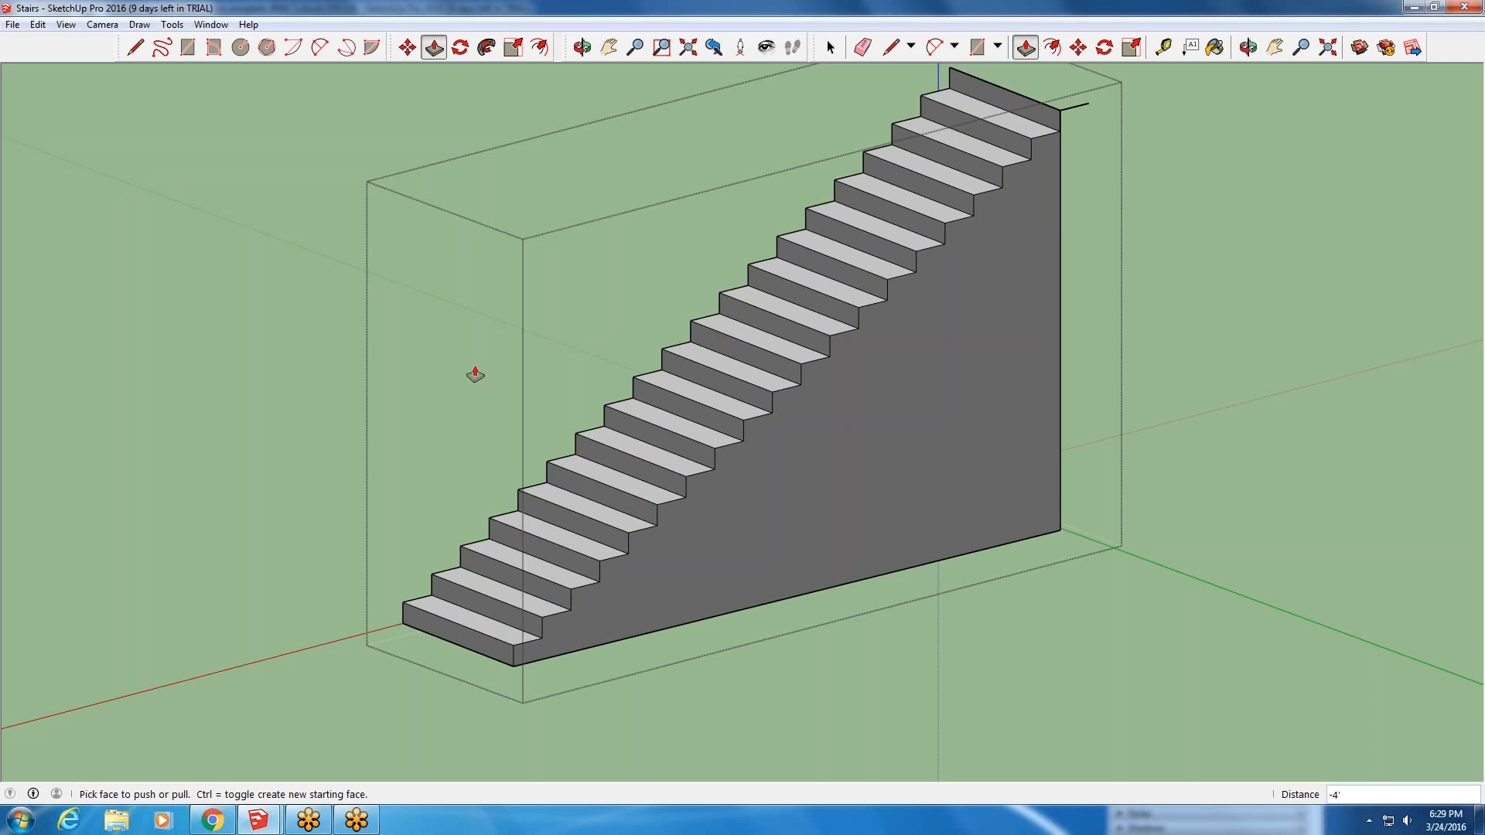
# - Examine the cut staircase from its front and opposite sides
pyautogui.scroll(-5, 499, 305)
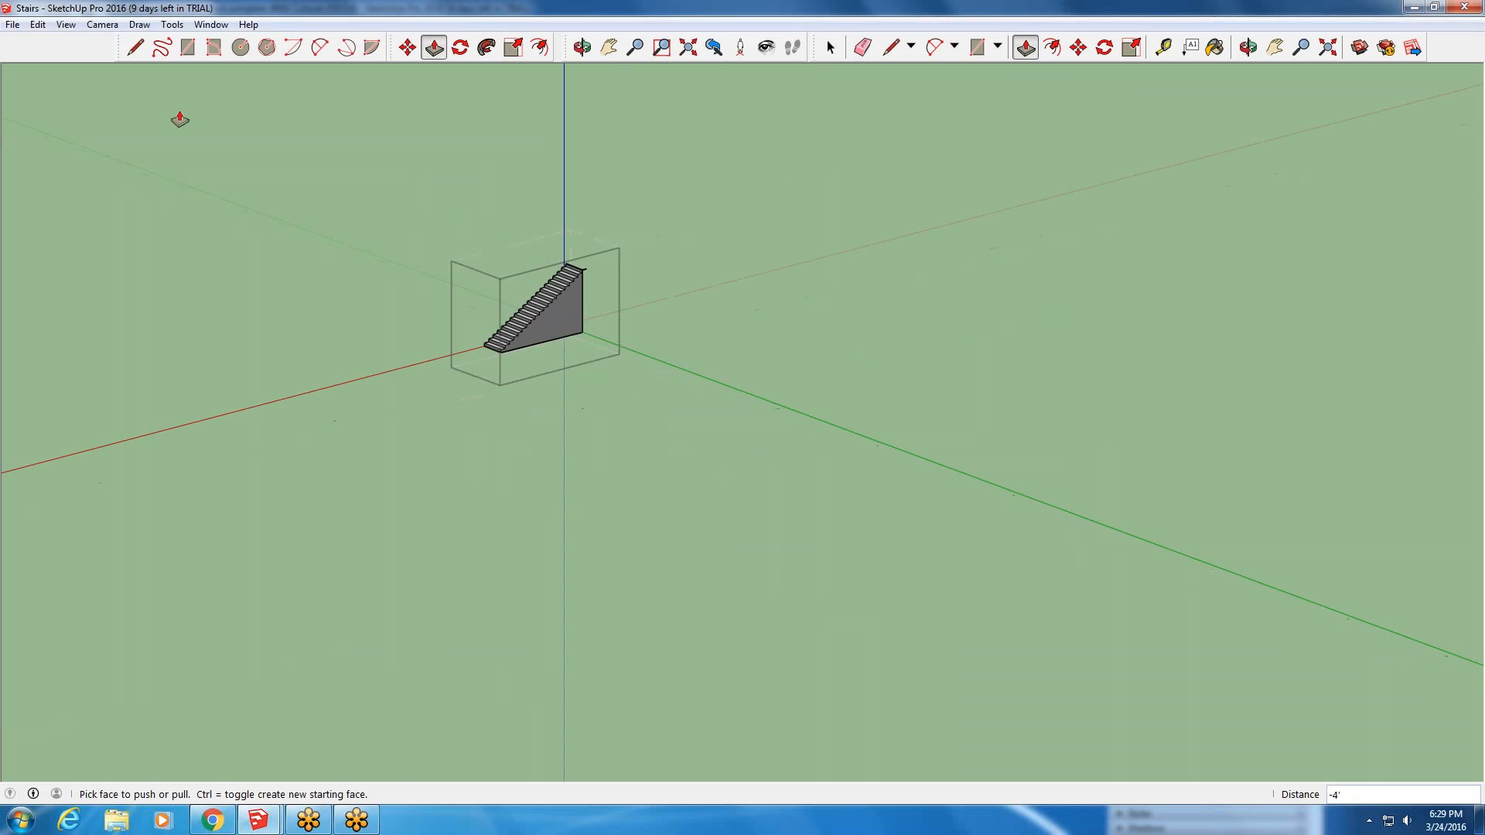
pyautogui.scroll(4, 526, 235)
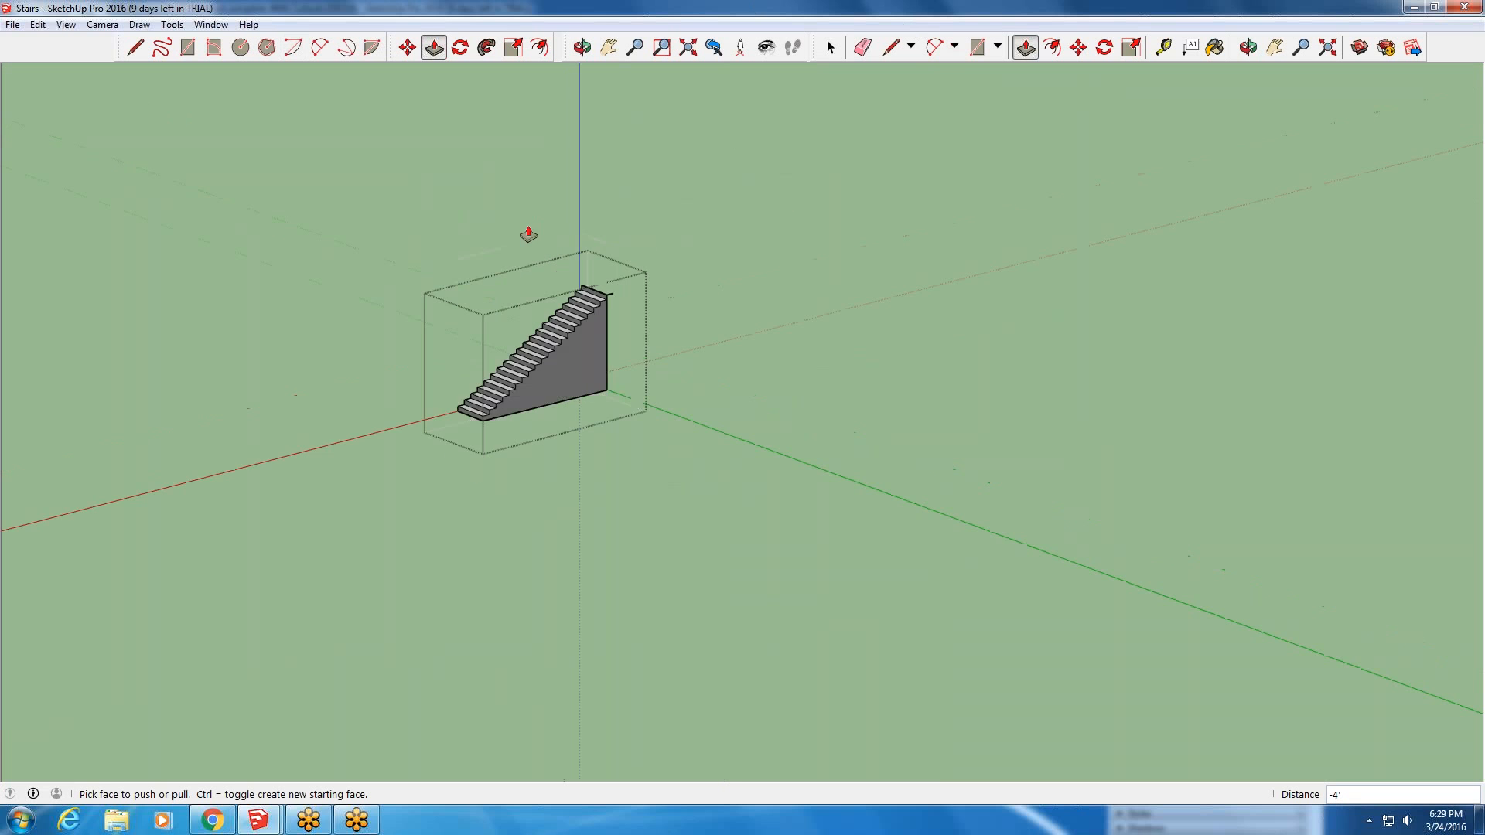
pyautogui.moveTo(533, 247); pyautogui.dragTo(1014, 537, button='middle')
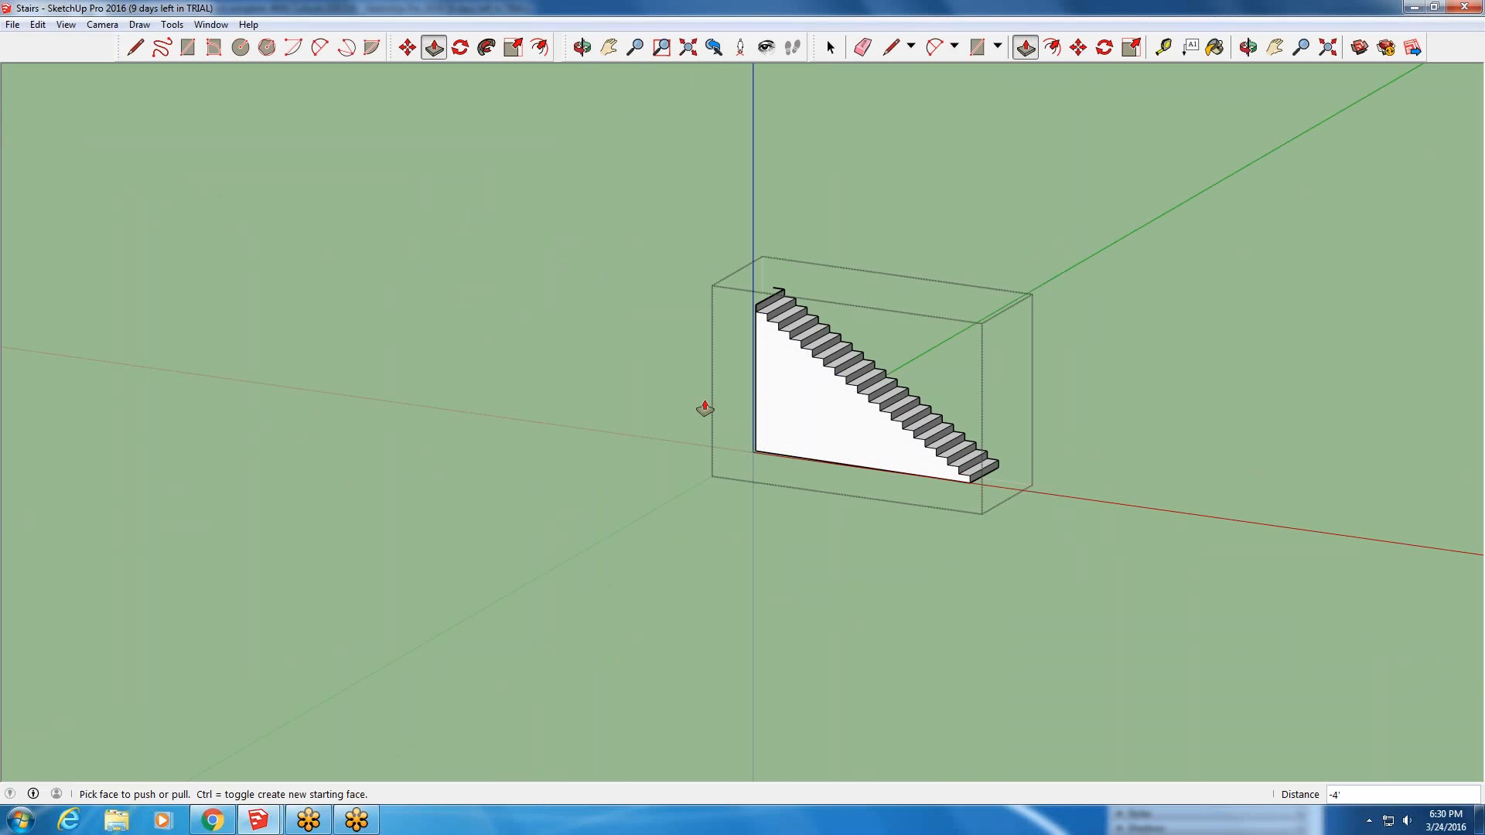
pyautogui.scroll(-5, 883, 468)
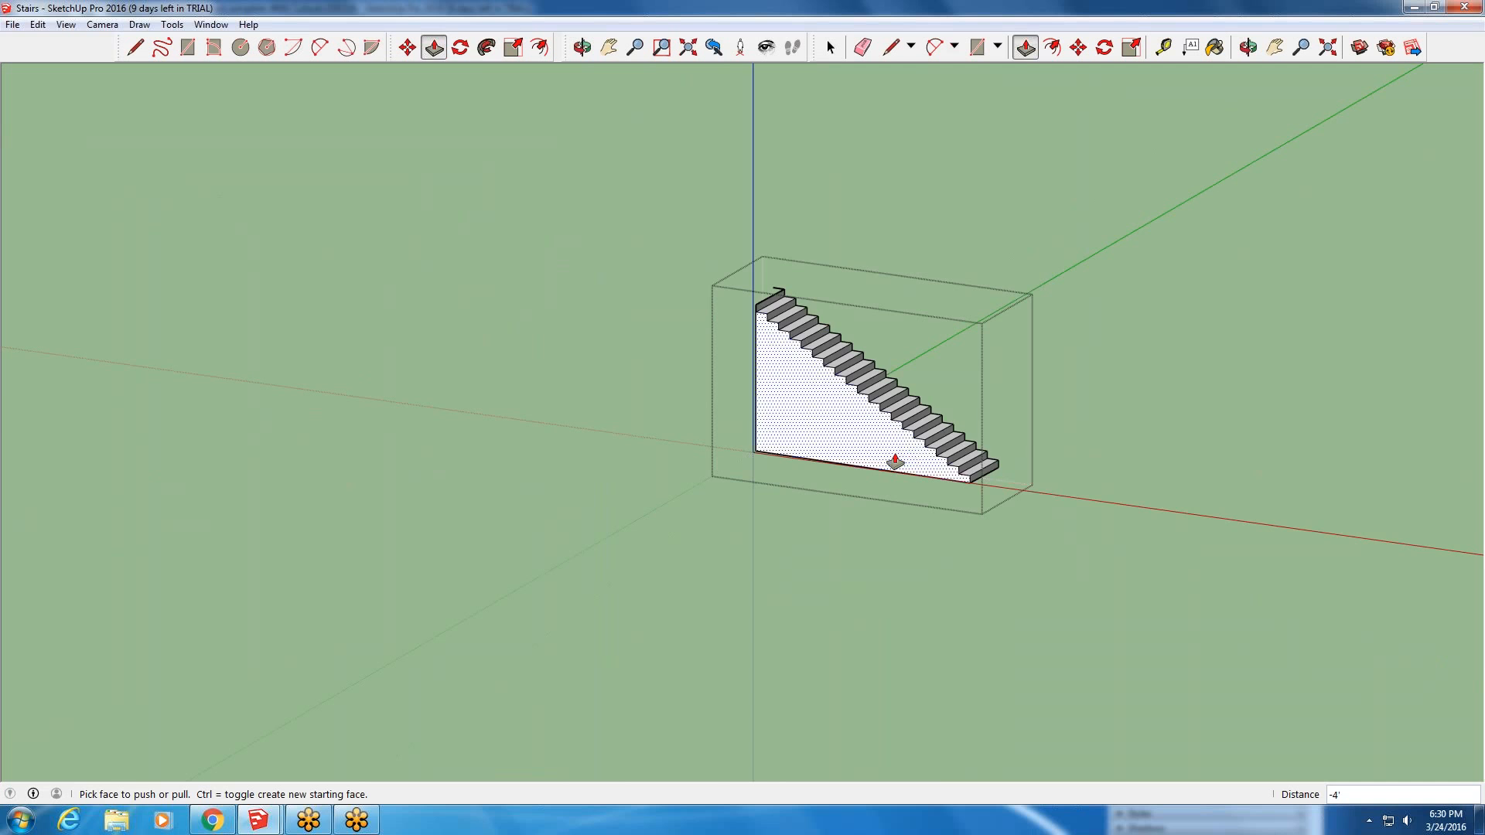
pyautogui.middleClick(1326, 565)
pyautogui.moveTo(1326, 566); pyautogui.dragTo(619, 448, button='middle')
pyautogui.scroll(4, 687, 442)
pyautogui.scroll(4, 687, 442)
pyautogui.moveTo(682, 484); pyautogui.dragTo(607, 539, button='middle')
# - Undo the Push/Pull cut above the stair profile
pyautogui.click(37, 24)
pyautogui.click(48, 48)
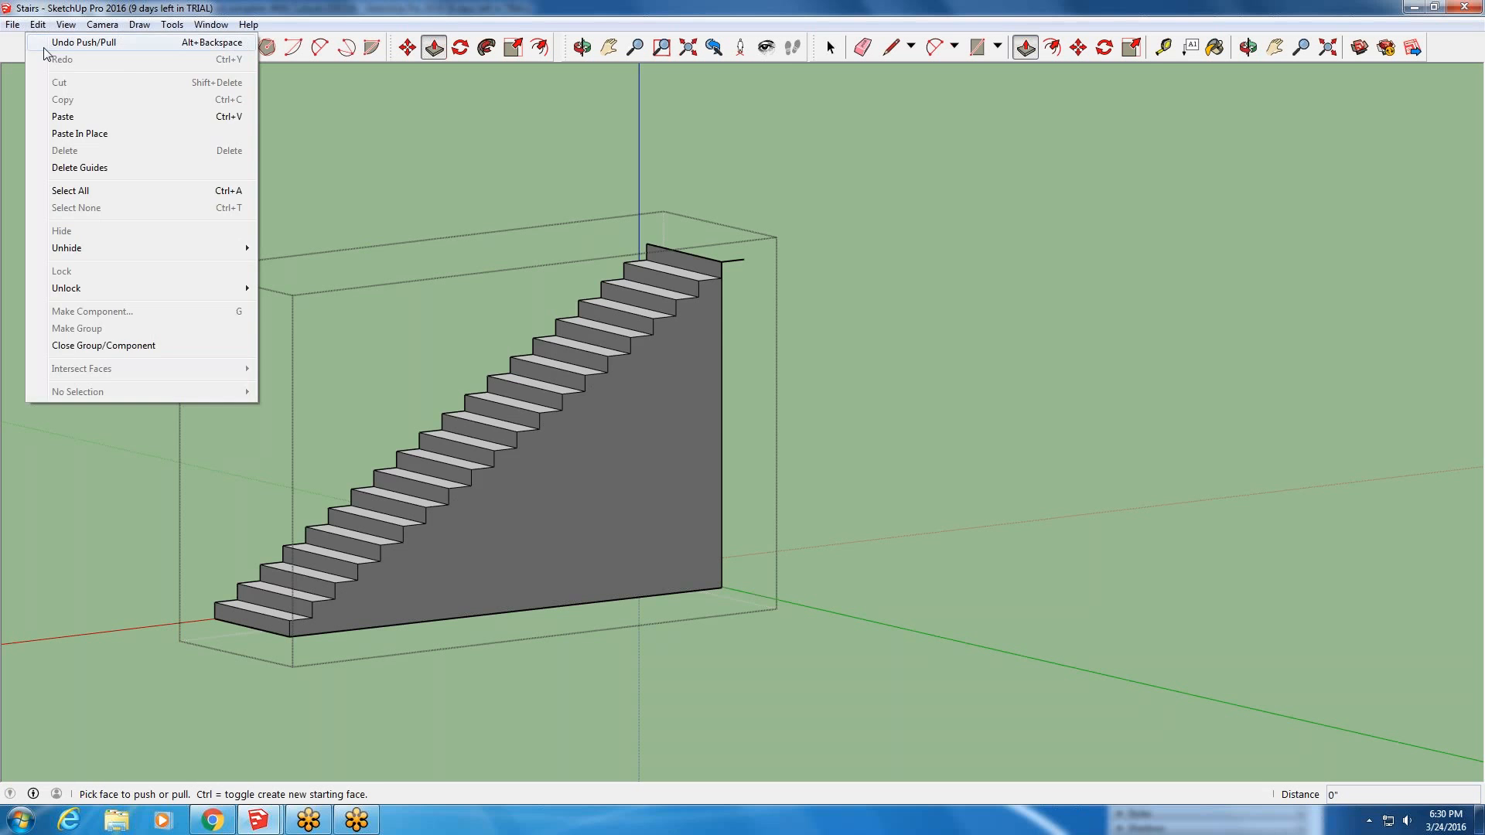
pyautogui.click(37, 25)
pyautogui.click(54, 45)
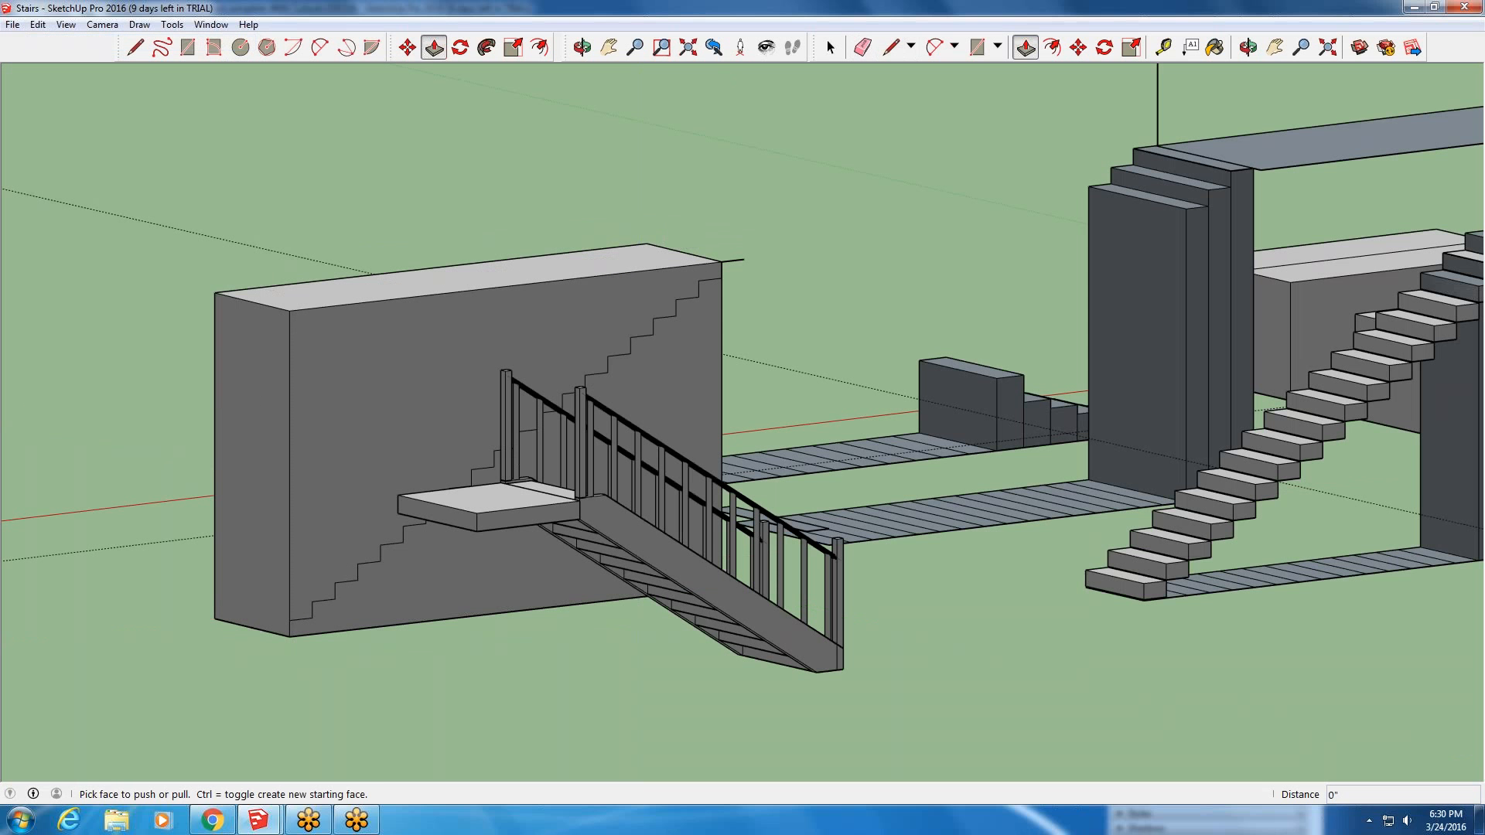
# - Lock the block group from the side facing away from the railing staircase, where the stair profile lines are drawn
pyautogui.moveTo(897, 371); pyautogui.dragTo(1281, 487, button='middle')
pyautogui.scroll(6, 1281, 487)
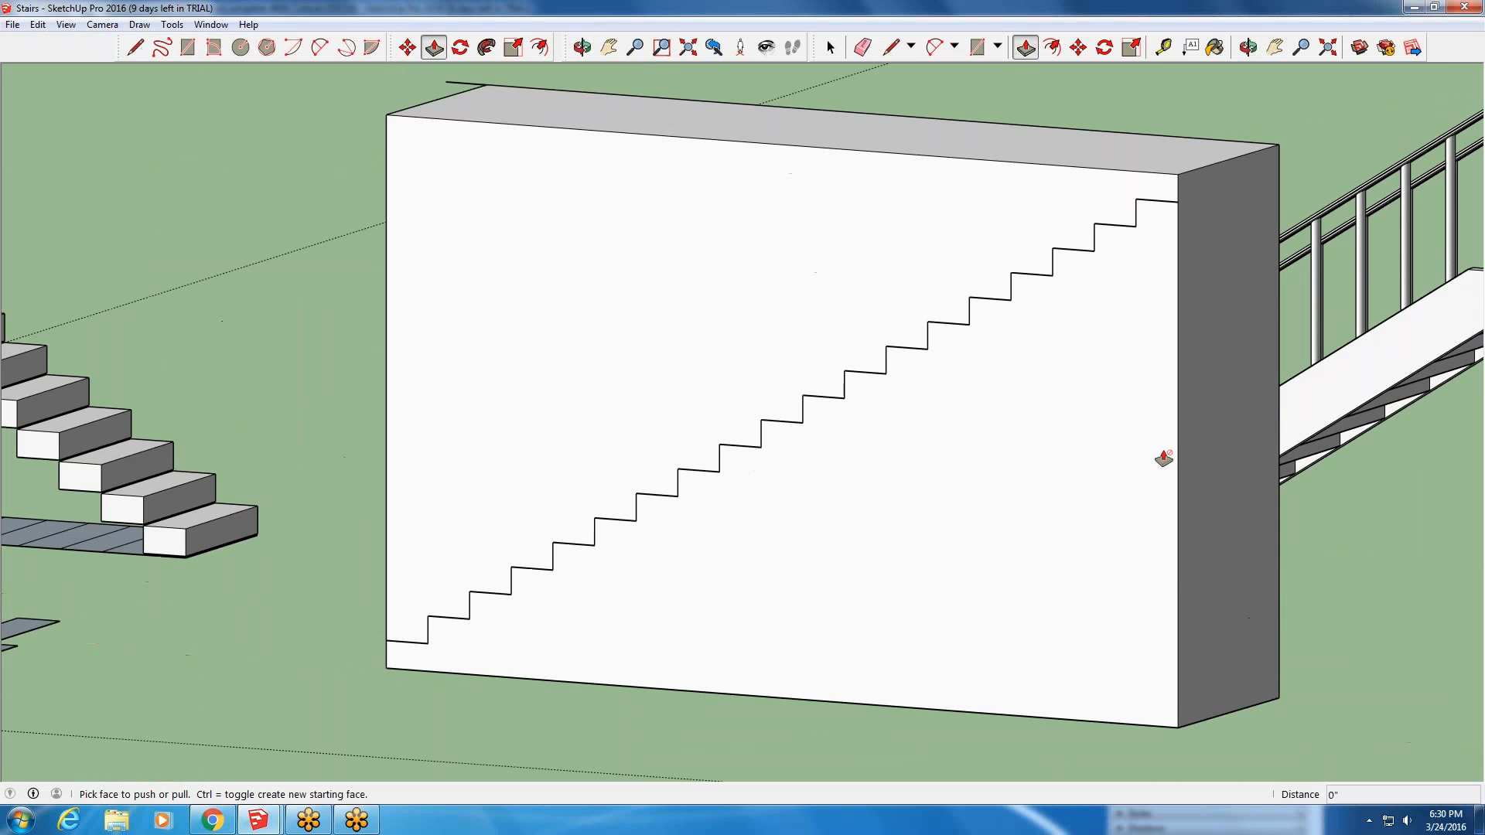
pyautogui.moveTo(1289, 434); pyautogui.dragTo(1309, 314, button='middle')
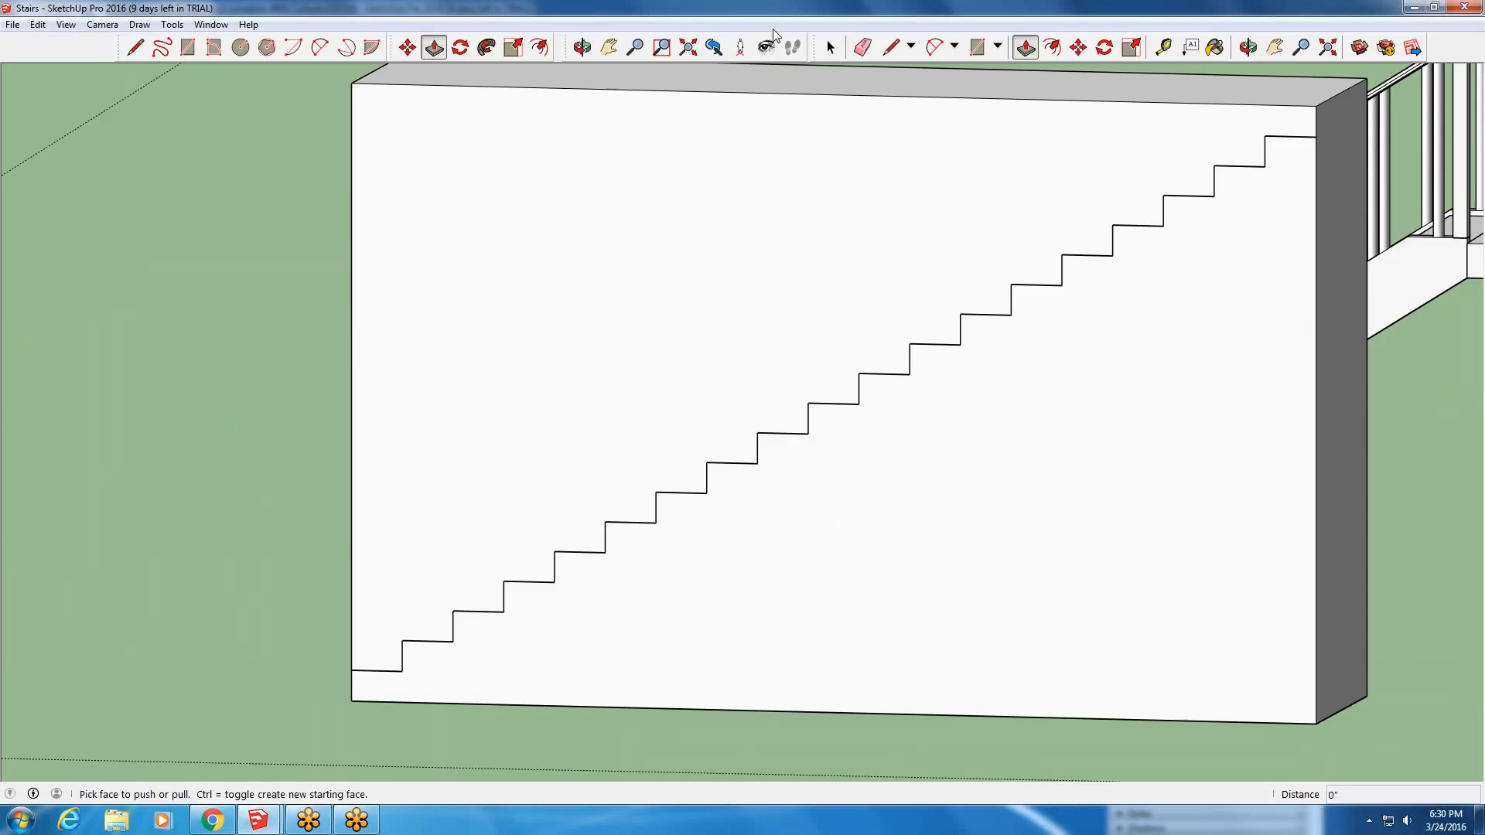
pyautogui.click(829, 48)
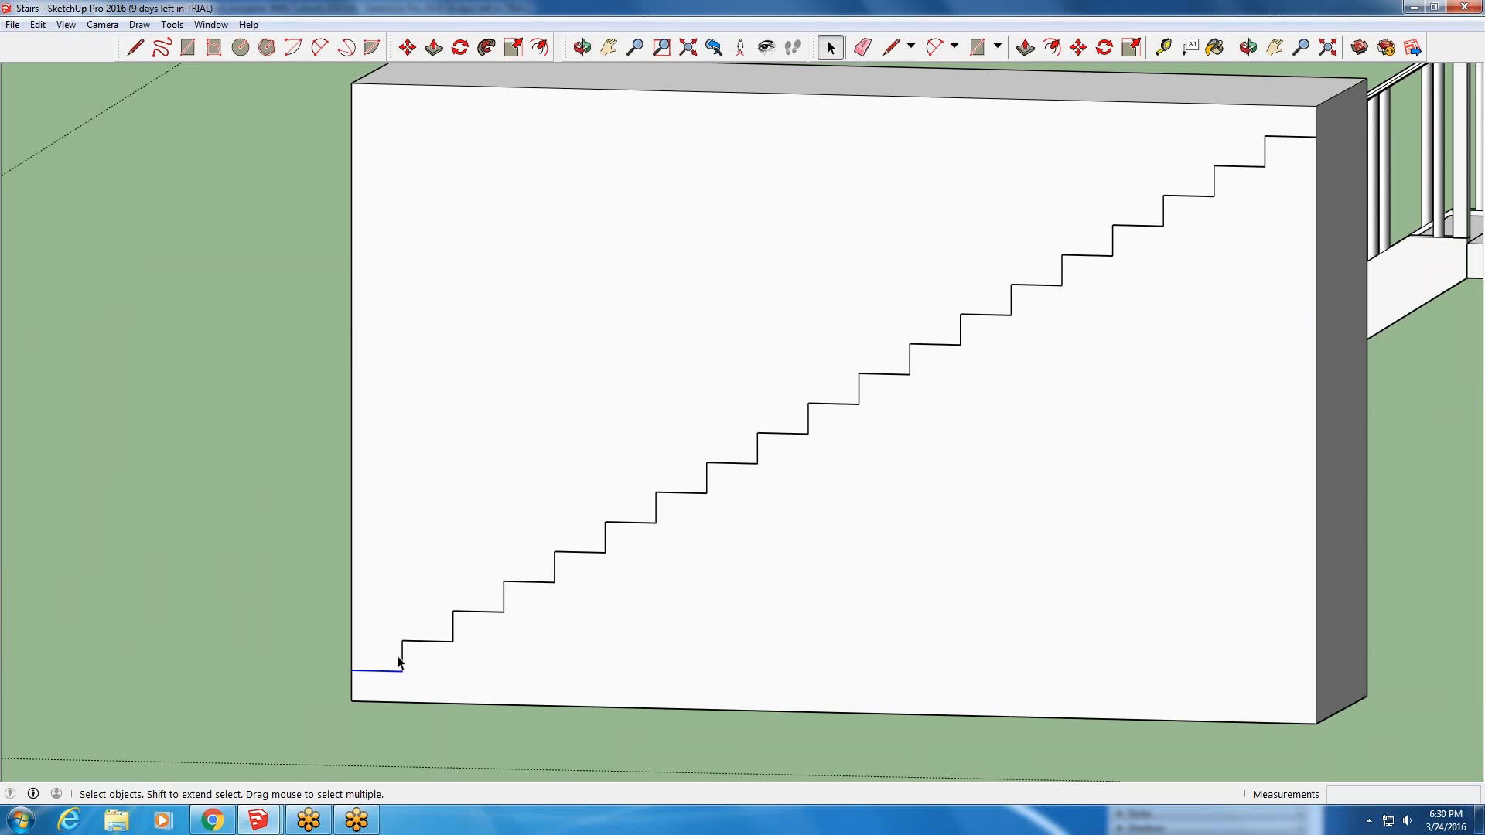
pyautogui.scroll(-3, 491, 531)
pyautogui.click(491, 529)
pyautogui.rightClick(535, 474)
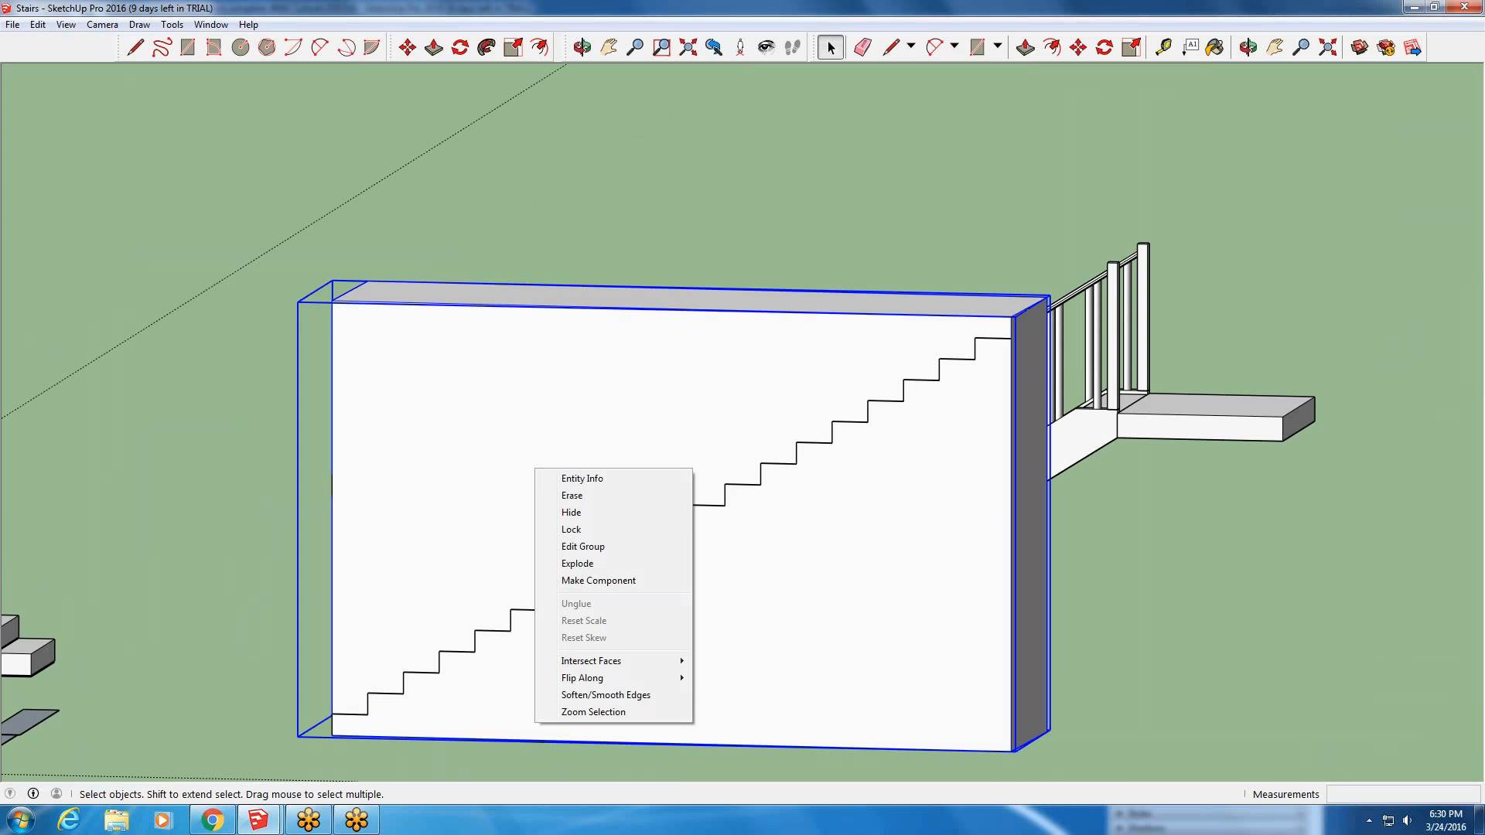
pyautogui.click(573, 529)
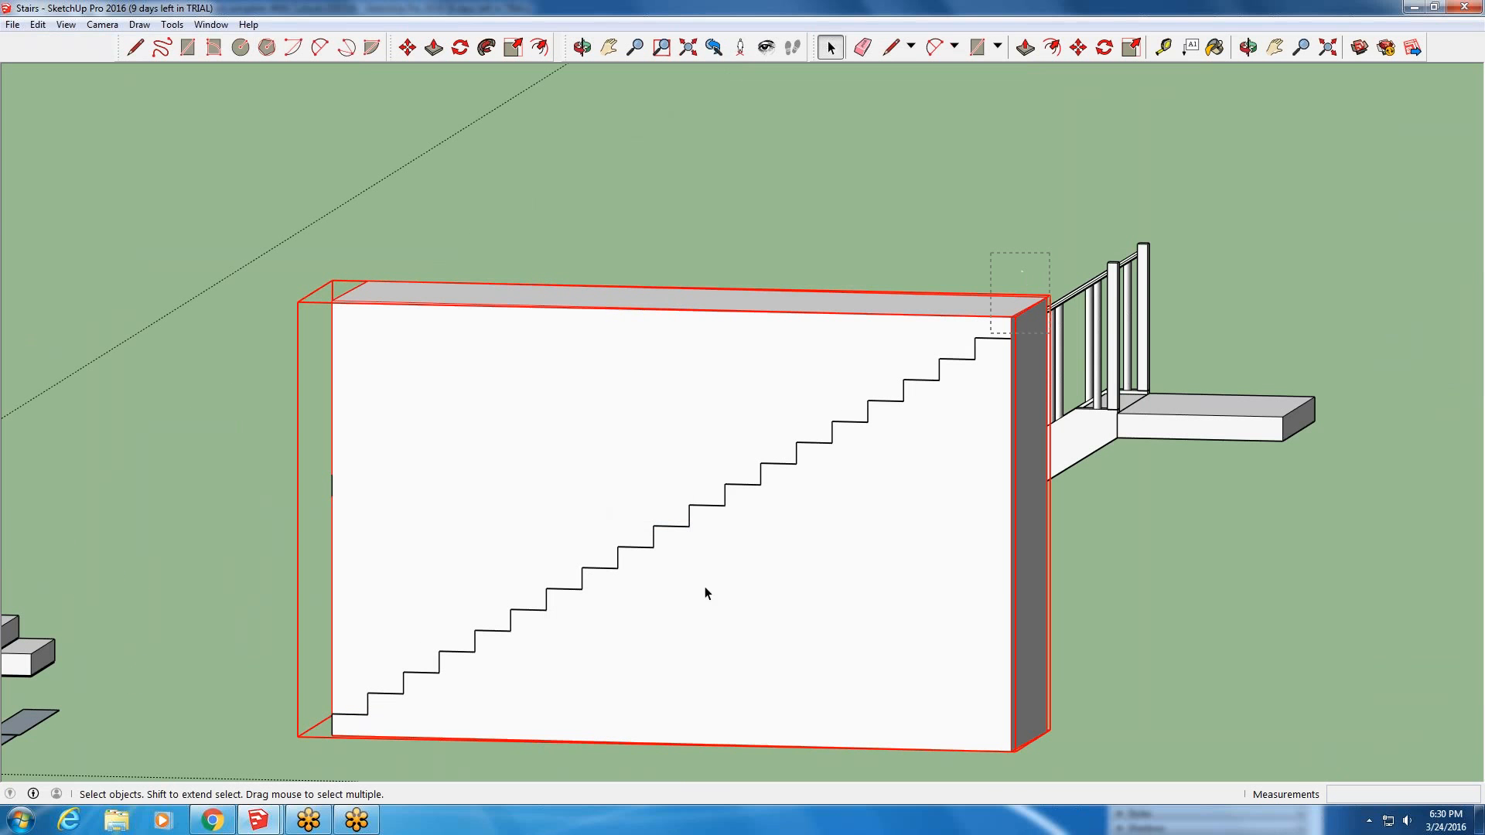
# - Select the loose stair profile lines, excluding the locked block and the railing staircase, and delete them
pyautogui.moveTo(705, 587); pyautogui.dragTo(312, 799)
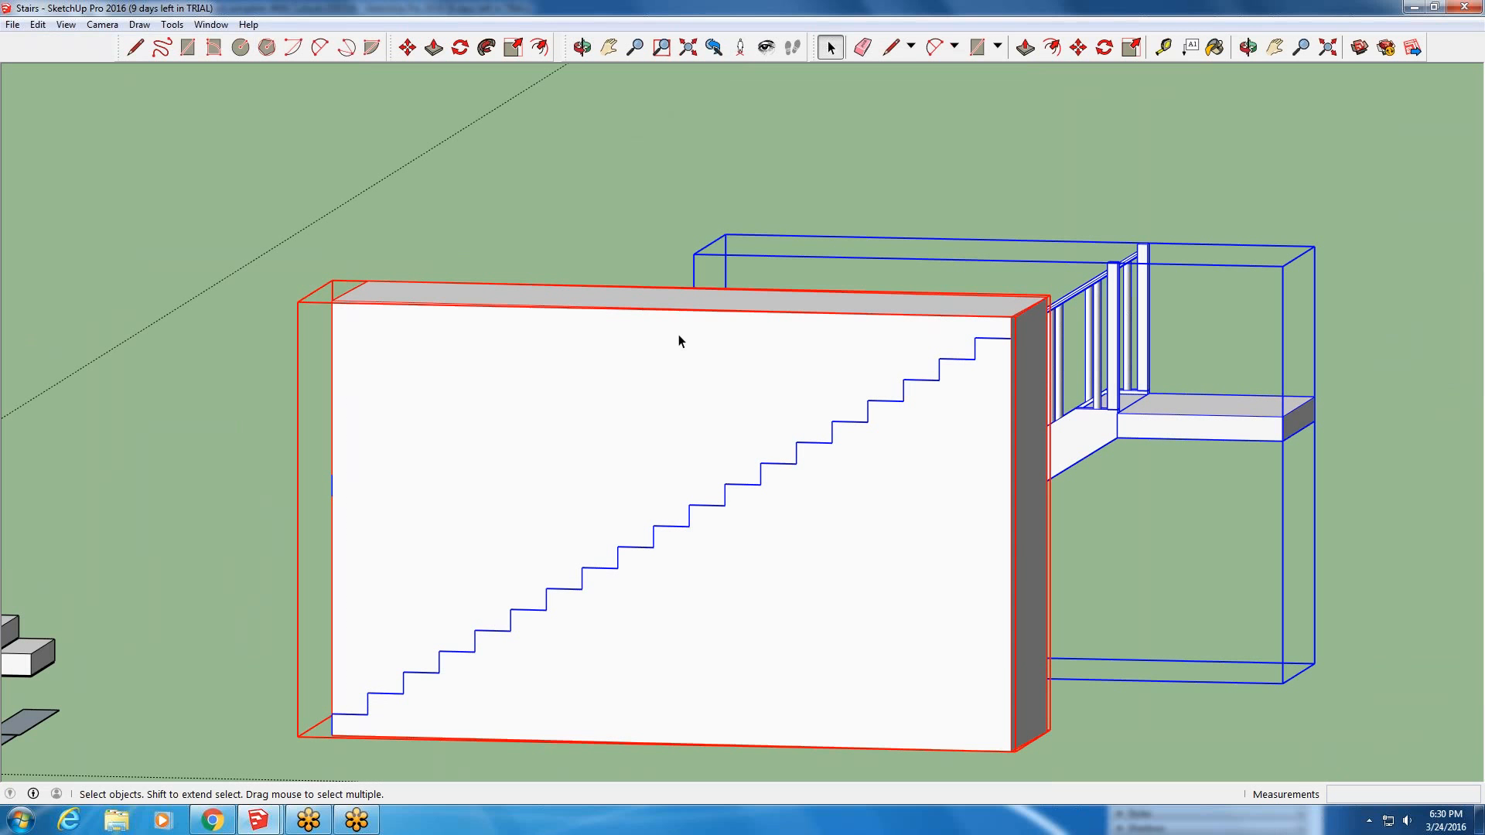
pyautogui.keyDown('shift'); pyautogui.click(768, 319); pyautogui.keyUp('shift')
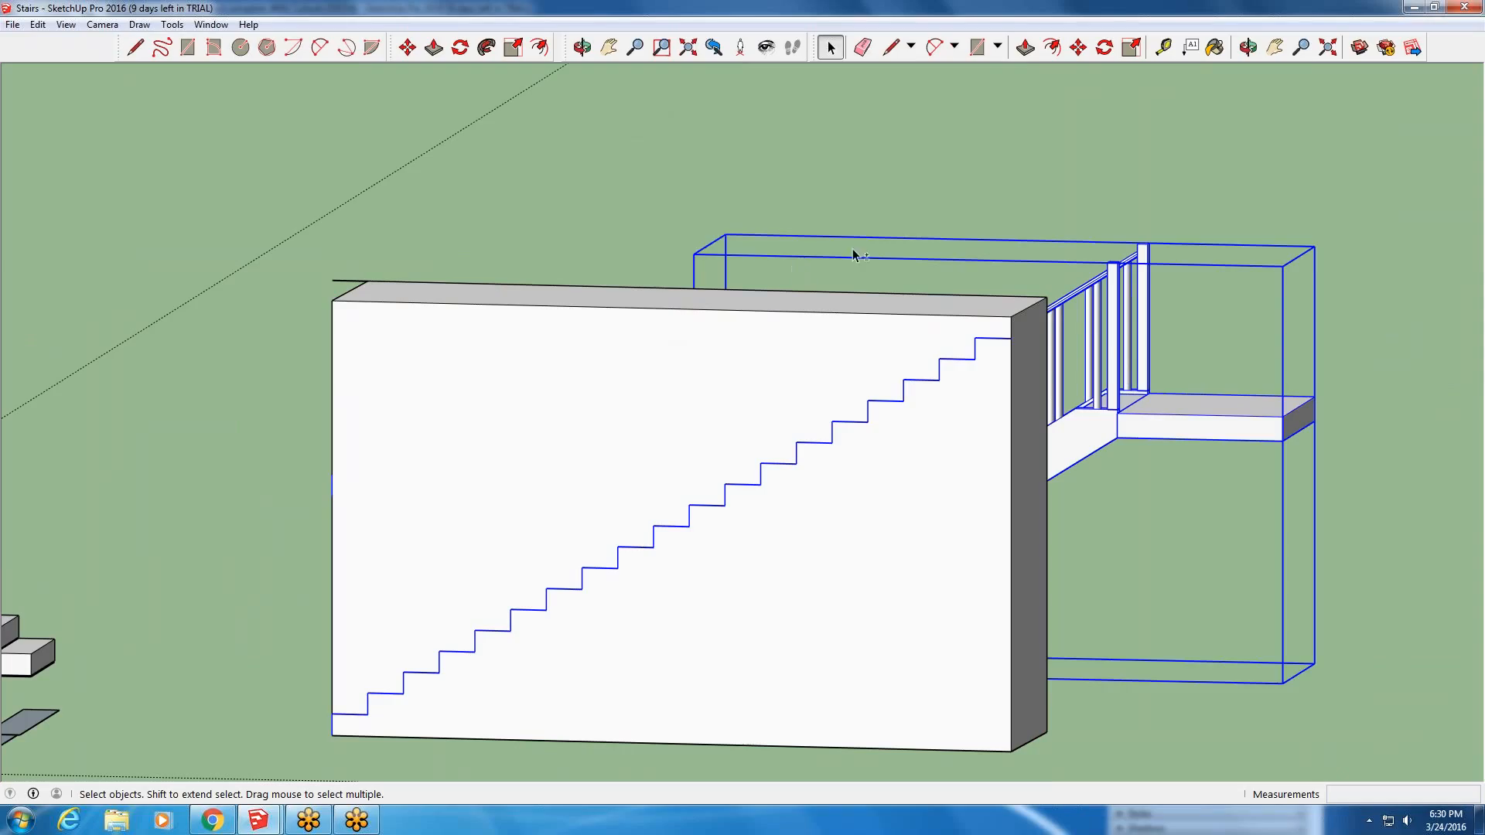
pyautogui.keyDown('shift'); pyautogui.click(1212, 436); pyautogui.keyUp('shift')
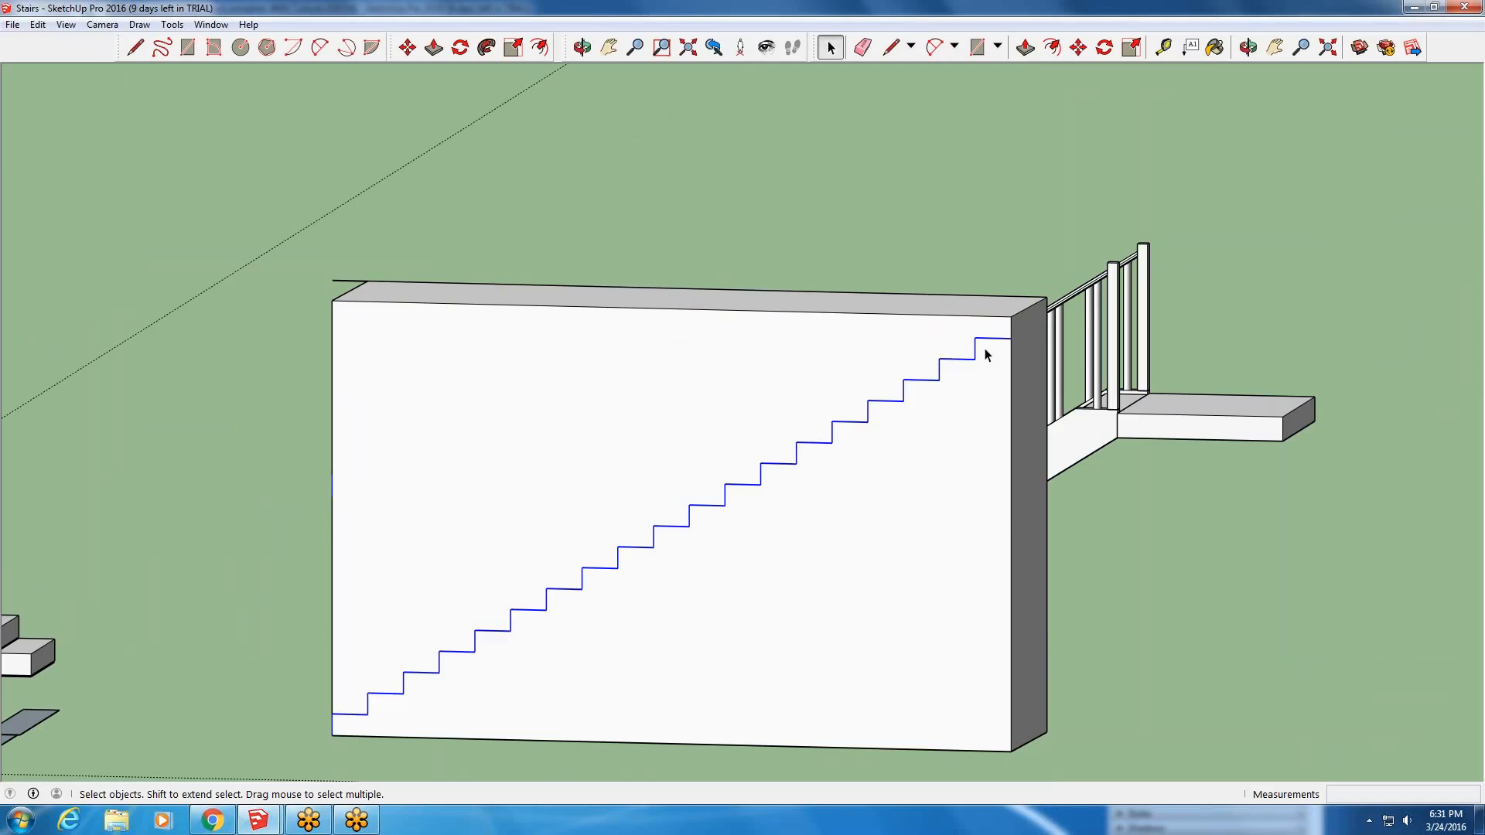
pyautogui.press('Delete')
# - Select the cleared block group and unlock it
pyautogui.click(713, 576)
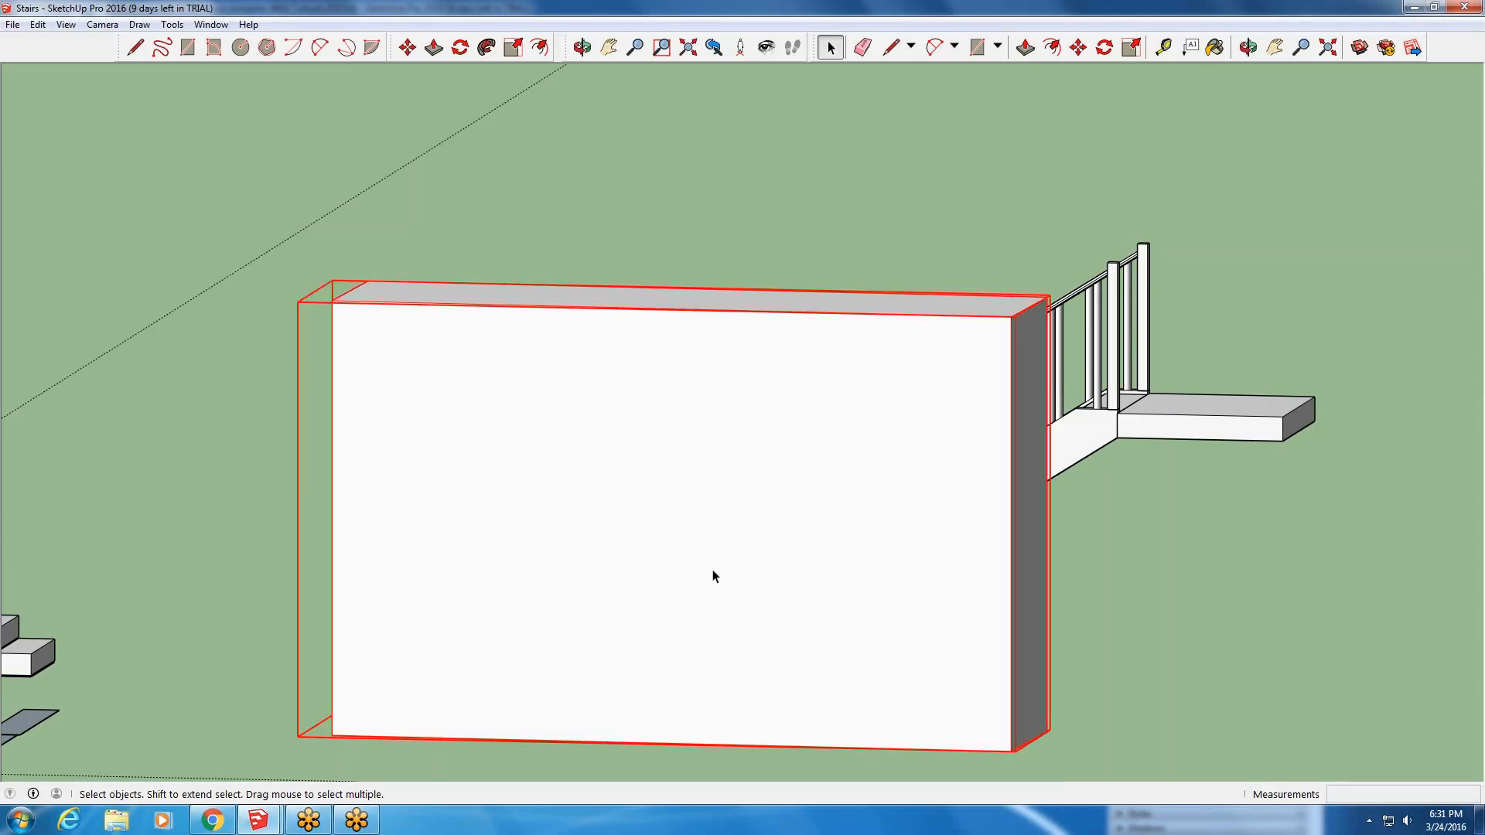
pyautogui.rightClick(713, 576)
pyautogui.click(781, 393)
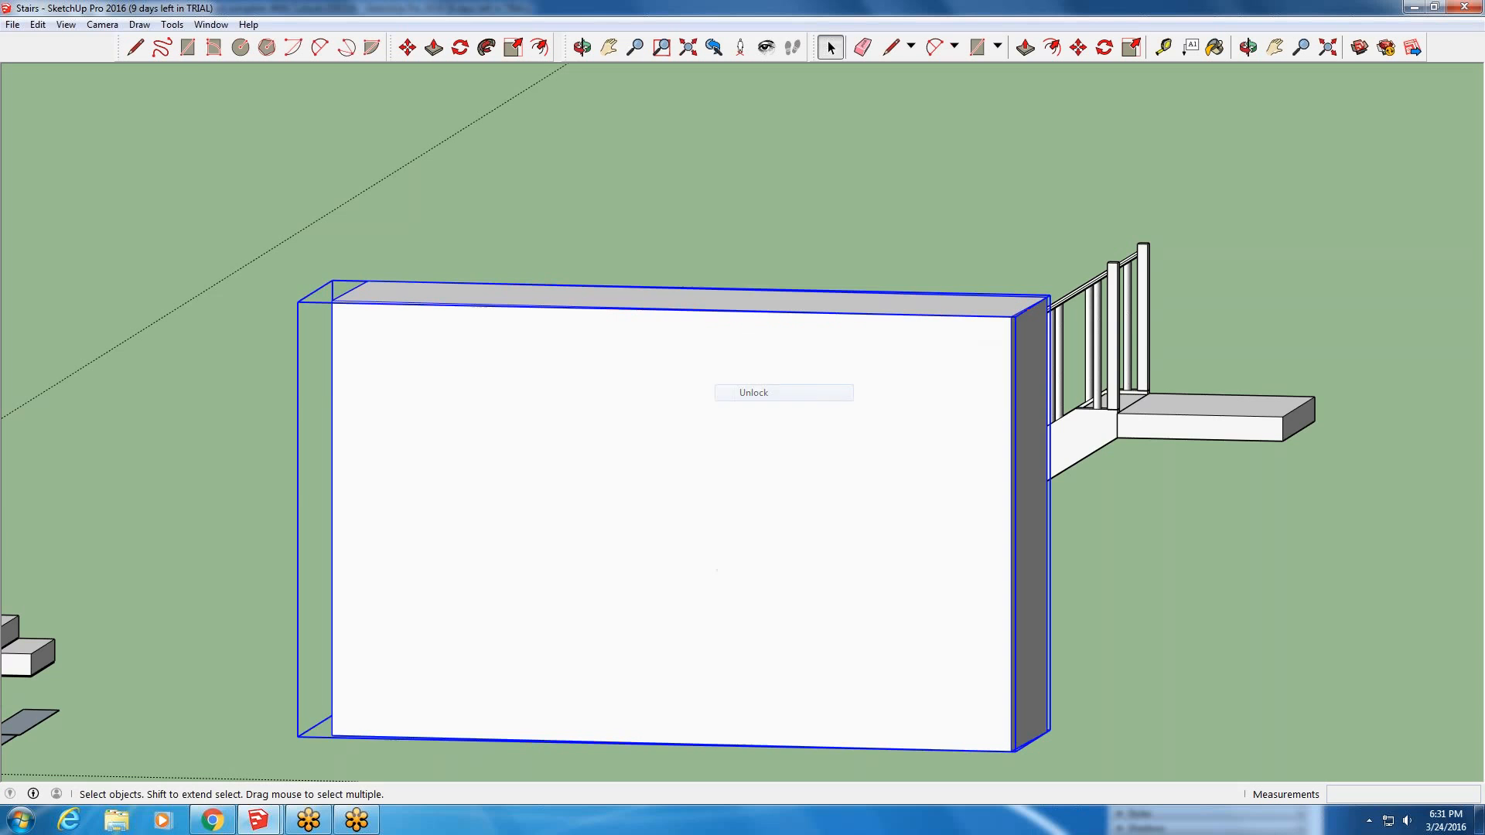
# - Open the block for editing, paste the copied stair outline onto its front face and align it with the lower front corner
pyautogui.doubleClick(777, 419)
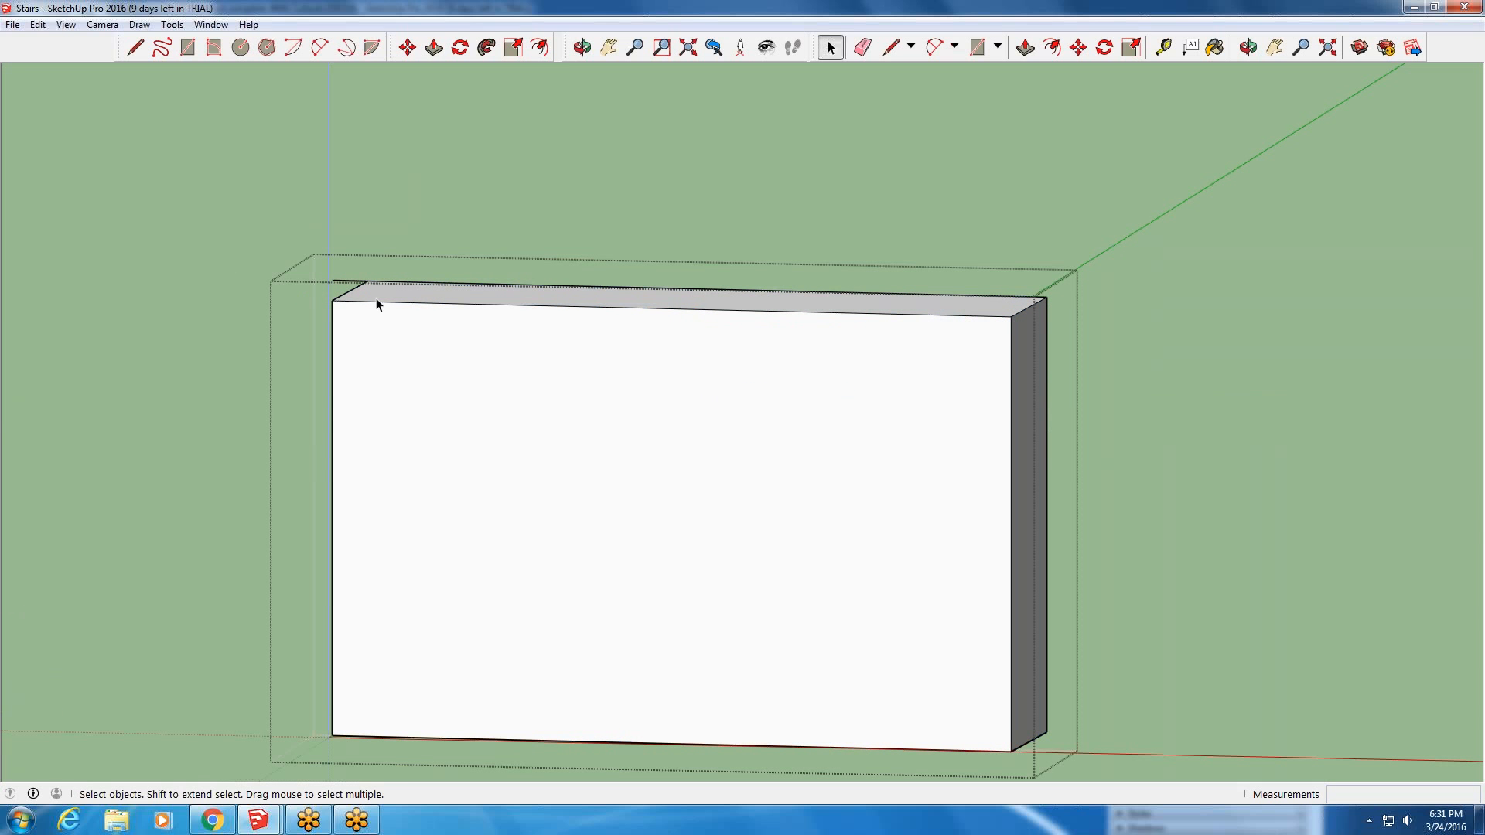
pyautogui.hotkey('ctrl', 'v')
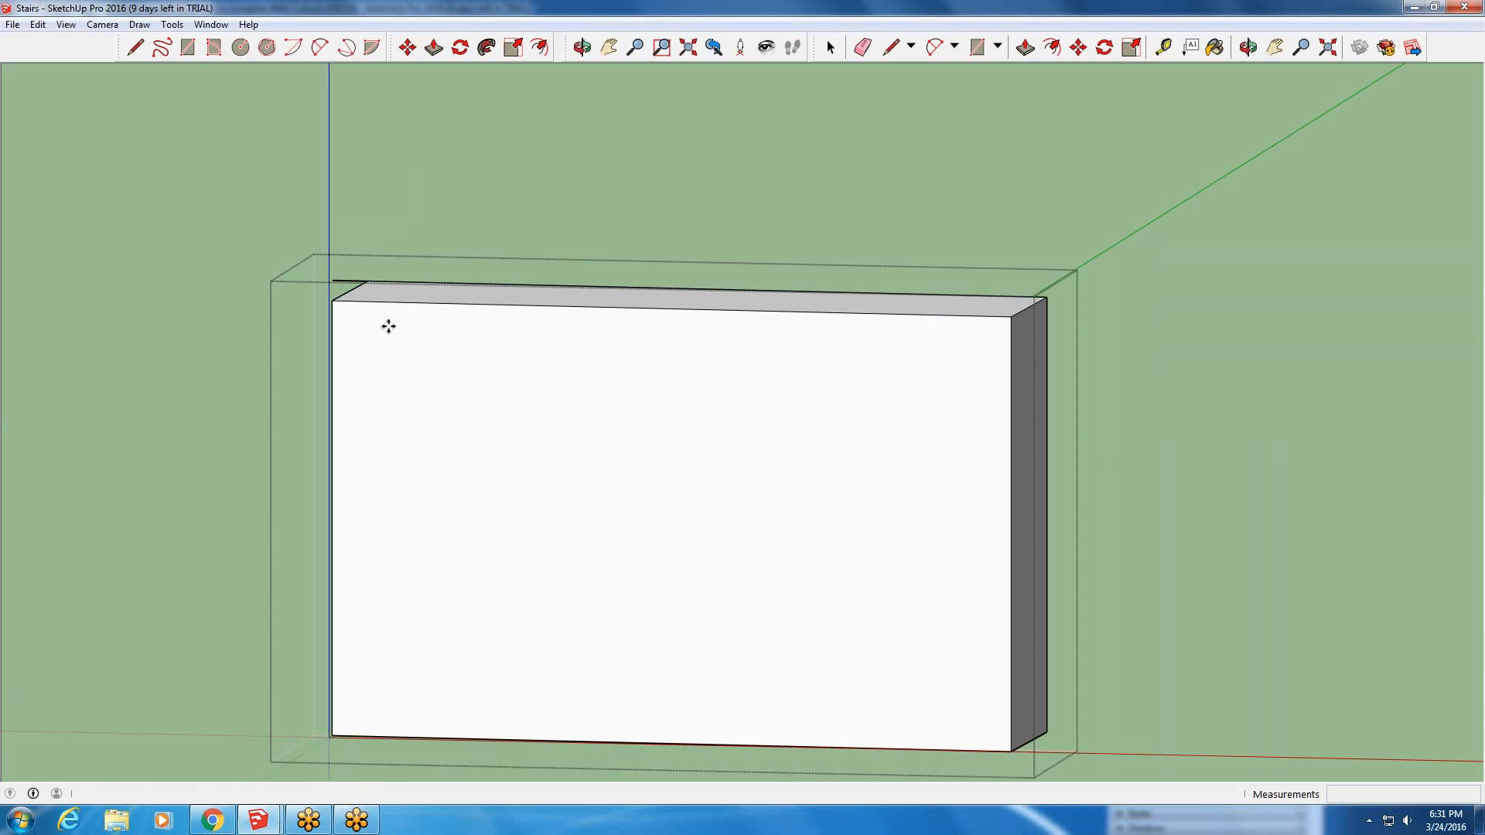
pyautogui.scroll(8, 325, 729)
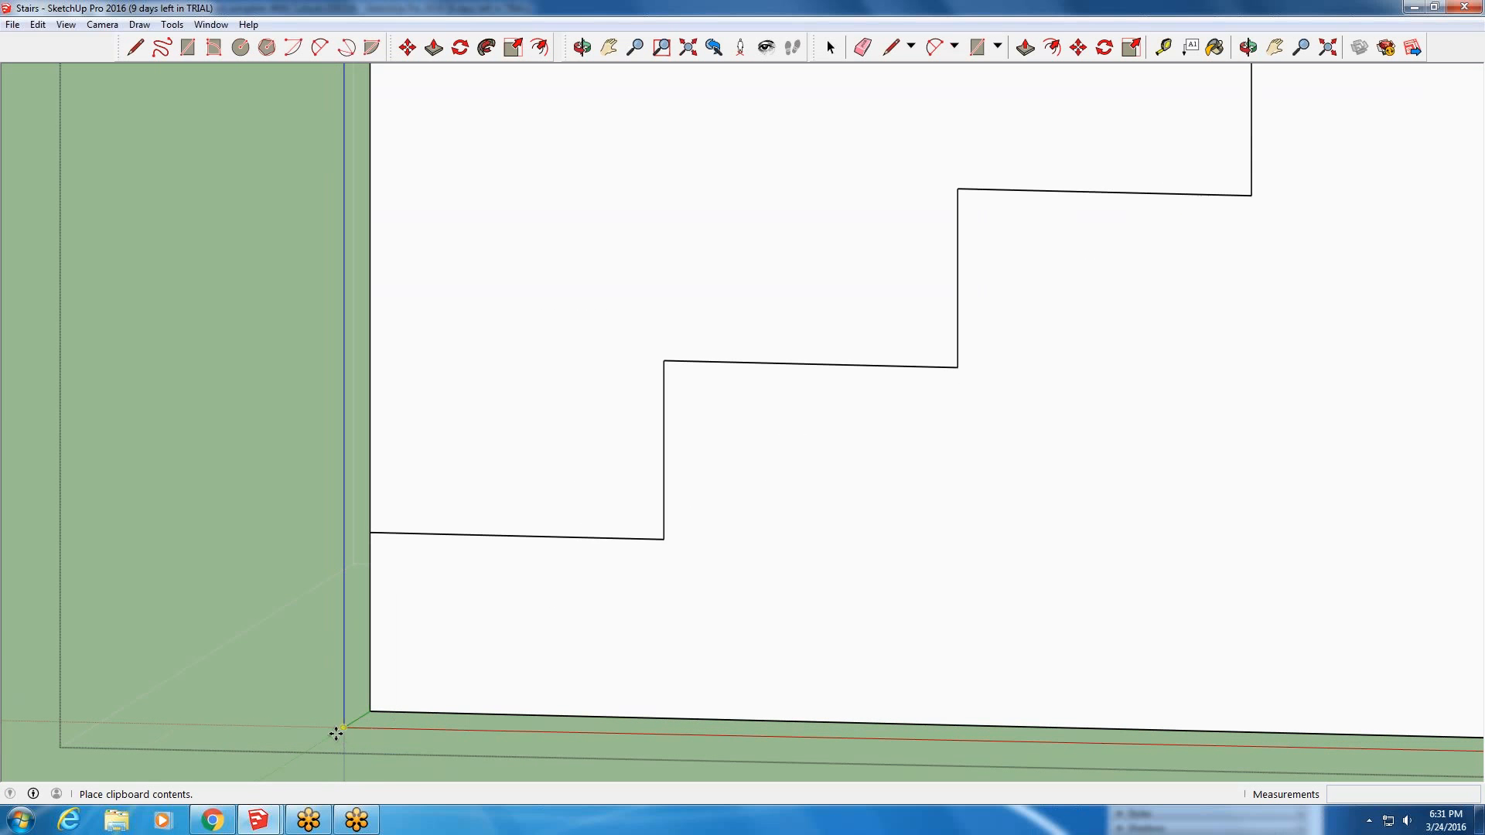
pyautogui.click(345, 724)
pyautogui.scroll(2, 352, 723)
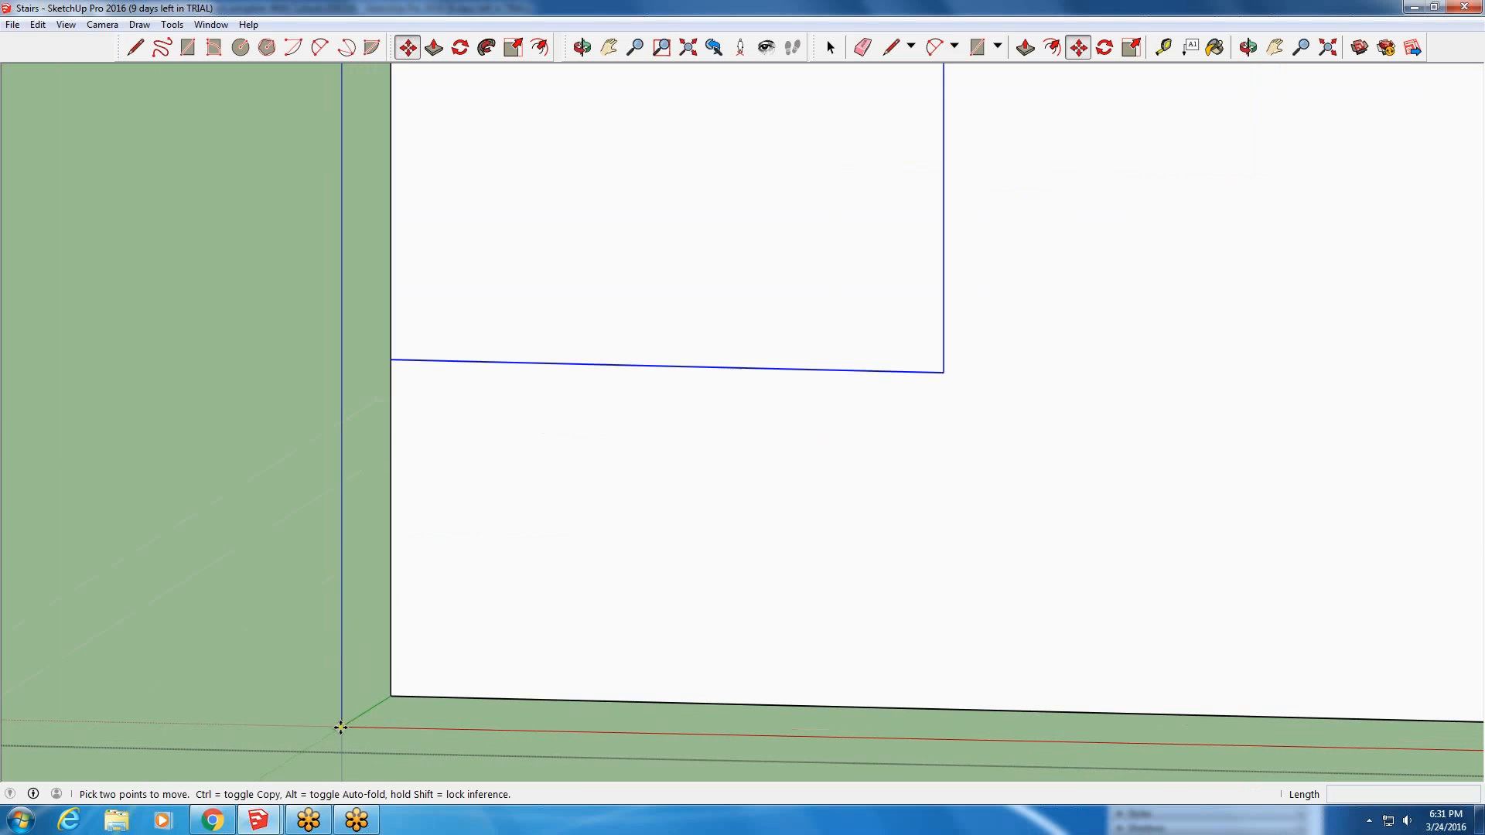
pyautogui.scroll(5, 383, 697)
pyautogui.click(398, 704)
pyautogui.scroll(-2, 399, 703)
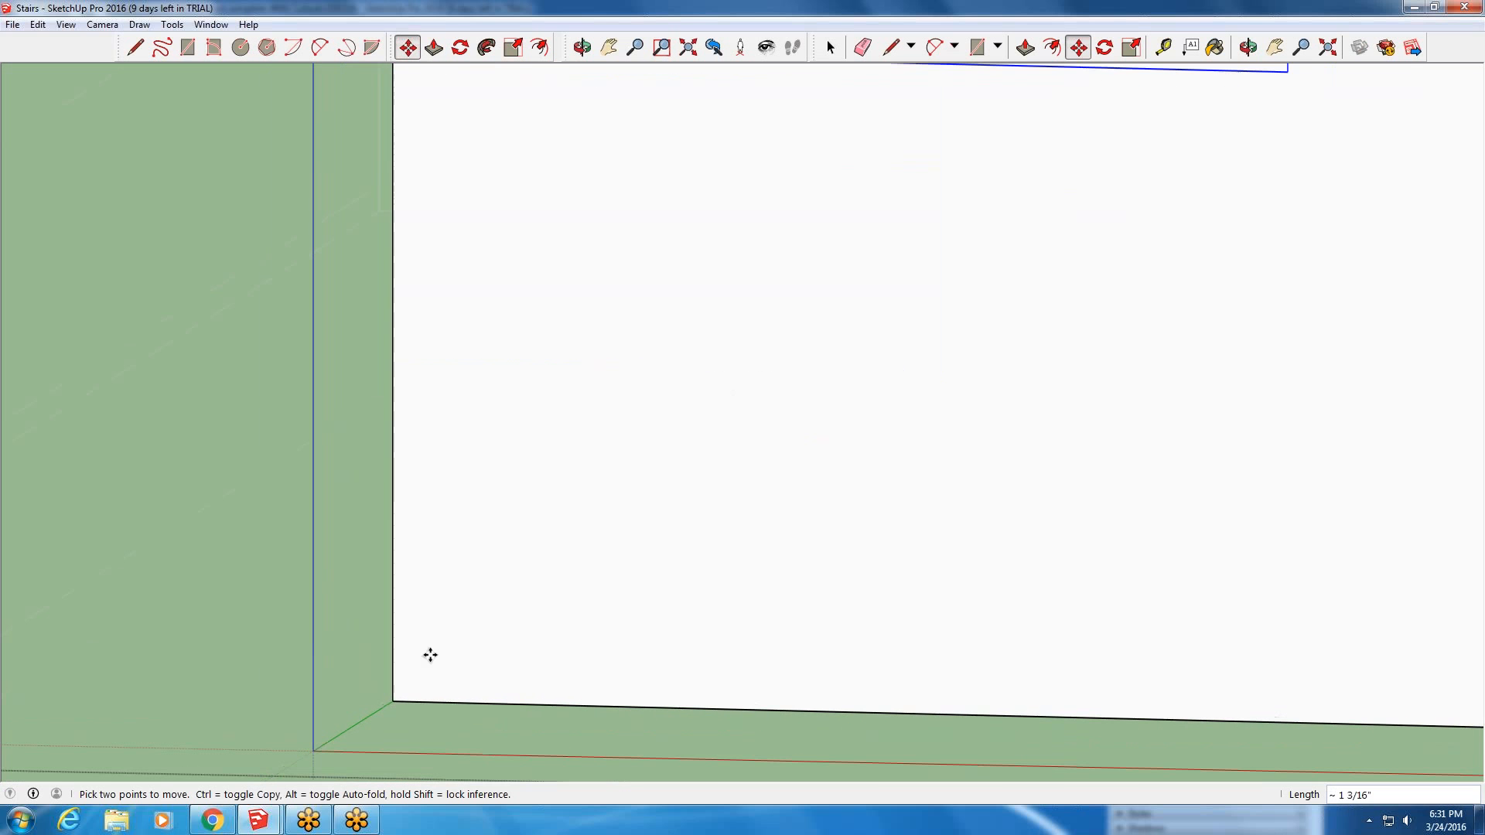
pyautogui.moveTo(430, 655); pyautogui.dragTo(1014, 643, button='middle')
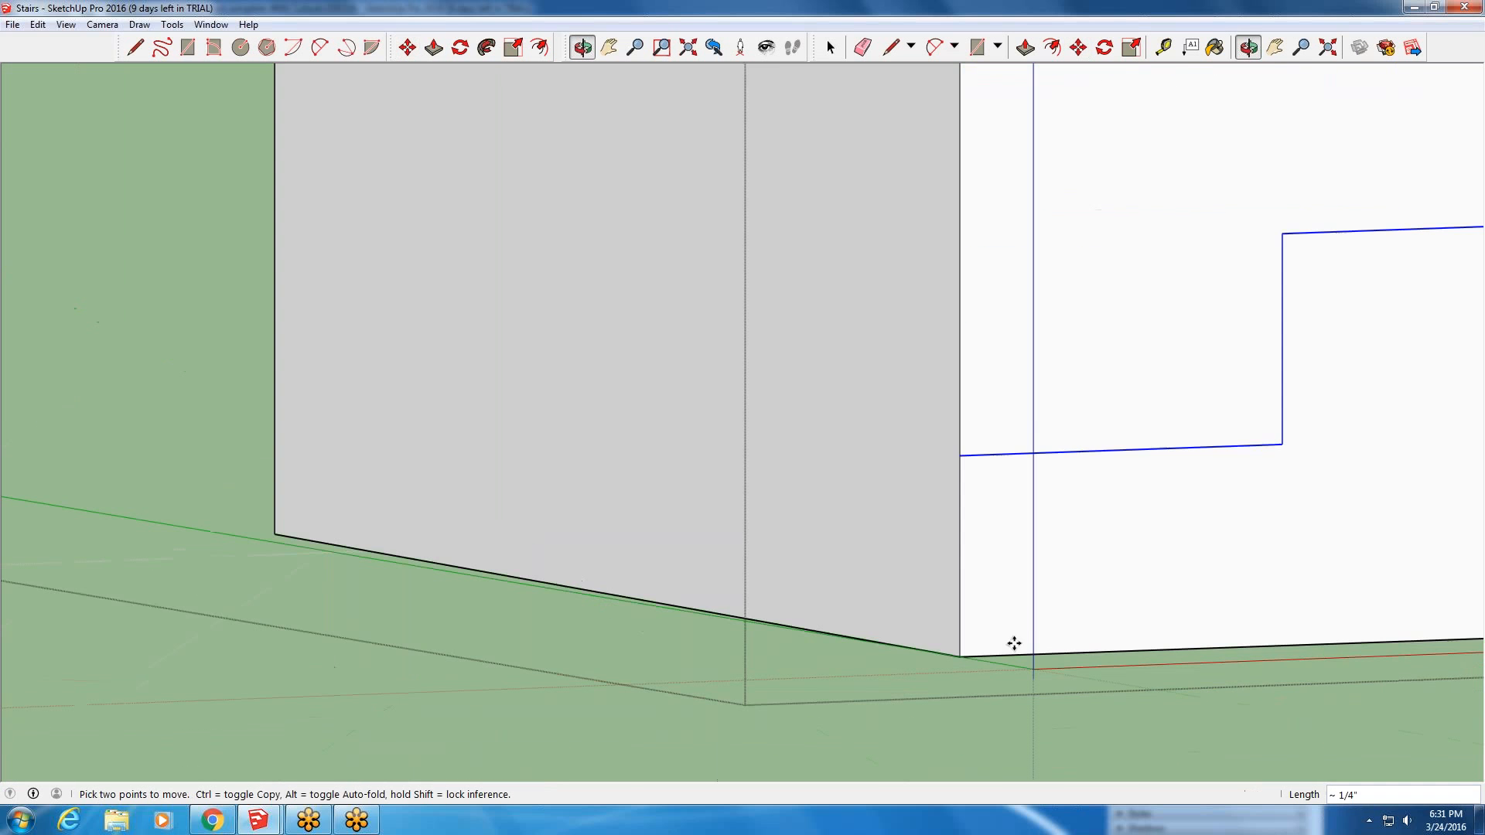
pyautogui.scroll(2, 1014, 642)
pyautogui.press('Escape')
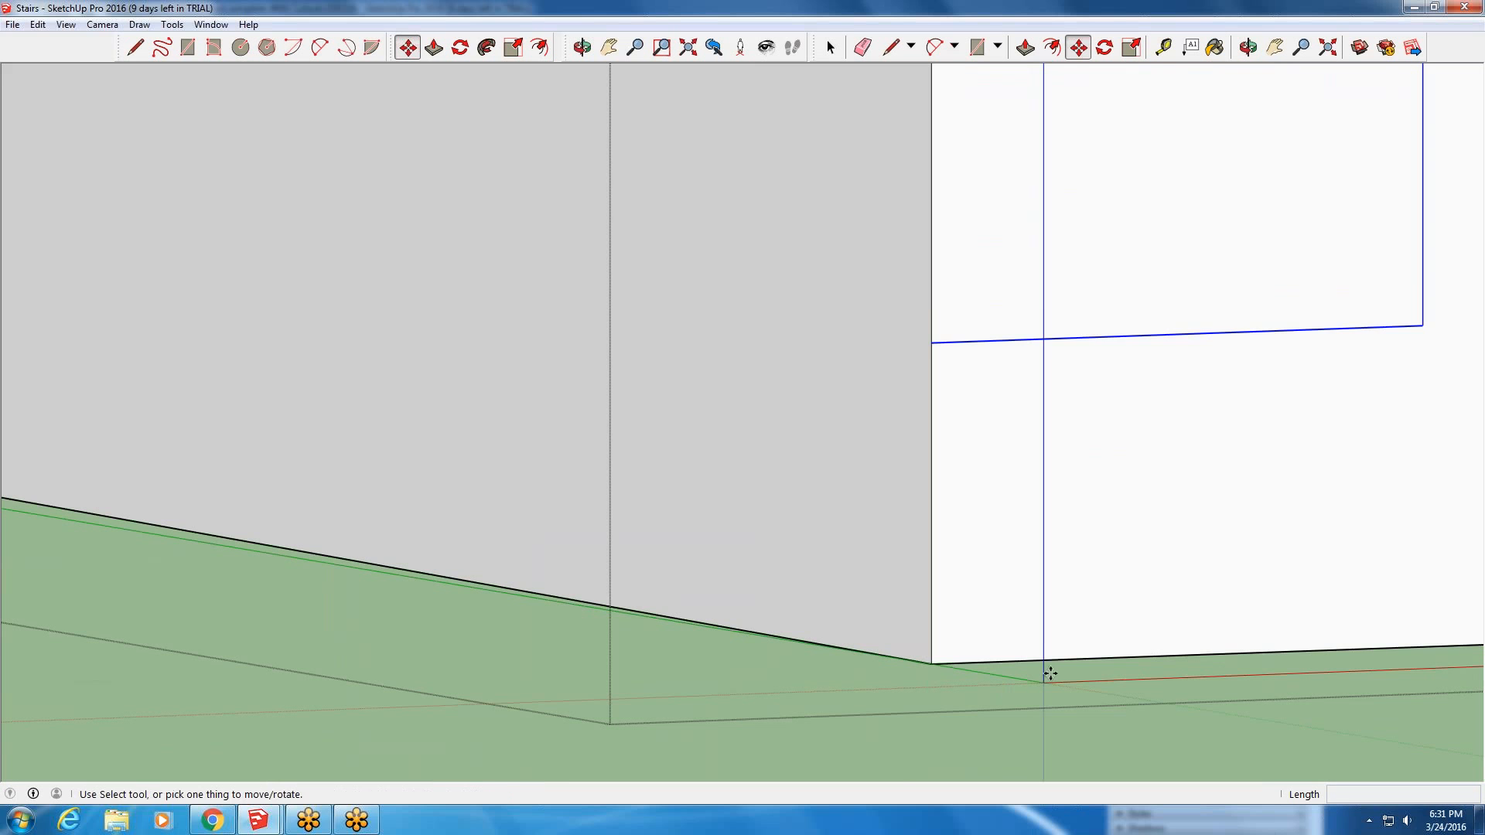
# - Examine how the pasted stair outline meets the edges of the block's front face at its lower and upper ends
pyautogui.scroll(-4, 817, 540)
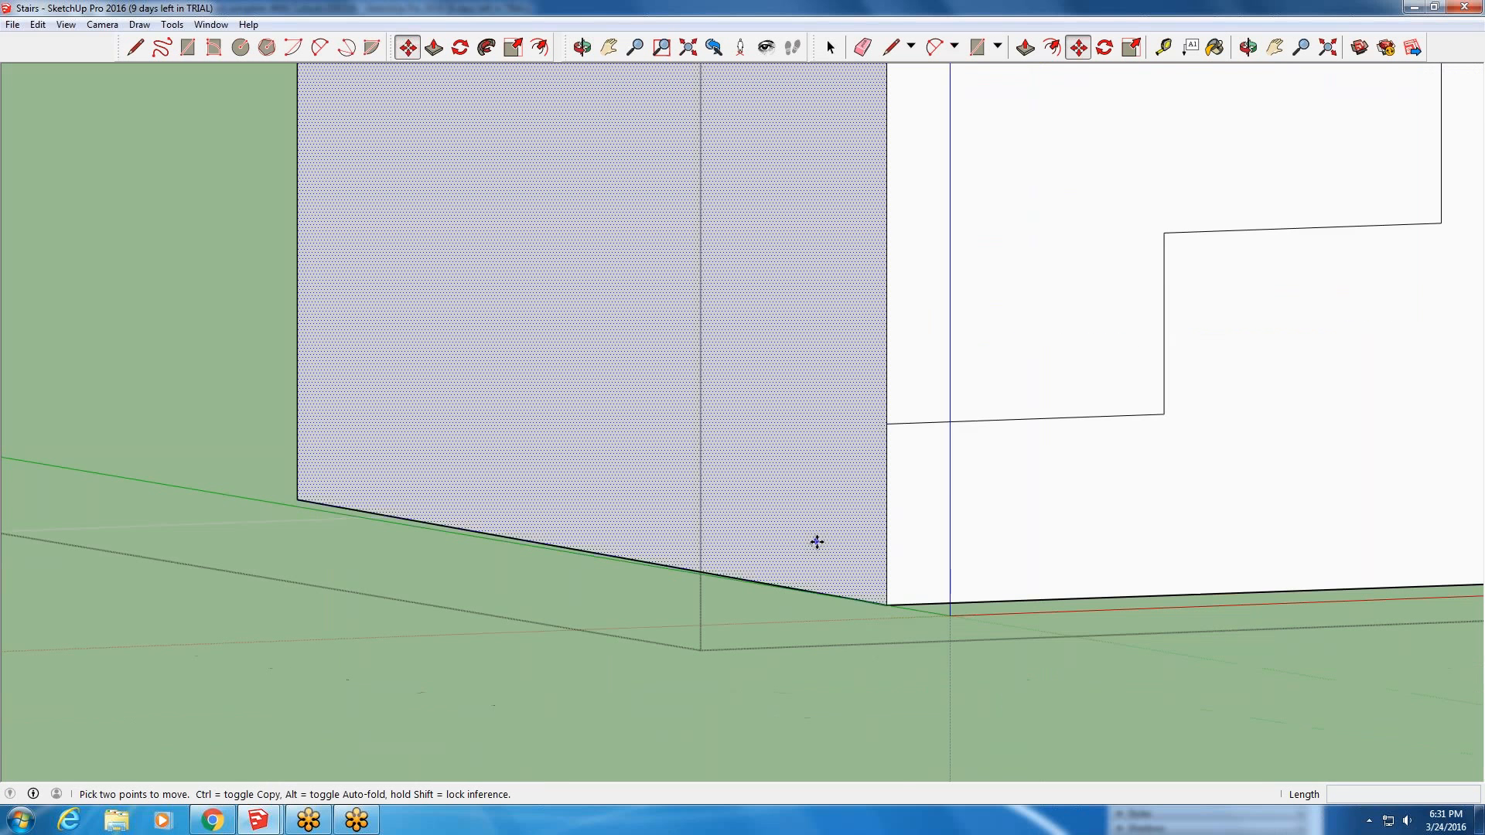
pyautogui.scroll(-3, 915, 504)
pyautogui.scroll(-5, 918, 504)
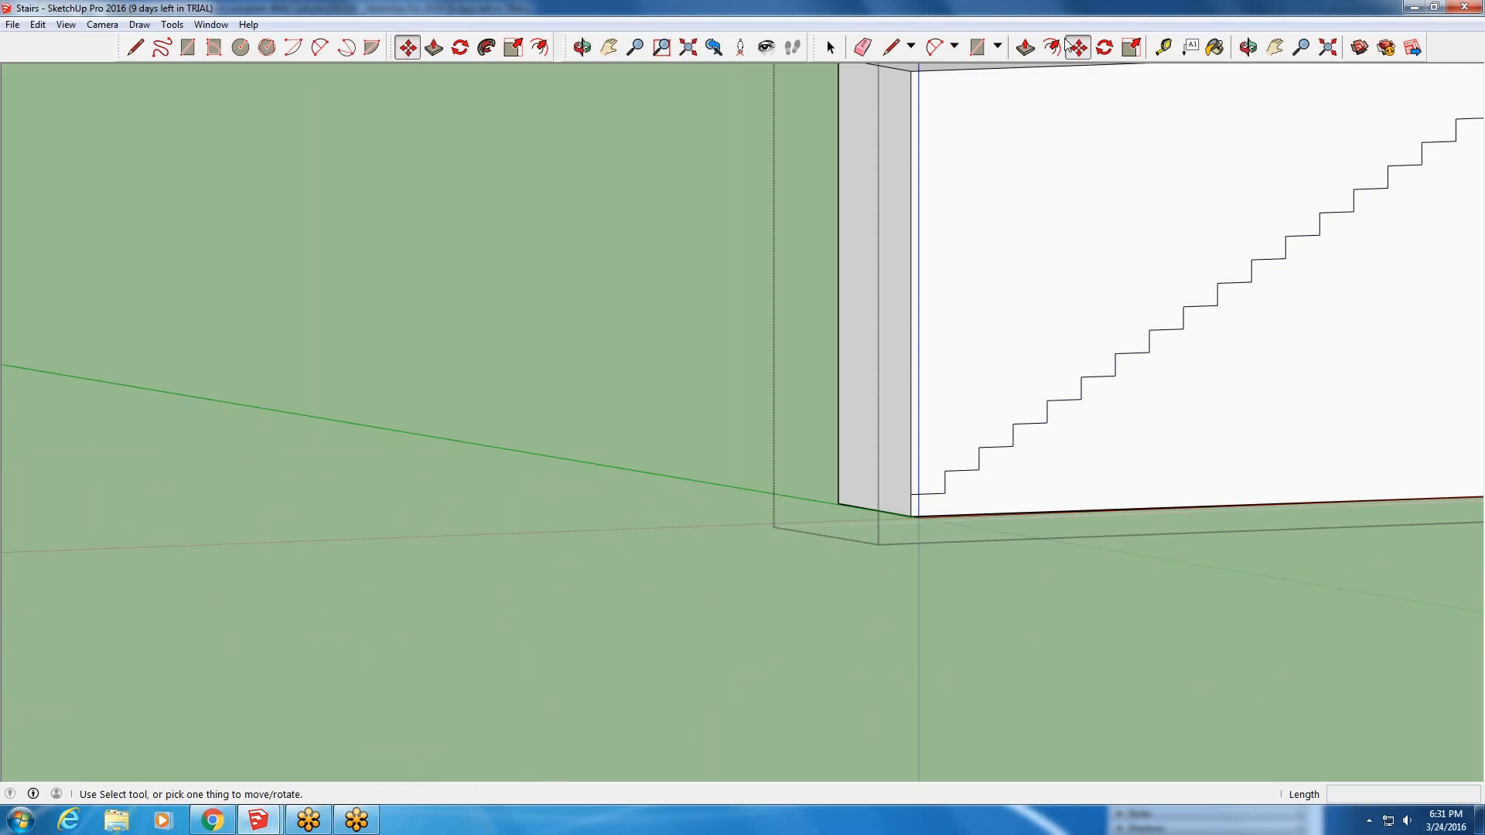
pyautogui.click(1274, 47)
pyautogui.moveTo(863, 381); pyautogui.dragTo(853, 386)
pyautogui.hotkey('shift', 'z')
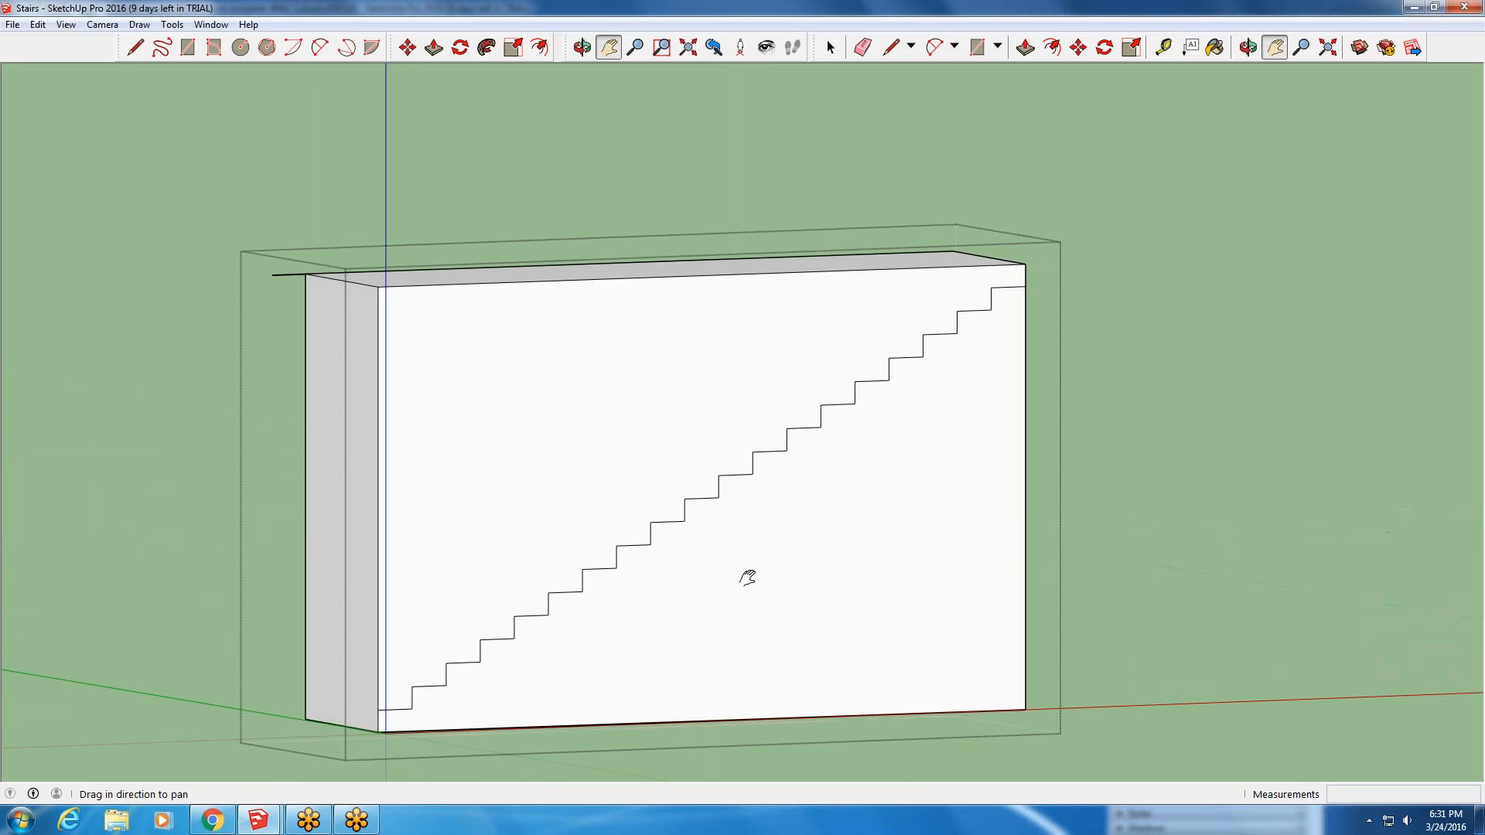
pyautogui.press('m')
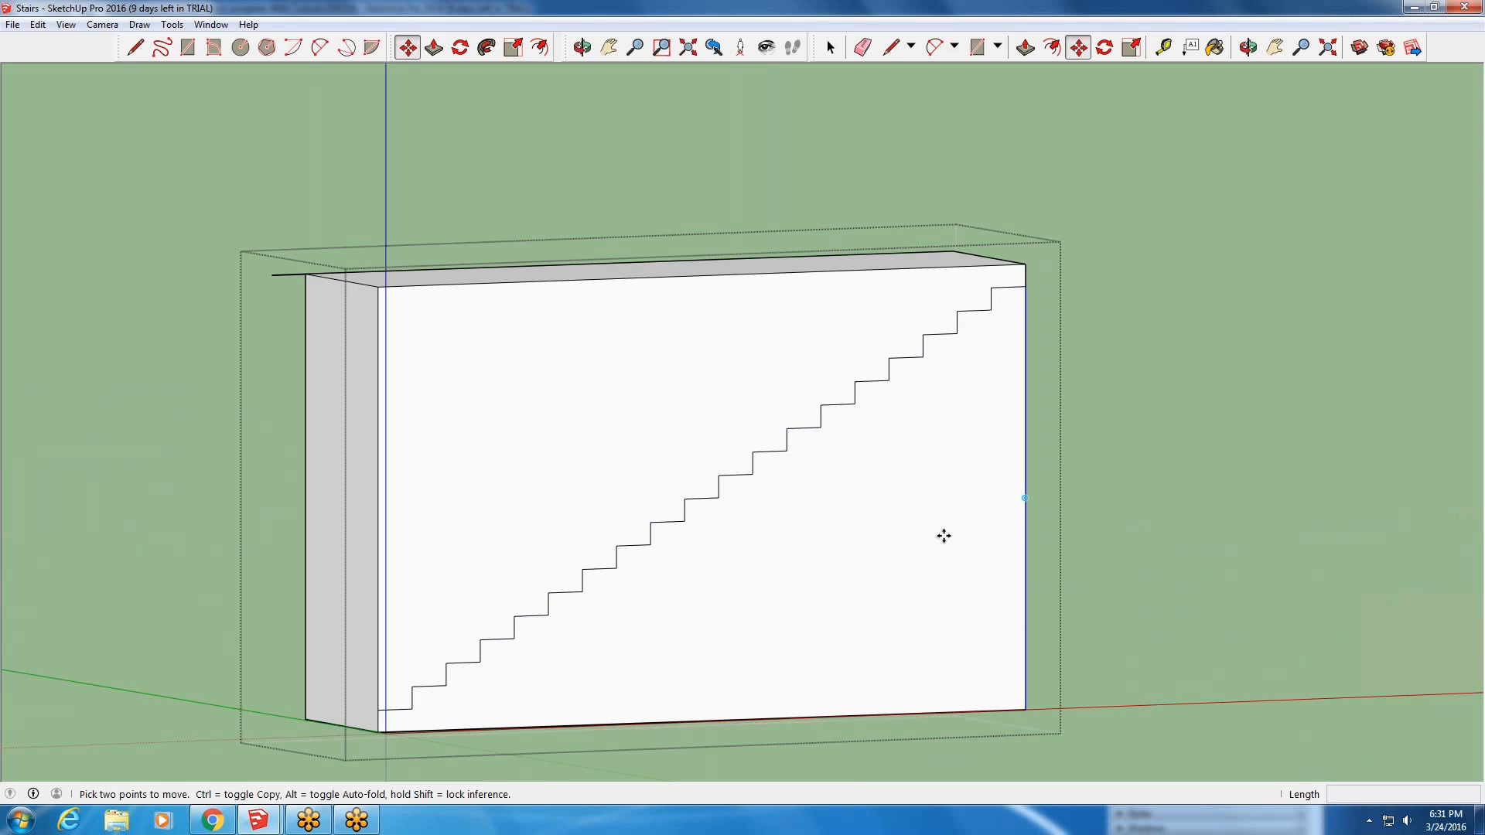
pyautogui.scroll(10, 1044, 280)
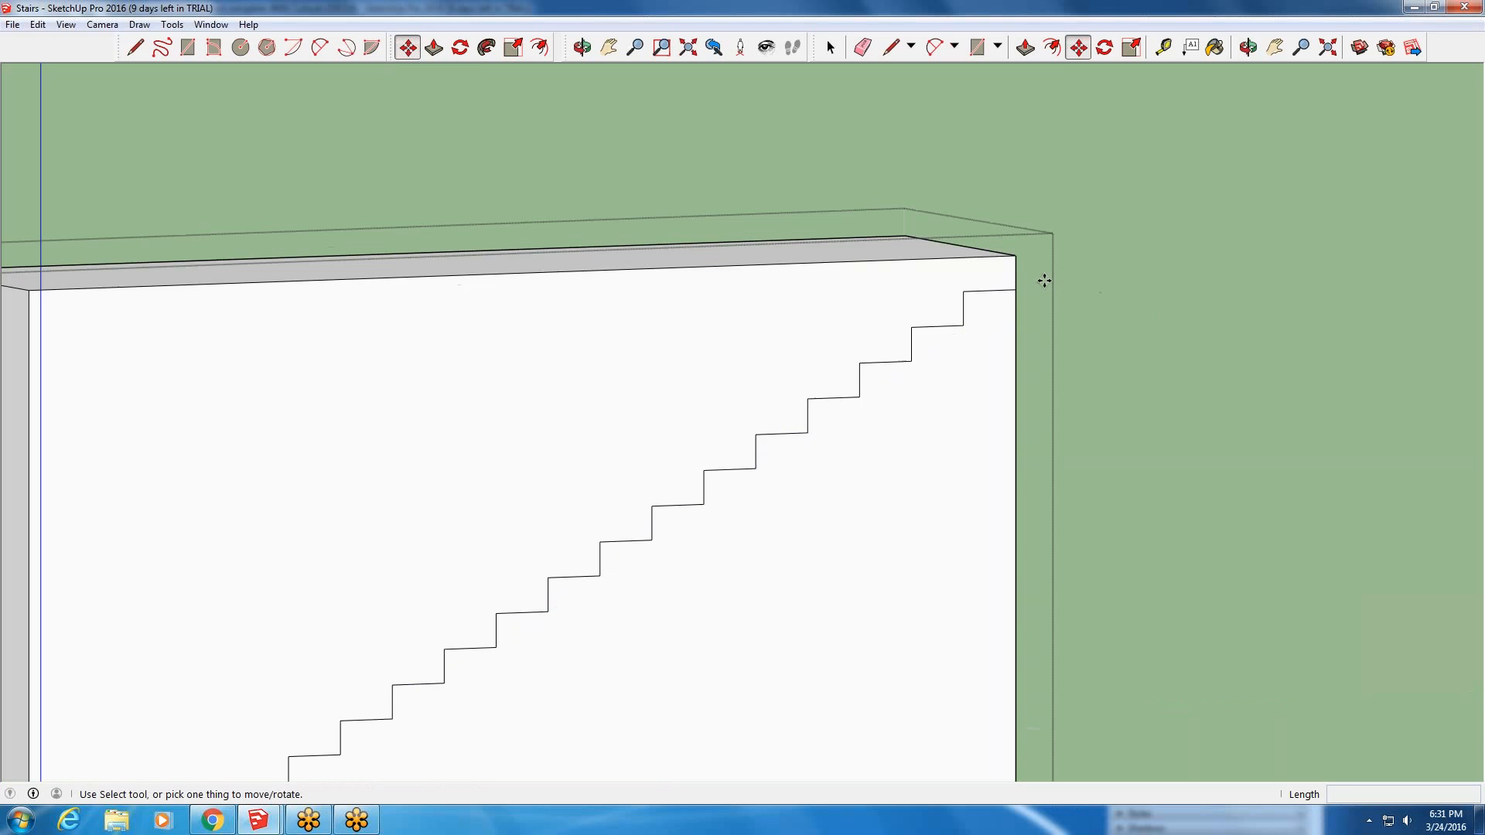
pyautogui.moveTo(959, 310); pyautogui.dragTo(557, 480, button='middle')
pyautogui.scroll(-10, 936, 402)
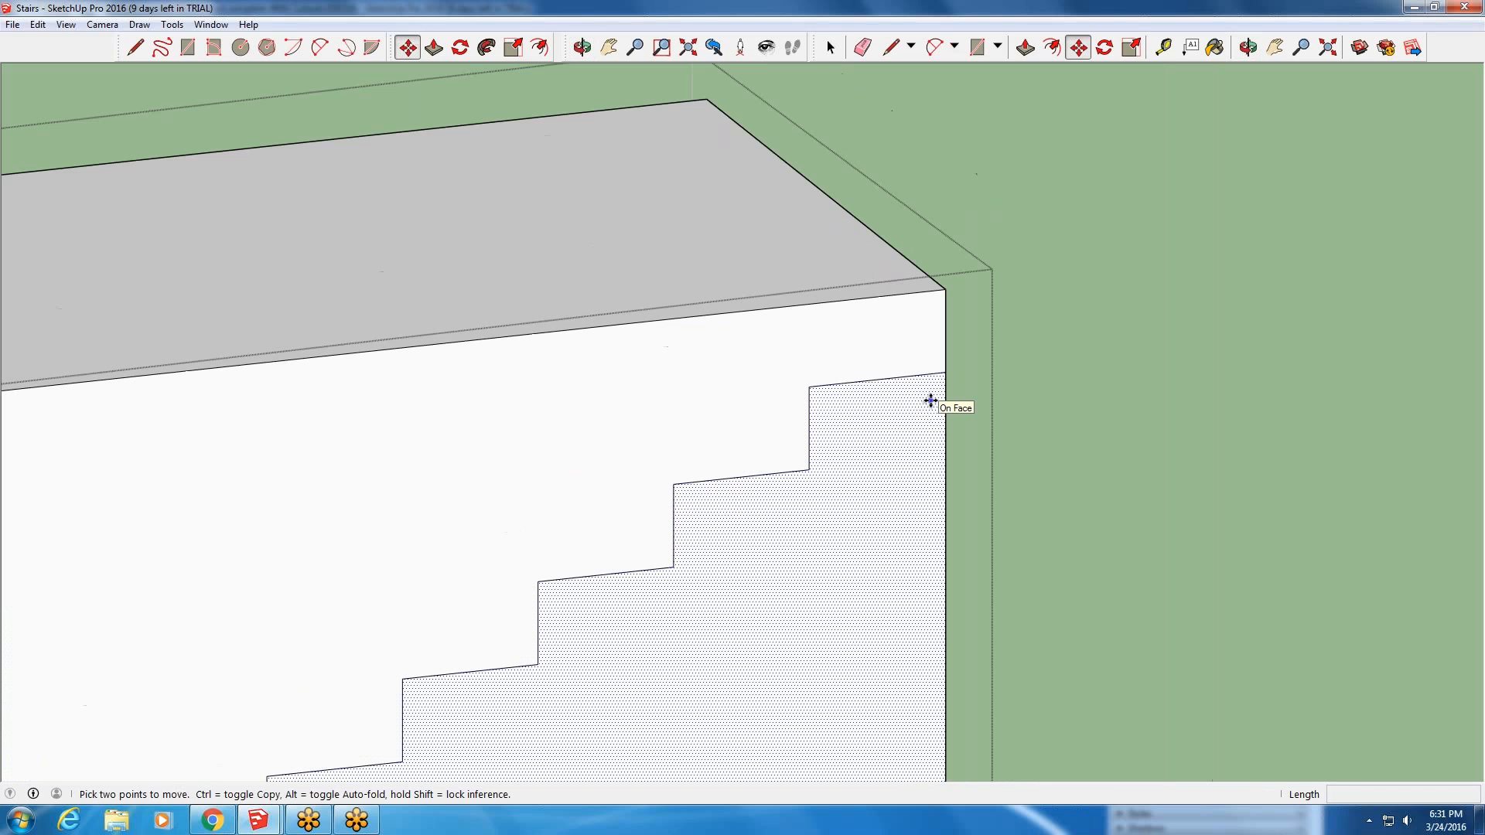
pyautogui.scroll(8, 522, 670)
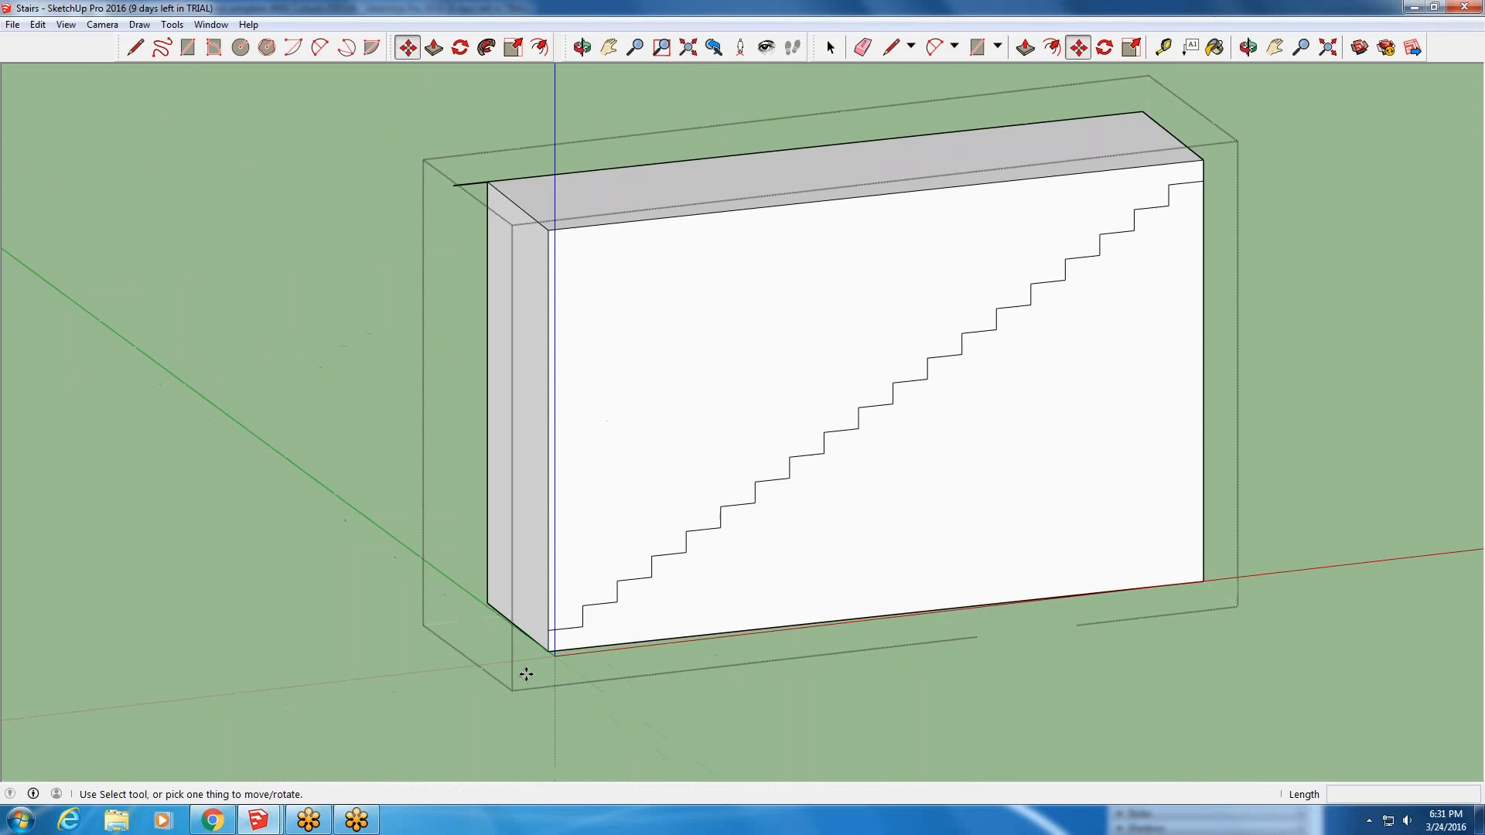
pyautogui.scroll(2, 541, 626)
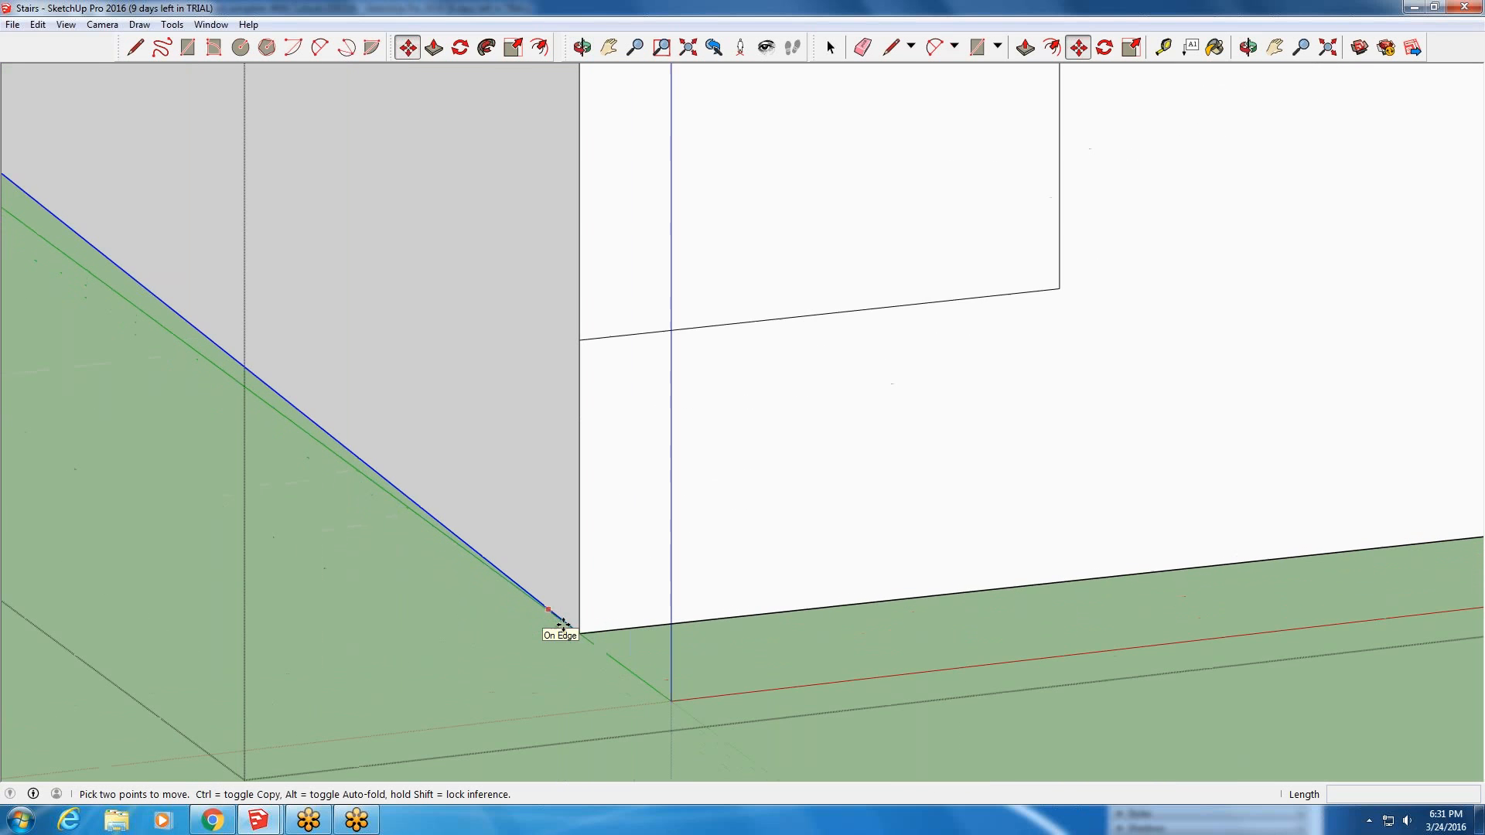
pyautogui.scroll(2, 562, 625)
pyautogui.scroll(1, 611, 611)
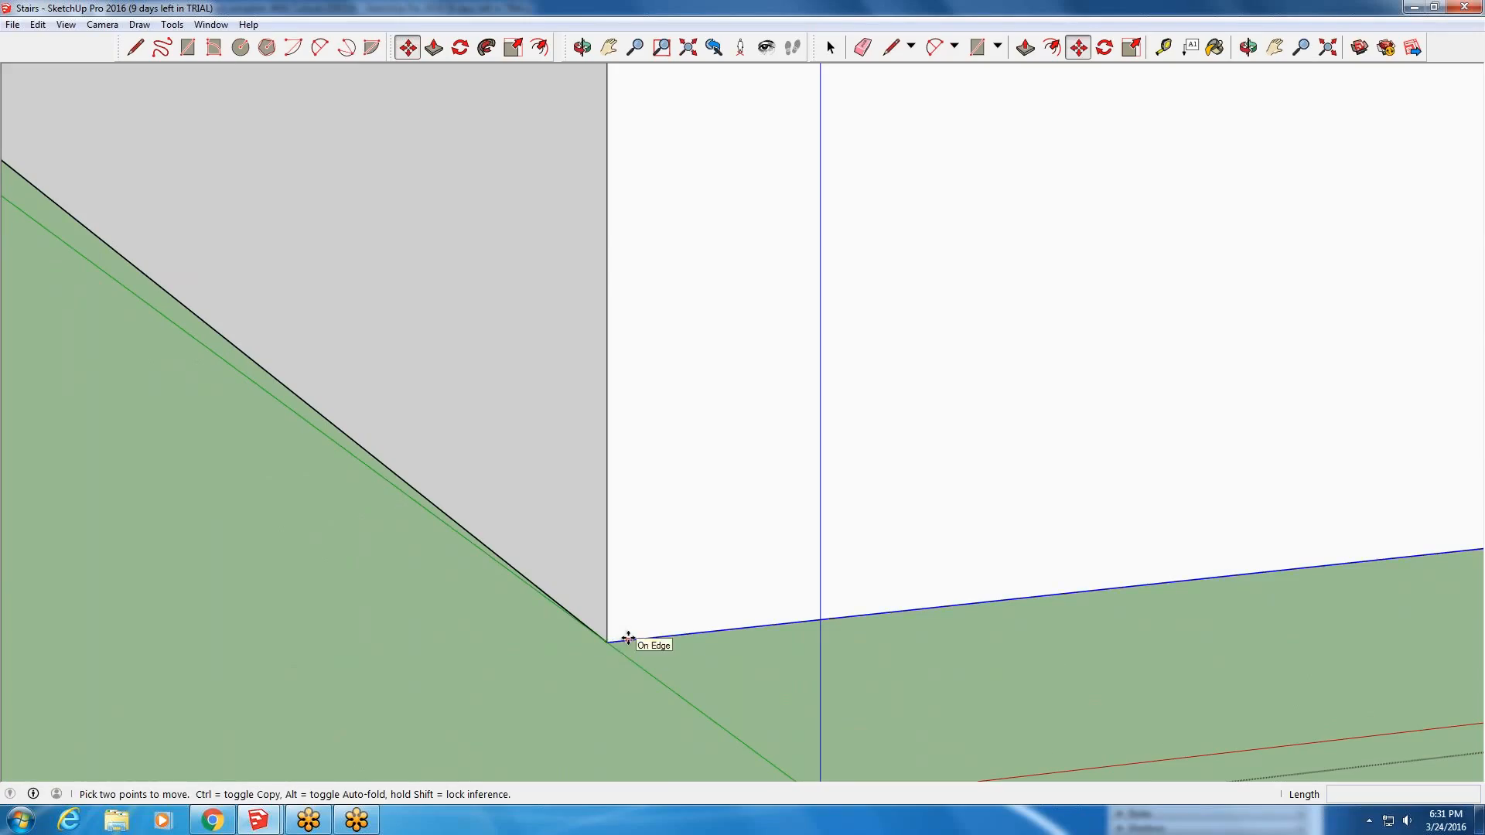
pyautogui.scroll(-4, 550, 676)
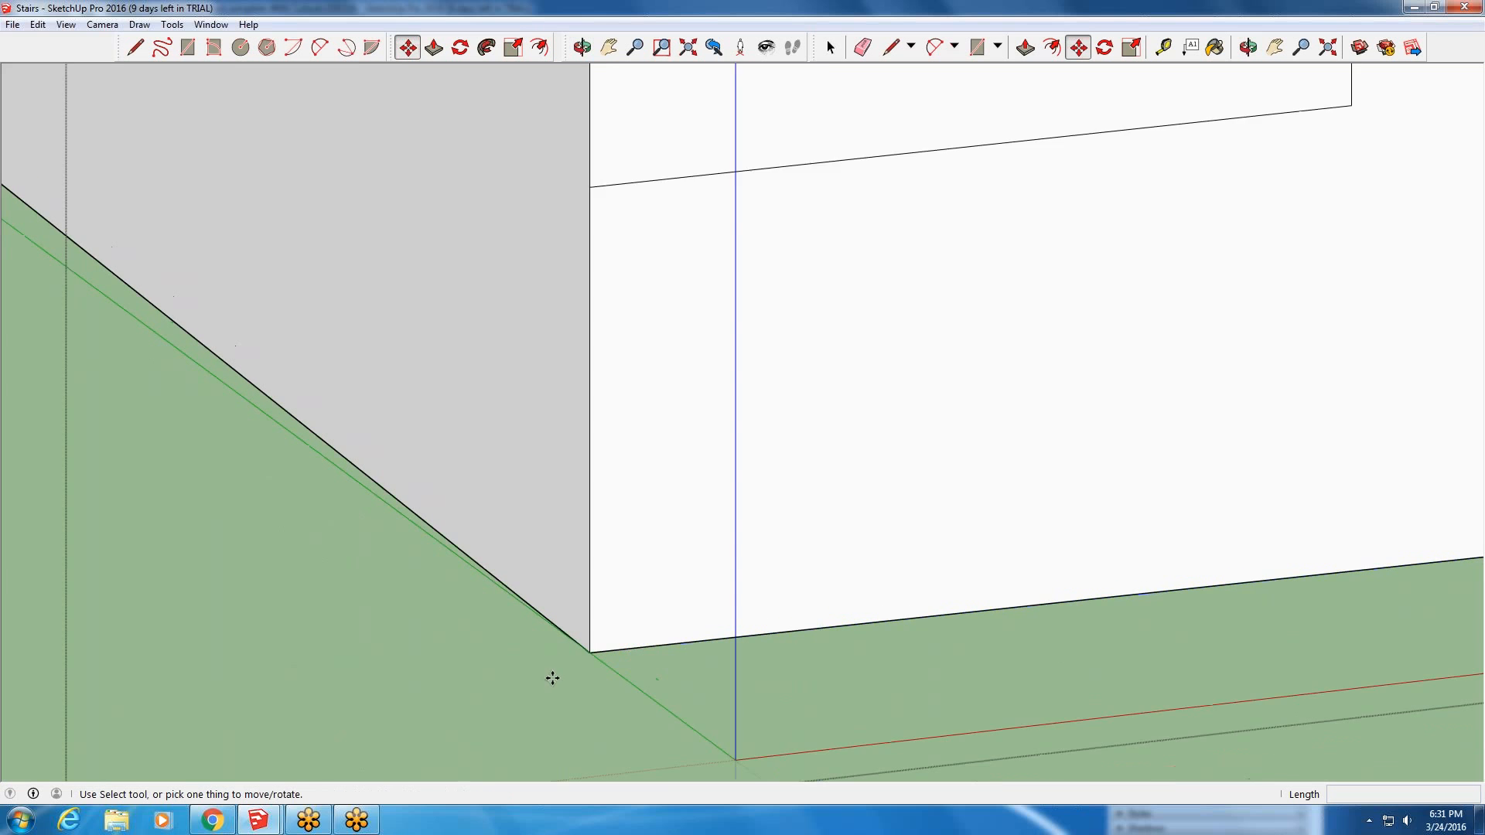
pyautogui.scroll(-6, 590, 634)
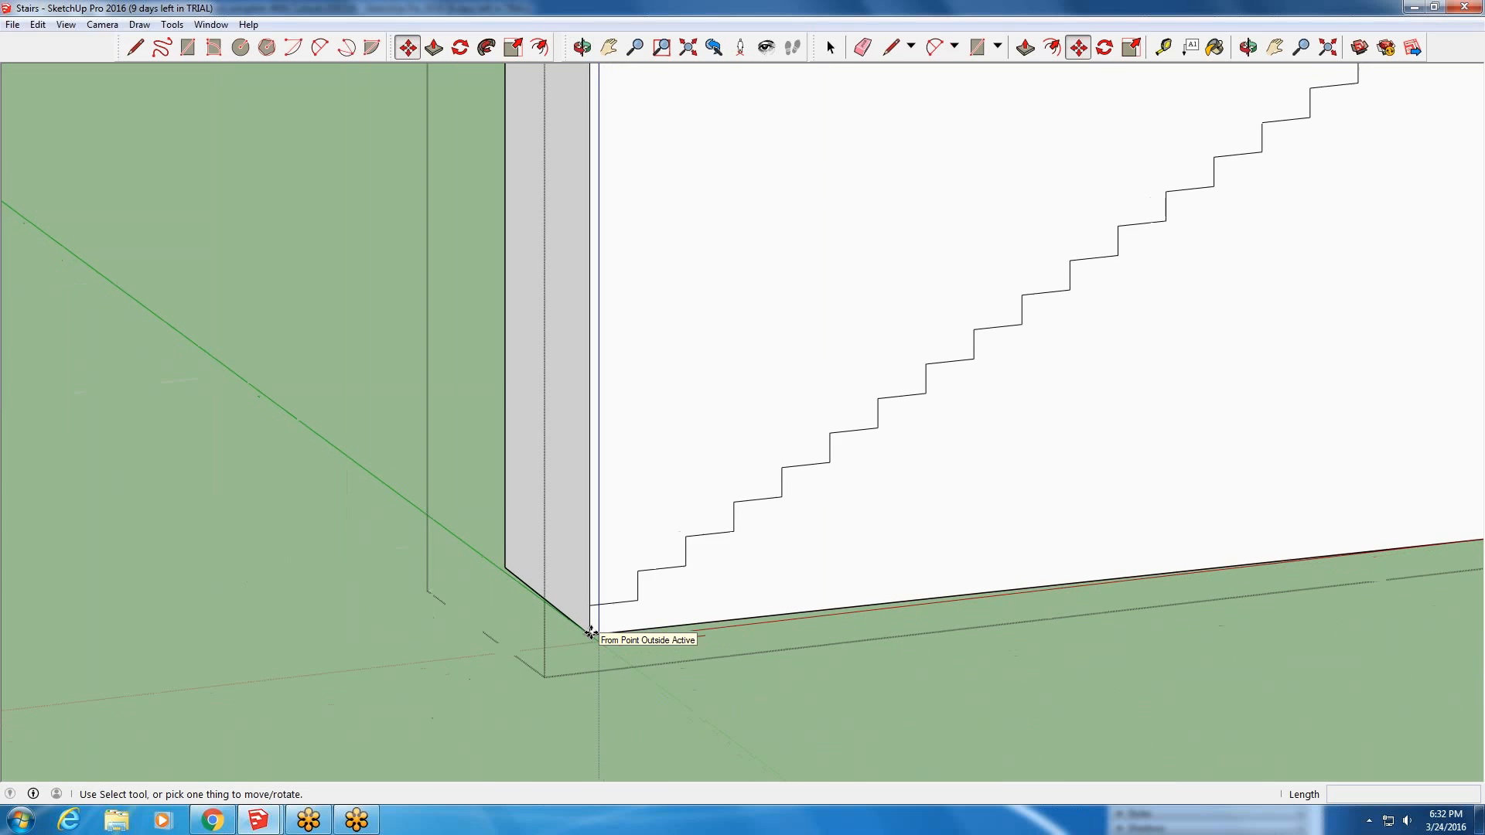
pyautogui.scroll(3, 1096, 254)
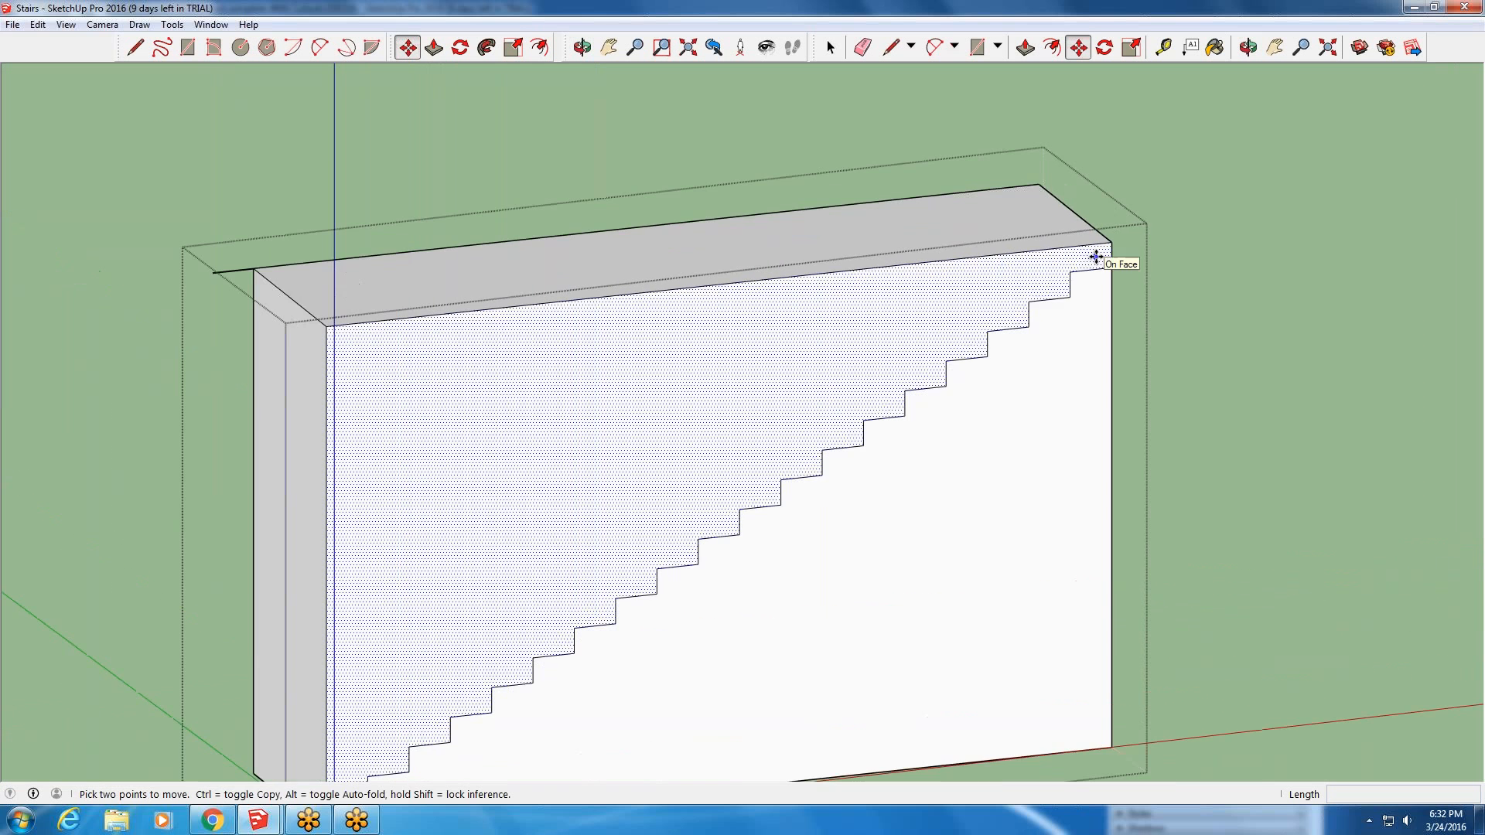
pyautogui.scroll(-3, 1096, 255)
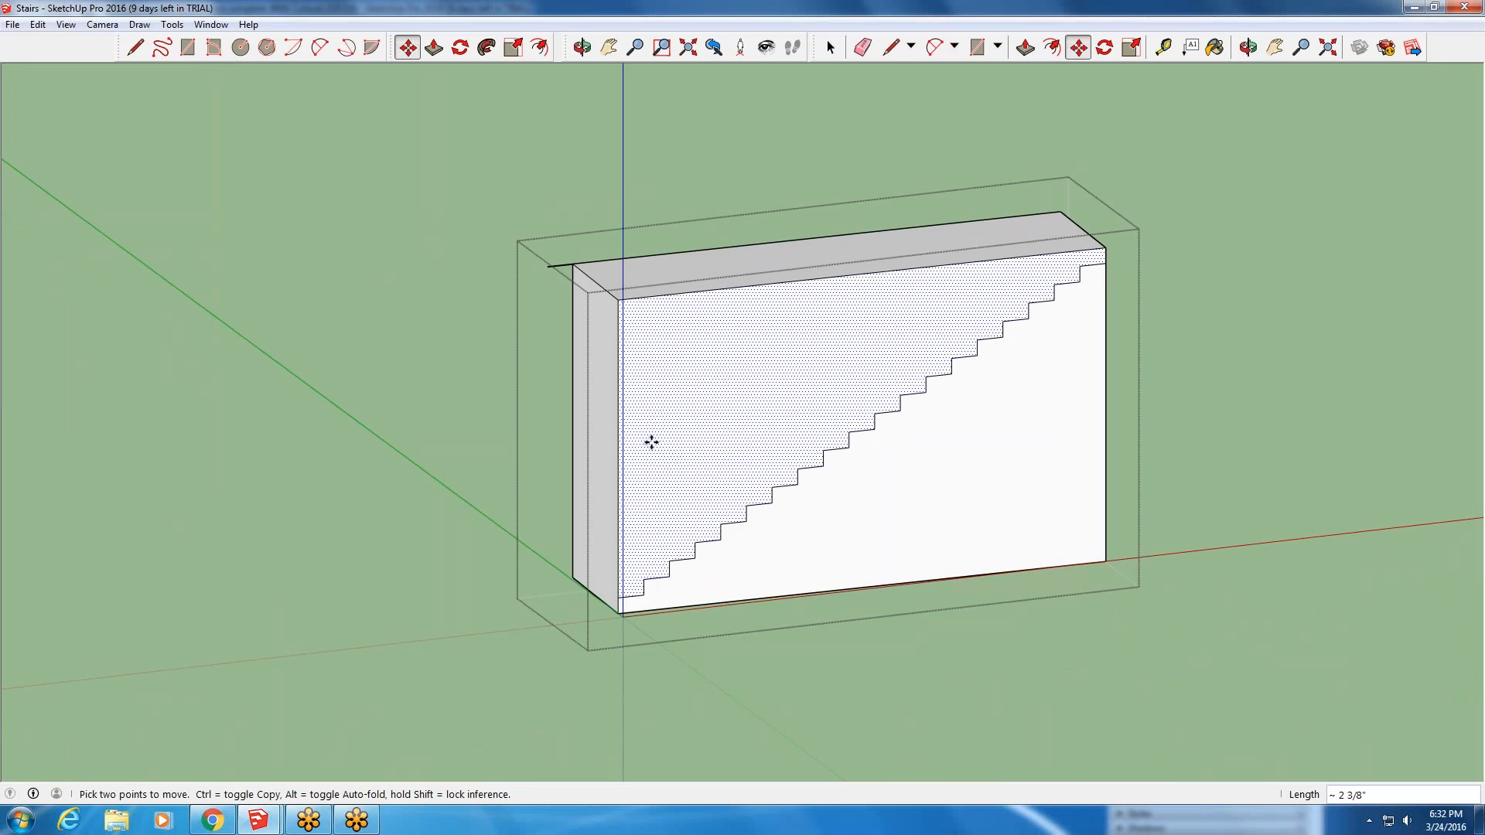
# - Push the front face area above the stair outline back 4' to carve the steps out of the block
pyautogui.click(430, 52)
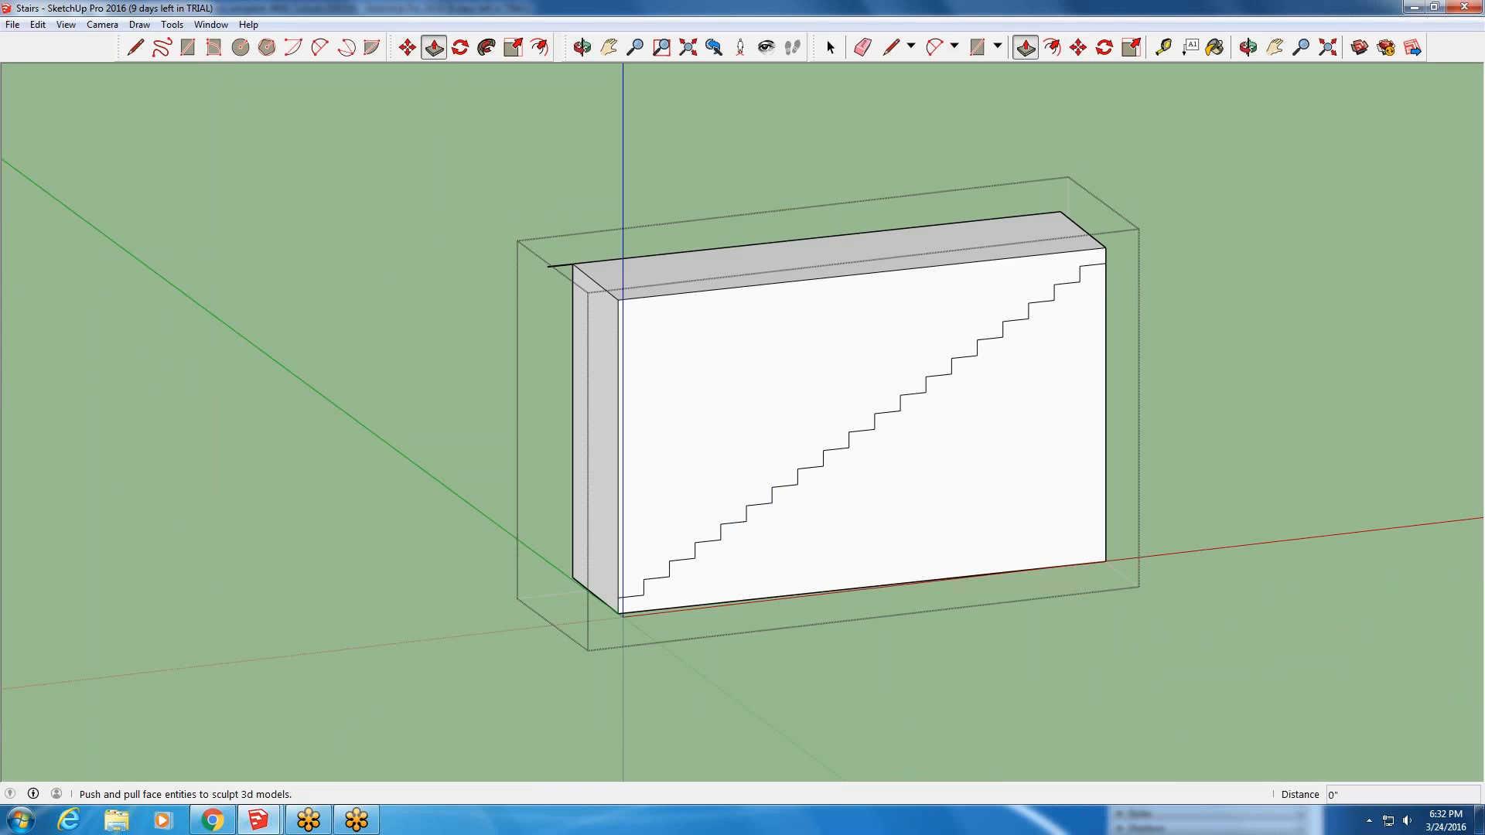
pyautogui.click(668, 495)
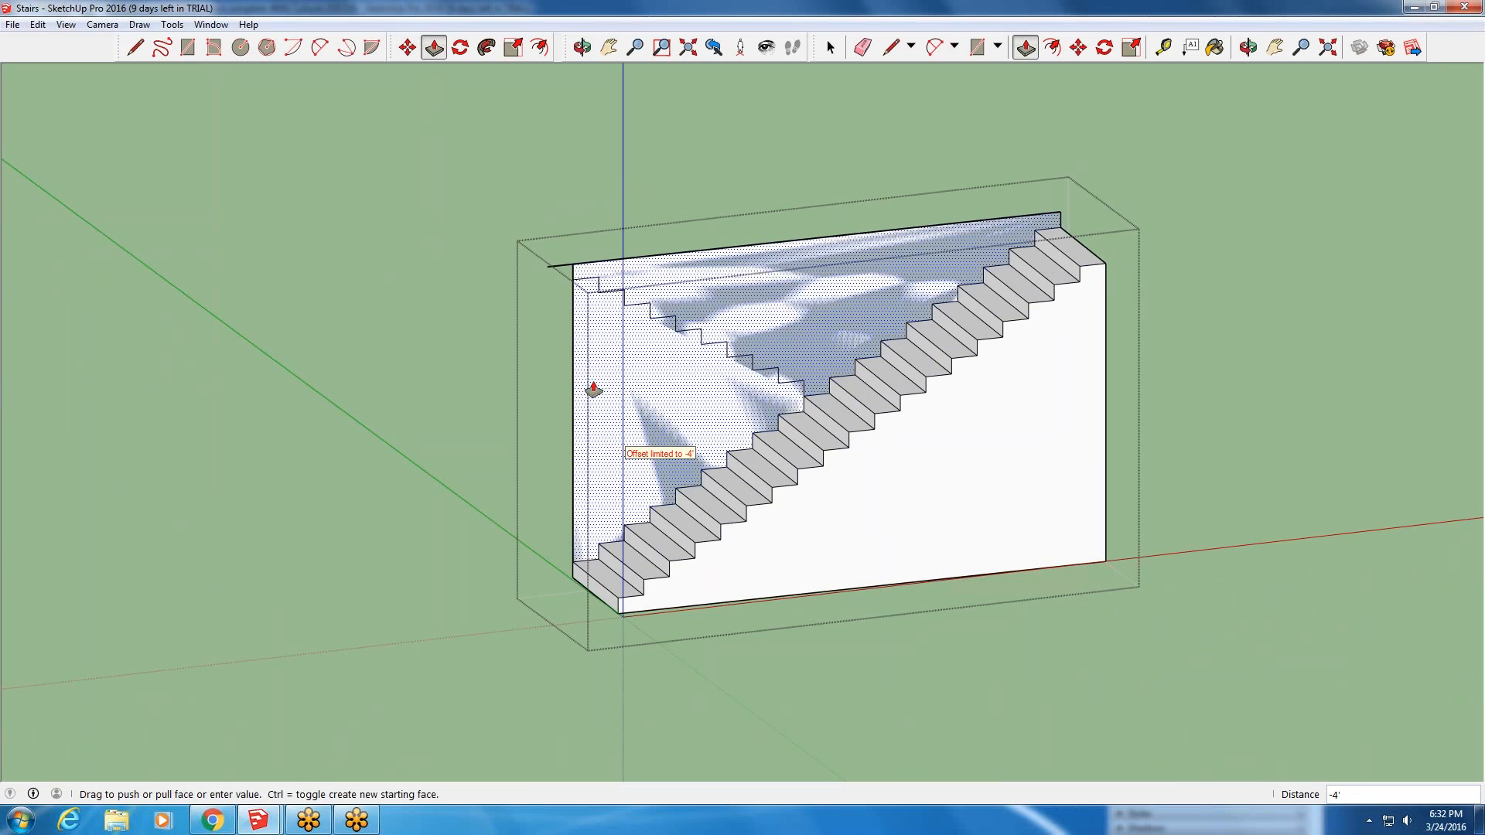
pyautogui.click(593, 389)
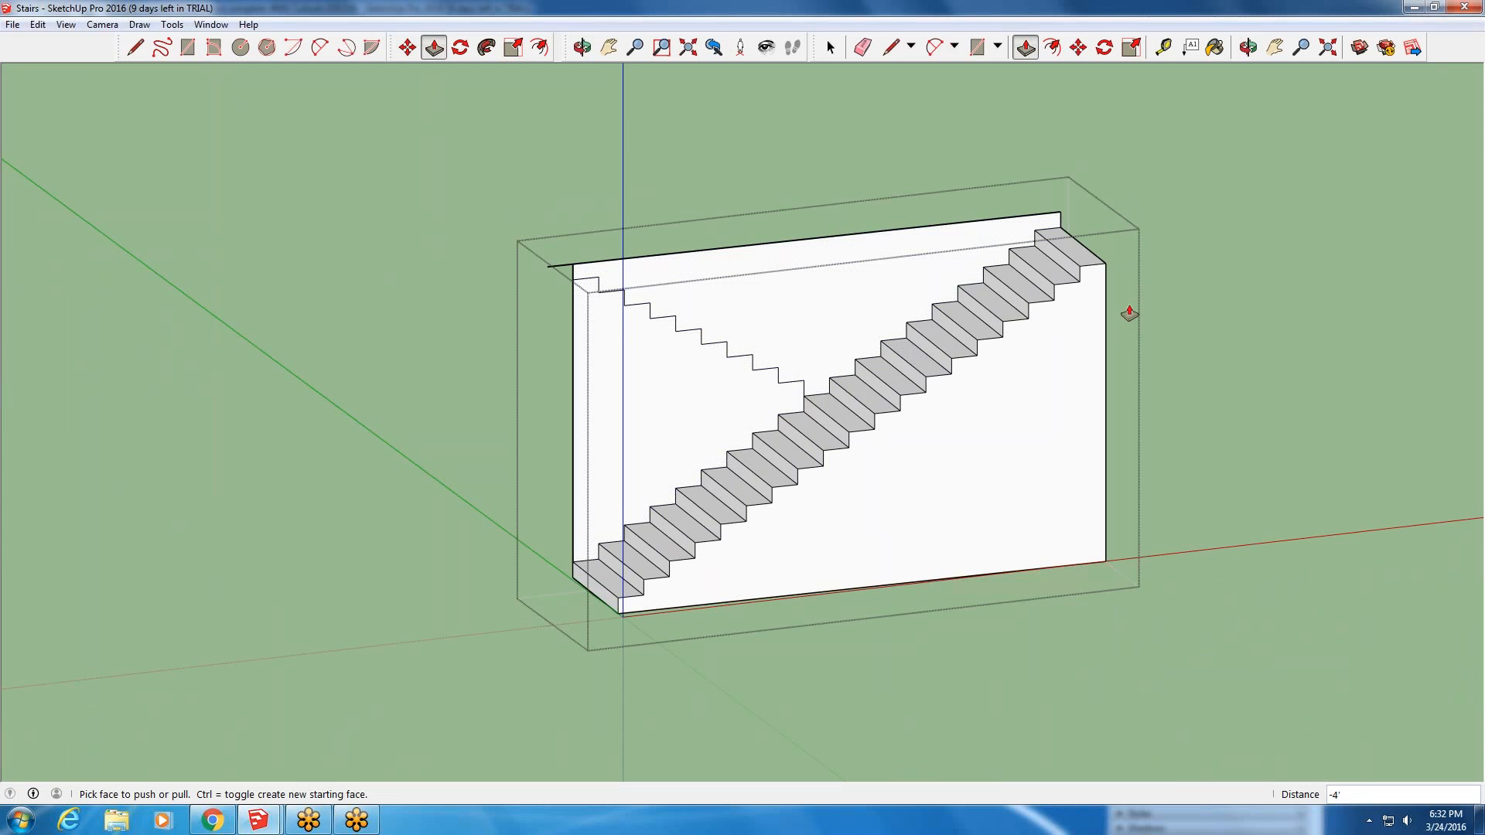
pyautogui.press('o')
pyautogui.moveTo(913, 292); pyautogui.dragTo(816, 283, button='middle')
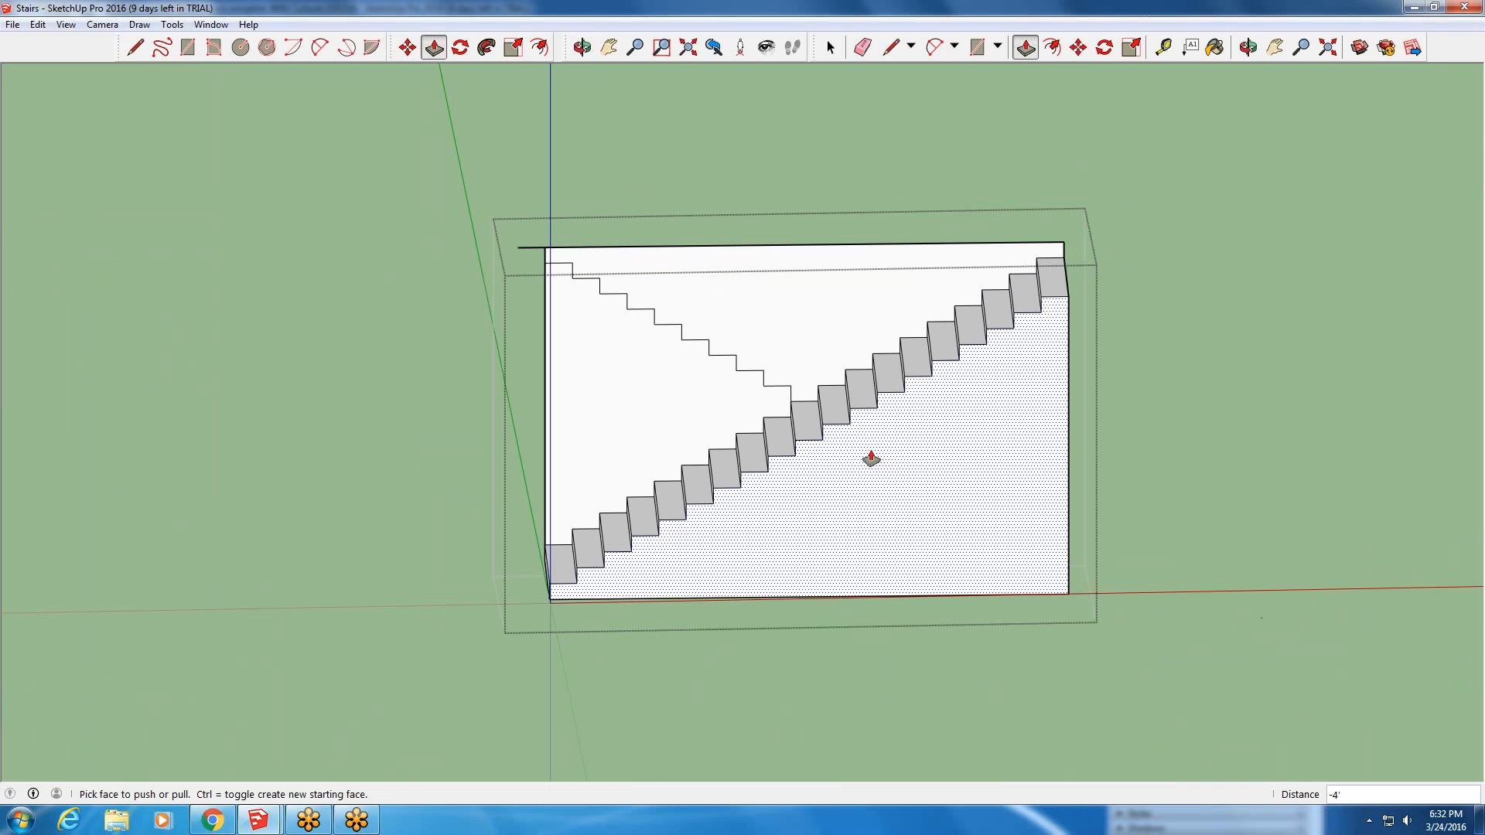
pyautogui.scroll(-3, 871, 459)
pyautogui.moveTo(786, 546); pyautogui.dragTo(577, 513, button='middle')
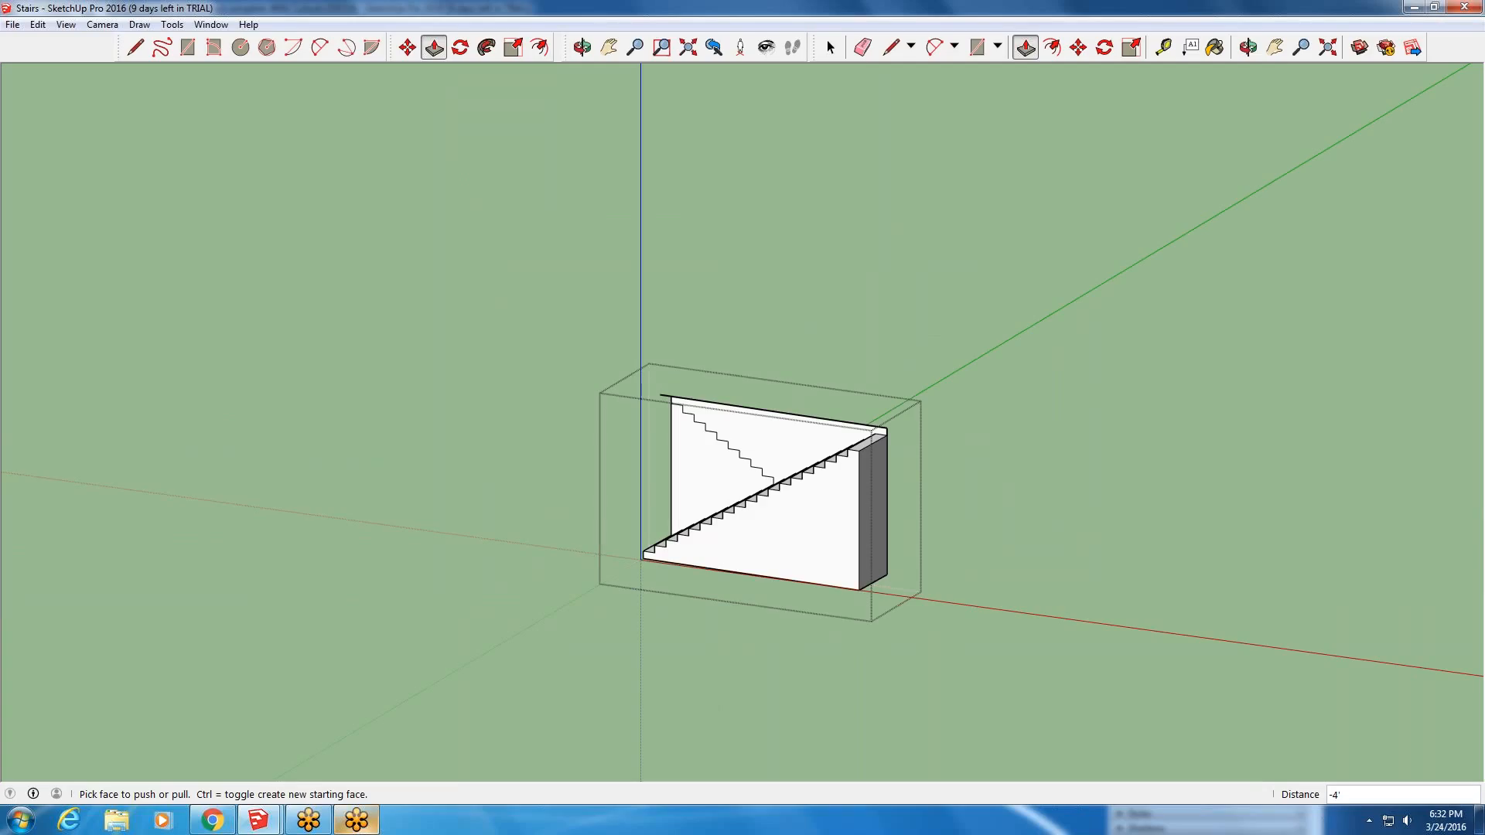
# - Check the stair calculator results in the browser and return to the carved stairs in SketchUp
pyautogui.moveTo(354, 825)
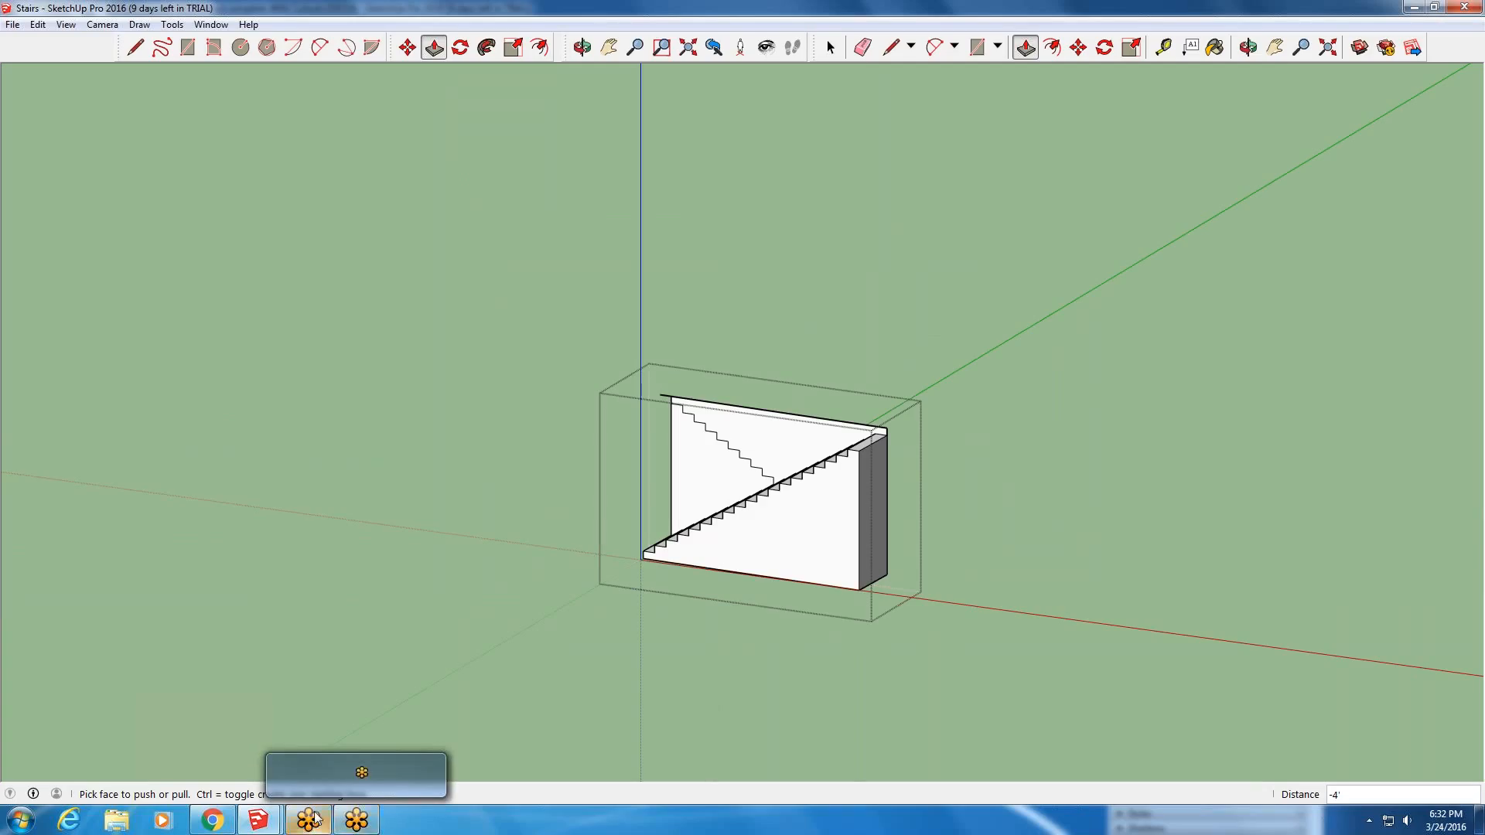
pyautogui.click(214, 821)
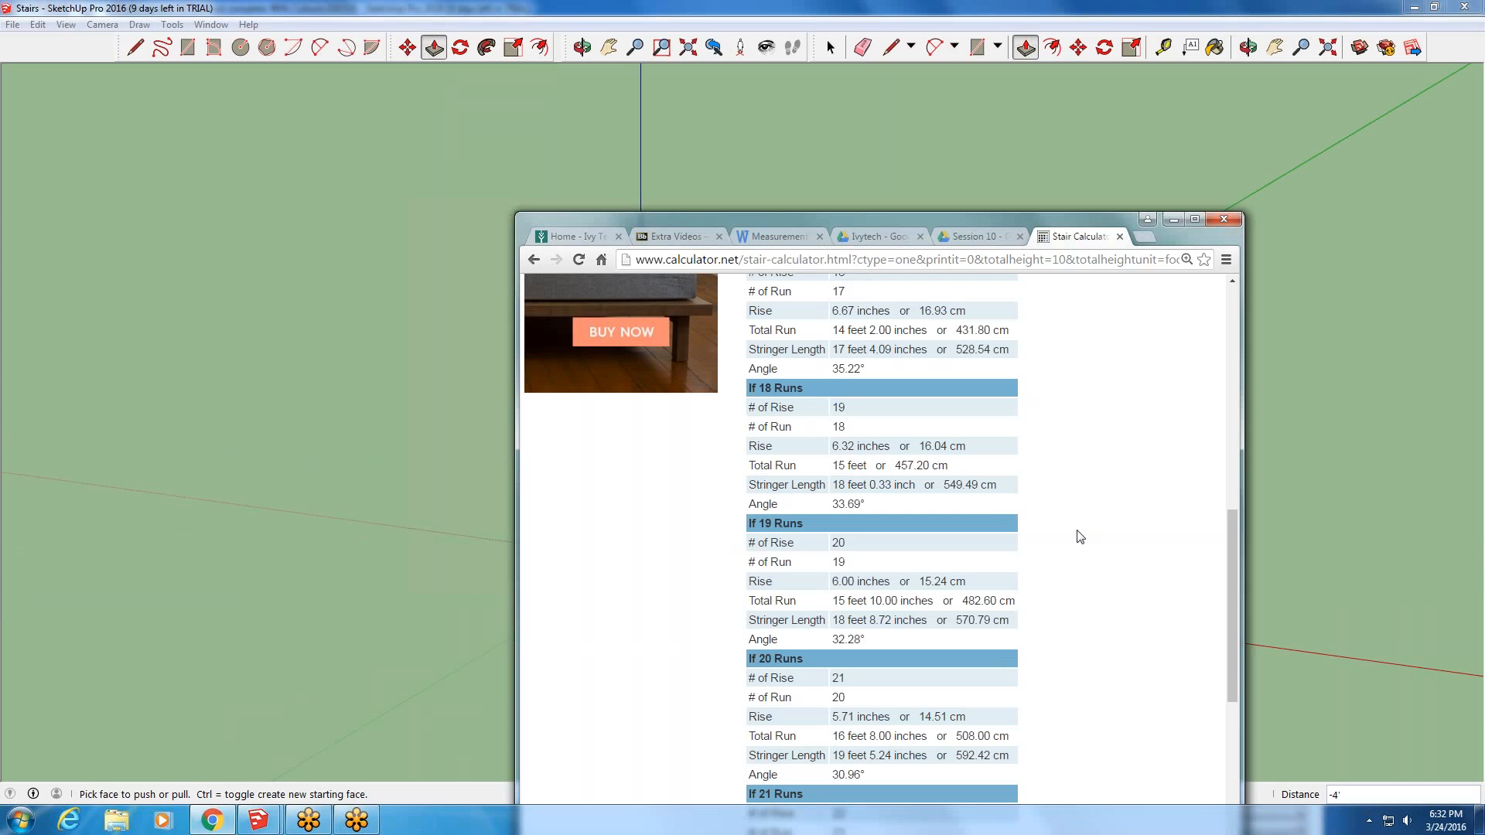
pyautogui.click(1172, 220)
pyautogui.moveTo(704, 542); pyautogui.dragTo(953, 563, button='middle')
pyautogui.scroll(4, 951, 464)
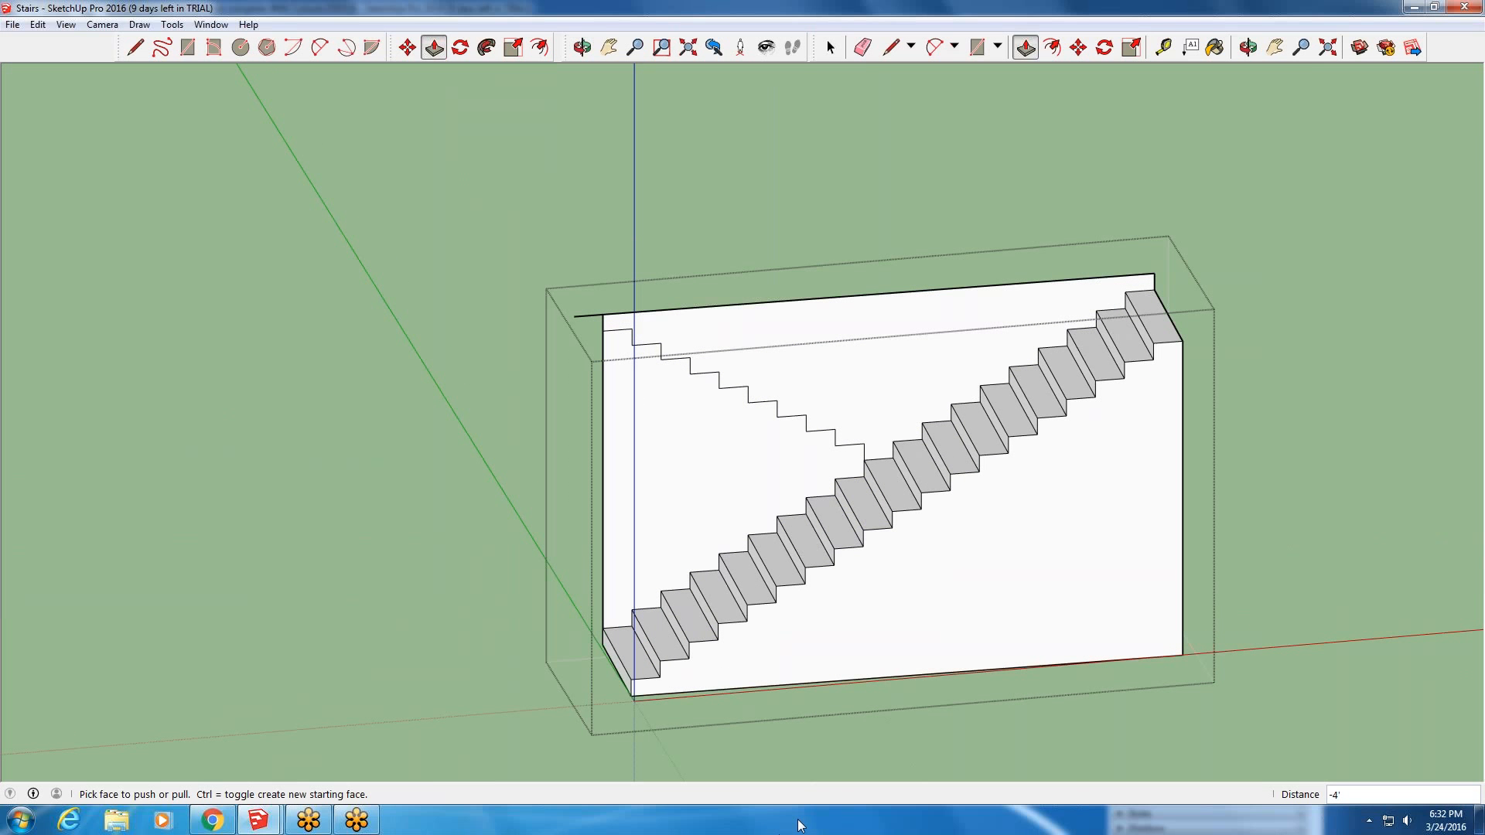
# - Pull the back wall's upper region, between the two stair outlines, forward past the front of the stairs
pyautogui.click(907, 358)
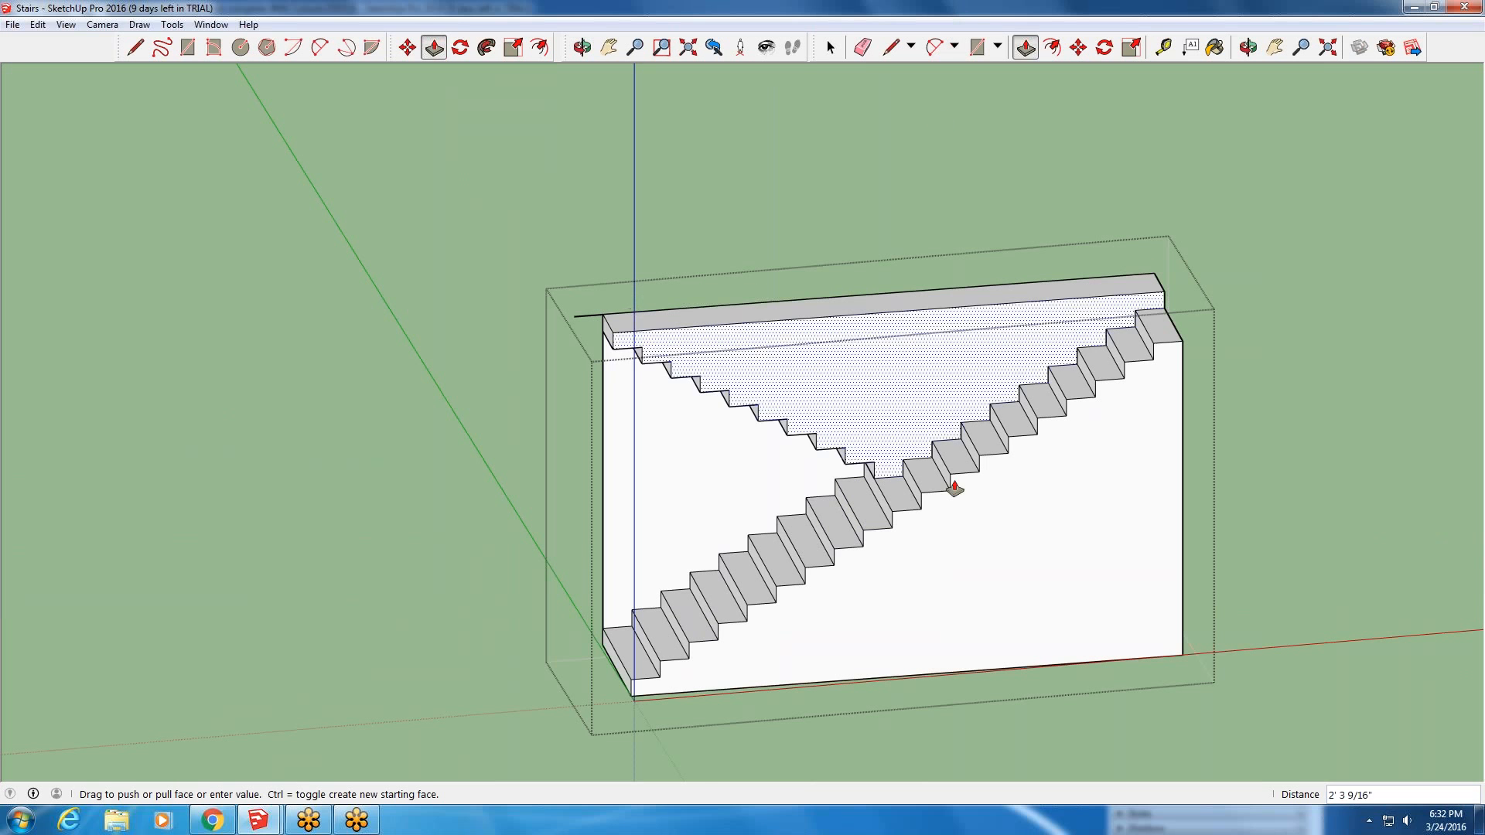
pyautogui.click(990, 609)
pyautogui.rightClick(990, 609)
pyautogui.click(1005, 597)
pyautogui.moveTo(1004, 597); pyautogui.dragTo(762, 413, button='middle')
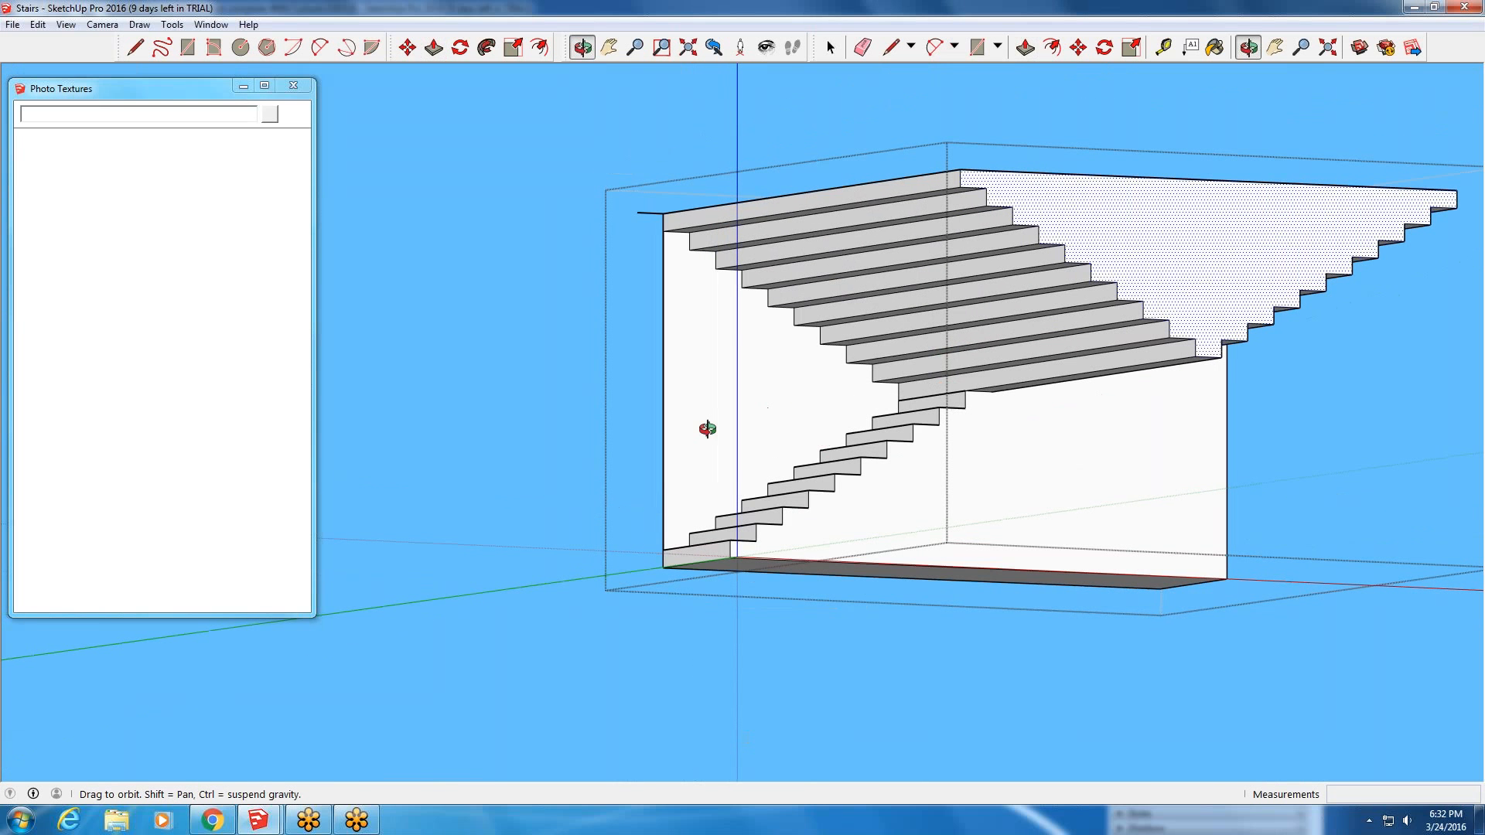
pyautogui.moveTo(706, 464); pyautogui.dragTo(719, 603, button='middle')
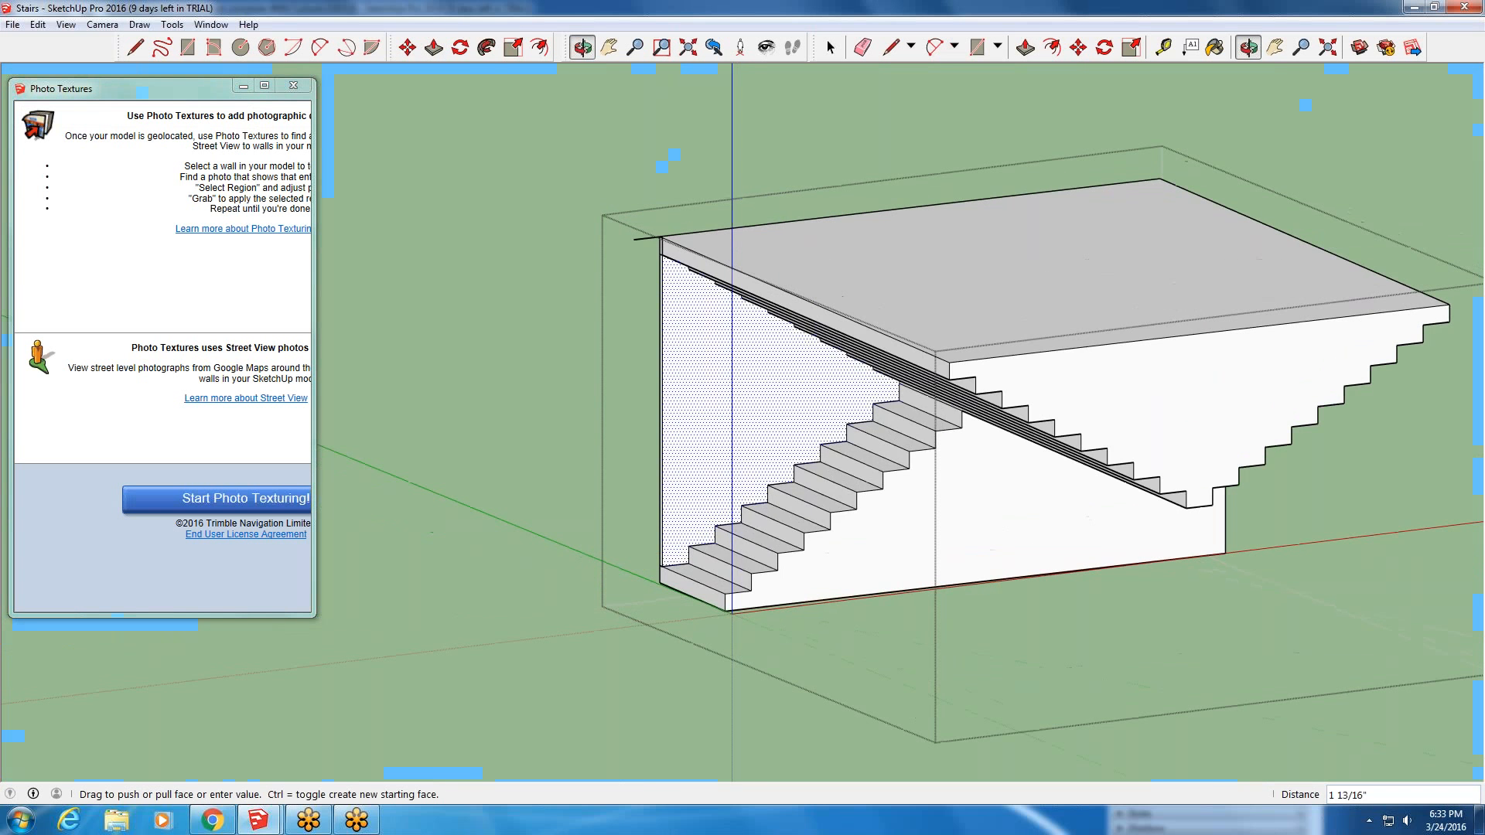
# - Pull the back wall's remaining triangular region, beside the lower steps, out behind the stairs
pyautogui.scroll(-2, 822, 436)
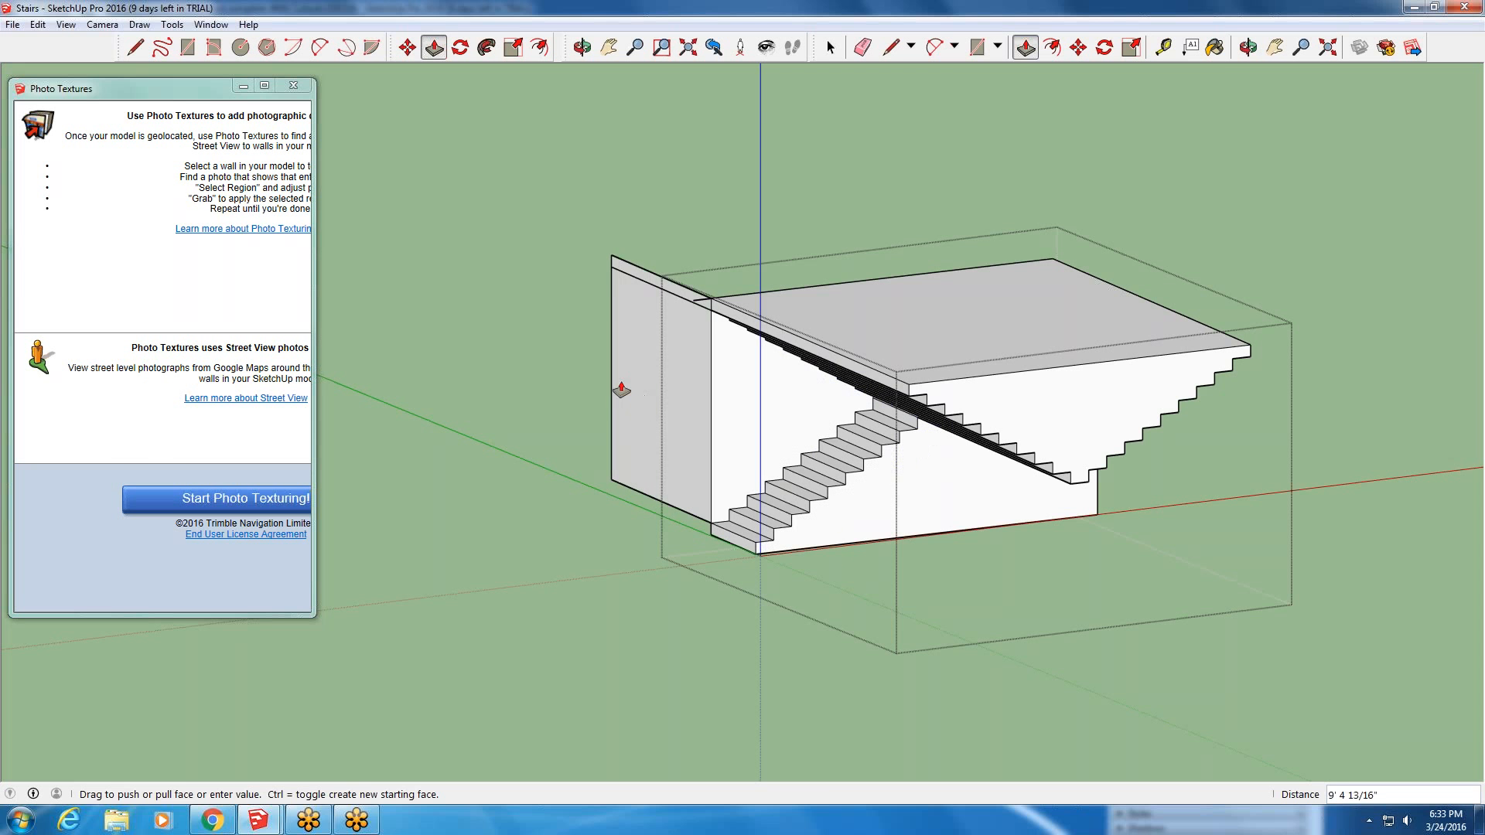
pyautogui.moveTo(613, 387); pyautogui.dragTo(409, 285, button='middle')
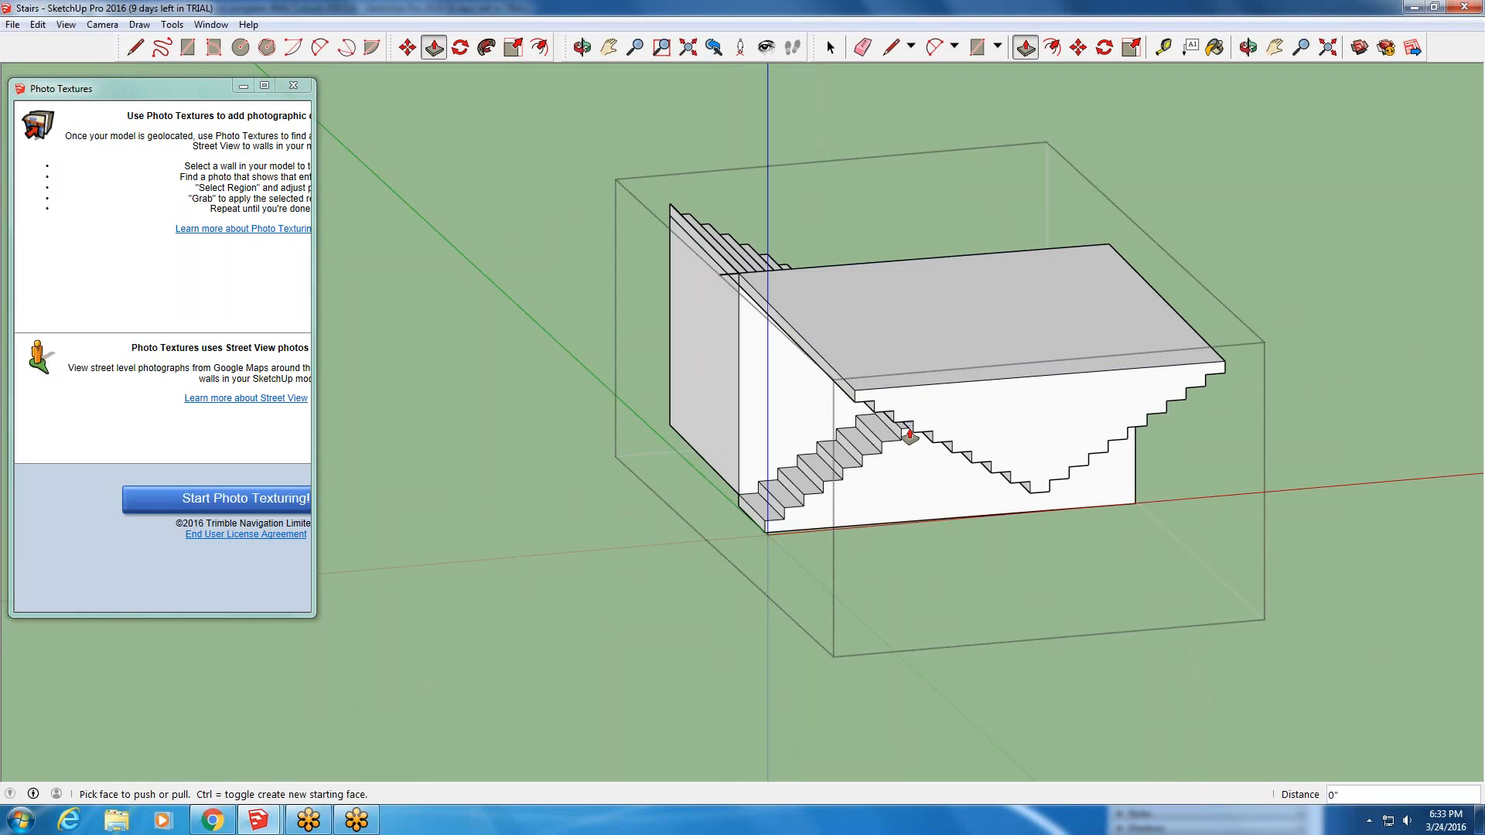
pyautogui.scroll(-5, 848, 298)
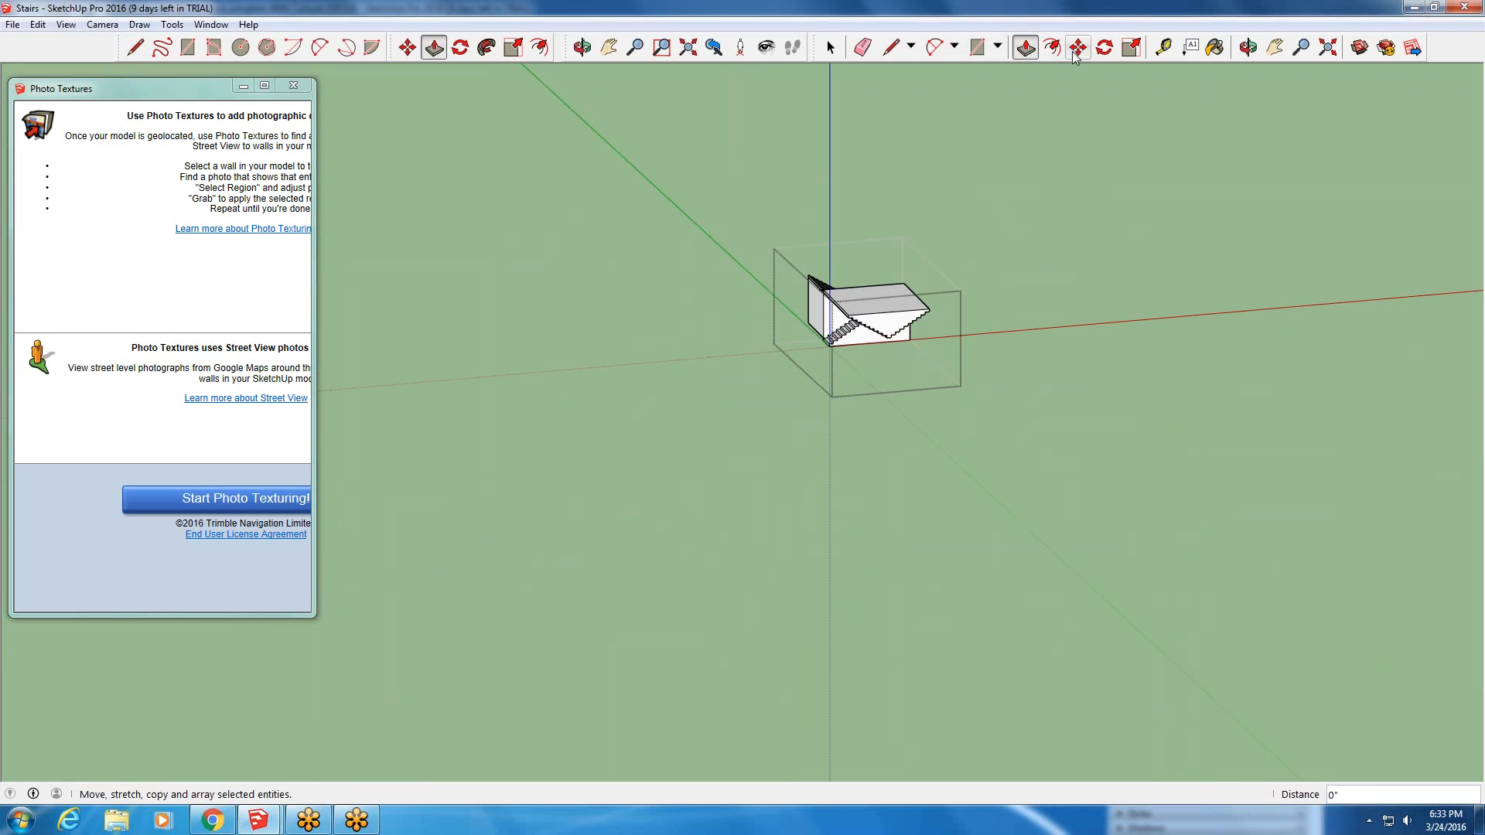
pyautogui.click(831, 48)
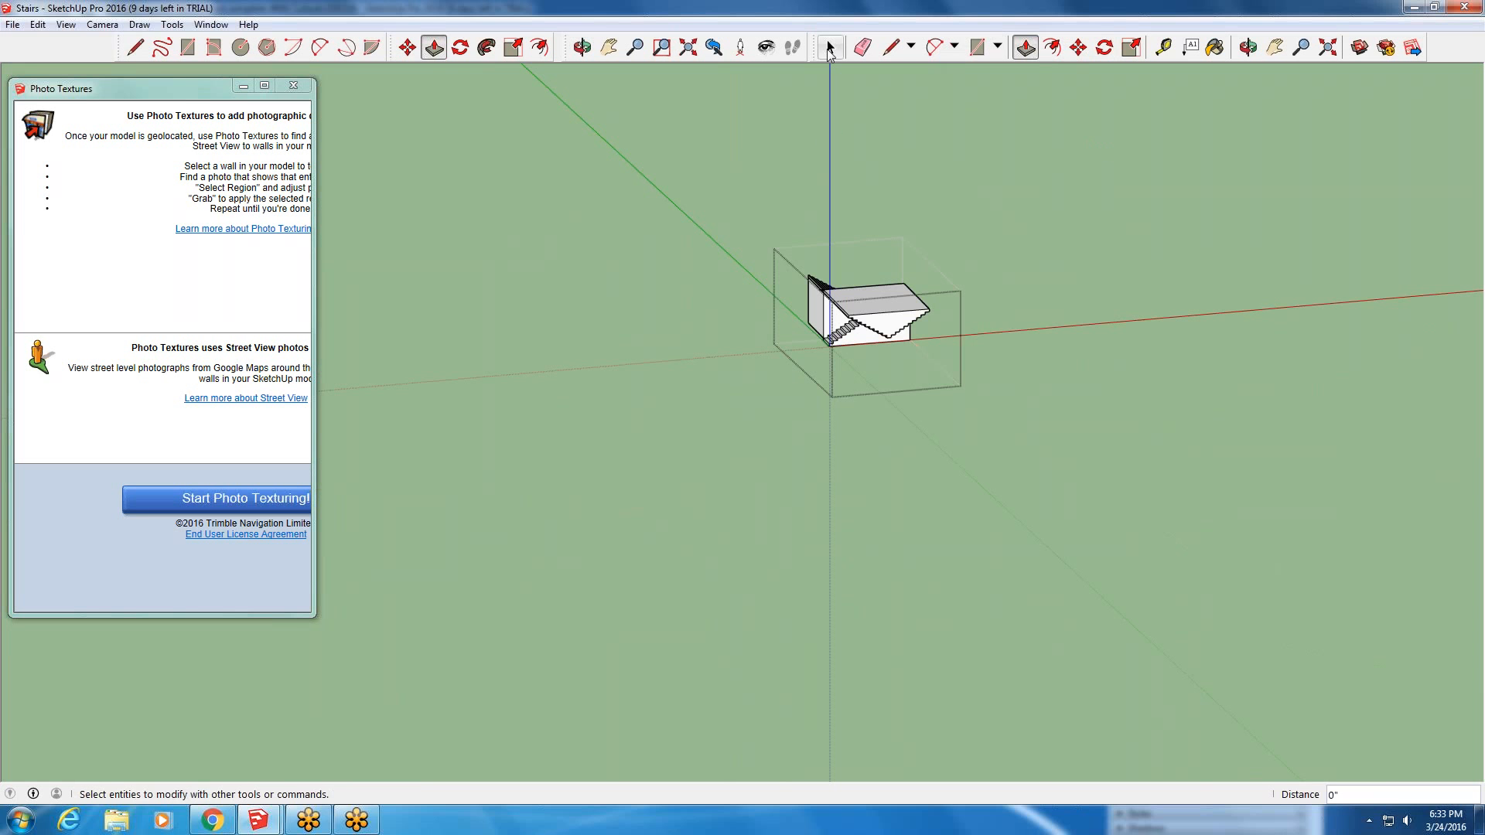
# - Examine the other stair models from several angles, including the straight flight of separate step blocks
pyautogui.scroll(10, 711, 337)
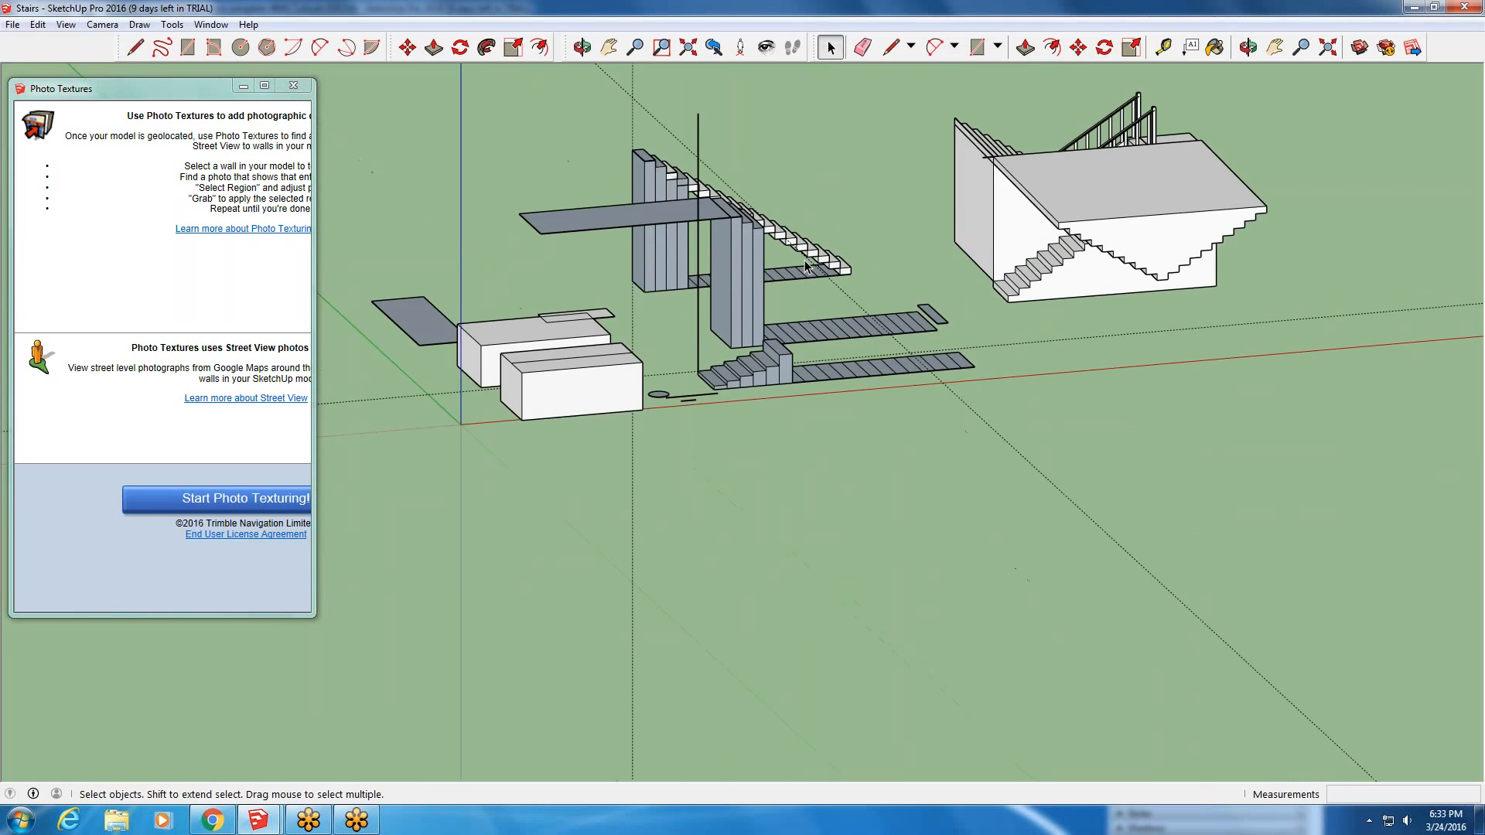
pyautogui.scroll(2, 828, 308)
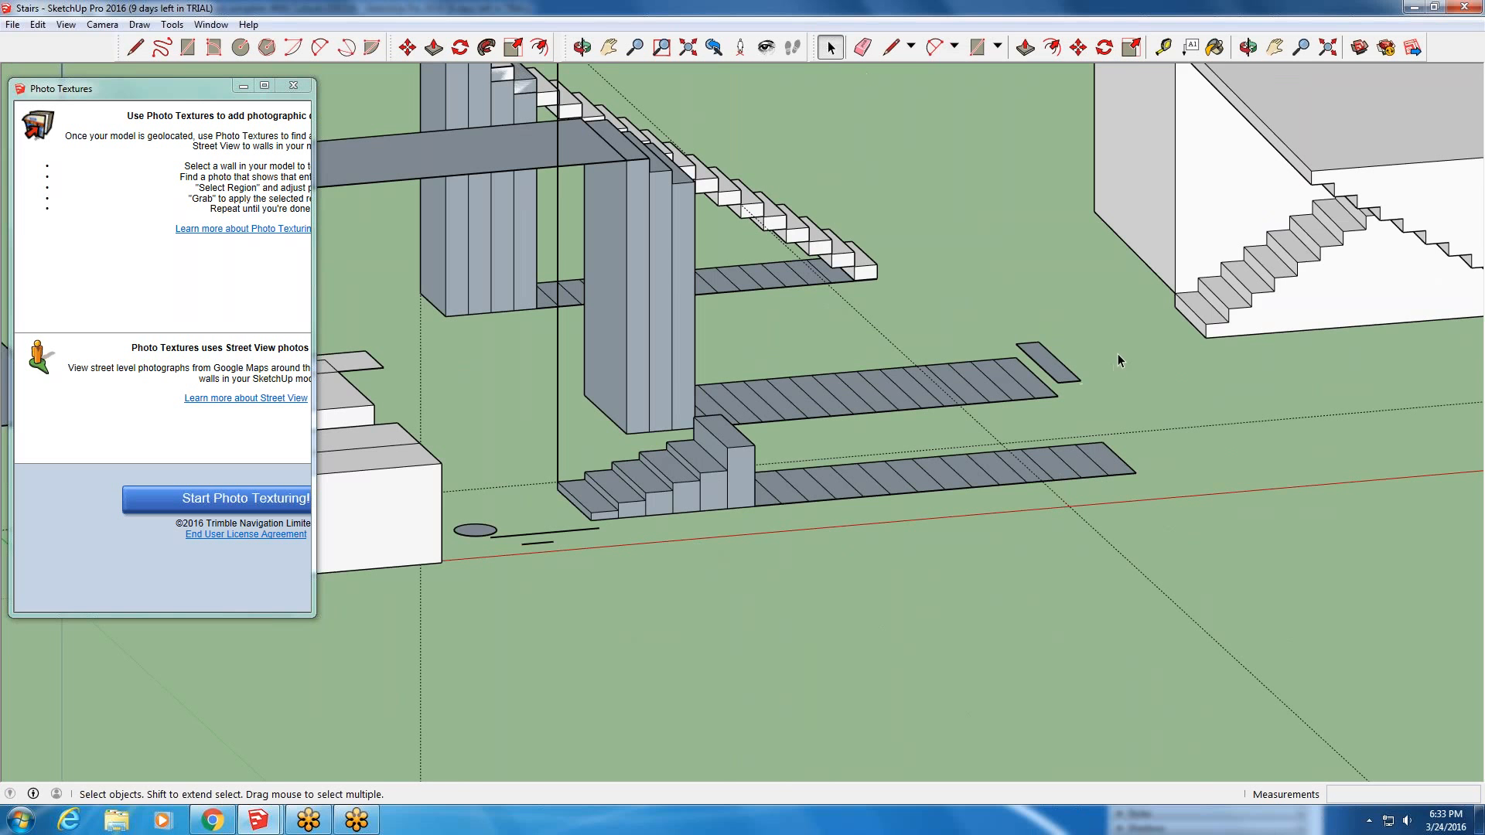
pyautogui.scroll(-3, 1039, 379)
pyautogui.moveTo(582, 314); pyautogui.dragTo(1021, 390, button='middle')
pyautogui.scroll(2, 1030, 395)
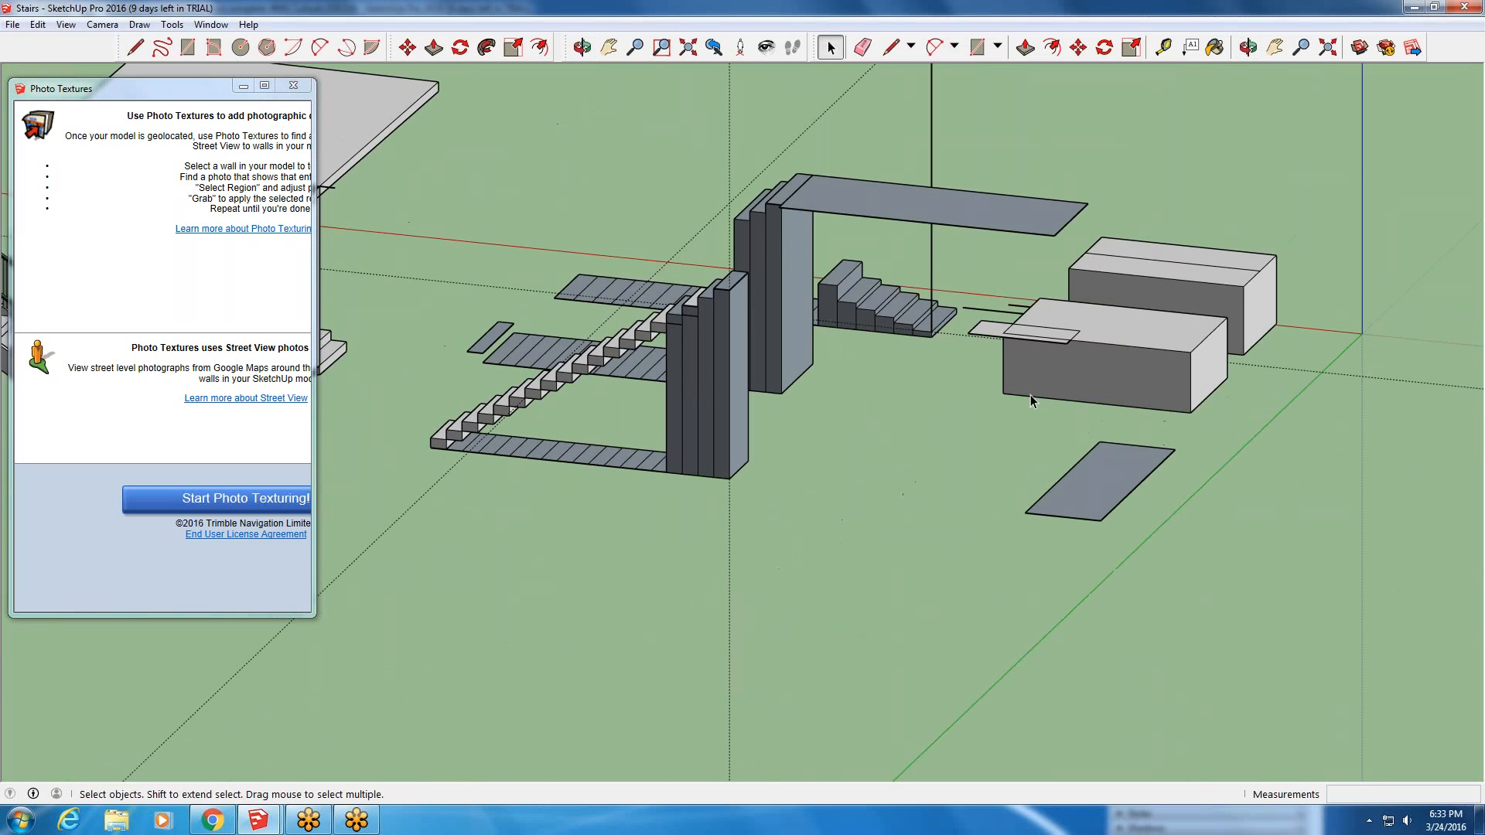
pyautogui.scroll(4, 517, 494)
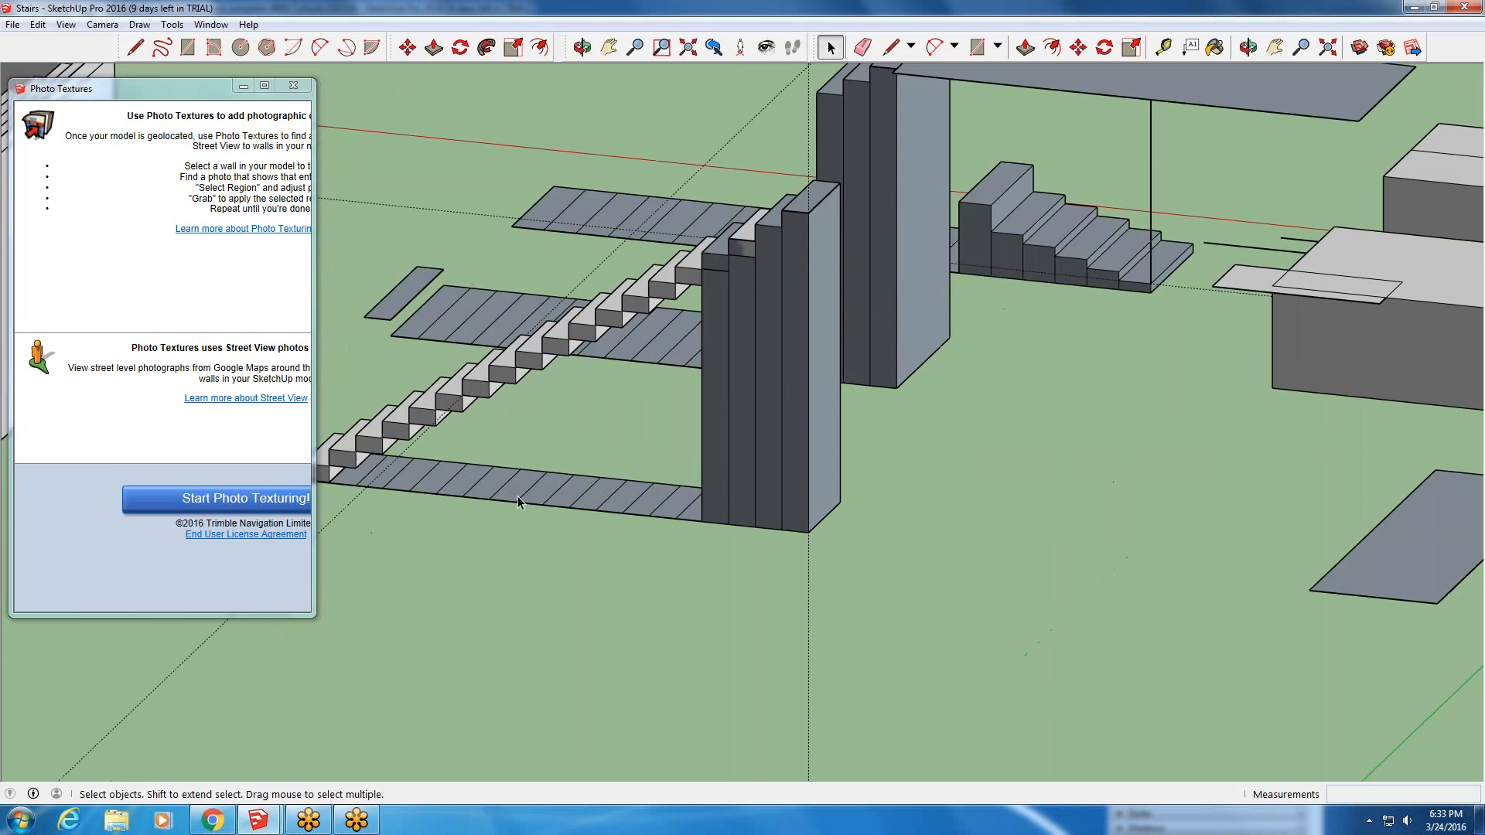
pyautogui.moveTo(516, 464); pyautogui.dragTo(874, 235, button='middle')
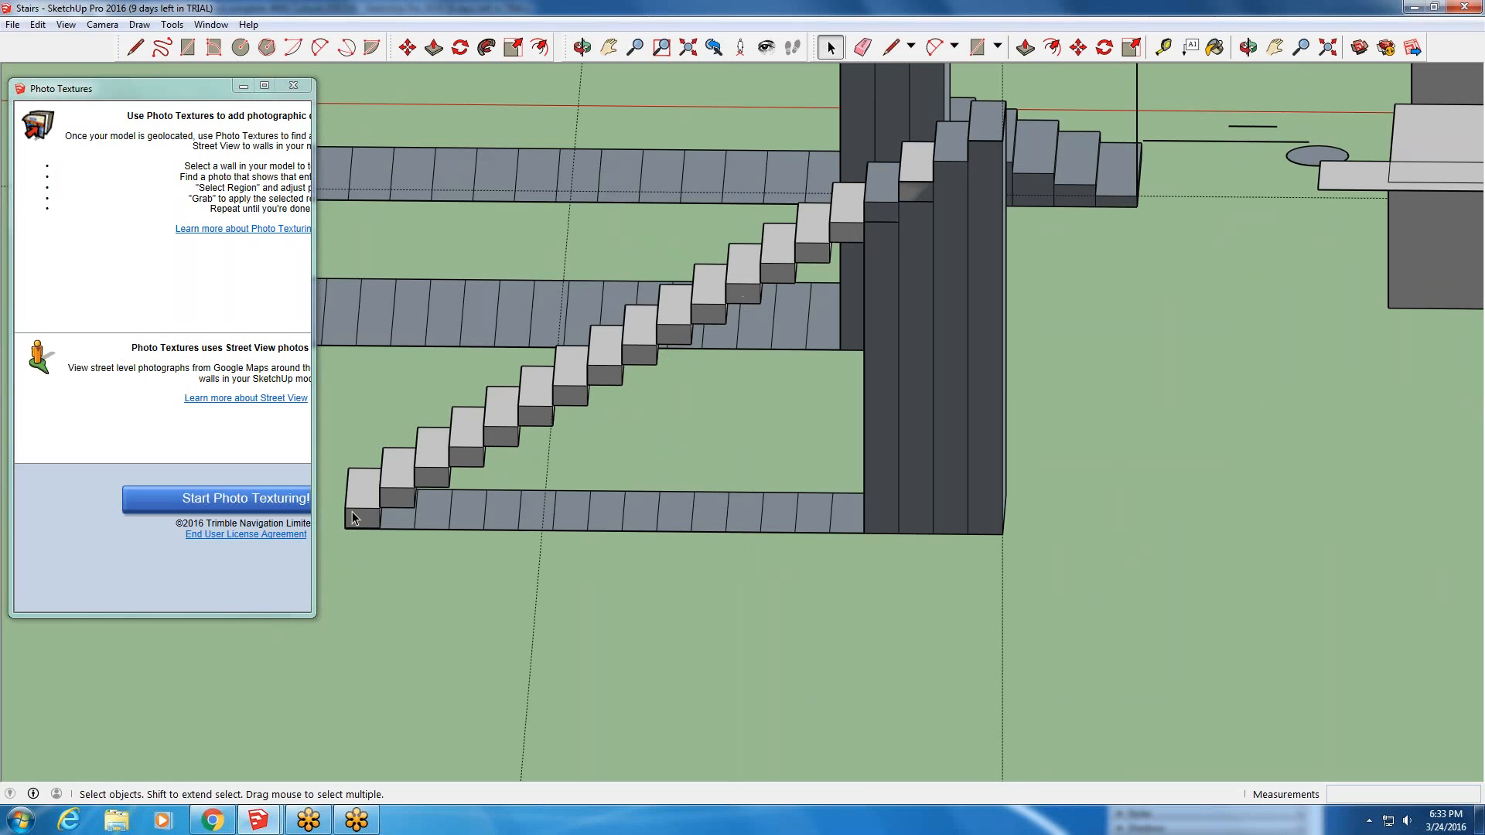
pyautogui.scroll(-3, 684, 352)
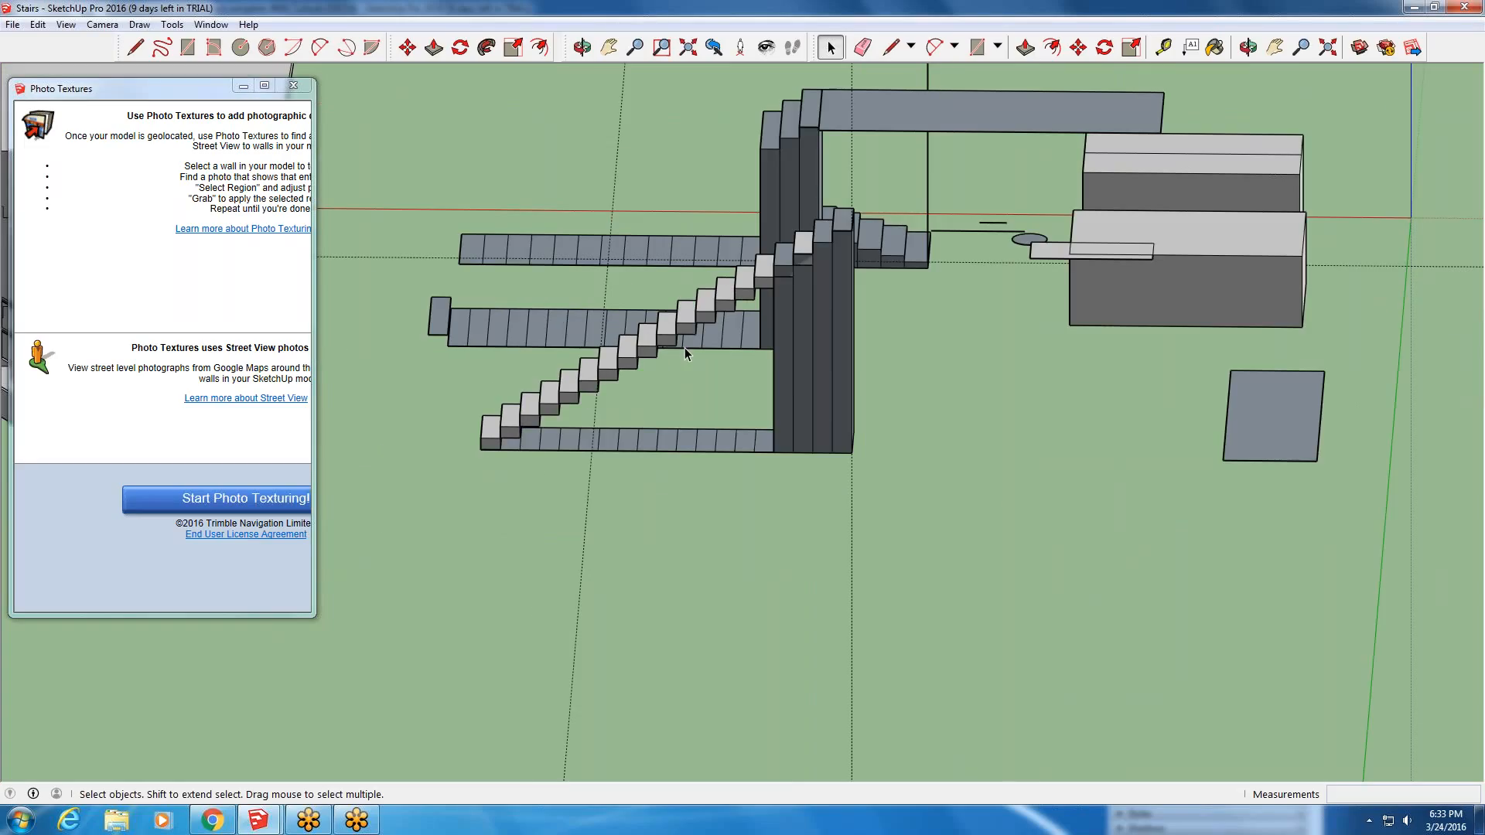
# - Push/Pull the top face of one step component in the straight flight upward, making all the repeated steps thicker
pyautogui.scroll(3, 685, 348)
pyautogui.scroll(2, 754, 260)
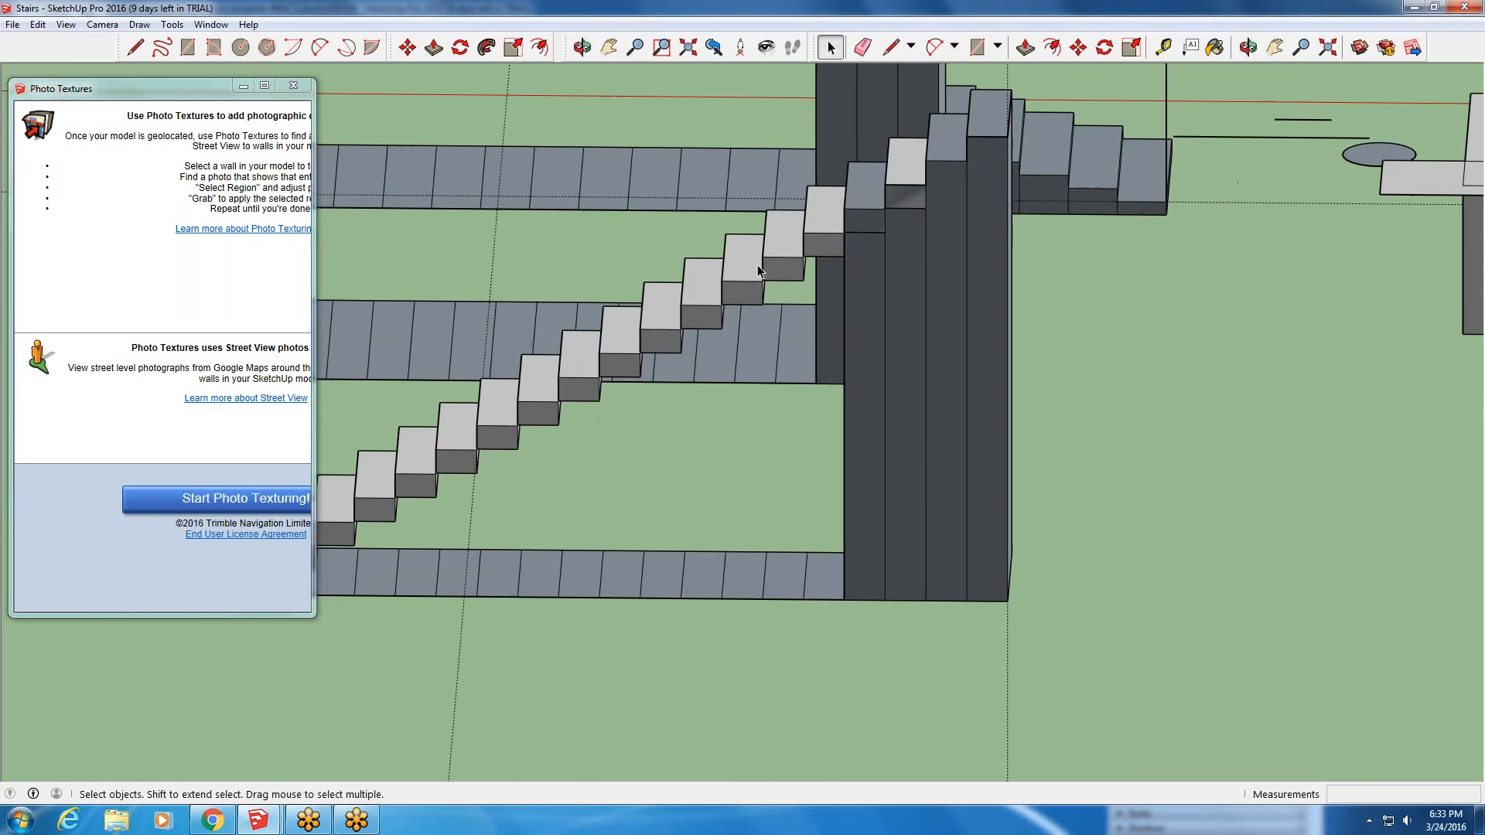
pyautogui.scroll(2, 754, 260)
pyautogui.doubleClick(754, 260)
pyautogui.click(753, 266)
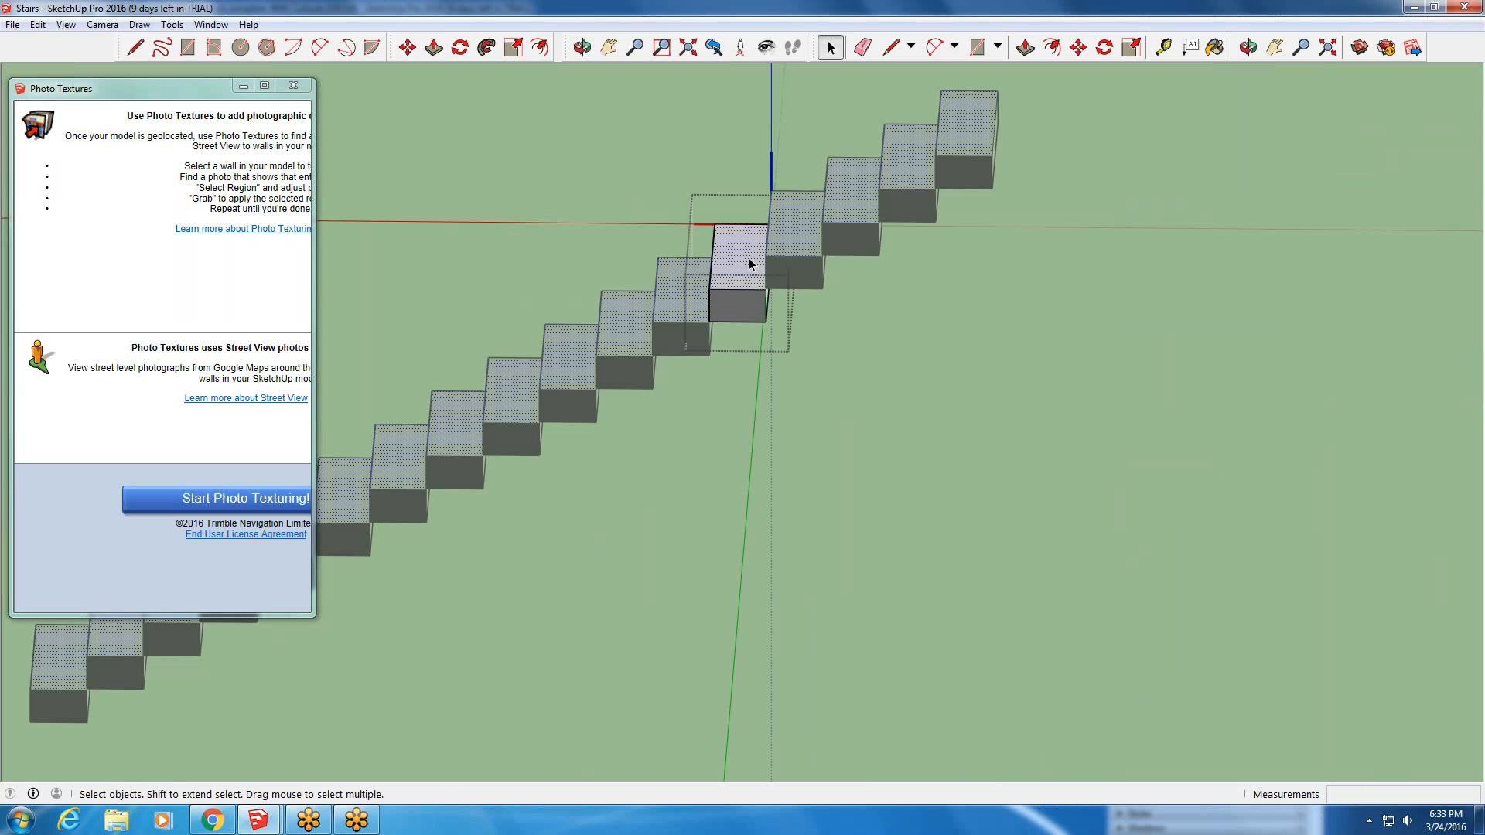
pyautogui.click(433, 48)
pyautogui.moveTo(733, 258); pyautogui.dragTo(741, 219)
pyautogui.scroll(-5, 781, 272)
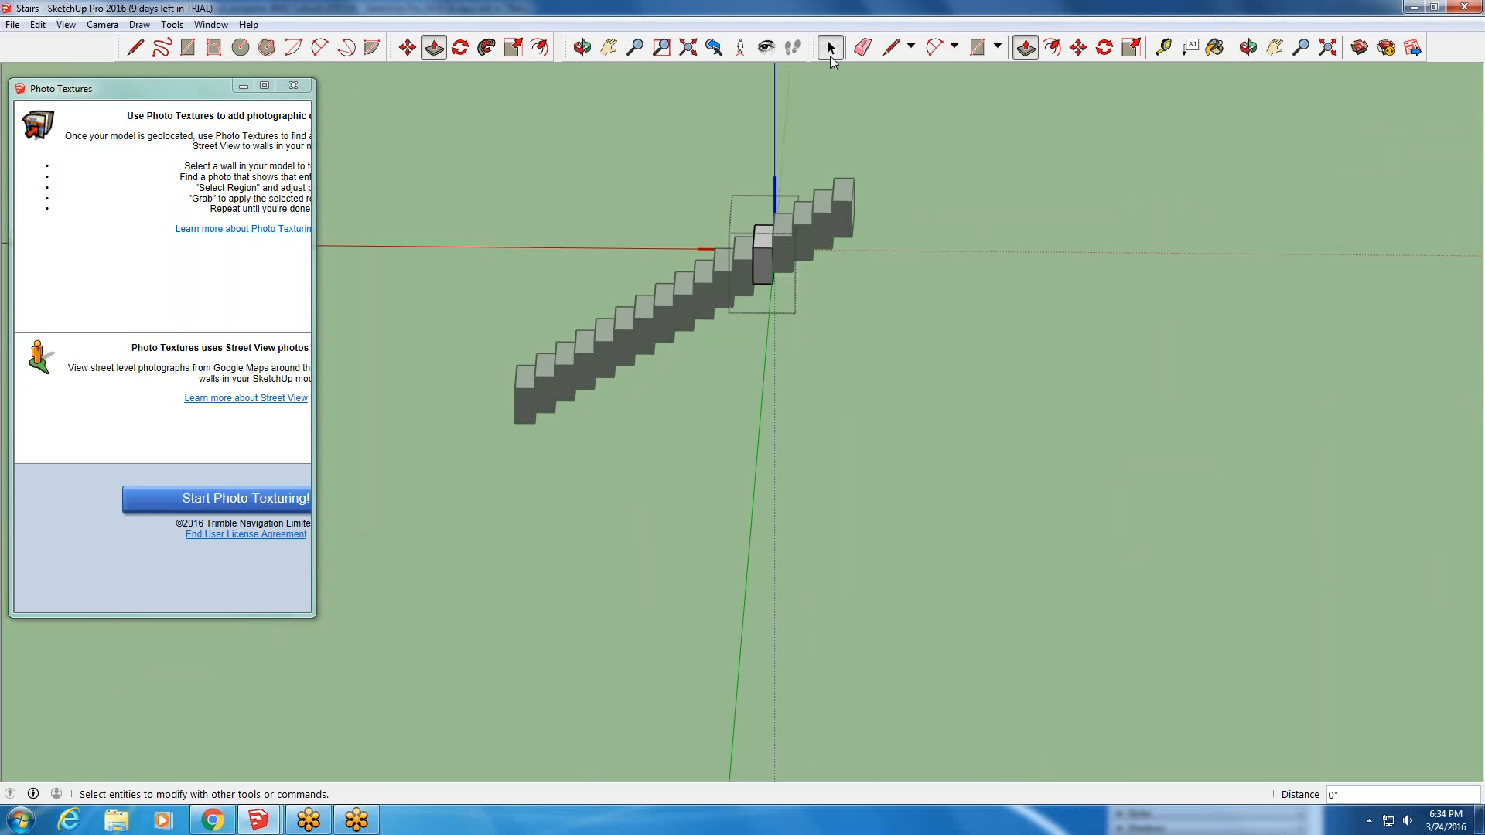
pyautogui.click(830, 47)
# - Inspect the thickened flight of step blocks and the separate stair with handrails and landing
pyautogui.scroll(6, 818, 298)
pyautogui.moveTo(783, 298); pyautogui.dragTo(805, 278, button='middle')
pyautogui.scroll(-3, 805, 278)
pyautogui.scroll(-2, 805, 297)
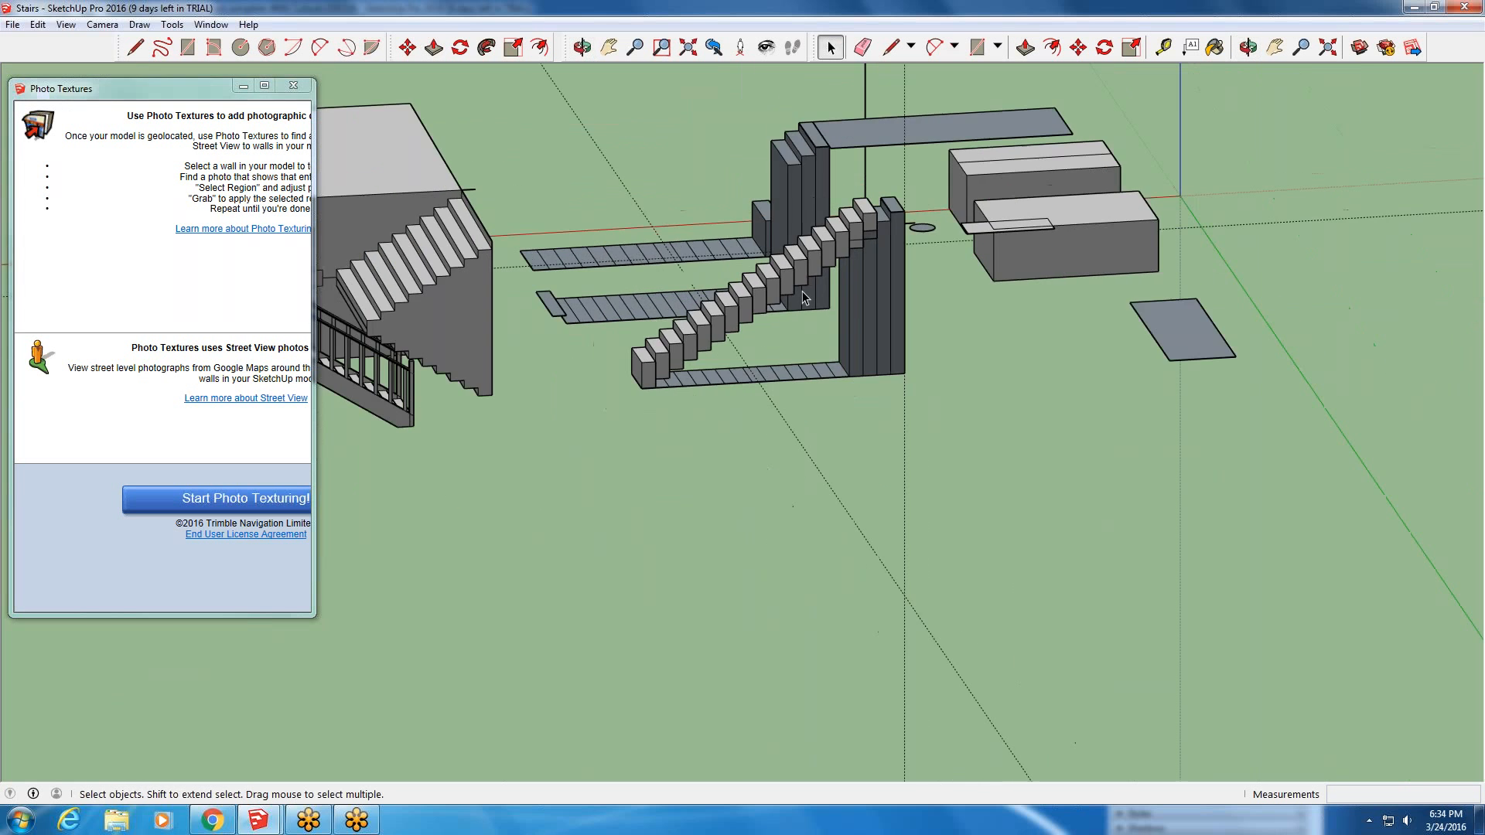
pyautogui.scroll(3, 812, 229)
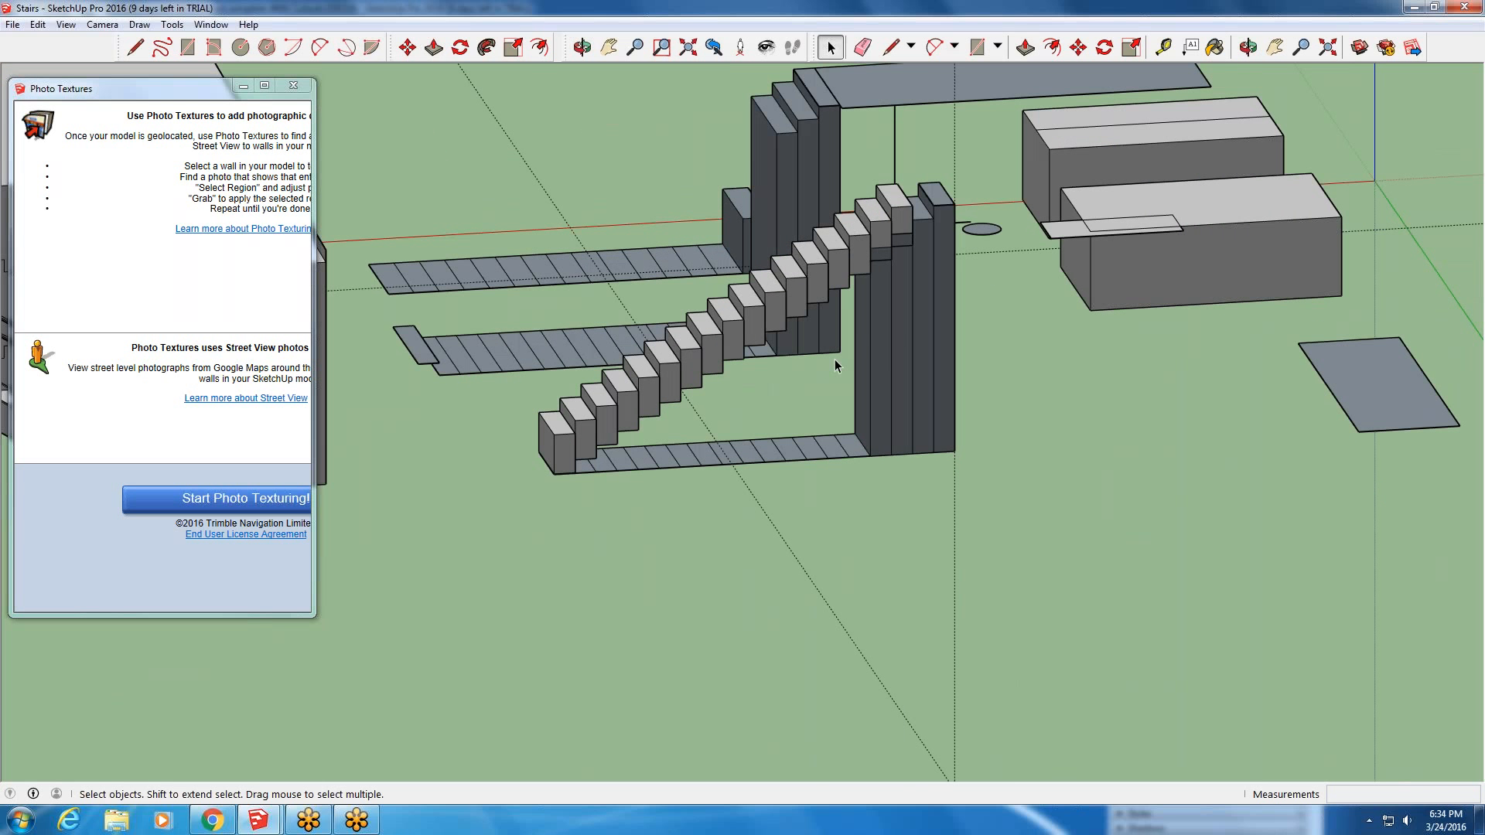
pyautogui.moveTo(833, 359); pyautogui.dragTo(603, 118, button='middle')
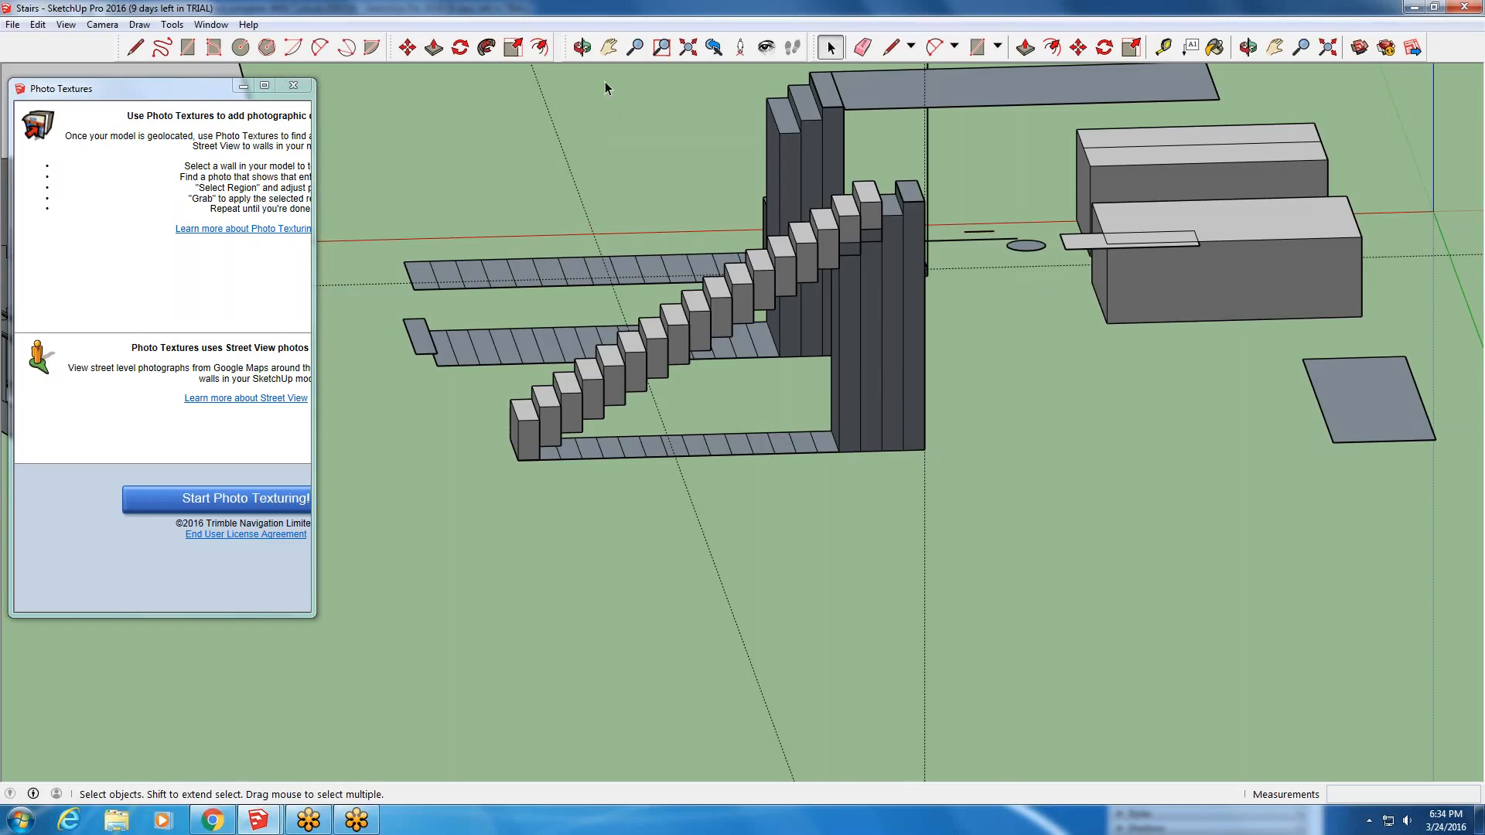
pyautogui.click(608, 49)
pyautogui.moveTo(477, 394); pyautogui.dragTo(761, 351)
pyautogui.moveTo(762, 351); pyautogui.dragTo(707, 353, button='middle')
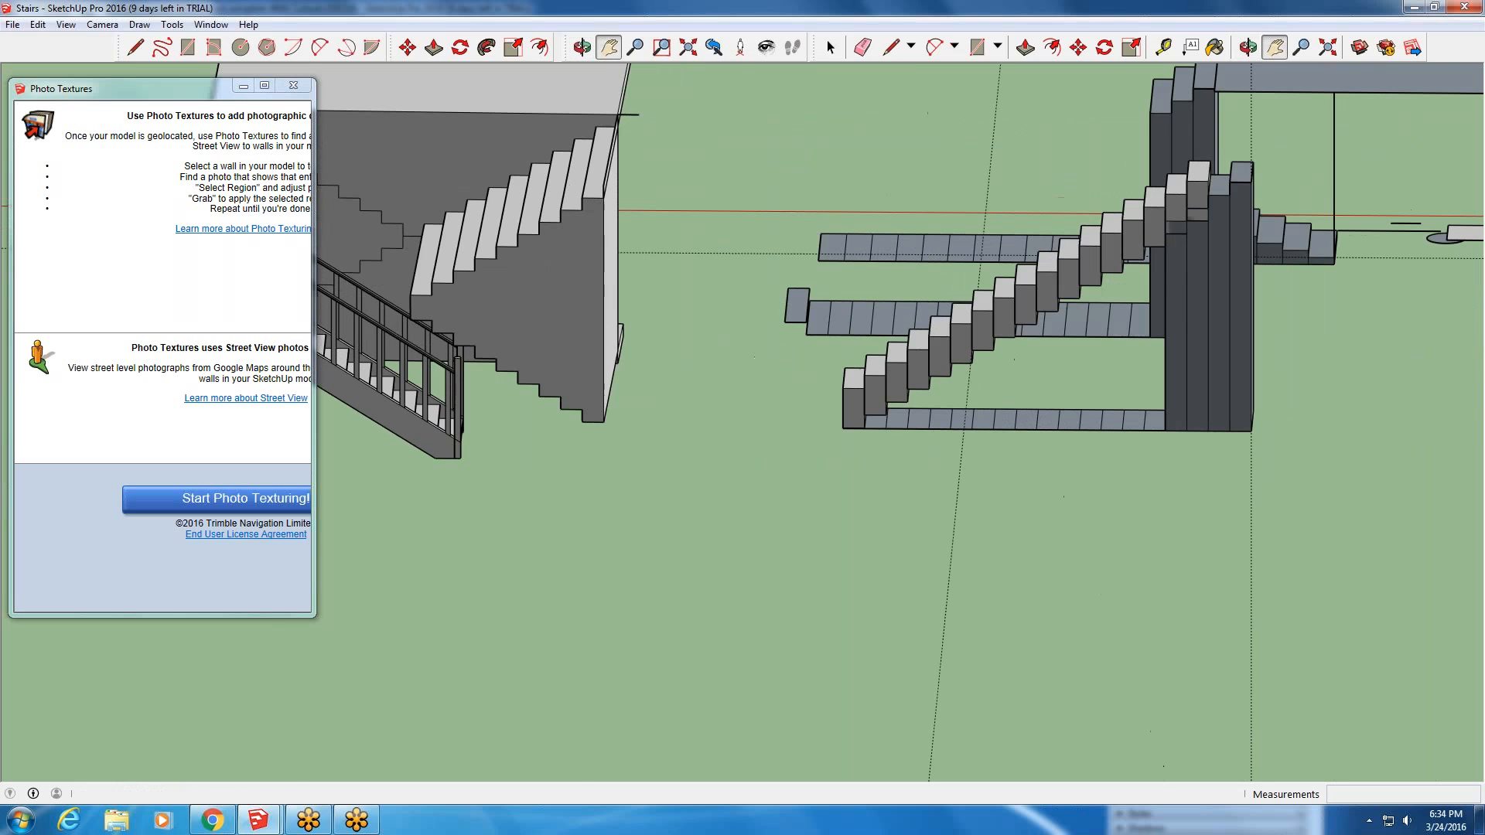
pyautogui.moveTo(556, 375); pyautogui.dragTo(848, 381)
pyautogui.scroll(-3, 849, 381)
pyautogui.moveTo(848, 382); pyautogui.dragTo(723, 356, button='middle')
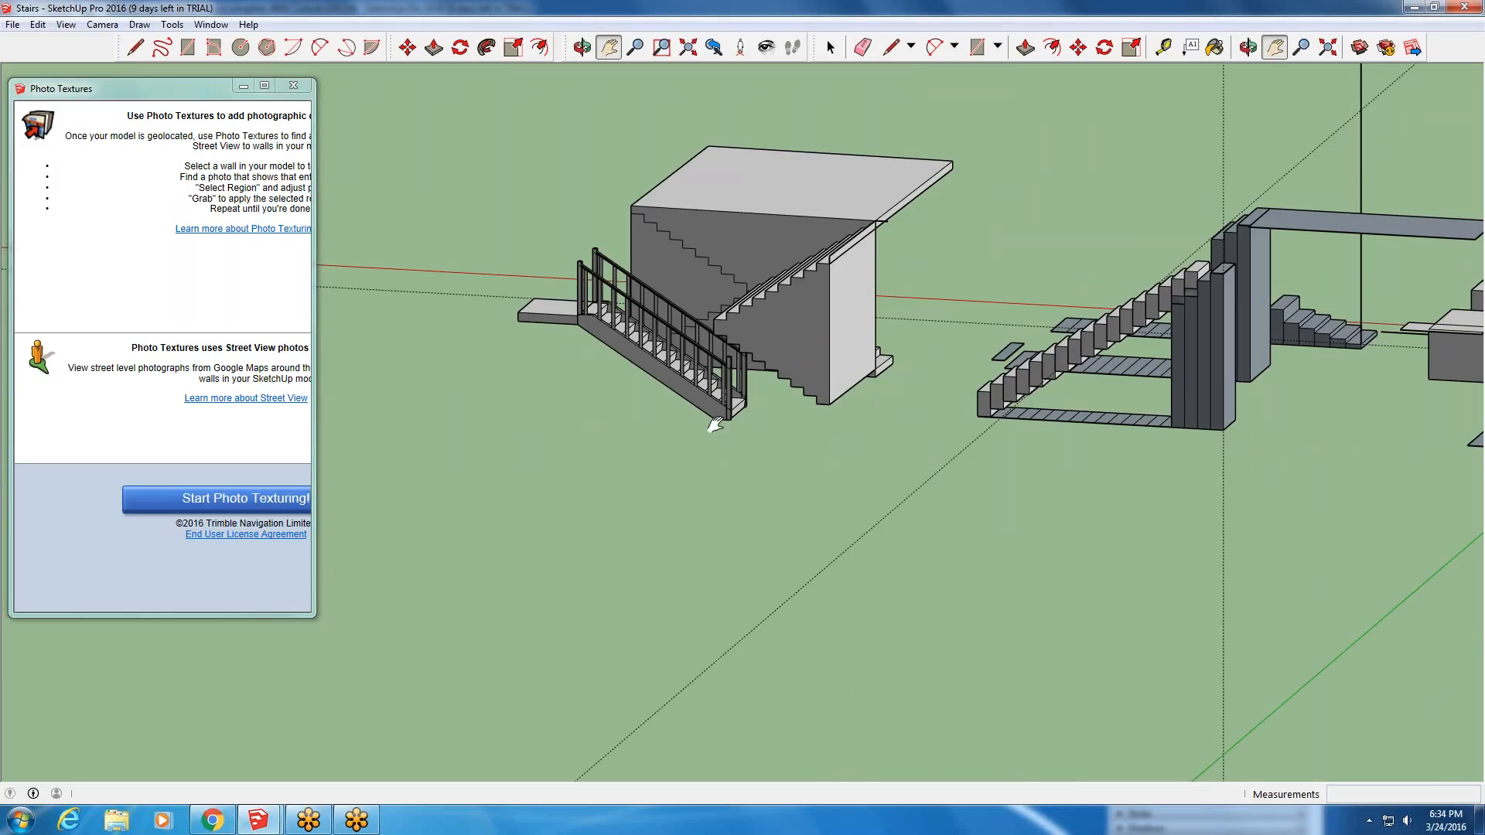
pyautogui.scroll(8, 715, 389)
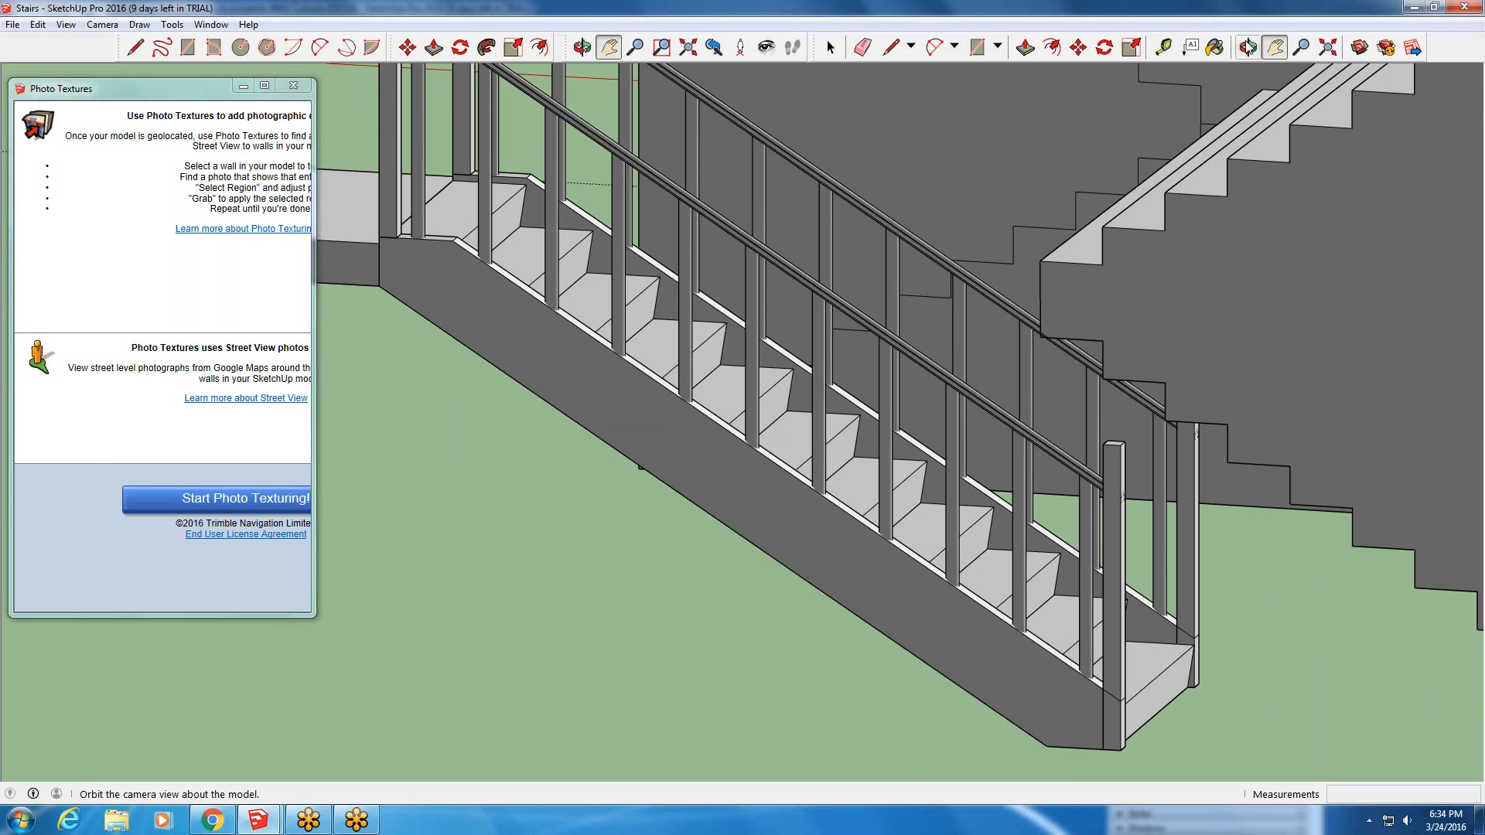
# - Open the 3D Warehouse in a maximized window and search it for "dynamic stair"
pyautogui.click(1361, 50)
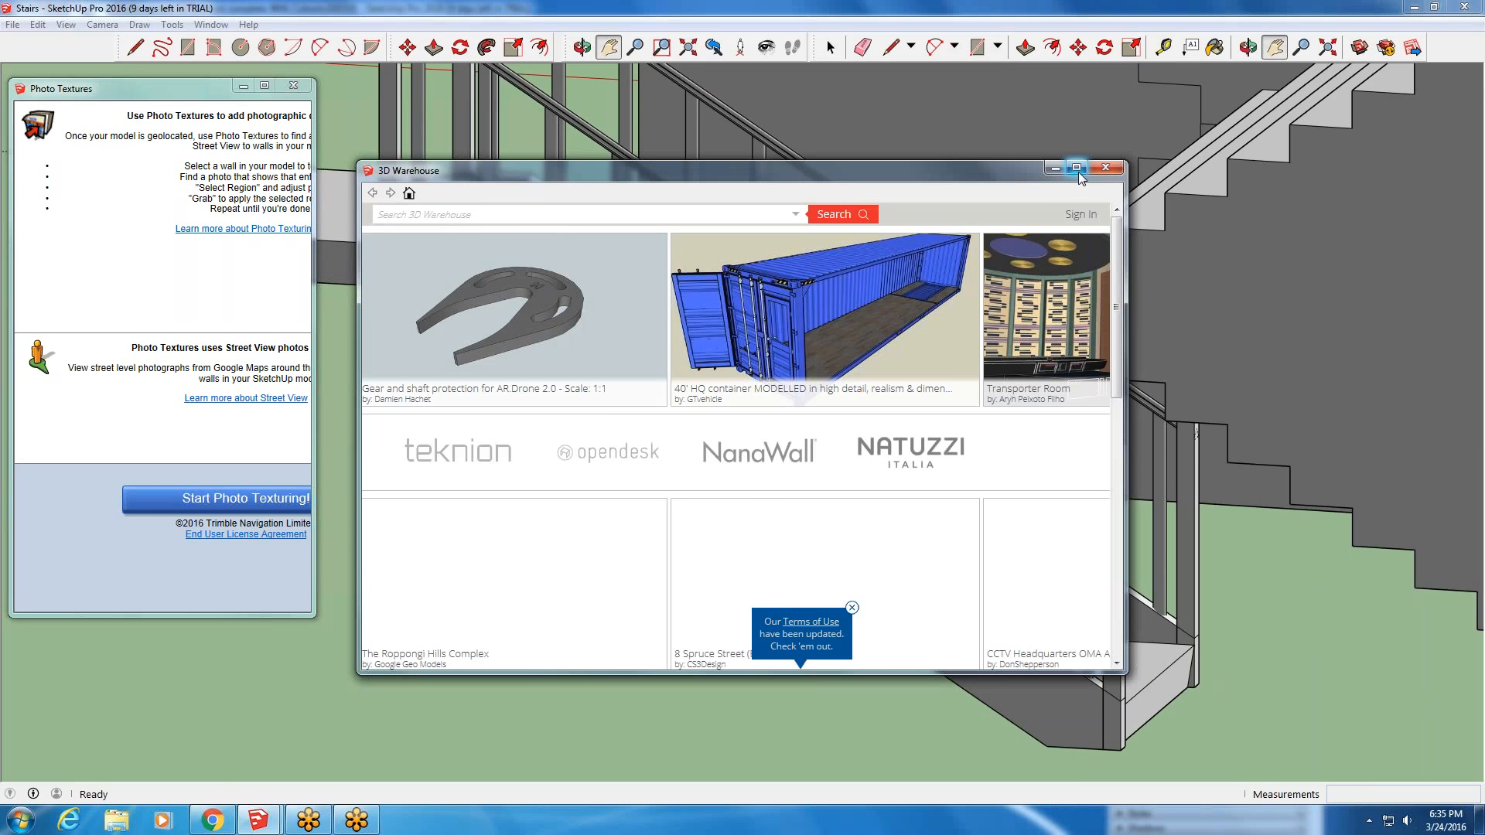
pyautogui.click(1077, 169)
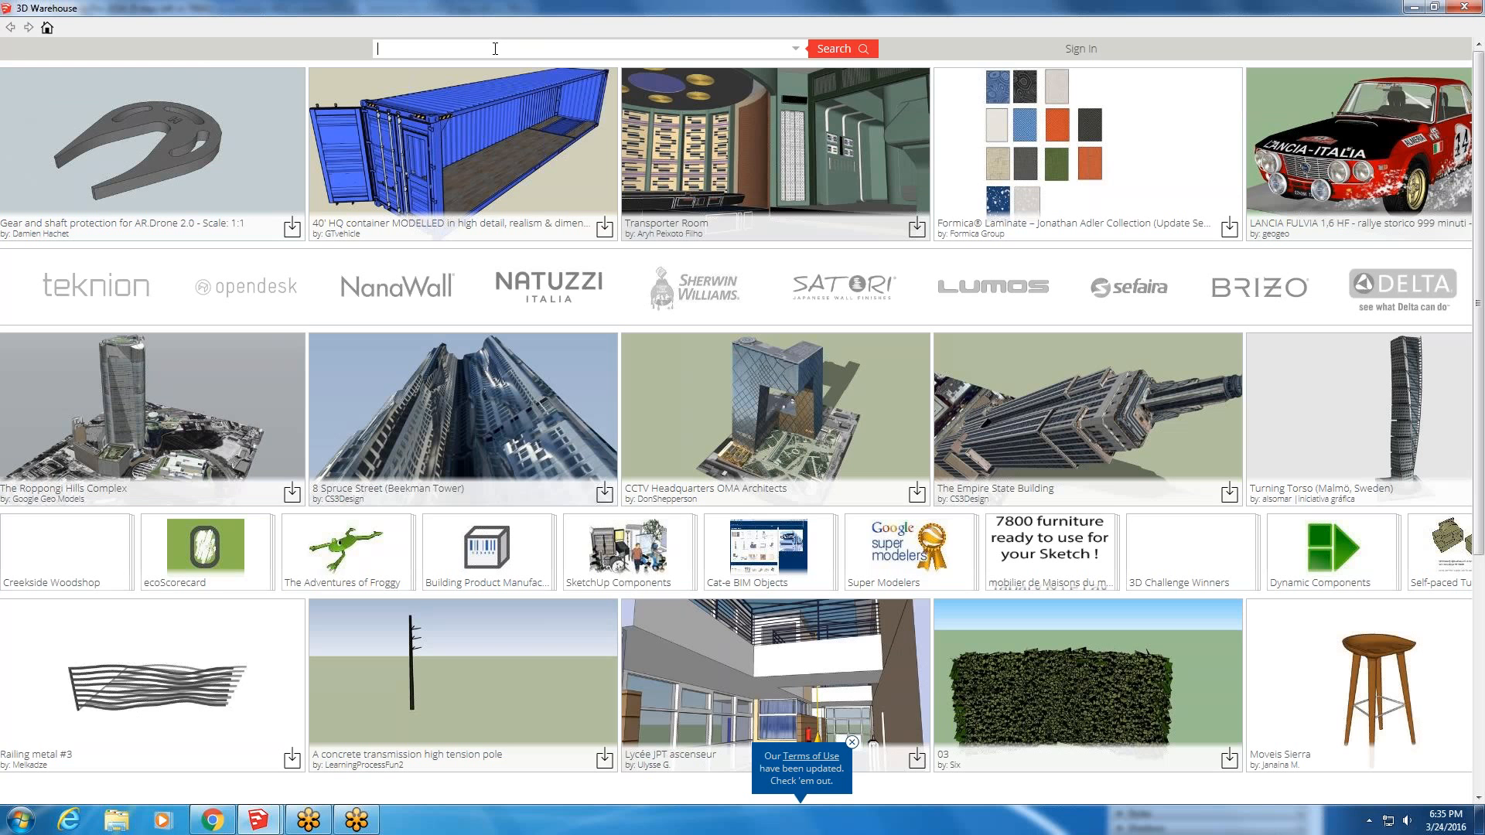
pyautogui.click(495, 49)
pyautogui.write('dynamic stair')
pyautogui.press('Return')
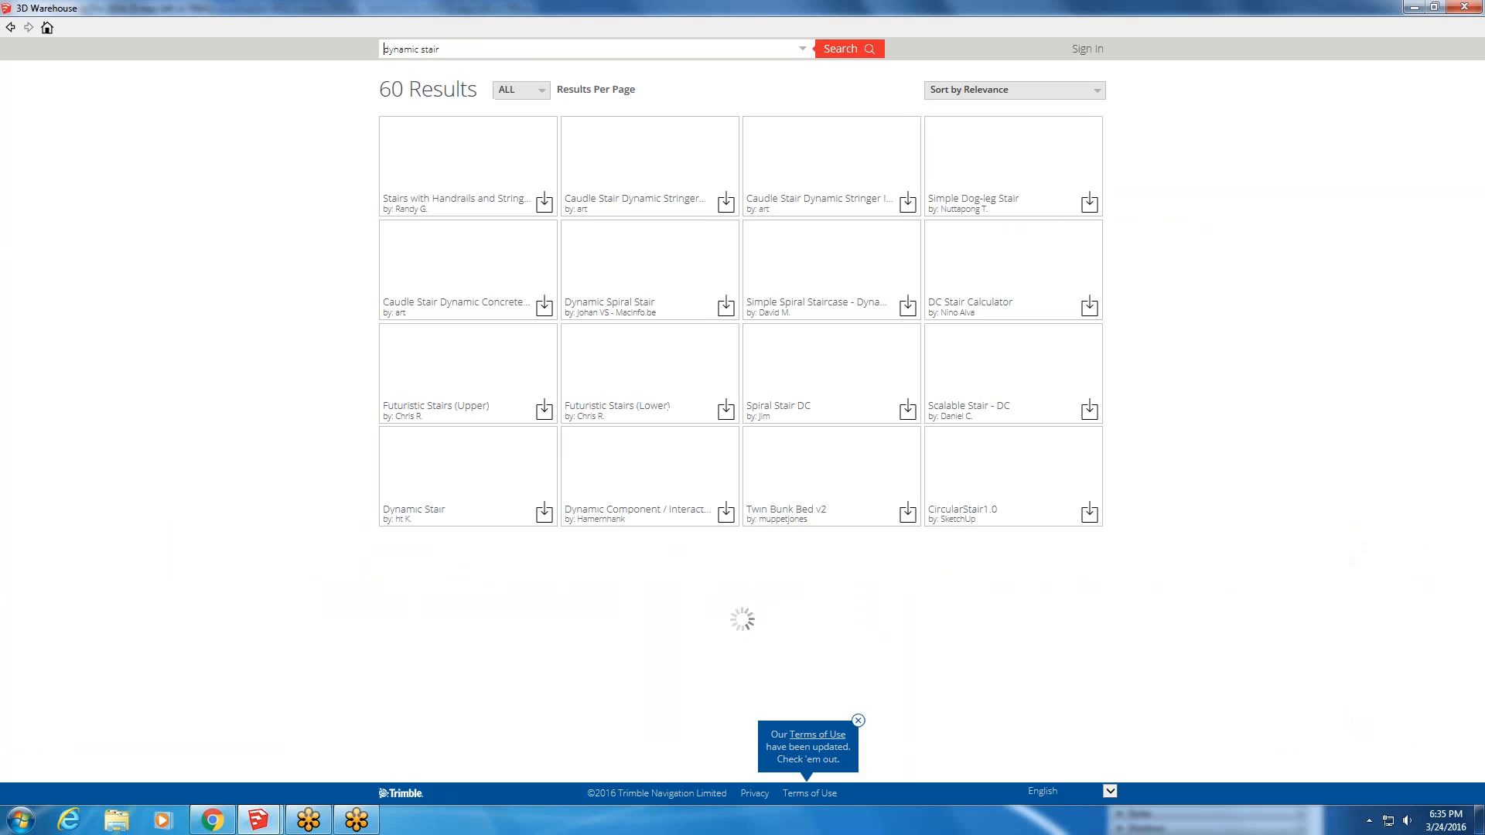
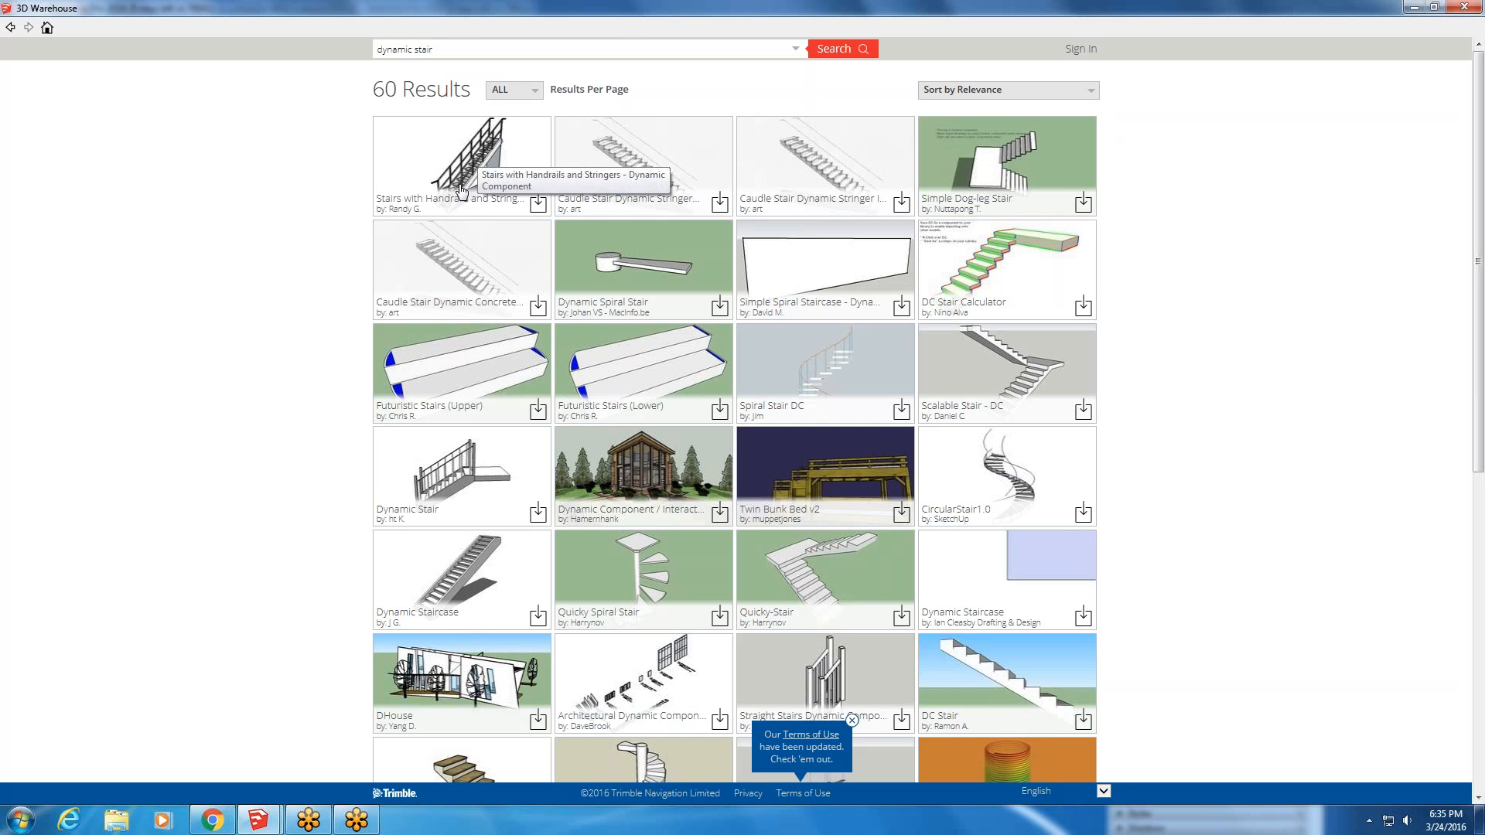
# - Browse the search results, view the Dynamic Stair model page, and return to the stair model
pyautogui.scroll(-4, 1164, 498)
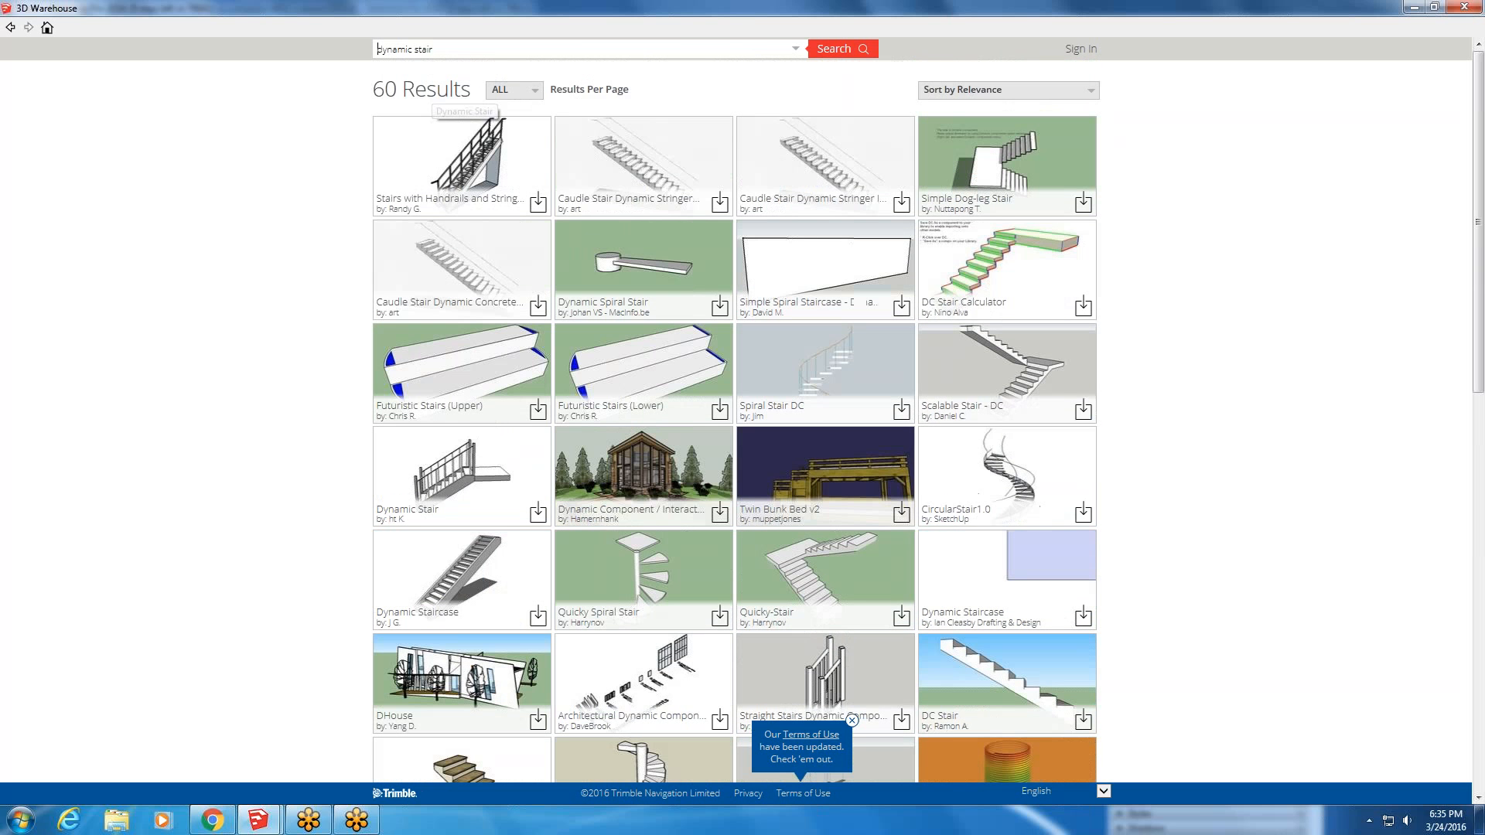
pyautogui.scroll(4, 431, 100)
pyautogui.click(431, 495)
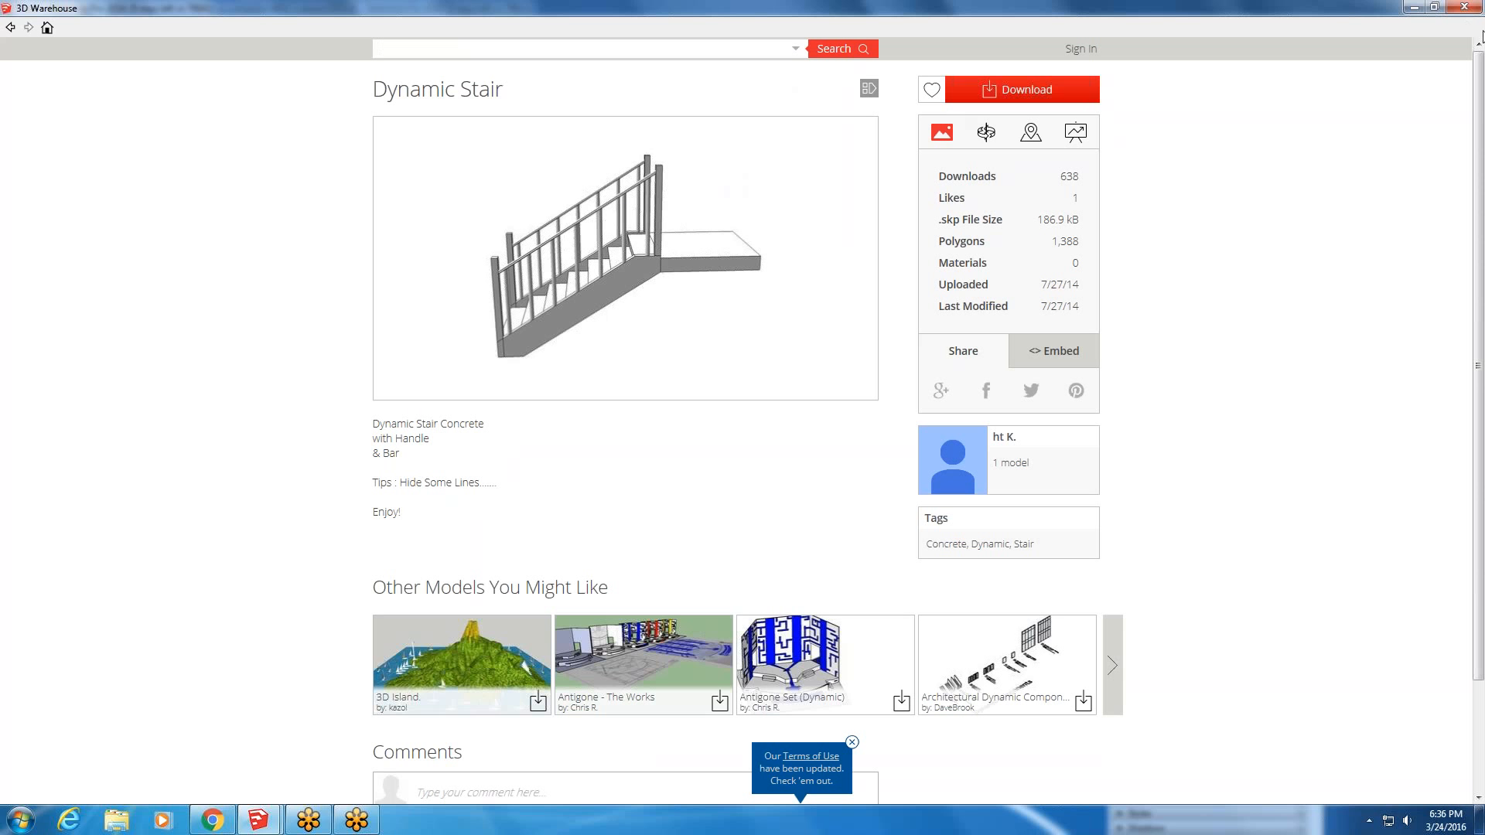
pyautogui.click(1418, 10)
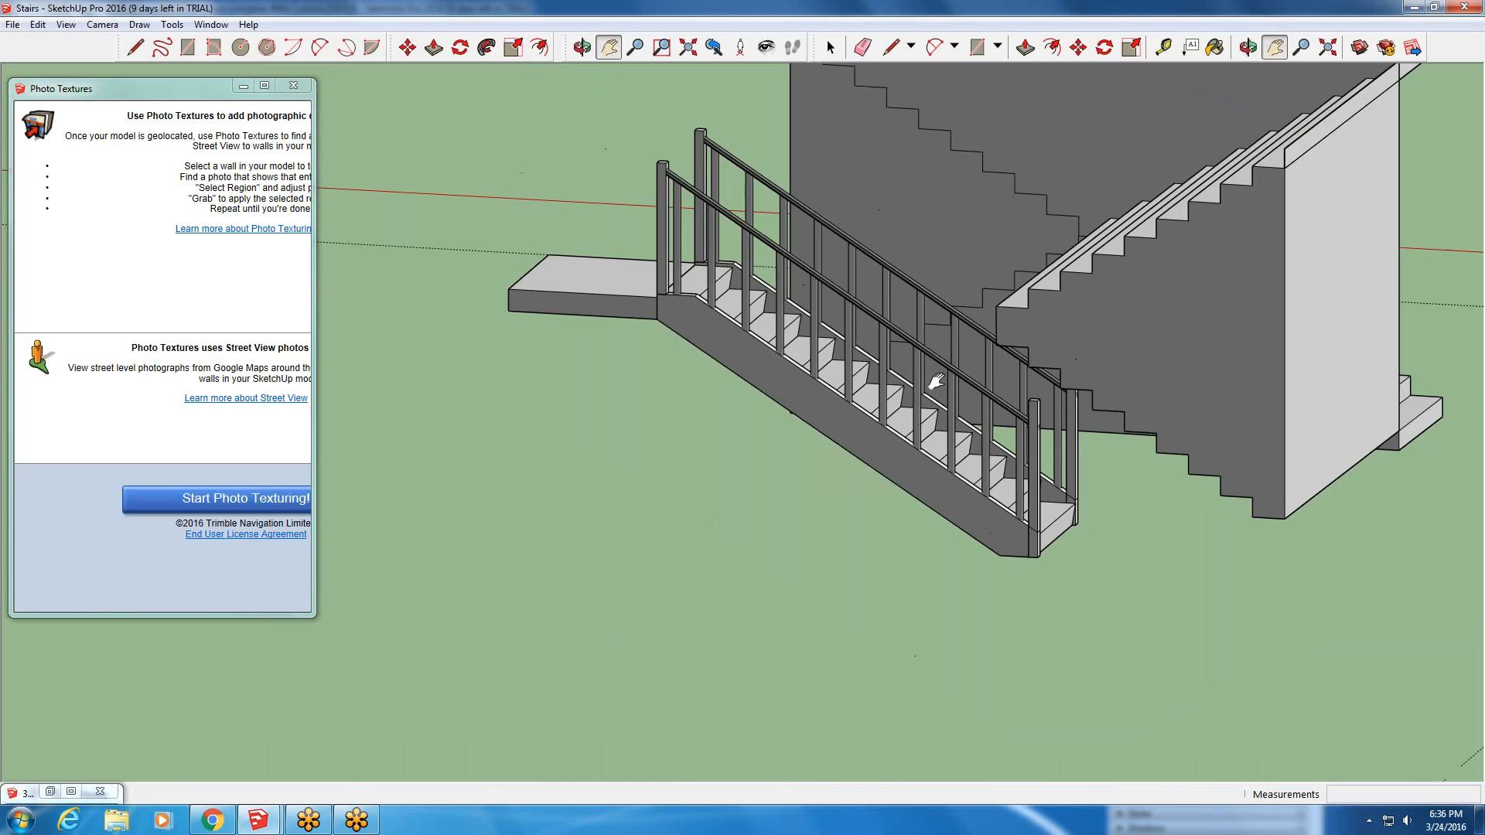
# - Delete the carved block stair group behind the stair with handrails
pyautogui.scroll(-3, 936, 381)
pyautogui.scroll(4, 874, 350)
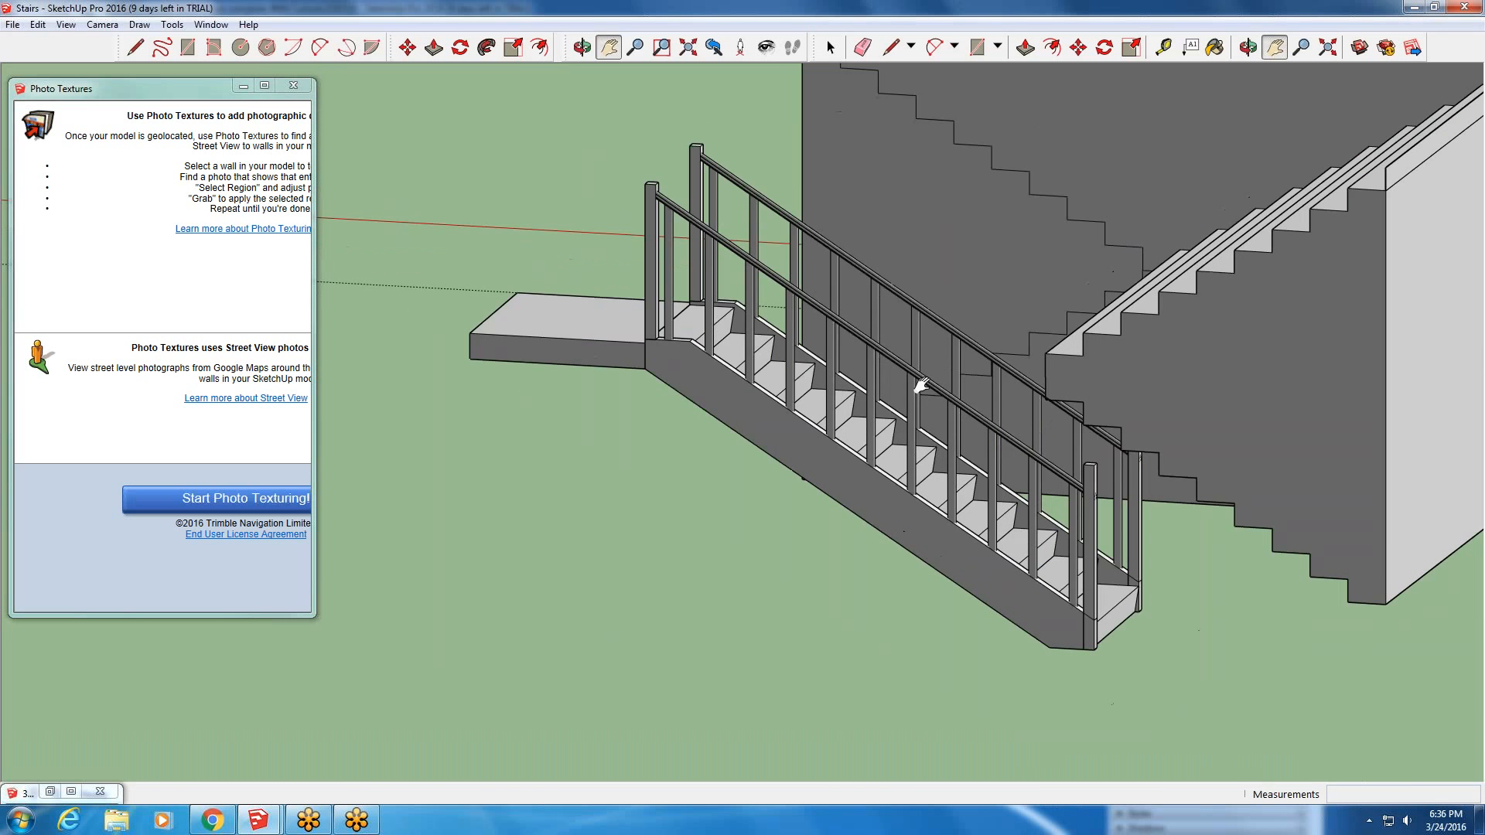
pyautogui.scroll(-3, 971, 318)
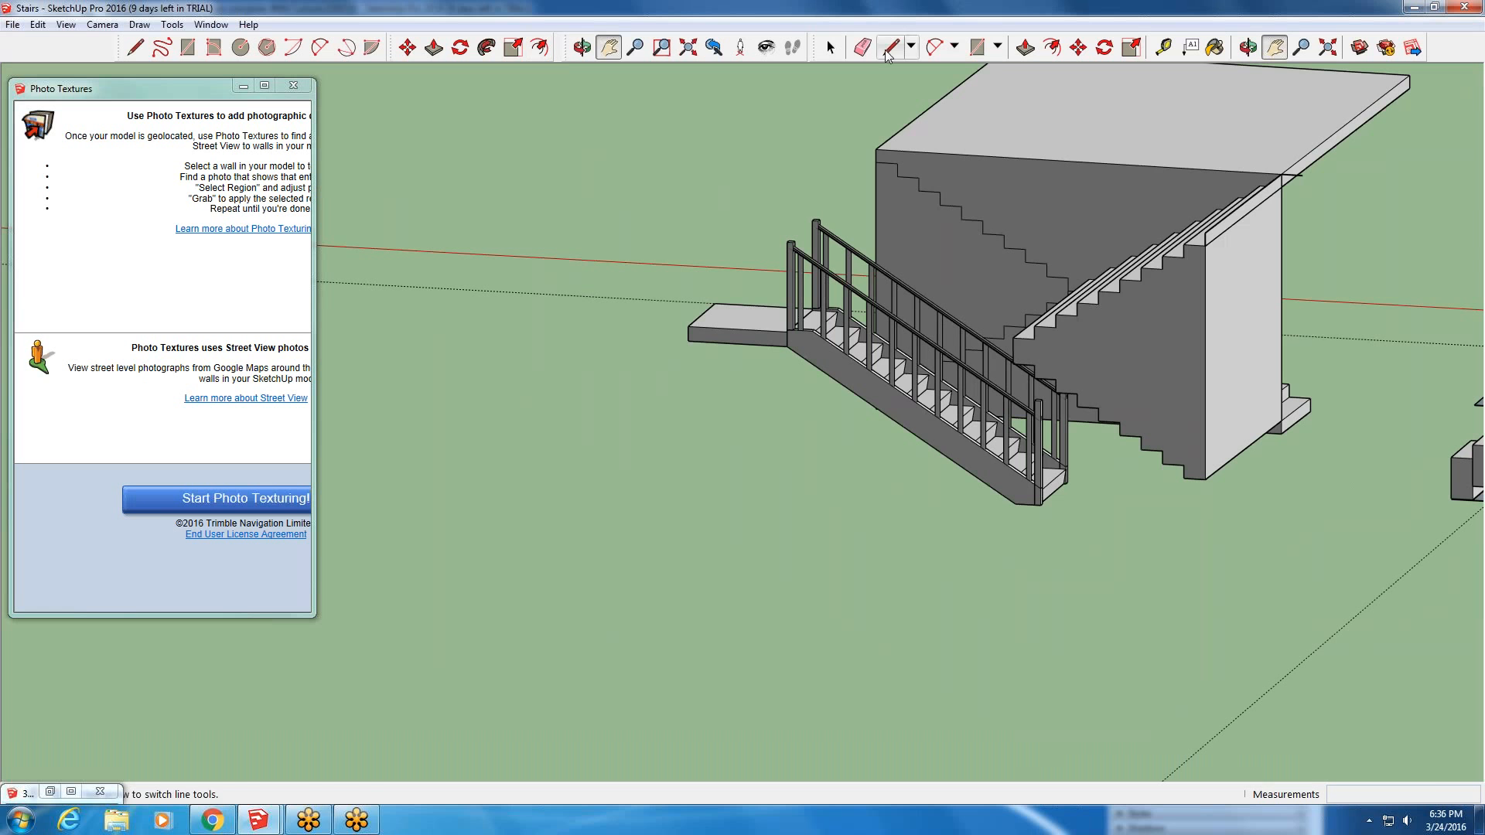
pyautogui.press('space')
pyautogui.click(1169, 352)
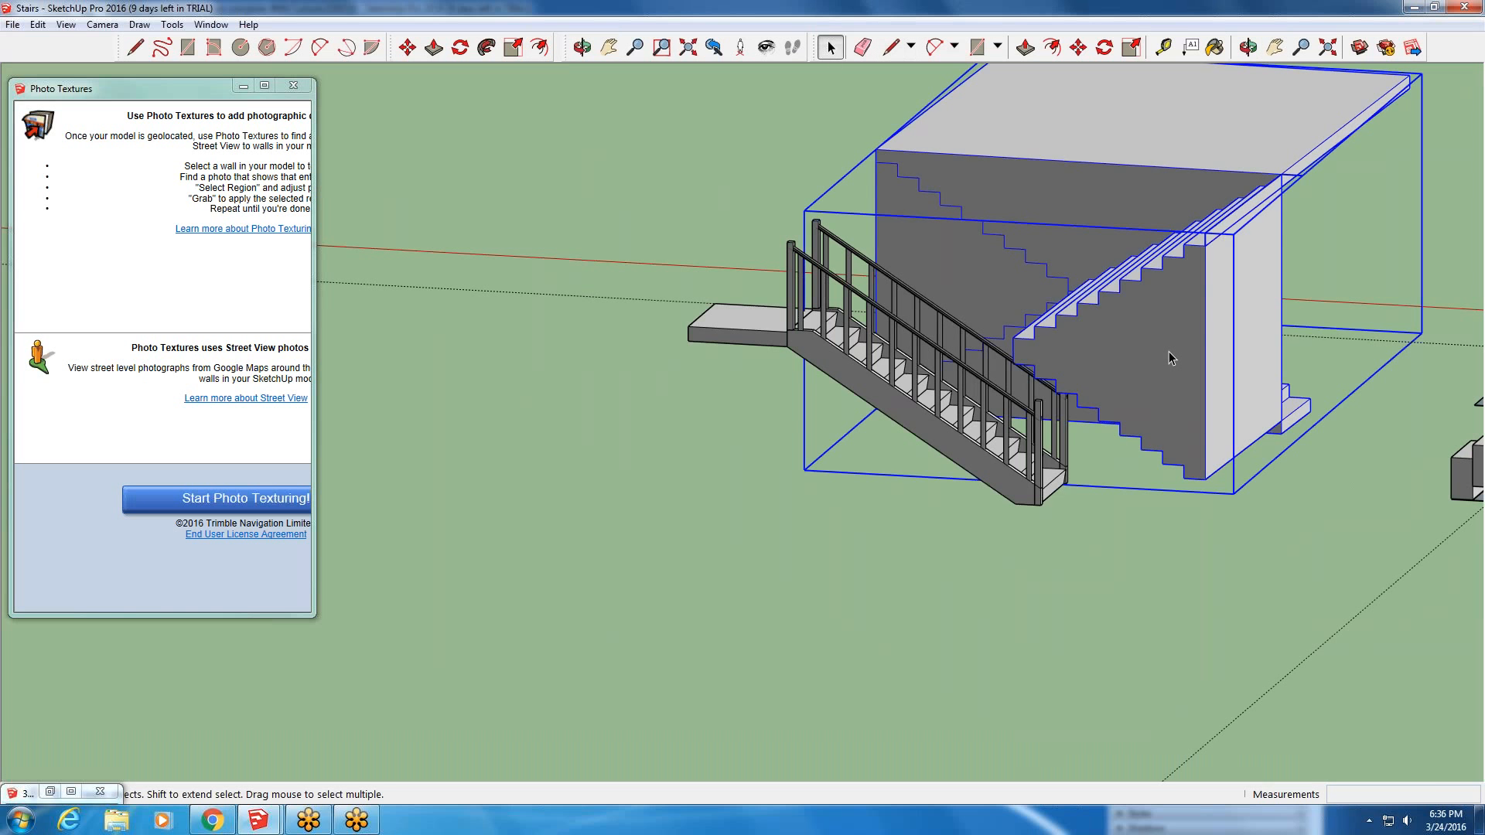
pyautogui.press('Delete')
pyautogui.scroll(2, 1158, 345)
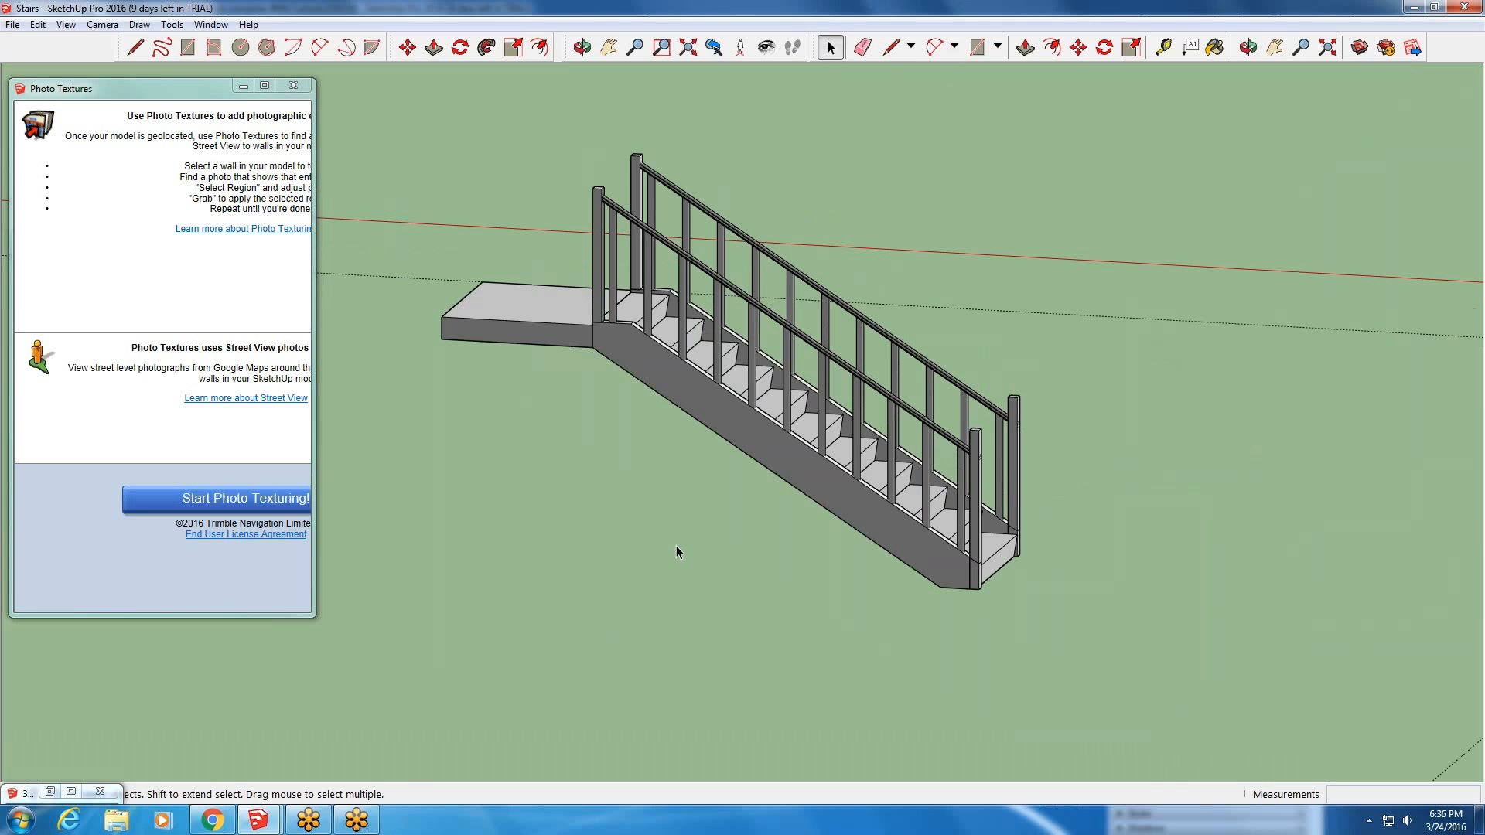
# - Scale the handrail stair taller along the blue axis by a factor of about 1.37
pyautogui.moveTo(676, 540); pyautogui.dragTo(741, 530, button='middle')
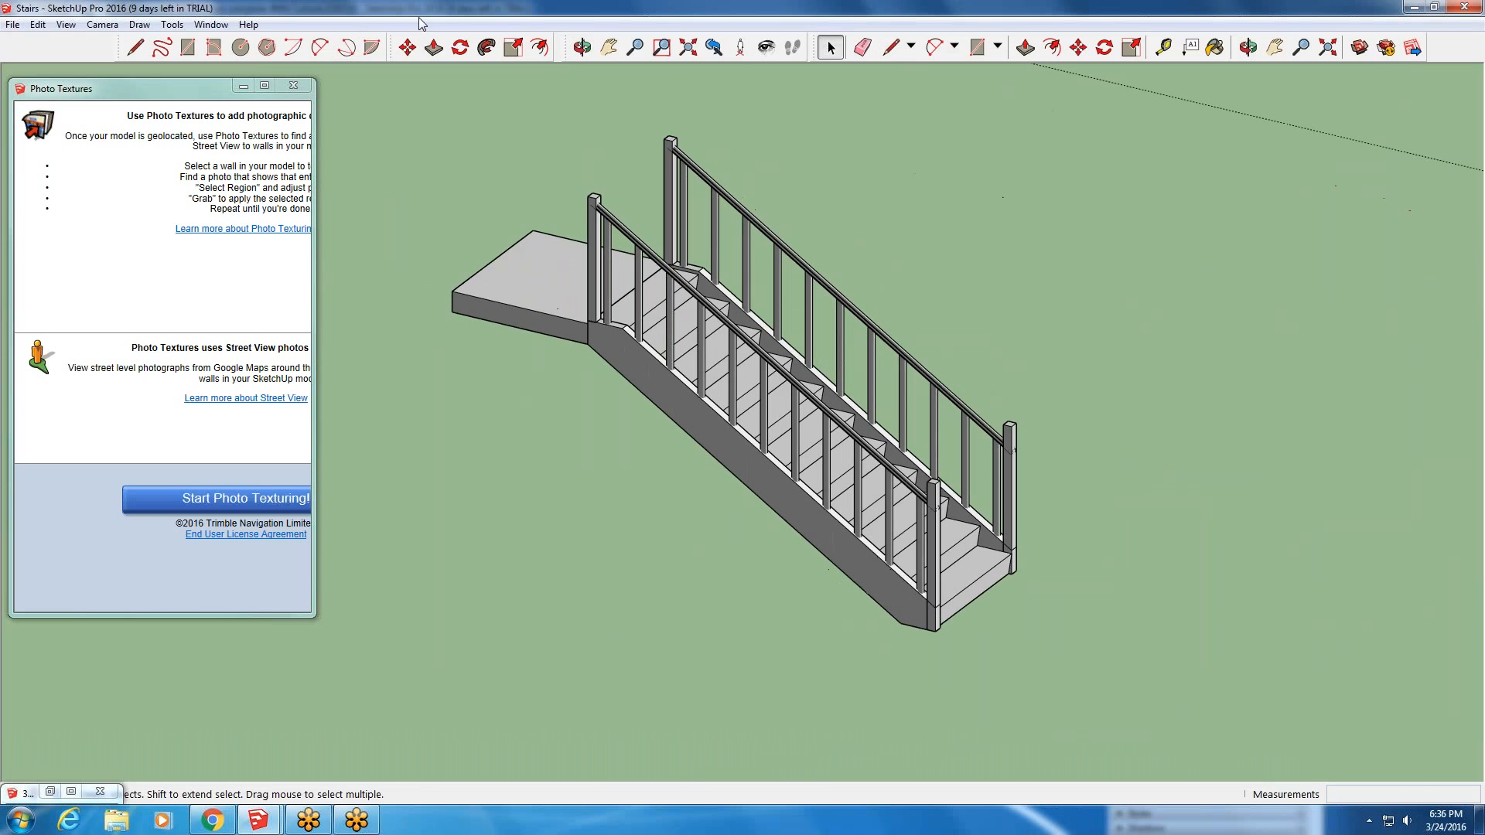
pyautogui.click(513, 48)
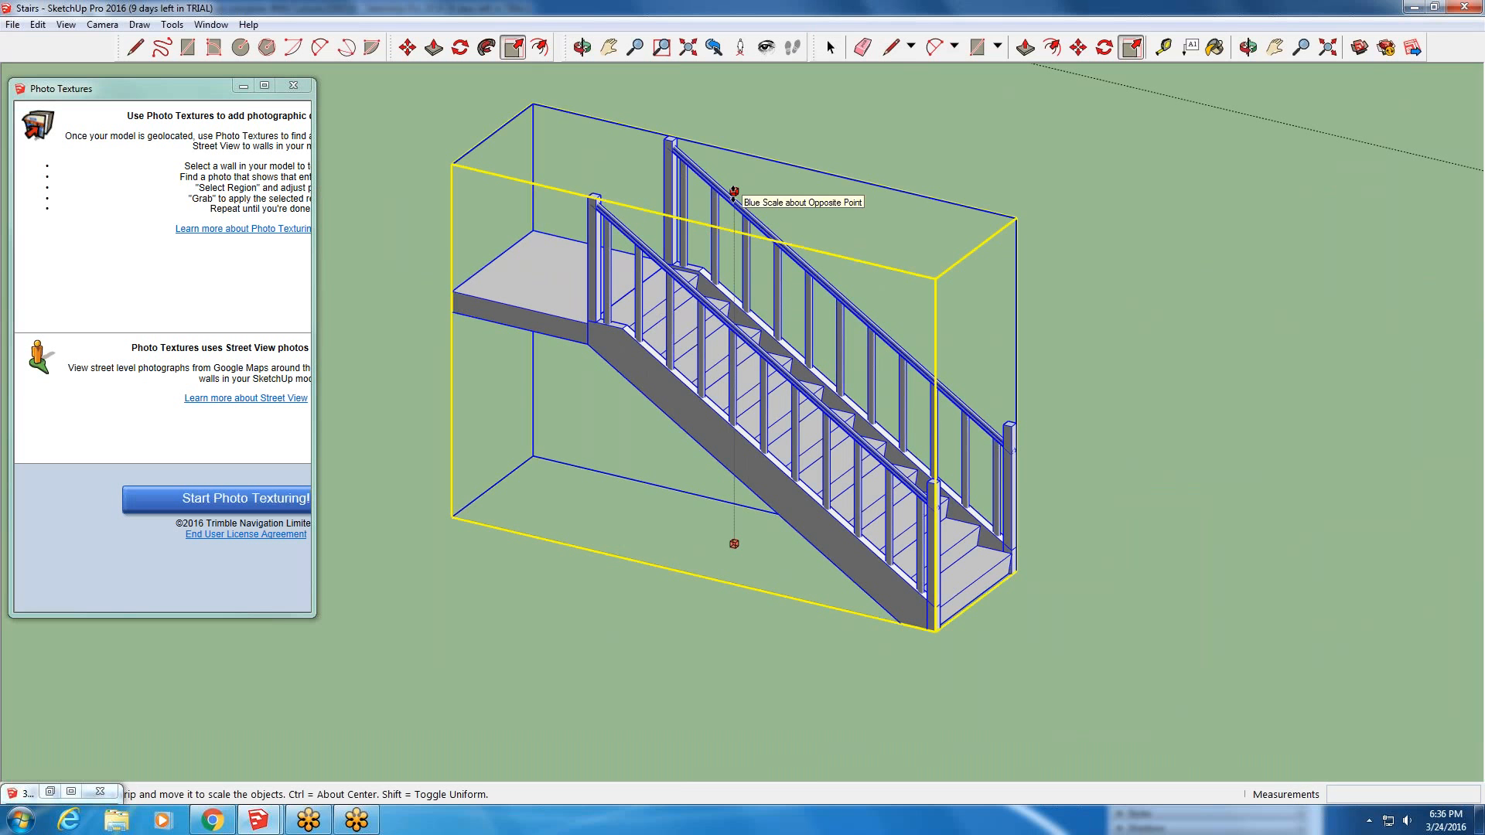
pyautogui.moveTo(734, 190); pyautogui.dragTo(739, 67)
pyautogui.scroll(-3, 737, 78)
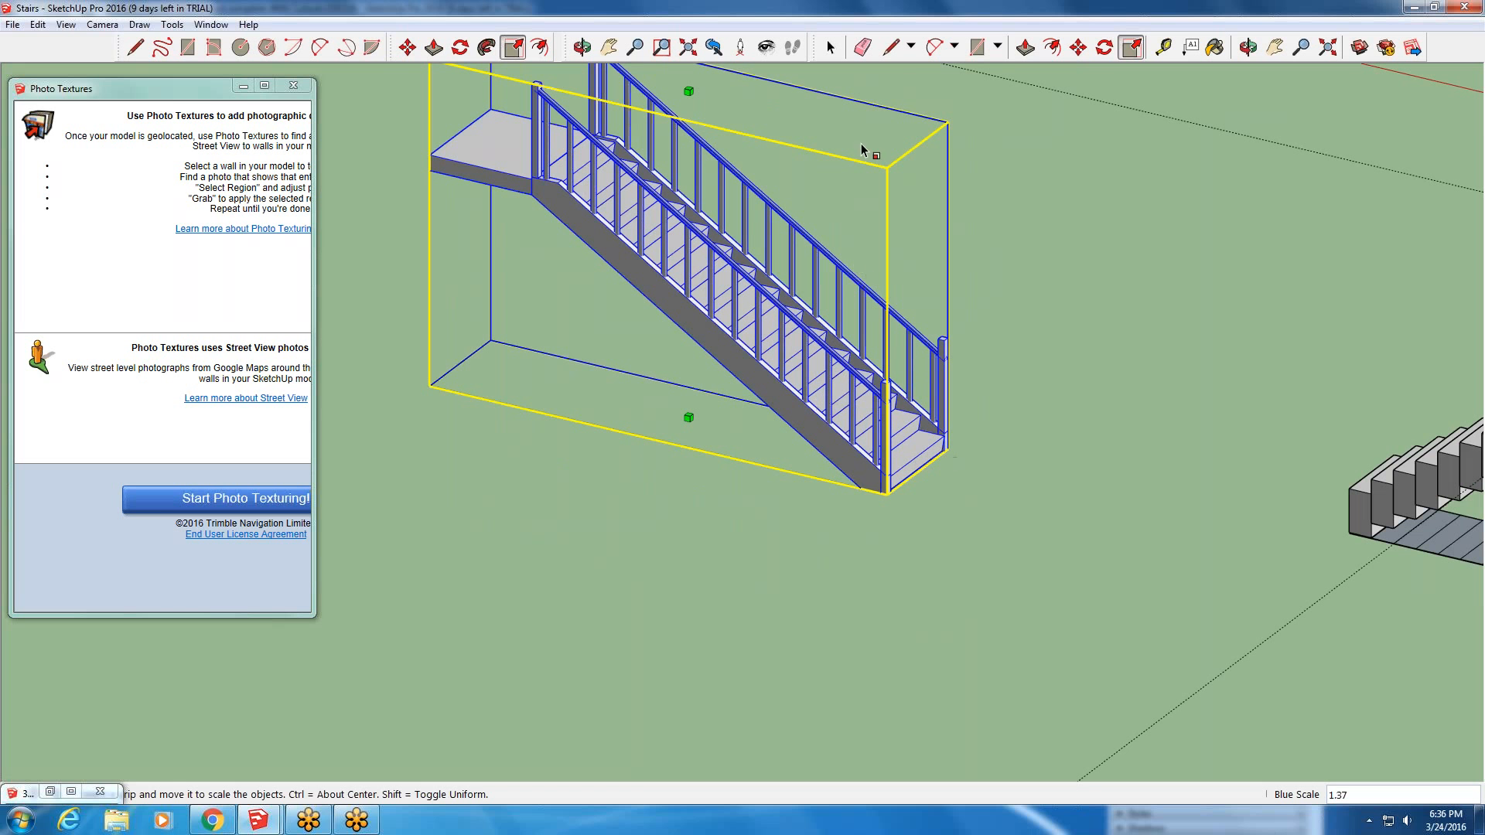
# - Scale the handrail stair taller again along the blue axis by a factor of about 1.56
pyautogui.click(617, 51)
pyautogui.moveTo(618, 263); pyautogui.dragTo(654, 448)
pyautogui.scroll(-1, 660, 451)
pyautogui.press('s')
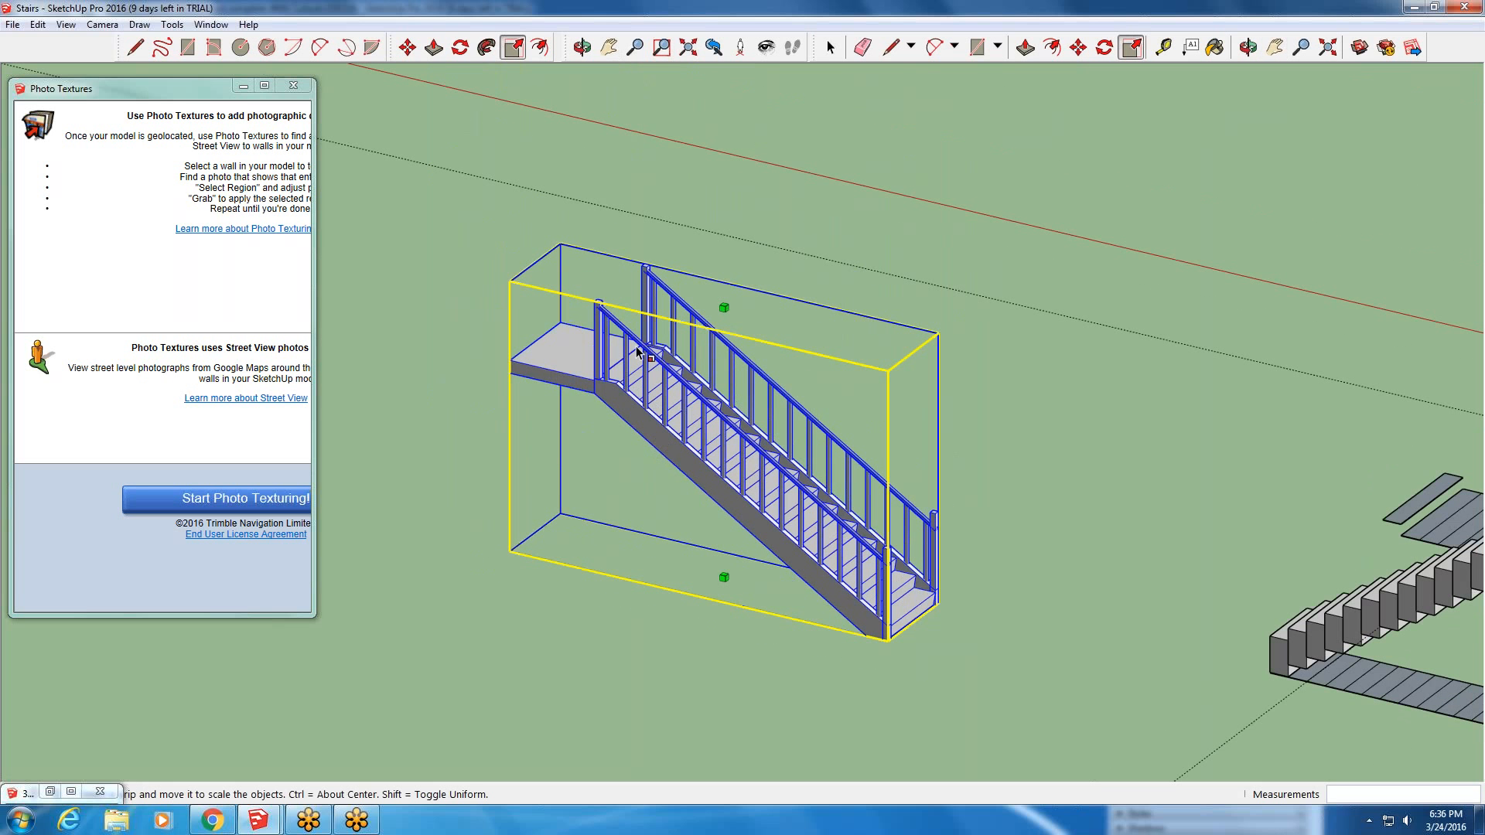
pyautogui.moveTo(724, 305); pyautogui.dragTo(743, 157)
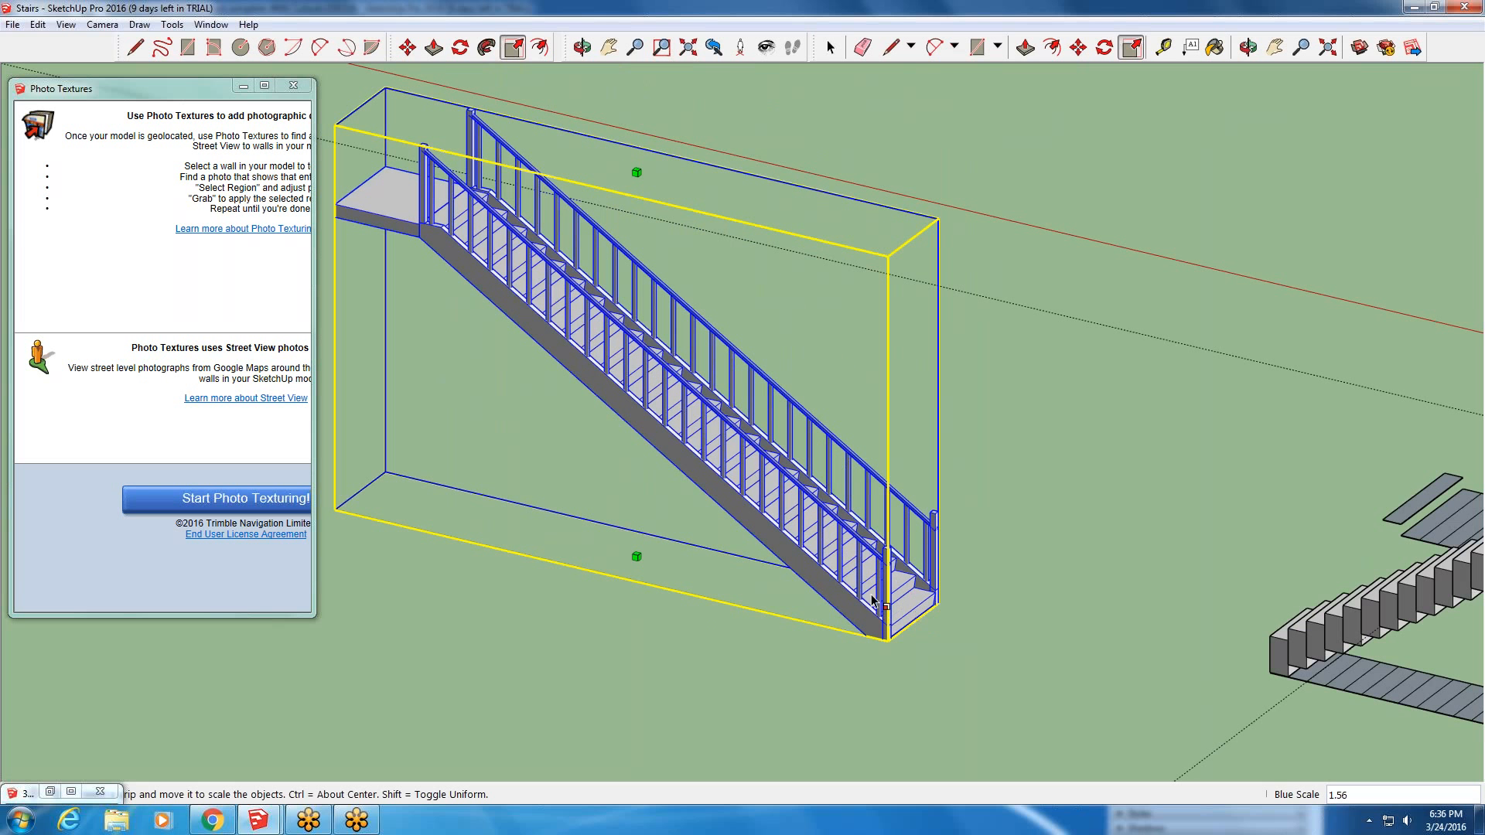
# - Measure the riser heights of the lower steps on the scaled handrail stair with the Tape Measure
pyautogui.scroll(3, 915, 616)
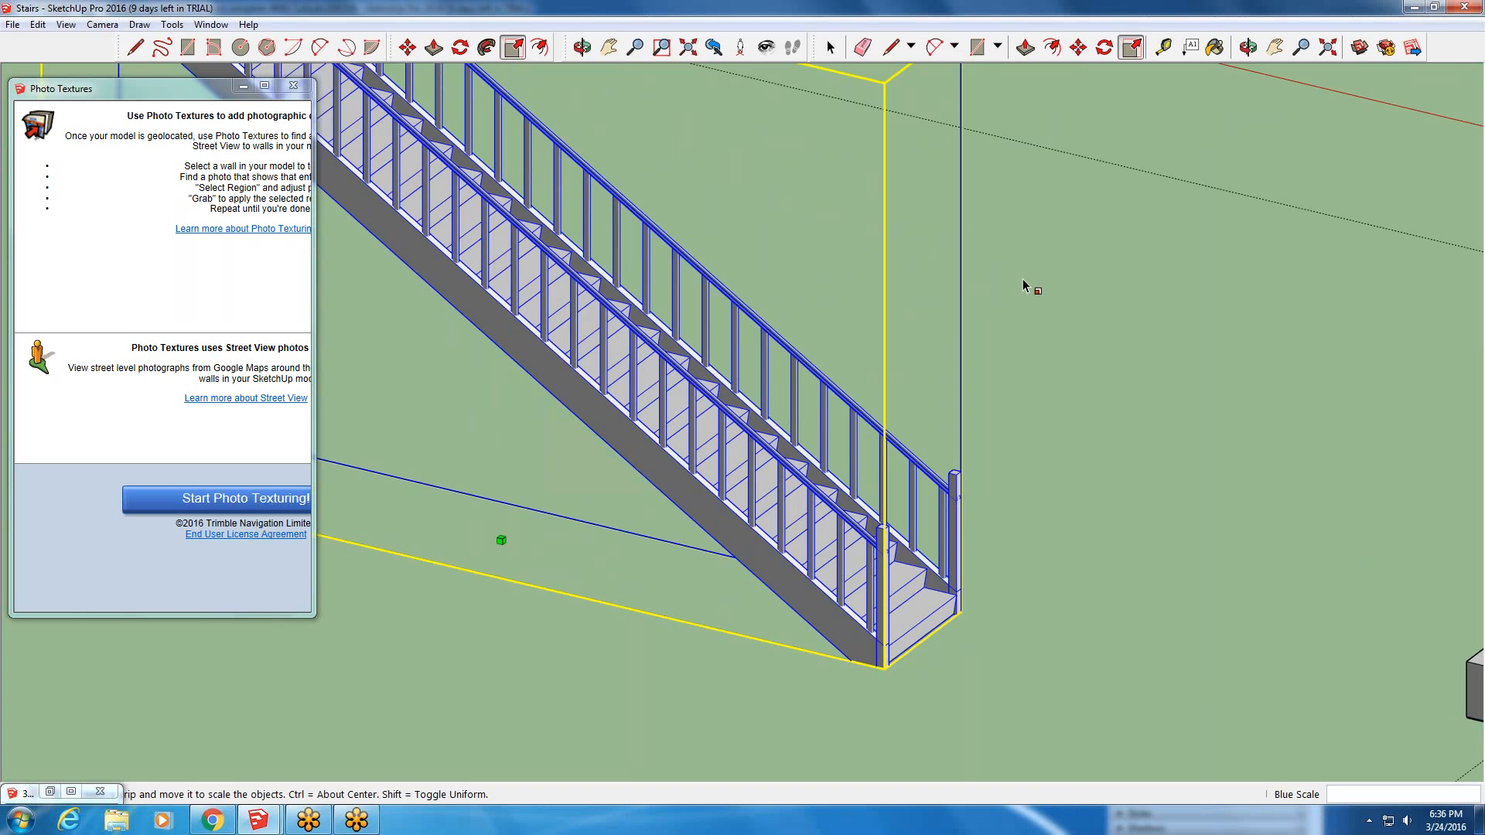
pyautogui.click(1164, 48)
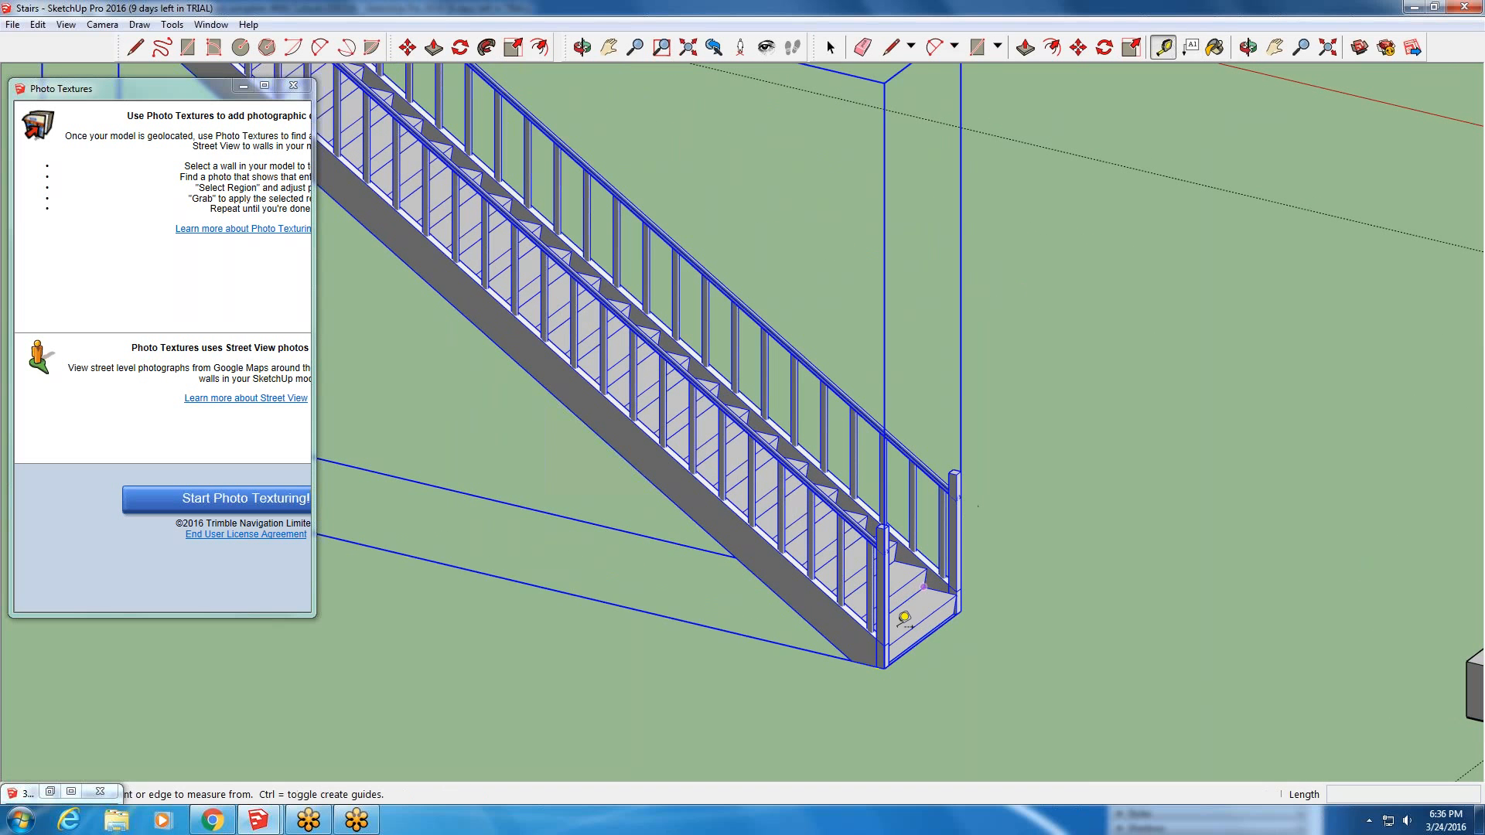
pyautogui.scroll(4, 901, 615)
pyautogui.scroll(2, 913, 582)
pyautogui.click(901, 584)
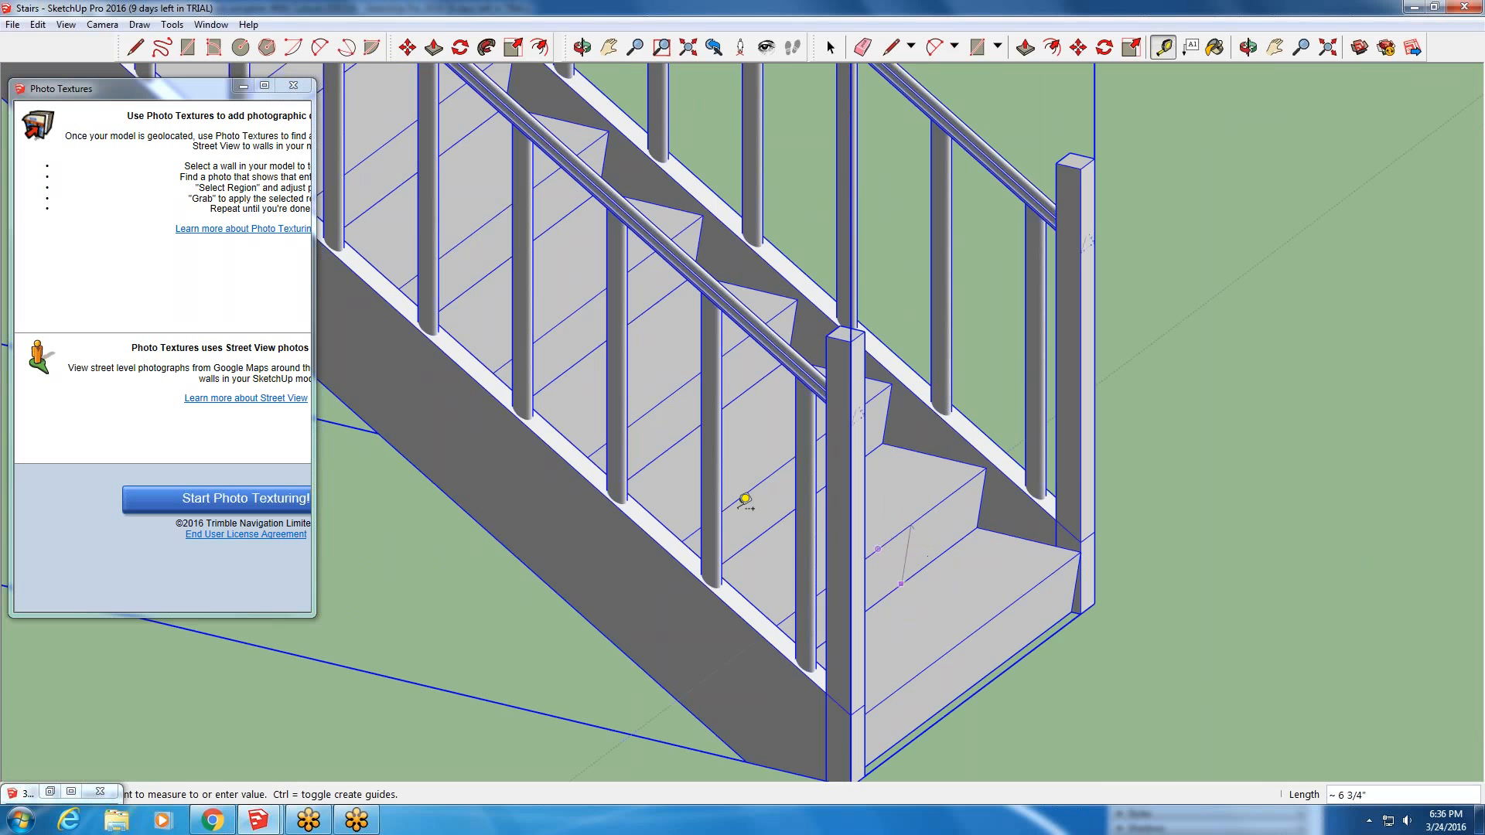
pyautogui.click(746, 494)
pyautogui.click(744, 494)
pyautogui.scroll(2, 756, 534)
pyautogui.scroll(2, 762, 535)
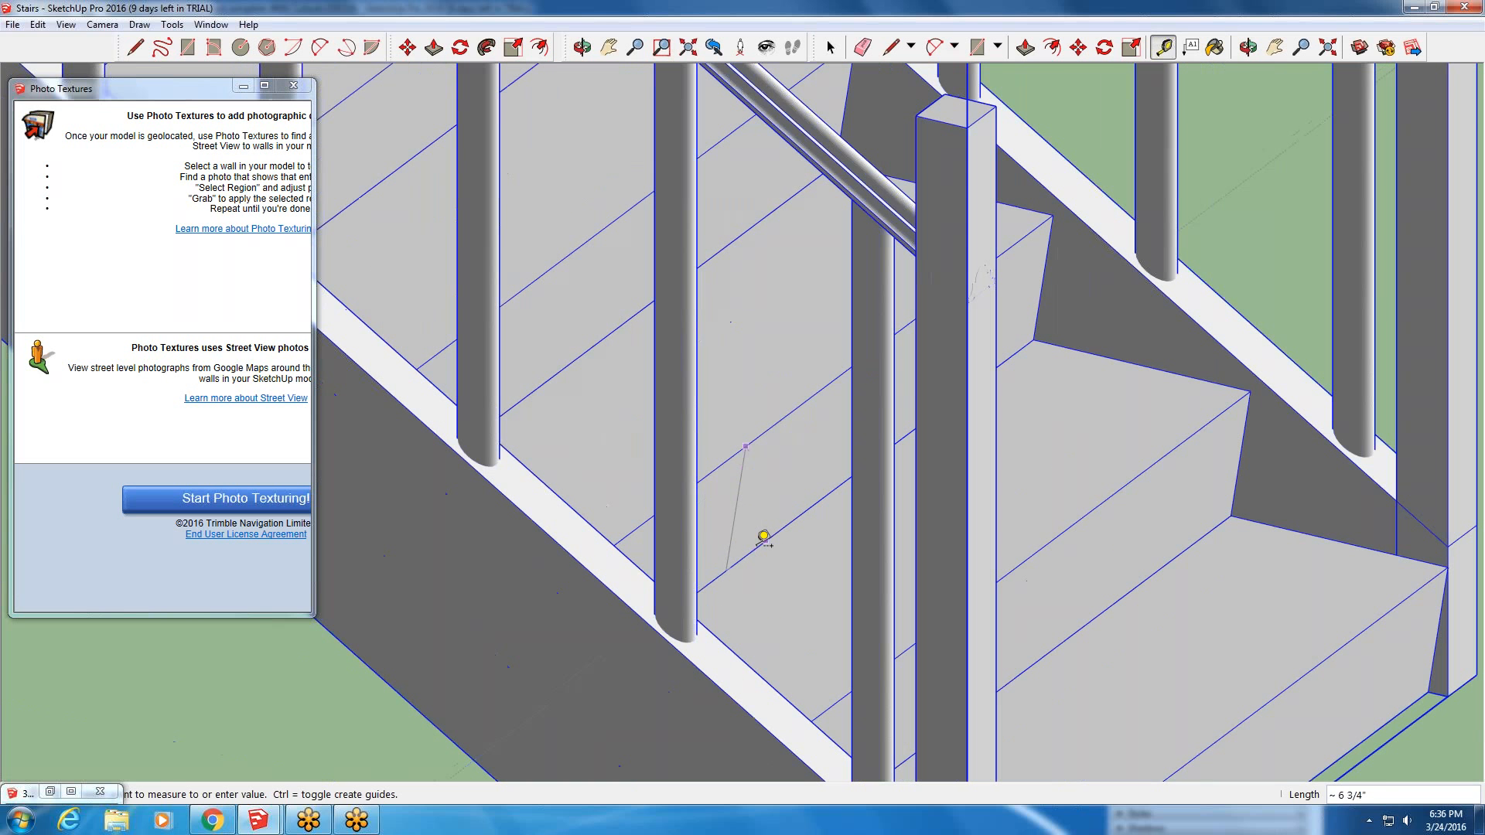
# - Measure the vertical distance between tread edges on the front of the handrail stair with the Tape Measure
pyautogui.click(769, 533)
pyautogui.click(776, 532)
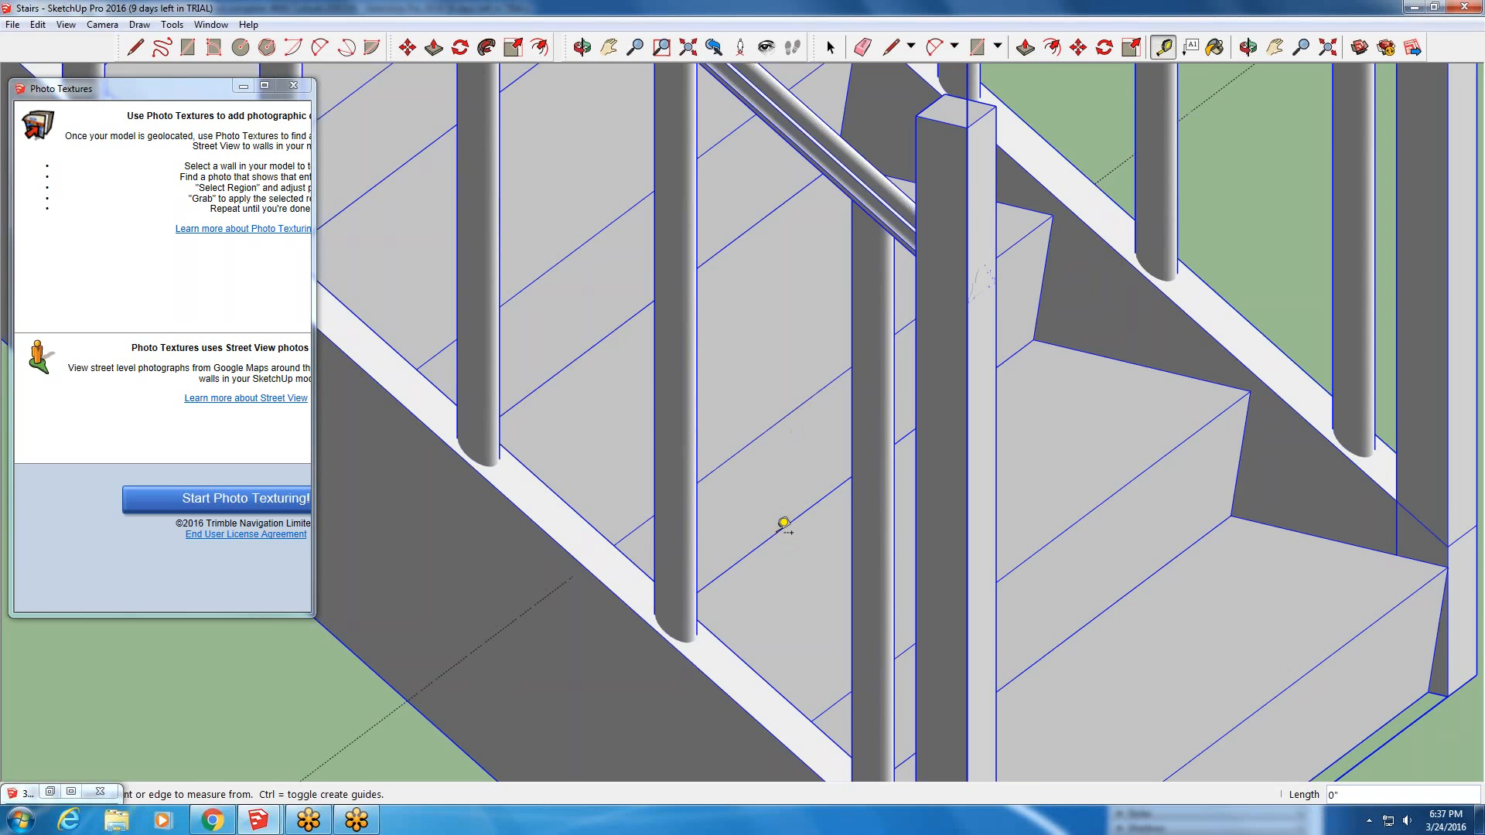
pyautogui.scroll(-2, 757, 424)
pyautogui.moveTo(757, 424)
pyautogui.mouseDown(button='middle')
pyautogui.moveTo(224, 371)
pyautogui.moveTo(543, 364)
pyautogui.mouseUp(button='middle')
pyautogui.click(538, 369)
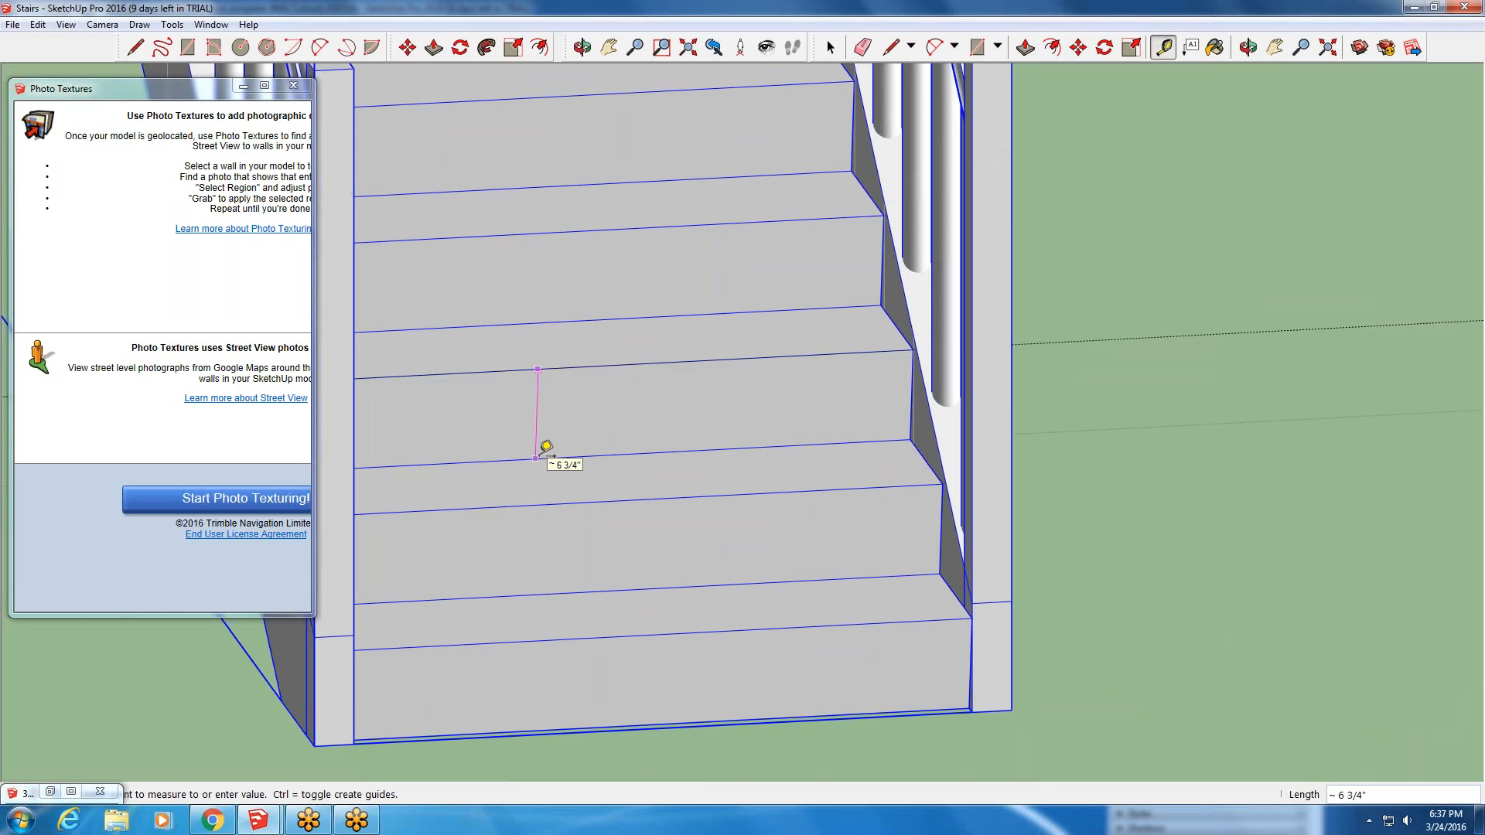
pyautogui.moveTo(544, 451); pyautogui.dragTo(604, 621, button='middle')
pyautogui.click(604, 621)
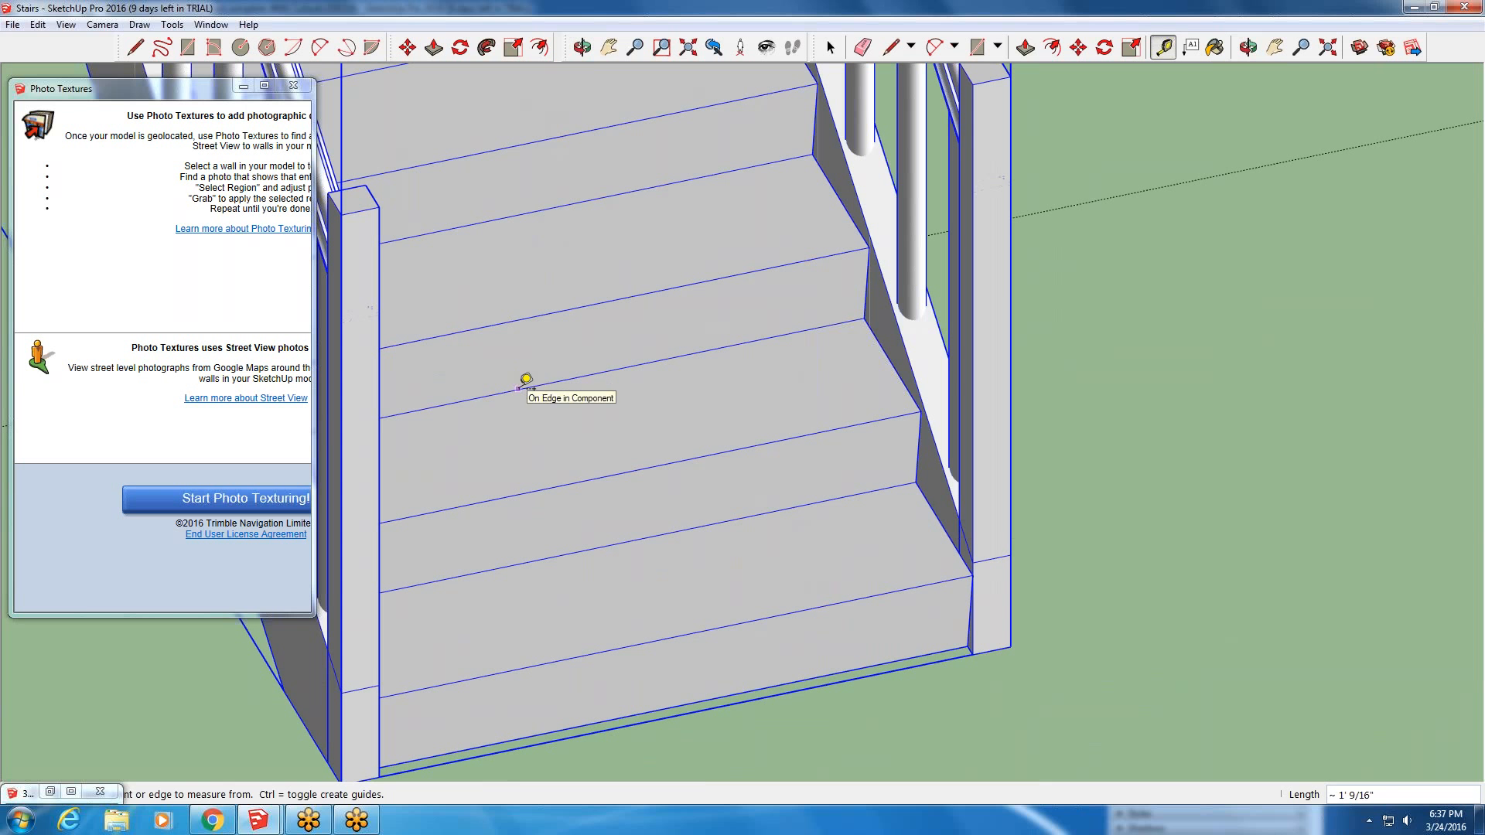
pyautogui.click(517, 389)
pyautogui.click(590, 472)
pyautogui.scroll(-6, 959, 501)
pyautogui.scroll(-4, 959, 506)
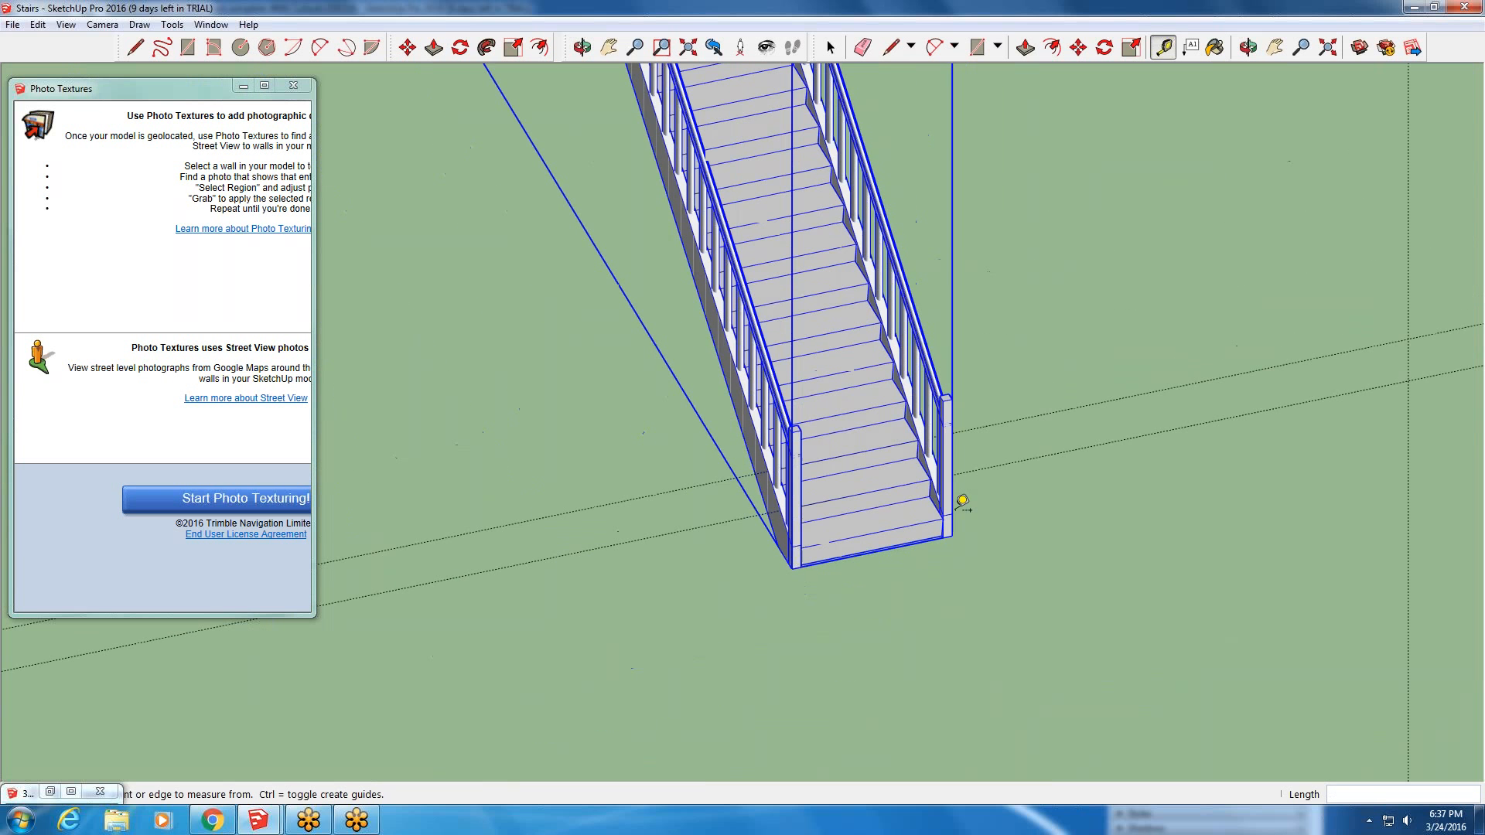
# - Examine the whole scaled handrail stair and its height relative to the other stairs in the model
pyautogui.moveTo(961, 504); pyautogui.dragTo(870, 286, button='middle')
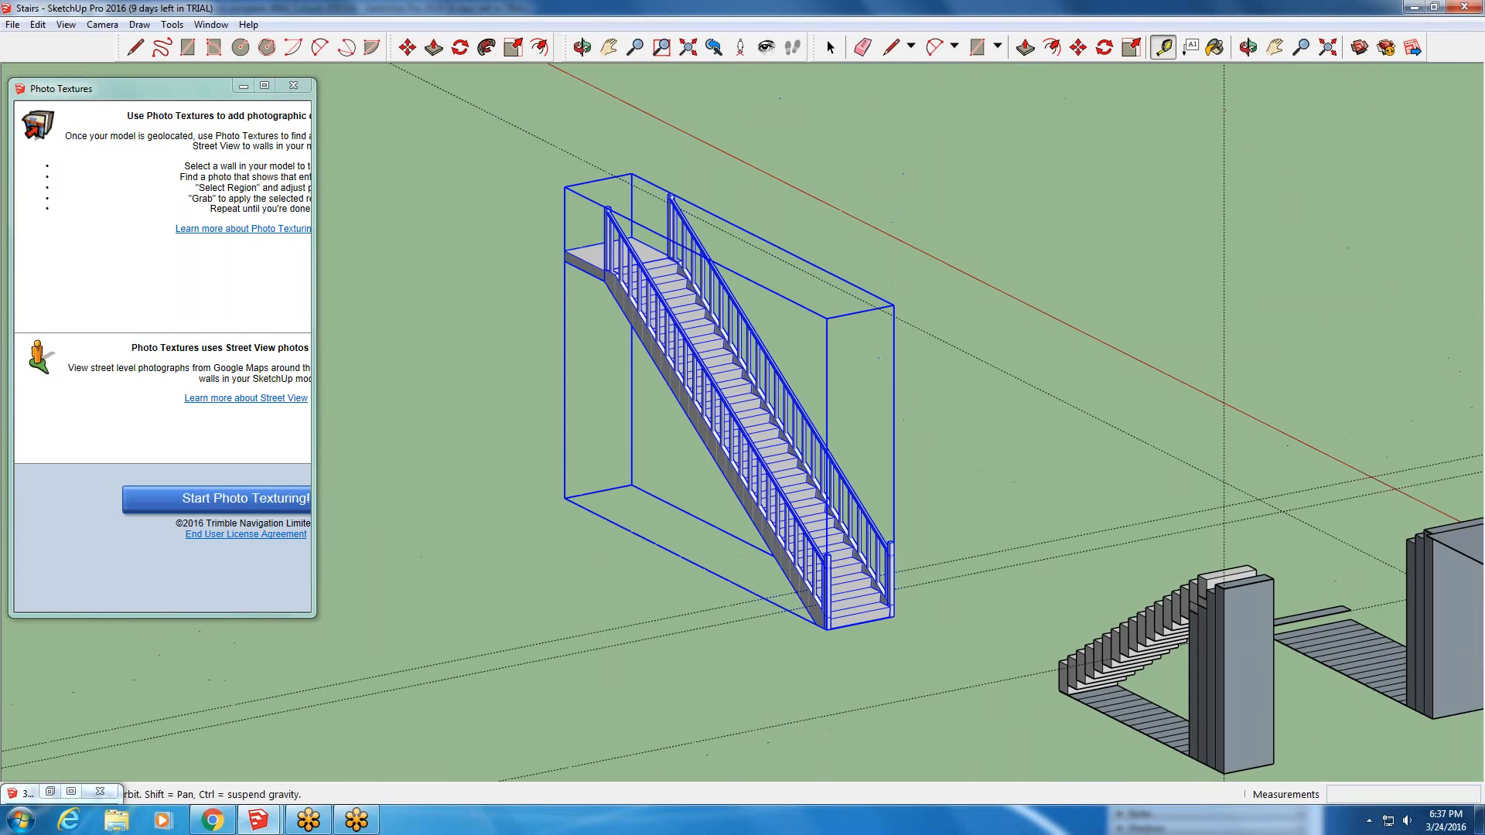
pyautogui.moveTo(867, 659); pyautogui.dragTo(869, 654, button='middle')
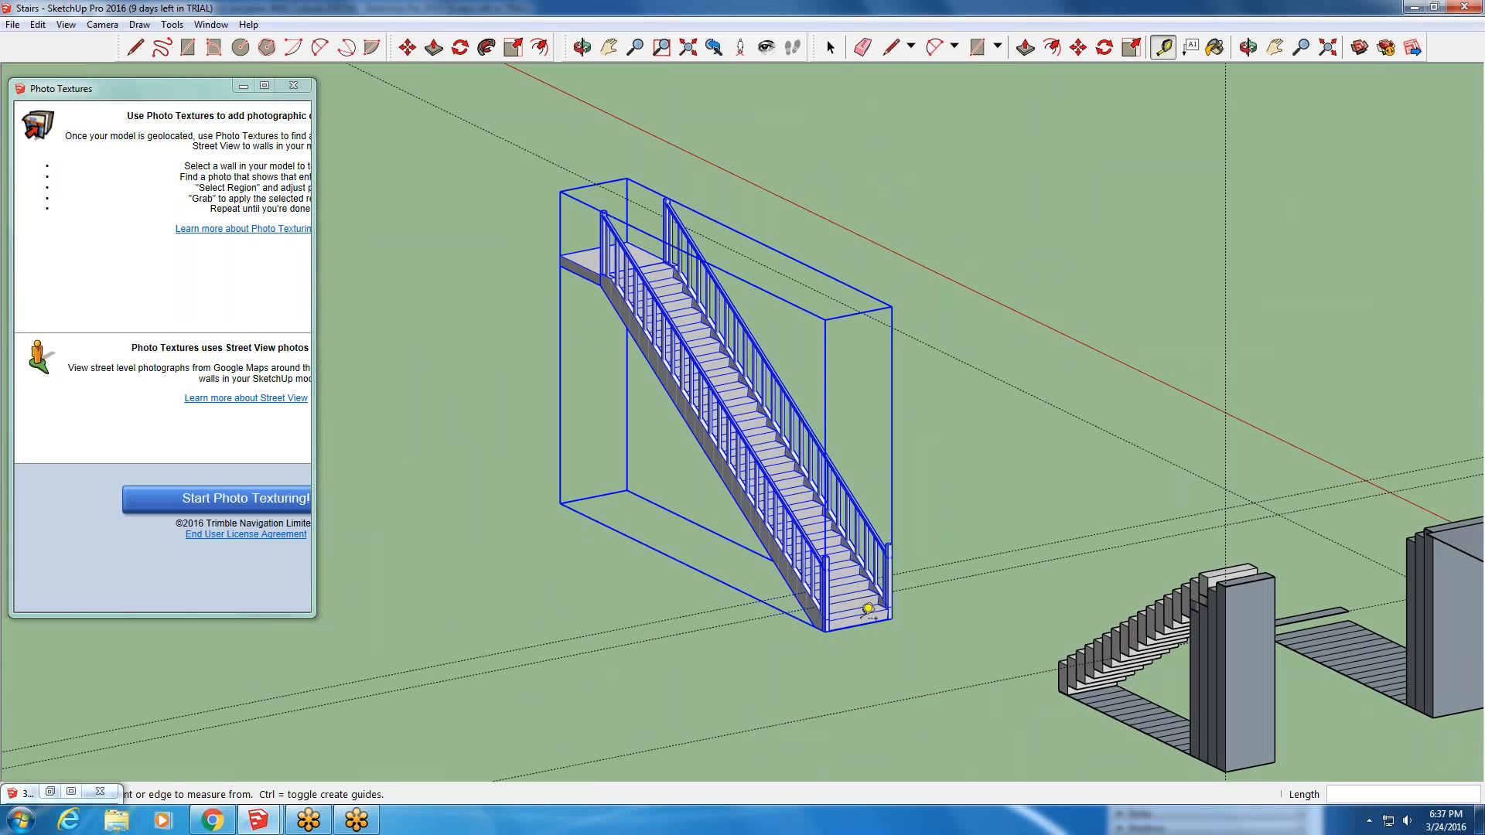
pyautogui.scroll(-3, 782, 483)
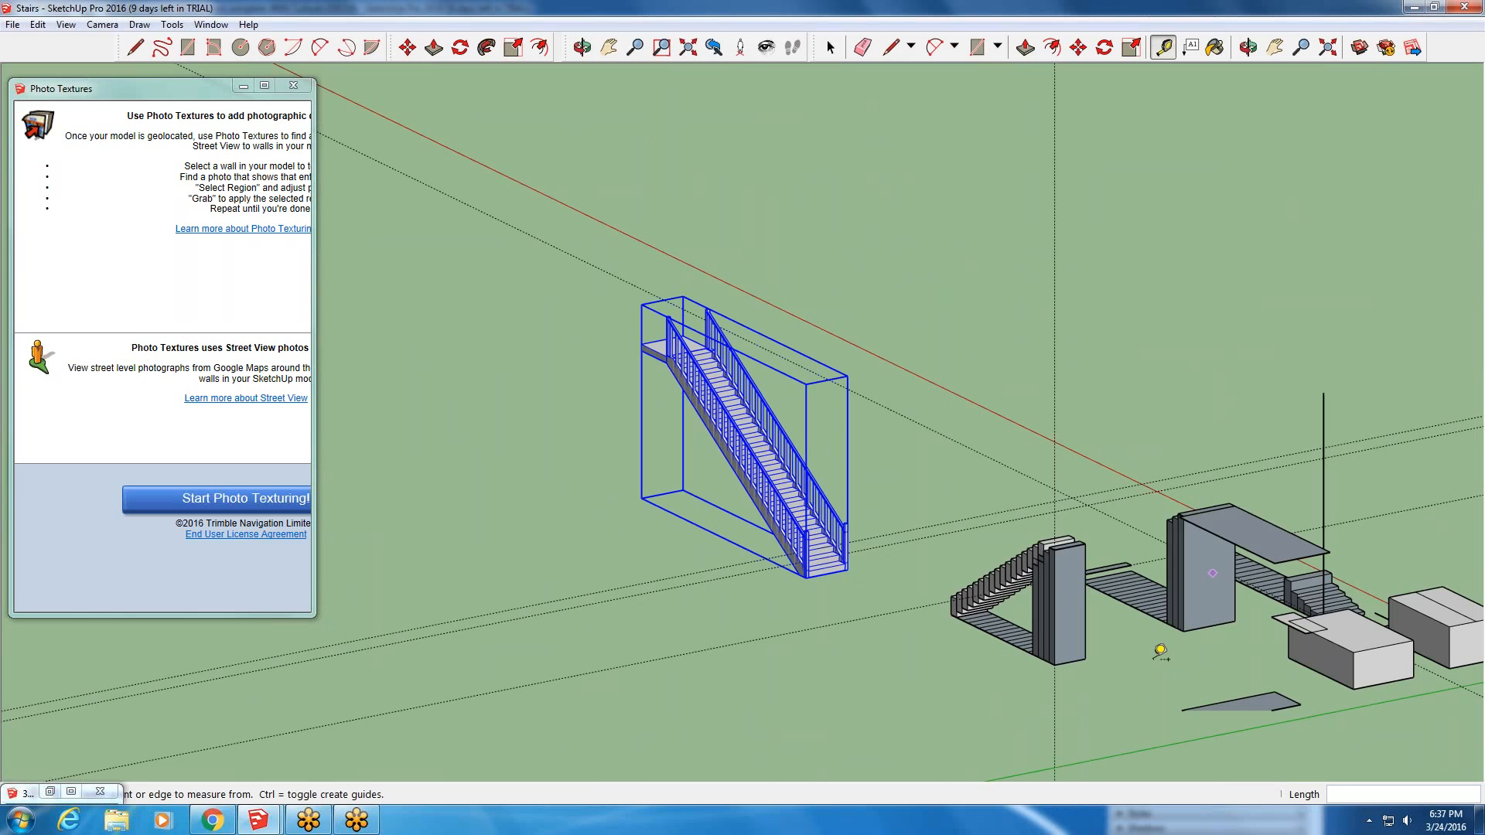
pyautogui.scroll(2, 606, 331)
pyautogui.scroll(2, 682, 372)
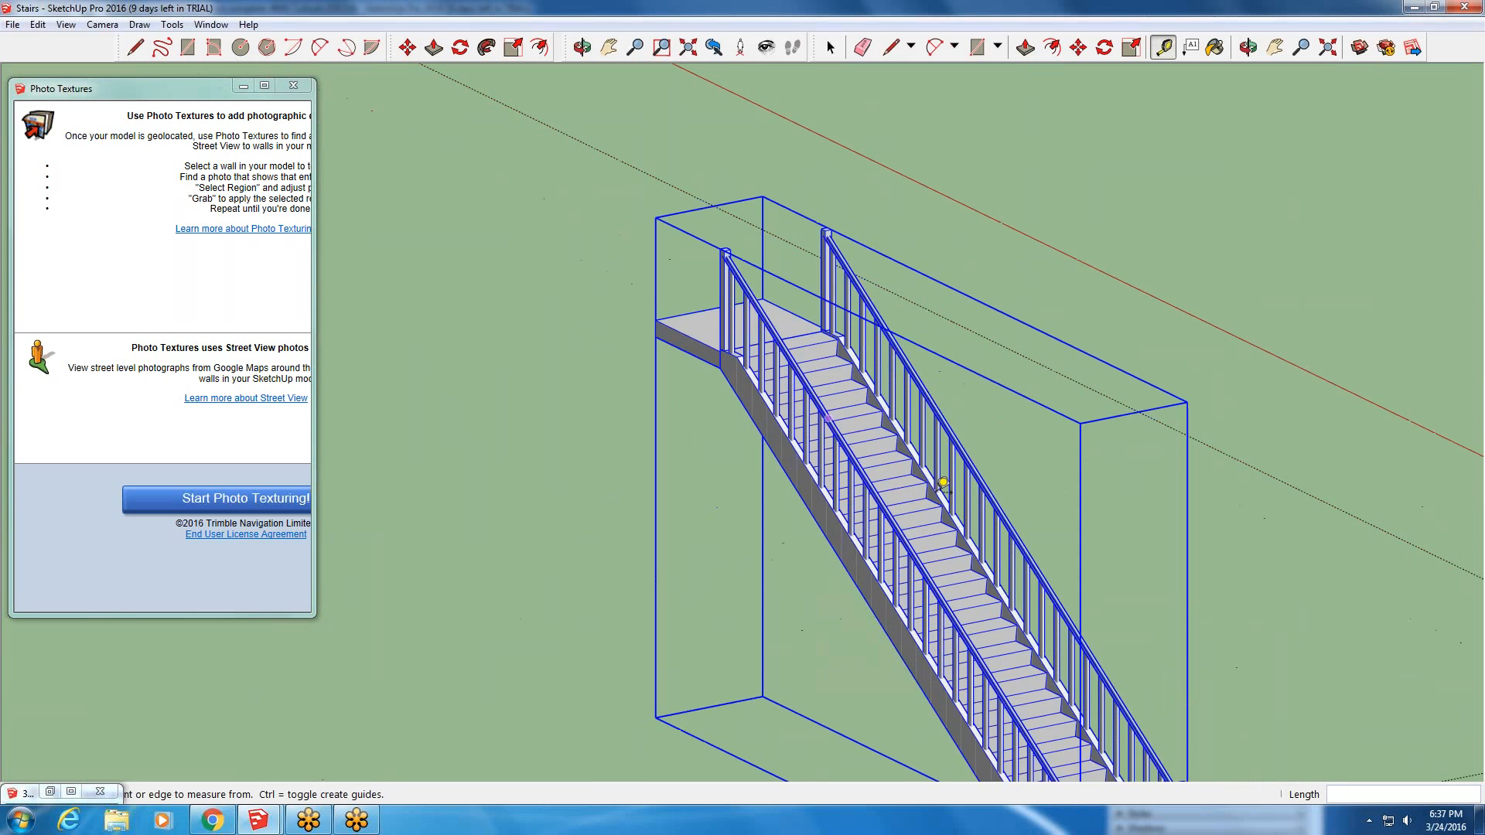
pyautogui.scroll(1, 890, 460)
pyautogui.scroll(-1, 702, 6)
pyautogui.scroll(-1, 702, 9)
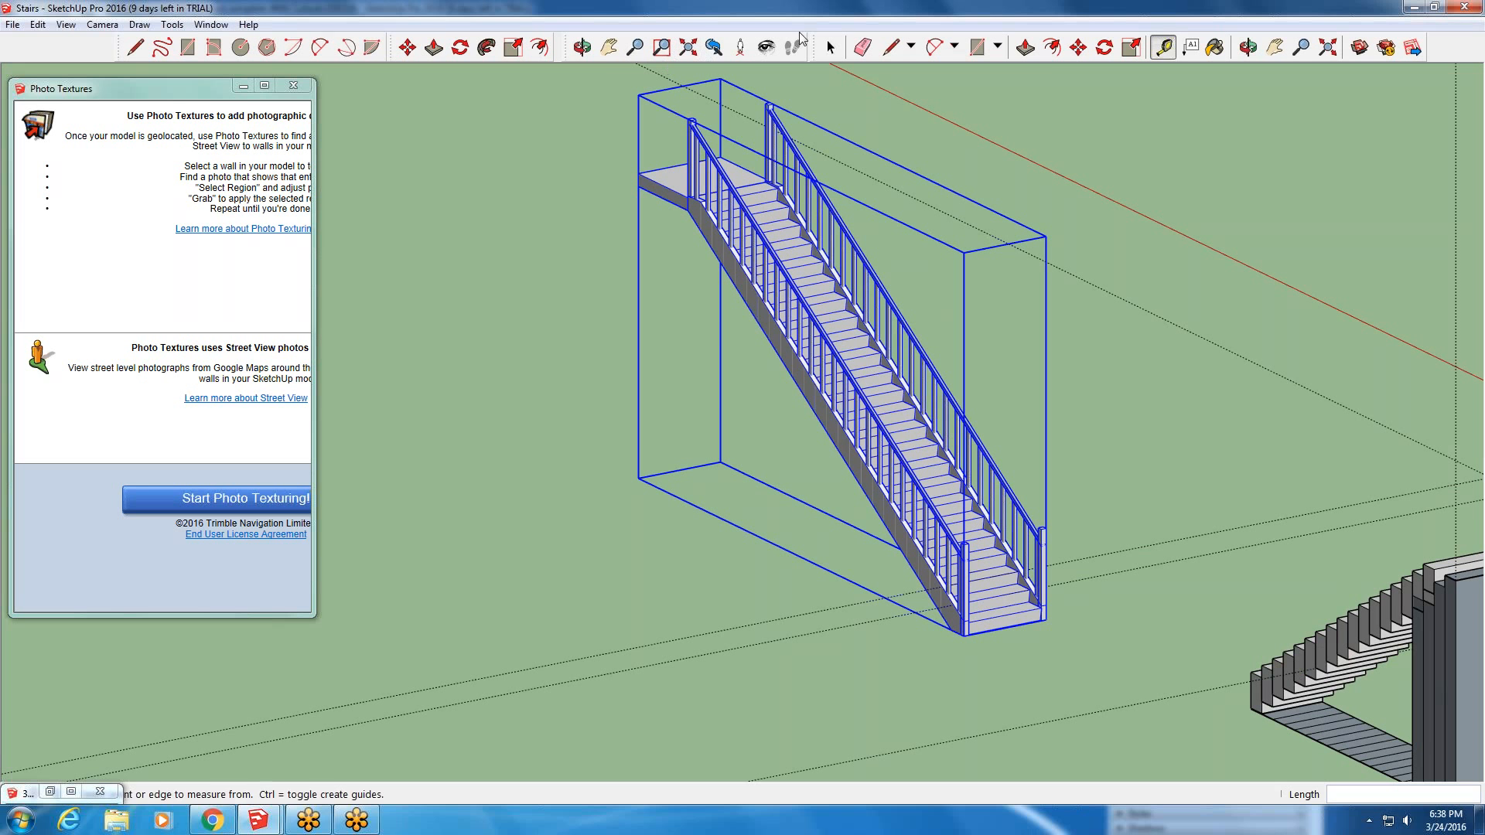
# - Open the handrail stair component for editing
pyautogui.press('space')
pyautogui.doubleClick(876, 395)
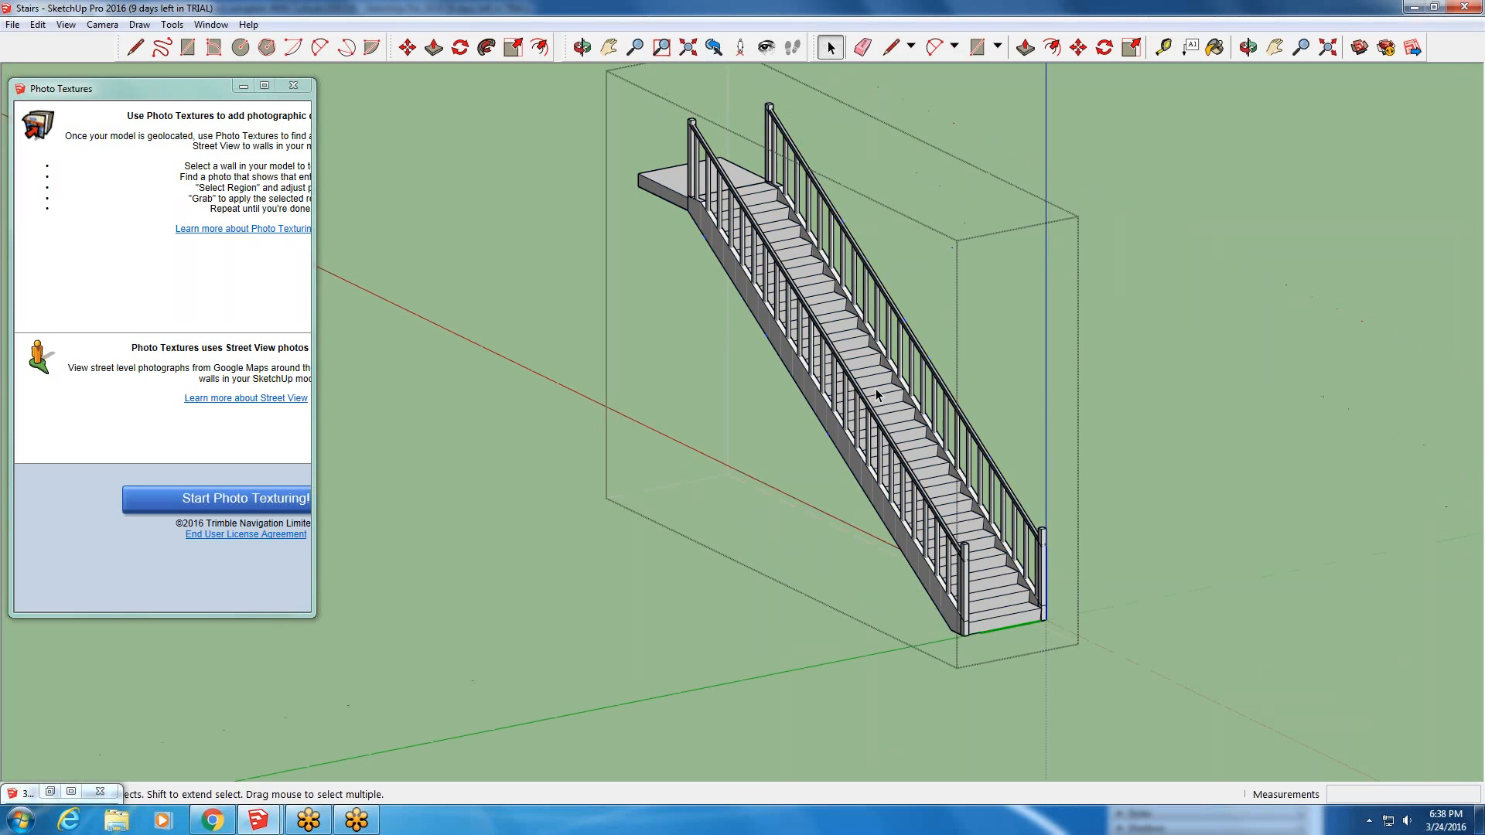
pyautogui.click(876, 393)
# - Try to move a railing section from the upper part of the stair out to its side by about 15' 6 3/8"
pyautogui.moveTo(838, 155); pyautogui.dragTo(731, 246)
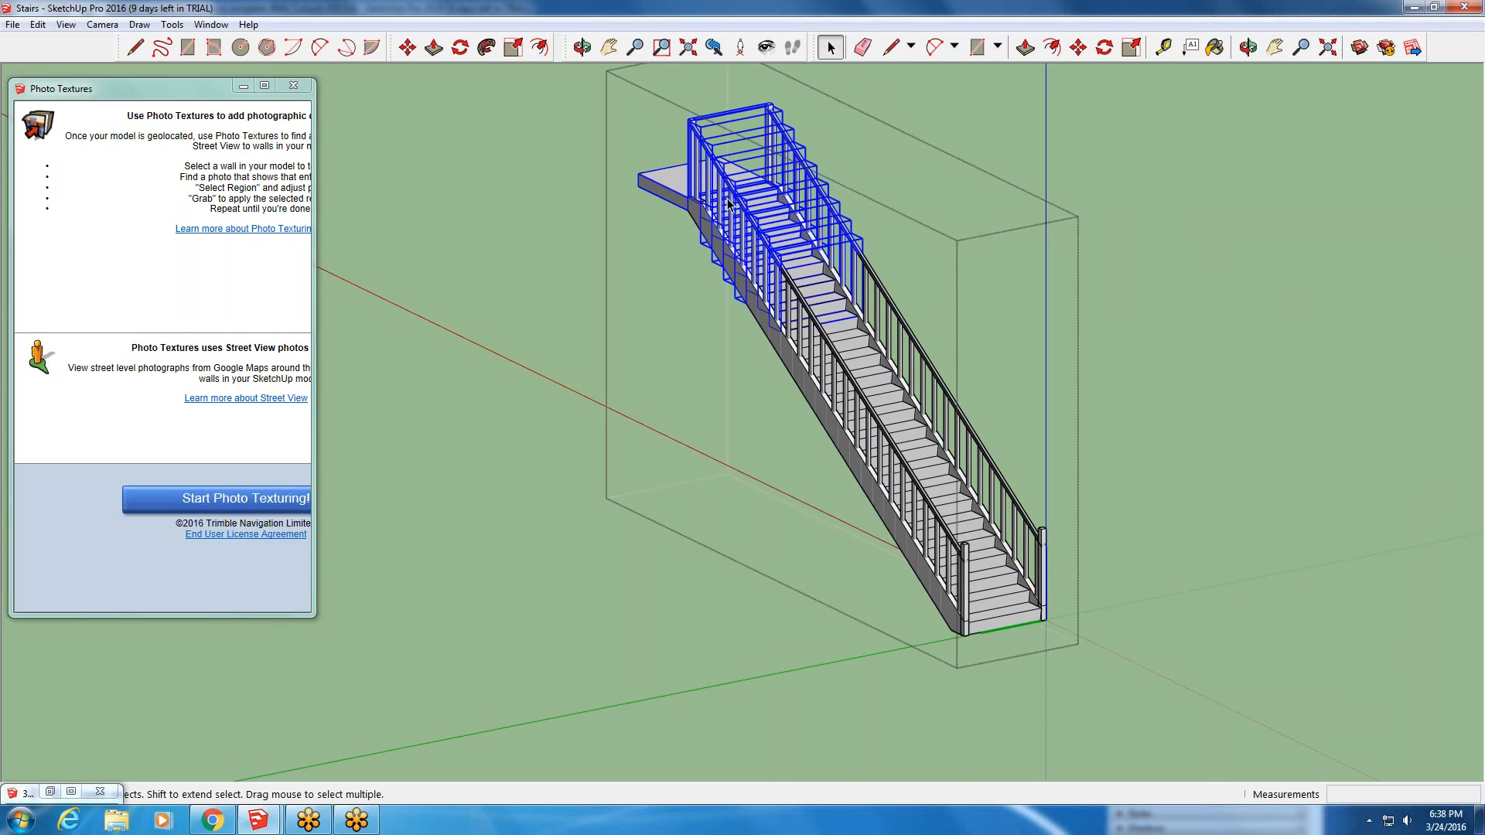
pyautogui.click(407, 48)
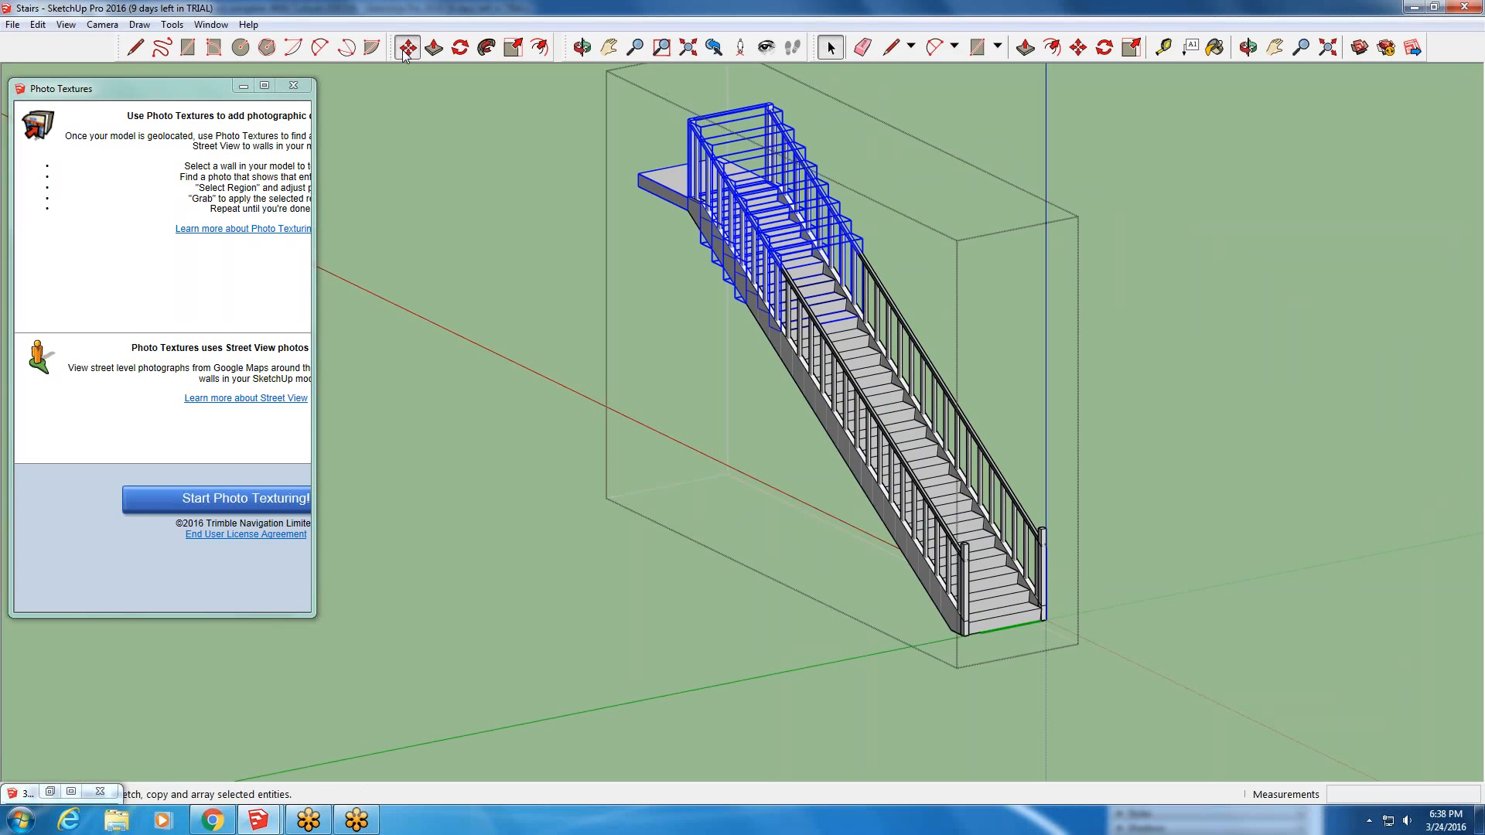
pyautogui.click(755, 286)
pyautogui.press('Escape')
pyautogui.press('Escape')
pyautogui.click(764, 307)
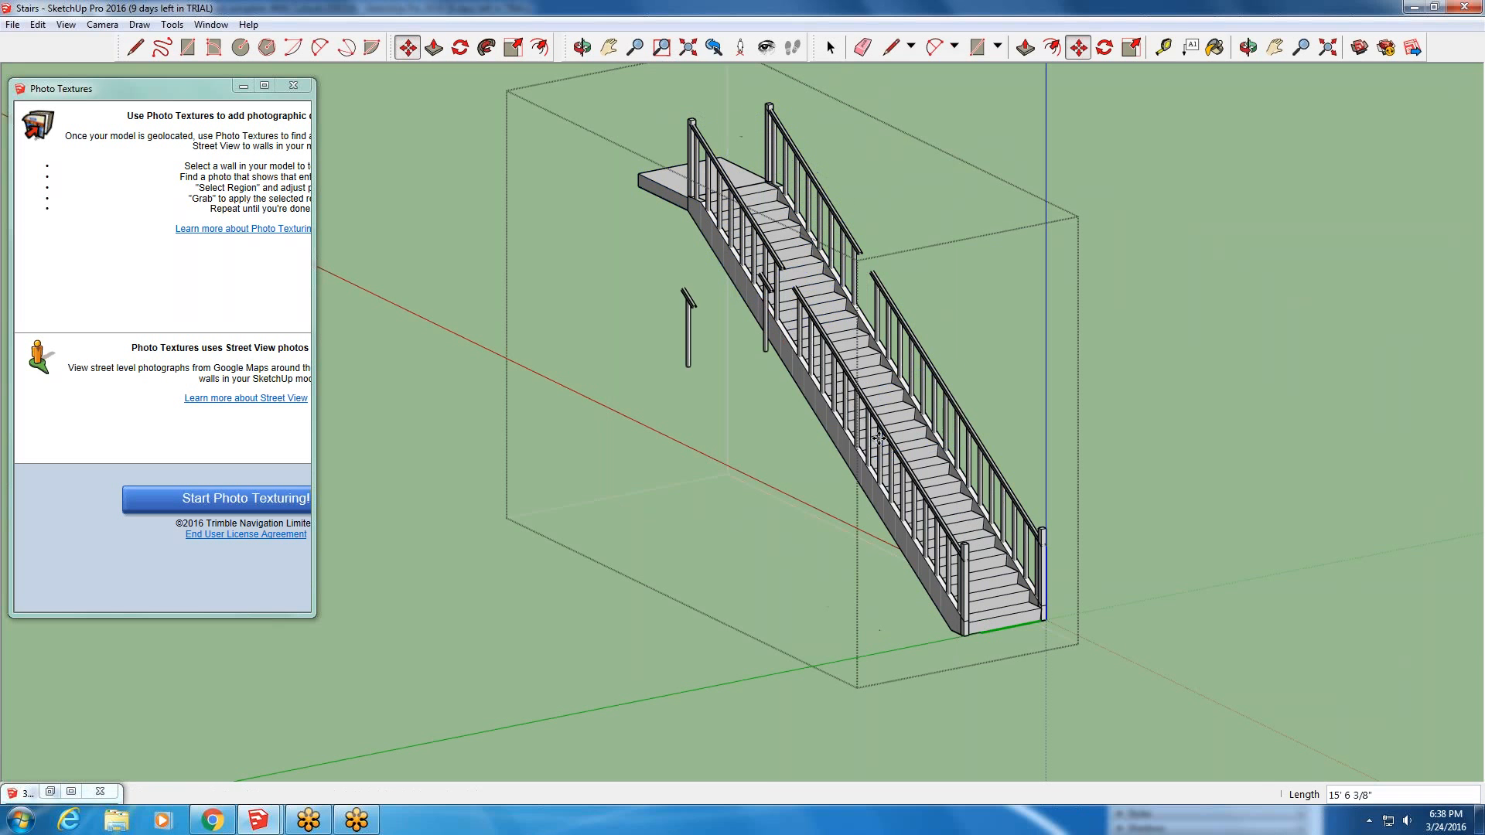
pyautogui.press('Escape')
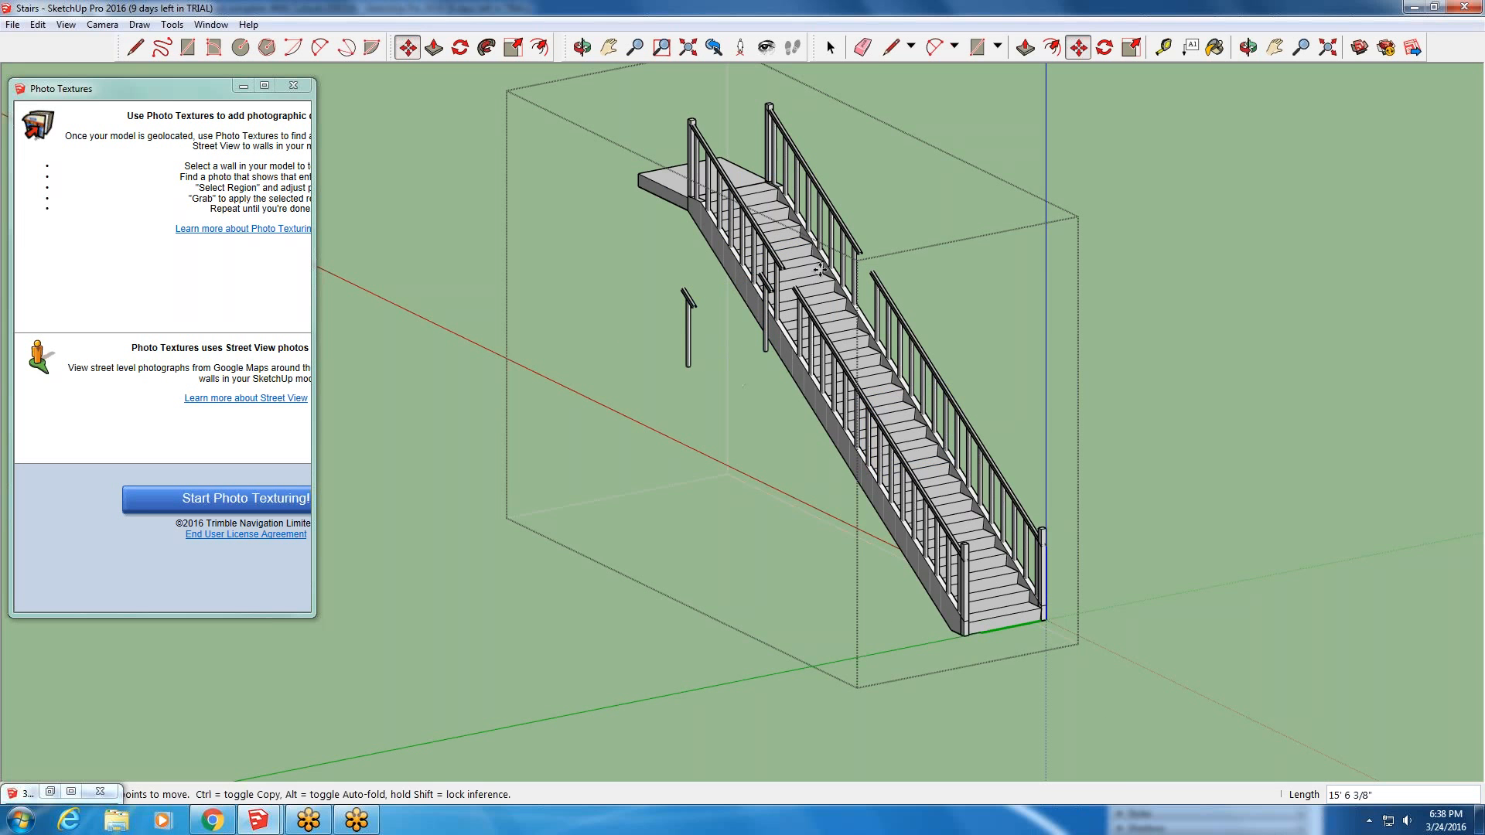
# - Undo the last move of the railing section
pyautogui.scroll(2, 820, 262)
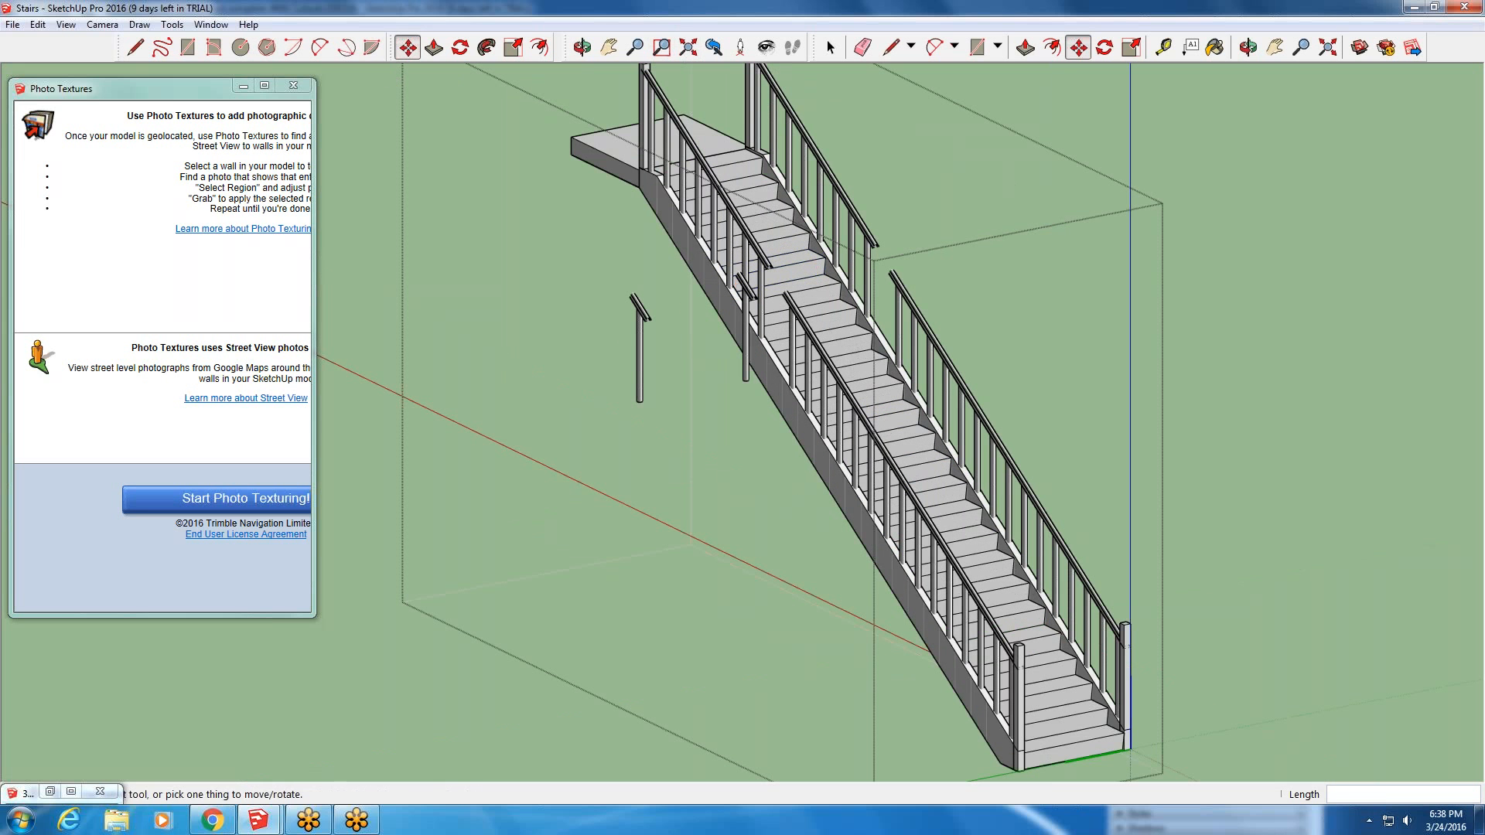
pyautogui.click(687, 48)
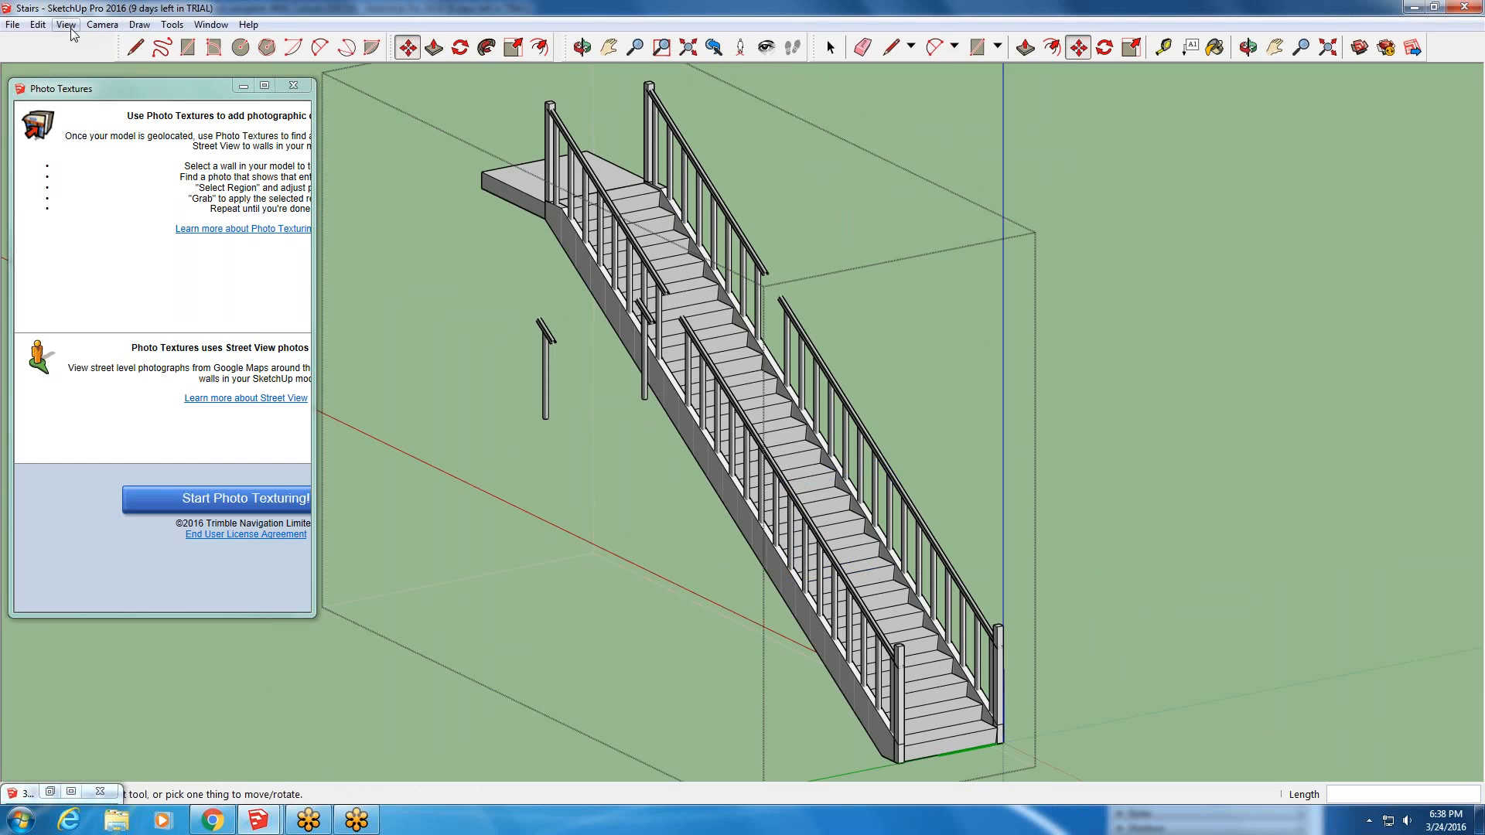
pyautogui.click(37, 24)
pyautogui.click(40, 46)
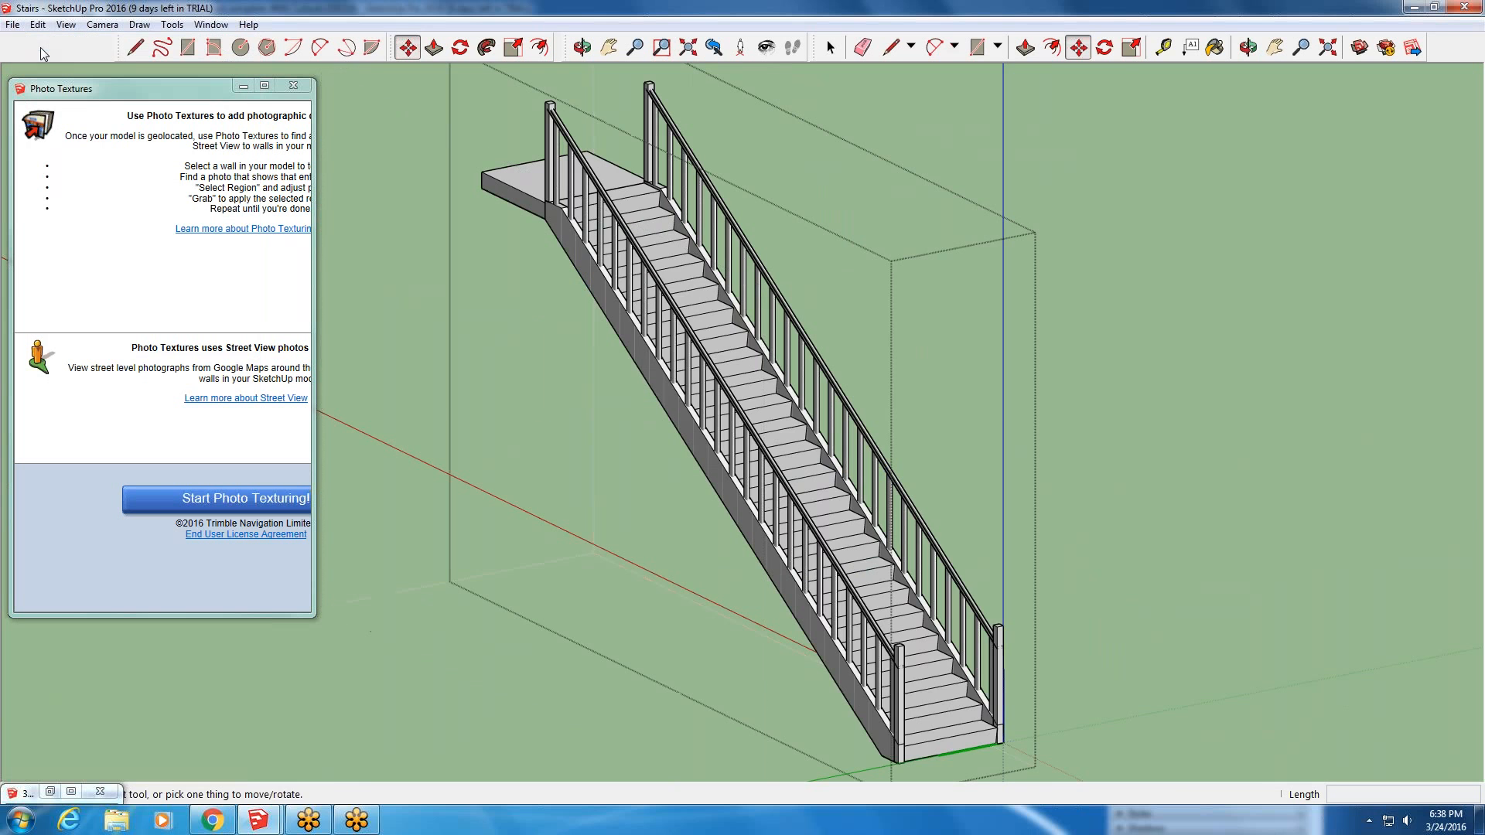
# - Select all the step and railing pieces inside the stair component and try scaling them by 1.20 along the blue axis
pyautogui.scroll(-1, 420, 179)
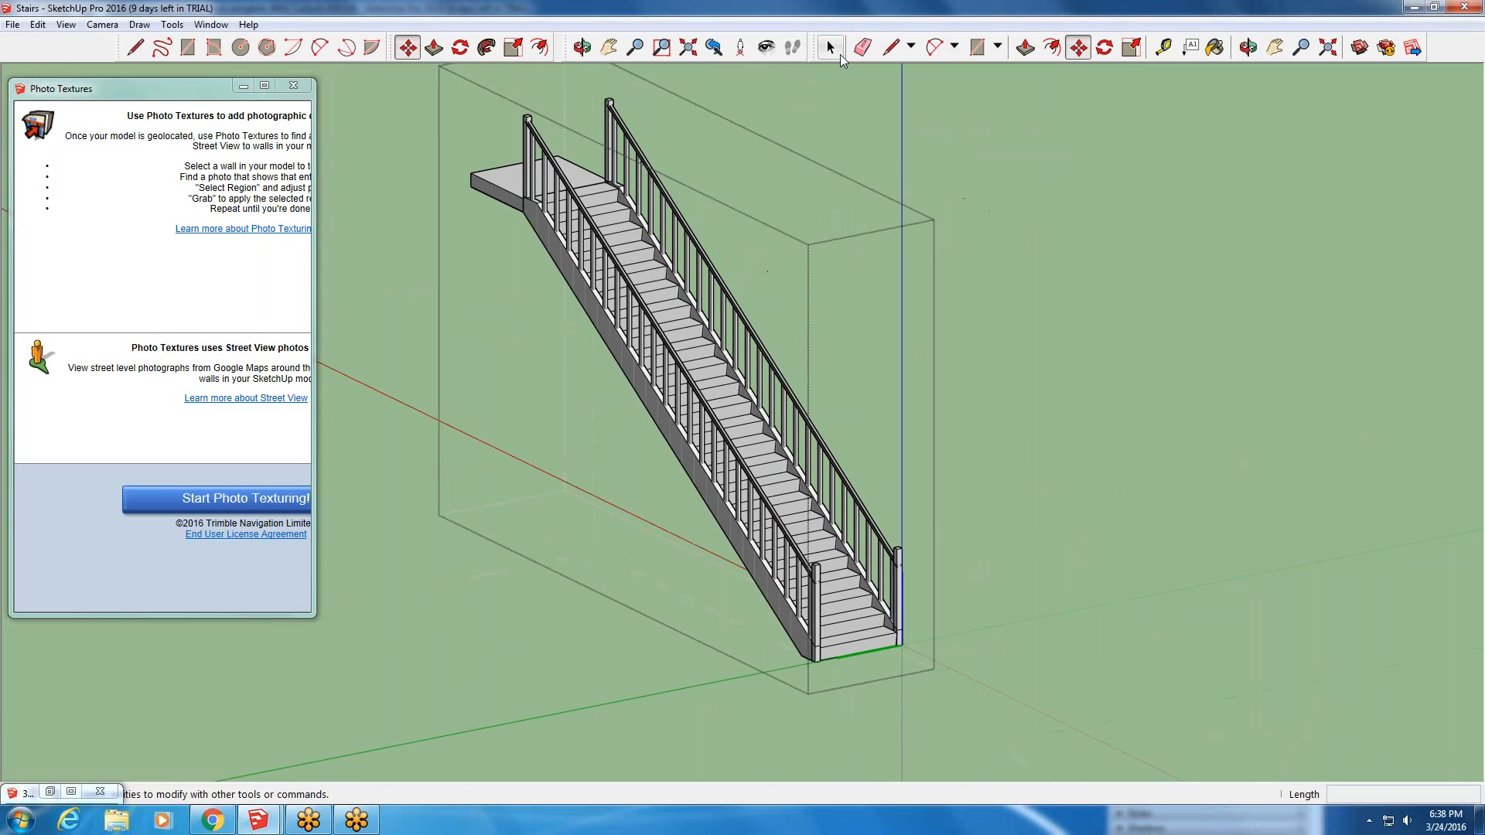
pyautogui.press('space')
pyautogui.moveTo(510, 517); pyautogui.dragTo(405, 712)
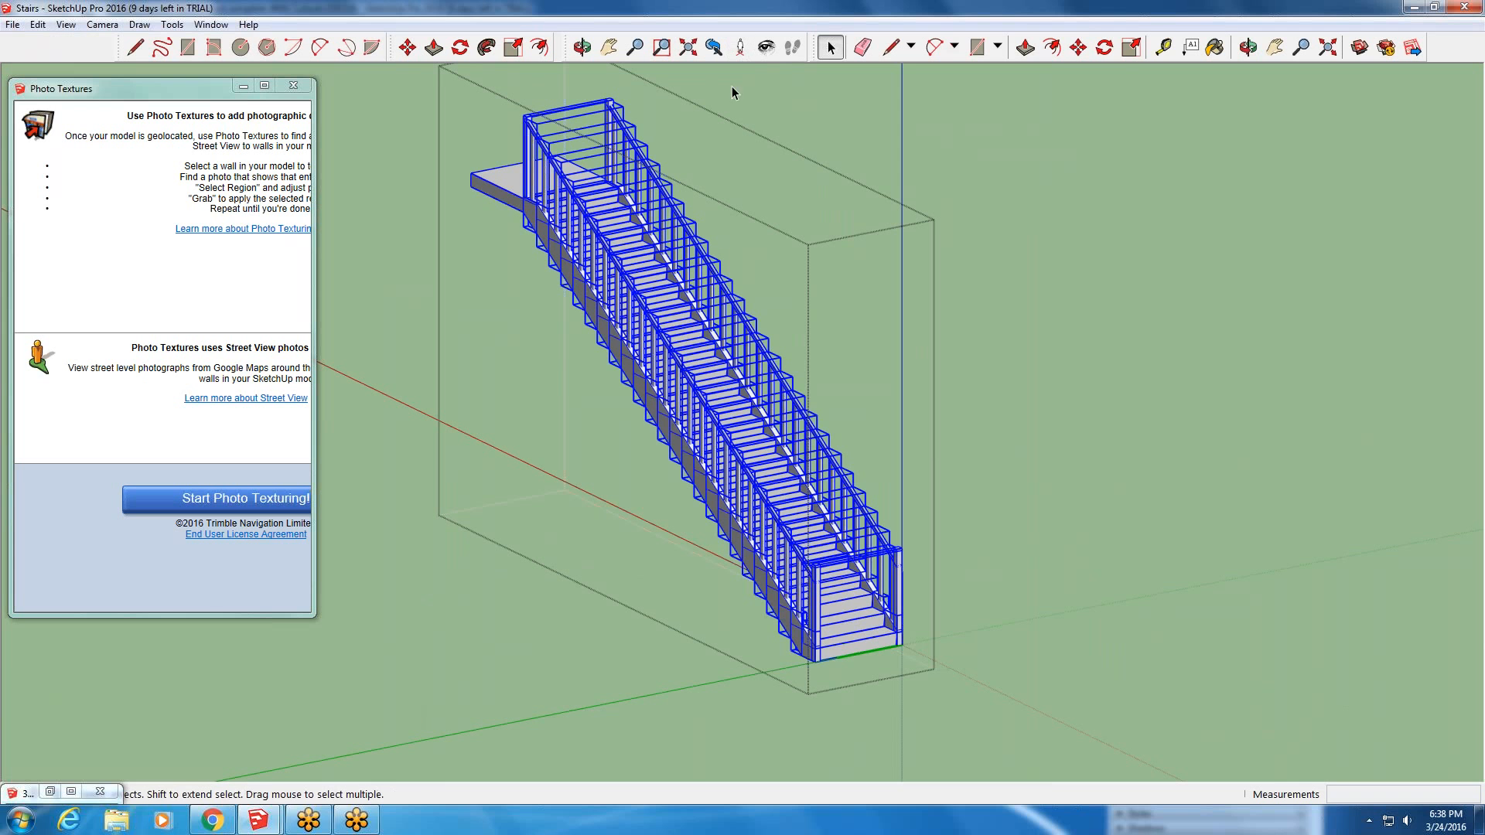
pyautogui.moveTo(732, 87); pyautogui.dragTo(439, 272)
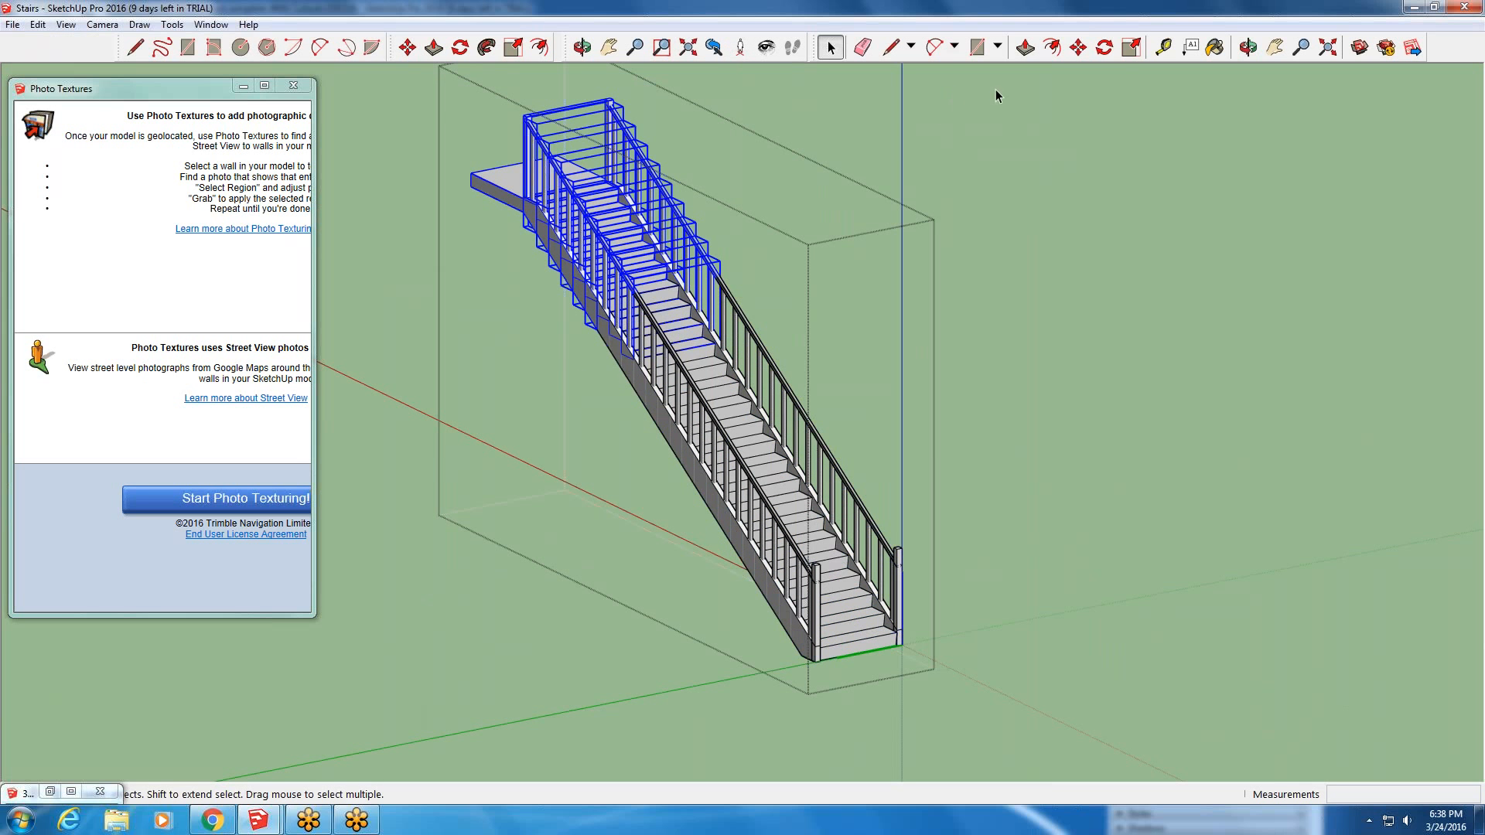
pyautogui.scroll(-2, 1018, 73)
pyautogui.moveTo(1019, 74); pyautogui.dragTo(577, 594)
pyautogui.scroll(2, 830, 50)
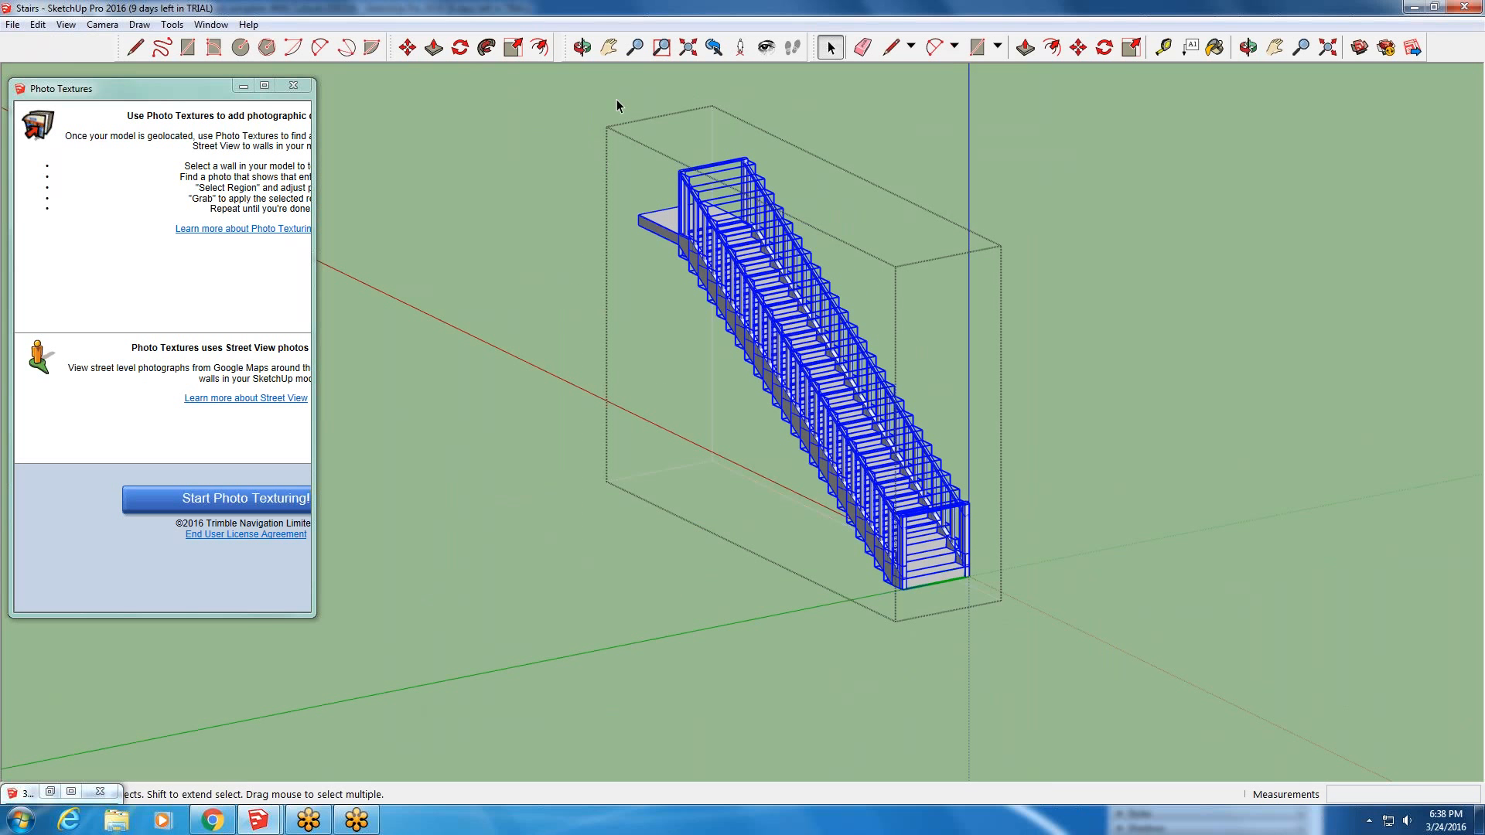
pyautogui.click(512, 47)
pyautogui.moveTo(803, 207); pyautogui.dragTo(823, 147)
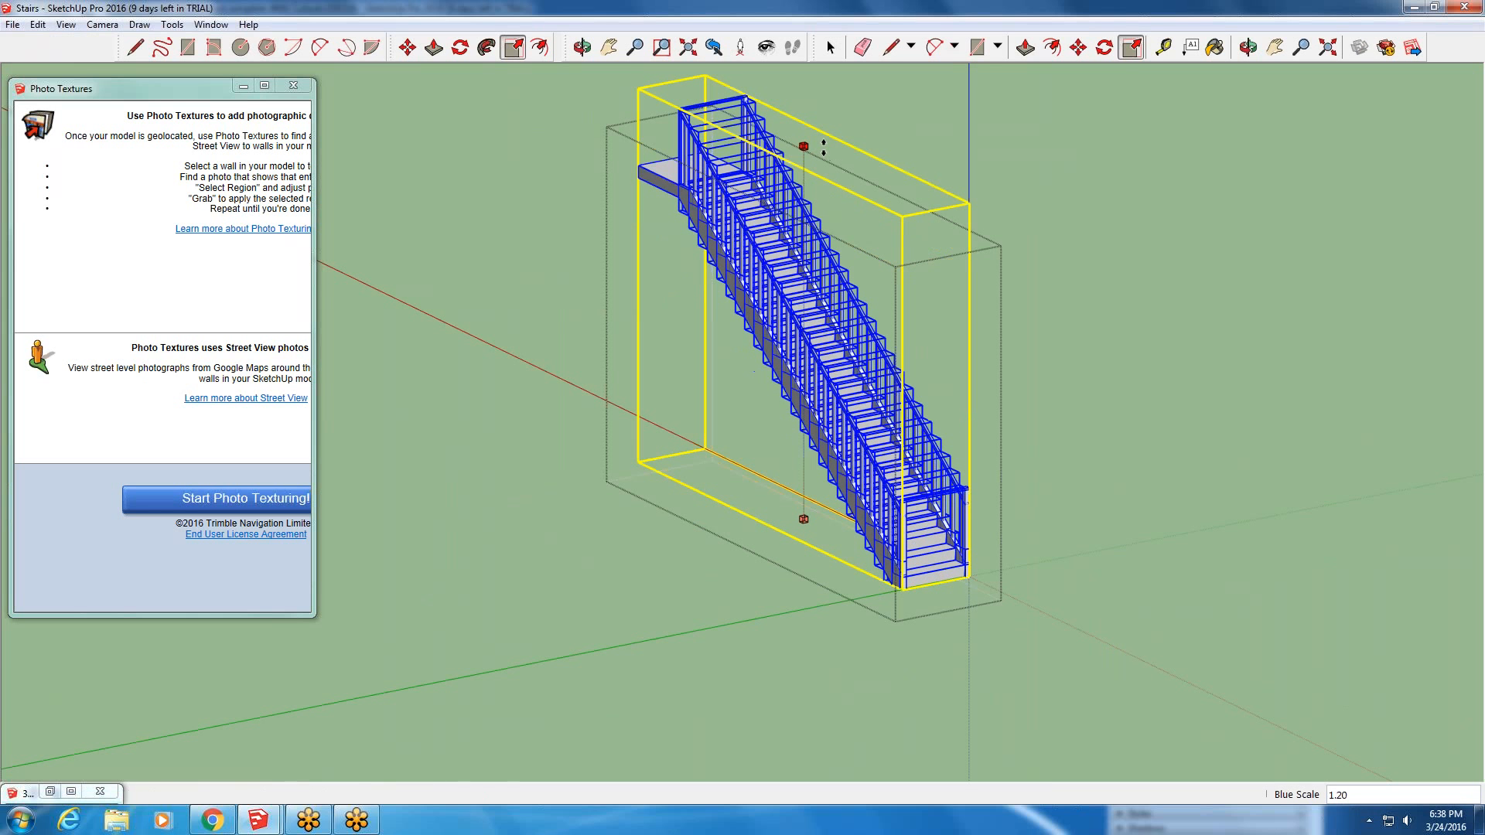
pyautogui.press('Escape')
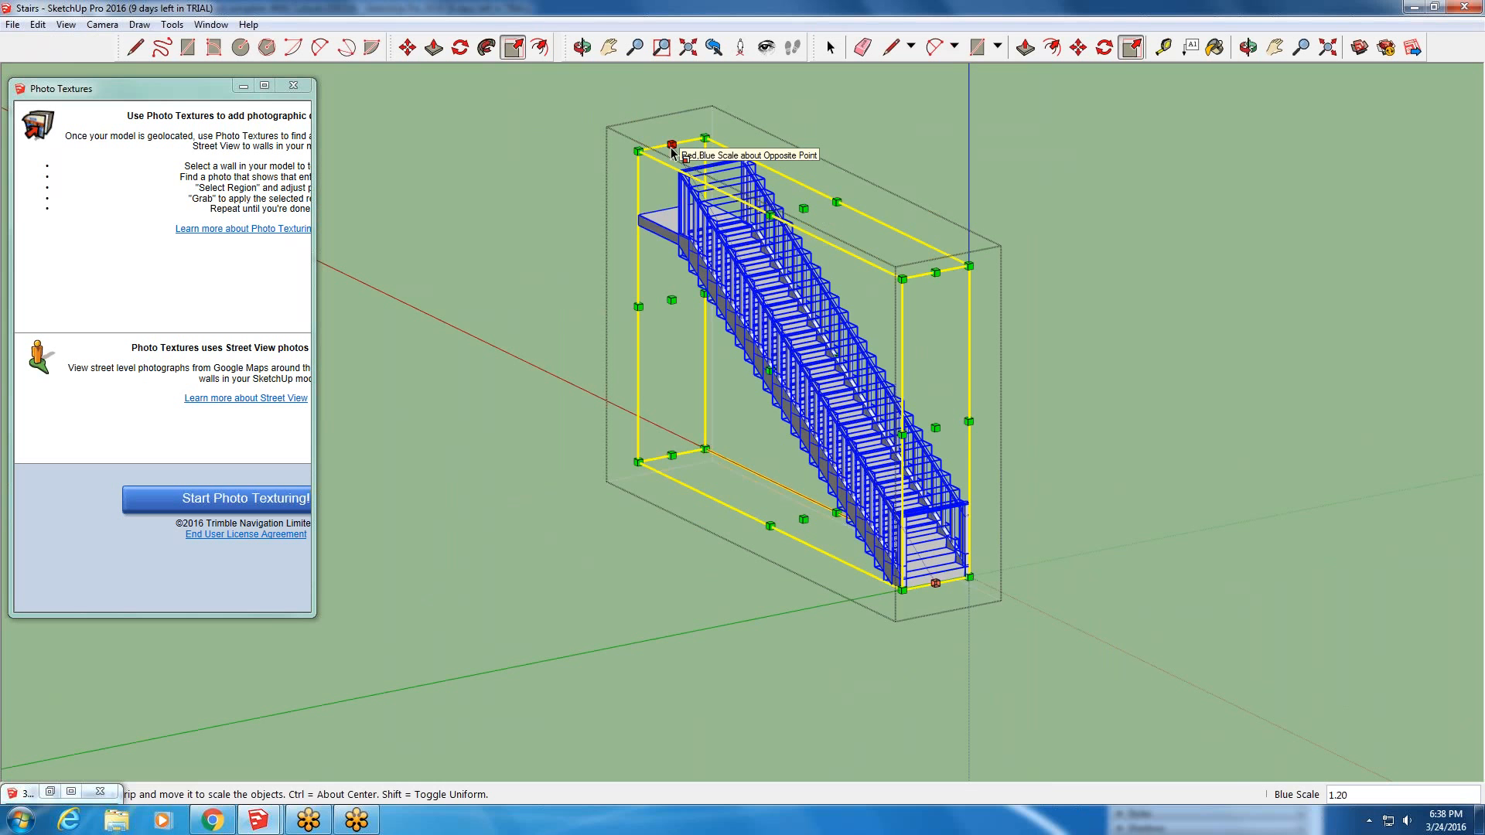
# - Try scaling the selected stair pieces by 2.00 along red and 0.74 along blue, and by 1.30 and 1.20 along blue alone
pyautogui.moveTo(672, 149); pyautogui.dragTo(428, 112)
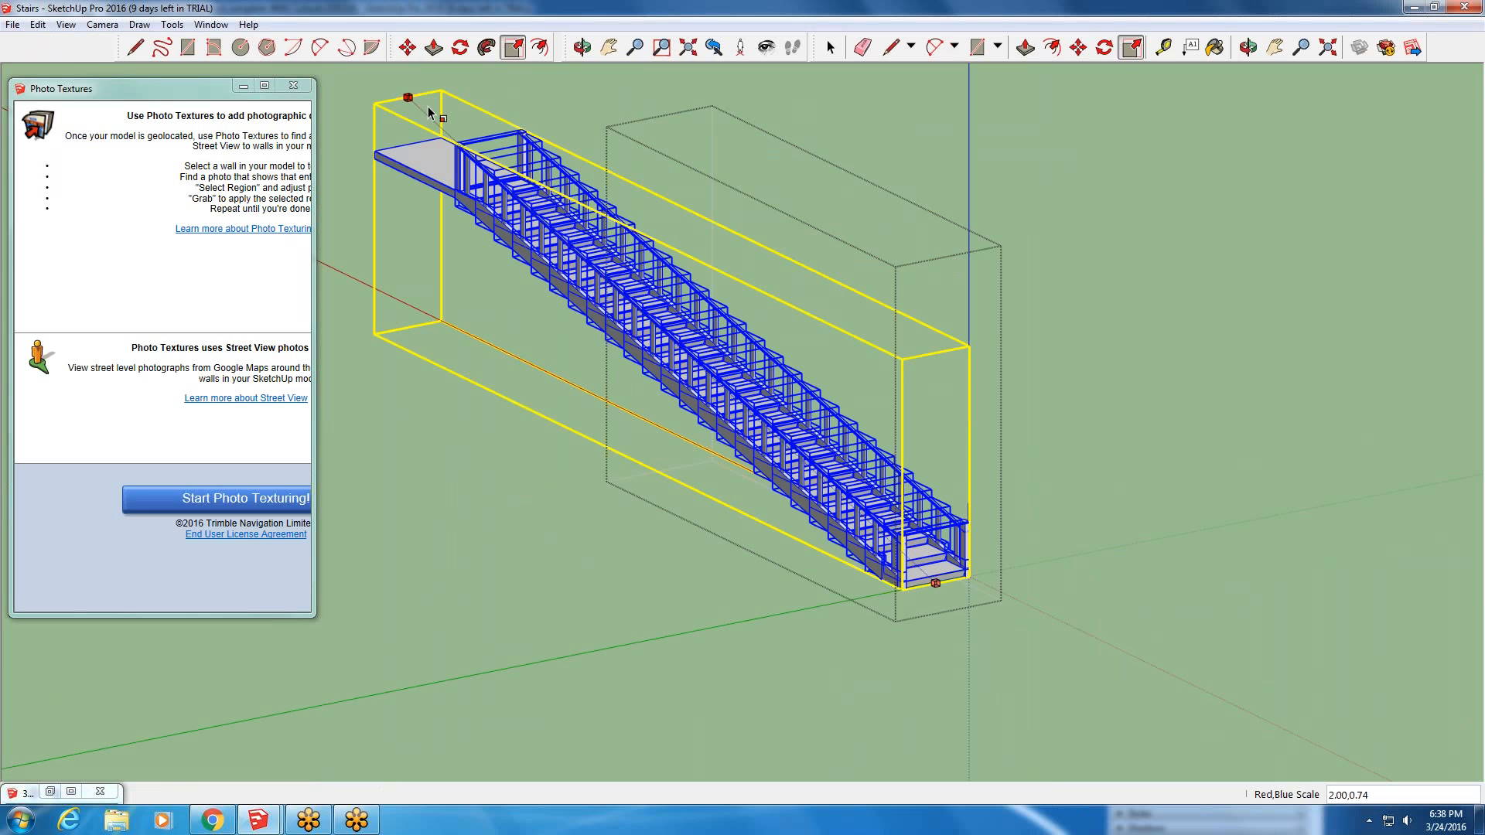
pyautogui.press('Escape')
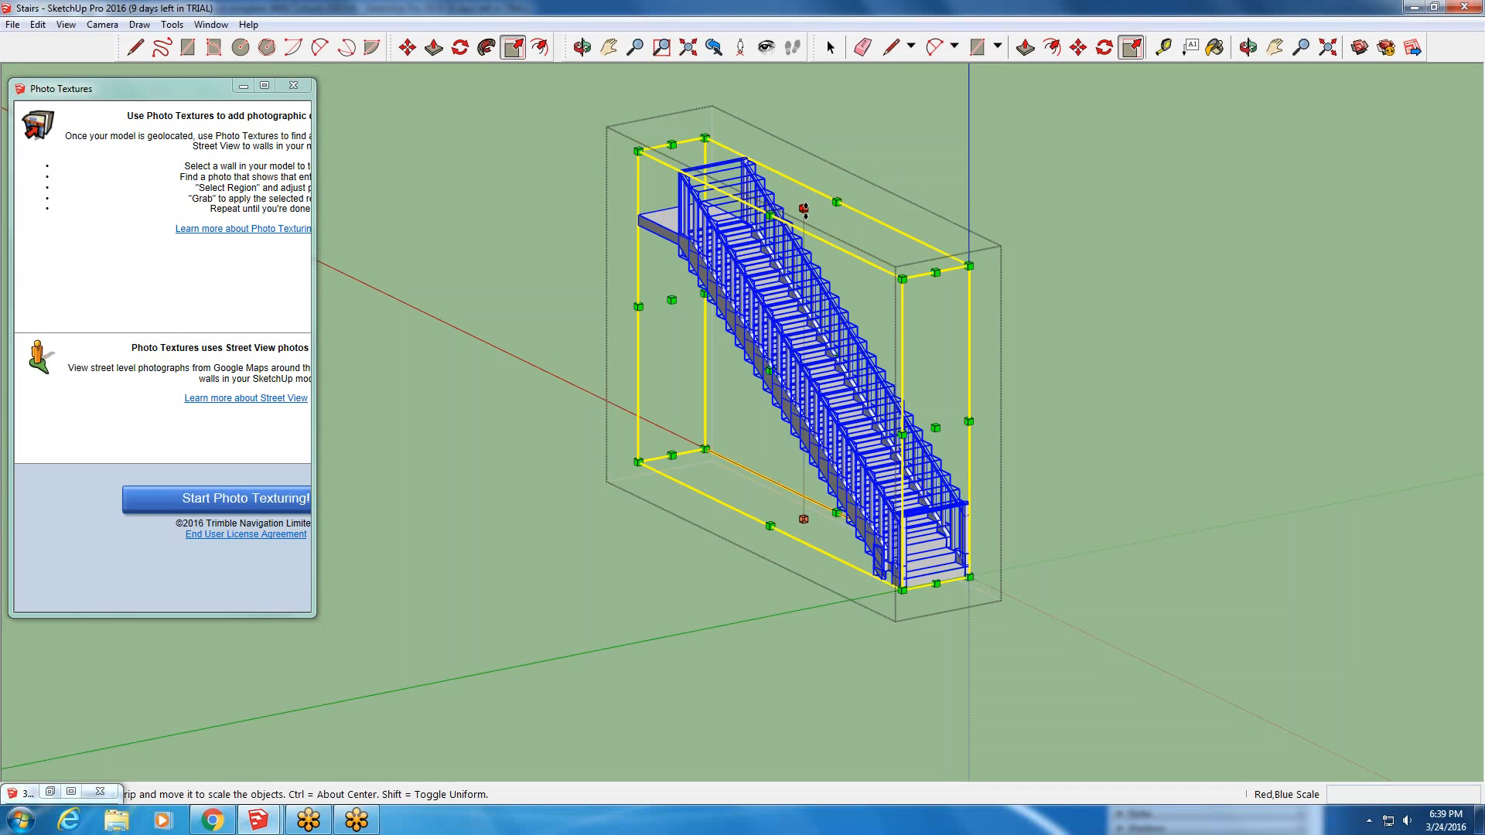
pyautogui.moveTo(803, 208); pyautogui.dragTo(804, 117)
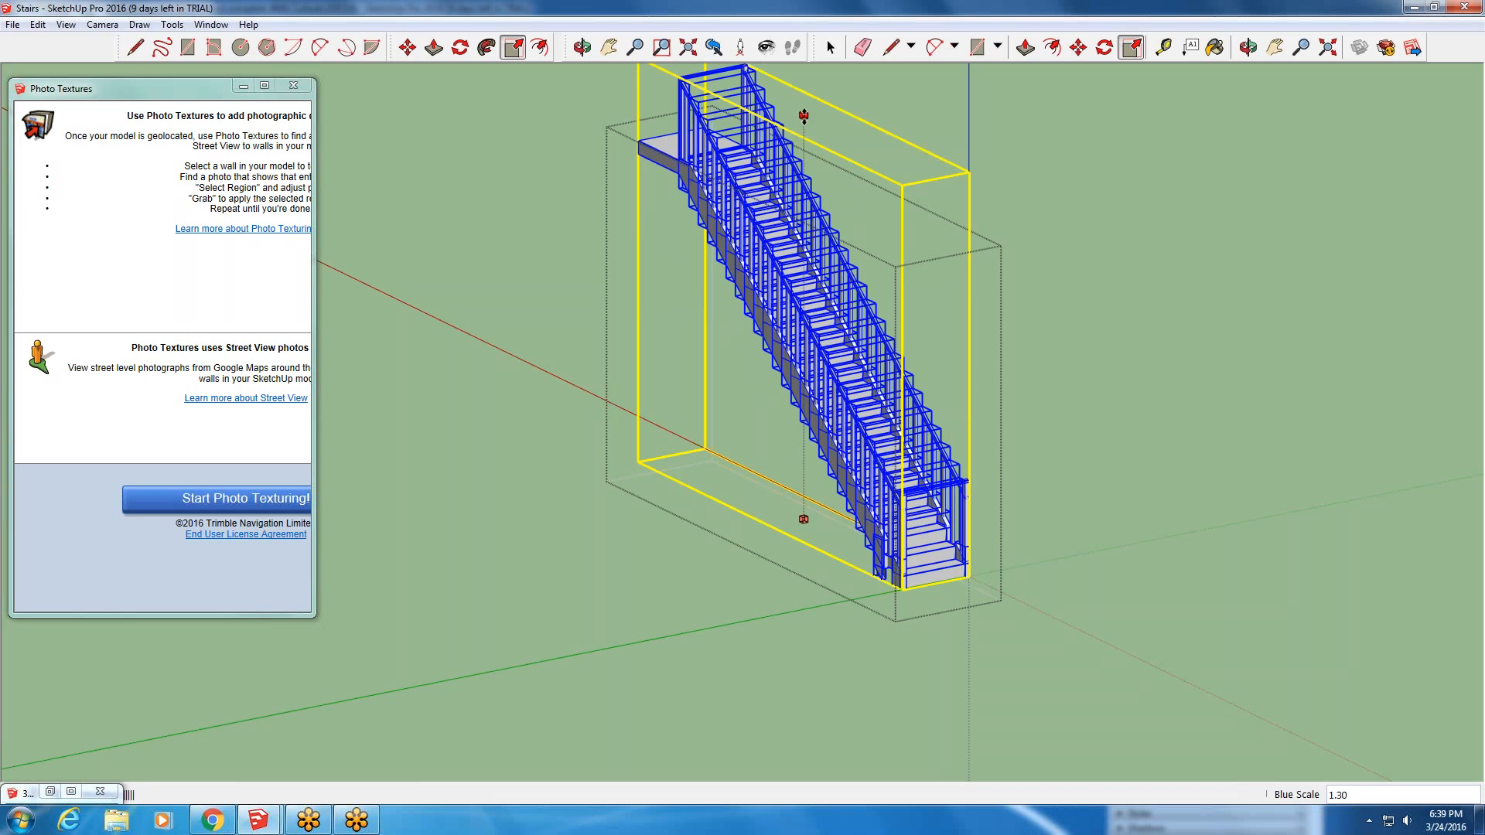
pyautogui.press('Escape')
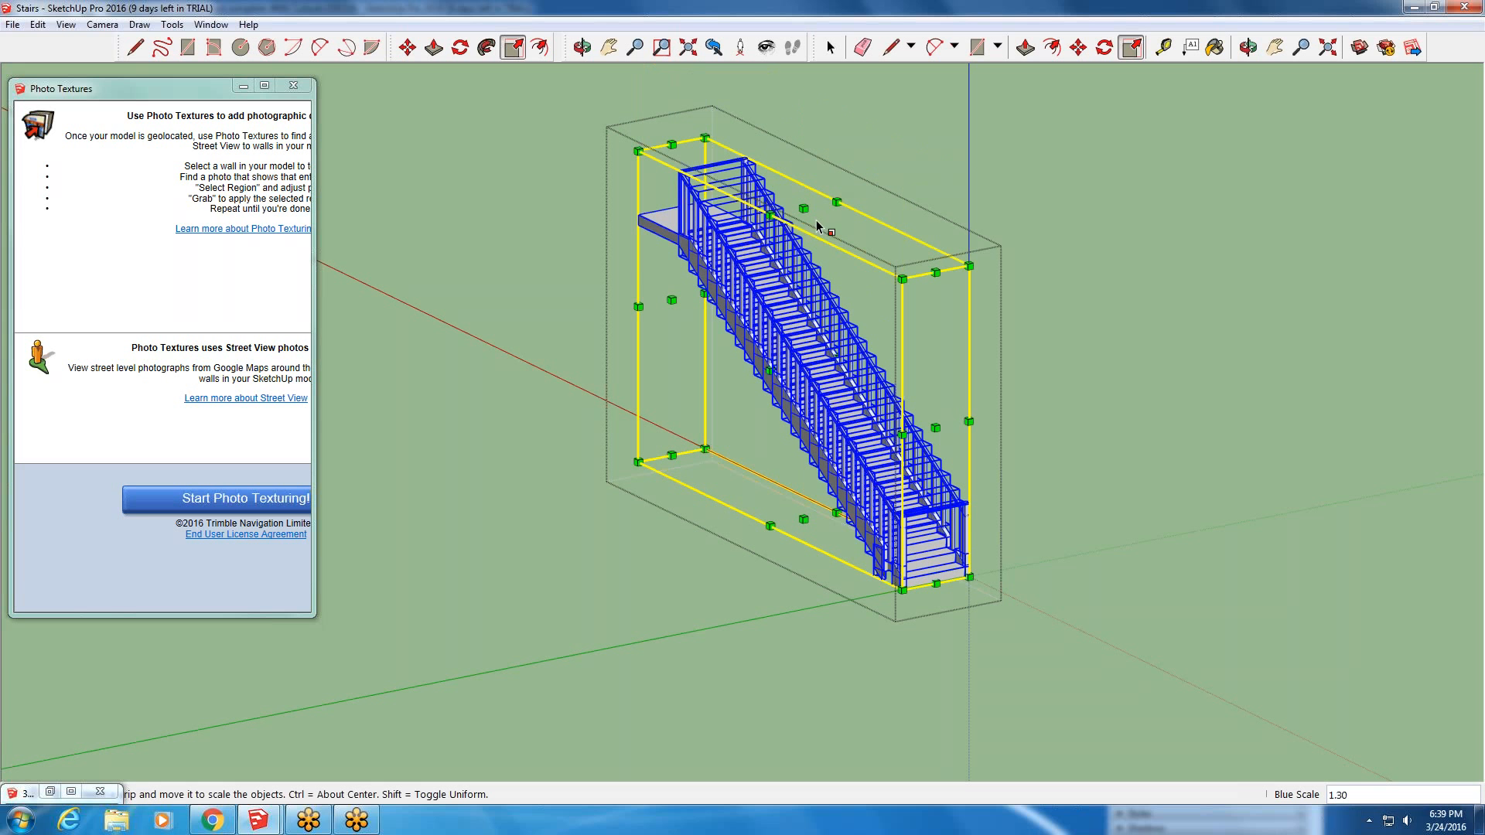
pyautogui.moveTo(804, 208); pyautogui.dragTo(803, 145)
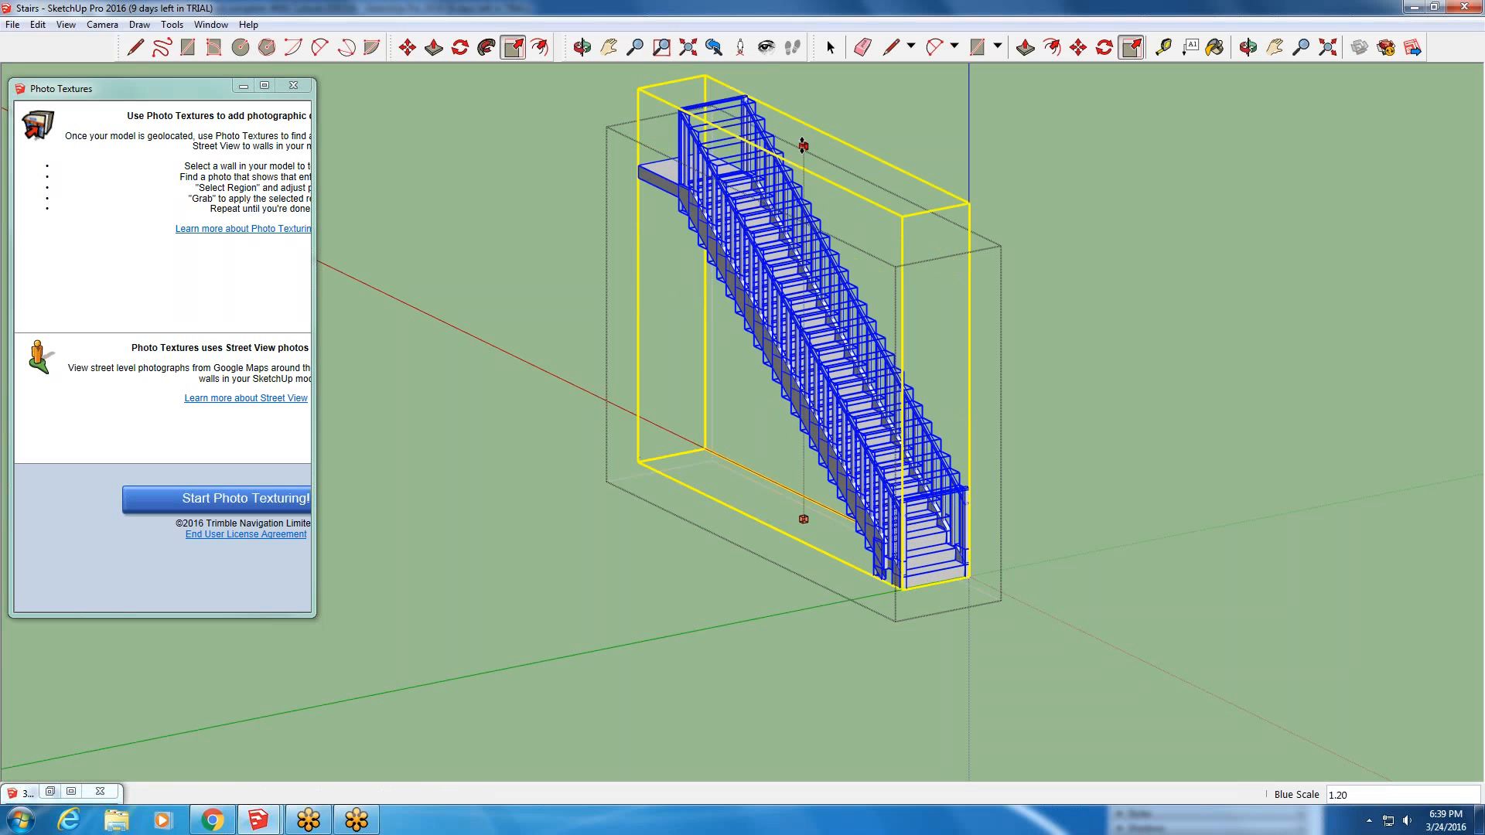
pyautogui.press('Escape')
pyautogui.press('Escape')
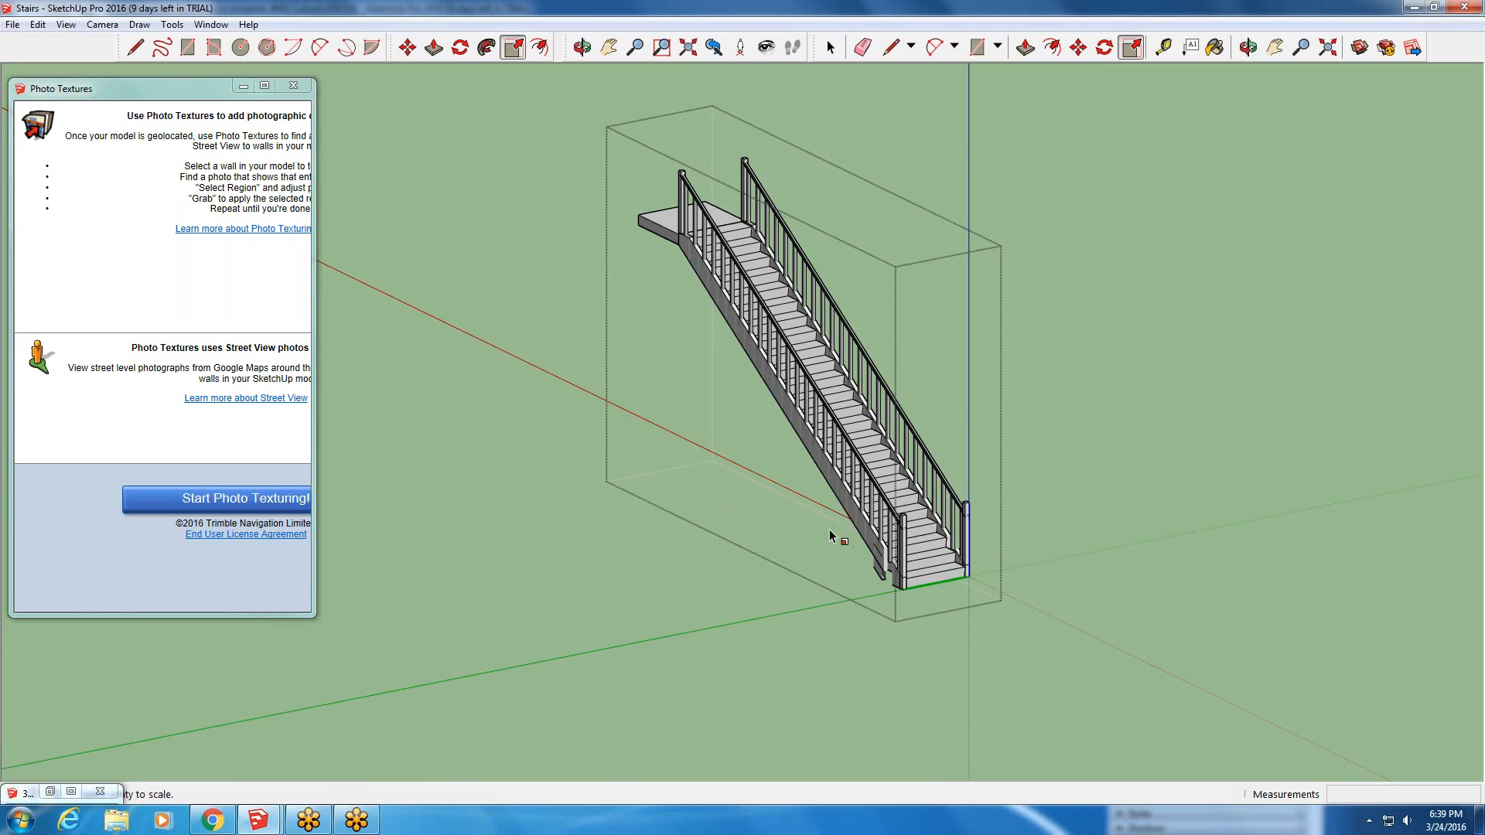
# - Examine the stringer pieces at the foot of the handrail stair and how they meet the steps and posts
pyautogui.scroll(5, 871, 570)
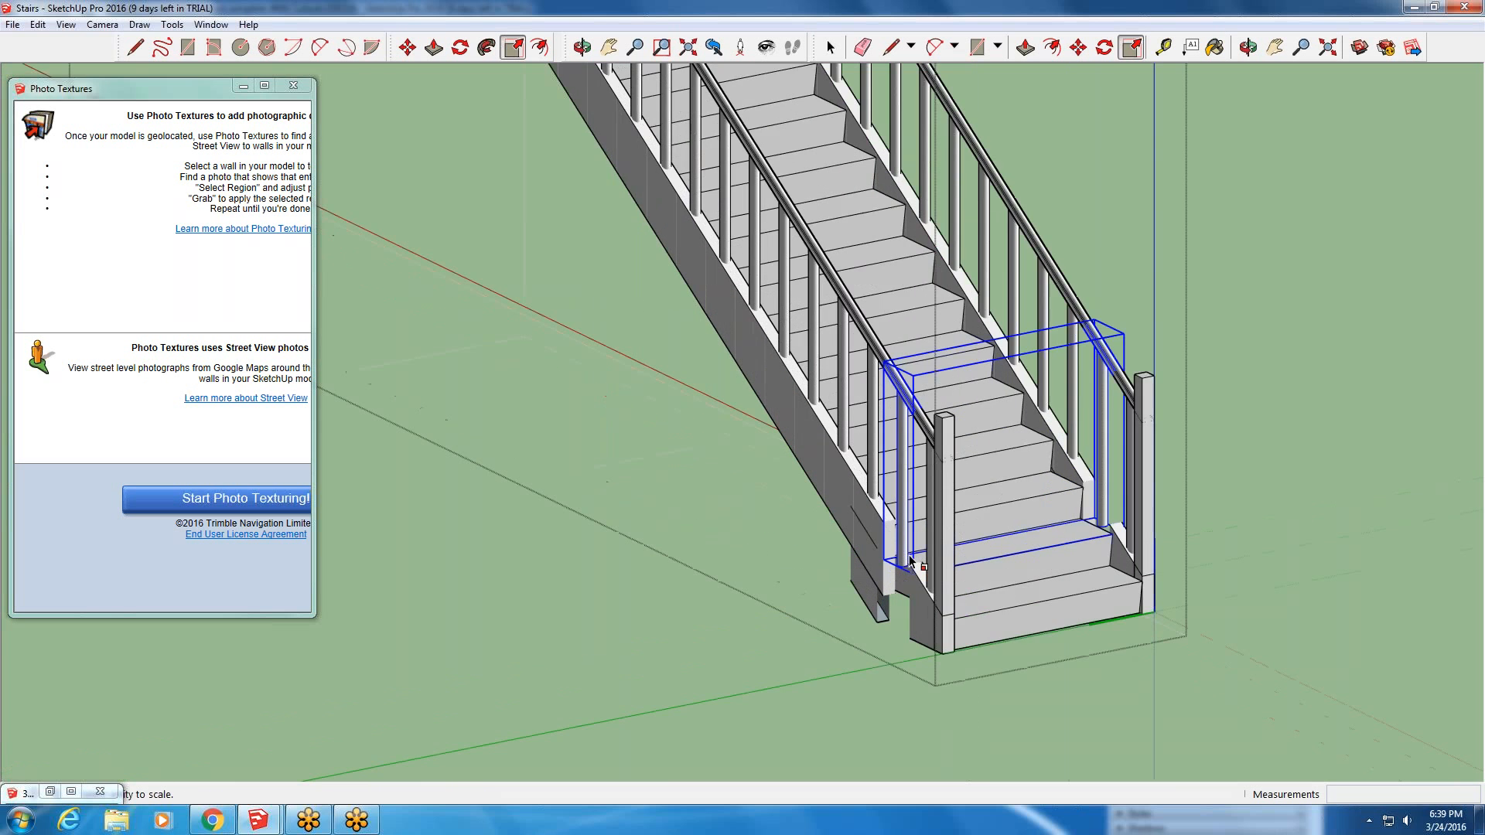
pyautogui.scroll(4, 910, 563)
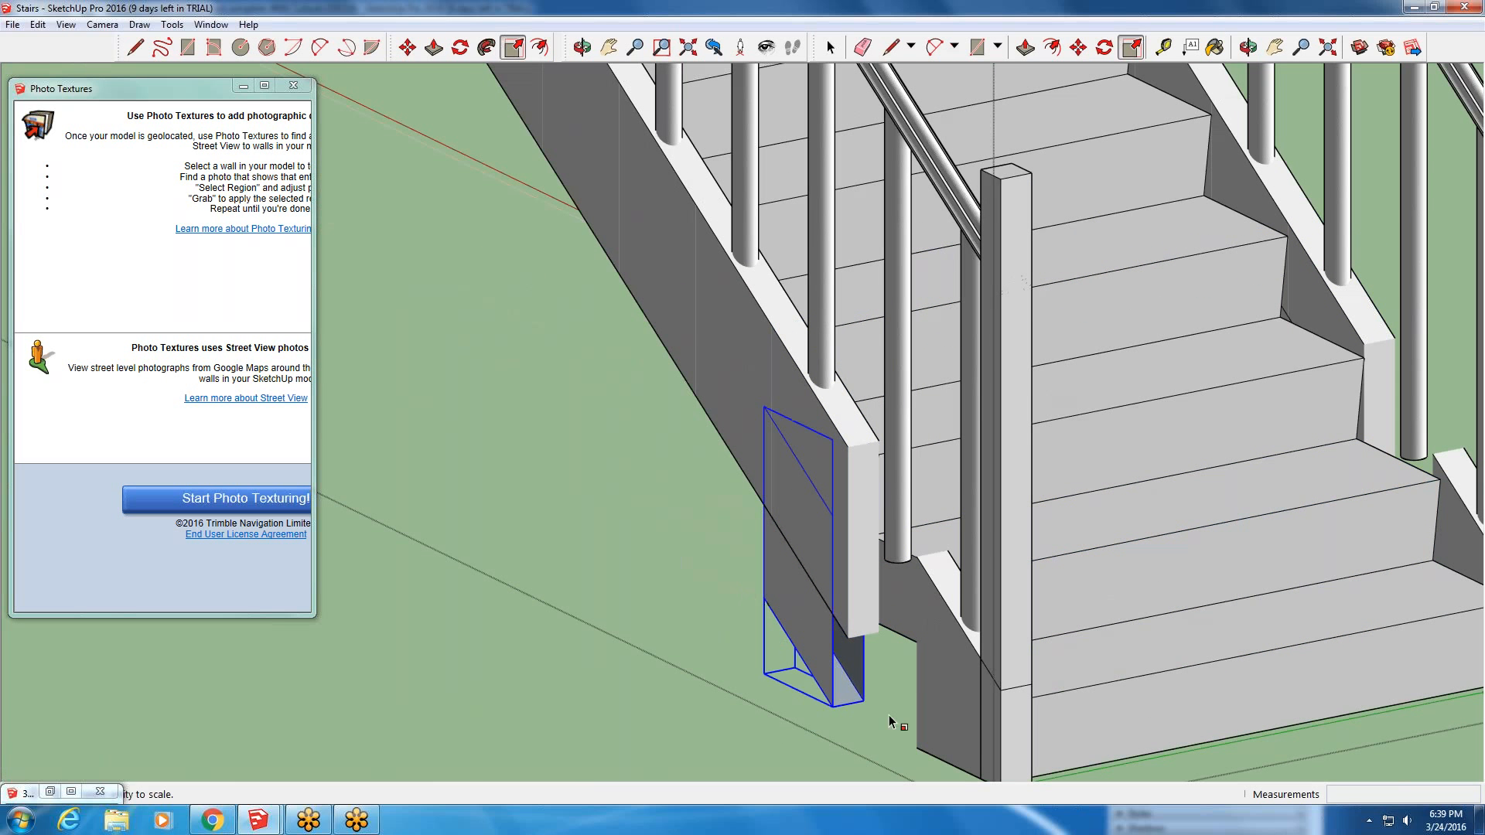
pyautogui.scroll(-1, 890, 721)
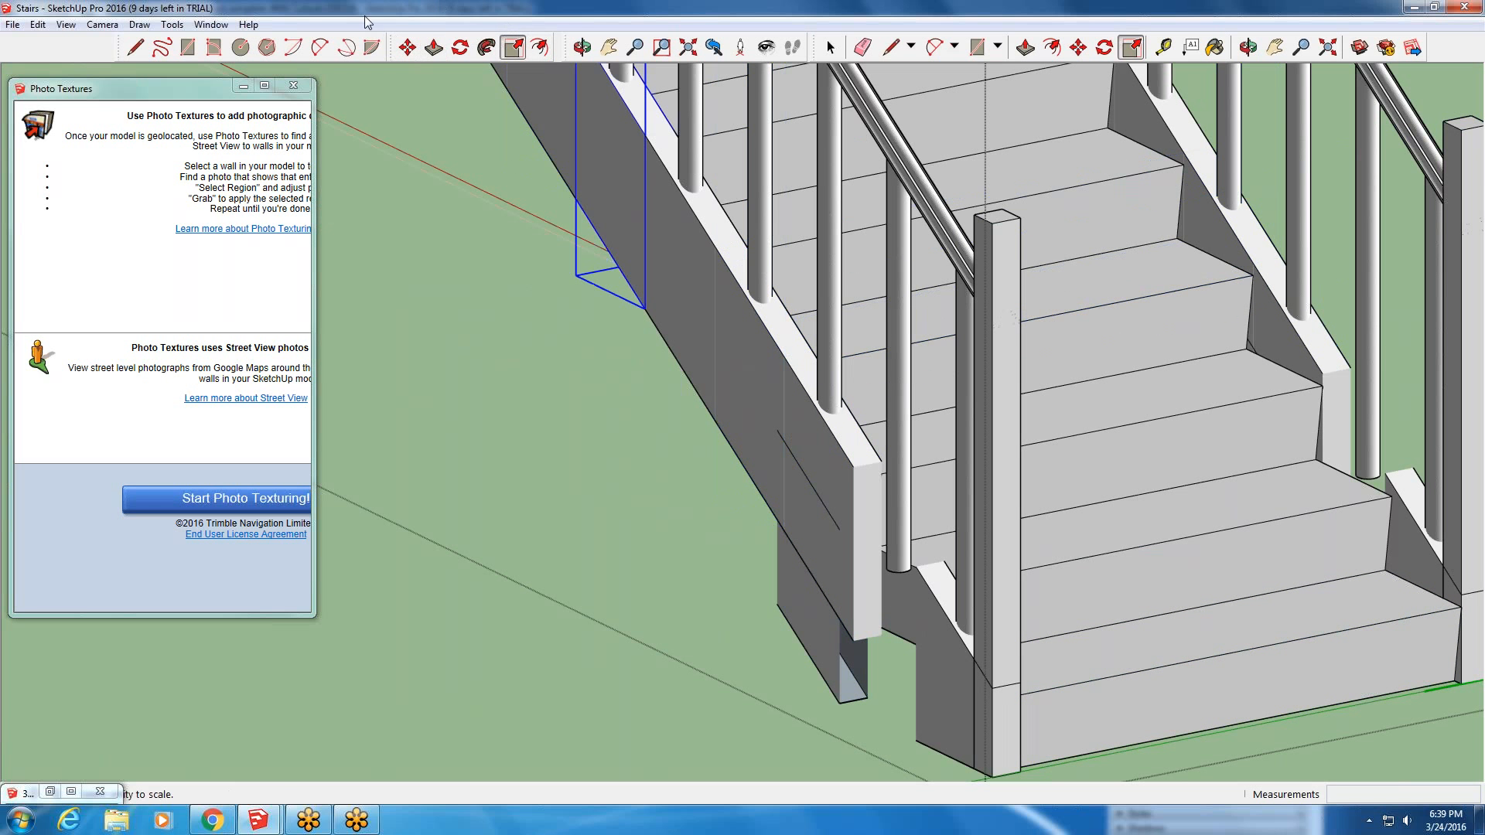
pyautogui.scroll(-5, 1053, 652)
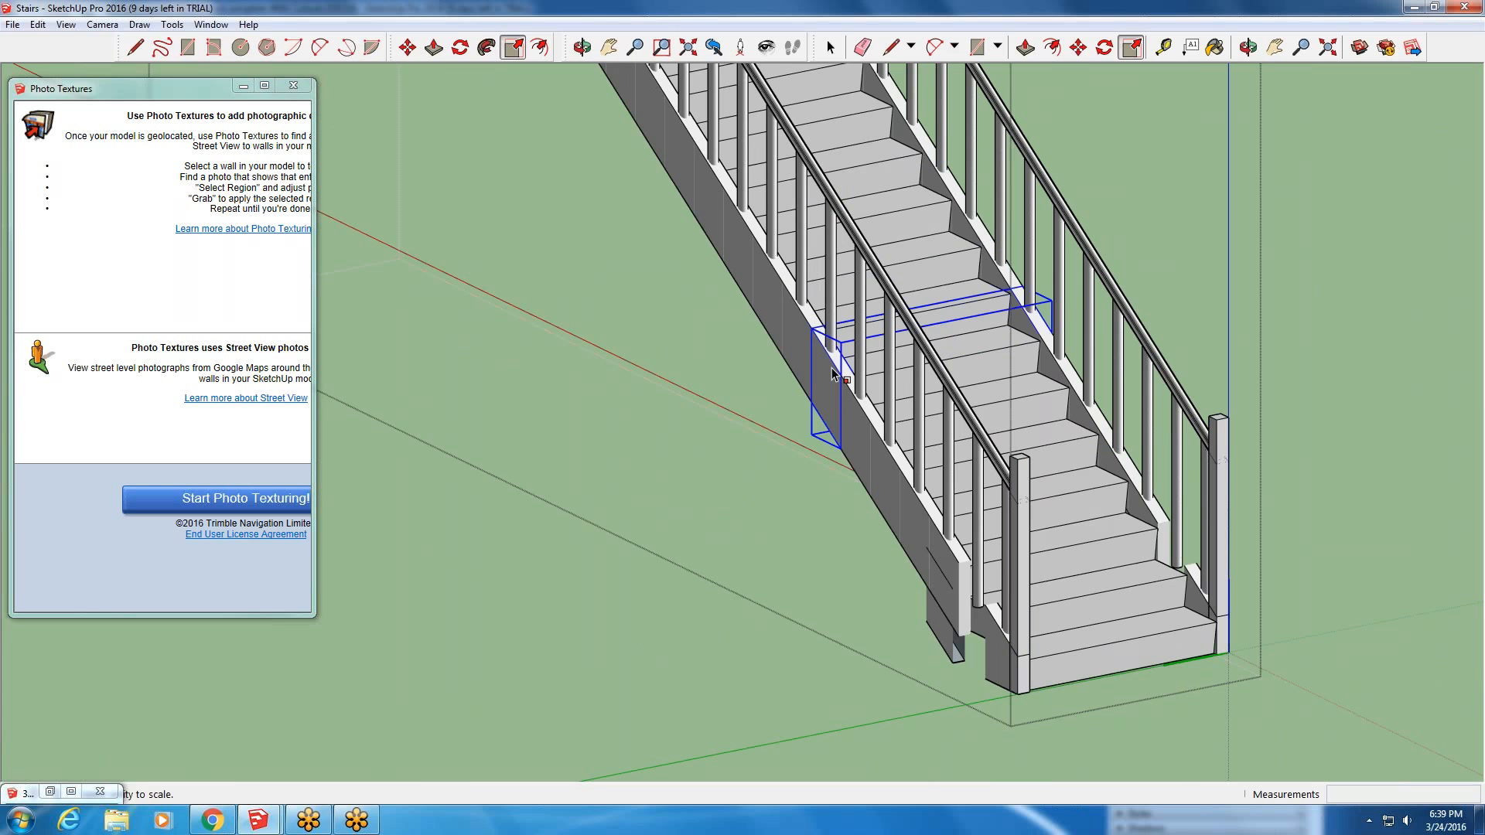
pyautogui.scroll(-7, 819, 446)
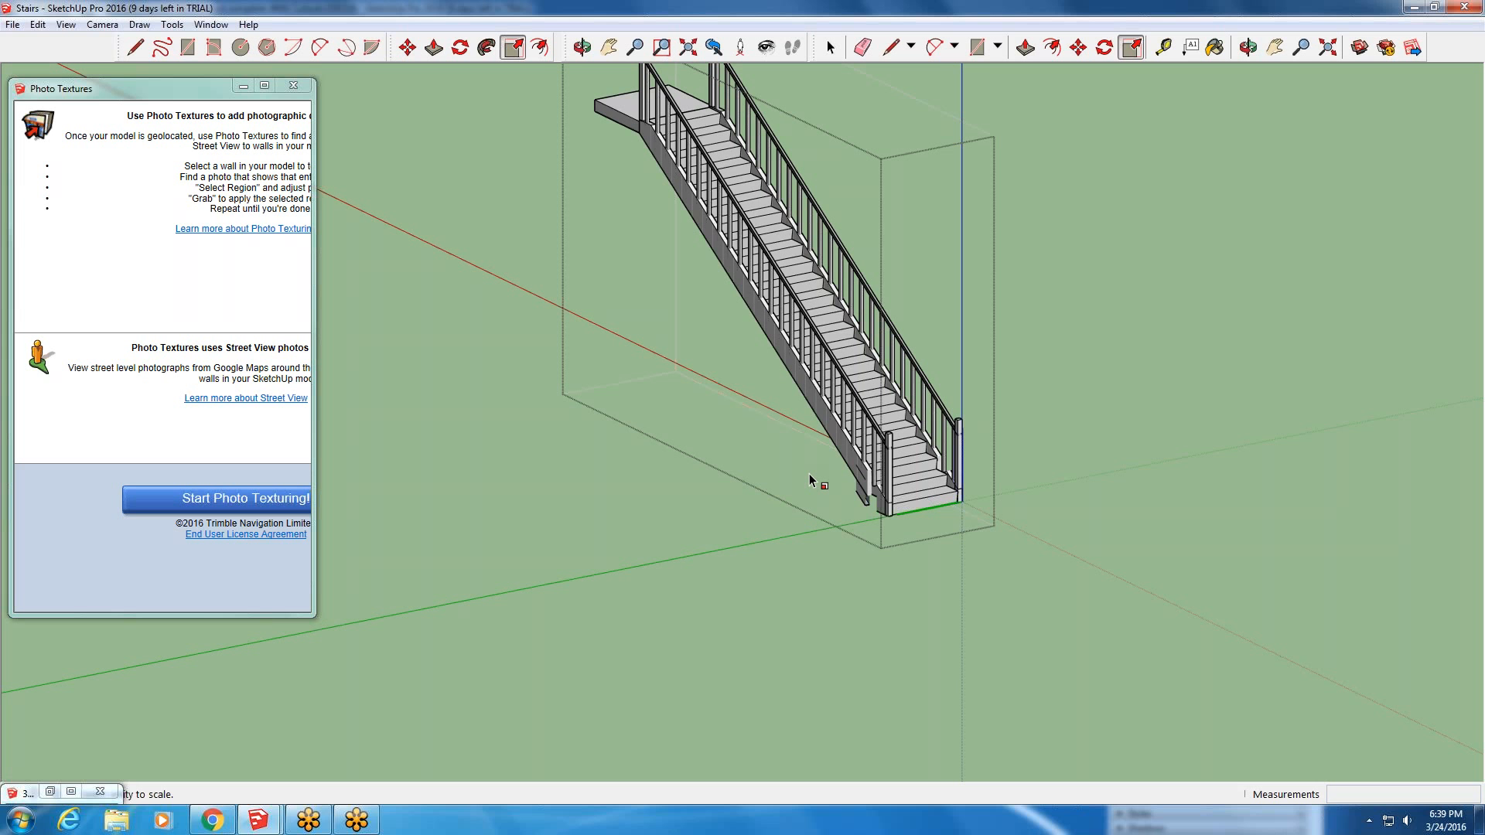
pyautogui.scroll(2, 867, 253)
pyautogui.scroll(2, 868, 260)
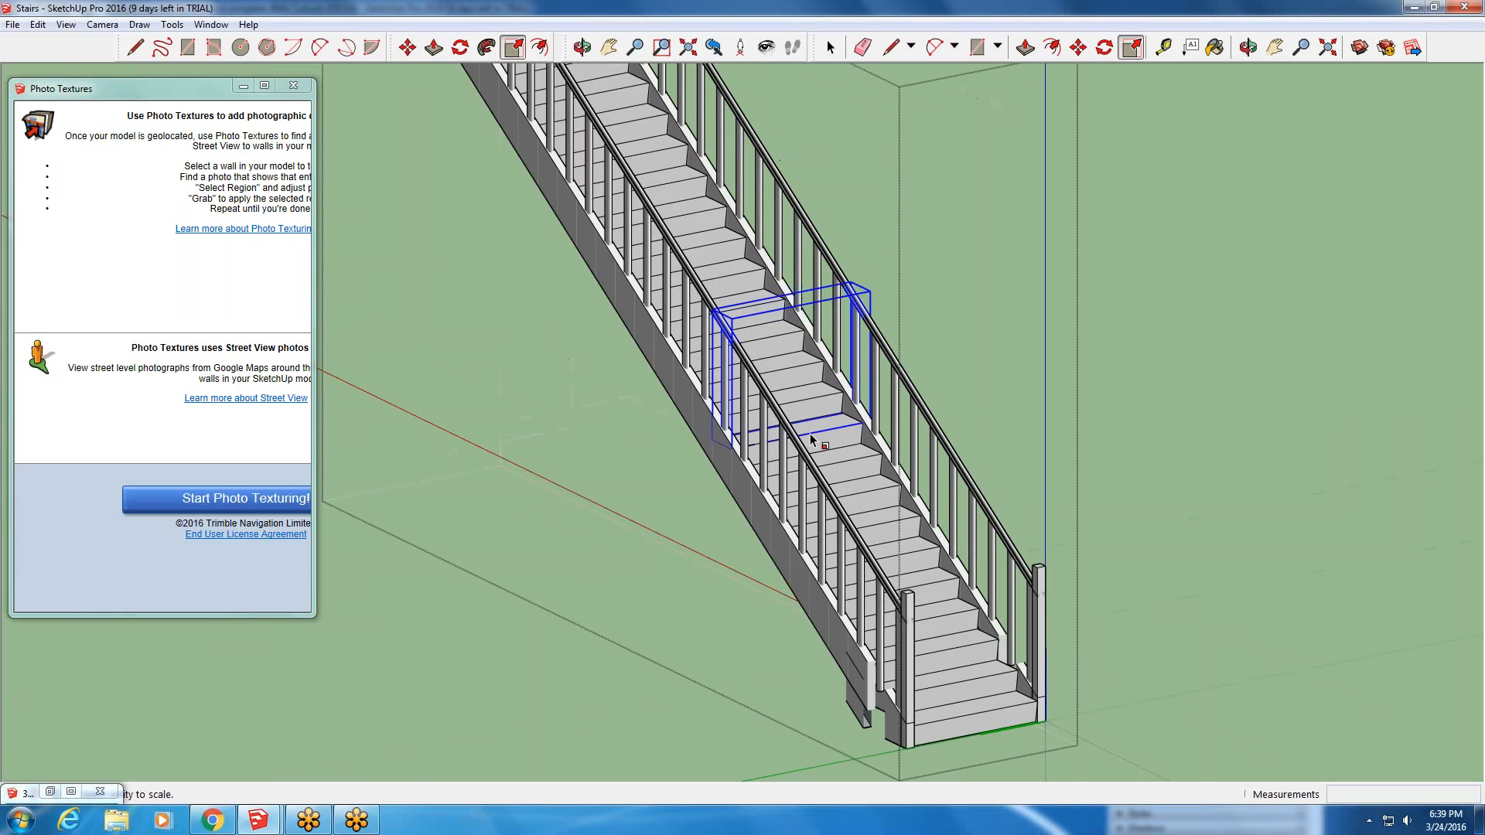
# - Open a railing section of the handrail stair for editing and examine its rail and balusters
pyautogui.click(830, 47)
pyautogui.doubleClick(747, 395)
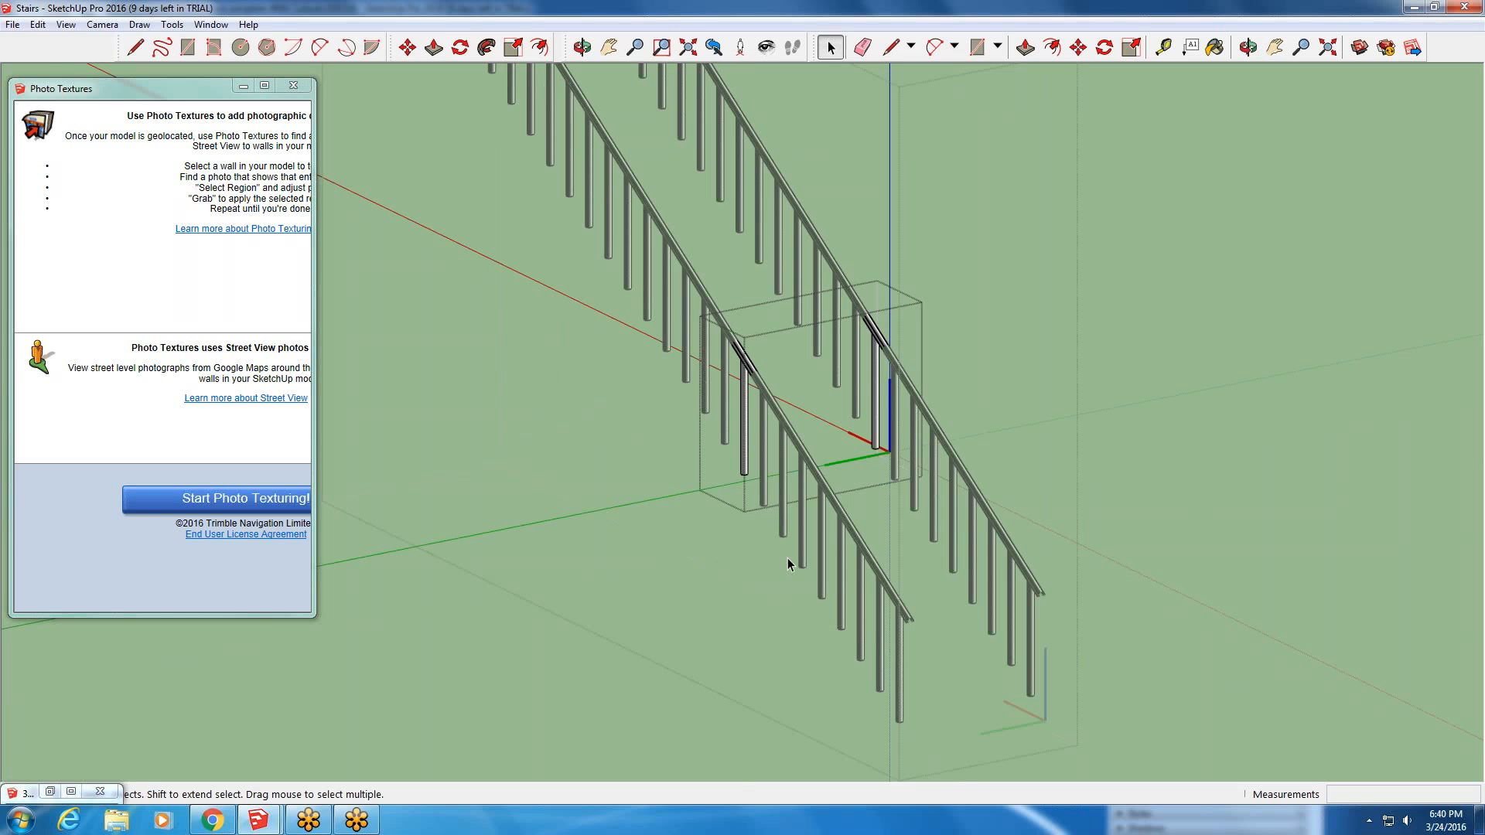
pyautogui.scroll(3, 781, 404)
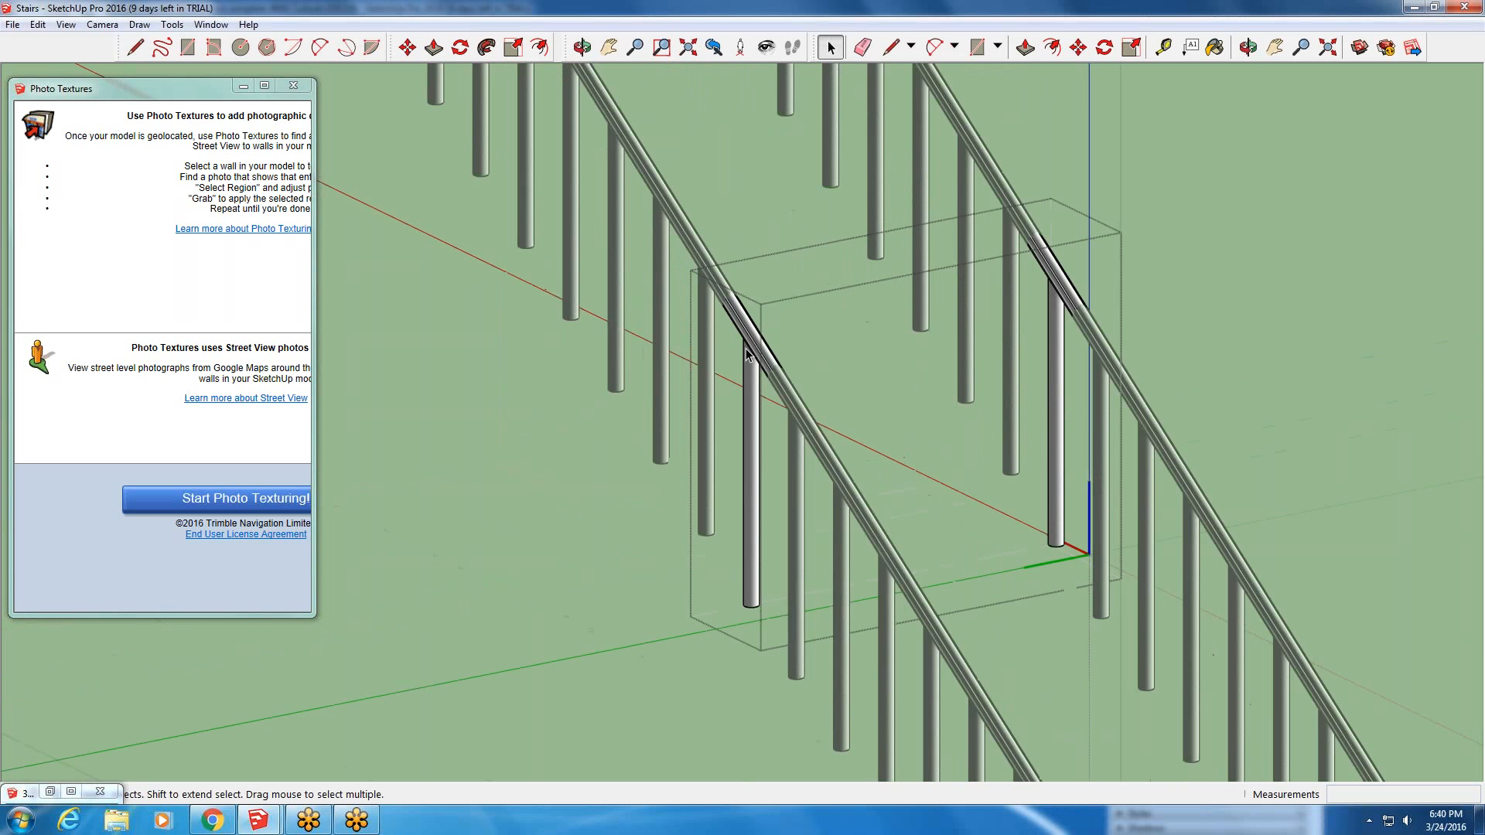
pyautogui.scroll(-3, 767, 345)
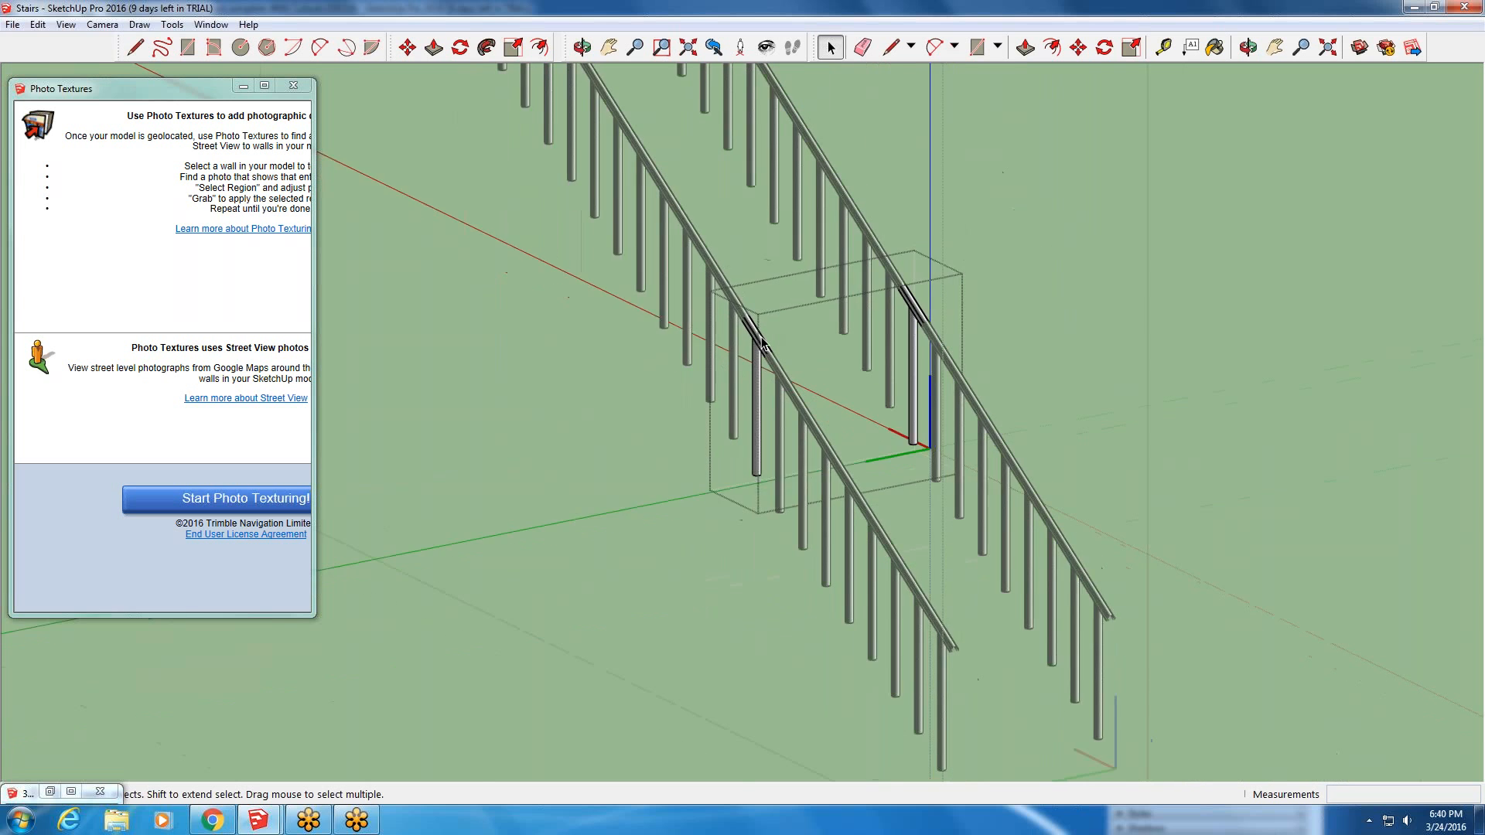
pyautogui.scroll(-2, 769, 360)
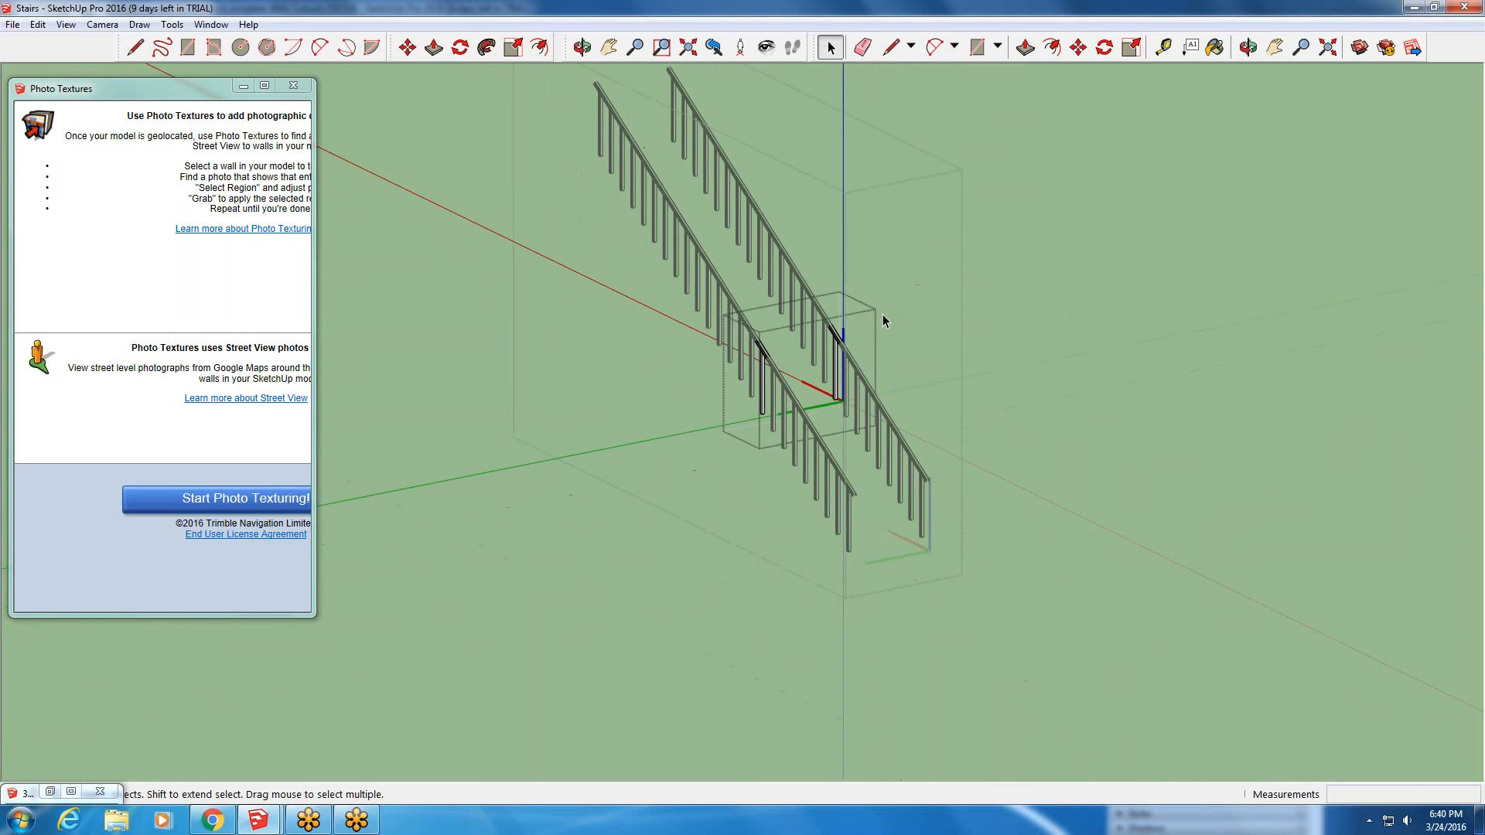
# - Leave the railing section and delete two of the railing sections partway up the handrail stair
pyautogui.click(846, 357)
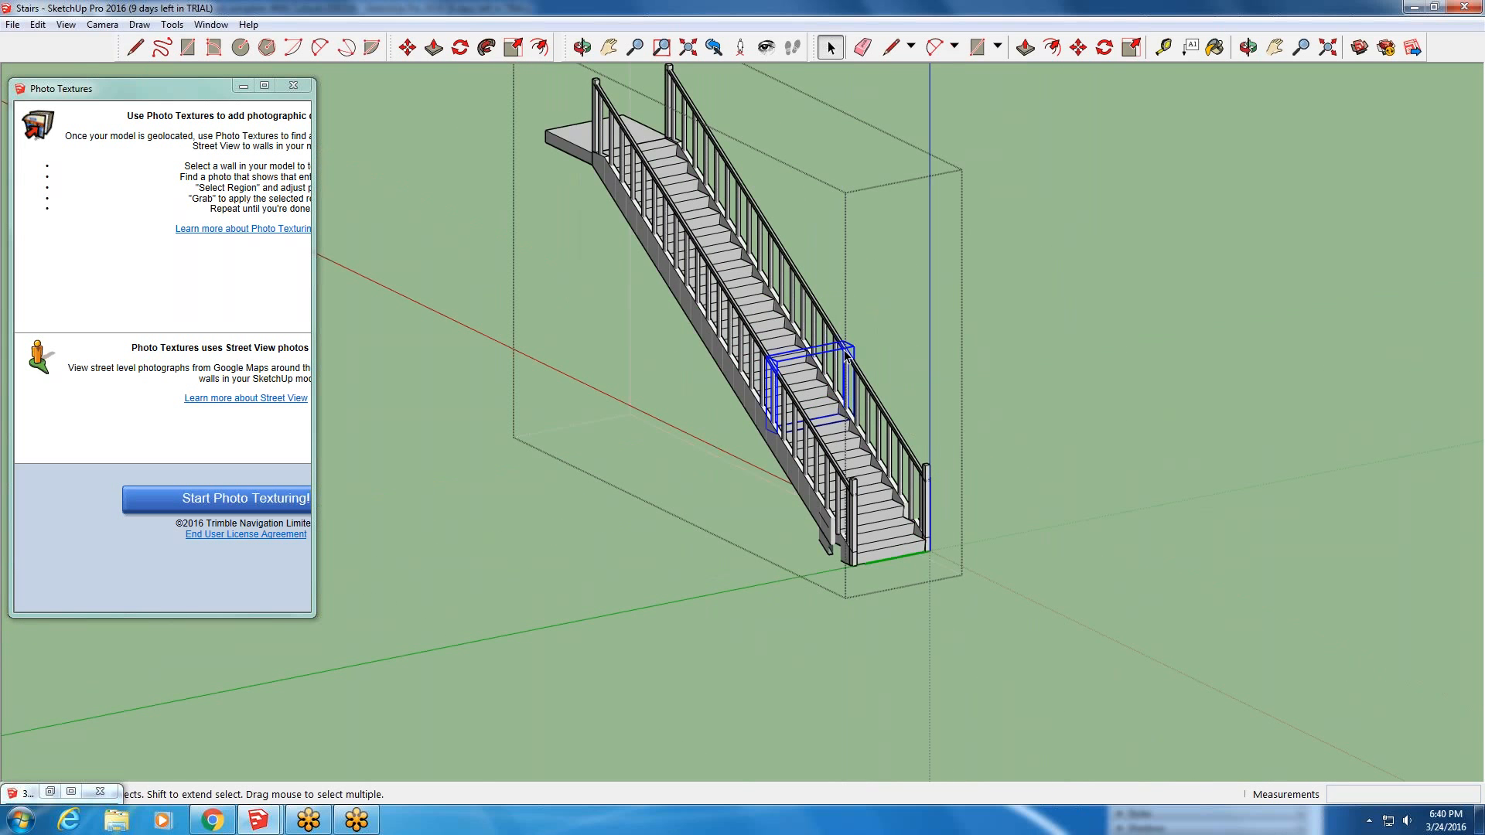
pyautogui.press('Delete')
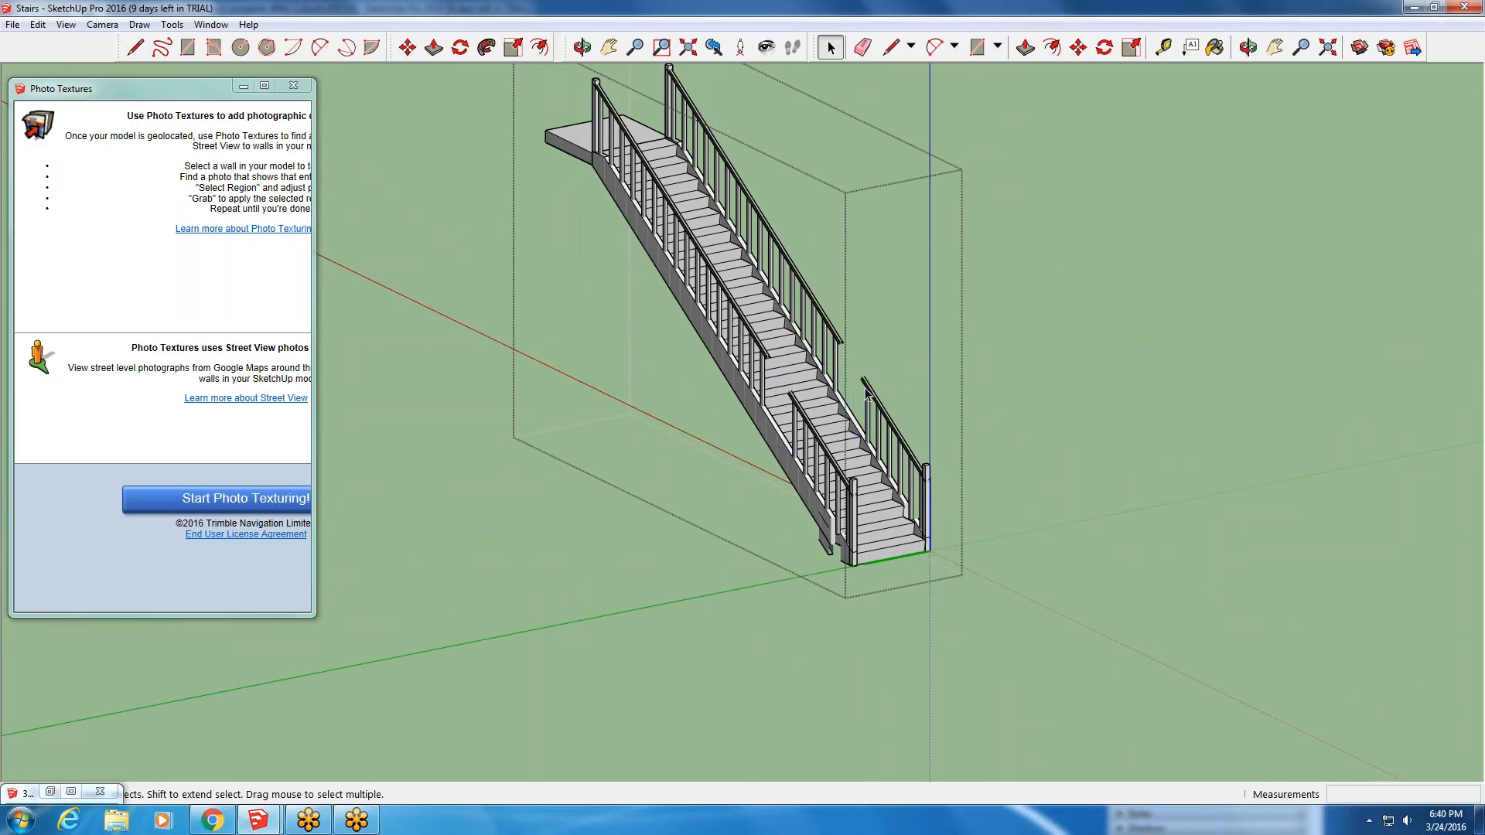
pyautogui.click(874, 395)
pyautogui.press('Delete')
# - Open the isolated railing section and delete its near-side handrail and baluster geometry, so every instance changes, and leave the component
pyautogui.scroll(2, 769, 358)
pyautogui.scroll(3, 812, 452)
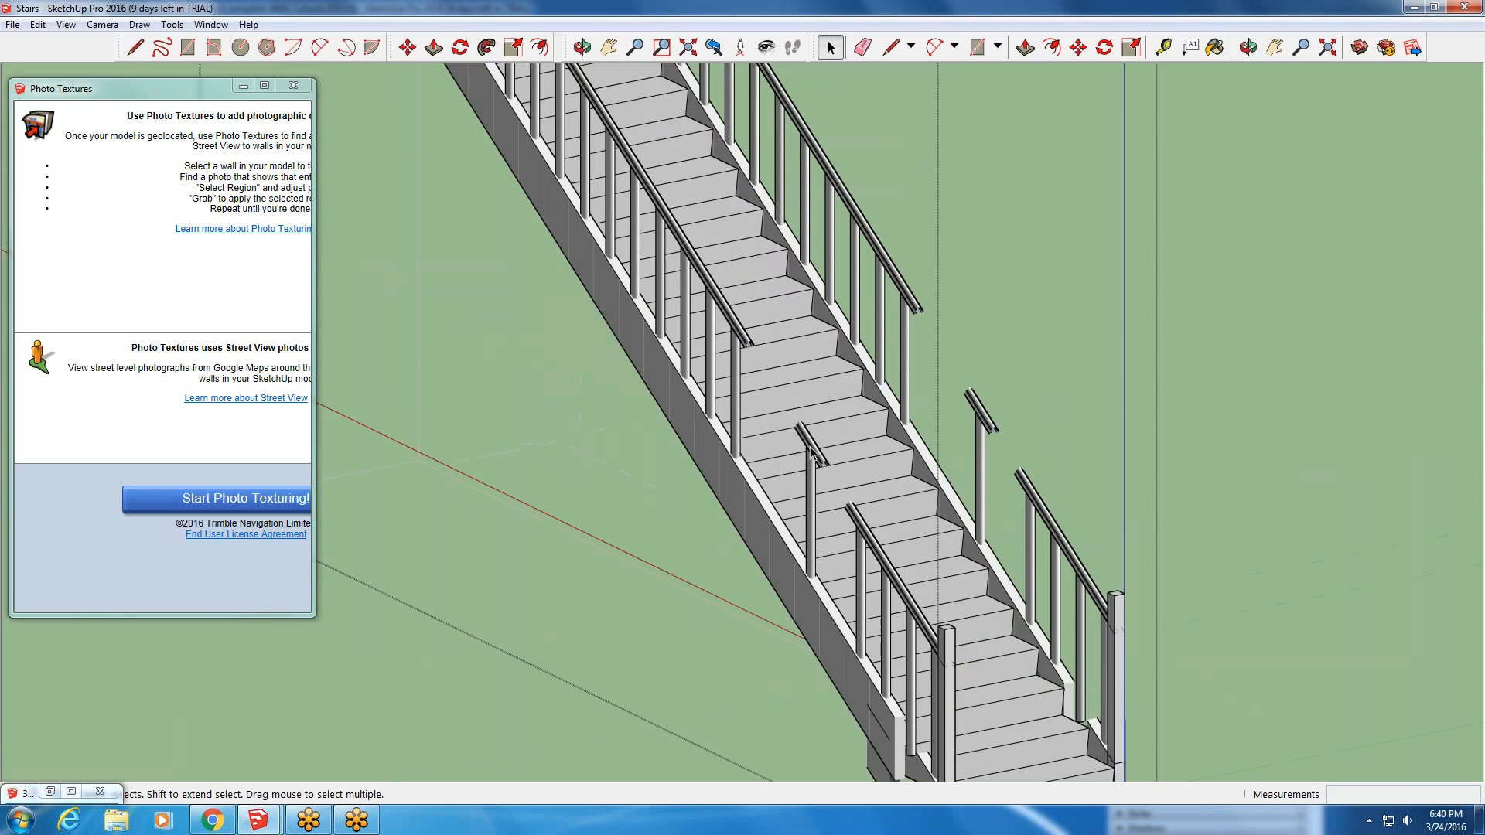
pyautogui.click(812, 452)
pyautogui.doubleClick(813, 453)
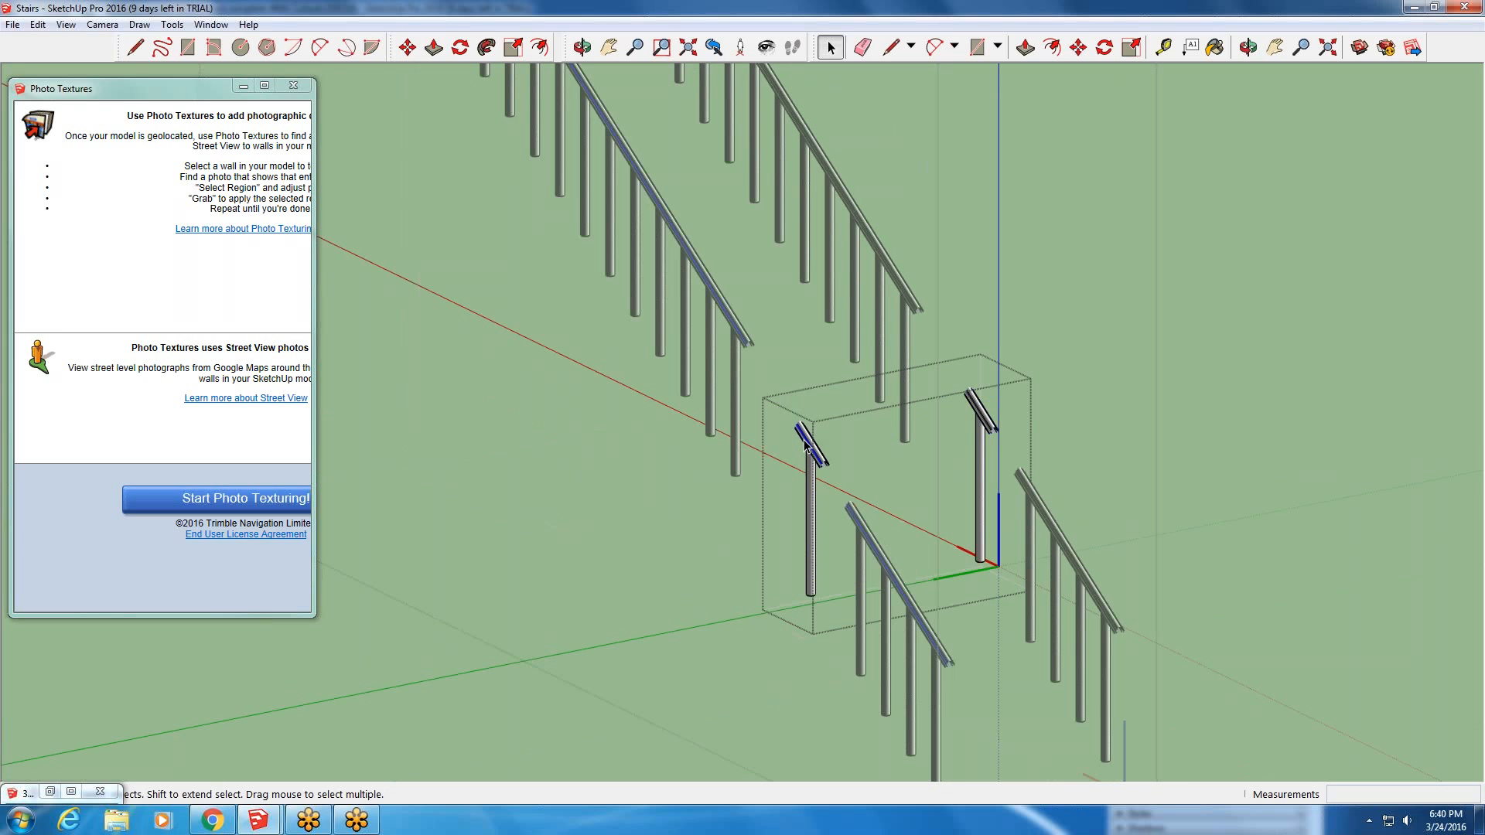
pyautogui.click(802, 441)
pyautogui.press('Delete')
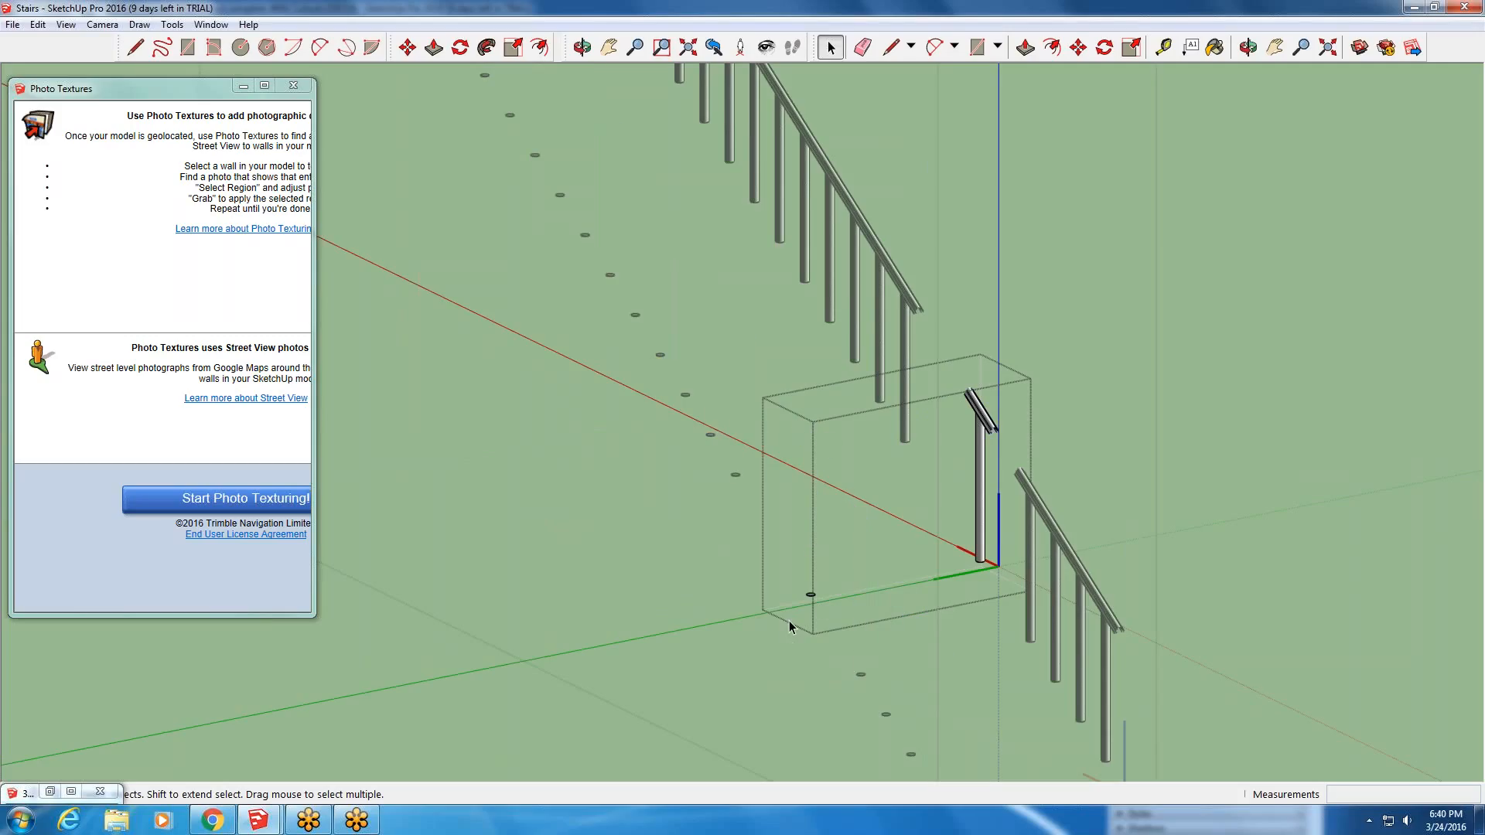
pyautogui.click(1215, 377)
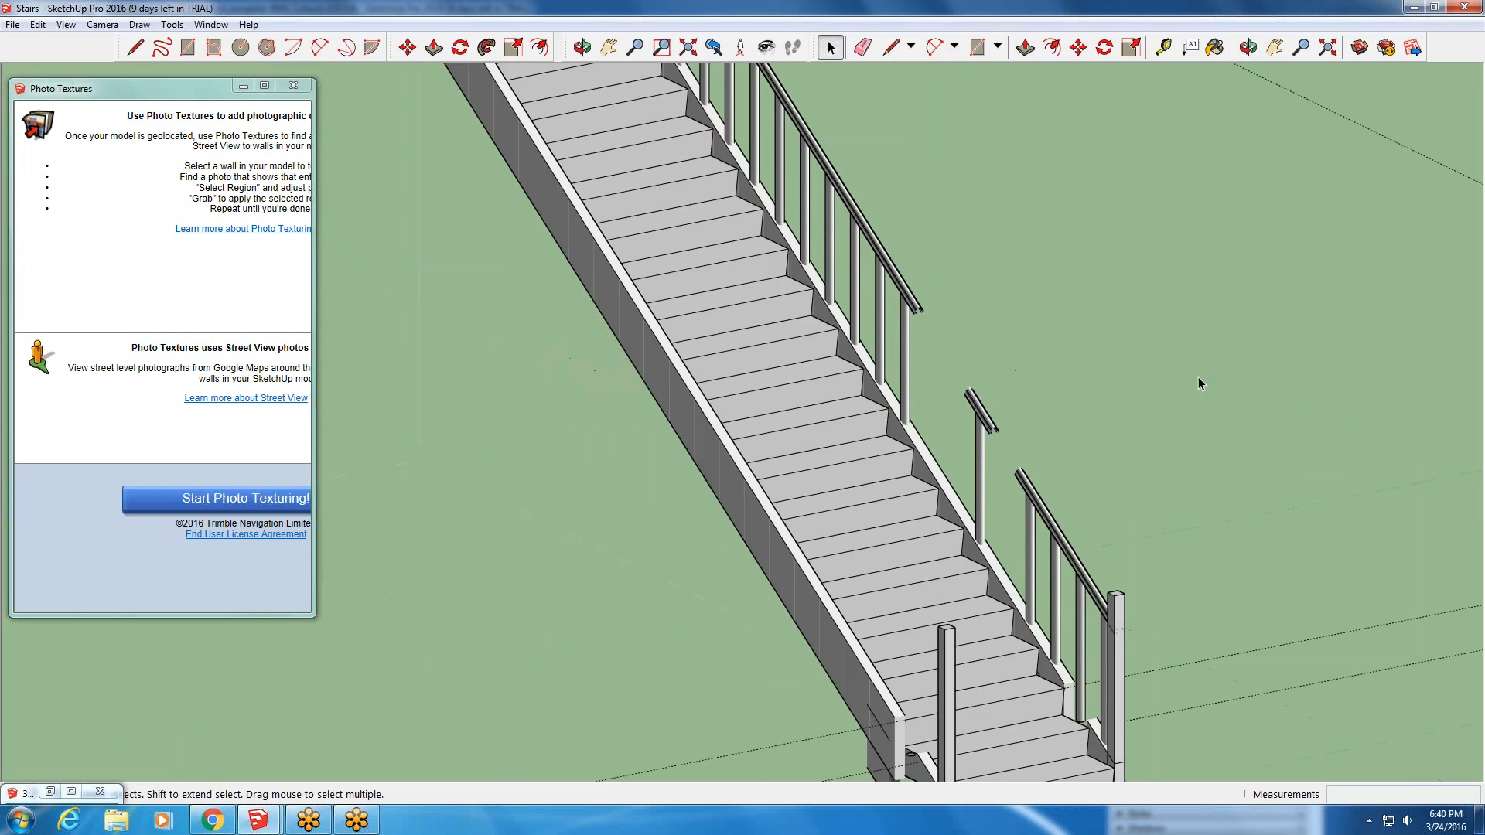
# - Delete the entire handrail stair from the model
pyautogui.scroll(-5, 1198, 385)
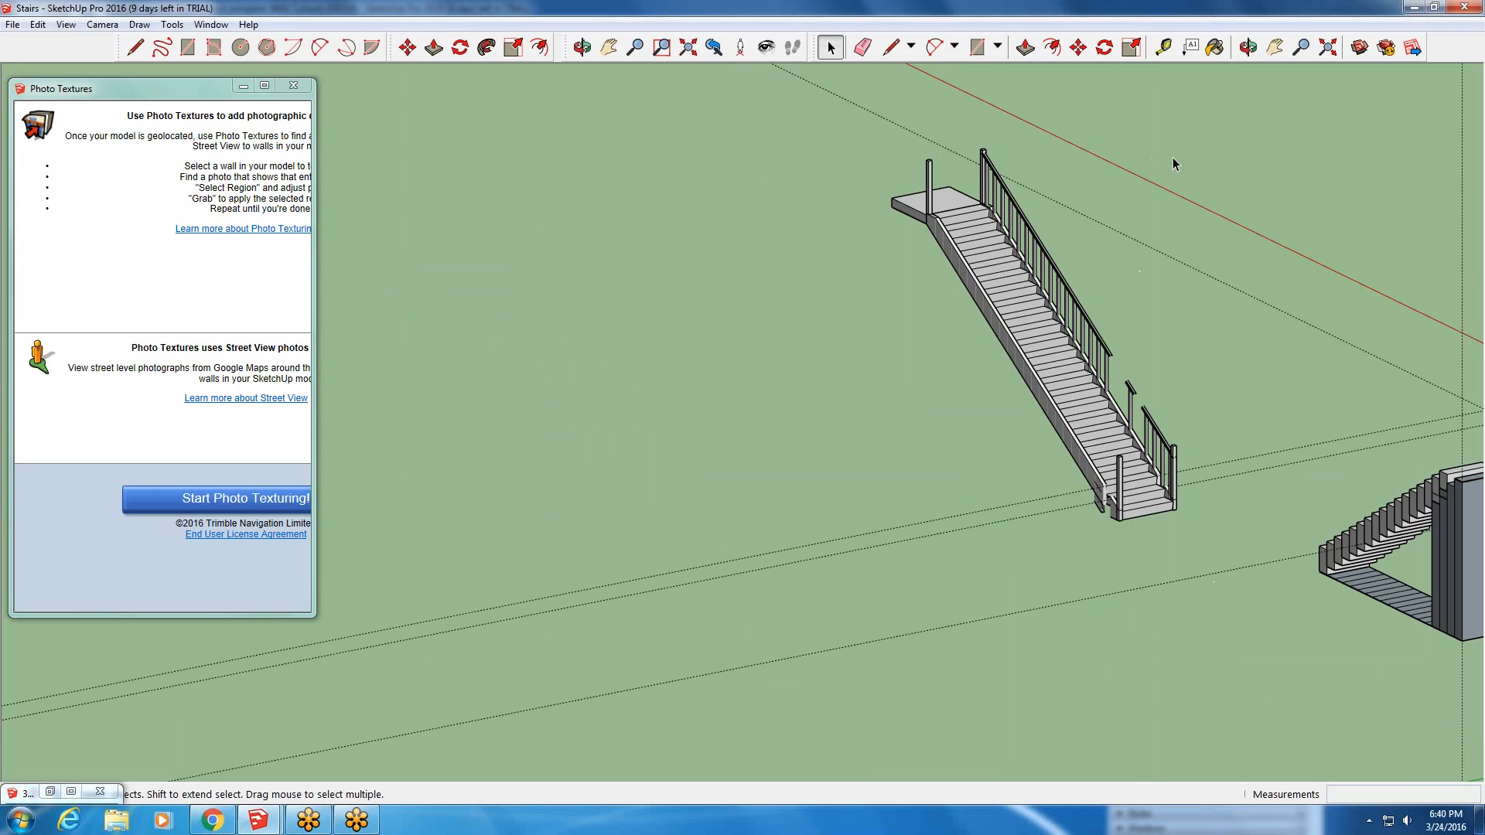
pyautogui.click(1127, 382)
pyautogui.press('Delete')
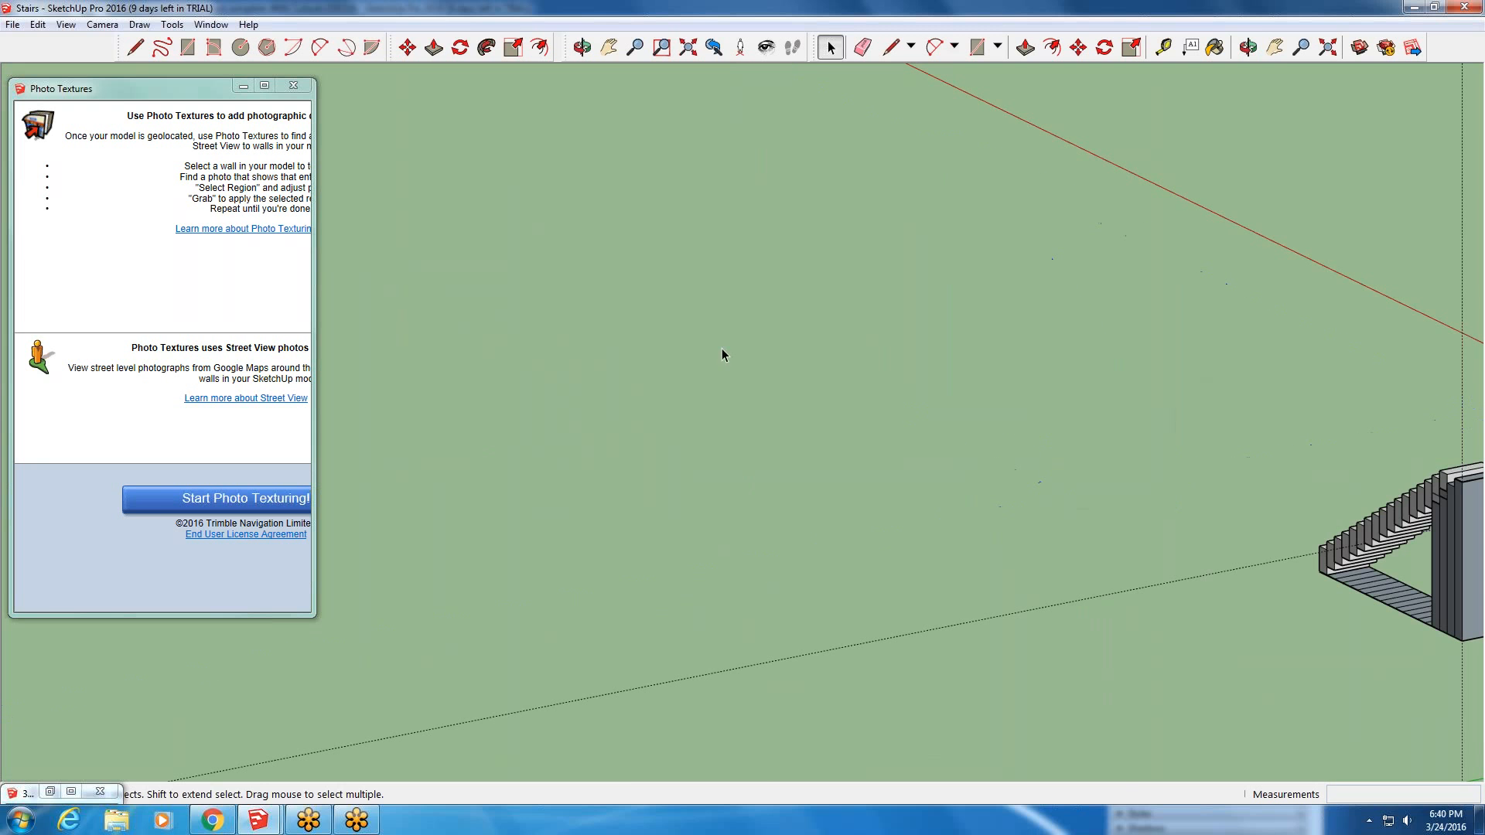
# - Examine the staircase of repeated block steps beside the tall blocks from several angles
pyautogui.press('h')
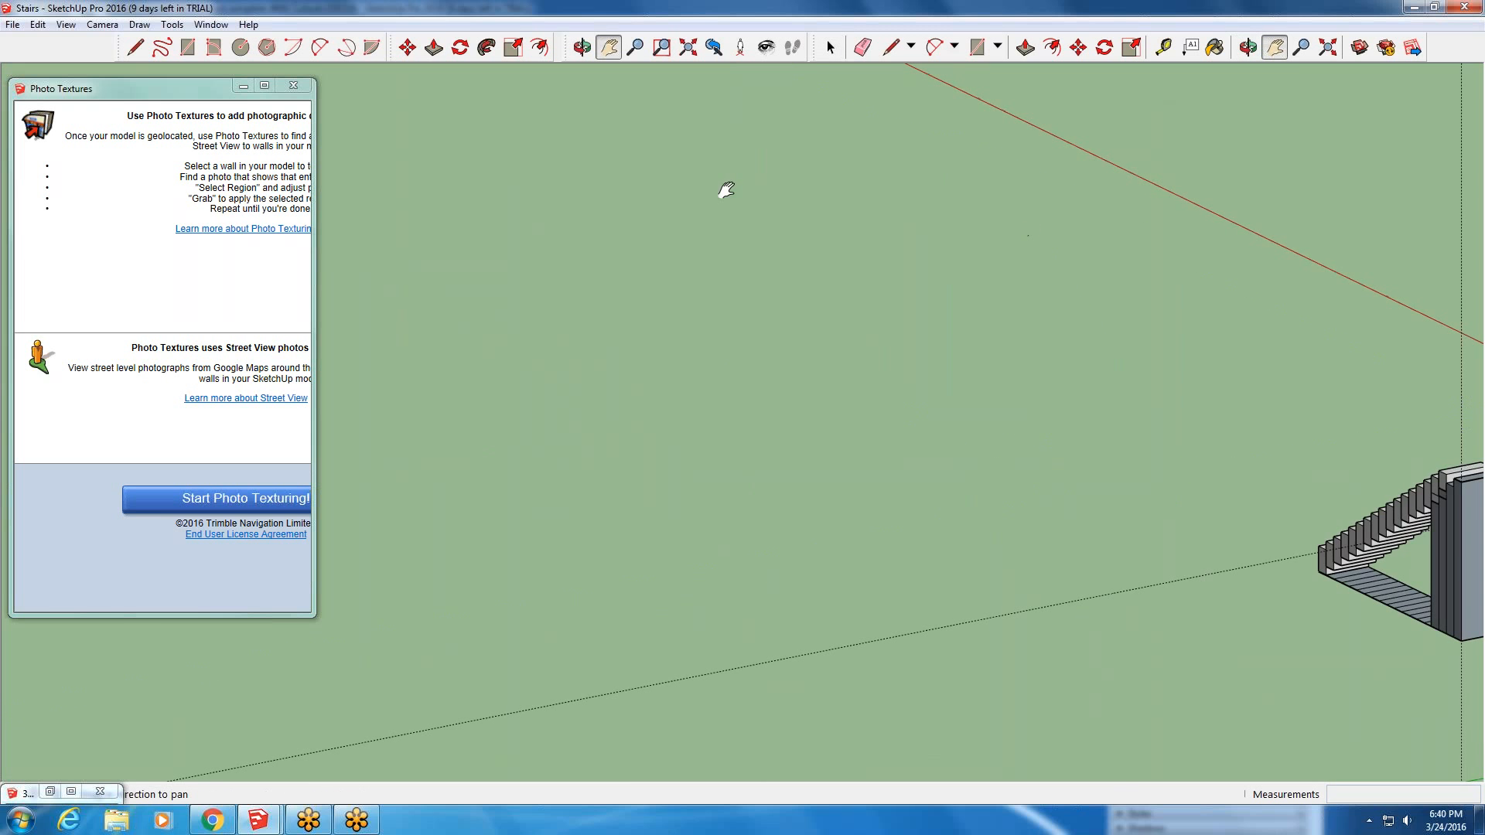
pyautogui.moveTo(722, 189); pyautogui.dragTo(570, 173)
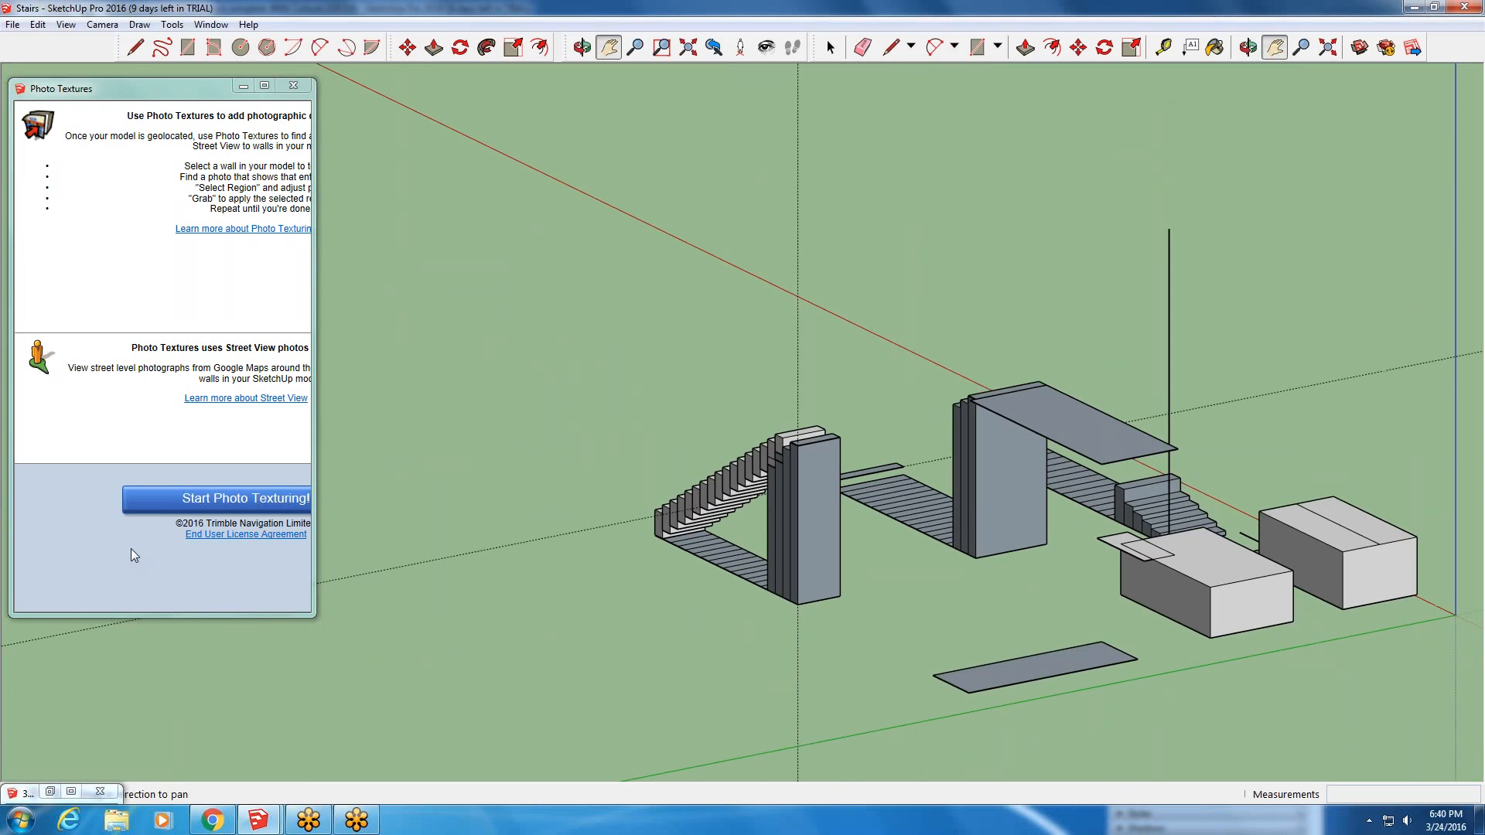
pyautogui.scroll(2, 132, 549)
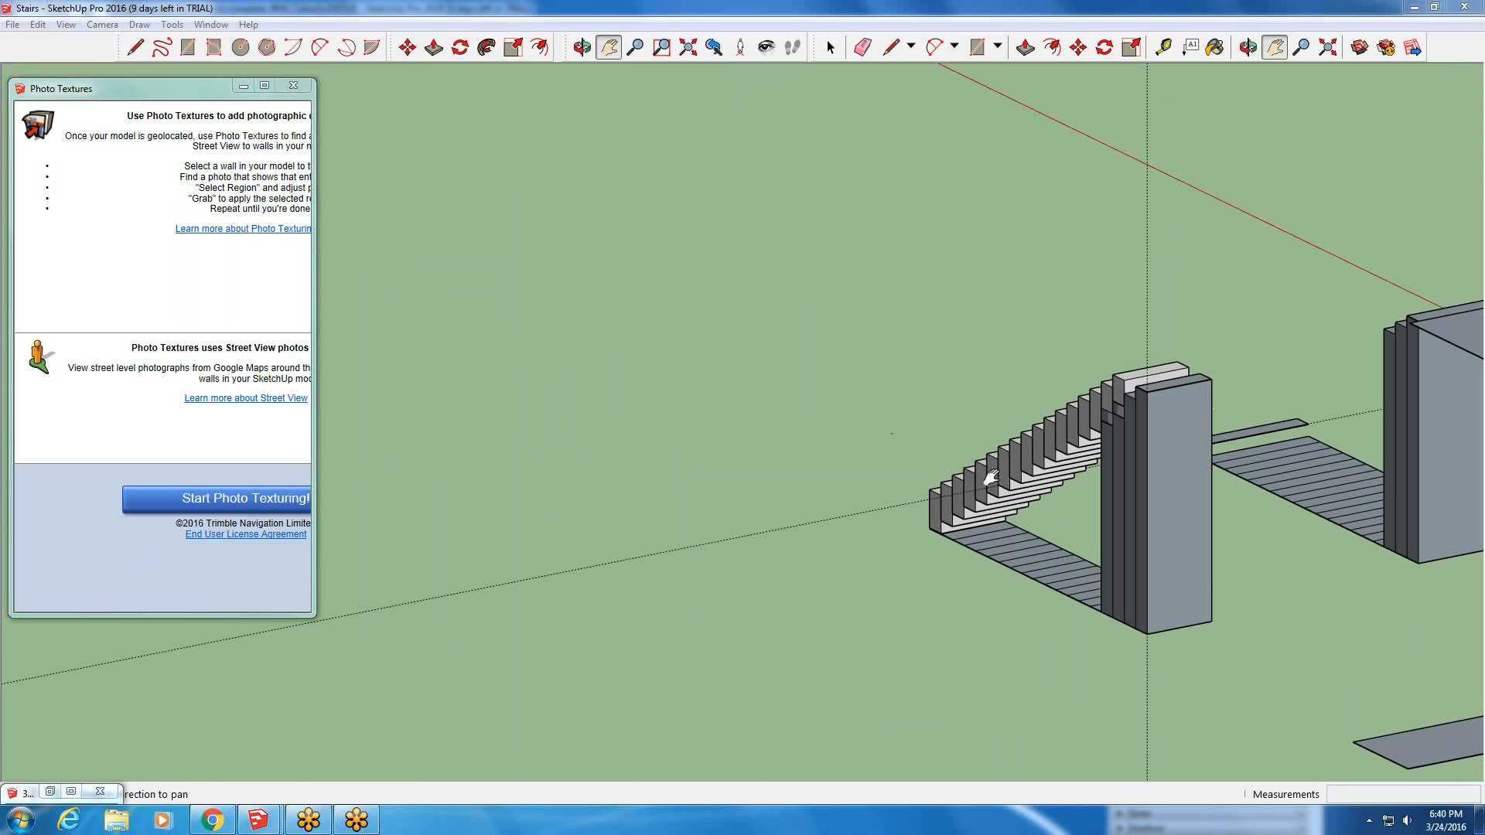
pyautogui.moveTo(990, 477); pyautogui.dragTo(570, 376)
pyautogui.scroll(-1, 571, 375)
pyautogui.moveTo(570, 376); pyautogui.dragTo(706, 481, button='middle')
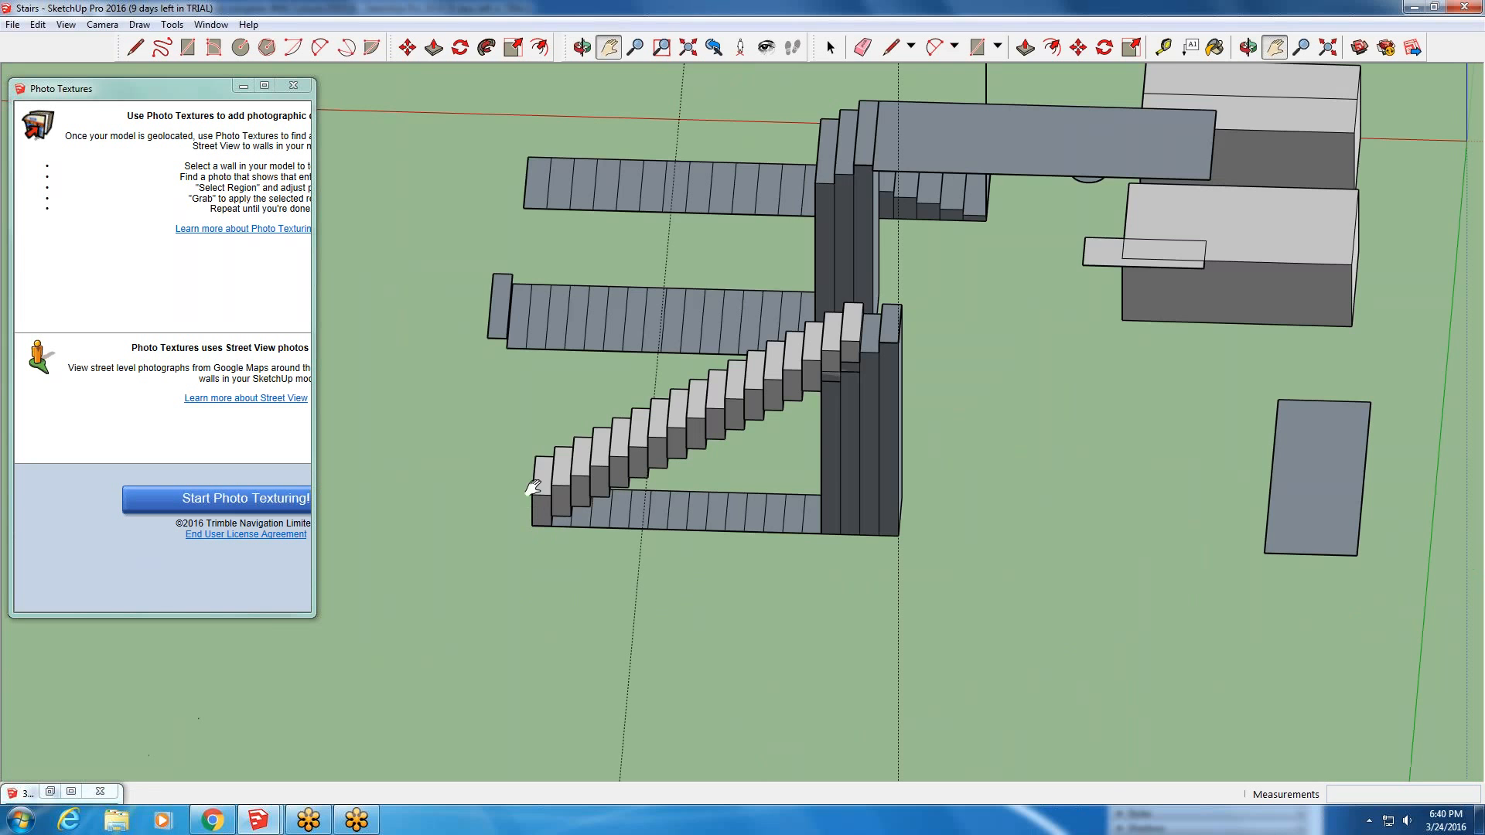
pyautogui.moveTo(533, 487); pyautogui.dragTo(737, 453, button='middle')
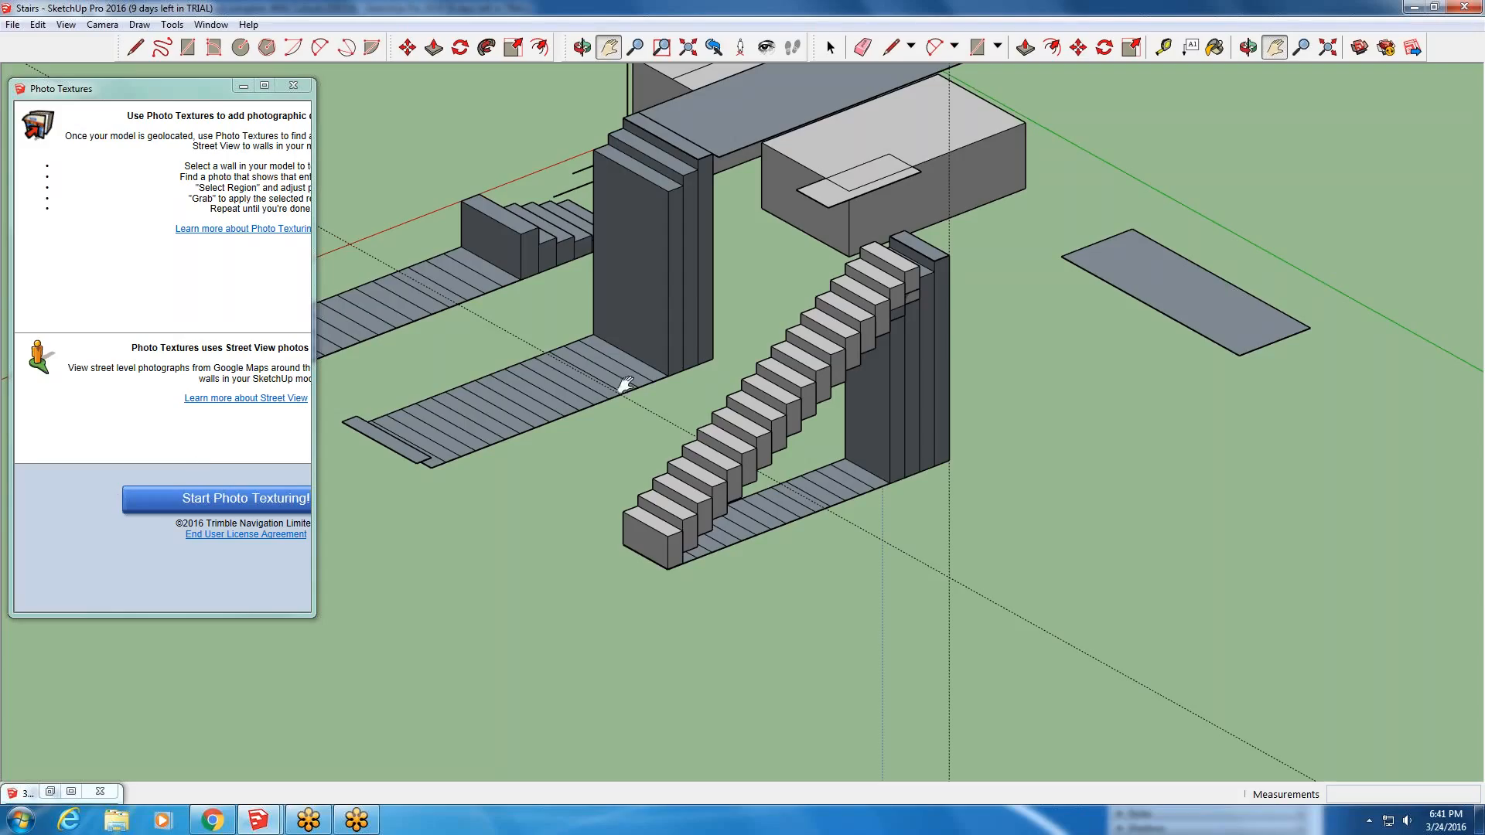
pyautogui.moveTo(751, 370); pyautogui.dragTo(746, 370)
pyautogui.scroll(5, 731, 511)
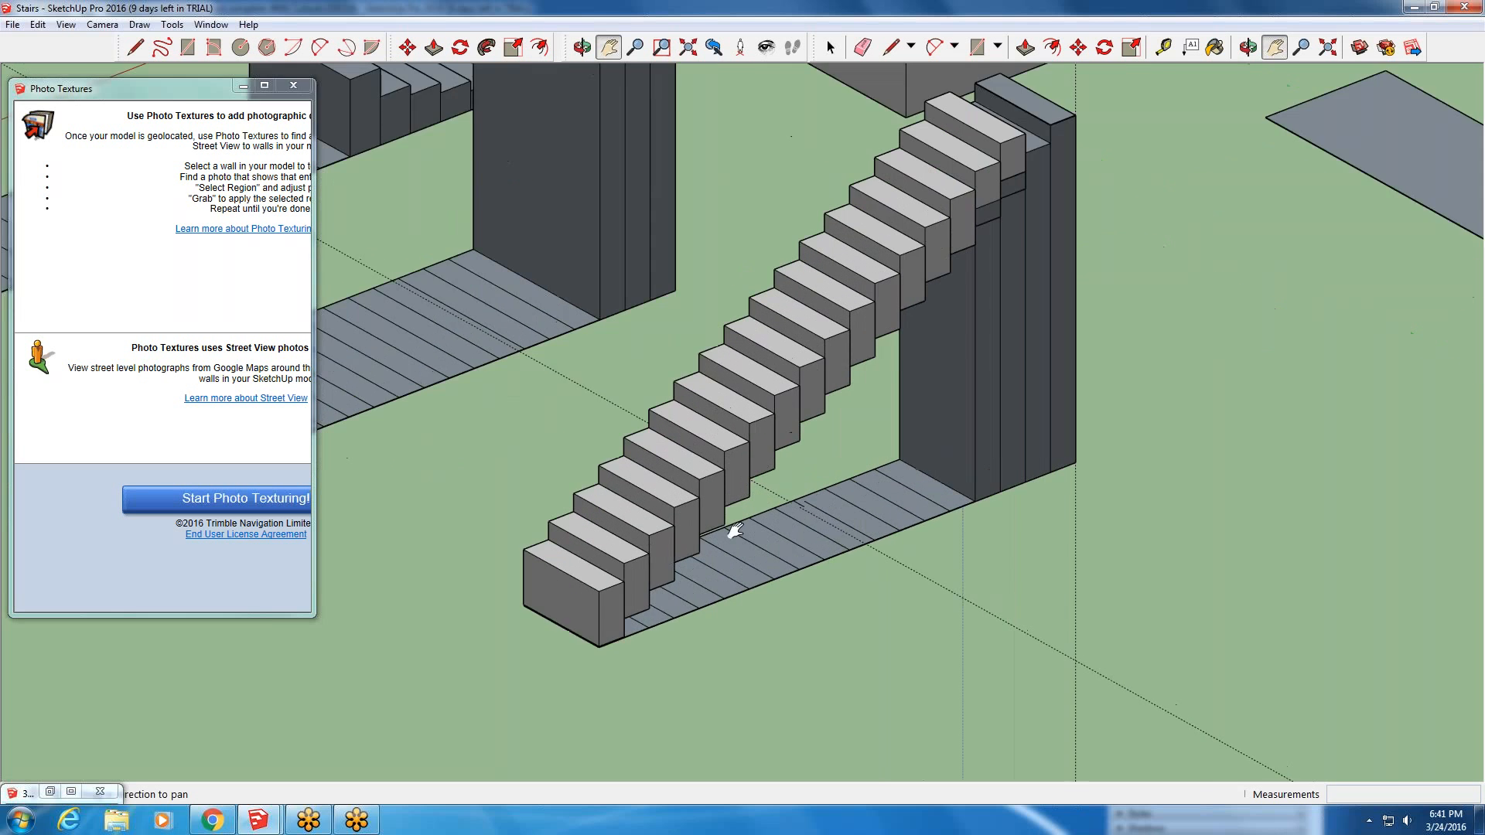
pyautogui.press('o')
pyautogui.moveTo(667, 440); pyautogui.dragTo(600, 446, button='middle')
pyautogui.scroll(-2, 600, 446)
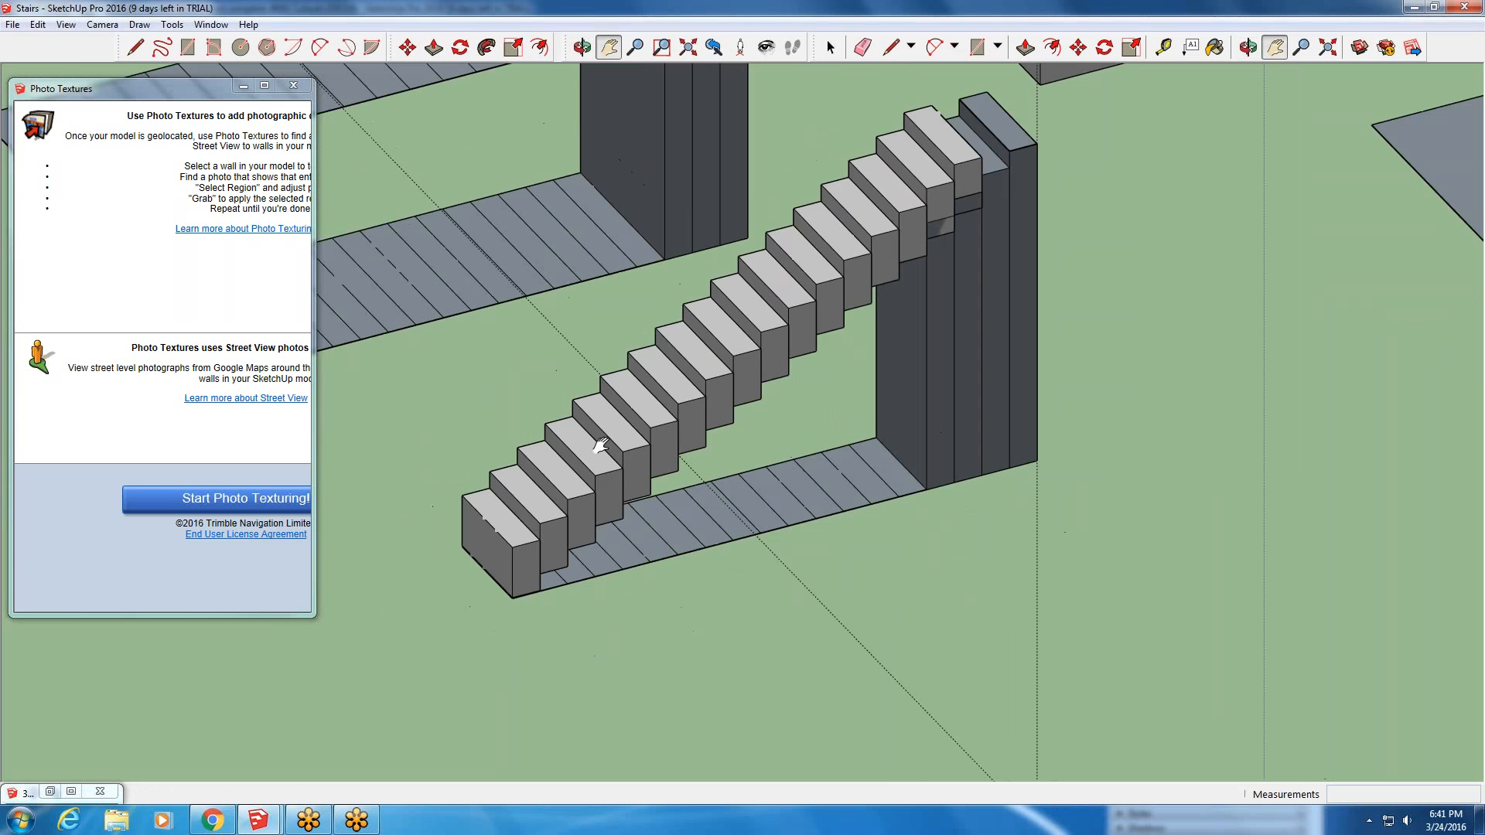
pyautogui.moveTo(729, 262); pyautogui.dragTo(729, 241, button='middle')
pyautogui.scroll(2, 828, 223)
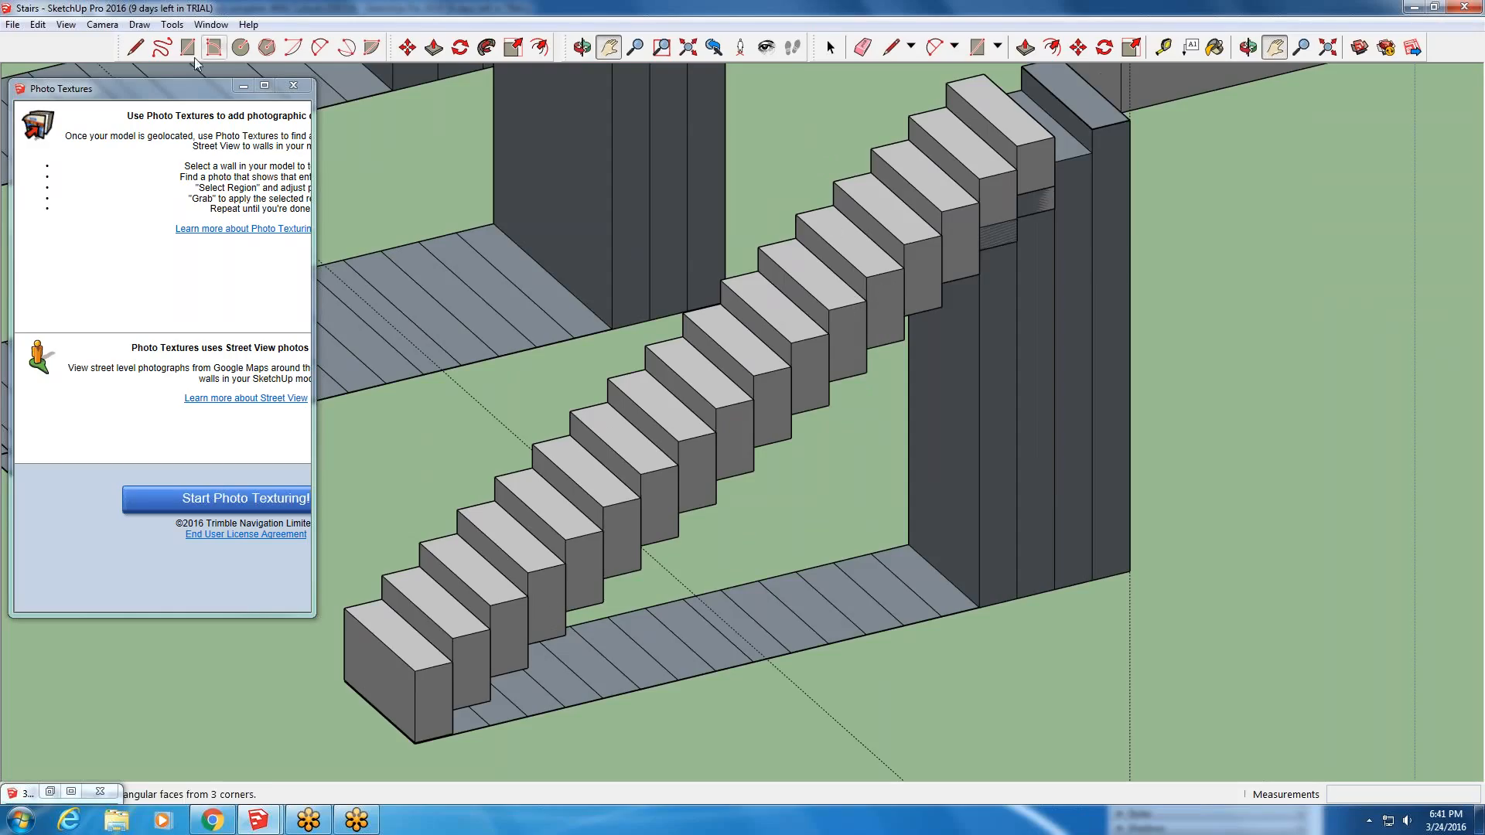
# - Open one block step component for editing and push its top face down by about 6 13/16"
pyautogui.click(828, 42)
pyautogui.click(804, 287)
pyautogui.doubleClick(804, 290)
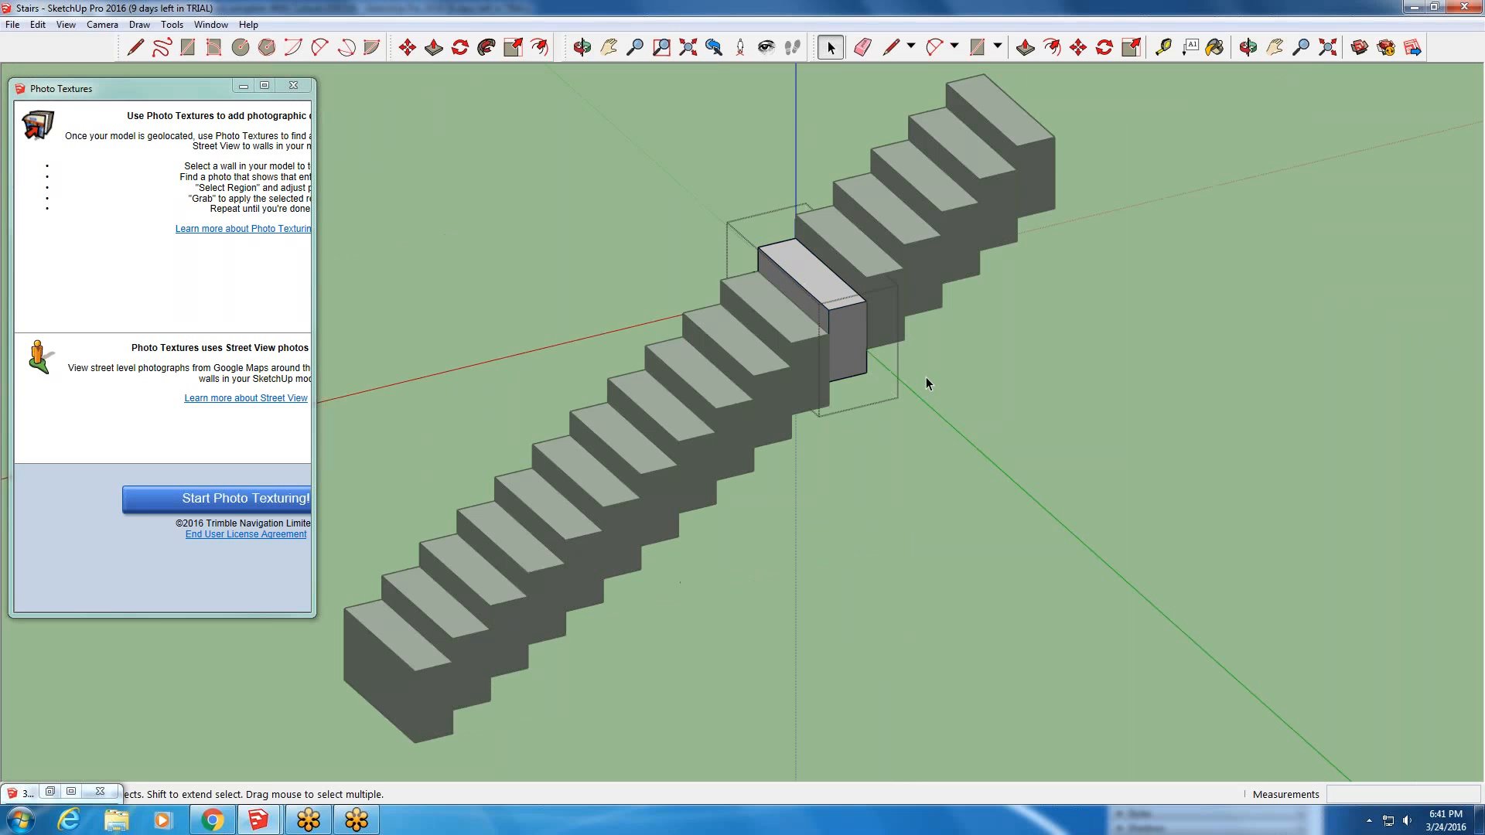
pyautogui.scroll(2, 926, 377)
pyautogui.click(750, 245)
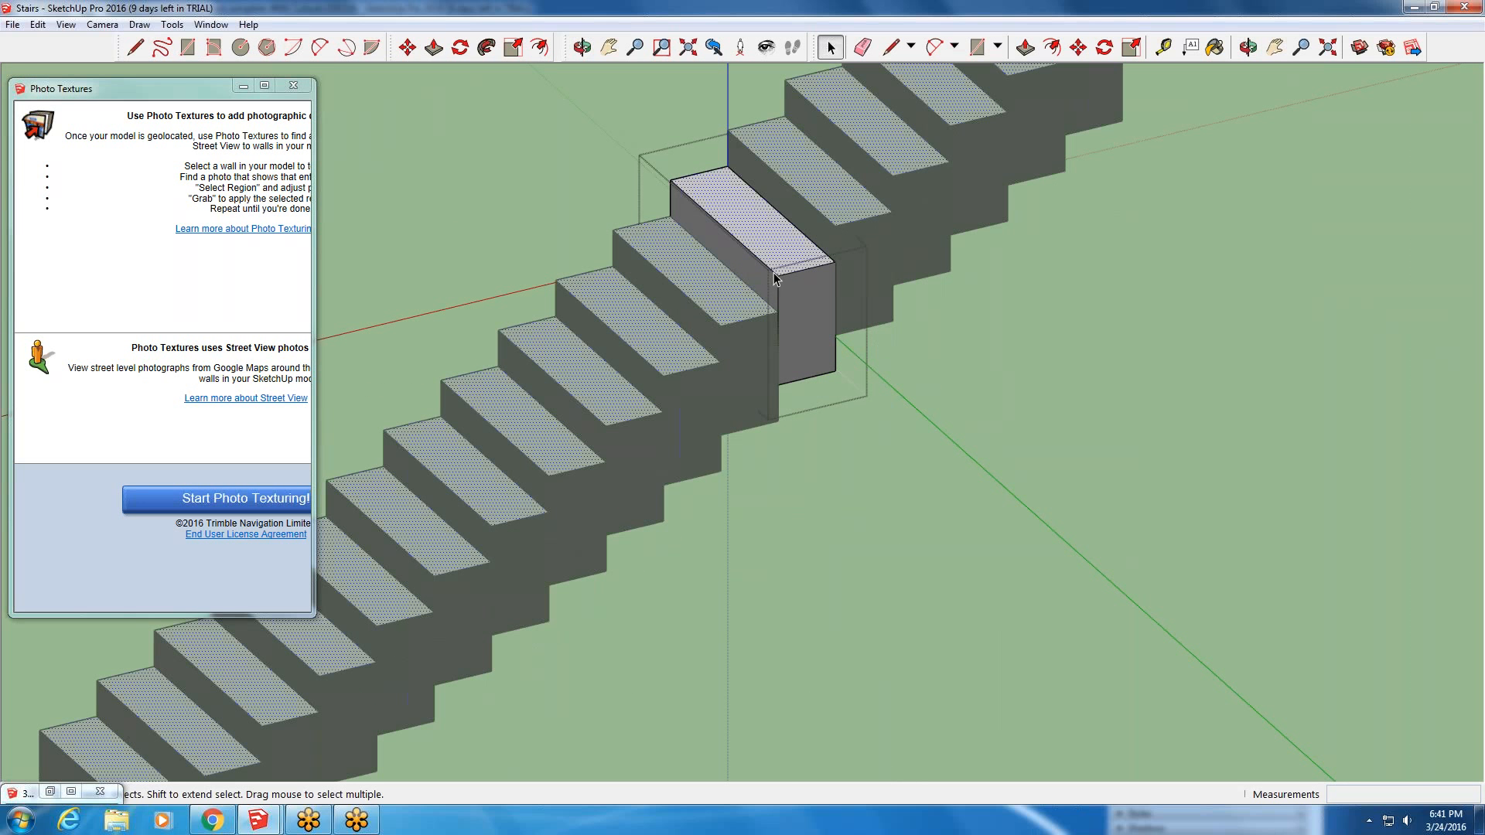
pyautogui.click(434, 47)
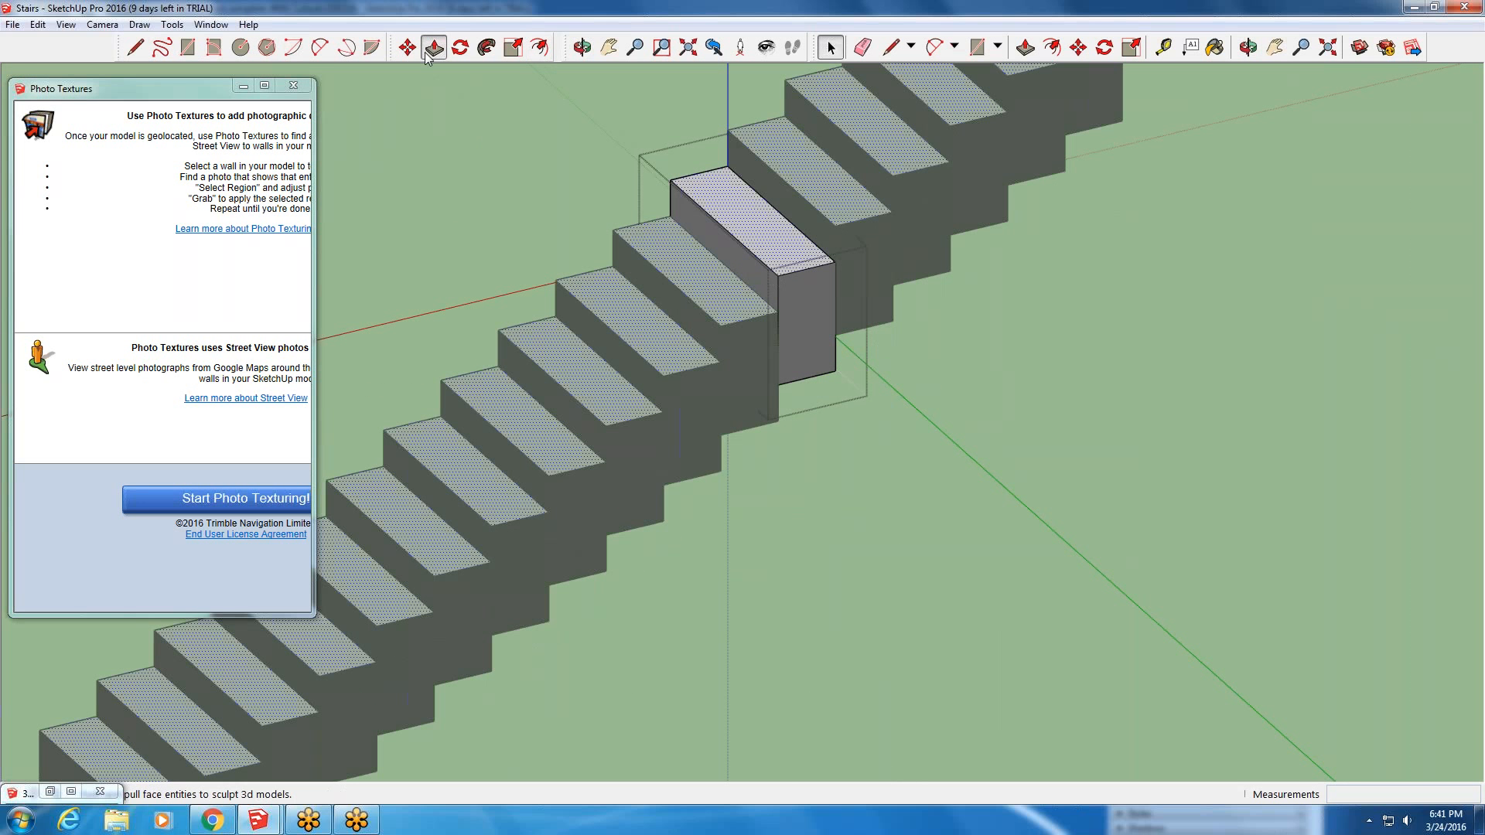
pyautogui.scroll(2, 797, 297)
pyautogui.moveTo(812, 360); pyautogui.dragTo(654, 110, button='middle')
pyautogui.click(769, 395)
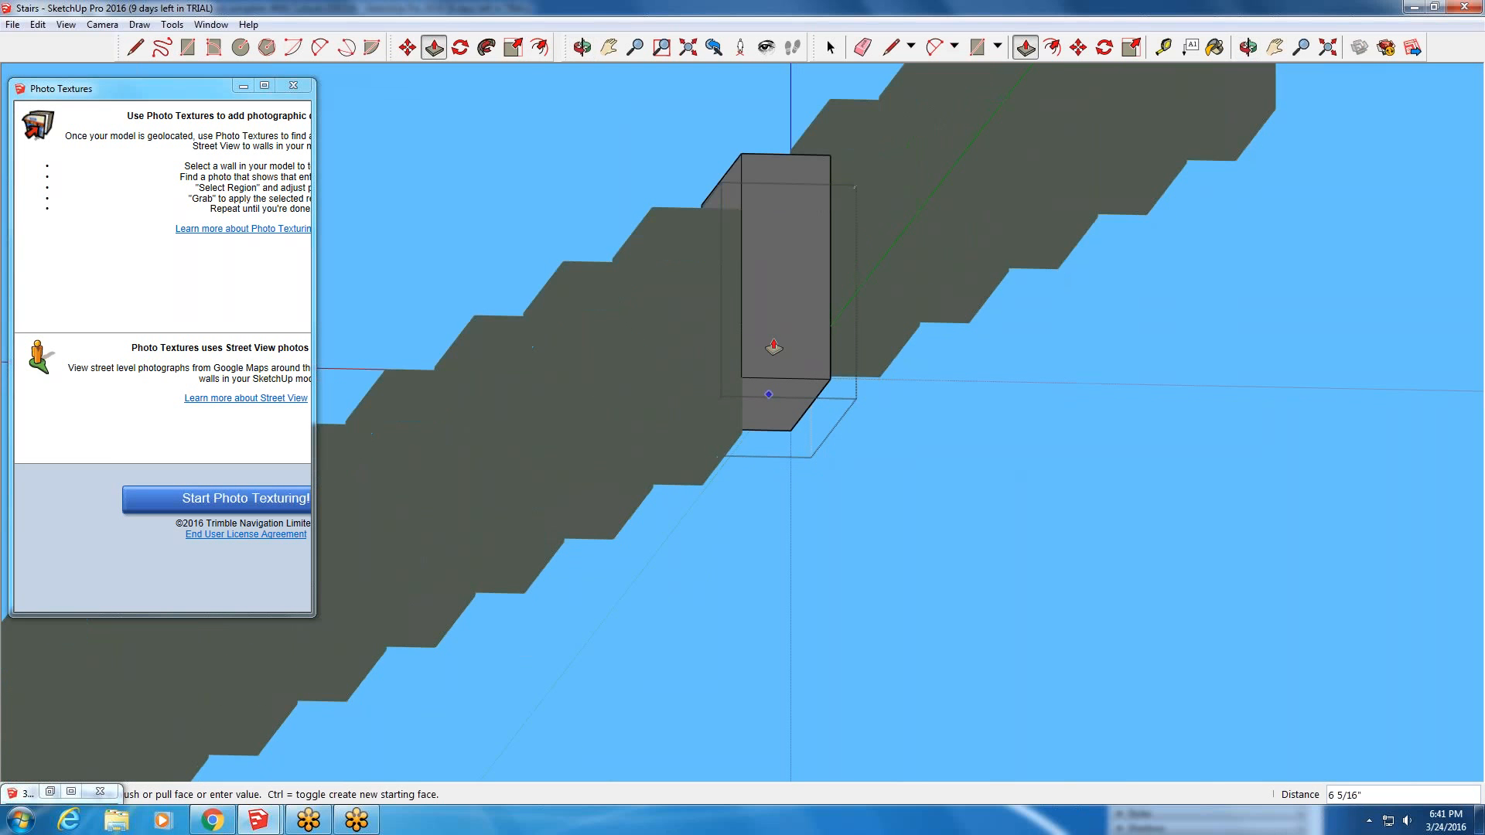
pyautogui.click(783, 462)
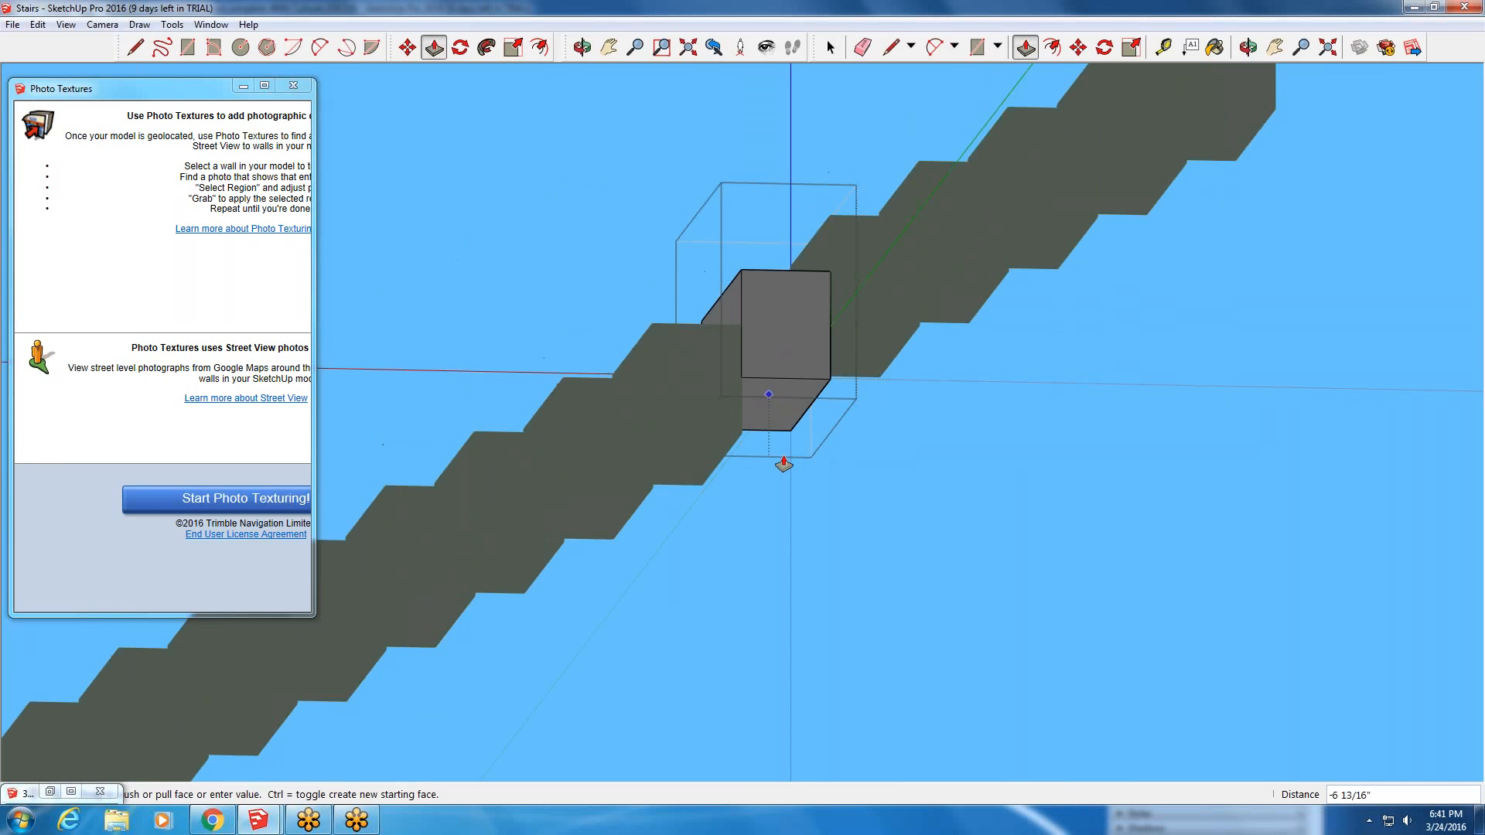
# - Push the step's top face down by about another 9 9/16" to form thin treads, and minimize the Photo Textures window
pyautogui.moveTo(752, 595); pyautogui.dragTo(761, 773, button='middle')
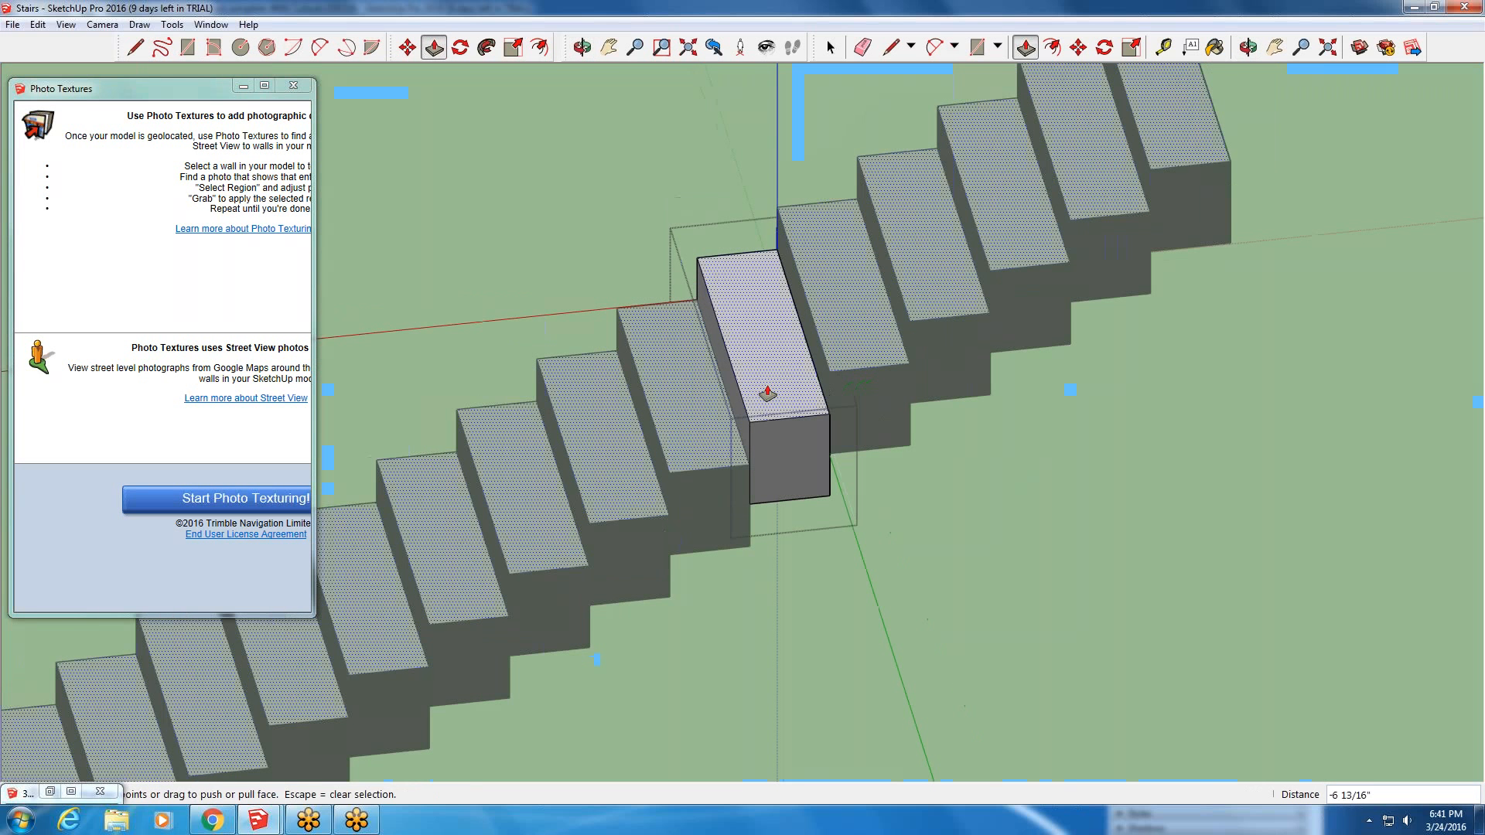
pyautogui.click(767, 391)
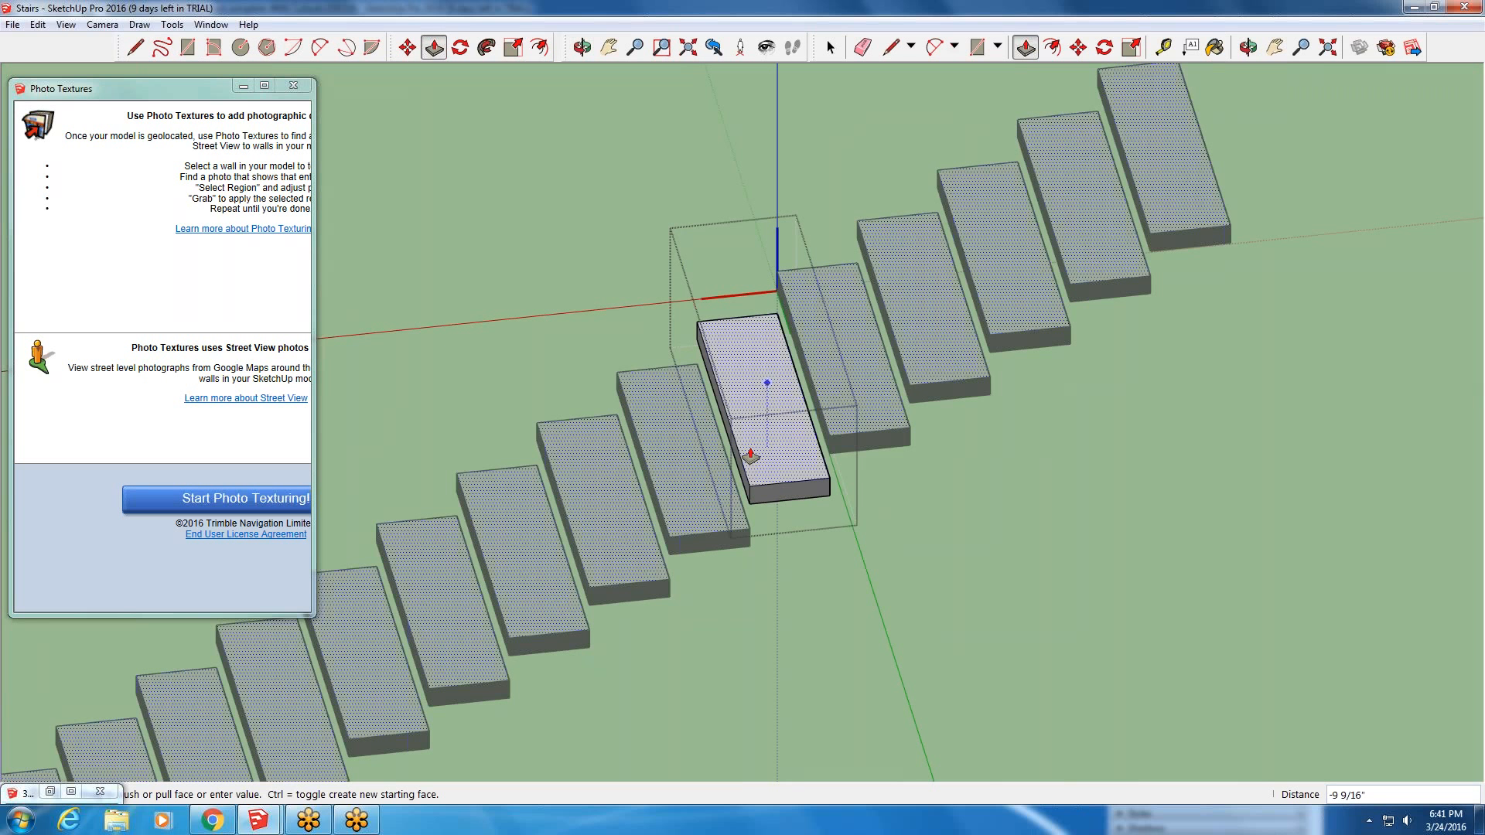
pyautogui.click(750, 454)
pyautogui.scroll(-2, 621, 379)
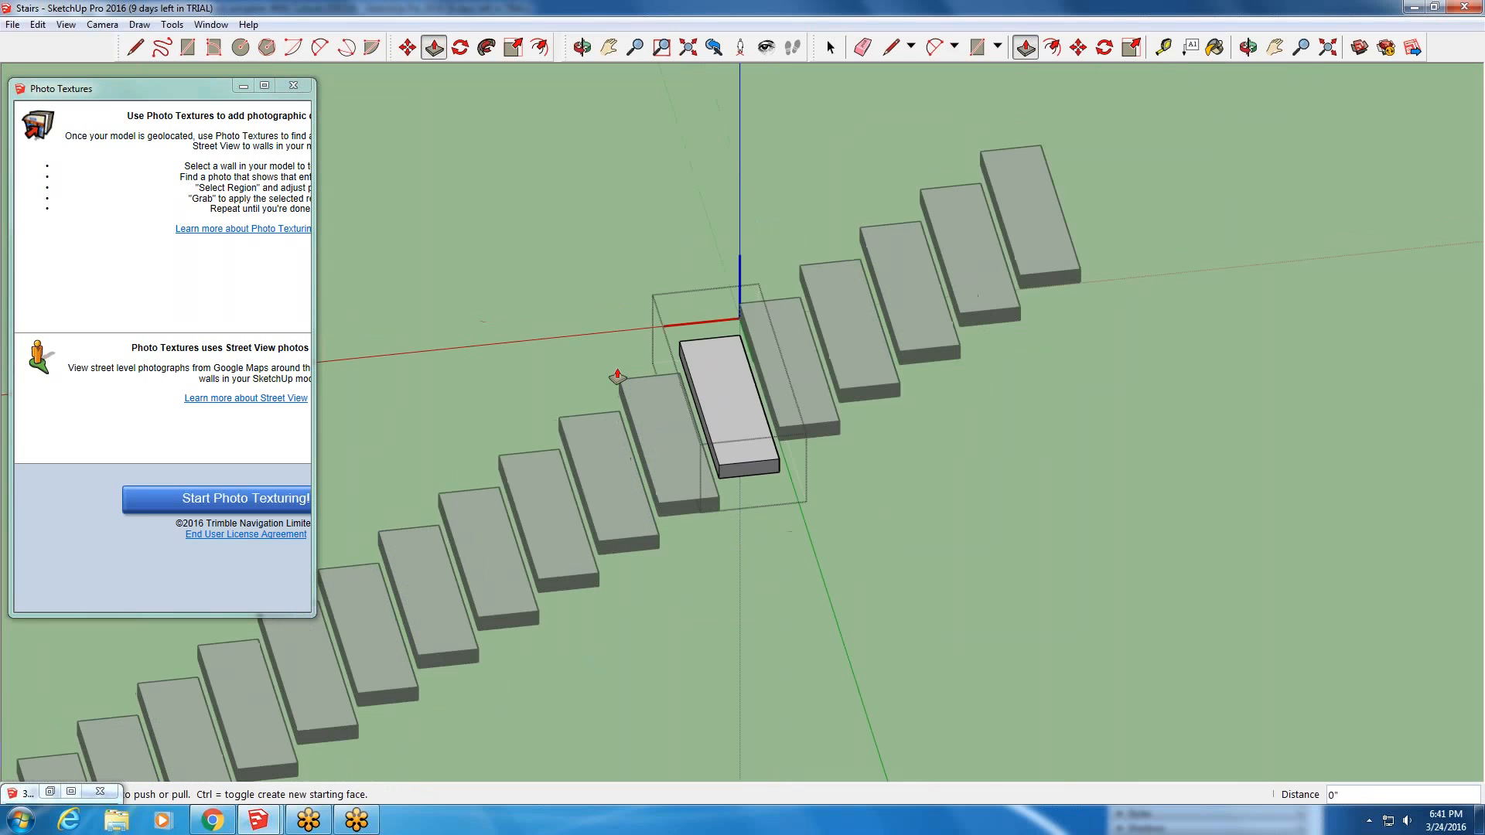
pyautogui.click(245, 86)
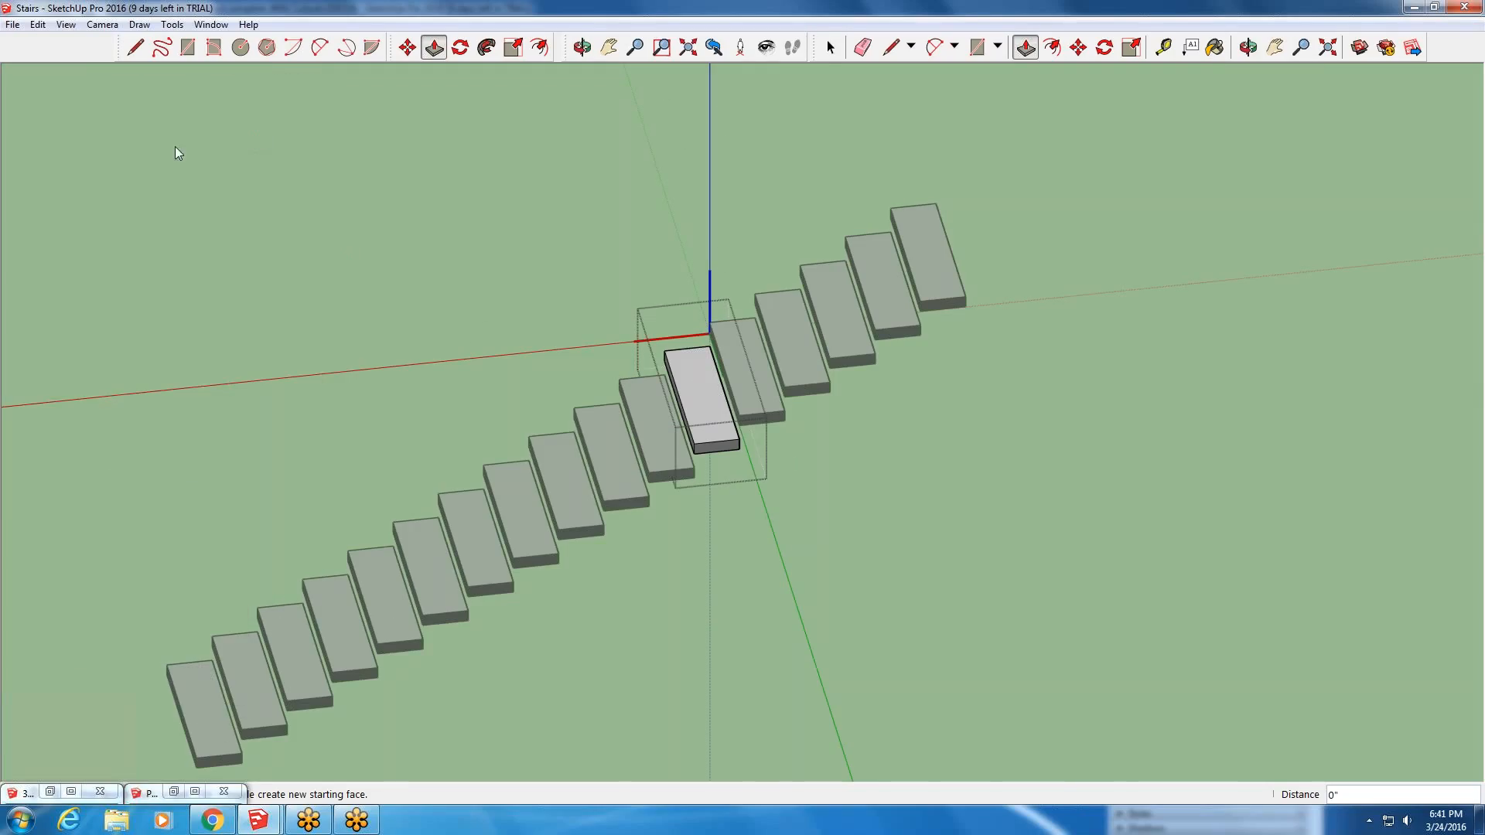
pyautogui.click(830, 46)
# - Delete the floating treads in the upper part of the flight, up to the tall blocks
pyautogui.scroll(5, 730, 242)
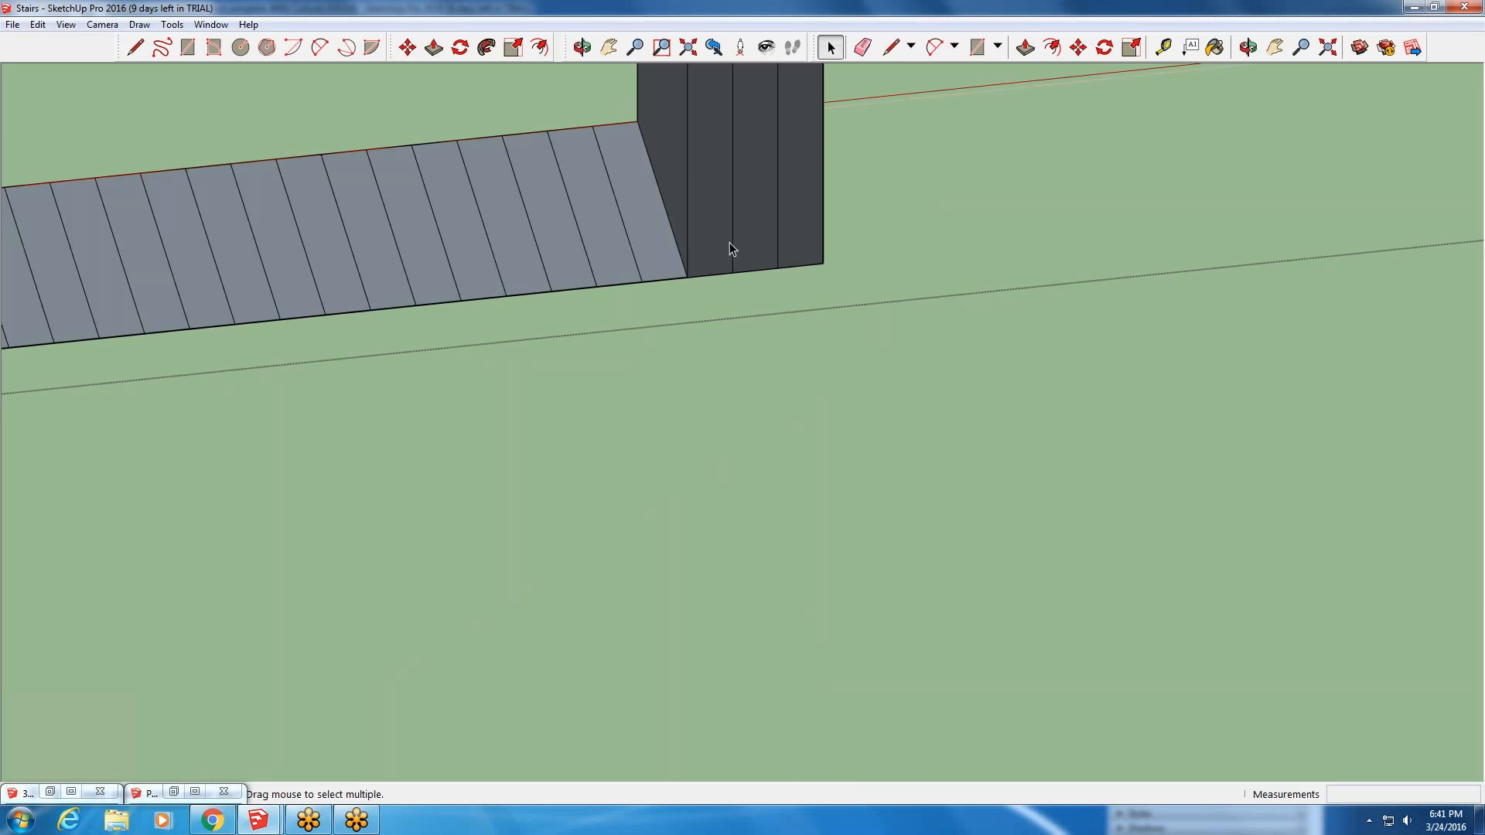
pyautogui.scroll(-5, 747, 269)
pyautogui.moveTo(555, 225); pyautogui.dragTo(597, 431, button='middle')
pyautogui.scroll(6, 723, 236)
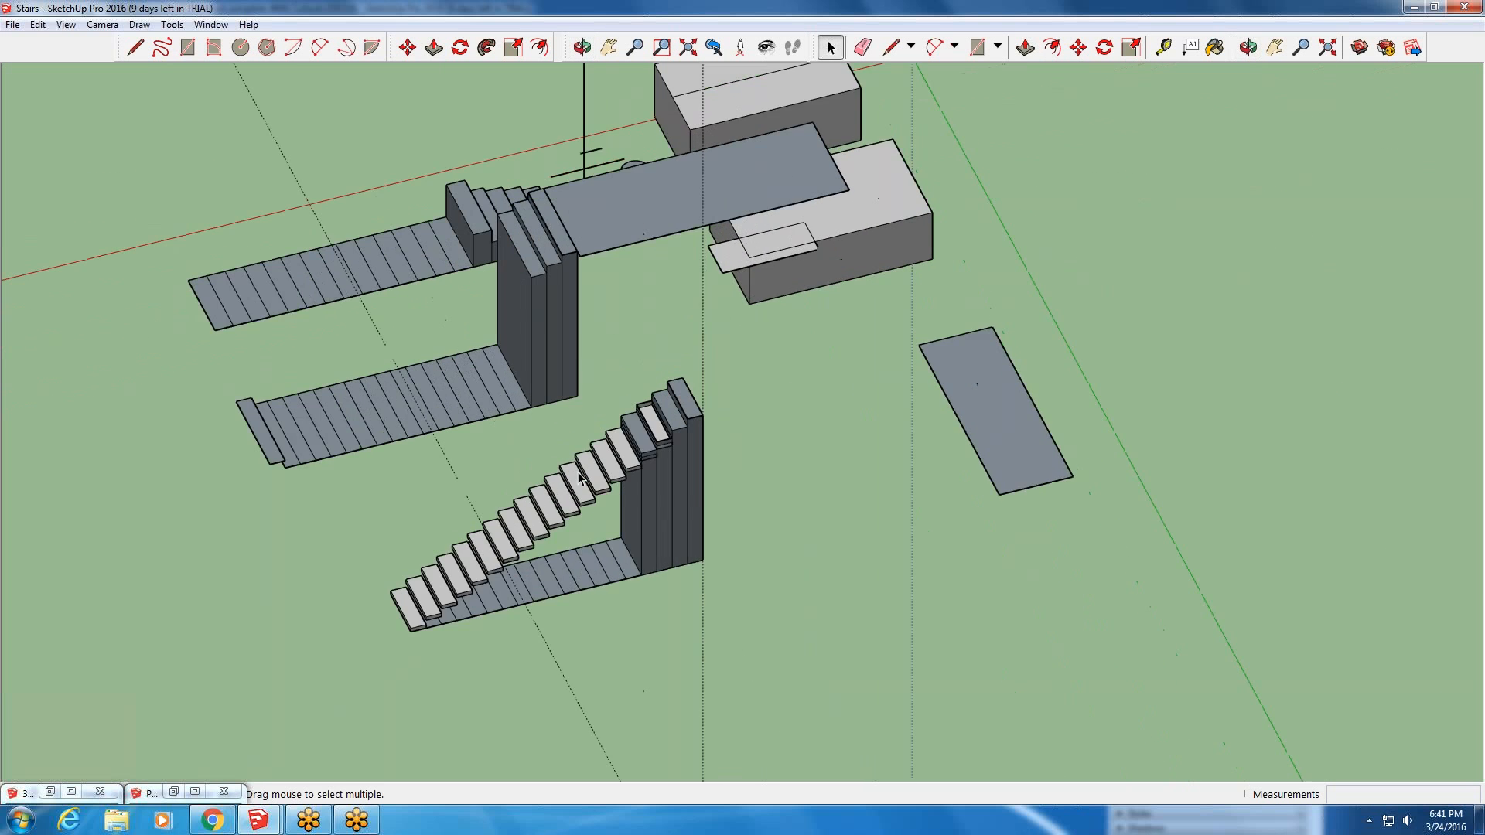
pyautogui.click(550, 517)
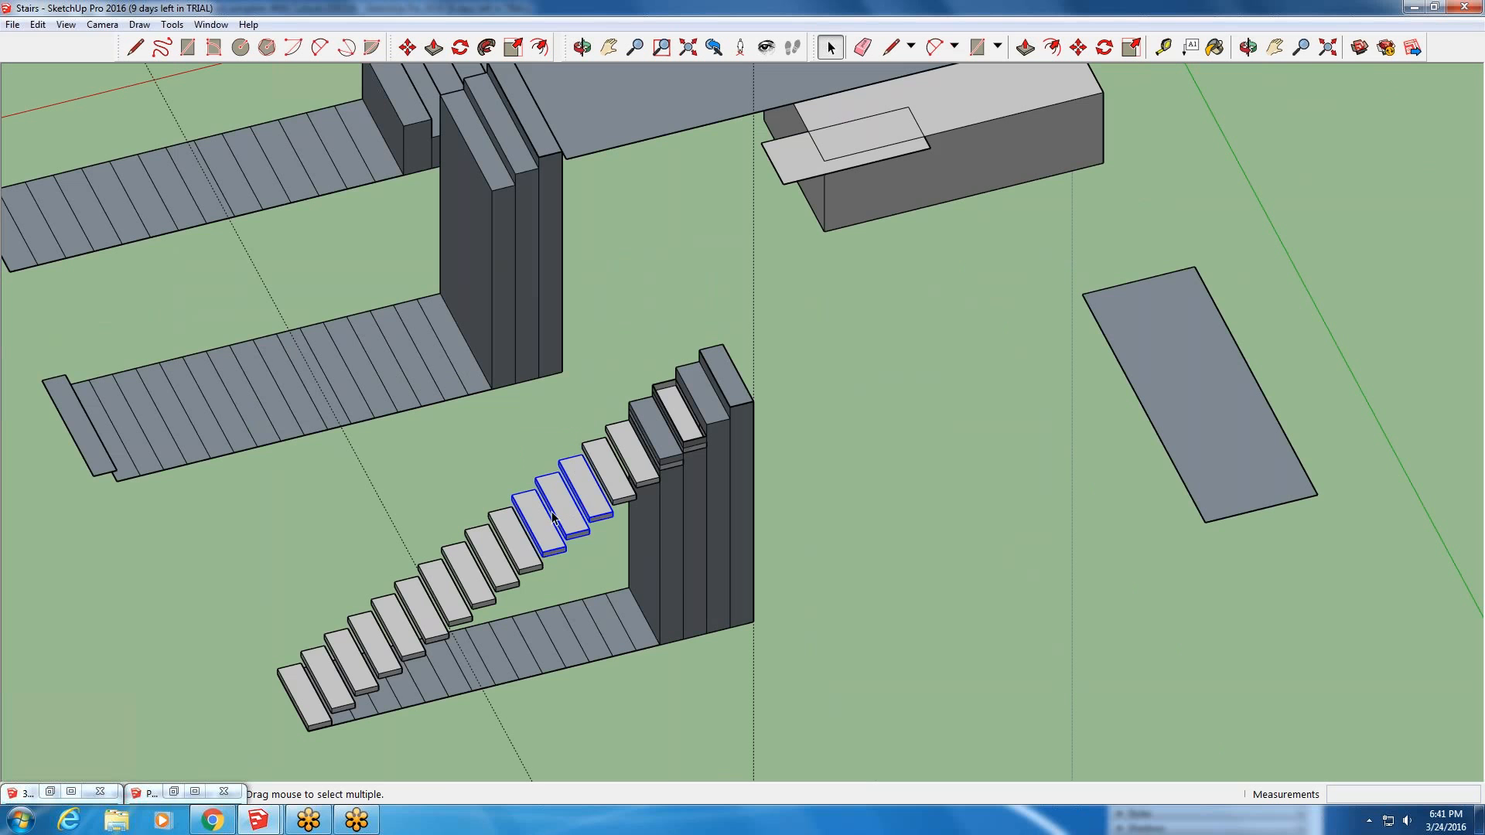
pyautogui.press('Delete')
pyautogui.scroll(3, 622, 437)
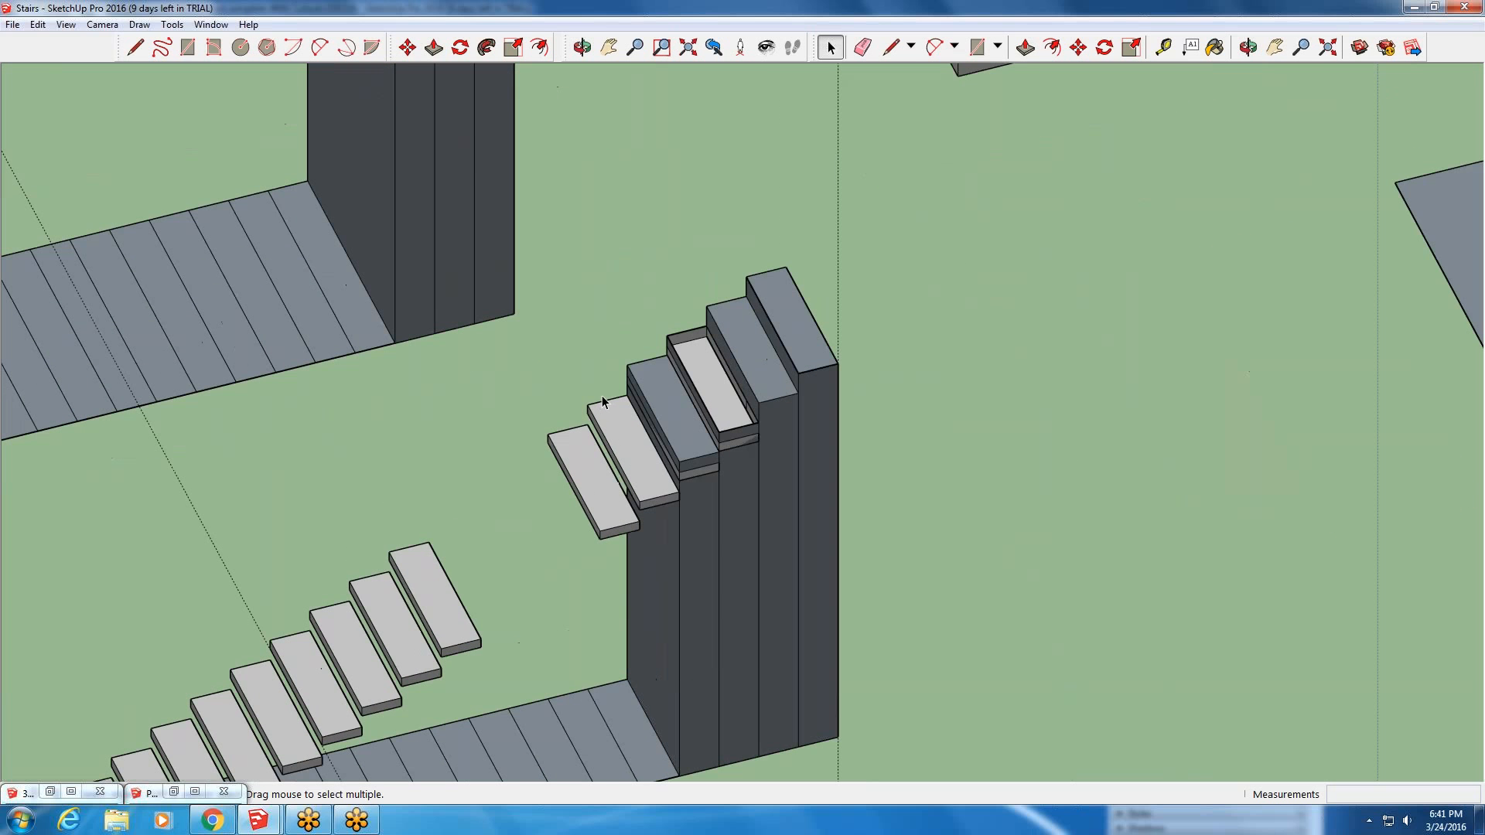
pyautogui.scroll(-1, 576, 452)
pyautogui.click(557, 485)
pyautogui.press('Delete')
# - Delete the remaining floating treads along the lower part of the flight, keeping only the lowest one
pyautogui.scroll(-3, 541, 473)
pyautogui.moveTo(531, 478); pyautogui.dragTo(413, 548)
pyautogui.press('Delete')
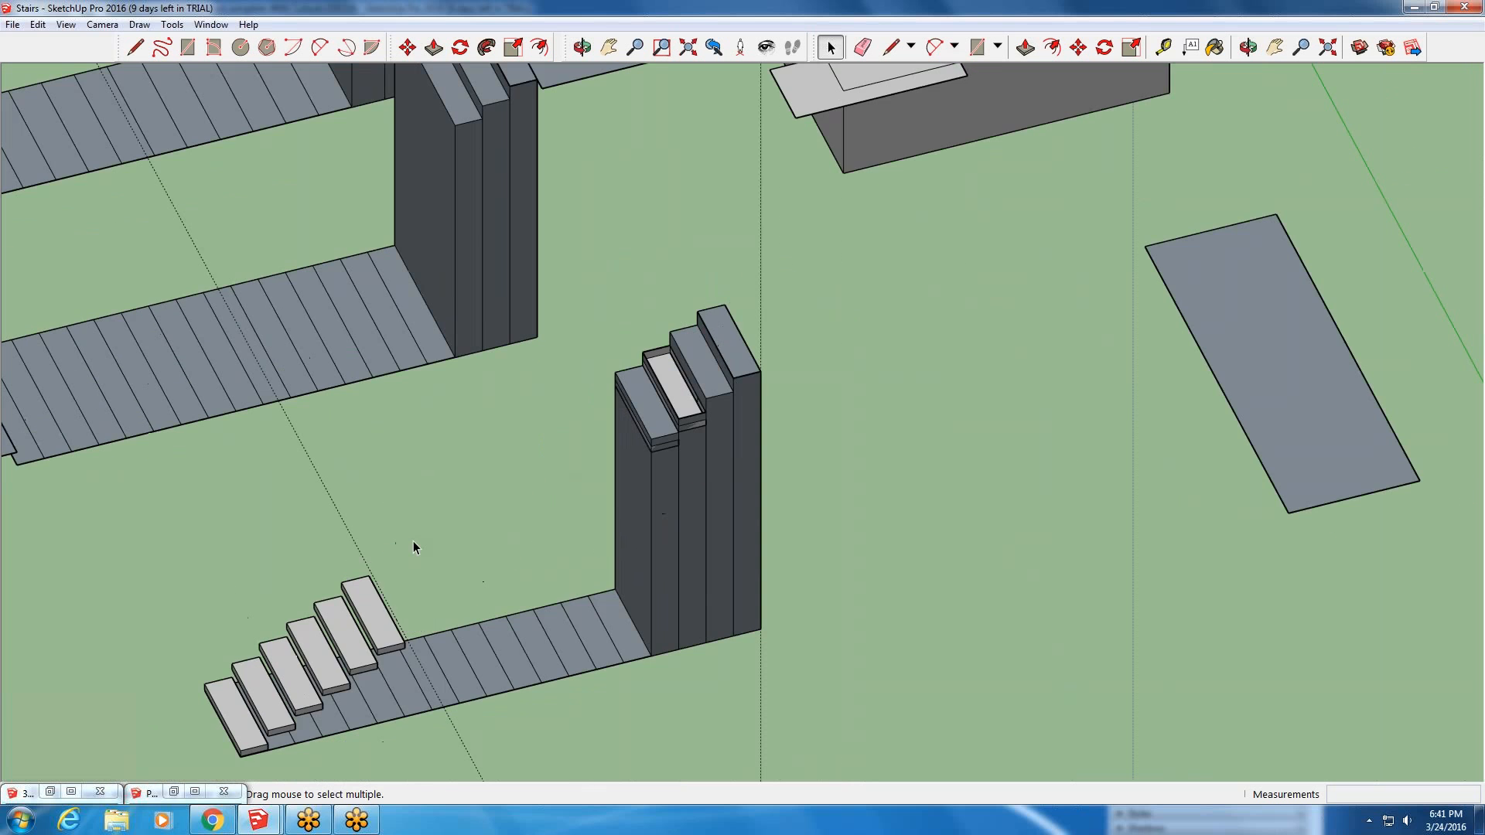
pyautogui.press('Delete')
pyautogui.moveTo(288, 621); pyautogui.dragTo(247, 655)
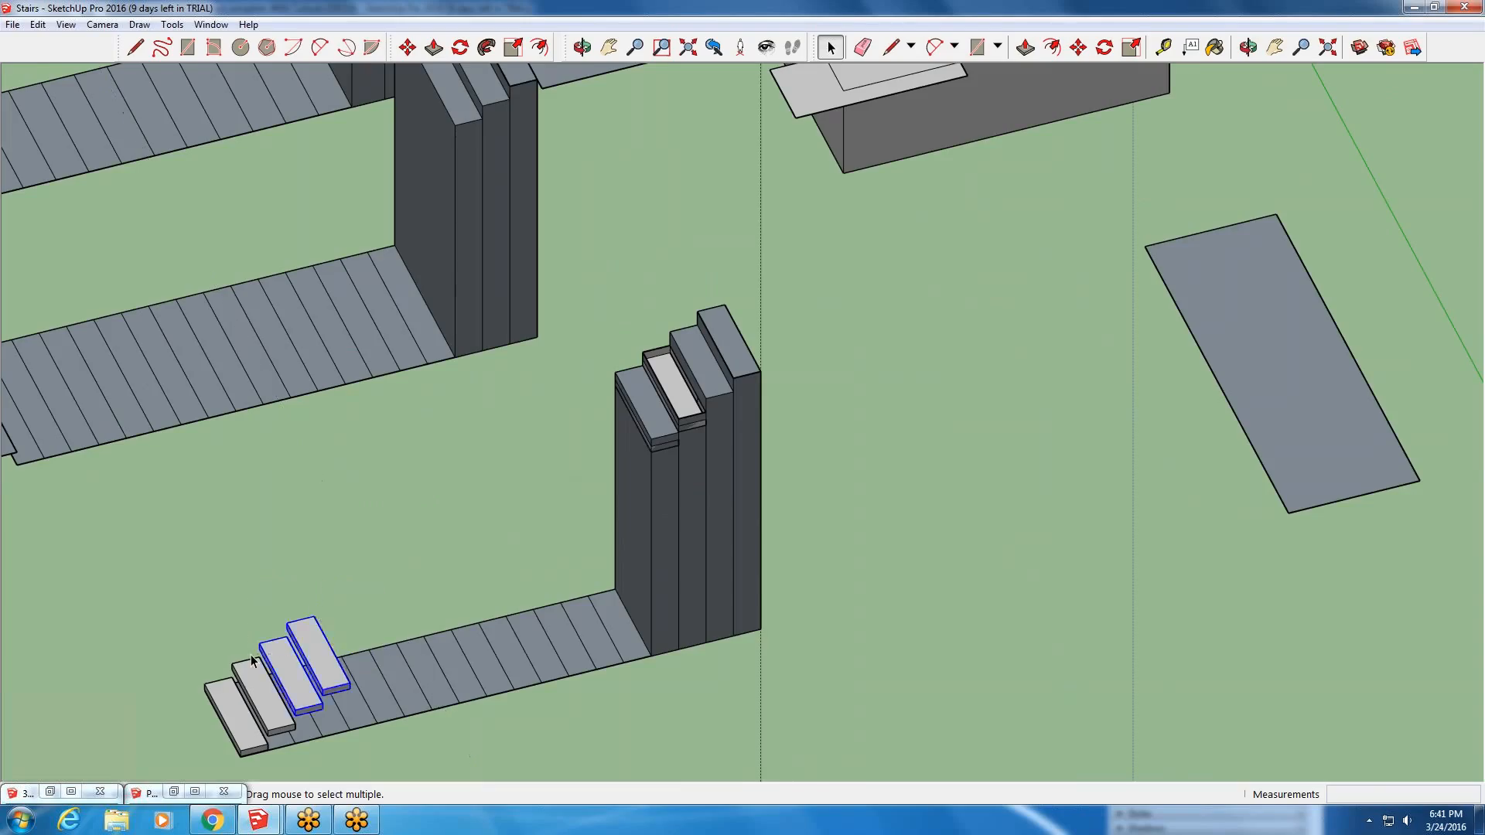
pyautogui.press('Delete')
pyautogui.click(251, 661)
pyautogui.press('Delete')
# - Delete the leftover treads and top face from the two lowest of the tall blocks, leaving them open on top
pyautogui.scroll(3, 626, 437)
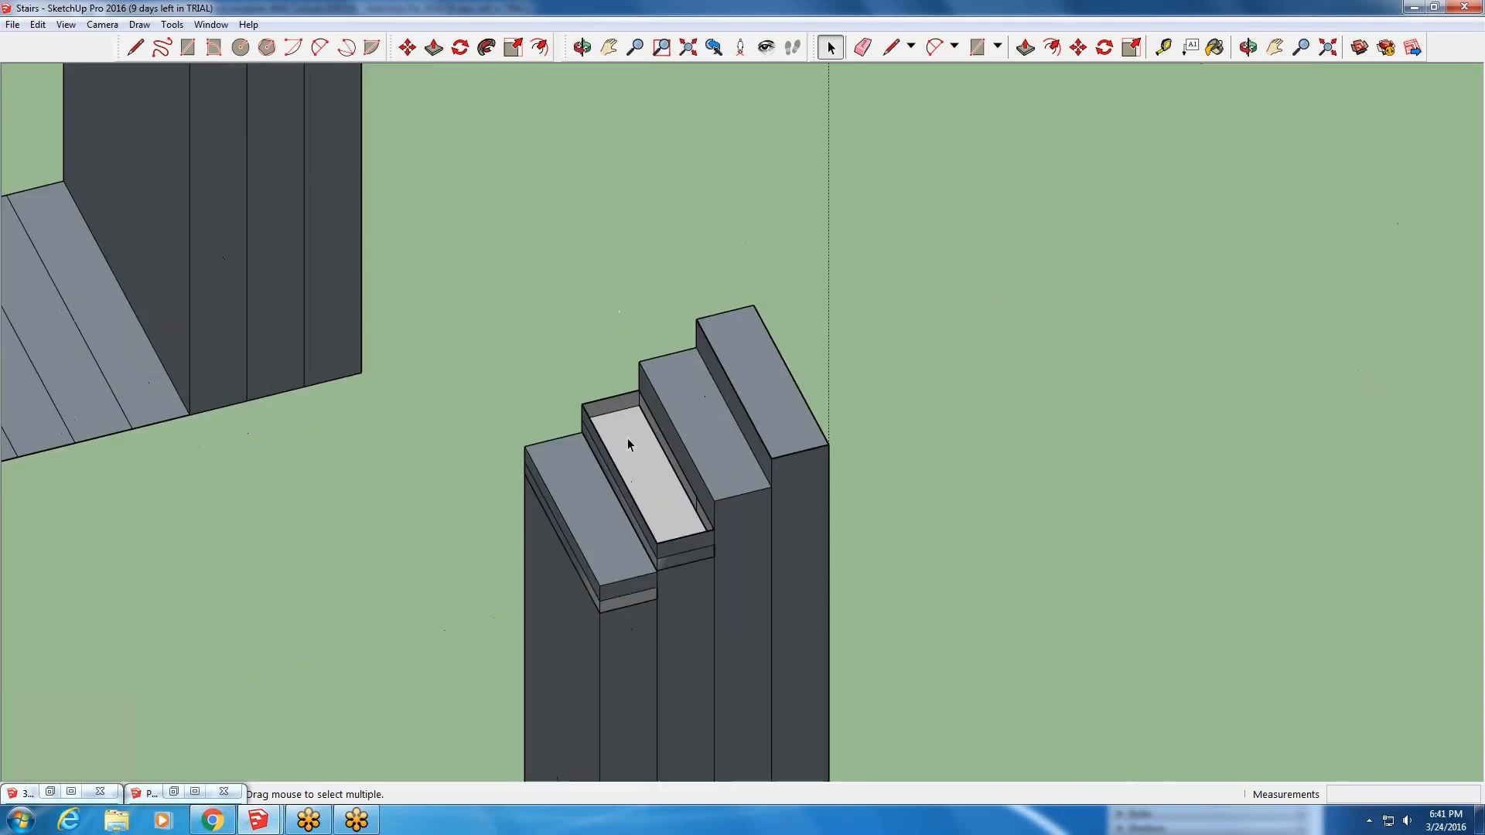
pyautogui.click(634, 441)
pyautogui.press('Delete')
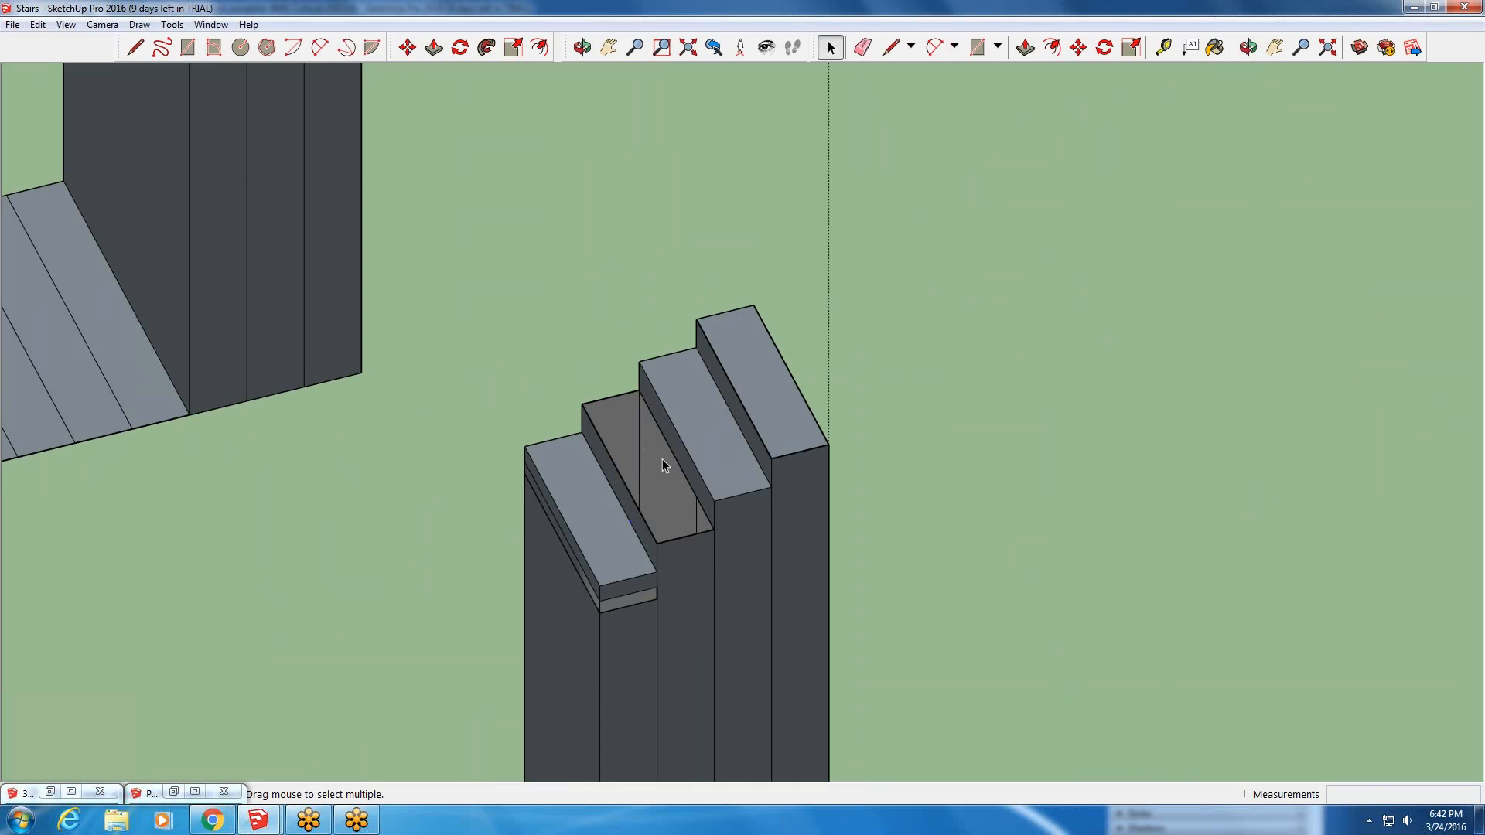
pyautogui.scroll(3, 662, 458)
pyautogui.scroll(-2, 709, 487)
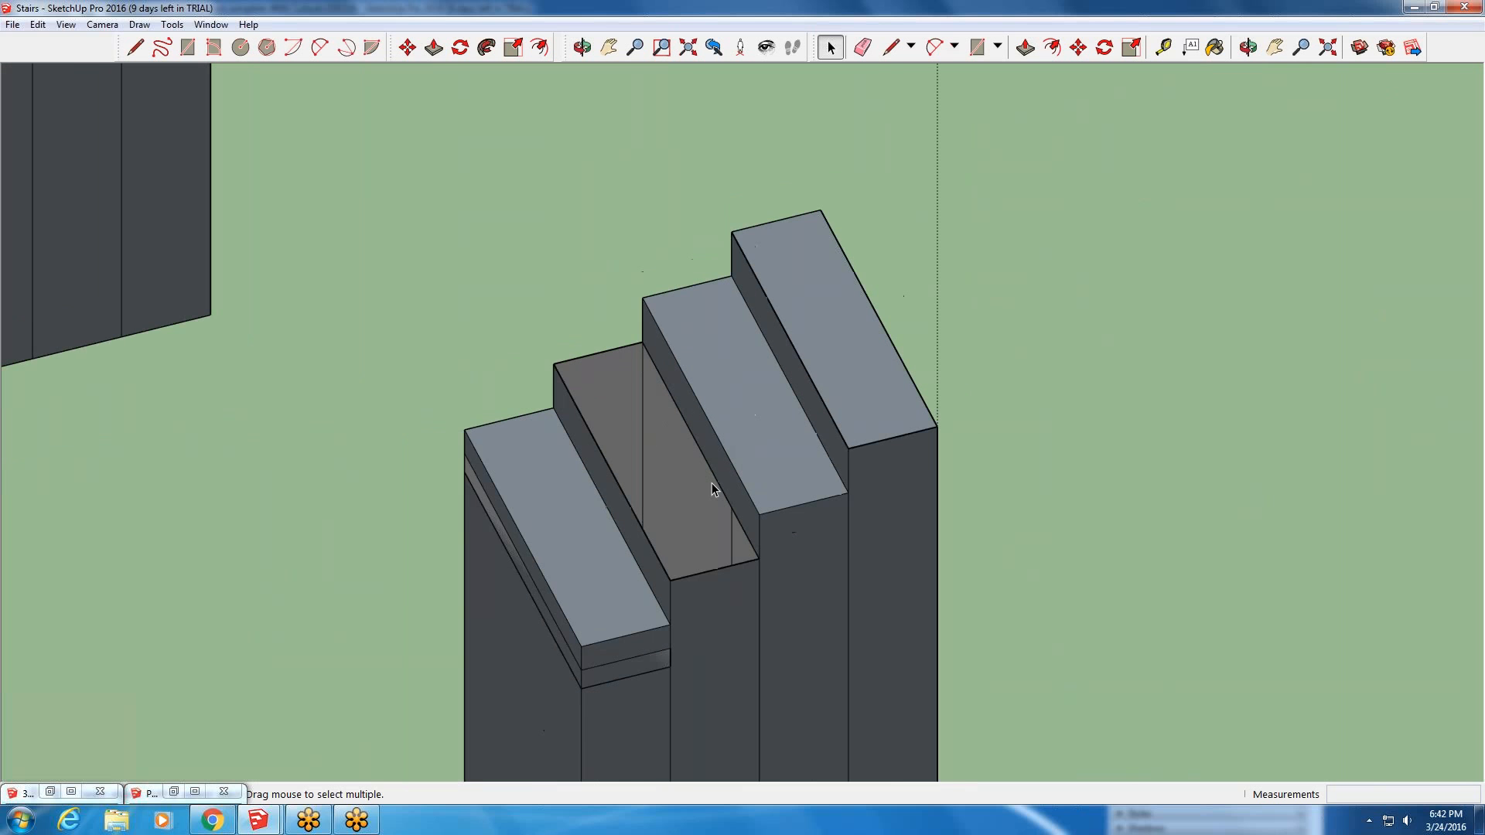
pyautogui.scroll(-2, 628, 555)
pyautogui.click(630, 555)
pyautogui.press('Delete')
pyautogui.click(638, 554)
pyautogui.press('Delete')
pyautogui.scroll(2, 743, 410)
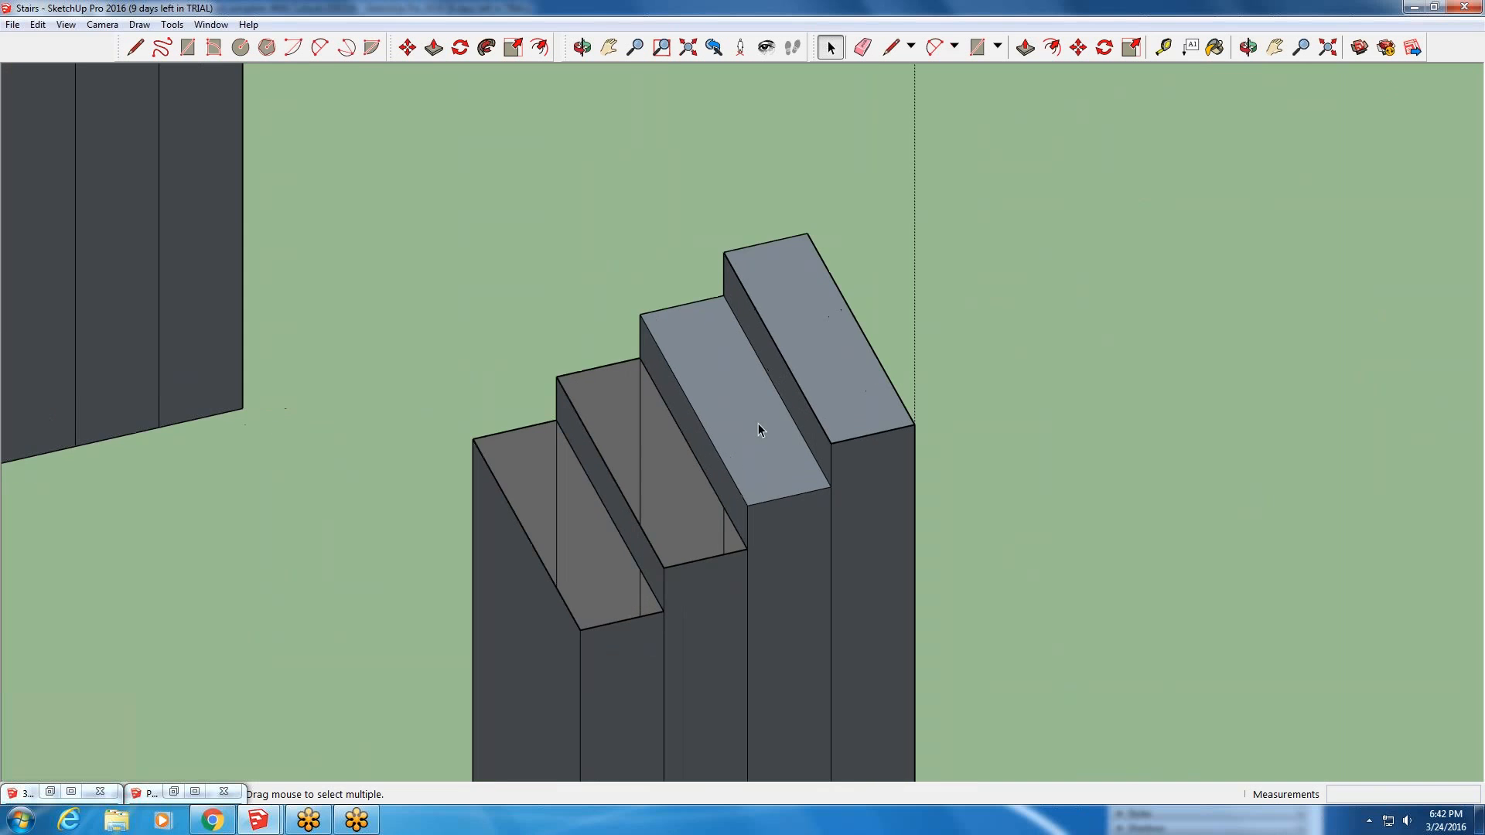
# - Inspect the tallest block's top face inside its component with Entity Info, close the Default Tray and leave the component
pyautogui.scroll(-3, 665, 529)
pyautogui.scroll(3, 773, 383)
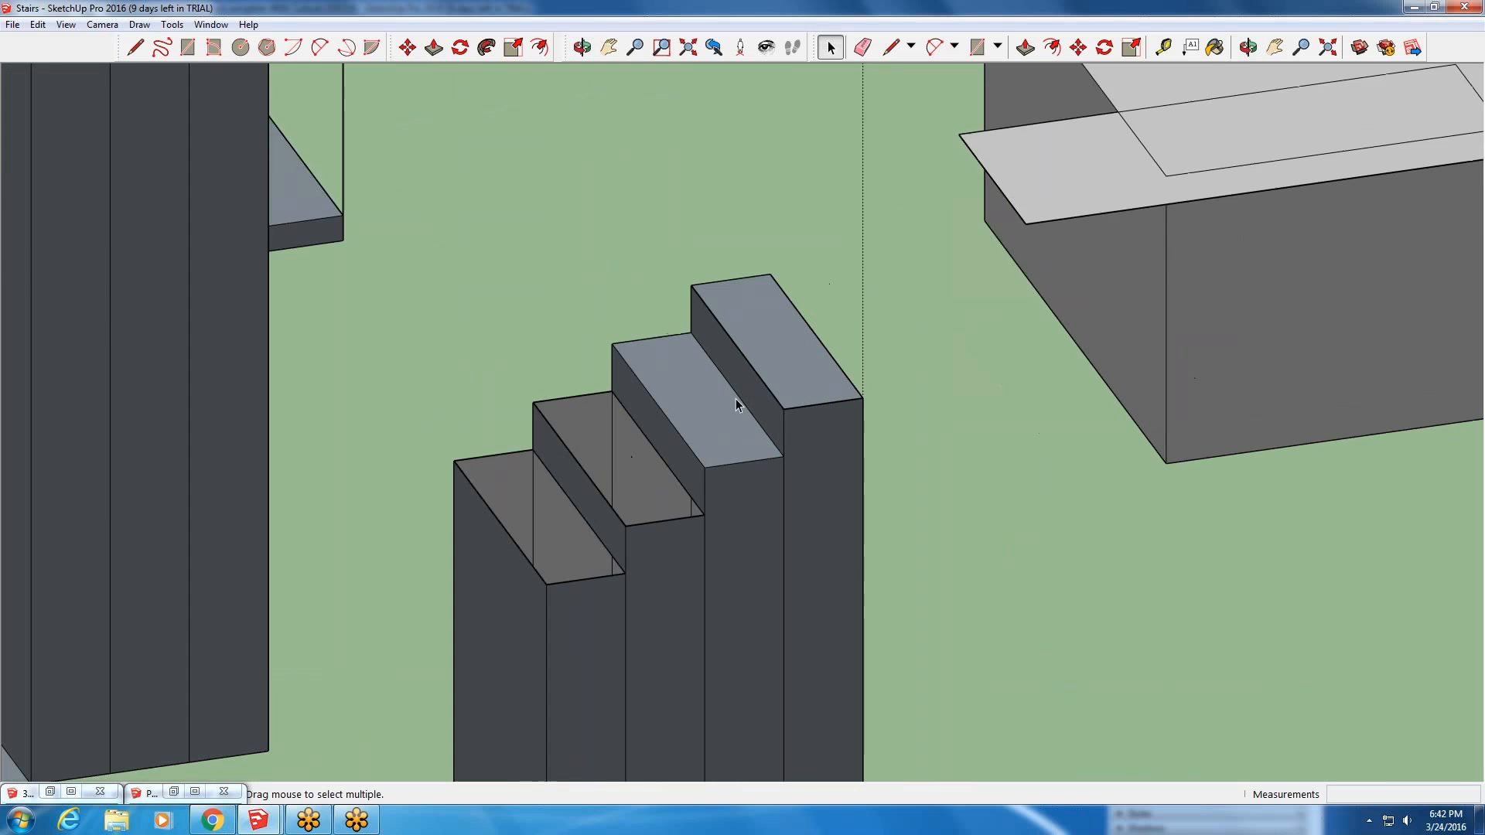
pyautogui.scroll(1, 735, 399)
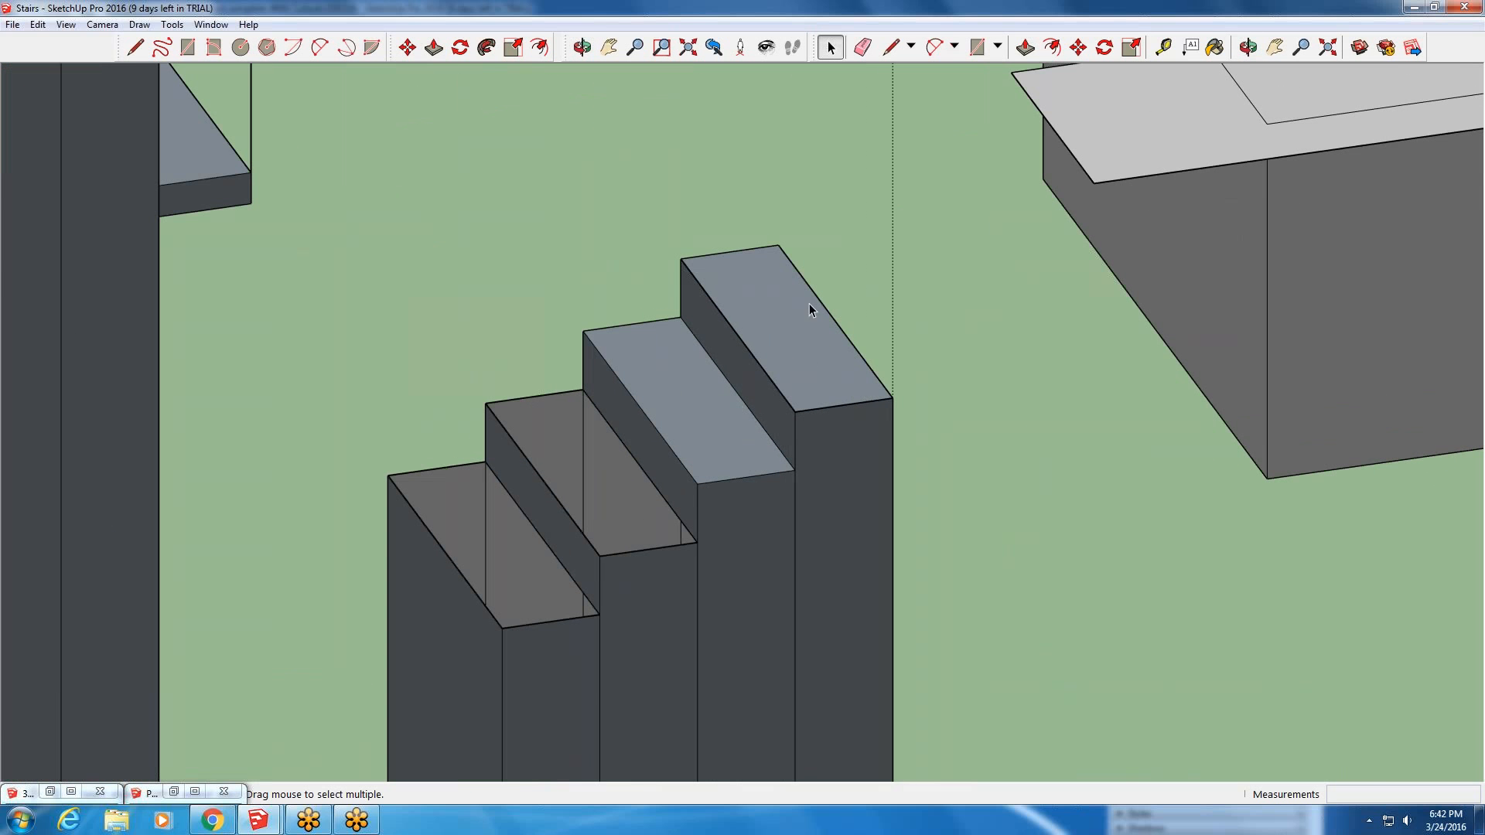
pyautogui.click(691, 424)
pyautogui.click(803, 356)
pyautogui.click(788, 402)
pyautogui.click(819, 390)
pyautogui.doubleClick(792, 337)
pyautogui.doubleClick(791, 336)
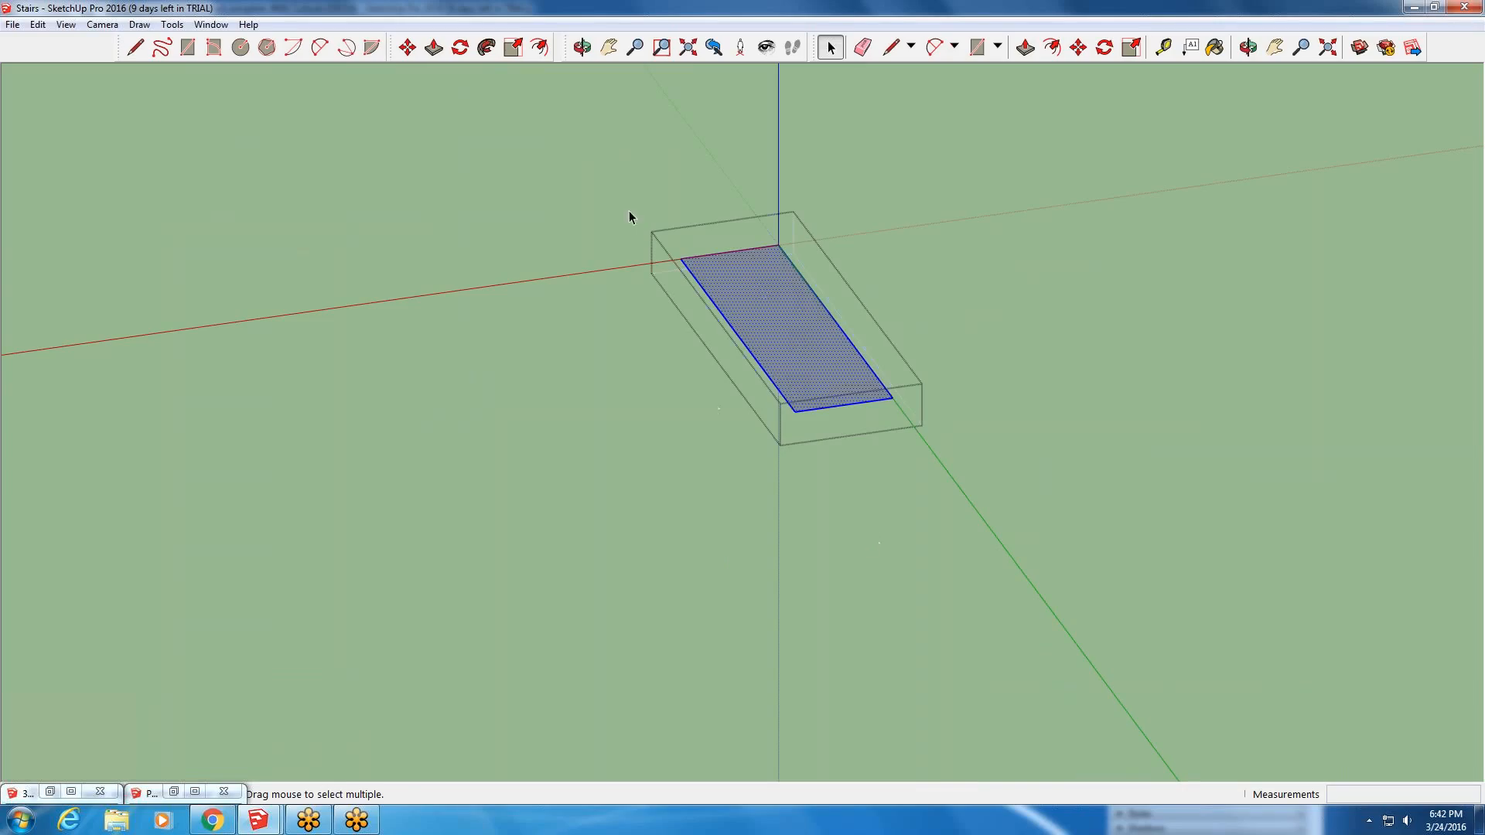
pyautogui.rightClick(806, 337)
pyautogui.click(824, 345)
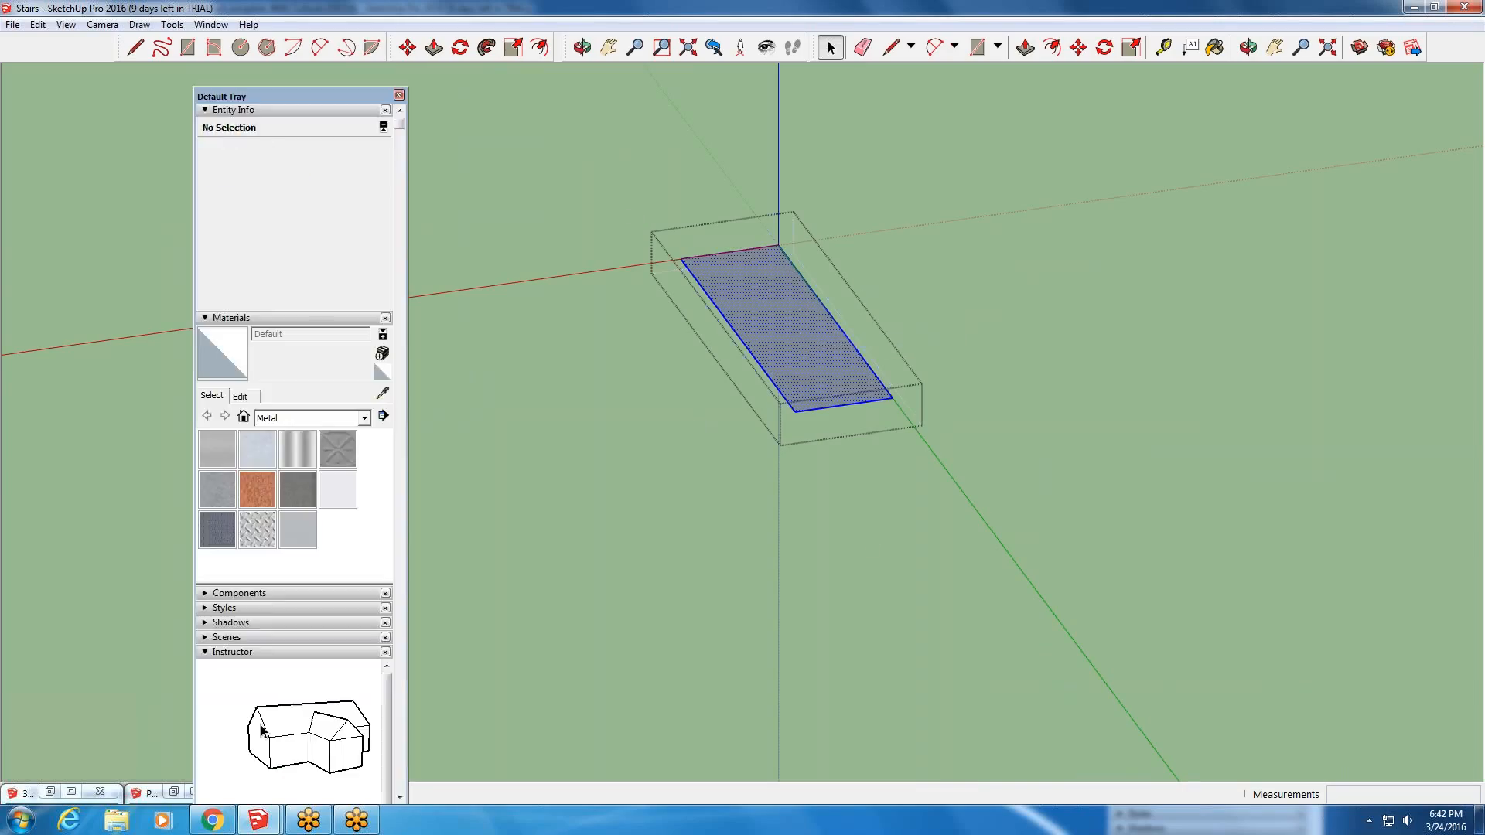
pyautogui.click(398, 94)
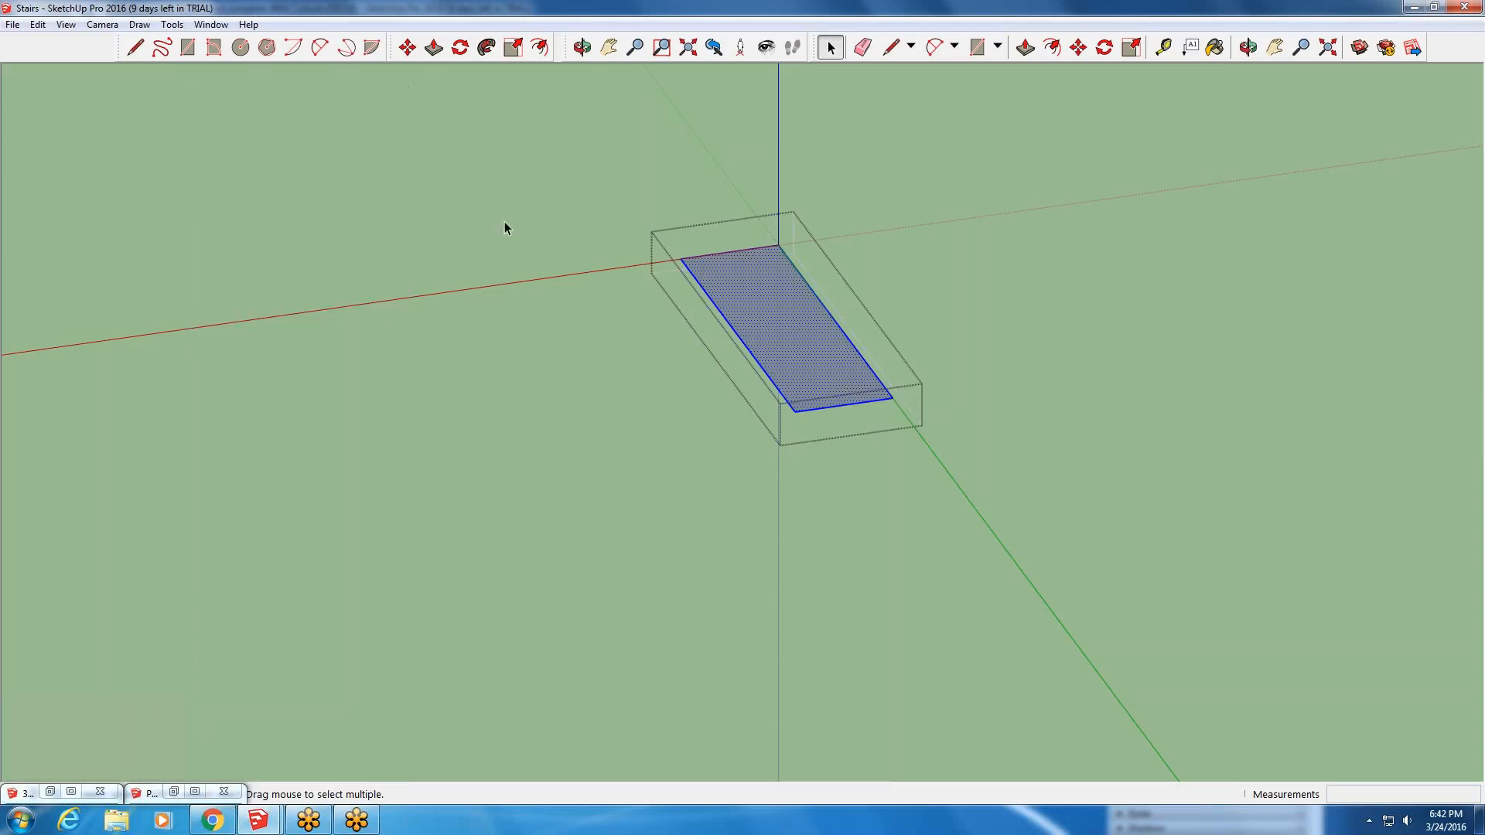
pyautogui.click(506, 290)
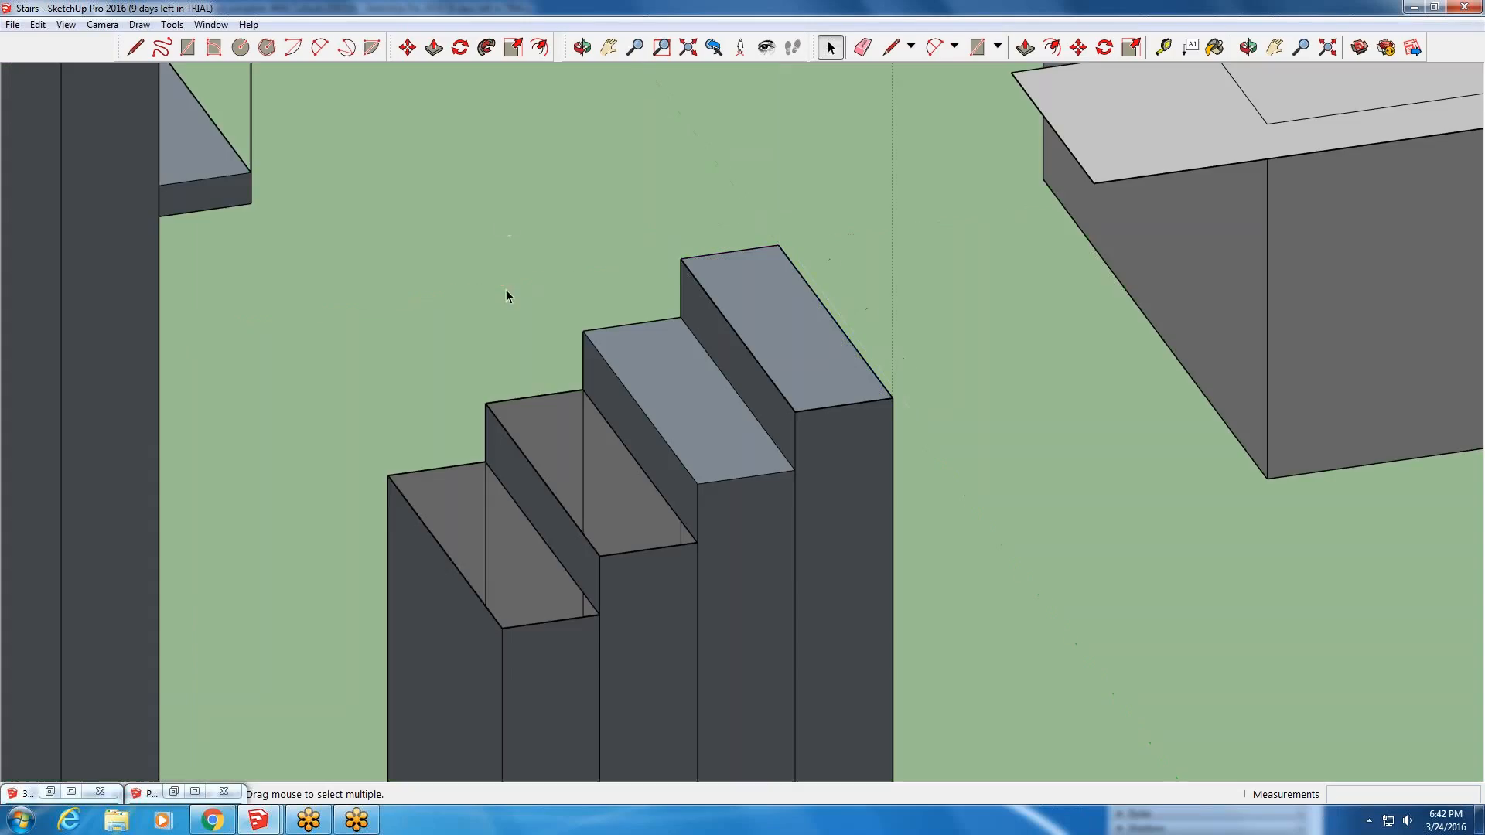
# - Select the top face of the second-highest block with its edges and make it a group
pyautogui.click(740, 445)
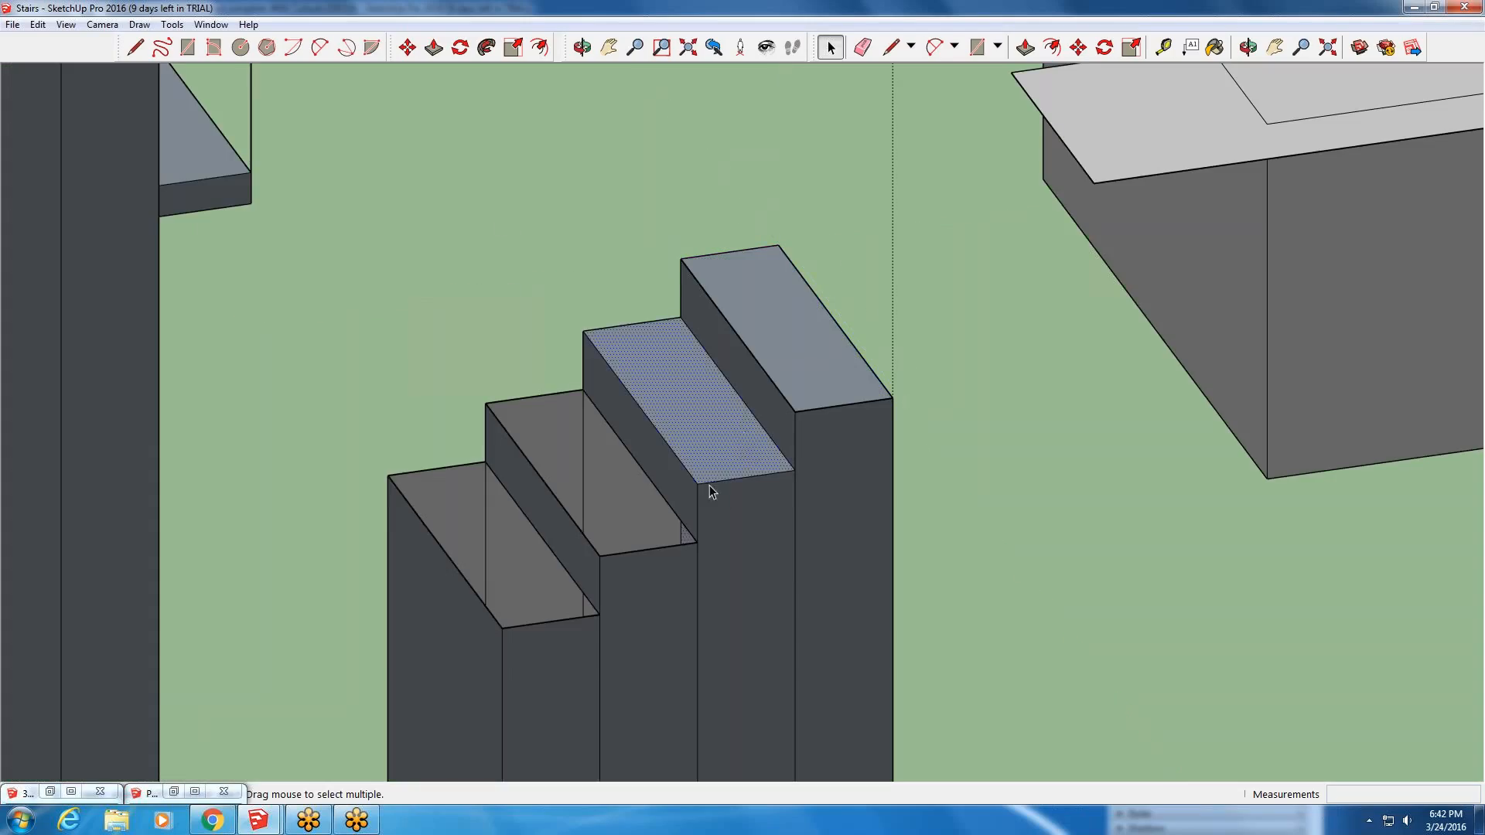
pyautogui.click(687, 470)
pyautogui.click(708, 428)
pyautogui.doubleClick(709, 429)
pyautogui.rightClick(675, 395)
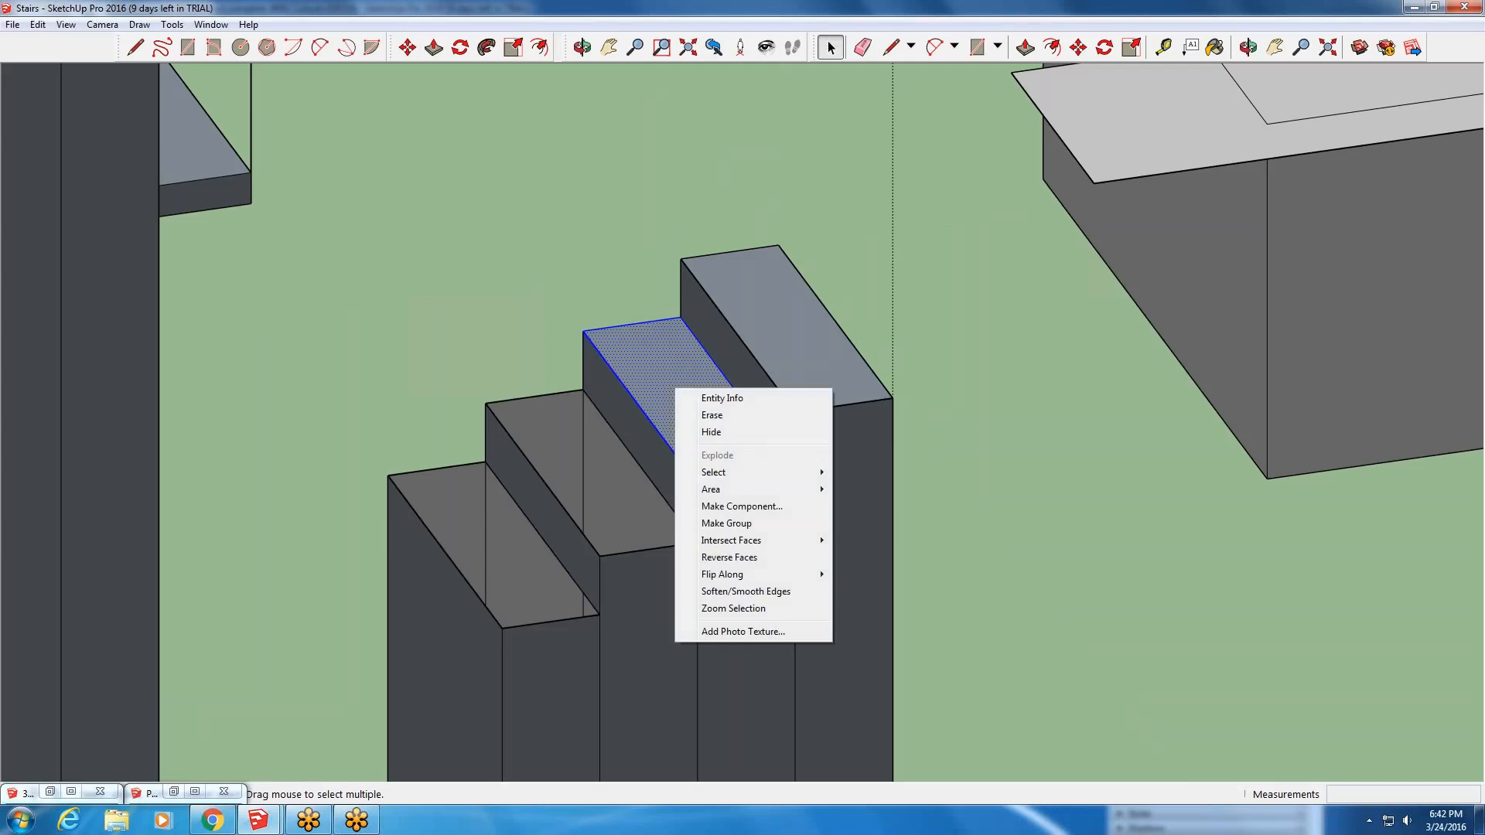
pyautogui.click(726, 524)
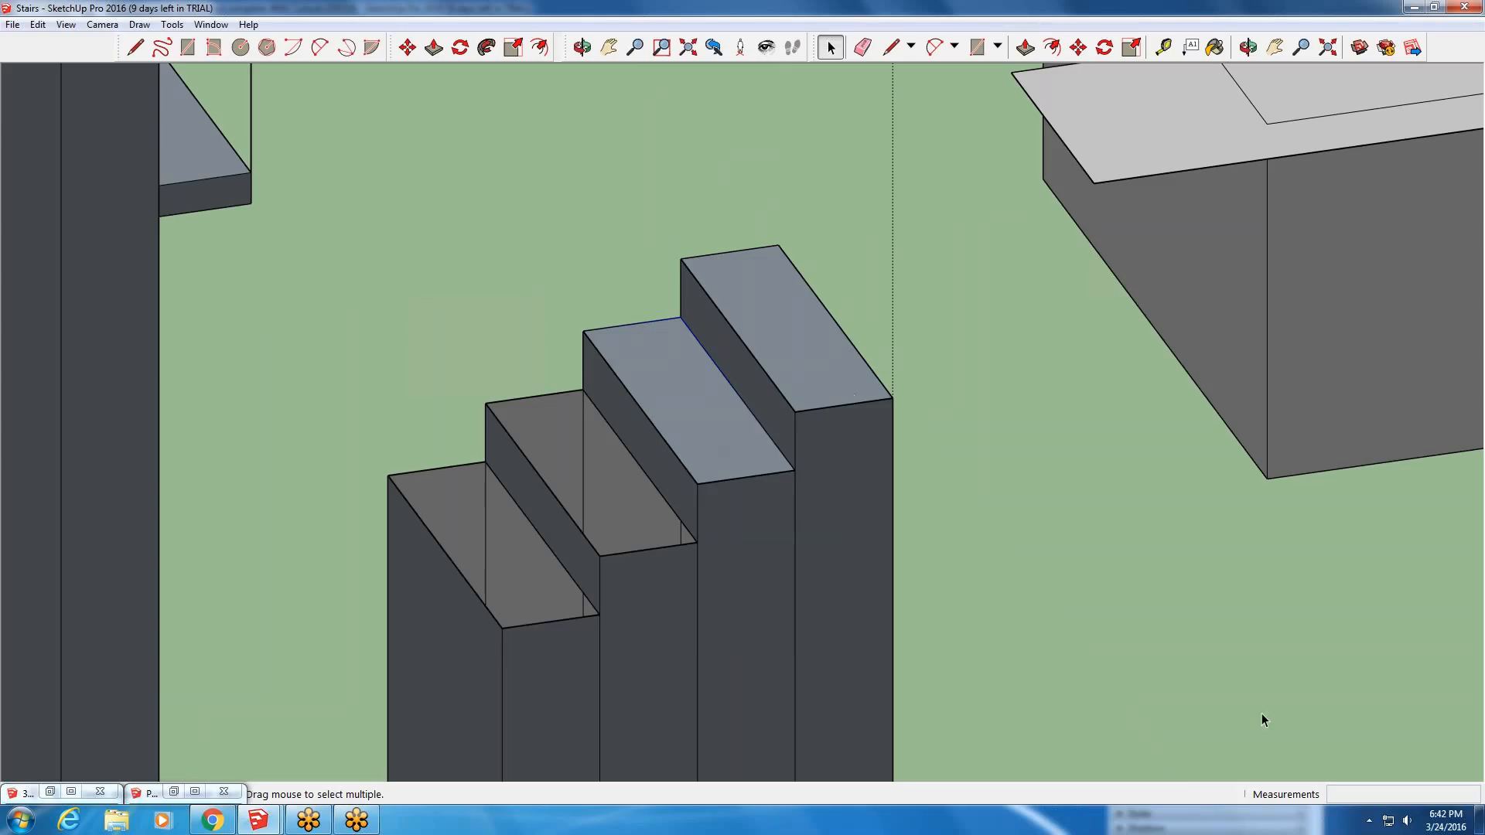
# - Convert the grouped top face of the second-highest block into a component
pyautogui.rightClick(702, 416)
pyautogui.press('Escape')
pyautogui.doubleClick(716, 450)
pyautogui.click(743, 617)
pyautogui.rightClick(712, 443)
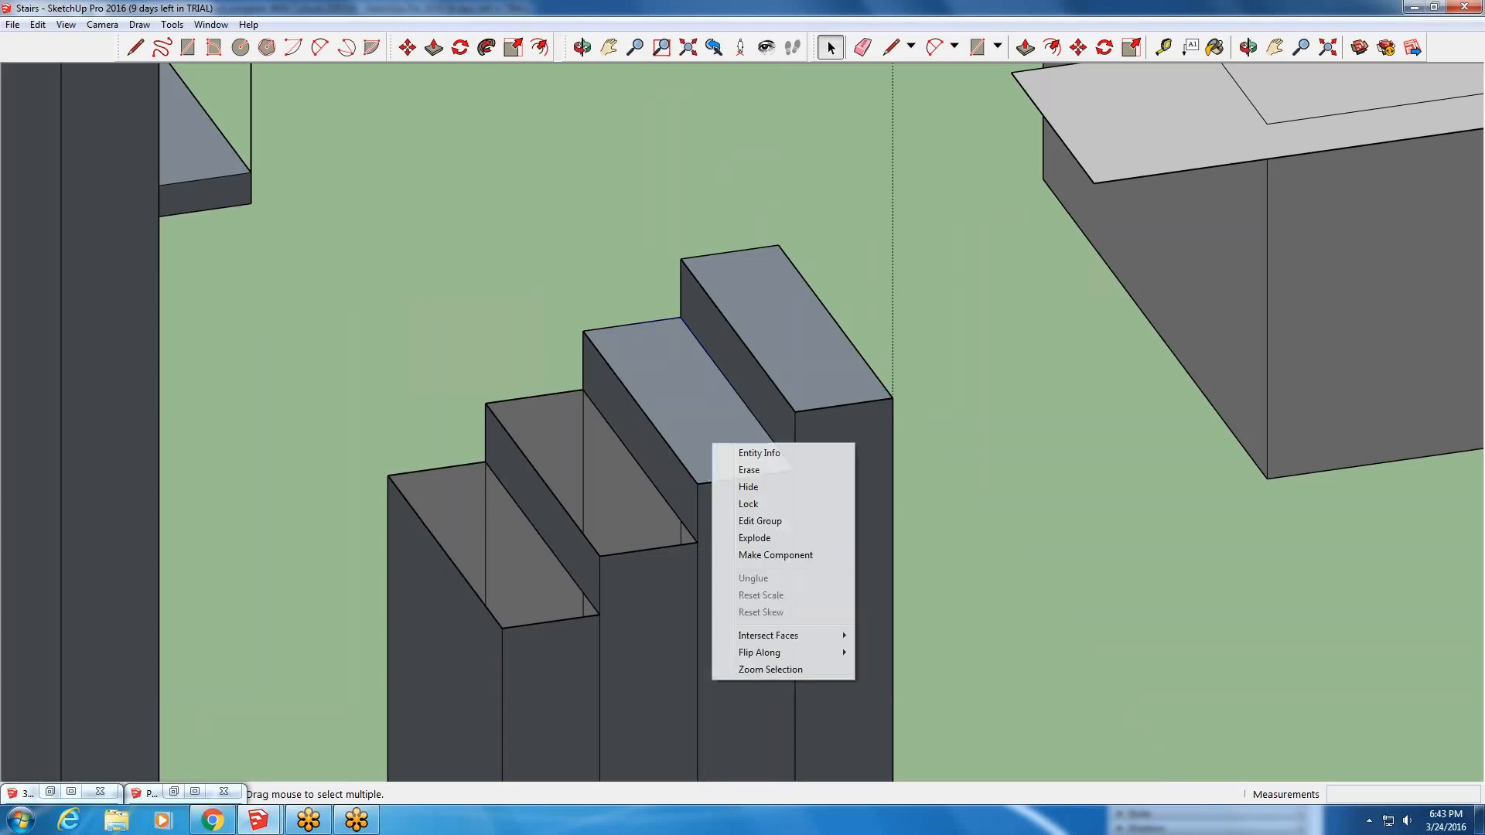
pyautogui.click(759, 548)
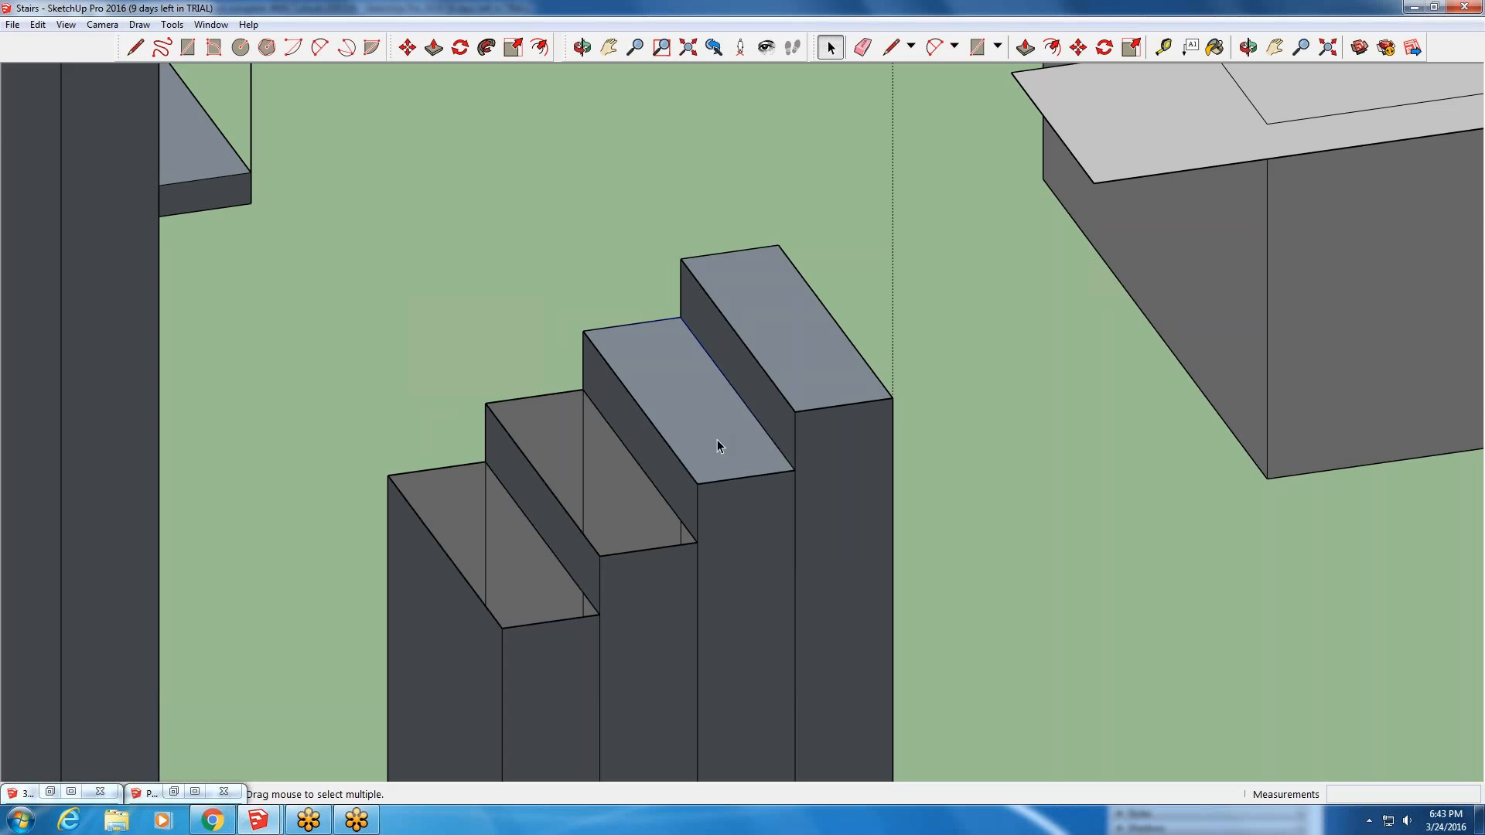
# - Copy the top-face component from the second-highest block corner to corner onto the next lower block
pyautogui.scroll(4, 698, 447)
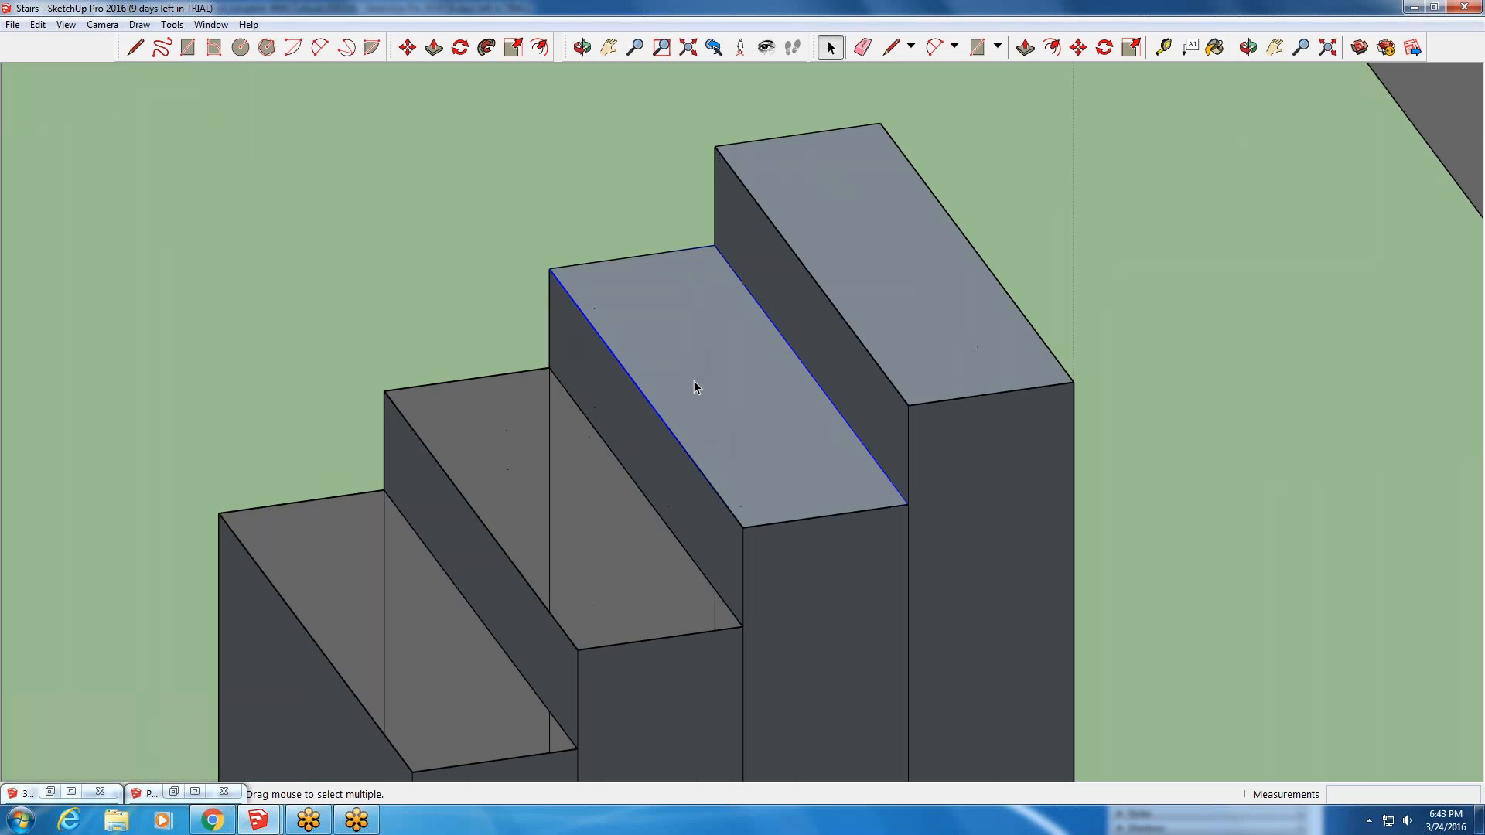
pyautogui.scroll(3, 694, 387)
pyautogui.scroll(-2, 722, 461)
pyautogui.scroll(1, 722, 461)
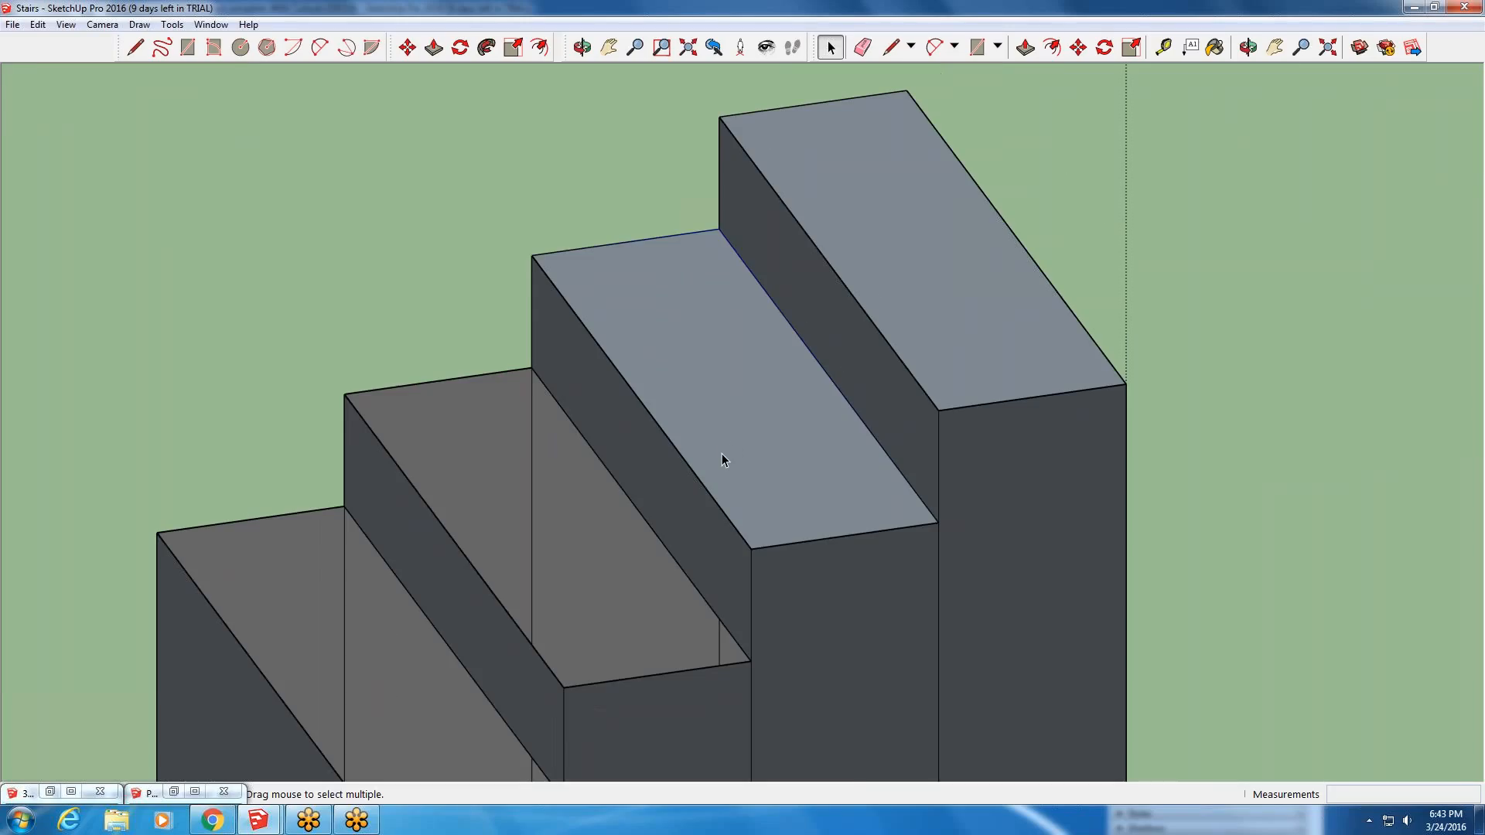
pyautogui.scroll(-4, 727, 441)
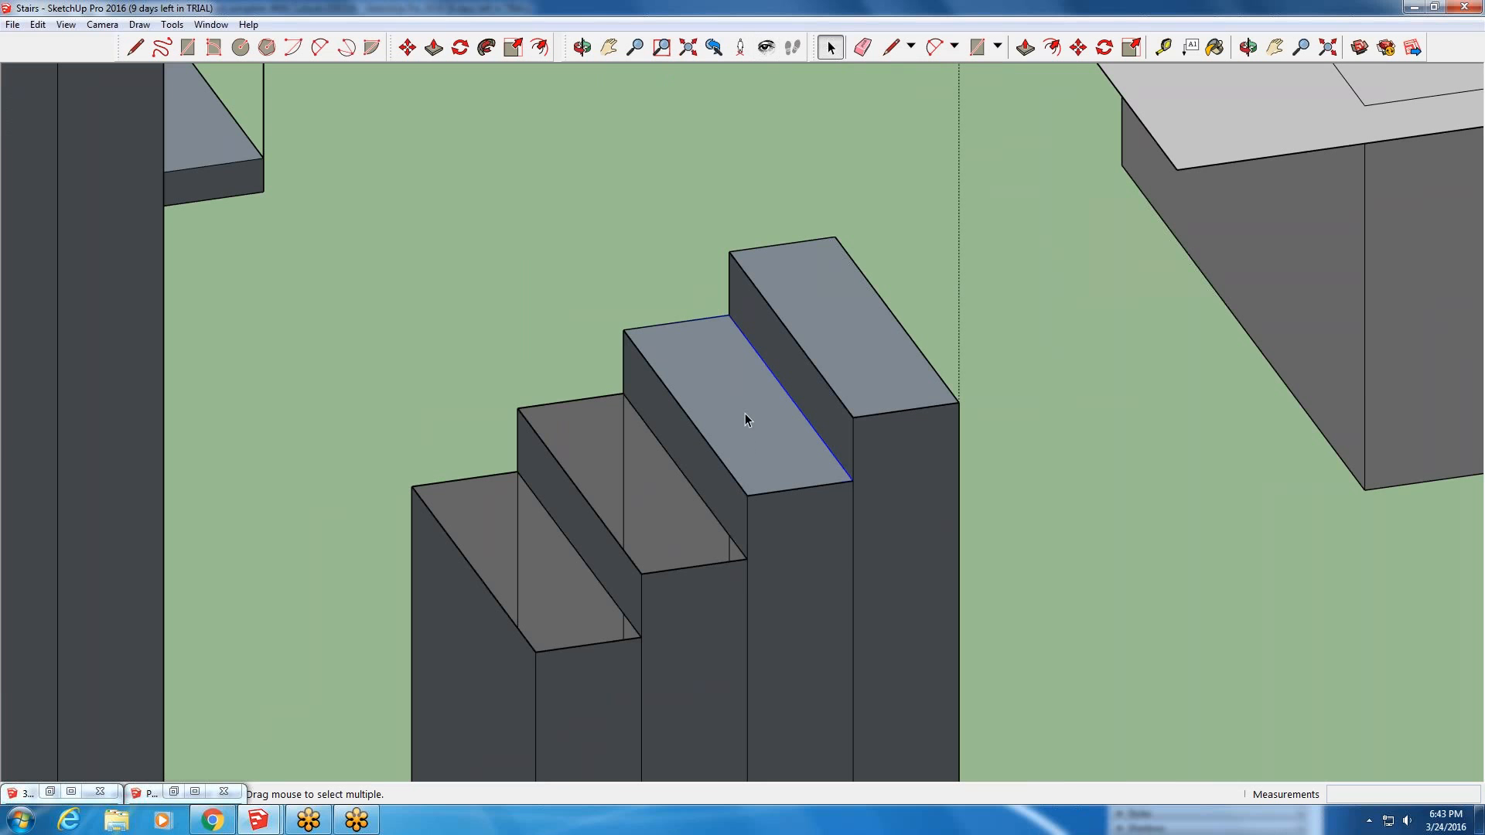
pyautogui.scroll(4, 772, 503)
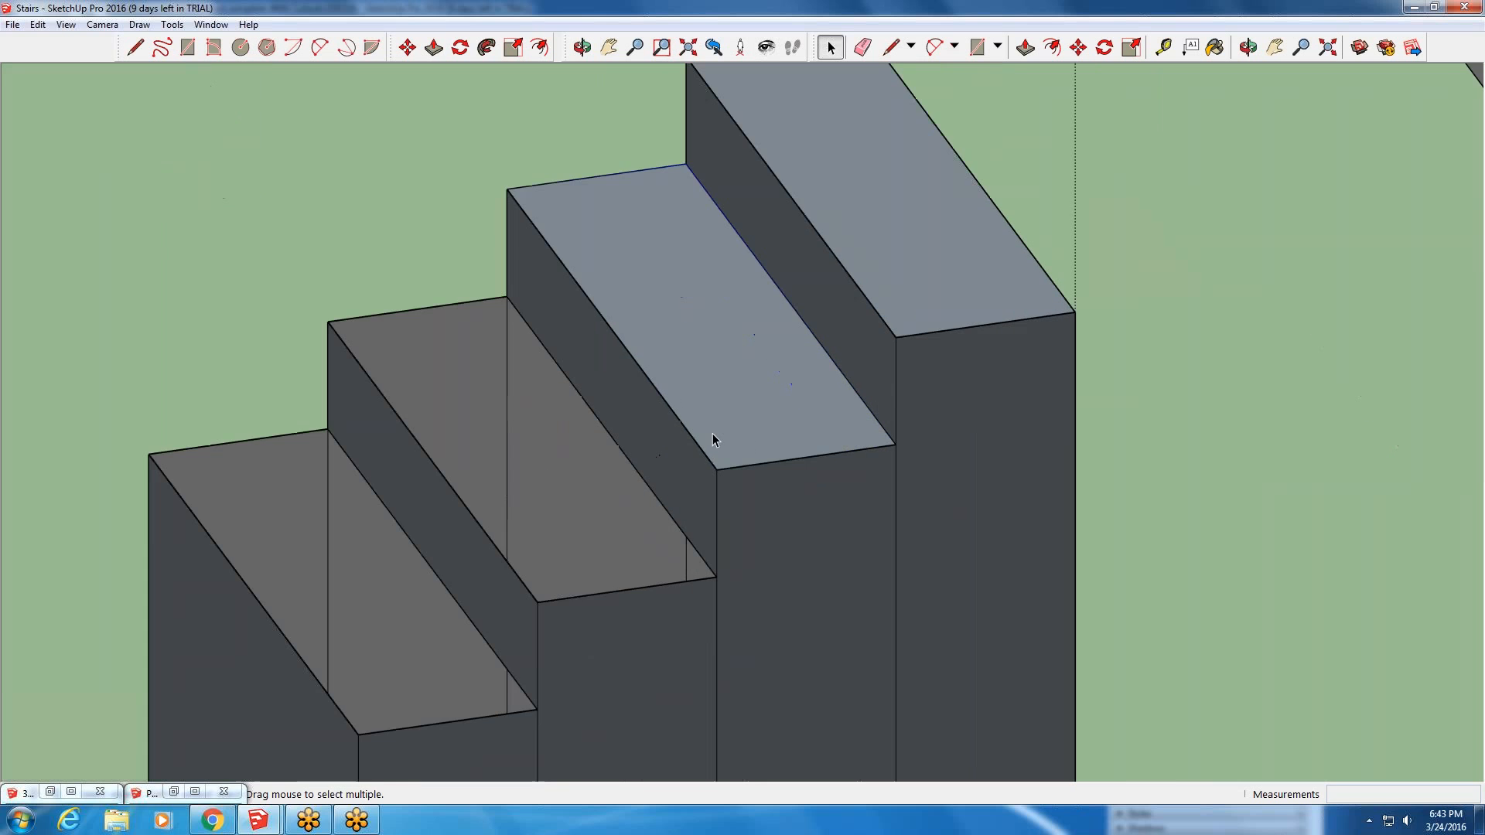
pyautogui.moveTo(712, 434); pyautogui.dragTo(703, 382, button='middle')
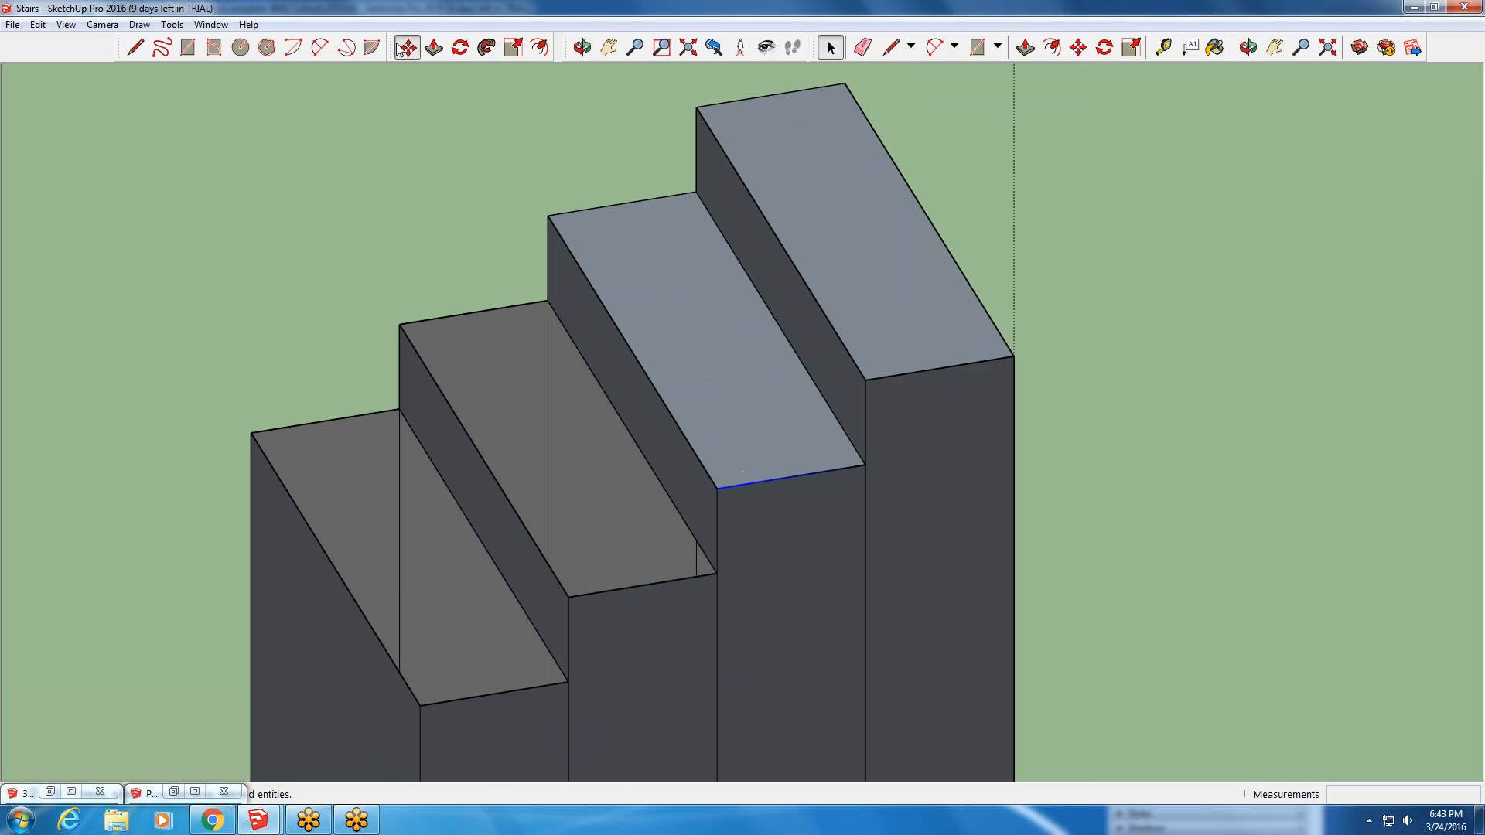
pyautogui.press('m')
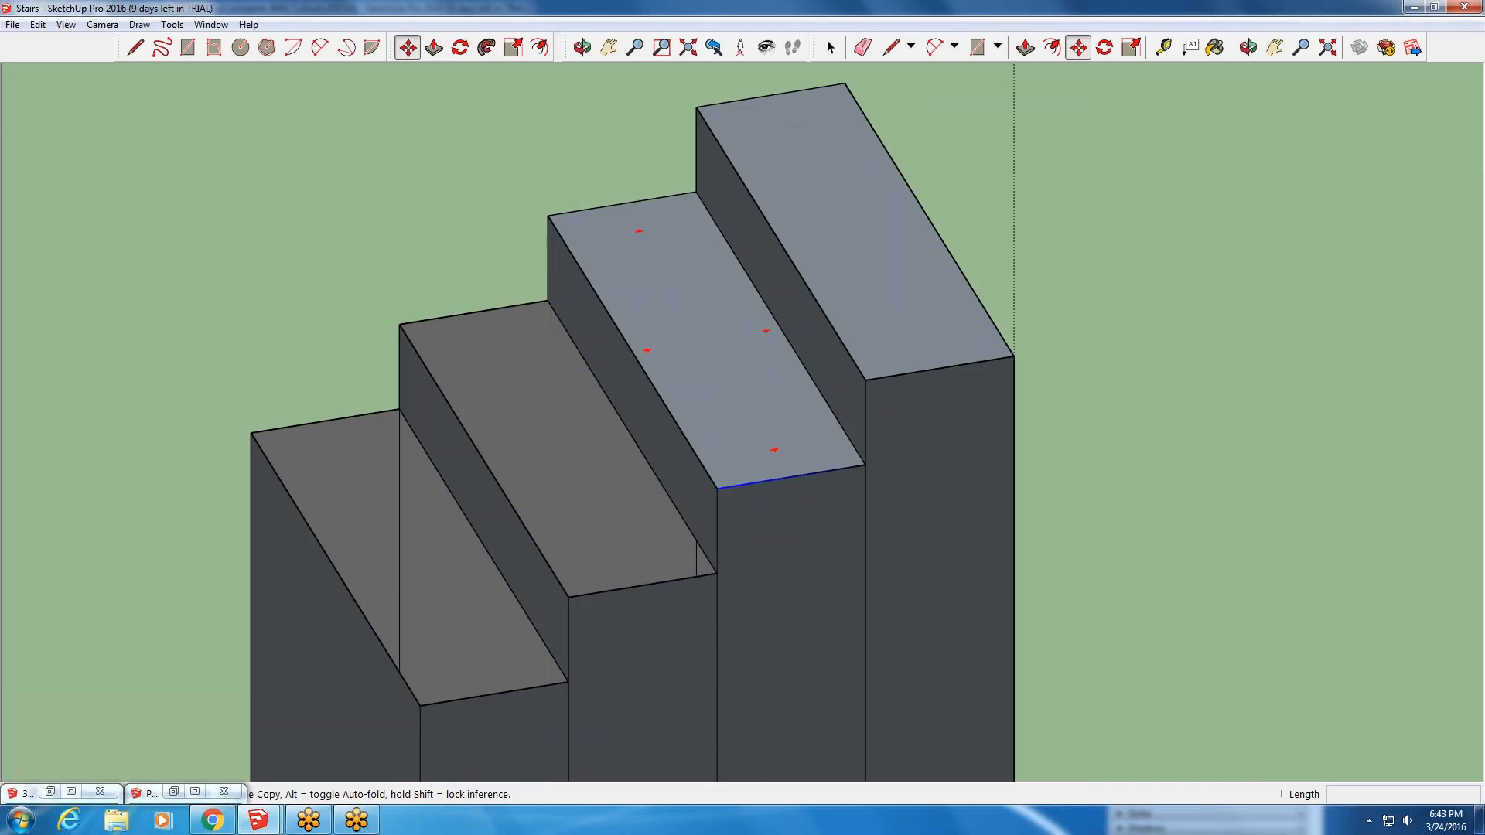
pyautogui.click(717, 489)
pyautogui.click(569, 597)
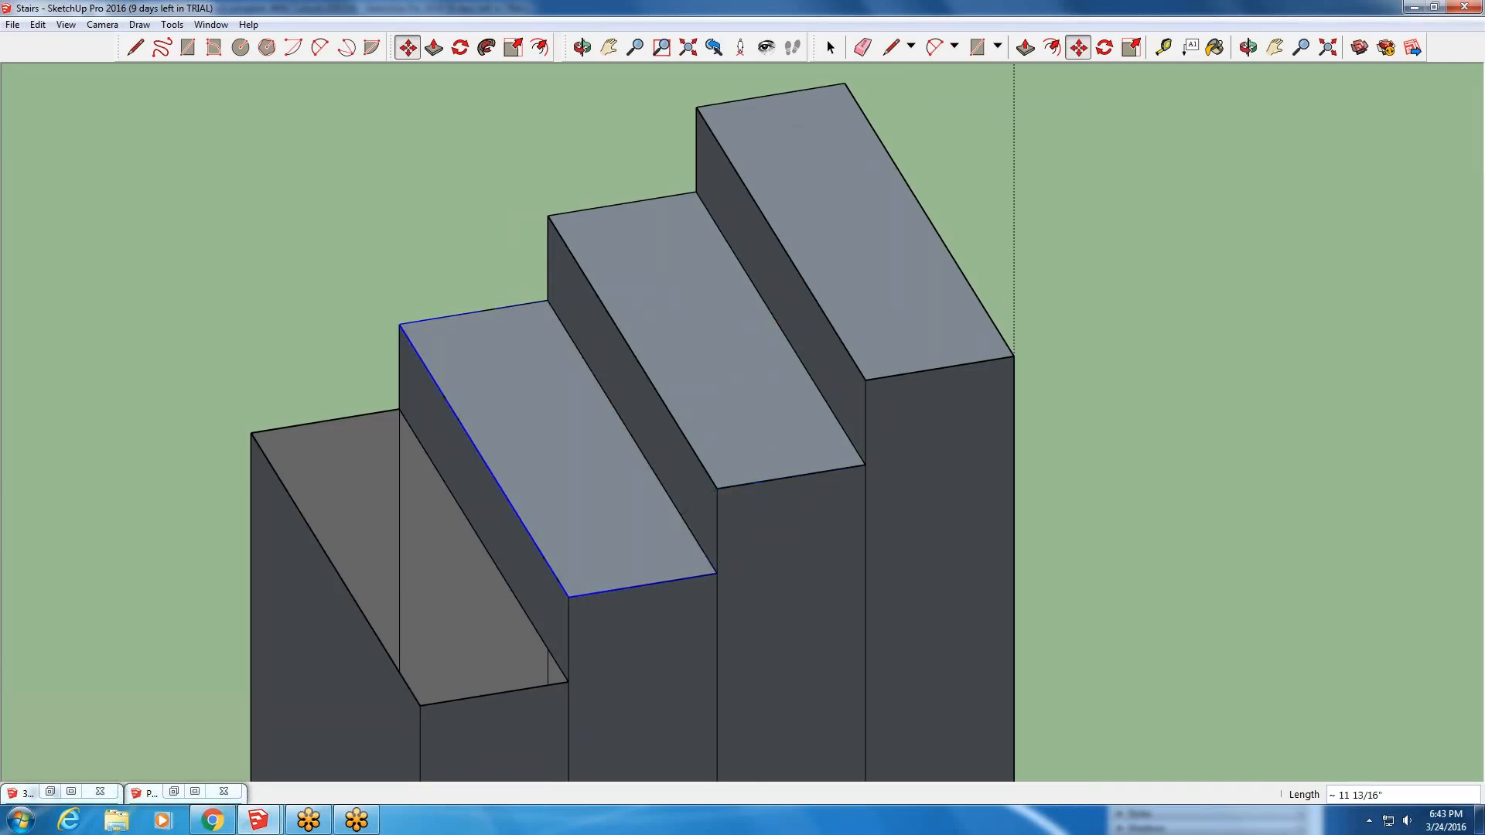
# - Multiply the copied face component with *7 to make seven copies descending from the tall blocks
pyautogui.scroll(-5, 689, 416)
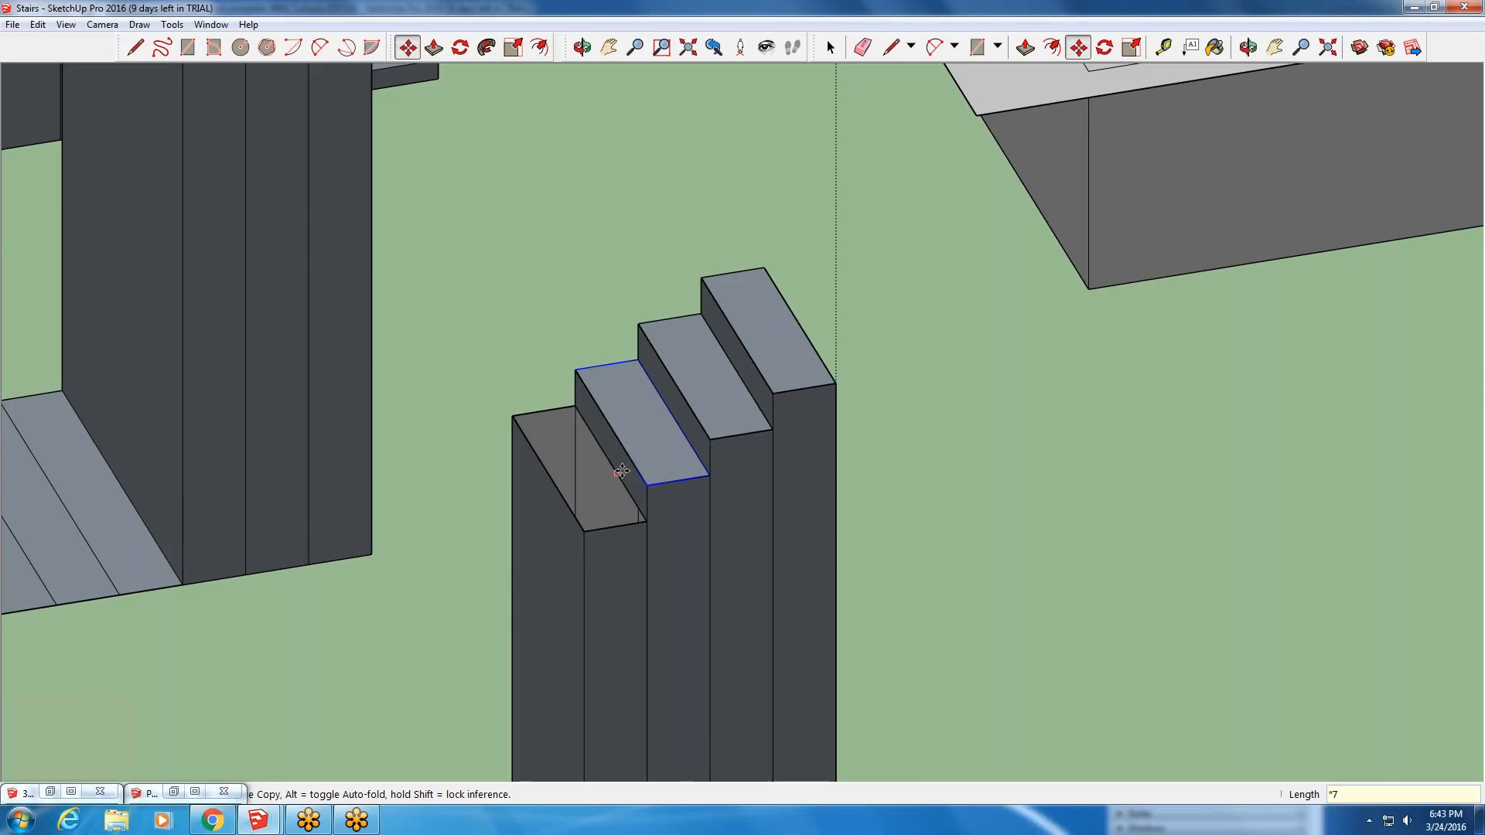
pyautogui.press('Return')
pyautogui.scroll(-2, 601, 430)
pyautogui.scroll(2, 405, 574)
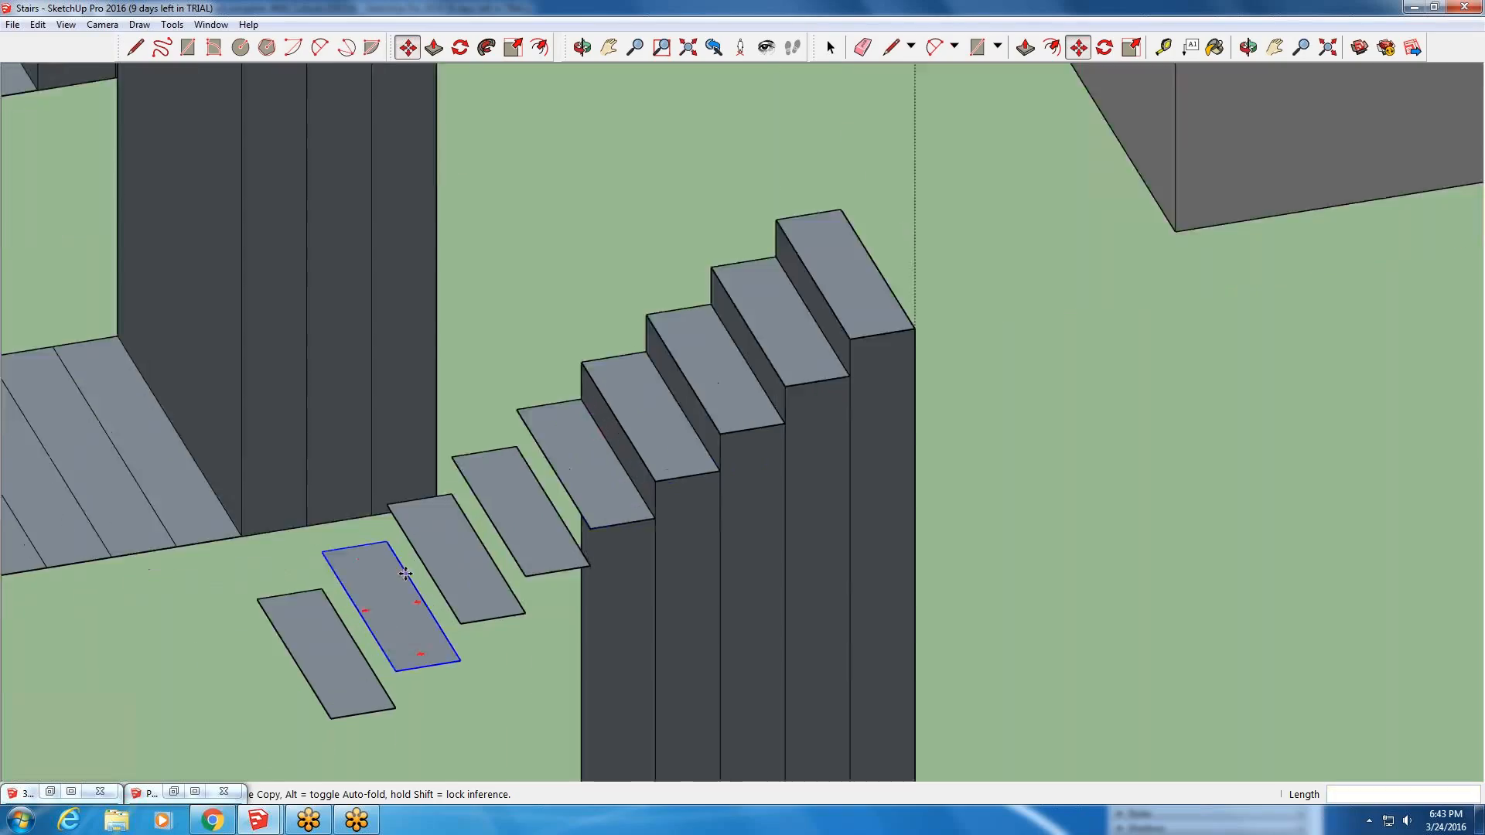
pyautogui.scroll(3, 580, 424)
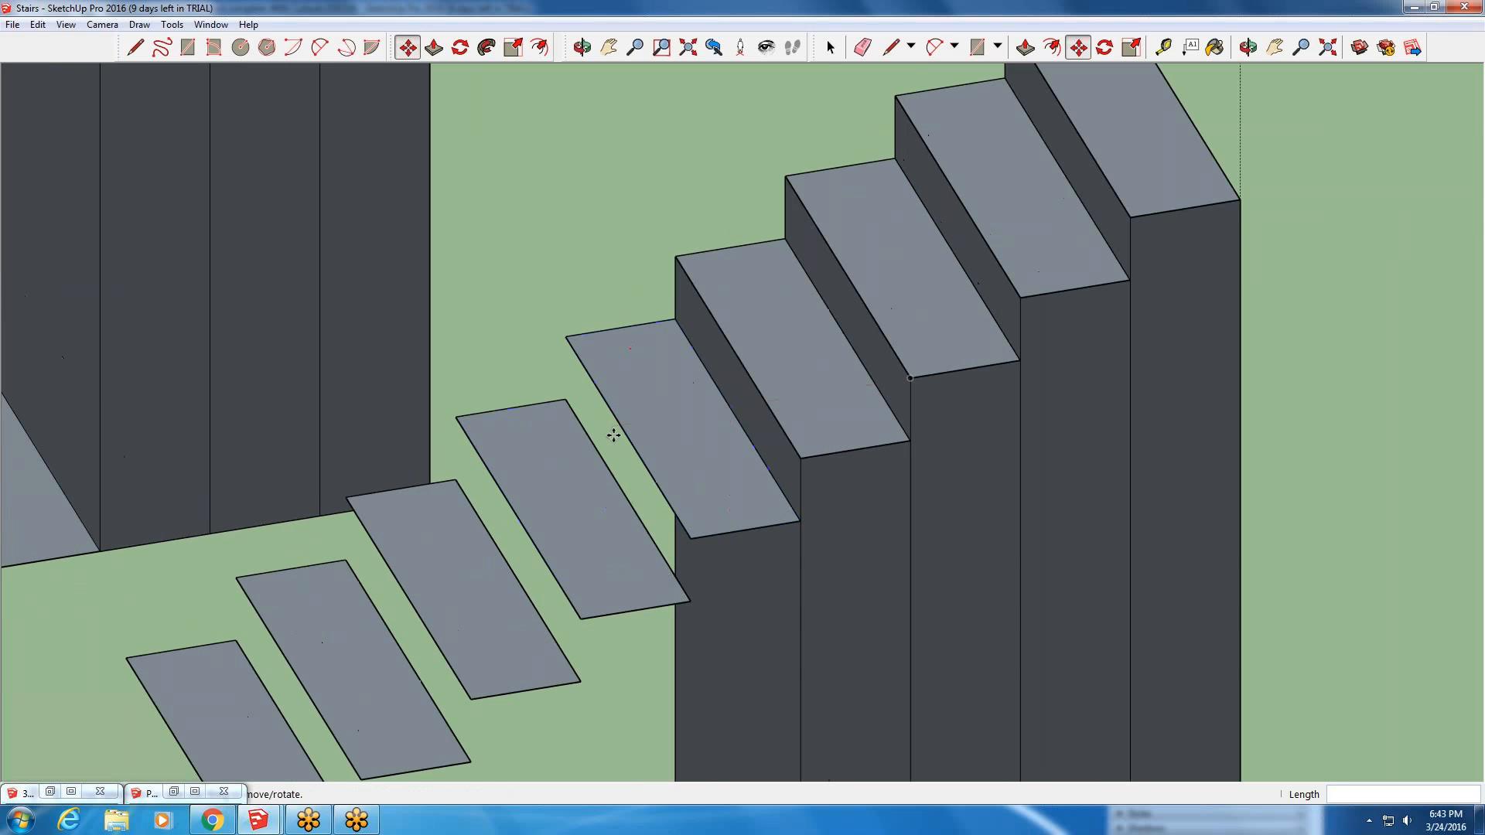
pyautogui.scroll(-1, 614, 436)
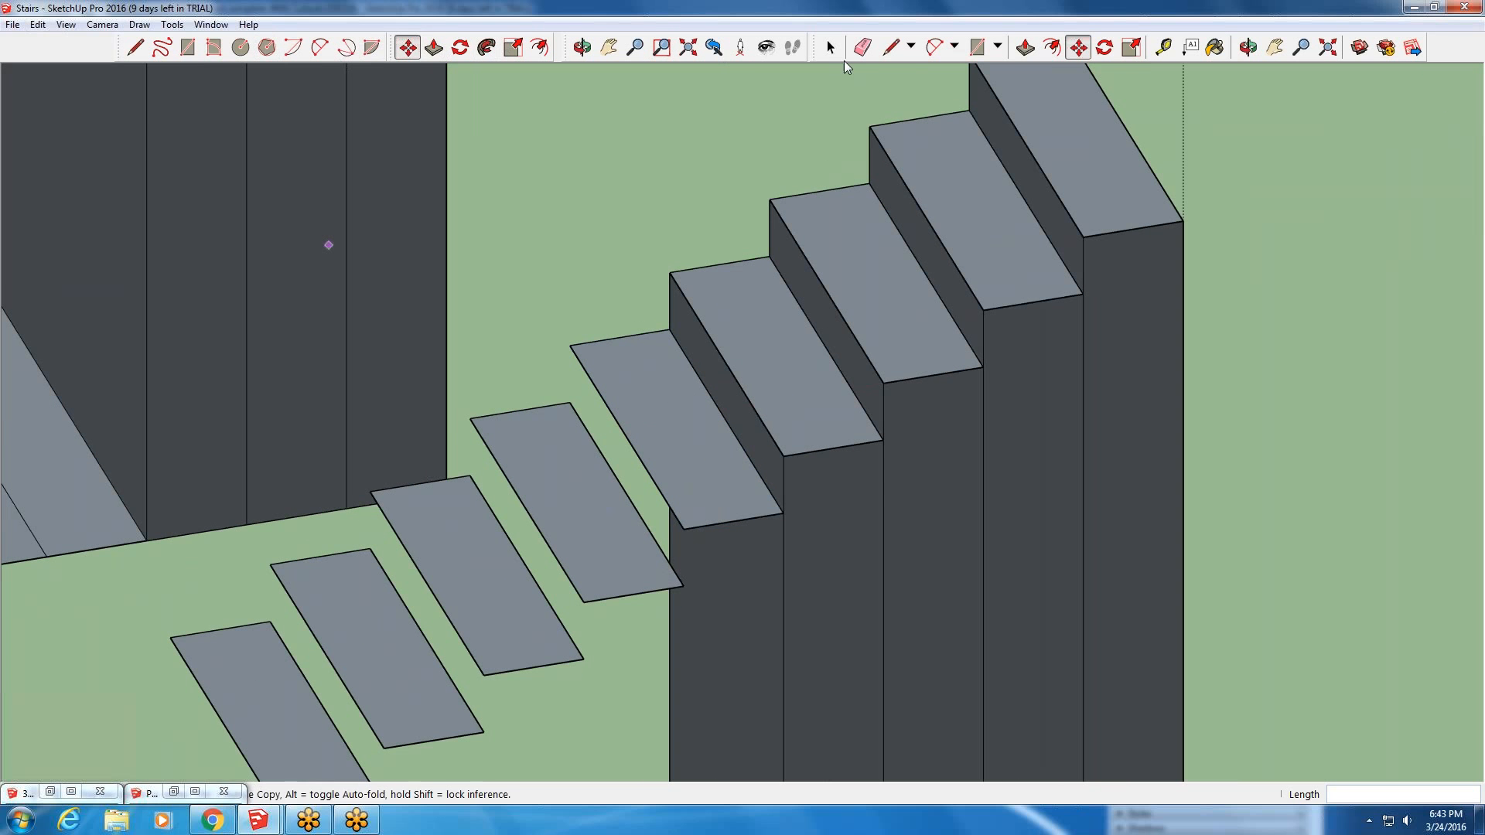
# - Edit one of the copied face components and extrude its face downward into a block step by repeating the last Push/Pull distance
pyautogui.click(831, 48)
pyautogui.click(592, 515)
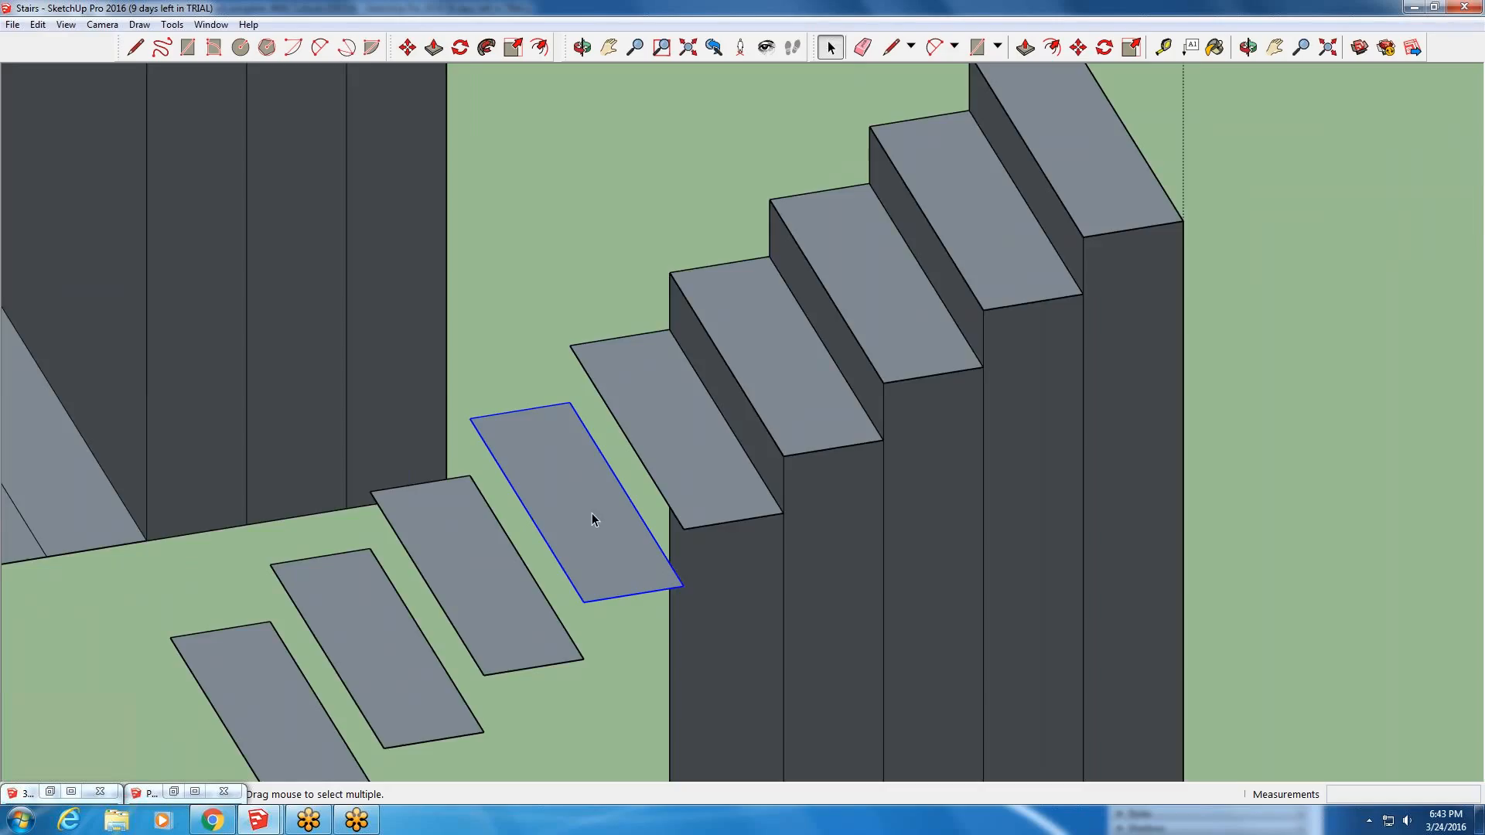
pyautogui.doubleClick(592, 514)
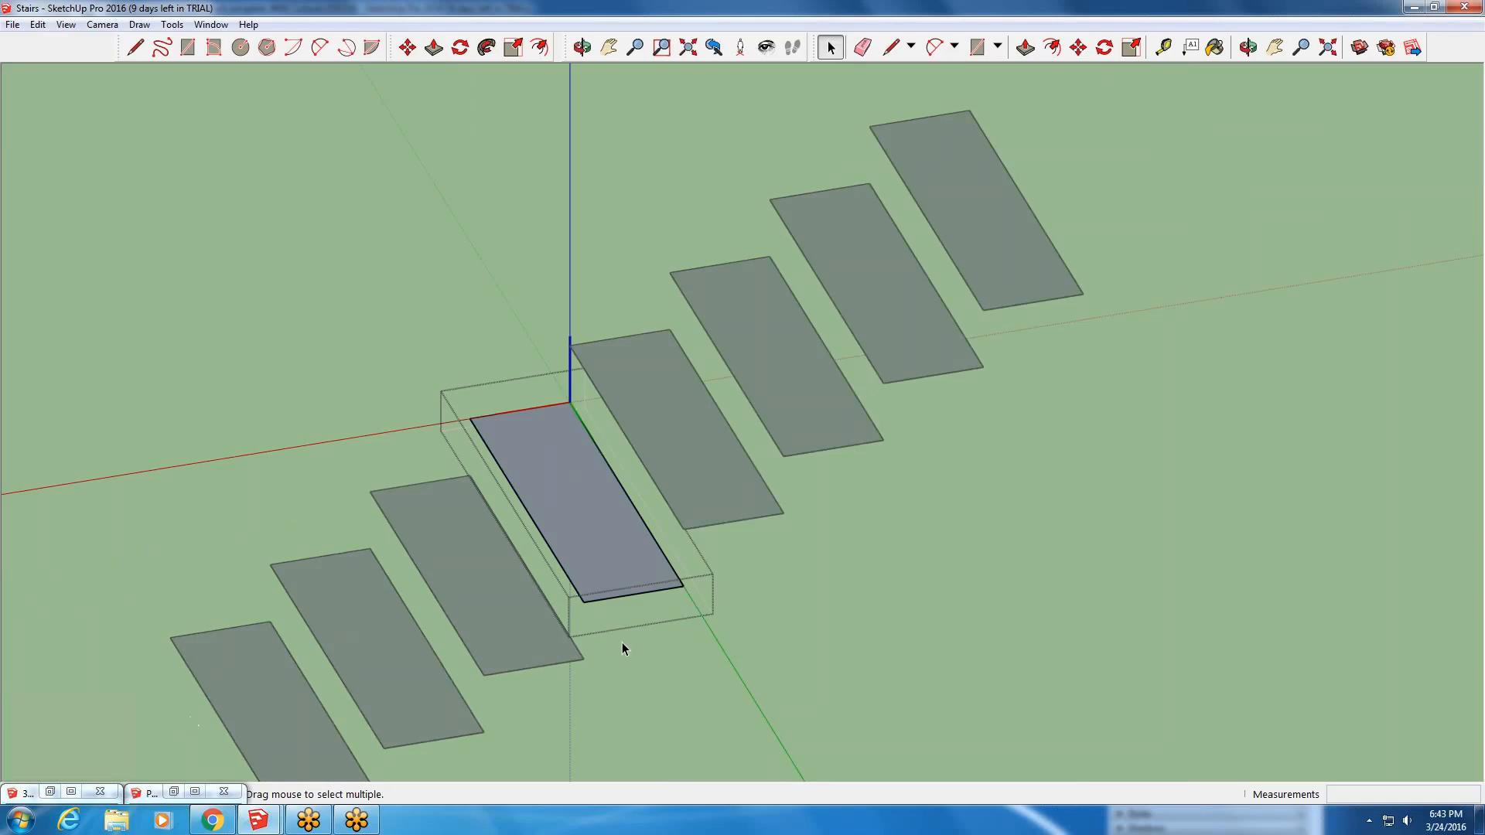
pyautogui.click(433, 48)
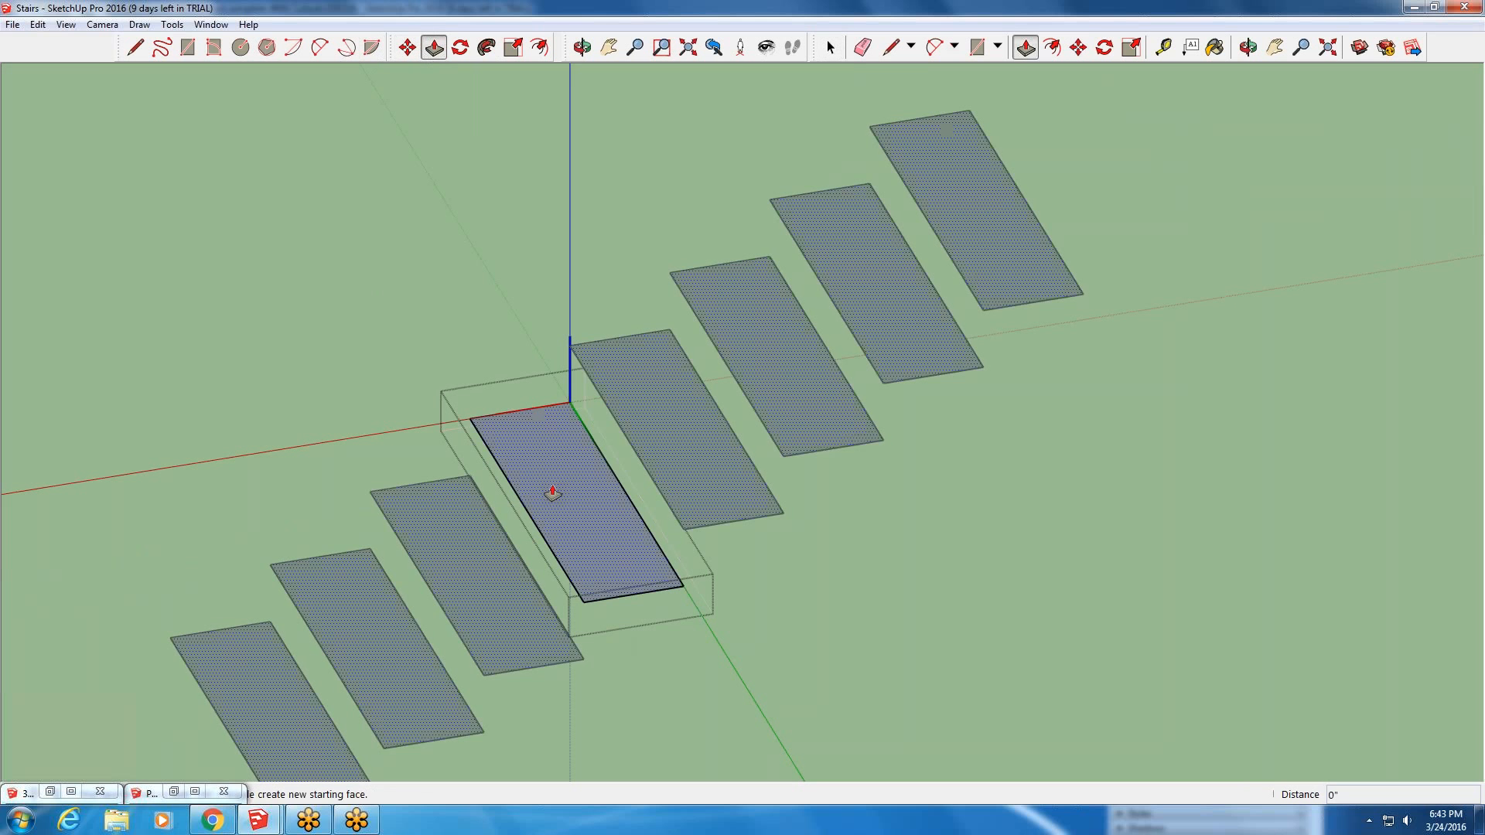
pyautogui.doubleClick(554, 493)
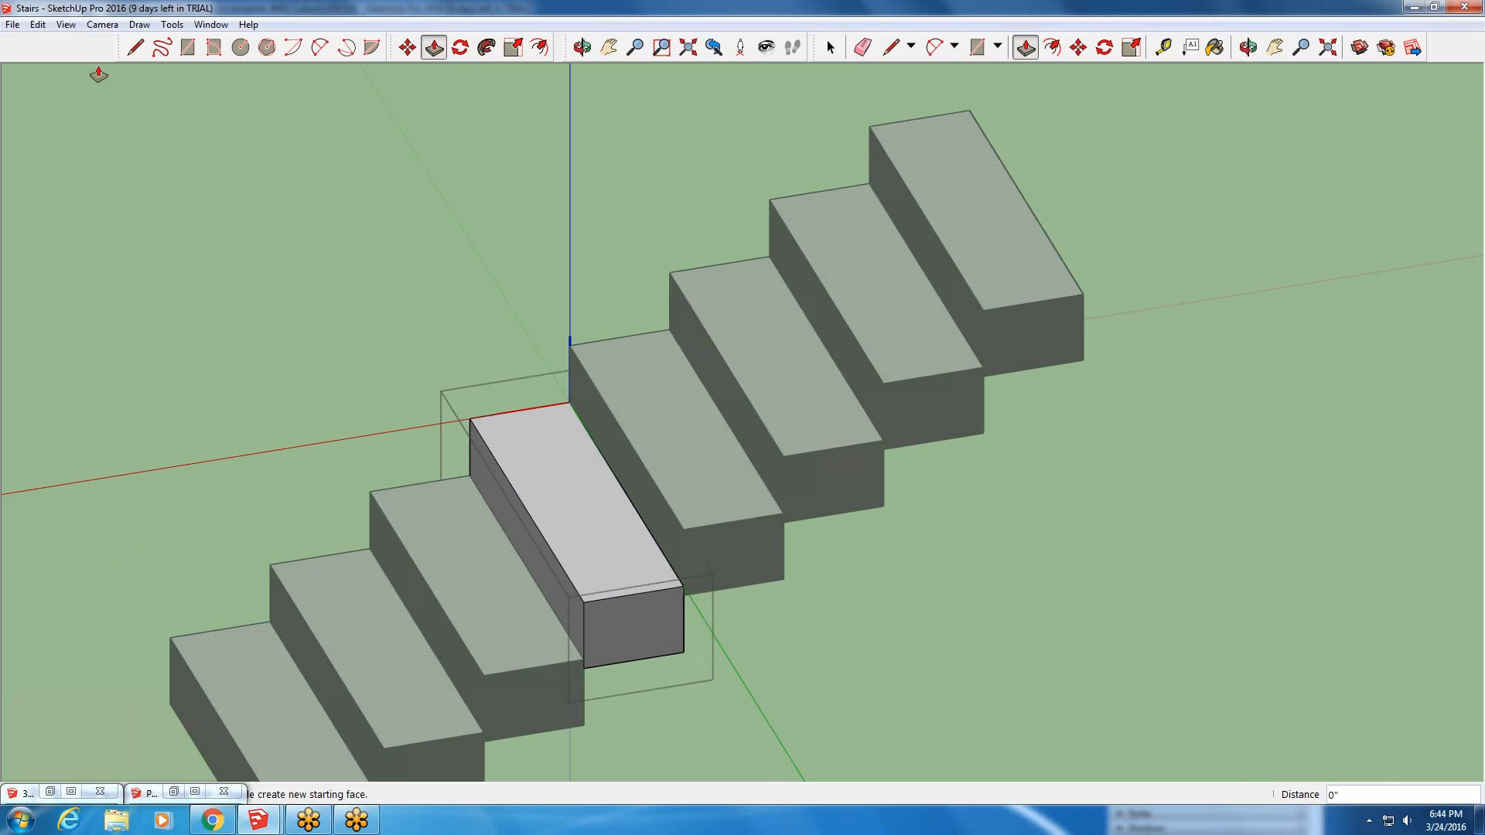
pyautogui.click(831, 50)
pyautogui.scroll(-10, 783, 183)
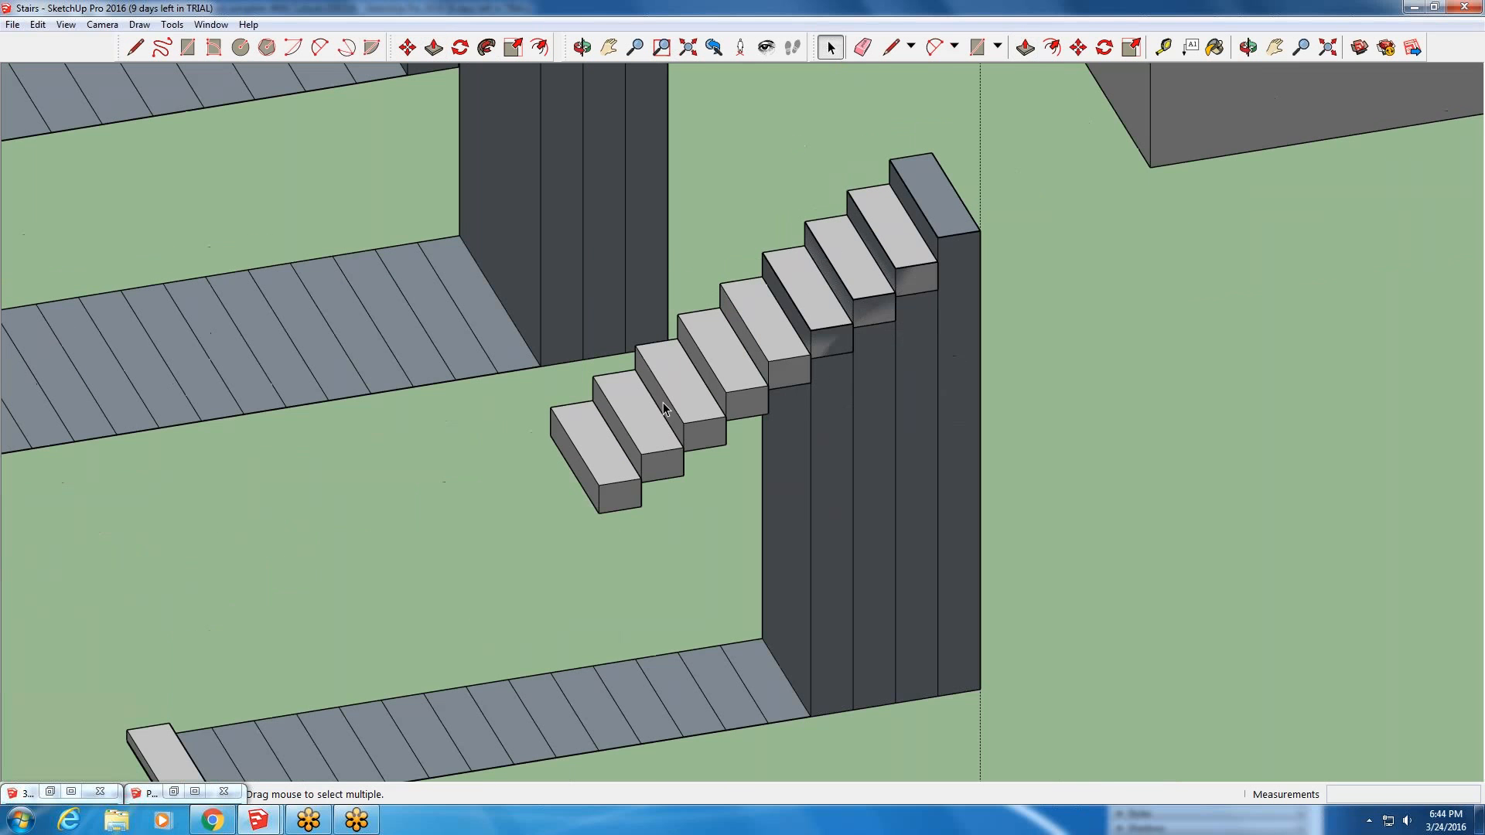
# - Explode the lowest block step of the new flight
pyautogui.click(606, 450)
pyautogui.scroll(2, 916, 207)
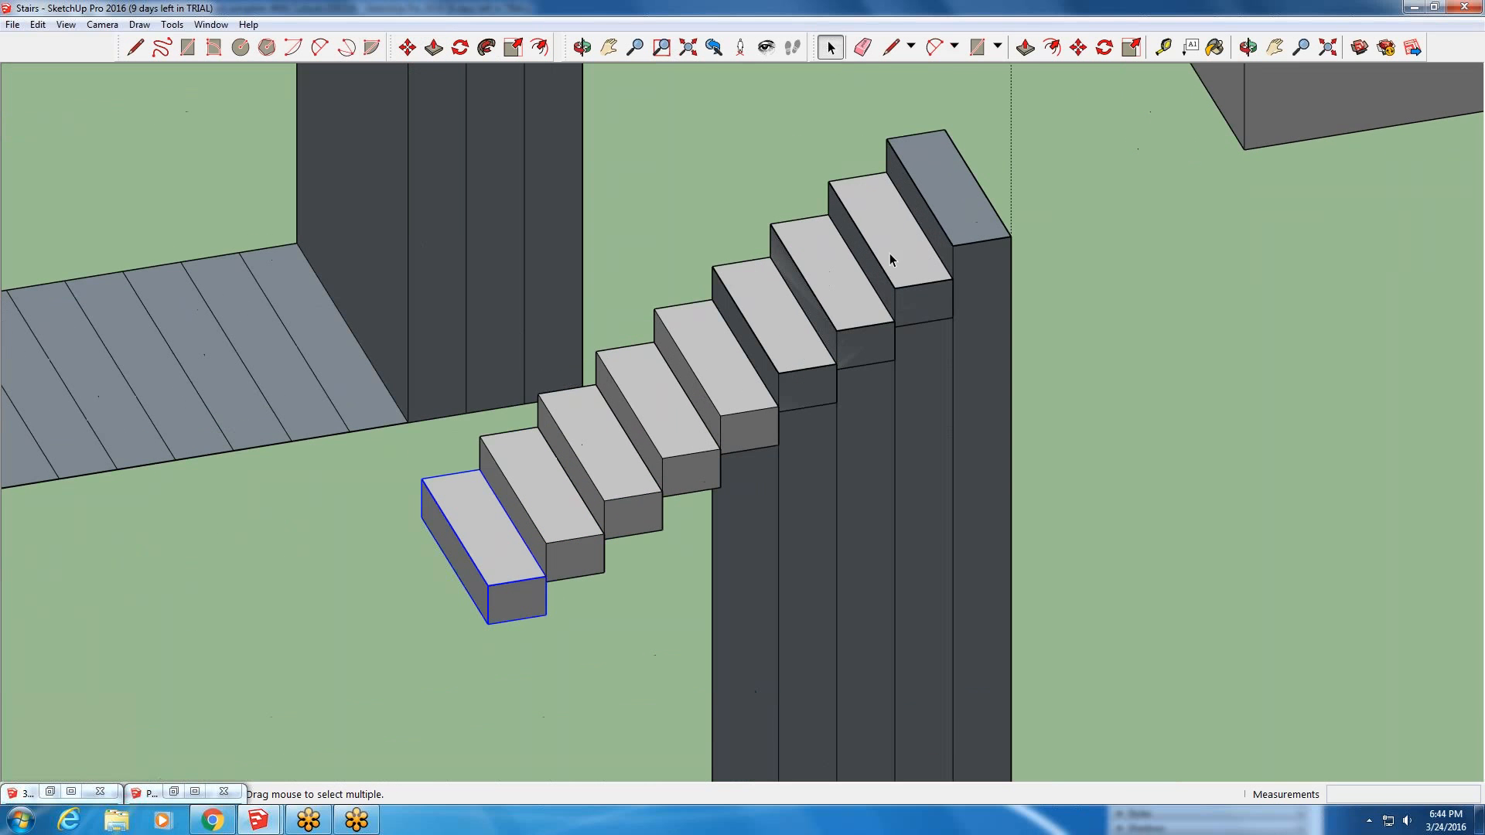
pyautogui.rightClick(503, 542)
pyautogui.click(545, 277)
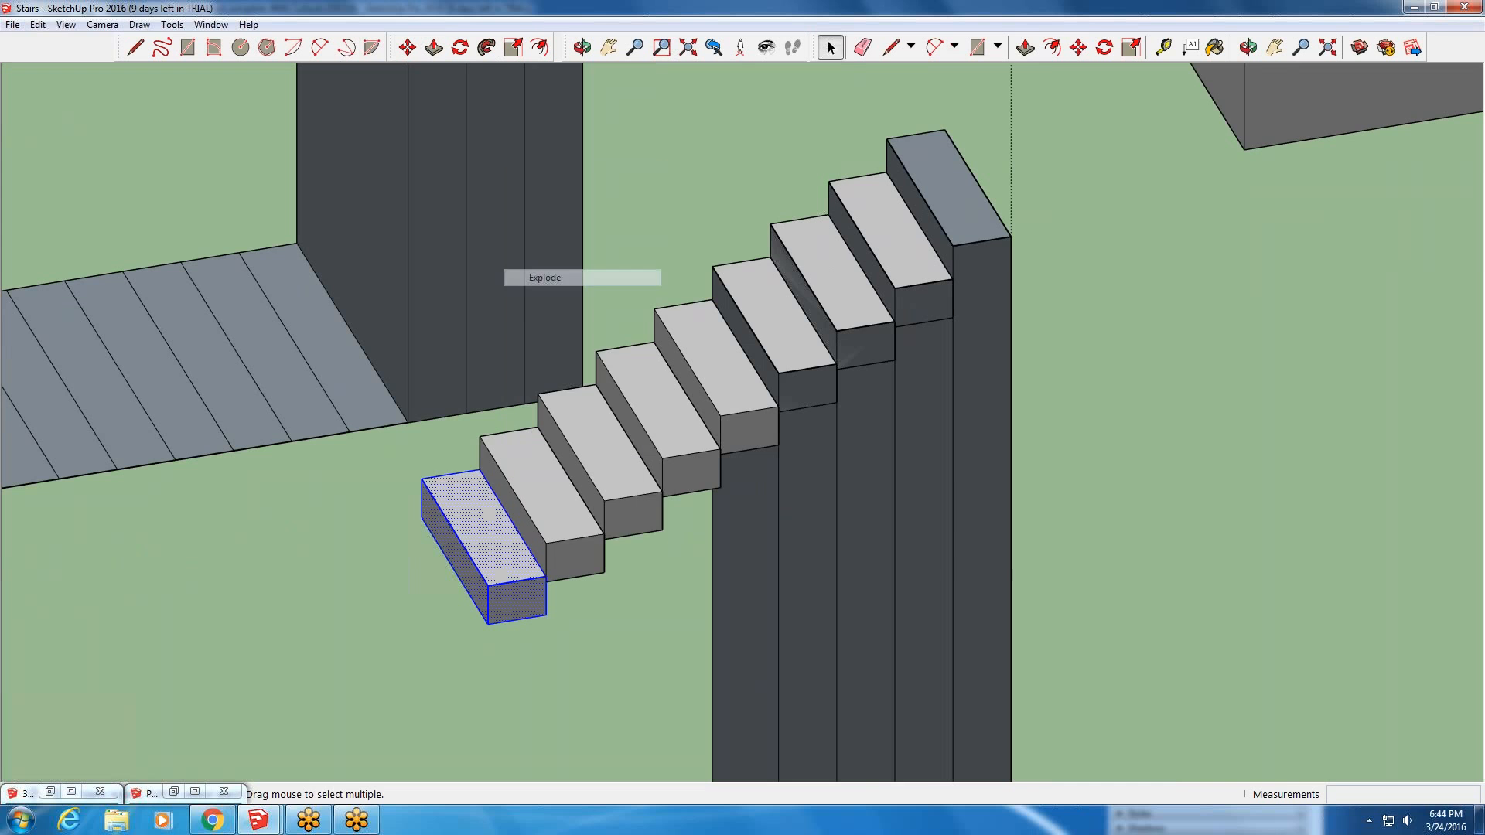
# - Group the top face and its edges on the exploded lowest block step of the flight
pyautogui.scroll(3, 495, 549)
pyautogui.click(453, 680)
pyautogui.click(474, 588)
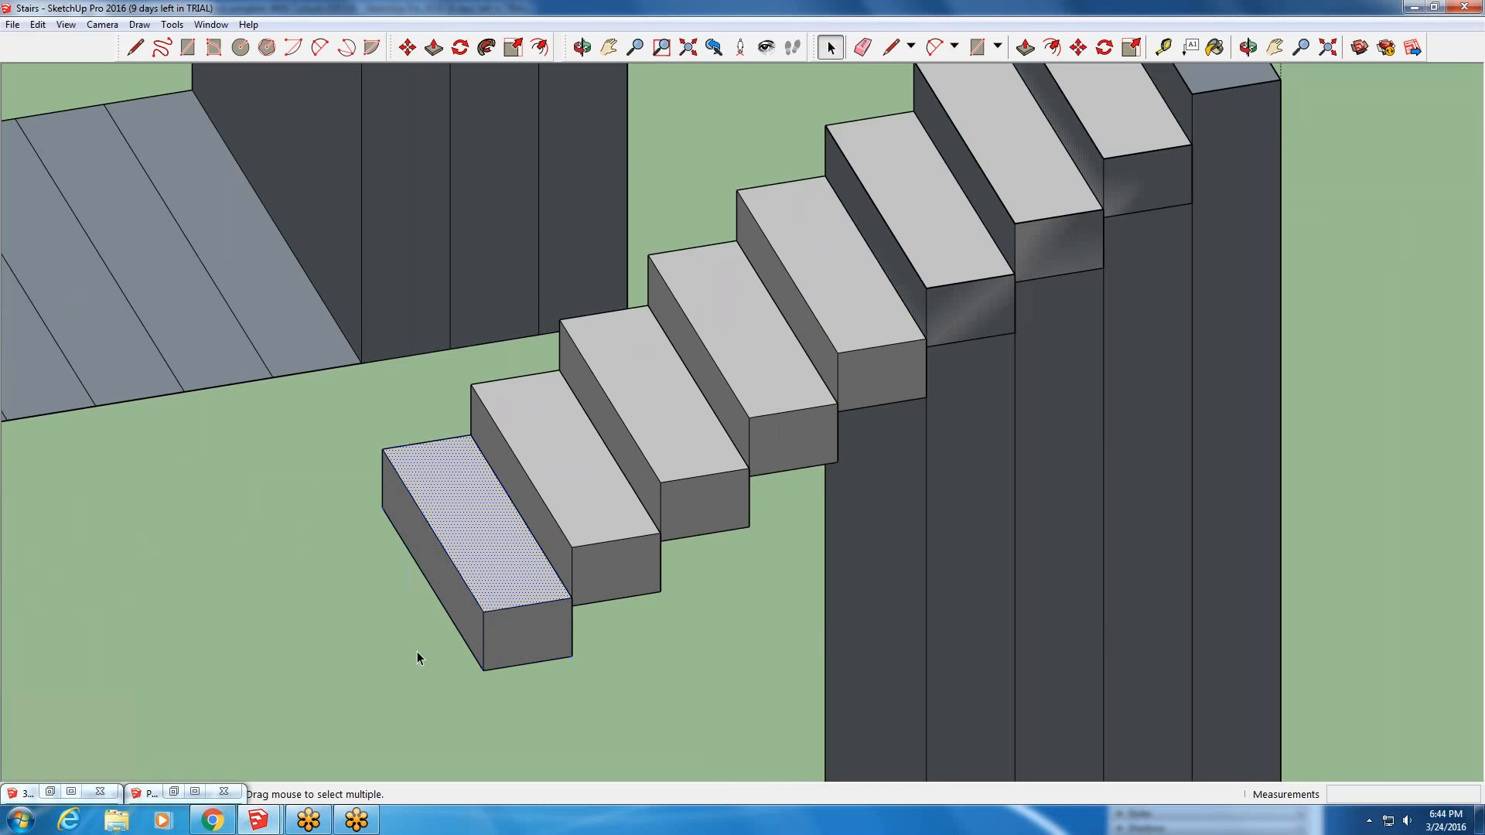
pyautogui.scroll(-2, 411, 652)
pyautogui.scroll(4, 321, 454)
pyautogui.moveTo(419, 740); pyautogui.dragTo(578, 614, button='middle')
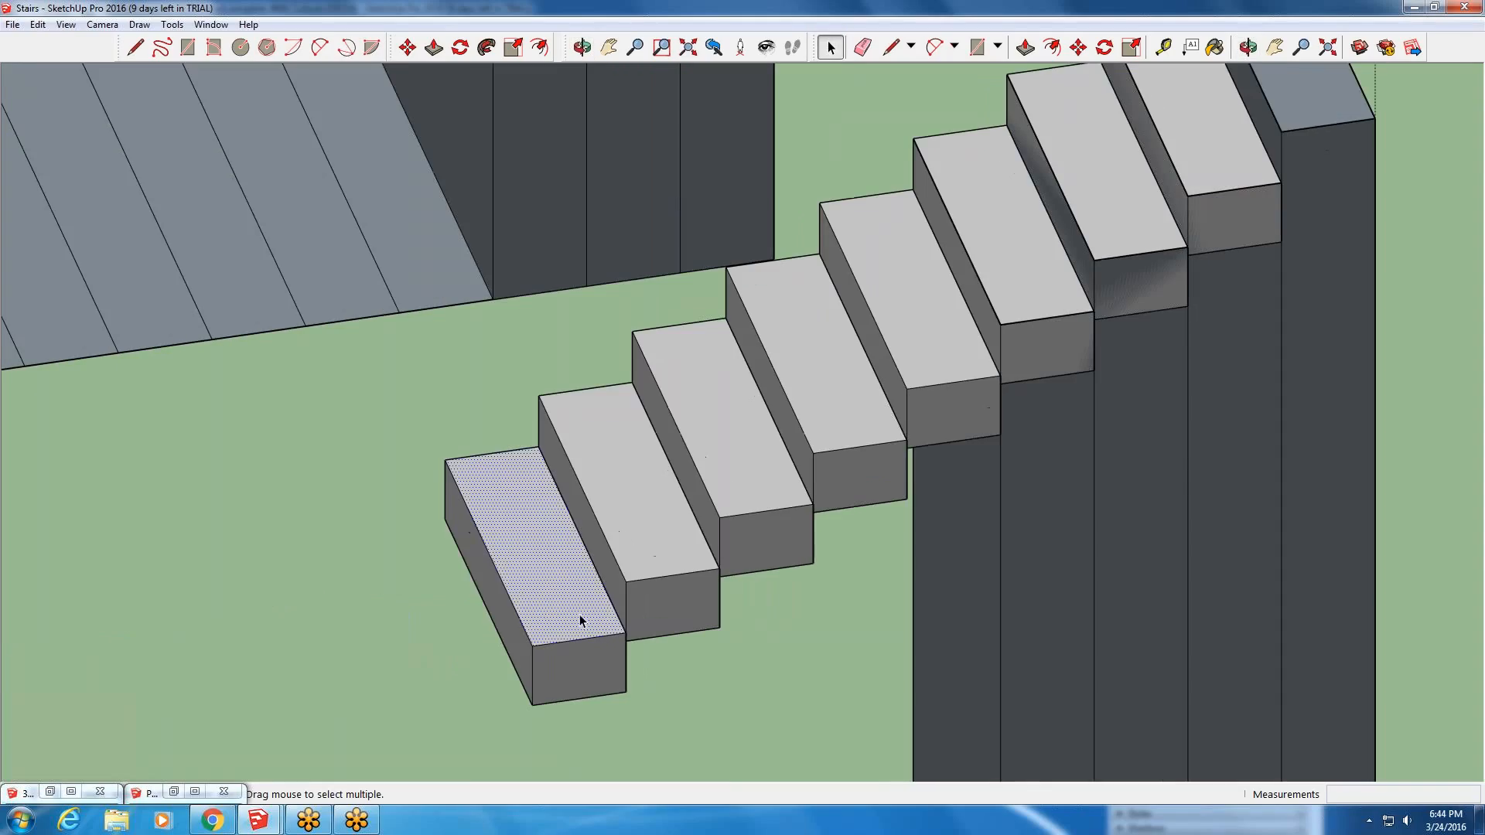
pyautogui.doubleClick(578, 614)
pyautogui.rightClick(579, 614)
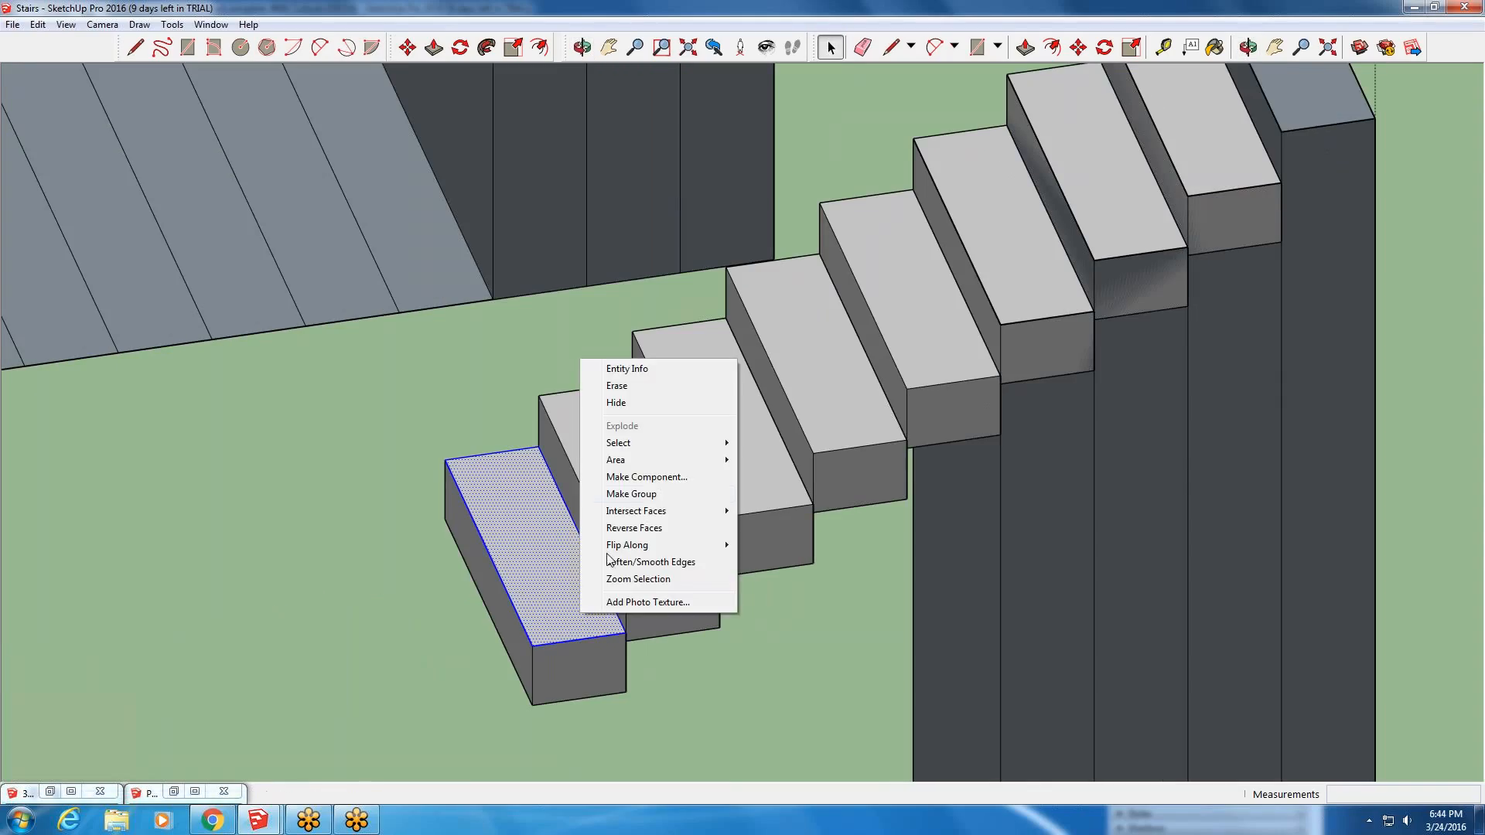
pyautogui.click(652, 487)
pyautogui.scroll(-5, 550, 648)
pyautogui.scroll(5, 537, 565)
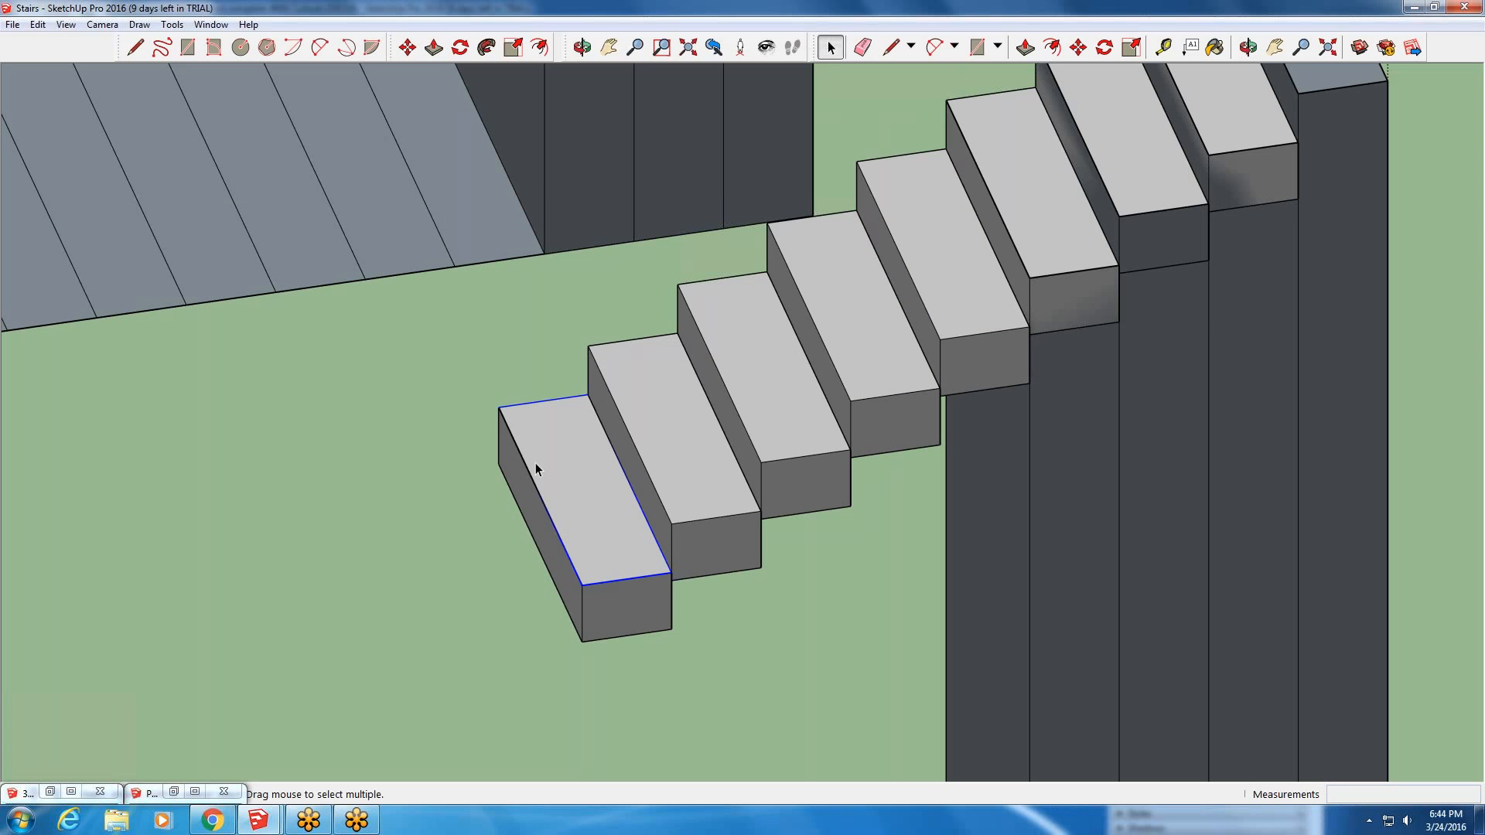
pyautogui.click(407, 48)
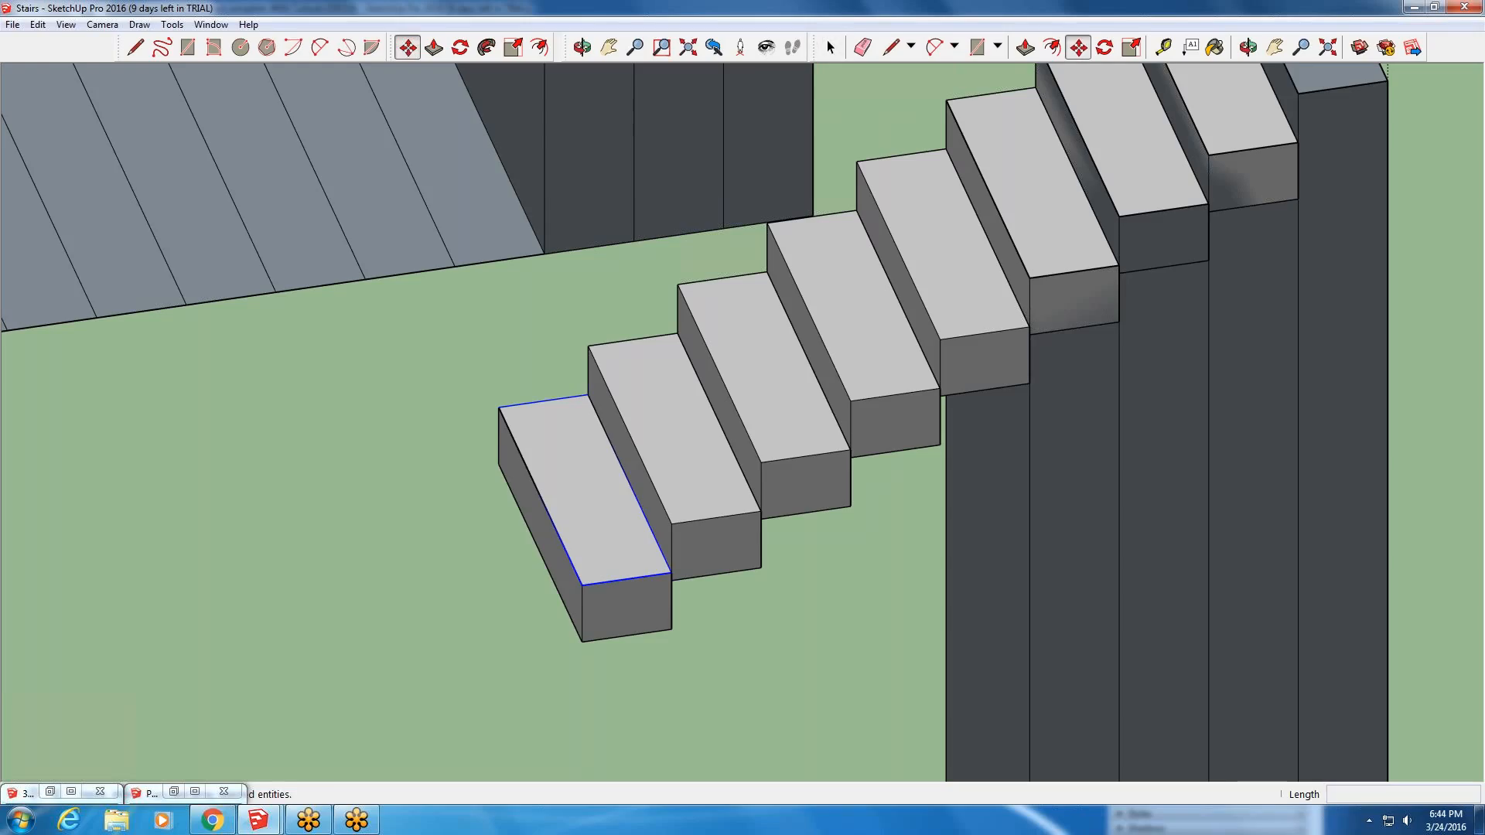
pyautogui.click(581, 590)
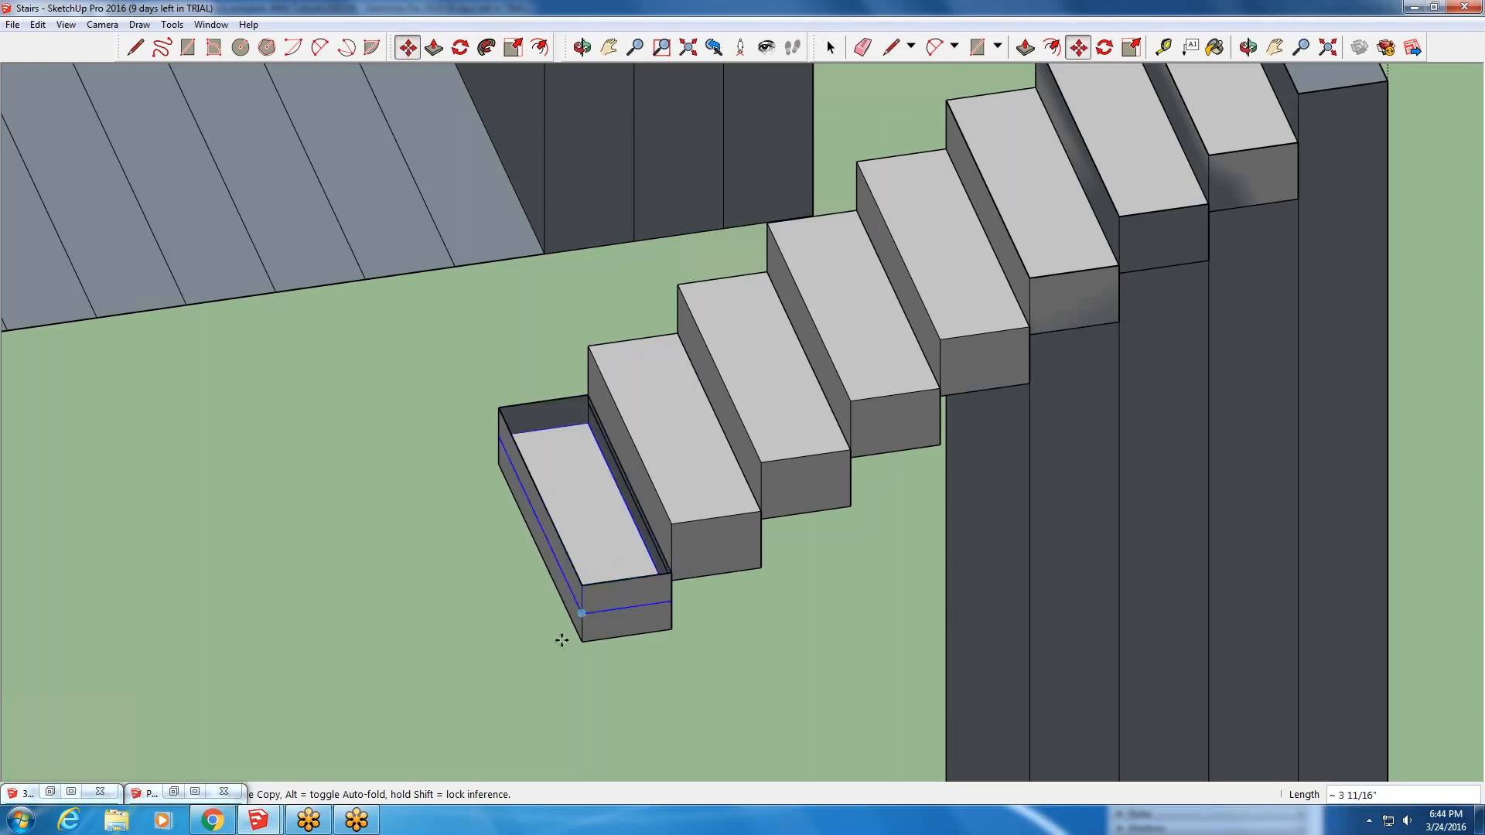
pyautogui.click(453, 662)
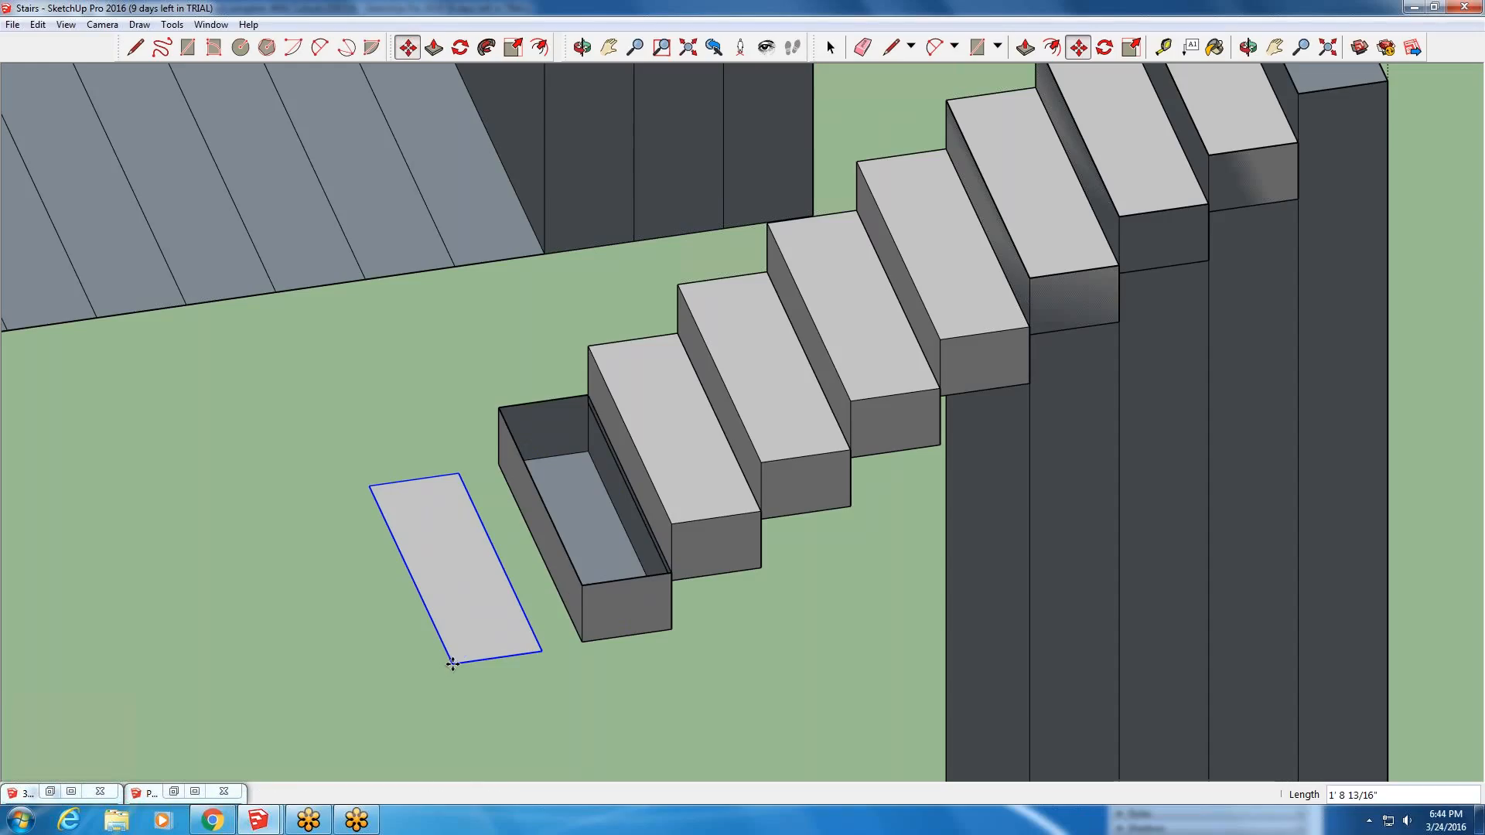
pyautogui.write('*')
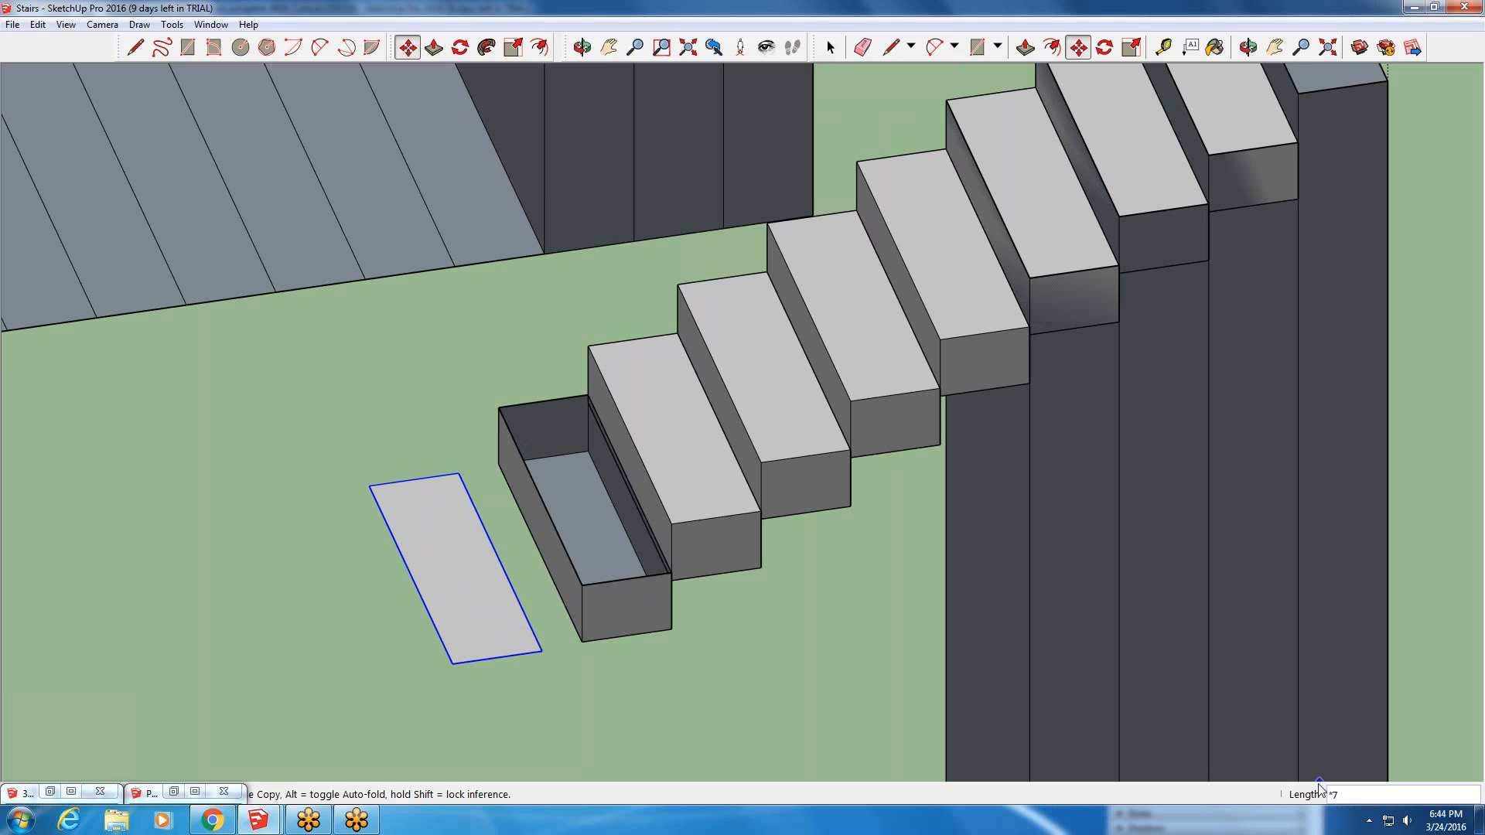
pyautogui.scroll(-3, 569, 570)
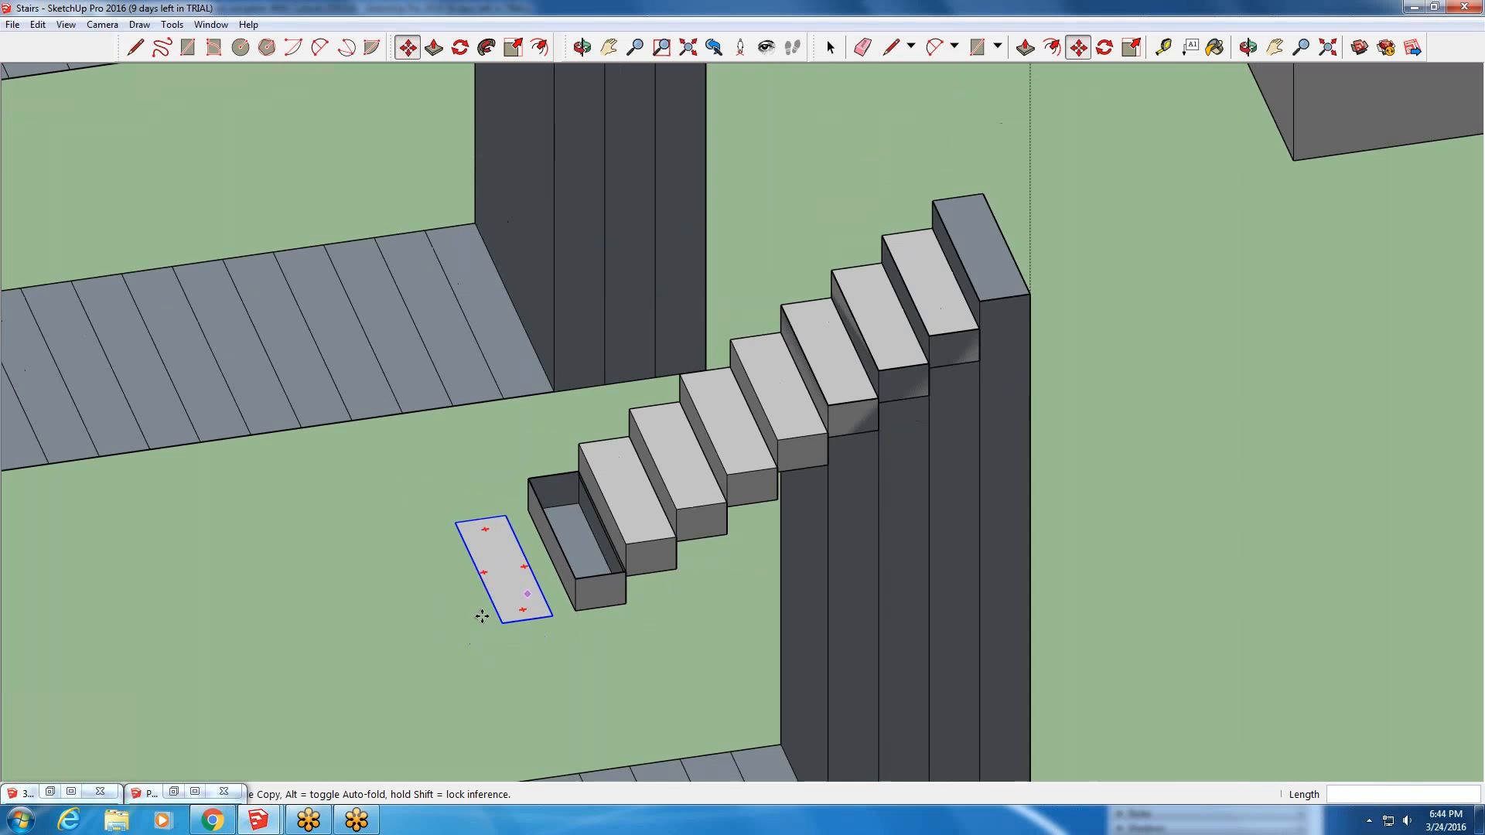
pyautogui.scroll(4, 548, 600)
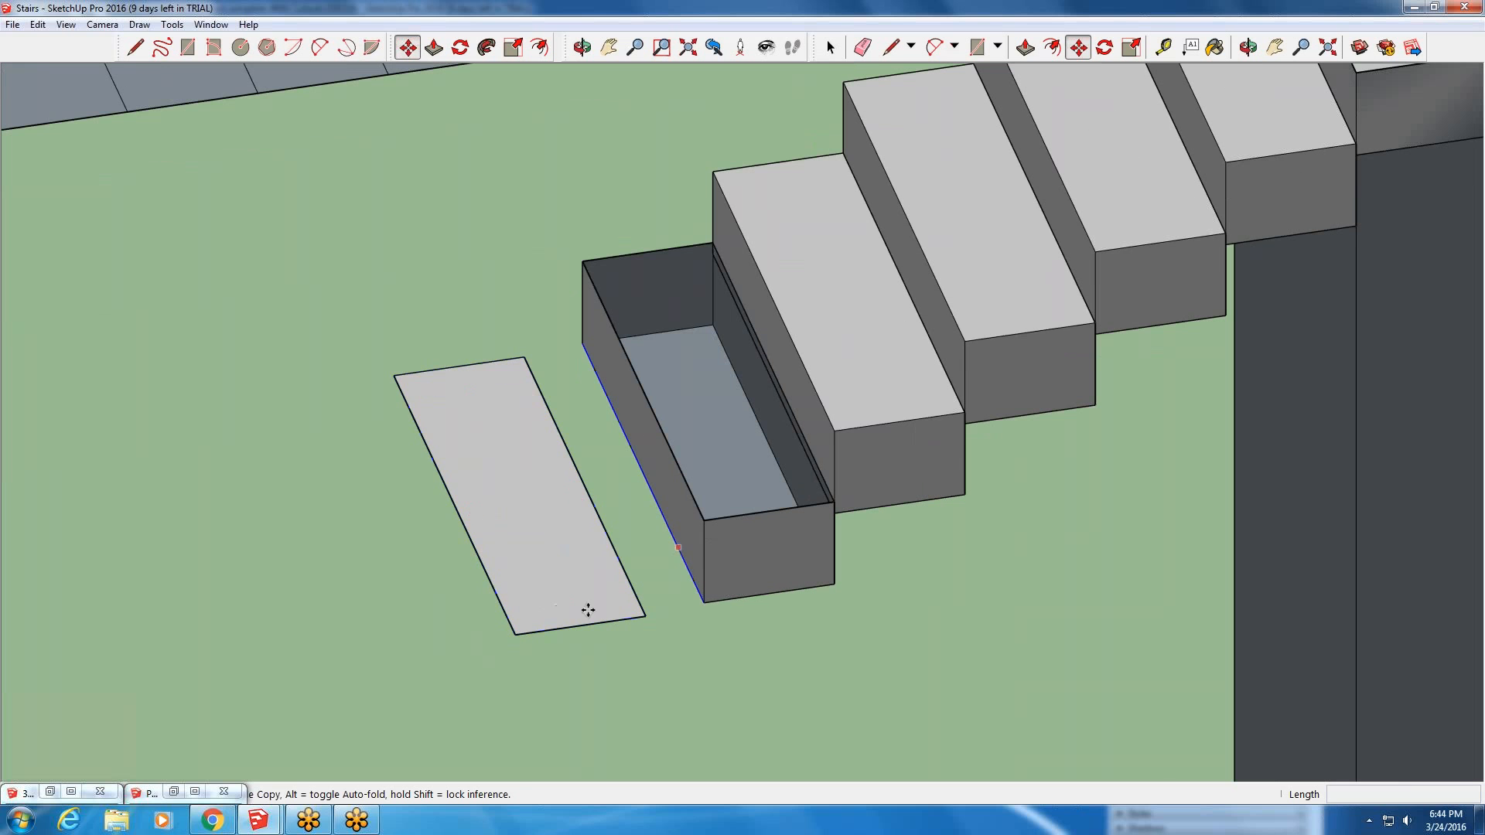
pyautogui.click(40, 24)
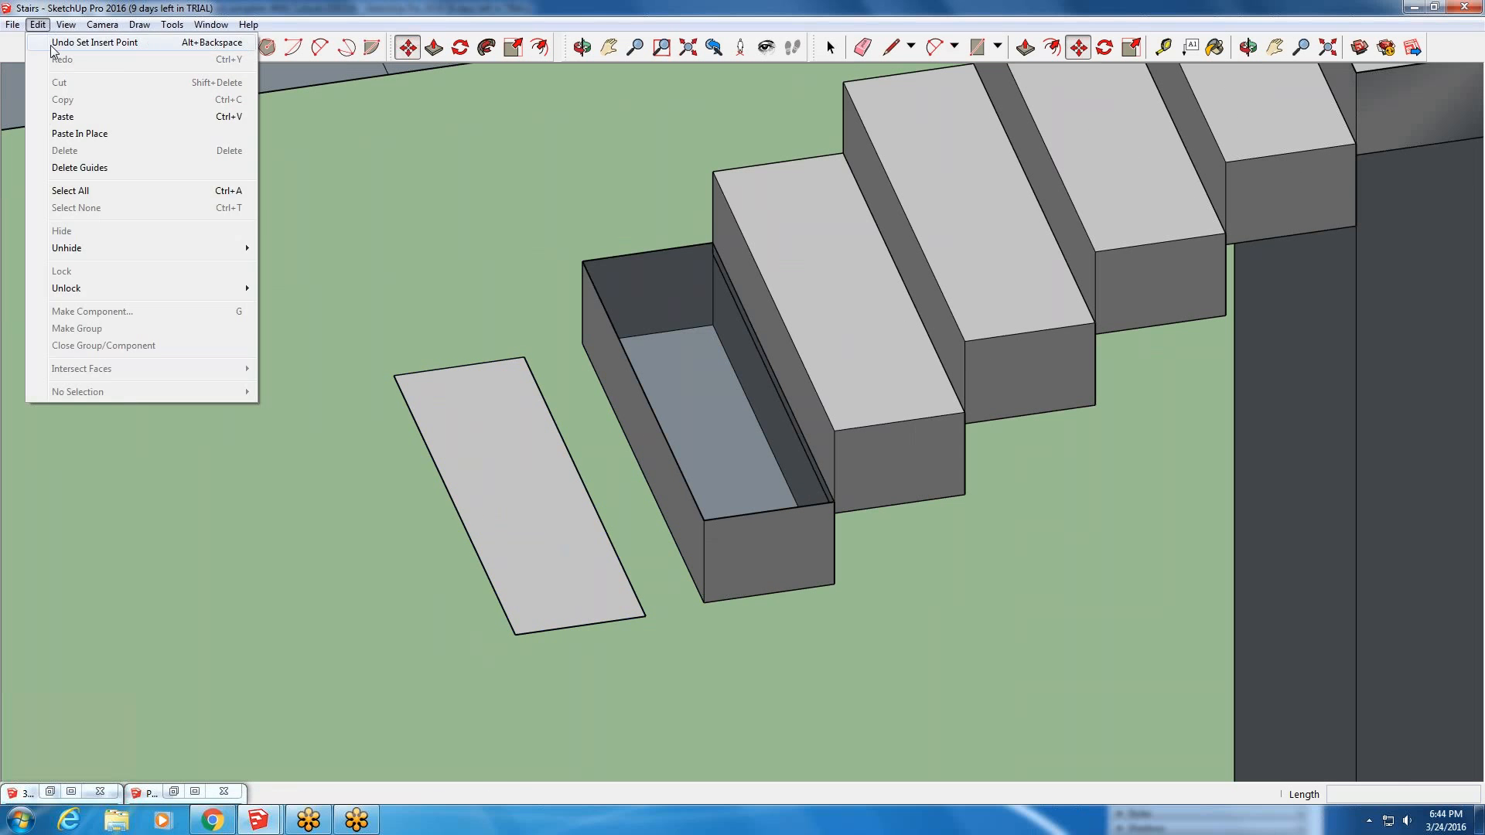
pyautogui.click(53, 45)
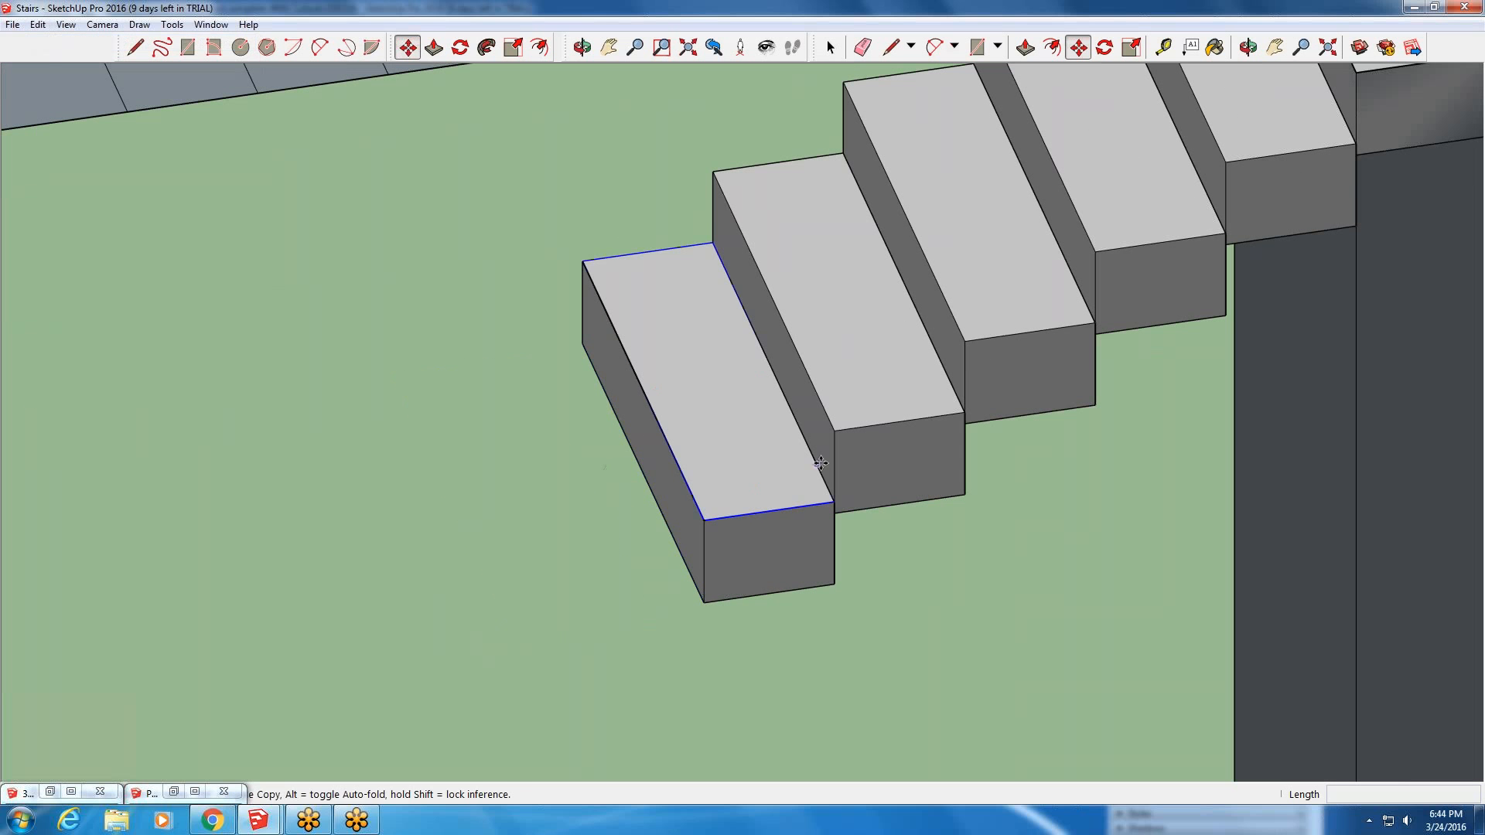
# - Copy the grouped top face from its front corner diagonally down and away from the lowest step, 1' 7 7/8" away
pyautogui.scroll(2, 764, 477)
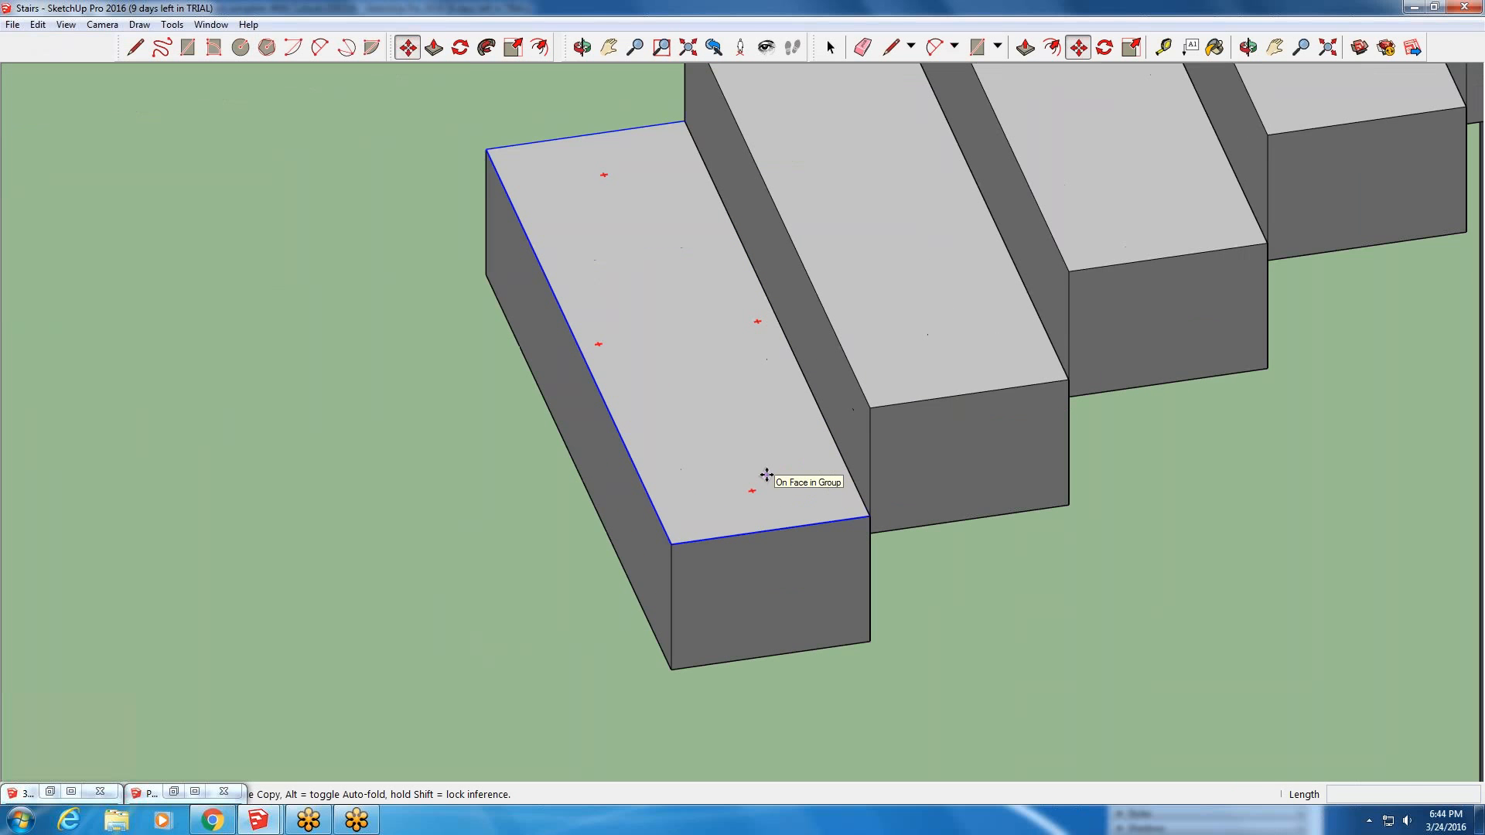
pyautogui.scroll(-1, 765, 475)
pyautogui.click(830, 47)
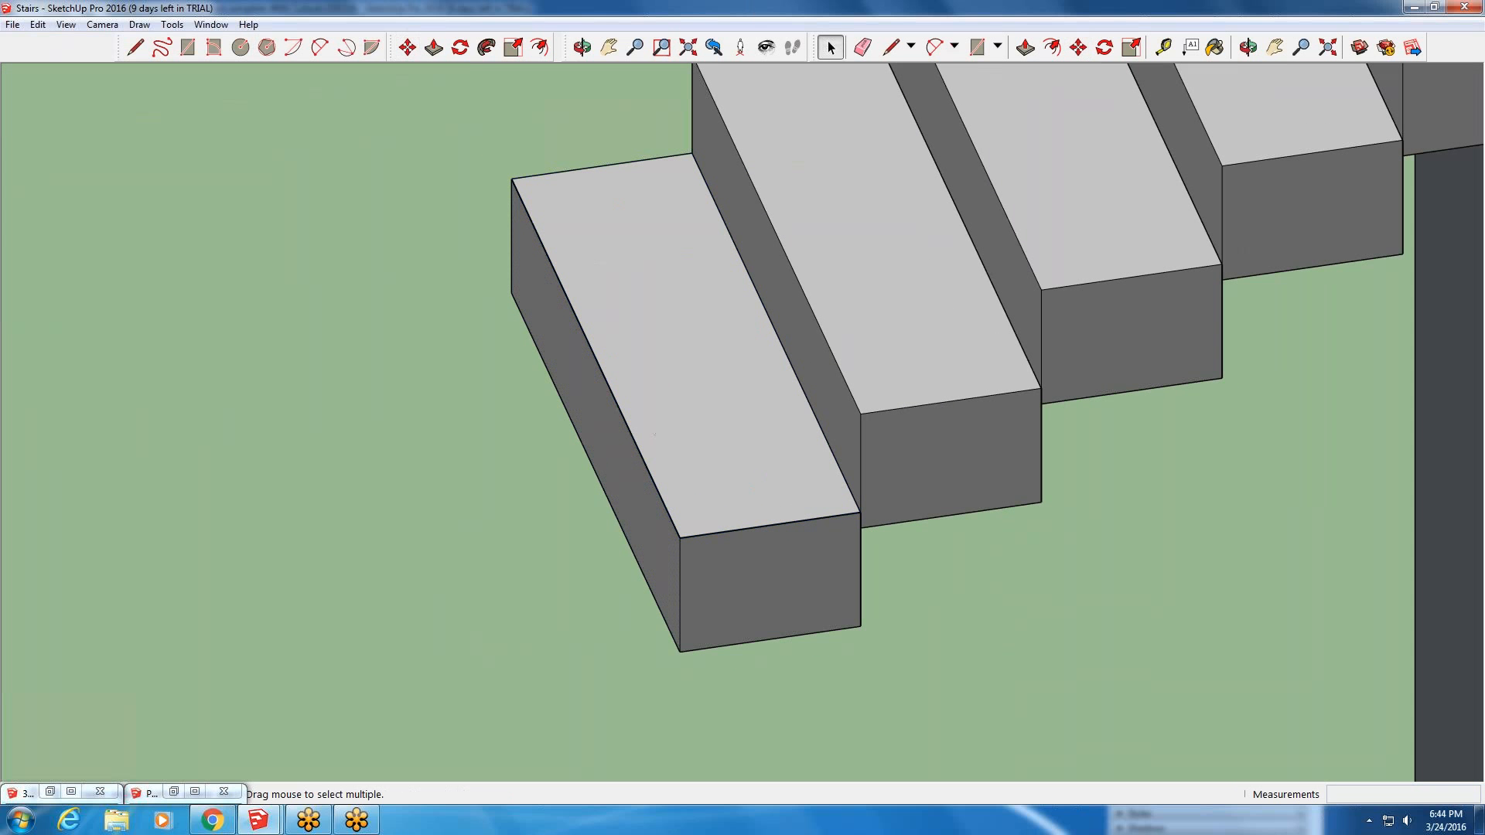
pyautogui.doubleClick(654, 435)
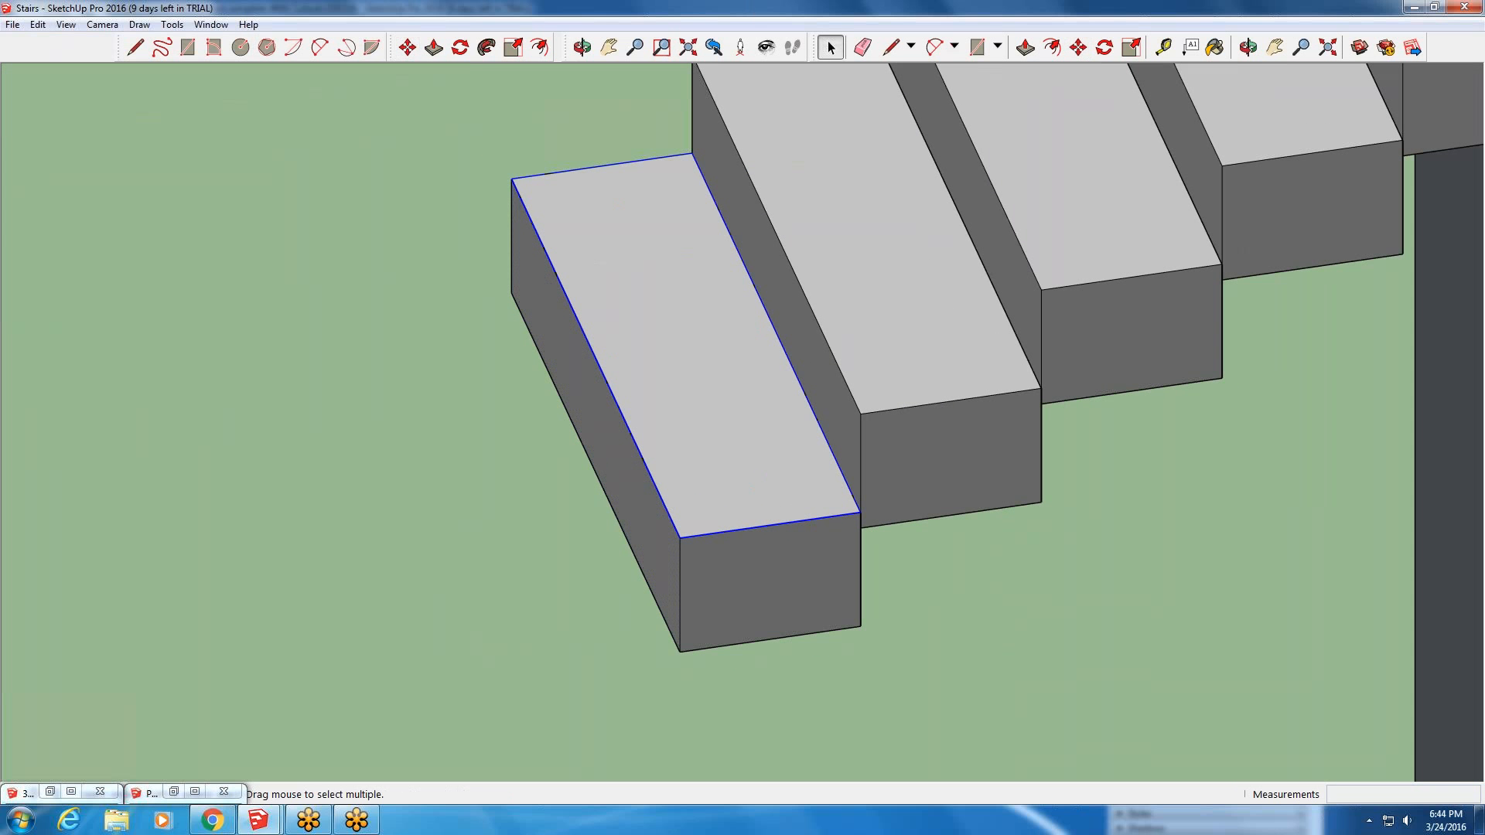
pyautogui.click(409, 48)
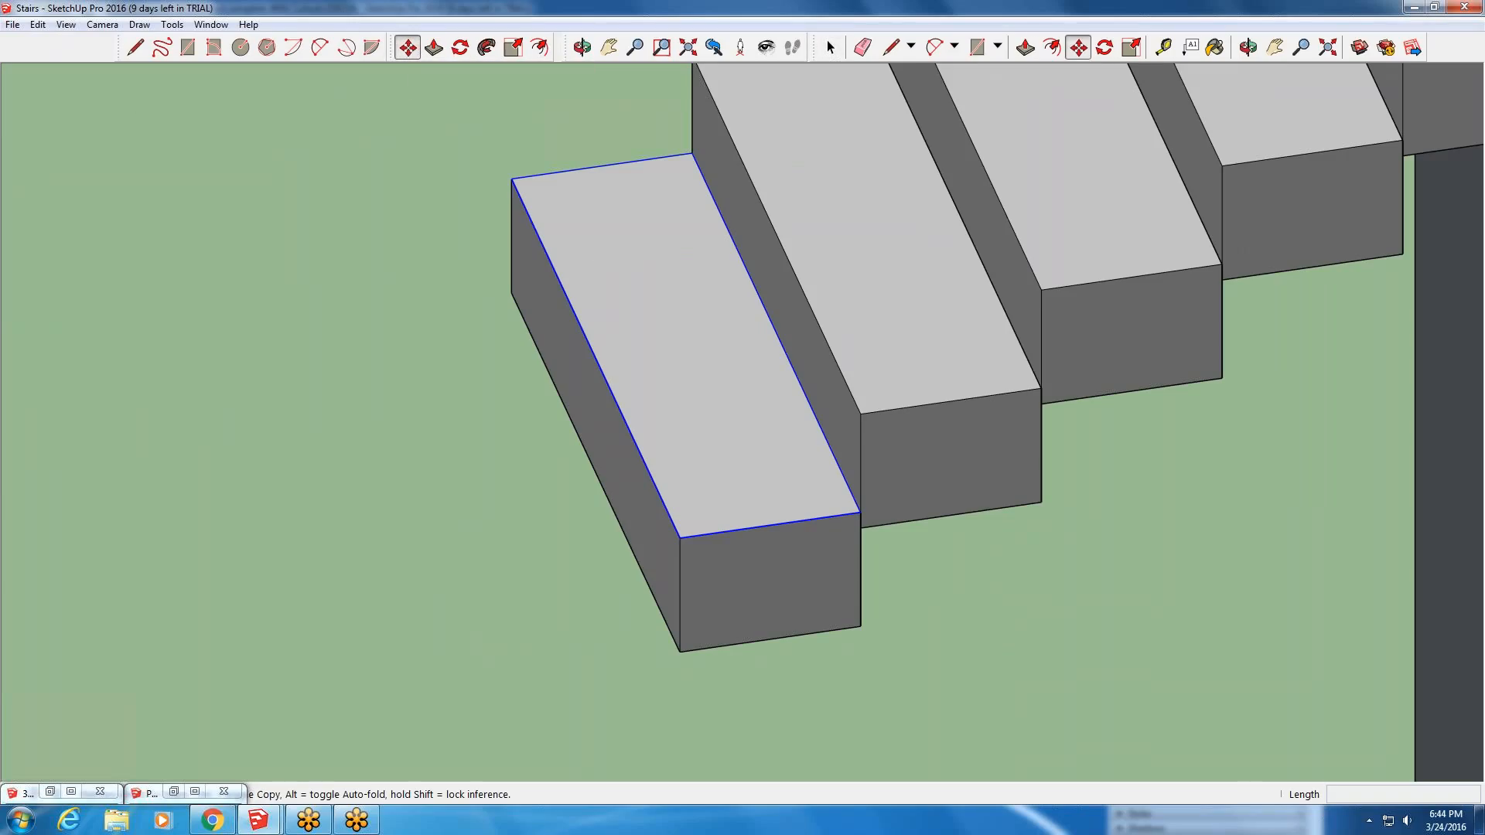
pyautogui.click(681, 542)
pyautogui.press('ctrl')
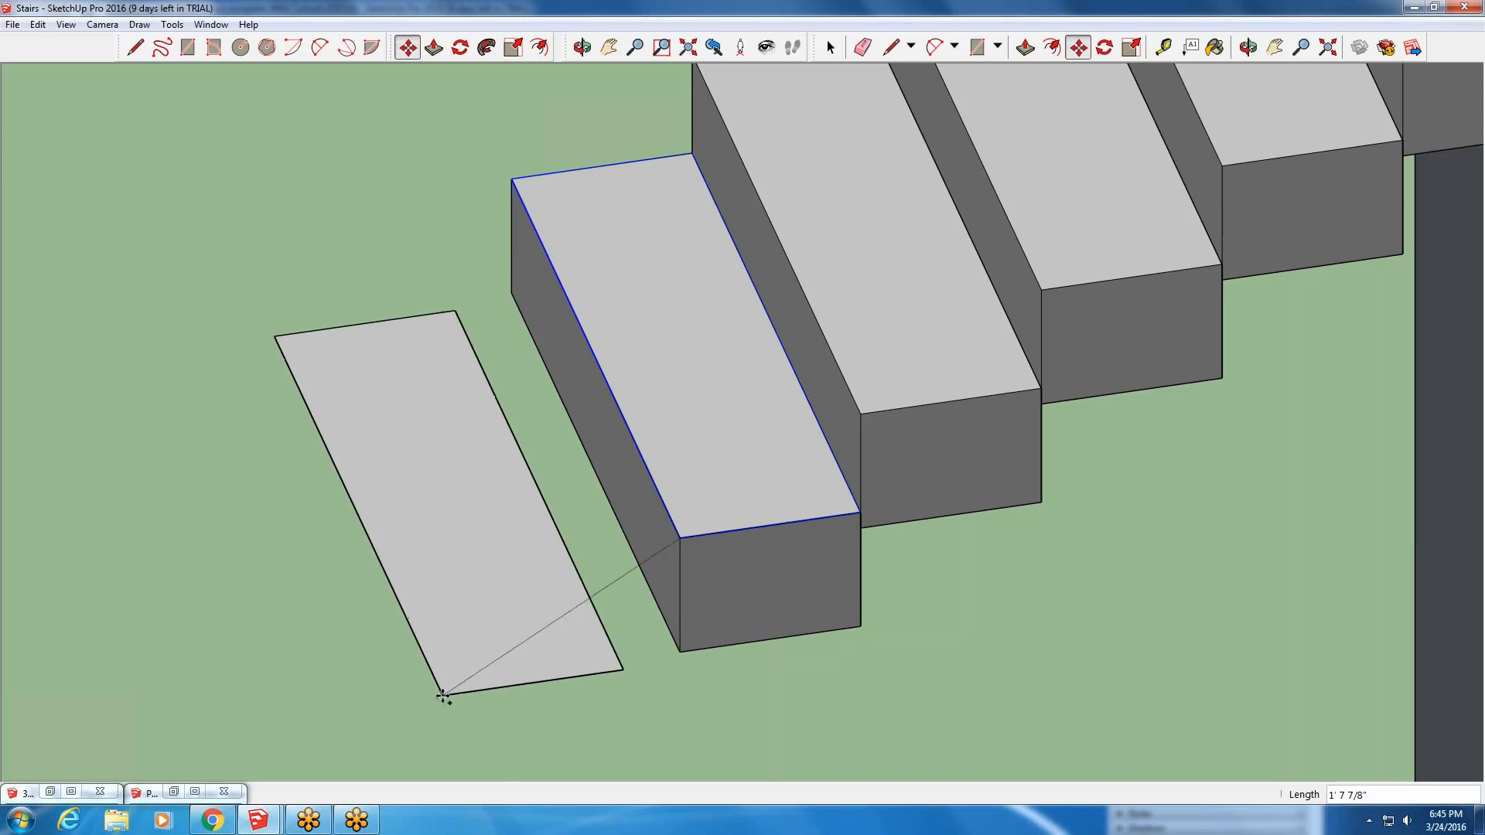
pyautogui.click(442, 694)
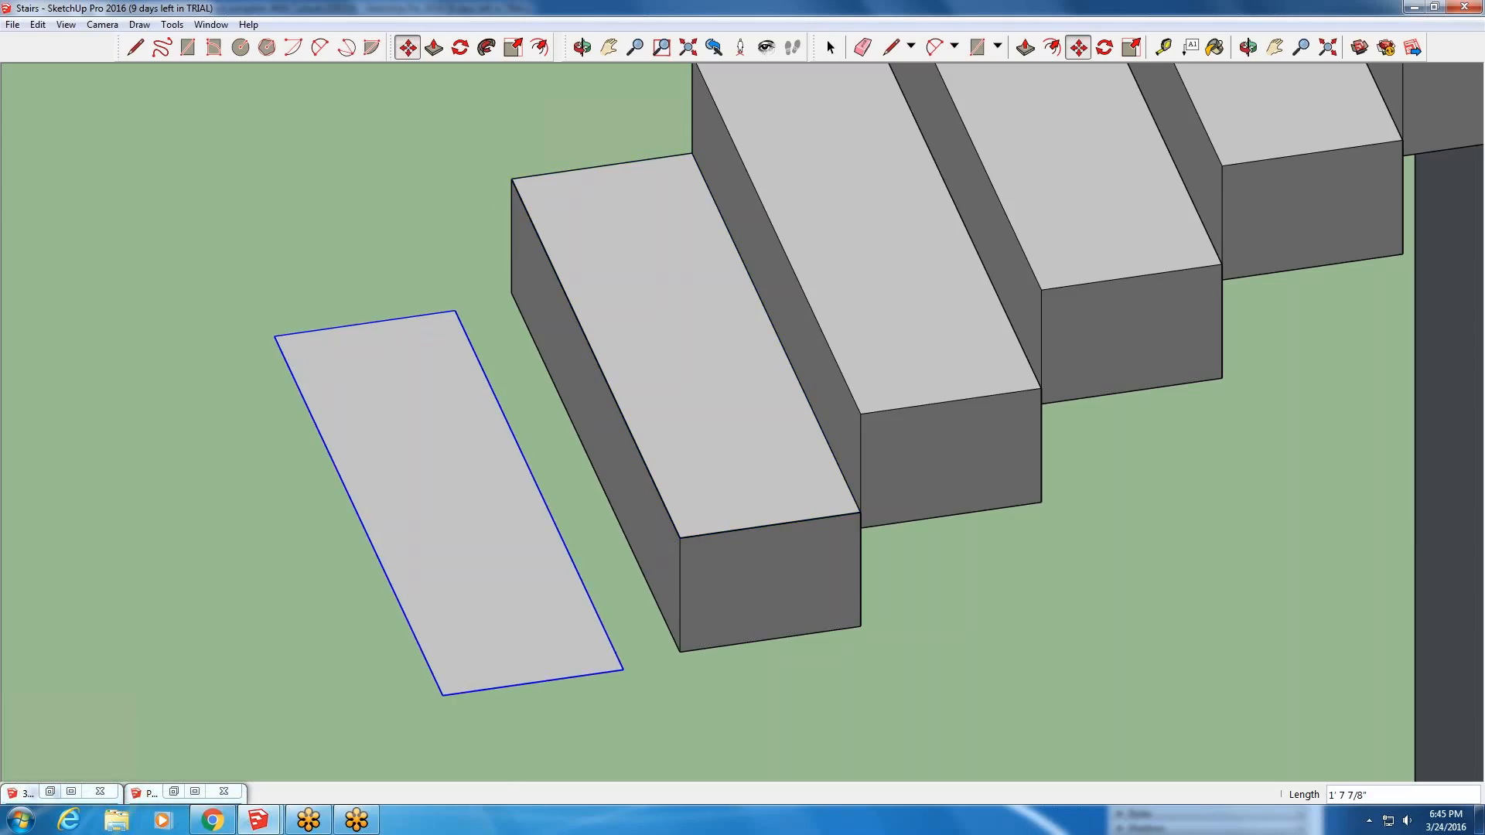
# - Multiply the copied face group to make seven evenly spaced copies descending from the lowest block step
pyautogui.write('*')
pyautogui.press('Return')
pyautogui.scroll(-3, 474, 640)
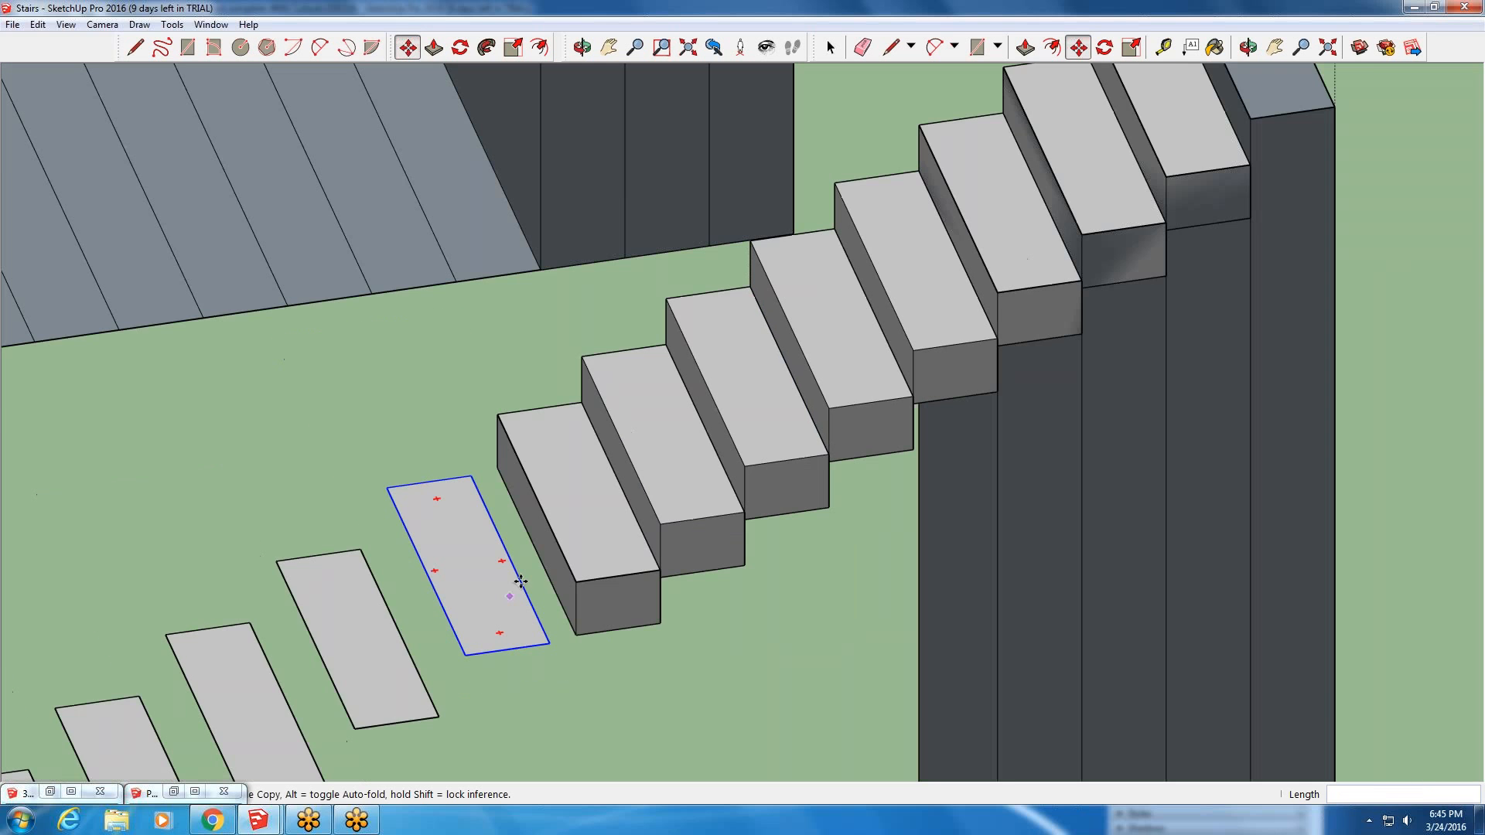
pyautogui.scroll(-2, 433, 673)
pyautogui.scroll(2, 446, 637)
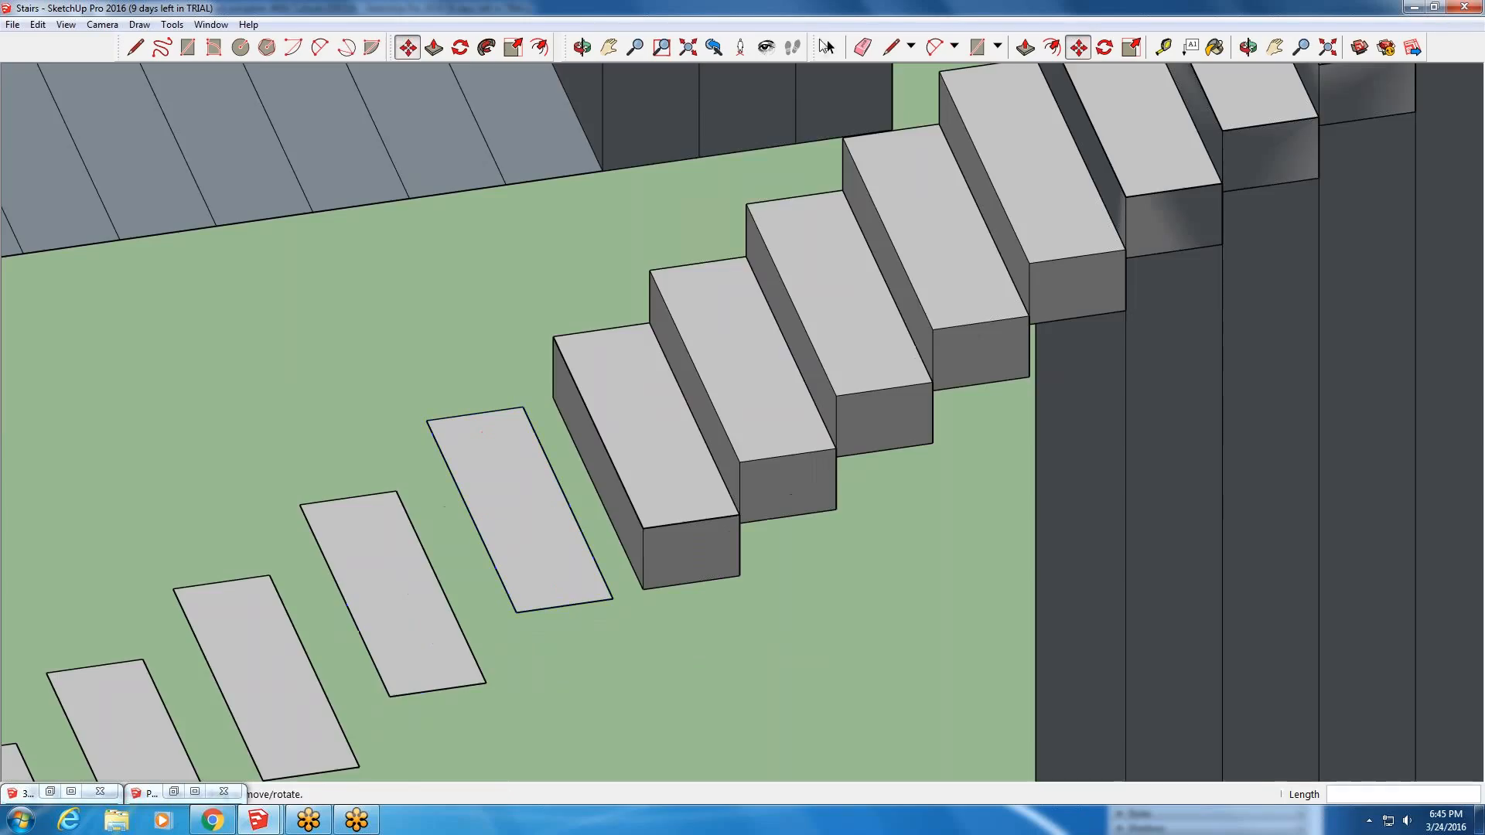
# - Open the nearest flat copy to examine it in isolation, and look over the whole descending flight
pyautogui.press('space')
pyautogui.doubleClick(556, 540)
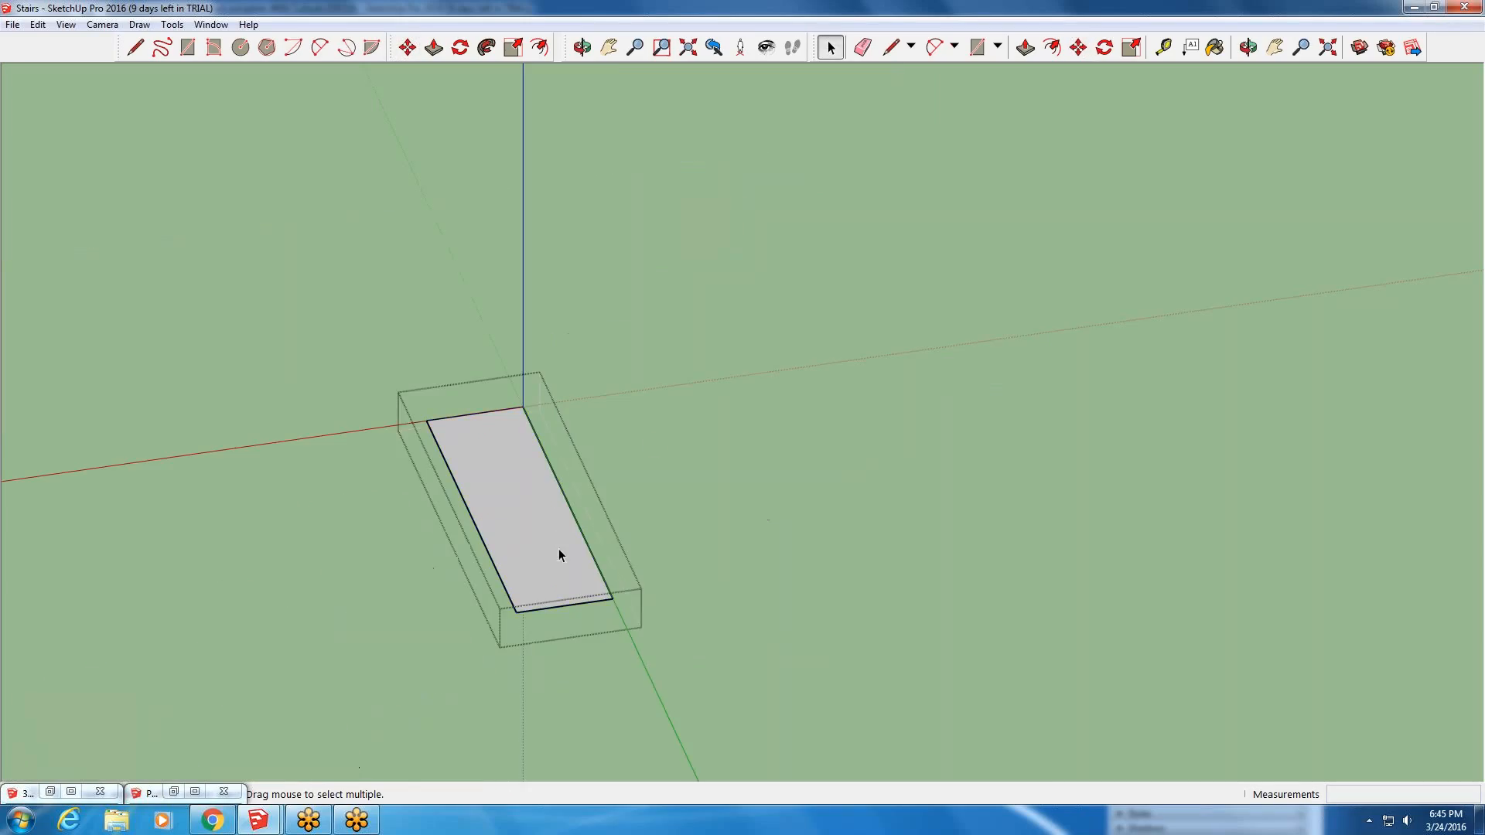
pyautogui.scroll(-3, 652, 439)
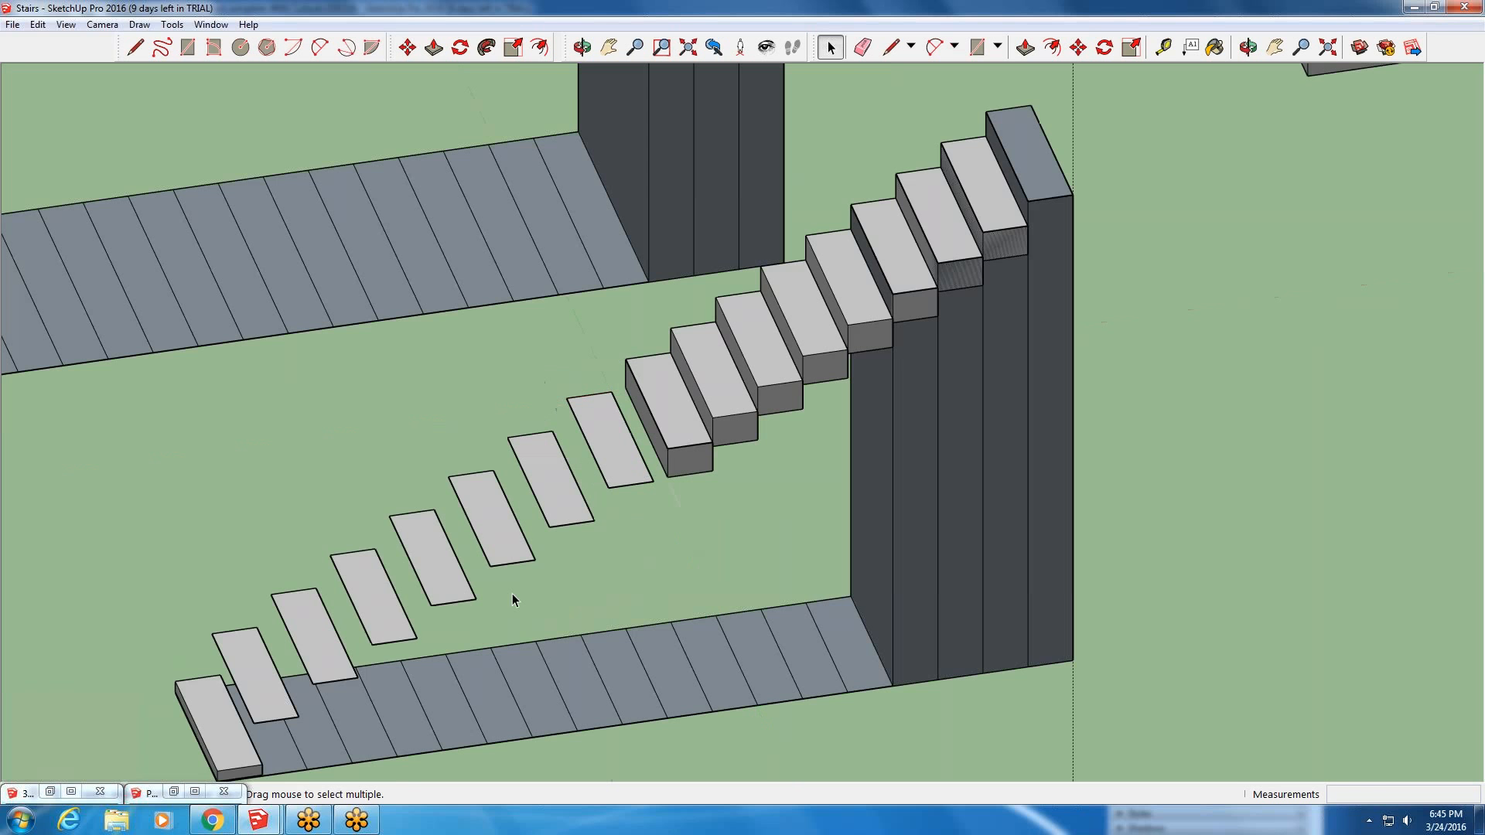
pyautogui.scroll(-2, 658, 489)
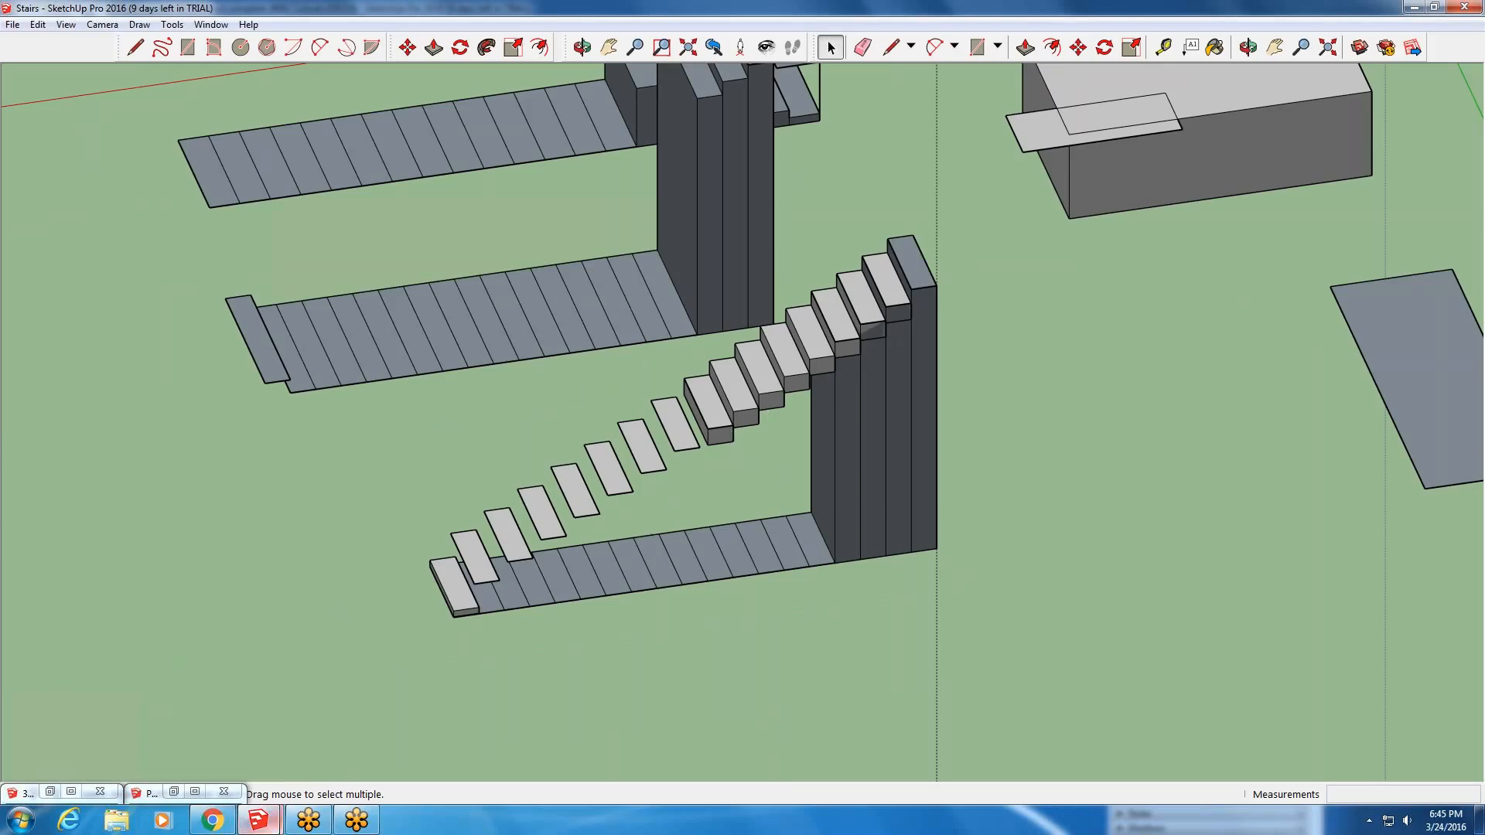
pyautogui.moveTo(276, 817)
pyautogui.moveTo(297, 699)
pyautogui.rightClick(709, 423)
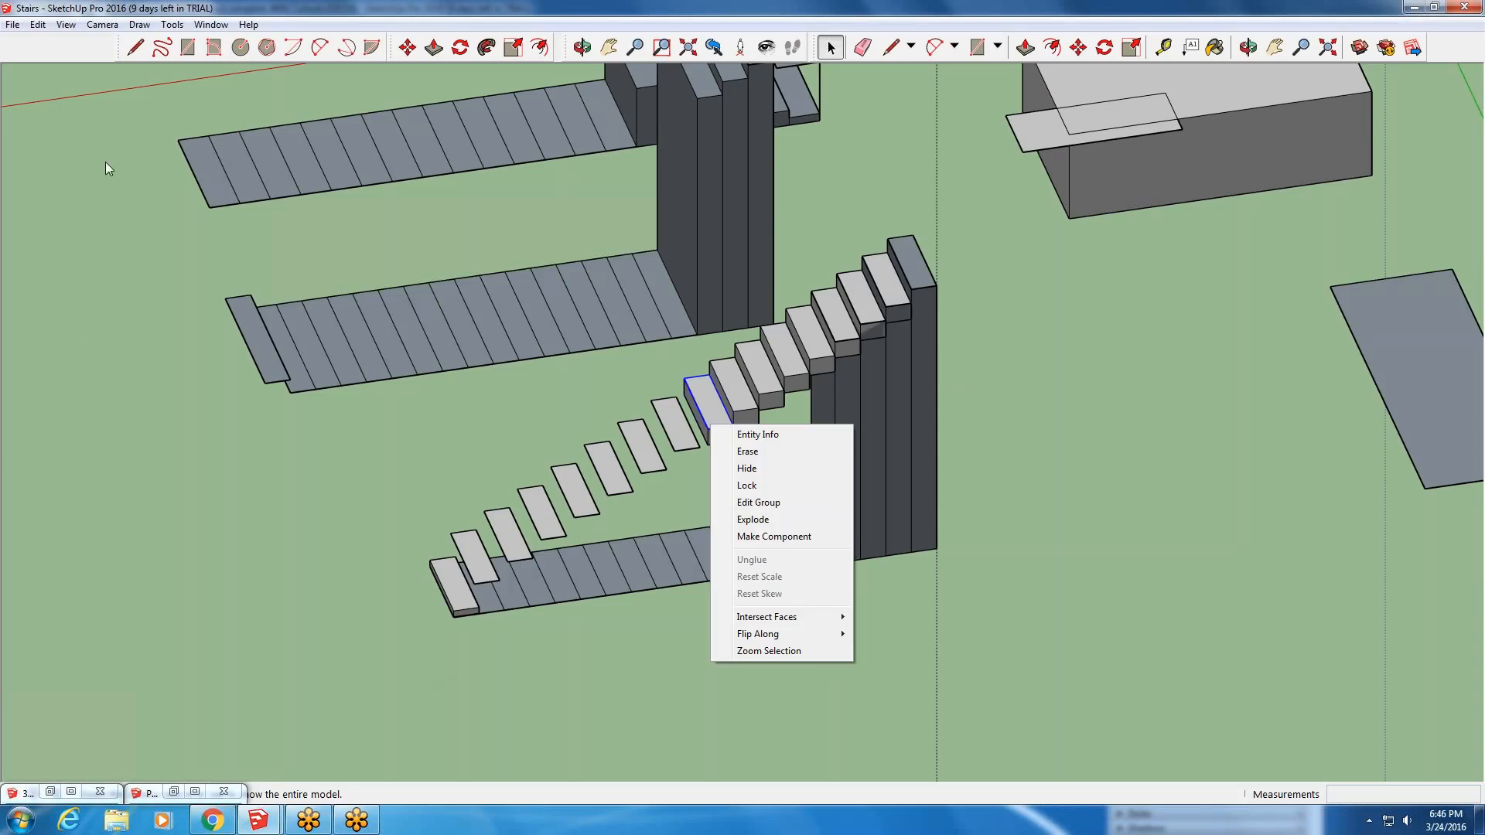
pyautogui.click(833, 48)
pyautogui.click(947, 227)
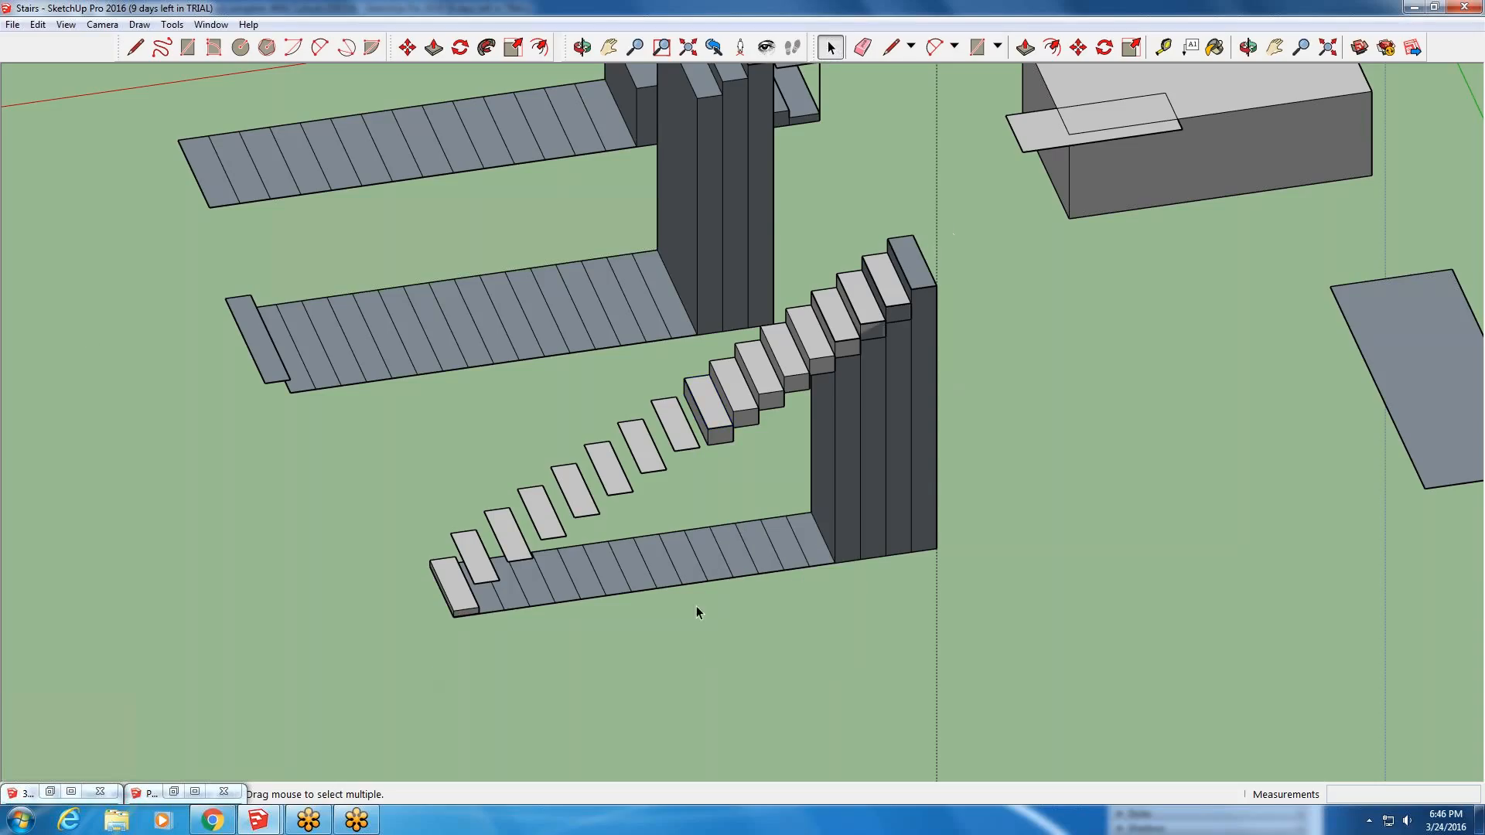
# - Put away the help web page and review all the stair variations from a low side view
pyautogui.scroll(-3, 654, 606)
pyautogui.moveTo(652, 602); pyautogui.dragTo(591, 527, button='middle')
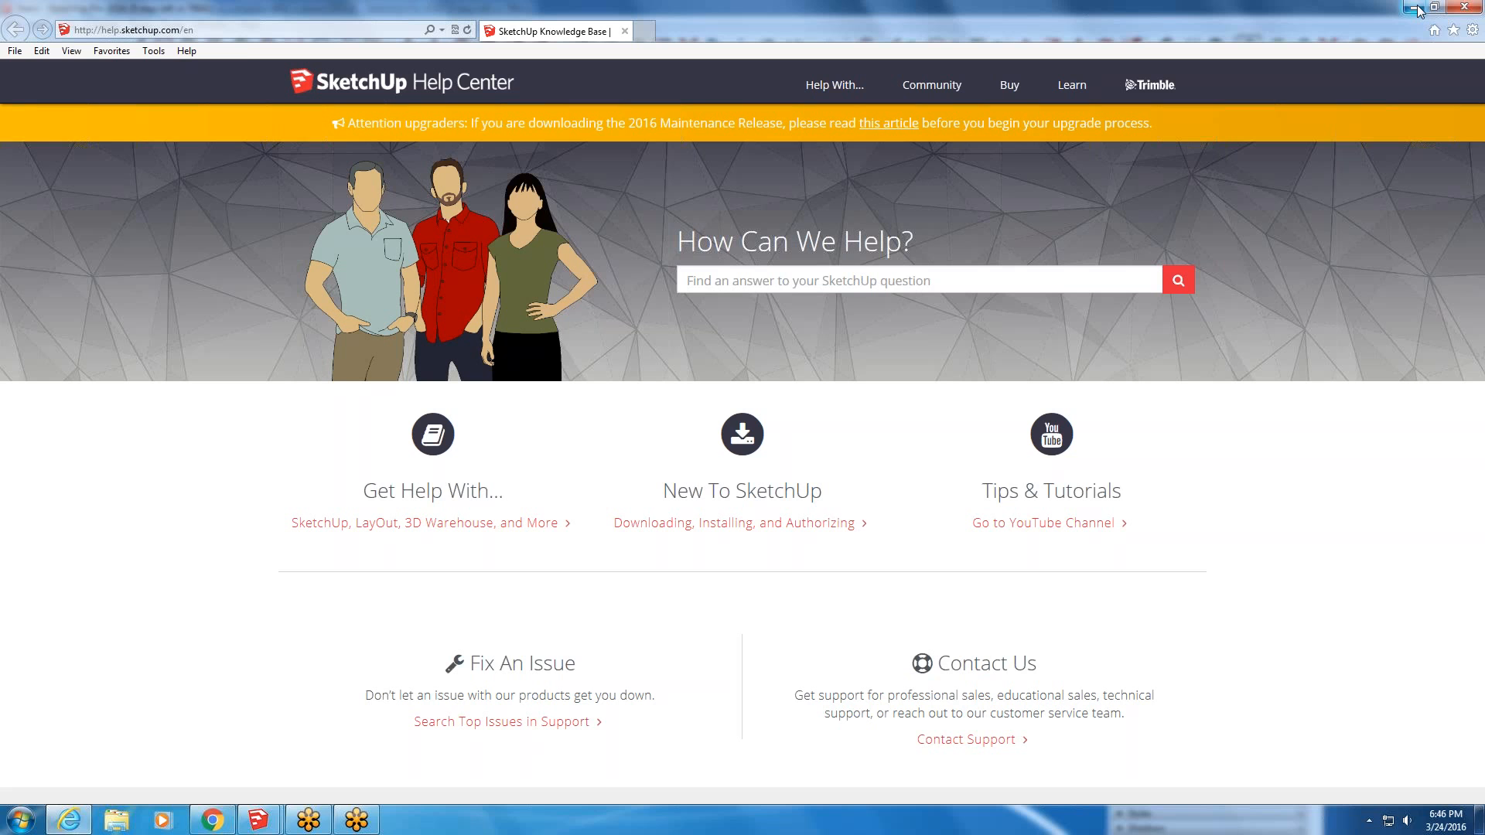
pyautogui.click(1419, 11)
pyautogui.scroll(3, 798, 474)
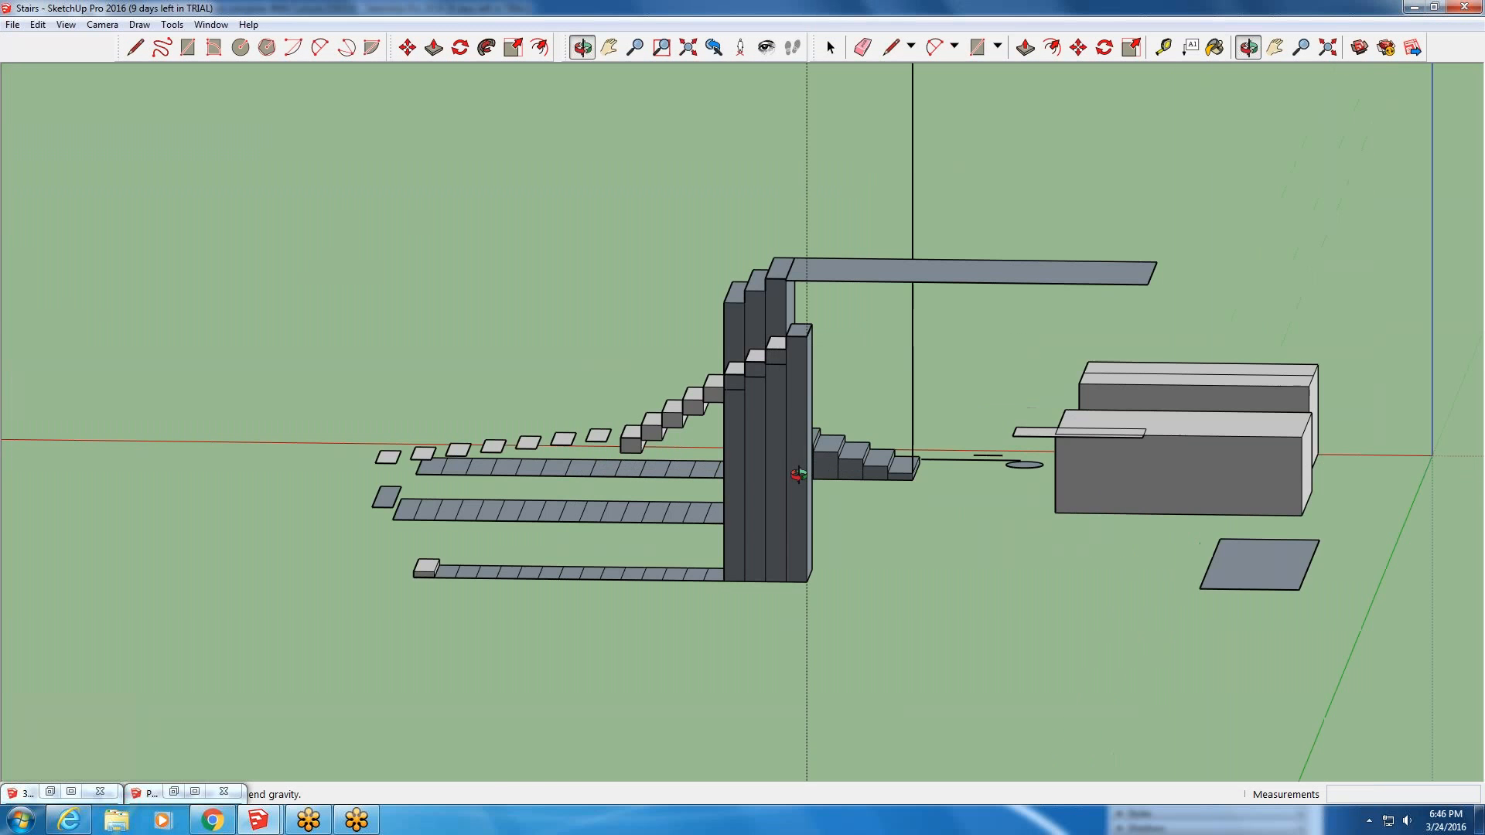
pyautogui.scroll(3, 798, 474)
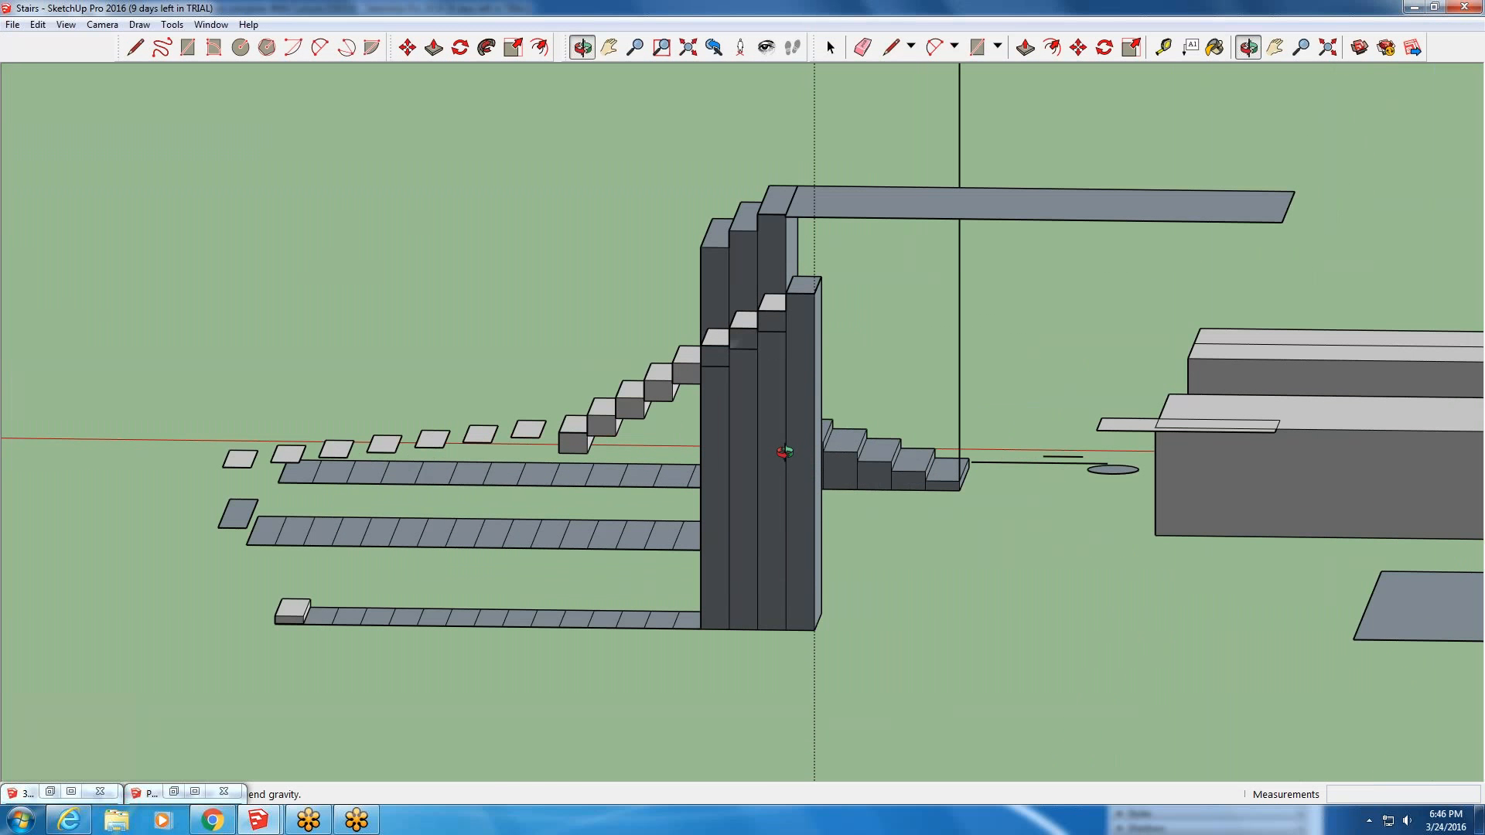
pyautogui.scroll(-5, 783, 452)
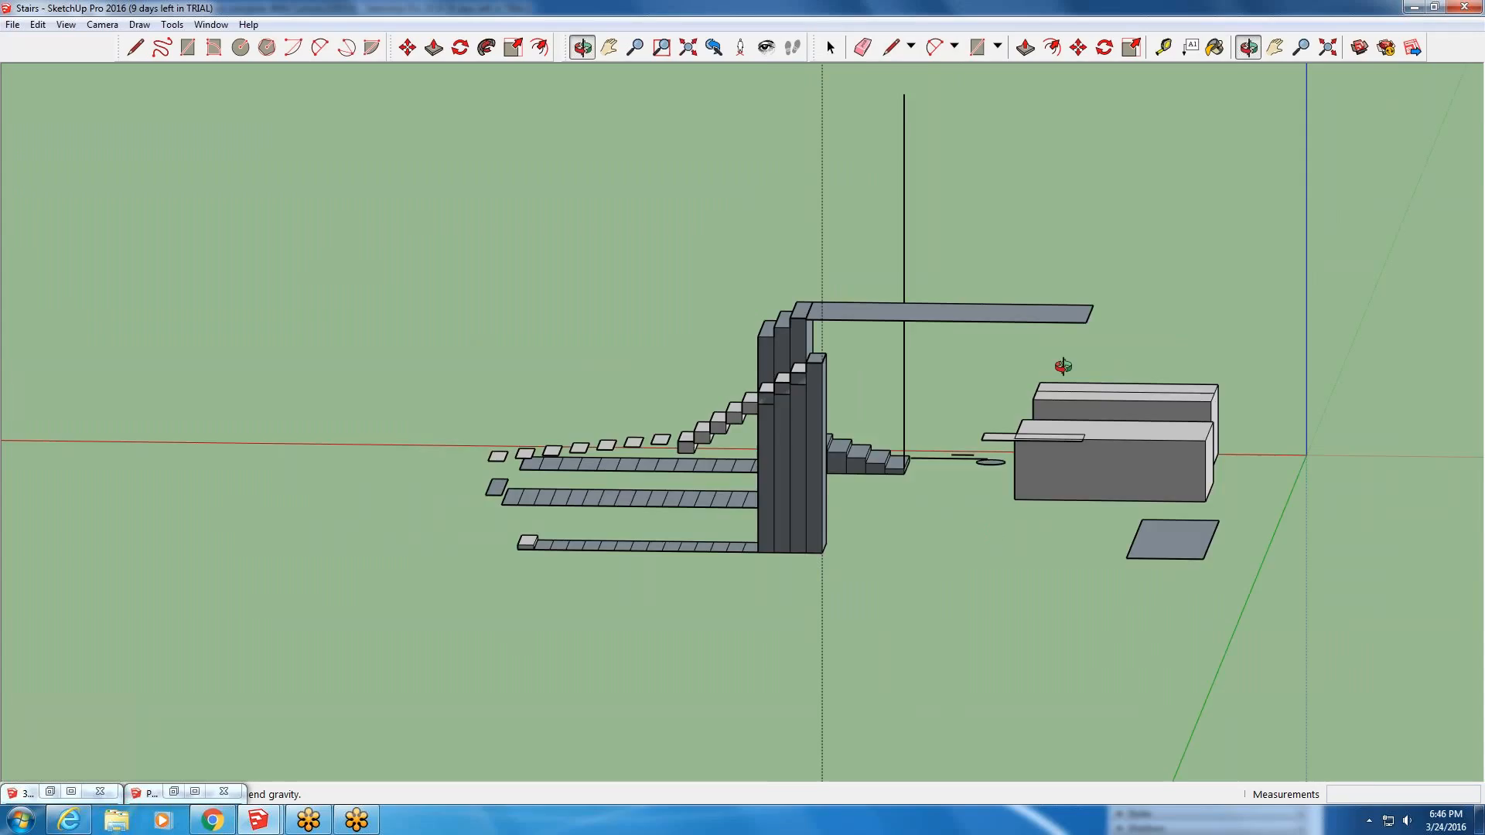
pyautogui.scroll(2, 1062, 363)
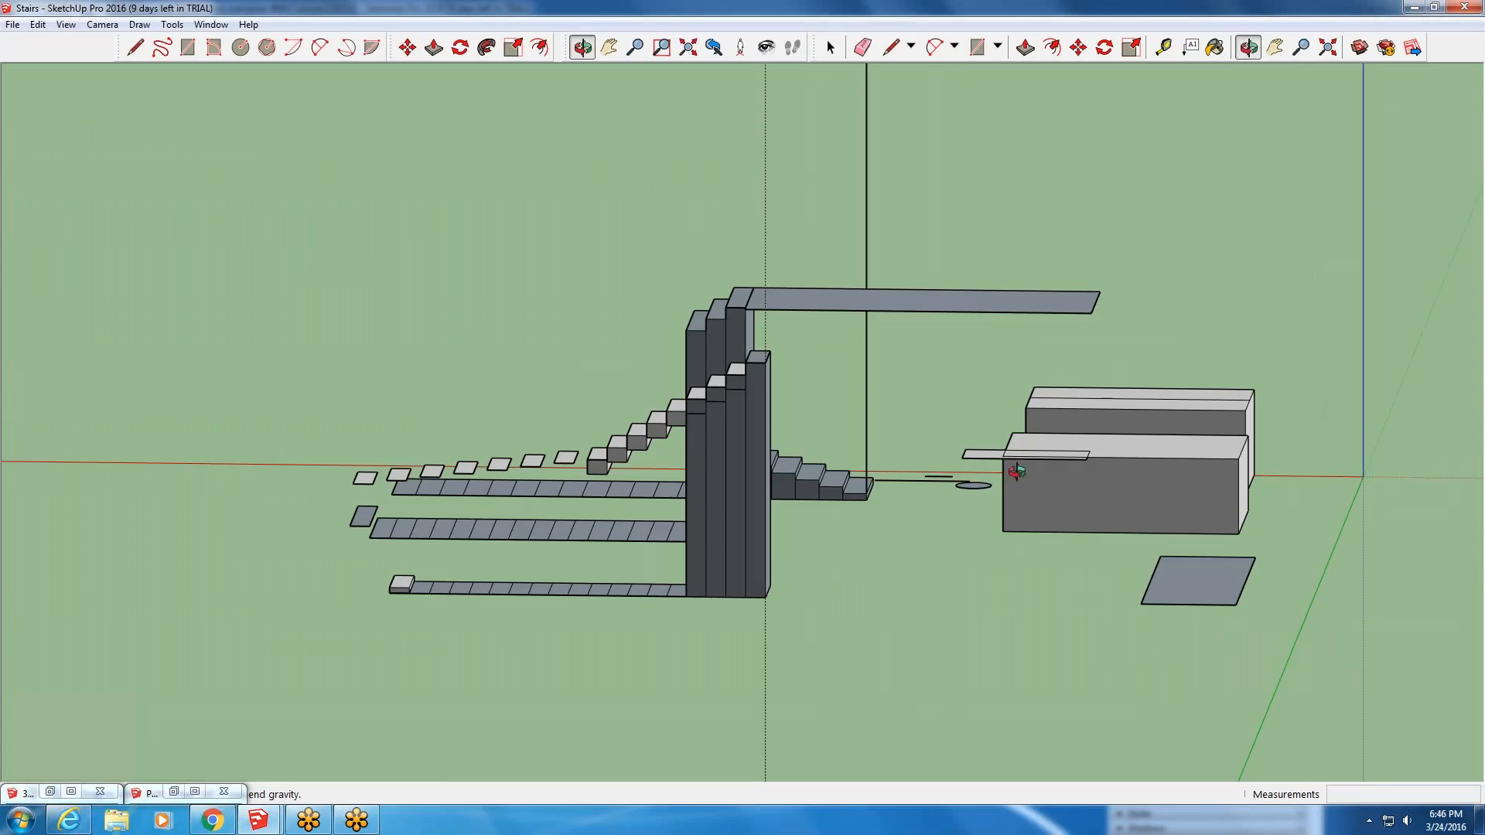
# - Switch to the BOATHOUSE SketchUp model and examine the dining area from a closer, lower viewpoint
pyautogui.moveTo(272, 821)
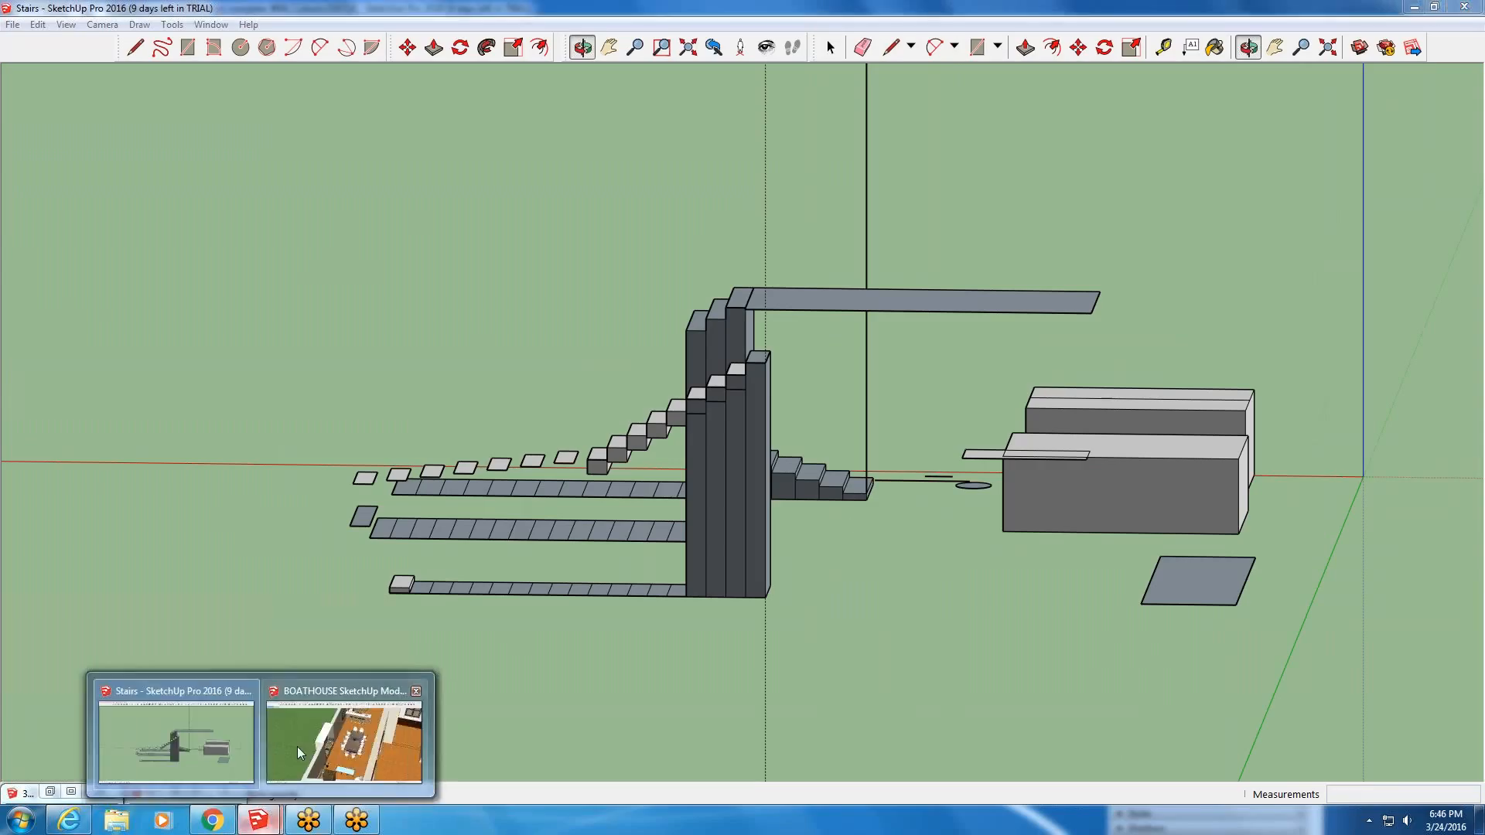
pyautogui.click(344, 747)
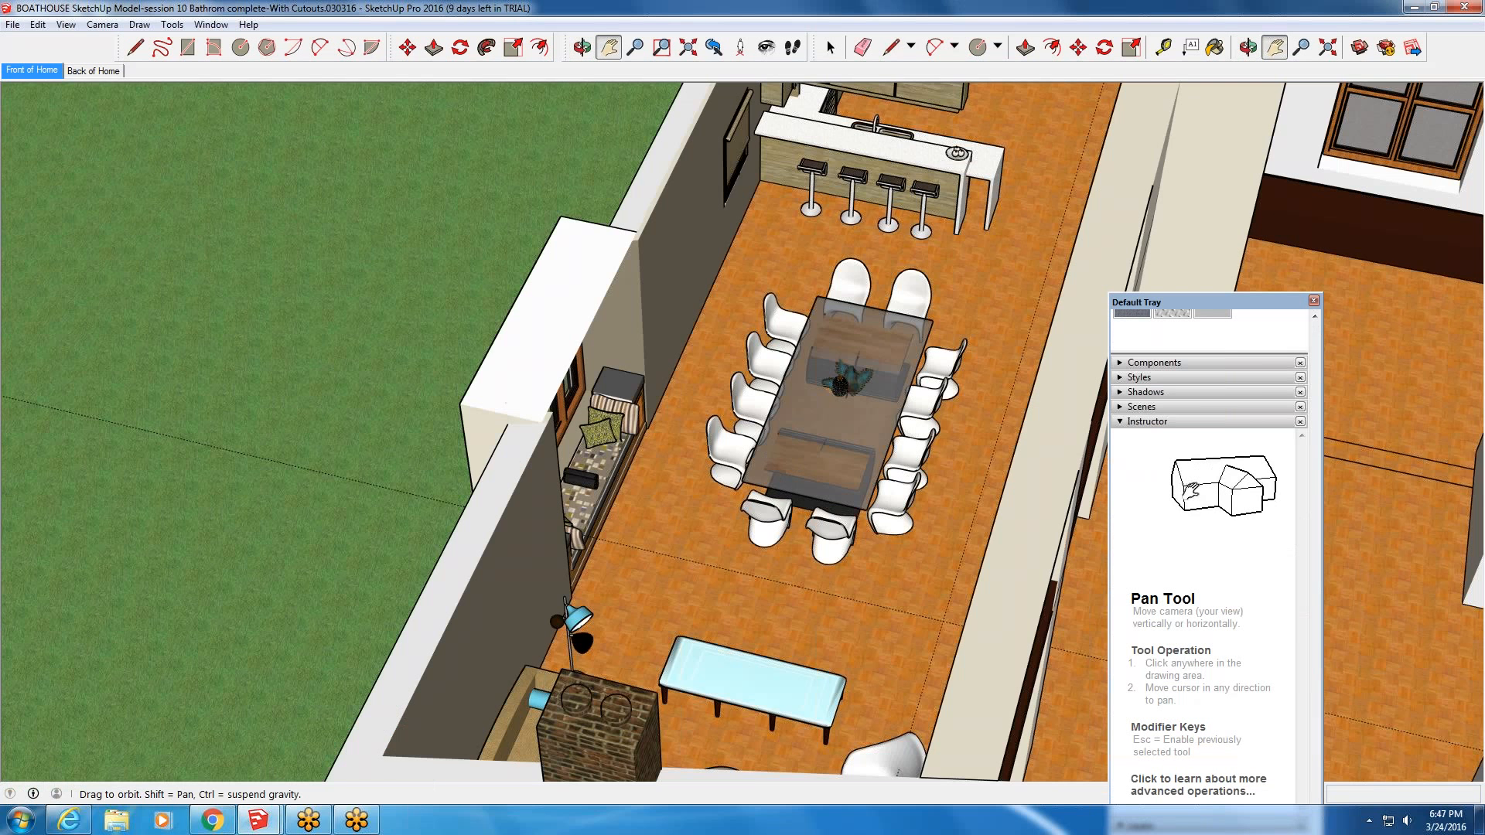
pyautogui.moveTo(774, 441); pyautogui.dragTo(828, 456, button='middle')
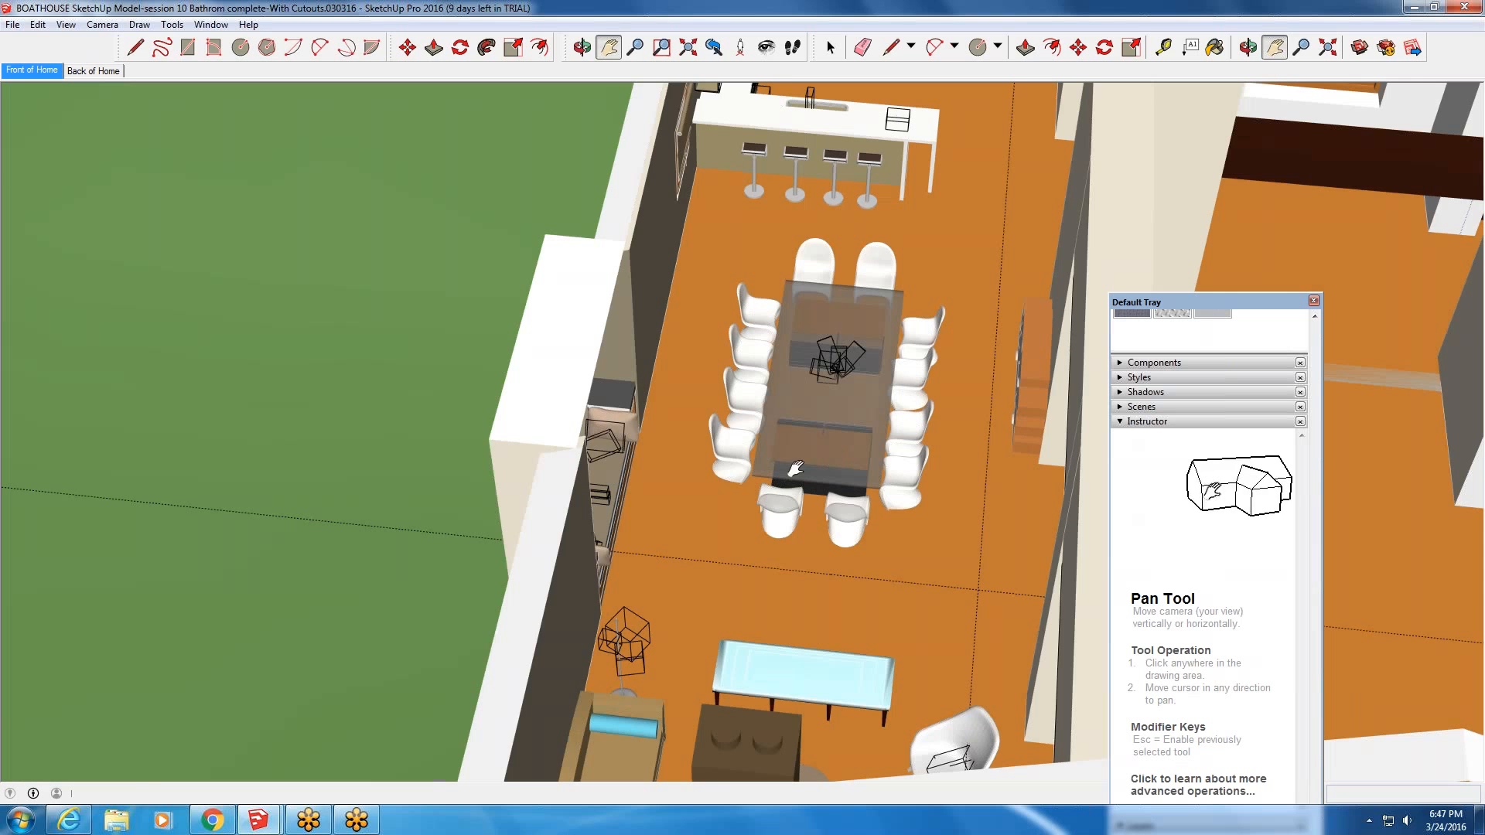
pyautogui.moveTo(795, 469); pyautogui.dragTo(796, 380, button='middle')
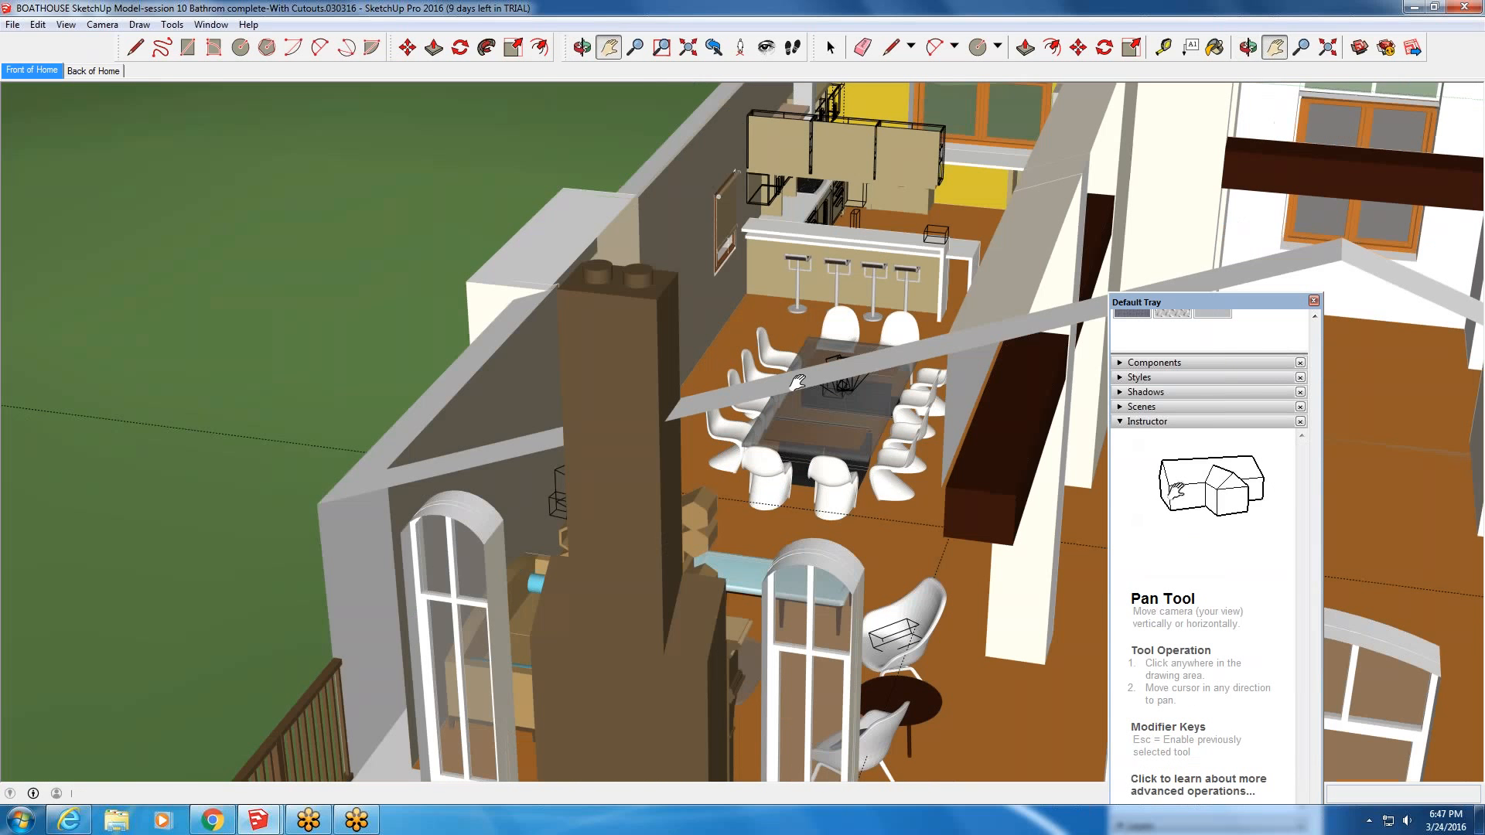
pyautogui.scroll(2, 845, 408)
pyautogui.scroll(3, 844, 408)
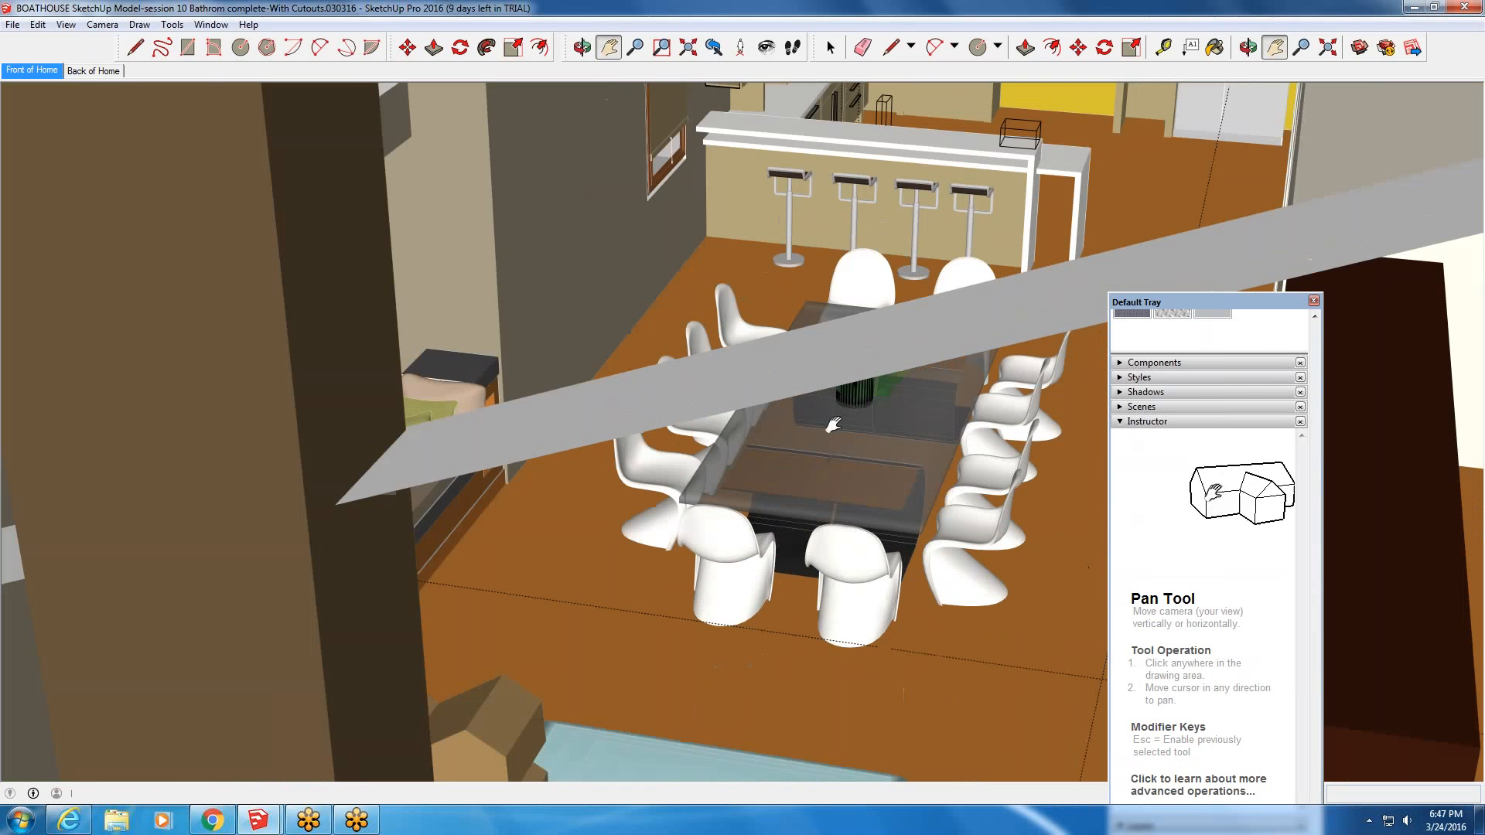
# - Look over the dining area and the whole roofless house from above, with the tray moved out of the way
pyautogui.moveTo(844, 408); pyautogui.dragTo(836, 610, button='middle')
pyautogui.scroll(-1, 837, 383)
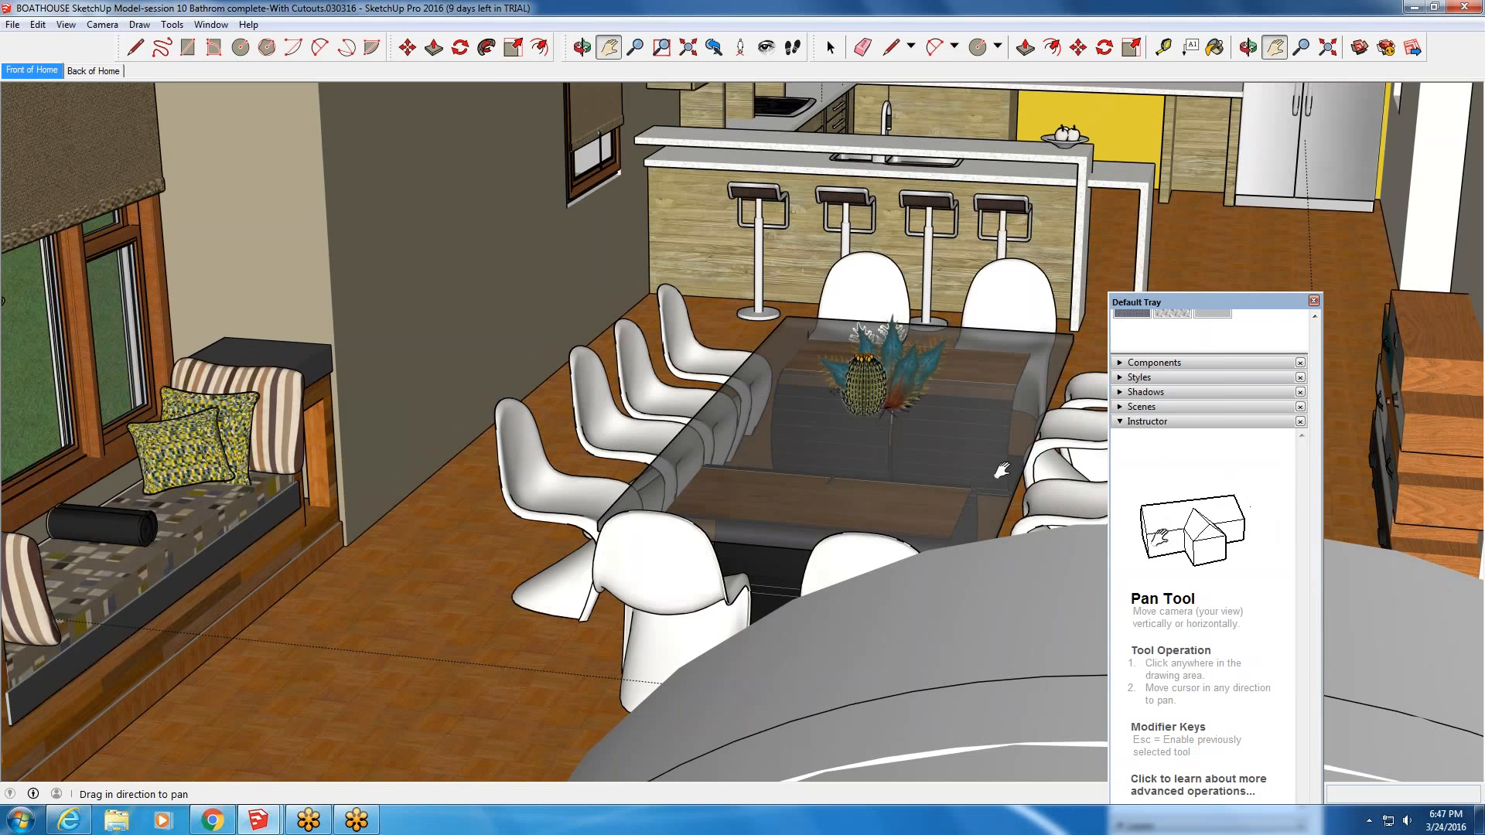
pyautogui.moveTo(1001, 470); pyautogui.dragTo(515, 560, button='middle')
pyautogui.scroll(-6, 515, 559)
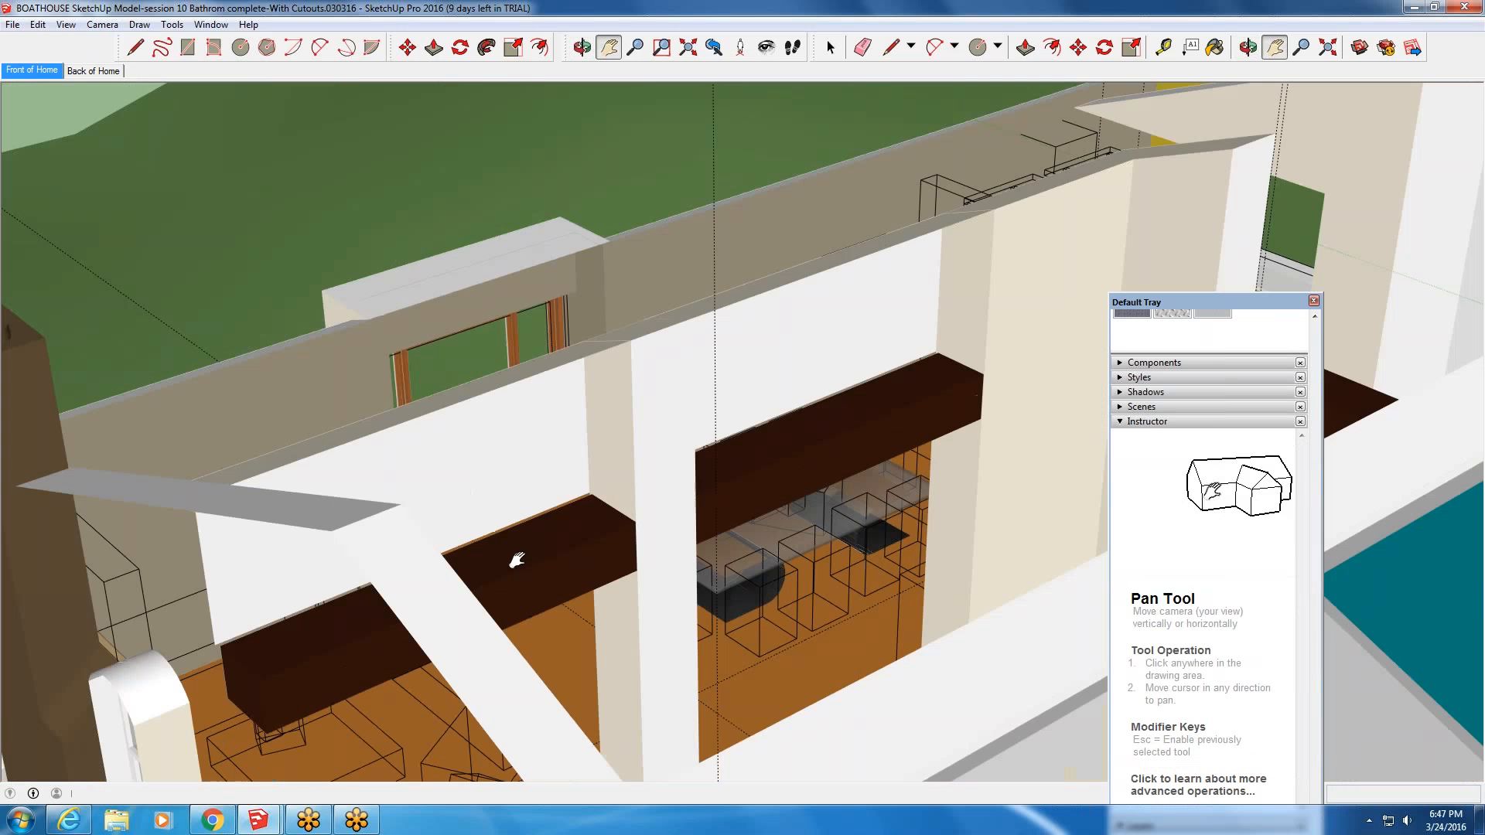
pyautogui.scroll(-1, 517, 559)
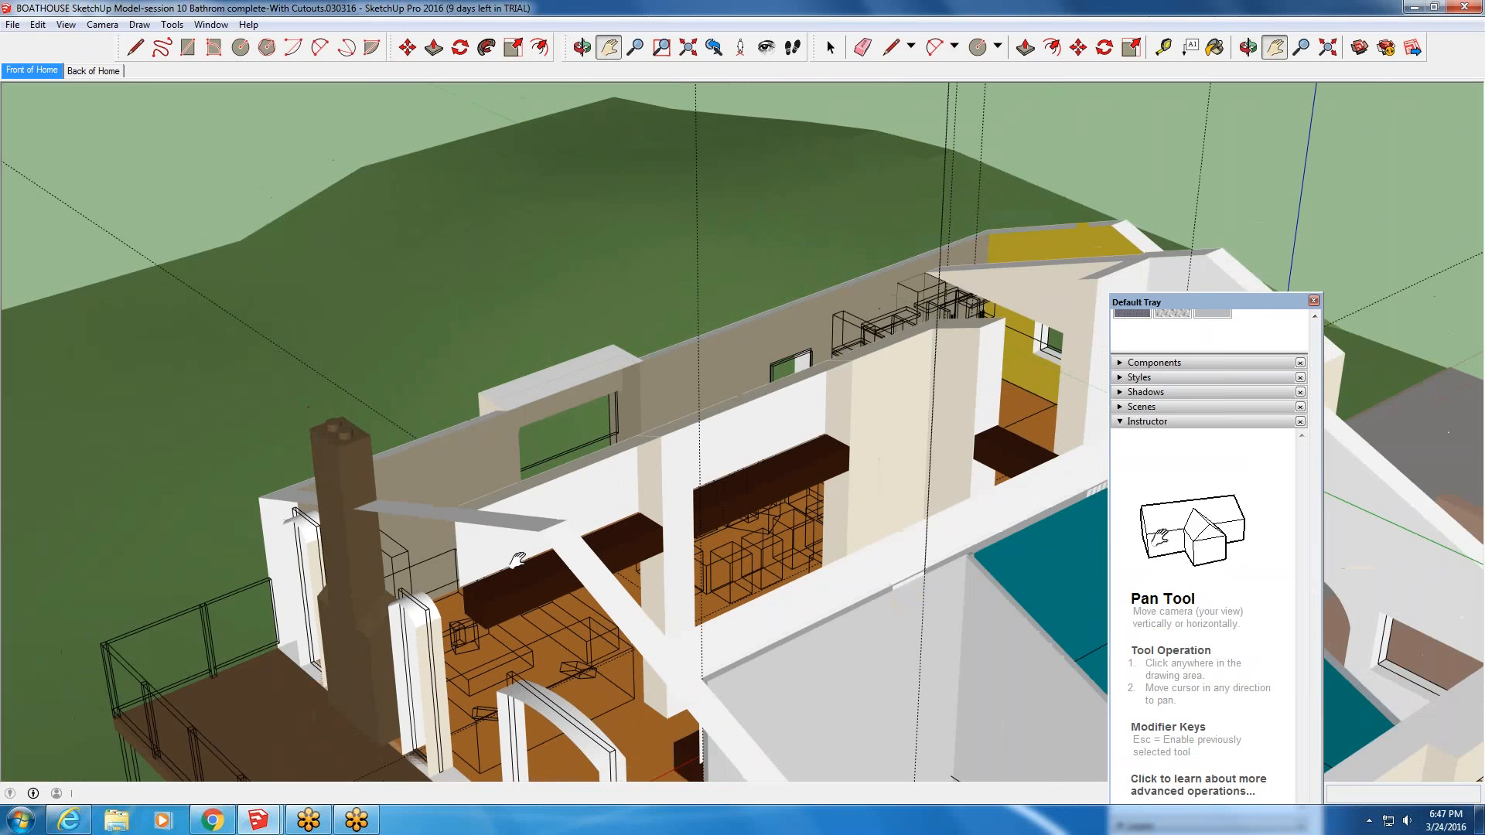
pyautogui.moveTo(1218, 305); pyautogui.dragTo(1276, 705)
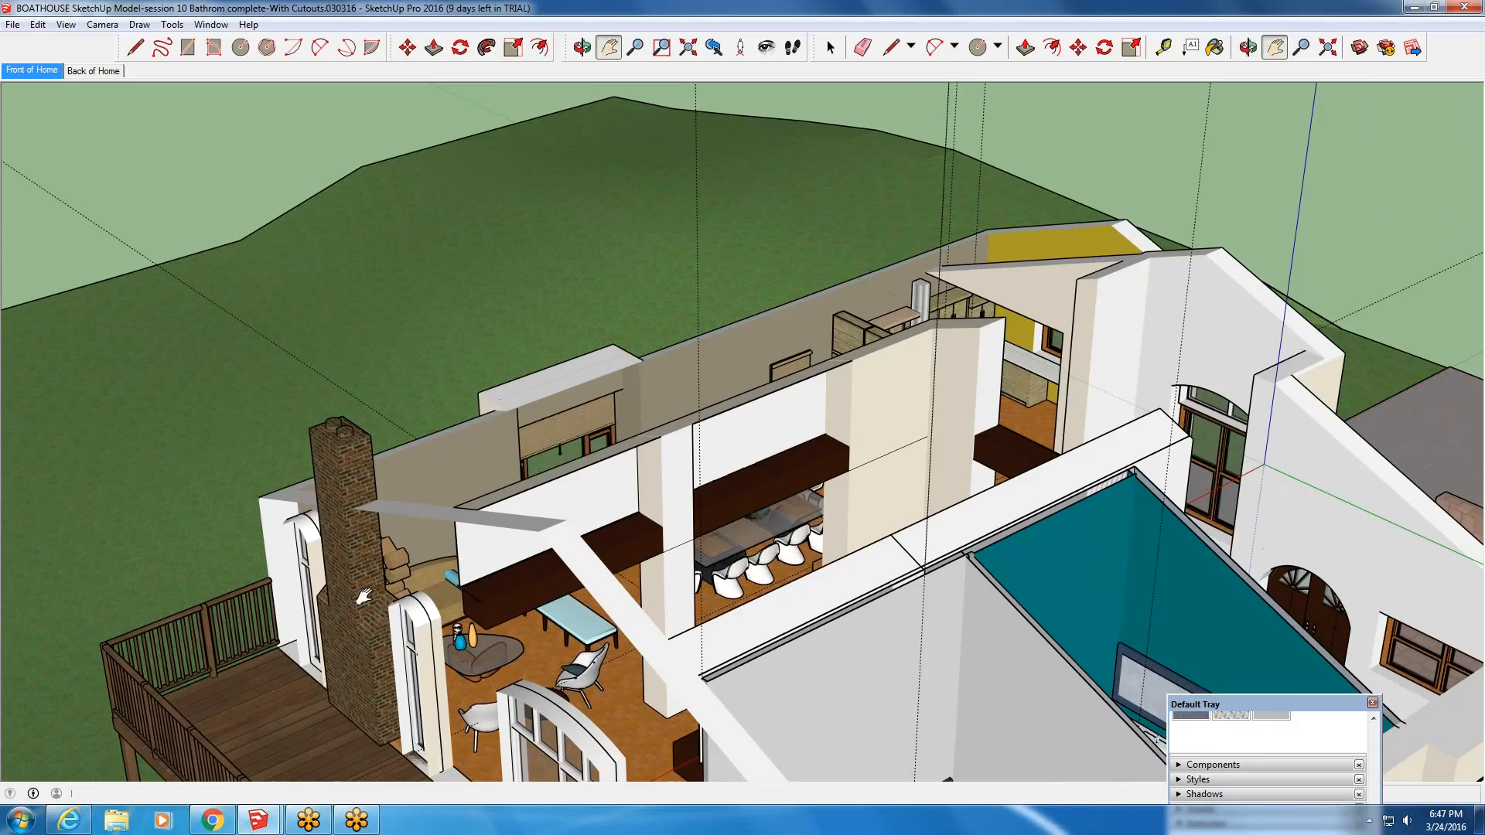
# - Look at the house from its outer walls, then approach the living-room fireplace between the arched windows
pyautogui.scroll(3, 634, 384)
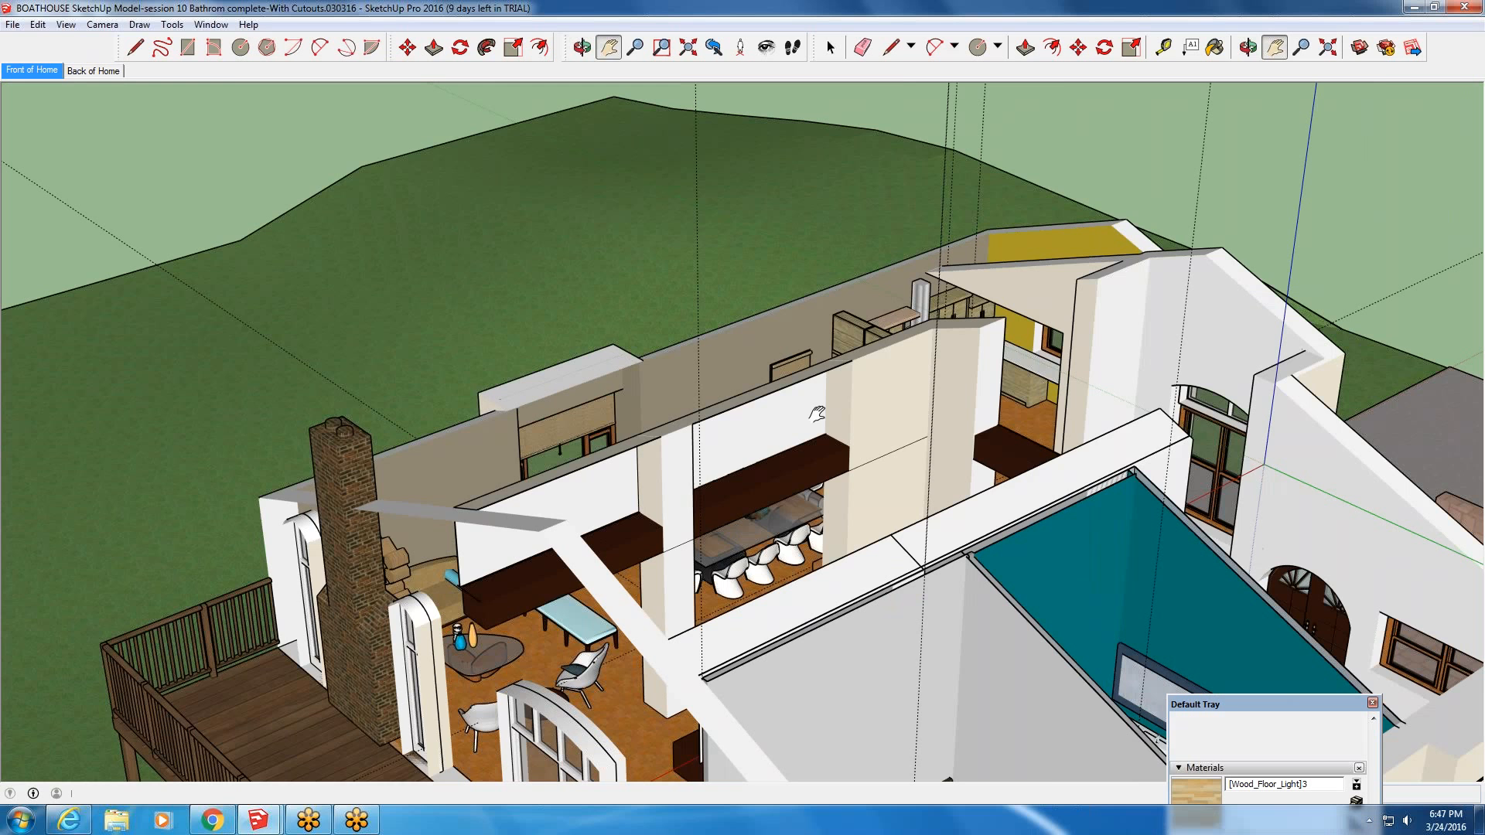
pyautogui.moveTo(816, 413); pyautogui.dragTo(433, 422, button='middle')
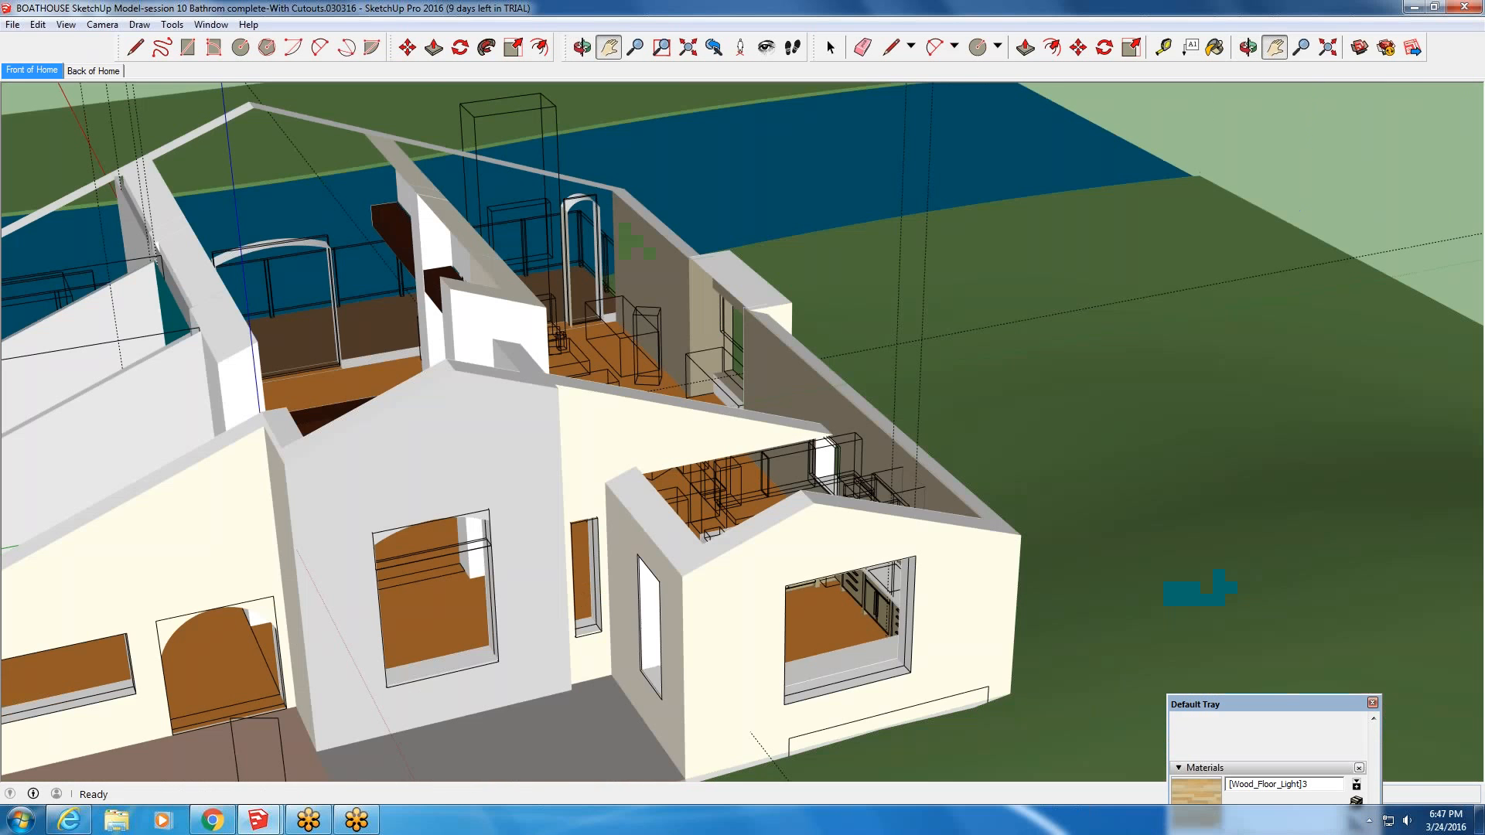
pyautogui.scroll(5, 616, 337)
pyautogui.scroll(1, 617, 338)
pyautogui.moveTo(616, 338); pyautogui.dragTo(561, 306, button='middle')
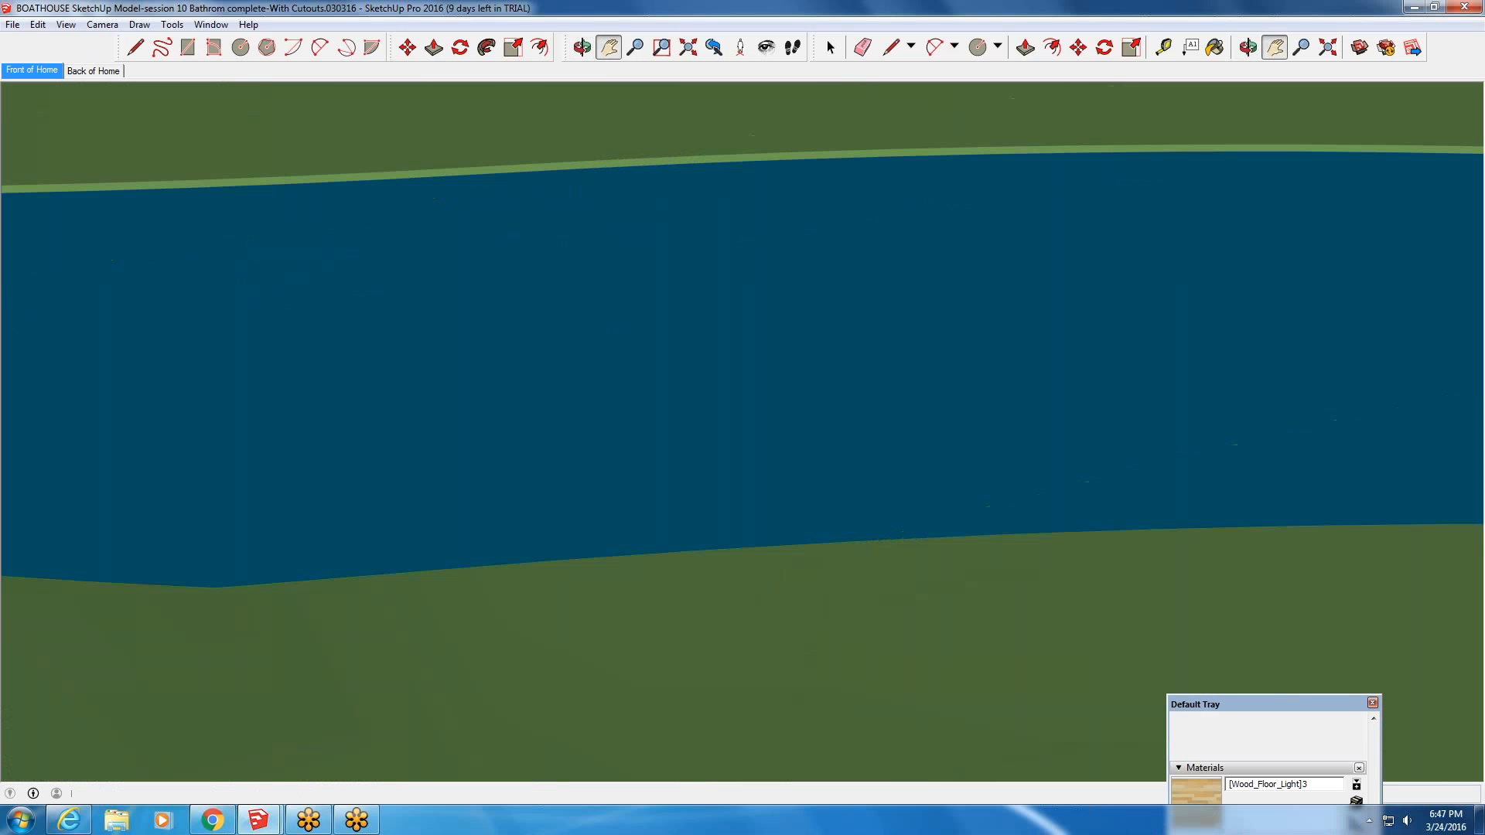
pyautogui.moveTo(505, 501); pyautogui.dragTo(657, 589)
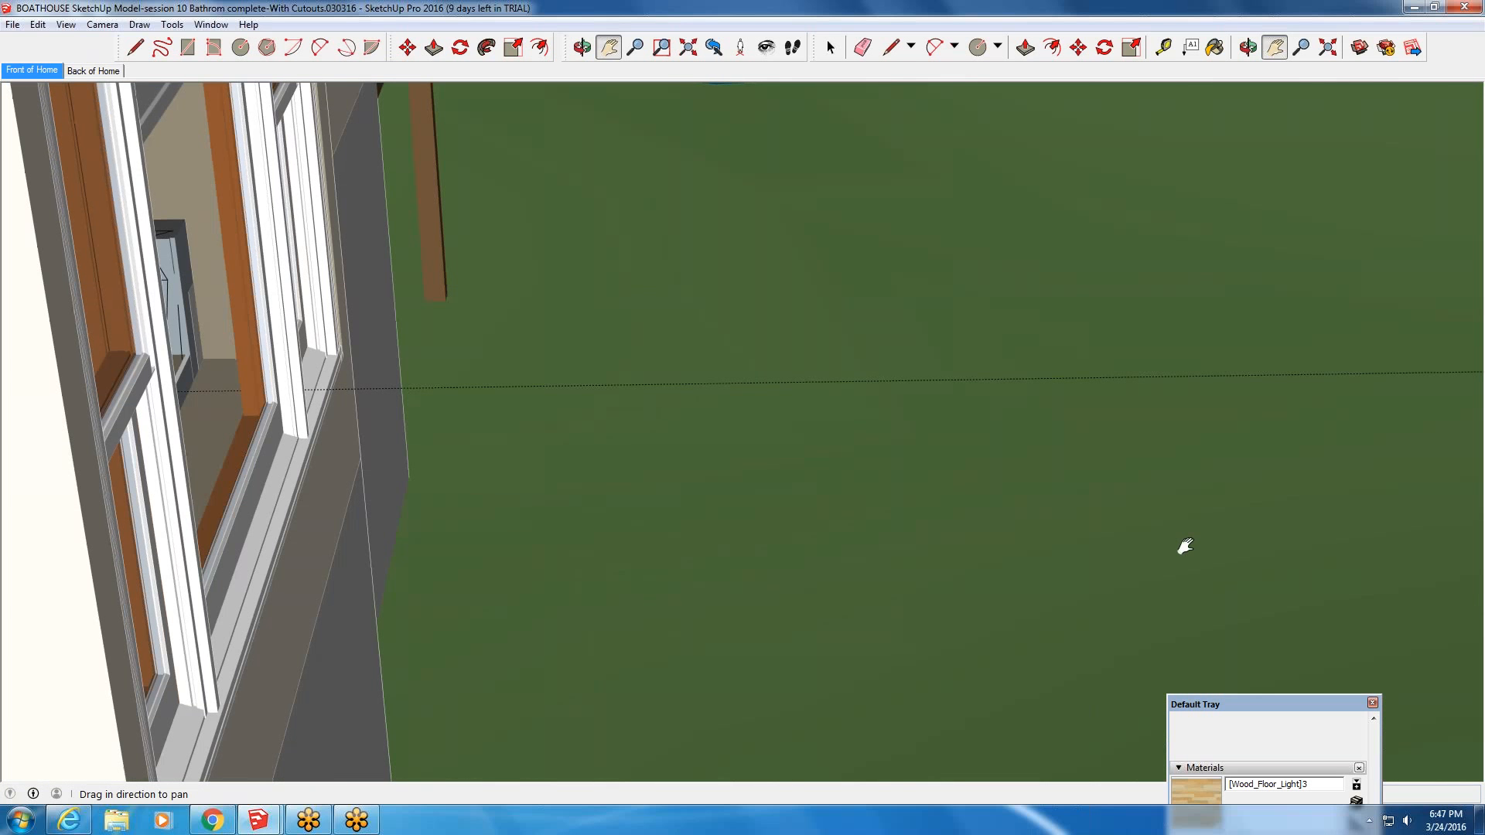
pyautogui.moveTo(1185, 546); pyautogui.dragTo(1402, 634)
pyautogui.moveTo(421, 179); pyautogui.dragTo(941, 252)
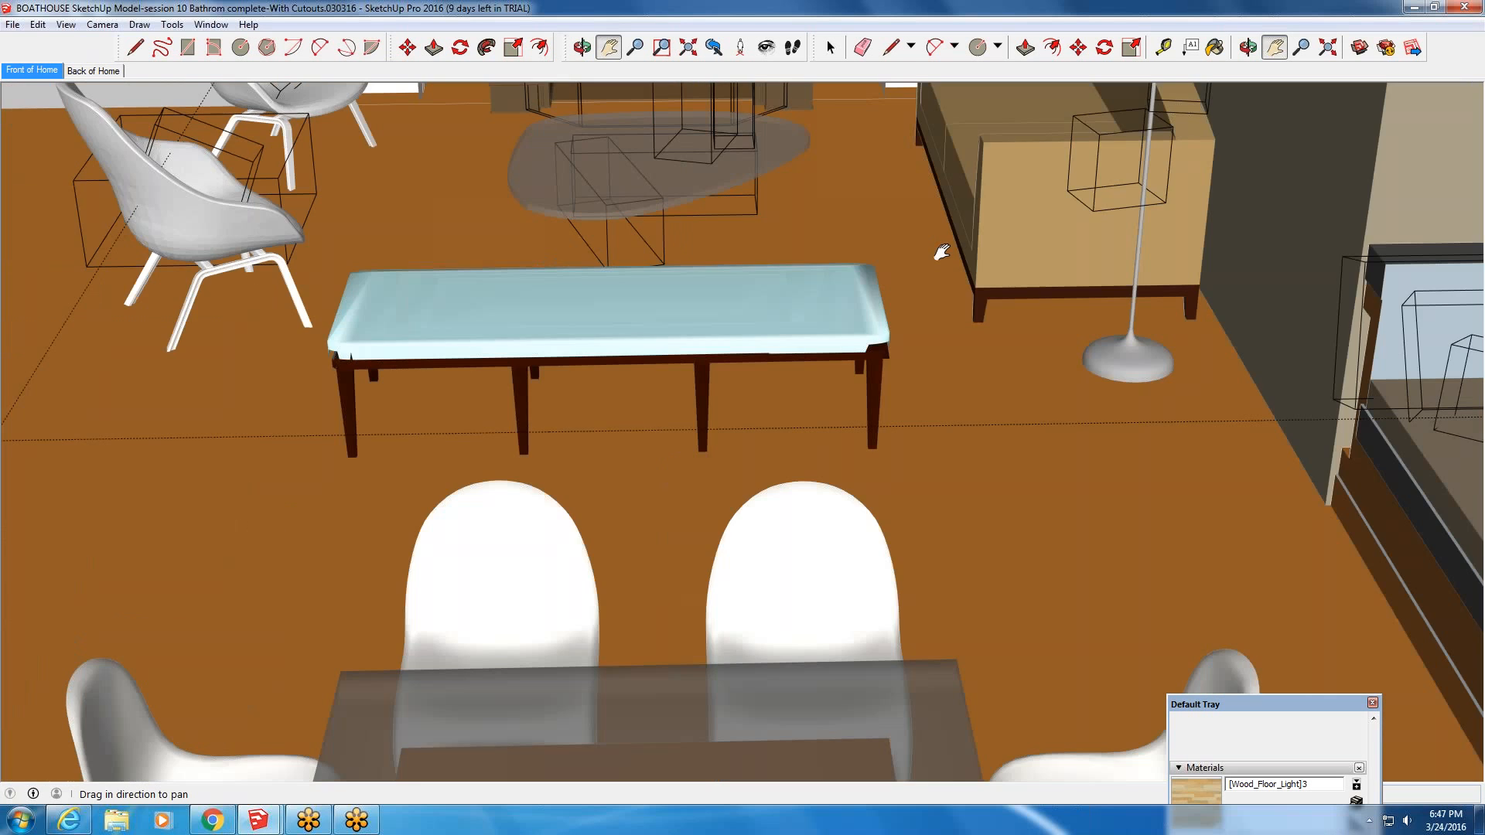
pyautogui.moveTo(1077, 255); pyautogui.dragTo(1004, 507)
pyautogui.moveTo(788, 101); pyautogui.dragTo(828, 221)
pyautogui.scroll(3, 830, 217)
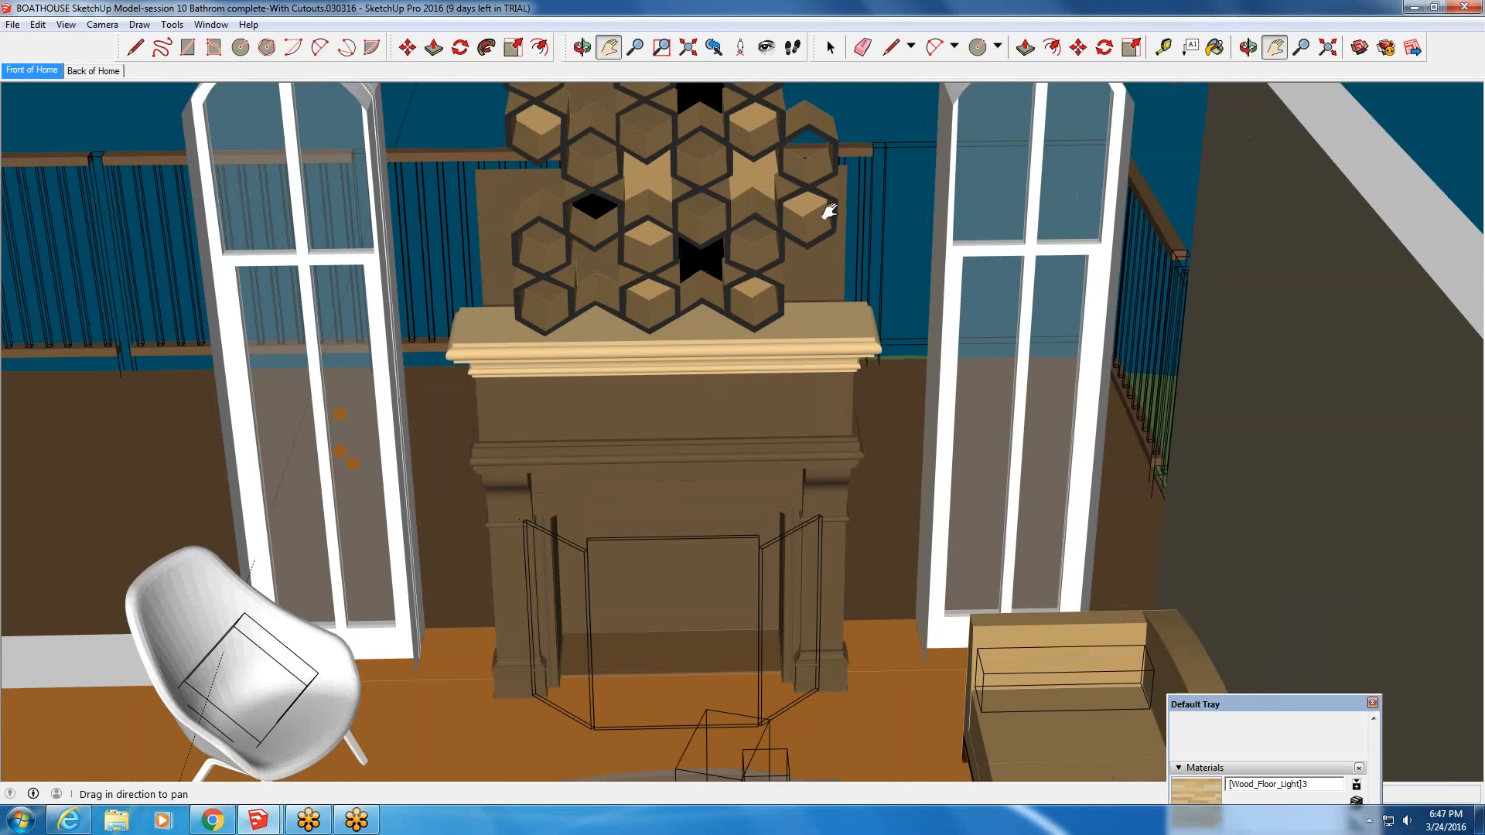
# - Examine the brick fireplace, its mantel and the hexagonal wood decoration from above the side wall
pyautogui.scroll(-4, 851, 274)
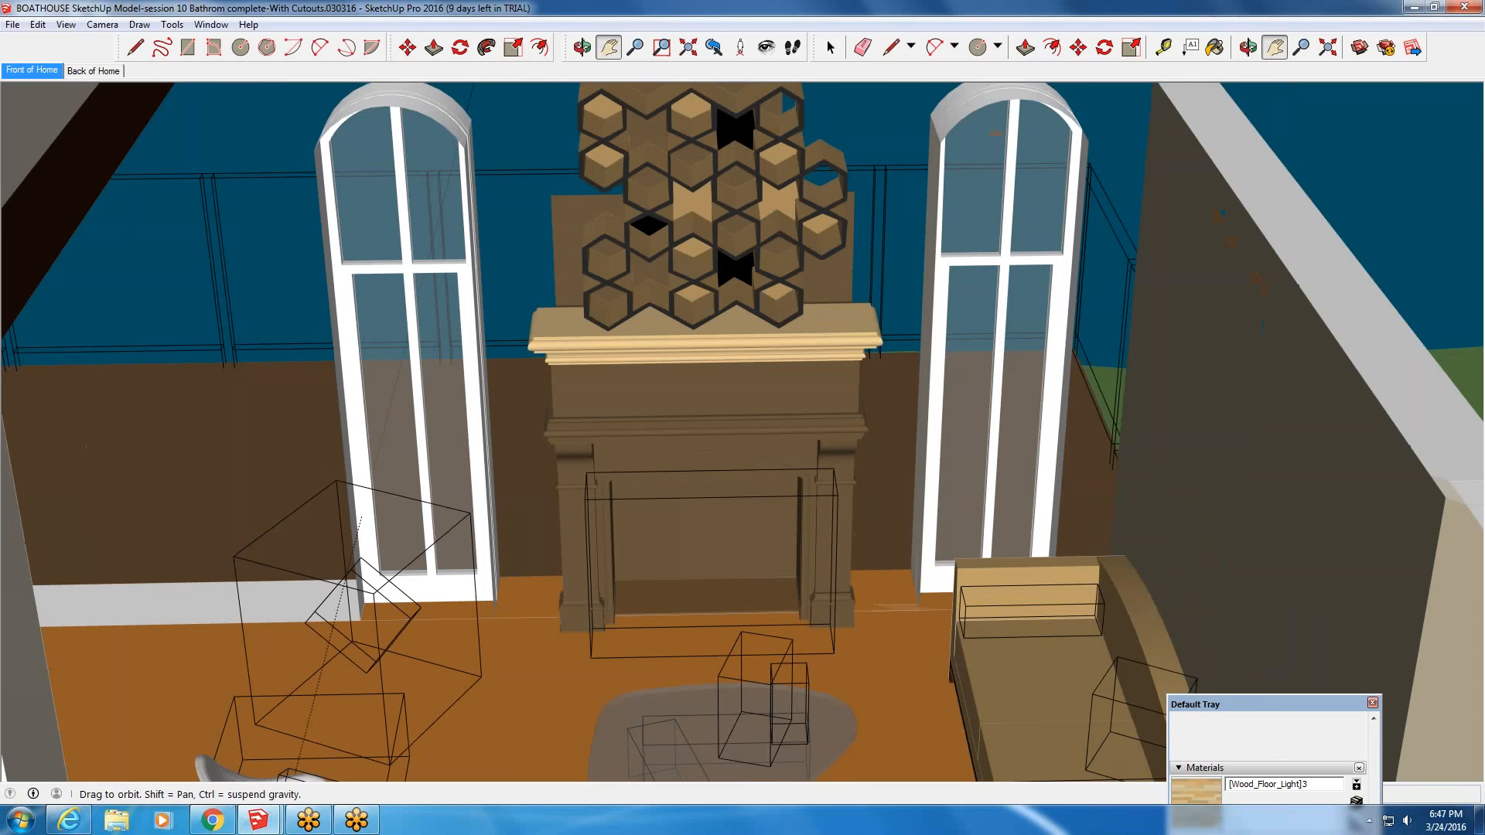
pyautogui.moveTo(850, 274); pyautogui.dragTo(506, 297, button='middle')
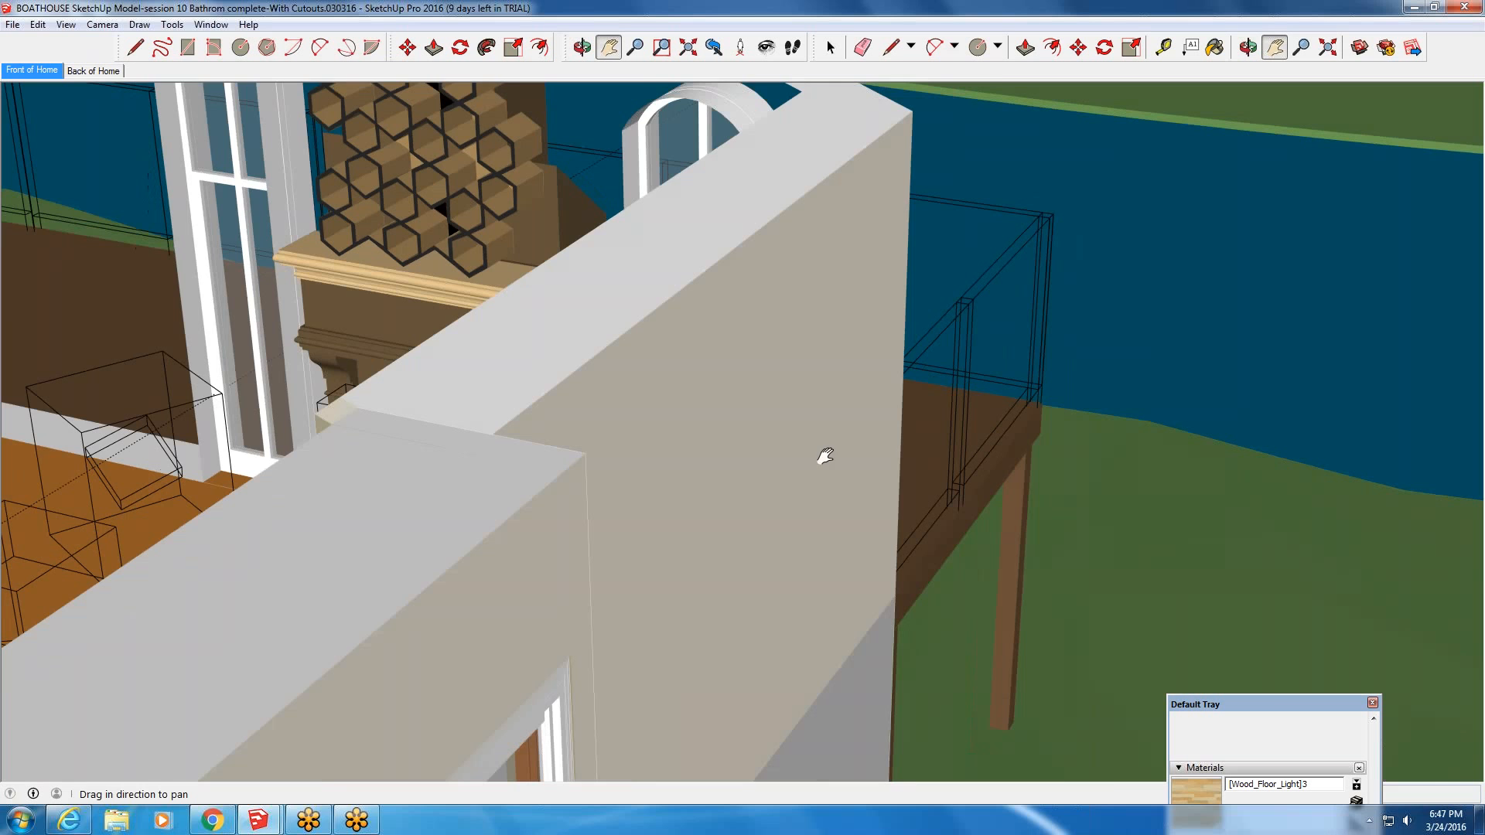
pyautogui.scroll(-3, 825, 456)
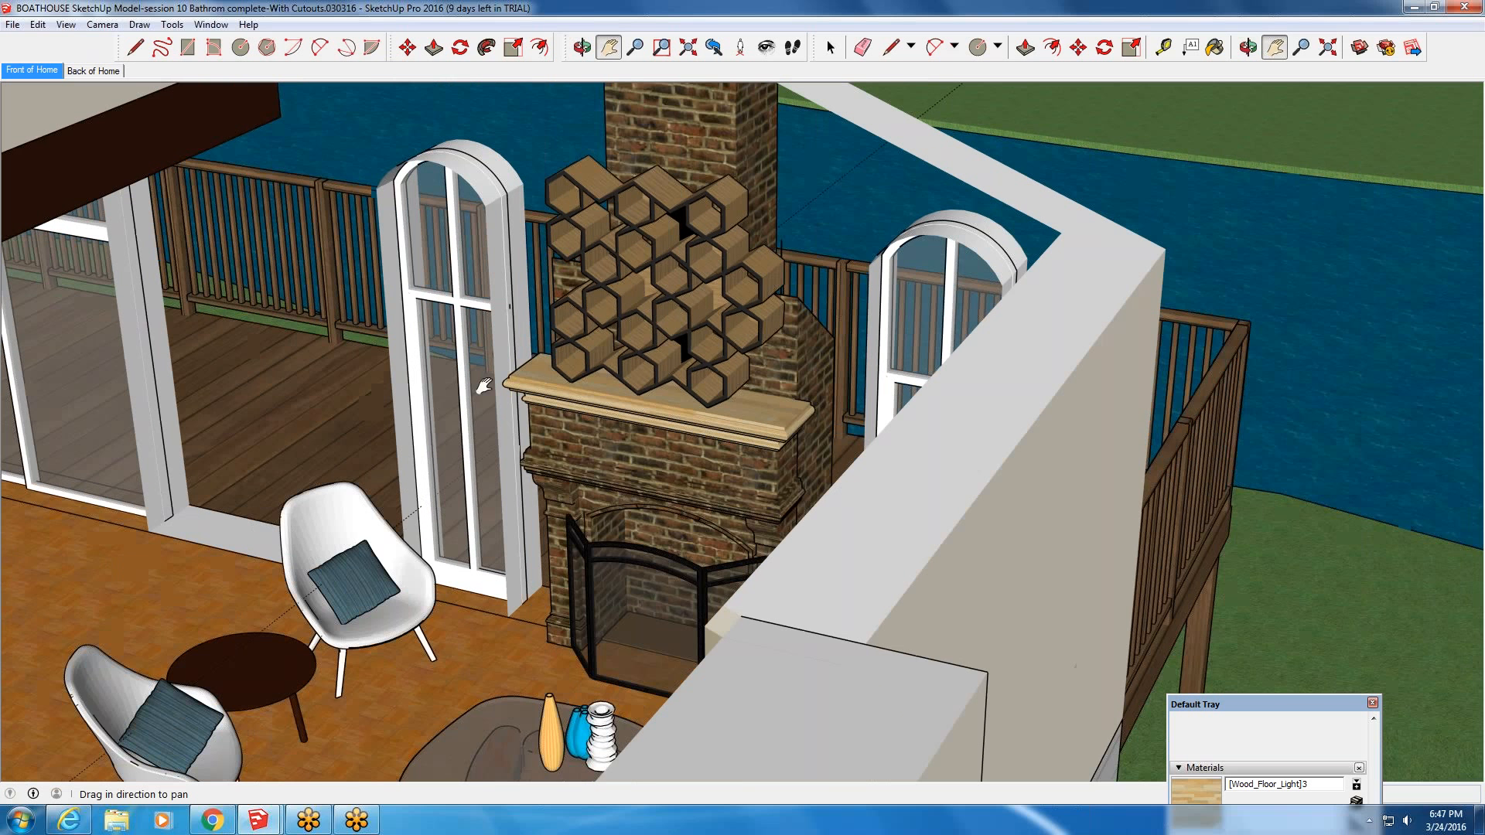
pyautogui.scroll(-2, 586, 440)
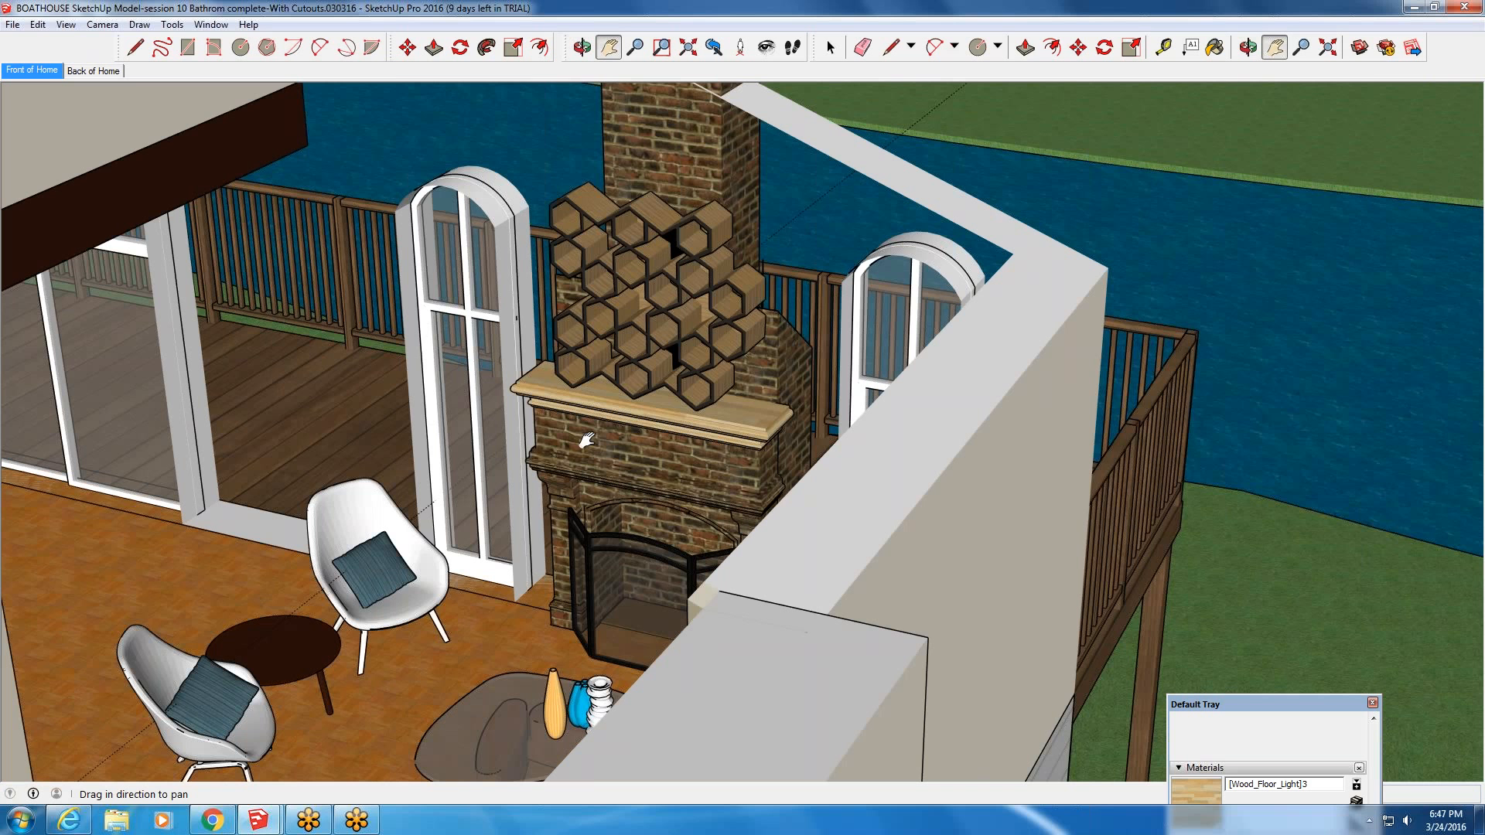
pyautogui.scroll(-3, 626, 416)
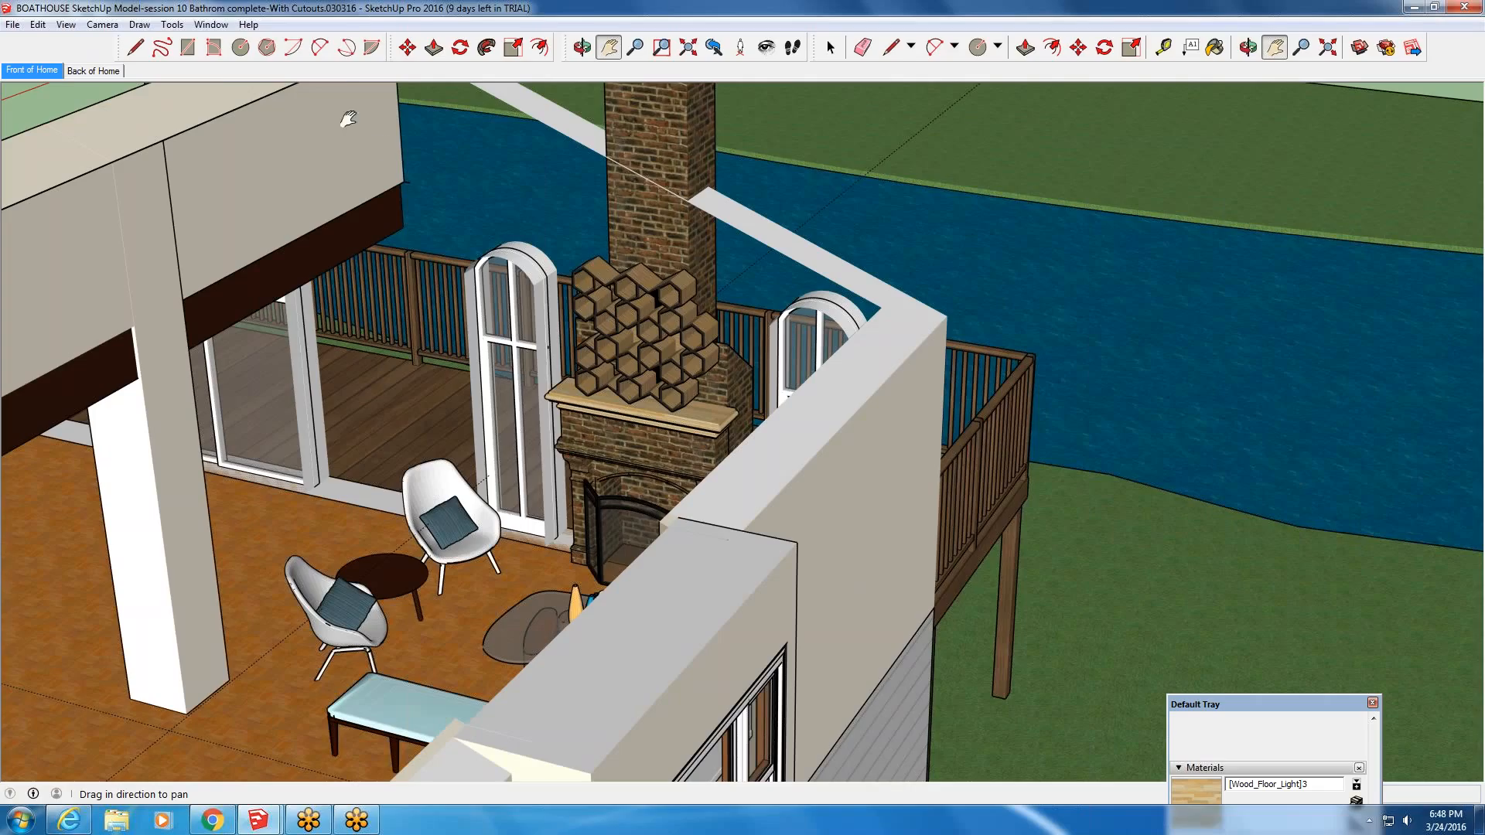
# - Move the Default Tray higher so that its contents fit in full beside the model
pyautogui.click(211, 27)
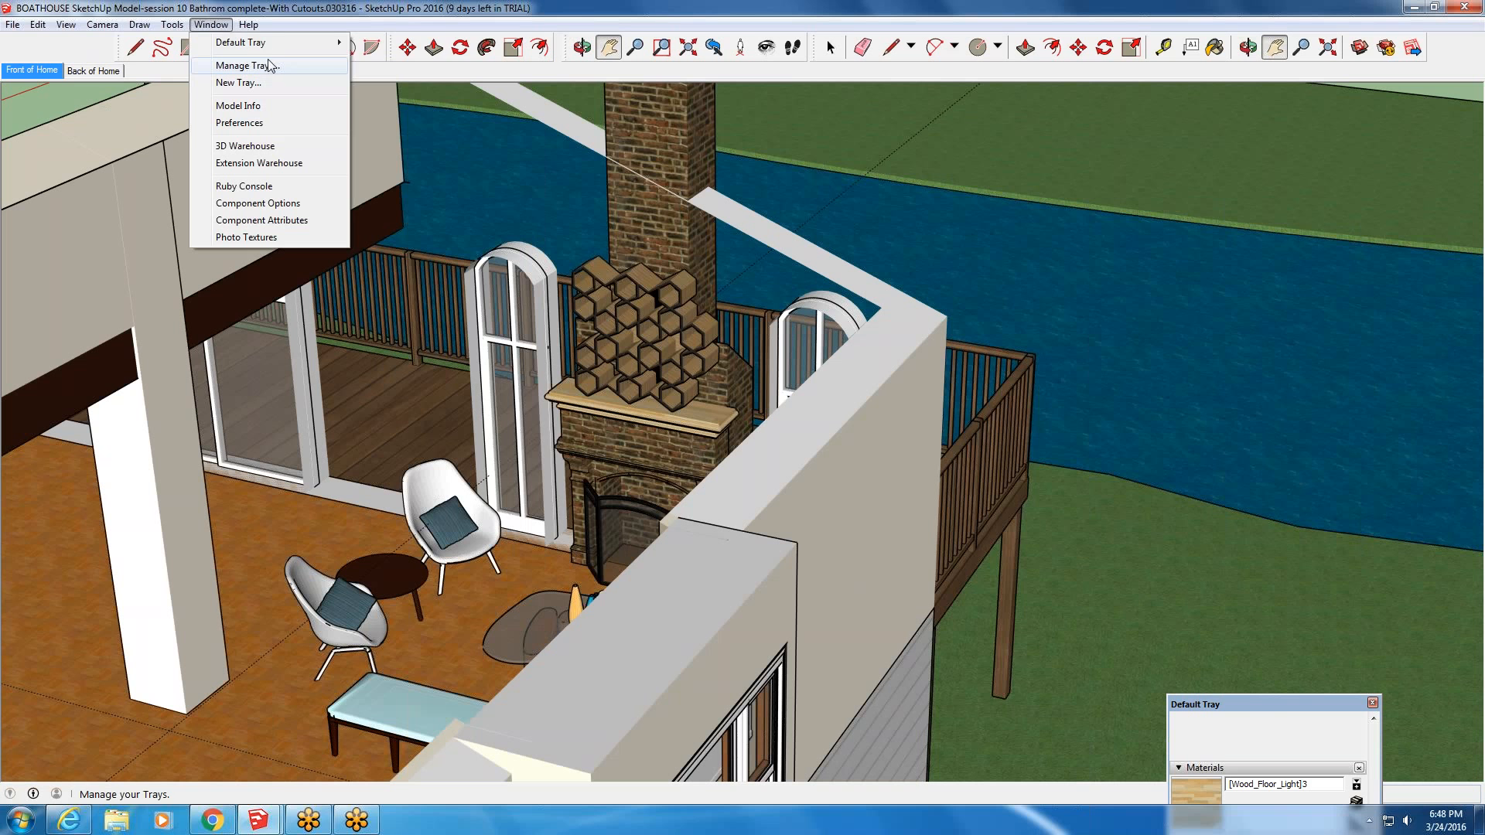
pyautogui.moveTo(274, 45)
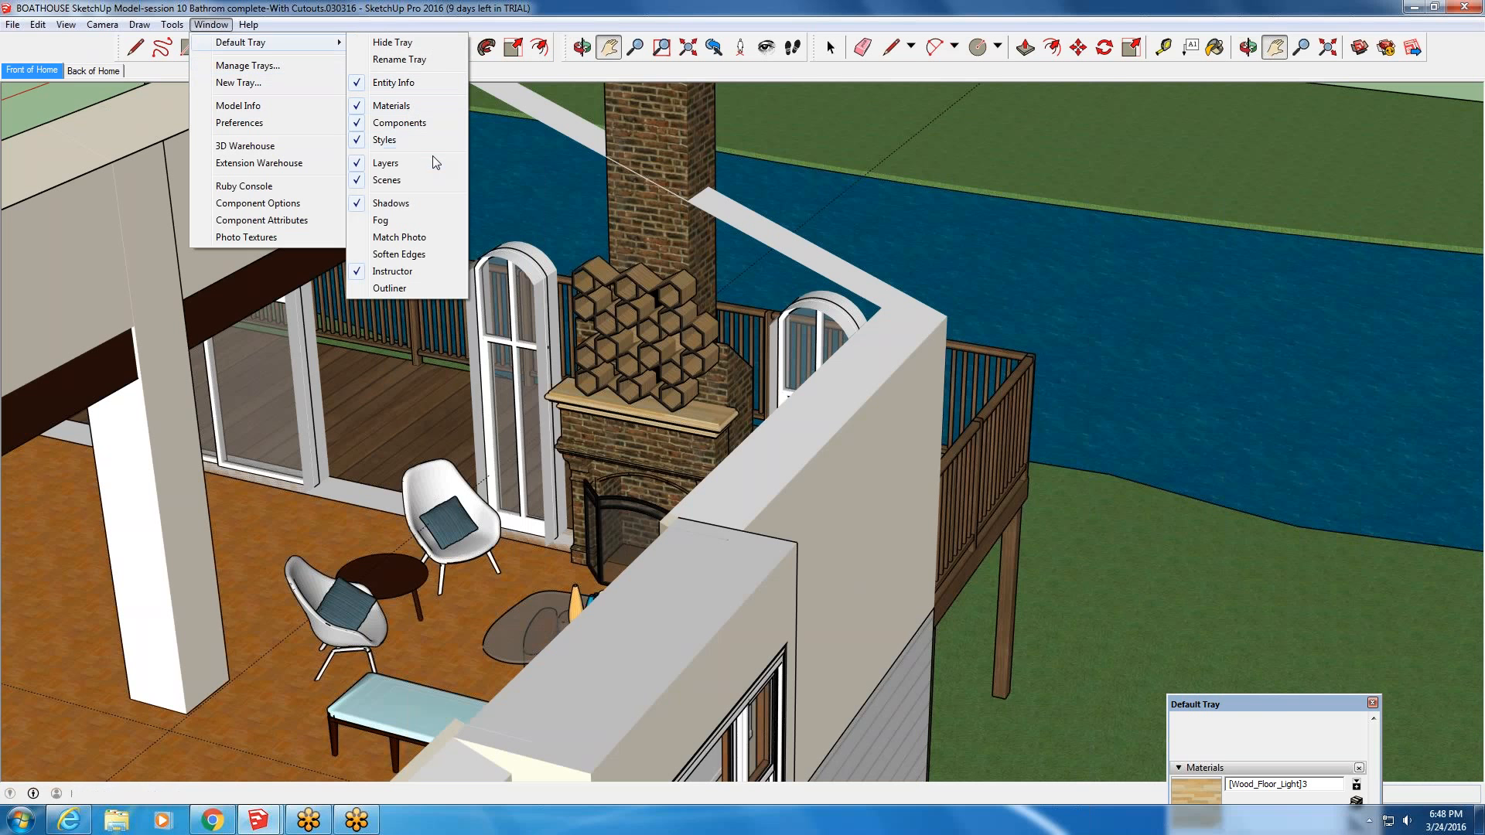
pyautogui.click(1279, 712)
pyautogui.moveTo(1279, 703); pyautogui.dragTo(1322, 60)
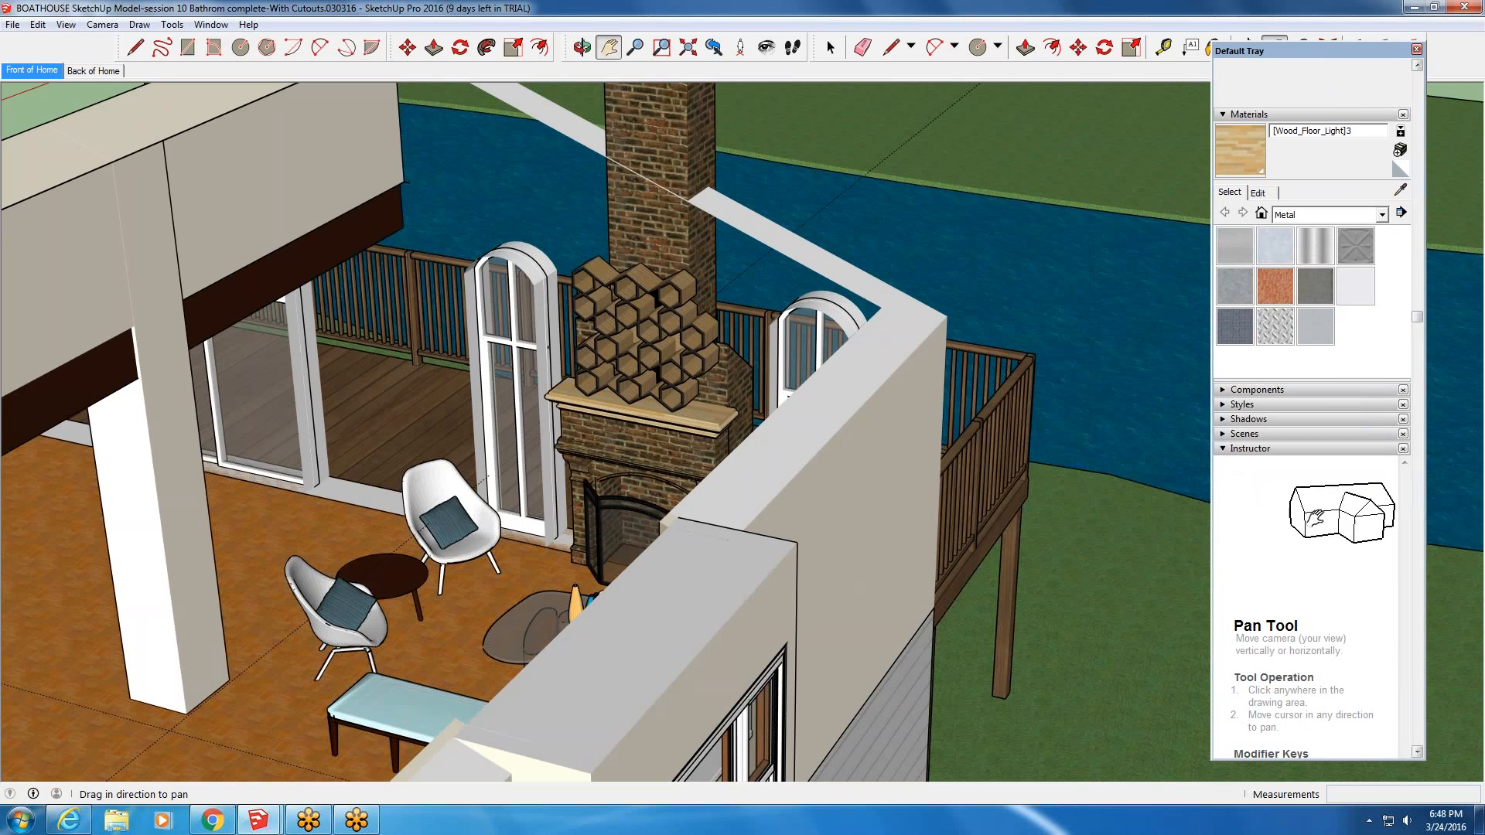
pyautogui.moveTo(1381, 48)
pyautogui.mouseDown()
pyautogui.moveTo(1284, 289)
pyautogui.moveTo(1395, 62)
pyautogui.mouseUp()
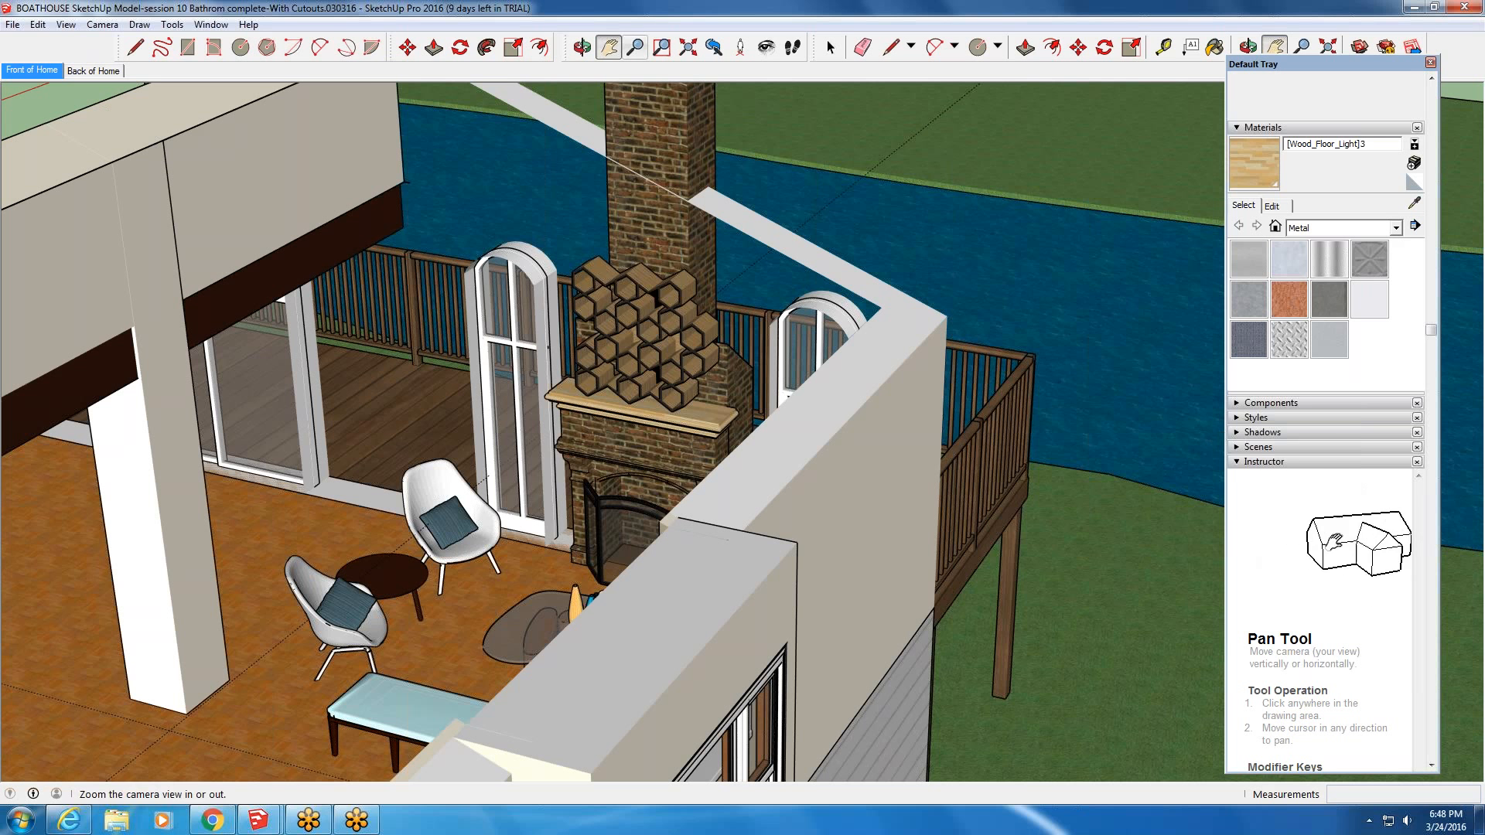
# - Turn the Layers section of the Default Tray off and on again to show the model's layer list
pyautogui.click(211, 24)
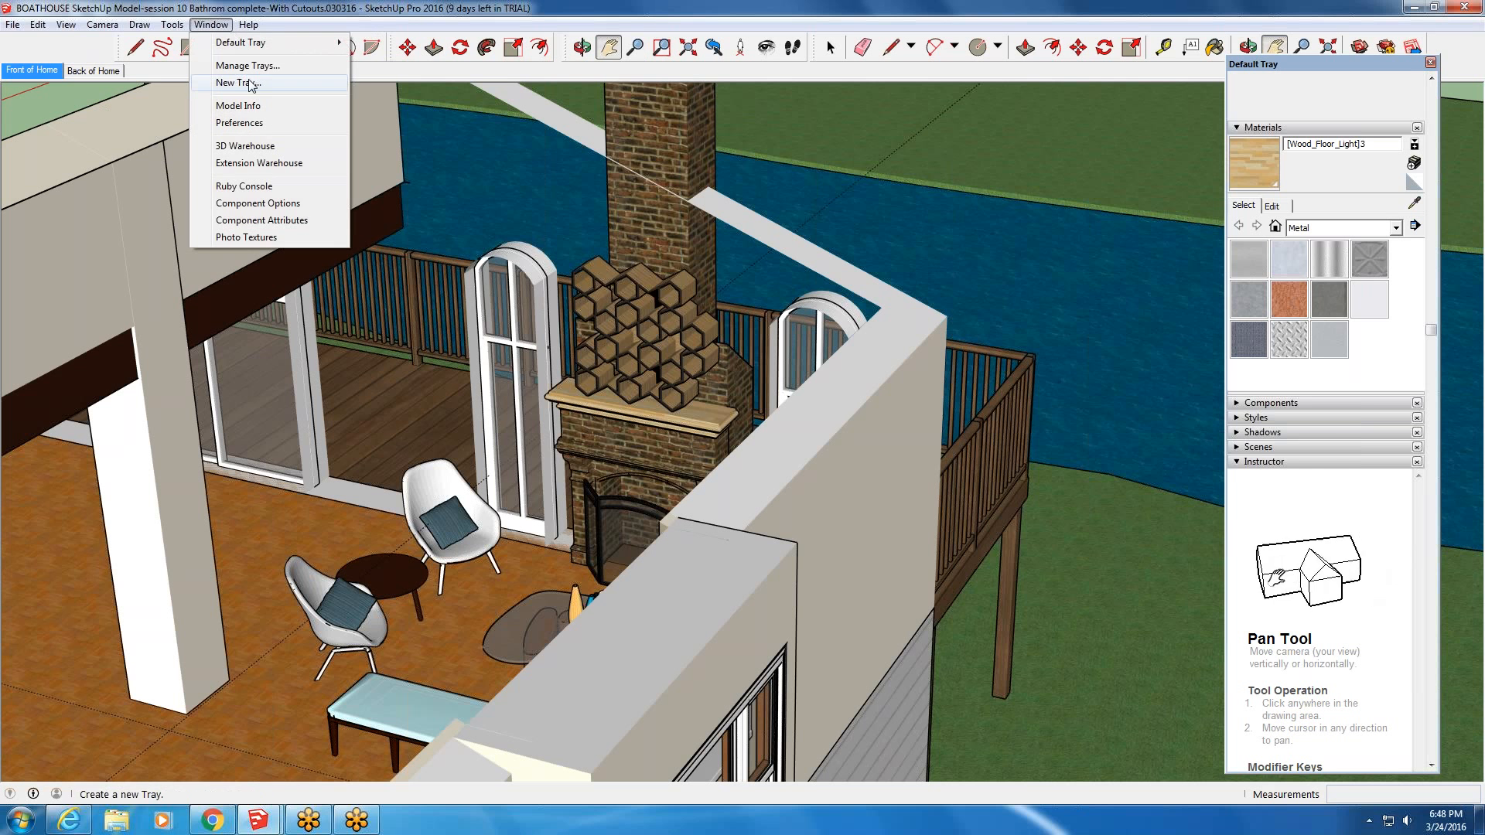
pyautogui.moveTo(265, 47)
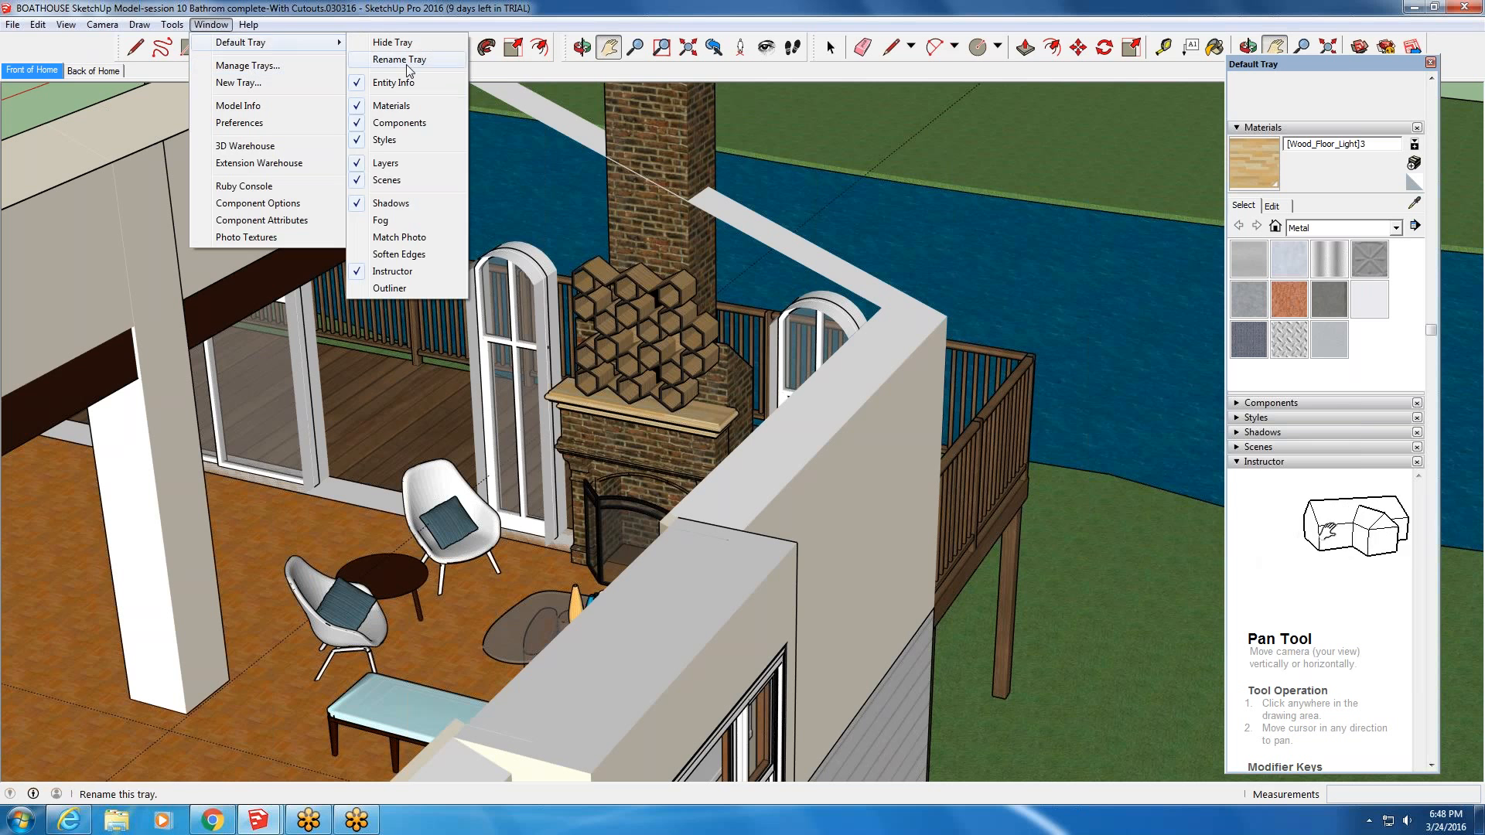
pyautogui.click(435, 161)
pyautogui.click(210, 24)
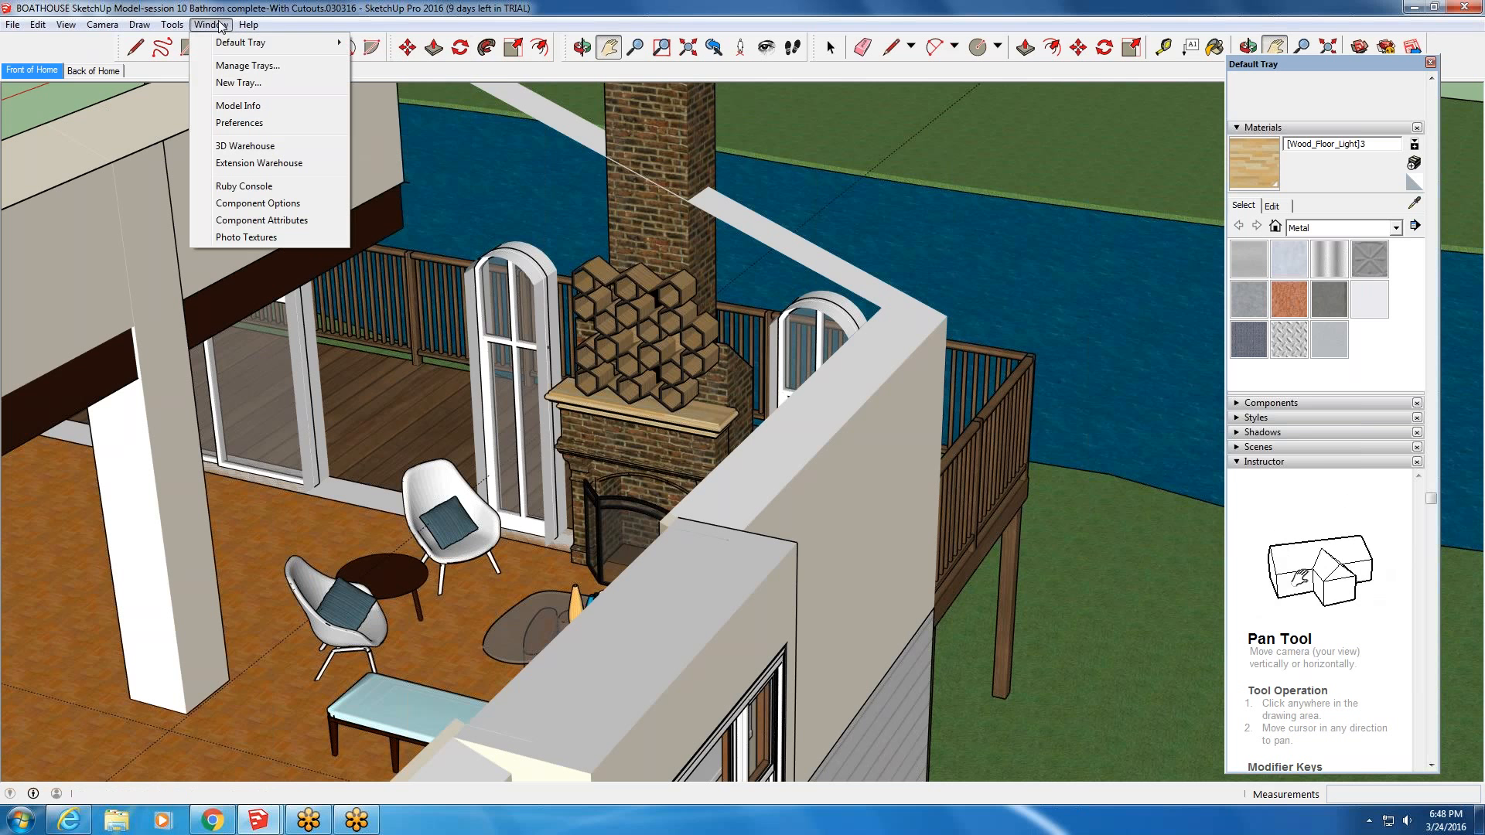
pyautogui.moveTo(248, 43)
pyautogui.click(386, 162)
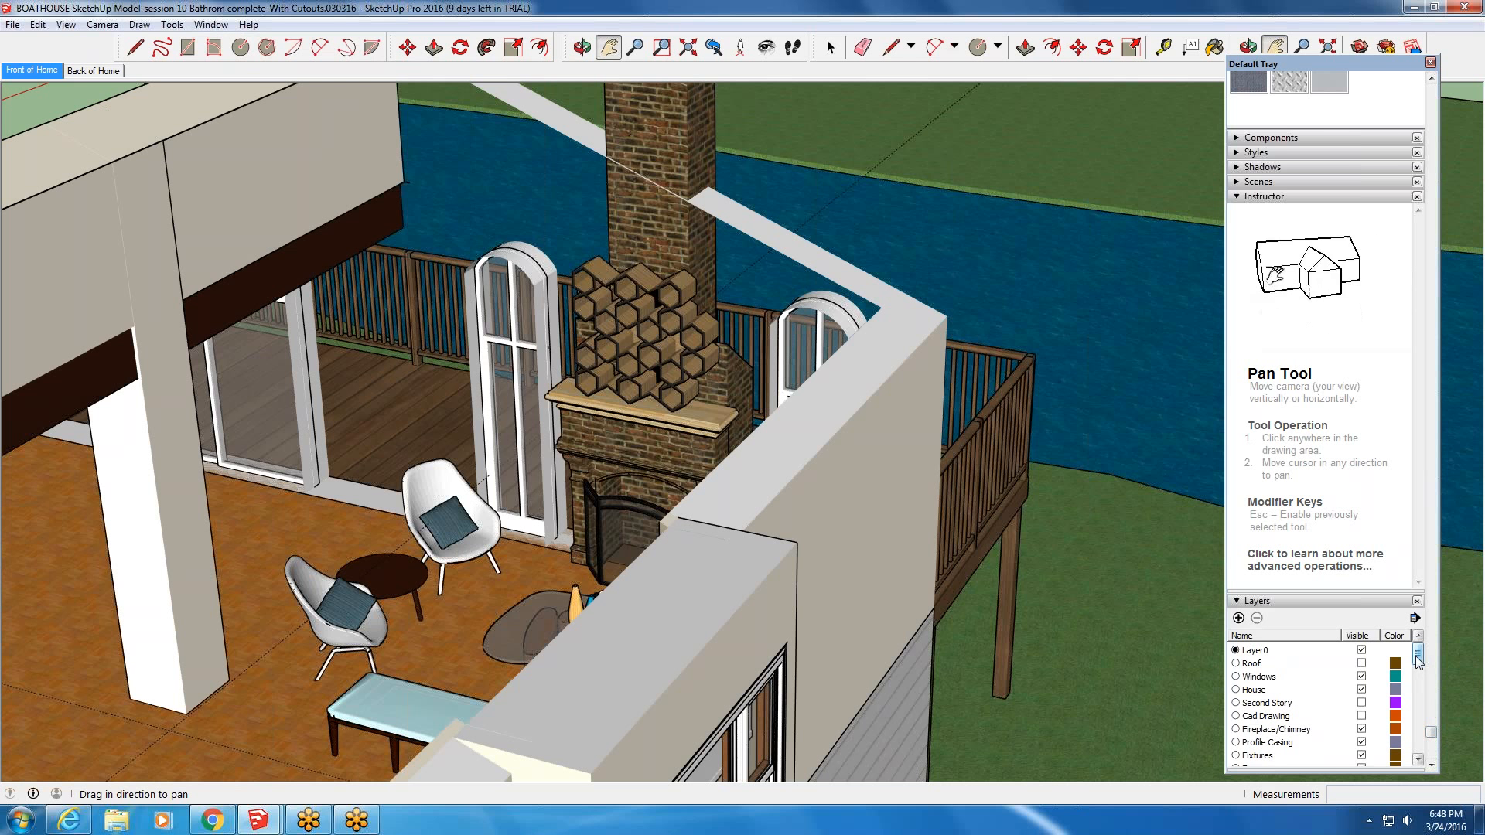
# - Hide the House and Windows layers and view the exposed living room and fireplace from the side
pyautogui.click(1360, 689)
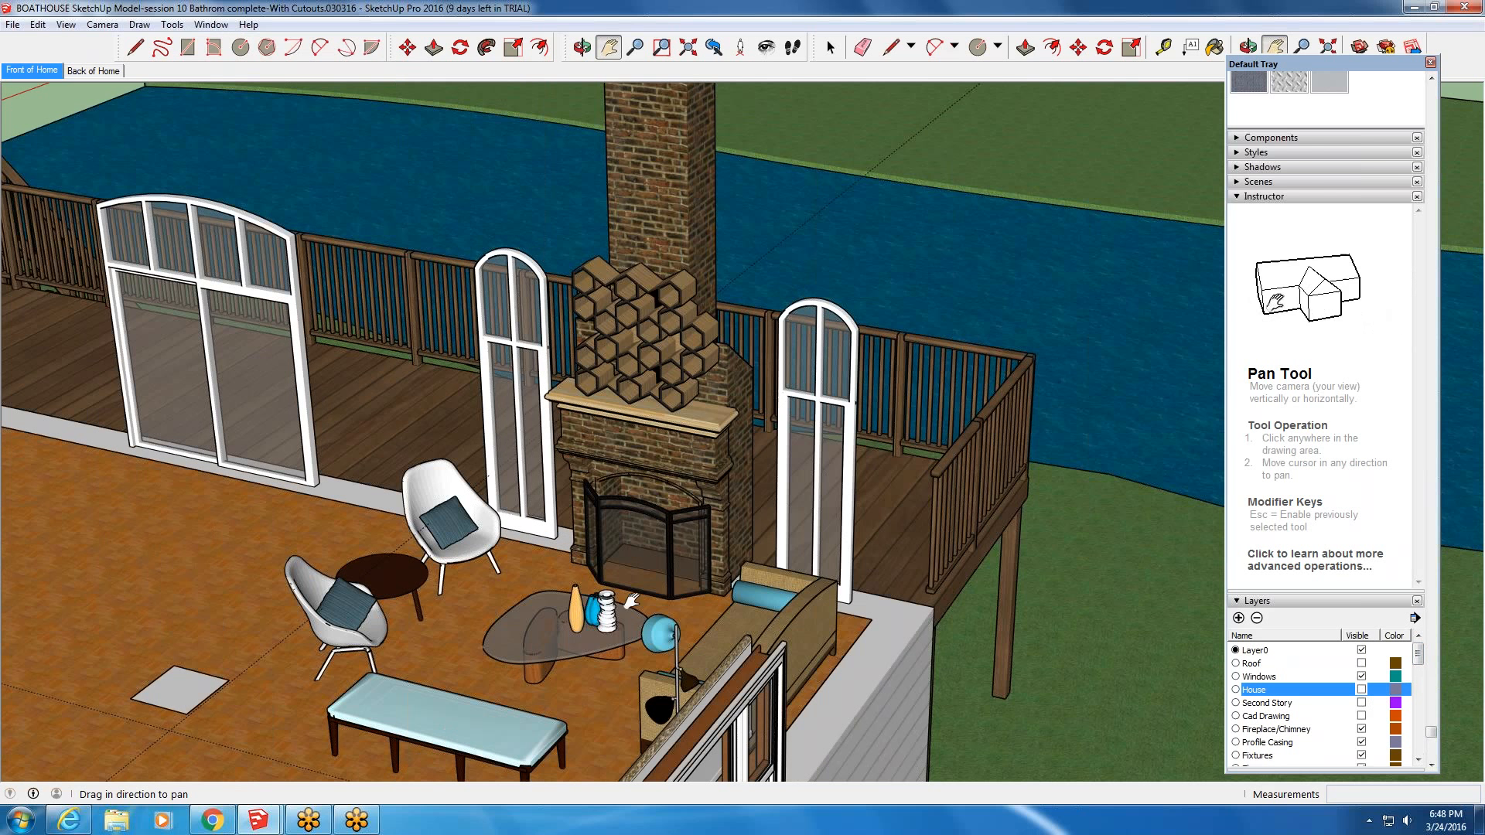
pyautogui.click(1361, 676)
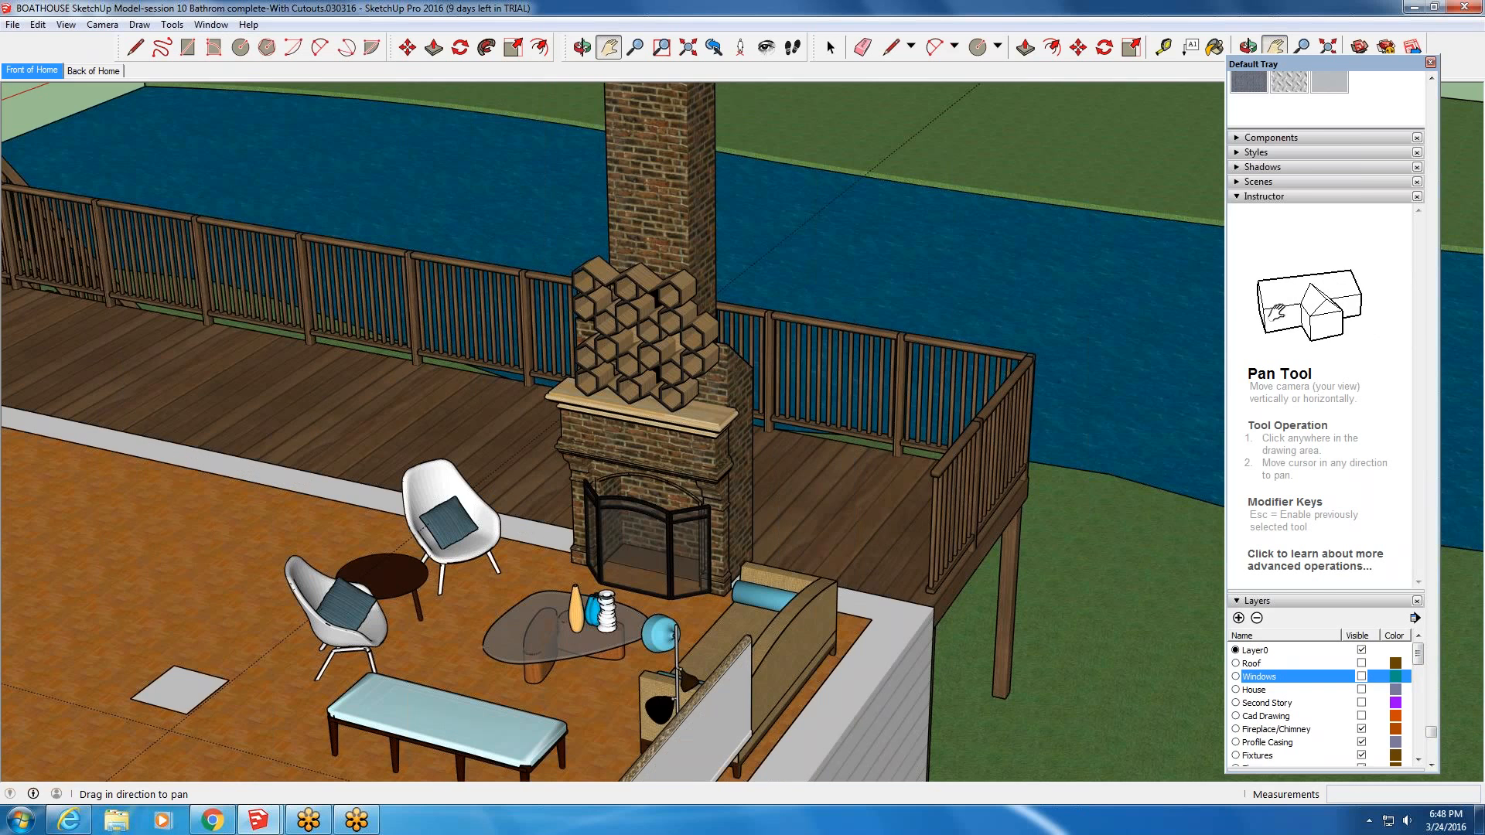
pyautogui.moveTo(734, 417); pyautogui.dragTo(399, 416, button='middle')
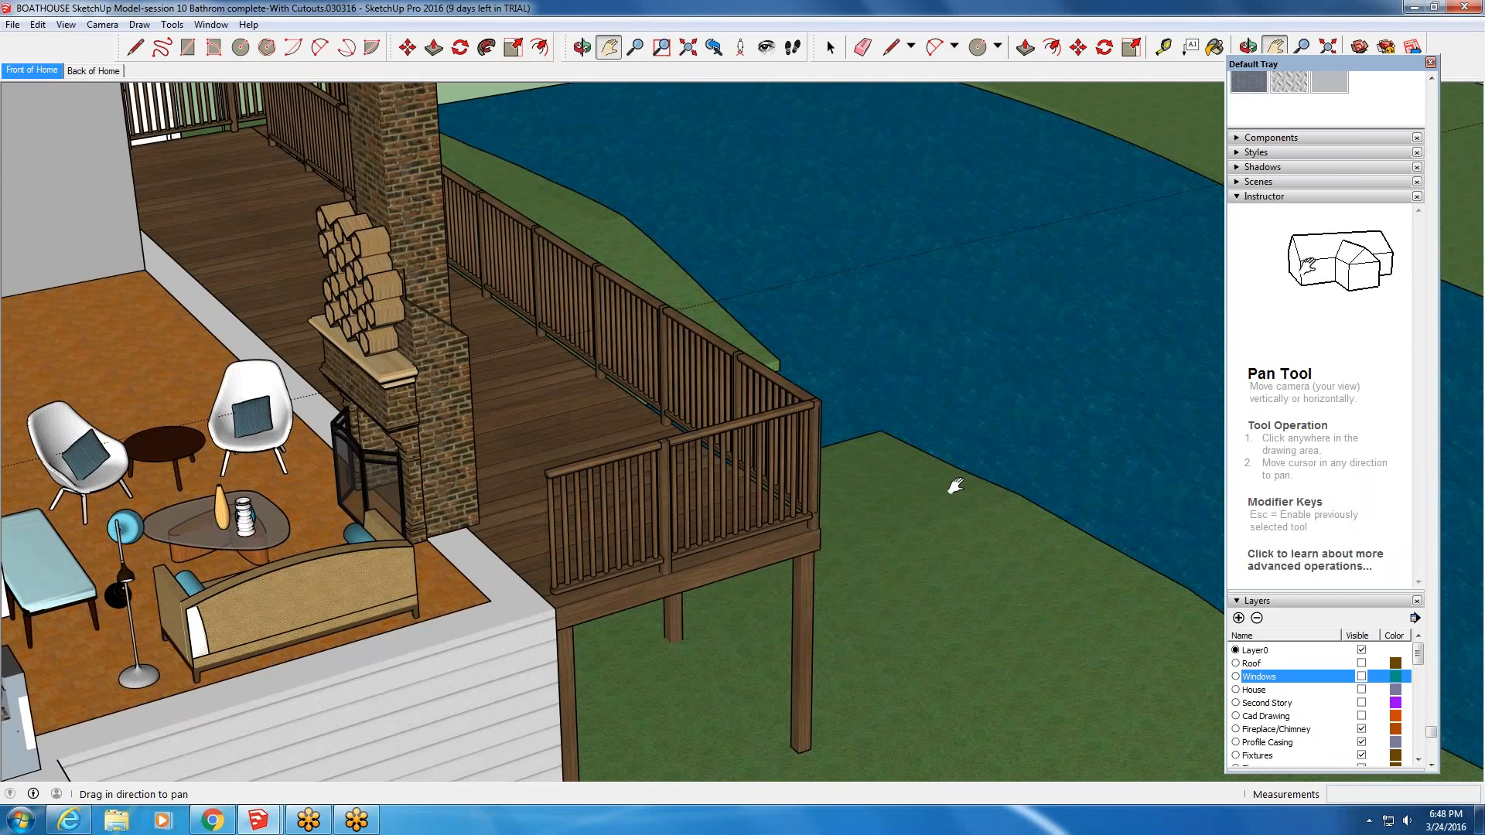
pyautogui.moveTo(956, 486); pyautogui.dragTo(1037, 554)
pyautogui.moveTo(1037, 554); pyautogui.dragTo(974, 514, button='middle')
pyautogui.scroll(2, 492, 271)
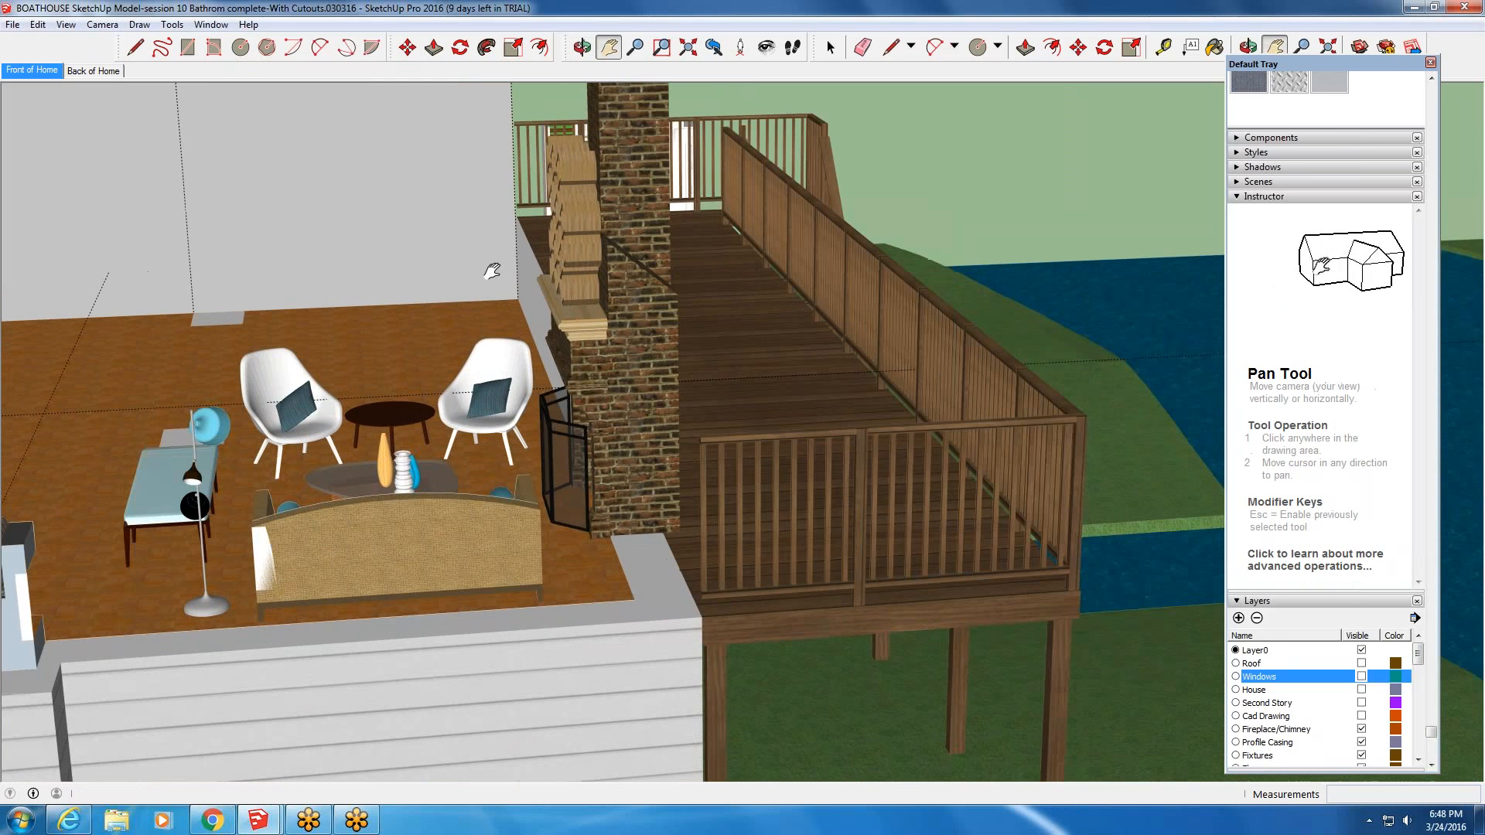
# - Examine the end profile of the wood mantel on the brick fireplace close up from the side
pyautogui.scroll(5, 492, 270)
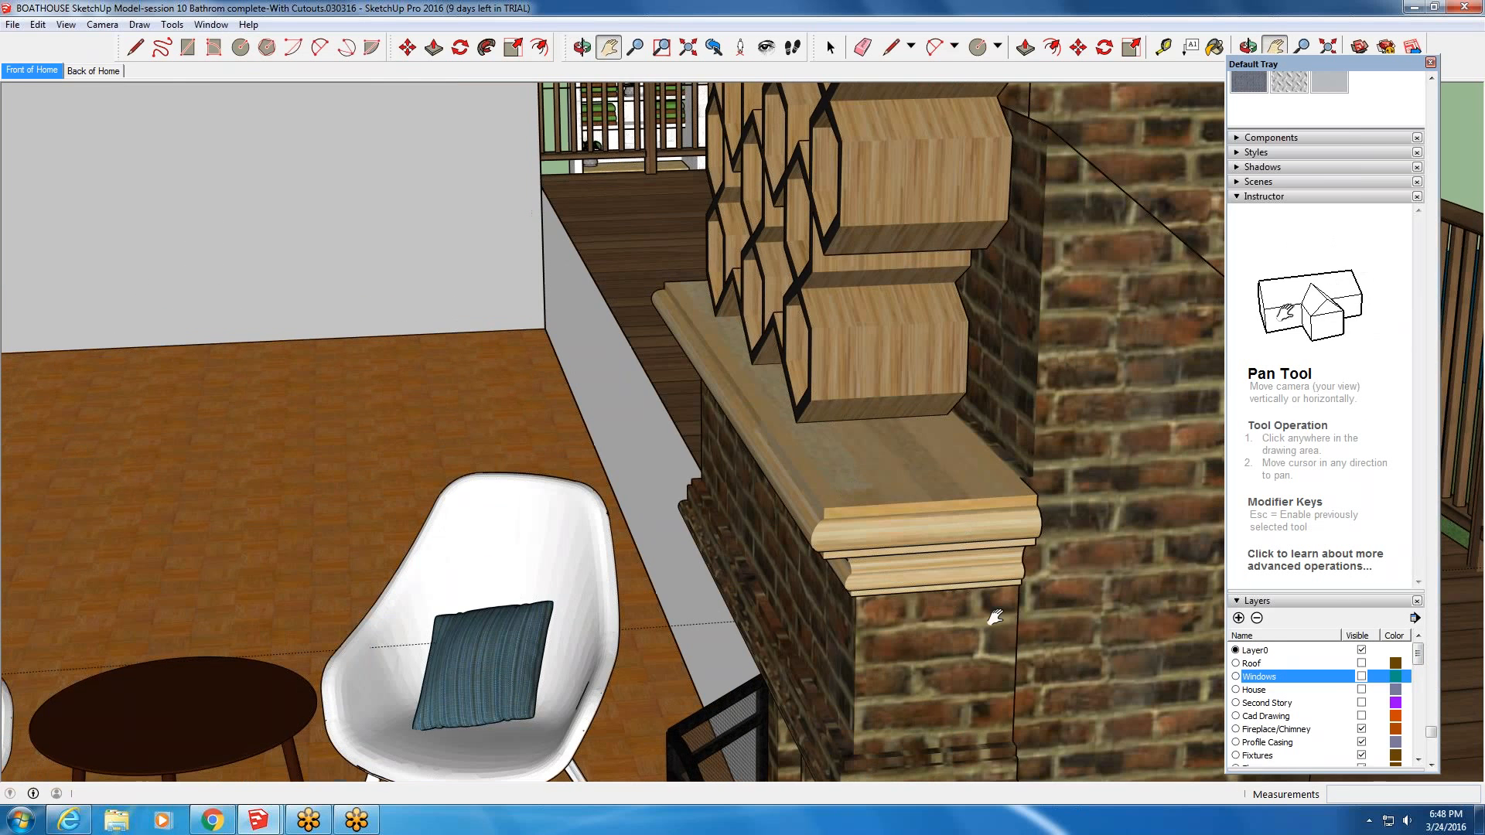
pyautogui.press('o')
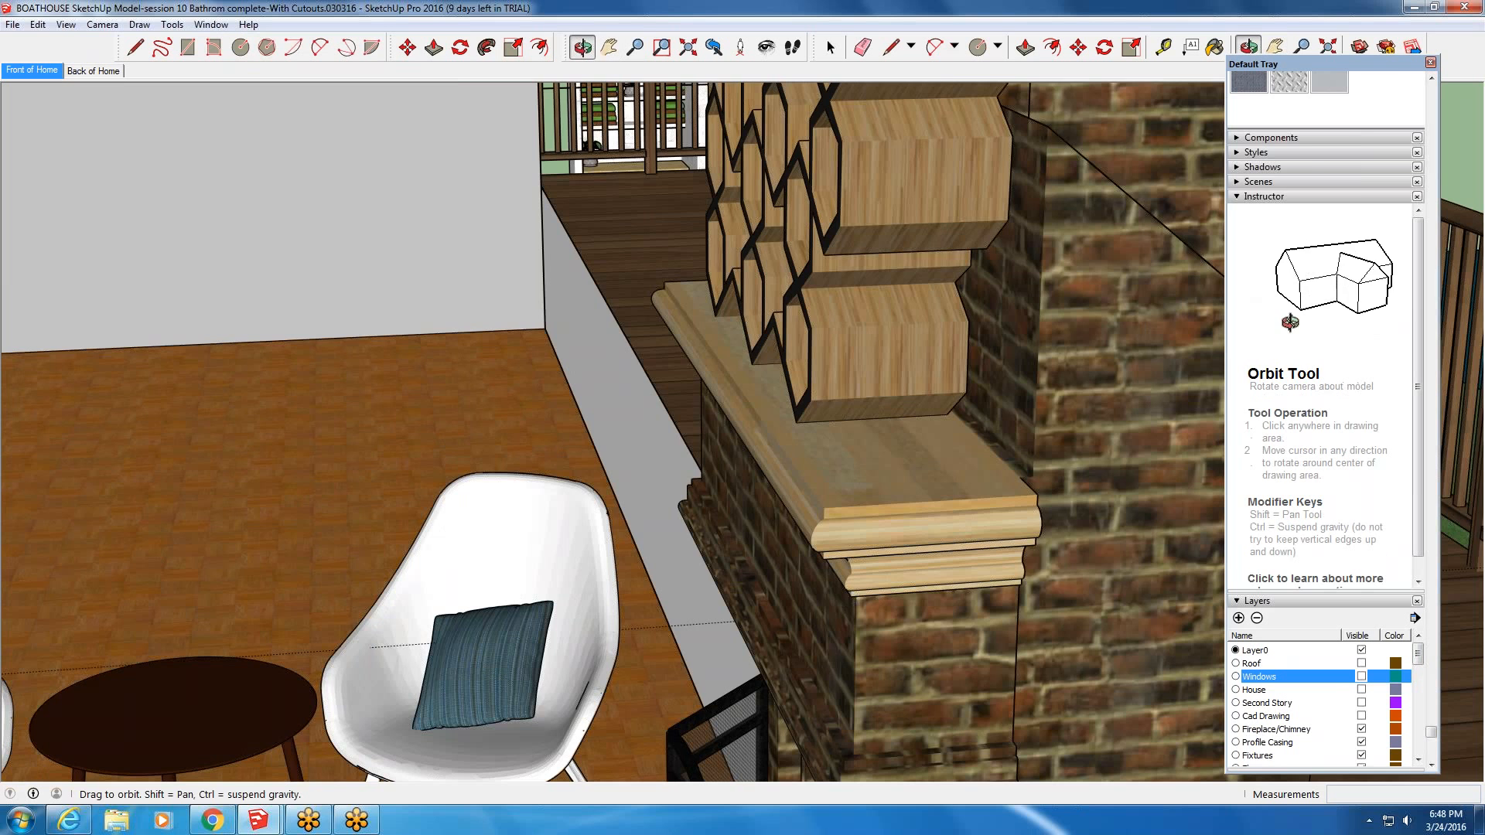
pyautogui.moveTo(833, 570); pyautogui.dragTo(763, 541)
pyautogui.press('h')
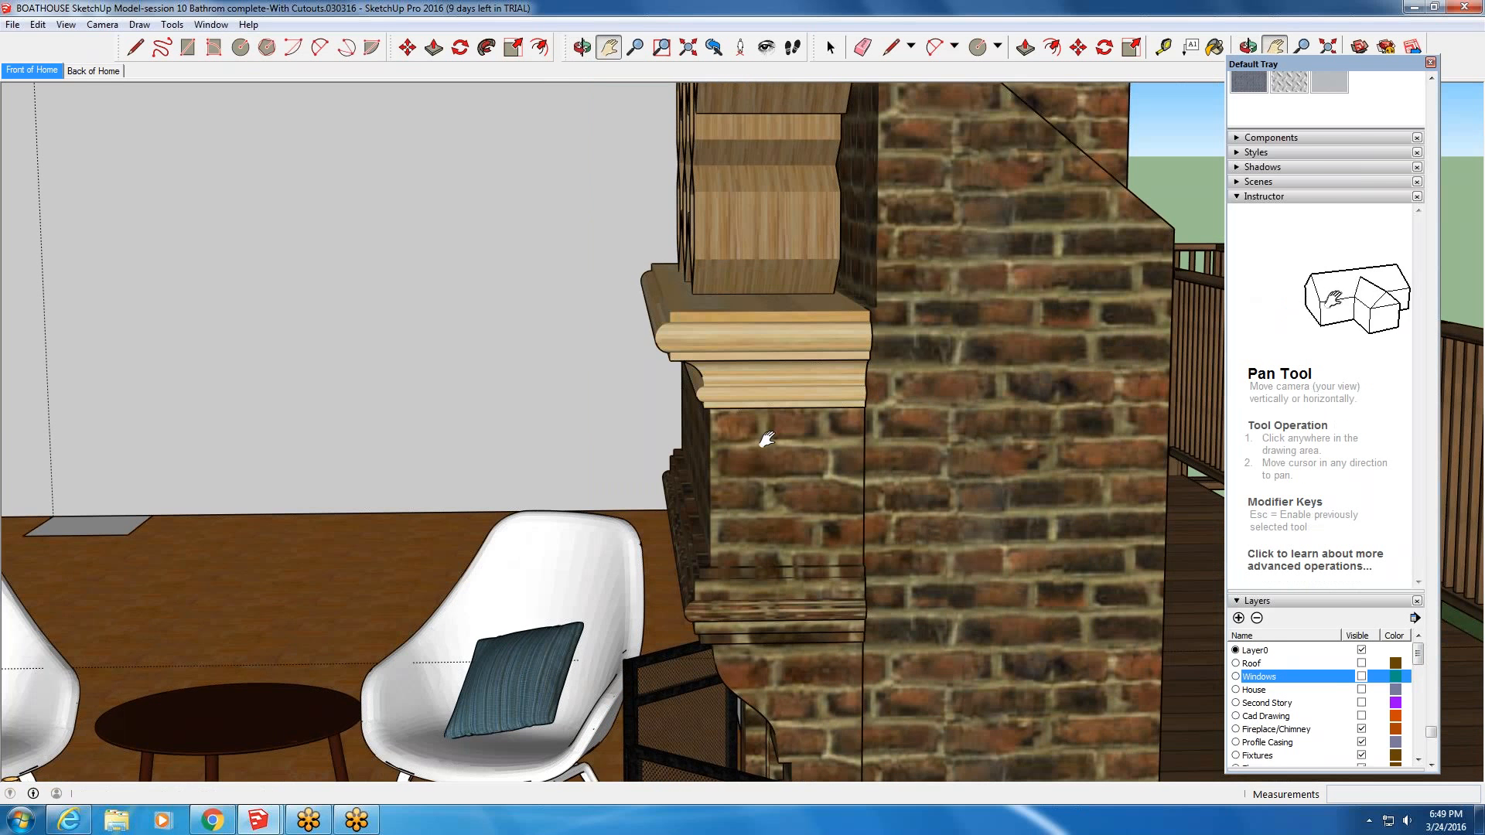
pyautogui.moveTo(766, 439); pyautogui.dragTo(796, 497)
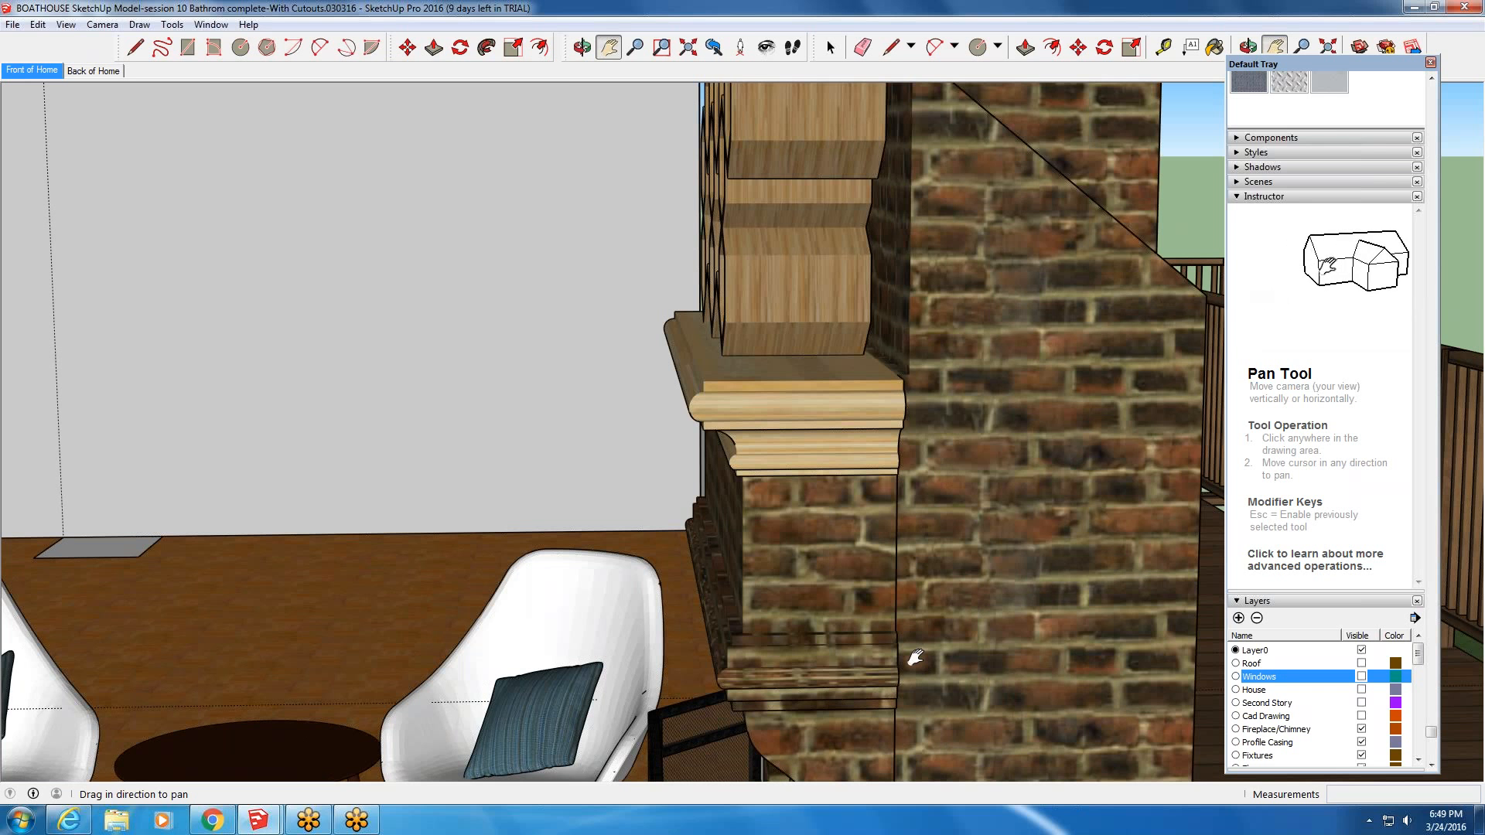
pyautogui.scroll(1, 786, 465)
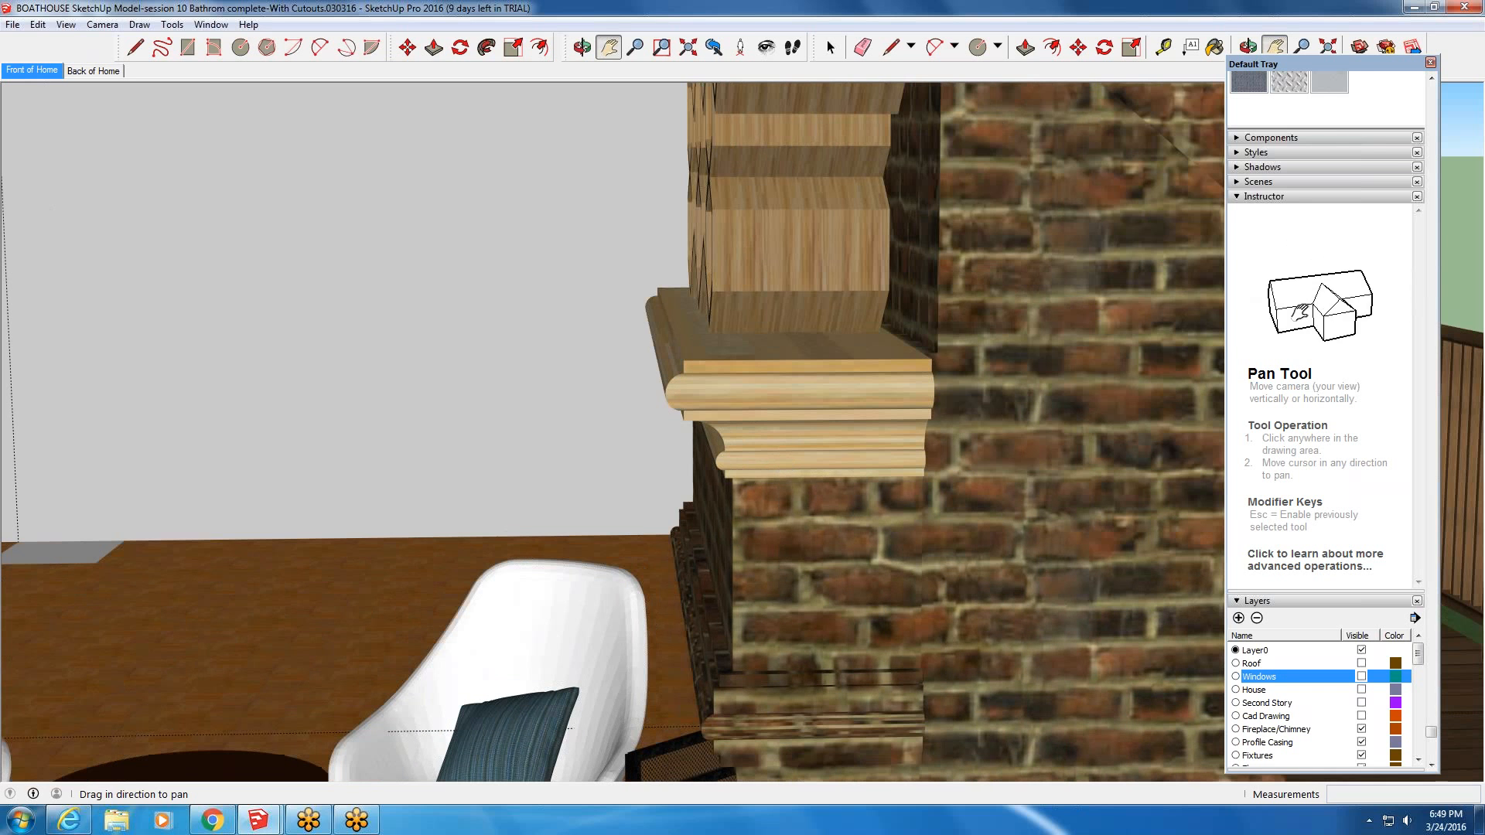
pyautogui.moveTo(785, 465); pyautogui.dragTo(786, 461, button='middle')
pyautogui.moveTo(754, 516)
pyautogui.mouseDown(button='middle')
pyautogui.moveTo(740, 479)
pyautogui.moveTo(762, 424)
pyautogui.mouseUp(button='middle')
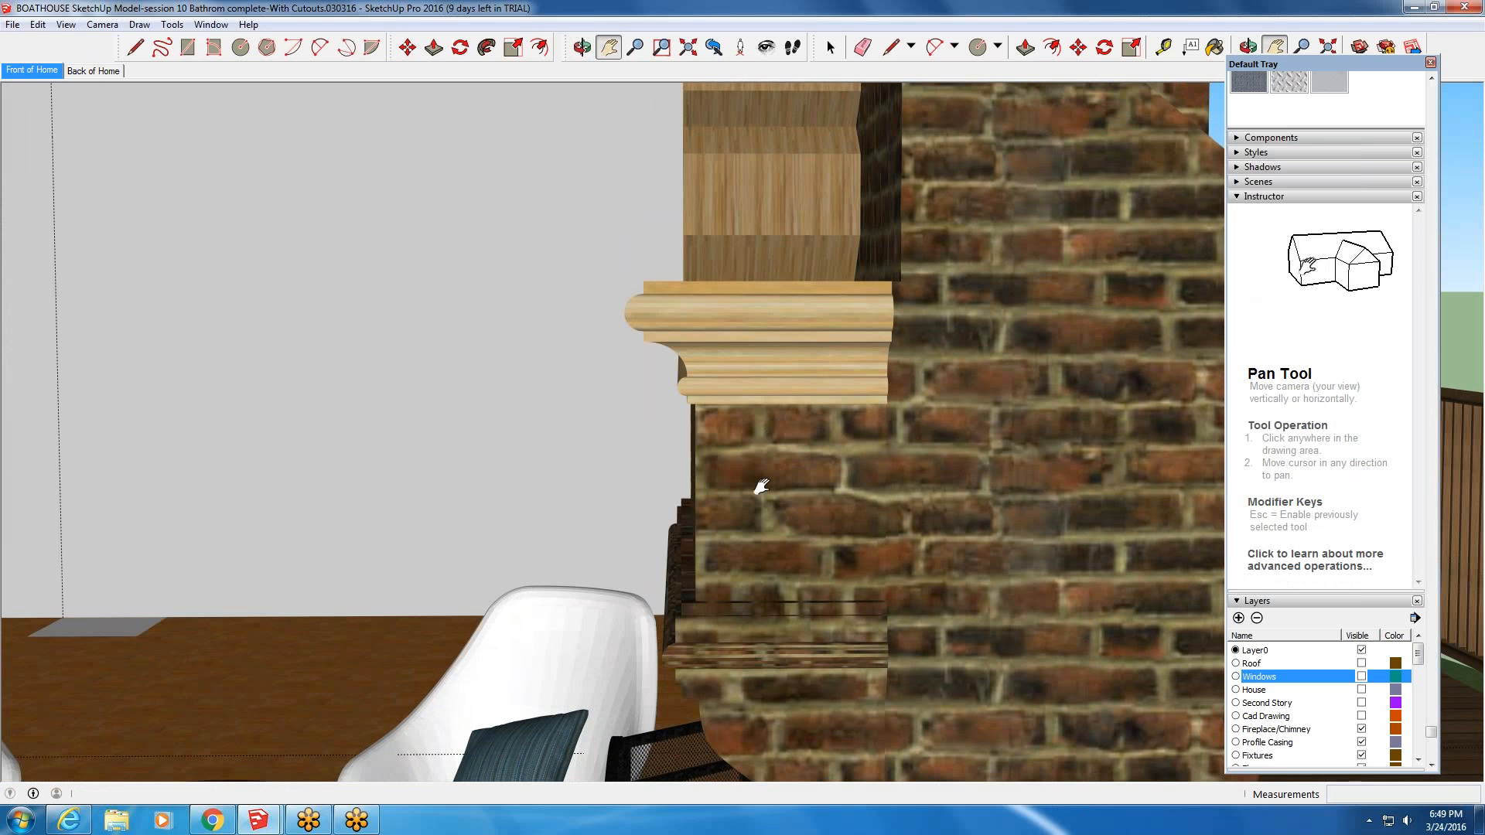
pyautogui.moveTo(762, 486); pyautogui.dragTo(762, 507)
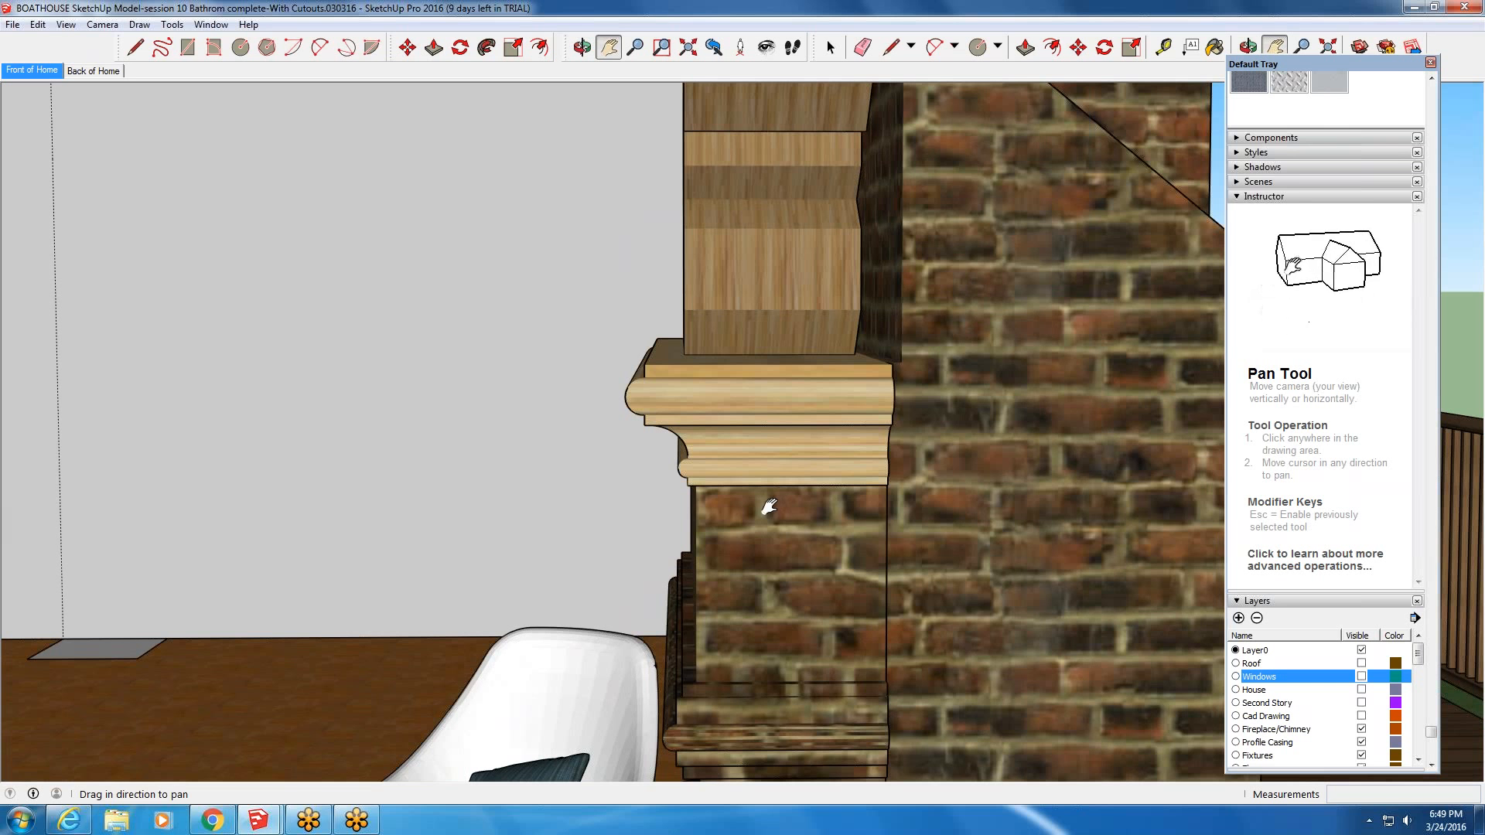
# - Set the camera to the standard Front view and bring the fireplace mantel's end profile into view
pyautogui.click(102, 24)
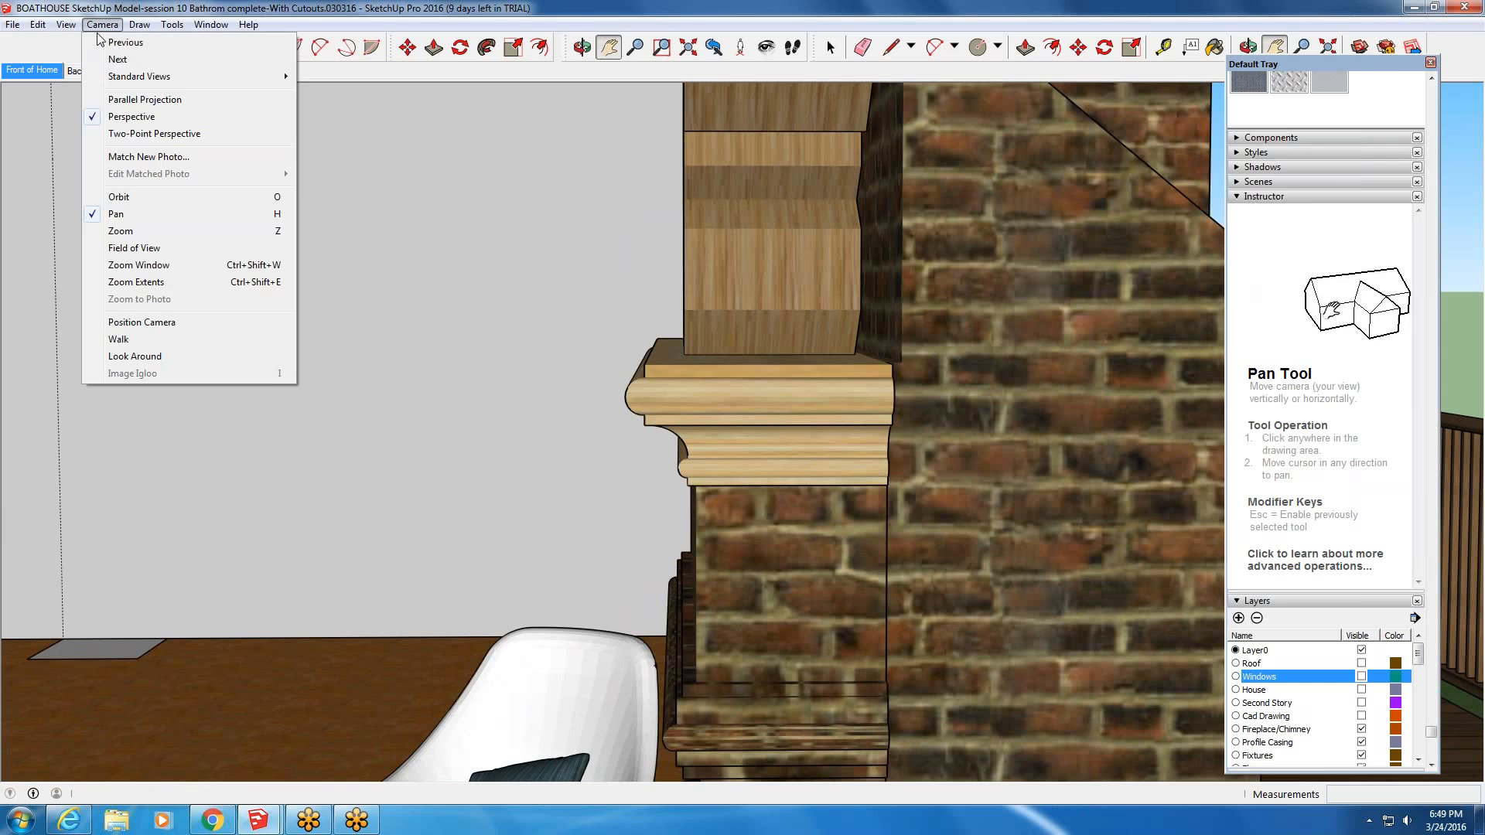
pyautogui.moveTo(131, 76)
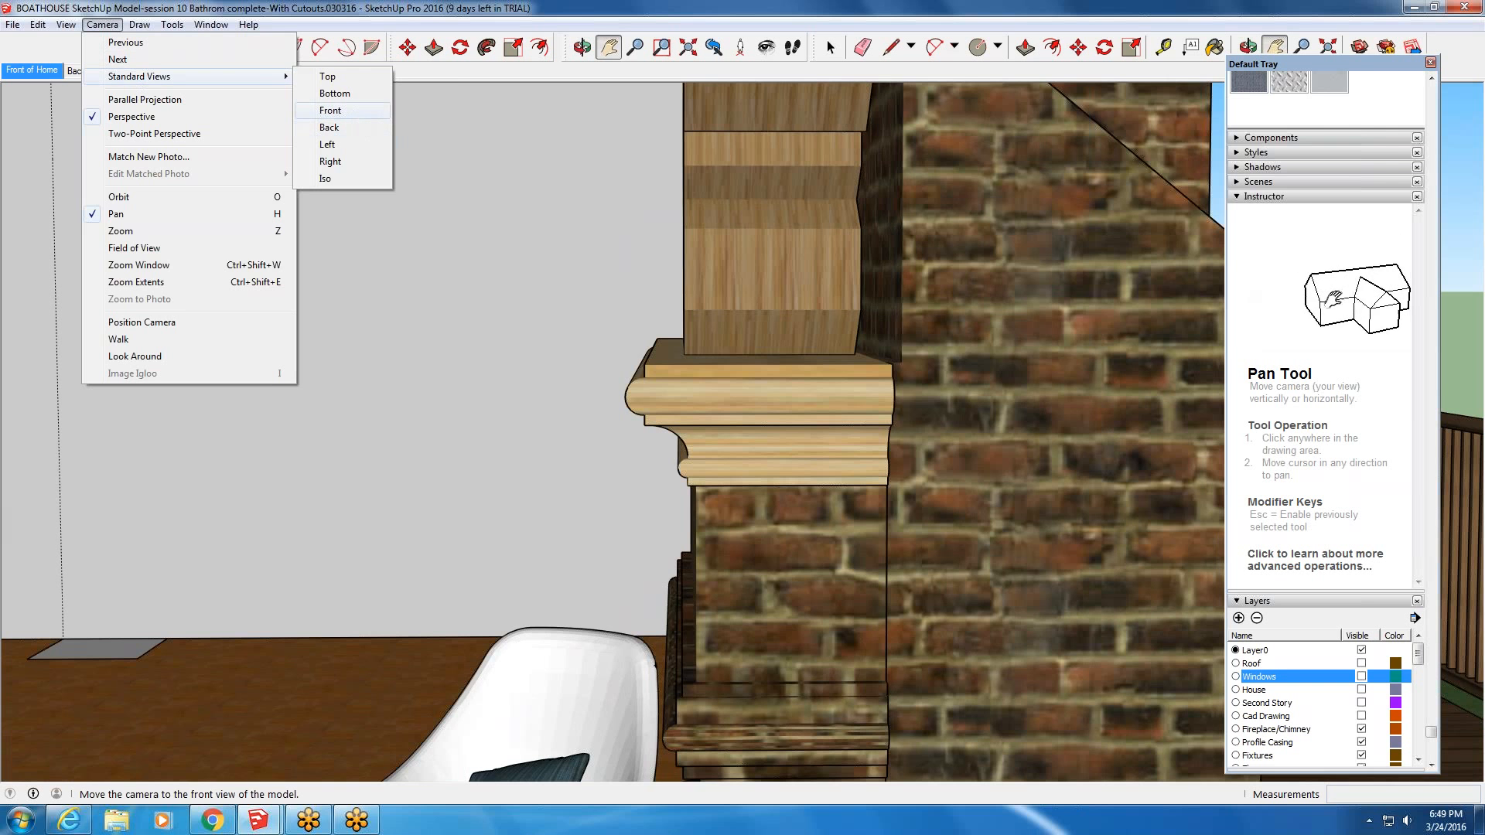
pyautogui.click(354, 110)
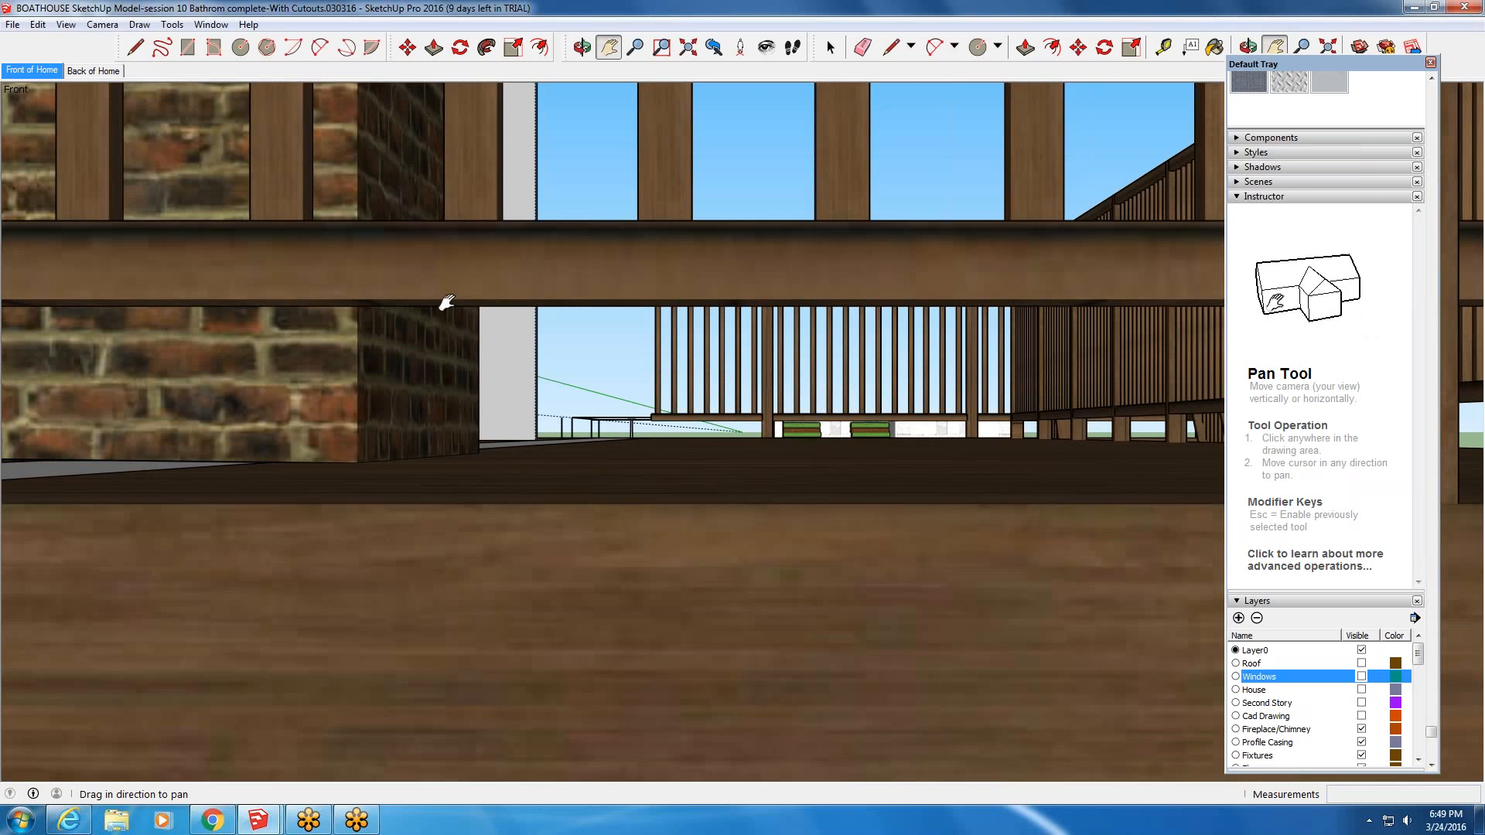
pyautogui.scroll(5, 866, 491)
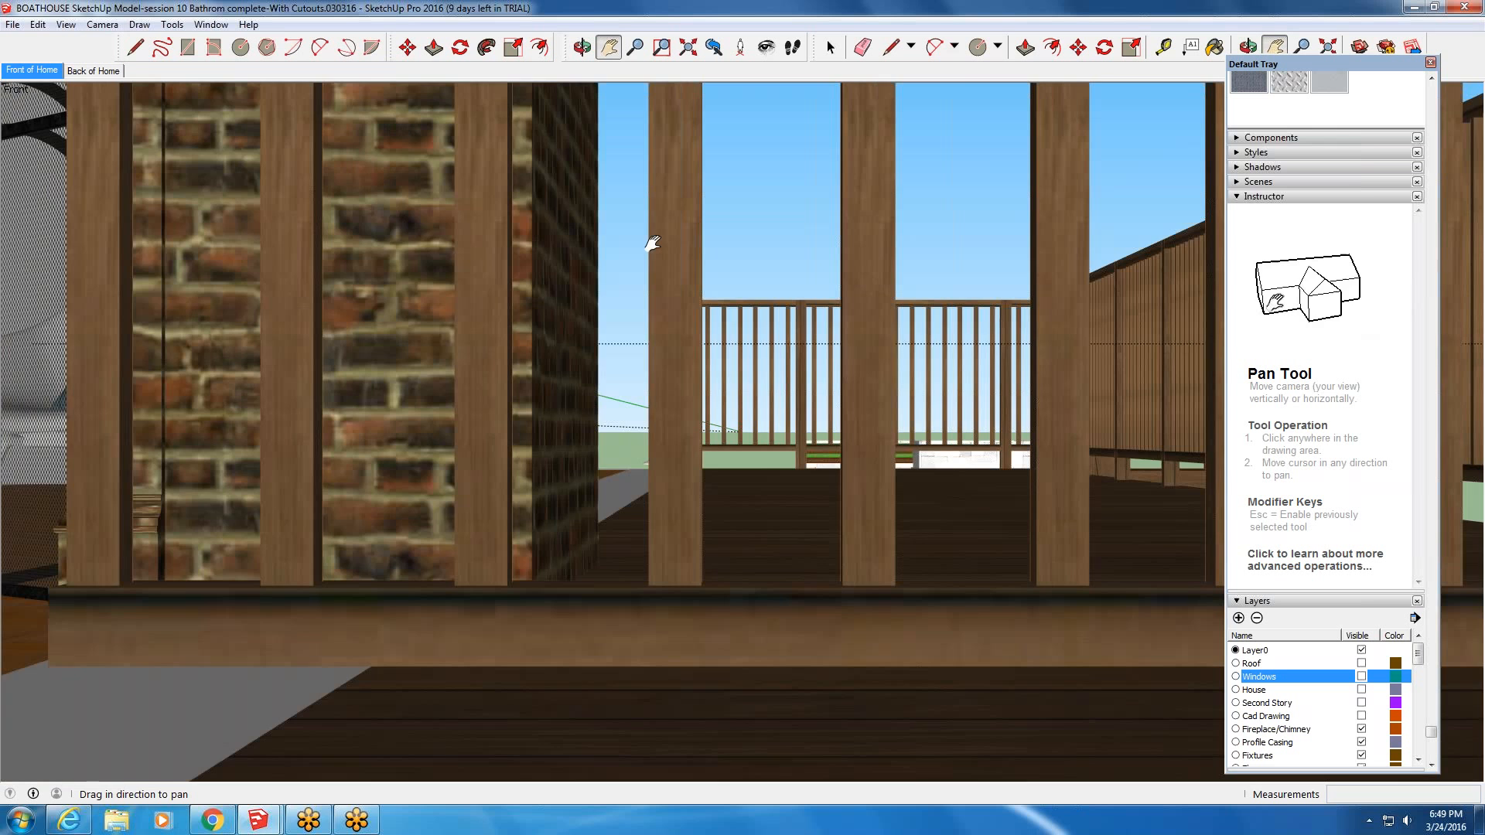
pyautogui.moveTo(839, 550); pyautogui.dragTo(1040, 812)
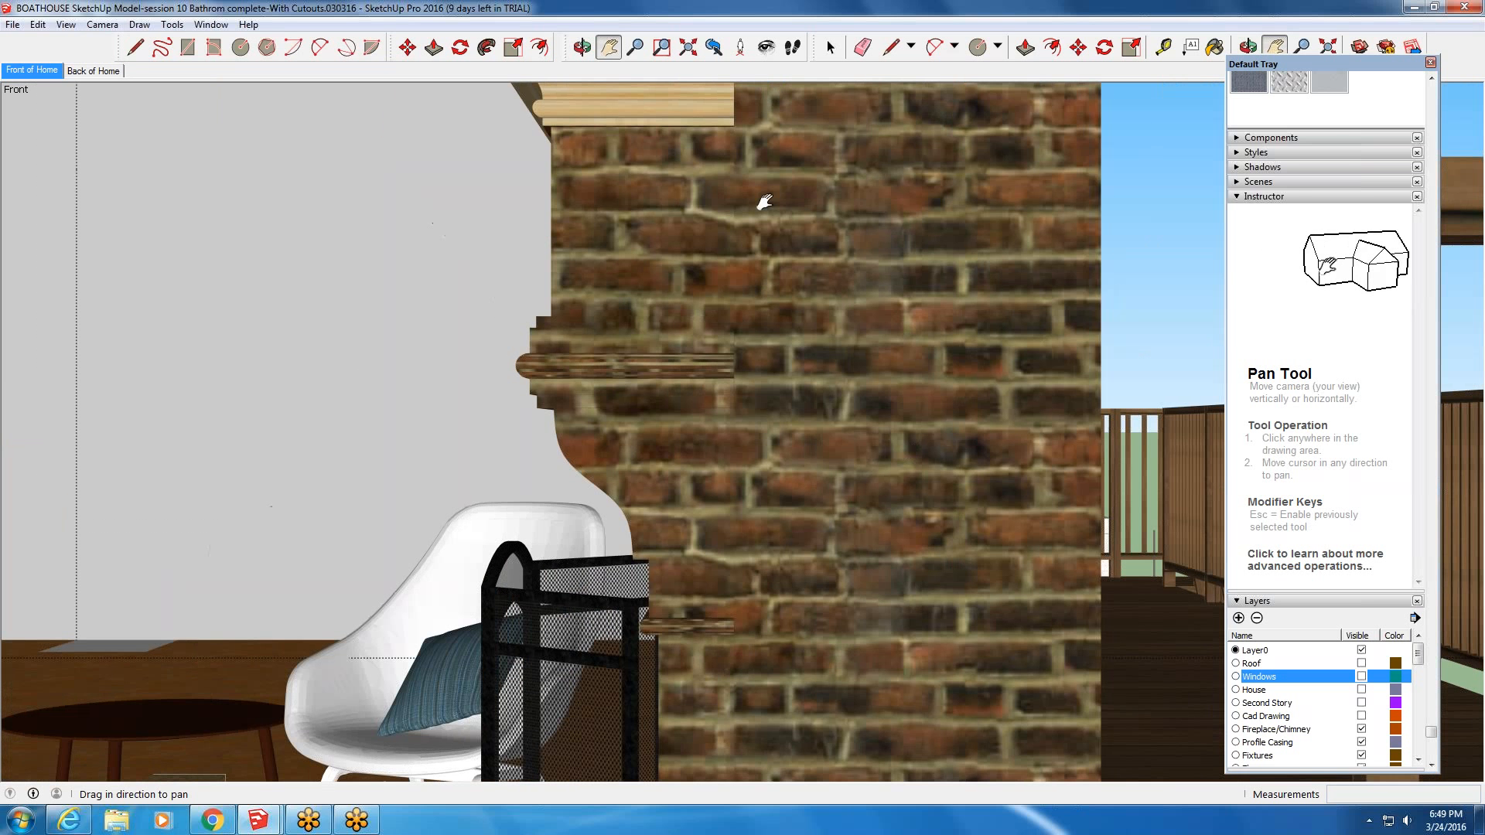
pyautogui.moveTo(771, 411); pyautogui.dragTo(820, 715)
# - Set the camera to Parallel Projection and frame the mantel's end profile in a close-up
pyautogui.click(95, 25)
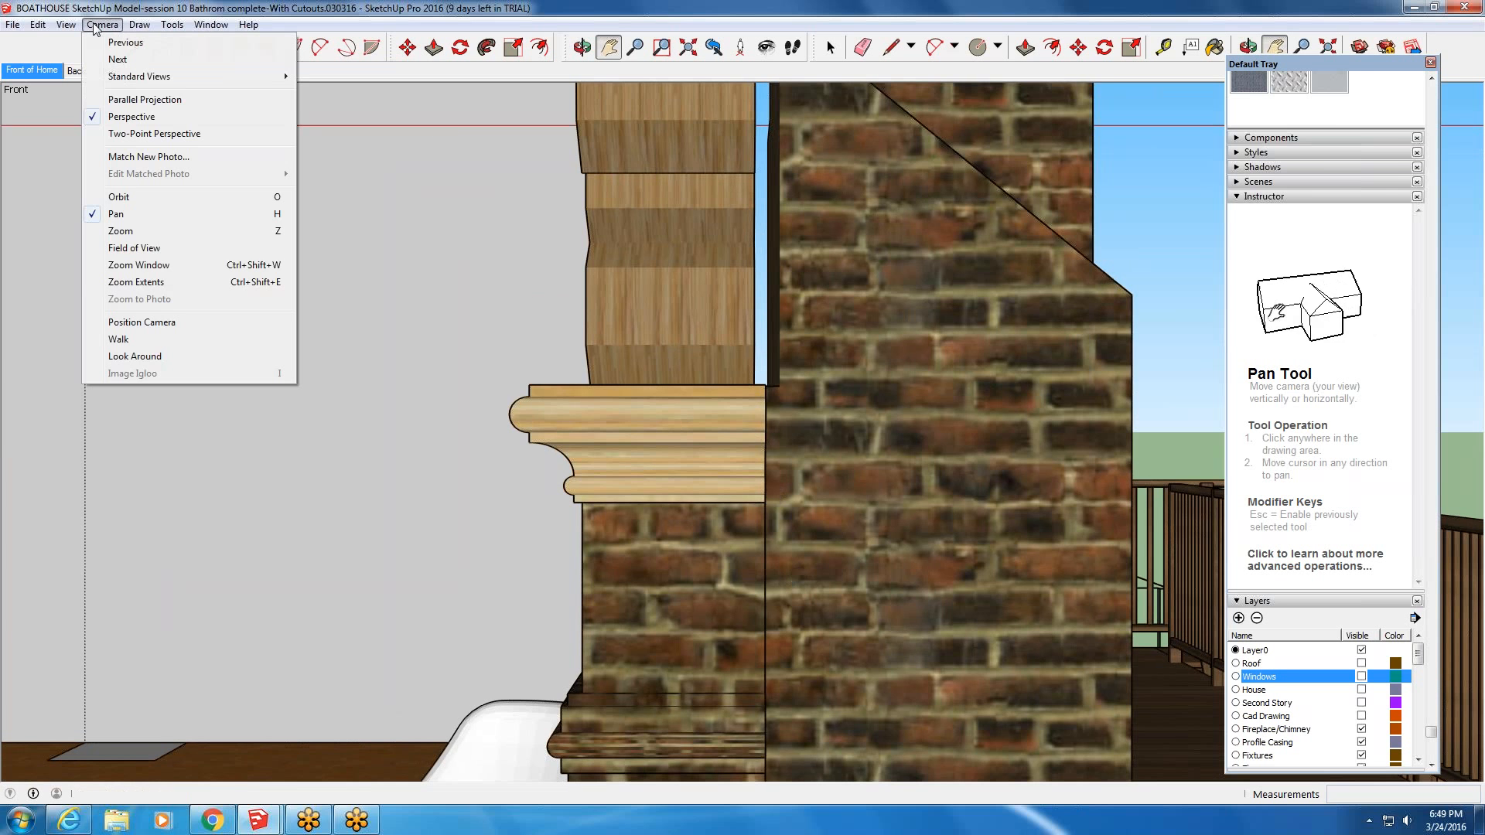
pyautogui.click(145, 99)
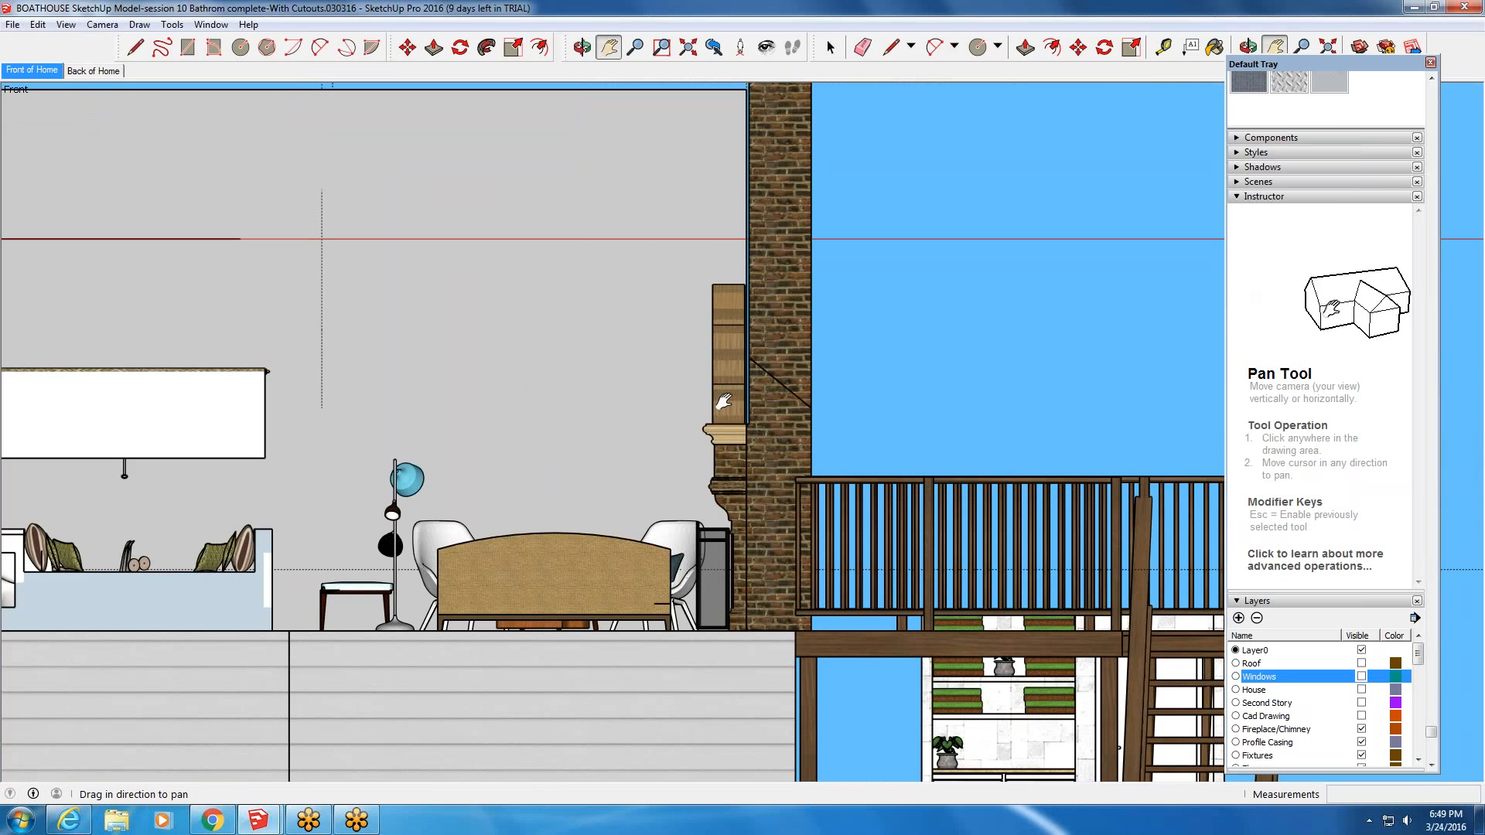
pyautogui.scroll(8, 723, 402)
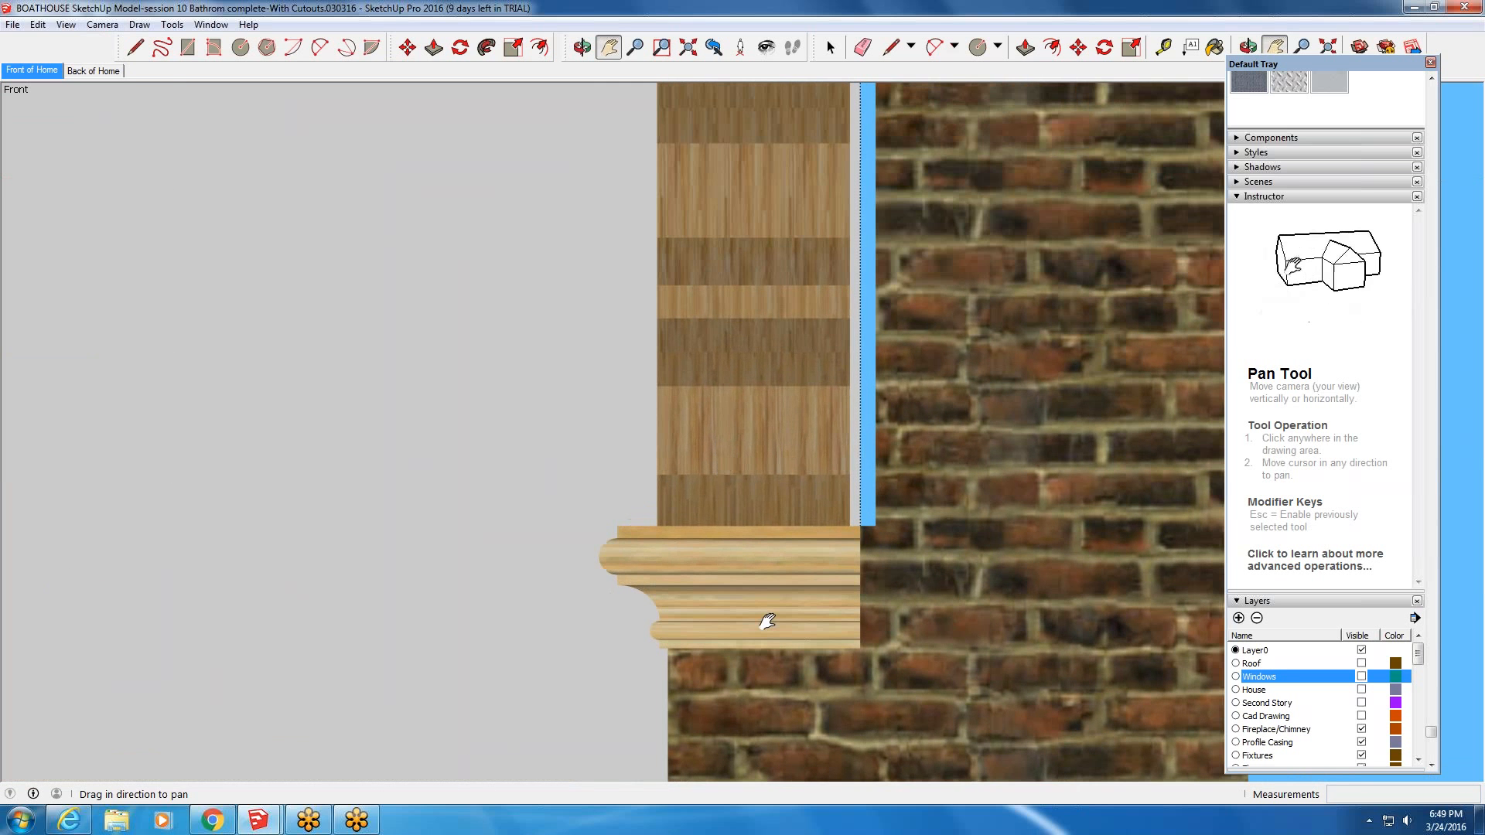
pyautogui.moveTo(766, 622); pyautogui.dragTo(763, 513)
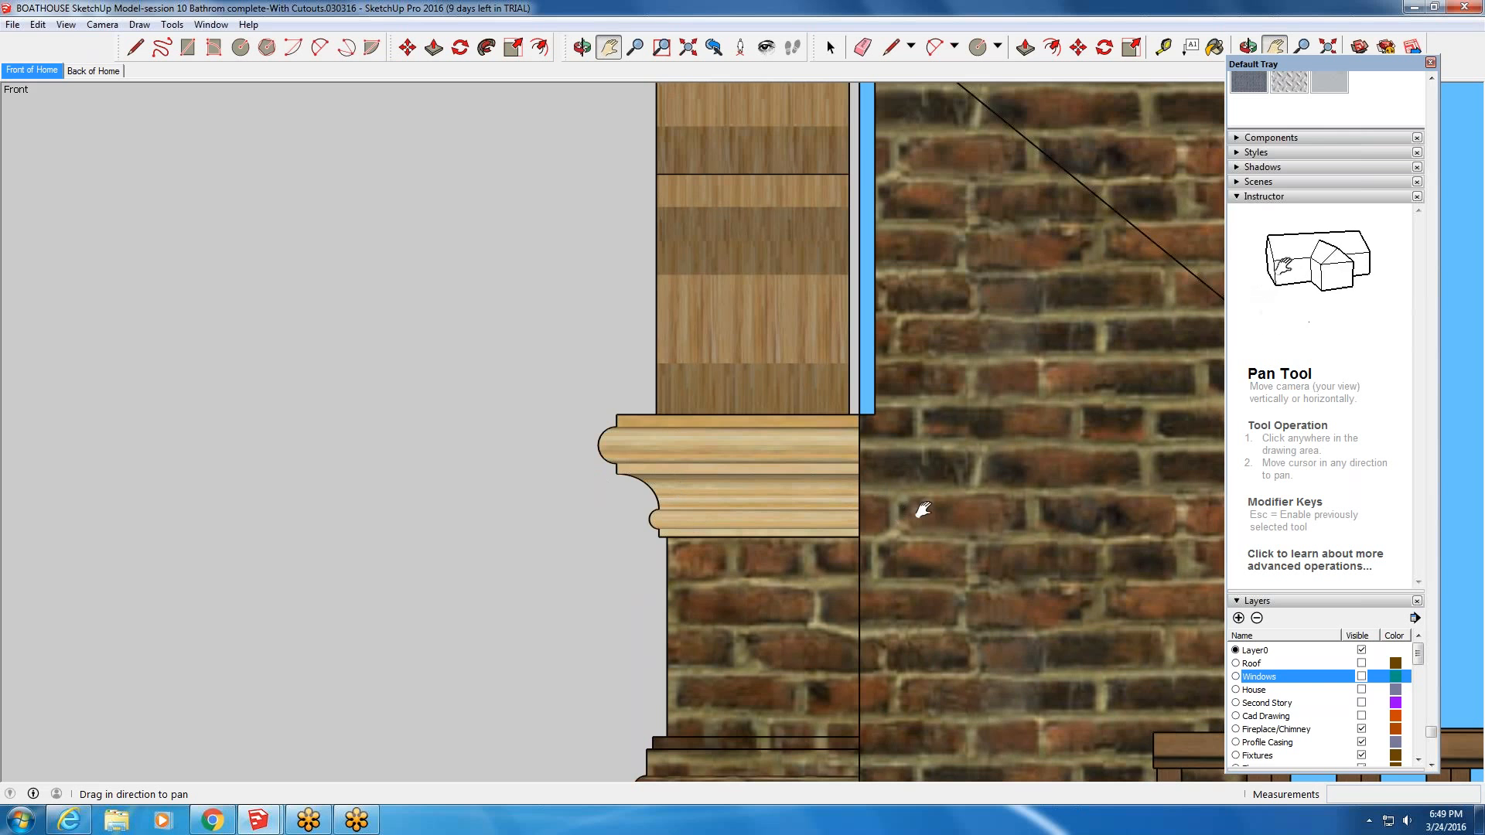
pyautogui.scroll(1, 922, 492)
pyautogui.scroll(2, 878, 493)
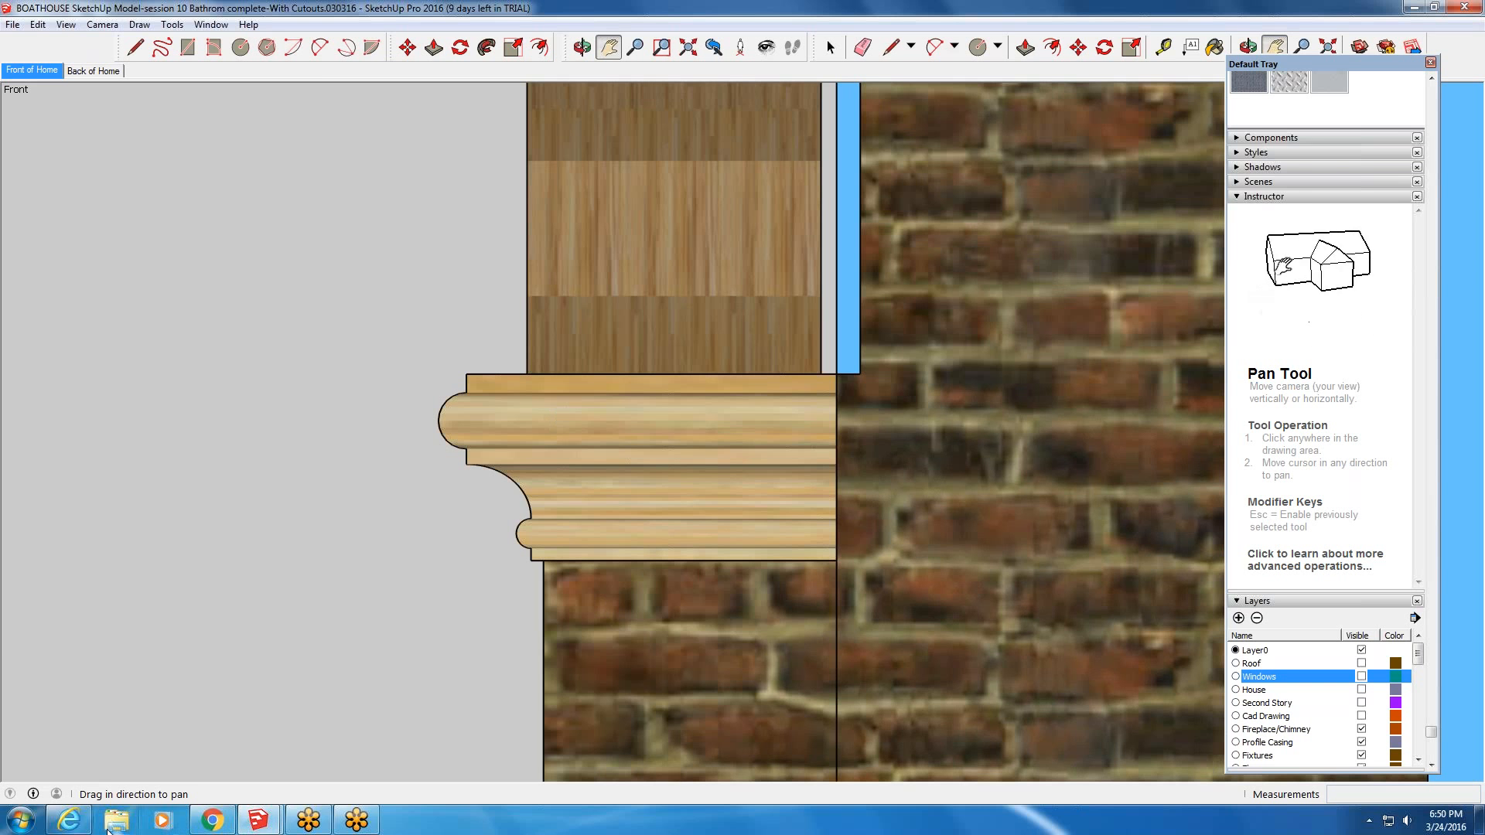
# - Switch to Chrome, maximize its window and open the Session 10 folder inside the Ivytech folder on Google Drive
pyautogui.moveTo(69, 825)
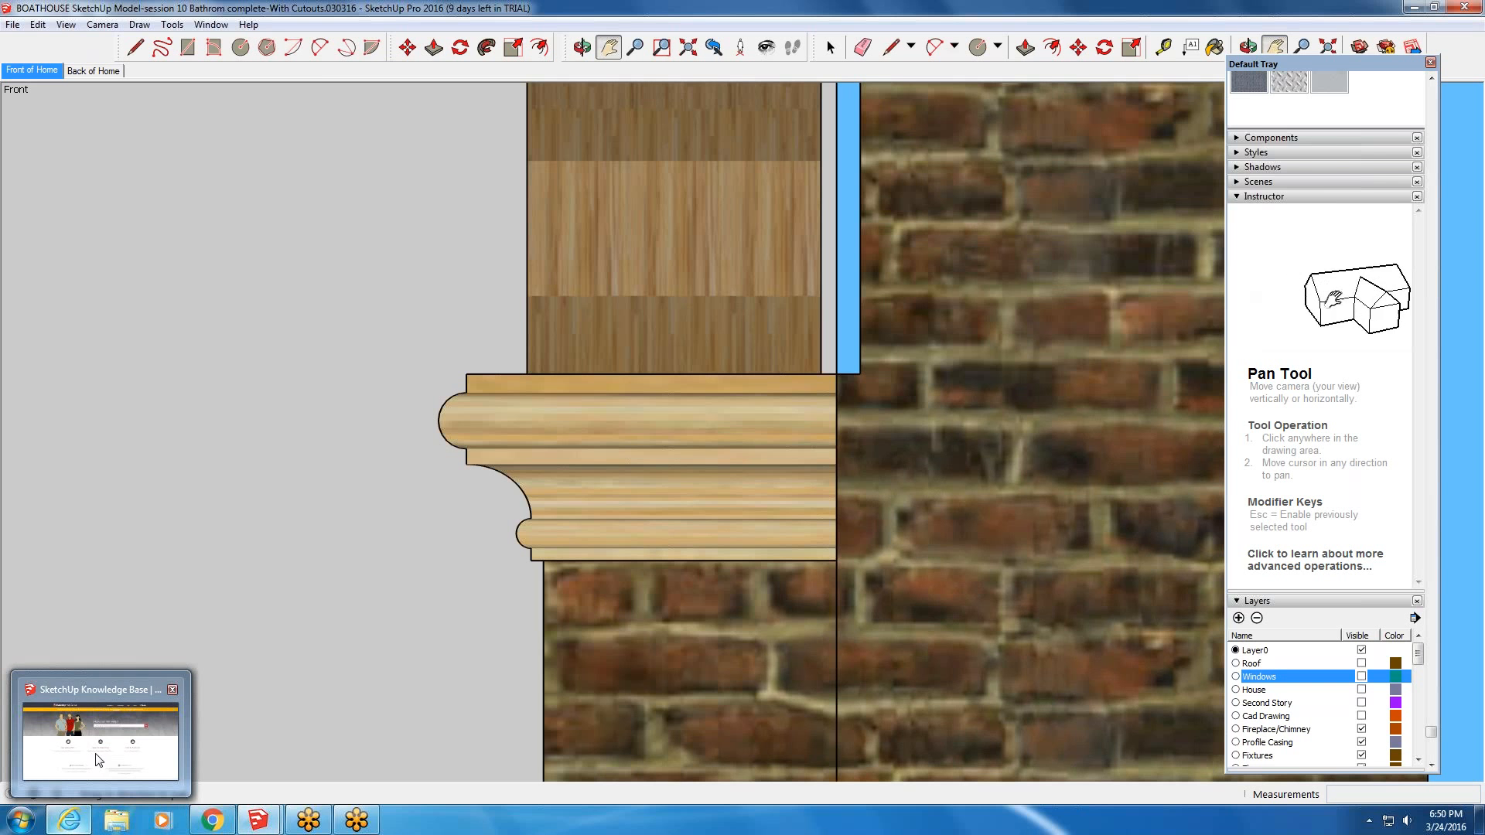
pyautogui.moveTo(60, 745)
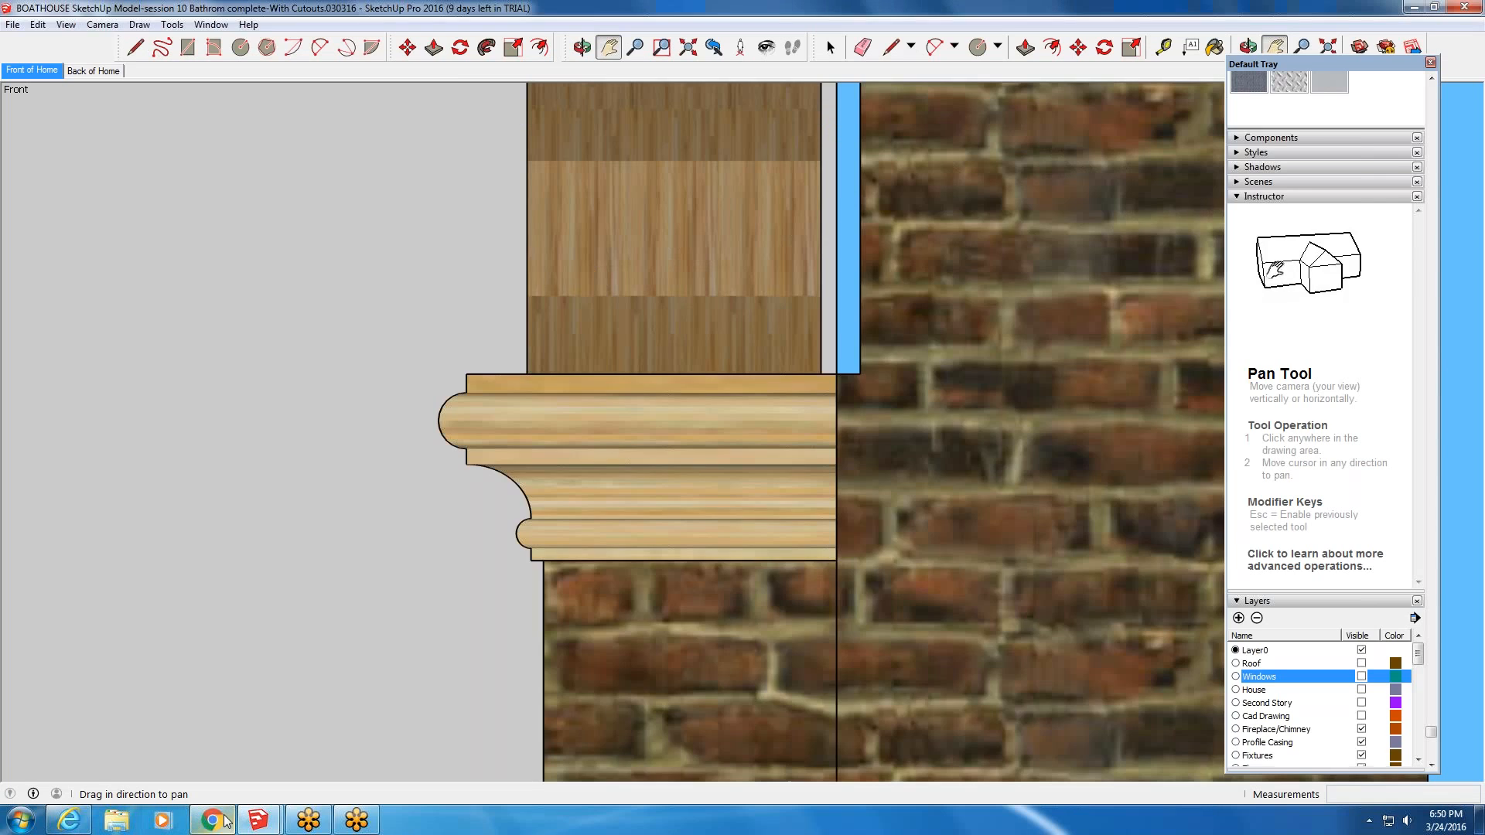
pyautogui.click(212, 820)
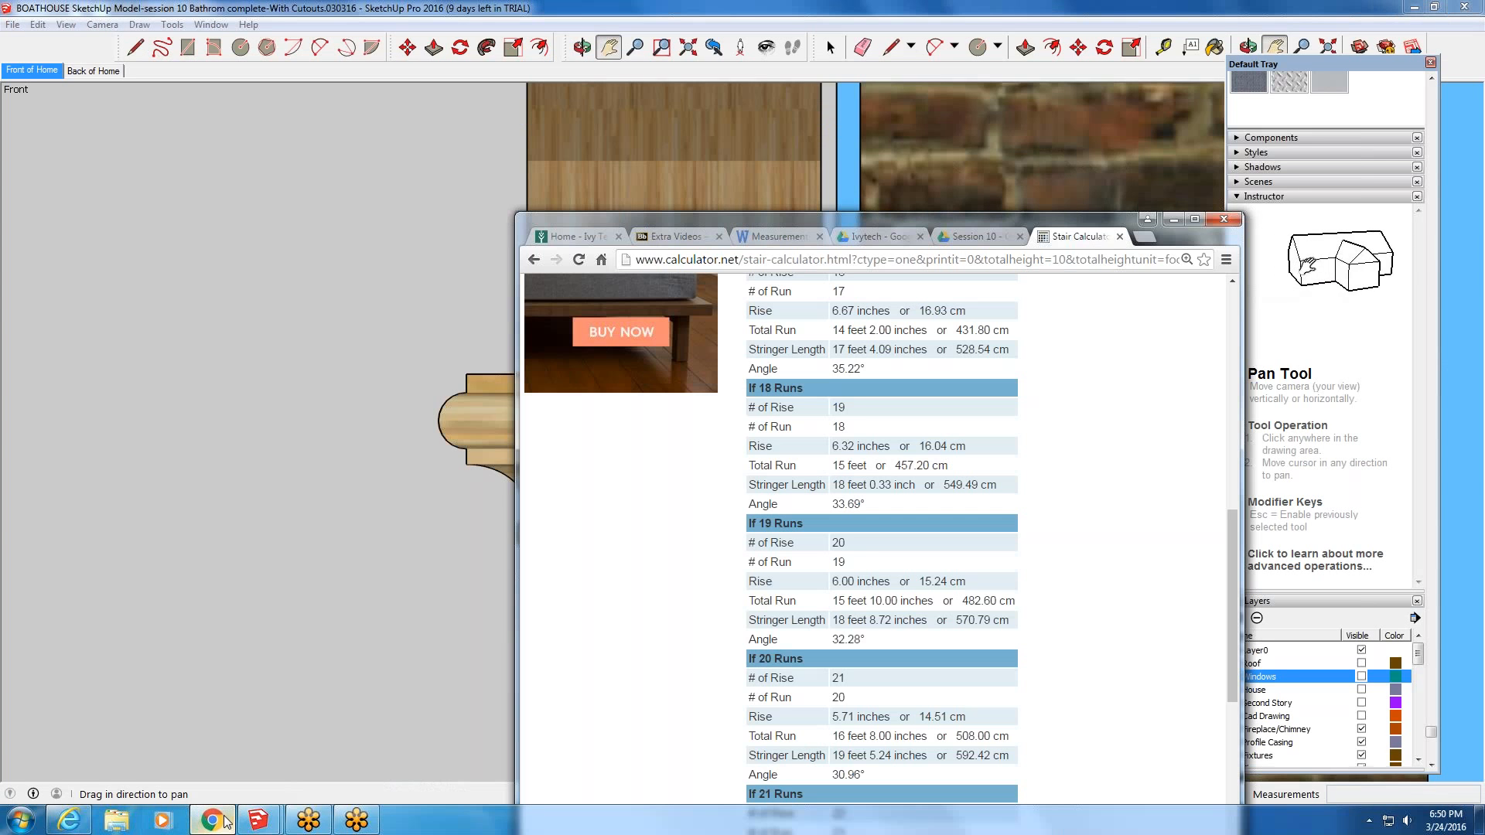
pyautogui.click(1195, 220)
pyautogui.click(524, 9)
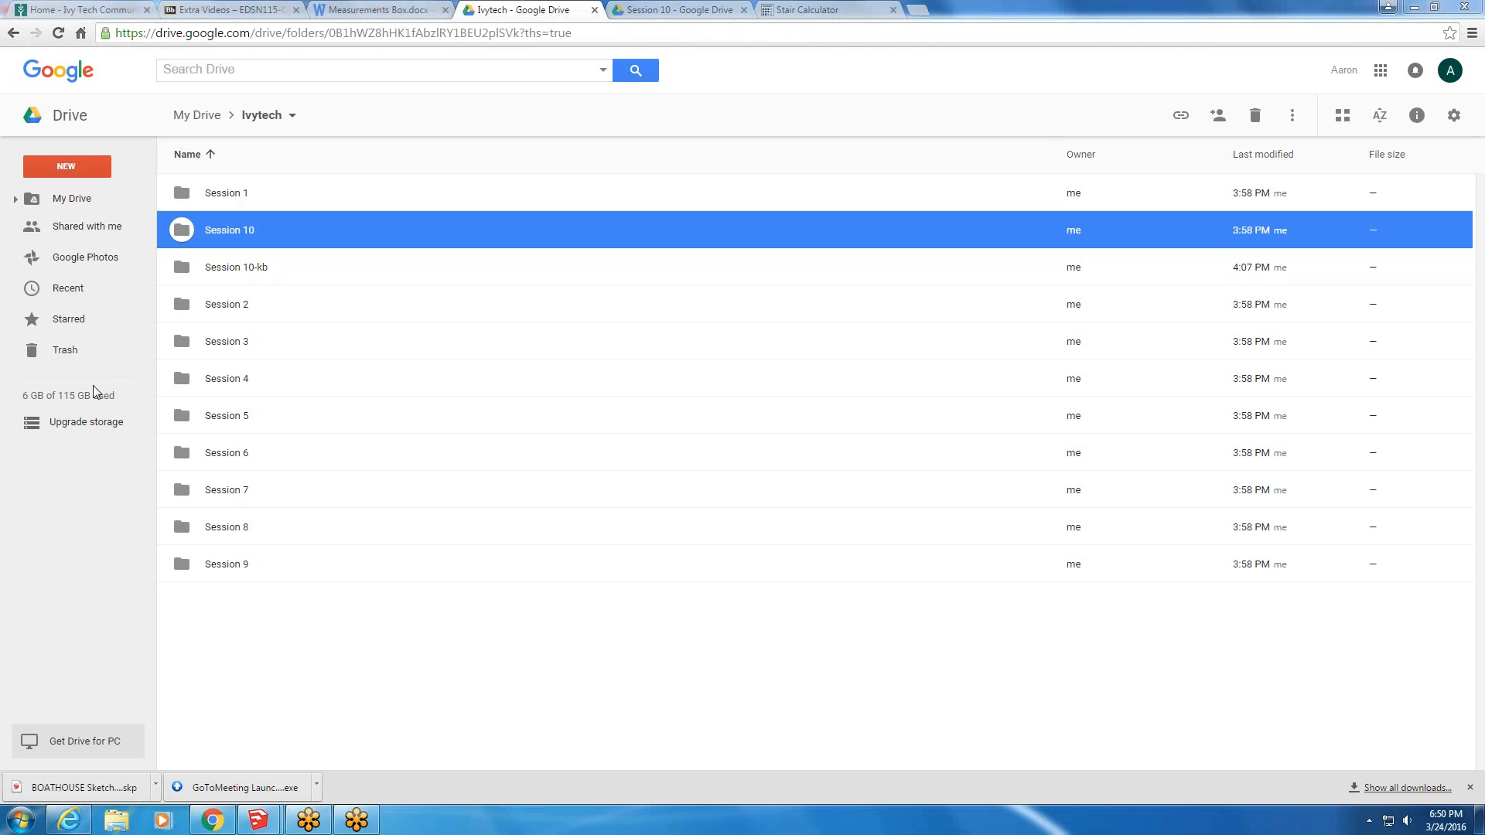
pyautogui.doubleClick(274, 236)
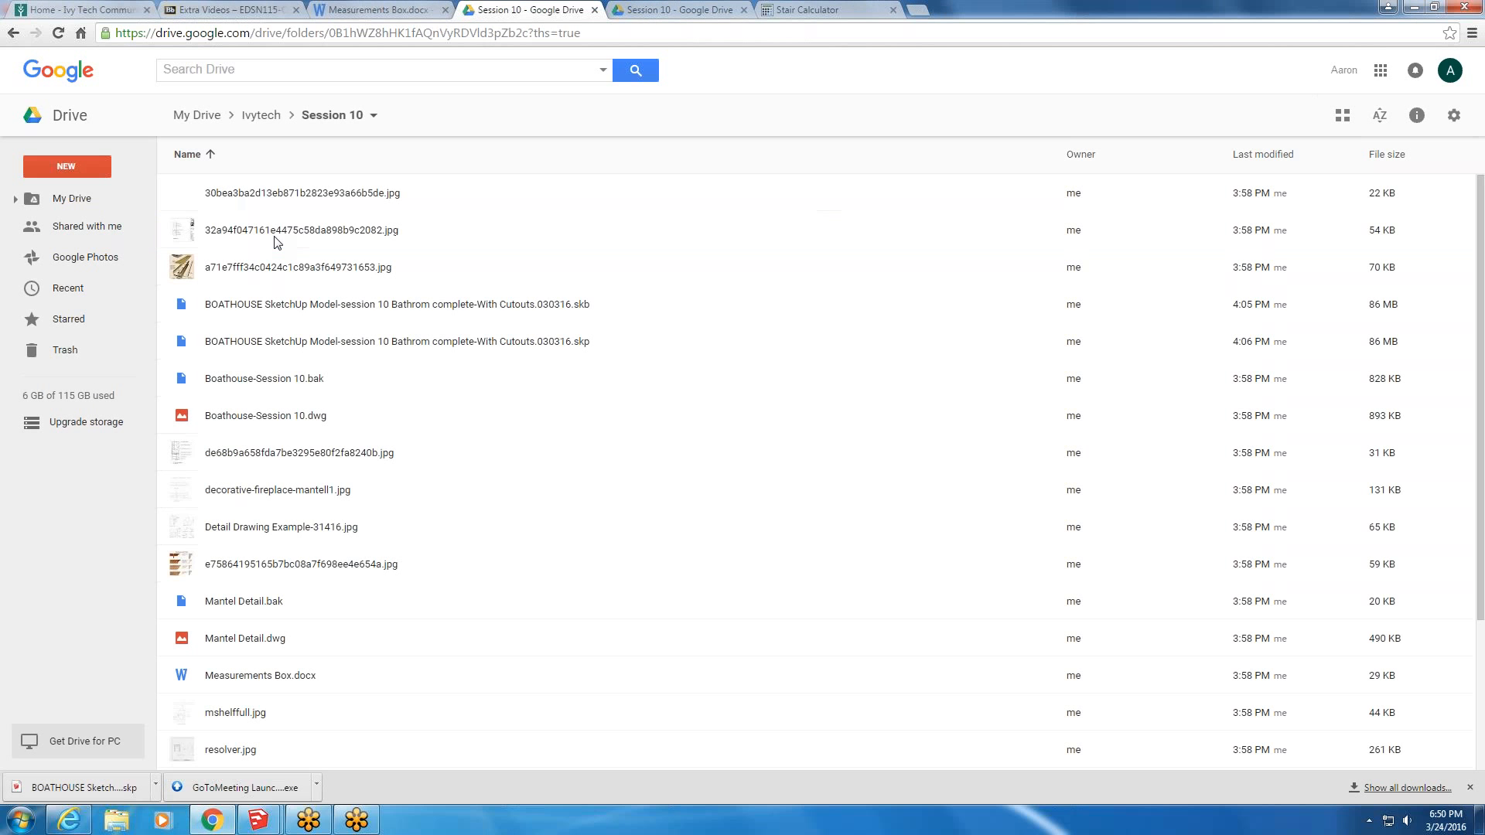
# - Preview the Session 10 reference images and examine the Fireplace Mantel how-to illustration
pyautogui.doubleClick(274, 236)
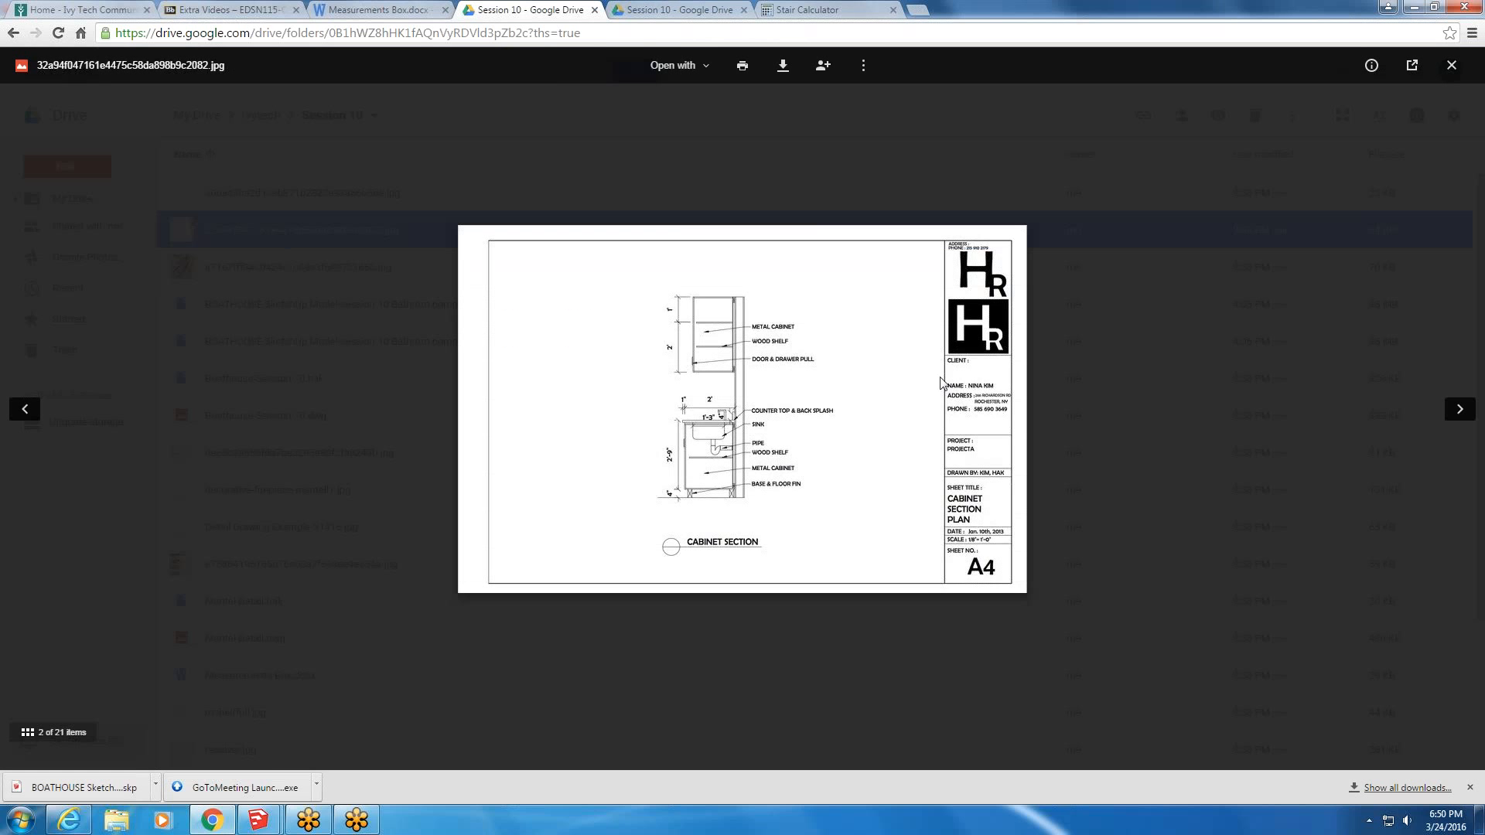
pyautogui.click(1466, 412)
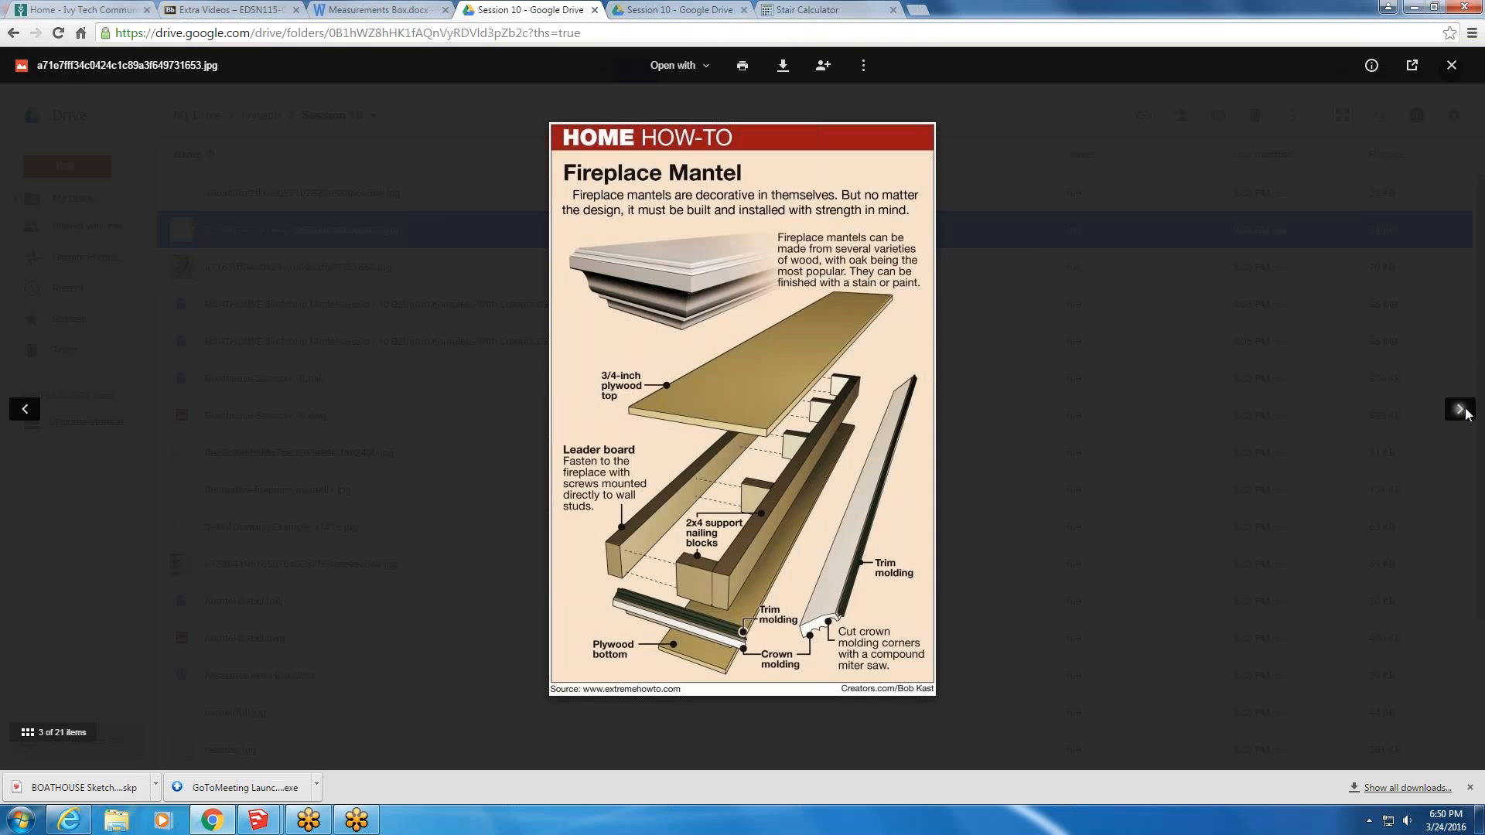
pyautogui.click(1459, 409)
pyautogui.click(1459, 409)
pyautogui.click(1459, 410)
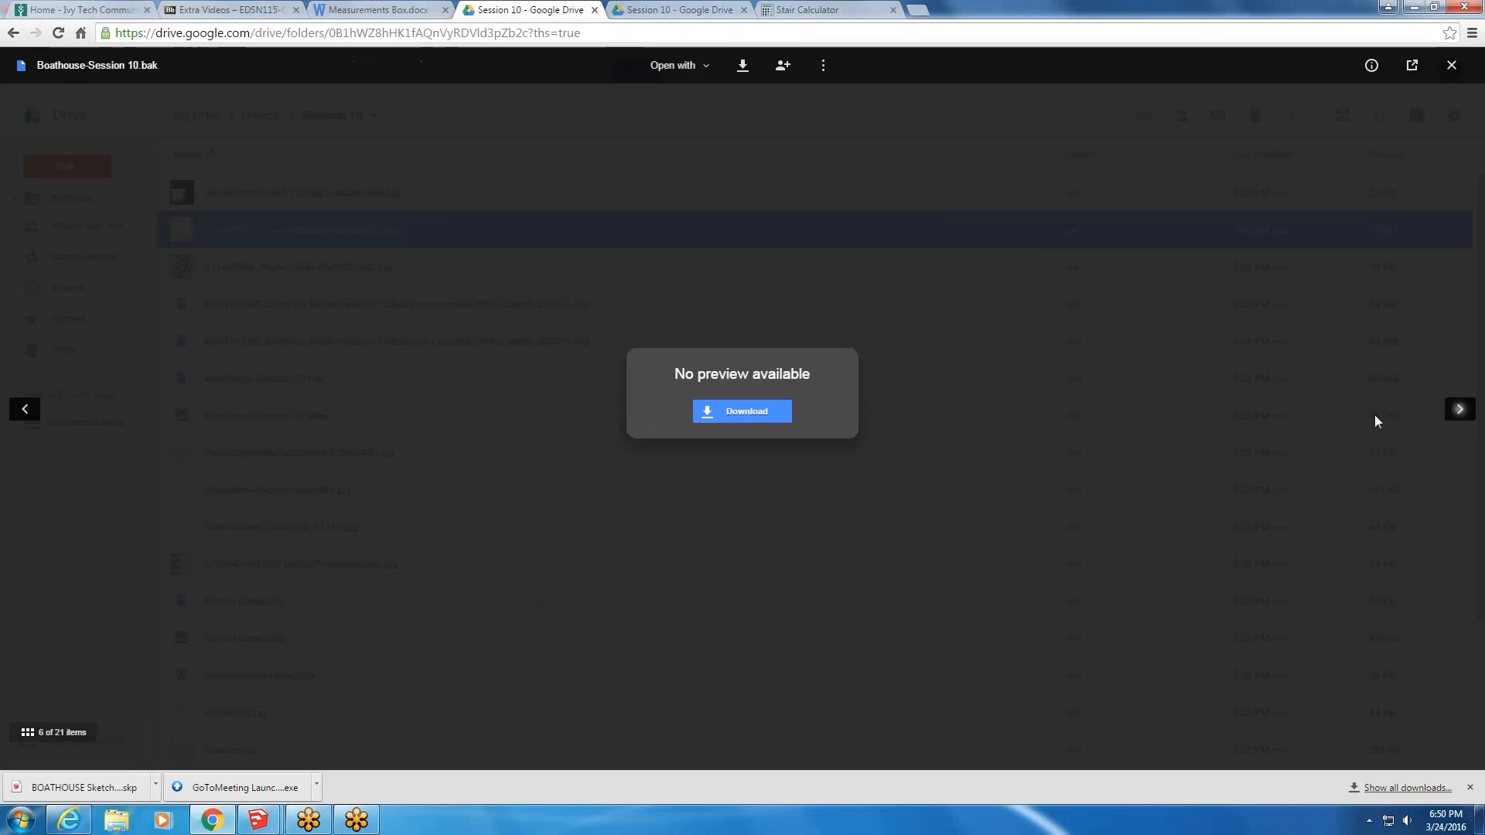
pyautogui.click(31, 416)
pyautogui.click(30, 415)
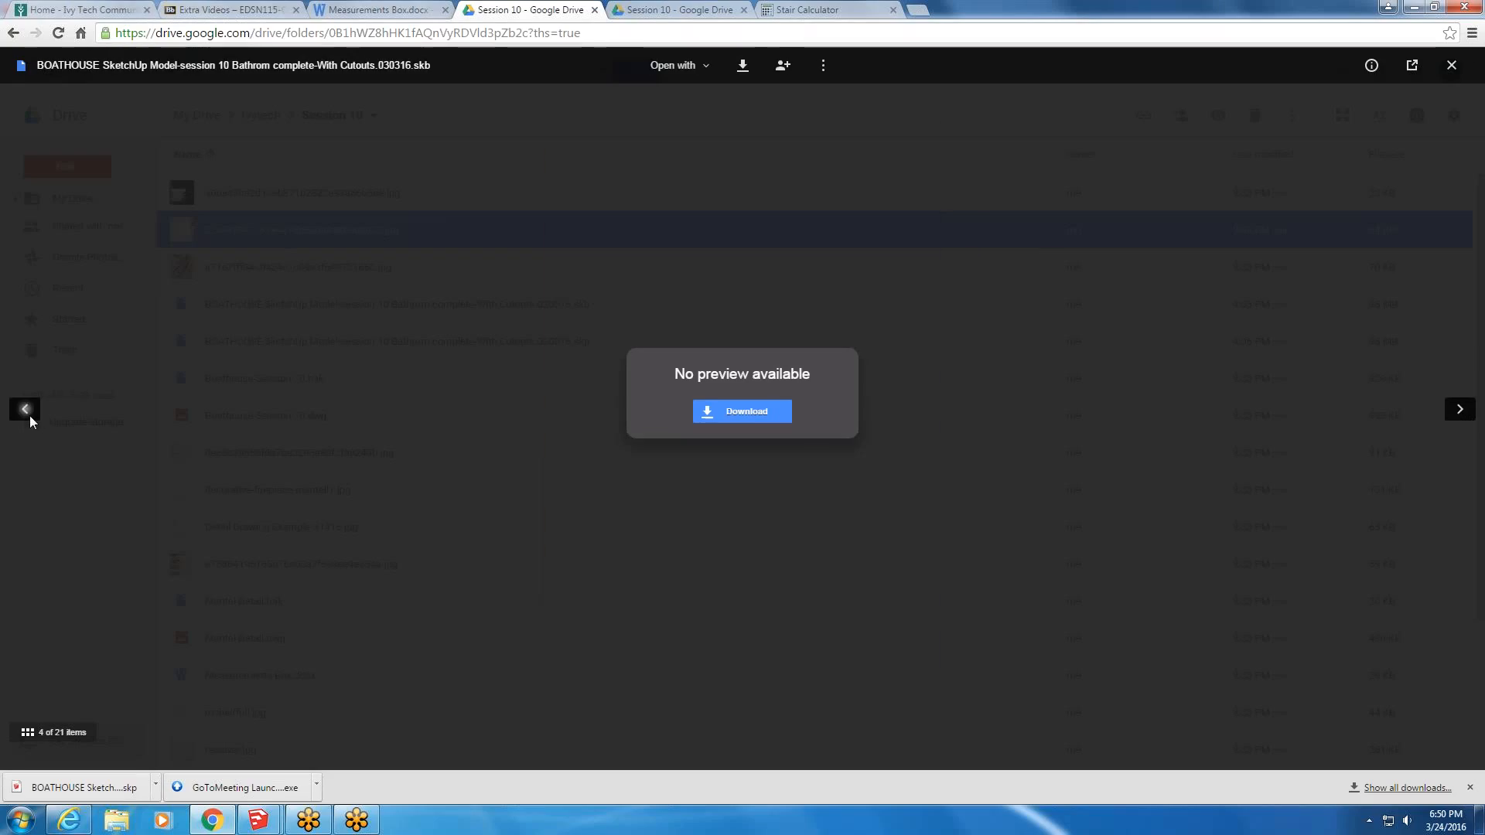
pyautogui.click(29, 415)
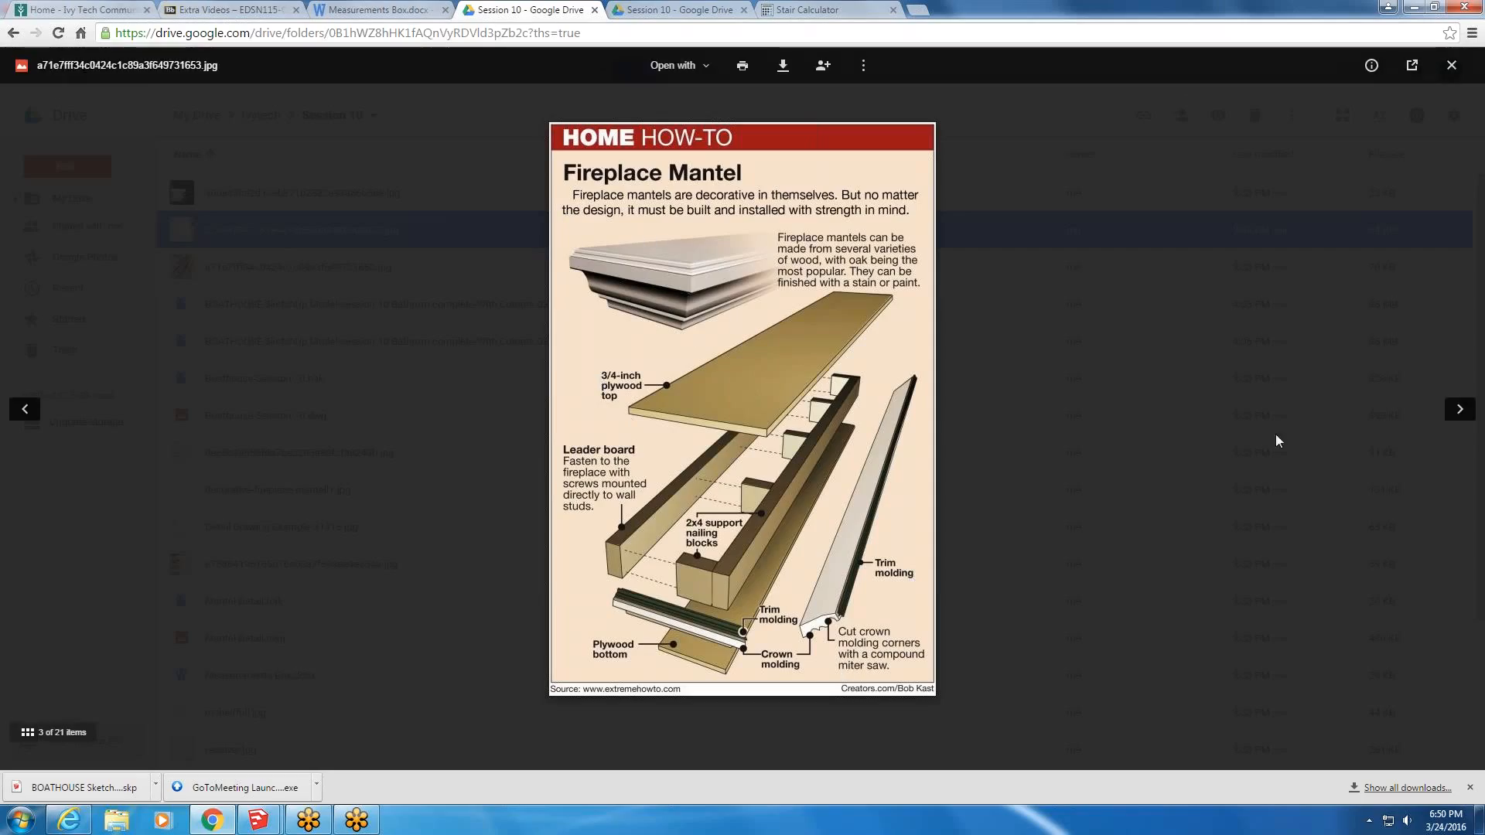
# - Examine the drawing decorative-fireplace-mantell1.jpg with its top, front, side and section views, and close the preview
pyautogui.click(1467, 418)
pyautogui.click(1467, 418)
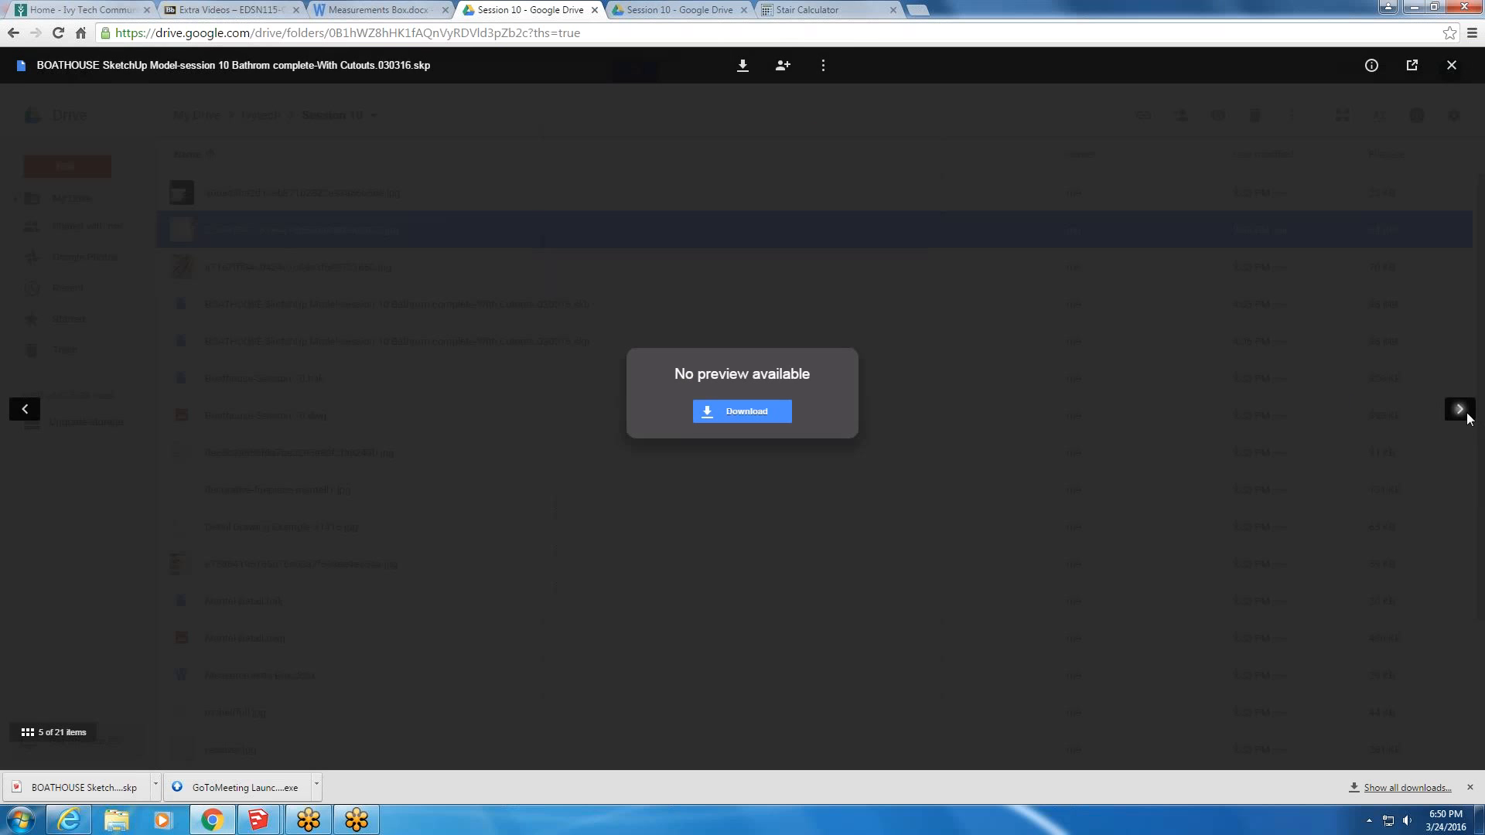
pyautogui.click(1467, 414)
pyautogui.click(1466, 414)
pyautogui.click(1466, 413)
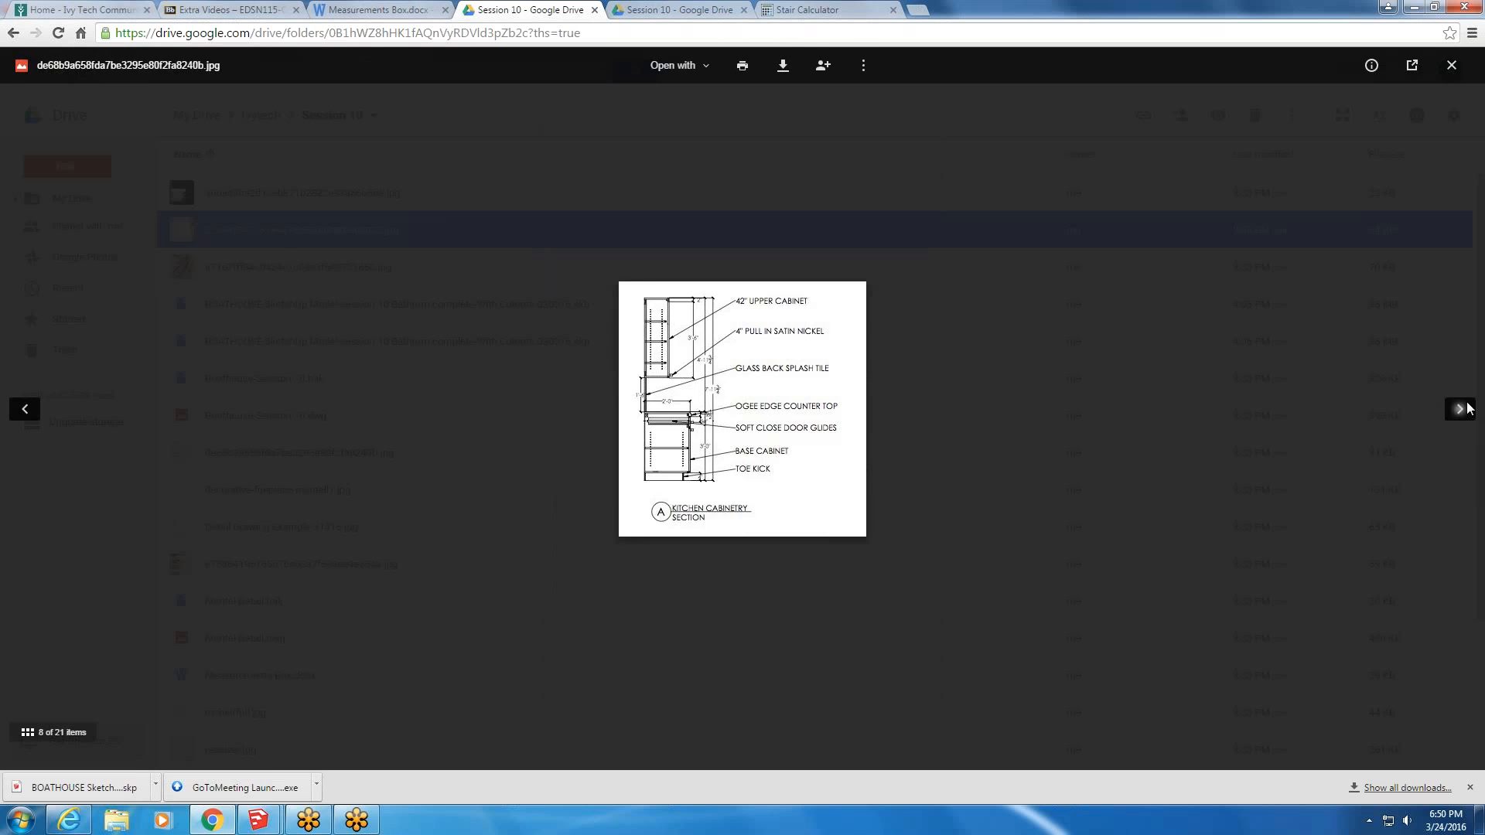
pyautogui.click(1467, 411)
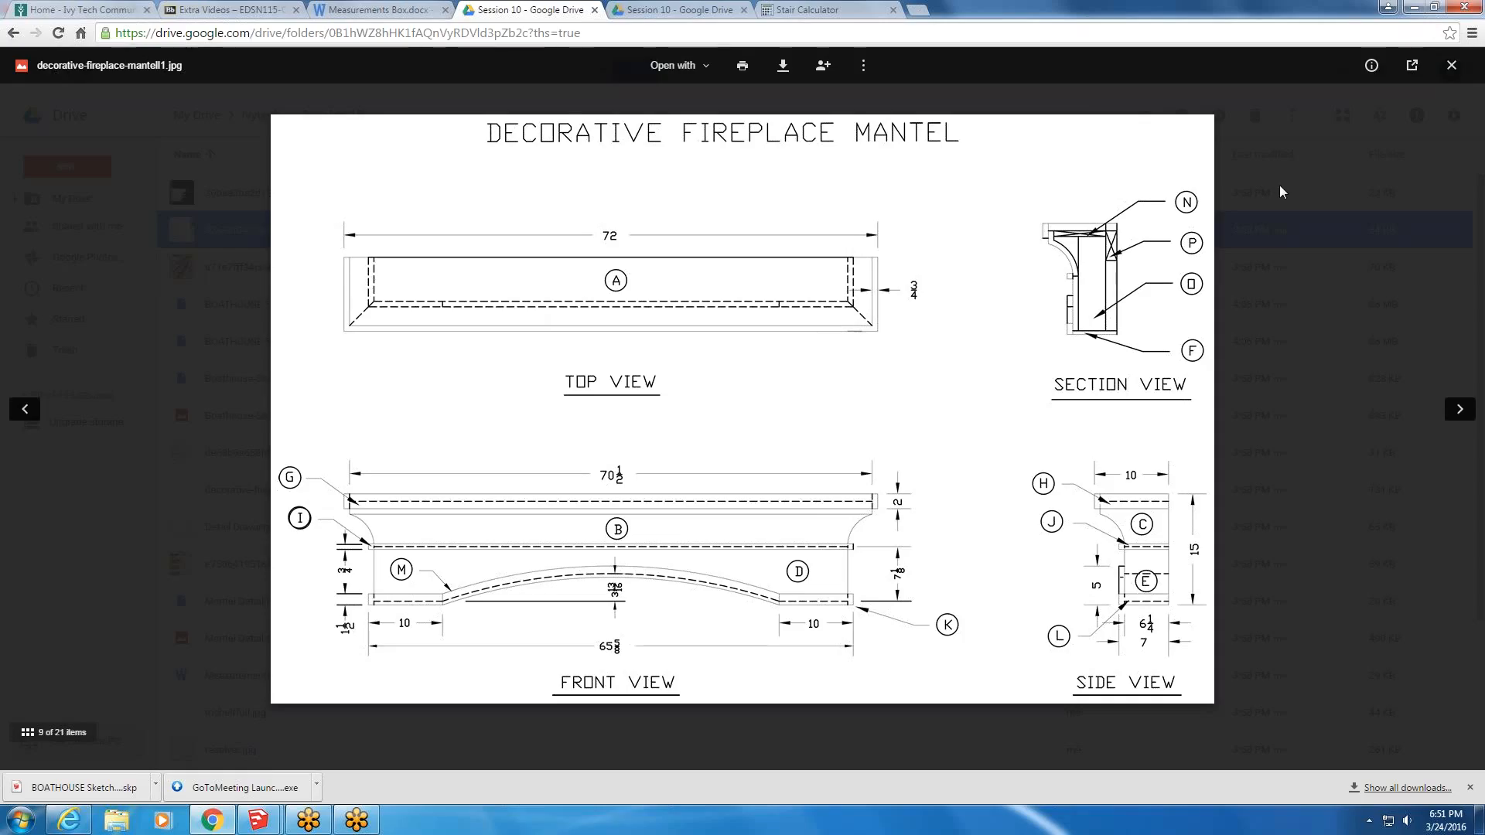
pyautogui.click(1451, 68)
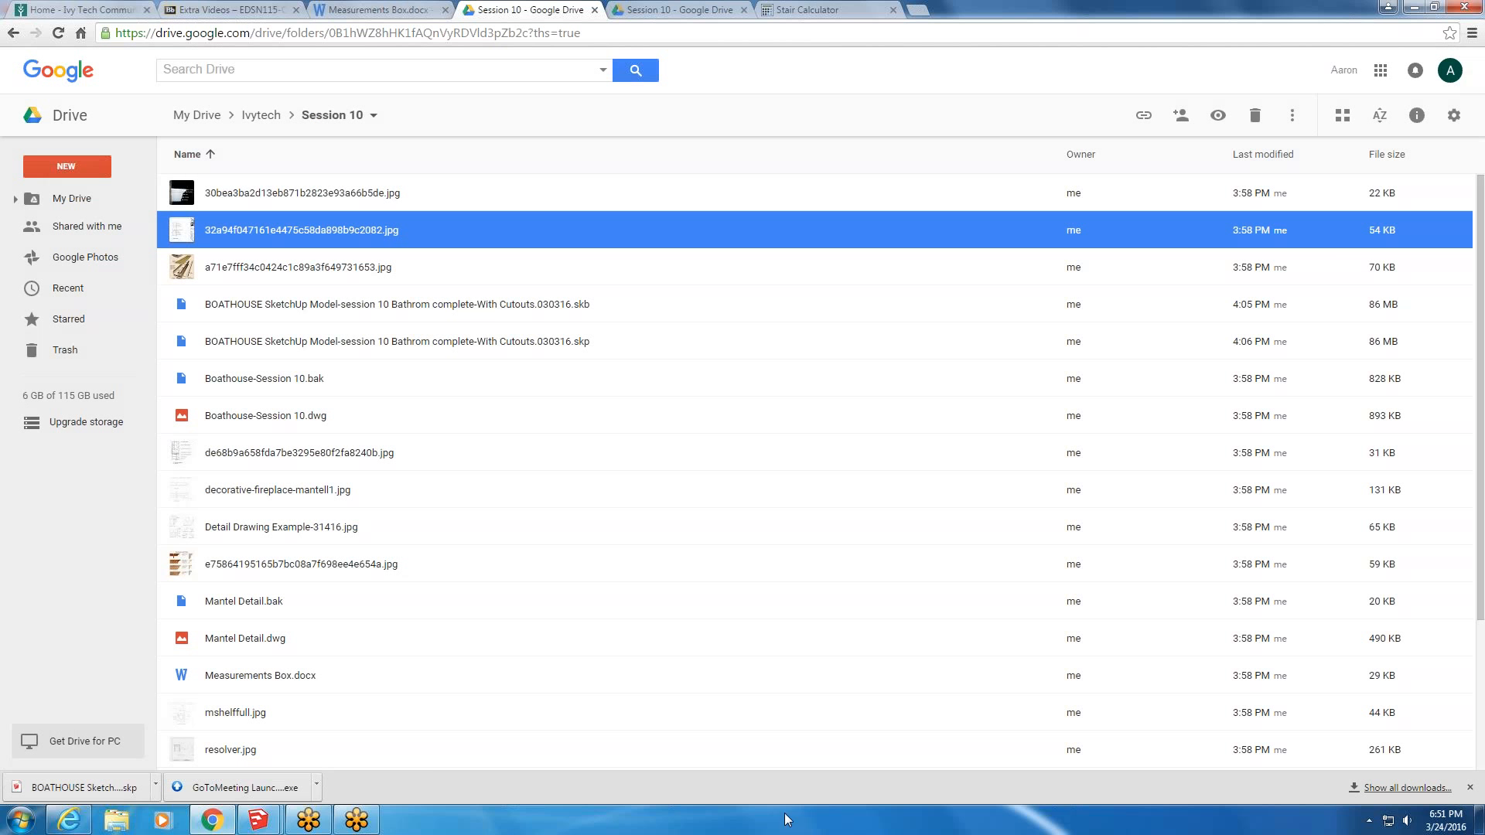
# - Switch to SketchUp and start a 2D graphic export of the mantel view as an AutoCAD DWG File (*.dwg)
pyautogui.moveTo(357, 824)
pyautogui.click(362, 682)
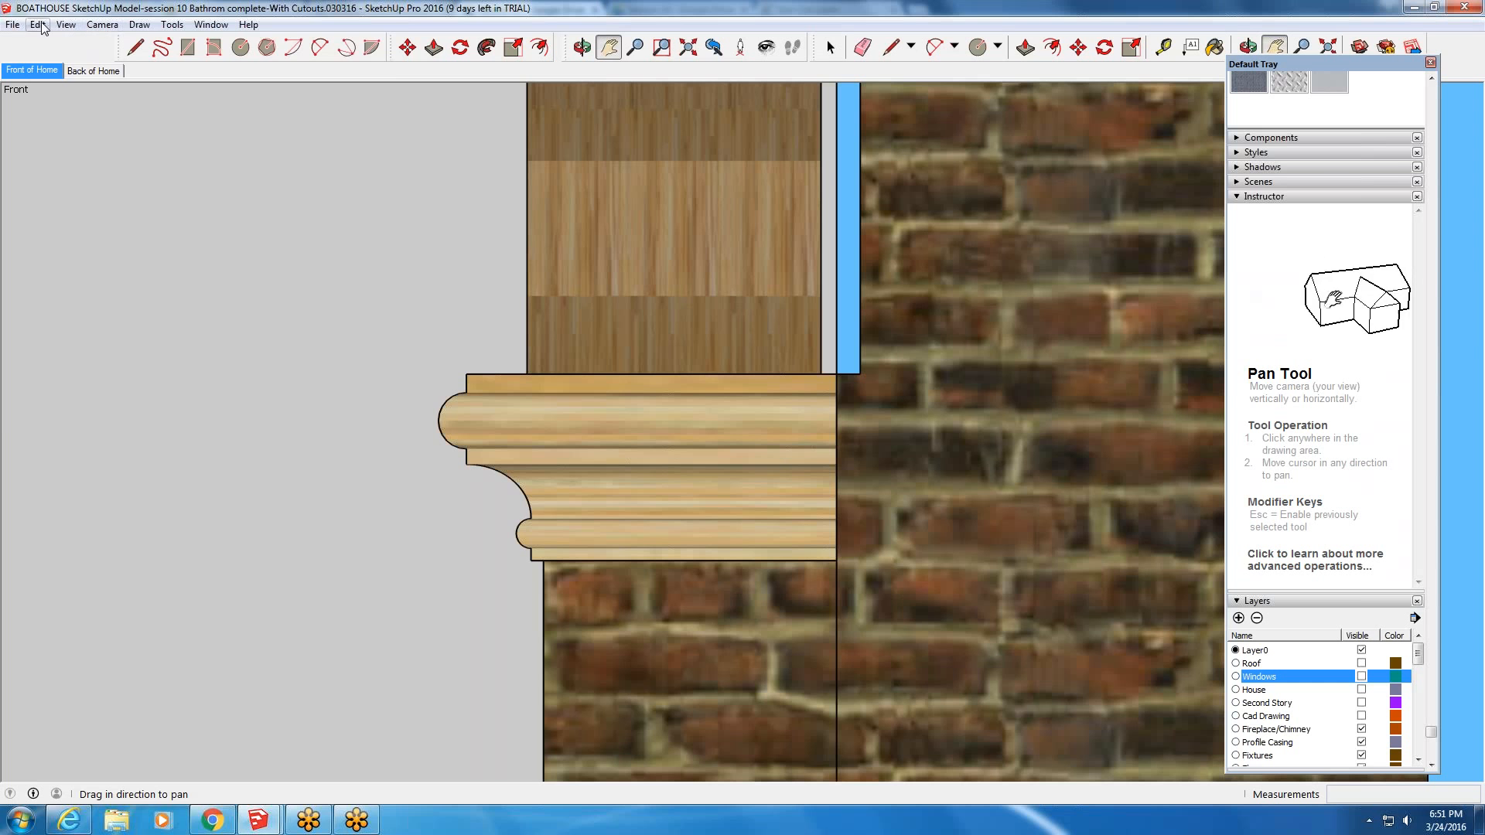
pyautogui.click(15, 24)
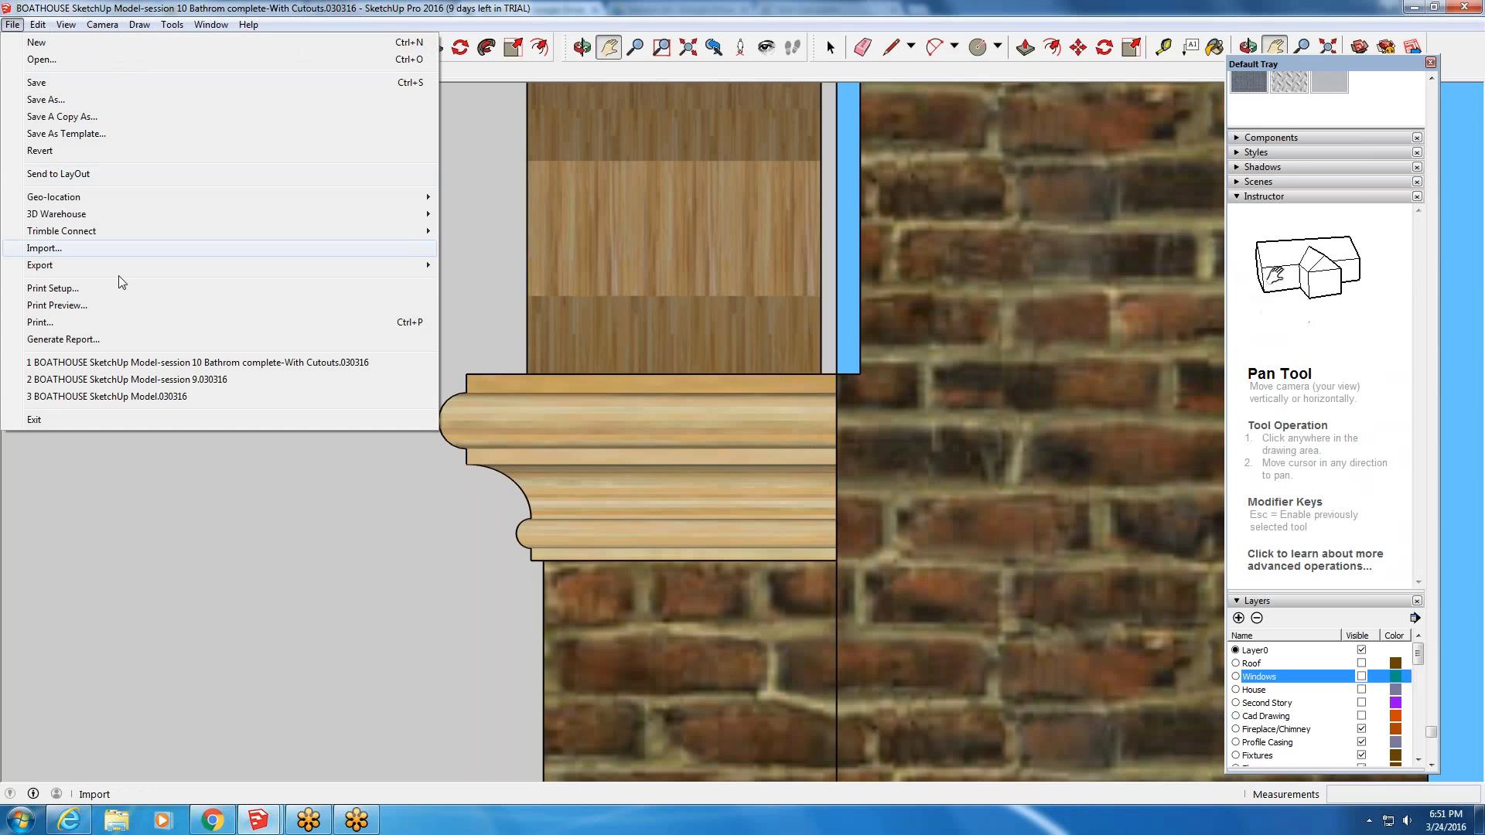
pyautogui.moveTo(123, 265)
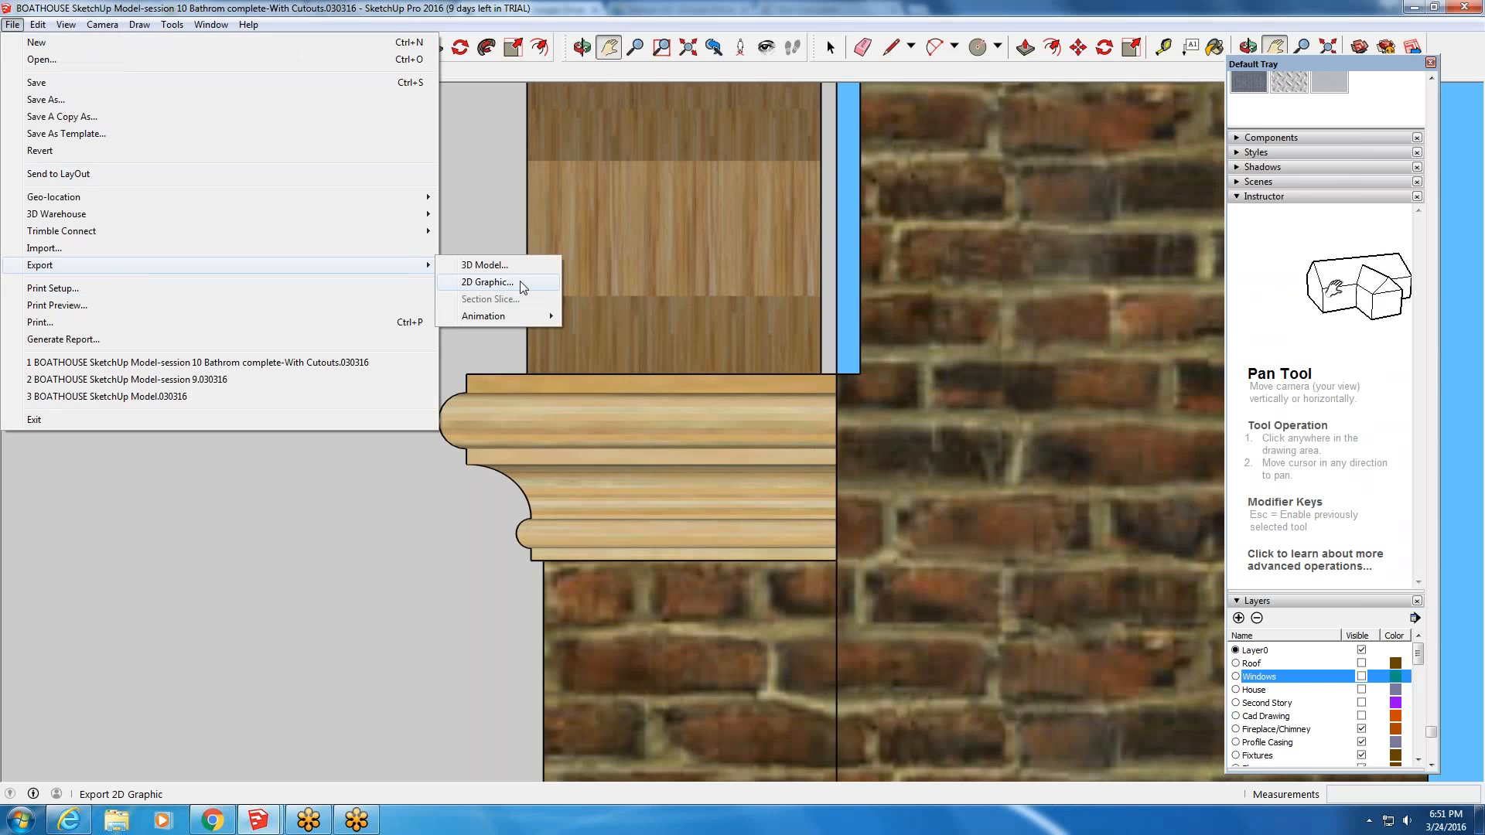
pyautogui.click(487, 283)
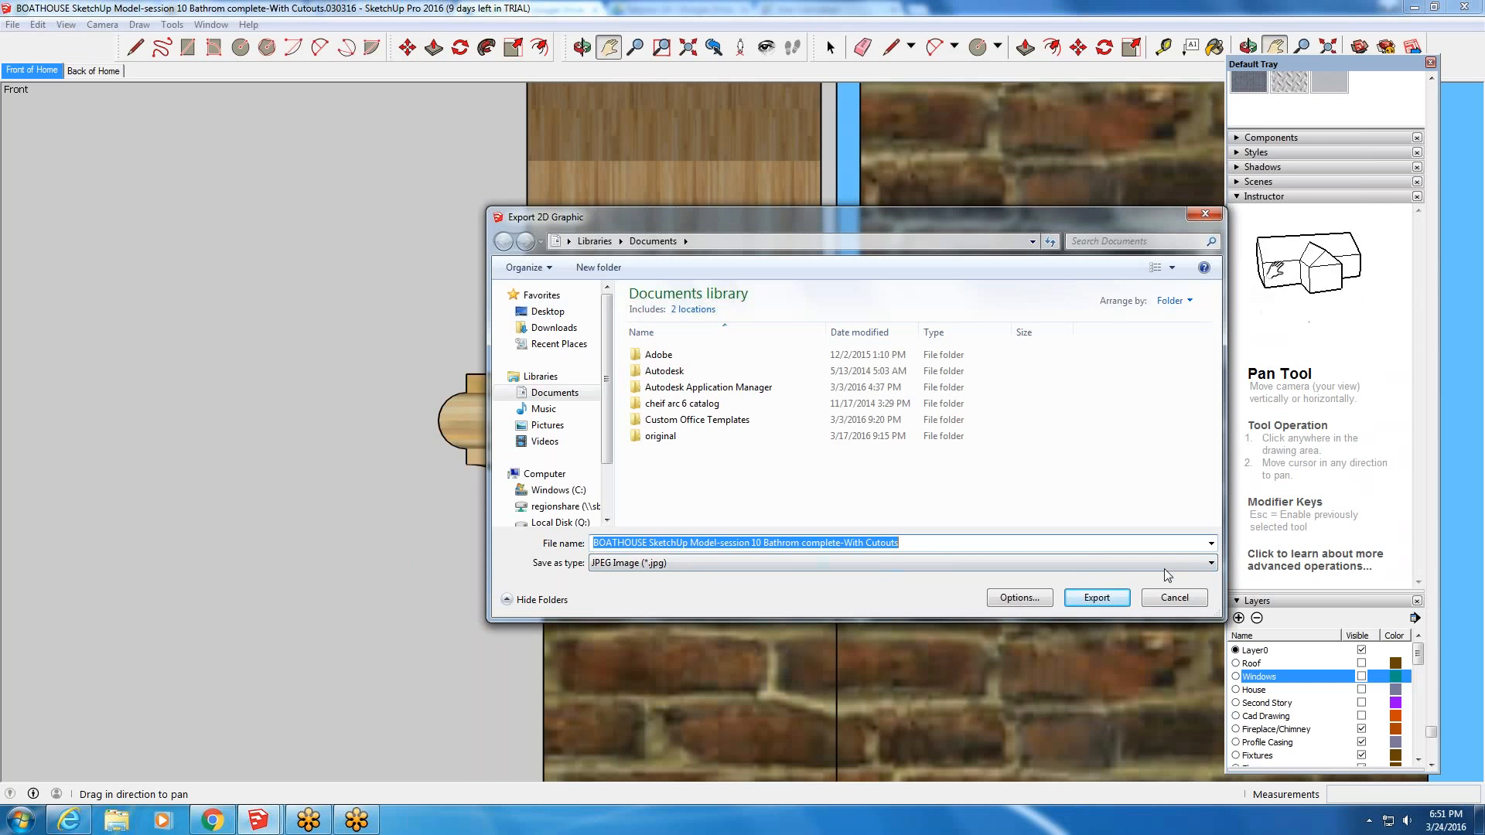
pyautogui.click(1198, 568)
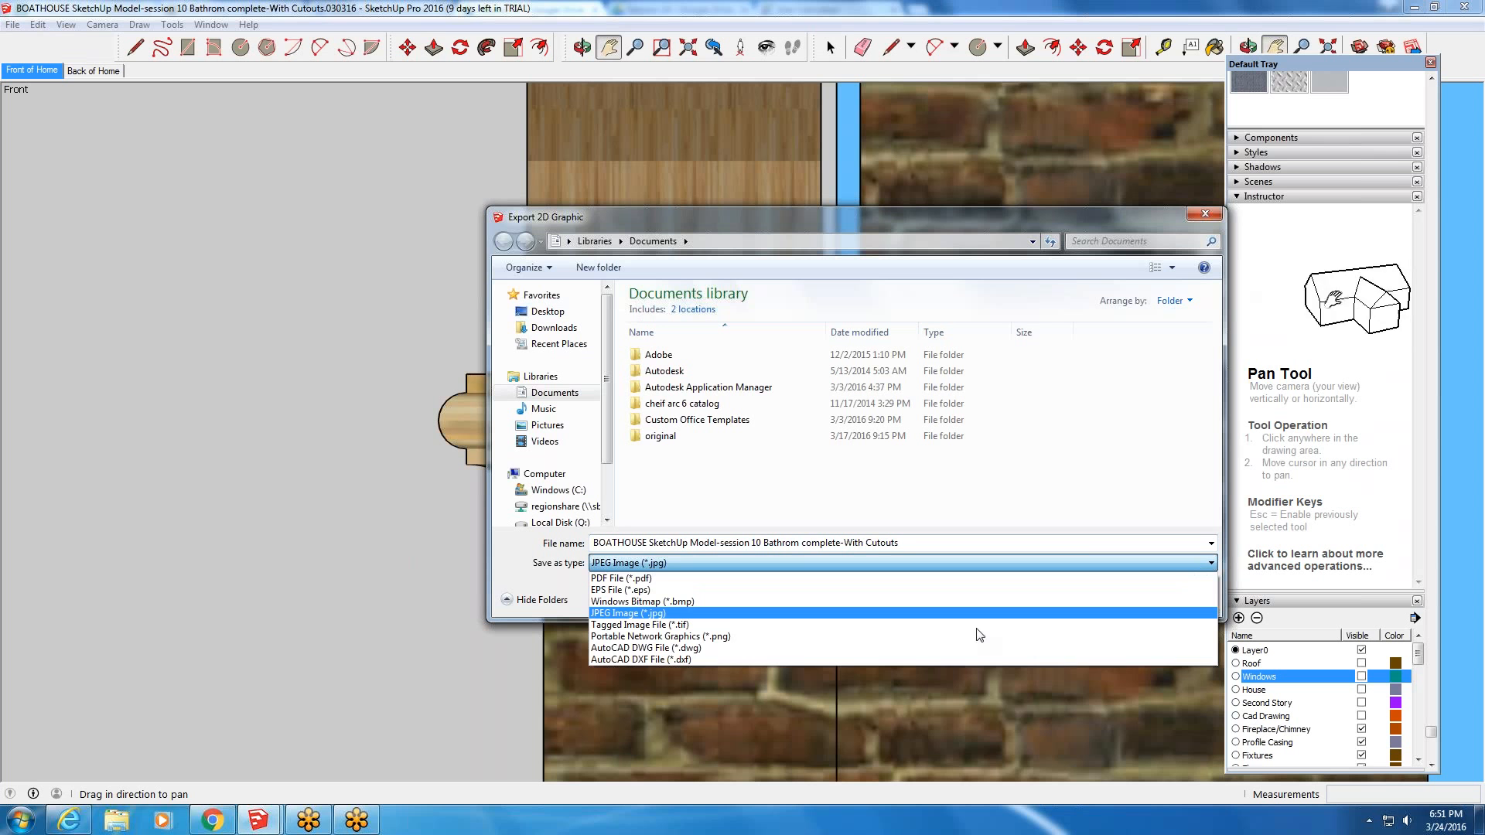
pyautogui.click(874, 648)
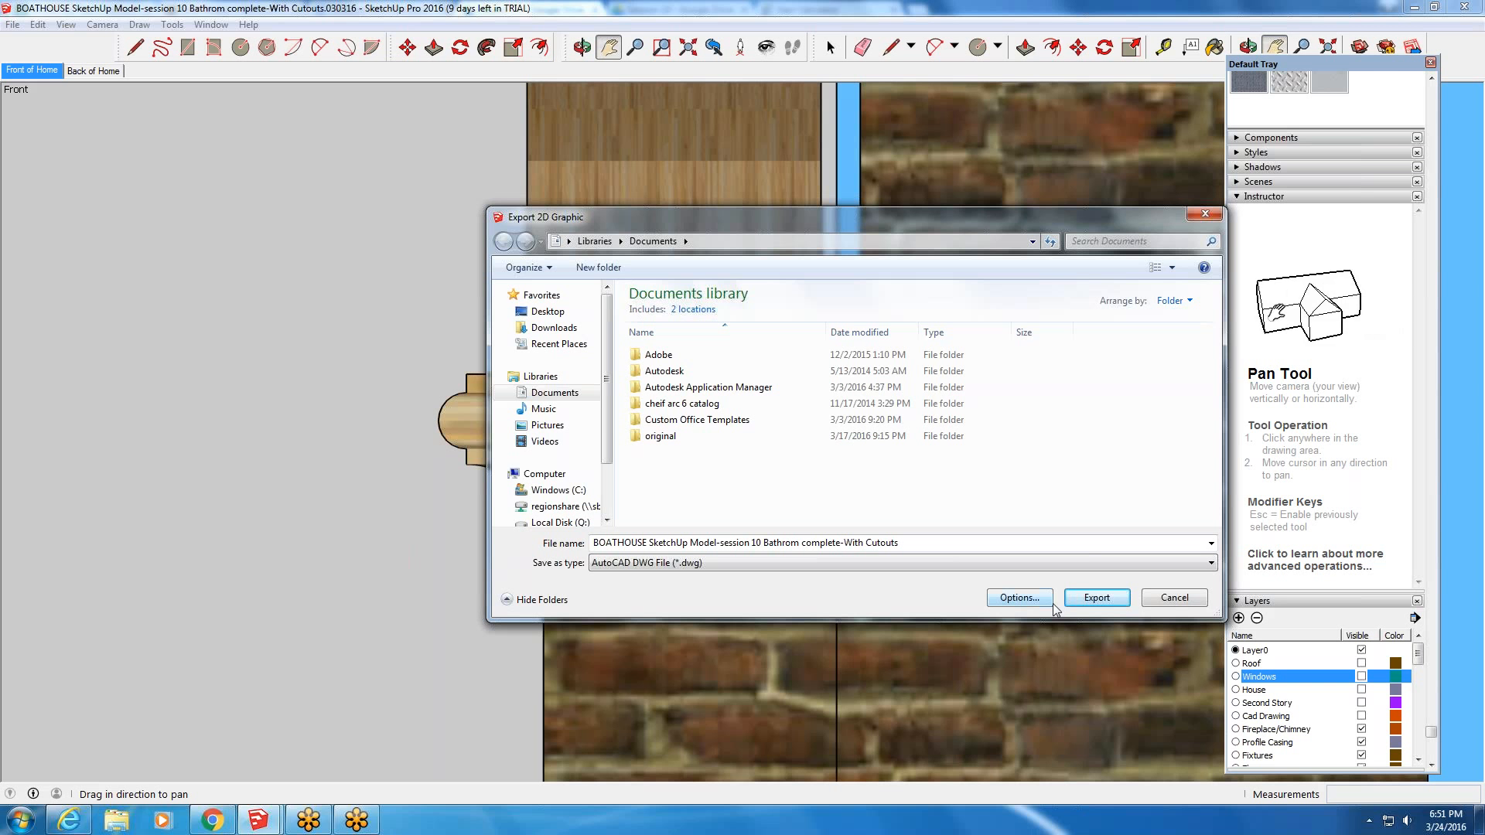
# - Save the DWG export to the Desktop and dismiss the export audit notice
pyautogui.click(1033, 242)
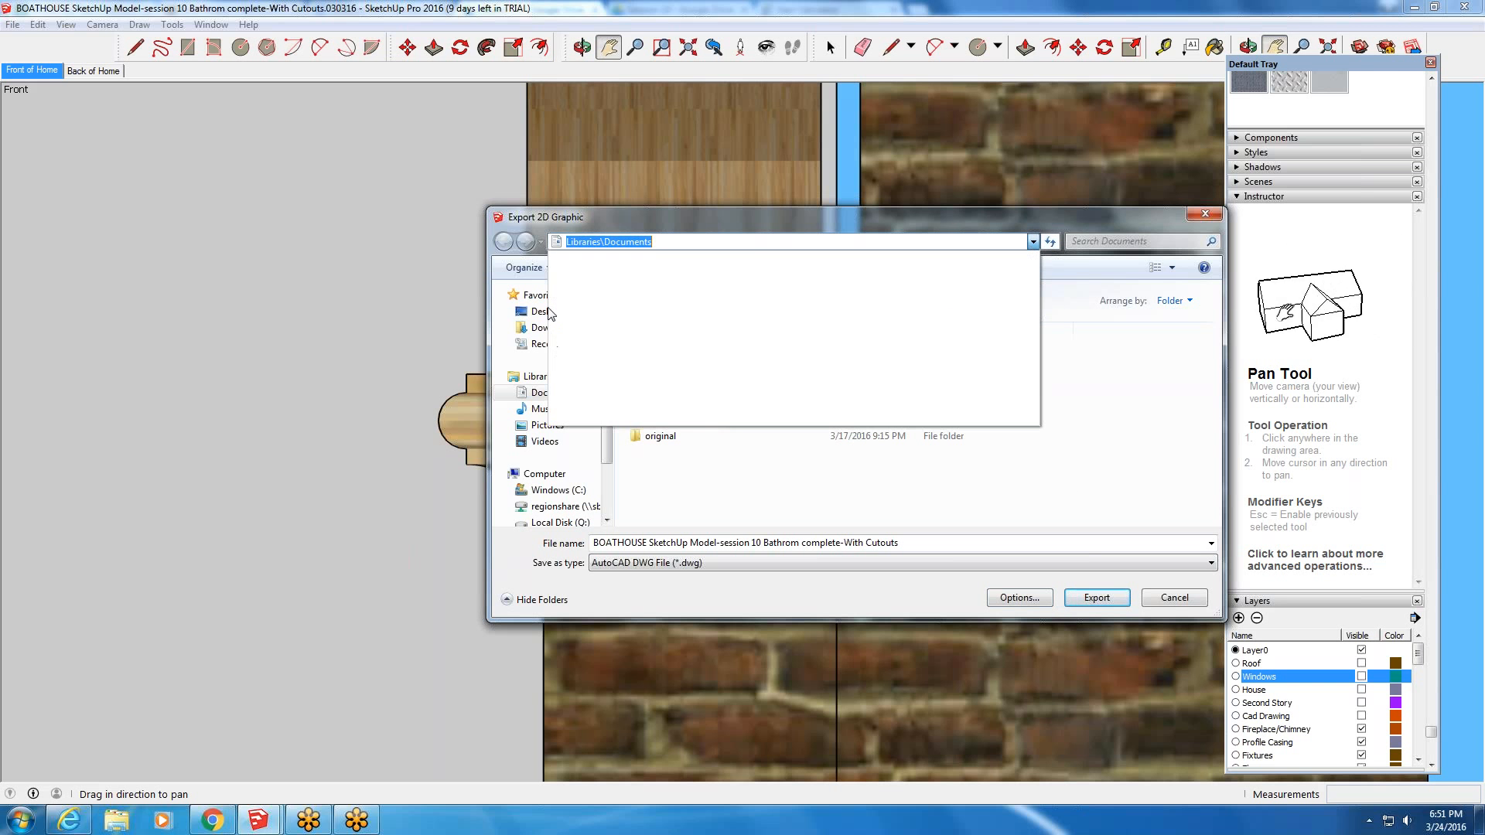
pyautogui.click(548, 310)
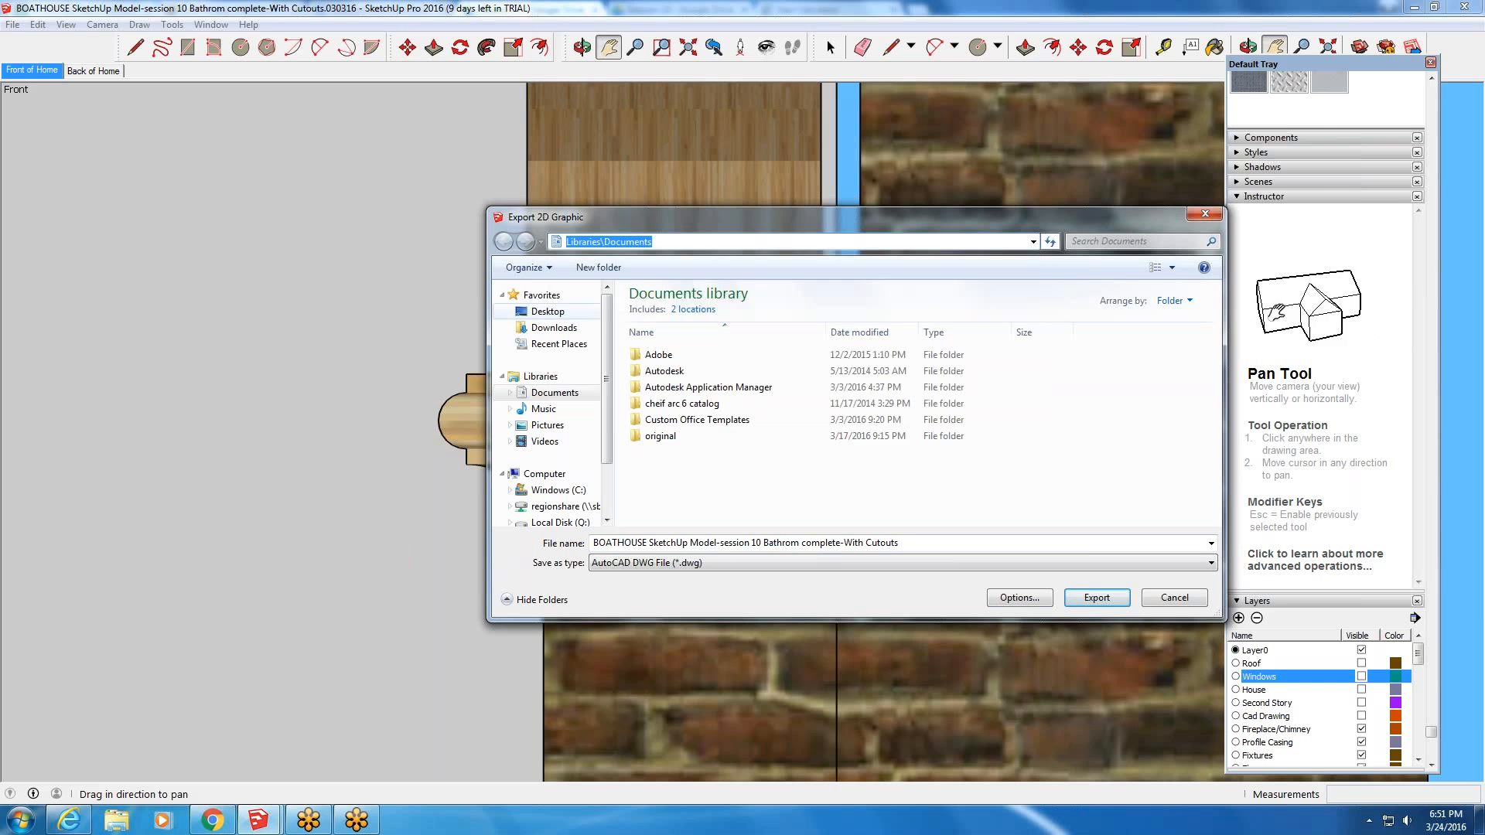
pyautogui.click(1095, 597)
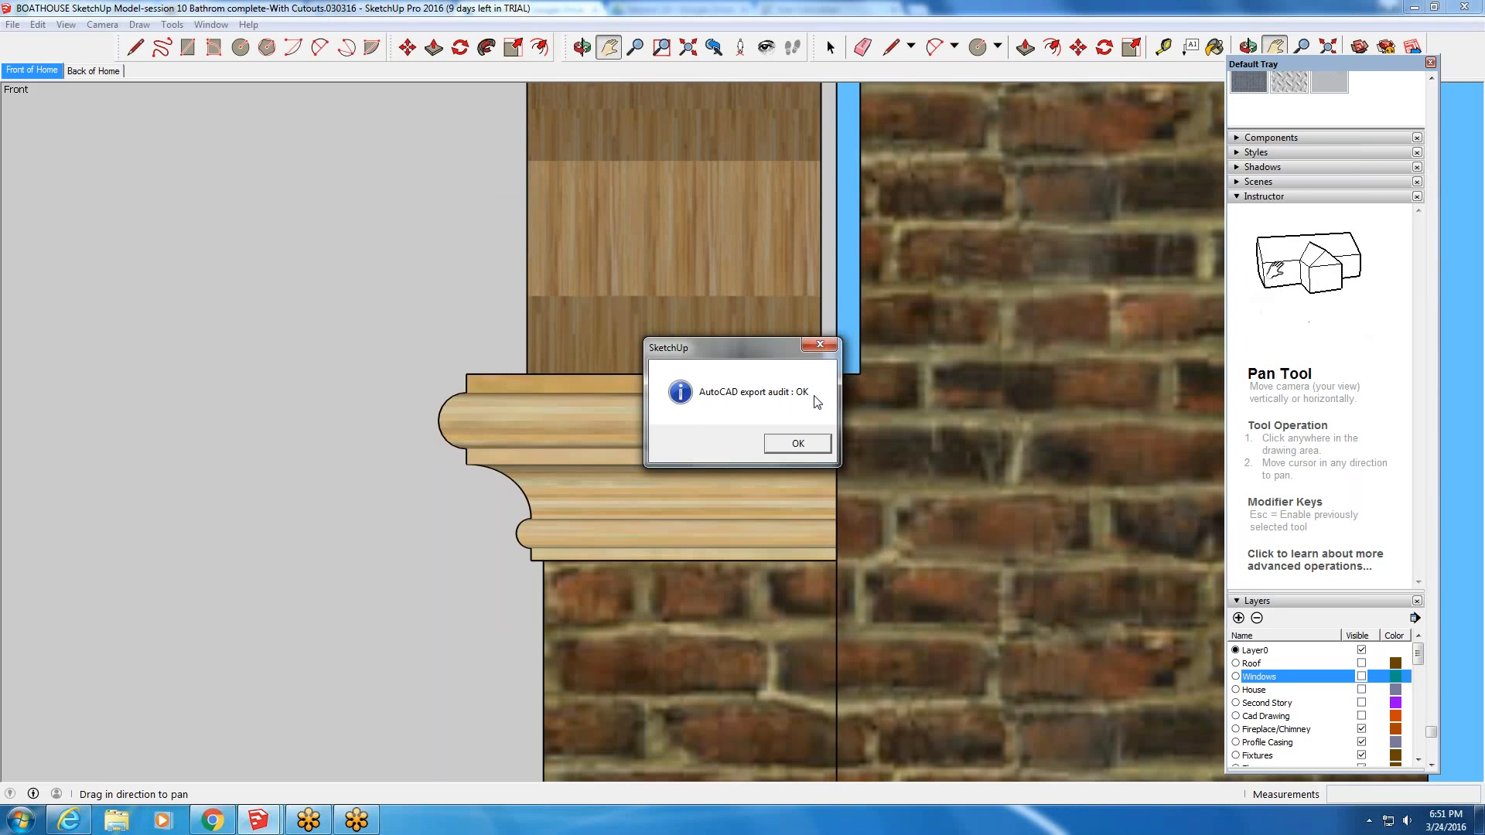
pyautogui.click(797, 443)
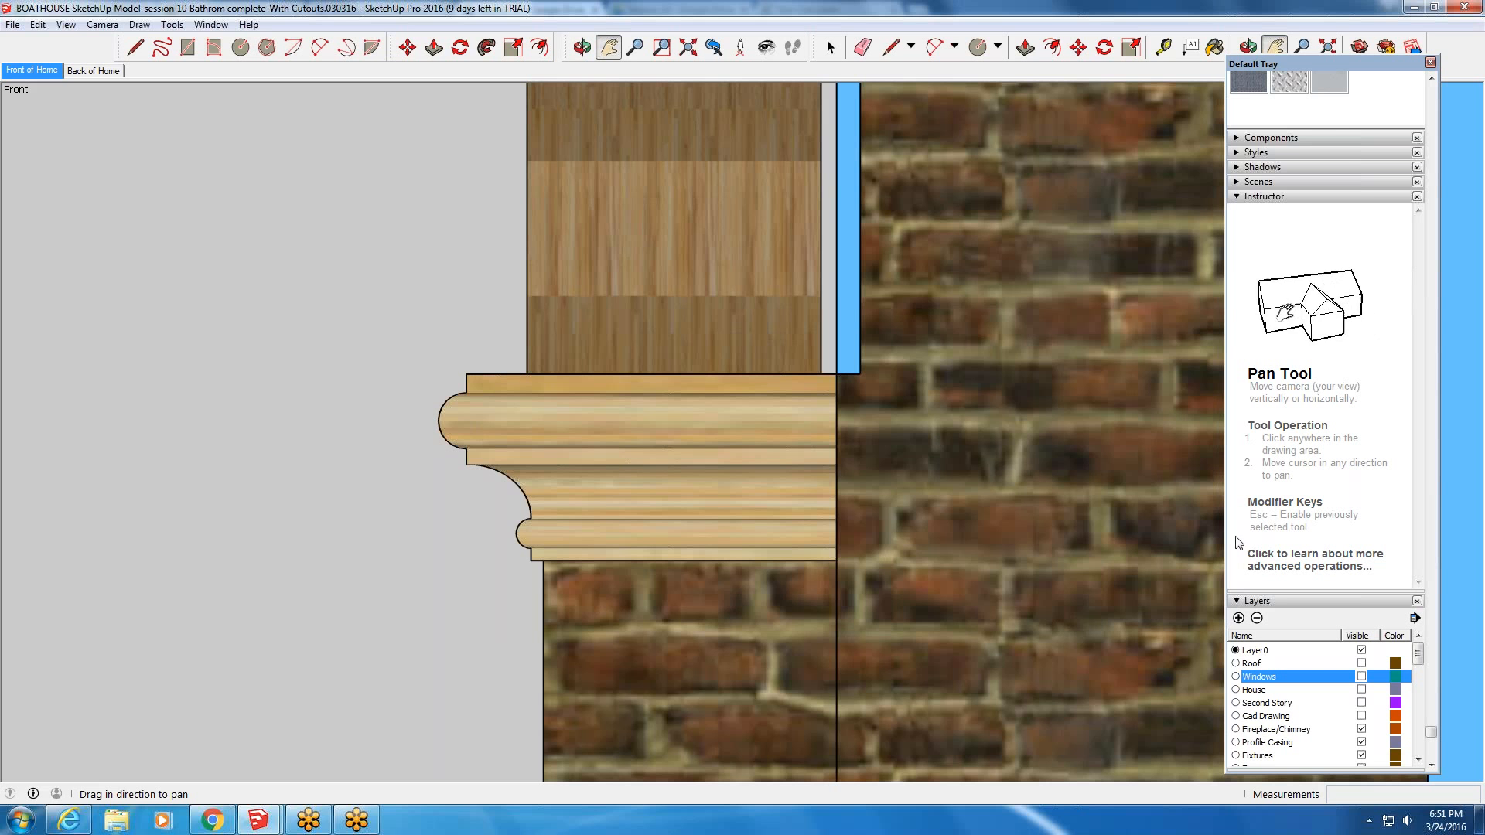
# - Minimize the open windows, open the exported DWG from the desktop in AutoCAD despite its foreign origin, and close the startup windows
pyautogui.click(1413, 7)
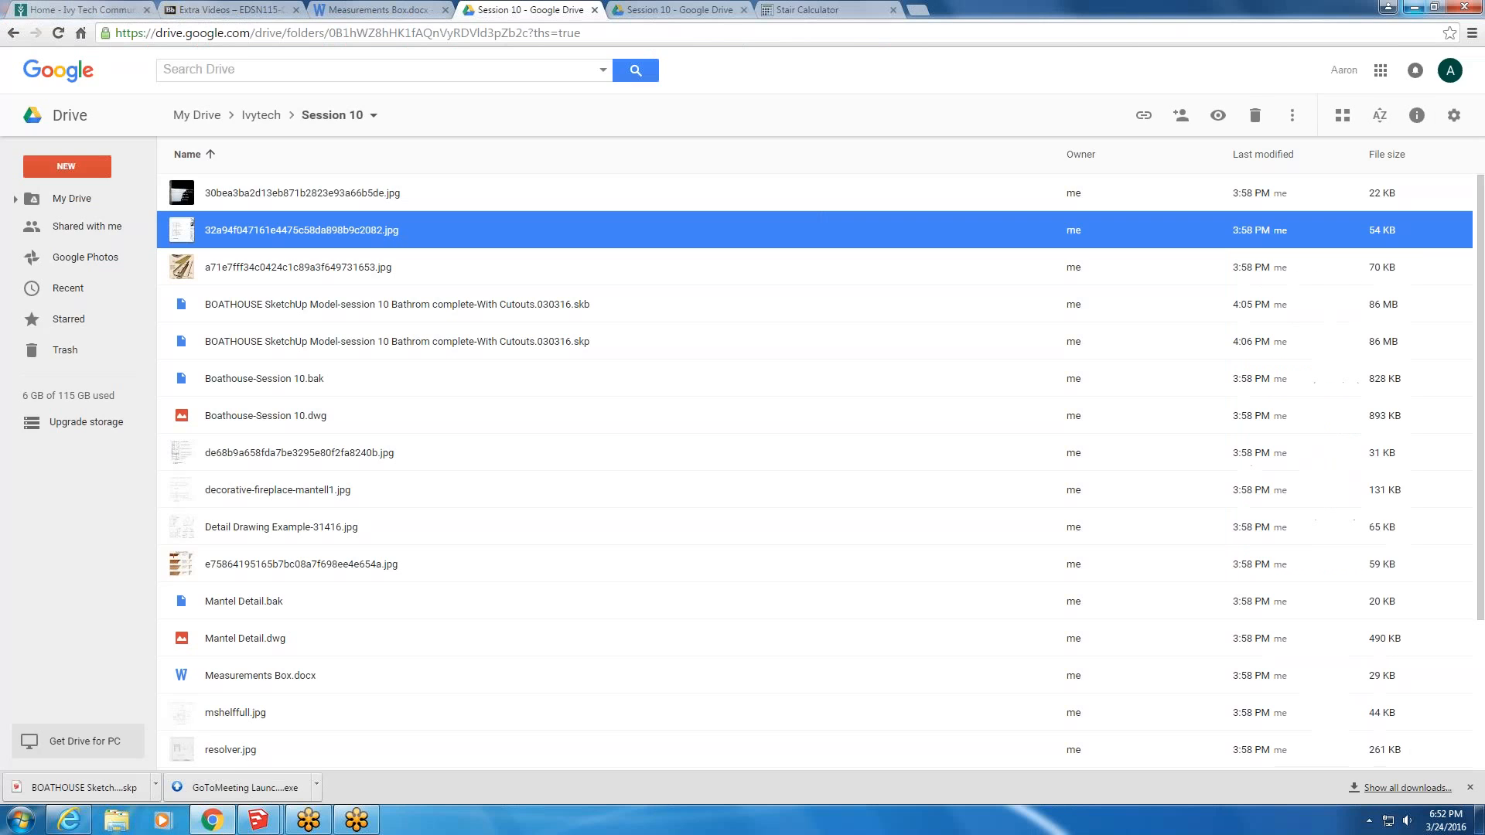
pyautogui.click(1414, 7)
pyautogui.click(1413, 7)
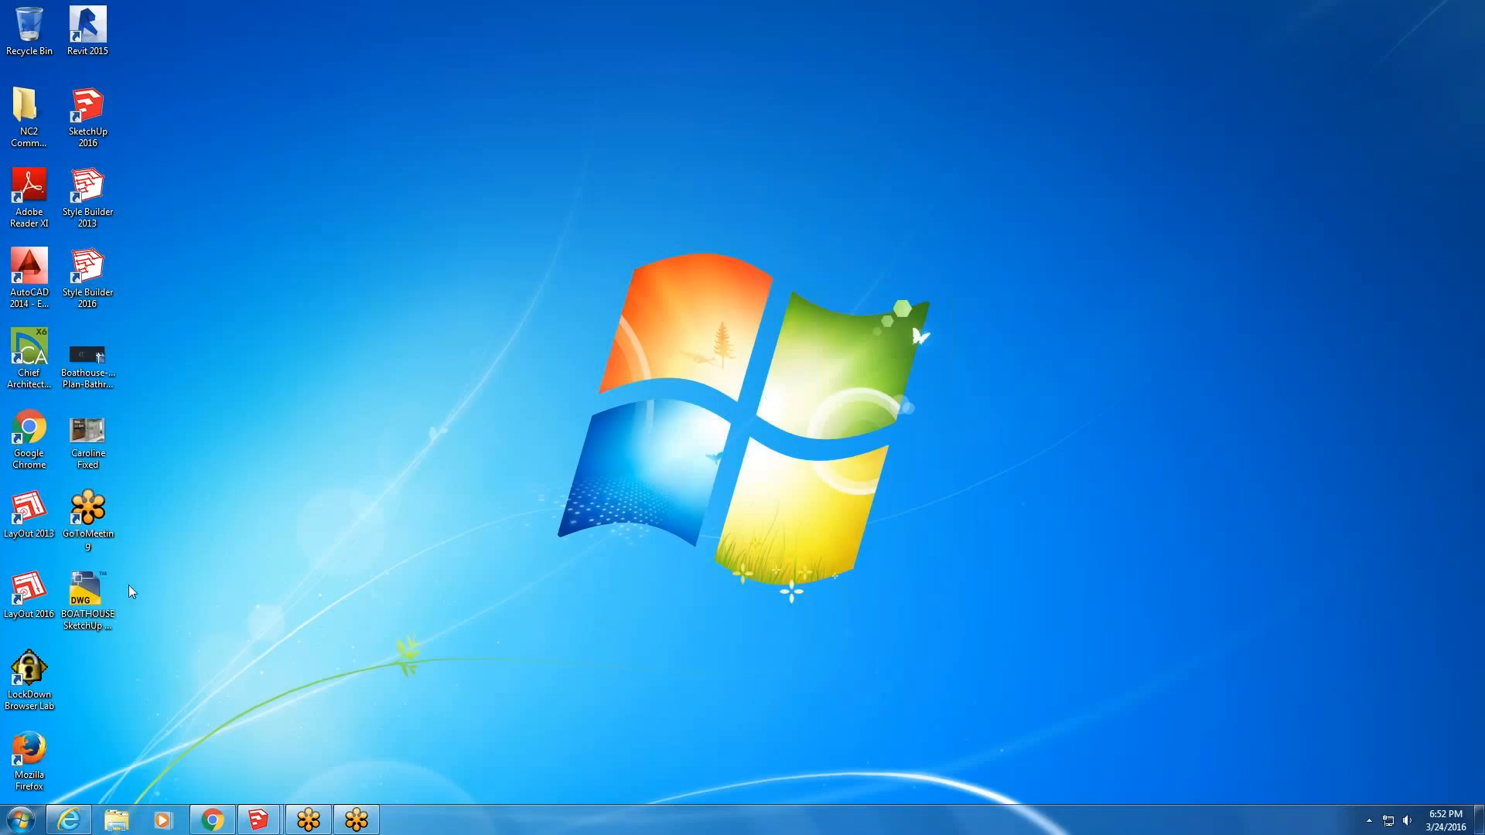
pyautogui.click(87, 610)
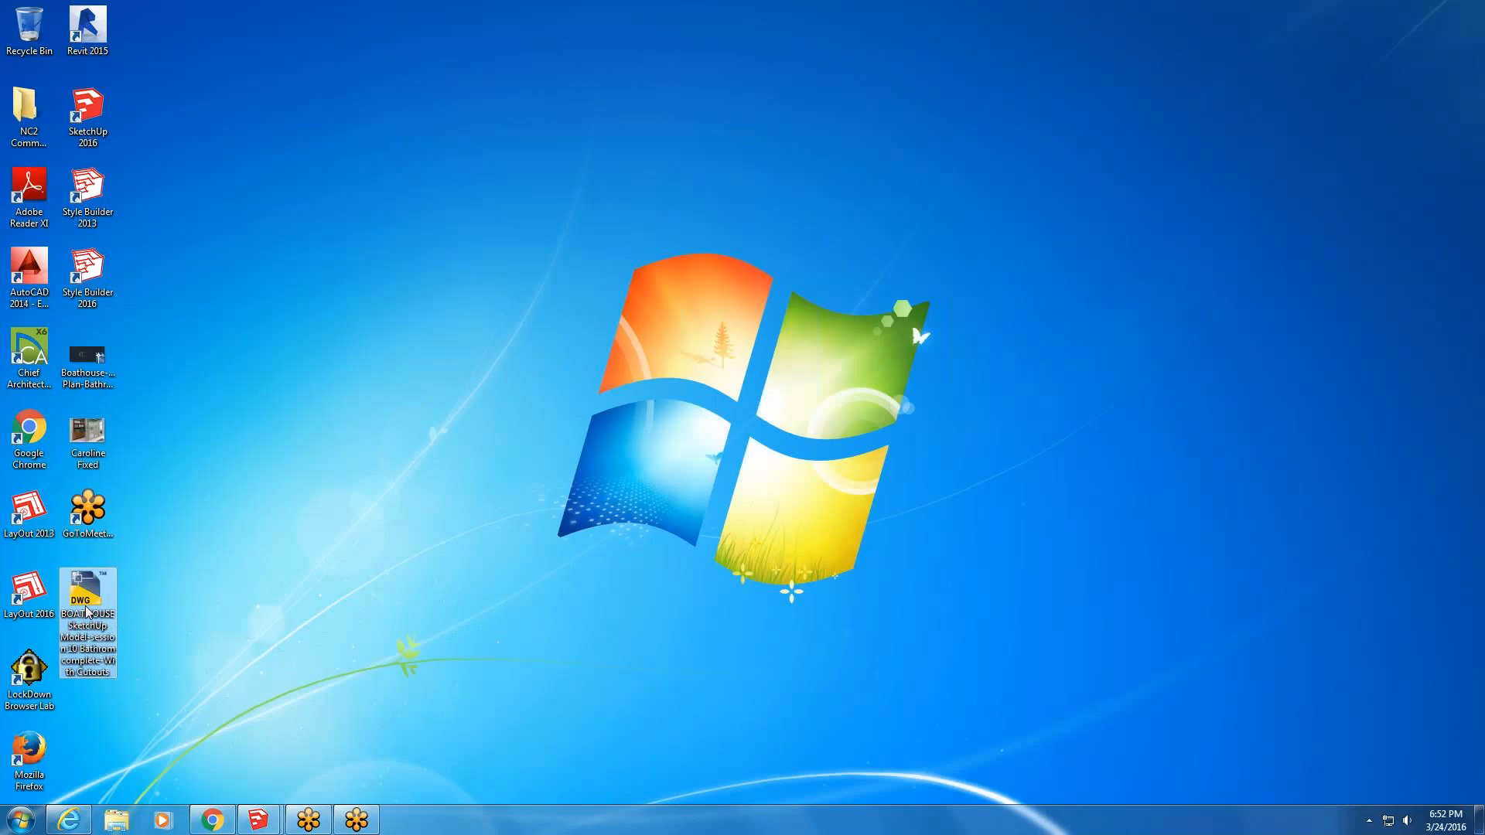
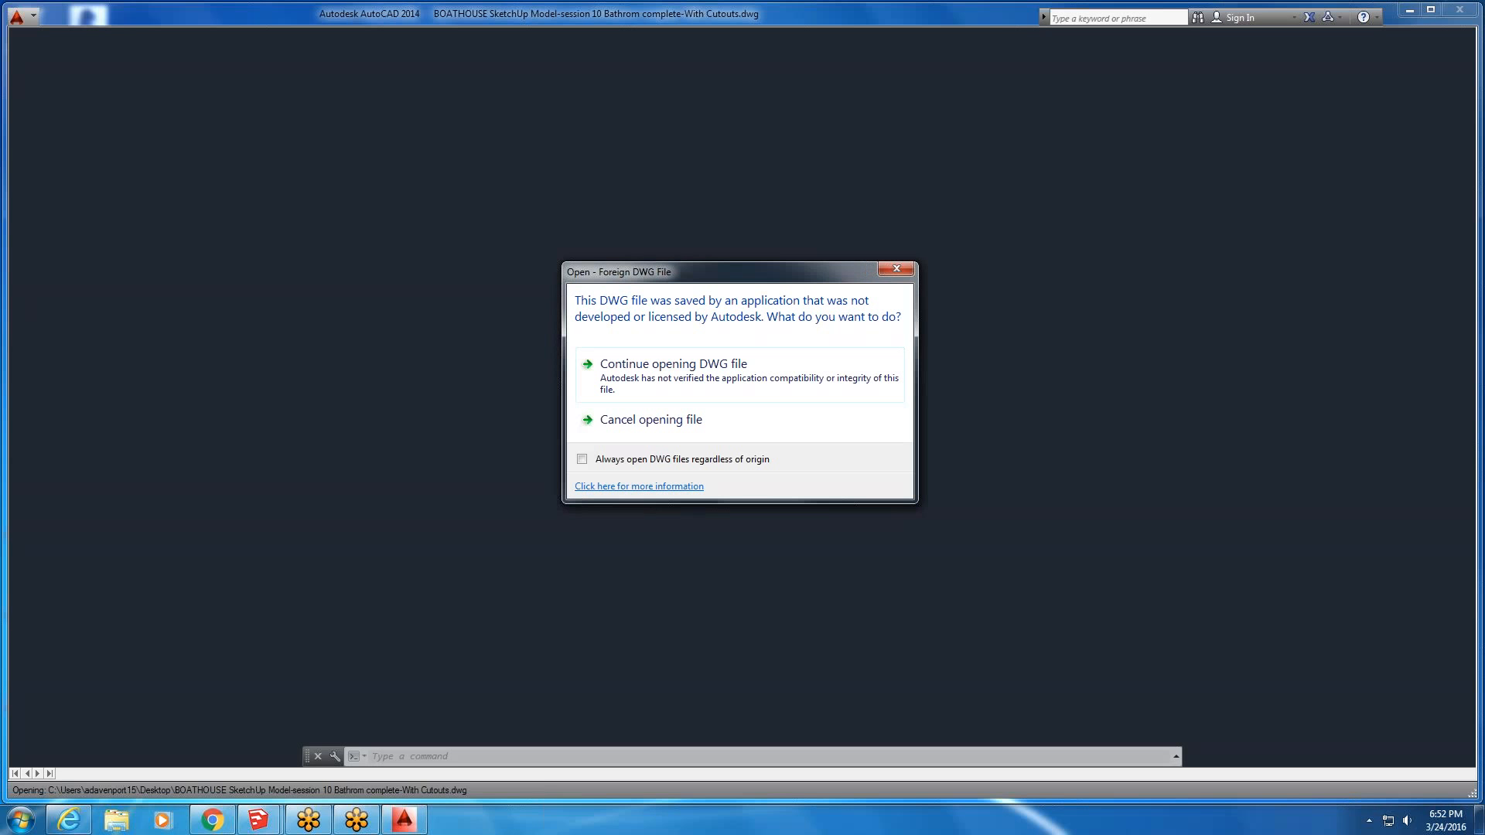
pyautogui.click(702, 377)
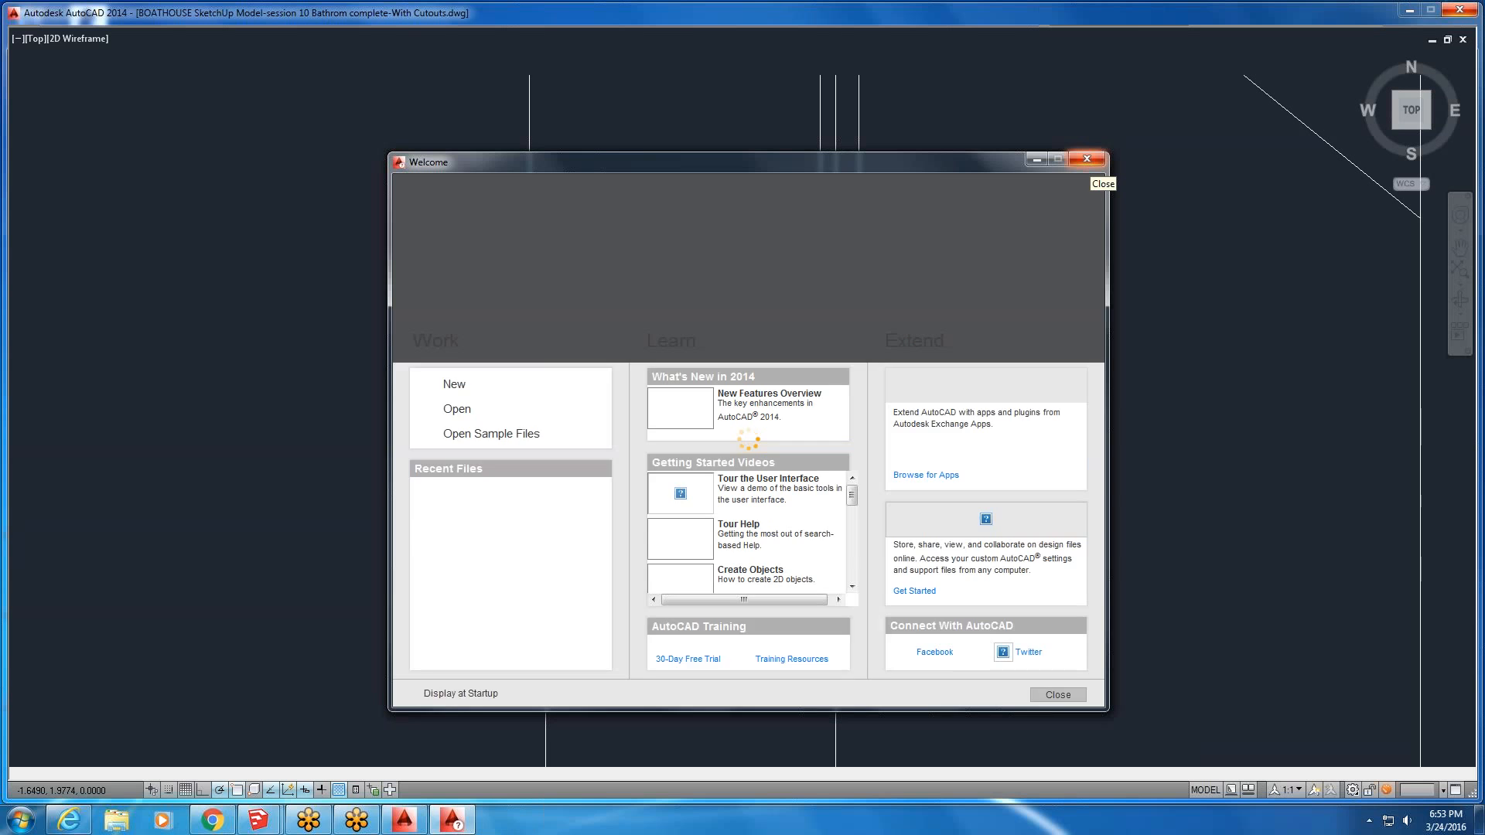
pyautogui.click(1089, 160)
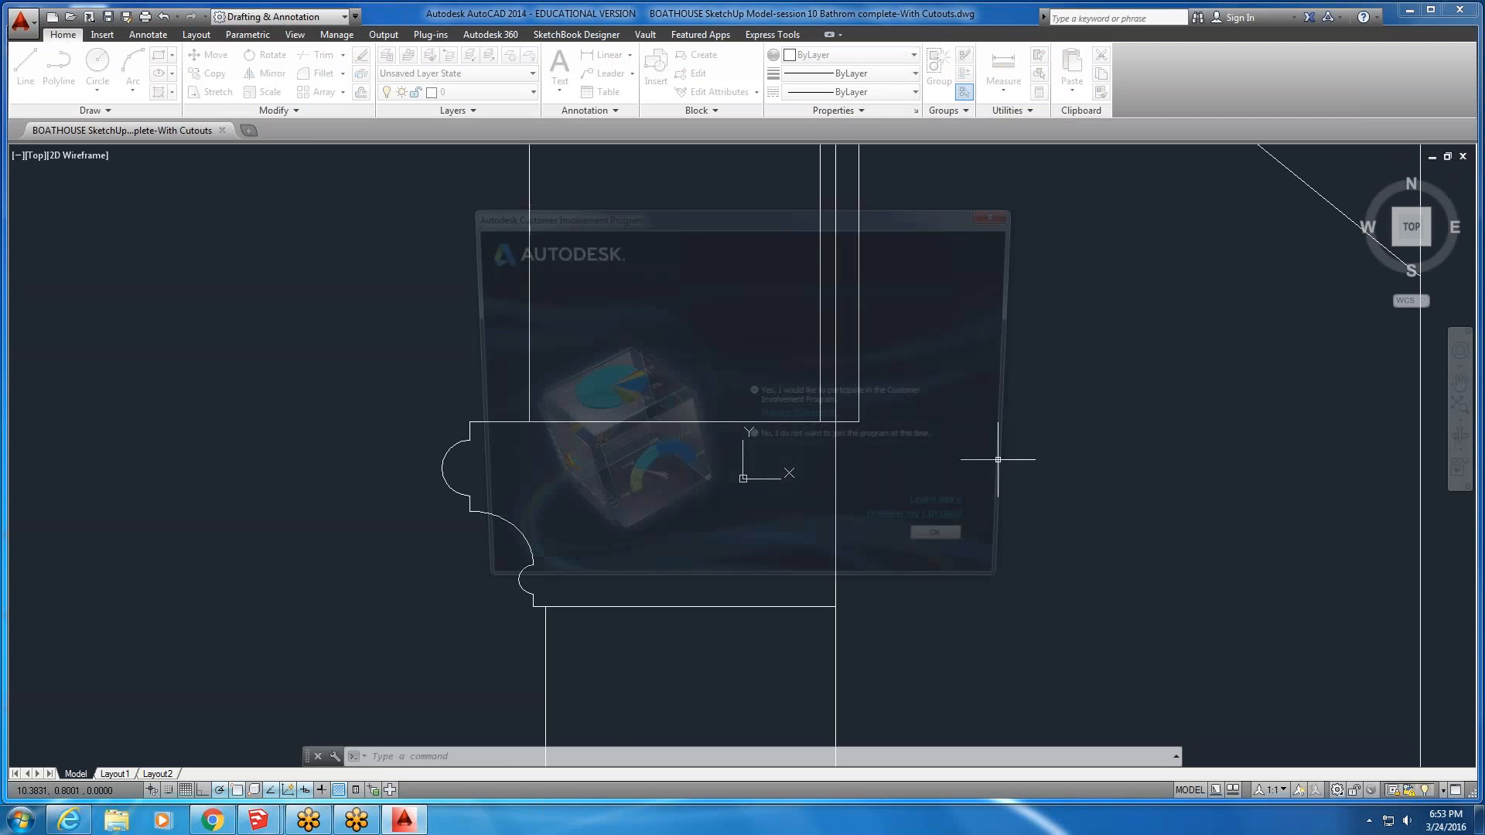
pyautogui.click(995, 211)
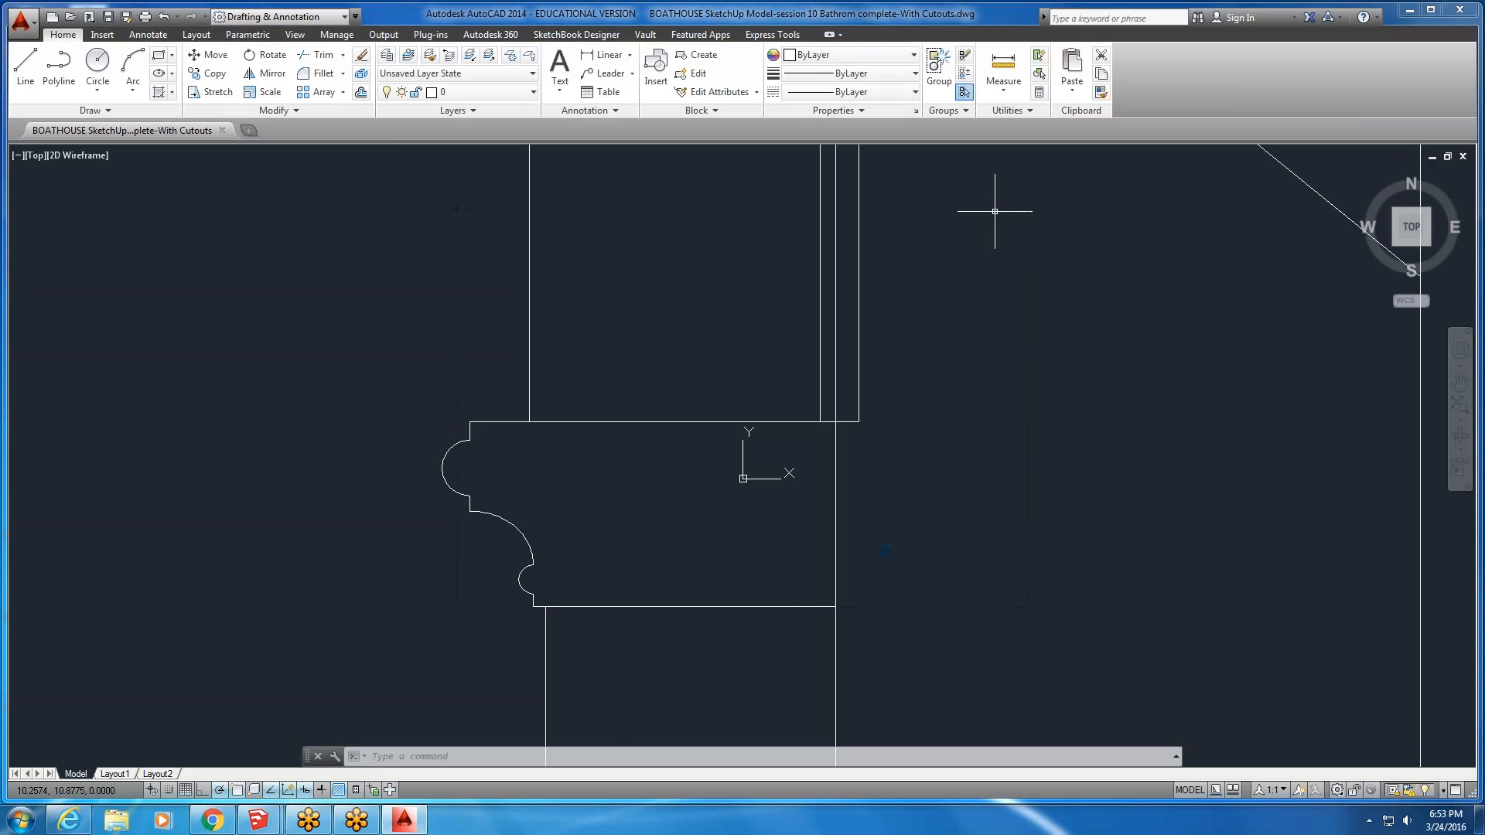
# - Select the mantel profile and its adjoining wall lines with a crossing window and copy them to the clipboard
pyautogui.click(971, 296)
pyautogui.click(293, 663)
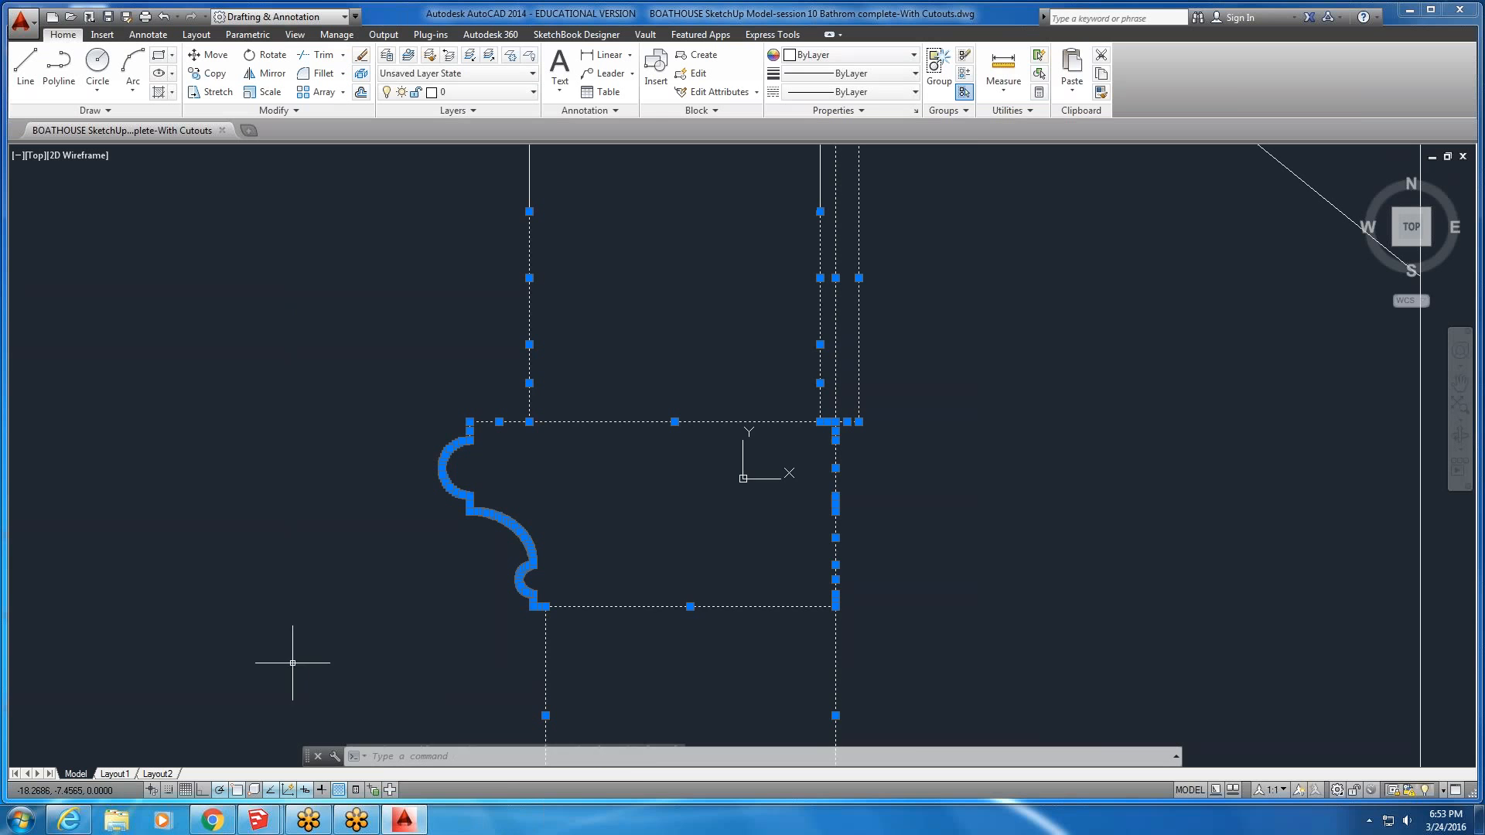
pyautogui.rightClick(743, 478)
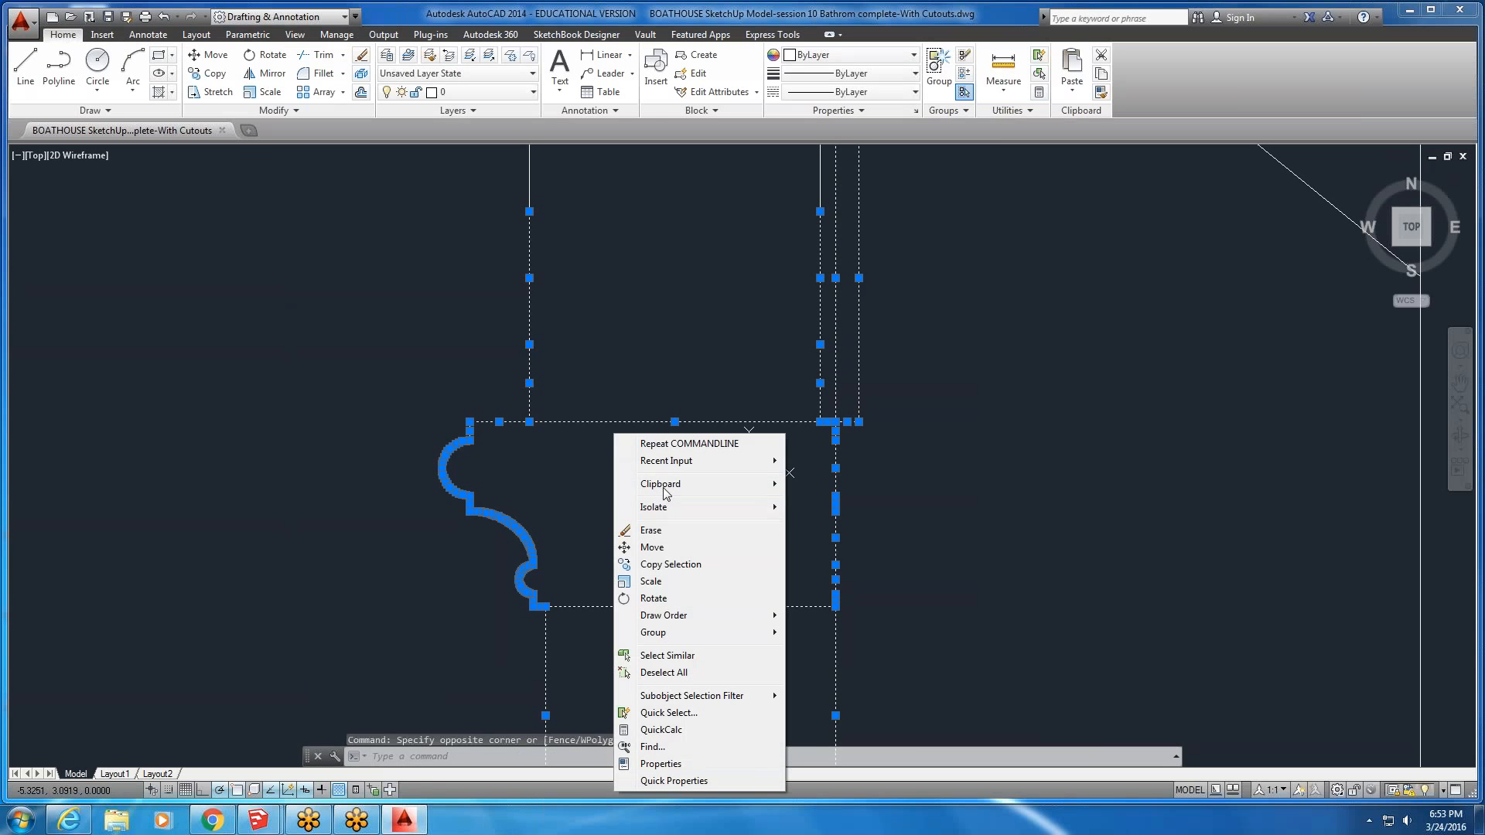
pyautogui.moveTo(742, 486)
pyautogui.click(828, 503)
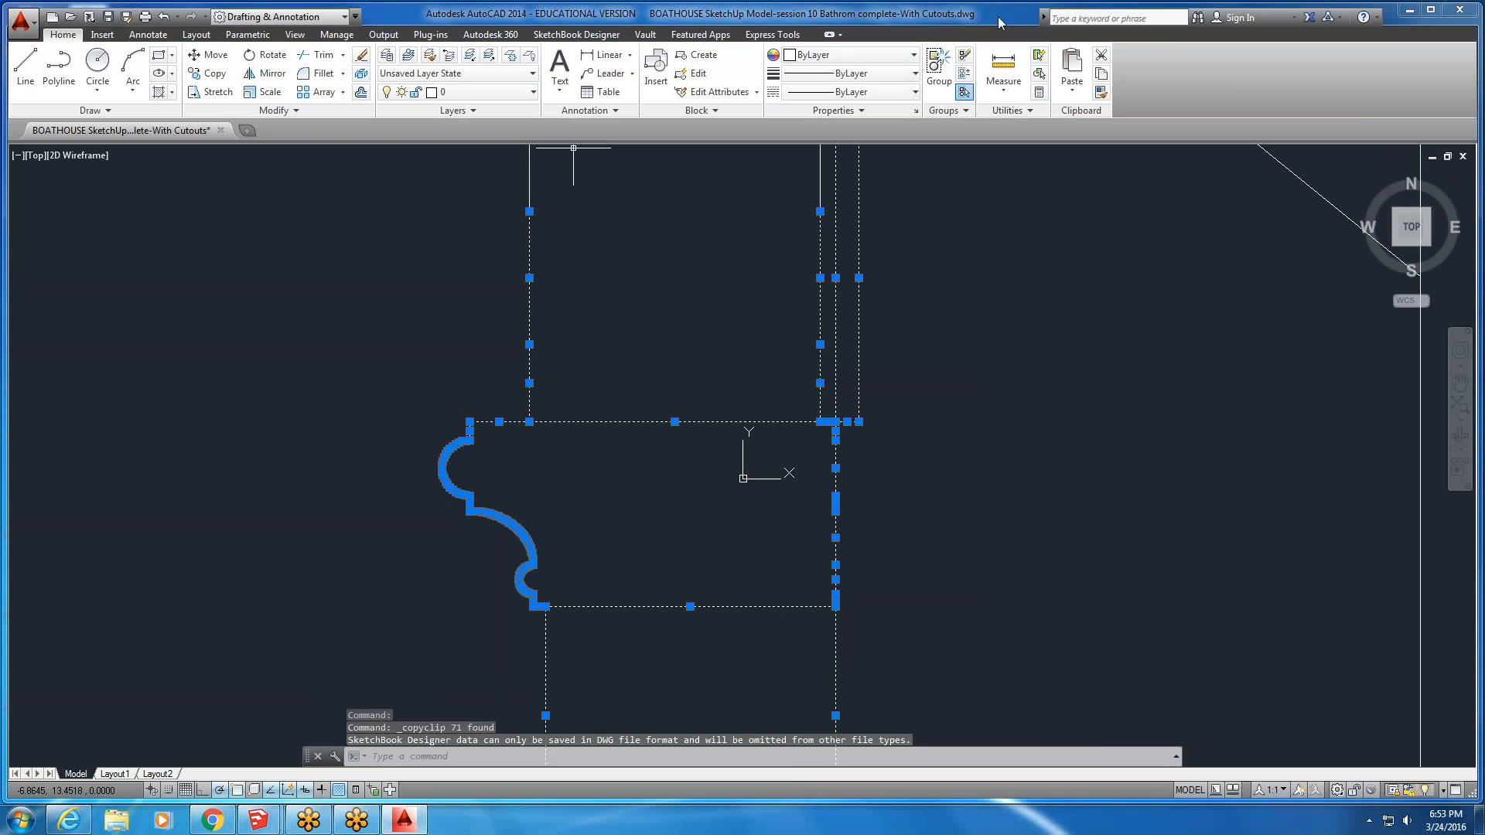
# - Open the drawing Boathouse-Floor Plan-Bathroom-Limited Layers-Walls from the desktop and check its Layout1 sheet
pyautogui.moveTo(997, 17); pyautogui.dragTo(1197, 51)
pyautogui.doubleClick(72, 346)
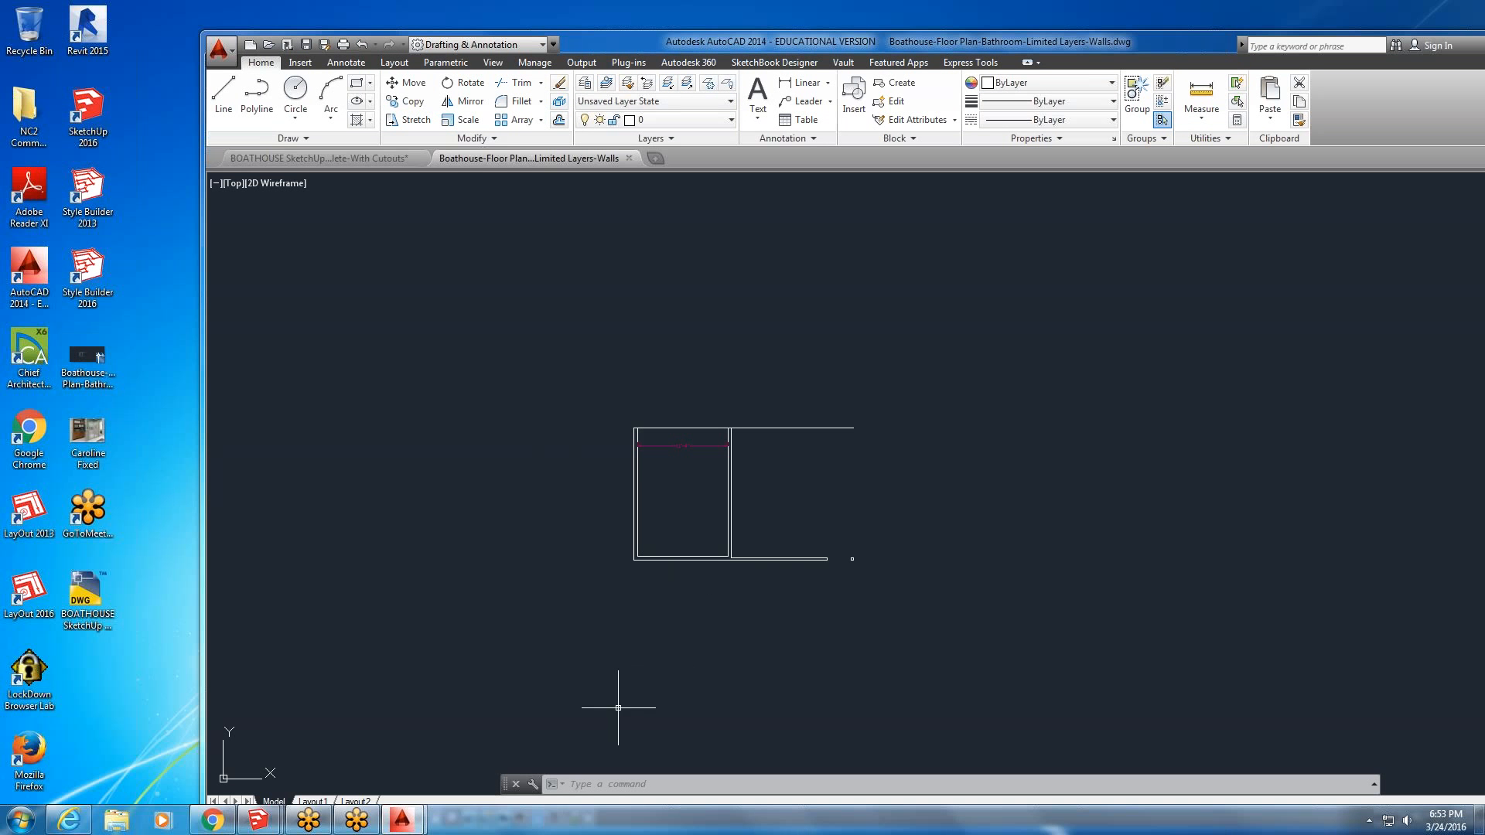
pyautogui.click(314, 801)
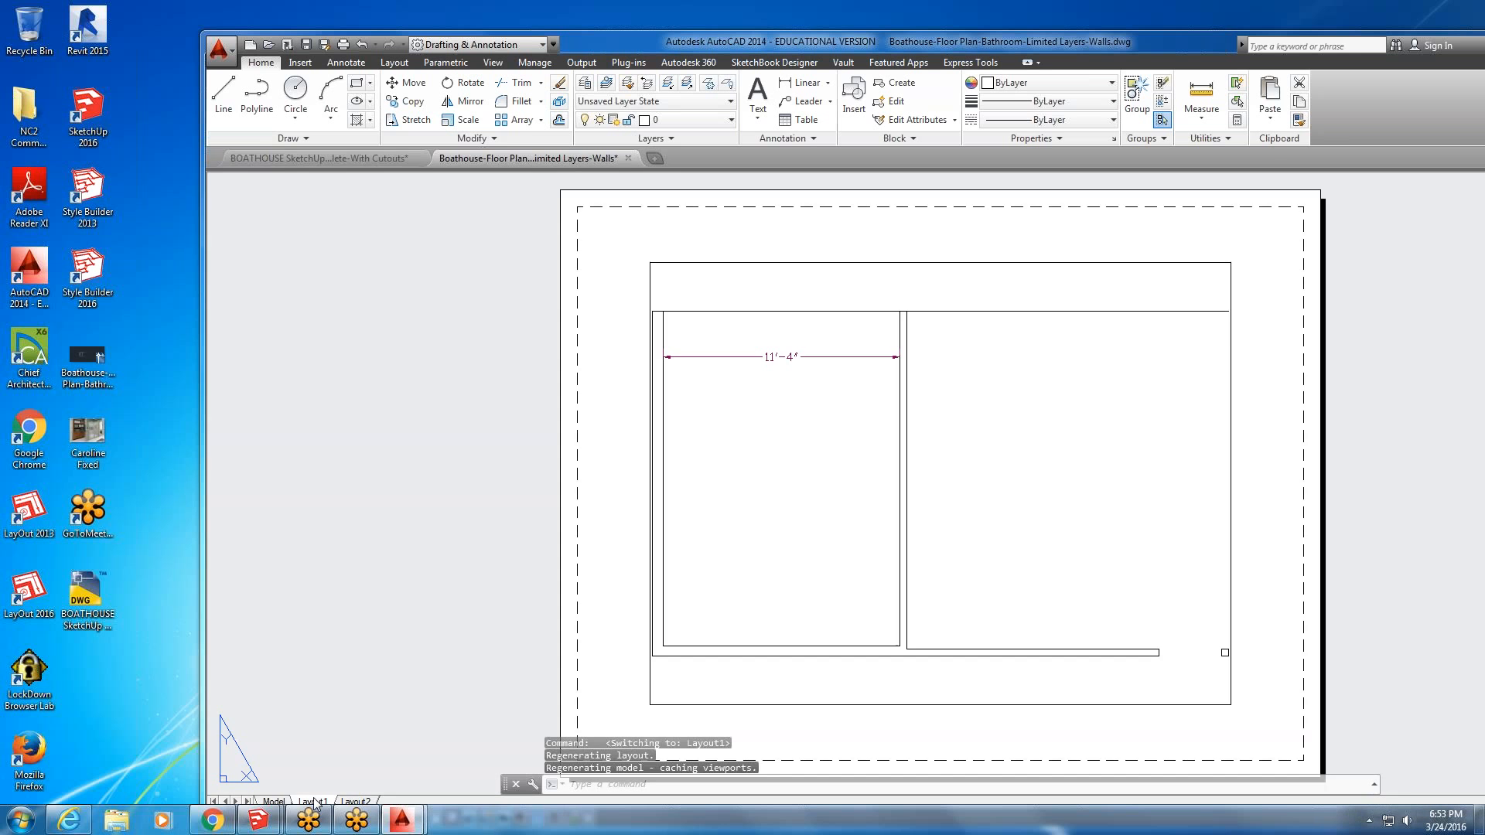
# - Paste the copied mantel profile into model space in the empty area beside the floor plan walls
pyautogui.click(263, 802)
pyautogui.scroll(-2, 596, 514)
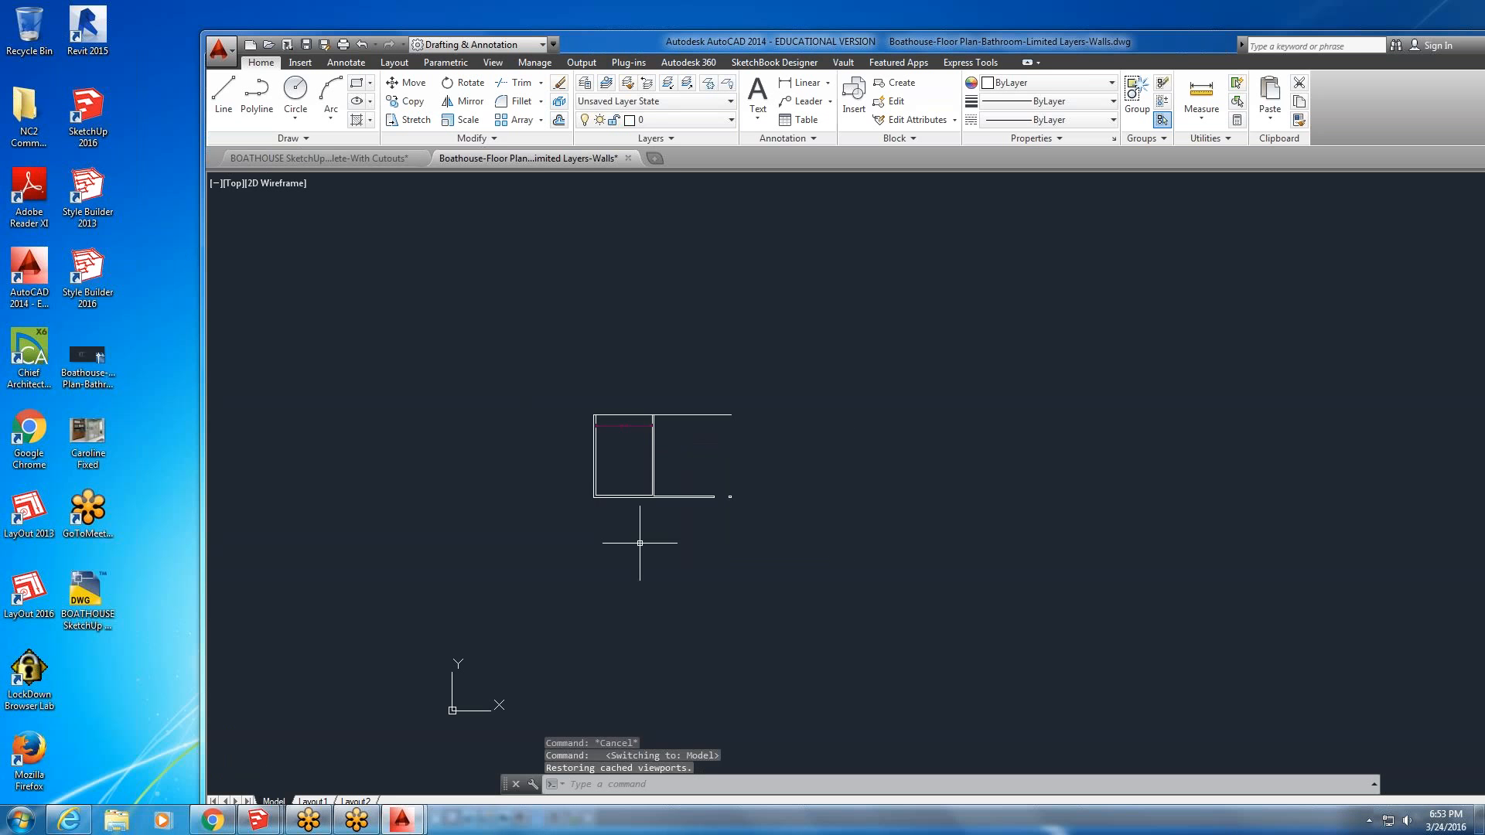
pyautogui.scroll(5, 703, 545)
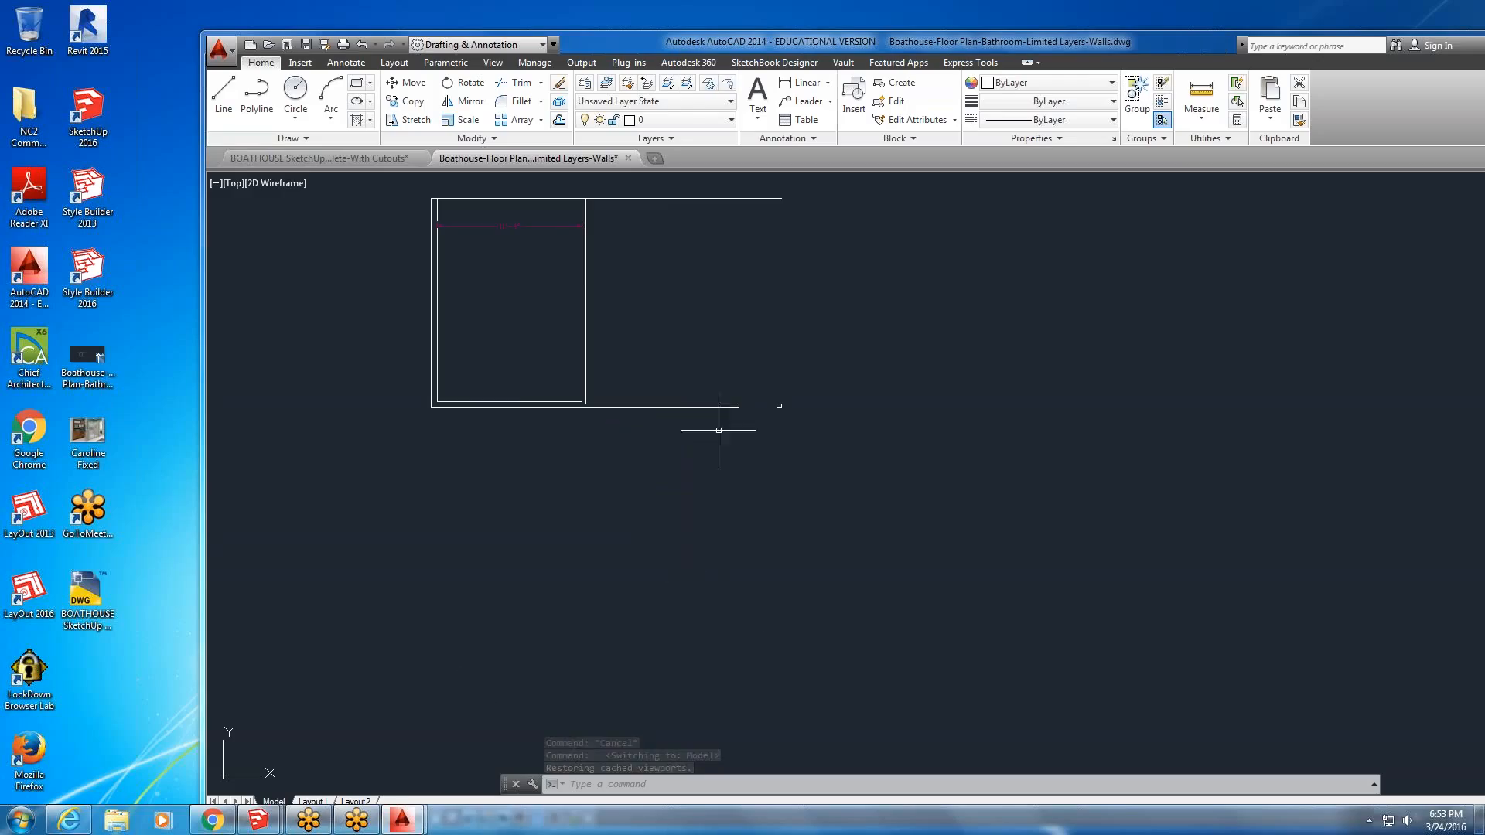
pyautogui.rightClick(616, 539)
pyautogui.moveTo(694, 307)
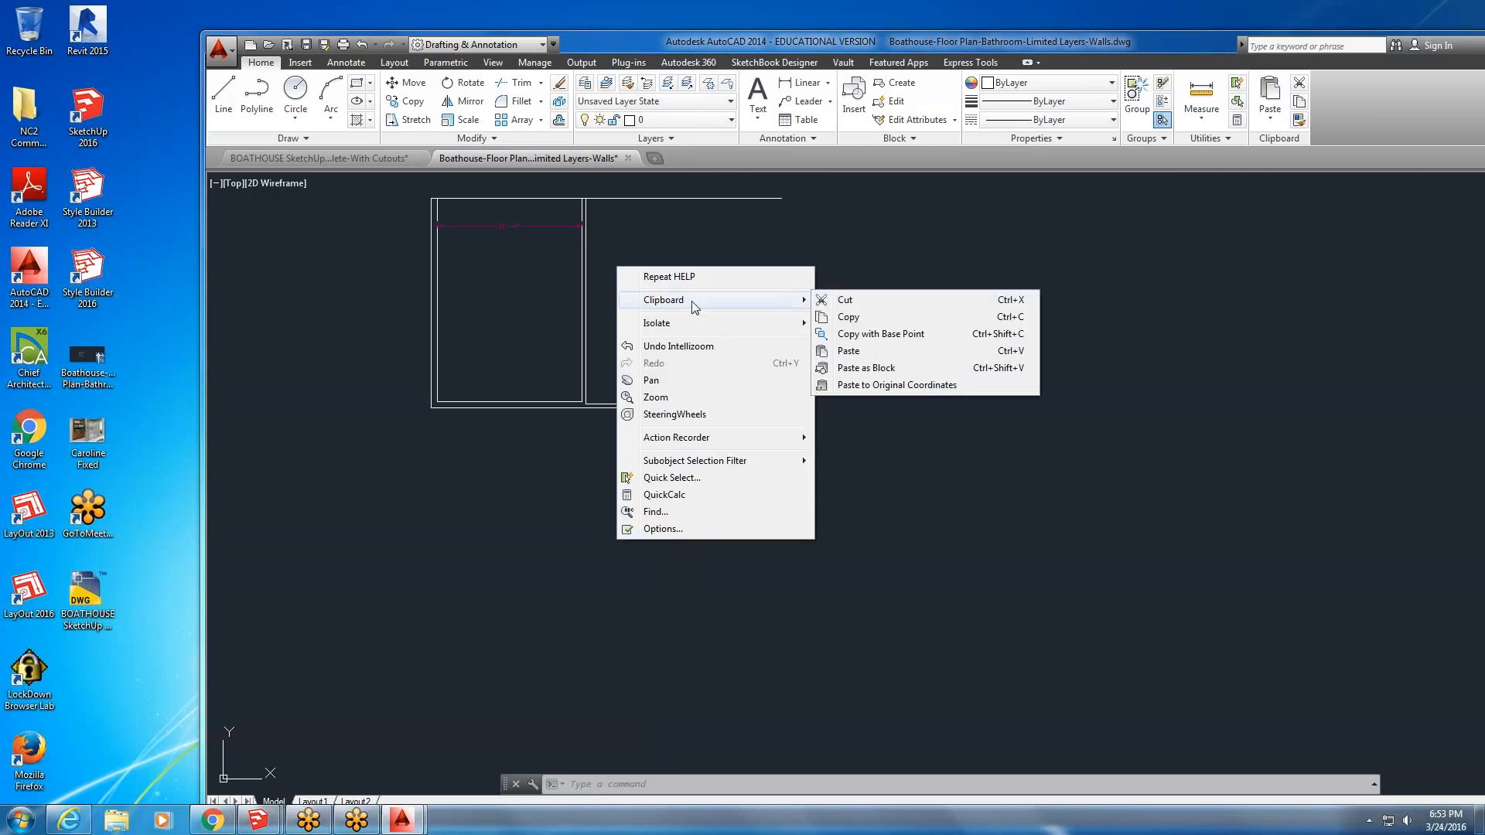
pyautogui.click(848, 351)
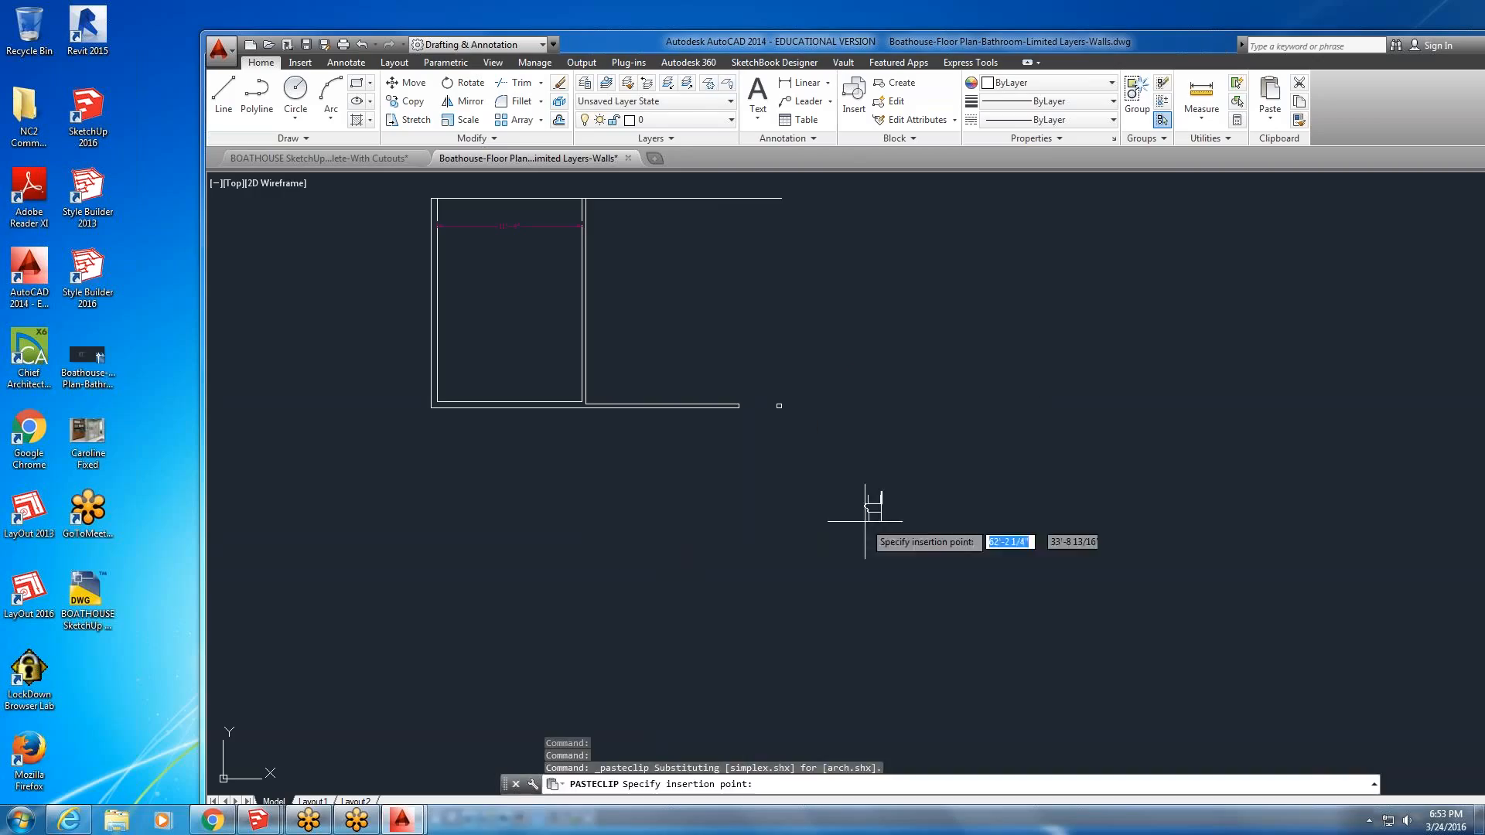
pyautogui.click(920, 467)
pyautogui.scroll(4, 951, 457)
pyautogui.scroll(5, 747, 510)
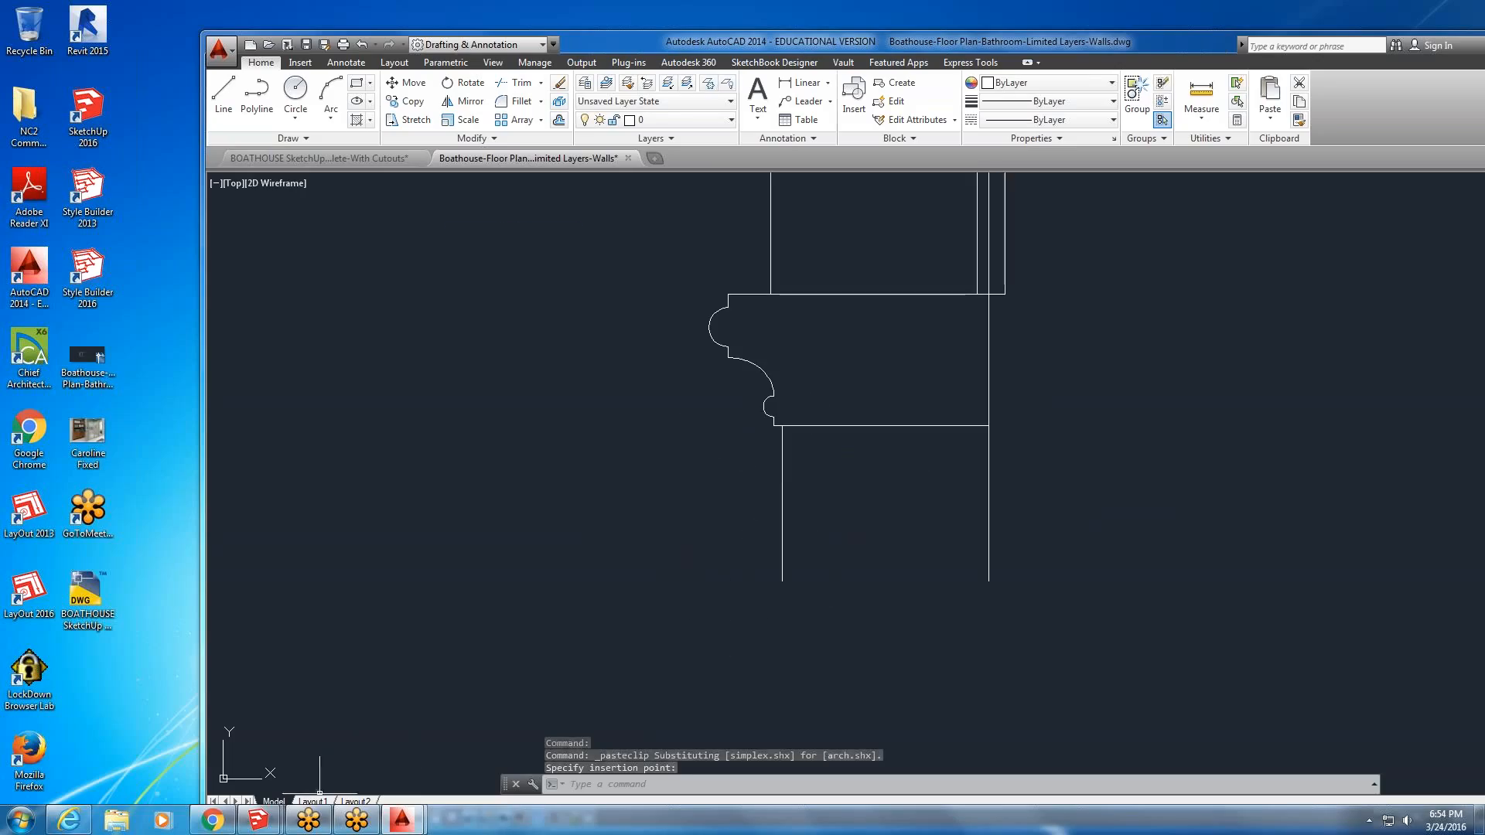
# - Activate the viewport on Layout1 and frame the pasted mantel profile in it instead of the floor plan
pyautogui.click(314, 801)
pyautogui.scroll(-4, 554, 344)
pyautogui.moveTo(662, 404); pyautogui.dragTo(590, 424, button='middle')
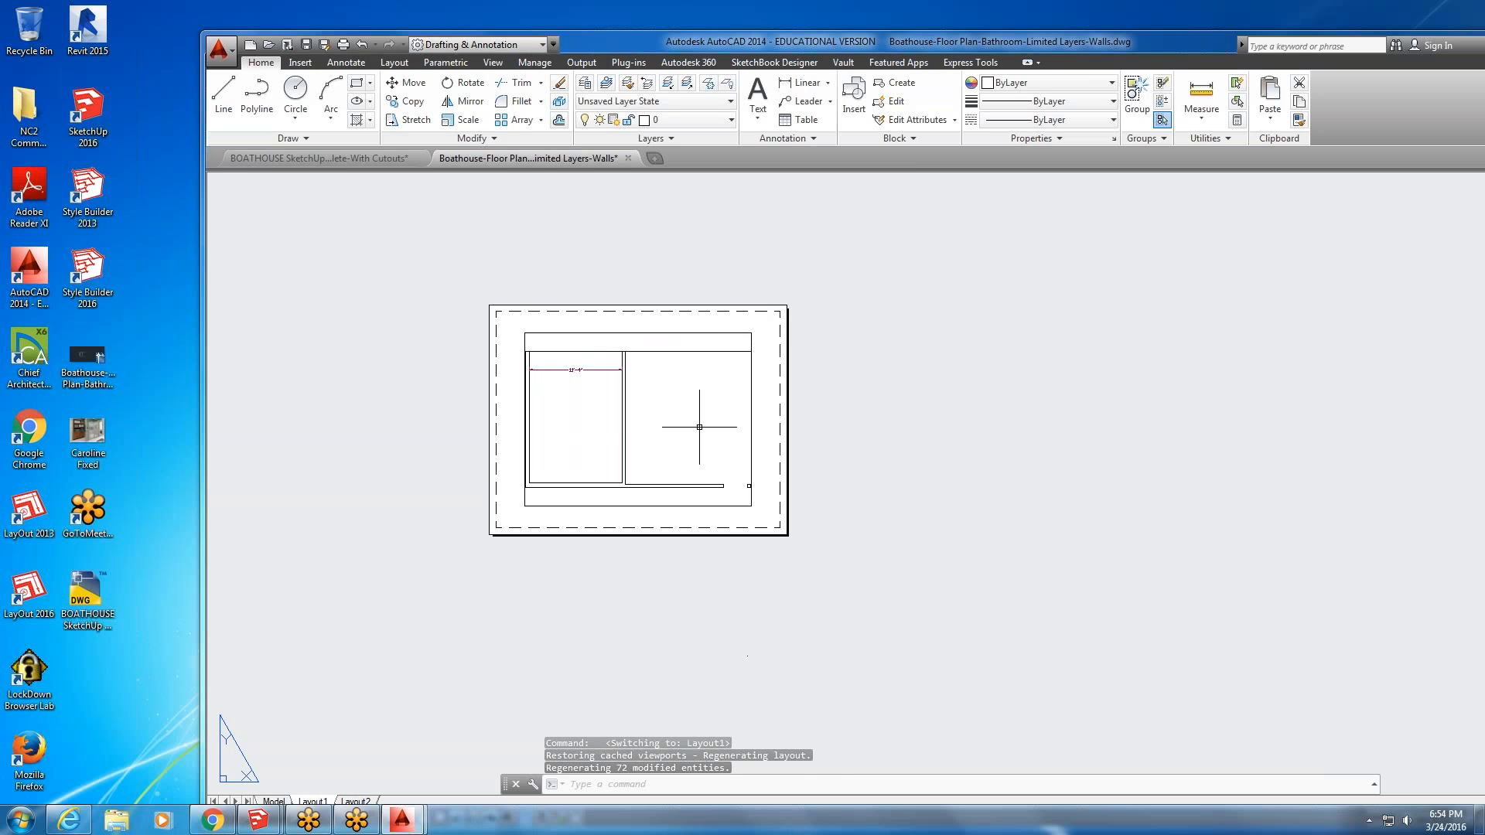
pyautogui.scroll(4, 679, 391)
pyautogui.click(681, 361)
pyautogui.doubleClick(742, 404)
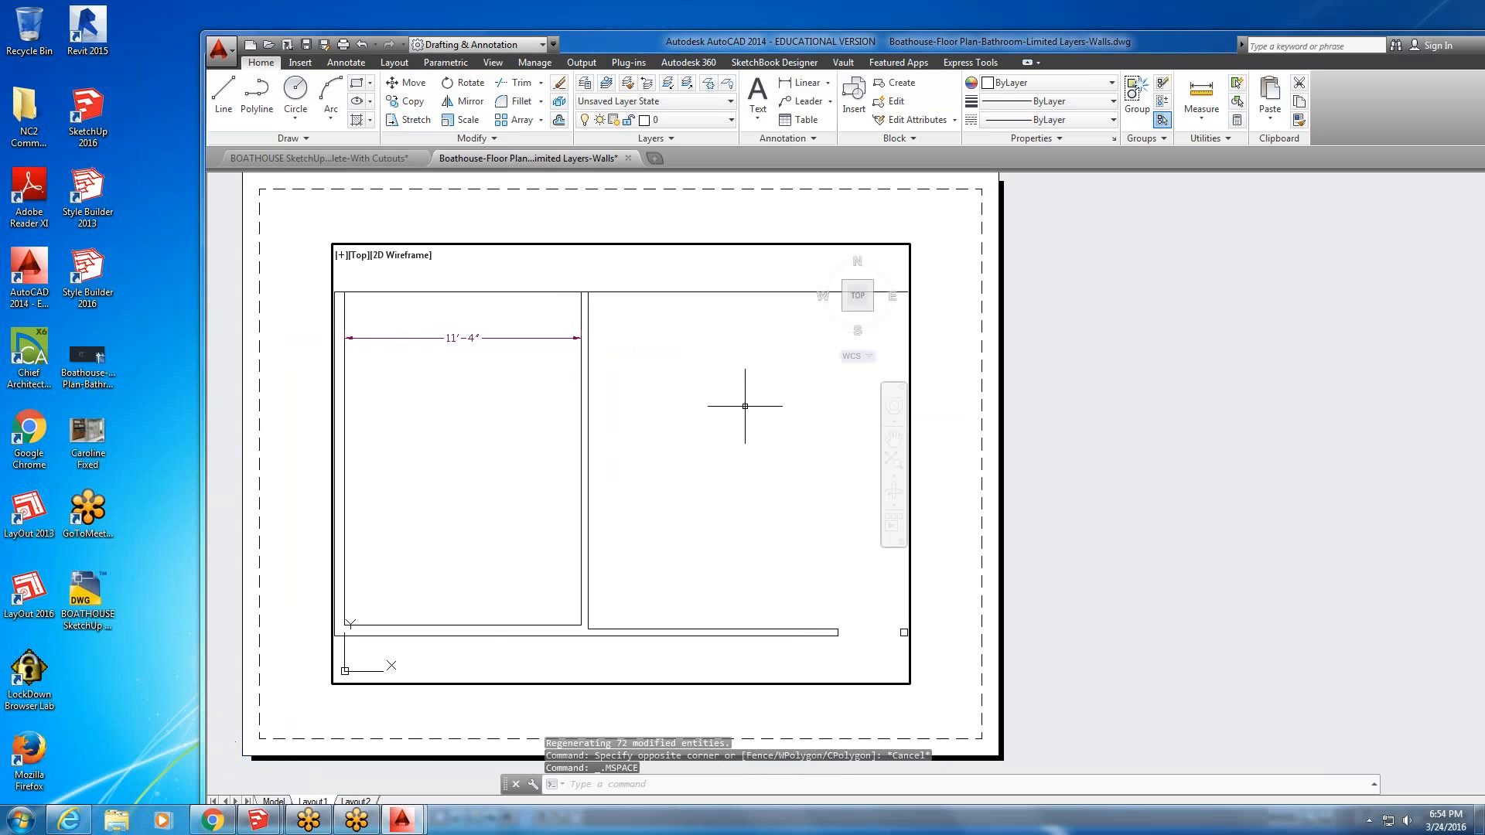
pyautogui.scroll(-5, 621, 444)
pyautogui.scroll(6, 719, 510)
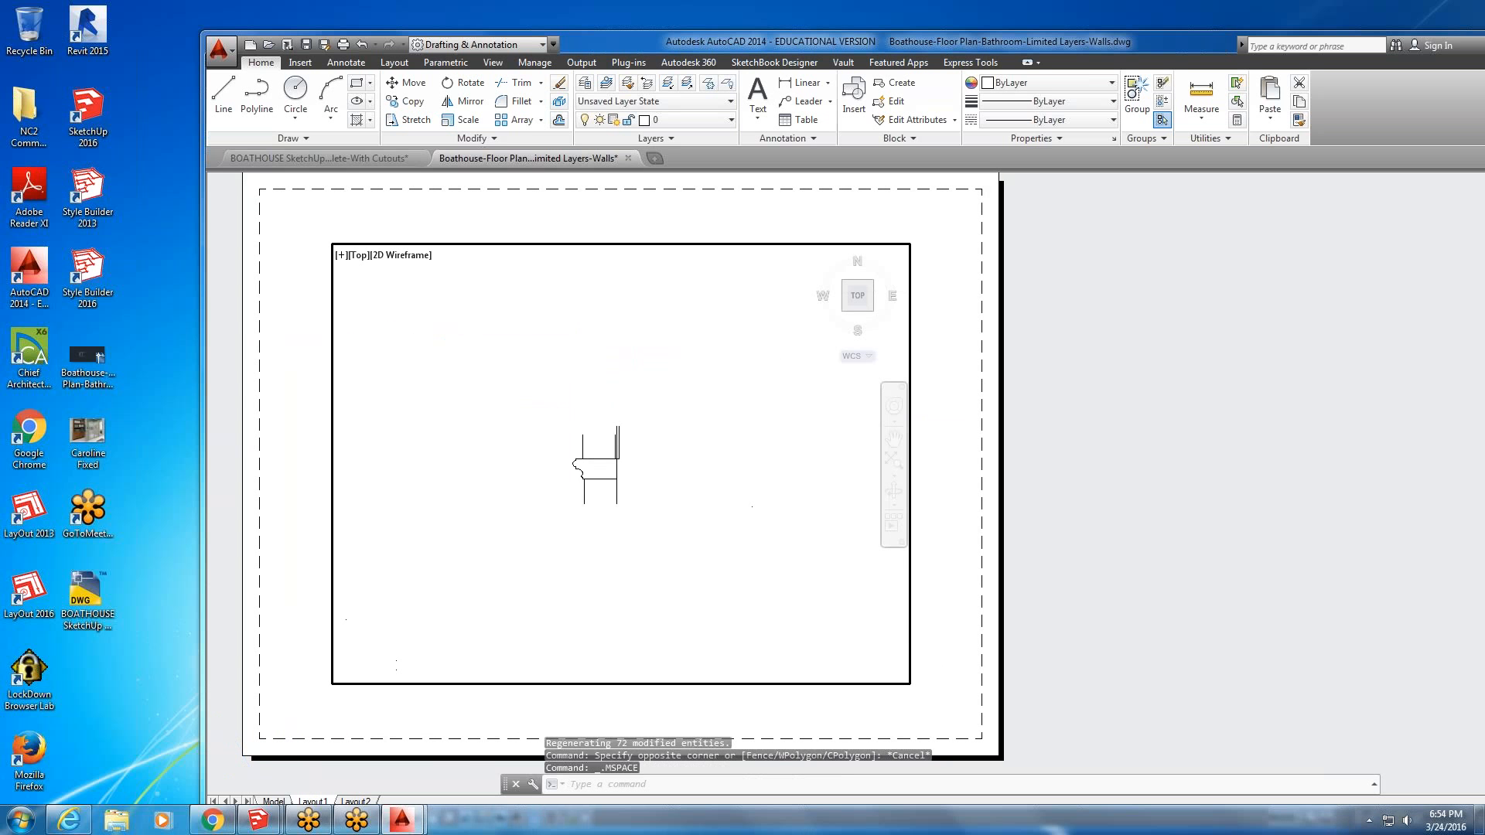
pyautogui.moveTo(580, 503); pyautogui.dragTo(603, 424, button='middle')
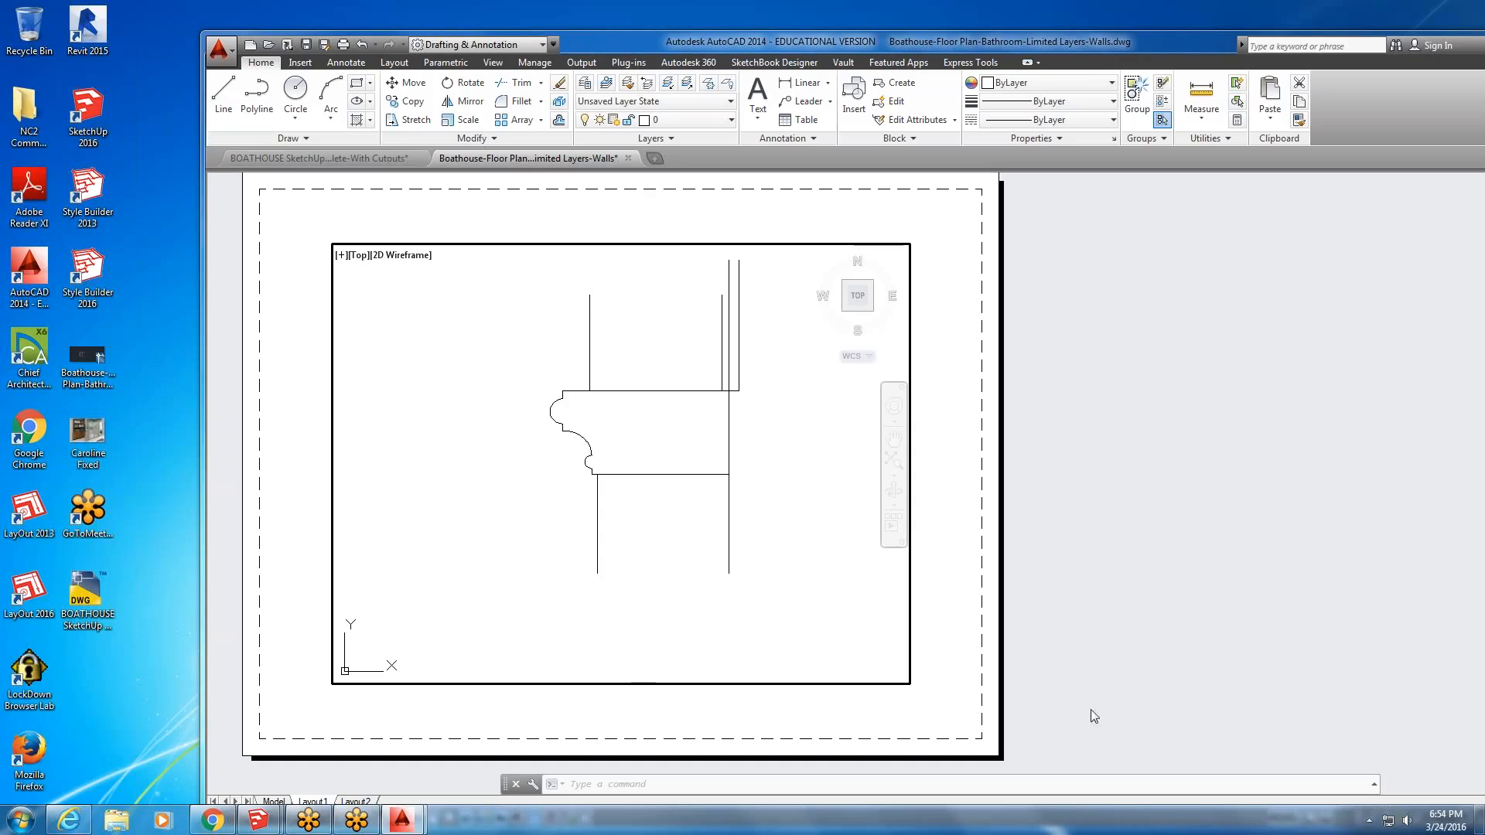
pyautogui.moveTo(558, 461)
pyautogui.mouseDown(button='middle')
pyautogui.moveTo(388, 591)
pyautogui.moveTo(359, 649)
pyautogui.mouseUp(button='middle')
pyautogui.moveTo(516, 576); pyautogui.dragTo(556, 520, button='middle')
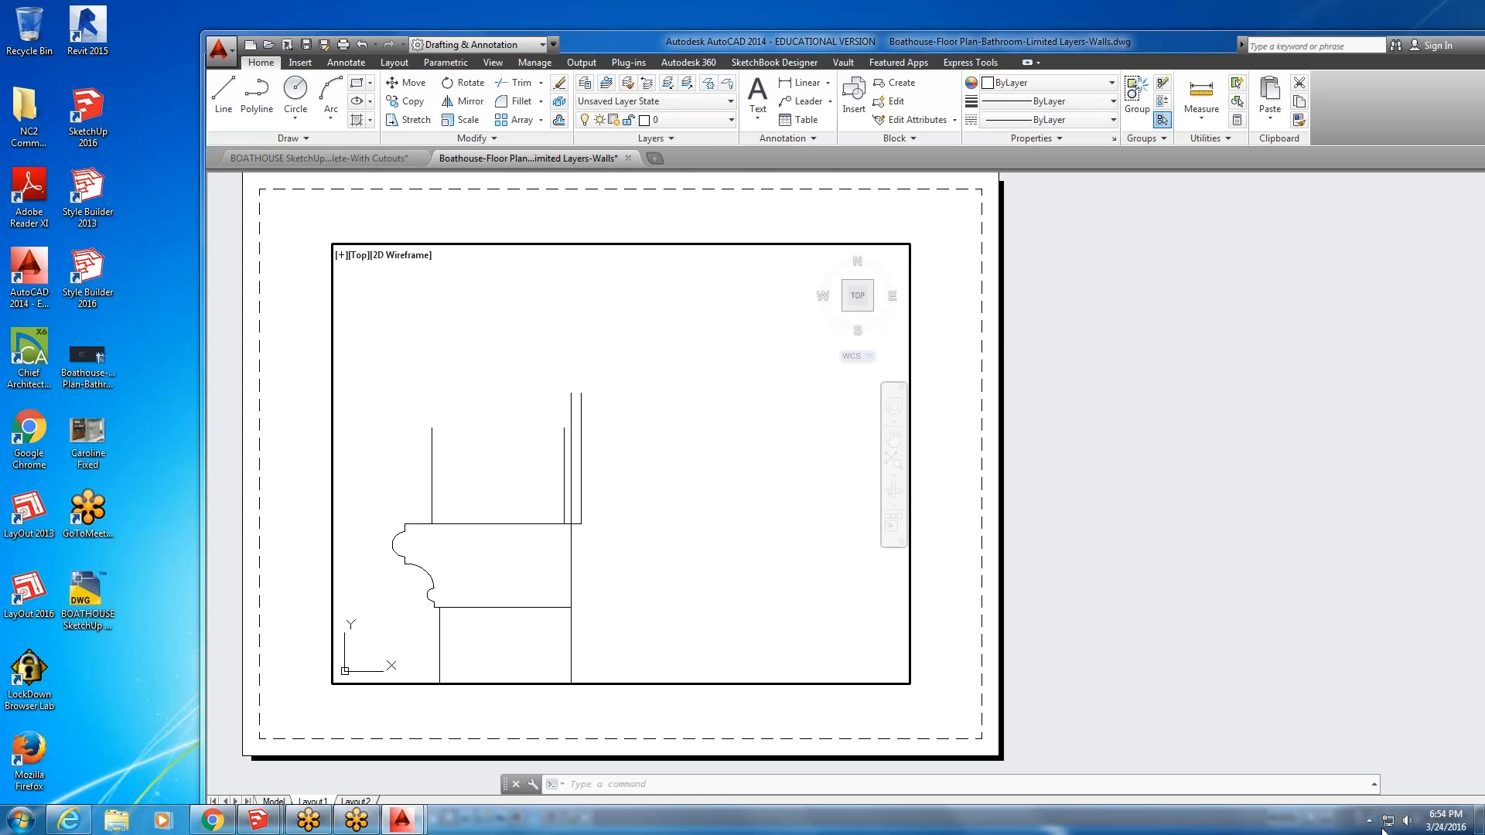
# - Maximize the AutoCAD window and set the active viewport's scale to 3/4" = 1'-0"
pyautogui.doubleClick(1199, 46)
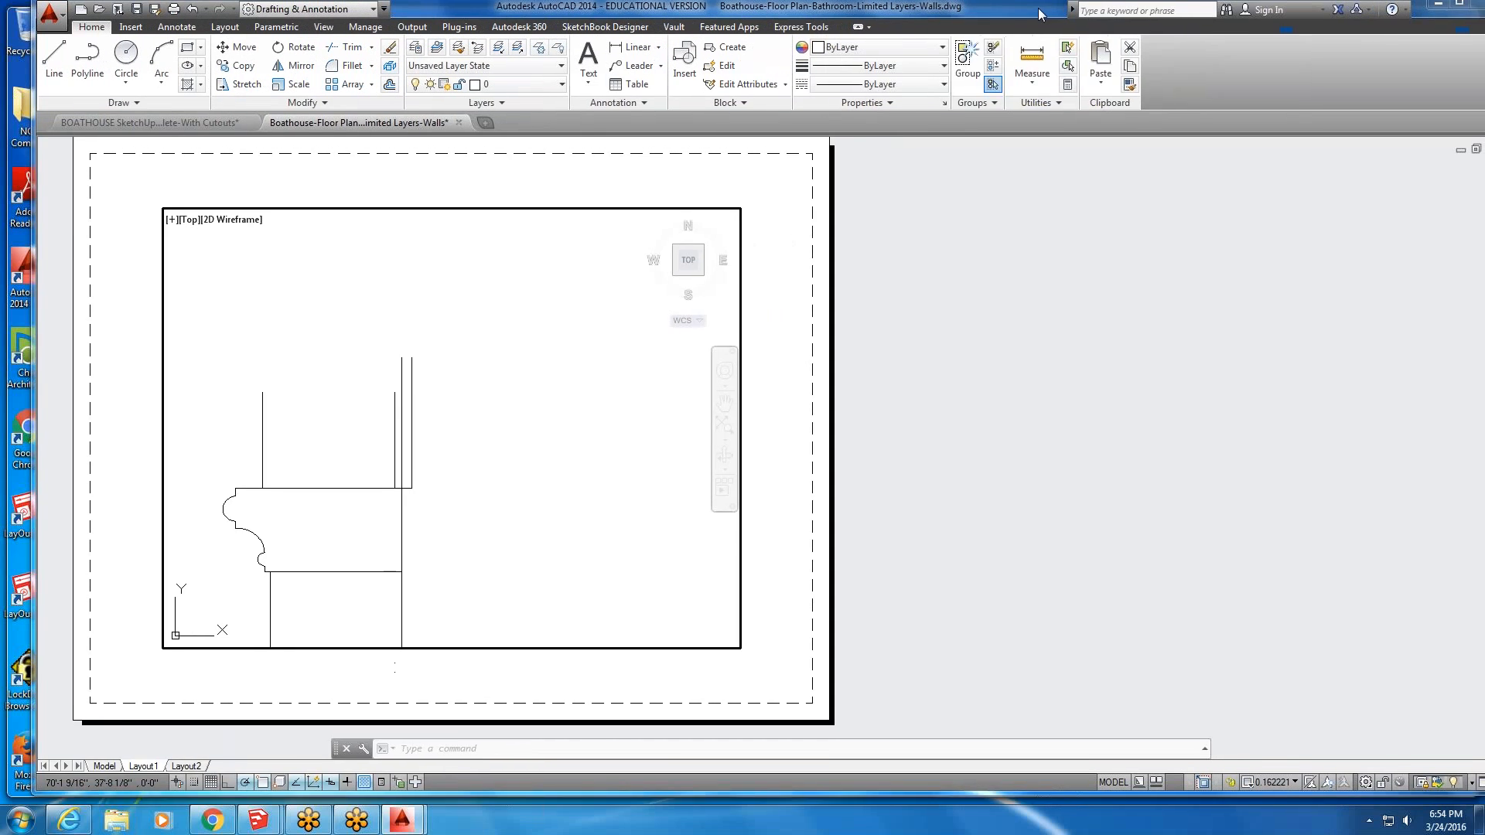
pyautogui.click(1288, 796)
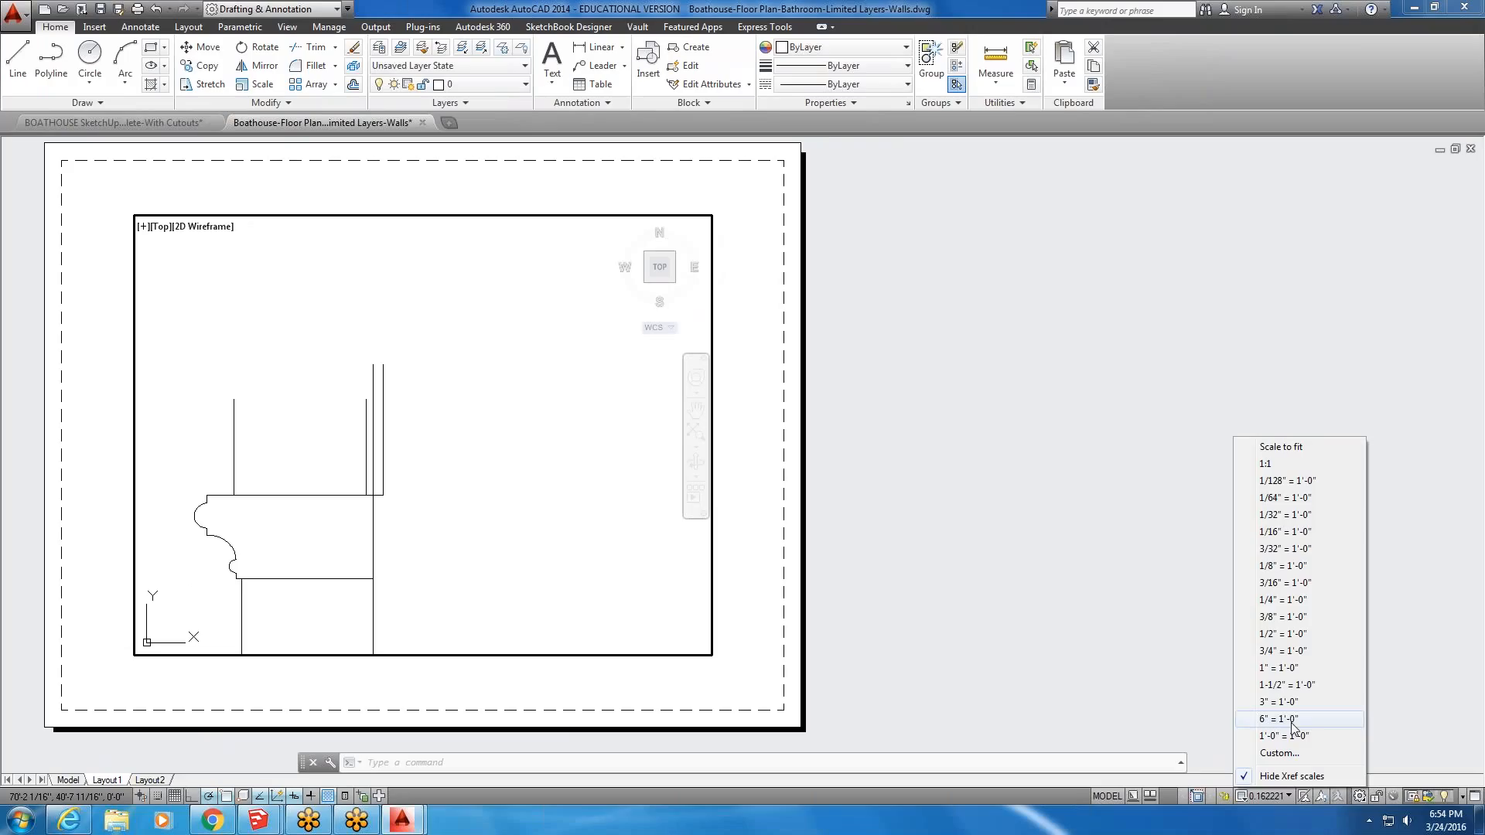
pyautogui.click(1284, 650)
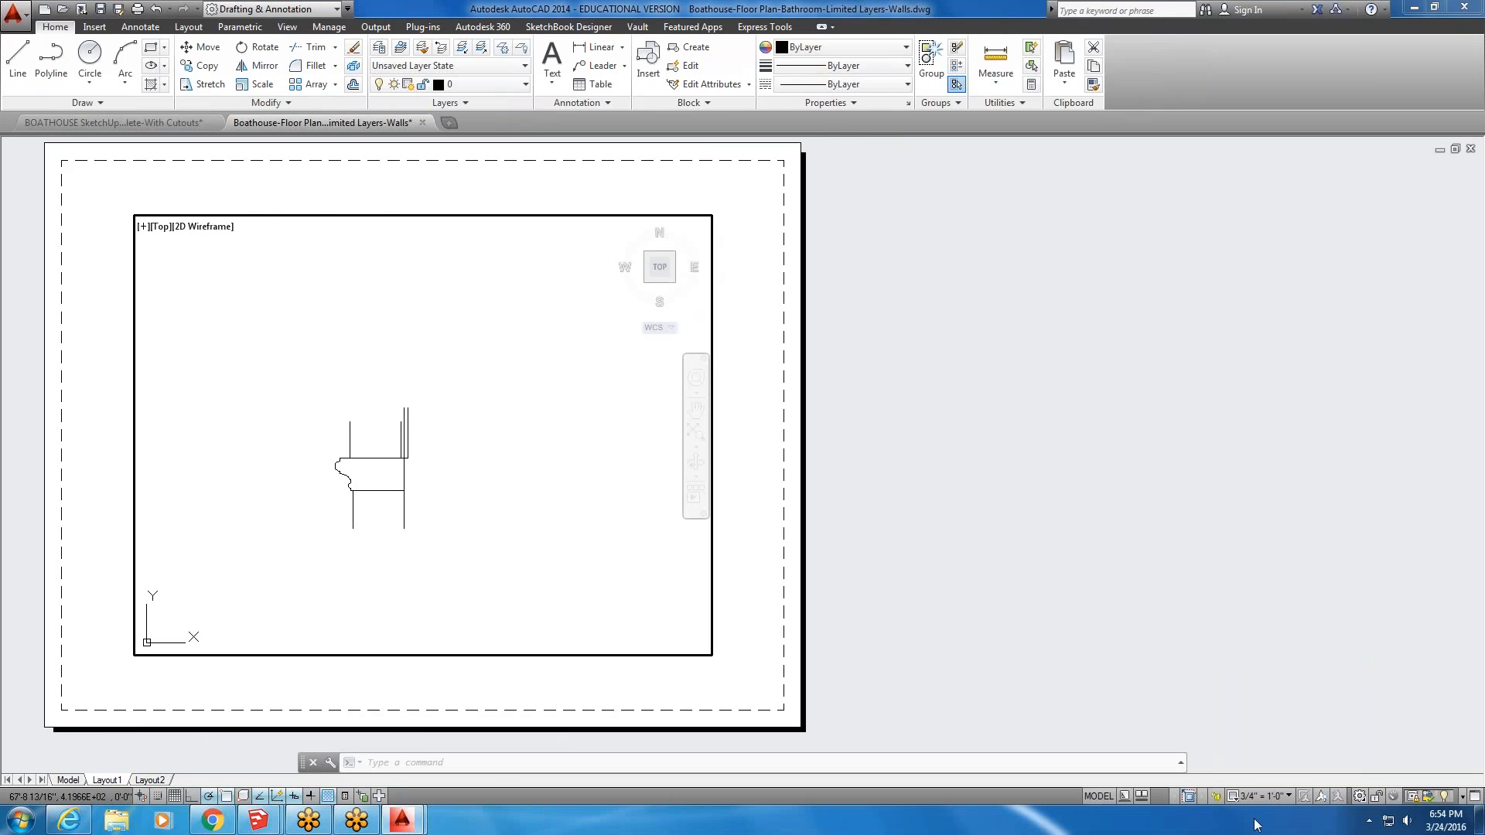
# - Set the active viewport's scale to 1-1/2" = 1'-0" and return to paper space
pyautogui.click(1260, 795)
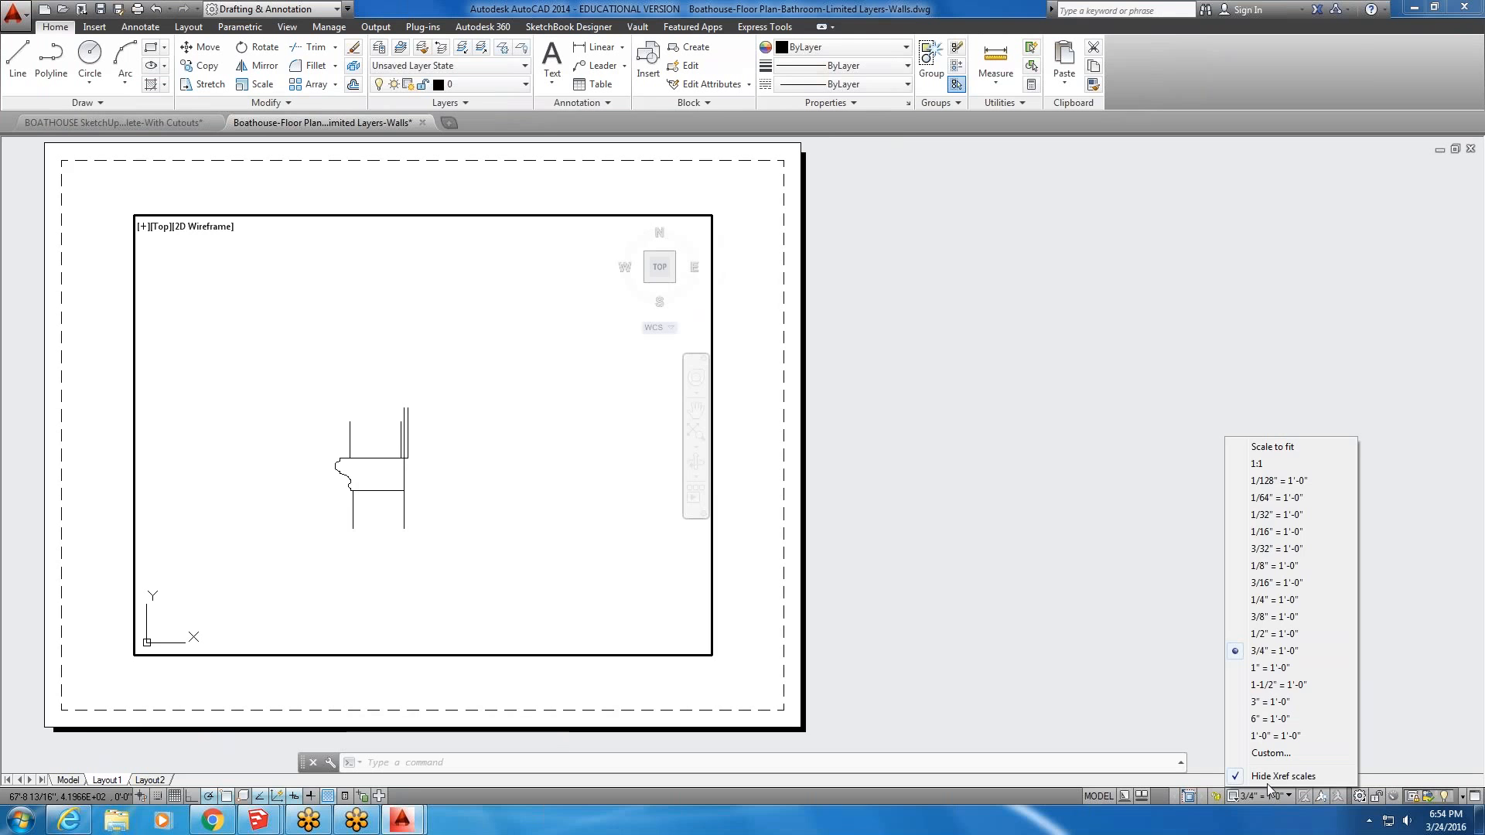
pyautogui.click(1284, 686)
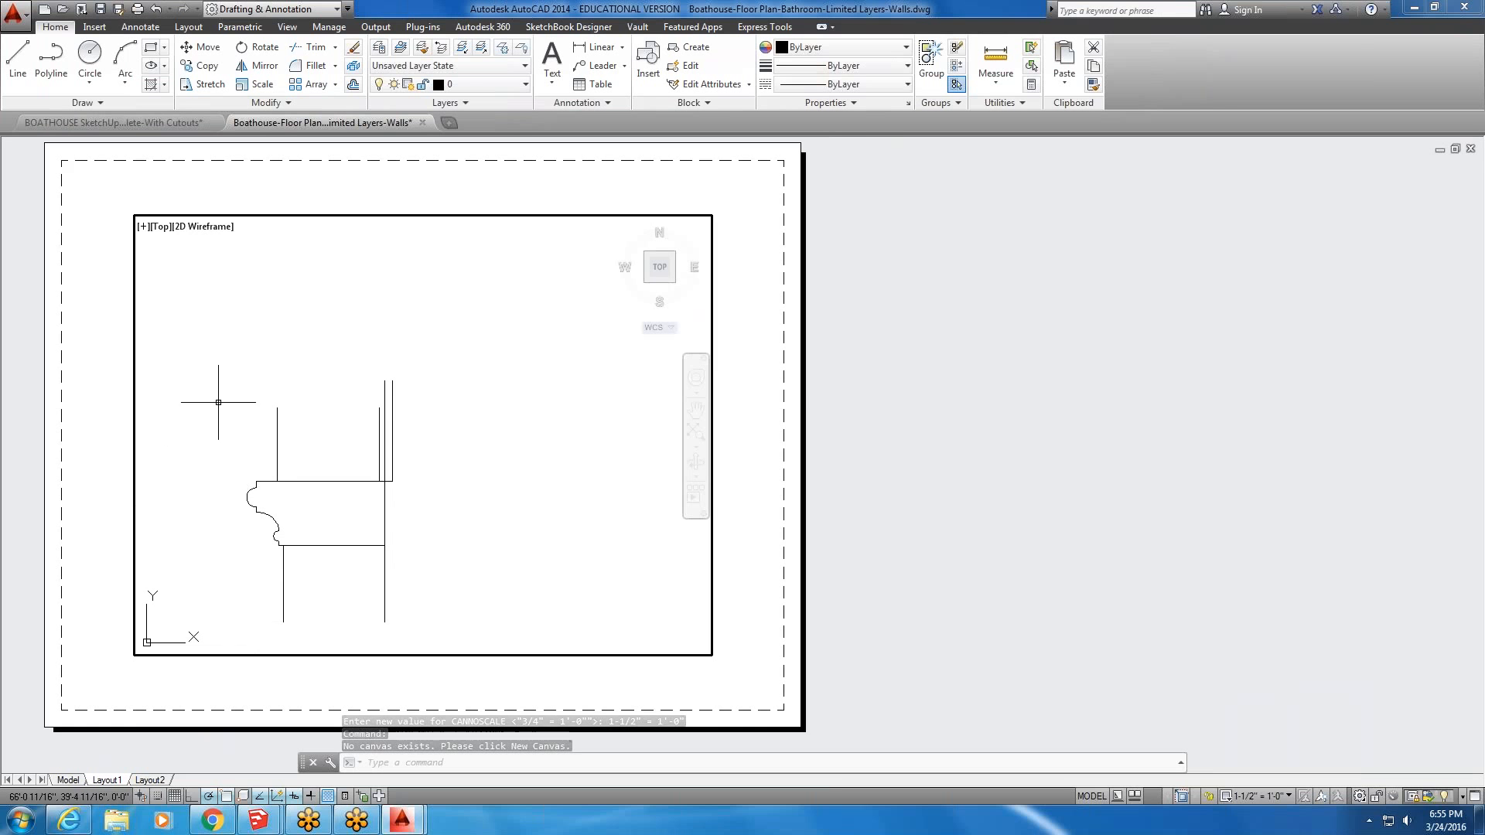
pyautogui.doubleClick(372, 675)
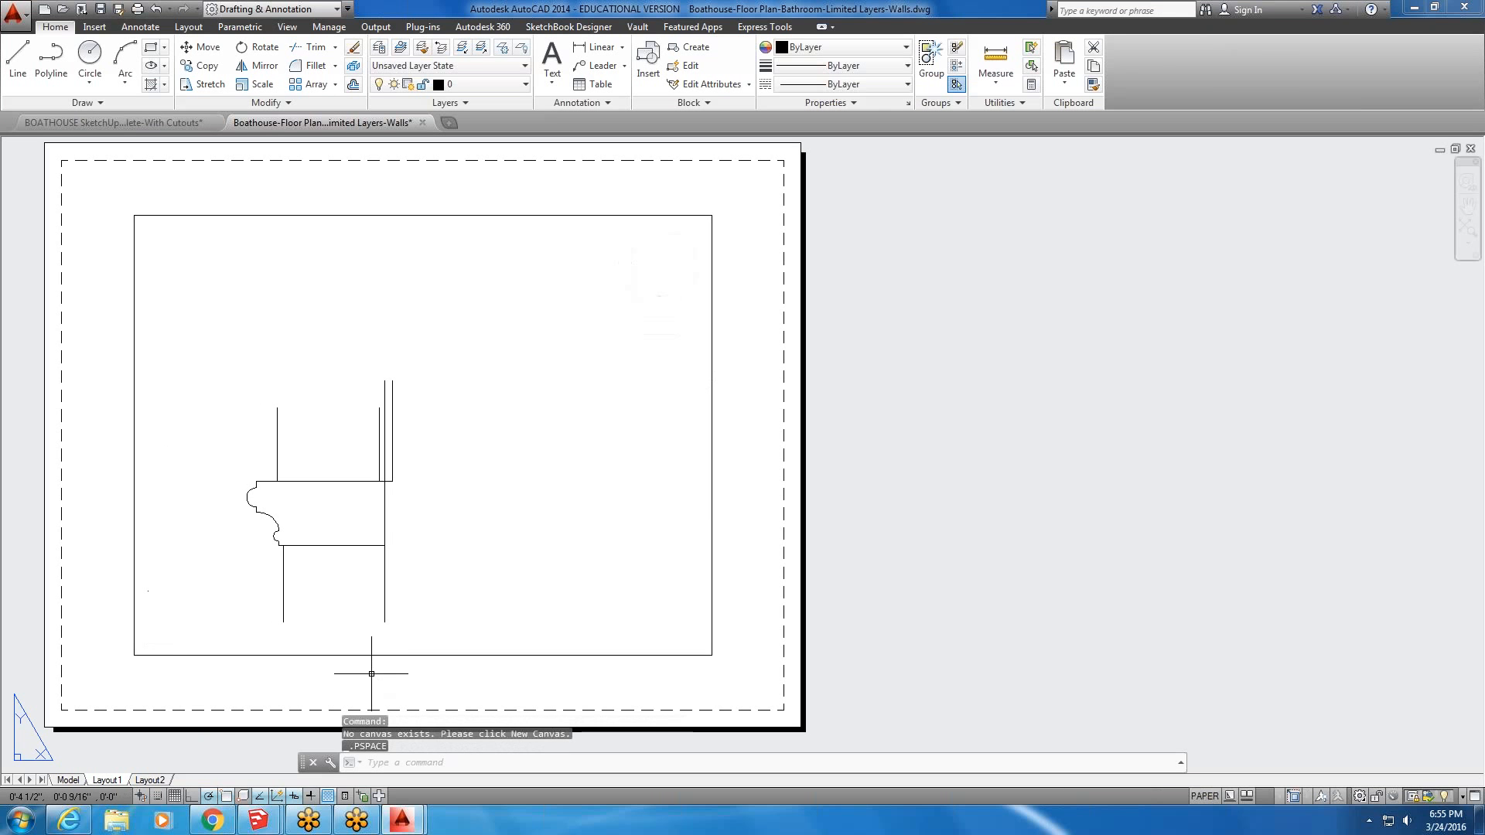
# - In model space, draw horizontal lines from the upper and lower ends of the large rounded nosing across to the mantel's long vertical back line
pyautogui.click(68, 779)
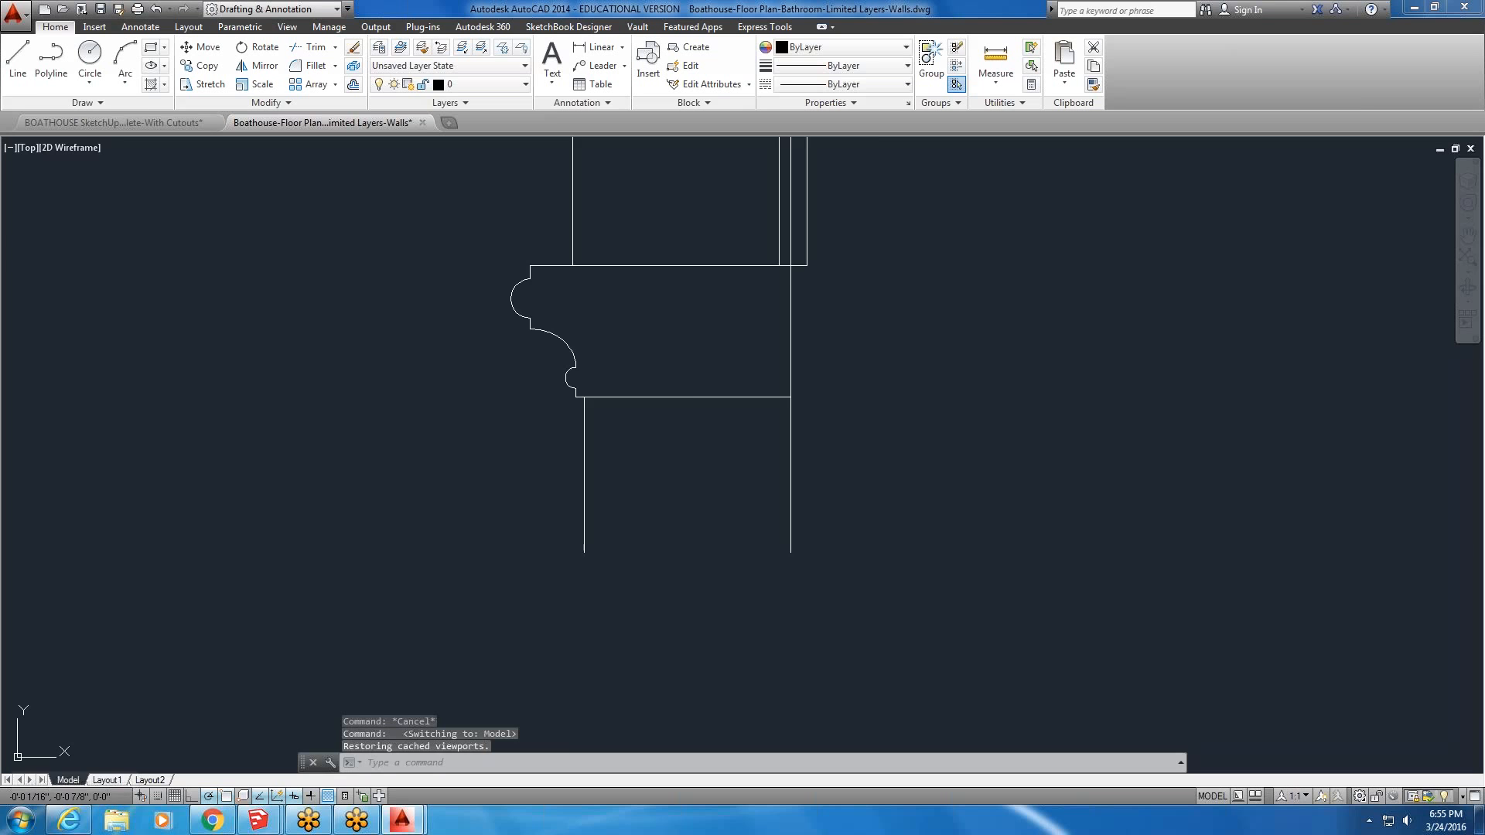
pyautogui.scroll(2, 616, 223)
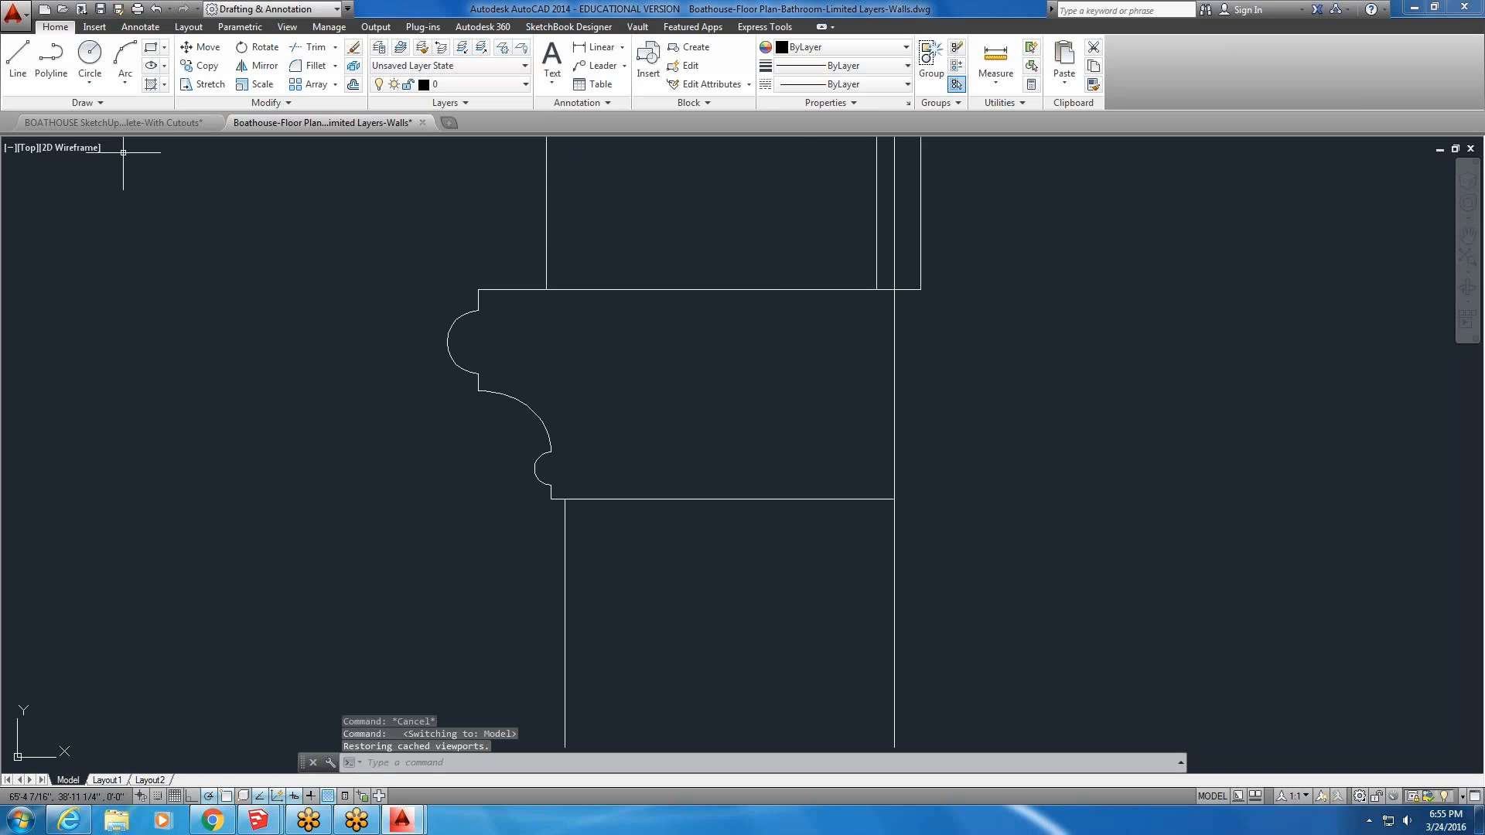
pyautogui.click(18, 62)
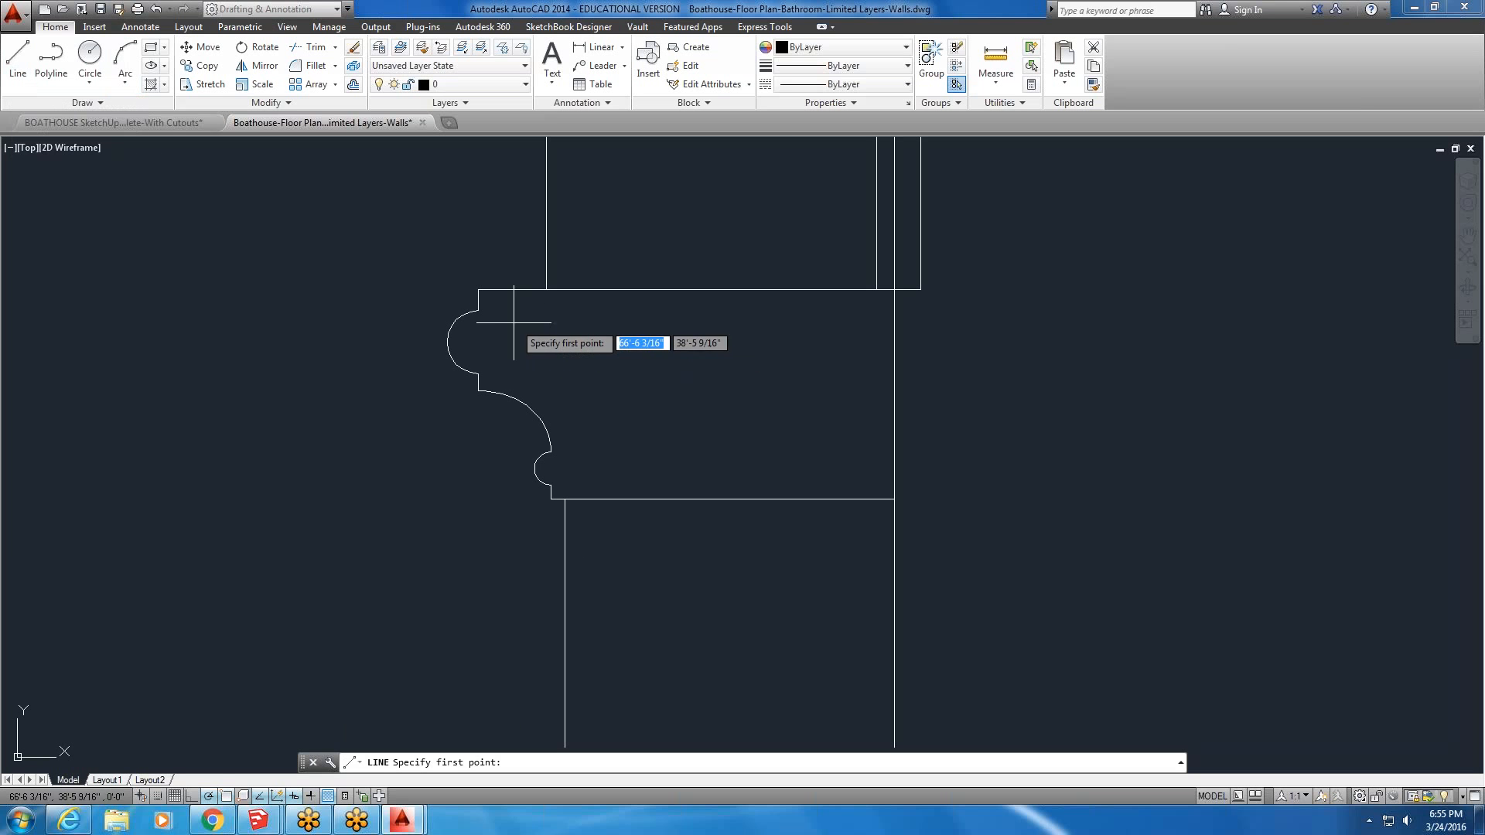
pyautogui.click(477, 310)
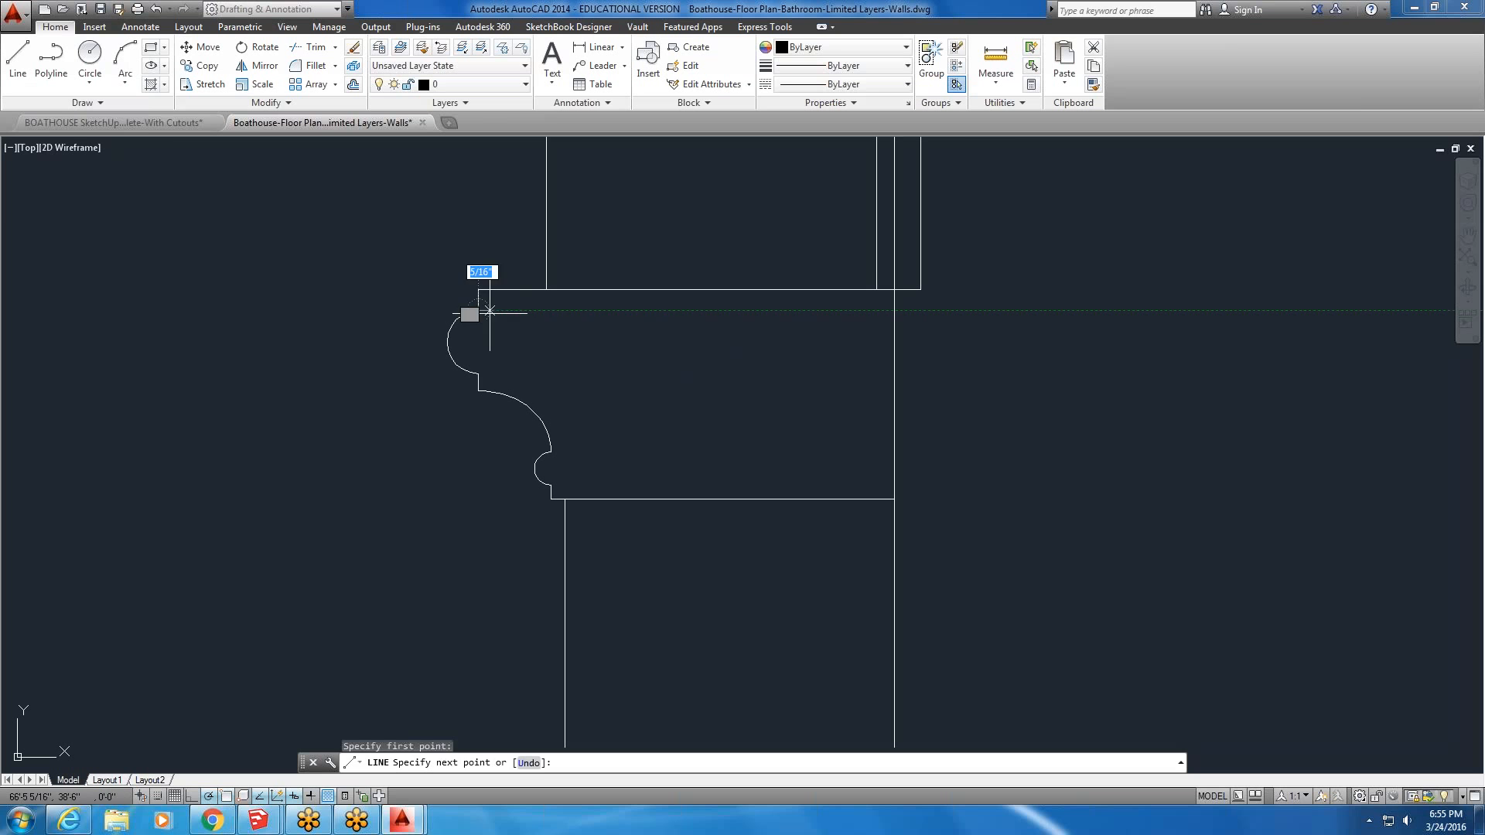
pyautogui.click(894, 310)
pyautogui.press('Return')
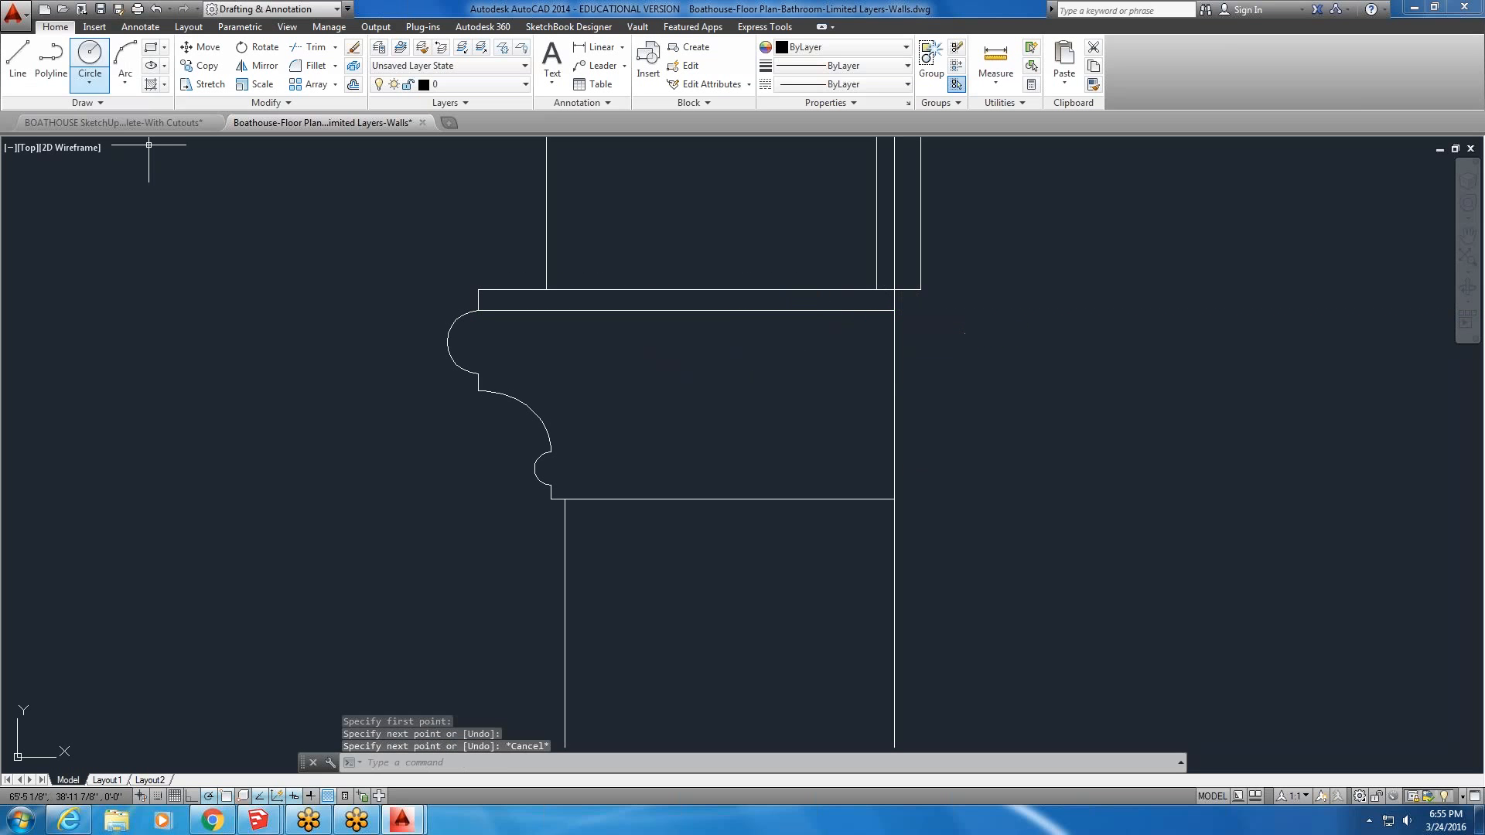
pyautogui.click(18, 62)
pyautogui.click(478, 378)
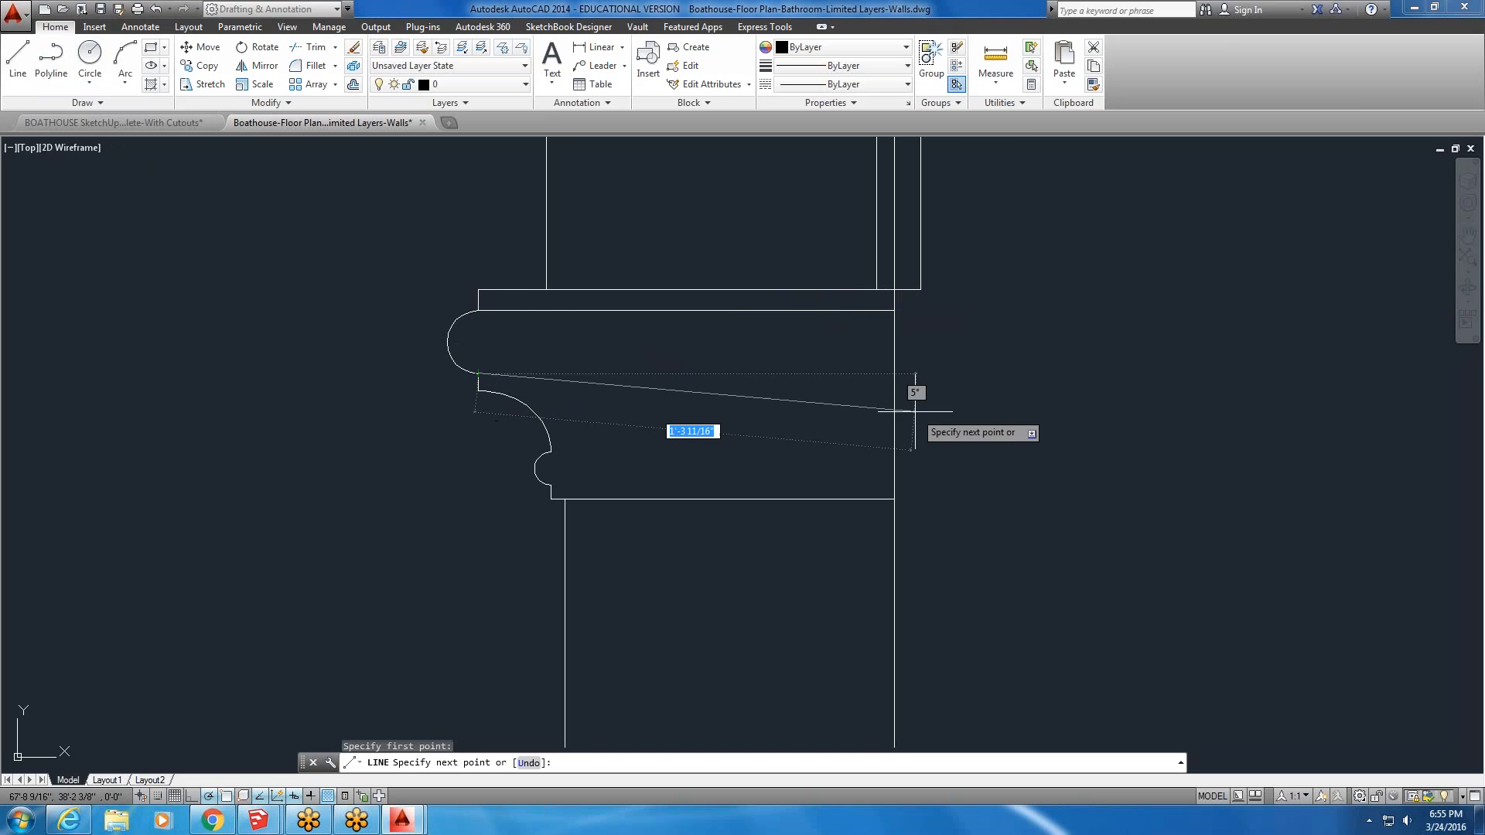
pyautogui.click(897, 371)
pyautogui.press('Escape')
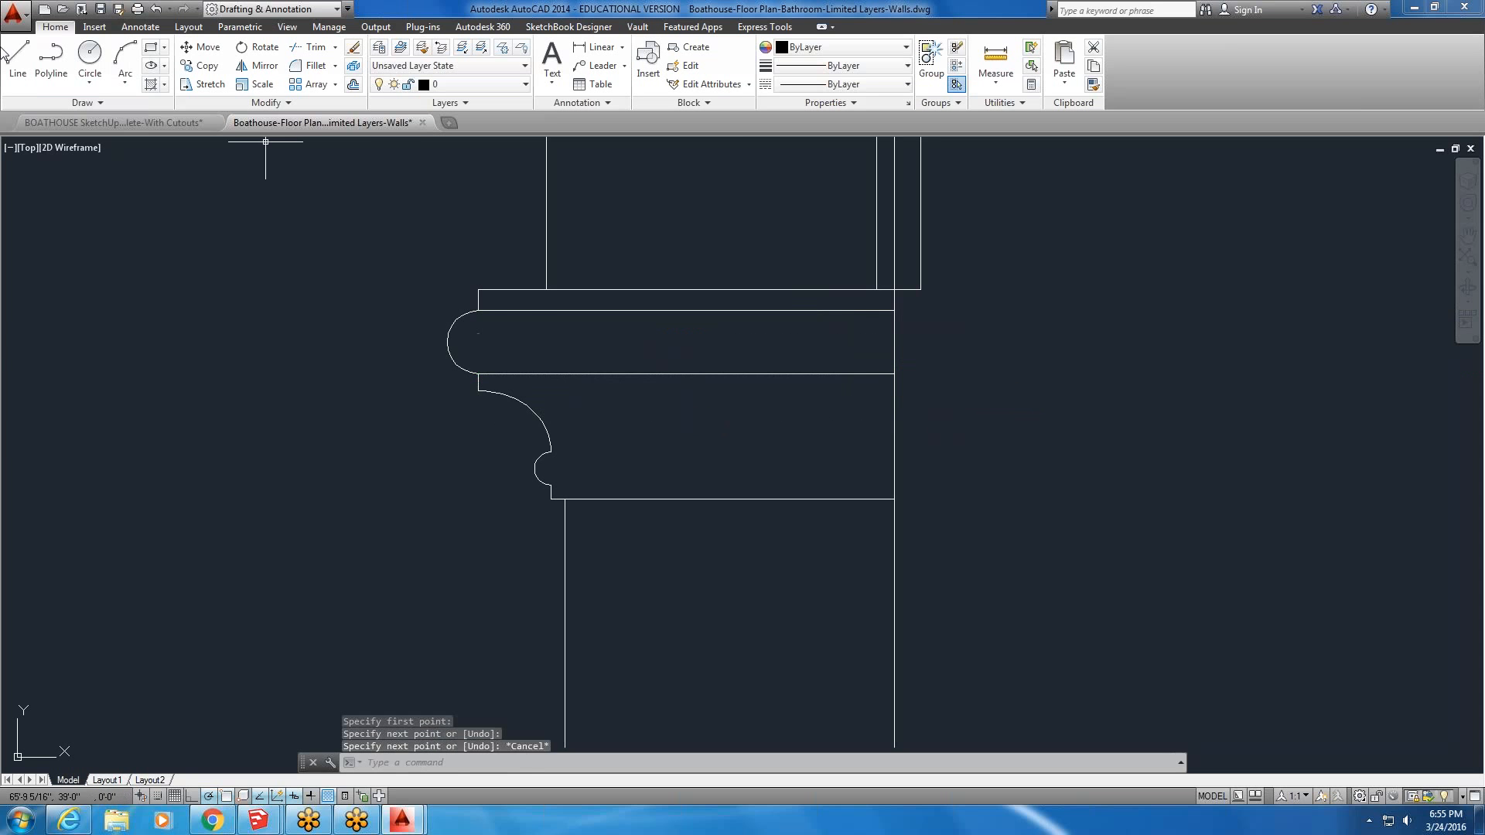
# - Draw a horizontal line from the lower end of the cove curve across to the vertical back line
pyautogui.click(18, 62)
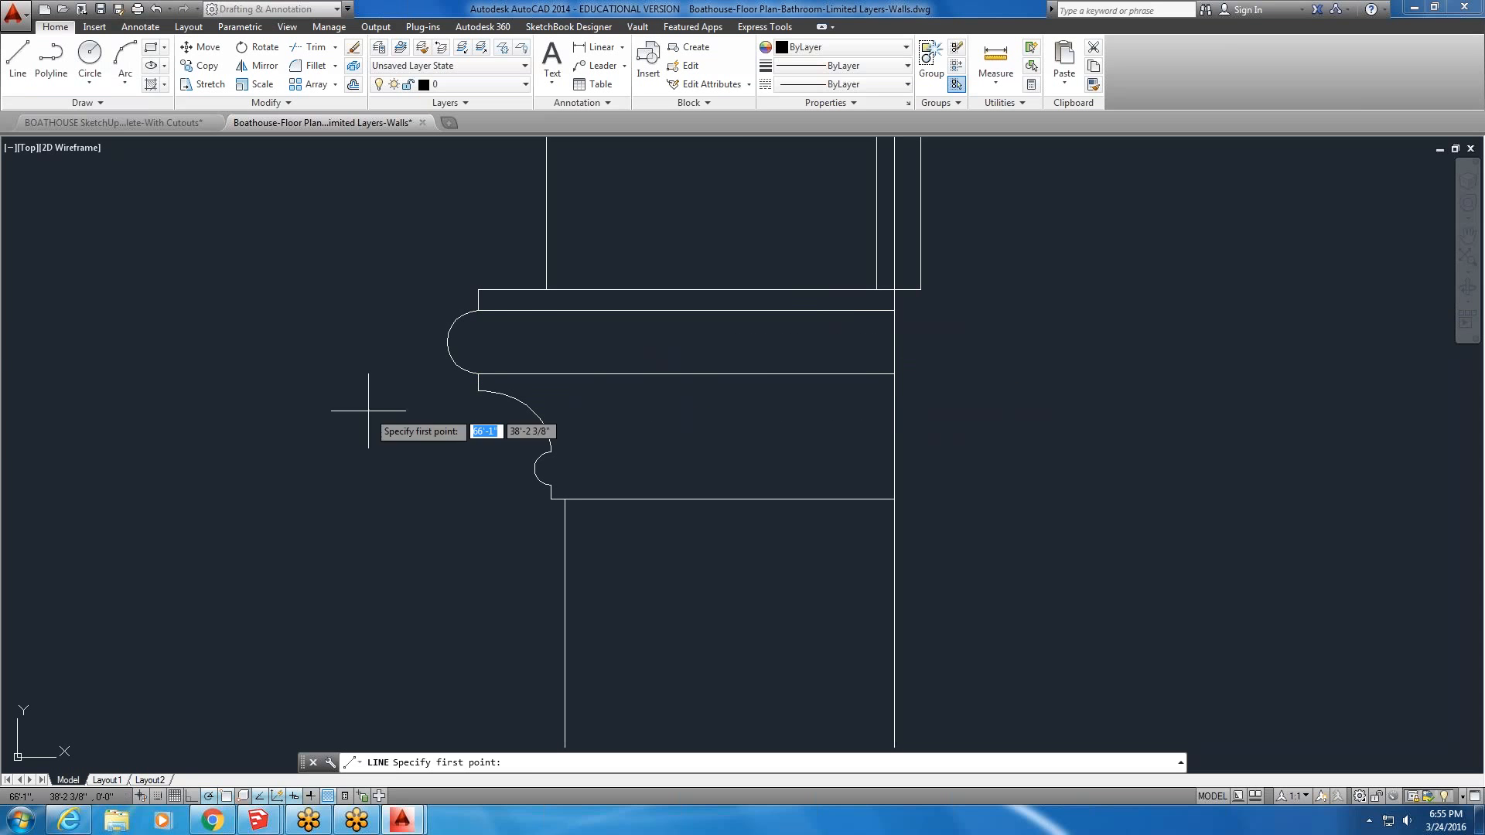
pyautogui.click(550, 451)
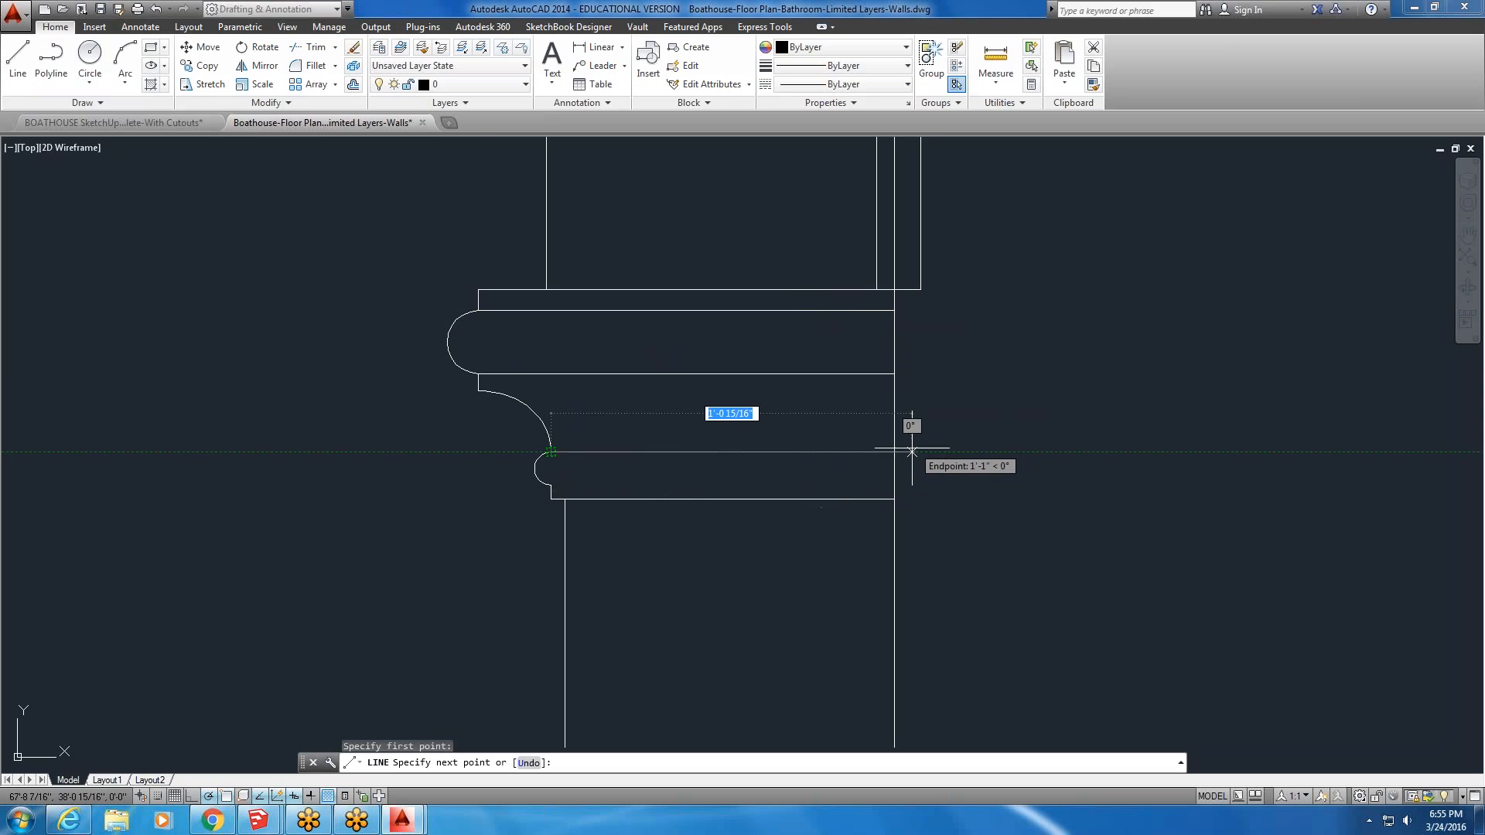
pyautogui.click(897, 453)
pyautogui.press('Escape')
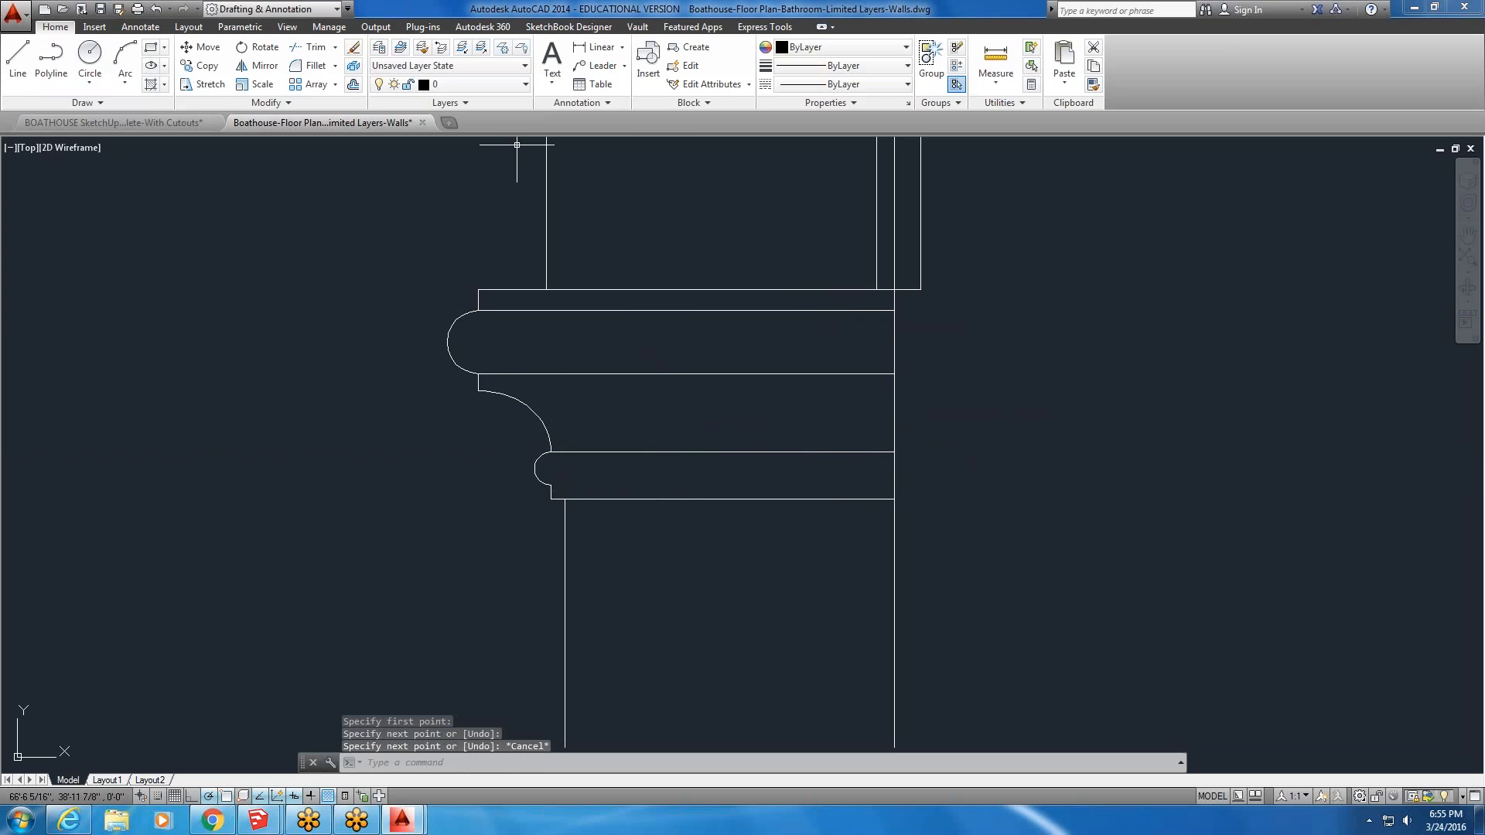
# - Add a vertical linear dimension from the large nosing's lower end to the cove's lower end, beside the profile's curved side
pyautogui.click(597, 46)
pyautogui.scroll(2, 607, 460)
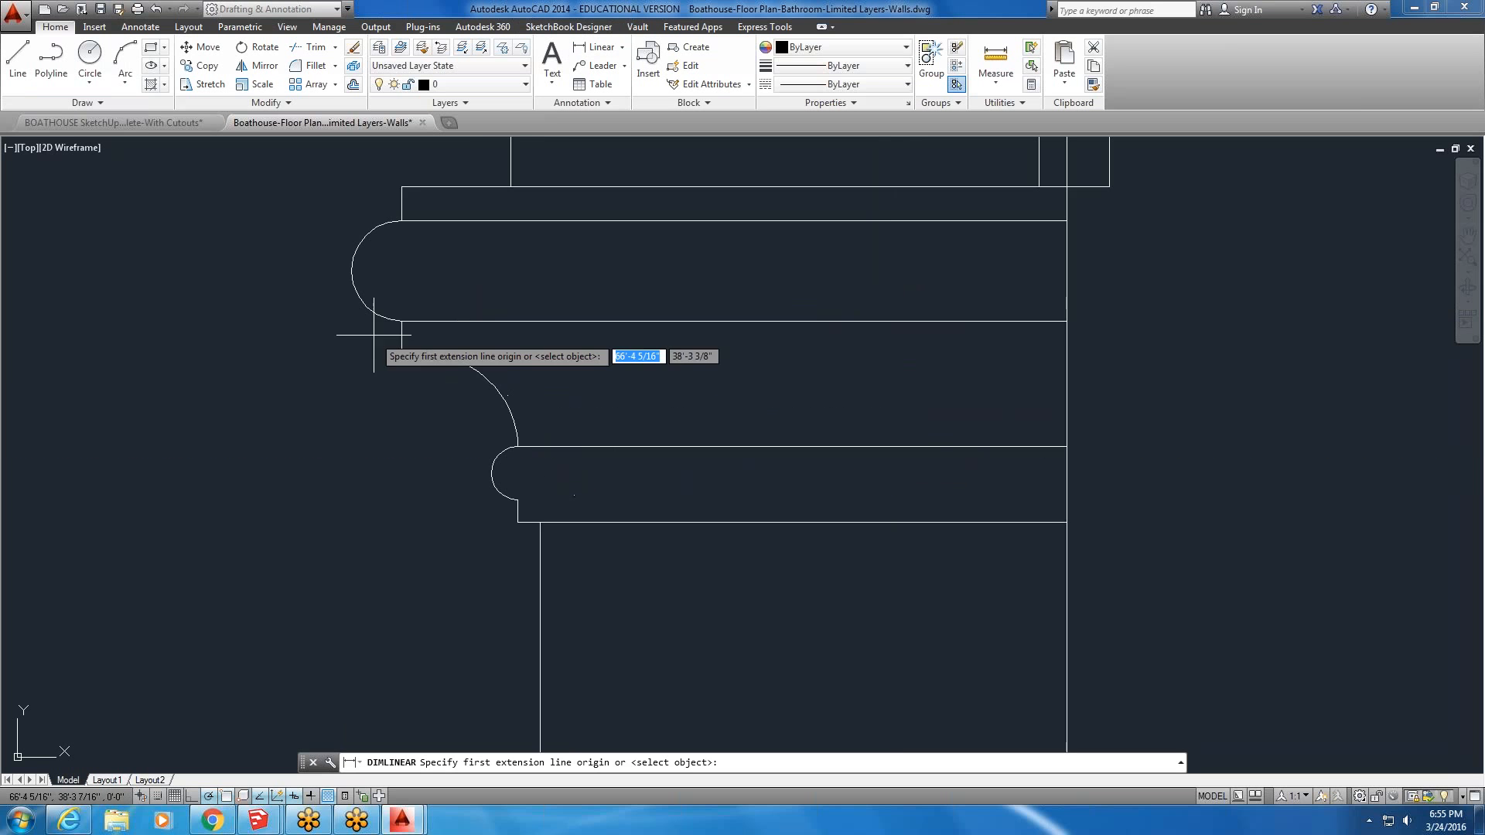
pyautogui.click(401, 320)
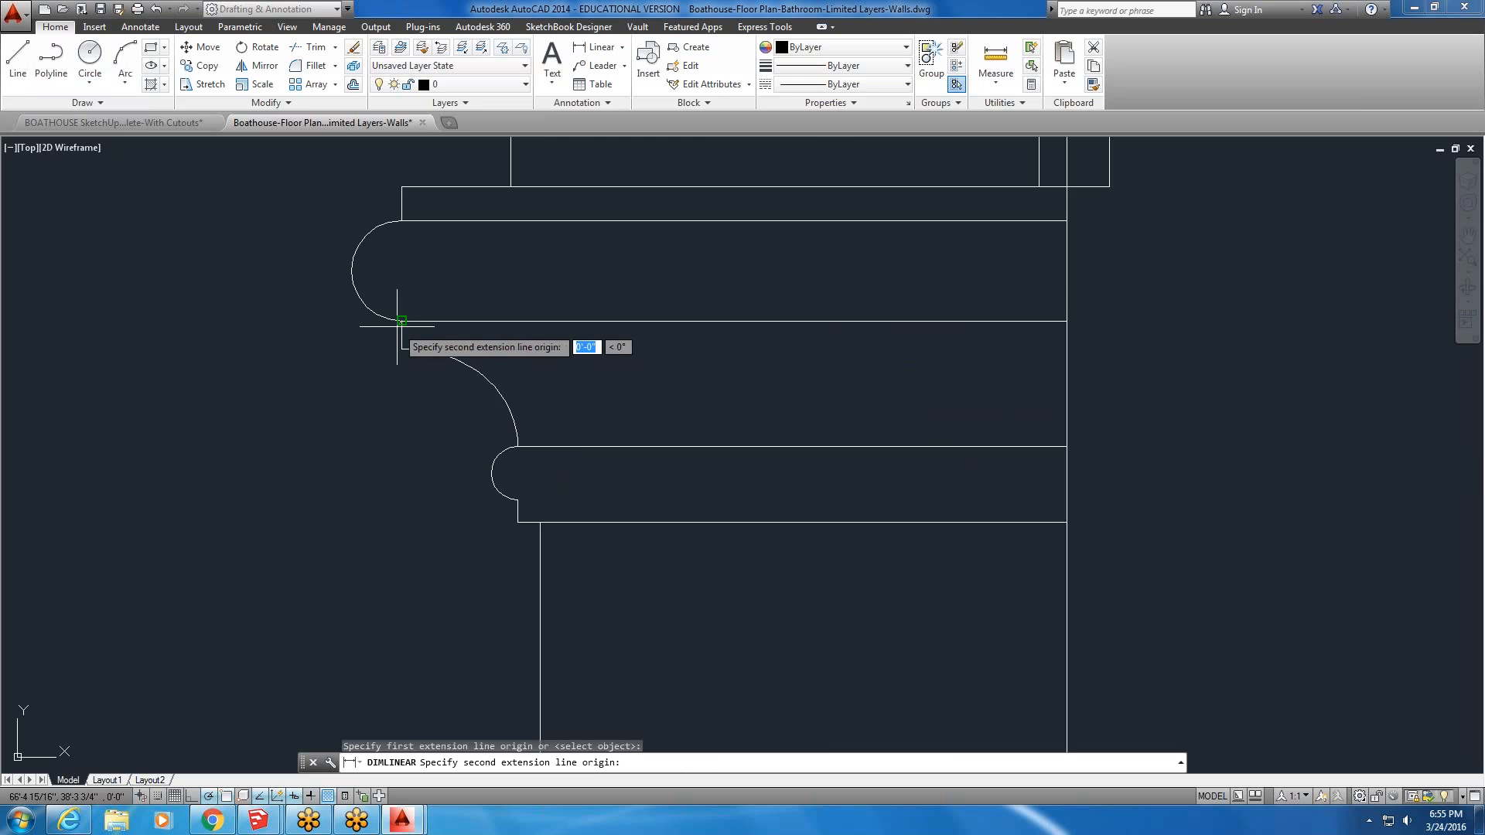
pyautogui.click(517, 446)
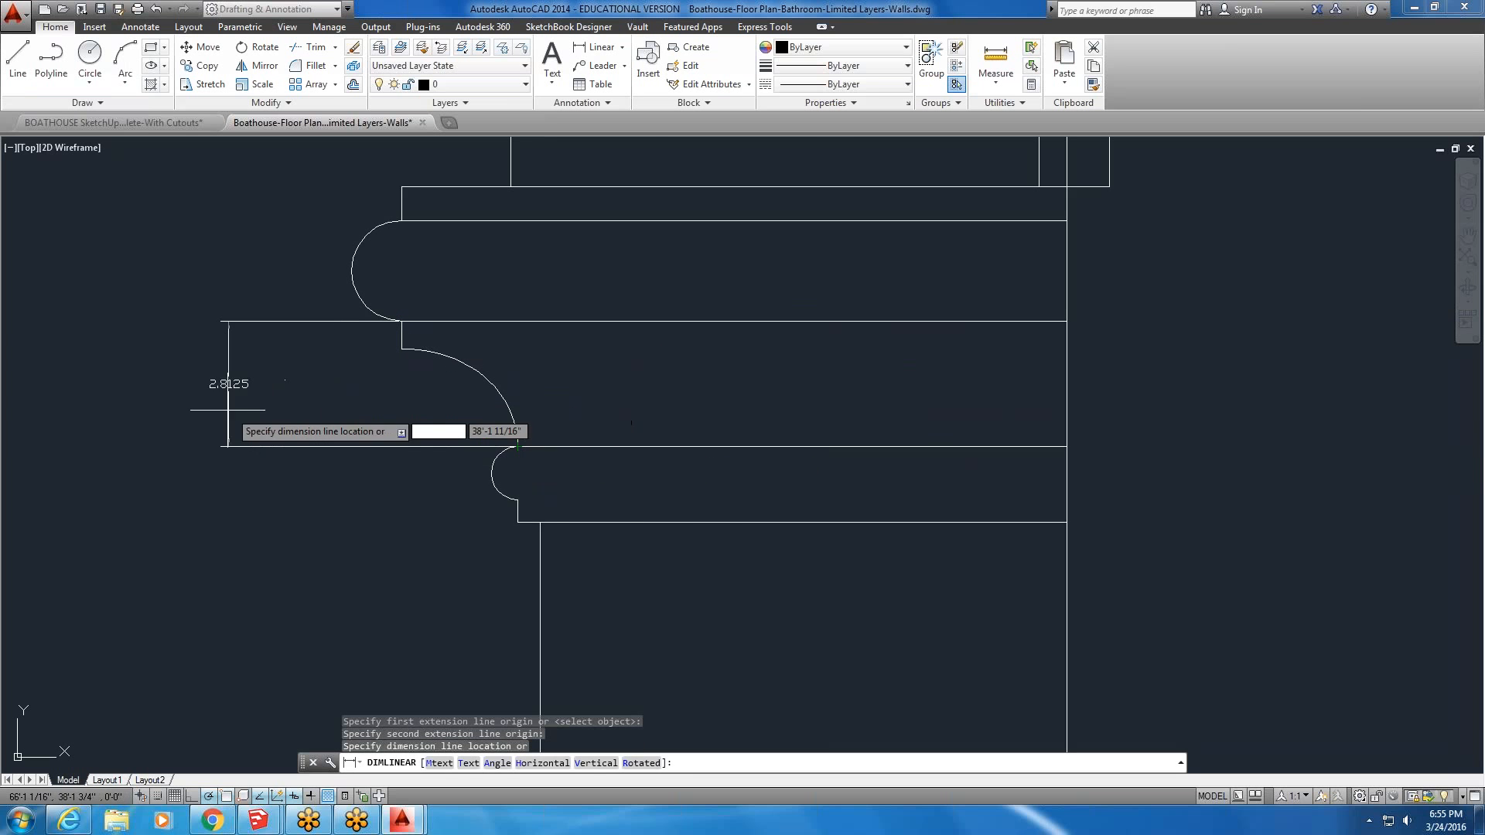
# - Place the vertical linear dimension for the cove section's height beside the moulding profile
pyautogui.click(207, 398)
pyautogui.scroll(-6, 391, 539)
pyautogui.scroll(4, 390, 539)
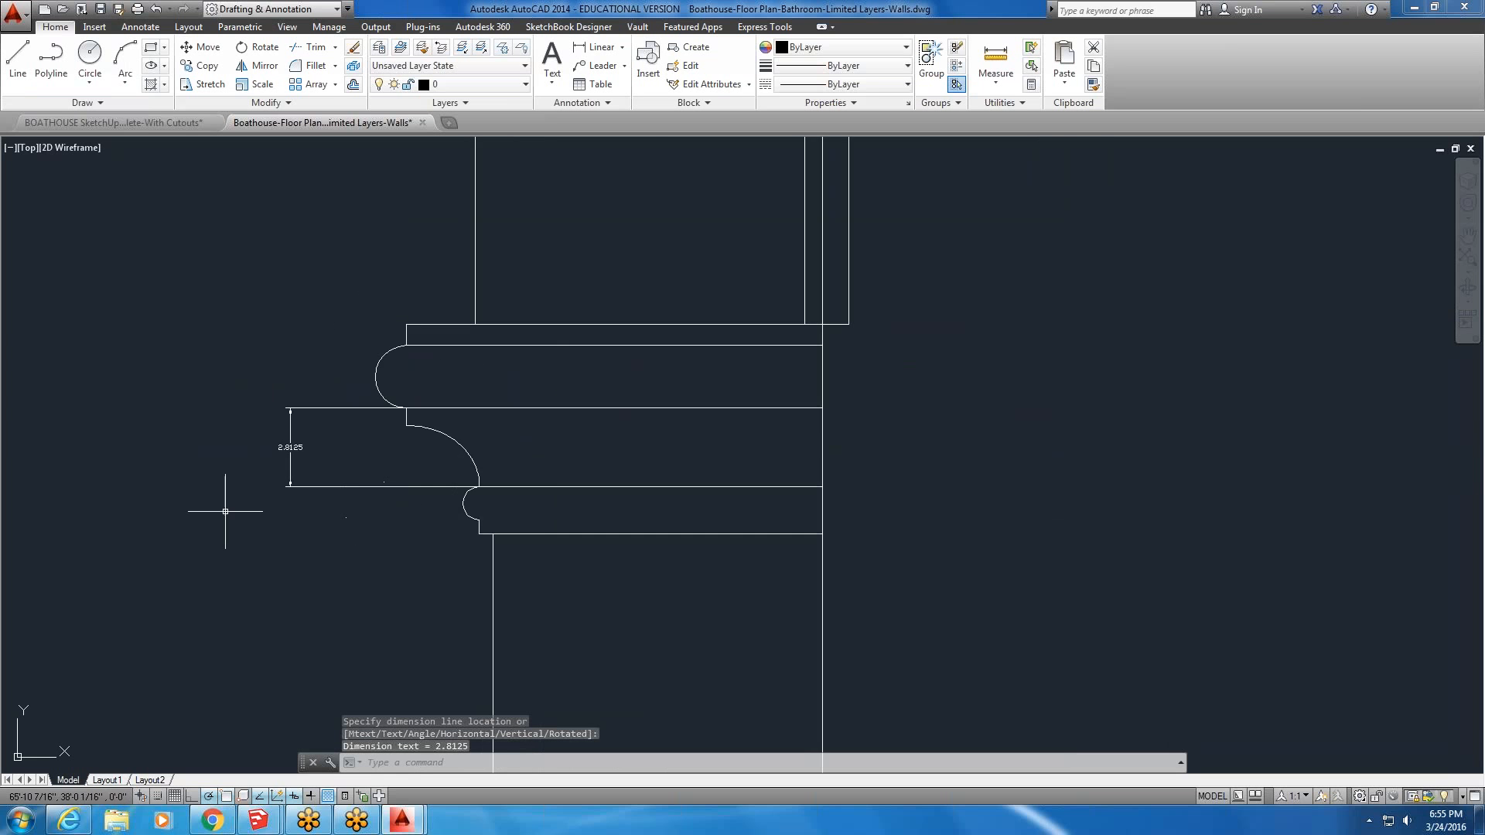
# - Examine the moulding profile and its dimension in model space and on the Layout1 sheet
pyautogui.scroll(2, 199, 433)
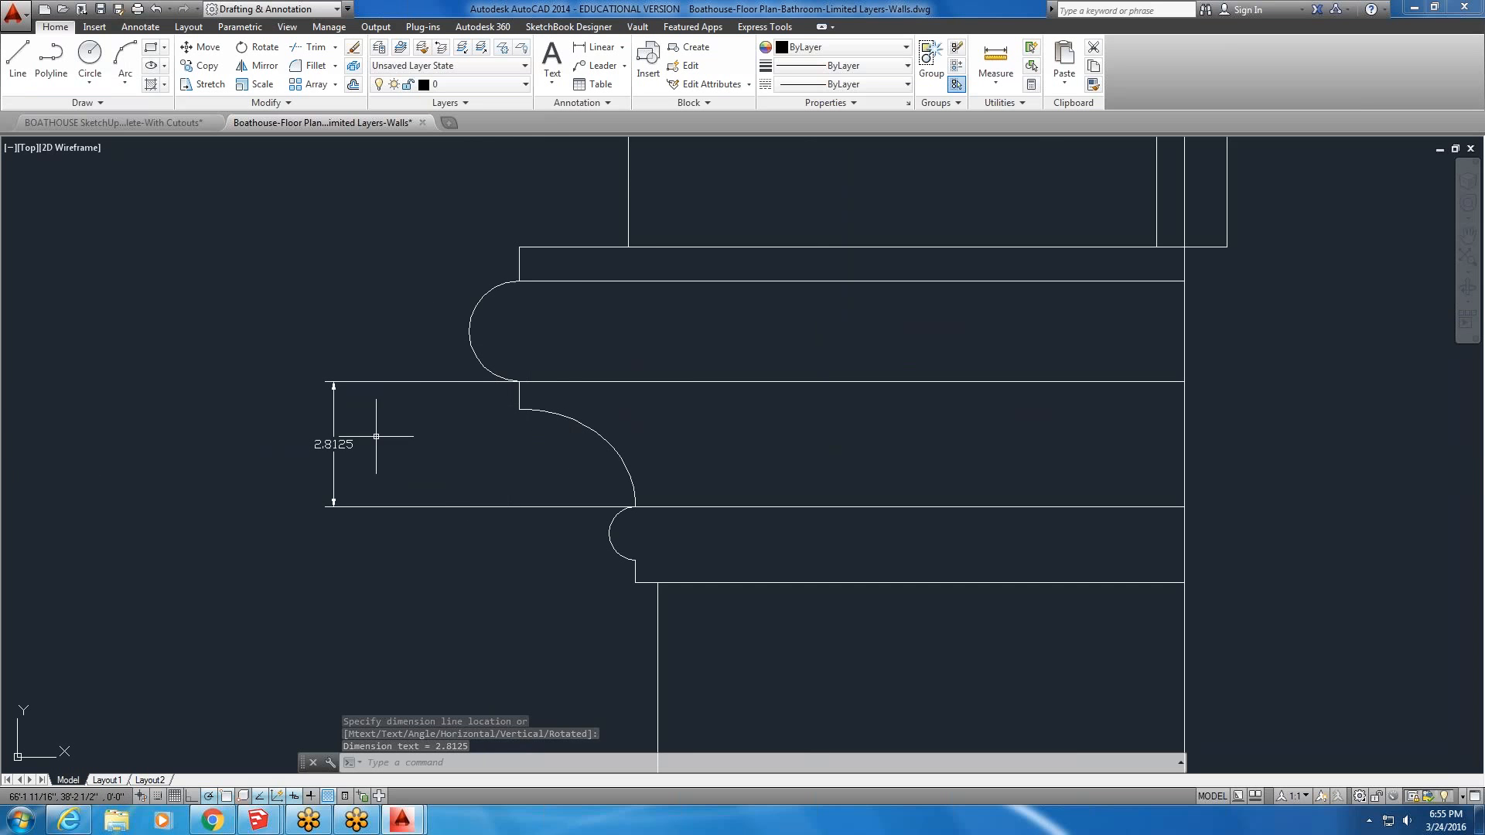
pyautogui.scroll(-5, 471, 373)
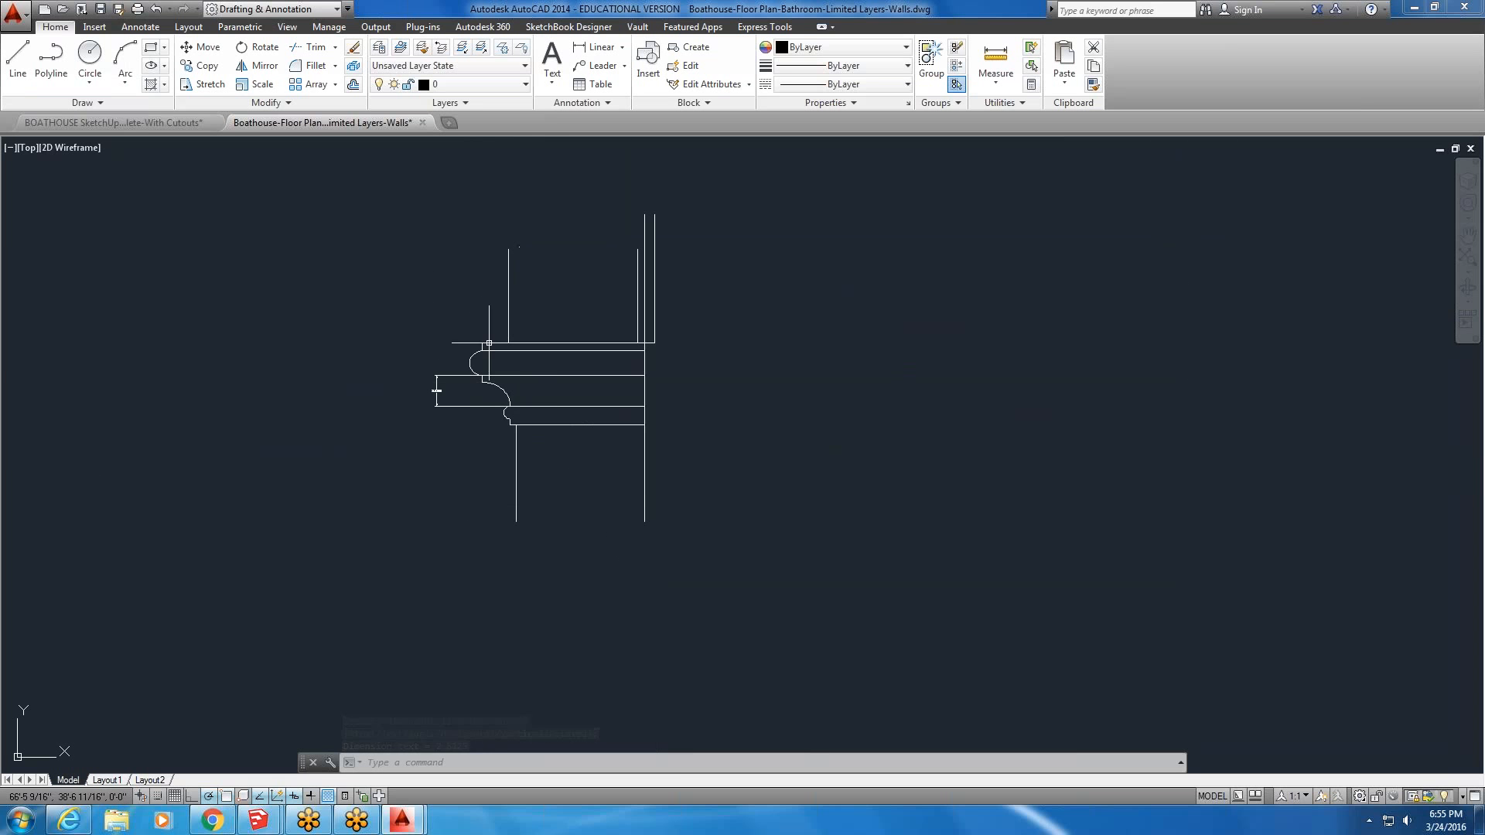
pyautogui.scroll(5, 507, 433)
pyautogui.scroll(-3, 279, 383)
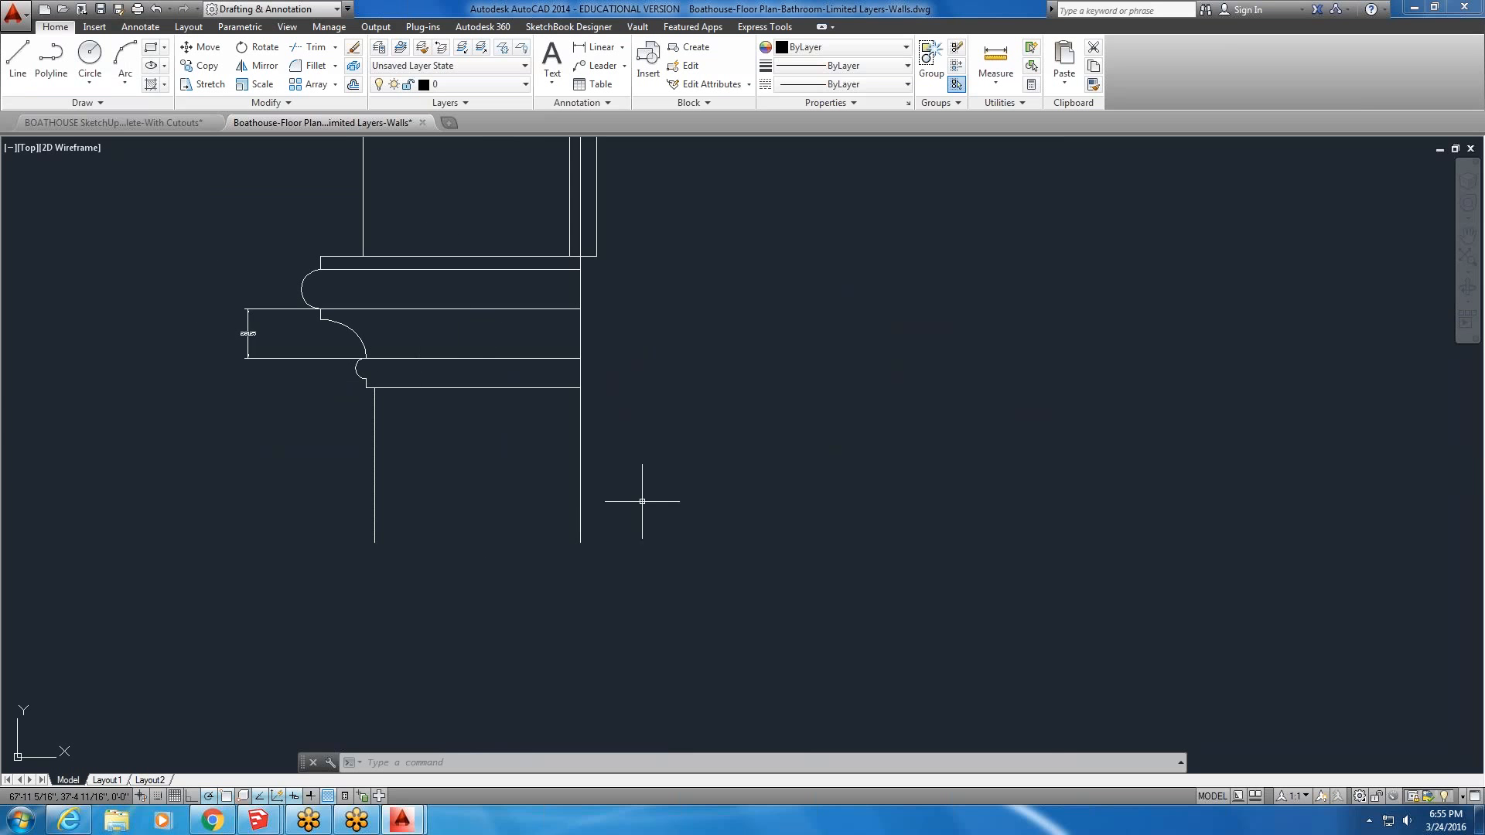
pyautogui.moveTo(608, 227); pyautogui.dragTo(637, 450, button='middle')
pyautogui.moveTo(397, 650); pyautogui.dragTo(437, 587, button='middle')
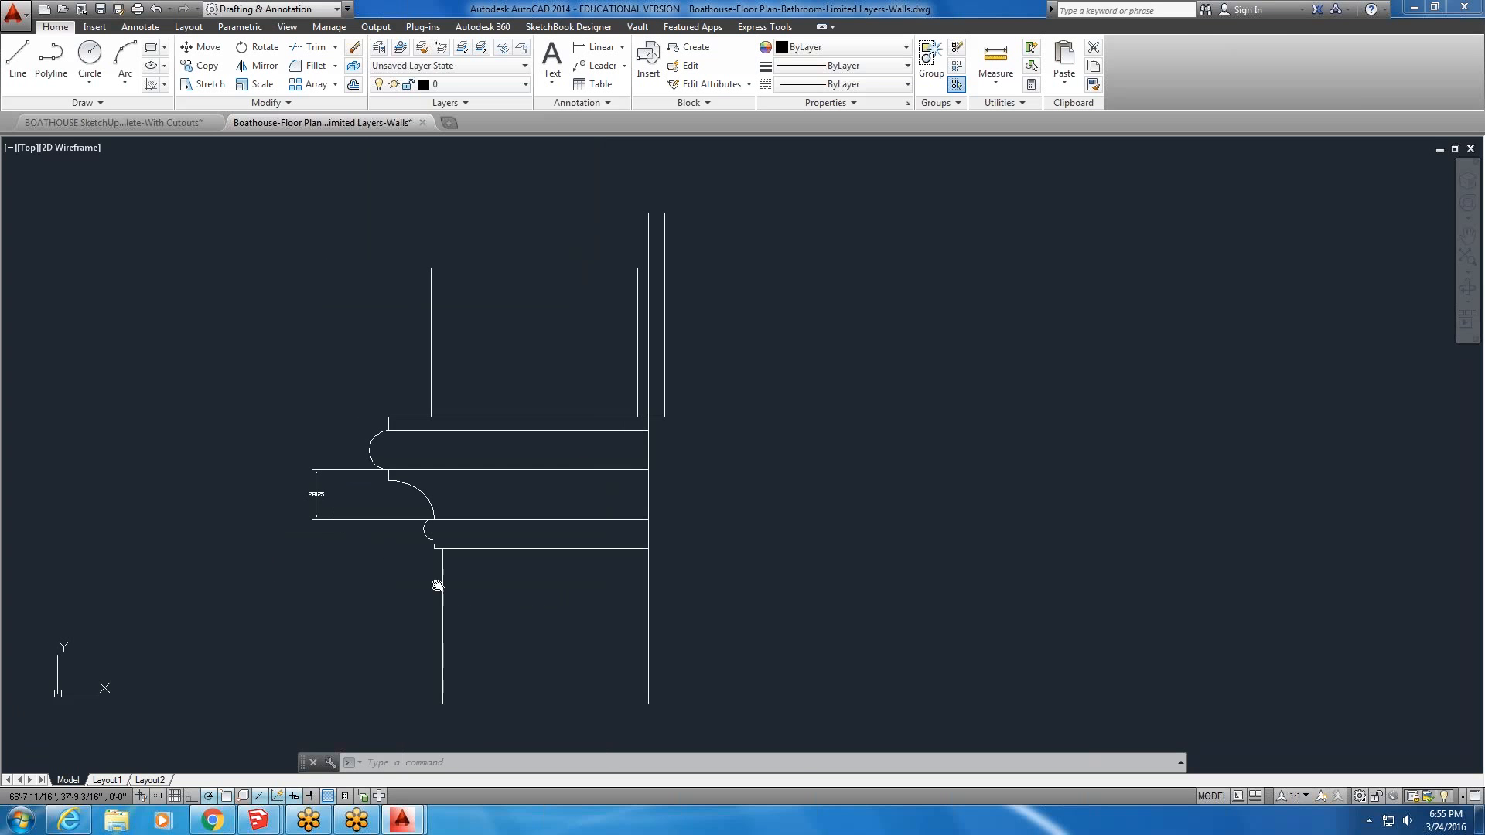
pyautogui.click(107, 780)
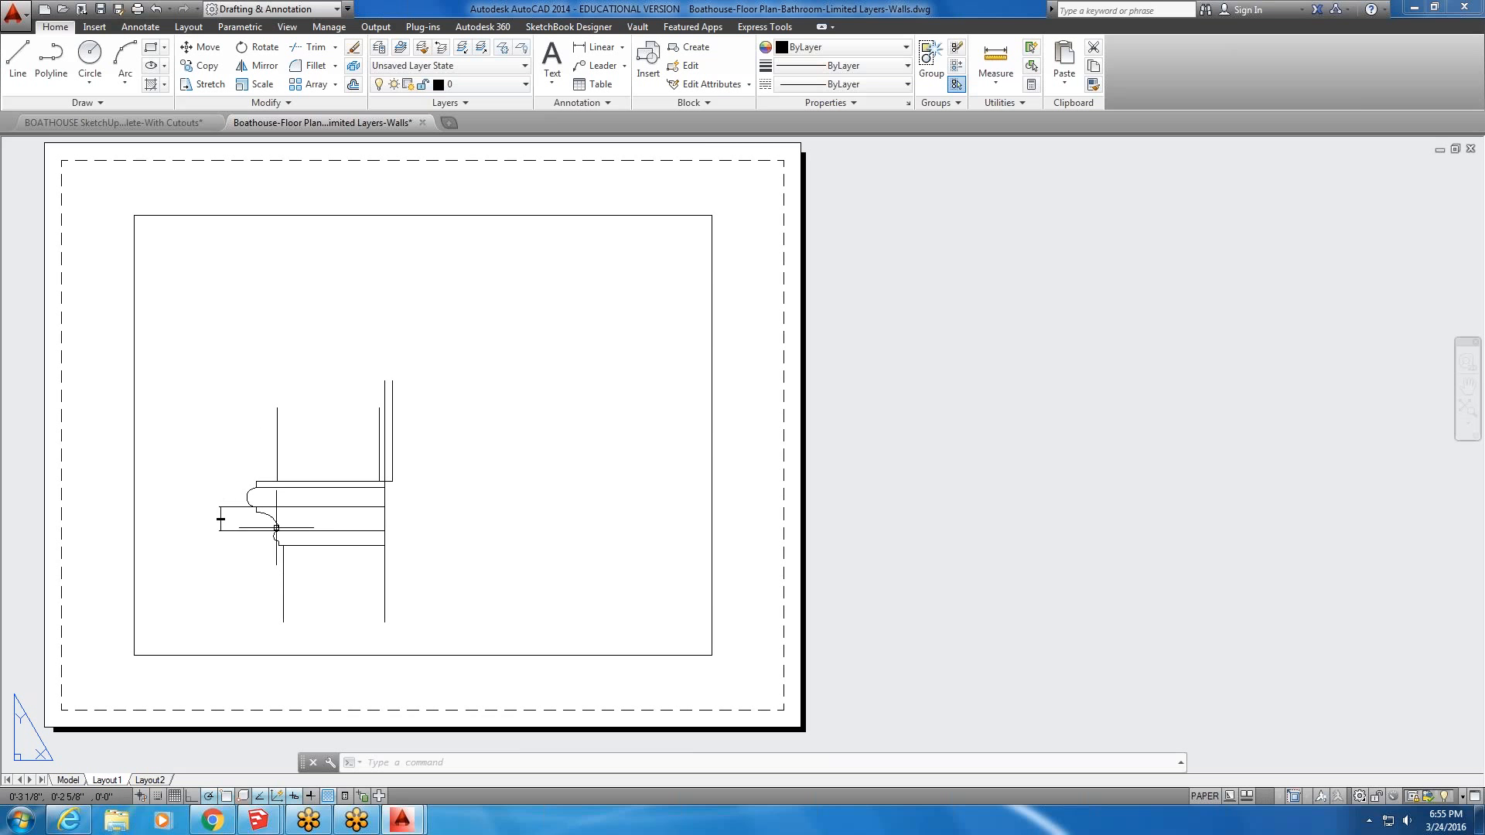
pyautogui.scroll(6, 259, 507)
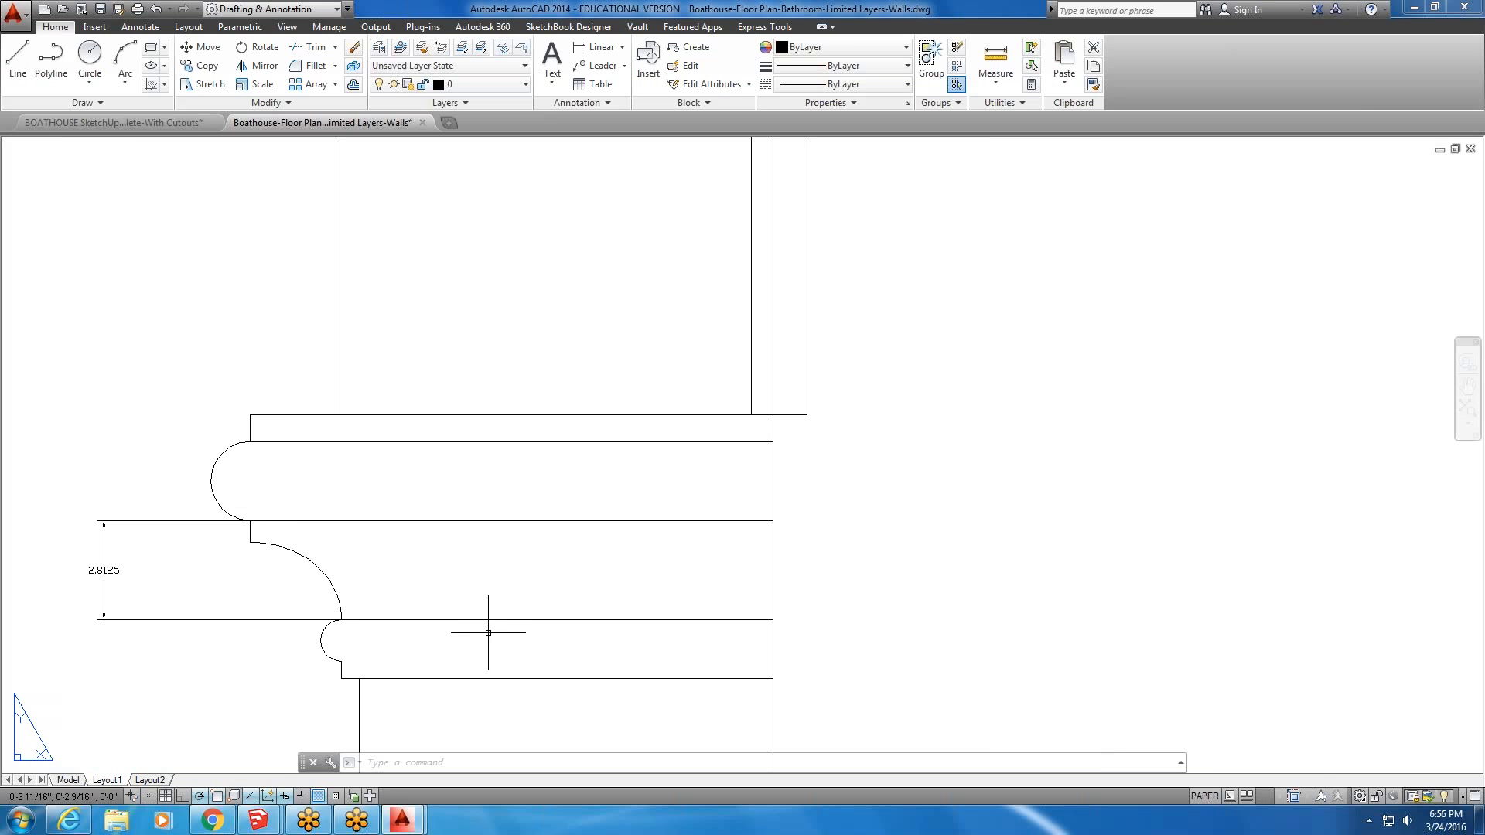
pyautogui.scroll(-4, 571, 589)
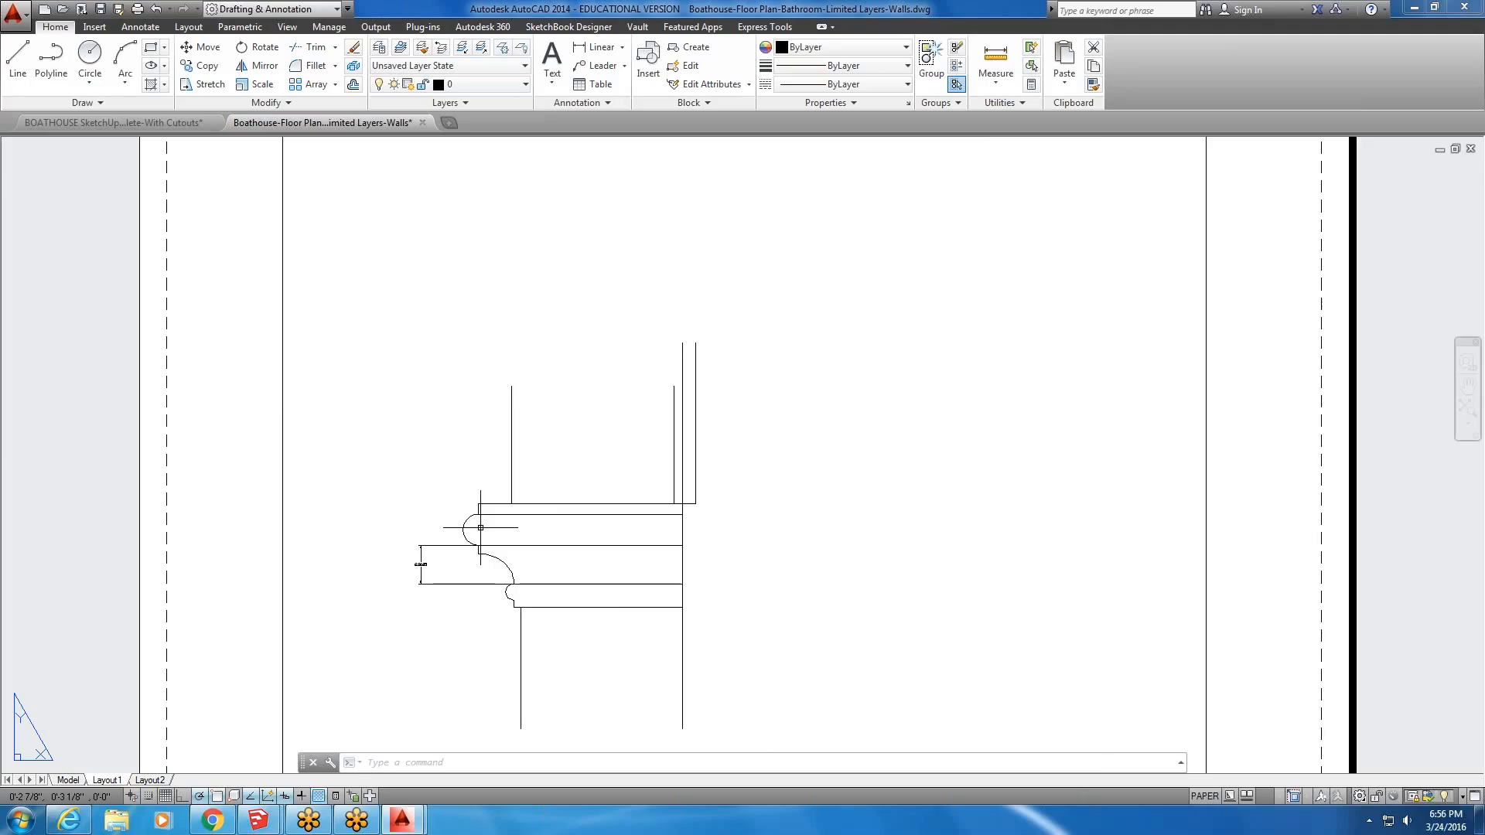
pyautogui.scroll(-6, 480, 528)
pyautogui.scroll(4, 487, 454)
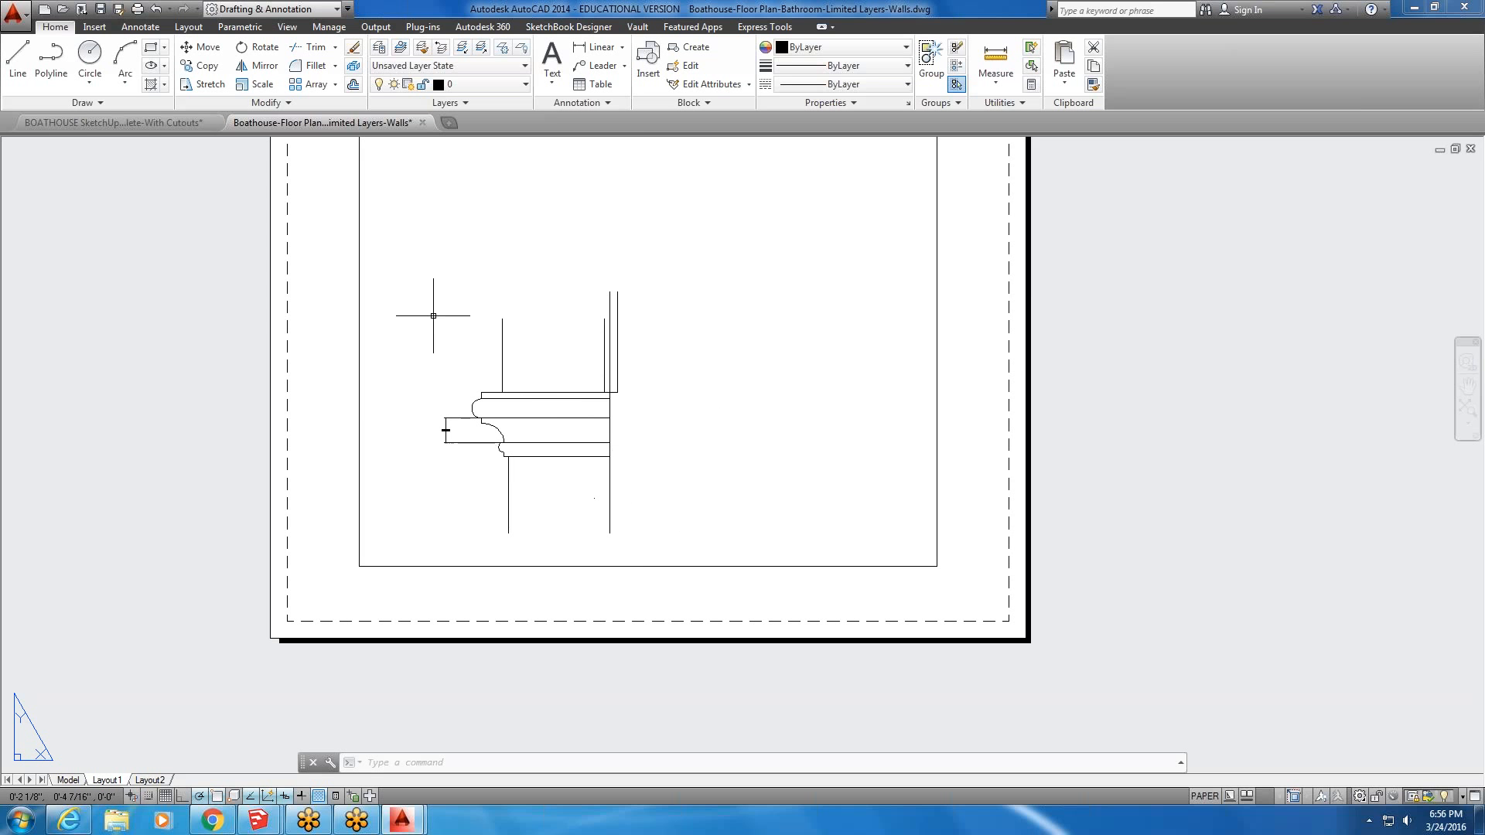
# - Return to model space and draw a rectangular frame about 3'-2" square around the moulding profile
pyautogui.click(68, 780)
pyautogui.scroll(-5, 570, 464)
pyautogui.scroll(2, 572, 421)
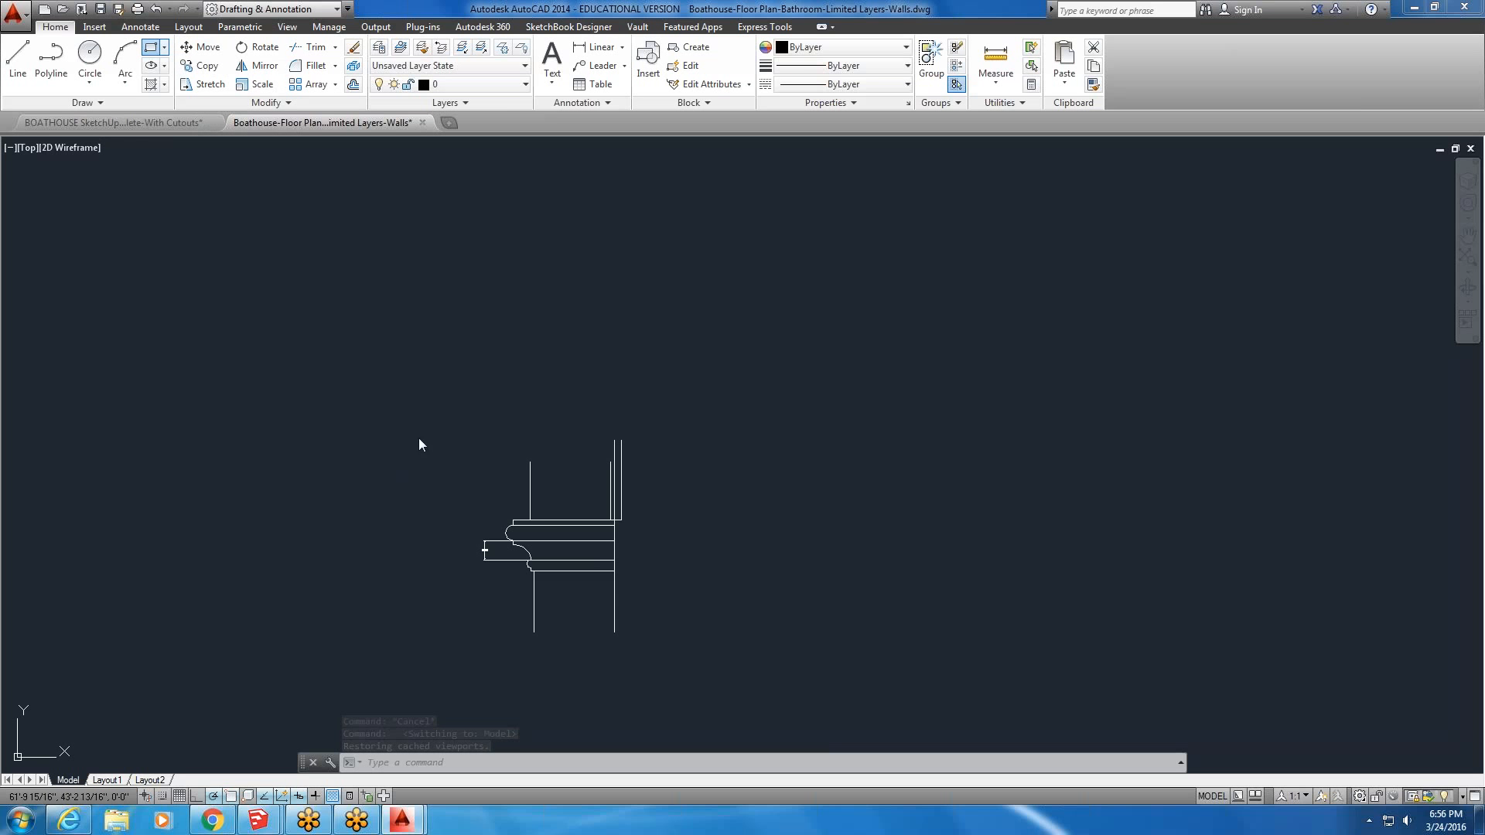
pyautogui.click(433, 401)
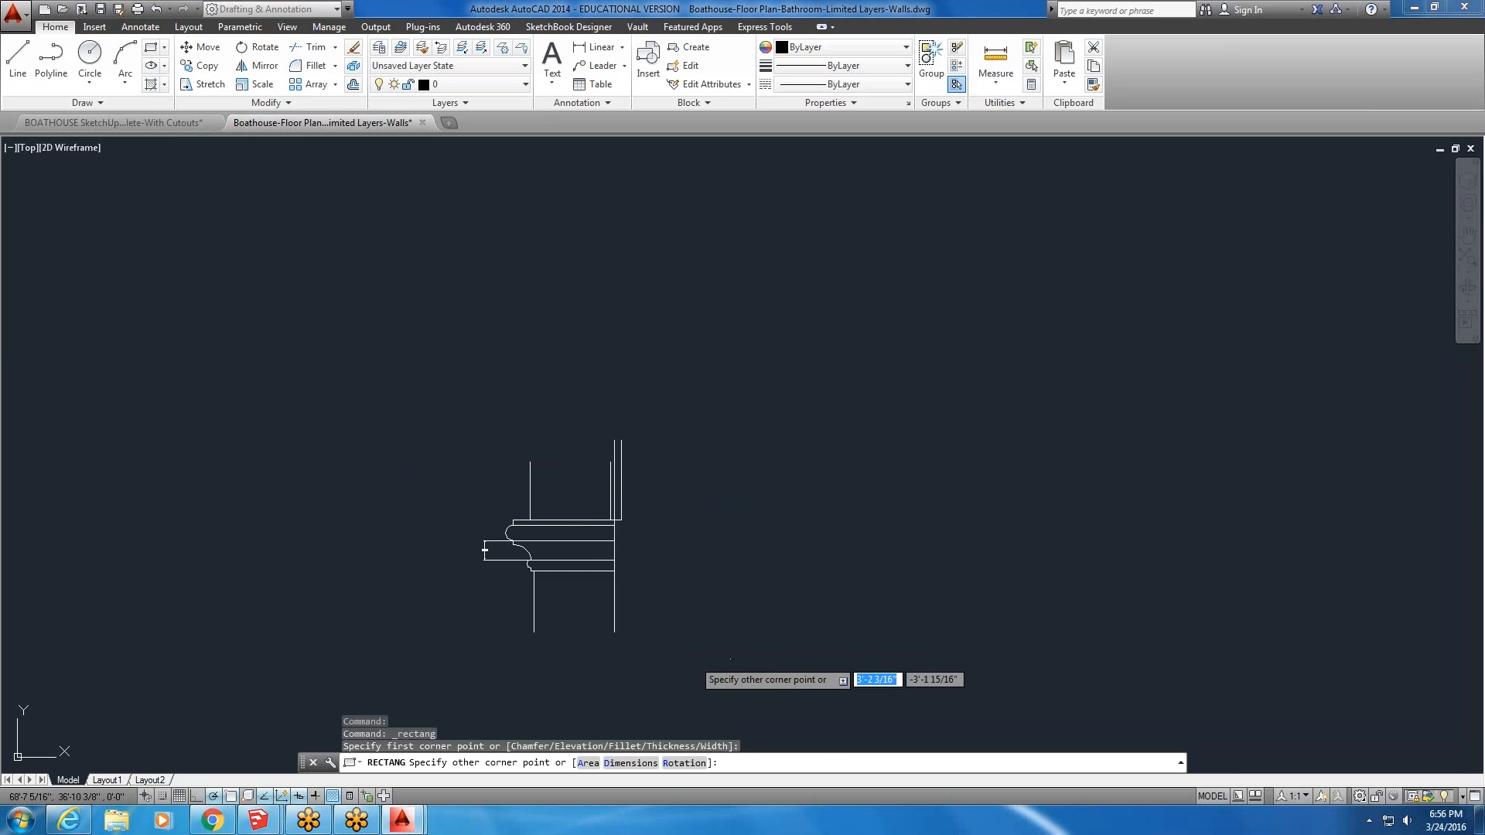
pyautogui.click(693, 659)
pyautogui.scroll(-10, 563, 424)
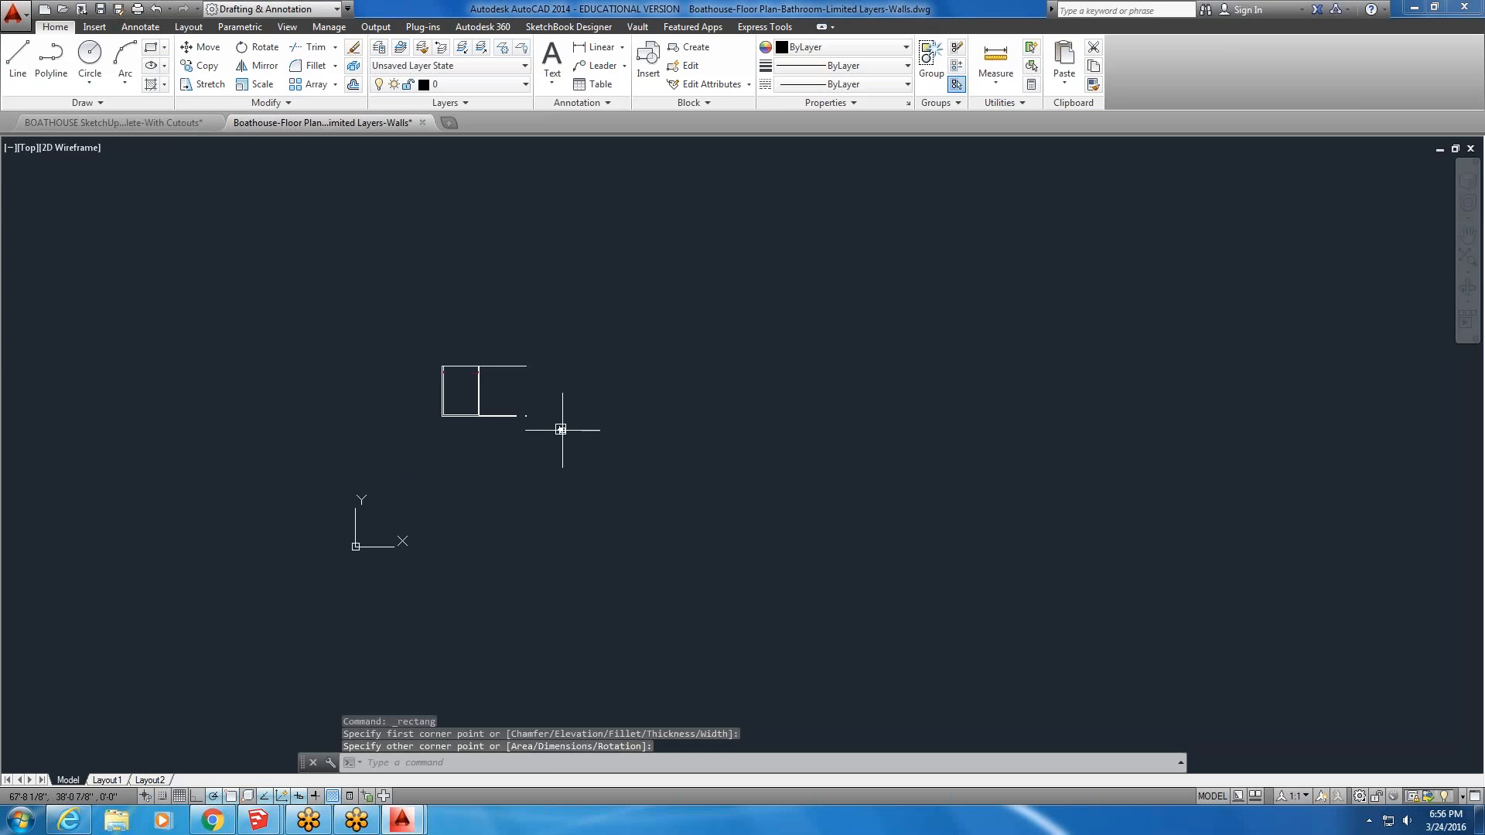
pyautogui.scroll(6, 587, 428)
pyautogui.scroll(2, 705, 619)
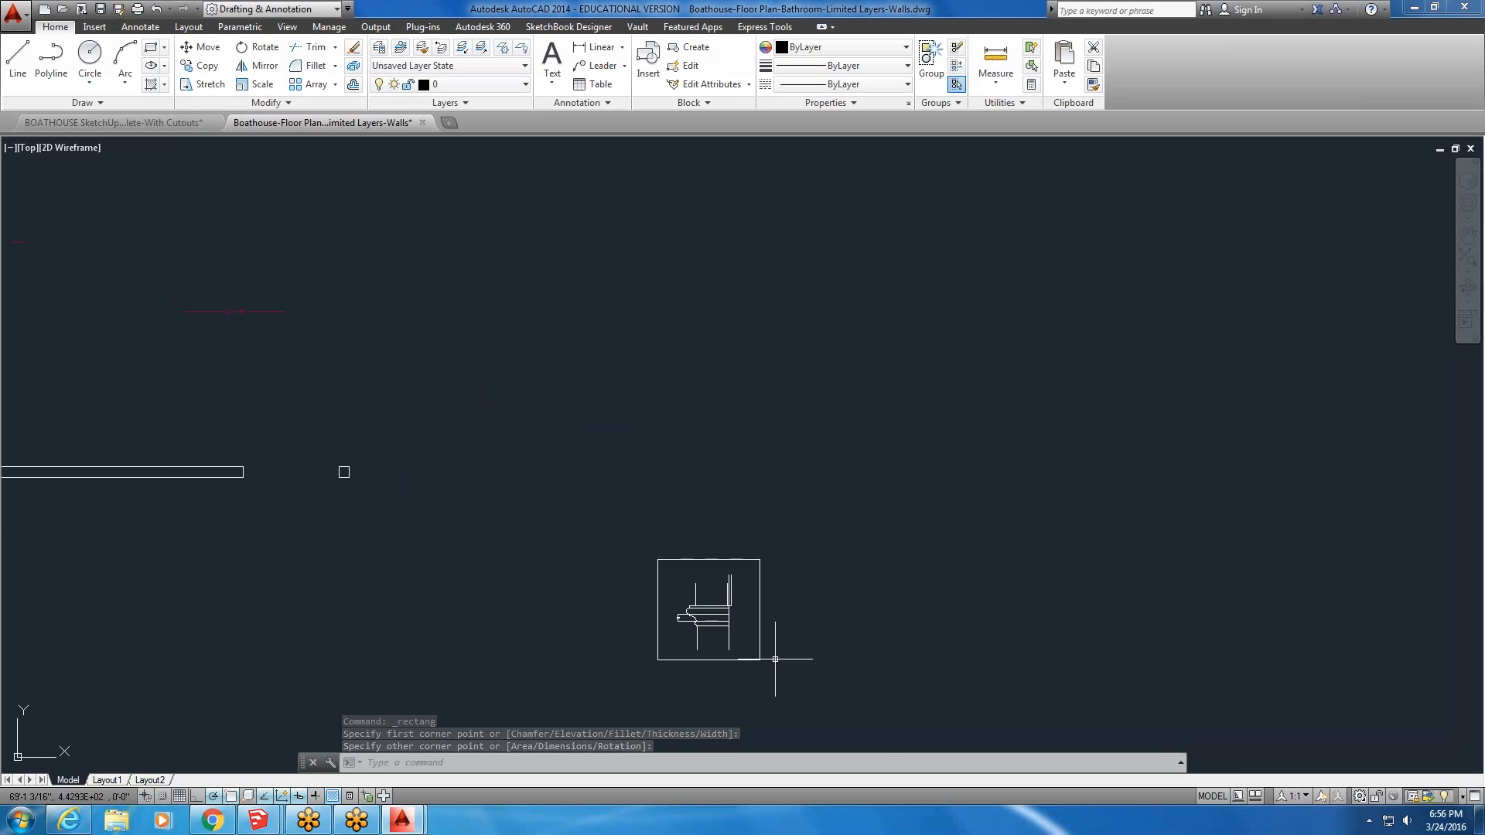
# - Add a multiline text label reading "Detail" above the frame around the moulding profile
pyautogui.moveTo(600, 492); pyautogui.dragTo(497, 395, button='middle')
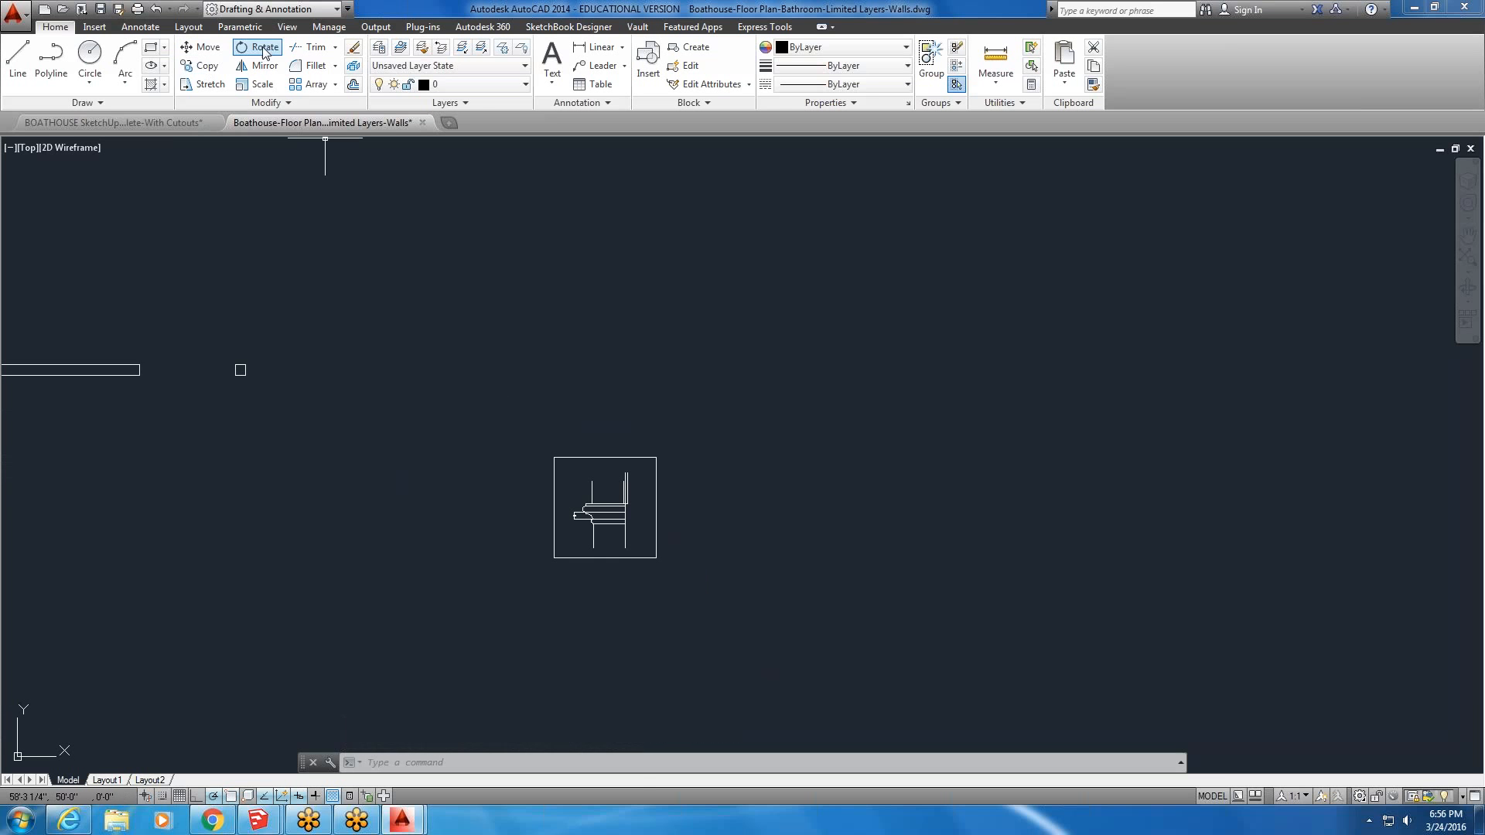
pyautogui.scroll(2, 548, 429)
pyautogui.click(543, 431)
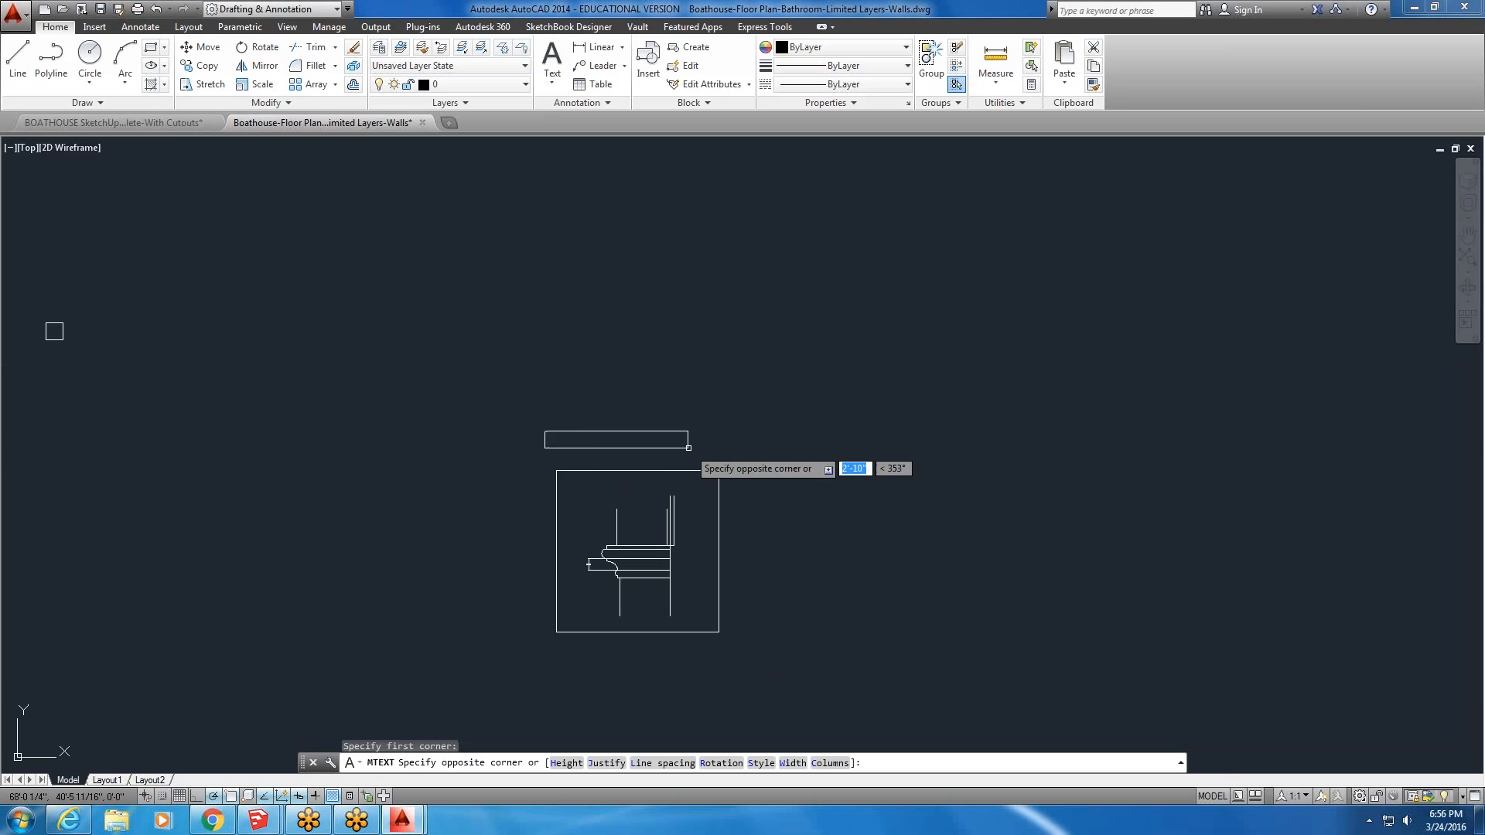
pyautogui.click(54, 331)
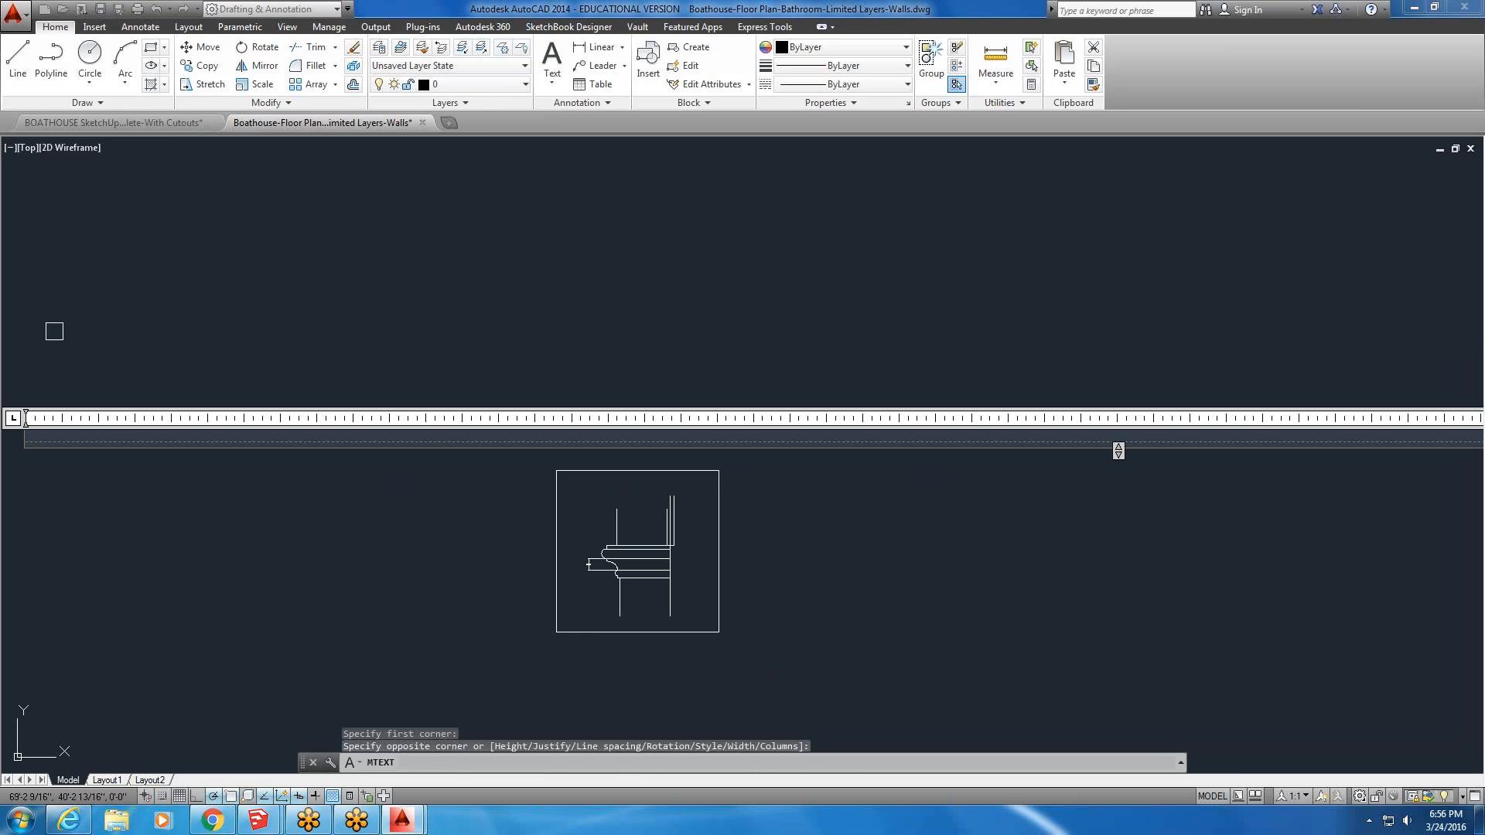
pyautogui.write('Detail')
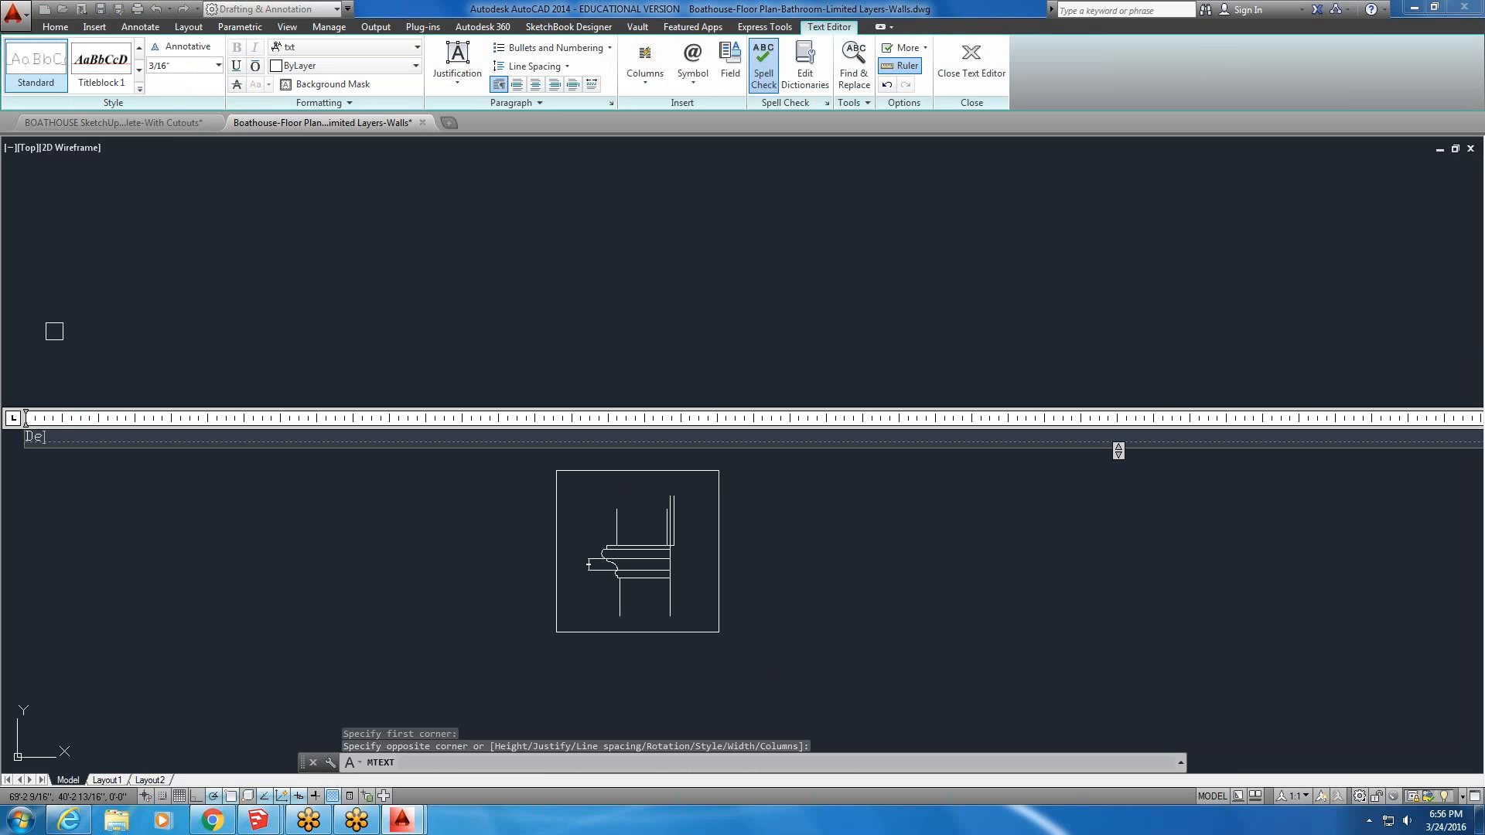
pyautogui.click(521, 627)
# - Scale up the "Detail" label by a factor of about 25 so it is readable above the frame
pyautogui.scroll(4, 553, 433)
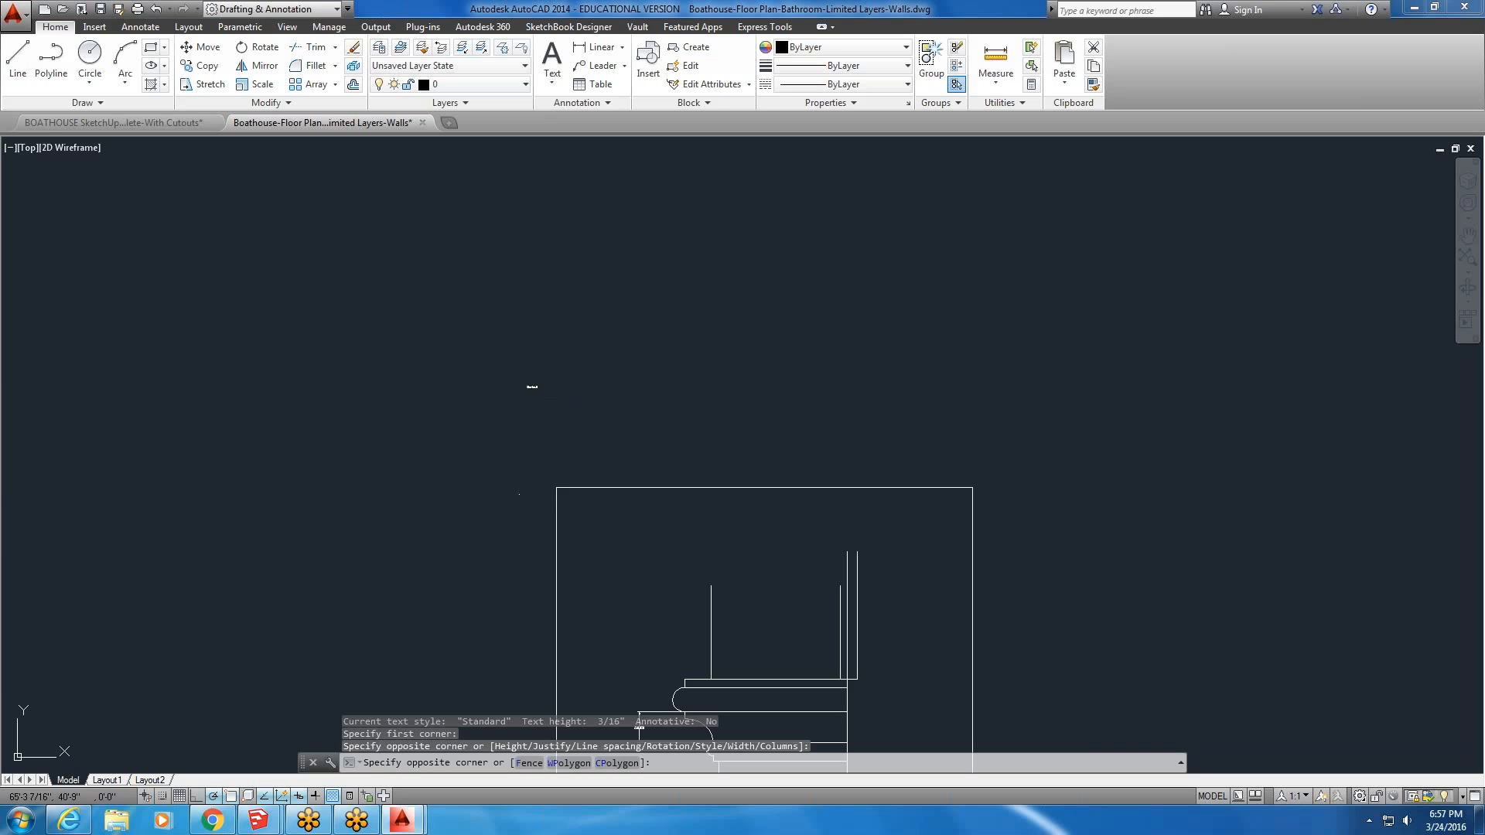
pyautogui.click(553, 400)
pyautogui.click(497, 355)
pyautogui.click(265, 89)
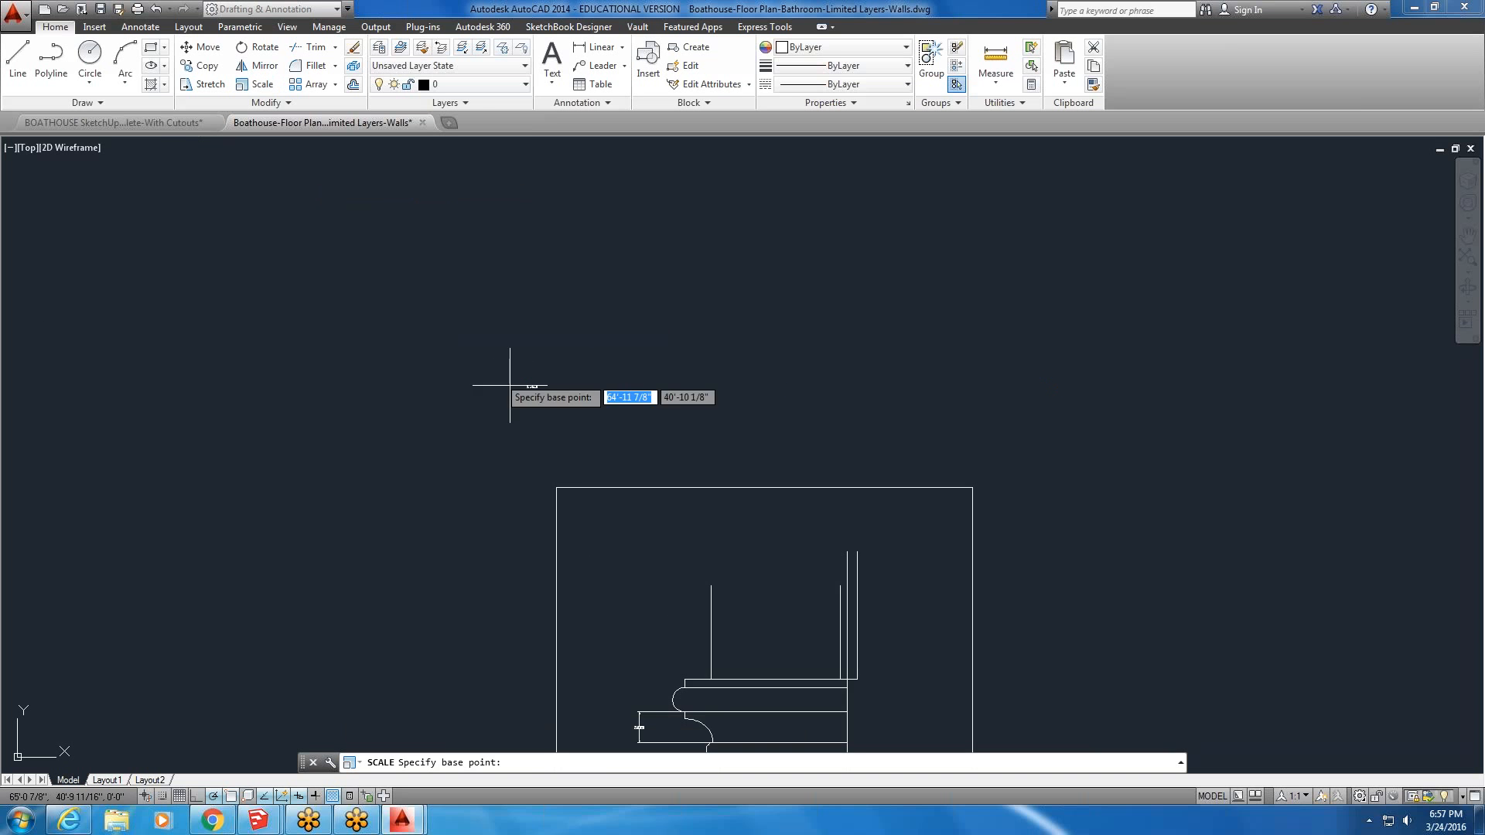
pyautogui.scroll(4, 535, 396)
pyautogui.click(509, 366)
pyautogui.scroll(-2, 601, 332)
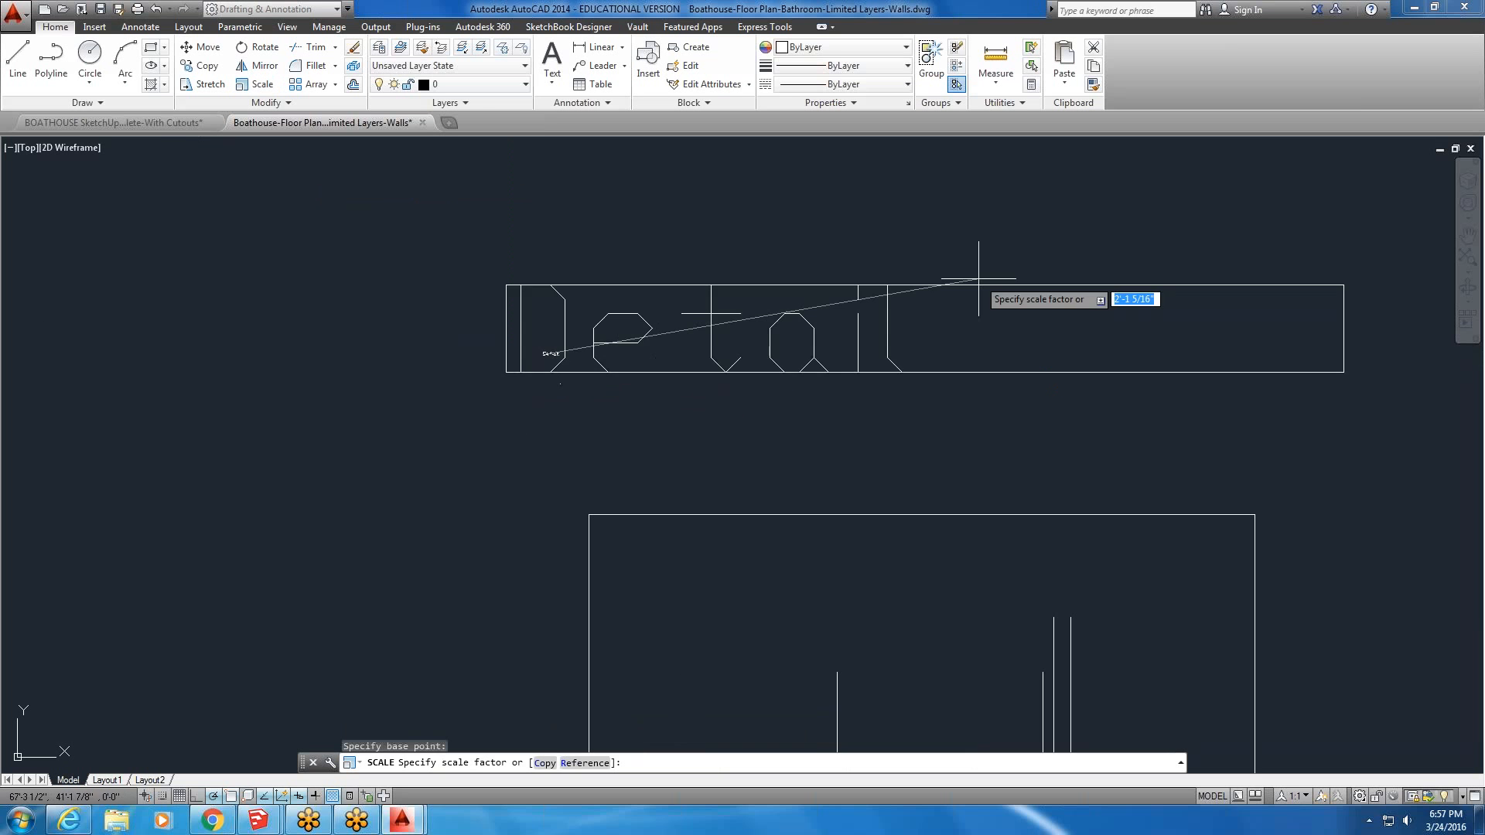
pyautogui.click(982, 278)
pyautogui.scroll(-8, 827, 344)
pyautogui.moveTo(795, 392); pyautogui.dragTo(709, 436, button='middle')
pyautogui.scroll(4, 710, 433)
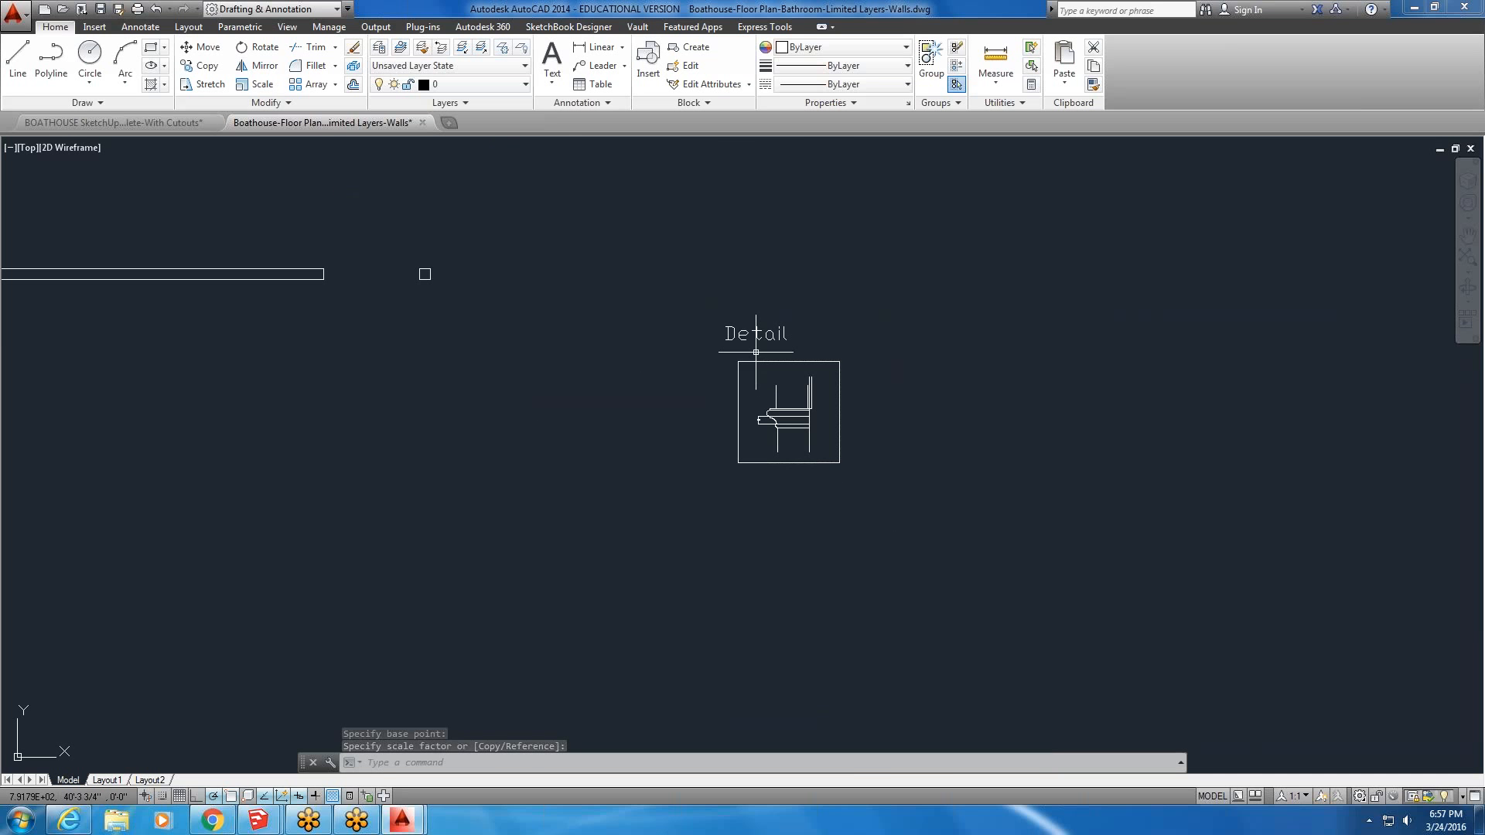
pyautogui.press('Escape')
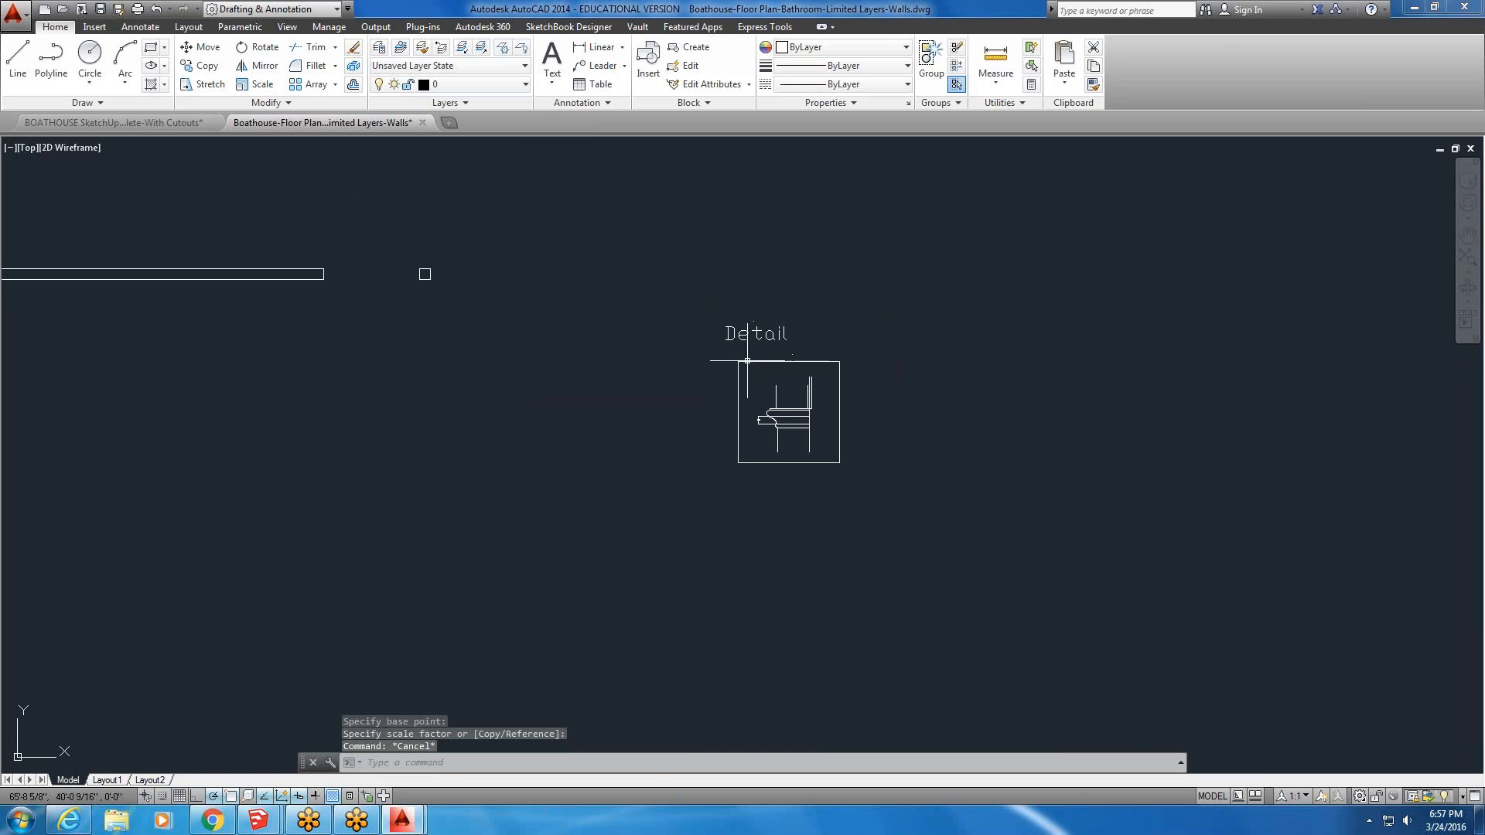
# - Compare the framed moulding detail with the boathouse model in SketchUp
pyautogui.moveTo(276, 824)
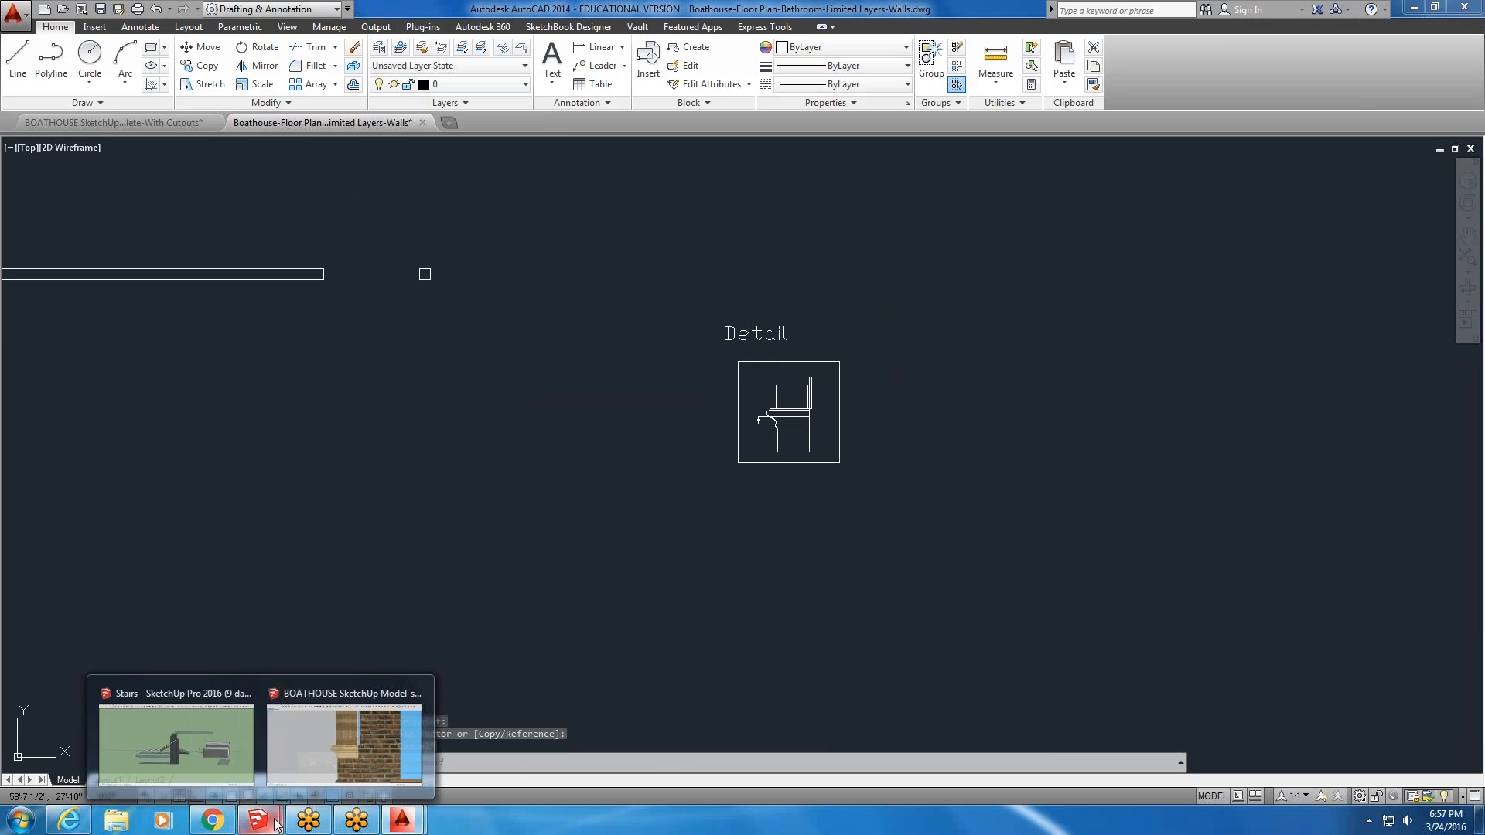
pyautogui.click(318, 762)
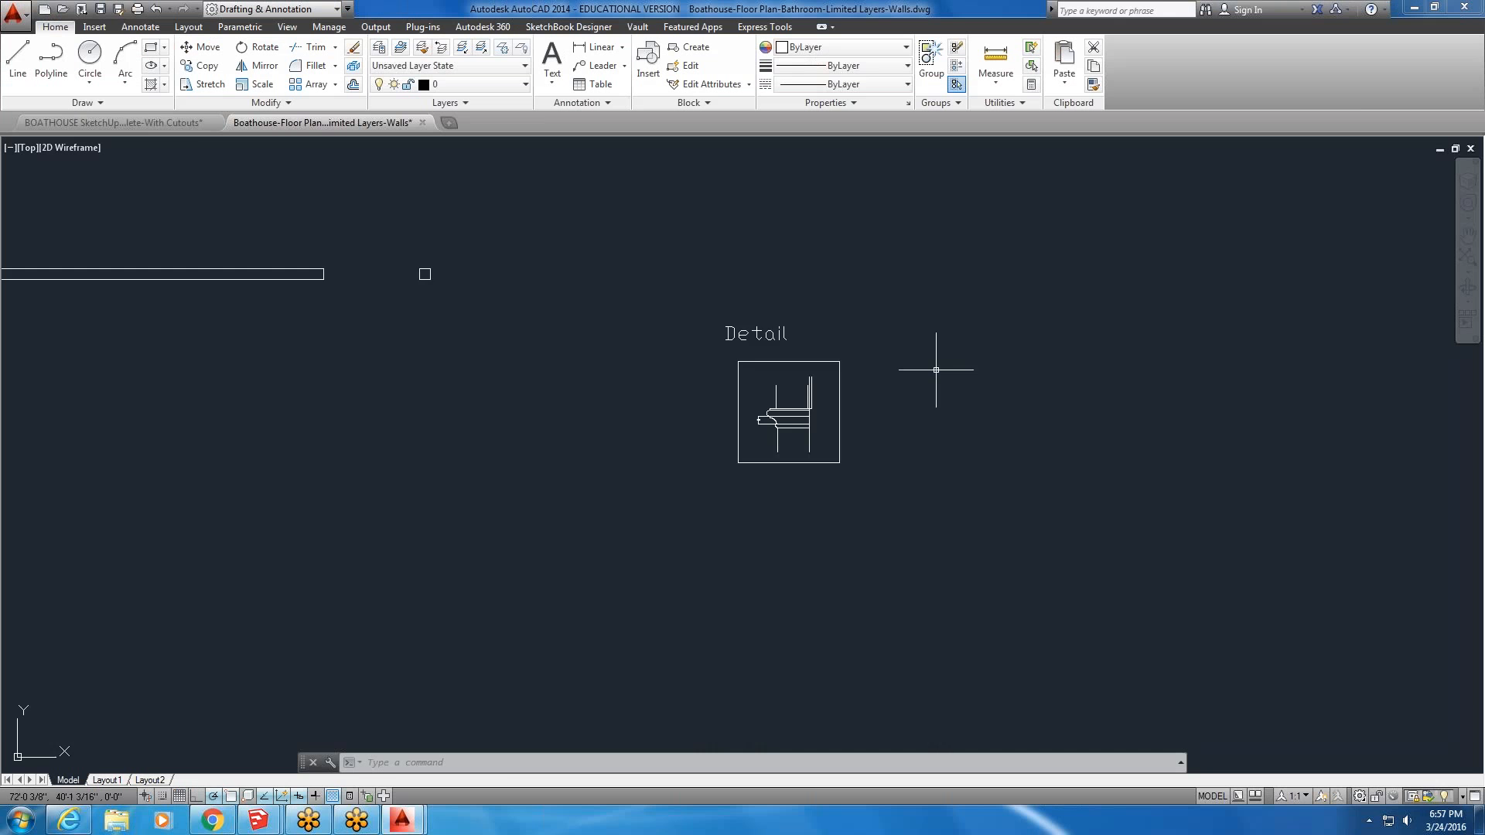
pyautogui.scroll(10, 938, 368)
pyautogui.moveTo(457, 590); pyautogui.dragTo(672, 474, button='middle')
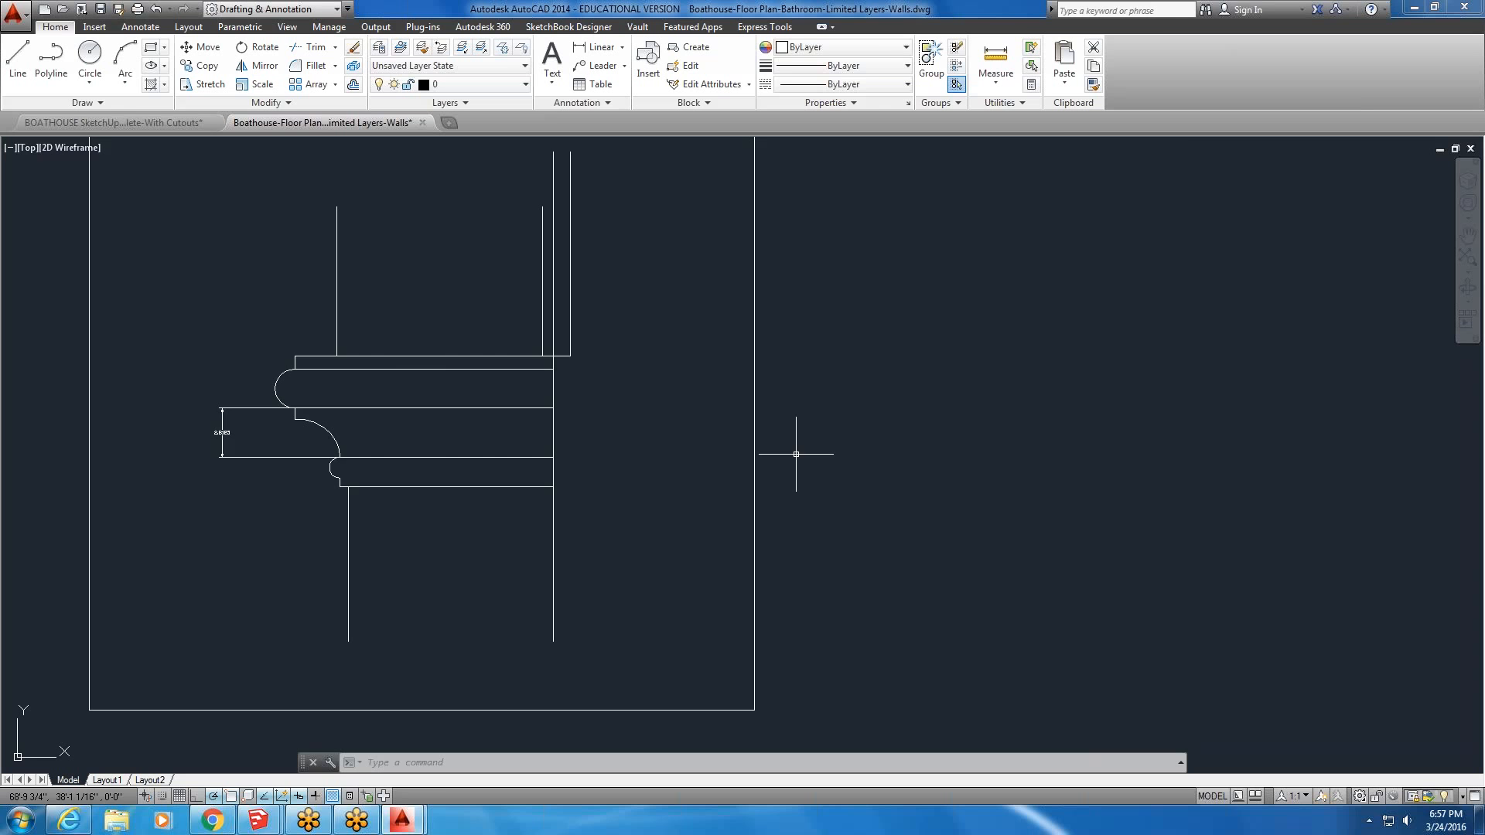
# - Switch to the boathouse model in SketchUp and change its camera from parallel projection to perspective
pyautogui.moveTo(258, 820)
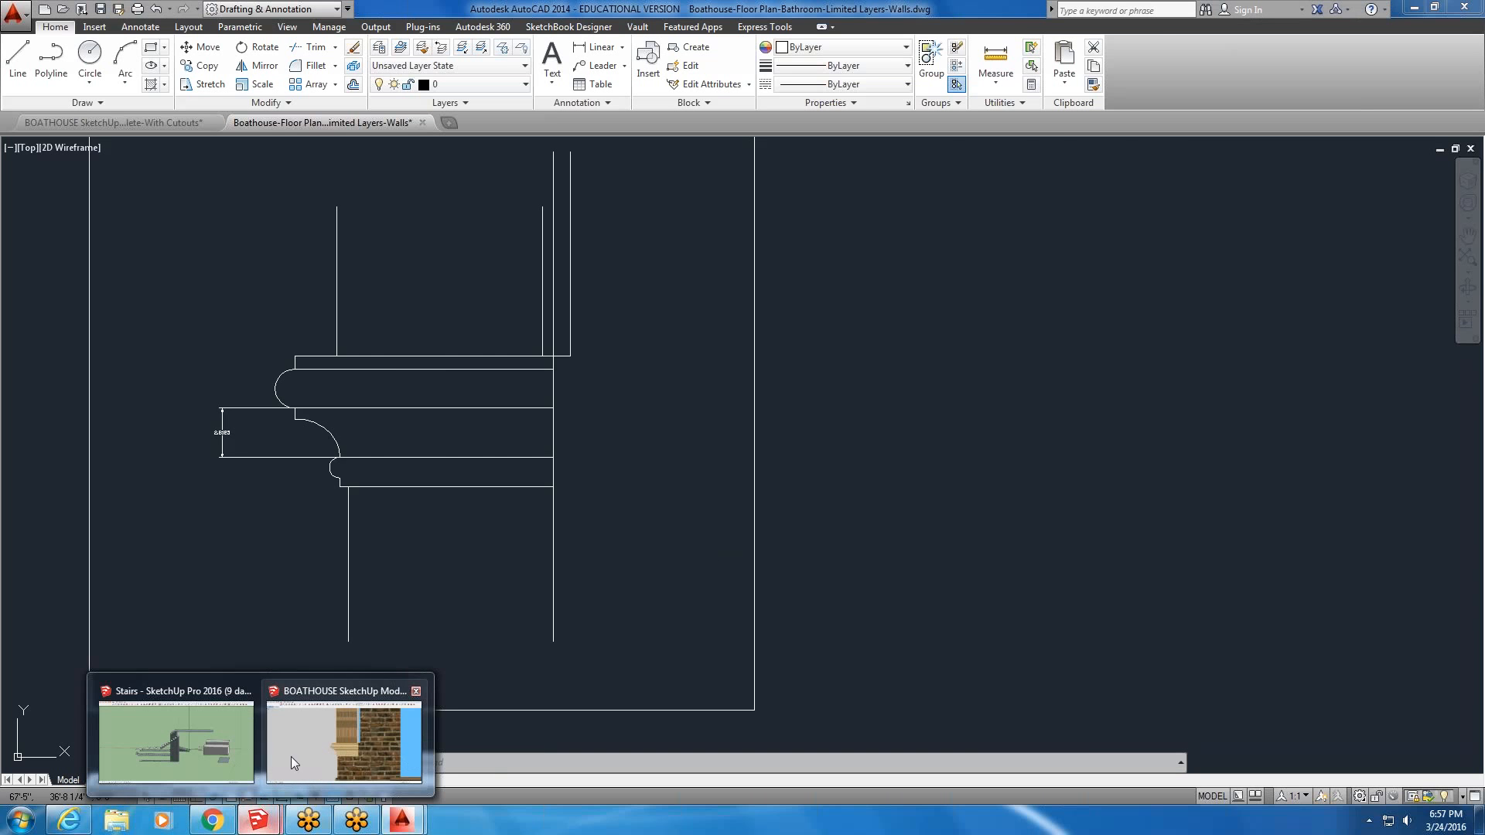
pyautogui.moveTo(299, 745)
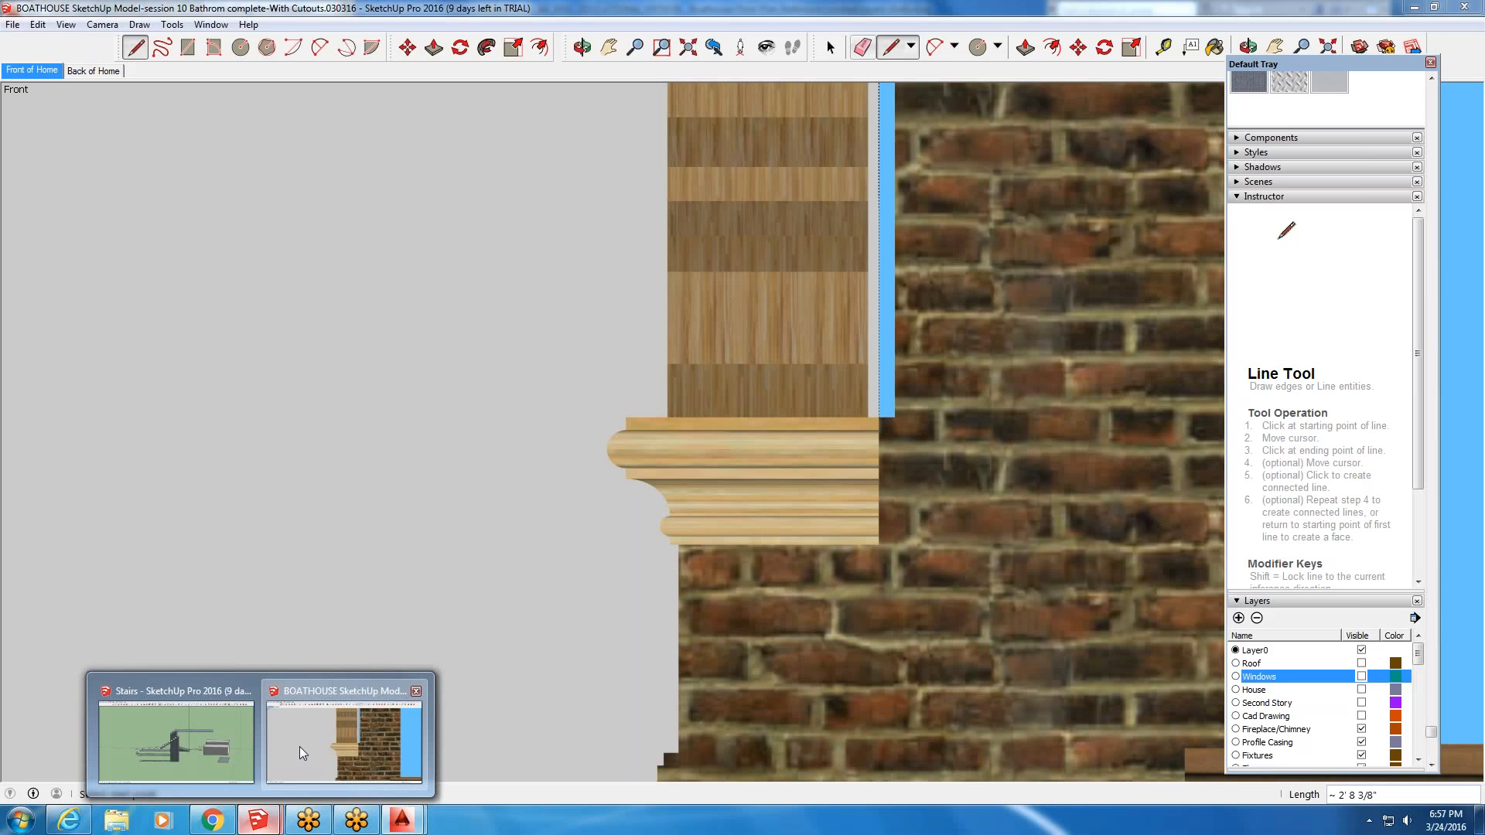
pyautogui.click(299, 745)
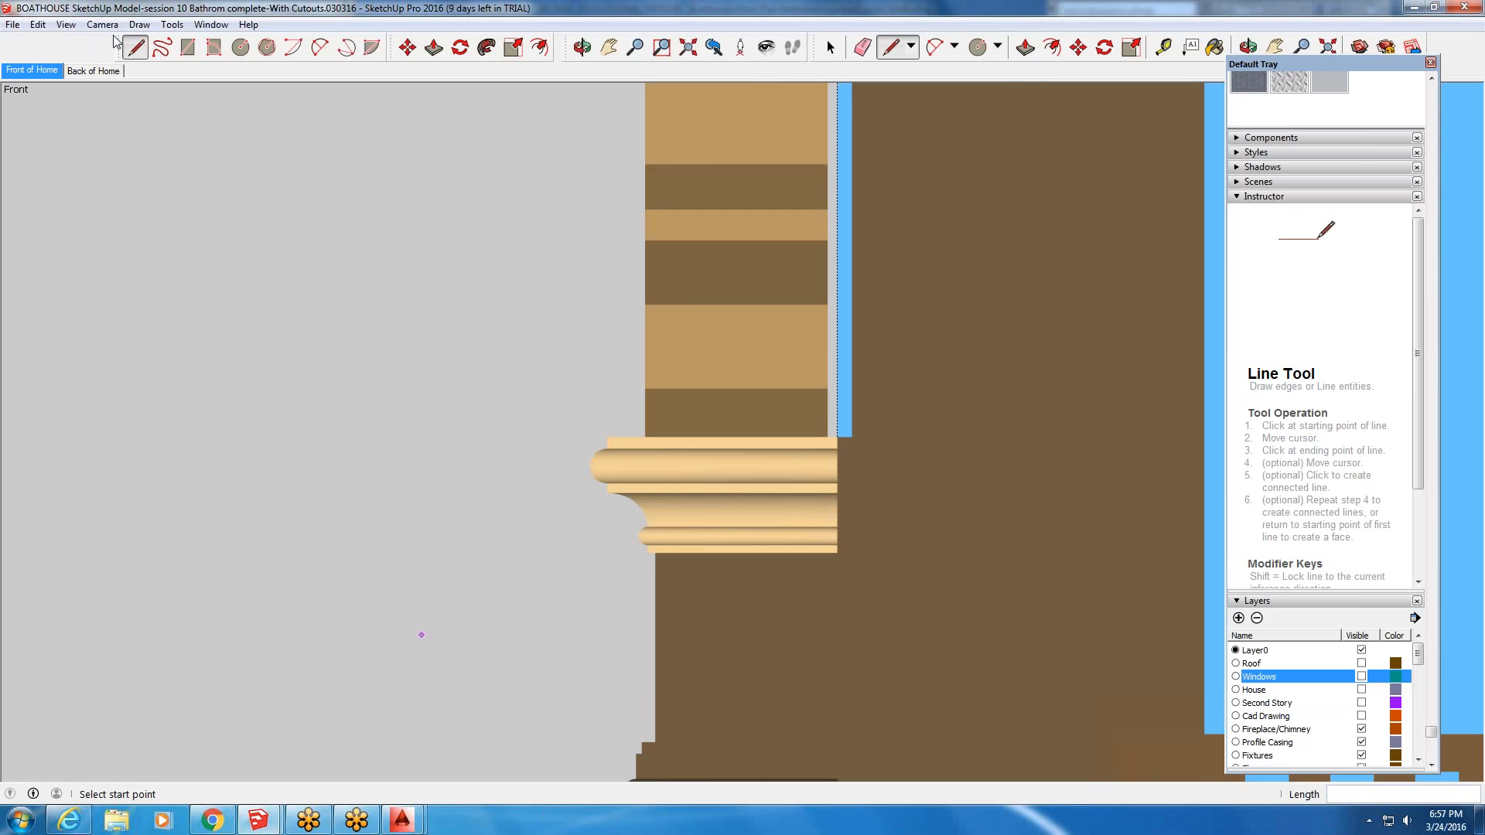
pyautogui.click(103, 24)
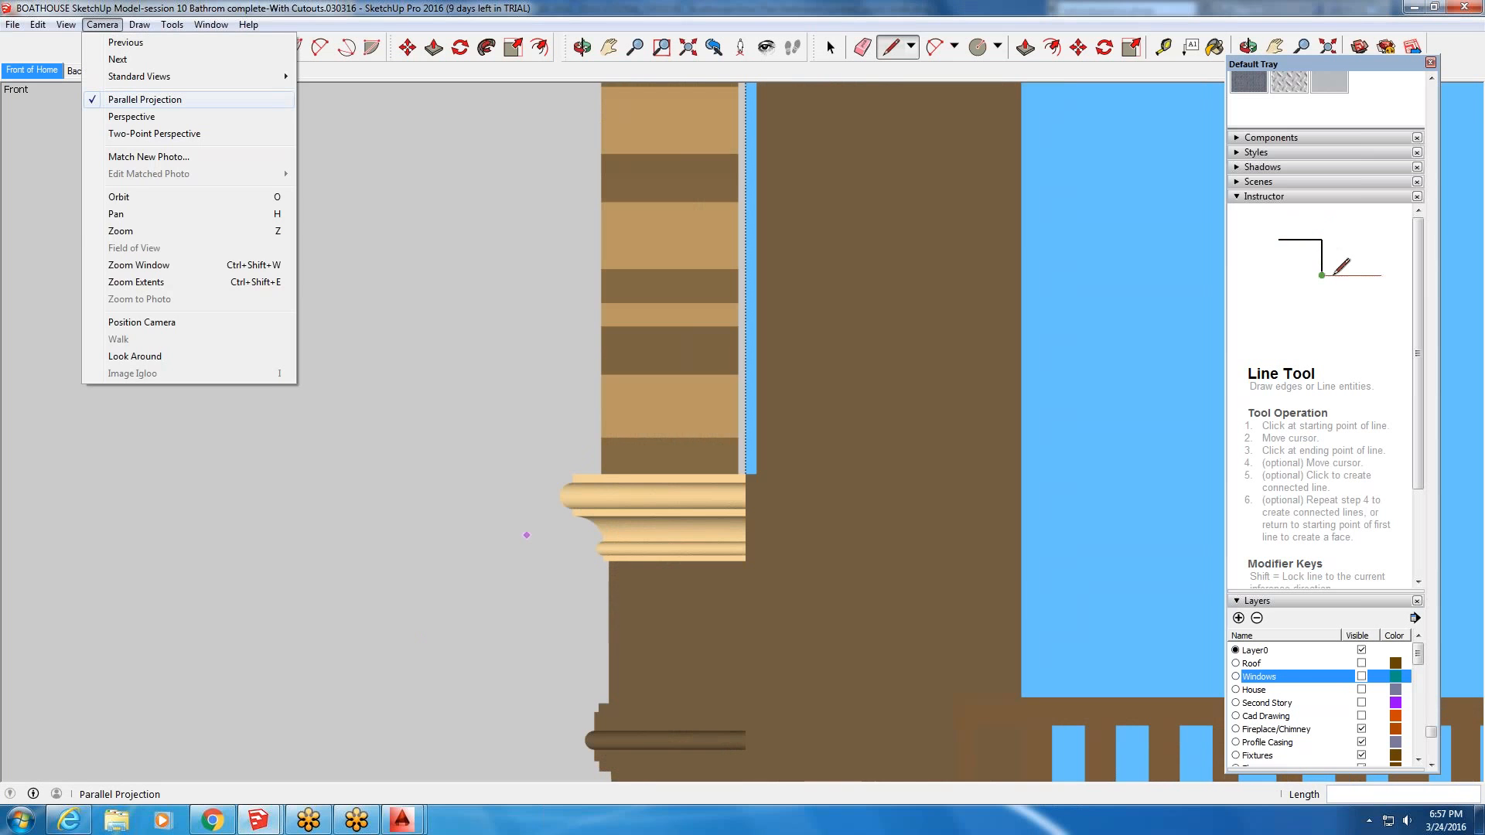
pyautogui.click(131, 116)
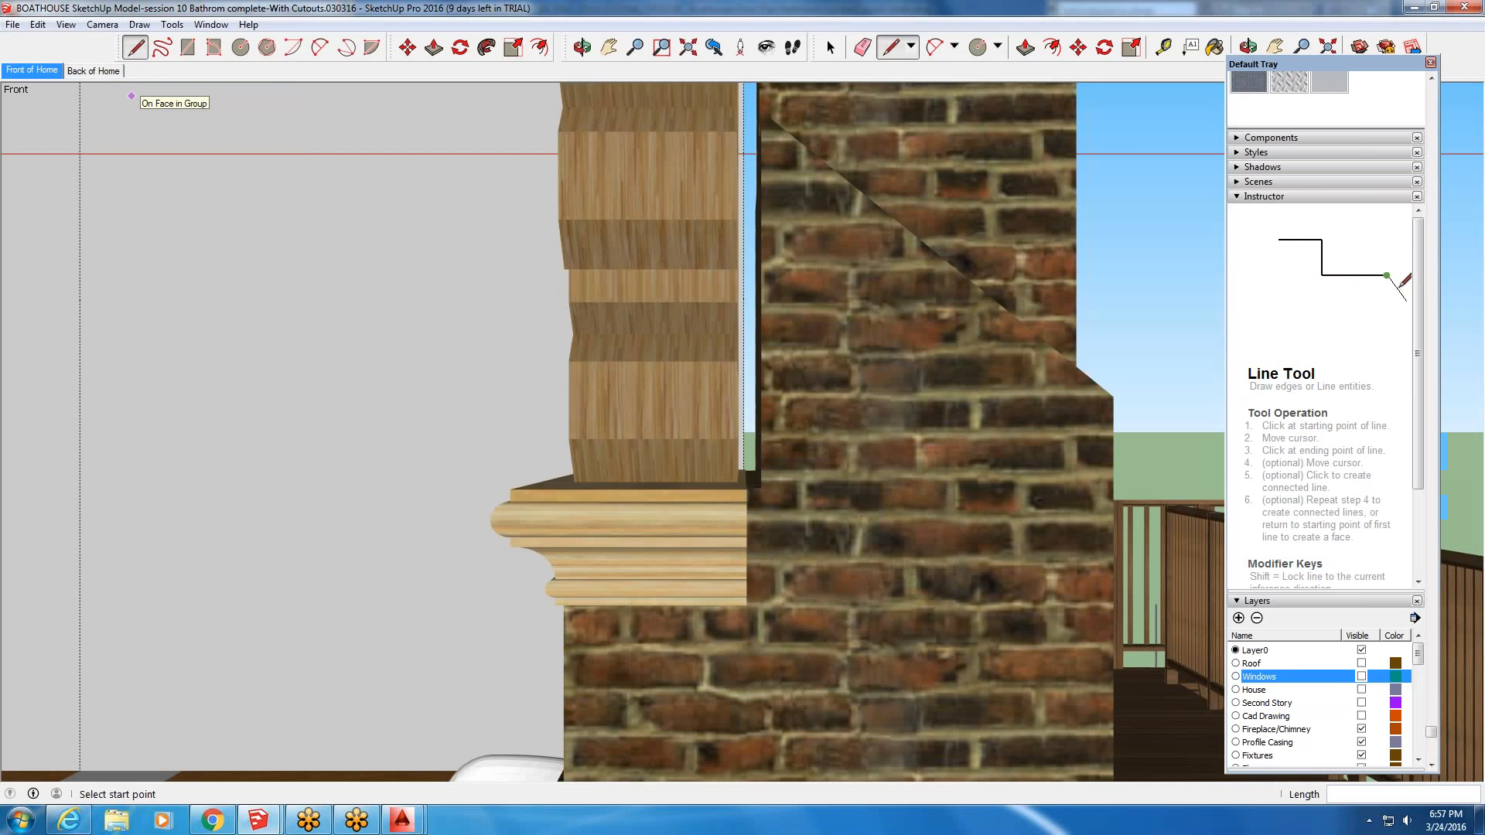
# - Frame a close perspective view of the fireplace mantel's front corner, looking down on its stepped moulding
pyautogui.moveTo(131, 96); pyautogui.dragTo(232, 147, button='middle')
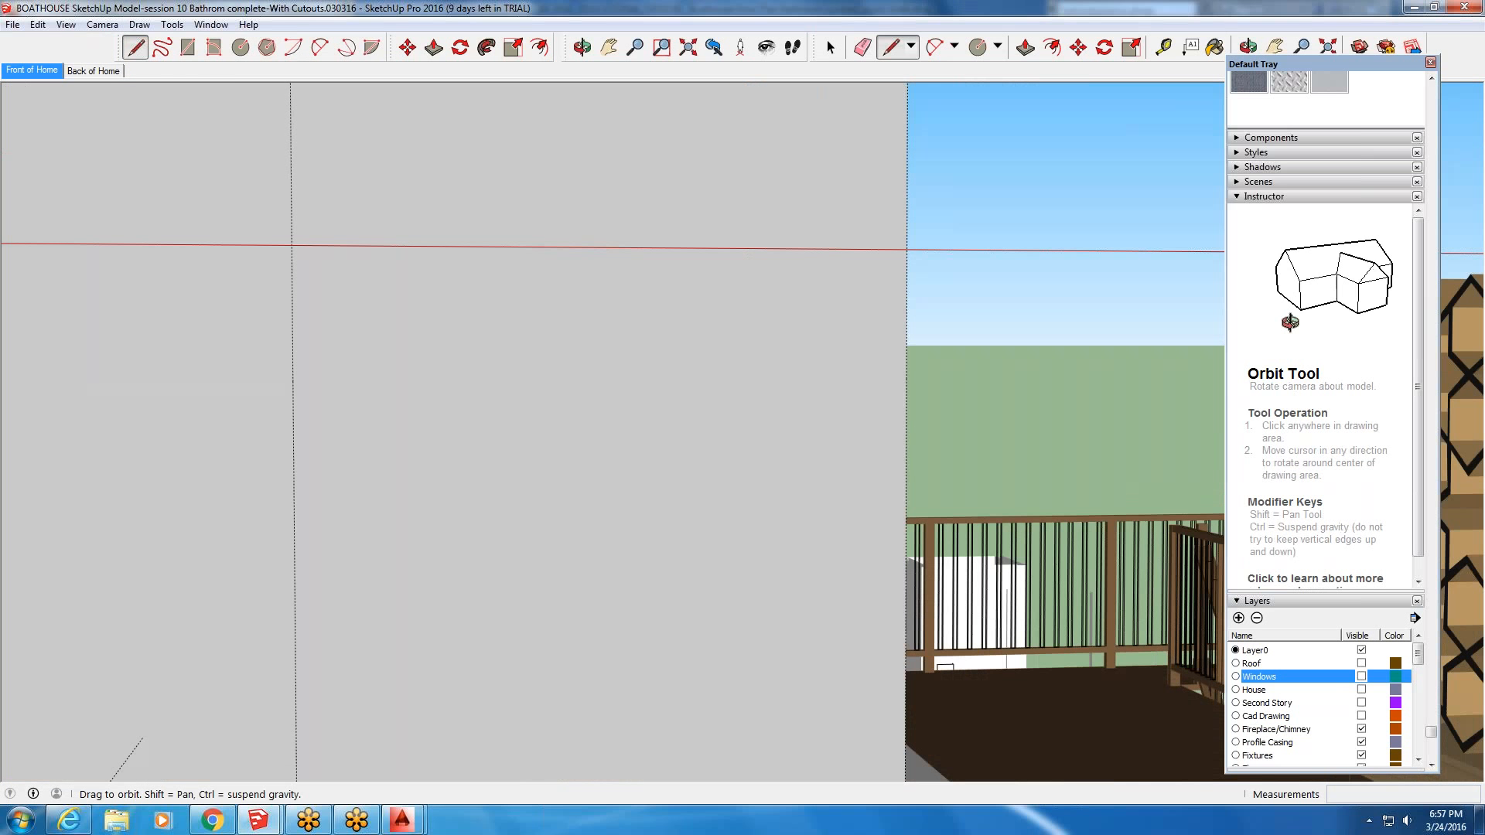
pyautogui.moveTo(588, 584); pyautogui.dragTo(648, 625, button='middle')
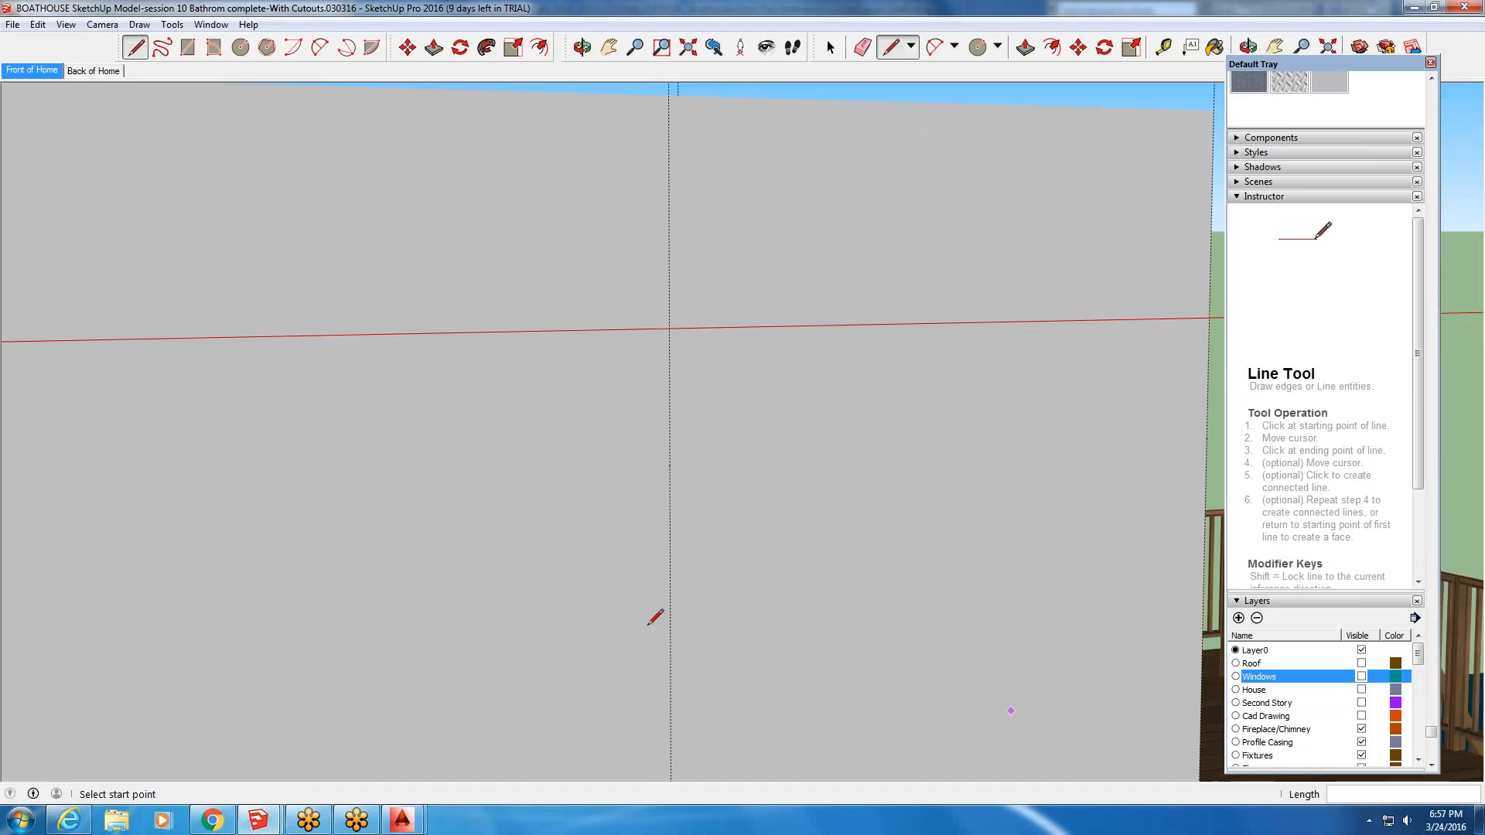
pyautogui.scroll(-2, 655, 617)
pyautogui.scroll(-3, 644, 588)
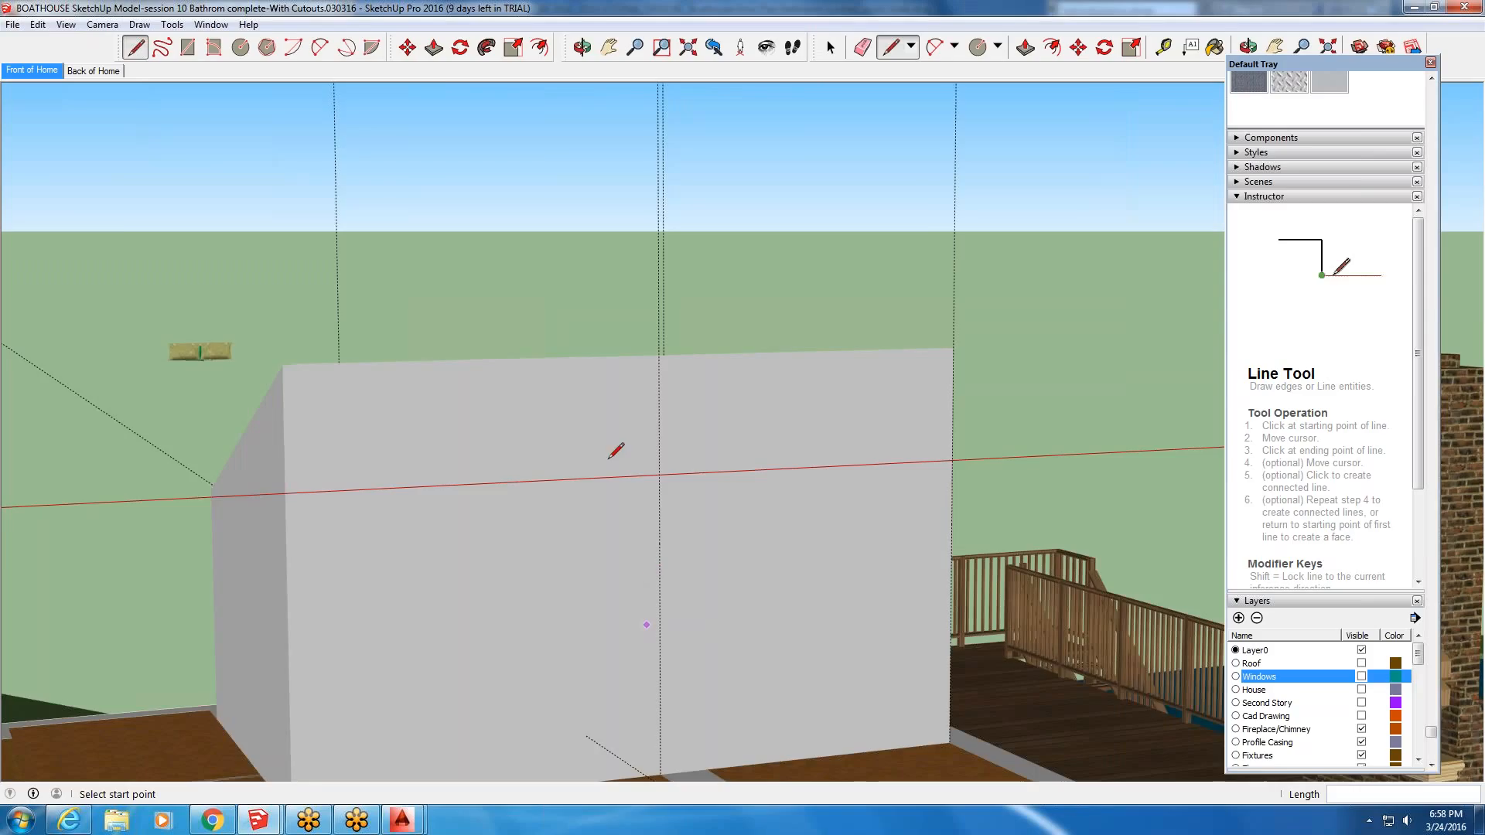
pyautogui.scroll(-3, 610, 456)
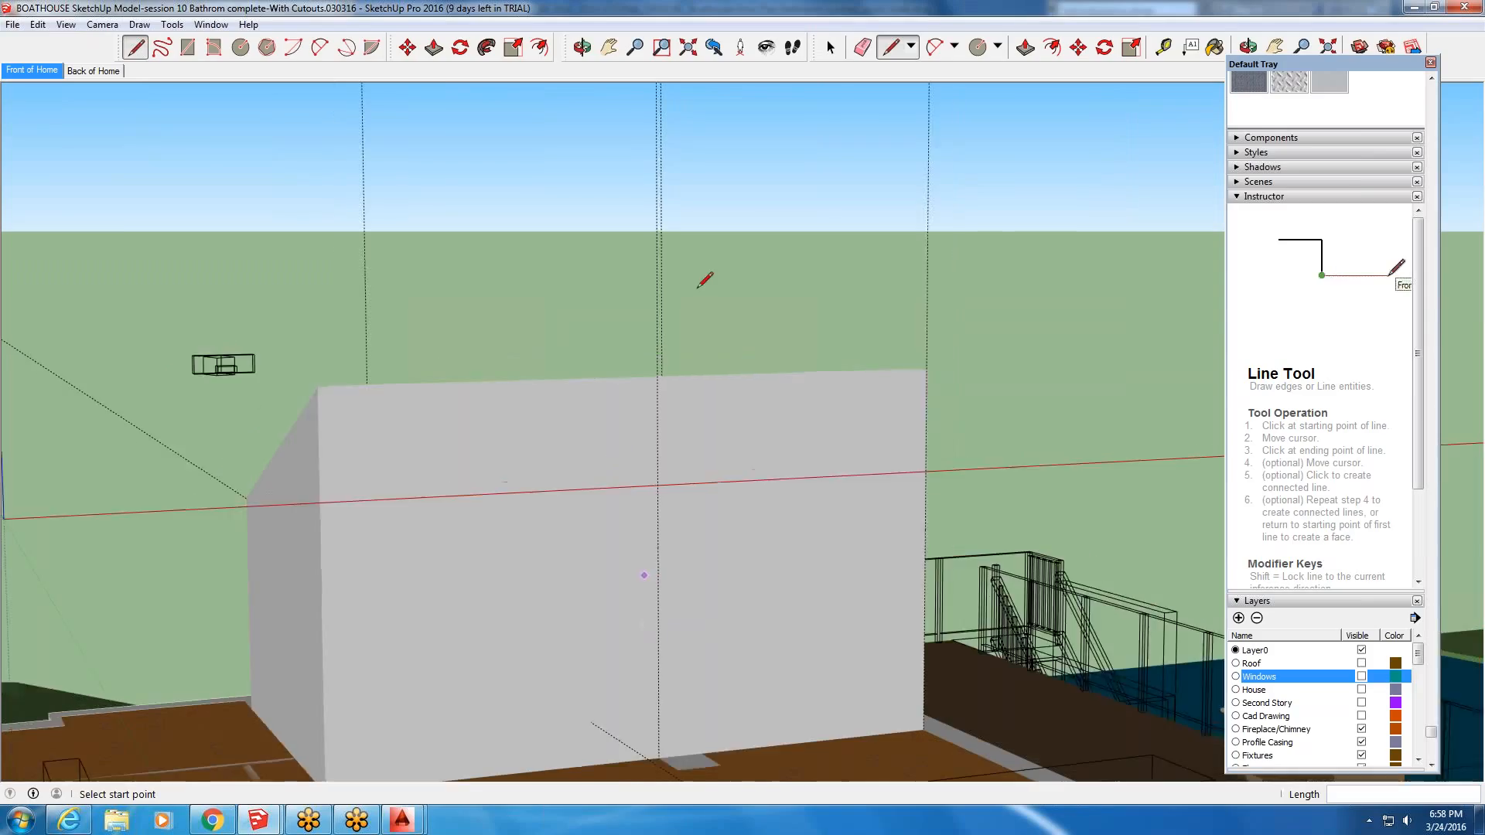
pyautogui.click(609, 48)
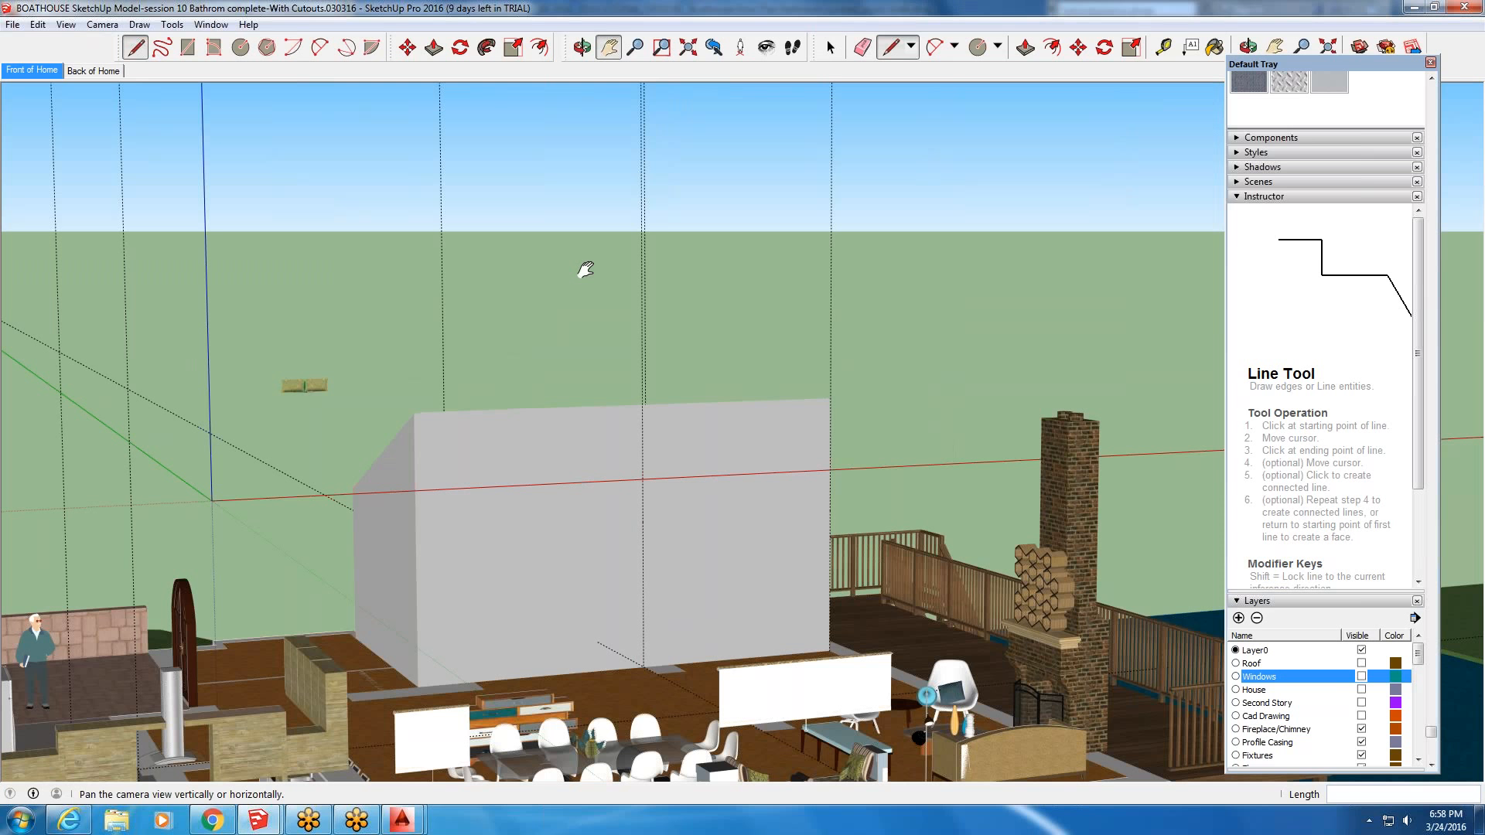
pyautogui.moveTo(731, 418); pyautogui.dragTo(257, 488)
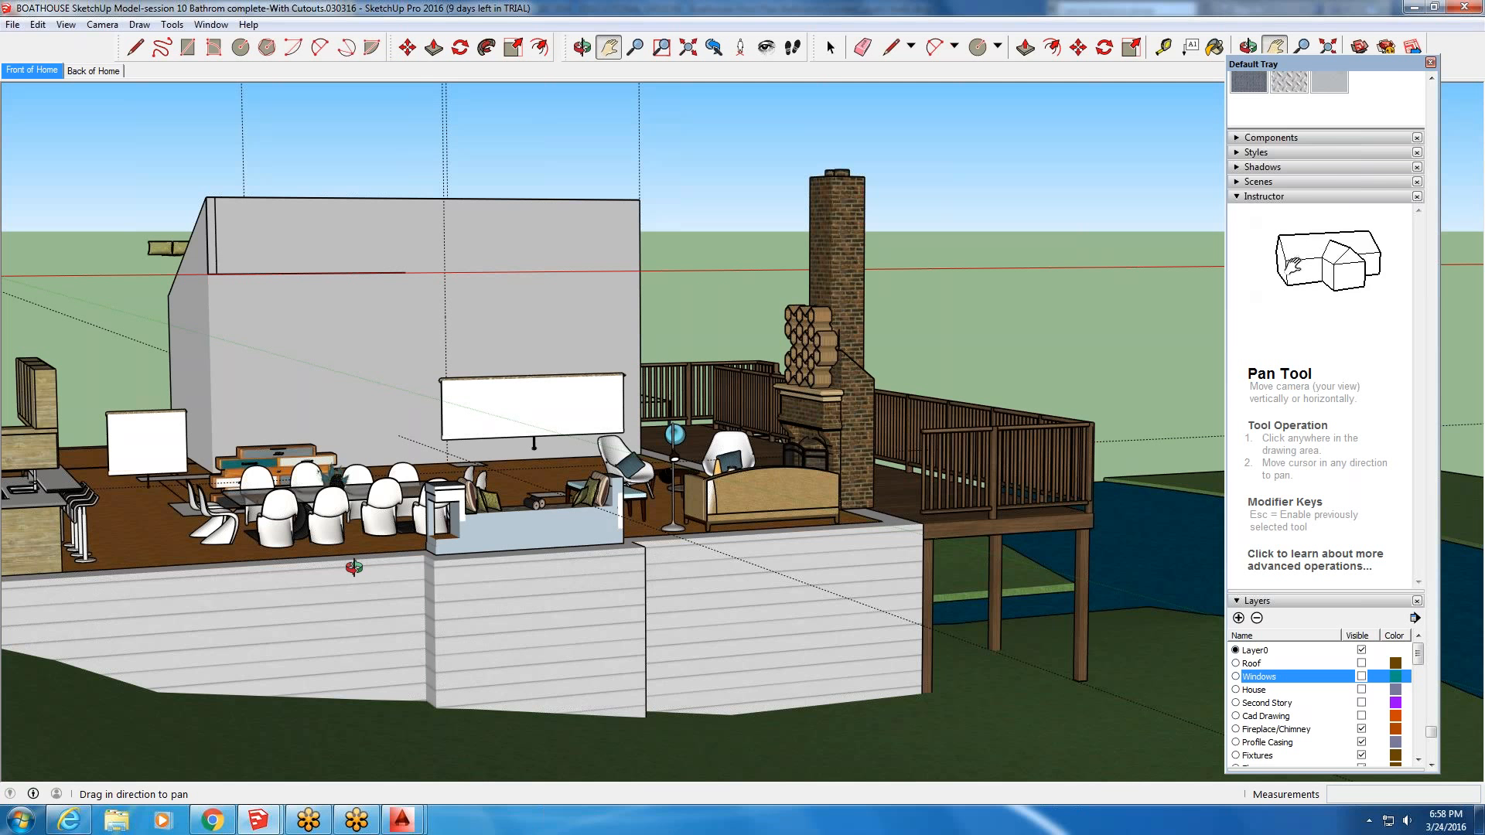
pyautogui.moveTo(354, 568); pyautogui.dragTo(302, 647, button='middle')
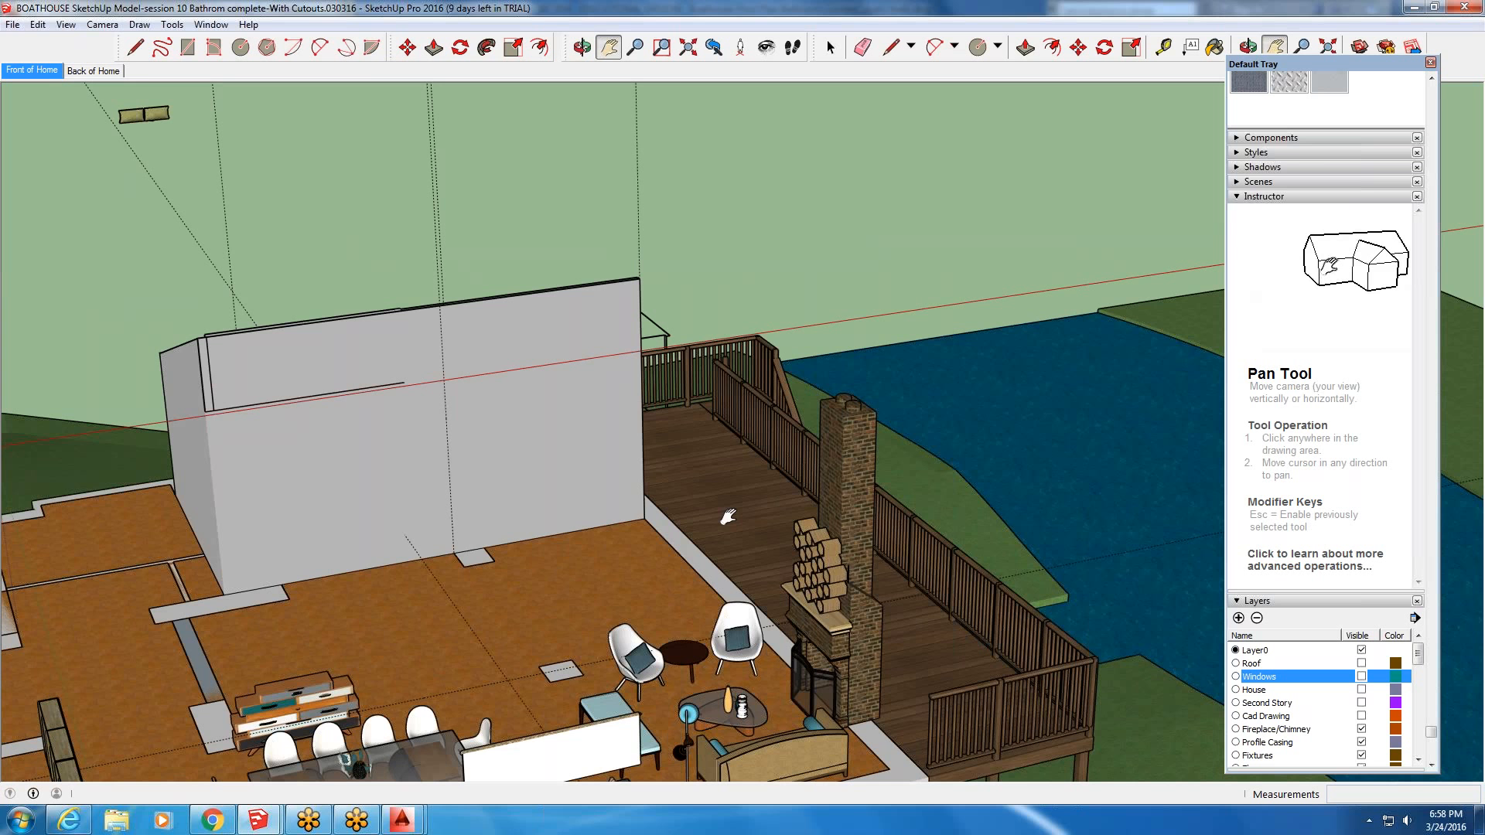
pyautogui.moveTo(461, 410); pyautogui.dragTo(439, 407)
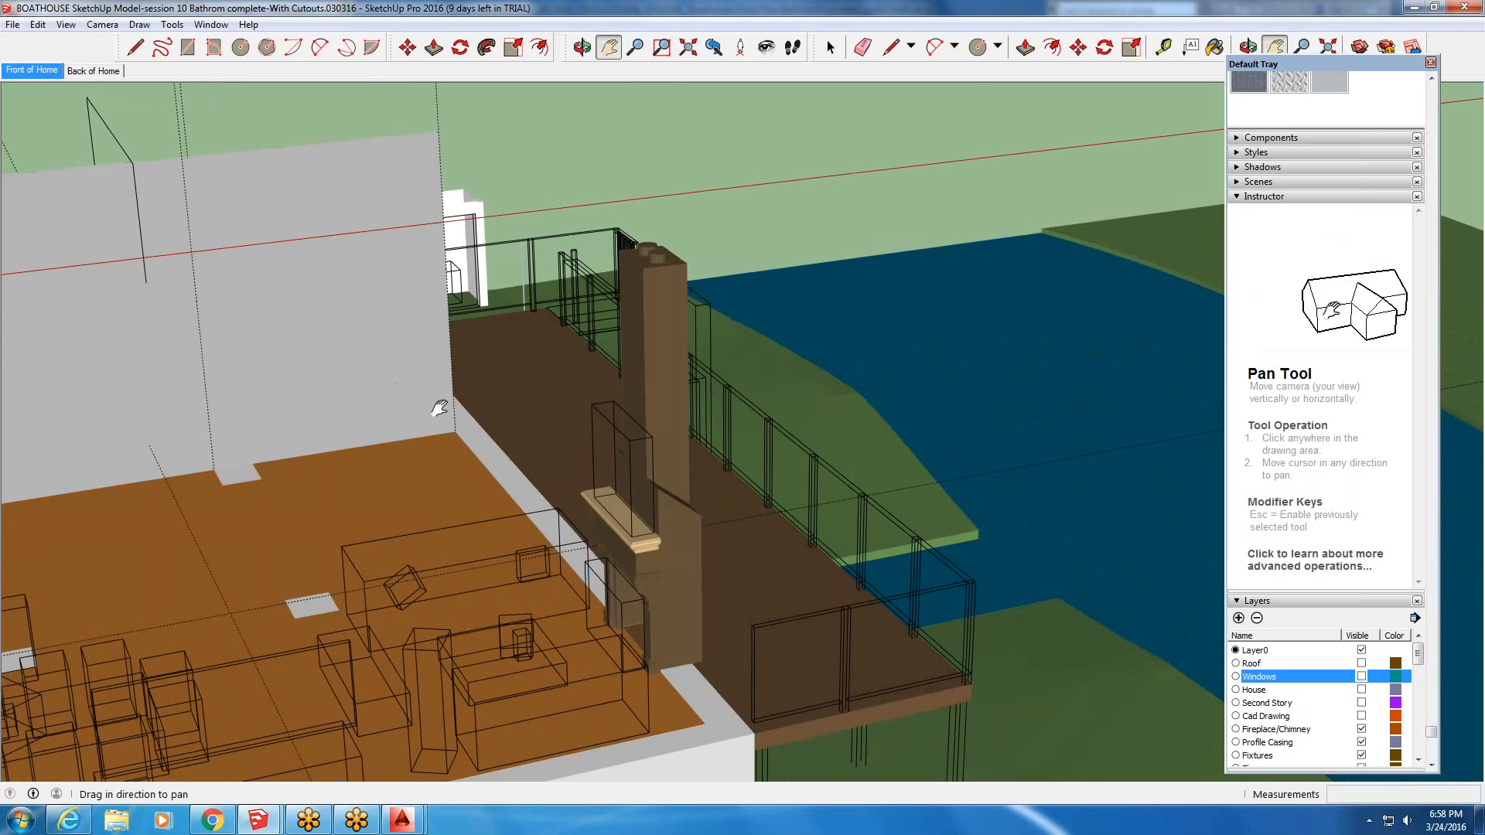
pyautogui.scroll(5, 441, 408)
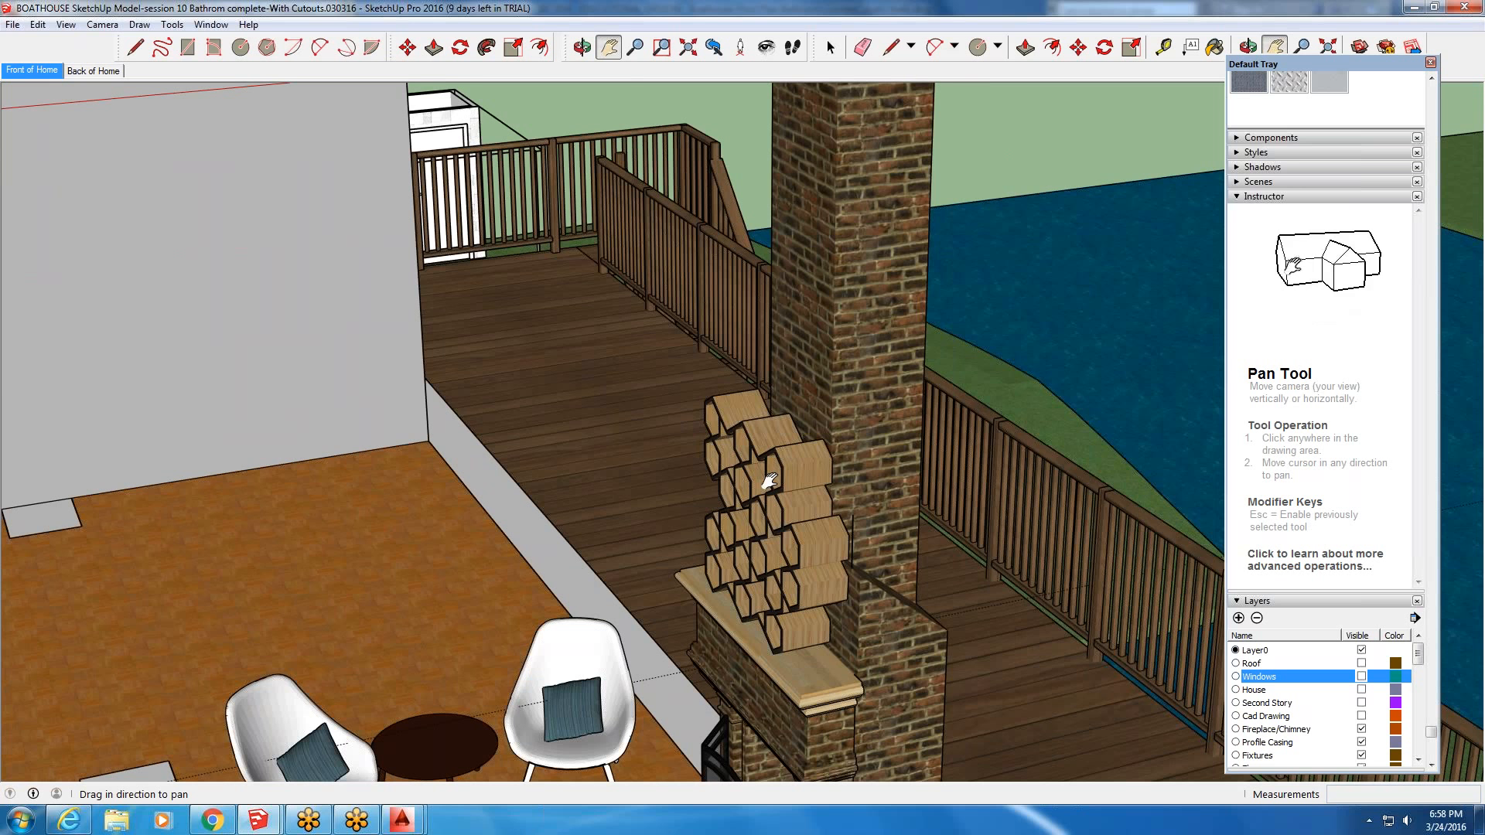
pyautogui.moveTo(767, 481); pyautogui.dragTo(763, 462)
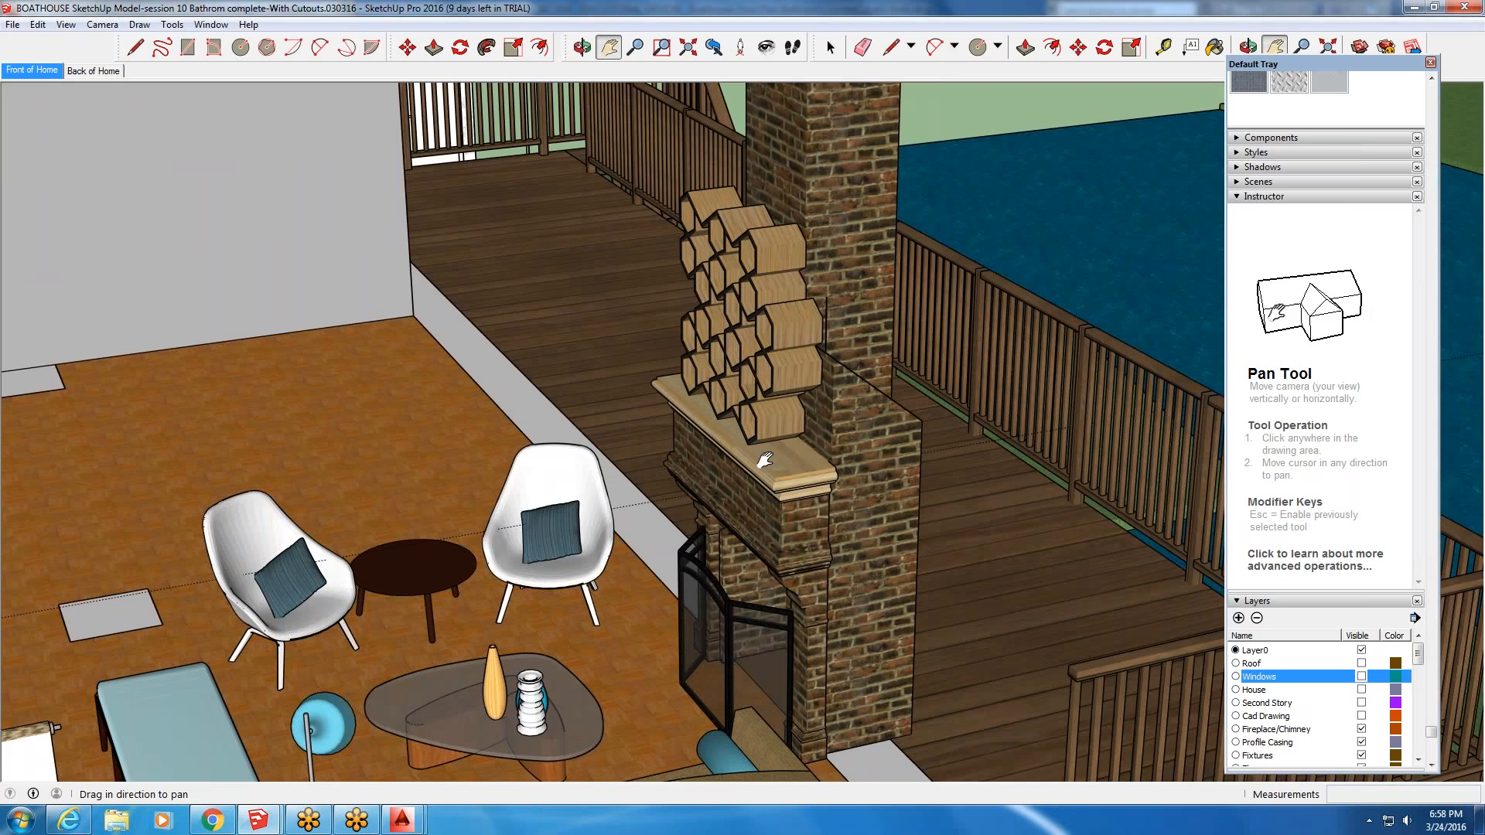
pyautogui.scroll(4, 764, 464)
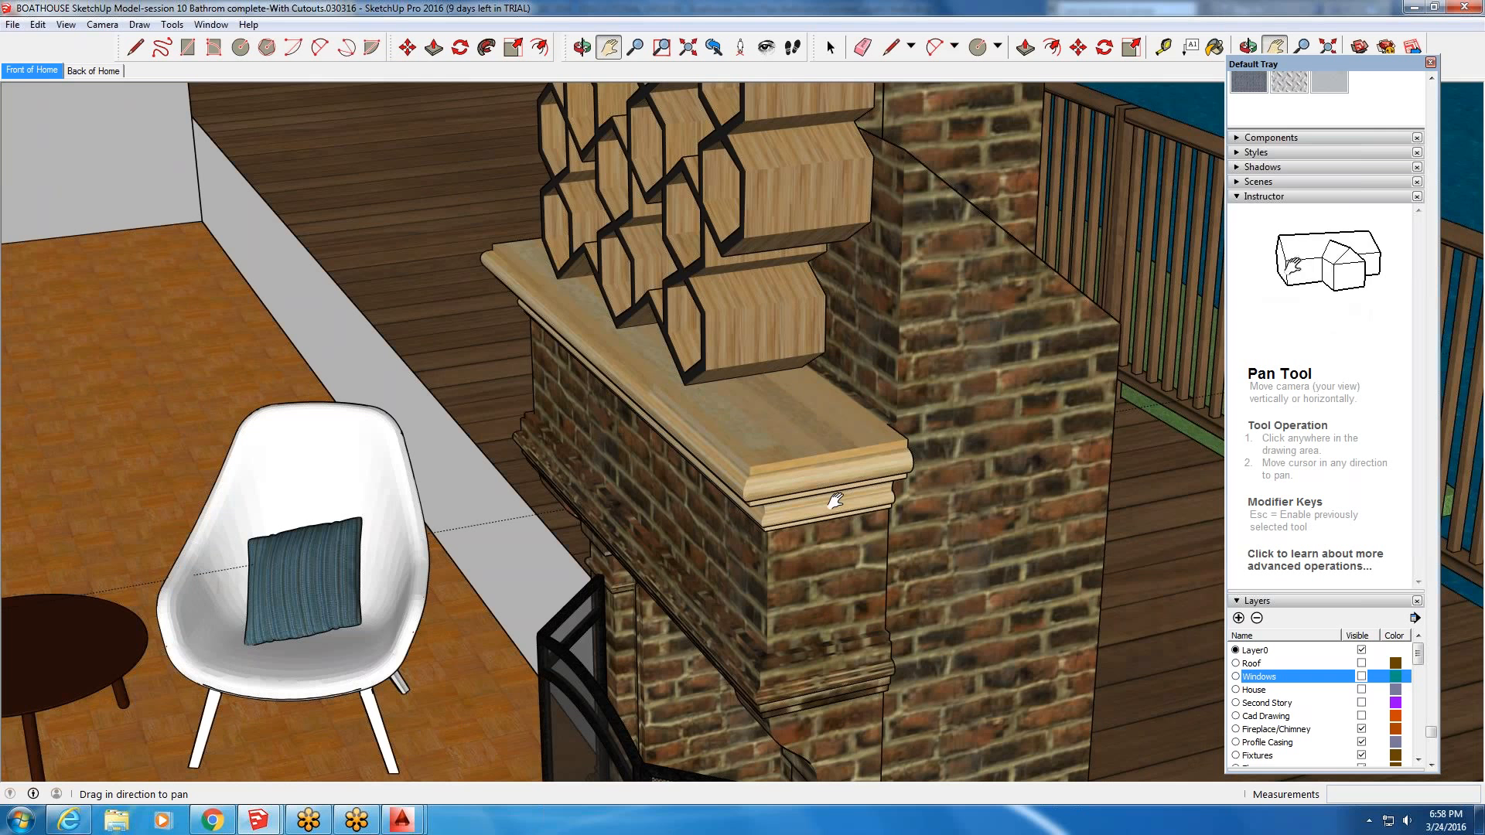
pyautogui.scroll(2, 835, 501)
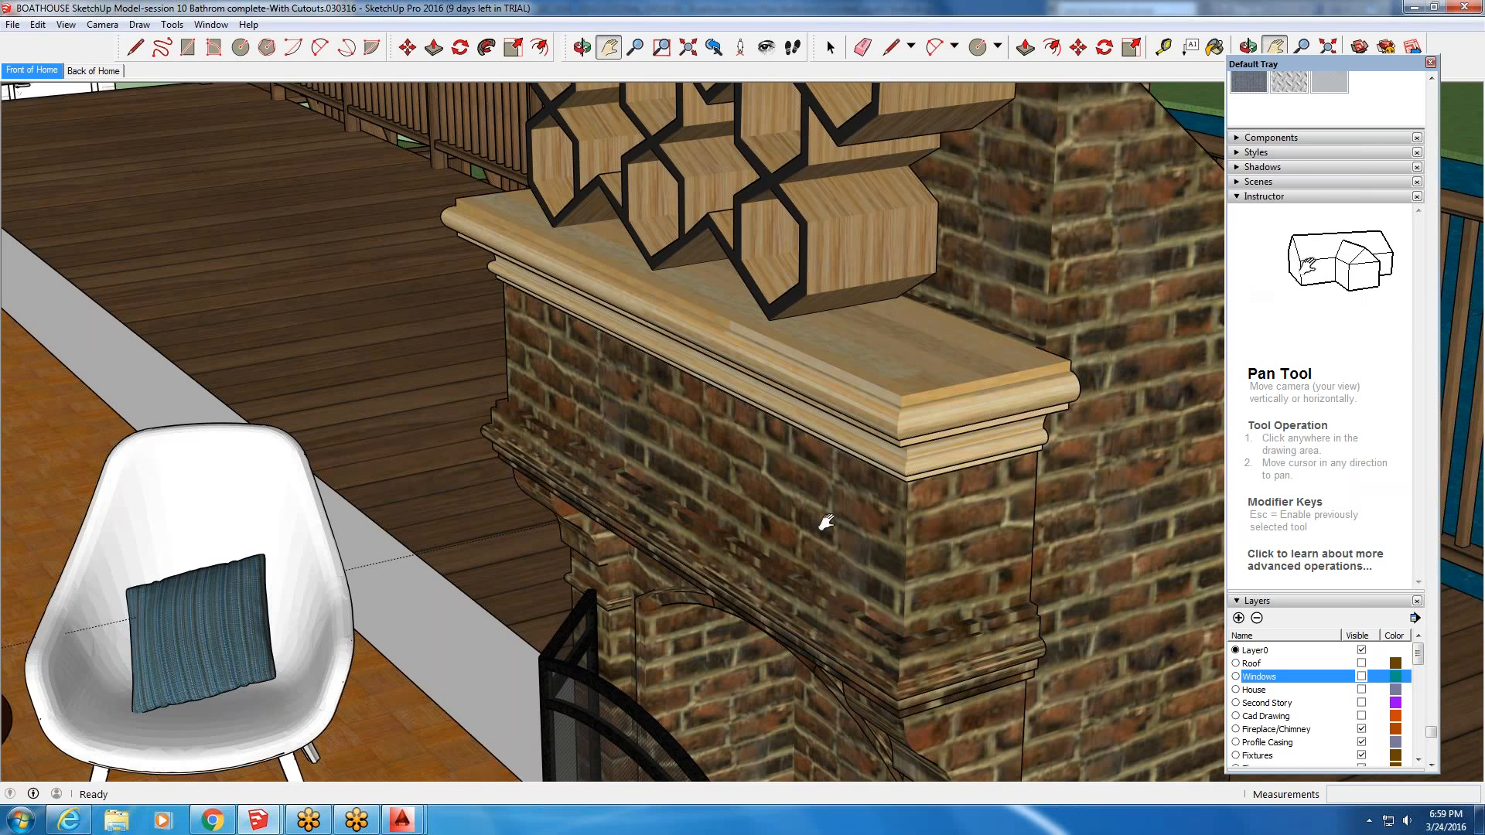
# - Export the current view as a 2D AutoCAD DWG file named "Corner view" on the Desktop
pyautogui.click(13, 24)
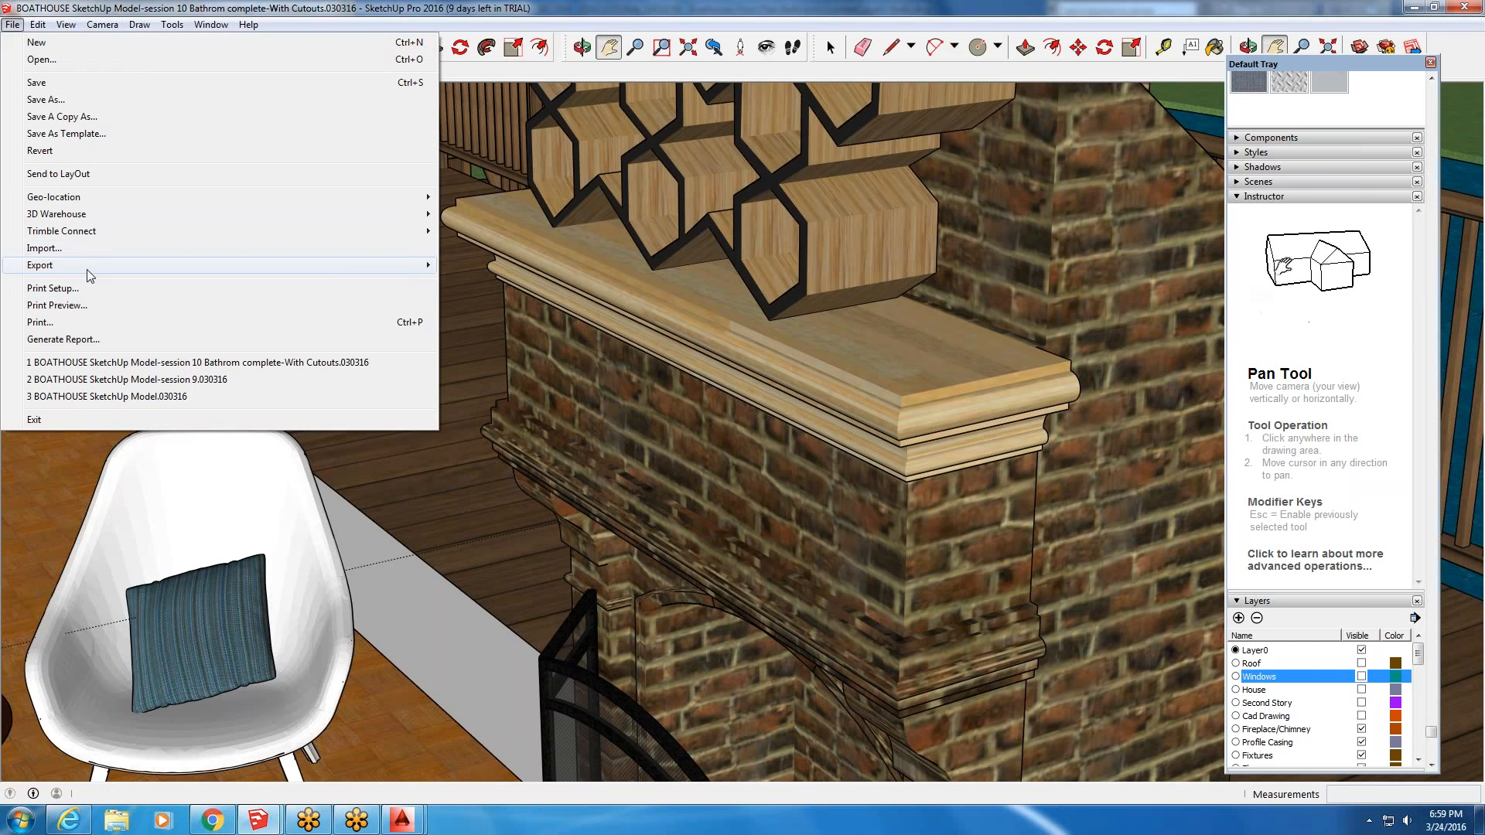
pyautogui.moveTo(86, 265)
pyautogui.click(452, 281)
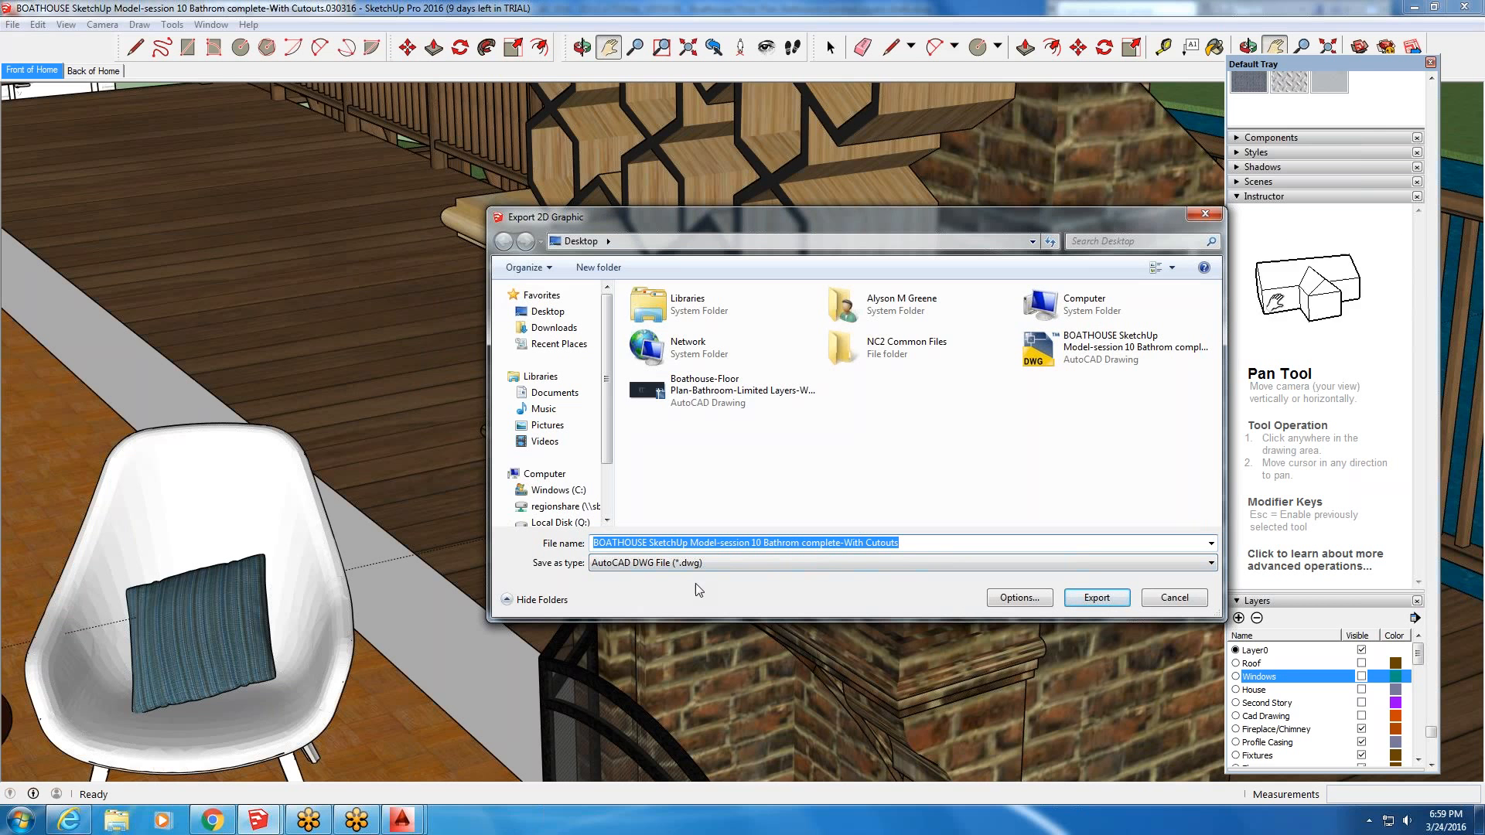
pyautogui.write('Corne')
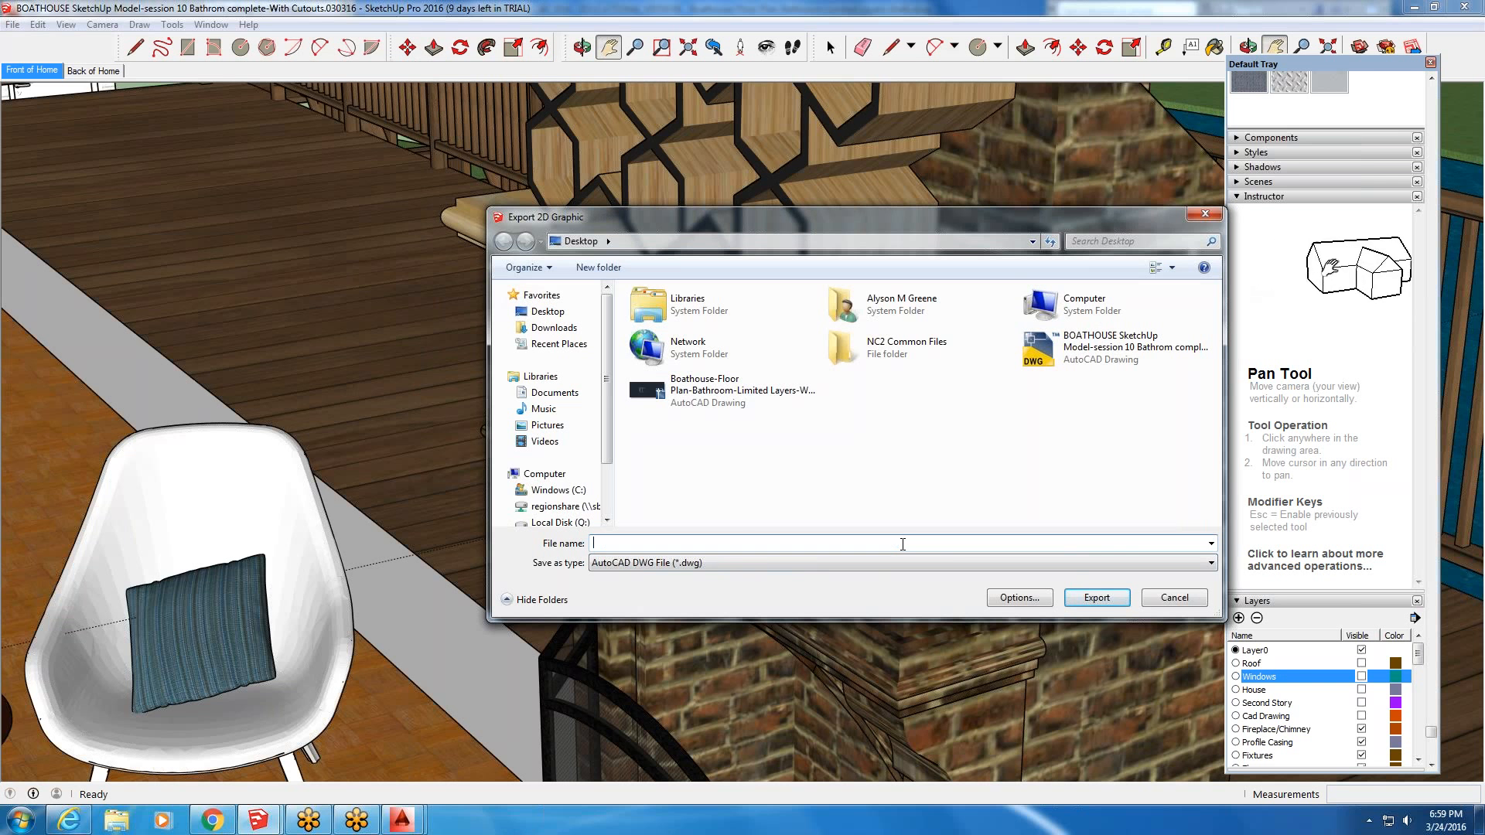
pyautogui.write('r view')
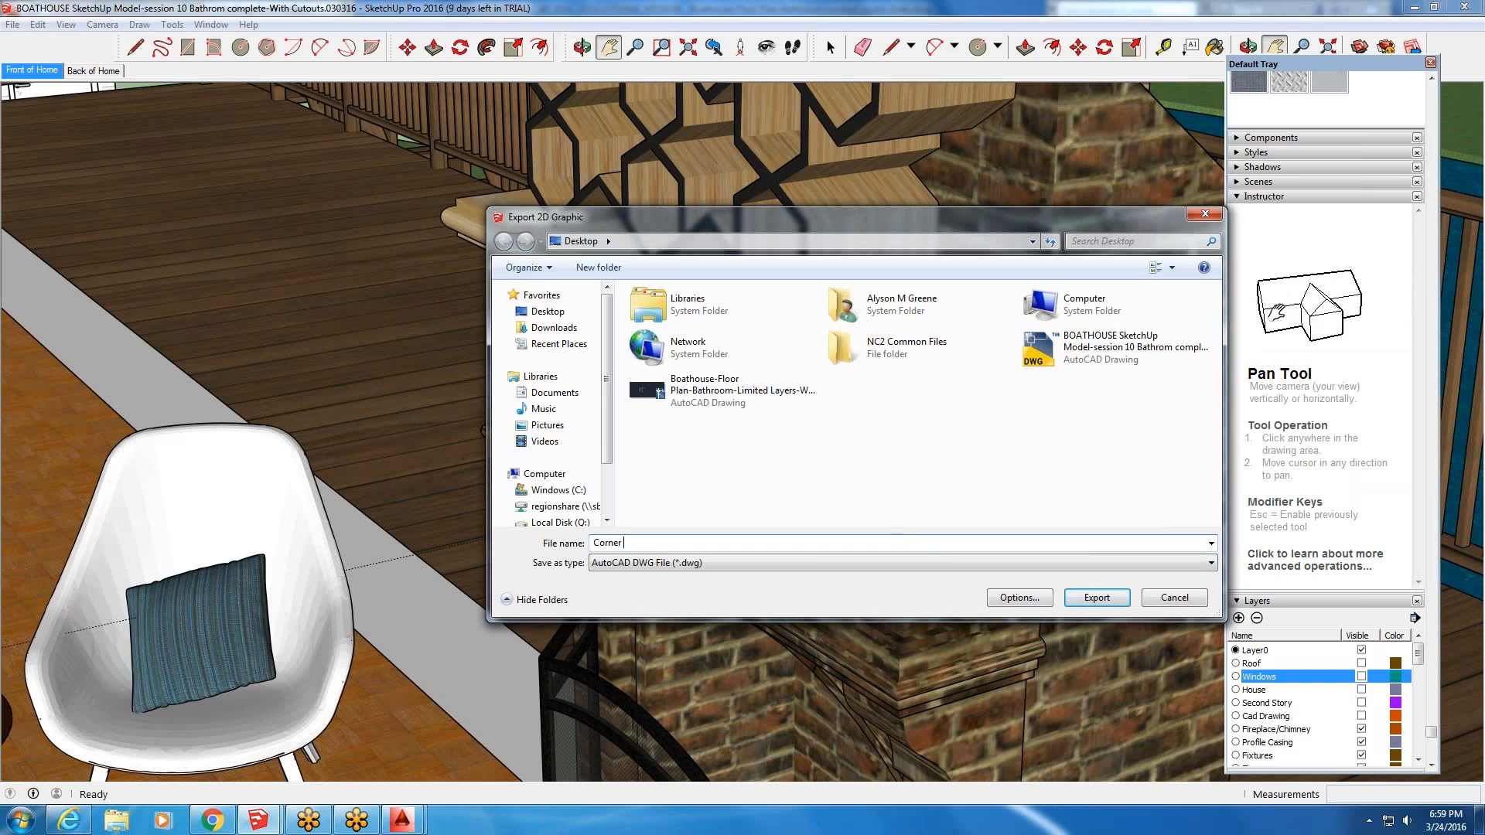
pyautogui.click(1096, 597)
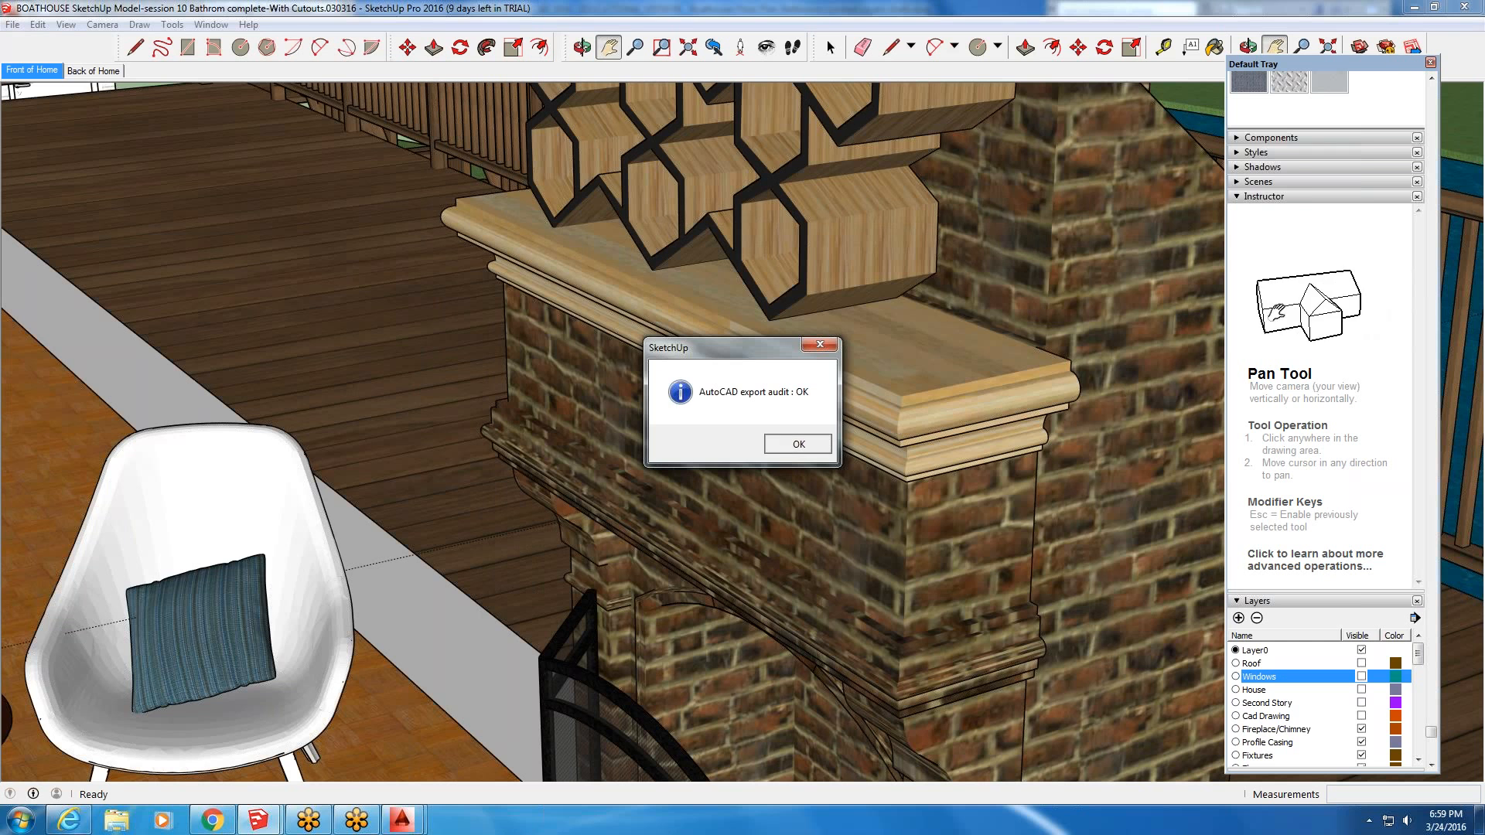
pyautogui.press('Return')
# - Open the exported "Corner view" drawing from the desktop in AutoCAD, continuing past the foreign DWG notice
pyautogui.click(1415, 8)
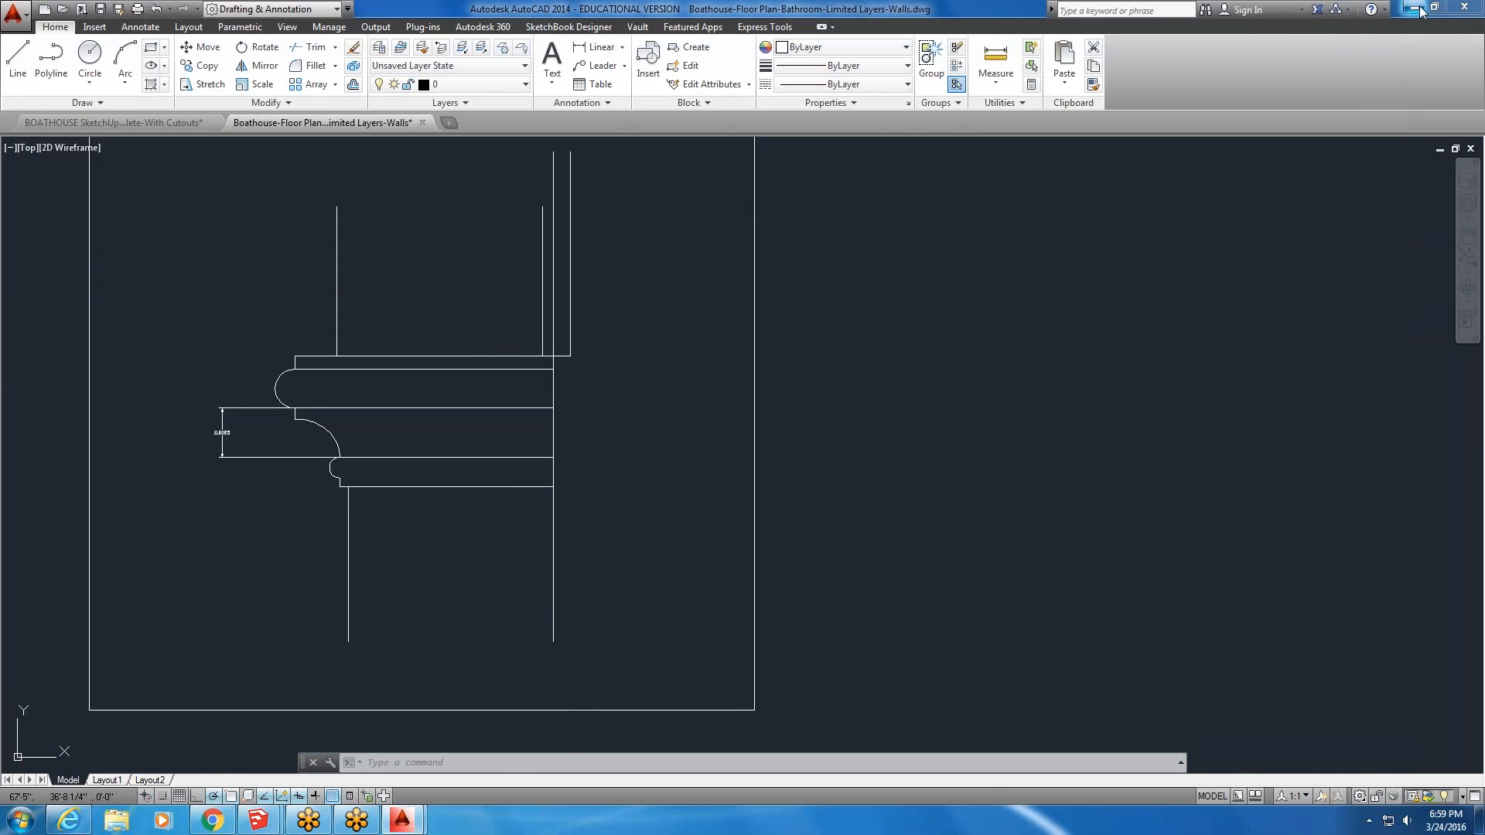
pyautogui.click(1418, 8)
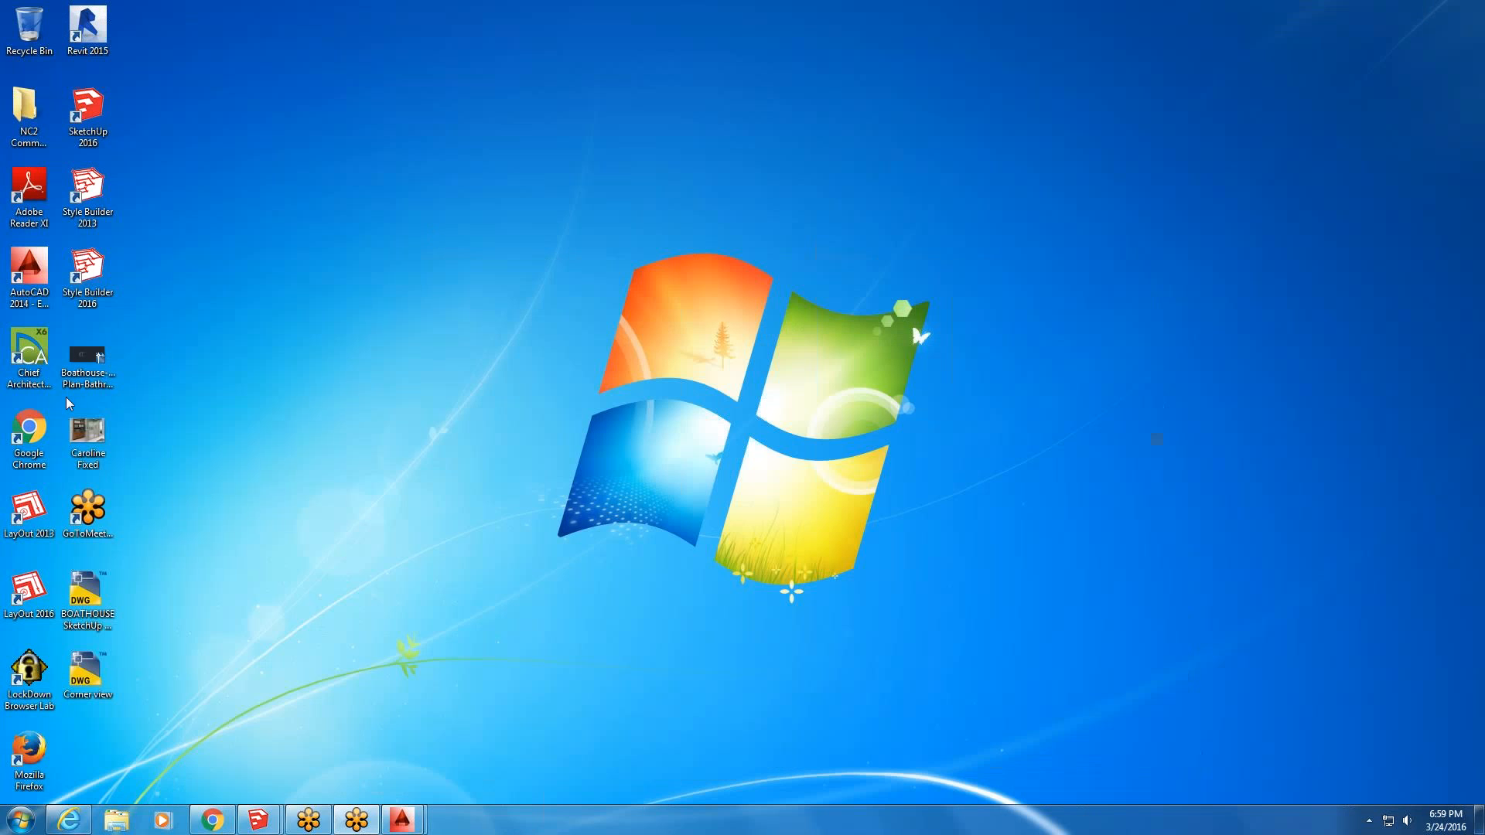
pyautogui.doubleClick(88, 671)
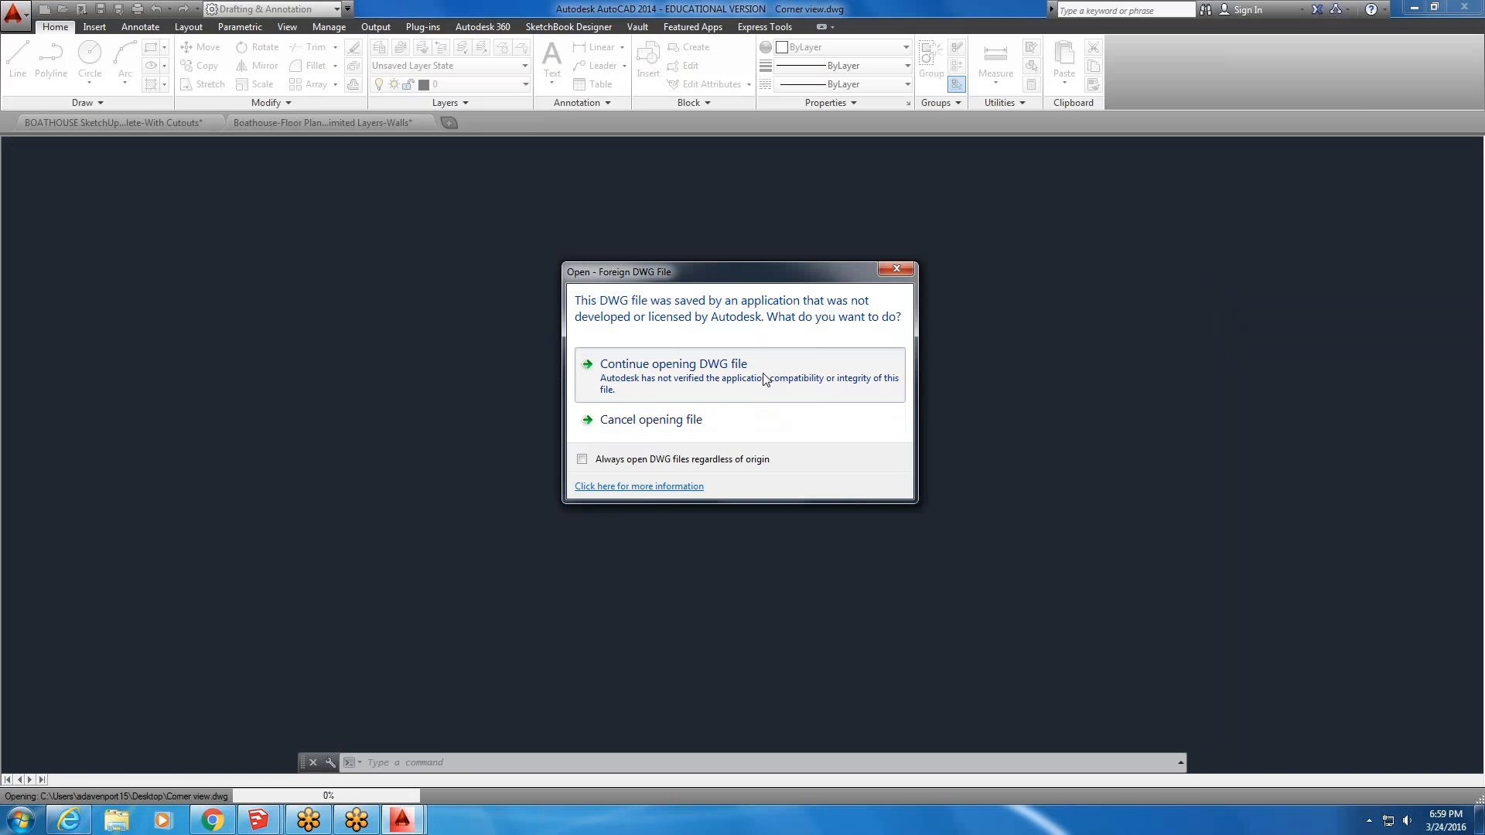
pyautogui.click(764, 378)
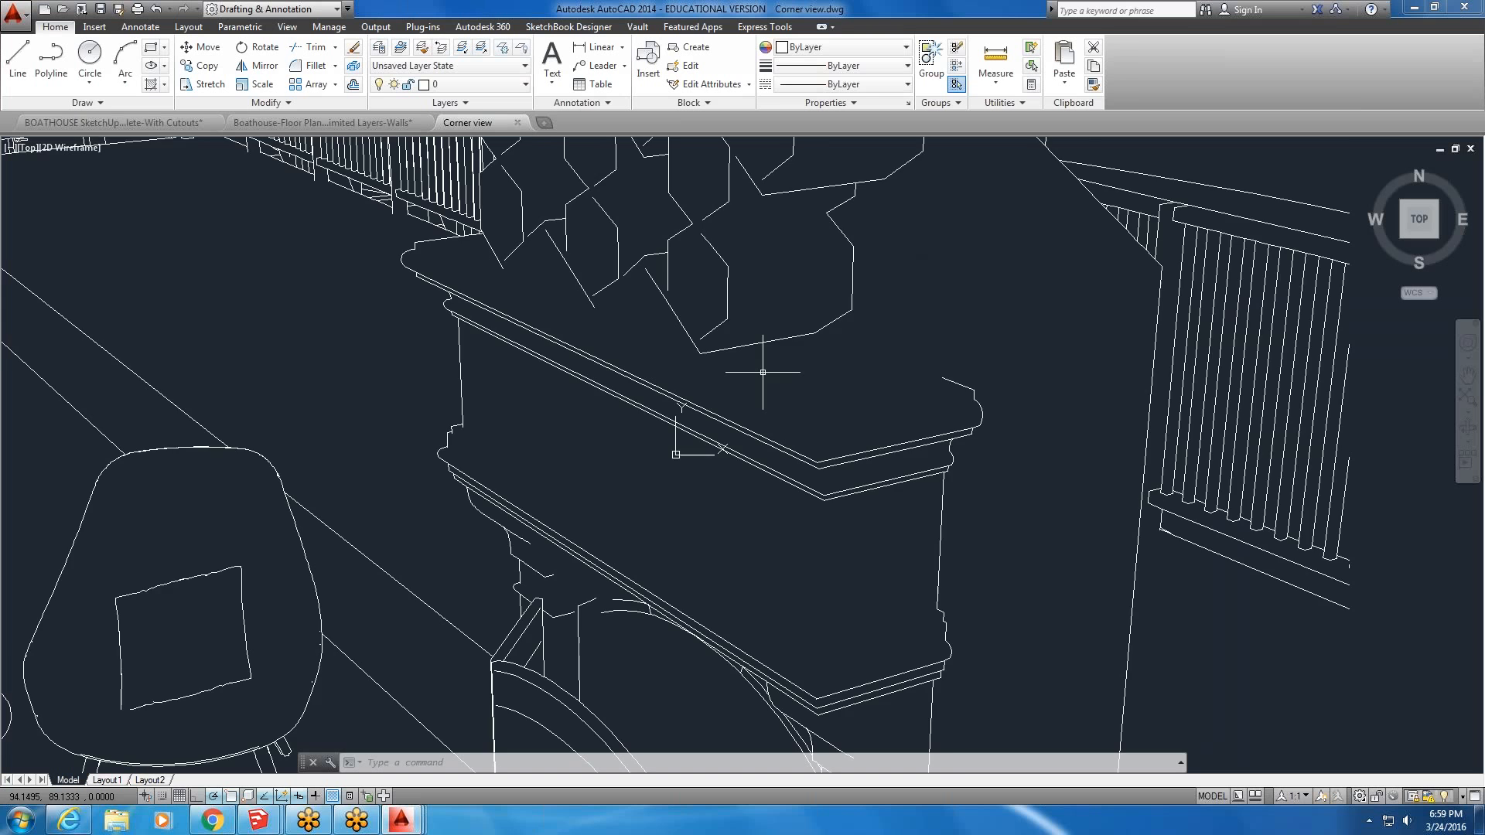
# - Select all linework of the exported corner view and assign it to the ProfileEdges layer
pyautogui.scroll(-2, 763, 372)
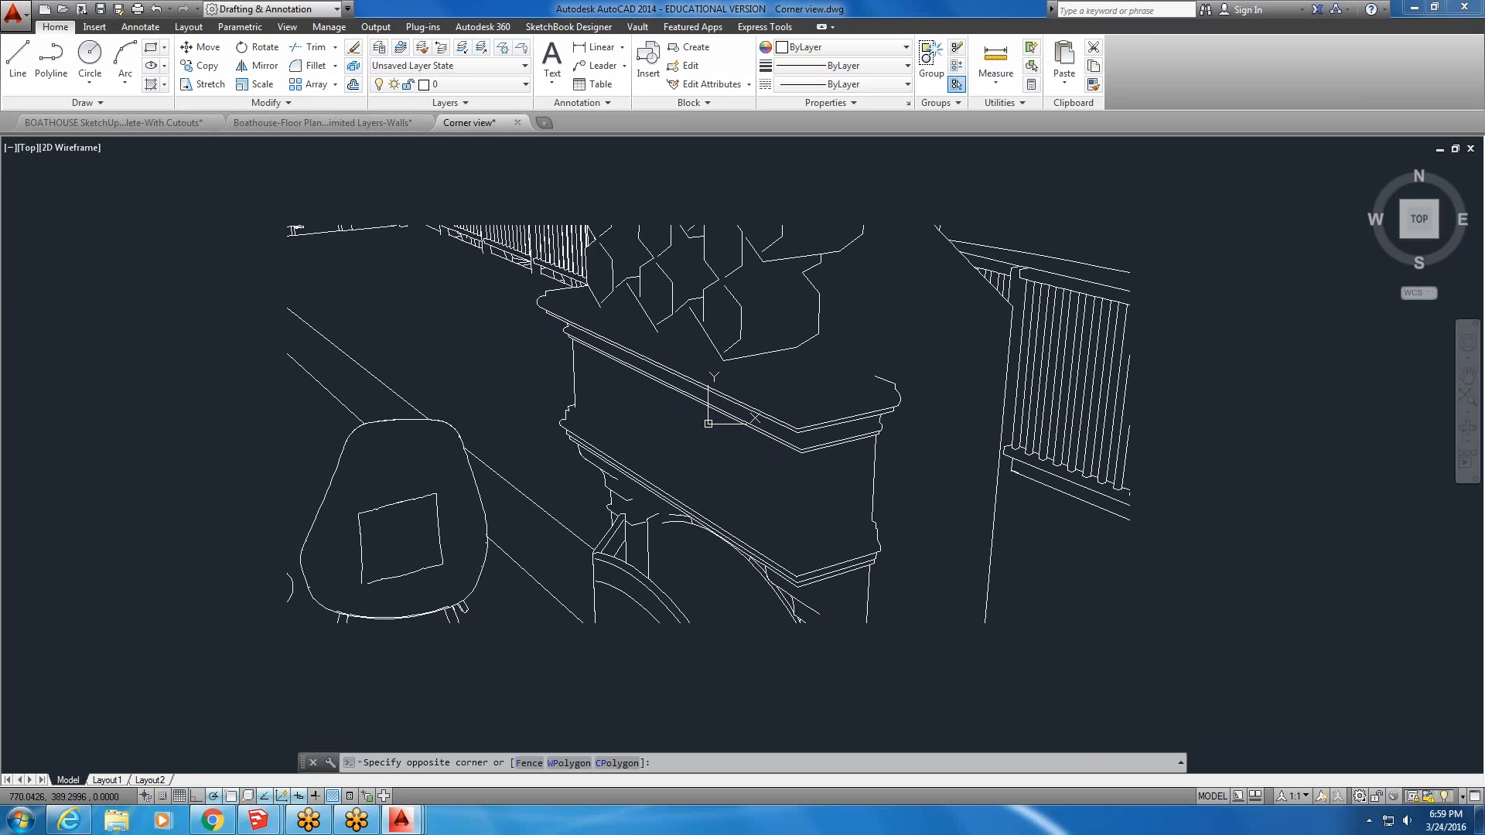
pyautogui.click(1153, 199)
pyautogui.click(146, 664)
pyautogui.click(523, 84)
pyautogui.click(519, 87)
pyautogui.click(520, 88)
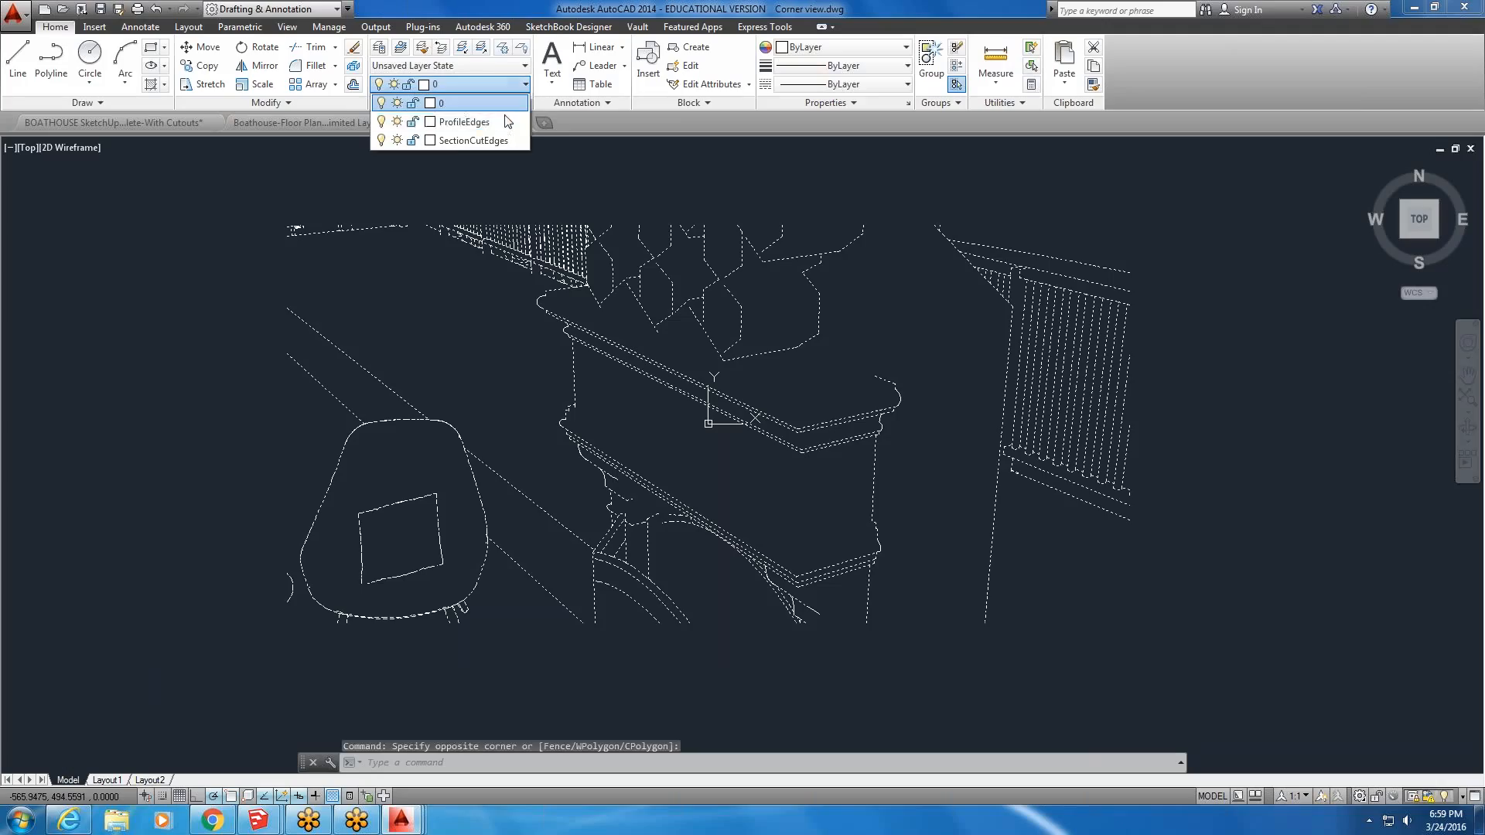
pyautogui.click(464, 128)
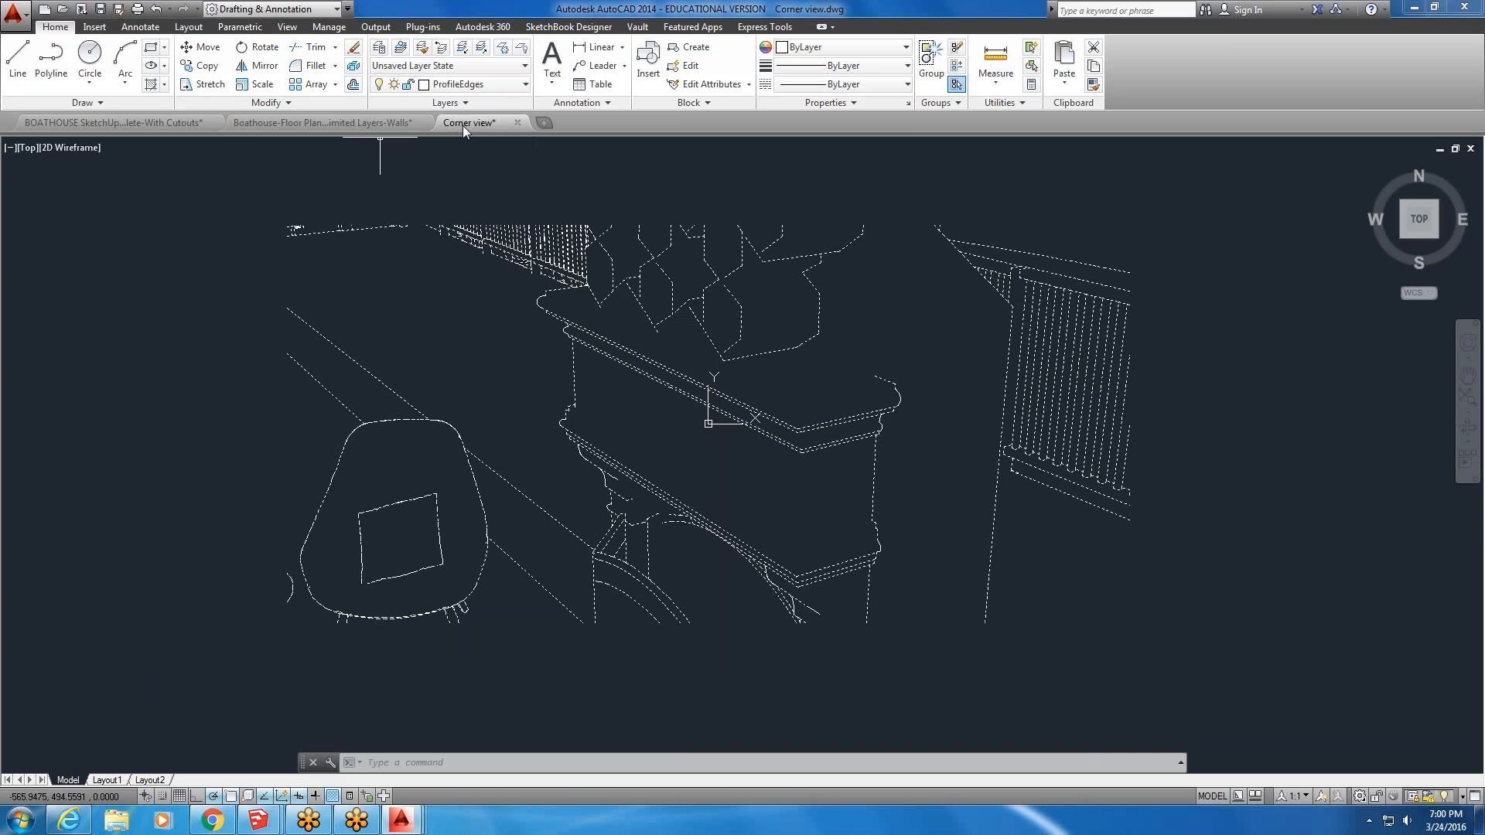
# - Set the colour of the selected linework to Color 254
pyautogui.click(881, 47)
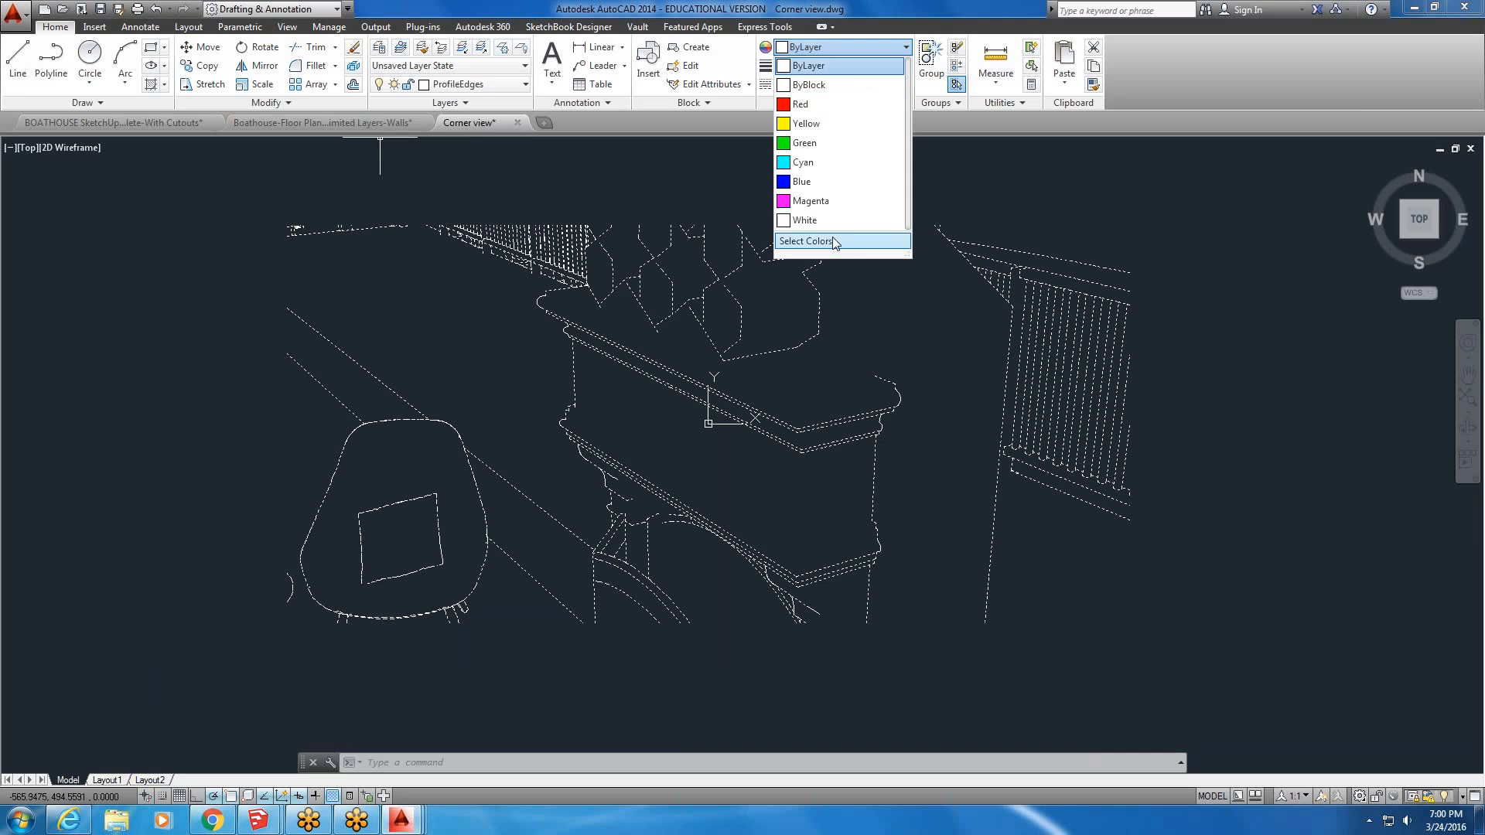
pyautogui.click(809, 241)
pyautogui.click(677, 463)
pyautogui.click(720, 530)
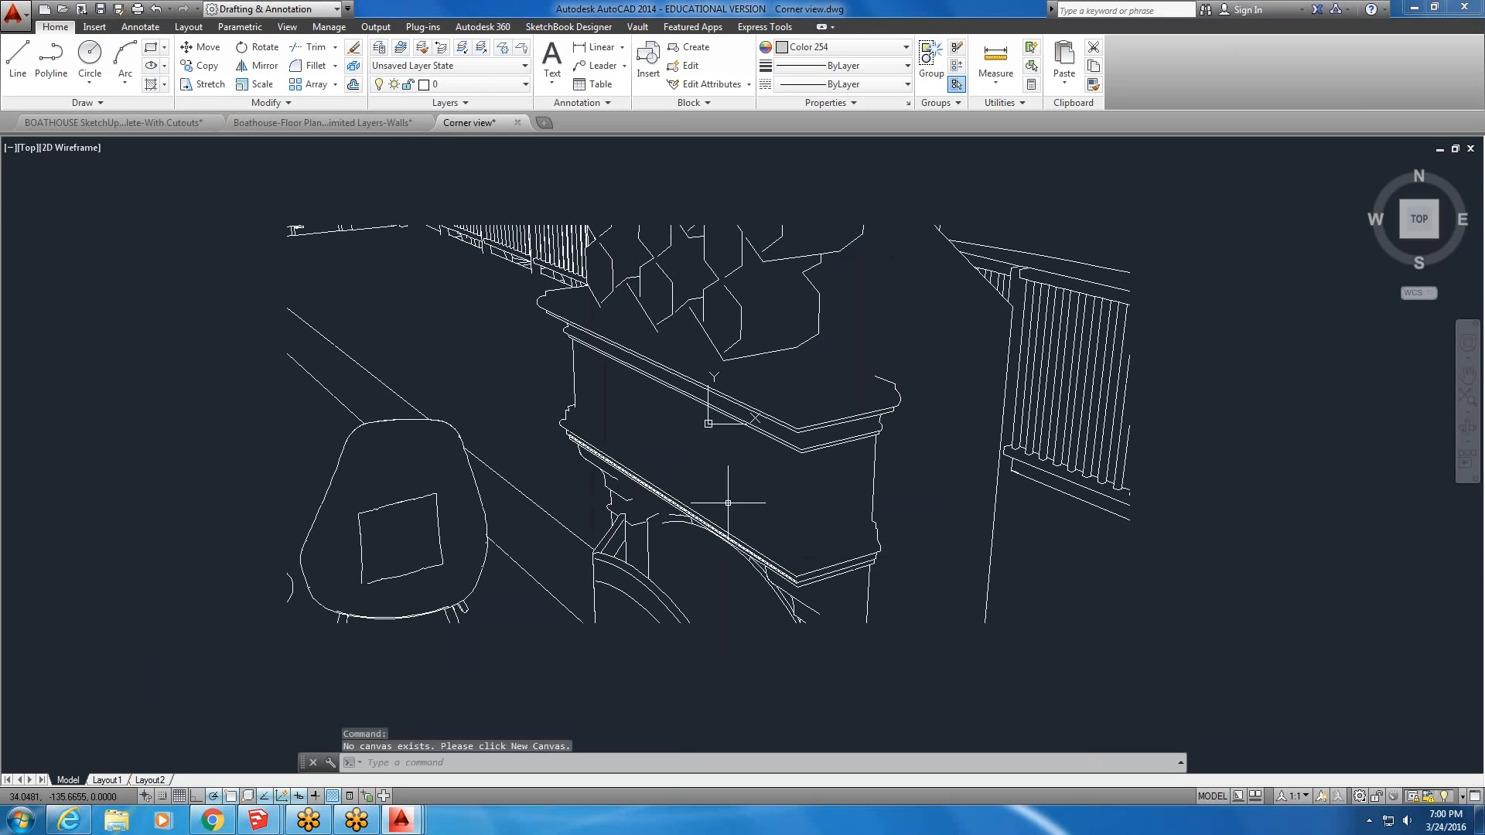
# - Check the corner view on the Layout1 sheet, return to model space and inspect the selected mantel linework
pyautogui.click(105, 780)
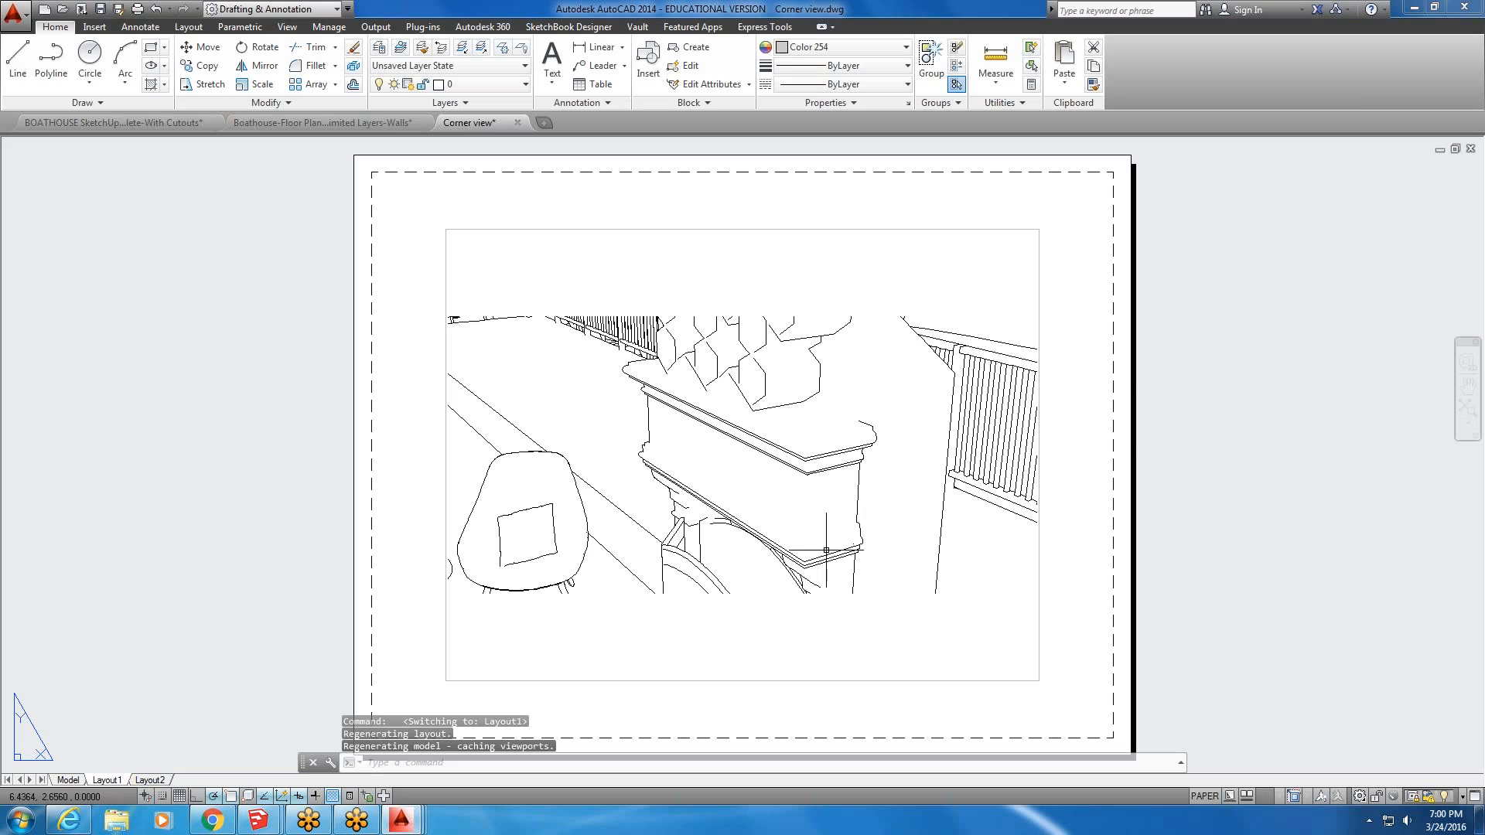
pyautogui.click(68, 780)
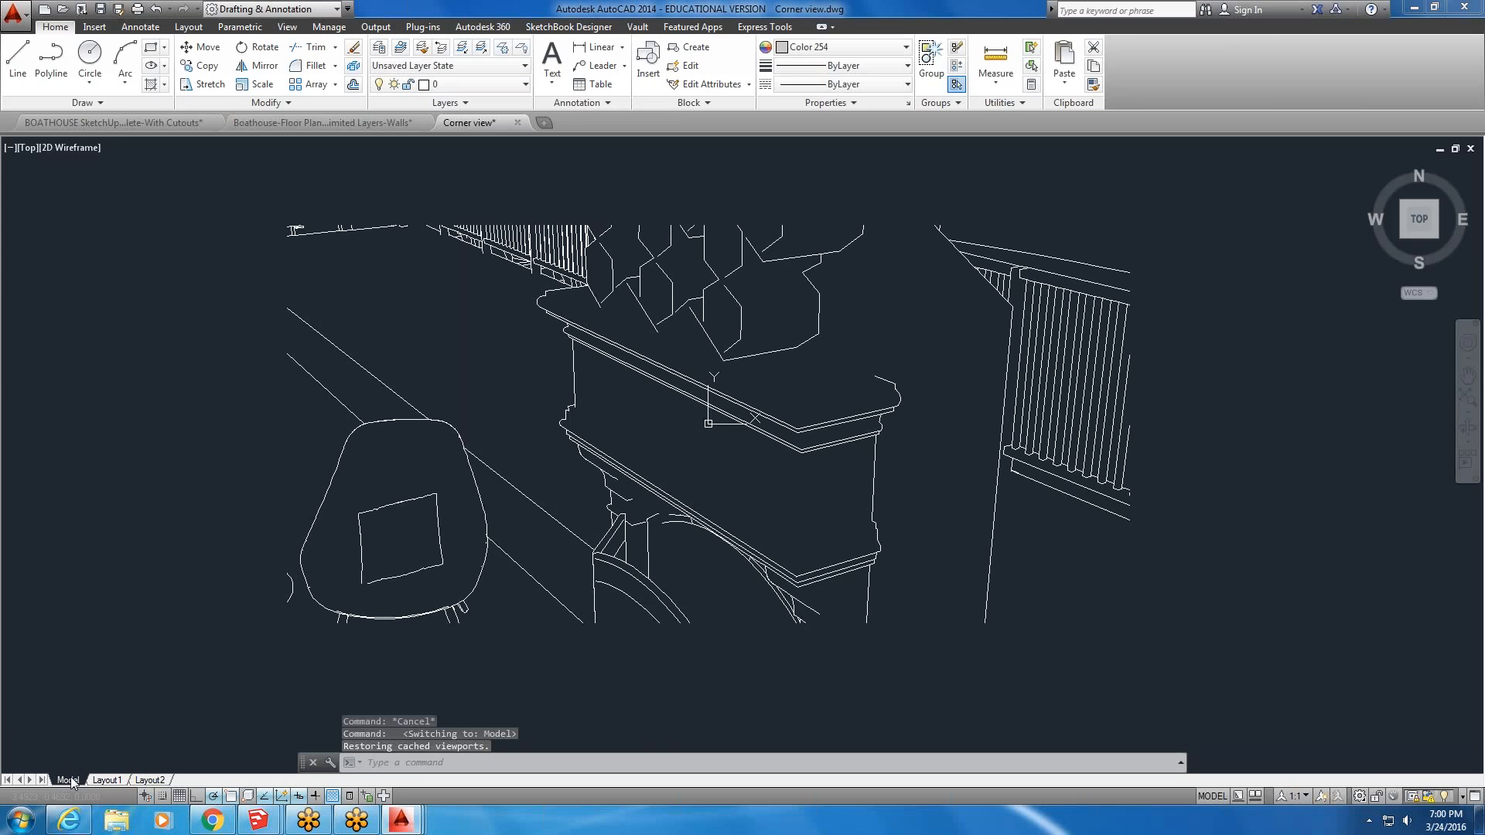
pyautogui.click(1192, 192)
pyautogui.click(216, 667)
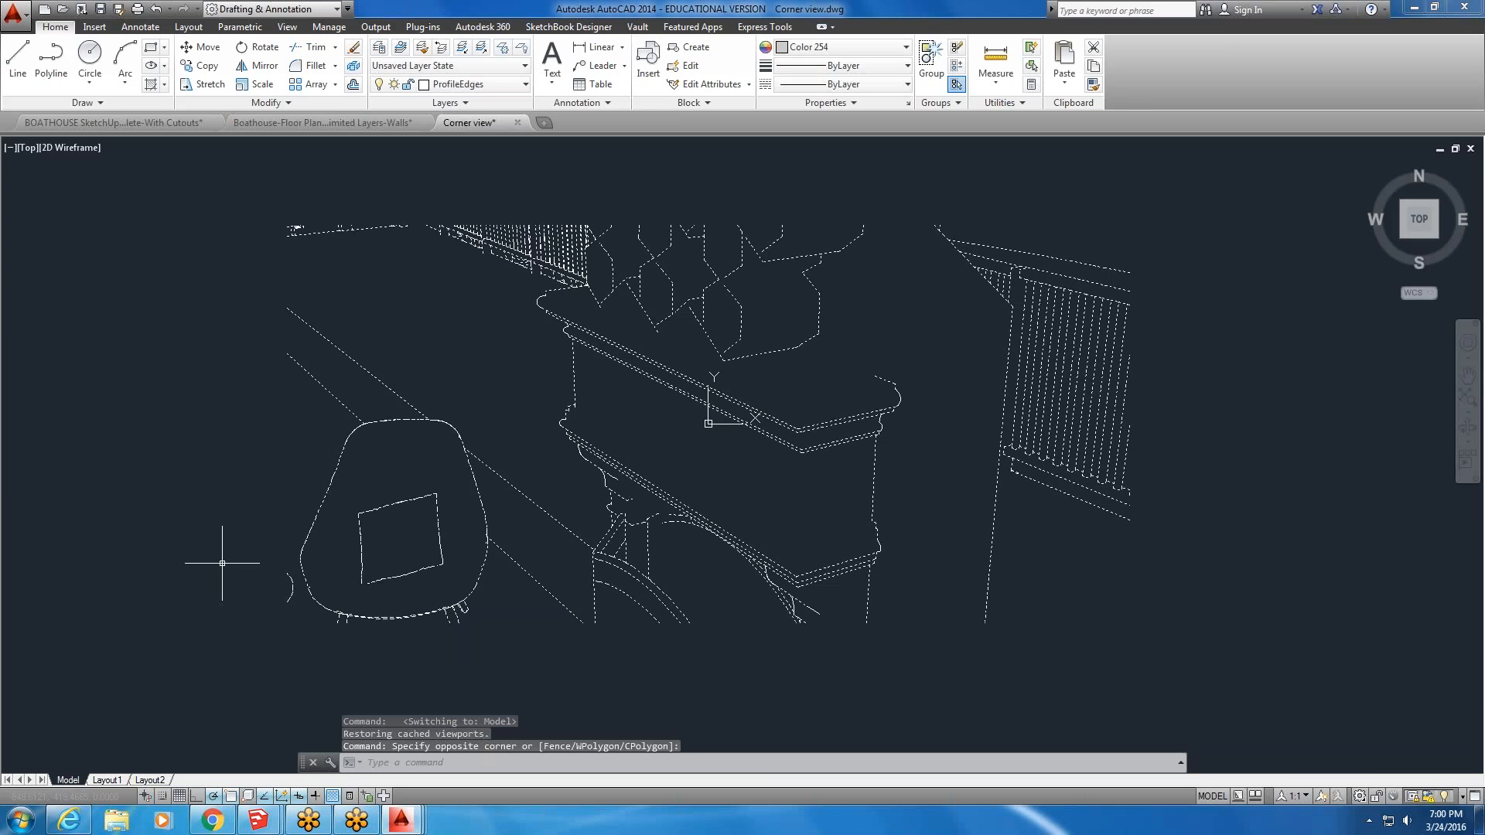
pyautogui.scroll(8, 773, 401)
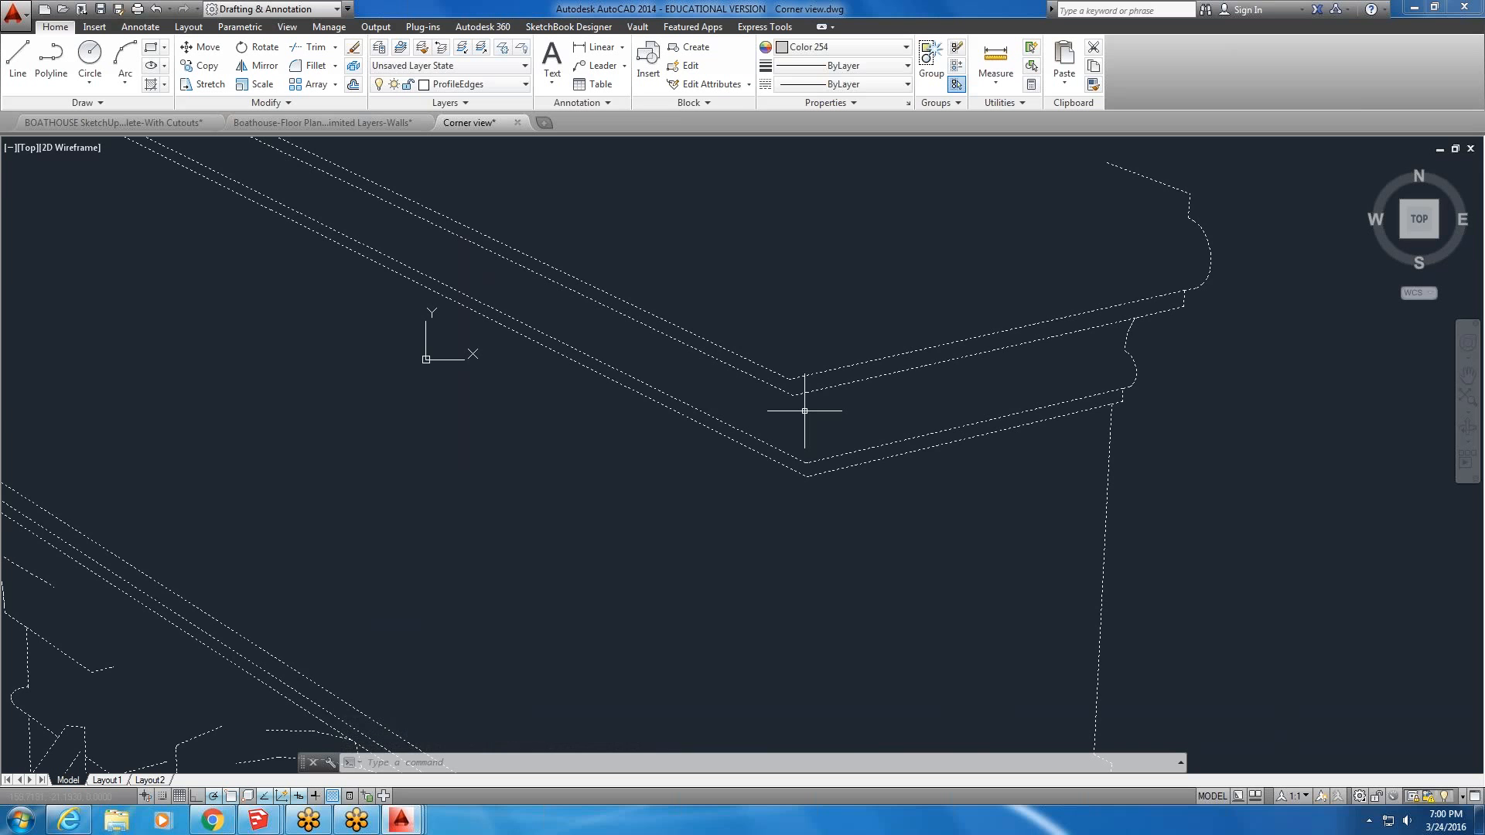
pyautogui.scroll(-4, 804, 410)
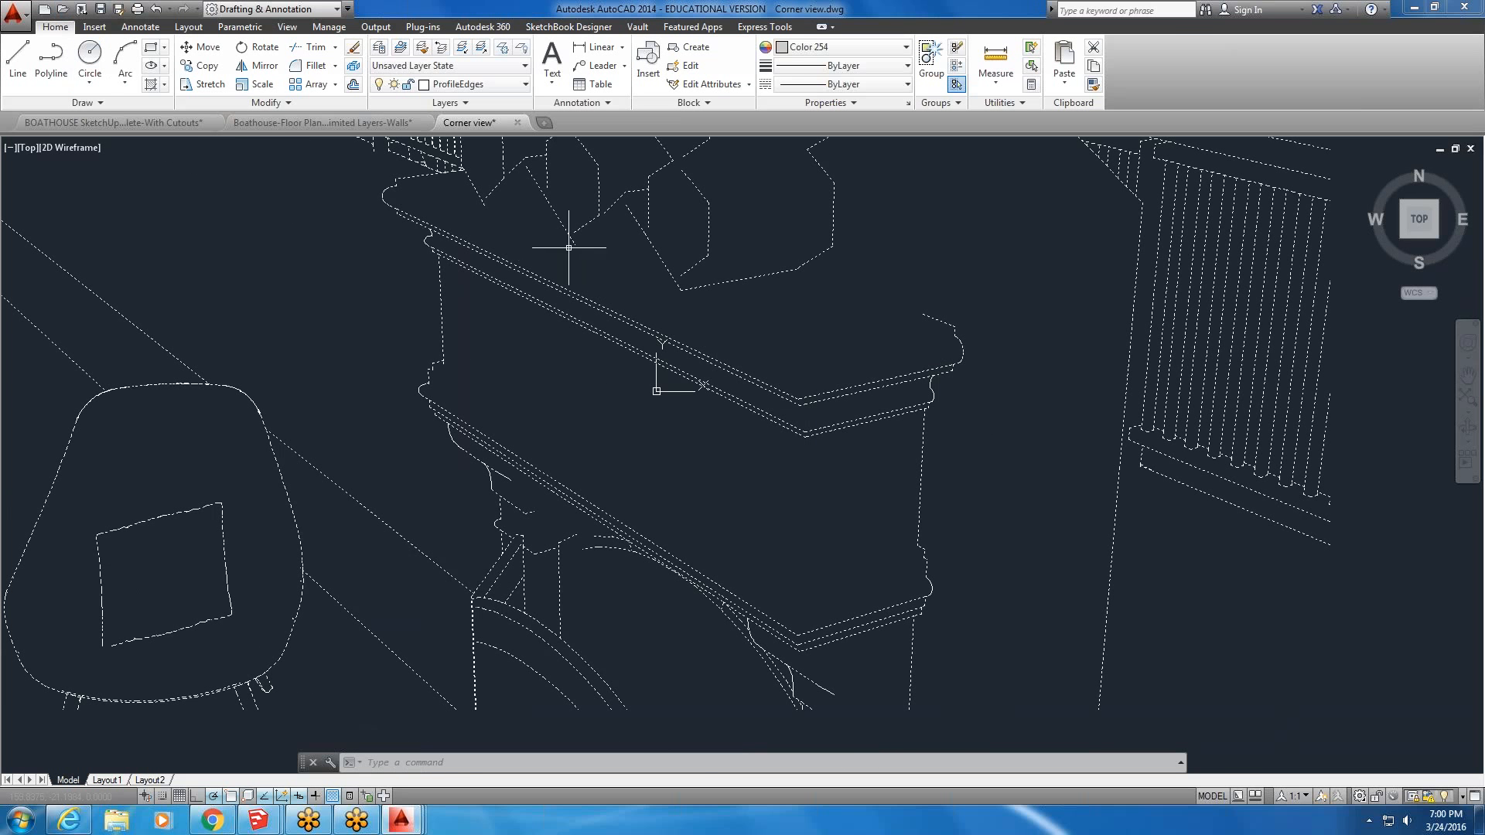
# - Add a vertical linear dimension between the upper and lower moulding bands at the mantel's front corner
pyautogui.click(597, 47)
pyautogui.scroll(5, 804, 422)
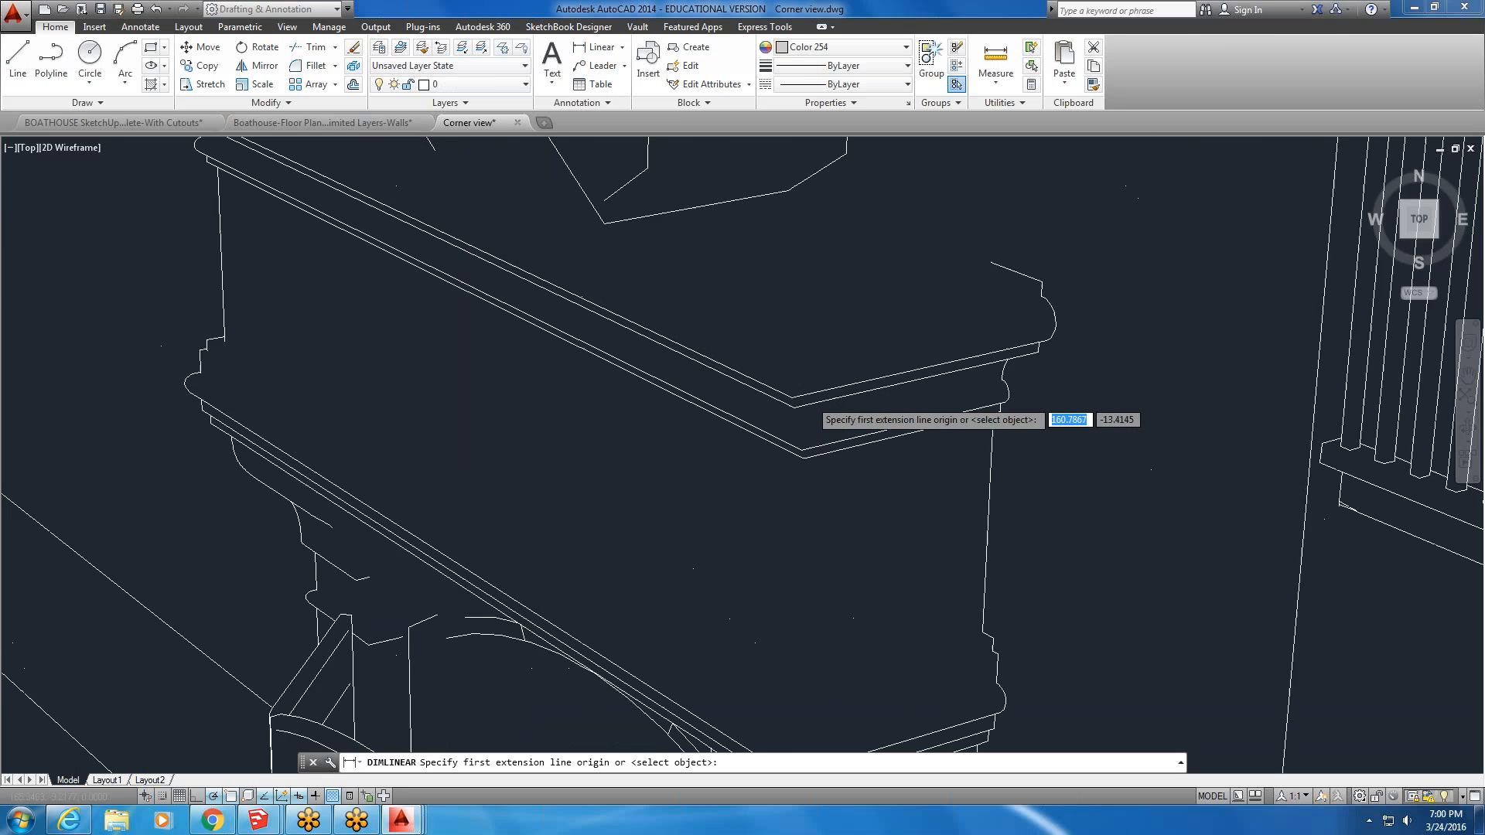
pyautogui.click(776, 418)
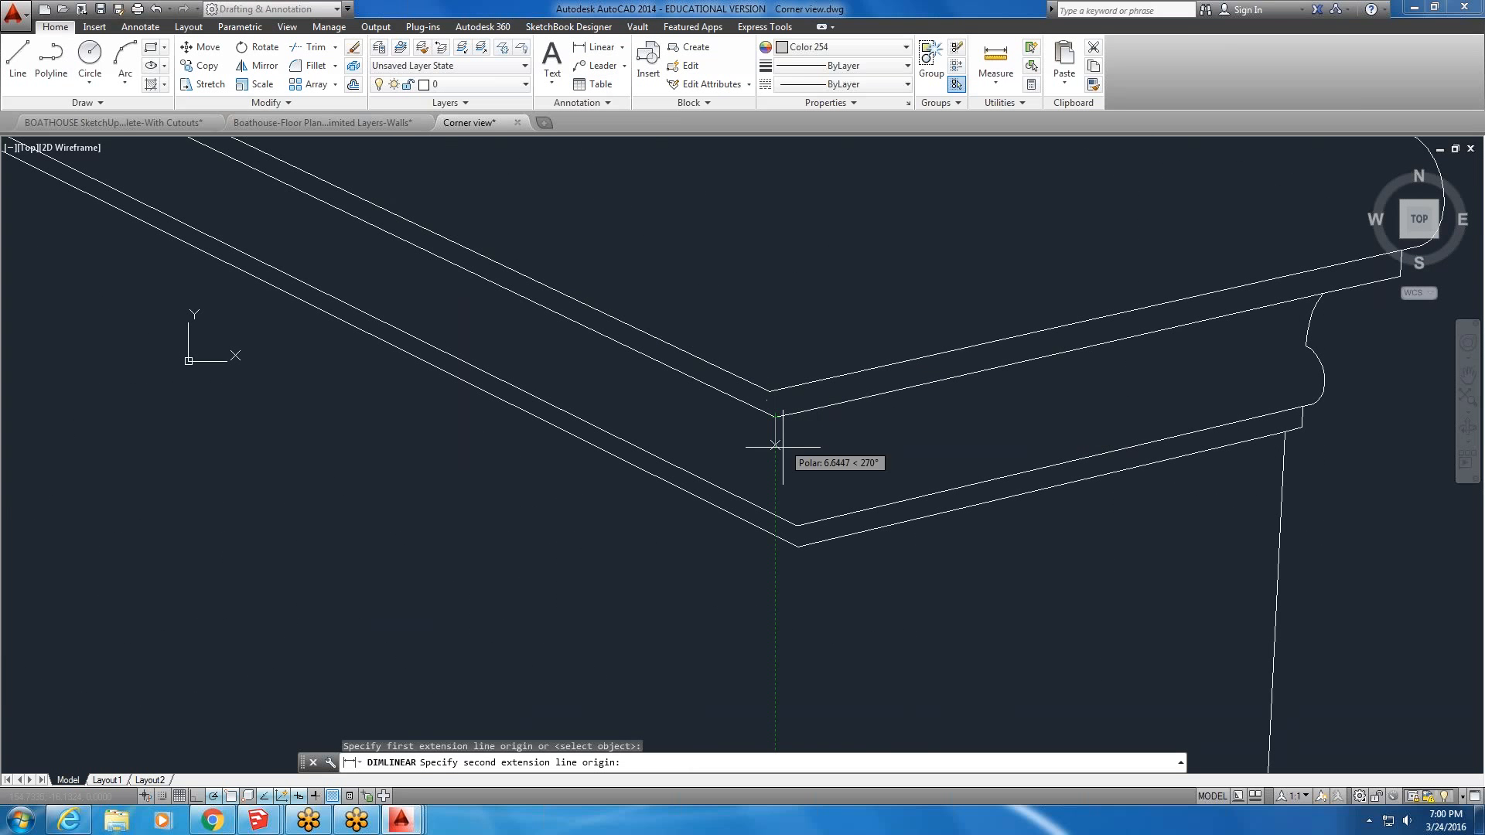
pyautogui.click(776, 518)
pyautogui.click(793, 514)
pyautogui.scroll(6, 805, 464)
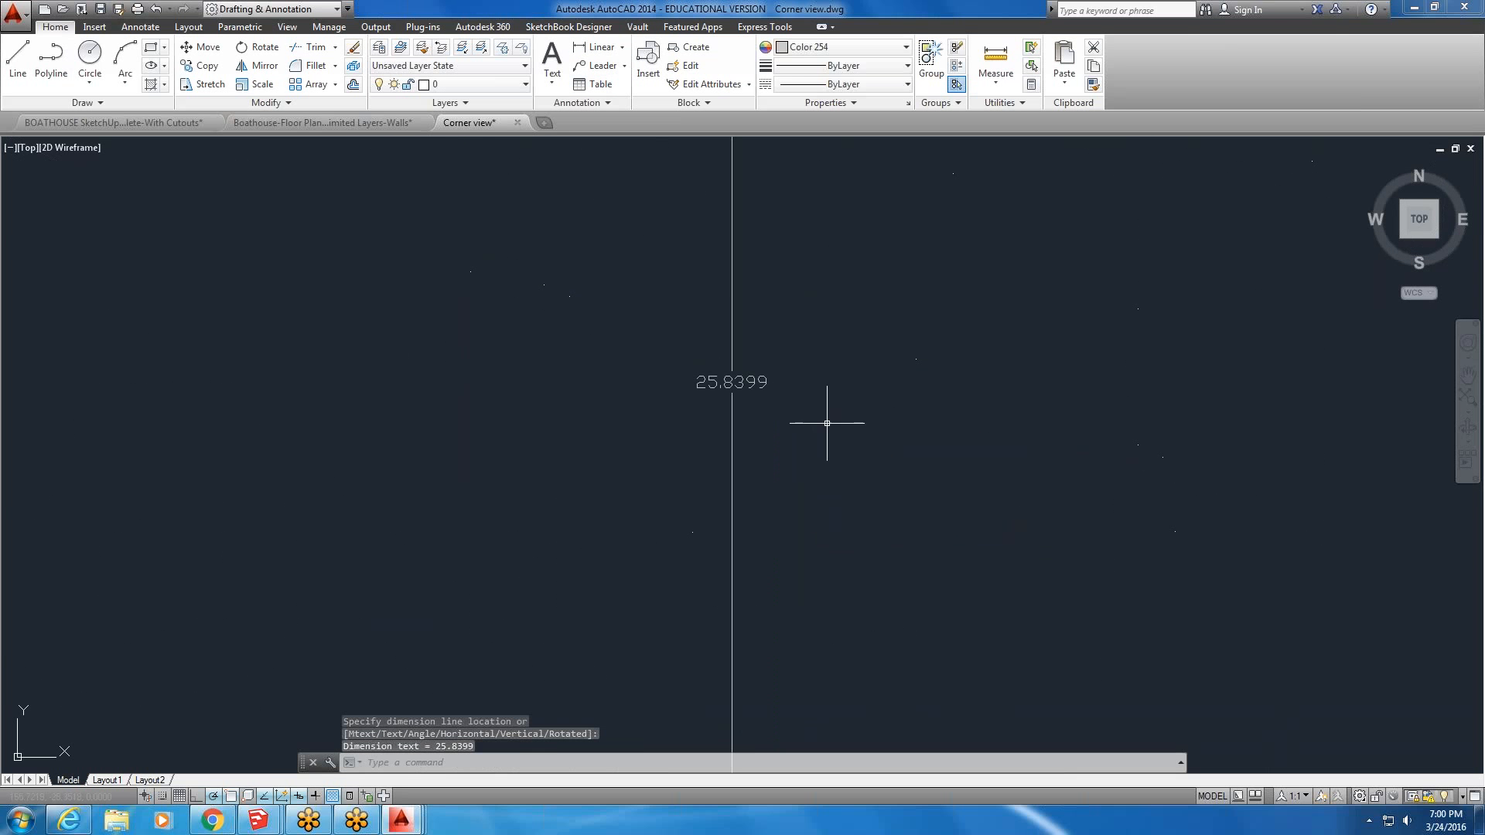
pyautogui.scroll(-6, 798, 413)
pyautogui.press('Escape')
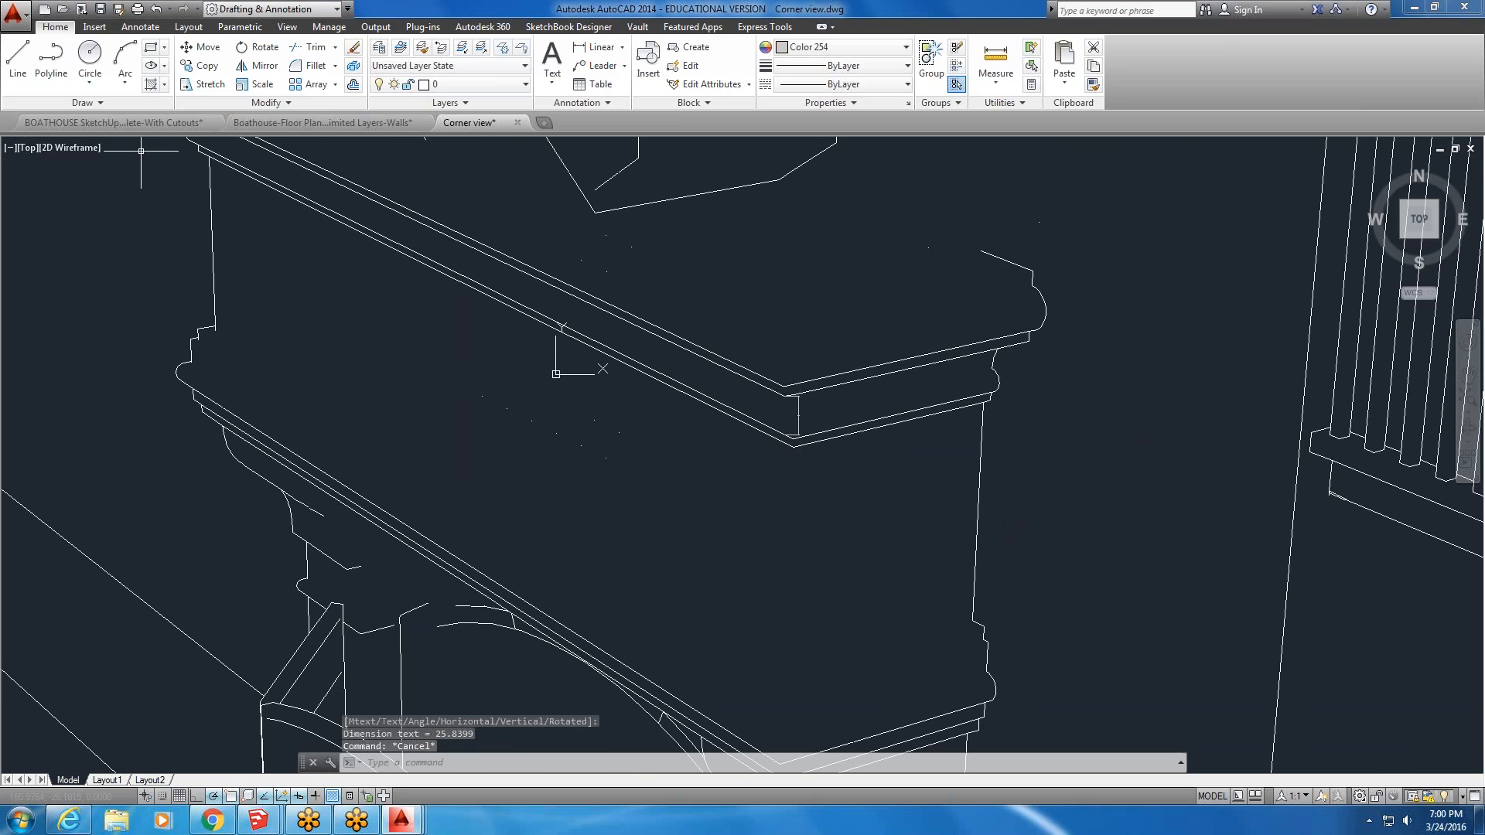
# - Set the drawing's length unit type to Architectural
pyautogui.click(14, 9)
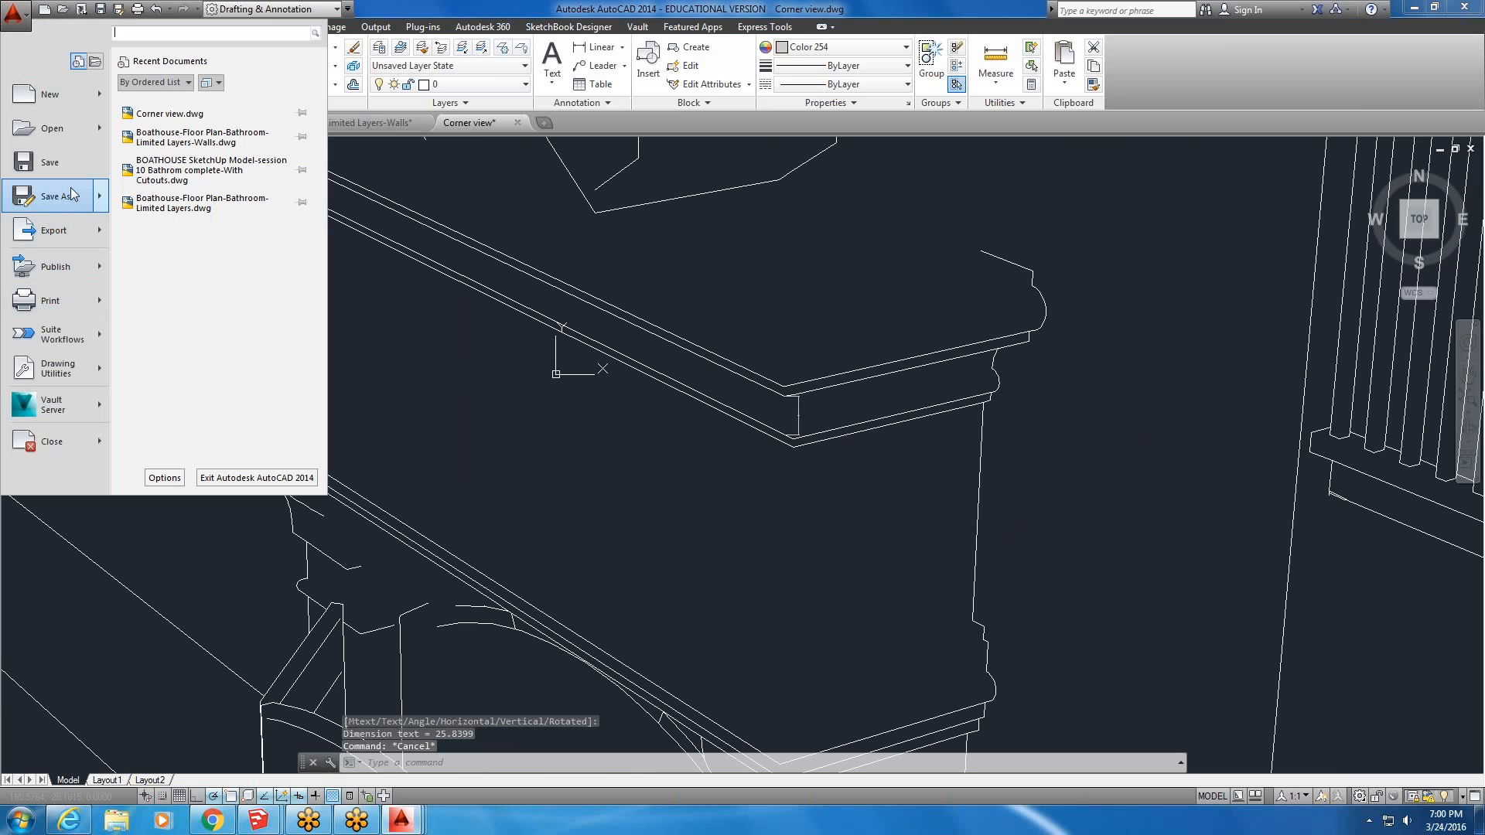
pyautogui.moveTo(65, 229)
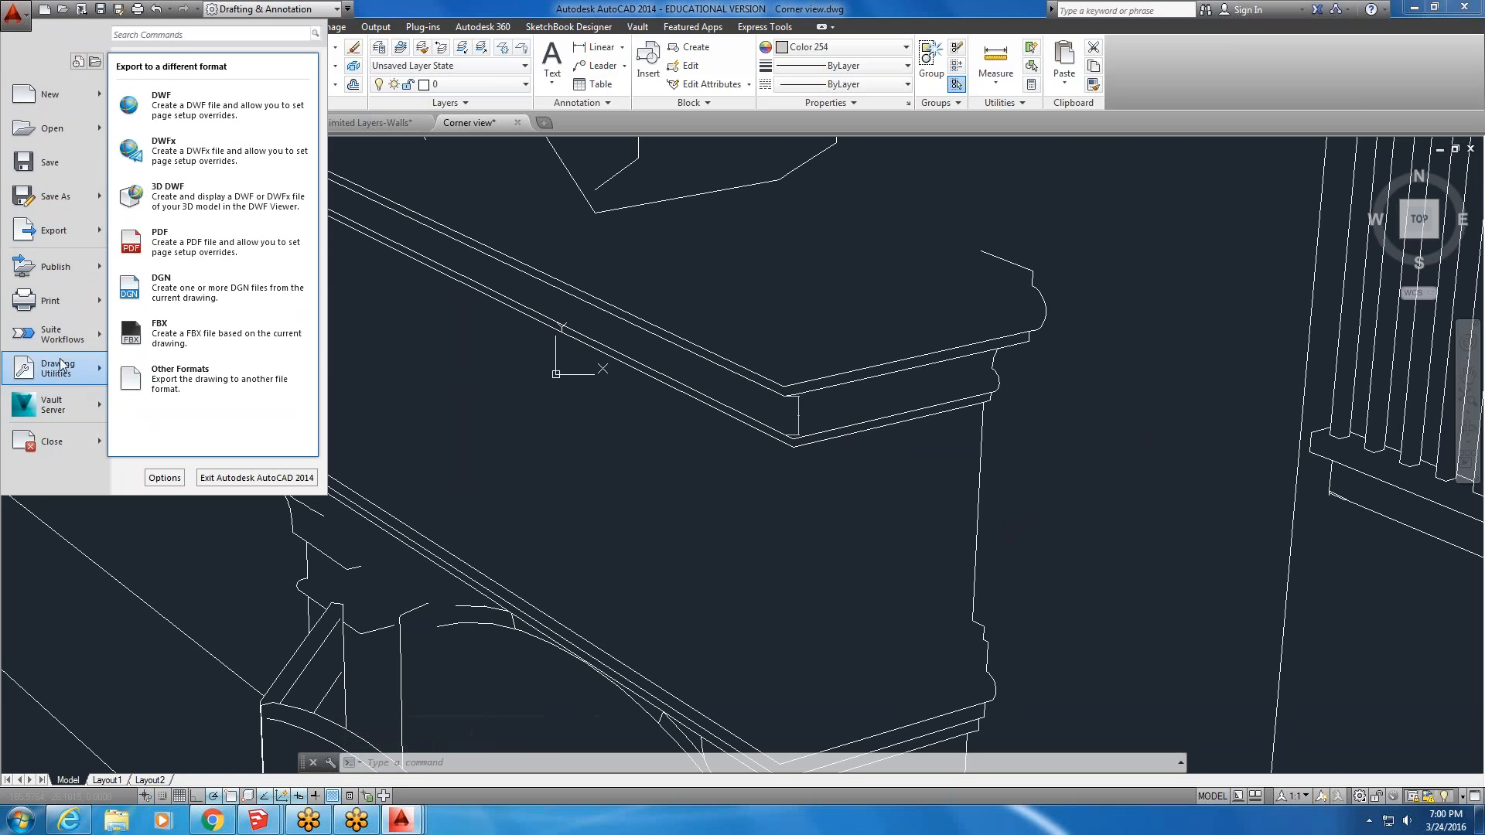
pyautogui.moveTo(62, 363)
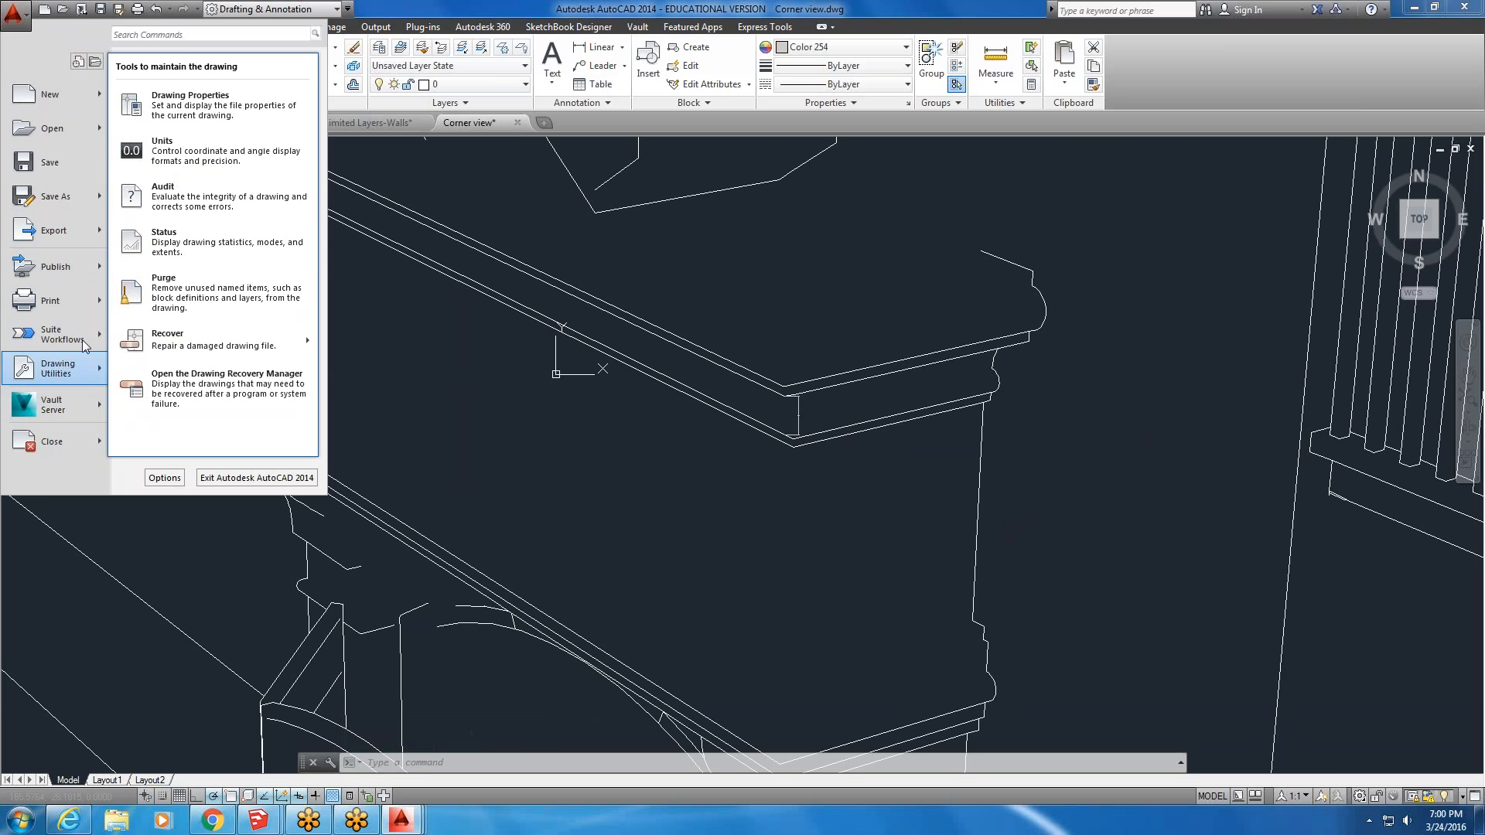
pyautogui.click(234, 166)
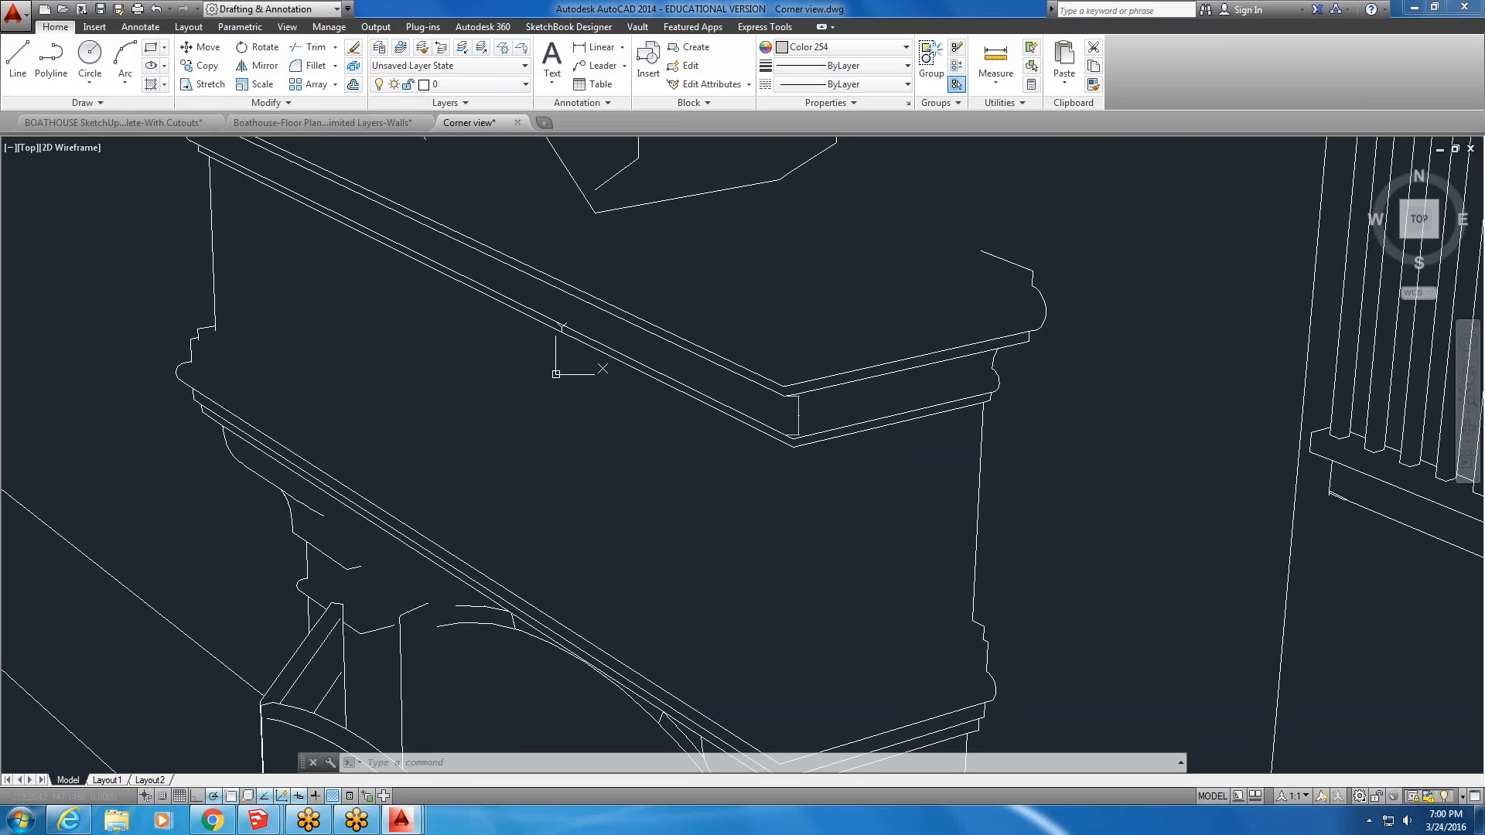
pyautogui.click(688, 300)
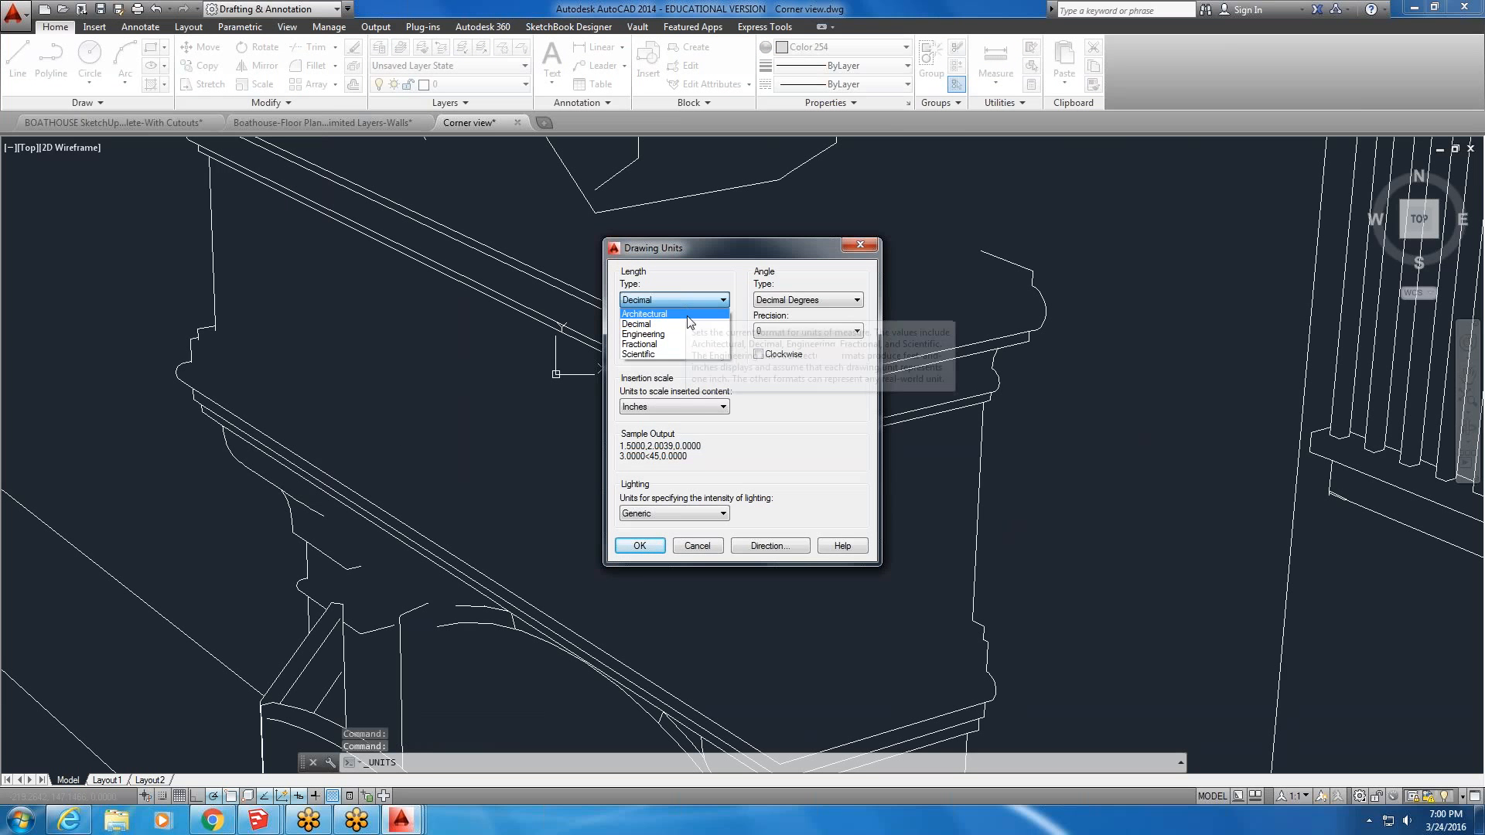
pyautogui.click(684, 314)
pyautogui.click(640, 546)
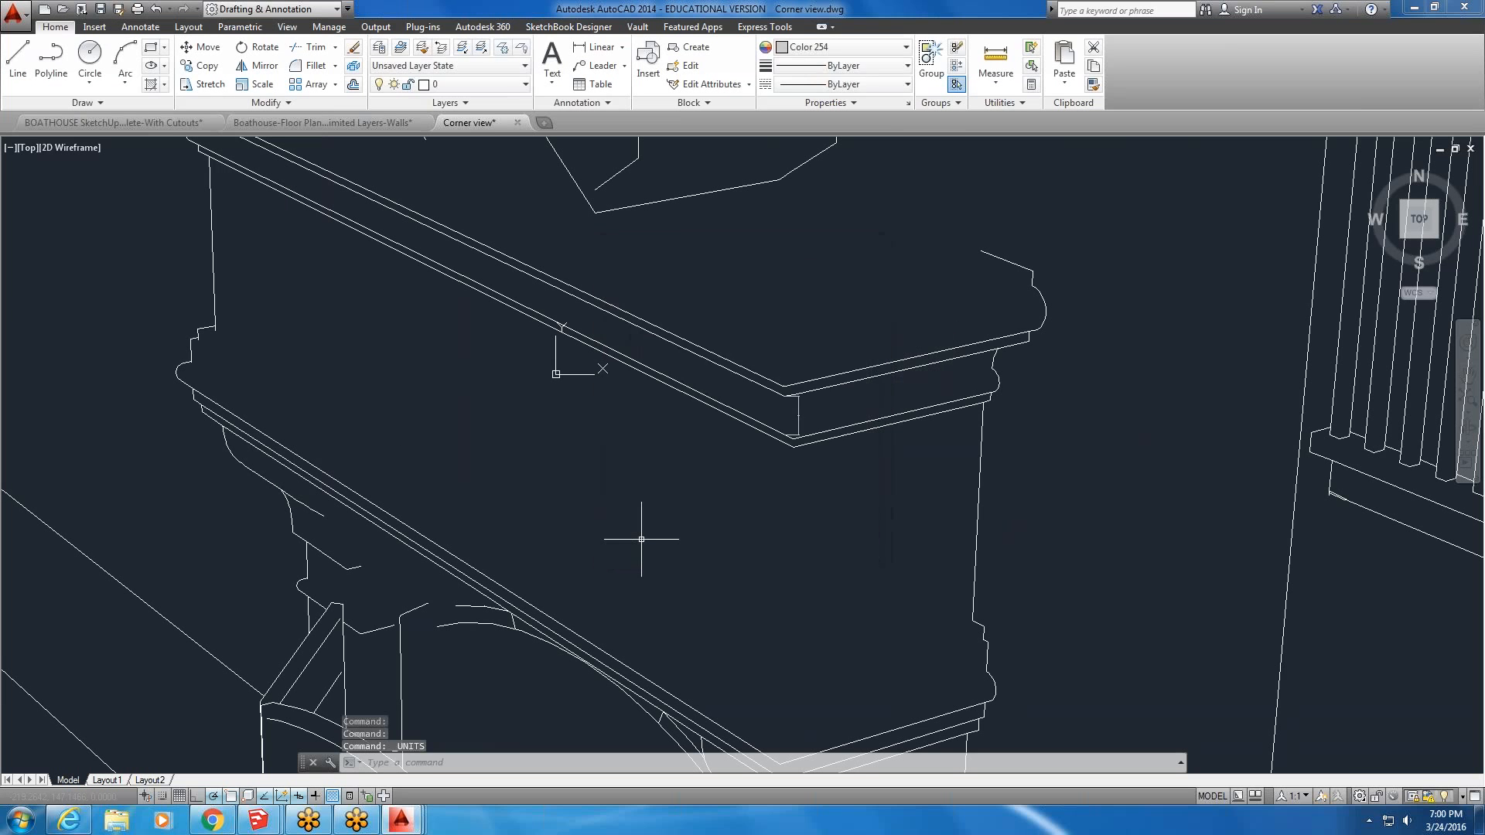
# - Add a second vertical linear dimension between the upper and lower moulding bands at the mantel's front corner and inspect its text
pyautogui.scroll(3, 873, 431)
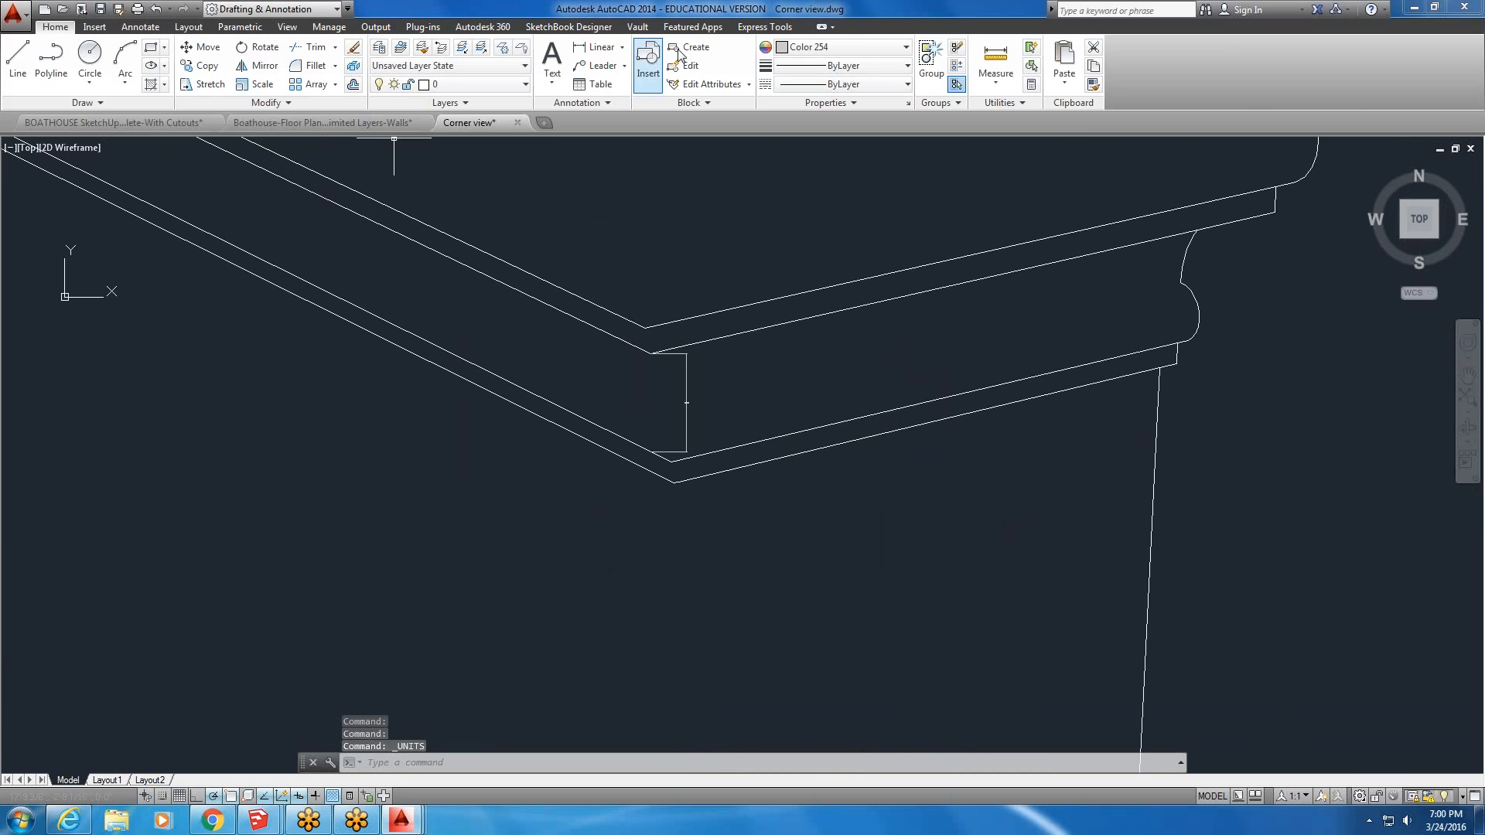
pyautogui.click(611, 52)
pyautogui.scroll(3, 649, 353)
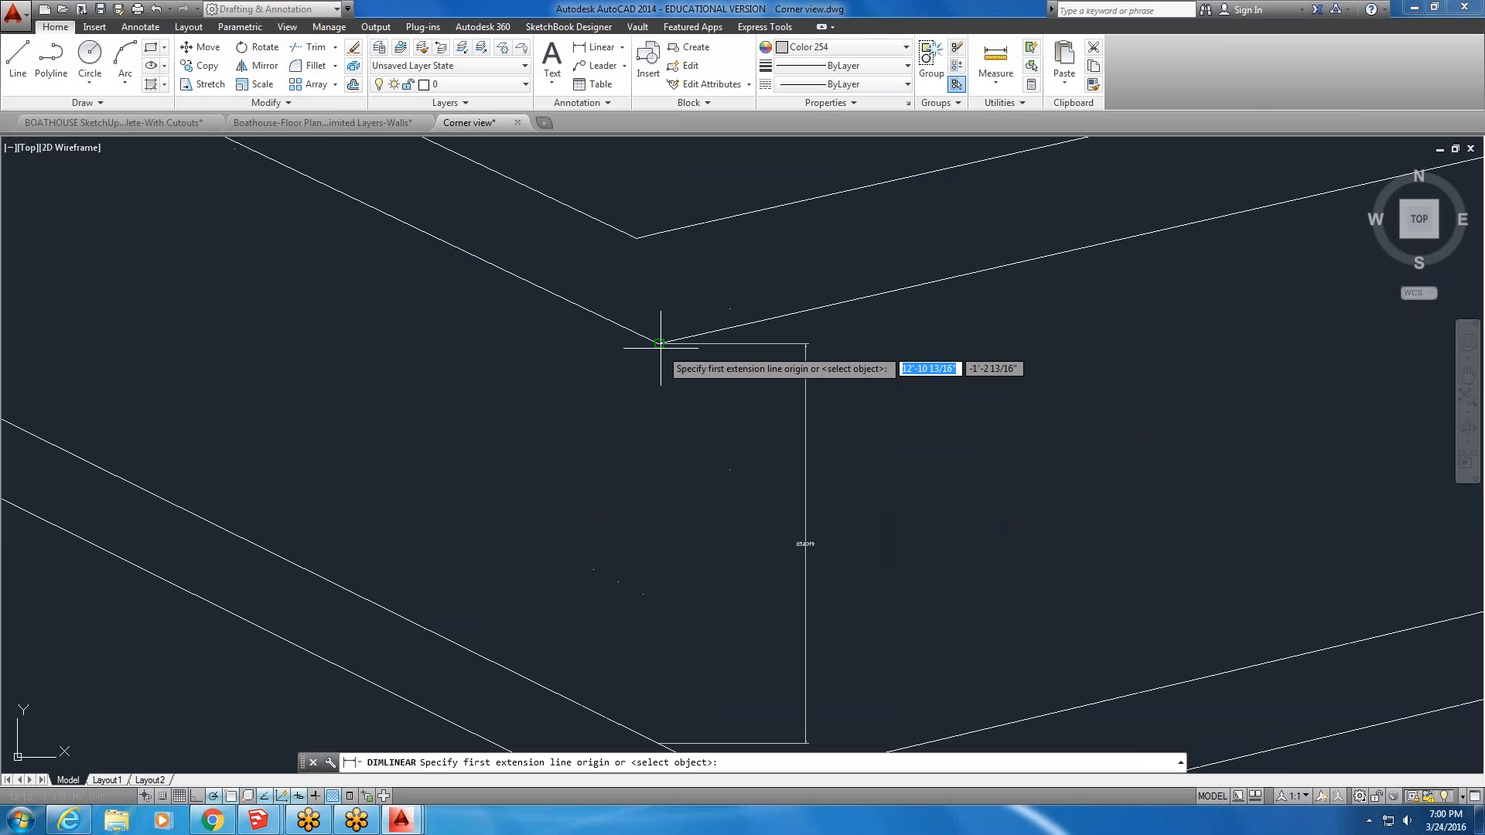
pyautogui.click(659, 345)
pyautogui.scroll(-2, 653, 349)
pyautogui.click(658, 504)
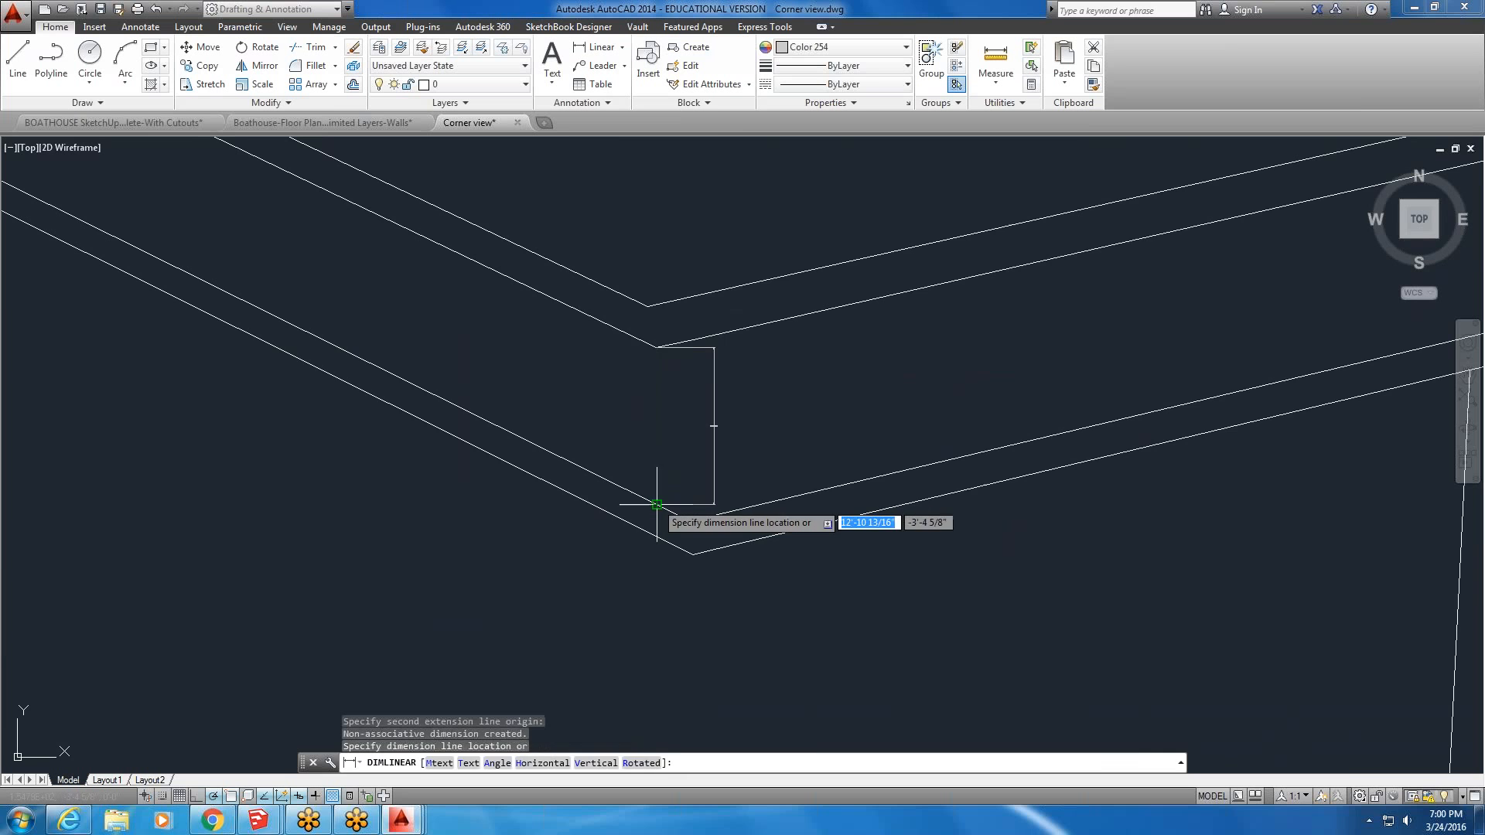
pyautogui.click(645, 472)
pyautogui.scroll(5, 619, 363)
pyautogui.press('Escape')
pyautogui.scroll(-6, 623, 358)
pyautogui.scroll(4, 625, 371)
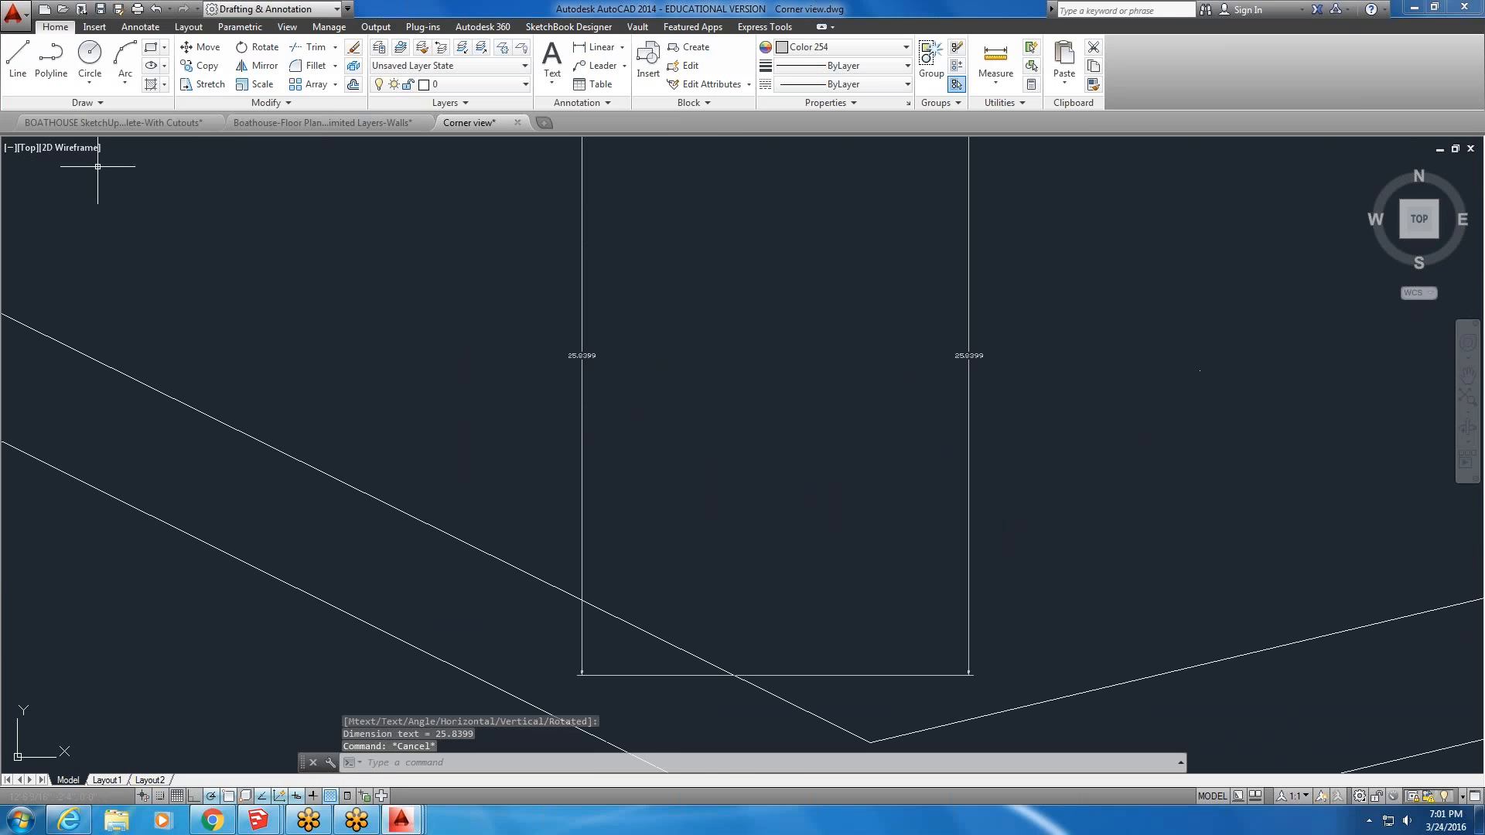
# - Recheck the drawing's length type and precision in the Drawing Units settings
pyautogui.click(14, 14)
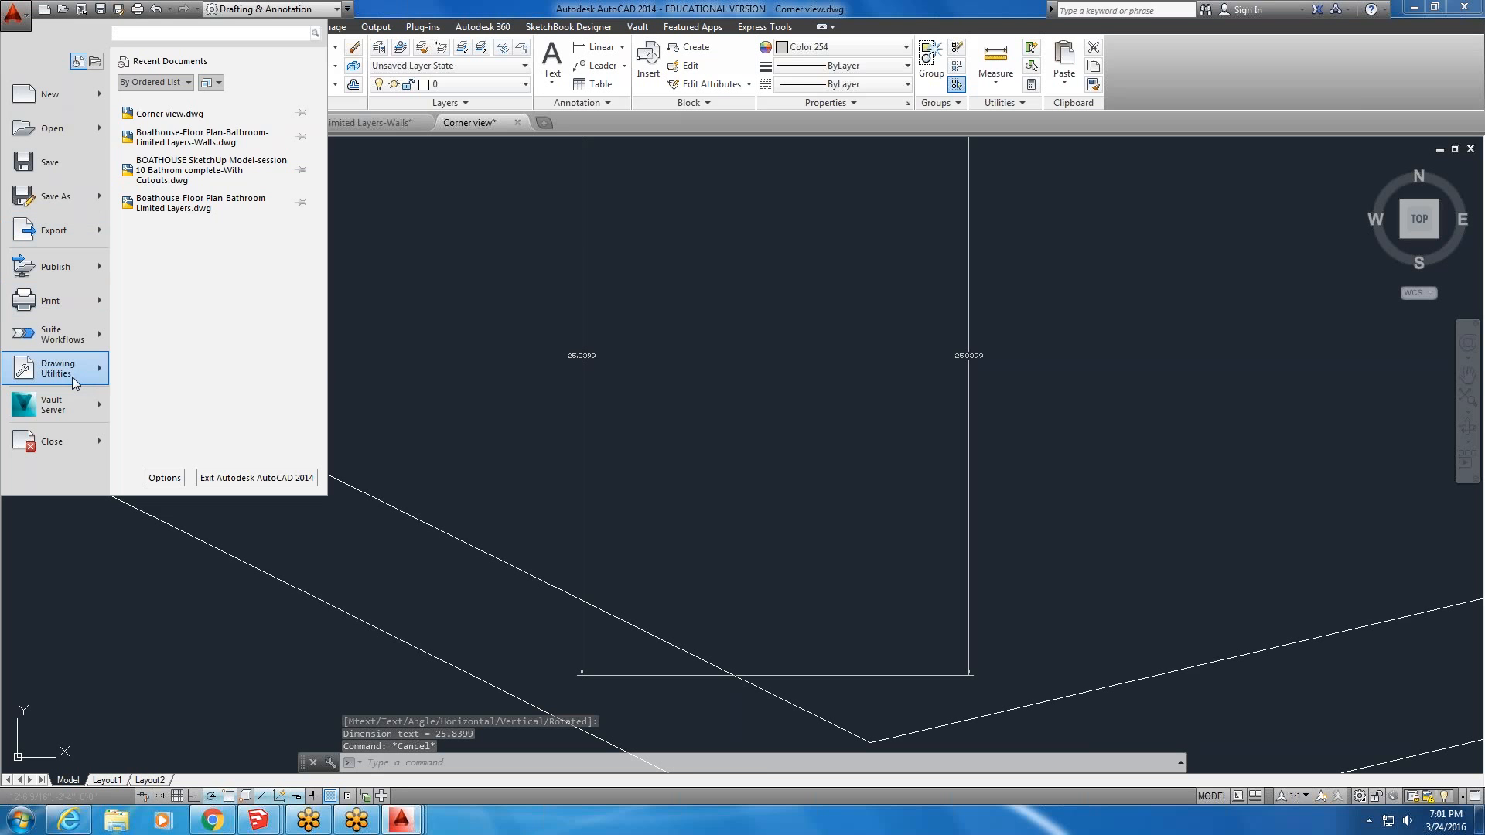
pyautogui.moveTo(75, 379)
pyautogui.click(201, 162)
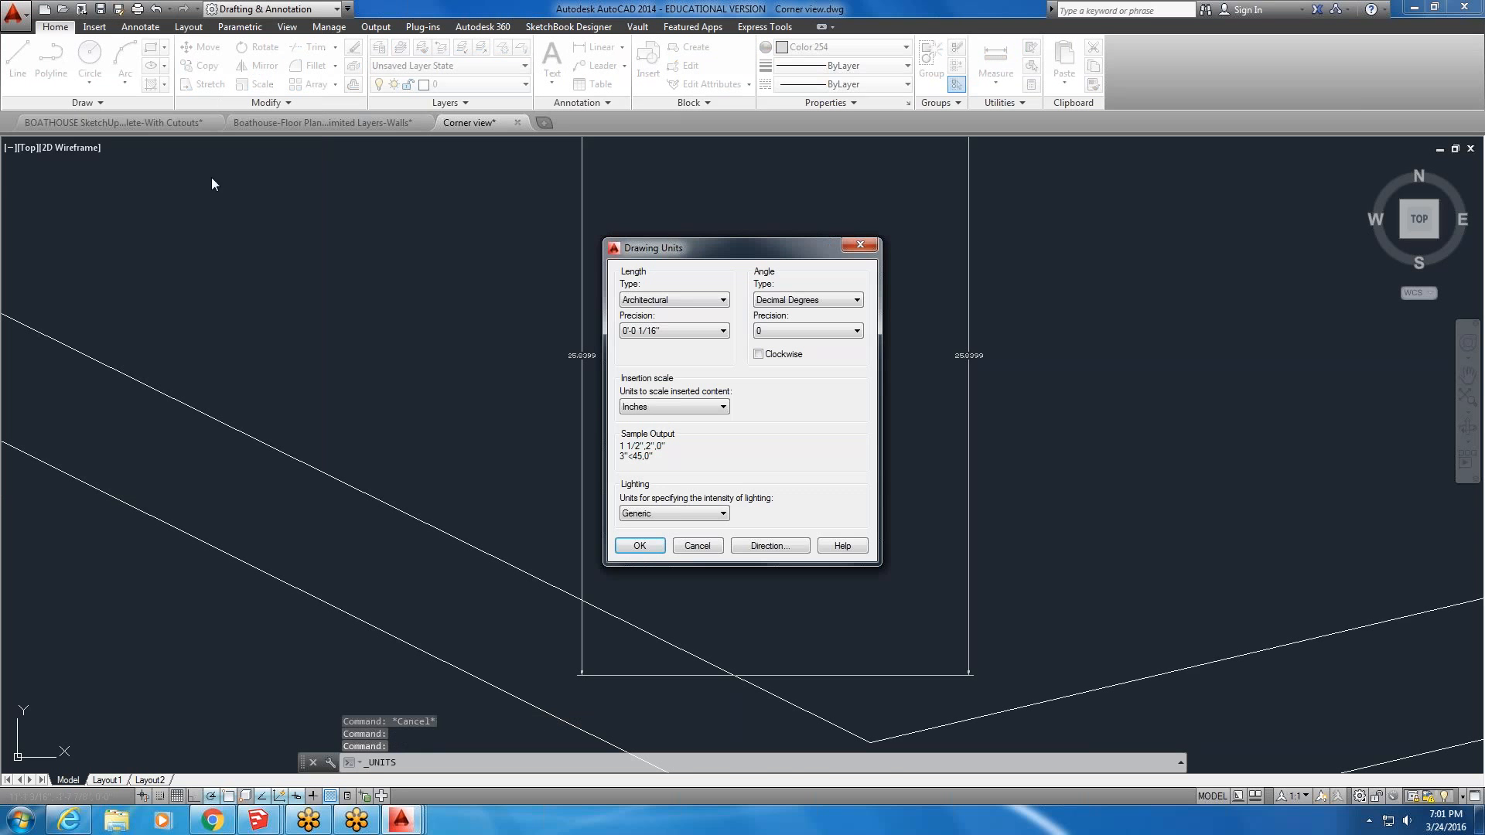
pyautogui.click(658, 549)
pyautogui.scroll(-3, 717, 487)
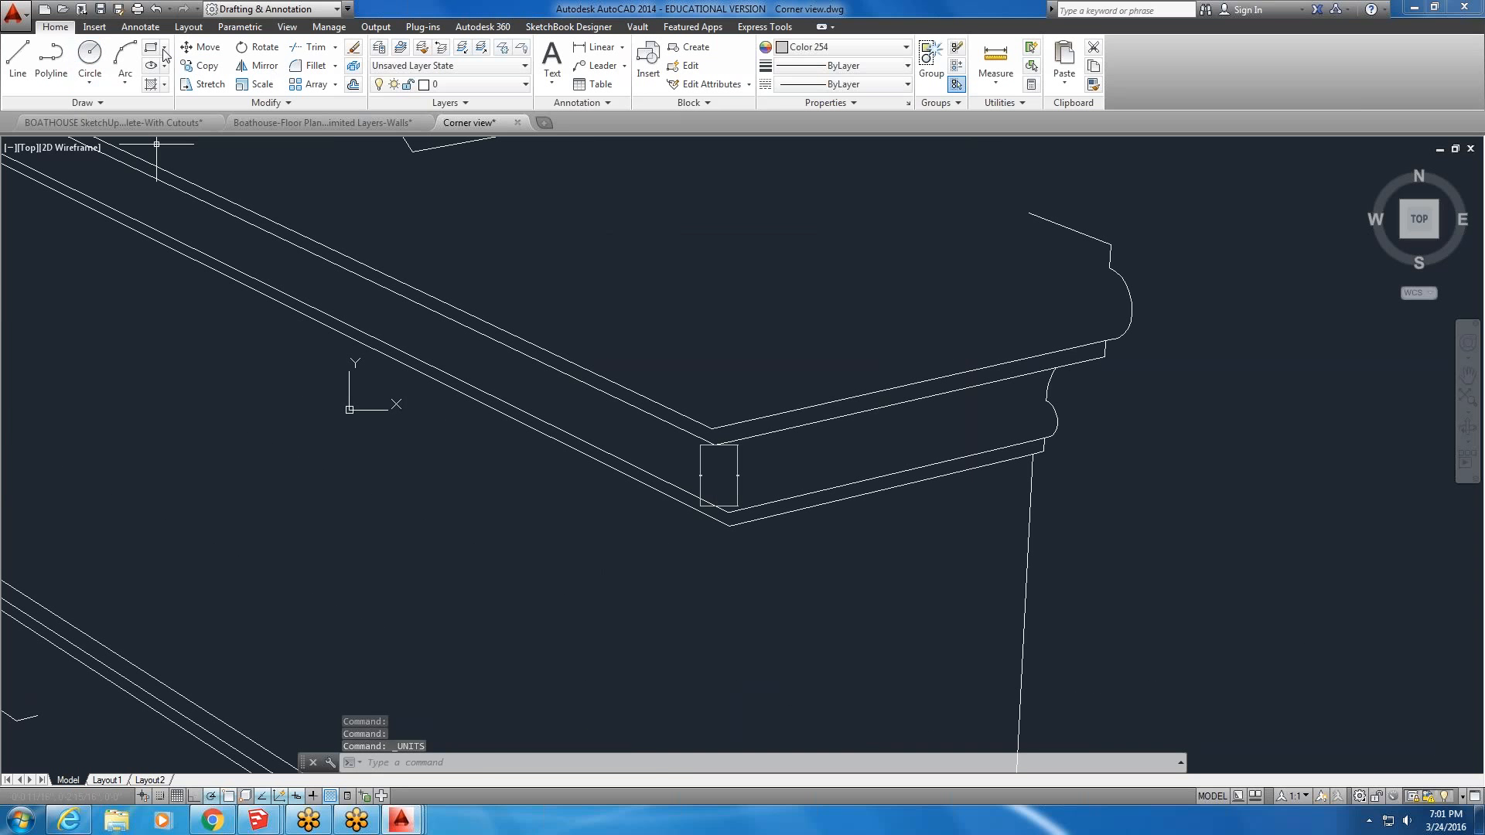
pyautogui.click(596, 46)
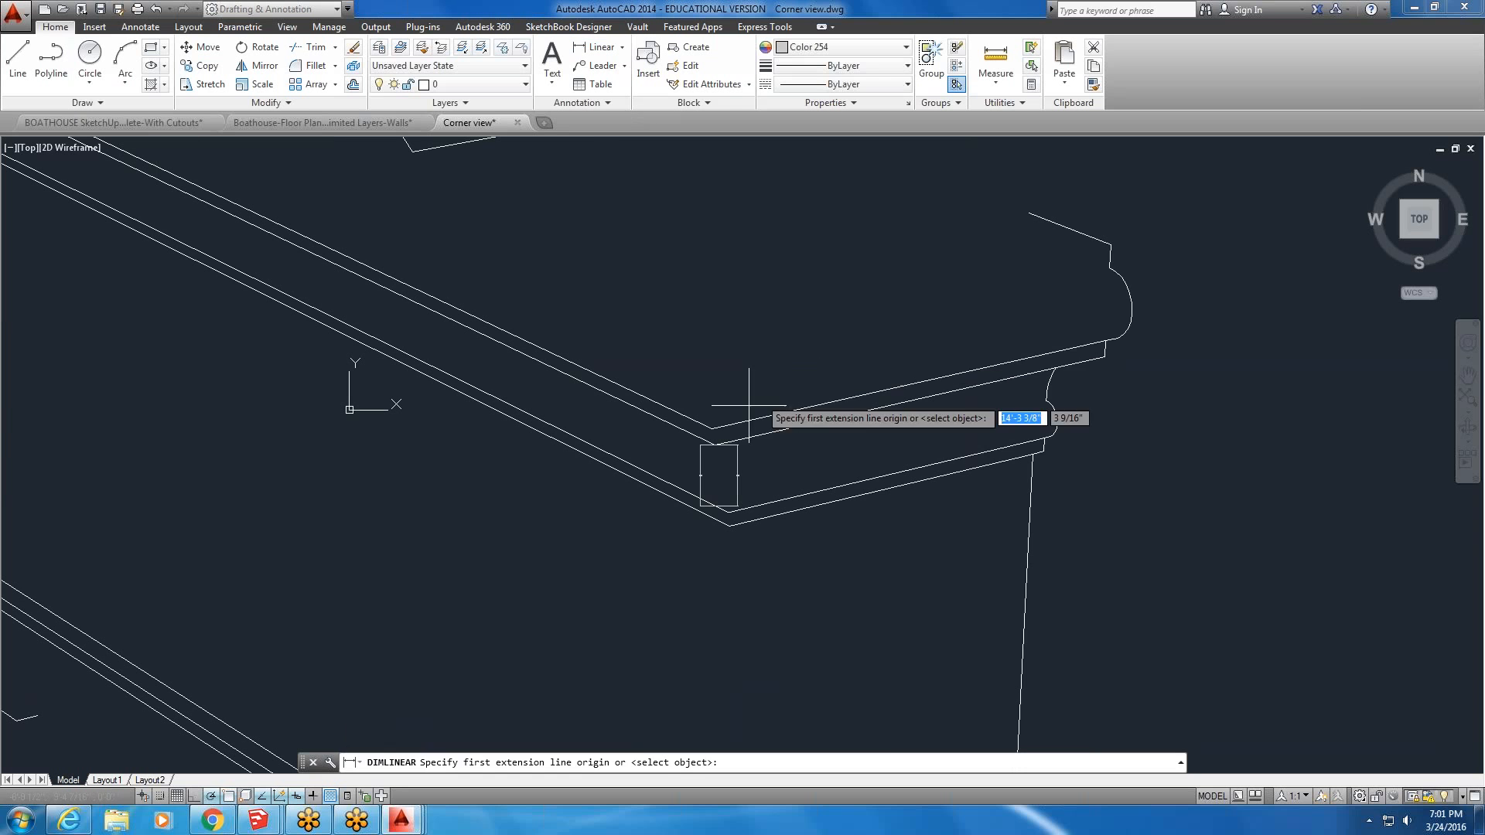
pyautogui.click(712, 427)
pyautogui.click(1105, 340)
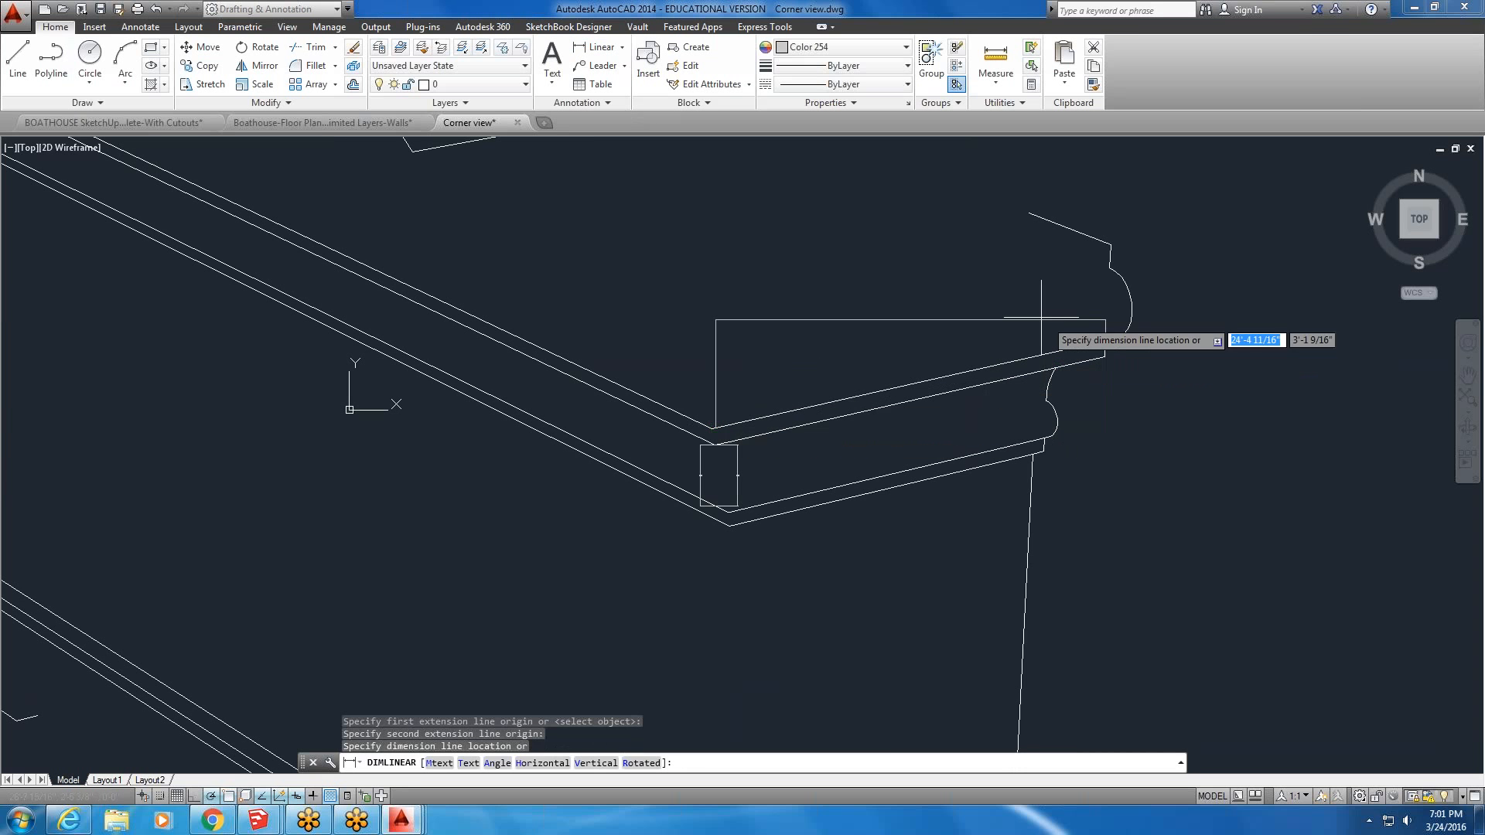
pyautogui.press('Escape')
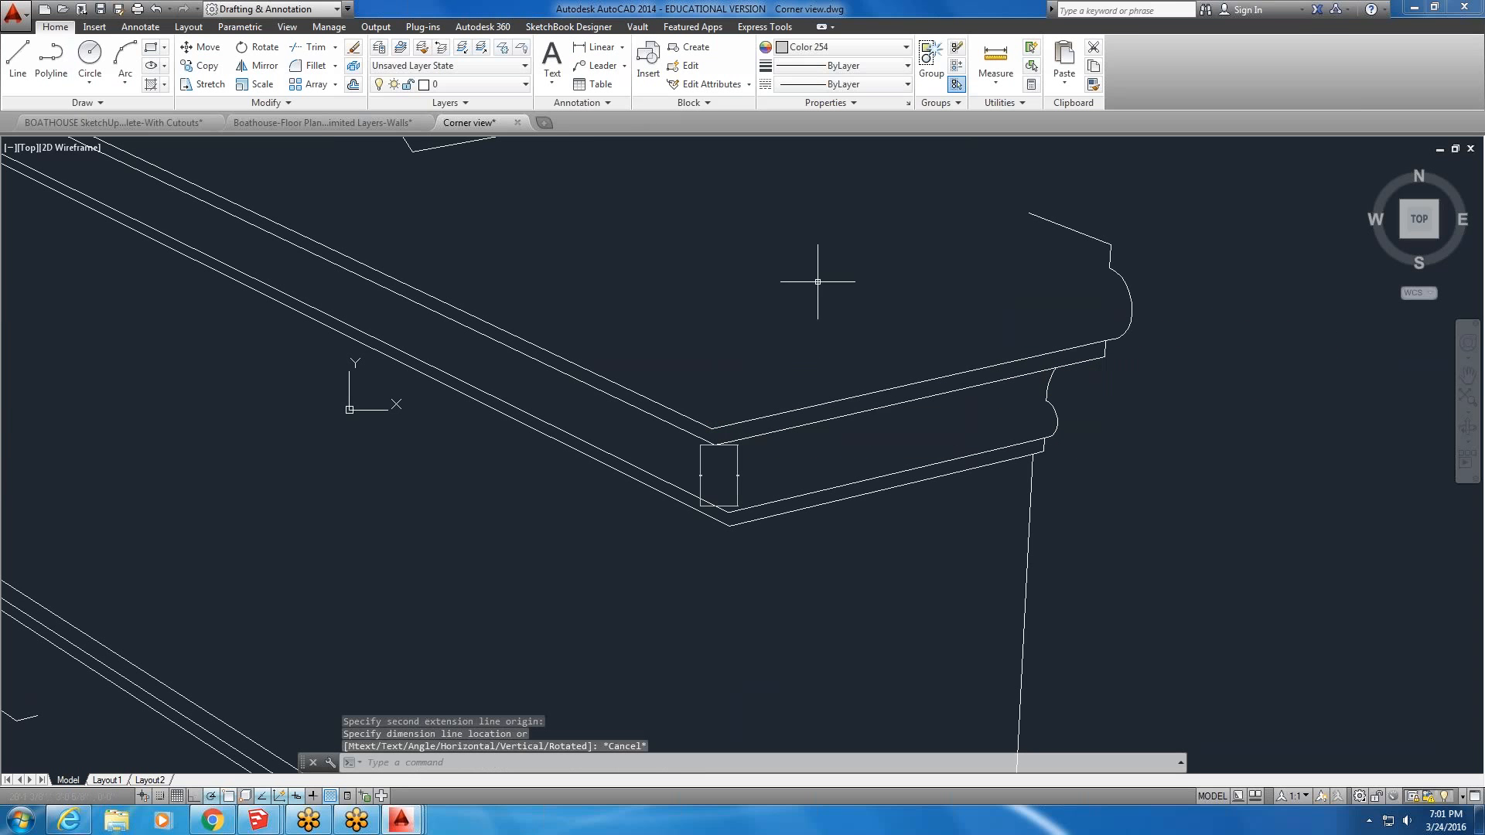
# - Add an aligned dimension along the mantel's upper moulding edge from the front corner to the profile end and inspect its text
pyautogui.click(622, 46)
pyautogui.click(599, 97)
pyautogui.click(712, 427)
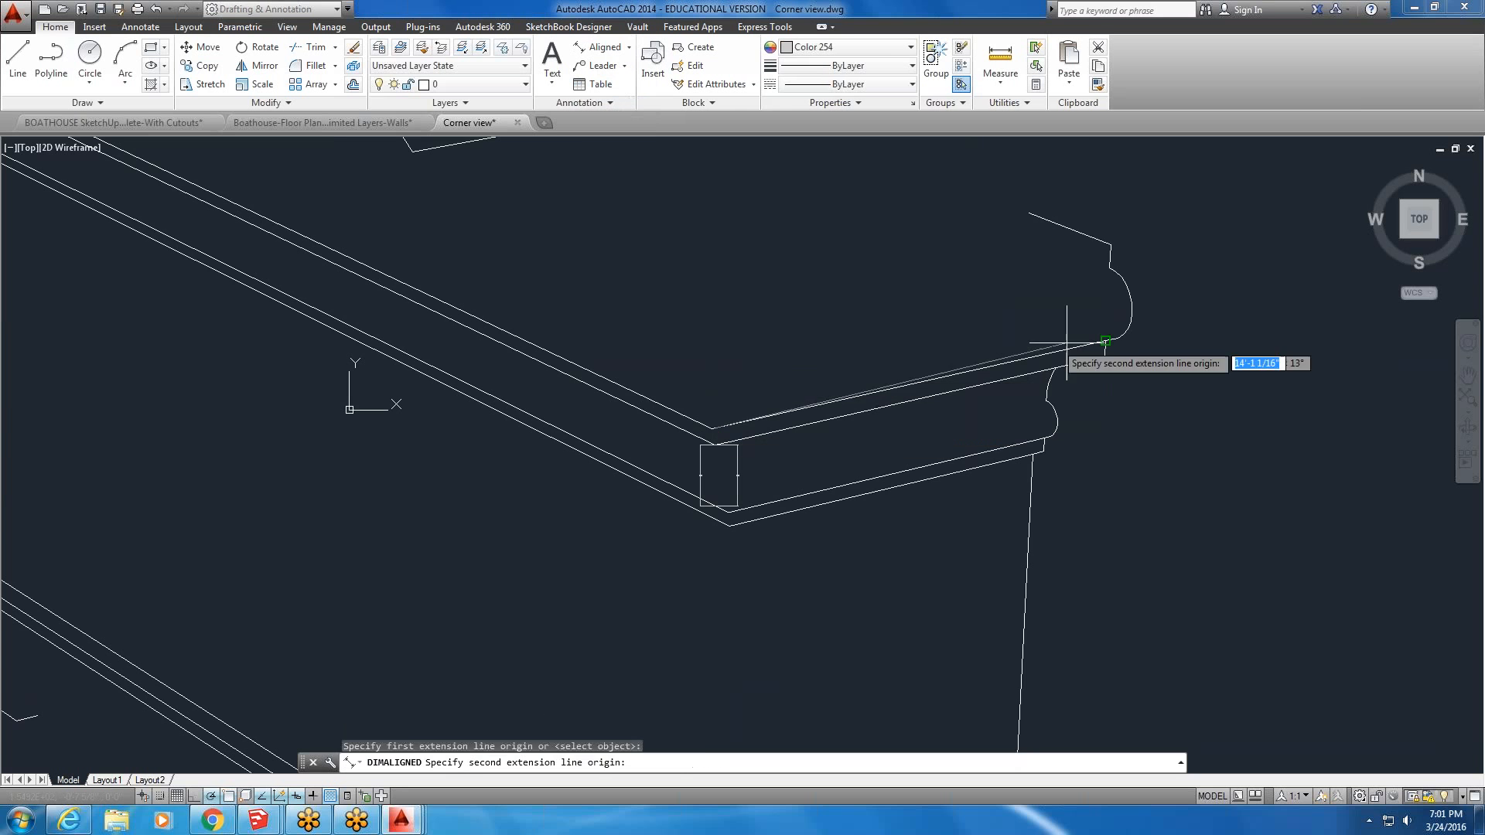
pyautogui.click(1105, 341)
pyautogui.click(983, 335)
pyautogui.scroll(6, 954, 331)
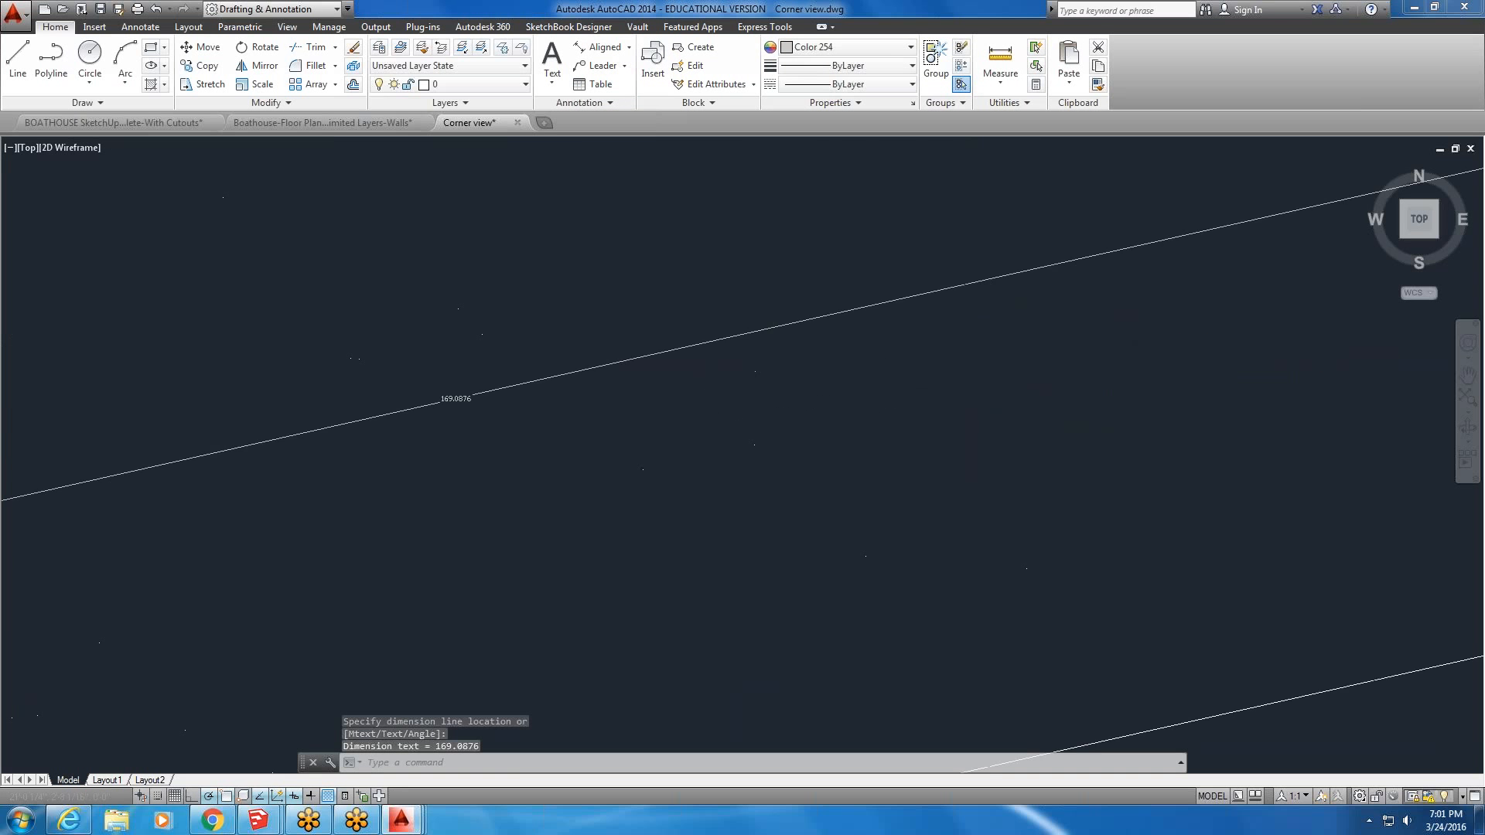
pyautogui.scroll(4, 440, 411)
pyautogui.scroll(-8, 456, 411)
pyautogui.press('Escape')
pyautogui.press('Escape')
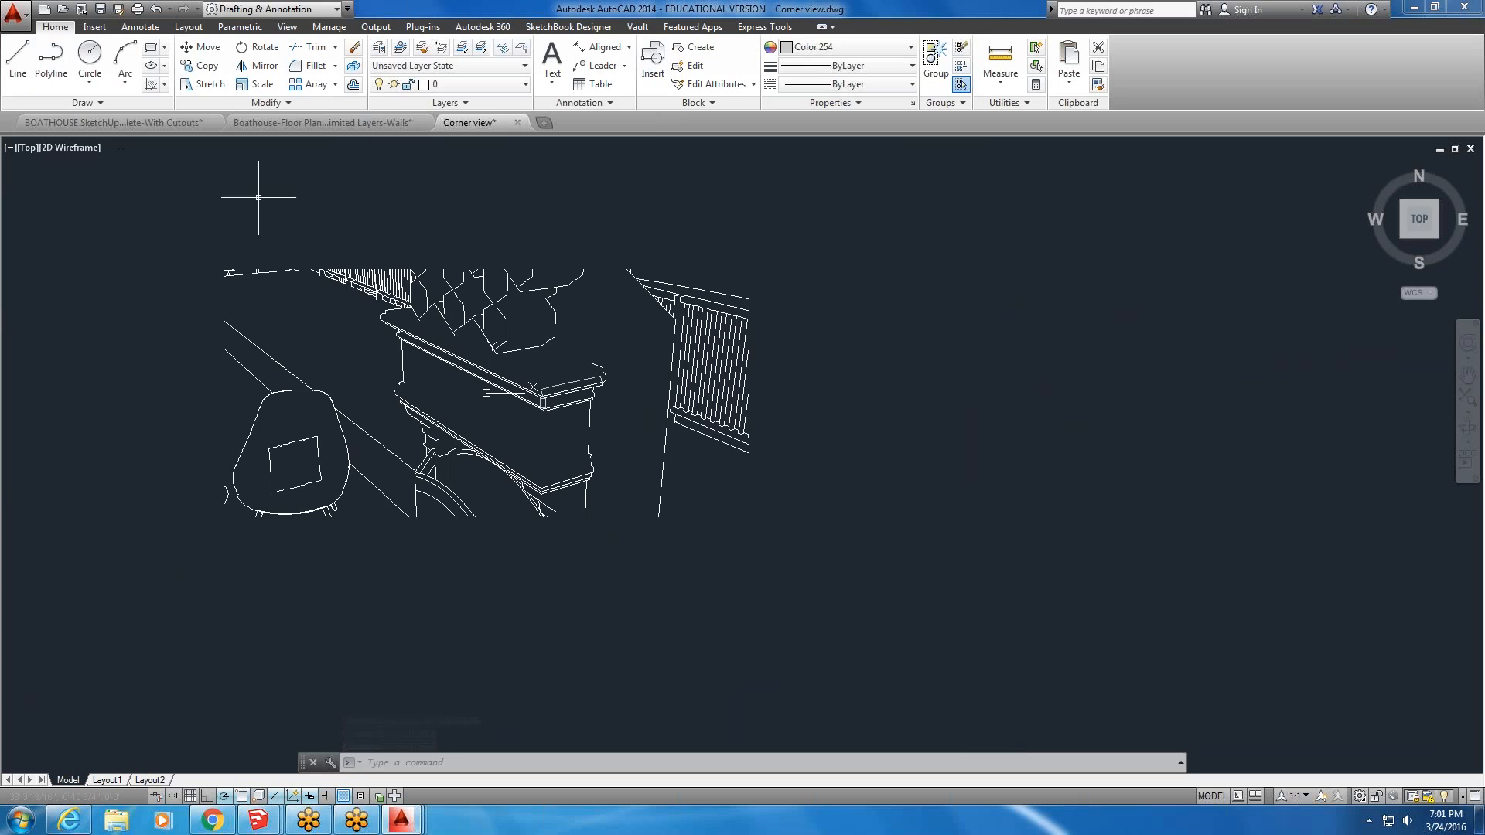
# - Review the length type and precision options in the Drawing Units settings, keeping them as they are
pyautogui.click(14, 15)
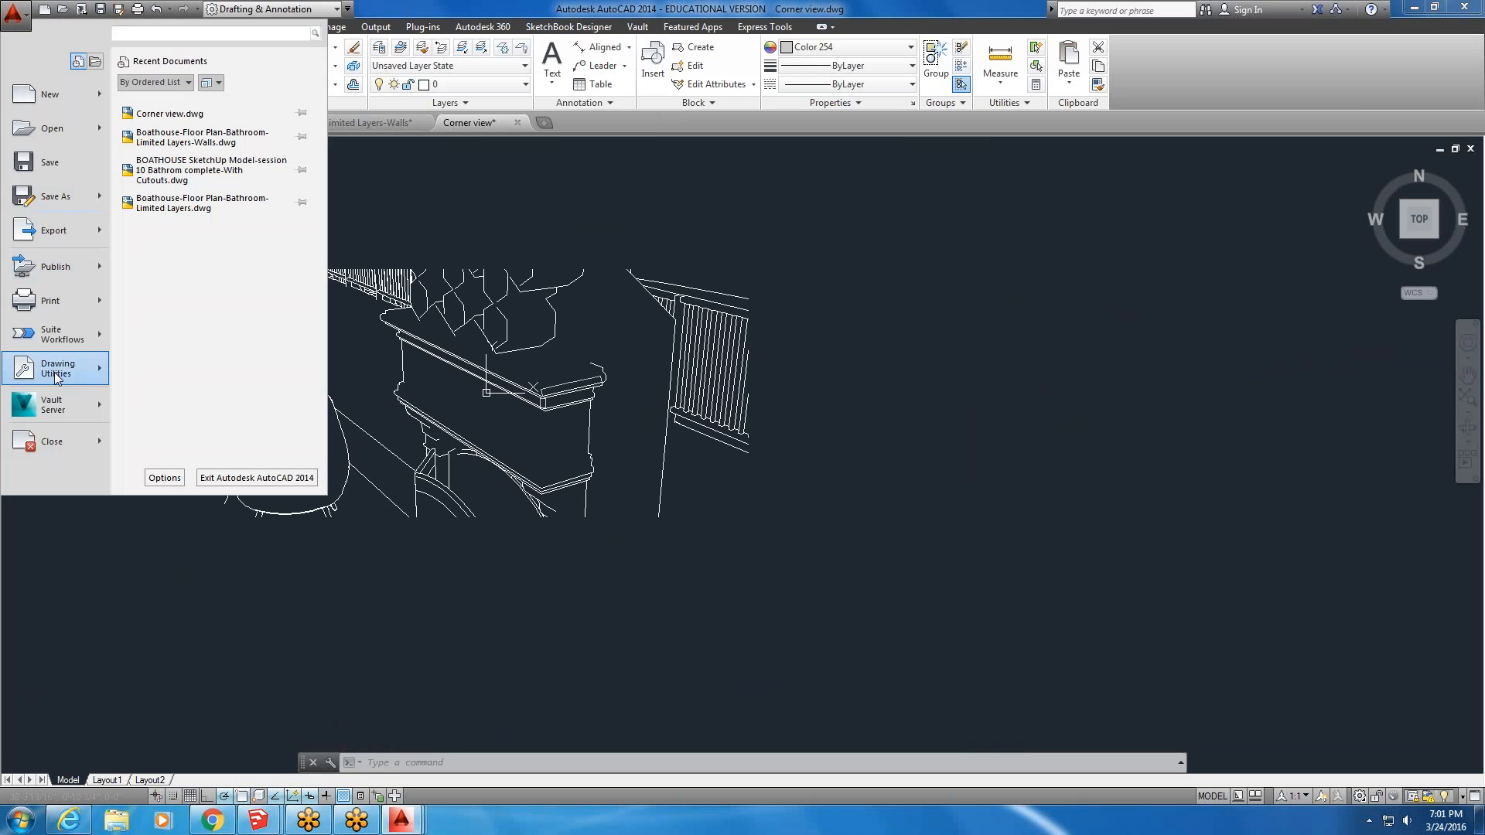
pyautogui.click(178, 150)
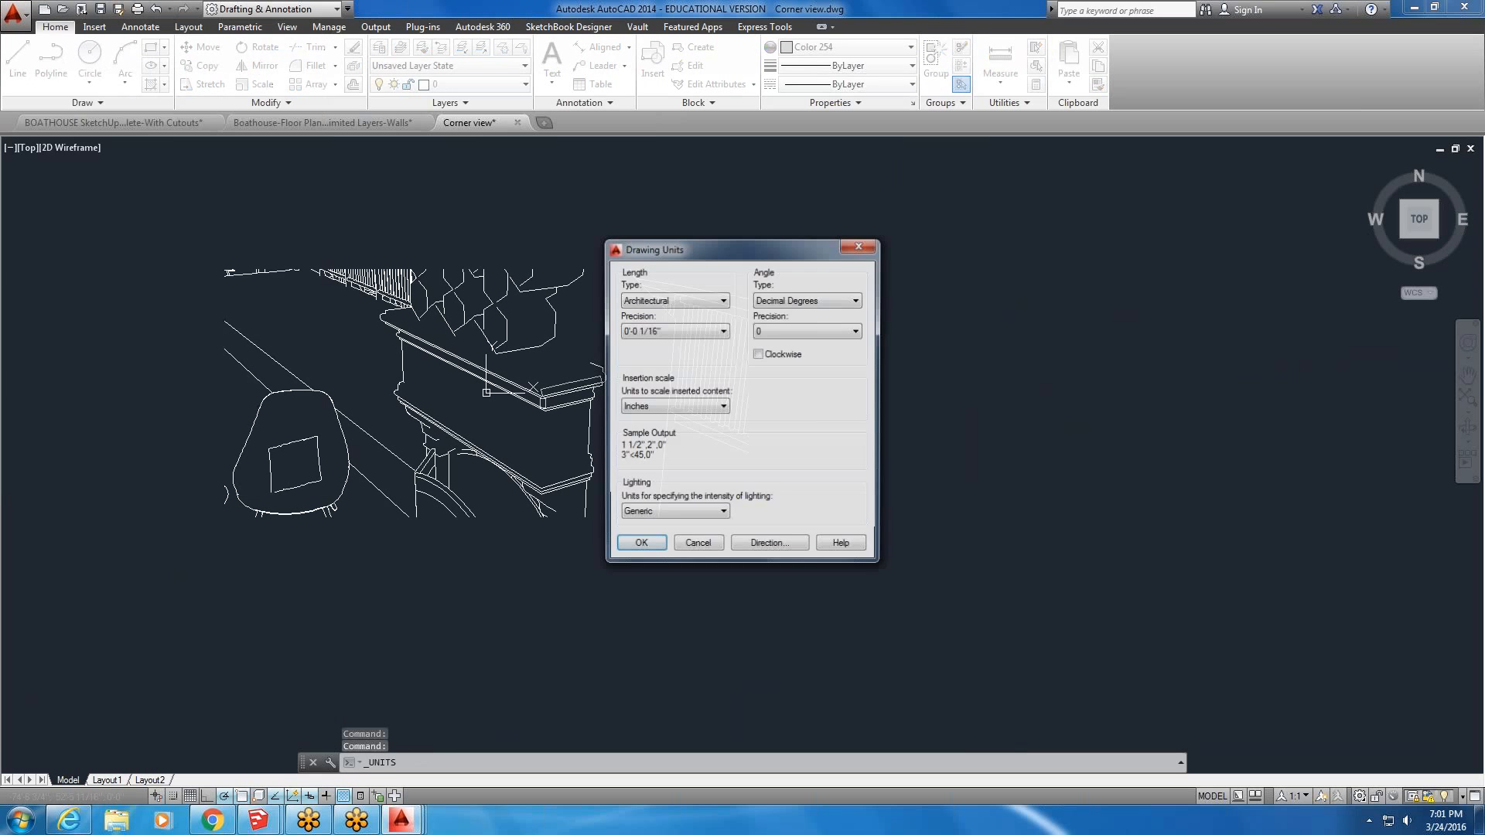
pyautogui.click(721, 304)
pyautogui.click(717, 310)
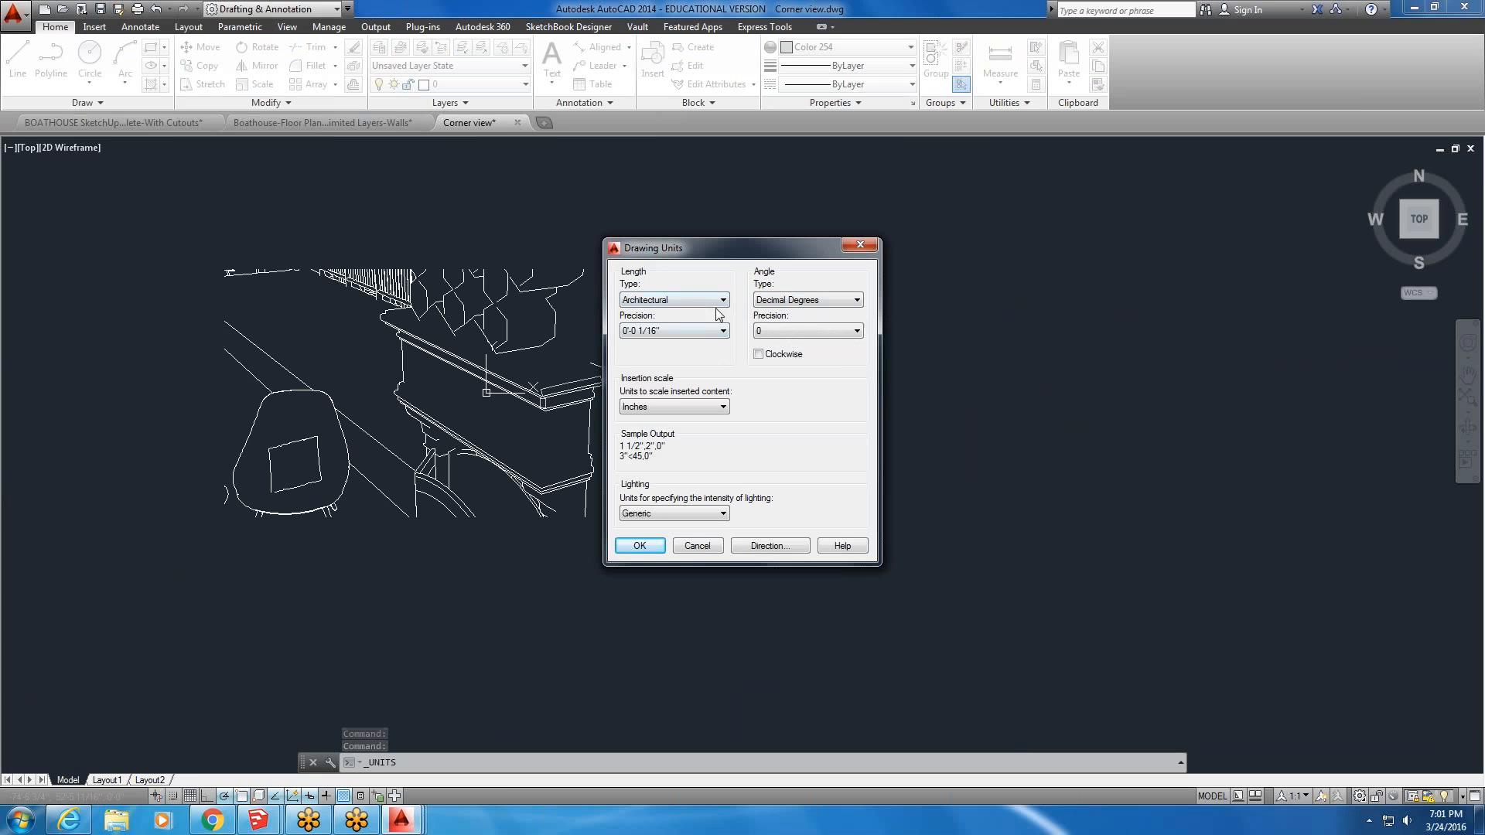
pyautogui.click(721, 300)
pyautogui.click(718, 311)
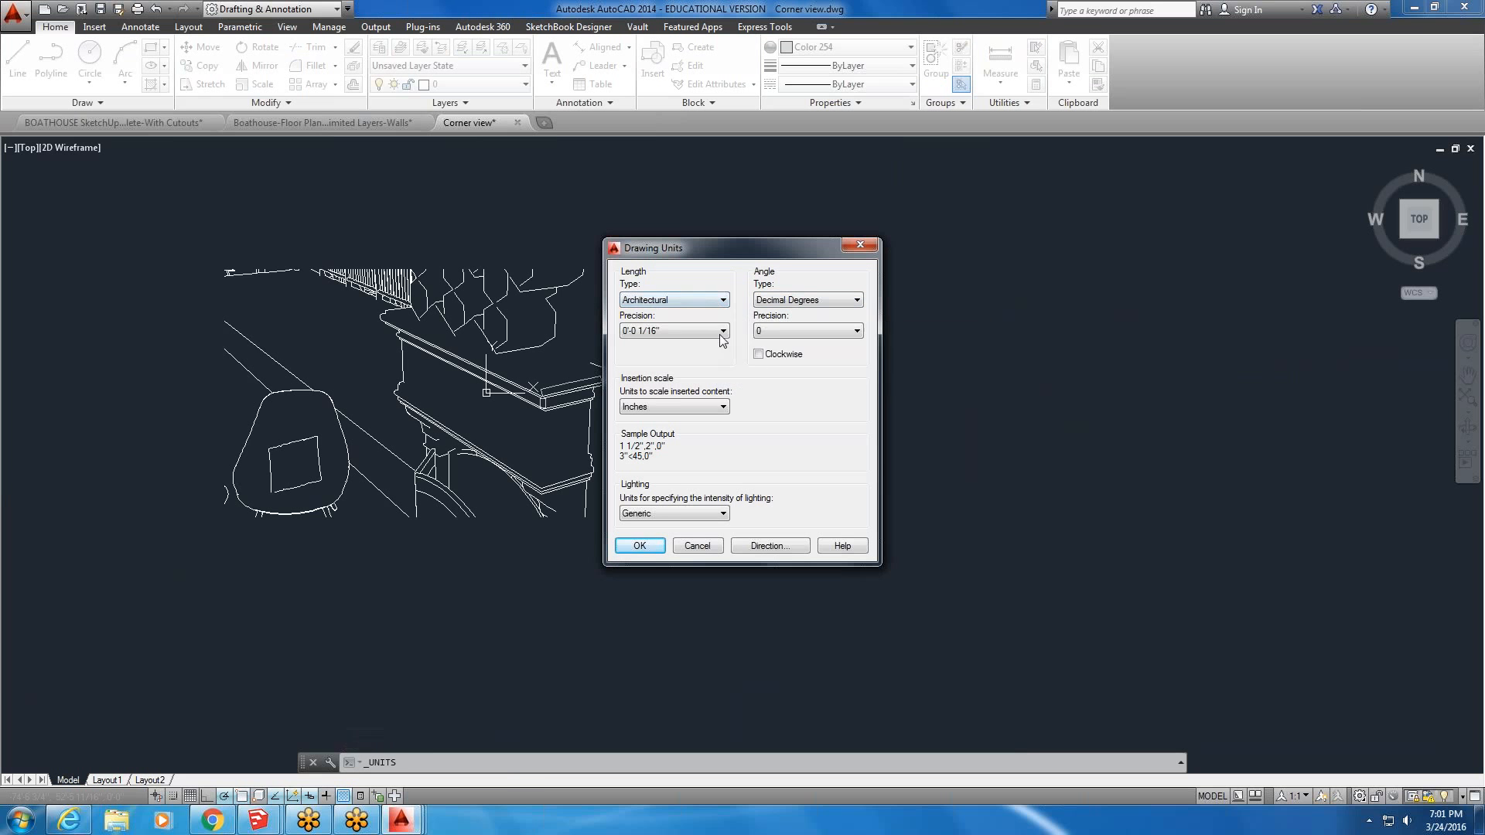
pyautogui.click(720, 335)
pyautogui.click(720, 335)
pyautogui.click(639, 546)
# - Select the entire corner view with its dimensions and copy it to the clipboard
pyautogui.scroll(-3, 651, 453)
pyautogui.click(785, 308)
pyautogui.click(364, 580)
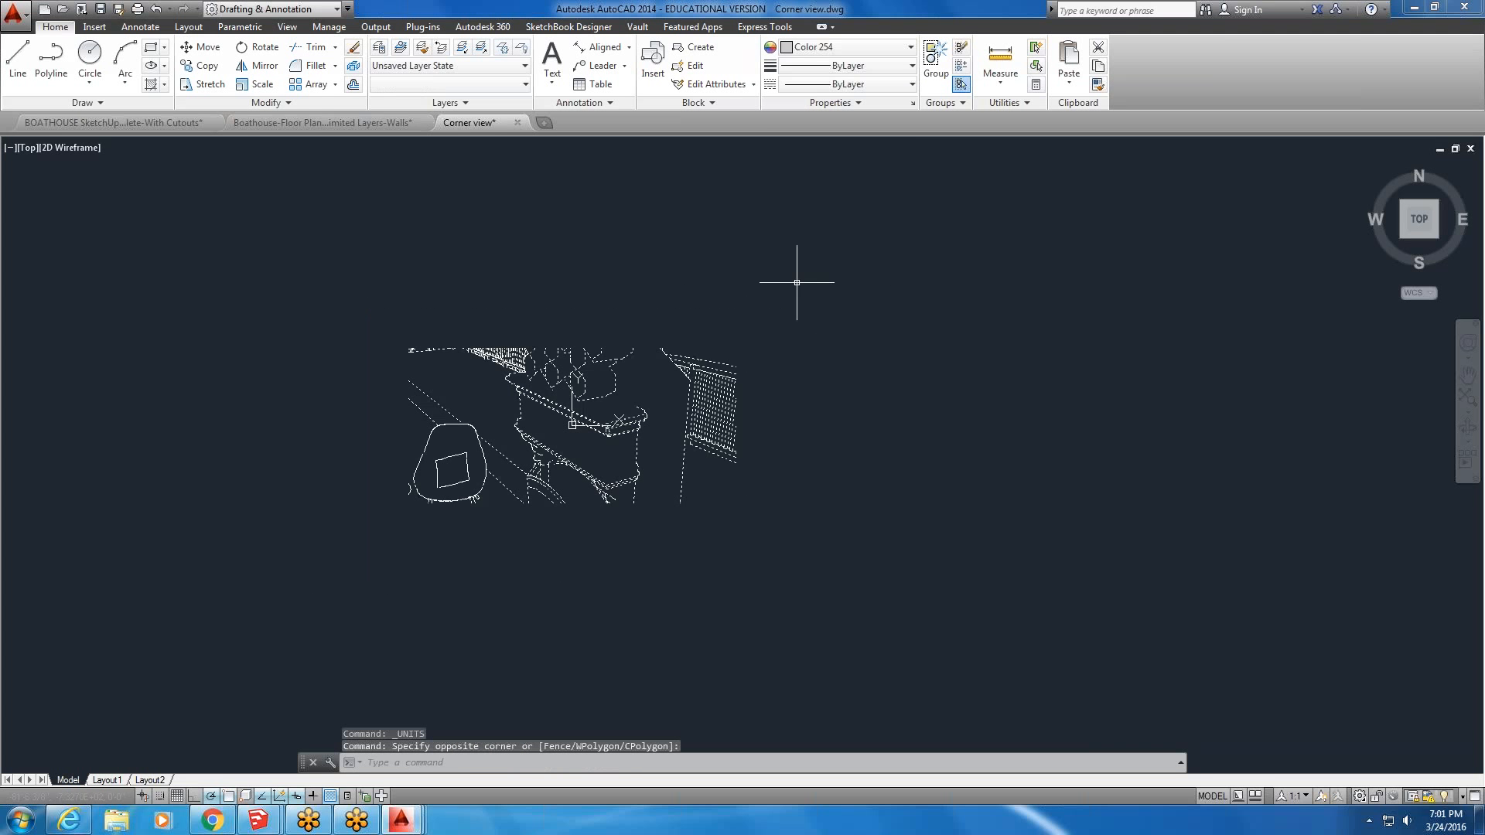
pyautogui.click(1098, 68)
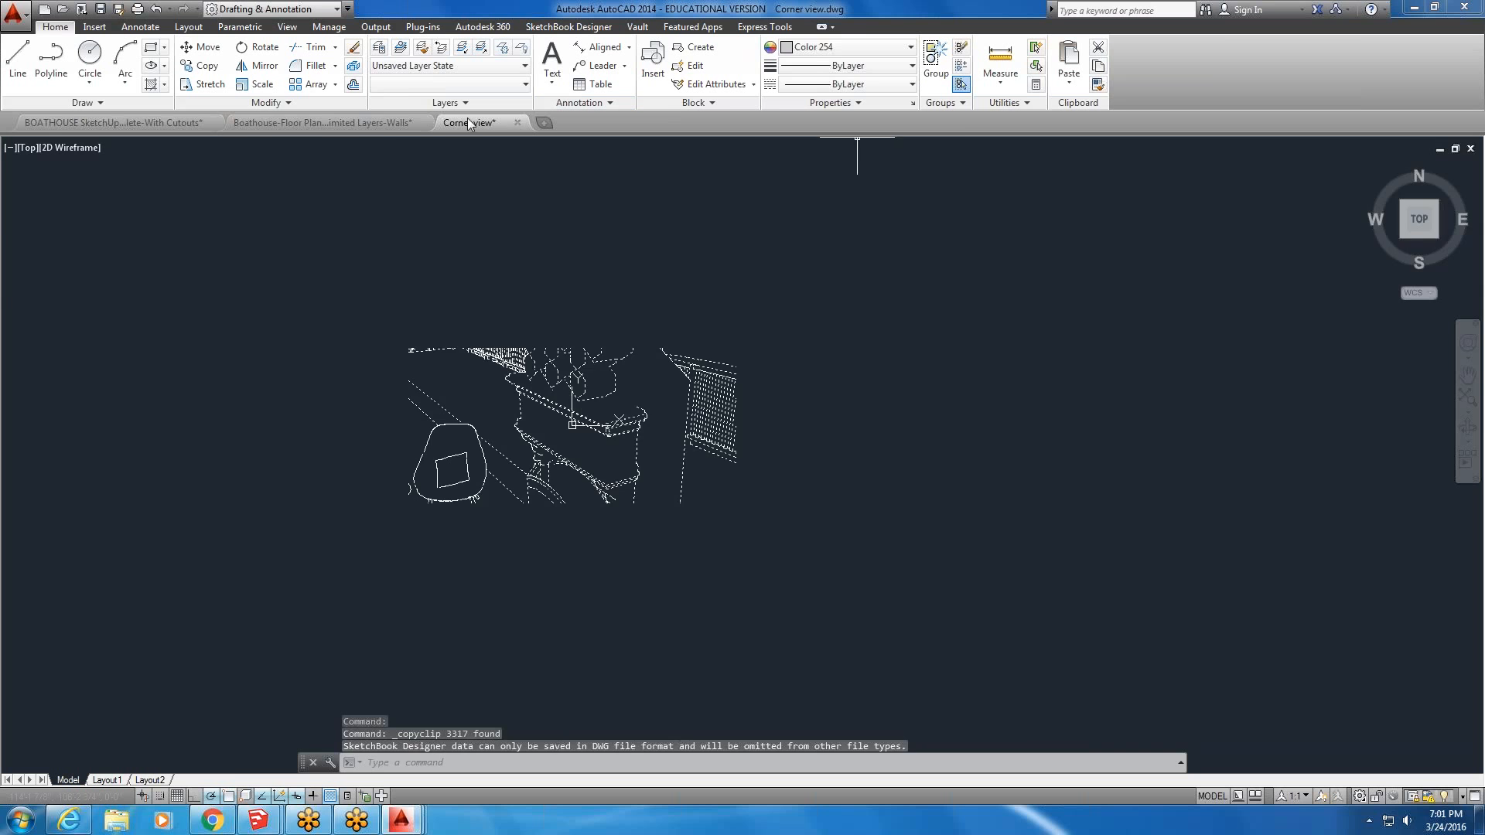
# - Paste the copied corner view into the Boathouse-Floor Plan-Bathroom-Limited Layers-Walls drawing, beside the floor plan and framed detail
pyautogui.click(379, 123)
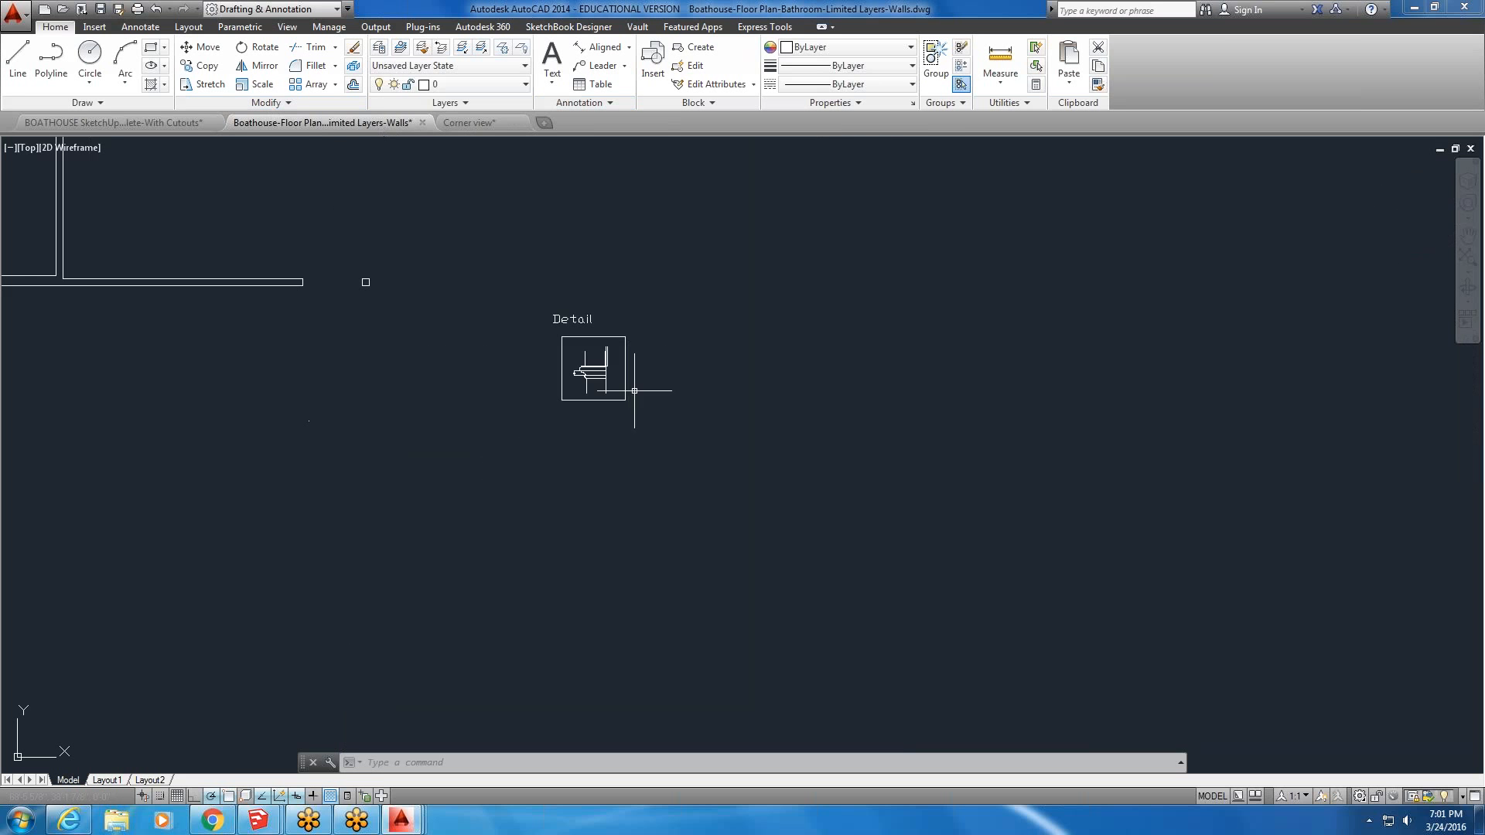
pyautogui.scroll(10, 576, 375)
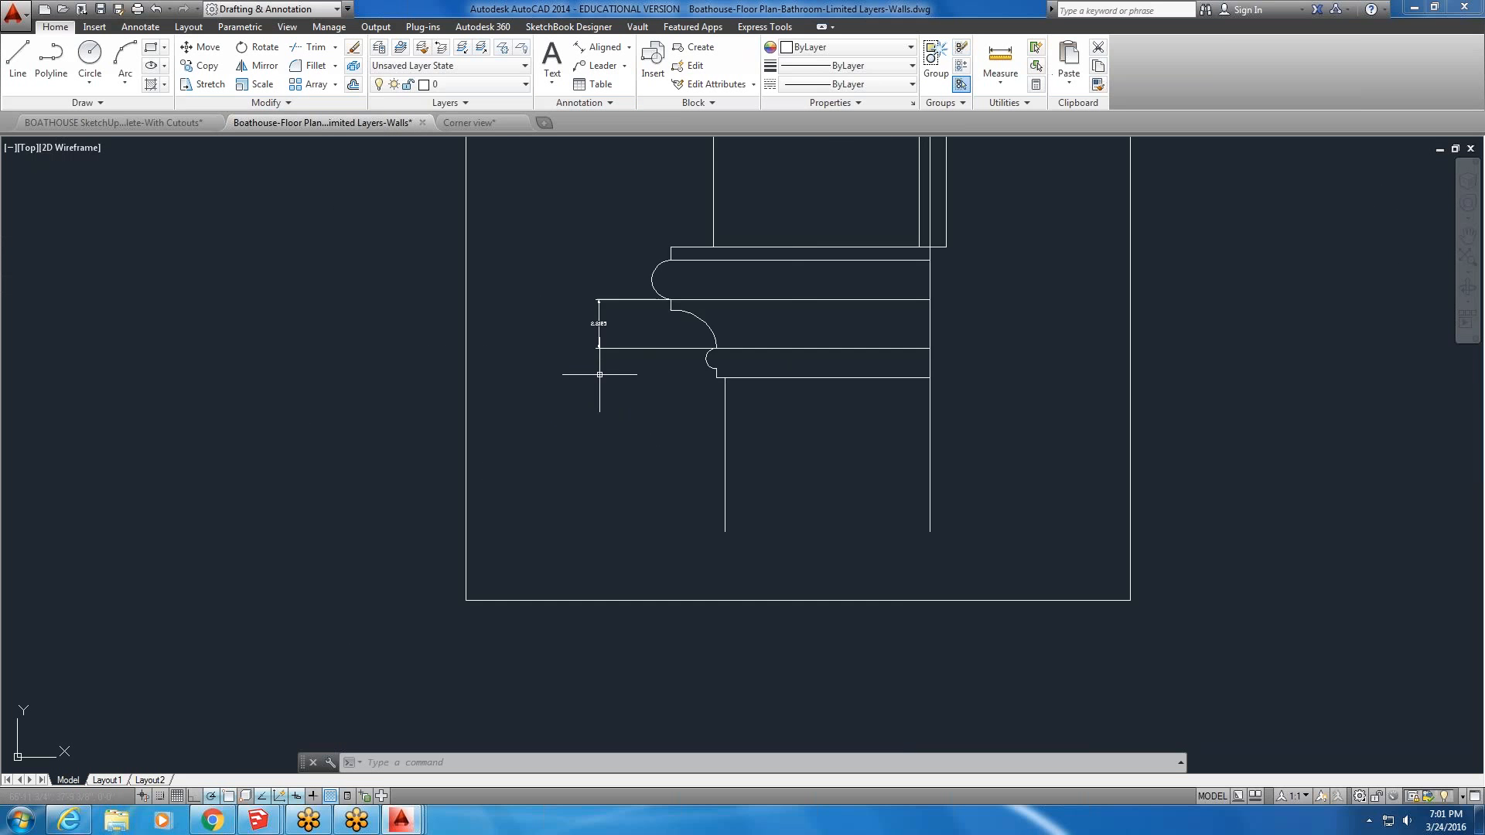
pyautogui.scroll(-8, 612, 338)
pyautogui.moveTo(605, 300); pyautogui.dragTo(903, 600, button='middle')
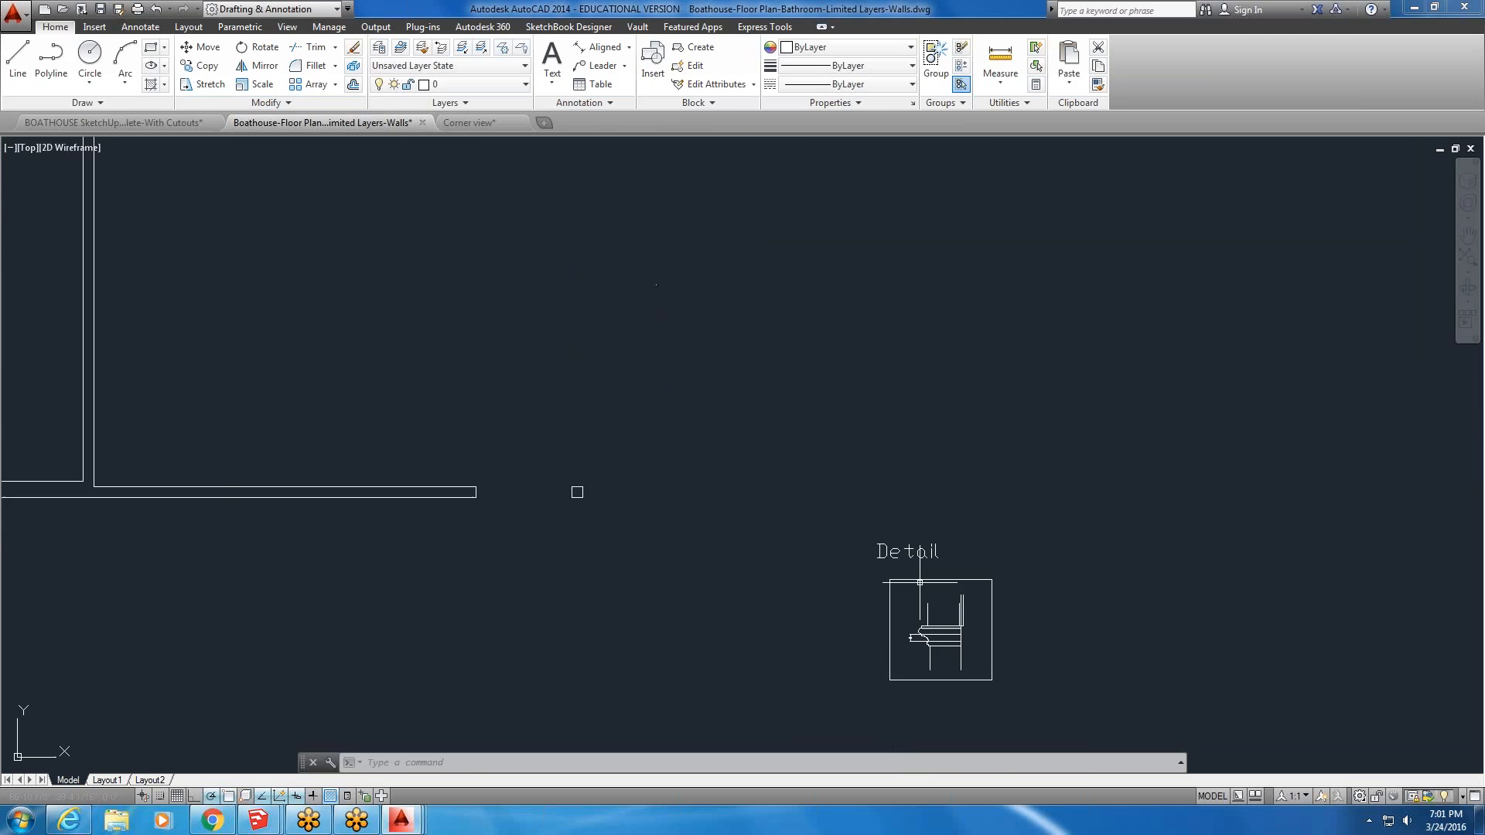
pyautogui.scroll(-10, 923, 572)
pyautogui.moveTo(825, 498); pyautogui.dragTo(765, 451, button='middle')
pyautogui.scroll(12, 766, 452)
pyautogui.scroll(-10, 719, 454)
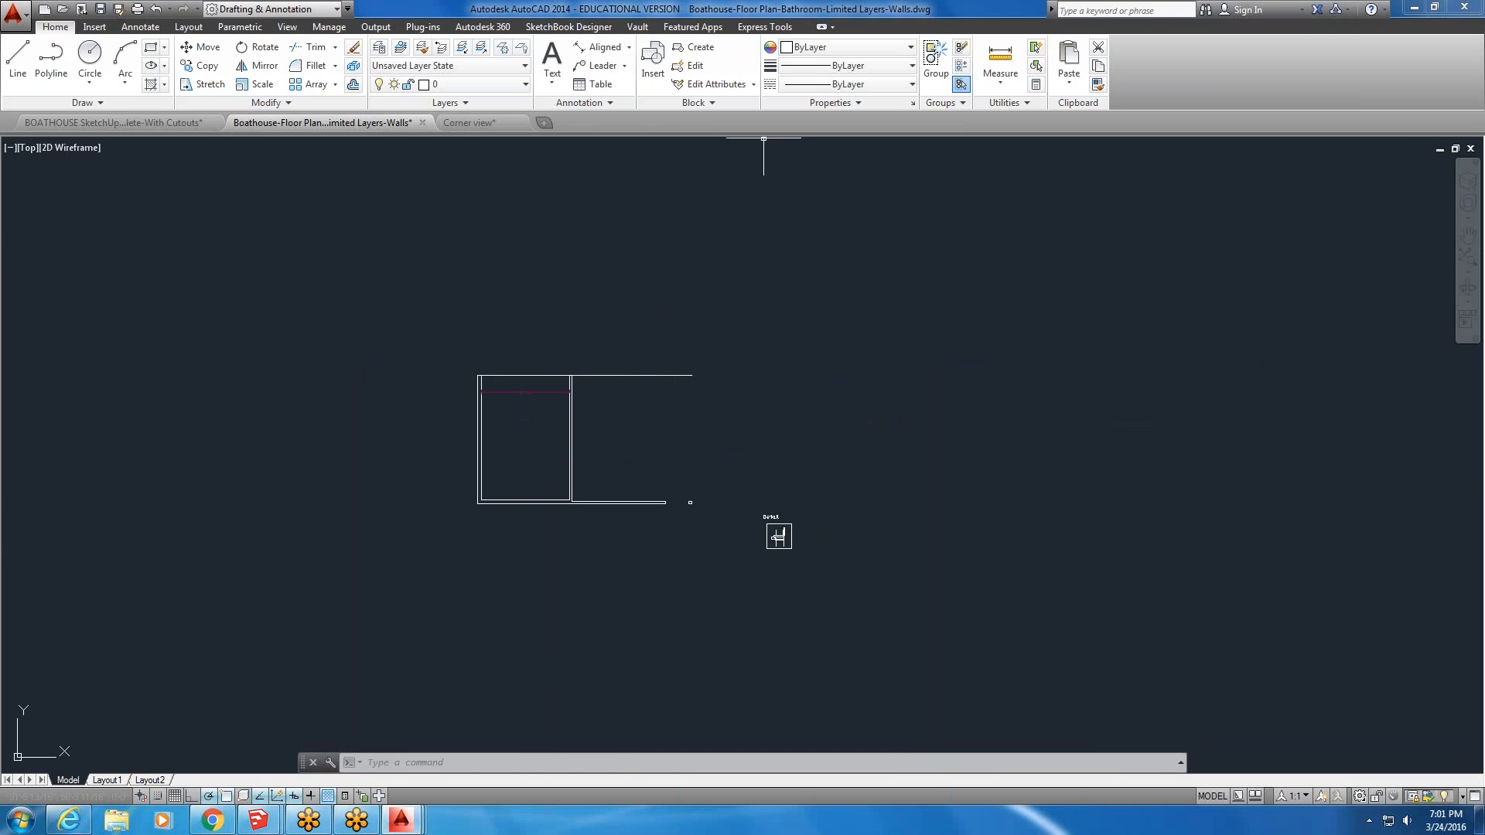
pyautogui.click(1069, 58)
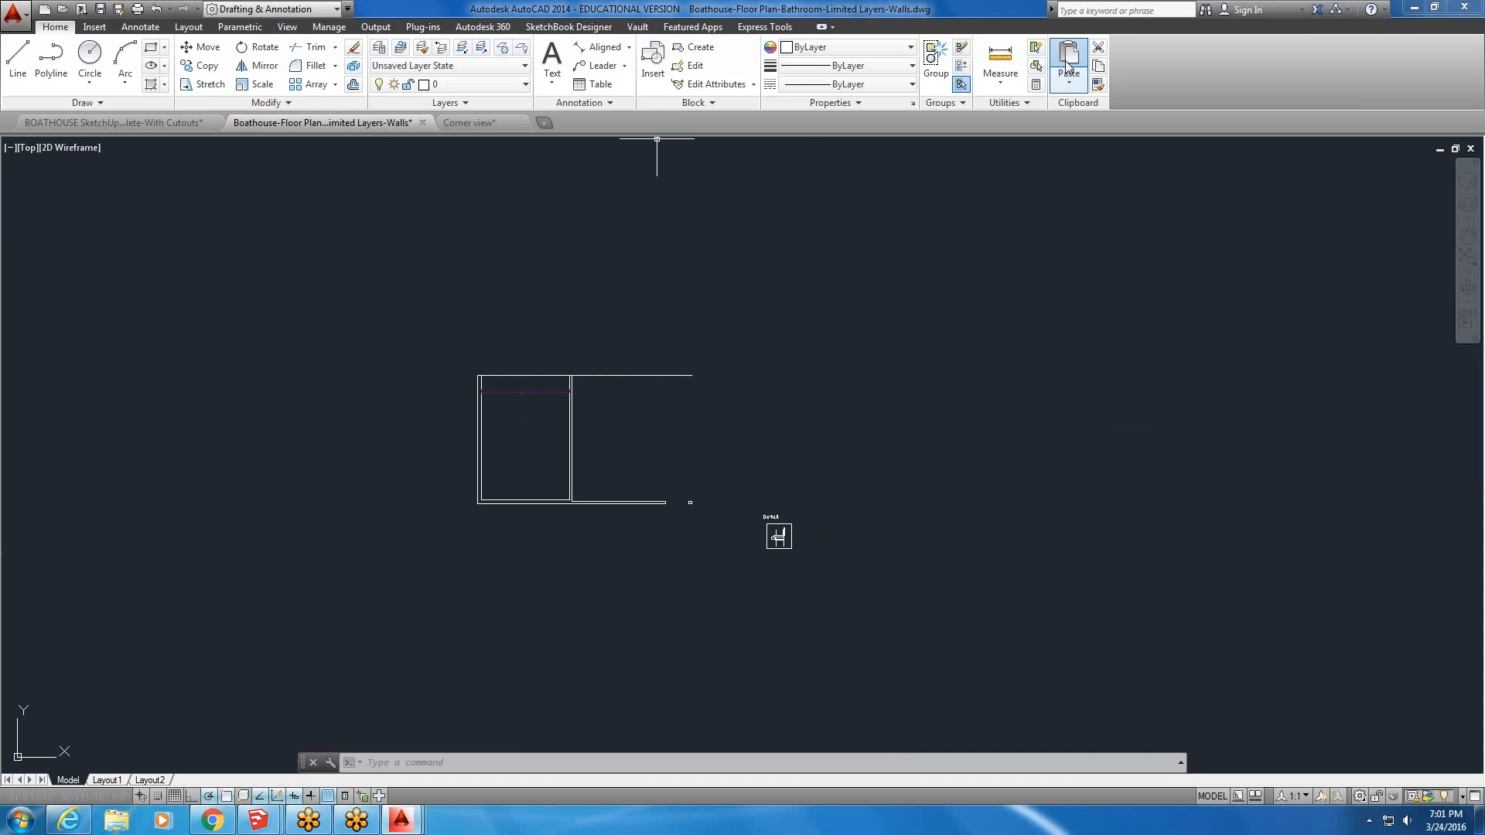
pyautogui.scroll(-5, 203, 351)
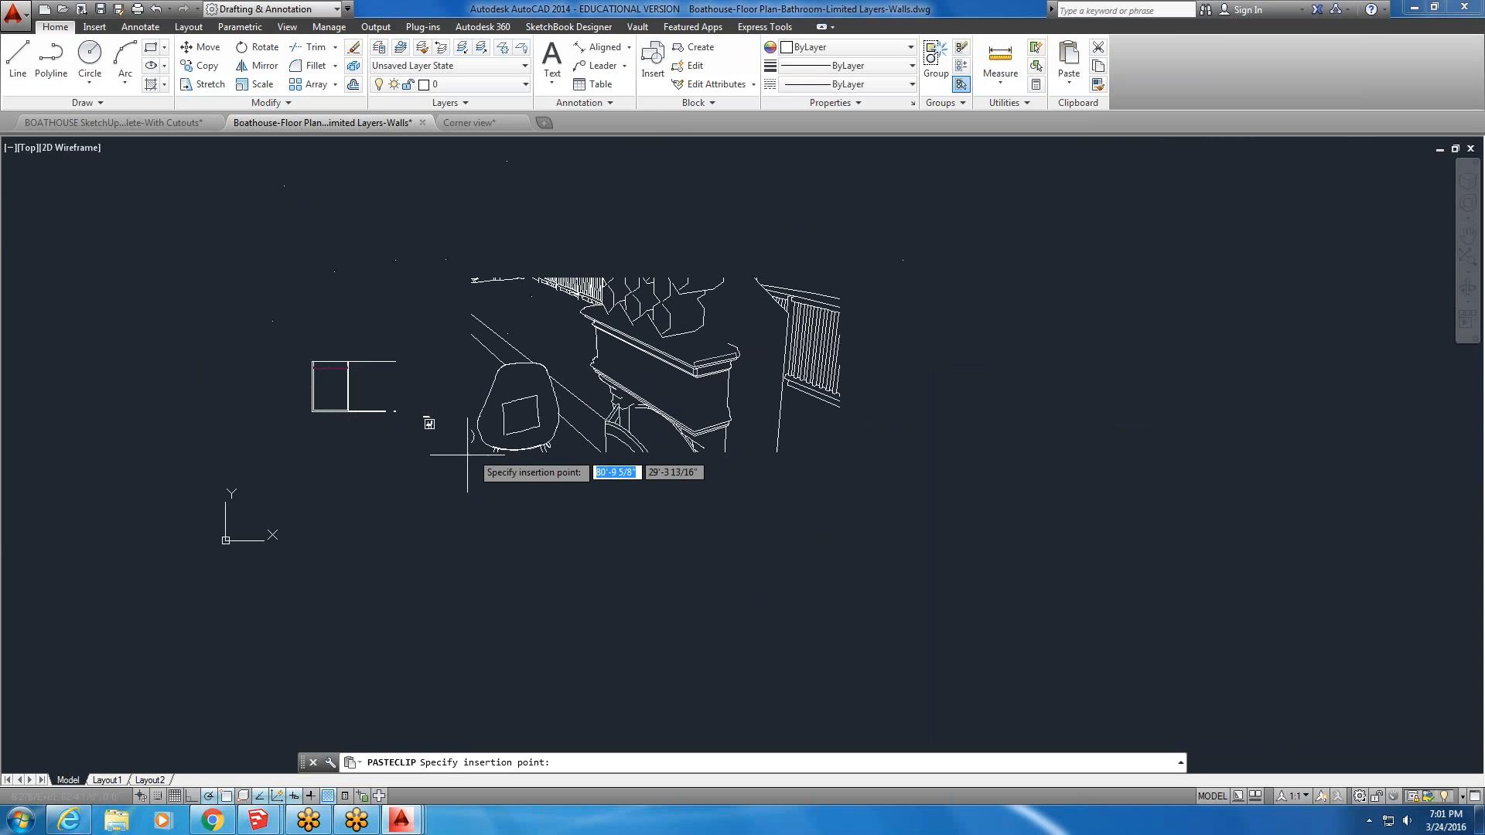
pyautogui.scroll(6, 324, 356)
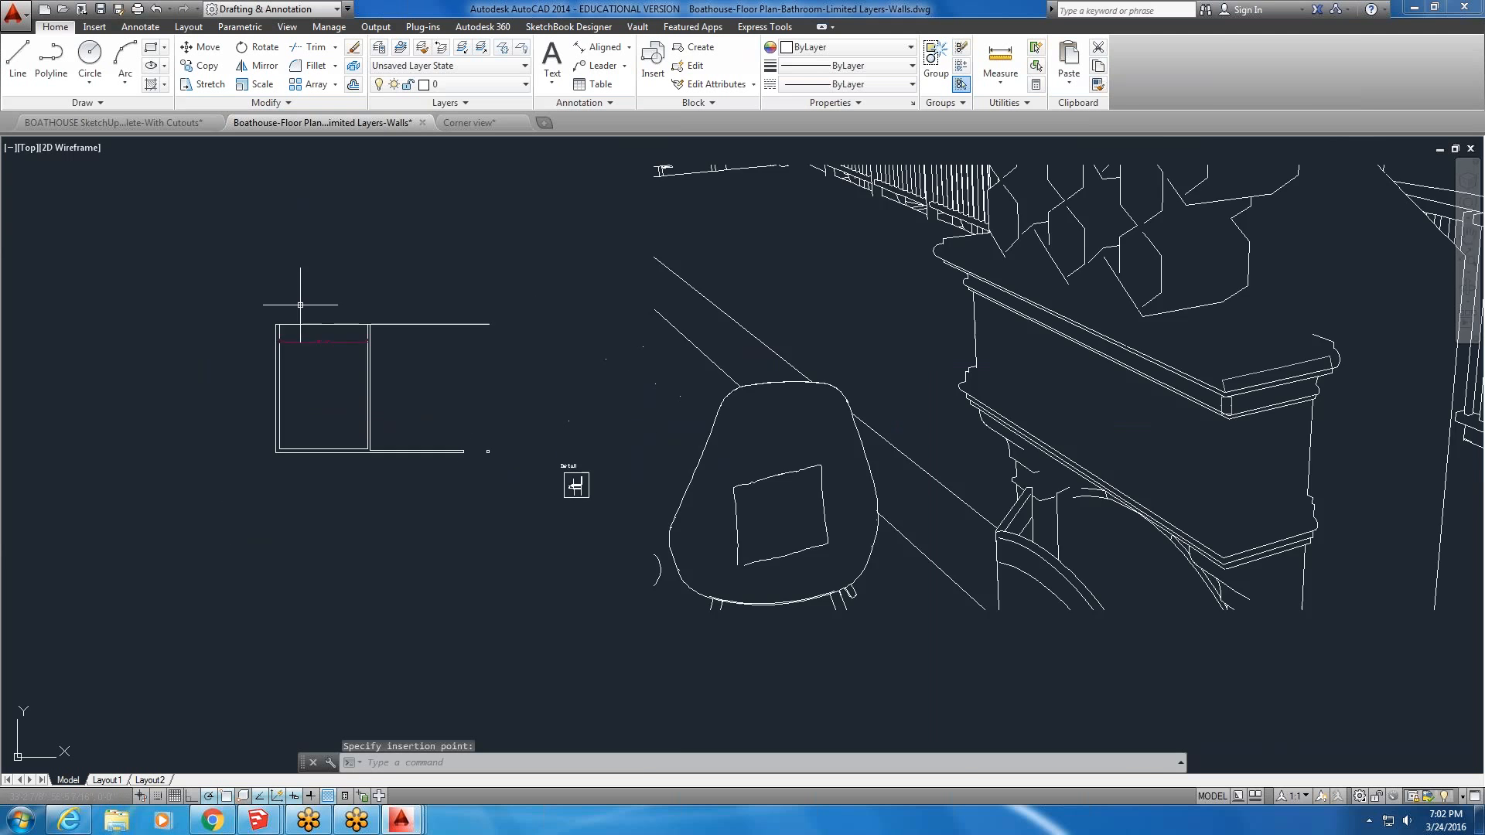
# - Select the magenta annotation inside the floor plan's room and compare the plan's size with the pasted corner view
pyautogui.click(344, 349)
pyautogui.click(329, 373)
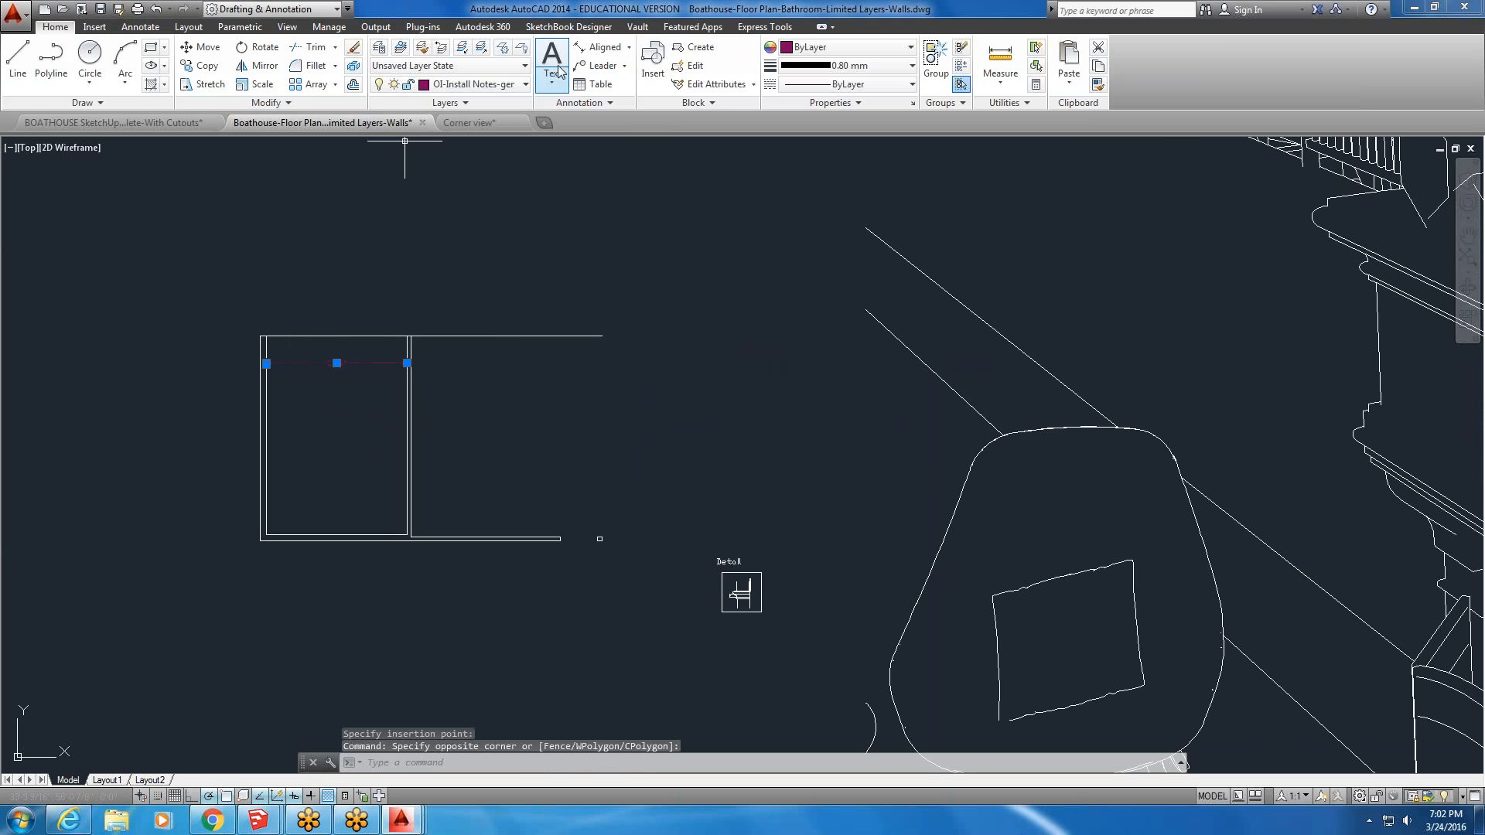
pyautogui.scroll(-5, 466, 298)
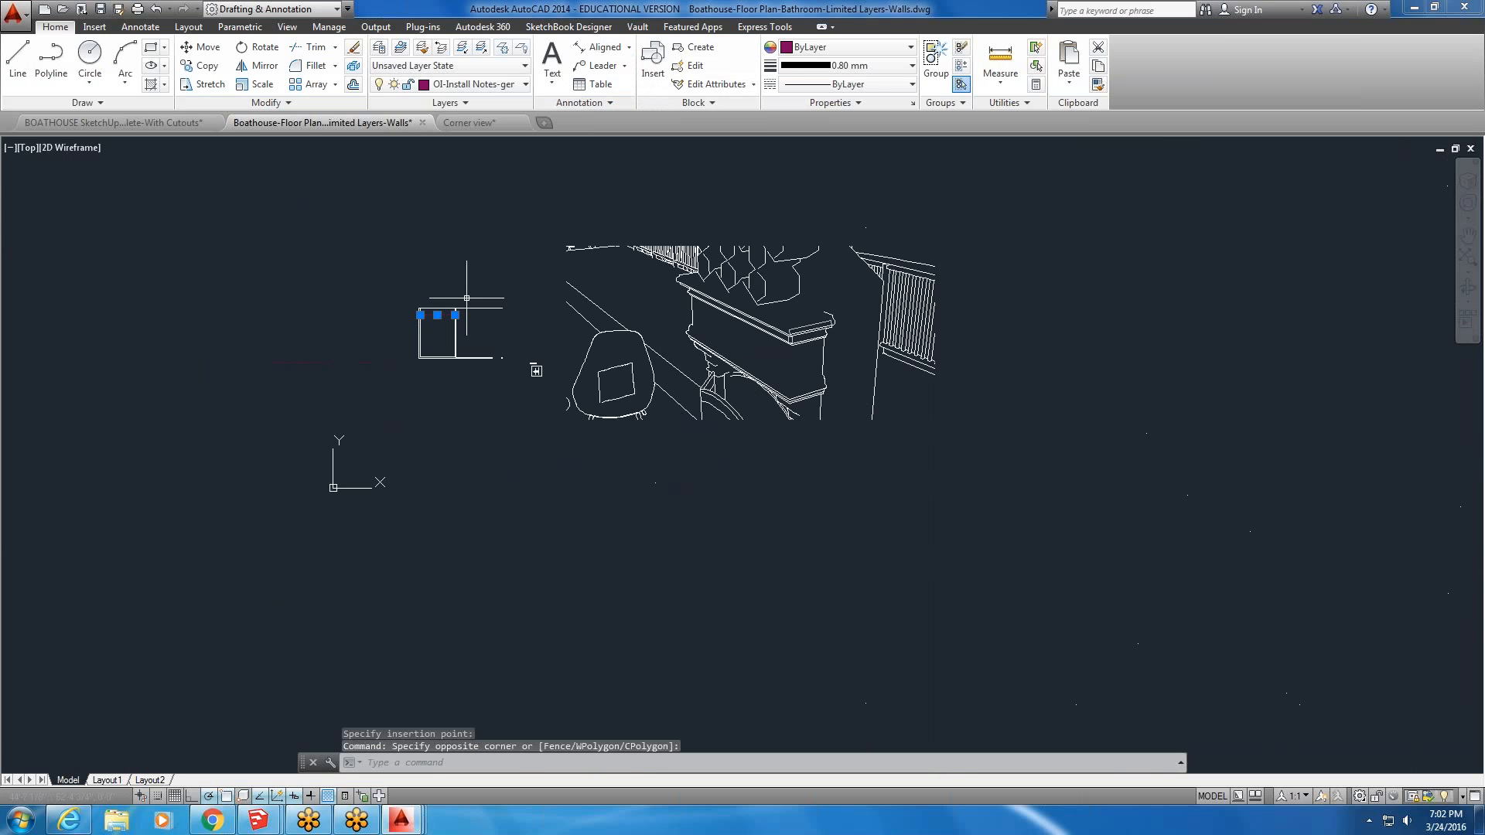
pyautogui.scroll(2, 527, 329)
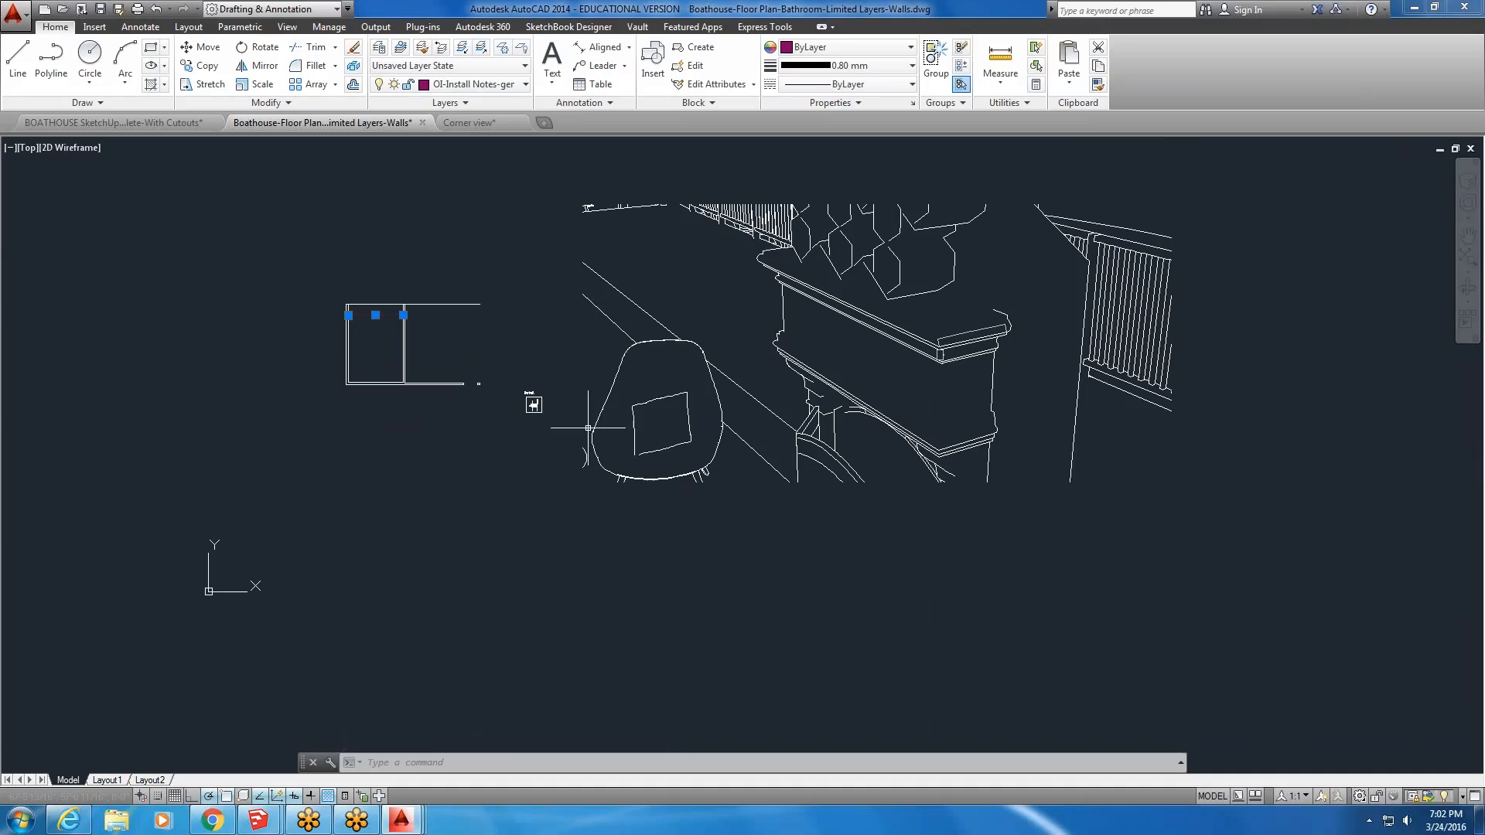
# - Clear the selection and examine the framed detail's moulding profile and its size relative to the floor plan and corner view
pyautogui.press('Escape')
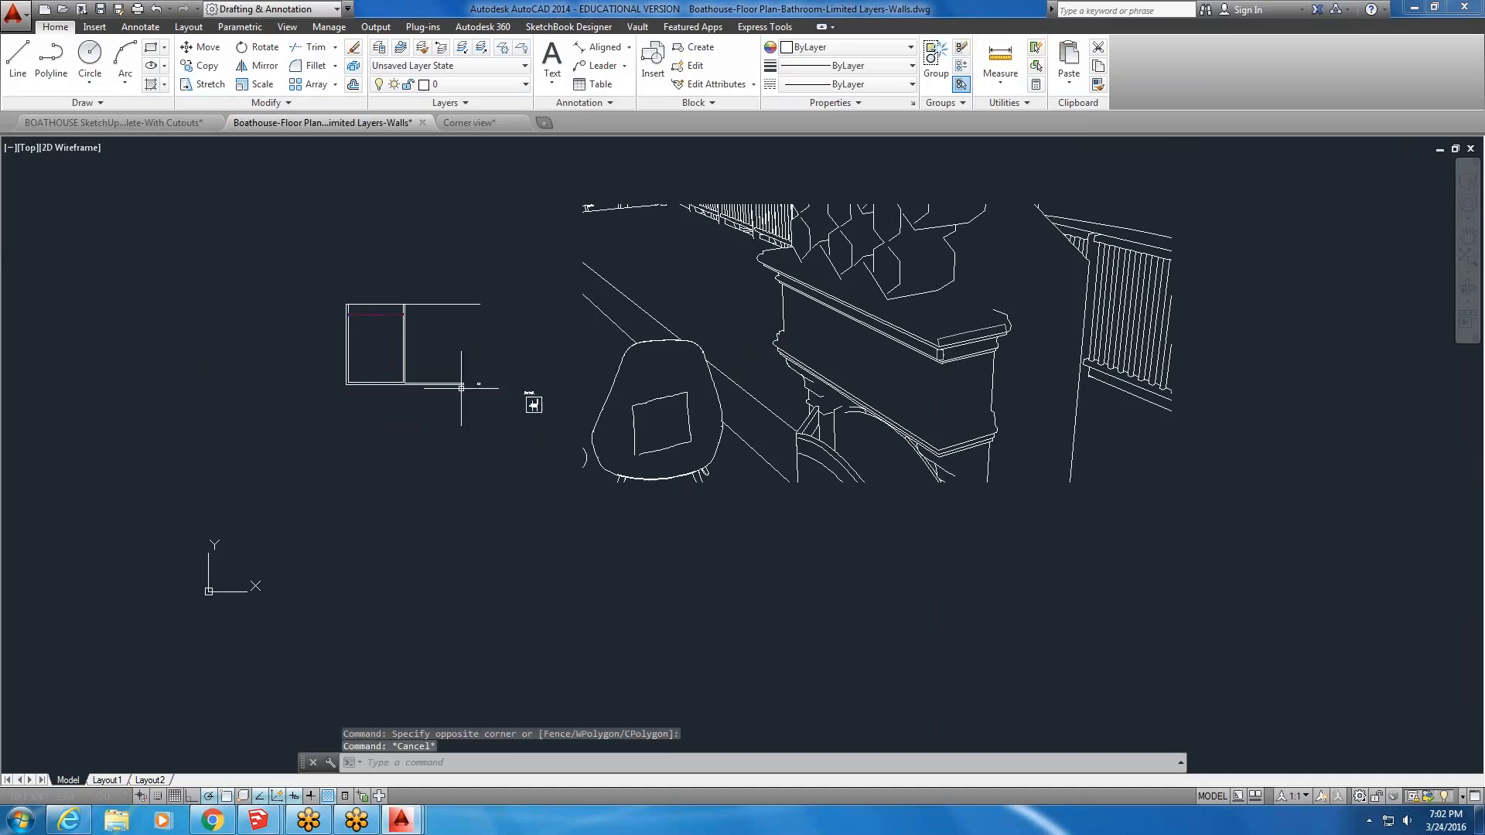
pyautogui.scroll(6, 584, 425)
pyautogui.scroll(8, 577, 423)
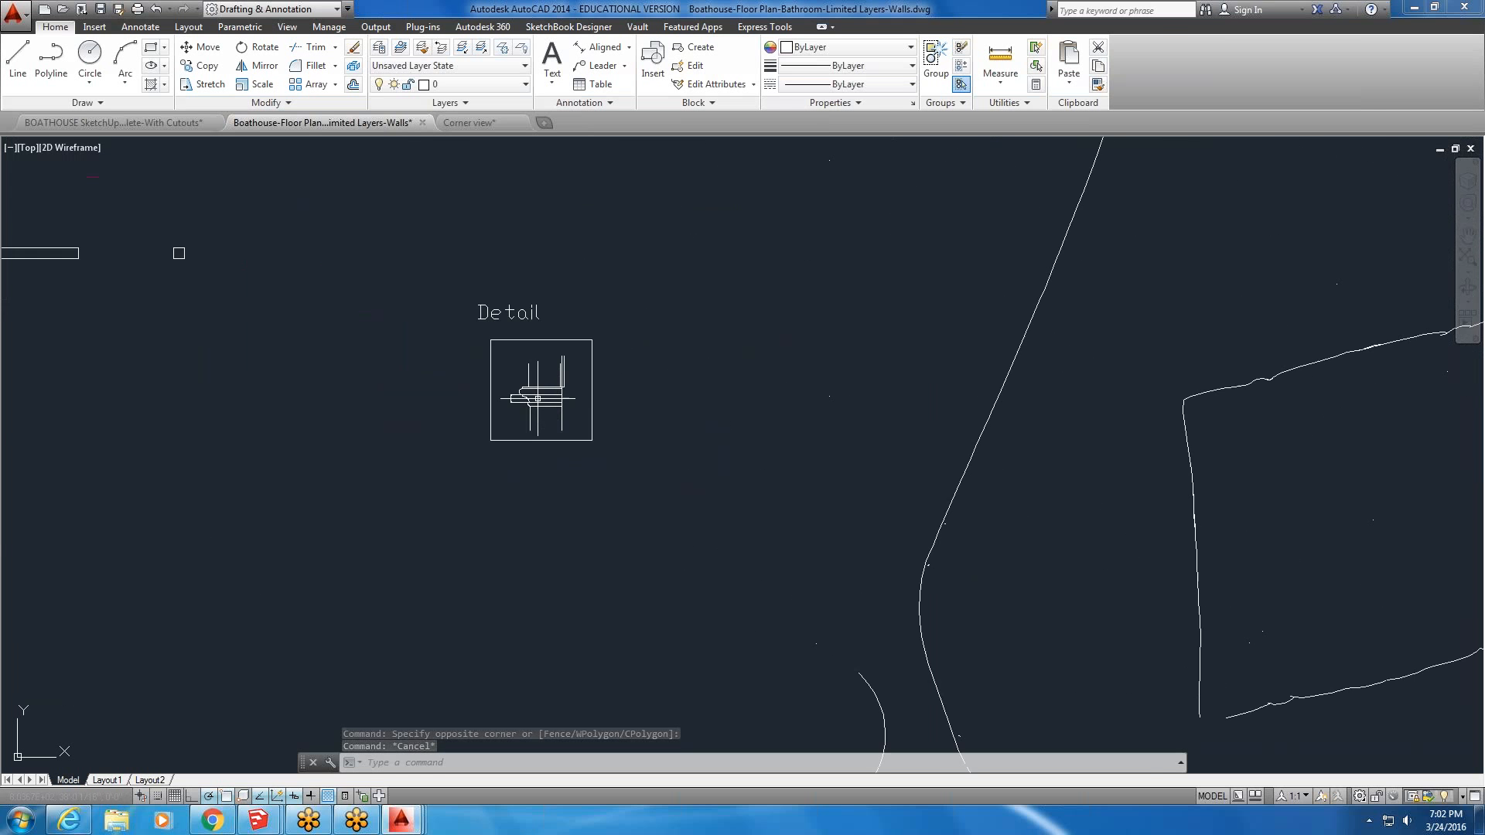
pyautogui.scroll(-13, 538, 405)
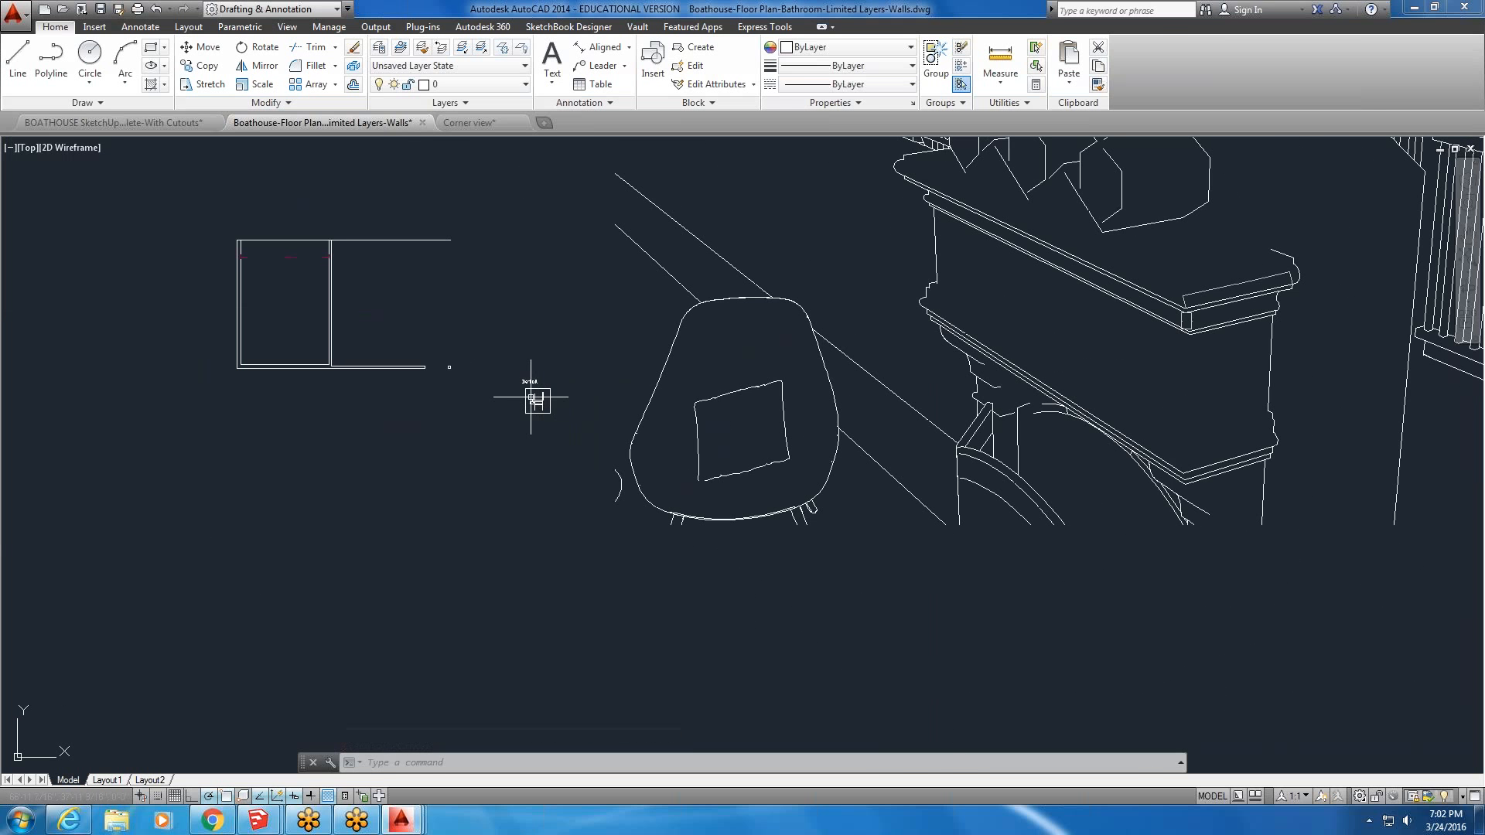
pyautogui.scroll(4, 531, 396)
pyautogui.scroll(4, 530, 396)
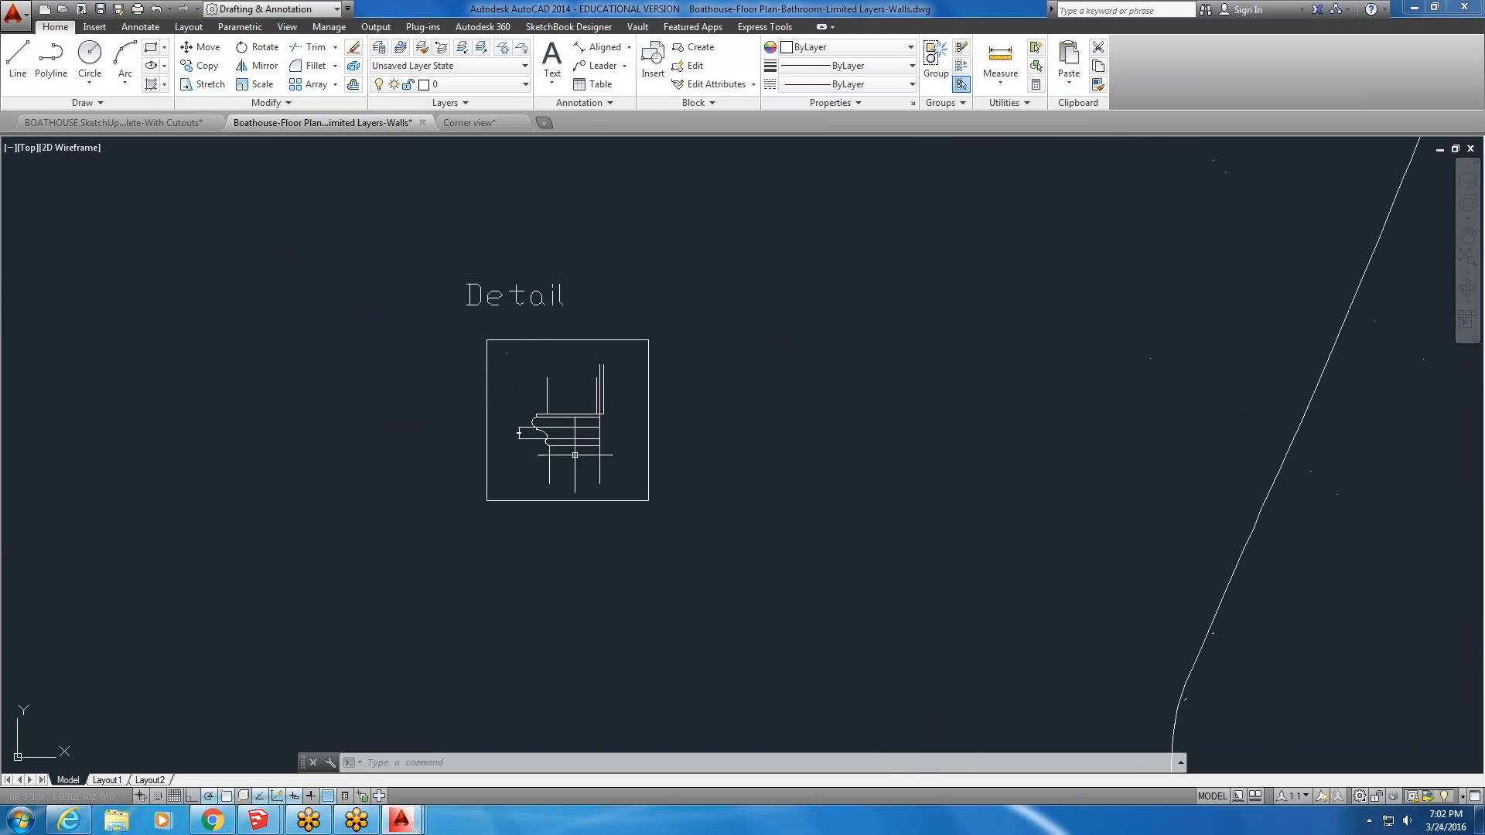
pyautogui.scroll(8, 562, 483)
pyautogui.scroll(-8, 517, 414)
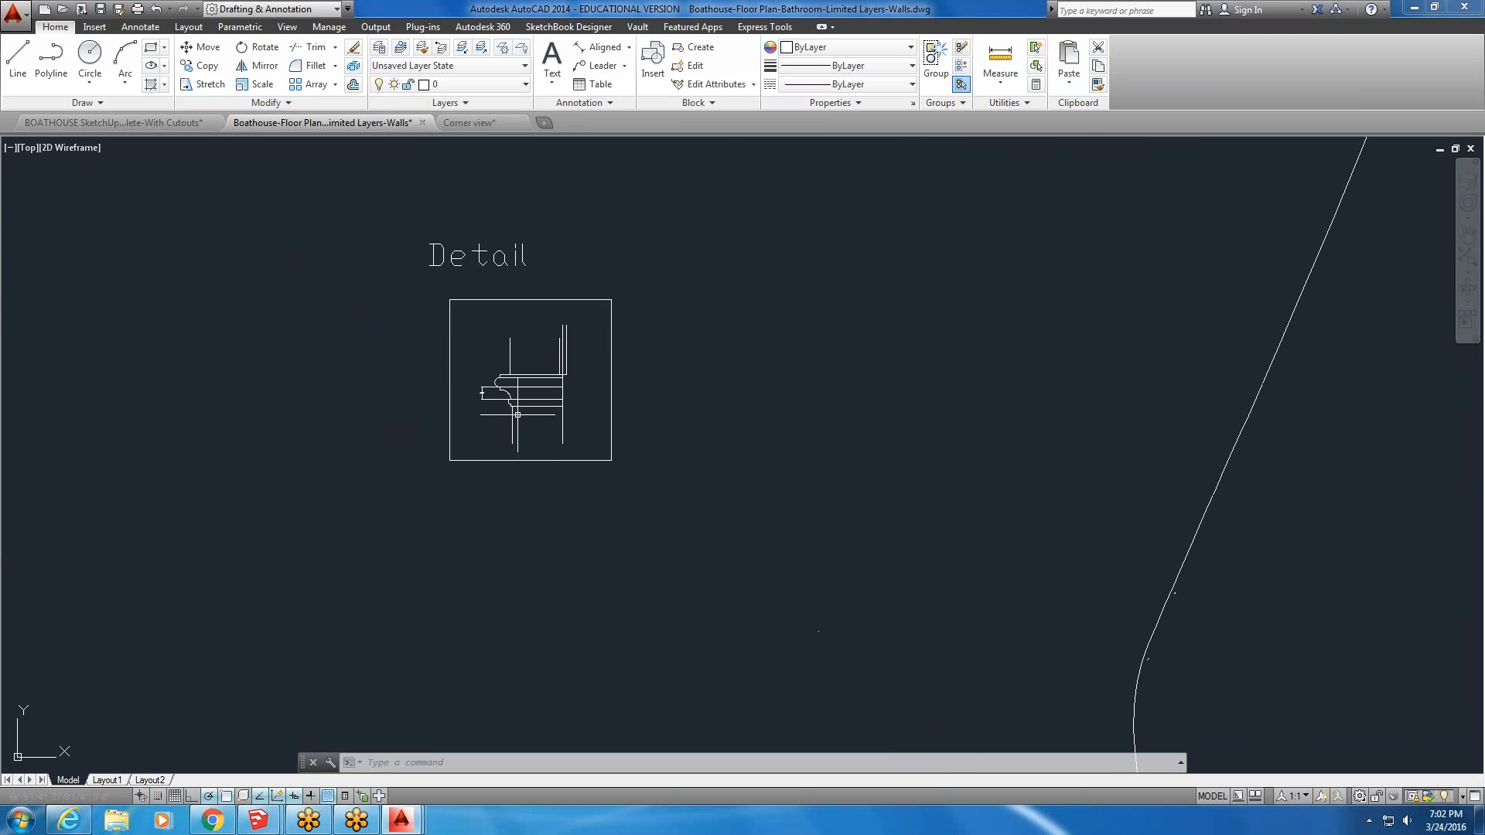
pyautogui.scroll(-8, 517, 414)
pyautogui.scroll(-4, 517, 414)
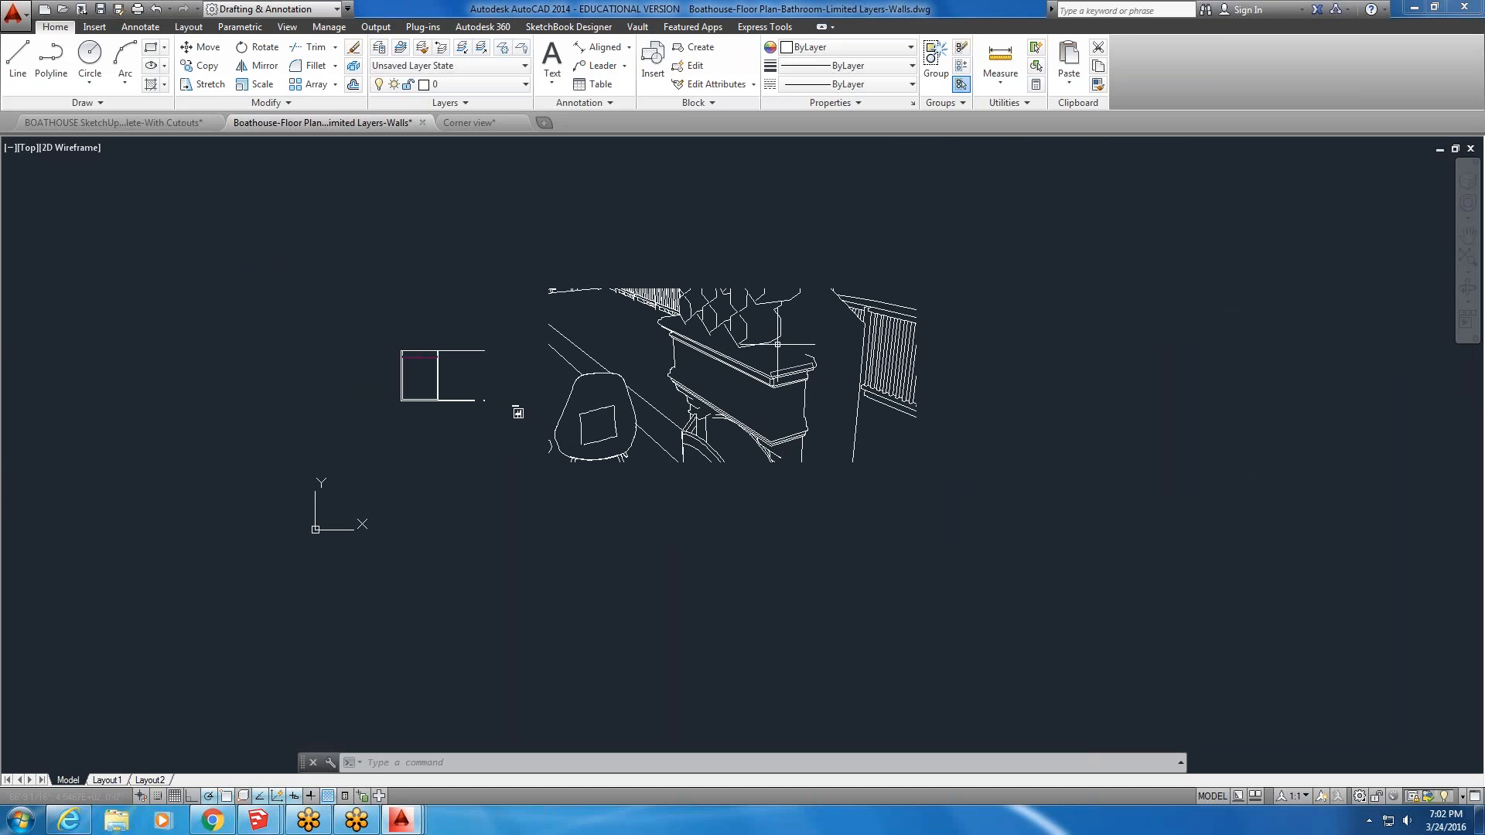
# - Examine the pasted corner view's chair and mantel linework, followed by the dimensioned moulding profile inside the framed detail
pyautogui.scroll(2, 927, 254)
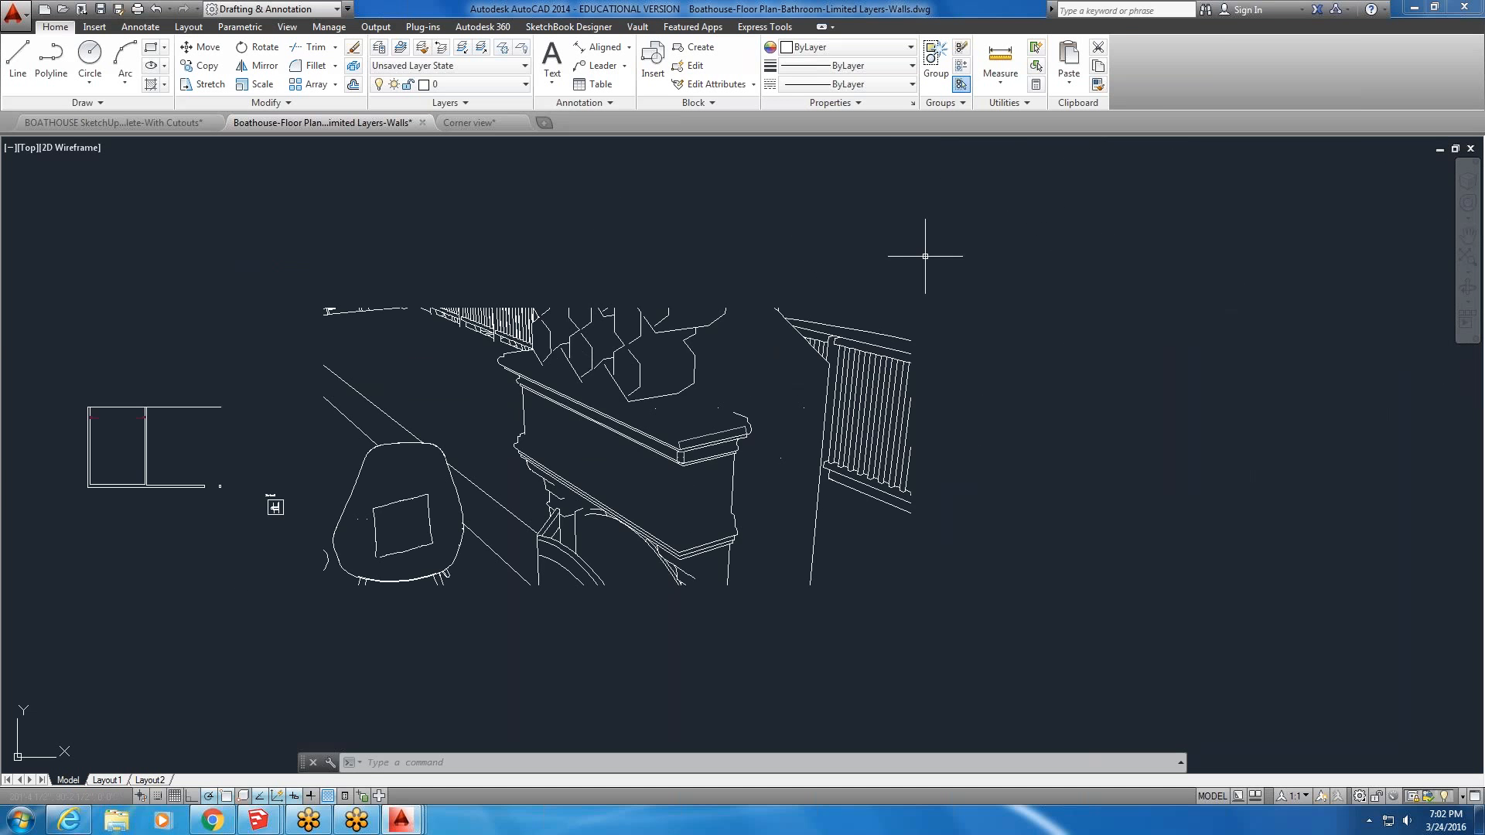
pyautogui.scroll(4, 737, 430)
pyautogui.moveTo(660, 497)
pyautogui.mouseDown(button='middle')
pyautogui.moveTo(1223, 335)
pyautogui.moveTo(1315, 332)
pyautogui.mouseUp(button='middle')
pyautogui.moveTo(640, 465); pyautogui.dragTo(951, 462, button='middle')
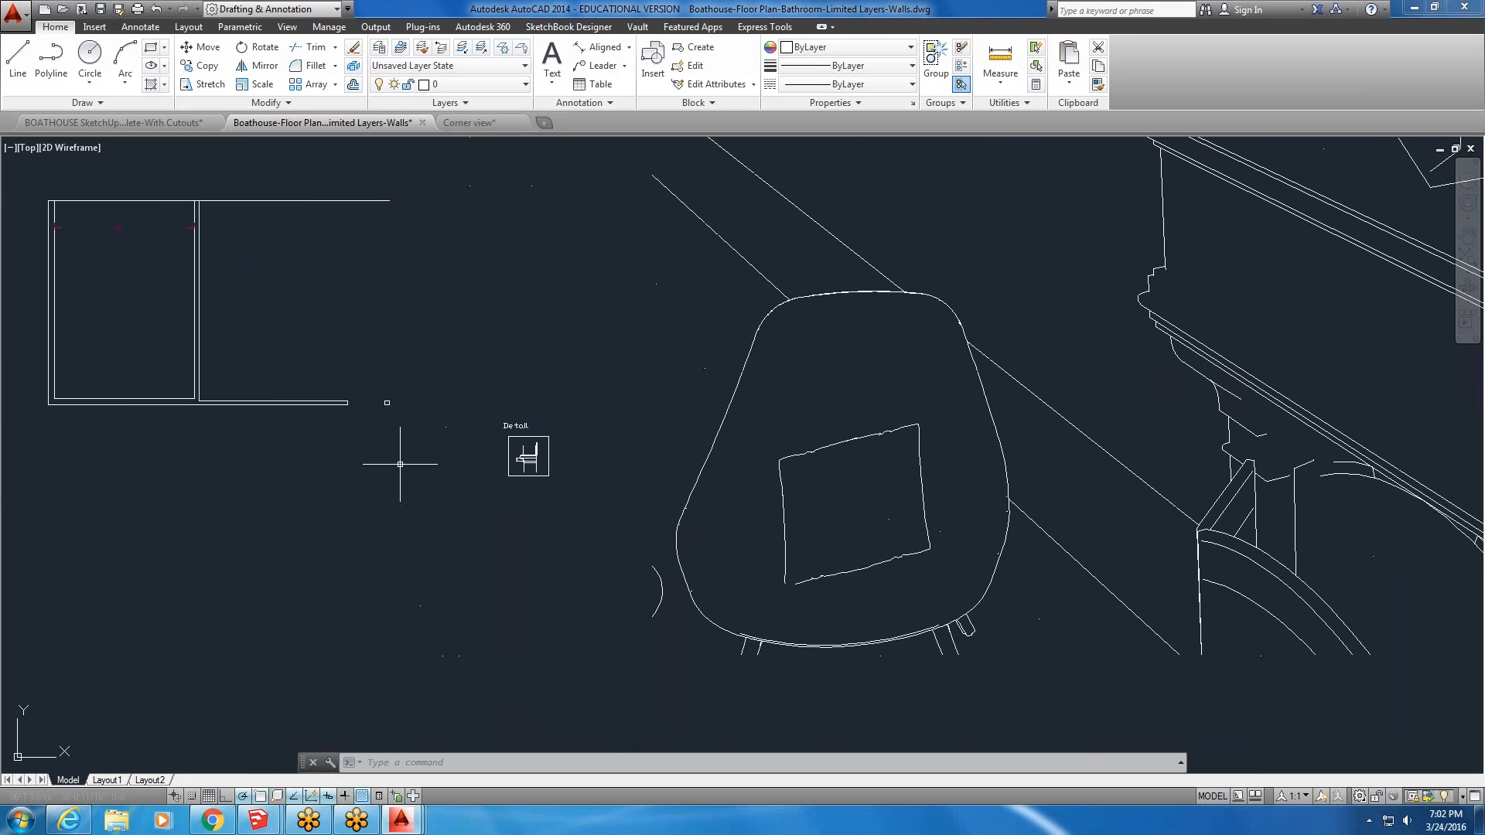
pyautogui.scroll(12, 526, 464)
pyautogui.scroll(4, 436, 401)
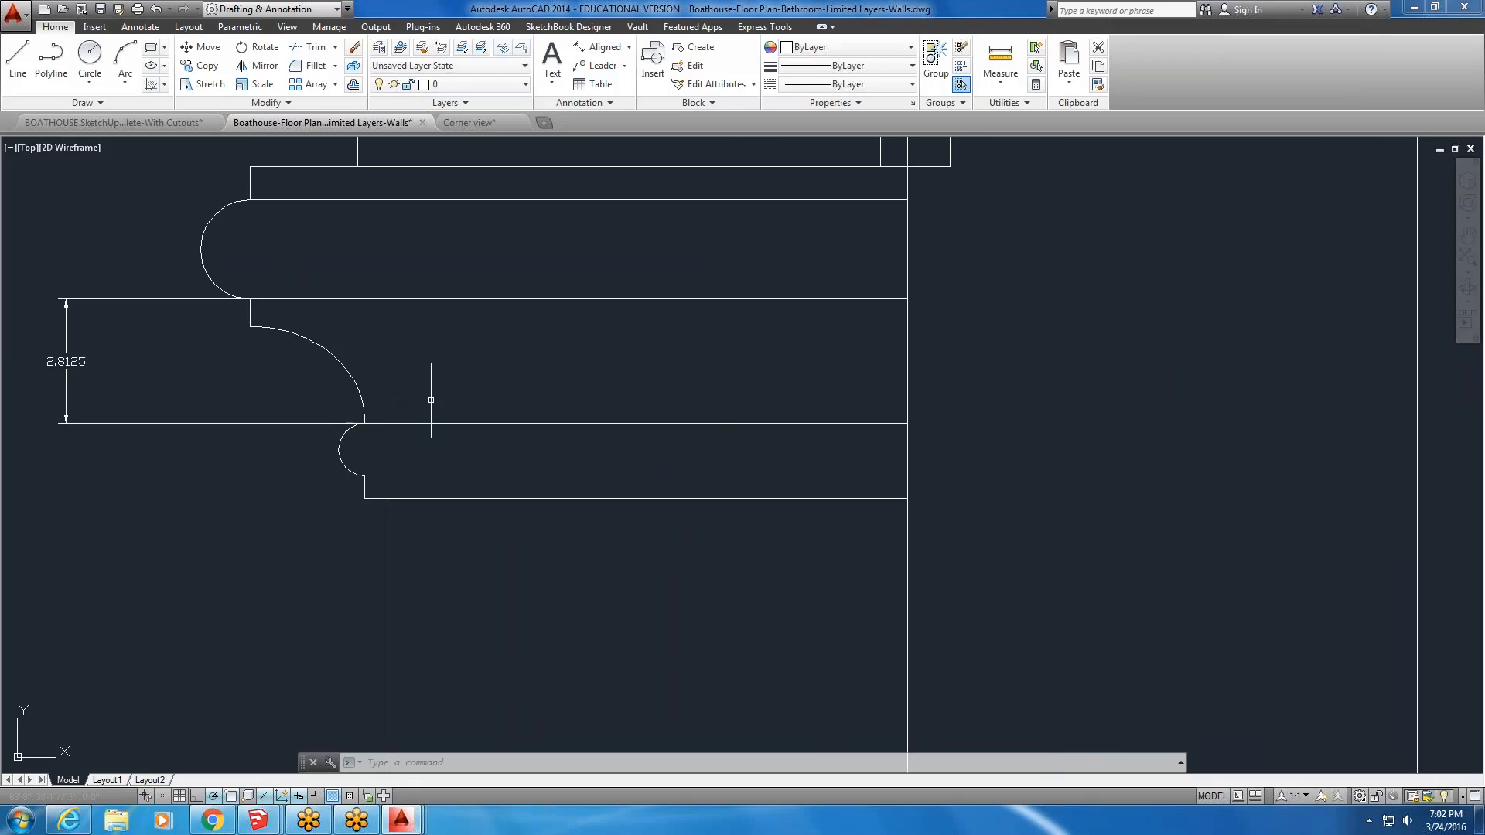
pyautogui.scroll(-8, 431, 400)
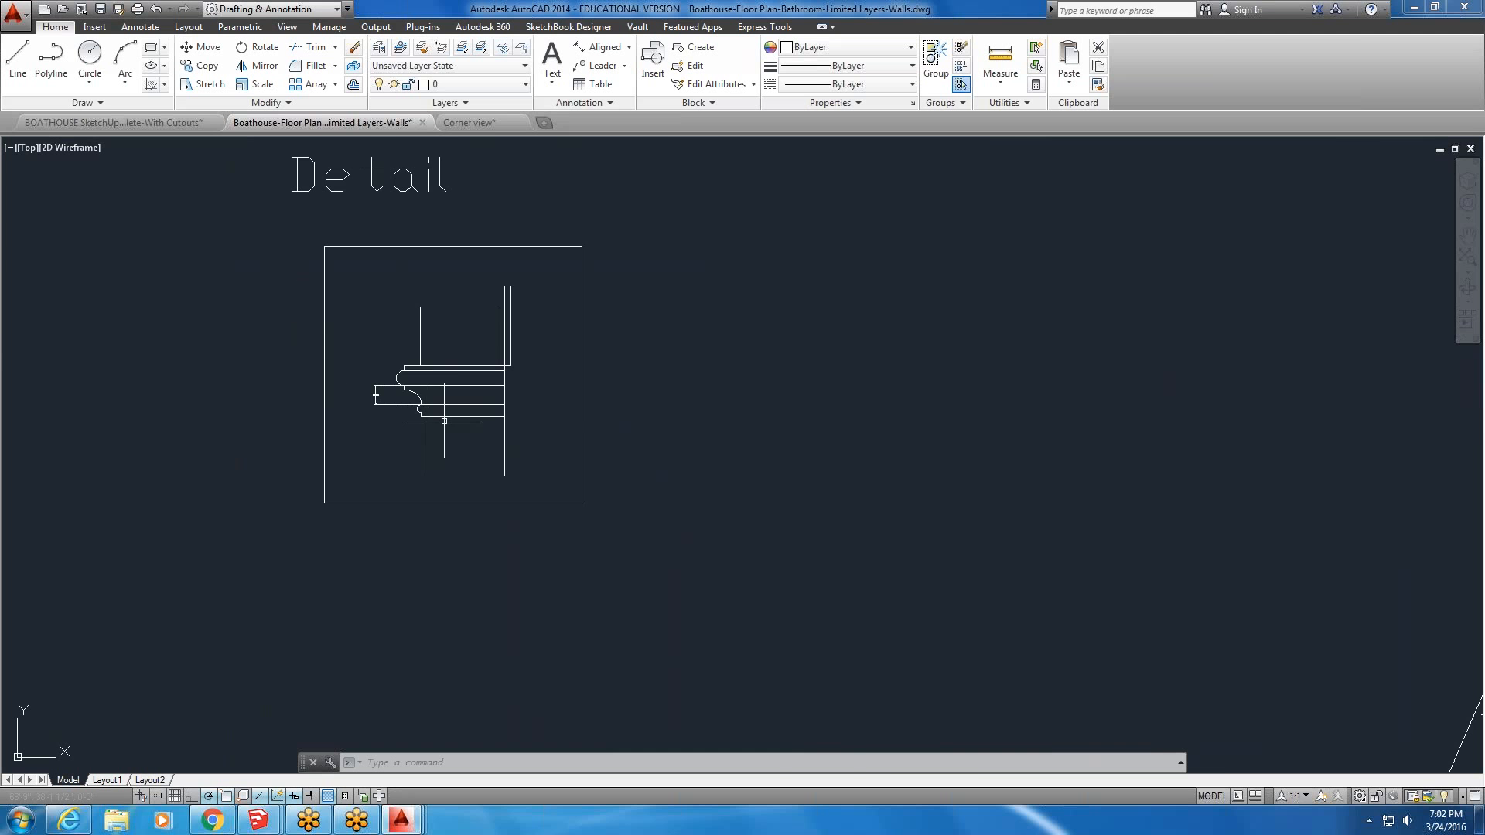
# - Compare the floor plan, framed detail and perspective corner view side by side in model space
pyautogui.scroll(-4, 433, 417)
pyautogui.scroll(-6, 445, 420)
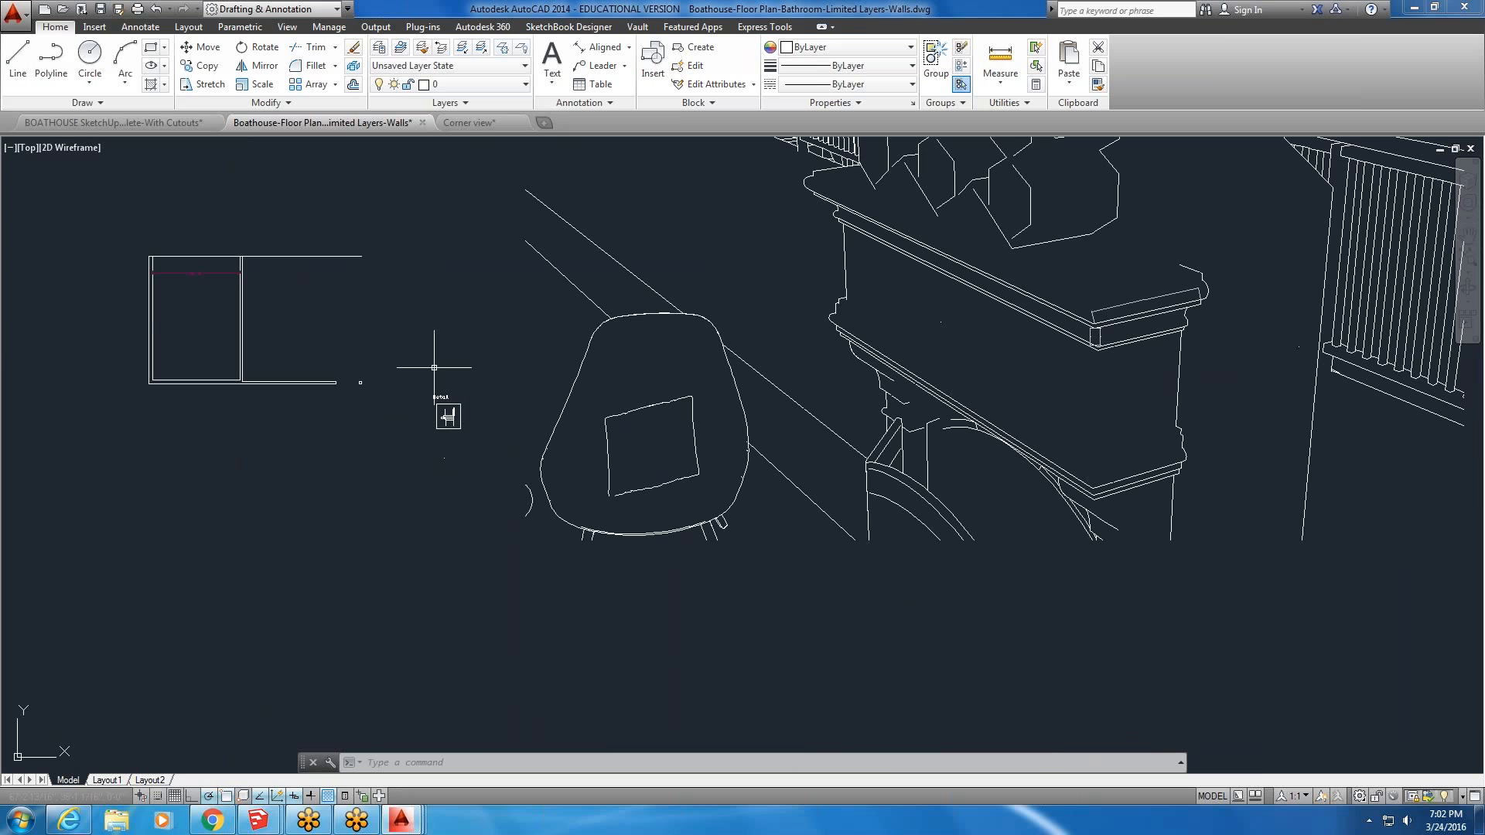
pyautogui.scroll(-4, 509, 444)
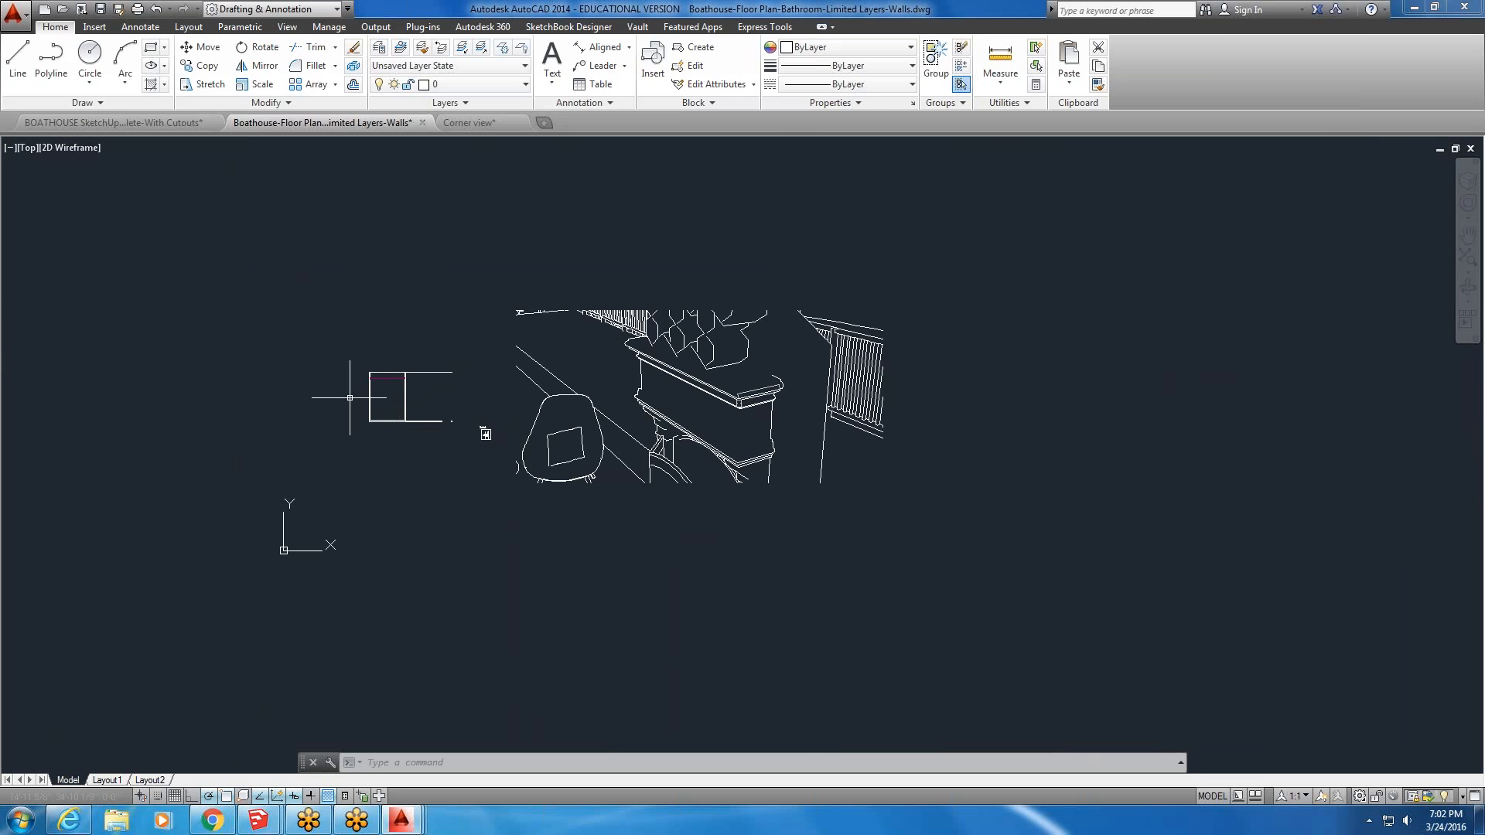
pyautogui.scroll(2, 351, 397)
pyautogui.scroll(-2, 818, 407)
pyautogui.moveTo(821, 405); pyautogui.dragTo(654, 416, button='middle')
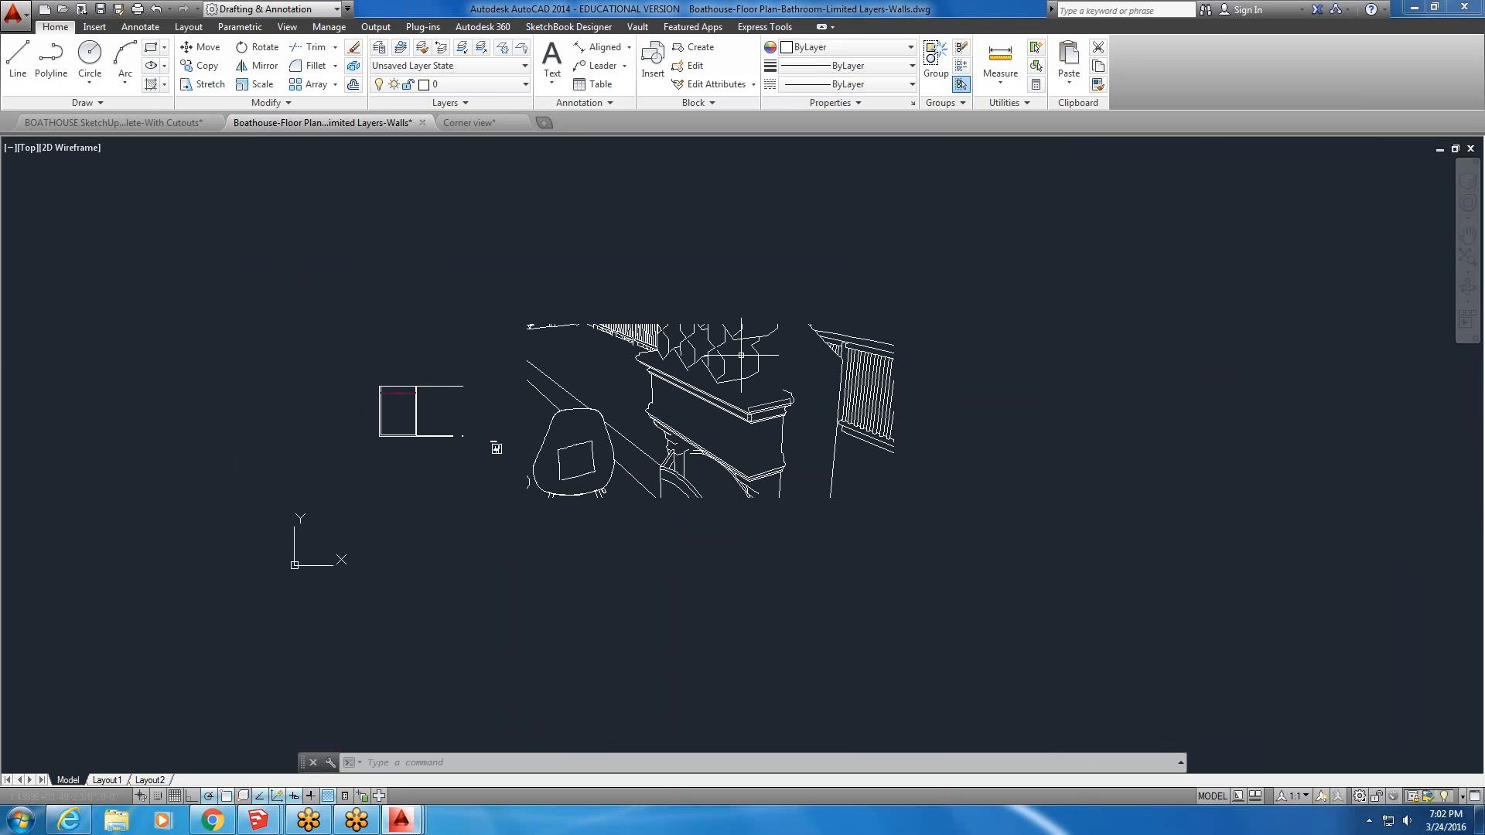
pyautogui.scroll(5, 478, 413)
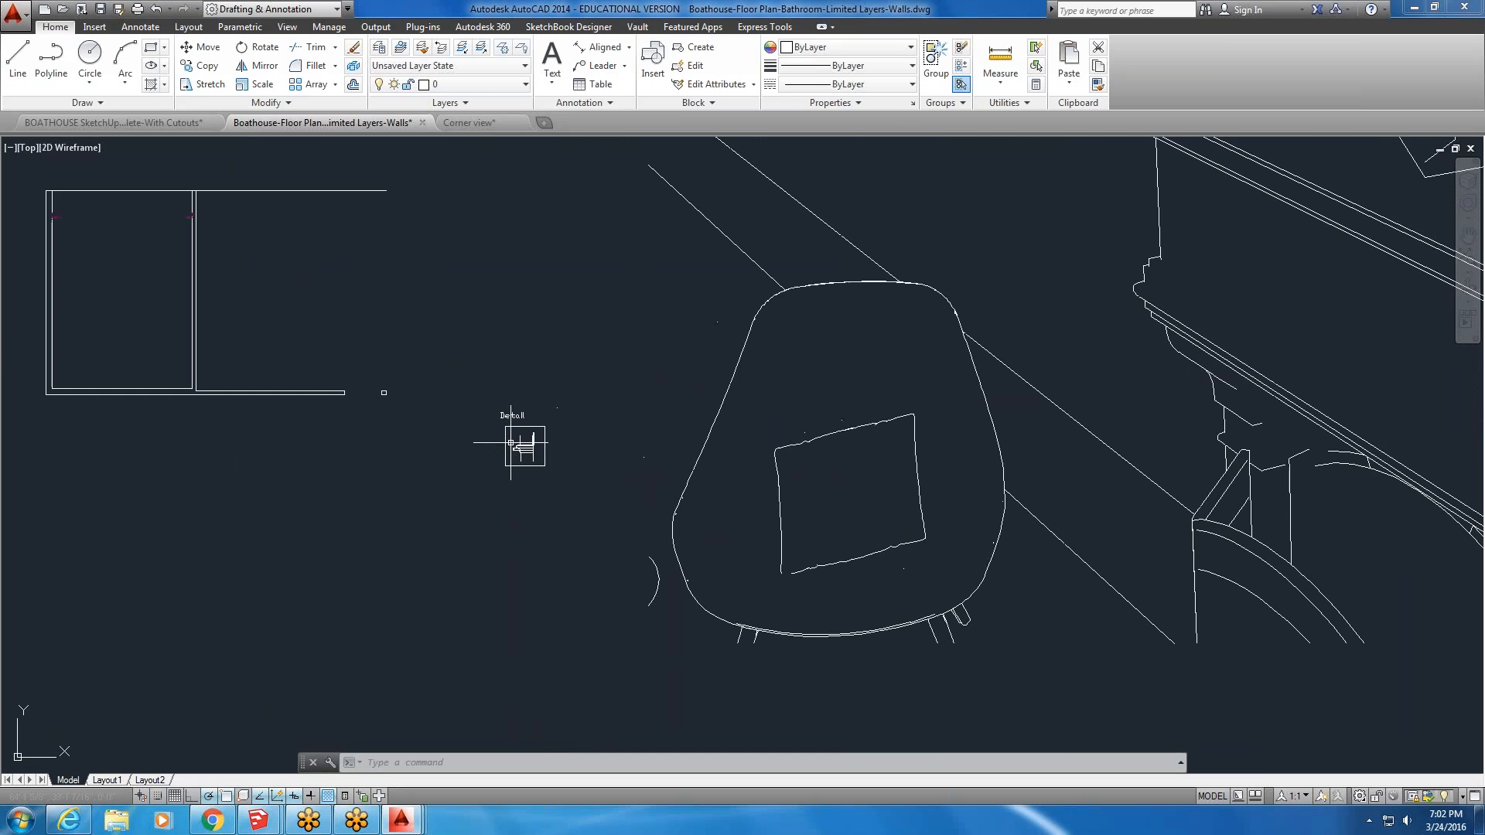
pyautogui.scroll(-5, 523, 495)
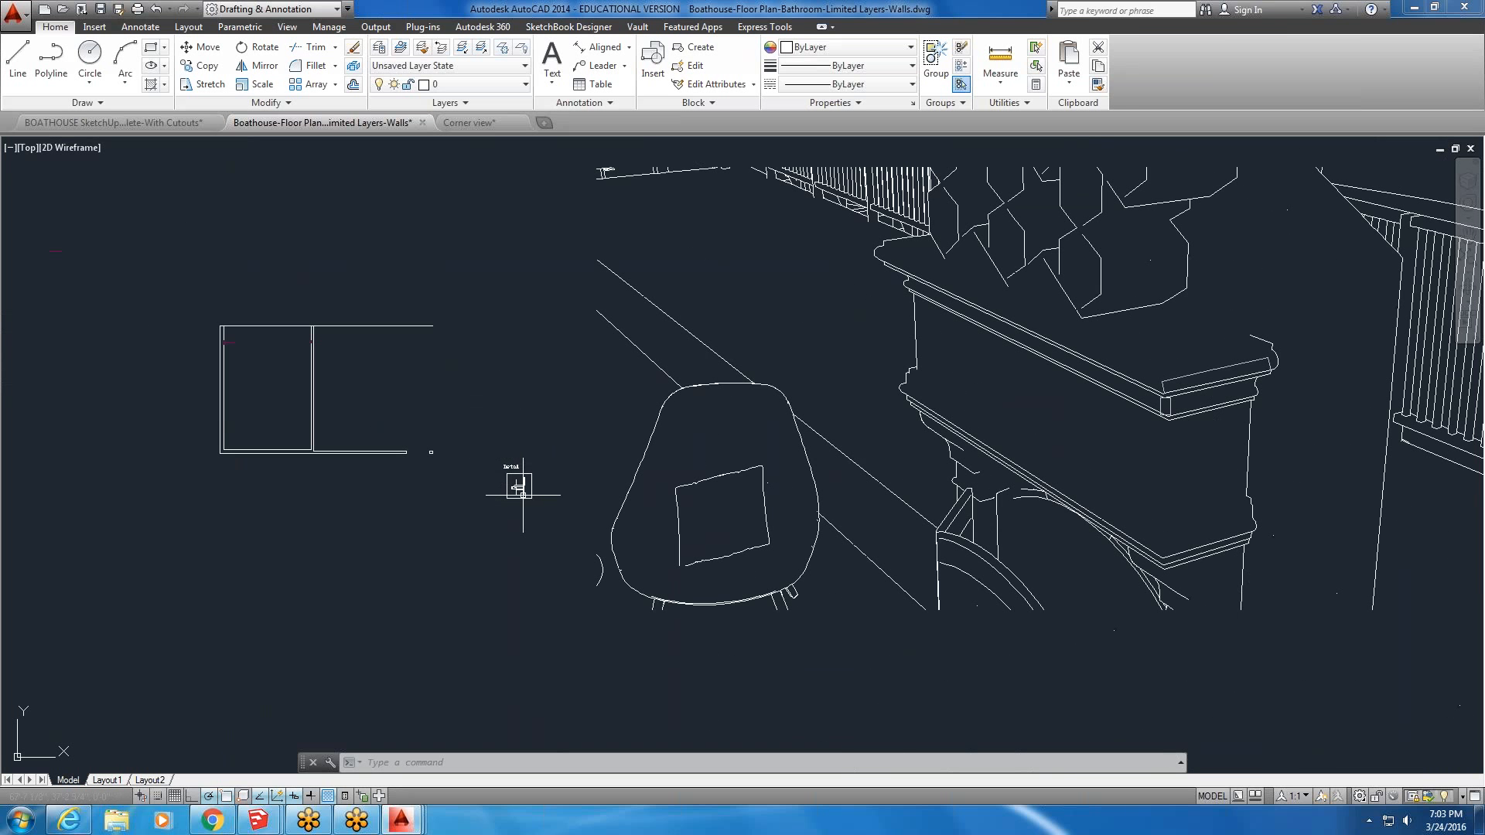
pyautogui.moveTo(263, 341)
pyautogui.scroll(-4, 449, 401)
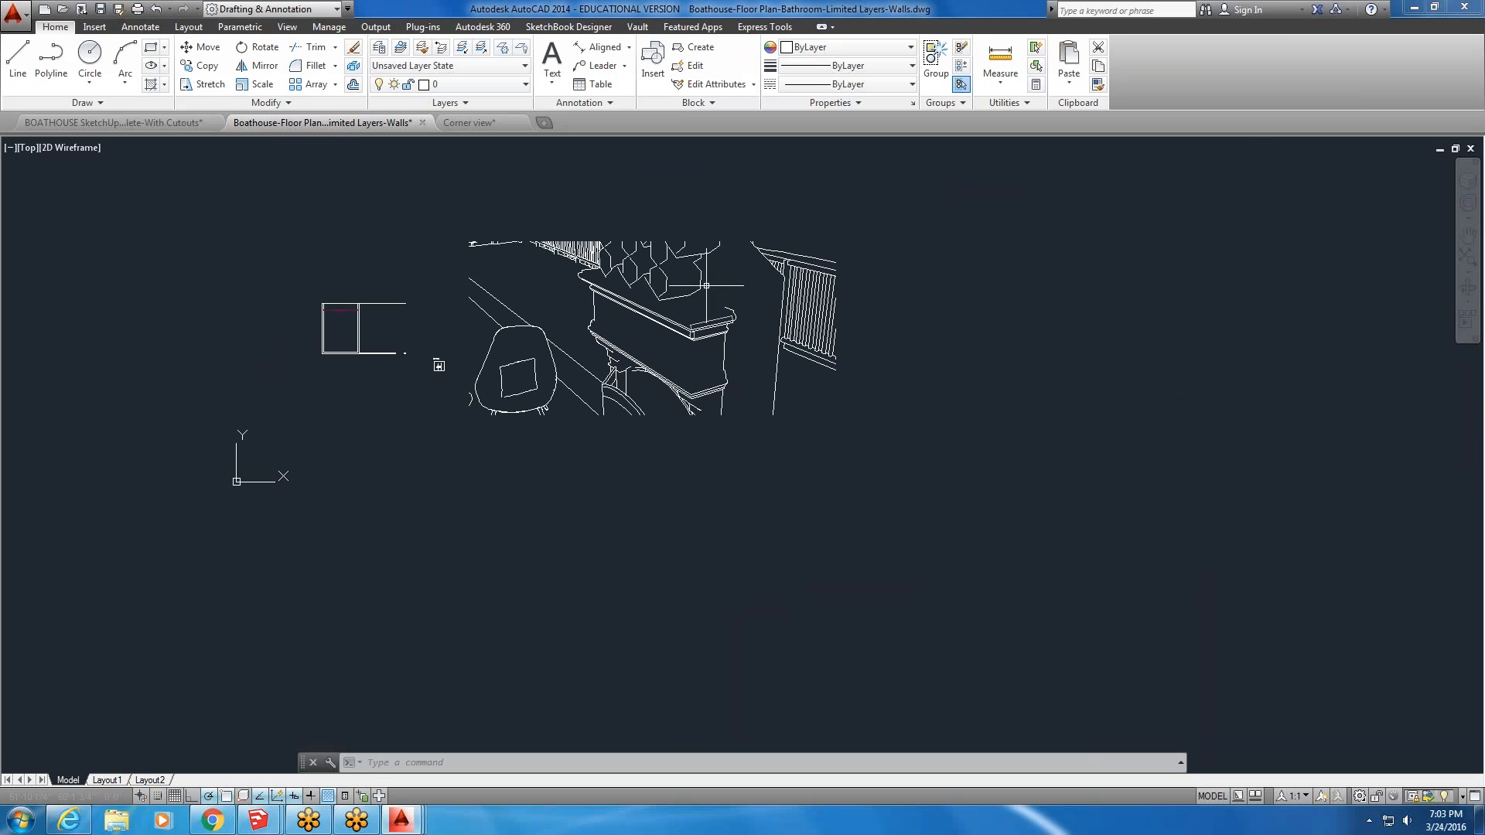
# - Switch to the BOATHOUSE SketchUp Model drawing, clear its selection and examine the source moulding profile with its wall lines
pyautogui.click(132, 123)
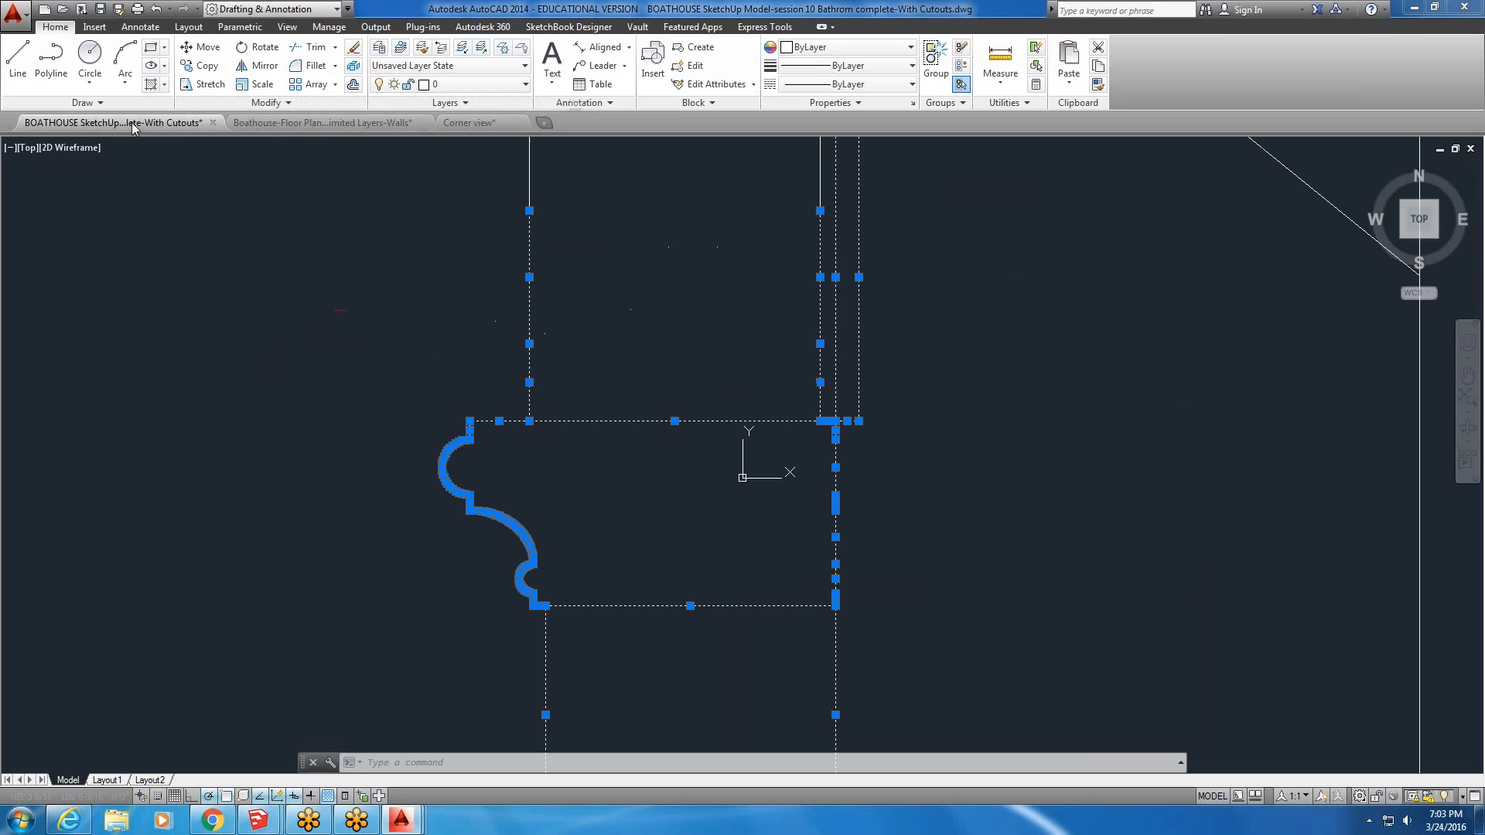
pyautogui.scroll(-5, 548, 511)
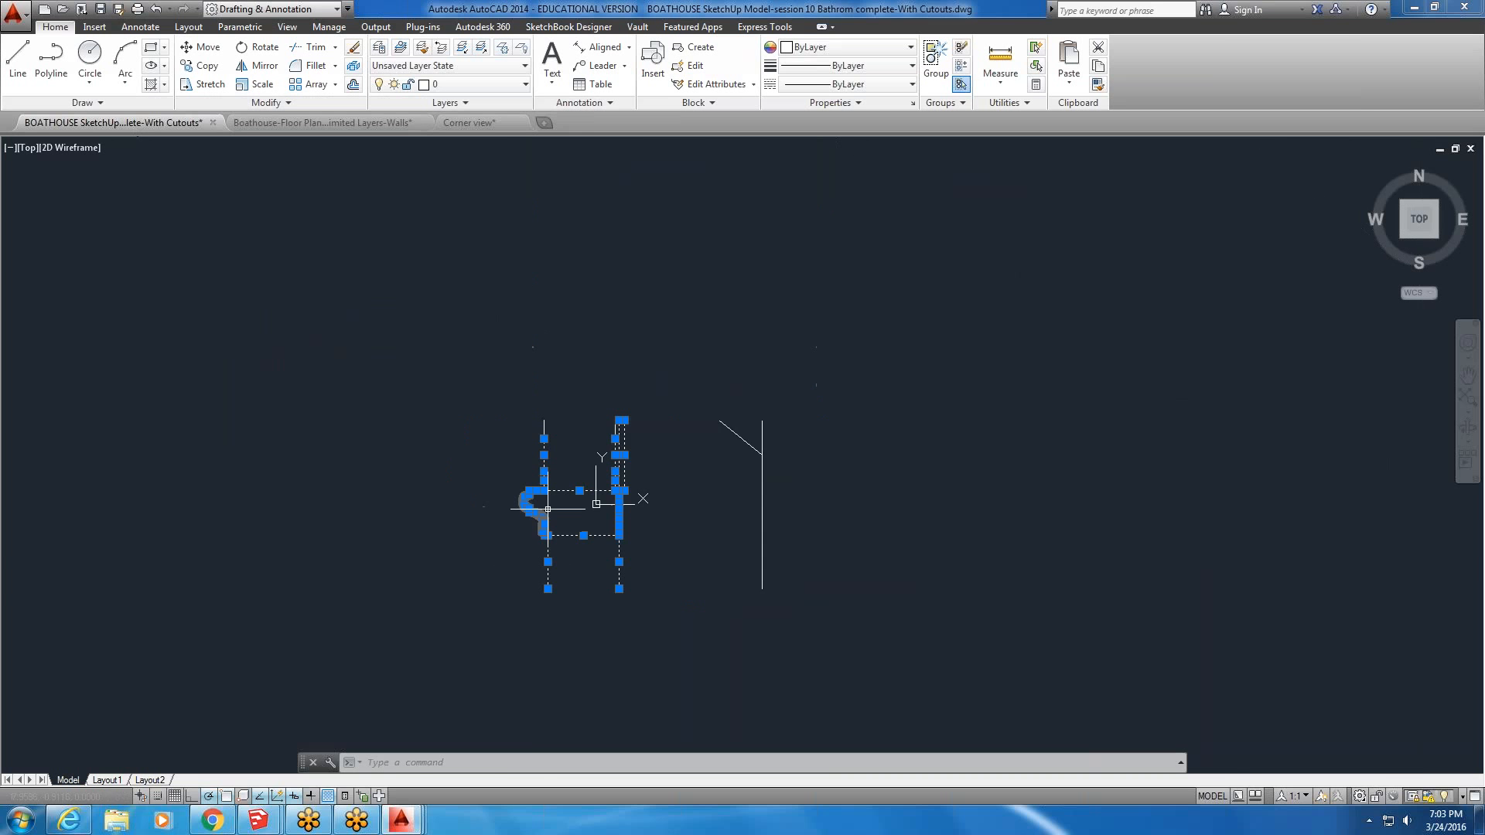
pyautogui.moveTo(547, 510)
pyautogui.mouseDown(button='middle')
pyautogui.moveTo(514, 495)
pyautogui.moveTo(515, 444)
pyautogui.mouseUp(button='middle')
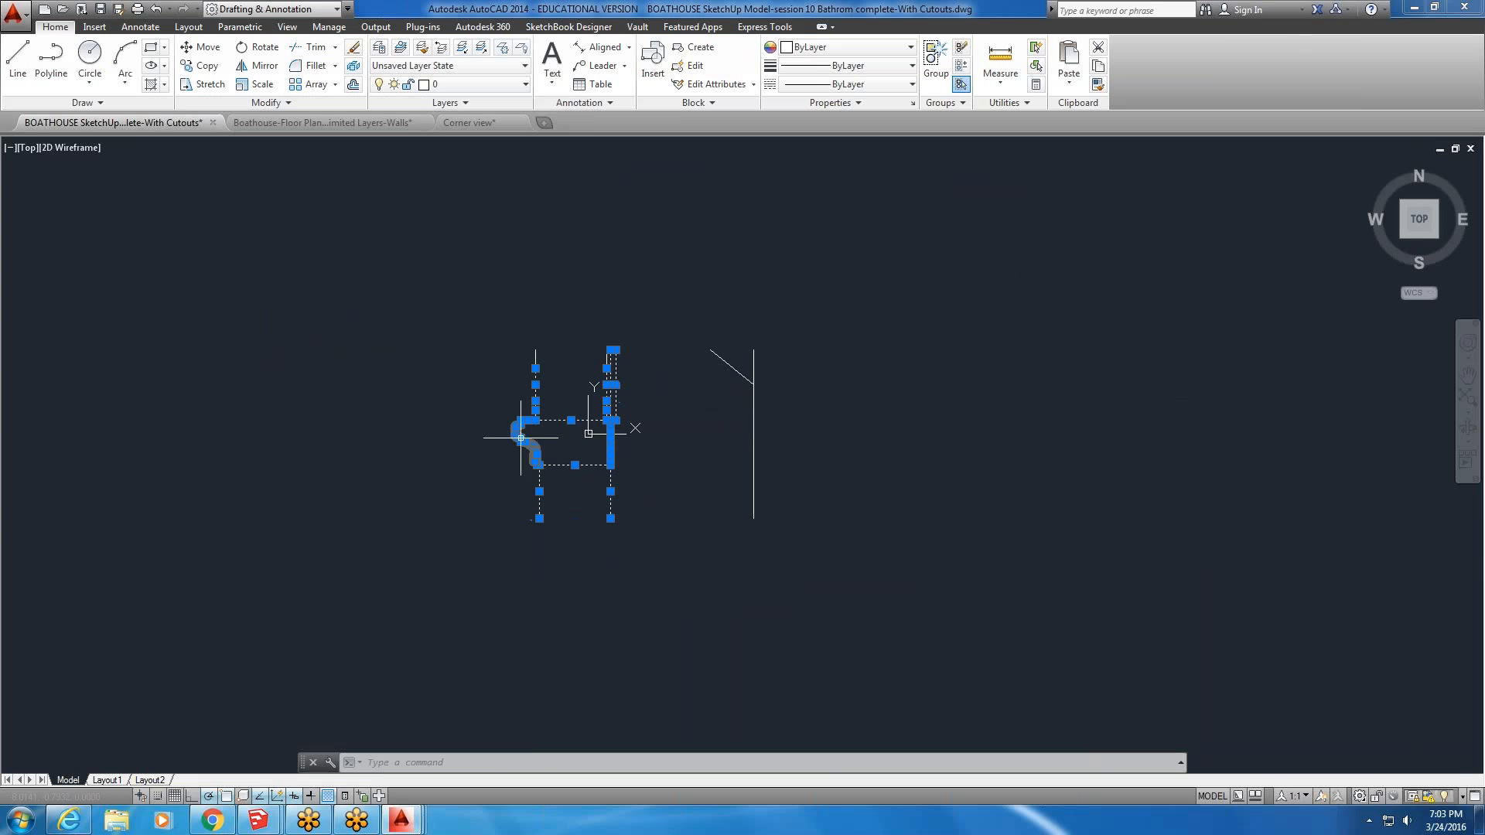
pyautogui.scroll(3, 542, 441)
pyautogui.scroll(-5, 541, 441)
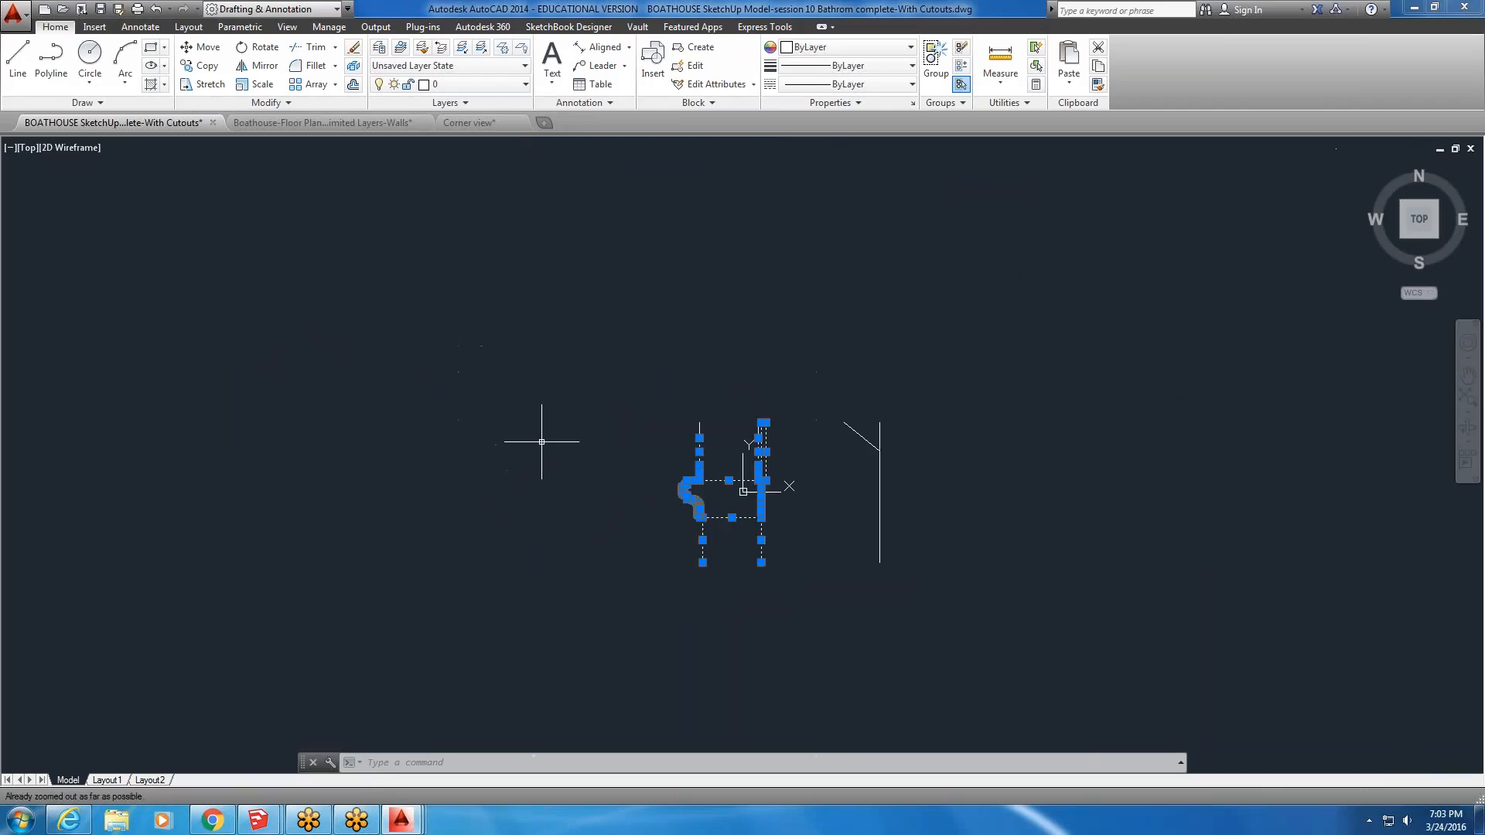
pyautogui.press('Escape')
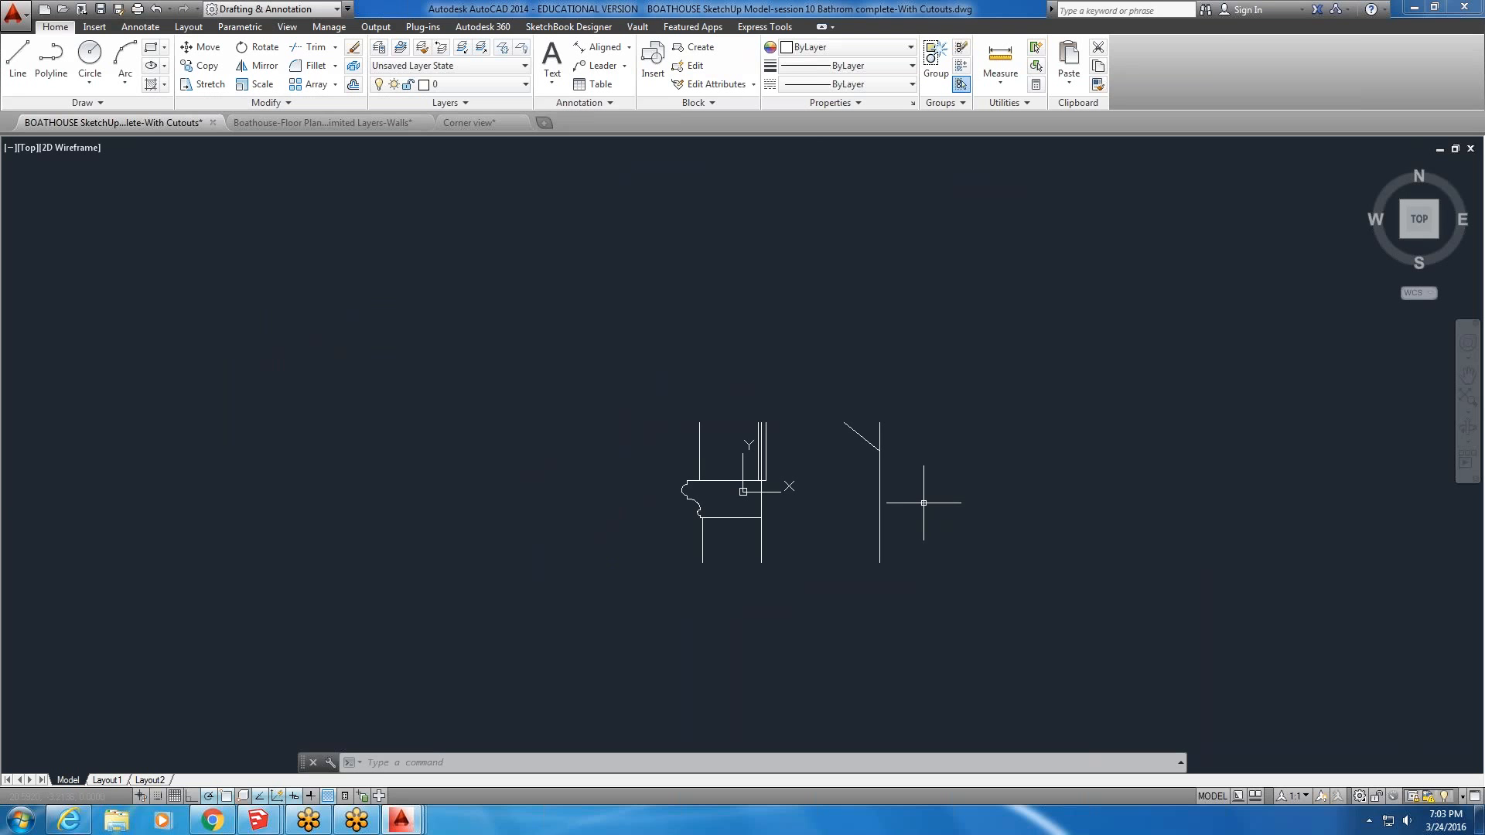
pyautogui.scroll(4, 716, 551)
pyautogui.moveTo(769, 373)
pyautogui.mouseDown(button='middle')
pyautogui.moveTo(587, 187)
pyautogui.moveTo(581, 424)
pyautogui.mouseUp(button='middle')
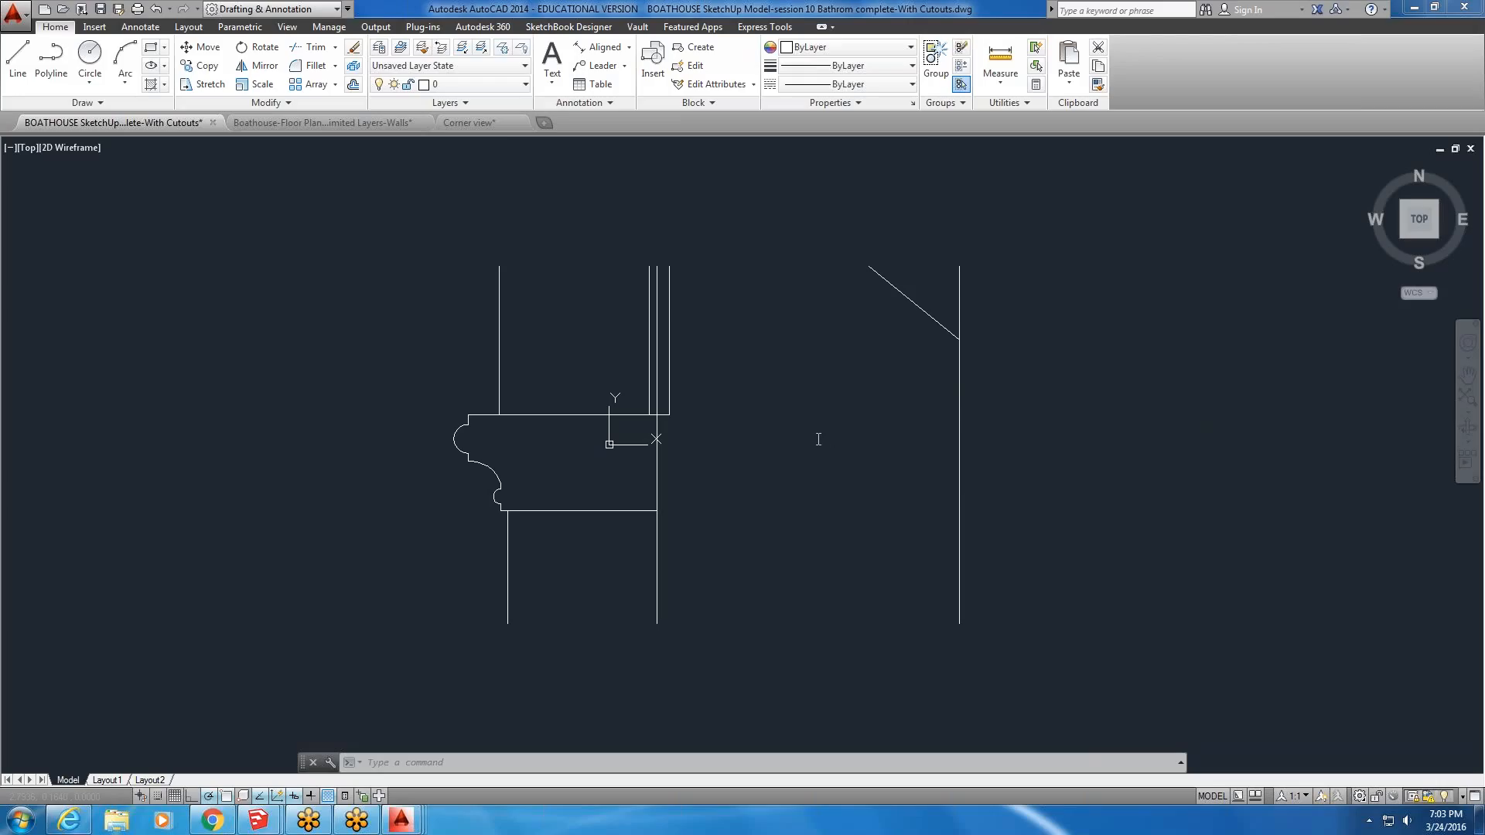
pyautogui.scroll(-3, 582, 489)
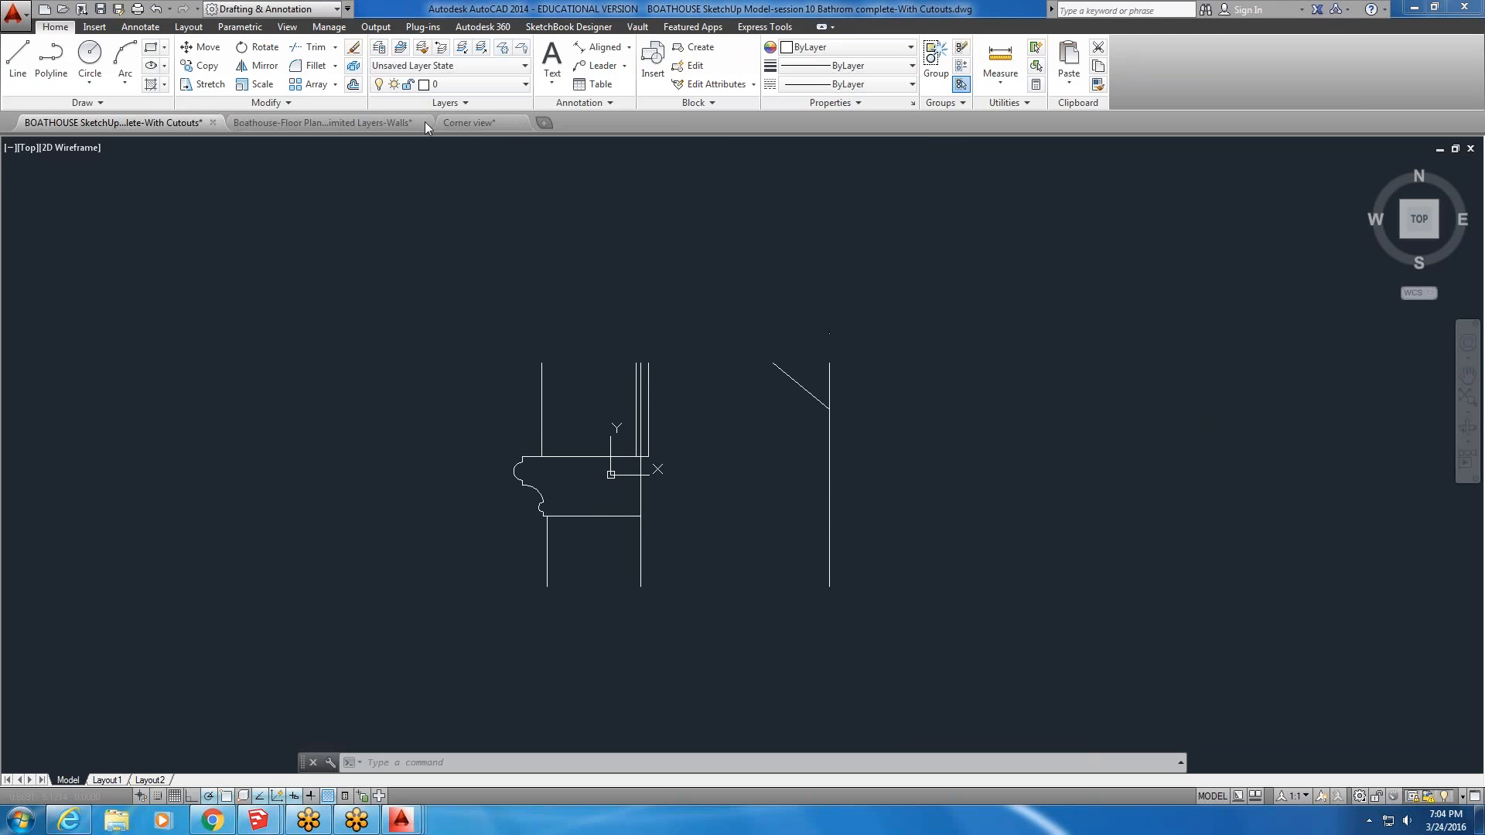
# - Check the Corner view drawing briefly, return to the Boathouse-Floor Plan drawing and review its framed detail beside the other views
pyautogui.click(461, 121)
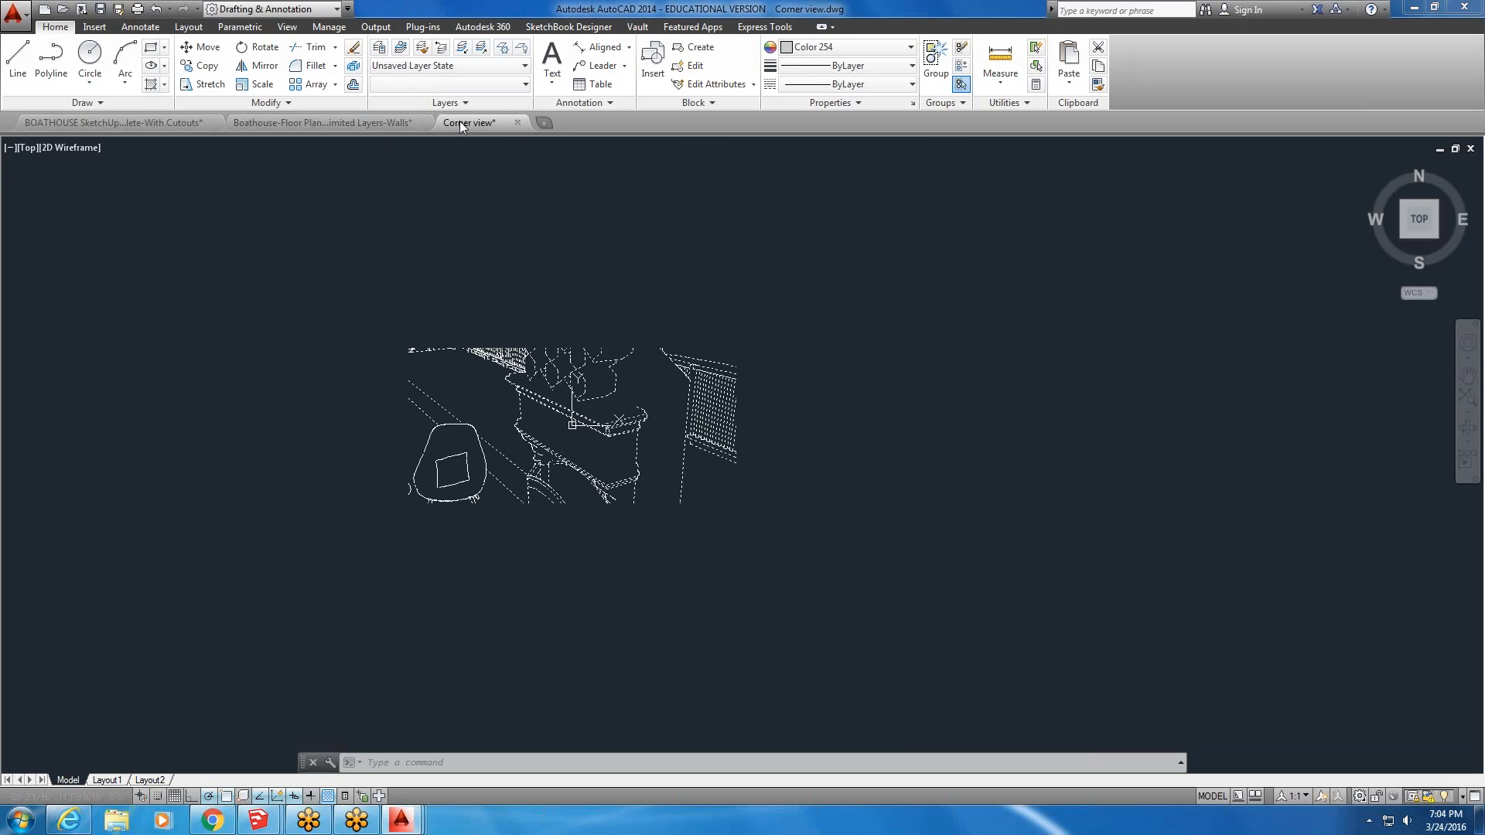
pyautogui.click(366, 126)
pyautogui.scroll(4, 417, 212)
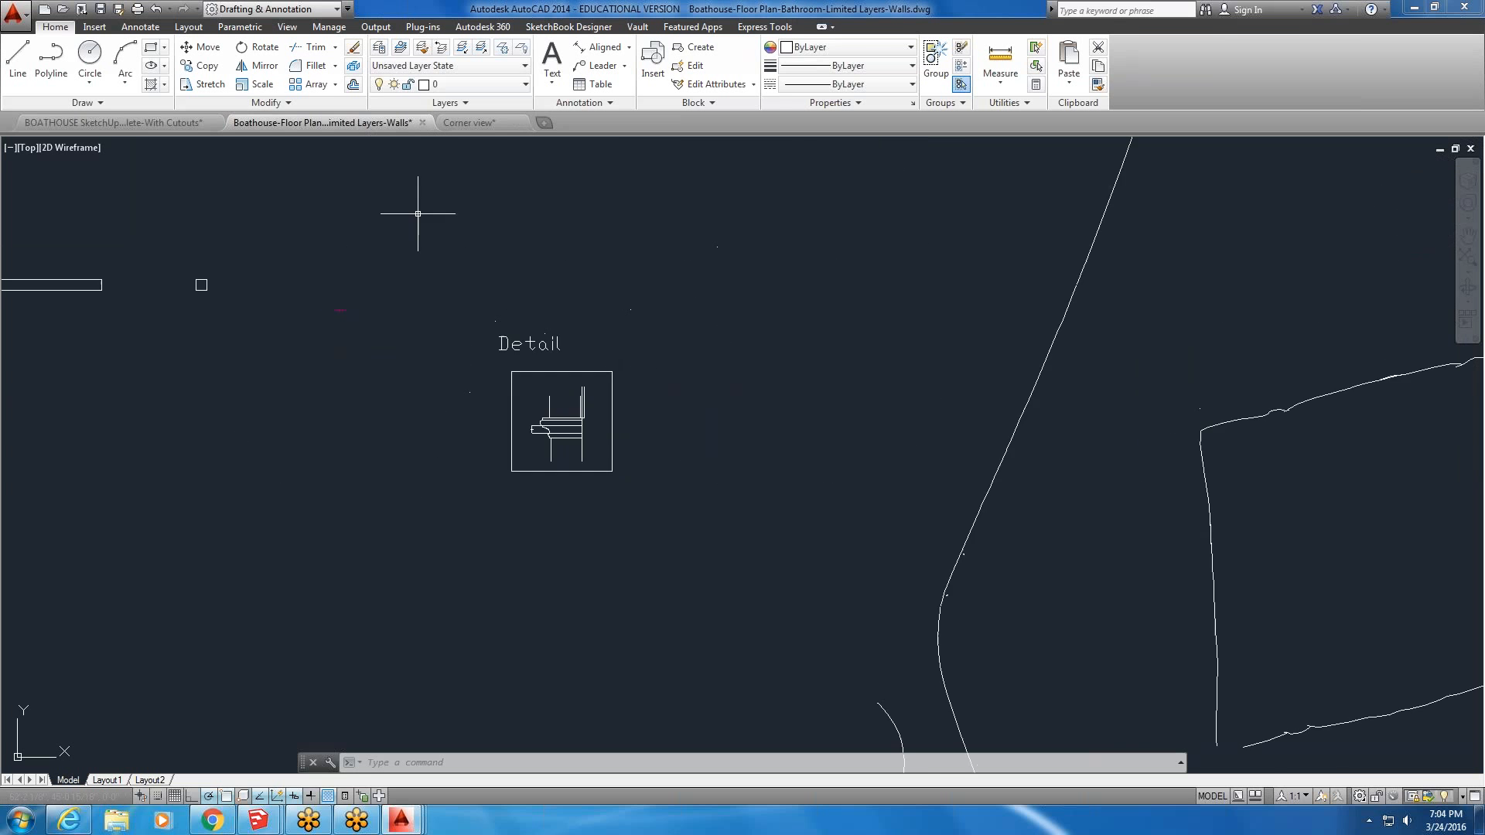
pyautogui.scroll(-10, 688, 446)
pyautogui.moveTo(664, 603); pyautogui.dragTo(457, 474, button='middle')
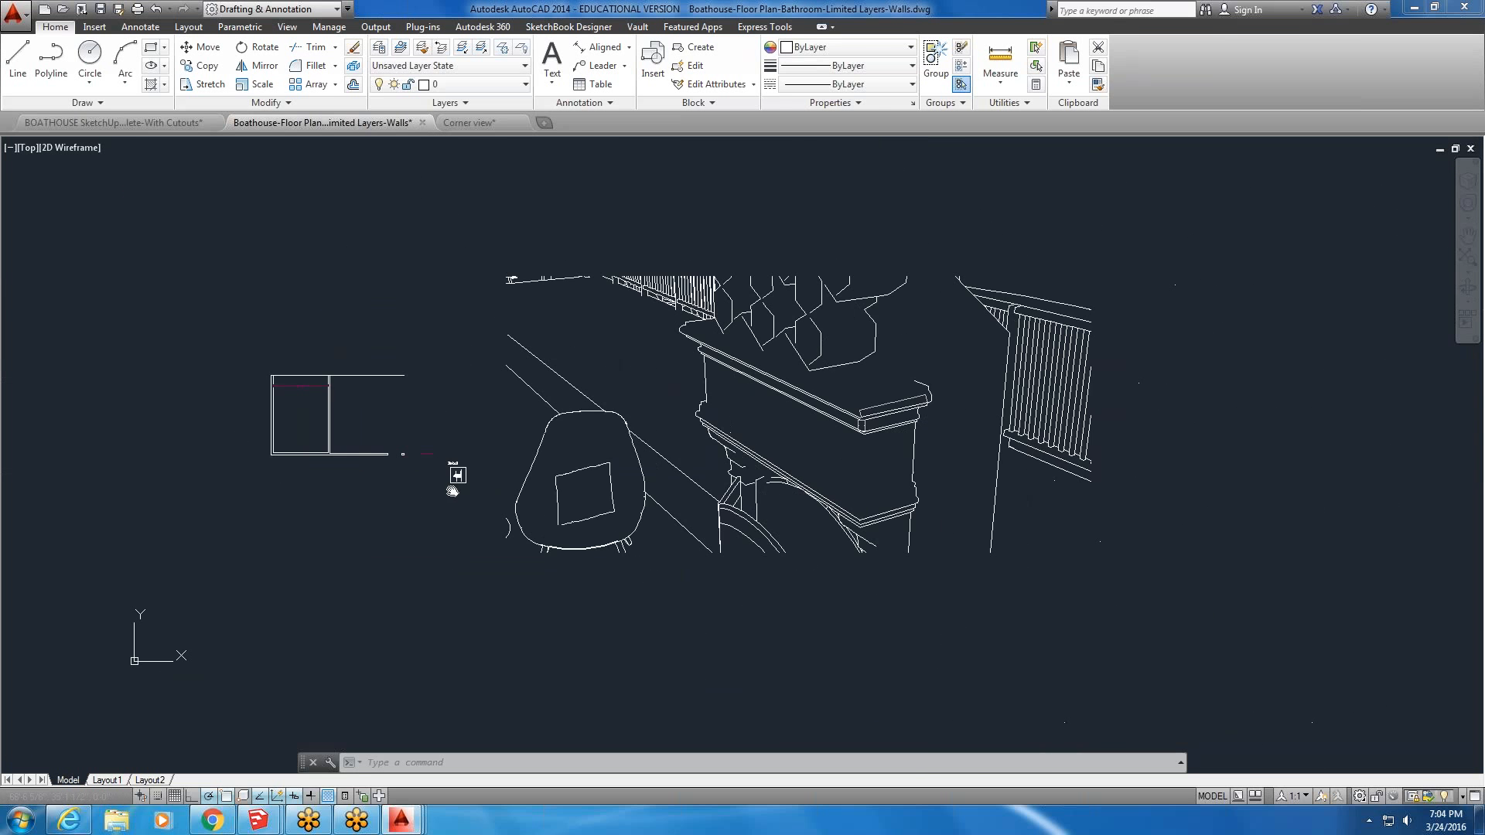
pyautogui.scroll(2, 453, 467)
pyautogui.scroll(4, 452, 467)
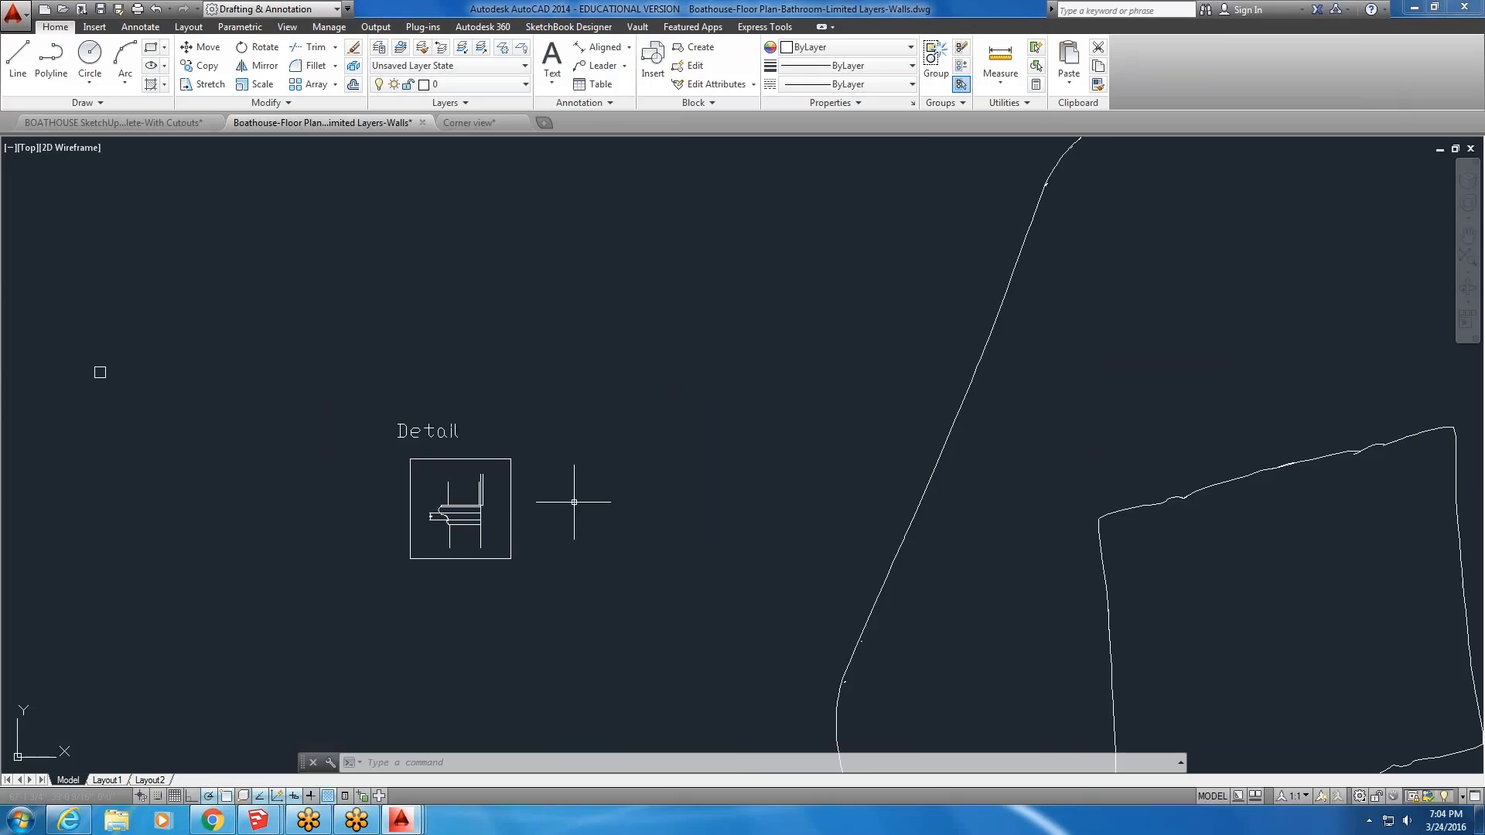
pyautogui.scroll(8, 495, 499)
pyautogui.moveTo(490, 497); pyautogui.dragTo(665, 384, button='middle')
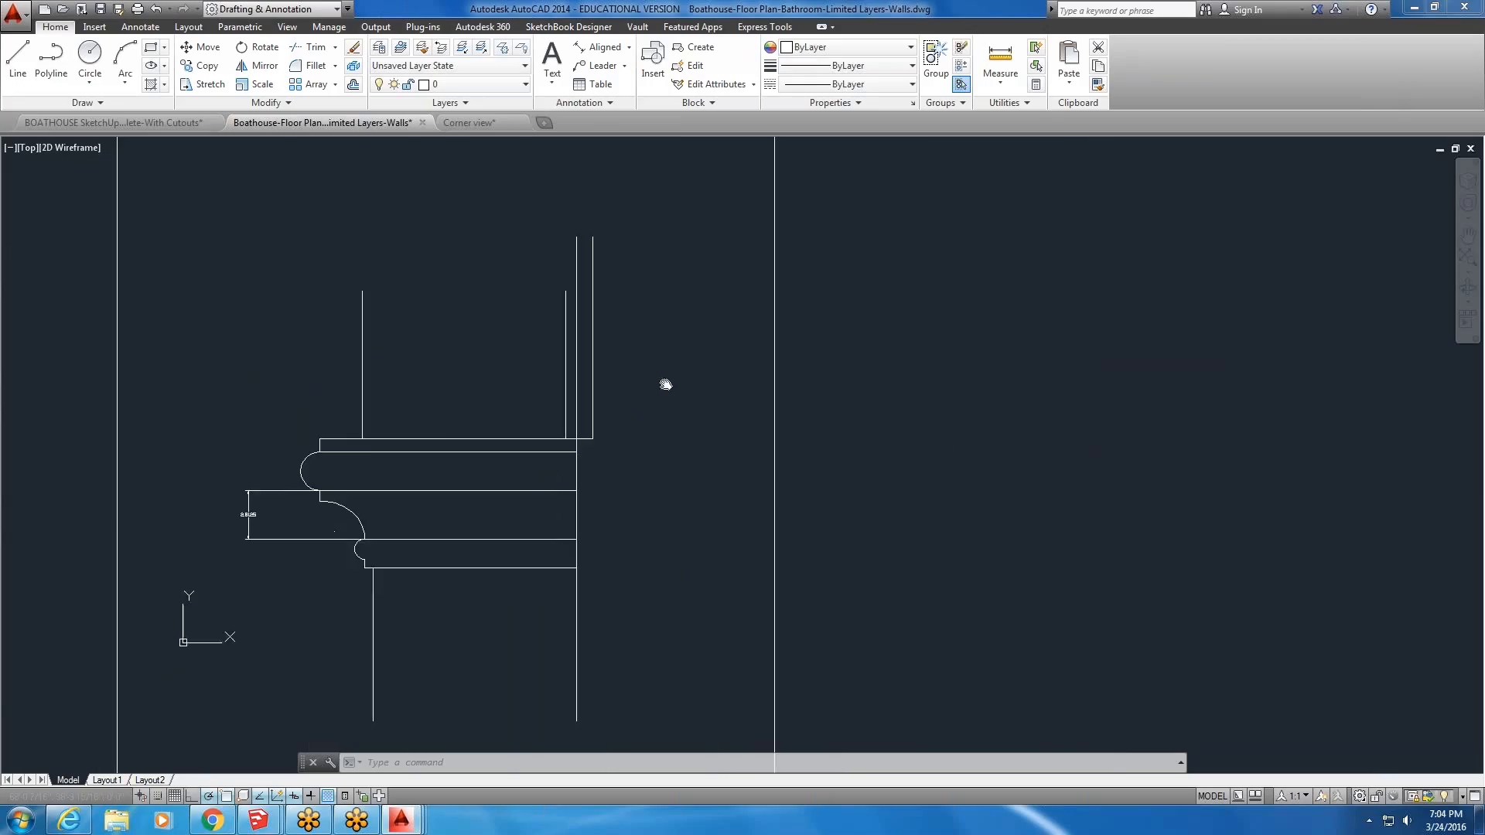
pyautogui.scroll(-2, 665, 385)
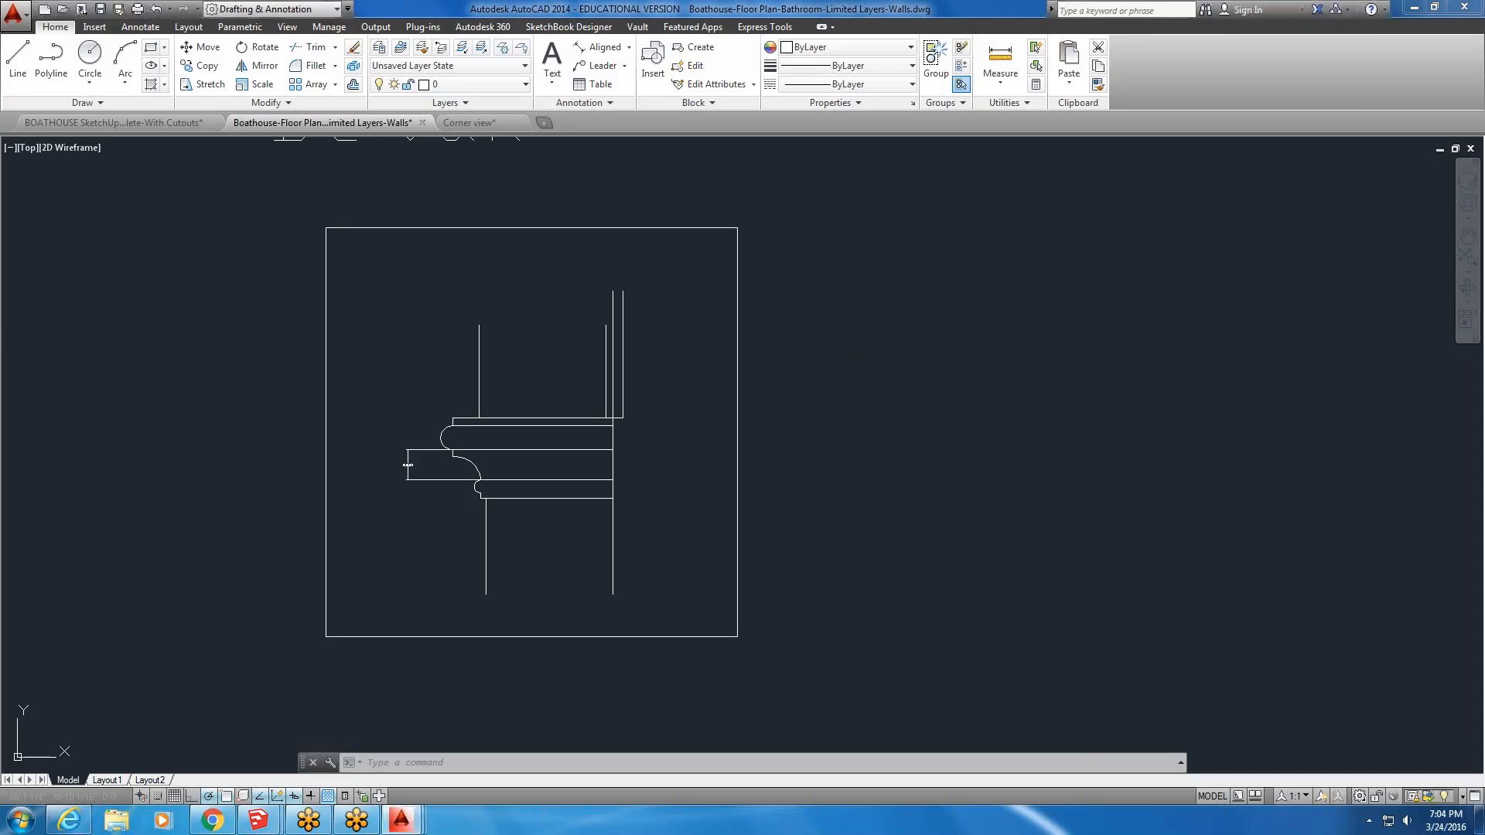
pyautogui.scroll(-5, 761, 441)
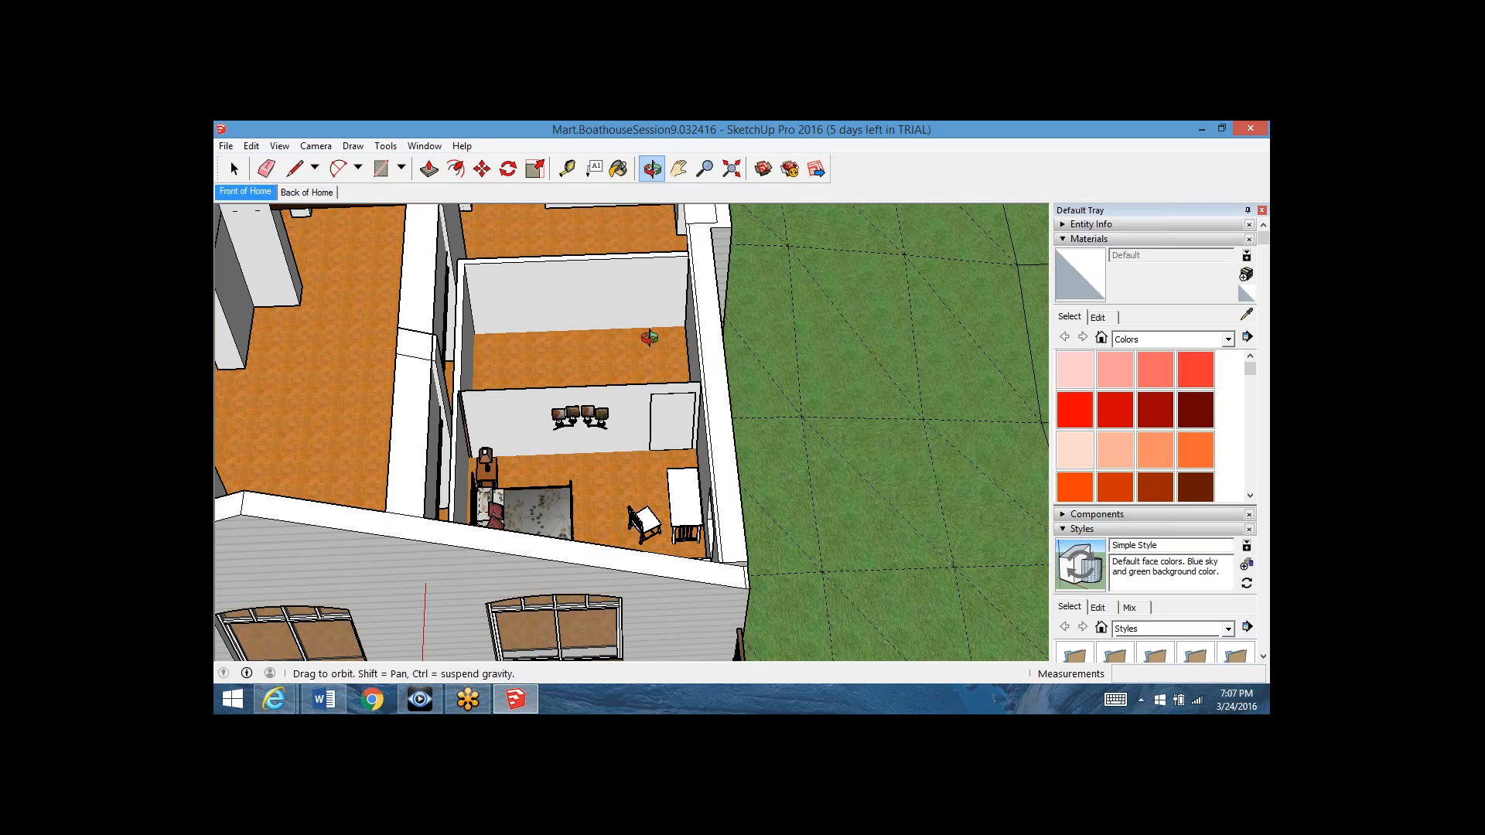
# - In the SketchUp boathouse model, inspect the bedroom partition wall with its row of light fixtures and door outline from above
pyautogui.moveTo(649, 338); pyautogui.dragTo(608, 398)
pyautogui.scroll(5, 622, 474)
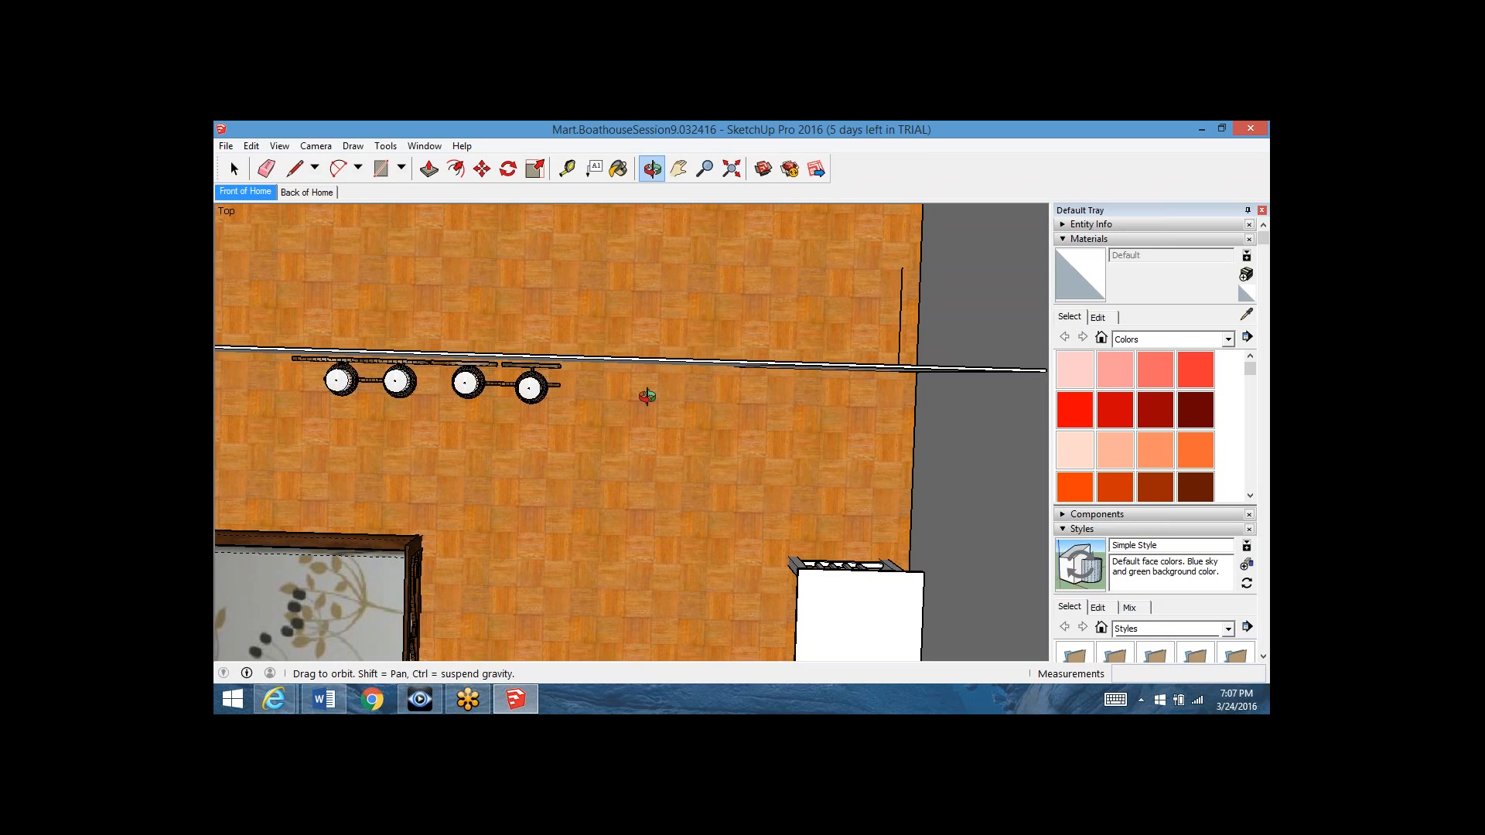
pyautogui.scroll(-1, 648, 396)
pyautogui.scroll(-2, 647, 416)
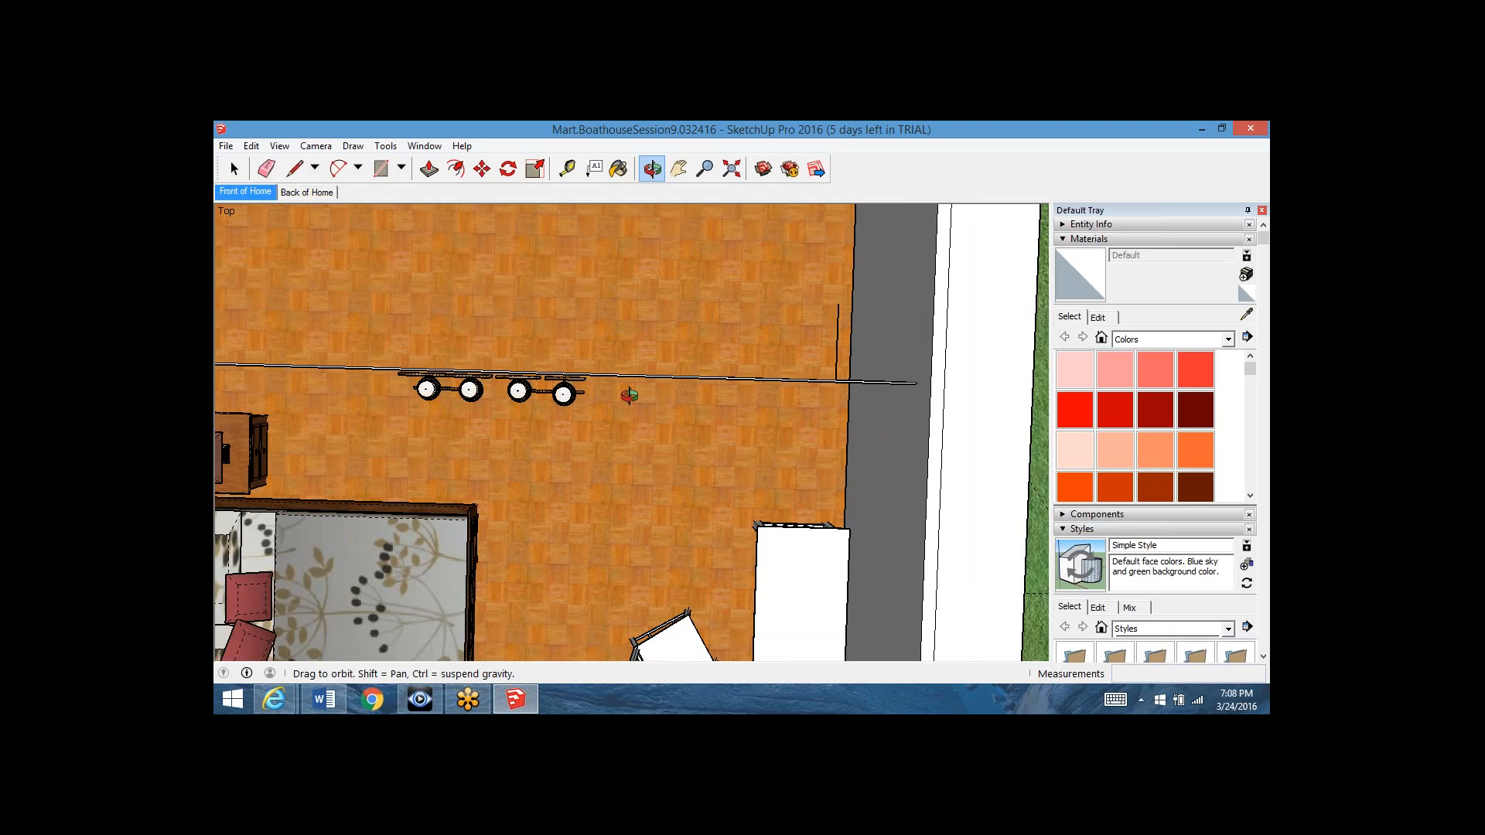
pyautogui.moveTo(629, 396); pyautogui.dragTo(593, 400)
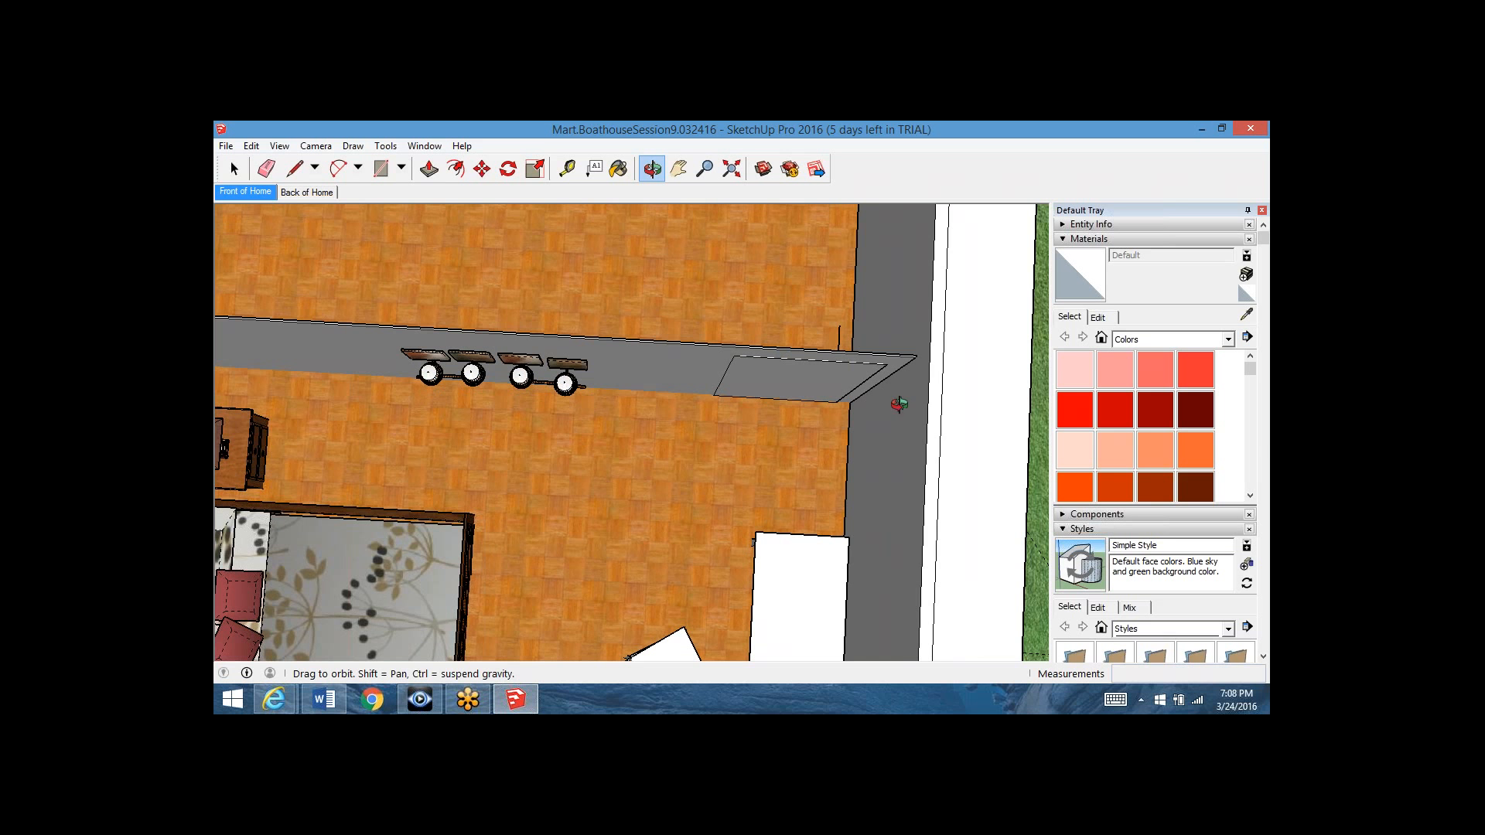
pyautogui.click(1200, 132)
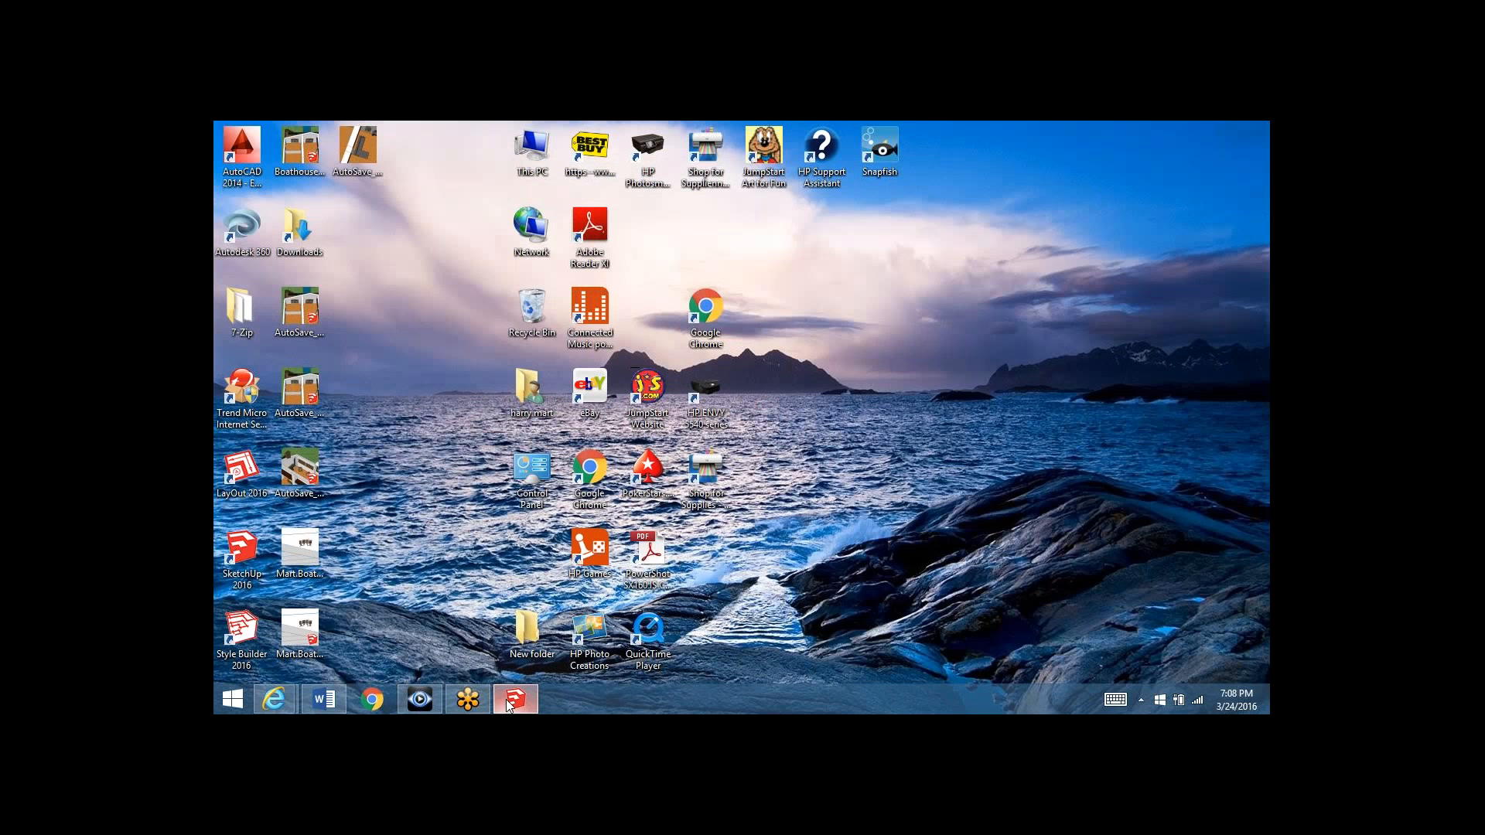
pyautogui.click(511, 699)
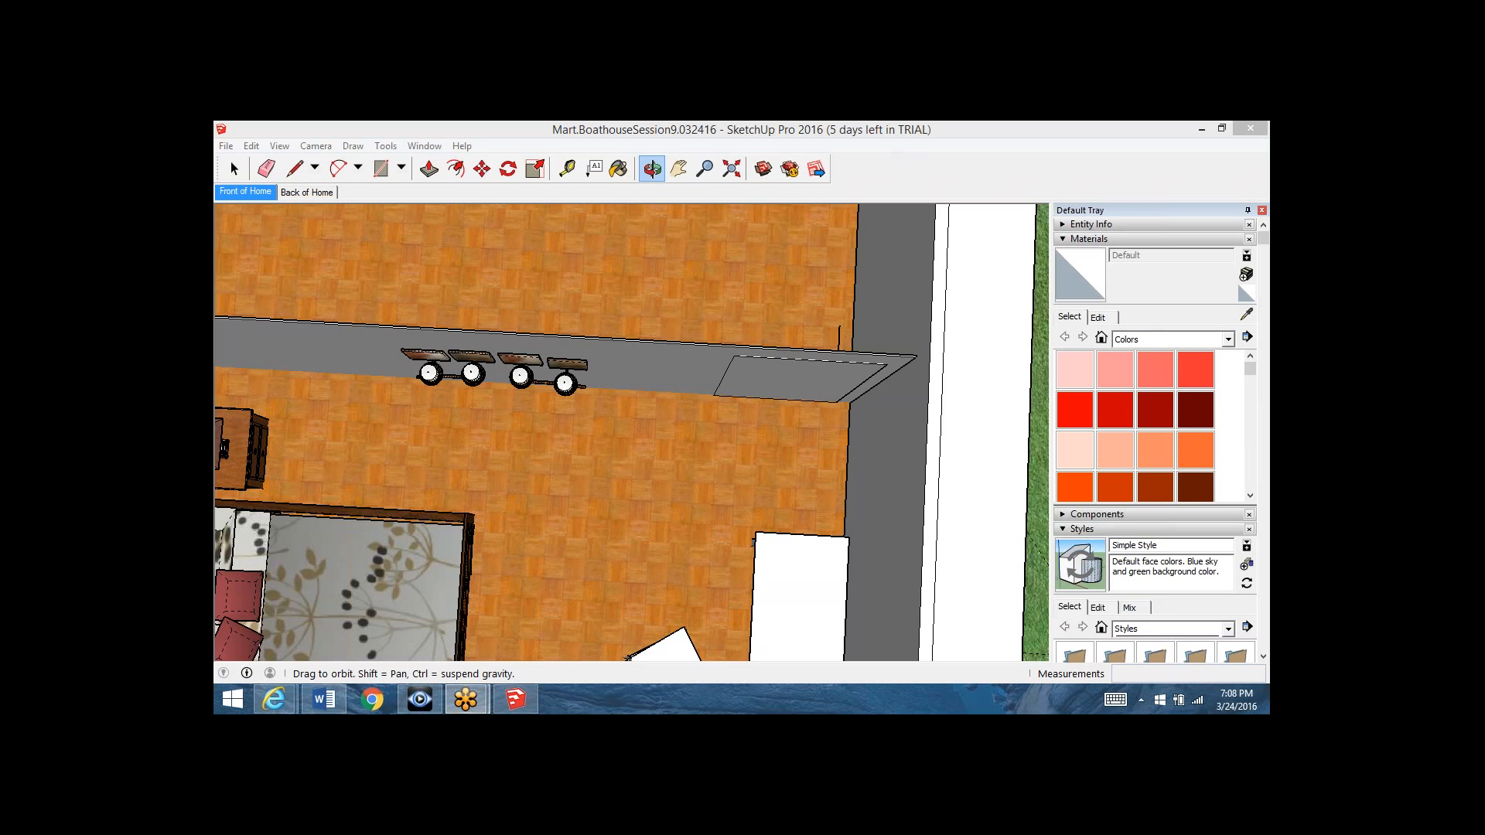
# - Examine the candle sconces with picture panels on the bedroom partition wall from the front and from above
pyautogui.click(897, 523)
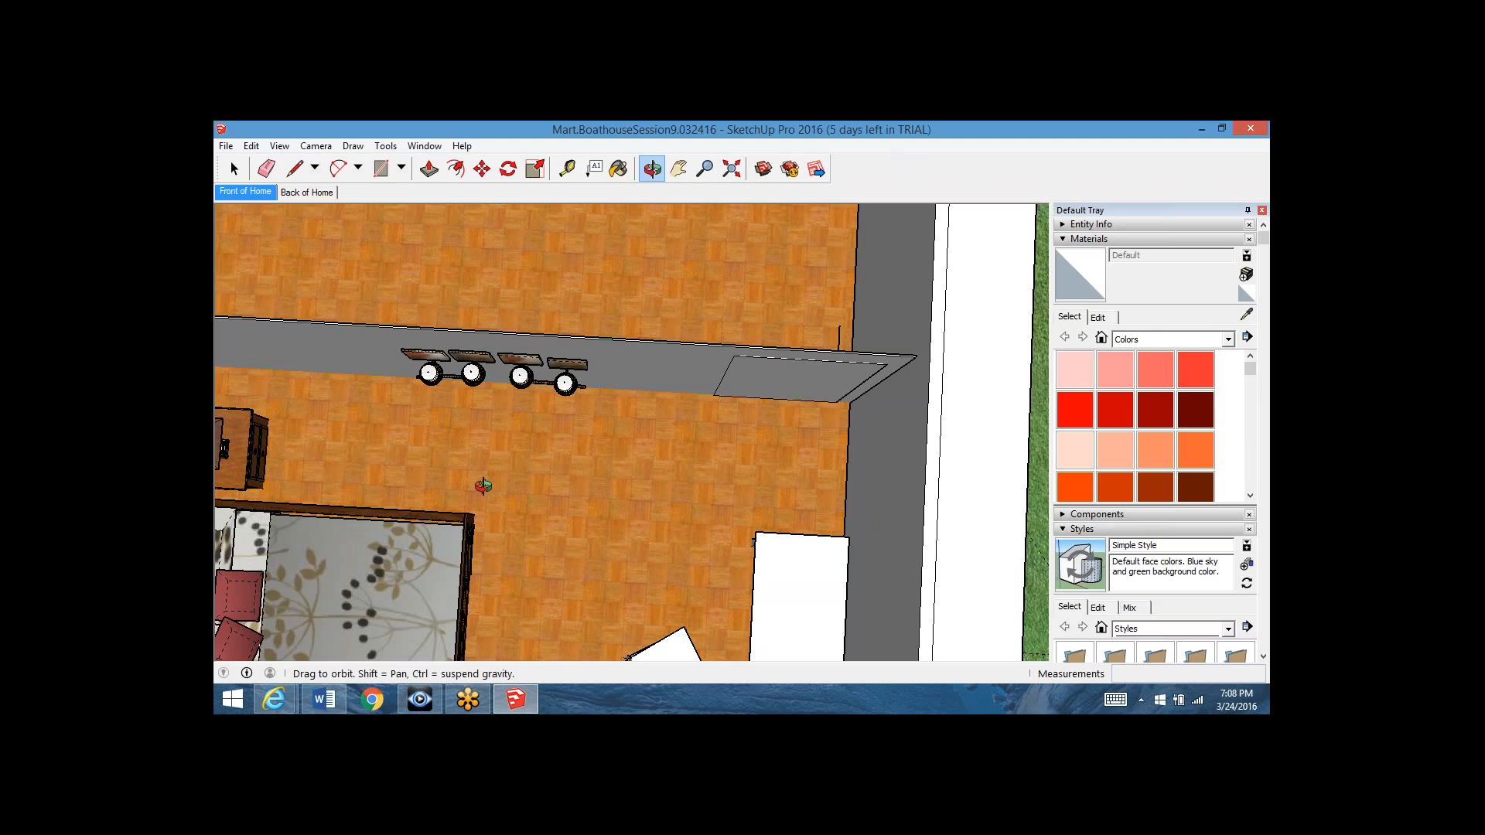
pyautogui.moveTo(484, 485); pyautogui.dragTo(706, 347)
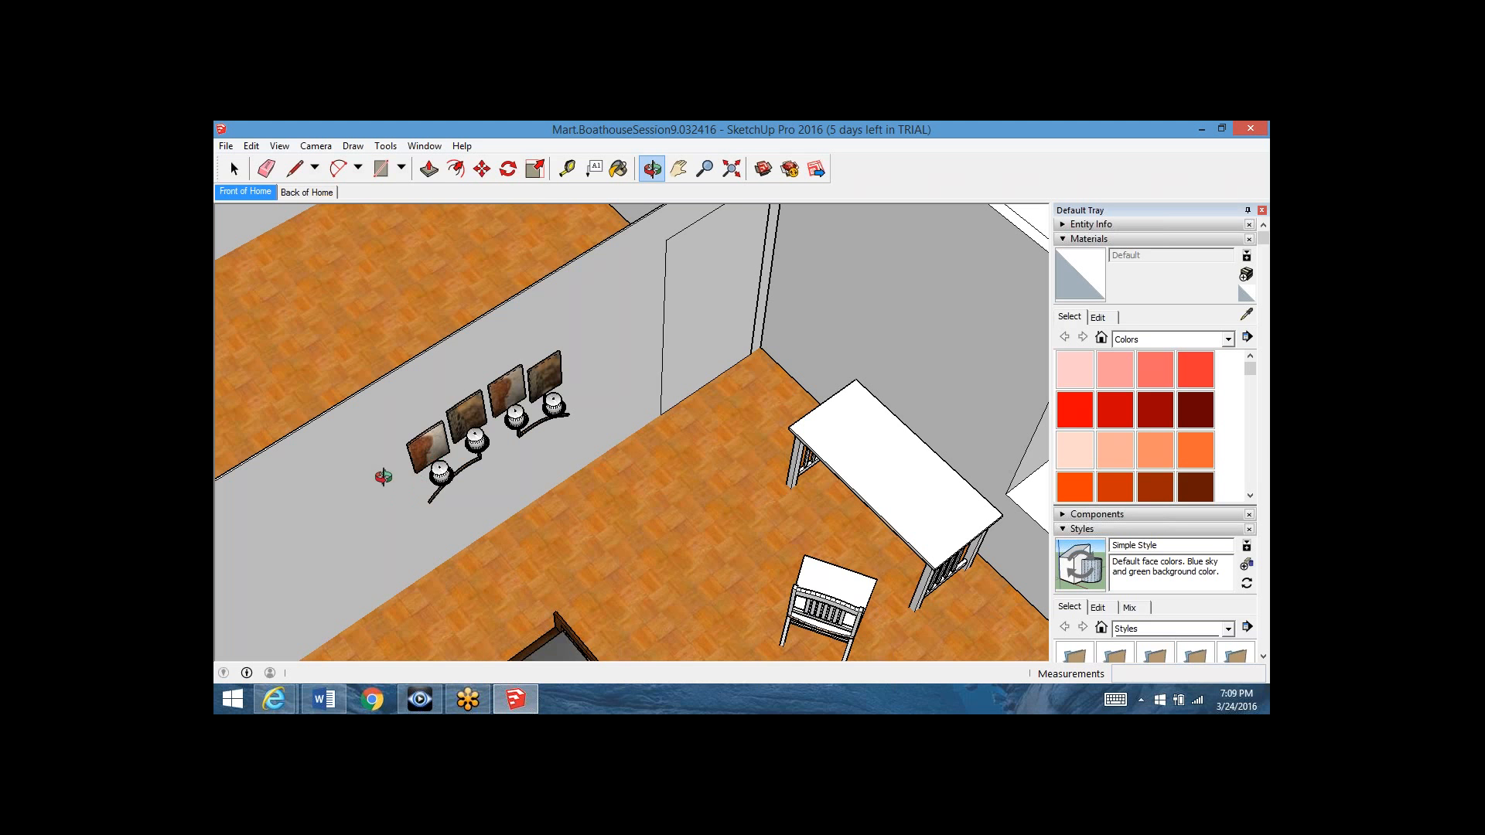
pyautogui.moveTo(417, 453); pyautogui.dragTo(290, 449)
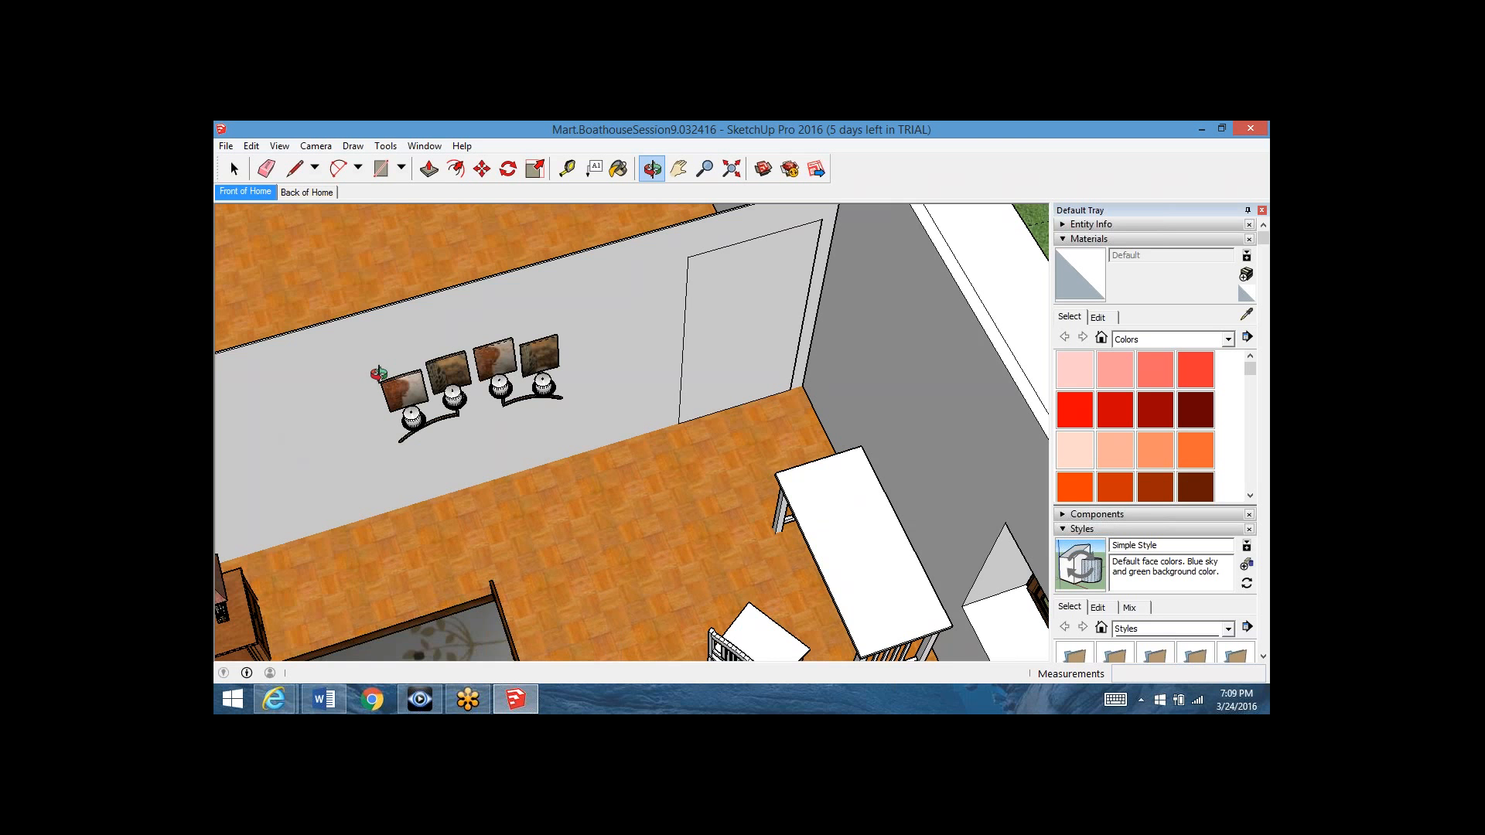
pyautogui.scroll(4, 549, 478)
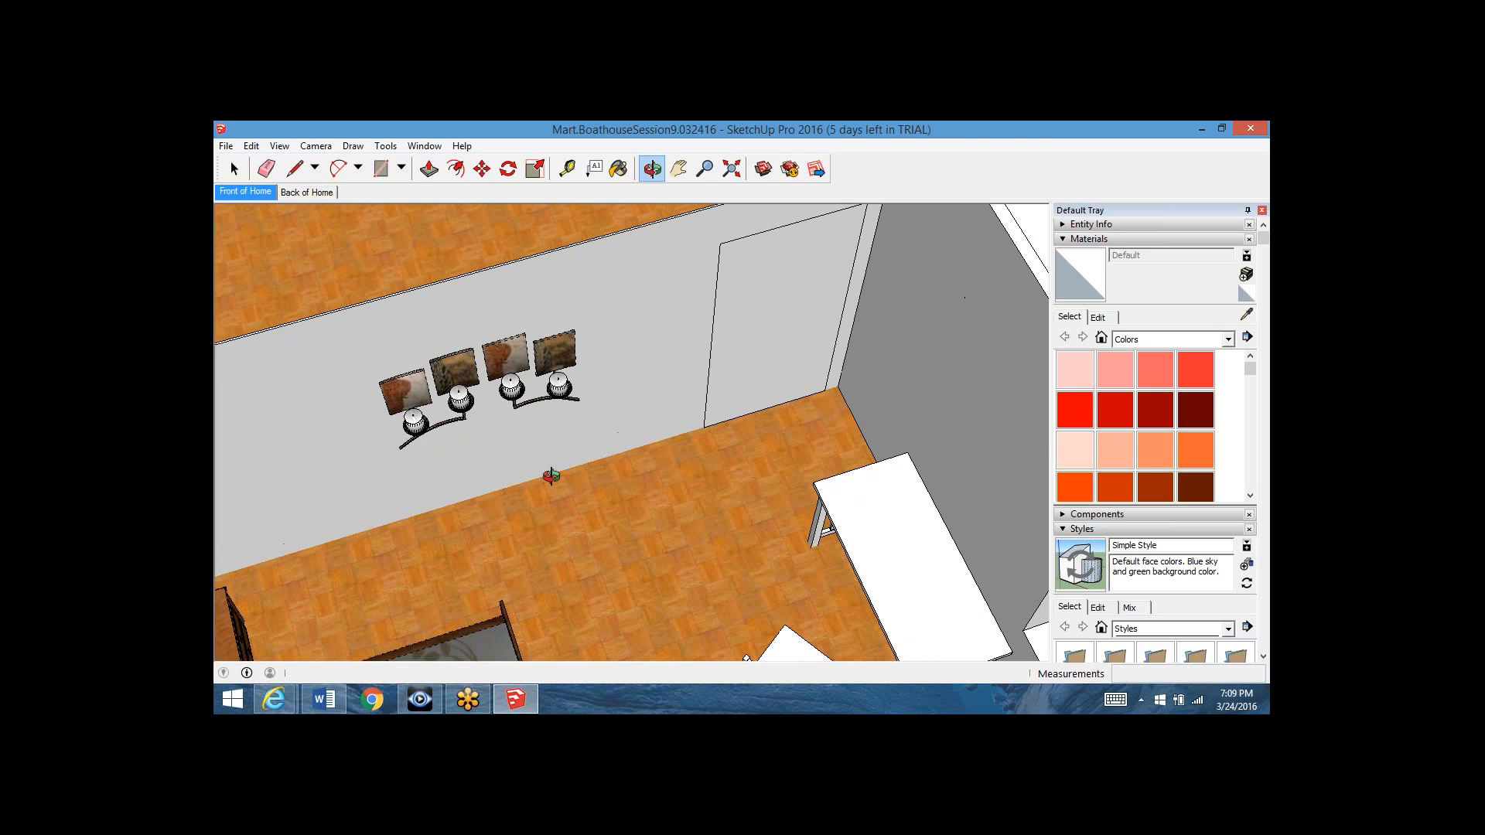
pyautogui.scroll(3, 550, 476)
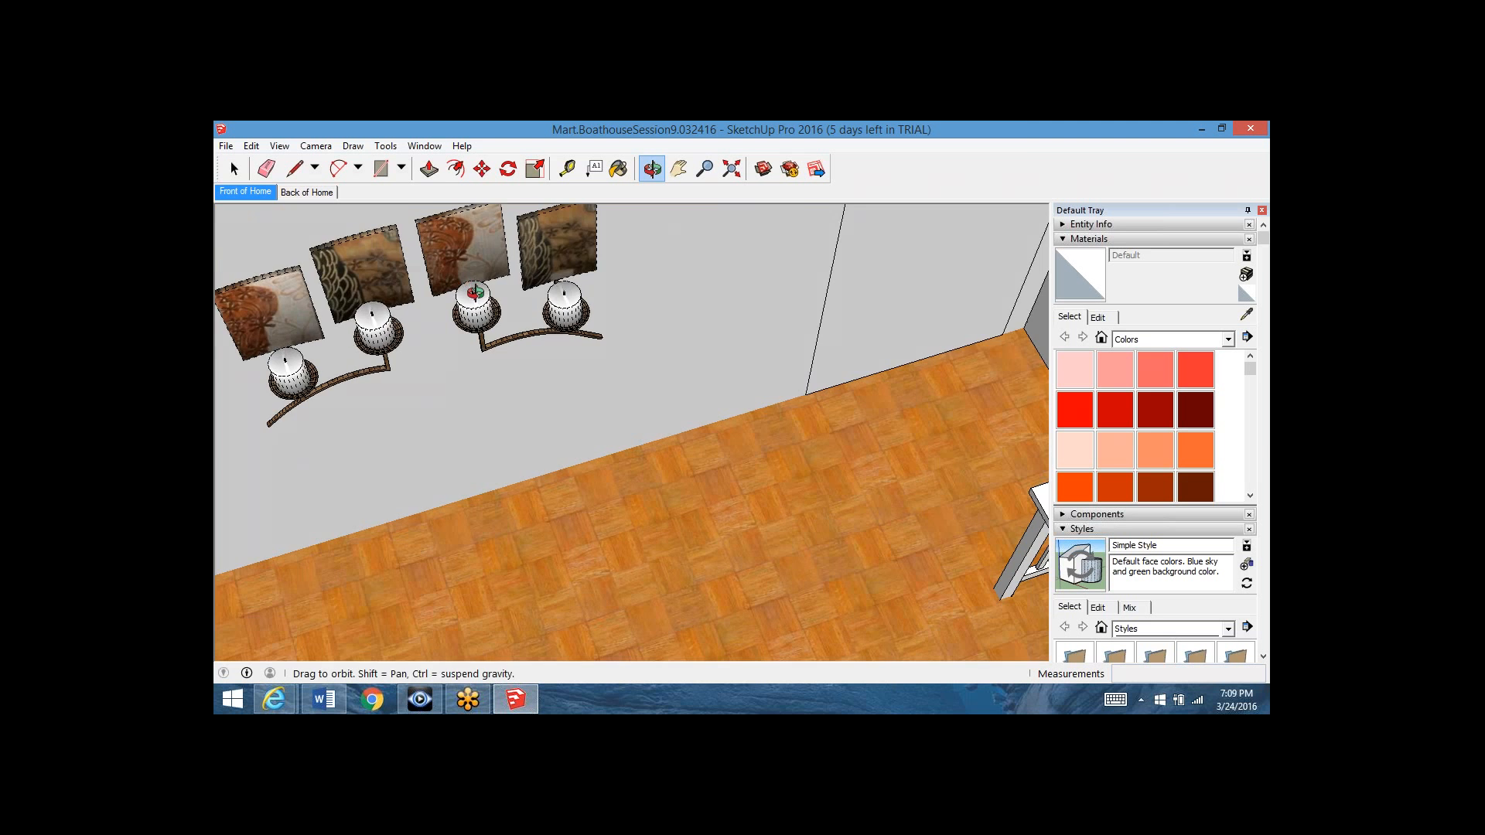
pyautogui.moveTo(476, 292); pyautogui.dragTo(501, 386)
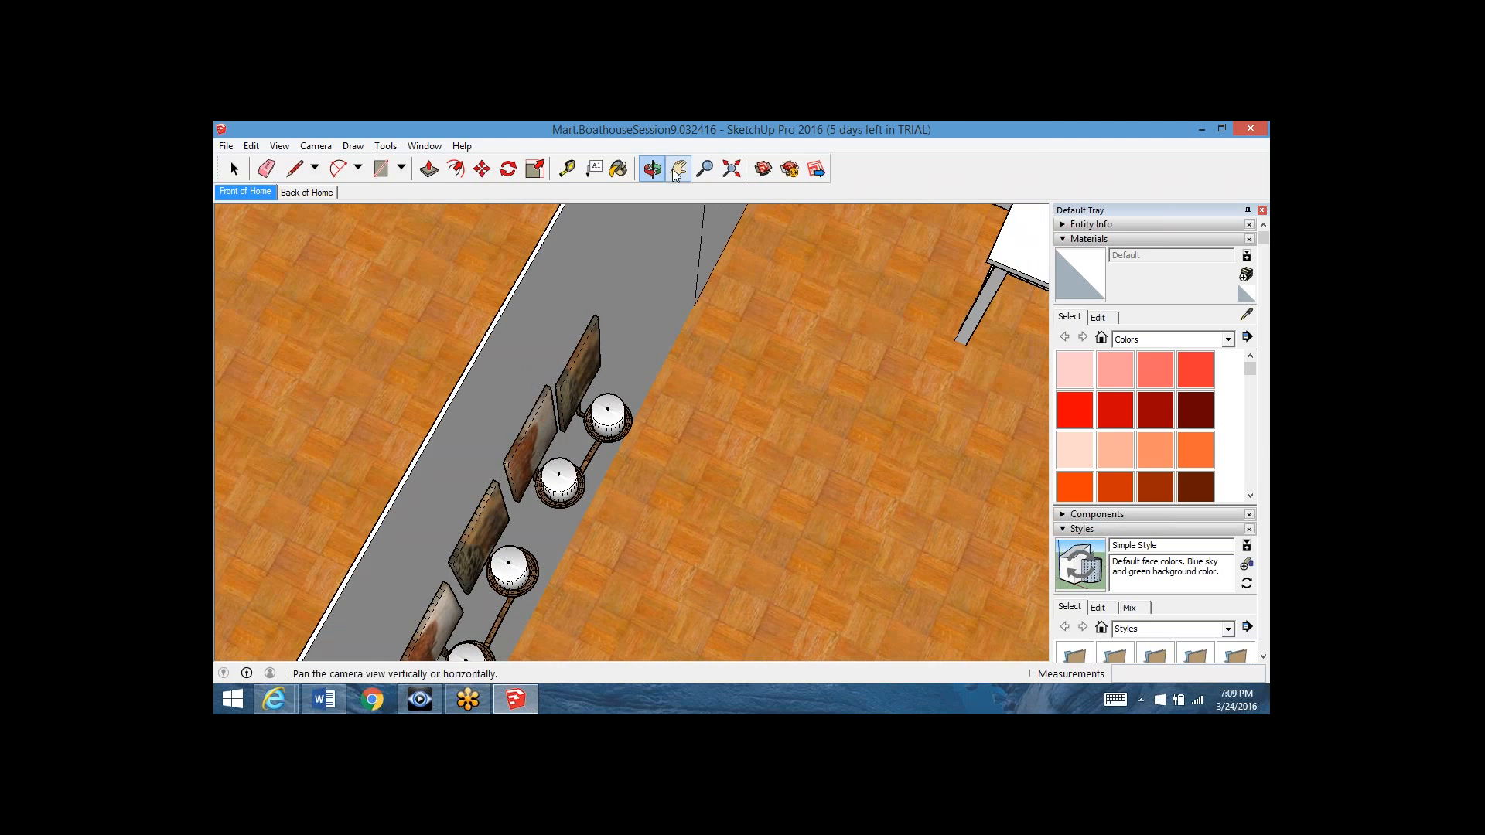
pyautogui.click(678, 169)
pyautogui.moveTo(490, 505); pyautogui.dragTo(546, 424)
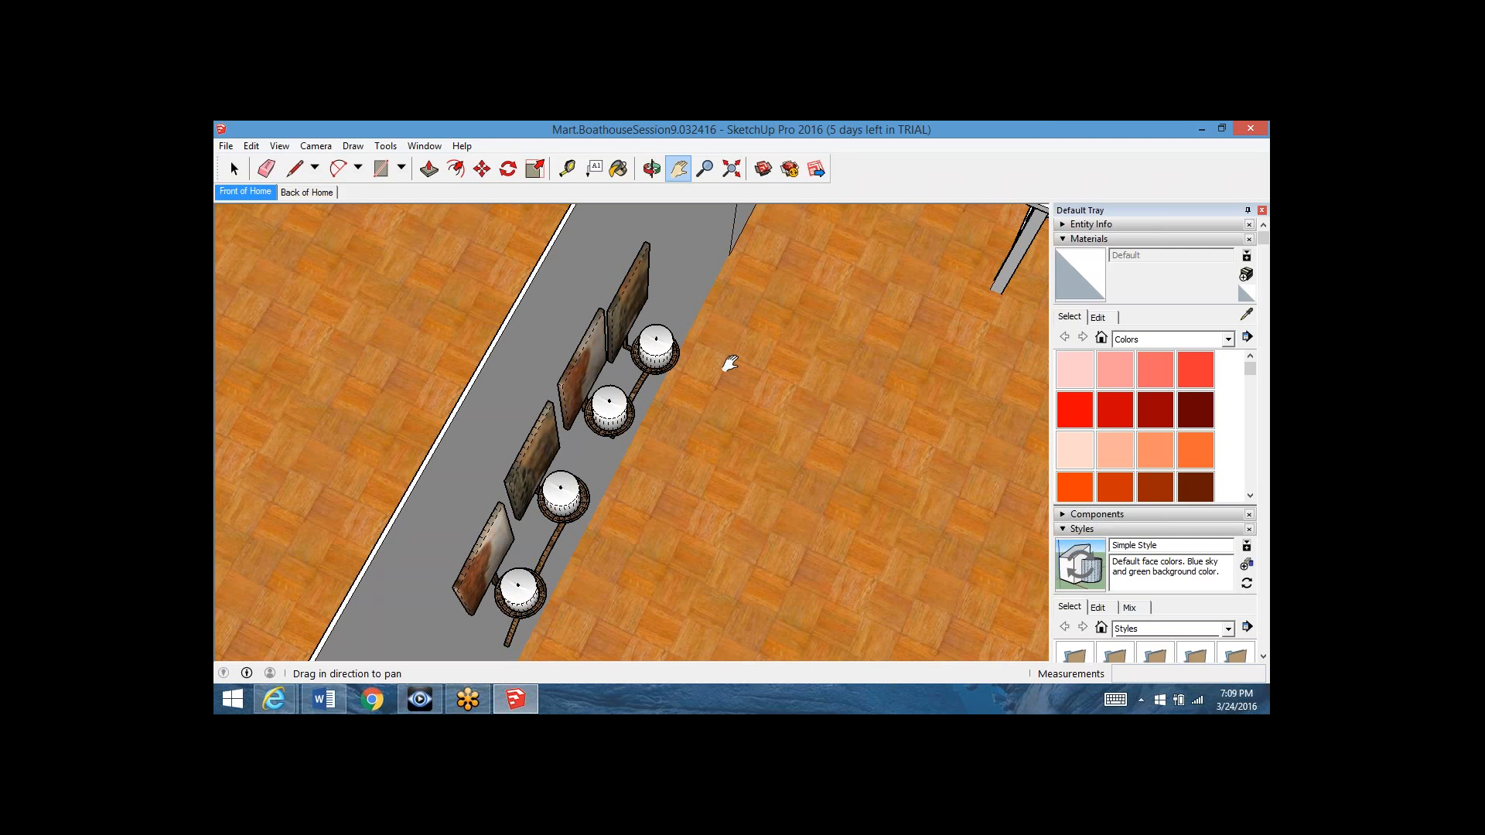
# - Select the whole candle sconce group on the bedroom wall and ready it for moving
pyautogui.click(235, 167)
pyautogui.click(235, 167)
pyautogui.click(514, 532)
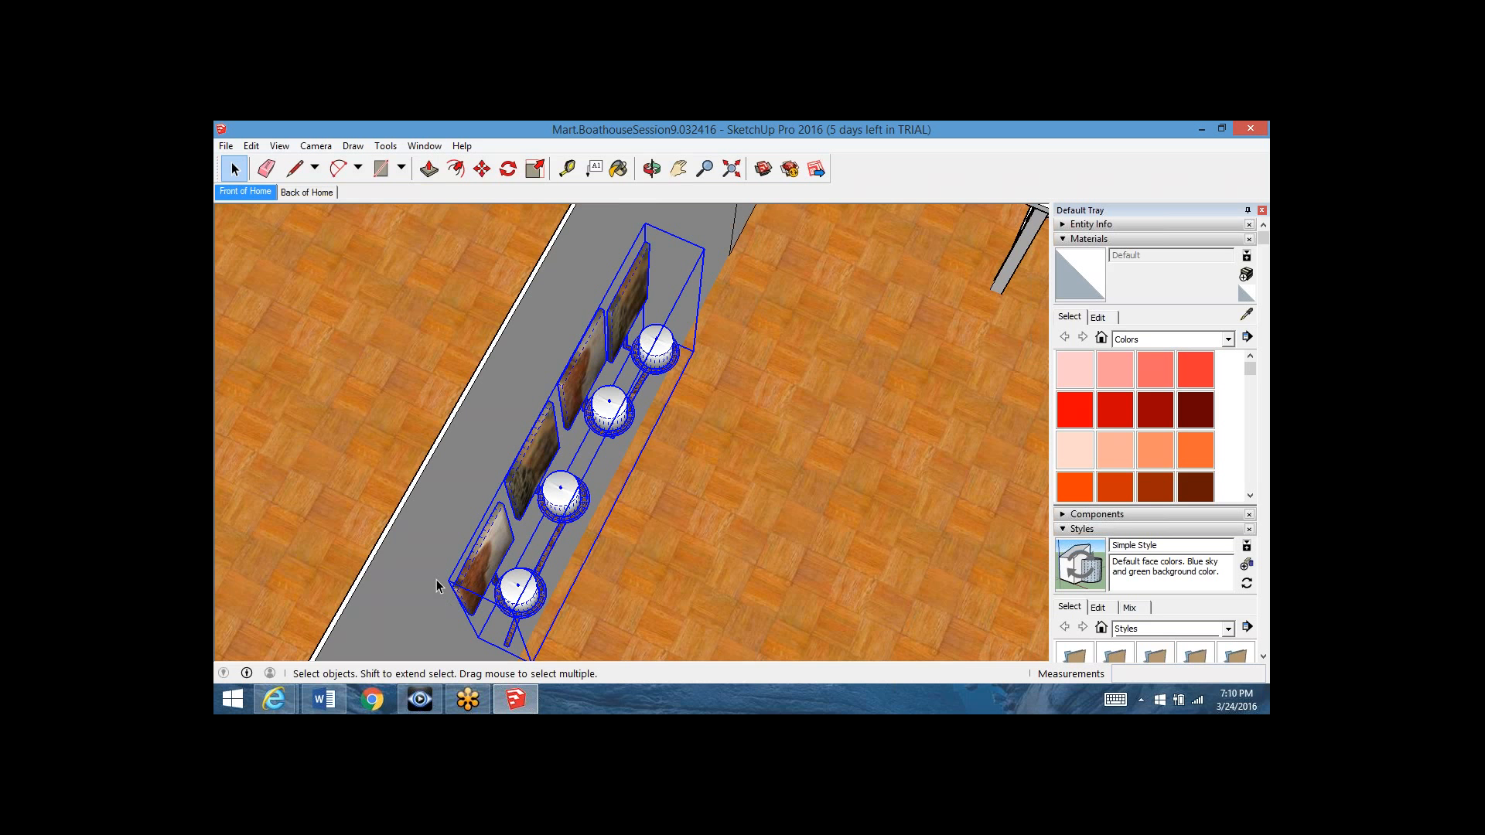
pyautogui.click(481, 172)
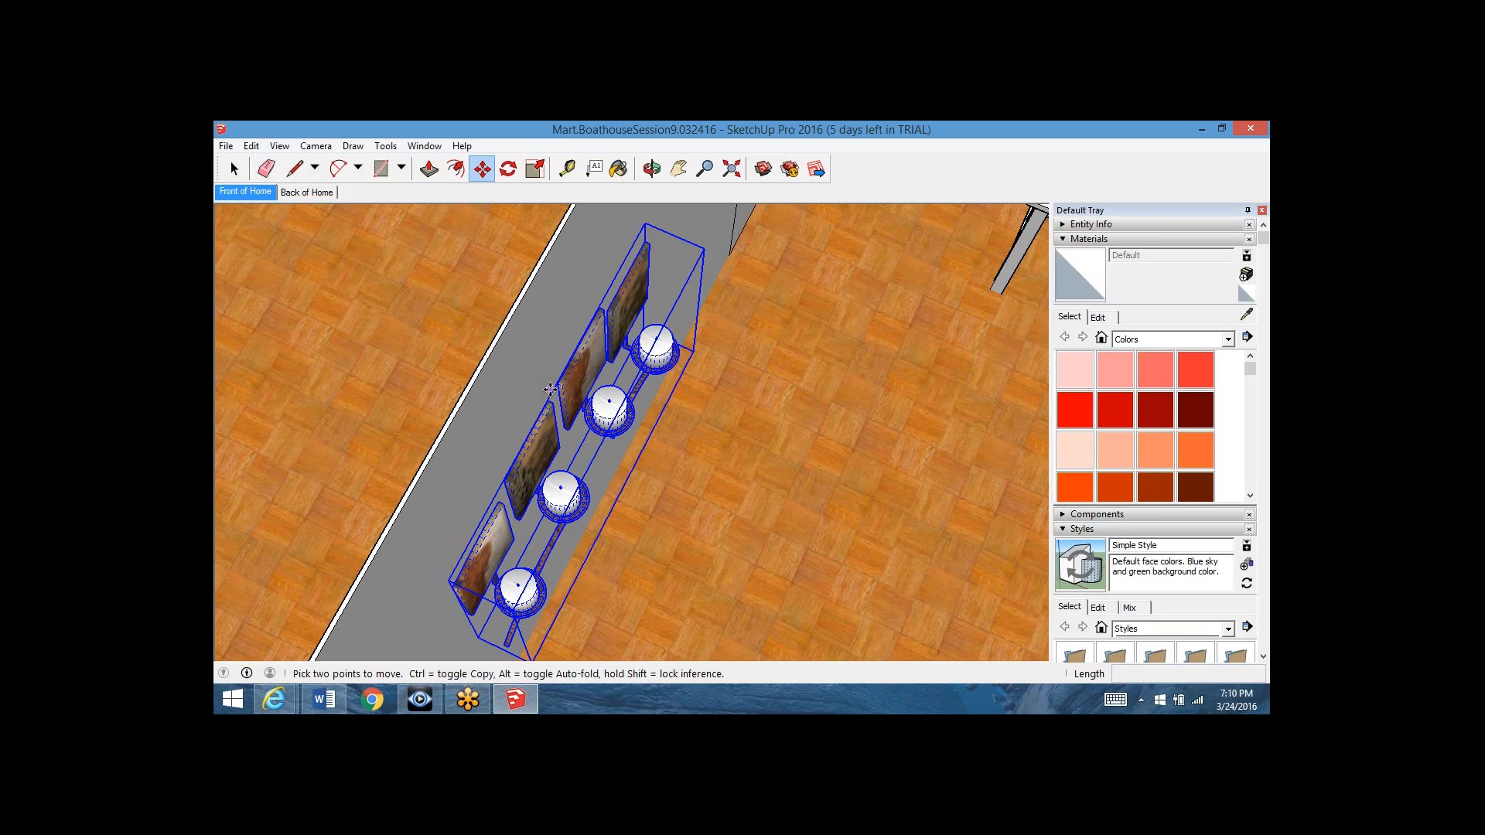
# - Try to move the sconce group back against the wall face while working in the angled perspective view
pyautogui.click(549, 388)
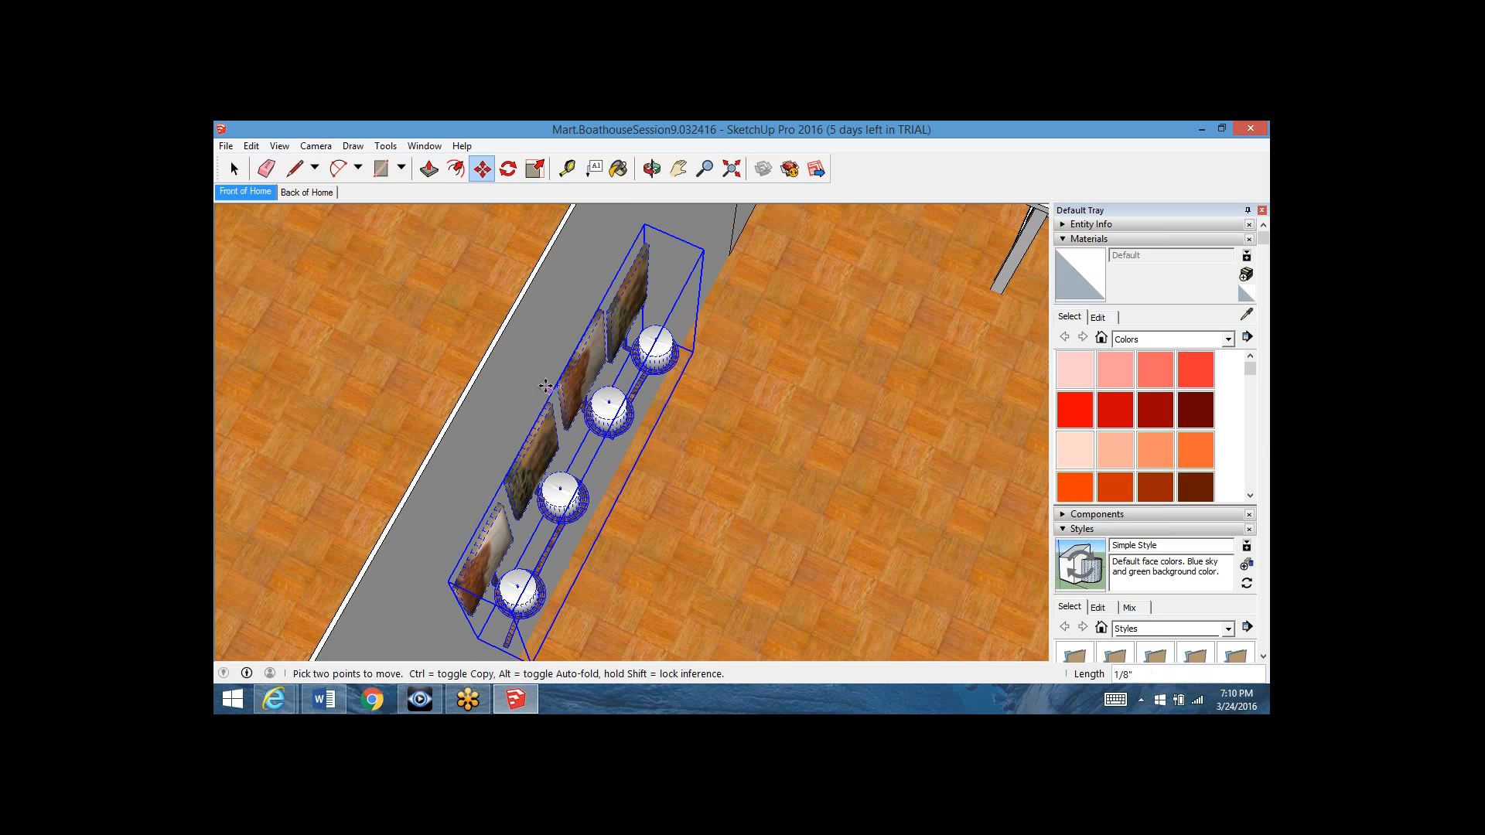
pyautogui.scroll(3, 550, 386)
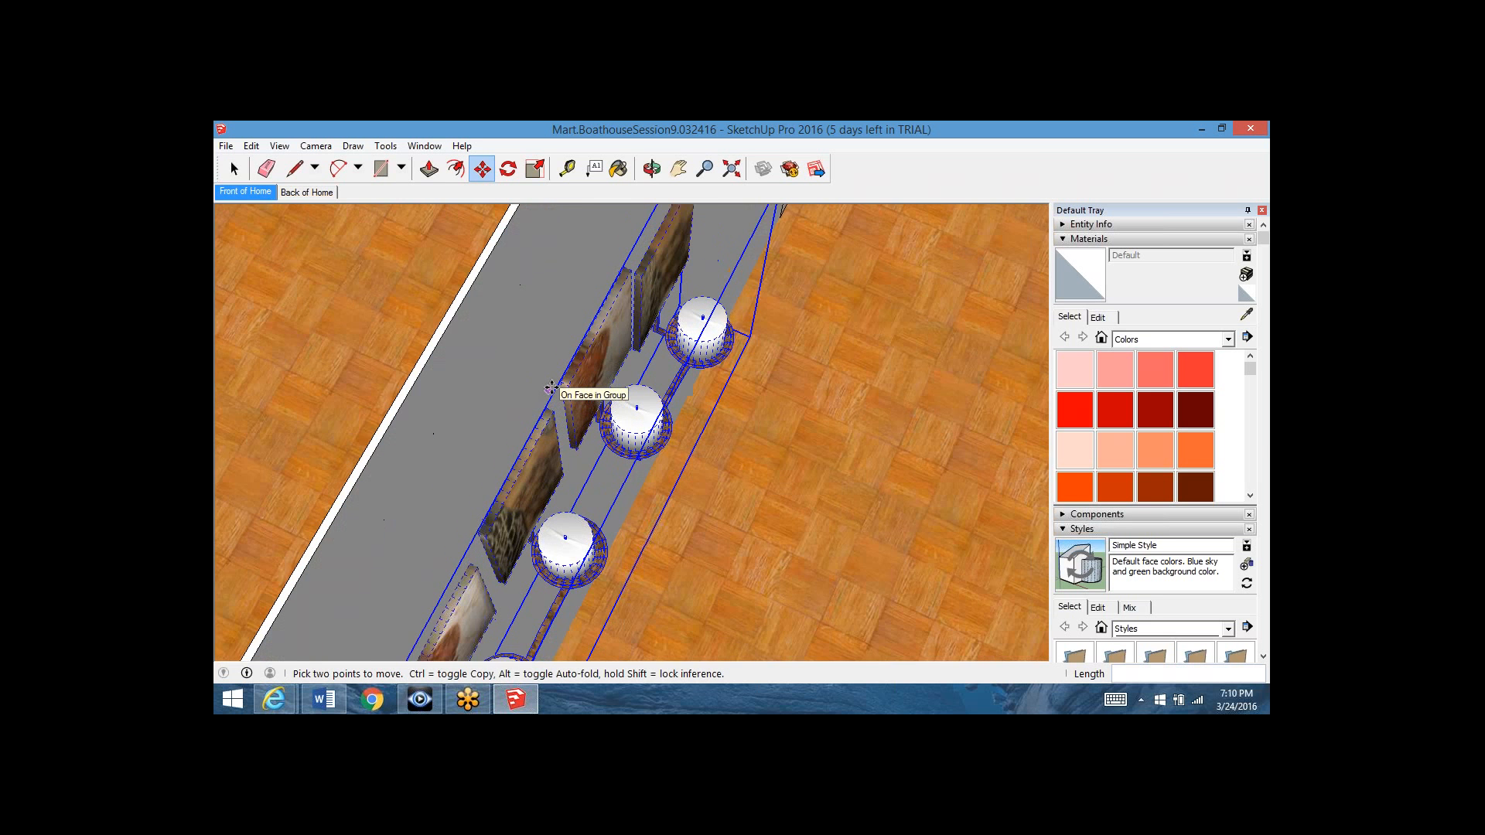
pyautogui.scroll(5, 541, 388)
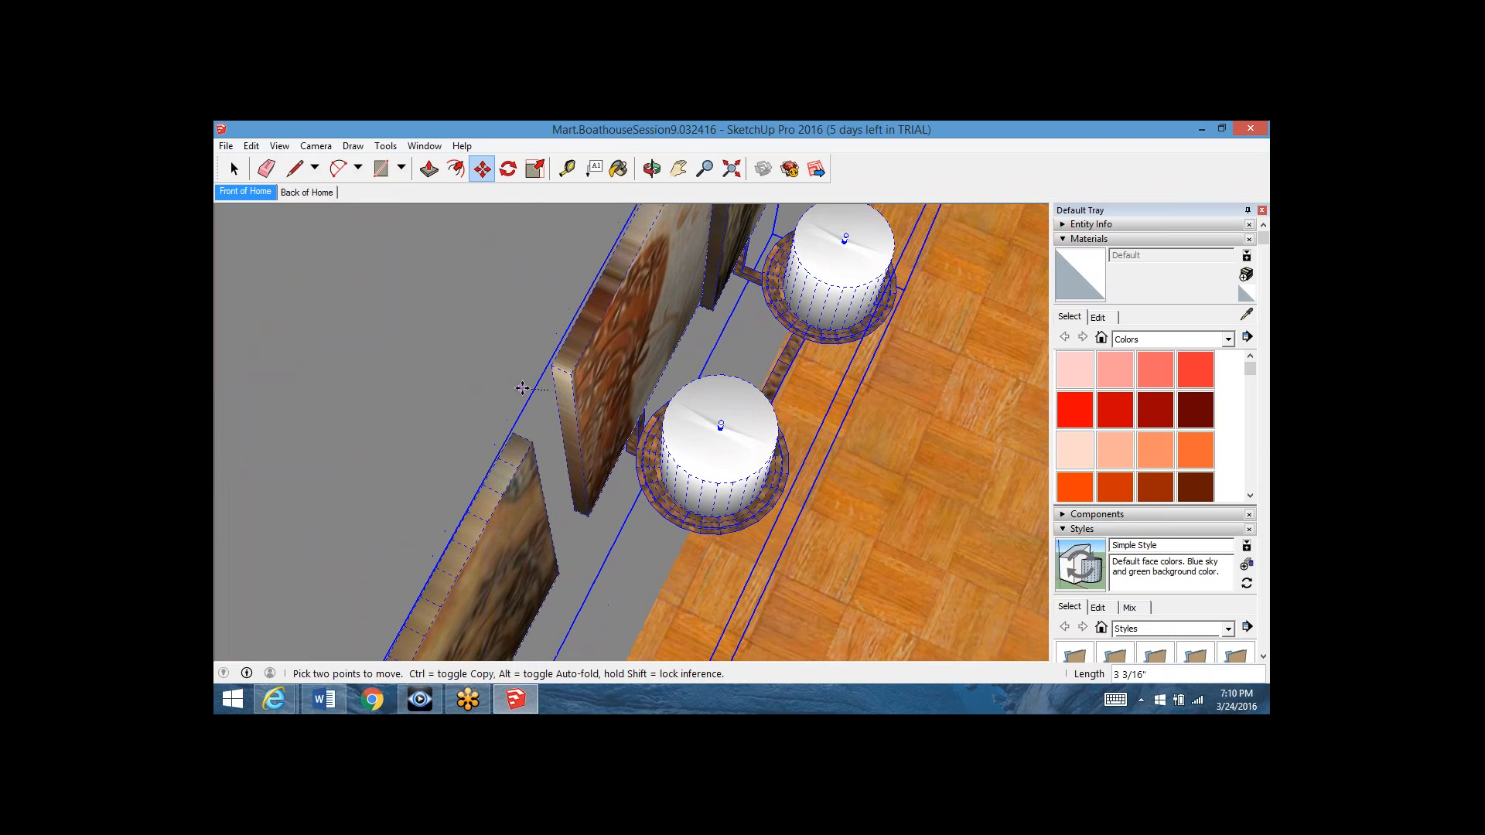
pyautogui.click(525, 344)
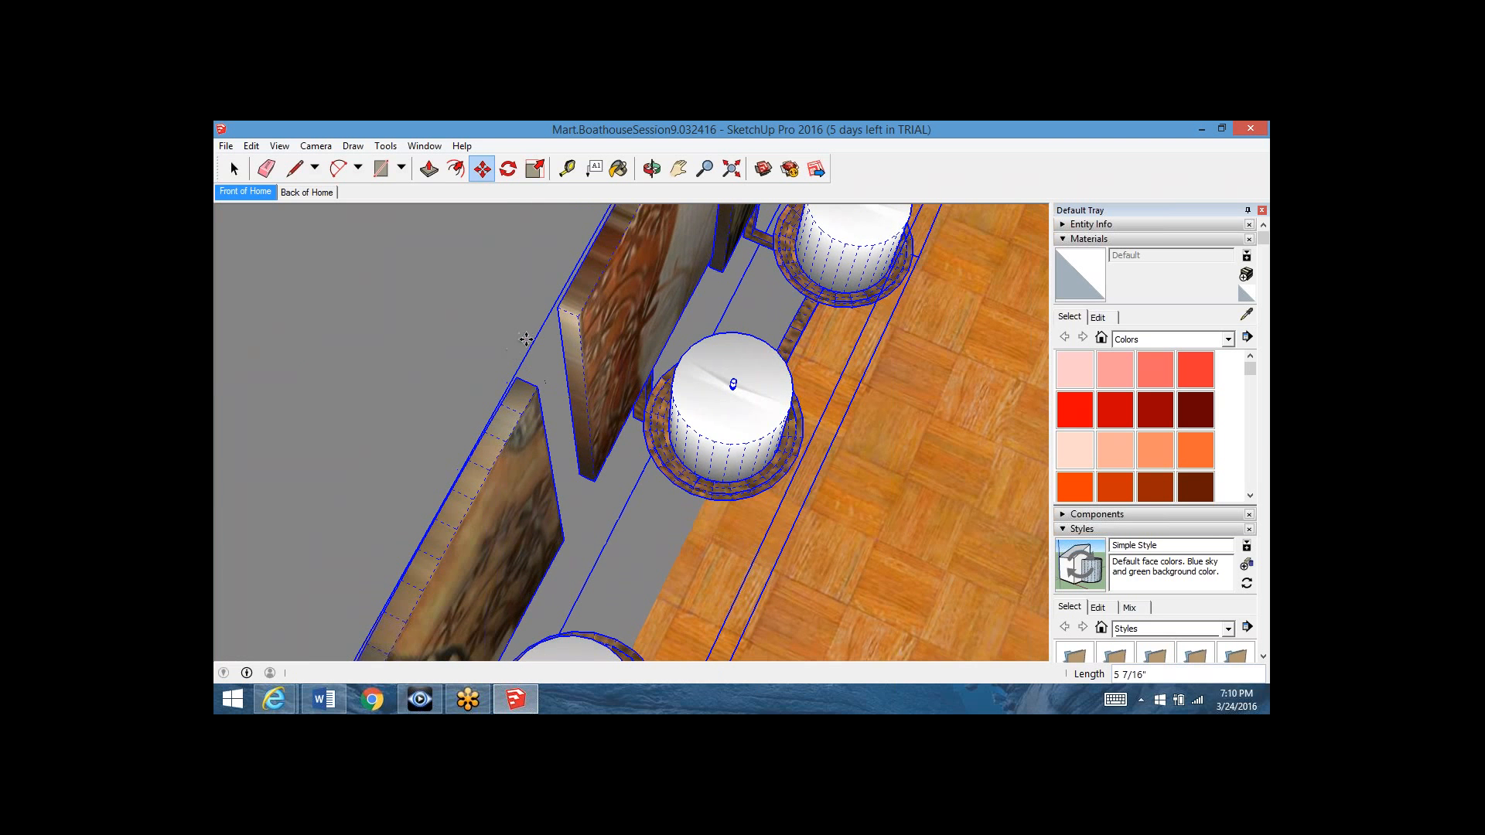
pyautogui.scroll(-2, 513, 425)
pyautogui.scroll(-1, 491, 465)
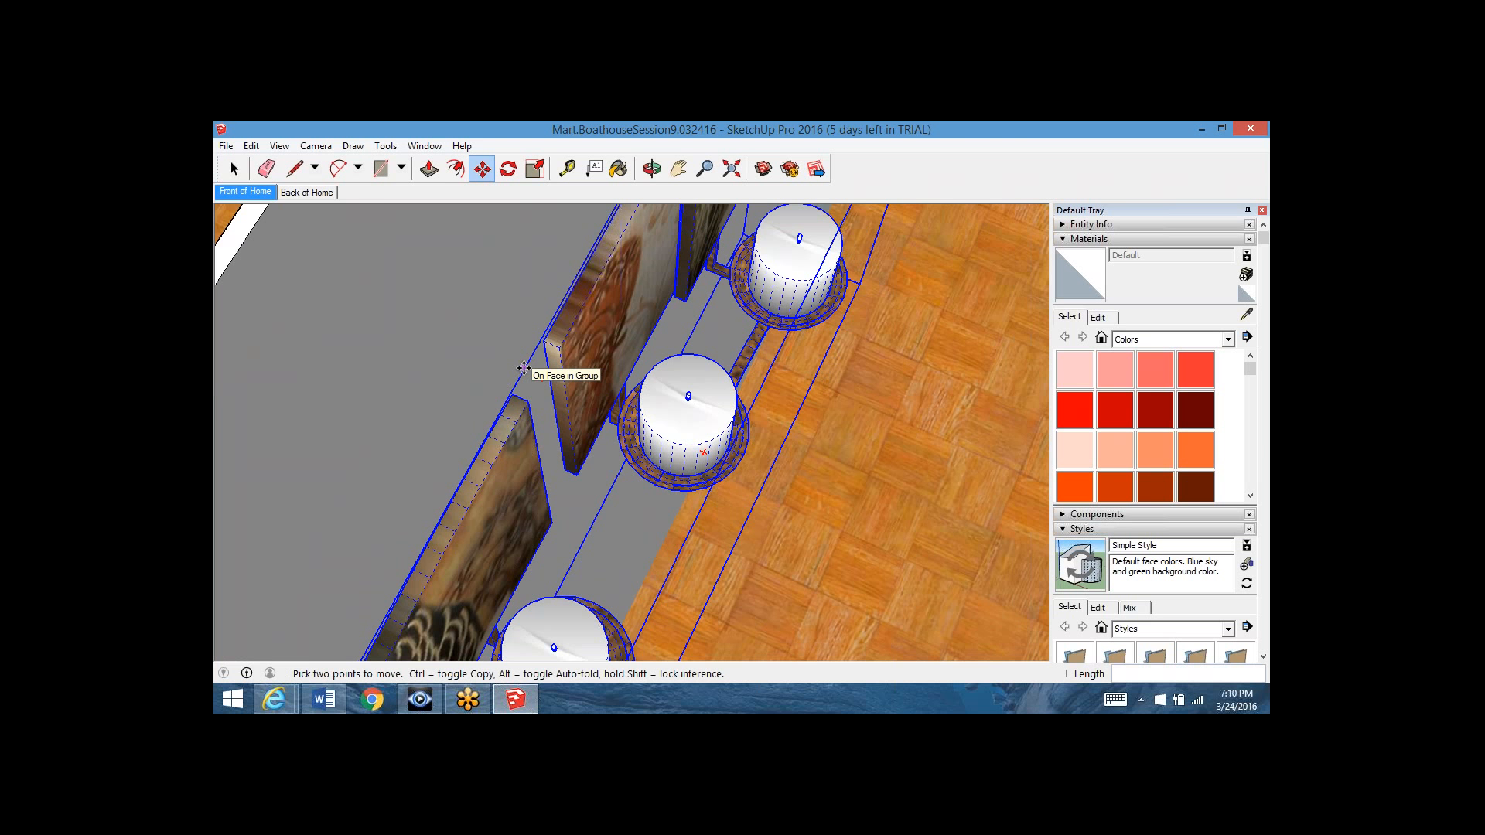
pyautogui.scroll(-5, 523, 367)
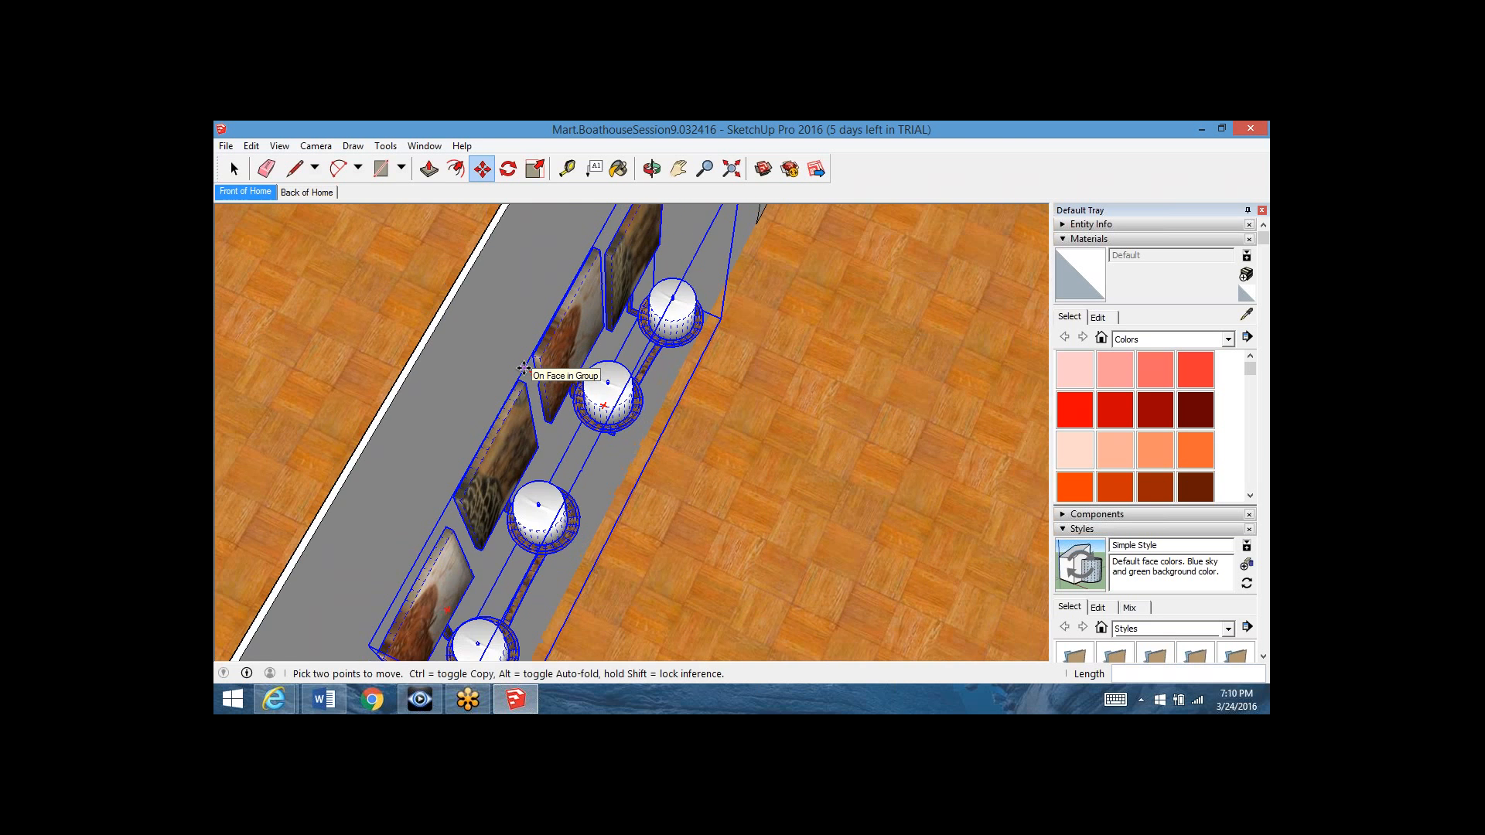
pyautogui.scroll(-6, 524, 367)
pyautogui.scroll(8, 423, 519)
pyautogui.scroll(4, 445, 497)
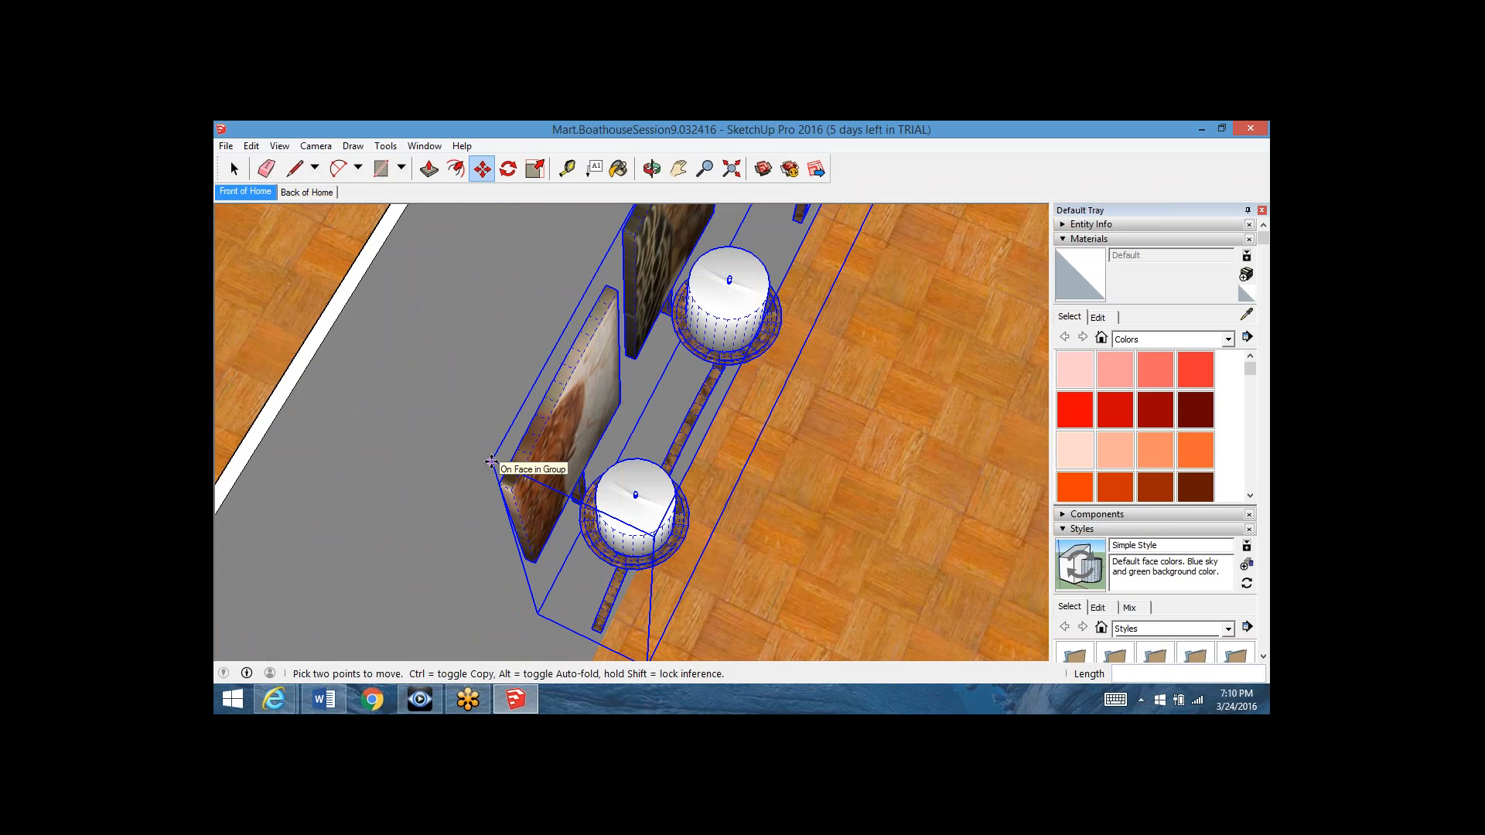
pyautogui.click(491, 462)
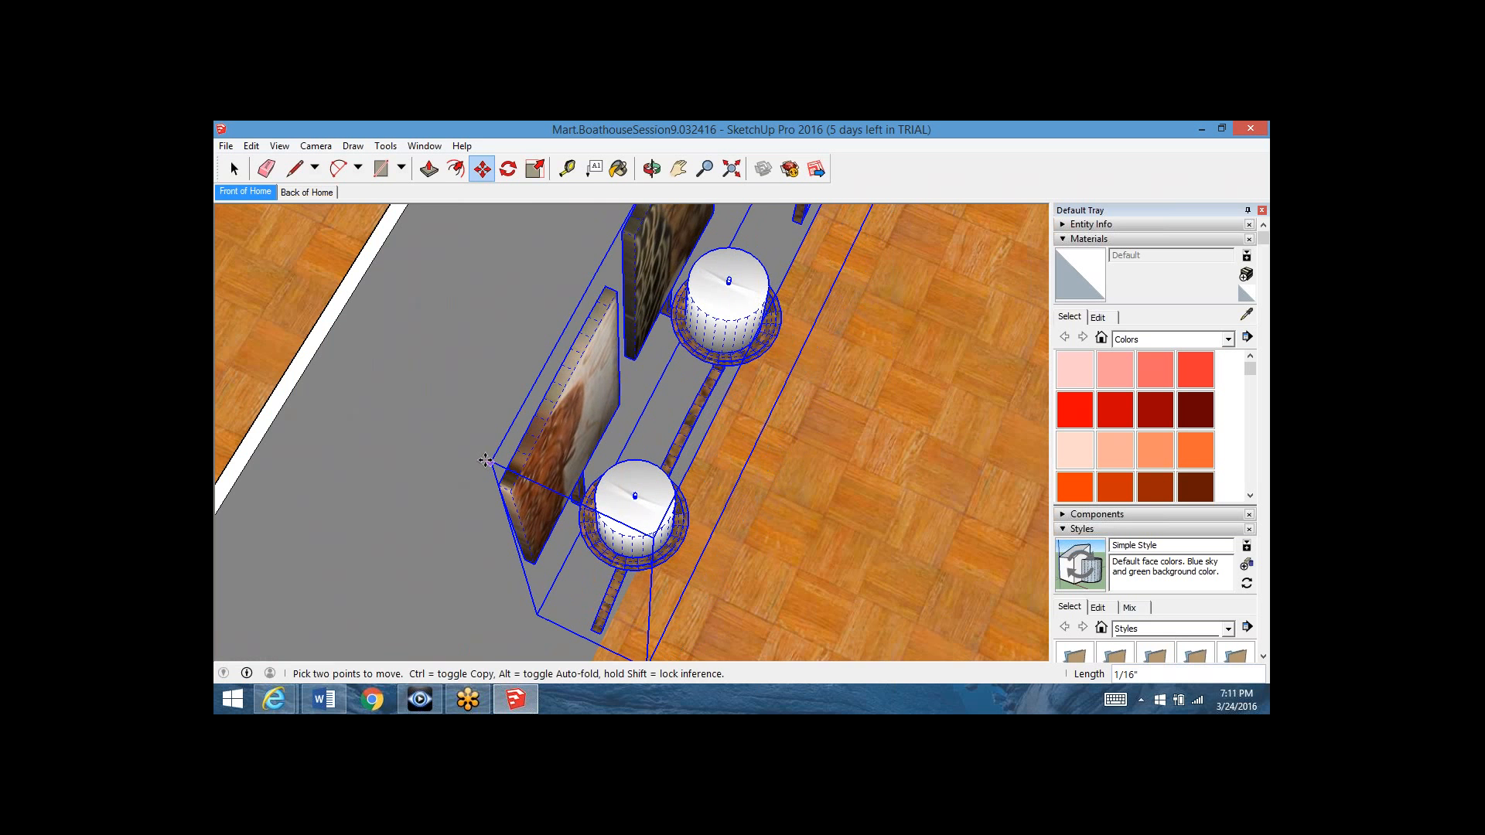
pyautogui.press('Escape')
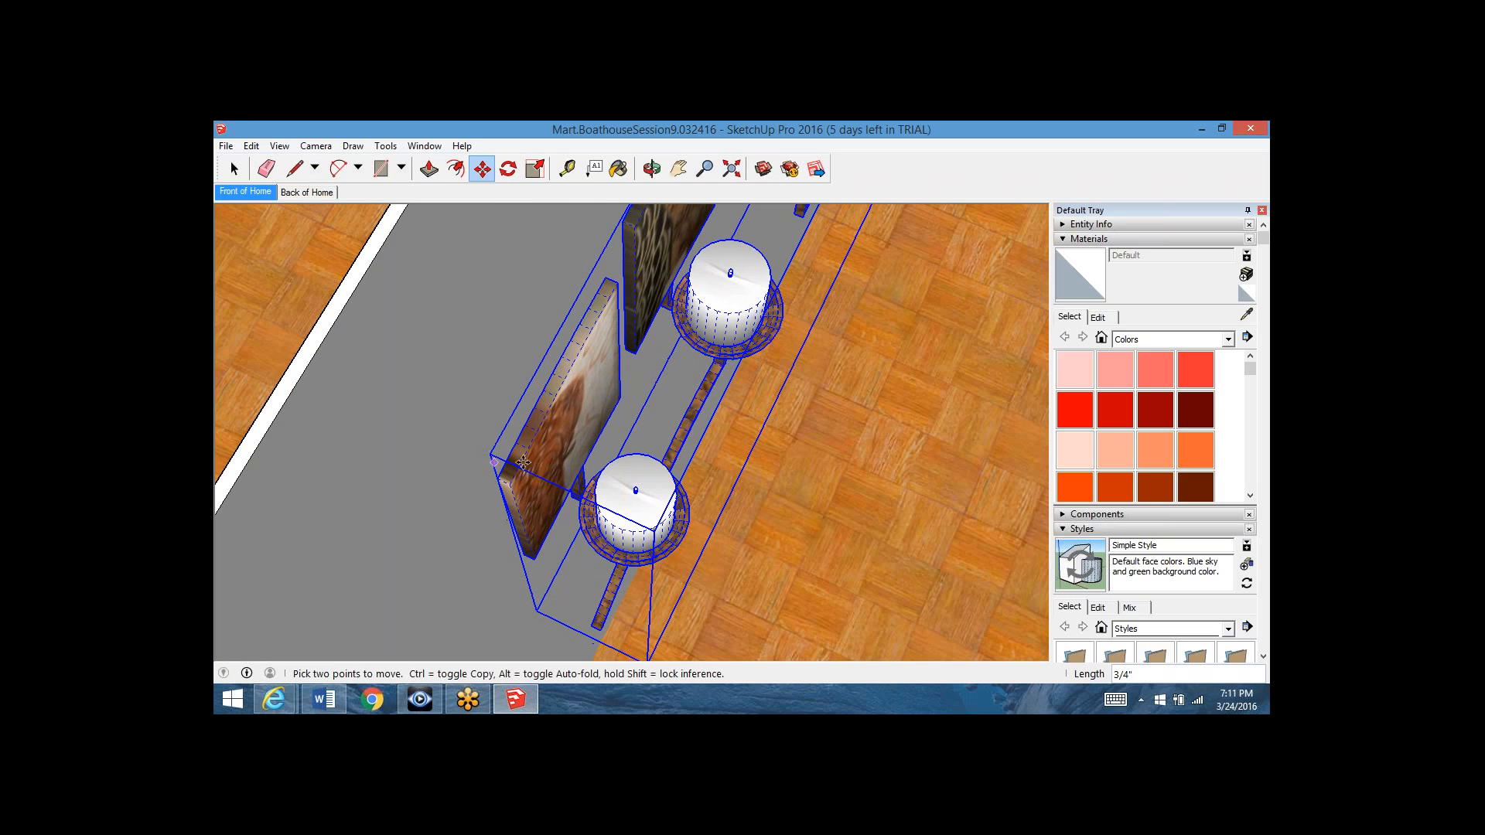
pyautogui.scroll(-1, 563, 458)
pyautogui.scroll(-1, 563, 458)
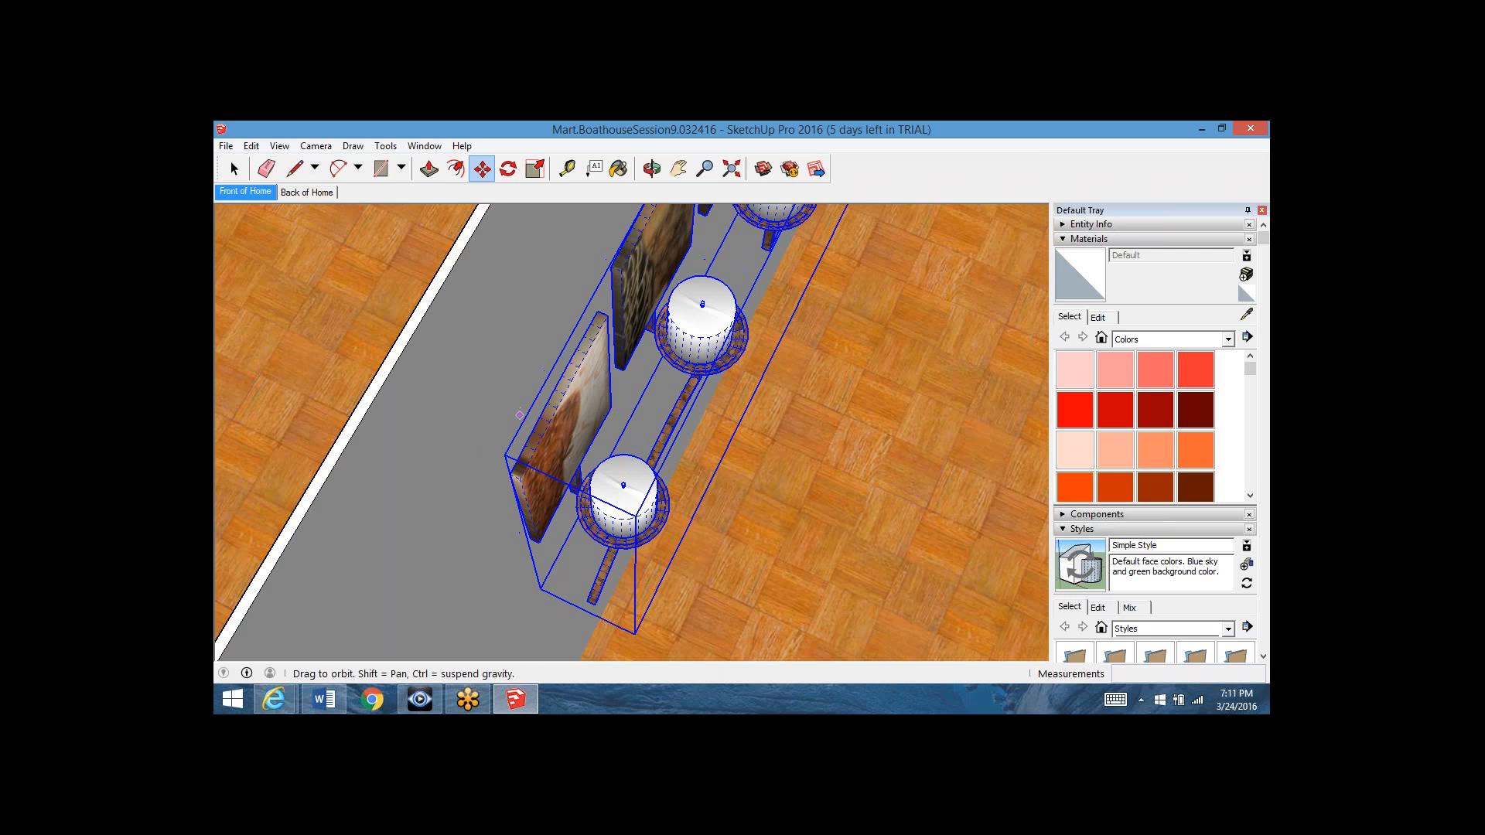
# - Show the sconce group and its wall in the standard Top view with parallel projection, keeping the Move tool active
pyautogui.moveTo(563, 458); pyautogui.dragTo(518, 440, button='middle')
pyautogui.press('m')
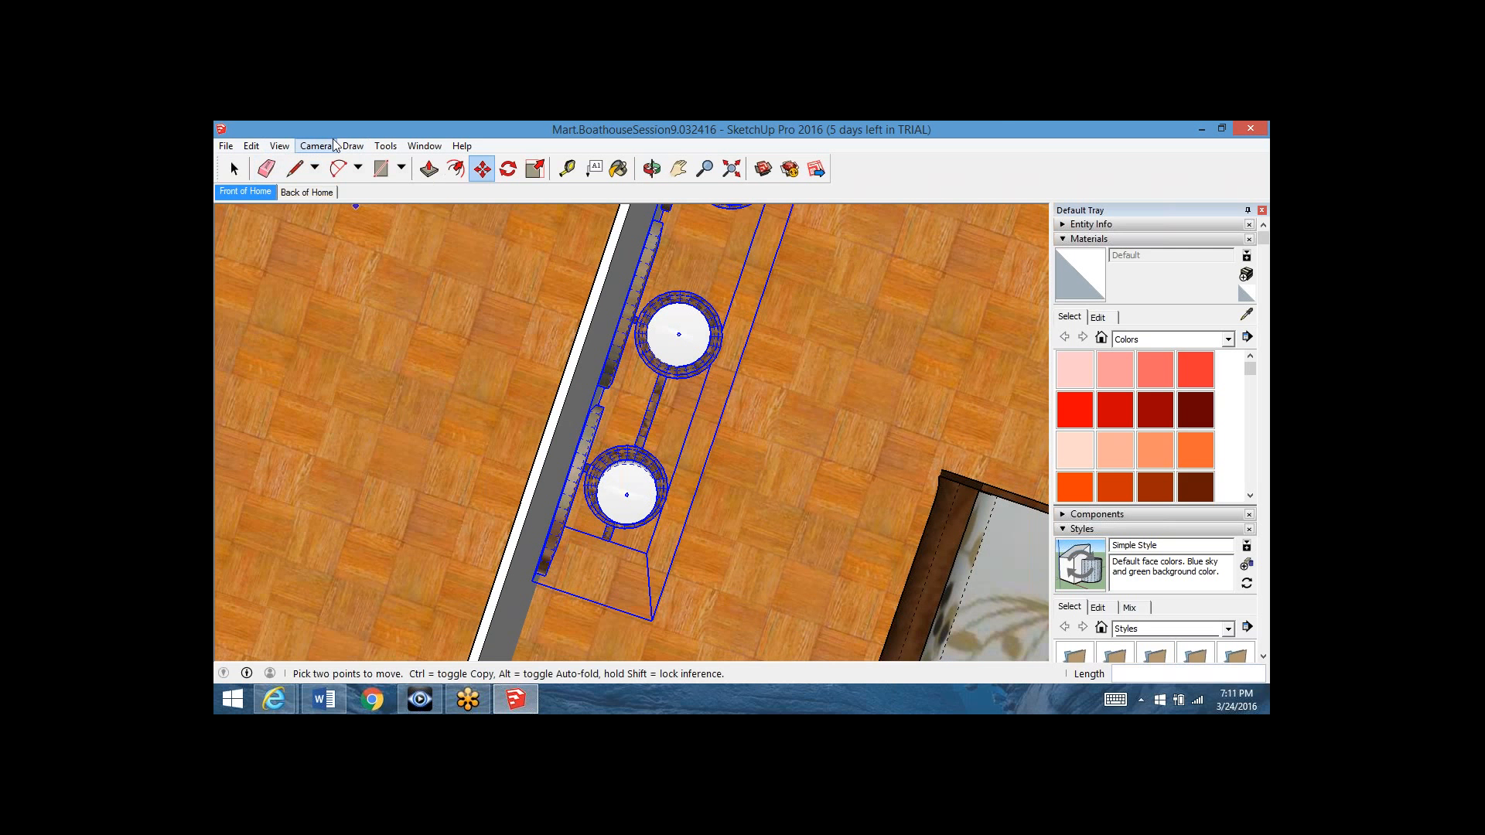
pyautogui.click(288, 151)
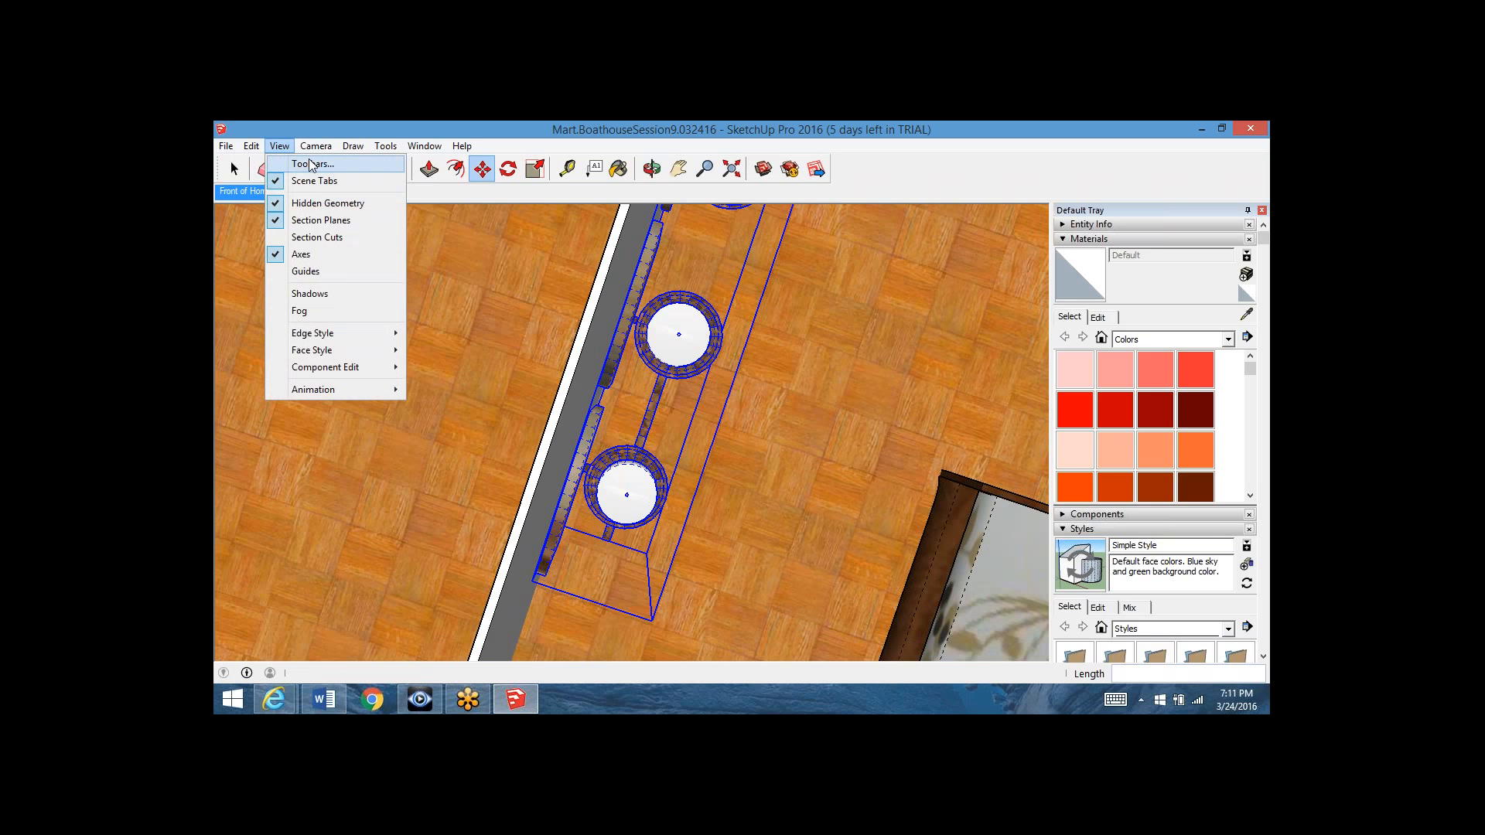
pyautogui.moveTo(315, 146)
pyautogui.moveTo(357, 199)
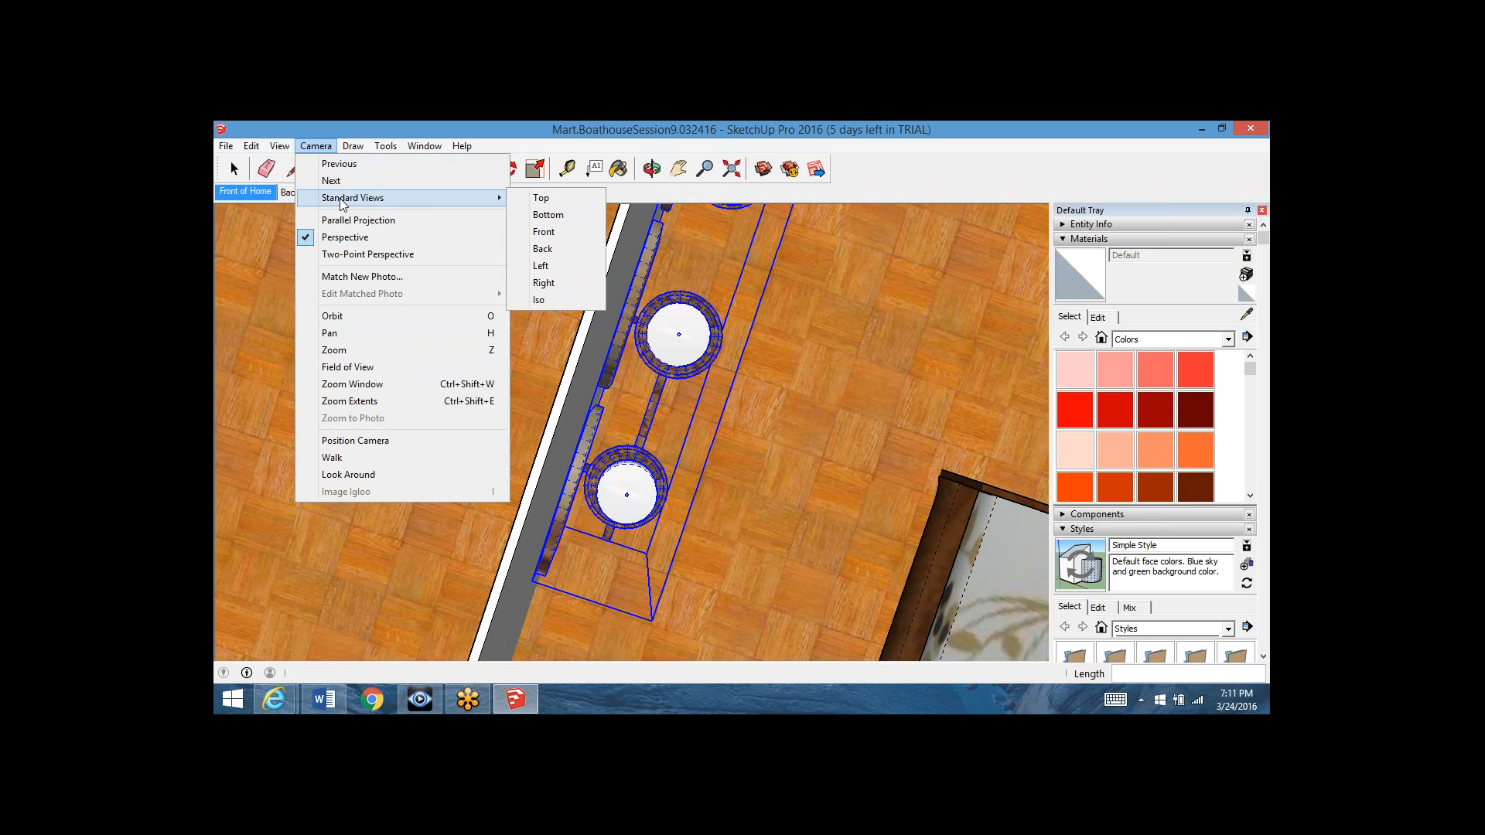
pyautogui.click(559, 203)
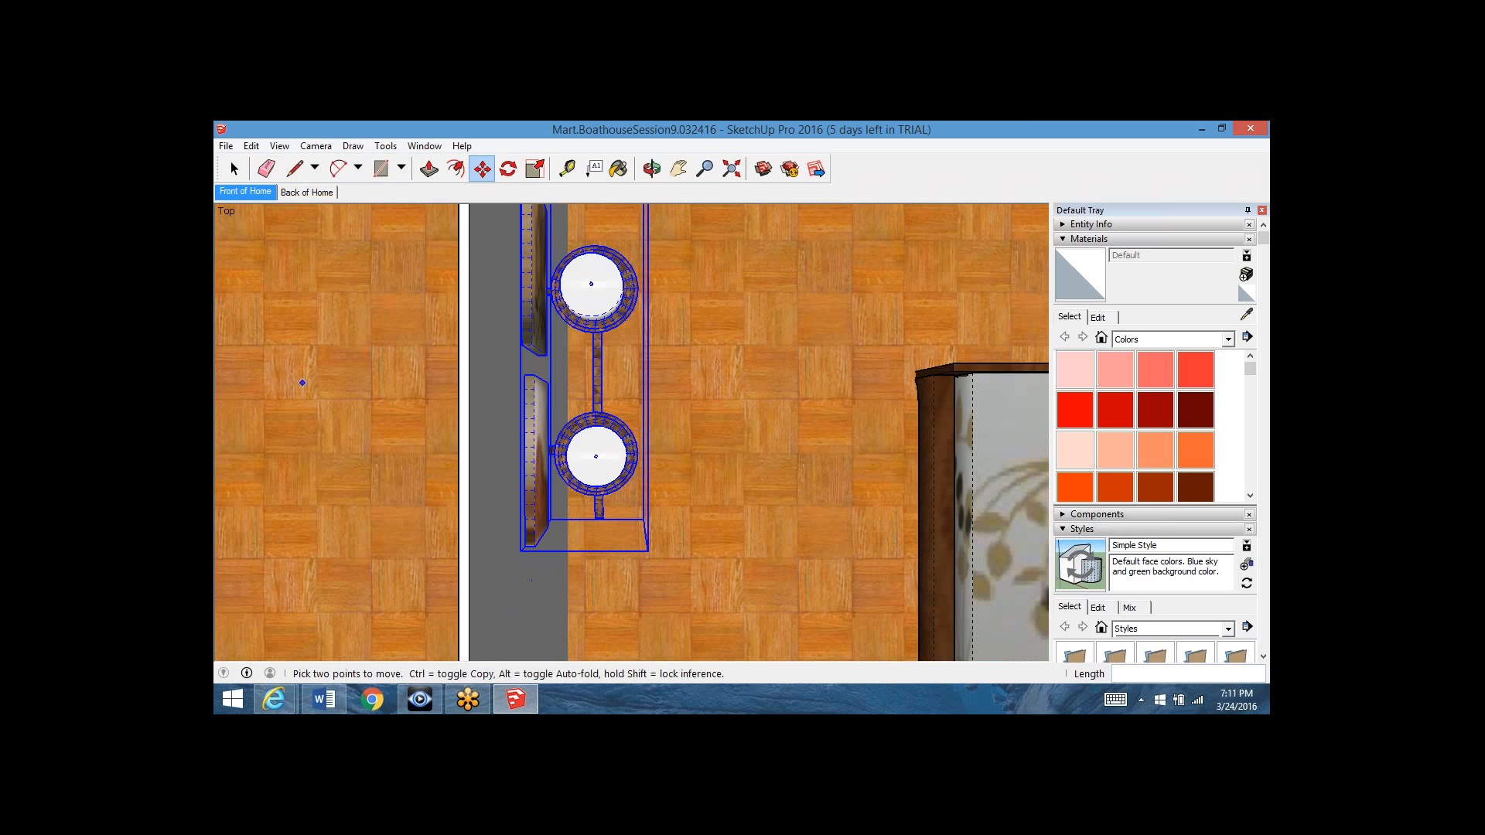
pyautogui.click(315, 145)
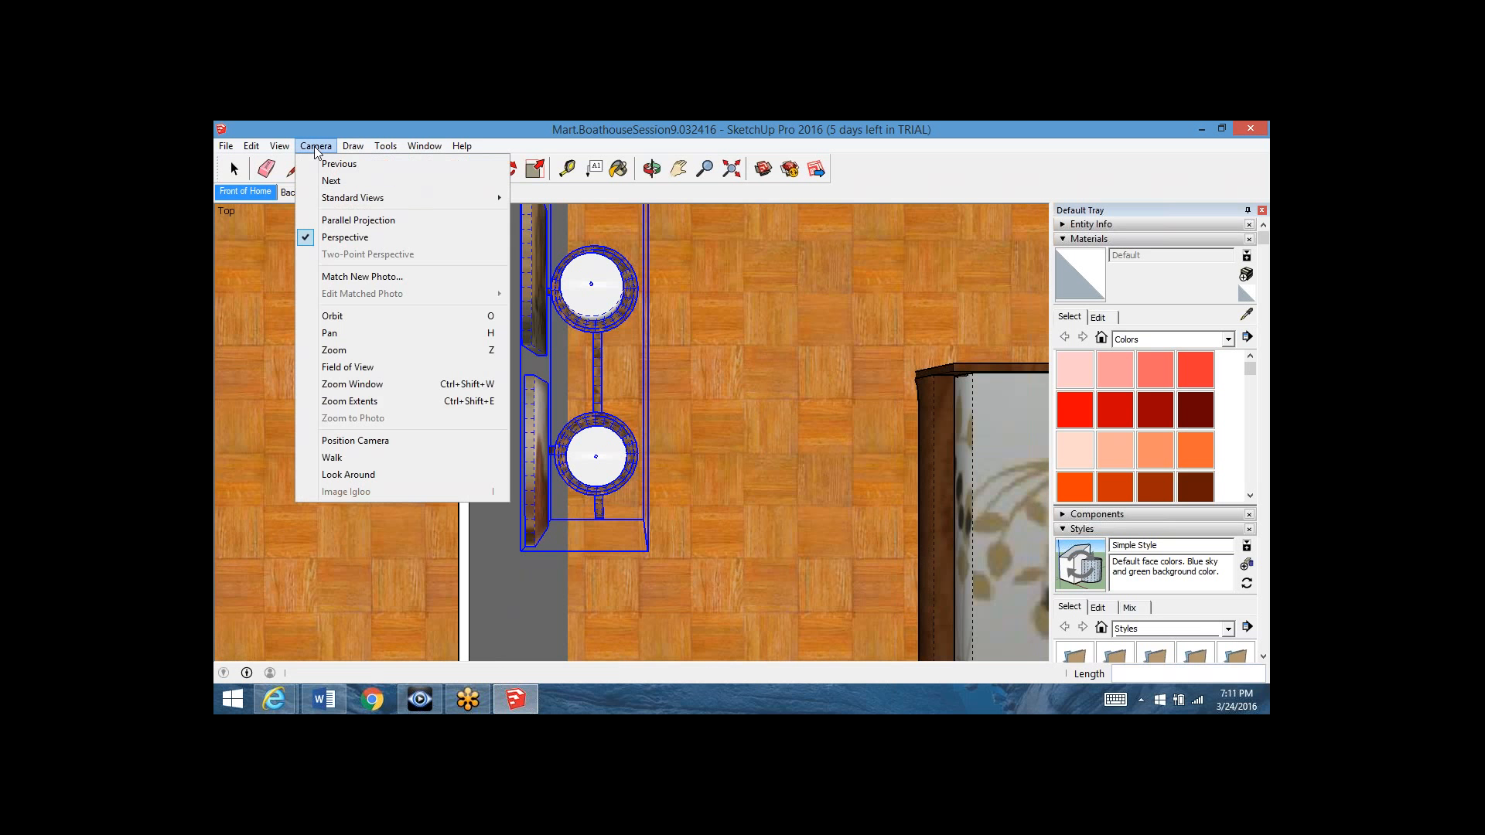
pyautogui.click(333, 219)
pyautogui.press('m')
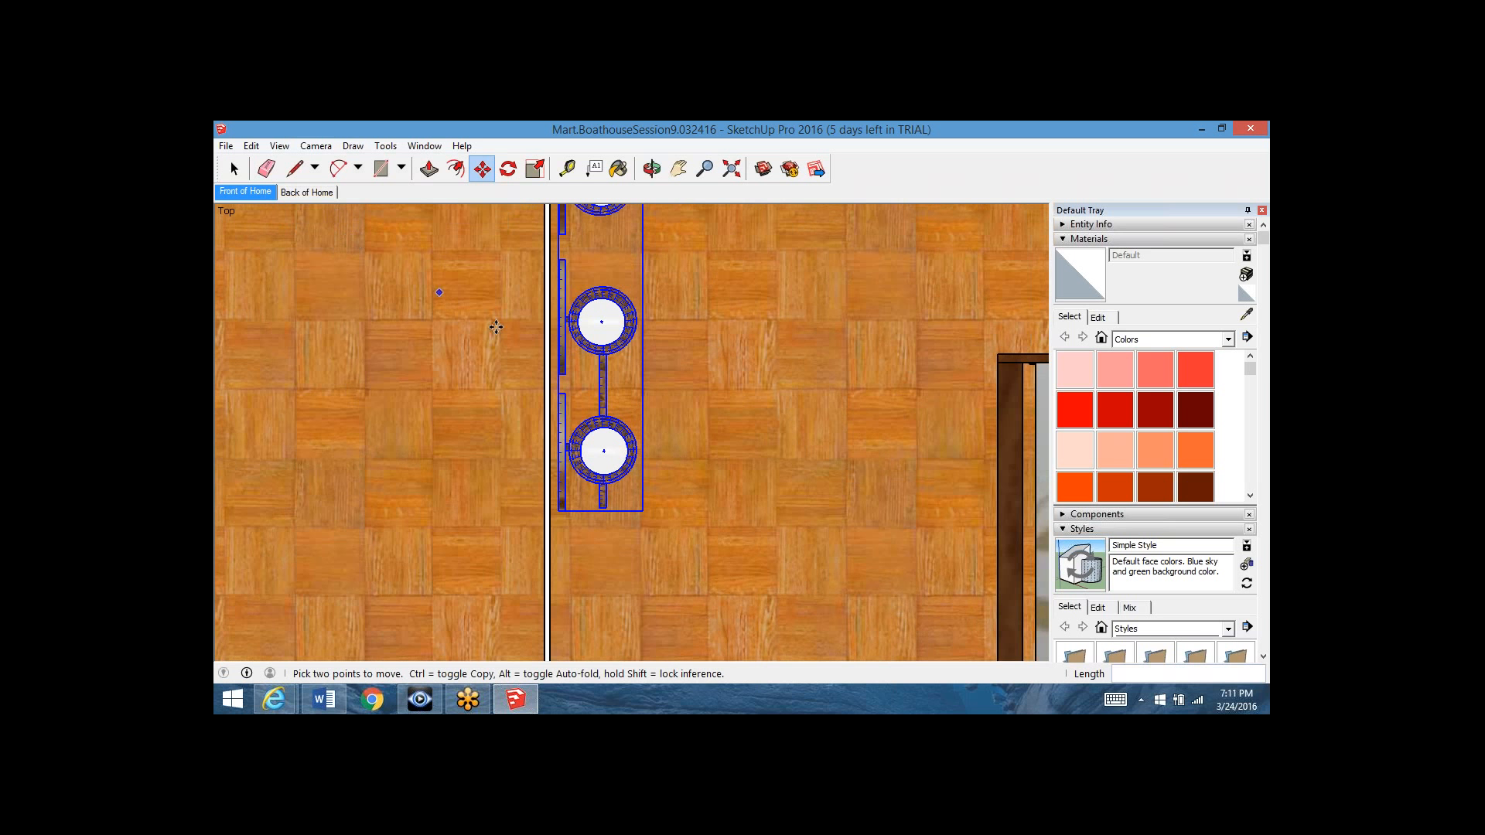
# - Move the sconce group's back edge about 1' 9" onto the wall edge and restore the perspective projection
pyautogui.click(558, 443)
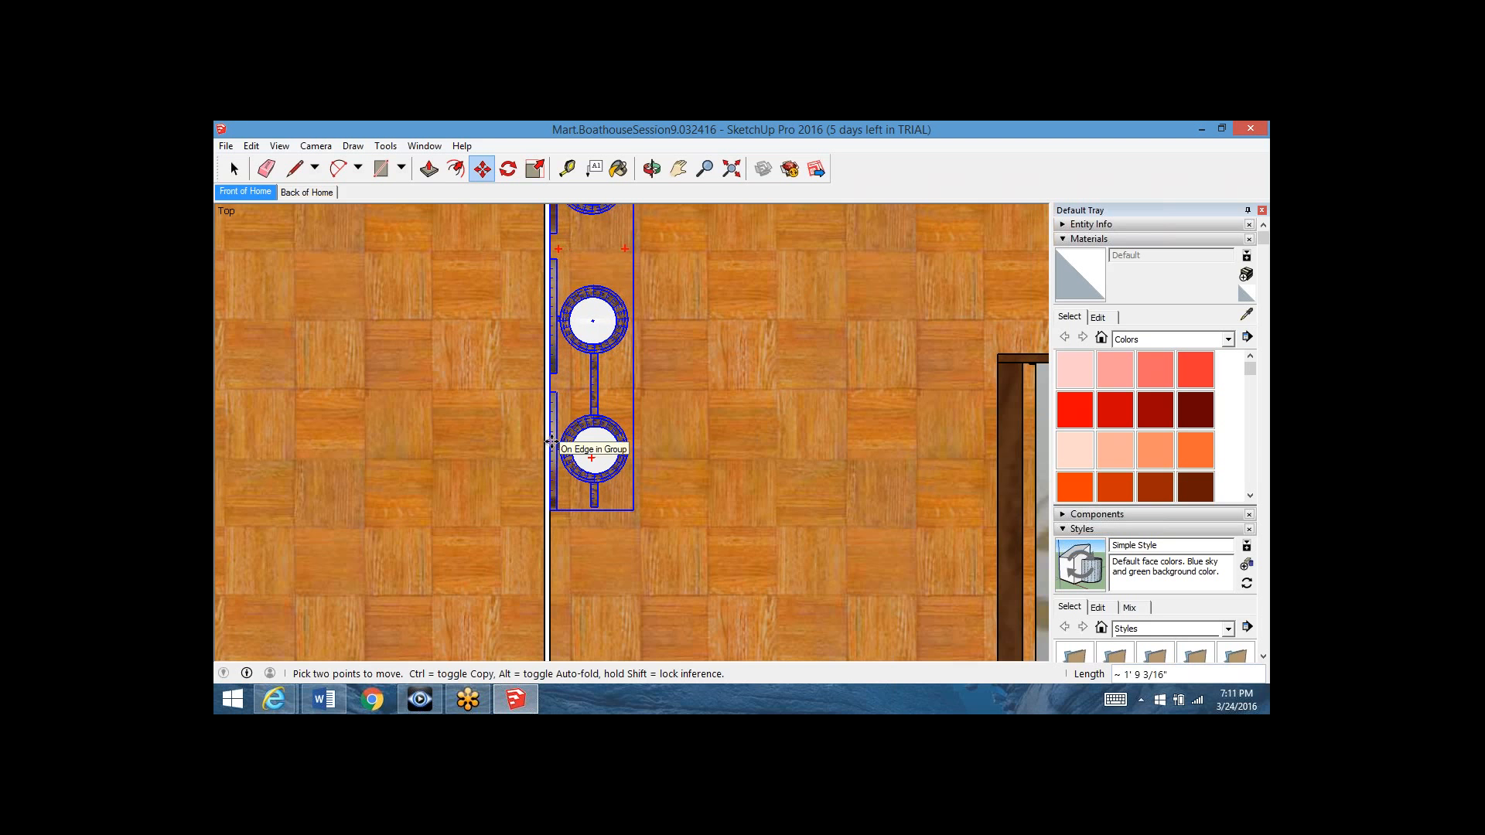
pyautogui.click(551, 442)
pyautogui.click(315, 145)
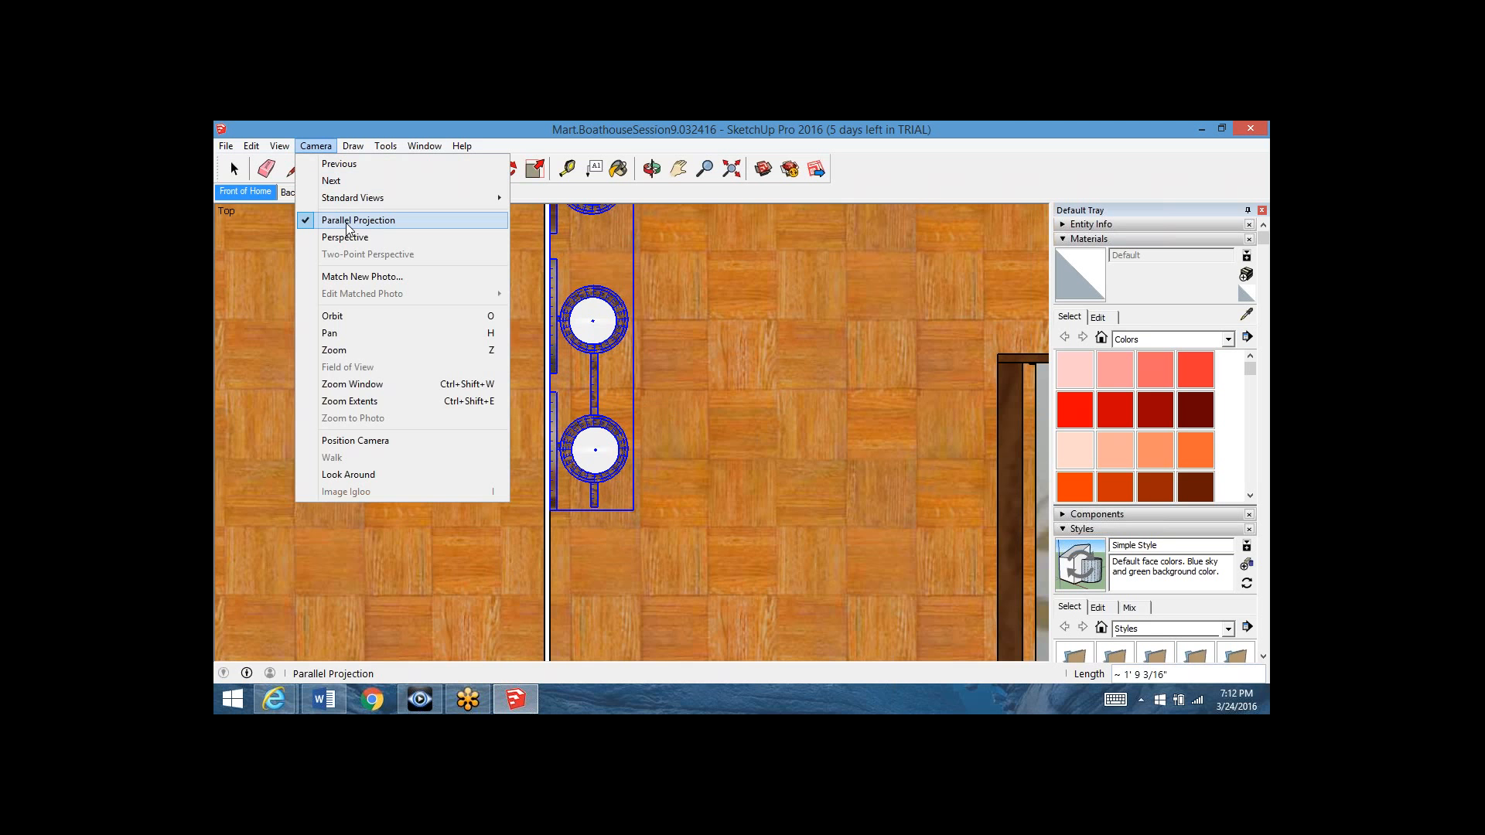
pyautogui.click(347, 236)
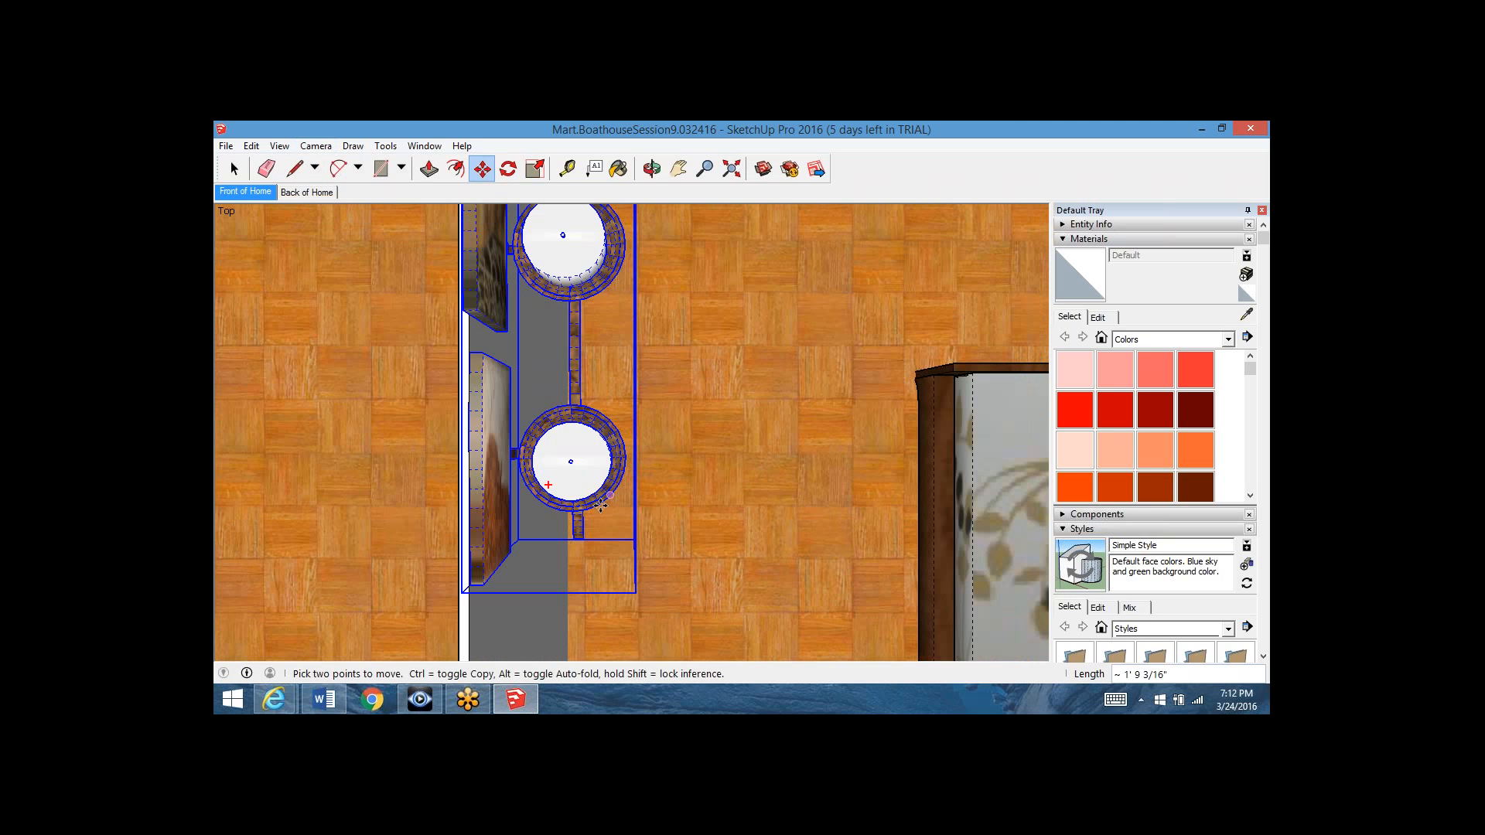
# - Lower the candle sconce group straight down the blue axis by about 2' along the bedroom wall
pyautogui.moveTo(600, 504); pyautogui.dragTo(242, 342, button='middle')
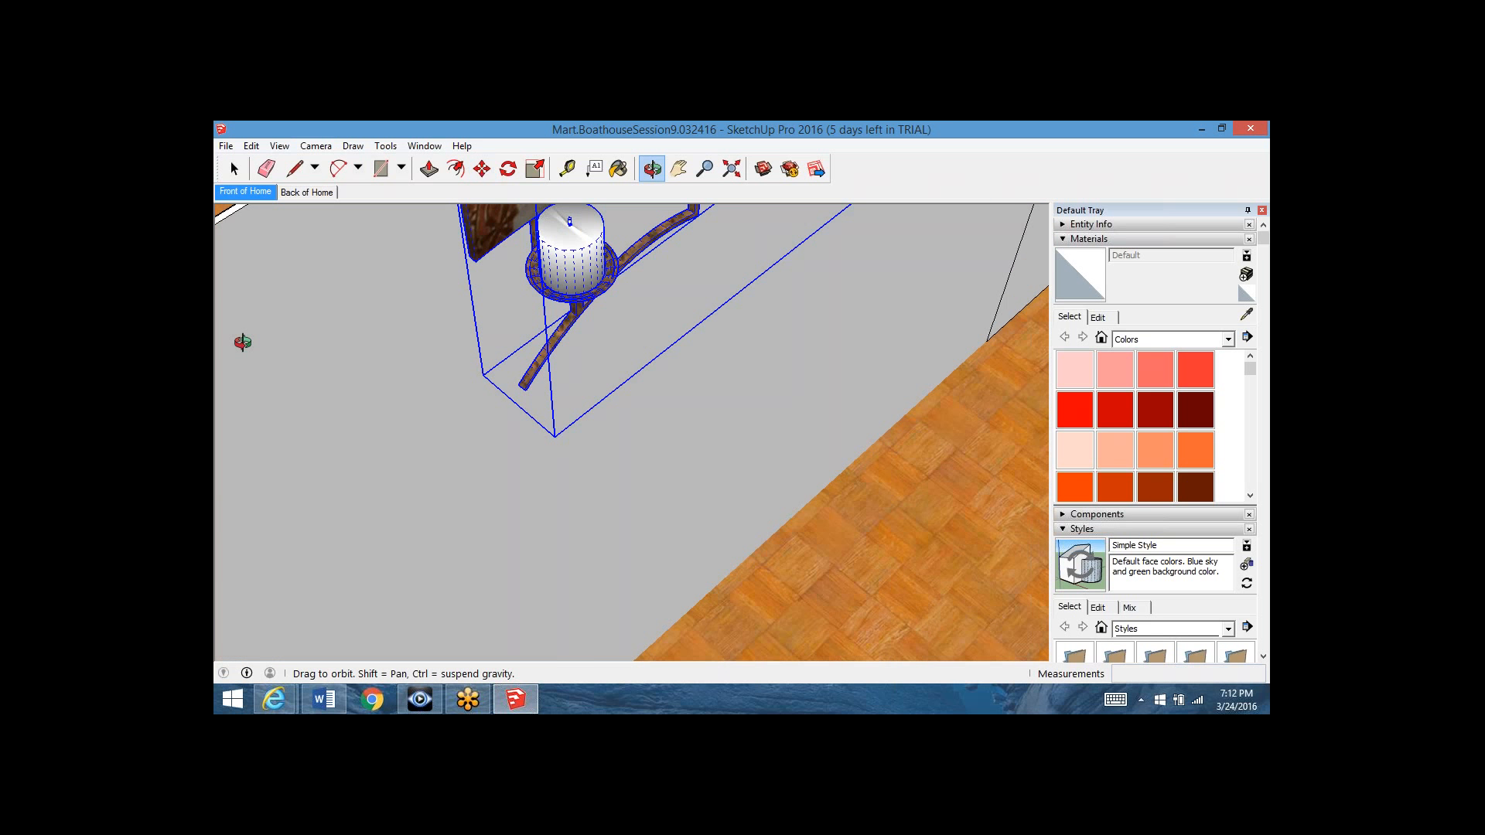
pyautogui.moveTo(243, 342); pyautogui.dragTo(220, 317, button='middle')
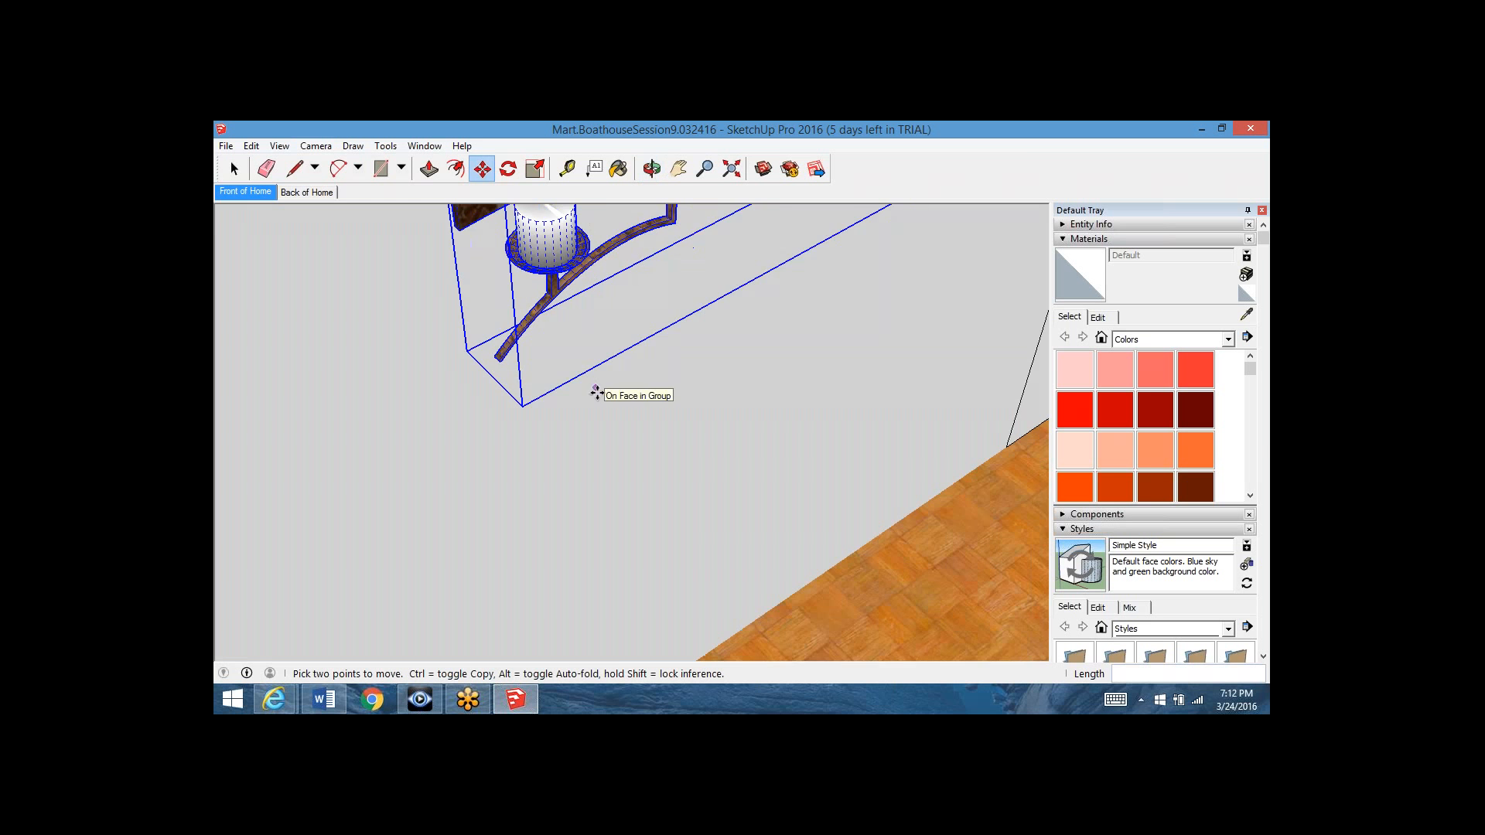
pyautogui.moveTo(596, 393); pyautogui.dragTo(591, 382, button='middle')
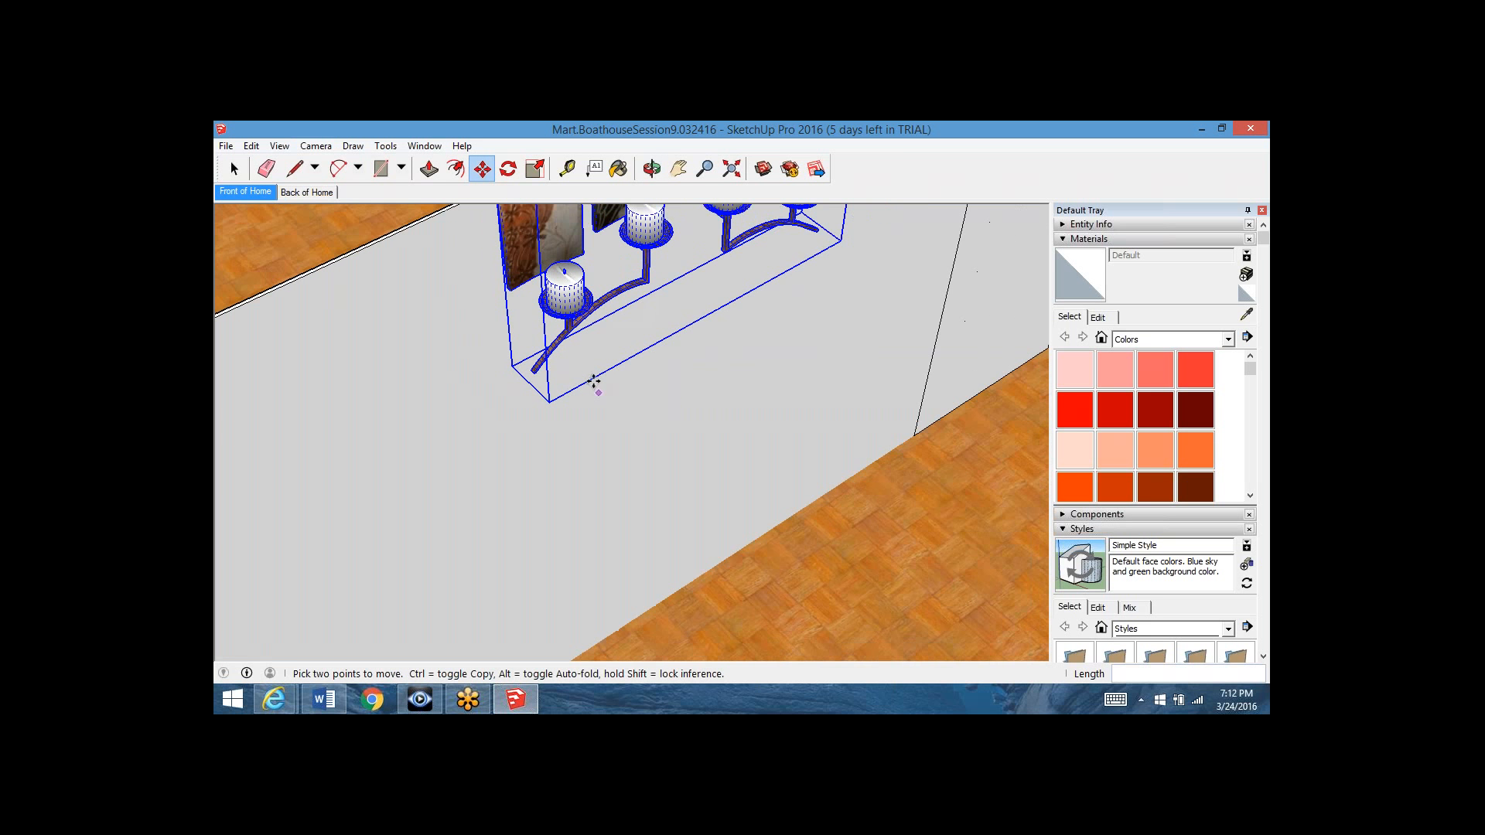
pyautogui.click(542, 249)
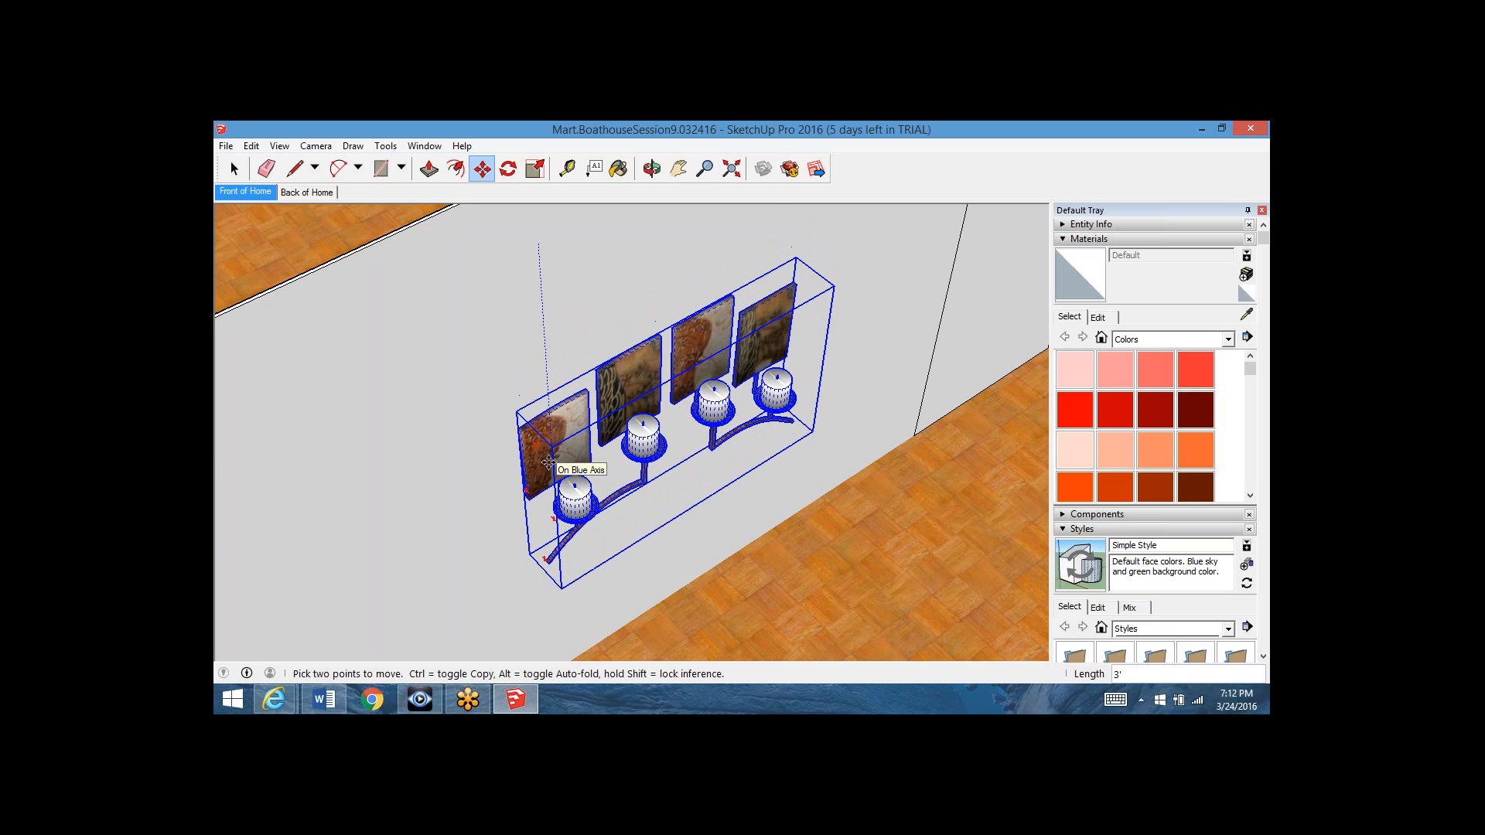
pyautogui.press('Escape')
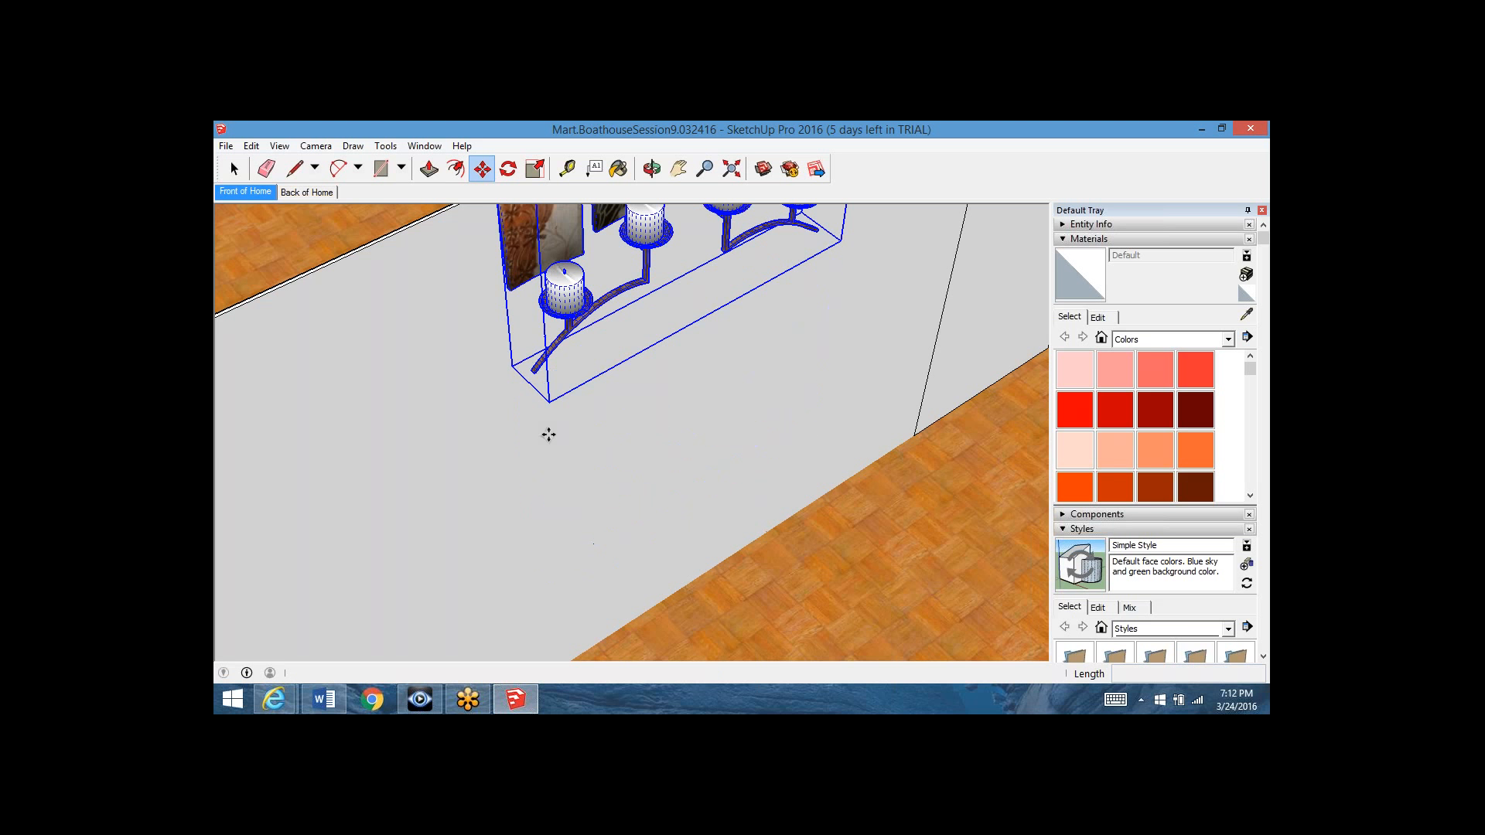
pyautogui.click(542, 269)
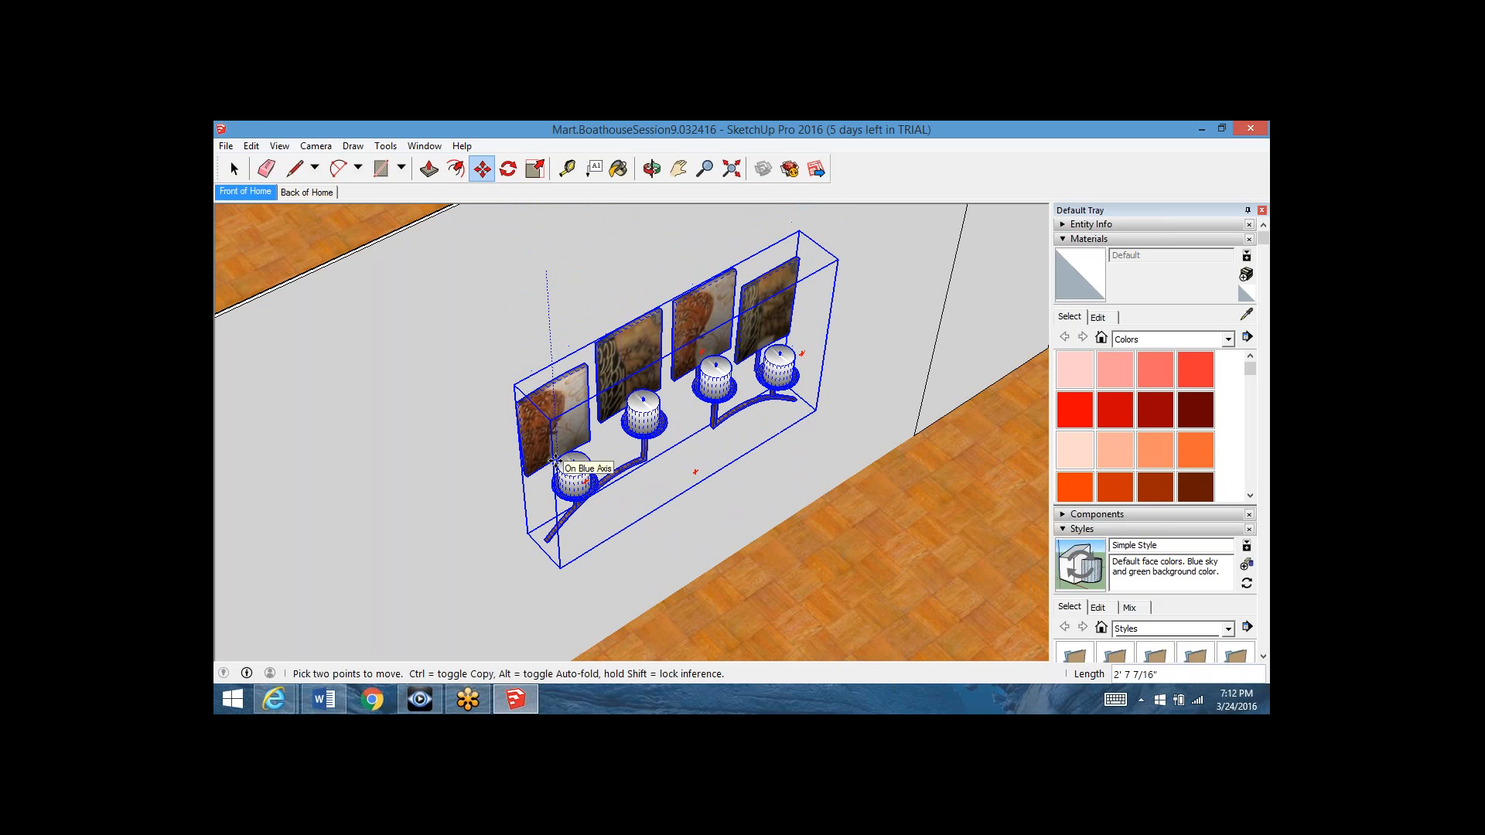
pyautogui.press('Down')
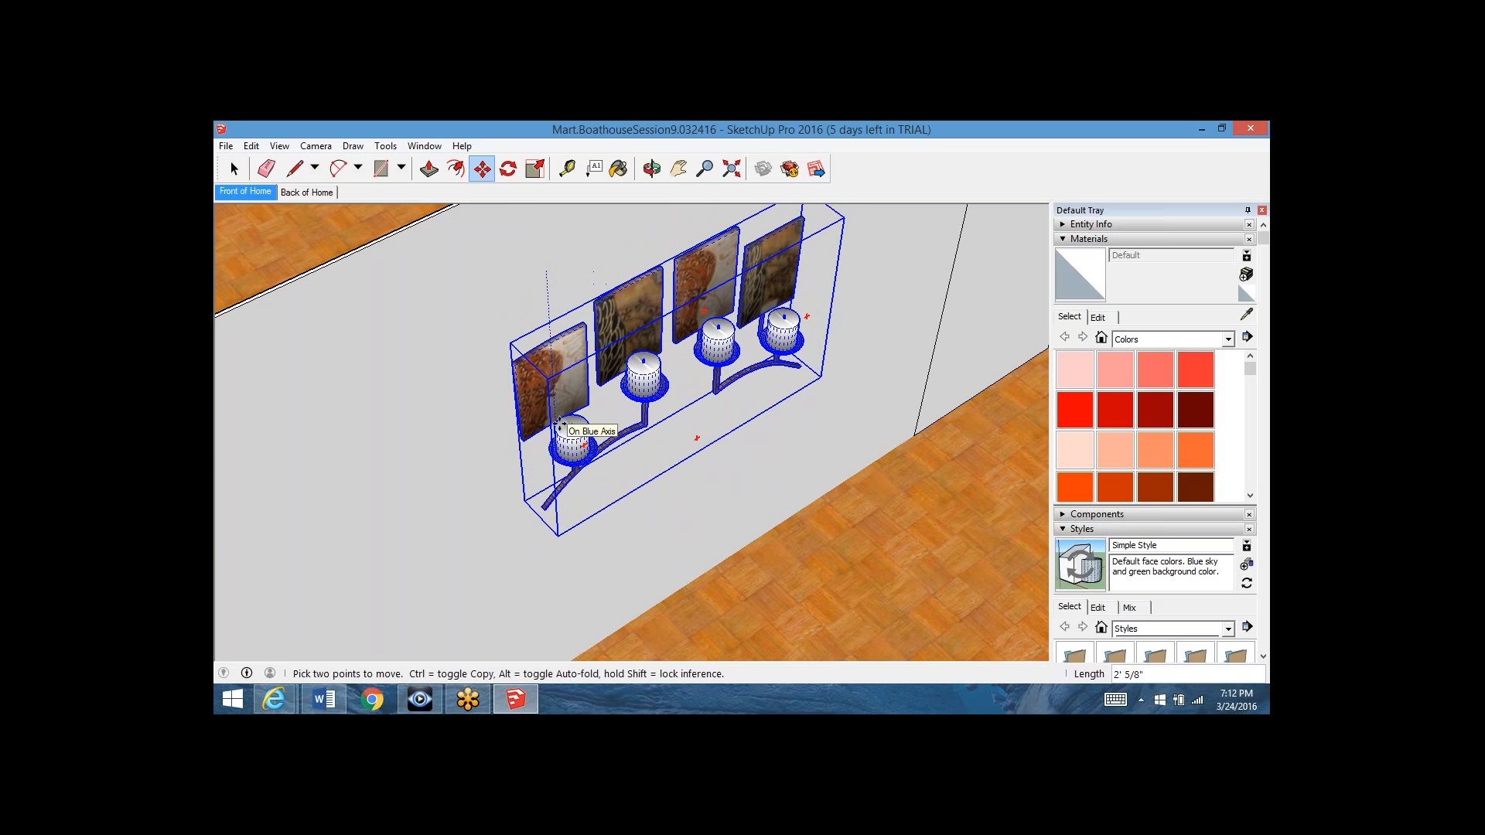
pyautogui.scroll(-2, 570, 404)
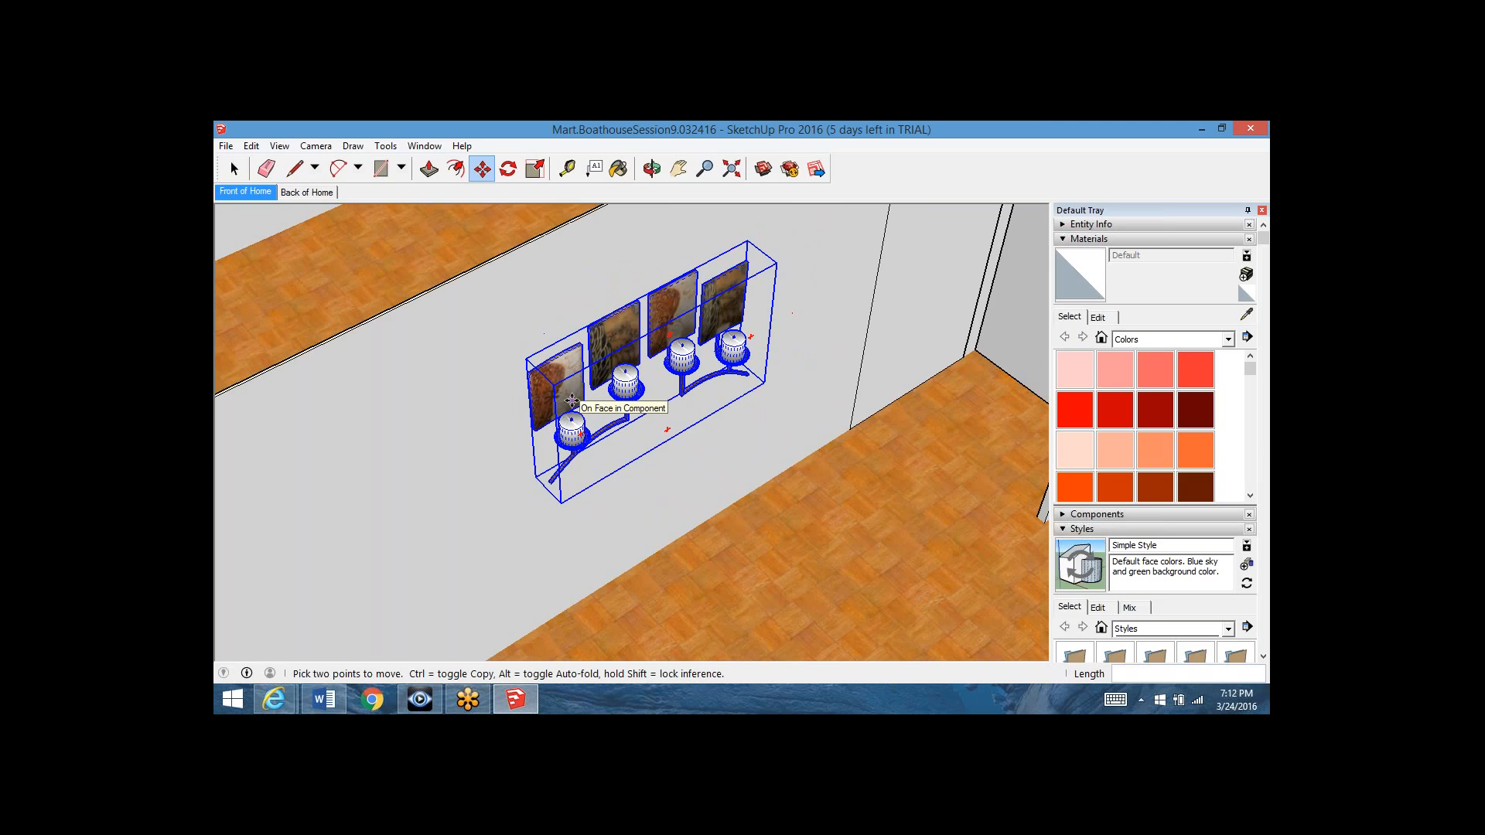
pyautogui.scroll(-3, 570, 401)
pyautogui.scroll(-1, 570, 401)
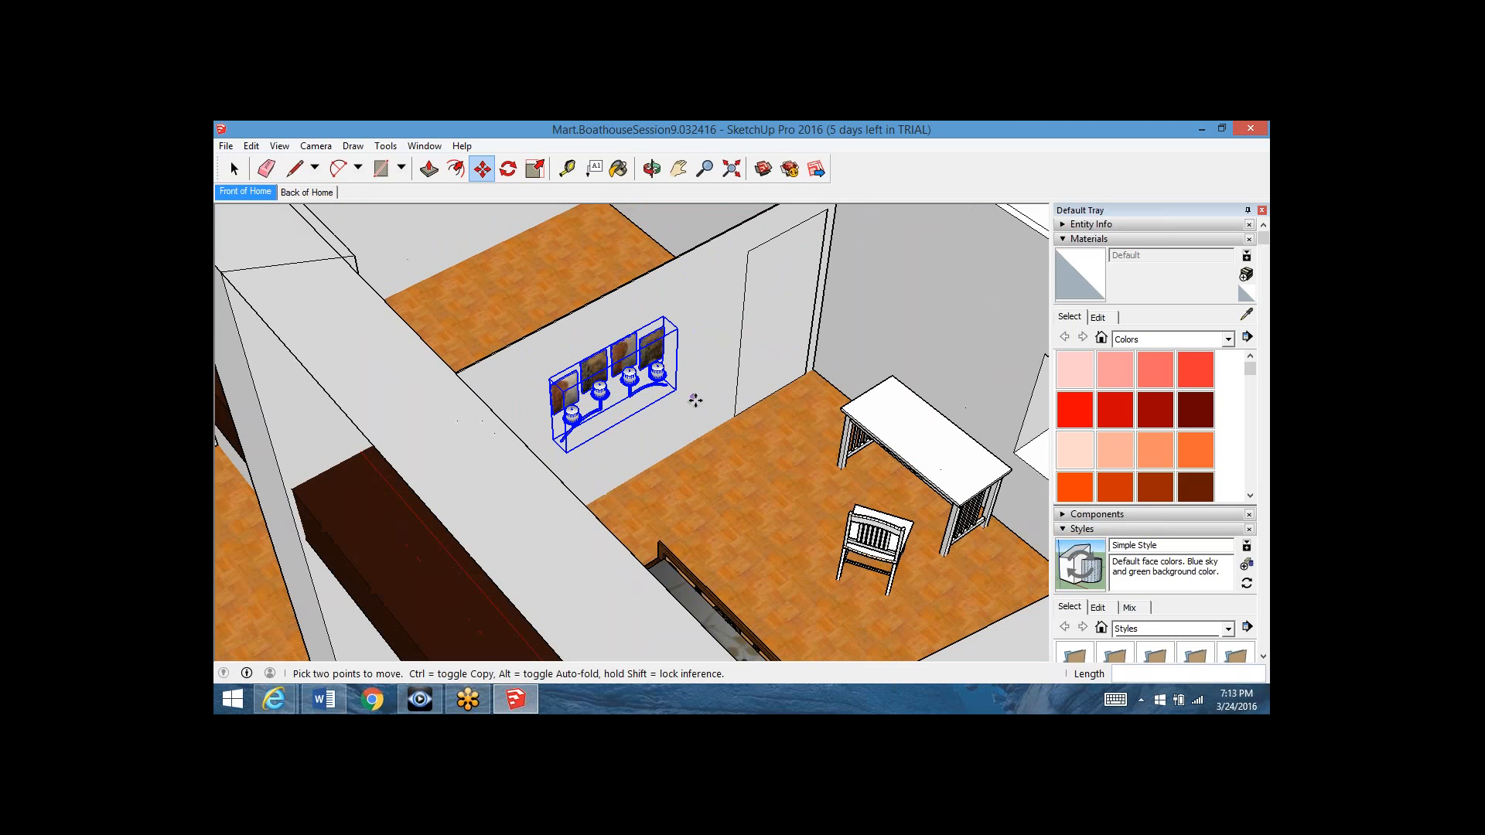
# - Open the bedroom wall group for editing and erase its large face on the sconce side
pyautogui.moveTo(654, 541); pyautogui.dragTo(501, 568, button='middle')
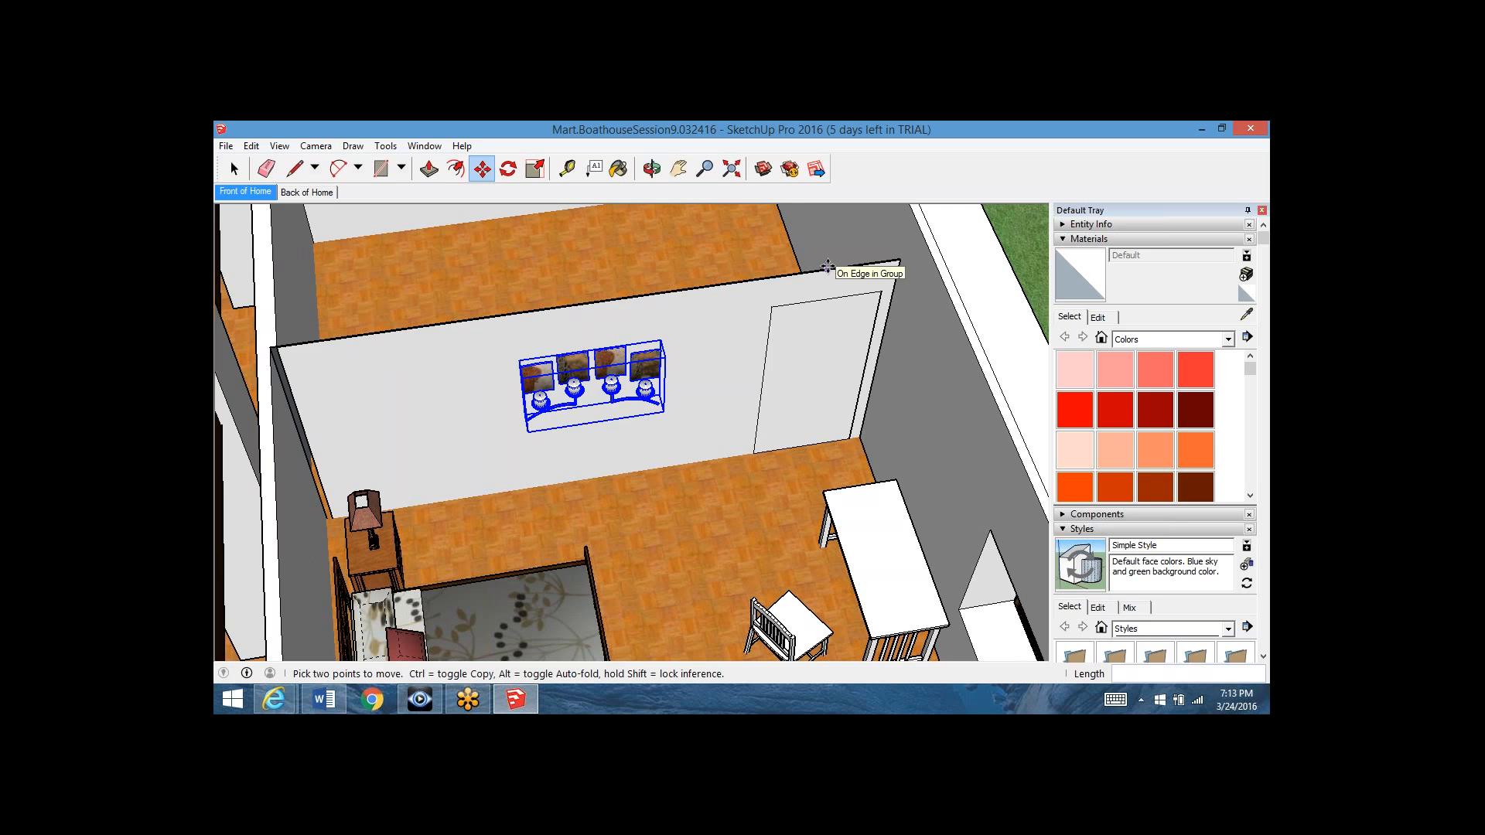
pyautogui.scroll(3, 827, 267)
pyautogui.press('space')
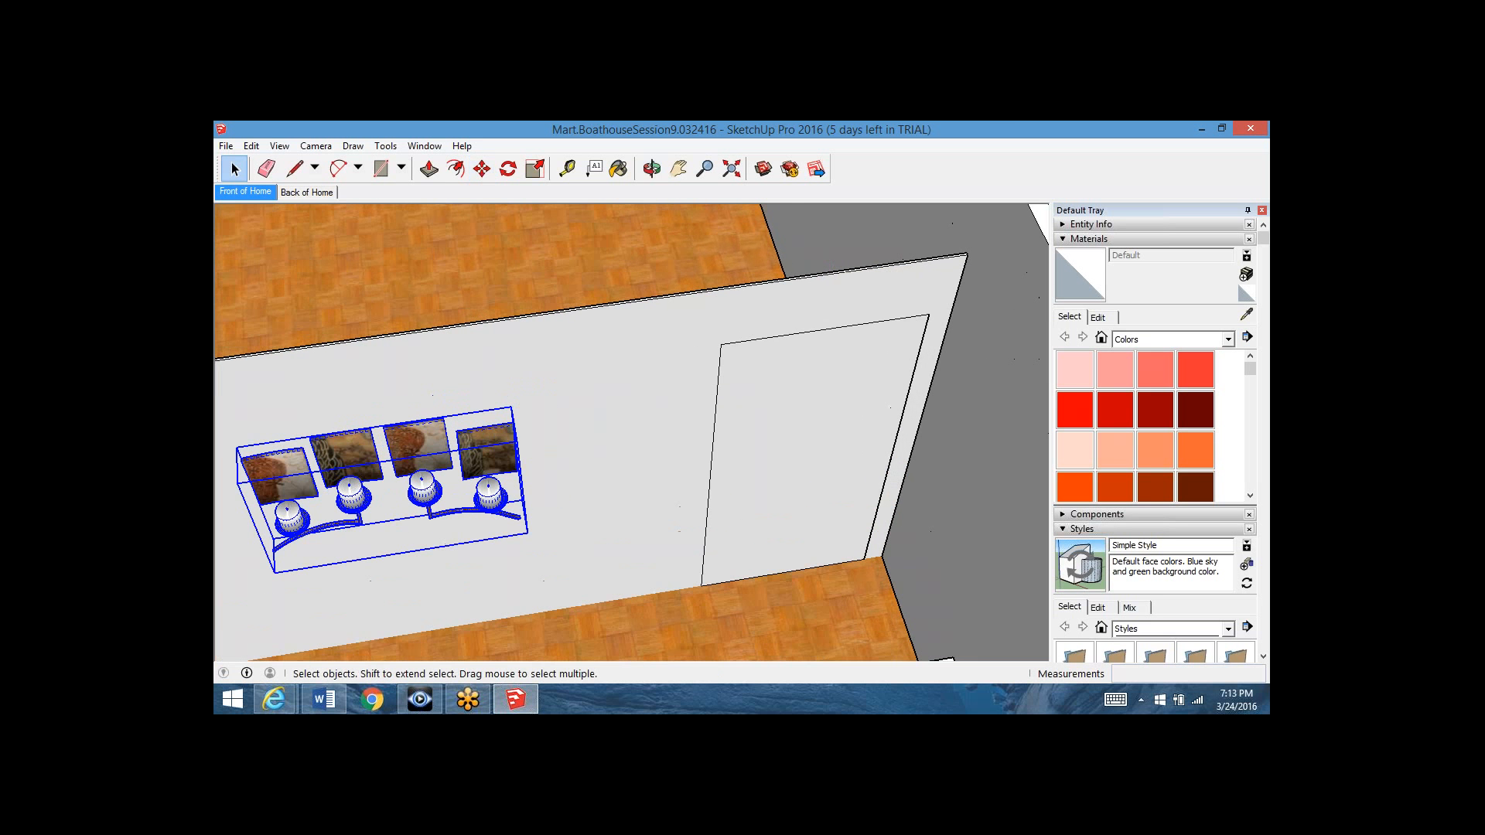
pyautogui.click(781, 349)
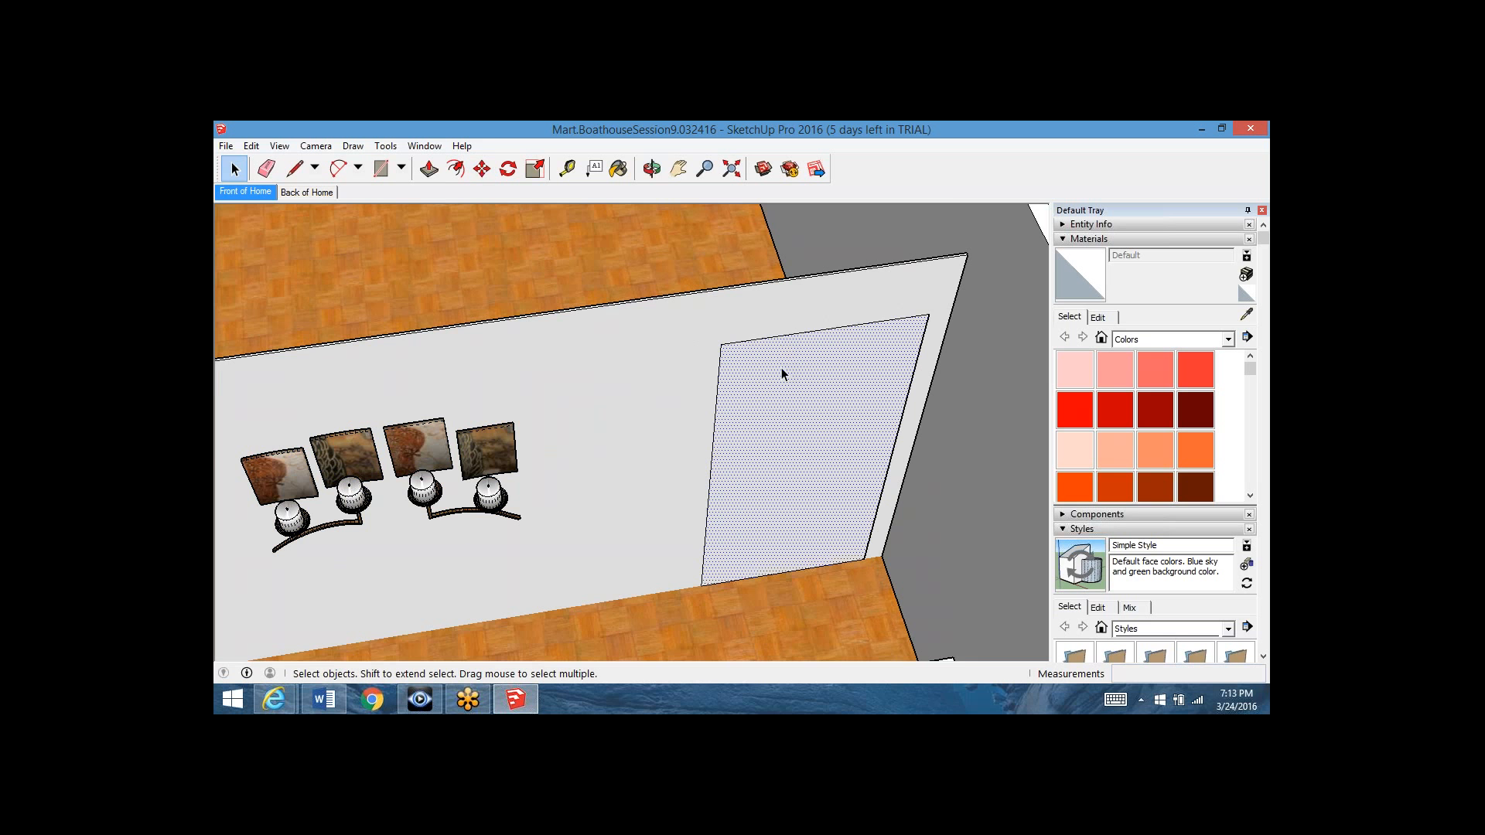
pyautogui.click(691, 369)
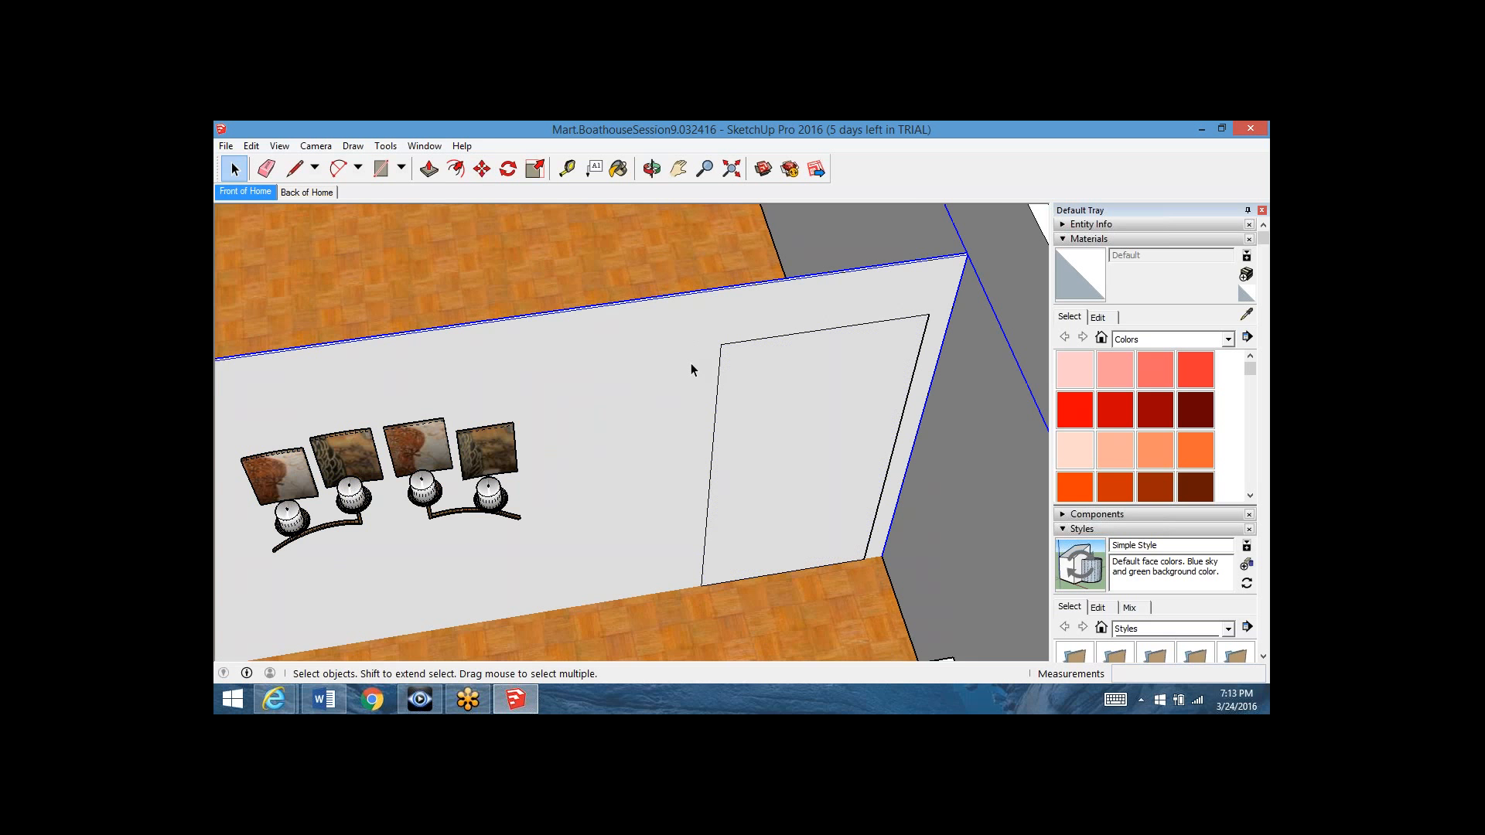
pyautogui.doubleClick(691, 369)
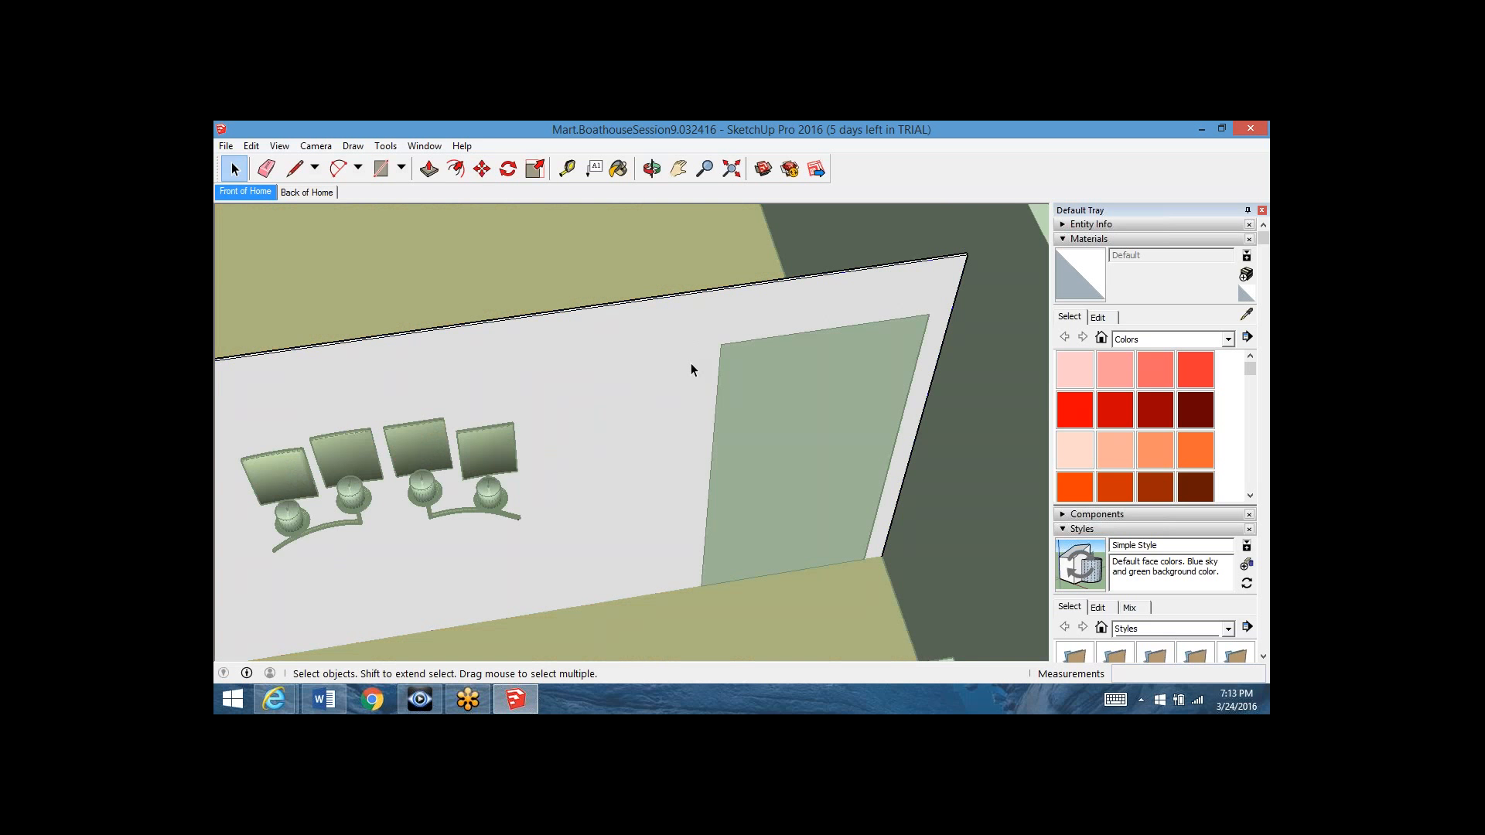
pyautogui.tripleClick(746, 376)
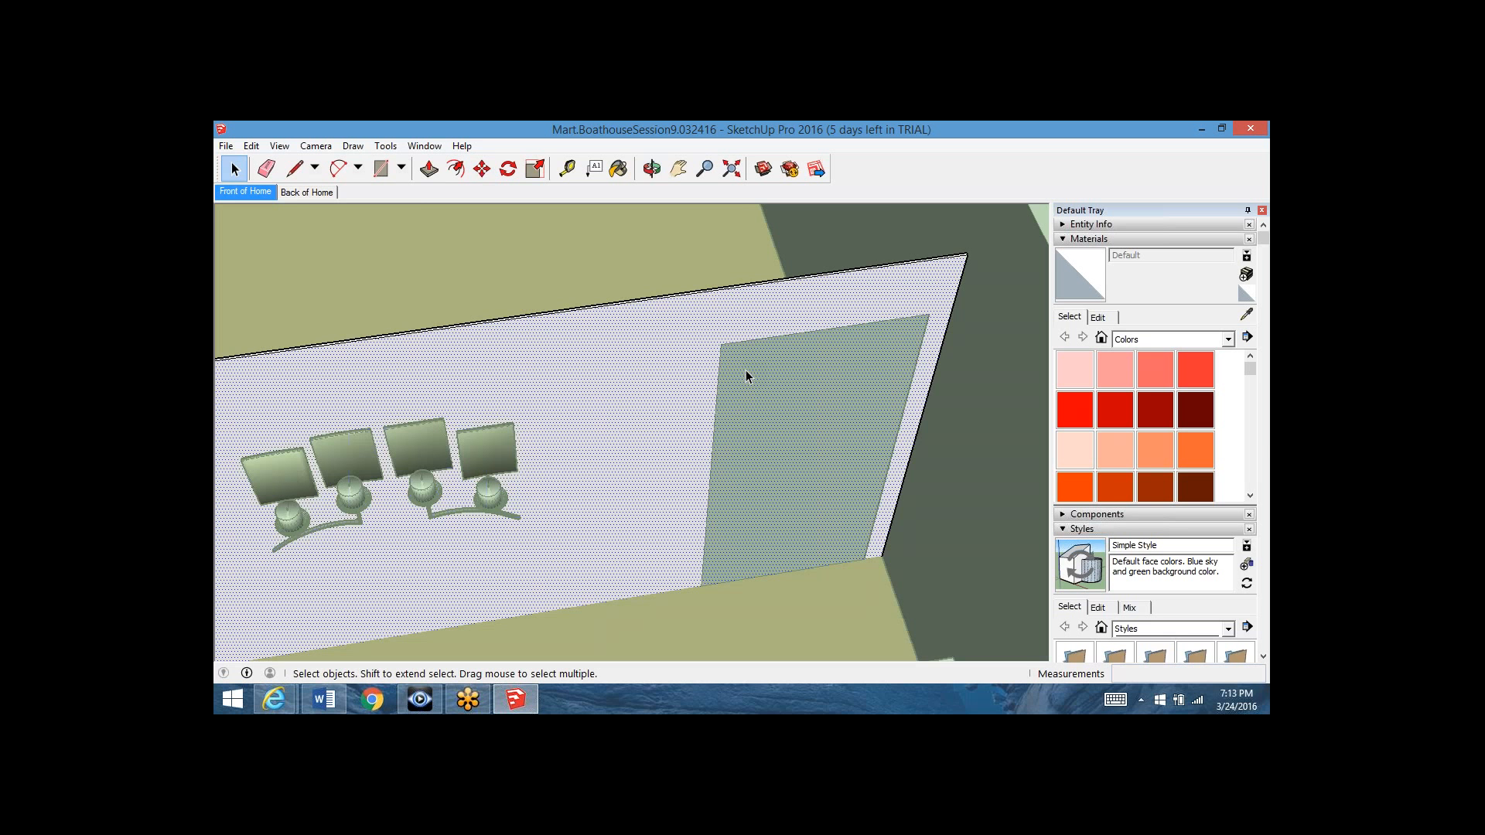
pyautogui.scroll(-2, 745, 338)
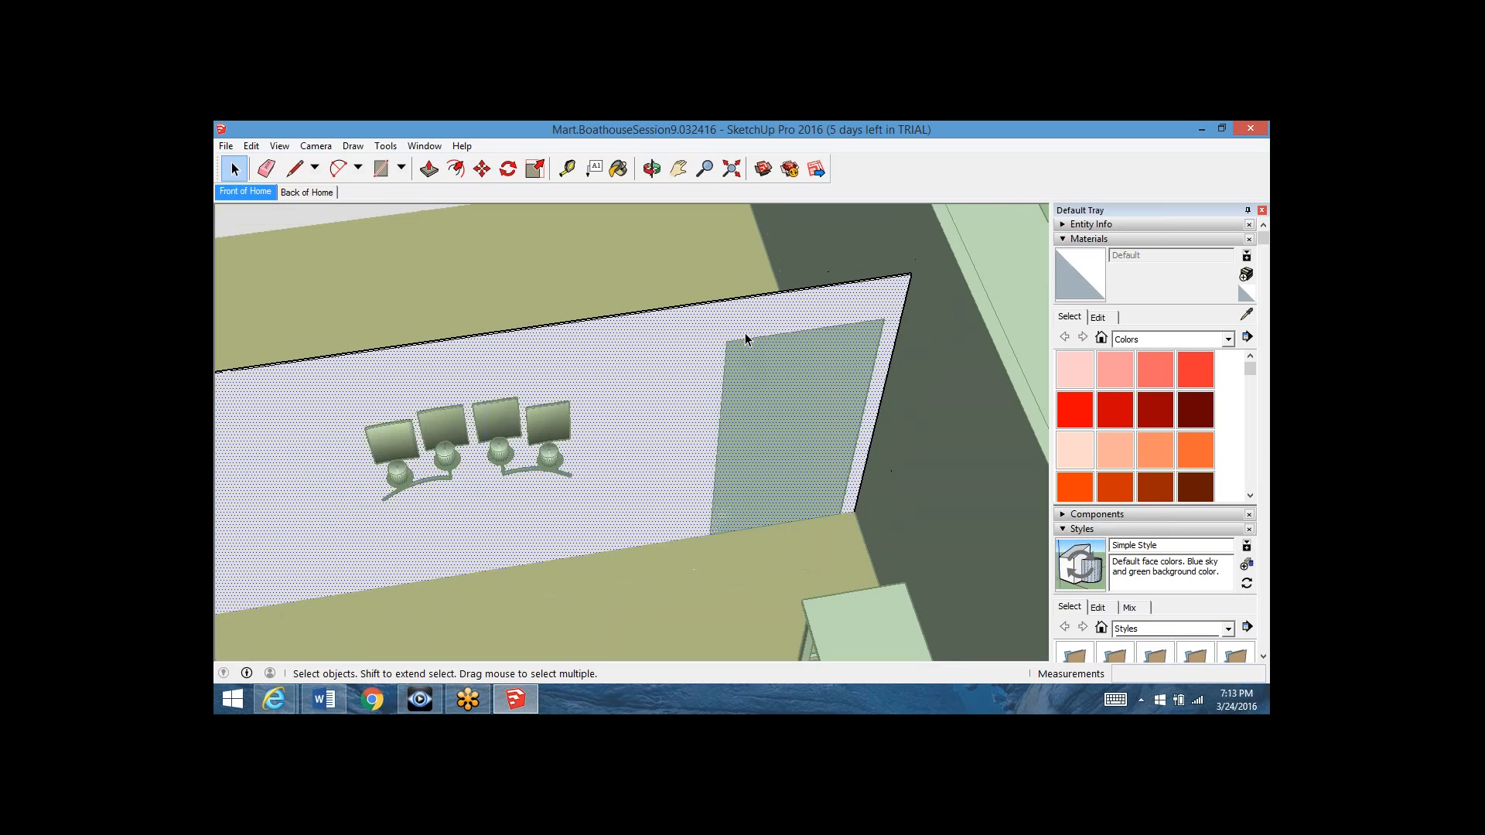
pyautogui.scroll(-2, 746, 338)
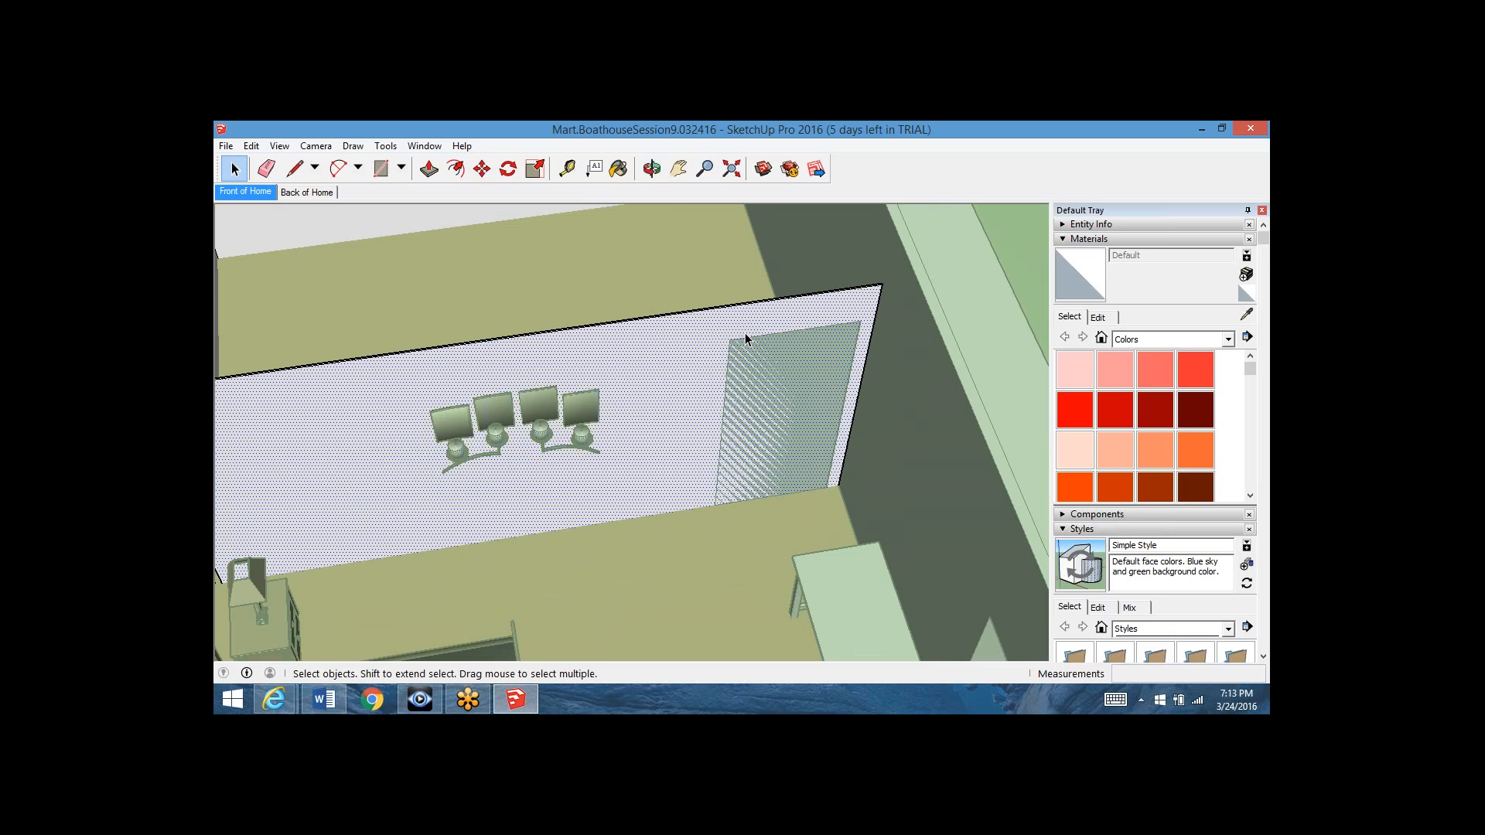
pyautogui.scroll(-1, 745, 337)
pyautogui.scroll(-1, 746, 338)
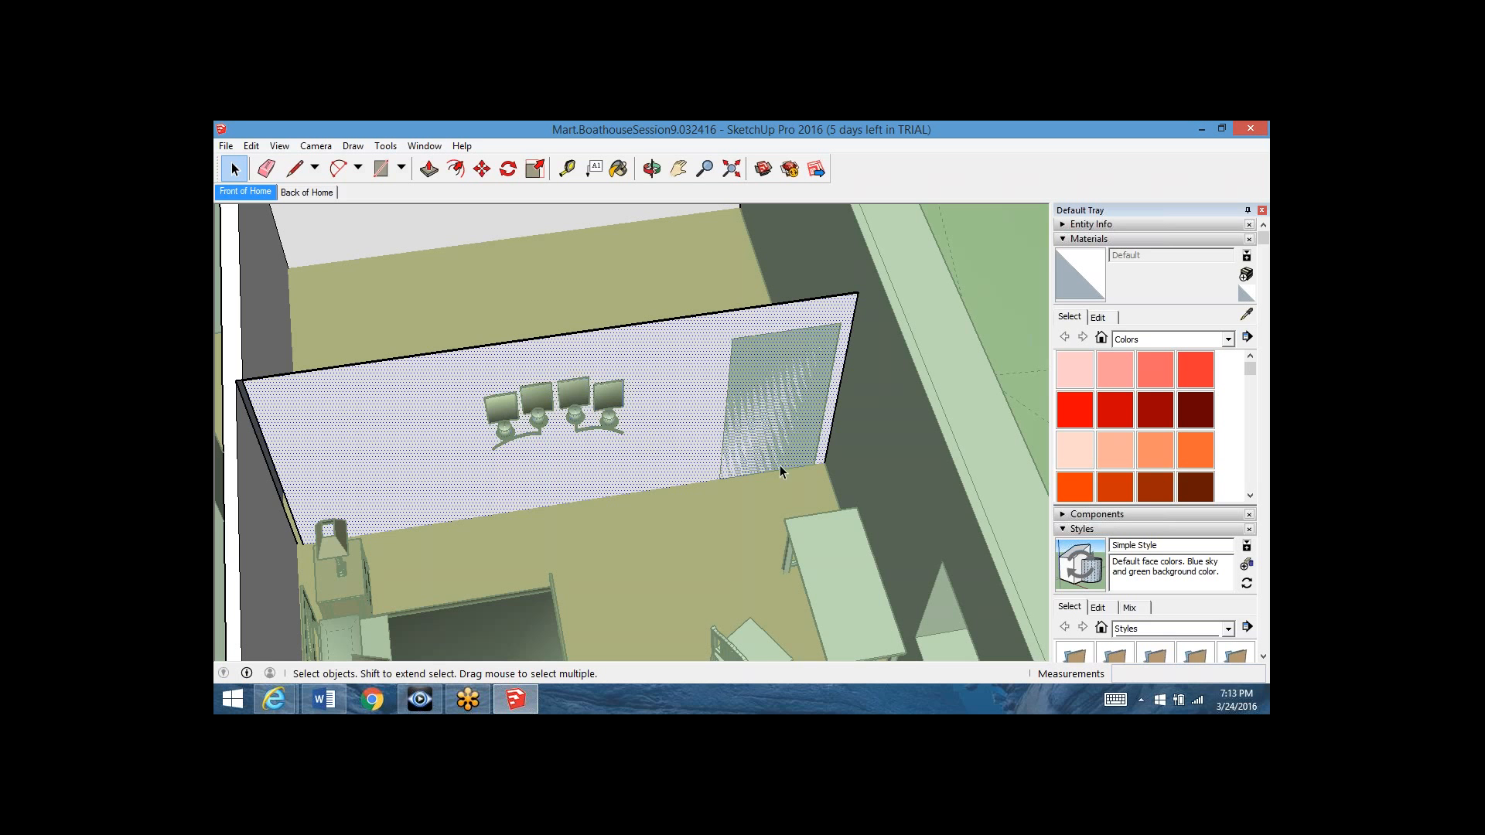
pyautogui.press('Delete')
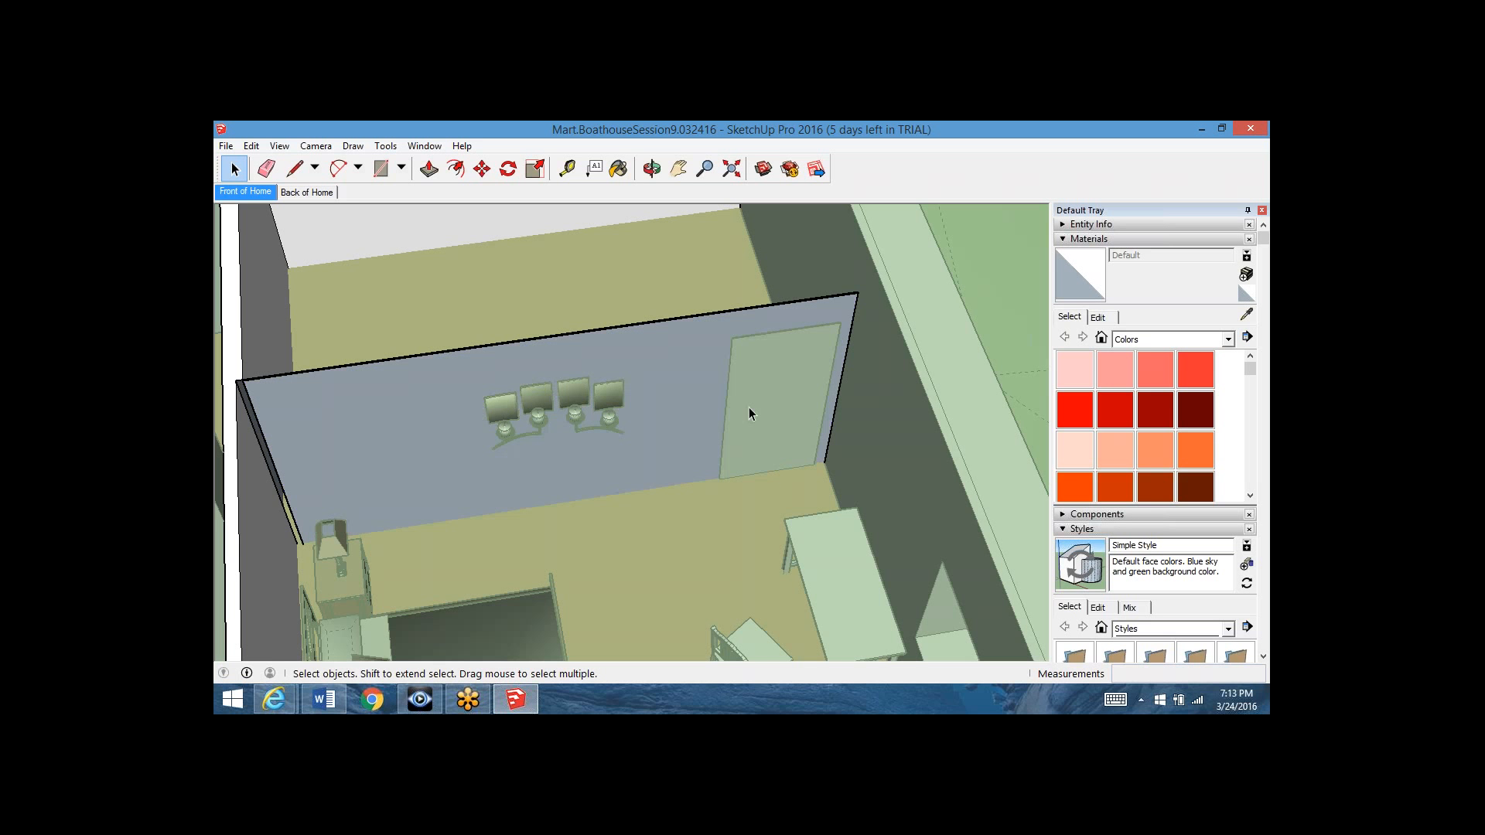
# - Undo the erasure of the wall face and leave the wall group's editing mode
pyautogui.click(748, 413)
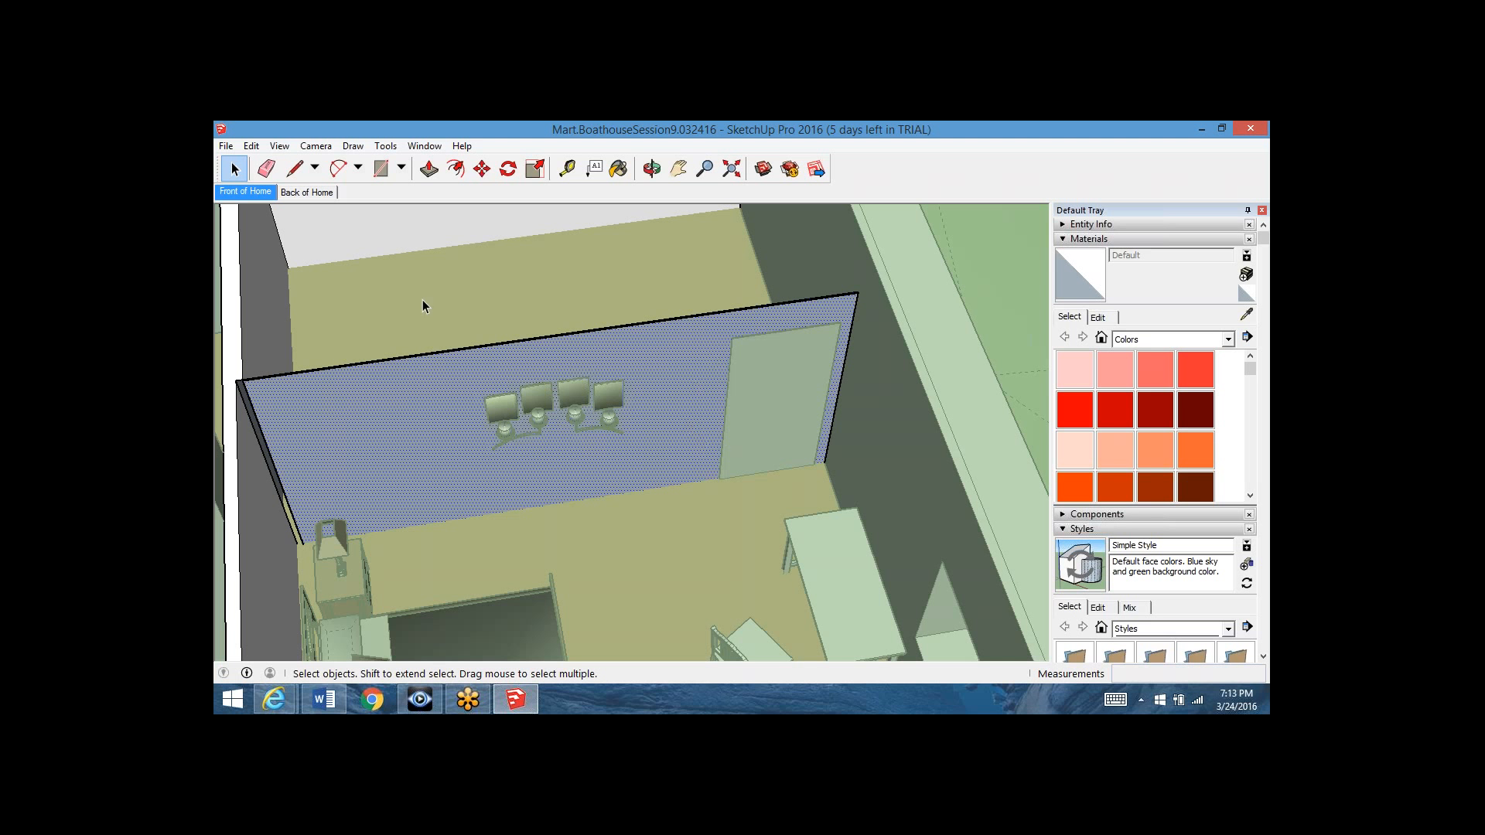
pyautogui.click(251, 146)
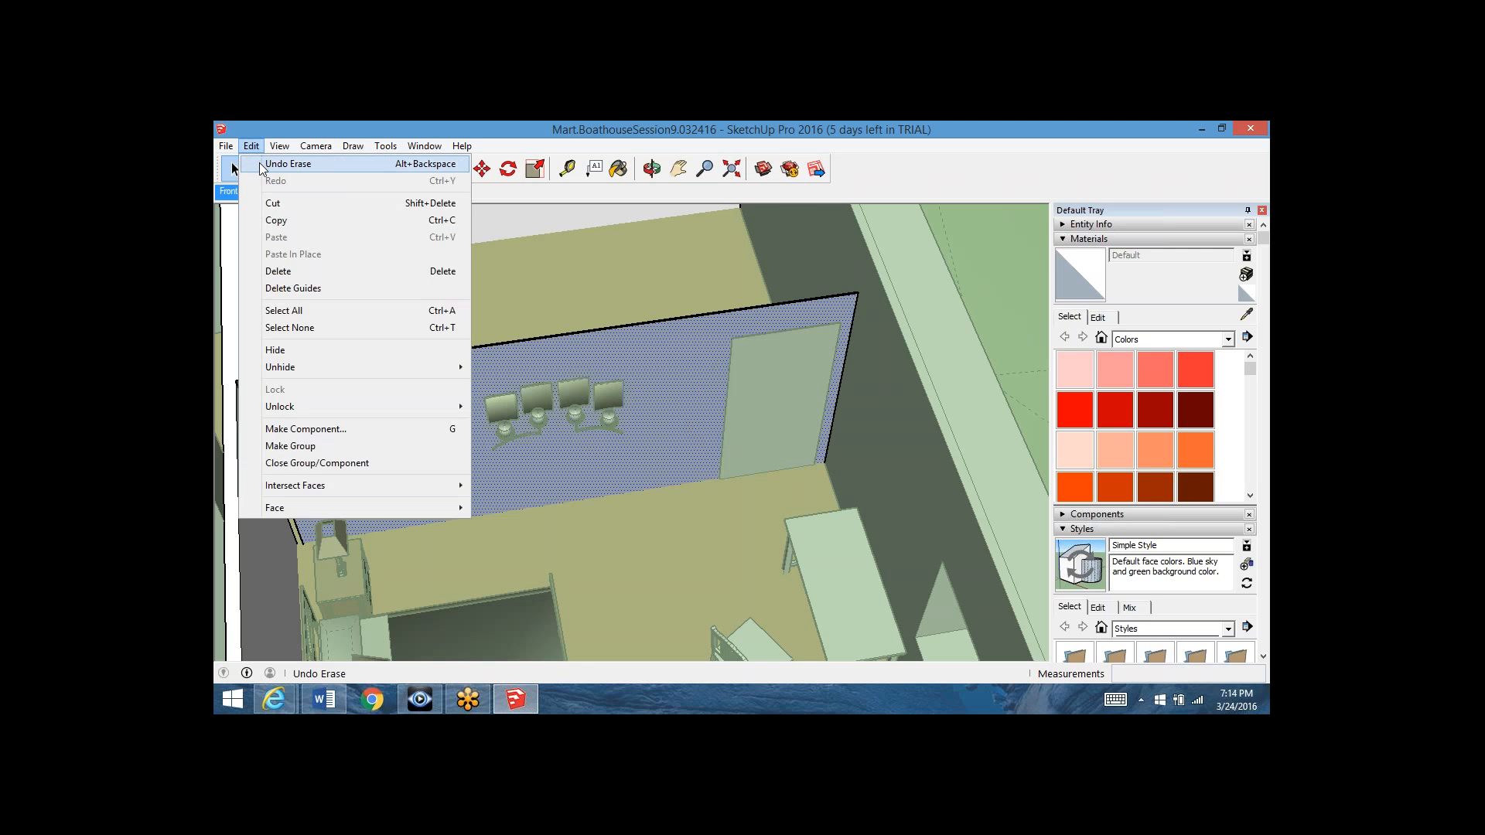
pyautogui.click(263, 165)
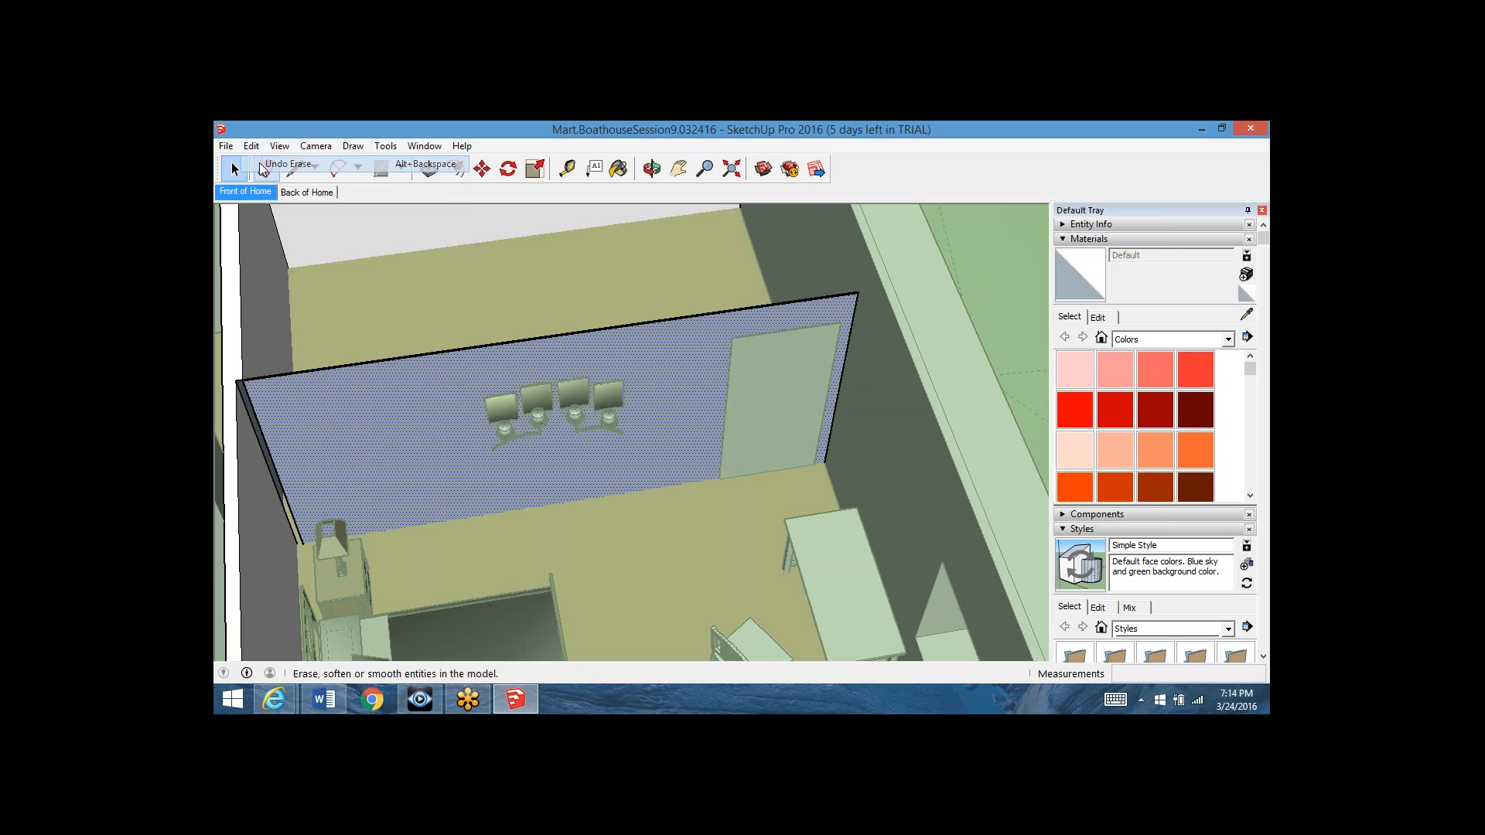
pyautogui.click(765, 404)
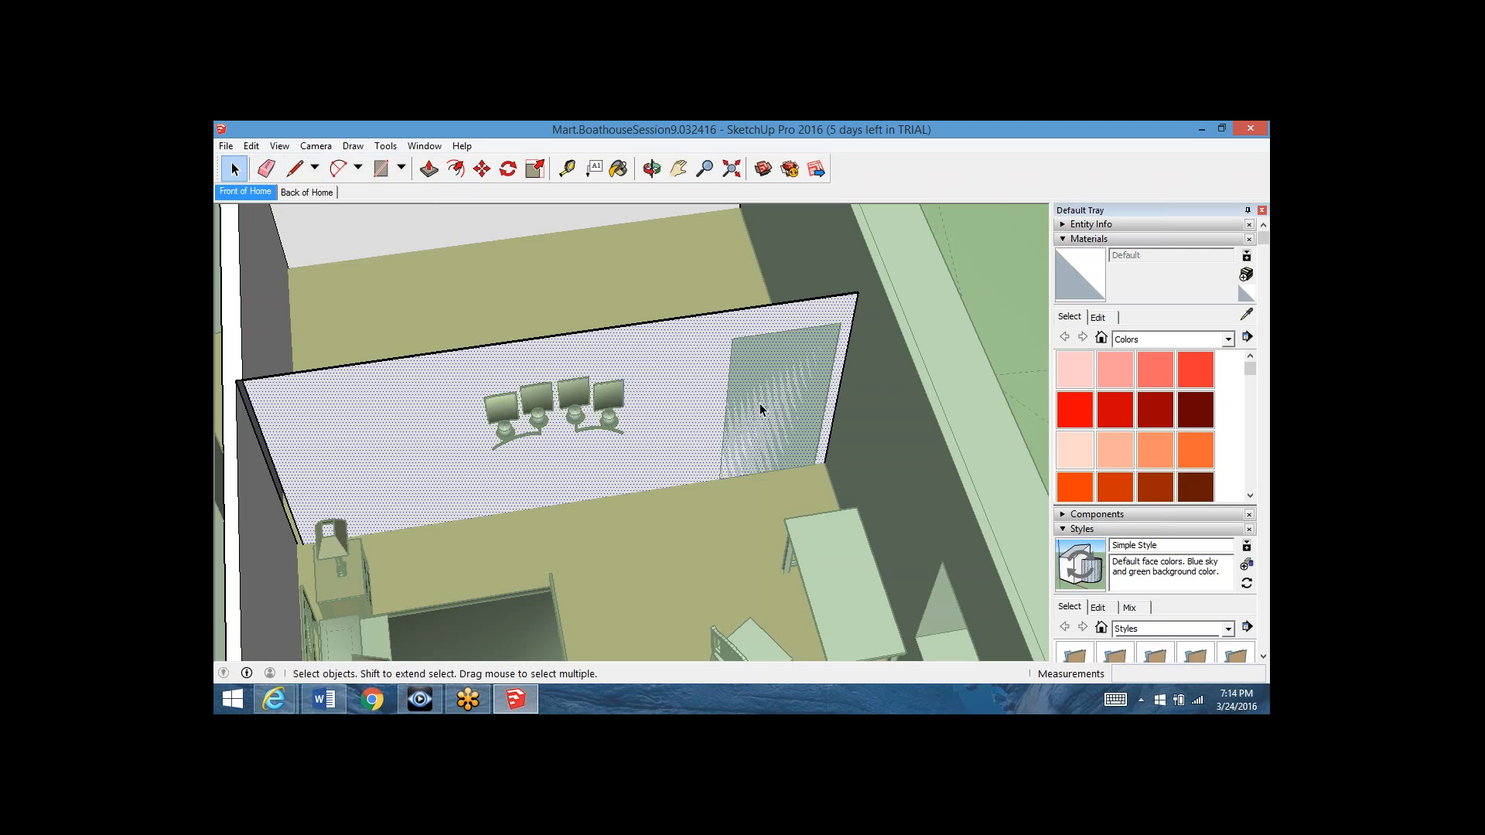
pyautogui.click(1037, 290)
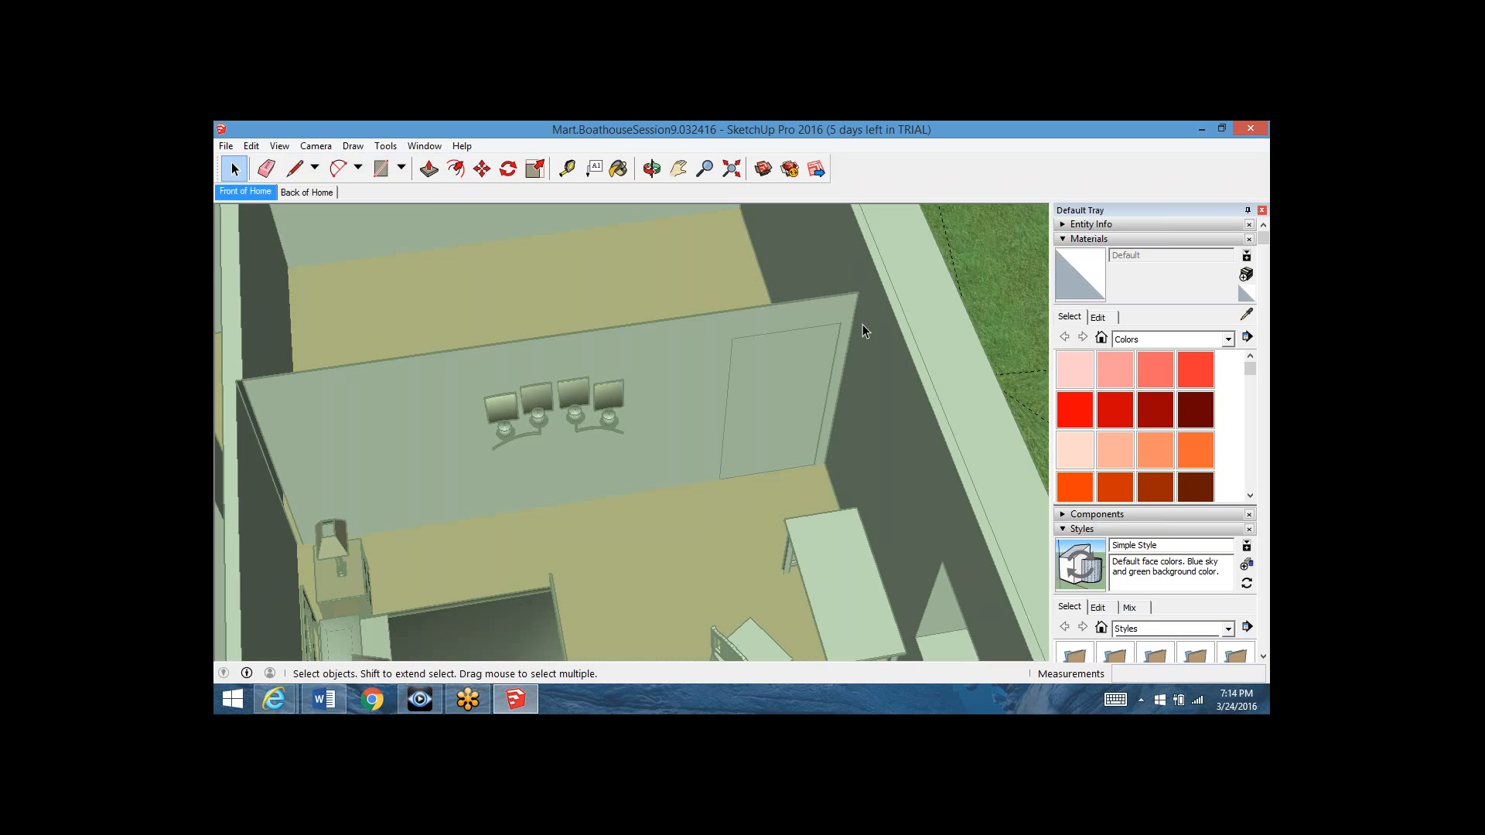
# - Delete the loose door-shaped face on the bedroom wall beside the sconces
pyautogui.click(672, 370)
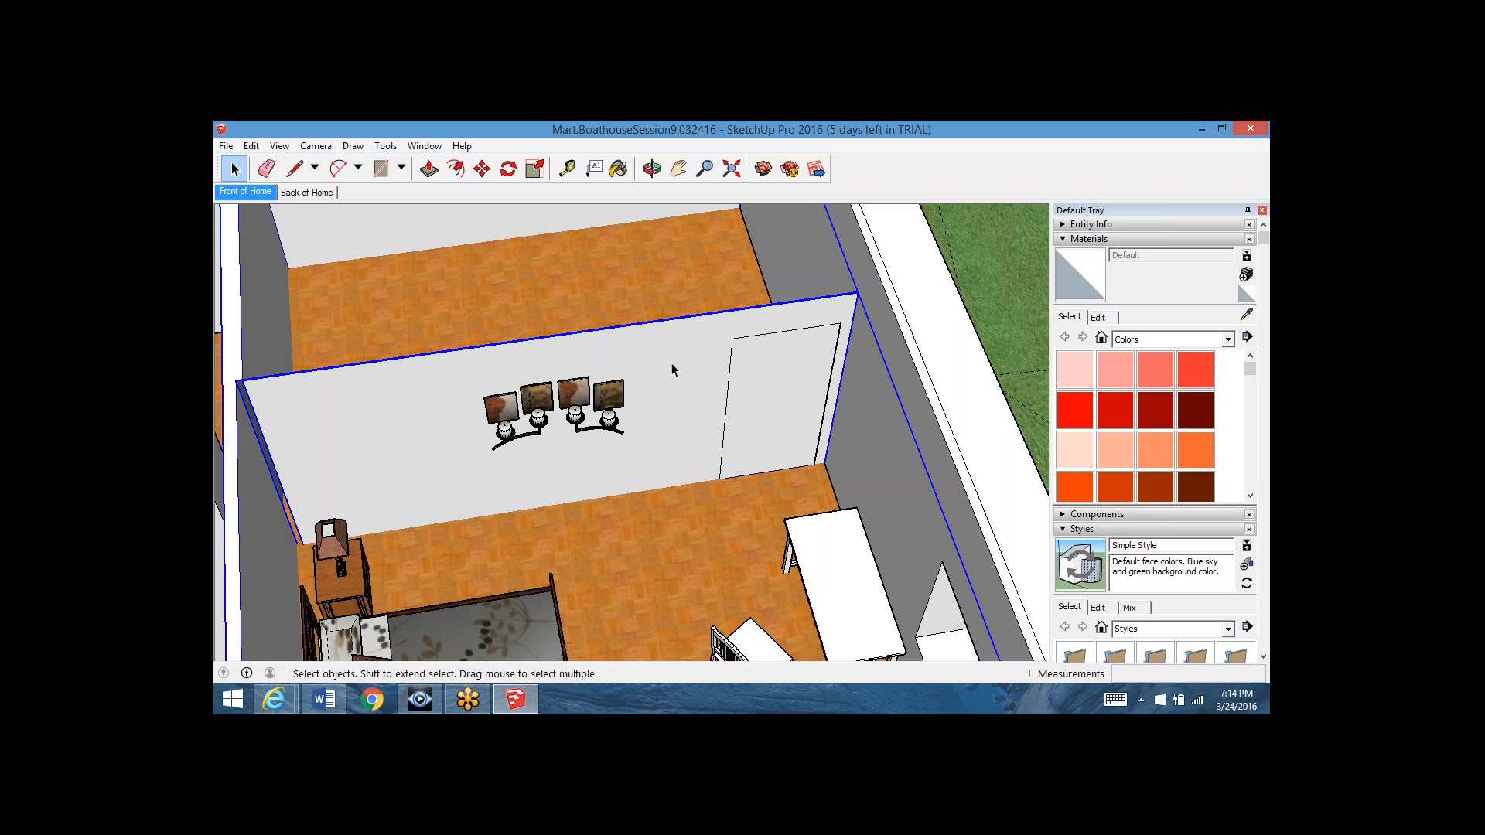
pyautogui.click(747, 361)
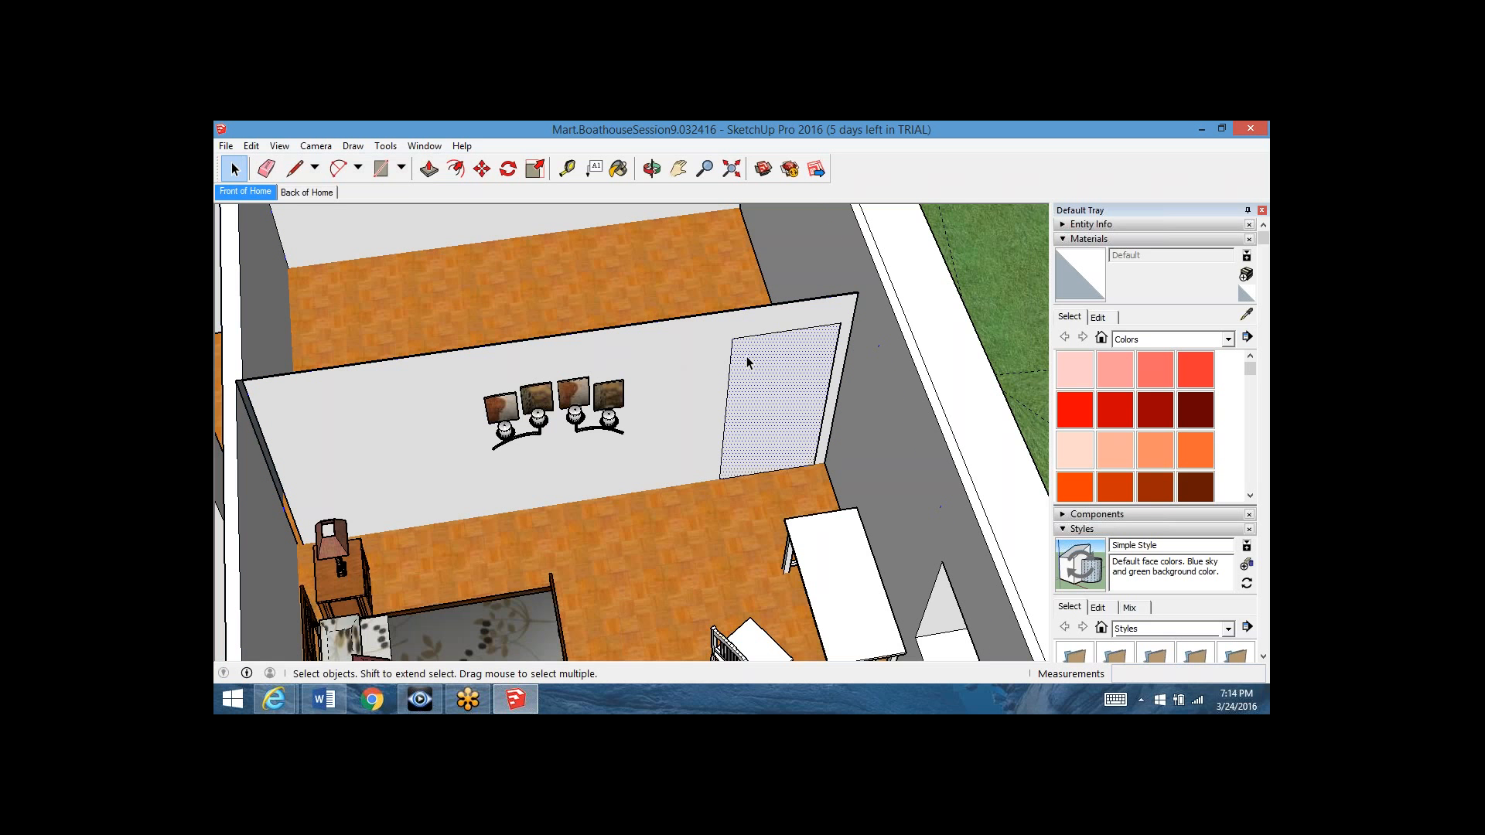
pyautogui.press('Delete')
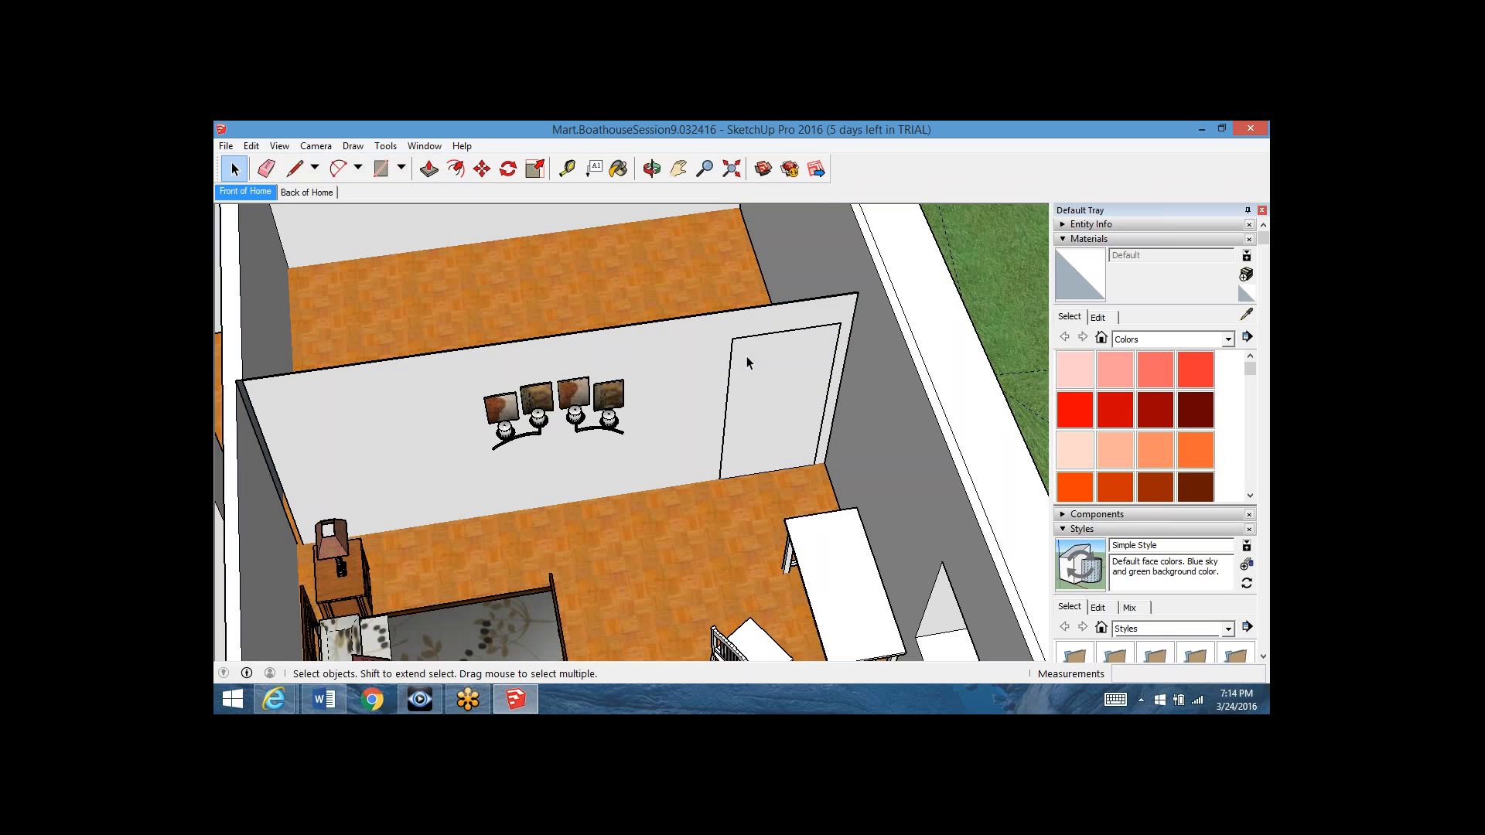
# - Examine the door outline from above and up close to see how it relates to the wall group
pyautogui.moveTo(732, 340); pyautogui.dragTo(749, 492, button='middle')
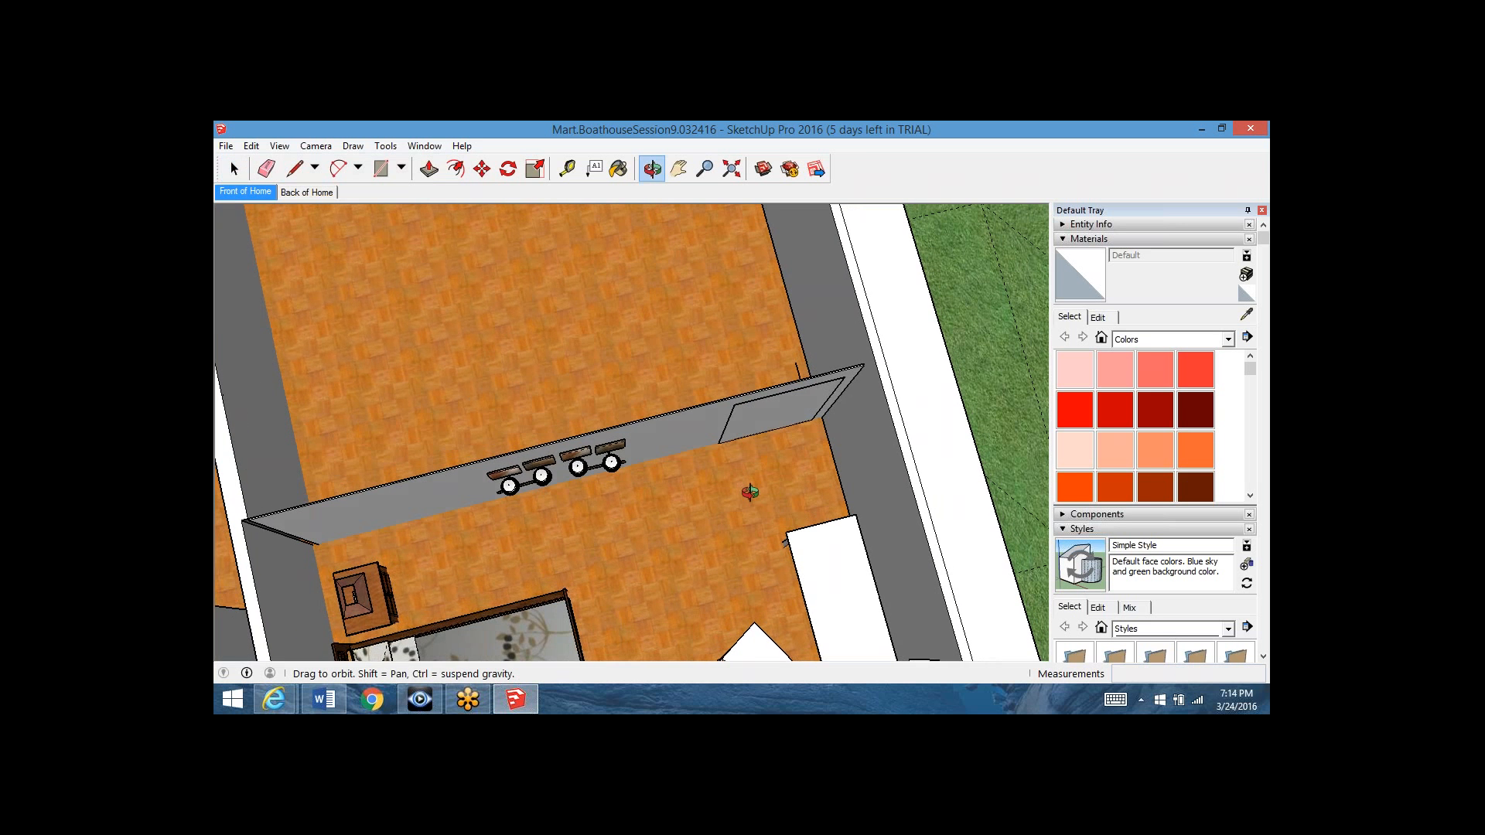
pyautogui.scroll(5, 758, 428)
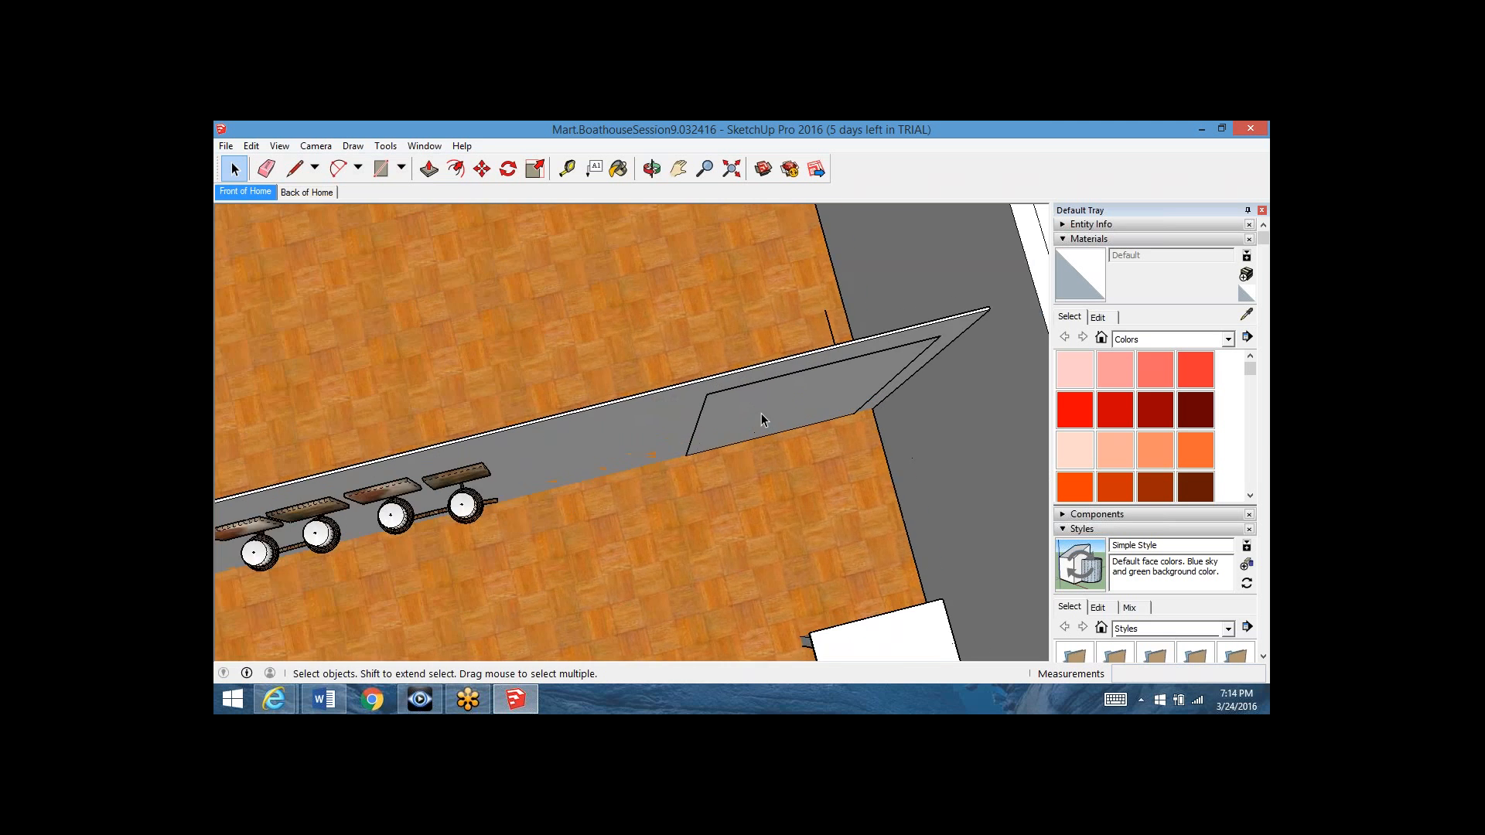
pyautogui.scroll(8, 761, 419)
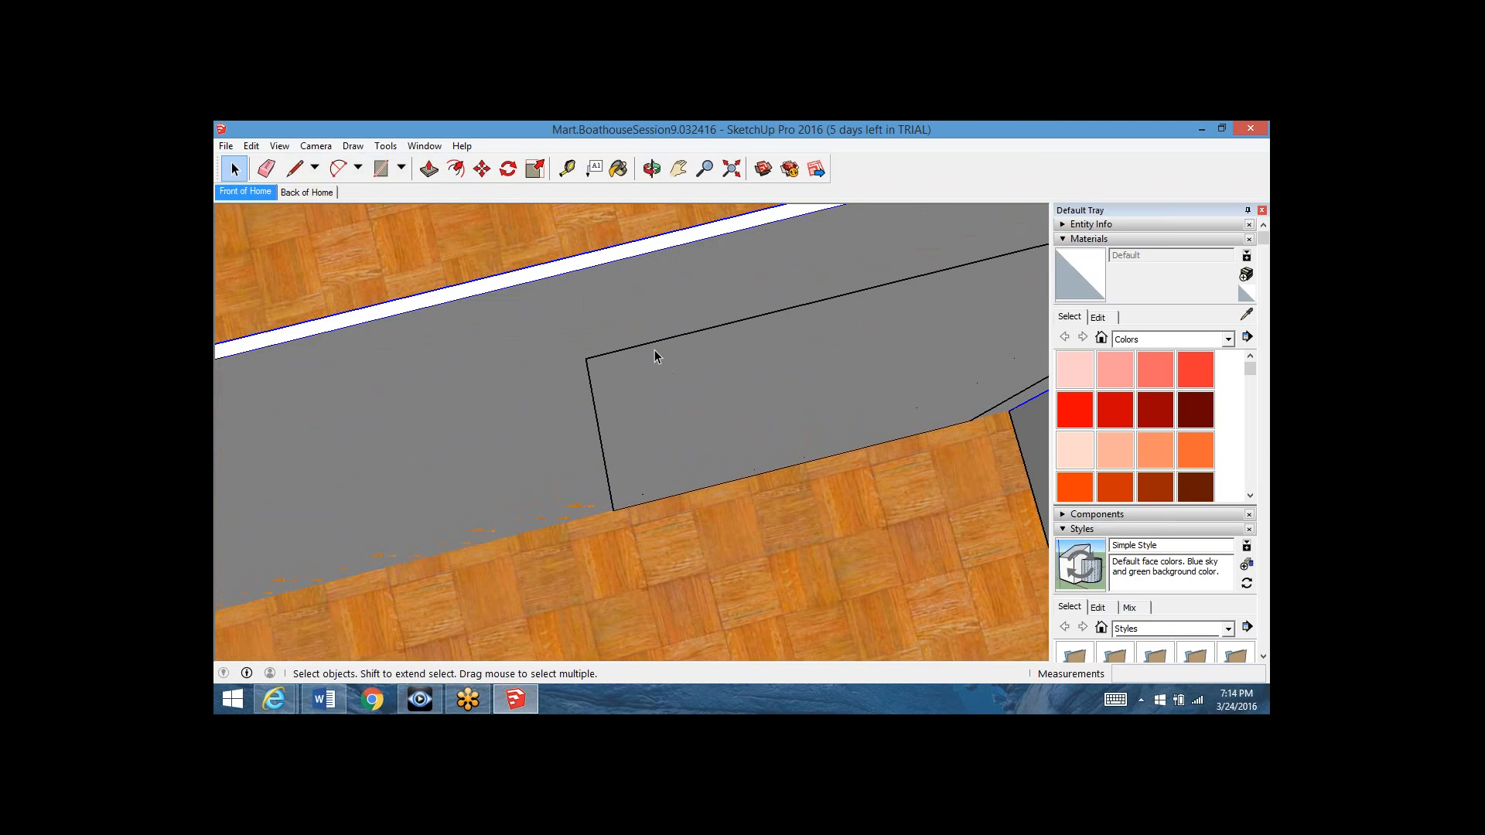
pyautogui.click(646, 348)
pyautogui.scroll(-4, 647, 348)
pyautogui.scroll(-2, 641, 350)
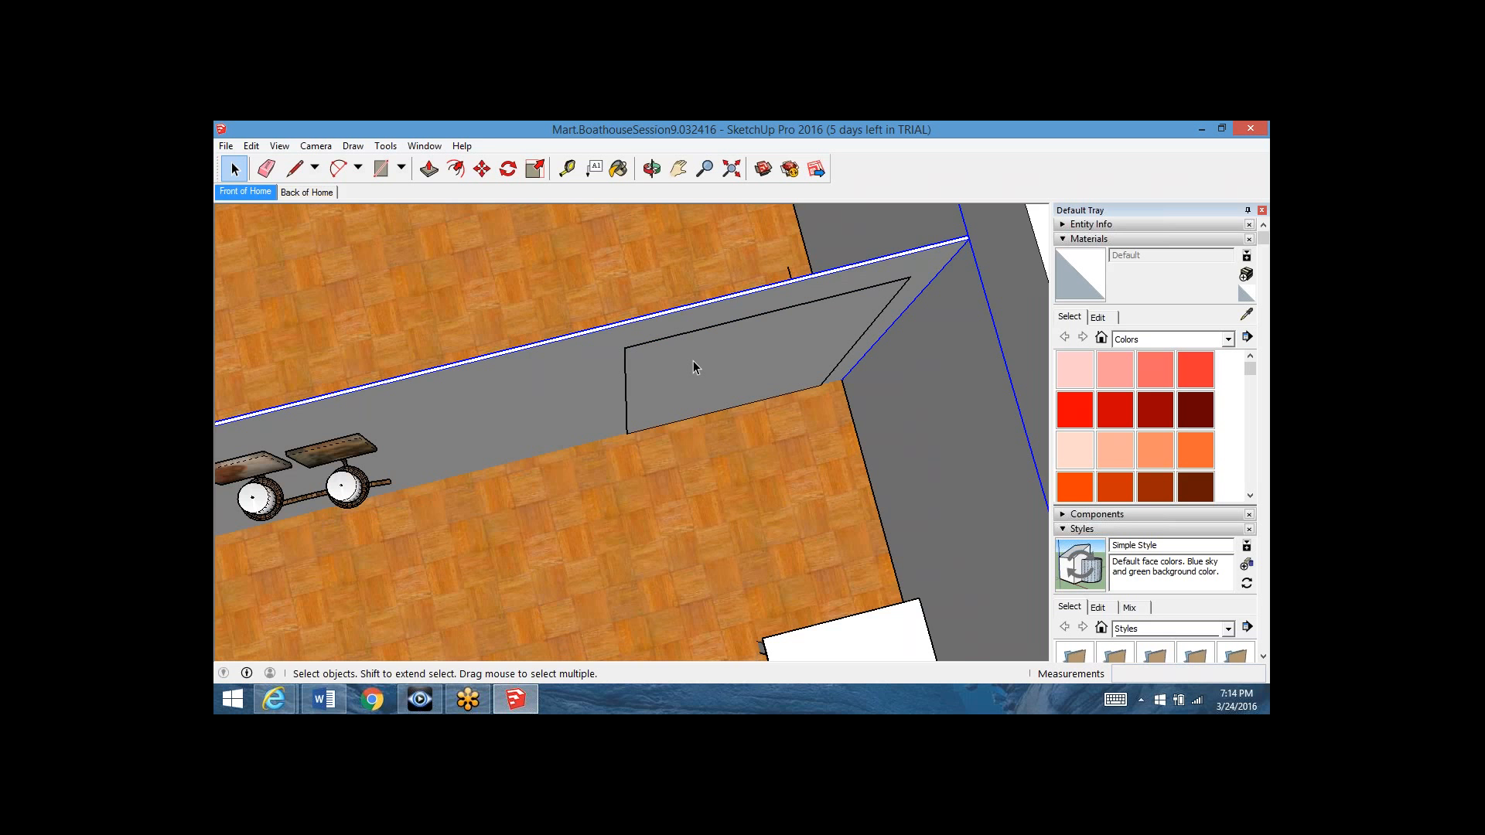
pyautogui.moveTo(602, 441); pyautogui.dragTo(542, 296, button='middle')
pyautogui.scroll(-1, 543, 296)
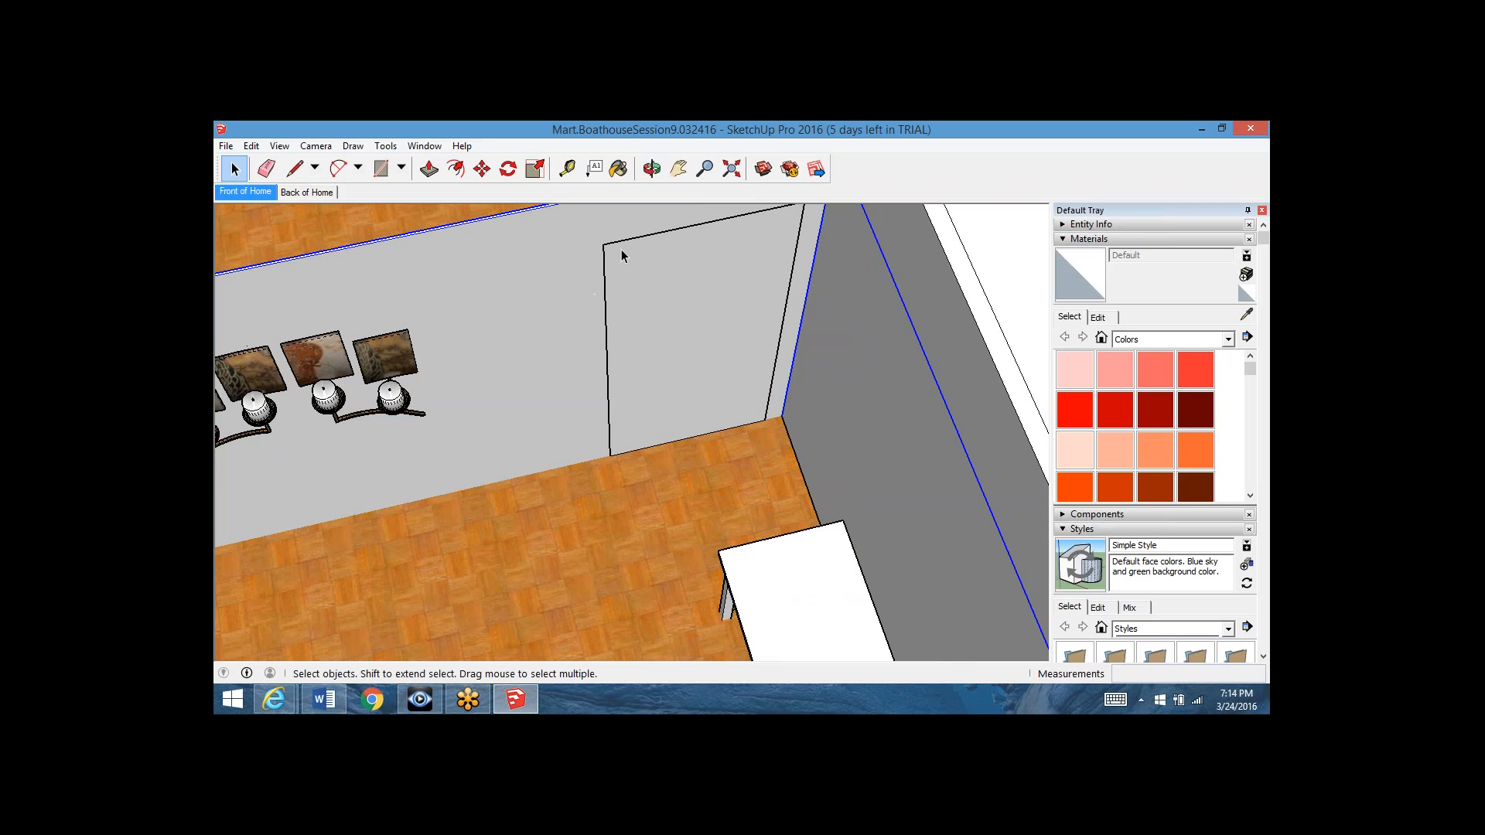
# - Delete the remaining loose edges of the door outline from the bedroom wall
pyautogui.click(627, 242)
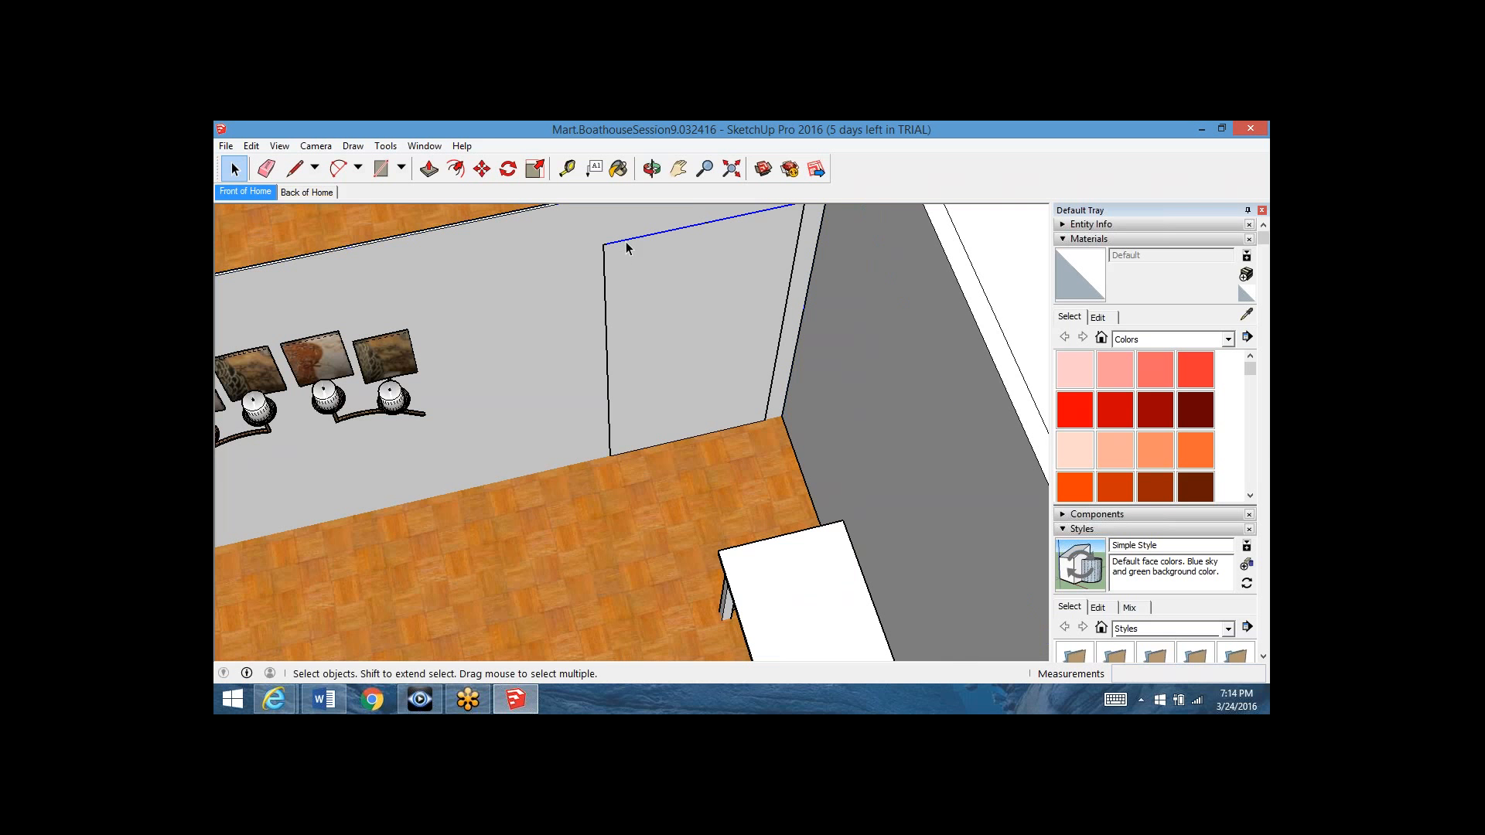
pyautogui.press('Delete')
pyautogui.press('Delete')
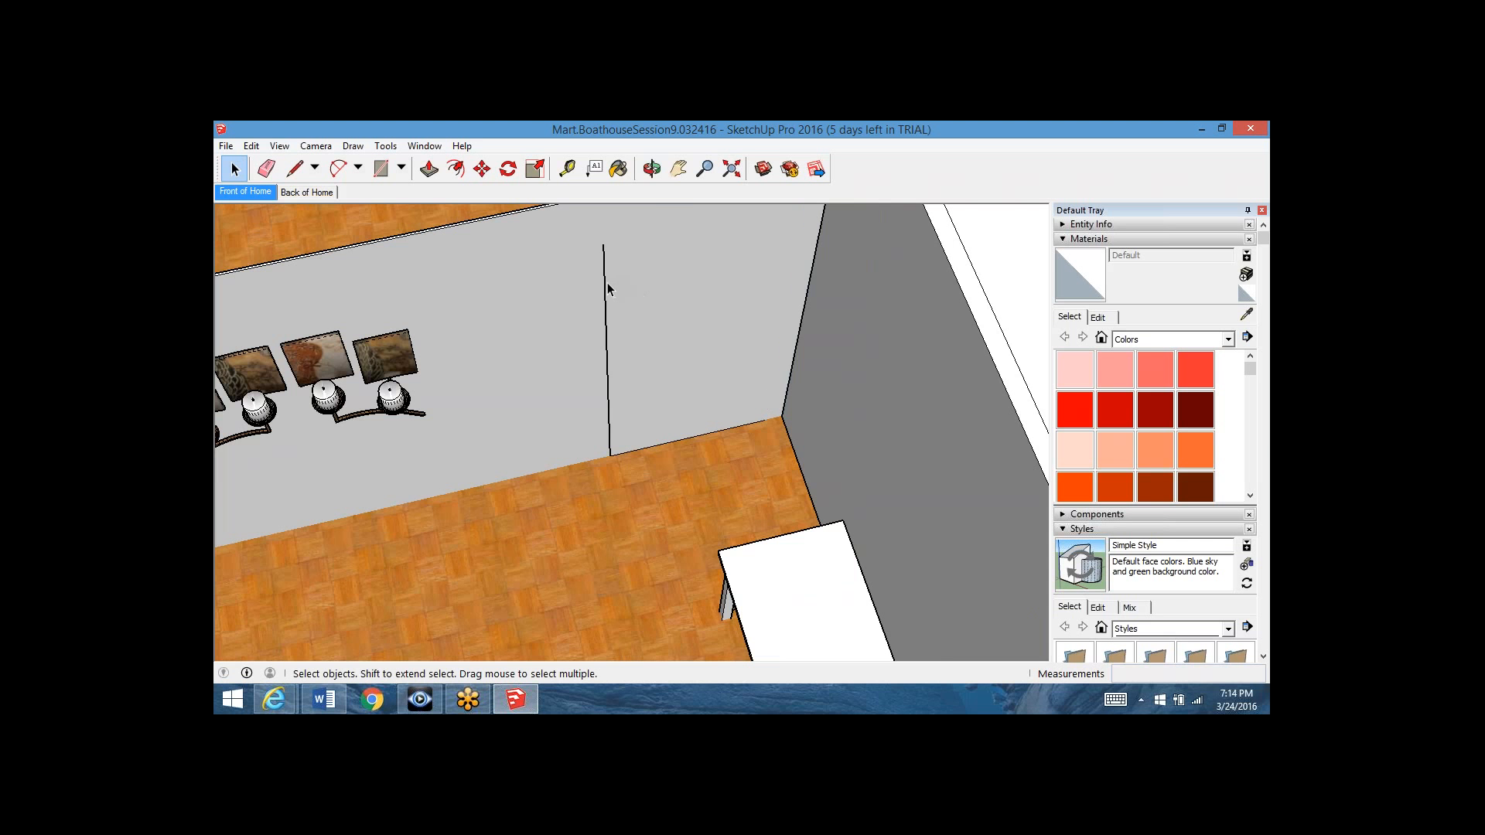
pyautogui.click(606, 288)
pyautogui.press('Delete')
pyautogui.click(625, 455)
pyautogui.press('Delete')
# - Open the bedroom wall group for editing and ready the Line tool at its floor corner beside the desk
pyautogui.doubleClick(541, 336)
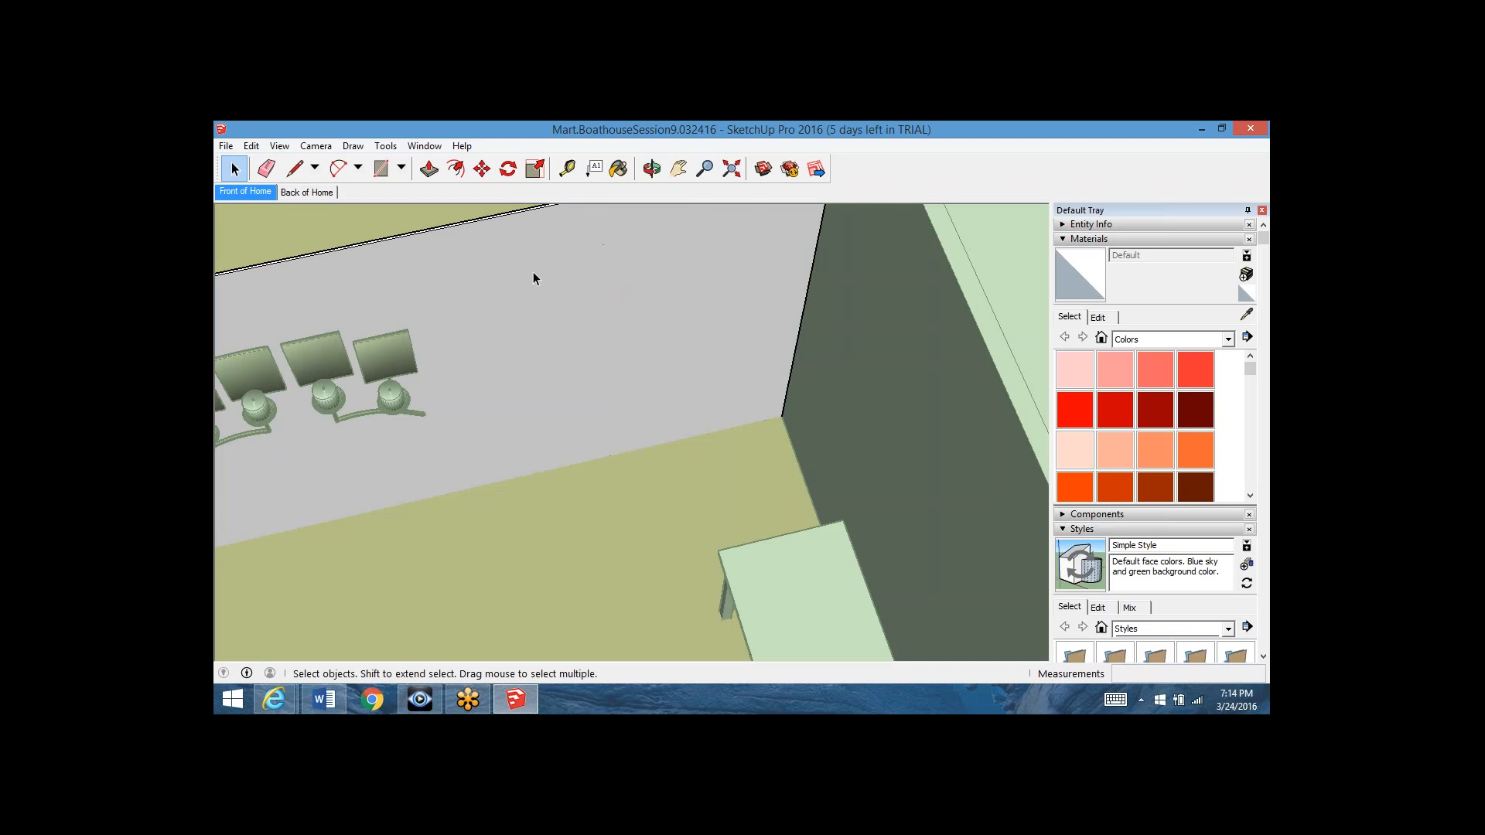
pyautogui.press('l')
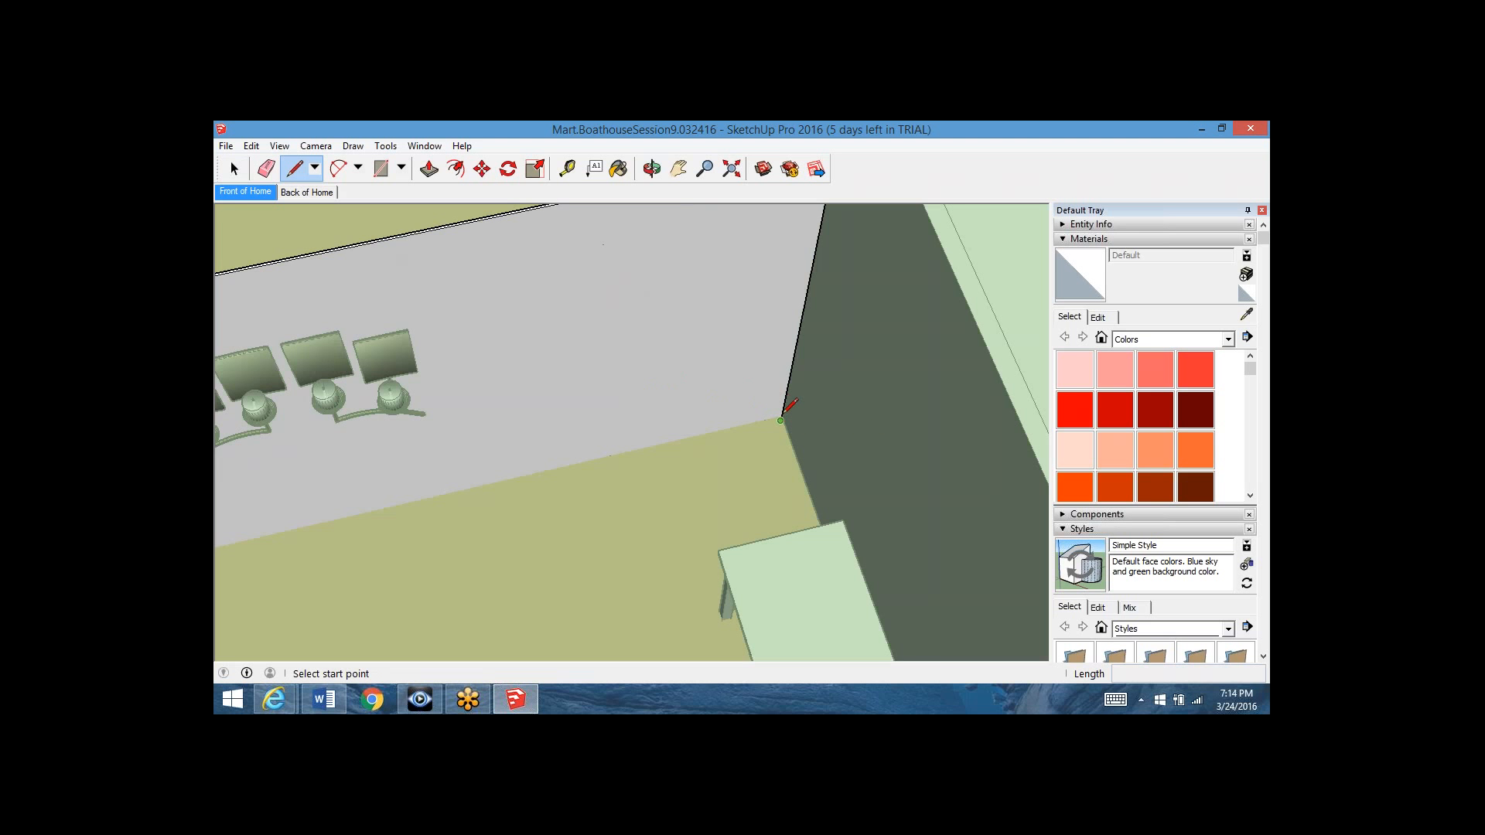
pyautogui.scroll(5, 780, 420)
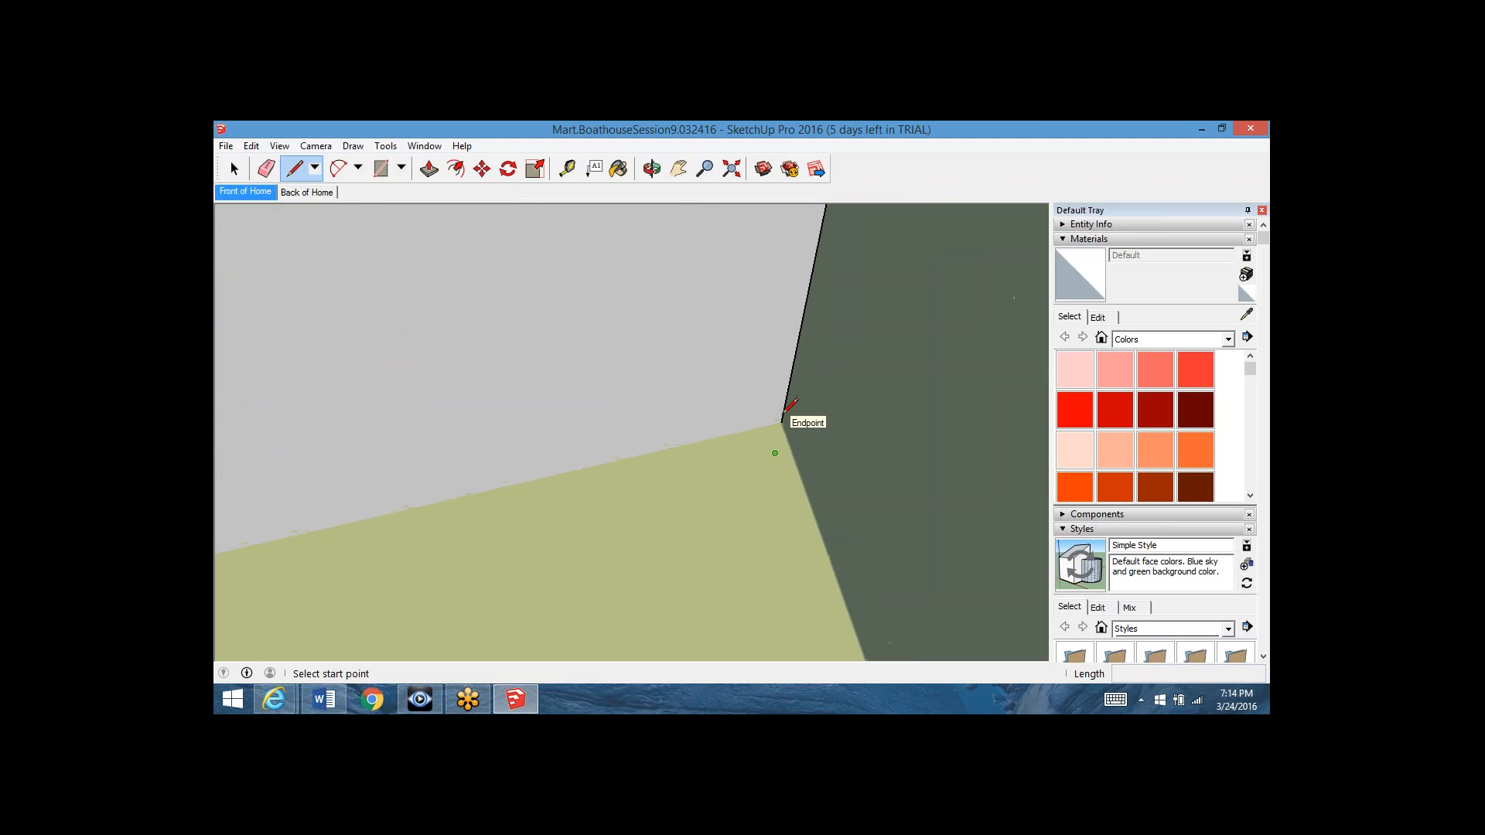
pyautogui.click(780, 423)
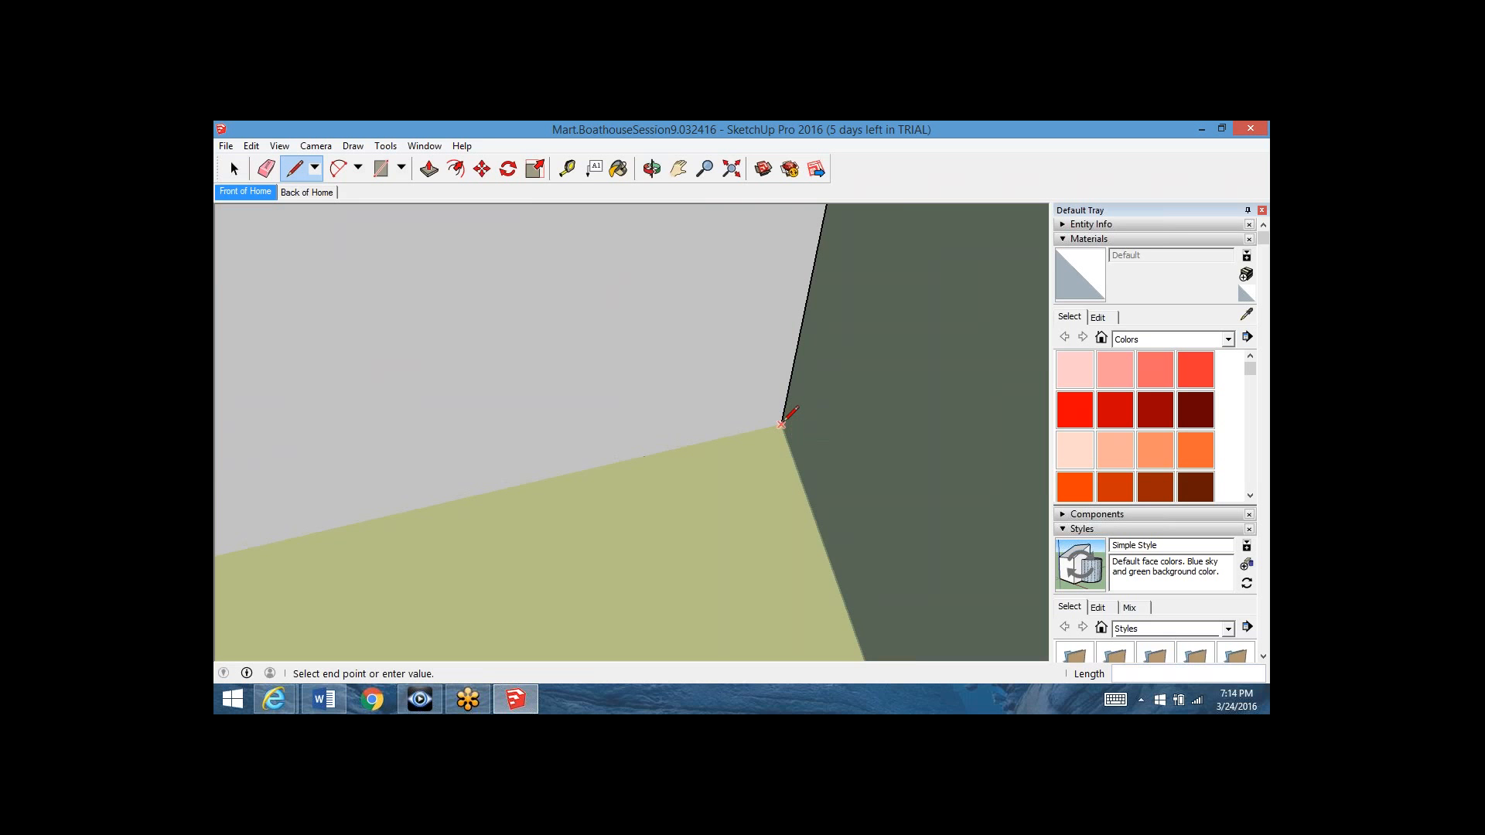
pyautogui.click(723, 436)
pyautogui.click(250, 146)
pyautogui.click(298, 163)
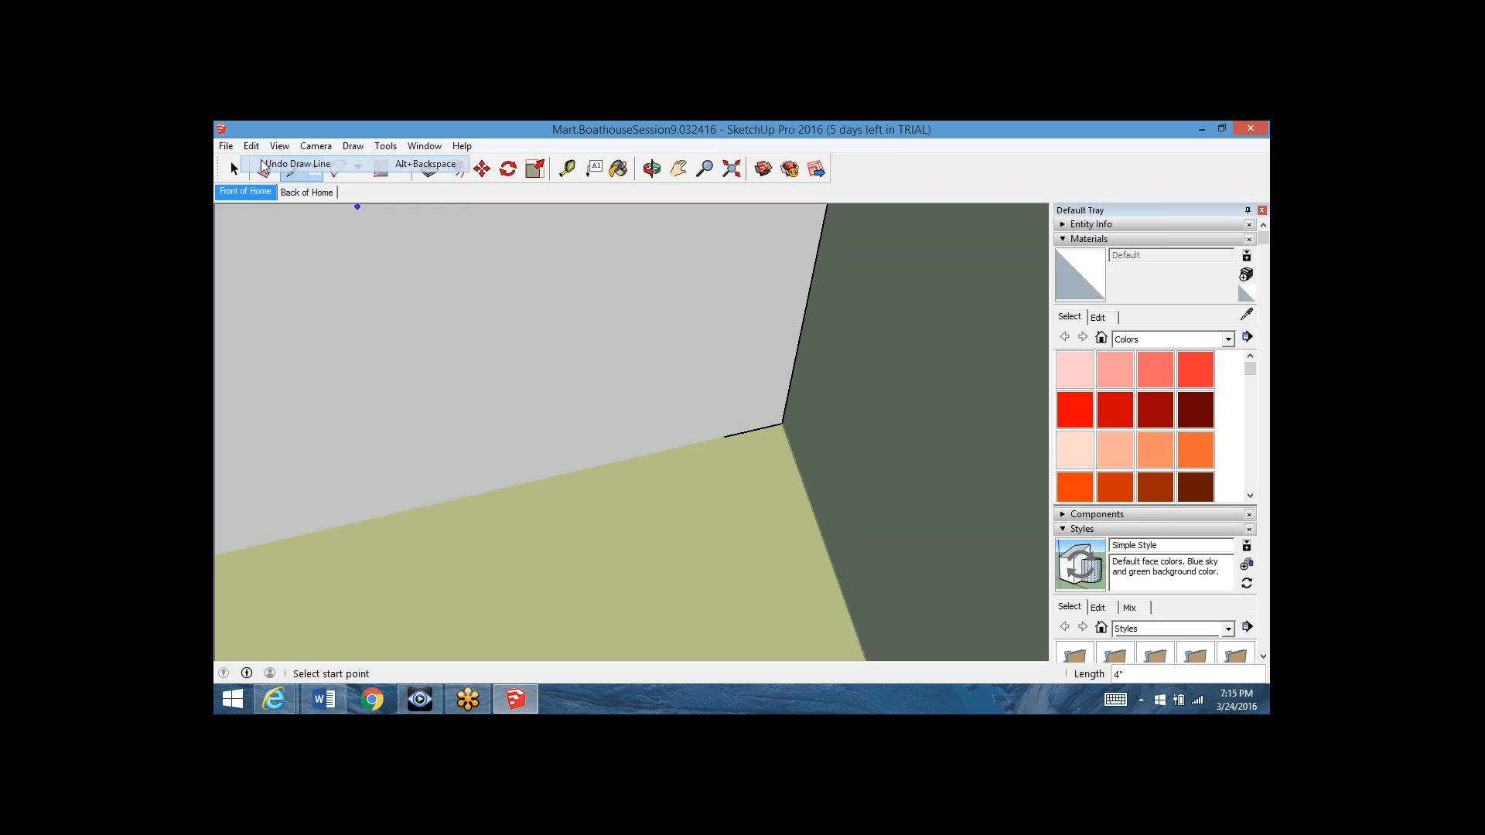
# - Draw a 4-inch line along the wall's base from the room corner, then an 80-inch upright door edge from its end
pyautogui.click(780, 422)
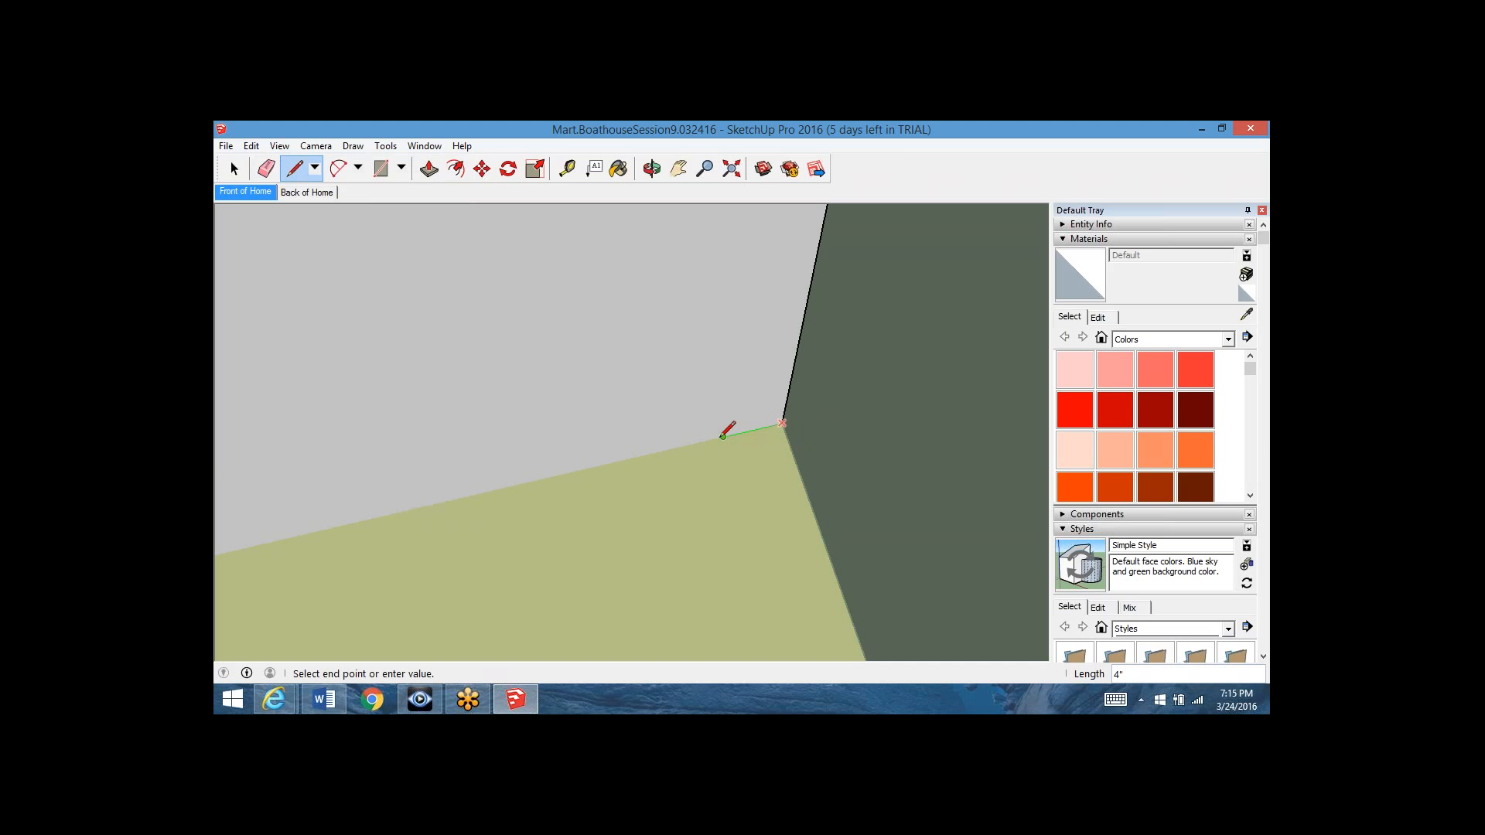
pyautogui.press('Return')
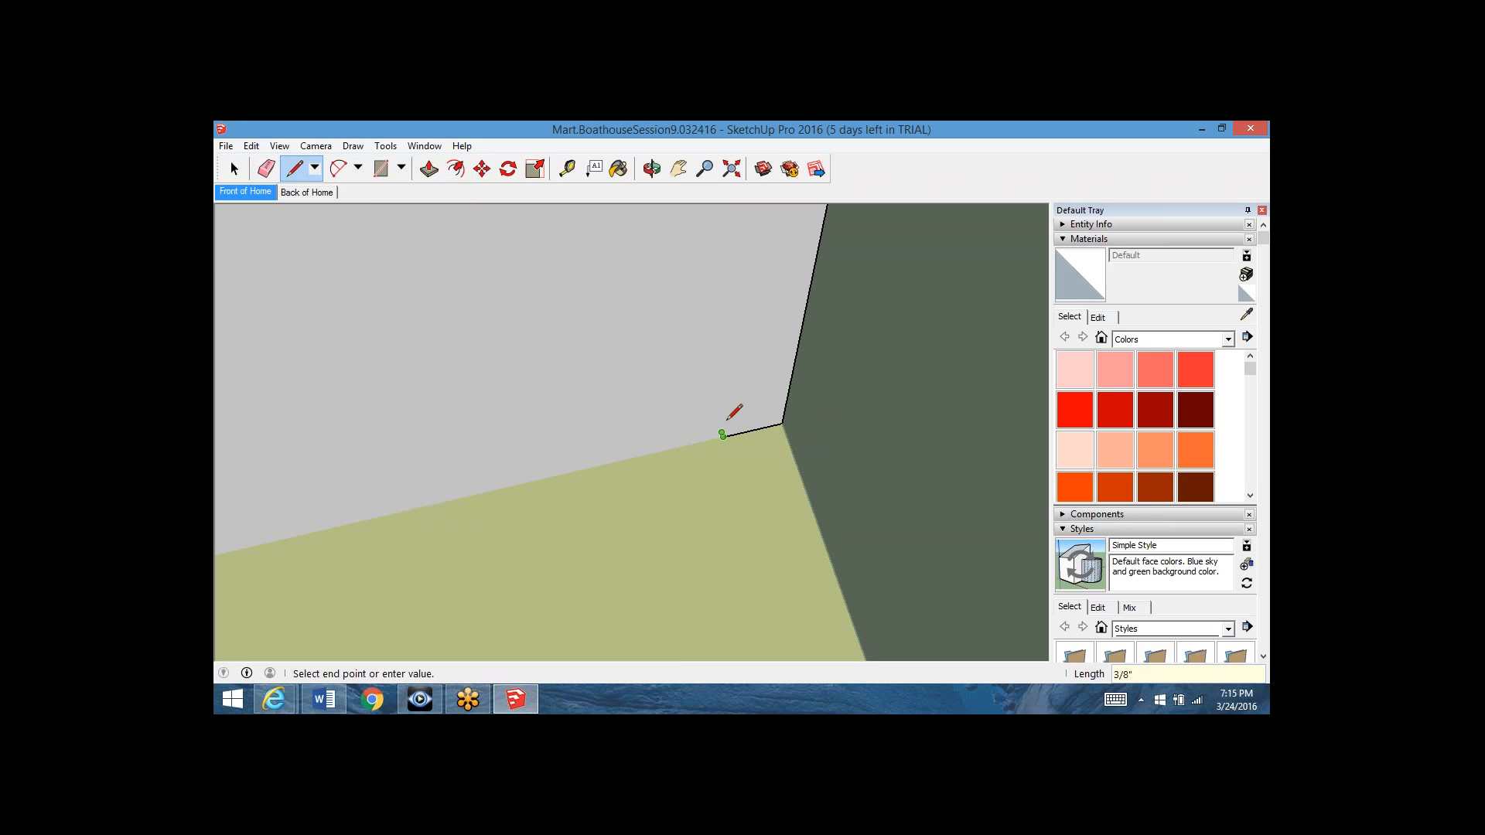
pyautogui.scroll(-2, 724, 433)
pyautogui.scroll(-4, 724, 427)
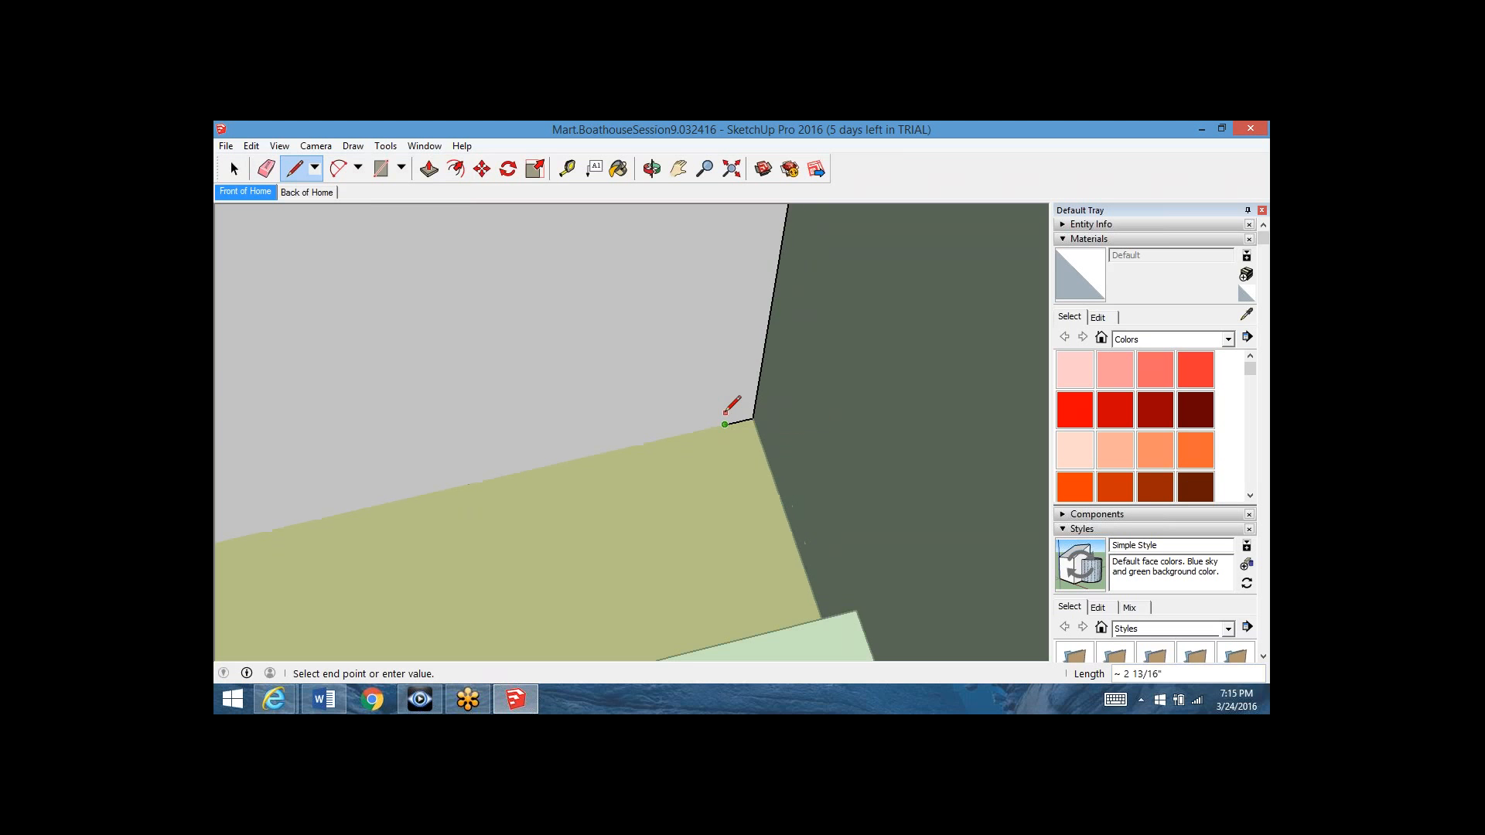
pyautogui.scroll(-3, 725, 420)
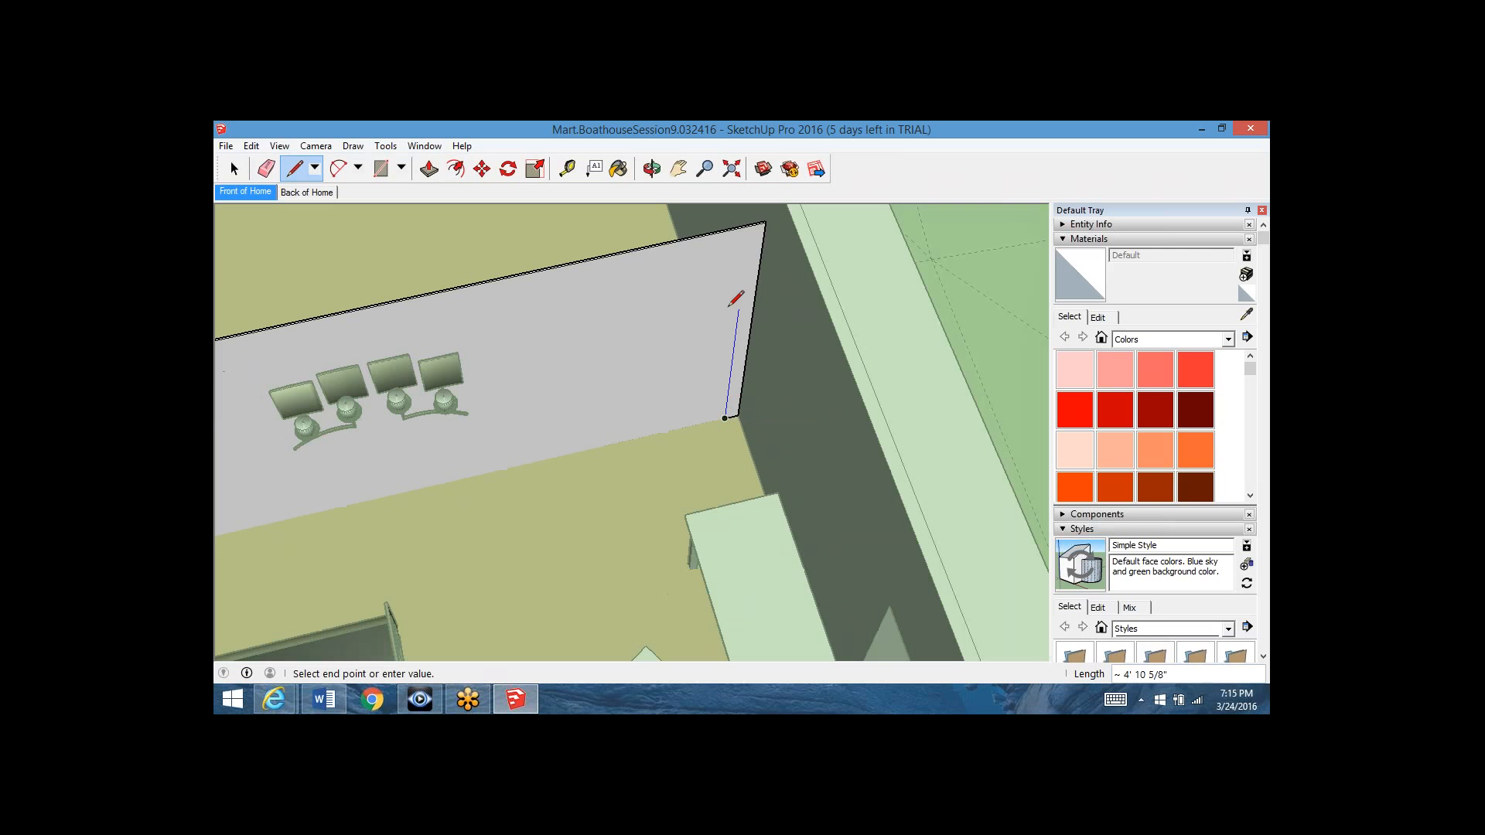
pyautogui.write('80')
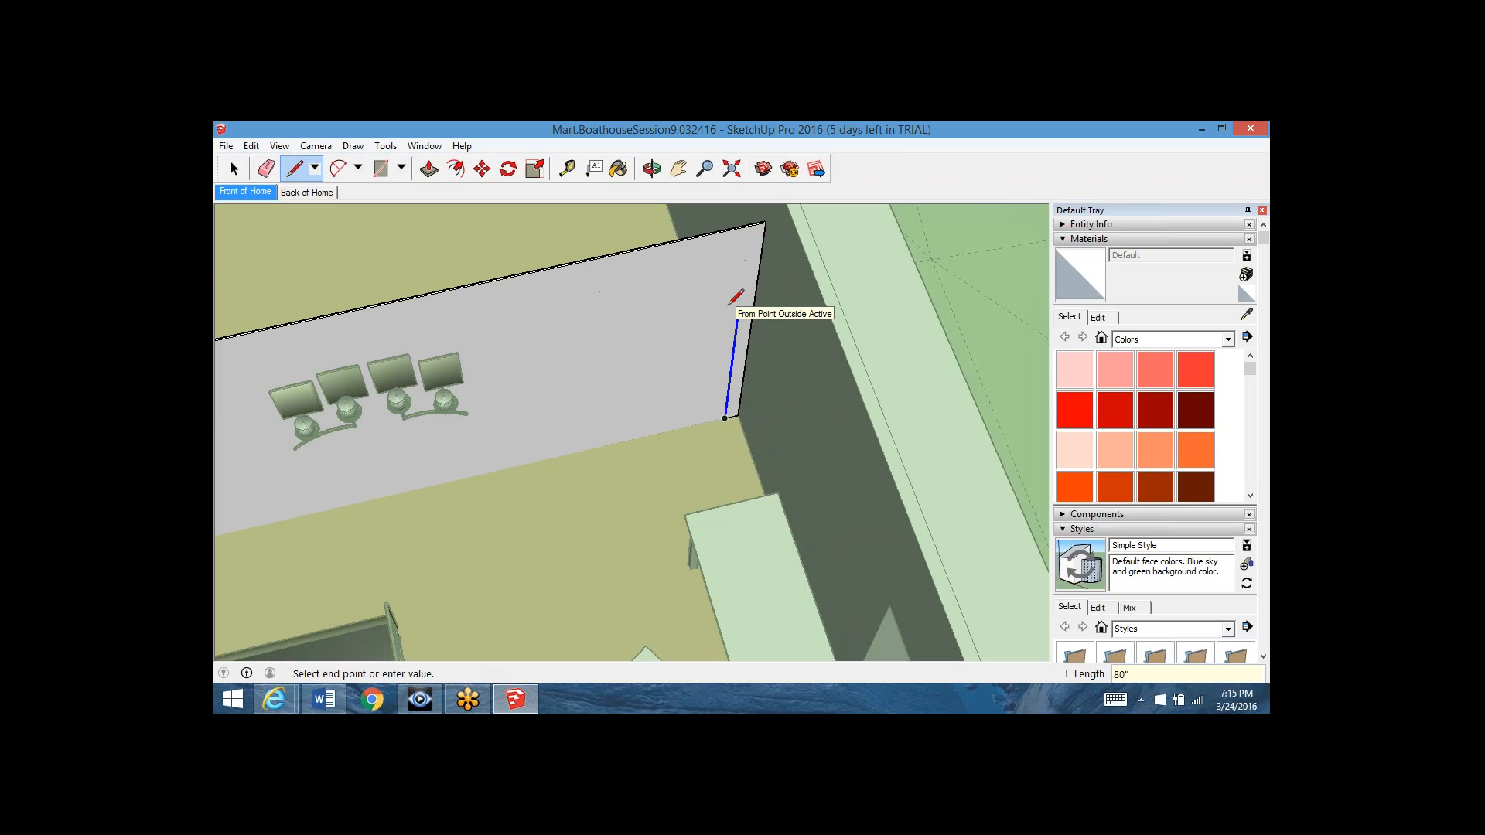
pyautogui.press('Return')
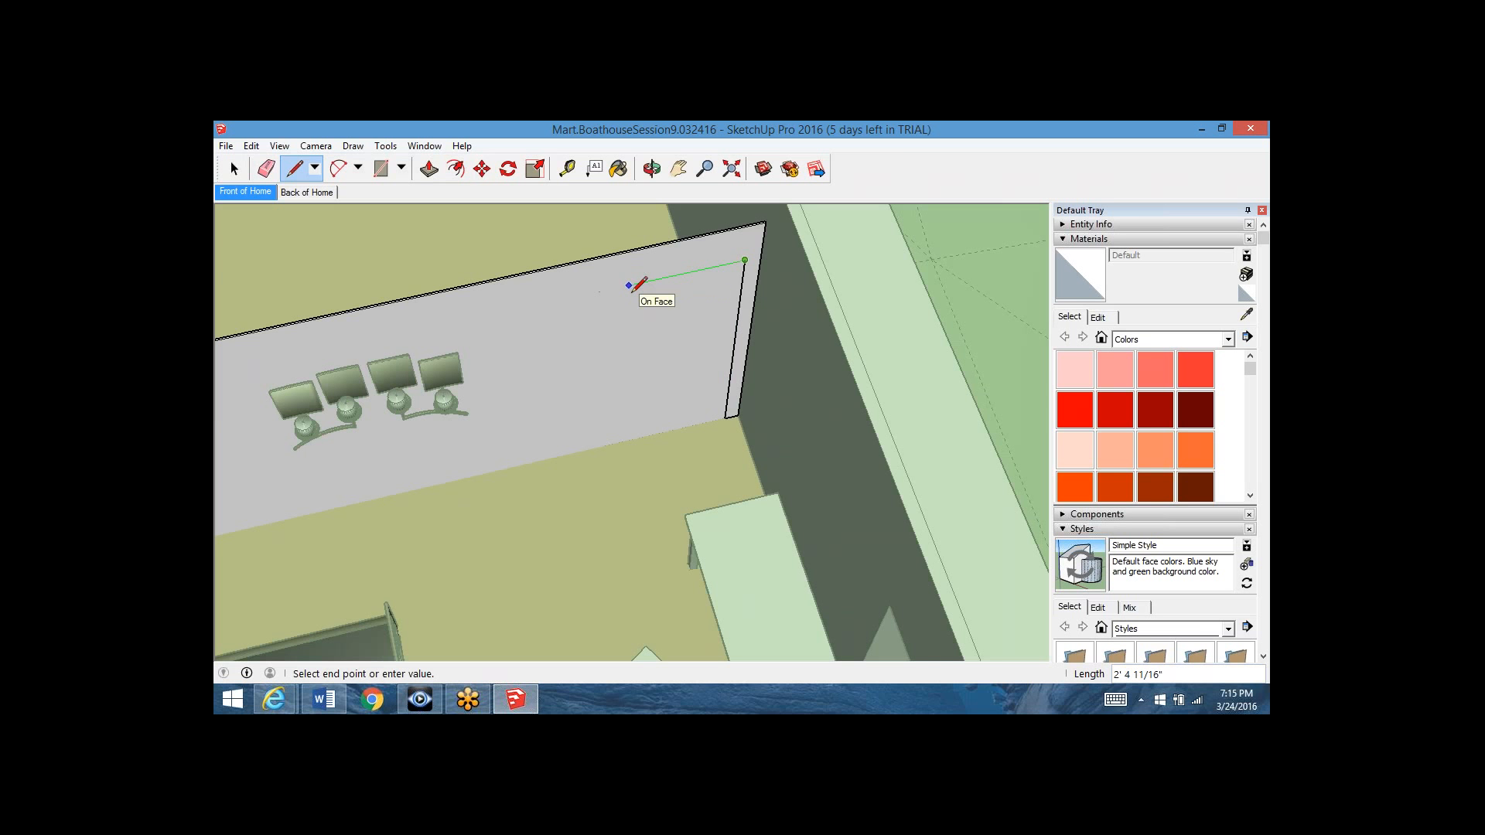
pyautogui.write('36"')
pyautogui.press('Return')
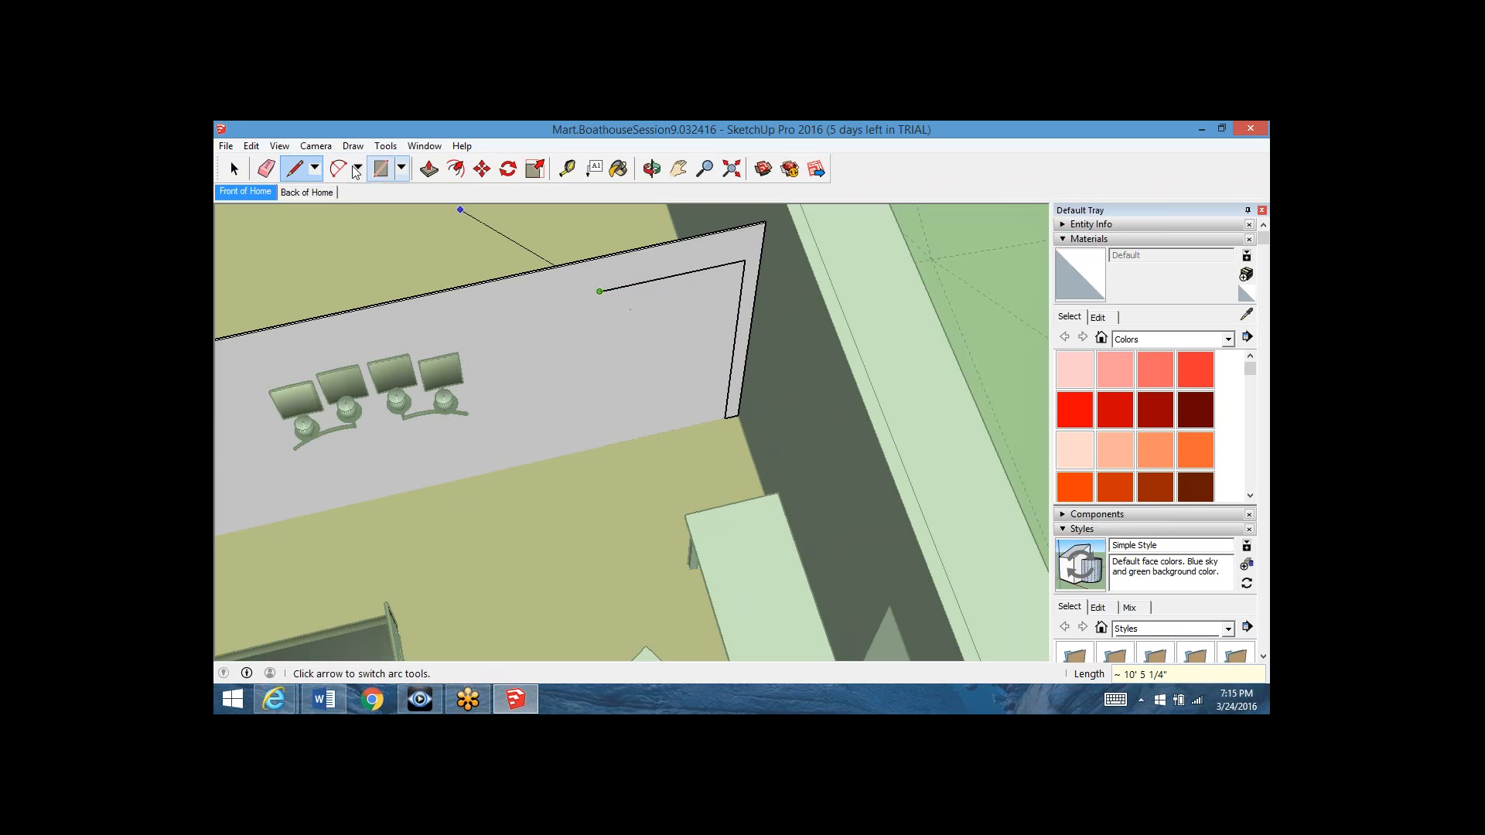
pyautogui.click(252, 147)
pyautogui.click(297, 164)
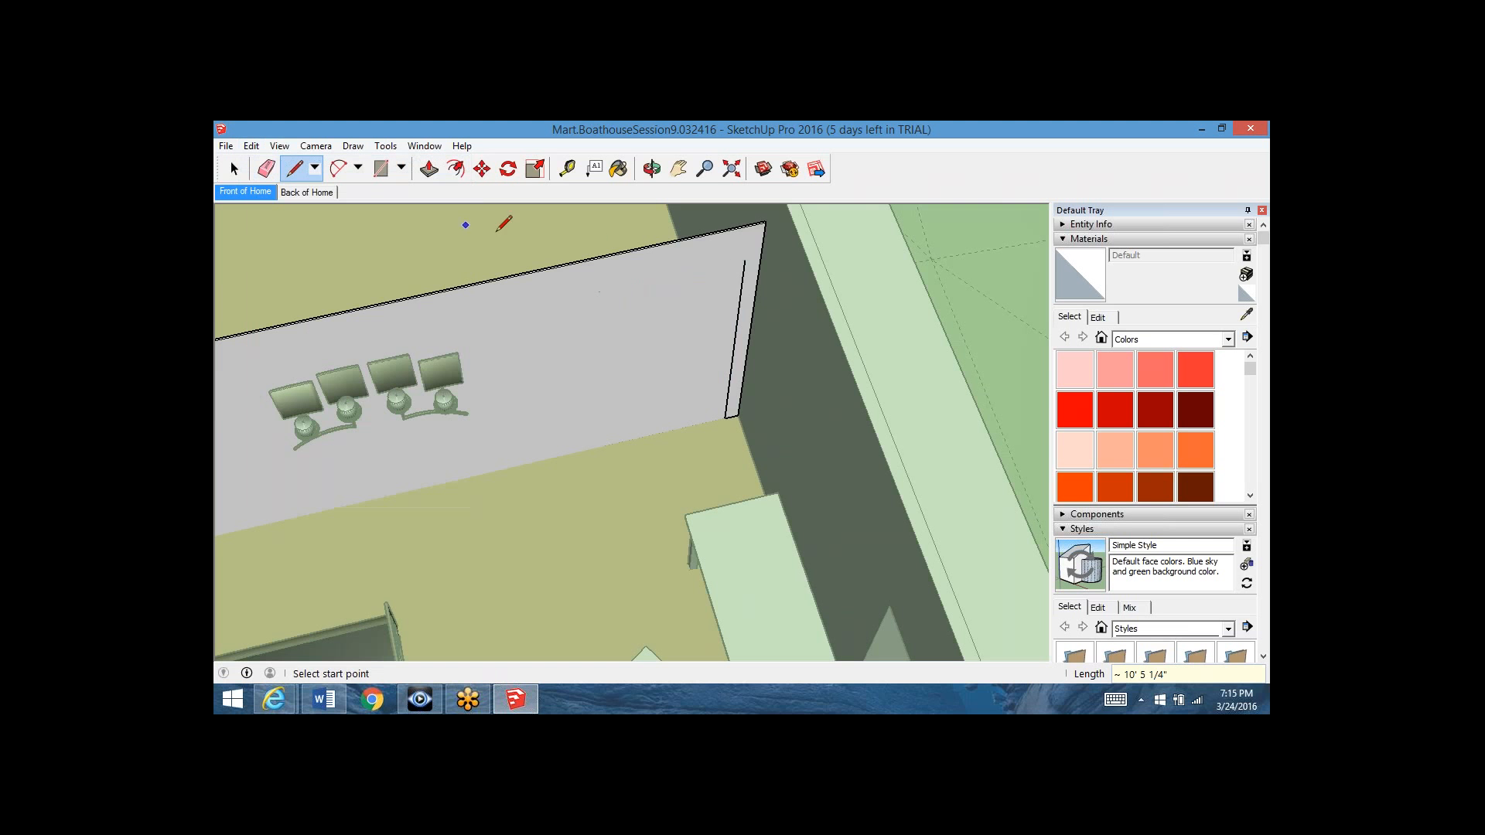
pyautogui.click(744, 259)
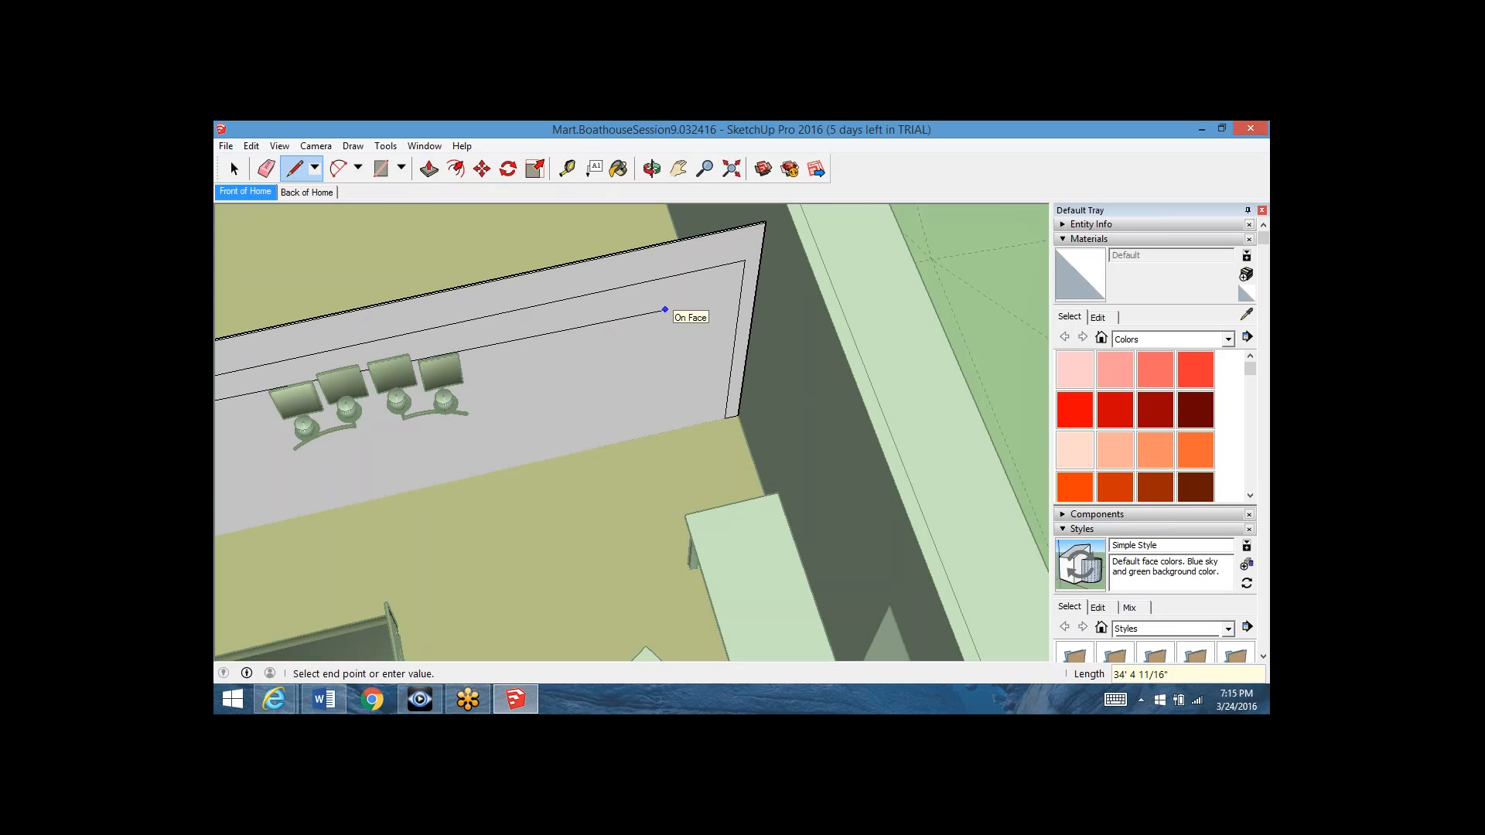
pyautogui.click(252, 146)
pyautogui.click(261, 164)
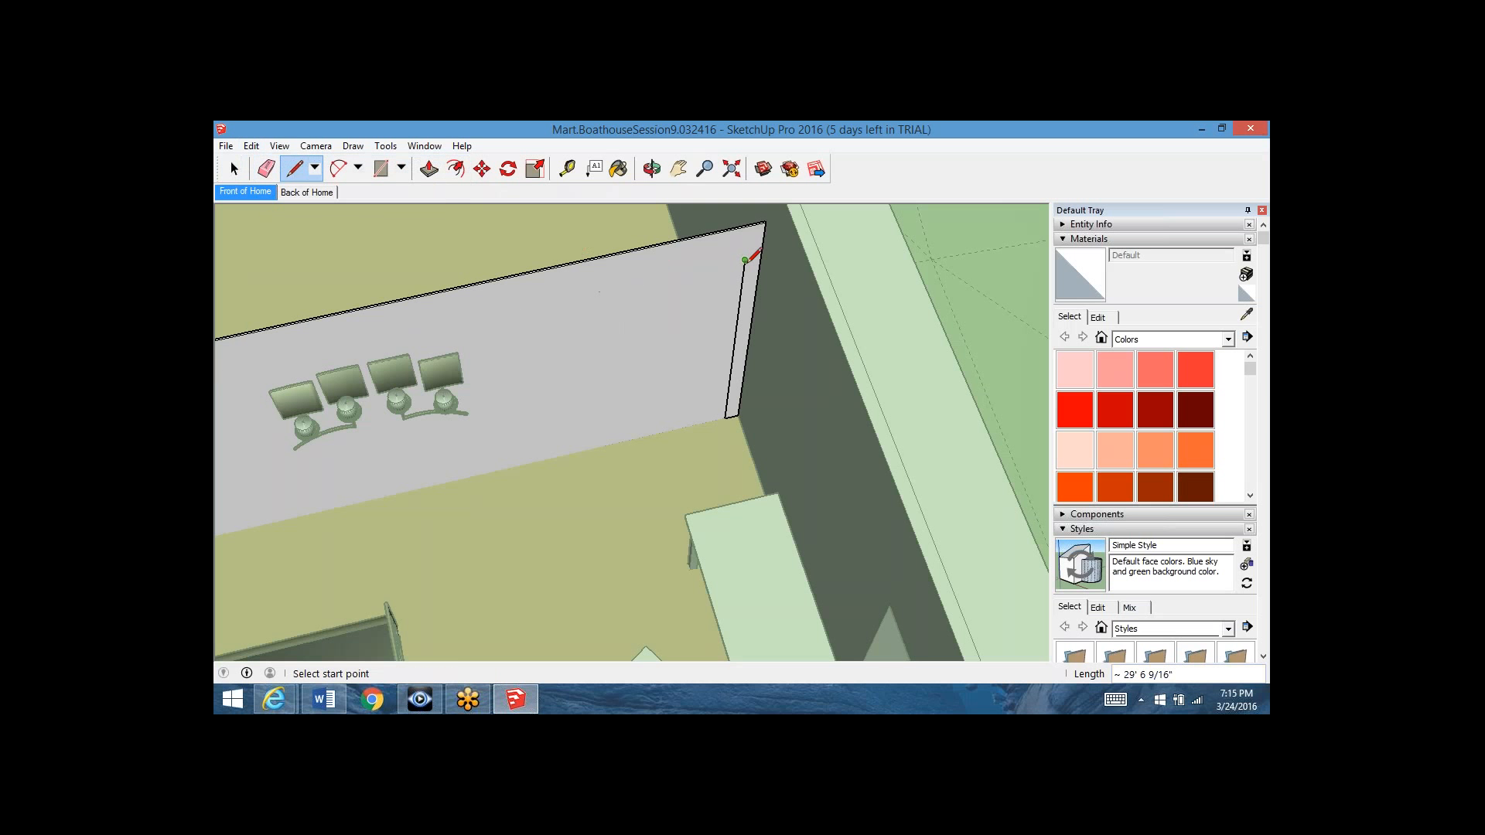
# - Draw the door outline's 36-inch top edge from the upright's upper end towards the sconces
pyautogui.click(744, 261)
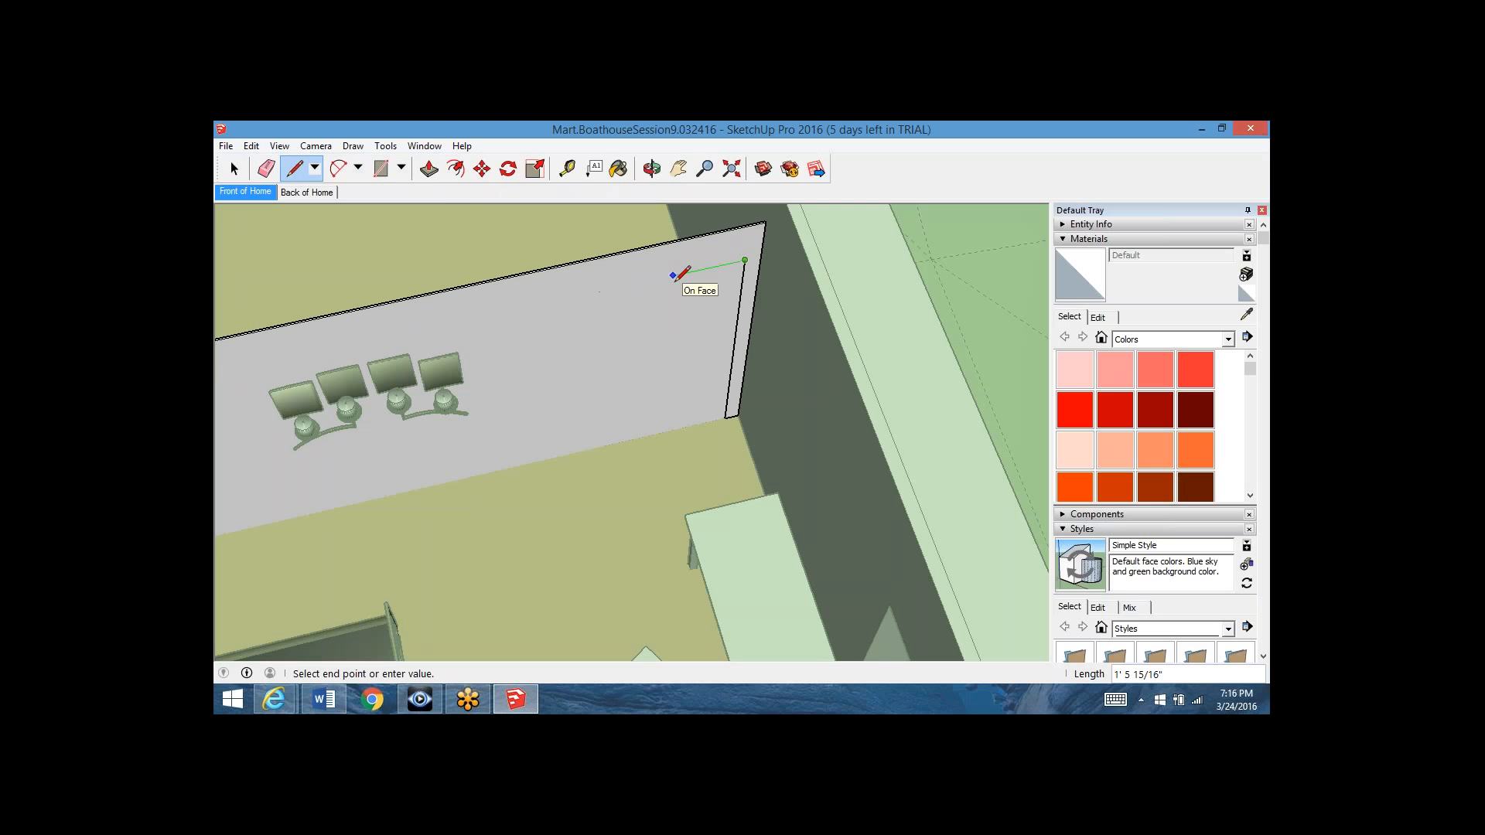
pyautogui.write('36"')
pyautogui.press('Return')
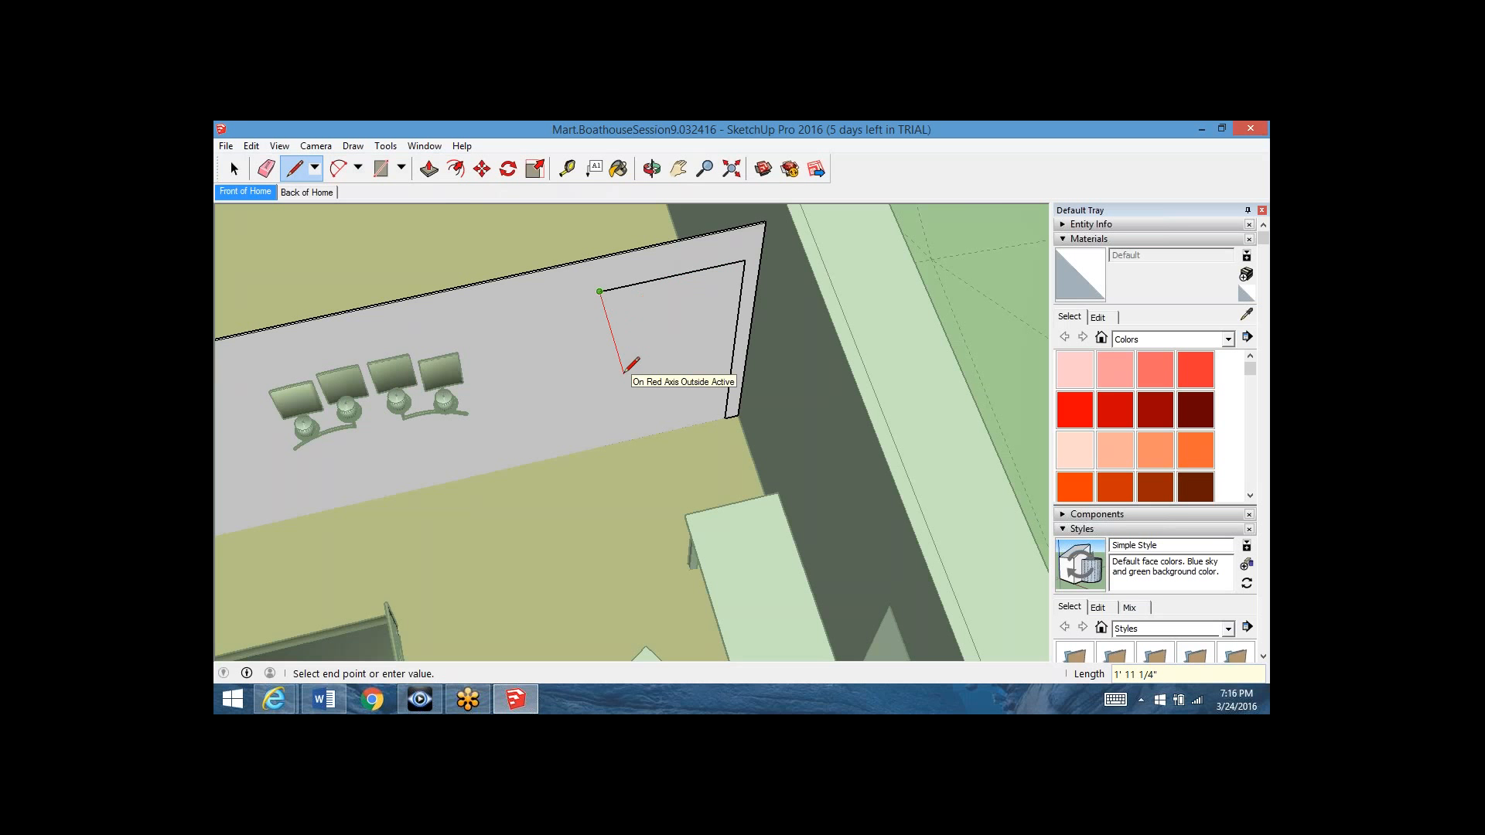
pyautogui.press('Escape')
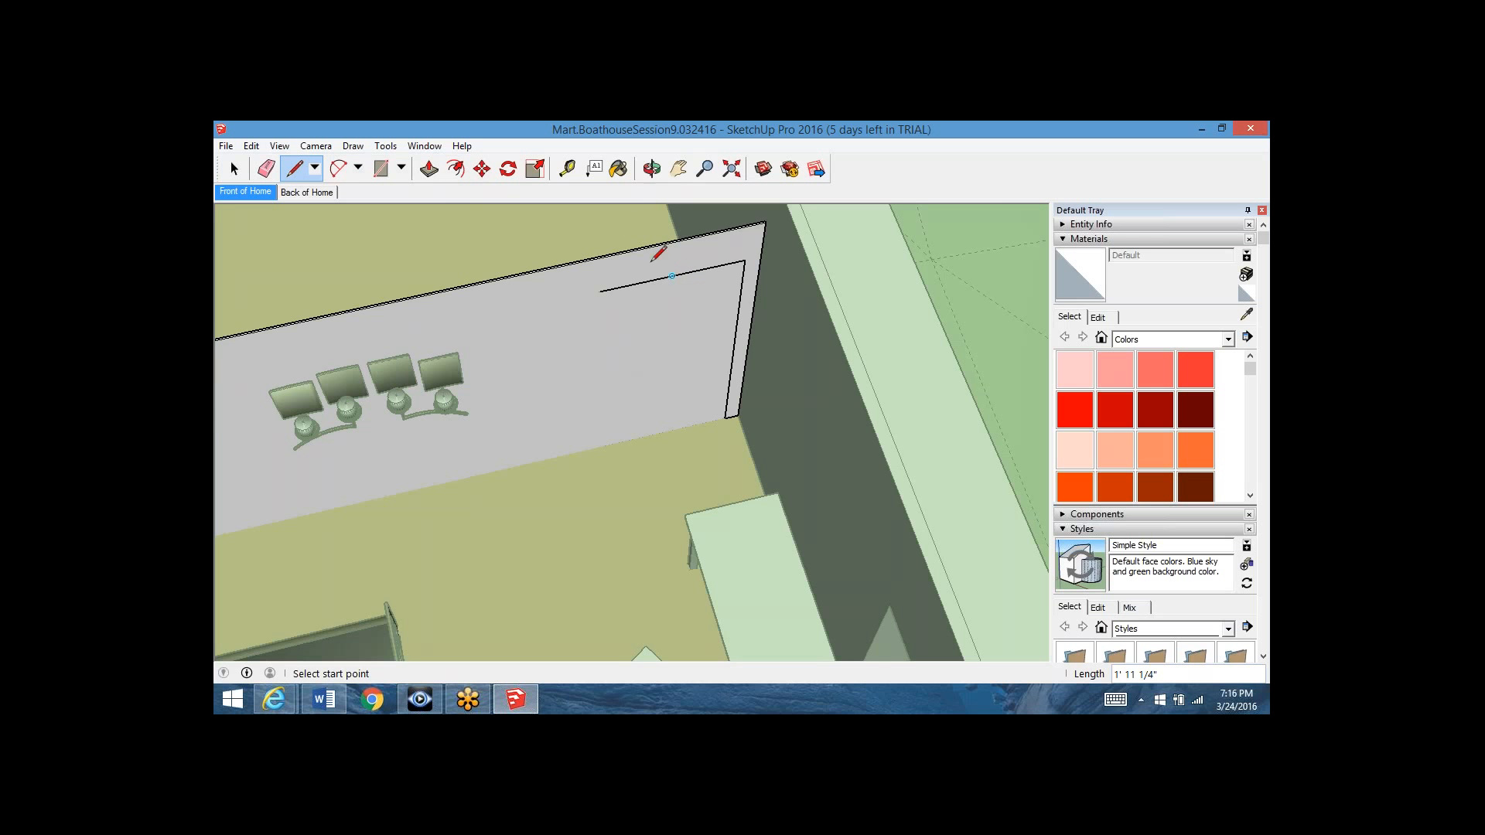
# - Measure the length of the door outline's top edge with the Tape Measure
pyautogui.click(567, 168)
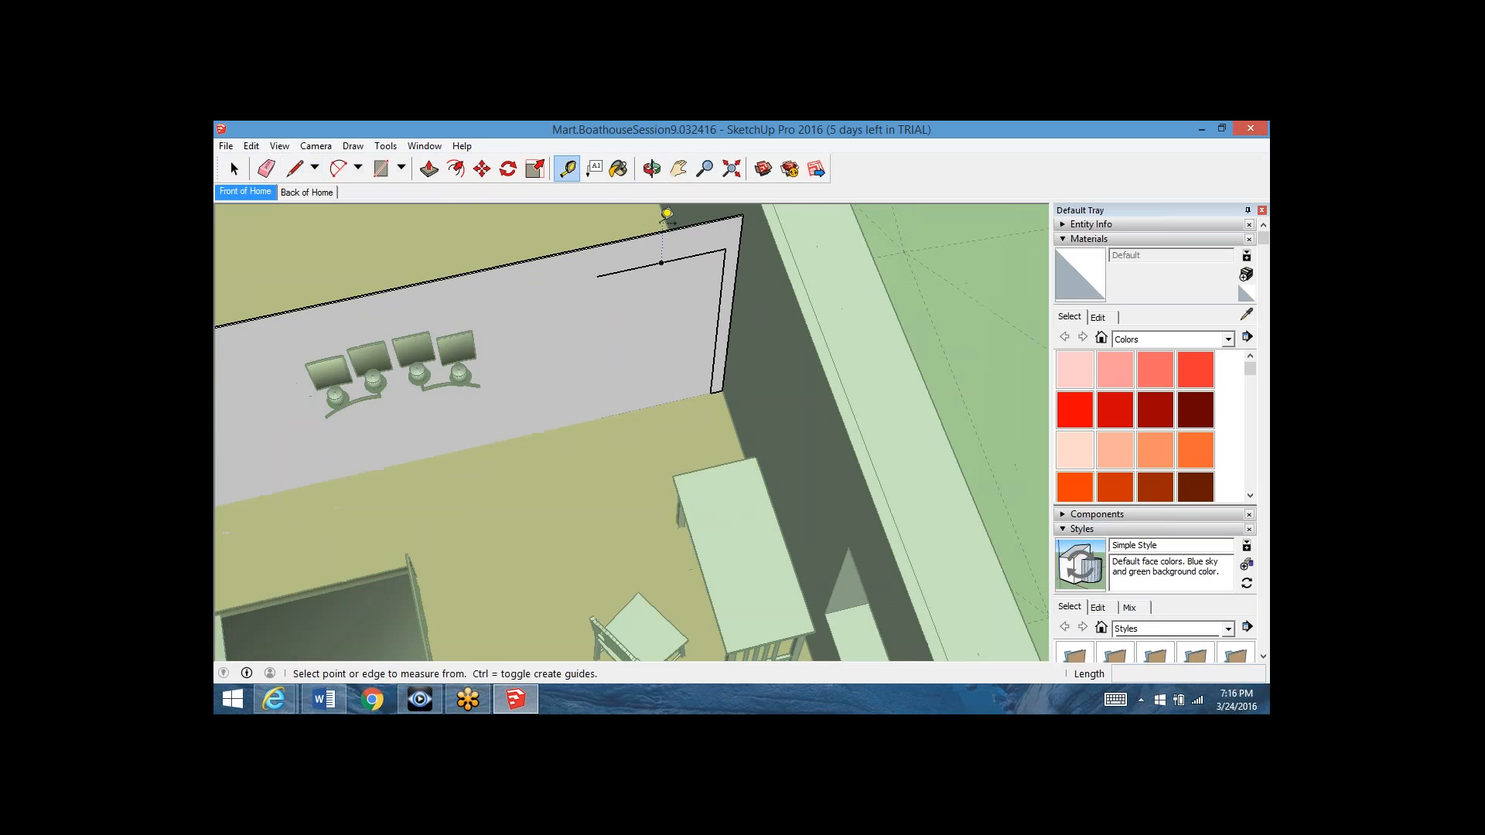
pyautogui.click(724, 249)
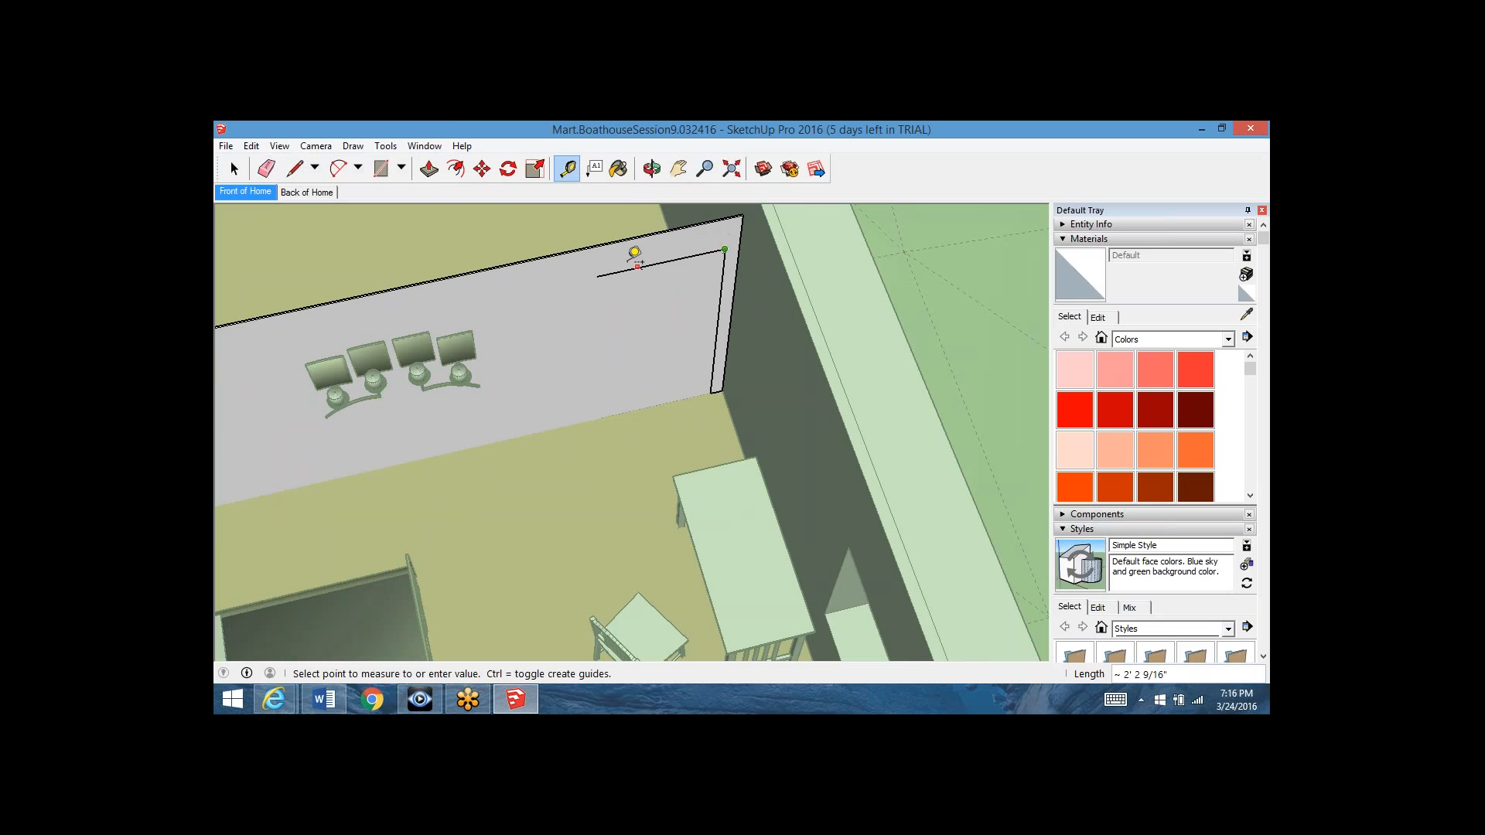
pyautogui.click(602, 271)
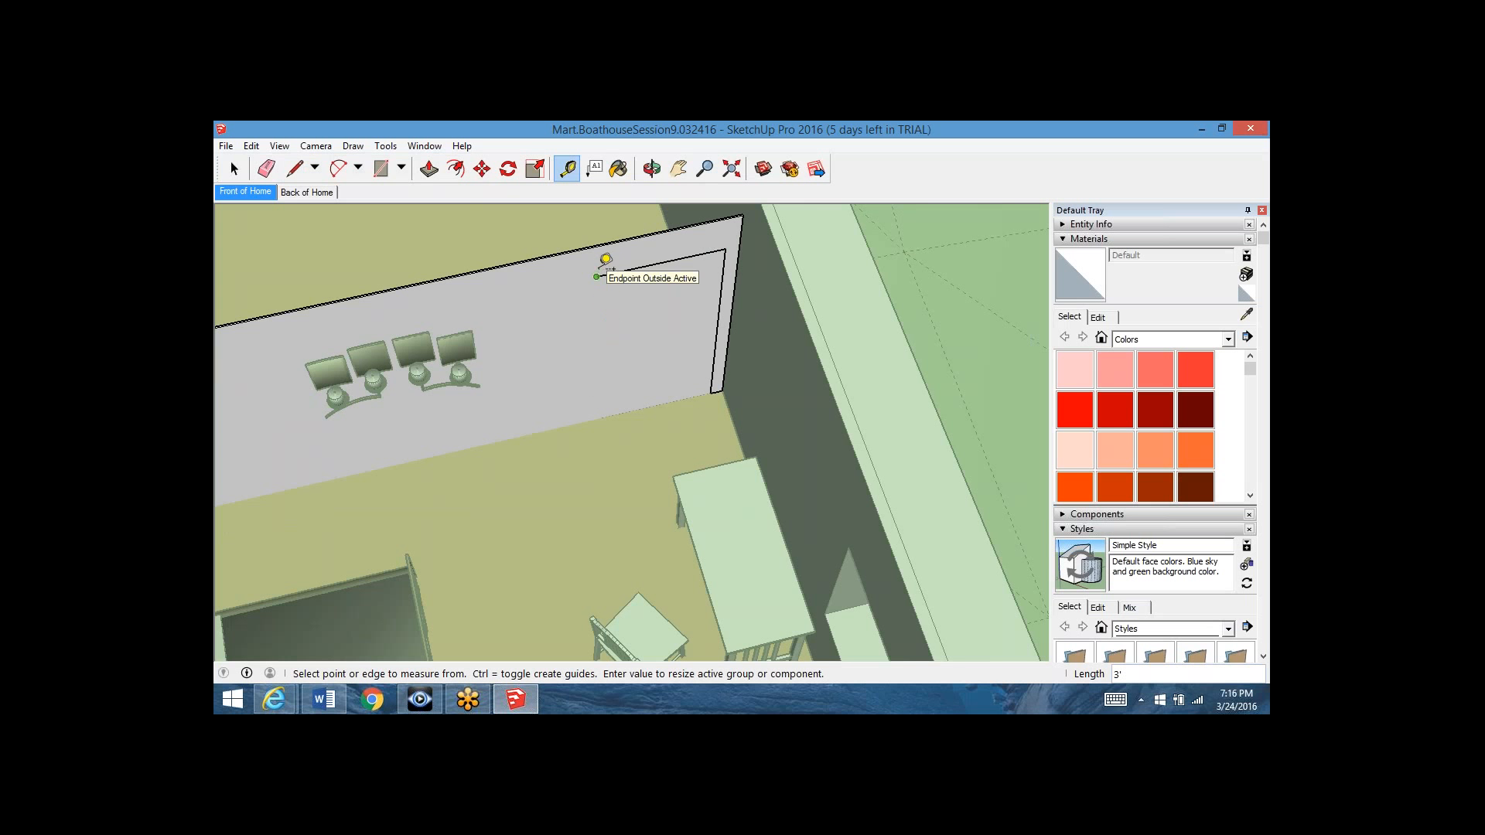
# - Draw the door's second upright edge 80 inches down from the free end of the top edge to the floor
pyautogui.click(295, 168)
pyautogui.click(597, 276)
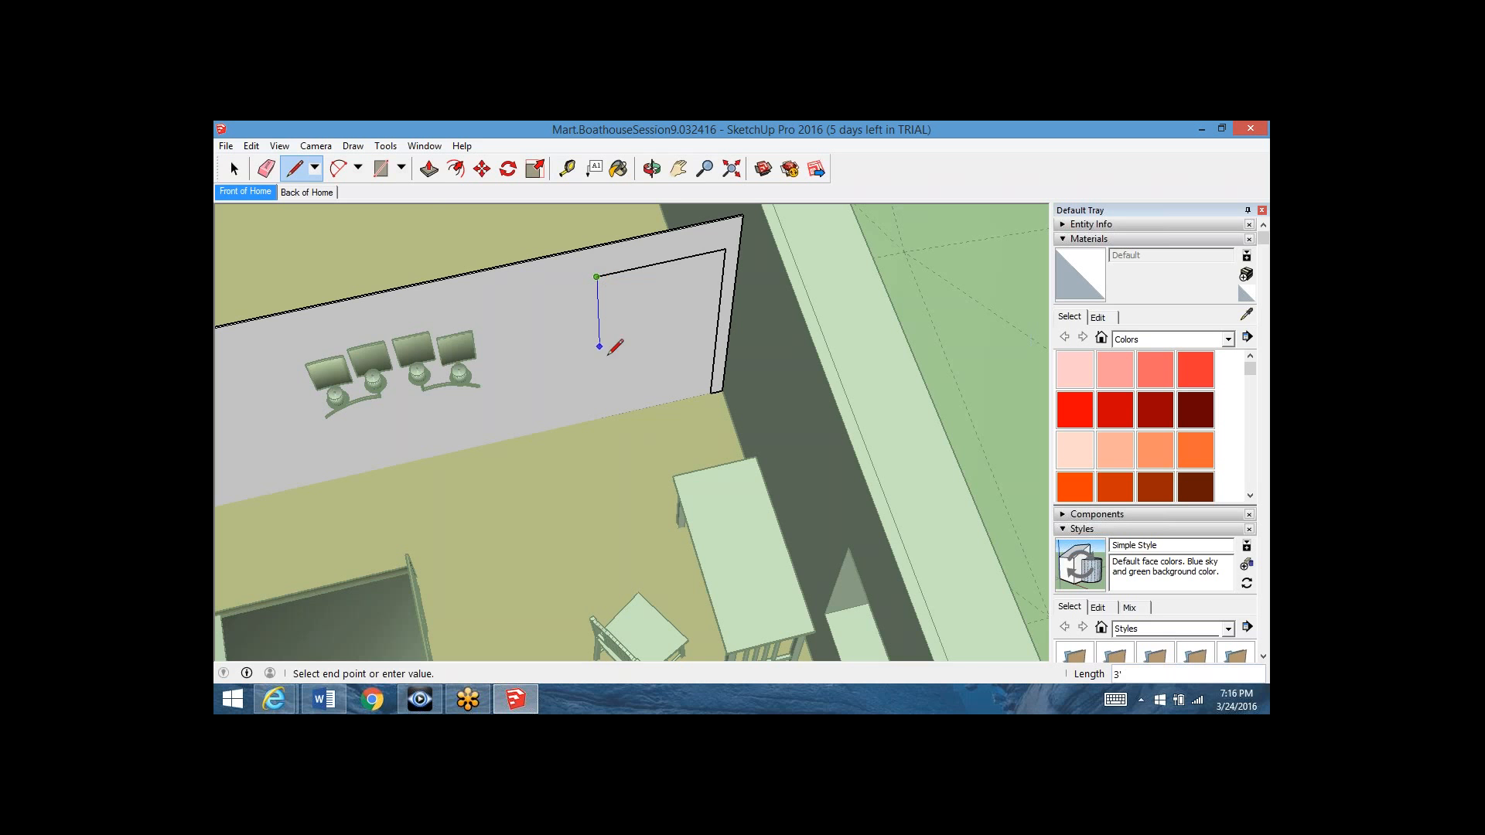
pyautogui.write('80')
pyautogui.press('Return')
pyautogui.press('Escape')
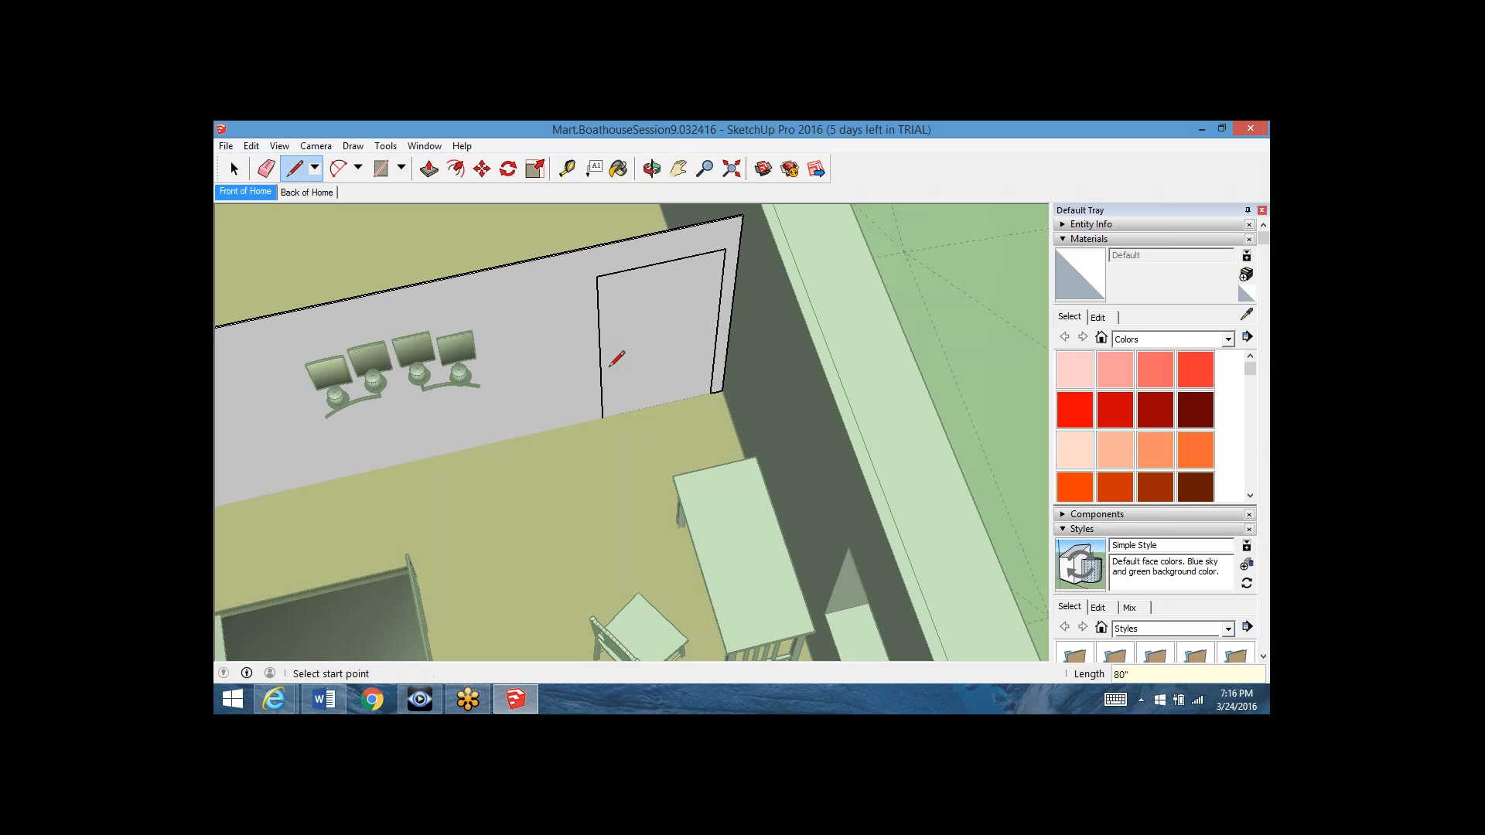
# - Delete the door outline's upright edge nearest the room corner and its top edge from the wall group
pyautogui.click(234, 169)
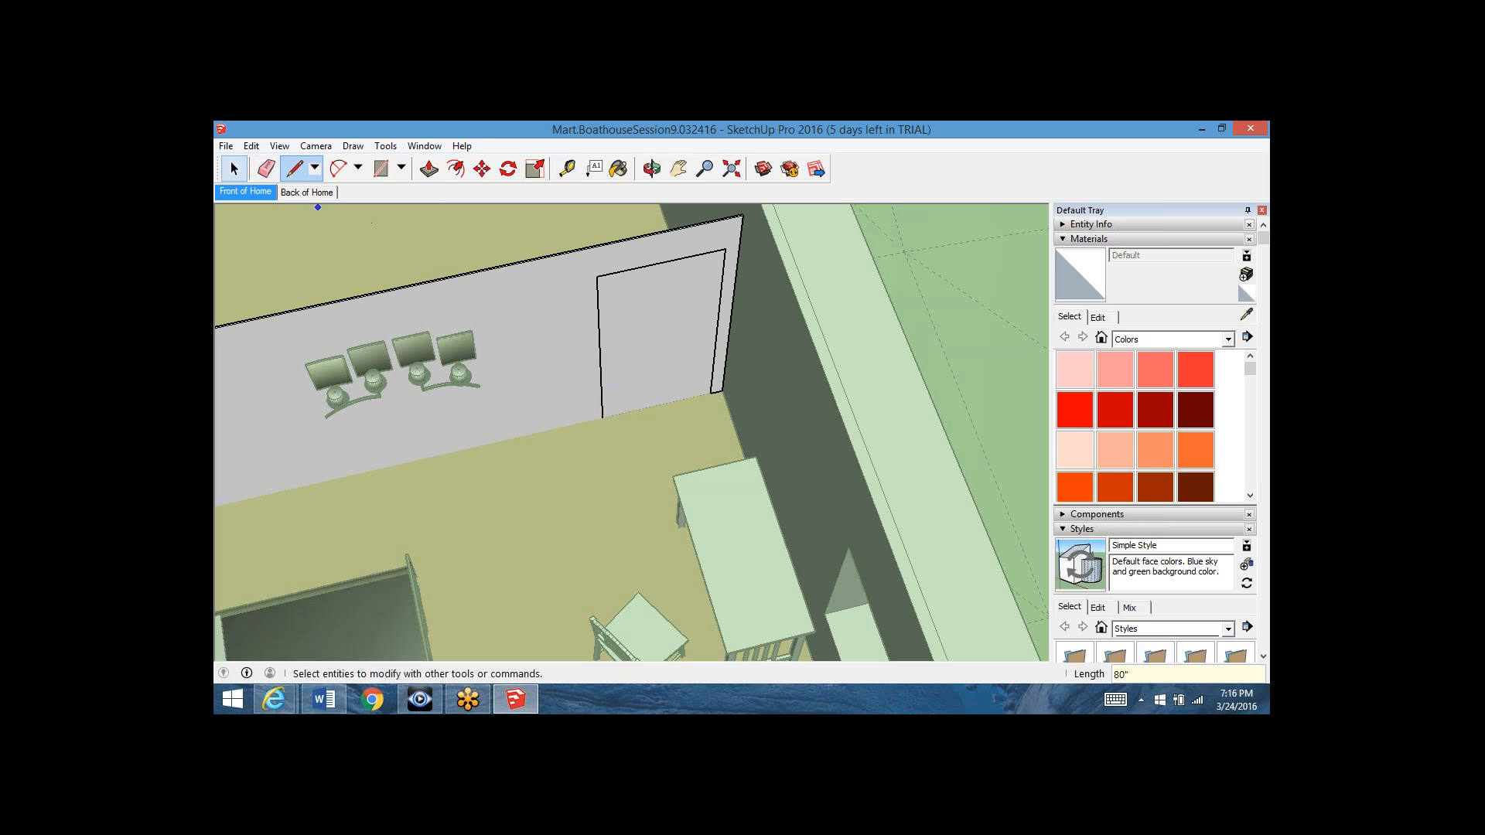
pyautogui.click(236, 169)
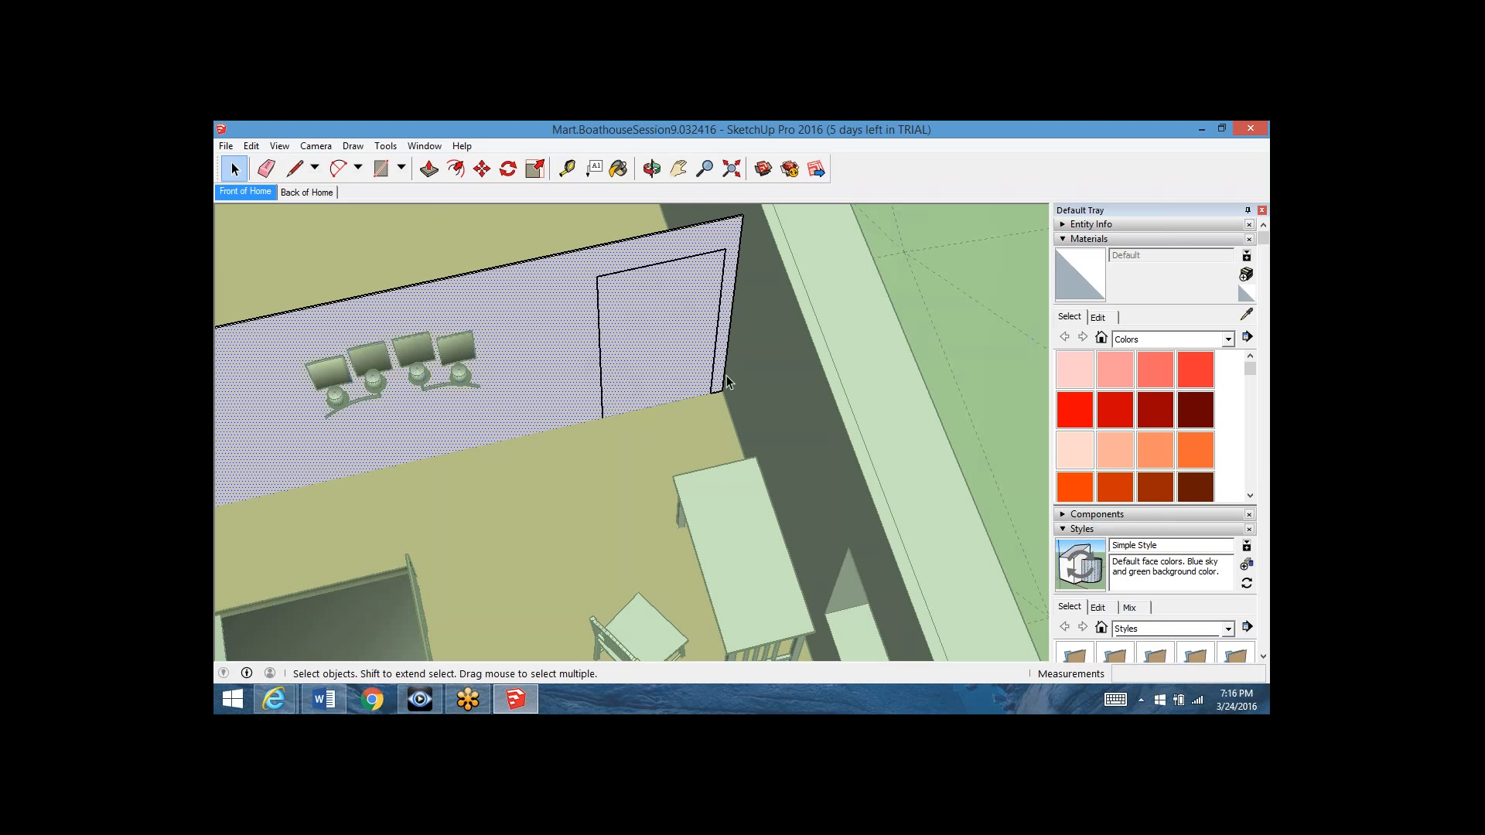
pyautogui.click(717, 326)
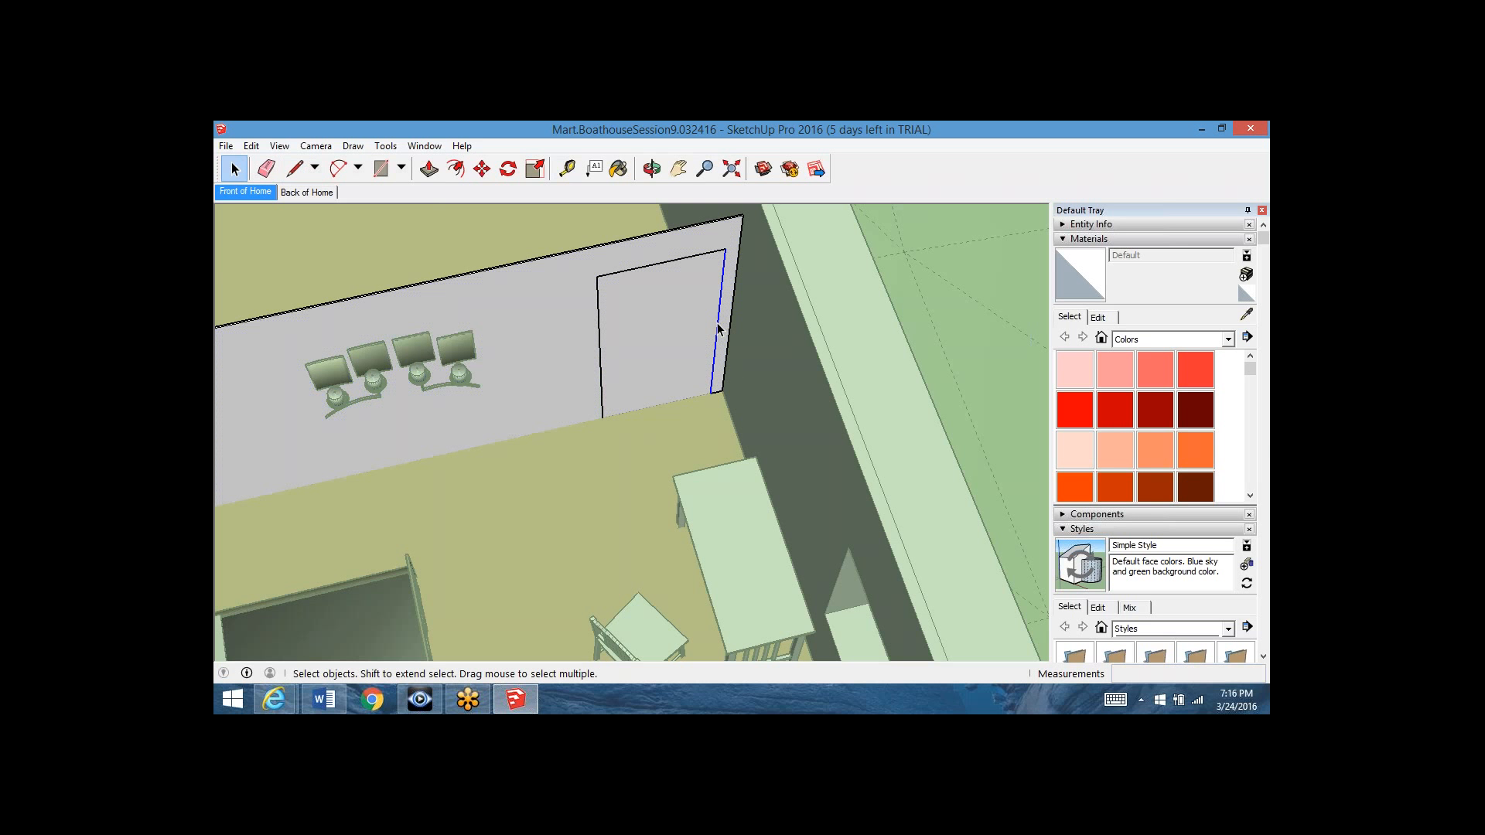
pyautogui.press('Delete')
pyautogui.click(705, 255)
pyautogui.press('Delete')
# - Check the wall face and door outline by selecting their parts inside and outside the wall group
pyautogui.click(694, 306)
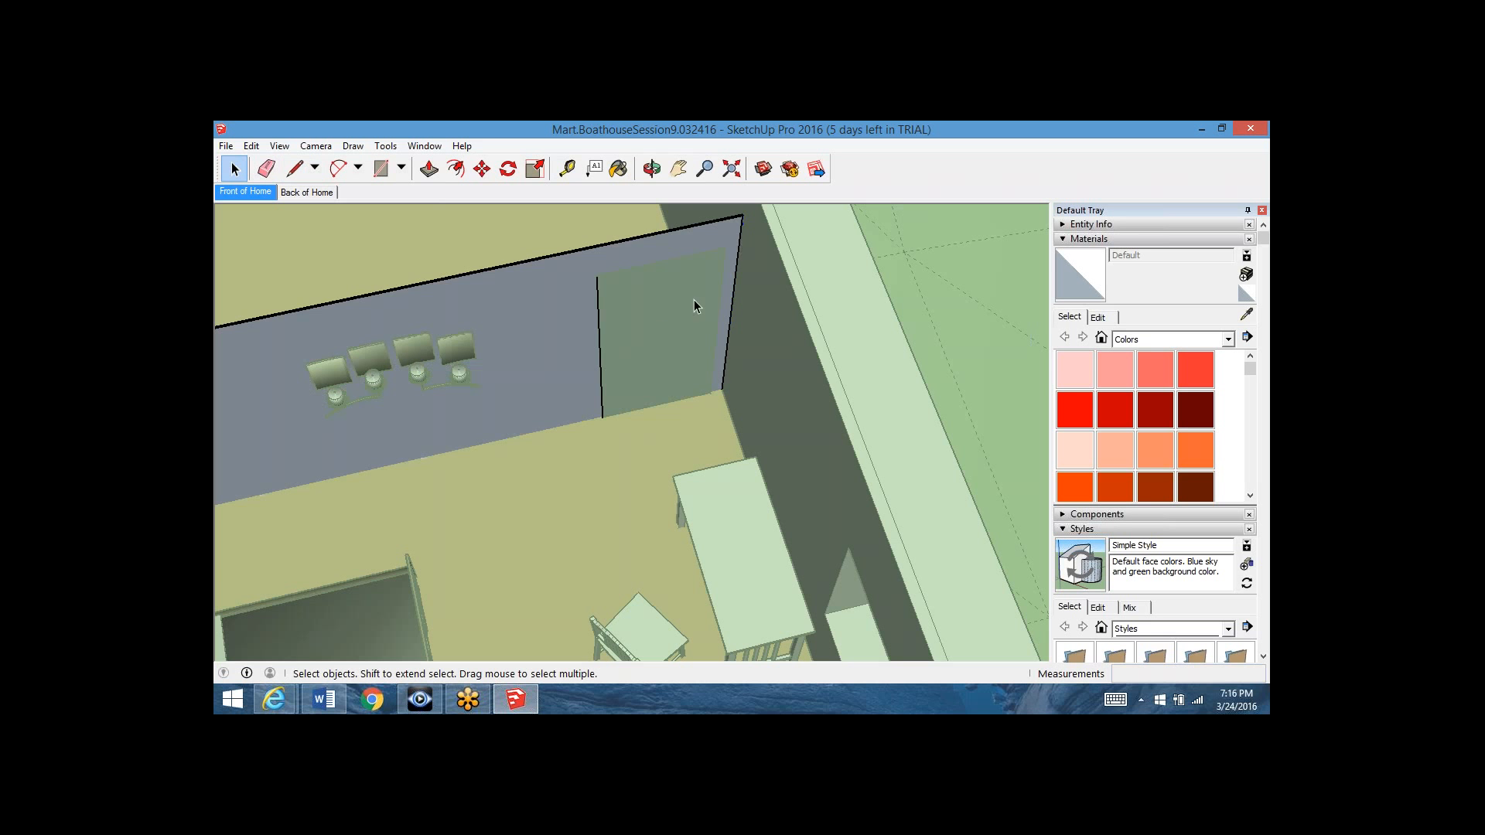
pyautogui.click(658, 329)
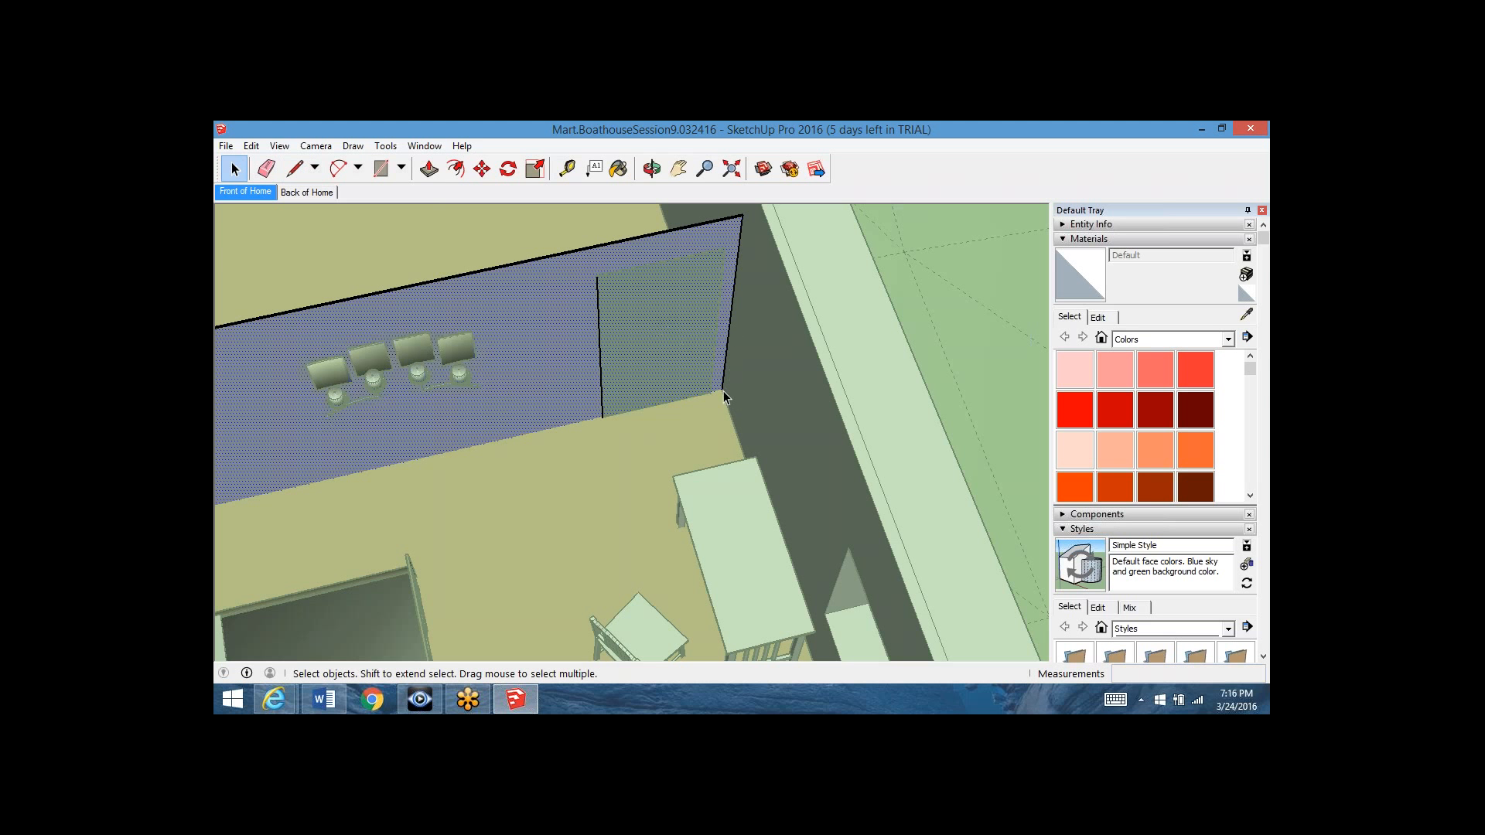
pyautogui.click(599, 328)
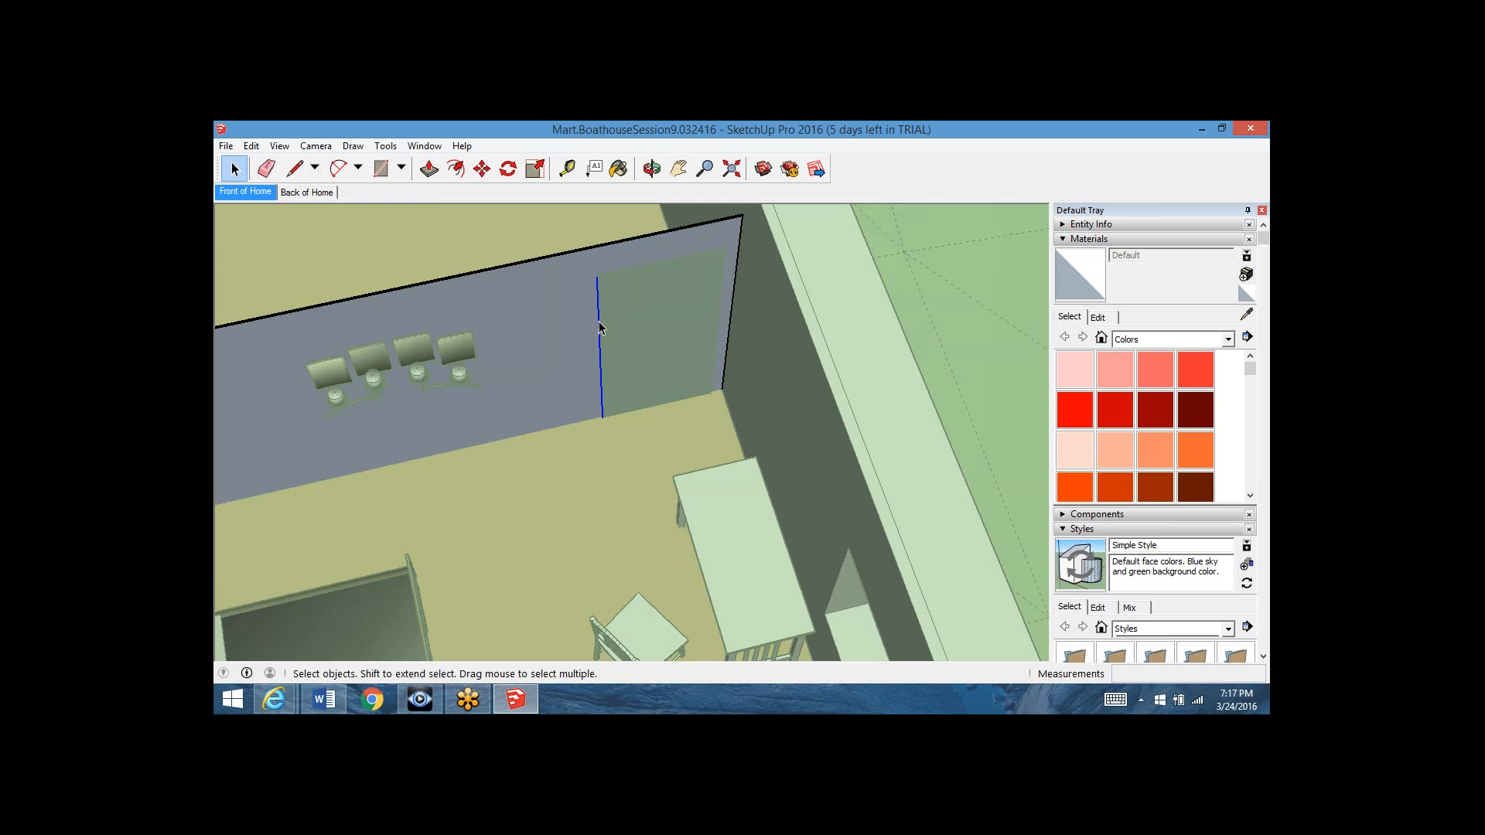
pyautogui.press('Escape')
pyautogui.click(636, 363)
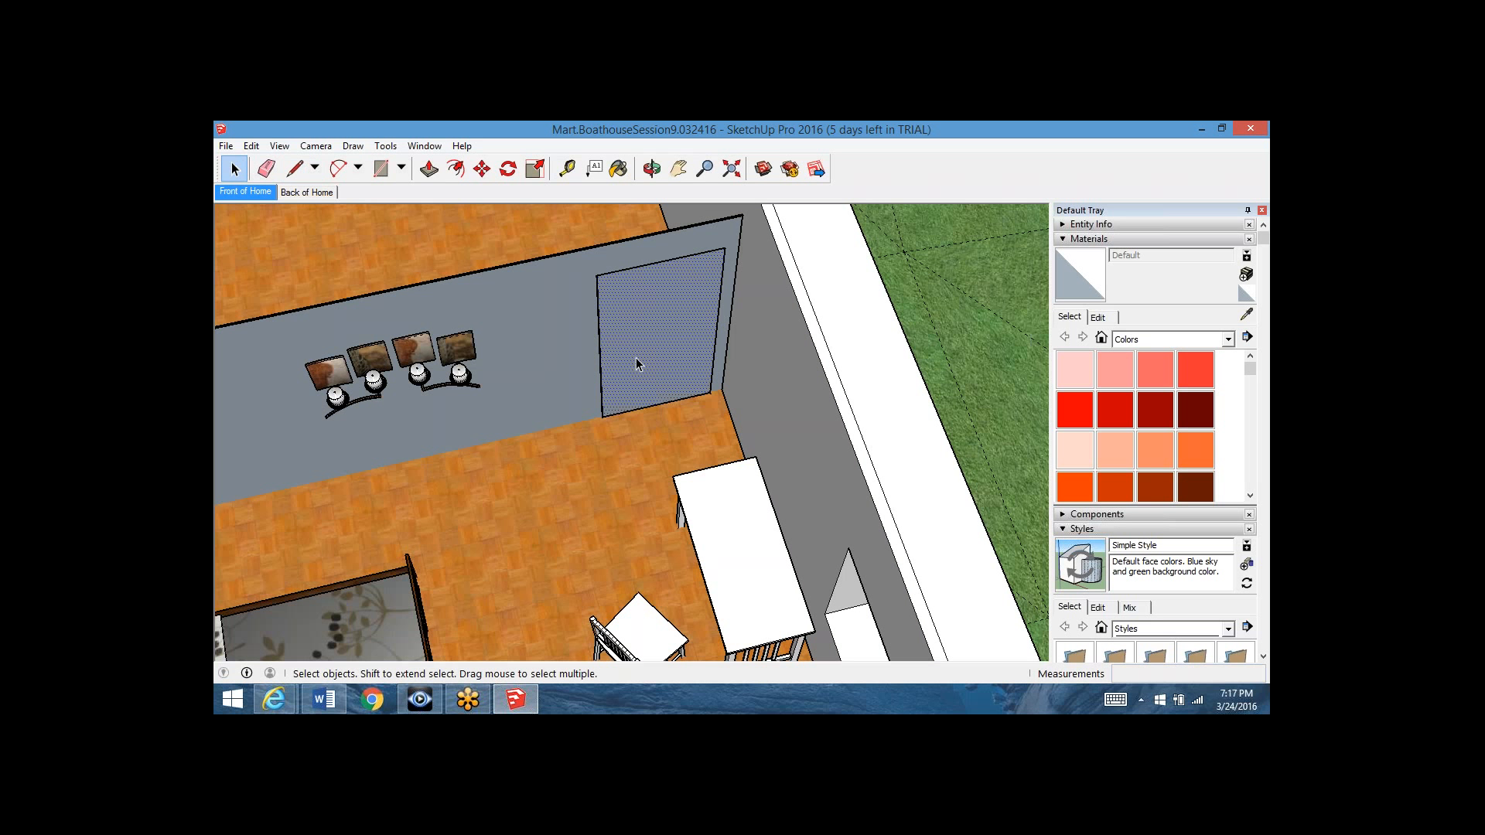
pyautogui.click(636, 364)
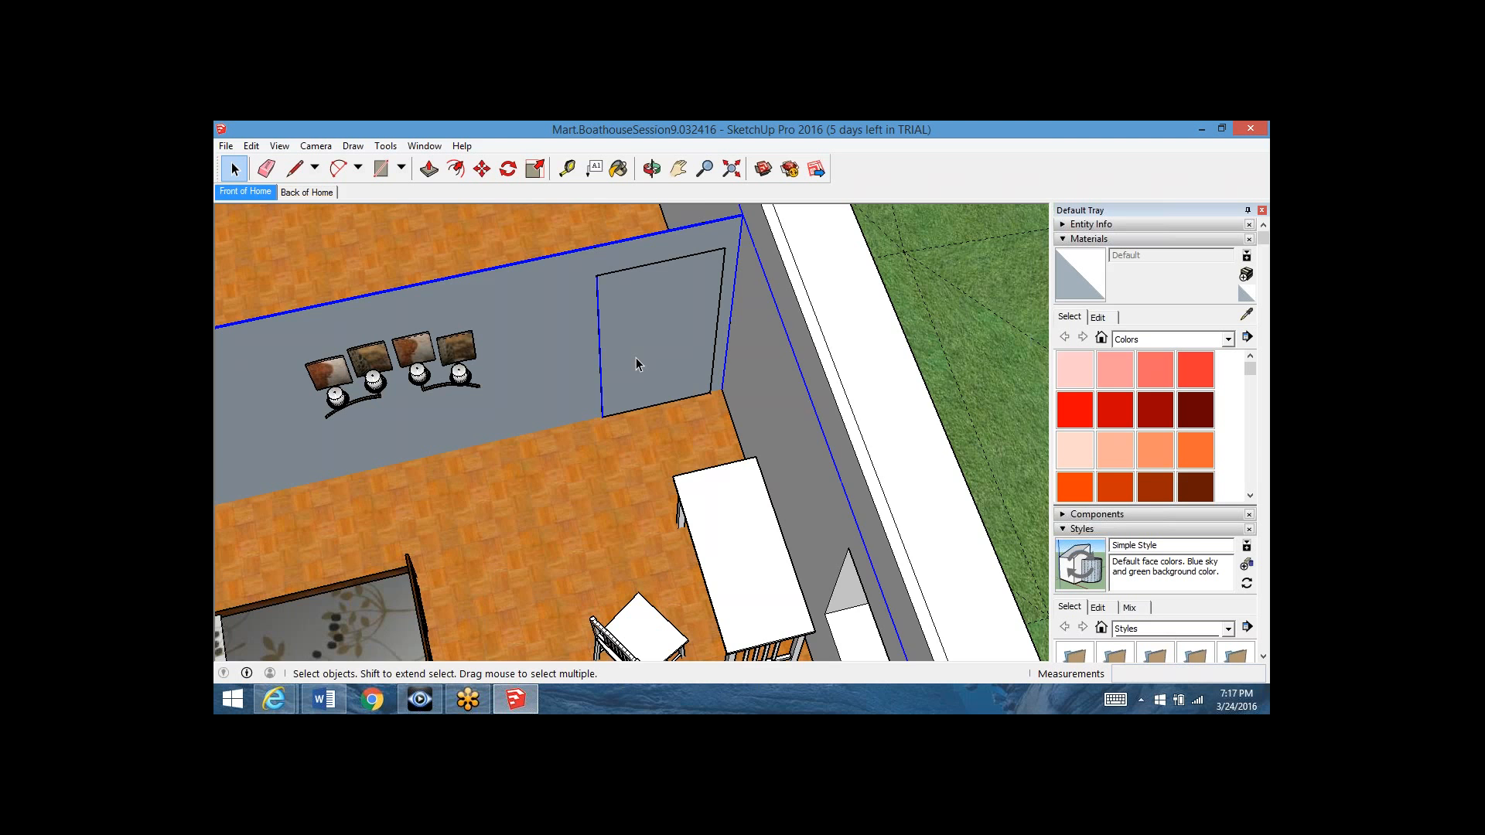
# - Reopen the wall group and delete the remaining upright door edge nearest the sconces
pyautogui.doubleClick(635, 357)
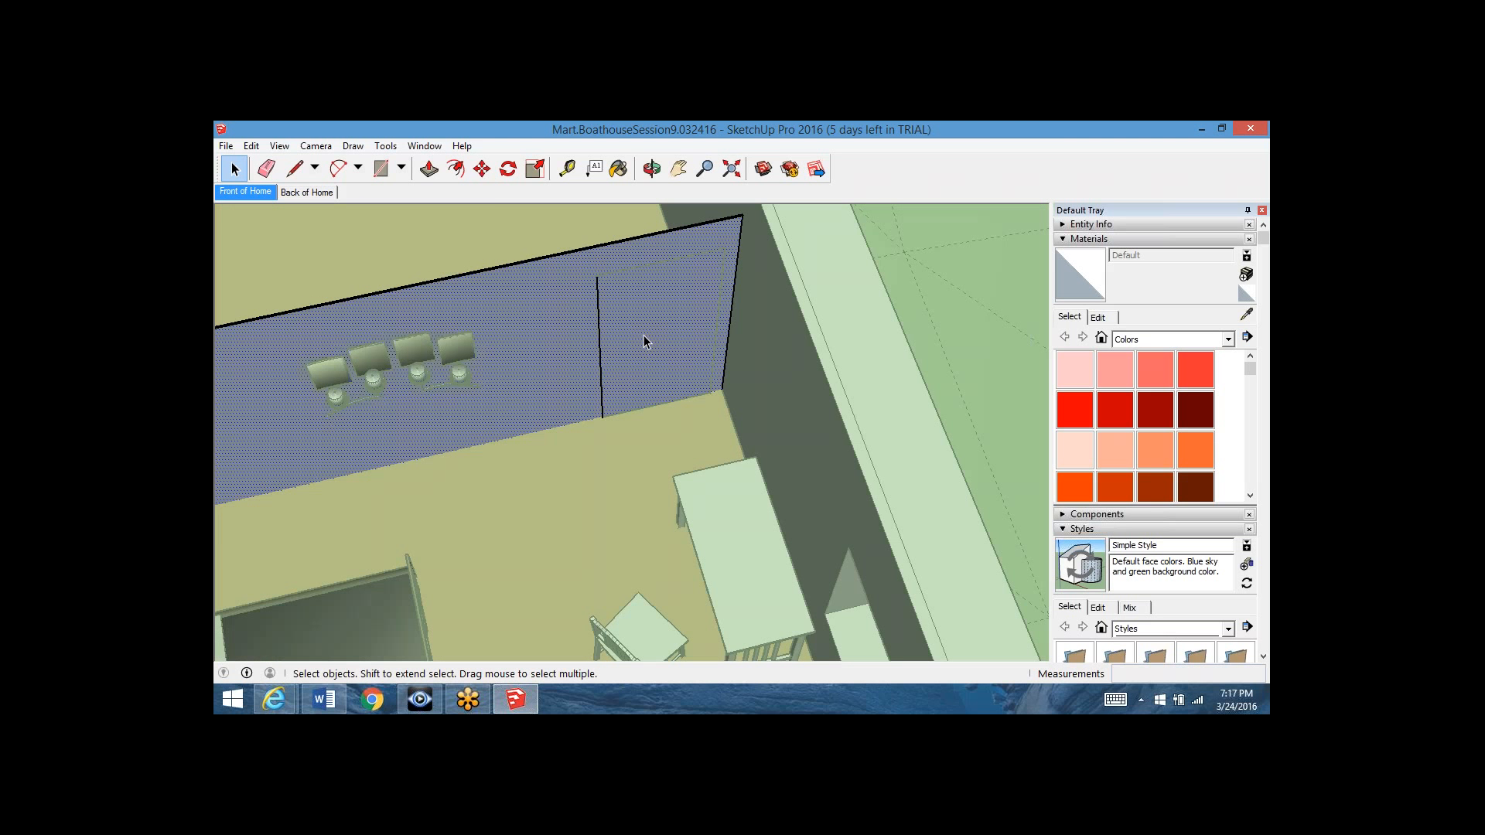
pyautogui.click(599, 318)
pyautogui.press('Delete')
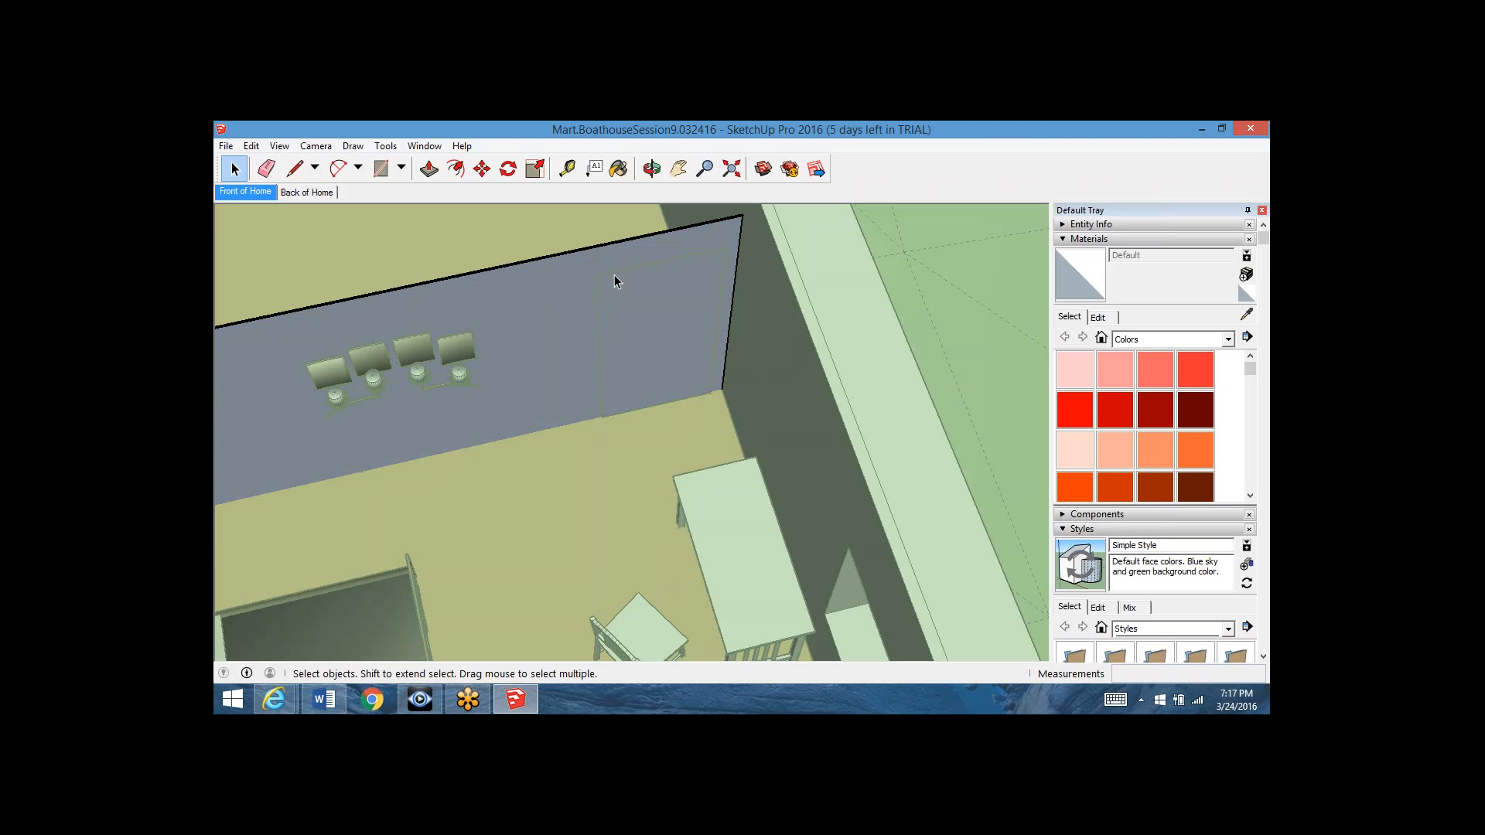
# - Delete the bedroom wall face behind the sconces from inside the wall group
pyautogui.click(615, 278)
pyautogui.moveTo(617, 330); pyautogui.dragTo(597, 378, button='middle')
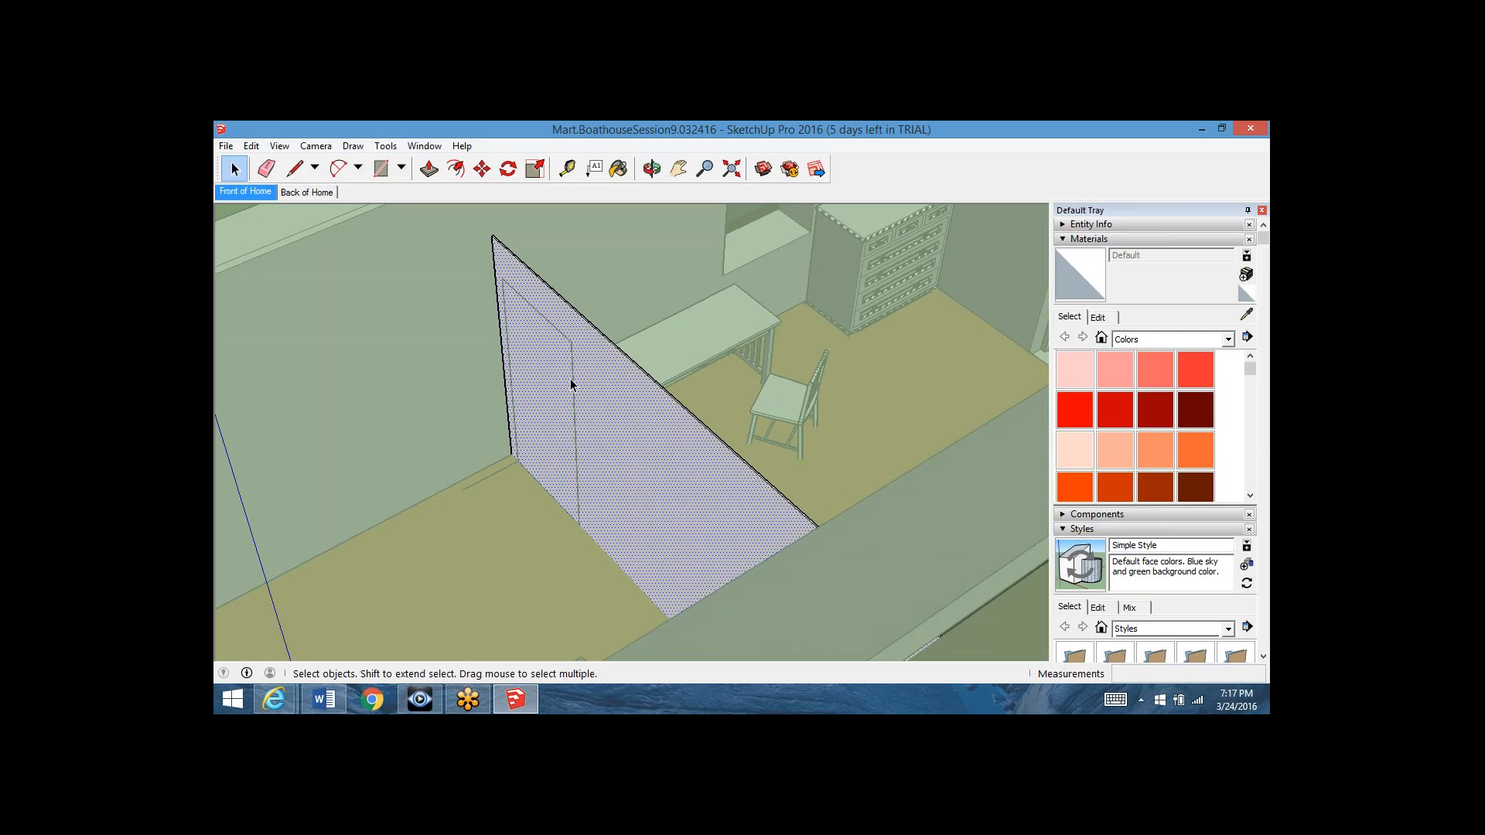
pyautogui.doubleClick(564, 372)
pyautogui.press('Delete')
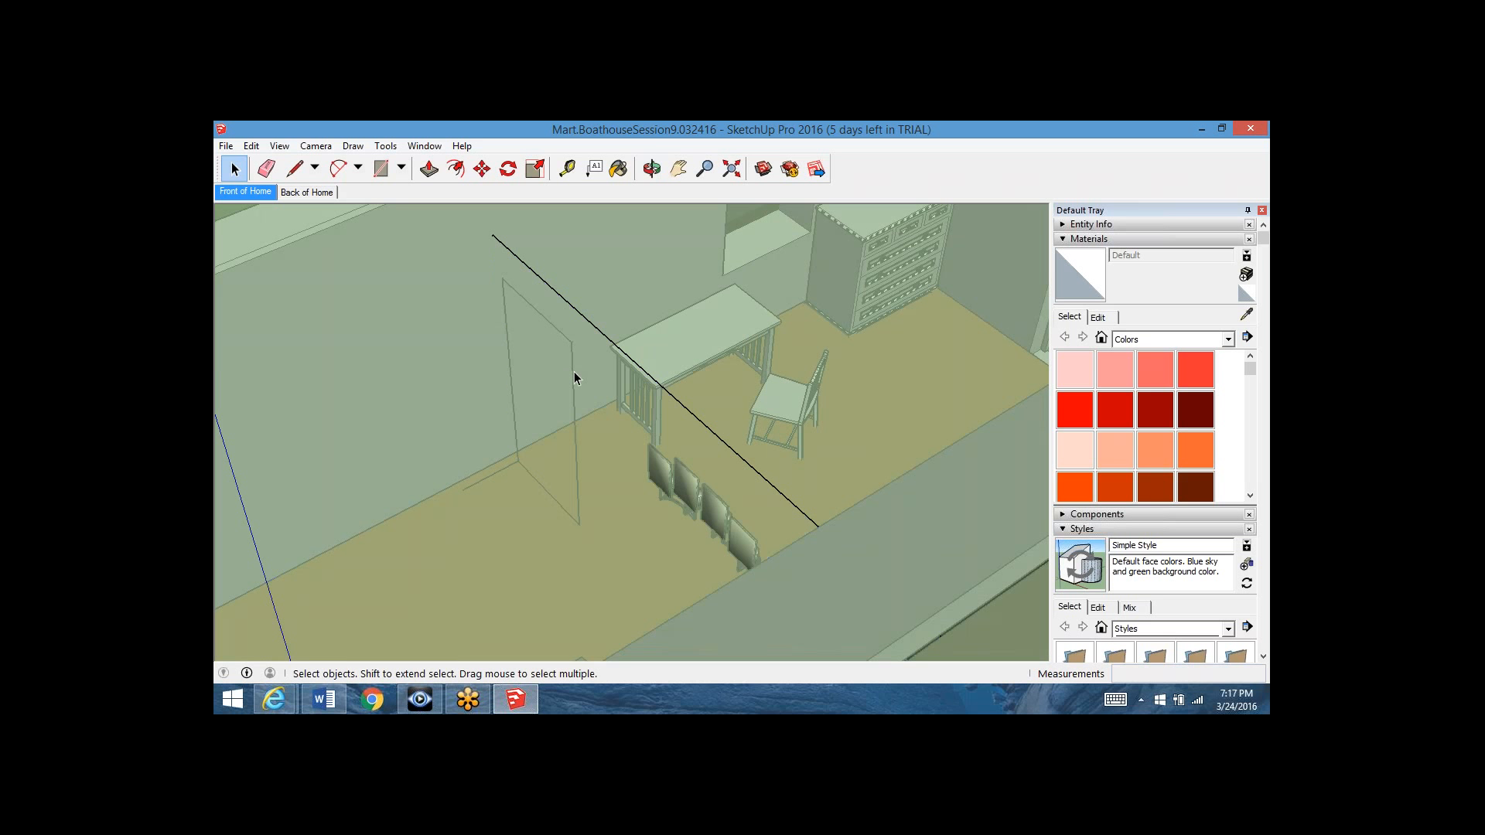
# - Close the wall group and return to the whole model
pyautogui.scroll(-5, 518, 470)
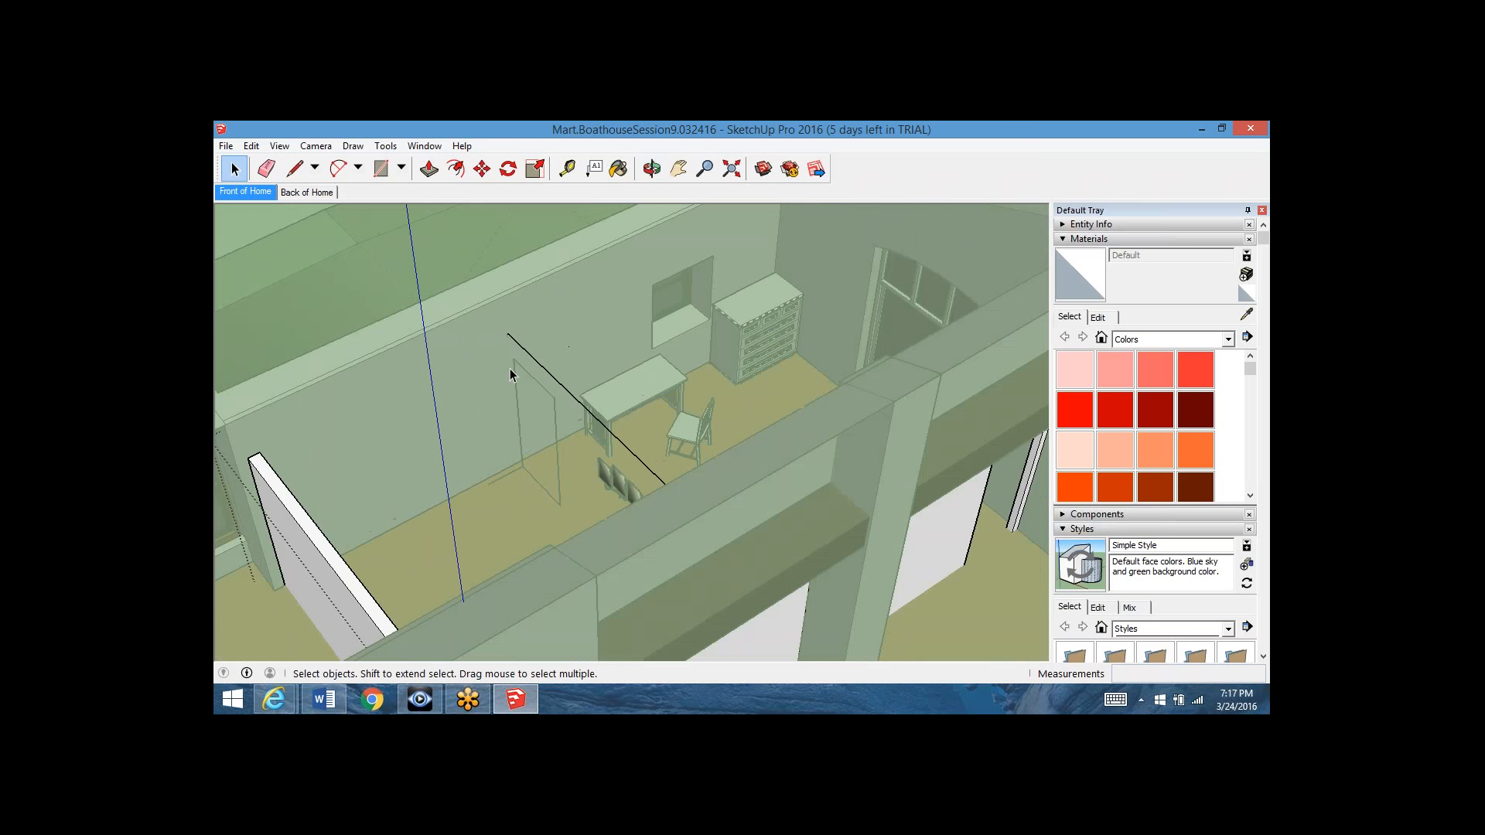
pyautogui.click(448, 271)
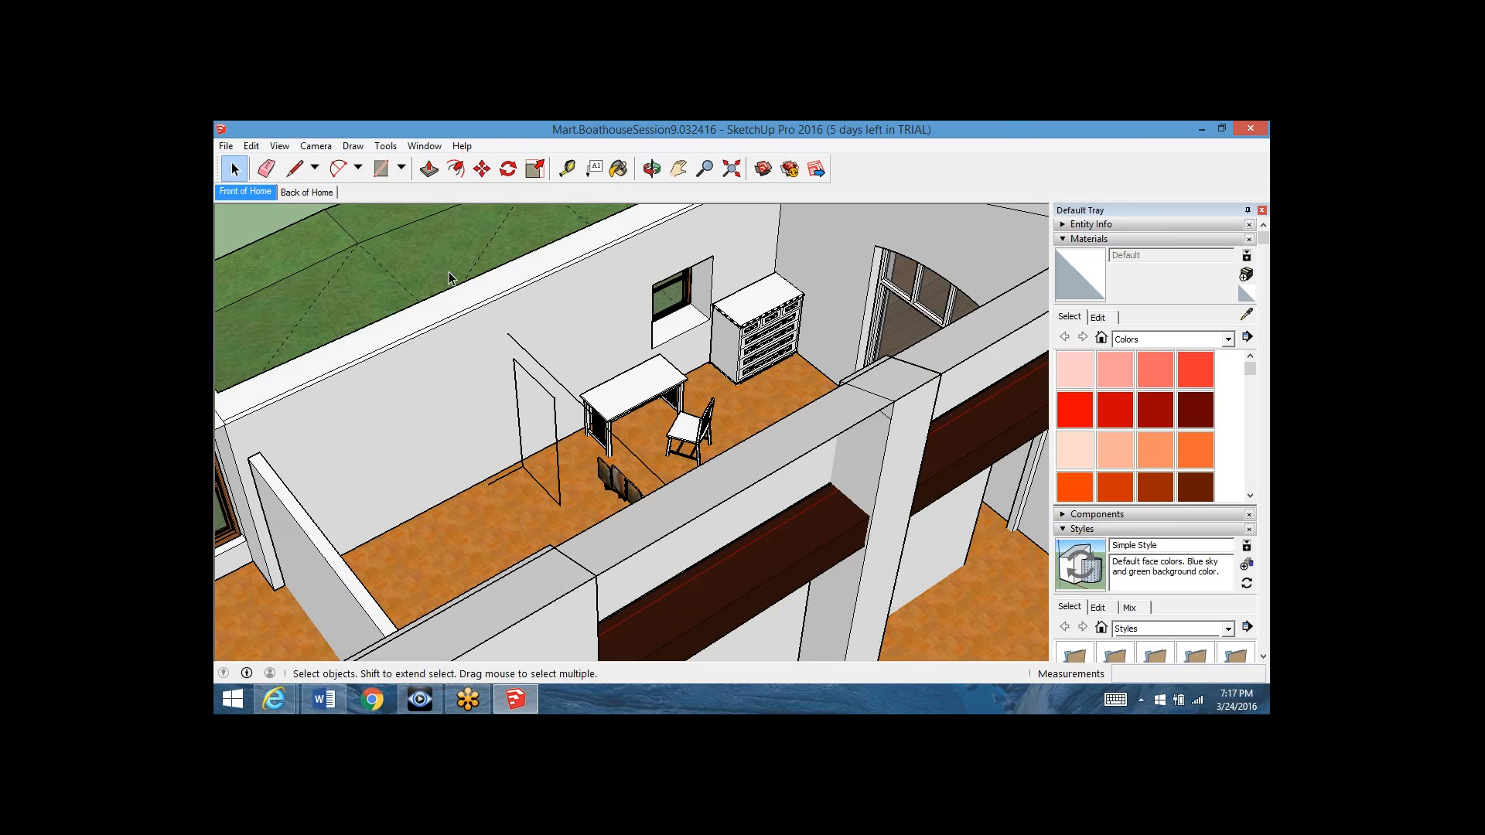
pyautogui.scroll(5, 531, 453)
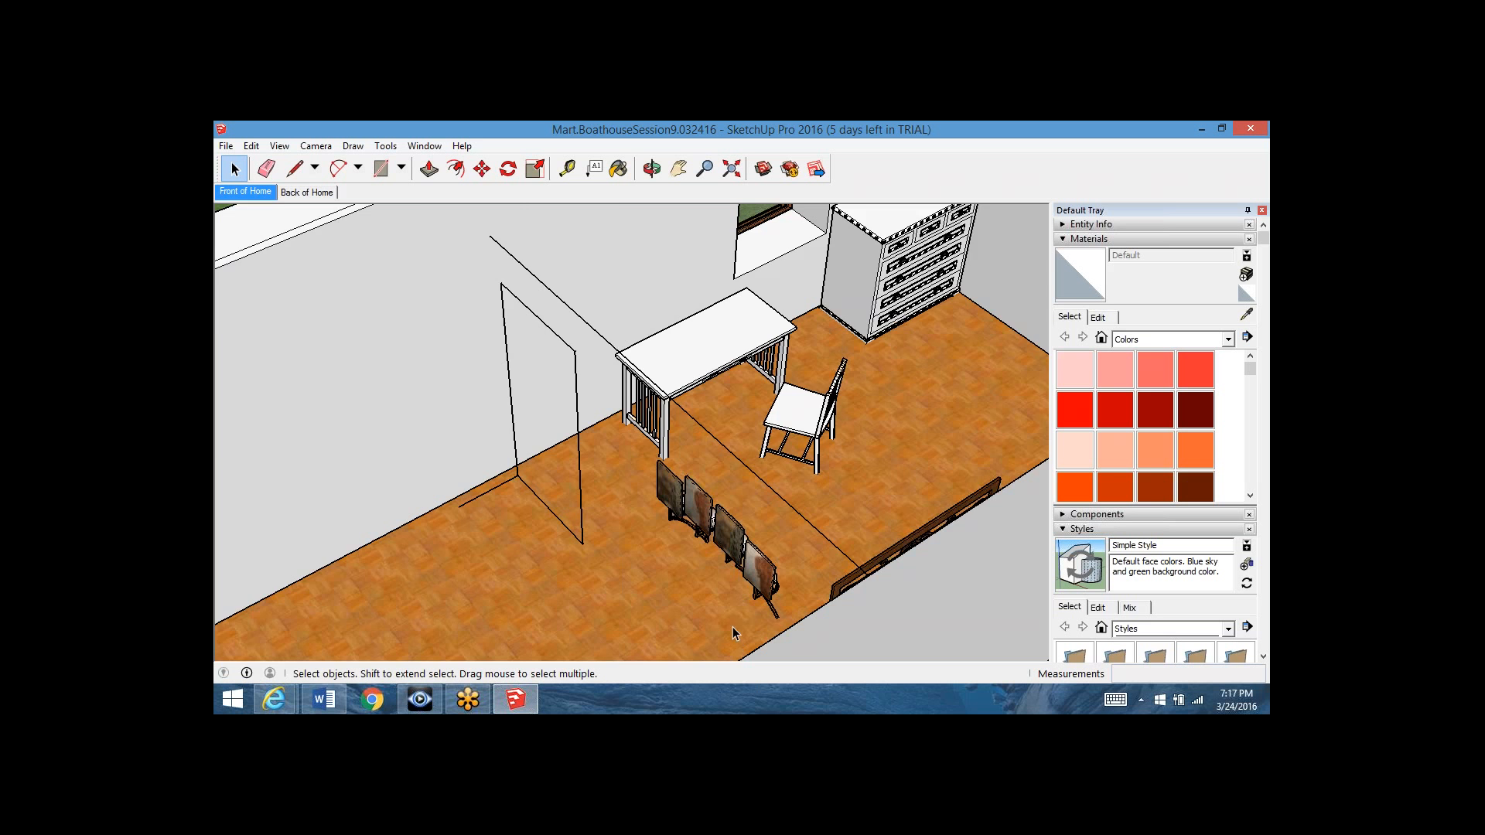
pyautogui.scroll(-5, 731, 626)
pyautogui.scroll(3, 734, 559)
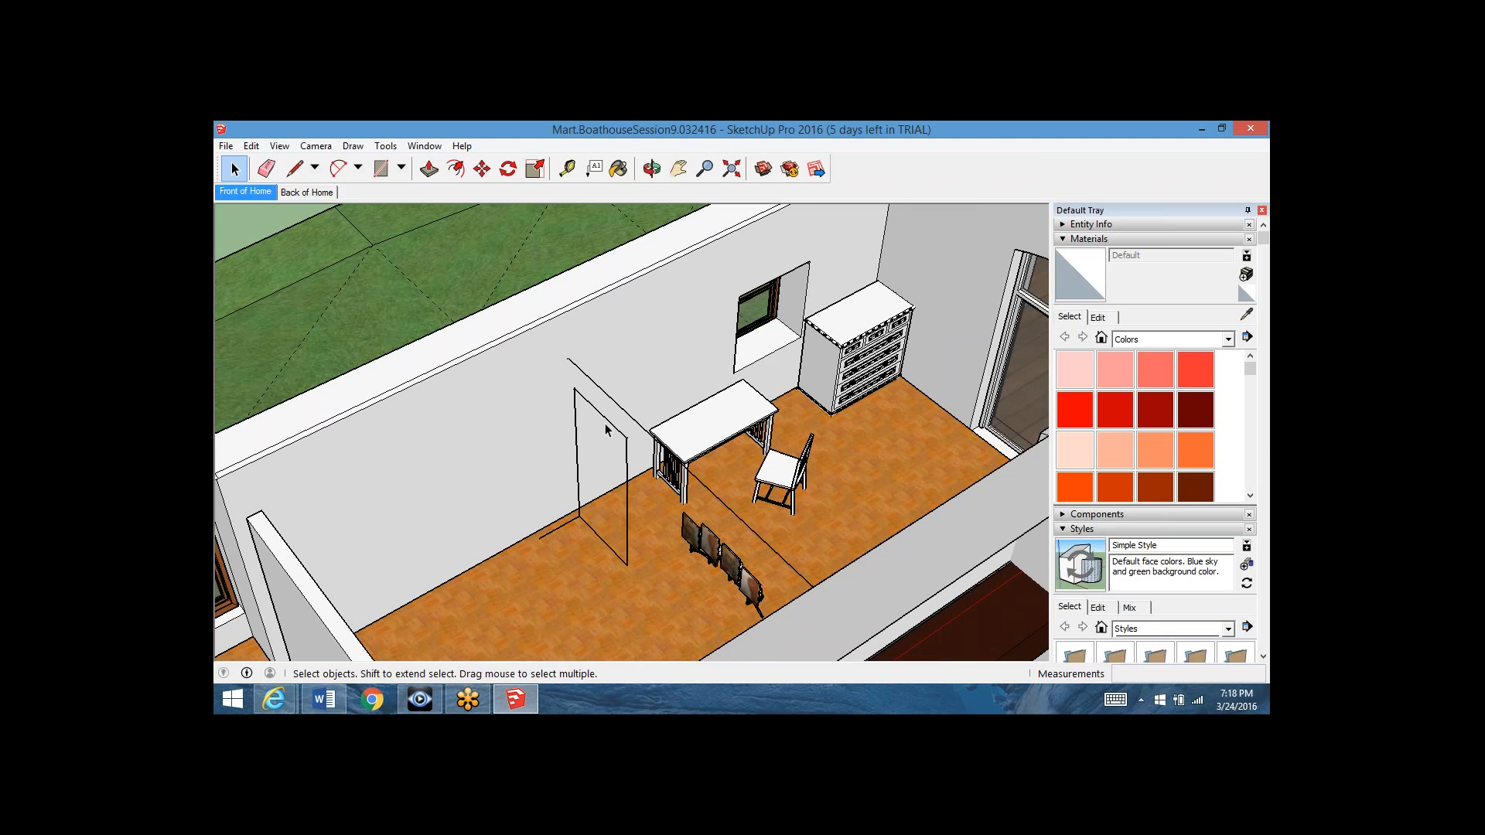
pyautogui.moveTo(573, 595); pyautogui.dragTo(790, 604, button='middle')
pyautogui.click(677, 172)
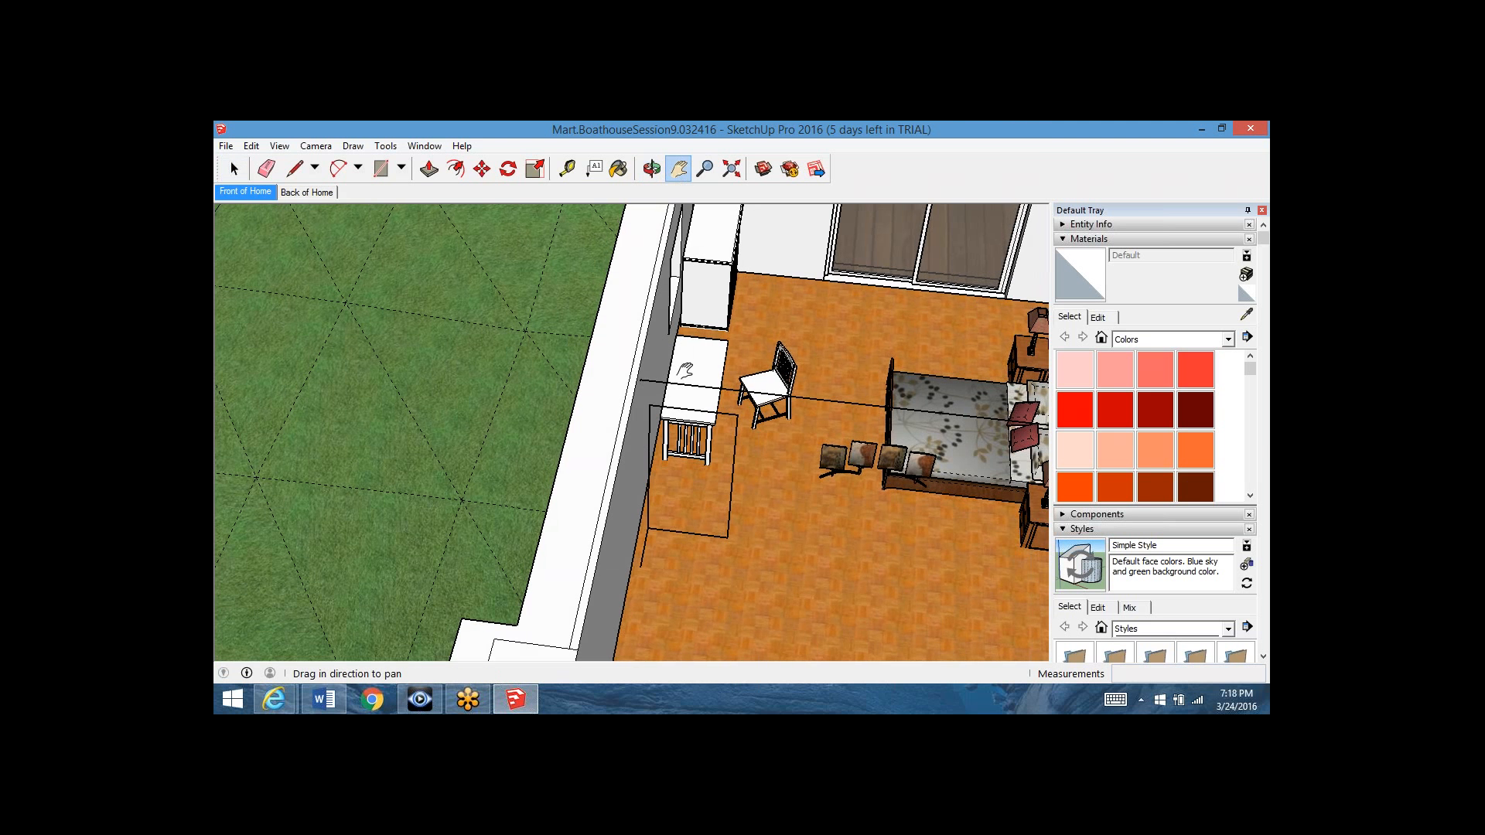
pyautogui.moveTo(629, 508); pyautogui.dragTo(486, 471)
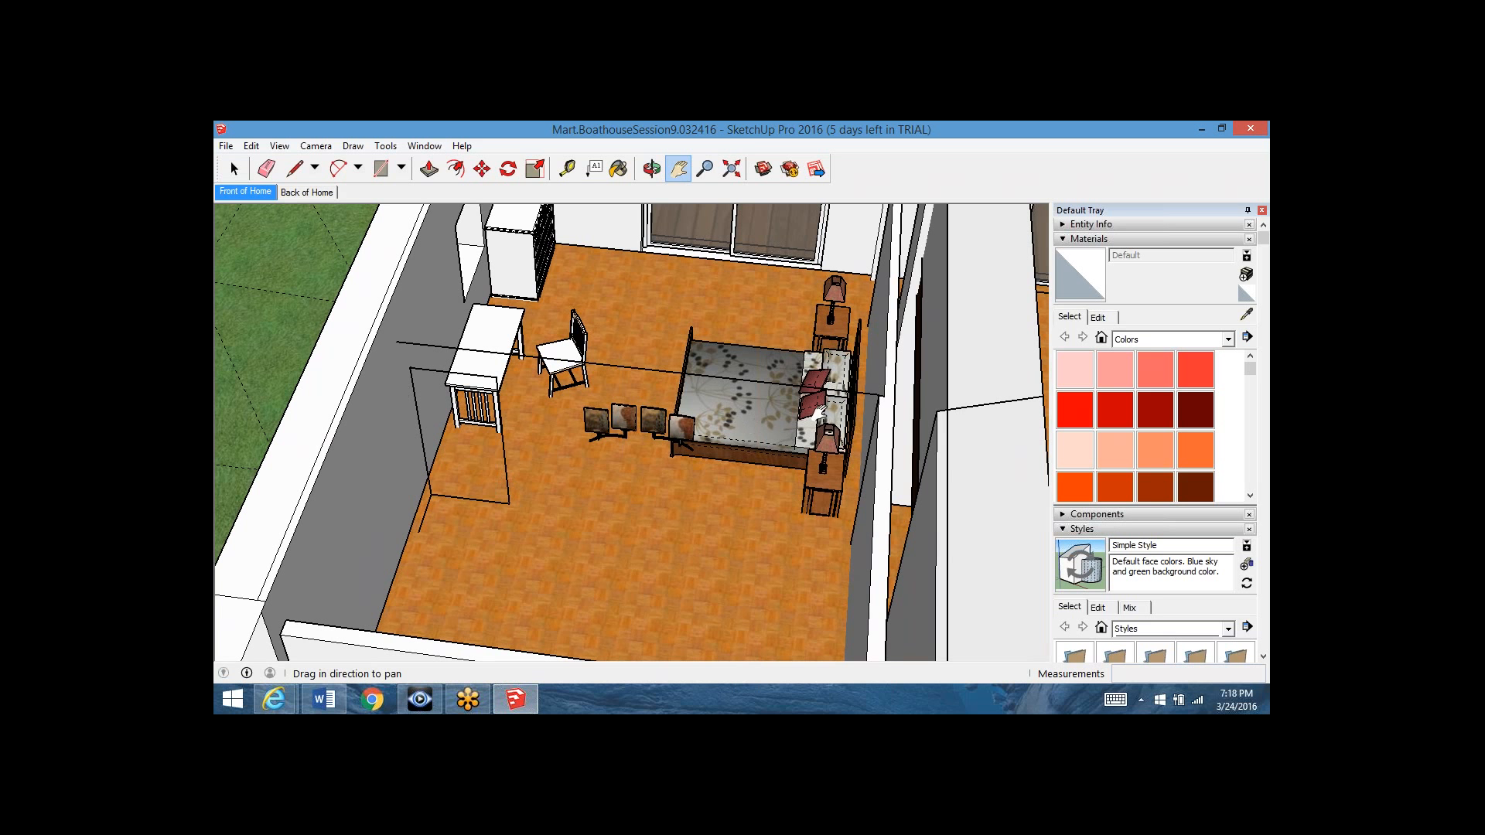
pyautogui.click(294, 171)
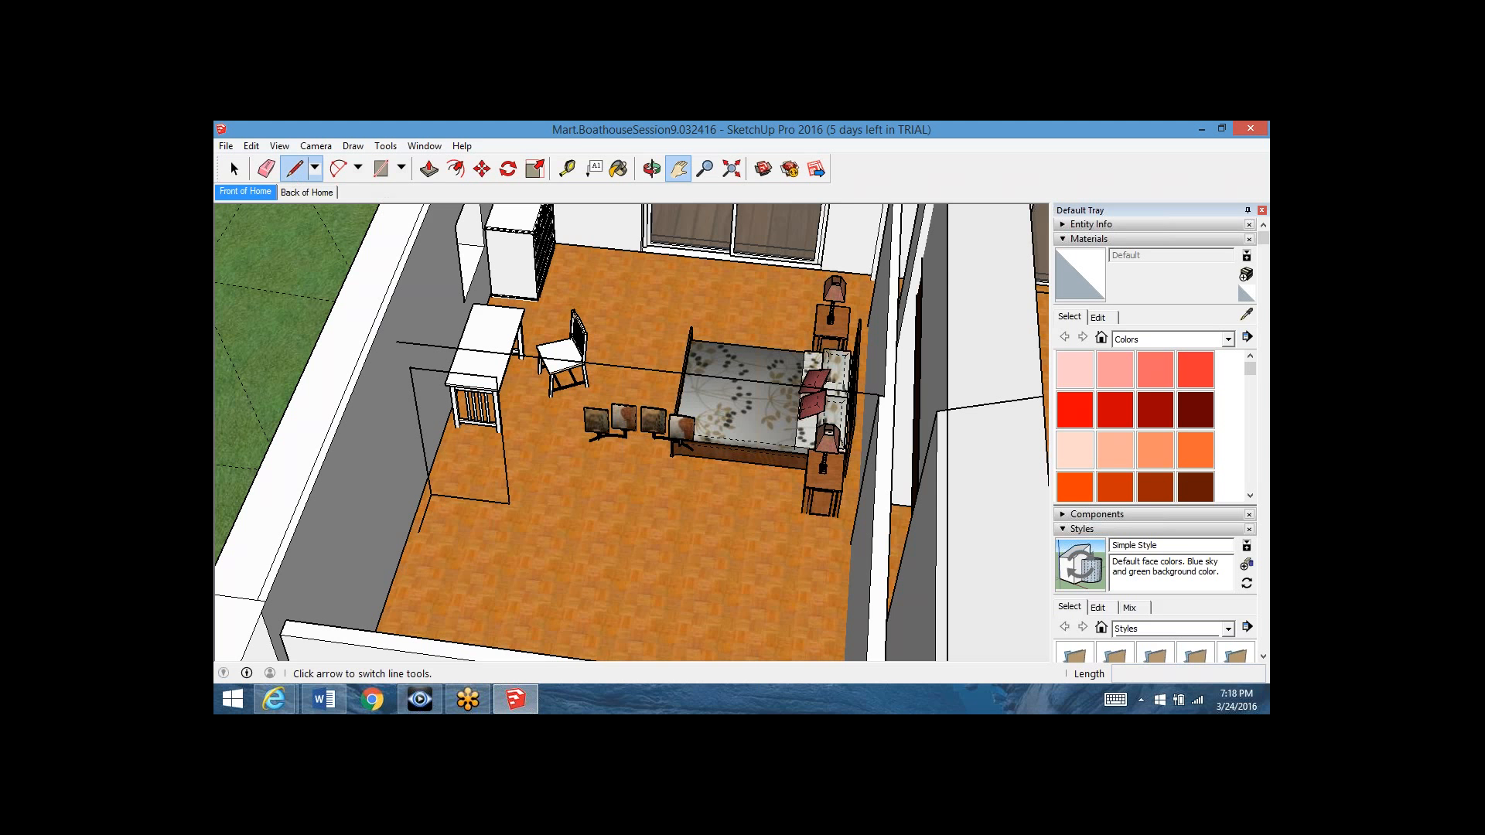
pyautogui.click(850, 545)
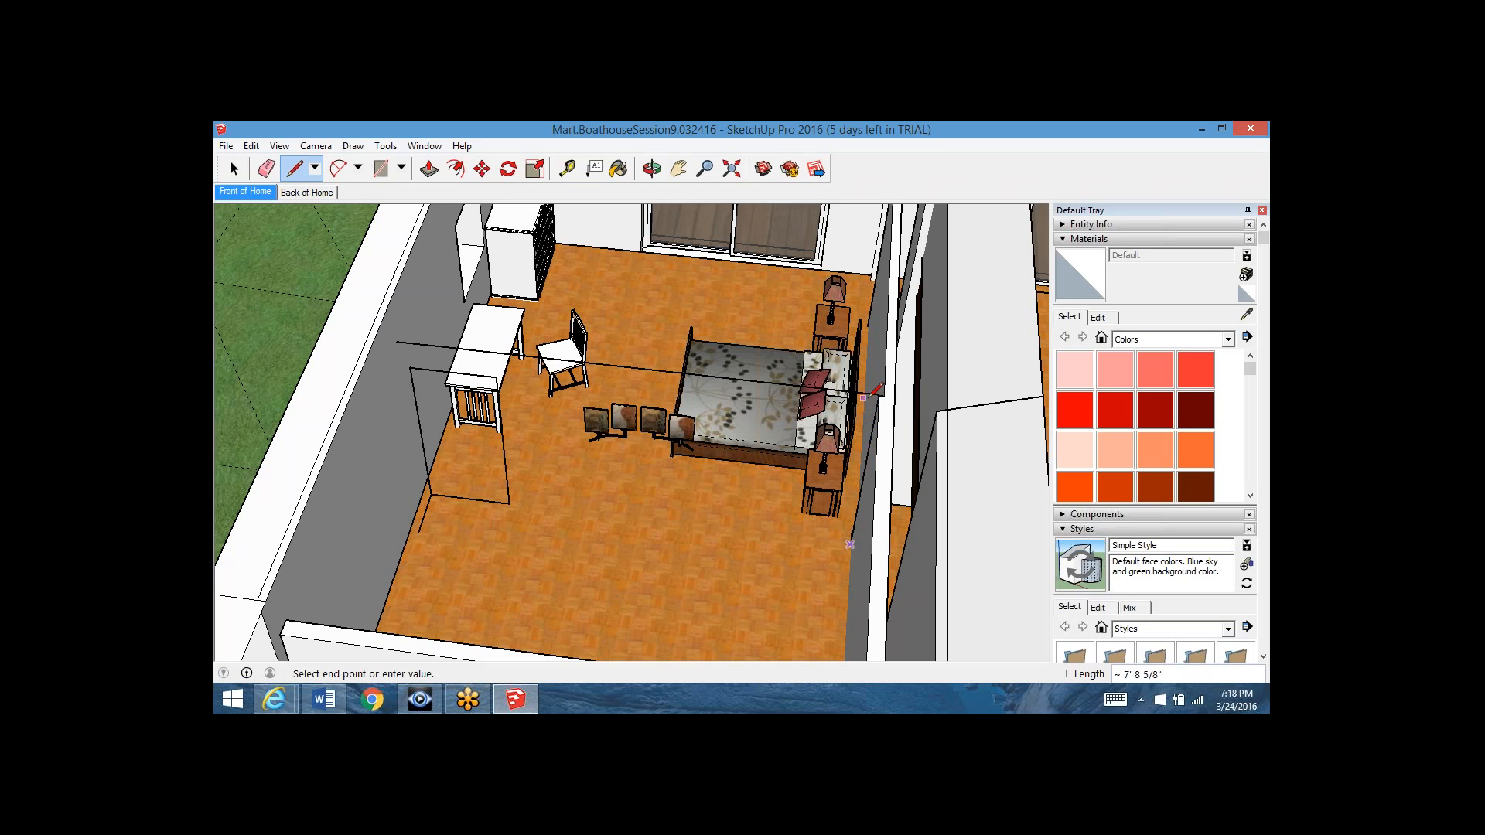
pyautogui.moveTo(880, 395); pyautogui.dragTo(920, 360, button='middle')
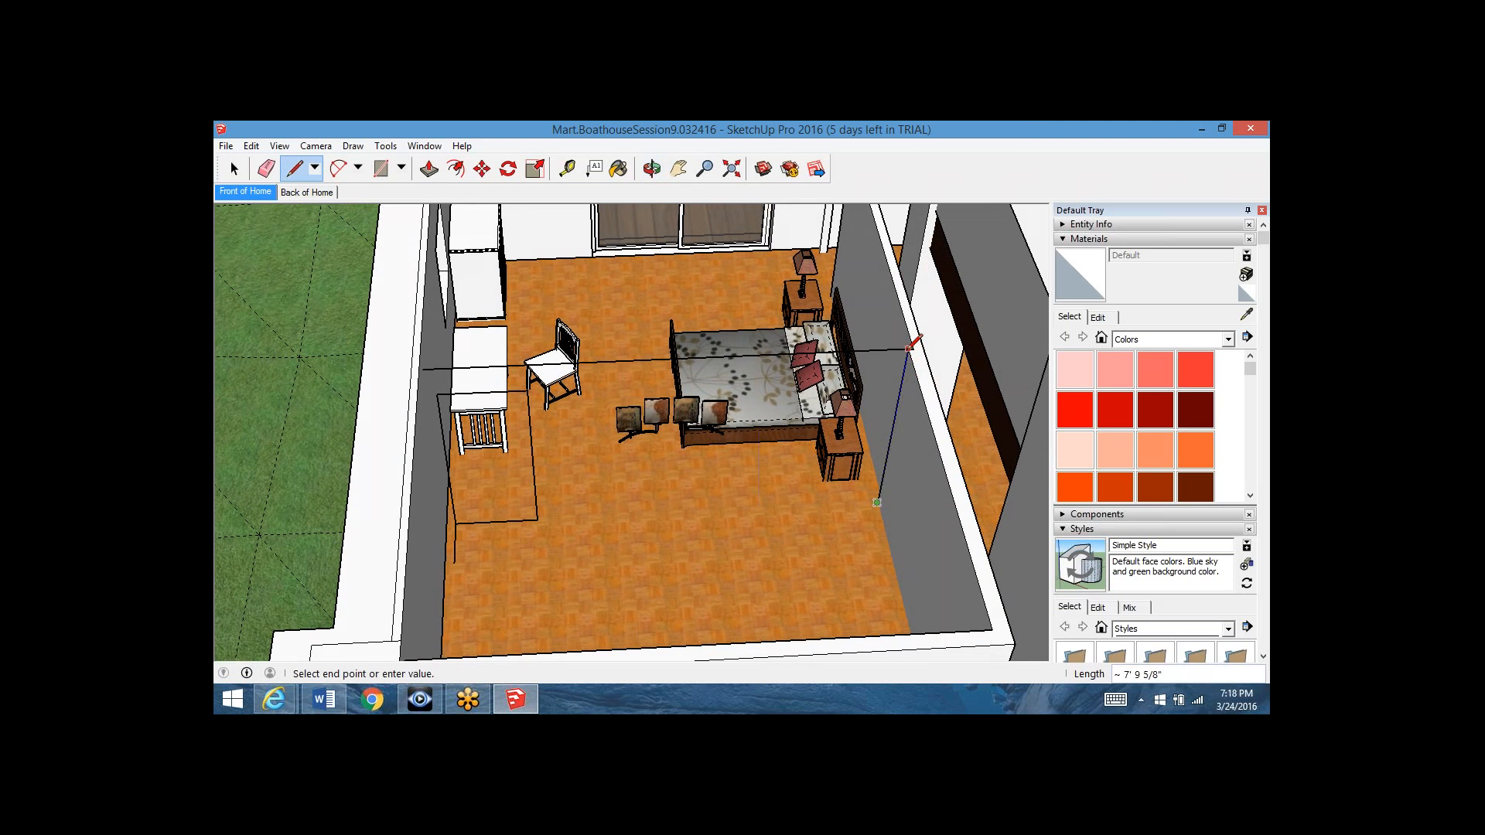
pyautogui.scroll(5, 911, 348)
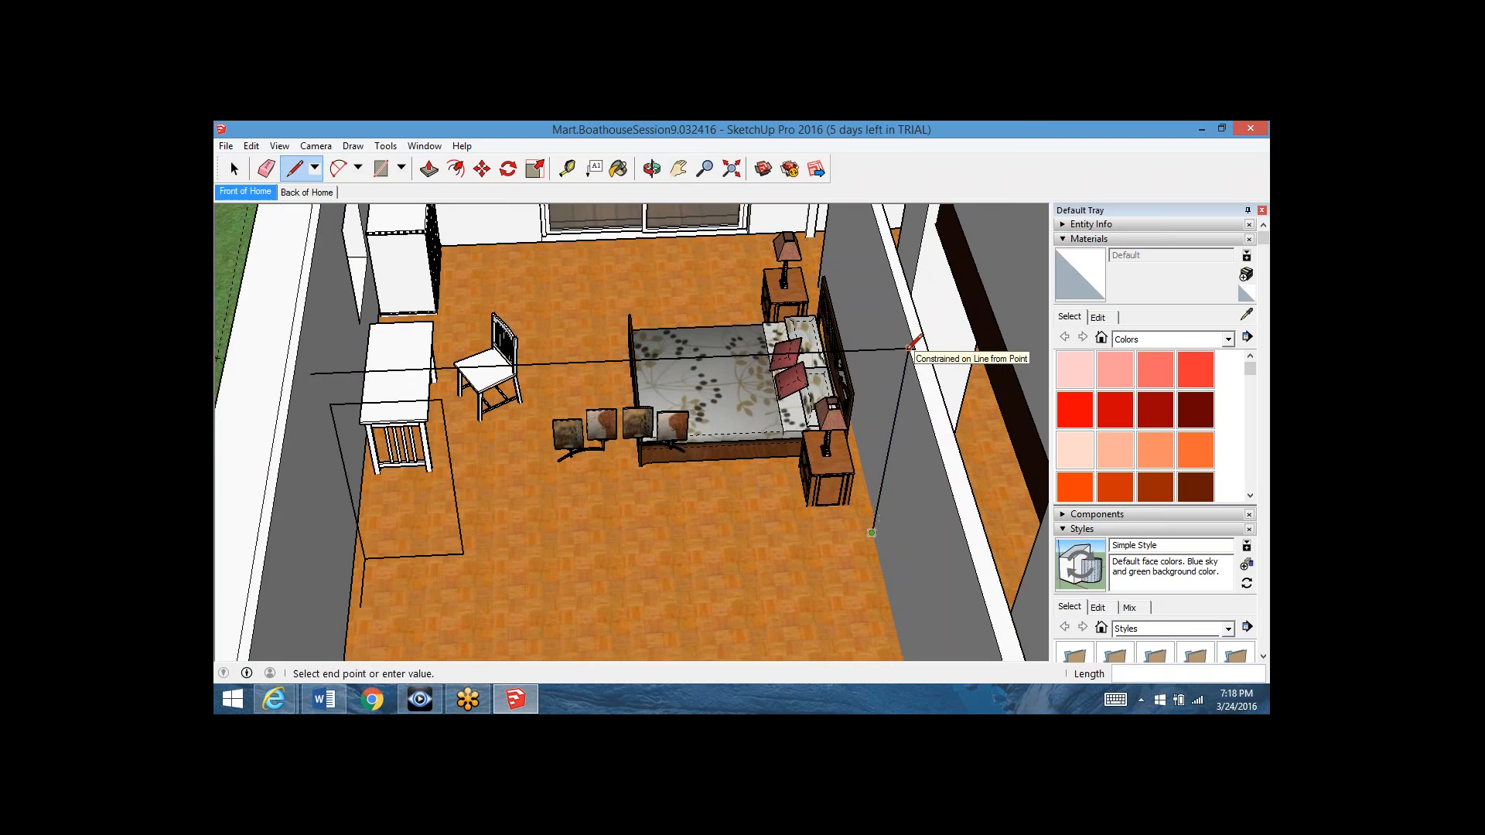
pyautogui.scroll(8, 912, 344)
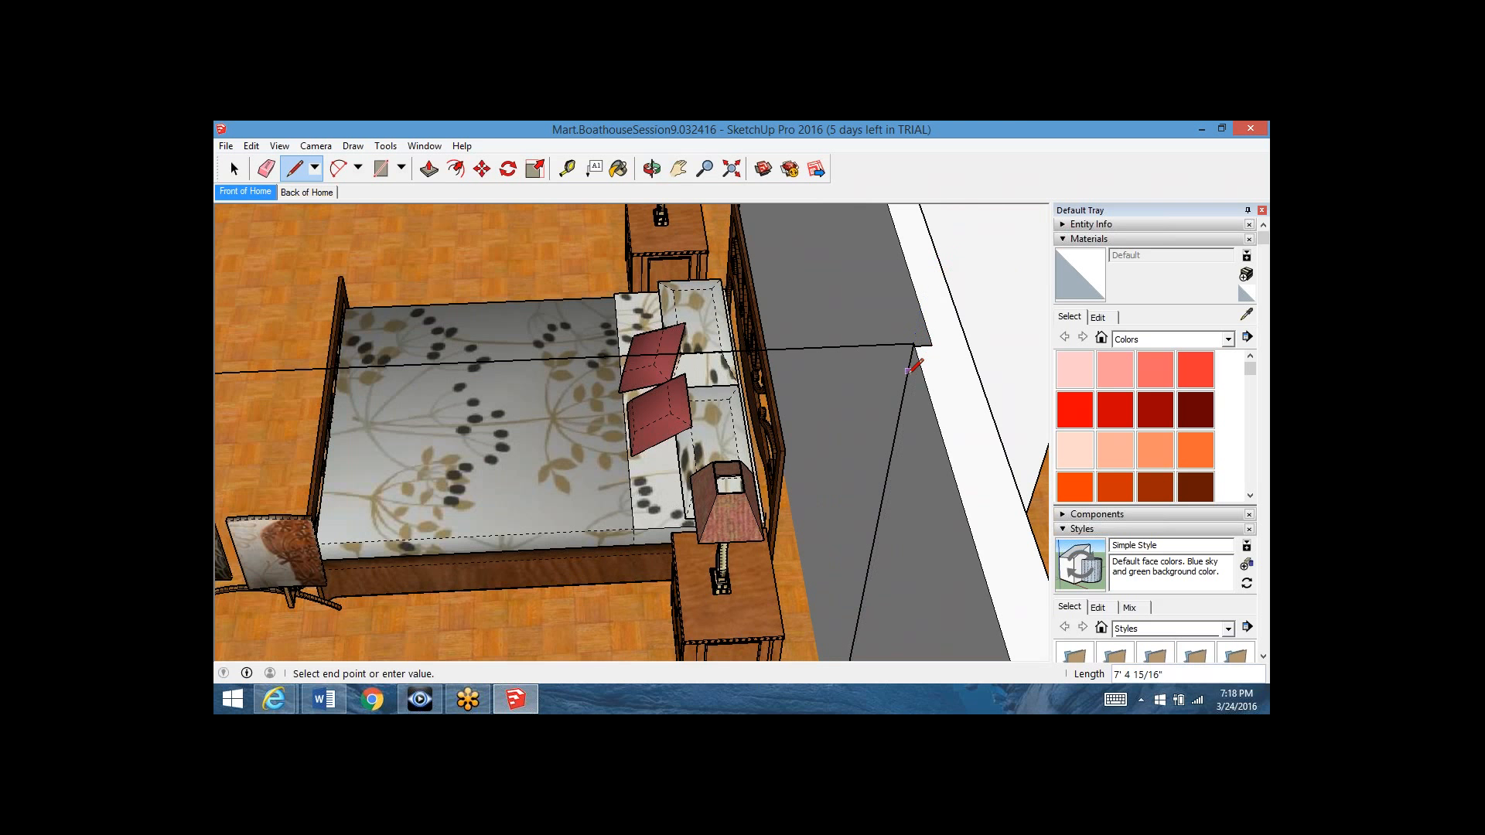
pyautogui.scroll(-3, 916, 340)
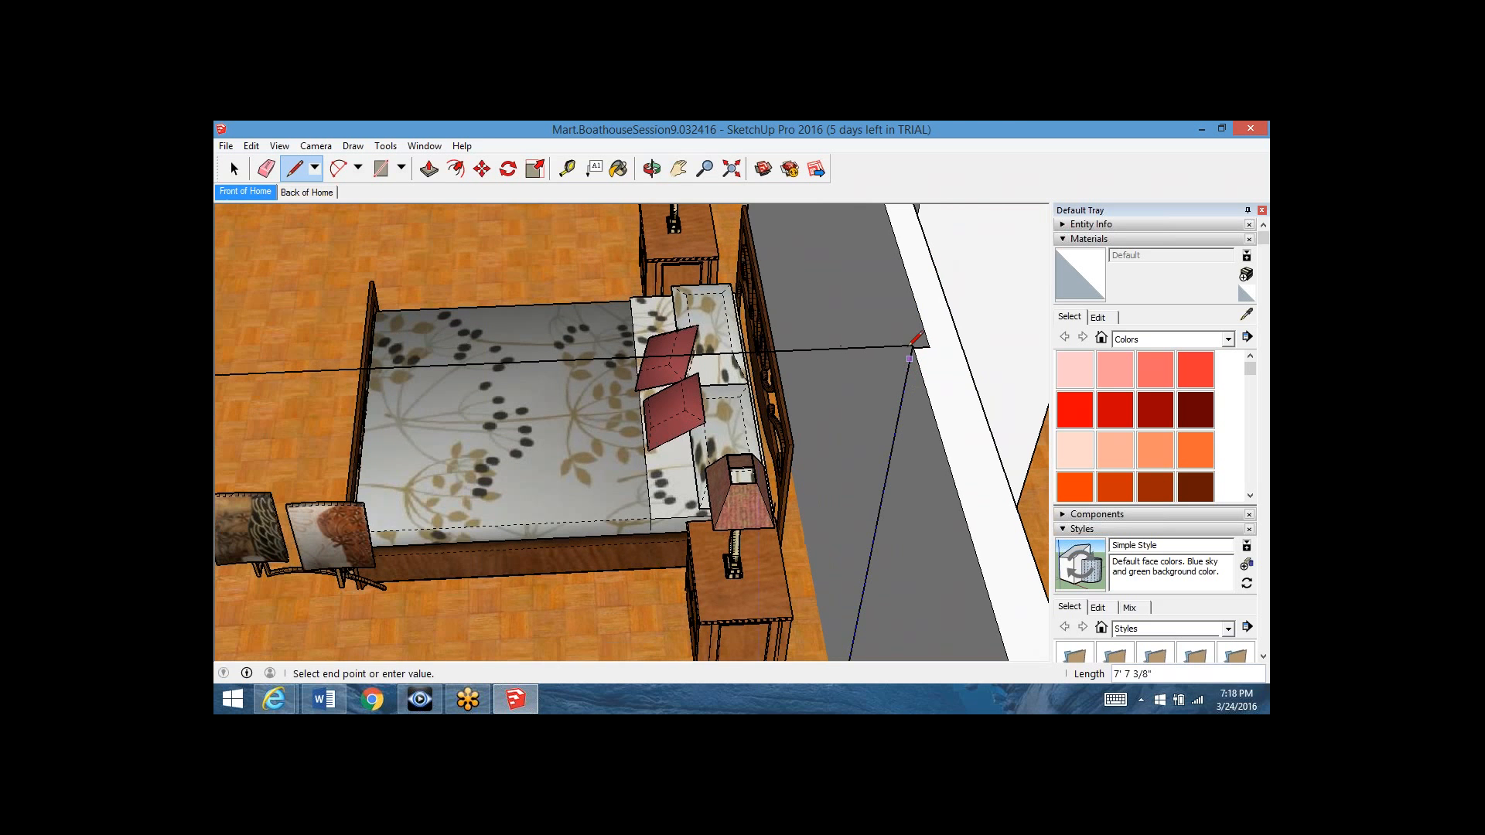
pyautogui.scroll(-5, 915, 340)
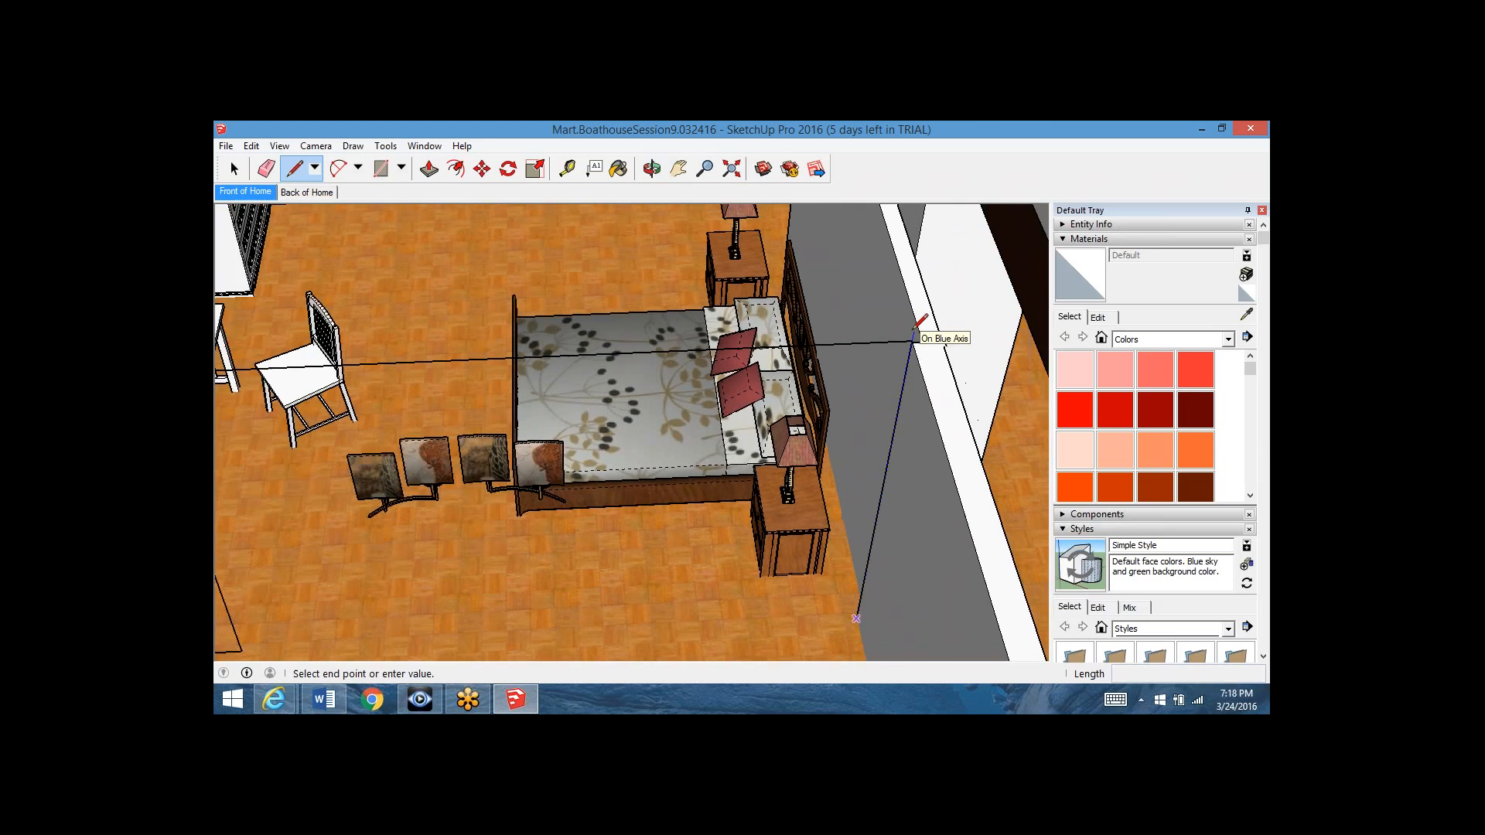
pyautogui.scroll(-4, 915, 340)
pyautogui.press('Escape')
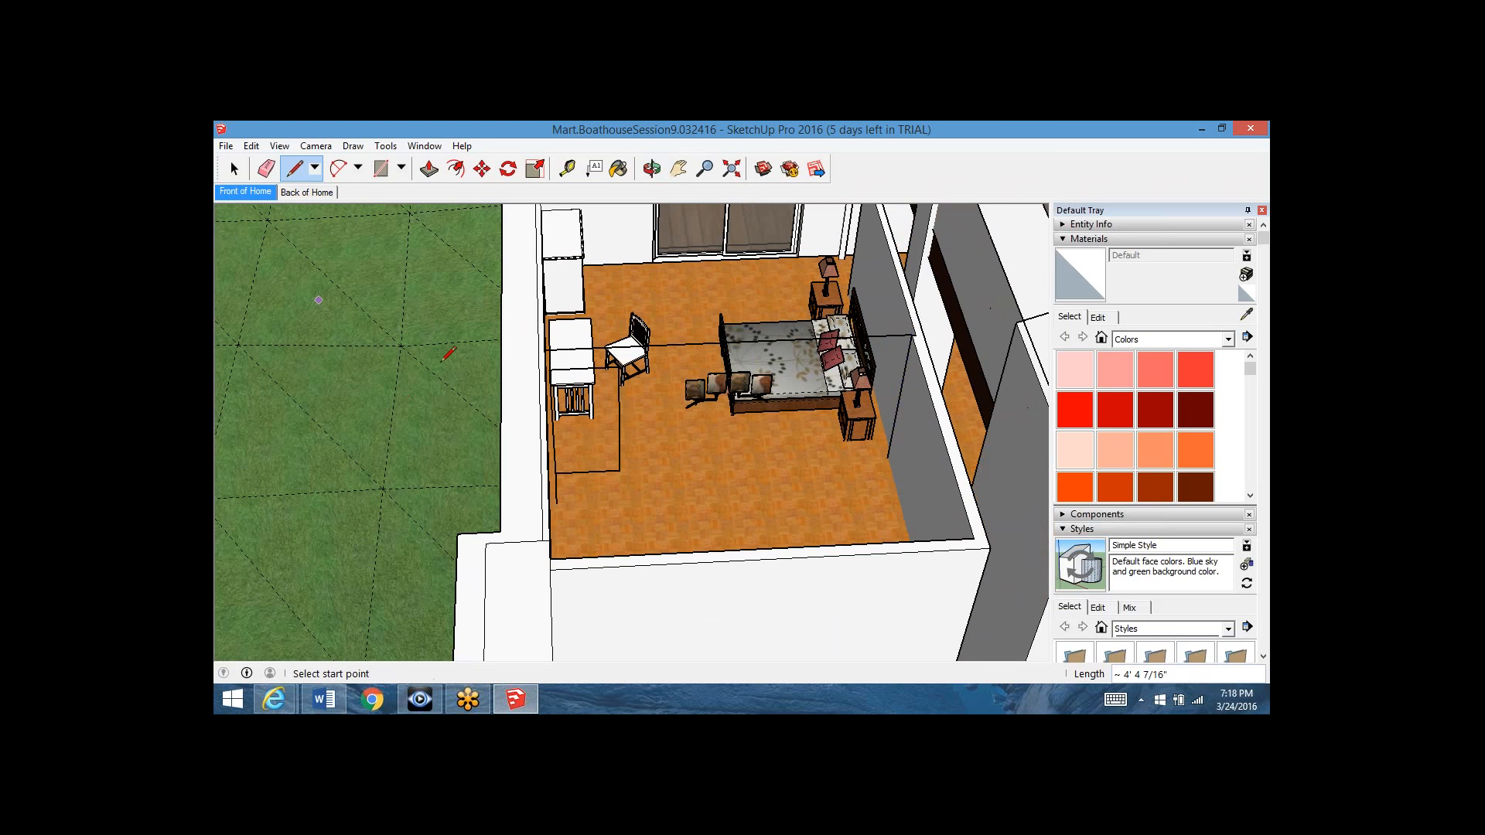
# - Delete the freestanding door outline's top edge and its upright edge farthest from the desk-side wall
pyautogui.scroll(6, 552, 348)
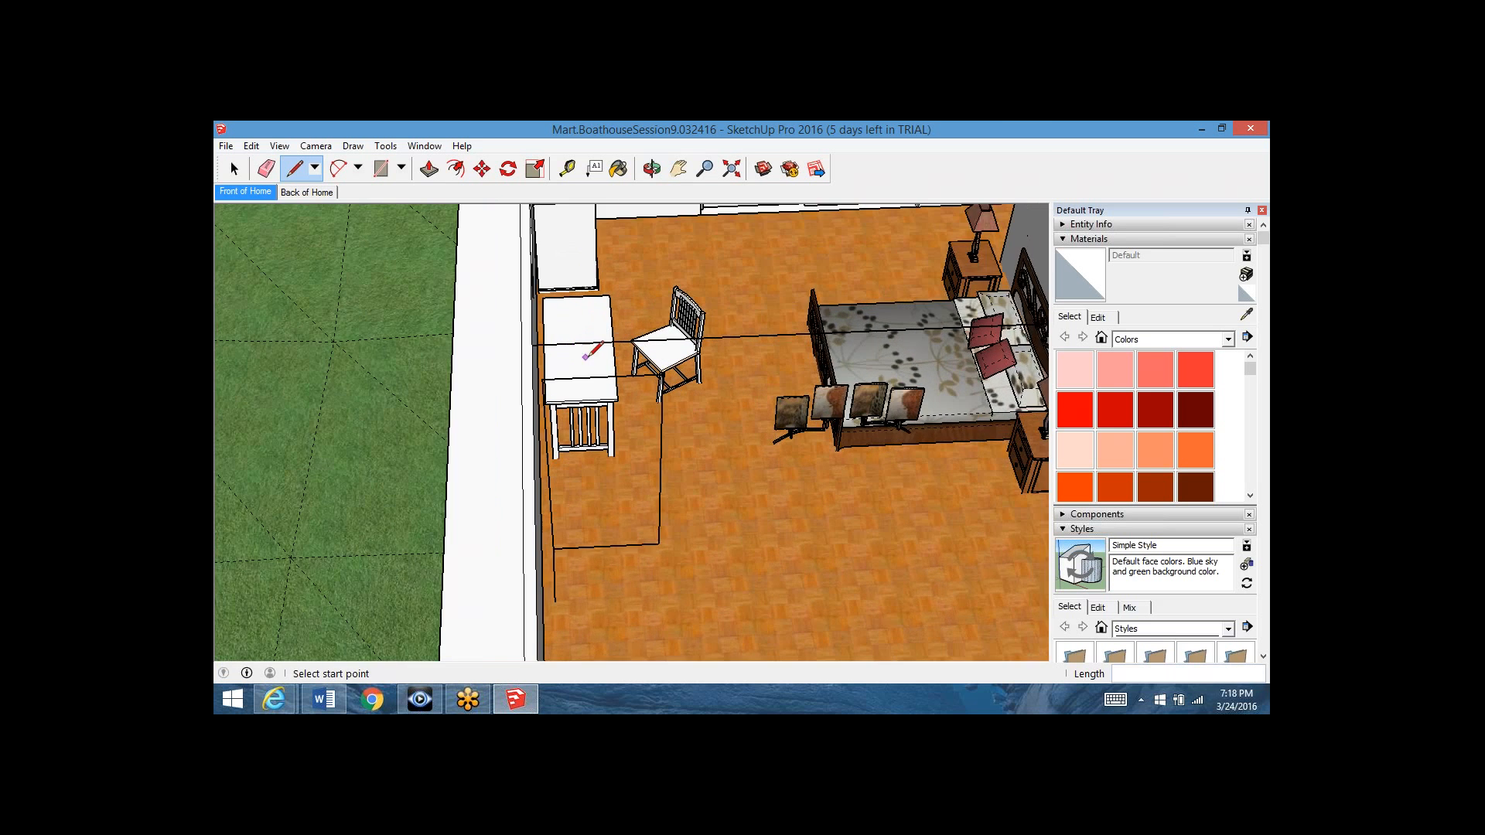
pyautogui.scroll(2, 667, 373)
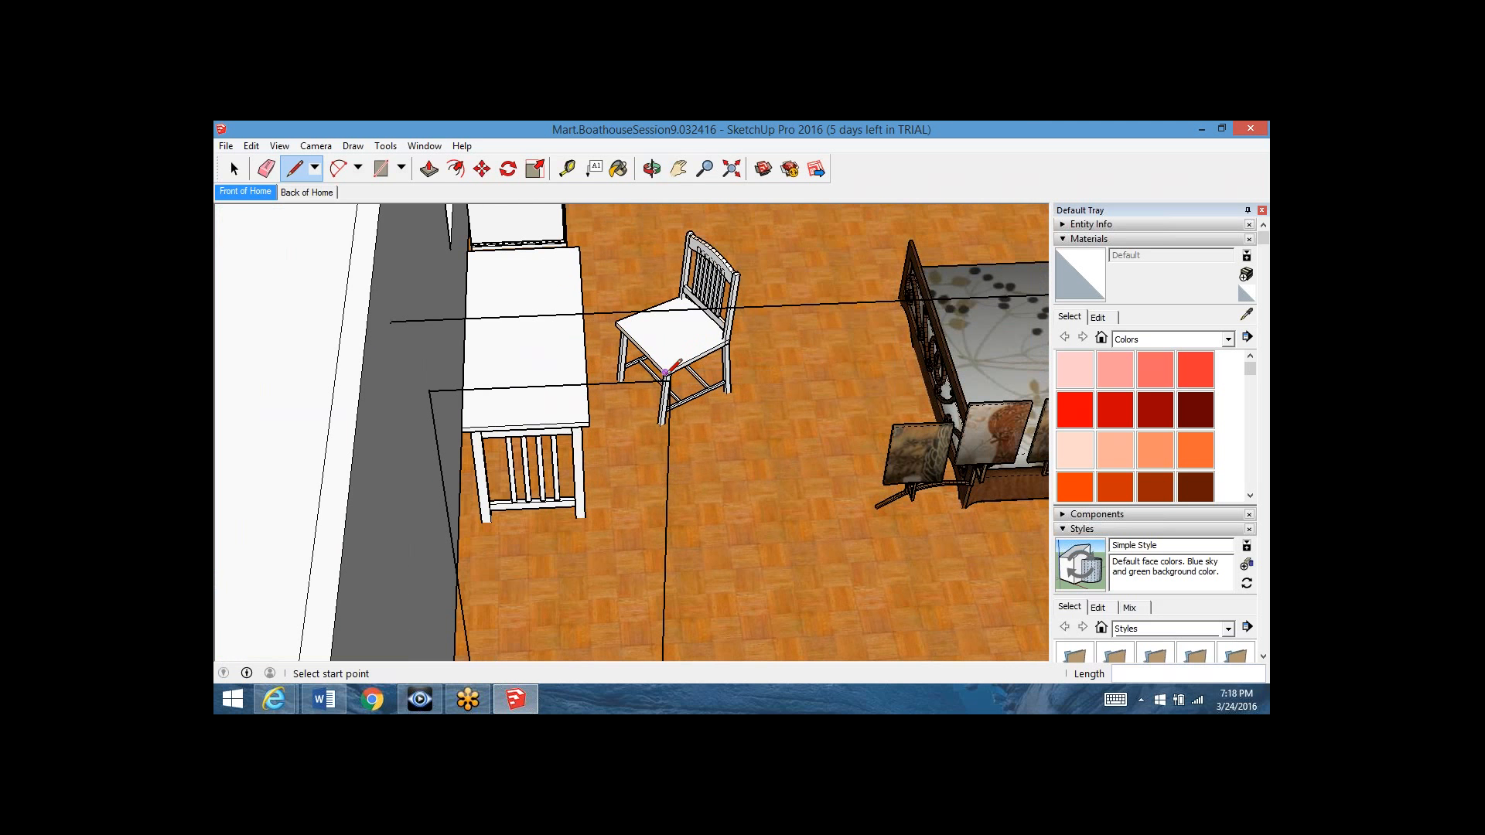
pyautogui.click(233, 168)
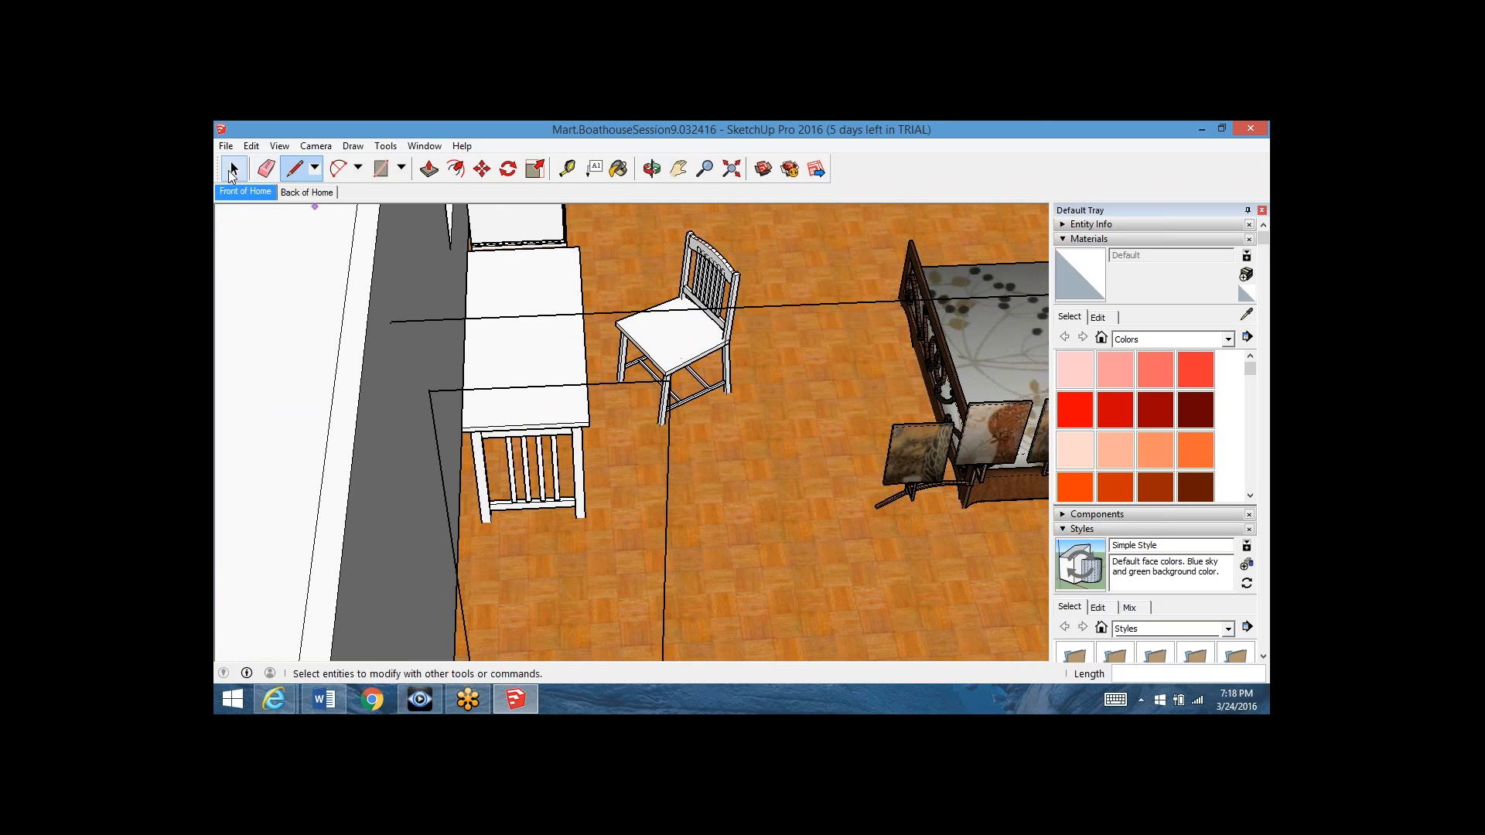
pyautogui.click(652, 384)
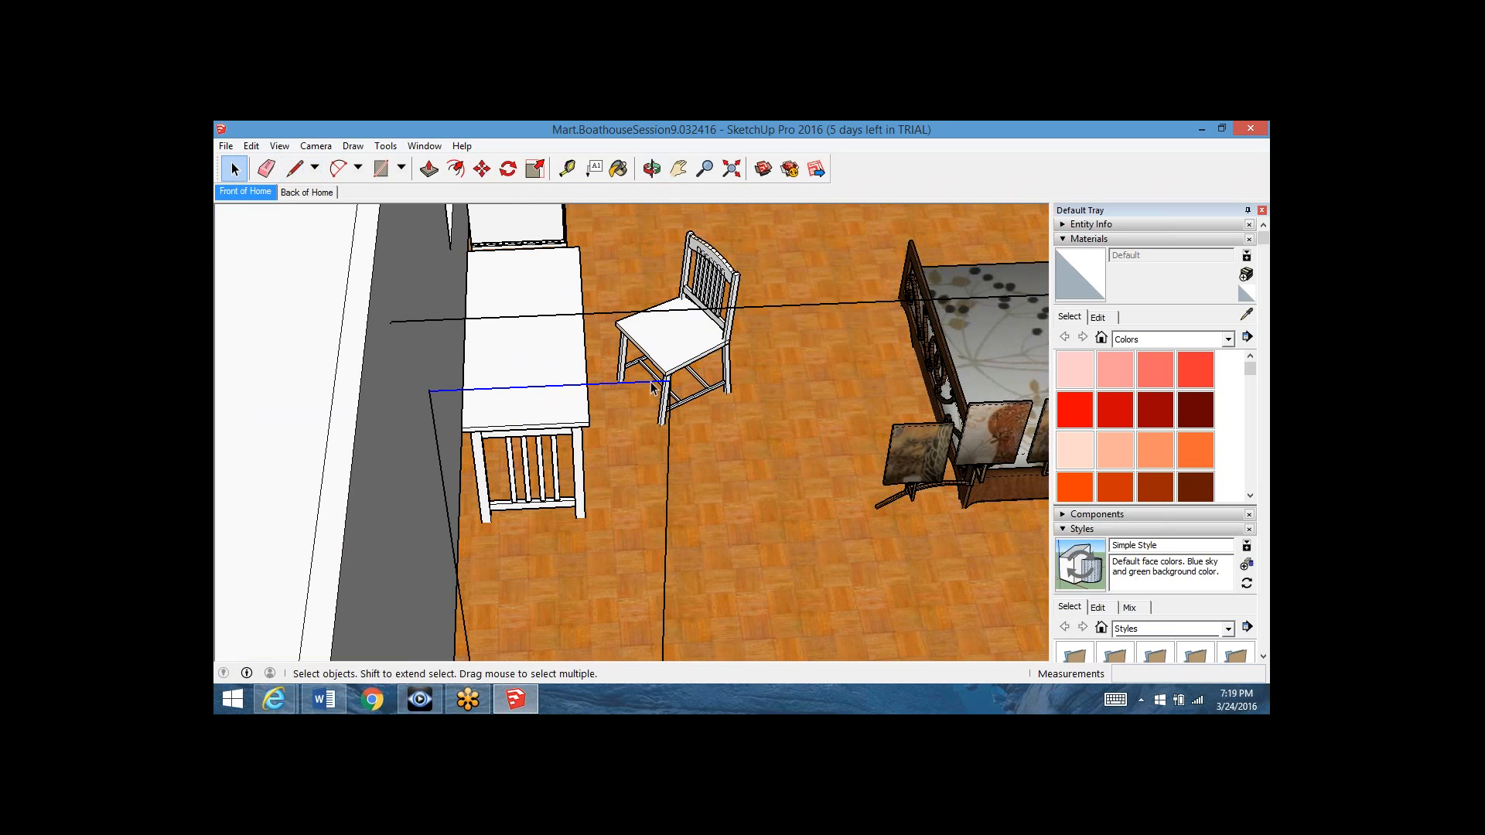
pyautogui.press('Delete')
pyautogui.click(668, 394)
pyautogui.press('Delete')
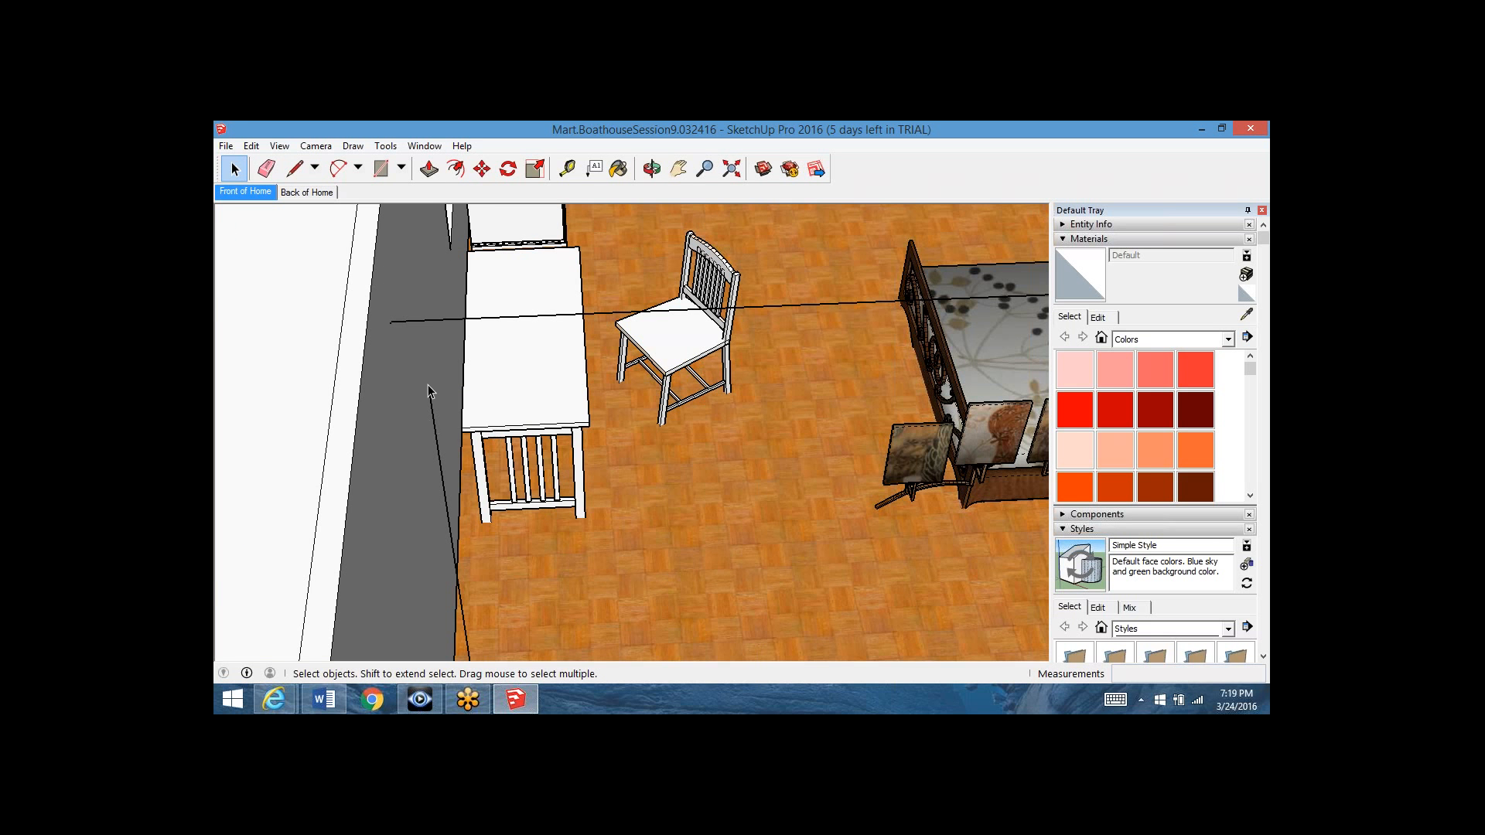
# - Delete the rest of the door outline: the short floor line, the upright edge by the desk-side wall and the bottom edge
pyautogui.scroll(-3, 429, 371)
pyautogui.scroll(-4, 429, 371)
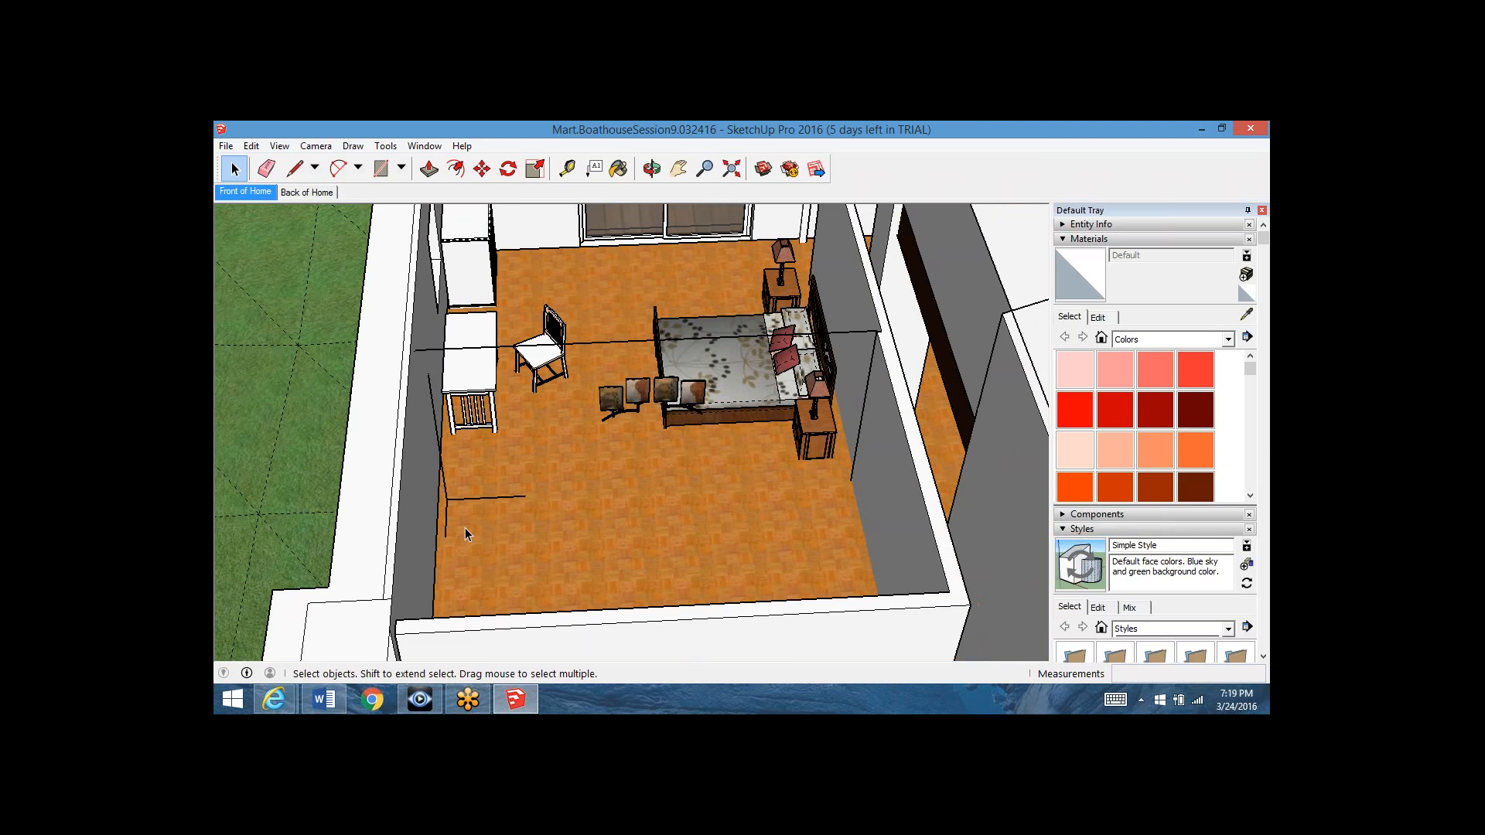
pyautogui.scroll(5, 464, 503)
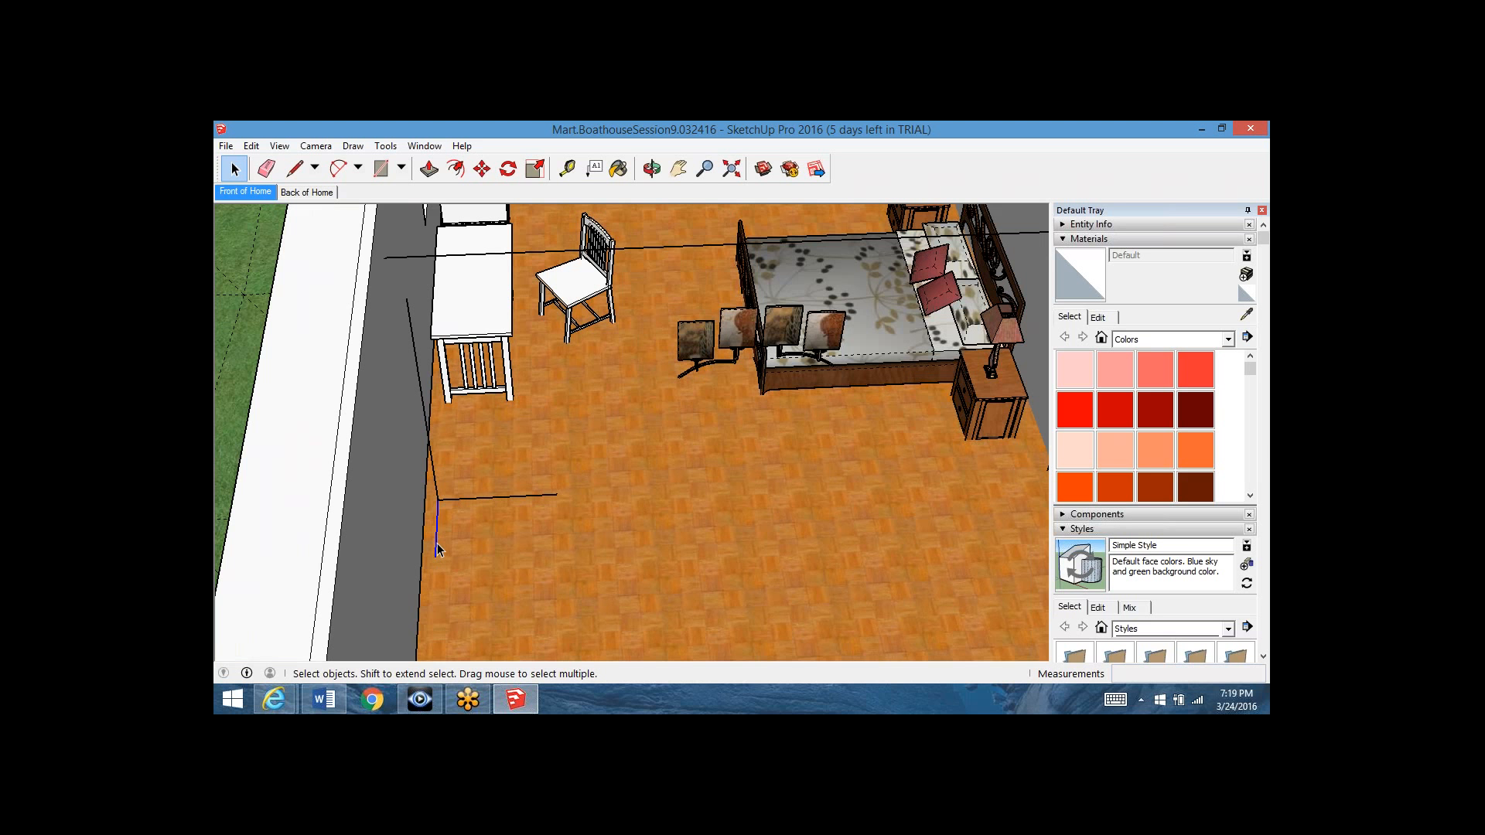
pyautogui.click(436, 476)
pyautogui.press('Delete')
pyautogui.click(454, 498)
pyautogui.press('Delete')
# - Undo the deletion of the bedroom floor face
pyautogui.click(549, 498)
pyautogui.press('Delete')
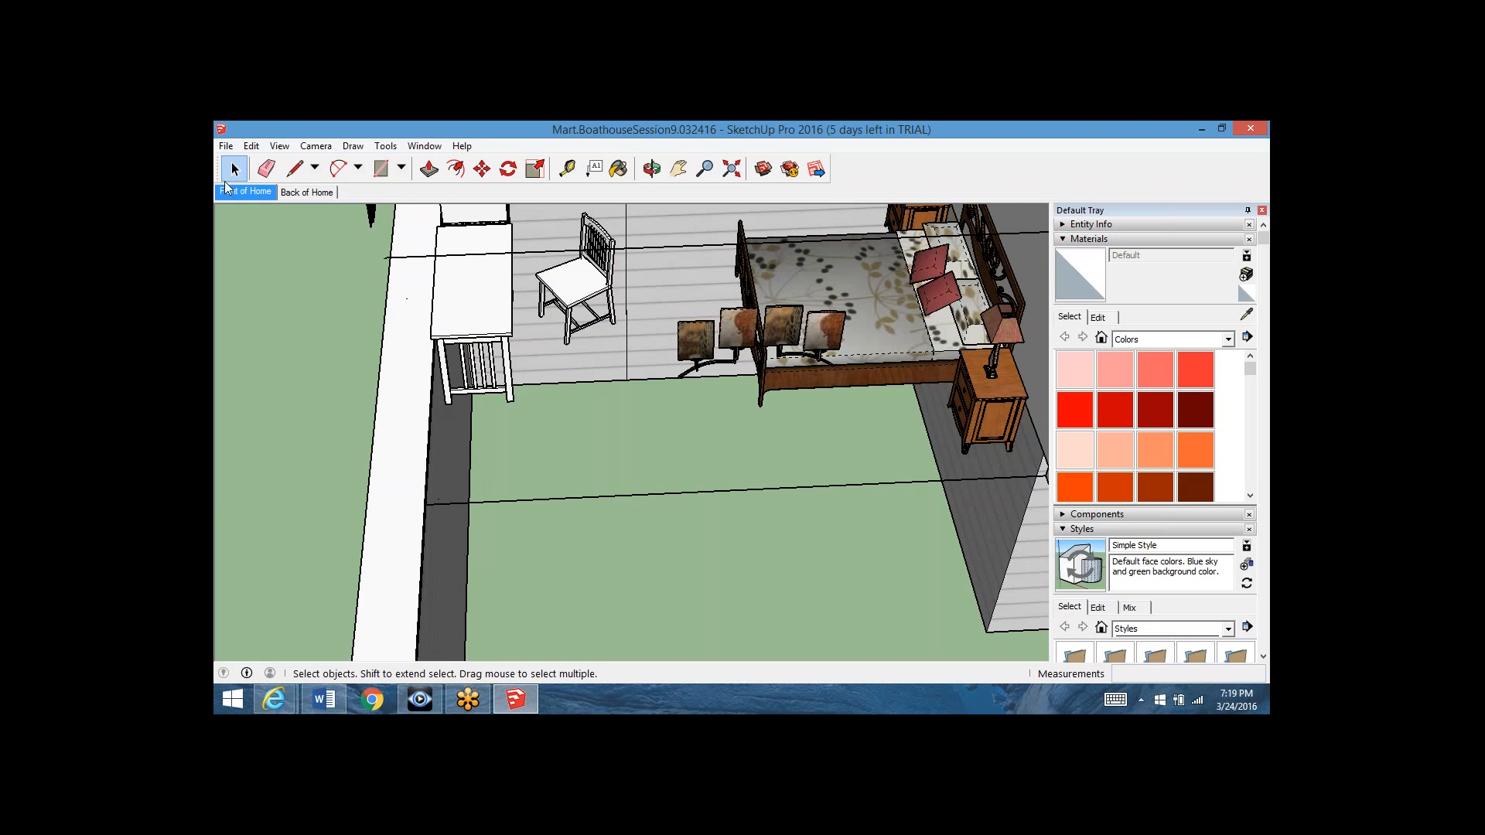
pyautogui.click(252, 145)
pyautogui.click(288, 164)
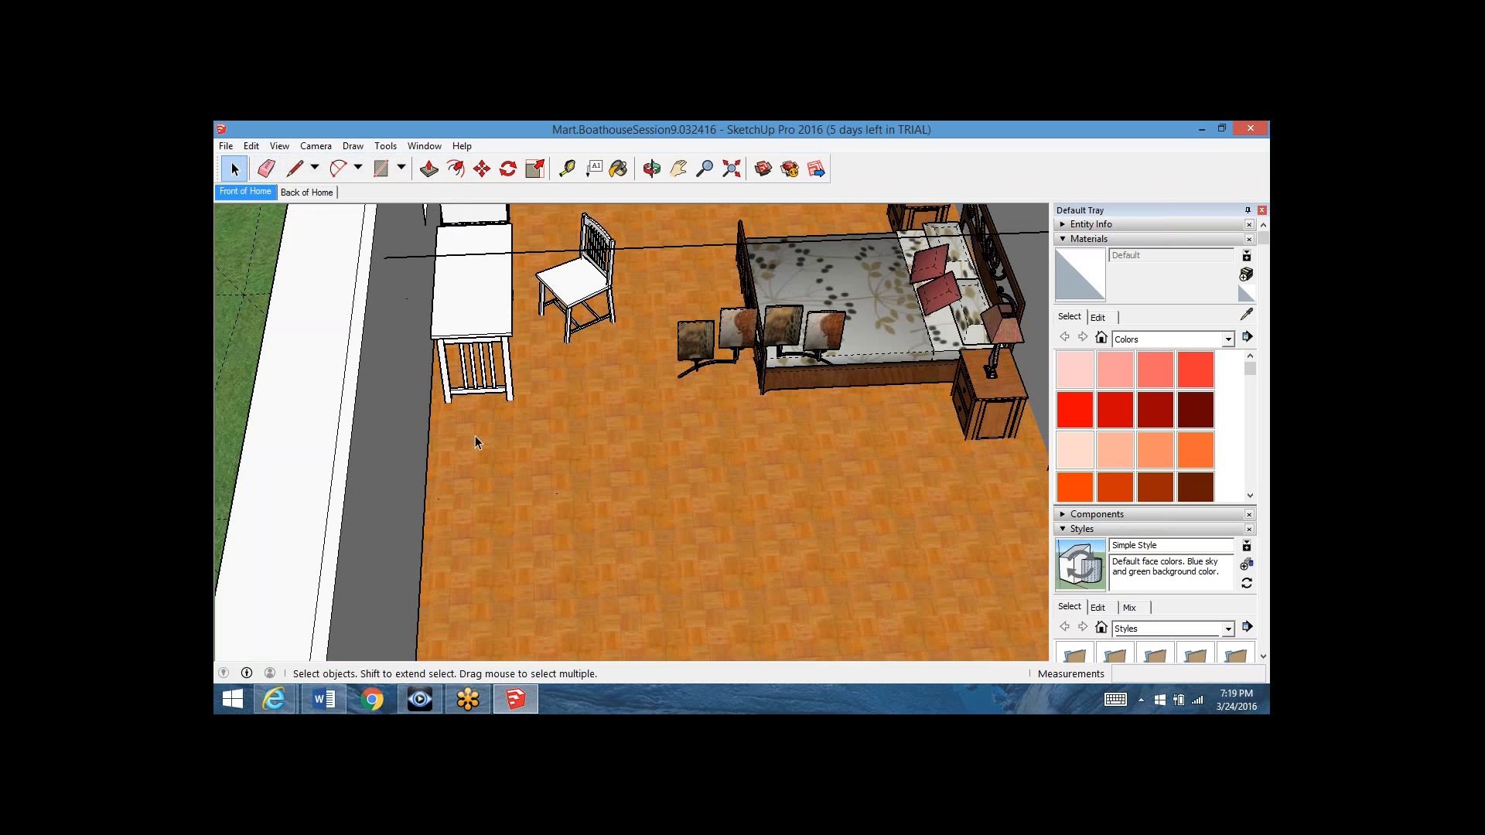
# - Check which commands are available for the bedroom floor face, selected alone and together with its bounding edges
pyautogui.rightClick(590, 463)
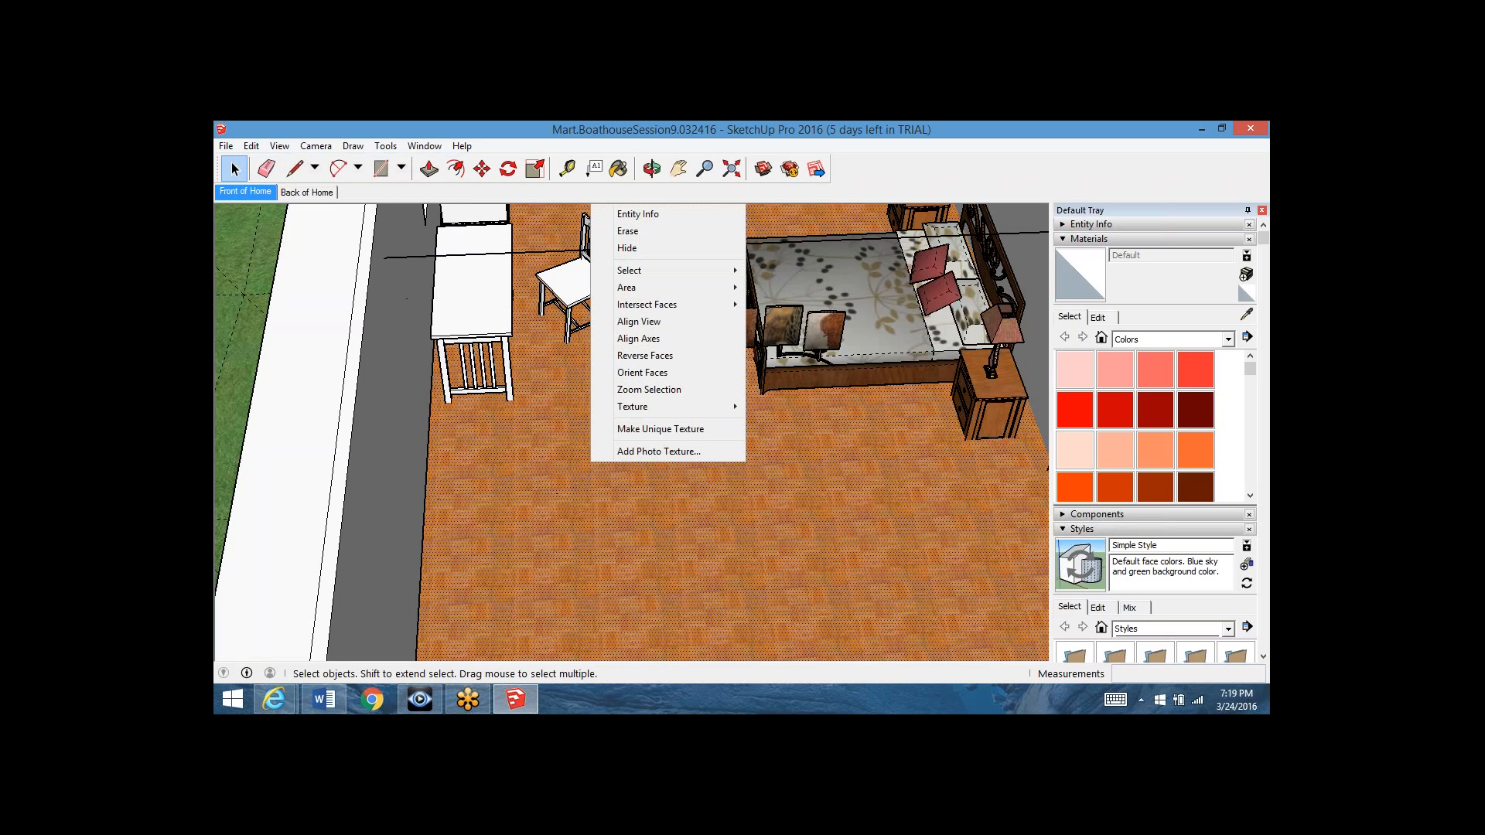
pyautogui.click(568, 506)
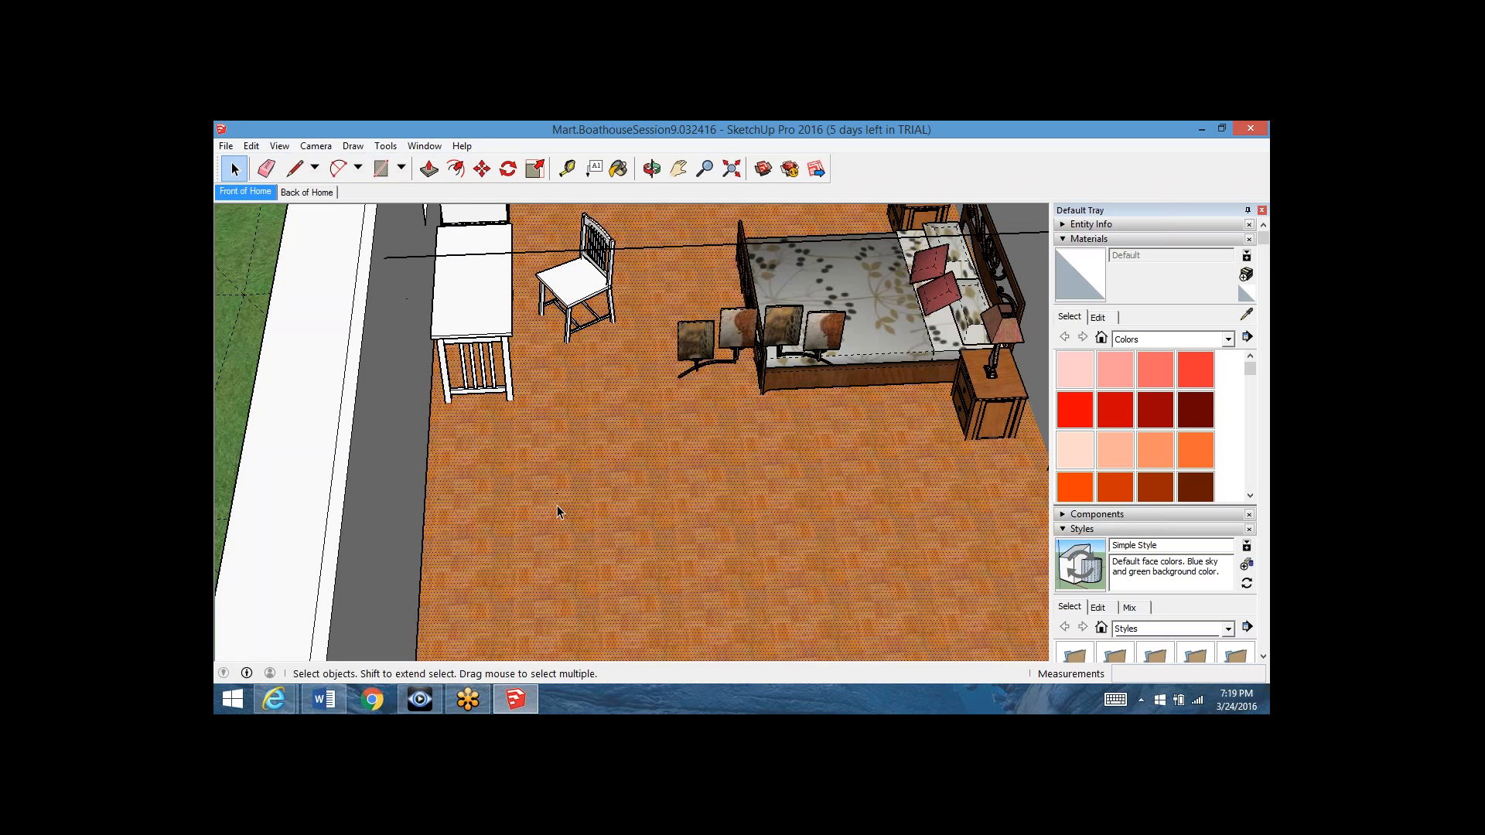
pyautogui.doubleClick(602, 467)
pyautogui.rightClick(601, 466)
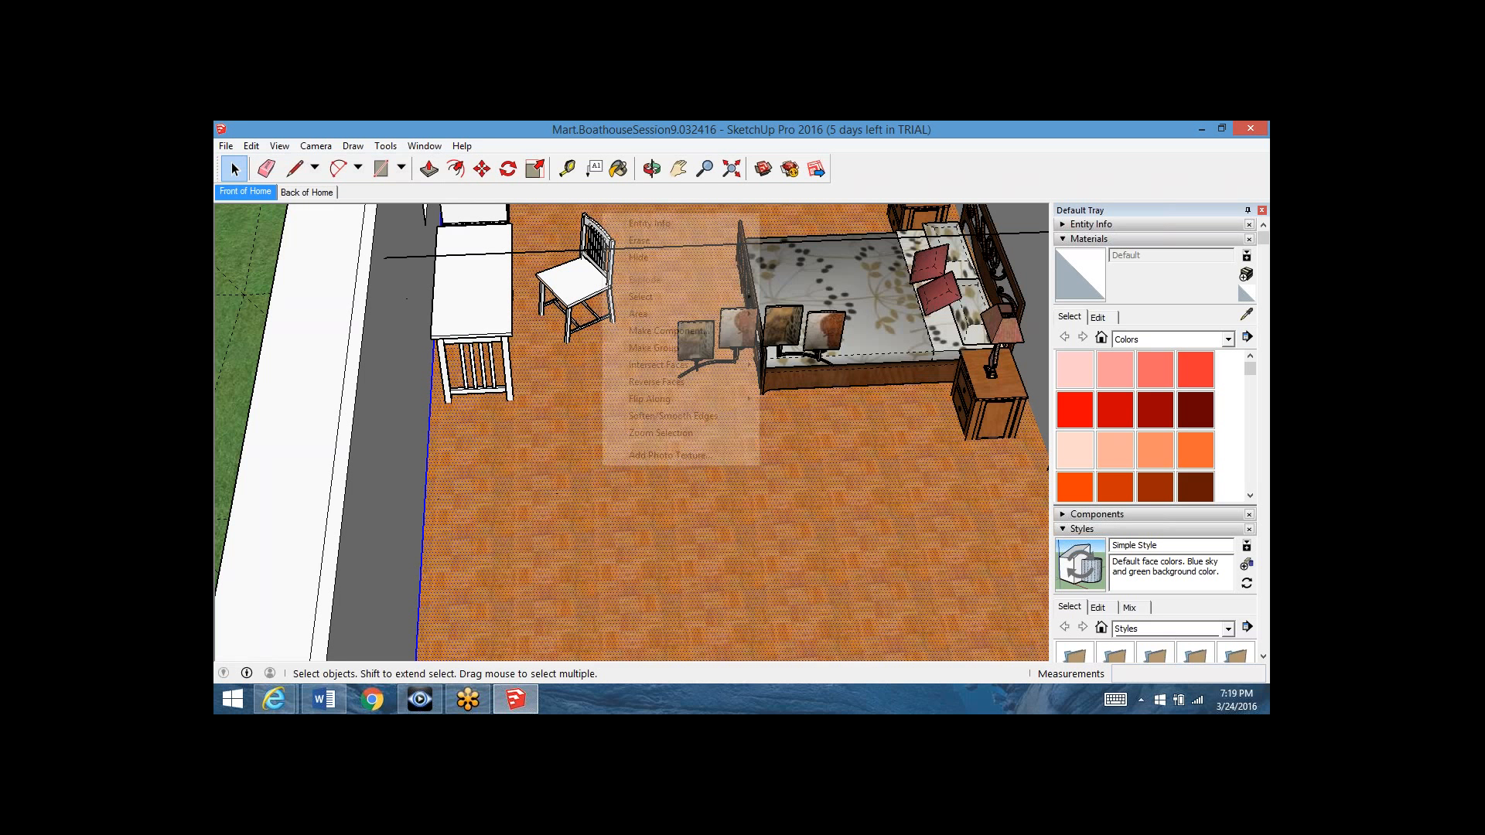
pyautogui.click(586, 481)
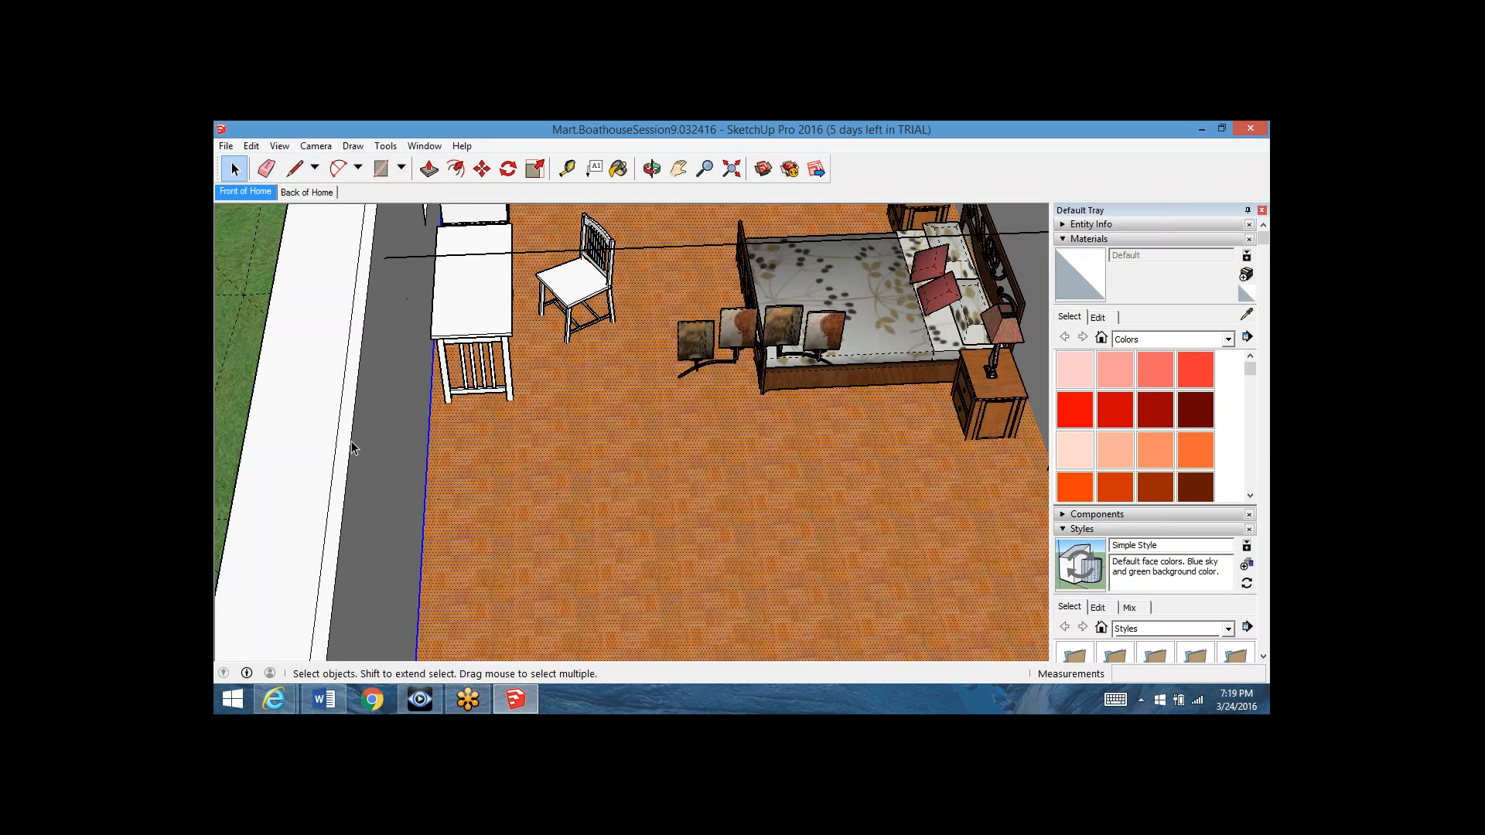
pyautogui.click(439, 498)
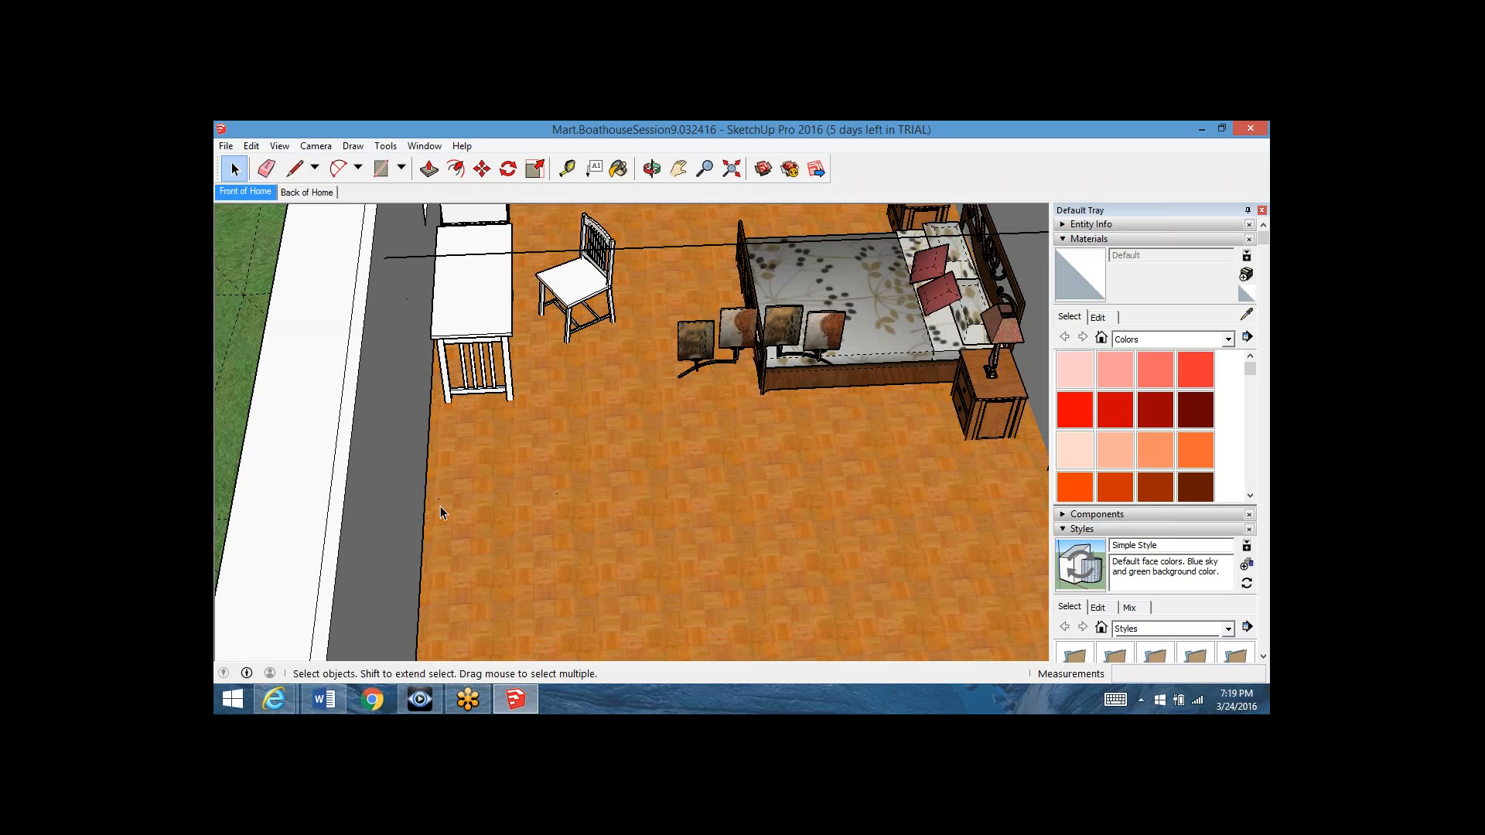
pyautogui.scroll(-3, 440, 480)
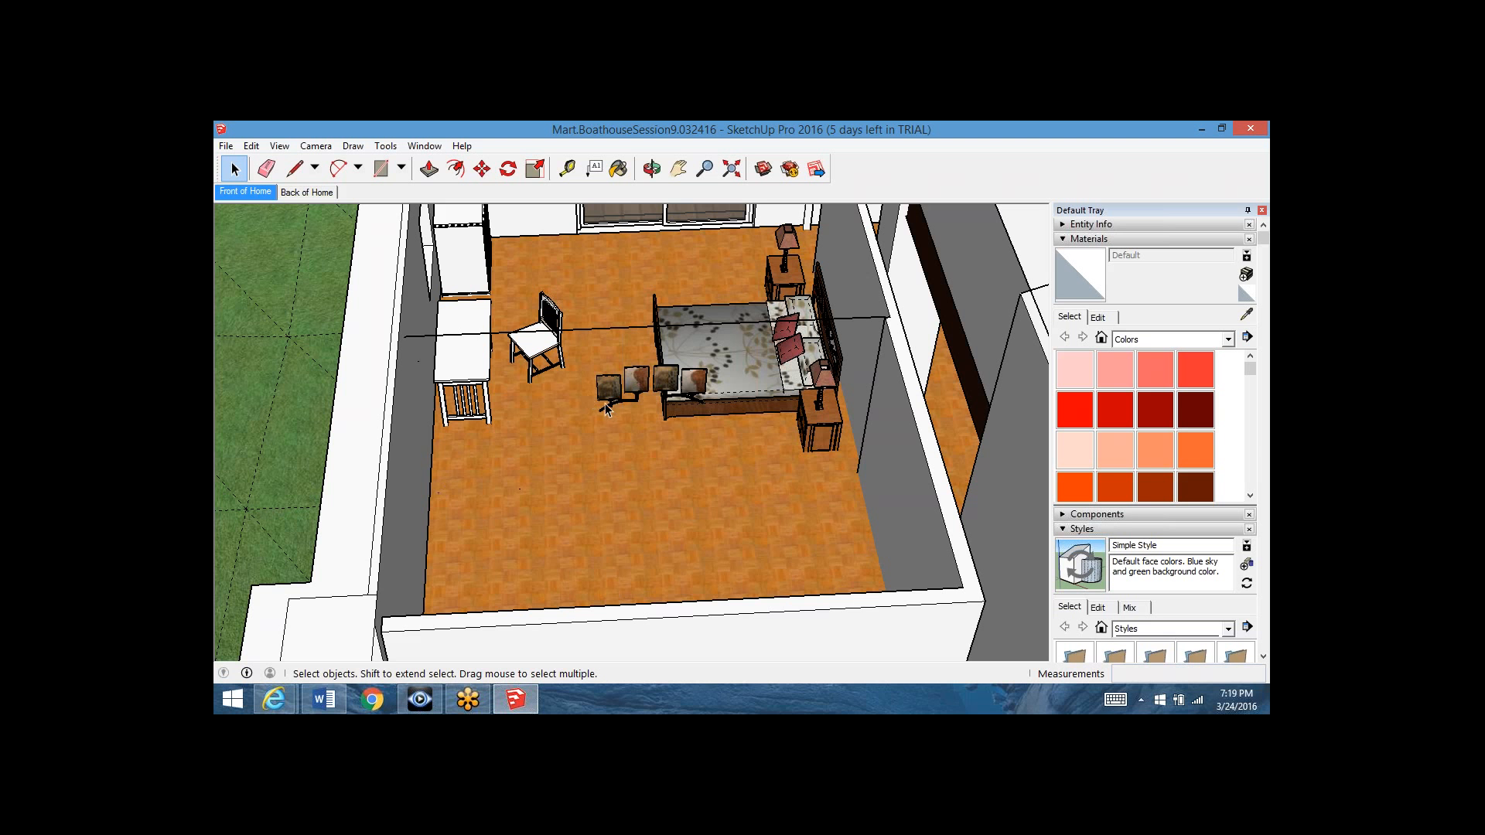
pyautogui.rightClick(644, 489)
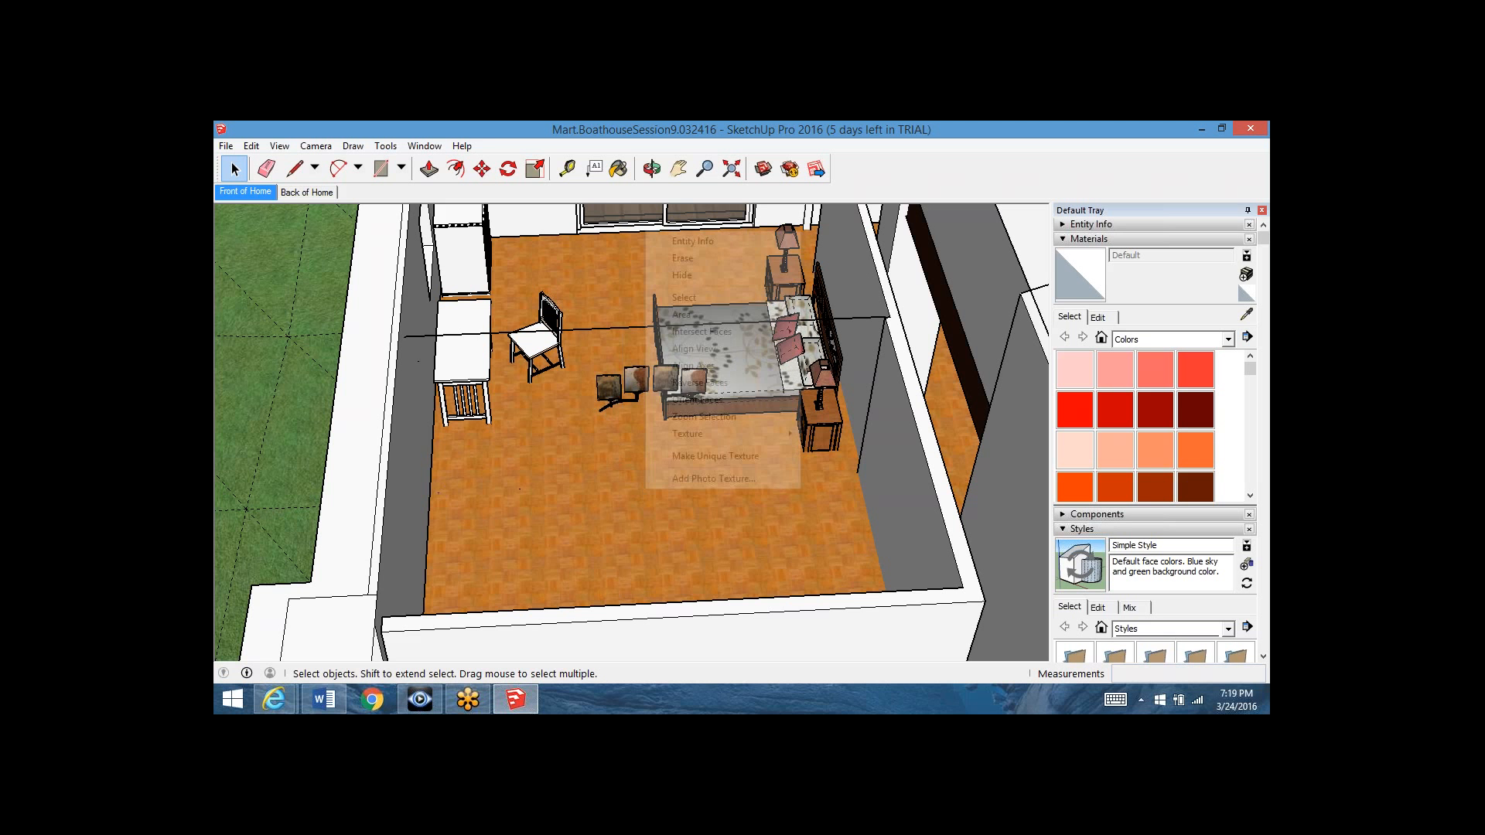
pyautogui.click(471, 428)
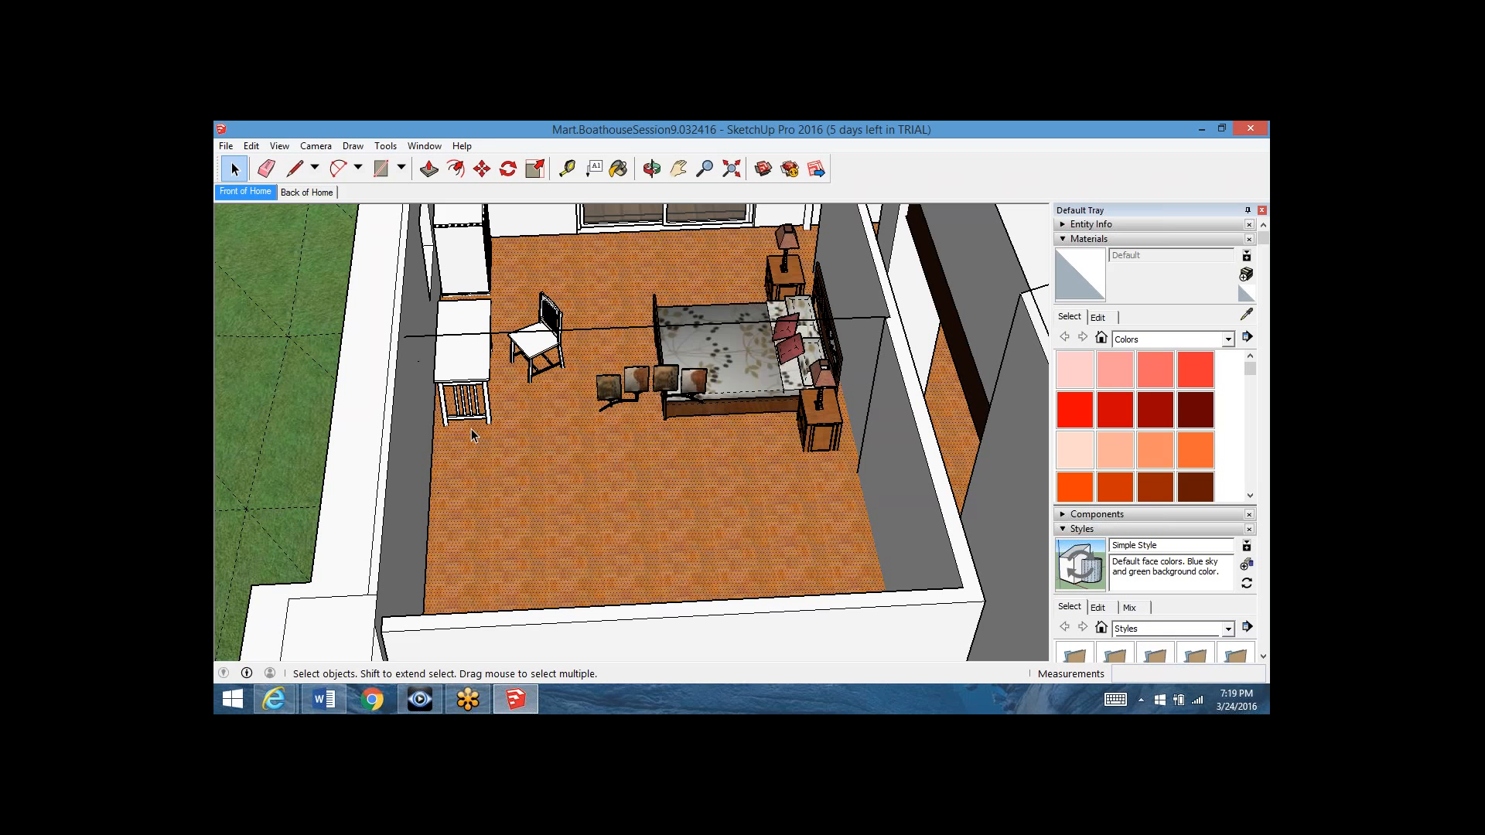
pyautogui.scroll(1, 661, 469)
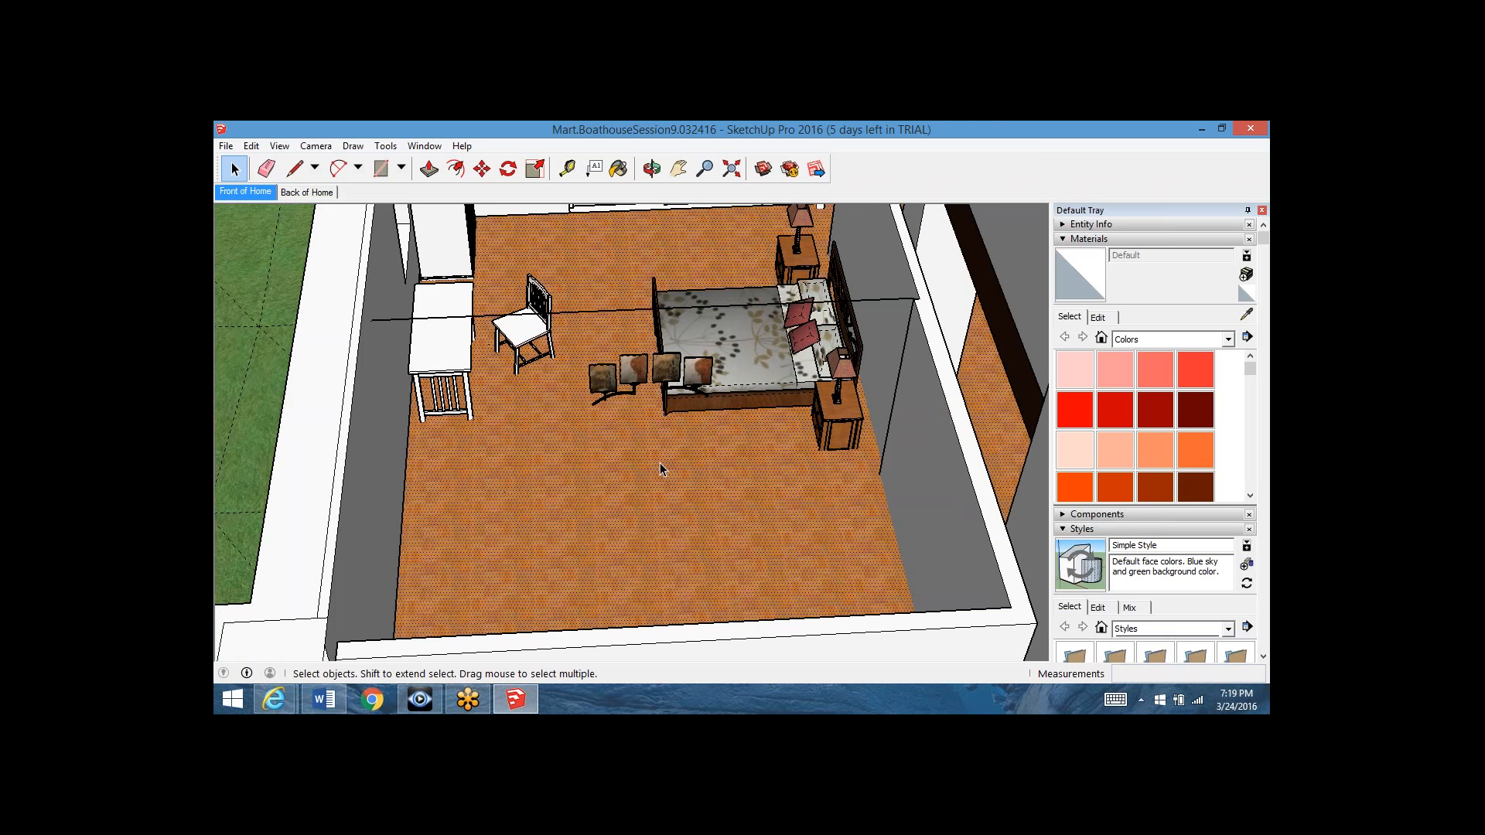
pyautogui.scroll(2, 661, 469)
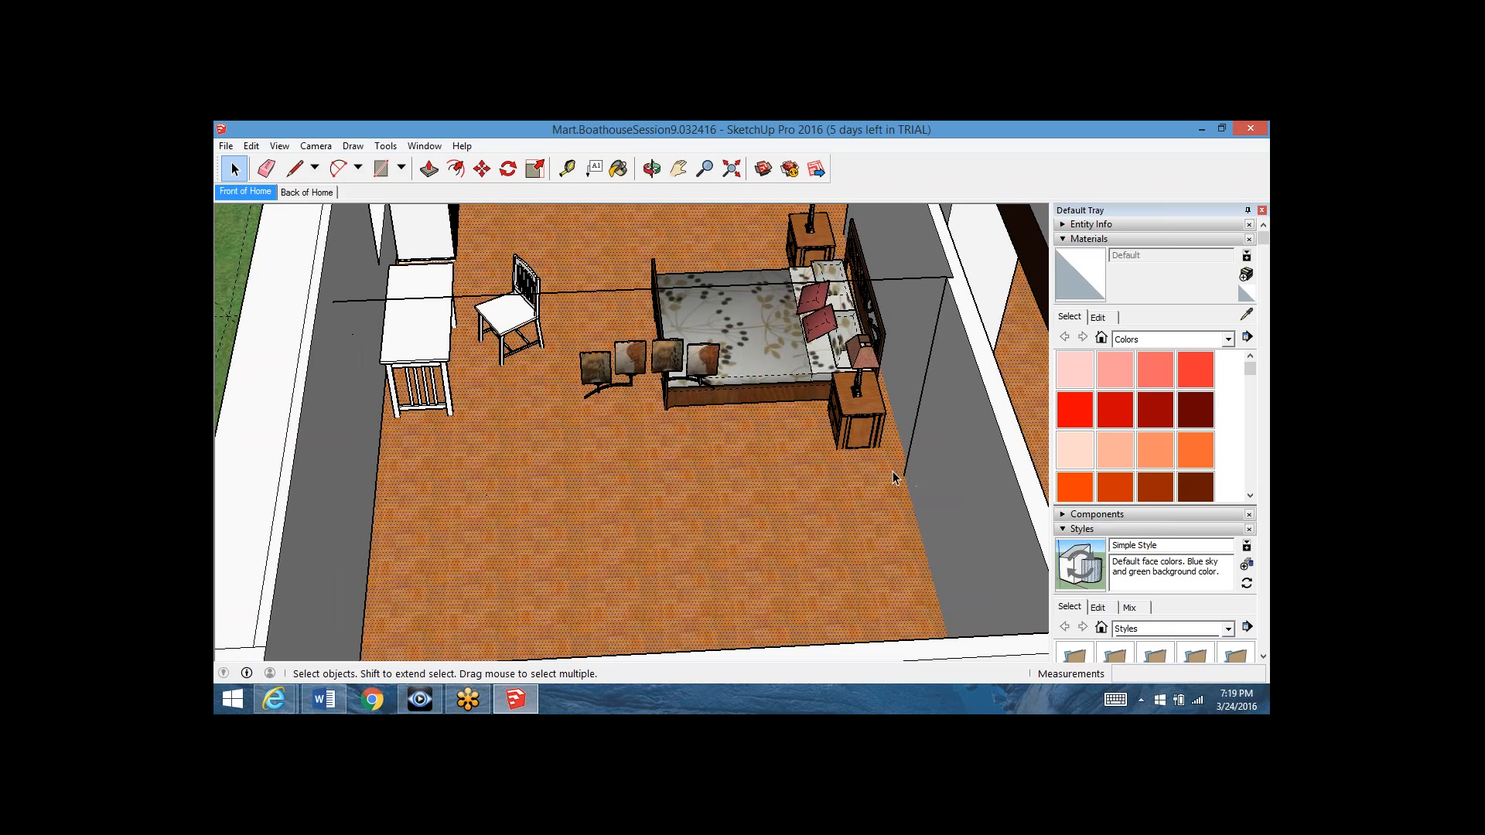
pyautogui.click(380, 169)
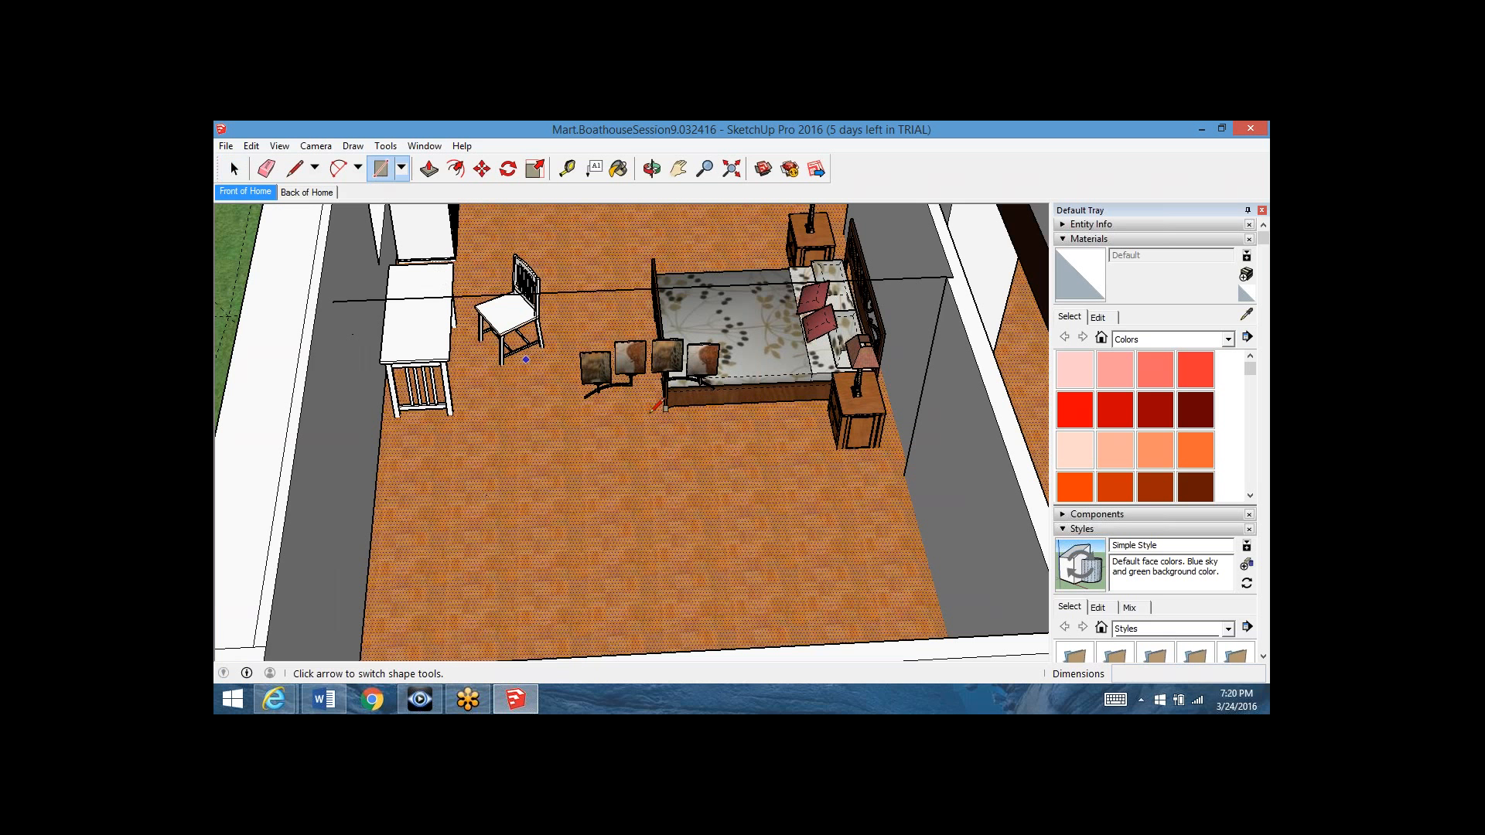
pyautogui.click(905, 478)
pyautogui.click(904, 478)
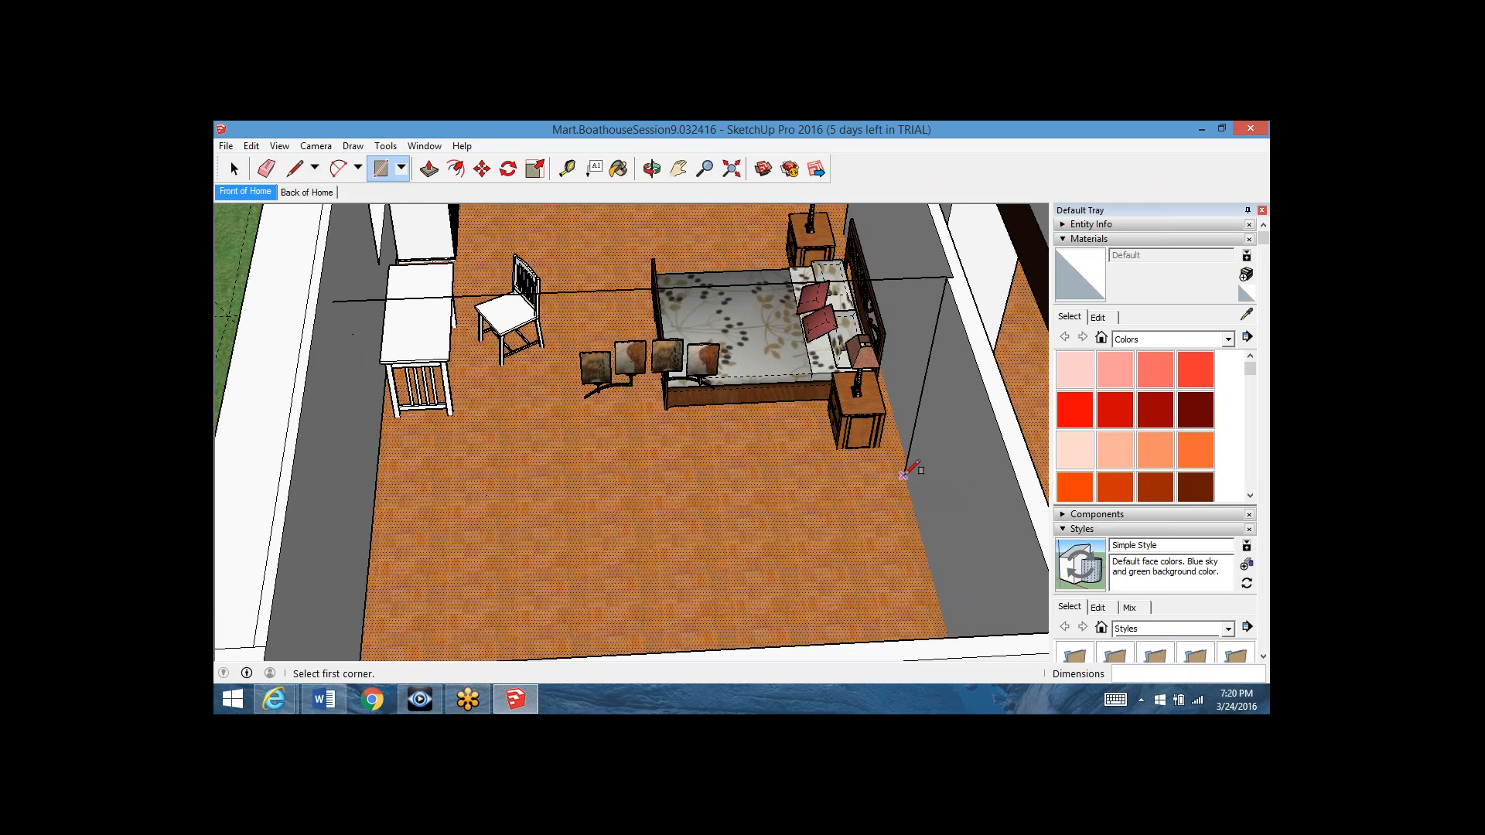
pyautogui.click(904, 475)
pyautogui.scroll(3, 903, 475)
pyautogui.scroll(3, 903, 473)
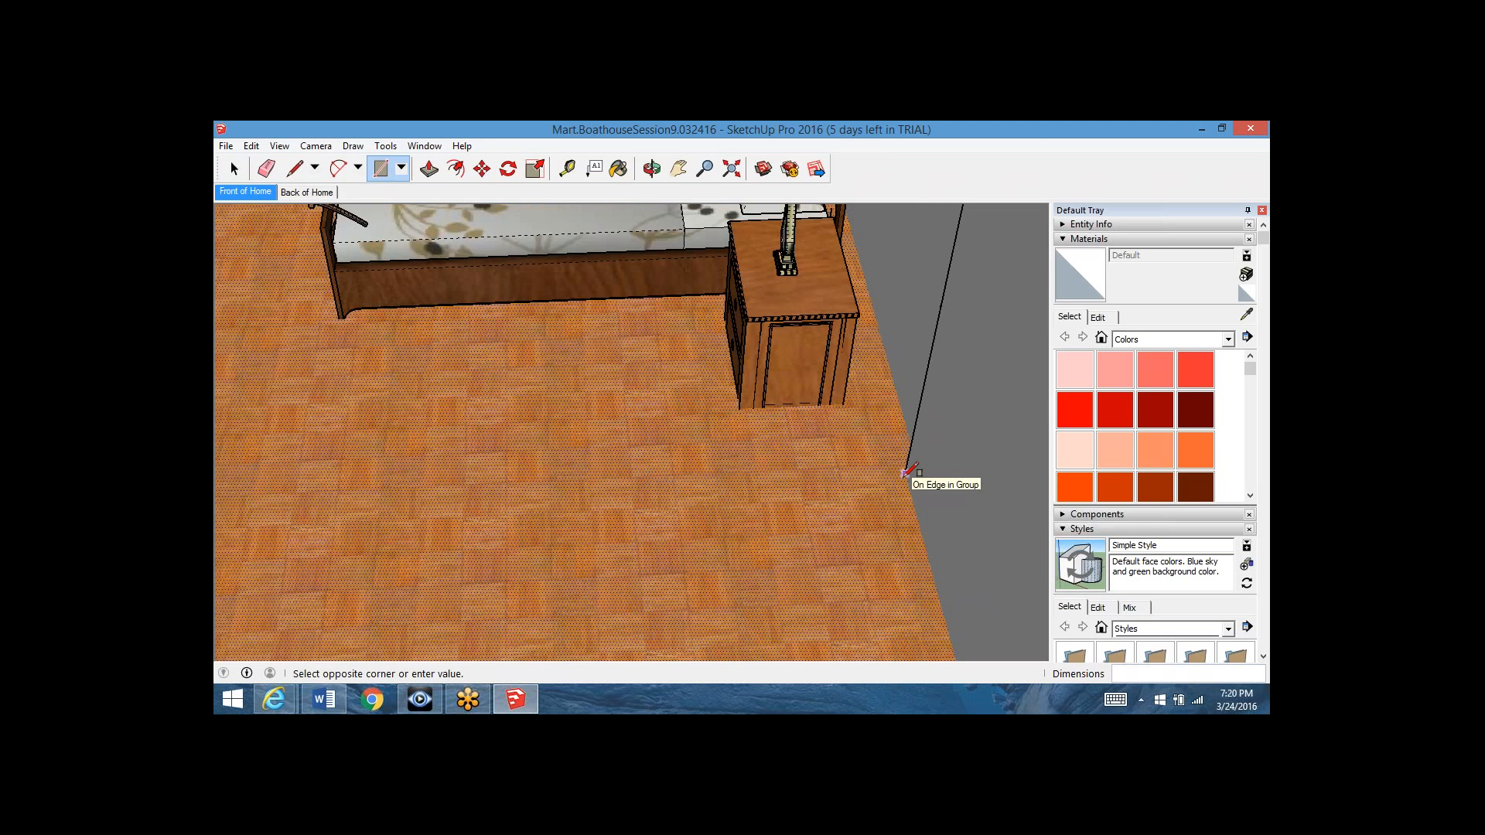
pyautogui.scroll(3, 905, 472)
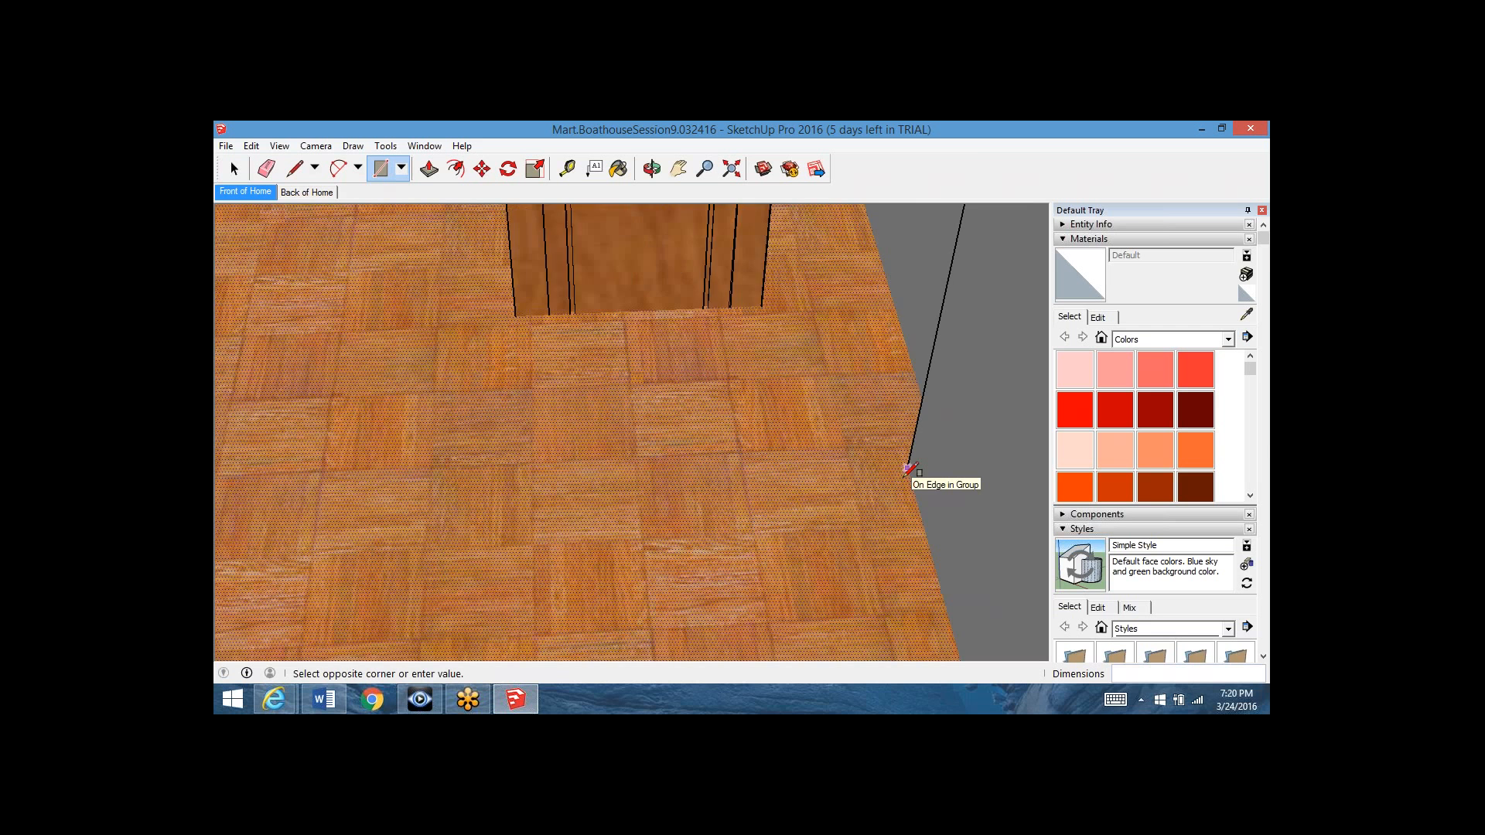
pyautogui.scroll(2, 909, 467)
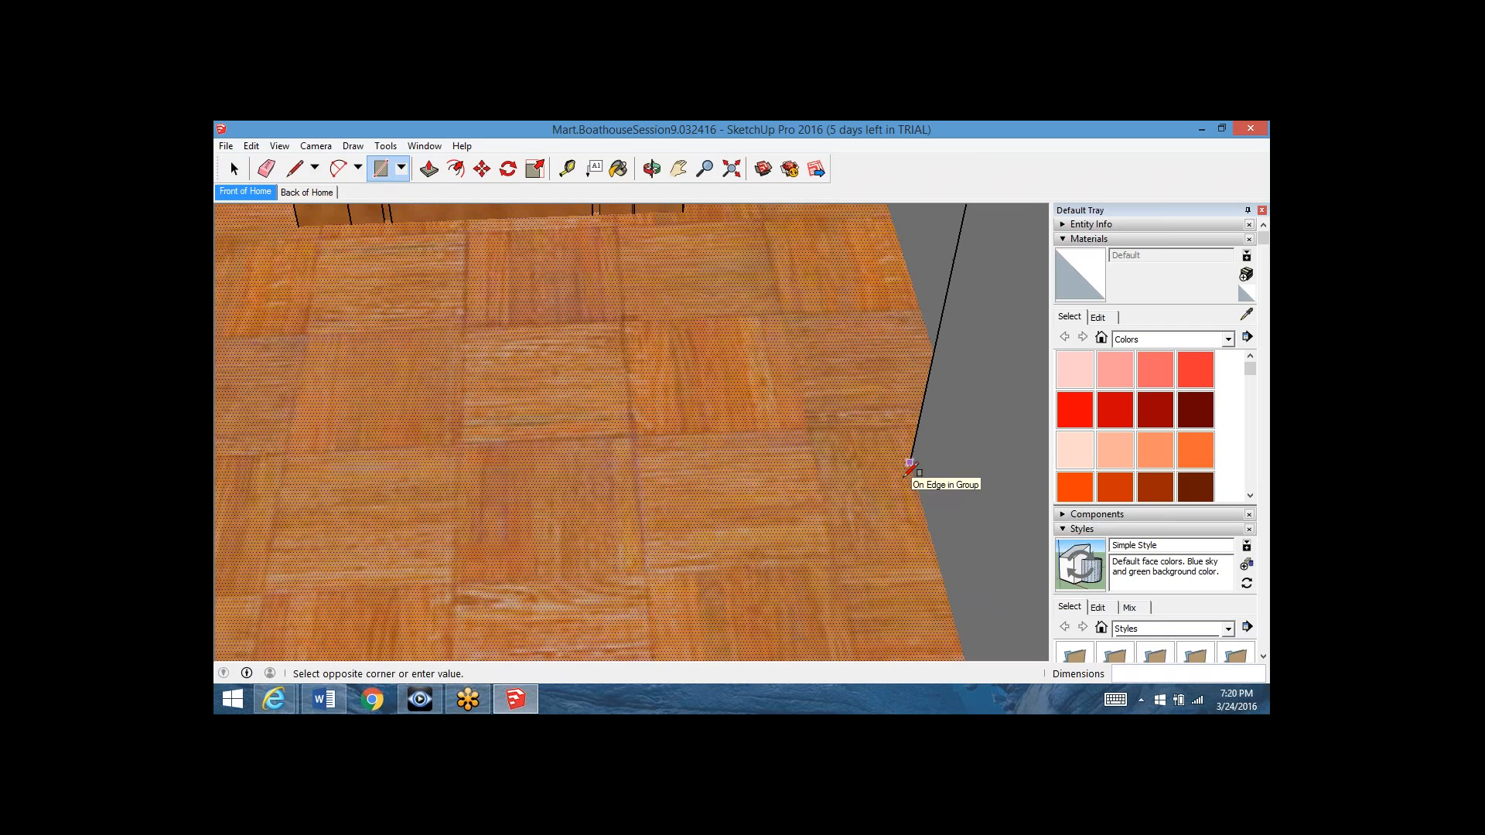
pyautogui.scroll(3, 909, 469)
pyautogui.scroll(1, 904, 476)
pyautogui.click(907, 469)
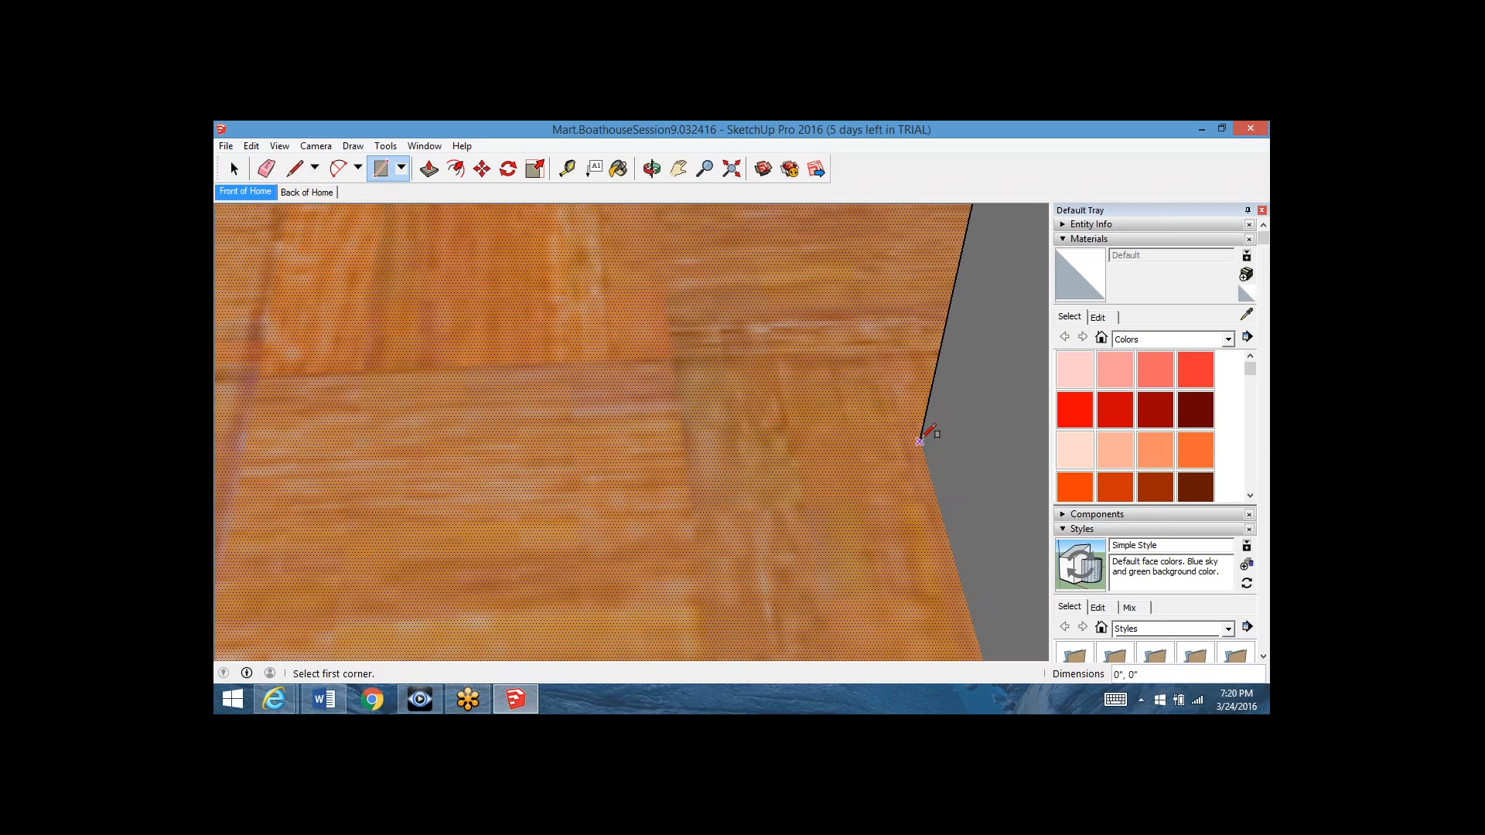
# - Draw a rectangular strip about 16' by 1' 1 5/8" across the bedroom floor, from the bed-side wall's upright edge to the desk-side wall
pyautogui.click(920, 440)
pyautogui.scroll(-1, 920, 440)
pyautogui.scroll(-1, 920, 440)
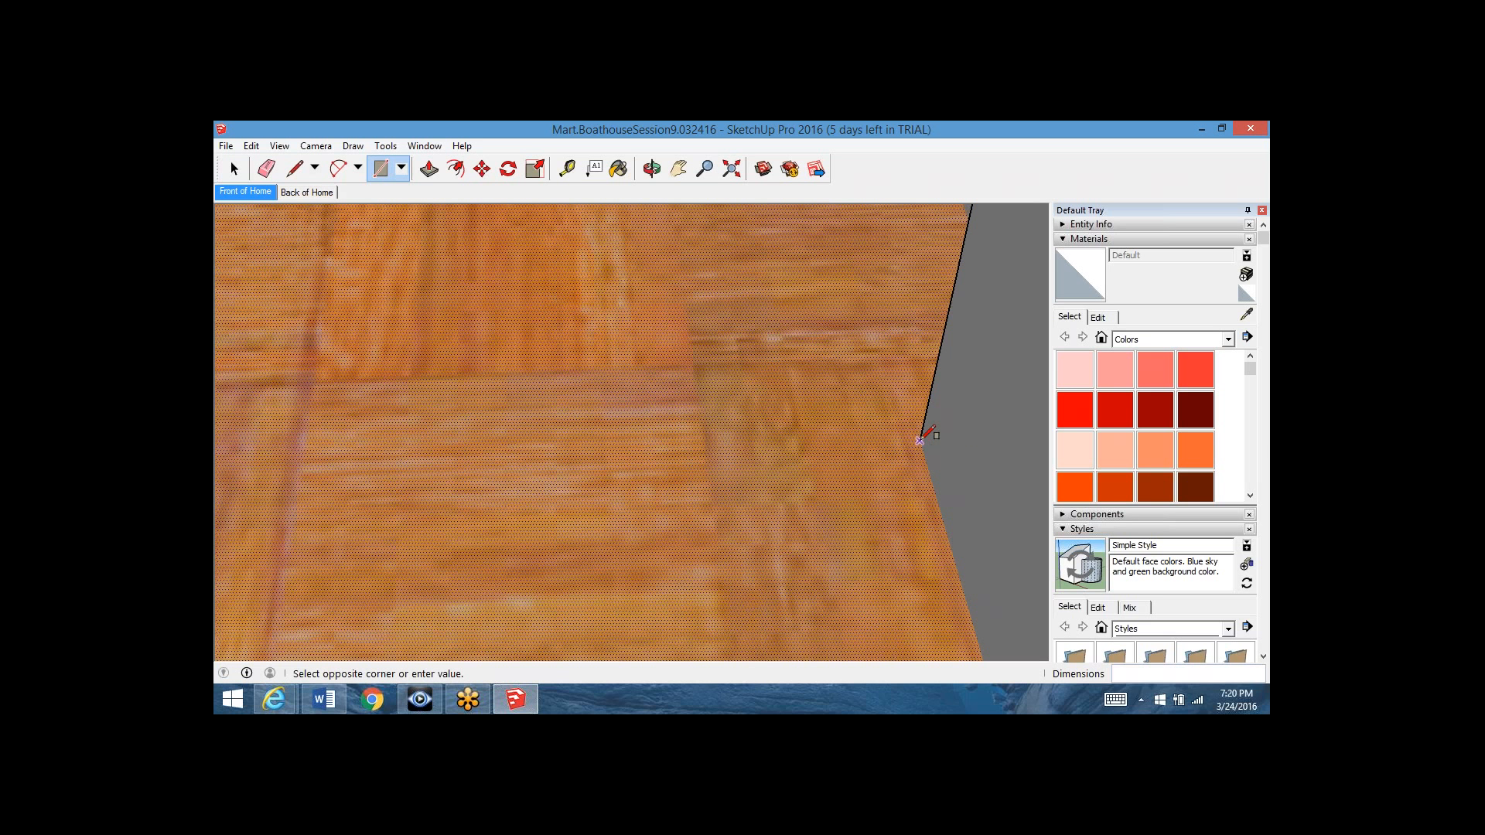
pyautogui.scroll(-2, 920, 440)
pyautogui.scroll(-1, 920, 440)
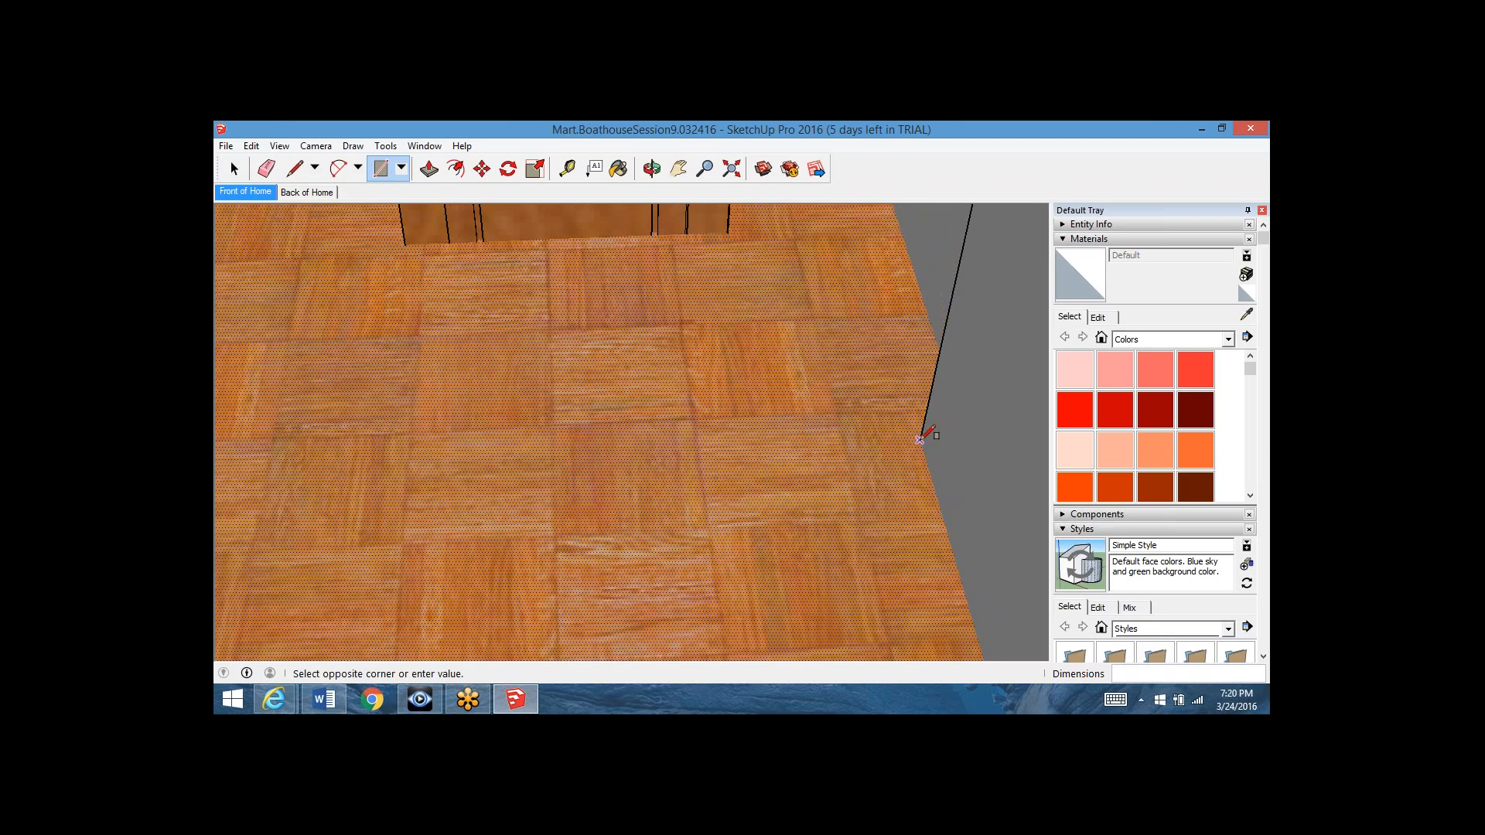
pyautogui.scroll(-2, 920, 440)
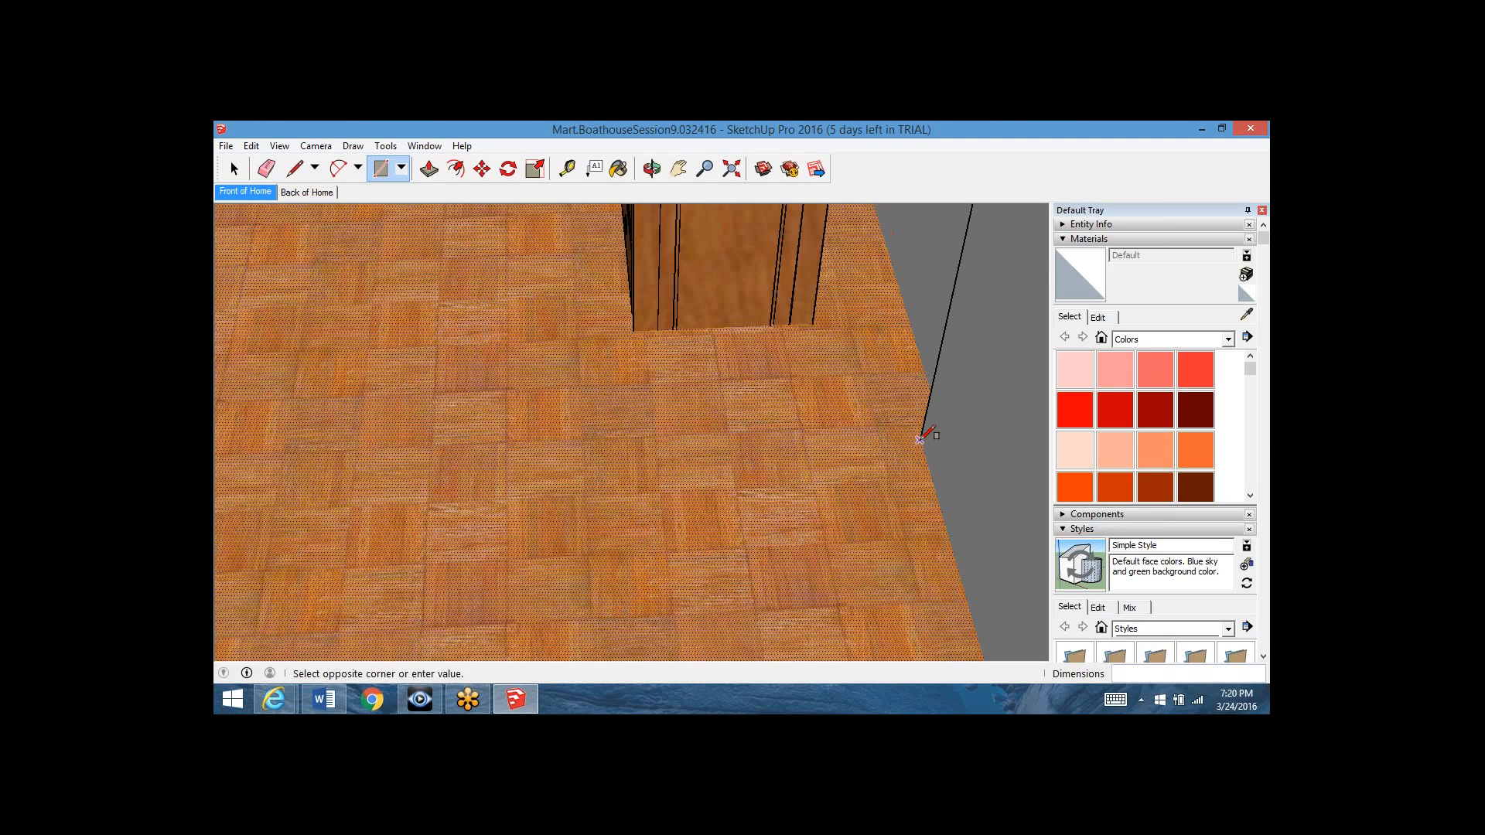
pyautogui.scroll(-2, 920, 440)
pyautogui.scroll(-1, 920, 440)
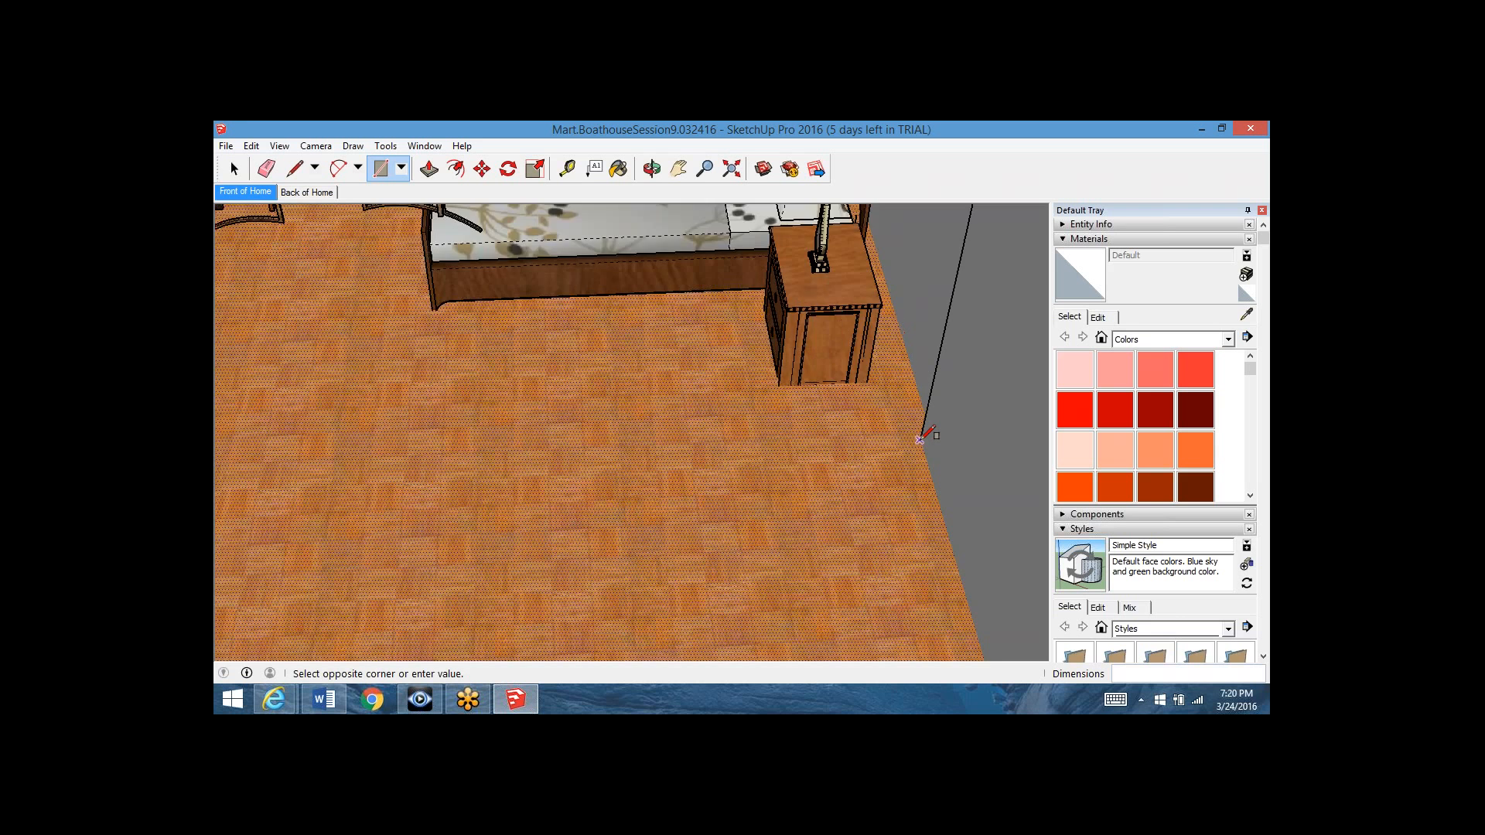
pyautogui.scroll(-6, 920, 440)
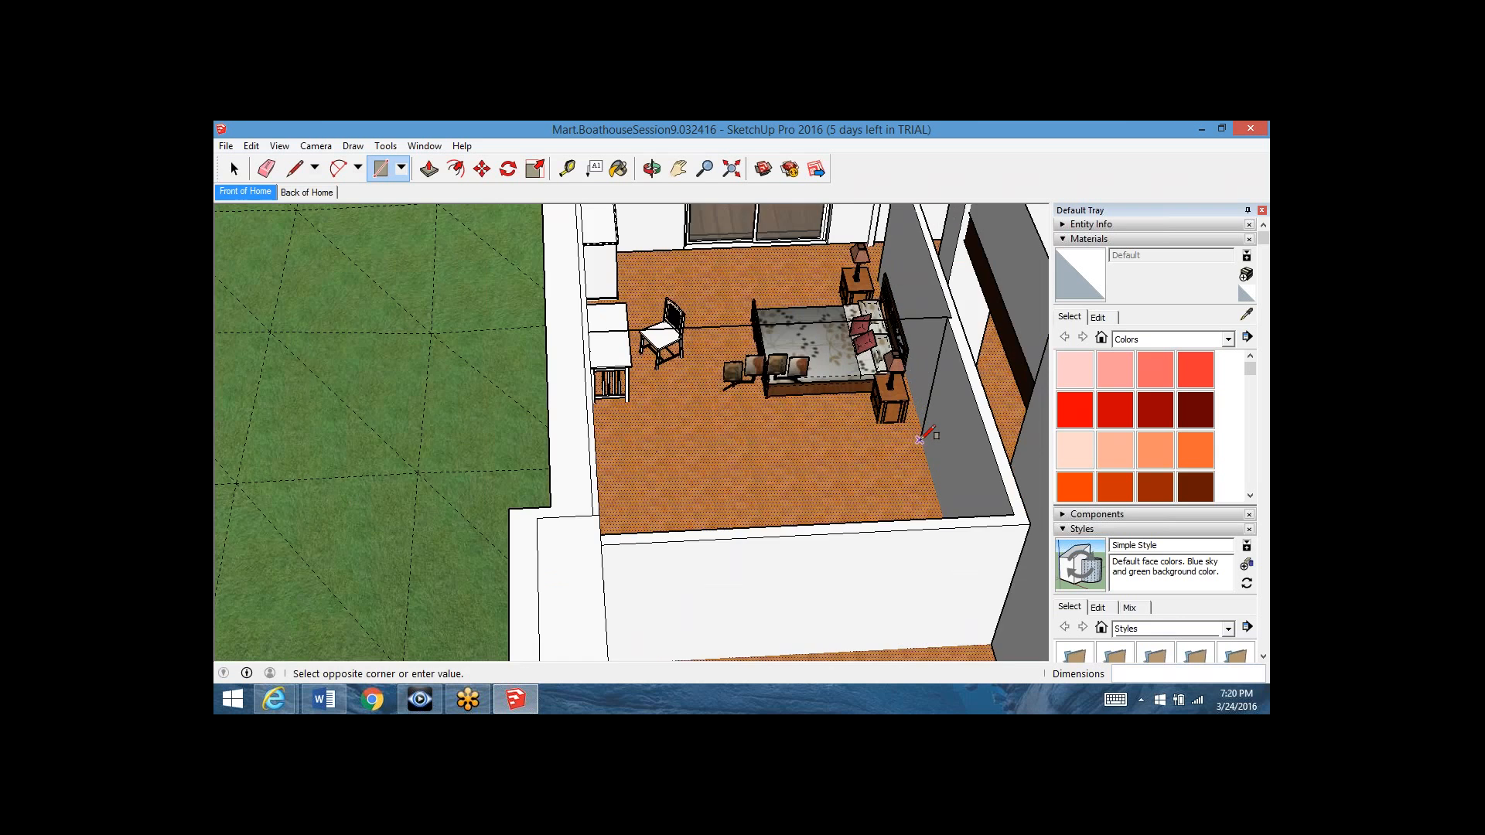
pyautogui.scroll(-5, 920, 440)
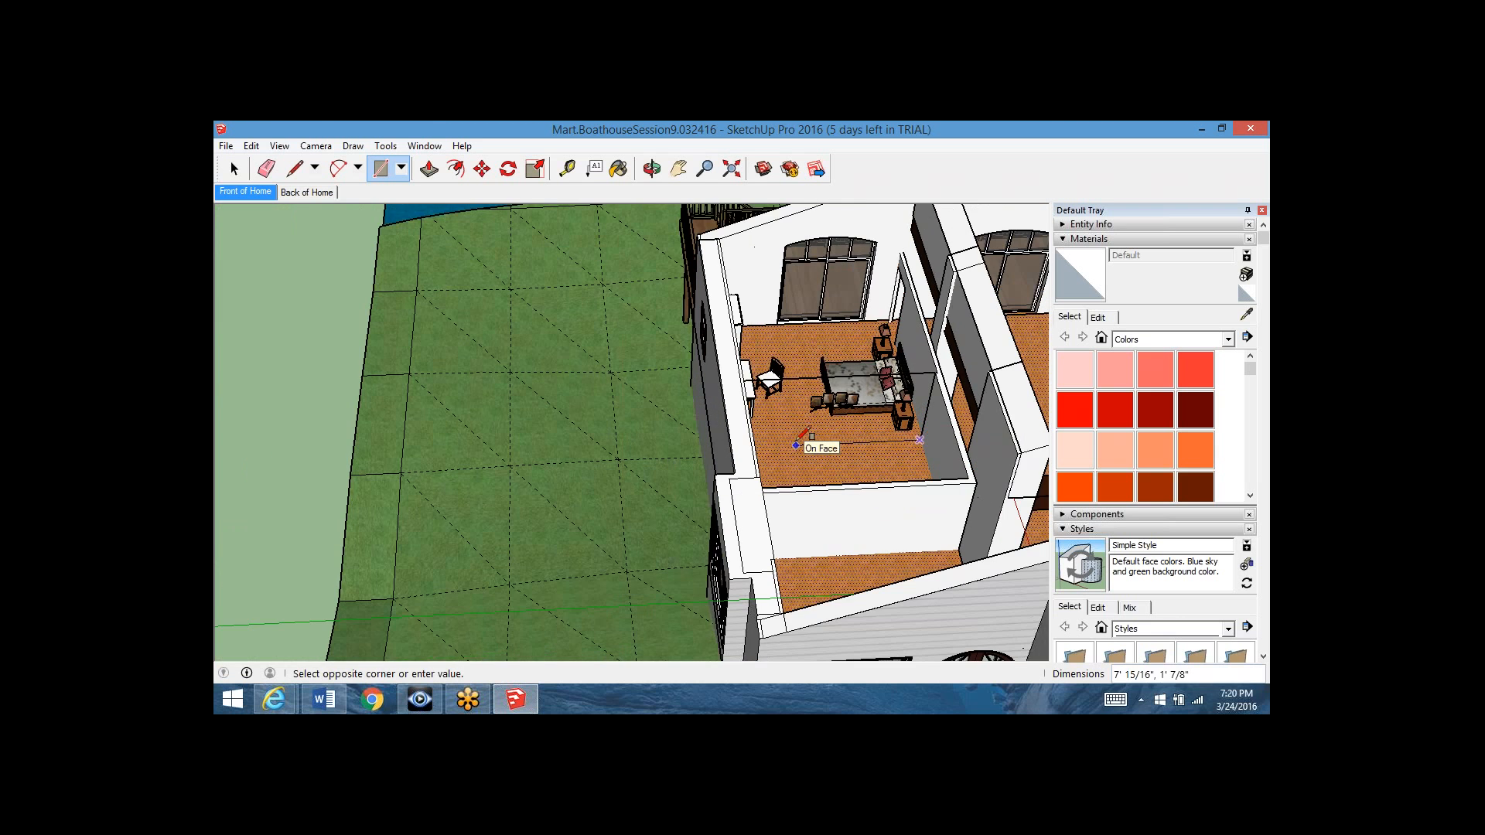
pyautogui.moveTo(769, 463); pyautogui.dragTo(639, 481, button='middle')
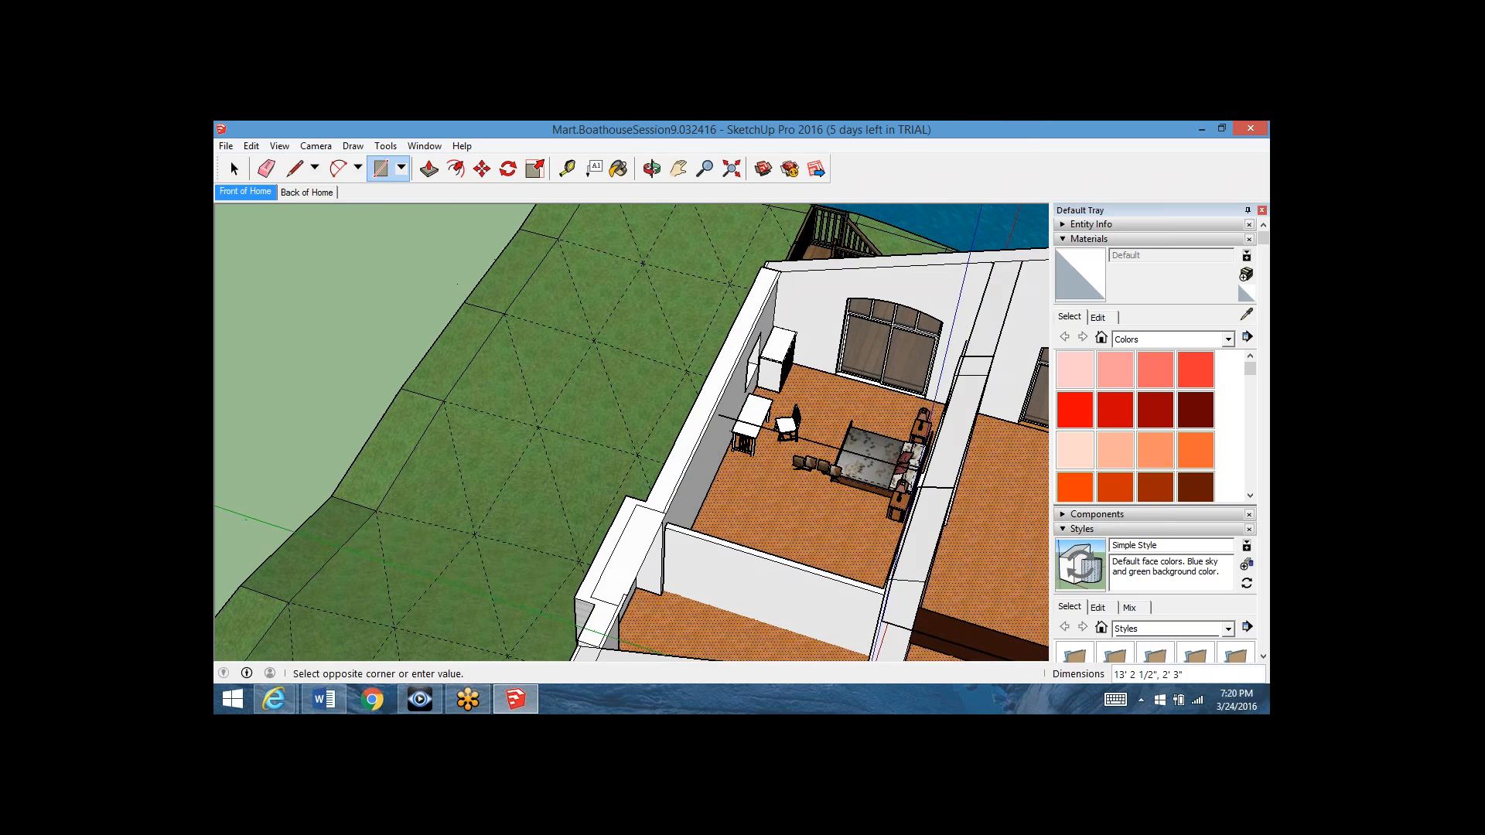
pyautogui.click(710, 489)
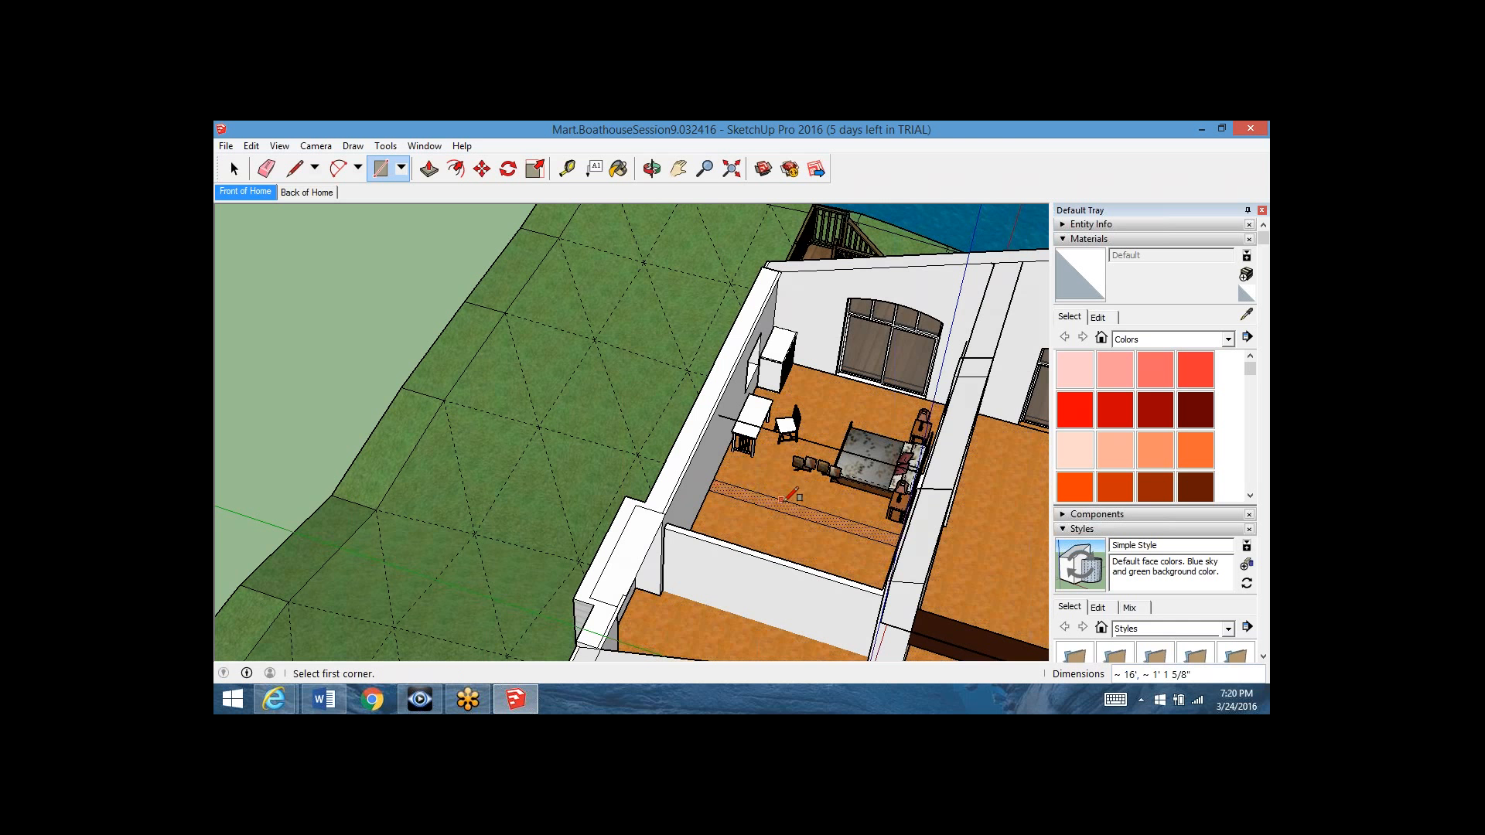
# - Undo the rectangle drawn across the bedroom floor
pyautogui.scroll(6, 789, 498)
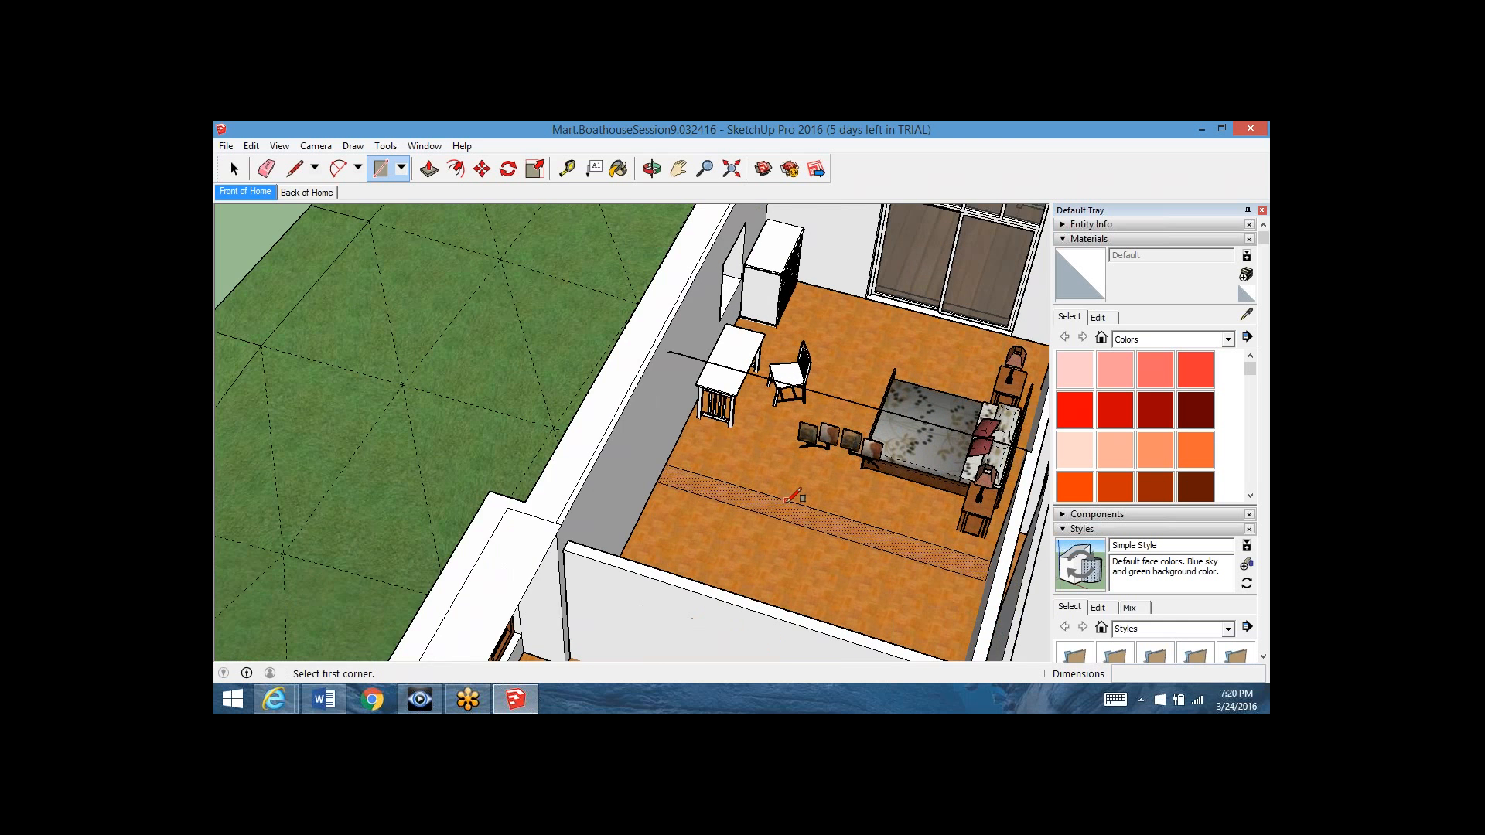
pyautogui.scroll(4, 790, 497)
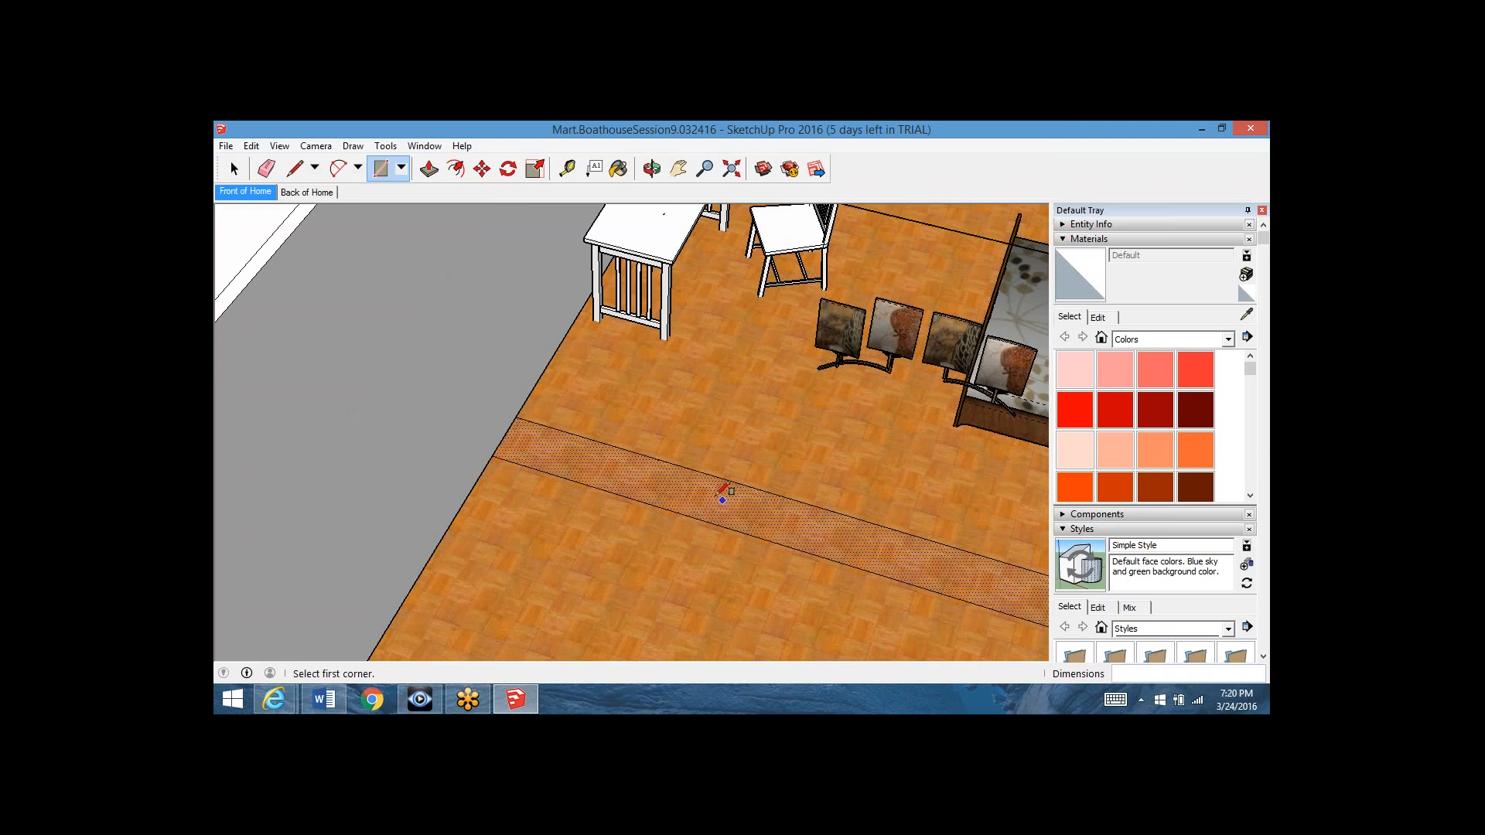
pyautogui.scroll(-3, 722, 499)
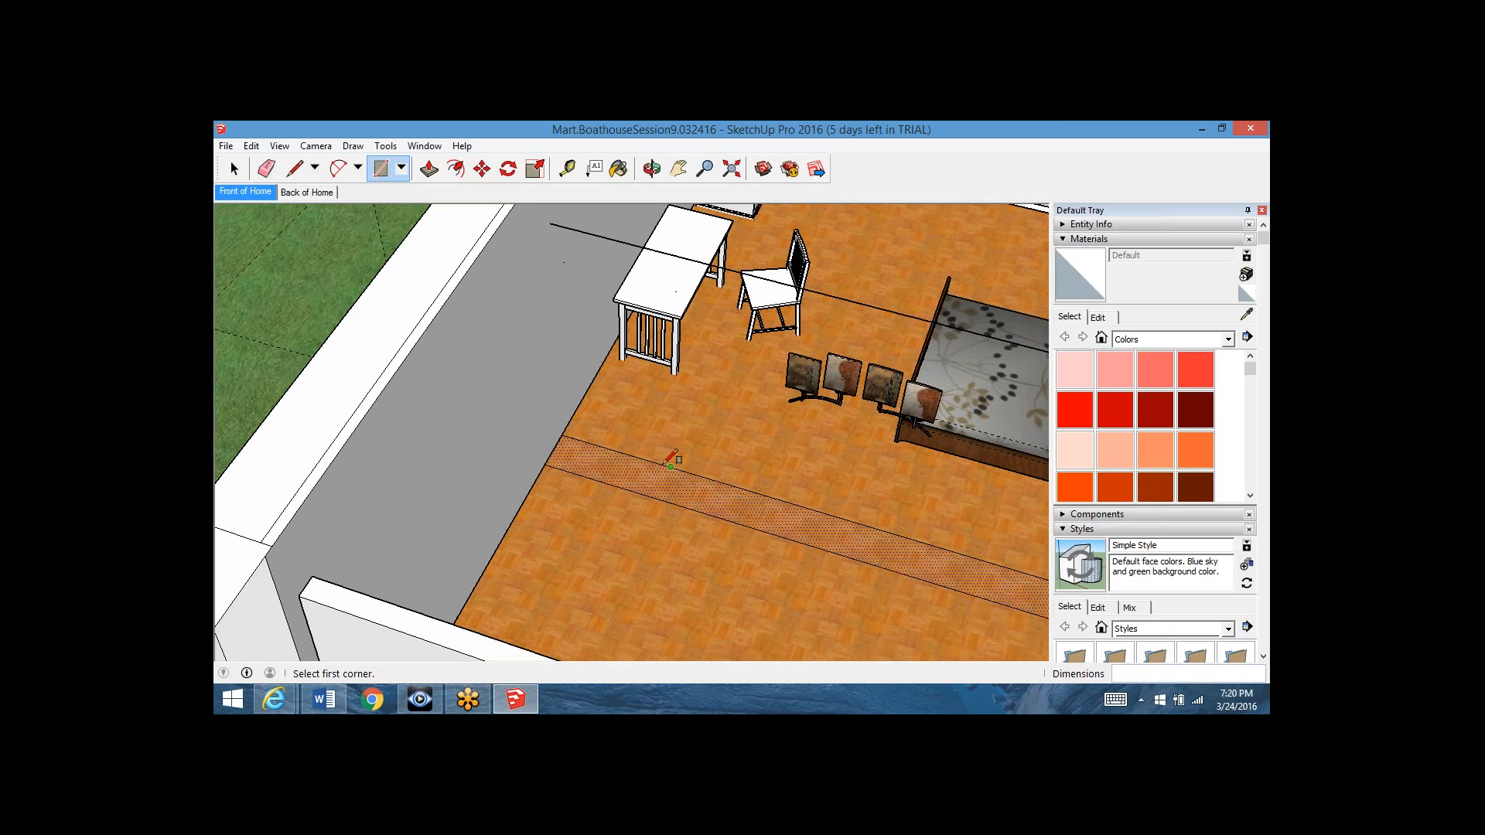
pyautogui.scroll(-5, 670, 464)
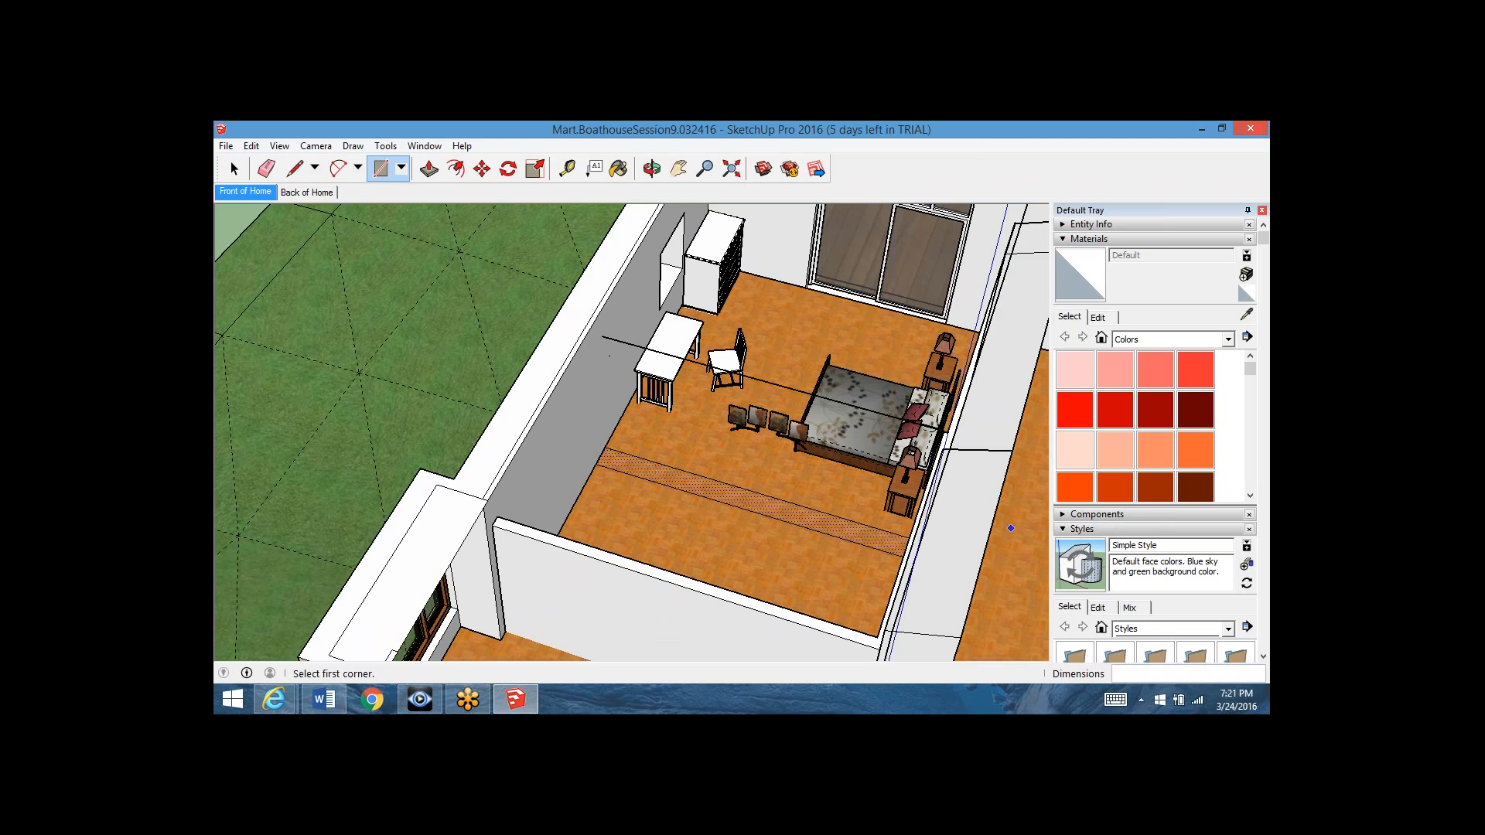
pyautogui.moveTo(696, 495); pyautogui.dragTo(777, 476, button='middle')
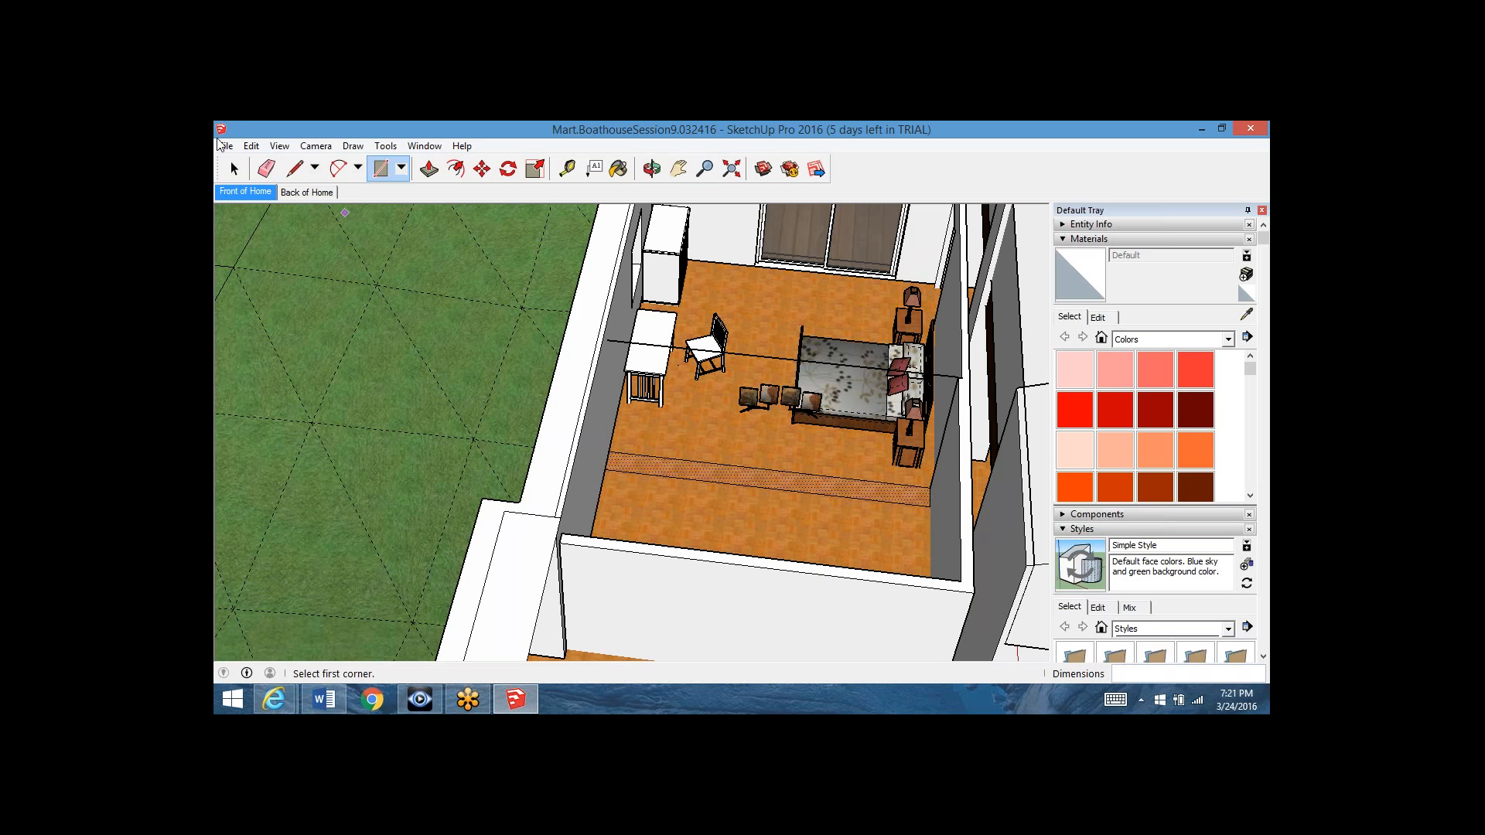
pyautogui.click(256, 147)
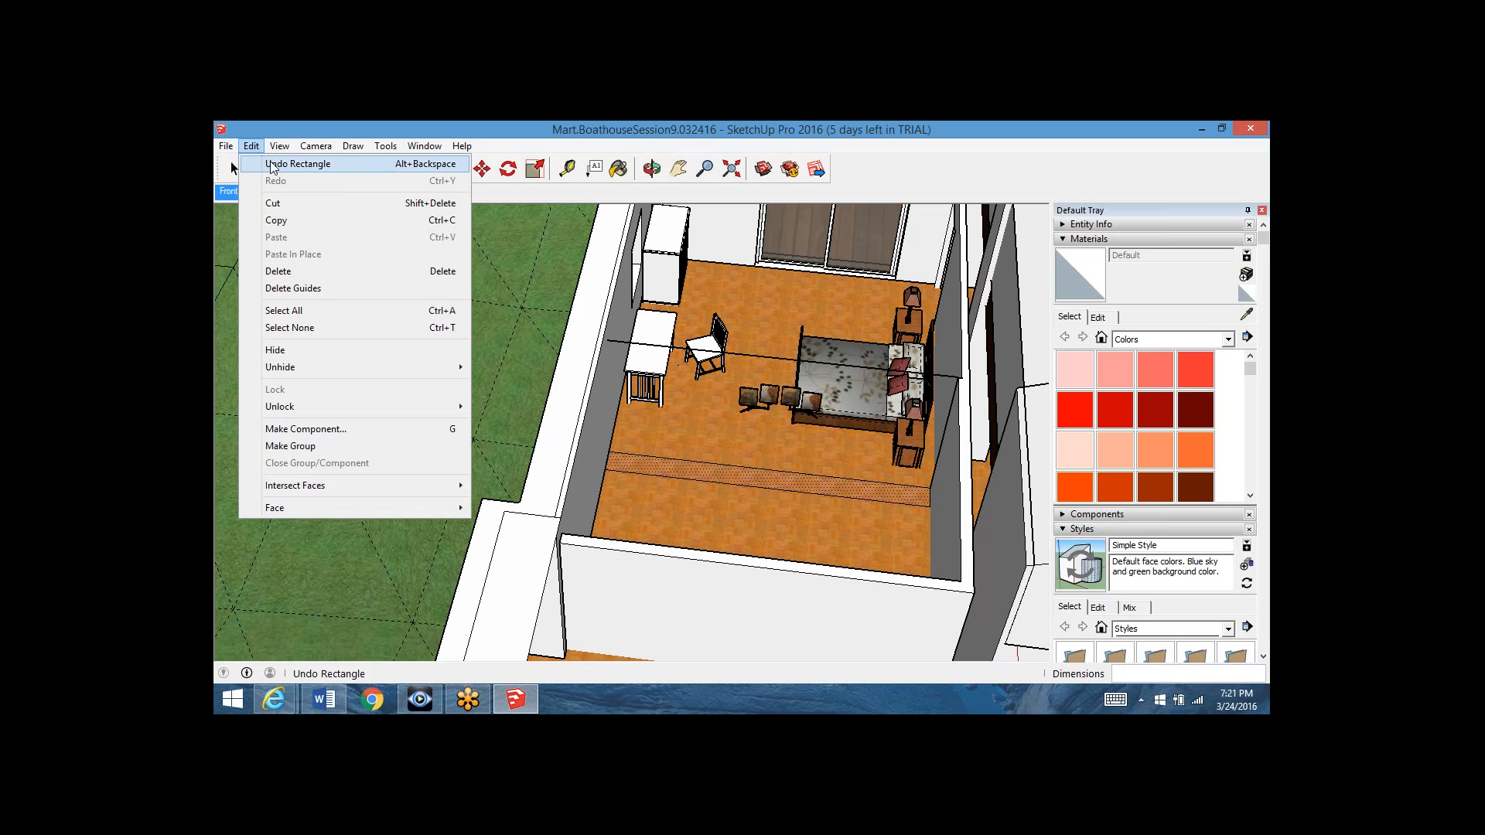
pyautogui.click(273, 164)
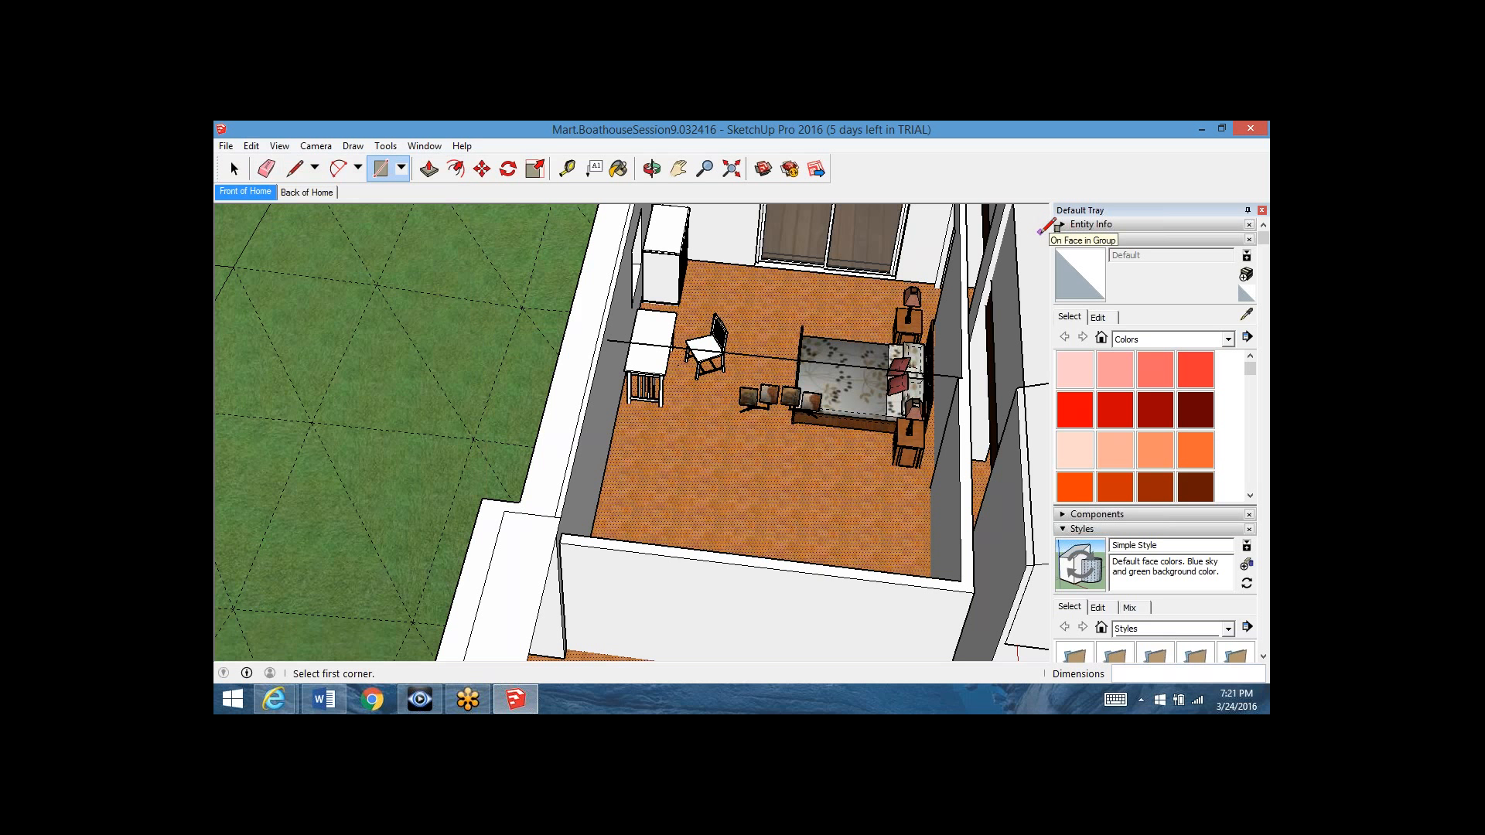
pyautogui.click(1074, 234)
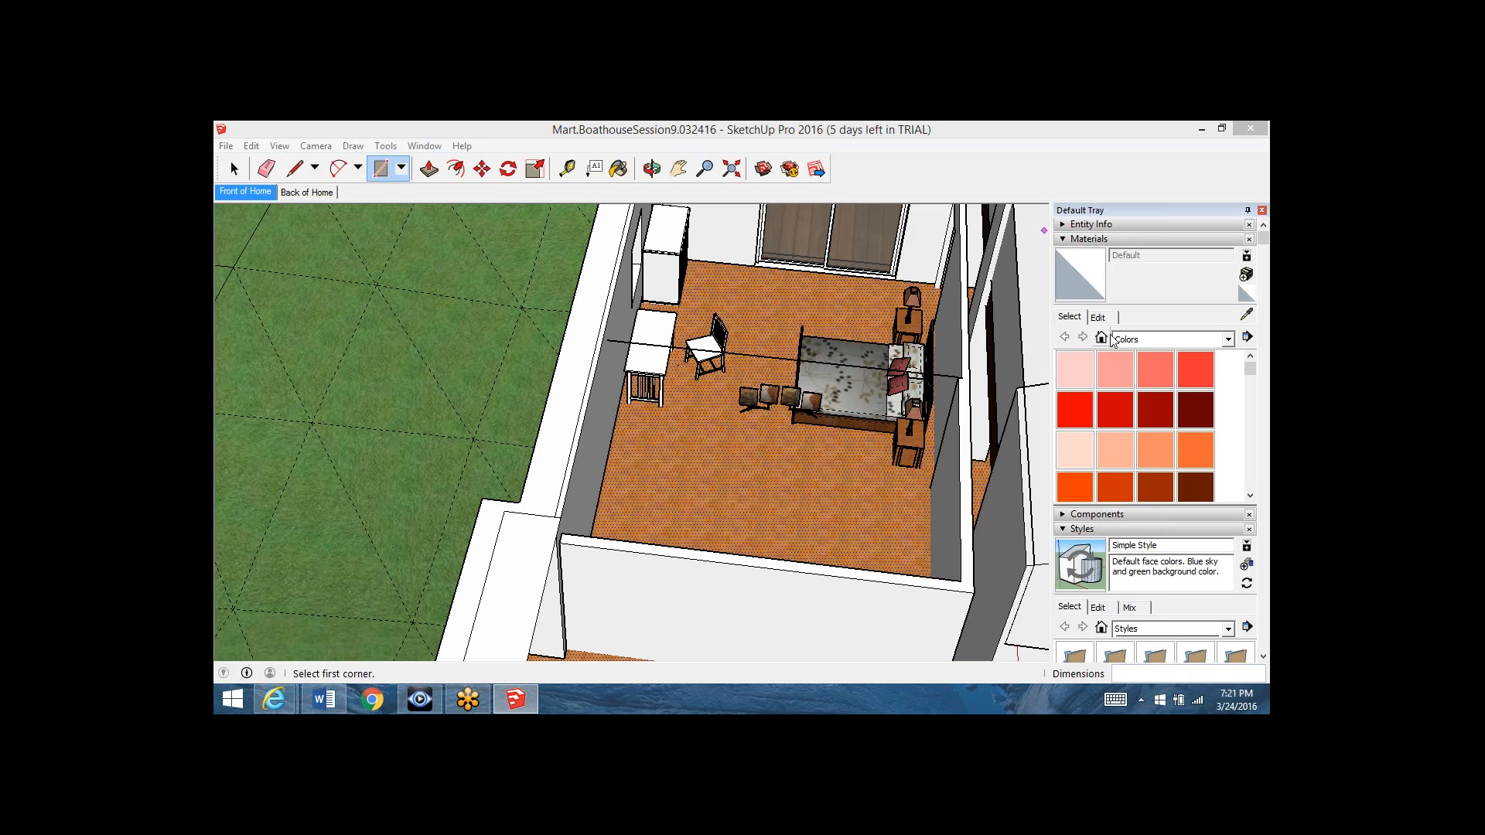
pyautogui.click(1194, 583)
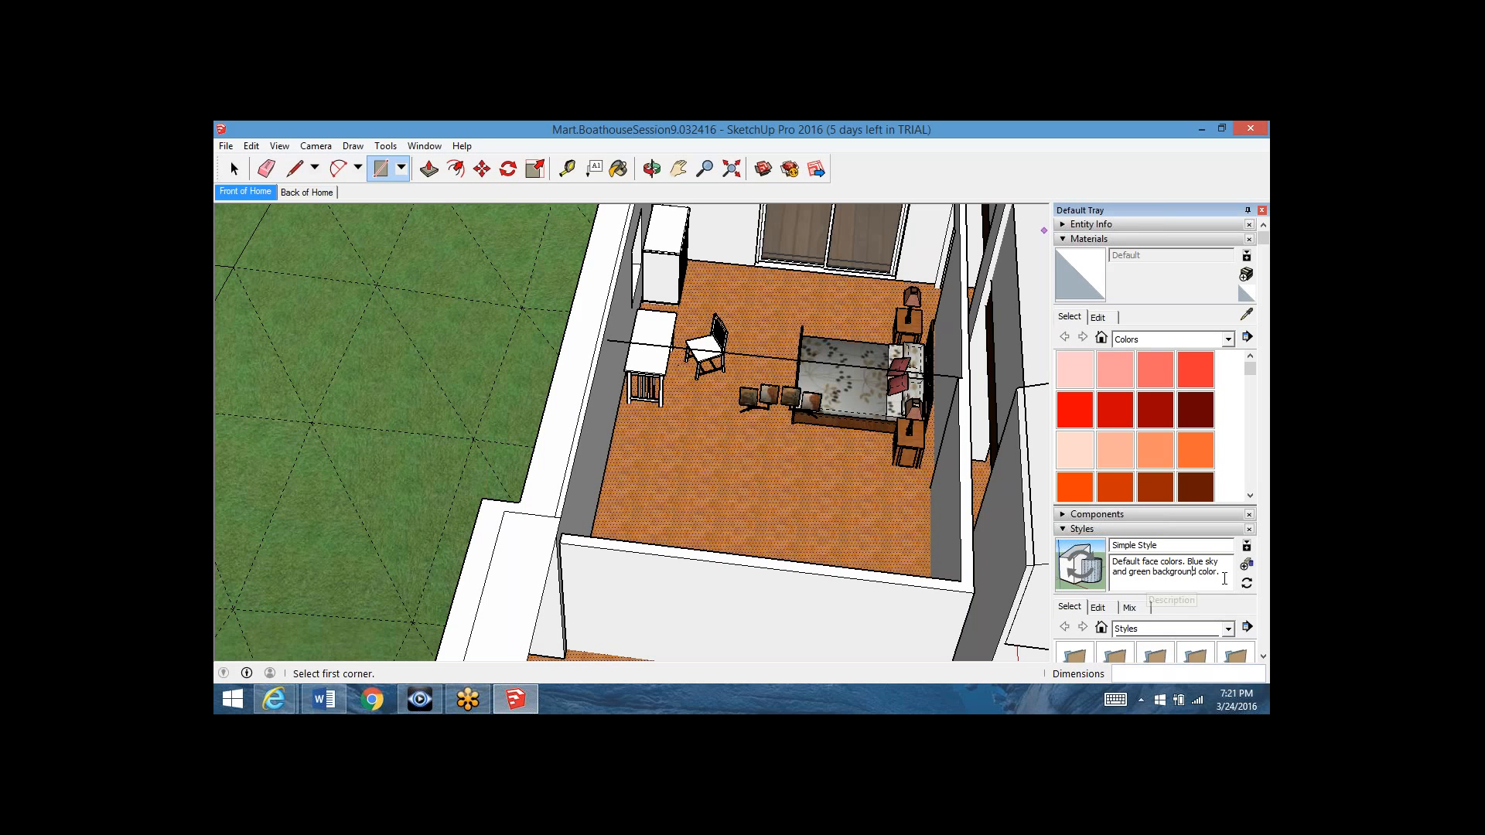
pyautogui.press('Up')
pyautogui.click(1093, 222)
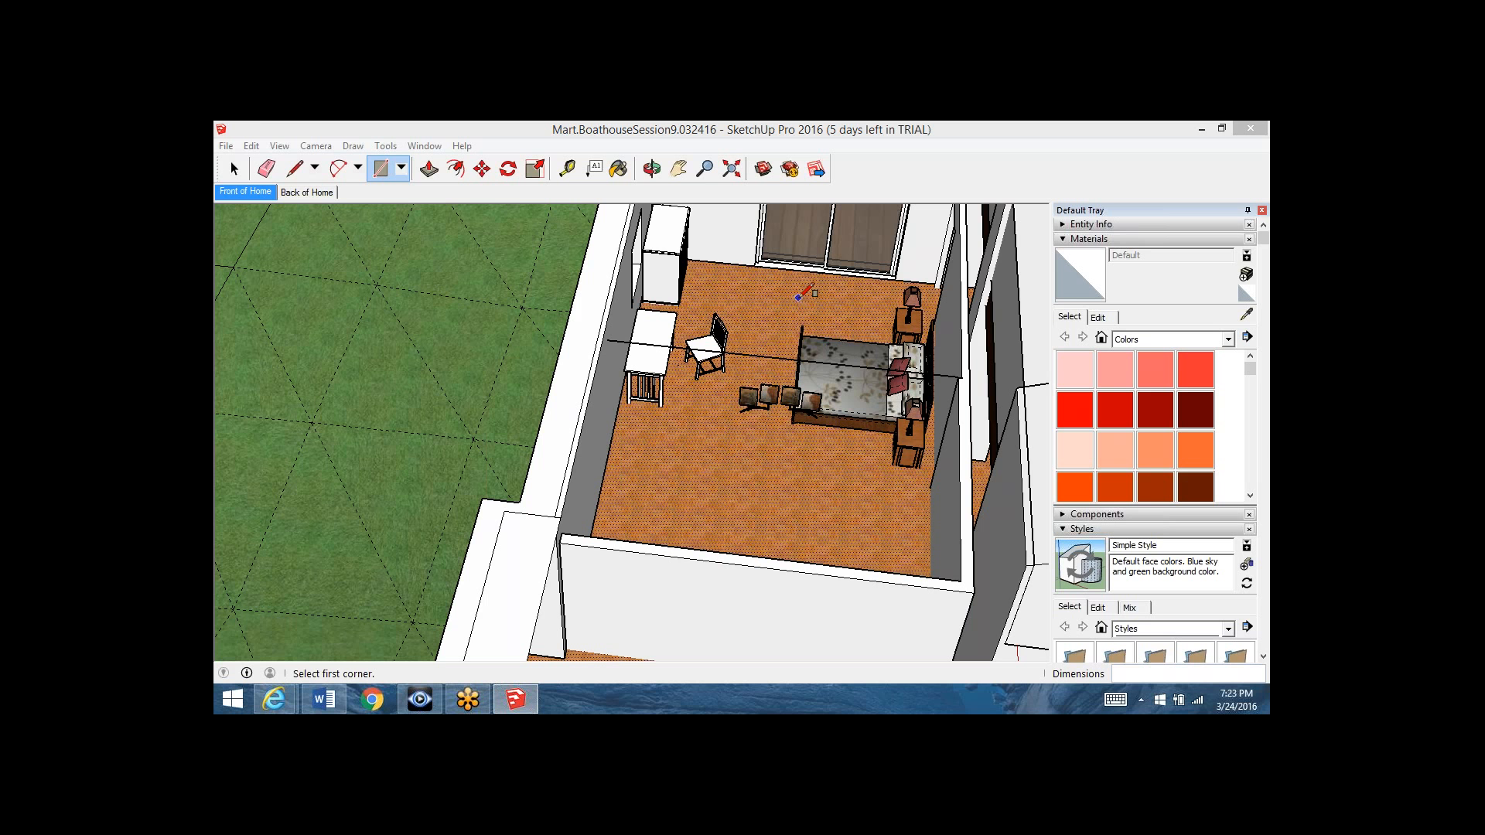
# - Move the desk and chair group about 2' 15/16" by the near wall-side corner of the desktop
pyautogui.click(233, 168)
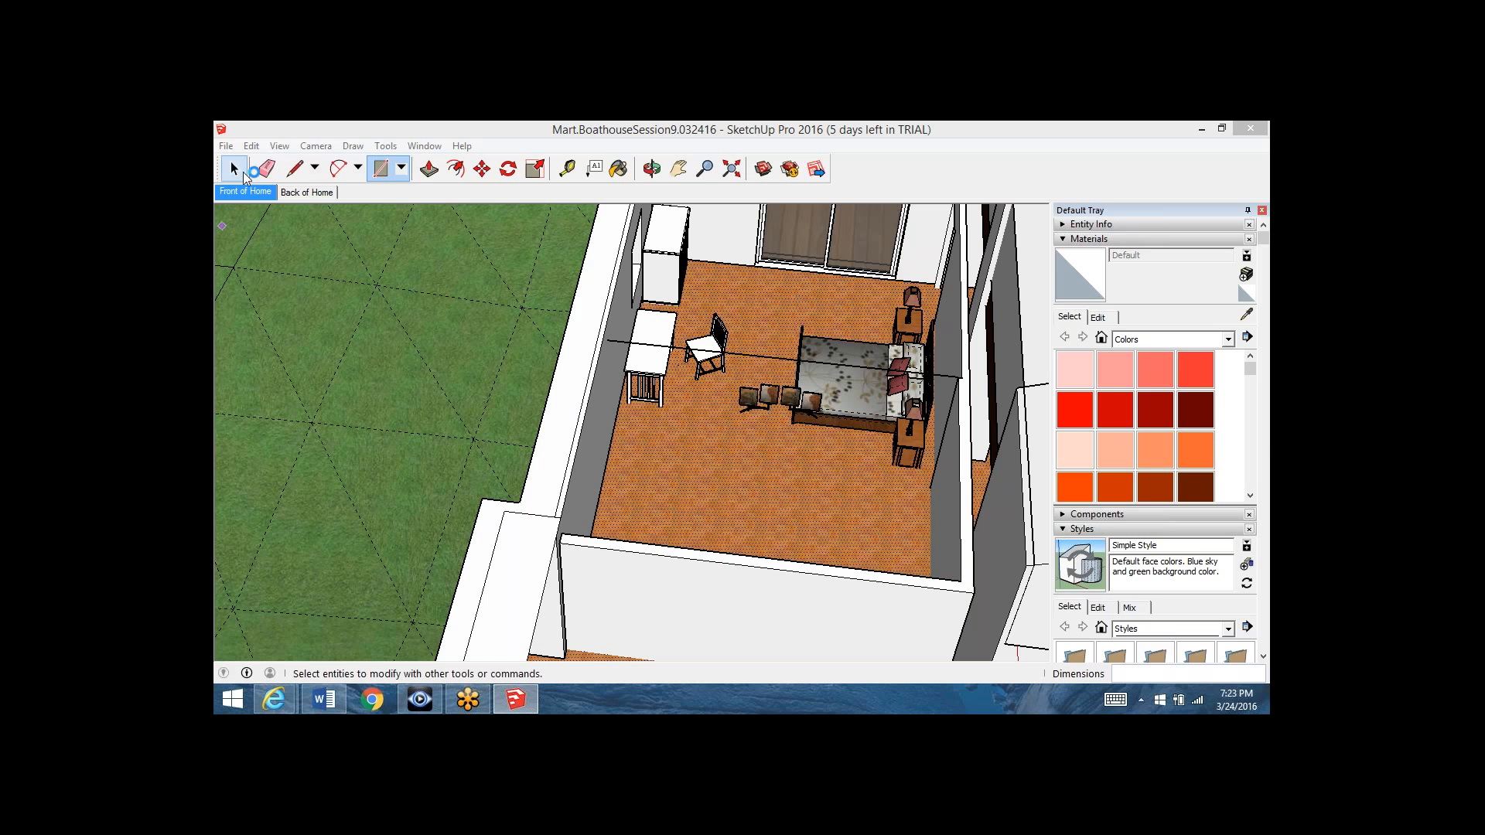
pyautogui.click(654, 341)
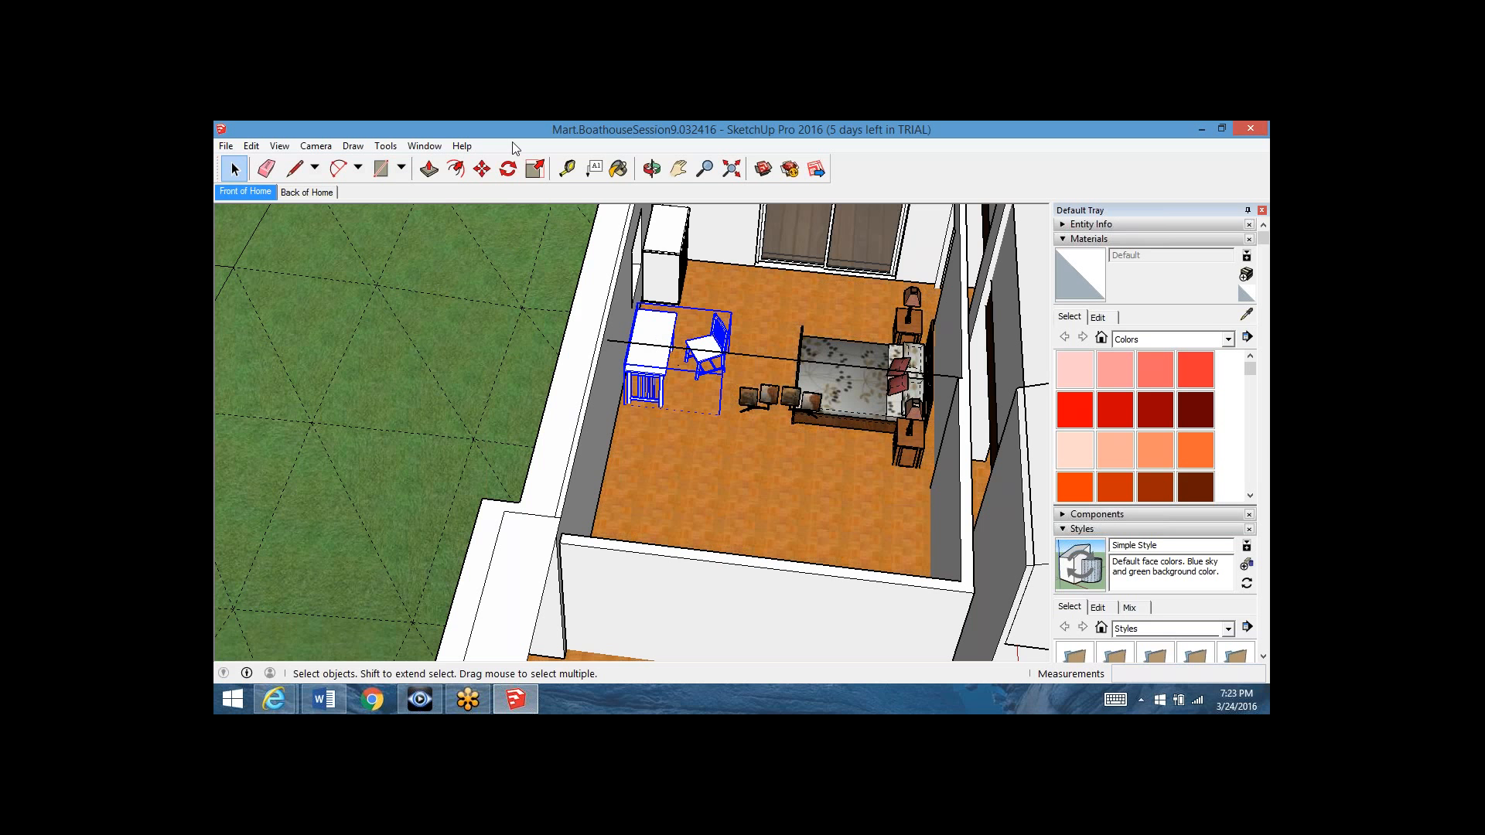
pyautogui.click(484, 172)
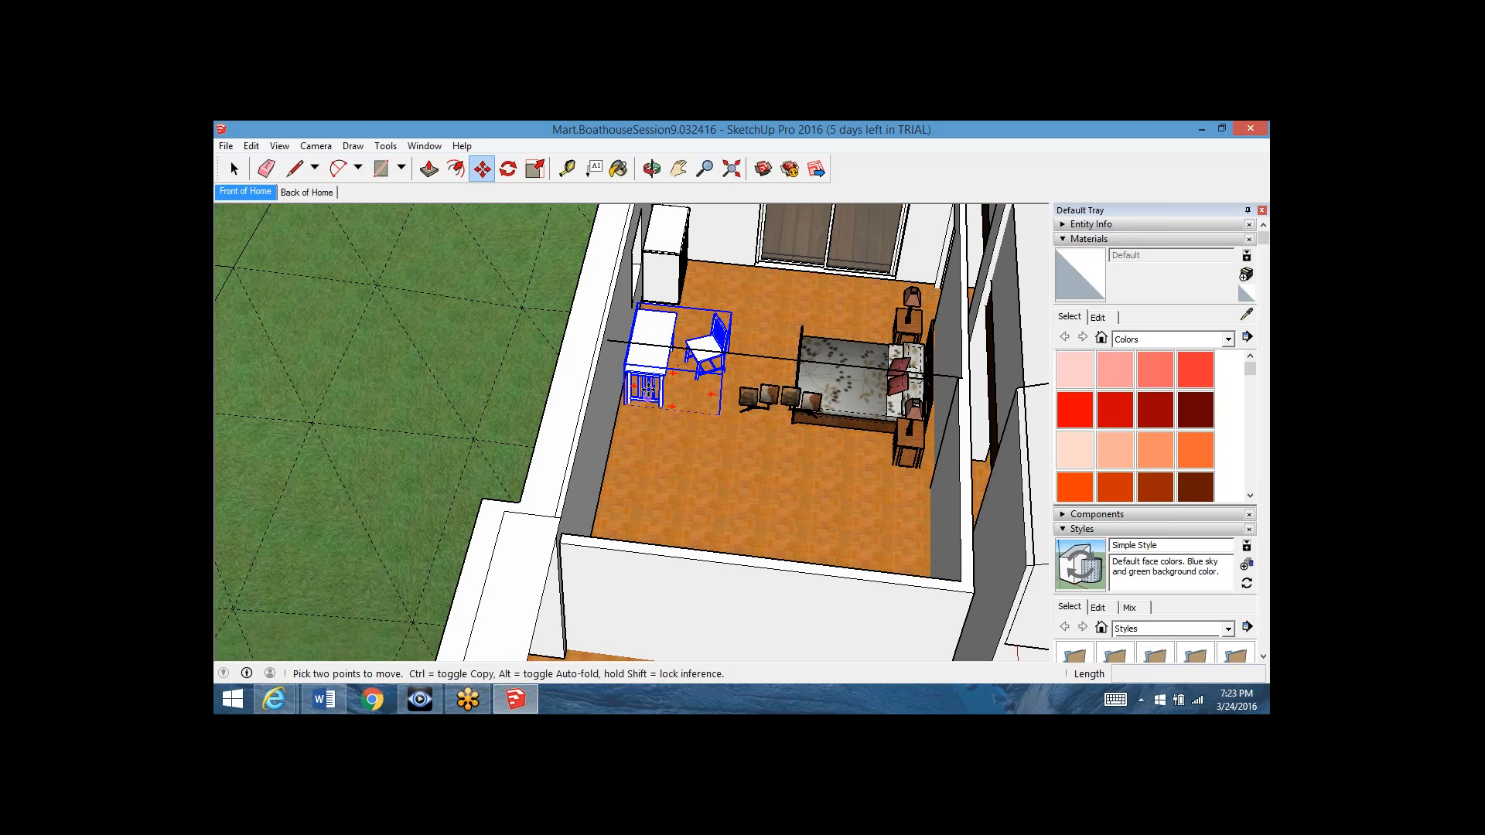
pyautogui.press('q')
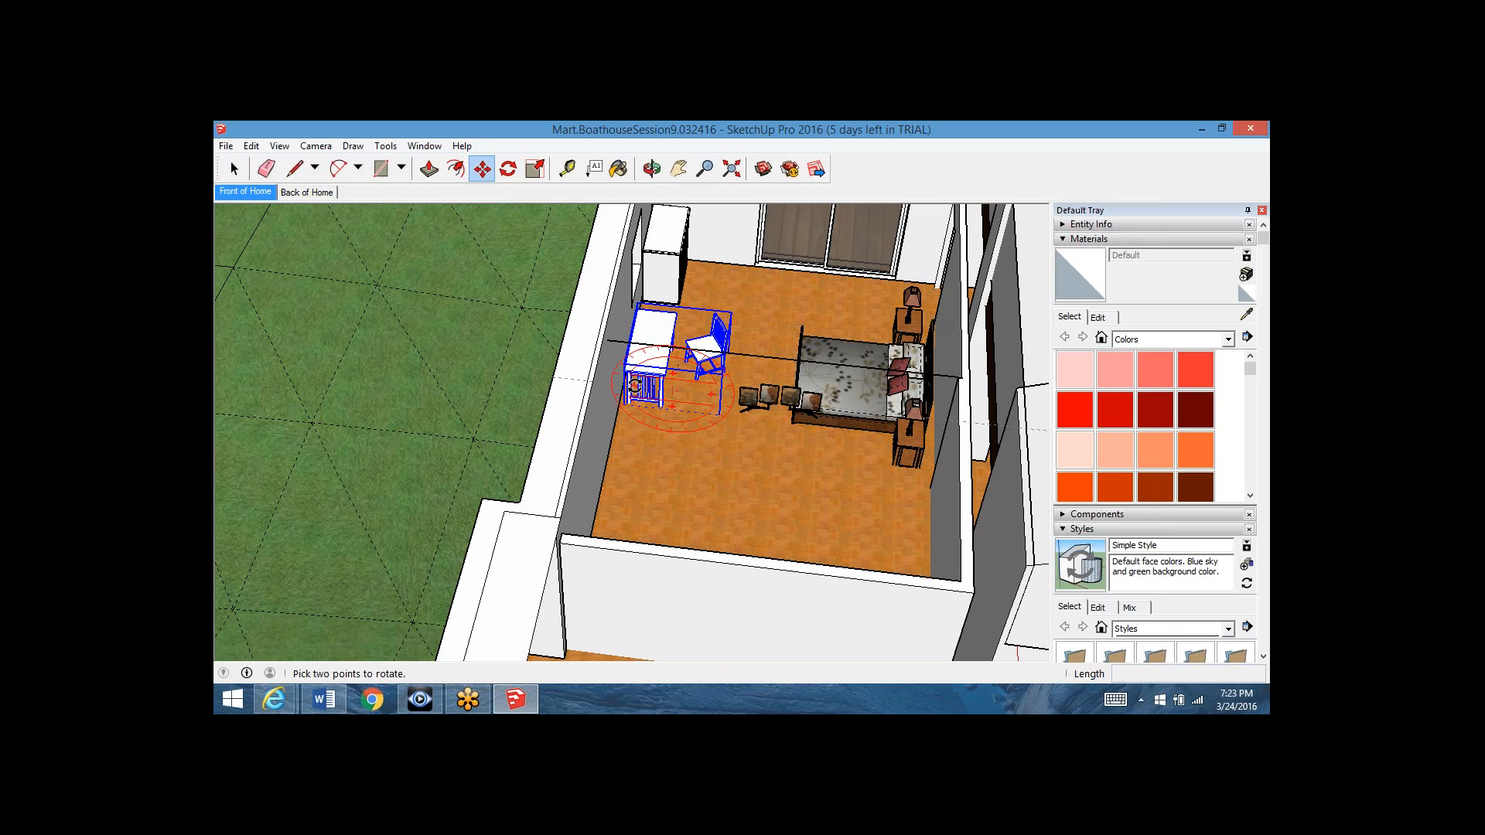
pyautogui.press('m')
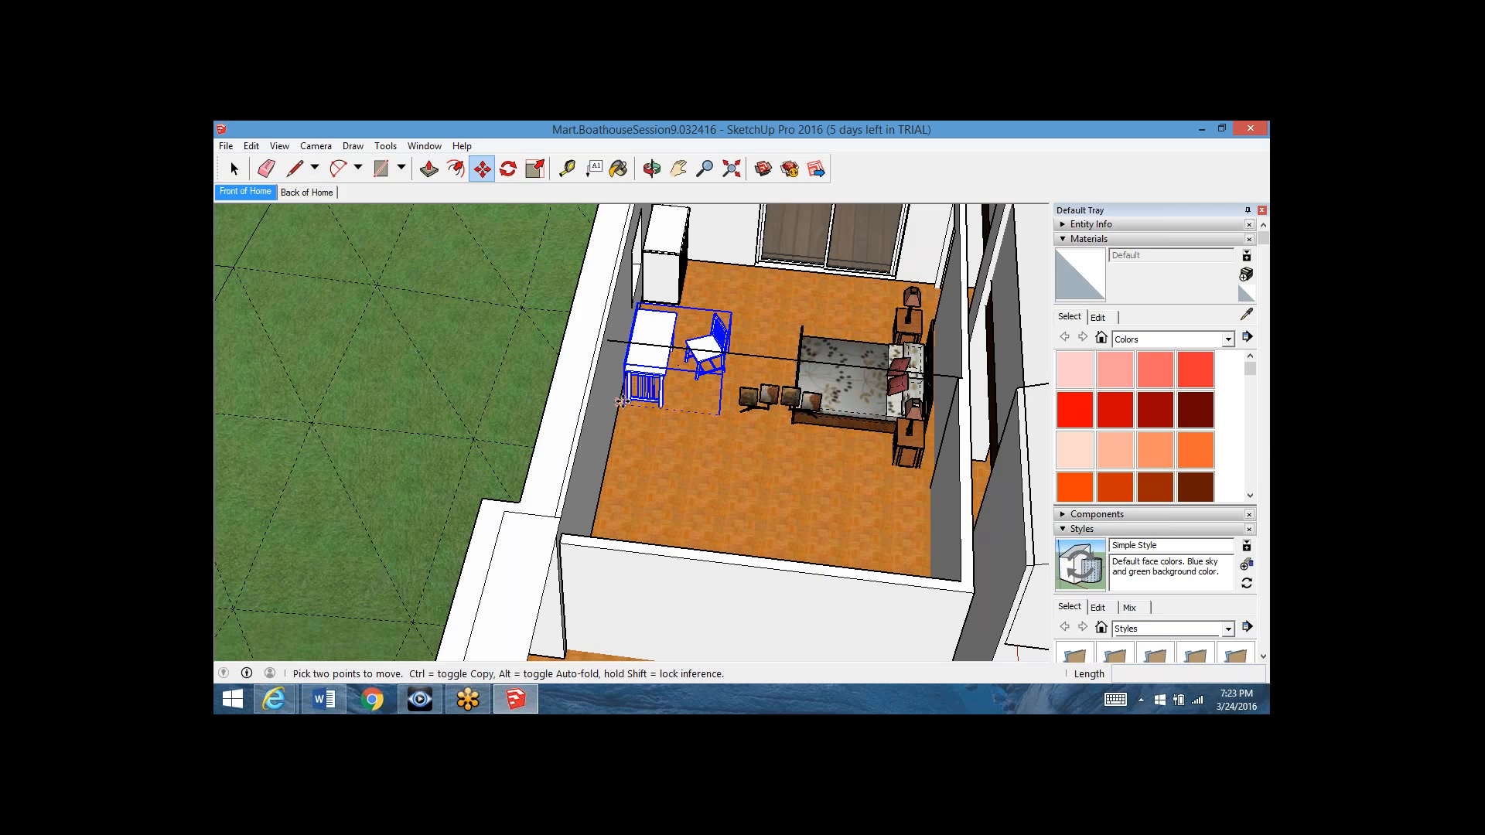
pyautogui.scroll(5, 622, 401)
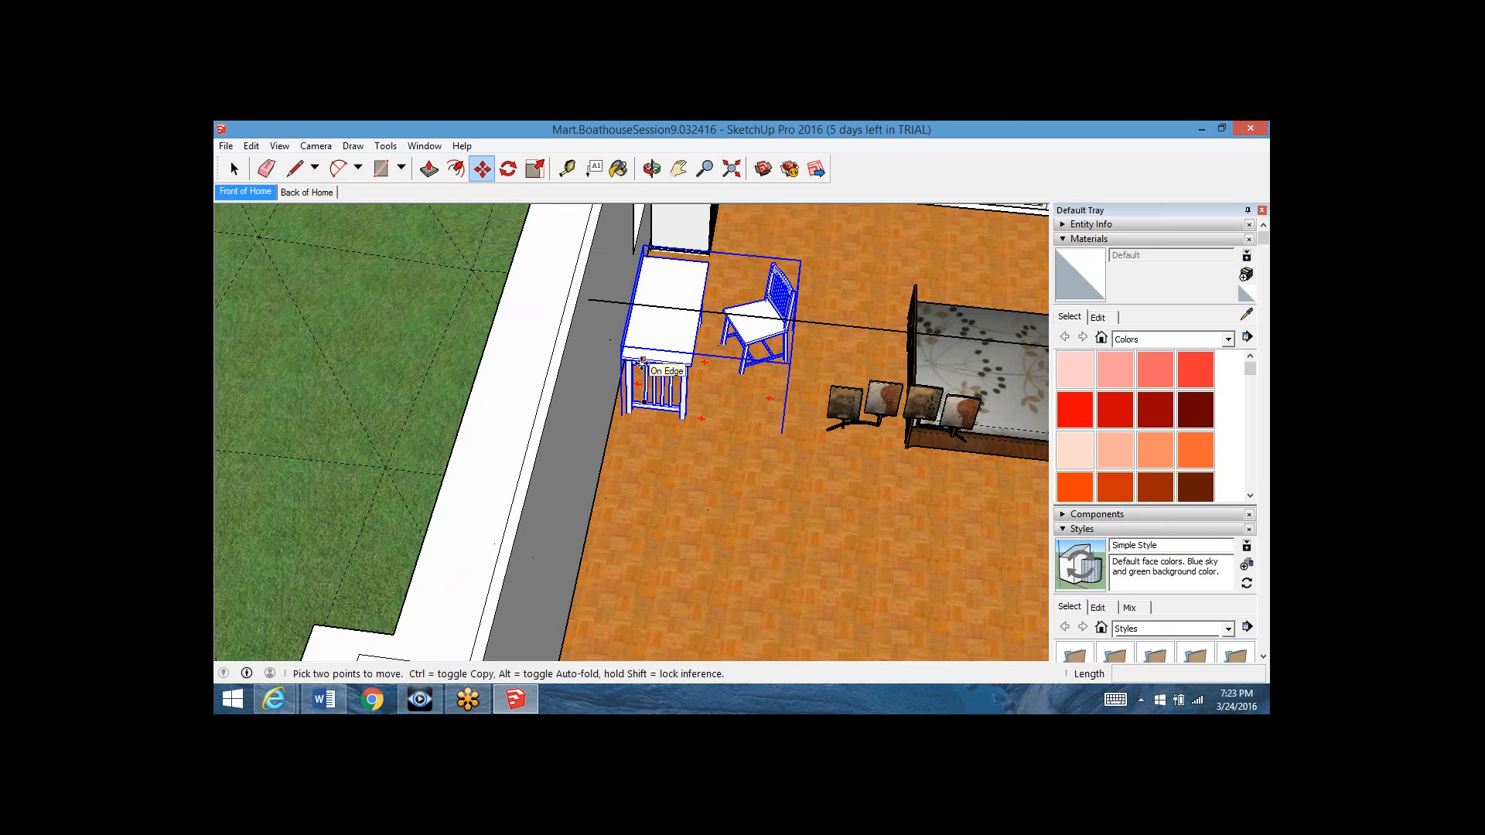
pyautogui.scroll(4, 645, 355)
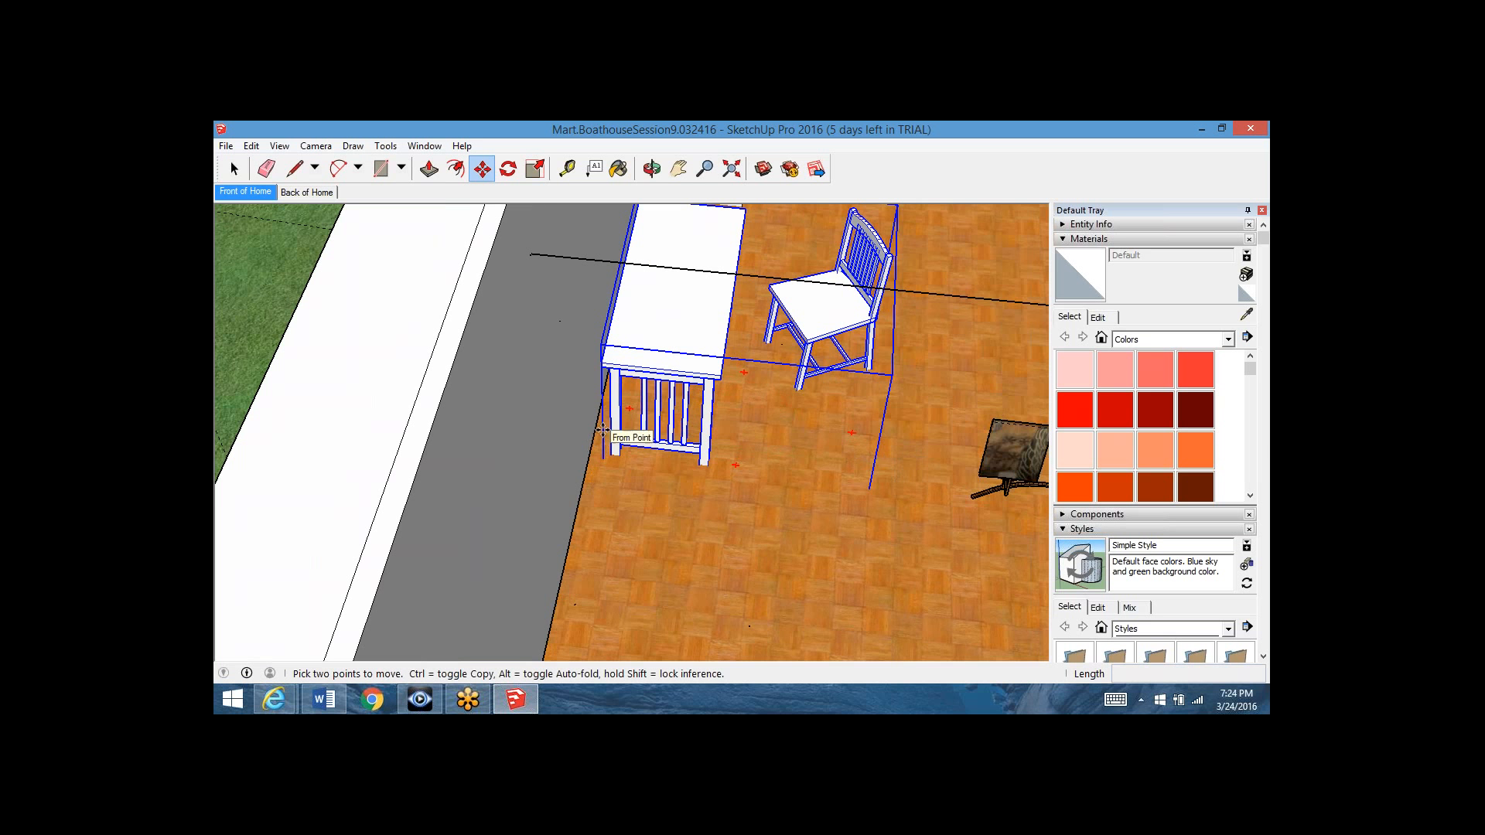
pyautogui.scroll(2, 588, 336)
pyautogui.scroll(4, 588, 335)
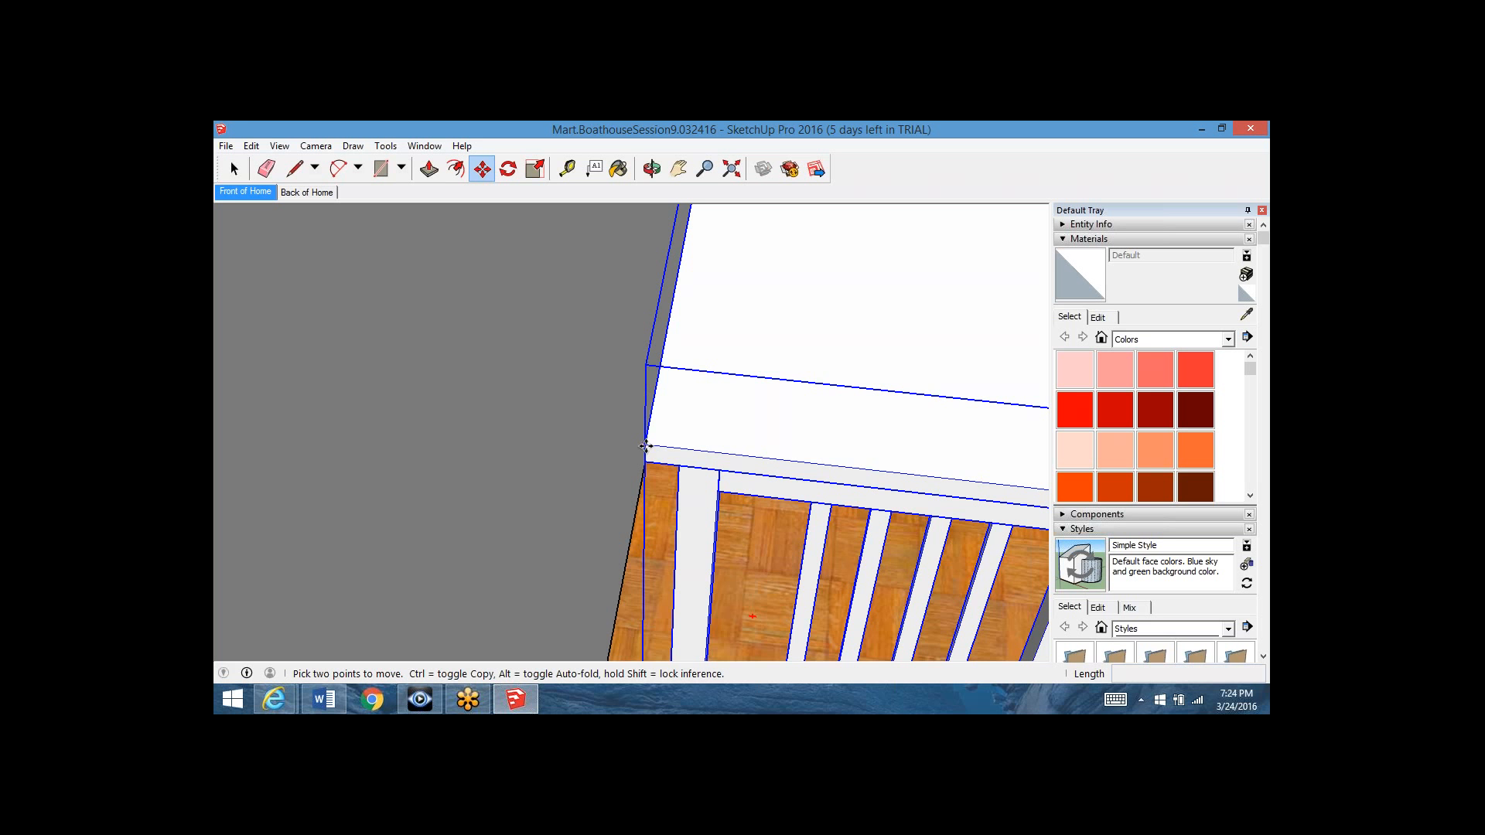
pyautogui.click(646, 446)
pyautogui.scroll(-4, 647, 364)
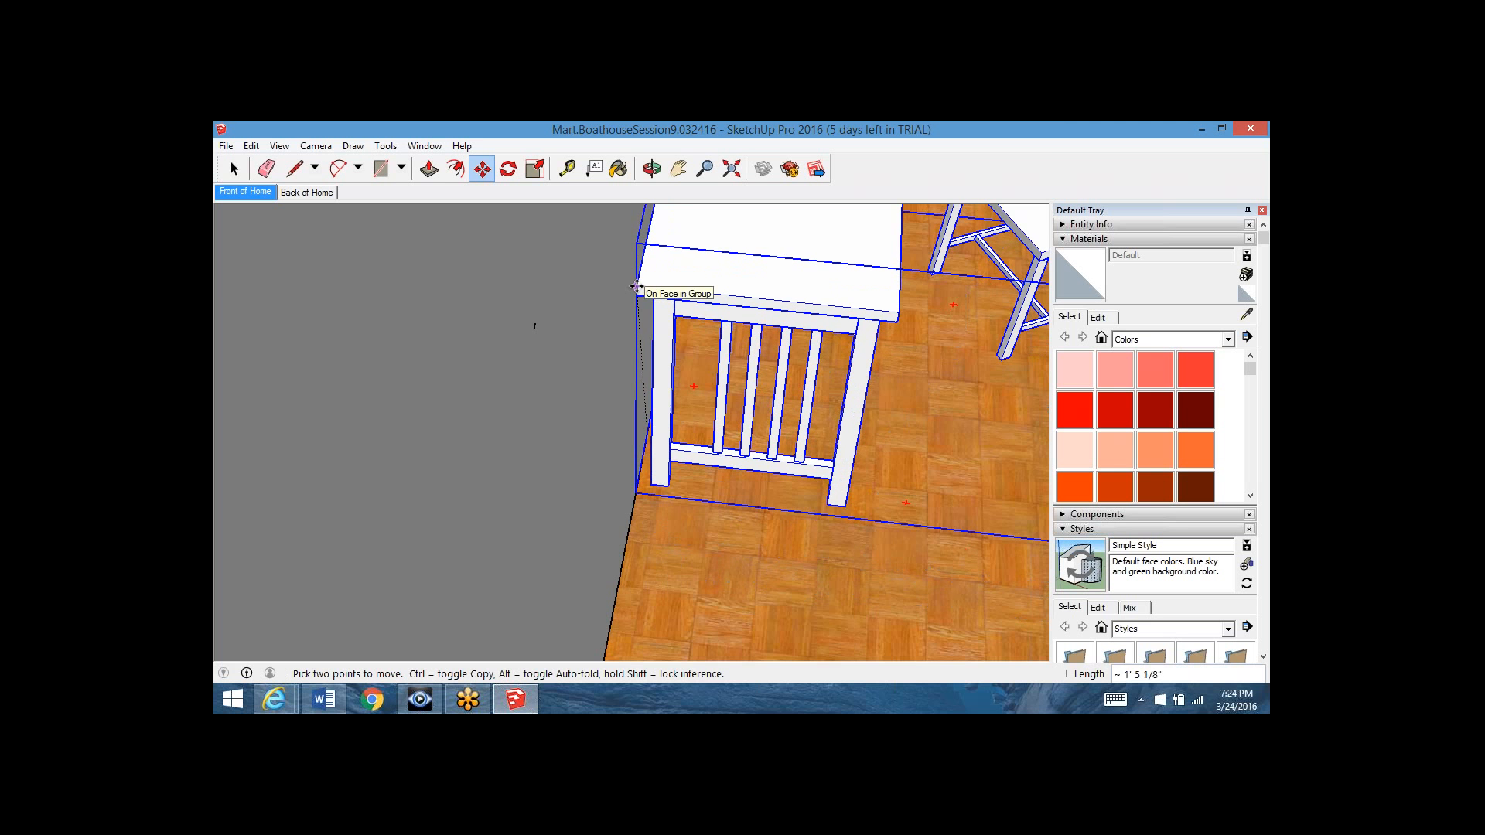
pyautogui.scroll(3, 636, 286)
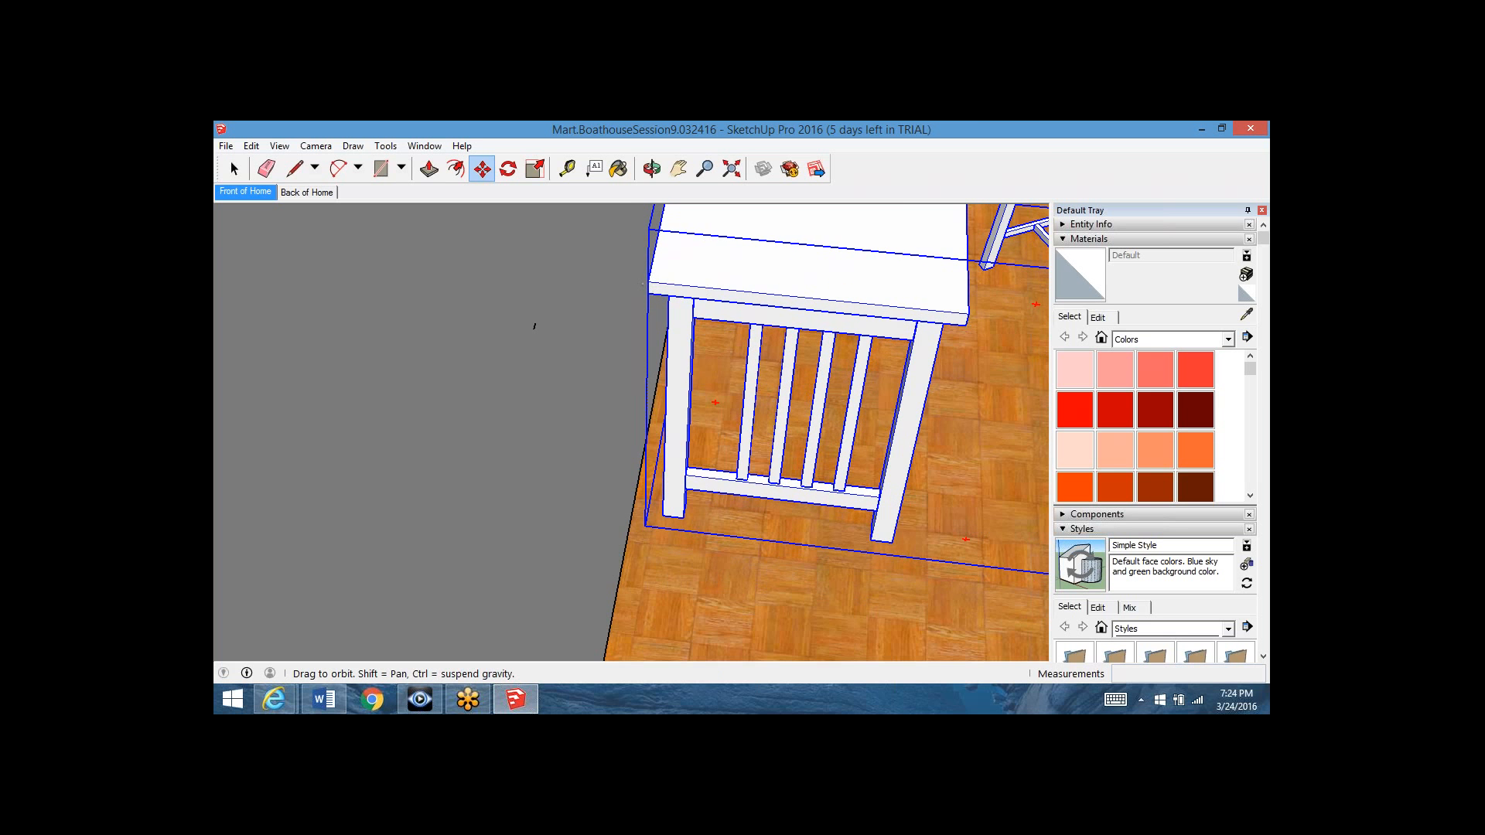
pyautogui.moveTo(533, 326); pyautogui.dragTo(623, 254, button='middle')
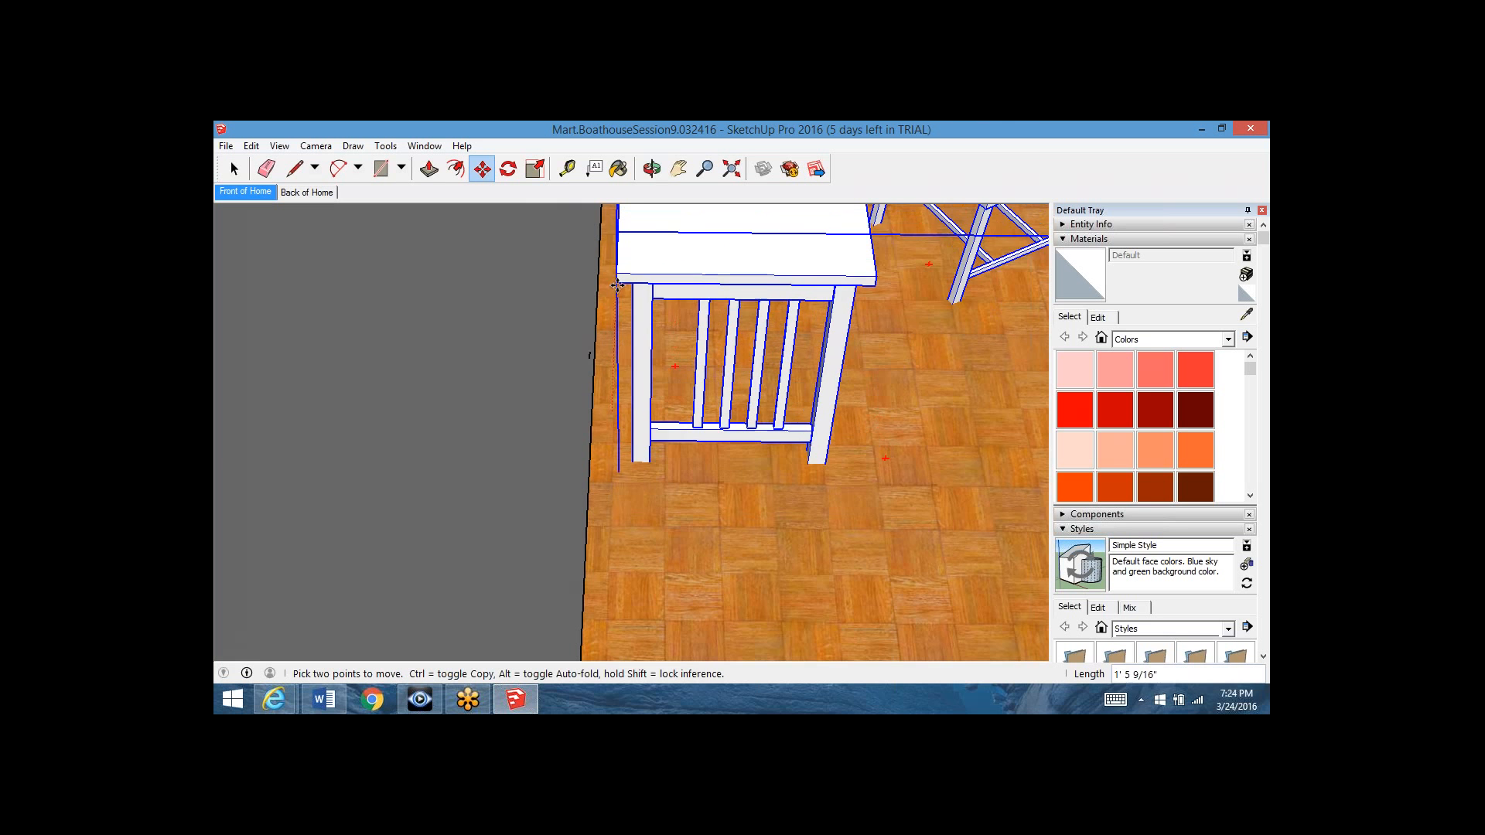
pyautogui.moveTo(616, 285); pyautogui.dragTo(620, 186, button='middle')
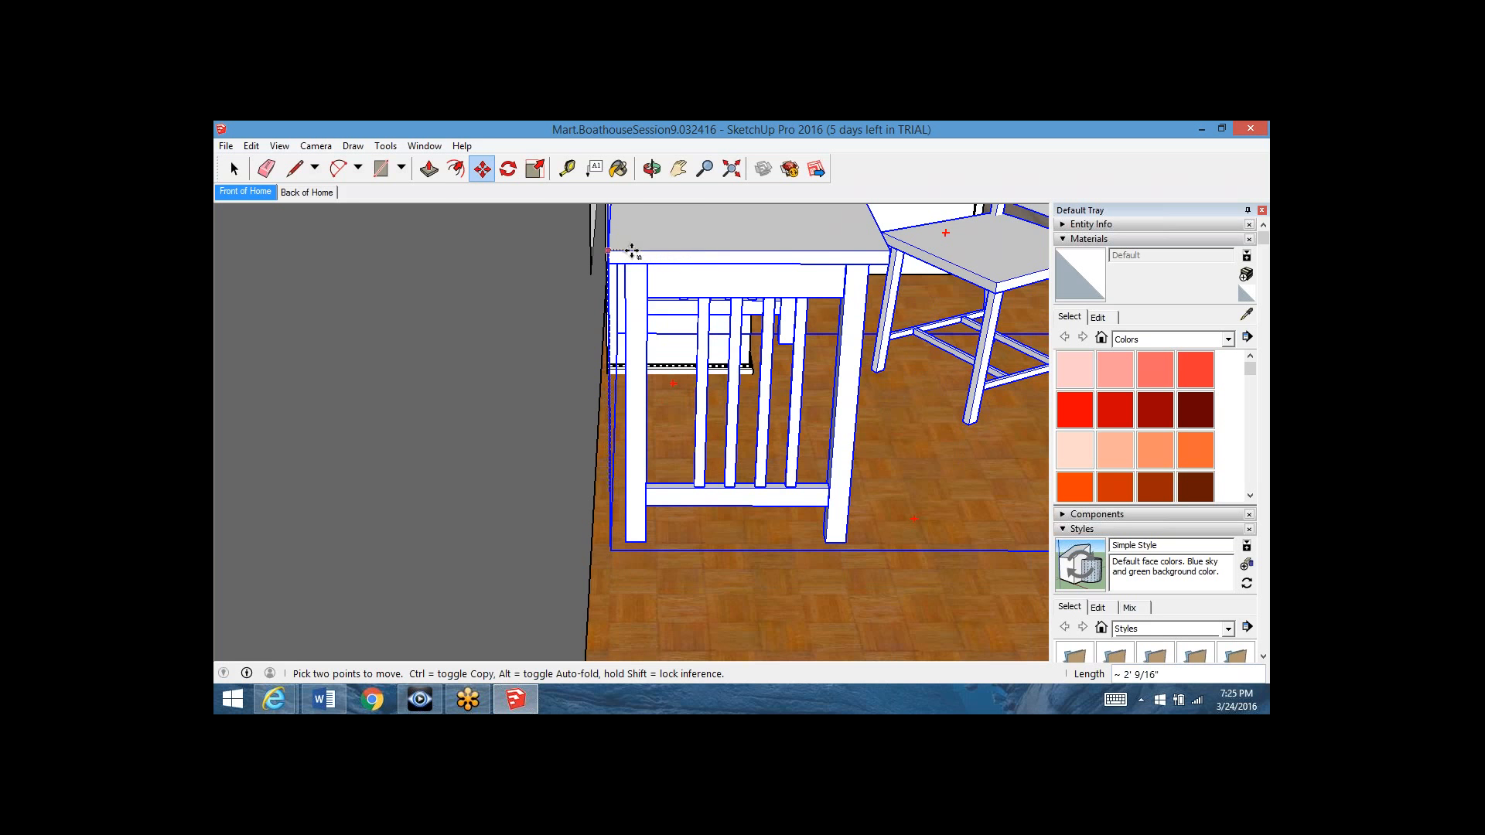
pyautogui.click(631, 248)
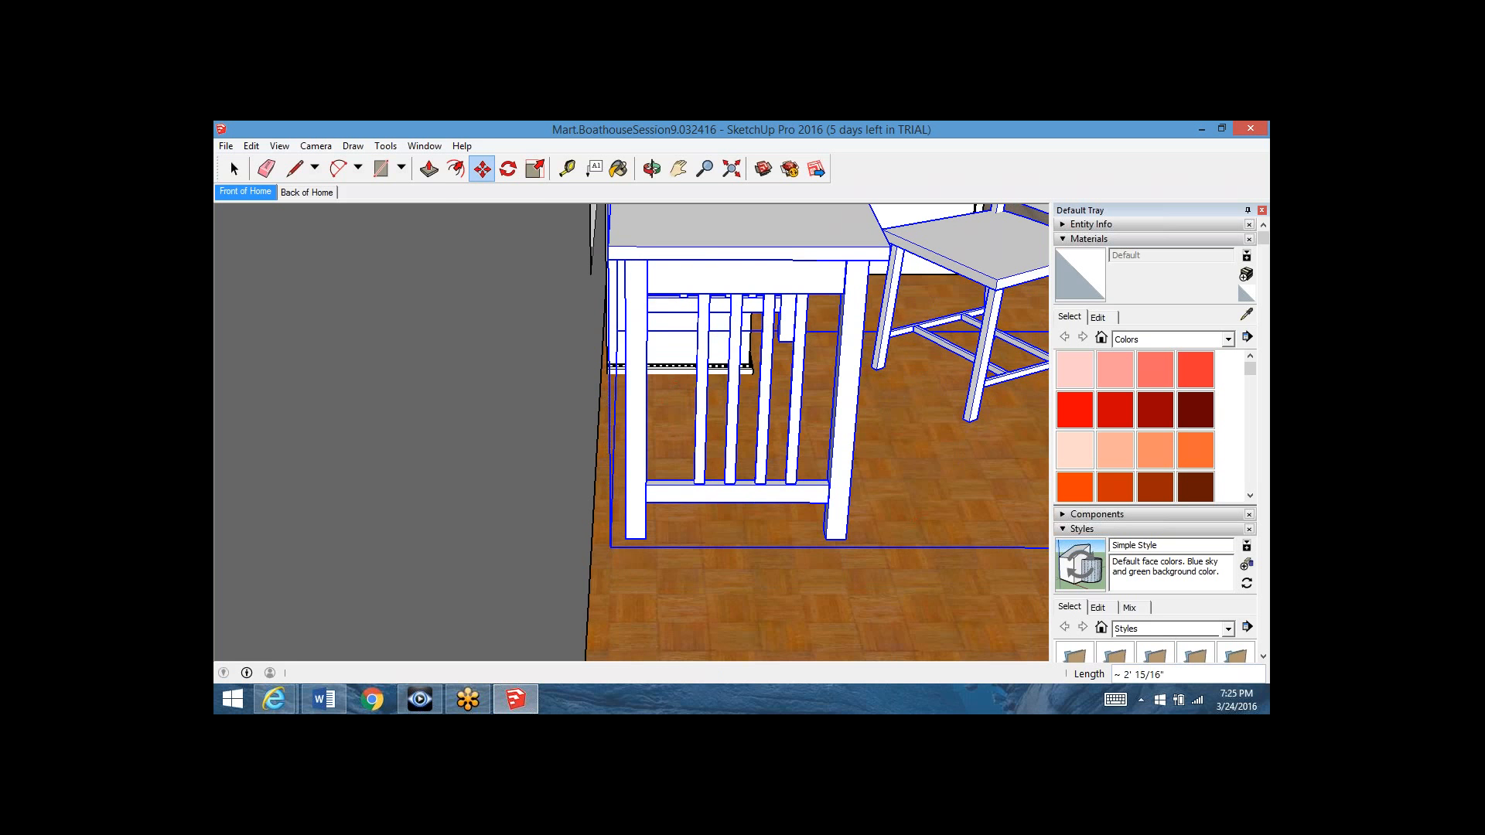
pyautogui.click(680, 171)
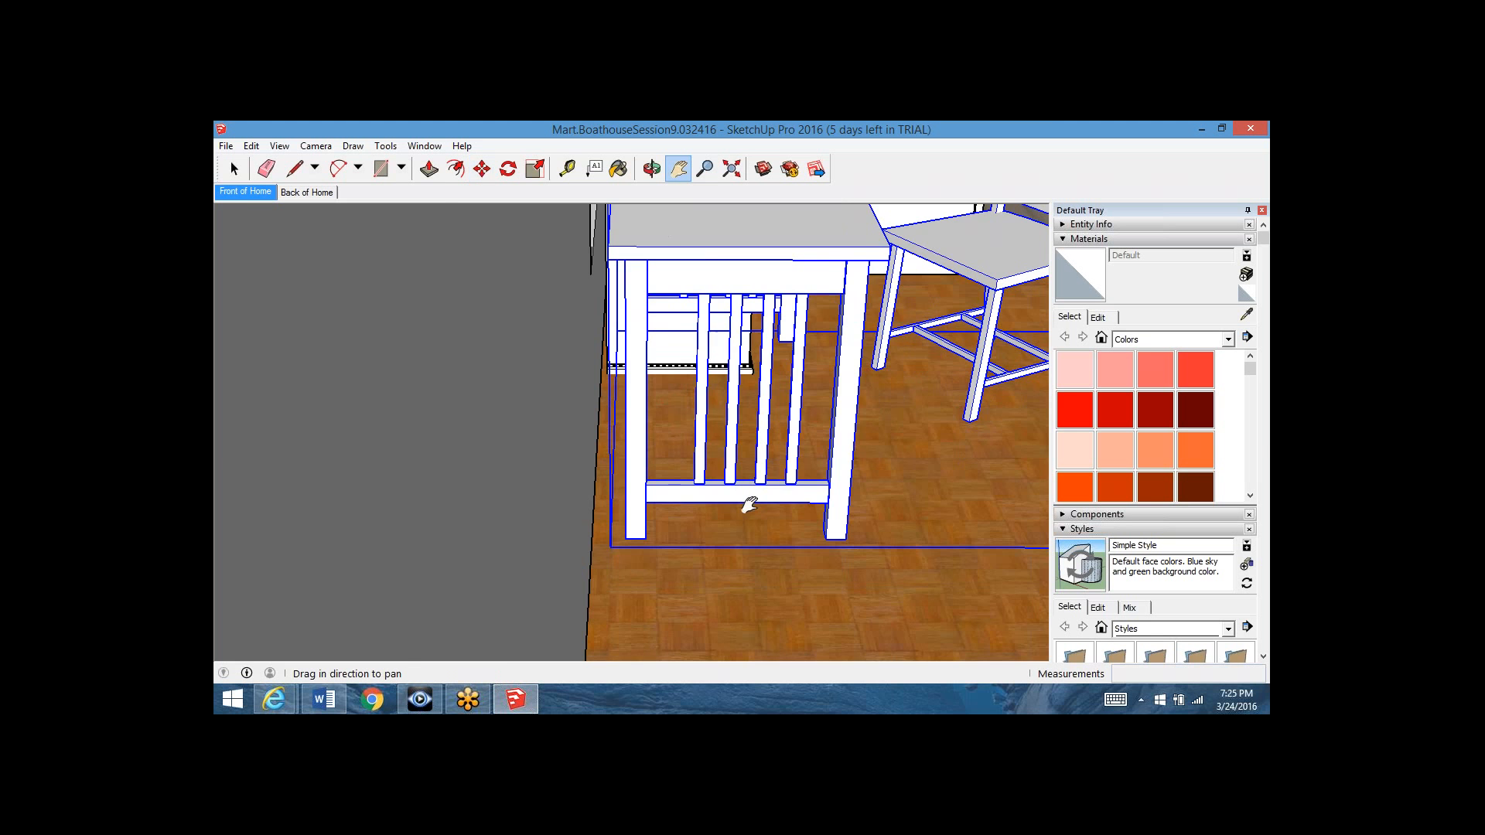
pyautogui.moveTo(742, 503); pyautogui.dragTo(581, 431)
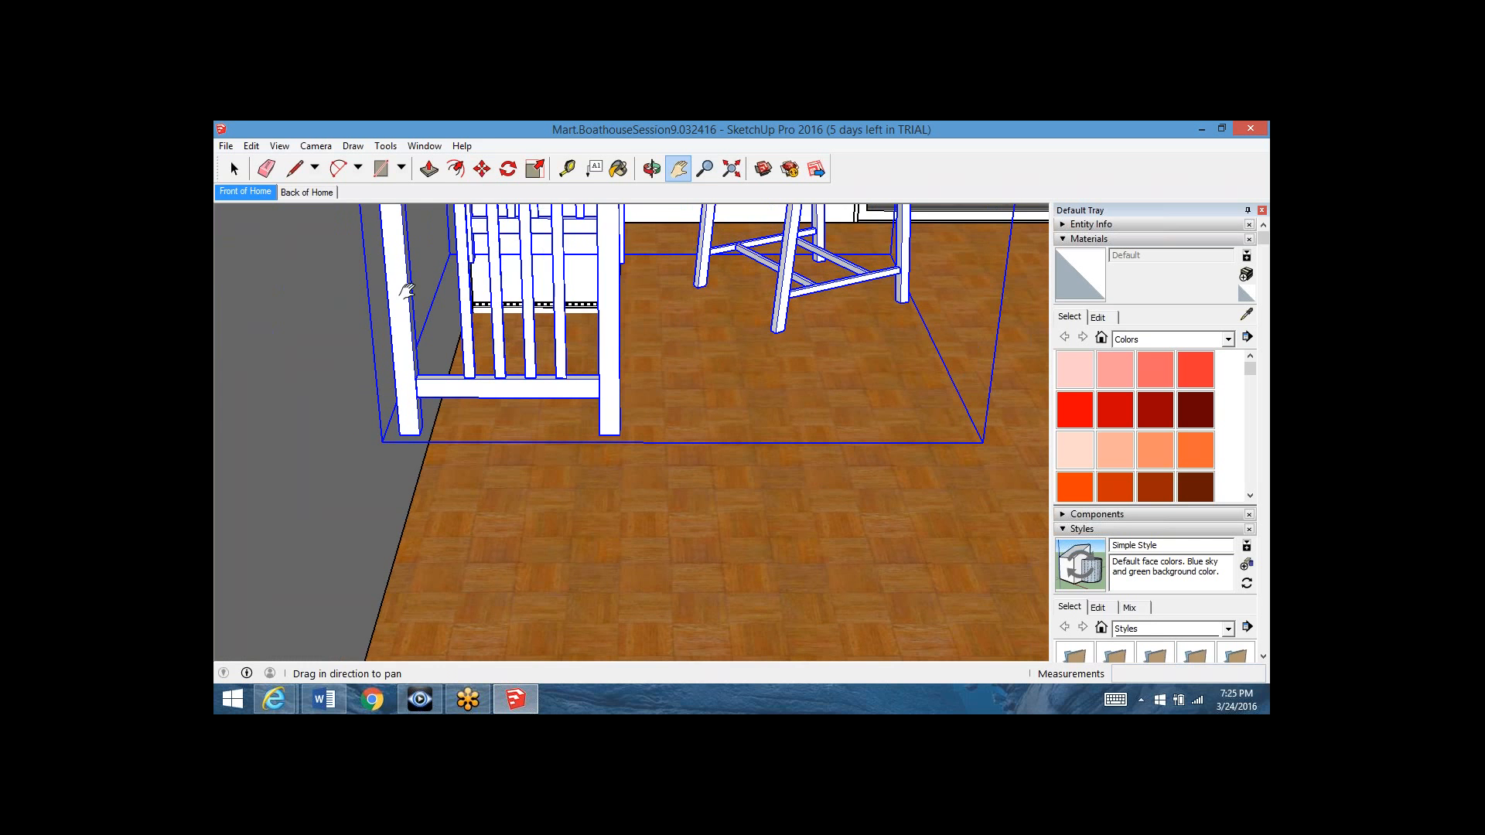
pyautogui.click(235, 169)
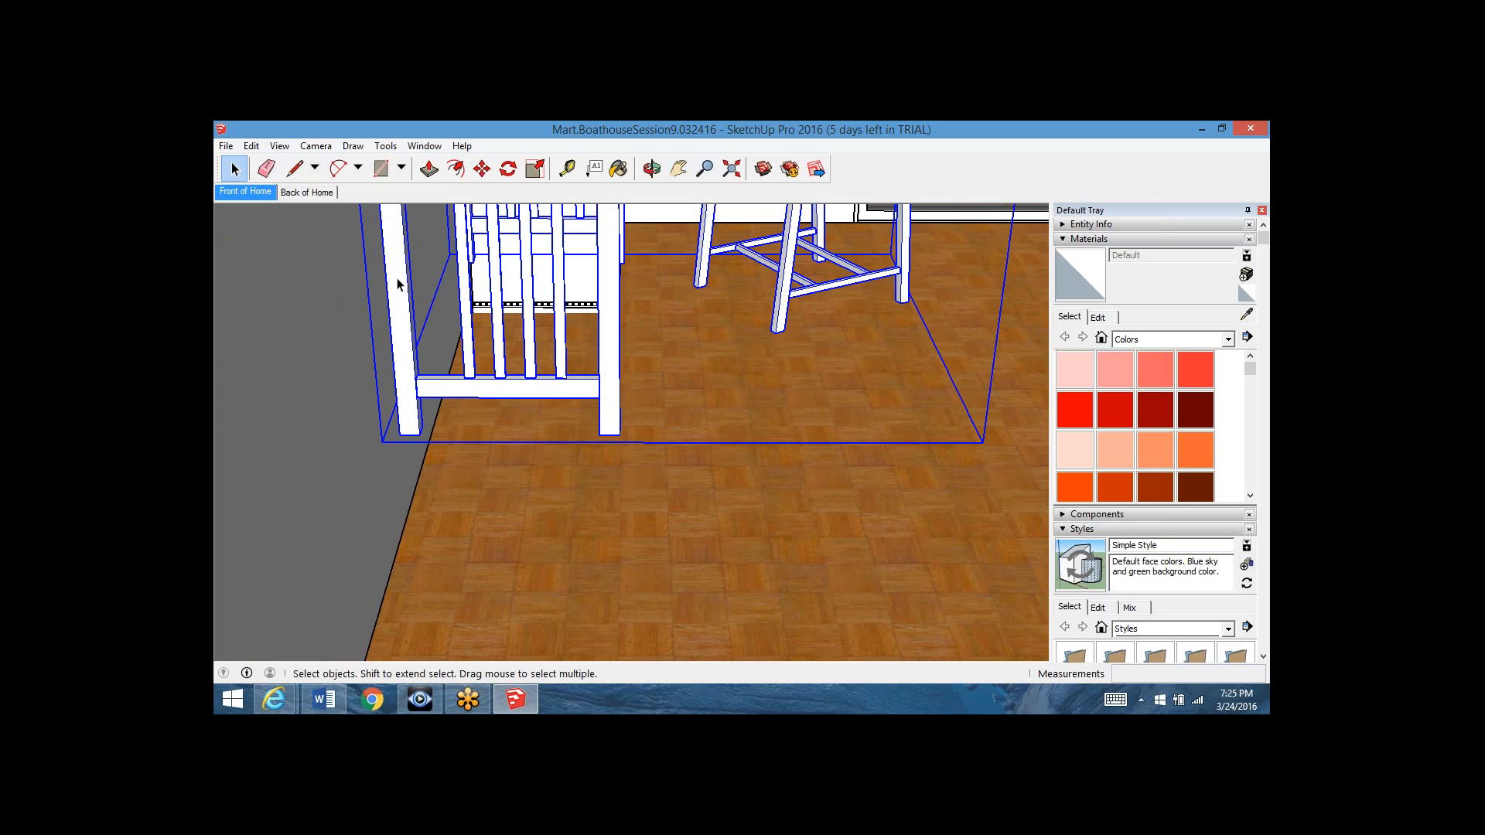
pyautogui.click(482, 168)
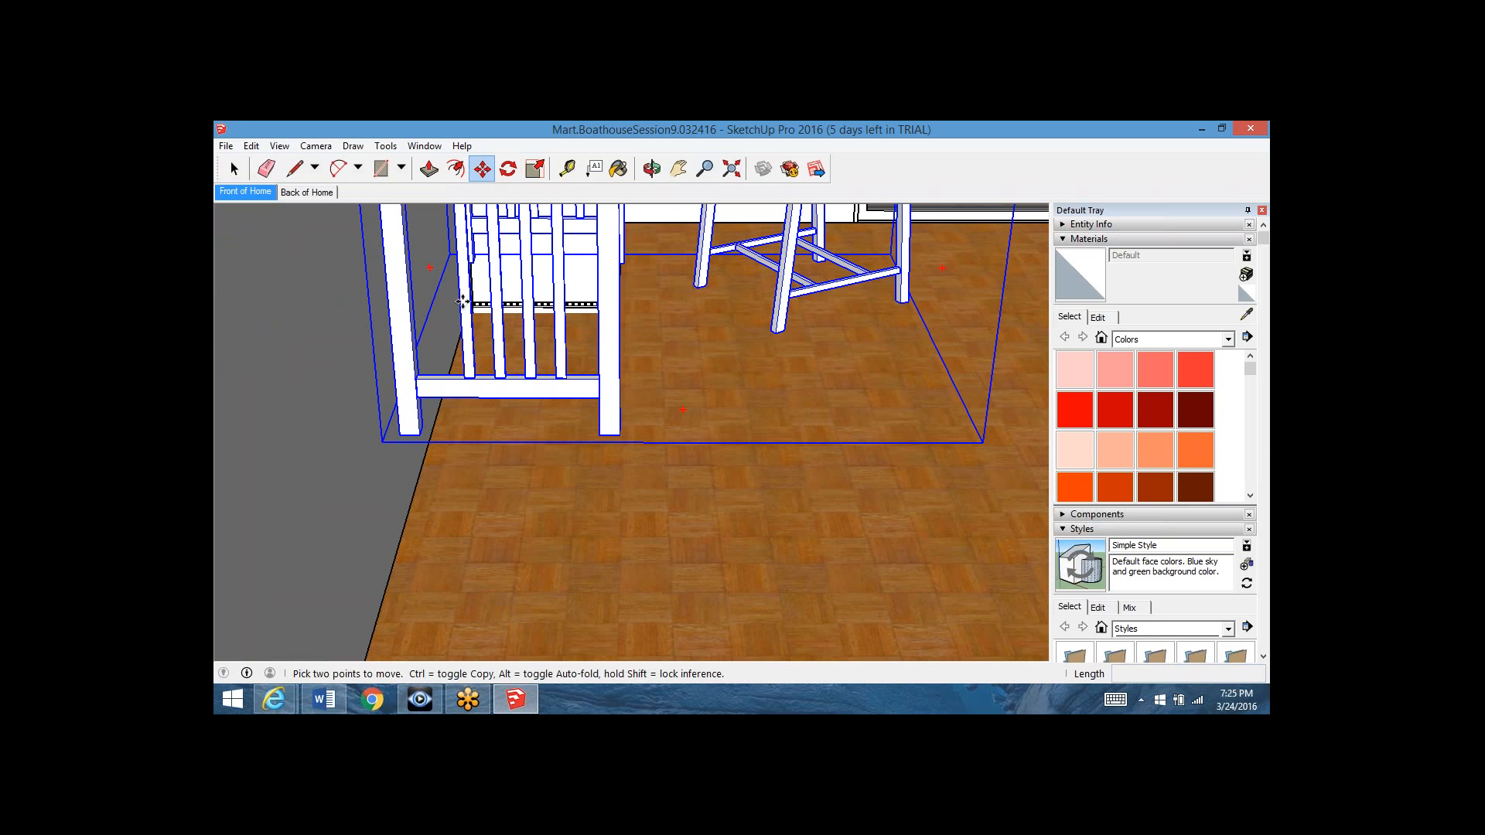
pyautogui.click(462, 301)
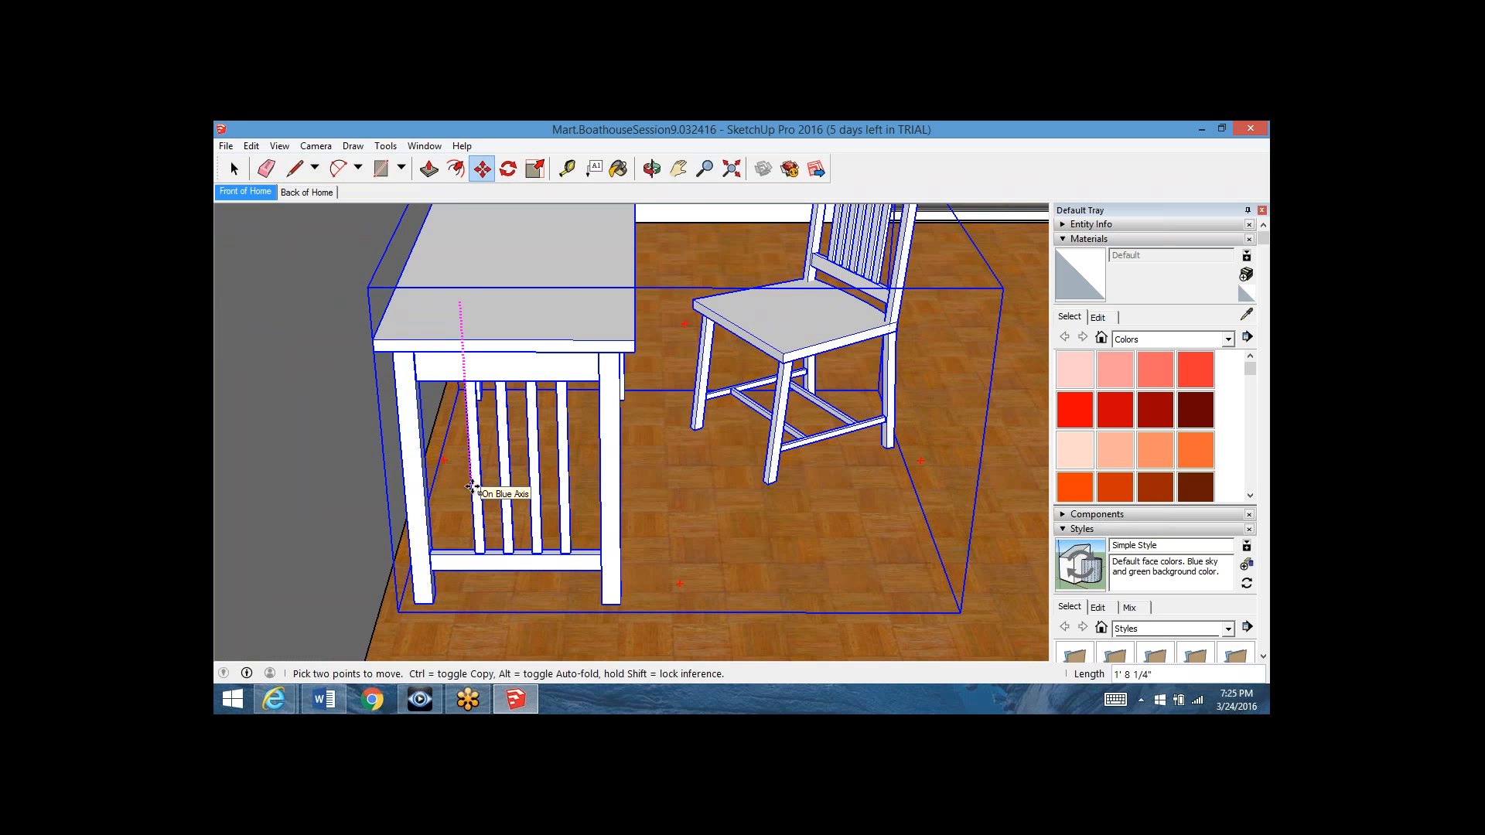
pyautogui.press('Escape')
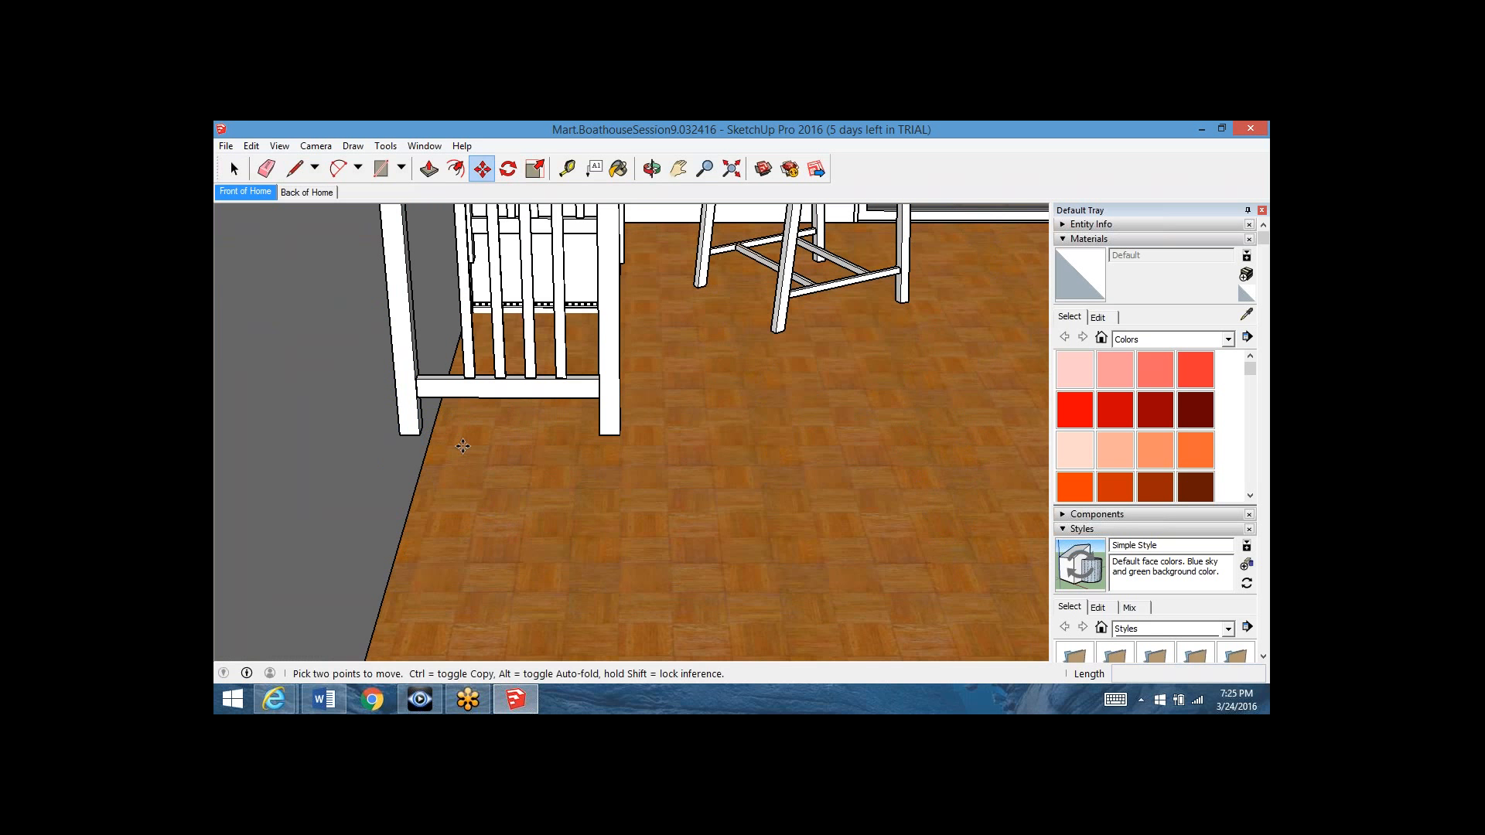
# - Undo the last move of the desk and chair group
pyautogui.click(252, 146)
pyautogui.click(252, 146)
pyautogui.click(255, 153)
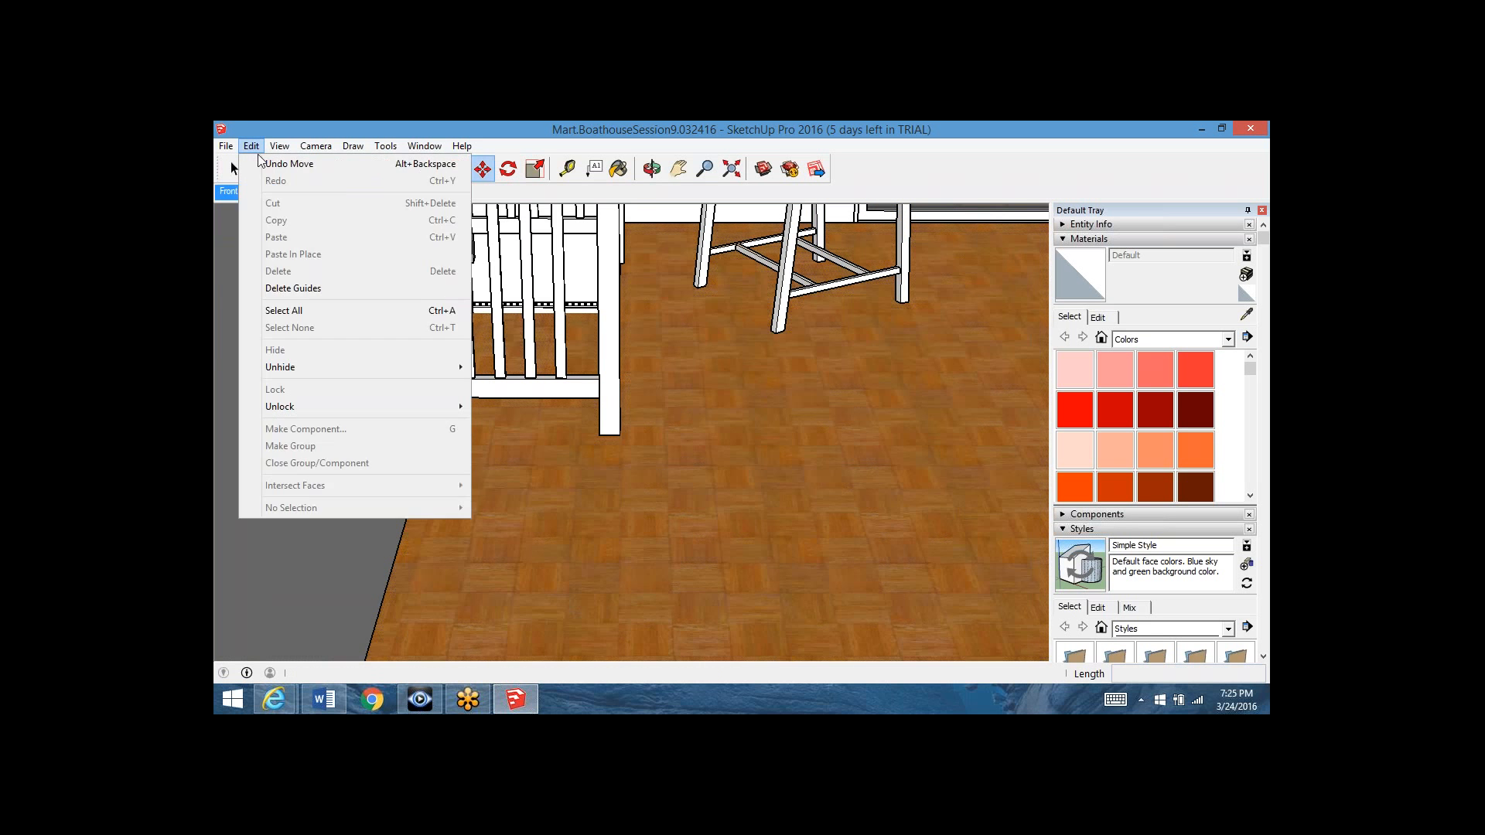
pyautogui.click(267, 164)
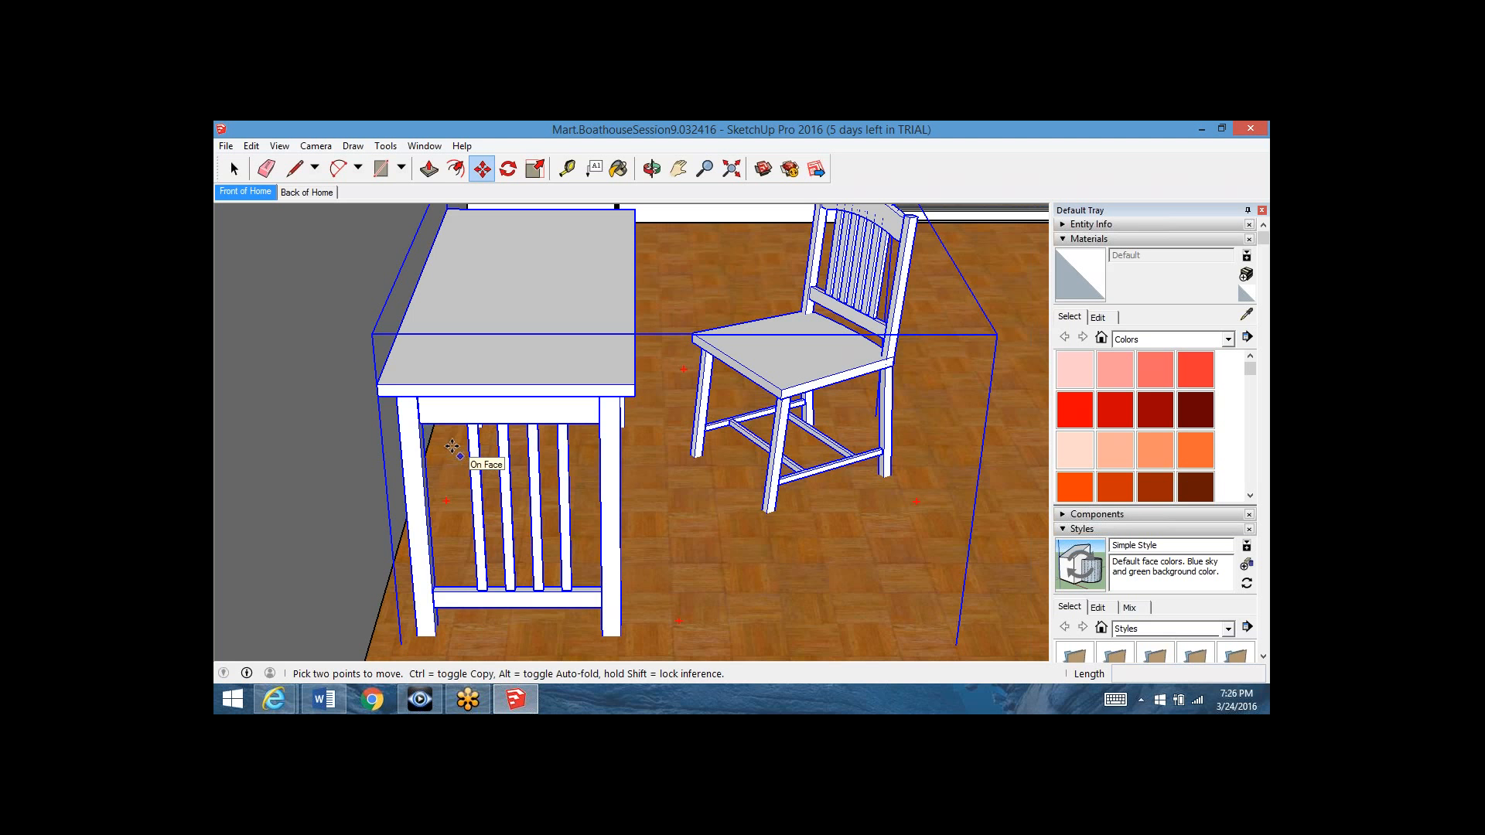
# - Open the nested desk group down to the desktop for editing and select its upper face with the bounding edges
pyautogui.click(235, 169)
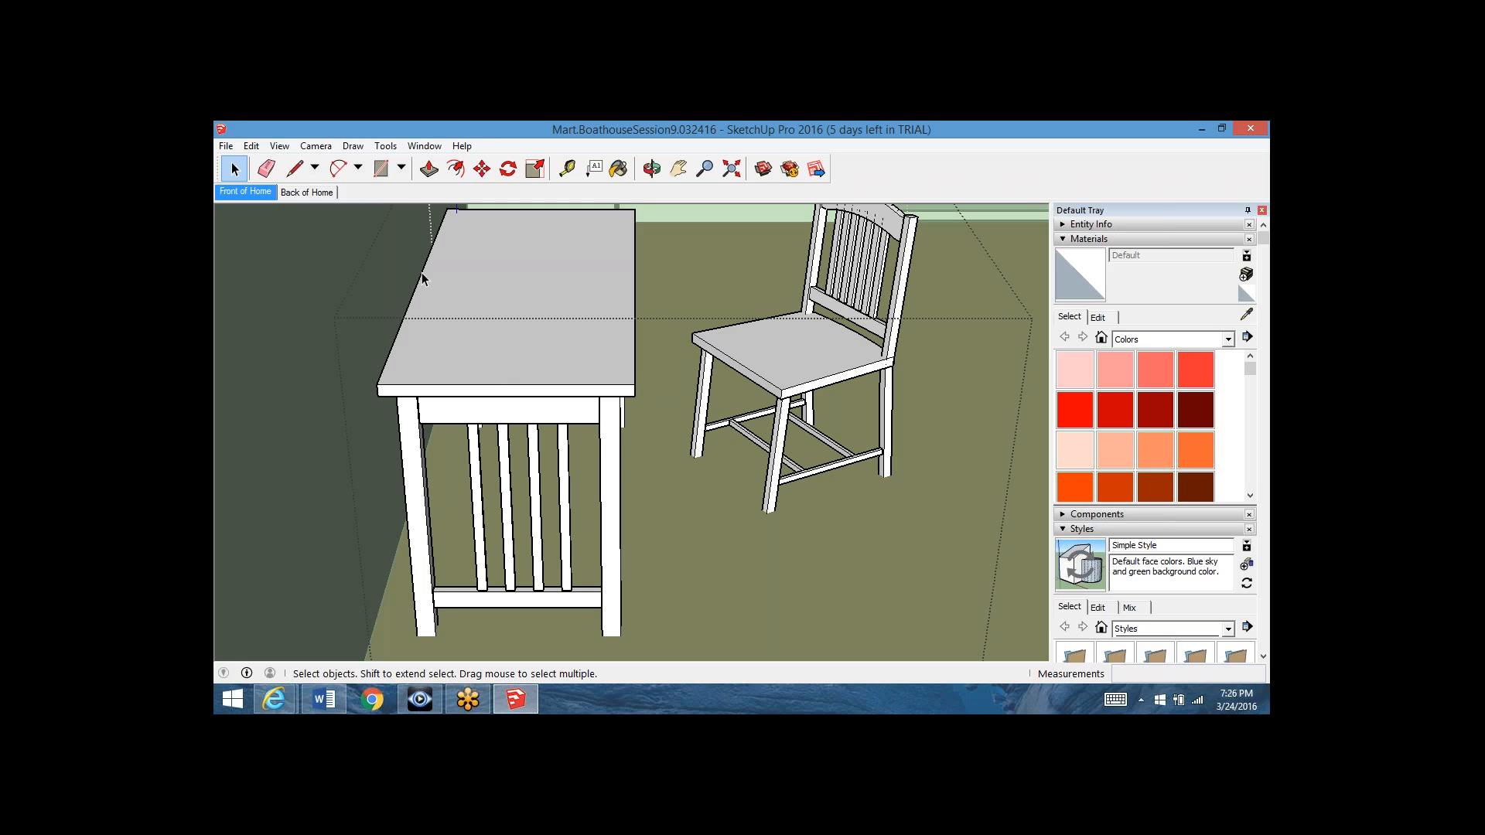
pyautogui.doubleClick(528, 357)
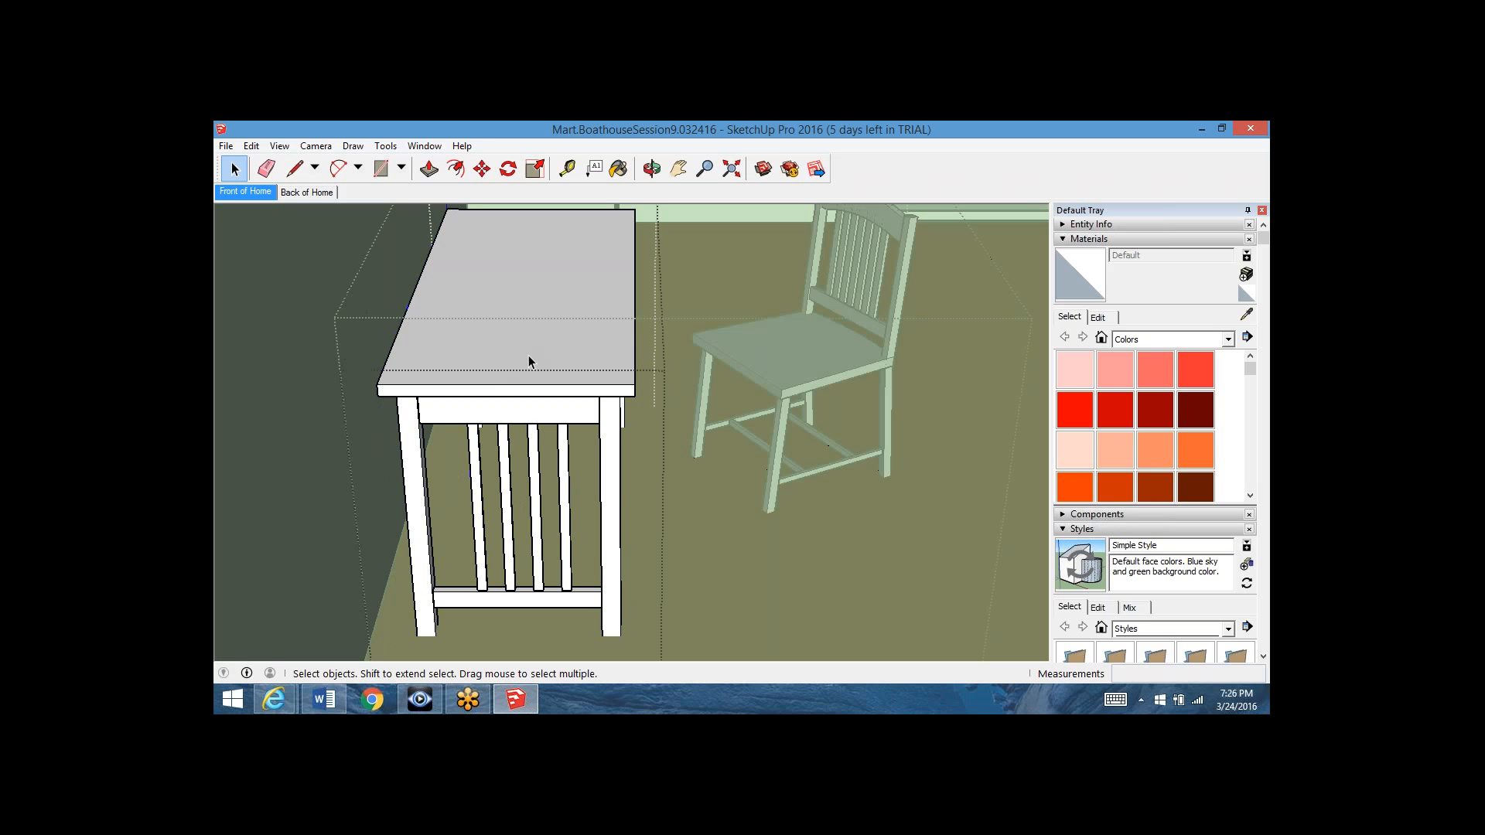
pyautogui.doubleClick(528, 356)
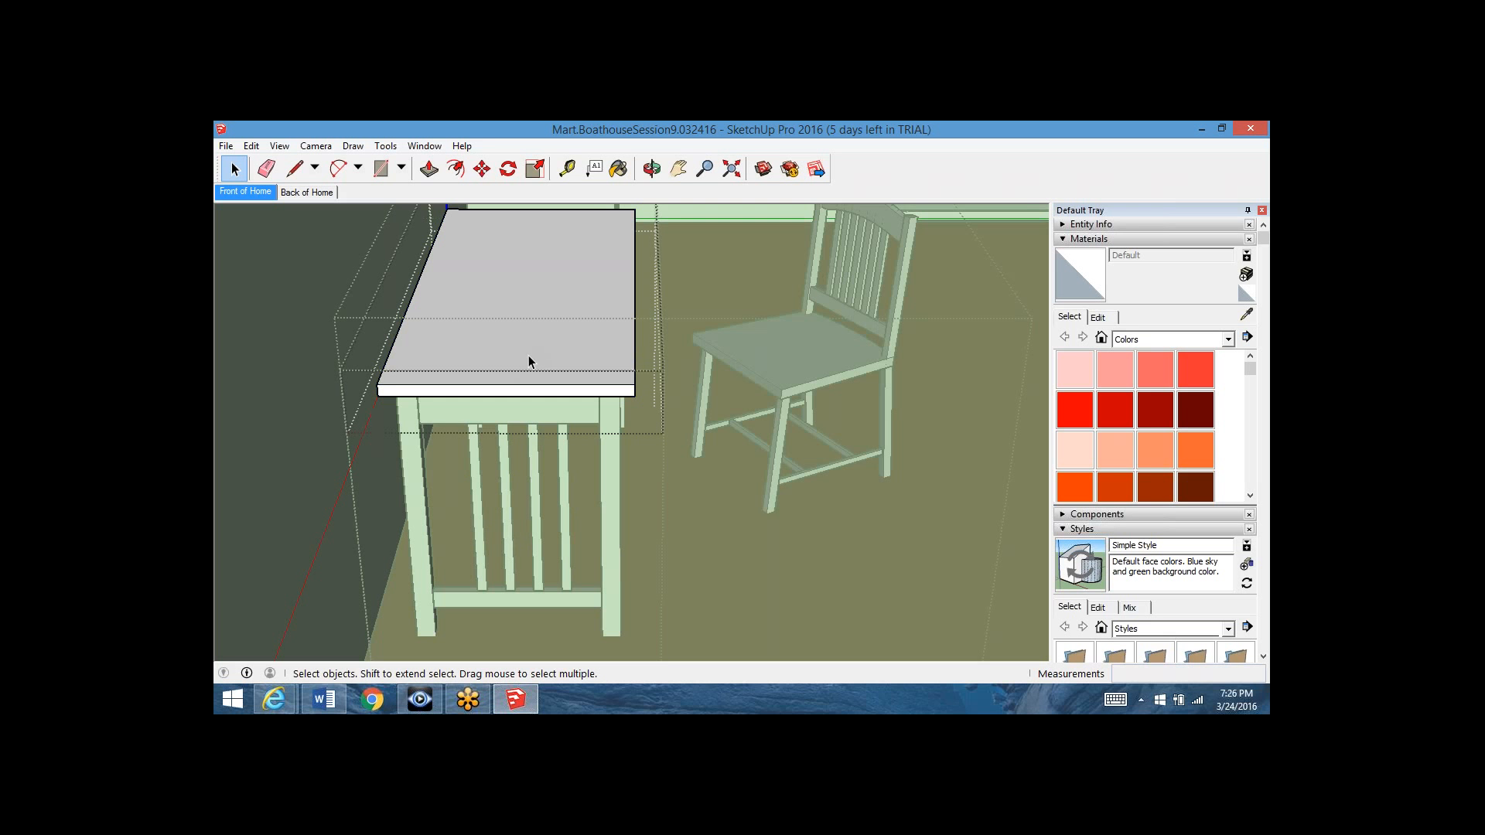
pyautogui.doubleClick(529, 359)
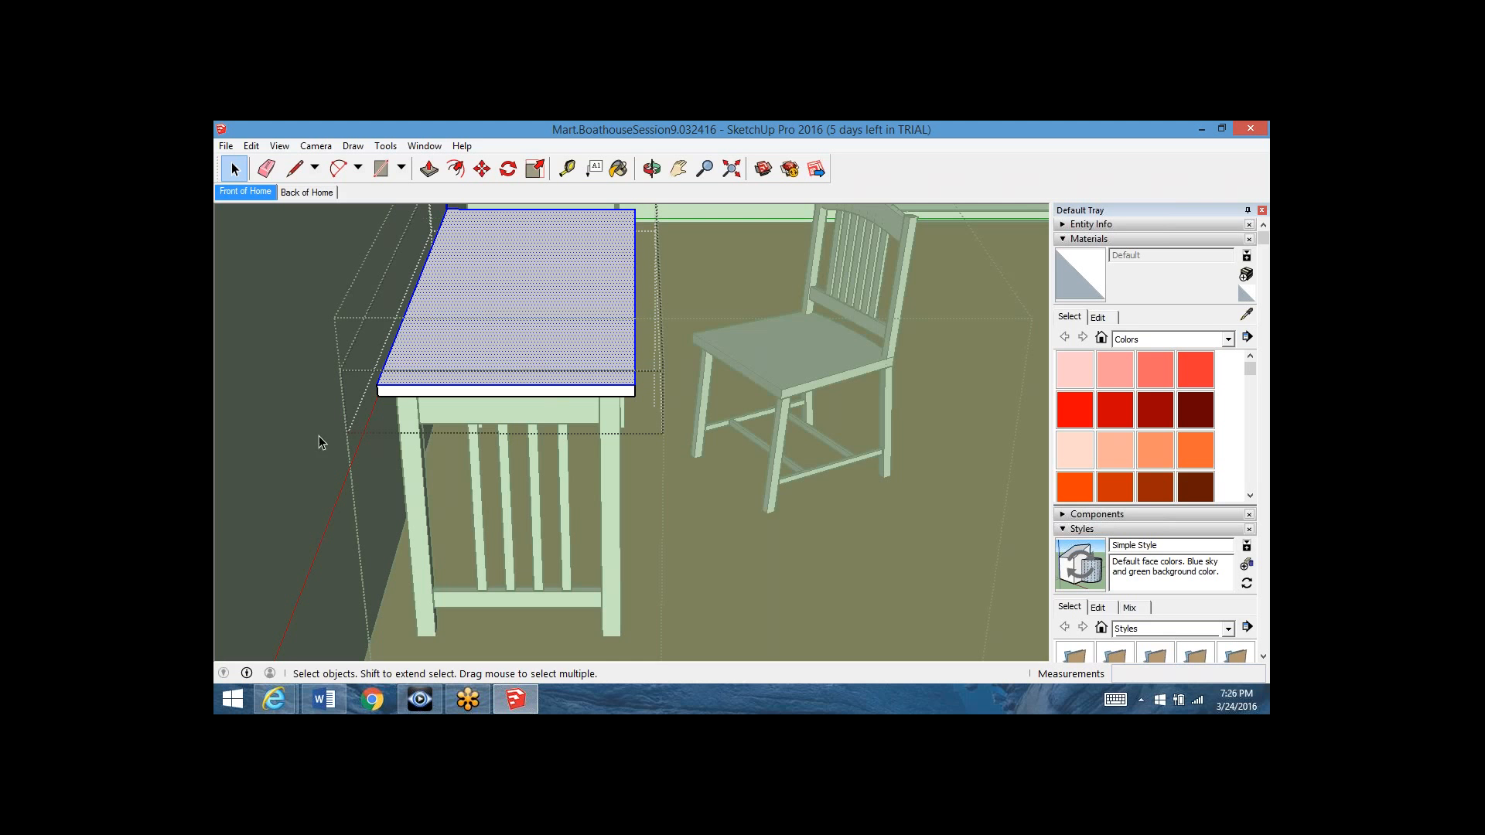
# - Paint the upper face of the desktop with the dark red Color A07
pyautogui.click(618, 169)
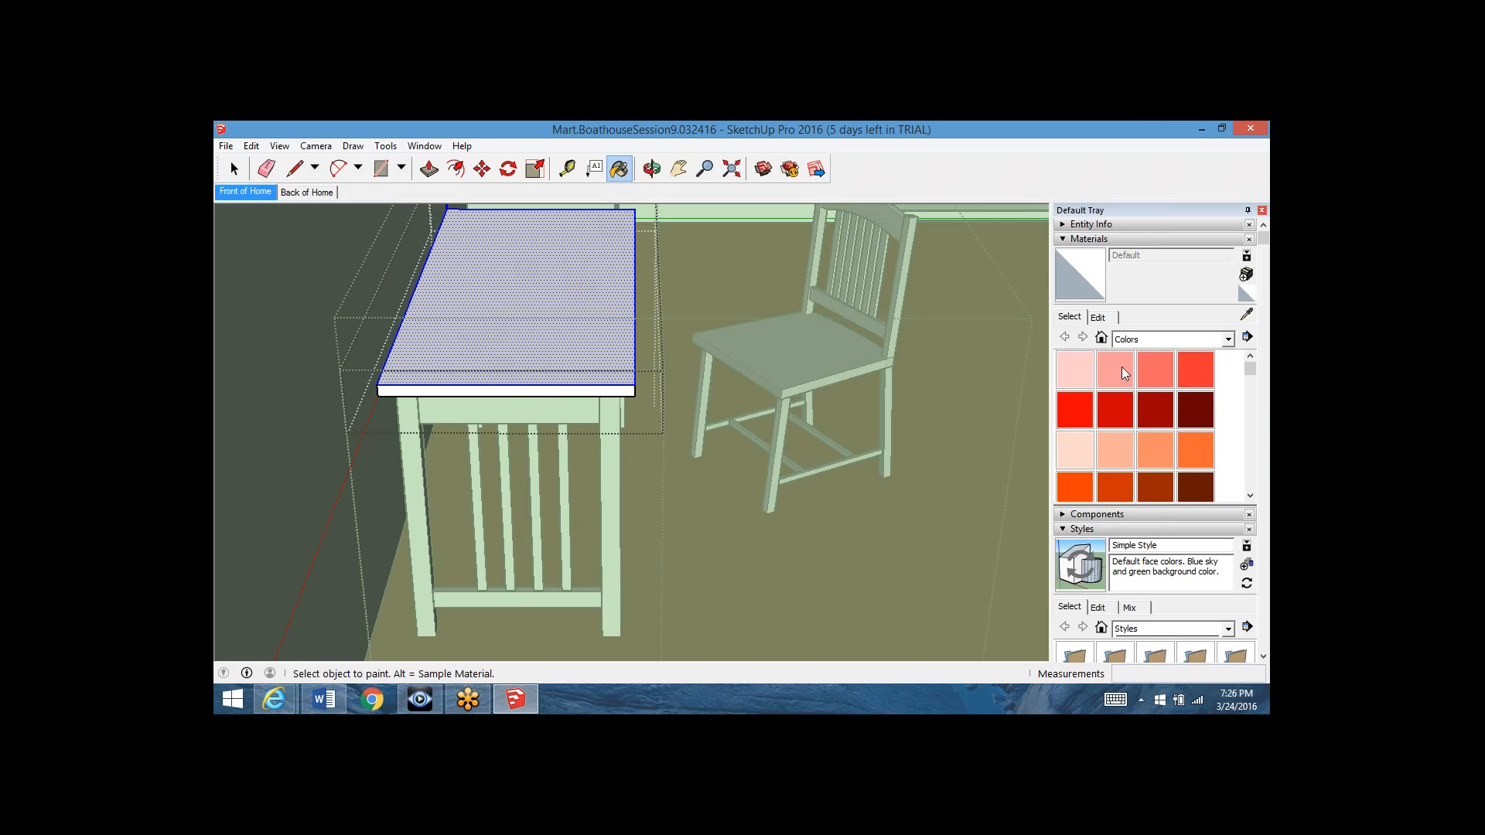
pyautogui.click(1152, 404)
pyautogui.click(557, 278)
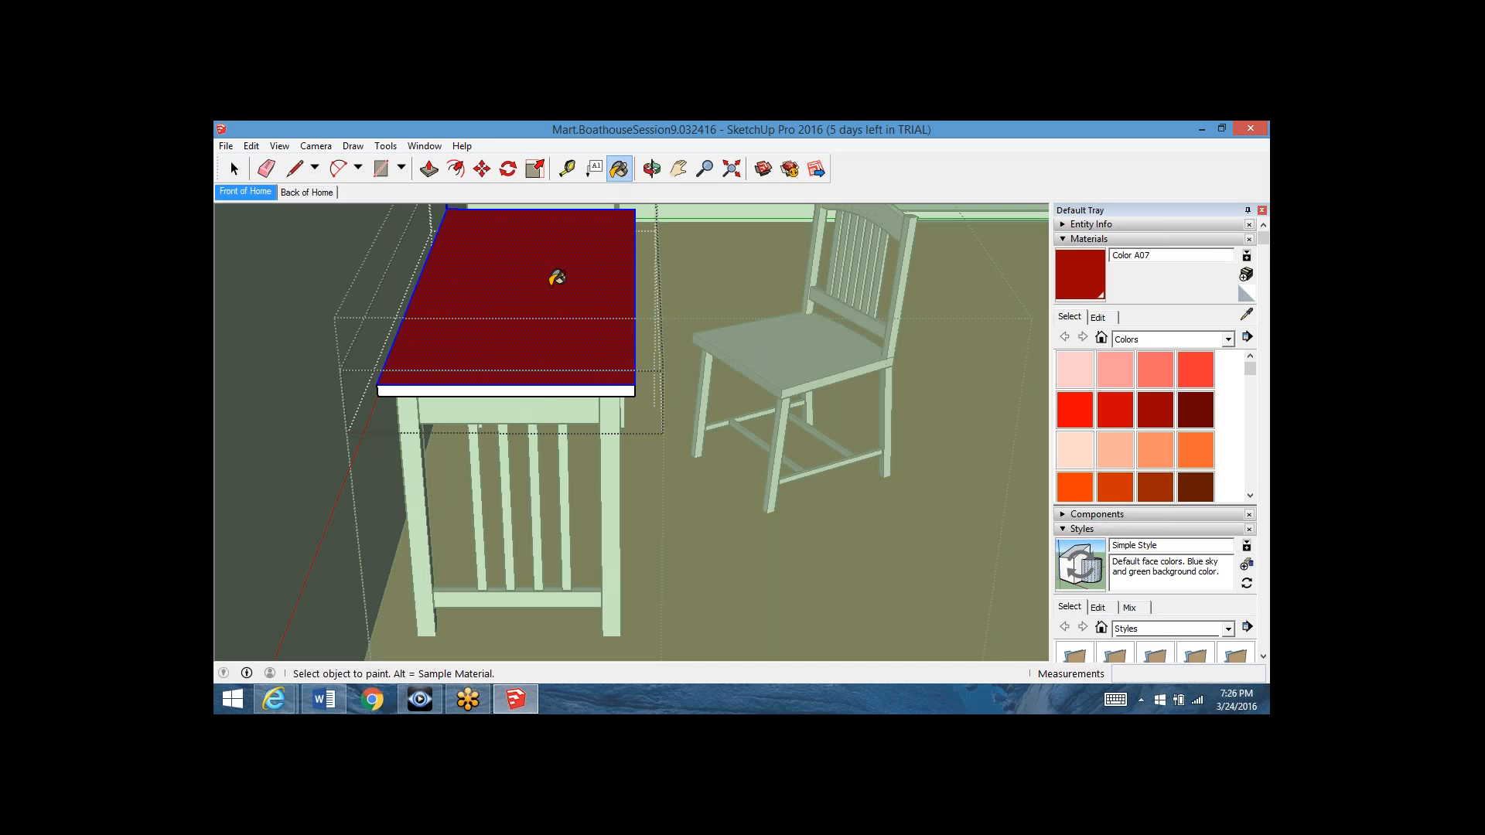
# - Undo the red paint applied to the desktop
pyautogui.click(251, 146)
pyautogui.click(263, 164)
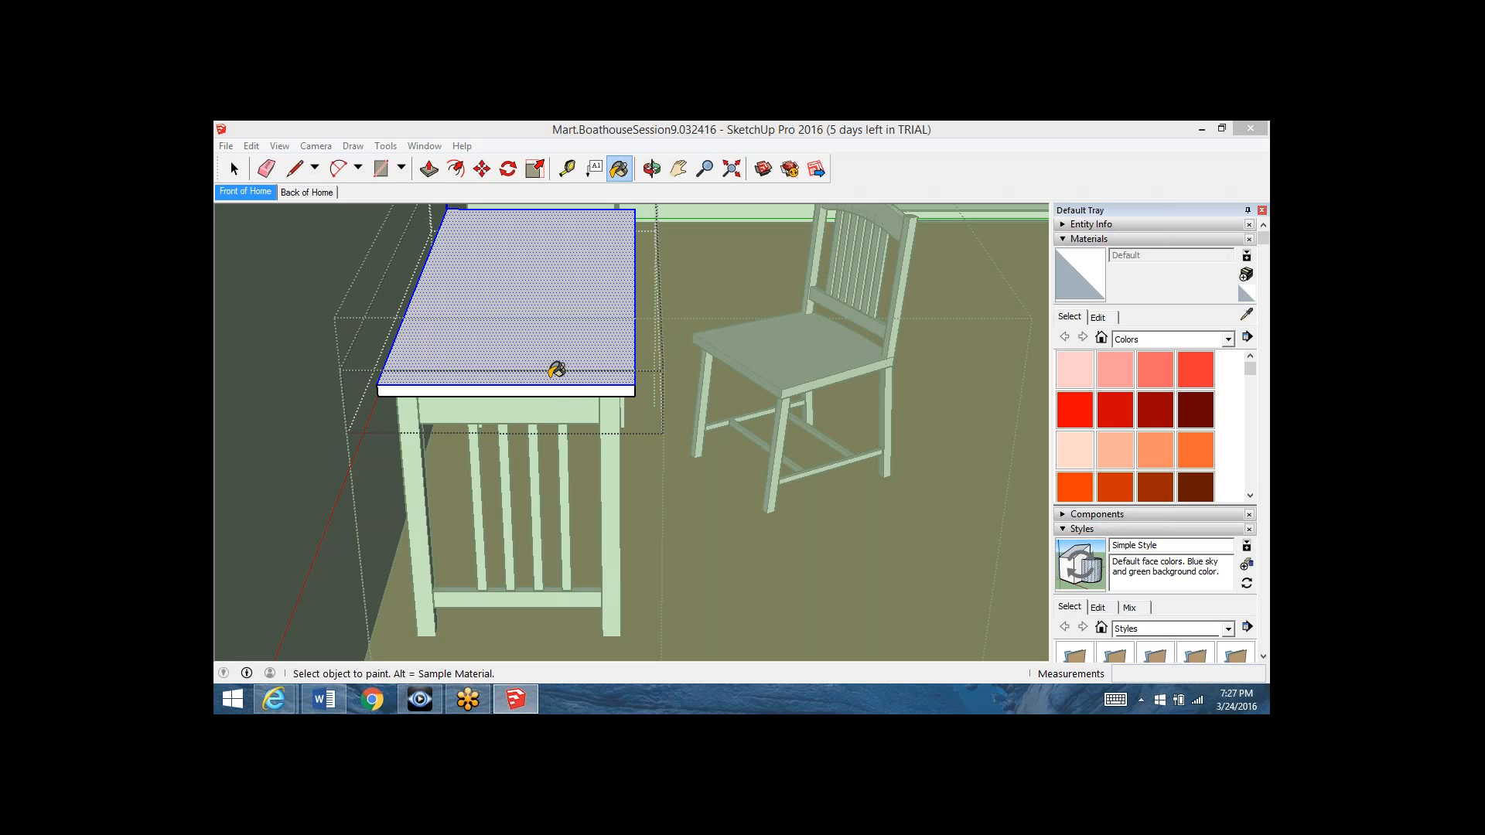
pyautogui.click(1166, 218)
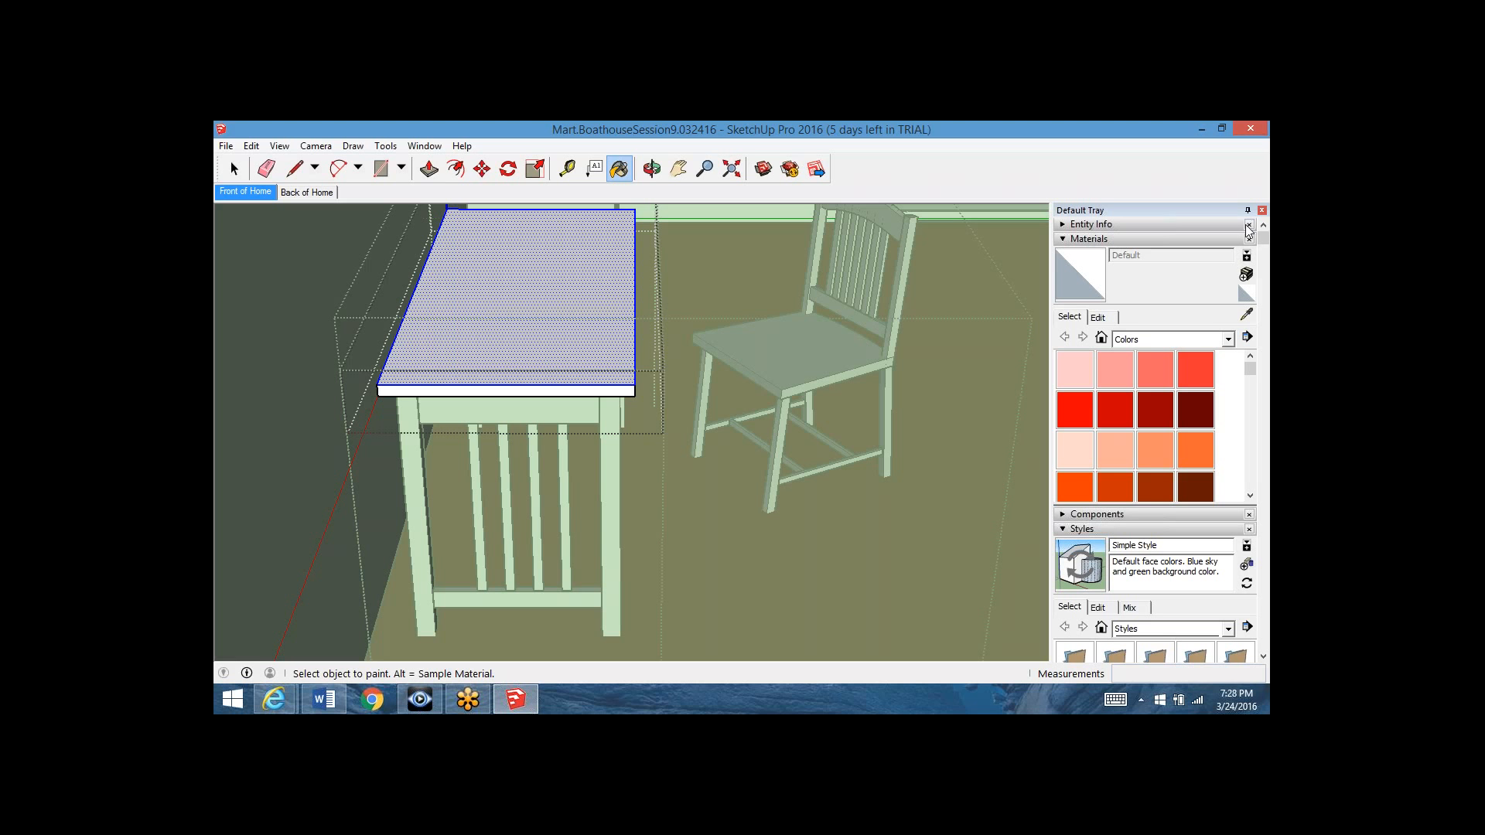